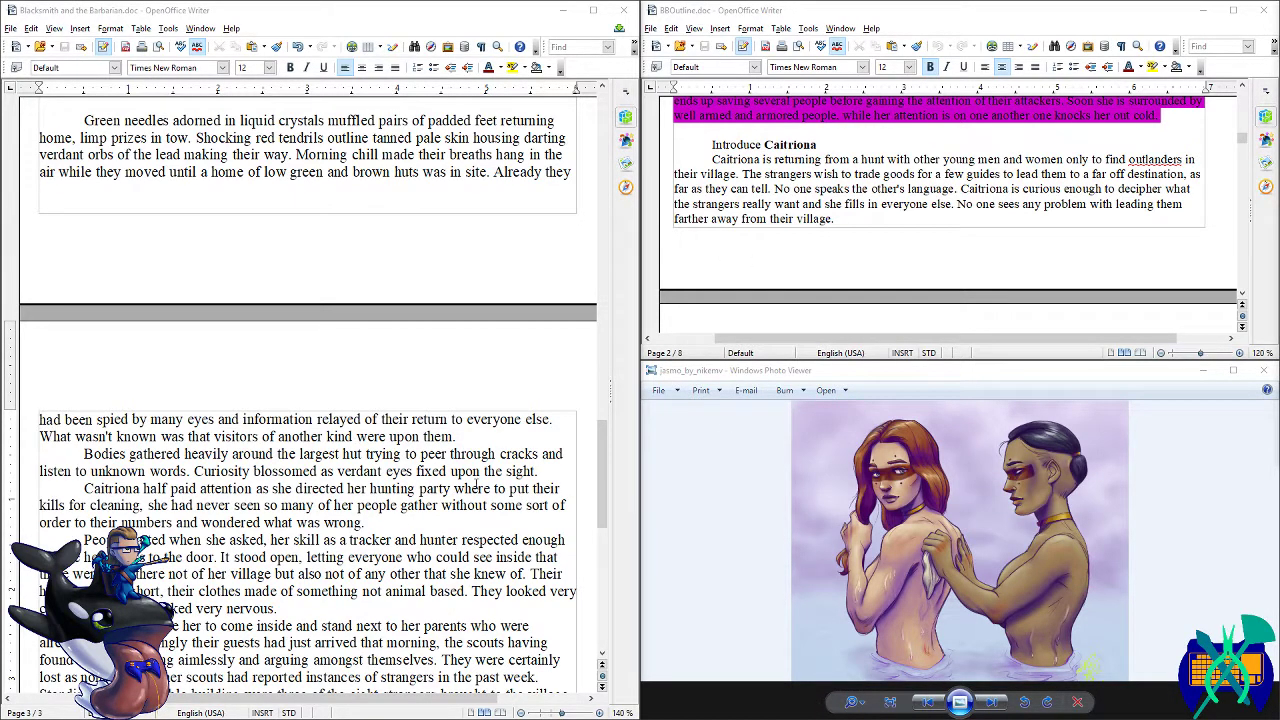
- Read through Caitriona's village scene in the manuscript and compare it with the outline's Introduce Caitriona section
scroll(280, 505, up, 2)
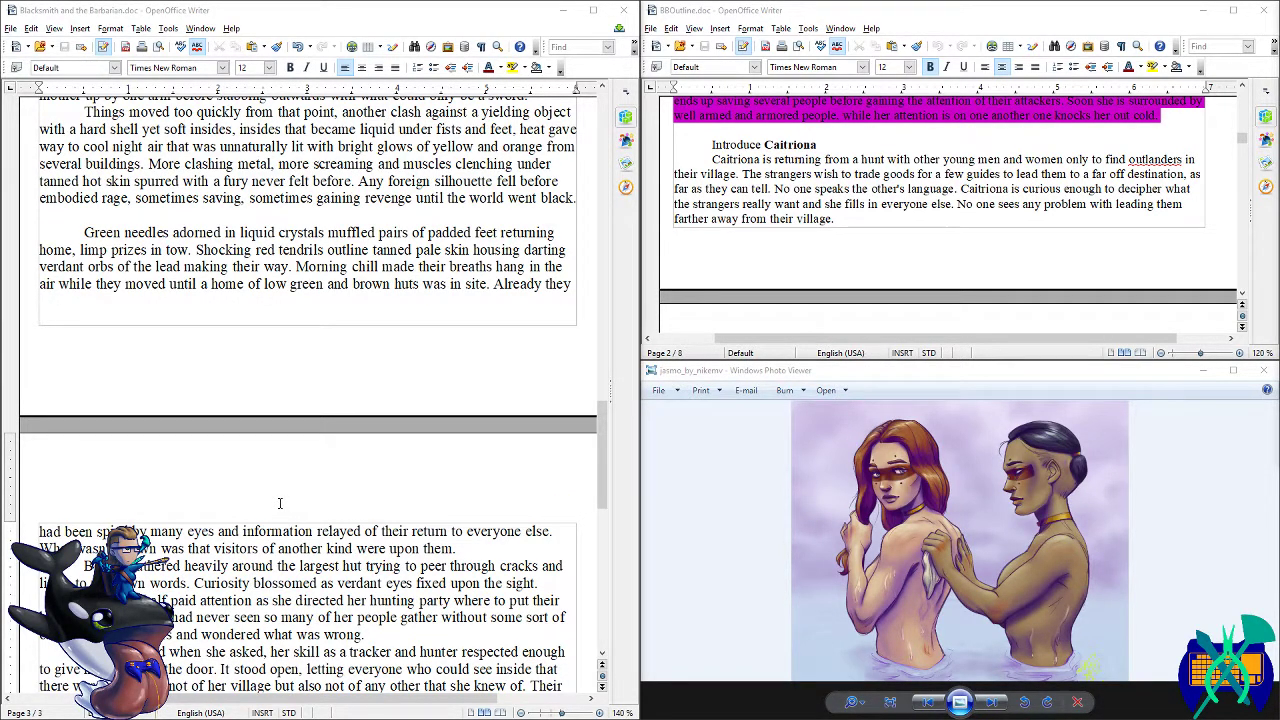
scroll(280, 503, up, 2)
scroll(280, 503, down, 16)
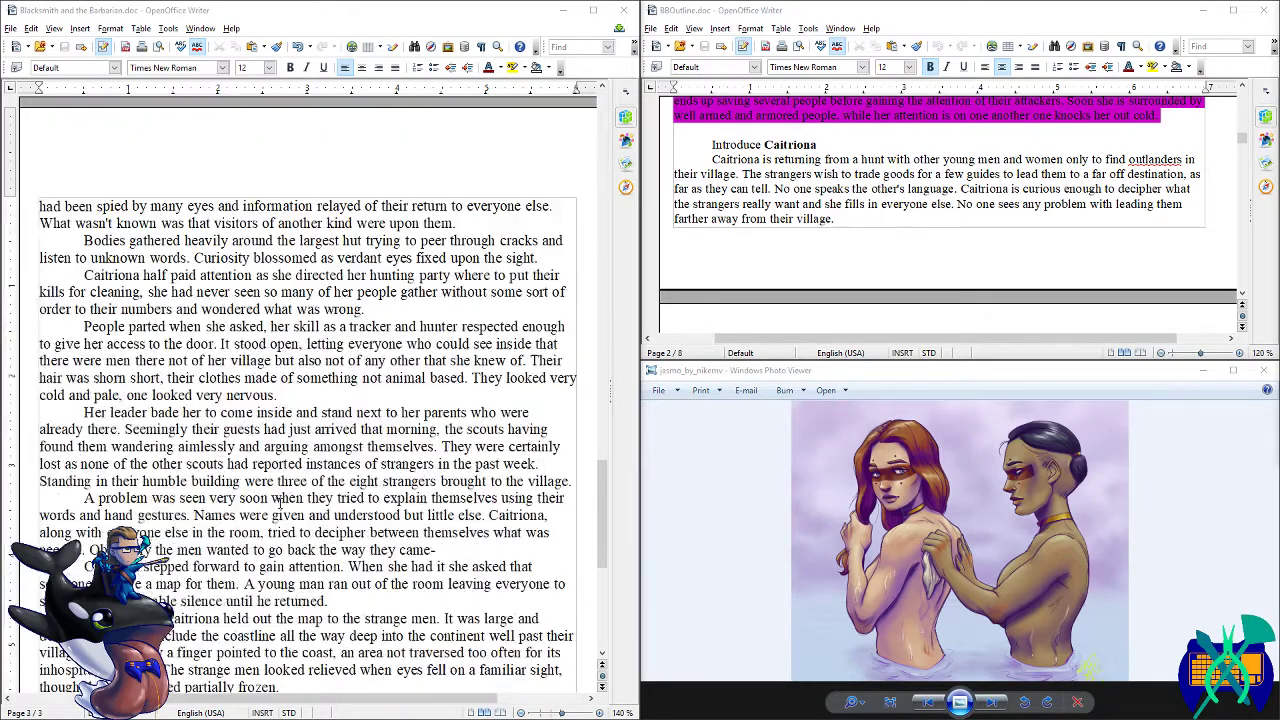
scroll(280, 505, up, 7)
scroll(280, 503, up, 4)
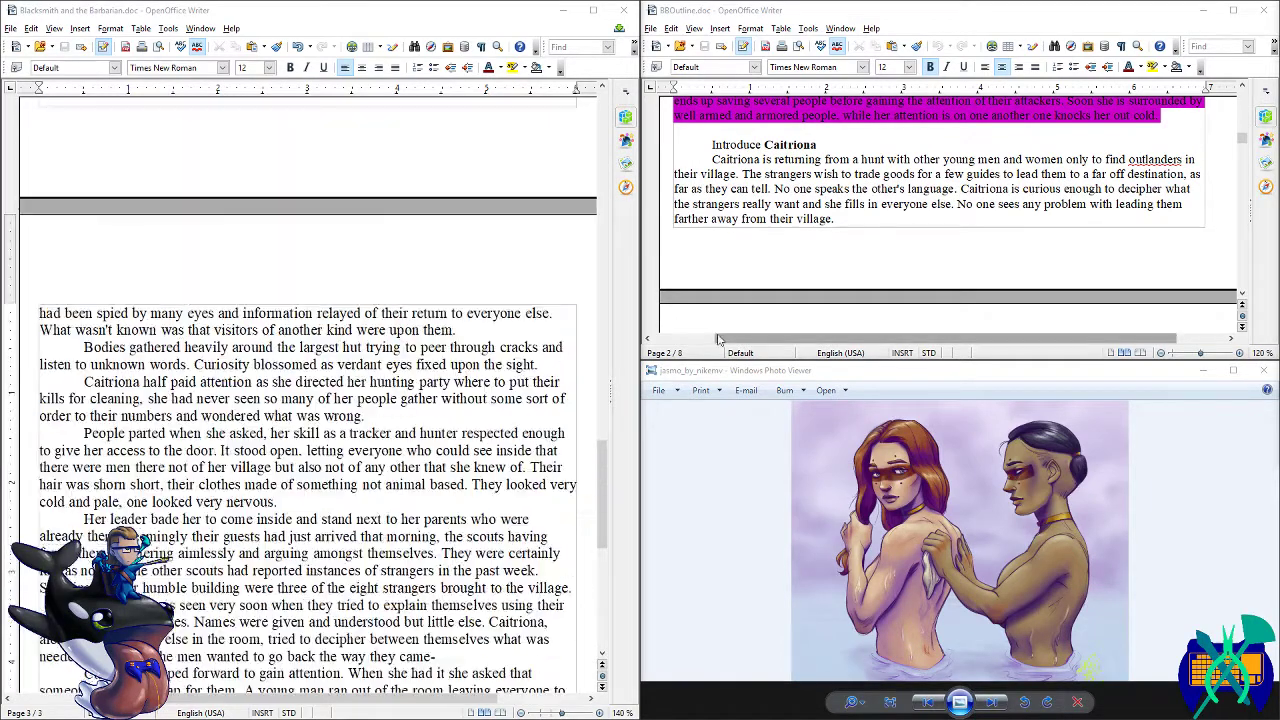
click(901, 153)
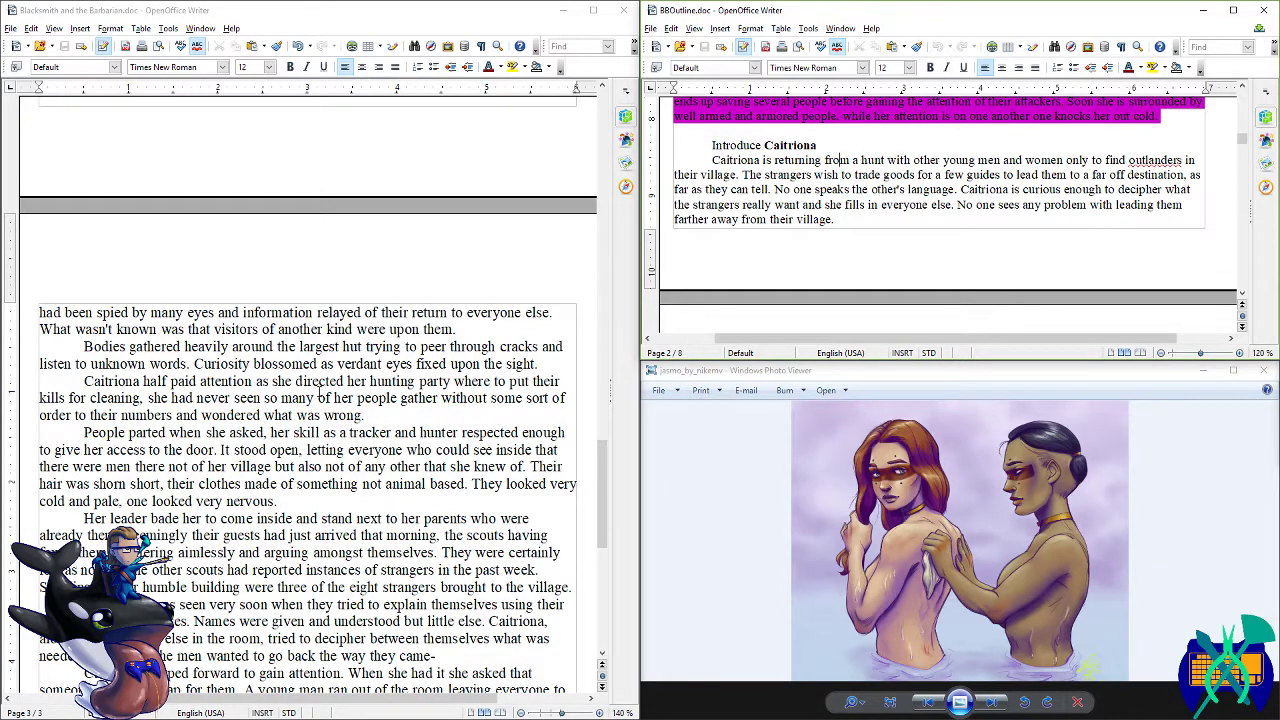
scroll(318, 392, down, 4)
scroll(319, 391, down, 5)
scroll(319, 391, up, 12)
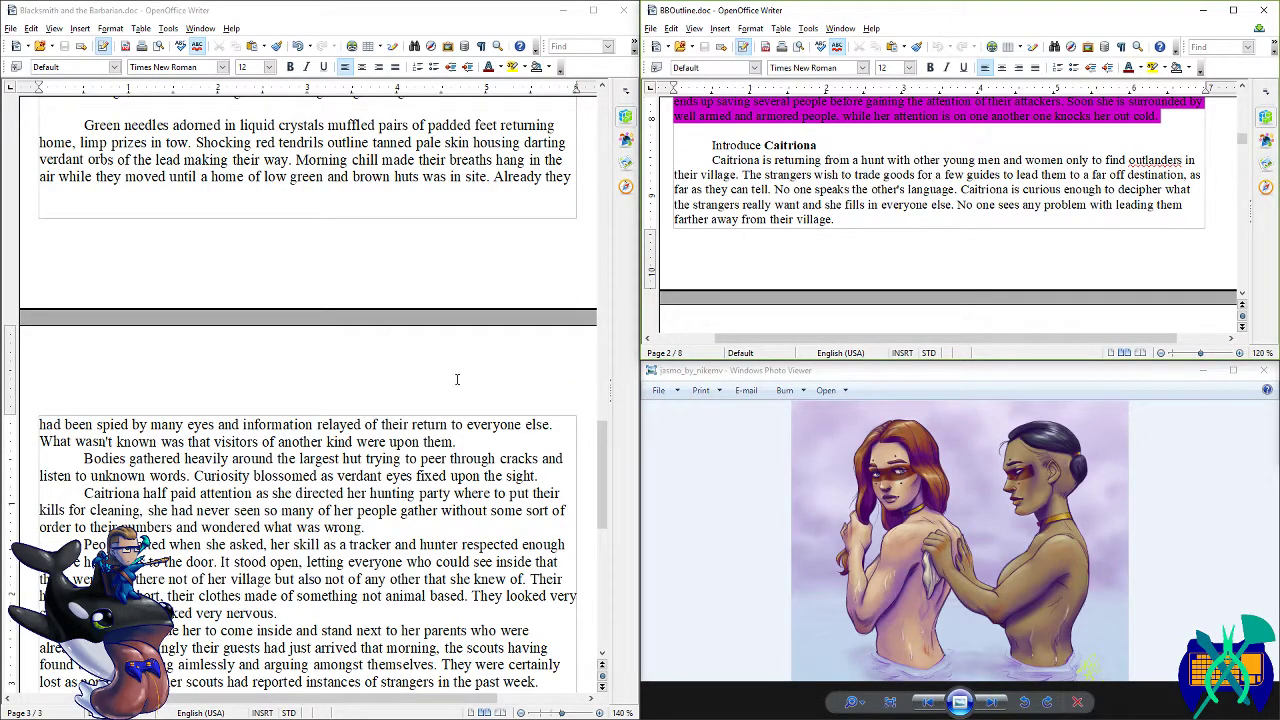
scroll(418, 399, down, 8)
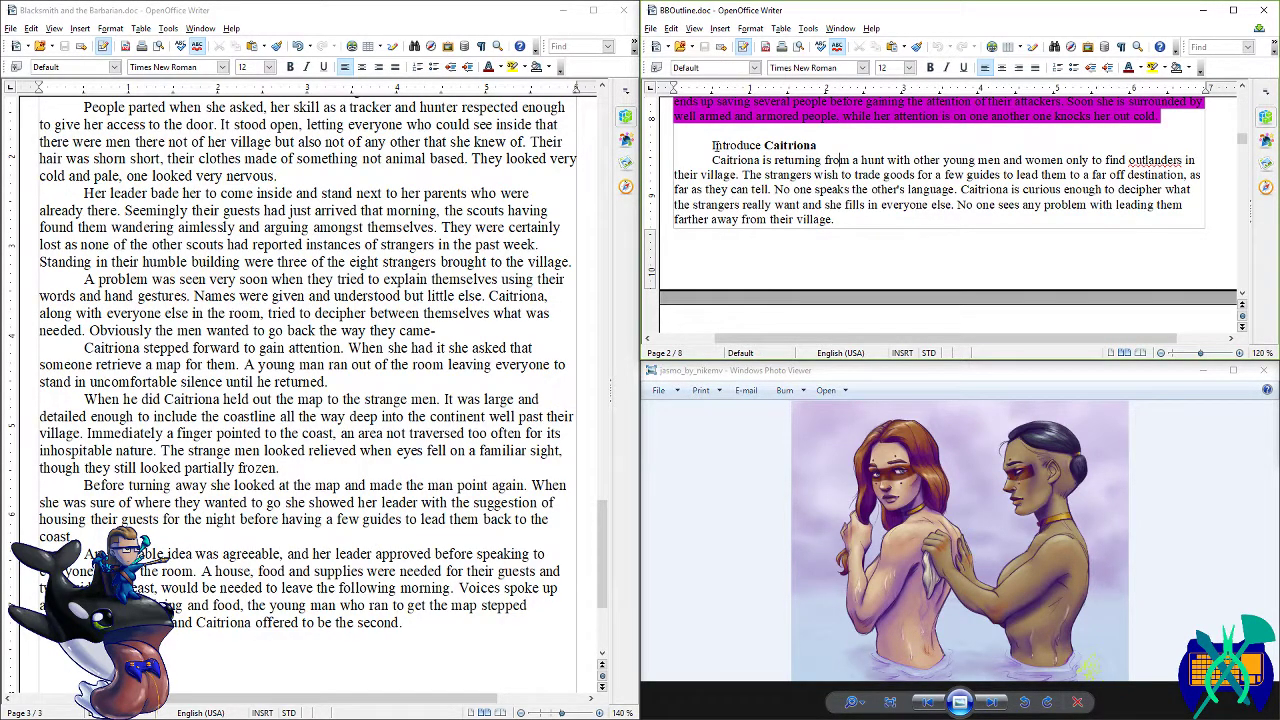
- Highlight the outline paragraph under Introduce Caitriona, from "Caitriona is returning from a hunt" to "farther away from their village", in purple
drag(713, 160, 852, 160)
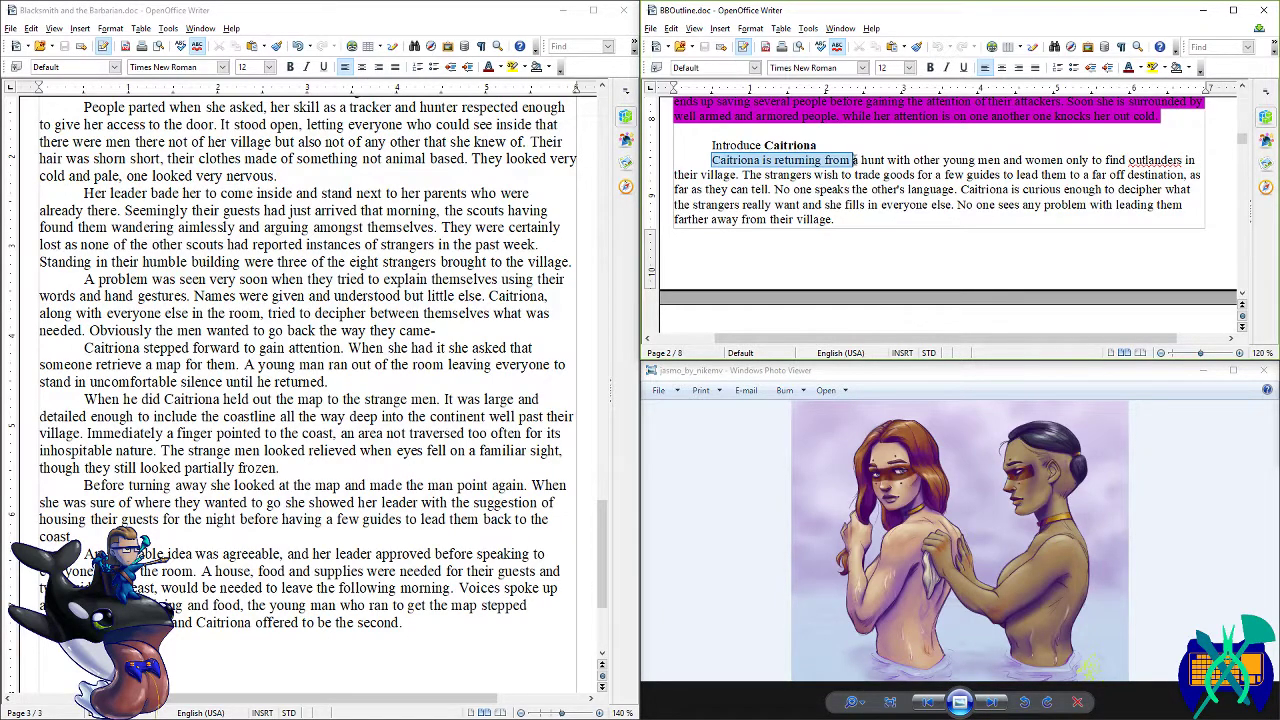
drag(855, 160, 867, 221)
scroll(1005, 152, up, 6)
scroll(1005, 152, down, 6)
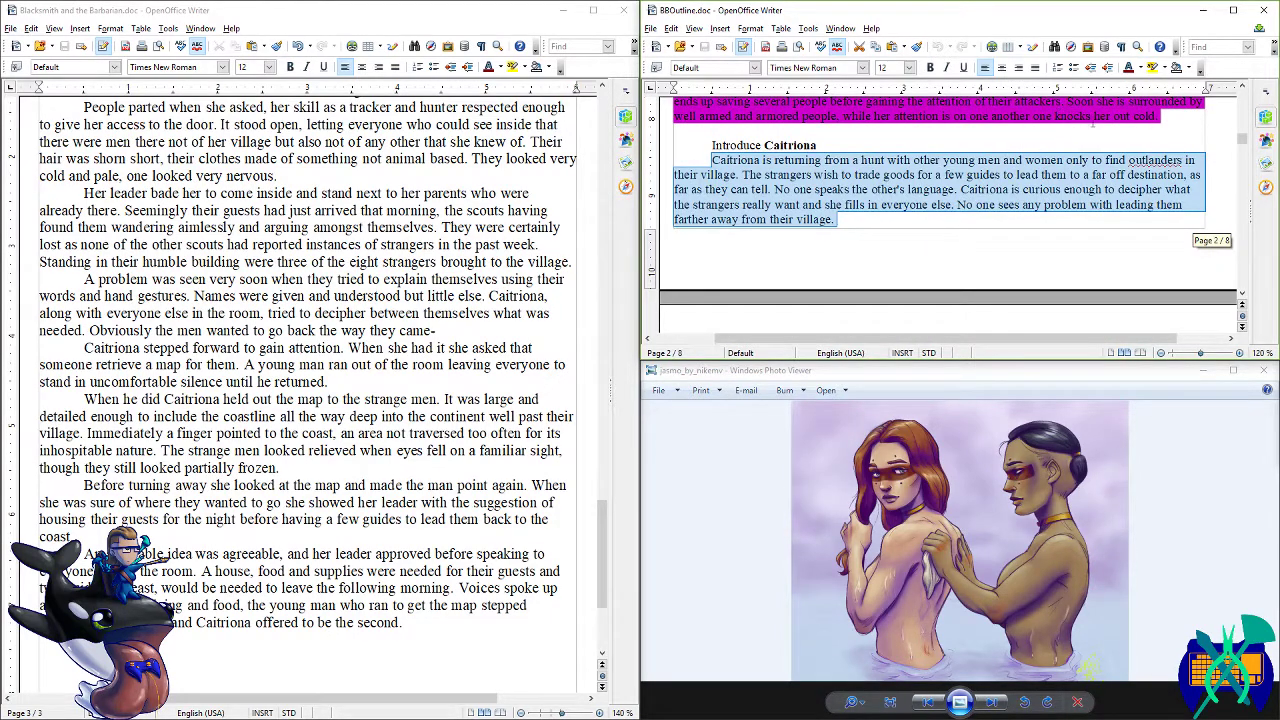
click(1164, 70)
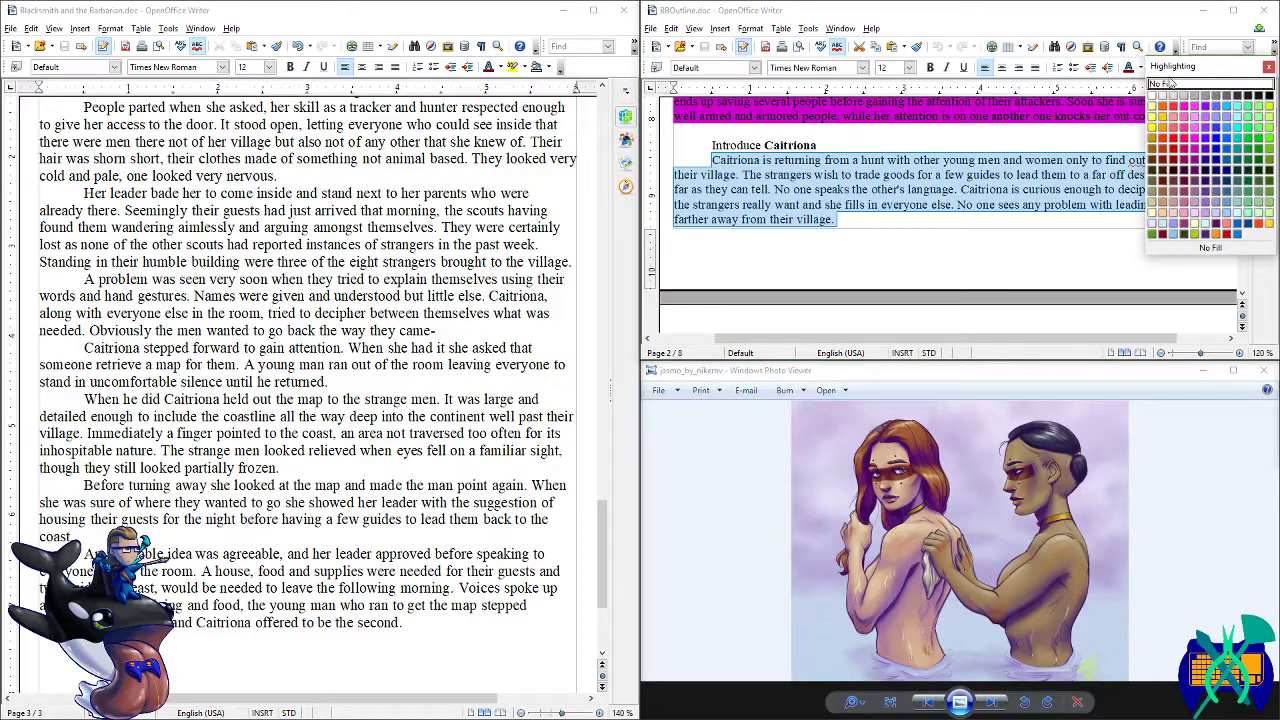
click(1196, 162)
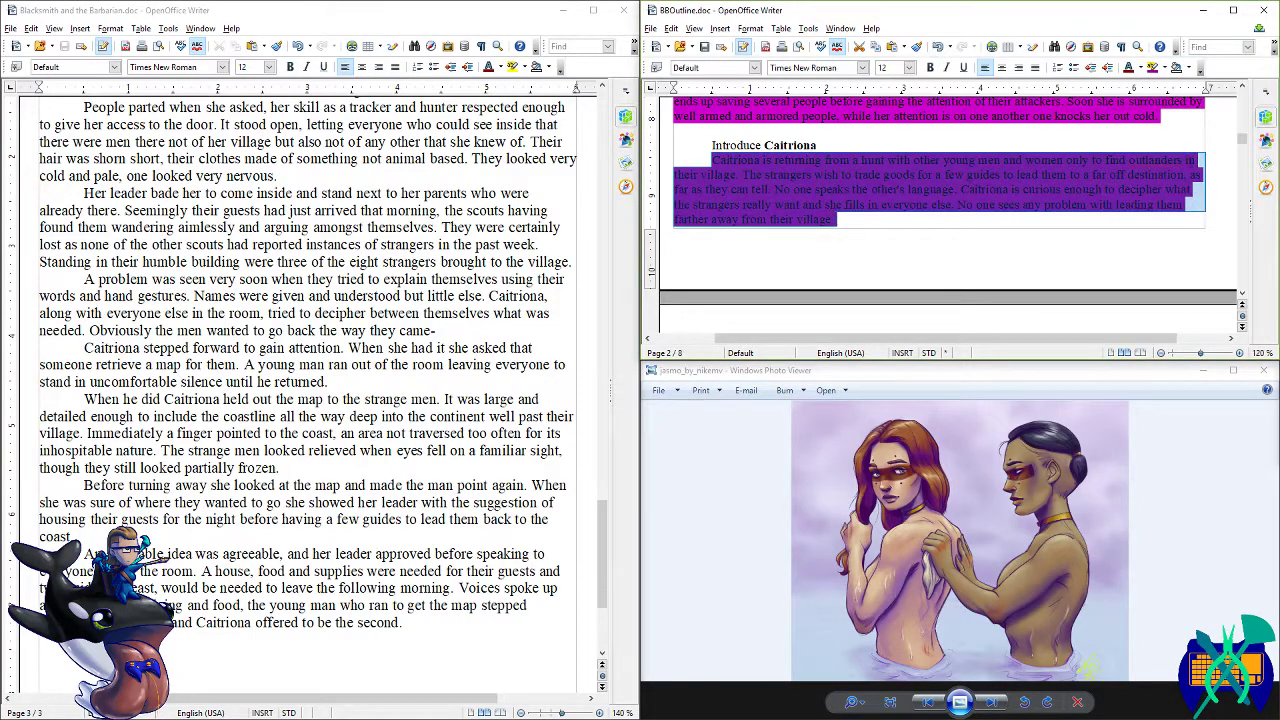
click(1046, 213)
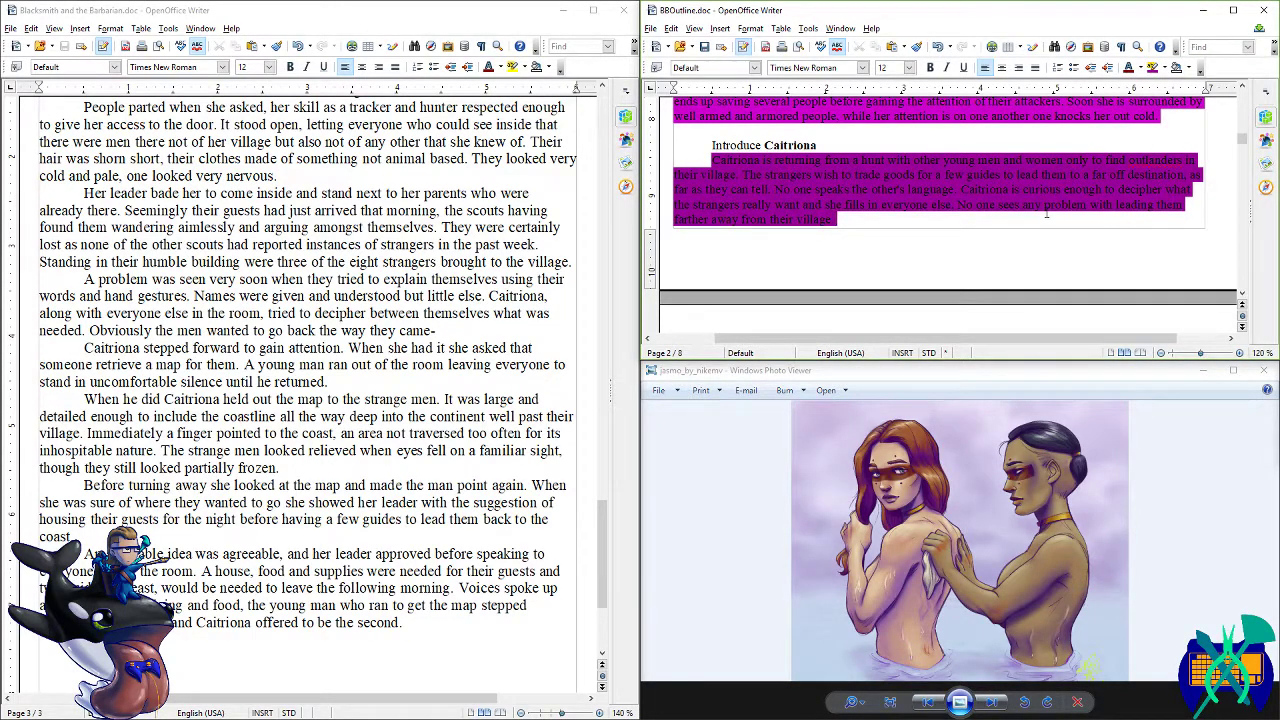
- Highlight the outline paragraph beginning "Only Caitriona and one other person" in dark purple
scroll(1046, 213, down, 4)
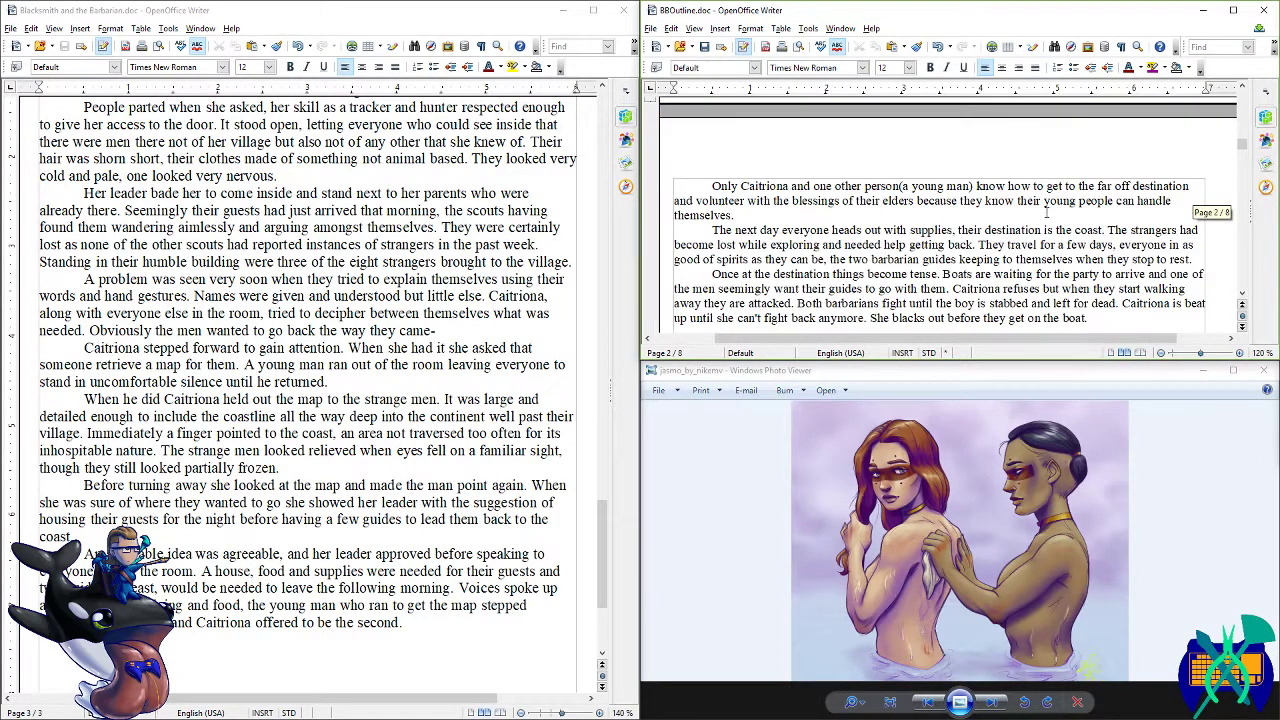
click(769, 218)
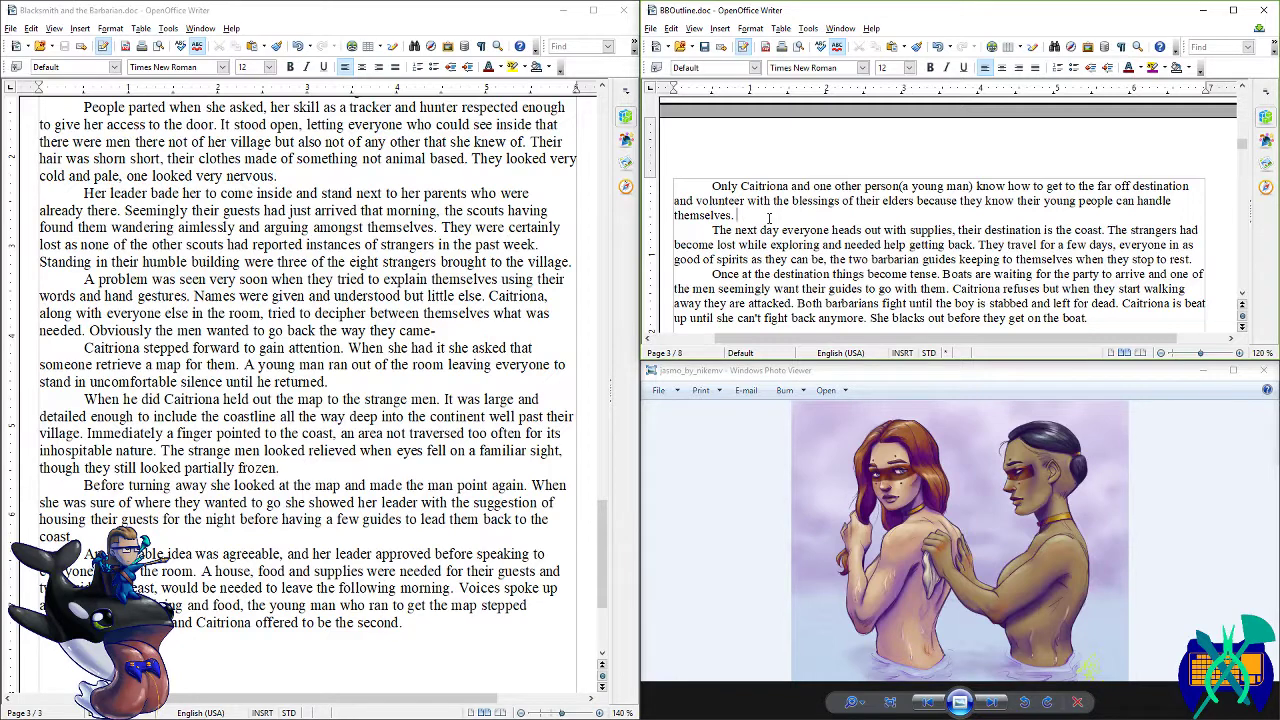
key(alt+Tab)
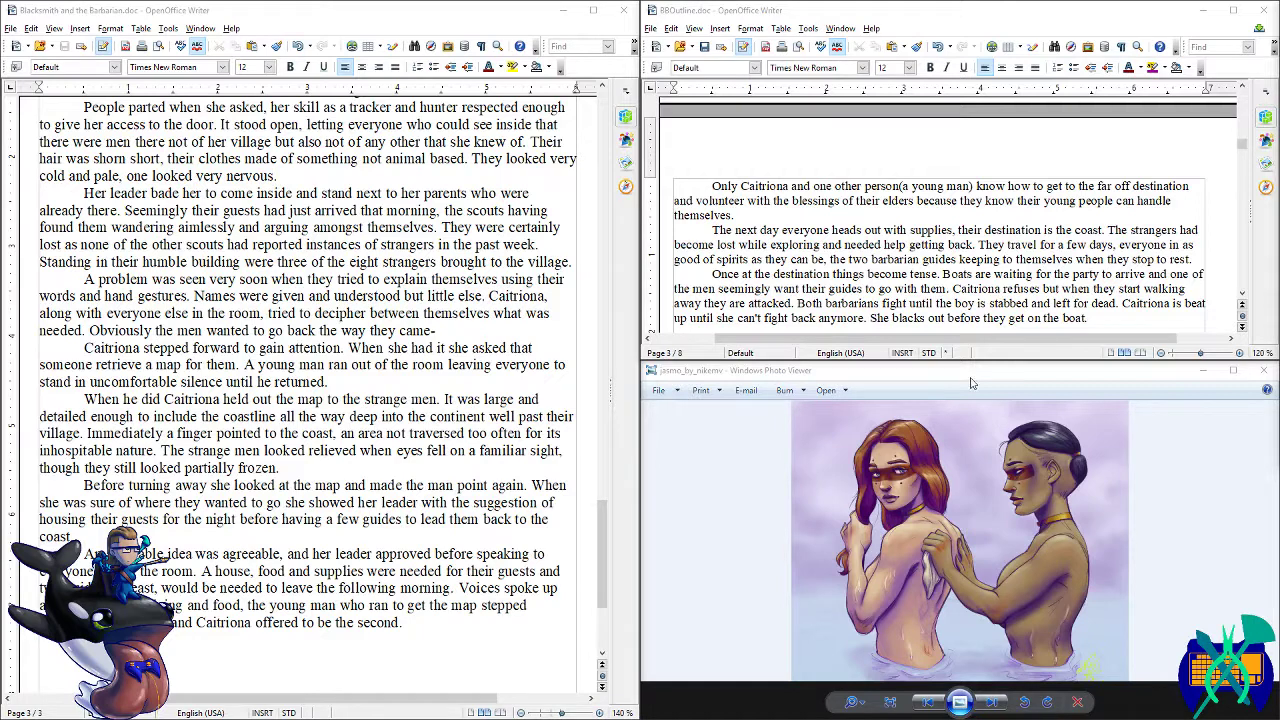
click(426, 460)
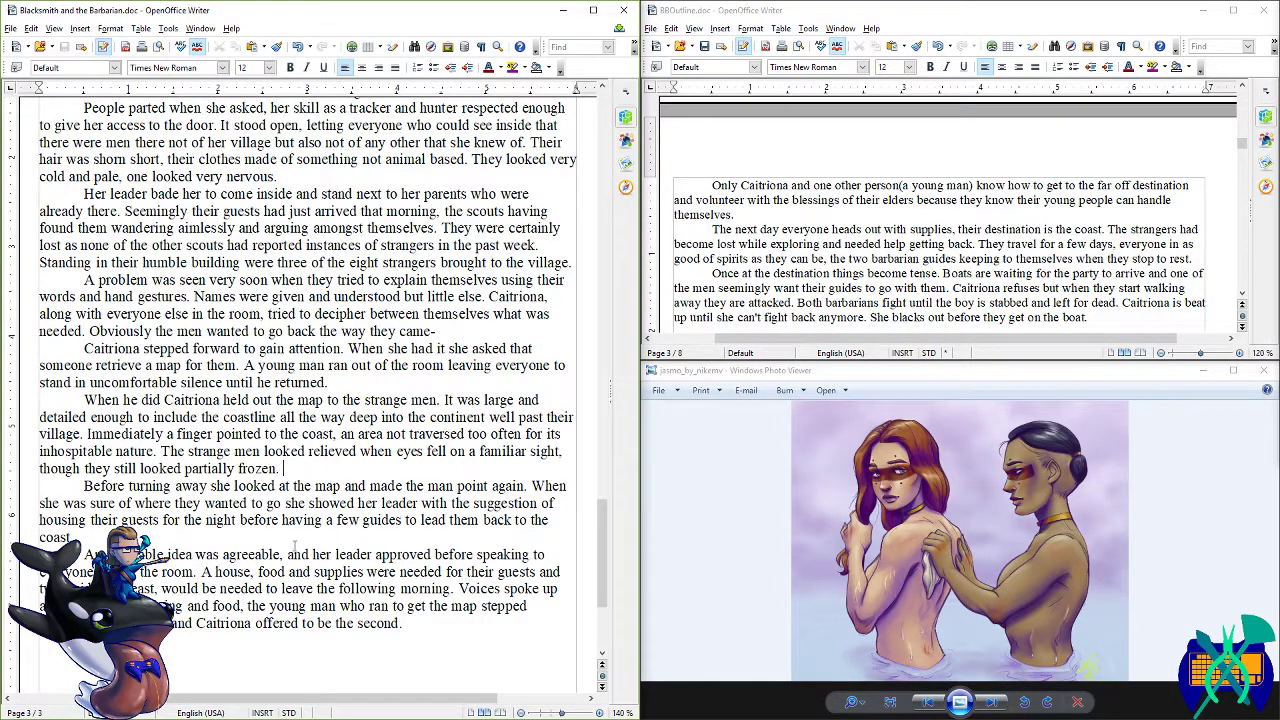
text(.)
triple_click(717, 215)
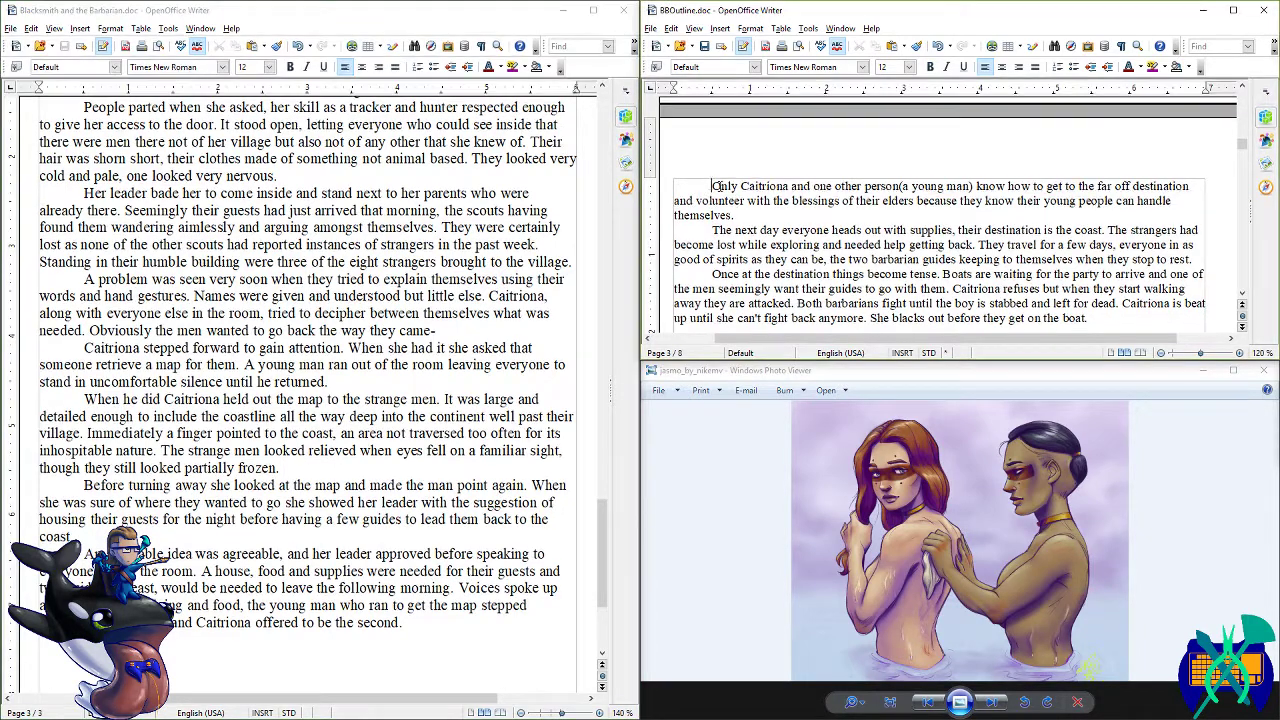
click(1152, 64)
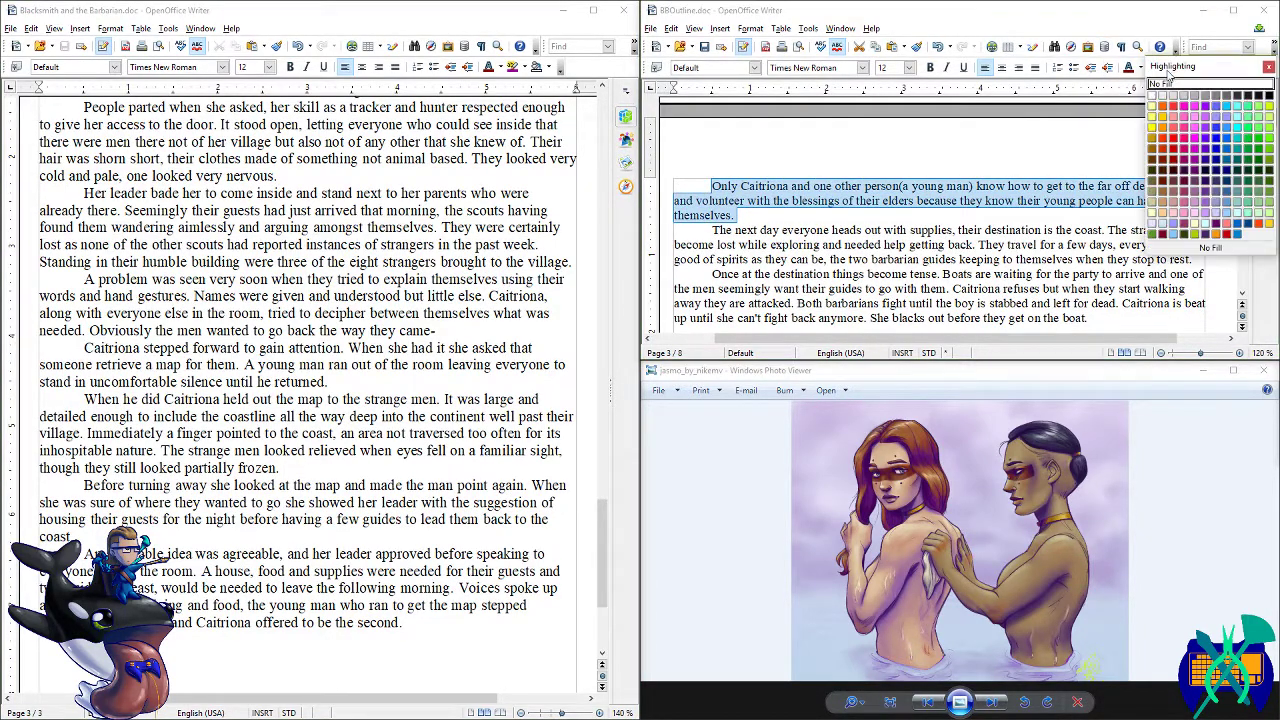
click(1199, 187)
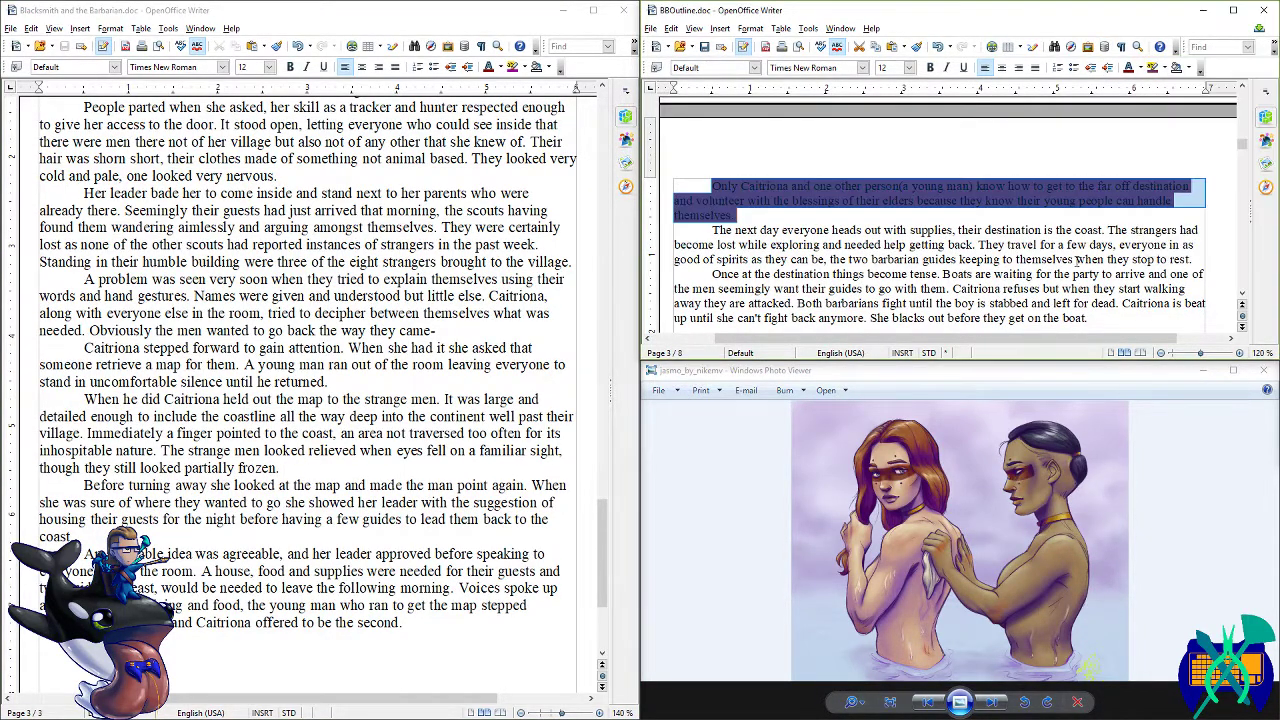
- Write the book title "The Tokaido Road" below the manuscript's last paragraph, correcting its spelling
scroll(1042, 283, down, 2)
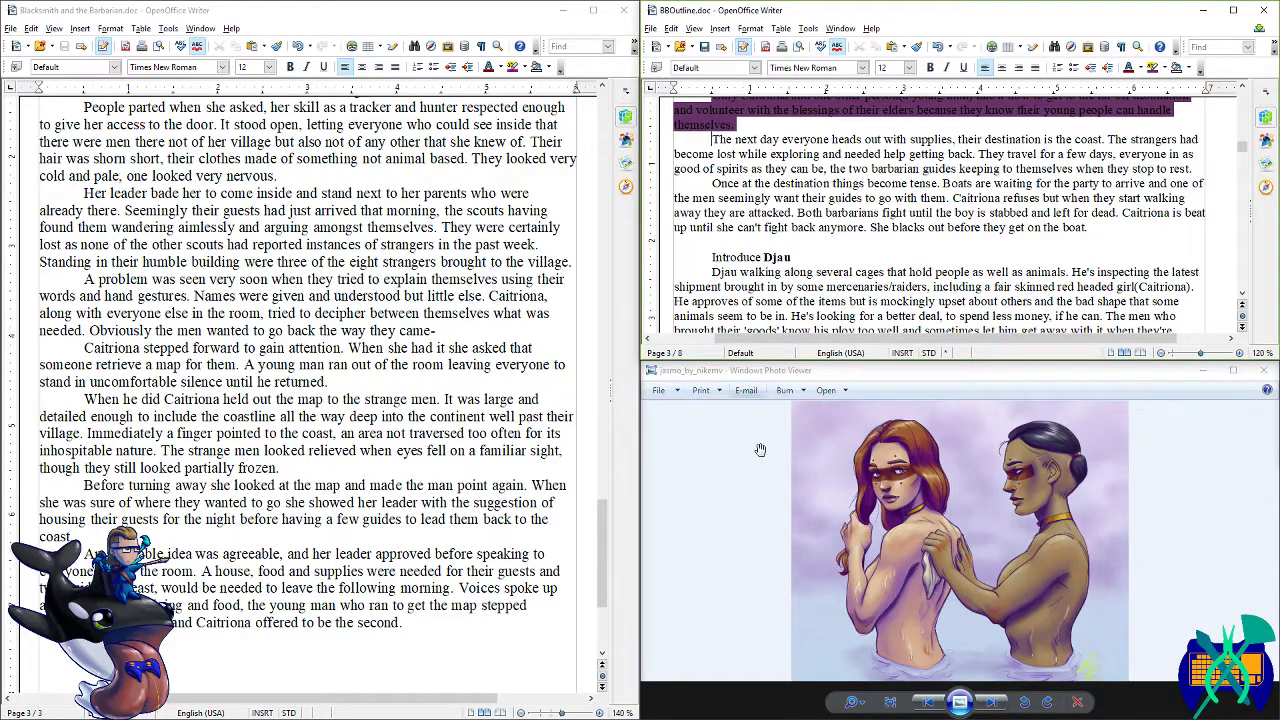
scroll(458, 622, up, 1)
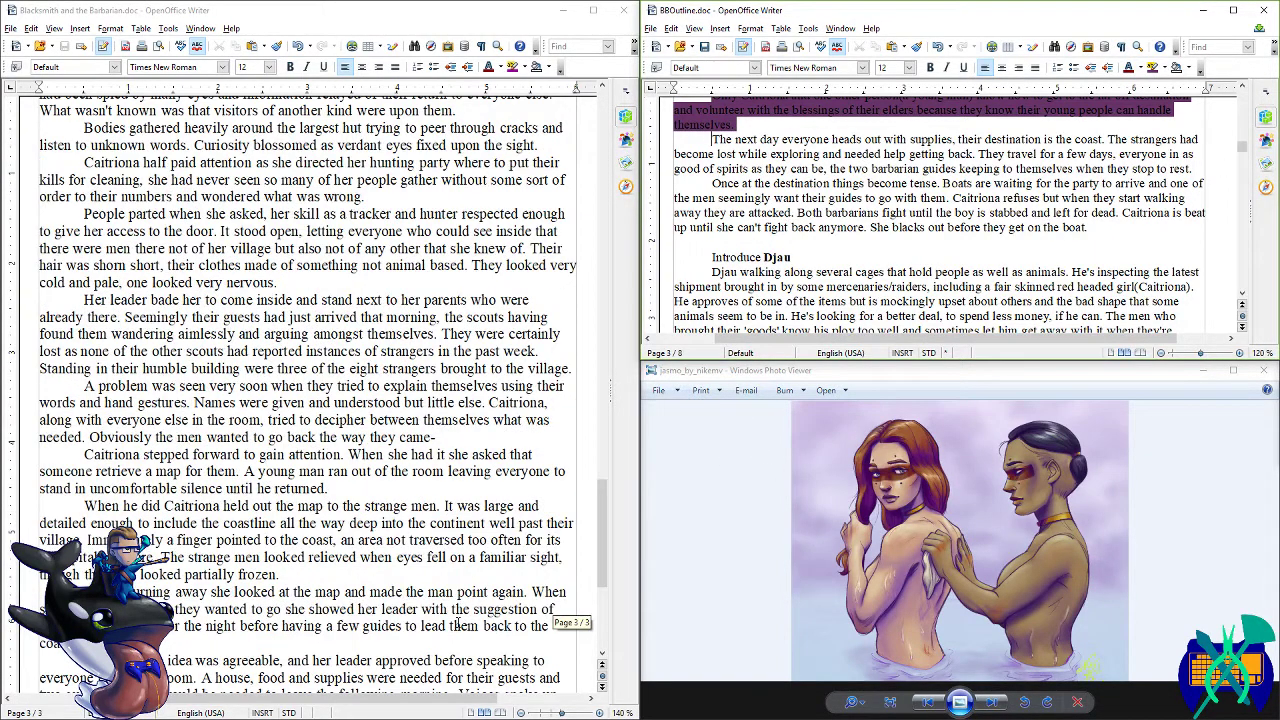
scroll(458, 622, down, 3)
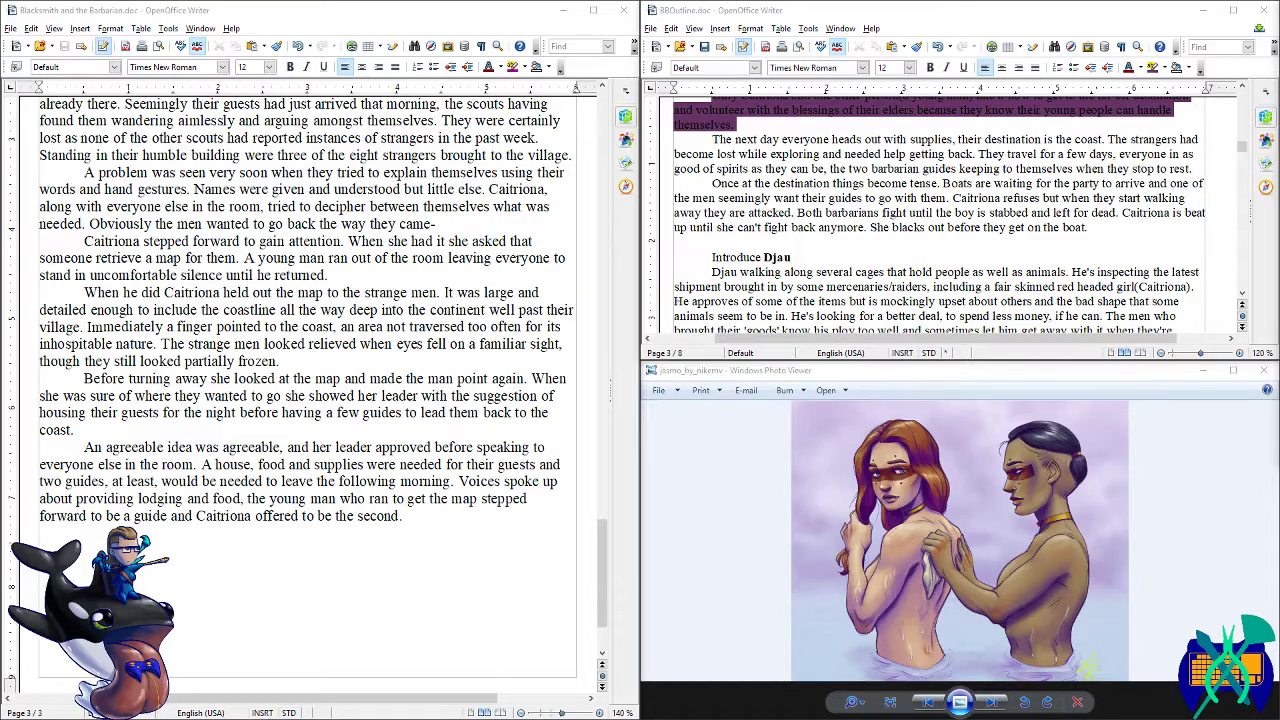
click(474, 605)
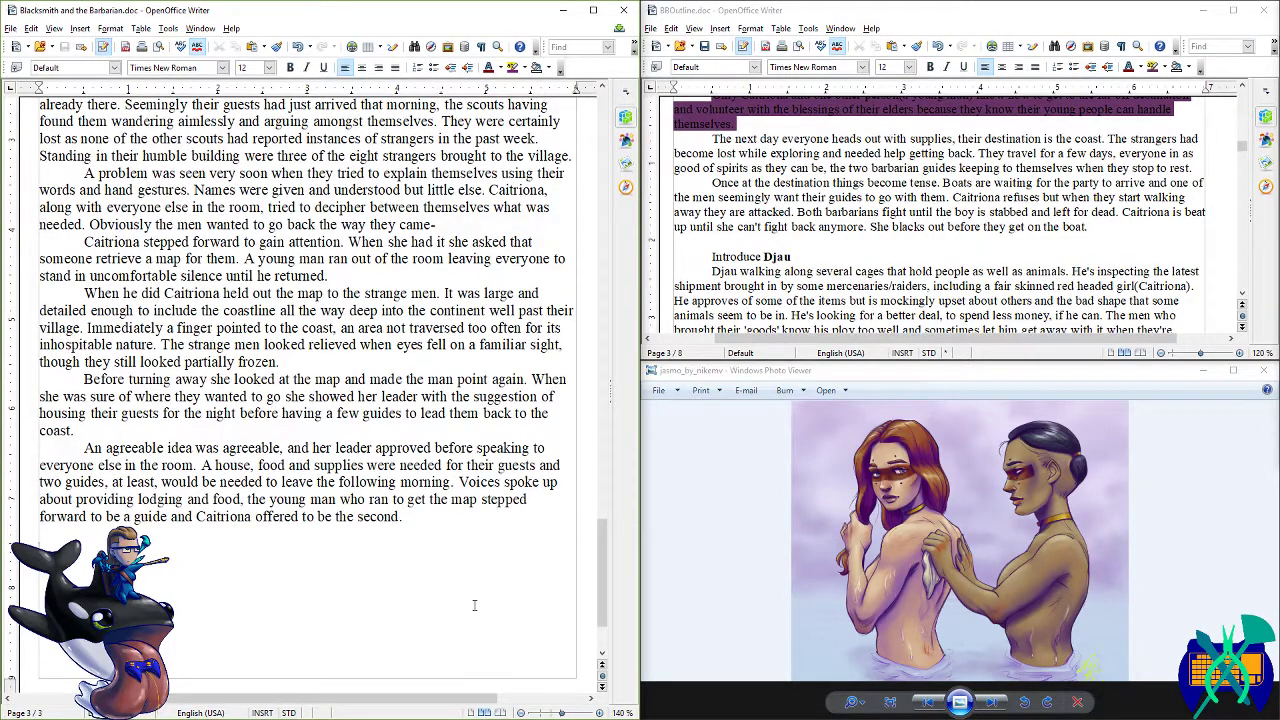
text(Th)
text(kaid)
text(nd)
key(alt+Tab)
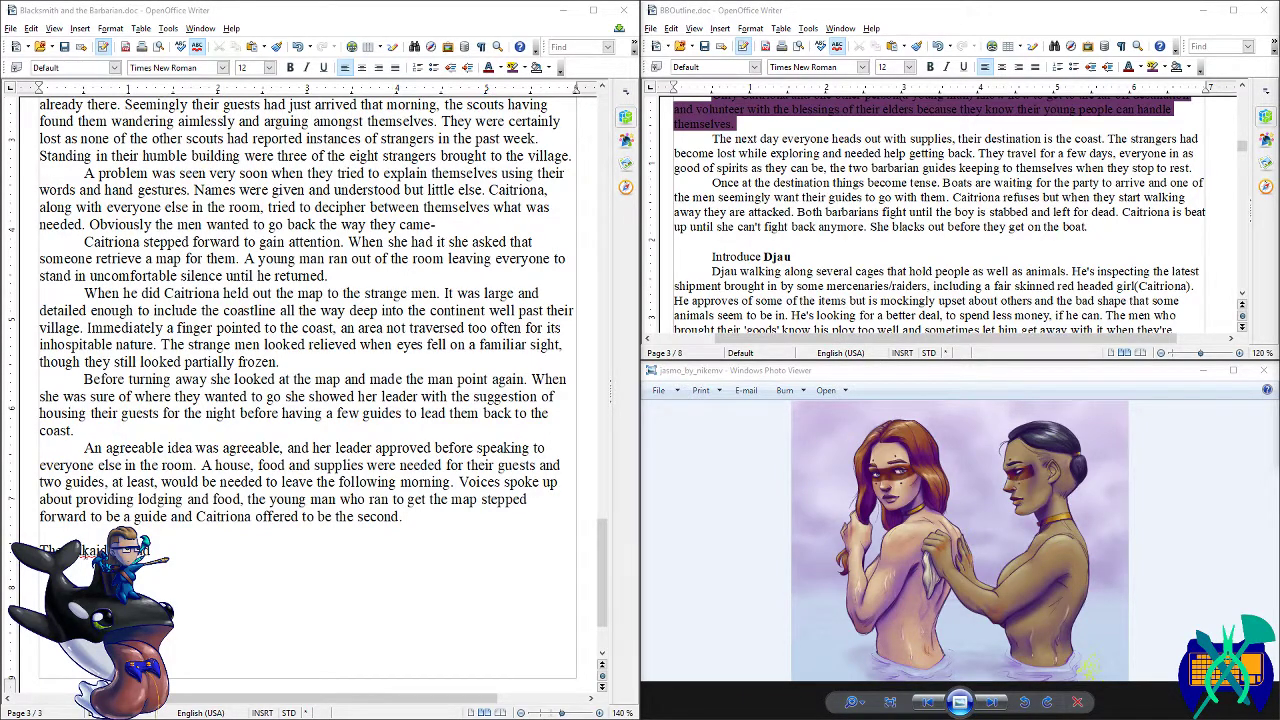
click(86, 551)
key(BackSpace)
text(o)
- Switch to the browser to view the Amazon page for The Tokaido Road, and delete the title note from the manuscript
drag(1279, 18, 1050, 0)
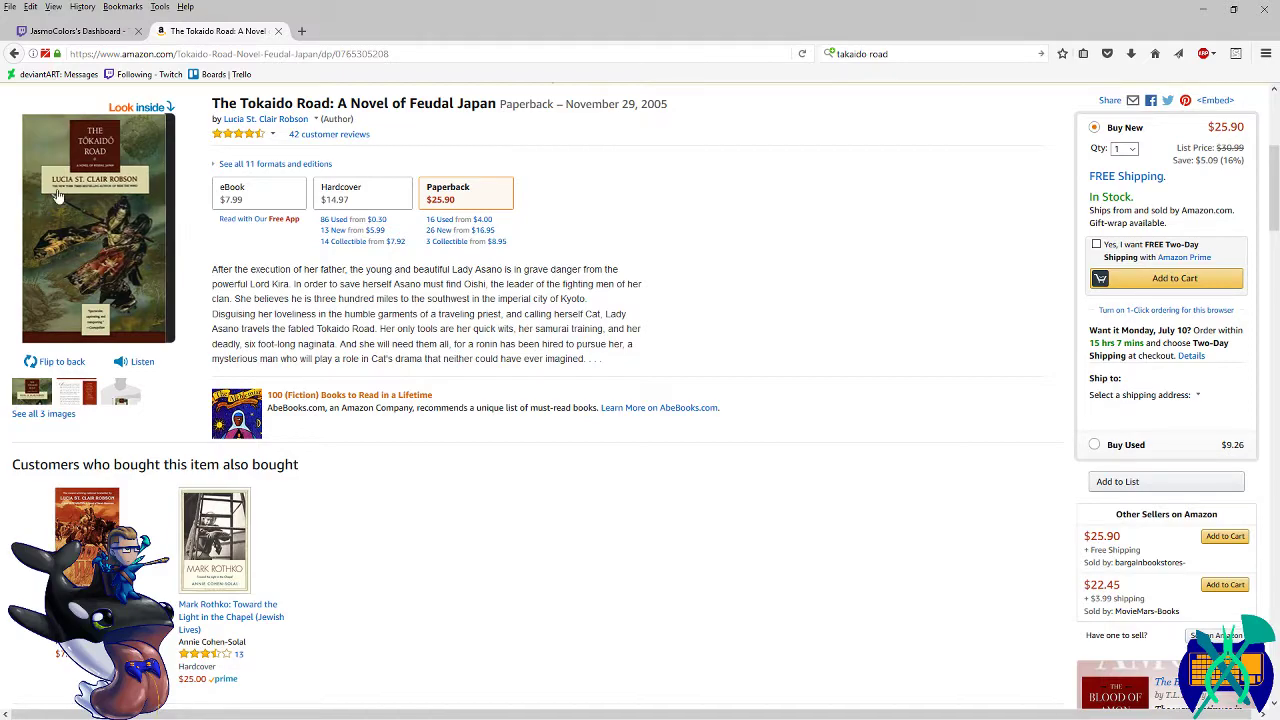
drag(401, 14, 1279, 0)
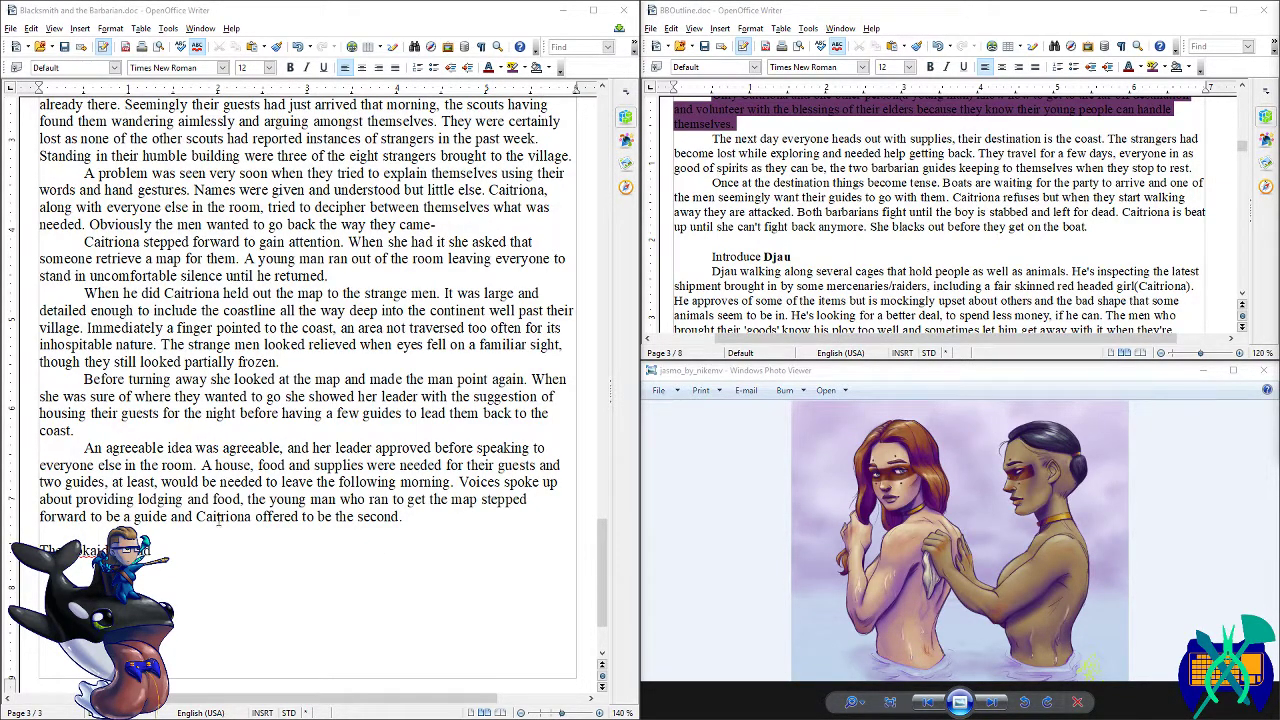
drag(38, 535, 24, 543)
key(Delete)
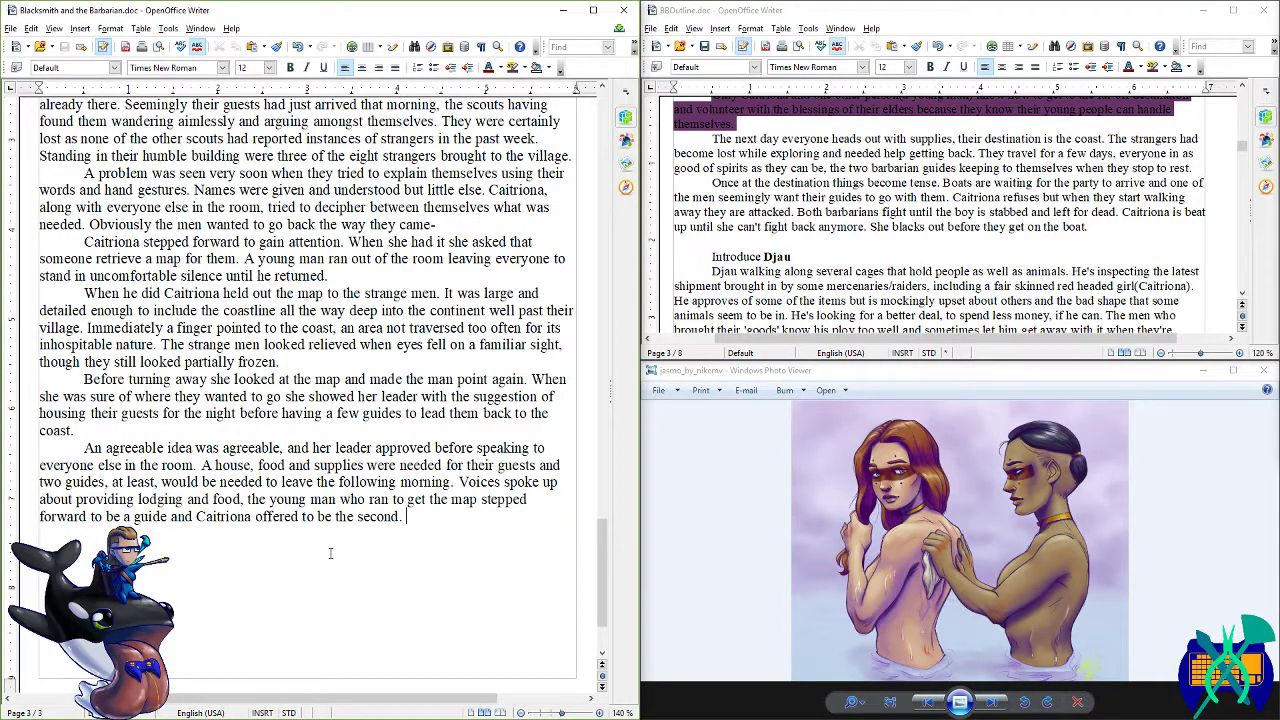
key(Return)
- Continue the manuscript's last paragraph with "With everyone in agreement Caitriona turned to the strangers with the" and begin the word map
click(888, 243)
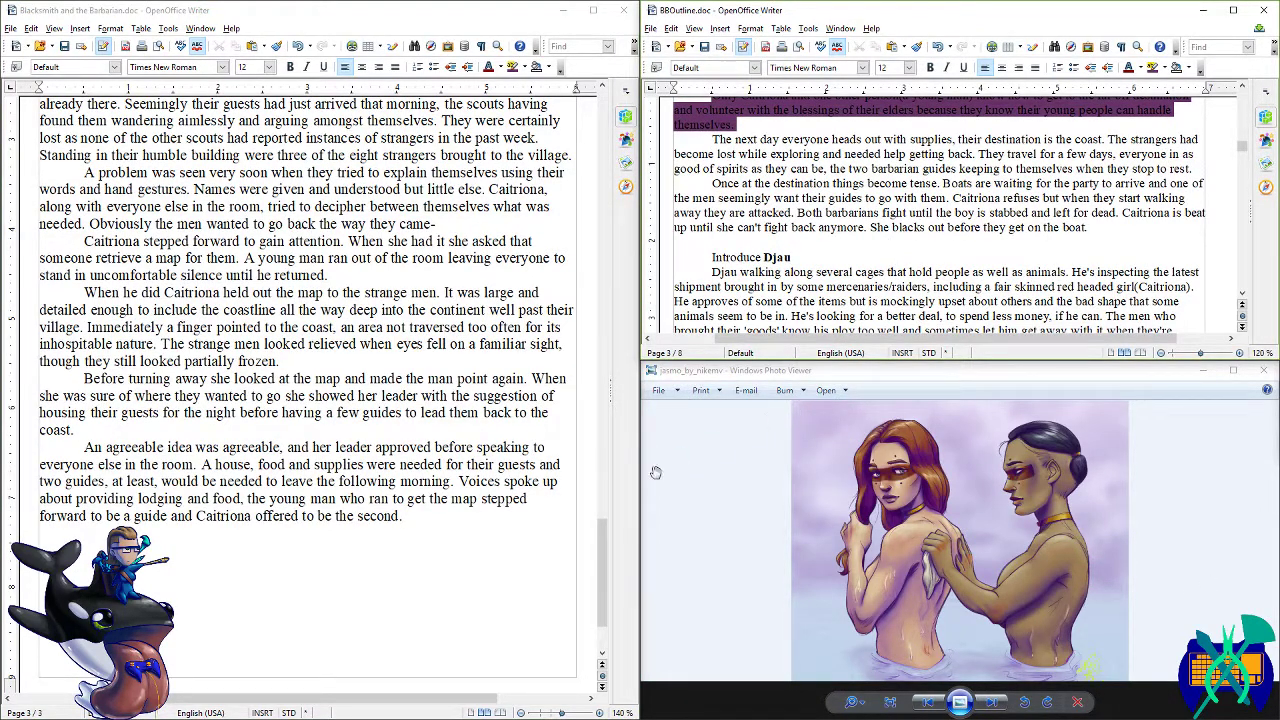
click(484, 527)
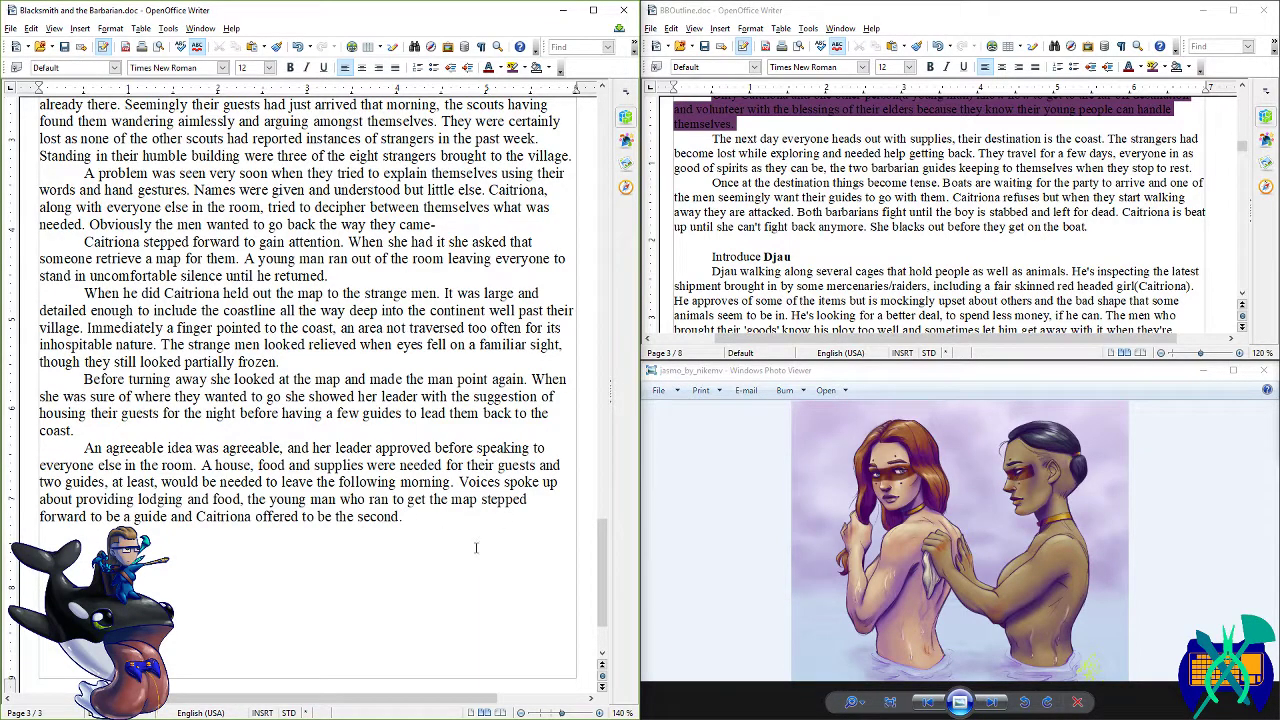
scroll(476, 548, down, 2)
scroll(468, 470, up, 2)
text(Wi)
text(everyone in)
text(ag)
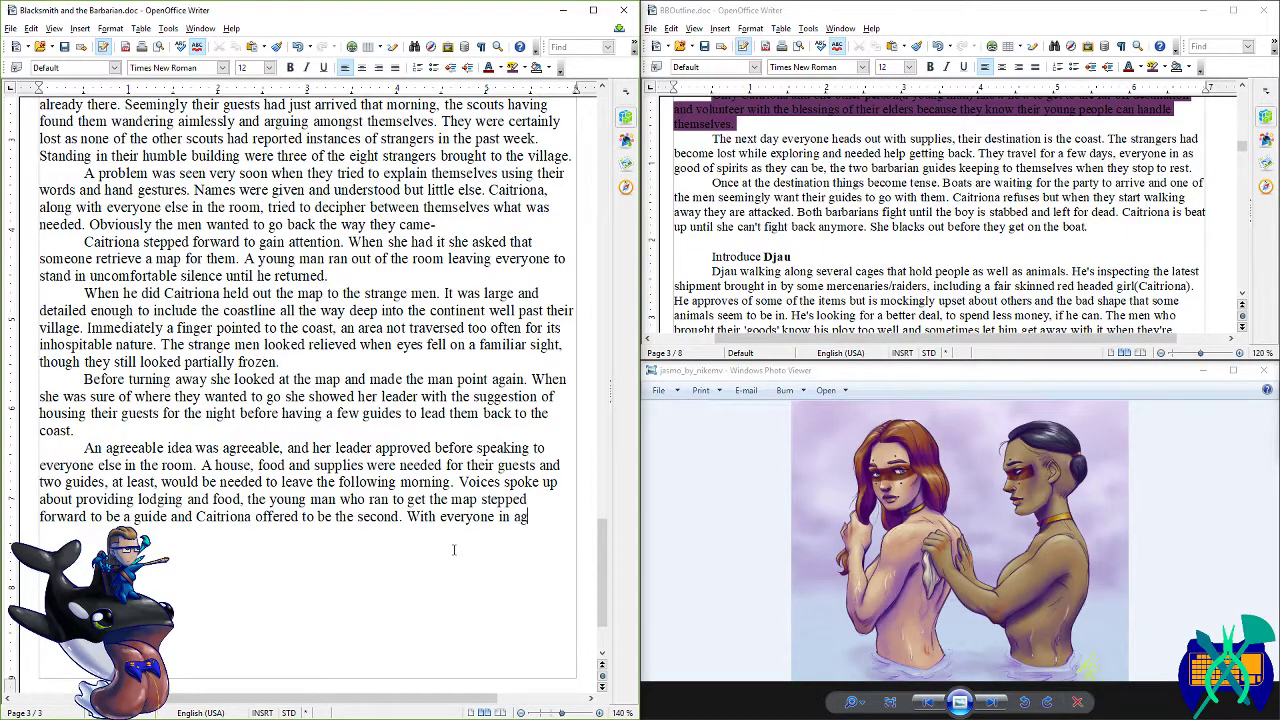
text(reement Caitriona's)
key(BackSpace)
key(BackSpace)
text(turned to t)
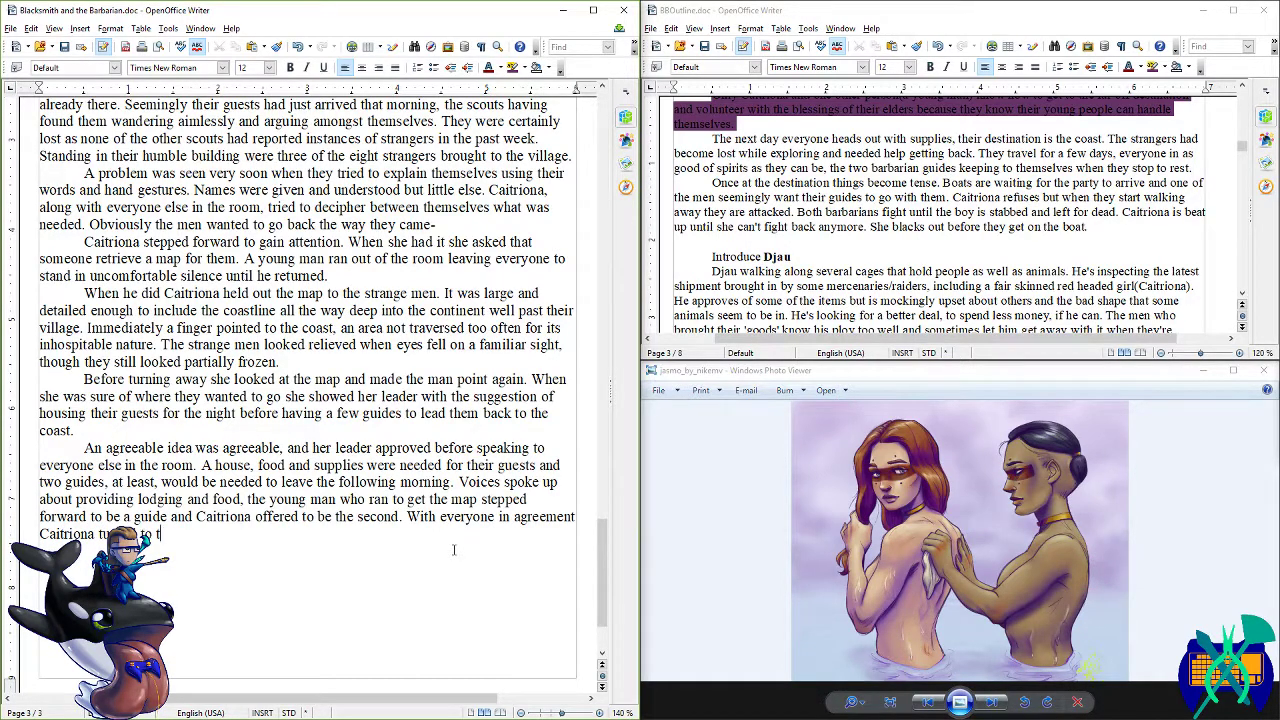
text(he strangers with the m)
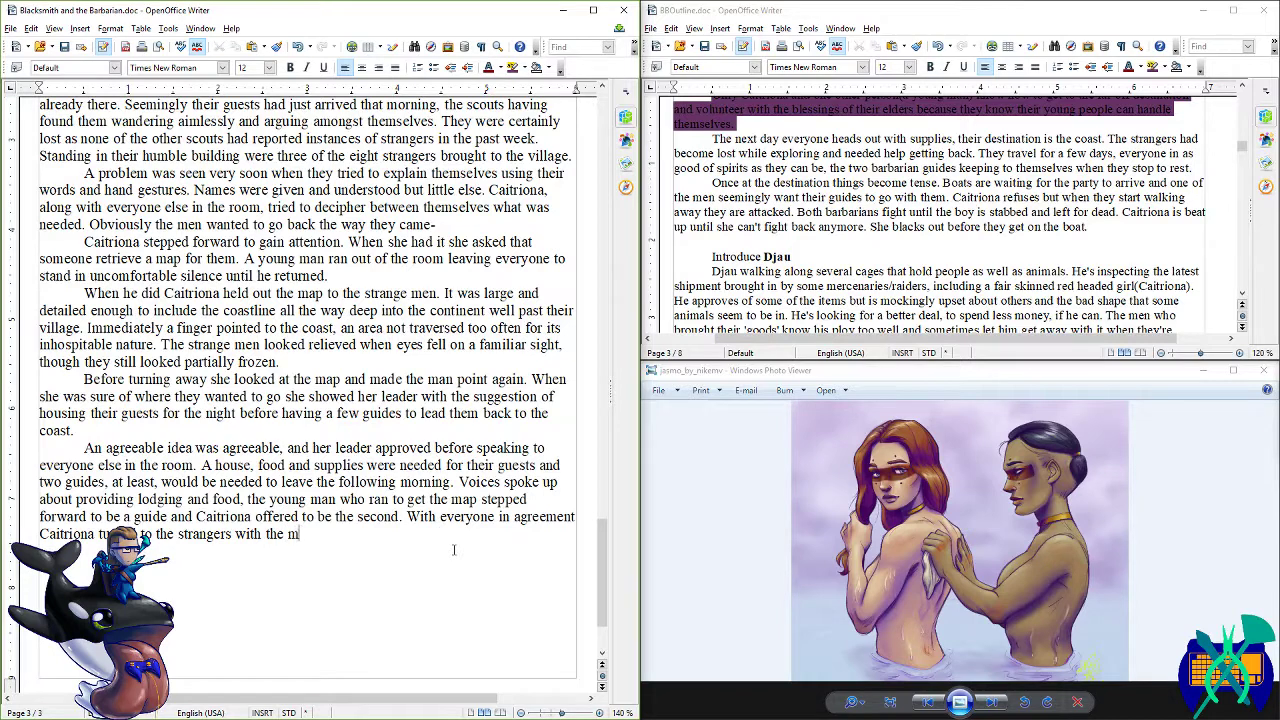
- Finish the word map and complete the sentence with ", pointing to the coast then herself and the boy before leading them outside."
text(ap, pointing ot)
key(BackSpace)
key(BackSpace)
text(to the coast)
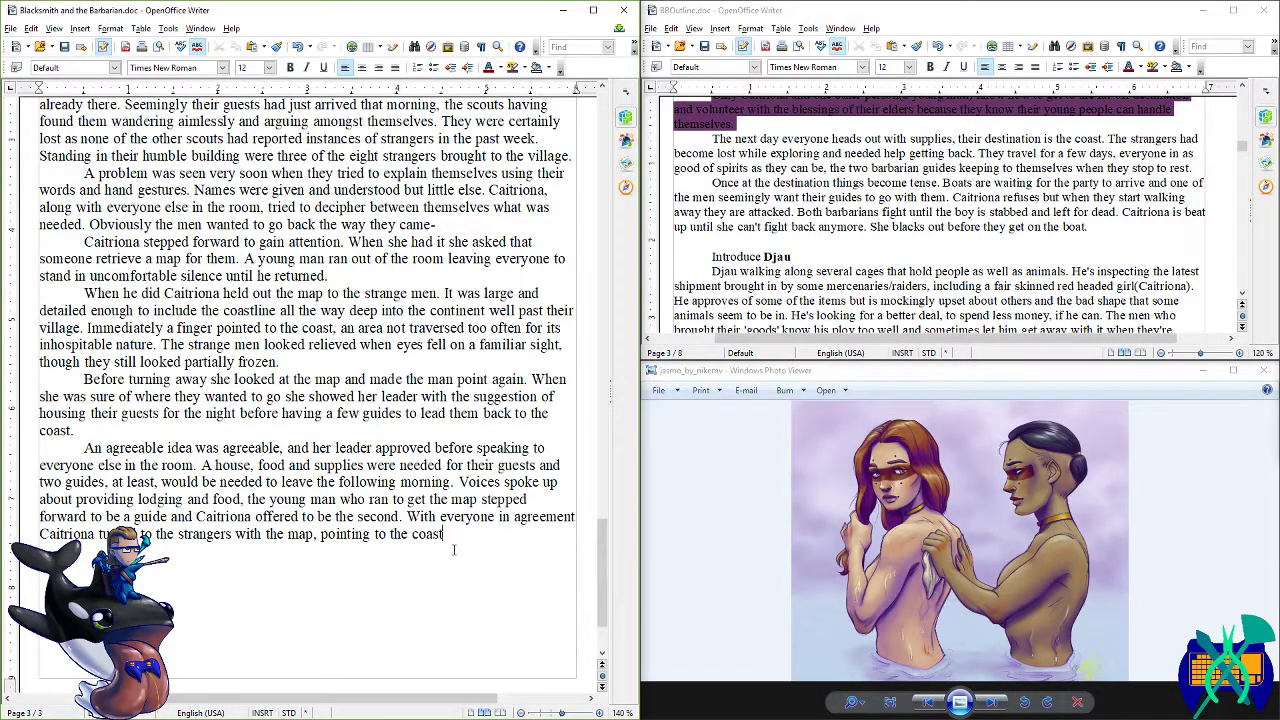
text( then herself and the)
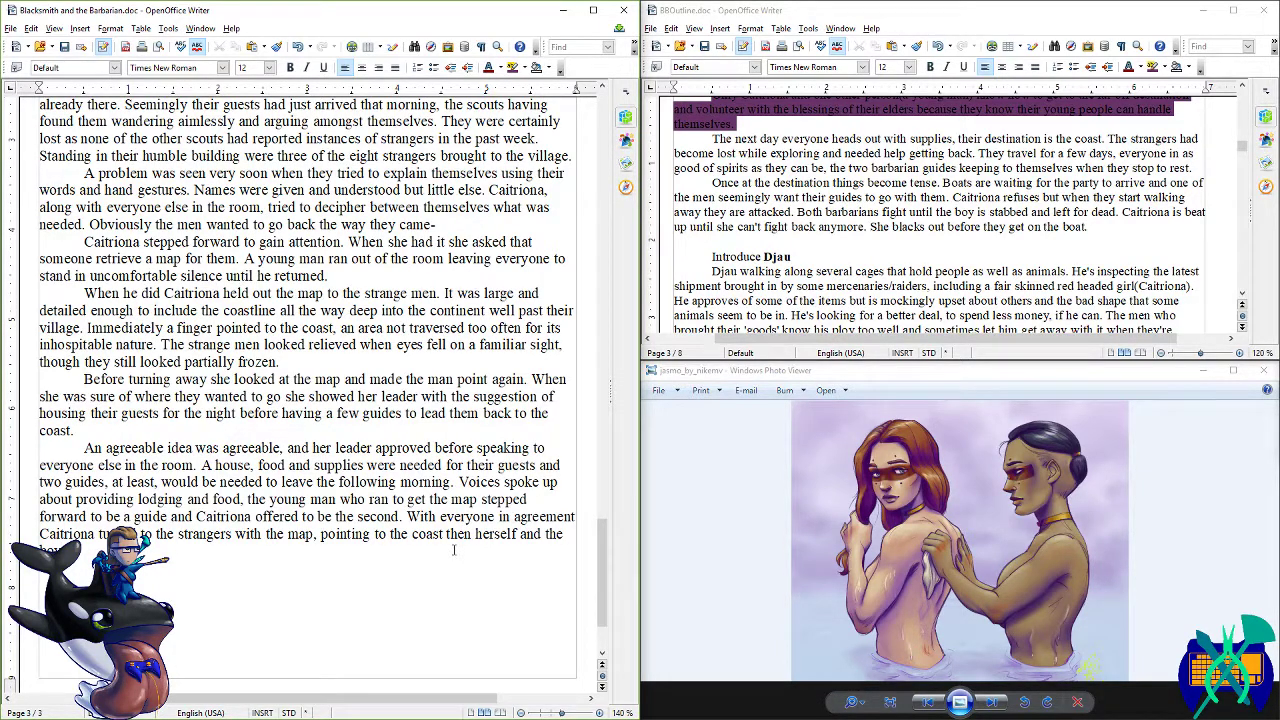
text(boy before leading them outside.)
- Start a new manuscript paragraph with "Foreign words were asked of her, which she did not know for certain"
key(Return)
text(Few words were a)
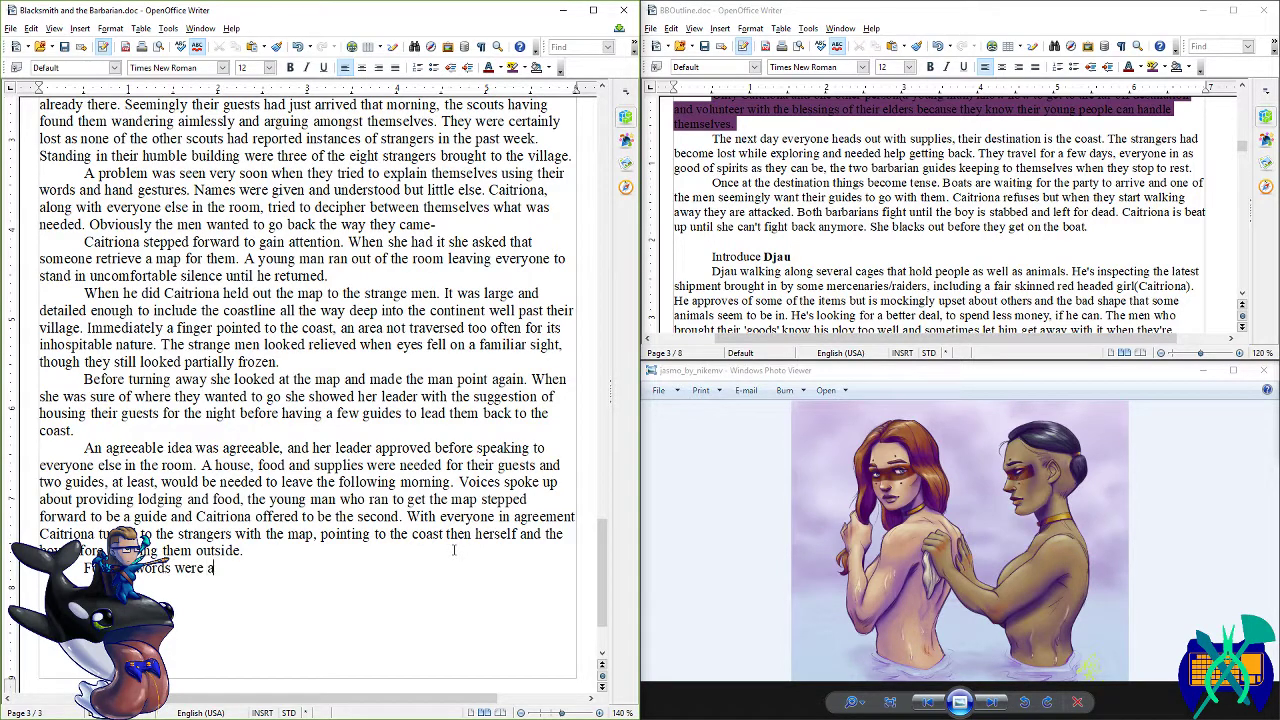
text(sked of her, which she did no)
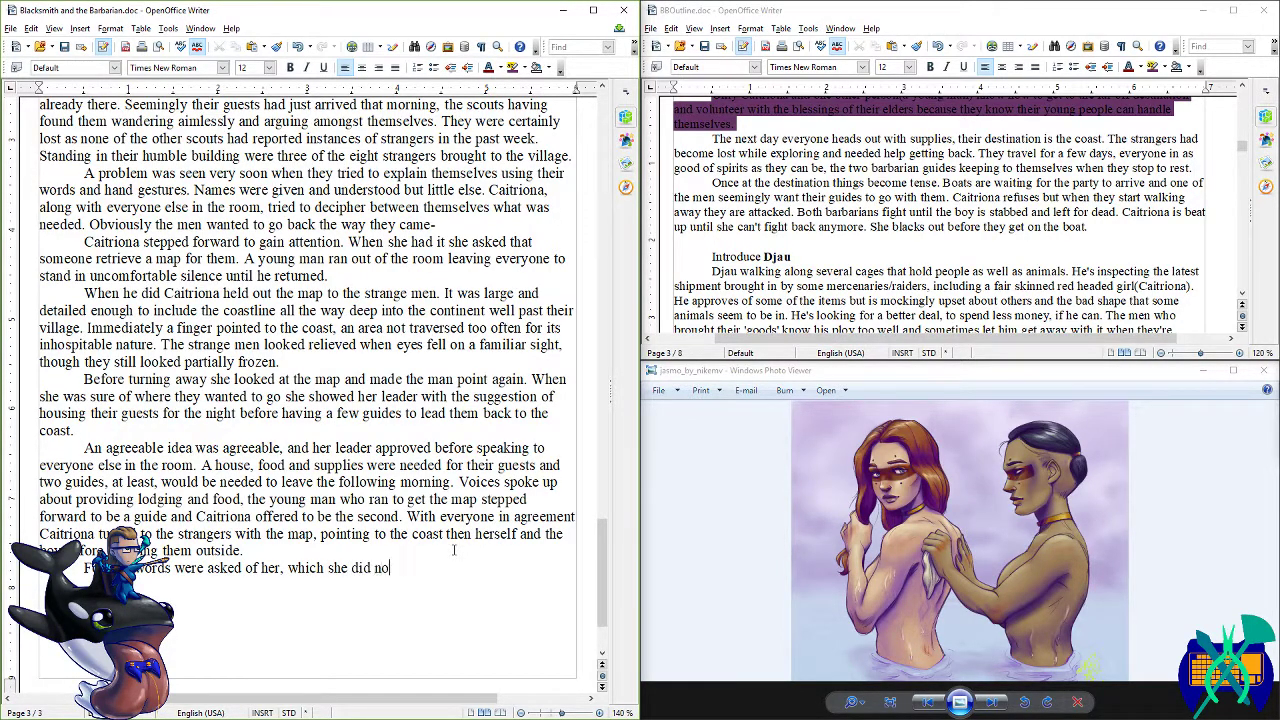
text(t know for certain)
- Complete the sentence with "what they wanted to know, even when the reunited with the rest of their party." and save the manuscript
text(what they wante)
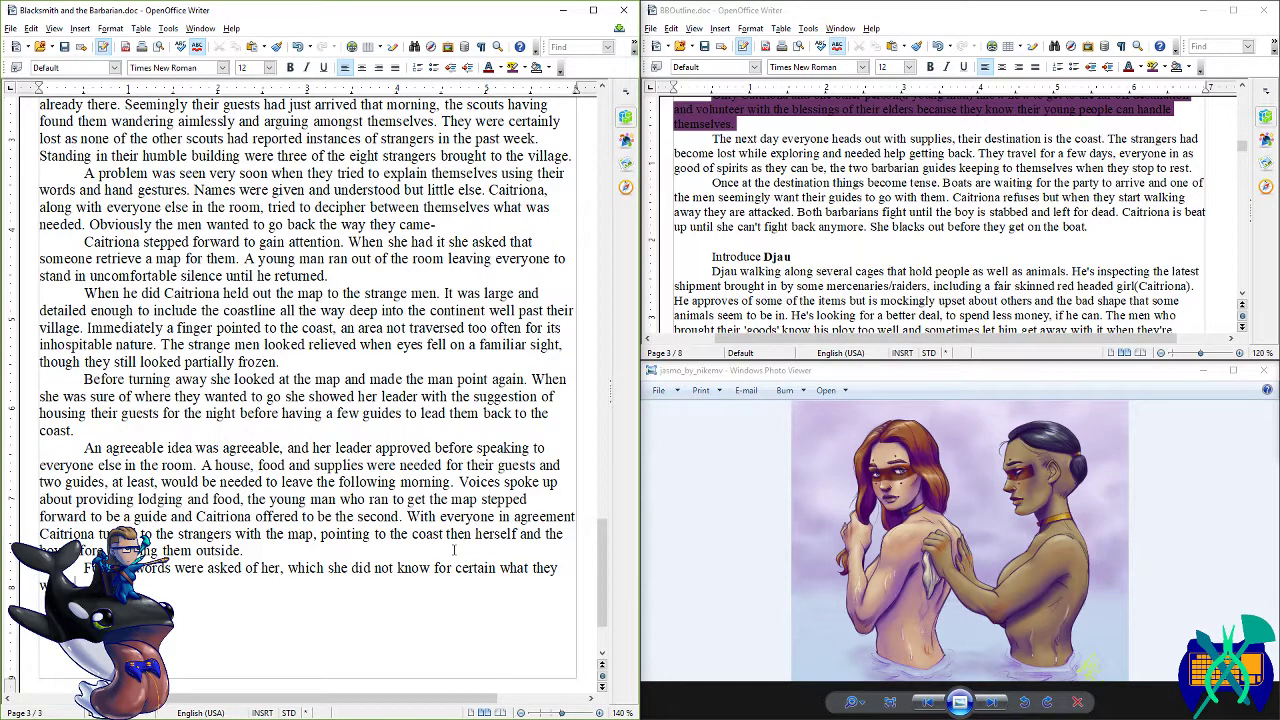
text(d to do even when the reunited with the rest of their party.)
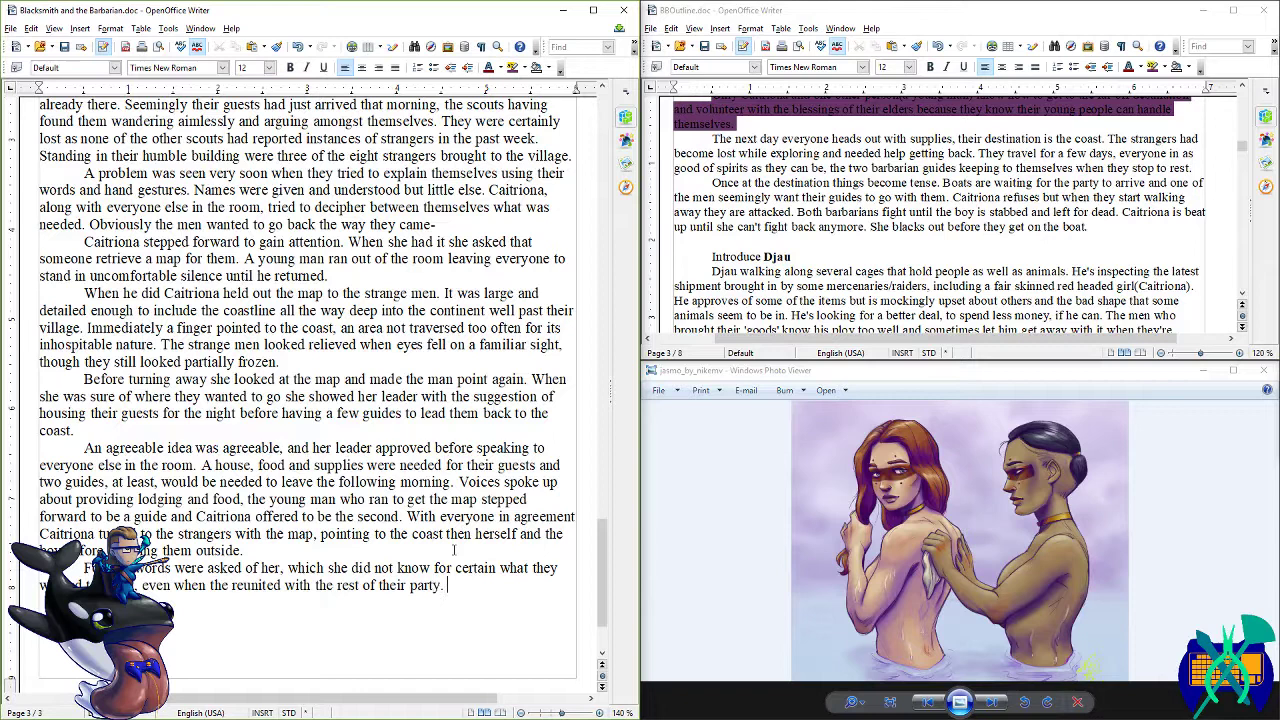
key(ctrl+s)
- Add "The five that were left outside were doubly nervous except for one" to the paragraph, correcting typing mistakes
text(The five)
text( that were lvisibly d)
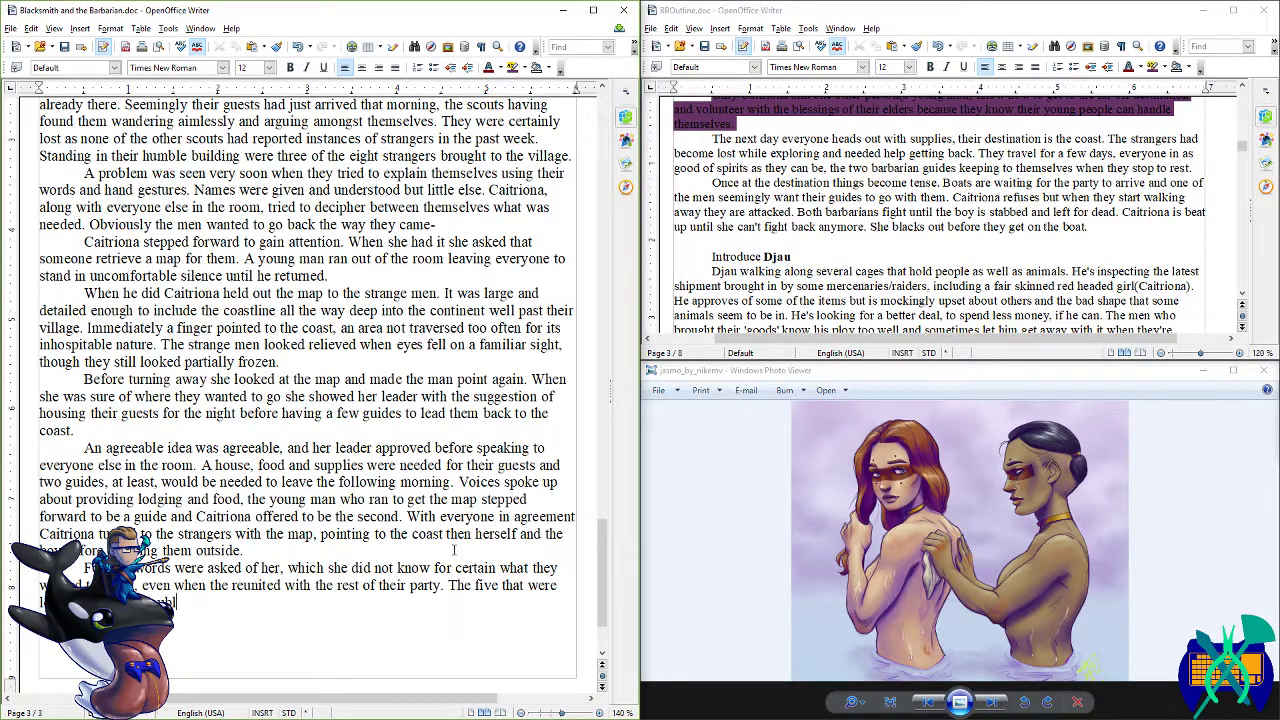
key(BackSpace)
text(nervous)
text( excepti)
key(BackSpace)
key(BackSpace)
key(BackSpace)
text(pt for one)
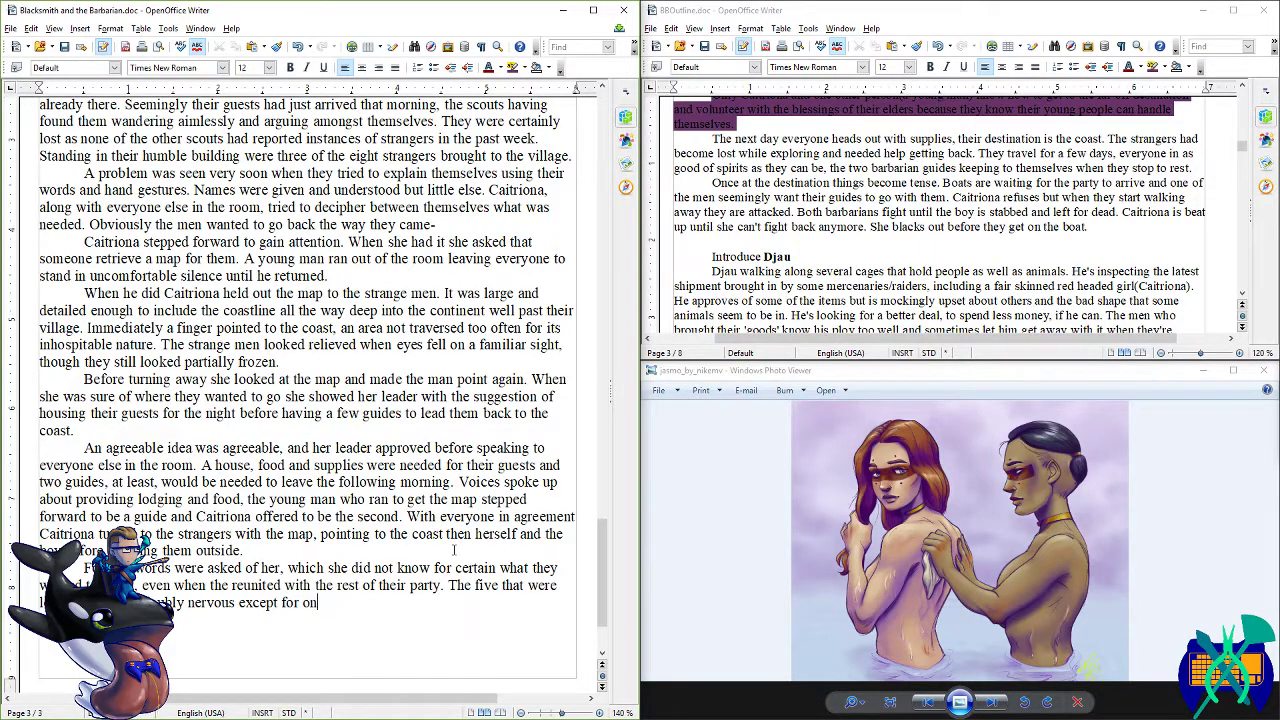
- Continue with ", a tall man with short dark hair and gaunt features. His eyes examined" and begin the word everything
text(, a tall man with d)
key(BackSpace)
text(short dar)
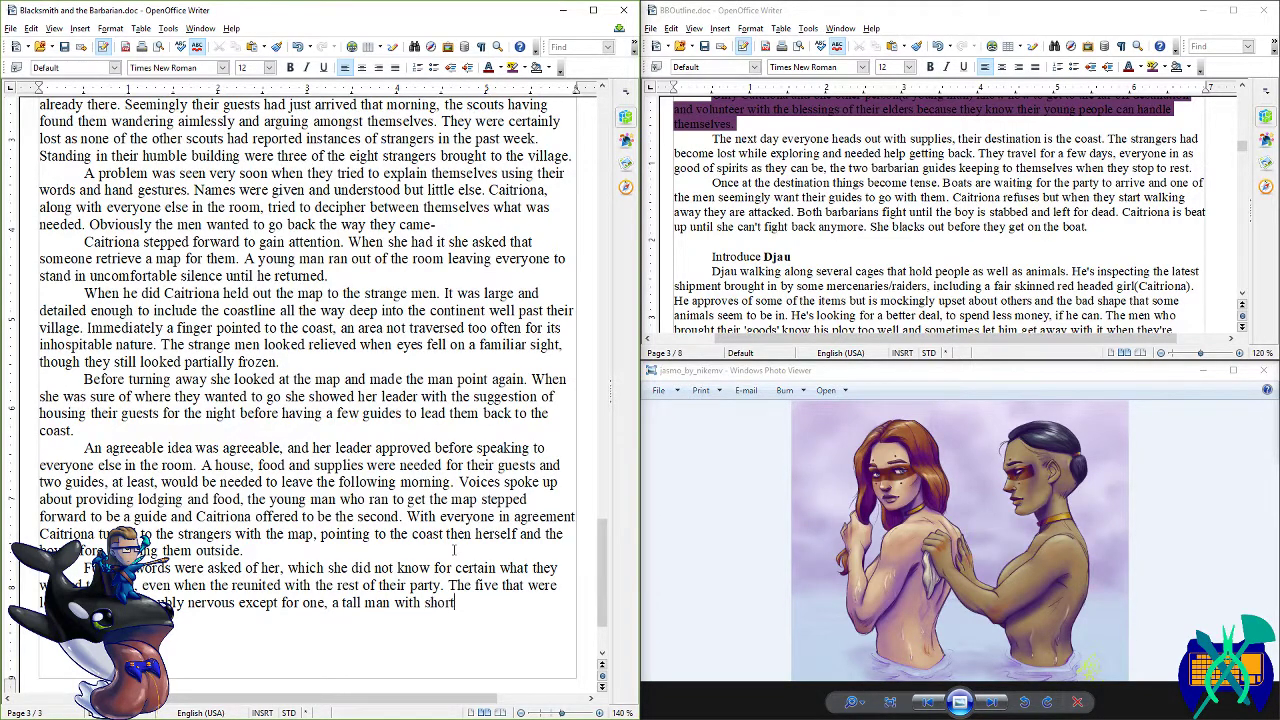
text(k hair and gaunt …mined everyt)
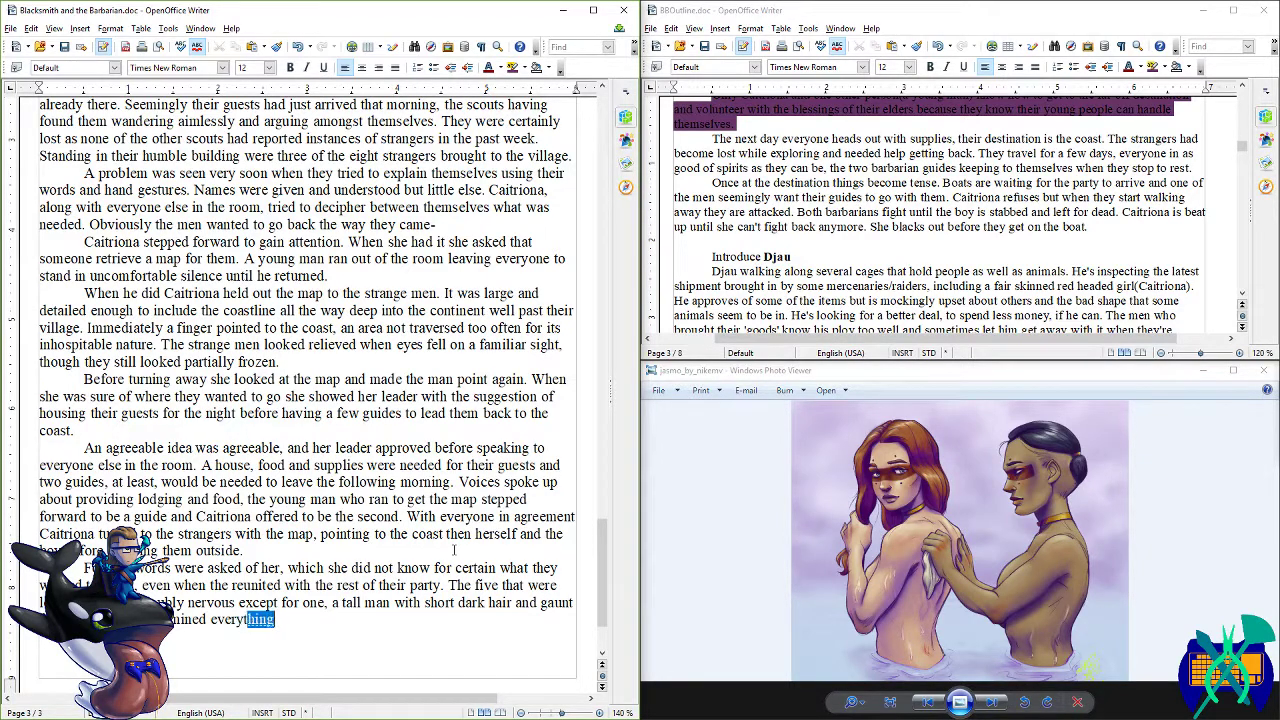
- Correct the mistyped words, finish the sentence with "everything they fell upon, including Caitriona.", and save the manuscript
text(hign they)
key(BackSpace)
key(BackSpace)
key(BackSpace)
key(BackSpace)
key(BackSpace)
key(BackSpace)
key(BackSpace)
key(BackSpace)
key(BackSpace)
text(ing everyth)
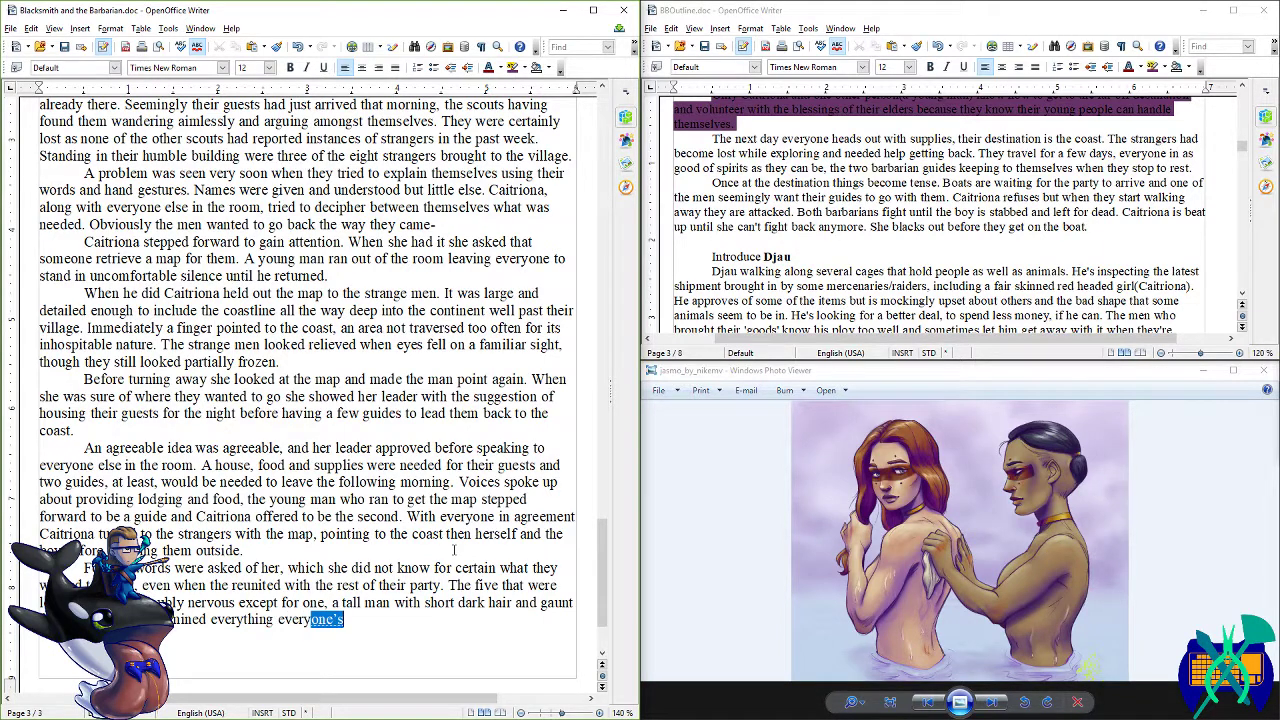
key(BackSpace)
key(BackSpace)
key(BackSpace)
key(BackSpace)
key(BackSpace)
key(BackSpace)
key(BackSpace)
key(BackSpace)
text(they fell upon, in)
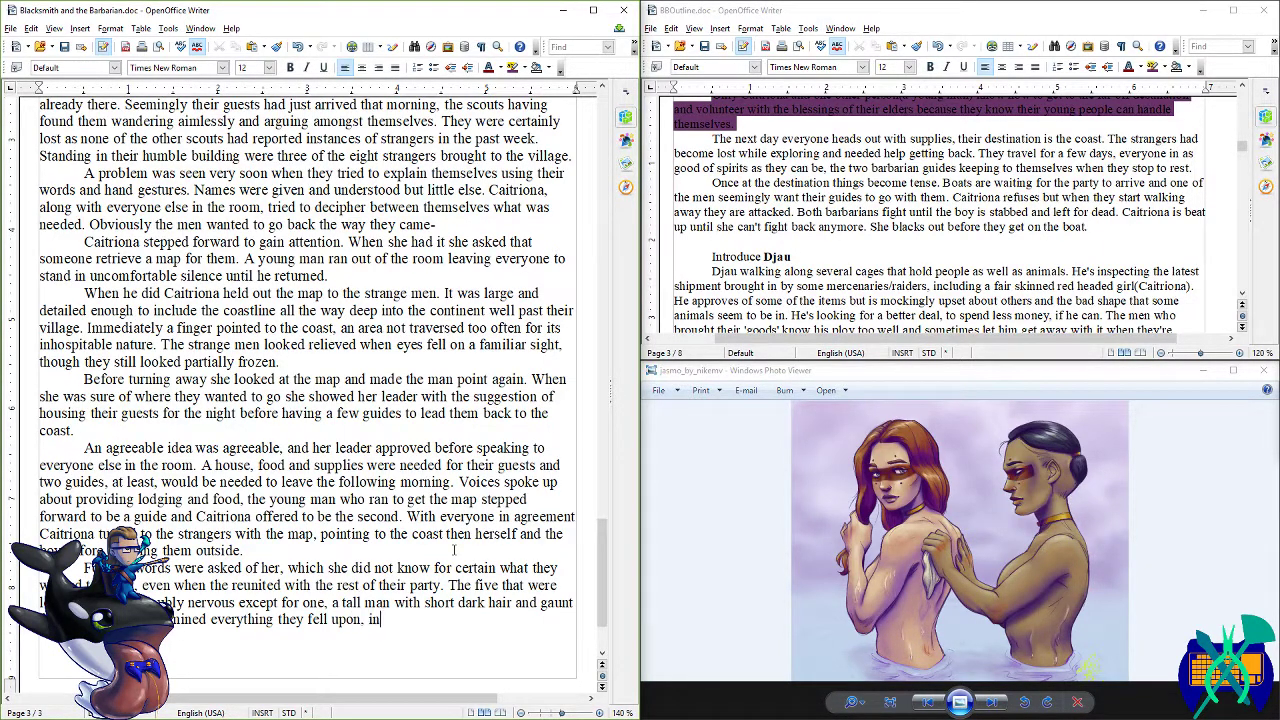
text(cluding Caitriona)
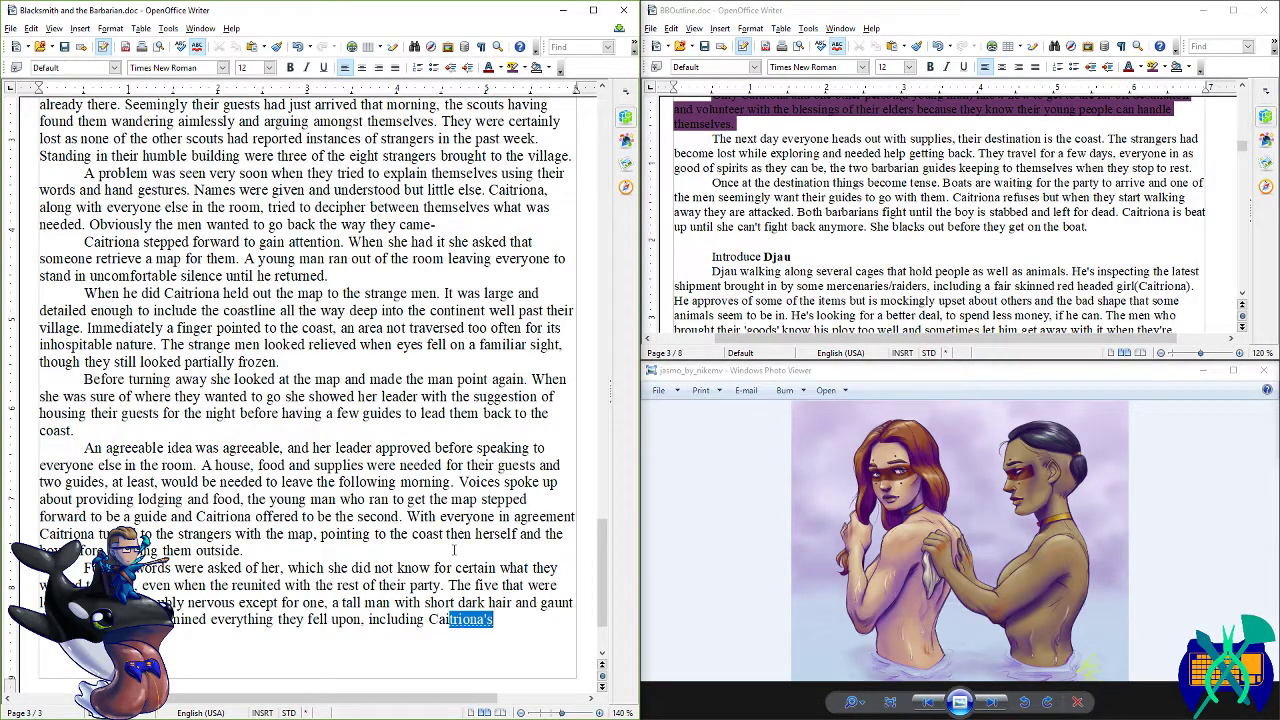
key(Return)
key(ctrl+s)
- Add "The men exchanged words for a few moments before turning to regard the red haired woman" to the paragraph
text(The men)
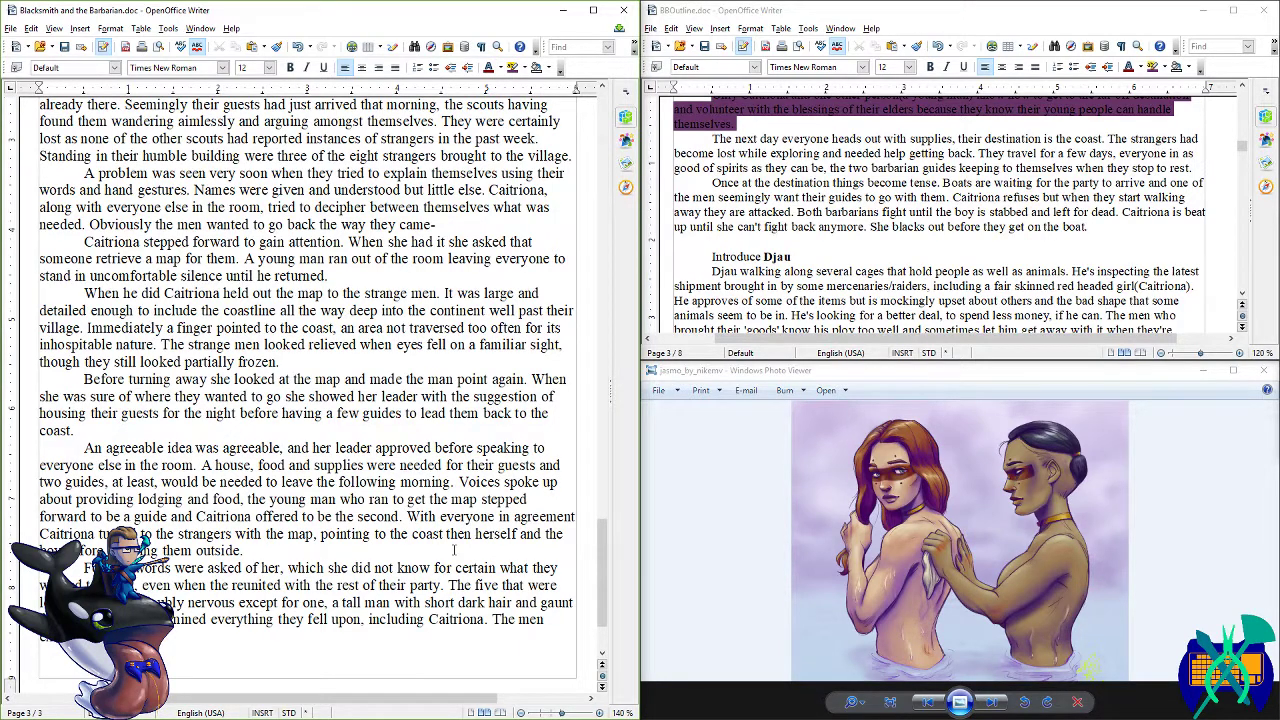
text( were a few moments before turning to)
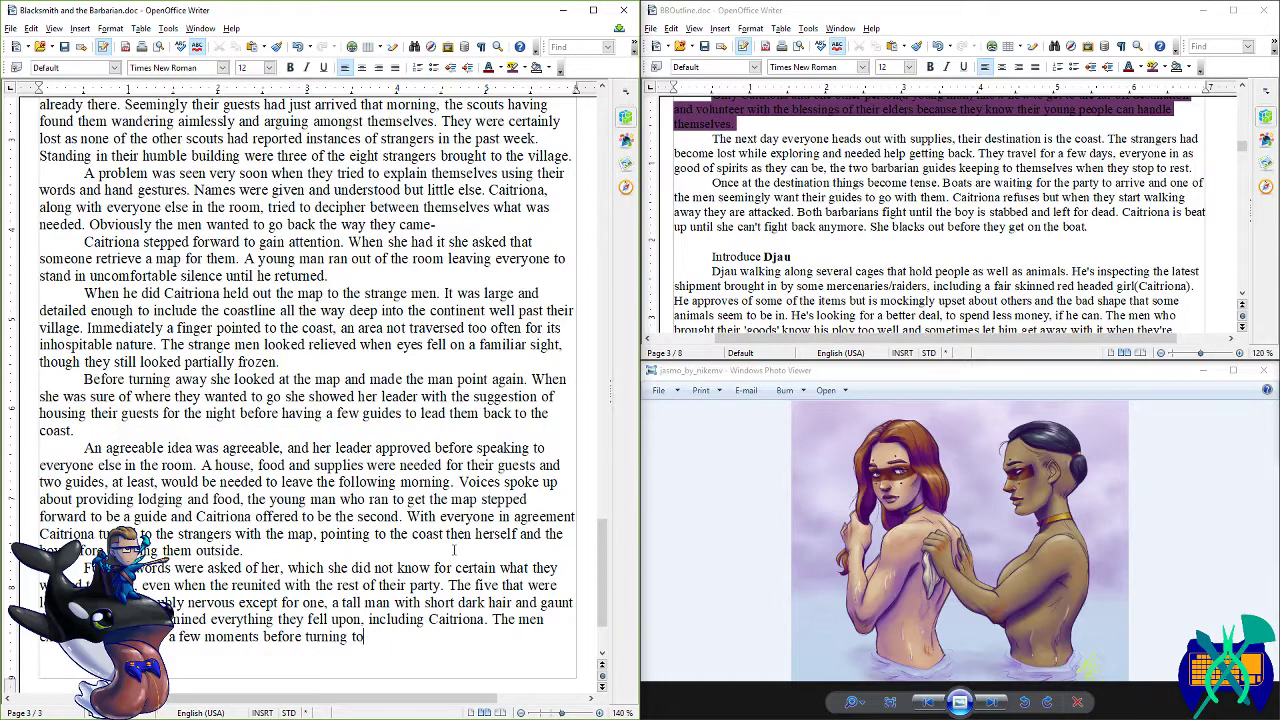
text( regard the red harired woman)
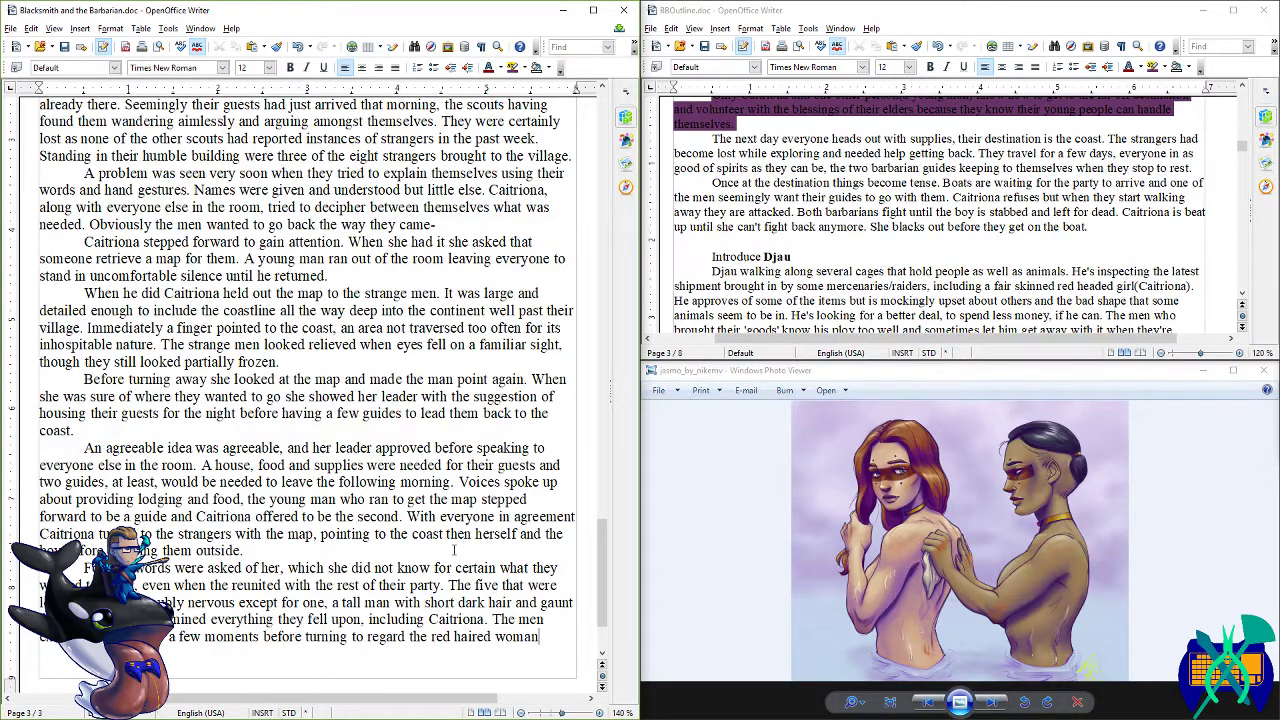
- Finish the sentence with ", they looked expectant and ready to go." and save the manuscript
text(, they looke)
scroll(453, 550, down, 2)
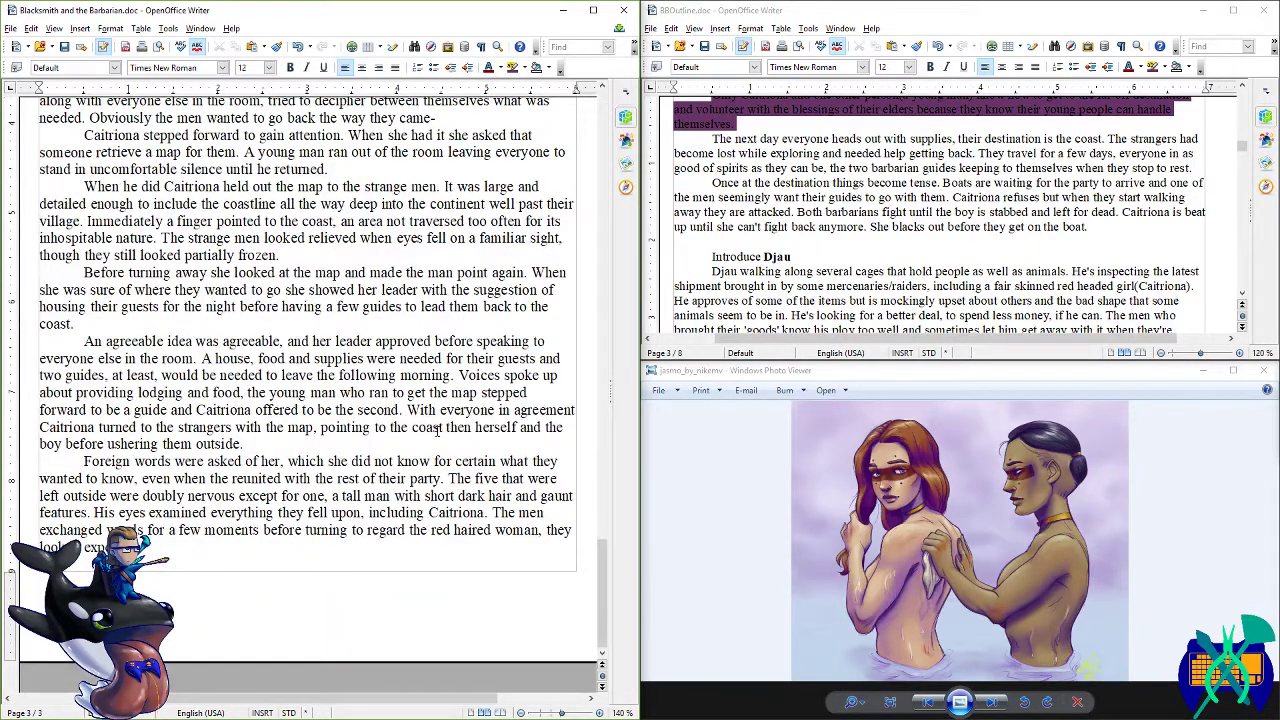
text(and ready to go.)
key(ctrl+s)
- Start a new paragraph with "Not knowing how else to tell them she pointed to the sky, at the sun, until everyone followed her"
key(ctrl+Return)
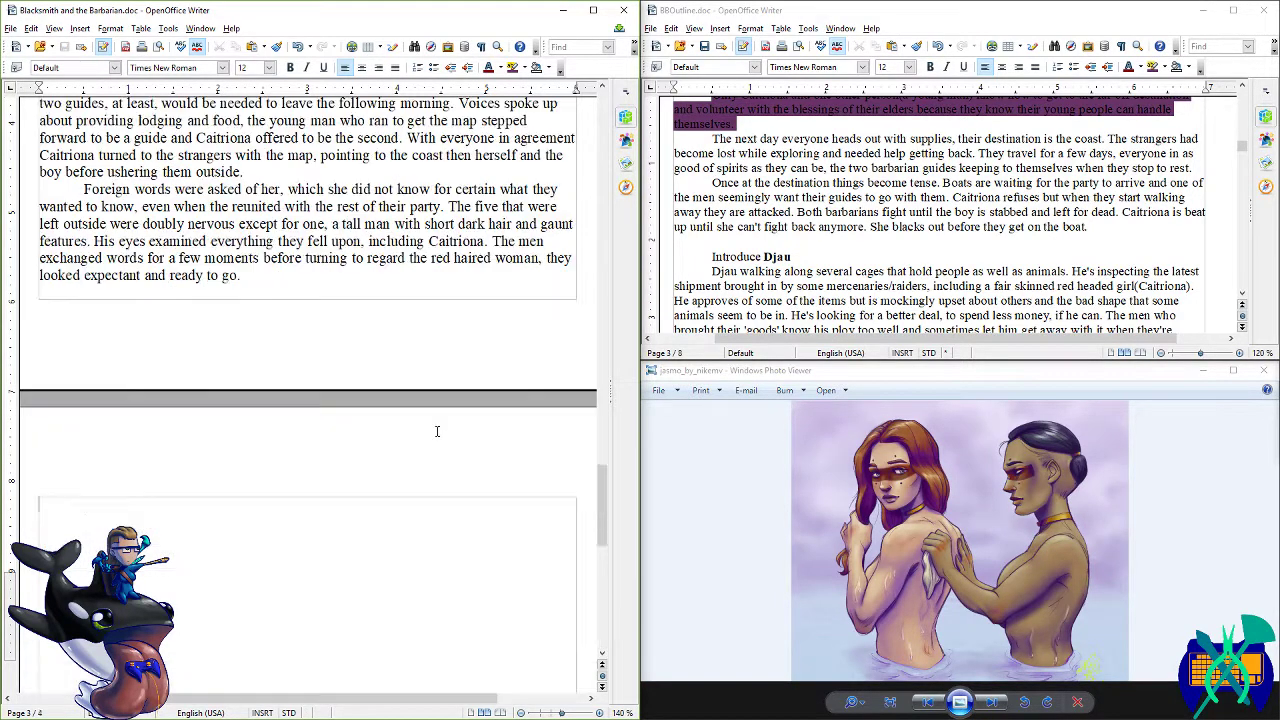
text(Not )
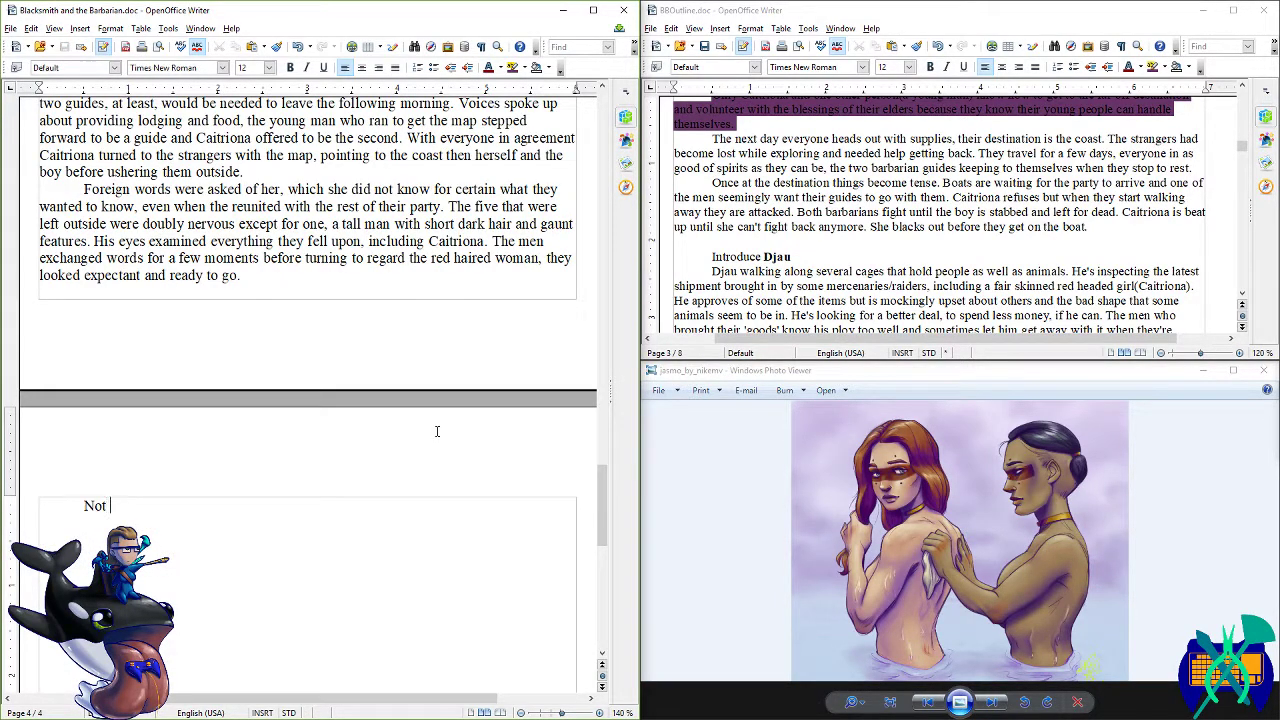
text(knowing how else to tell them )
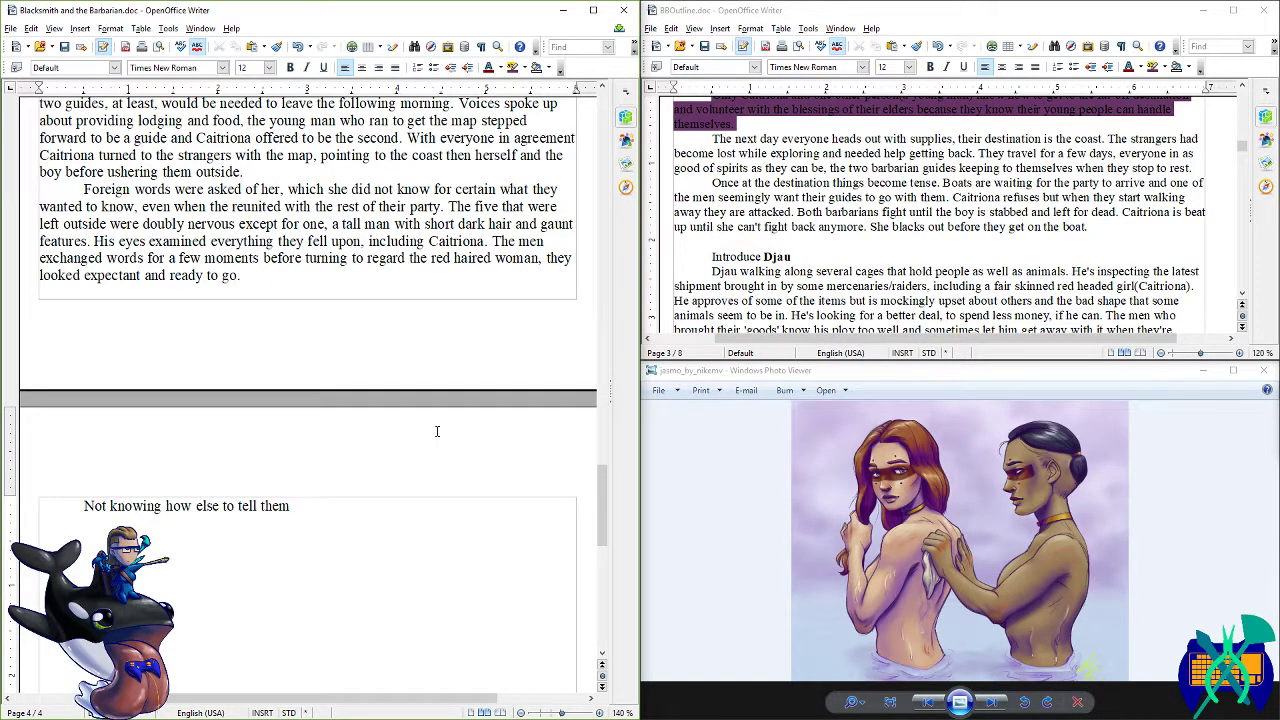
text(she pointed to the sky, at the sun,)
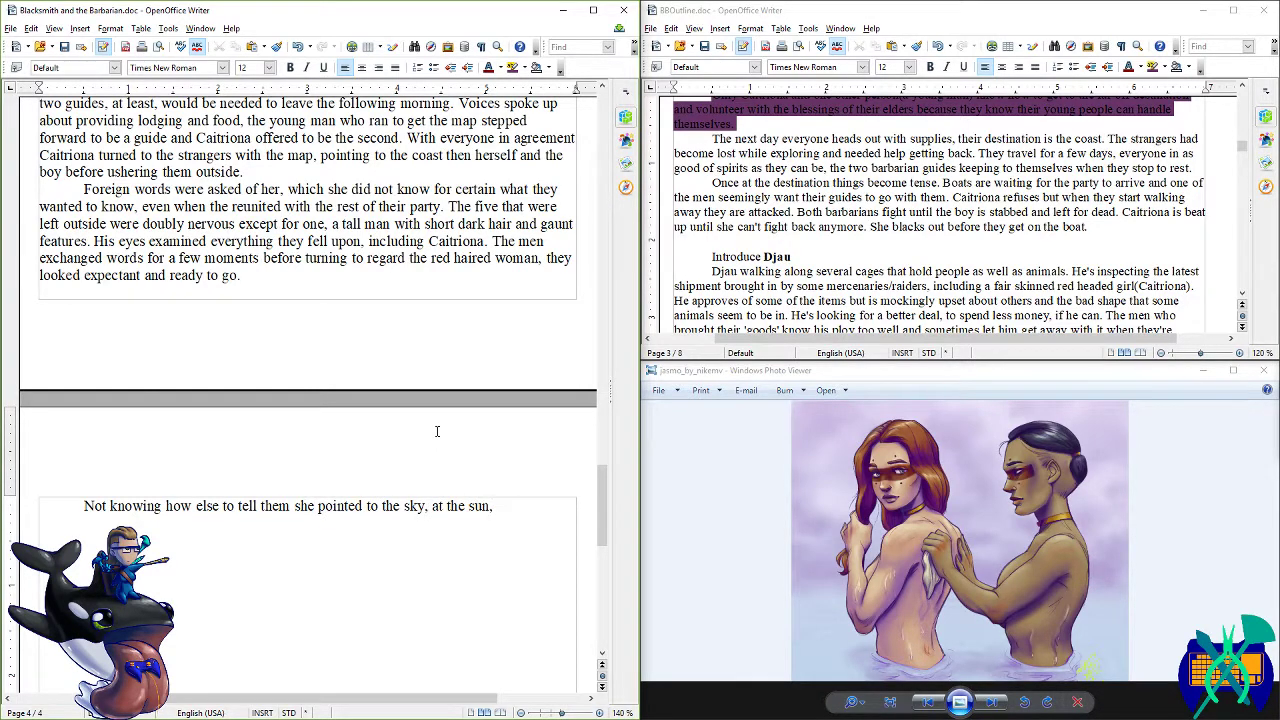
text( until every)
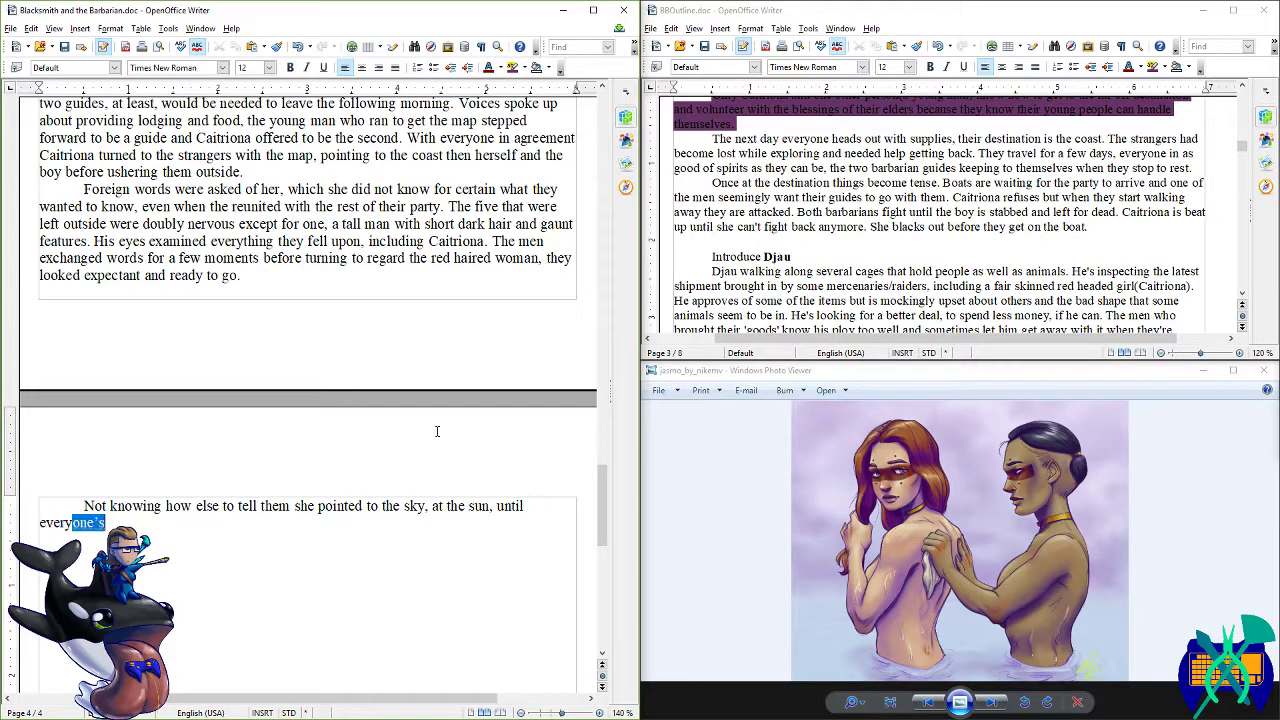
text(one followed her)
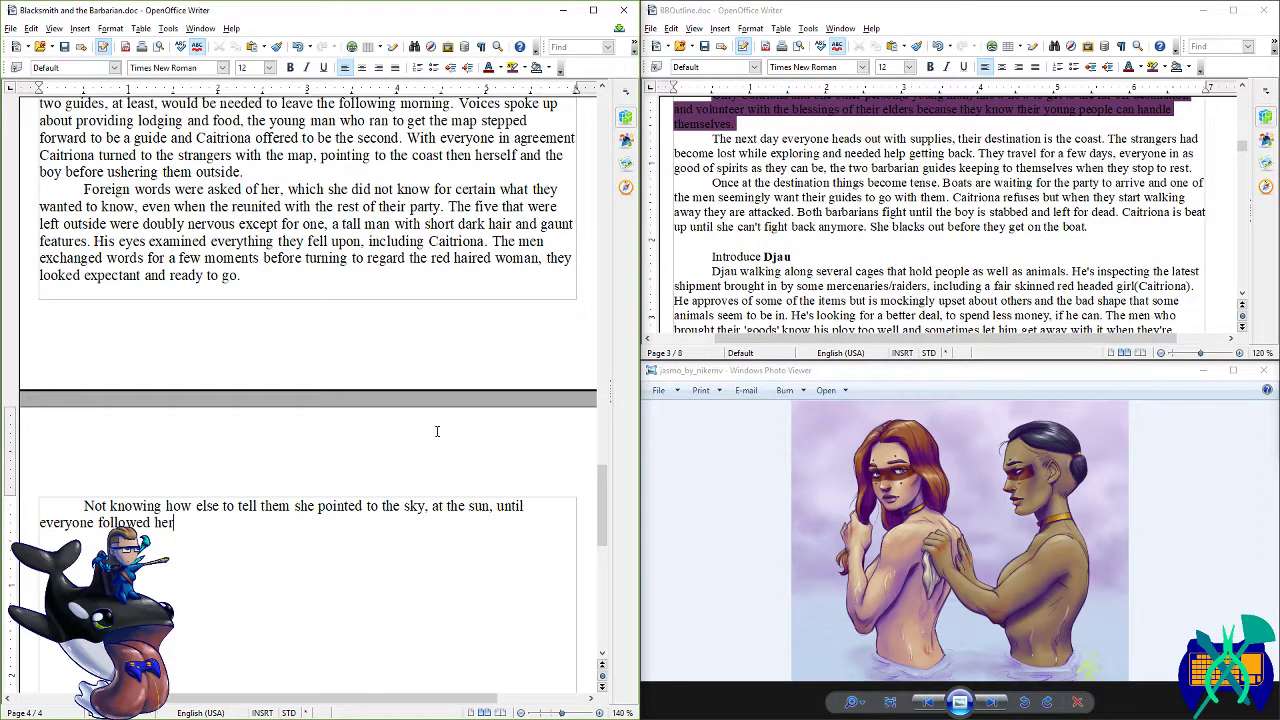
- Continue with "finger. She then traced its path to the horizon, swung her arm around and pointed where the sun would rise again." and save
text( finger. She then traced it)
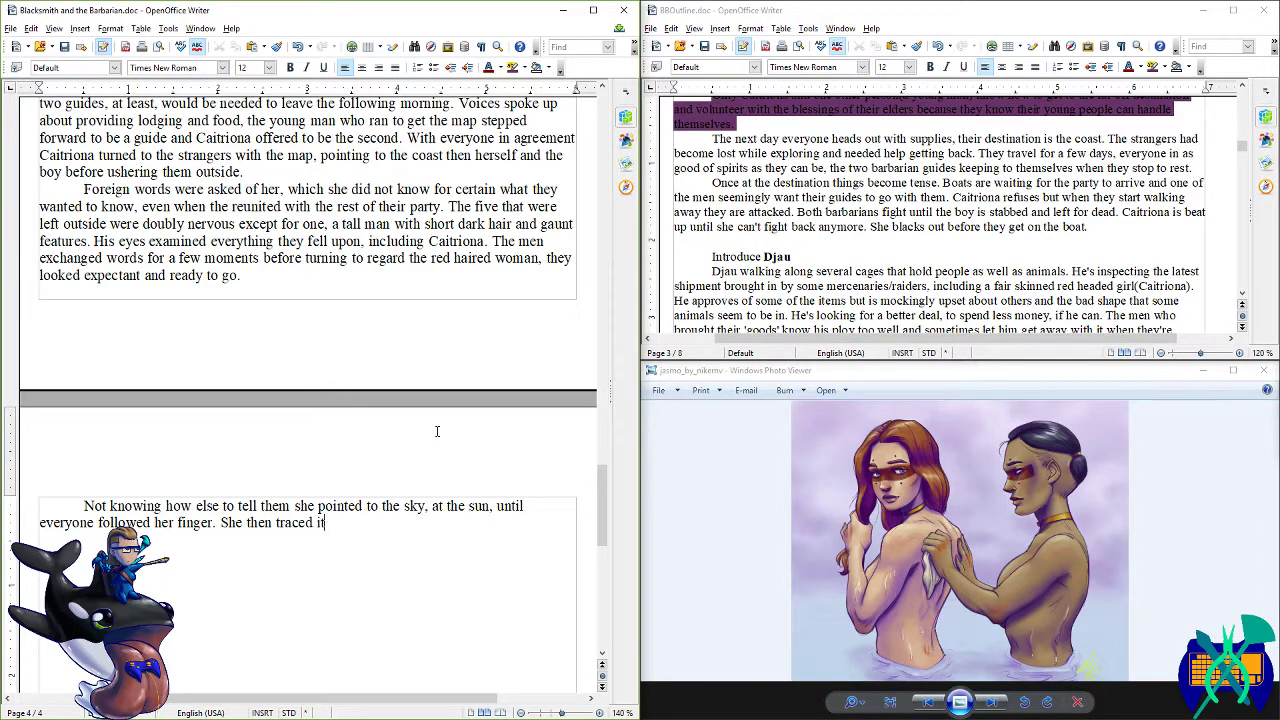
text(s path to the horizon, swu)
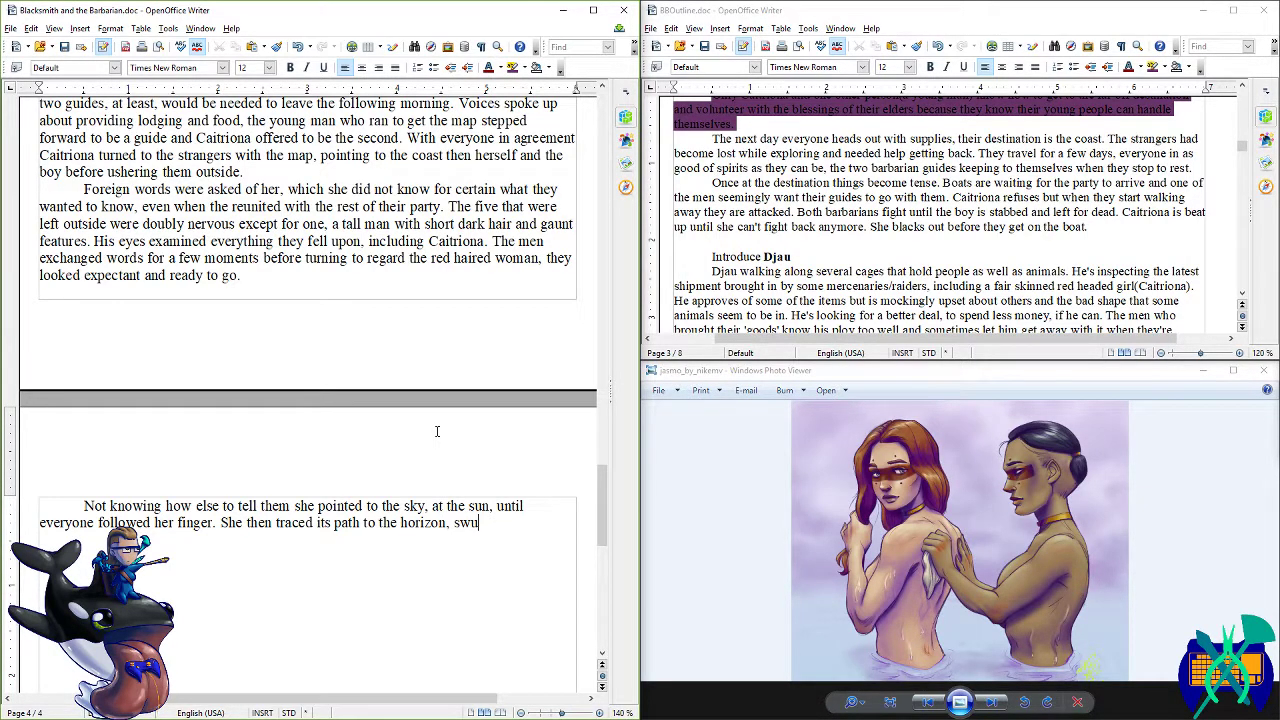
text(ng her arm around and)
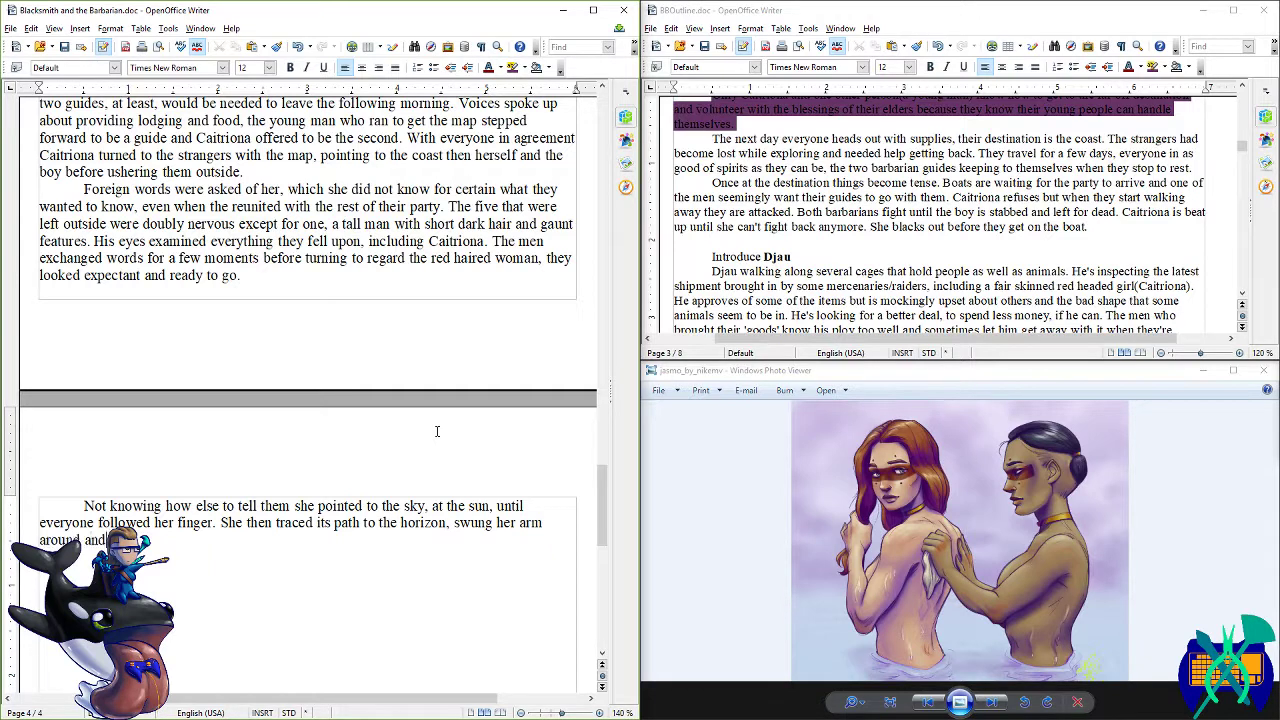
text( pointed where the sun would rise again.)
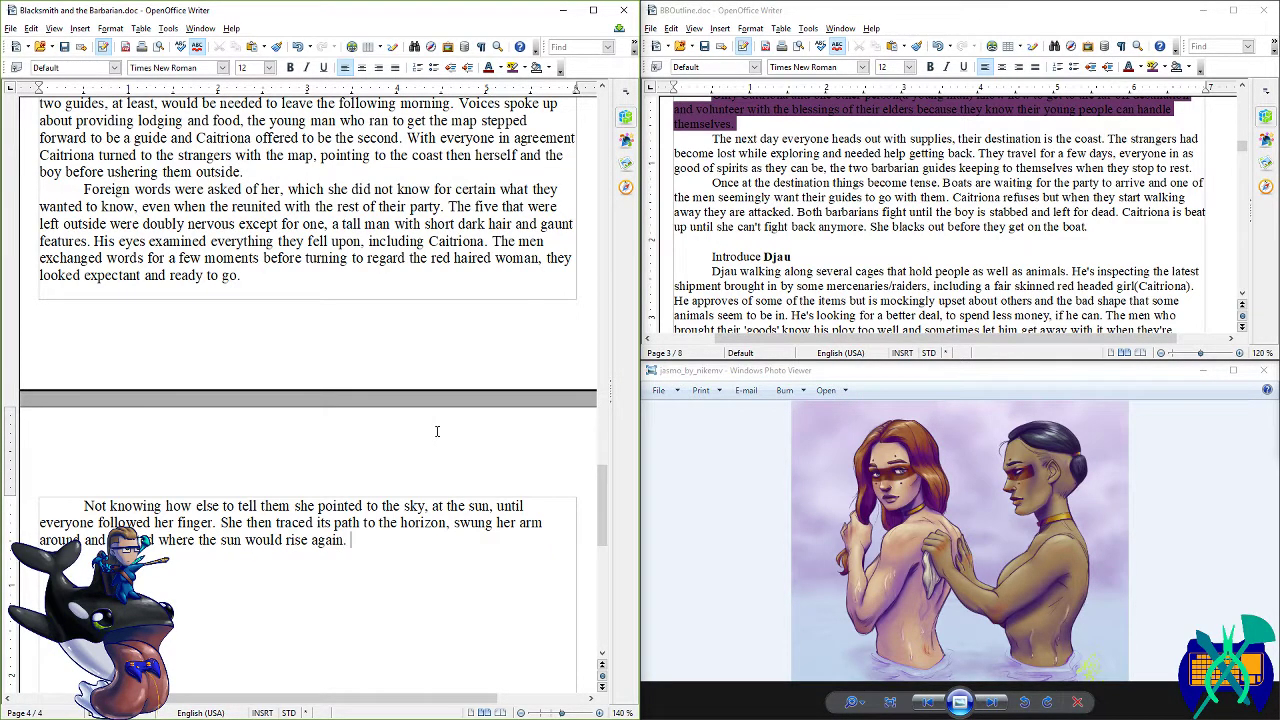
key(ctrl+s)
click(1007, 446)
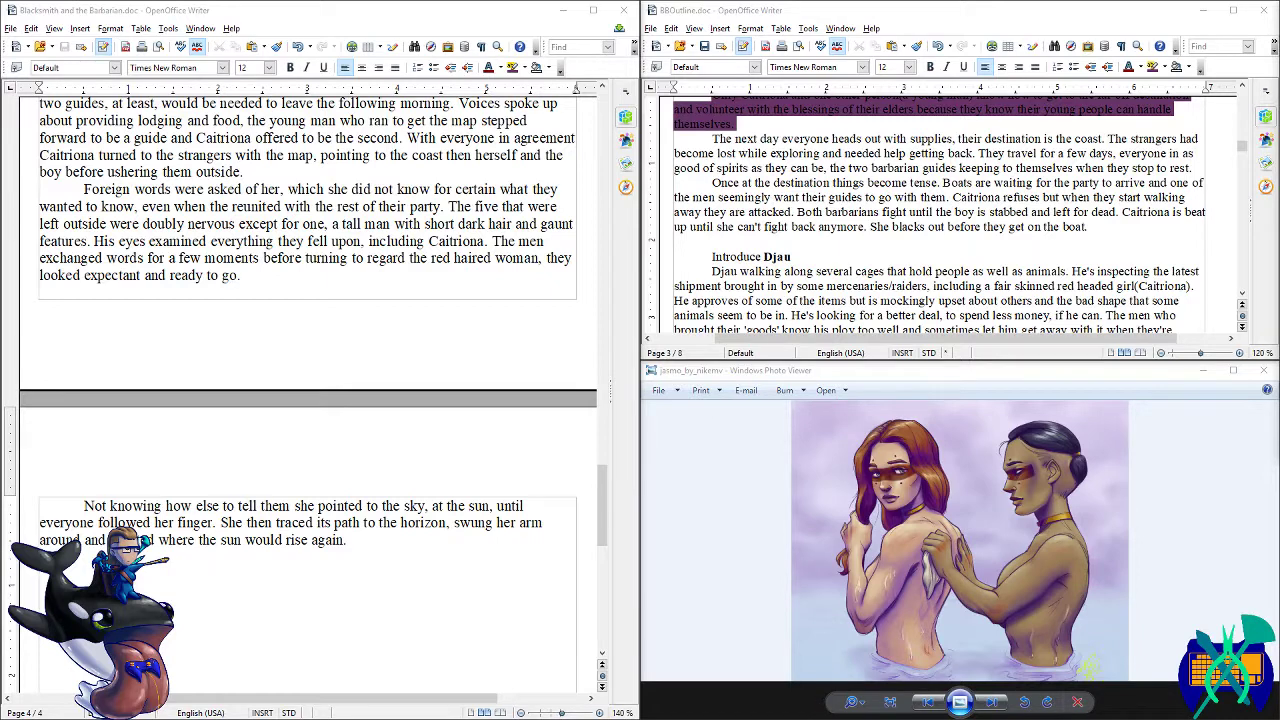
click(508, 558)
click(411, 542)
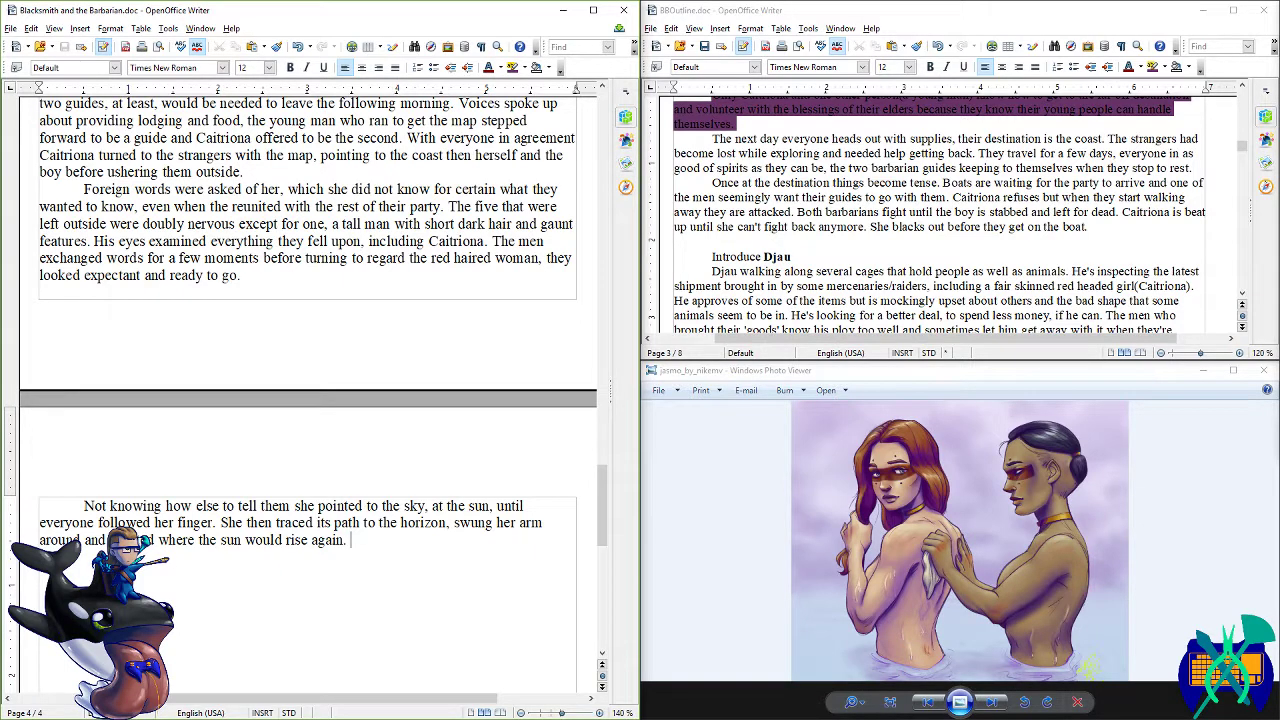
key(alt+Tab)
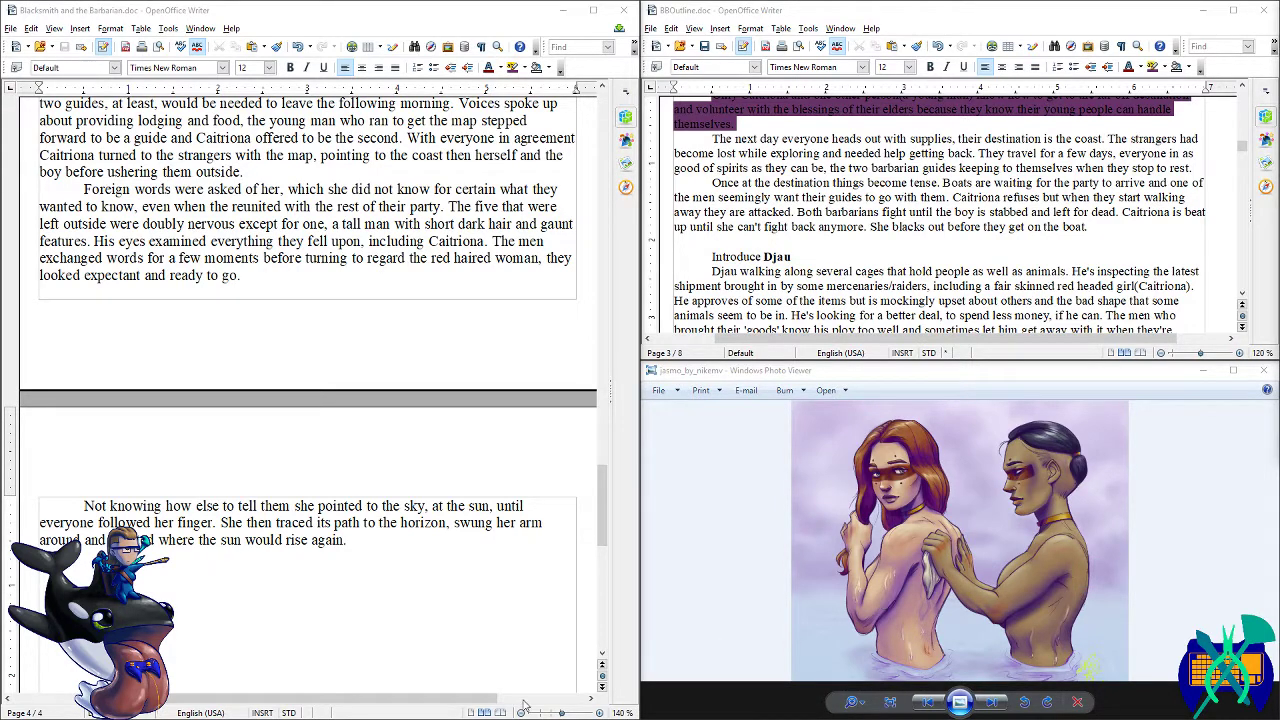
key(alt+Tab)
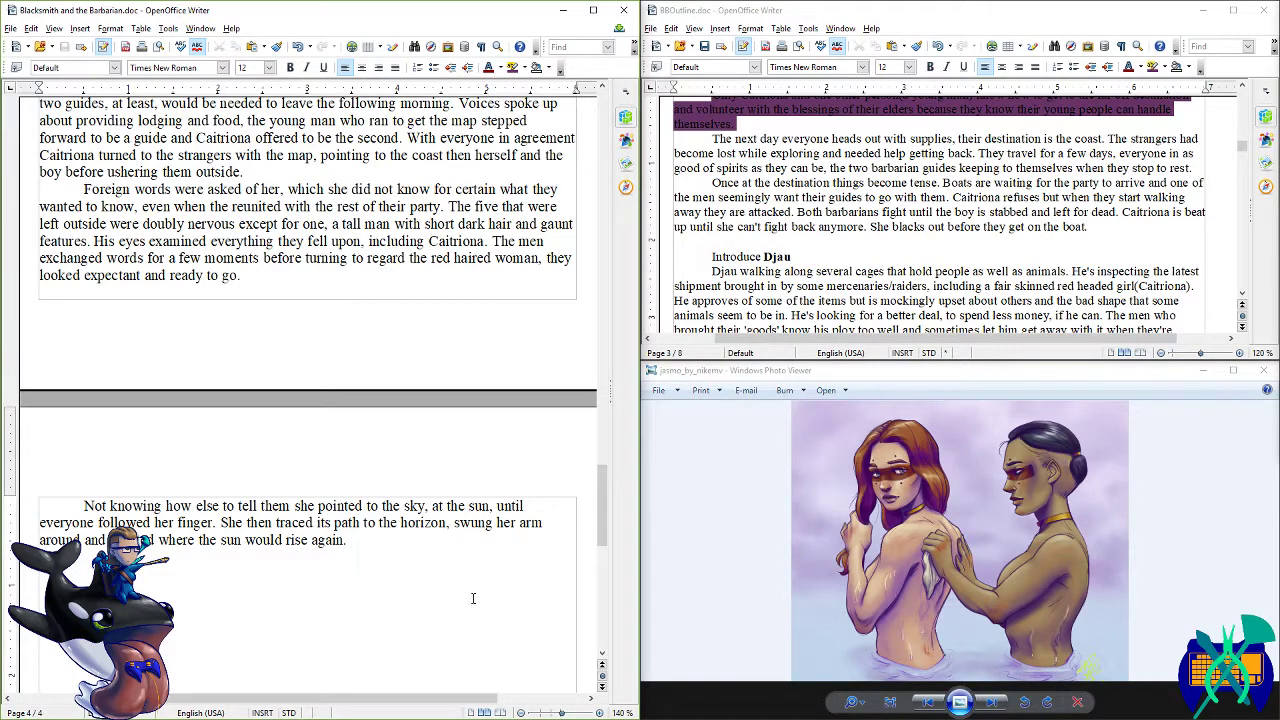
scroll(466, 557, down, 2)
scroll(468, 546, up, 2)
scroll(478, 526, up, 2)
- Write a new paragraph starting "Many words were exchanged between the visitors until they looked at her, their 'leader'" and save the manuscript
key(Return)
text(Many words were d)
text(xchanged be)
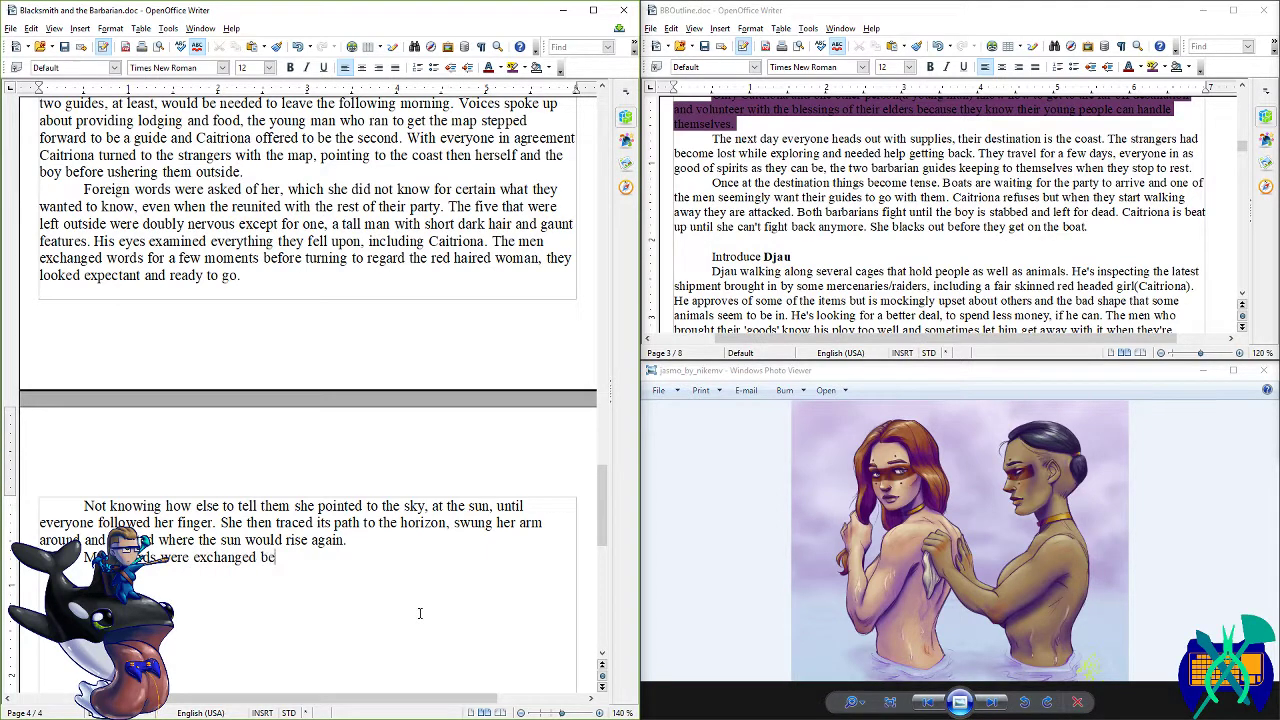
text(tween the visitors until they looke)
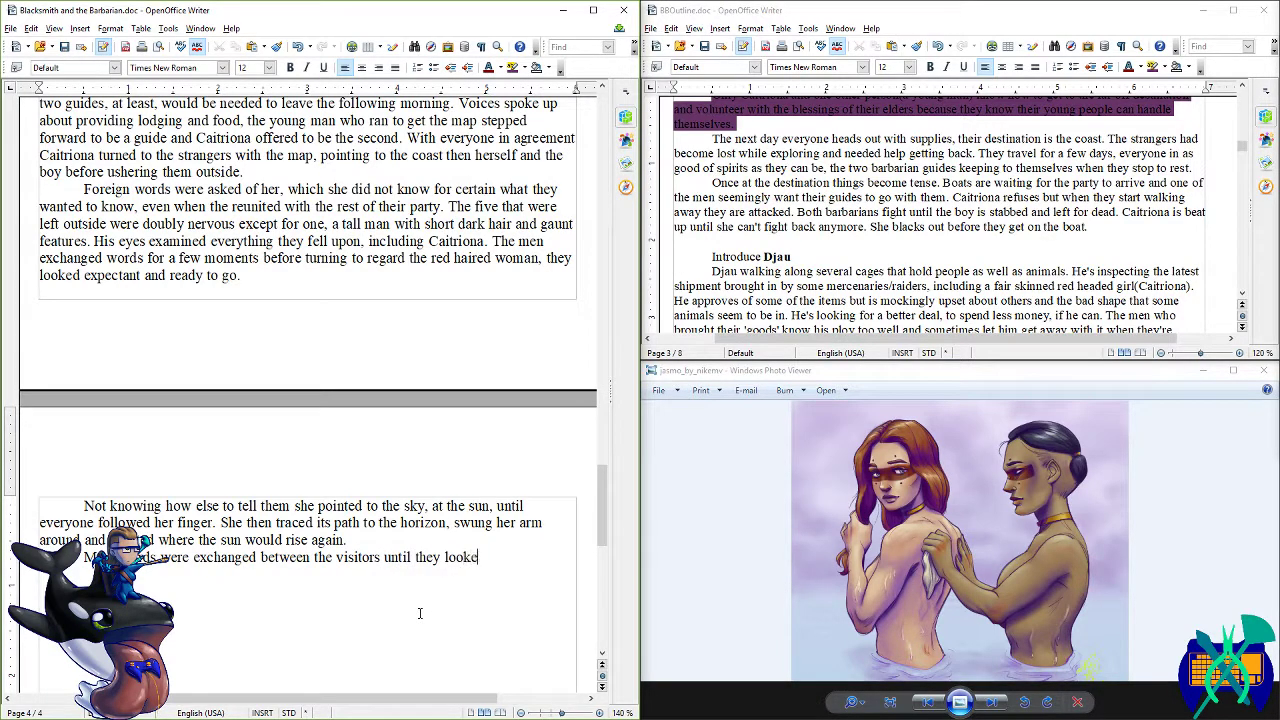
text(d at her, their leader' n)
key(ctrl+s)
- Start a new paragraph with "Hoping that they understood Caitriona nodded back then led them to a"
text(that they under)
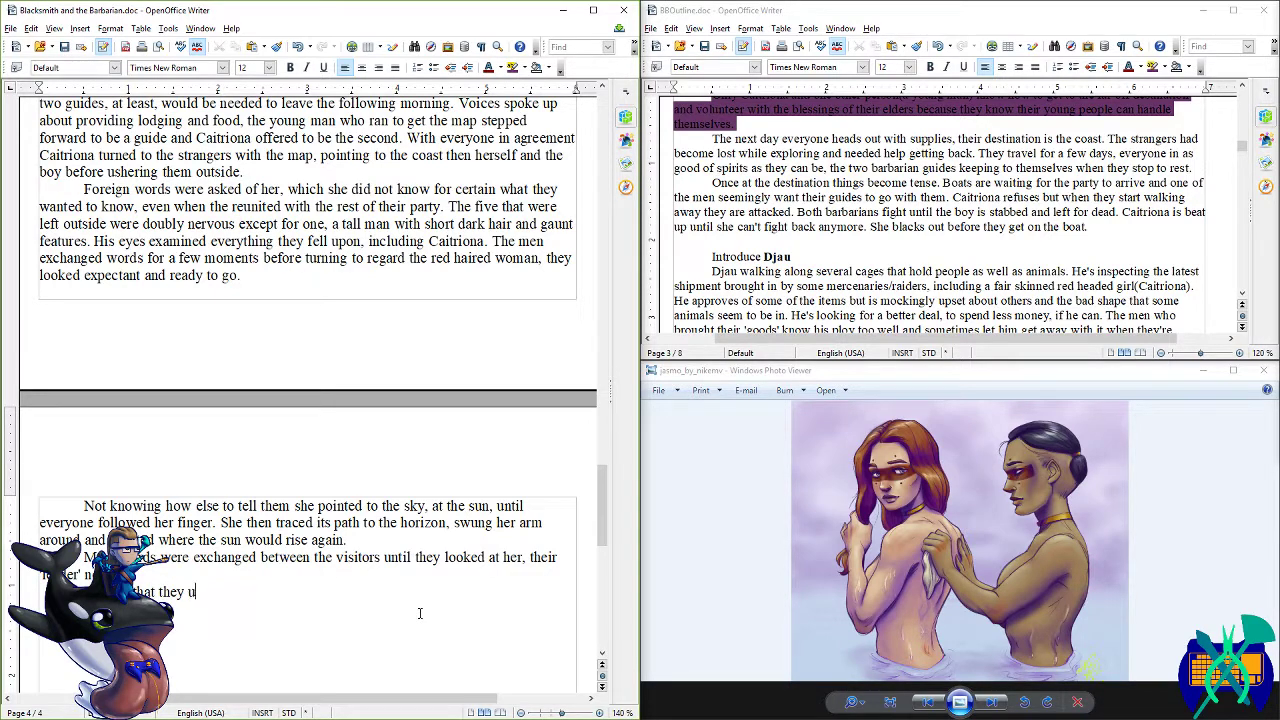
text(stood Caitriona n)
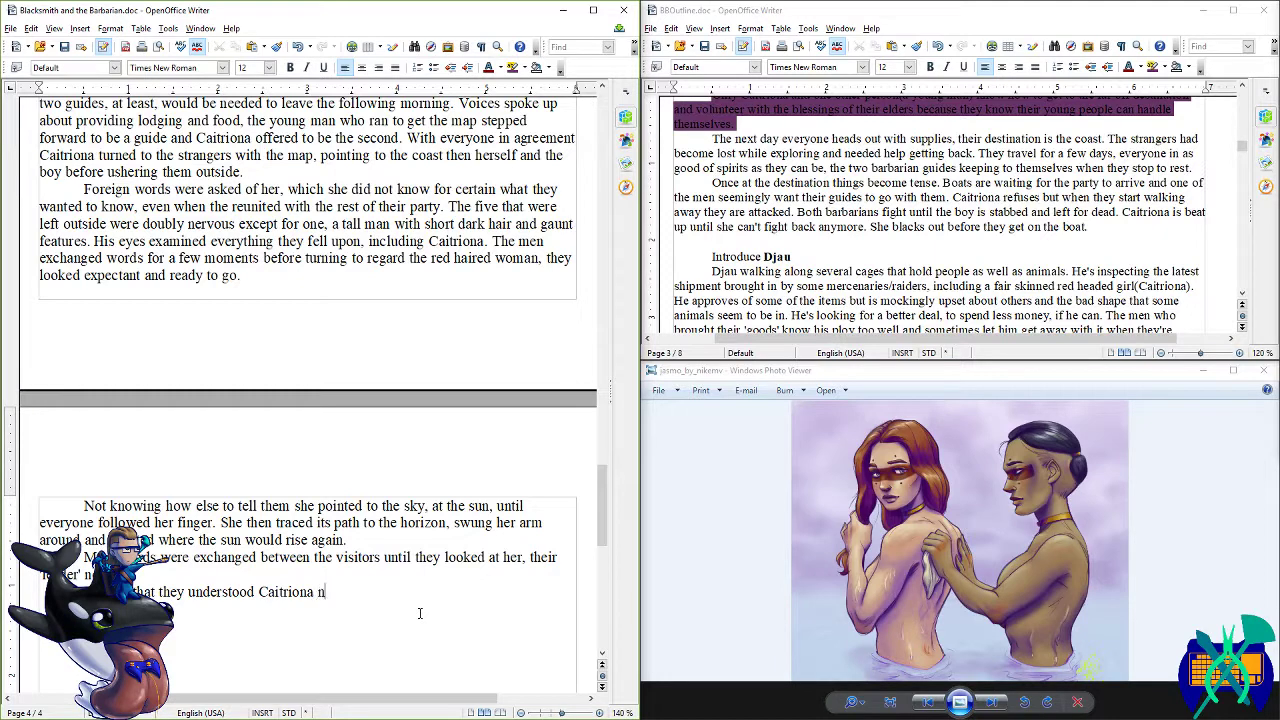
text(odded back then led them to a )
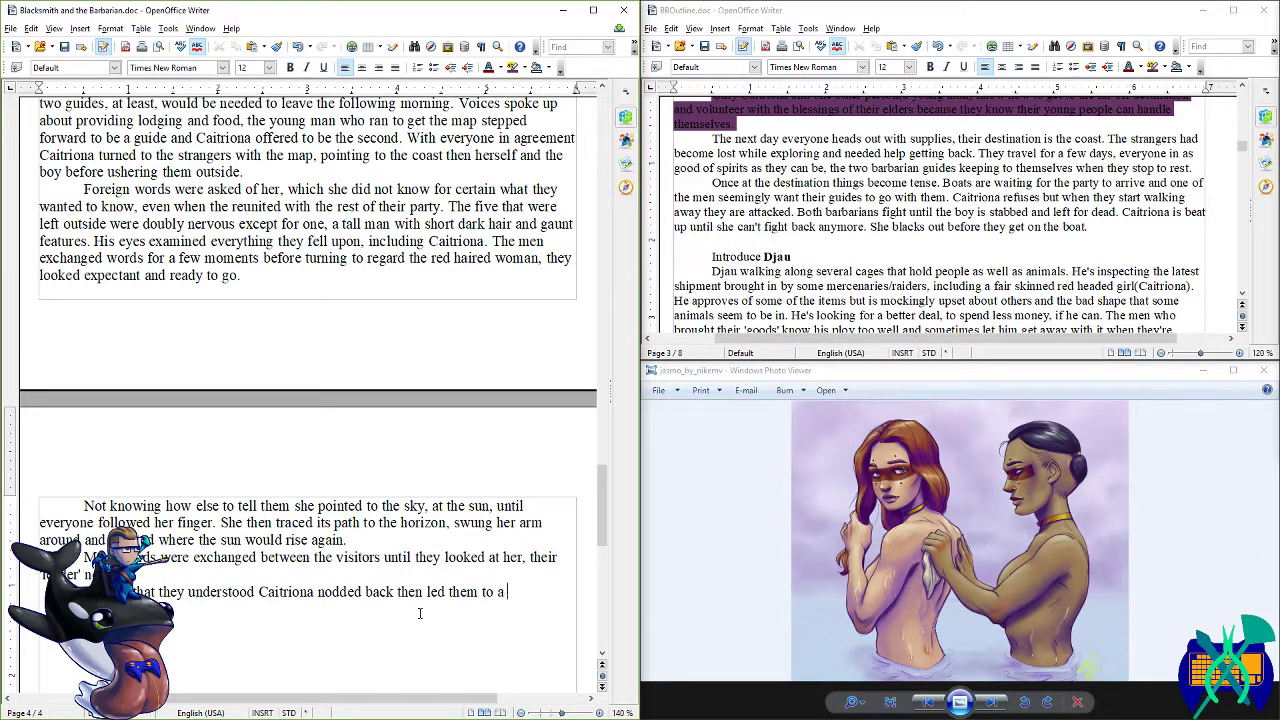
- Finish the sentence with "house that had agreed to shelter and feed them for the night." and save the manuscript
text(house that)
text( h)
text(and feed th)
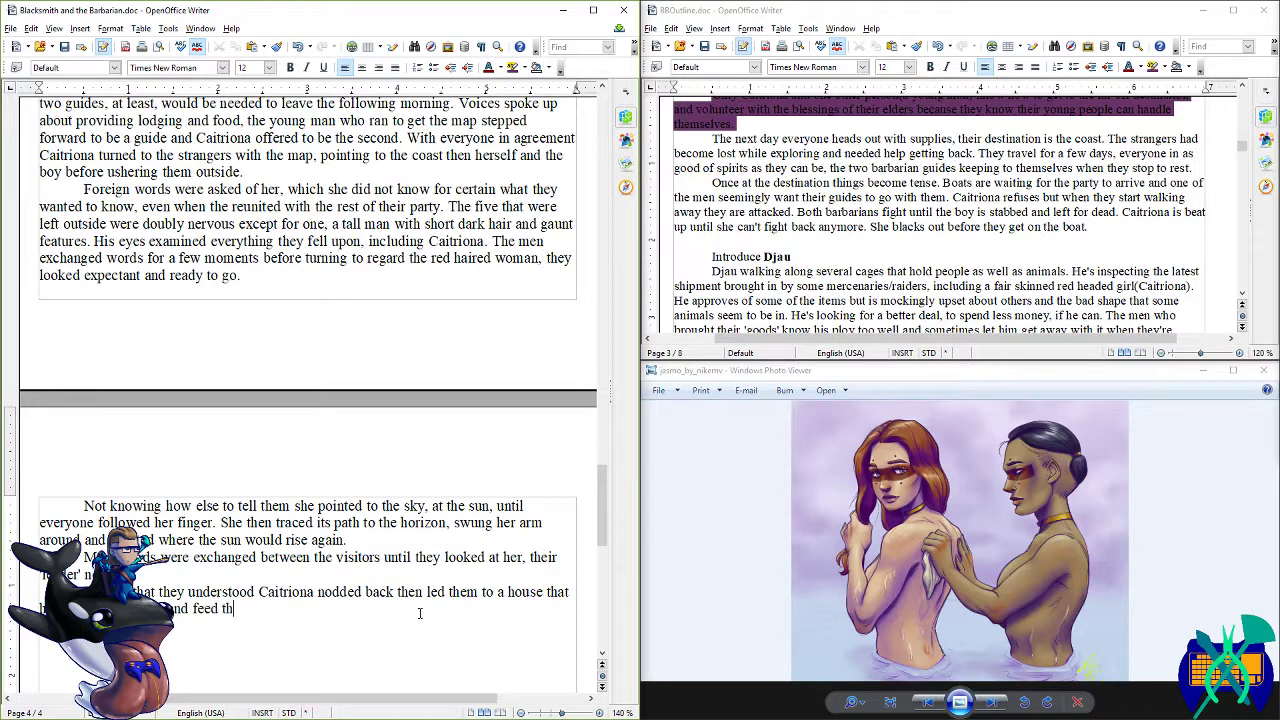
text(em for the night.)
key(ctrl+s)
scroll(492, 627, down, 3)
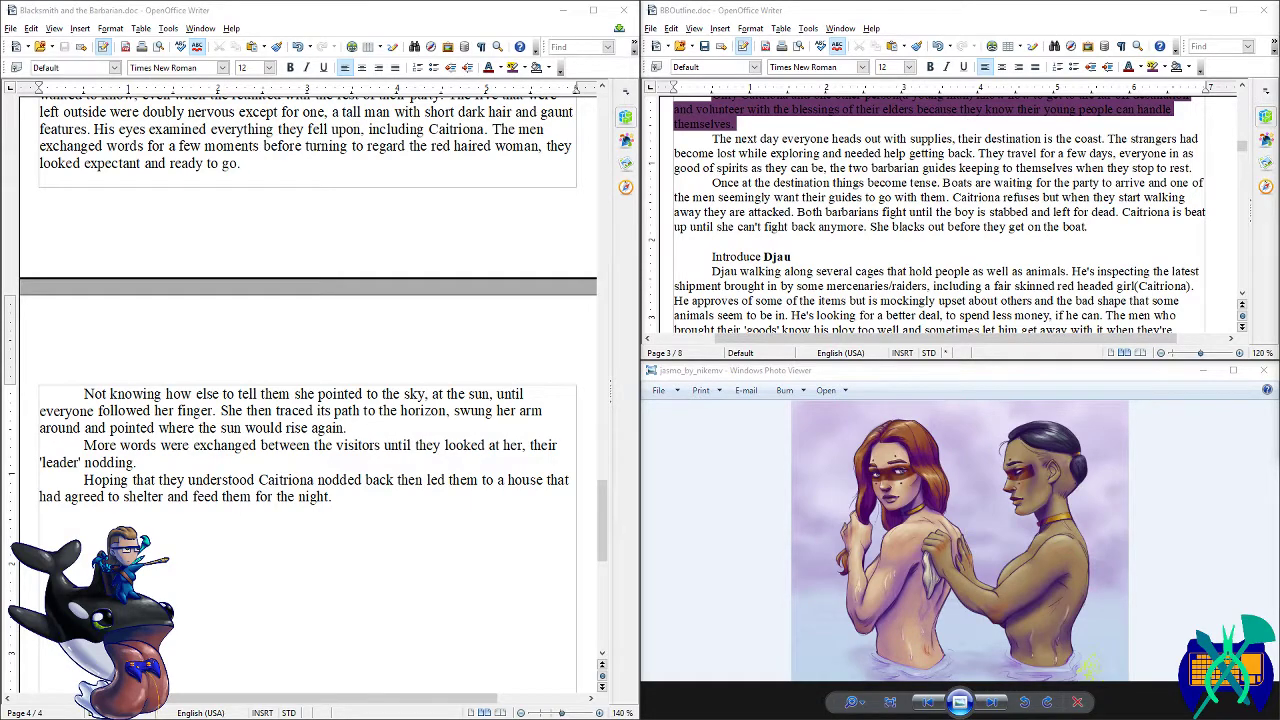
- Switch to the web browser, look over the Bing image results for Loish and open the loish.net site from the web results
drag(1279, 246, 1080, 6)
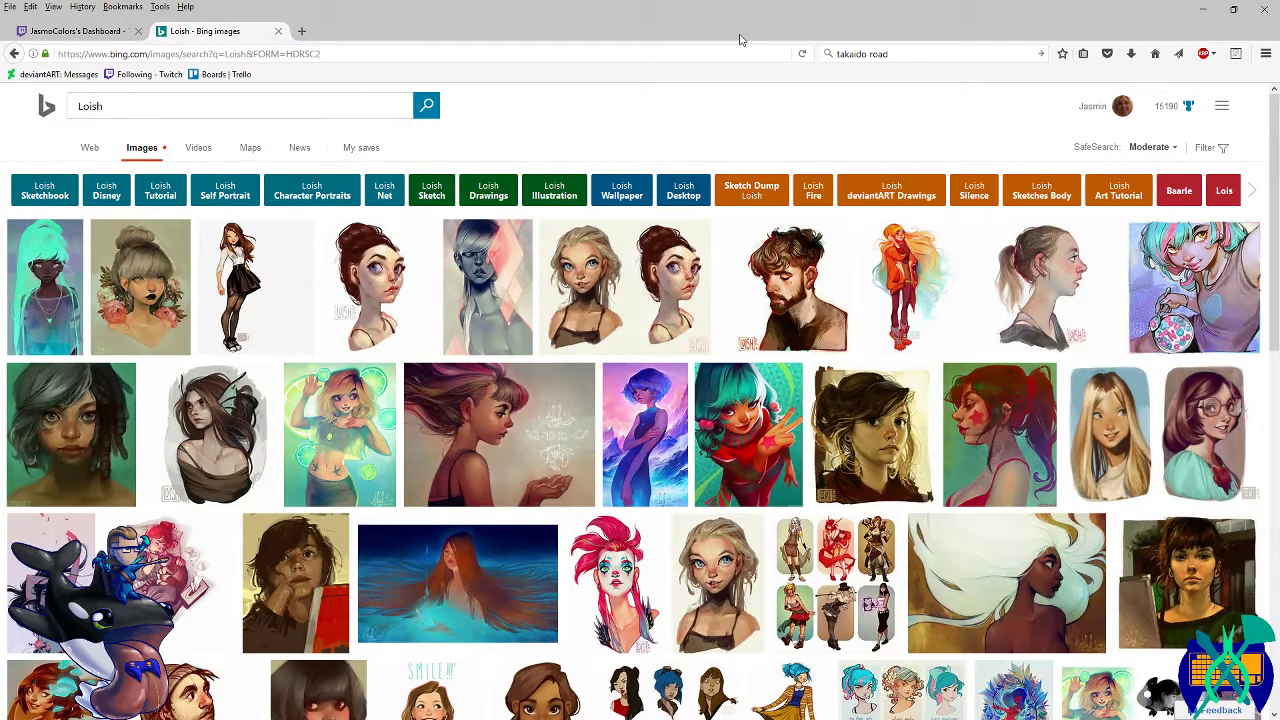
scroll(840, 418, down, 2)
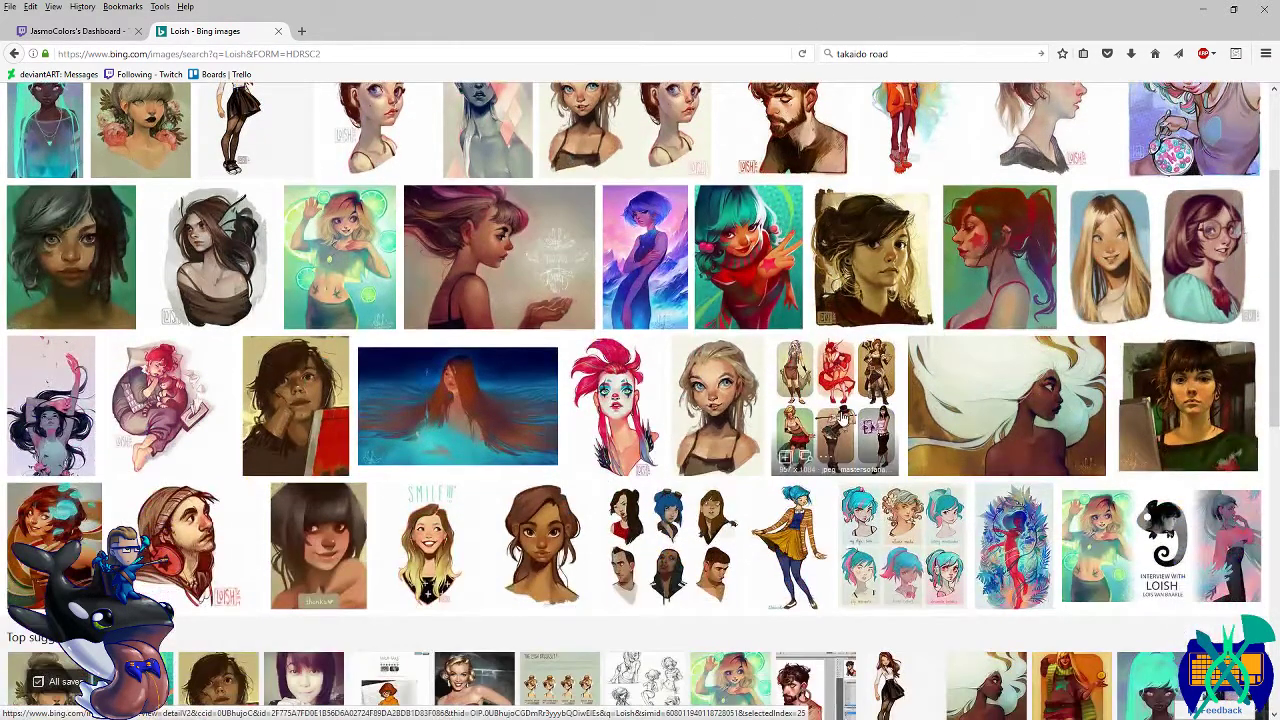
scroll(840, 418, up, 2)
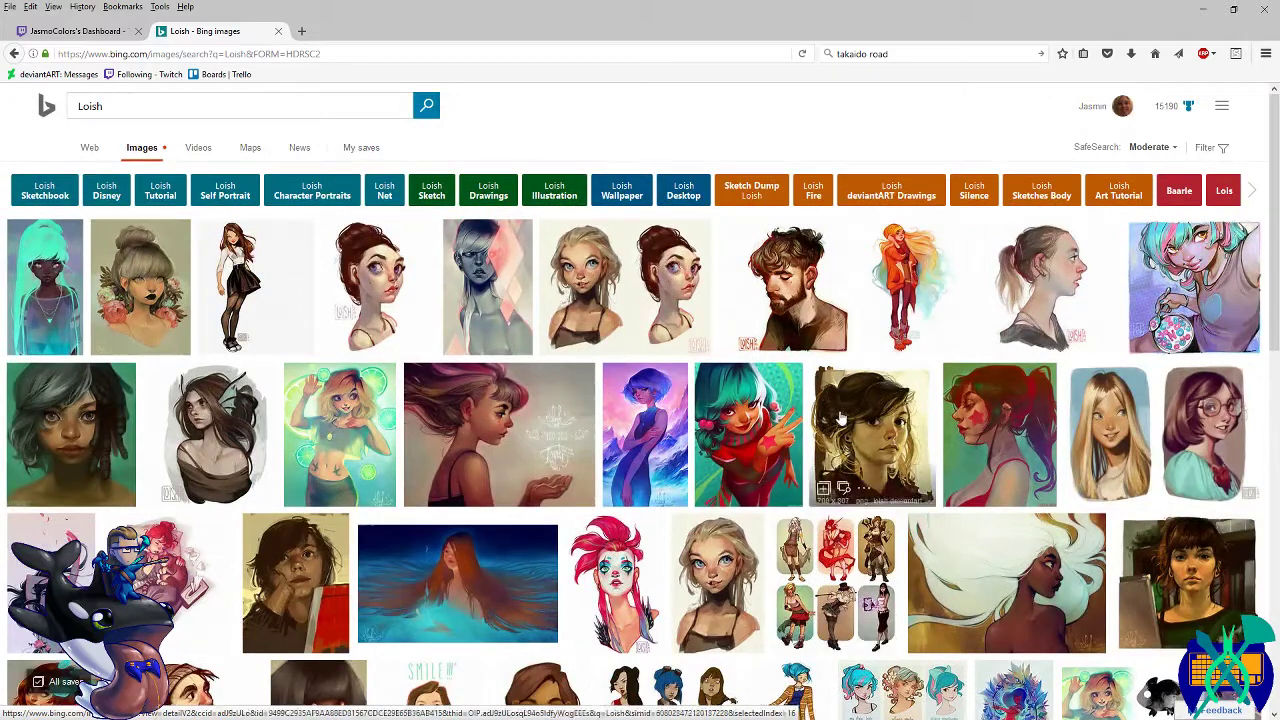
click(86, 147)
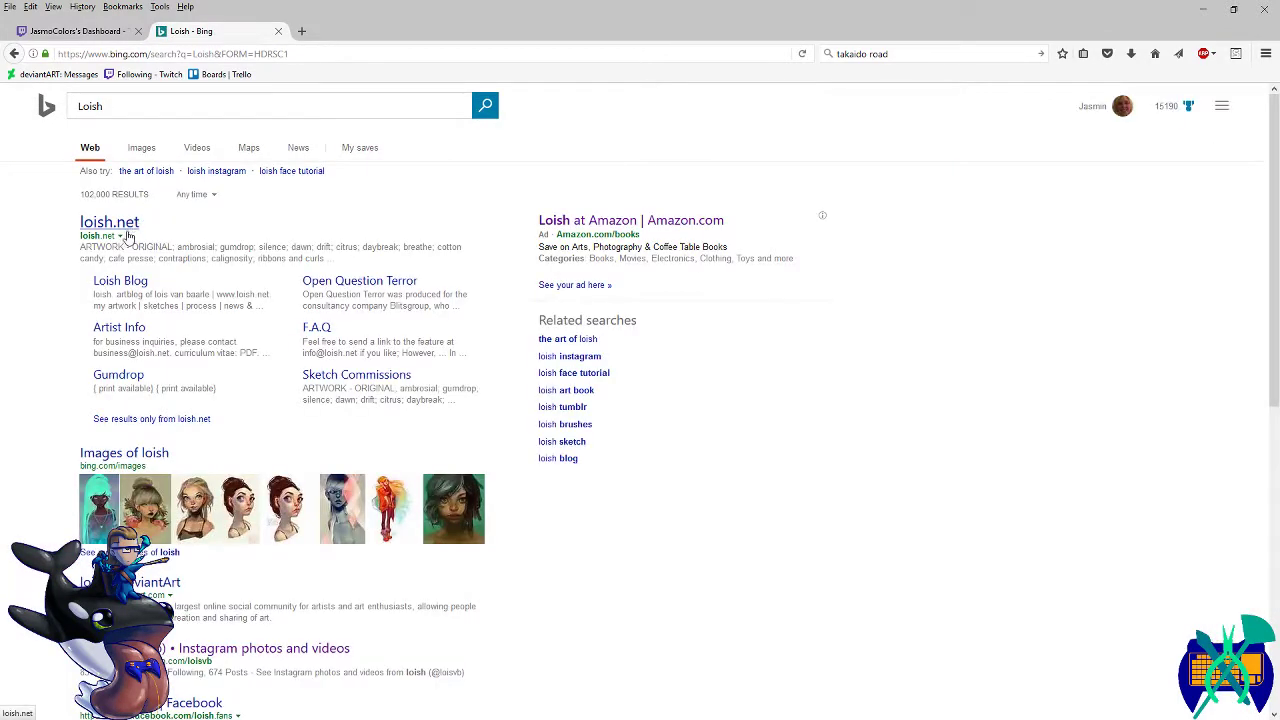
click(155, 230)
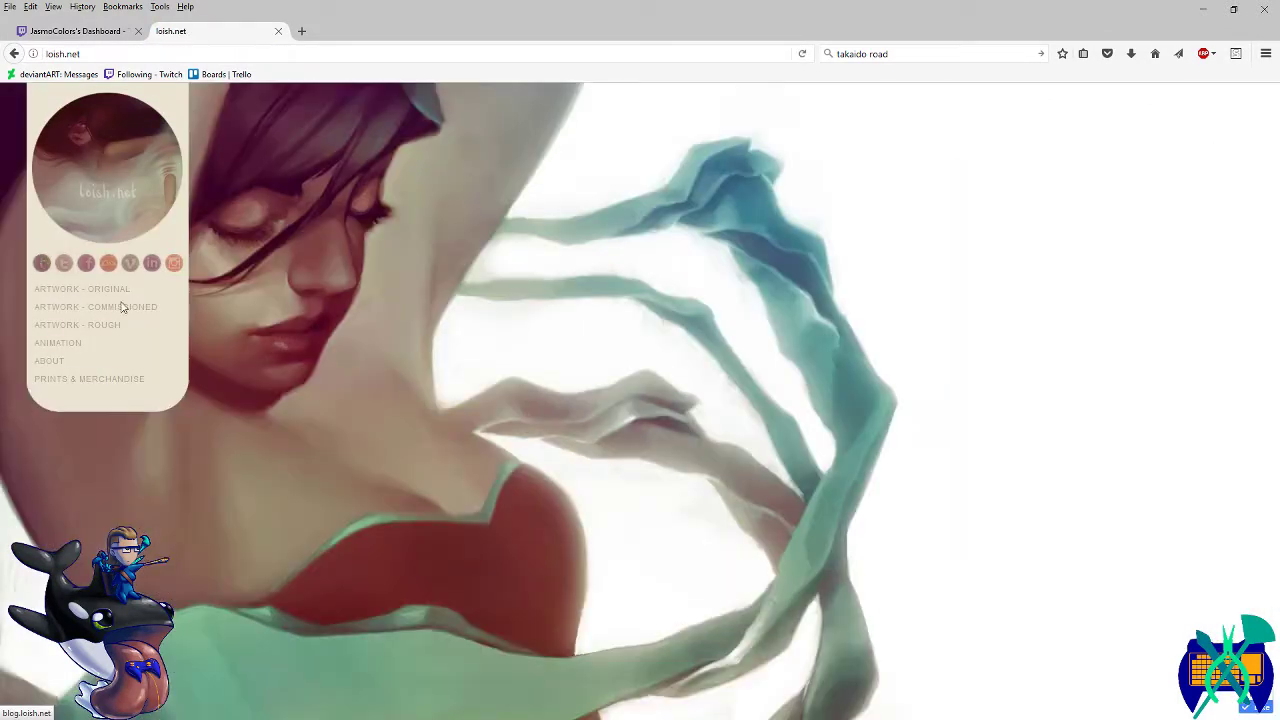
- View the ambrosial, gumdrop and silence galleries of original artwork, expand the commissioned artwork list and return to the manuscript
click(83, 292)
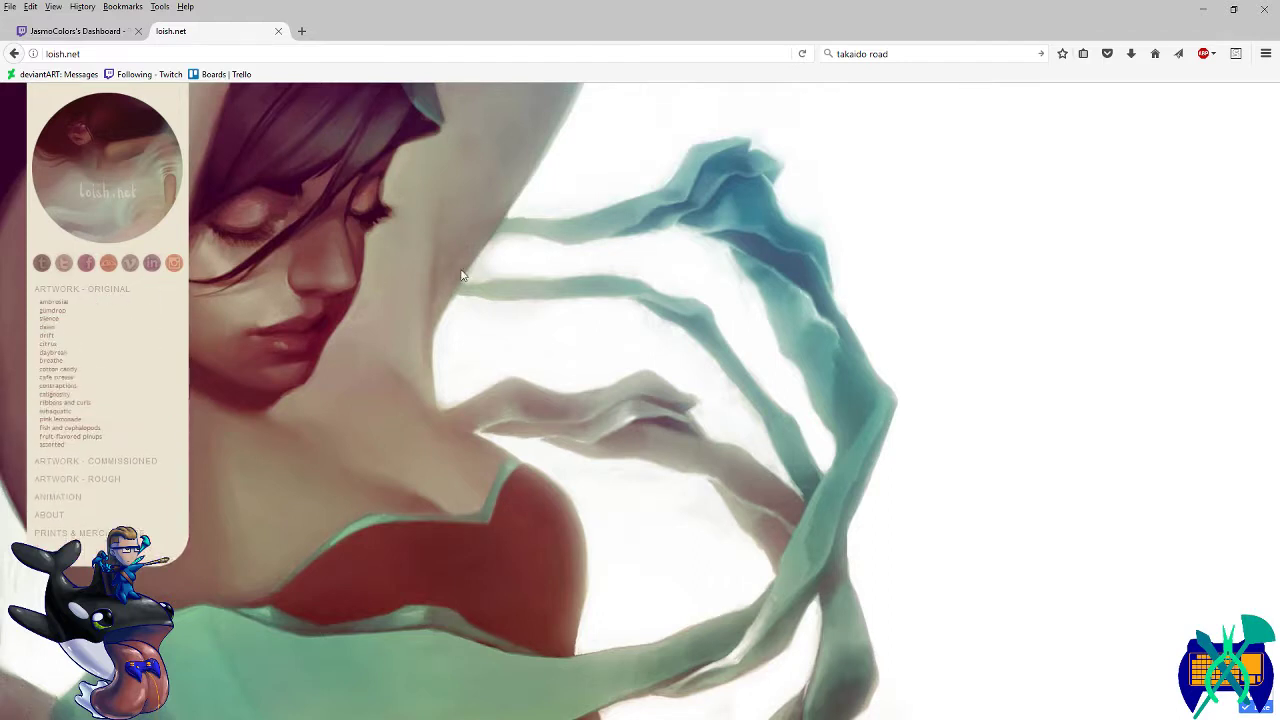
click(55, 306)
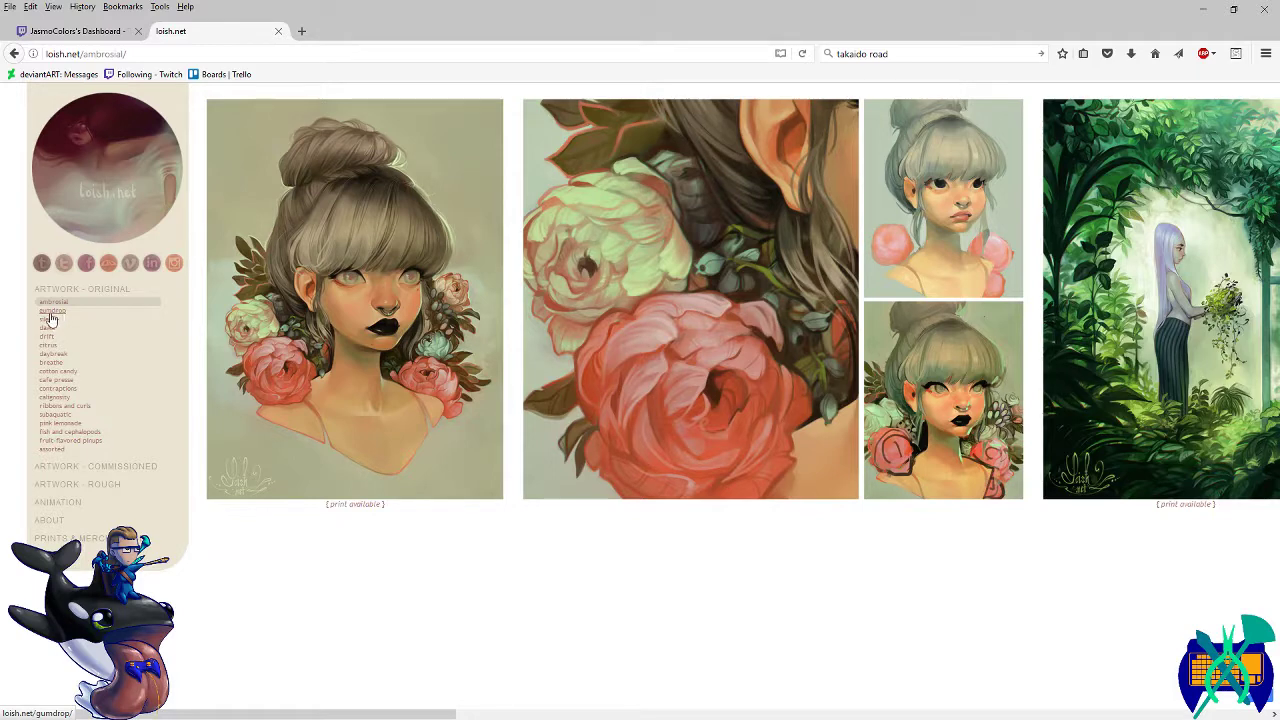
click(51, 312)
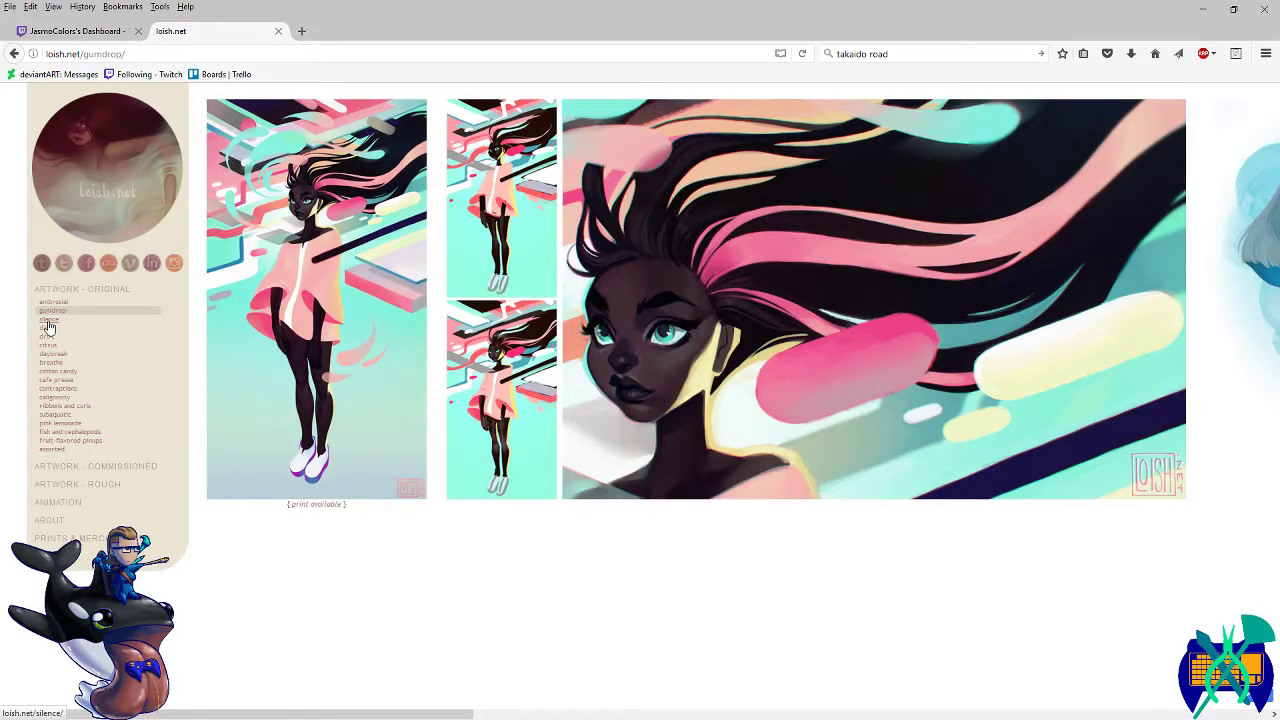
click(48, 323)
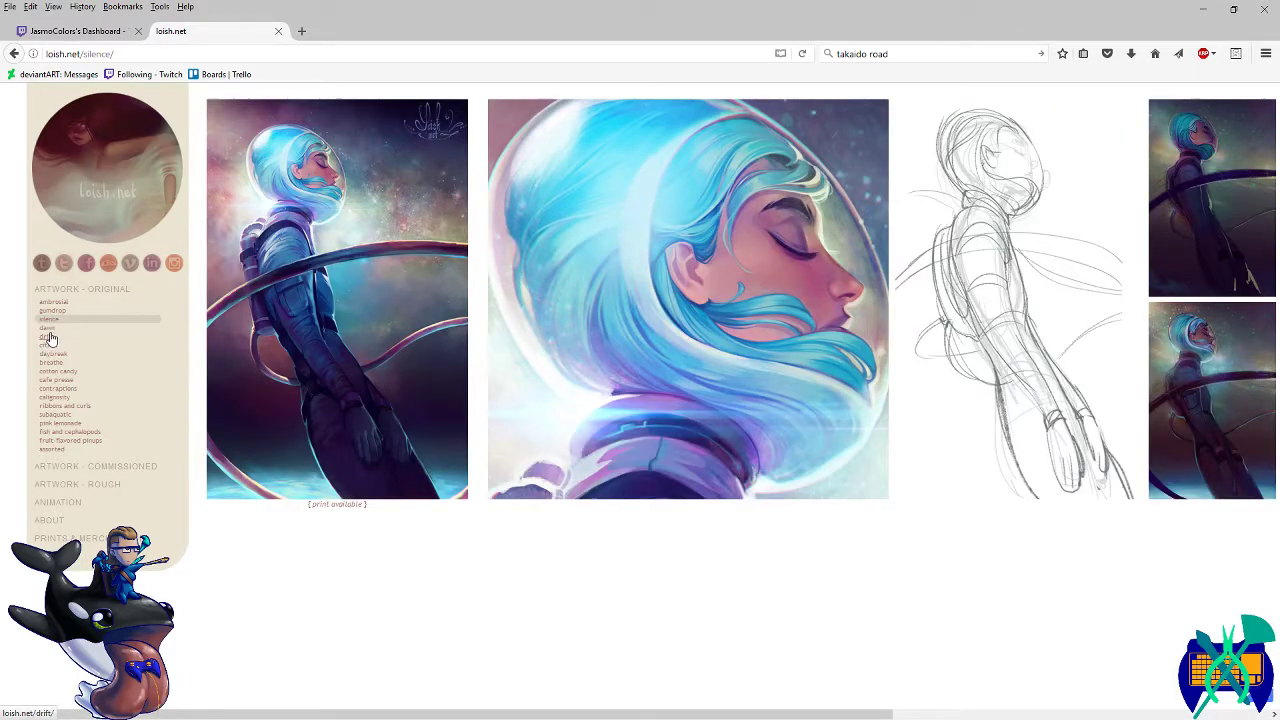
click(133, 469)
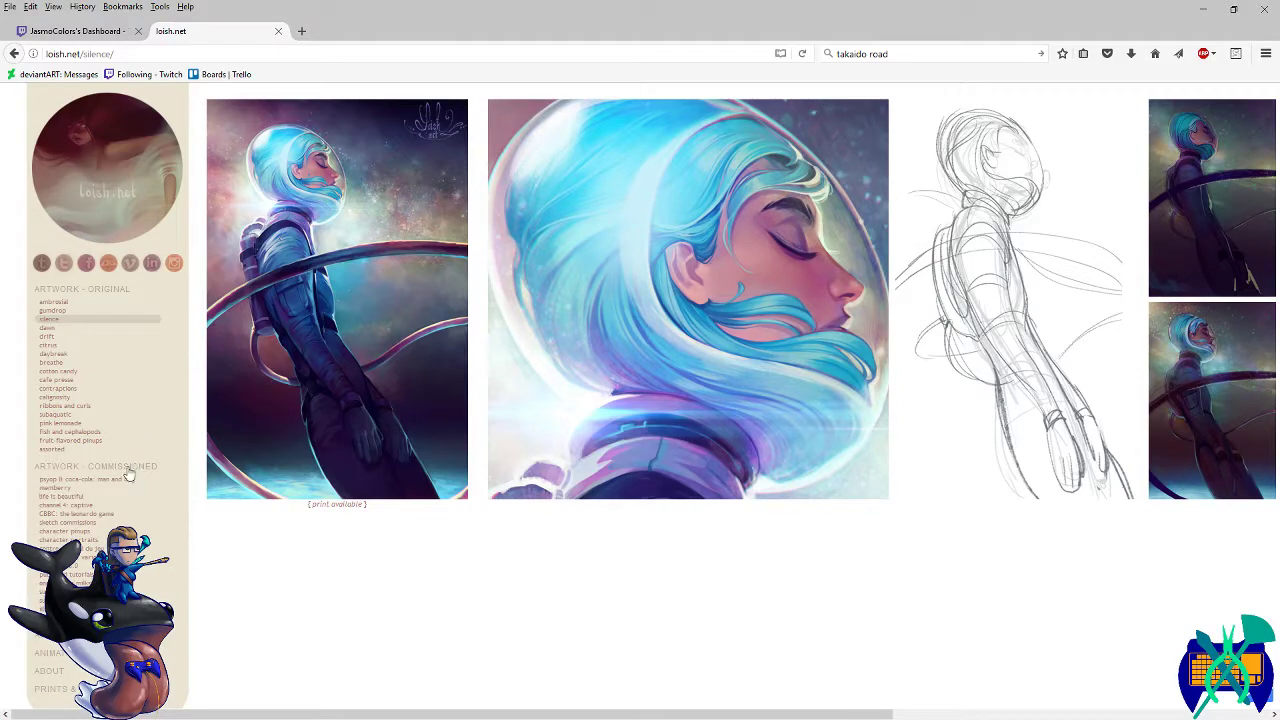
drag(314, 15, 1279, 20)
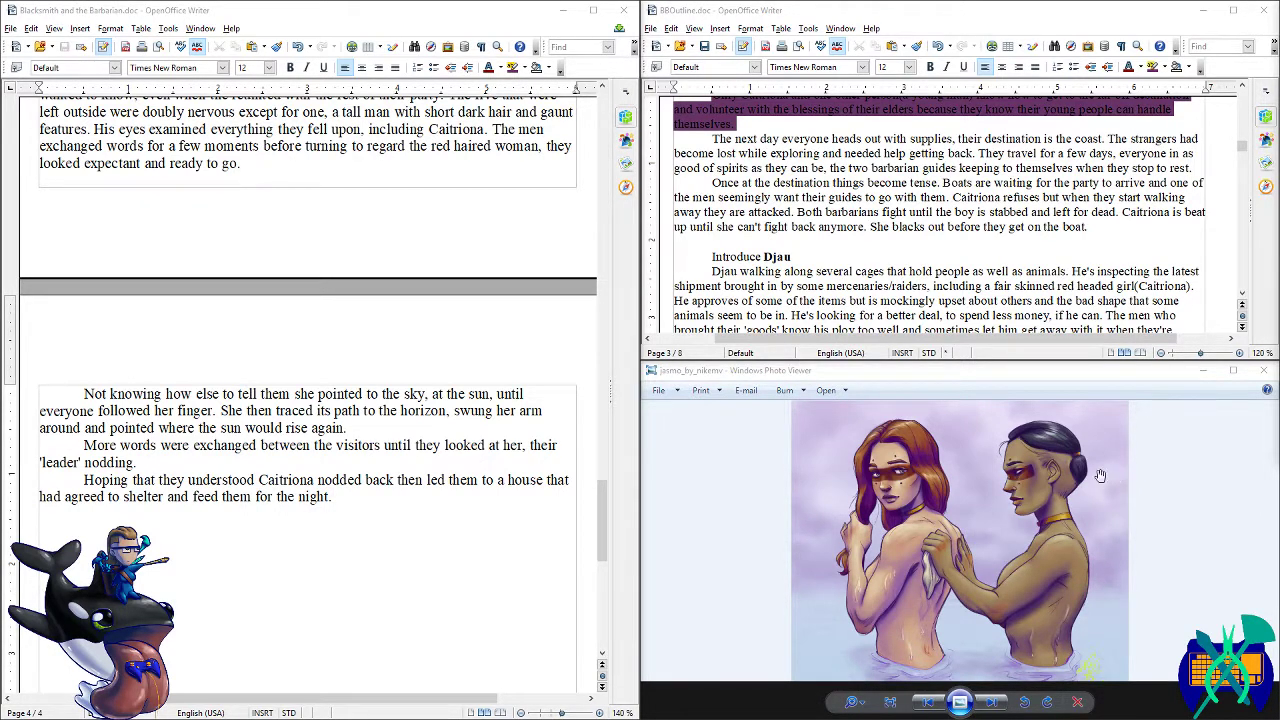
- Continue the paragraph with "The couple who owned the house waved everyone inside, even Caitriona and her" and a word for her companion
click(394, 566)
click(419, 553)
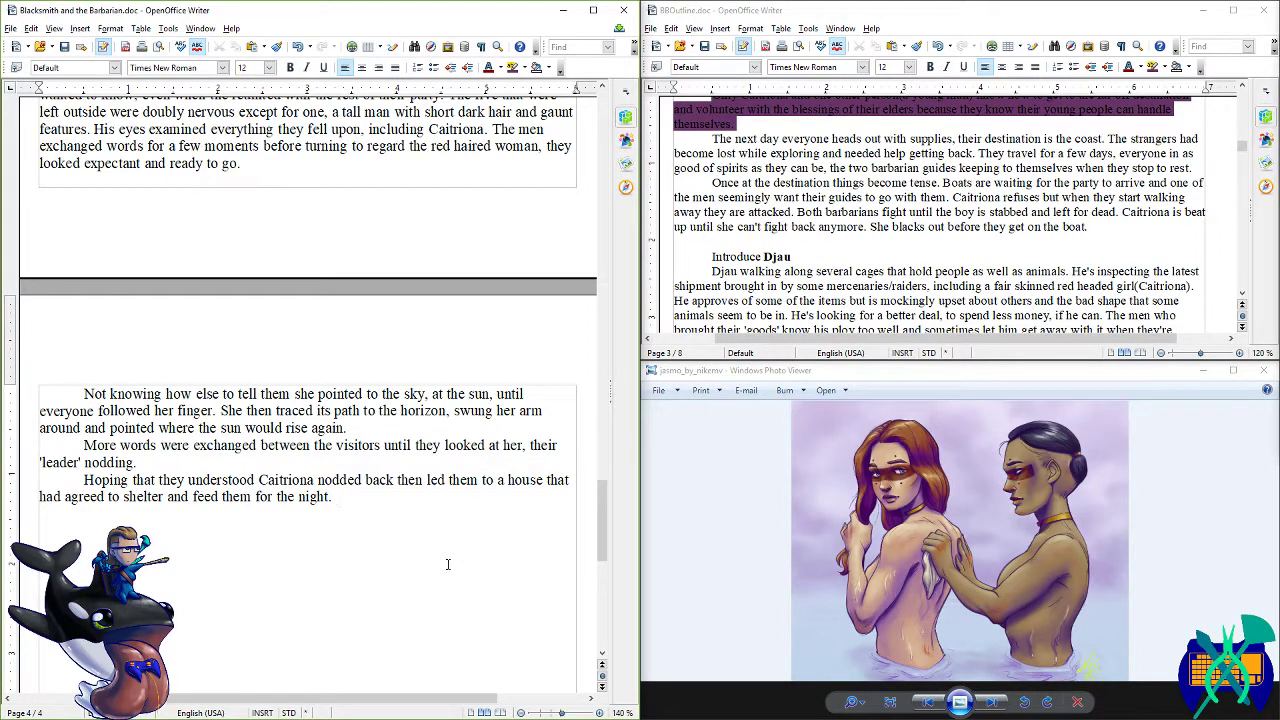
text(A)
key(BackSpace)
text(The couple who owned the house)
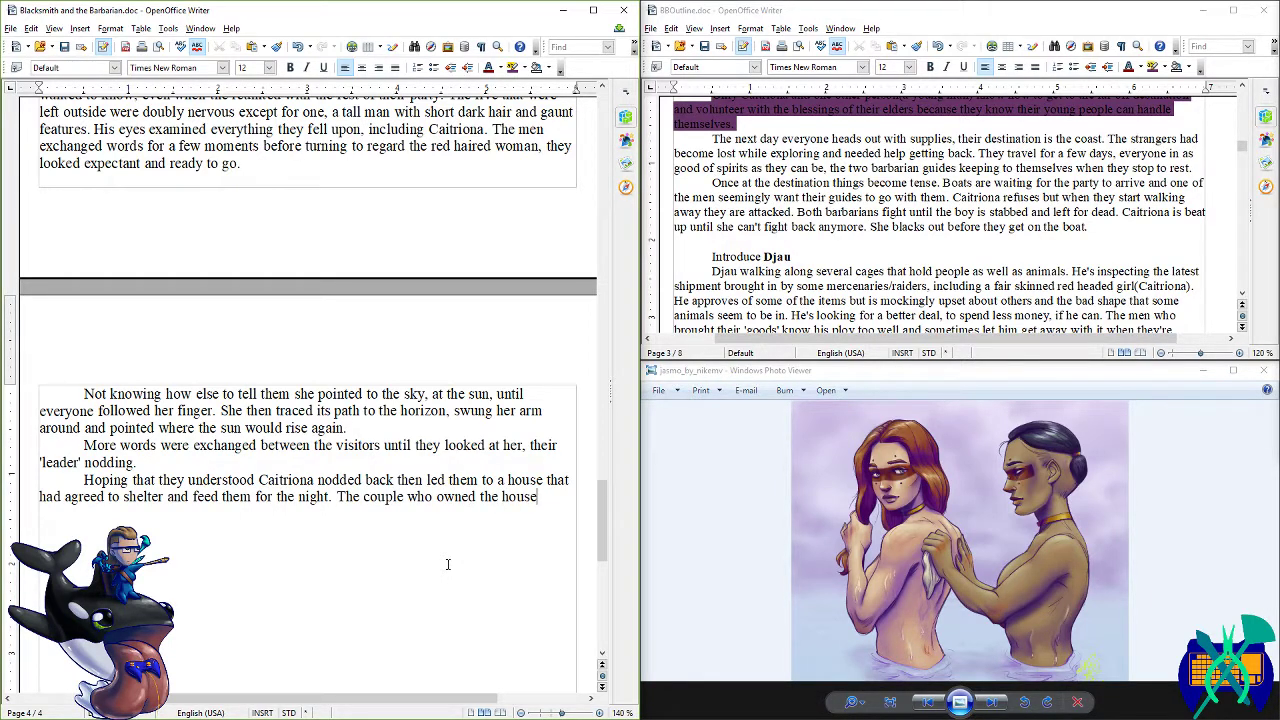
text( waved everyone ins)
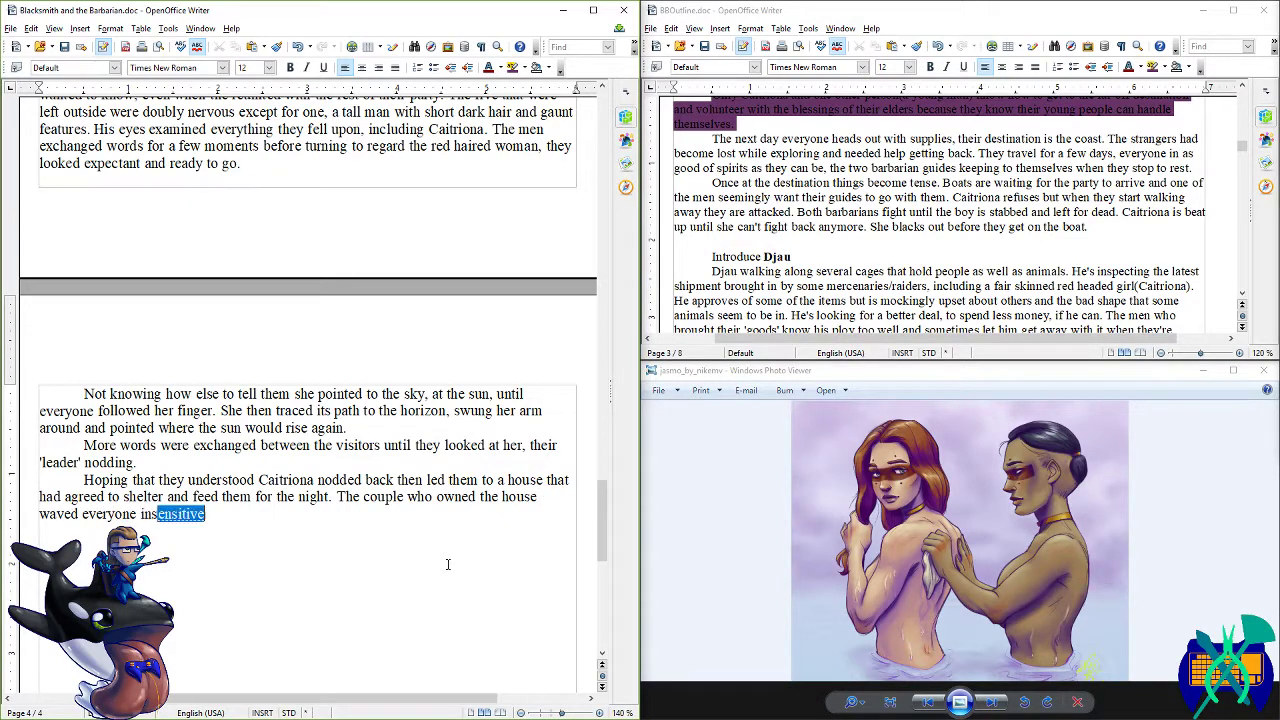
text(ide, even Cai)
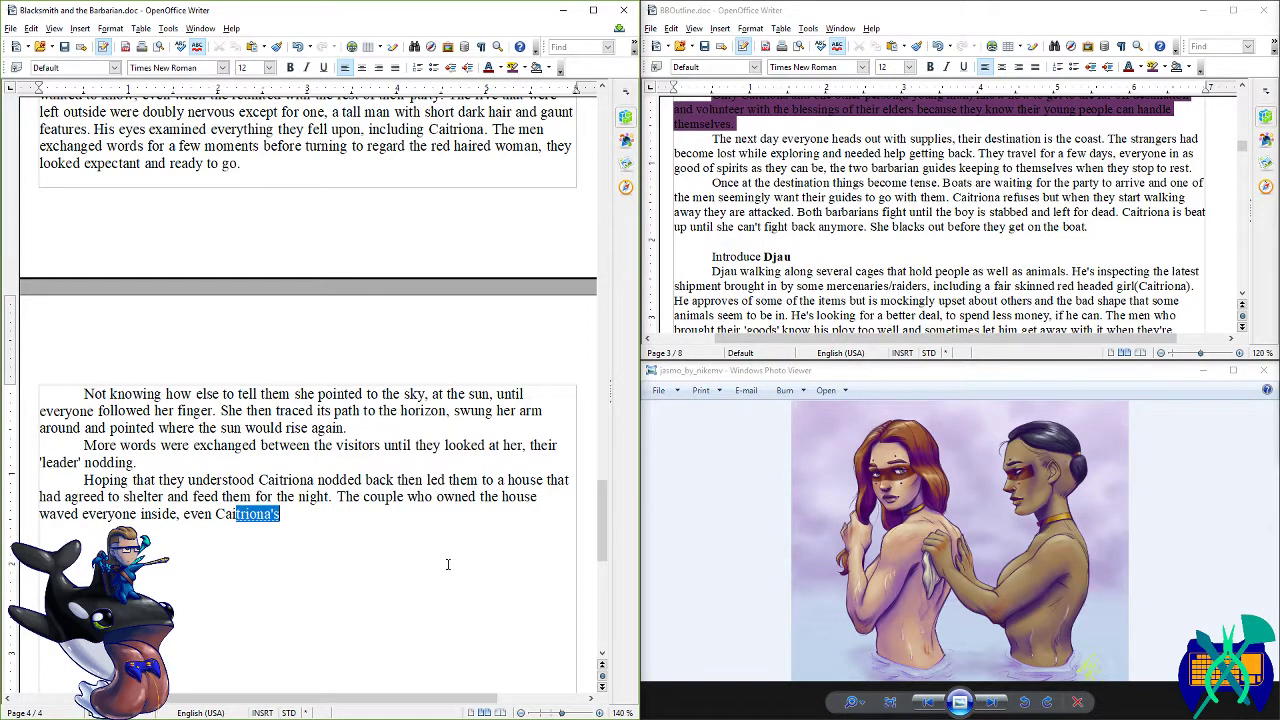
key(Return)
text(and her partern.)
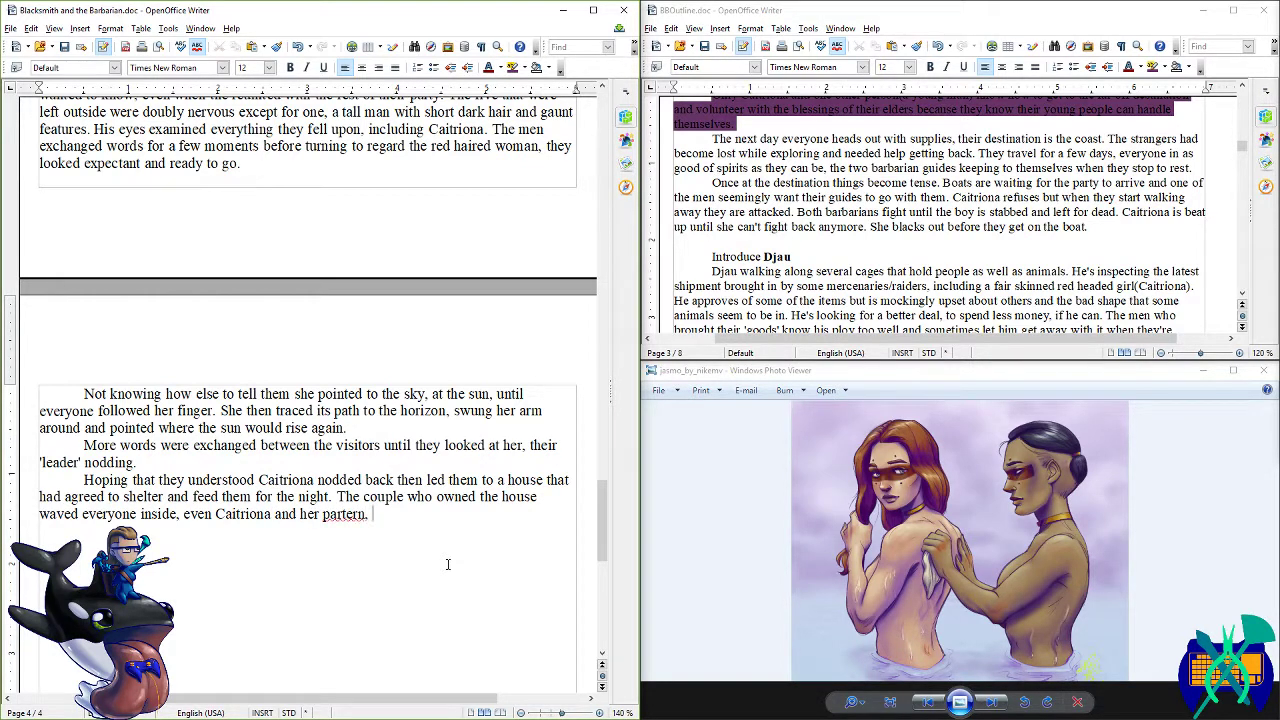
- Correct the misspelled "partern" to "partner" and extend the sentence with ", to get comfortable"
key(BackSpace)
key(BackSpace)
key(BackSpace)
key(BackSpace)
text(ner)
text(.)
text(to get comfor)
text(table)
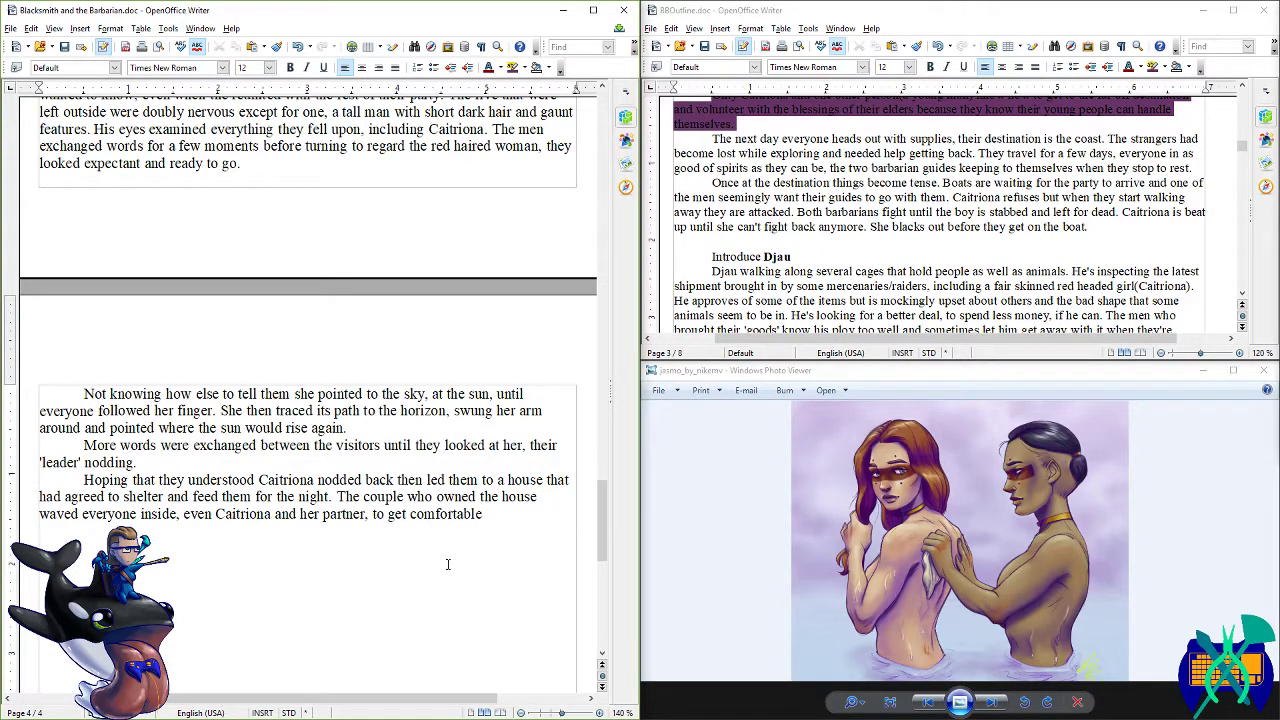
- Finish the sentence with "so they could eat and relax before the long journey ahead of them the next day." and save the manuscript
text( so they could eat and relax befo)
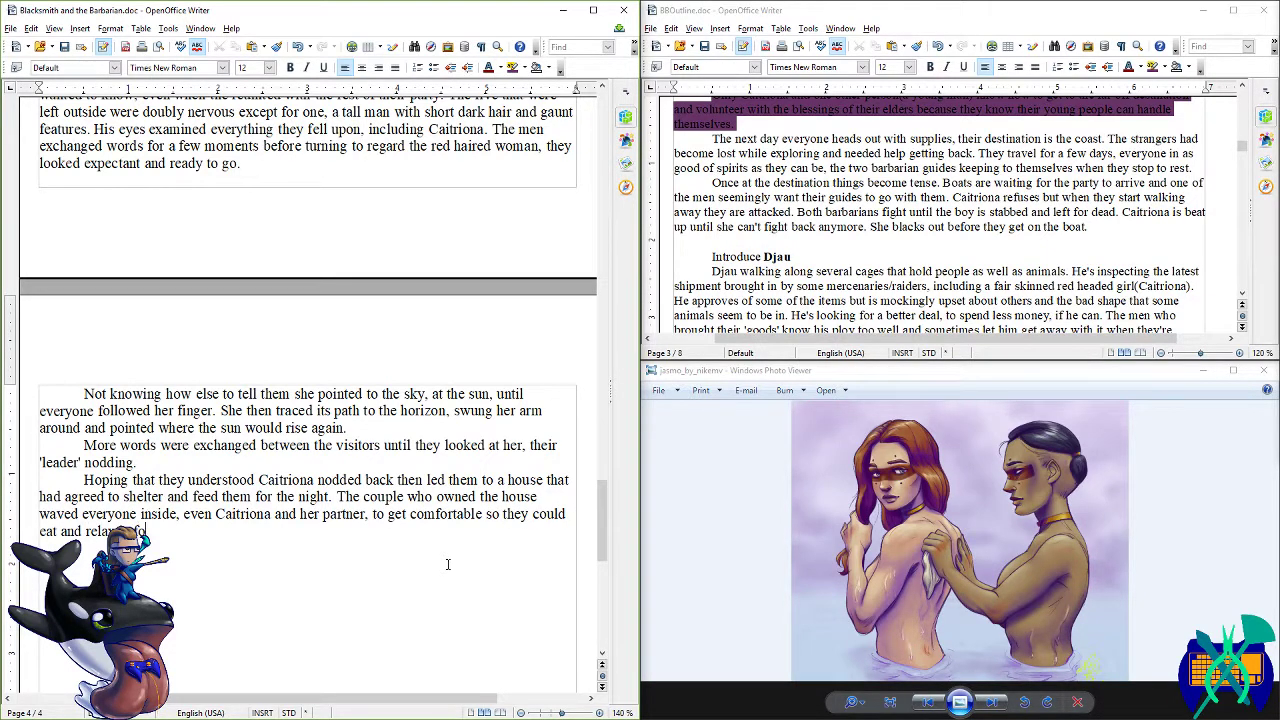
text(re the long journey ahead of them.)
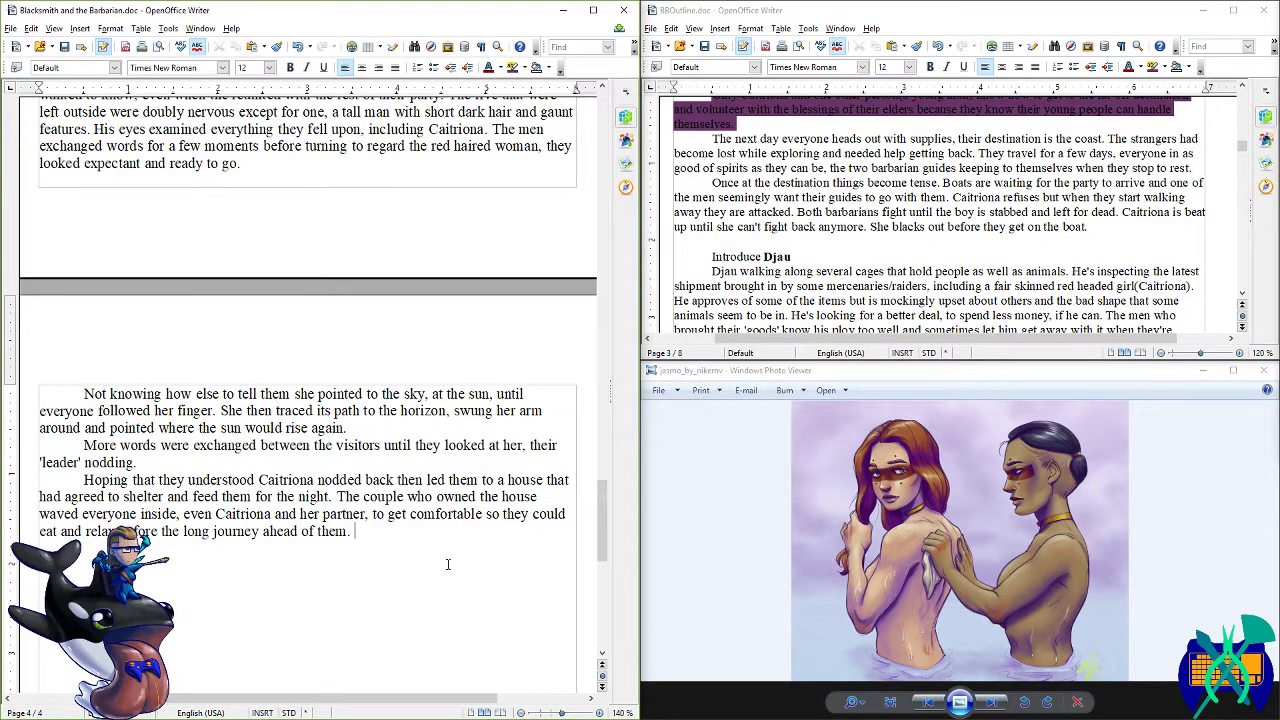
key(ctrl+s)
text(the next day)
- Review the outline passage from the next day's departure for the coast through Caitriona blacking out before the boat
scroll(180, 575, down, 3)
scroll(330, 530, up, 3)
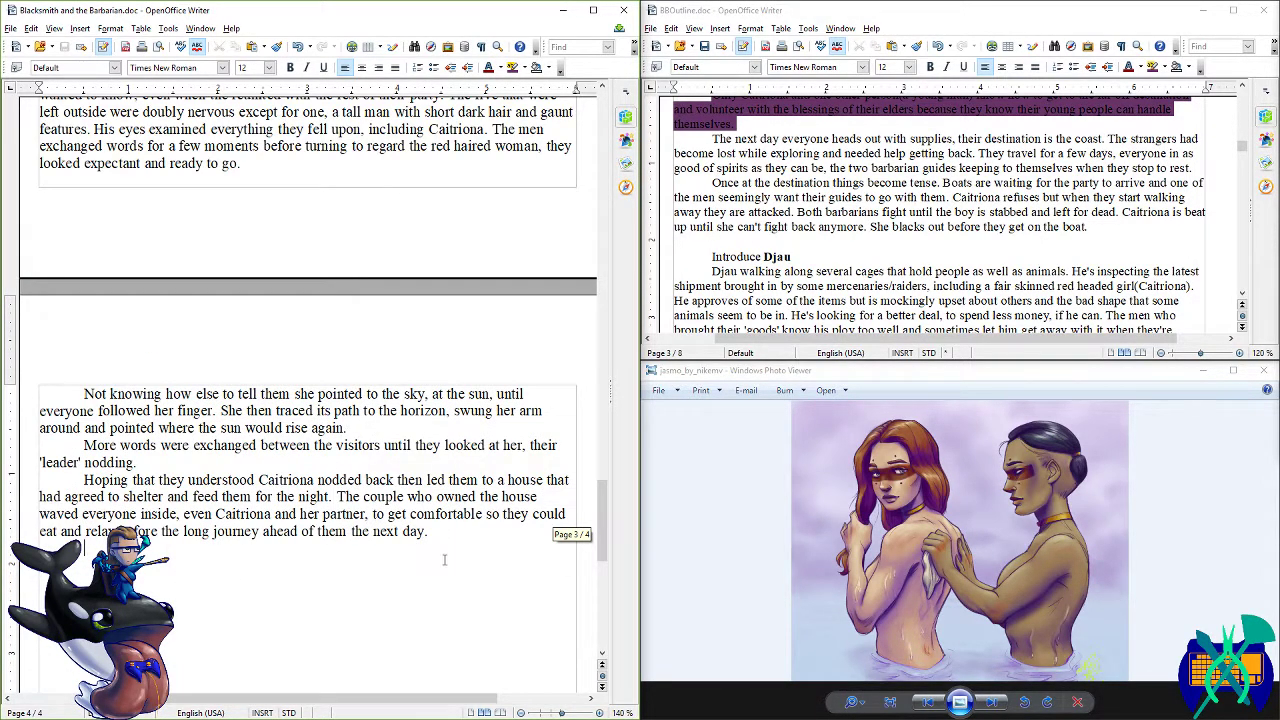
scroll(446, 556, down, 2)
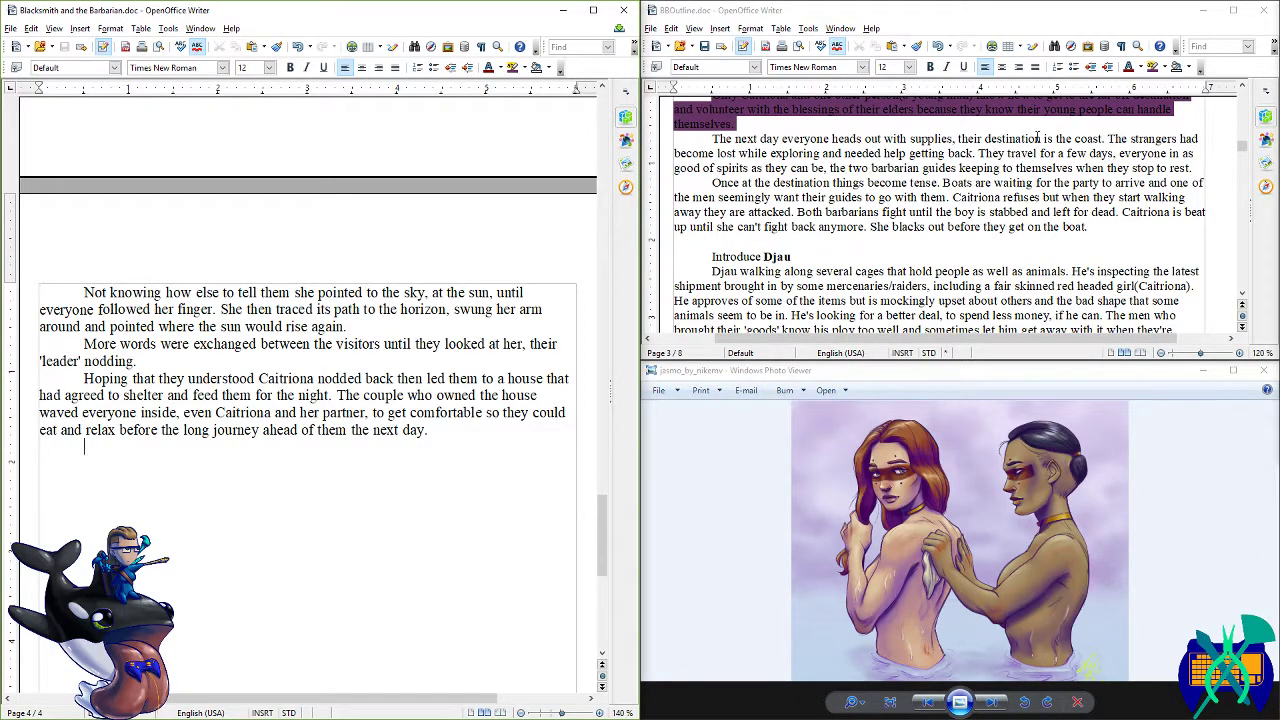
drag(711, 140, 1116, 141)
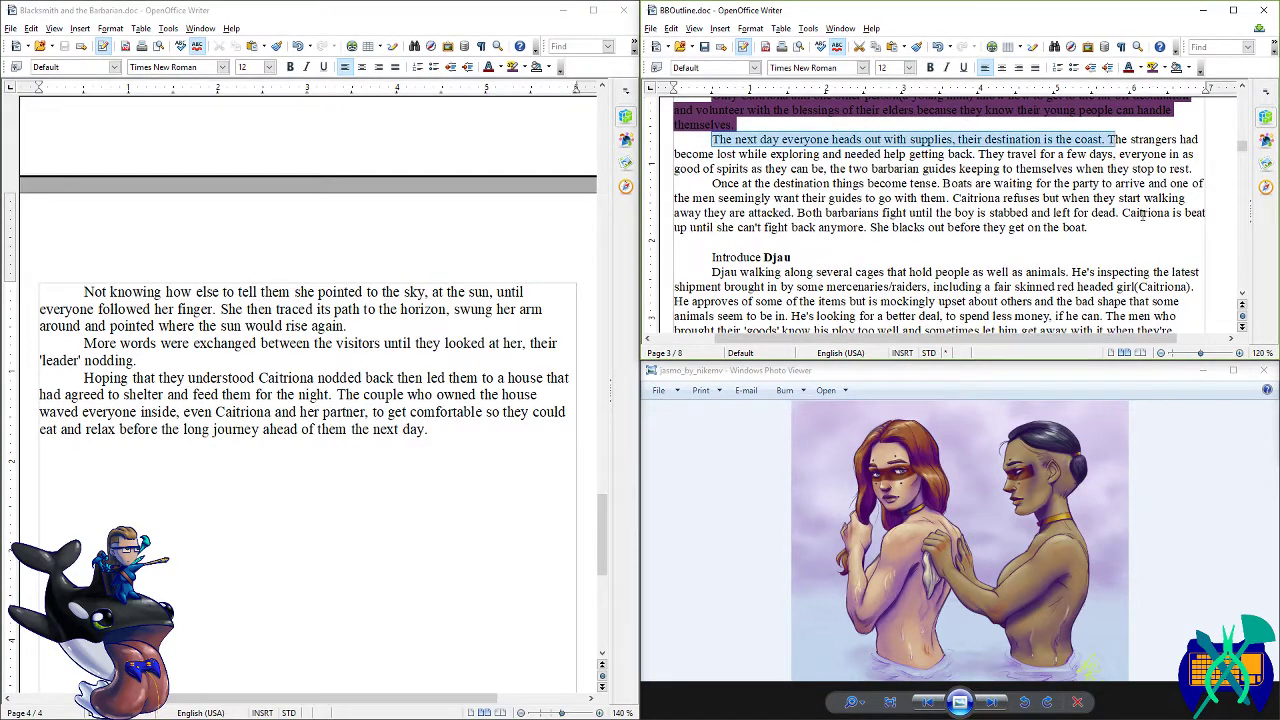
click(1143, 229)
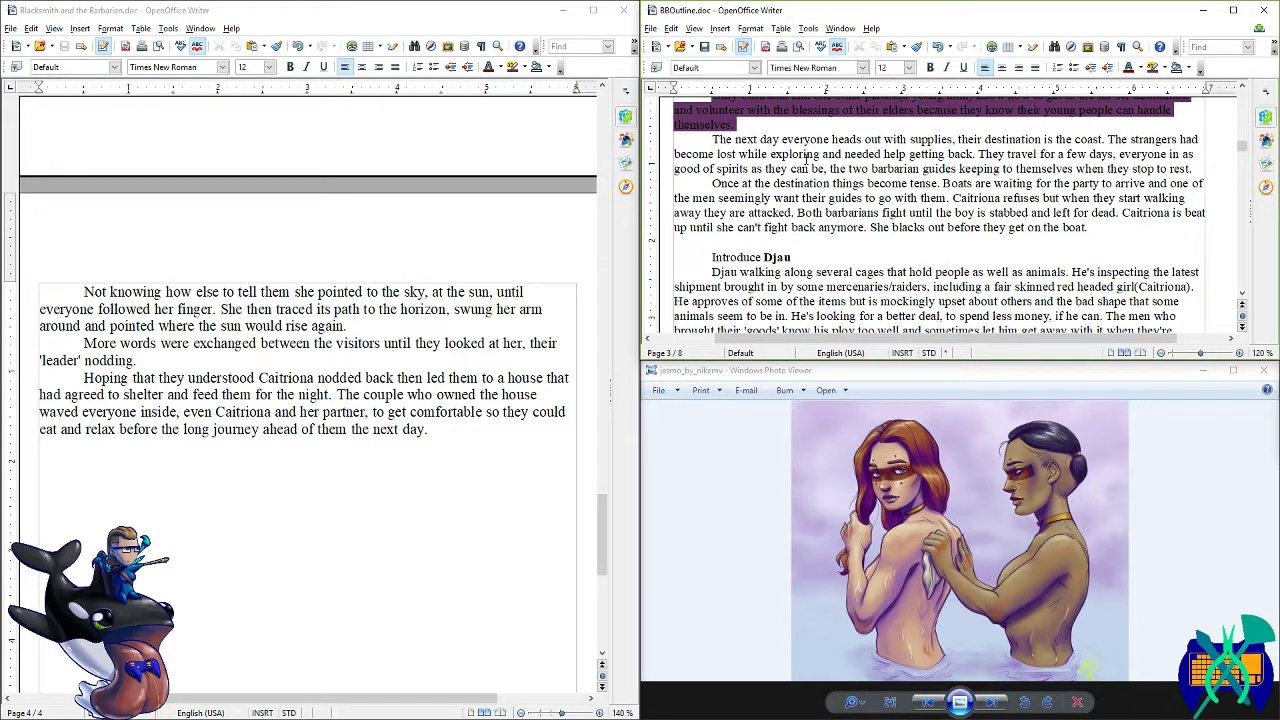
drag(718, 145, 1106, 227)
click(1106, 227)
click(548, 510)
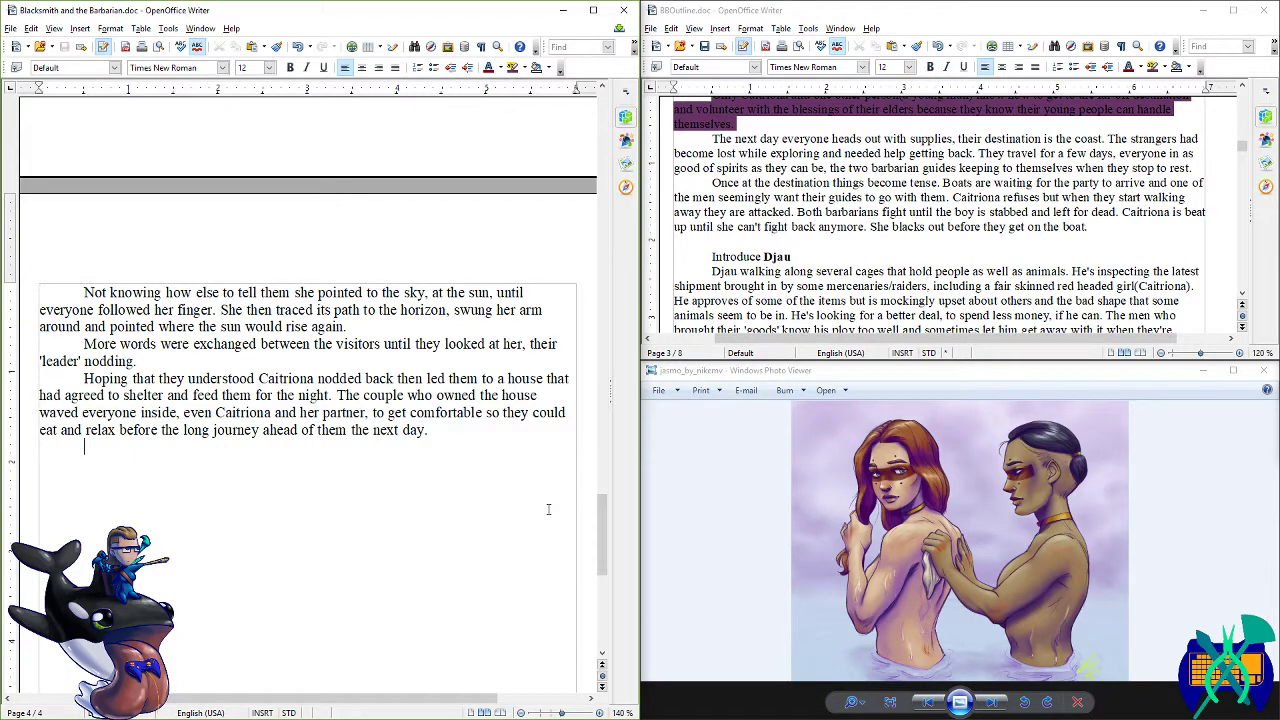
- Write a new paragraph starting "Strangers settled in nicely, some looking glad that they simply had a warm place to sleep." and save
text(Strangers settled in nicely)
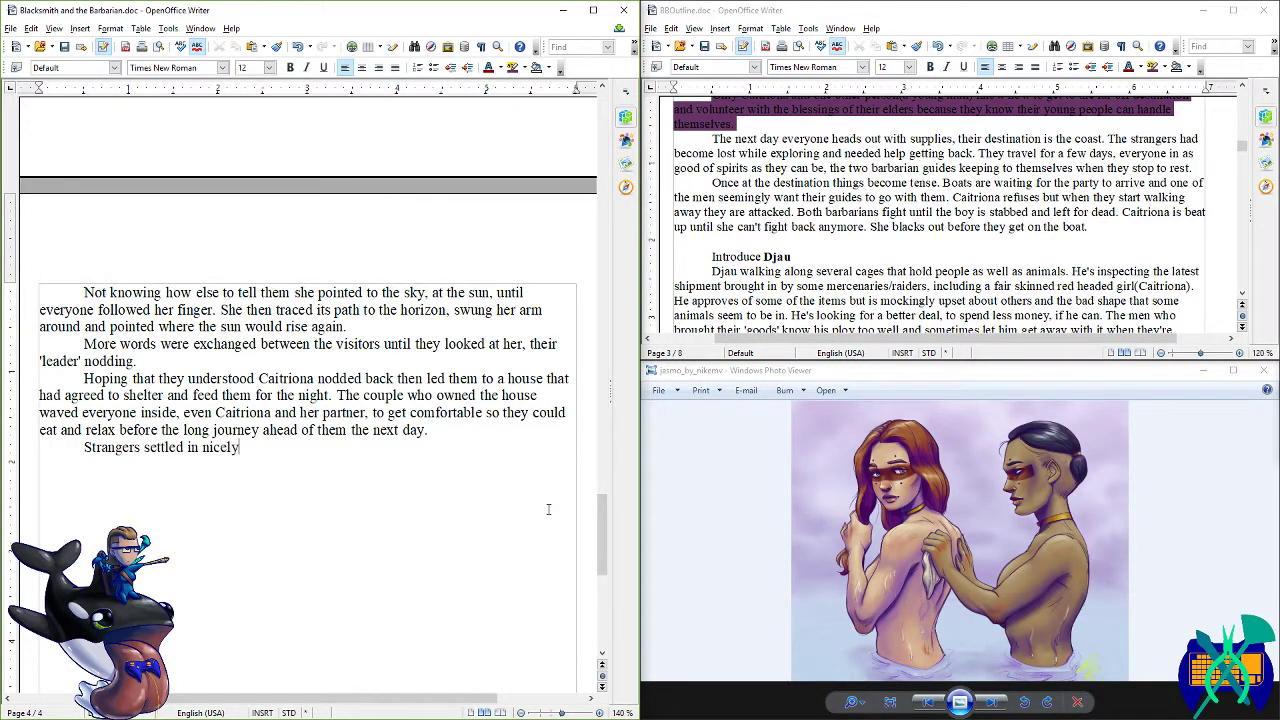
text(, some looking glad that they simply had a s)
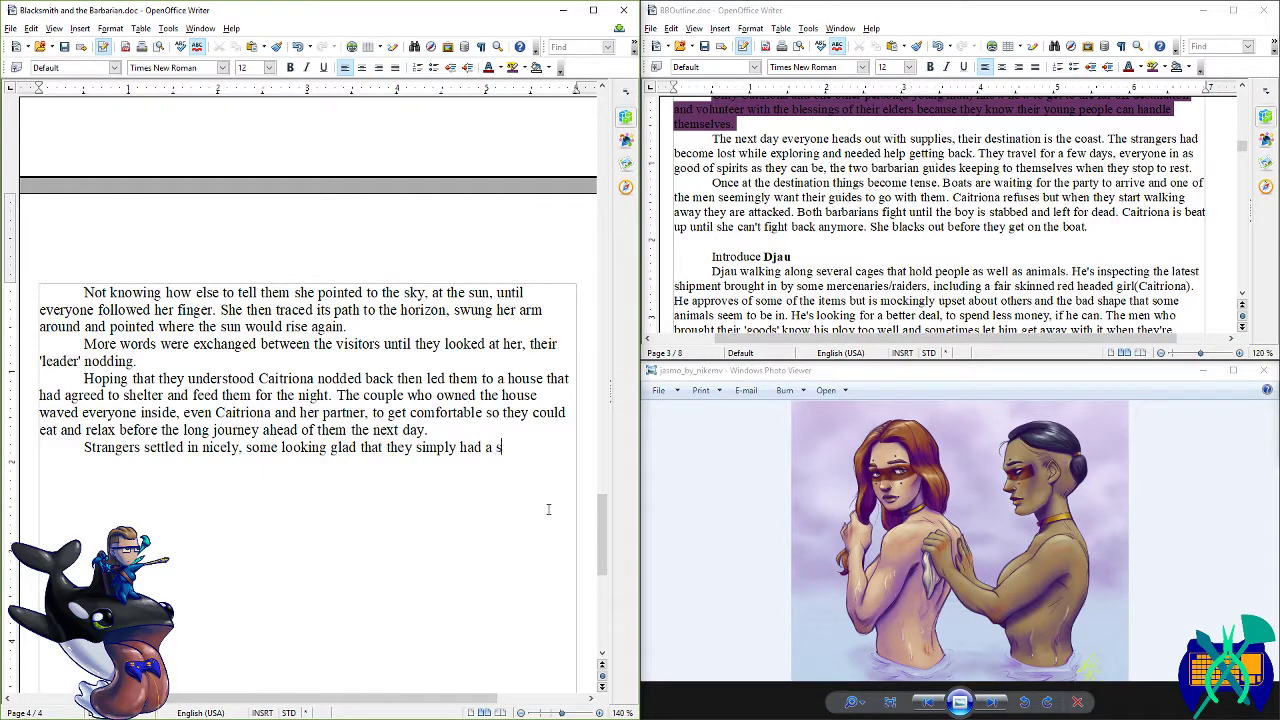
key(BackSpace)
text(warm place to sleep.)
key(ctrl+s)
key(ctrl+s)
- Continue the paragraph with "Verdant eyes kept watch over them, learning their mannerisms, picking out names when they were repeated by the same person."
text(Verdant eyes)
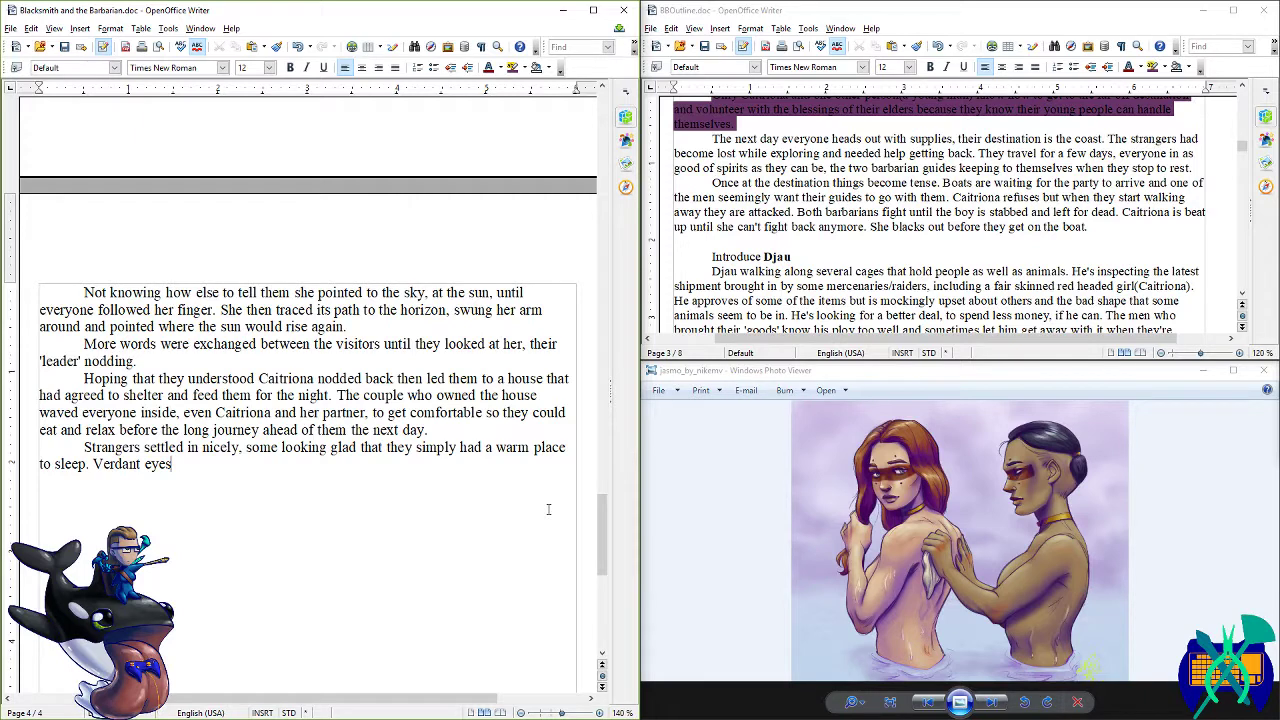
text( kept watch over them)
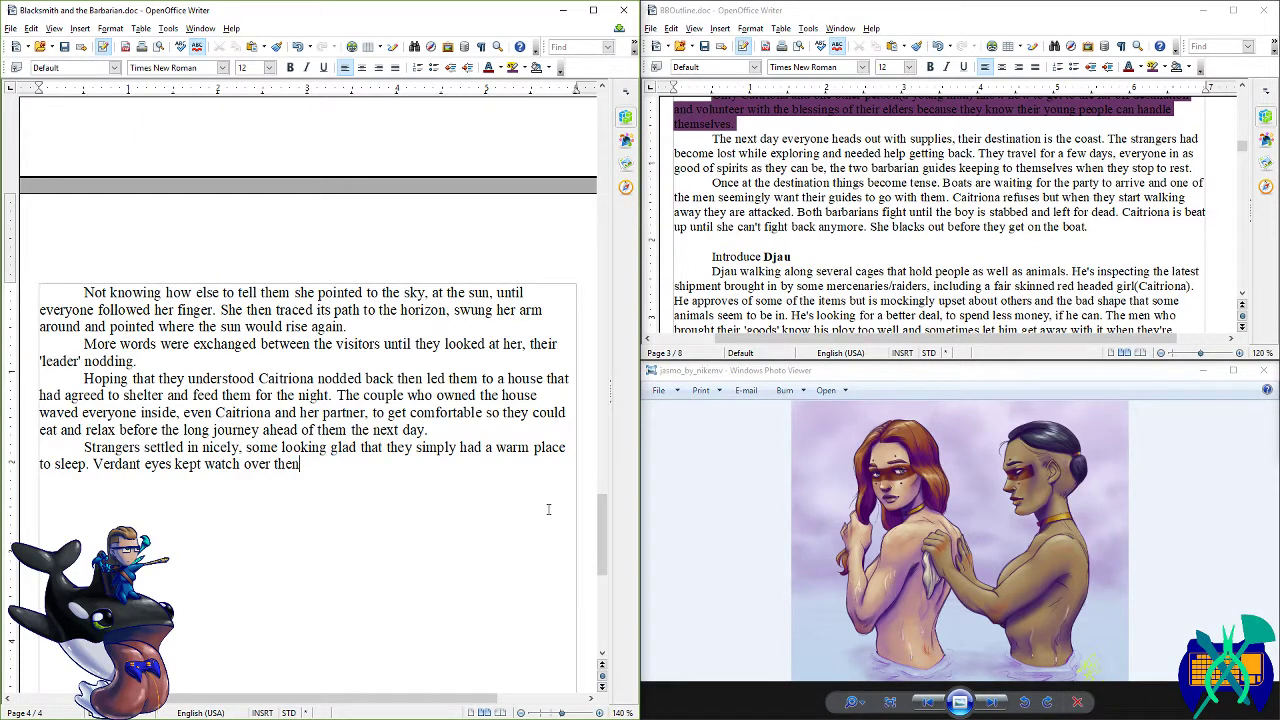
text( to start to)
key(BackSpace)
key(BackSpace)
key(BackSpace)
key(BackSpace)
key(BackSpace)
key(BackSpace)
key(BackSpace)
key(BackSpace)
key(BackSpace)
key(BackSpace)
key(BackSpace)
key(BackSpace)
text(learning their man)
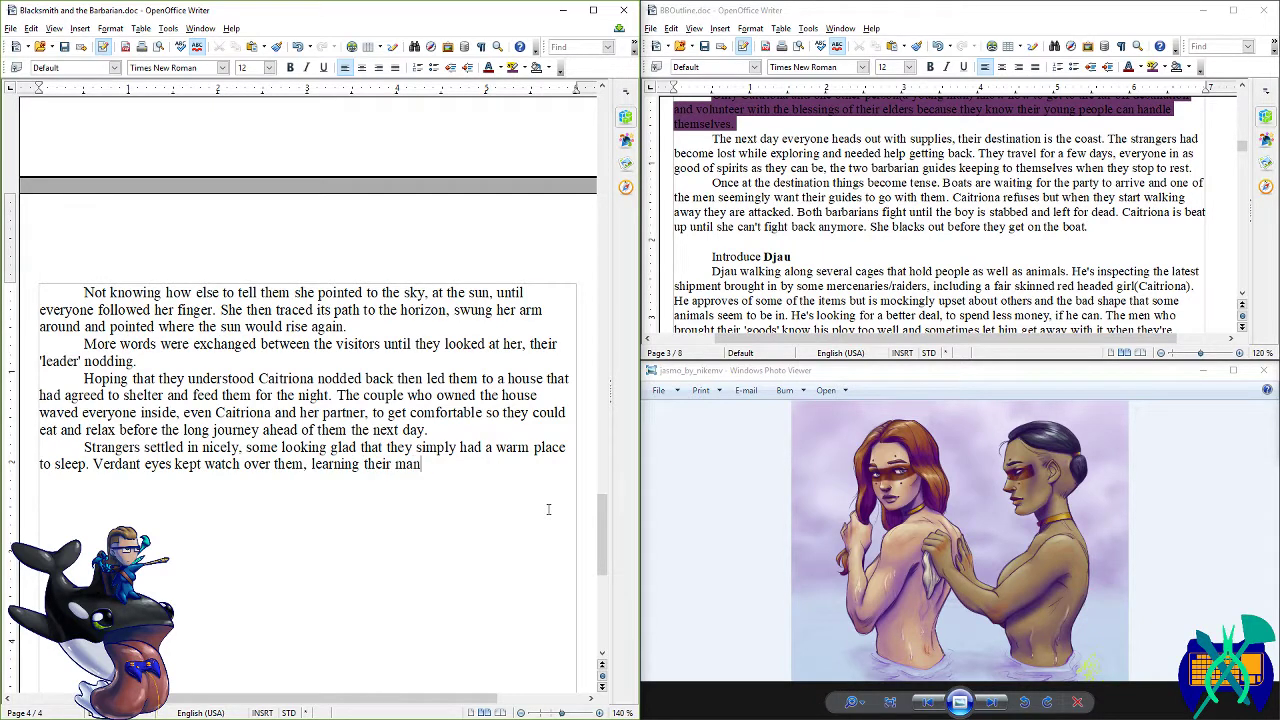
text(nerisms, picking out names when)
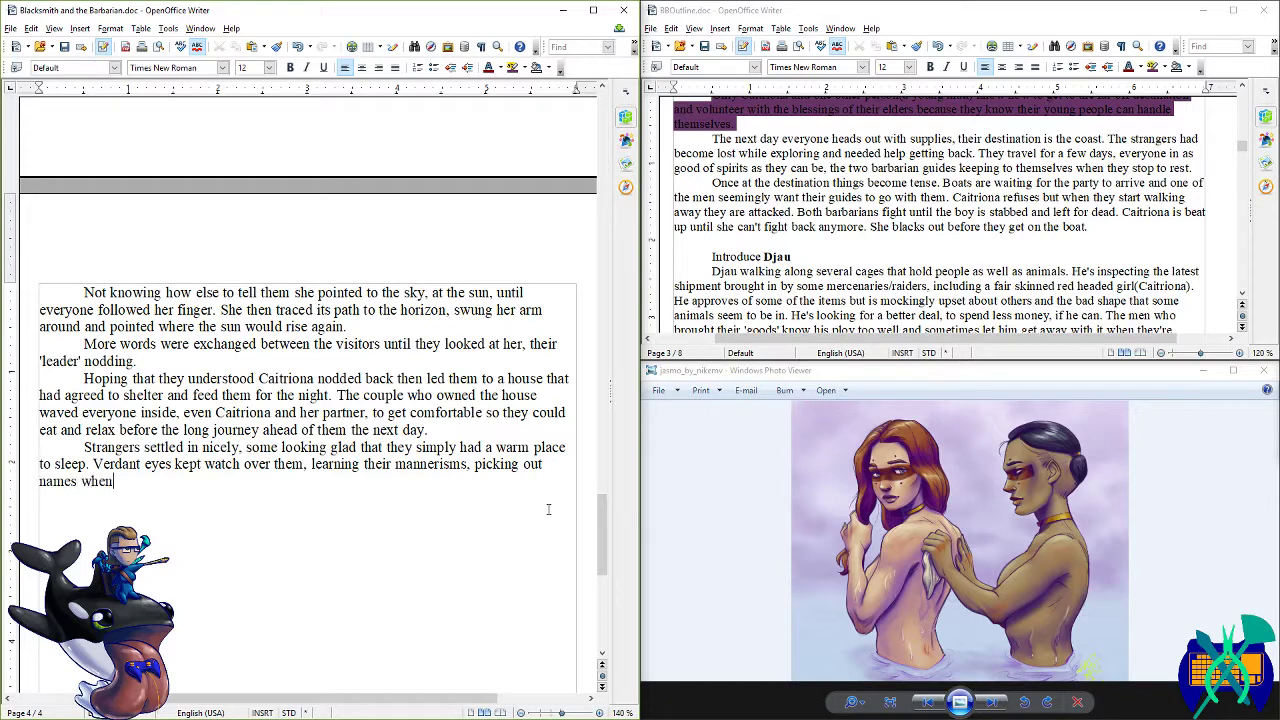
text( they were repeated by the same person.)
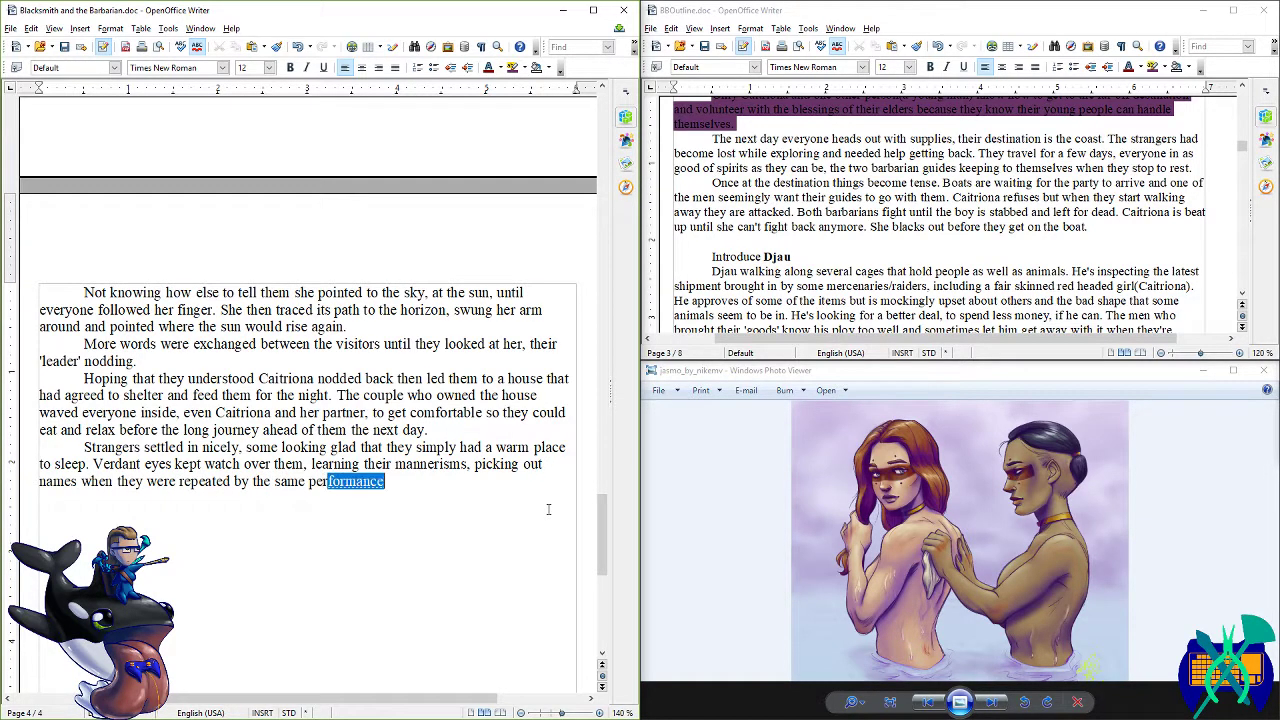
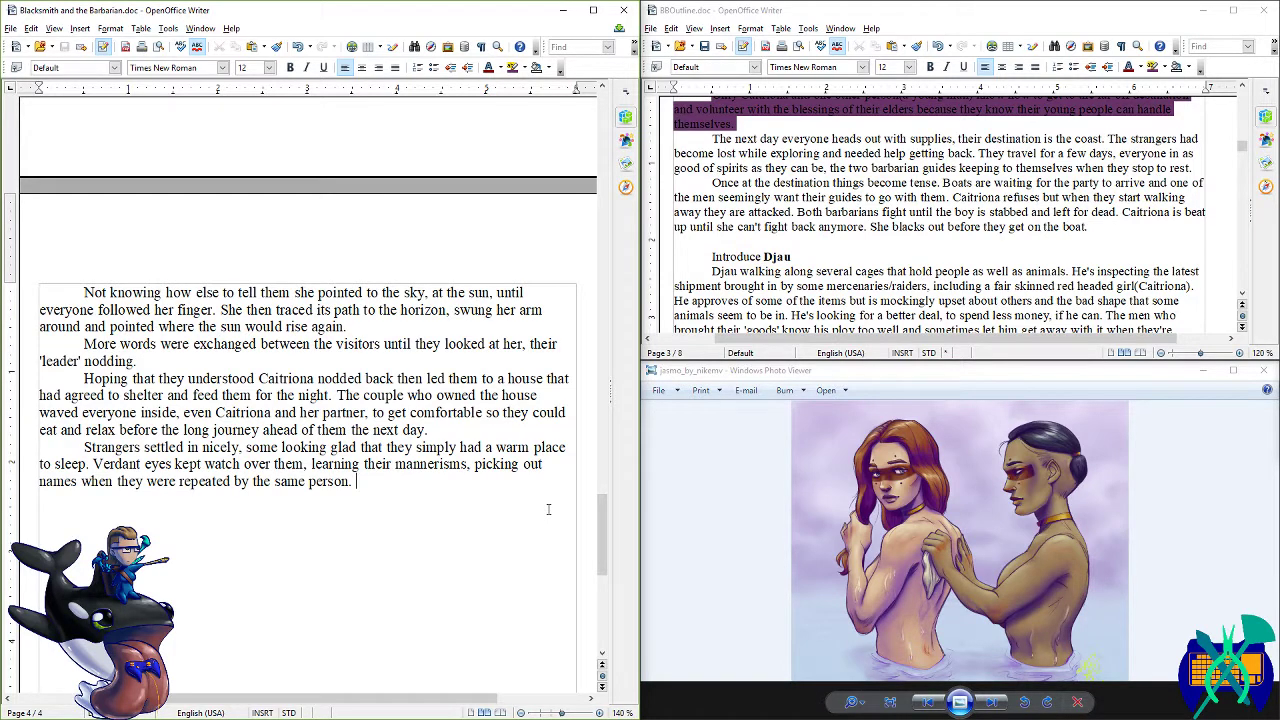
- Replace "by" with "to" before "the same person" and save the manuscript
double_click(248, 481)
text(to)
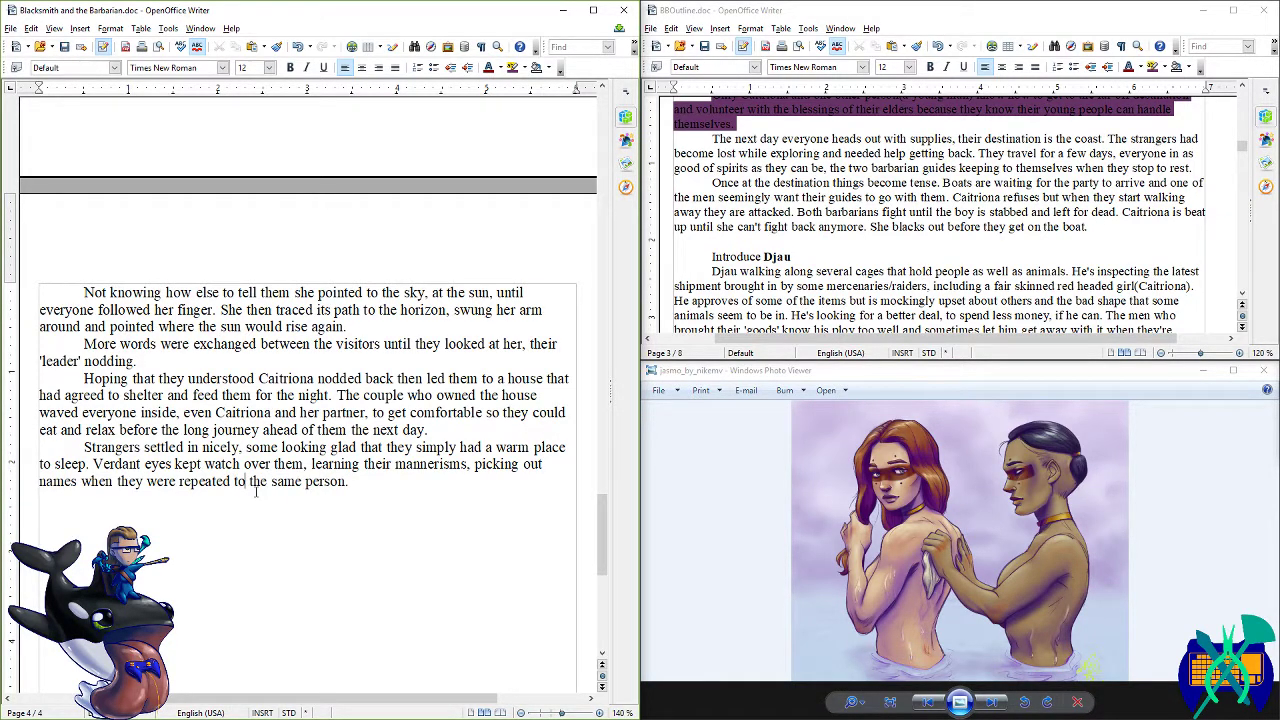
key(ctrl+s)
click(448, 499)
key(alt+Tab)
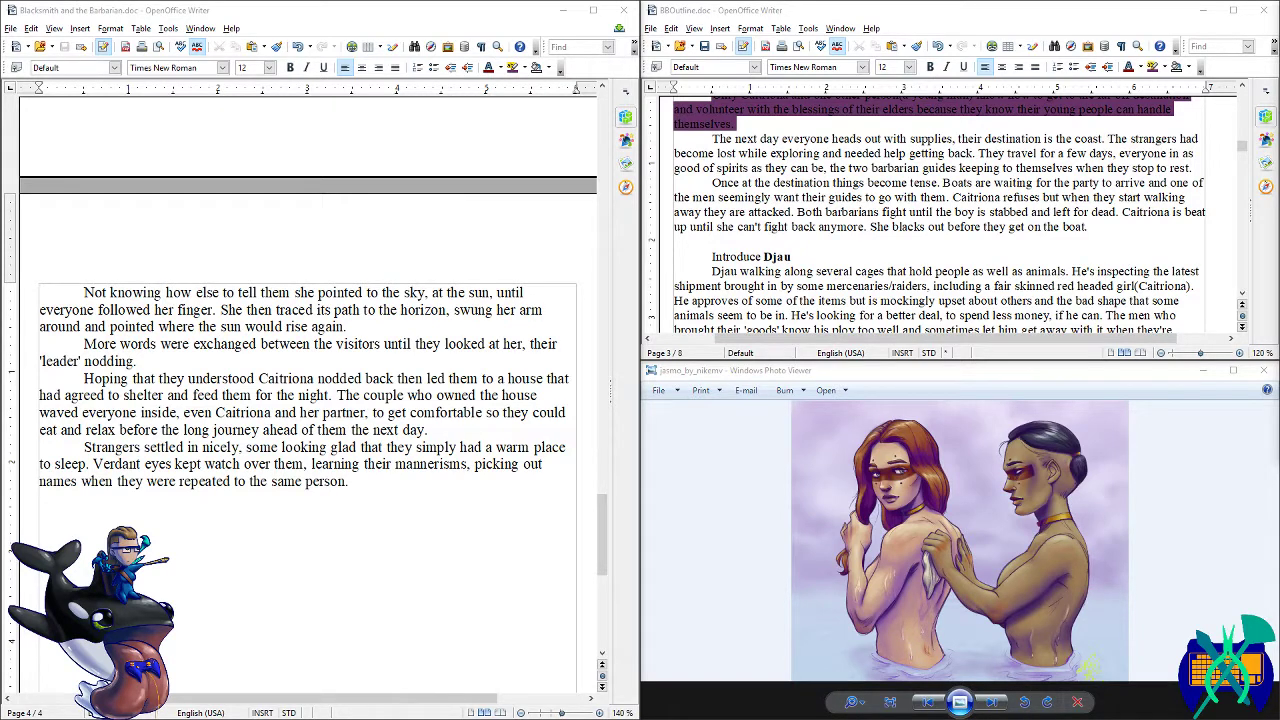
click(641, 449)
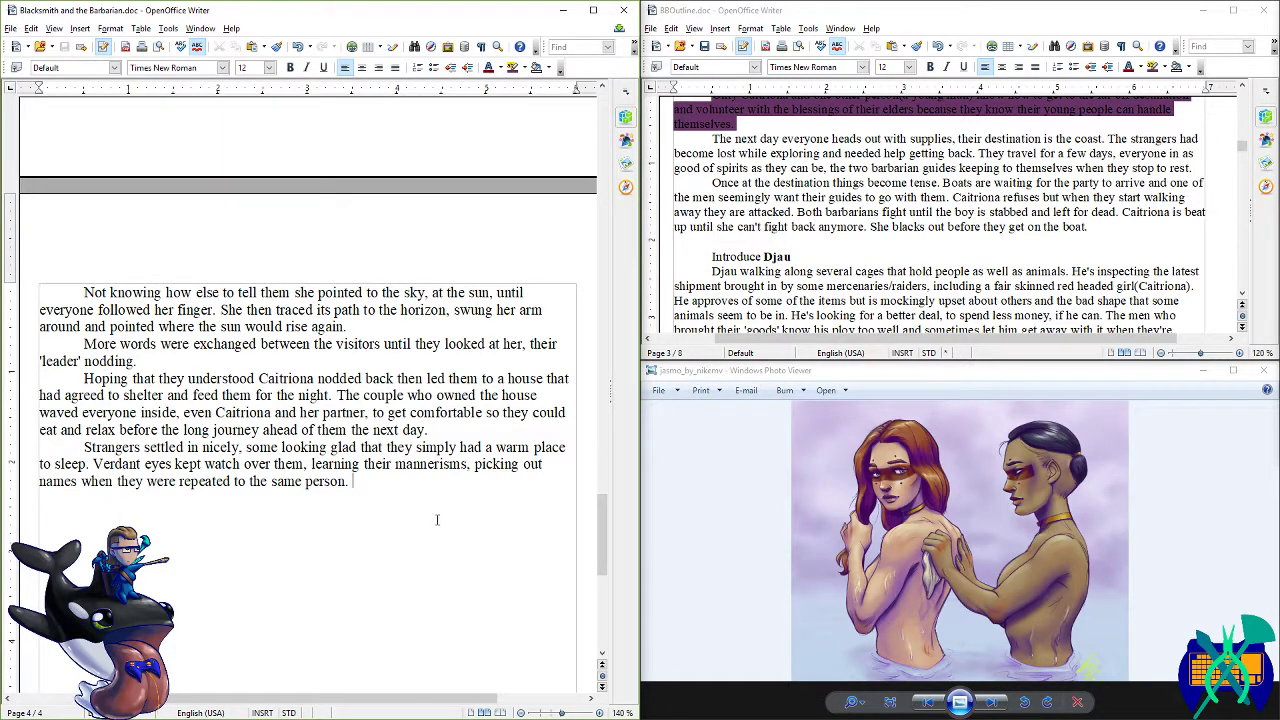
- Begin the next sentence of the paragraph with "Even as they settled for sleep she watched"
text(Even as they settled in she wa)
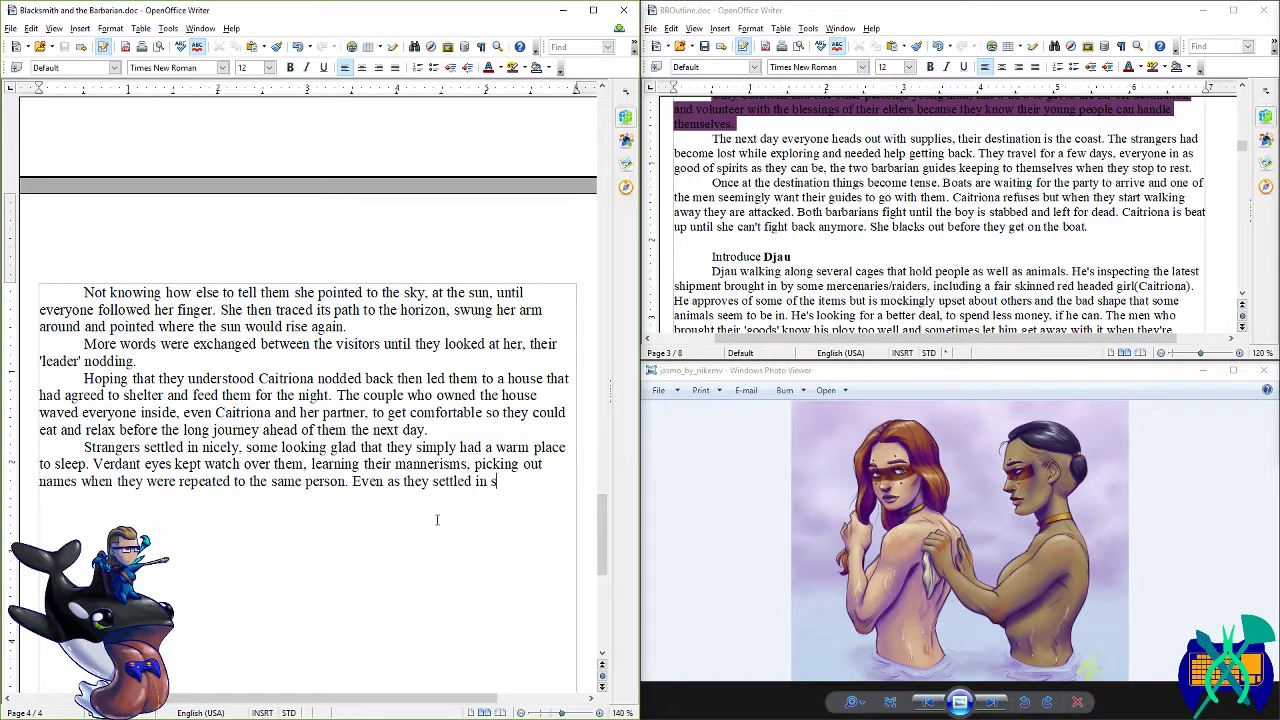
key(BackSpace)
key(BackSpace)
key(BackSpace)
key(BackSpace)
key(BackSpace)
key(BackSpace)
key(BackSpace)
key(BackSpace)
key(BackSpace)
text(for sleep she watched)
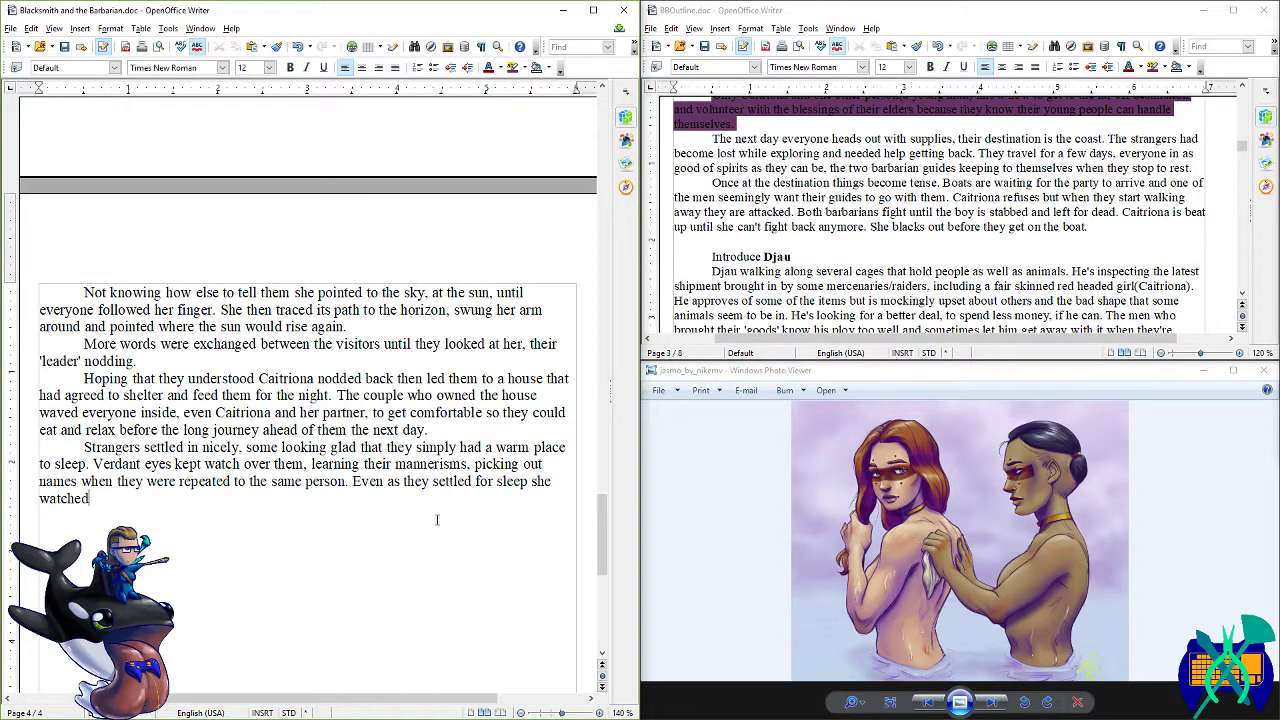
- Finish the sentence with ", taking note of limb positions, seeing that some of them were ready to jump up at a moment's notice."
text(, taking note of limb p)
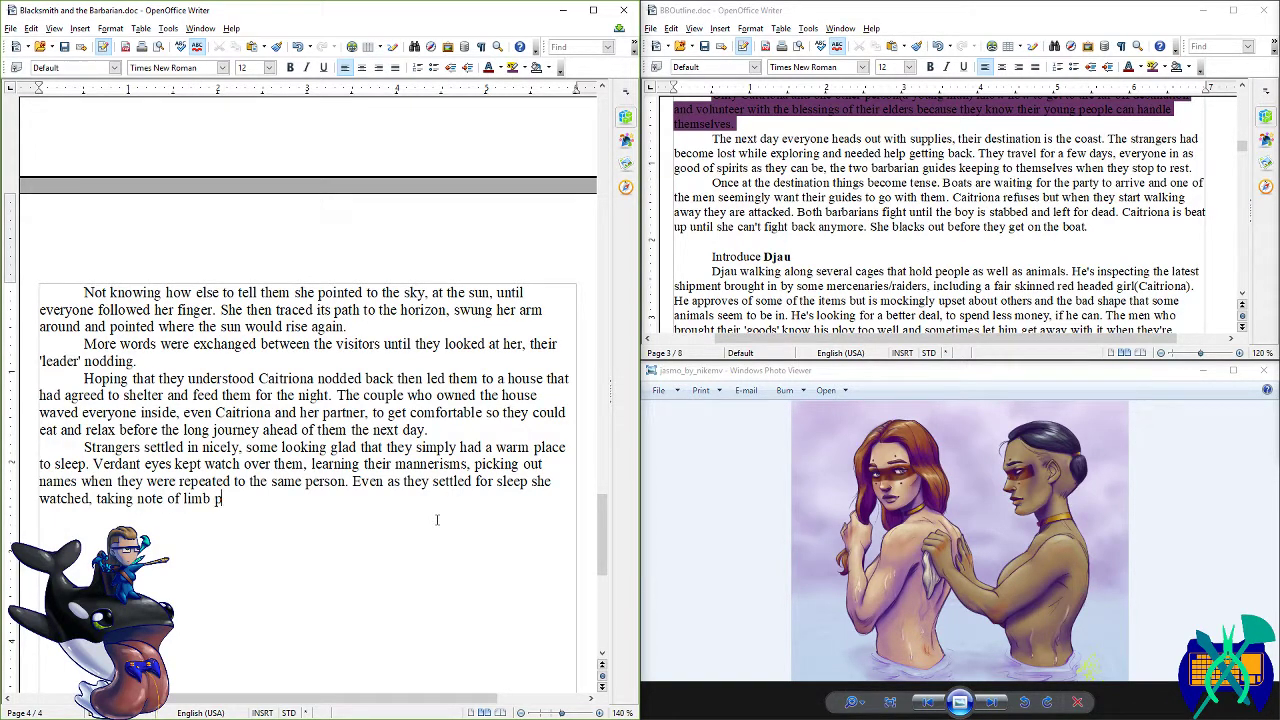
text(ositions, seeing that some of them were)
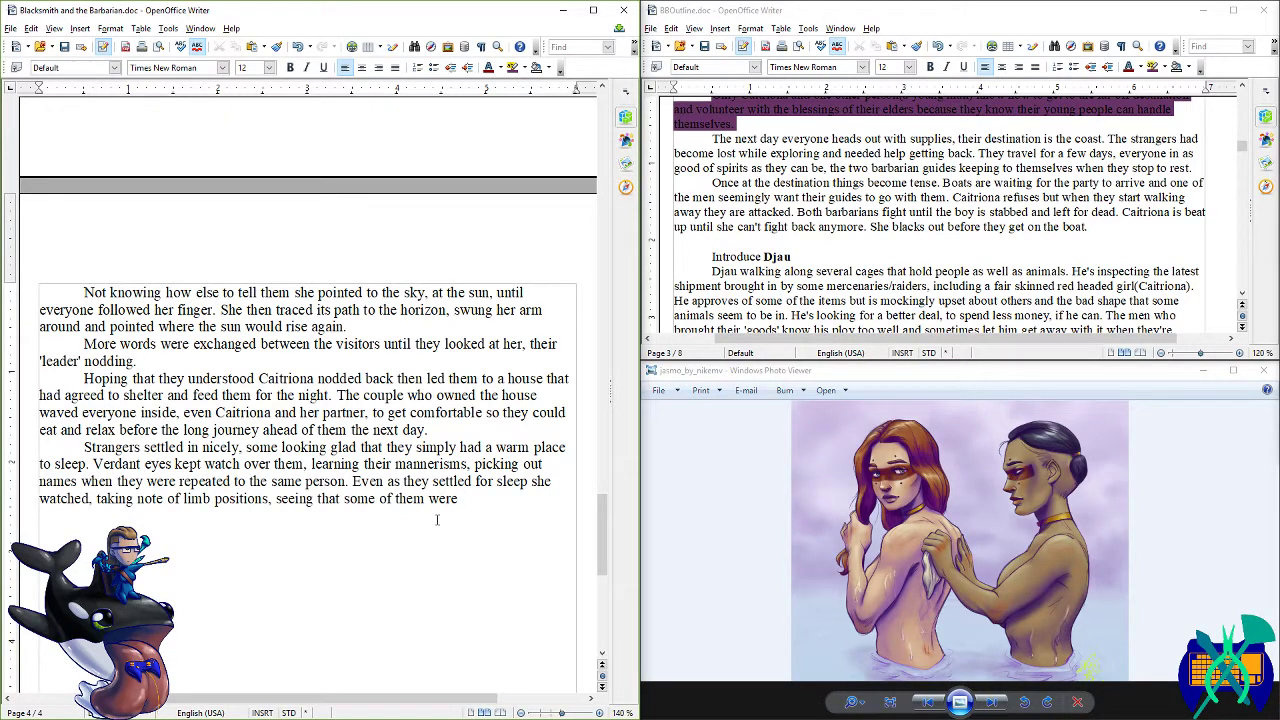
text( ready to)
text( j)
text(ump up at a )
text(moment's notice.)
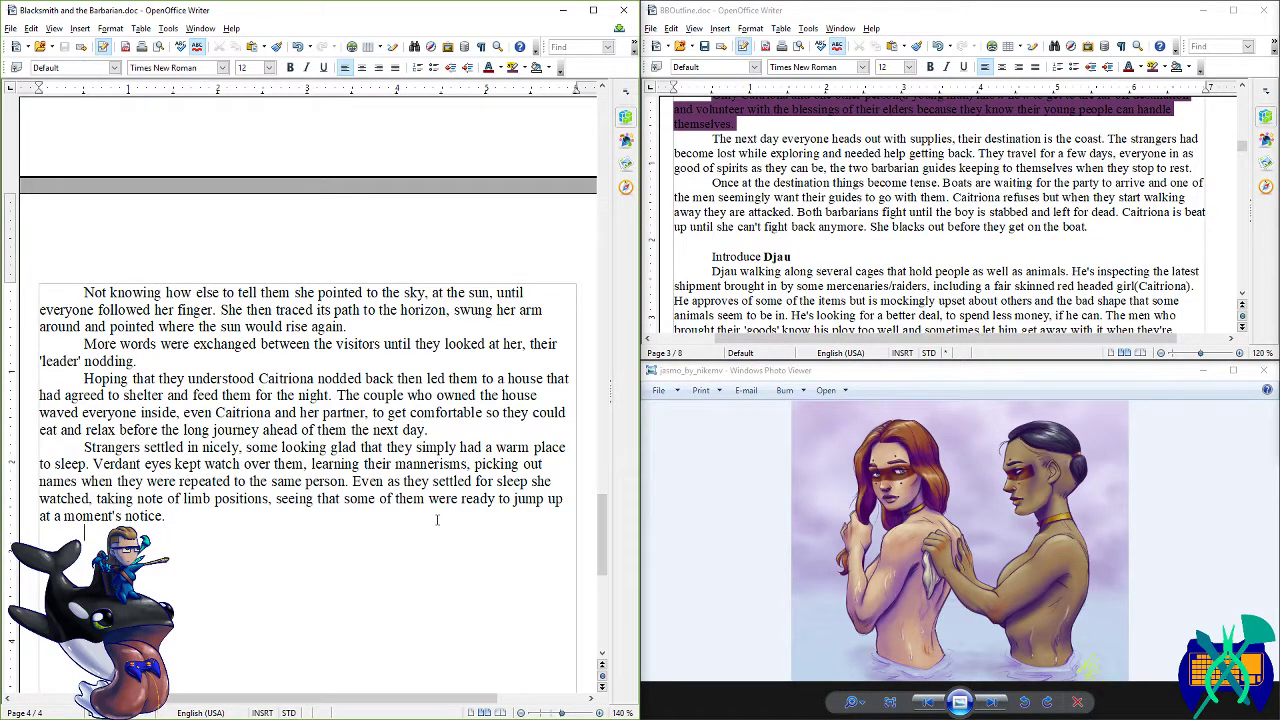
- Start a new paragraph with "Other than that she didn't much care for them." and save the manuscript
key(Return)
text(Other than that she didn't )
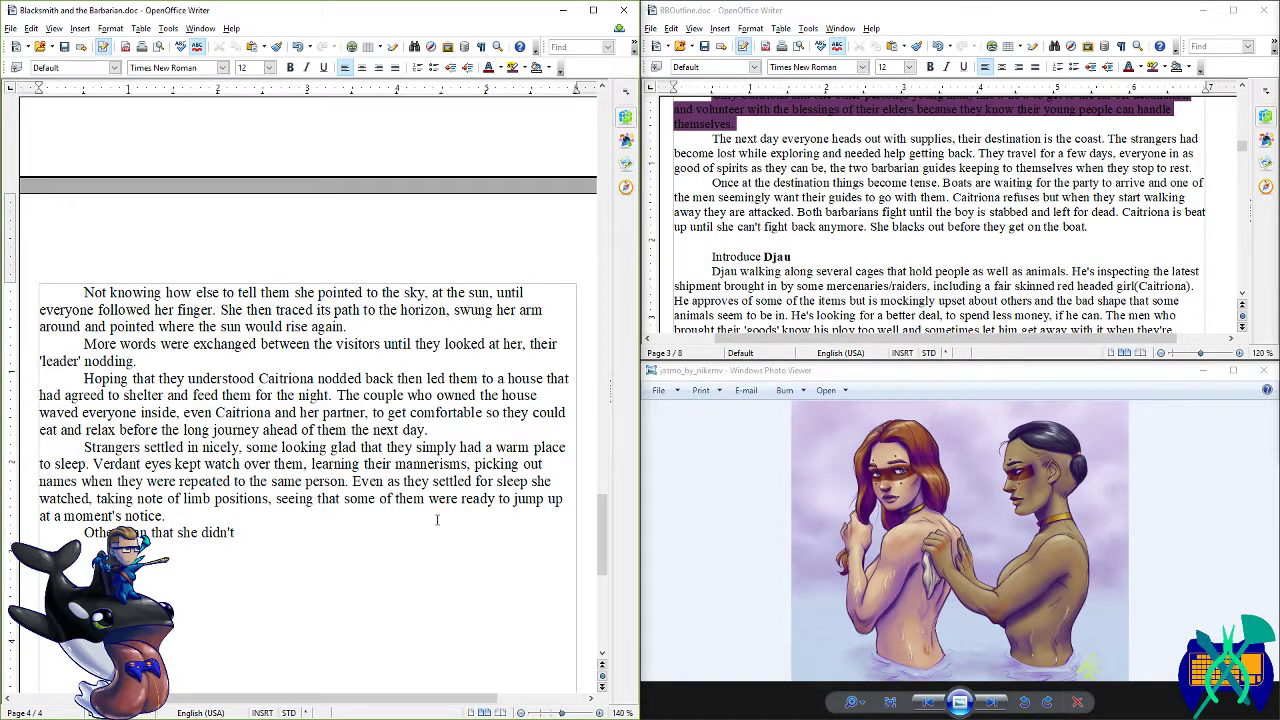
text(much care for them.)
key(ctrl+s)
- Add the sentence "They were lost, she knew how to get them to their destination." and save the manuscript
text(They were)
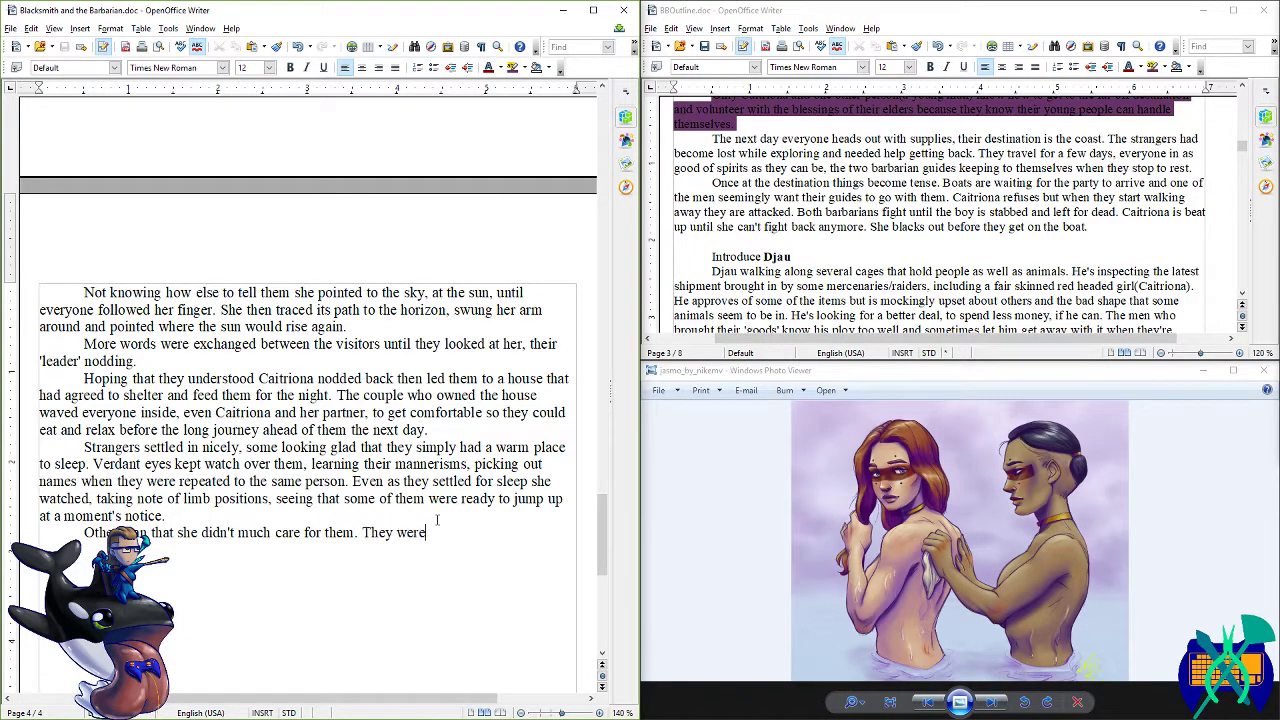
text( lost, she knew how to get)
text( in to)
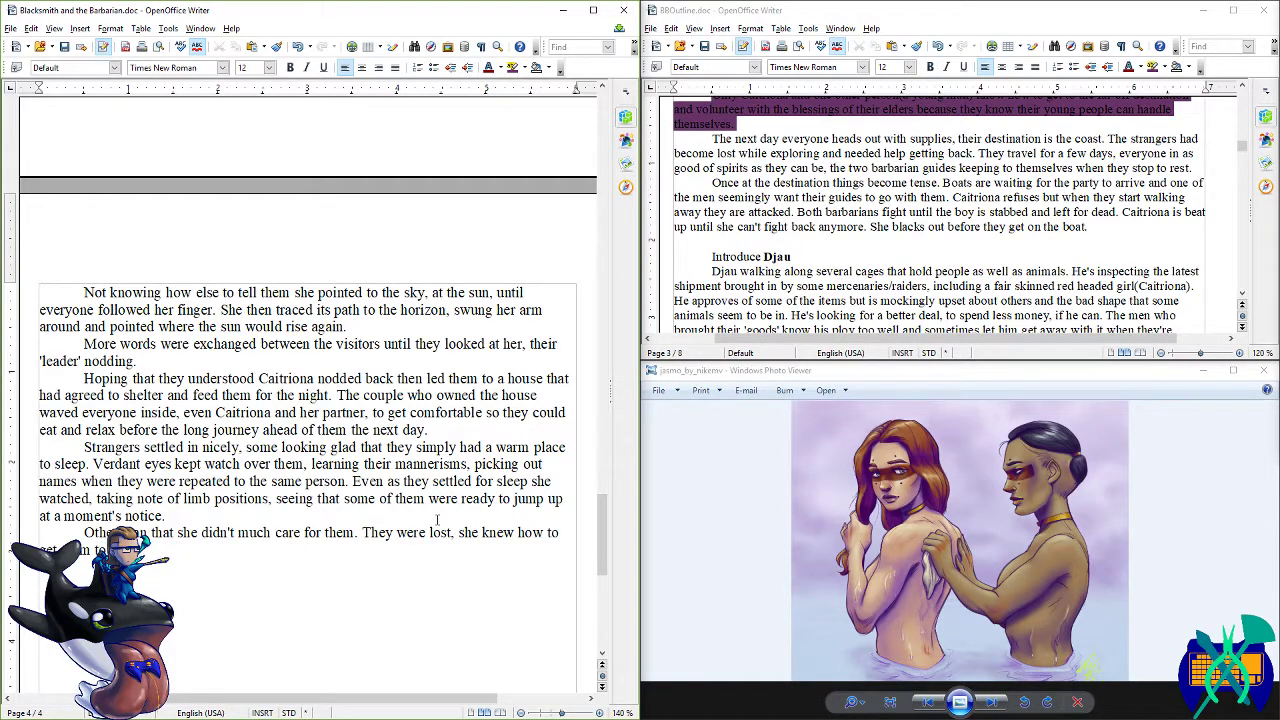
text( destin)
key(Return)
key(ctrl+s)
- Add "The boy going with them was her apprentice and needed the experience of a long journey." and save the manuscript
text(The boy going with th)
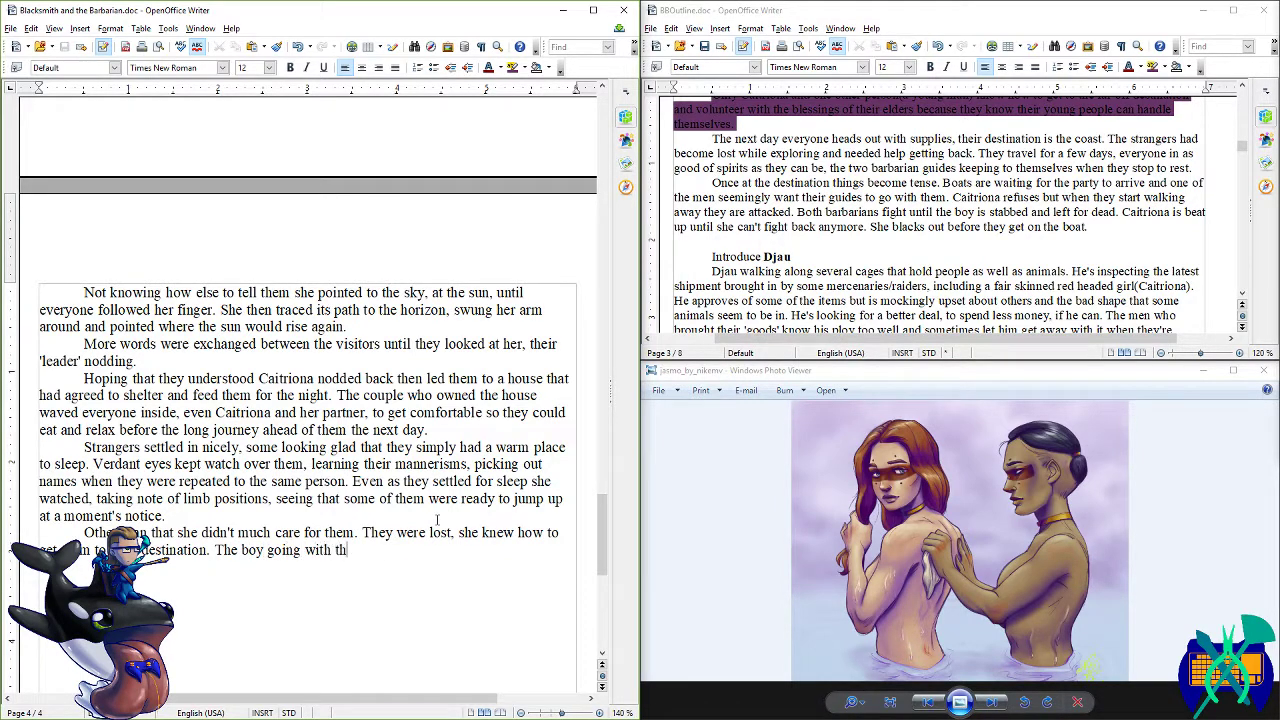
text(em was her appren)
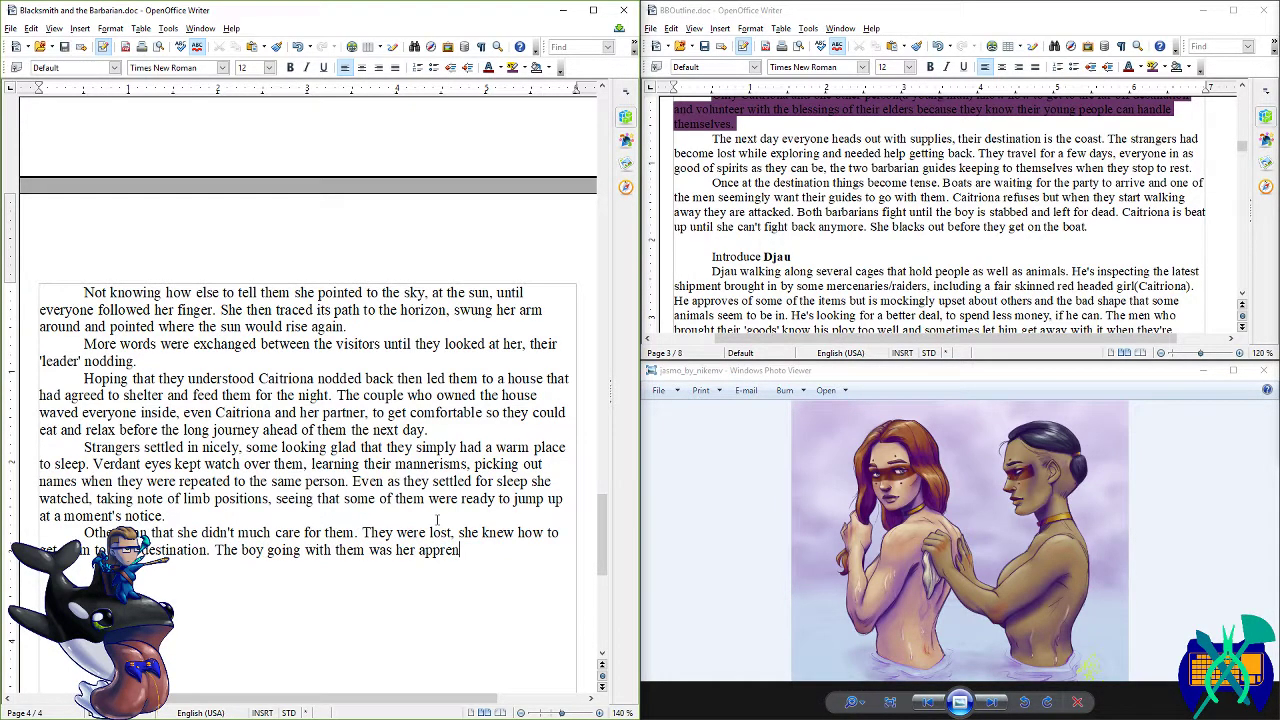
text(tice and needed the)
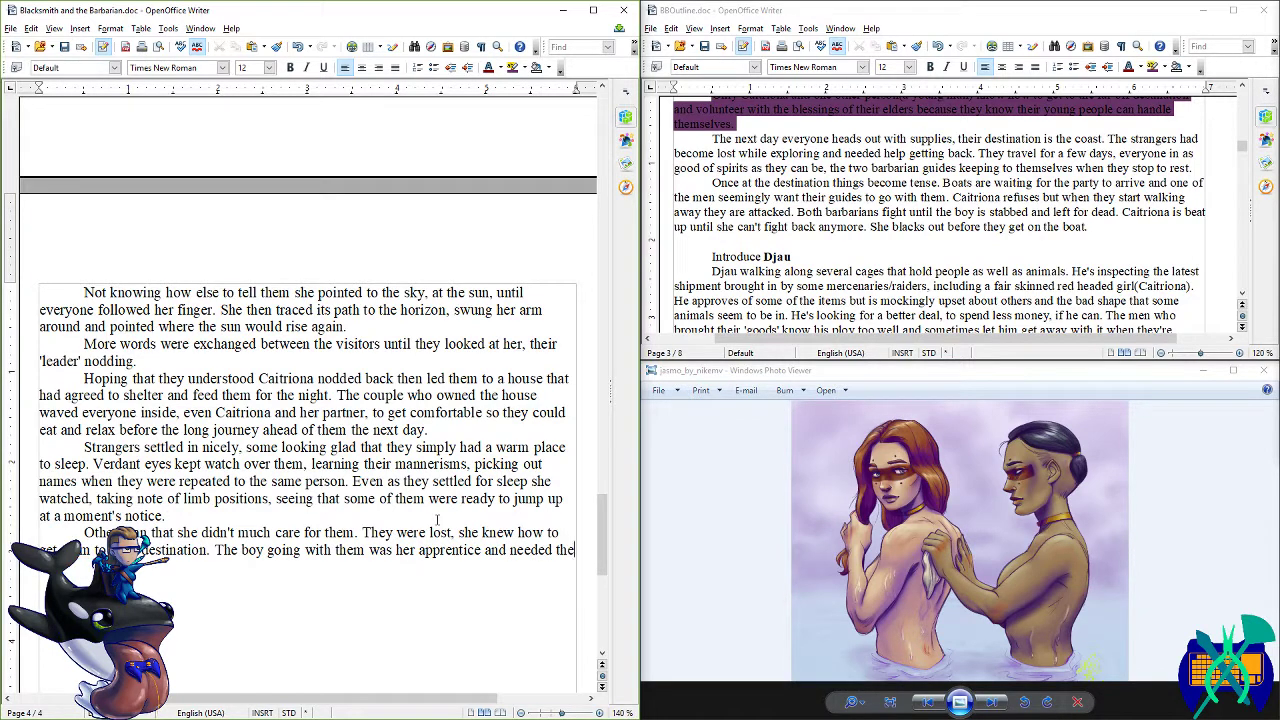
text( experience of a long journey)
text(.)
key(ctrl+s)
key(ctrl+s)
- End the paragraph with "It would simply be a few days worth of beneficial work and learning." and save the manuscript
text(It would simply )
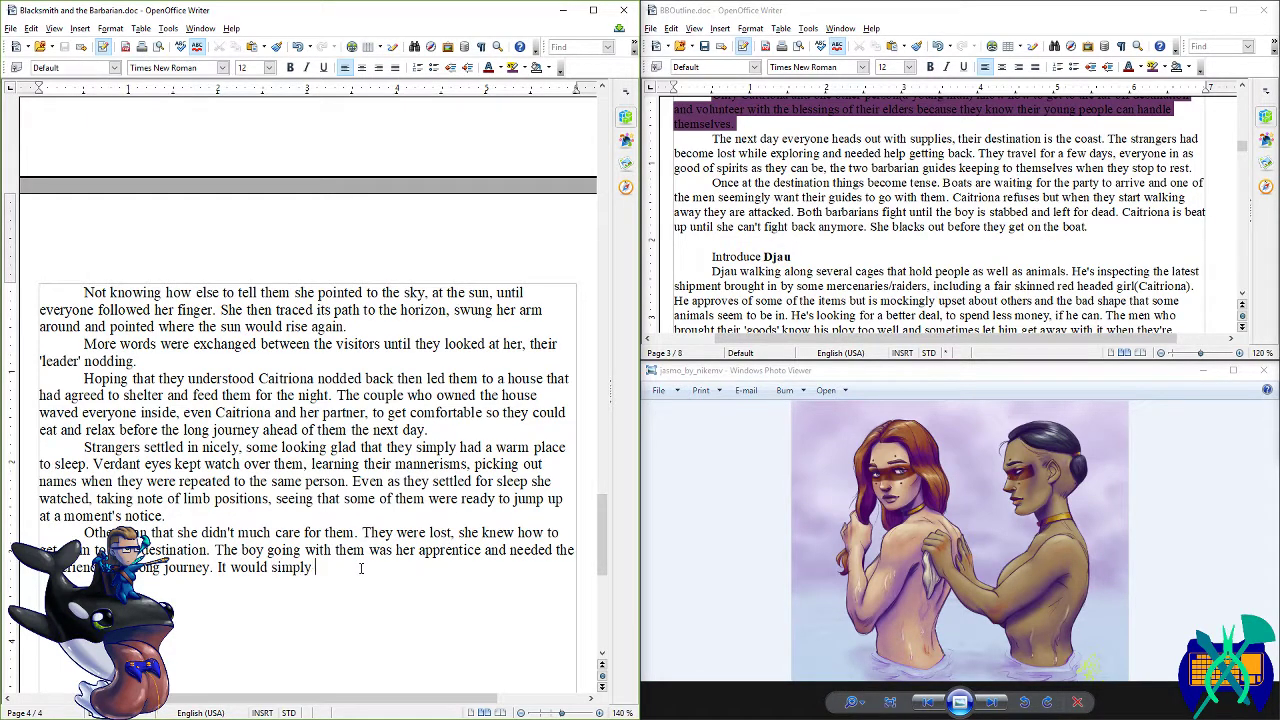
text(be a few days worth of)
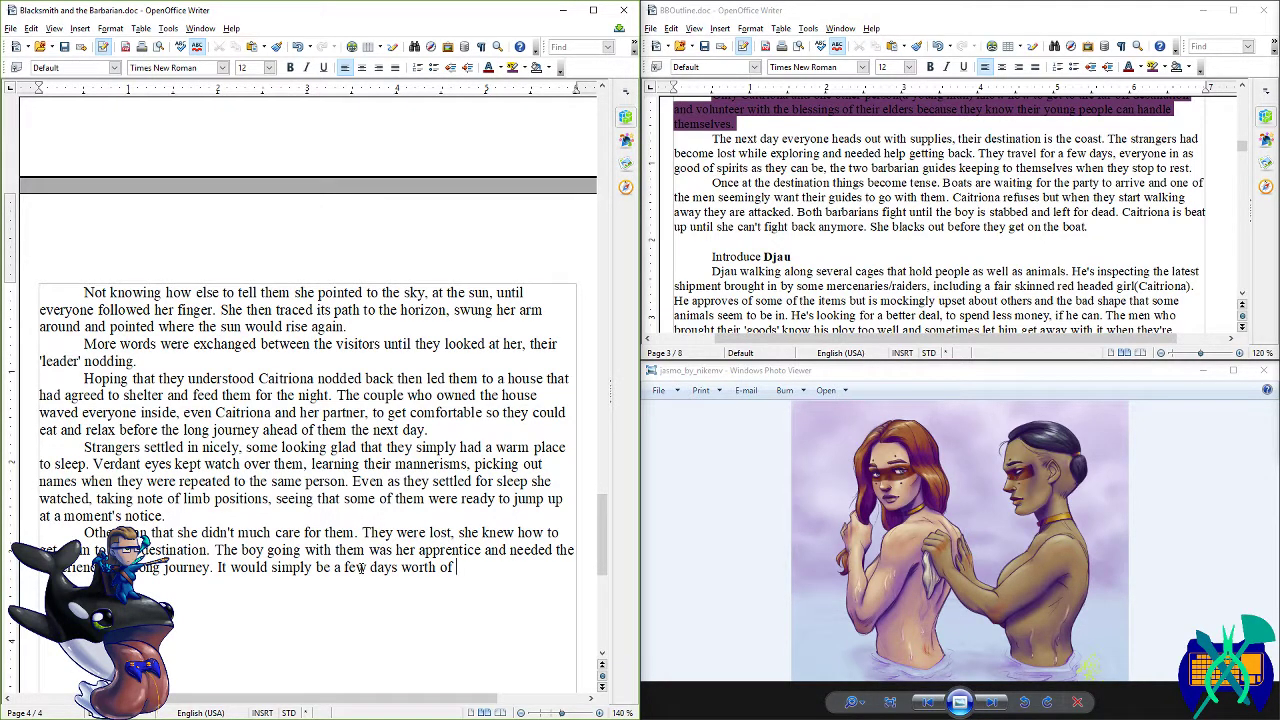
text( beneficial work and learning)
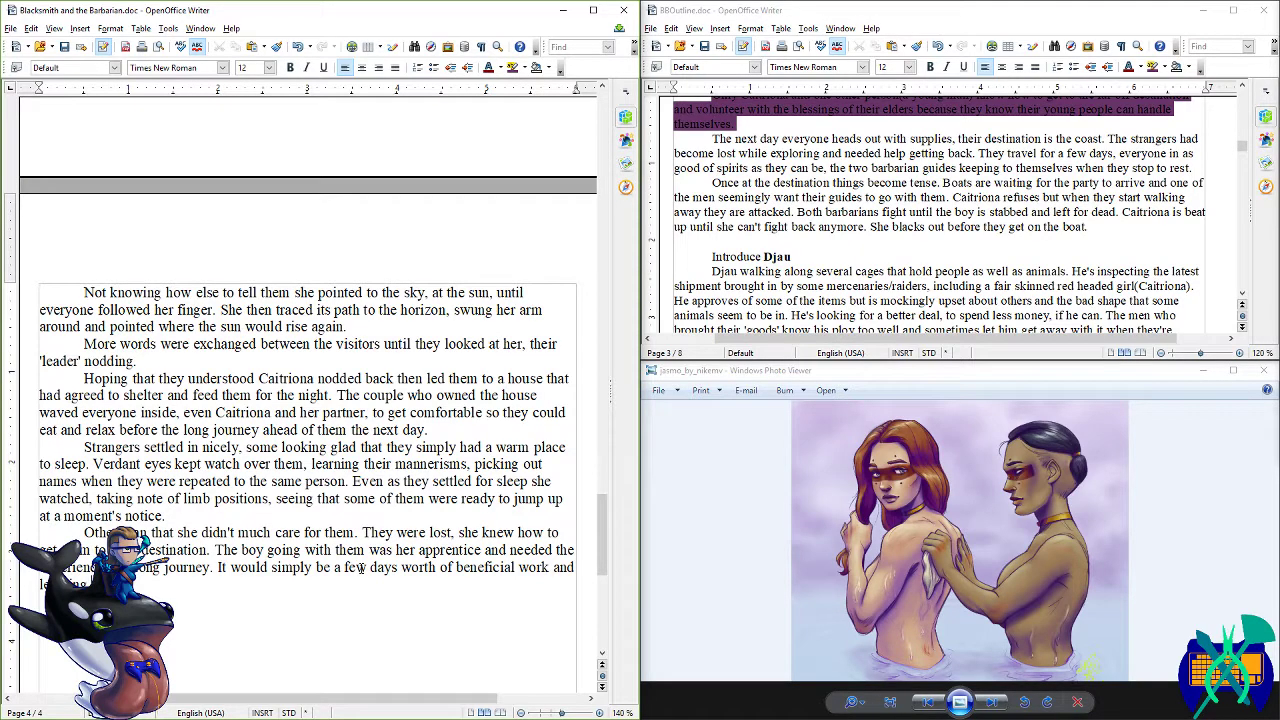
scroll(285, 474, down, 5)
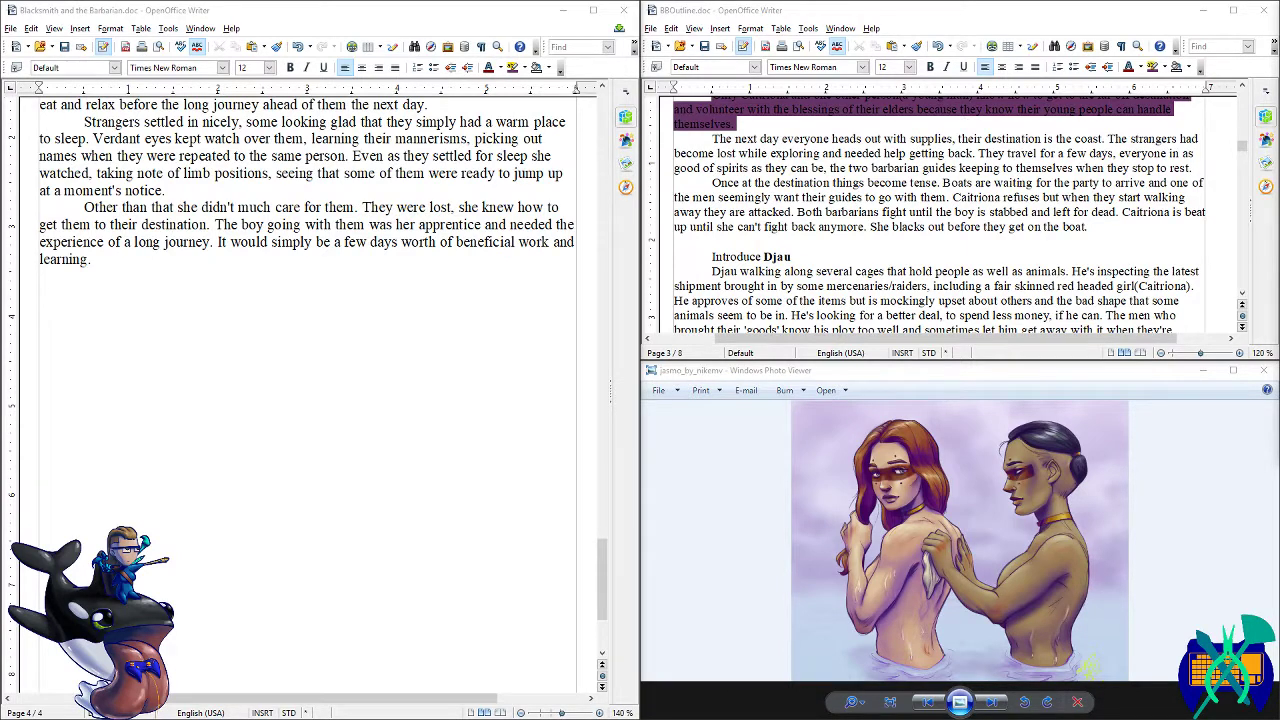
click(313, 319)
key(ctrl+s)
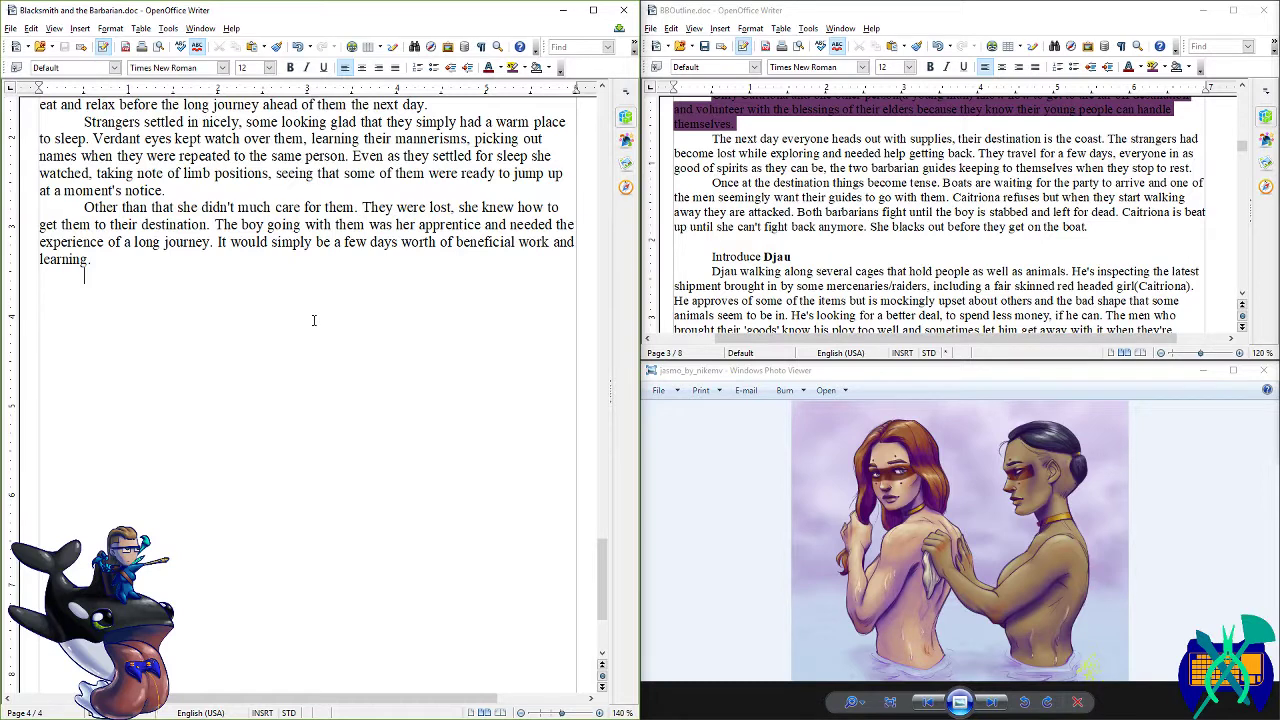
- Start a new paragraph with "When air became too chill to stand Caitriona woke, her nose numb from the predawn cold." and save
key(Return)
text(When air became too chil)
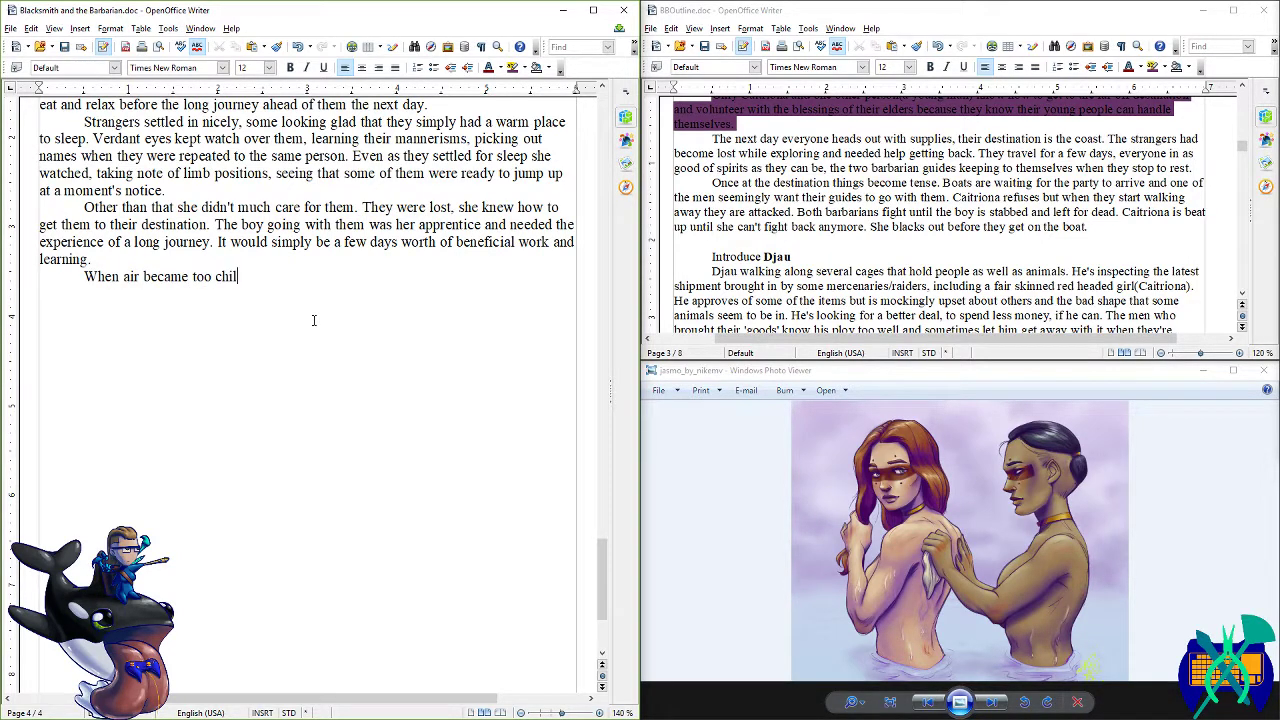
text(l to stand Caitriona's)
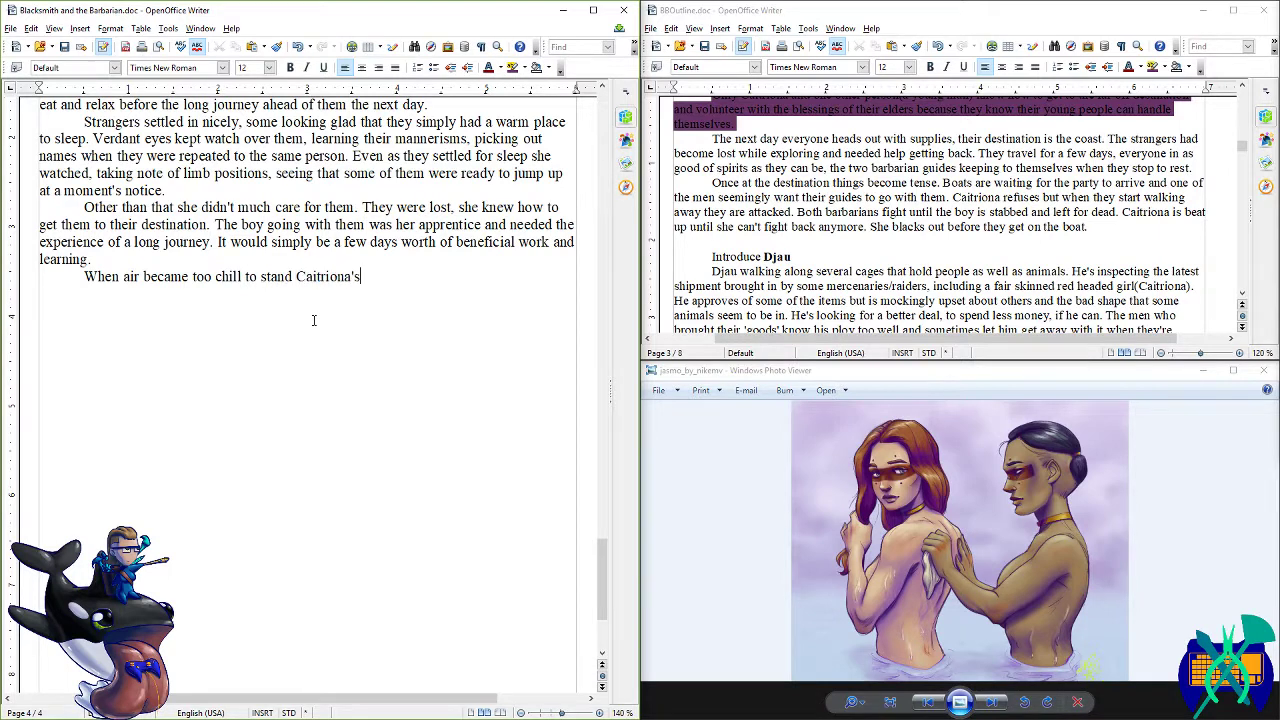
text( woek)
key(BackSpace)
key(BackSpace)
text(k)
text(e.)
key(BackSpace)
text(, her nose)
text(numb)
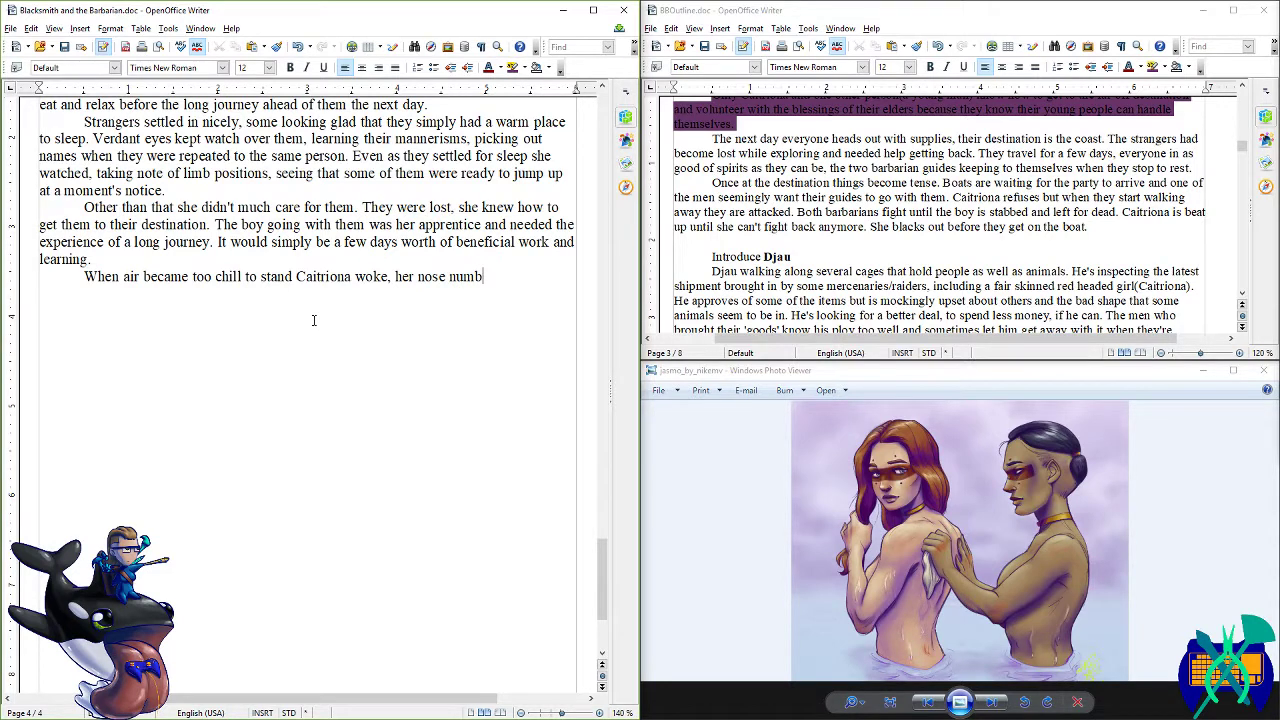
text( from the predawn cold.)
key(ctrl+s)
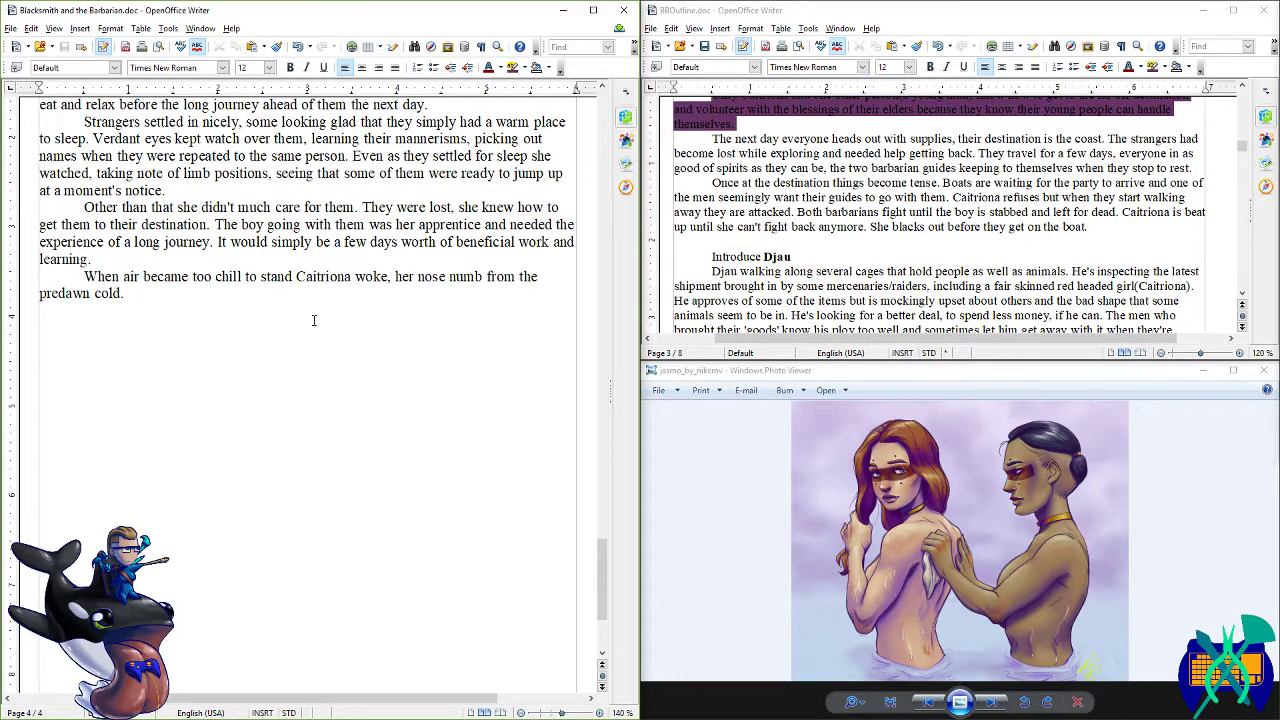
text(Ever)
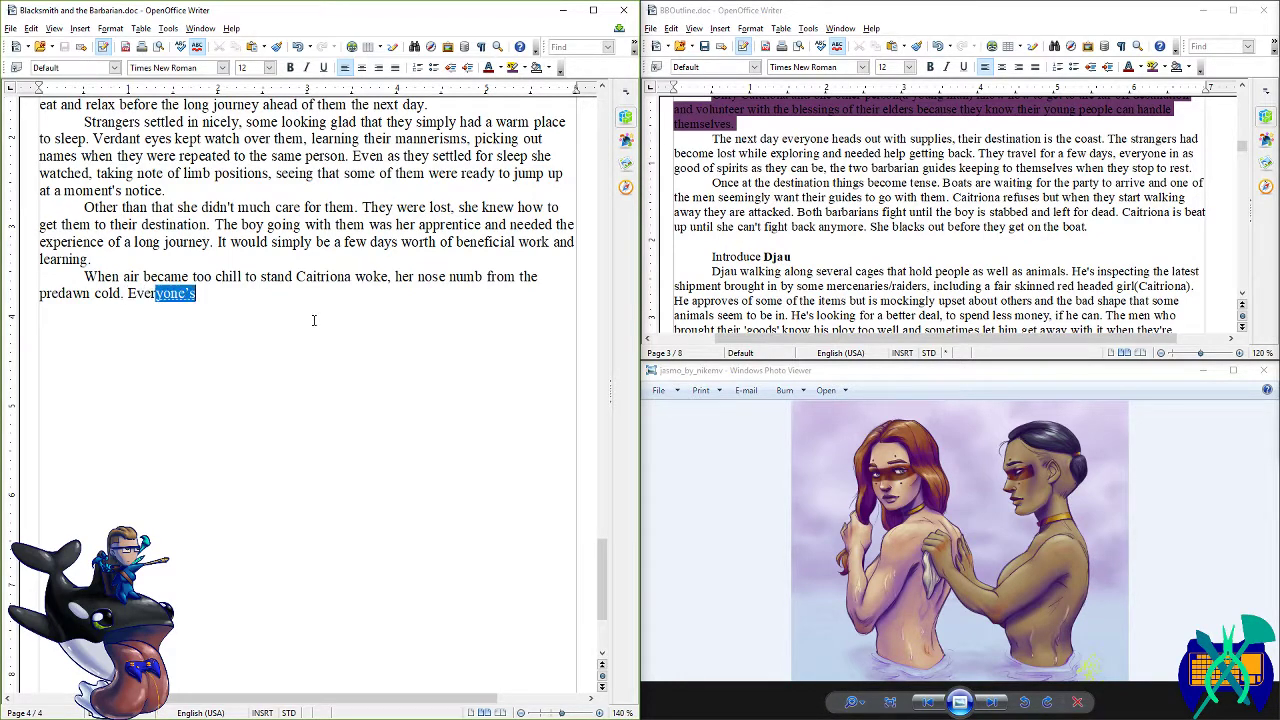
text(yone else was still asleep)
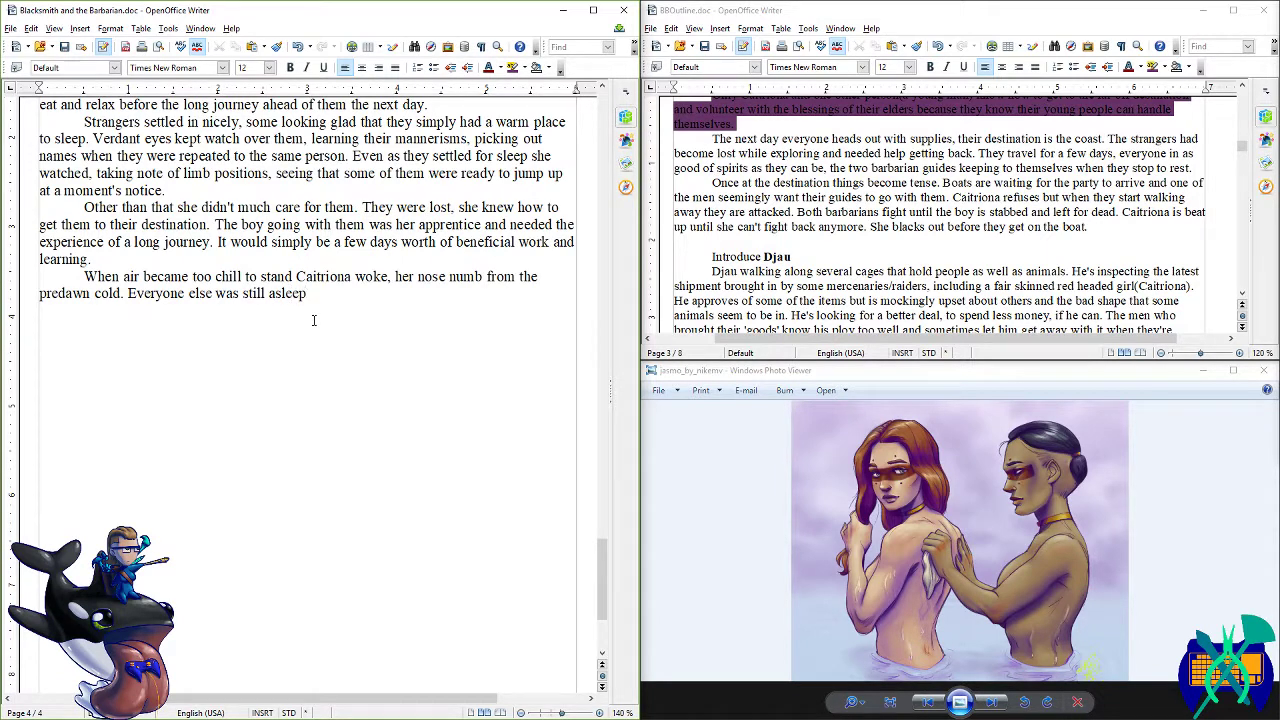
key(BackSpace)
key(BackSpace)
key(BackSpace)
key(BackSpace)
key(BackSpace)
key(BackSpace)
key(BackSpace)
key(BackSpace)
key(BackSpace)
key(BackSpace)
key(BackSpace)
key(BackSpace)
key(BackSpace)
key(BackSpace)
key(BackSpace)
key(BackSpace)
key(BackSpace)
key(BackSpace)
key(BackSpace)
key(BackSpace)
- Add "All the visitors were still asleep but the hut owners were gently moving about to heat the coals of their fire."
text(Al)
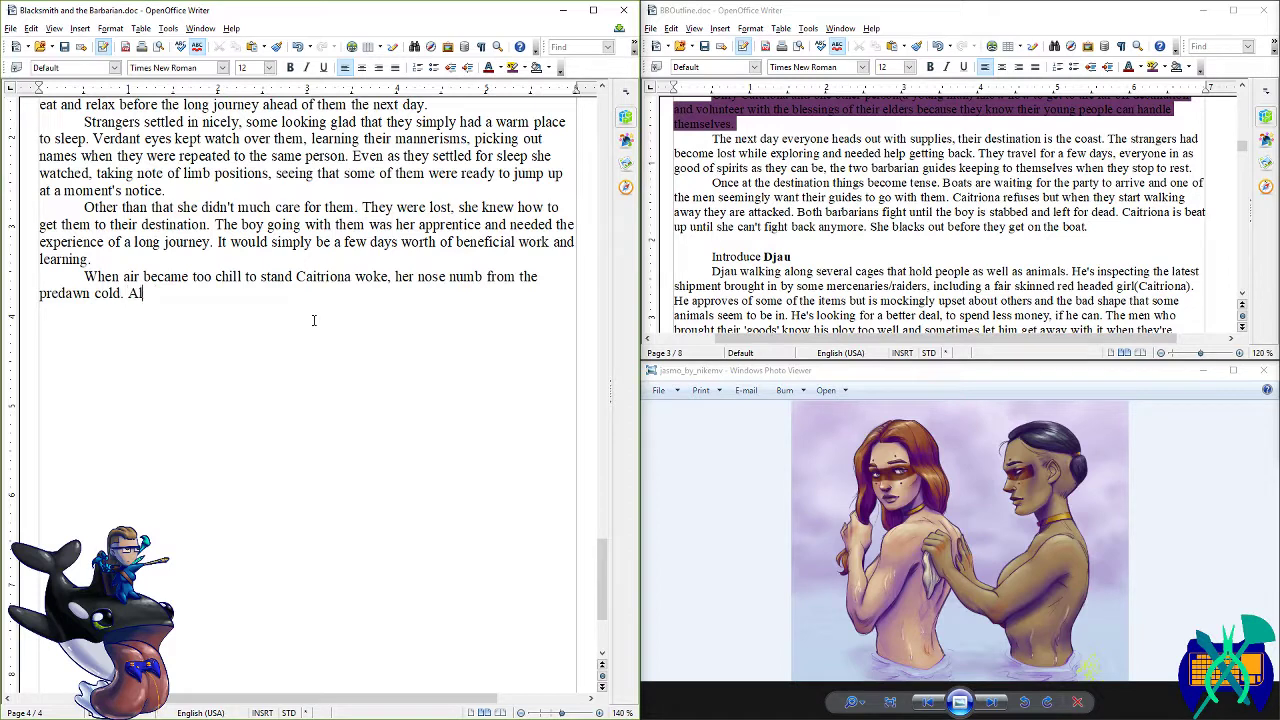
text(l the visitors were still asleep )
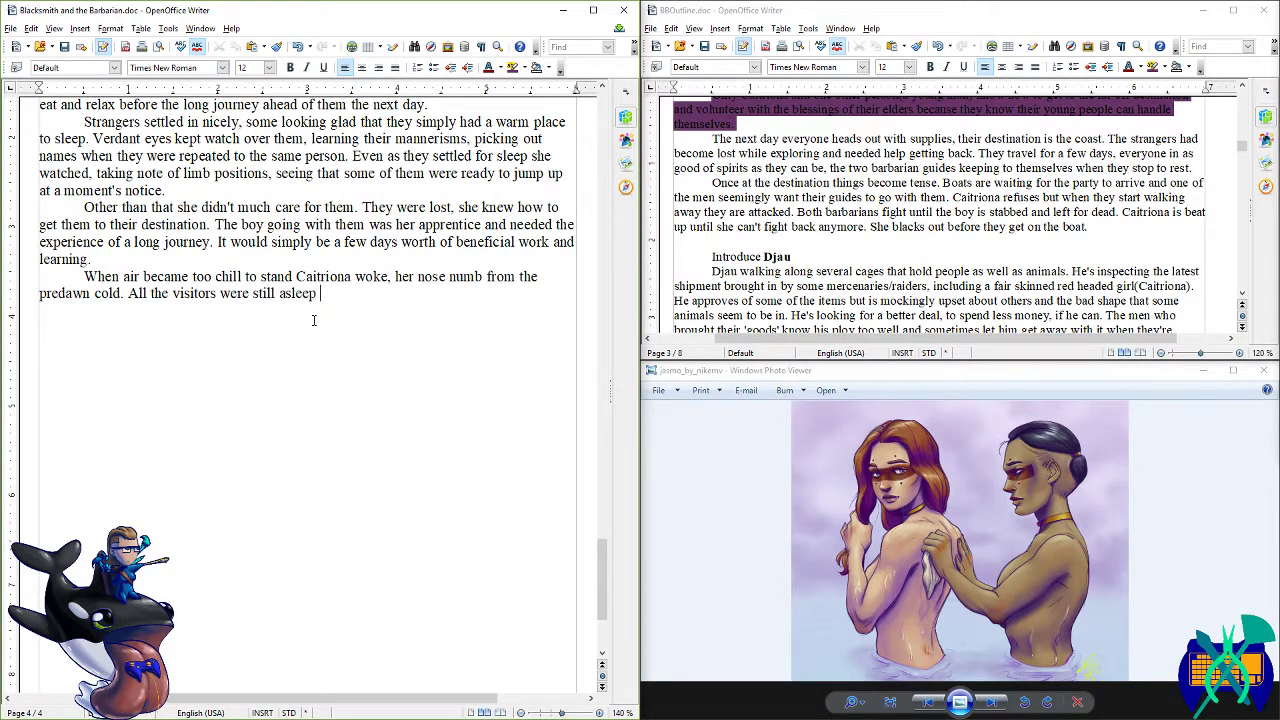
text(but the hut owners were gently moving about getting)
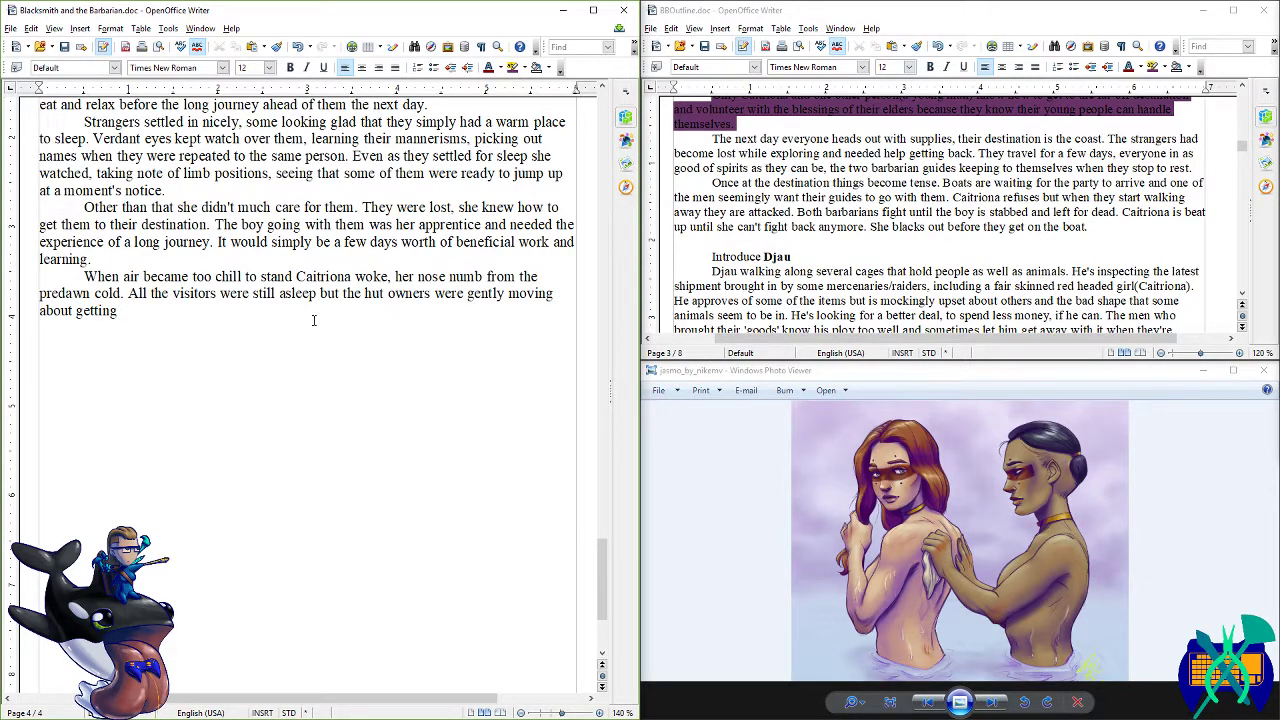
text( the)
key(BackSpace)
key(BackSpace)
key(BackSpace)
key(BackSpace)
key(BackSpace)
key(BackSpace)
key(BackSpace)
key(BackSpace)
key(BackSpace)
key(BackSpace)
key(BackSpace)
key(BackSpace)
text(to)
text(heat the coals of their fire.)
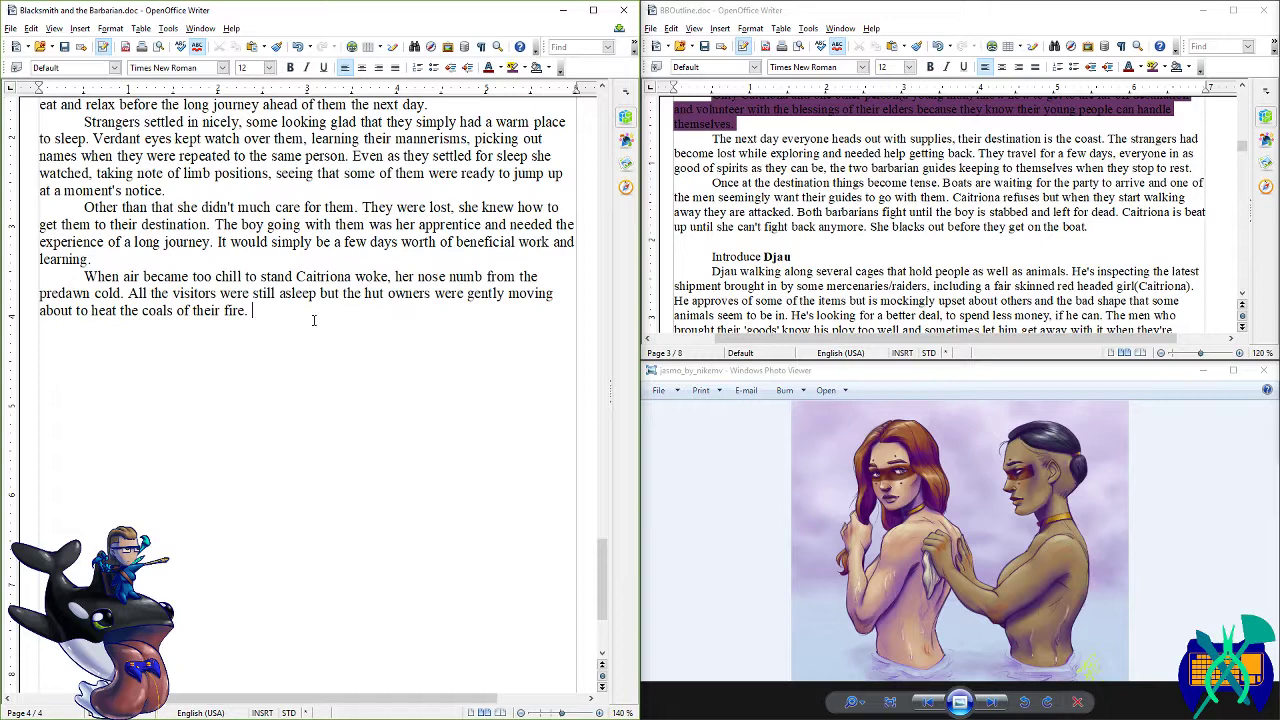
- Save and start a new paragraph with "Most everyone in the village was awake when Caitriona and her boy went outside to start gathering supplies."
key(ctrl+s)
text(Most everyone)
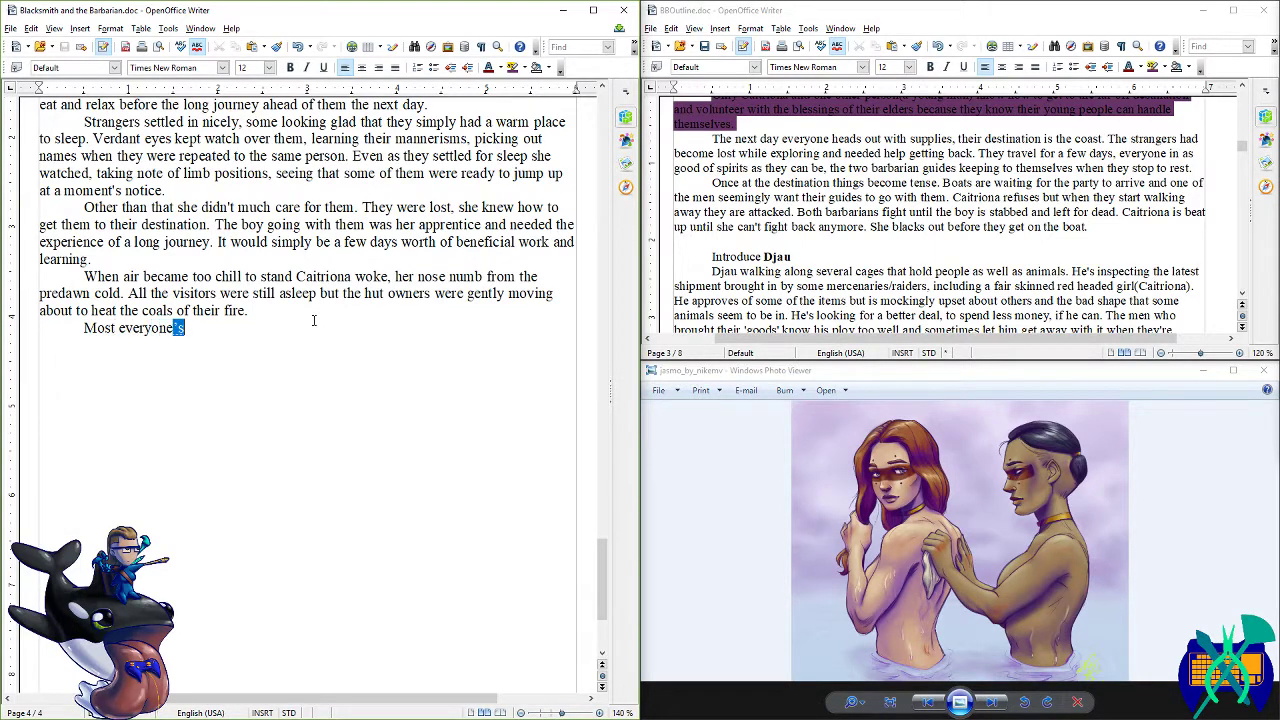
text( in the village wa)
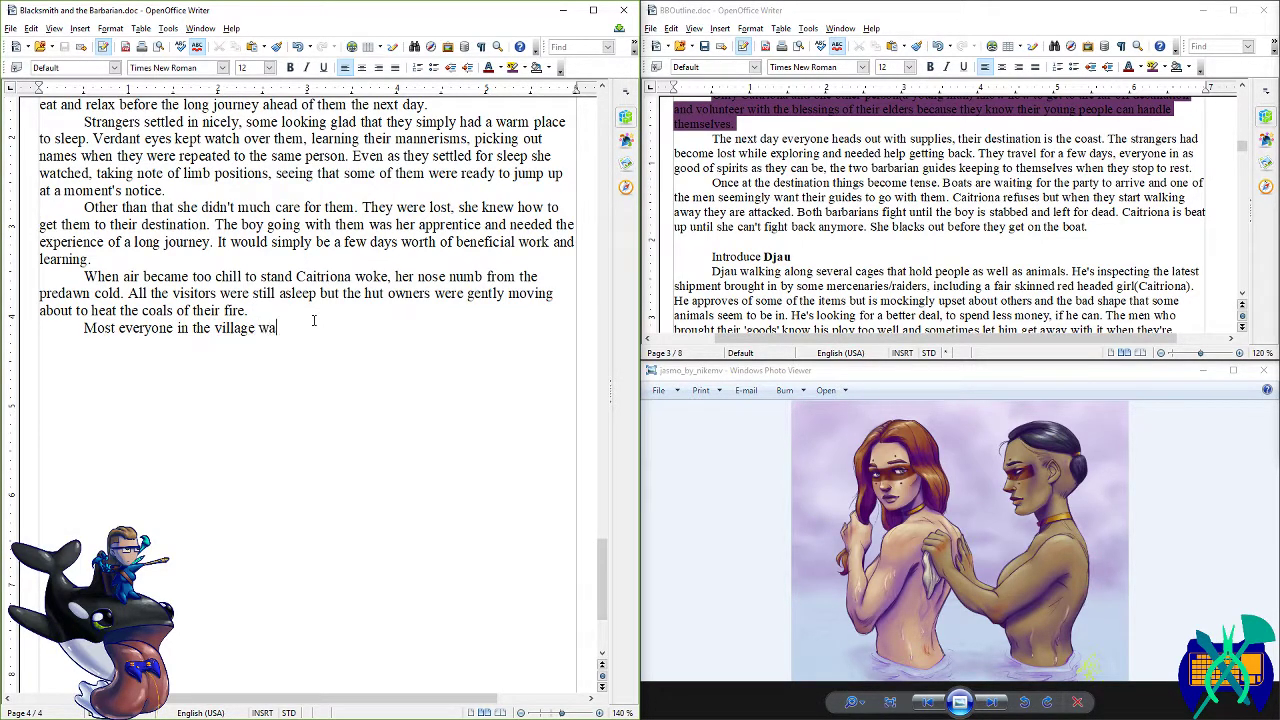
text(s awake when Cat)
key(BackSpace)
key(BackSpace)
text(itriona's)
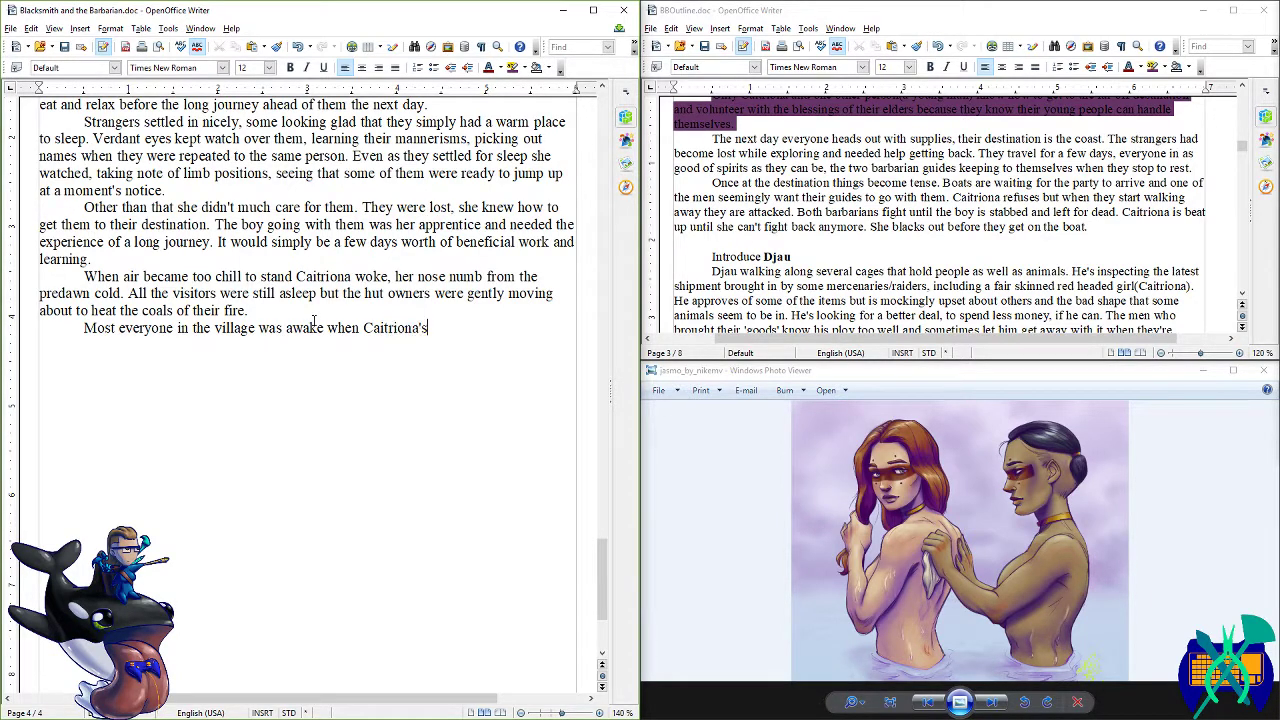
key(BackSpace)
key(BackSpace)
text( and her boy went ou)
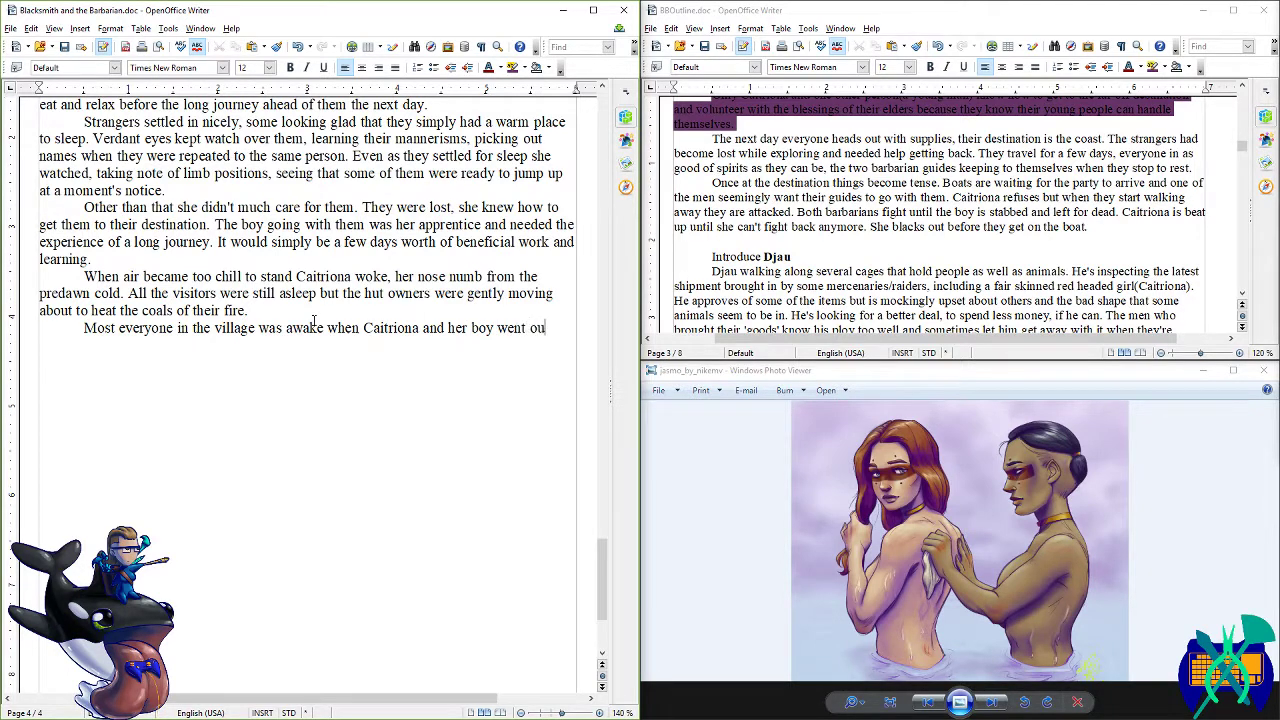
text(tside to start gathering supplie)
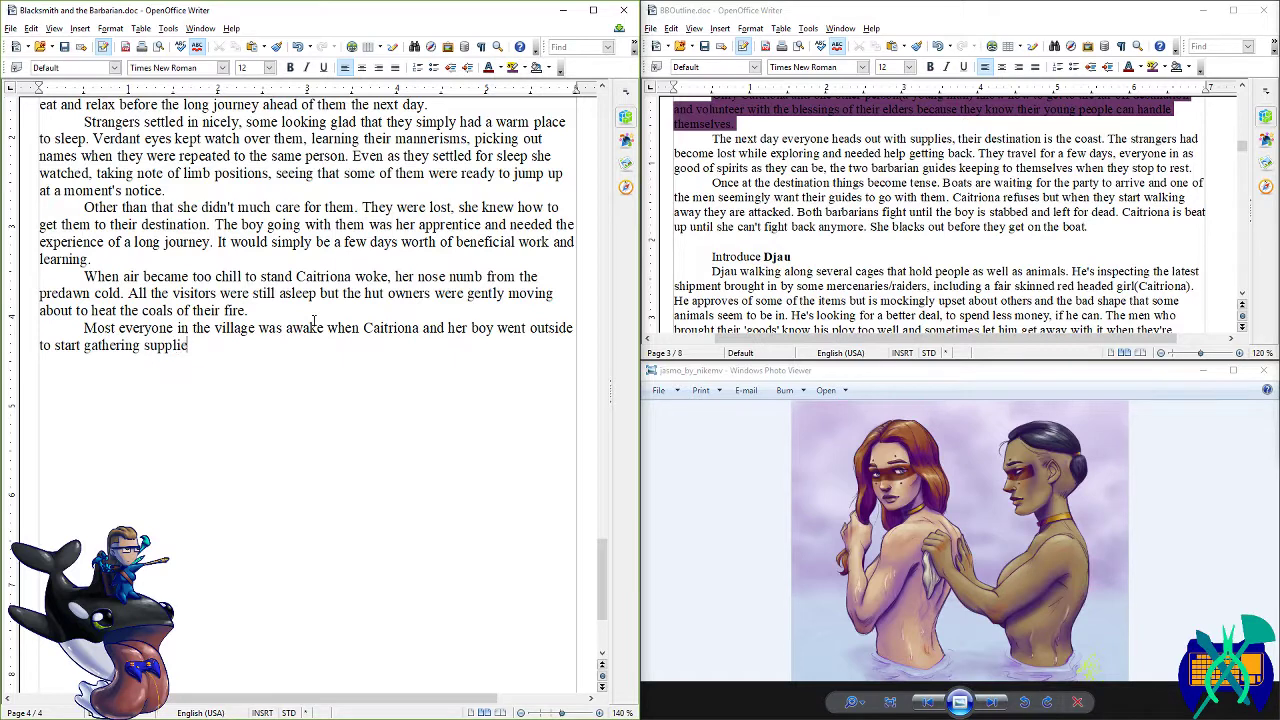
- Add the sentence opening "The chillest air was their signal to wake for game" to the paragraph
text(s. The chillest air was their)
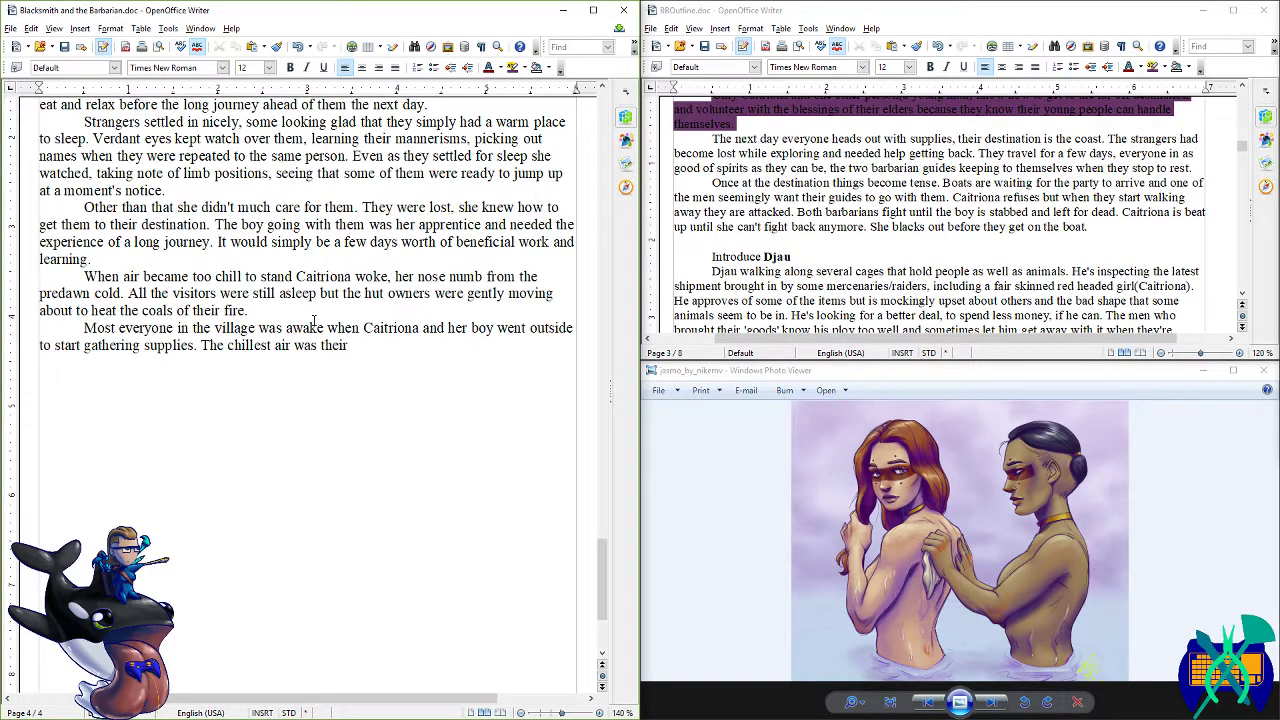
text( signal to wake for game was)
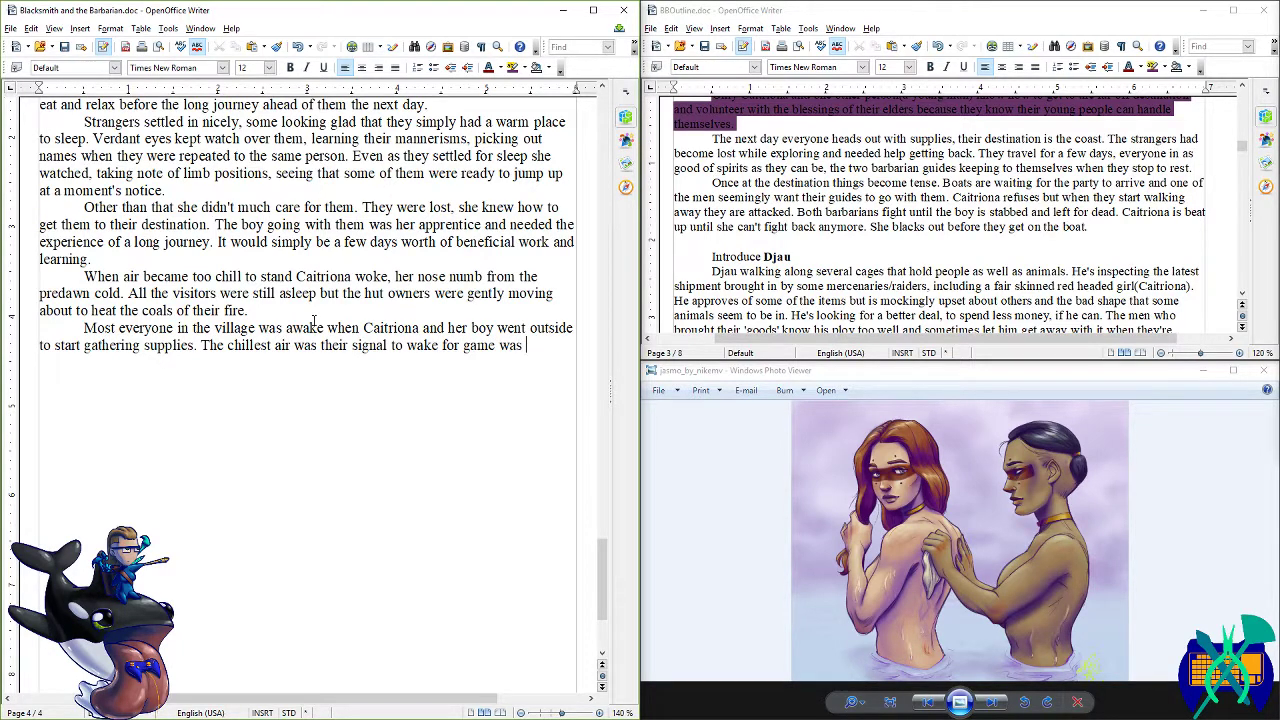
text( up and about)
key(BackSpace)
key(BackSpace)
key(BackSpace)
key(BackSpace)
key(BackSpace)
key(BackSpace)
key(BackSpace)
key(BackSpace)
key(BackSpace)
key(BackSpace)
key(BackSpace)
key(BackSpace)
key(BackSpace)
key(BackSpace)
key(BackSpace)
key(BackSpace)
- Continue with "was just waking as well, it was the best time to hunt but also the best time to prod feeling back into numb appendages." and save
text(was just waking as well,)
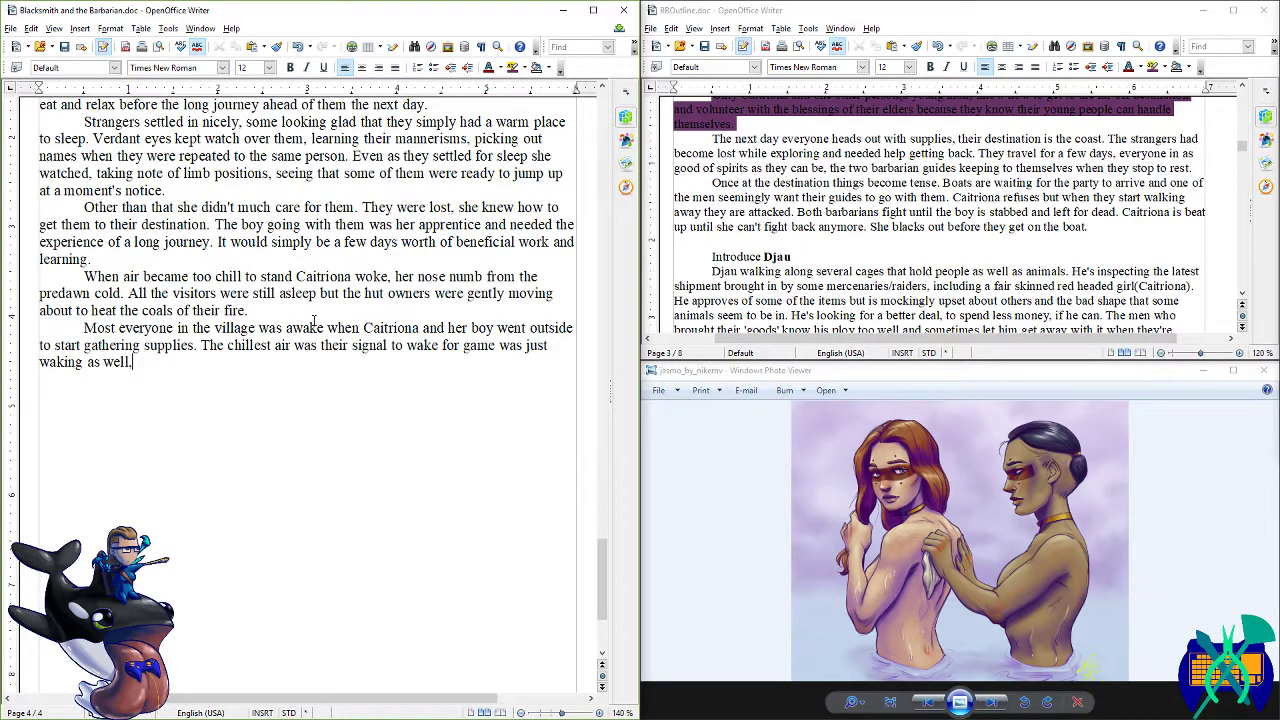
text( it was the best time to hunt )
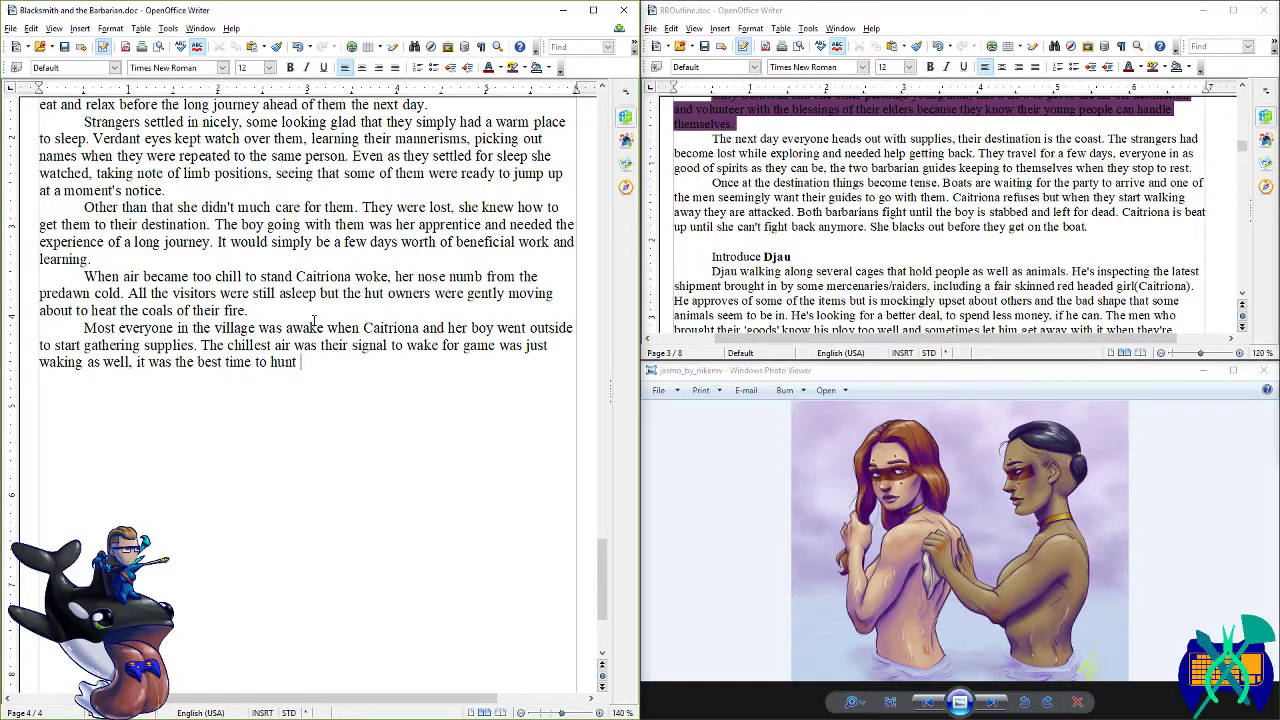
text(but also the best time to )
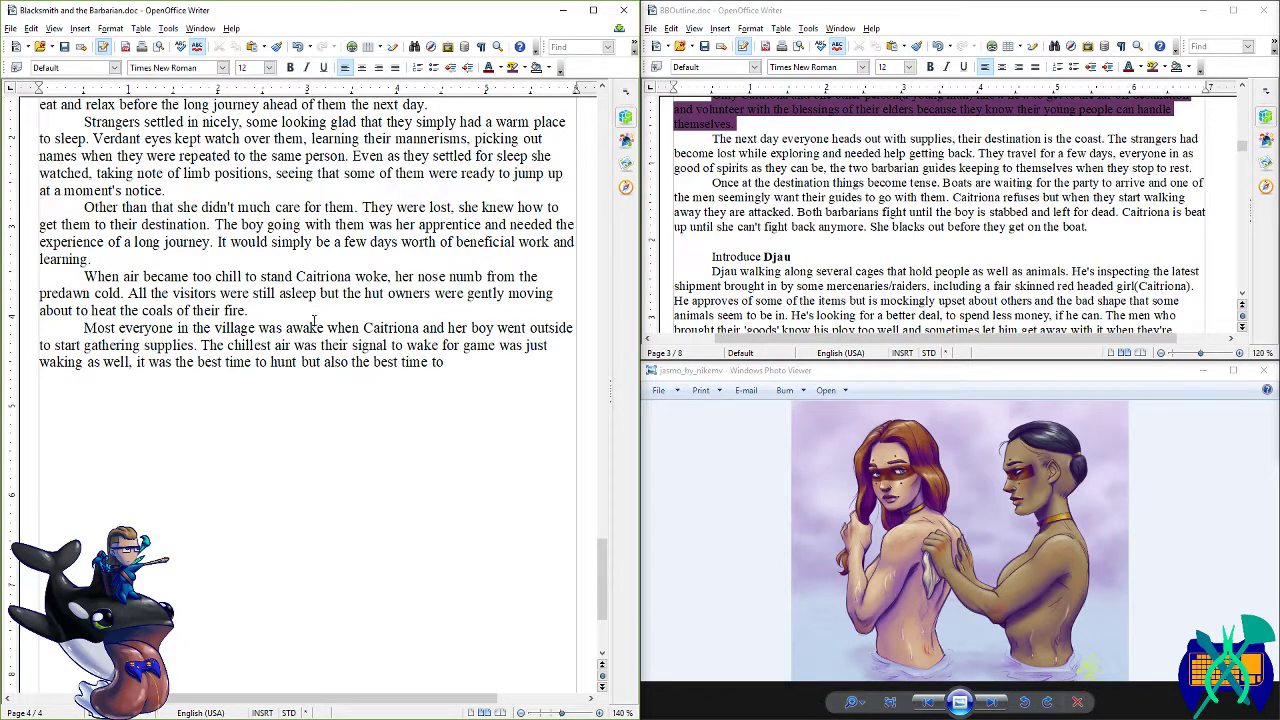
text(prod feeling back into)
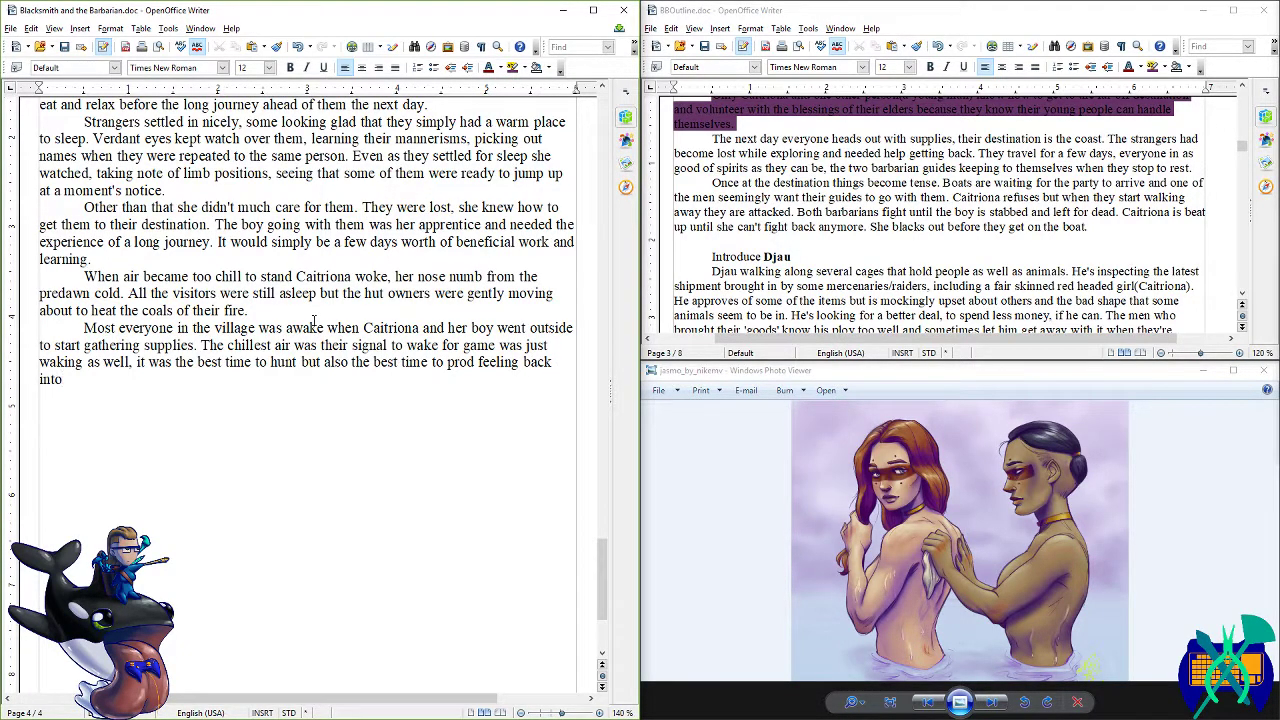
text( numb app)
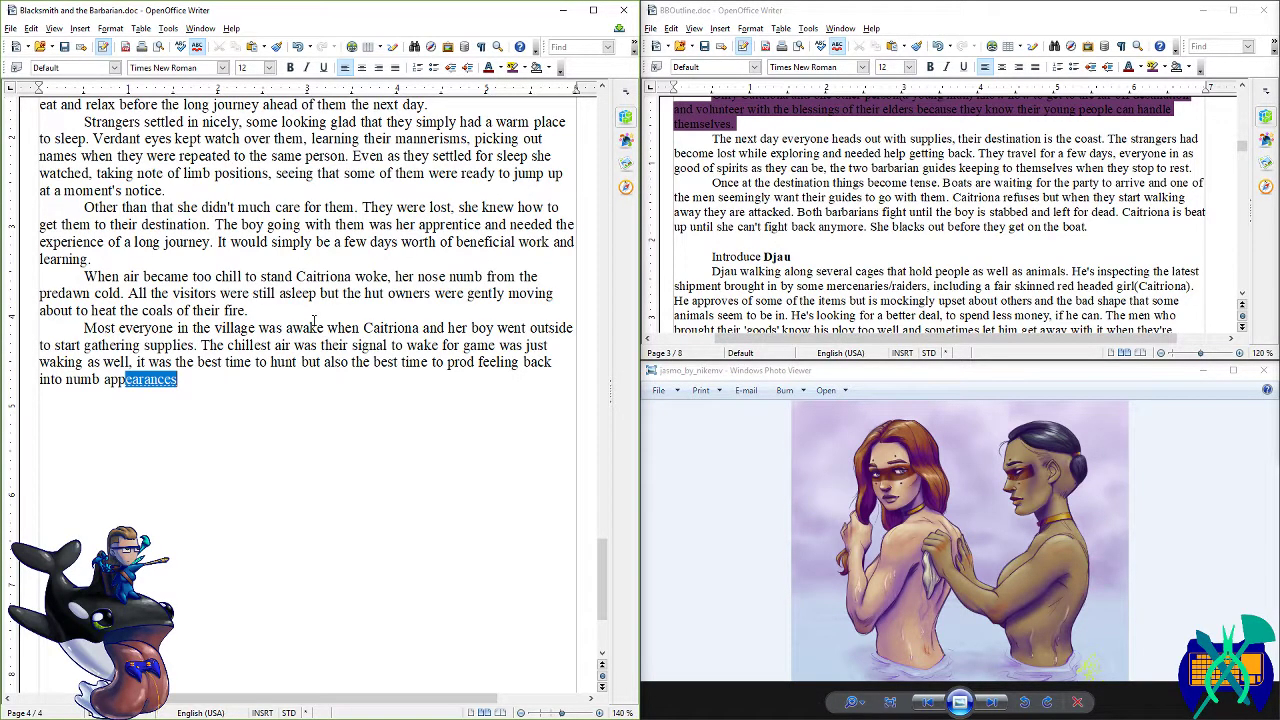
text(endages.)
key(ctrl+s)
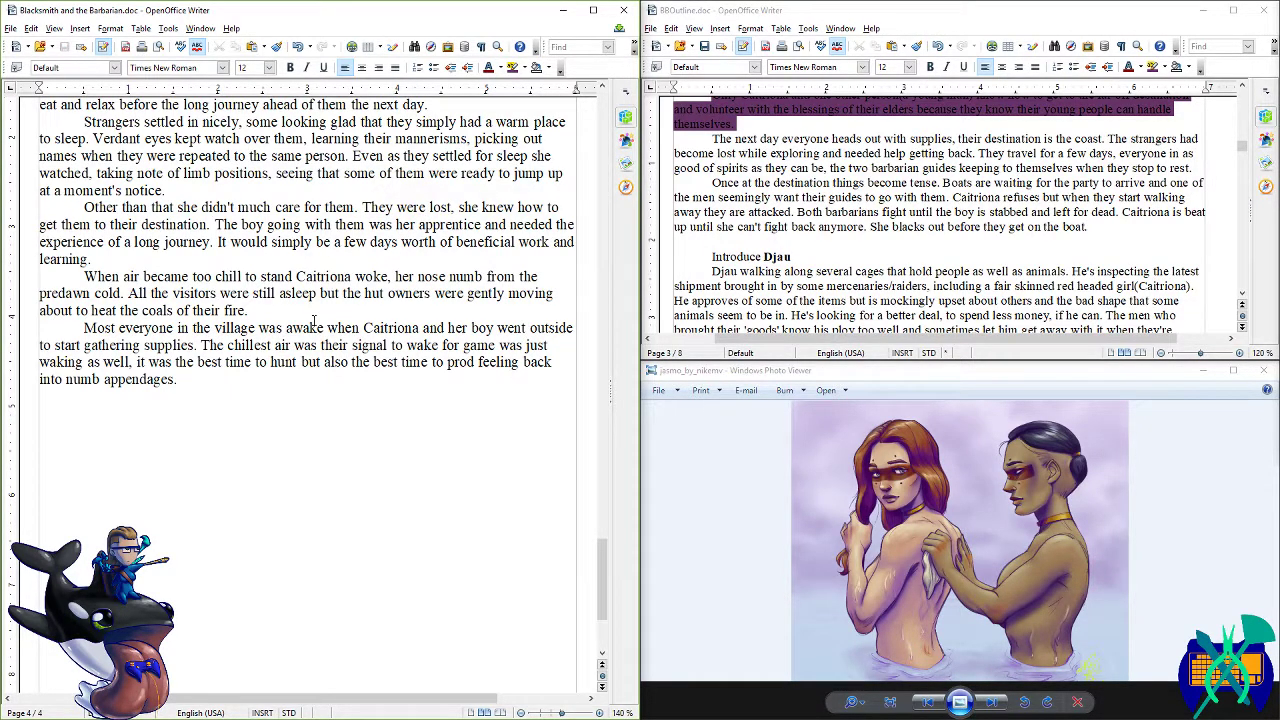
- Start a new paragraph in the manuscript with "Already supplies were being piled in the center of all the huts outside,"
key(alt+Tab)
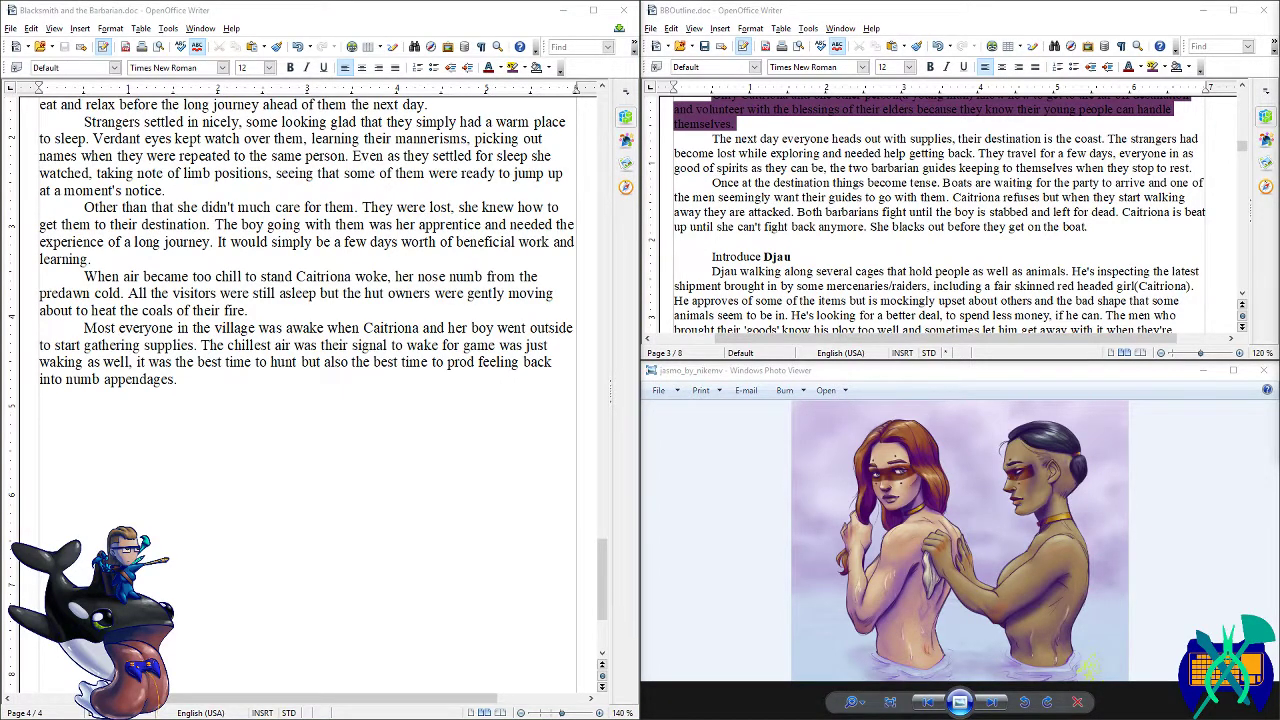
click(456, 456)
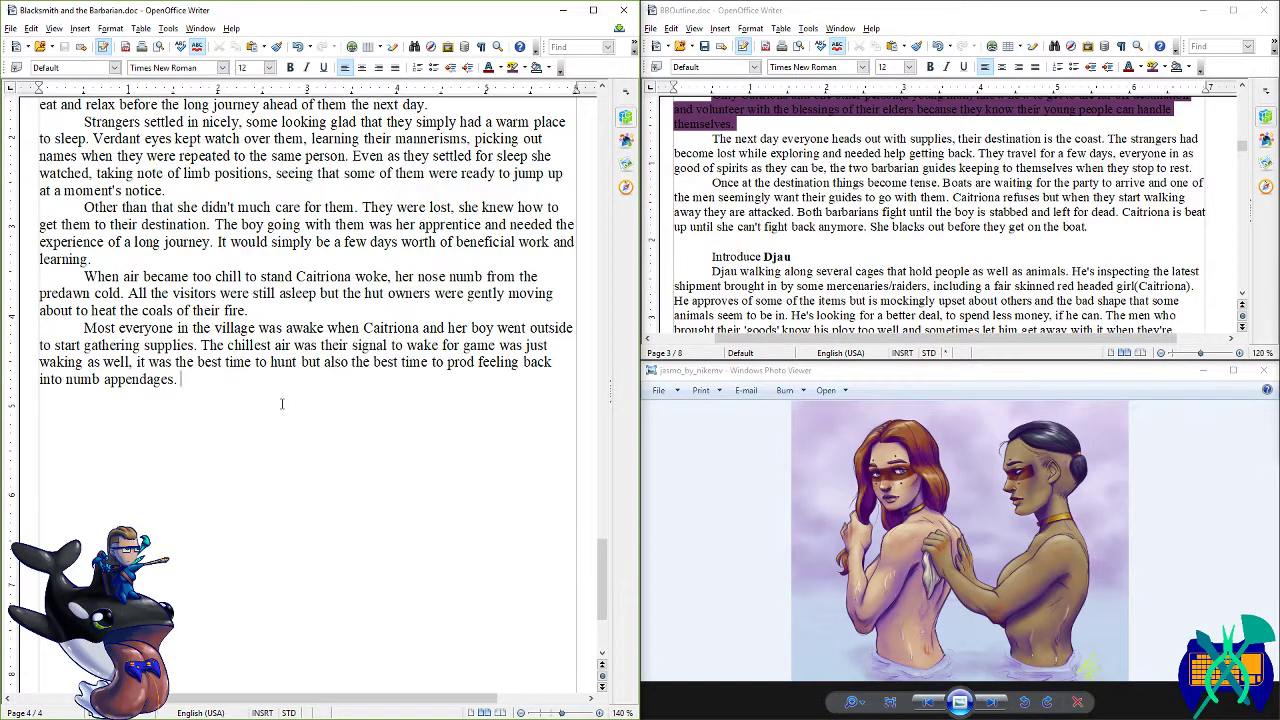
scroll(282, 403, up, 2)
scroll(282, 403, down, 2)
text(A)
key(BackSpace)
text(Already supplies were be)
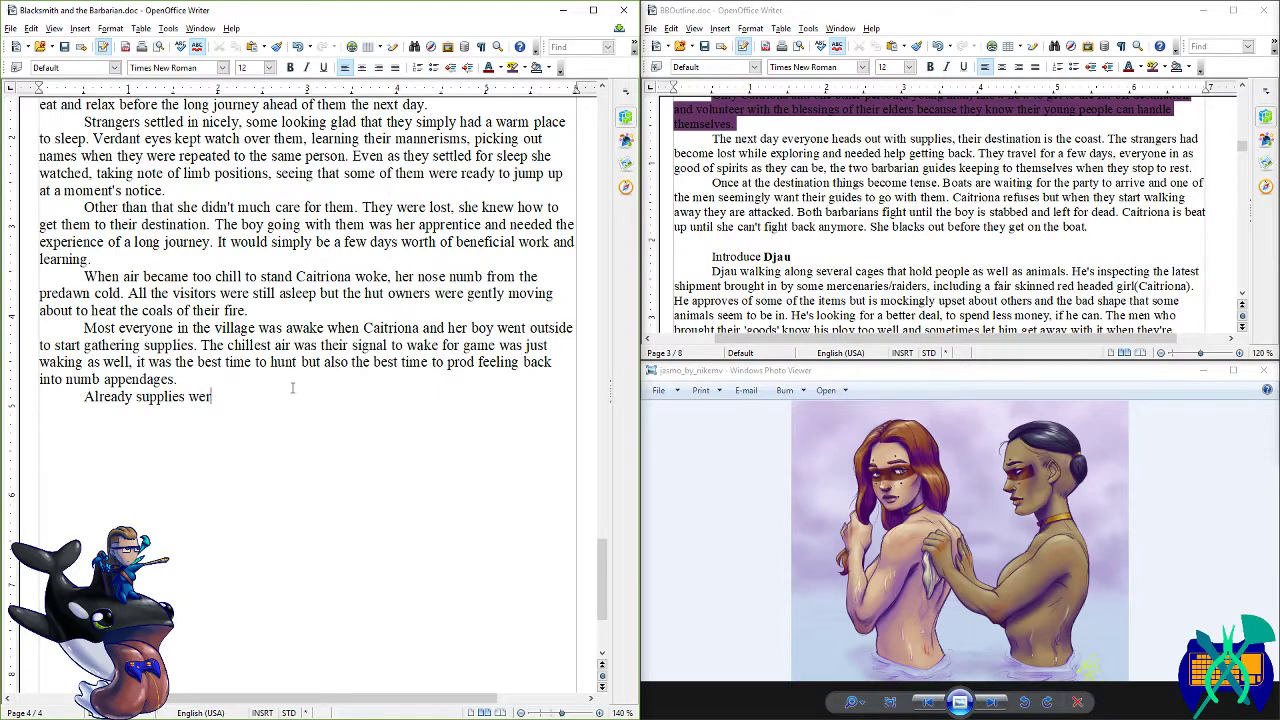
text(piled in the center of all the hu)
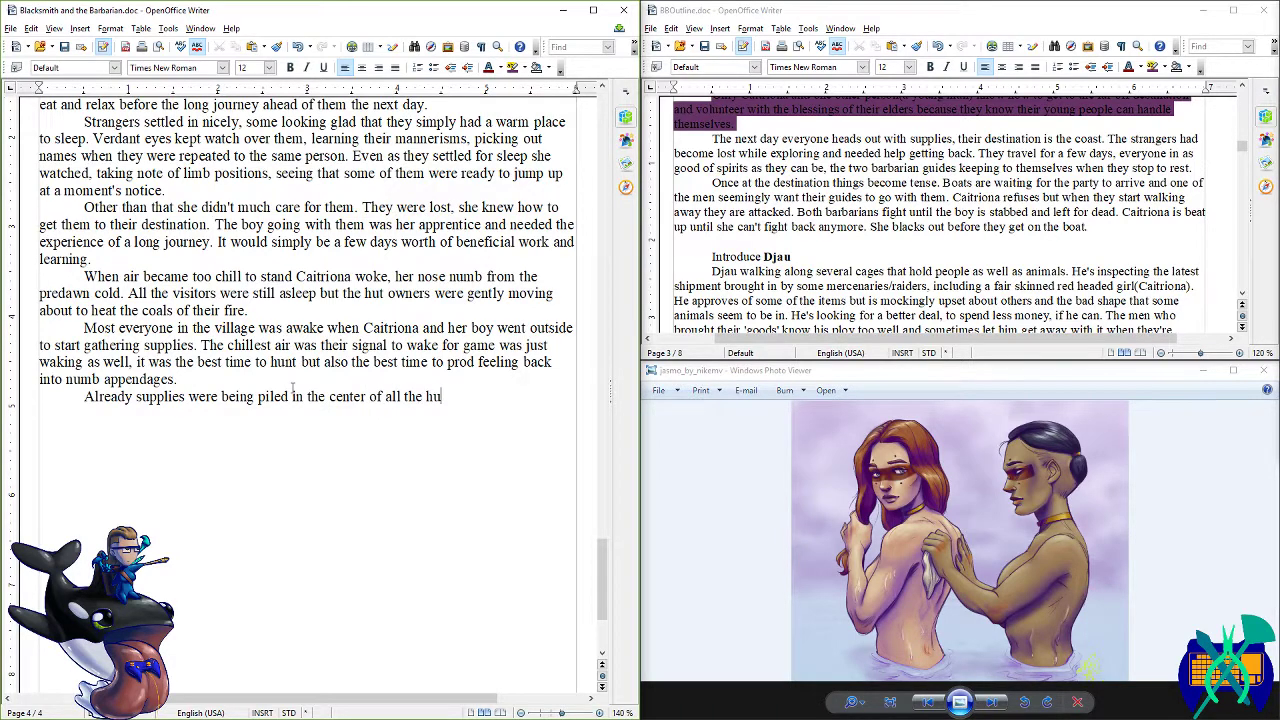
text(ts outside, pre)
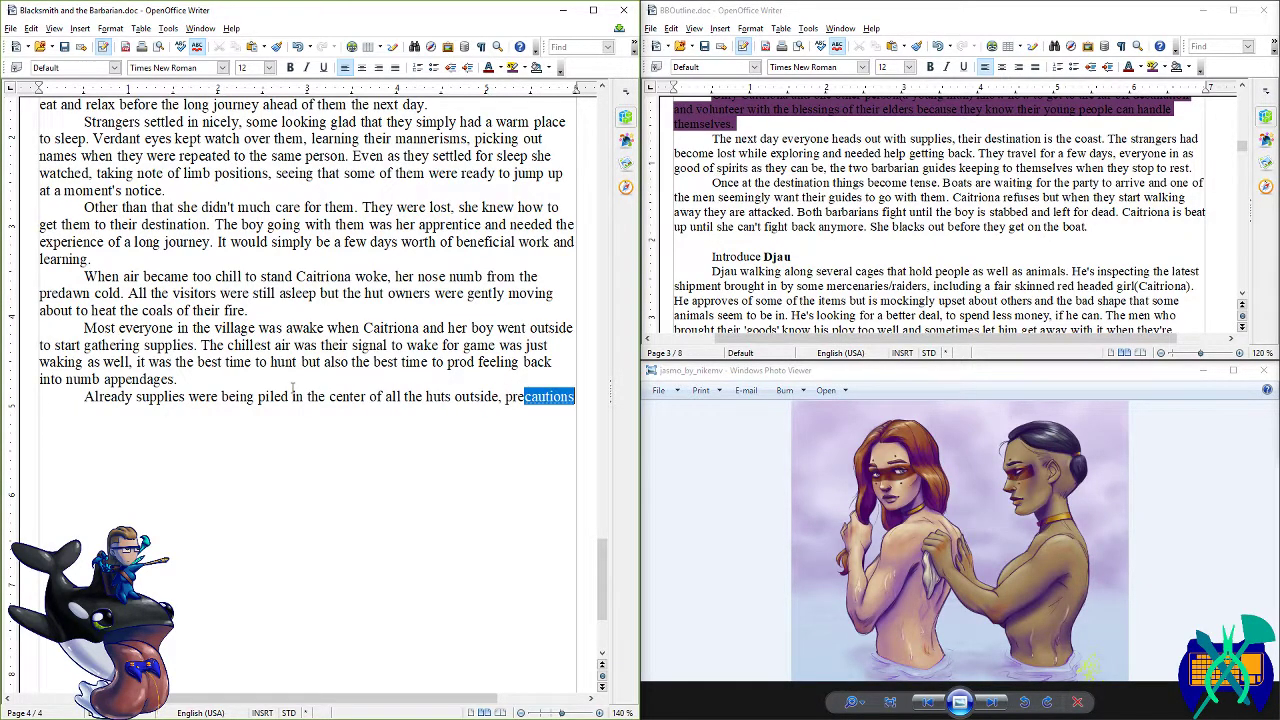
- Finish the supplies sentence with "preserved meats, cheese, vegetables that would travel well and water." and save the manuscript
text(served meats, )
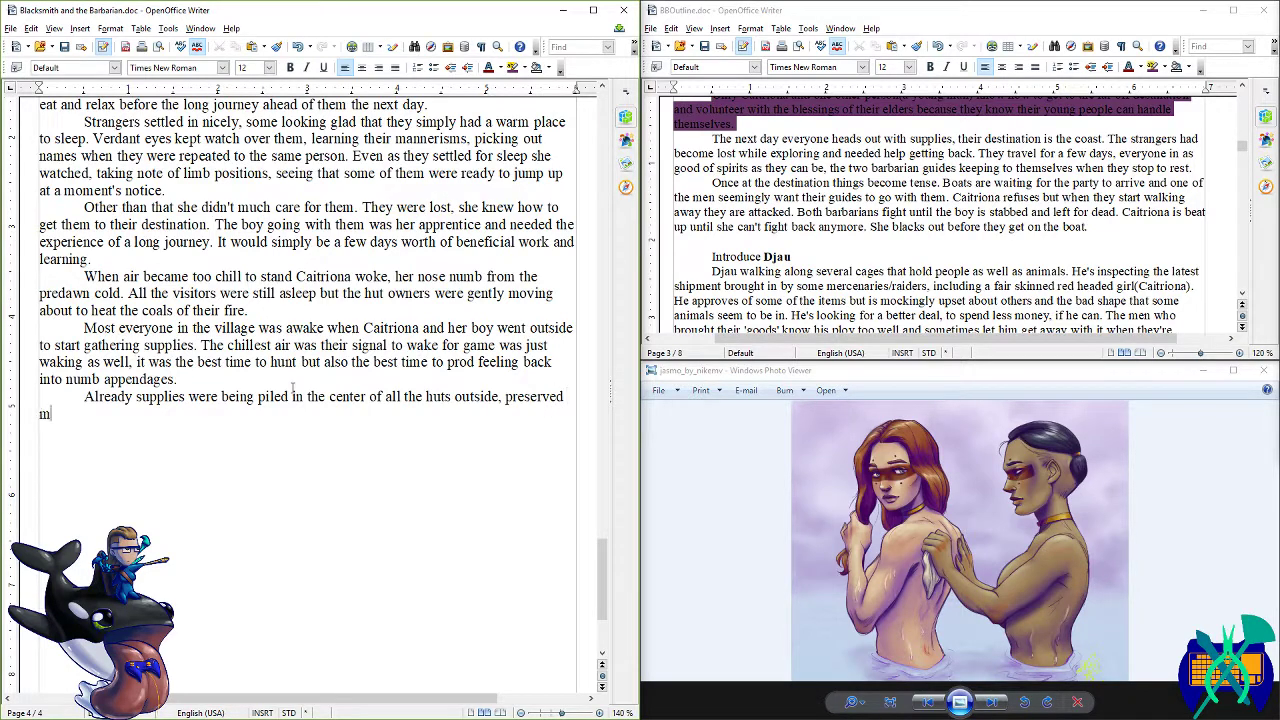
text(cheese, vegeta)
key(Return)
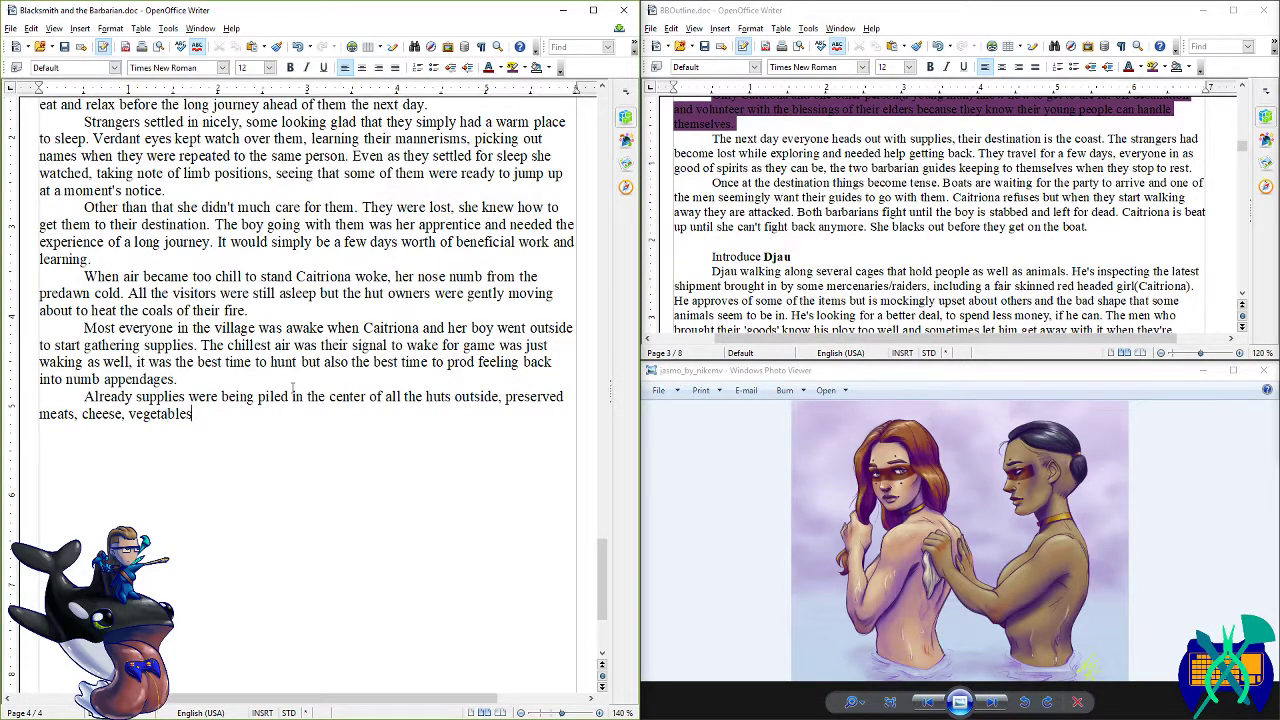
text(that would travel well and wat)
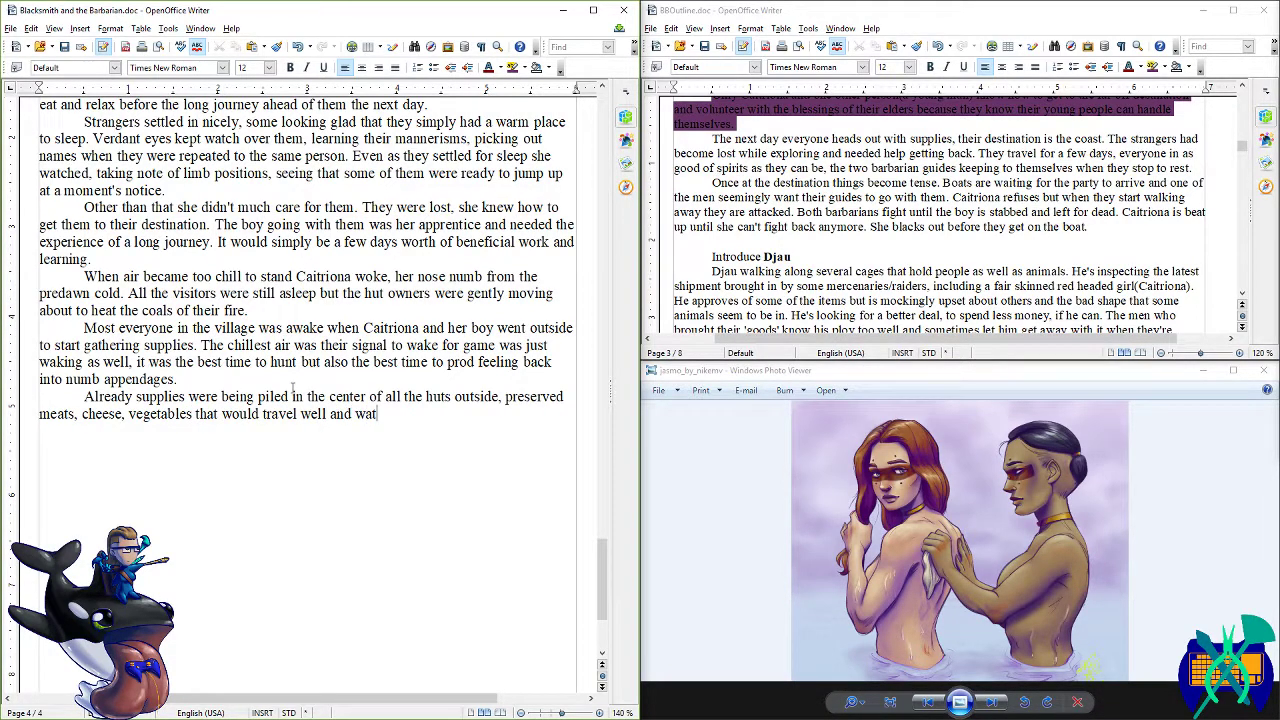
text(er.)
key(ctrl+s)
- Add "Someone had also gotten a number of sturdy sticks to assist with walking," to the supplies paragraph
text(Someone had also)
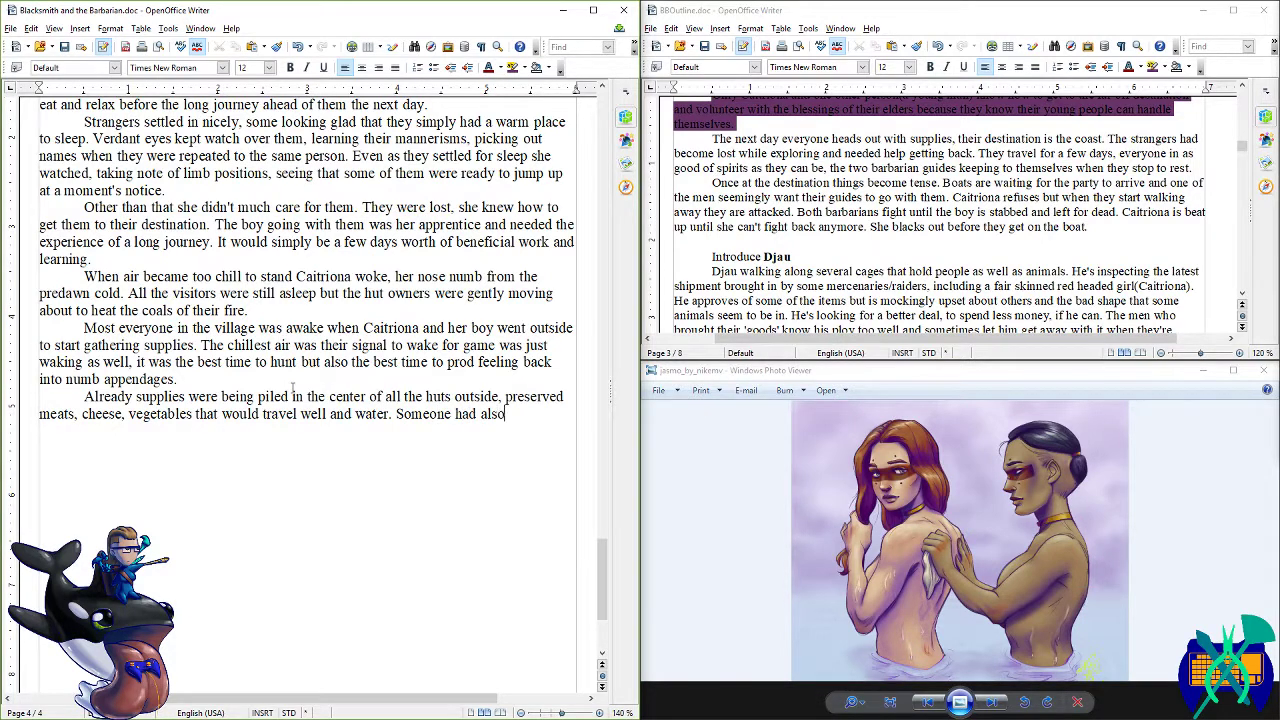
text( gotten a number of stu)
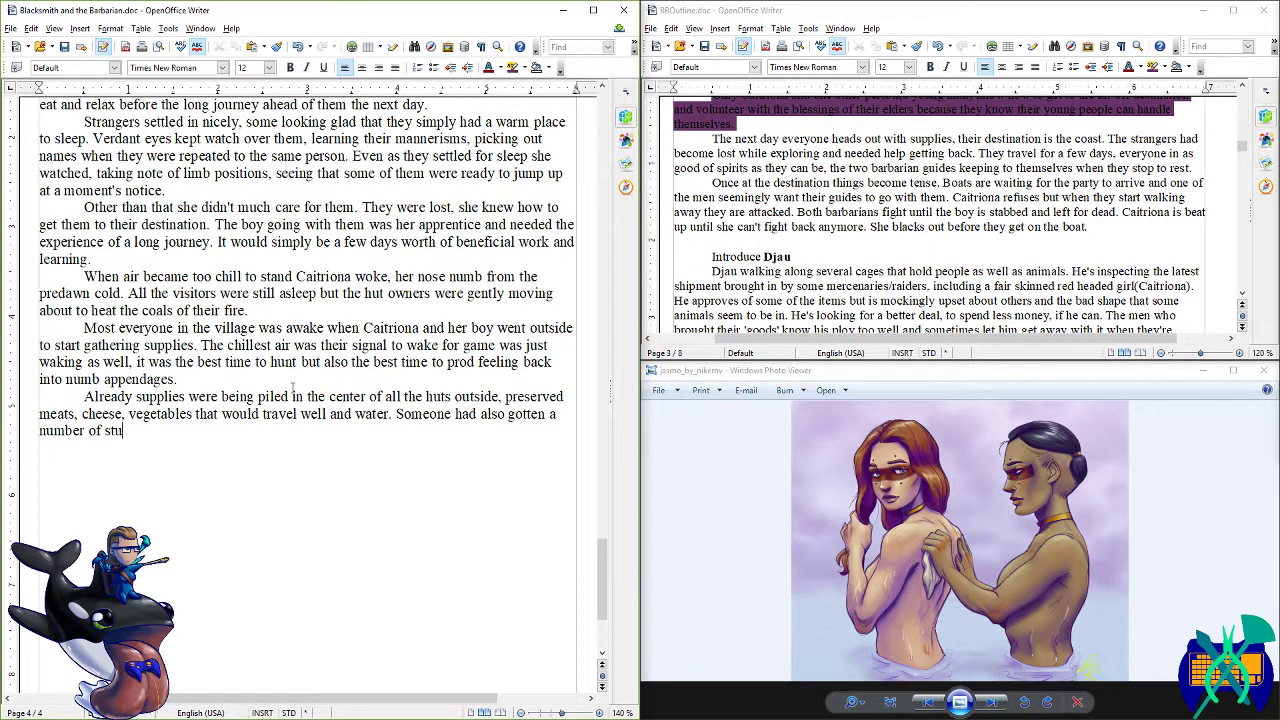
text(rdy sticks to assist with walki)
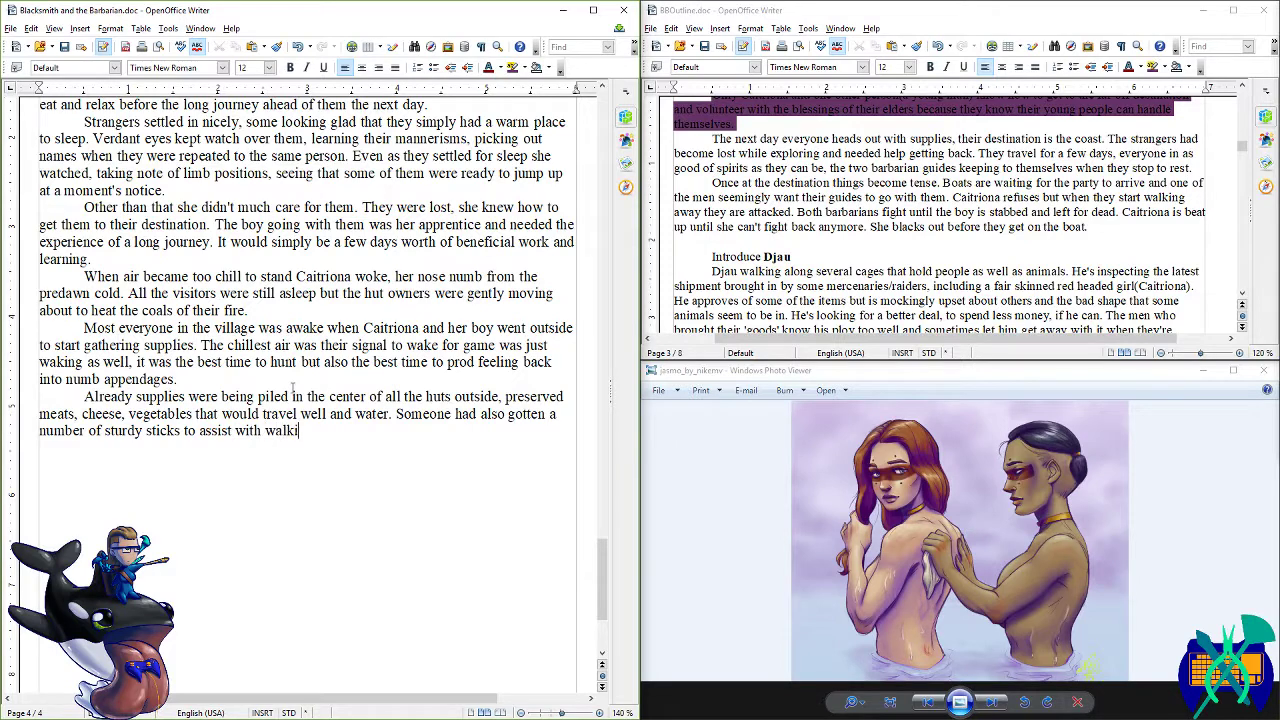
text(ng, even if none of them needed it.)
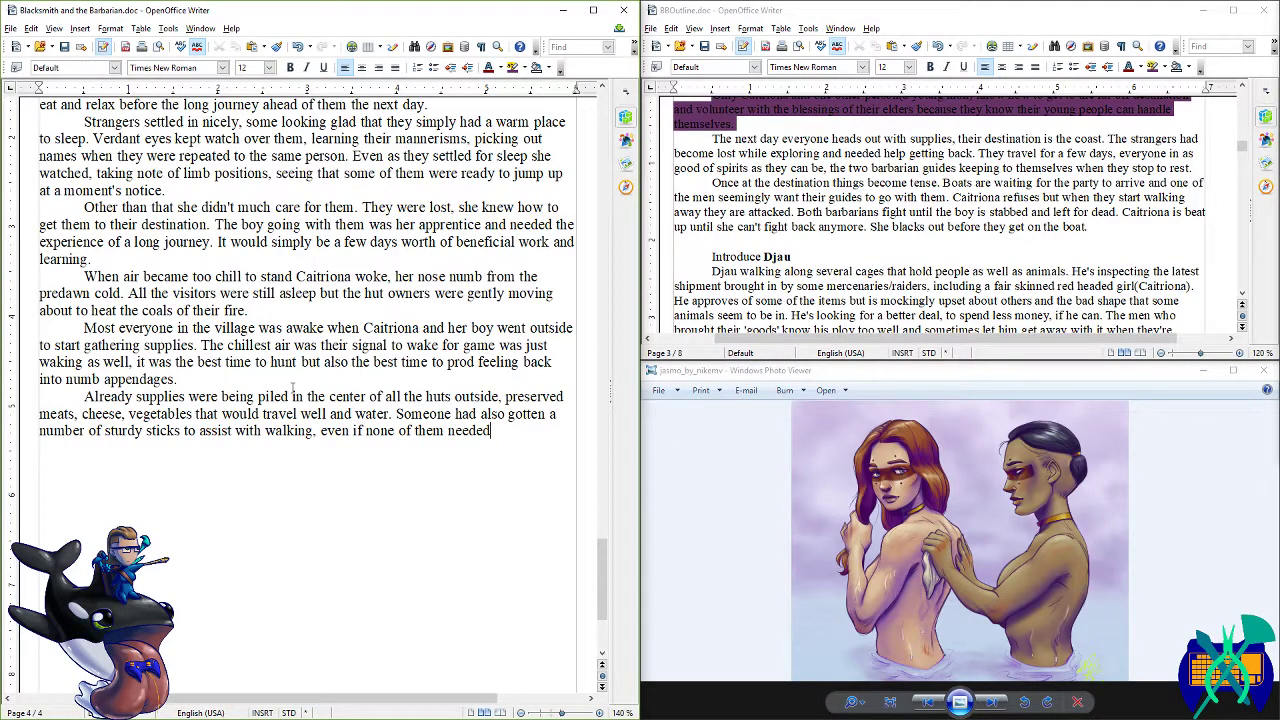
key(ctrl+s)
key(BackSpace)
key(BackSpace)
key(BackSpace)
key(BackSpace)
key(BackSpace)
key(BackSpace)
key(BackSpace)
key(BackSpace)
key(BackSpace)
key(BackSpace)
key(BackSpace)
key(BackSpace)
key(BackSpace)
key(BackSpace)
key(BackSpace)
key(BackSpace)
key(BackSpace)
key(BackSpace)
key(BackSpace)
key(BackSpace)
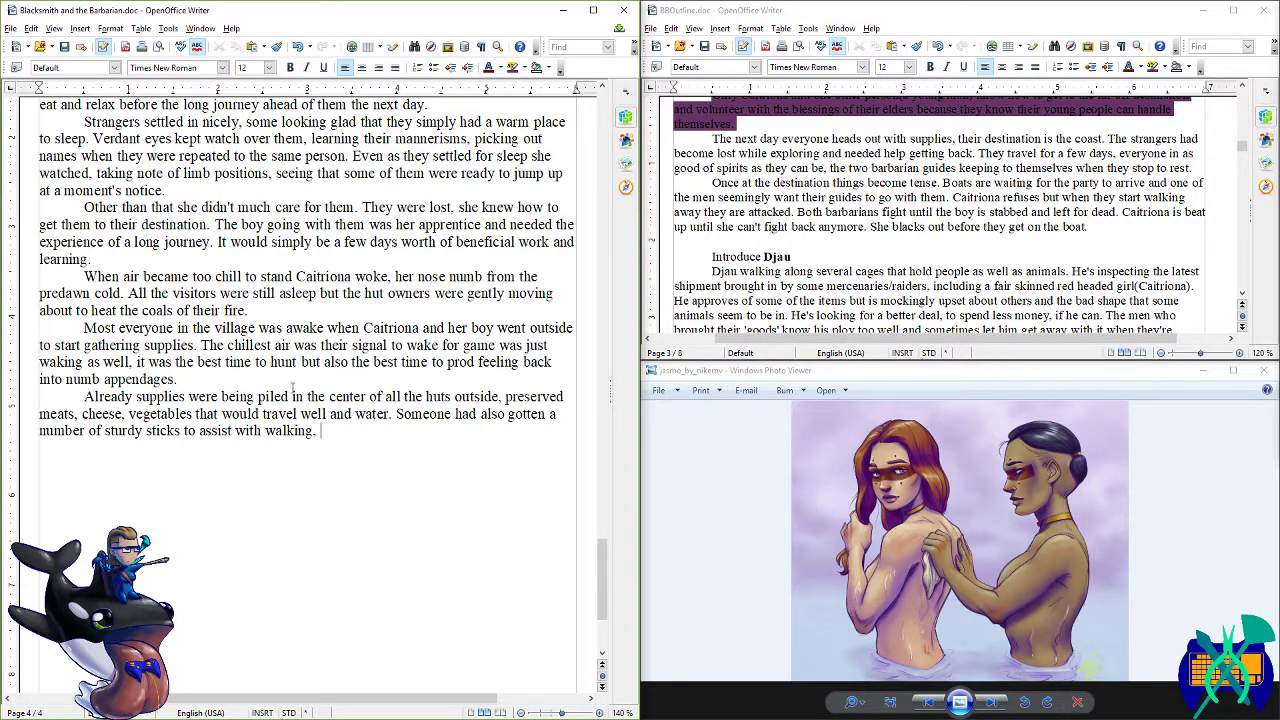
- Continue the sentence with "as well as a few other innocuous", correct the spelling of "innocuous" and save
text(as well as a few other in)
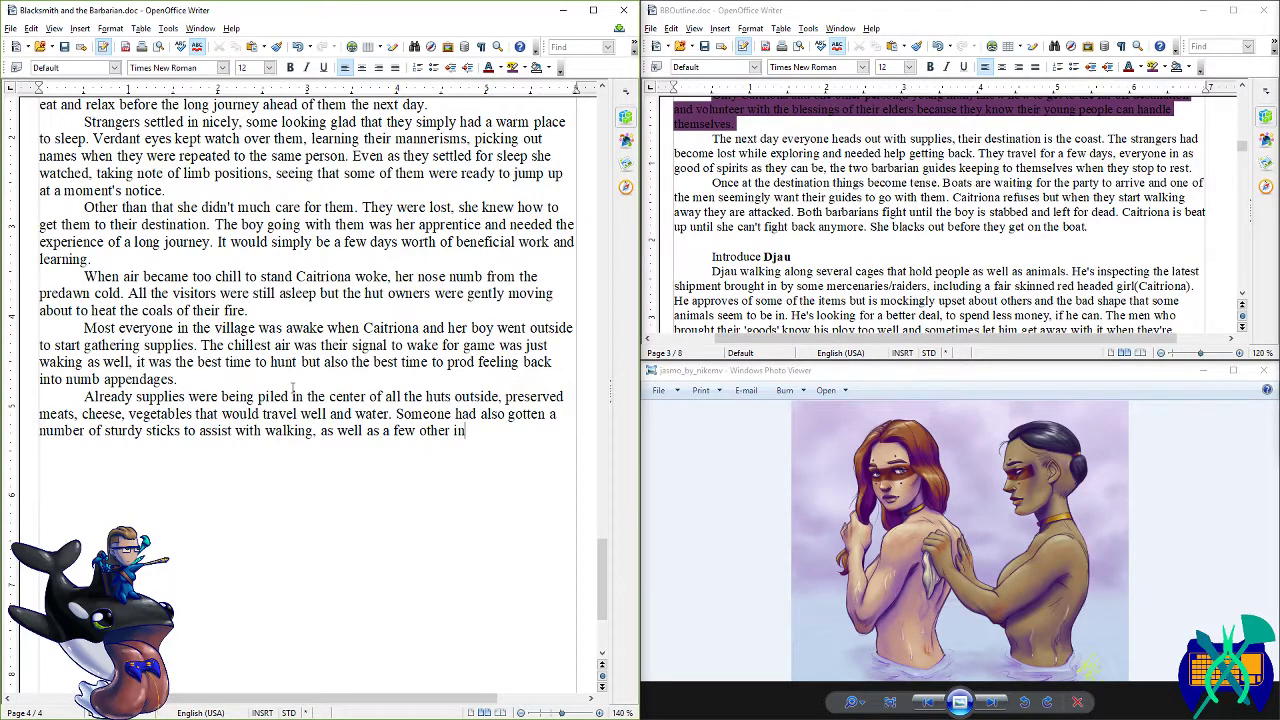
text(n)
text(ocous)
key(BackSpace)
key(BackSpace)
key(BackSpace)
key(BackSpace)
key(BackSpace)
key(BackSpace)
key(BackSpace)
text(ocuous)
right_click(453, 434)
click(541, 447)
key(ctrl+s)
- End the sentence with "looking items key for surviving the journey." and save the manuscript
text(looking items key for surviving)
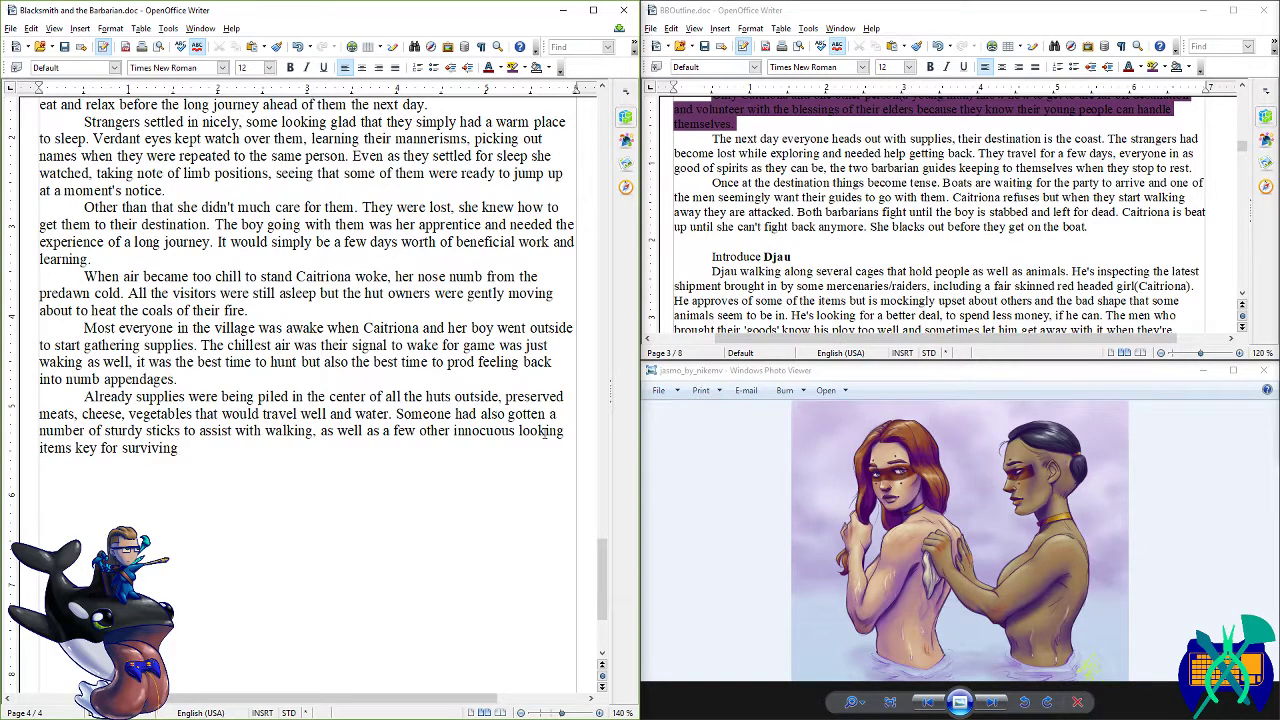
text( the journey.)
key(ctrl+s)
- Check the outline's line about heading to the coast and start a new manuscript paragraph with "Morning meal was also laid out on a drying table"
drag(714, 140, 1106, 140)
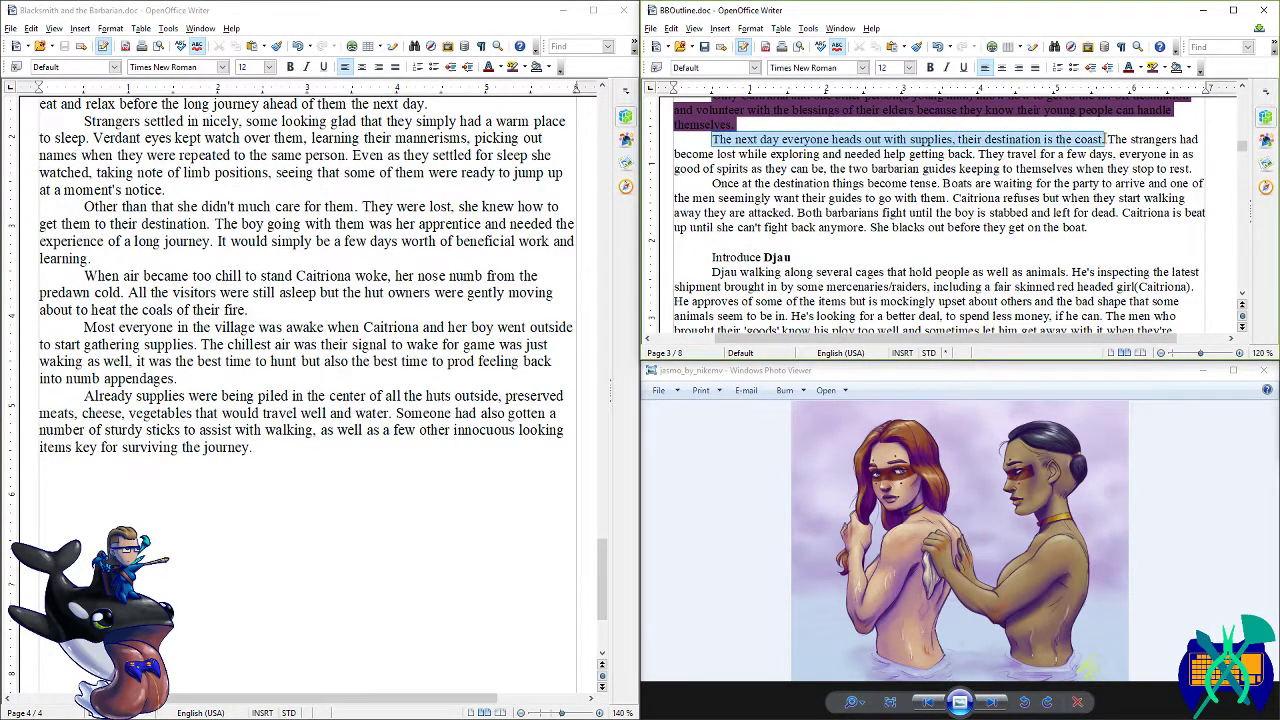
click(448, 474)
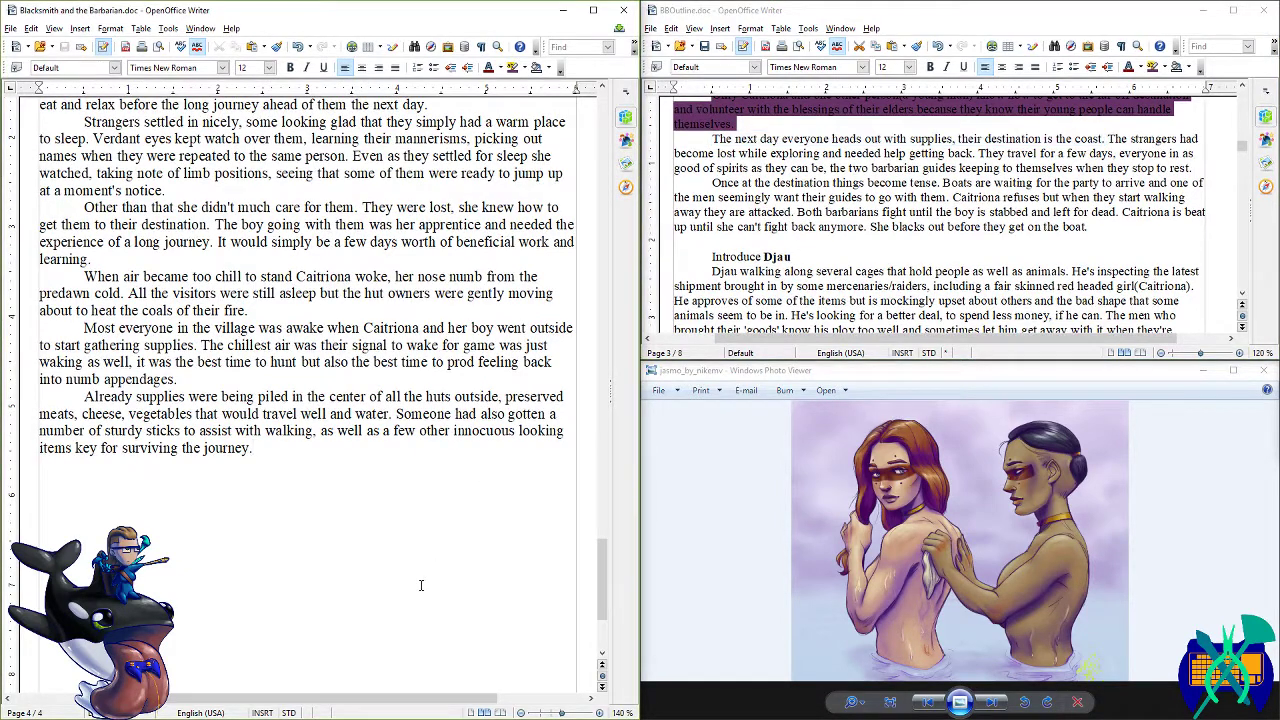
scroll(421, 585, down, 2)
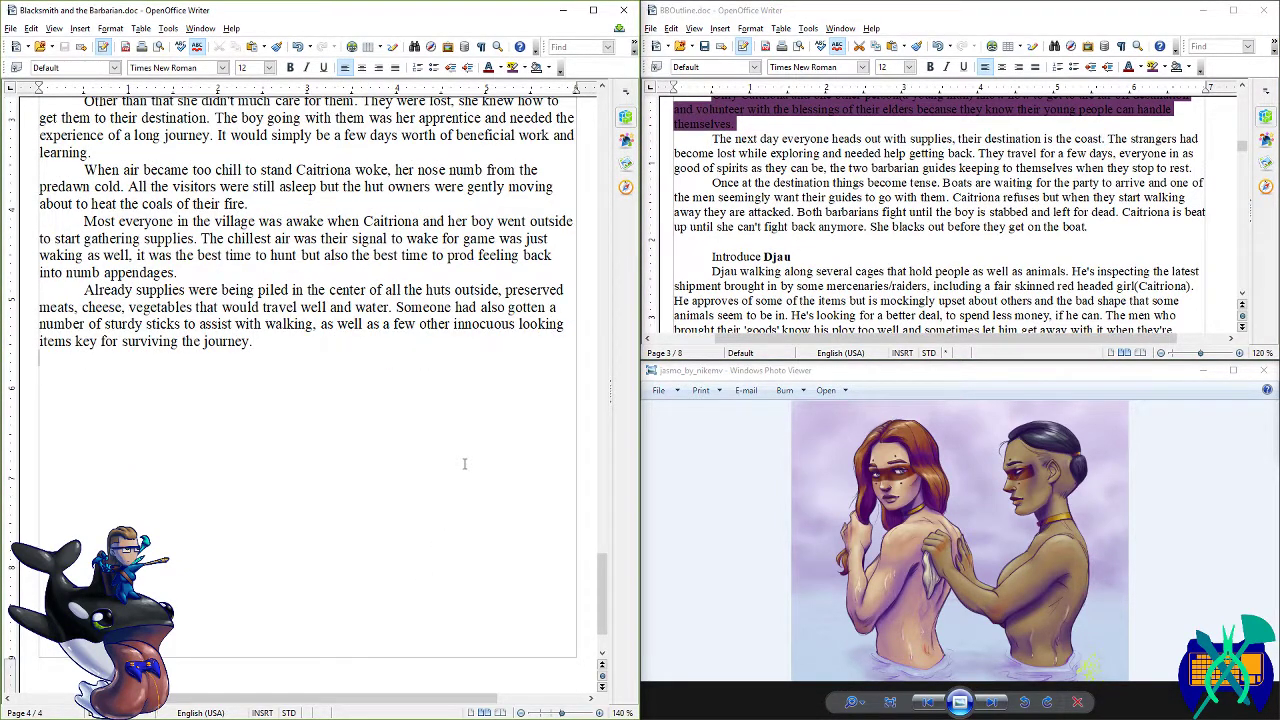
key(Tab)
text(Morning meal was also )
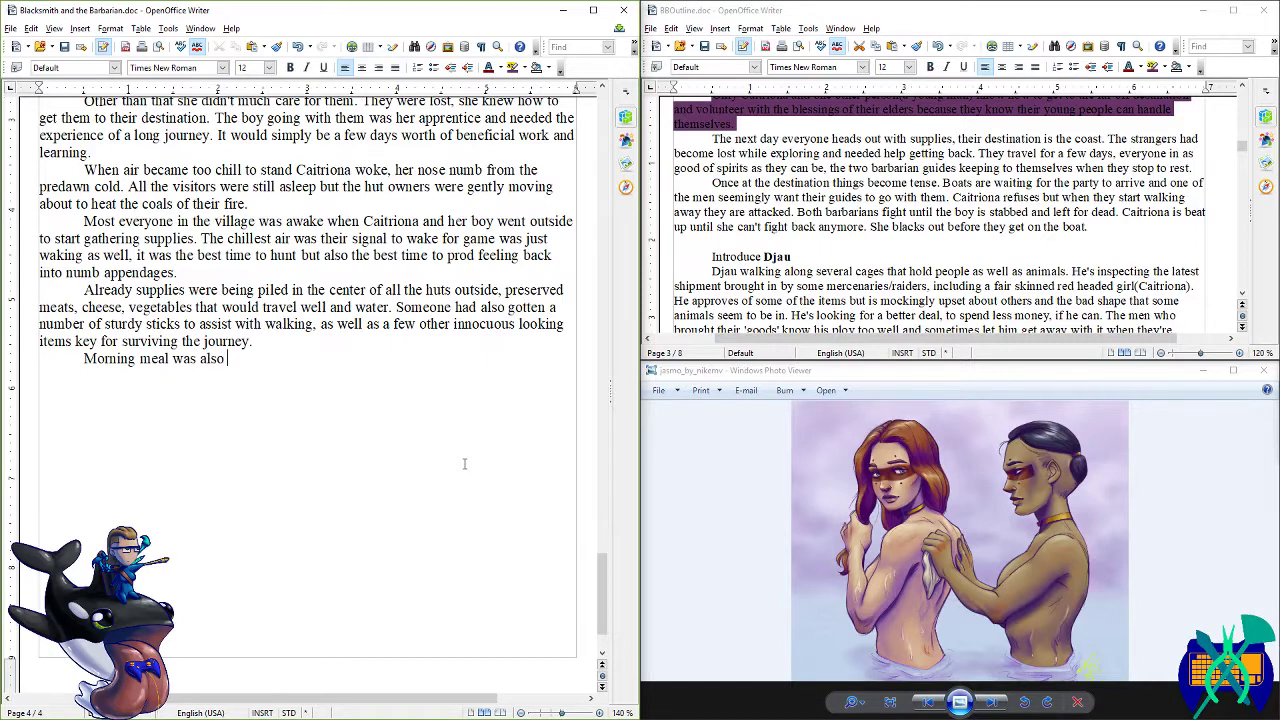
text(laid out on a drying table)
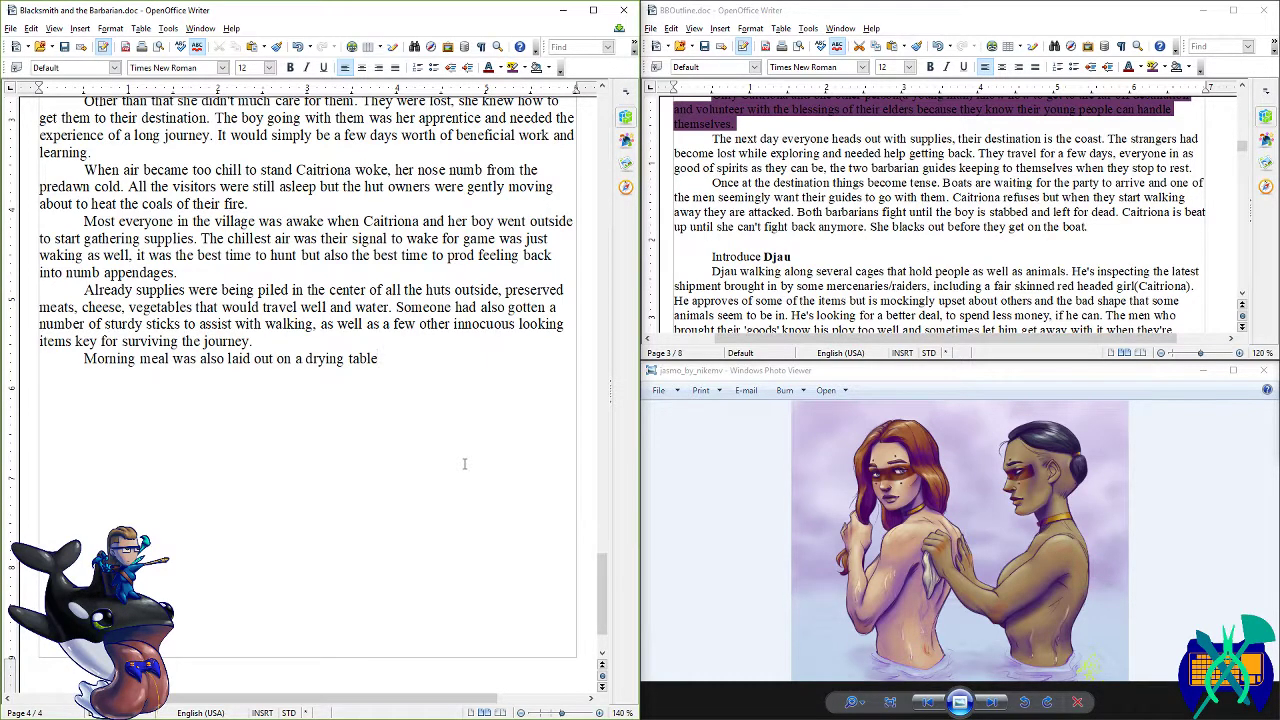
text( to save time)
key(BackSpace)
key(BackSpace)
key(BackSpace)
key(BackSpace)
key(BackSpace)
key(BackSpace)
key(BackSpace)
key(BackSpace)
key(BackSpace)
key(BackSpace)
key(BackSpace)
key(BackSpace)
- End the morning meal sentence with "along with a few bowls of water for washing to save time."
text(along with a few bowls of water for wa)
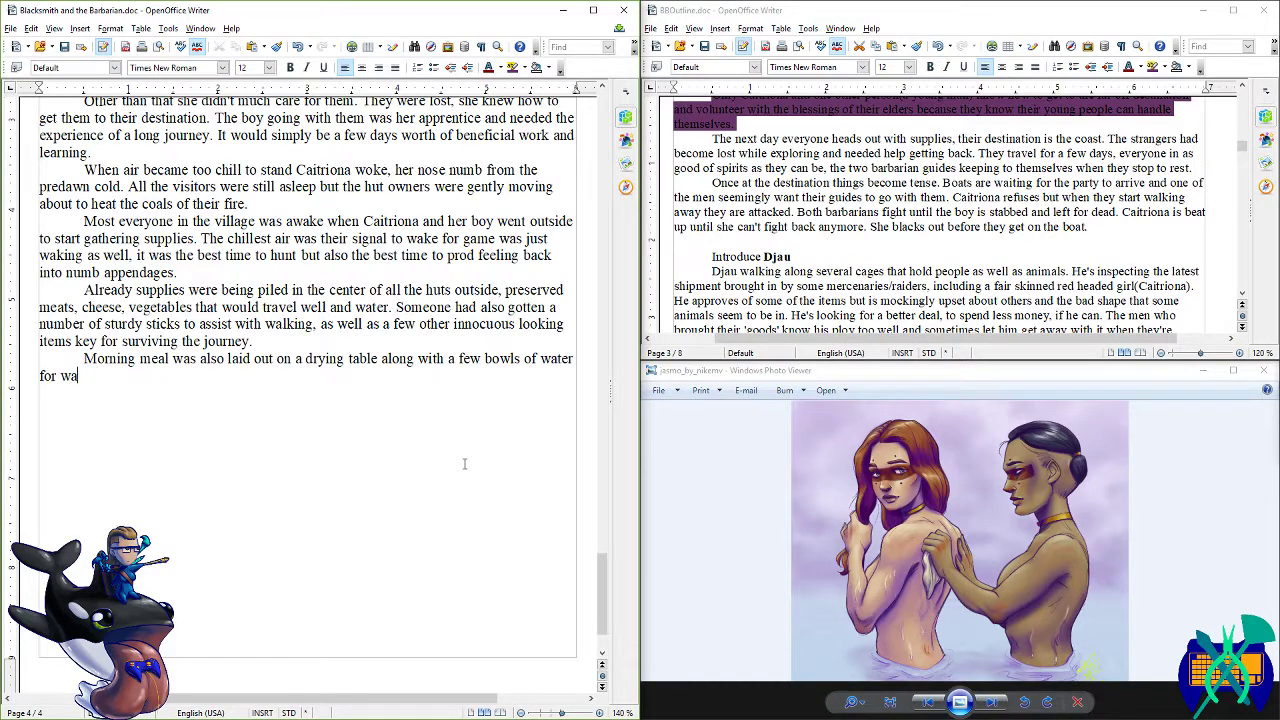
text(shing to save time.)
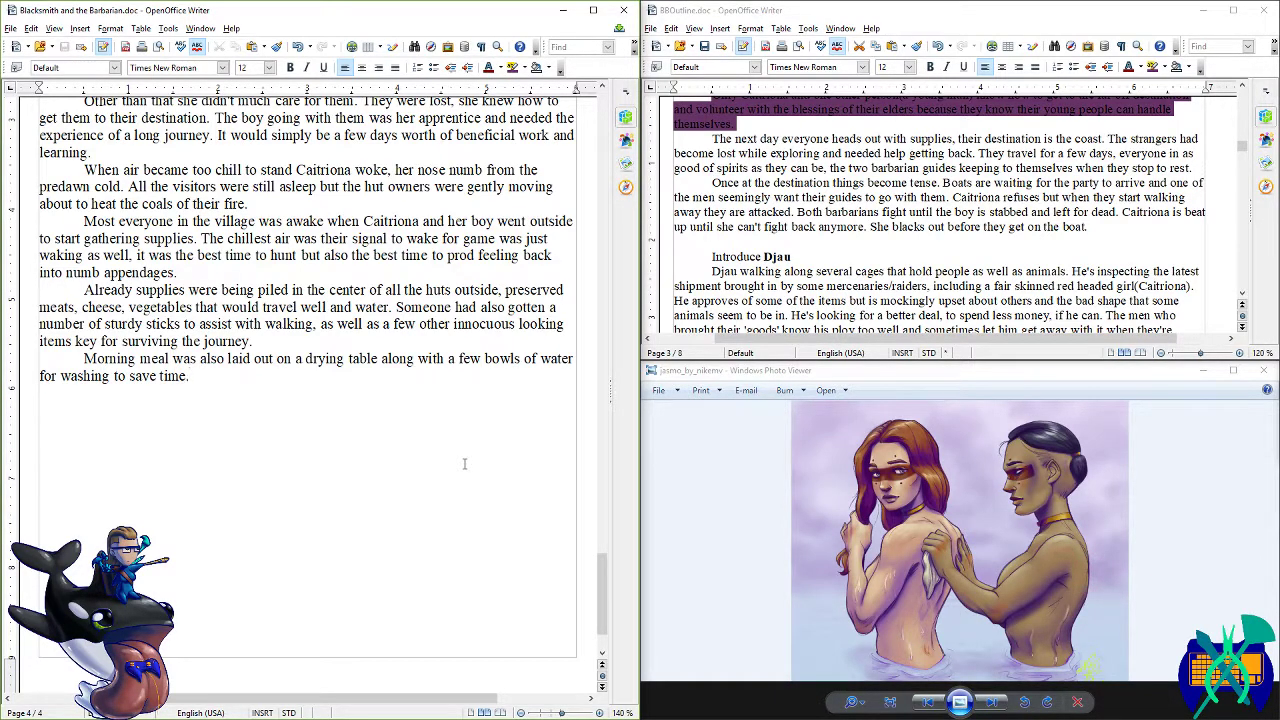
- Extend the morning meal sentence with ", though the strangers still weren't awake yet." and save the manuscript
key(BackSpace)
text(, though the strangers)
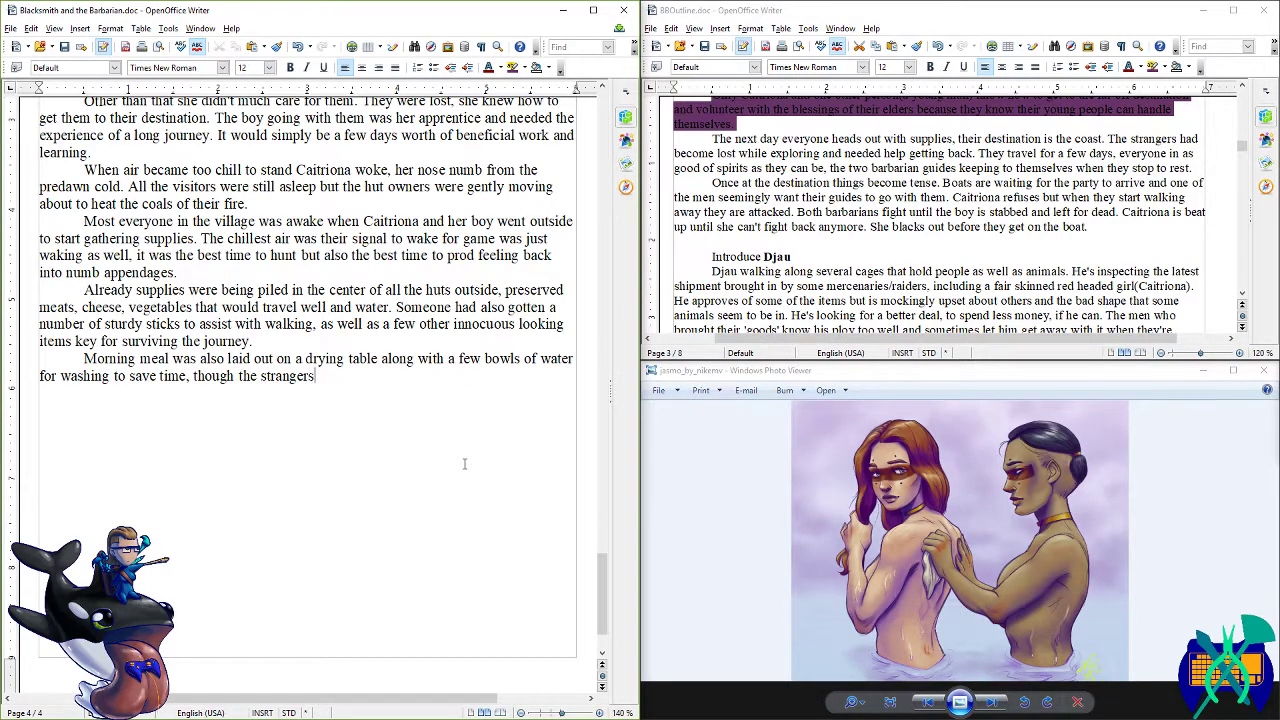
text( still weren't awake yet.)
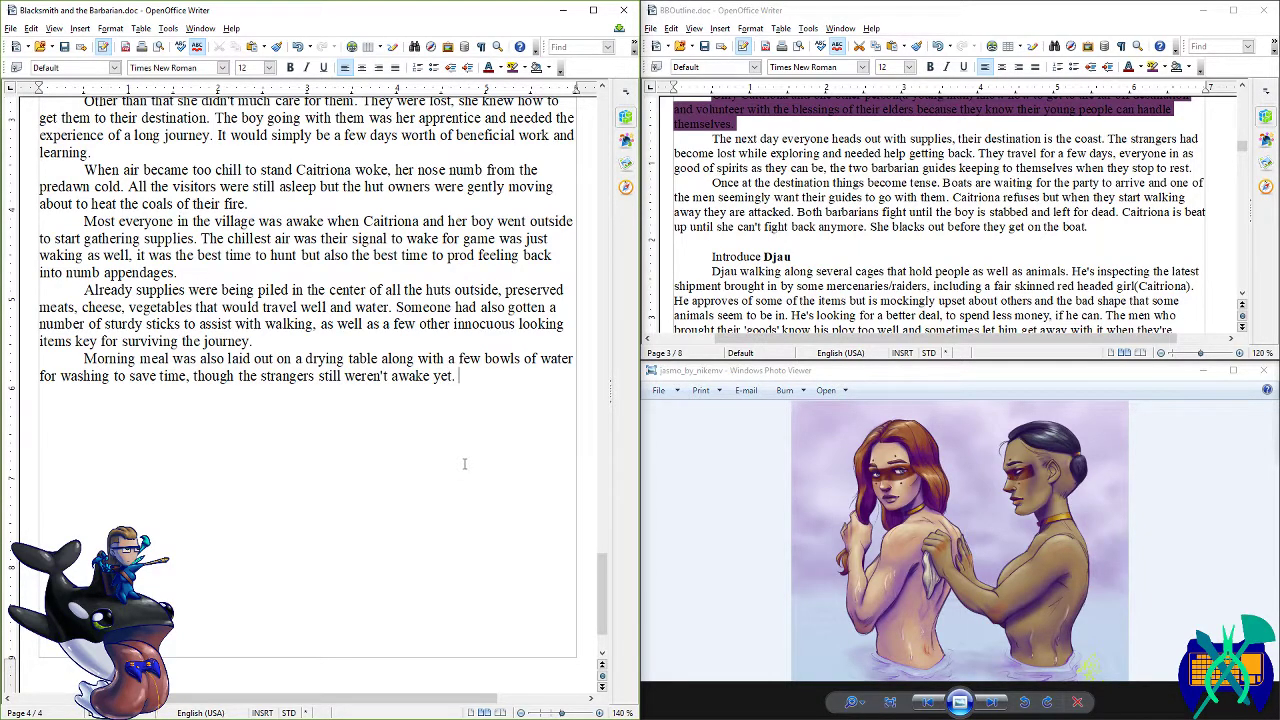
key(ctrl+s)
- Start a new paragraph: "Caitriona prodded her apprentice to go wake the men. If they wanted to make good time to their destination they needed to leave soon"
text(Caitriona prodded her apprent)
key(Return)
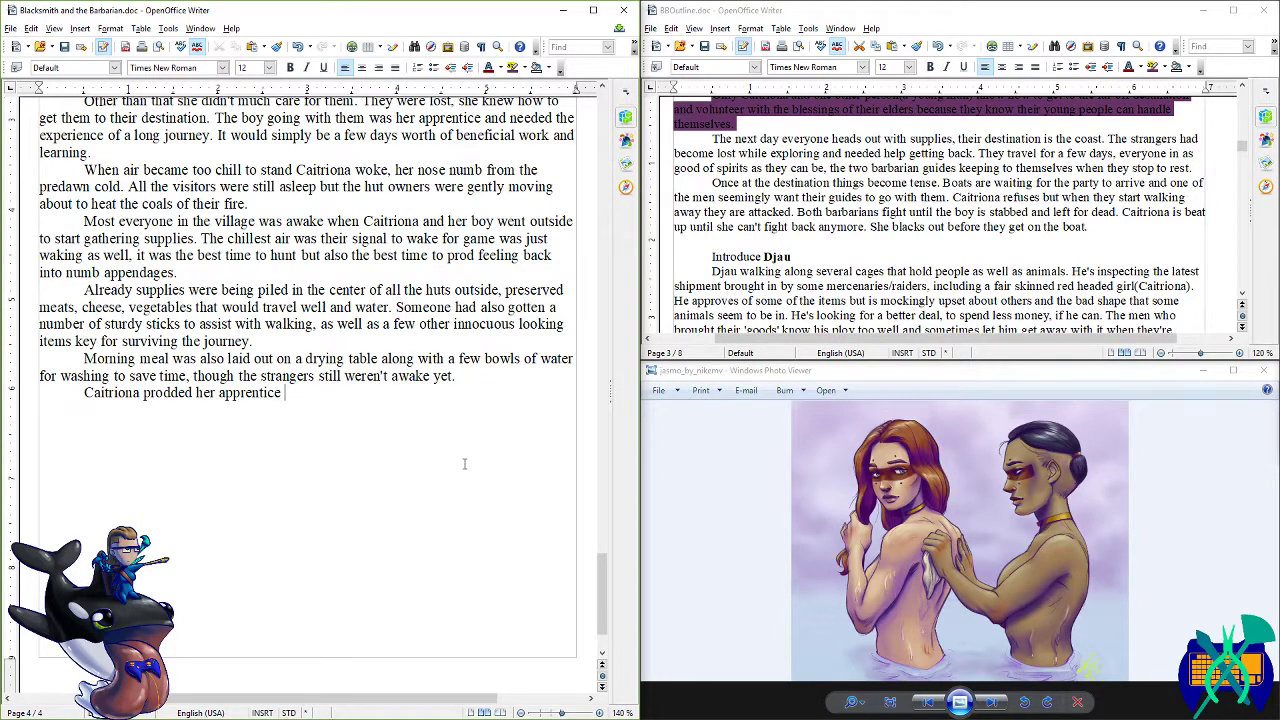
text(to go wake the men. If they wanted to g)
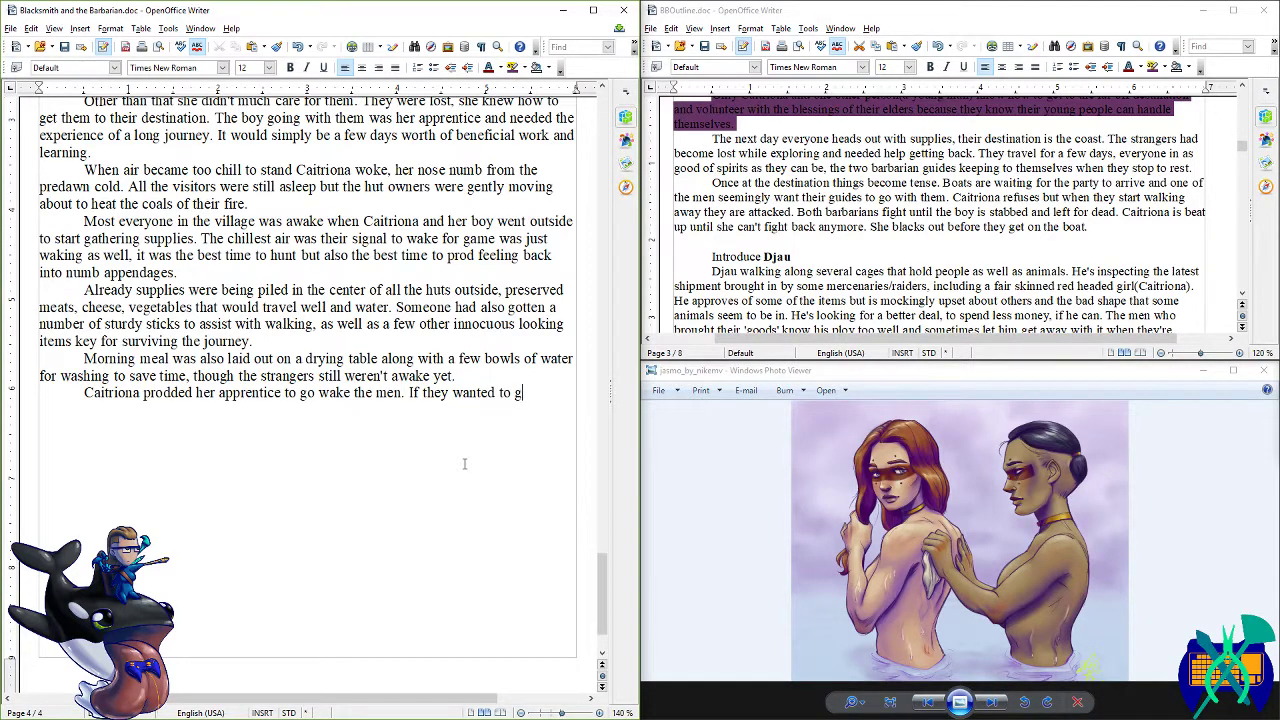
key(BackSpace)
text(make good time to their dest)
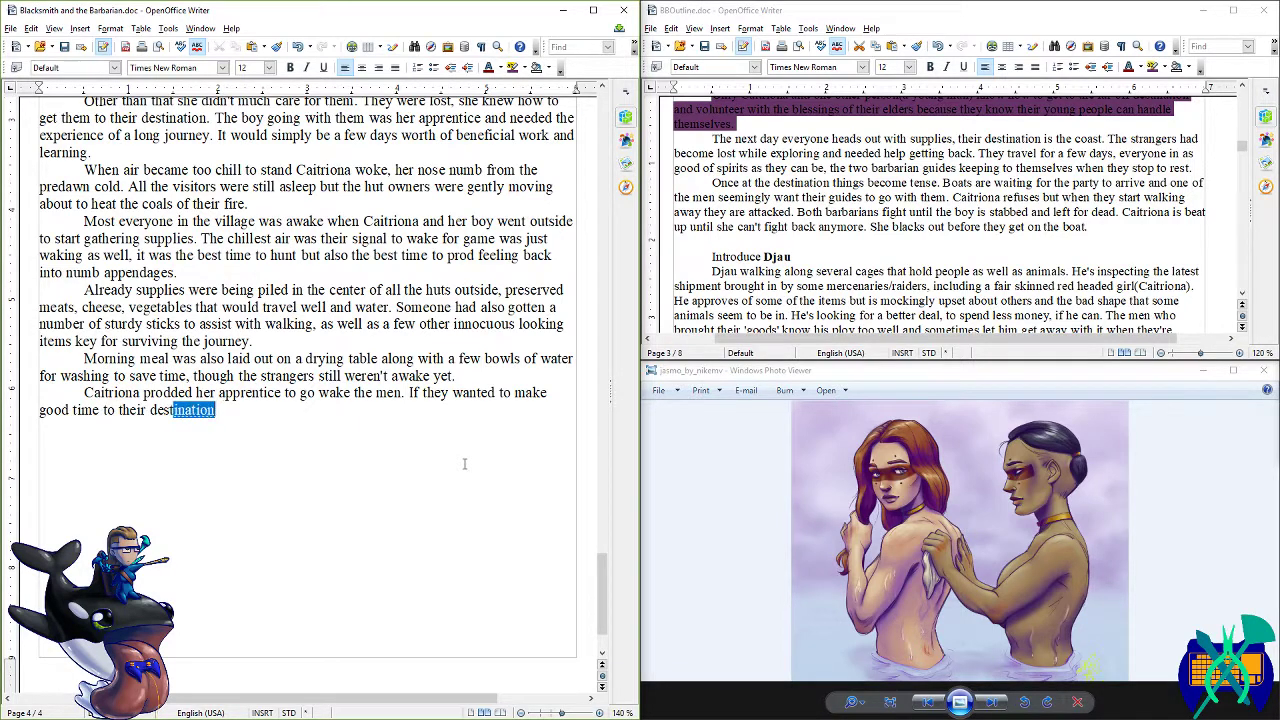
text(ination they nee)
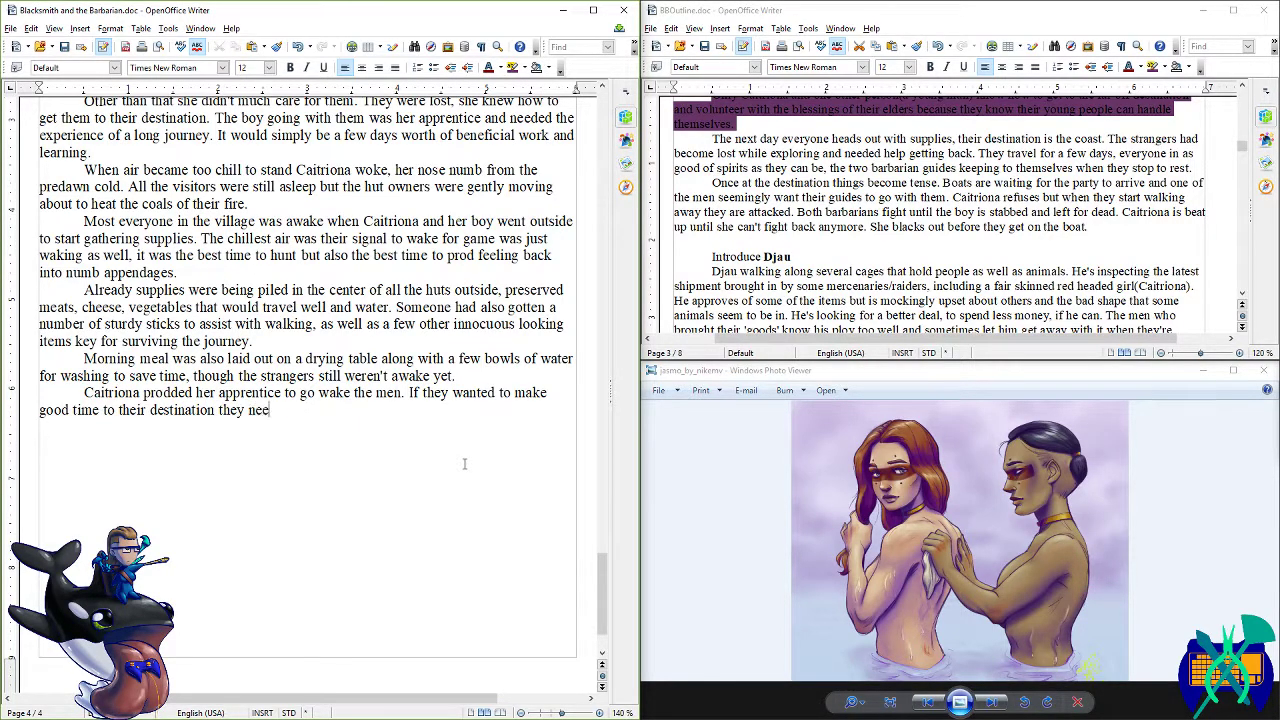
text(ded to leave sooner)
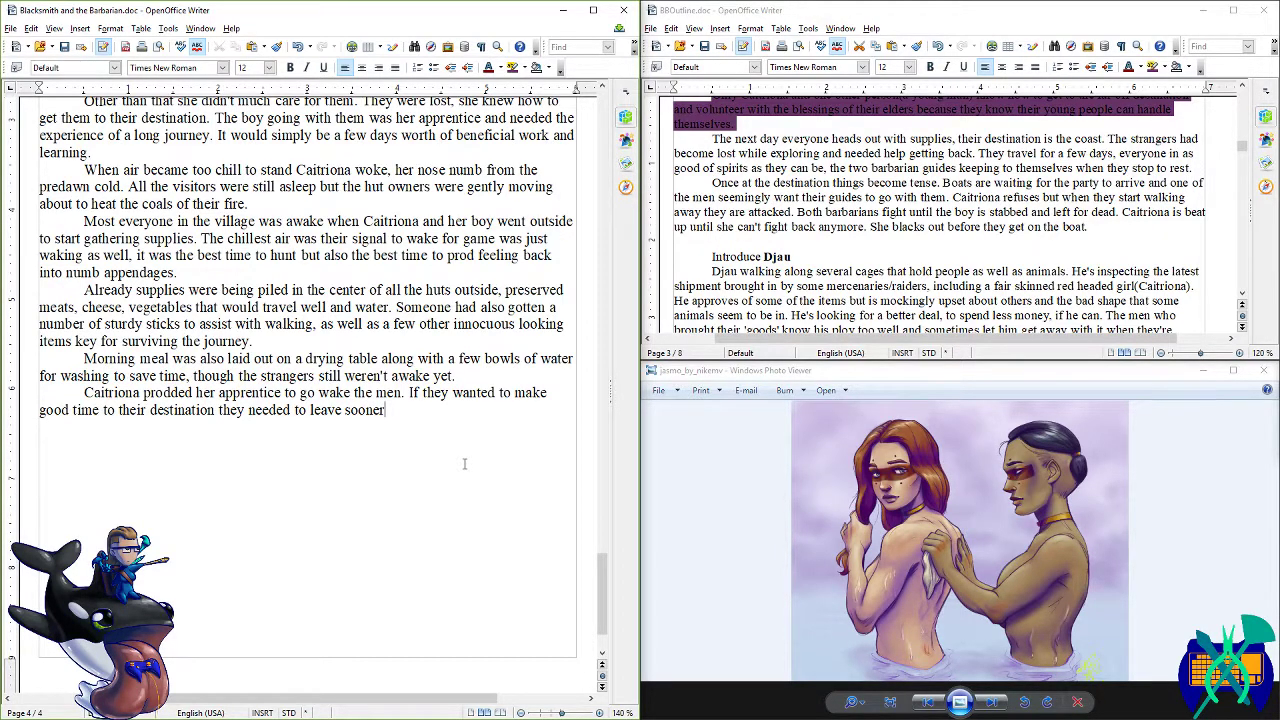
key(BackSpace)
key(BackSpace)
- Add "She watched as he went back to the hut, listening carefully as well when voices started trailing out." and save the manuscript
text(. She watched as he went back )
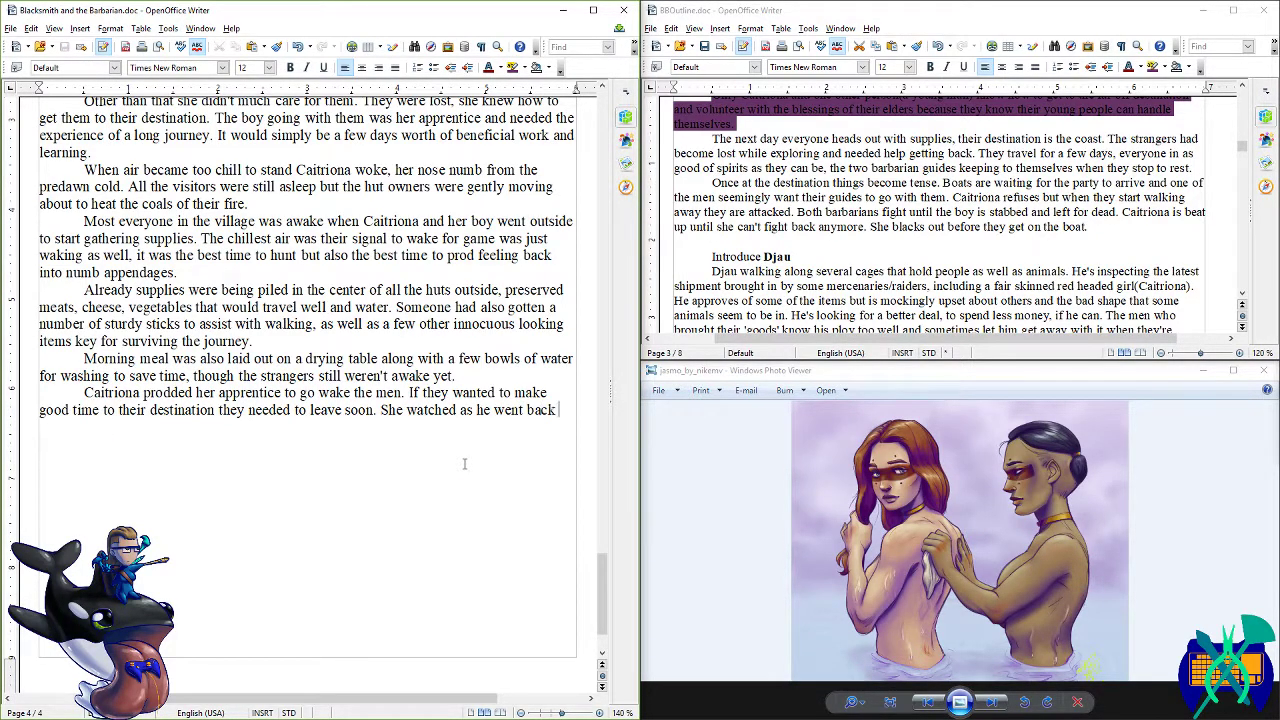
text(to the hut, listening carefully a)
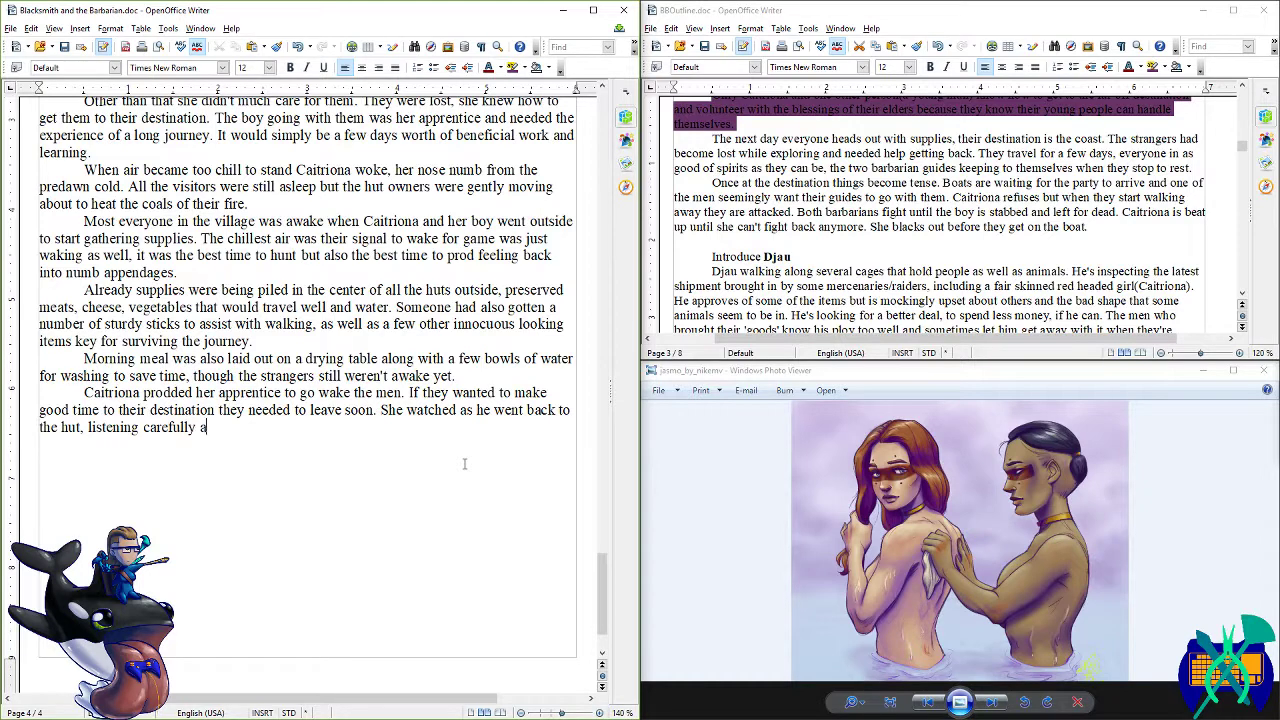
text(s well when voices sta)
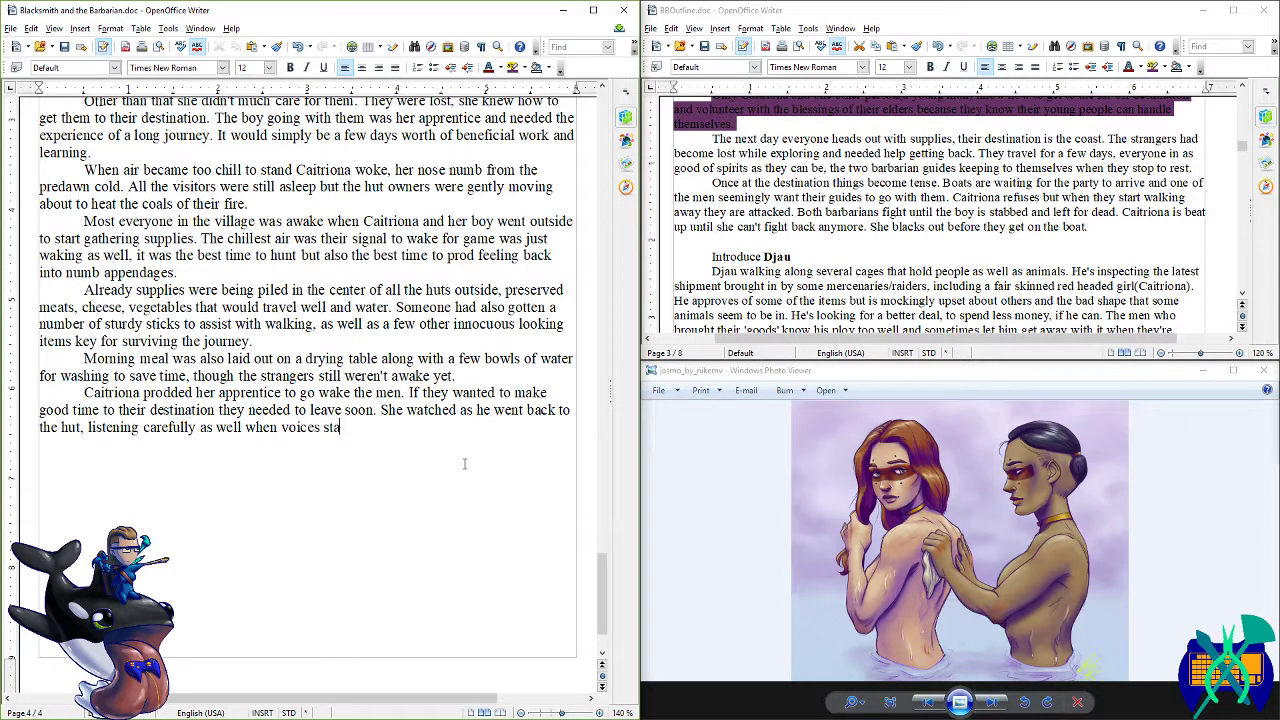
text(rted trailing out.)
key(ctrl+s)
- Add "They didn't sound perturbed but questioning" and correct the spelling of "perturbed" with the suggested word
text(The)
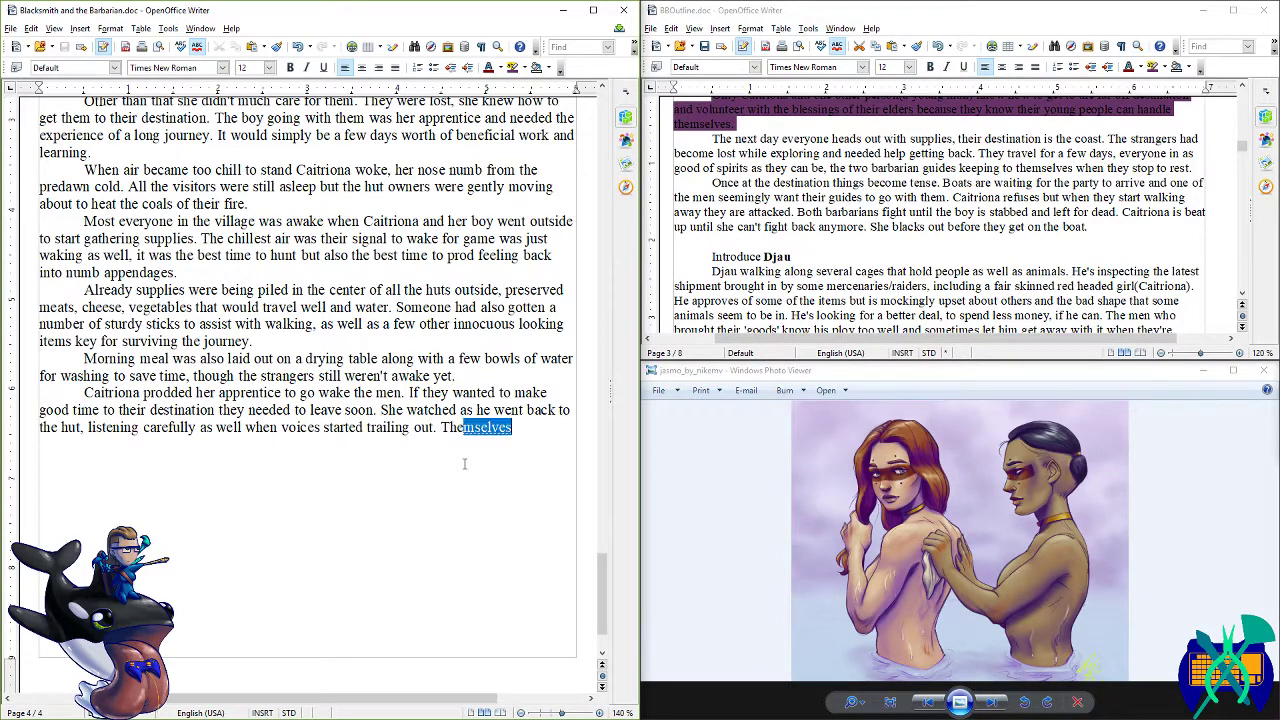
text(y didn't sound pr)
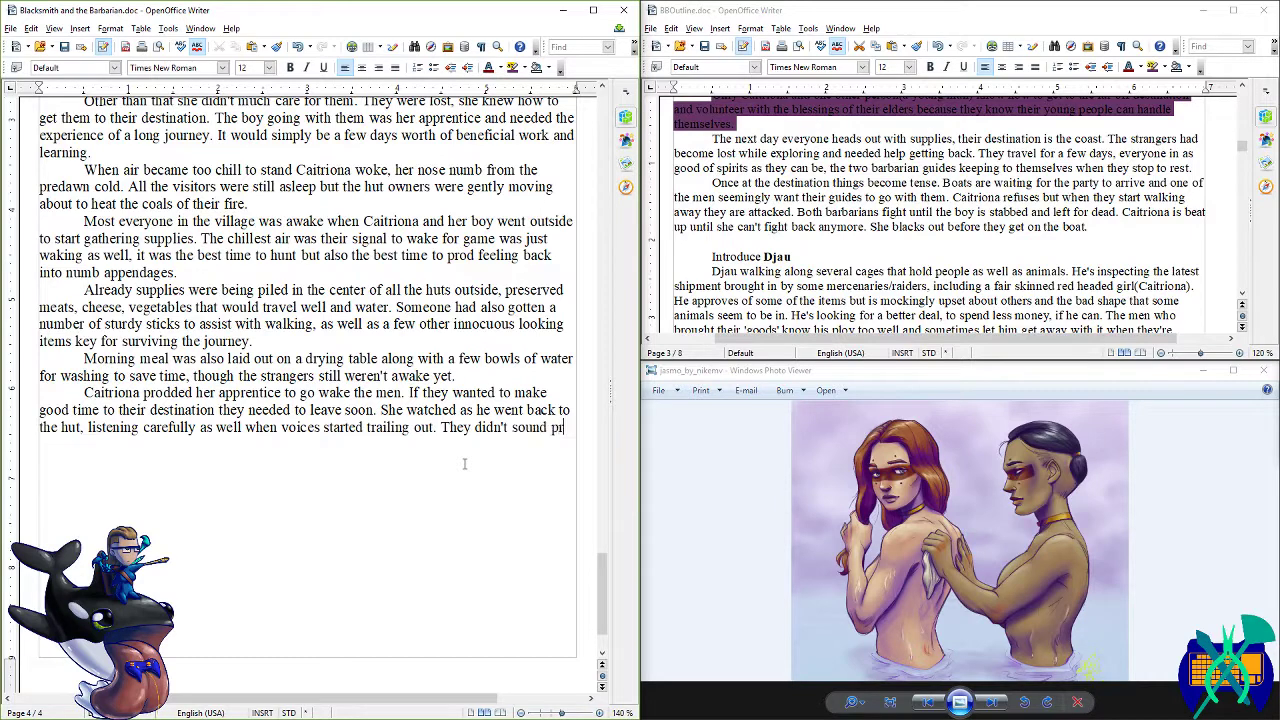
text(eturbed but questioning)
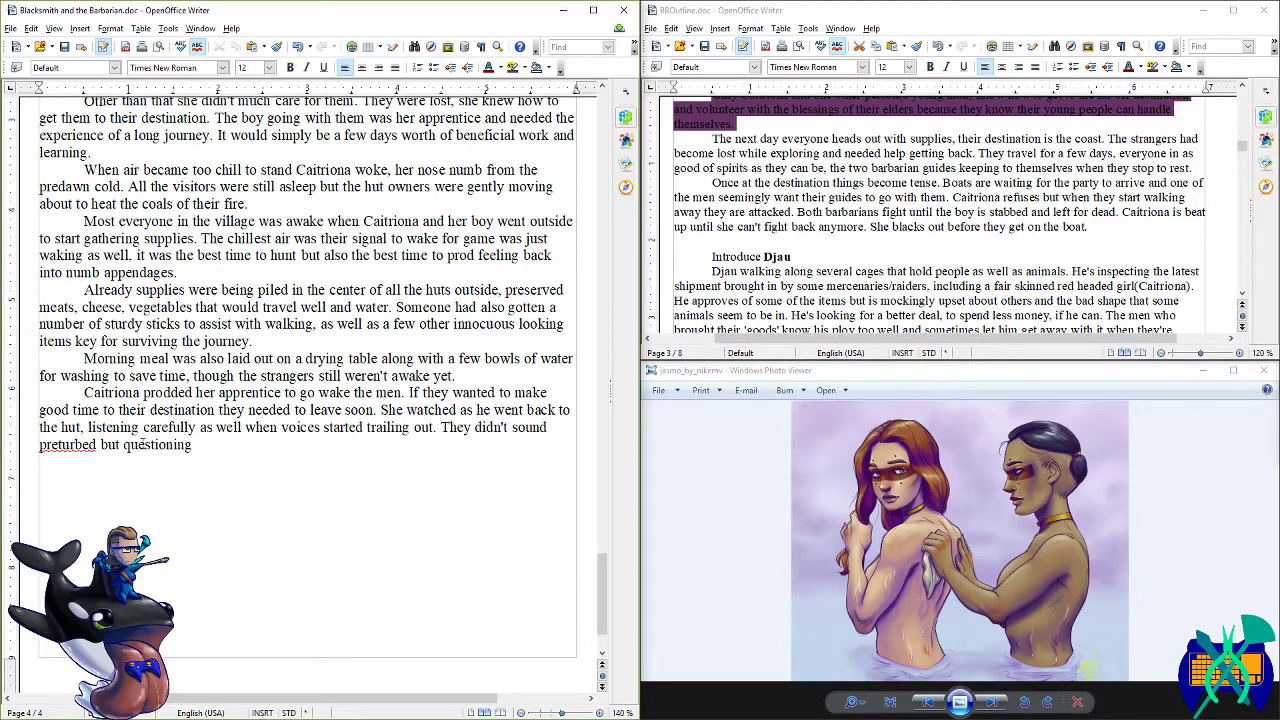
right_click(59, 446)
click(85, 462)
- Close the paragraph with "No doubt they were looking for an area to relieve themselves." and save the manuscript
text(No doubt they were looking)
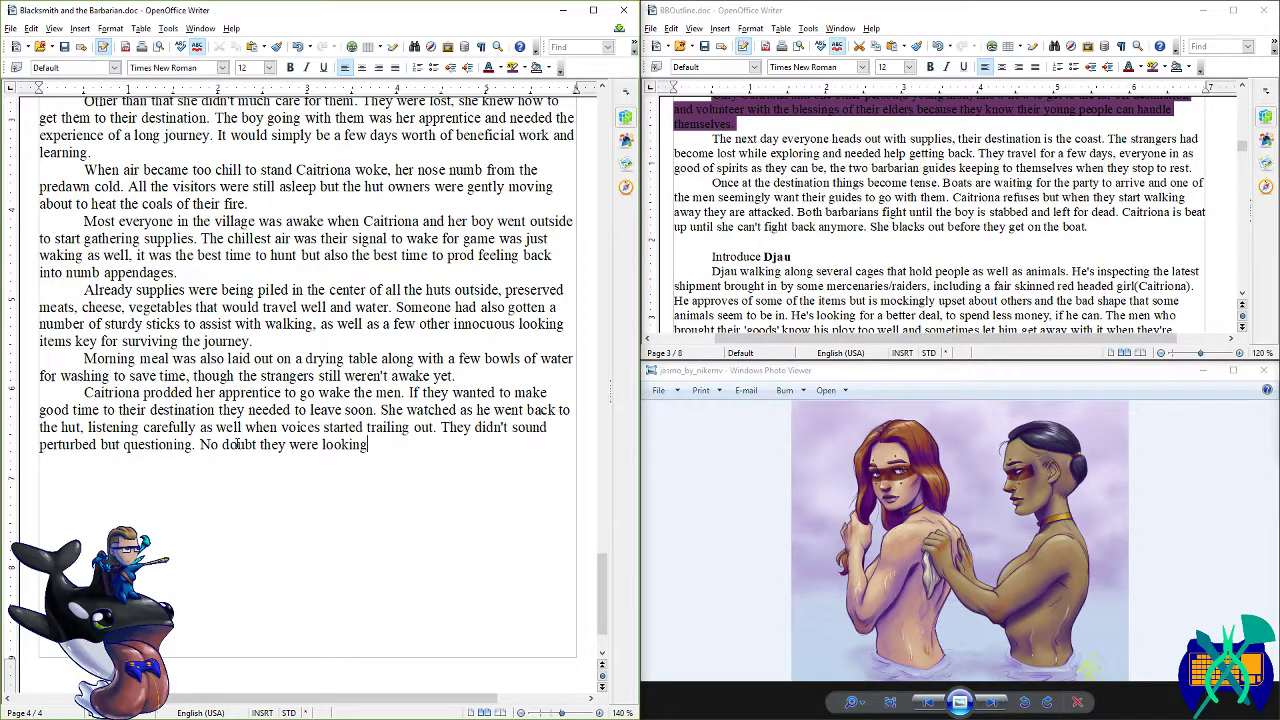
text( for an area to relieve themselves.)
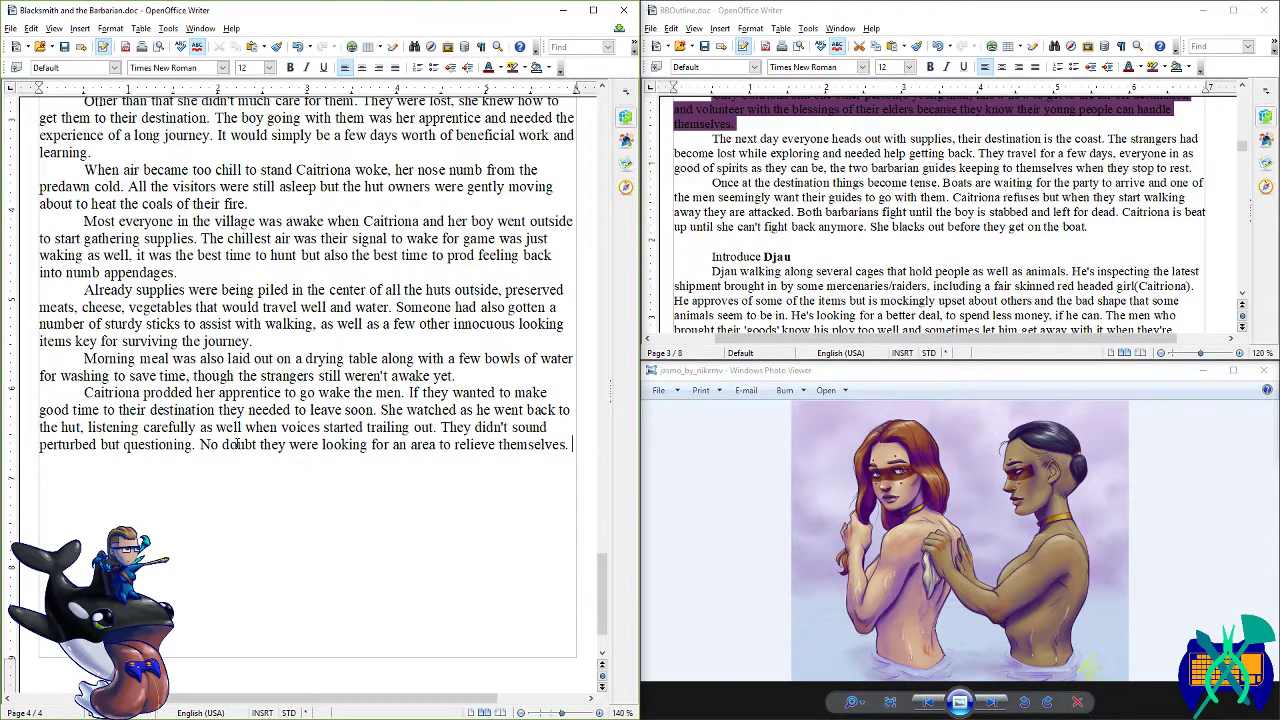
key(ctrl+s)
- Begin a new indented paragraph with "Turning to the table she gathered her own breakfast to eat while standing, waiting."
key(Tab)
text(Turning to the table Cait)
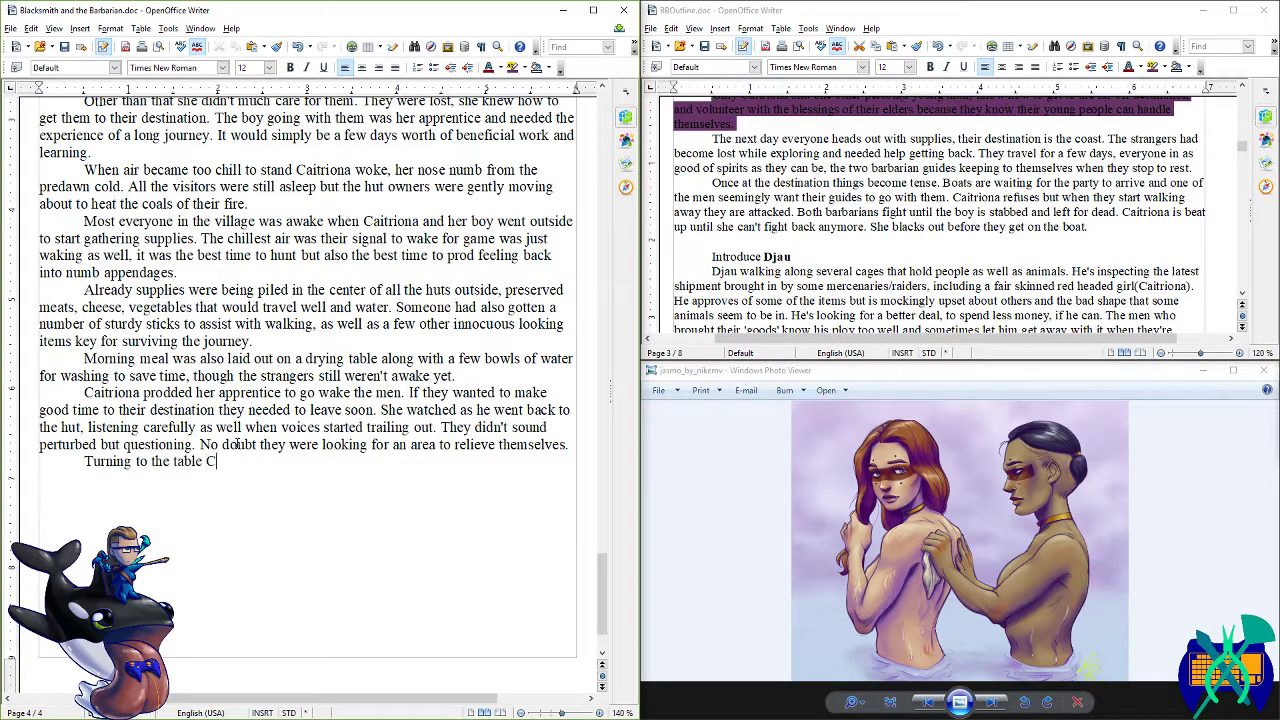
key(Return)
key(BackSpace)
key(BackSpace)
key(BackSpace)
key(BackSpace)
key(BackSpace)
key(BackSpace)
key(BackSpace)
key(BackSpace)
key(BackSpace)
key(BackSpace)
key(BackSpace)
key(ctrl+s)
text(she gathered her own breakfast)
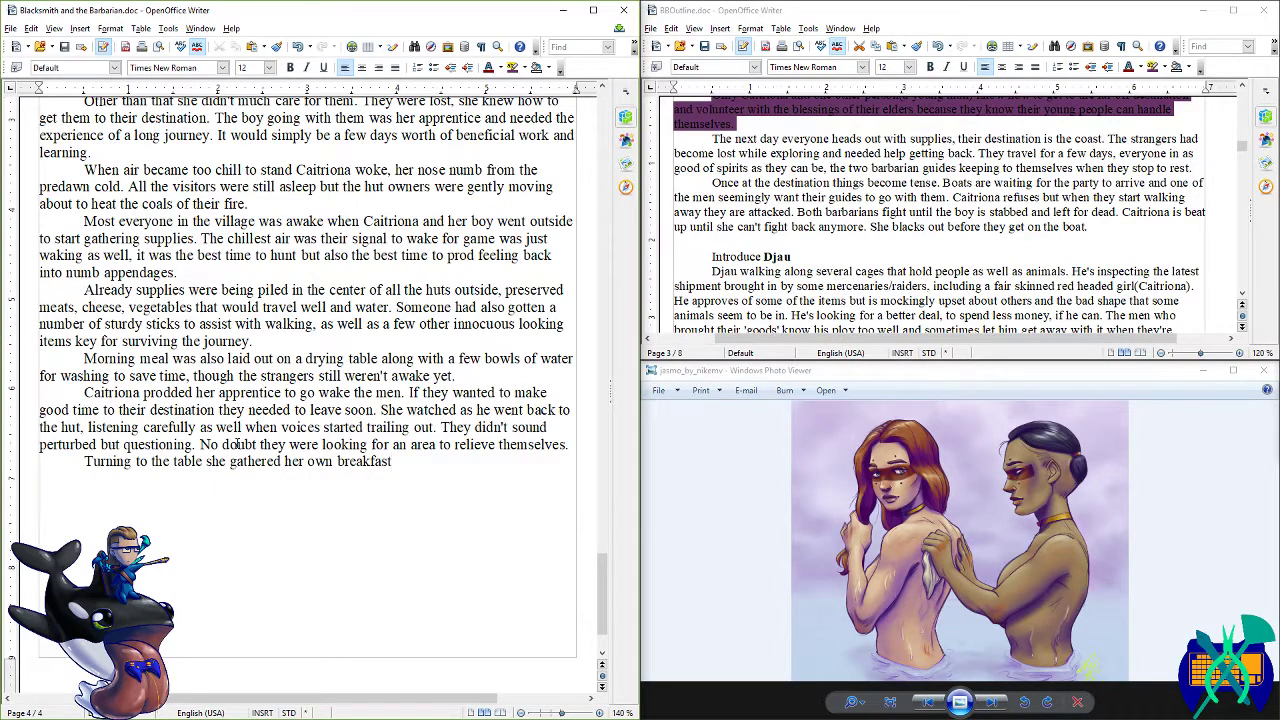
text( to eat while standing, waiting.)
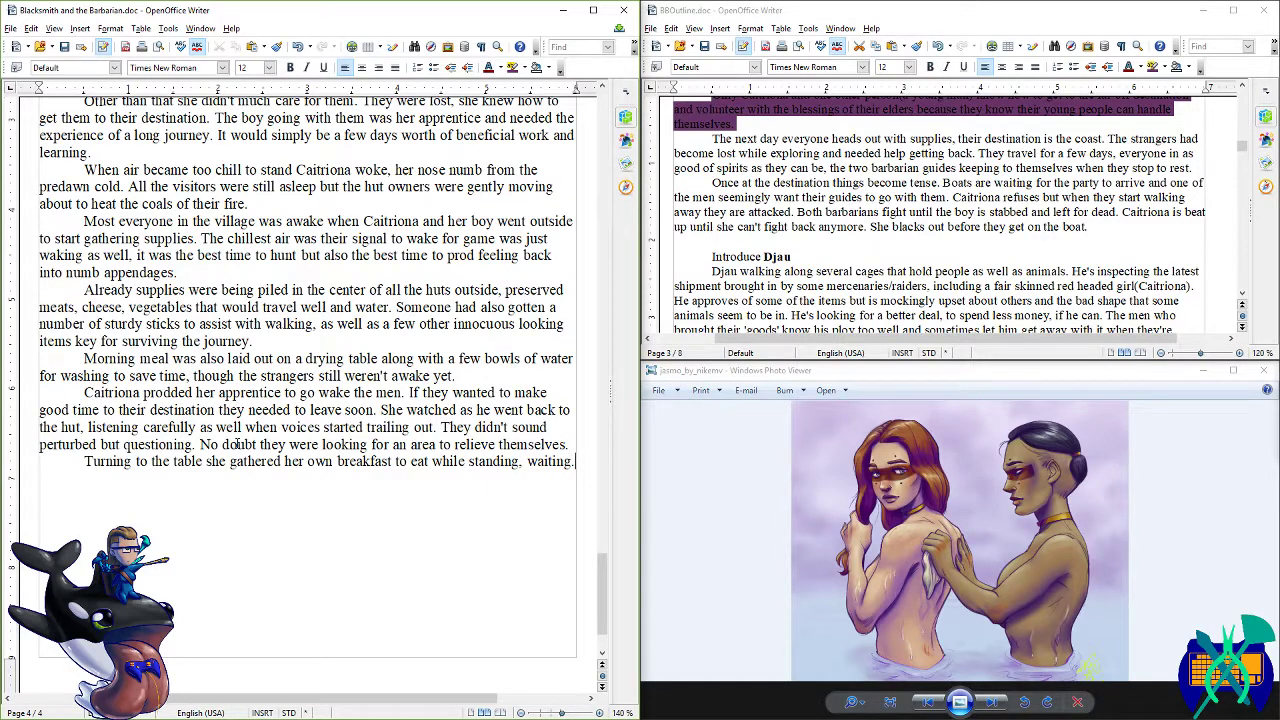
- Continue the breakfast paragraph with "Her eyes turning to take in everyone's posture in the village that she could see."
text( Her eyes)
text( turning to loo)
key(BackSpace)
key(BackSpace)
key(BackSpace)
text(take in every)
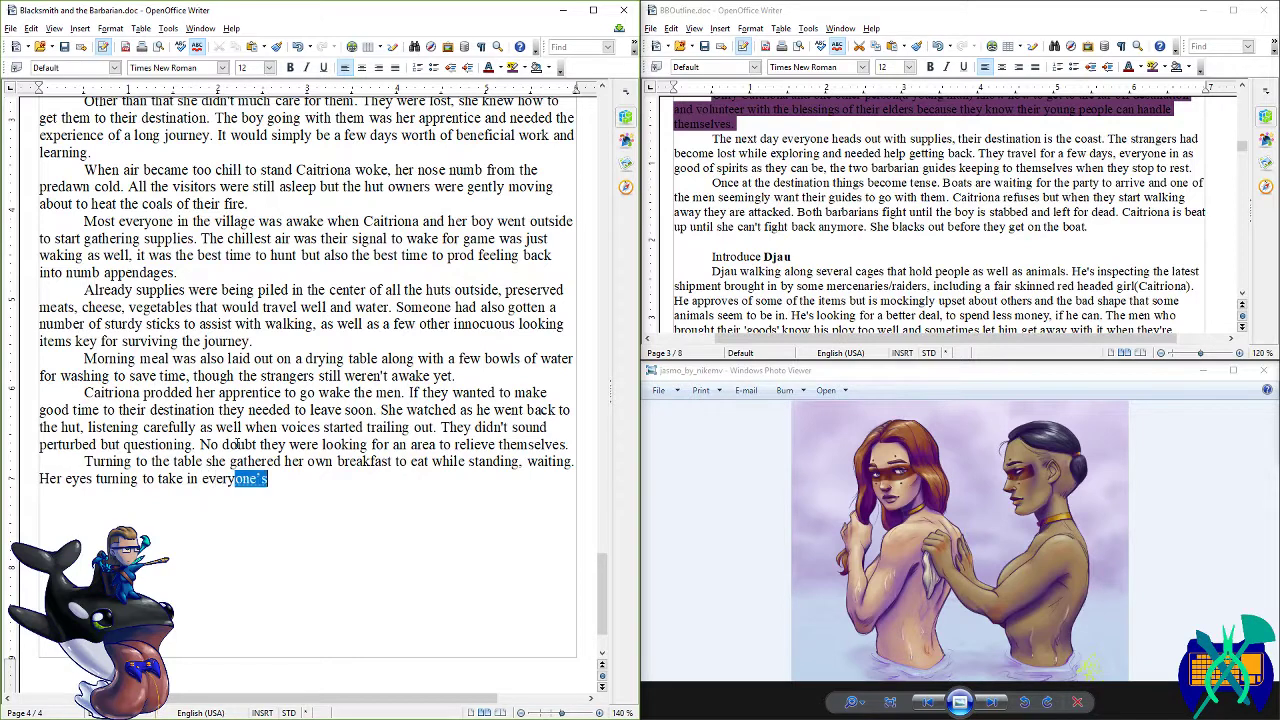
text(one's posture)
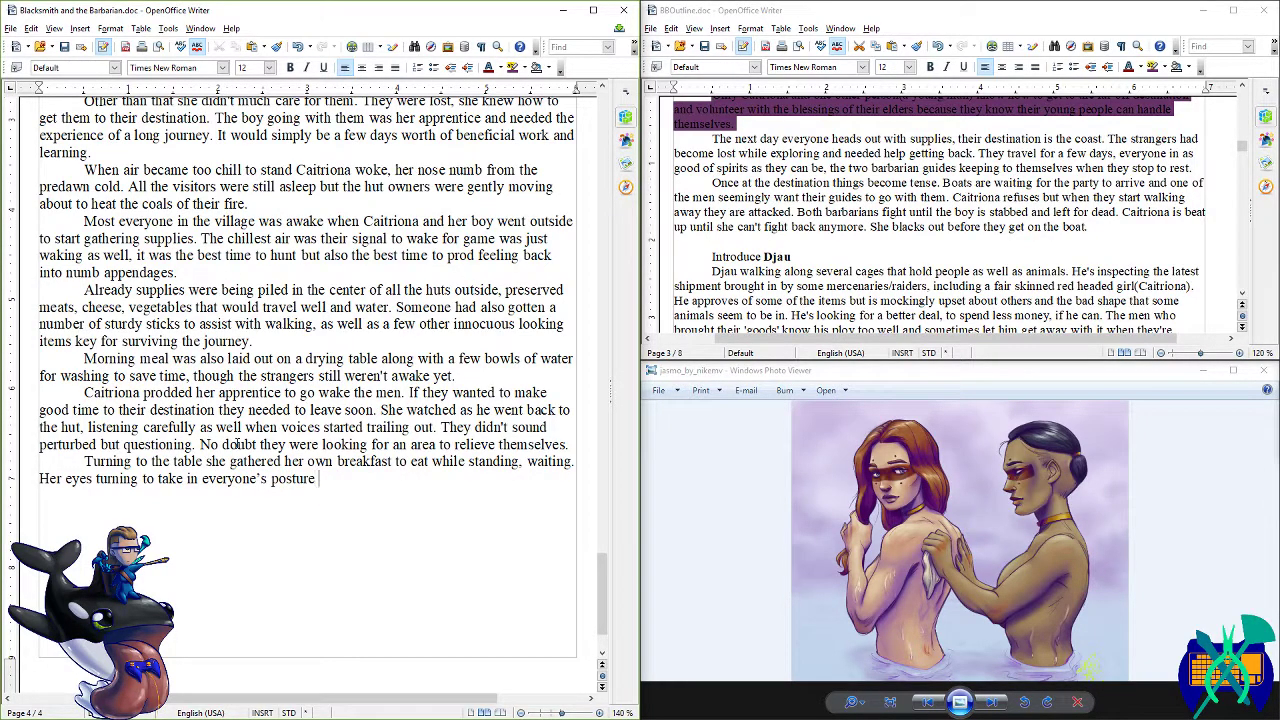
text( in the village that s)
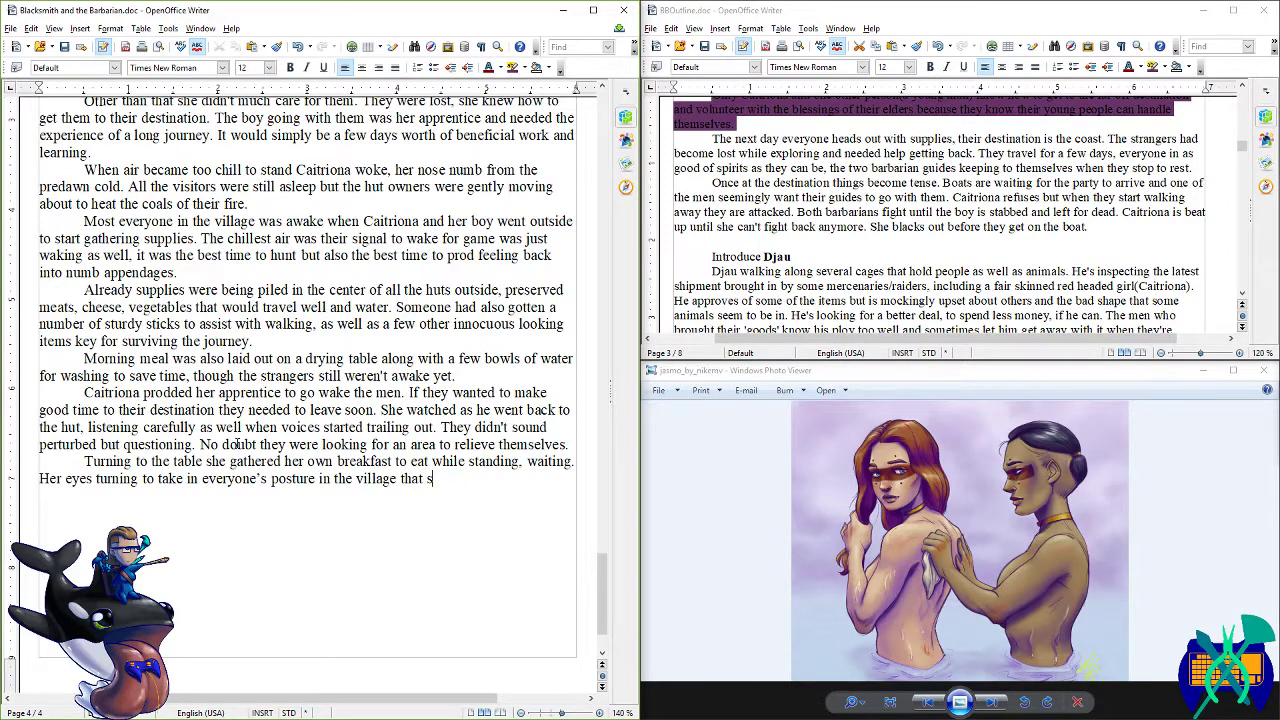
text(he could see. None o)
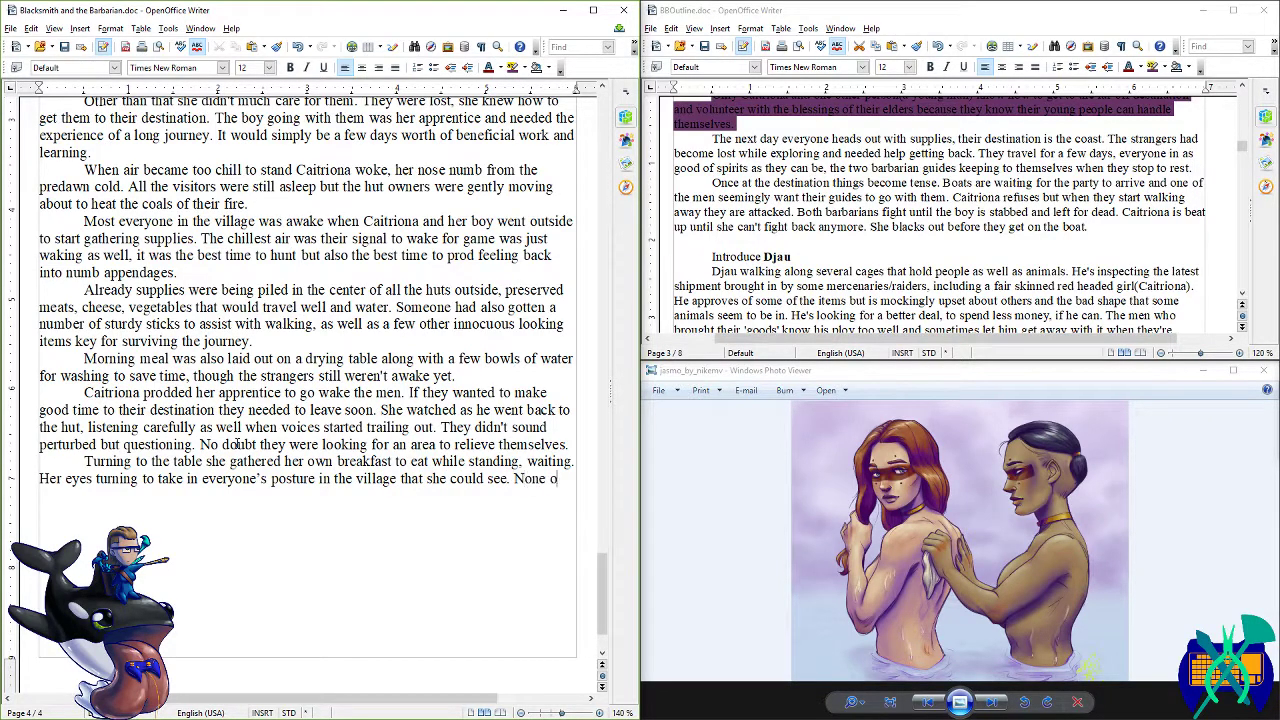
- Add "None of them seemed tense or acting unlike themselves. It was as if the strangers weren't there at all." and save the manuscript
text(f them seemed tense)
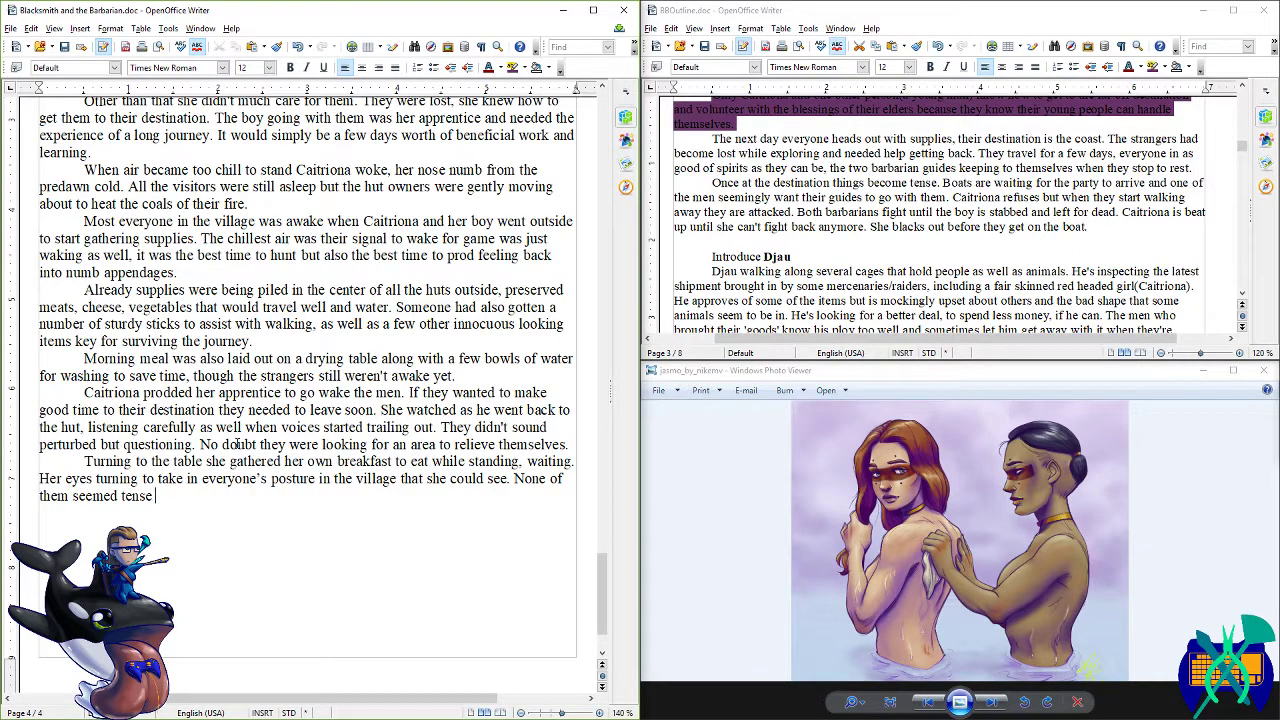
text(or acting unlike themselves. I)
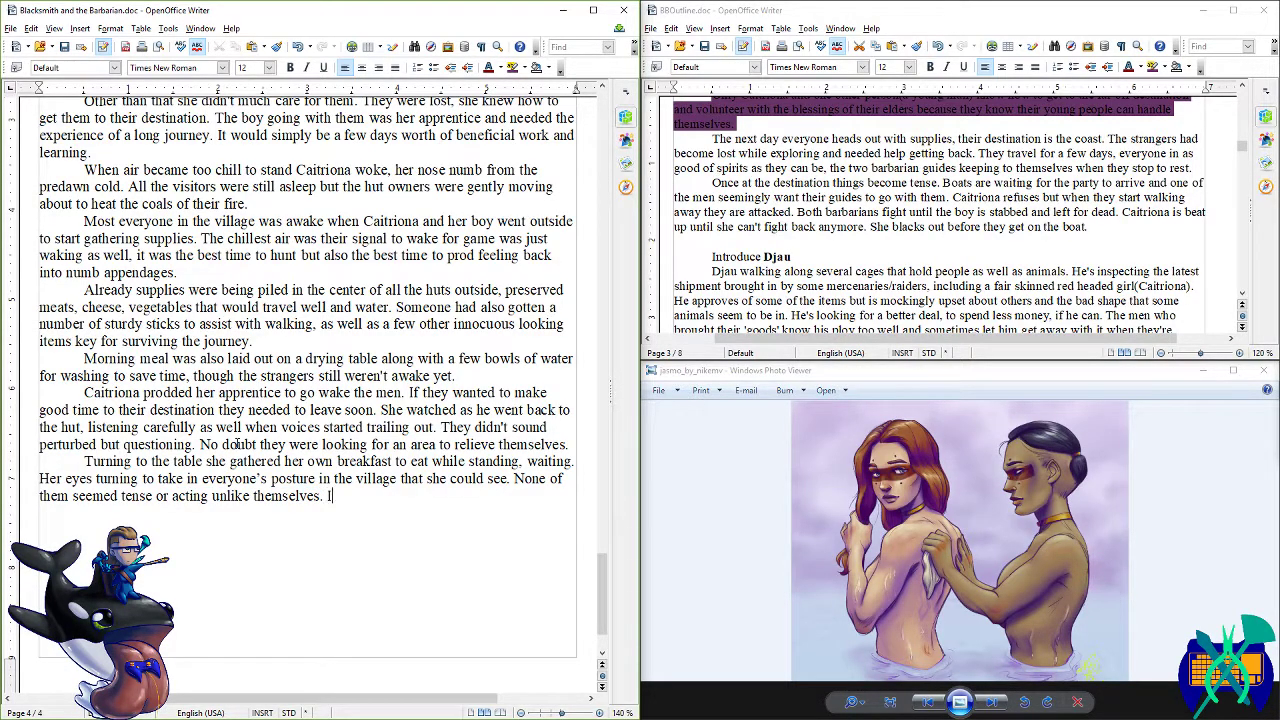
text(t was as if the stran)
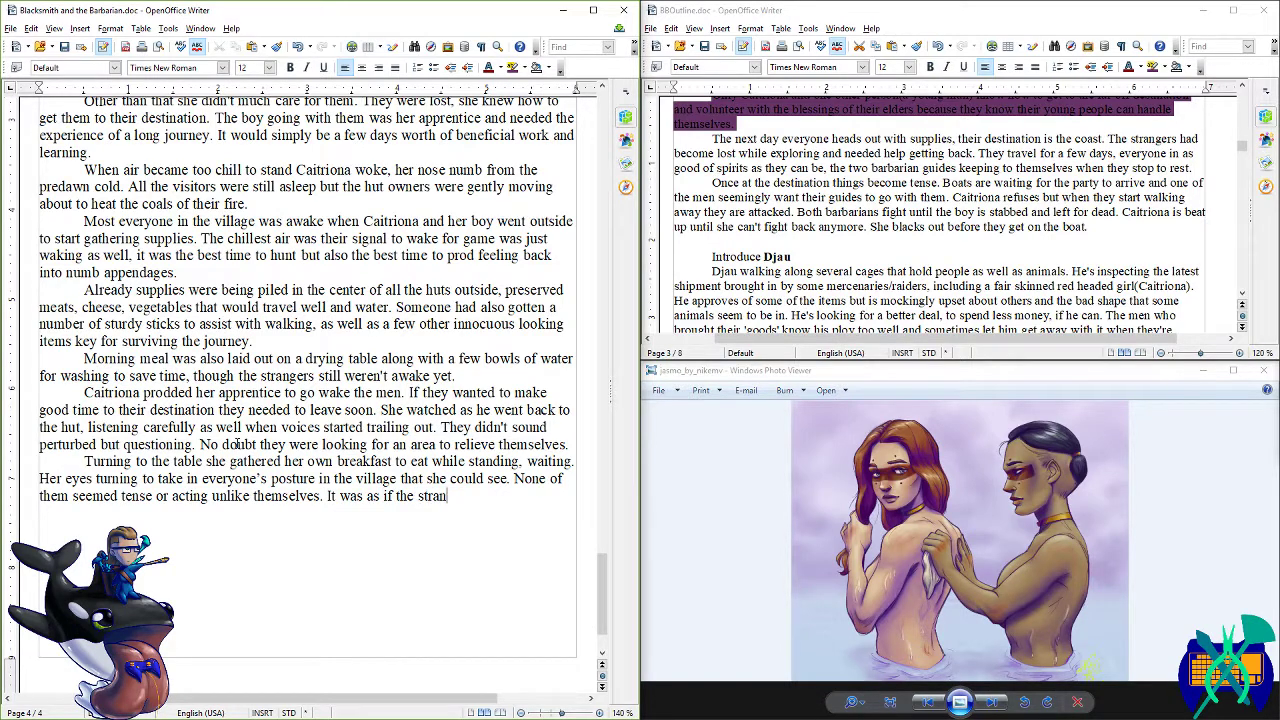
text(gers weren)
text('t there at all)
key(ctrl+s)
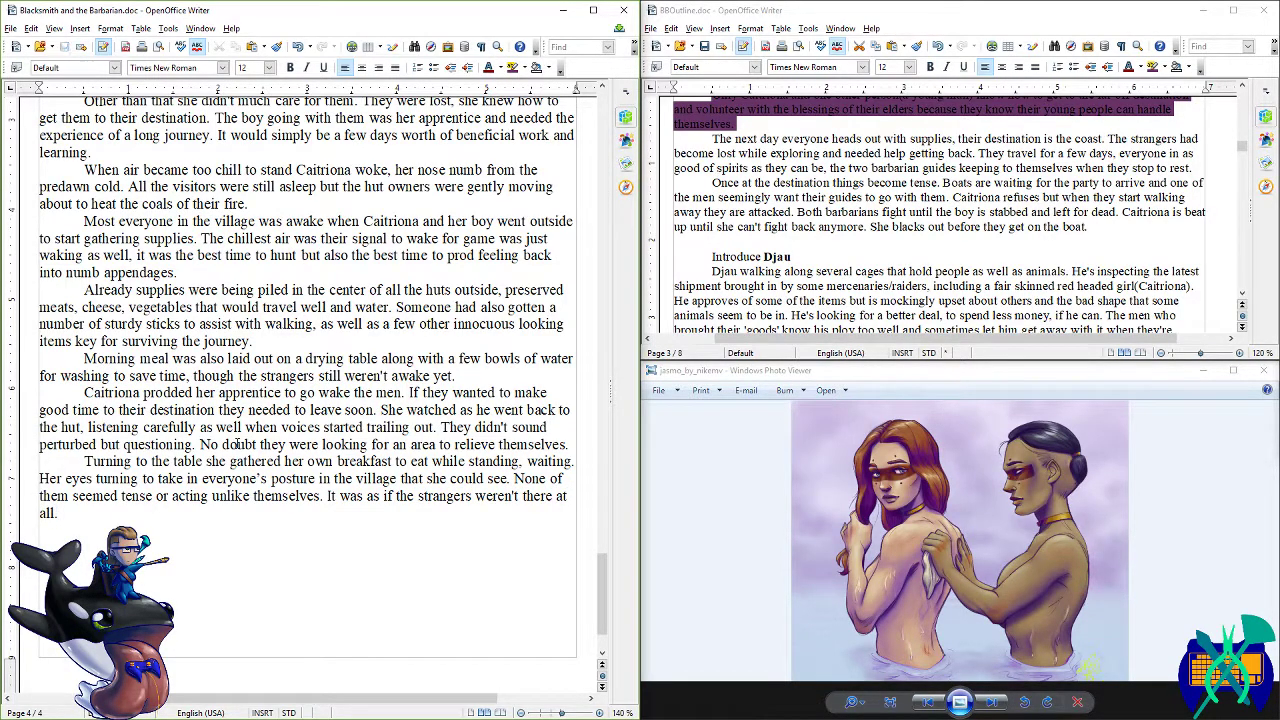
- End the paragraph with "It was a good sign that nothing had happened during the night she slept so deeply through."
text(. It was a good sign that nothing )
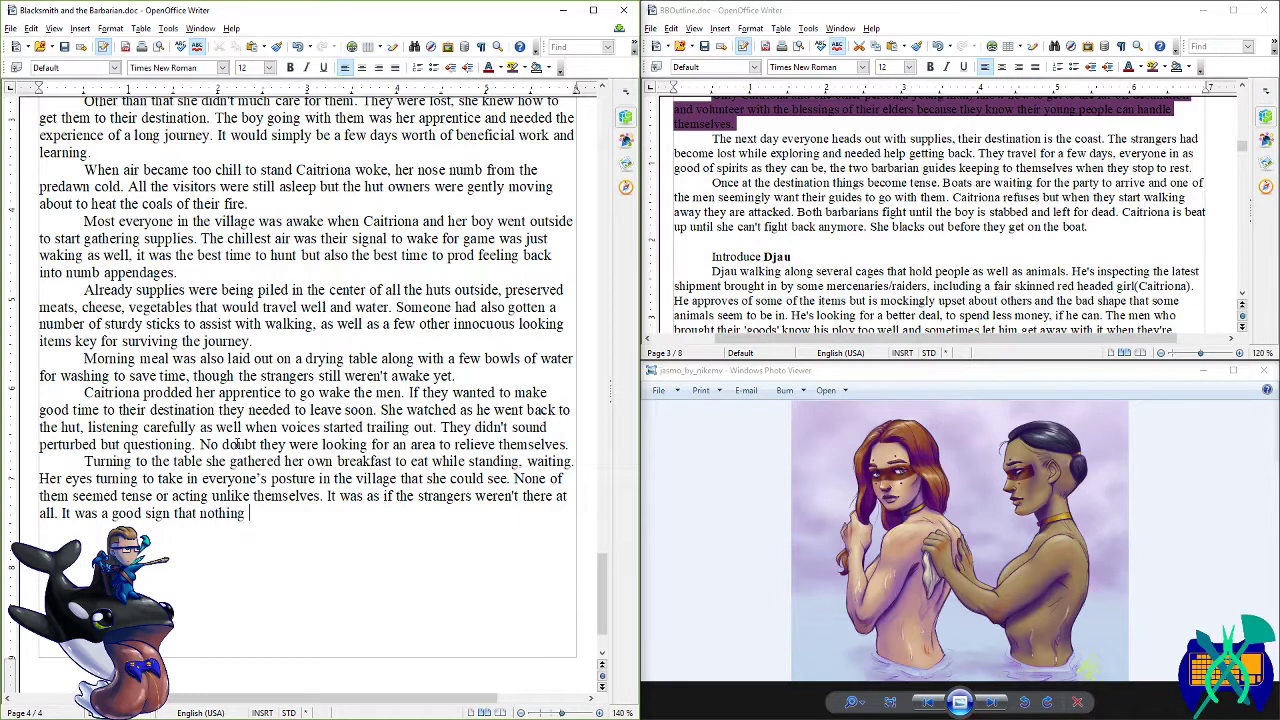
text(had happened durin)
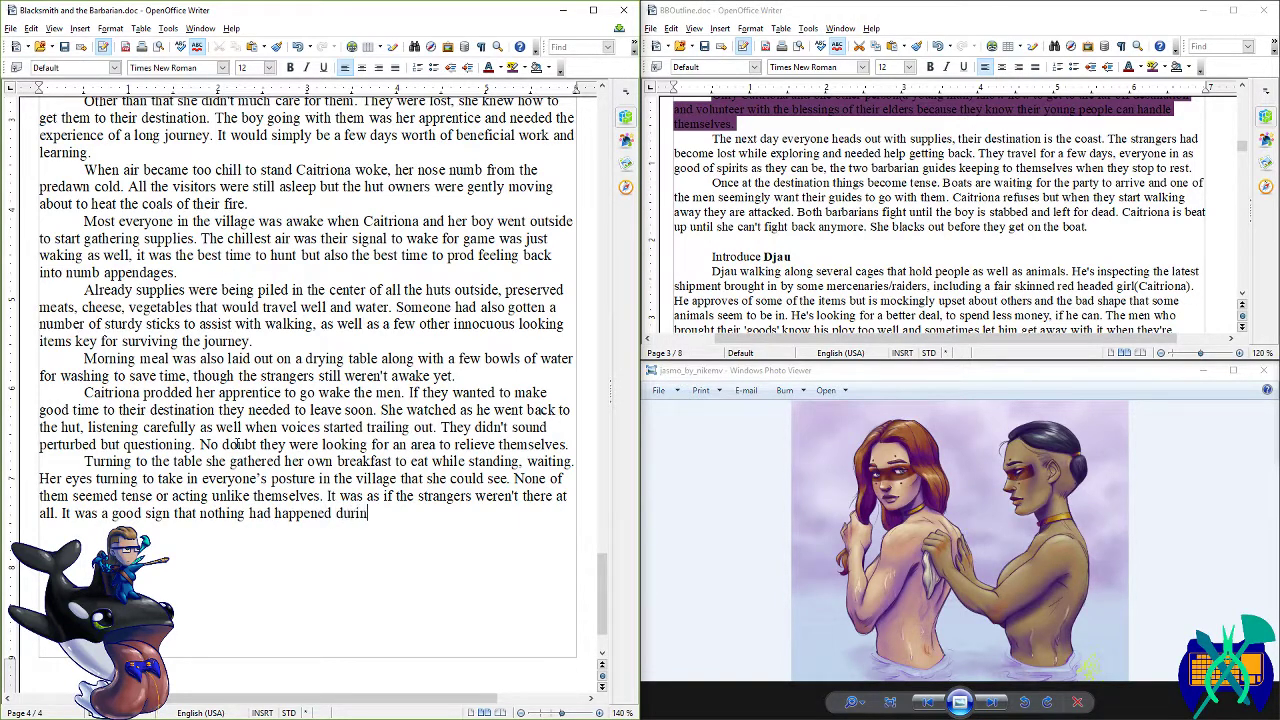
text(g the night she slept so deeply through.)
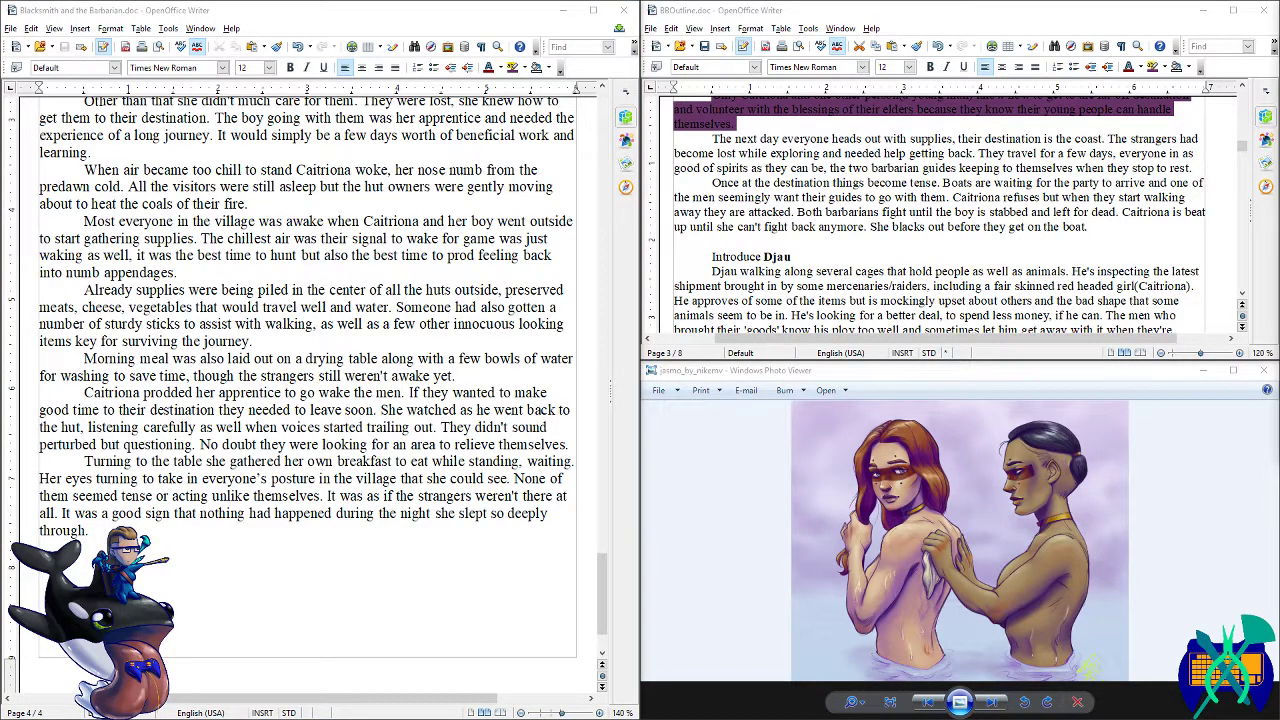
- Start a new paragraph with "She waited more as the men gathered themselves together outside the hut before they were gently guided"
click(500, 590)
click(490, 610)
scroll(490, 610, down, 2)
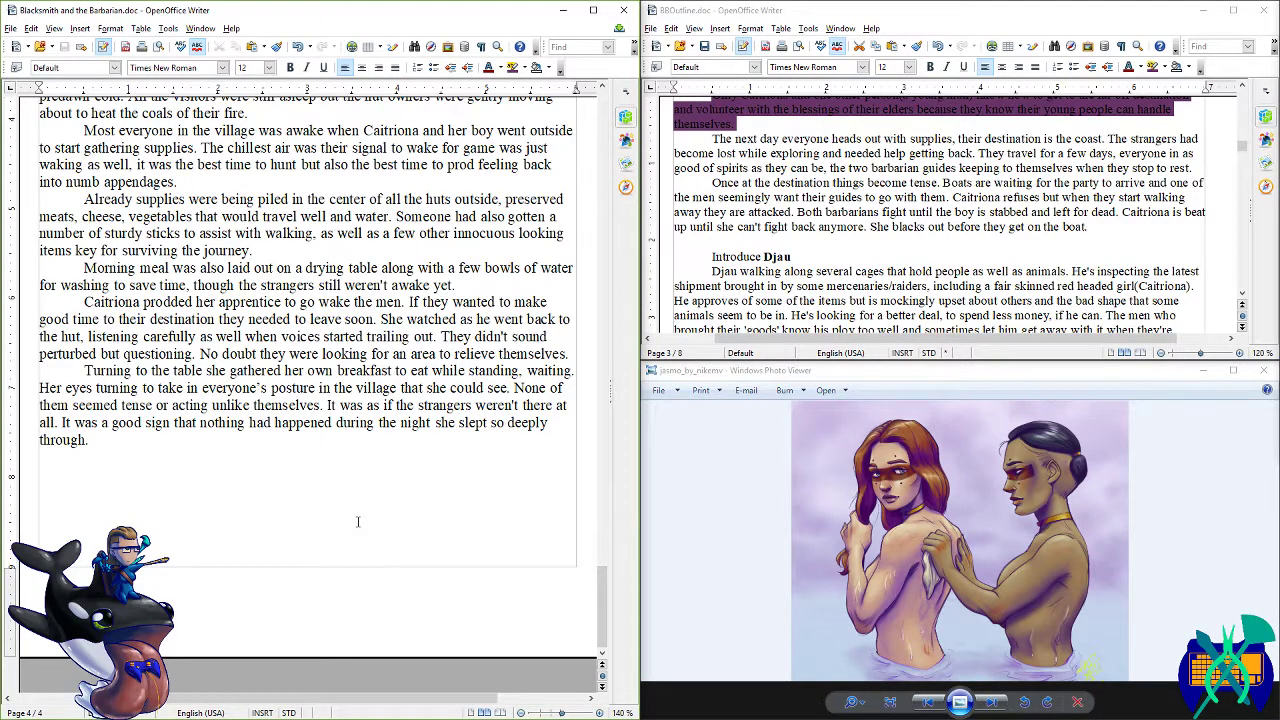
key(Return)
text(She waited more as the men ga)
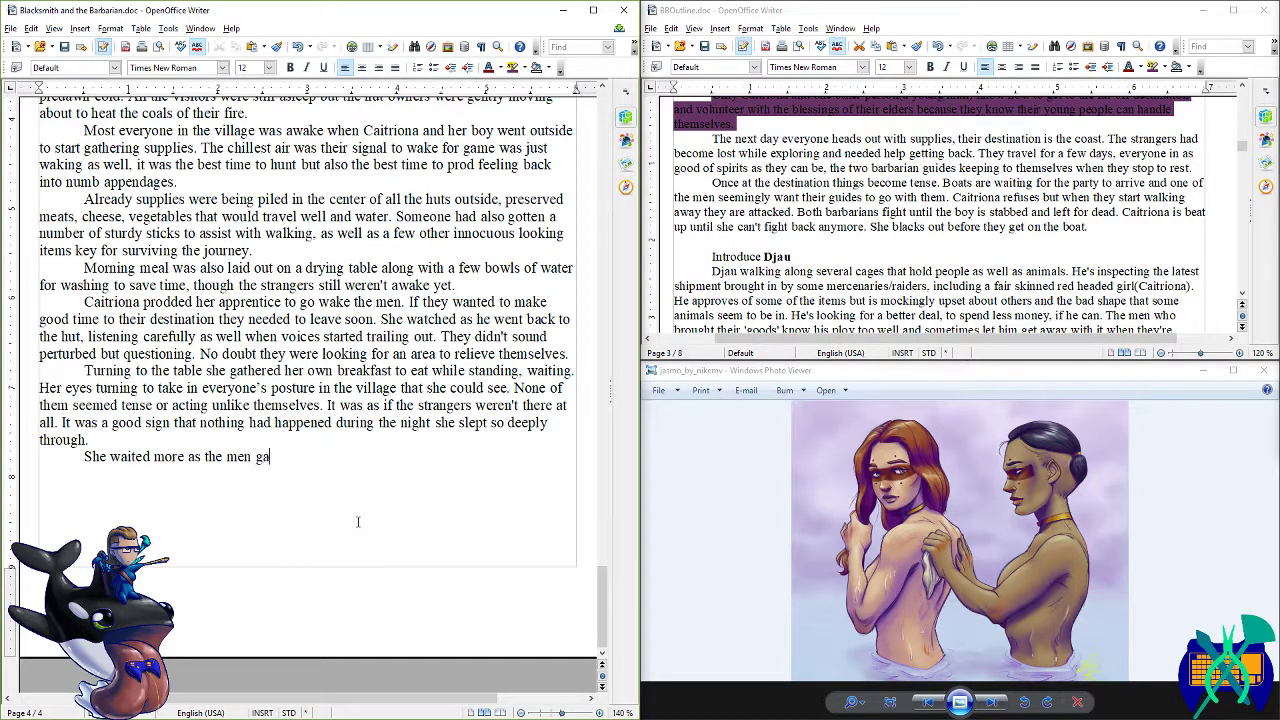
text(thered themselves together outside)
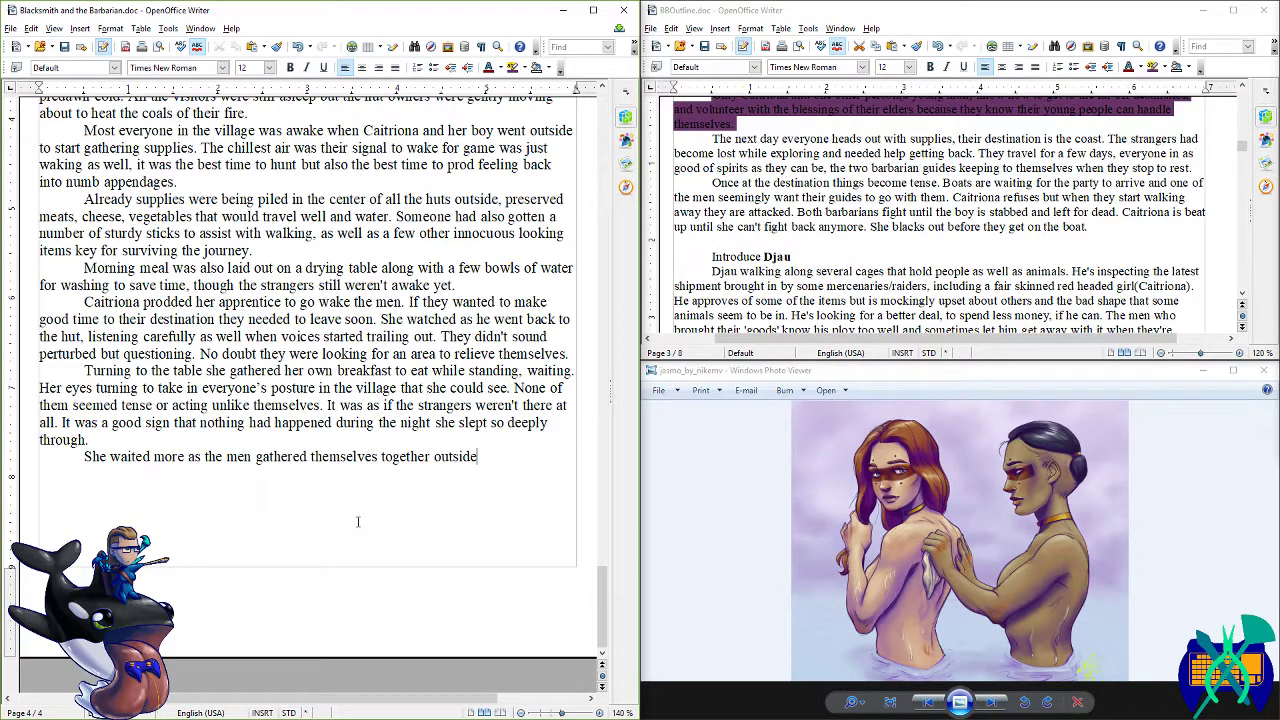
text( the hut before they were gently guided o)
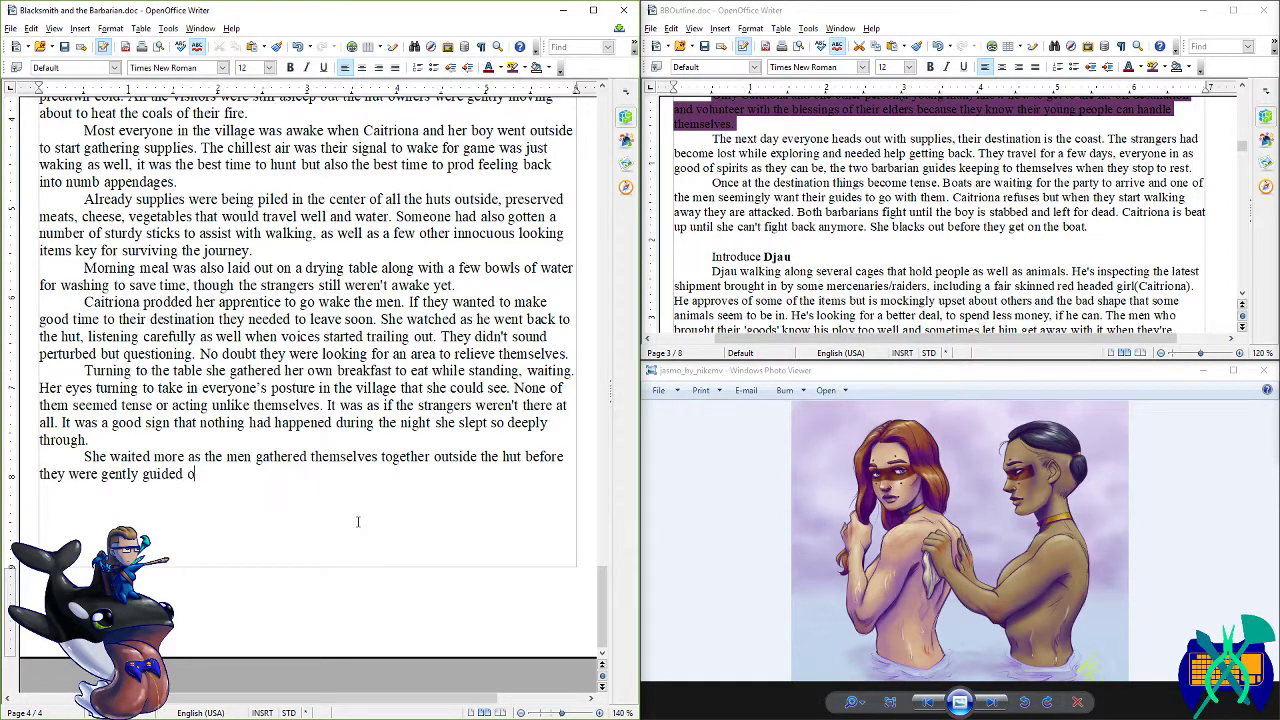
- Continue the sentence with "over to their breakfast and washing station." and begin the next one with "Most washed"
text(ver to their breakfast and washign sta)
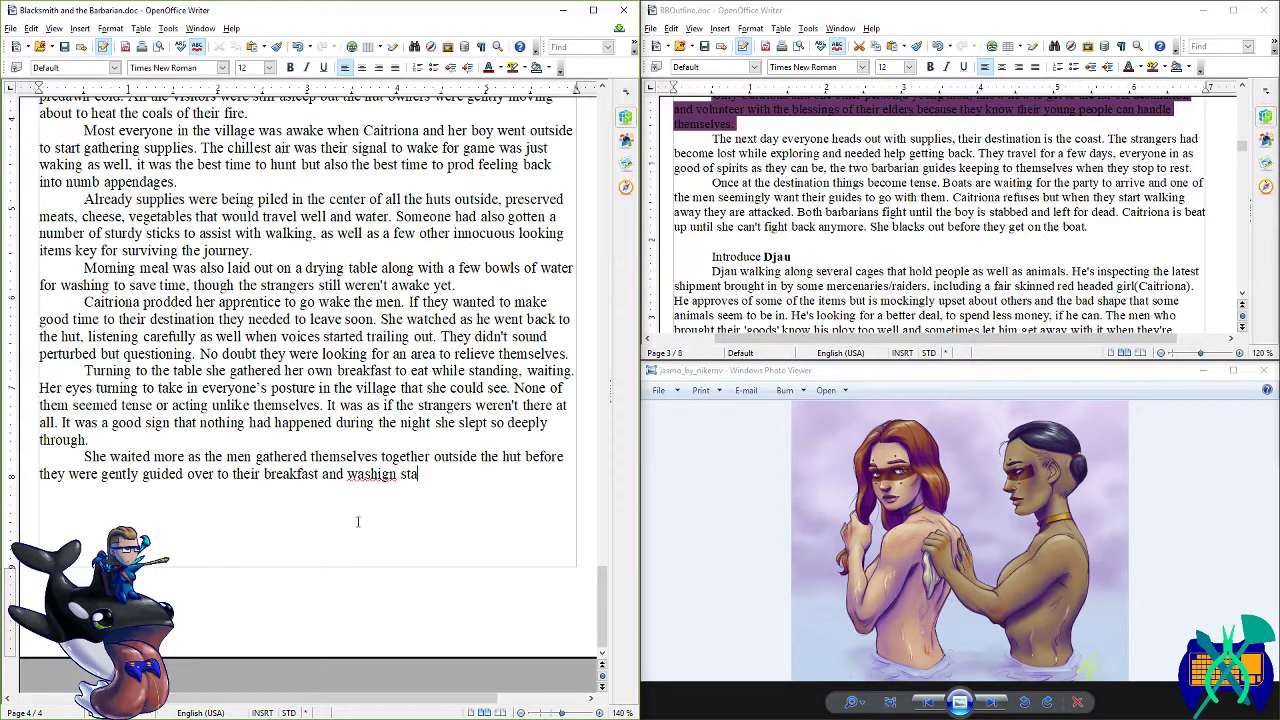
key(BackSpace)
key(BackSpace)
key(BackSpace)
key(BackSpace)
key(BackSpace)
key(BackSpace)
text(ng station. Most washed )
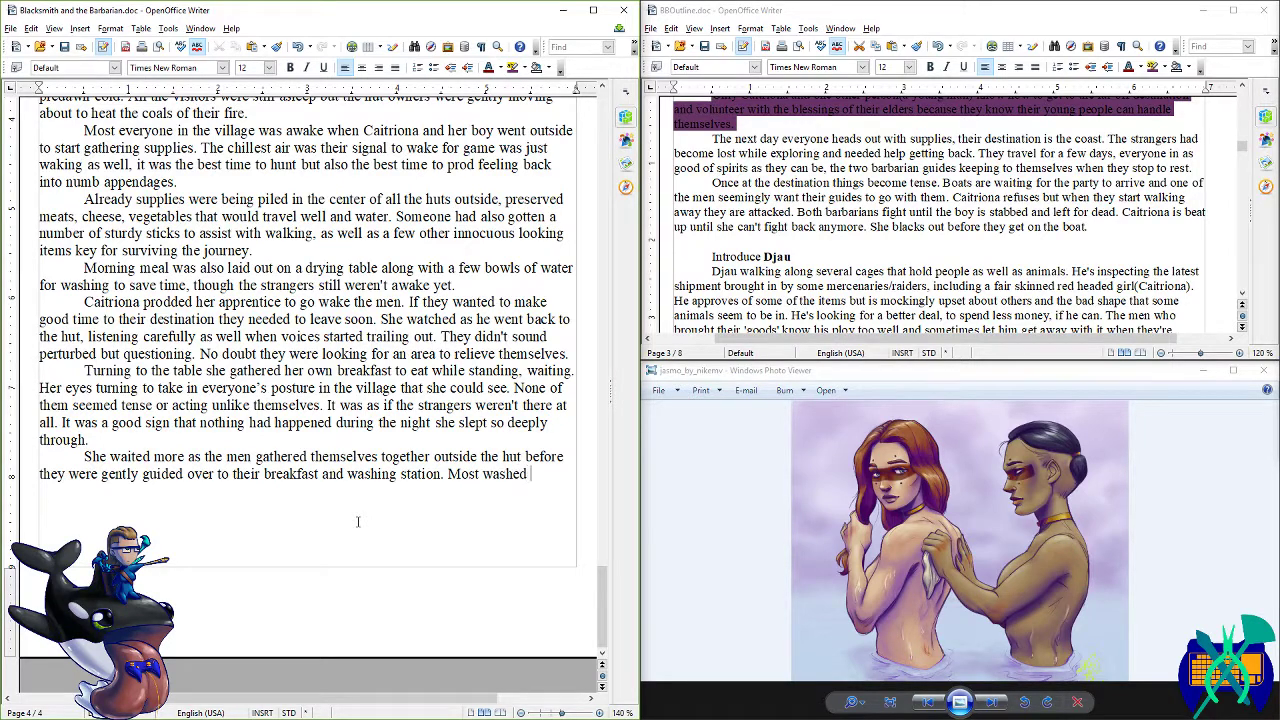
- Complete the sentence with "their hands and face before eating, looking far too relieved at being clean again." and save the manuscript
text(their hands and face befo)
text(re eating, )
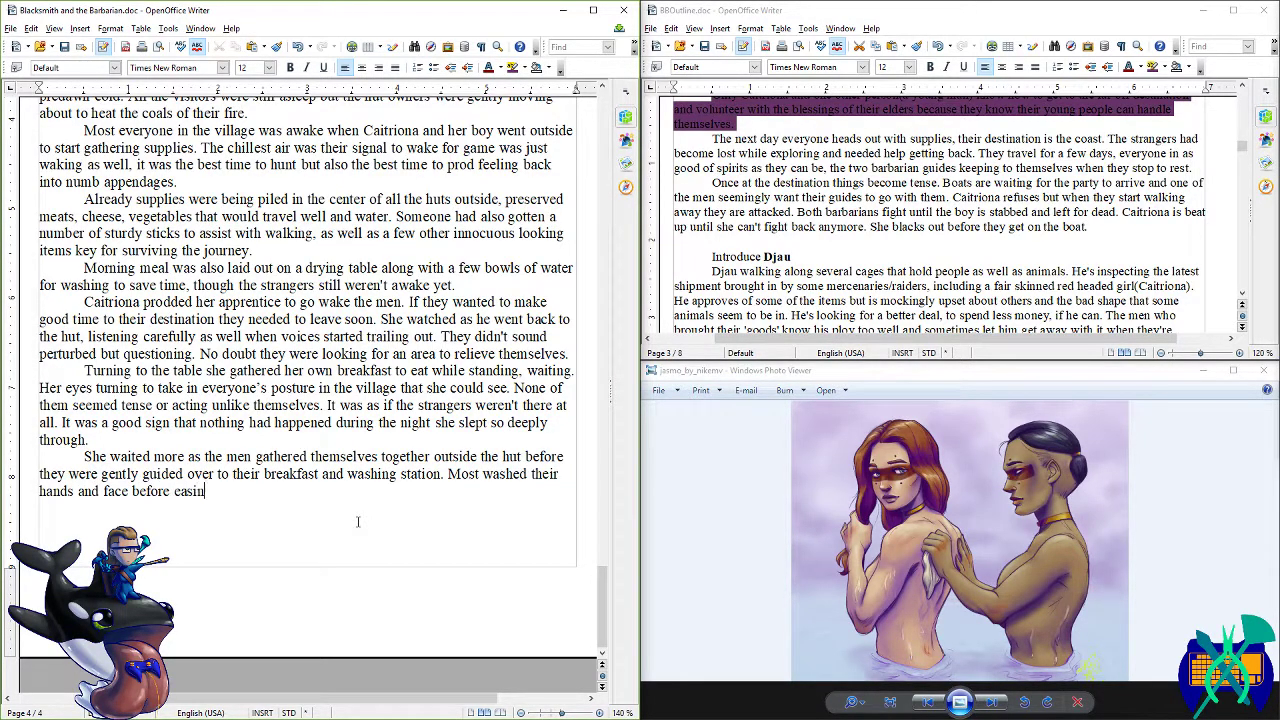
text(looking far too relie)
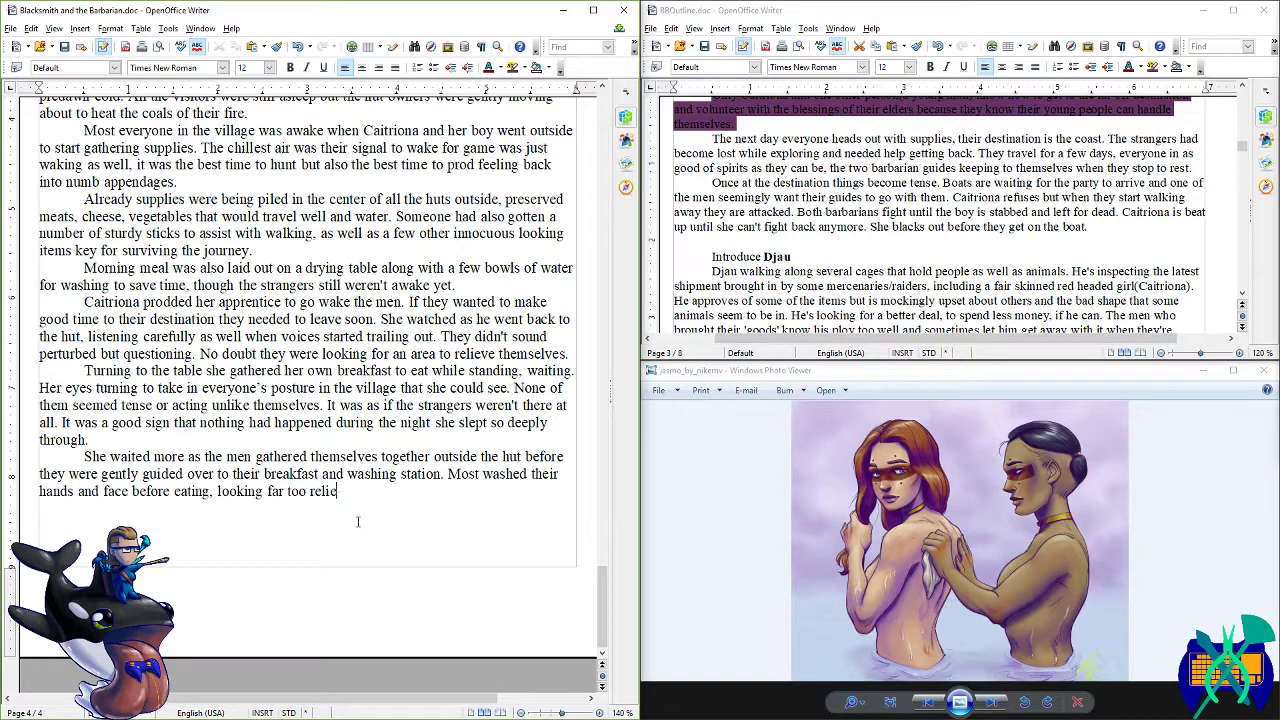
text(ved at being clean aga)
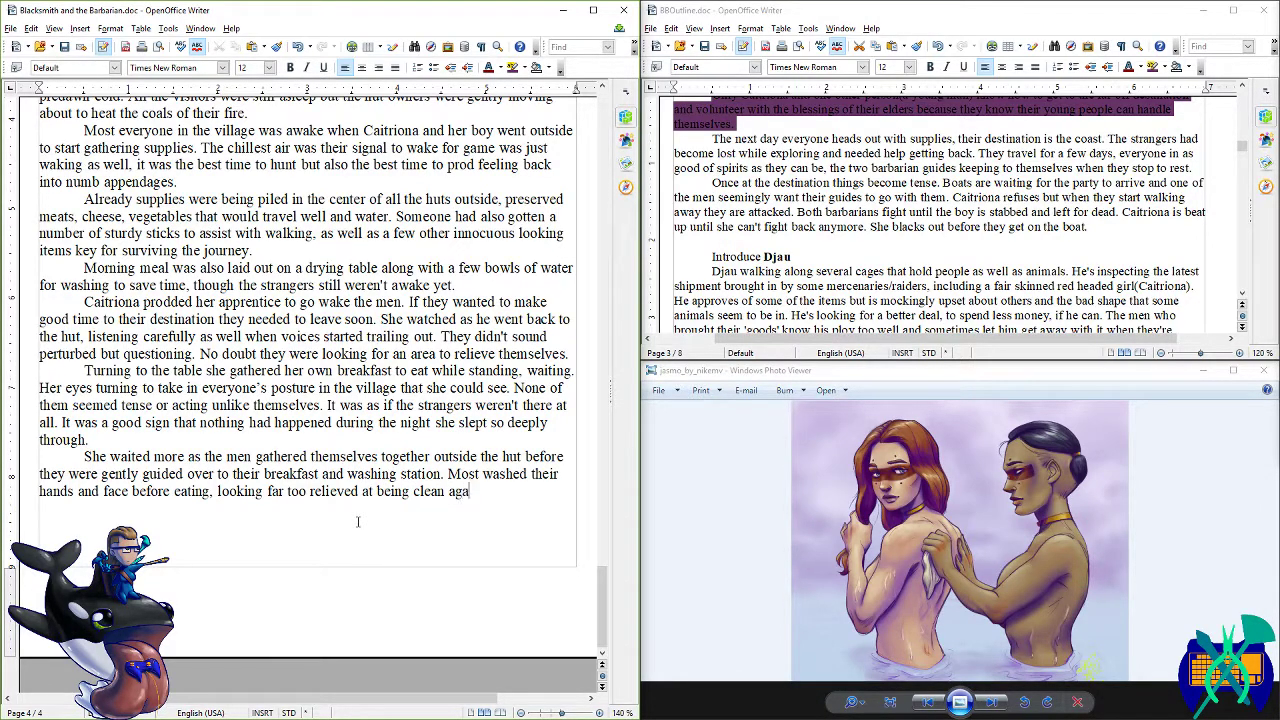
text(in.)
key(ctrl+s)
key(alt+Tab)
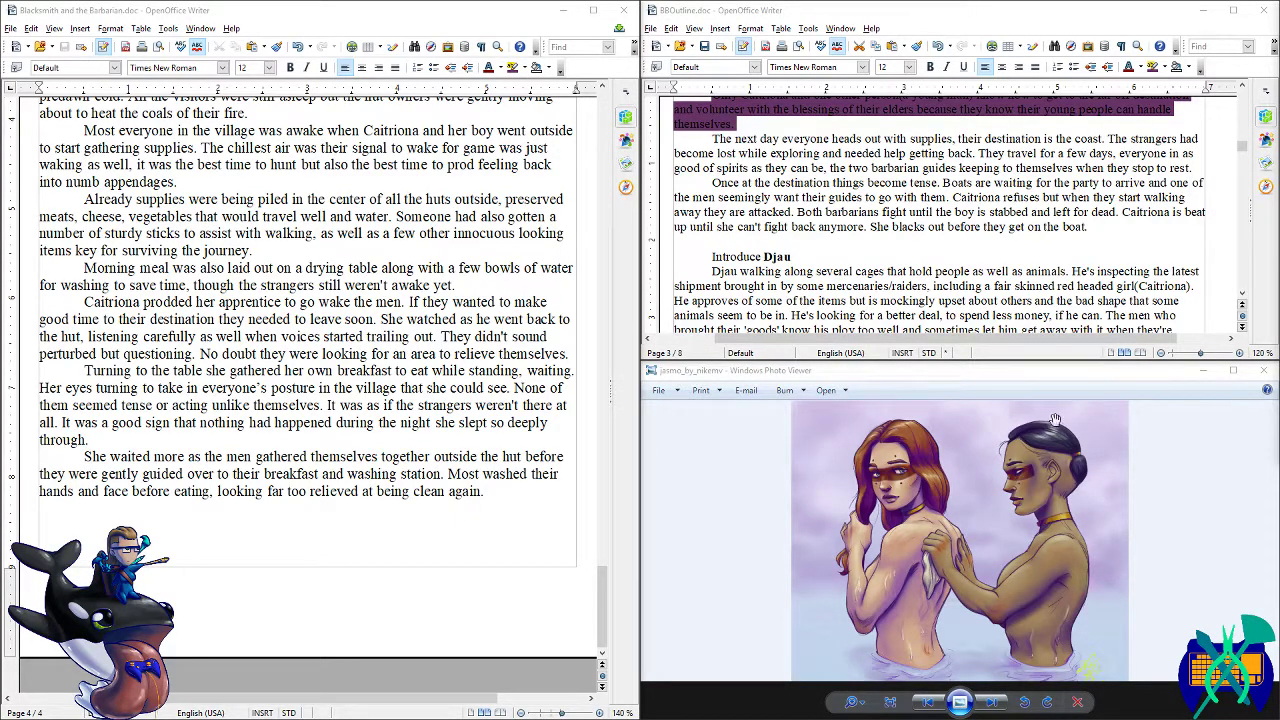
- Continue the paragraph with "It made her wonder what sort of village they came from, one where they needed thin clothing and short hair"
click(579, 544)
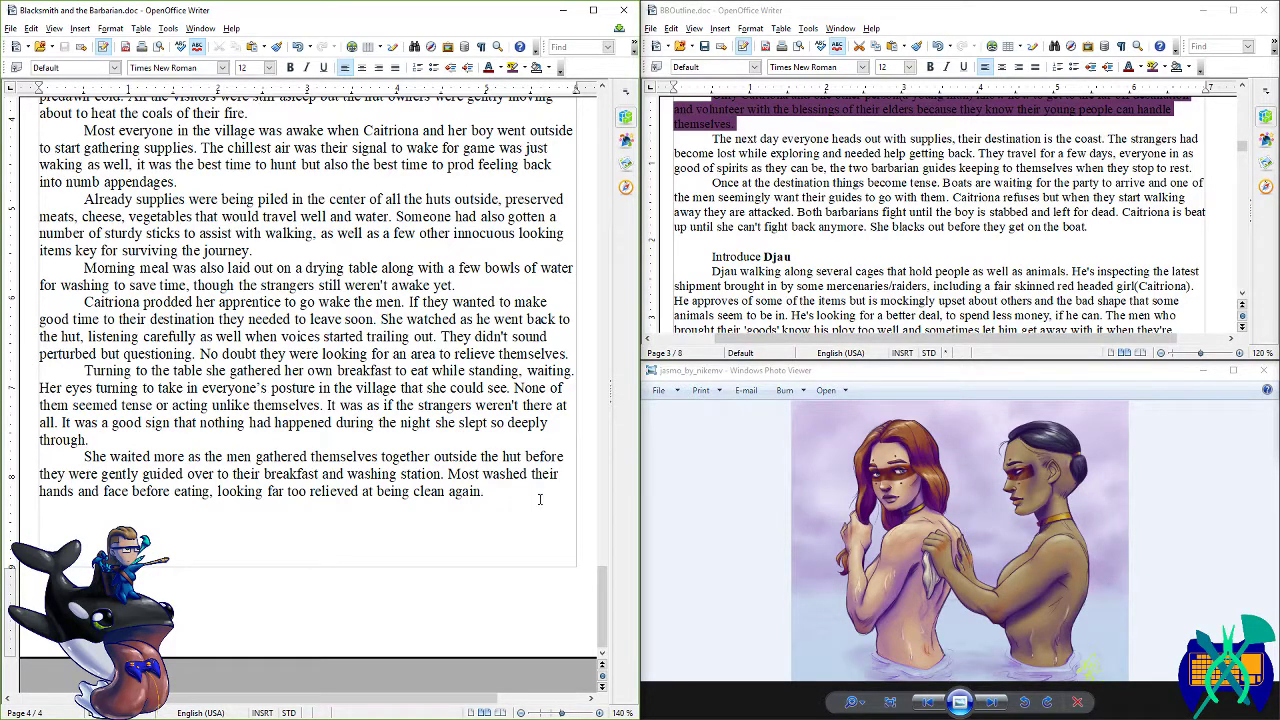
text(It made her wonder)
text( what sort of )
text(vi)
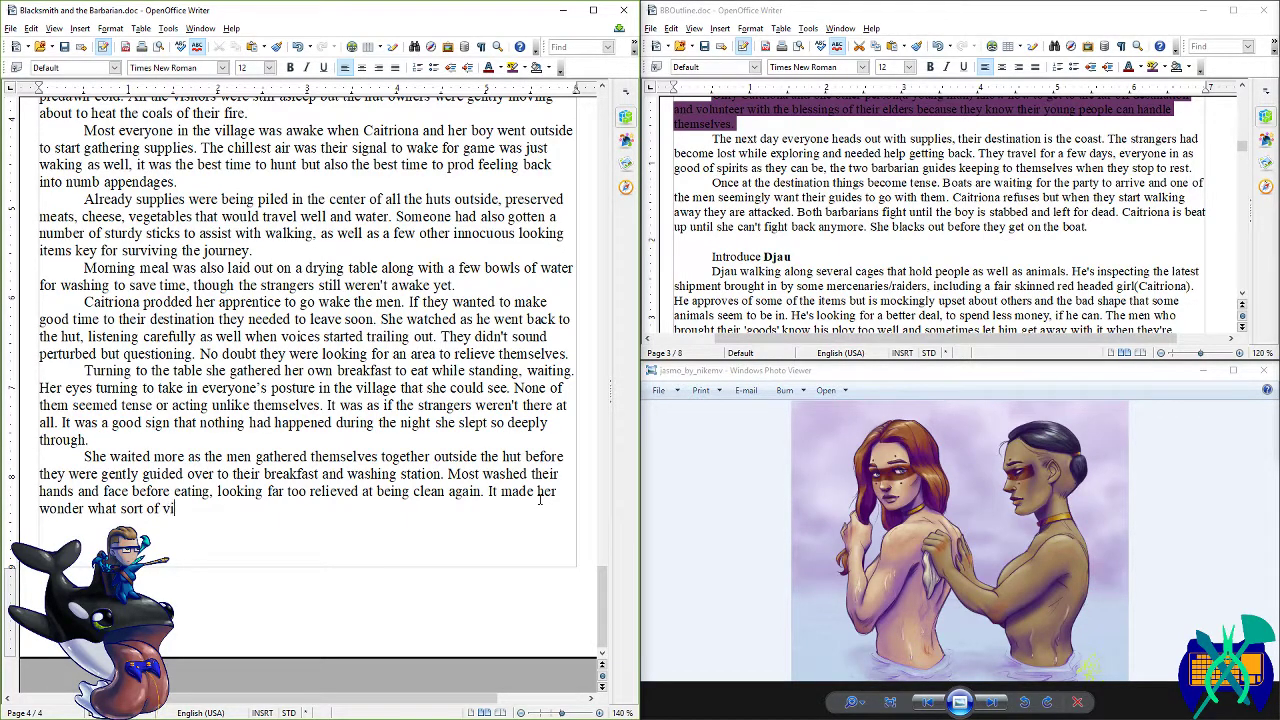
text(llage they came from)
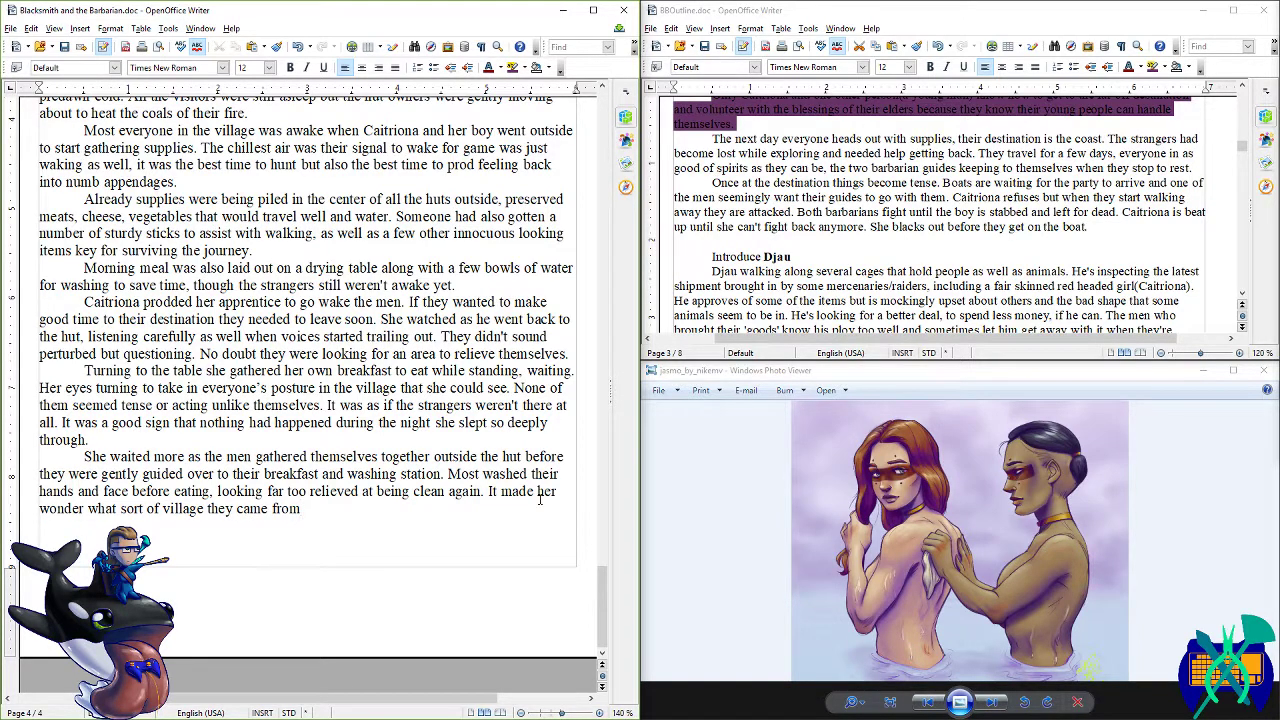
text(, one where they neede)
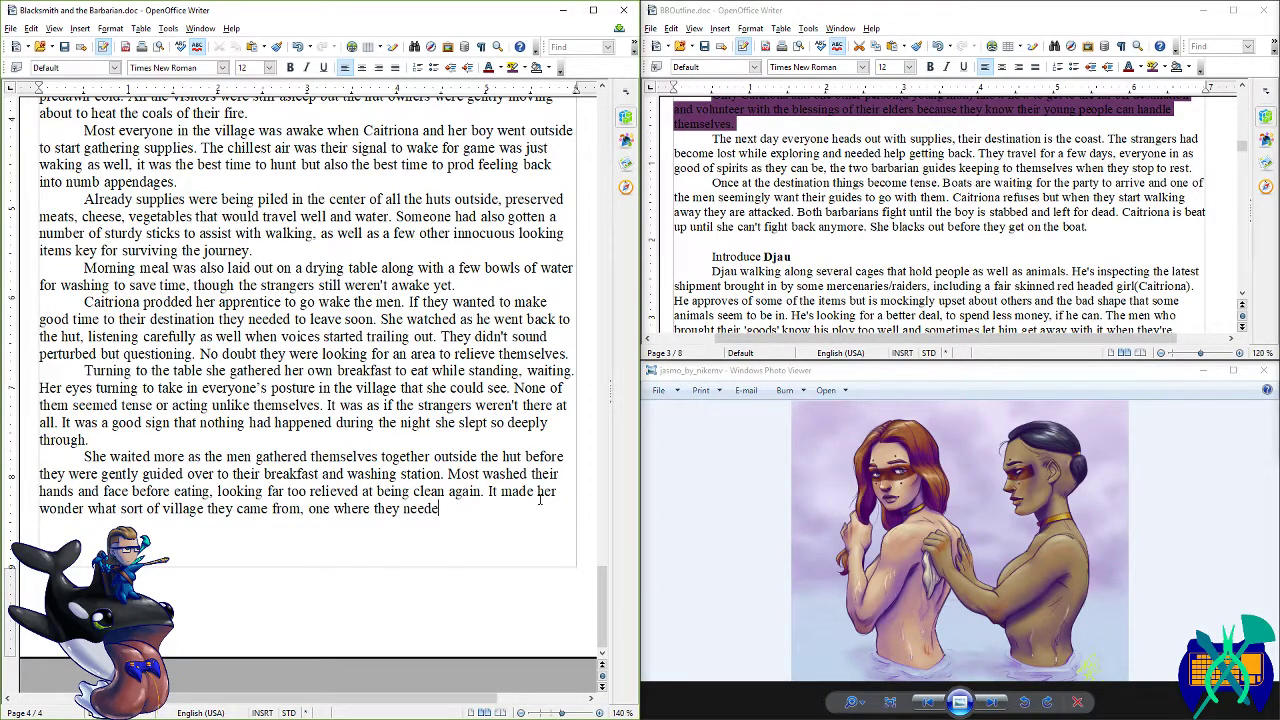
text(d thing)
key(BackSpace)
text(clothing and short hair)
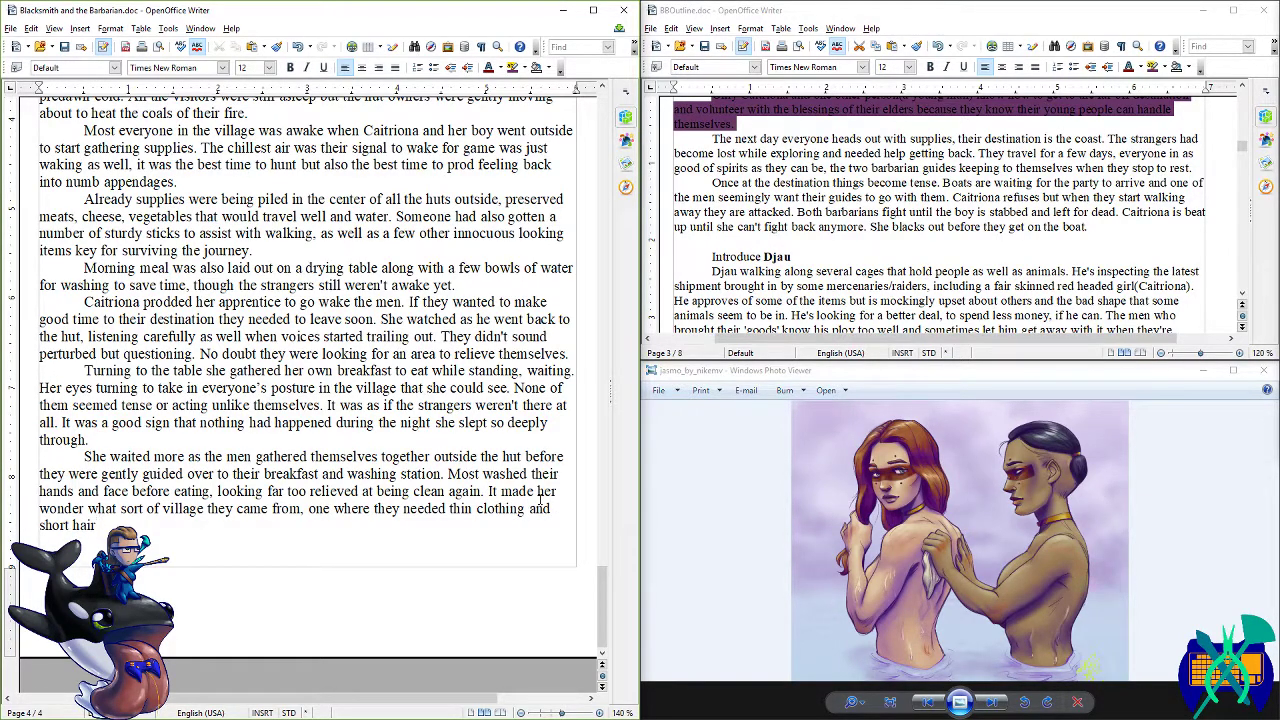
- End the sentence with ", for the weather she knew always had a touch of chill to it, even in the warmest months."
text(, for the weather she knew was)
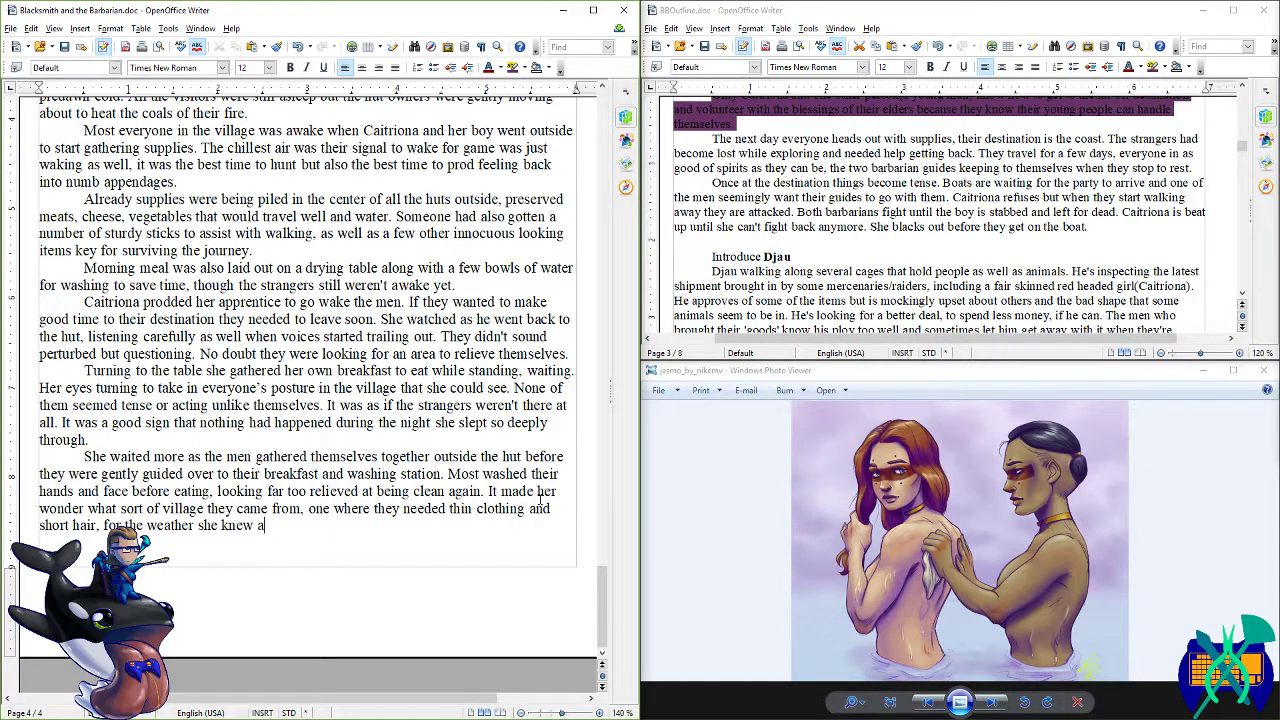
text( always)
key(BackSpace)
key(BackSpace)
key(BackSpace)
key(BackSpace)
key(BackSpace)
key(BackSpace)
key(BackSpace)
key(BackSpace)
key(BackSpace)
key(BackSpace)
text(always had a touch of c)
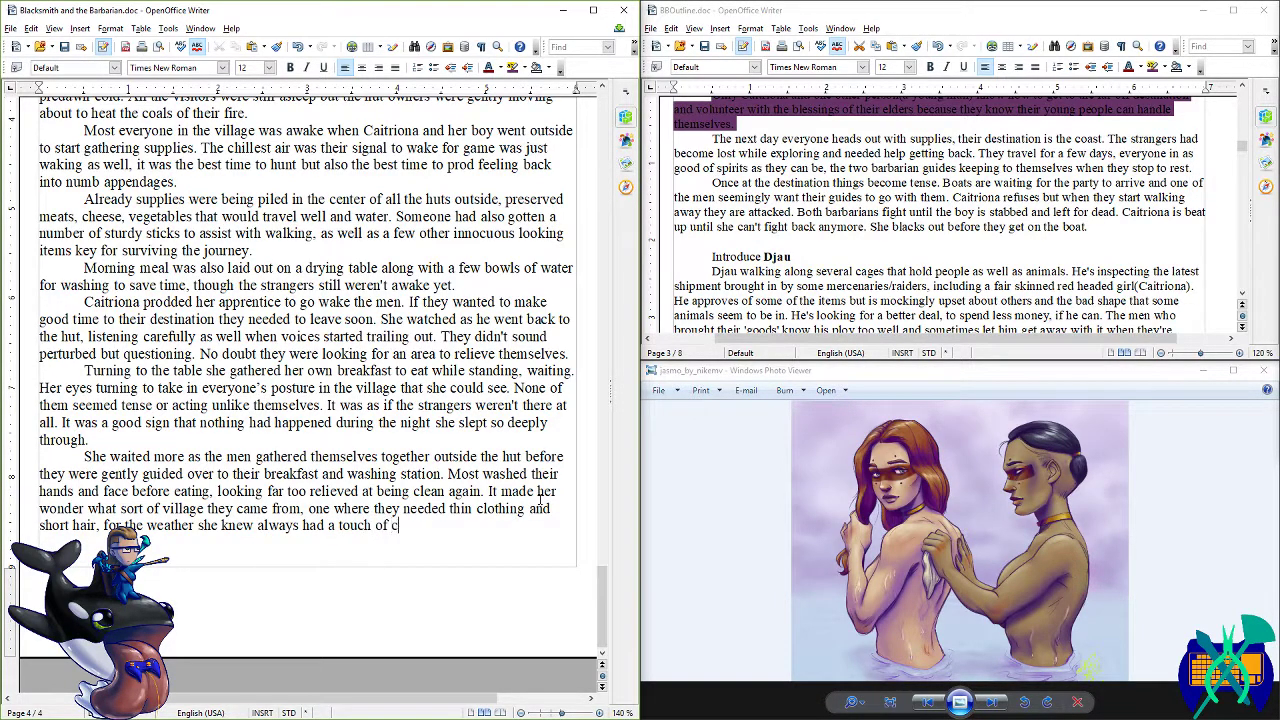
text(hill to it, even)
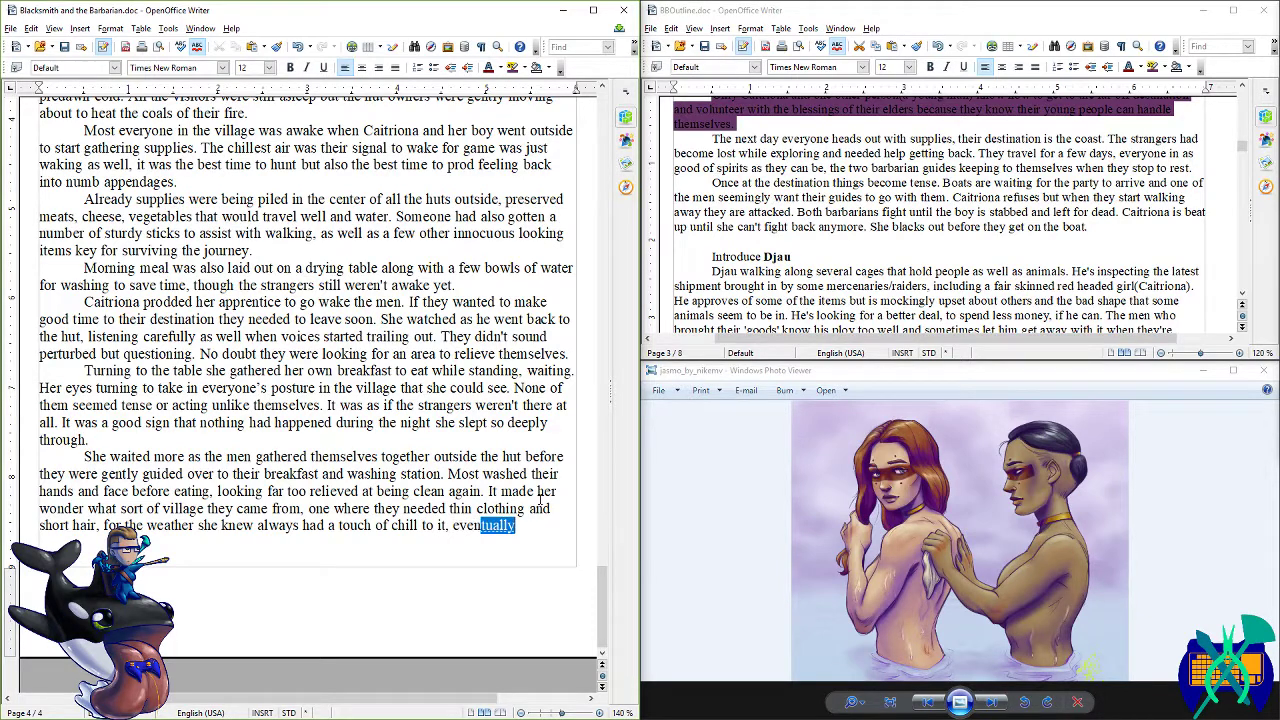
text( in the warmest month)
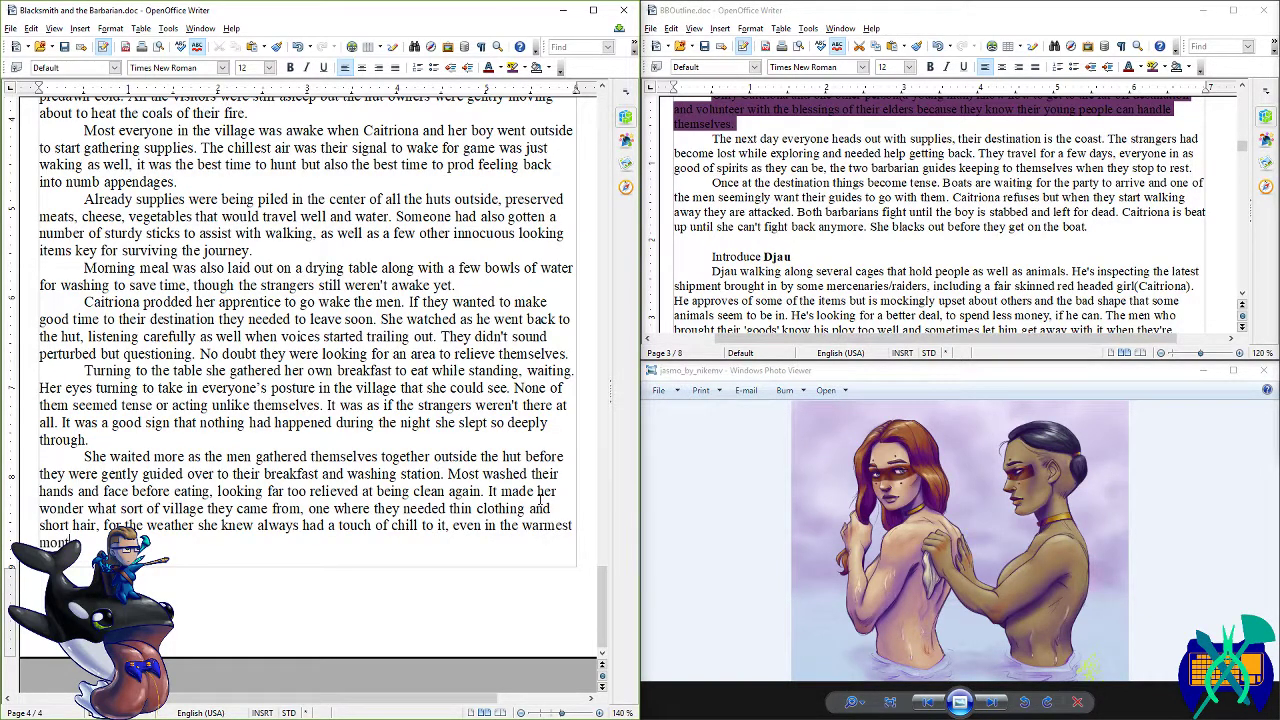
text(s.)
- Start a new paragraph with "Disregarding her thoughts she waved them over to the pile of supplies after they had eating most of their"
key(ctrl+Return)
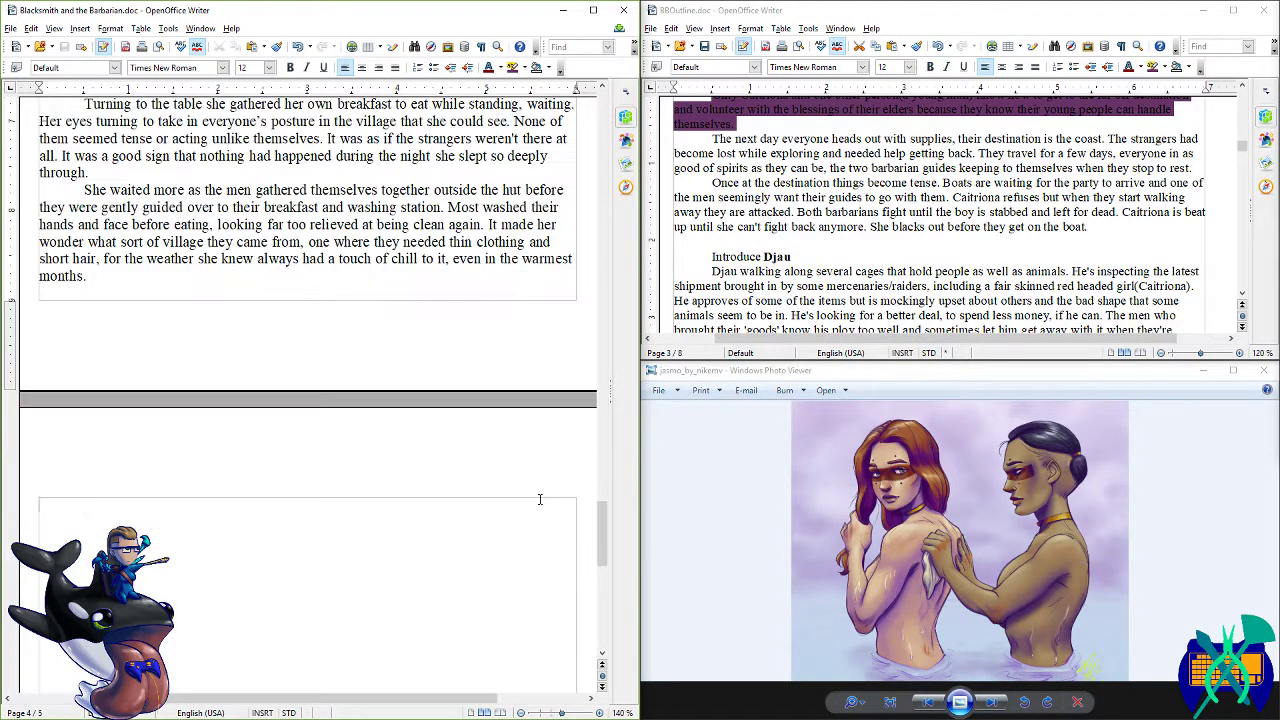
text(Disre)
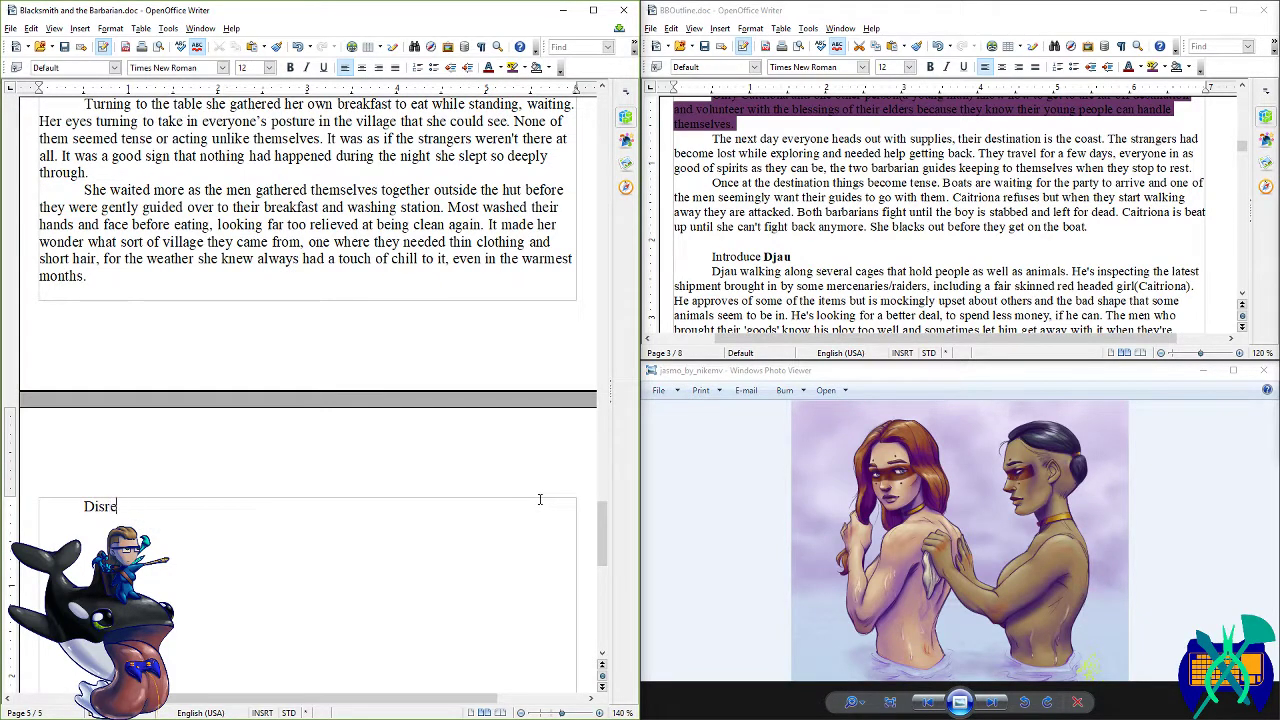
text(garding her thoughts she wa)
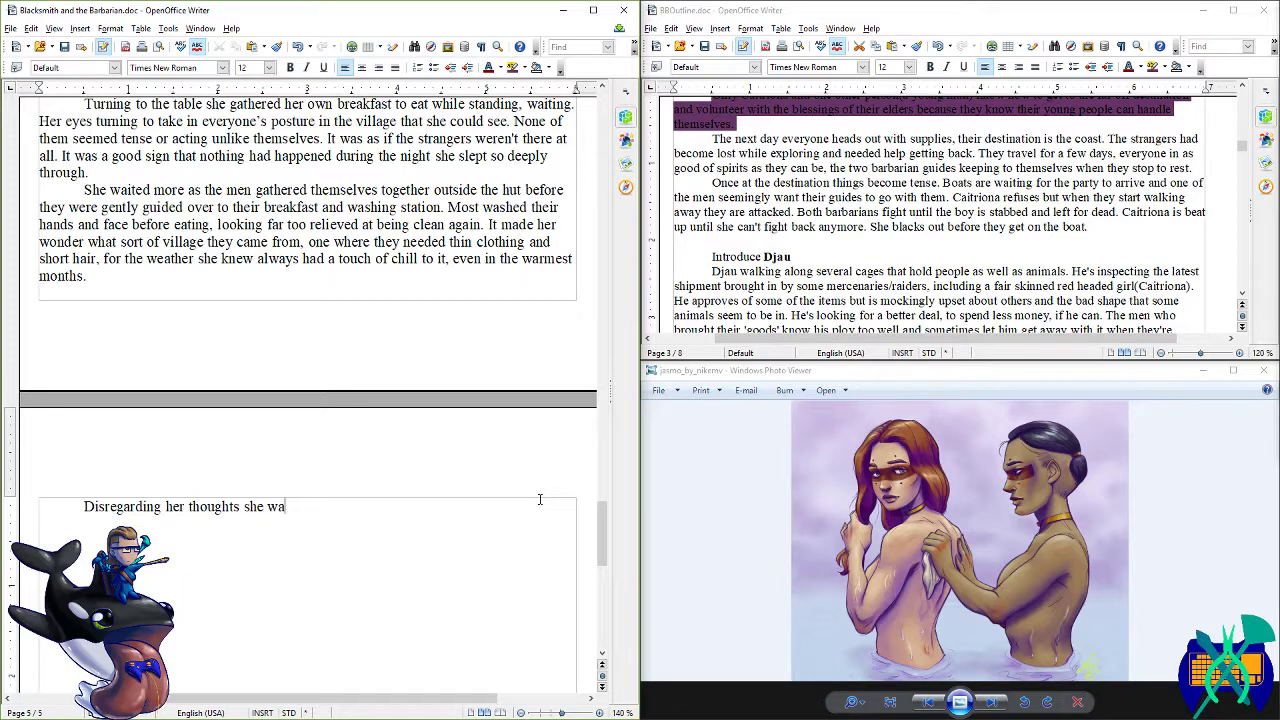
text(ved them over to the pile of supp)
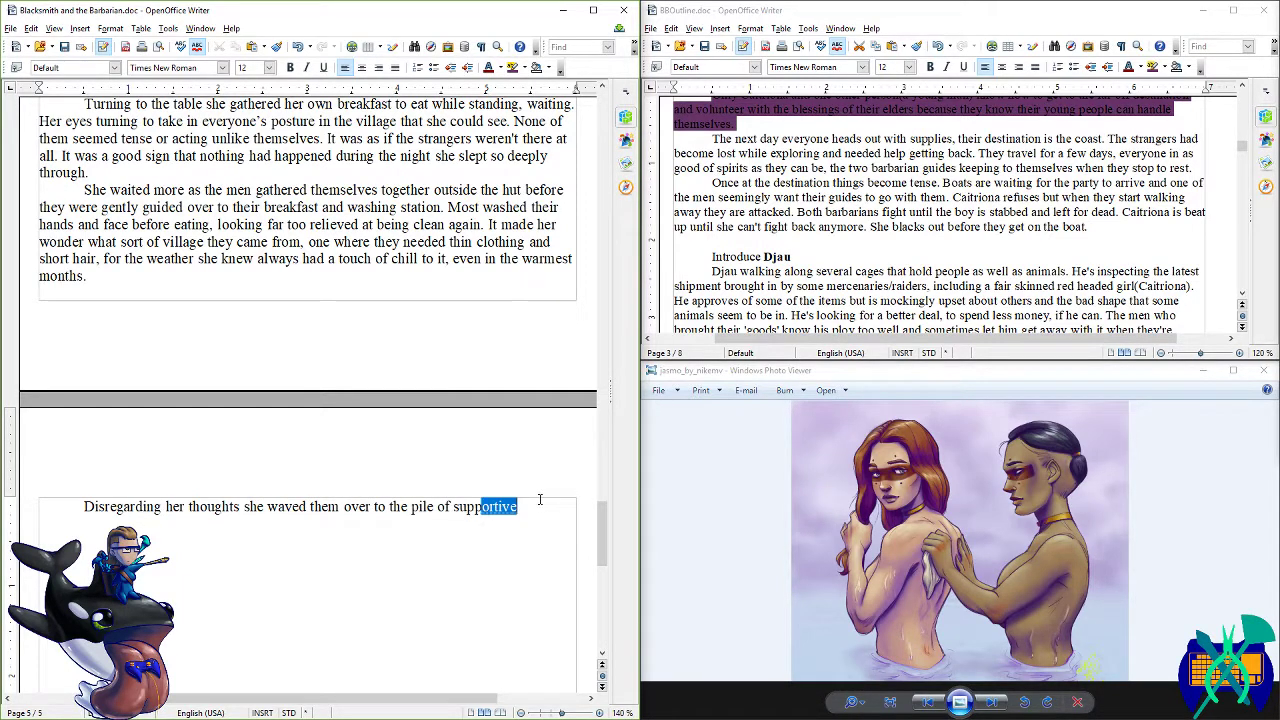
text(lies after they had eating most of their)
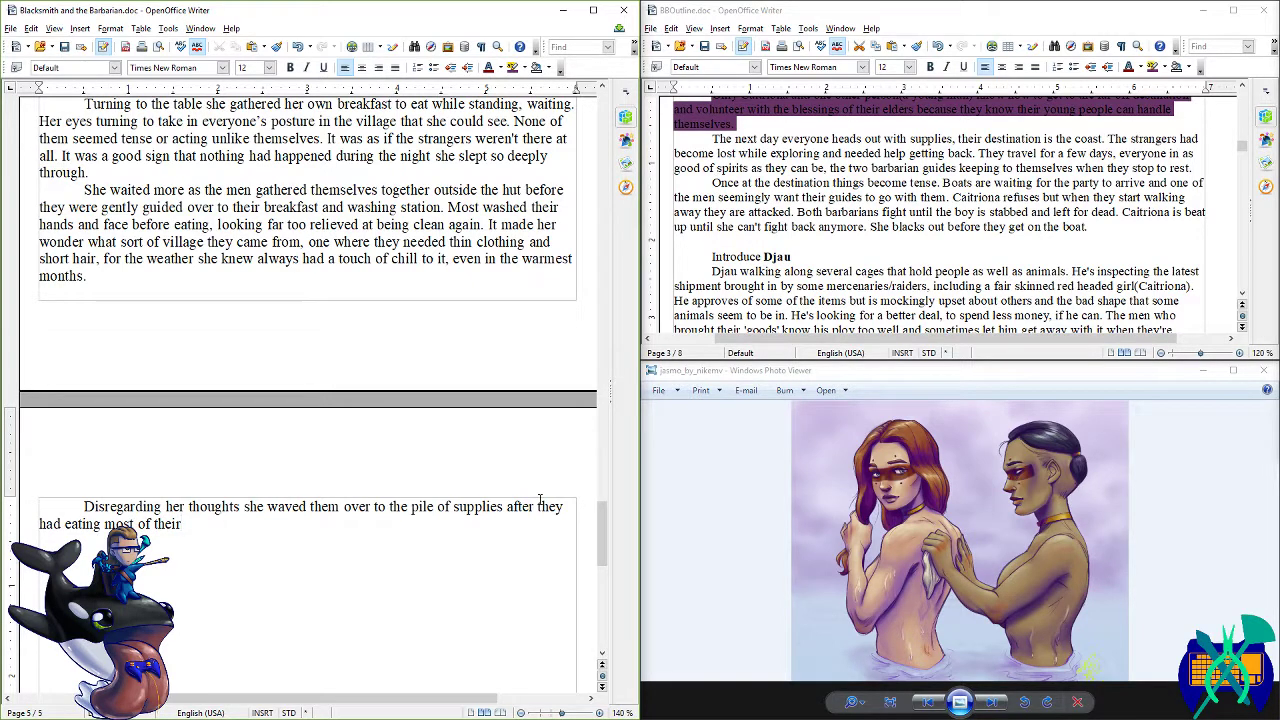
- Complete the sentence with "food.", add "She picked up her own pack, laden with food and supplies and the rest followed." and save the manuscript
text( food. She picked up her own ba)
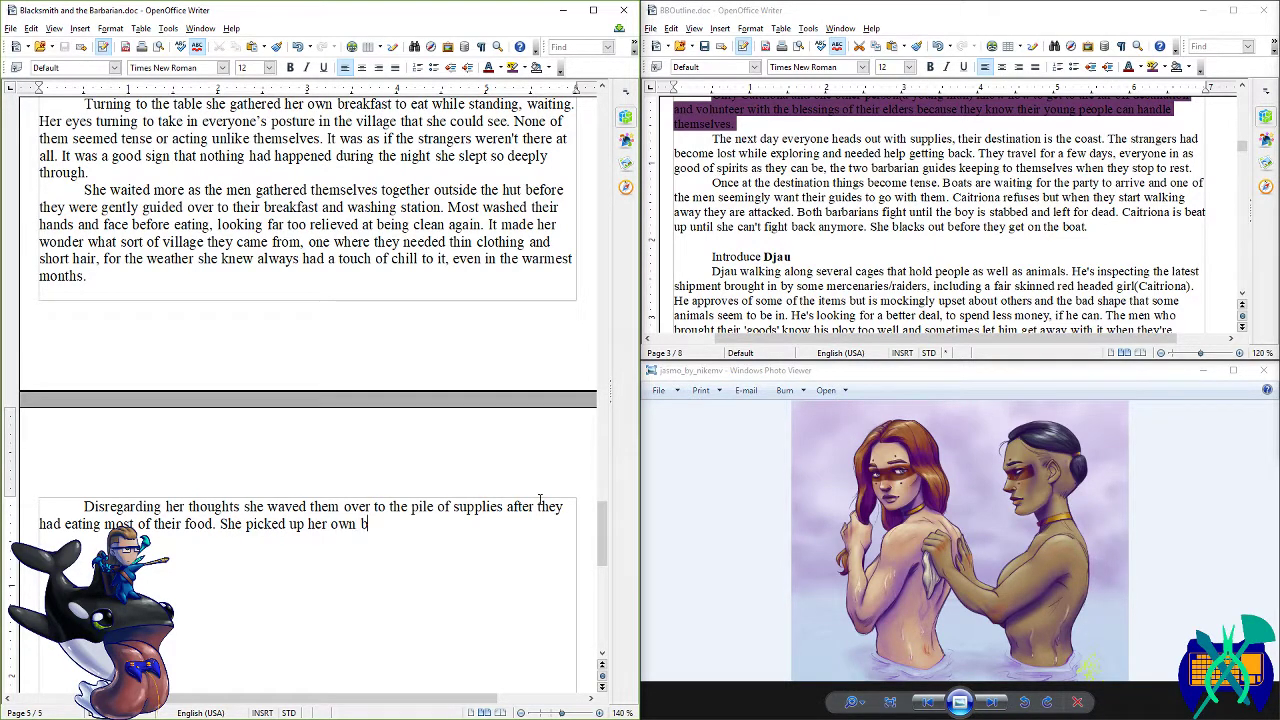
key(BackSpace)
key(BackSpace)
text(pack, laden with food and)
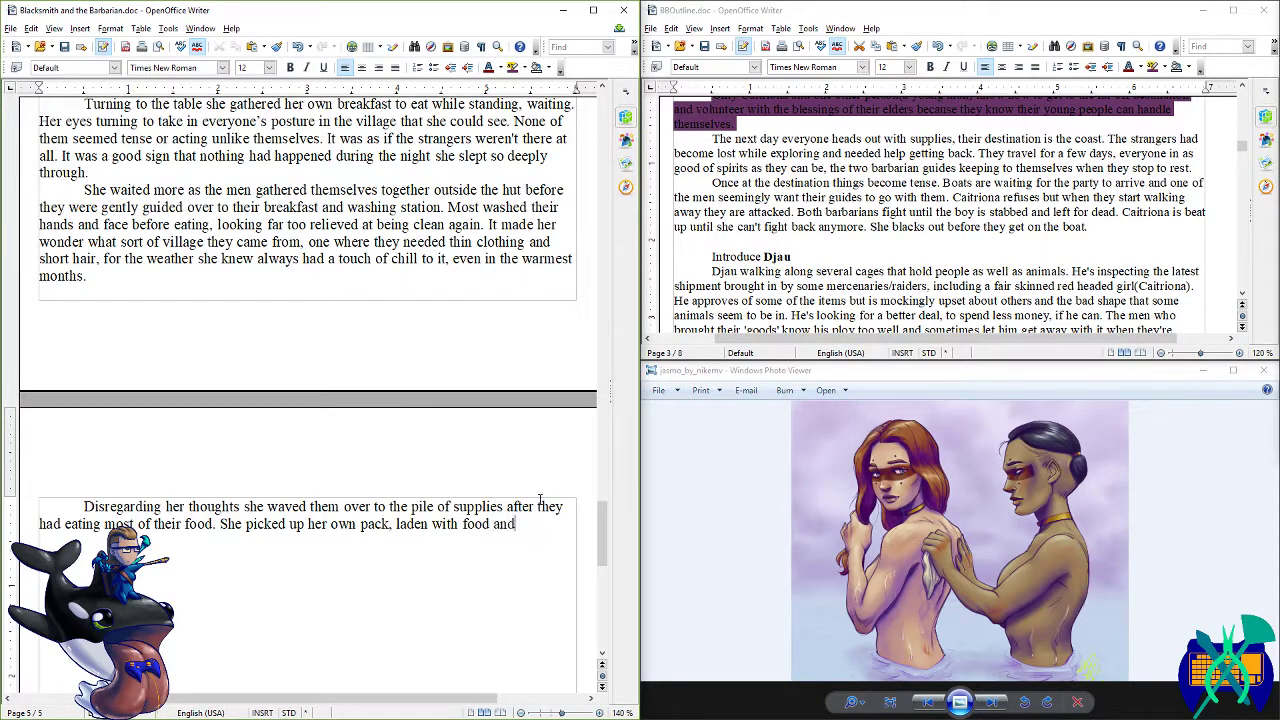
text( supplies, )
text(th)
key(BackSpace)
key(BackSpace)
key(BackSpace)
key(BackSpace)
text(and the res)
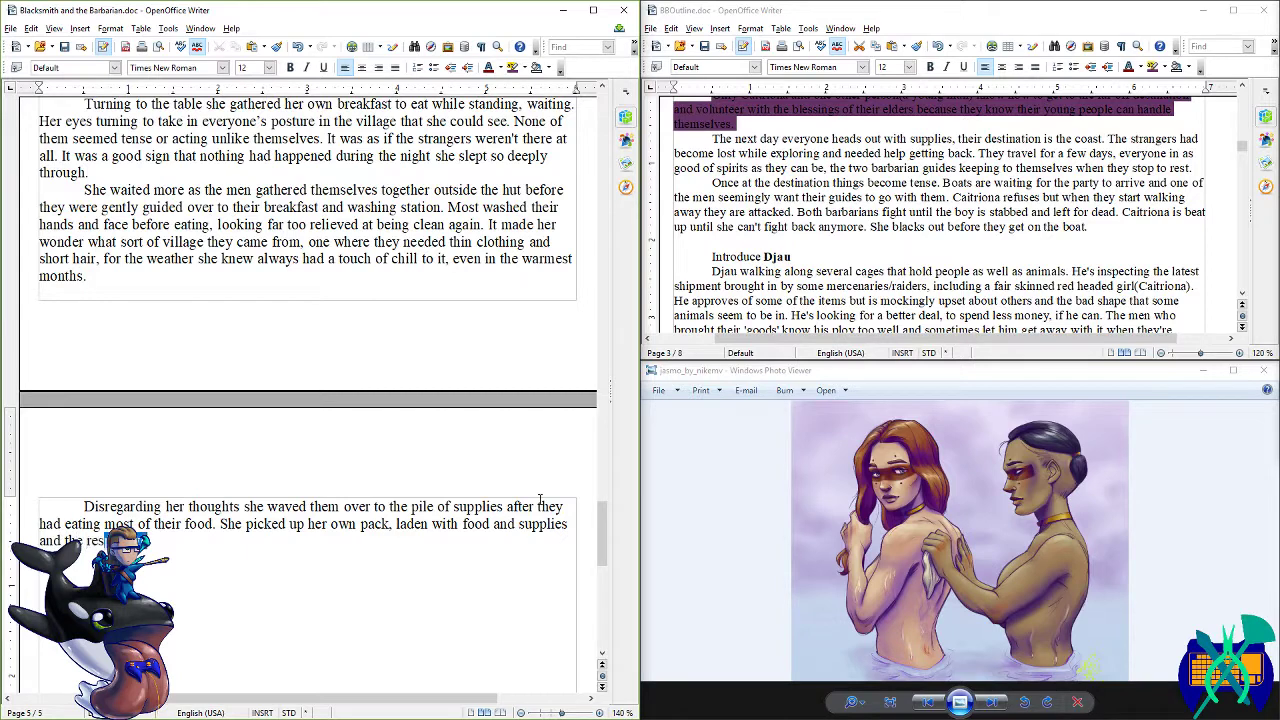
text(t followed.)
key(ctrl+s)
- Start a new paragraph with "Before leaving Caitriona stood at the front of the group with her apprentice so she could count the strangers."
scroll(415, 407, down, 5)
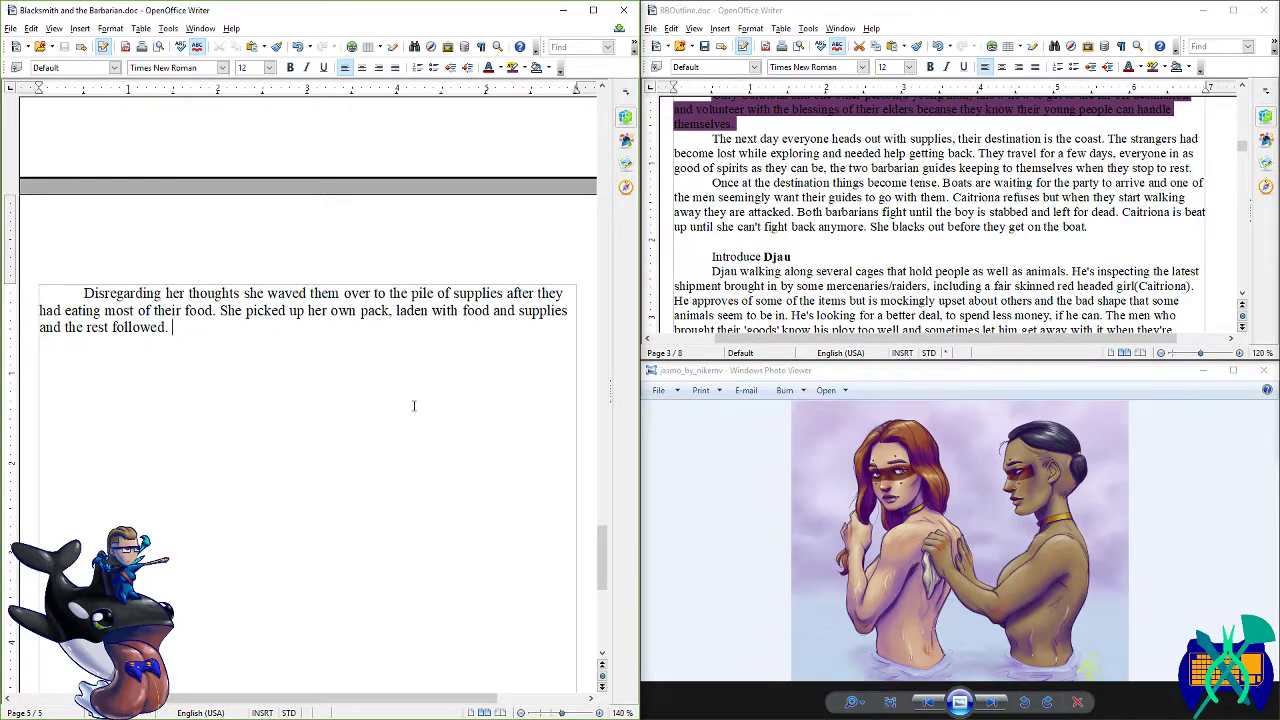
text(Before leaving Cai)
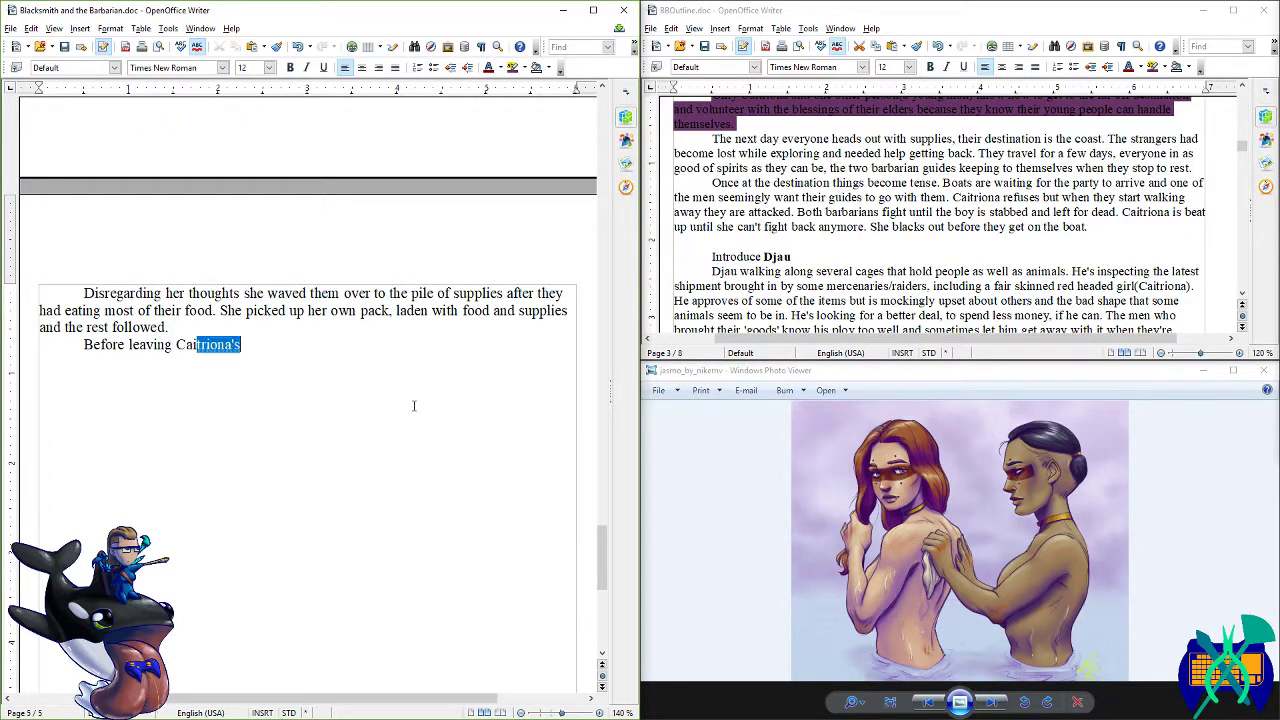
key(Return)
text(stood a)
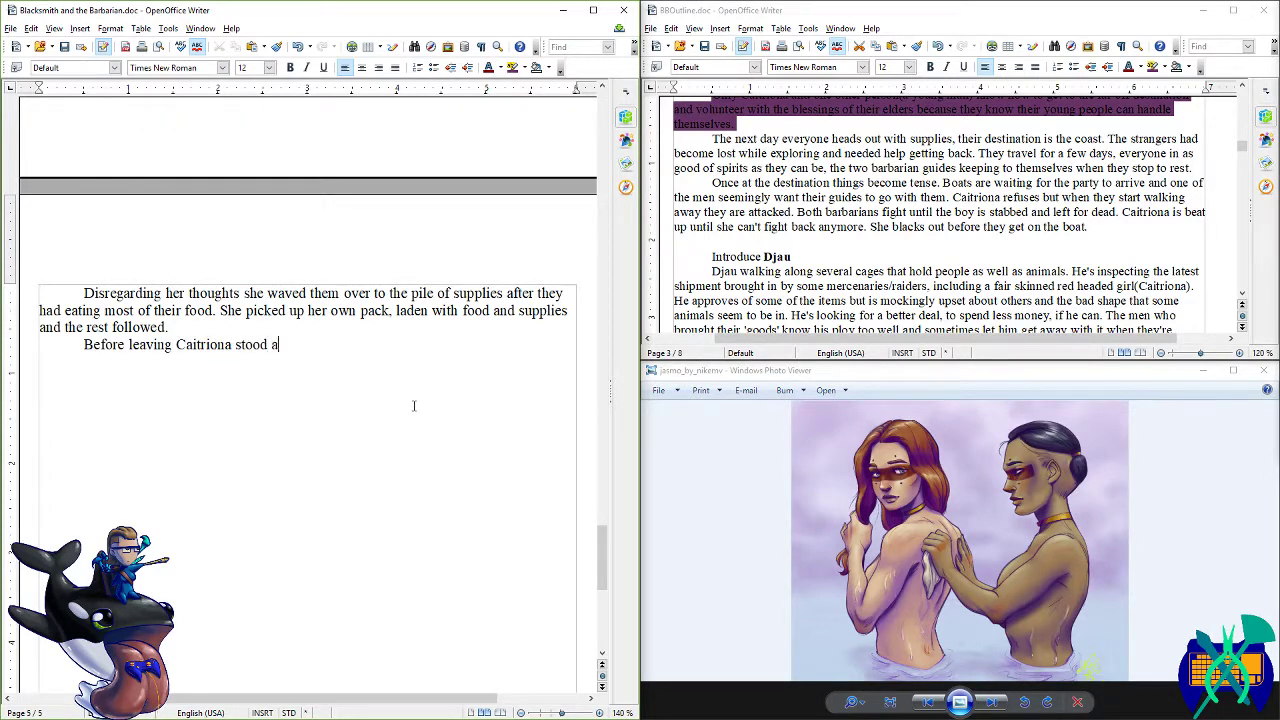
text(t the firont of the go)
text(up with her apprentic)
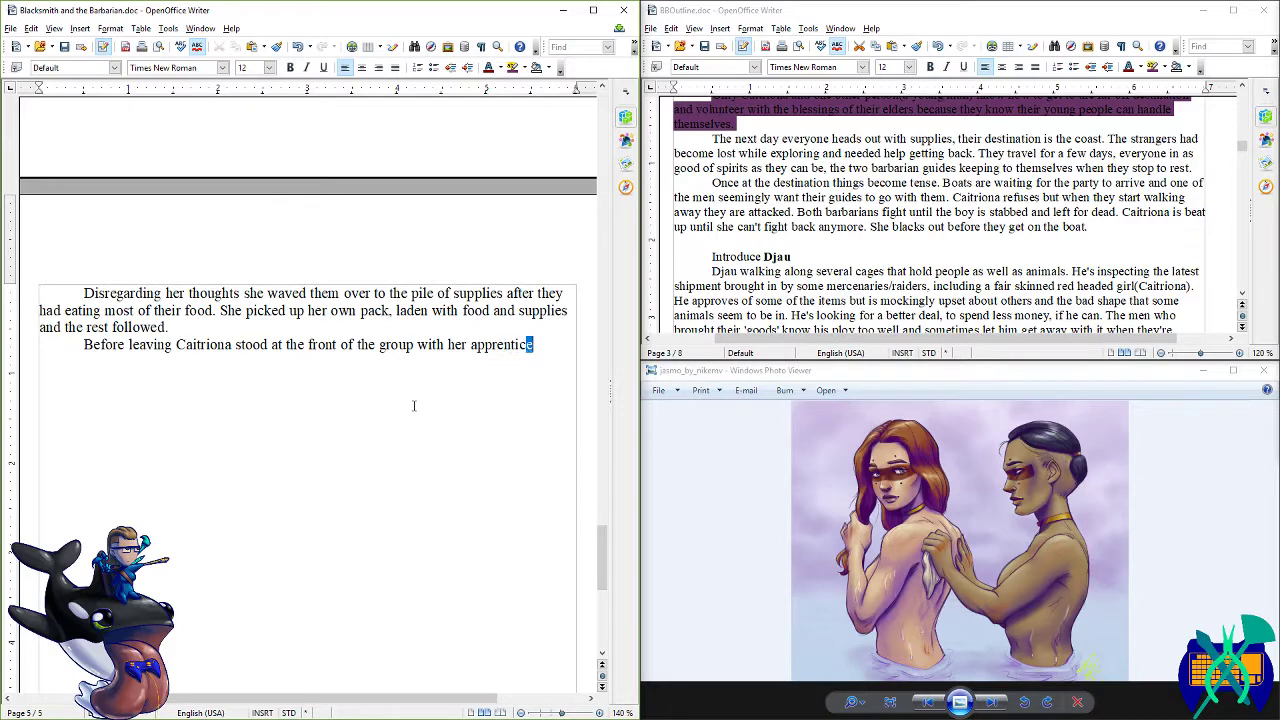
text(e.)
key(BackSpace)
text(so she could count the)
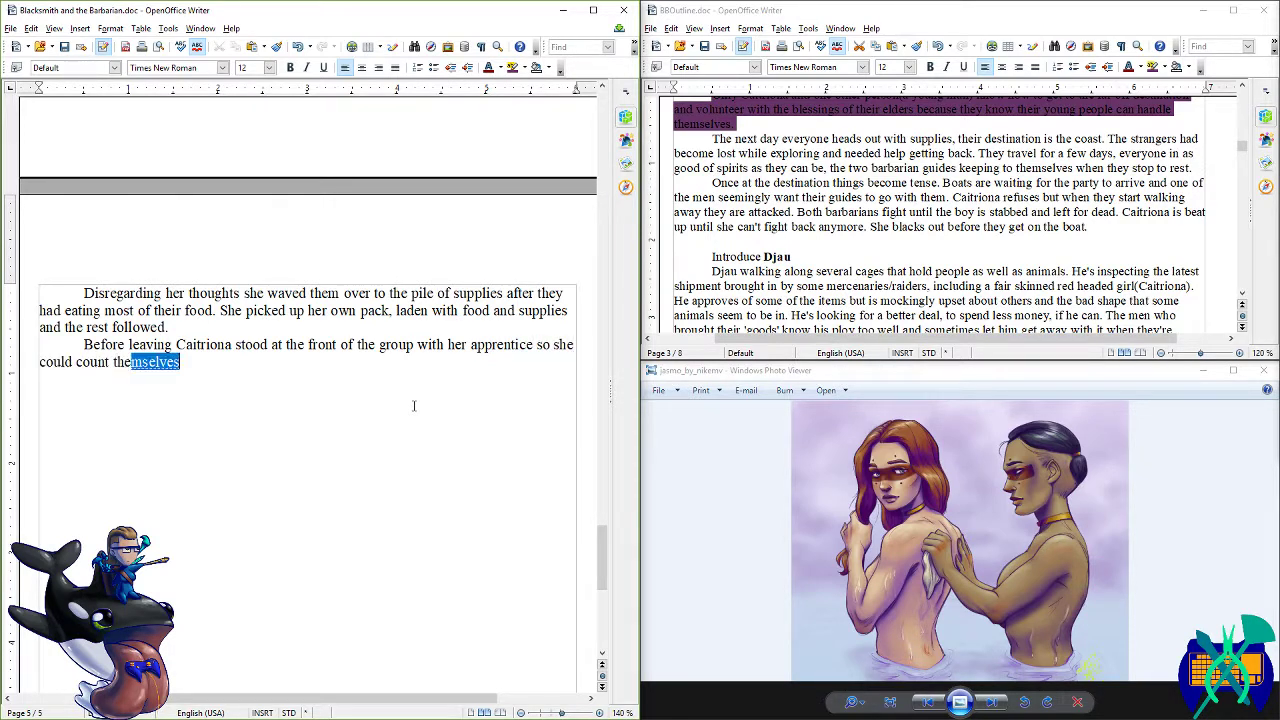
text( strangers. Sh)
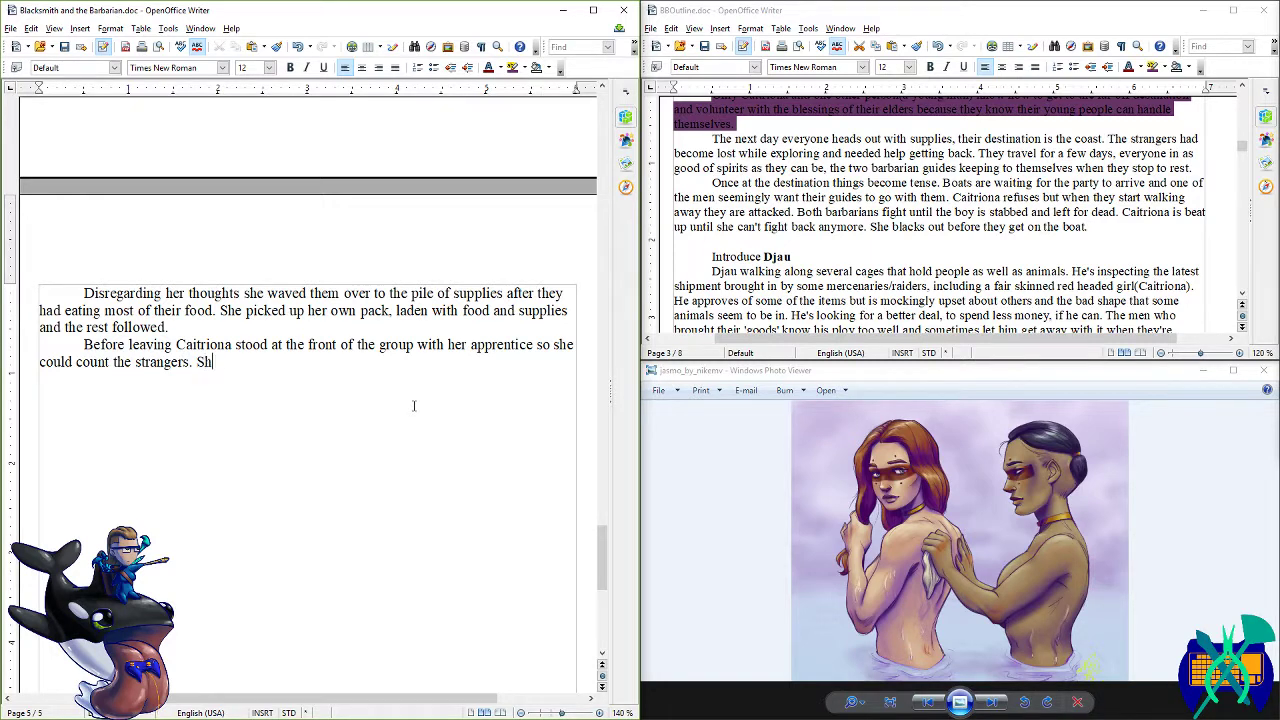
- Continue the paragraph with "She held up eight fingers when she finished, gesturing at them to confirm."
text(e held up eight fingers when she finished)
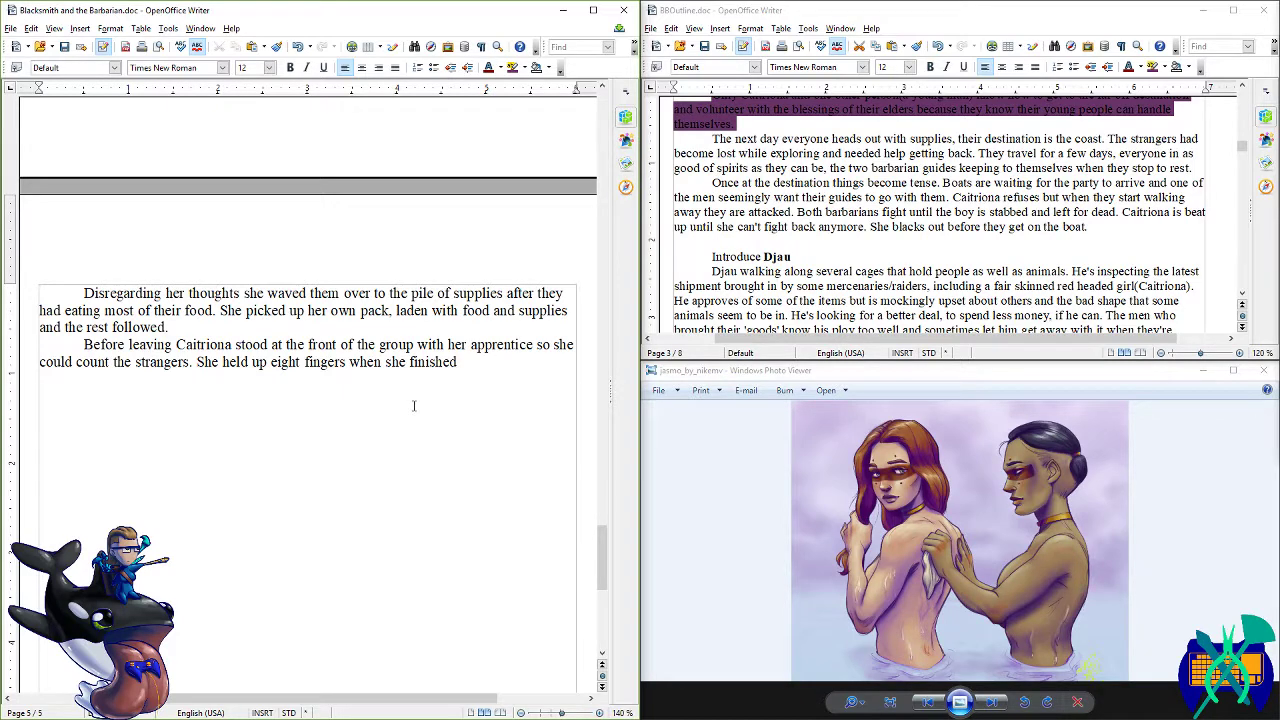
text(, gesturing at them)
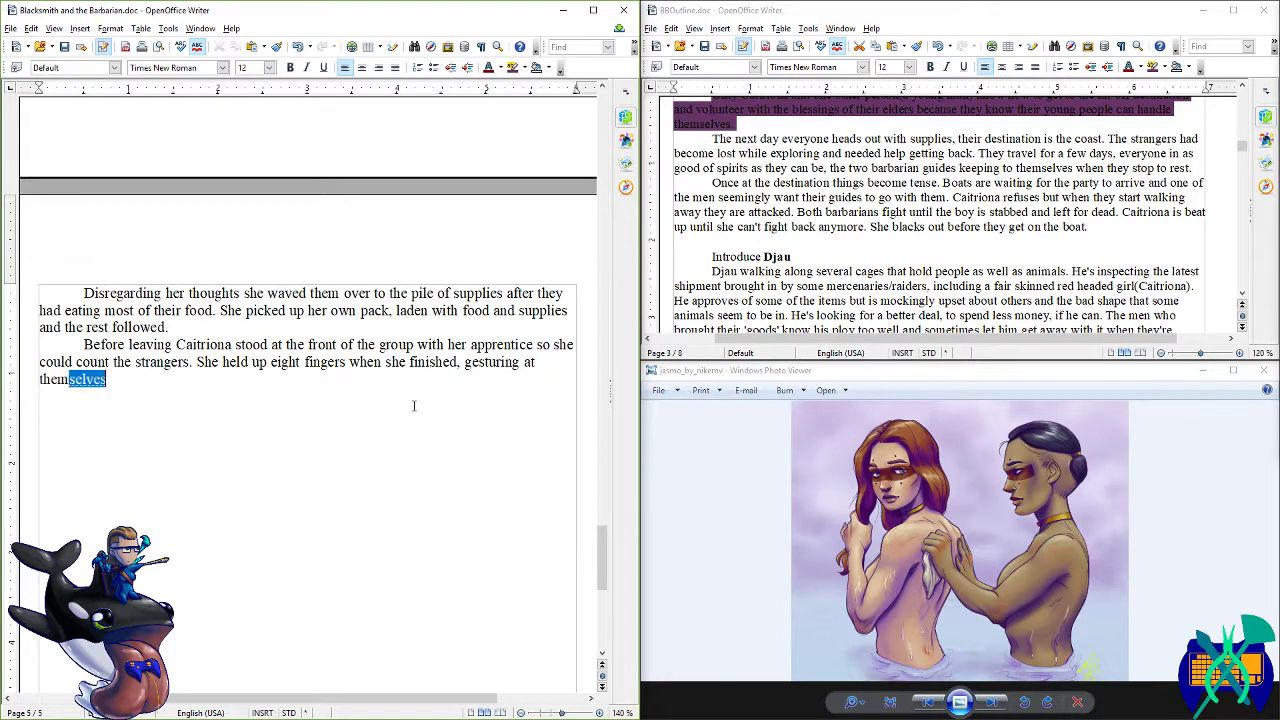
text( to confirm. )
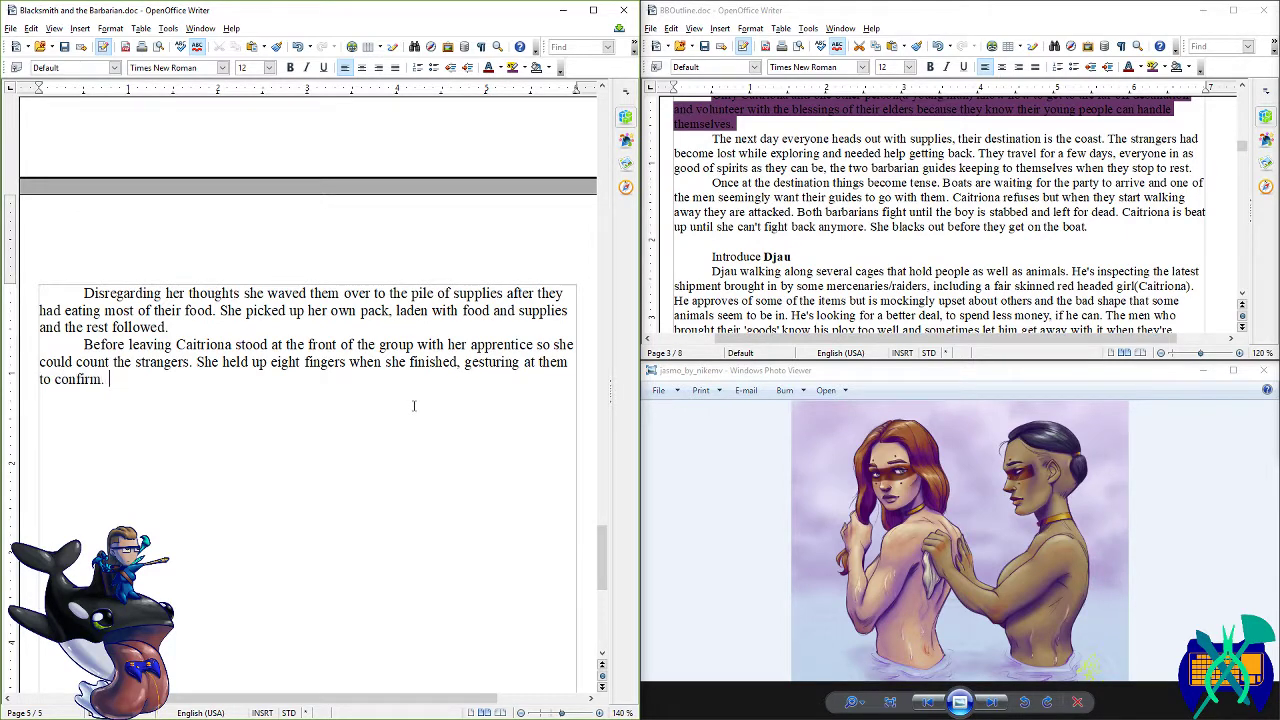
- Continue the paragraph with "They looked around for a moment before realizing what she was asking"
text(They looked around for a mom)
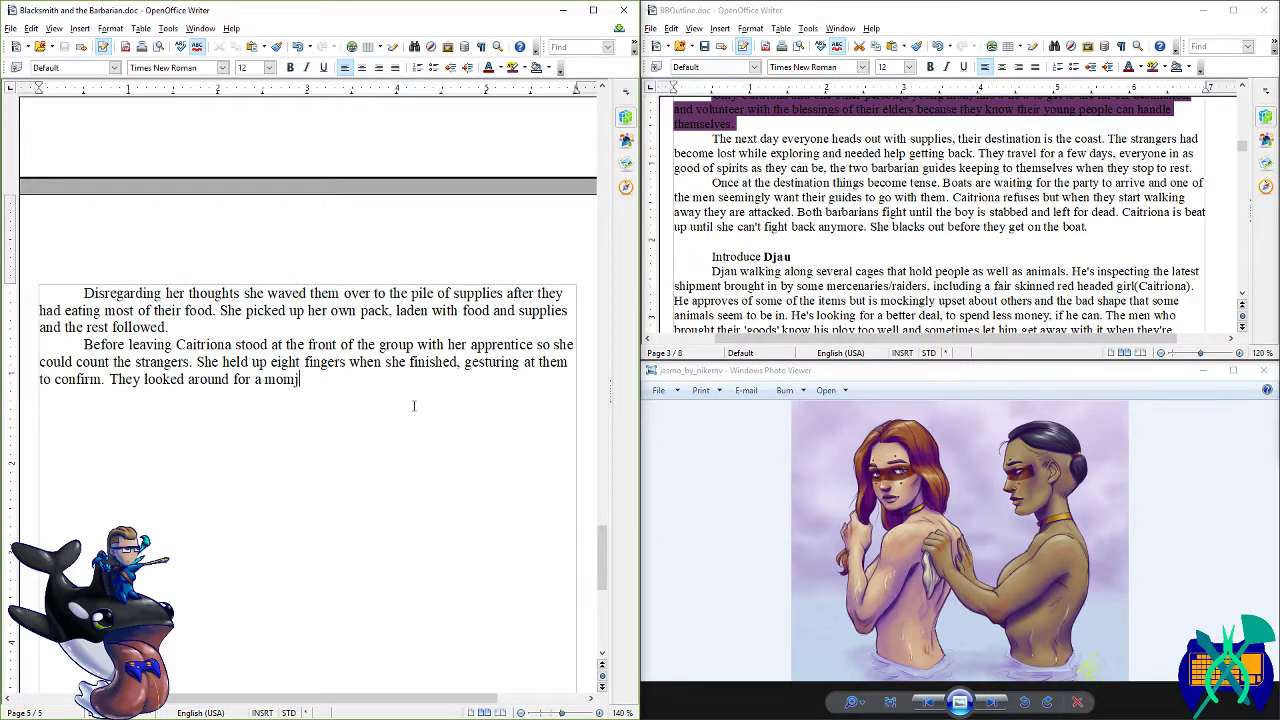
text(ent before realizing what she was asking,)
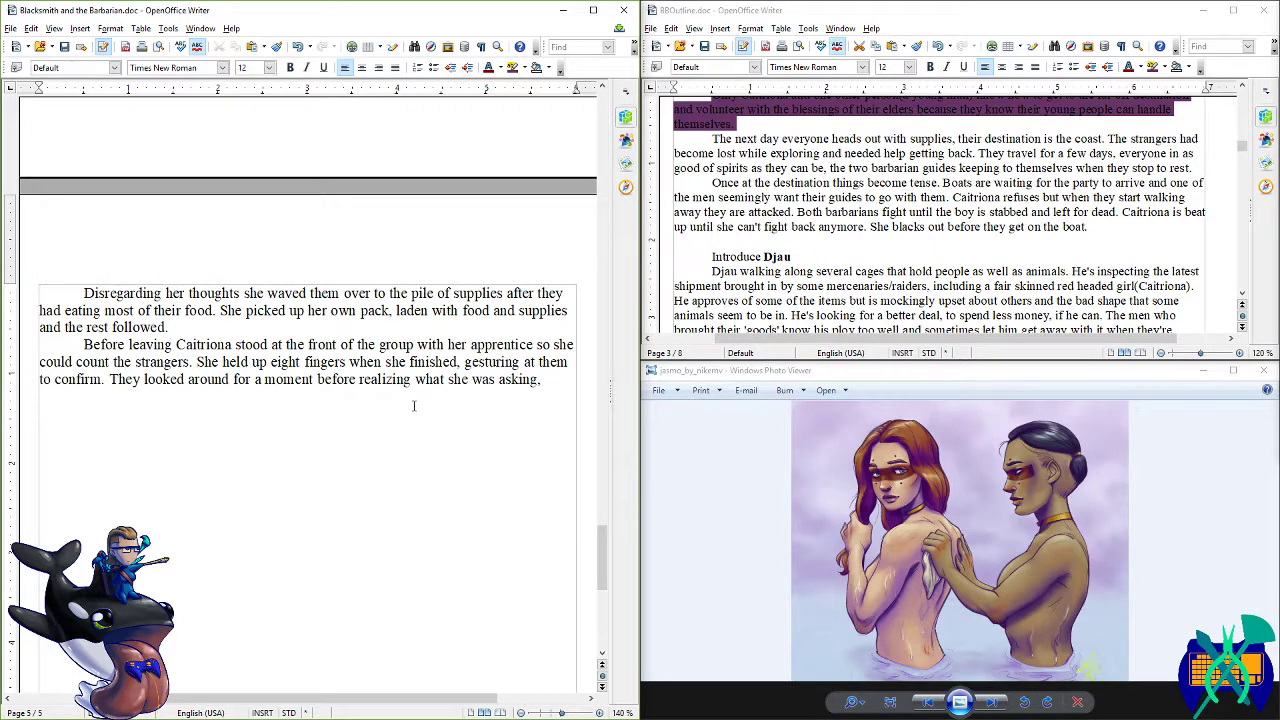
key(BackSpace)
key(BackSpace)
- End the sentence and add "When they did the leader confirmed that they were all there."
text(. When )
text(the)
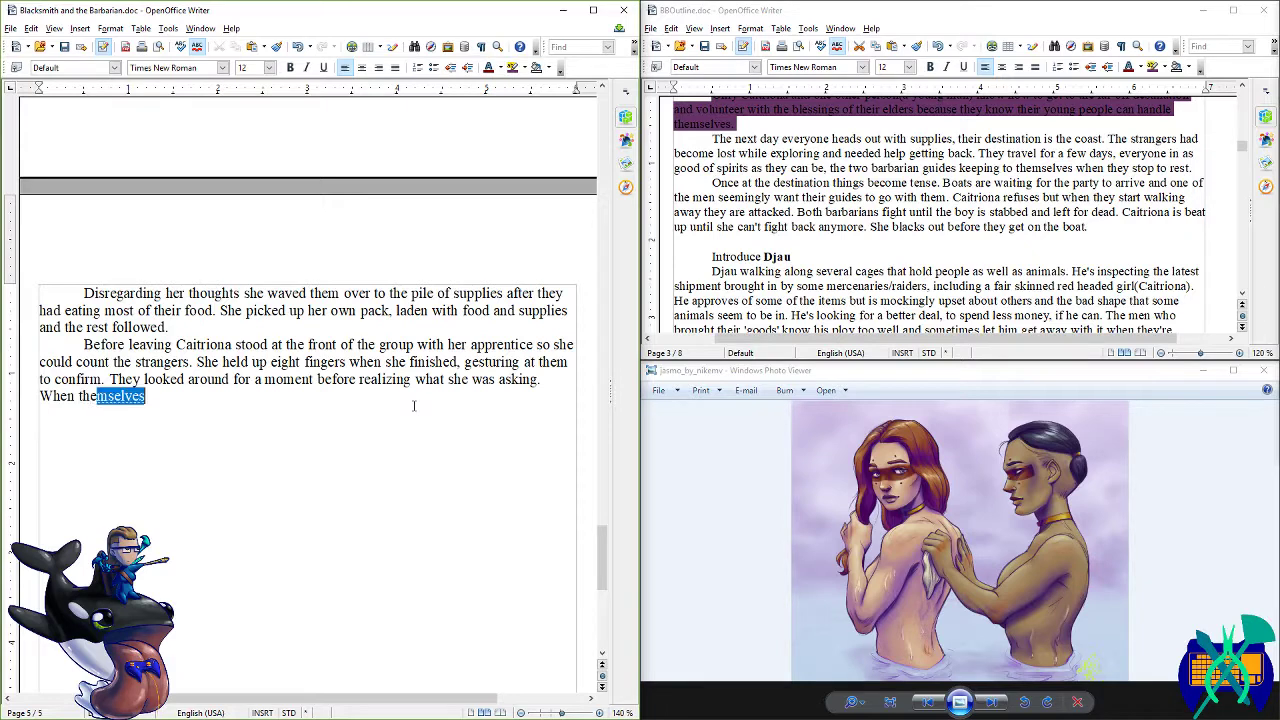
text(y did the leader ci)
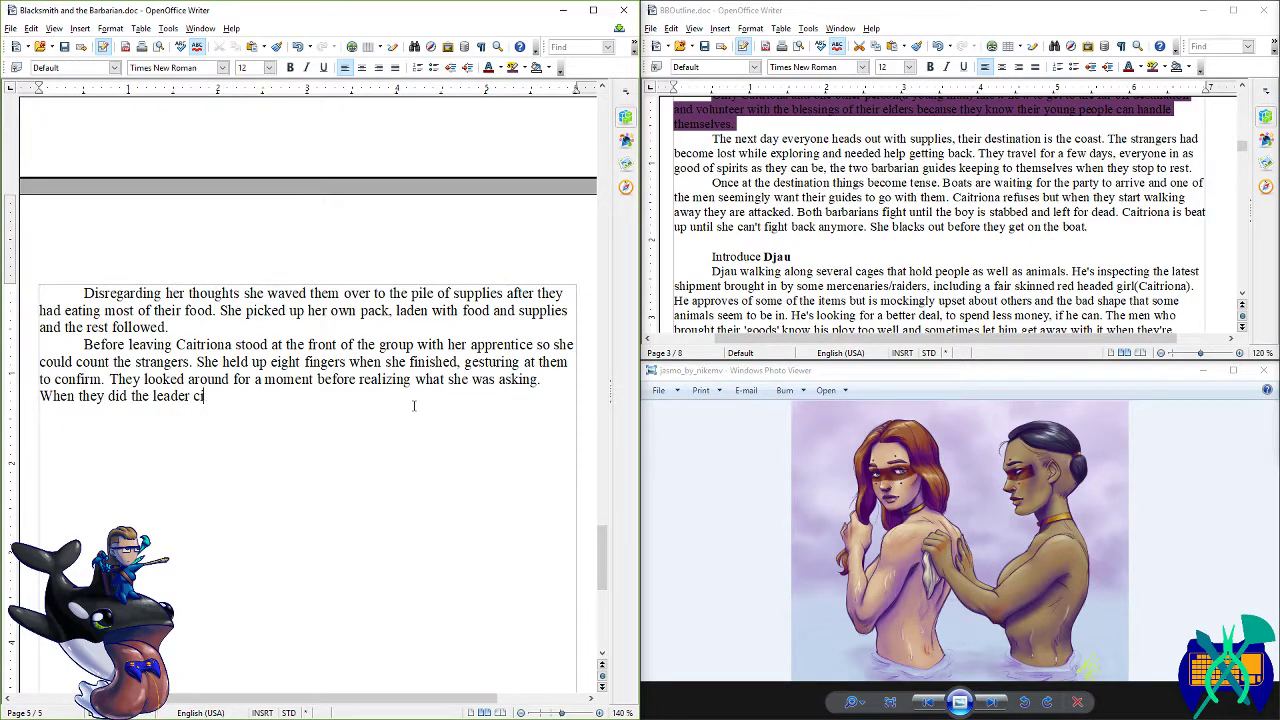
key(BackSpace)
text(onfirmed that they were all there.)
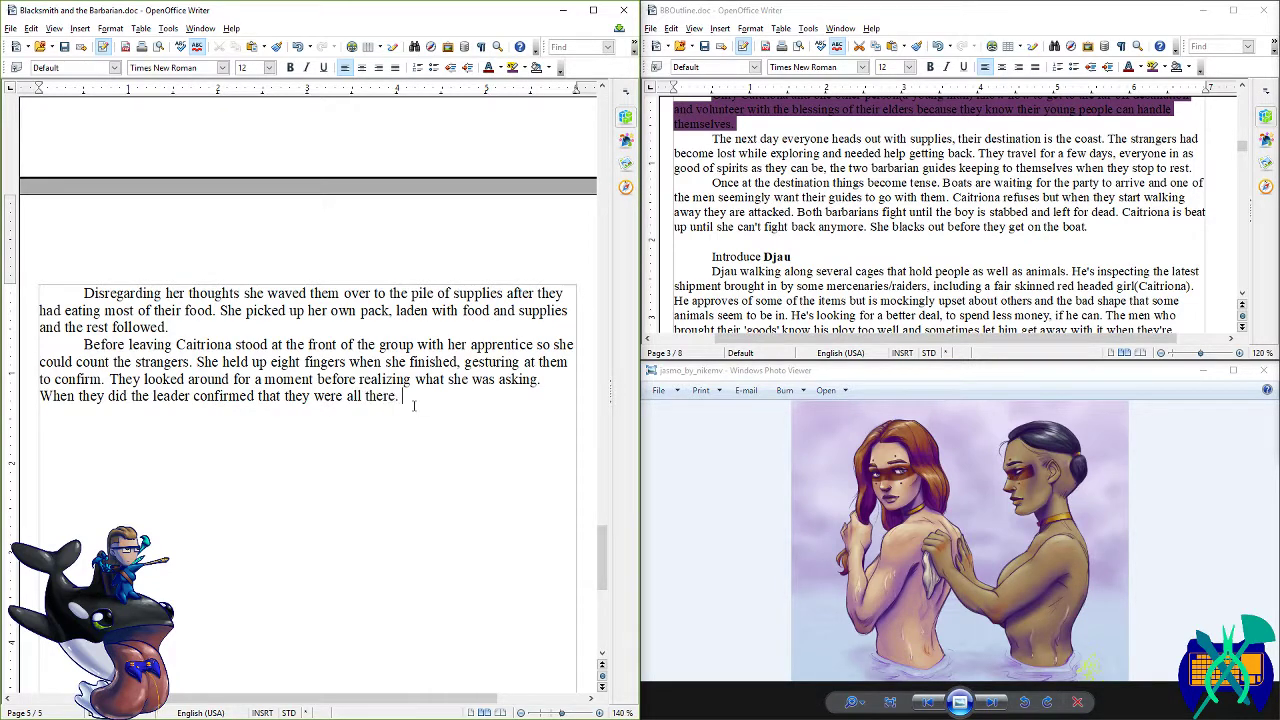
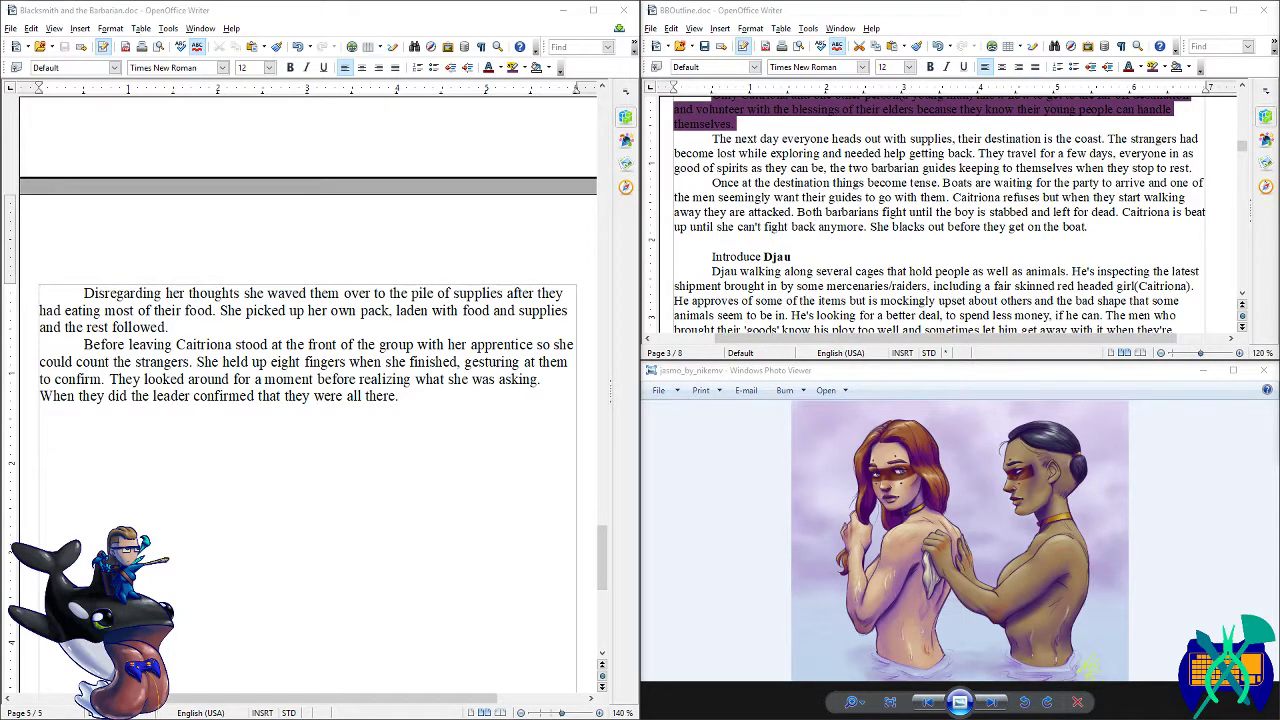
- Add "She nodded, pointed to apprentice and herself, adding the count to her fingers. Ten. Ten in all." and save the manuscript
click(471, 420)
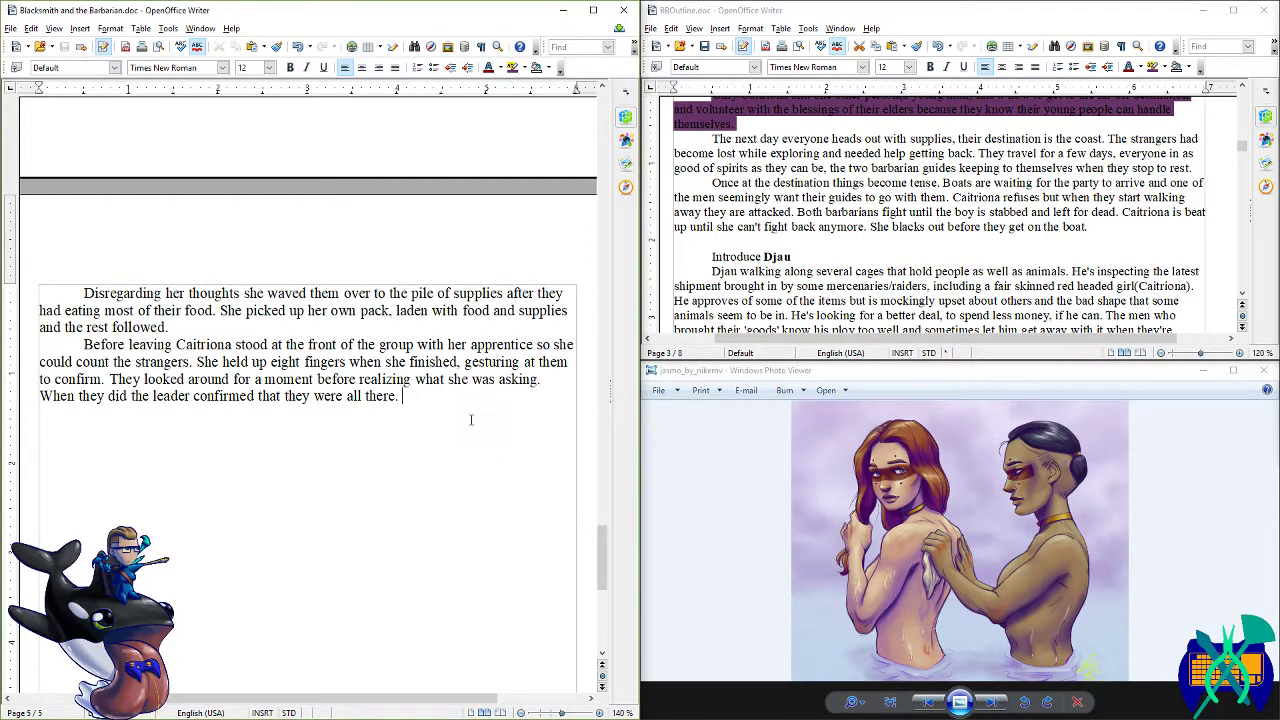
text(She nodded, pointed to herself)
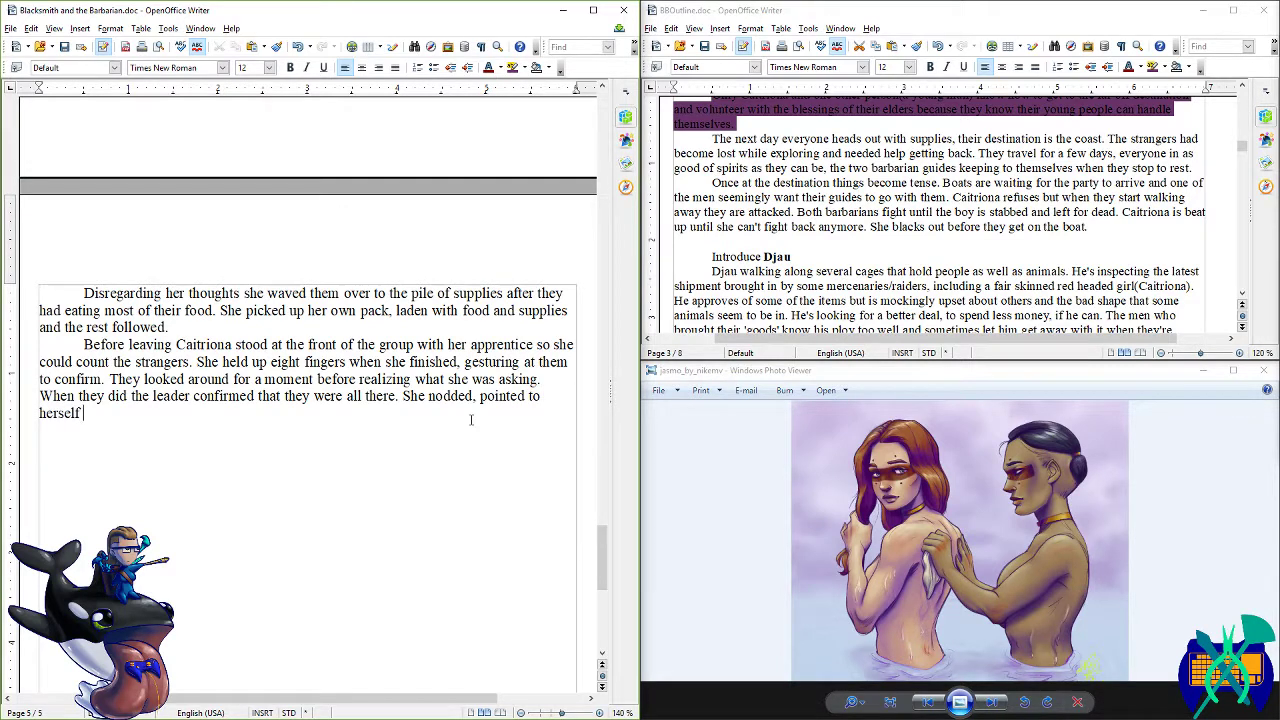
key(BackSpace)
key(BackSpace)
key(BackSpace)
key(BackSpace)
key(BackSpace)
key(BackSpace)
key(BackSpace)
text(apprent)
key(Return)
text(and herse)
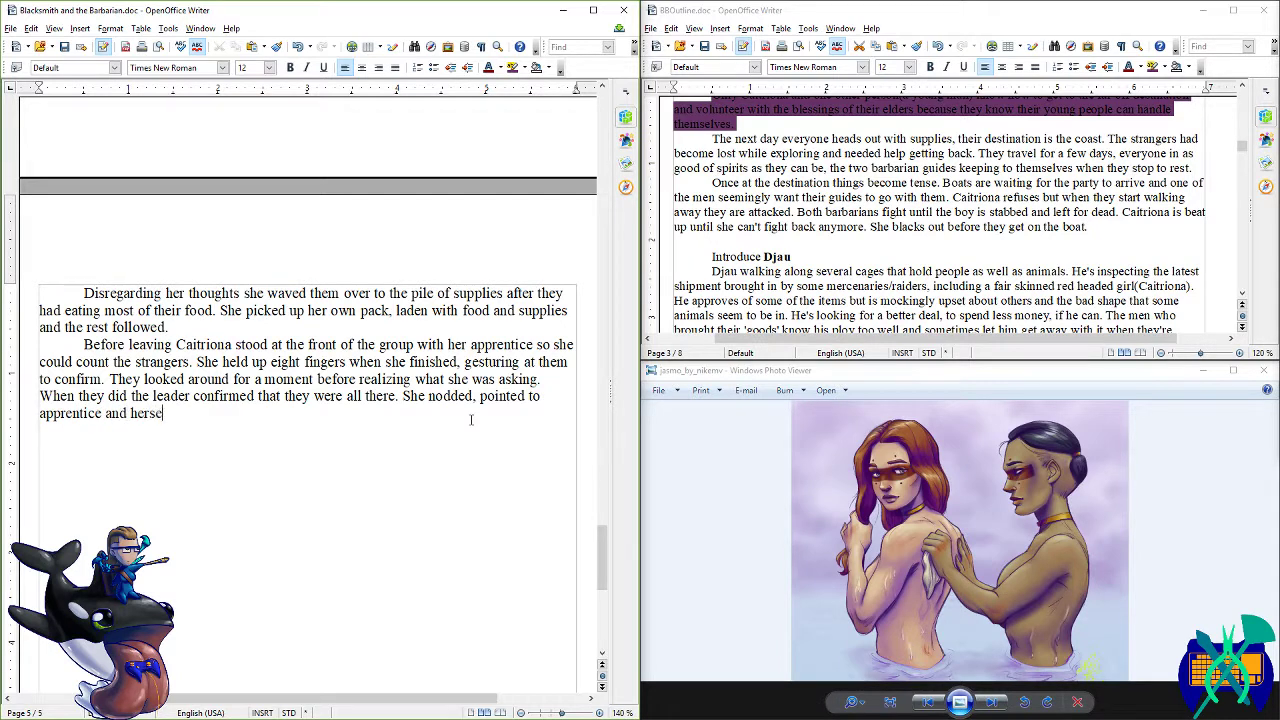
text(lf, adding the count to her finger)
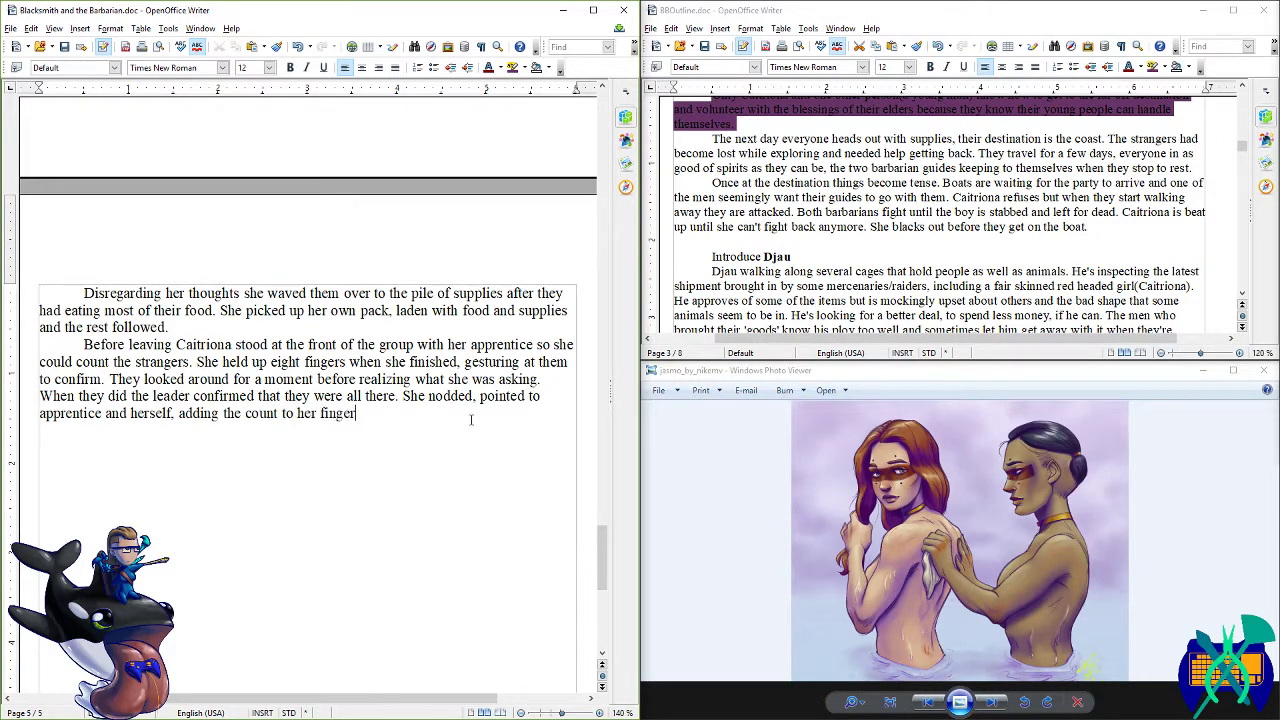
text(s. Ten. Ten in all.)
key(ctrl+s)
click(977, 429)
click(520, 451)
text(It was import)
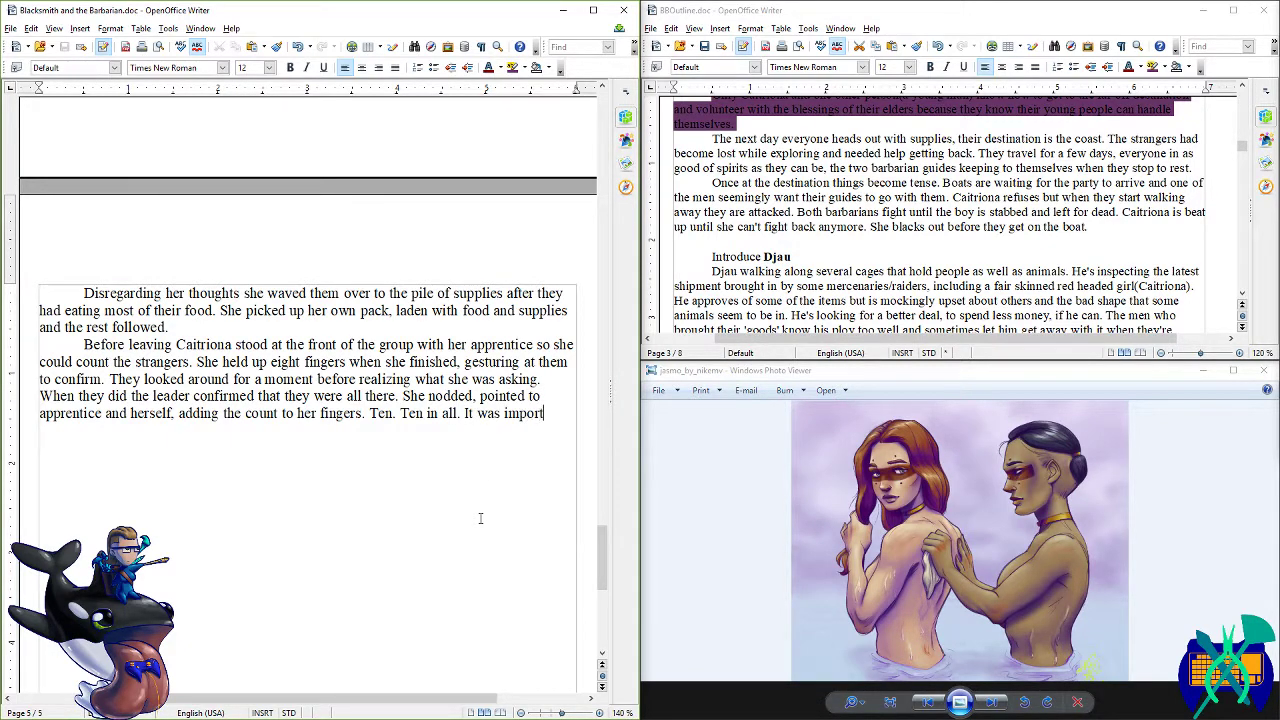
text(ant to keep track because)
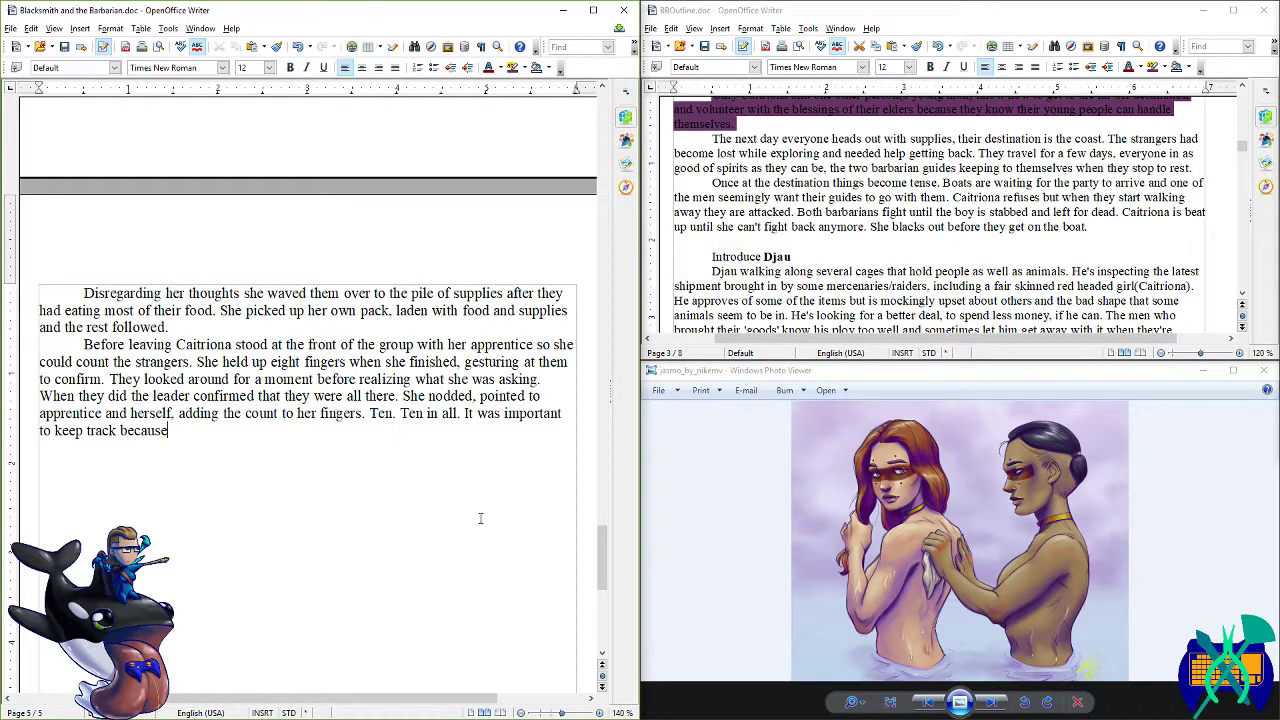
text( along the way there co)
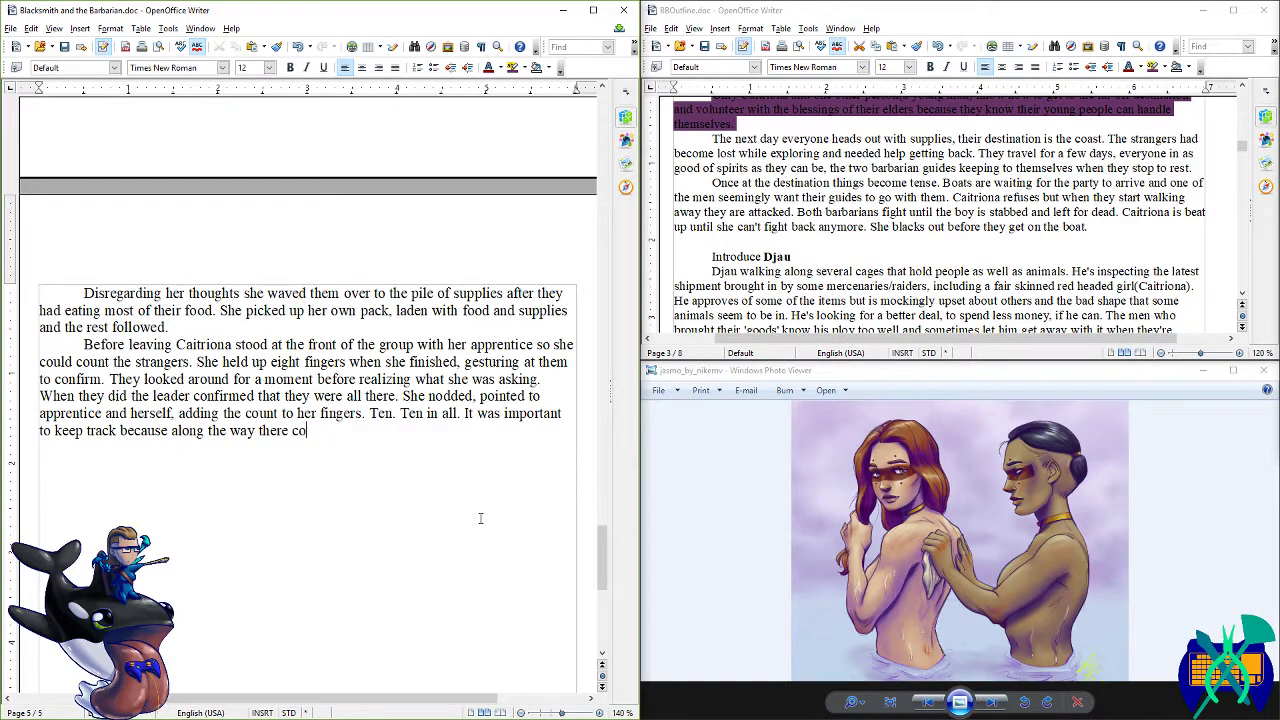
text(uld be a deadfall or)
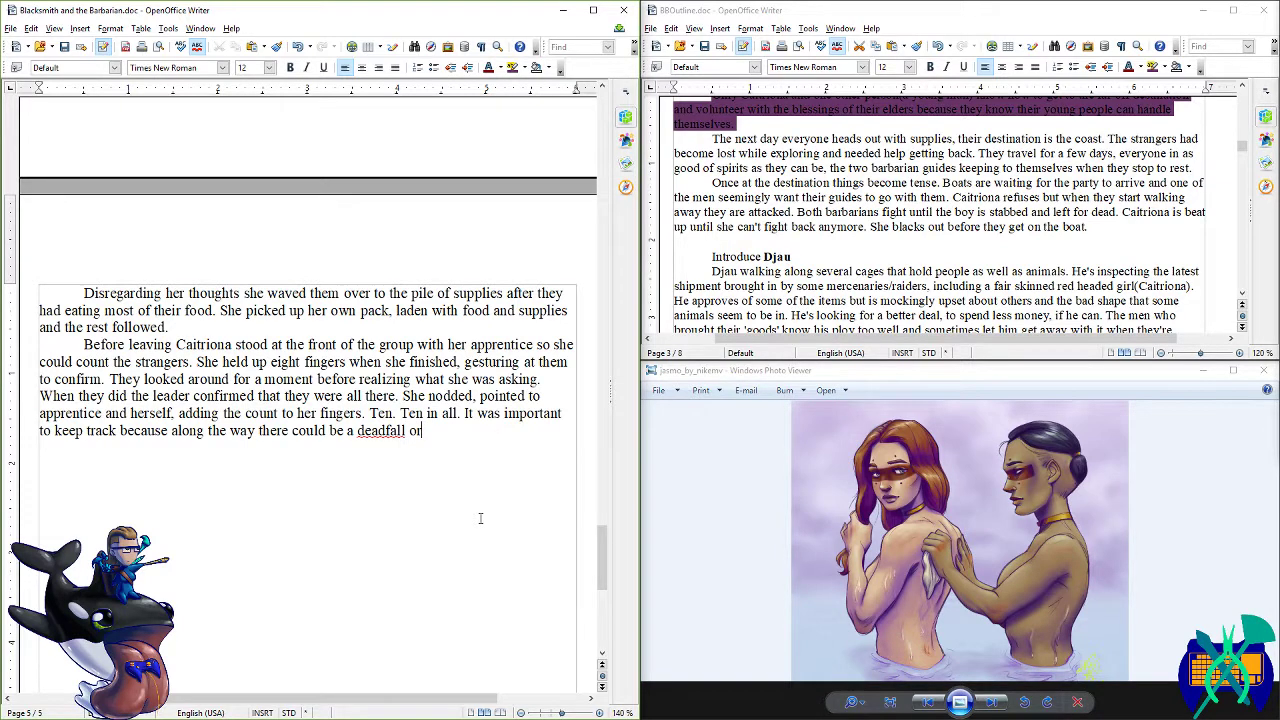
key(BackSpace)
key(BackSpace)
key(BackSpace)
key(BackSpace)
key(BackSpace)
key(BackSpace)
key(BackSpace)
key(BackSpace)
key(BackSpace)
key(BackSpace)
key(BackSpace)
key(BackSpace)
key(BackSpace)
key(BackSpace)
key(BackSpace)
key(BackSpace)
key(BackSpace)
key(BackSpace)
key(BackSpace)
key(BackSpace)
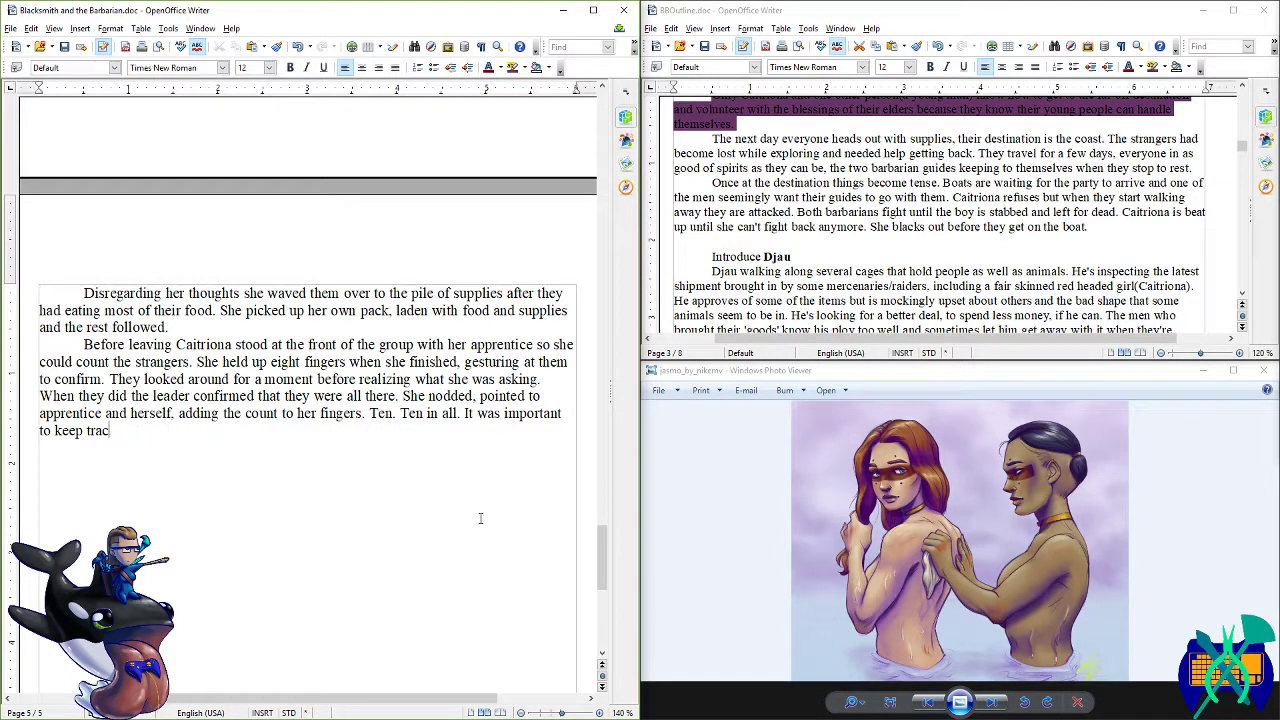
key(BackSpace)
key(BackSpace)
key(BackSpace)
key(BackSpace)
key(BackSpace)
key(BackSpace)
key(BackSpace)
key(BackSpace)
key(BackSpace)
key(BackSpace)
key(BackSpace)
key(BackSpace)
key(BackSpace)
key(BackSpace)
key(BackSpace)
key(BackSpace)
key(BackSpace)
key(BackSpace)
key(BackSpace)
key(BackSpace)
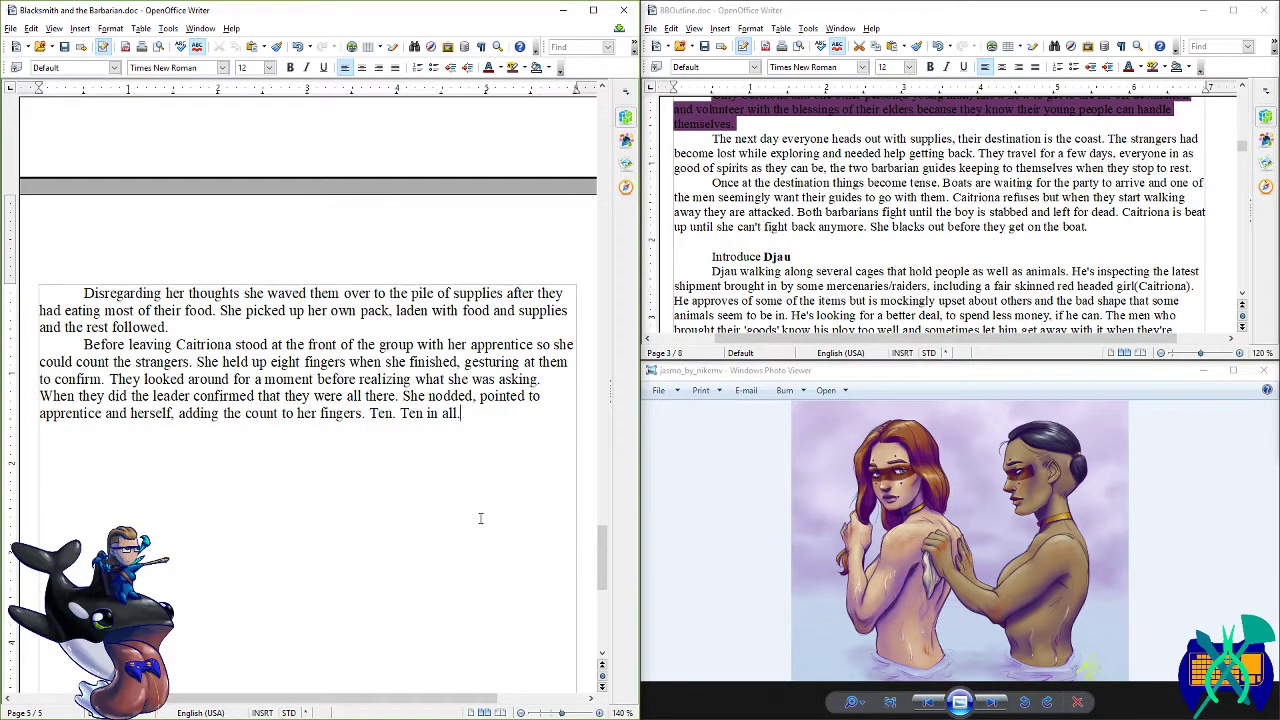
- Save the manuscript and start a new paragraph with "With everything in hand and everyone ready, they started walking."
key(ctrl+s)
key(Return)
key(Tab)
text(With everything in hand)
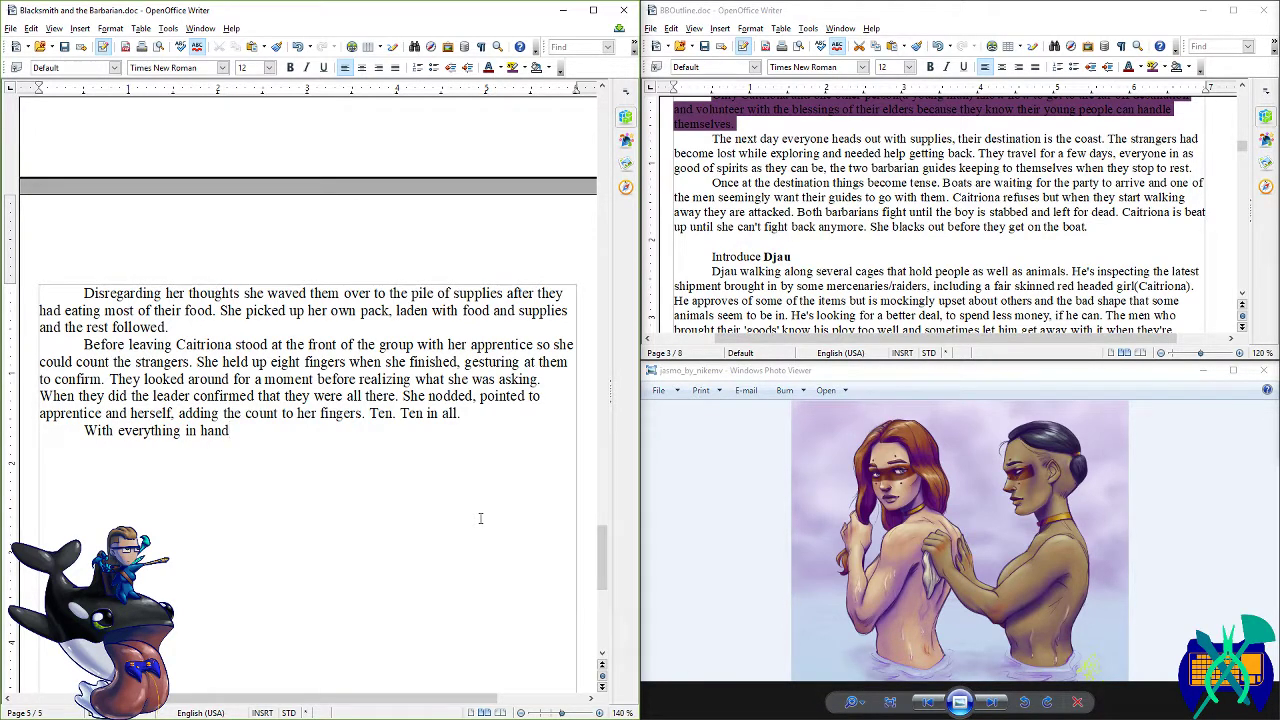
text( and everyone ready, )
text(they start)
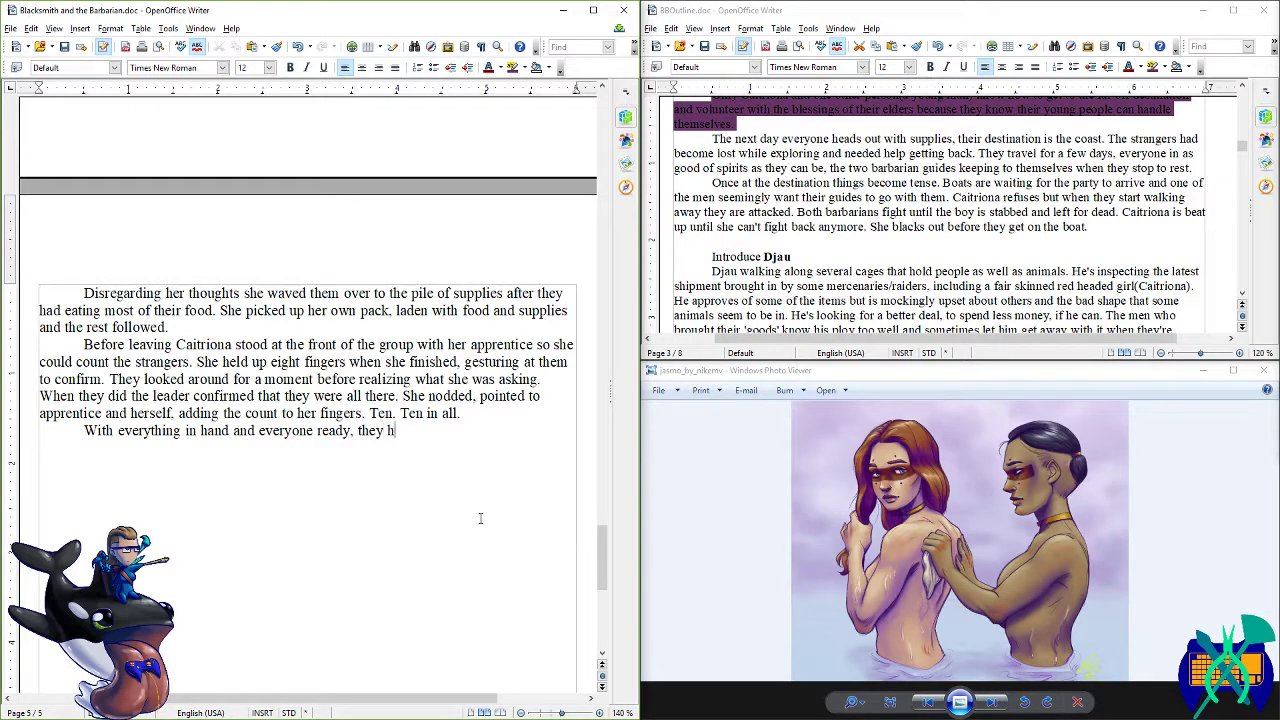
text(ed walking.)
- Highlight the outline's "The next day everyone heads out" and "The strangers had become lost" sentences in dark purple and save it in its current format
triple_click(714, 137)
click(773, 138)
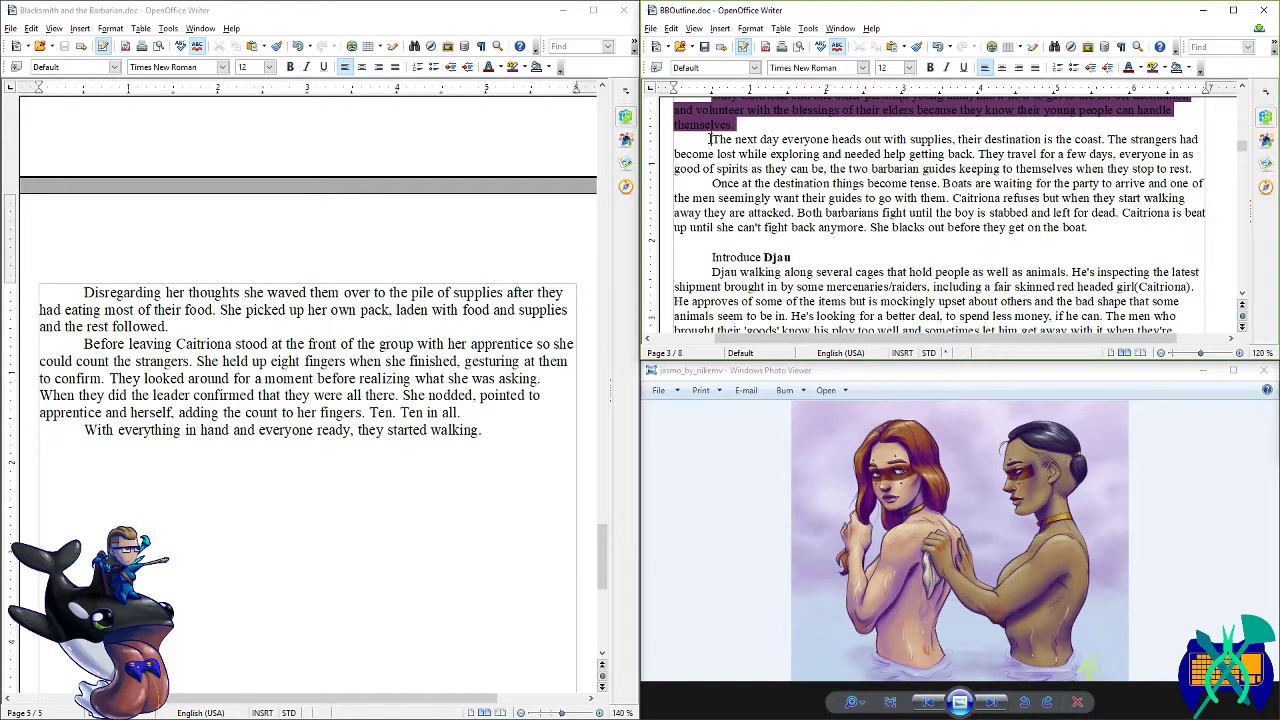
drag(712, 139, 975, 154)
click(1165, 67)
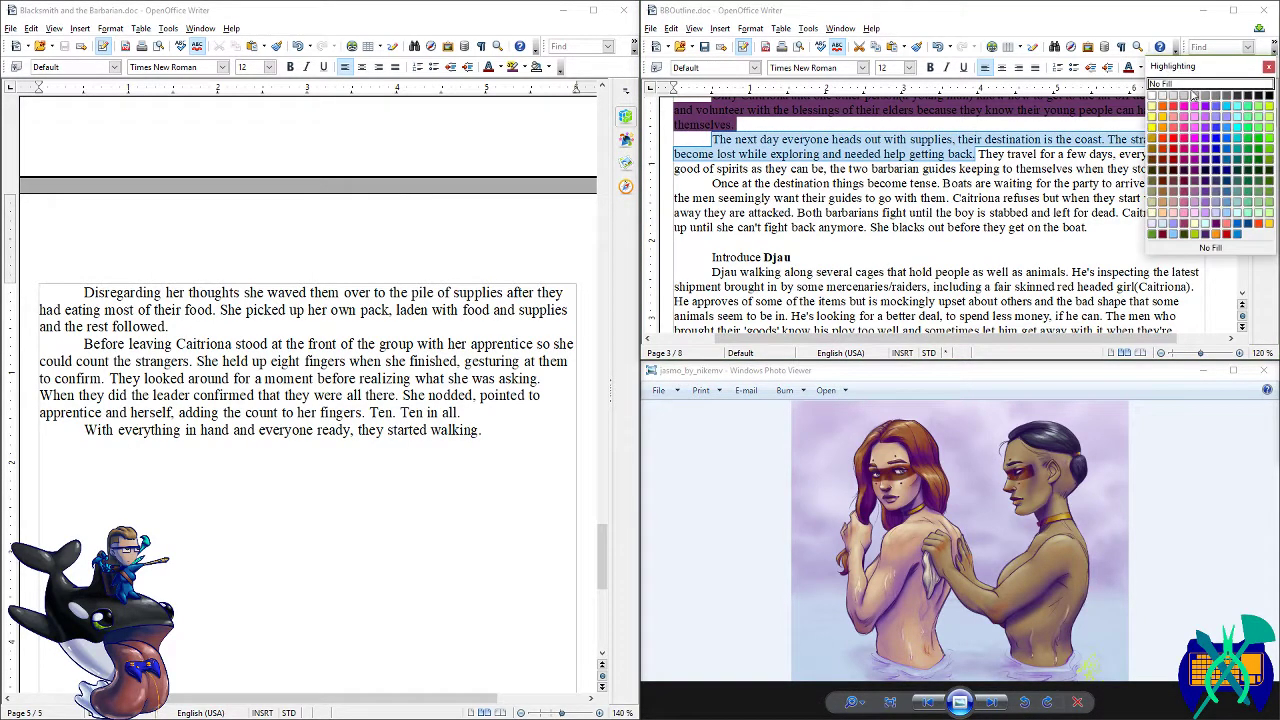
click(1207, 182)
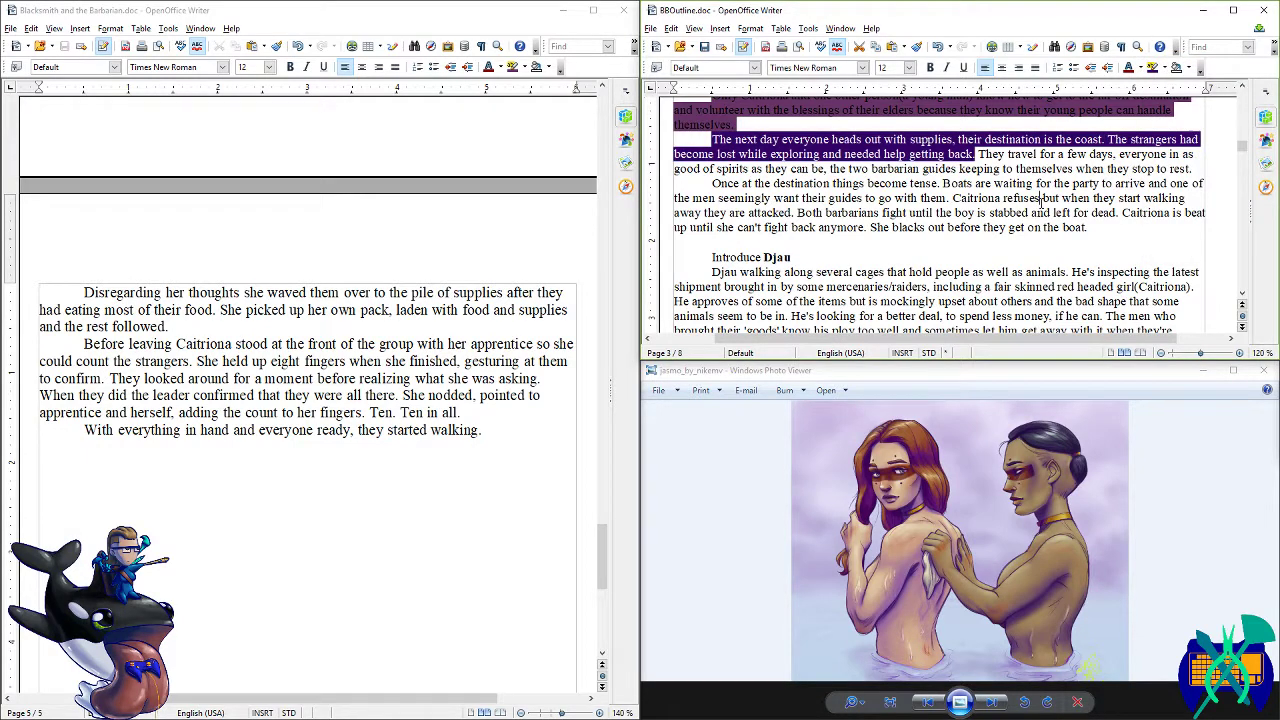
click(1010, 228)
key(ctrl+s)
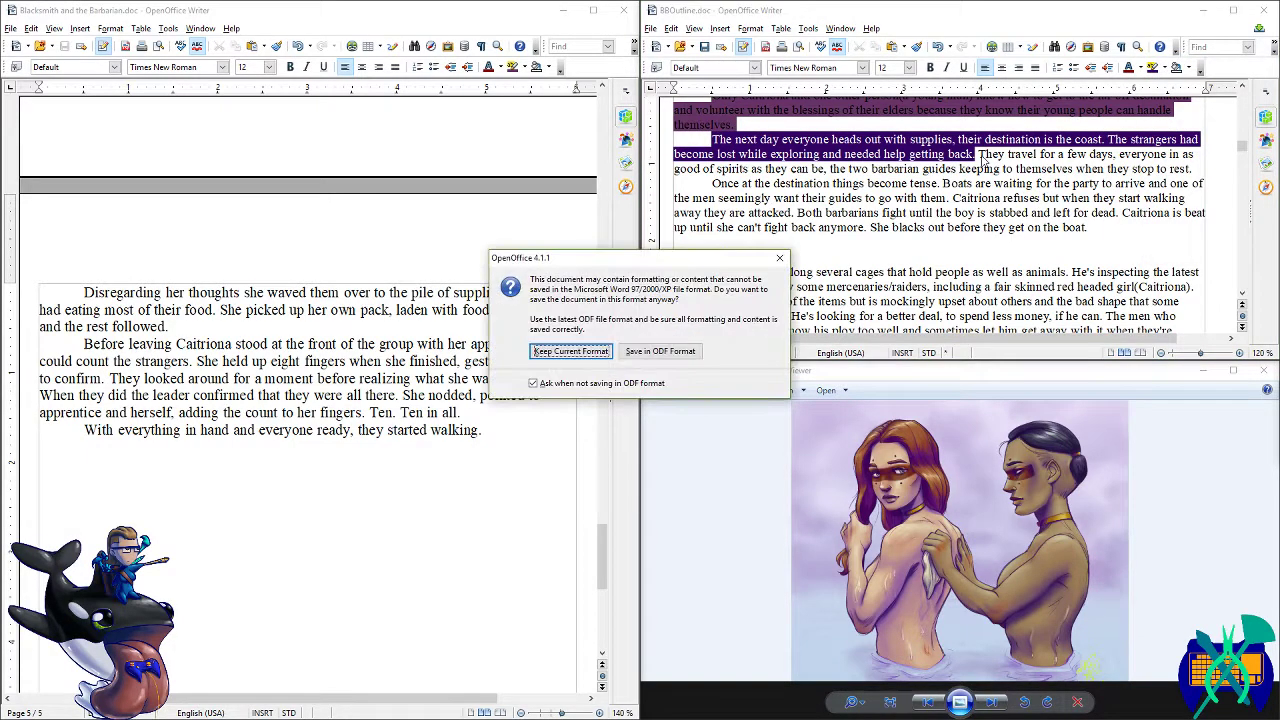
key(Return)
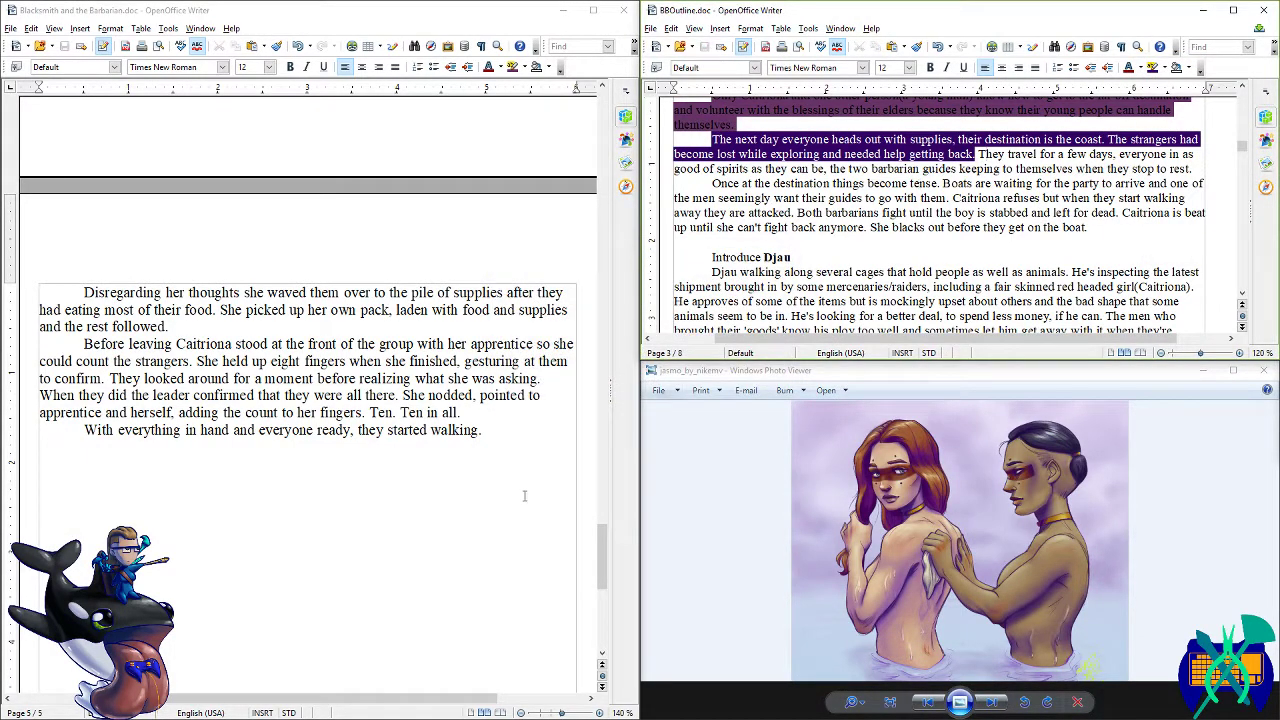
- In the manuscript, extend the sentence ending in "they started walking" with ", Caitriona at the lead." and begin the next one with "Her"
click(524, 496)
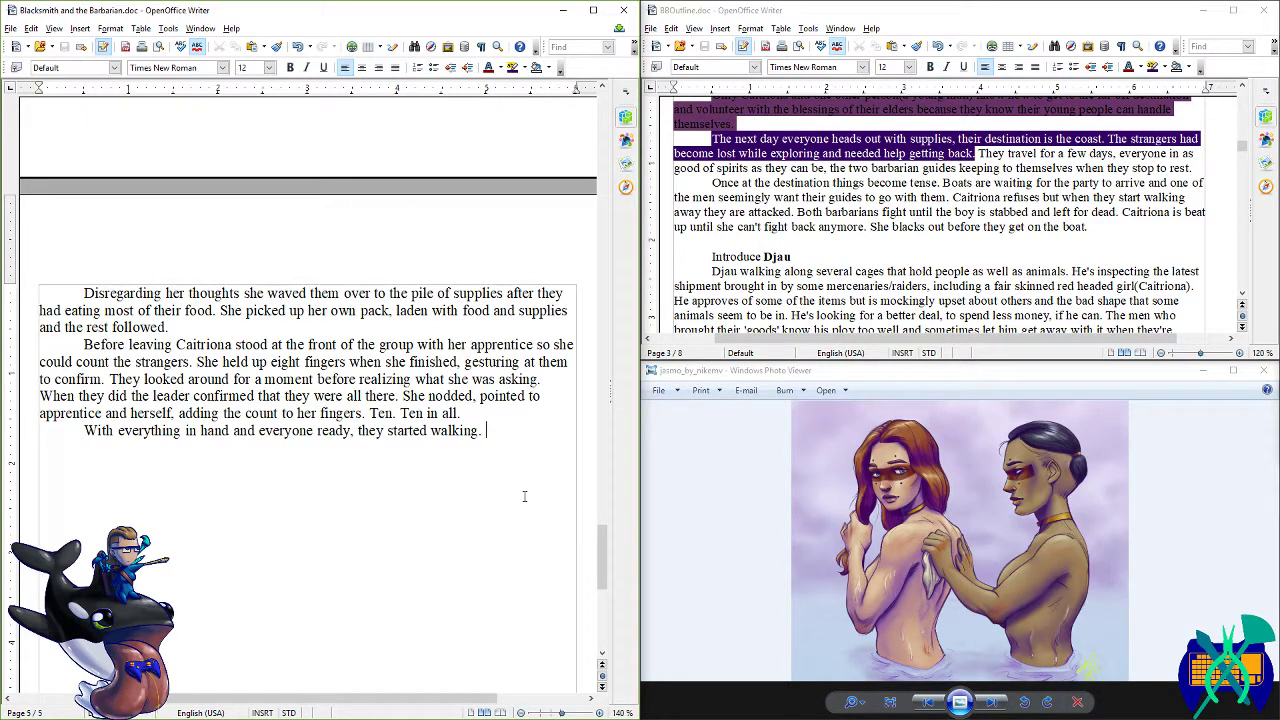
key(BackSpace)
key(BackSpace)
text(, Cai)
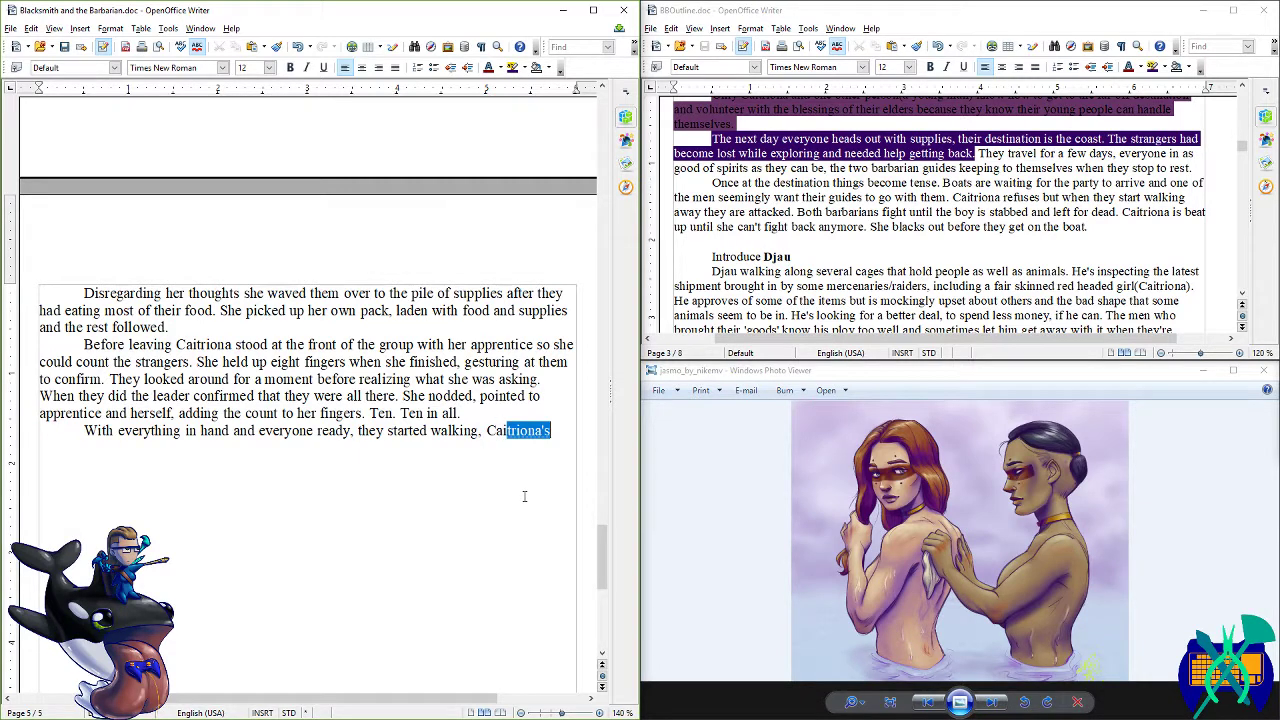
text(triona at the )
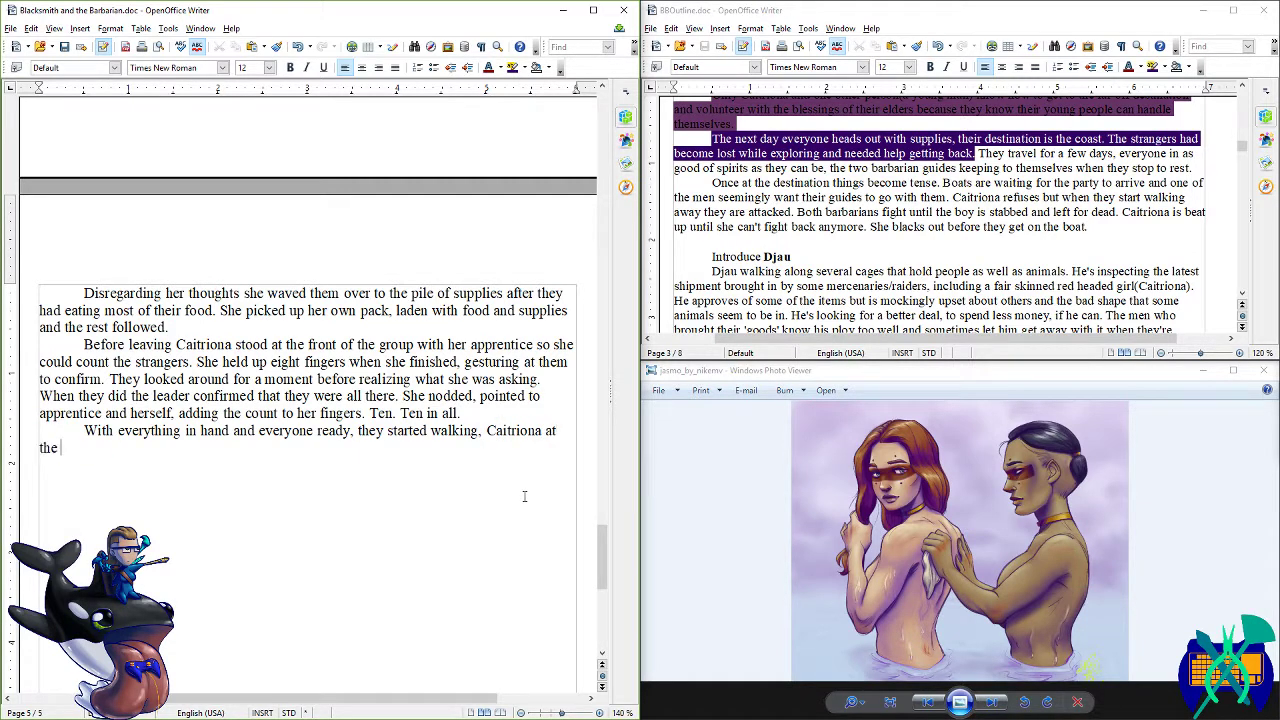
text(lead. Her appr)
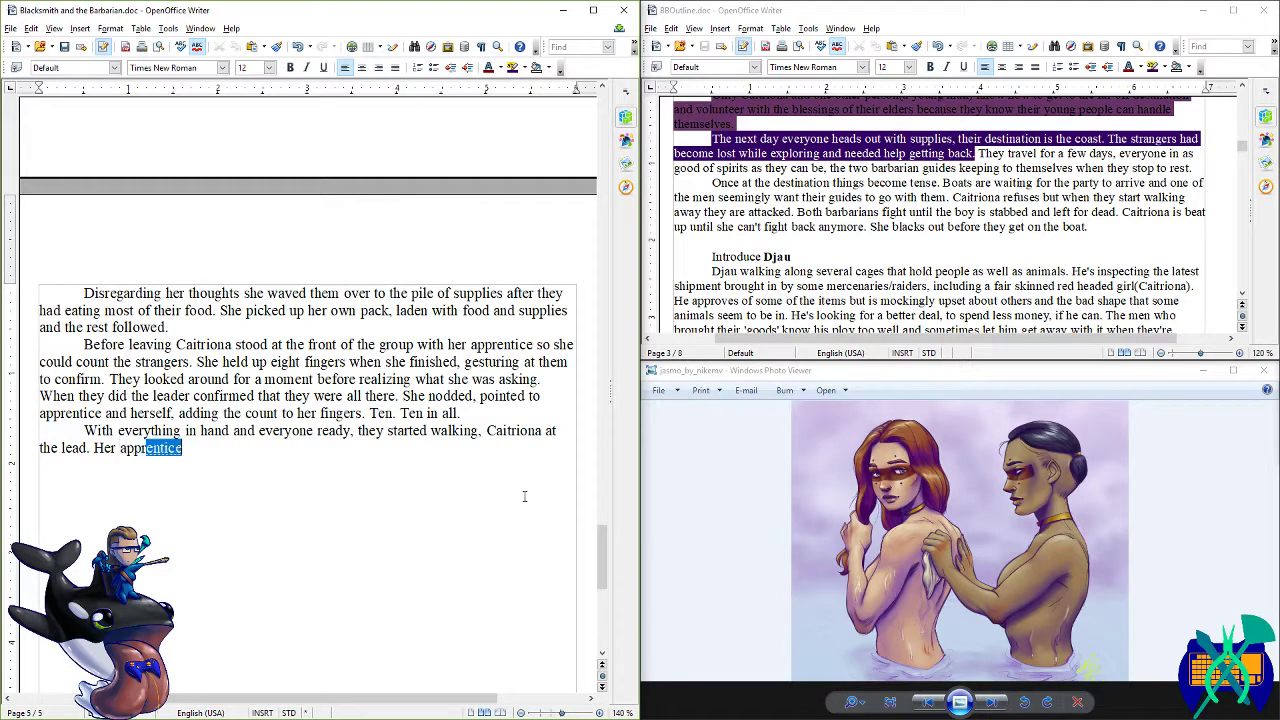
- Complete the sentence as "Her apprentice waited to take up the rear to ensure that everyone would be looked after." and save the manuscript
text(entice waiting)
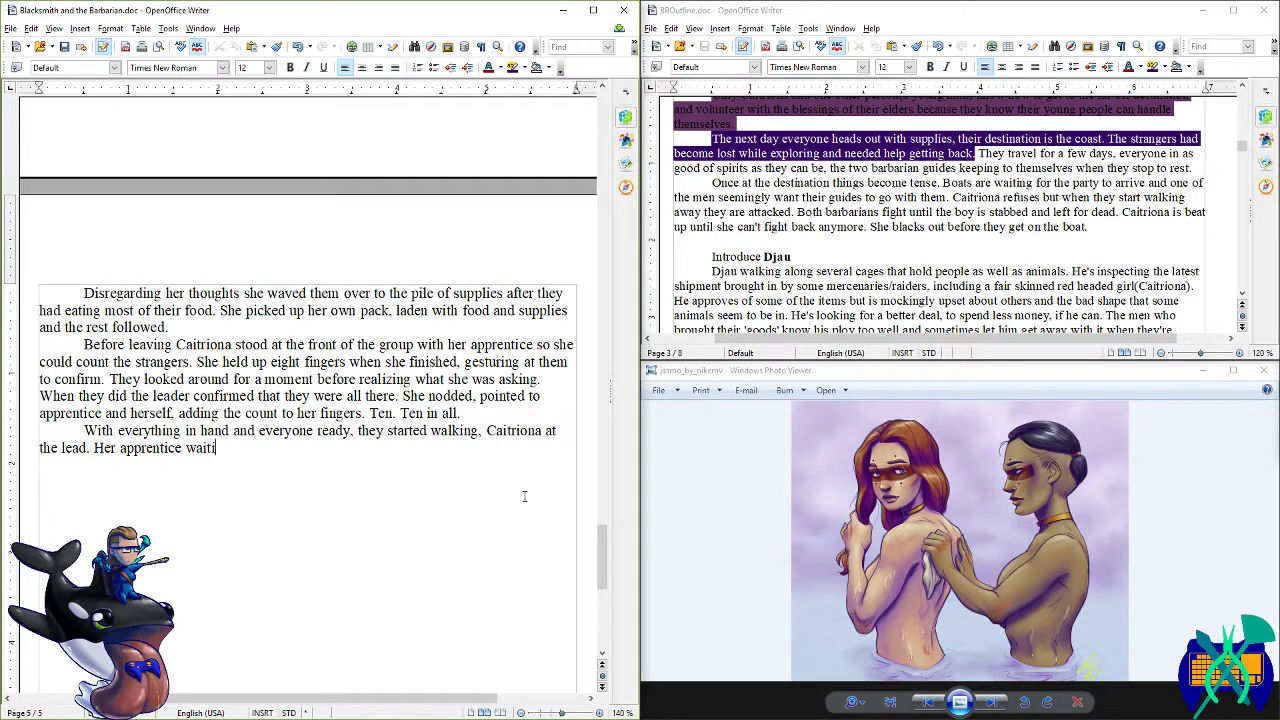
key(BackSpace)
key(BackSpace)
key(BackSpace)
text(ed to take o)
key(BackSpace)
text(up the rear)
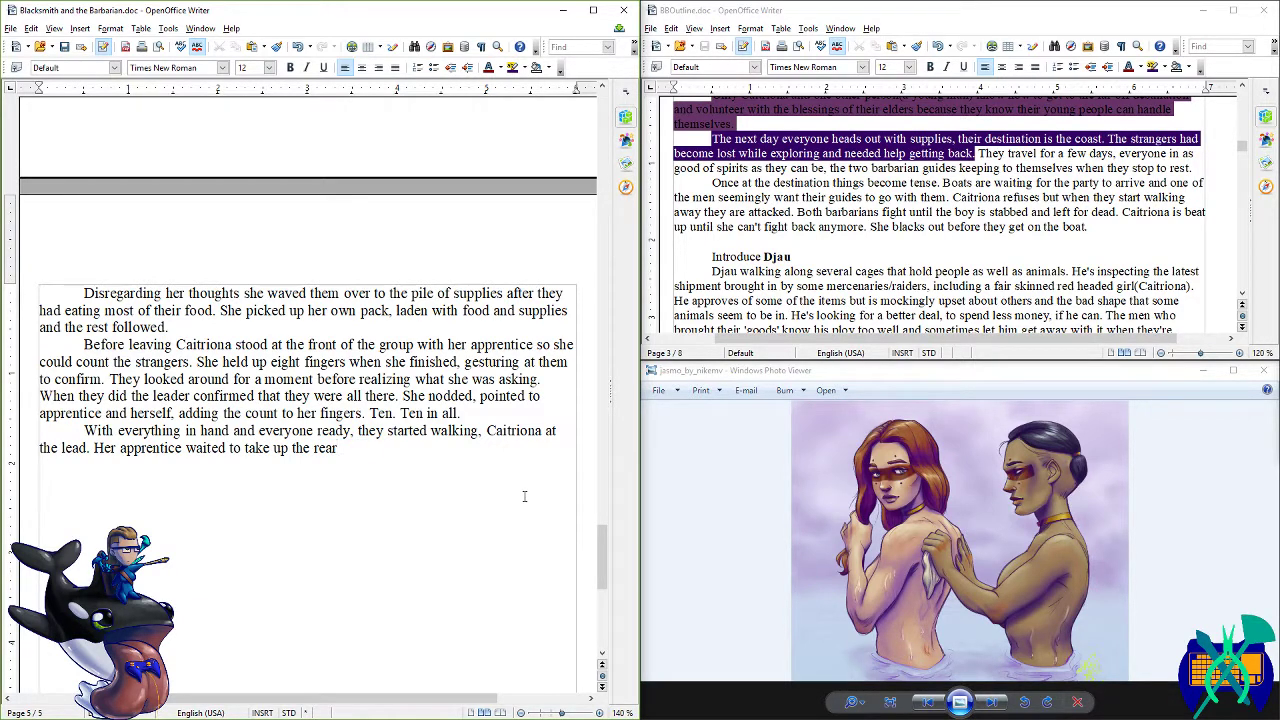
text( to ensure that everyone would be )
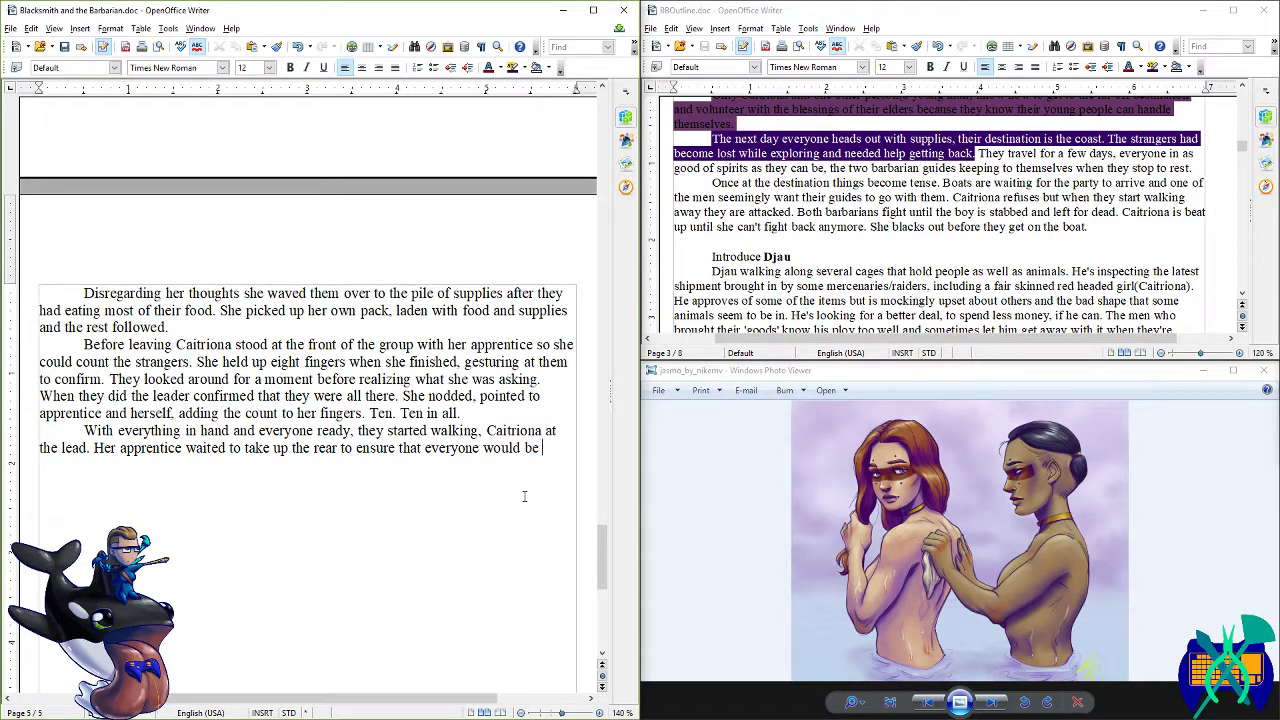
text(looked after.)
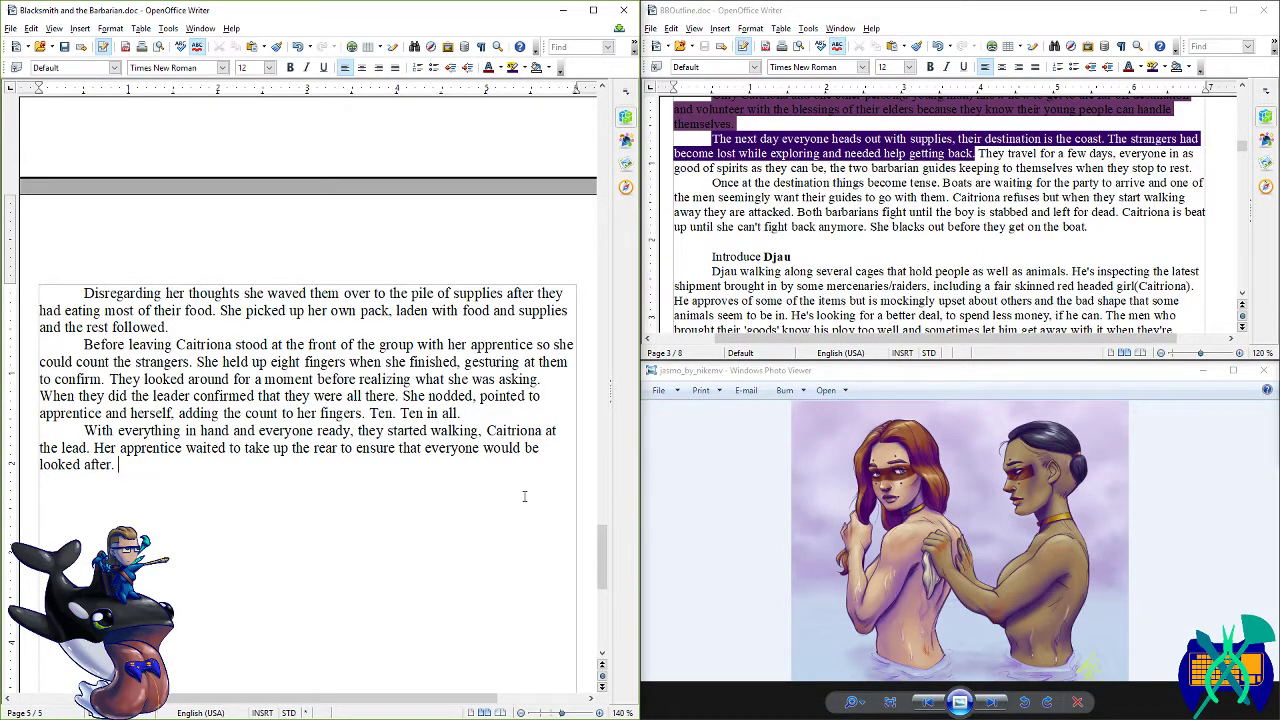
key(ctrl+s)
click(523, 496)
key(ctrl+s)
scroll(421, 562, down, 4)
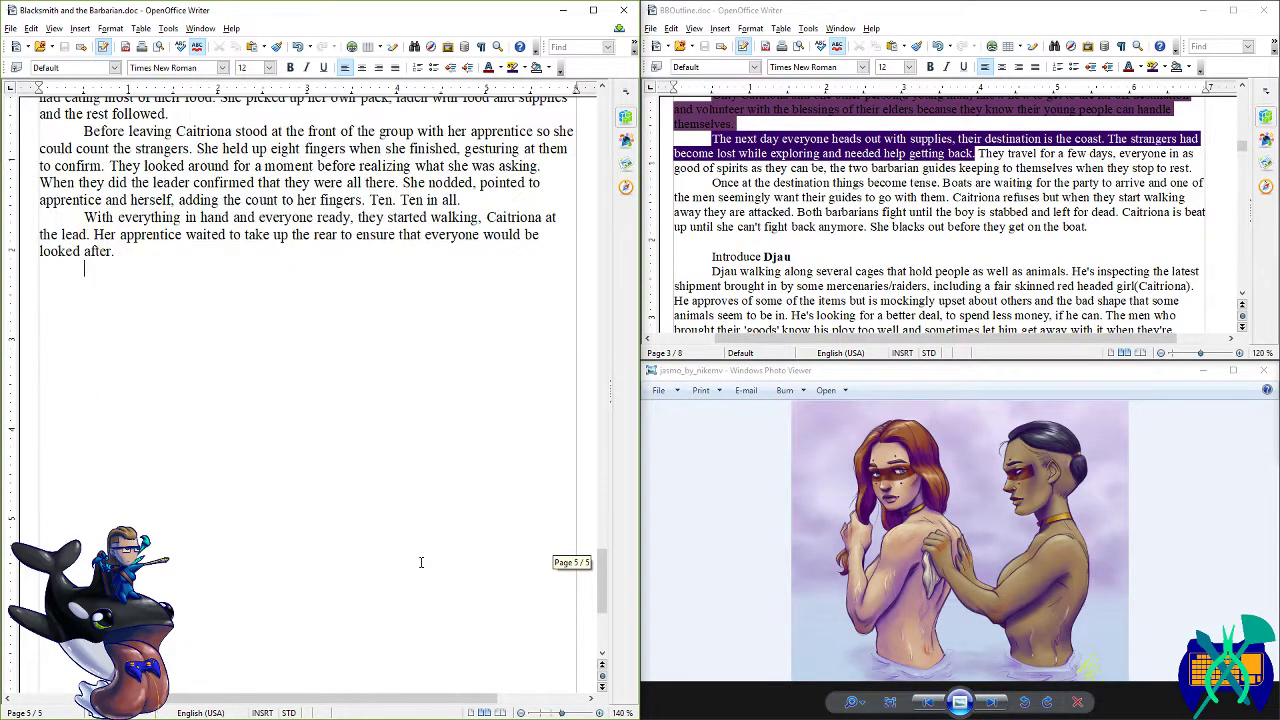
scroll(421, 562, down, 2)
scroll(421, 562, up, 2)
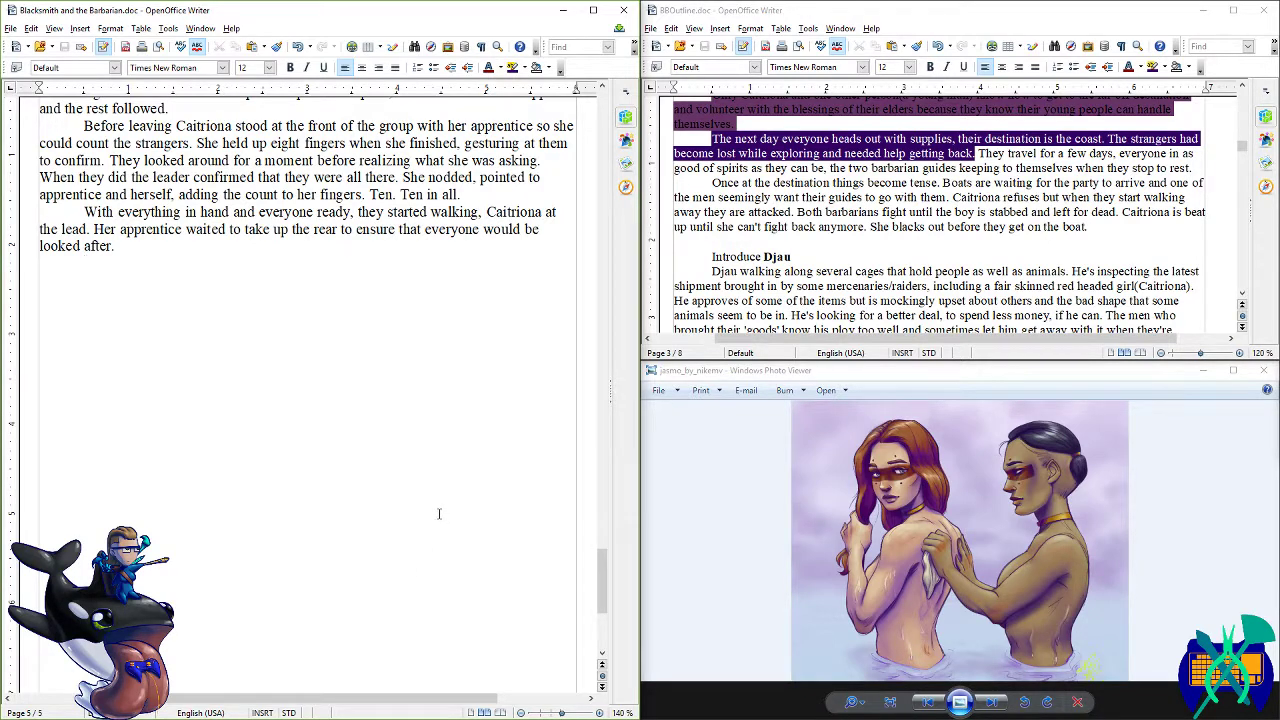
scroll(425, 516, down, 2)
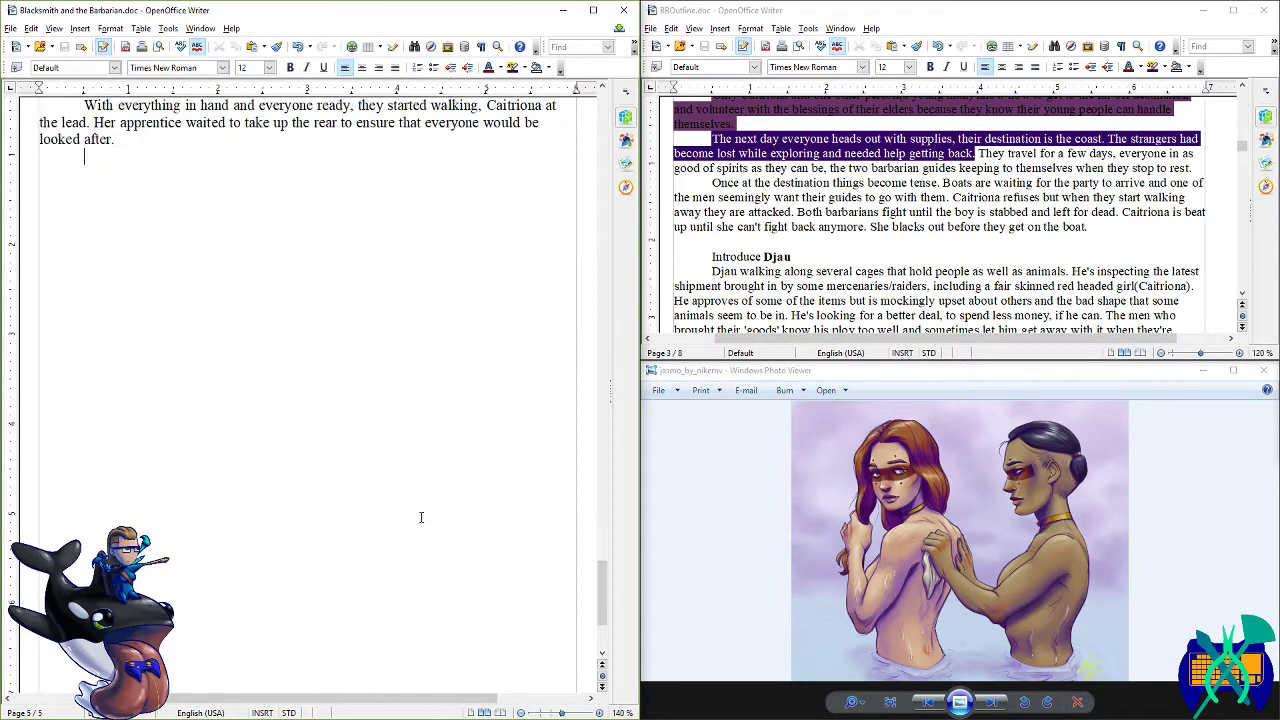
scroll(422, 500, up, 2)
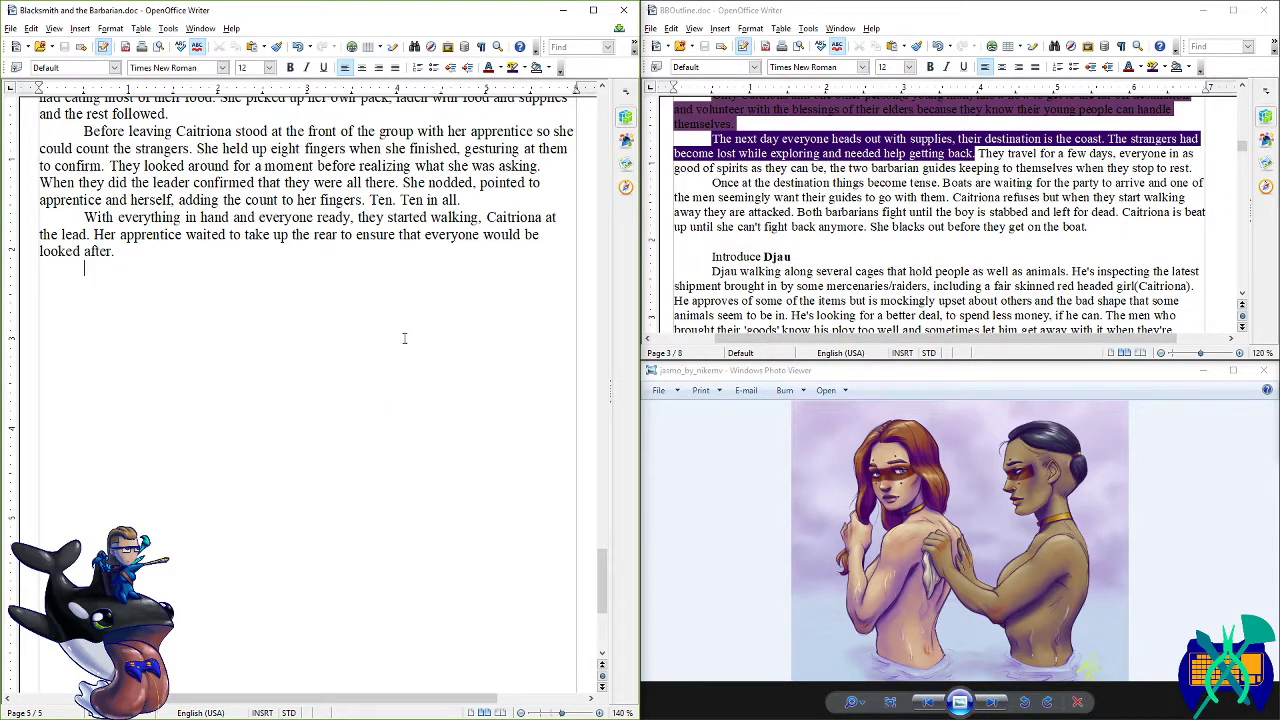
- Leave the manuscript, switch to GIMP and create a new 3000 × 2000 px image
key(Return)
key(alt+Tab)
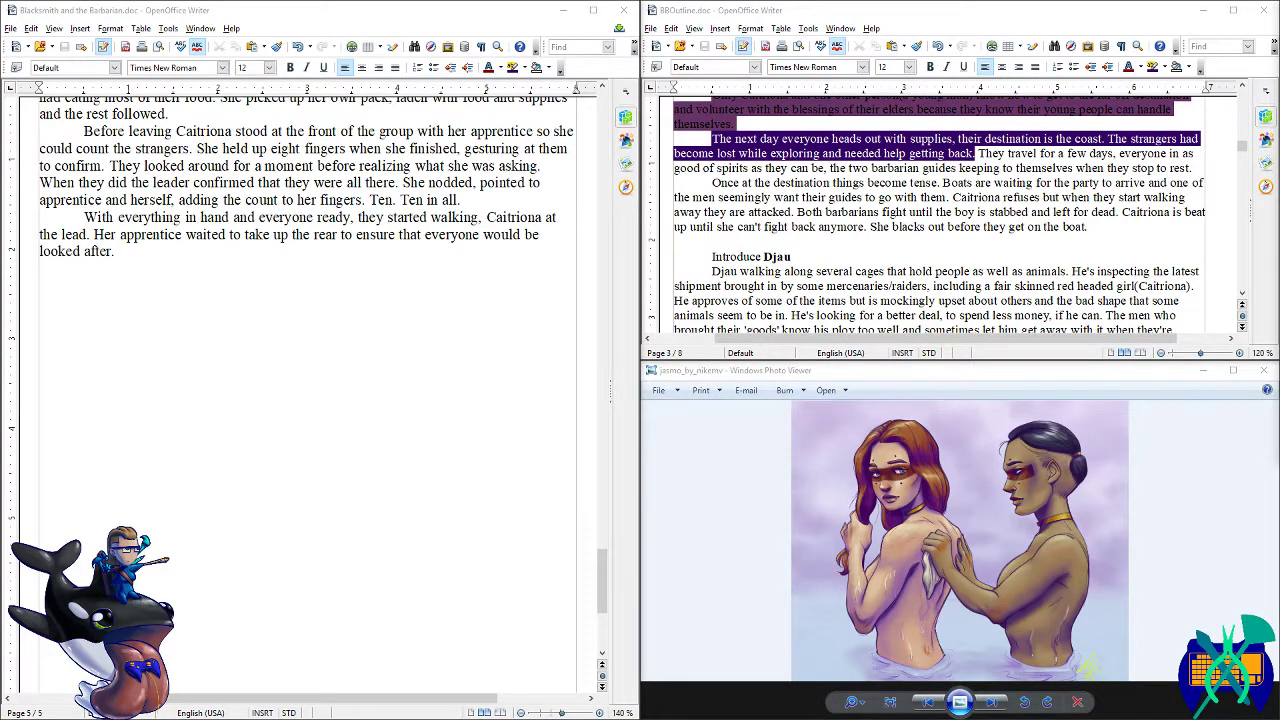
click(509, 432)
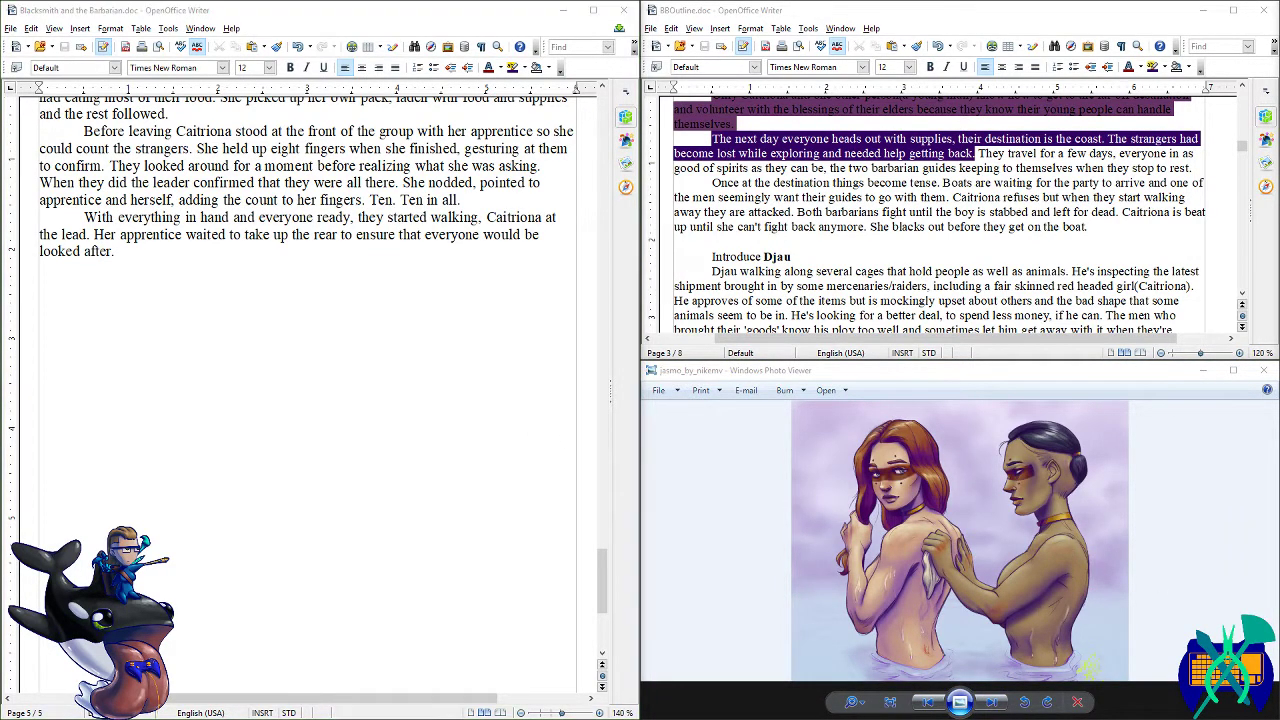
key(alt+Tab)
click(9, 24)
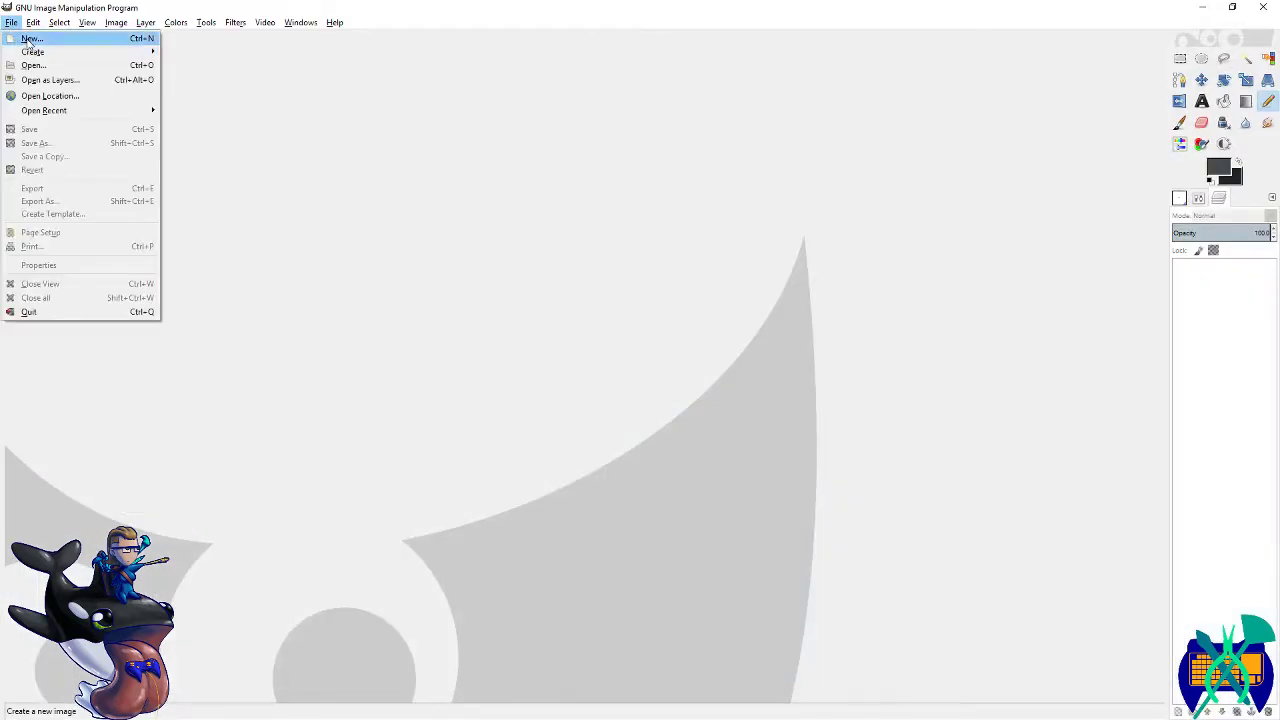
click(28, 44)
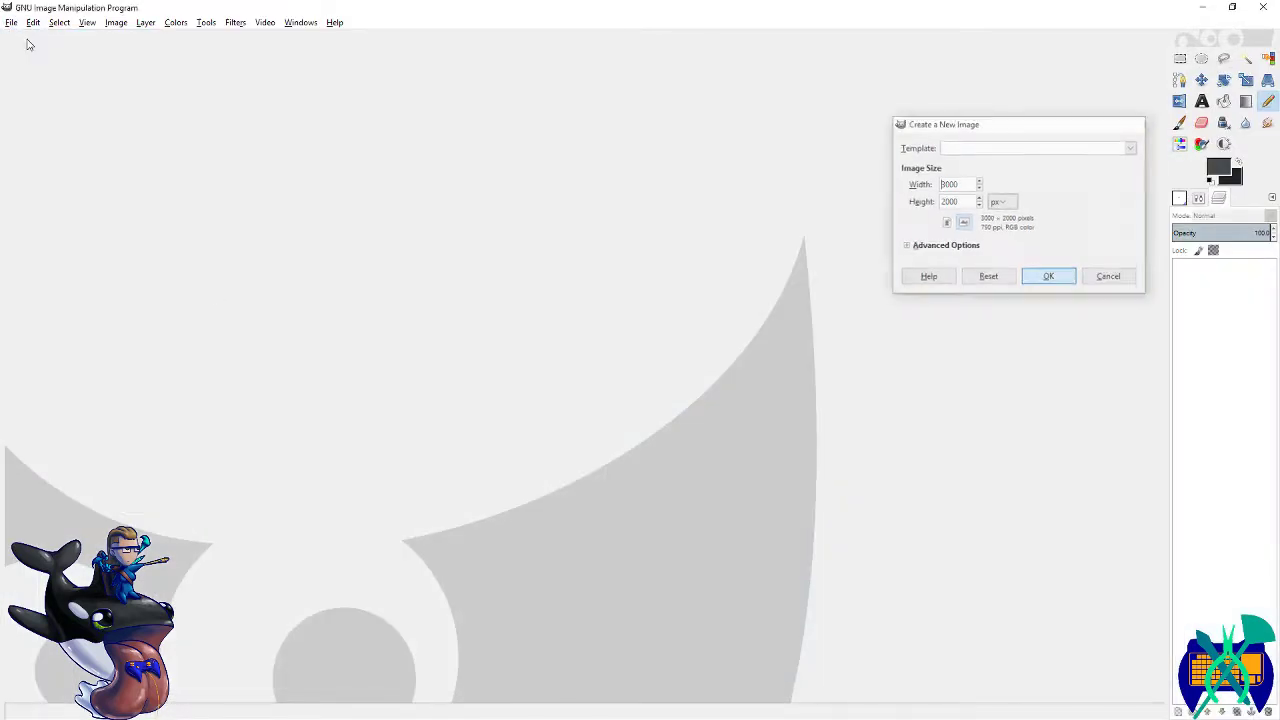
key(Return)
- Reset the paint colours to black and white and fill the background layer with white
click(1210, 180)
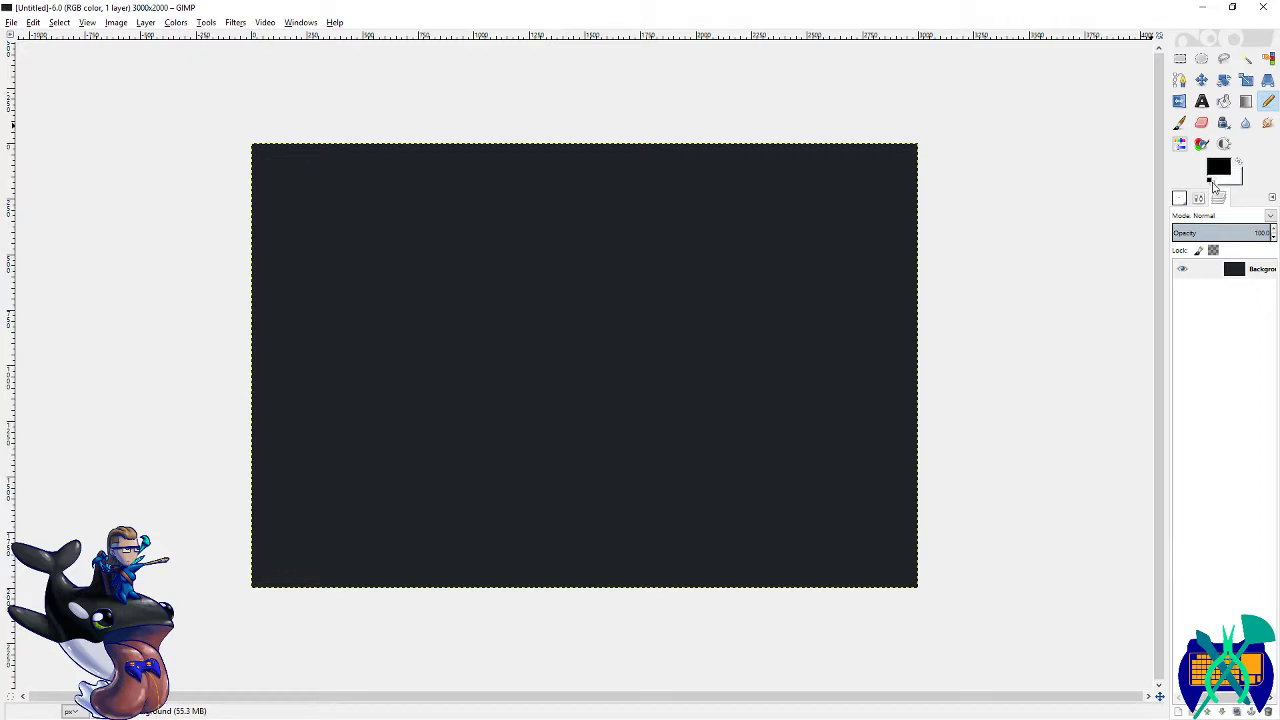
click(1223, 101)
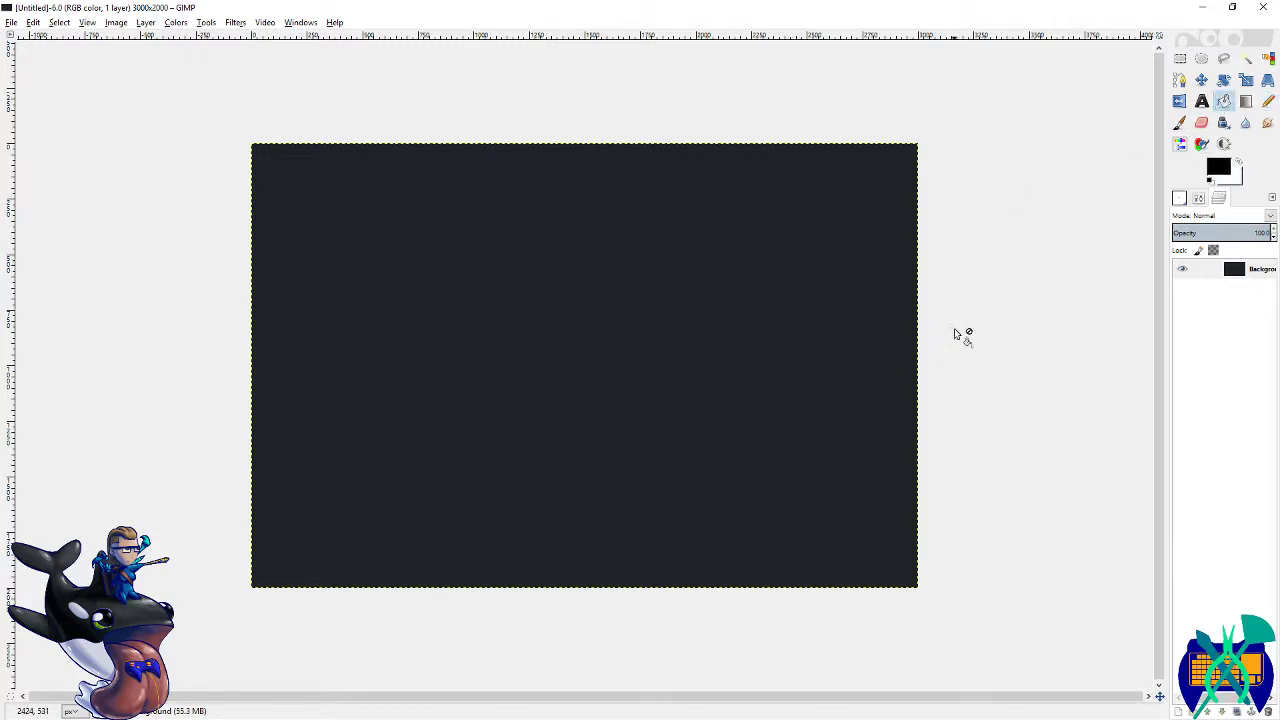
key(ctrl+period)
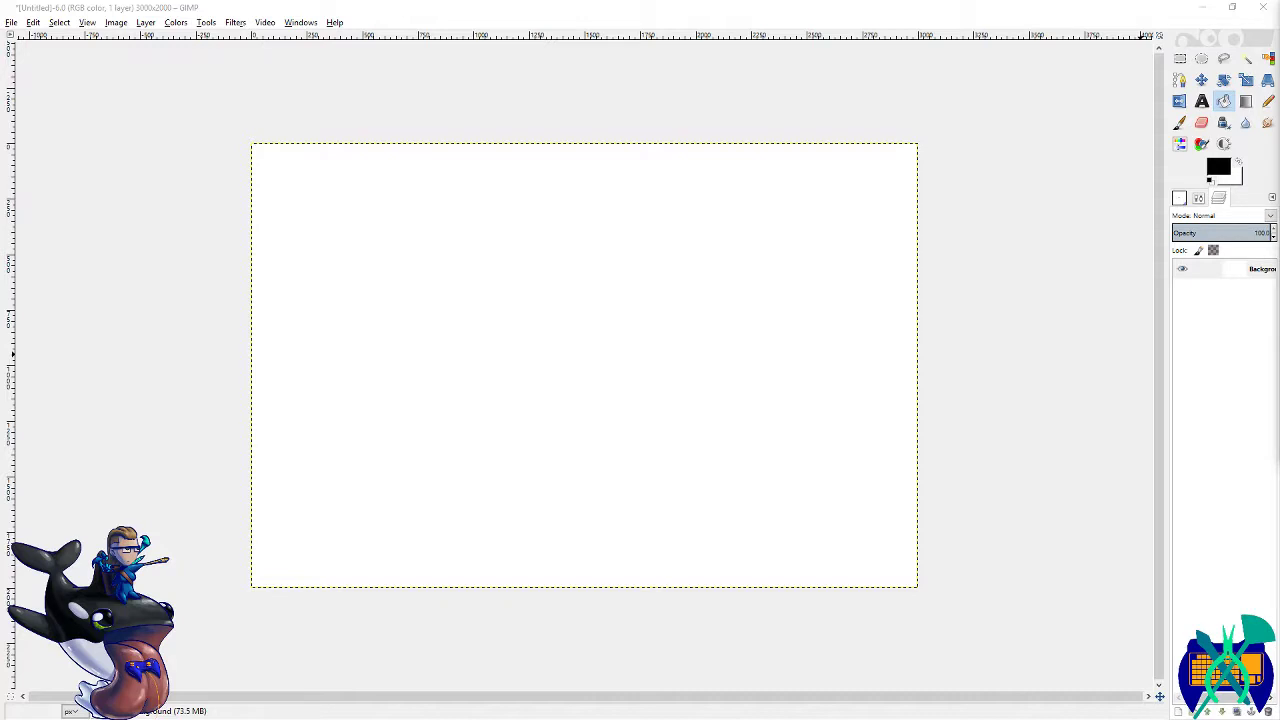
- Add a transparent layer named sketch above the background and save the image as BackPain.xcf
right_click(1234, 270)
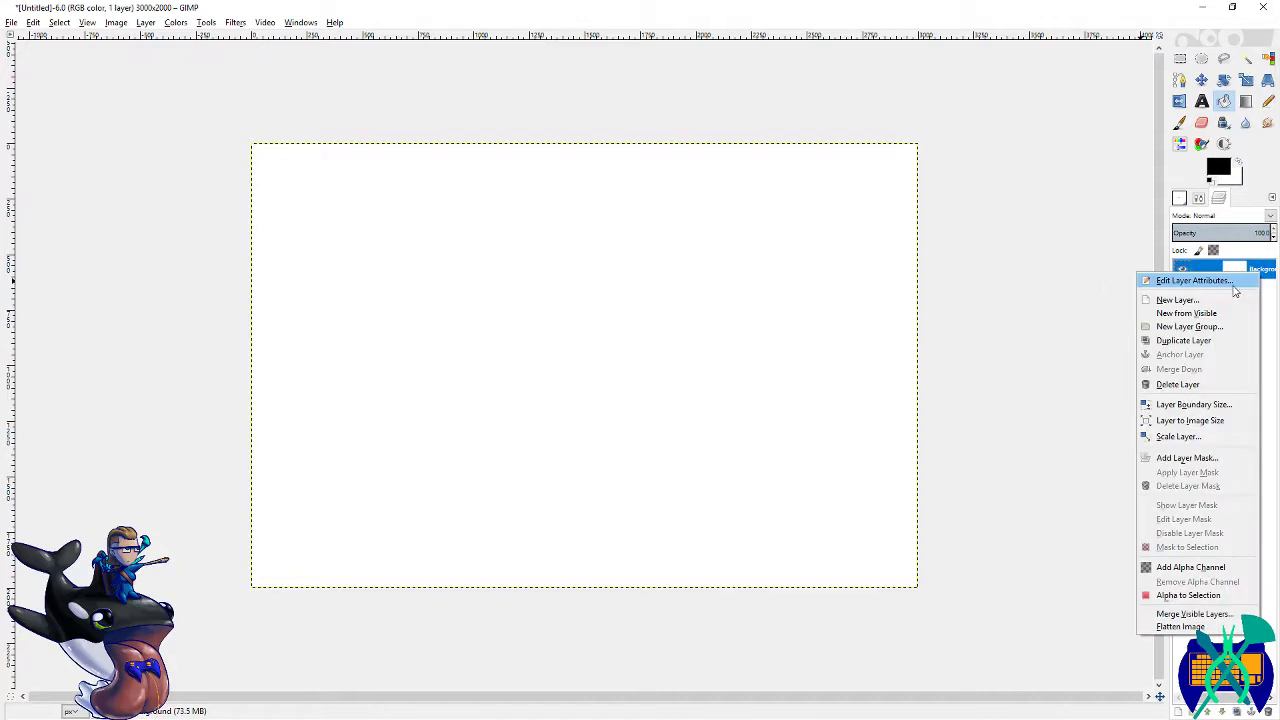
click(1232, 286)
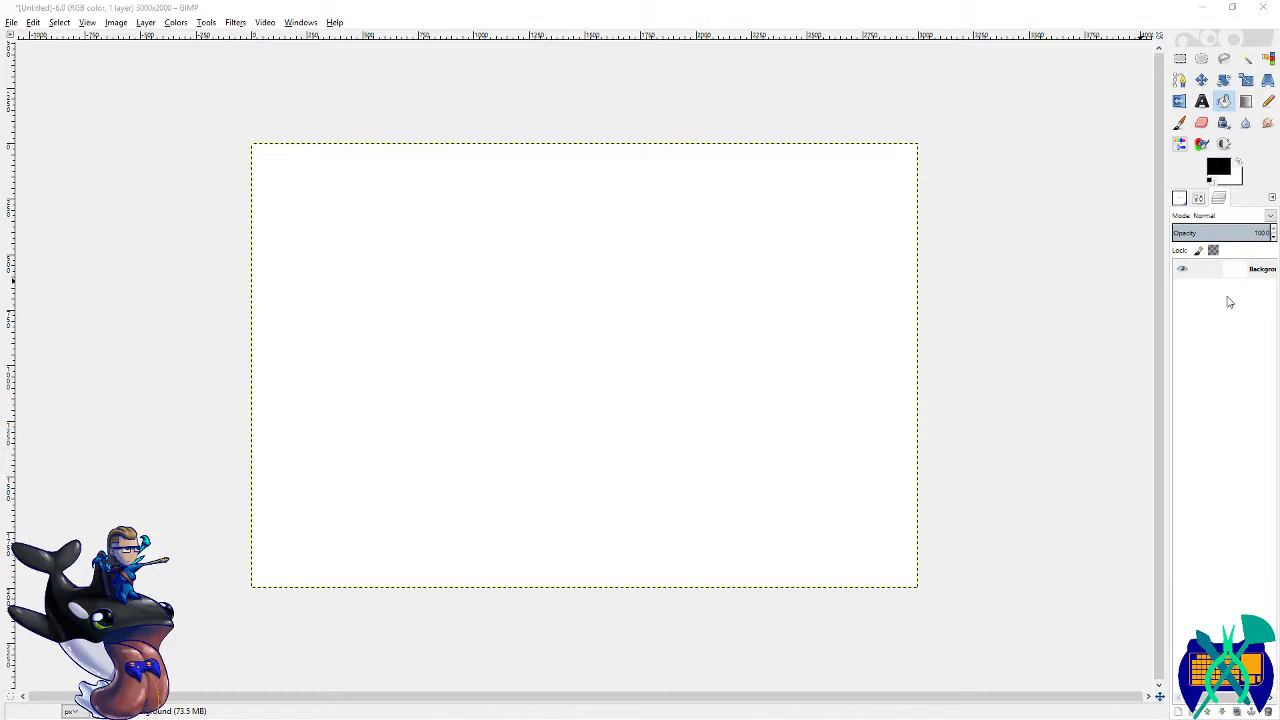
key(Return)
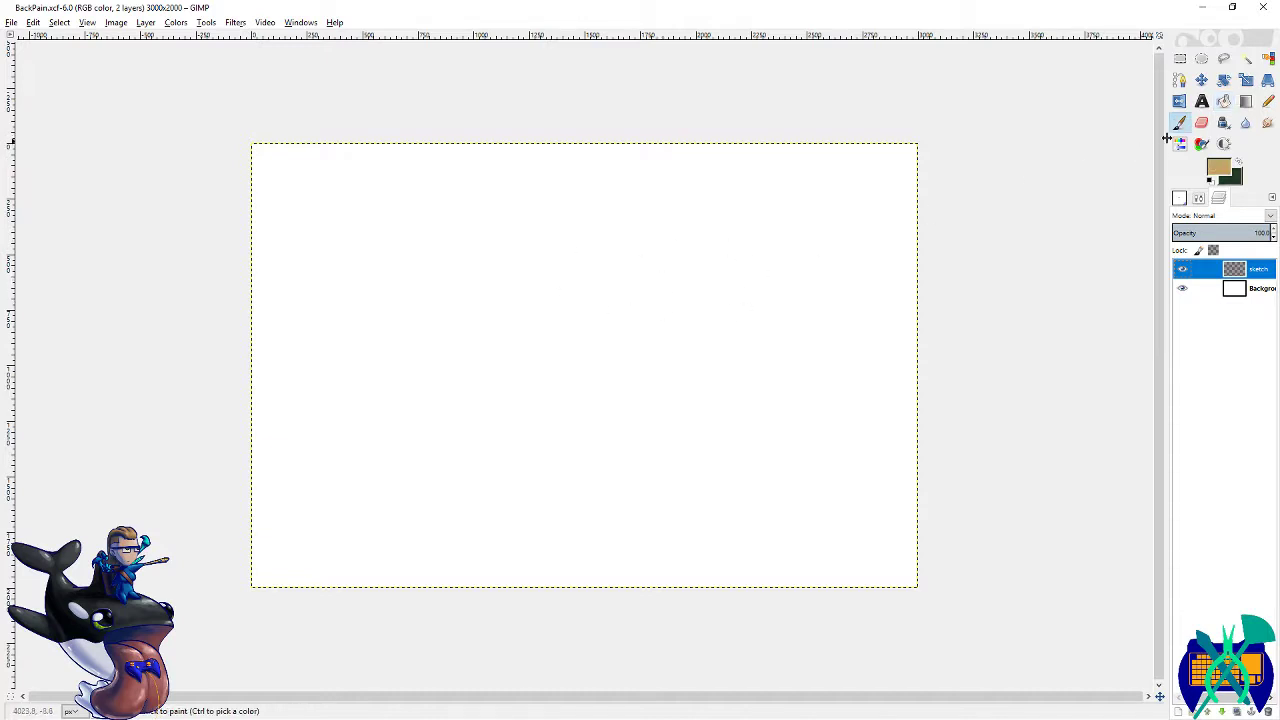
- Reset the paint colours to black and white and bring the vertebrae reference picture in as a new layer
click(1208, 180)
key(alt+Tab)
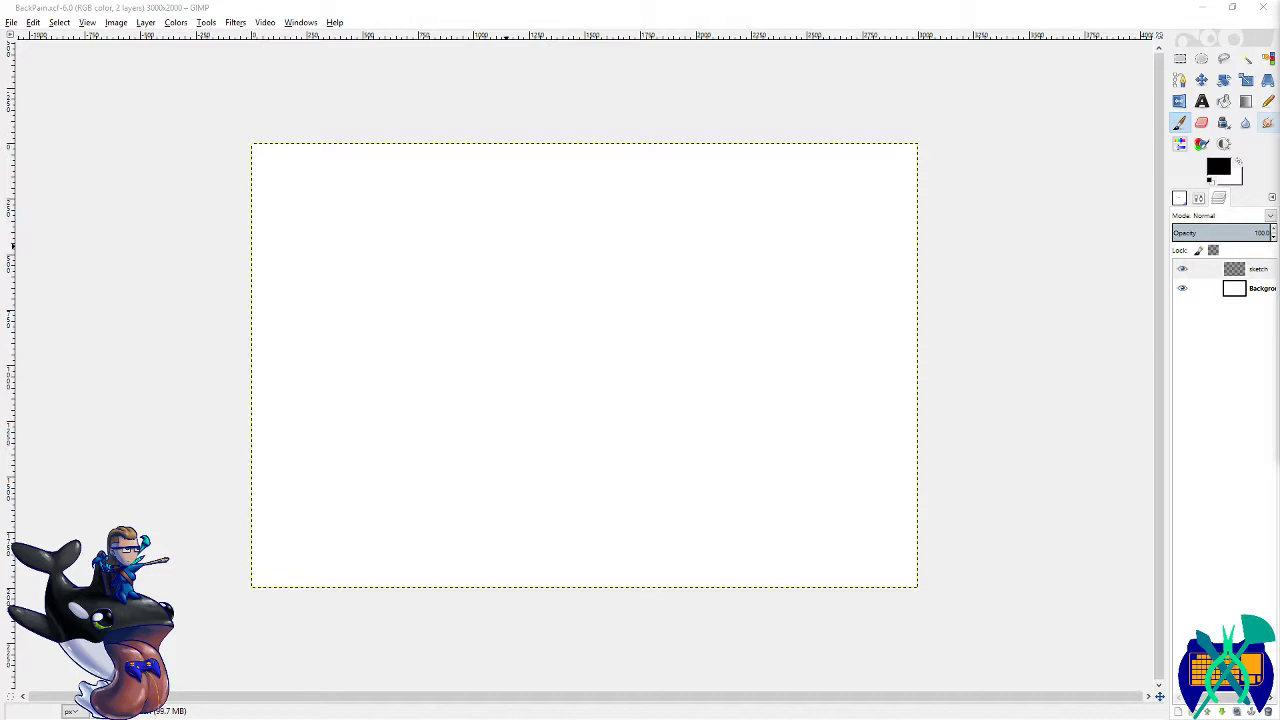
drag(1279, 343, 888, 343)
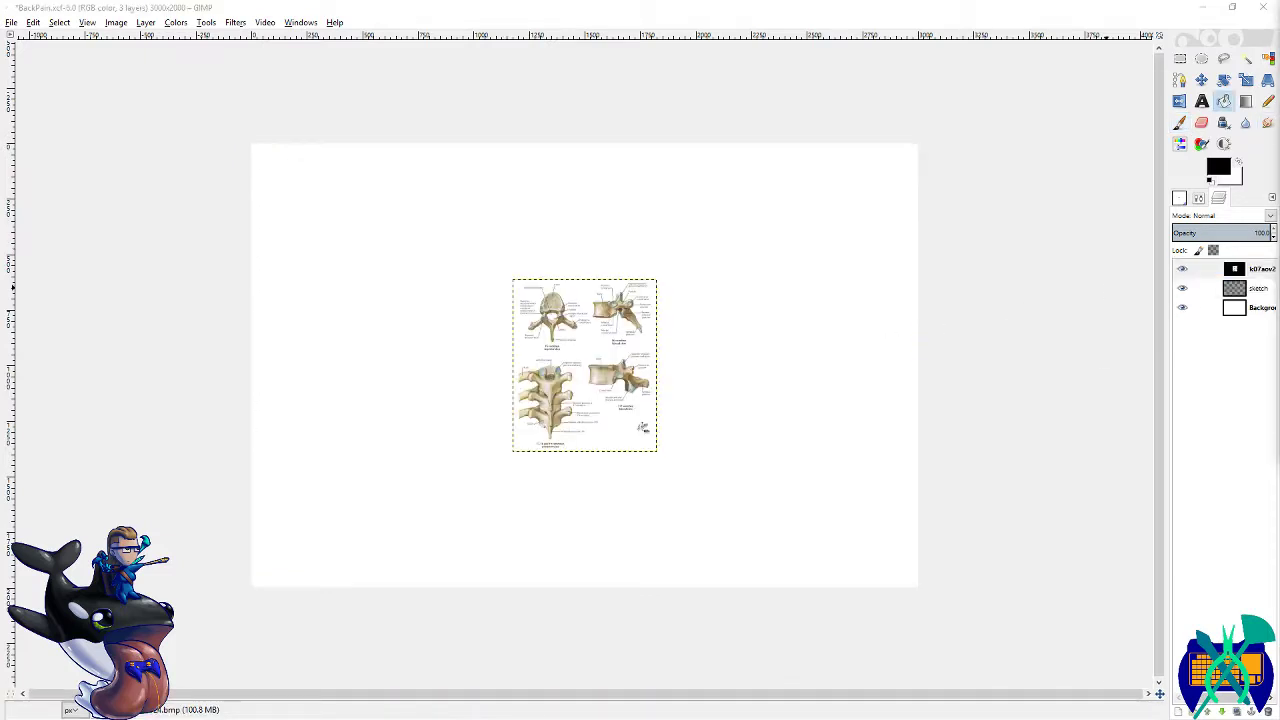
scroll(570, 372, up, 1)
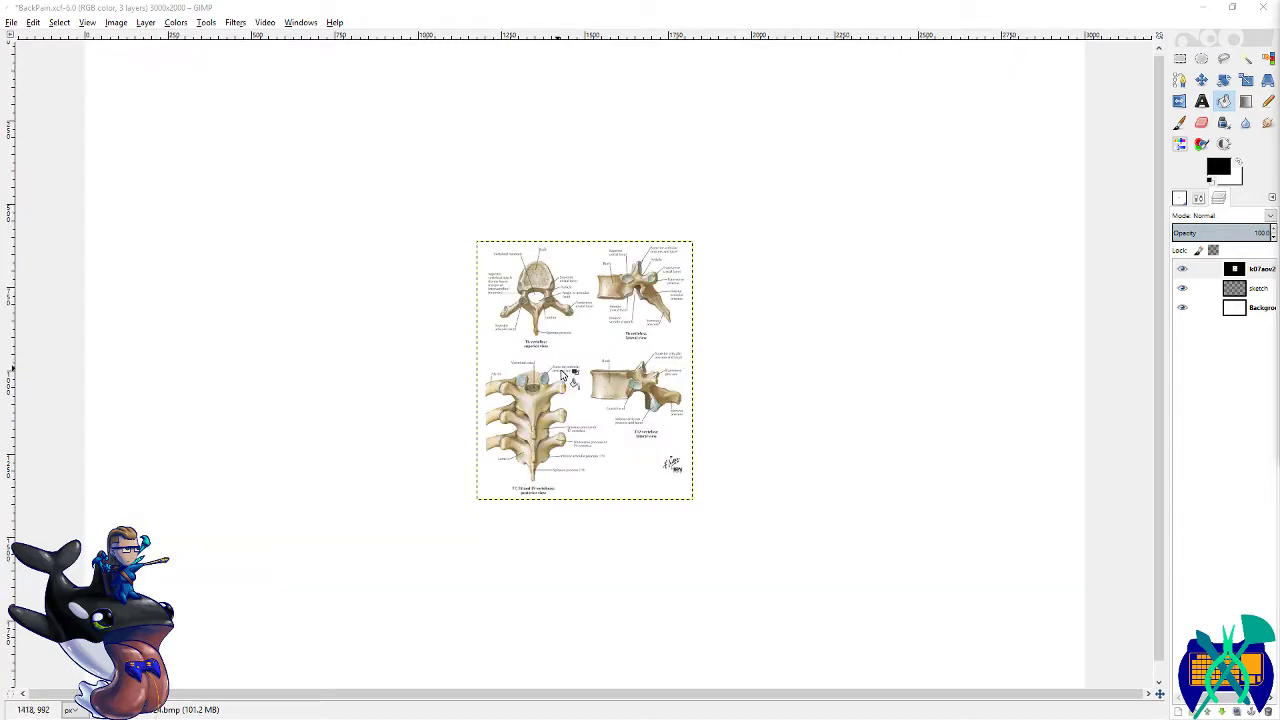
click(1224, 80)
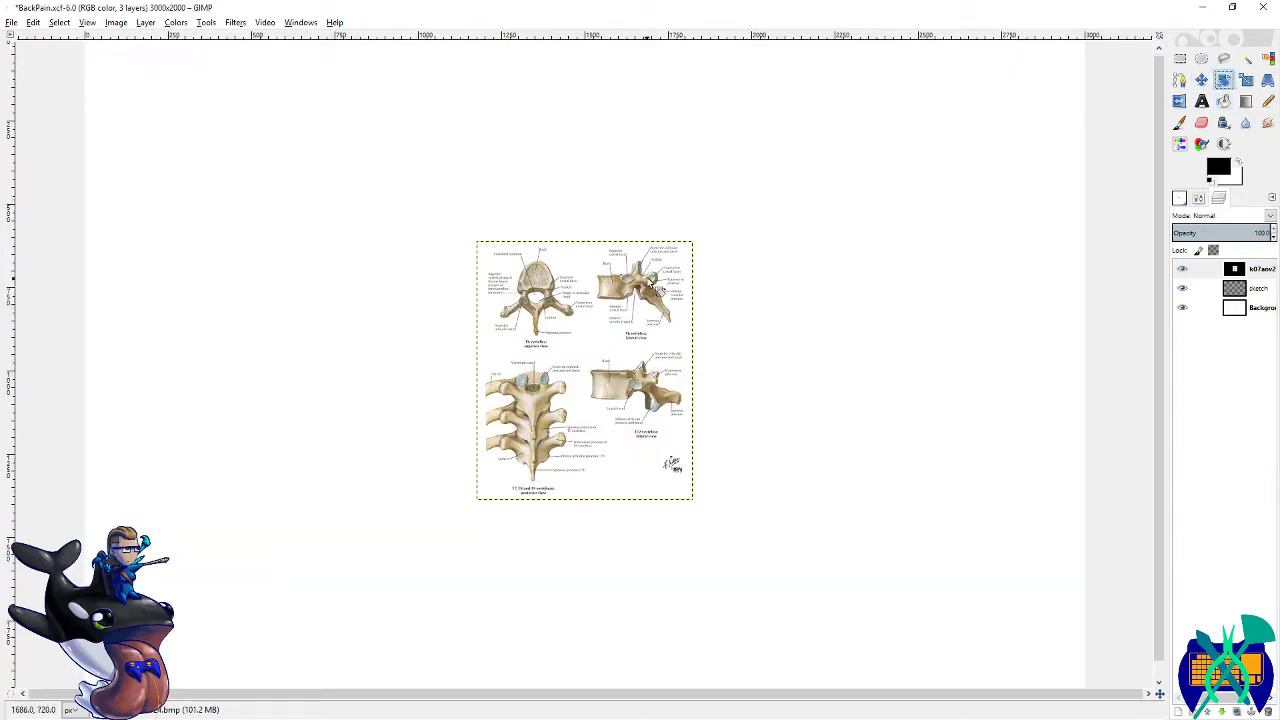
drag(656, 284, 507, 263)
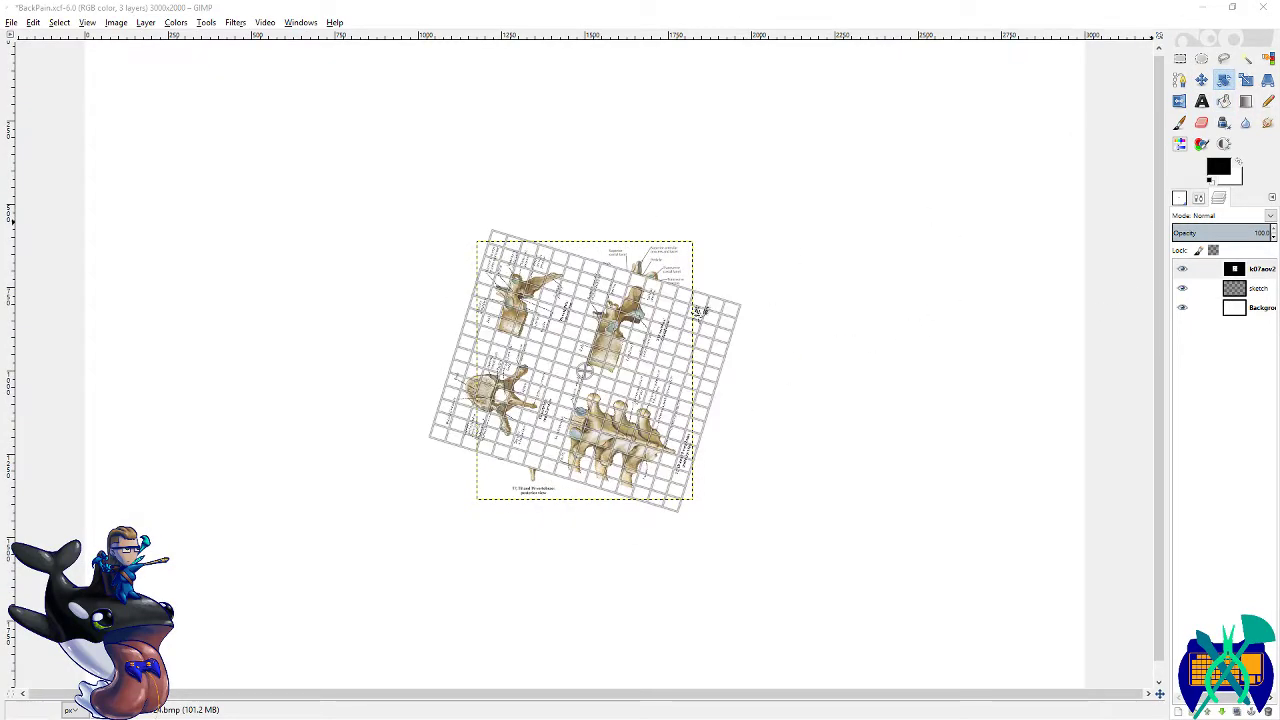
key(Escape)
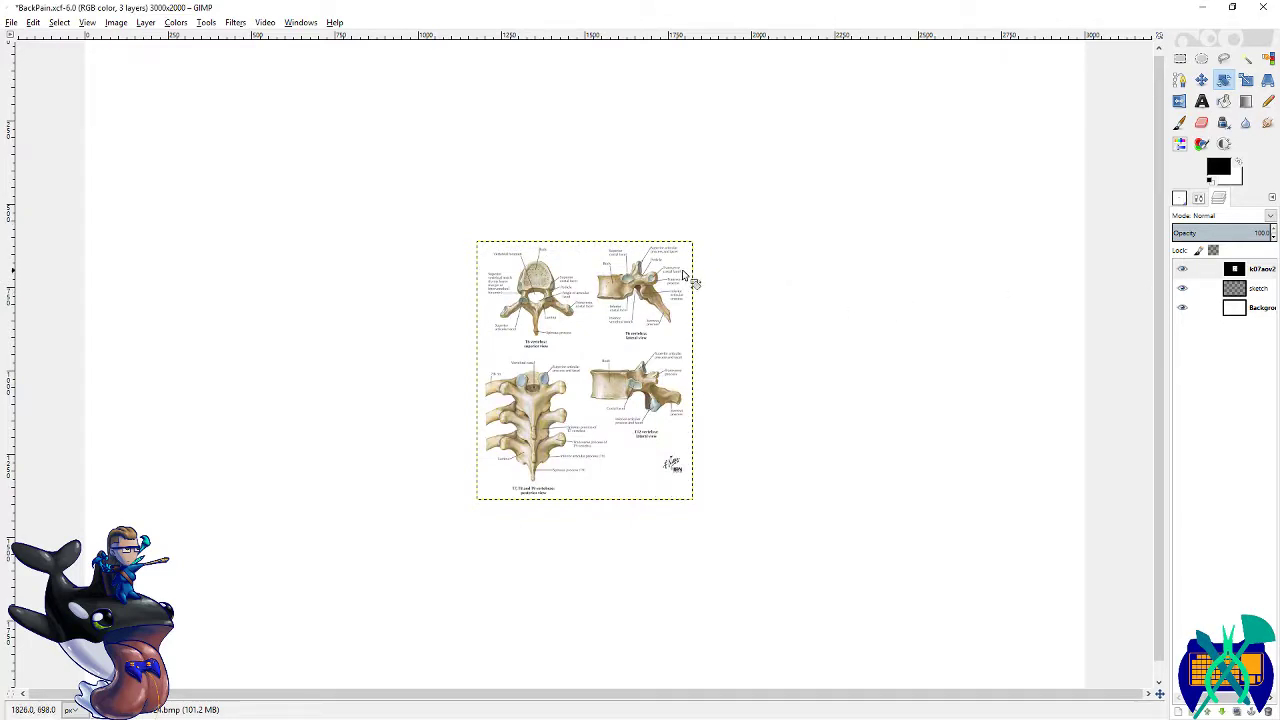
drag(655, 290, 834, 323)
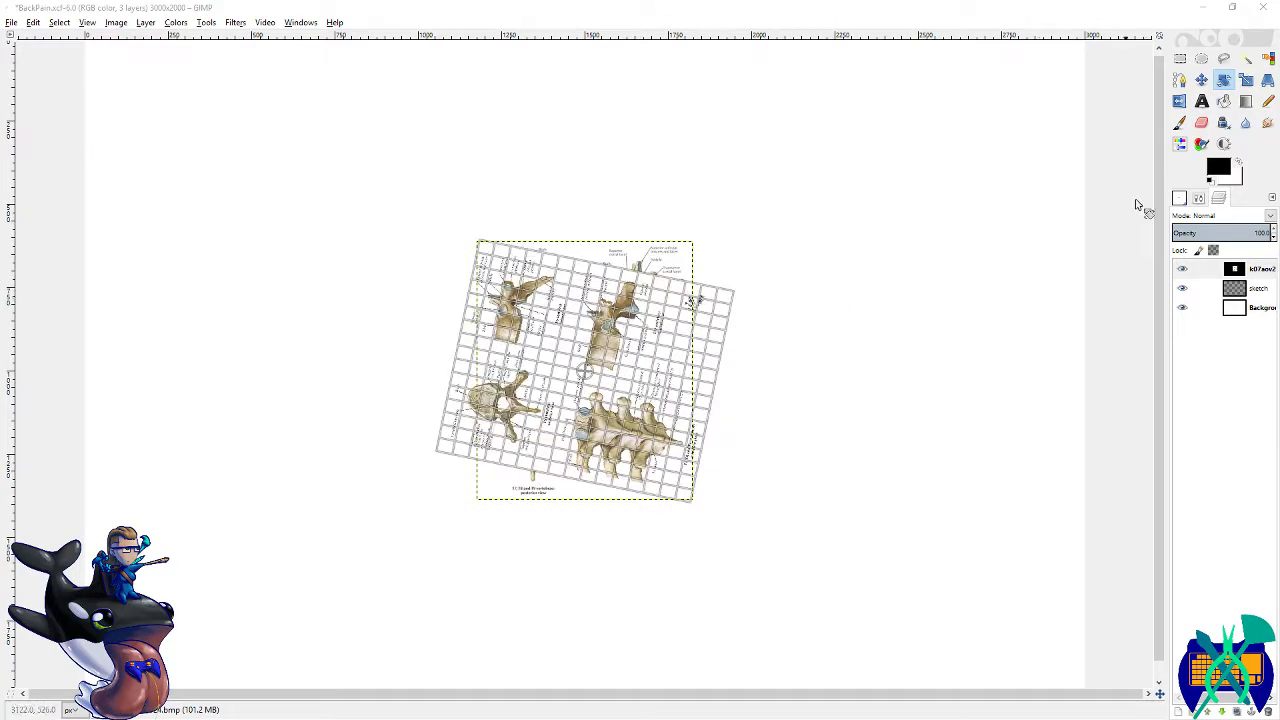
- Cut the posterior-view vertebrae drawing out of the reference with a rectangle selection and paste it as its own layer
click(1180, 58)
drag(753, 329, 630, 380)
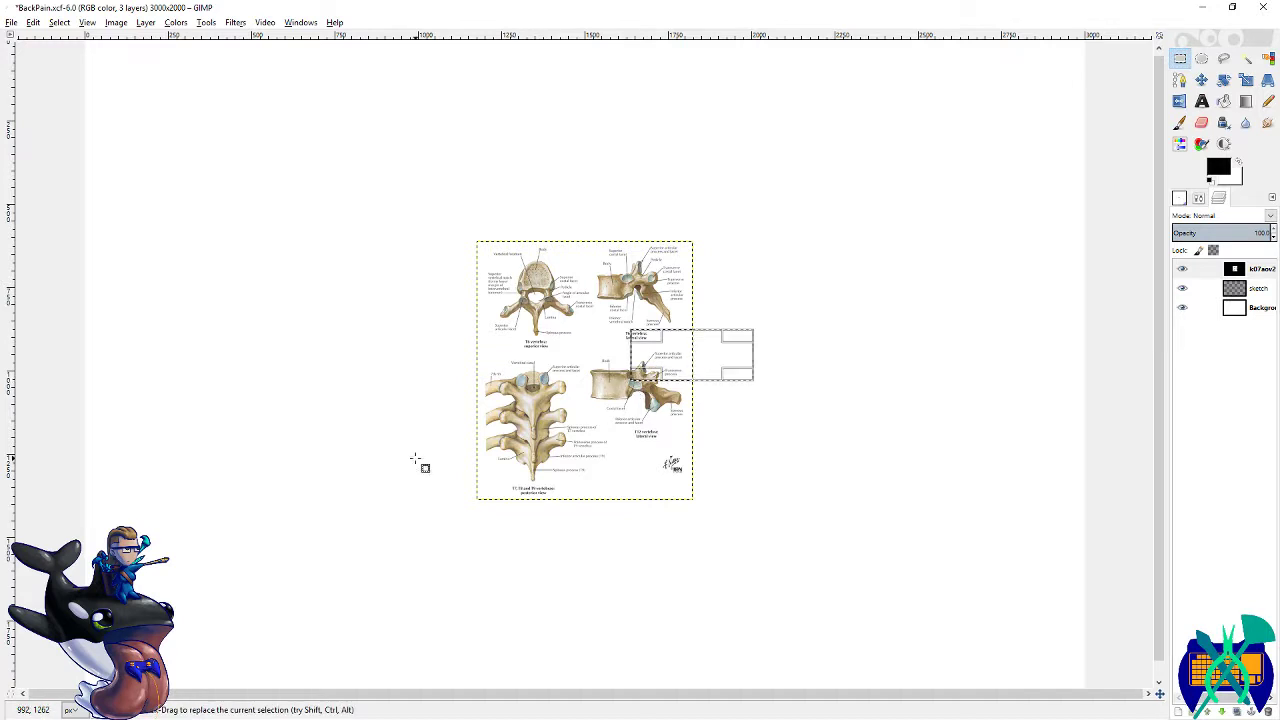
drag(462, 356, 598, 516)
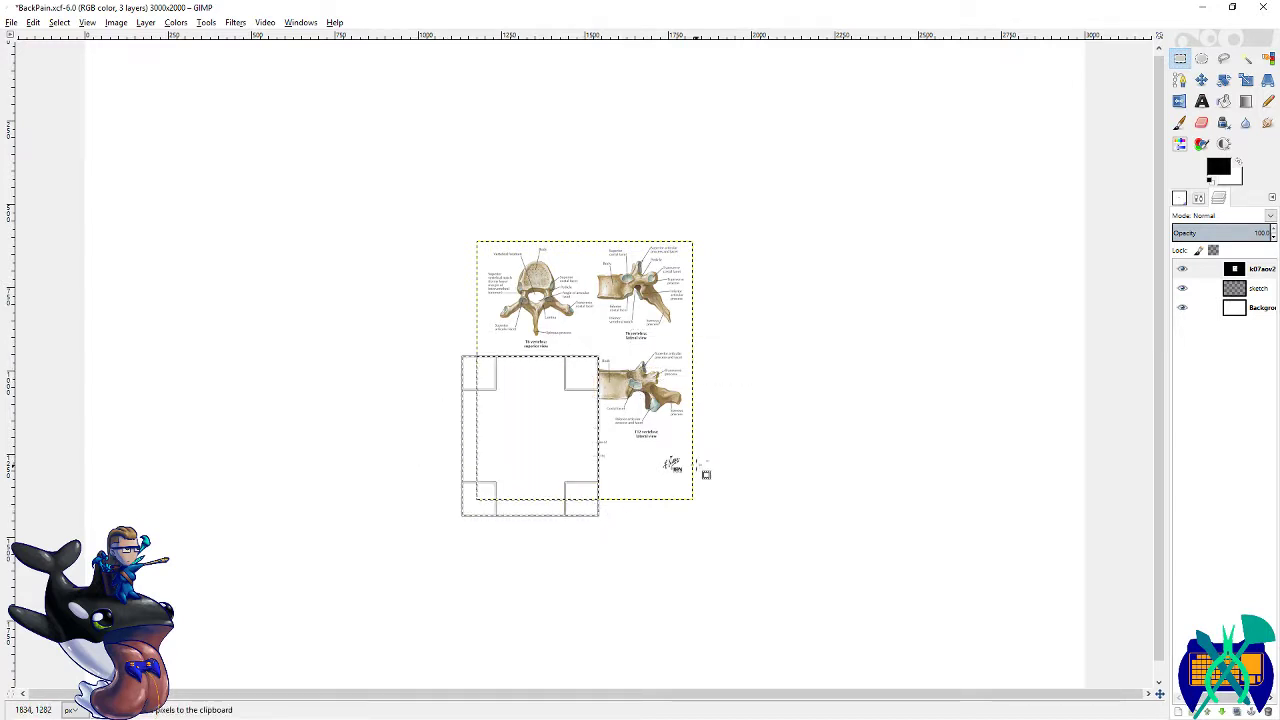
key(ctrl+v)
right_click(1250, 268)
click(1190, 292)
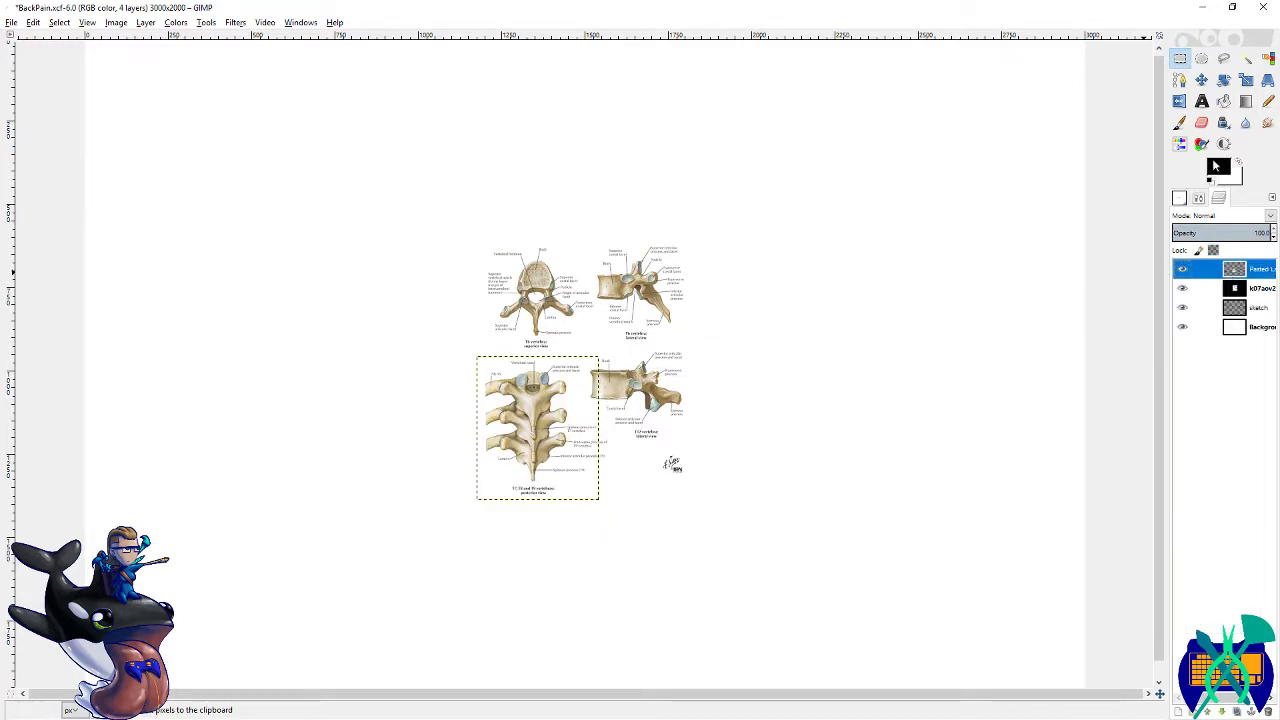
- Rotate the pasted posterior-view layer 90° counter-clockwise so the spine lies horizontally
click(1224, 80)
drag(580, 484, 555, 497)
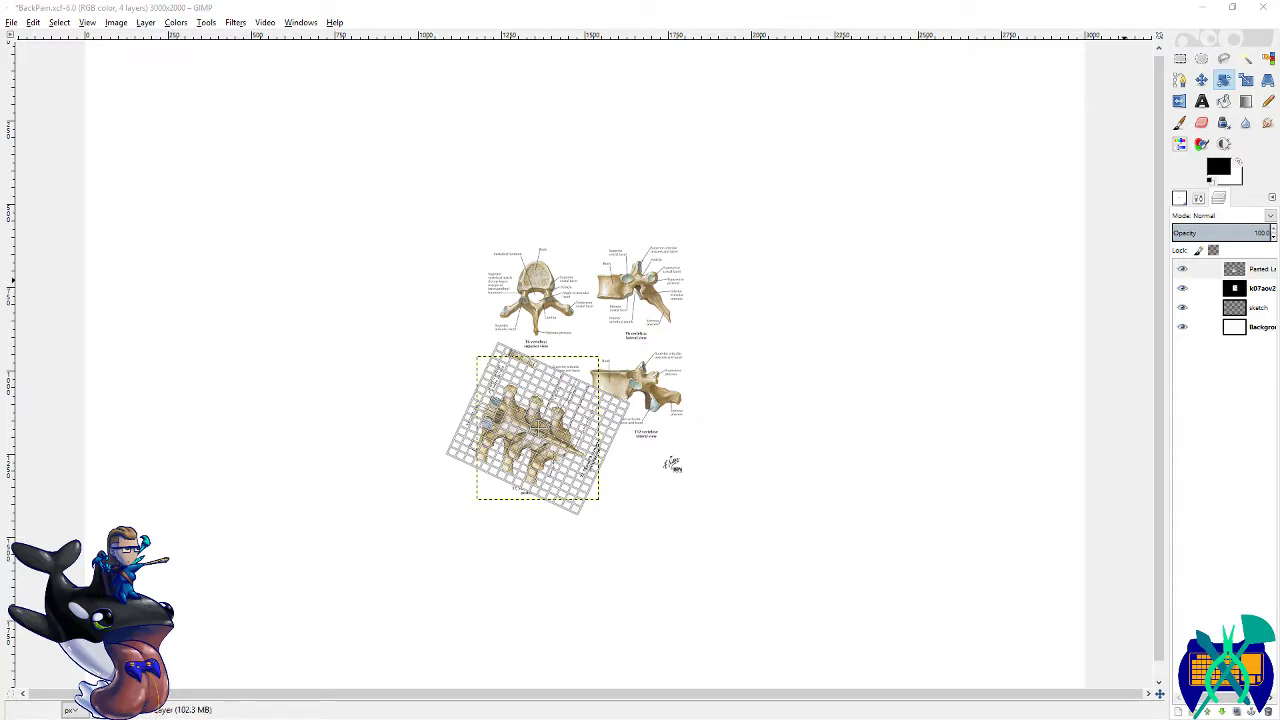
key(Return)
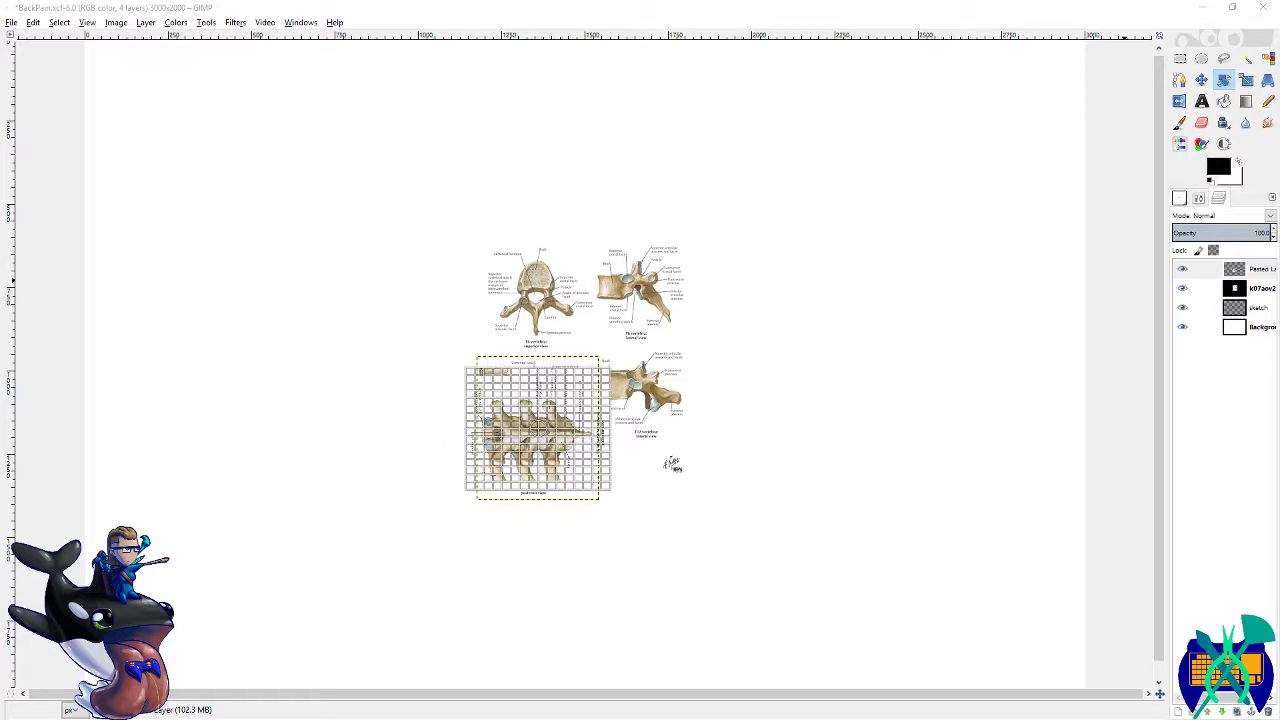
click(1058, 337)
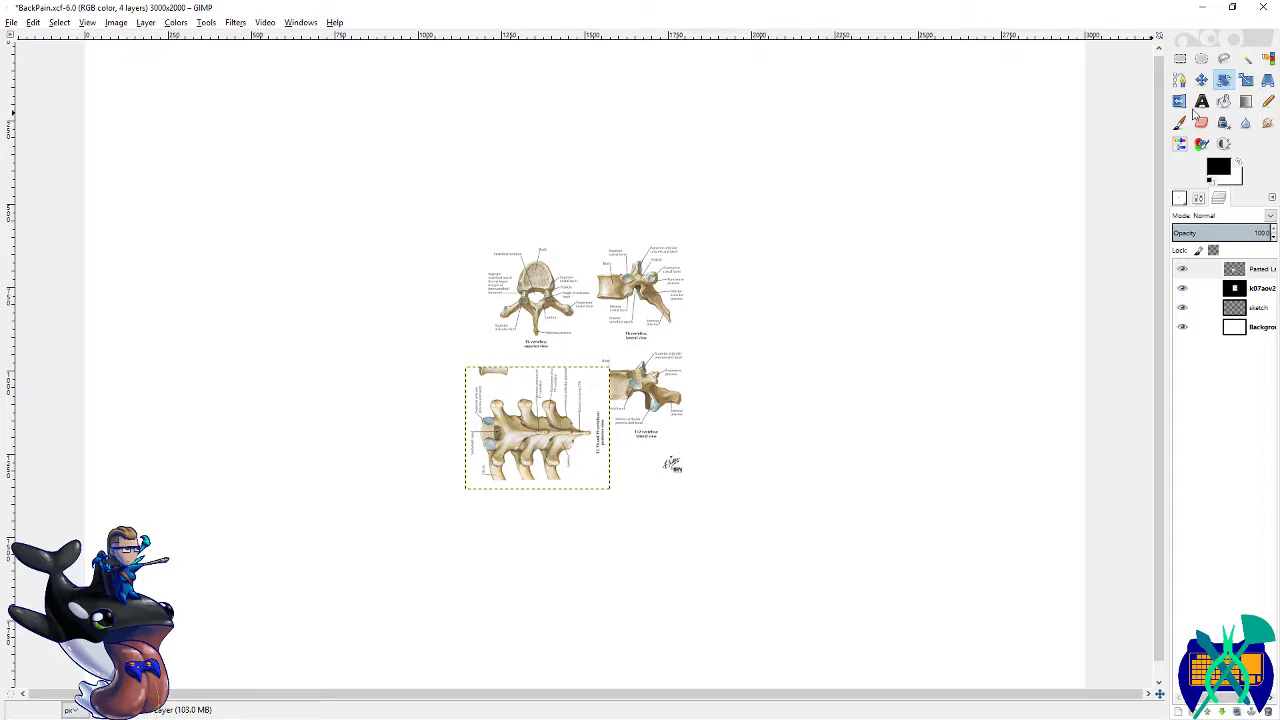
- Move the rotated vertebrae layer and the remaining reference drawings side by side into the canvas's upper right area
key(m)
drag(537, 428, 915, 175)
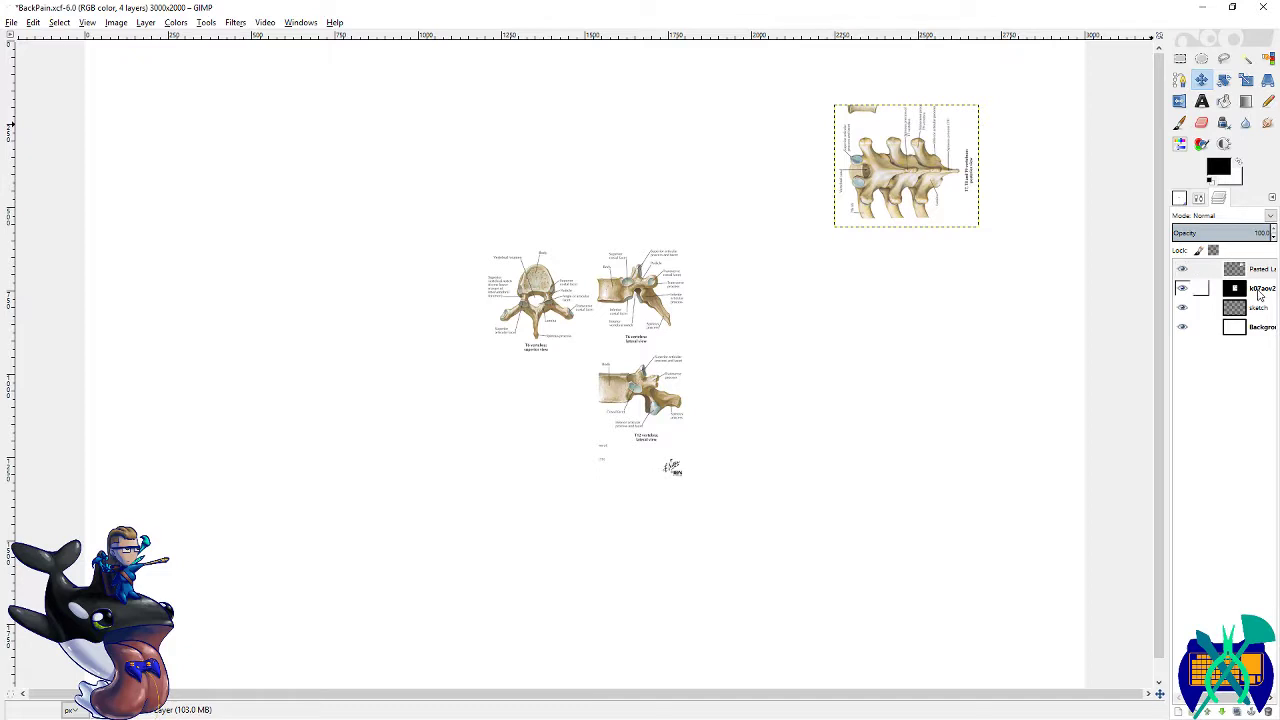
drag(646, 288, 782, 119)
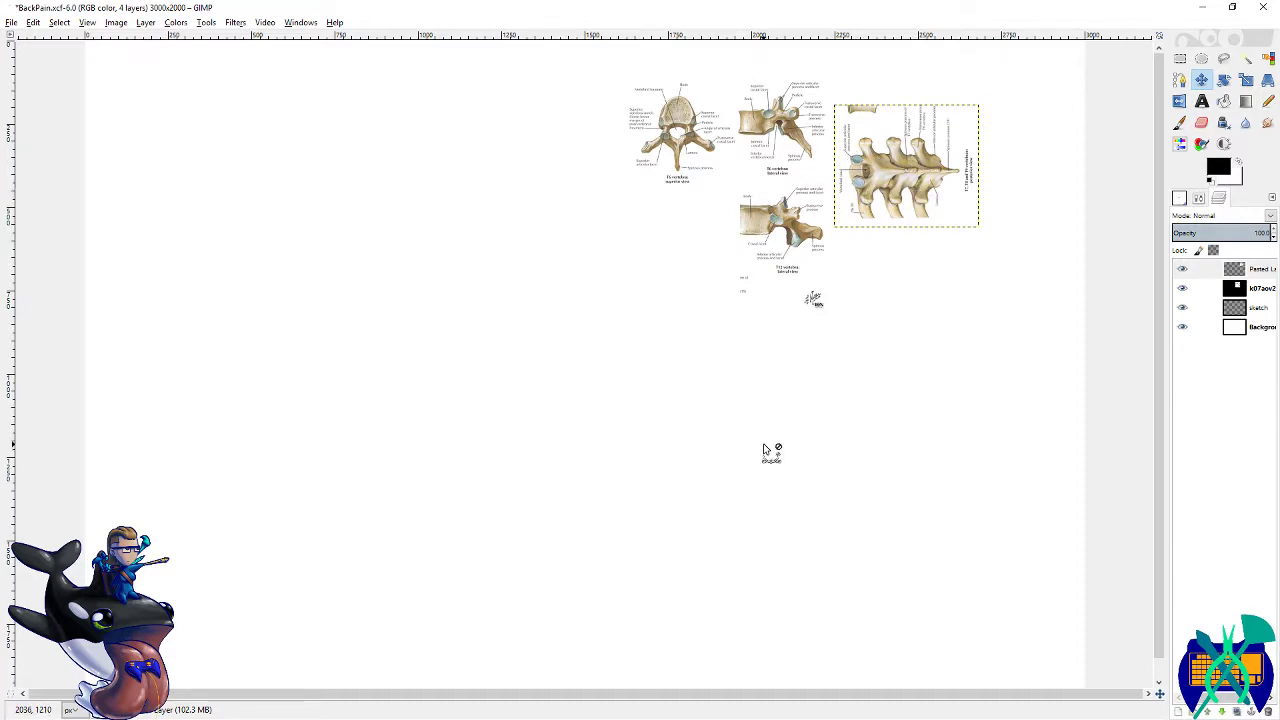
- Make the sketch layer active for the Paintbrush and hide both vertebrae reference layers
key(minus)
key(p)
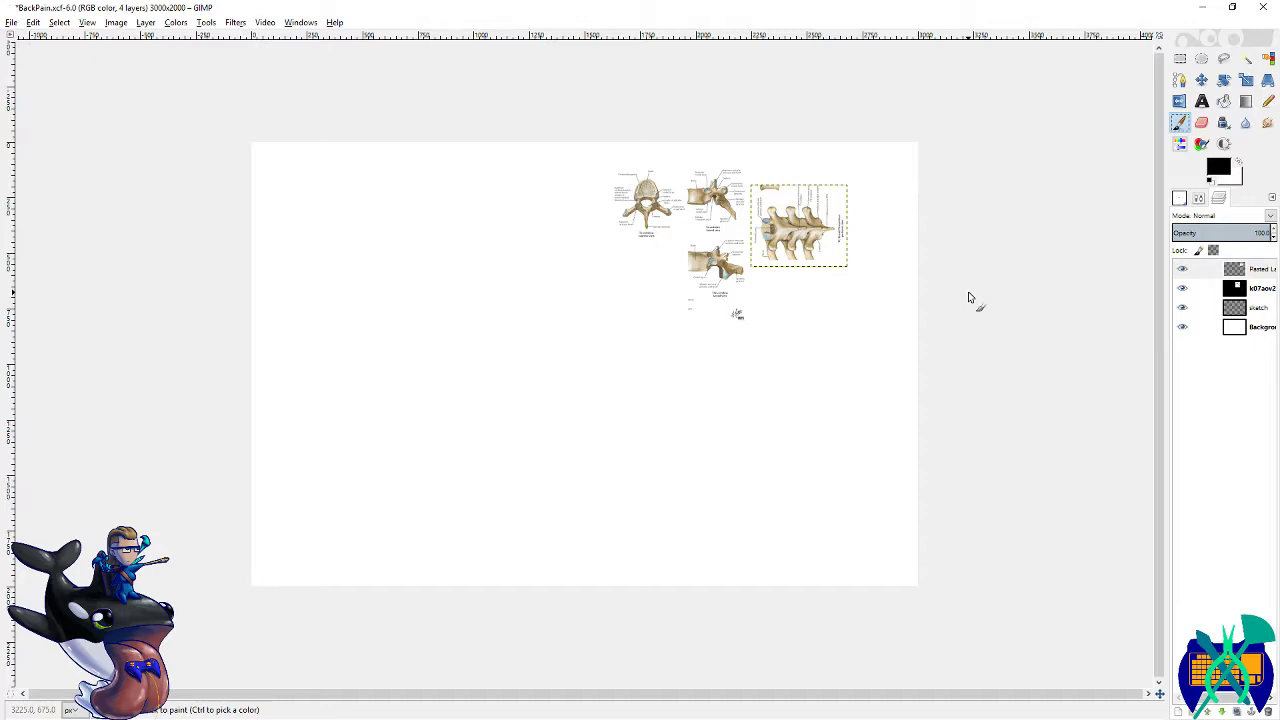
click(1256, 312)
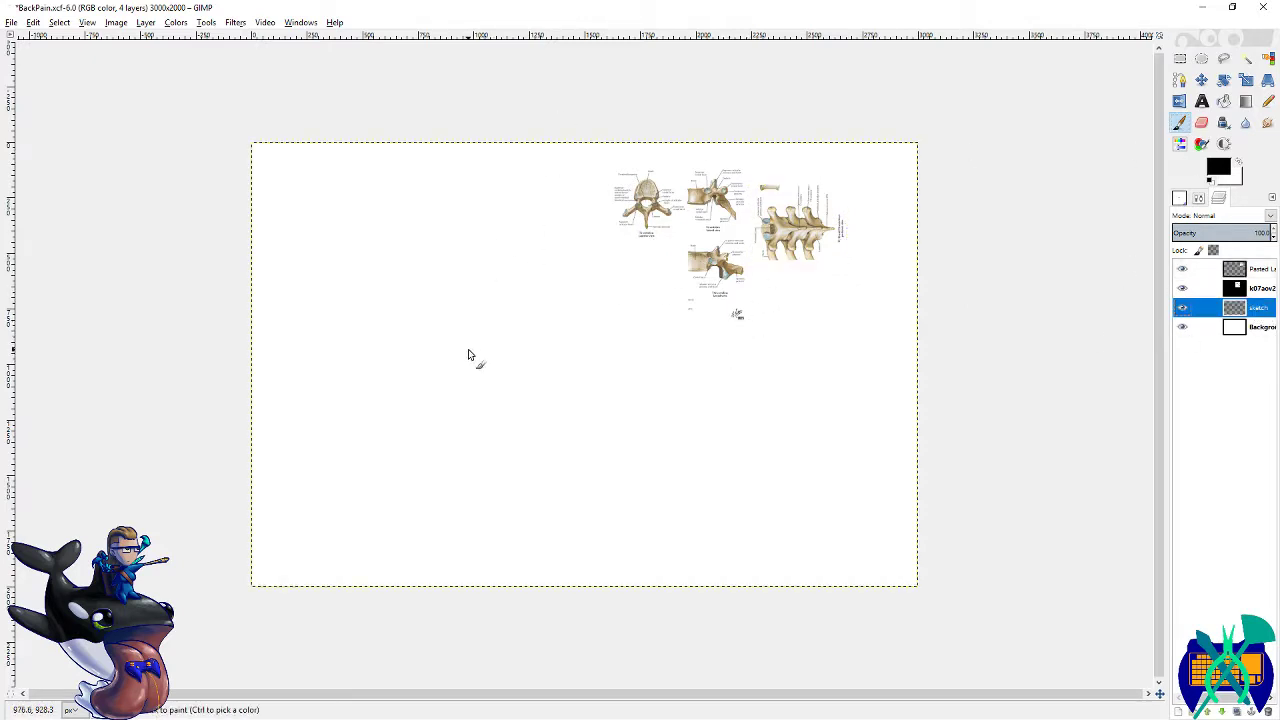
click(1182, 288)
click(1182, 269)
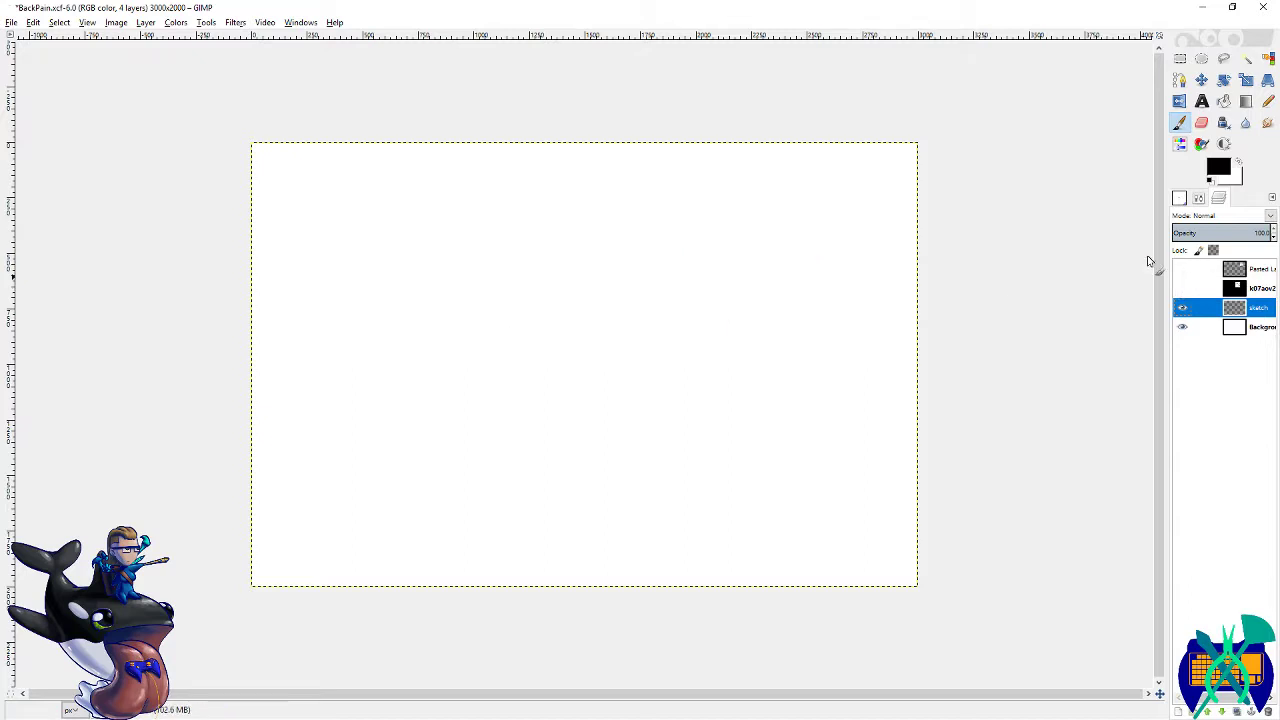
drag(360, 397, 846, 423)
key(ctrl+z)
drag(344, 398, 835, 468)
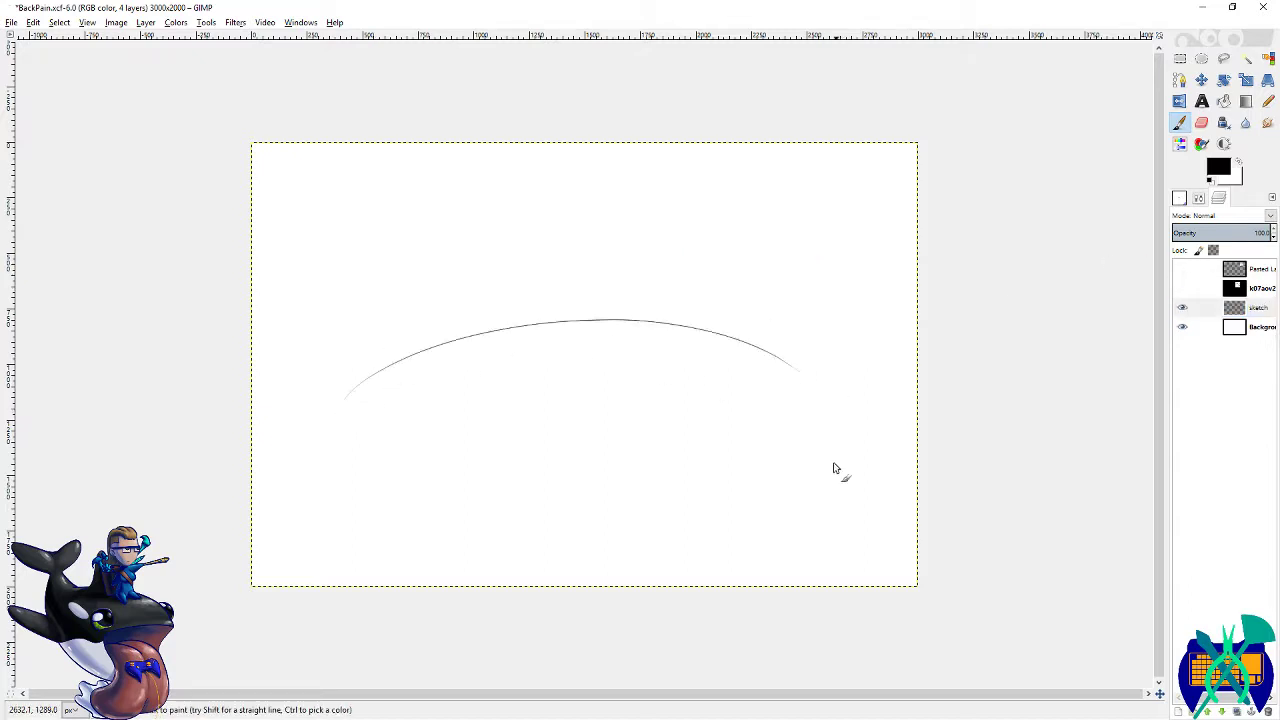
key(ctrl+z)
mouse_move(402, 362)
mouse_down()
mouse_move(767, 329)
mouse_move(771, 447)
mouse_up()
key(ctrl+z)
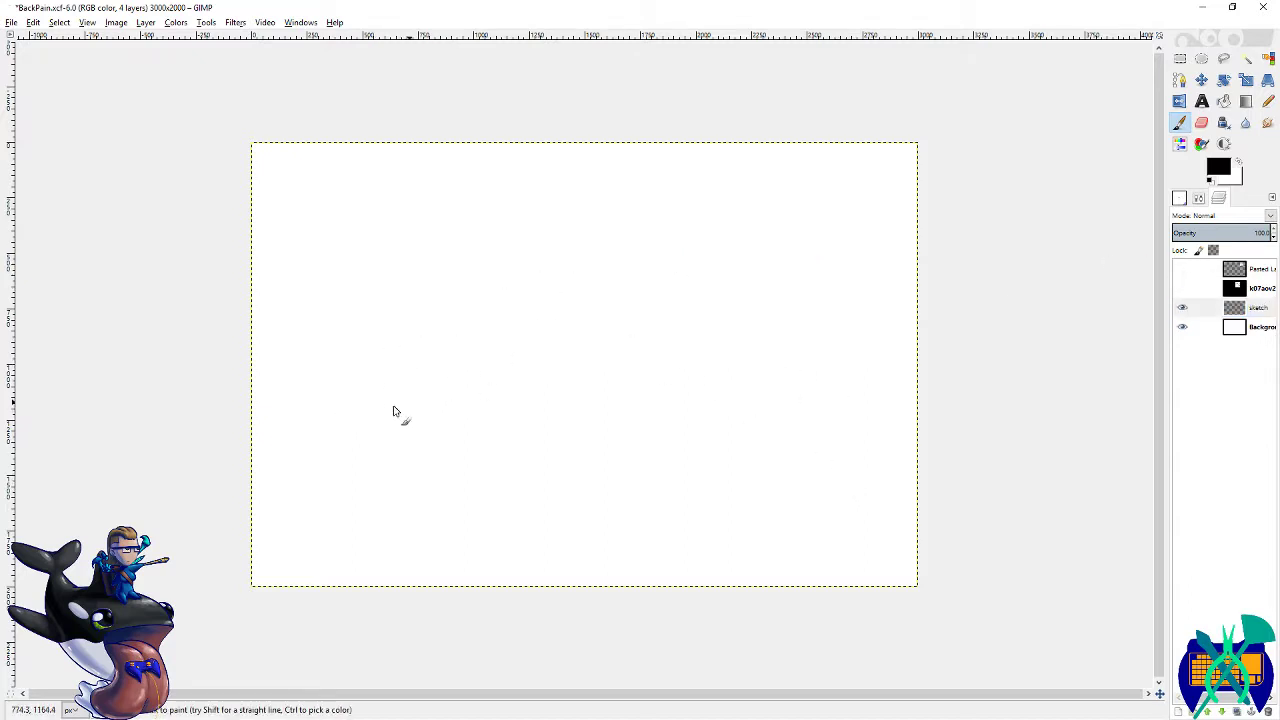
mouse_move(372, 404)
mouse_down()
mouse_move(514, 281)
mouse_move(822, 375)
mouse_up()
key(ctrl+z)
drag(377, 383, 873, 405)
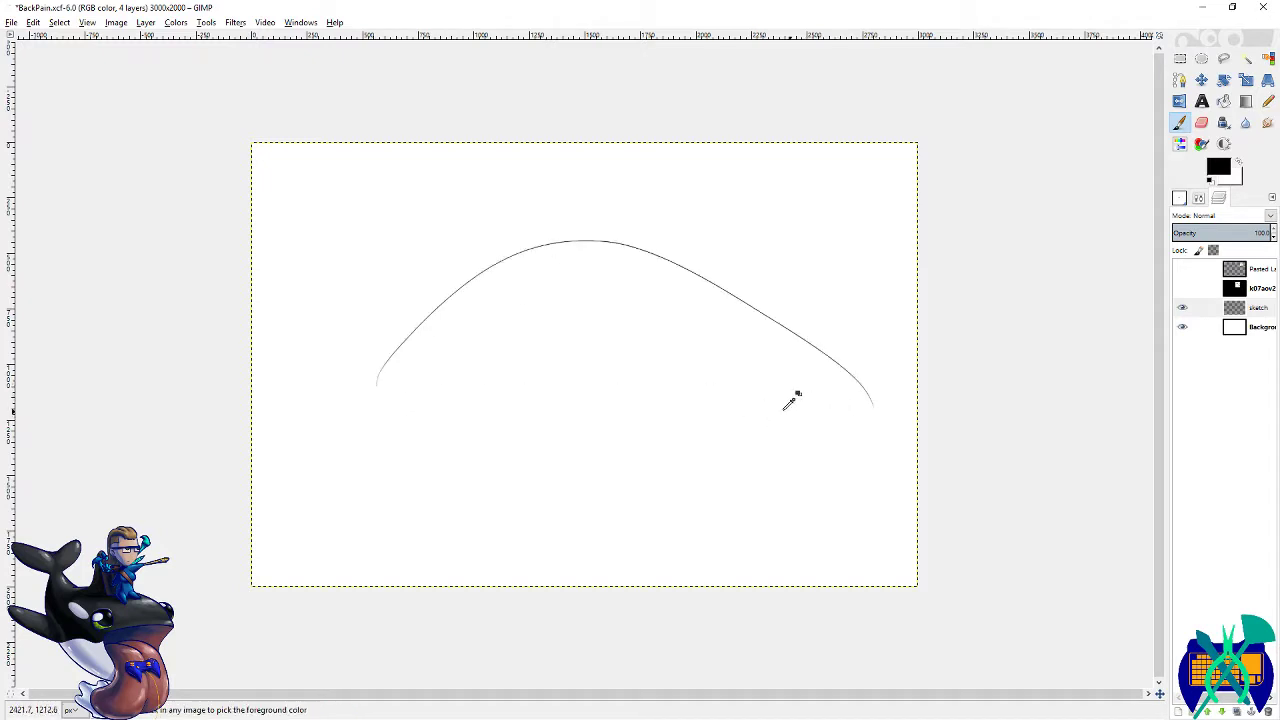
key(ctrl+z)
mouse_move(363, 395)
mouse_down()
mouse_move(499, 280)
mouse_move(710, 290)
mouse_move(787, 395)
mouse_move(757, 332)
mouse_move(527, 252)
mouse_move(379, 331)
mouse_move(373, 376)
mouse_move(520, 267)
mouse_move(690, 292)
mouse_move(789, 413)
mouse_move(716, 308)
mouse_move(565, 251)
mouse_move(378, 390)
mouse_up()
key(ctrl+z)
key(ctrl+z)
key(ctrl+z)
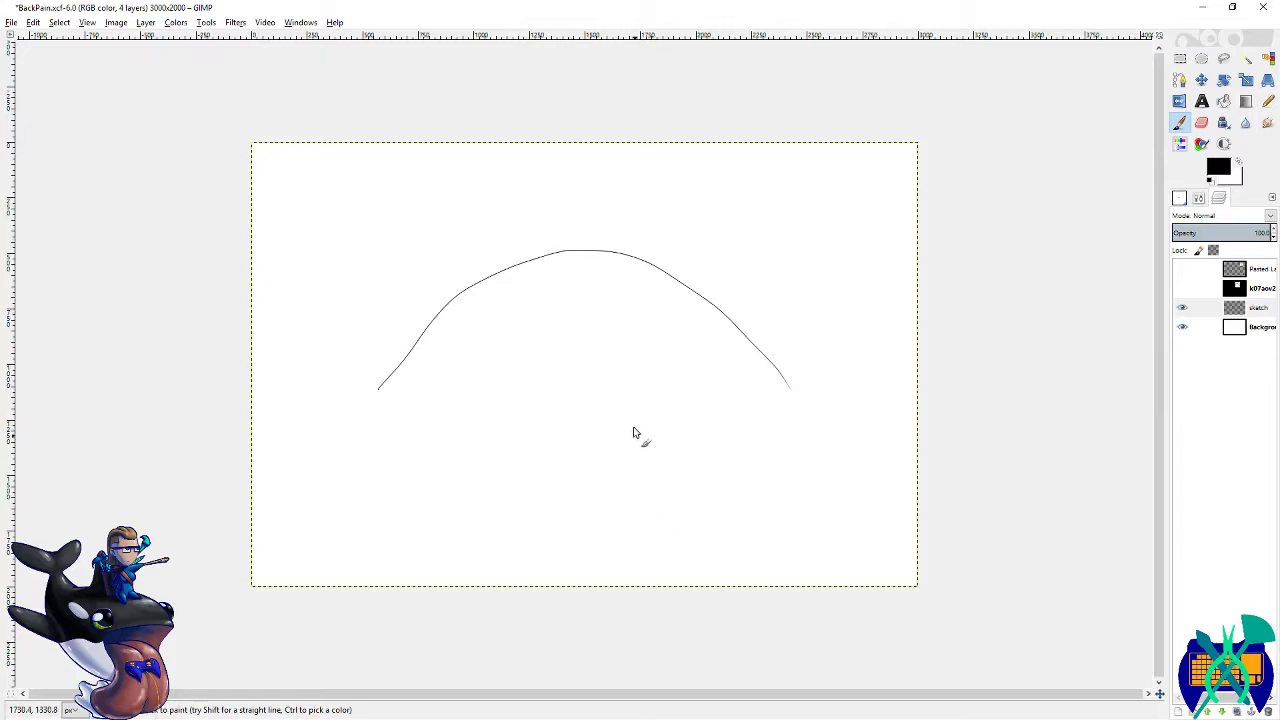
key(ctrl)
key(ctrl+z)
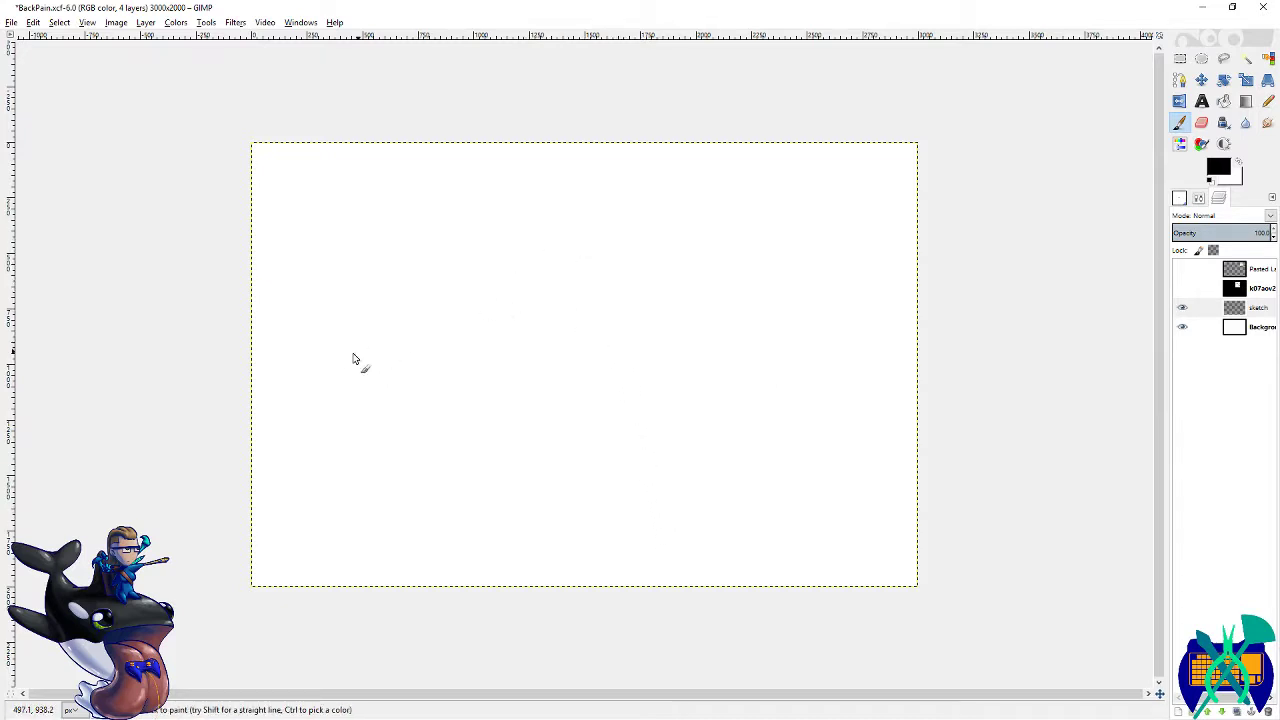
mouse_move(362, 342)
mouse_down()
mouse_move(629, 291)
mouse_move(772, 334)
mouse_up()
key(ctrl+z)
- Paint a long, shallow upward arc across the middle of the canvas on the sketch layer as the spine's guide line
mouse_move(870, 366)
mouse_down()
mouse_move(765, 321)
mouse_move(543, 310)
mouse_move(335, 380)
mouse_up()
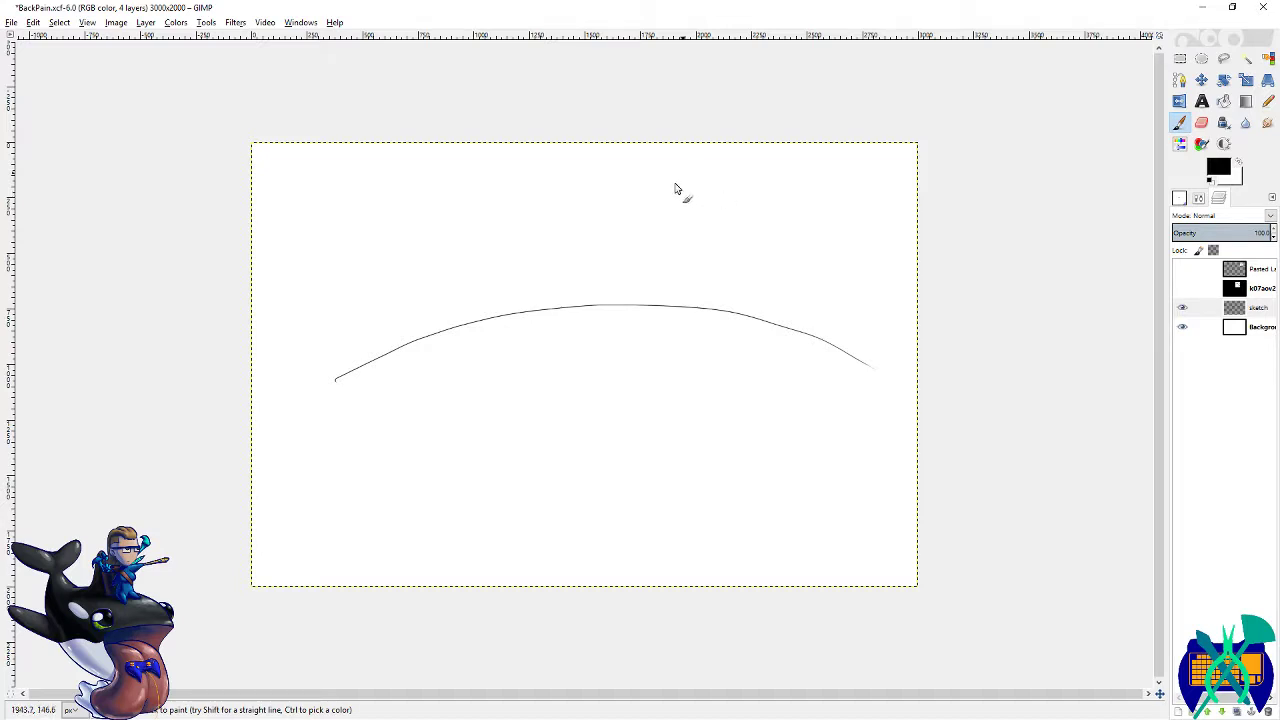
mouse_move(597, 303)
mouse_down()
mouse_move(604, 349)
mouse_move(607, 318)
mouse_up()
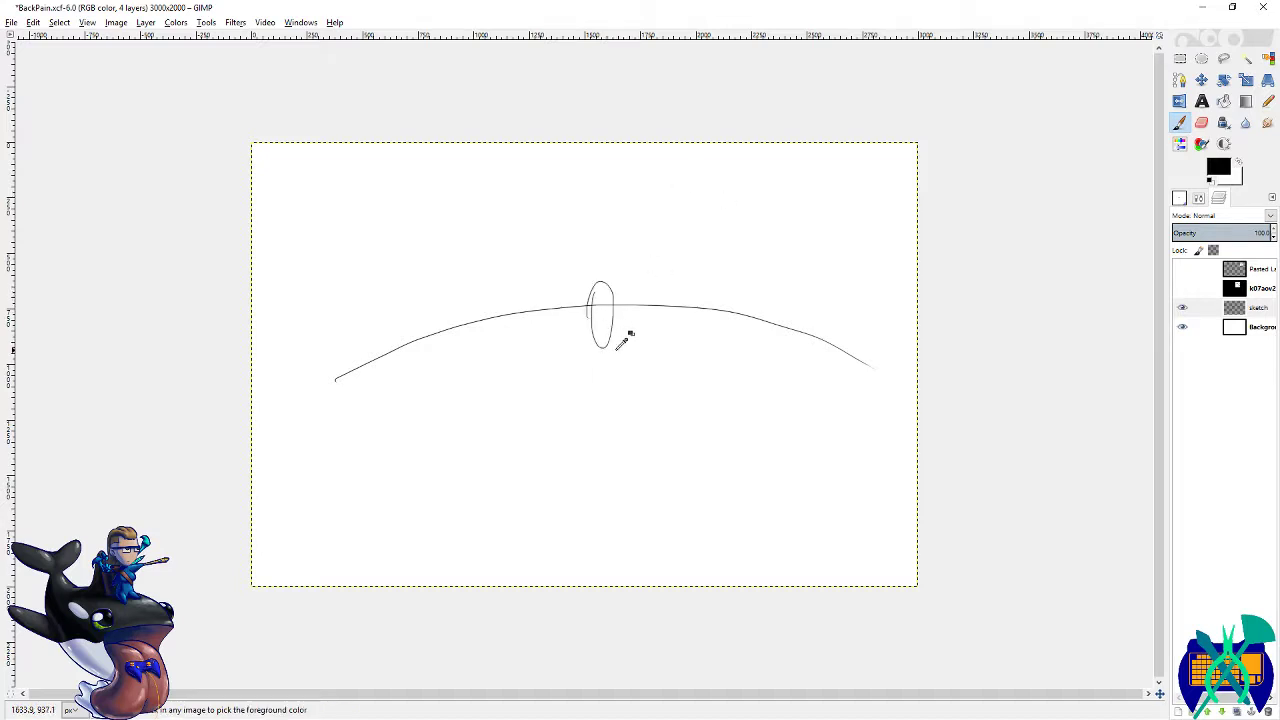
key(ctrl+z)
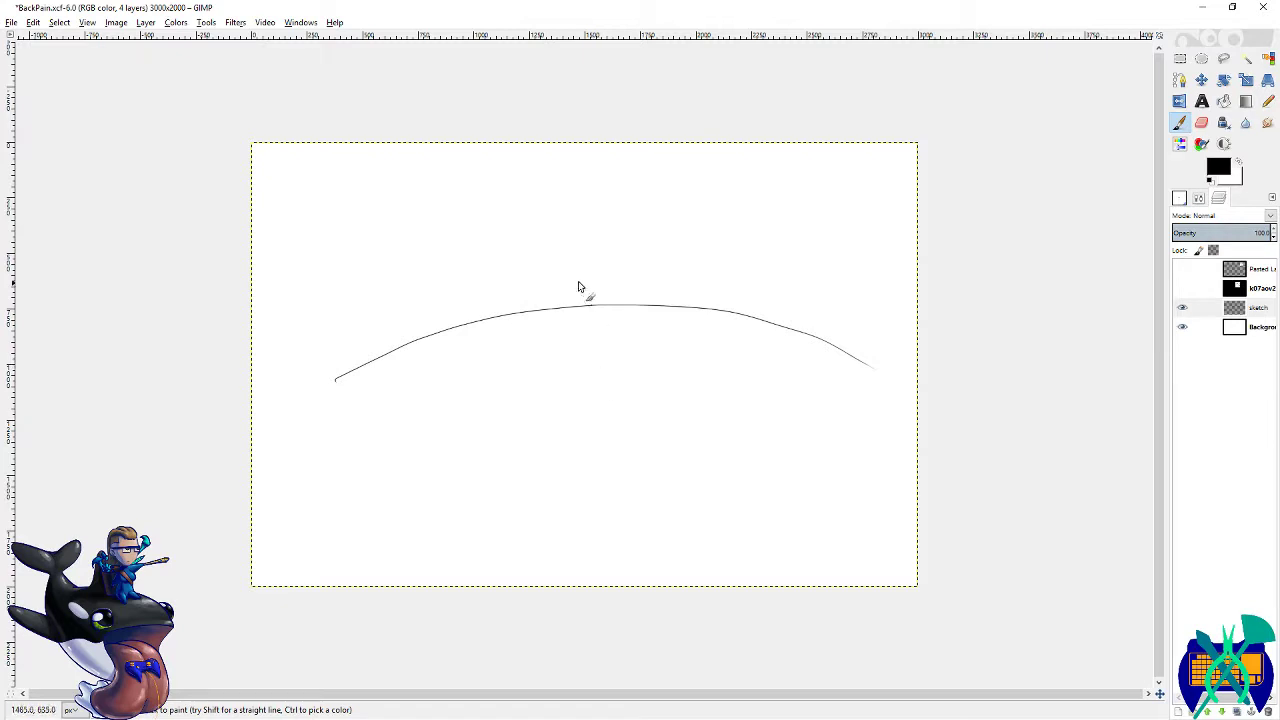
drag(591, 292, 607, 305)
key(ctrl+z)
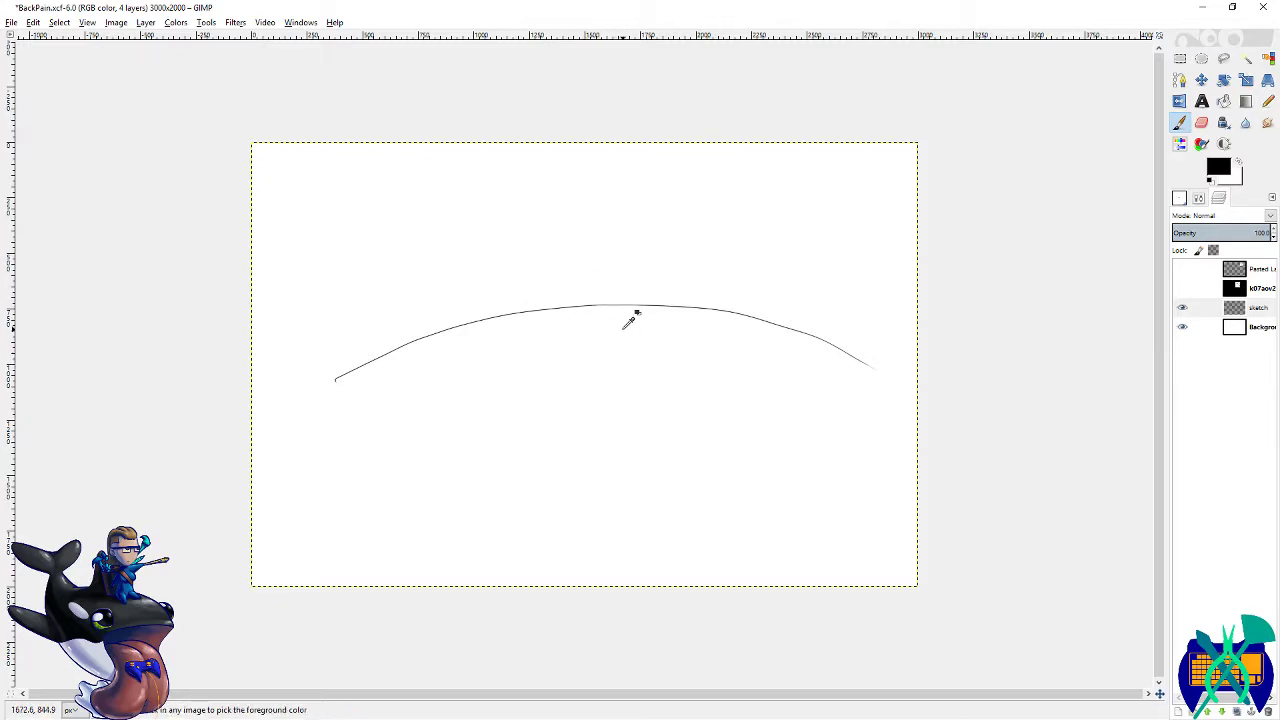
key(ctrl+y)
key(ctrl+z)
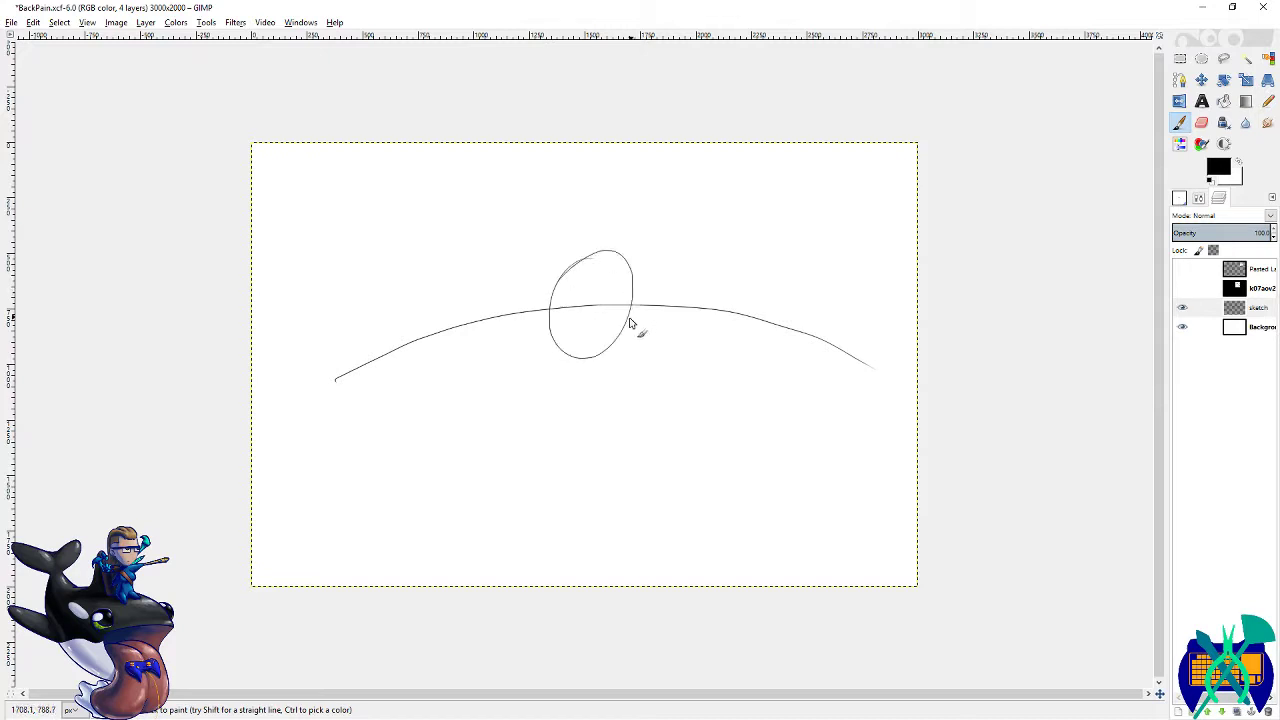
- Show both vertebrae reference layers and move the superior and lateral view drawings into the canvas's upper left corner
click(1182, 269)
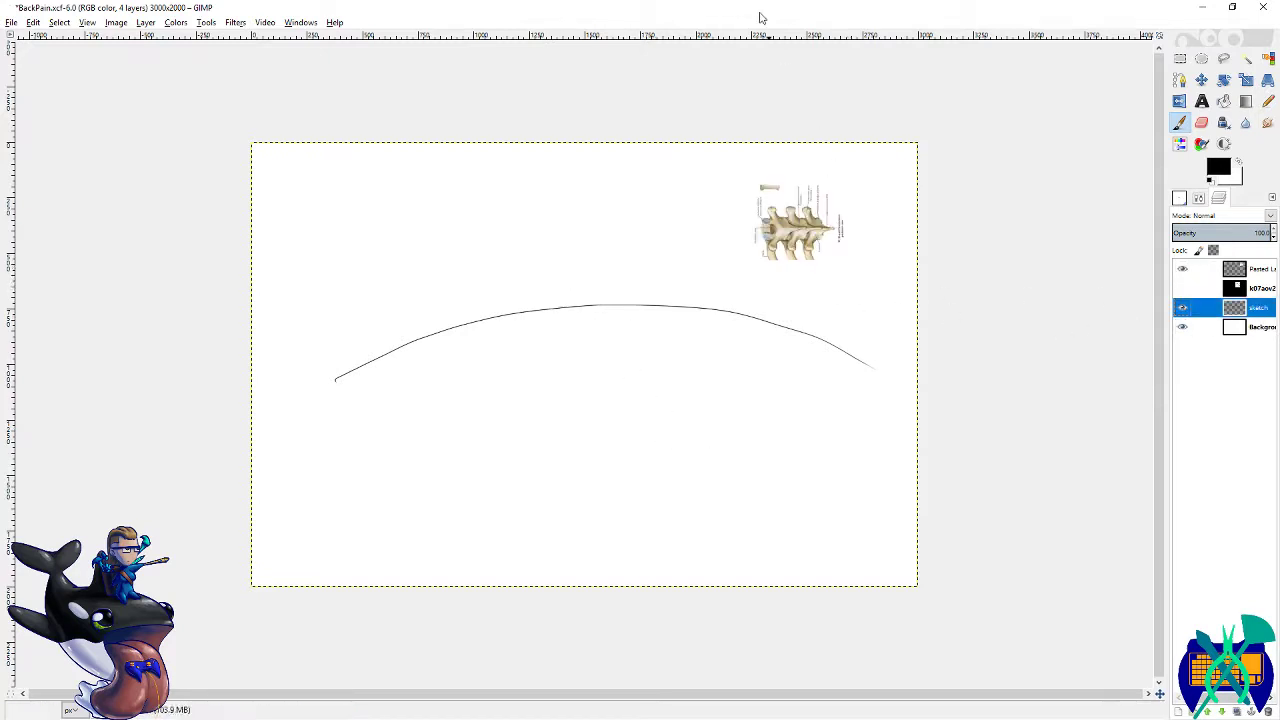
scroll(637, 320, up, 1)
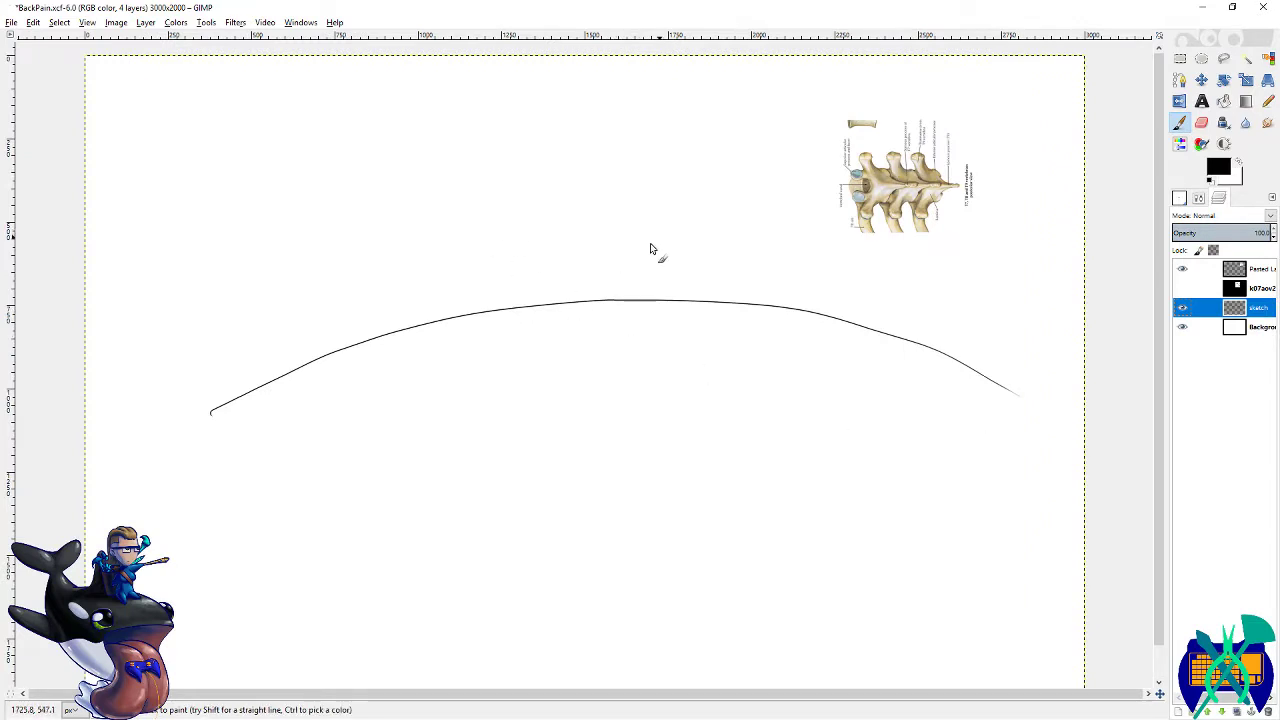
click(1183, 287)
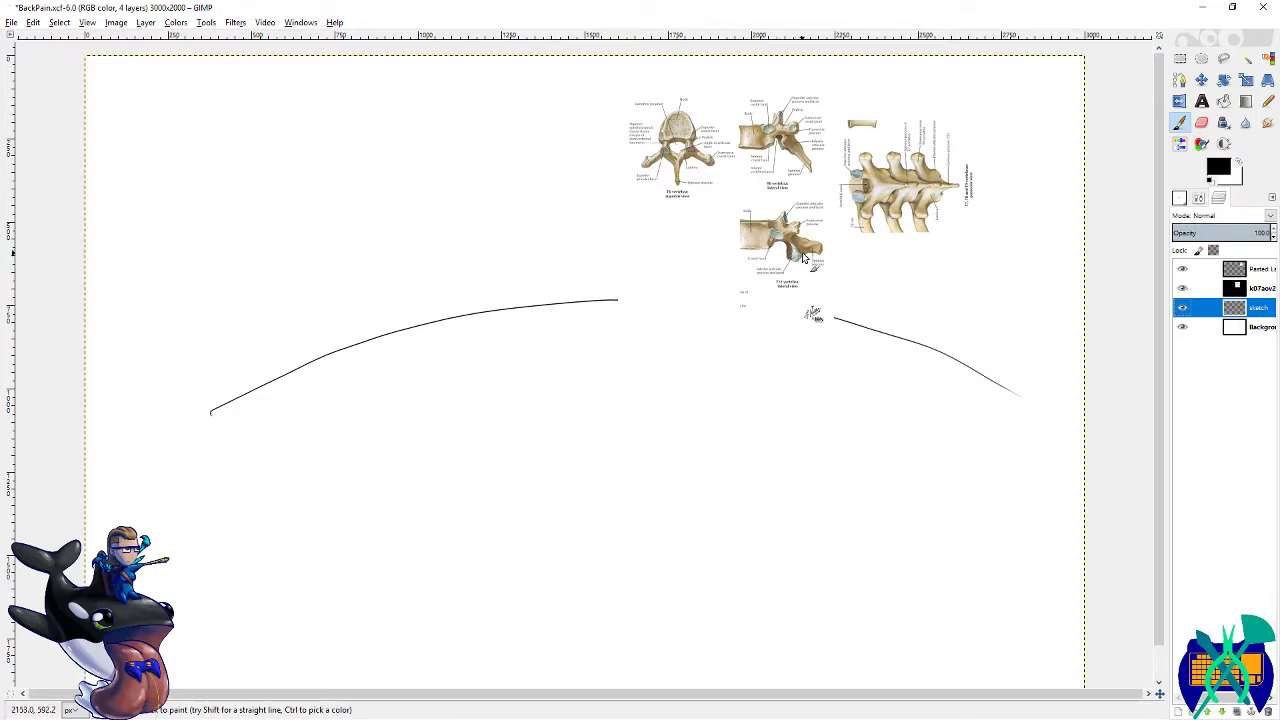
click(1181, 123)
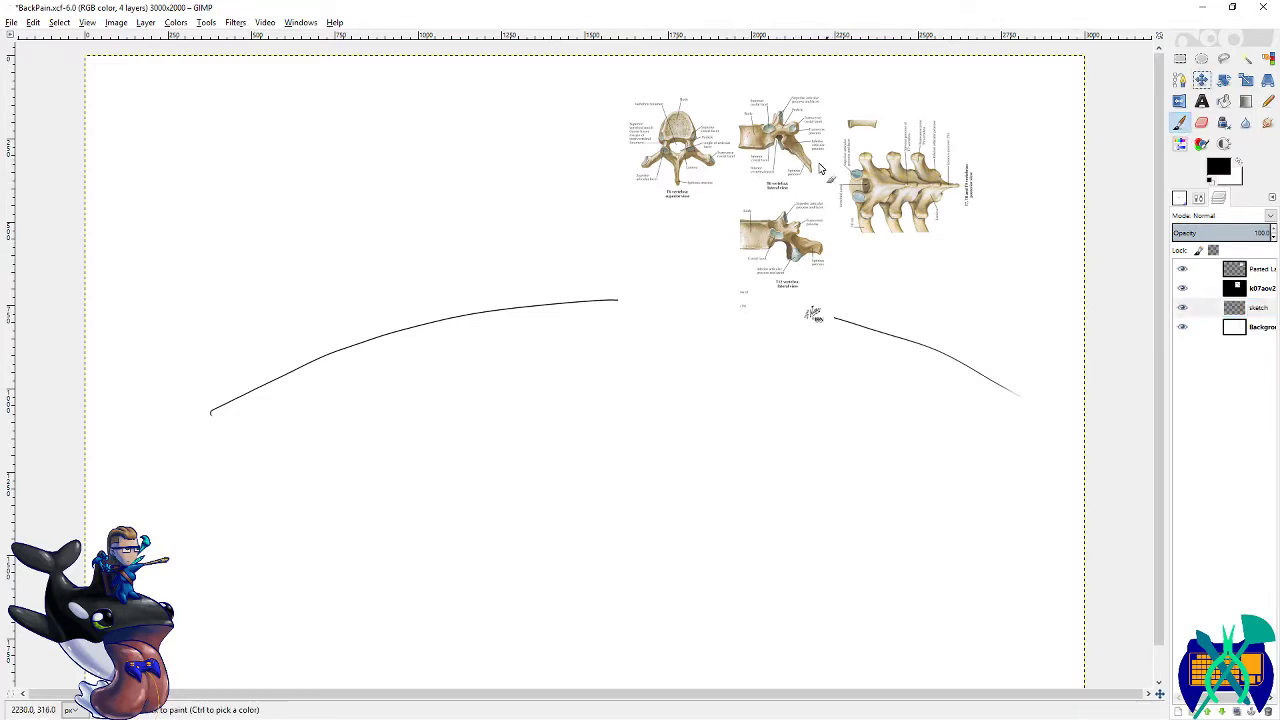
click(1255, 270)
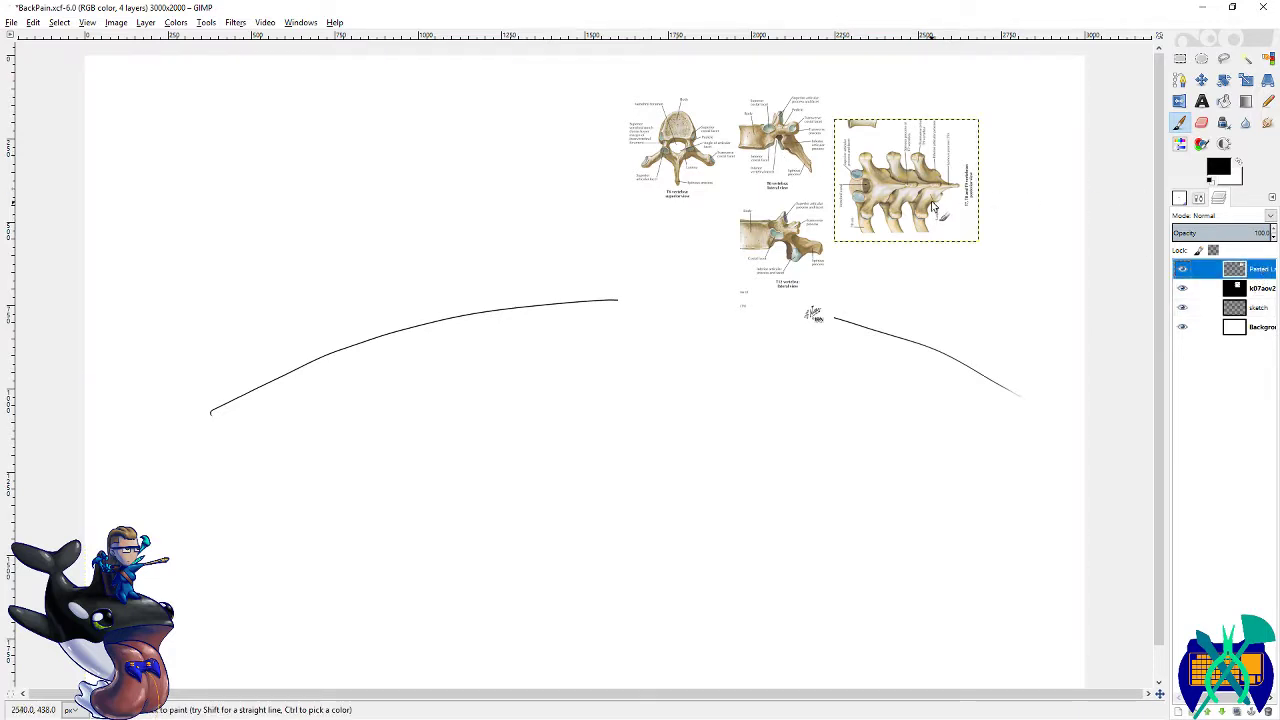
click(1201, 79)
drag(798, 166, 213, 148)
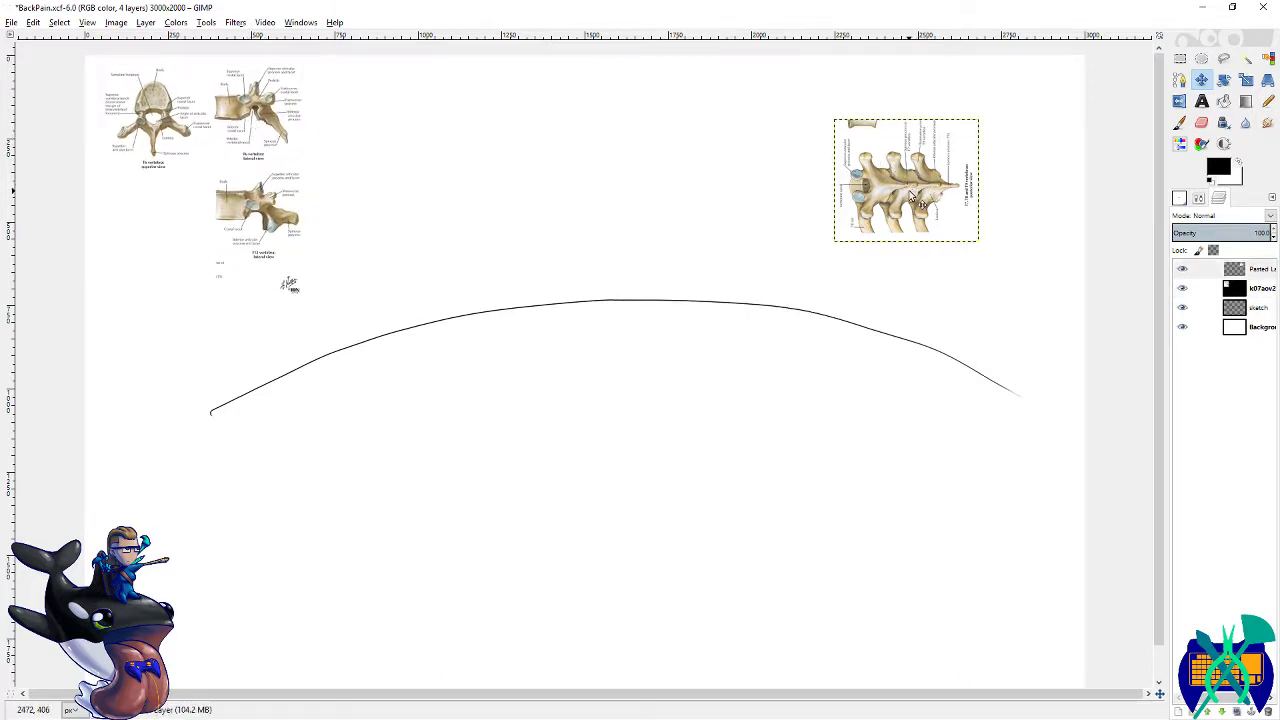
click(1180, 58)
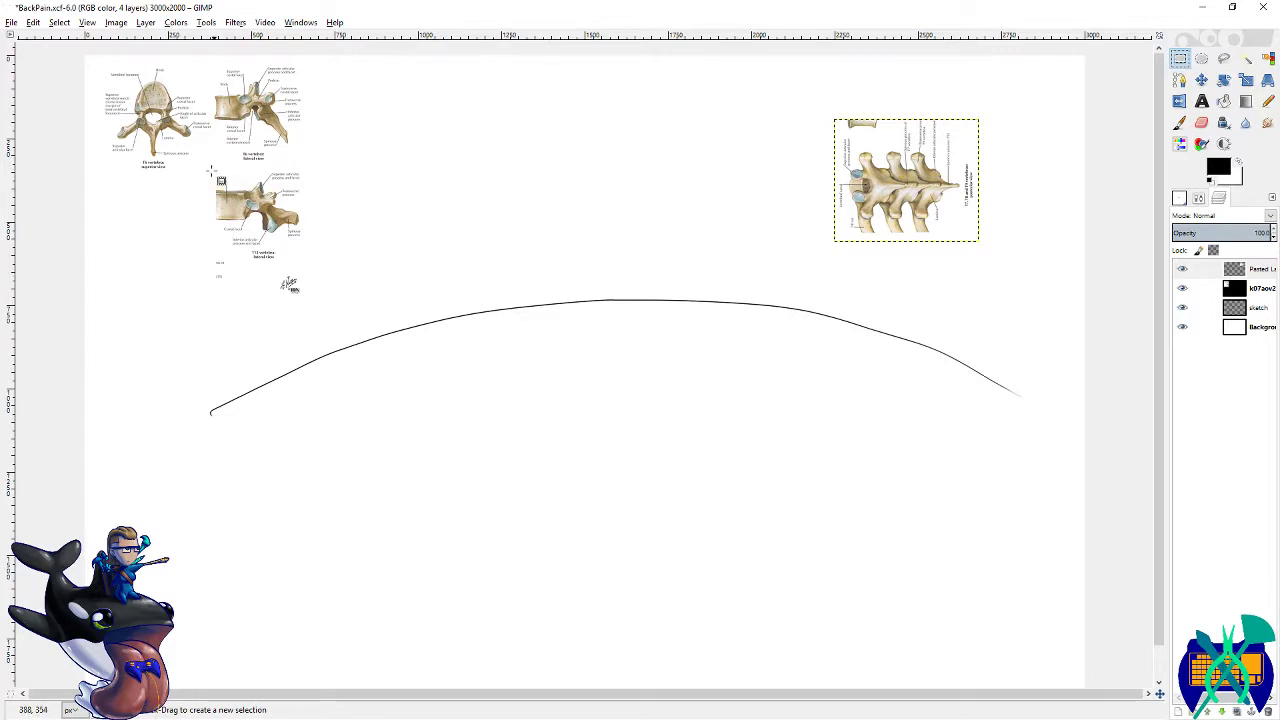
drag(211, 171, 325, 328)
key(ctrl+c)
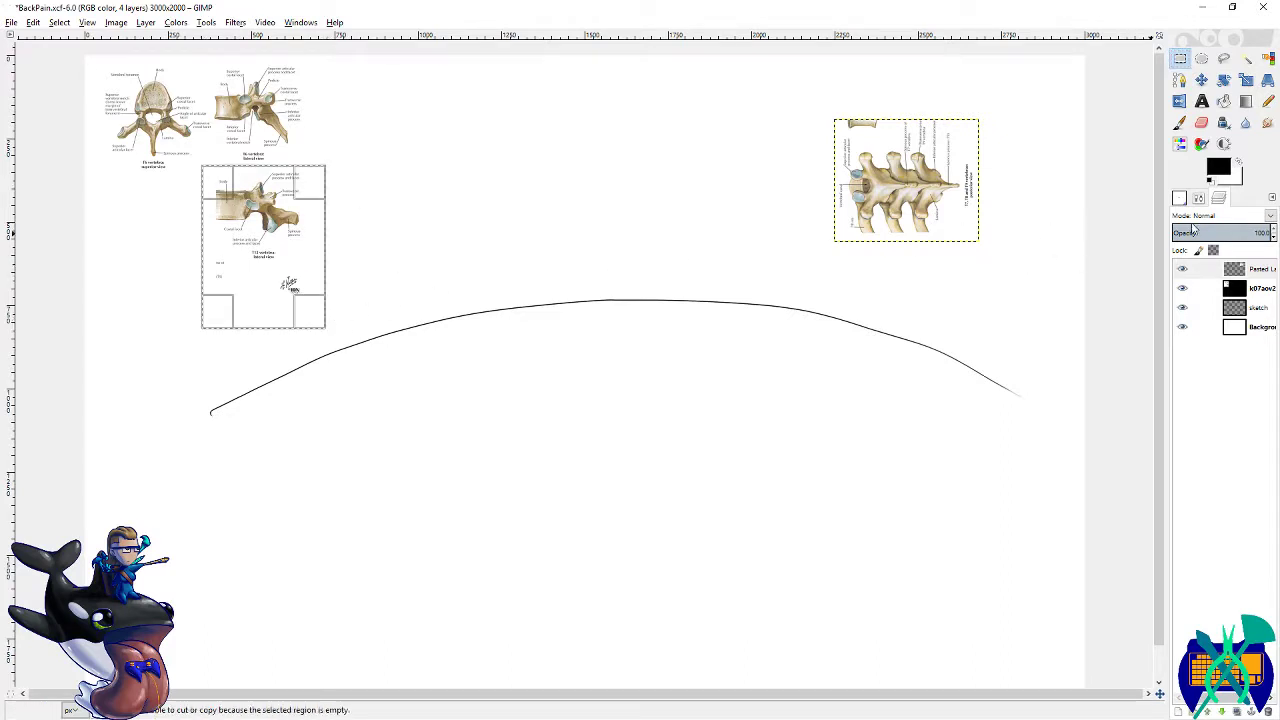
click(1262, 287)
click(1265, 270)
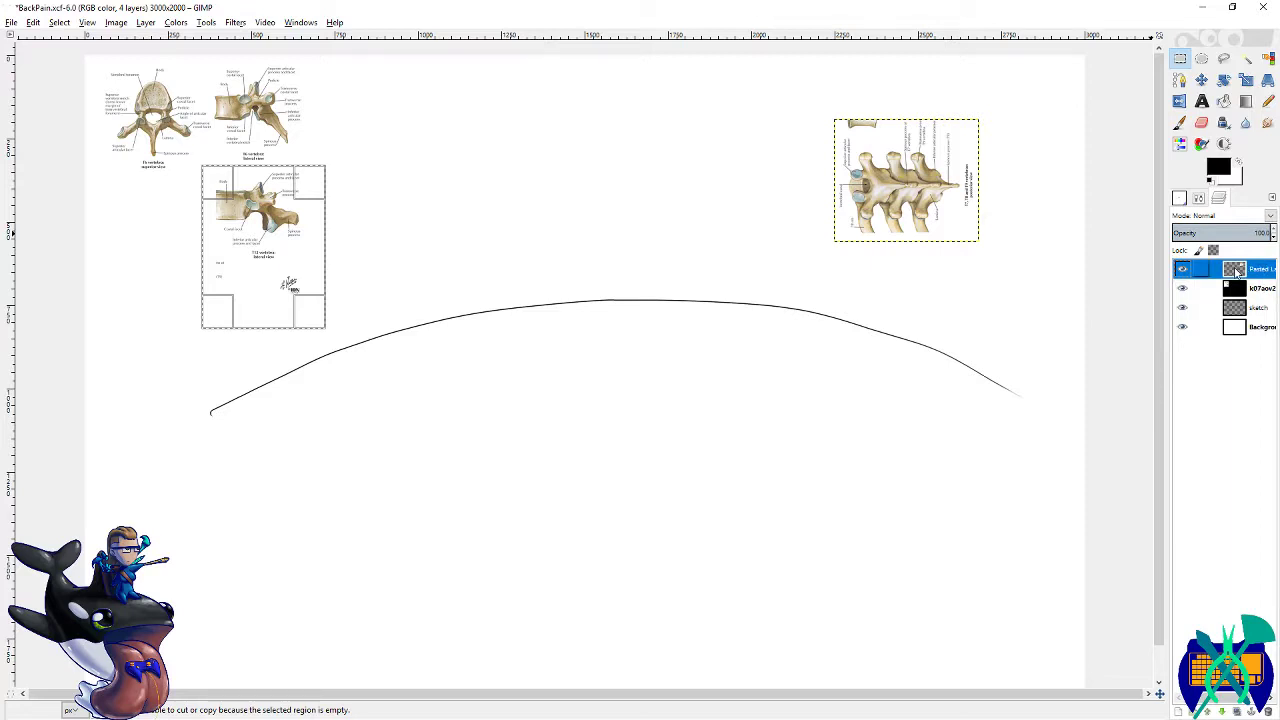
click(1026, 118)
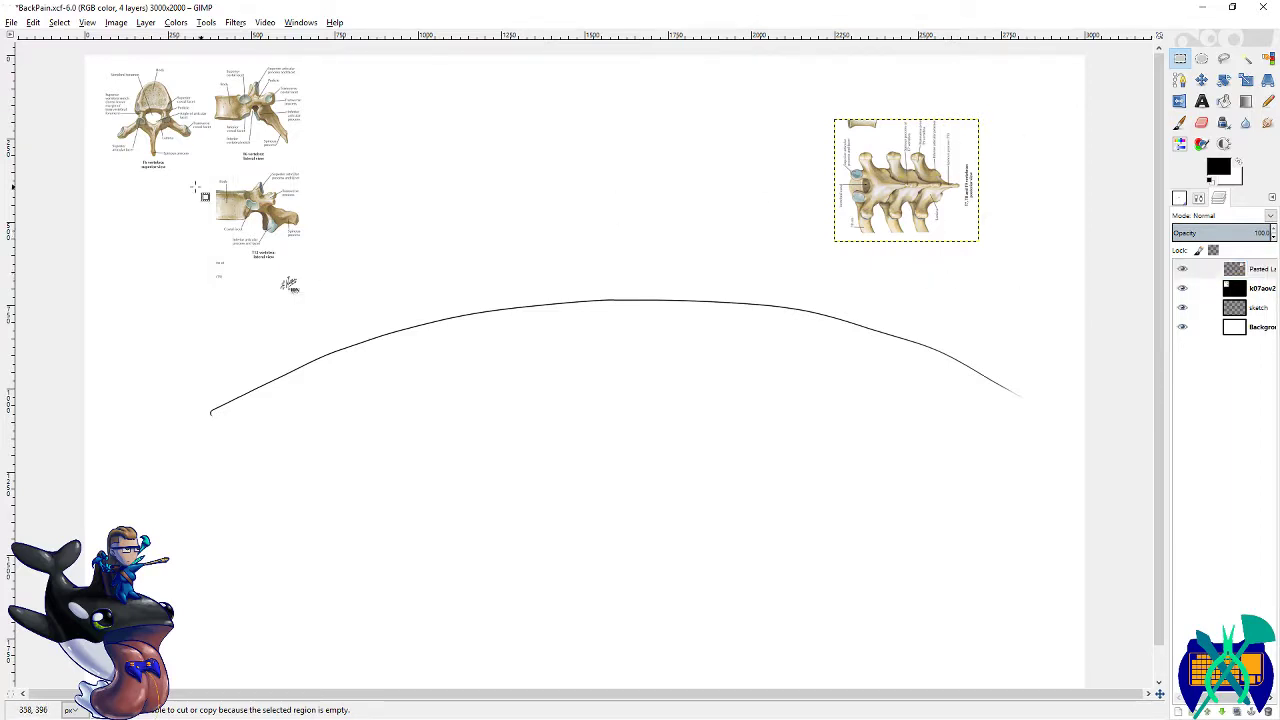
- Cut the T12 lateral-view drawing out of the reference layer with a rectangle selection and paste it as its own layer
drag(200, 143, 322, 328)
drag(262, 145, 262, 165)
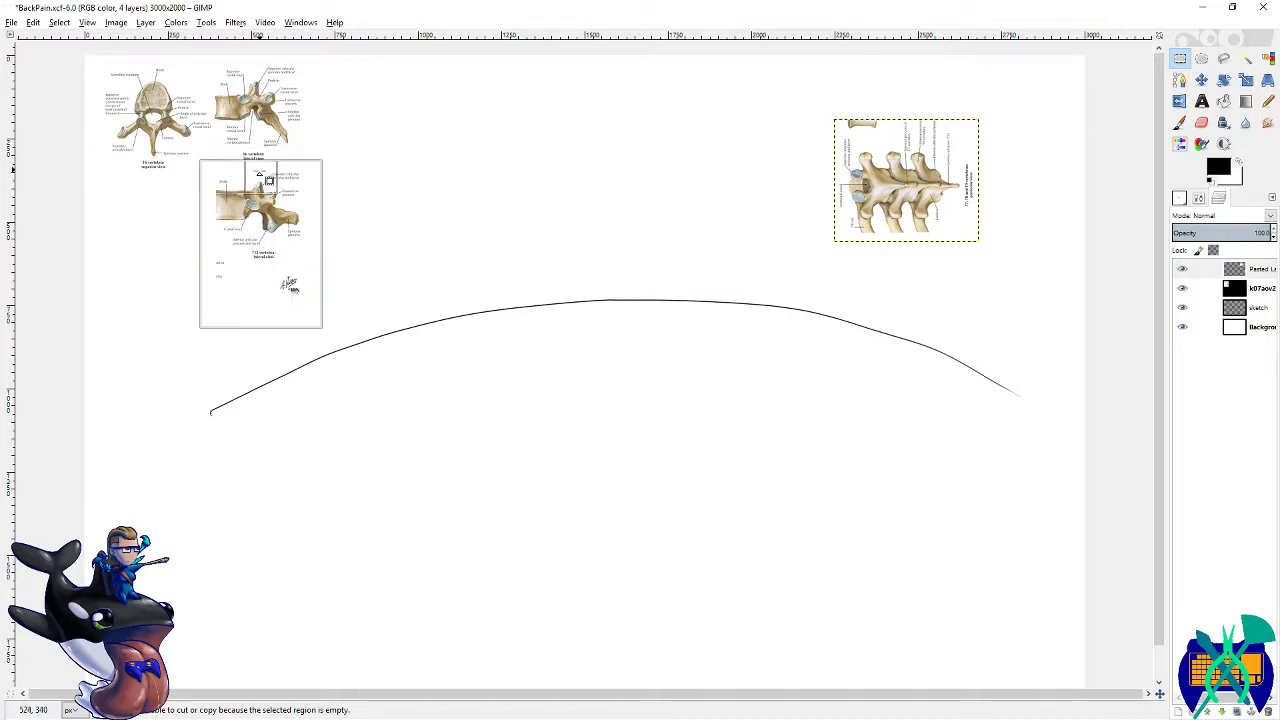
click(1200, 269)
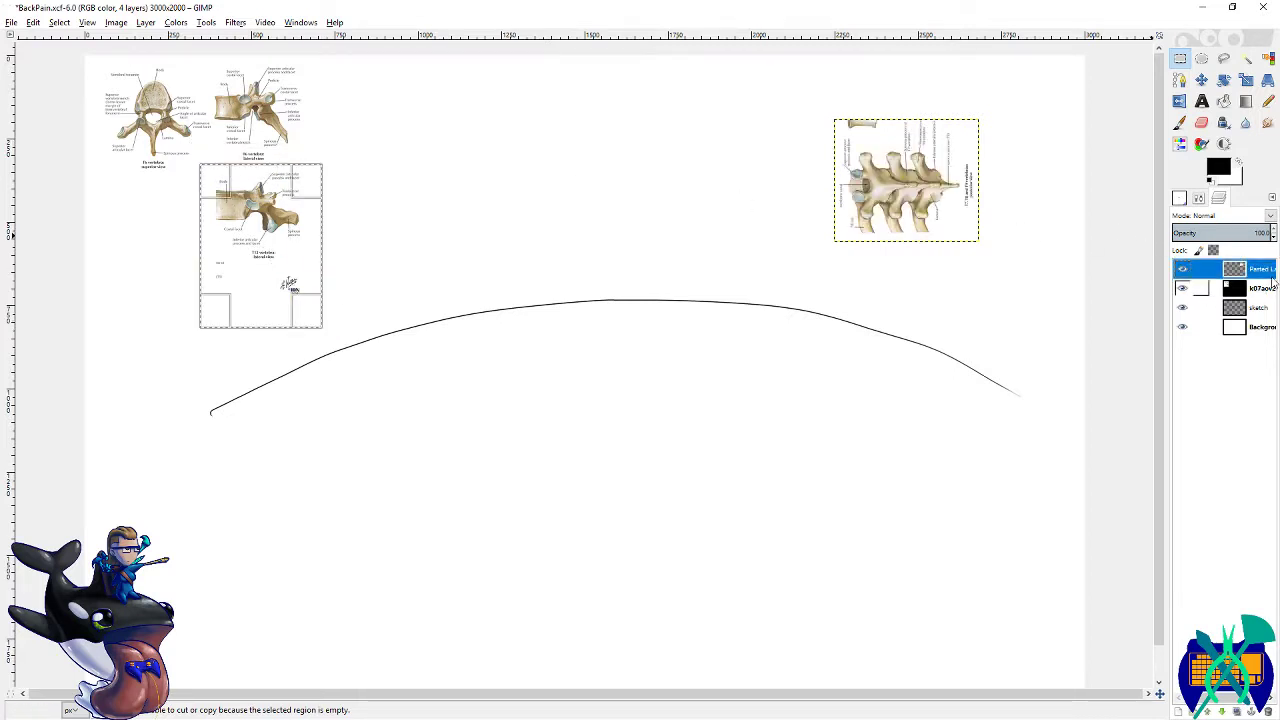
click(1254, 289)
key(ctrl+x)
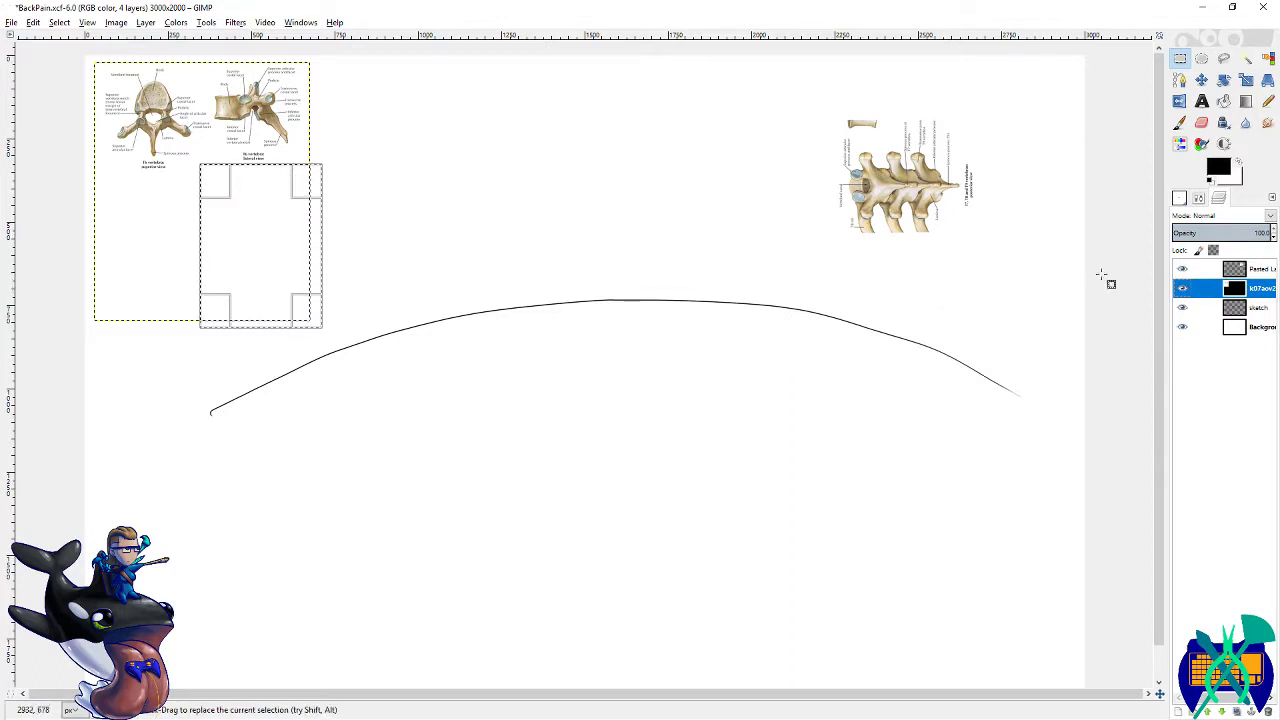
key(ctrl+v)
right_click(1255, 275)
click(1230, 295)
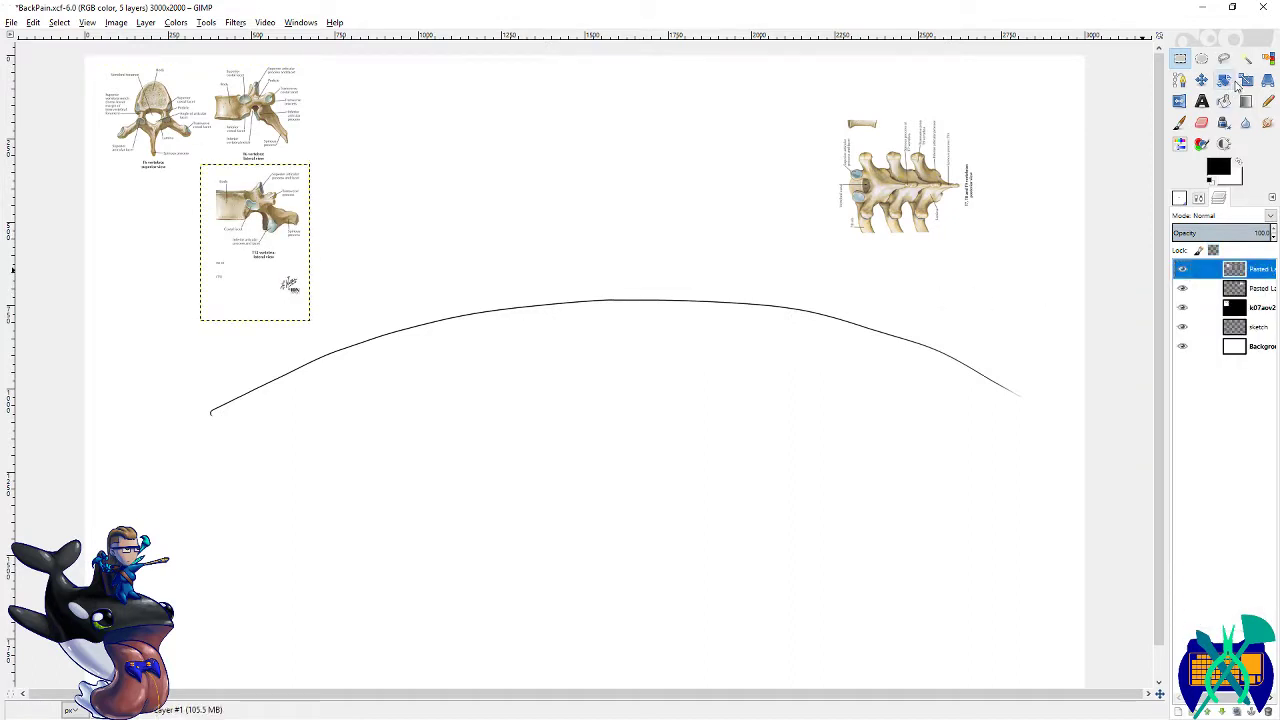
- Rotate the pasted T12 lateral-view layer 90° counter-clockwise so its spinous process points up
drag(323, 317, 450, 100)
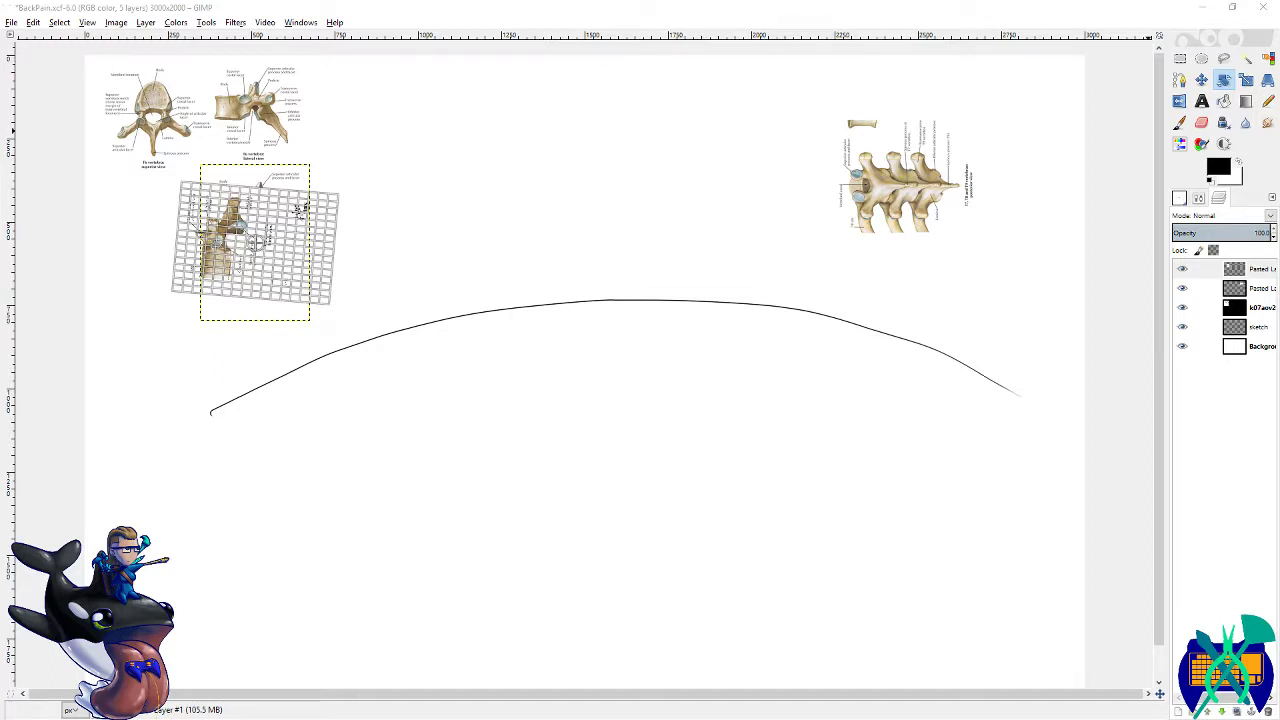
key(Return)
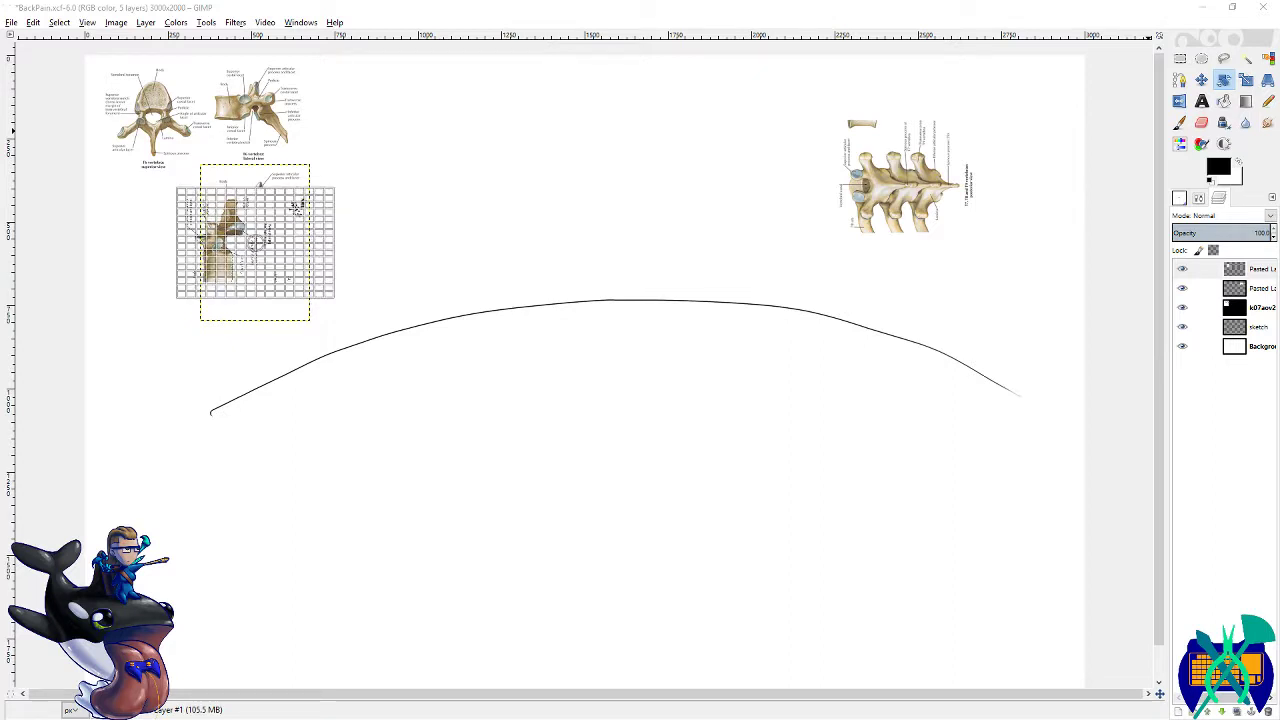
click(769, 252)
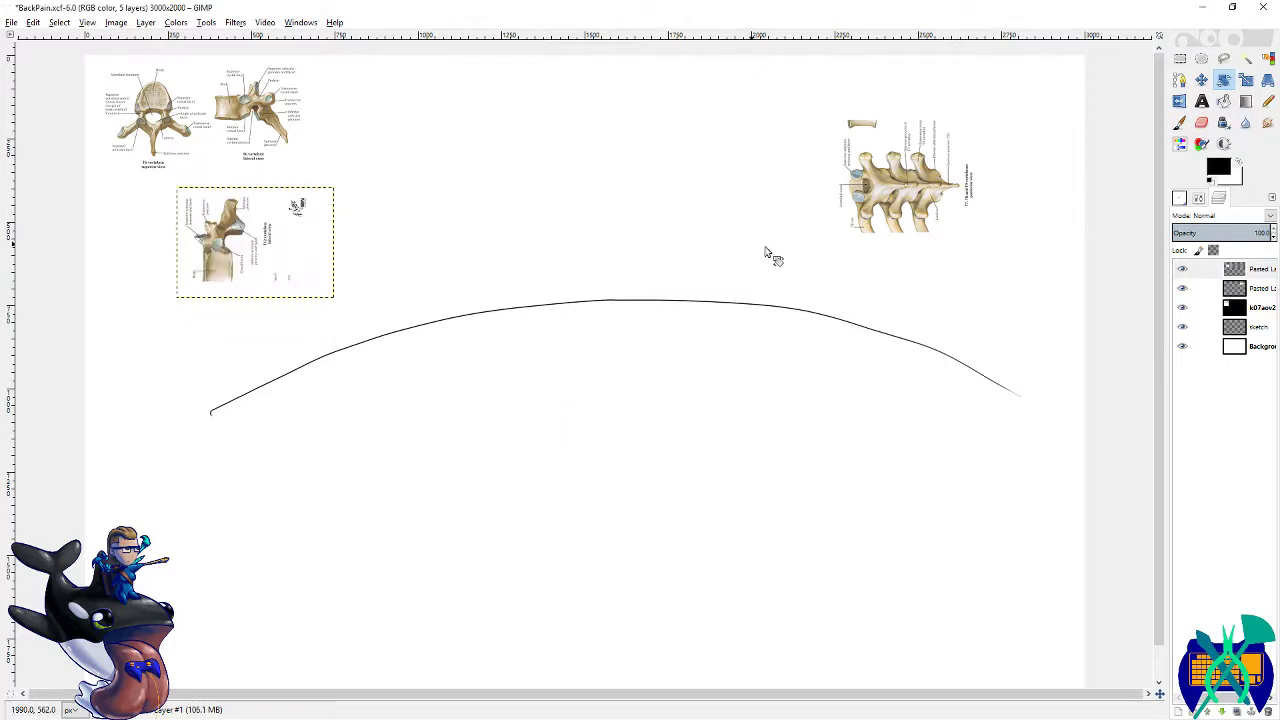
- Scale the rotated T12 lateral-view layer up to 988 × 693 px
click(1247, 81)
drag(269, 270, 465, 380)
click(1111, 155)
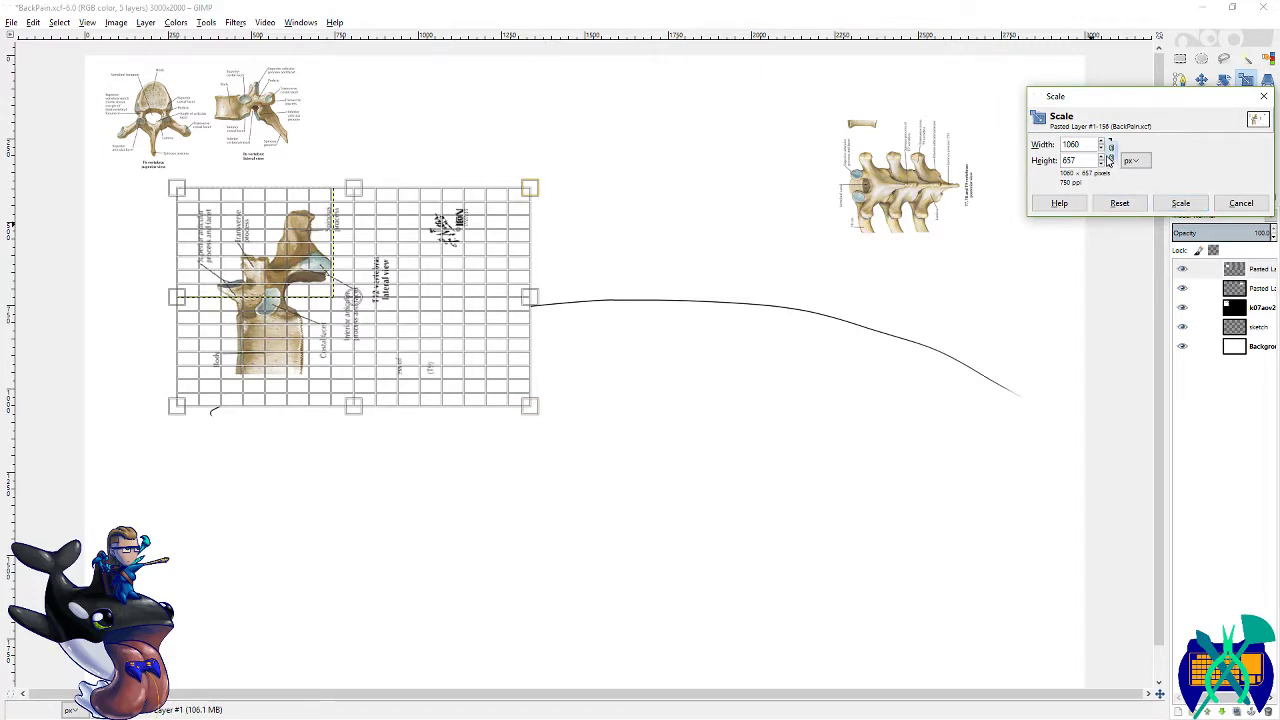
click(1119, 204)
drag(284, 249, 444, 371)
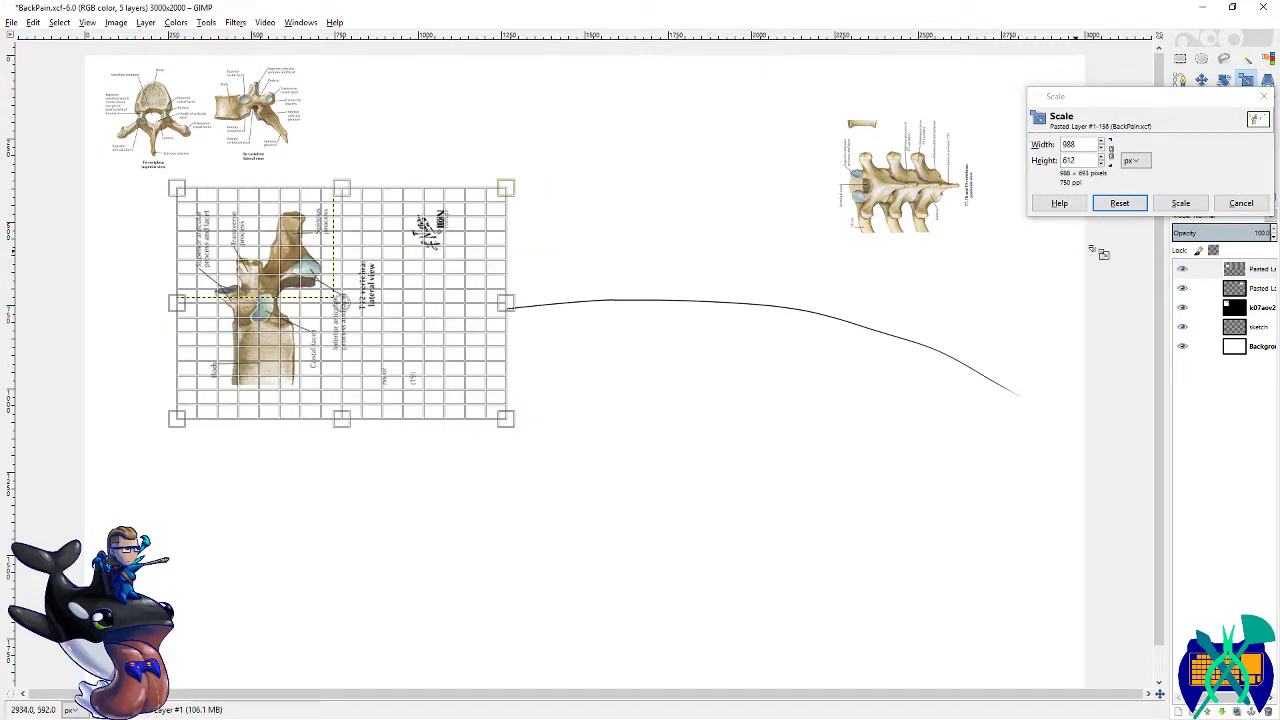
click(1187, 206)
- Move the enlarged T12 lateral view to the canvas's upper edge, above the arc and beside the small reference drawings
click(1201, 80)
drag(395, 299, 558, 163)
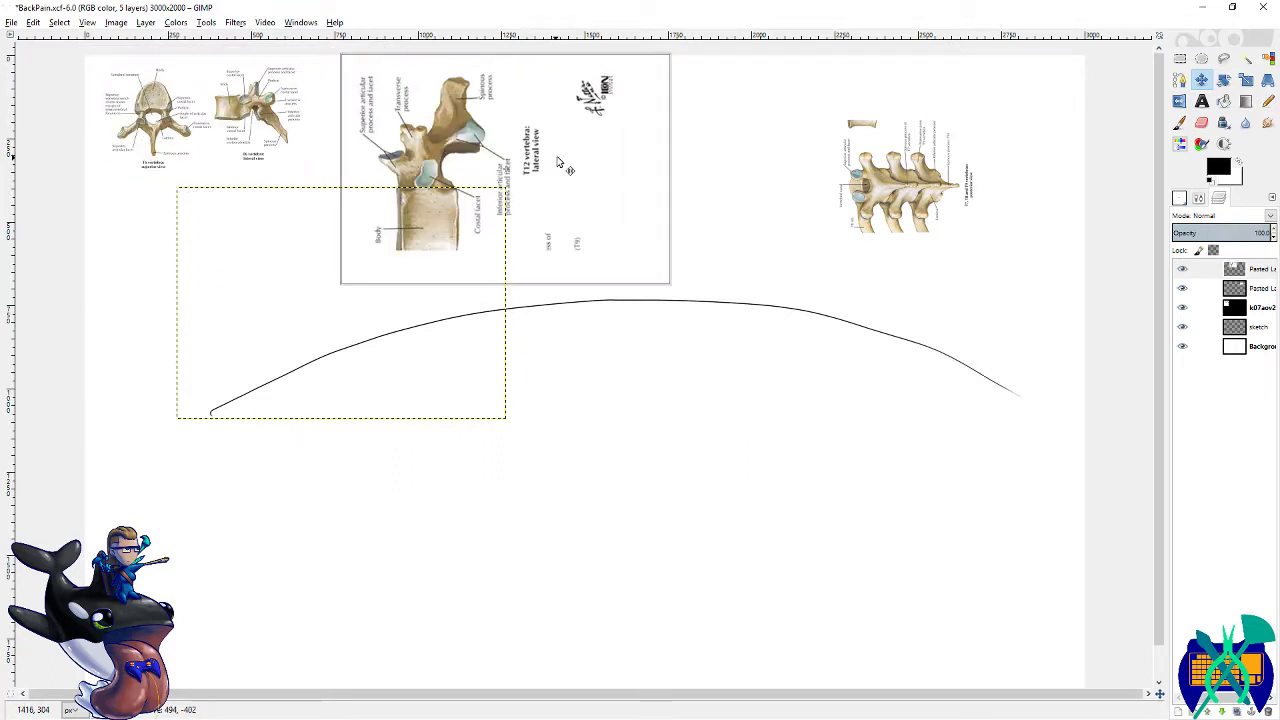
drag(558, 163, 546, 163)
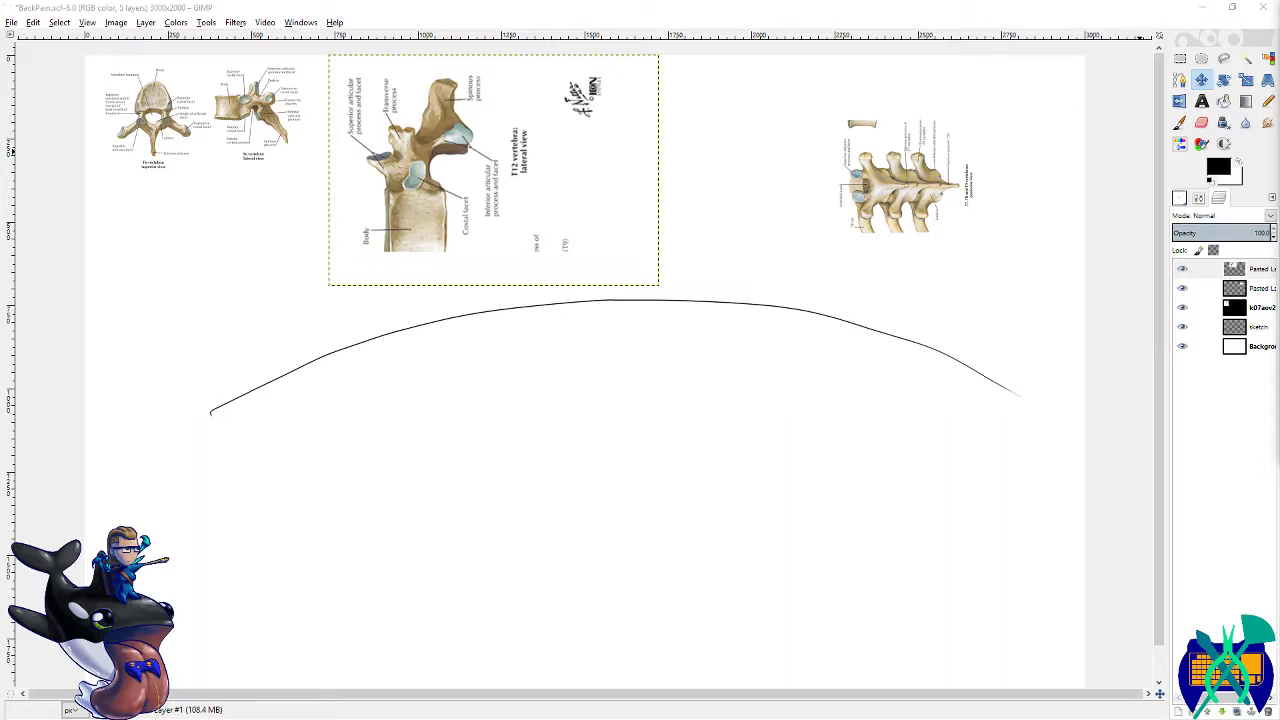
- Paste the copied vertebral column reference image and turn the floating selection into a new layer
key(ctrl+v)
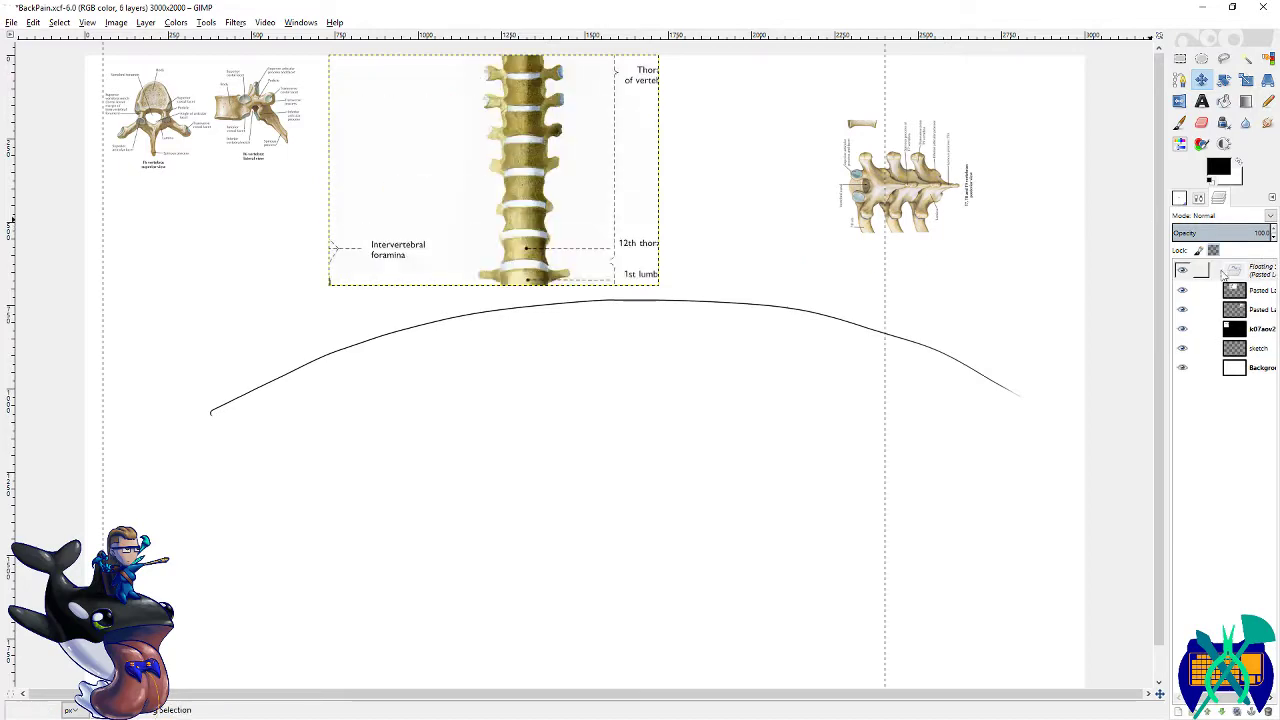
right_click(1222, 275)
click(1180, 302)
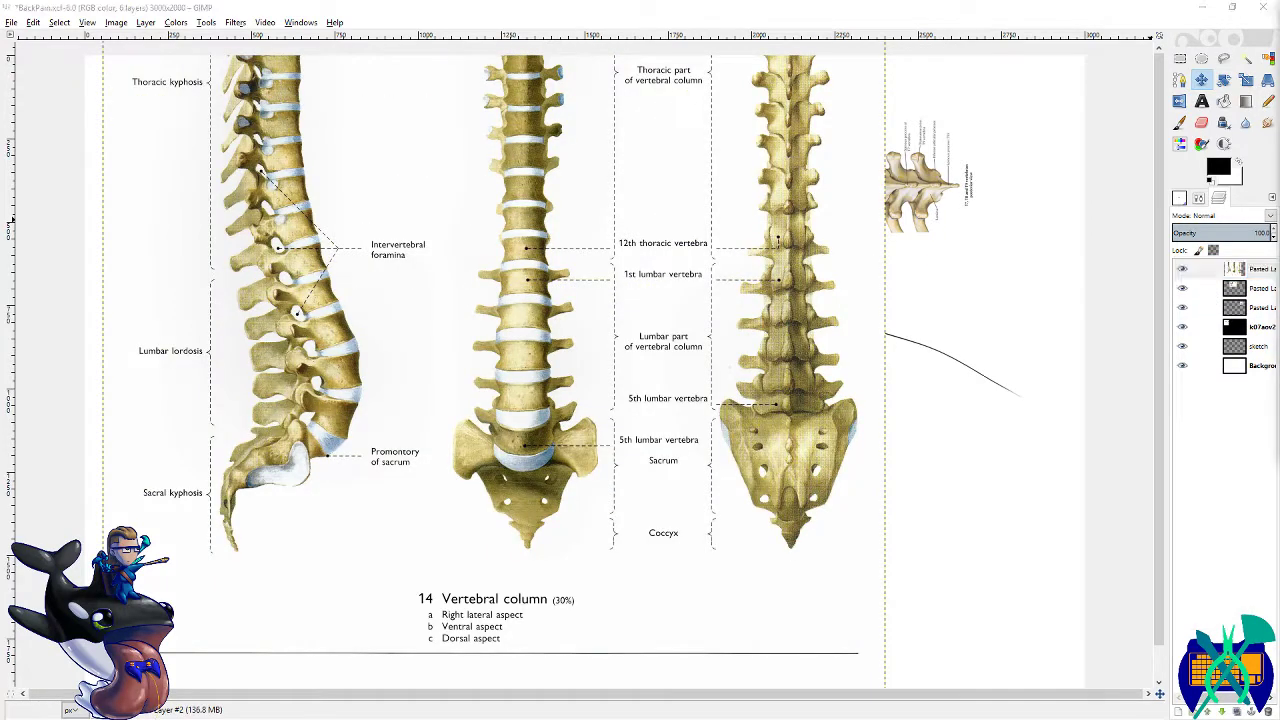
- Rotate the vertebral column layer 90° clockwise and move it so the right lateral spine lies beneath the sketched arc
key(minus)
key(minus)
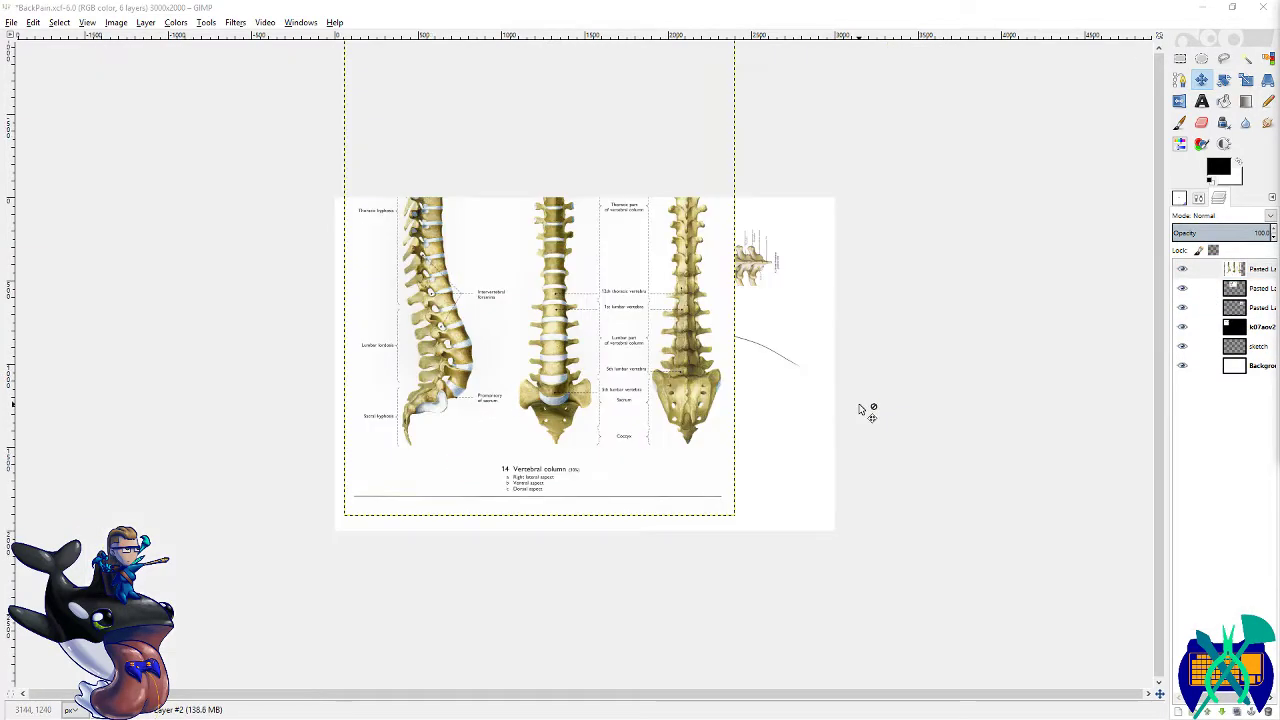
click(1223, 79)
drag(766, 114, 819, 473)
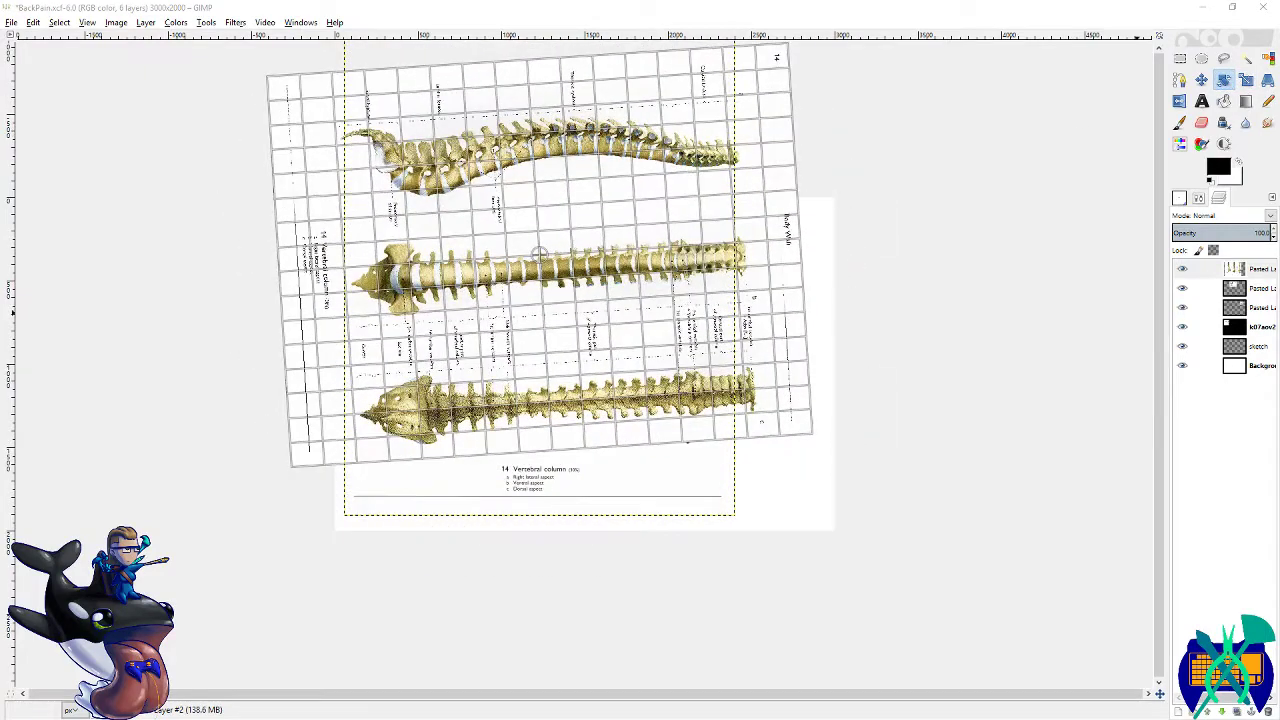
text(90)
key(Return)
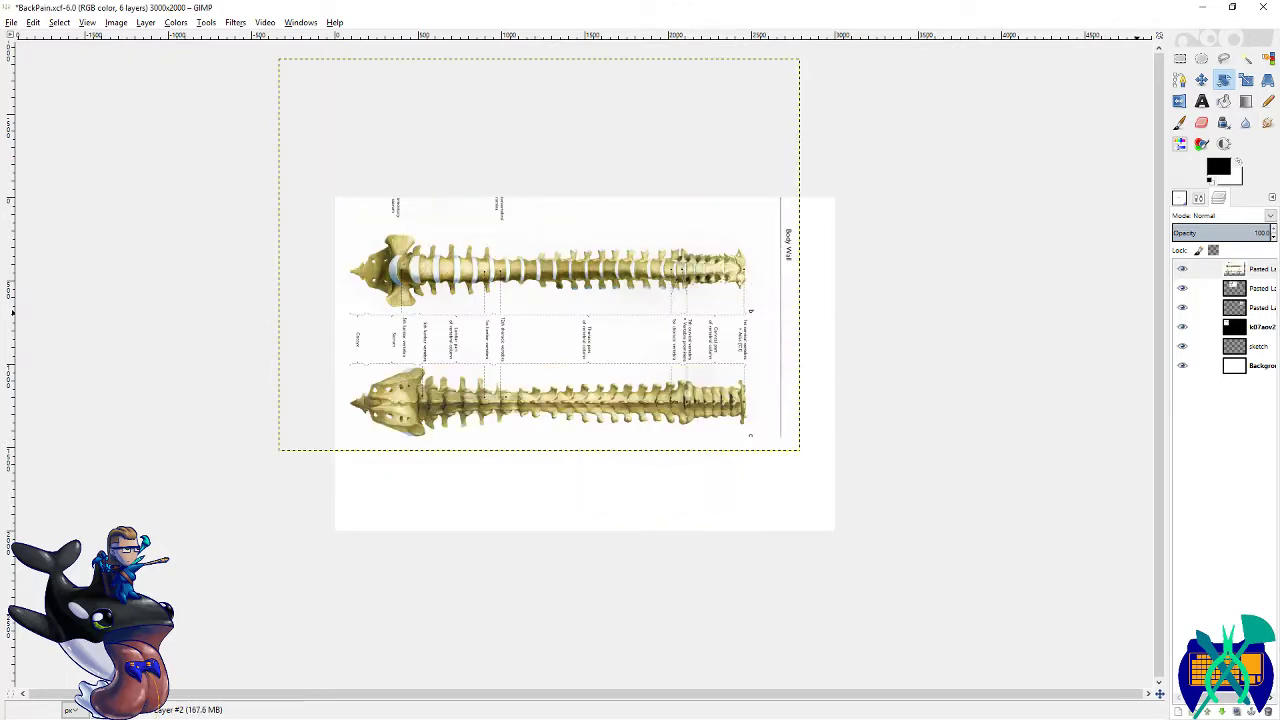
click(1201, 80)
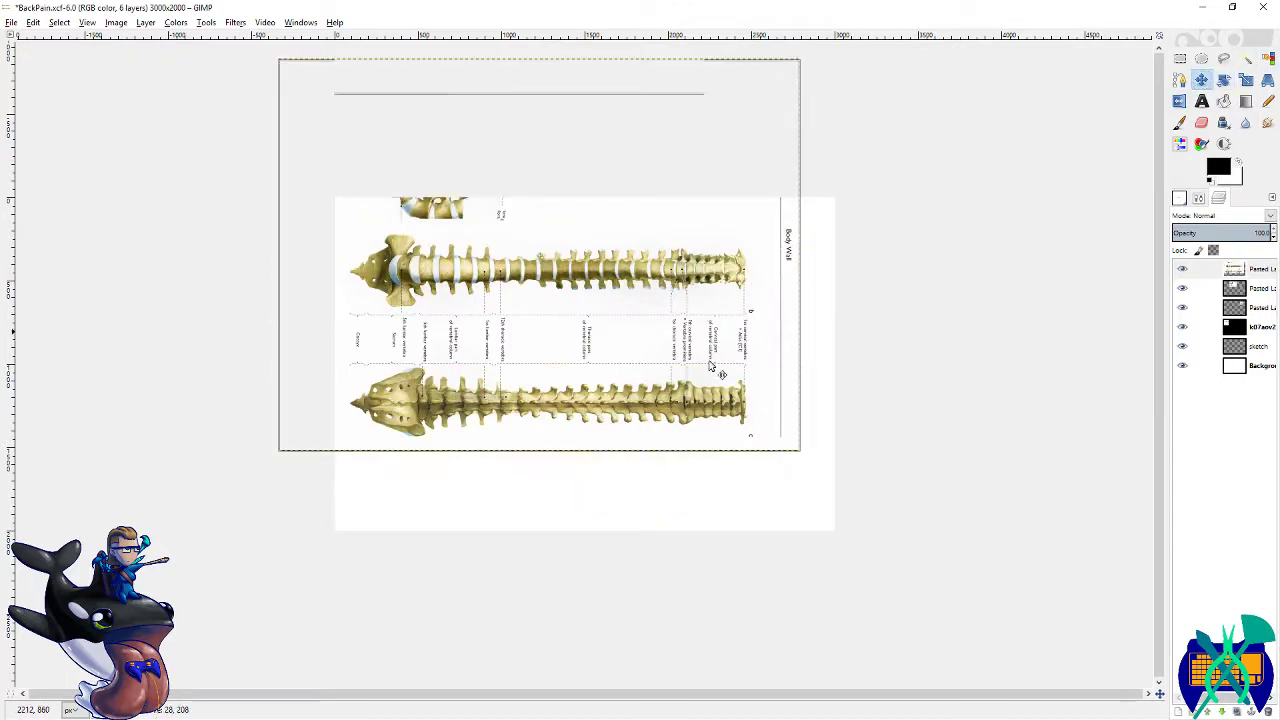
drag(701, 311, 731, 649)
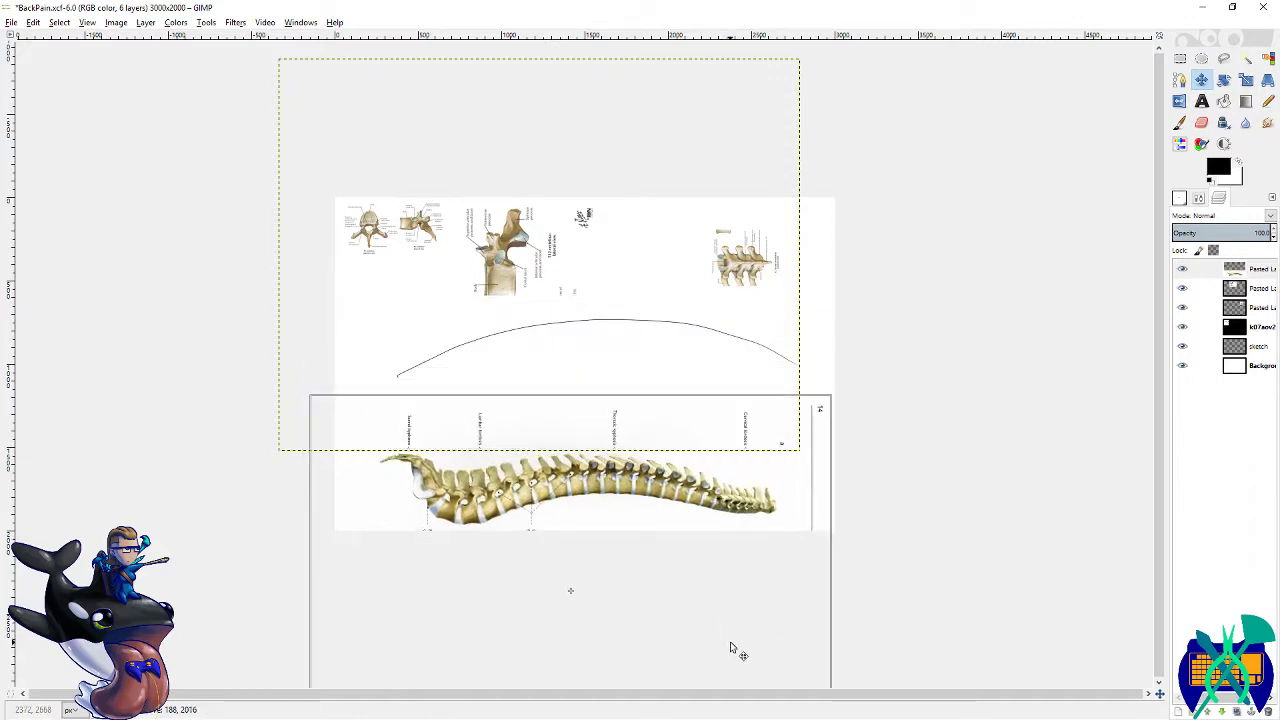
- Remove the three older vertebrae reference layers, keeping only the vertebral column, sketch and background layers
click(1258, 289)
key(ctrl+x)
key(ctrl+x)
click(1258, 289)
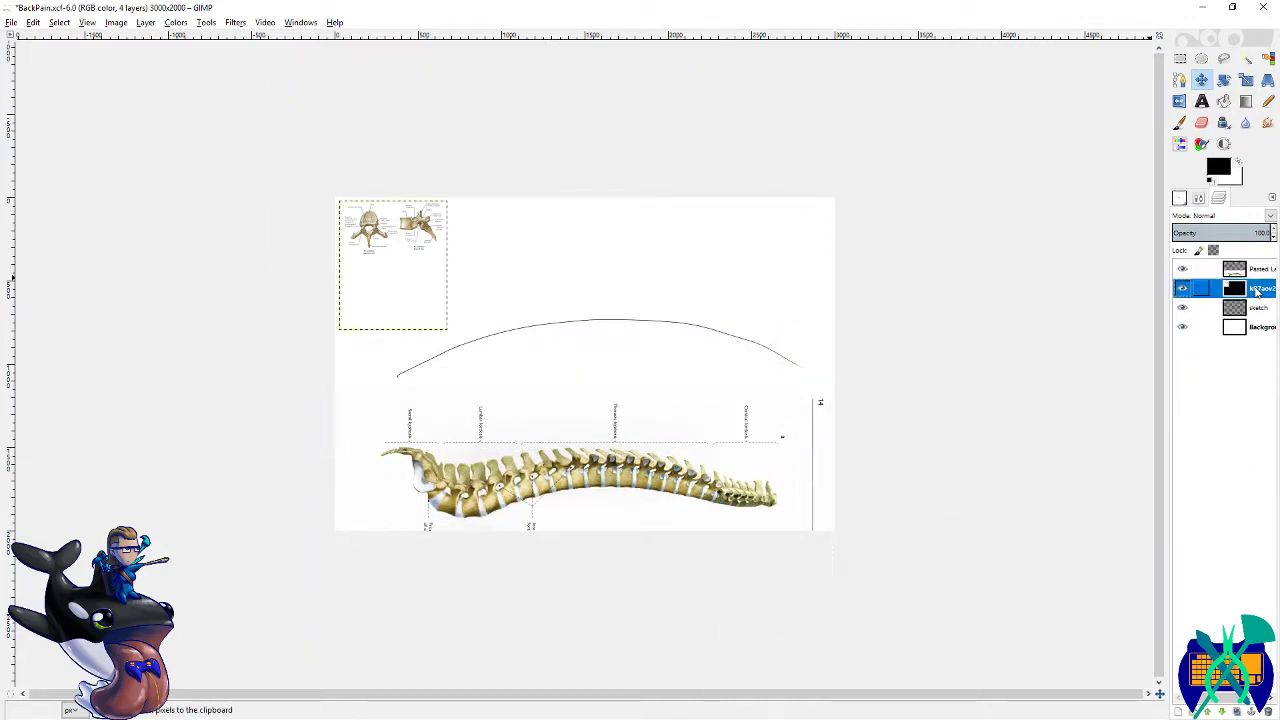
key(ctrl+x)
key(plus)
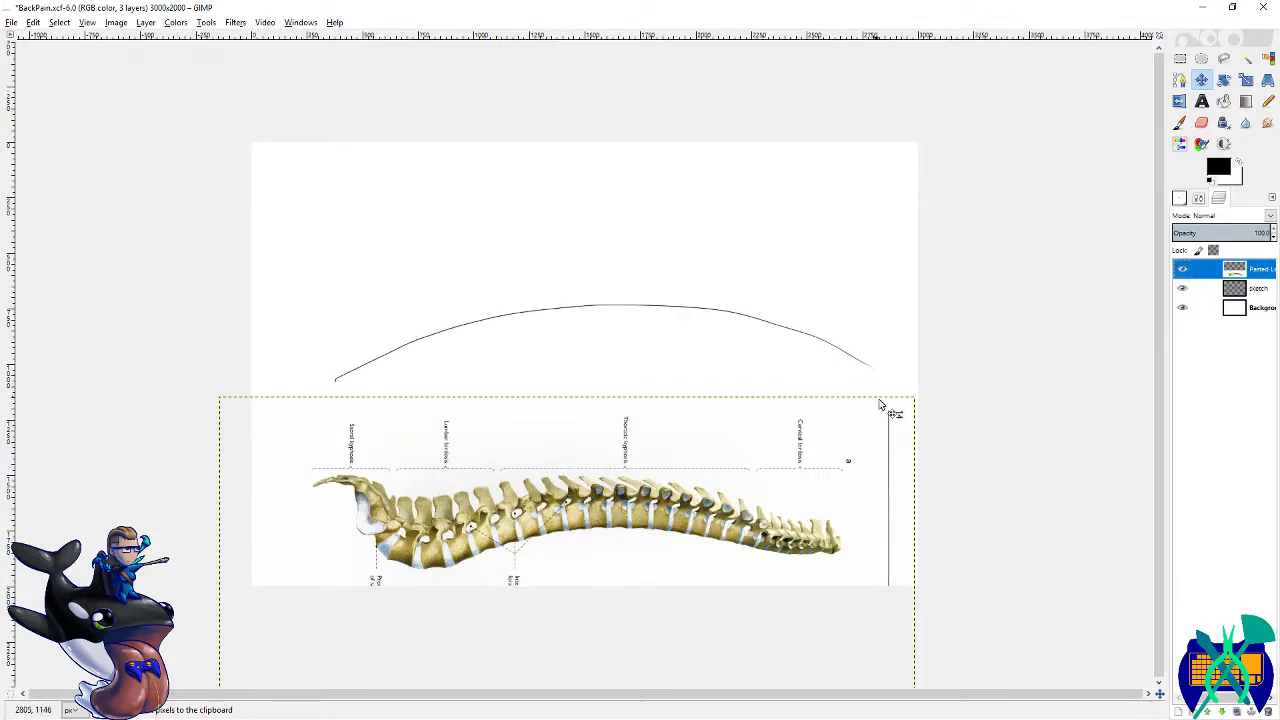
- Flip the vertebral column reference layer horizontally and shift it beneath the sketched arc
click(1179, 101)
click(810, 450)
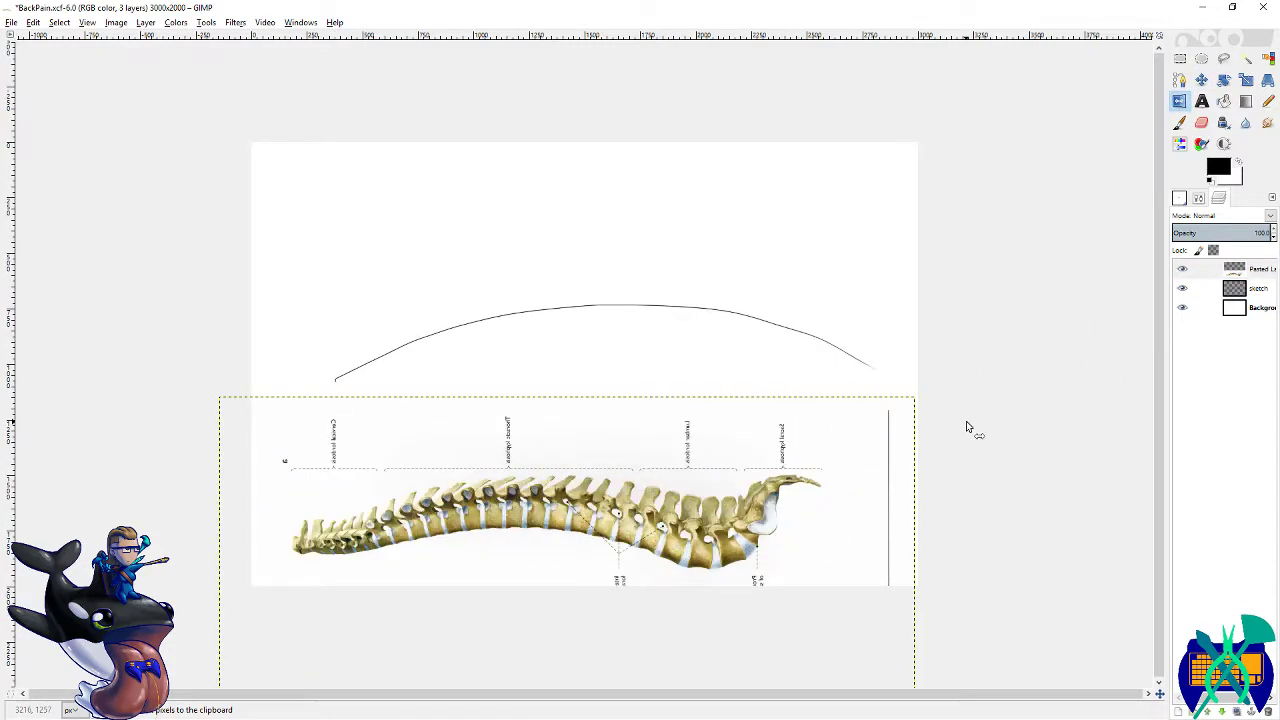
click(1201, 79)
drag(682, 488, 714, 481)
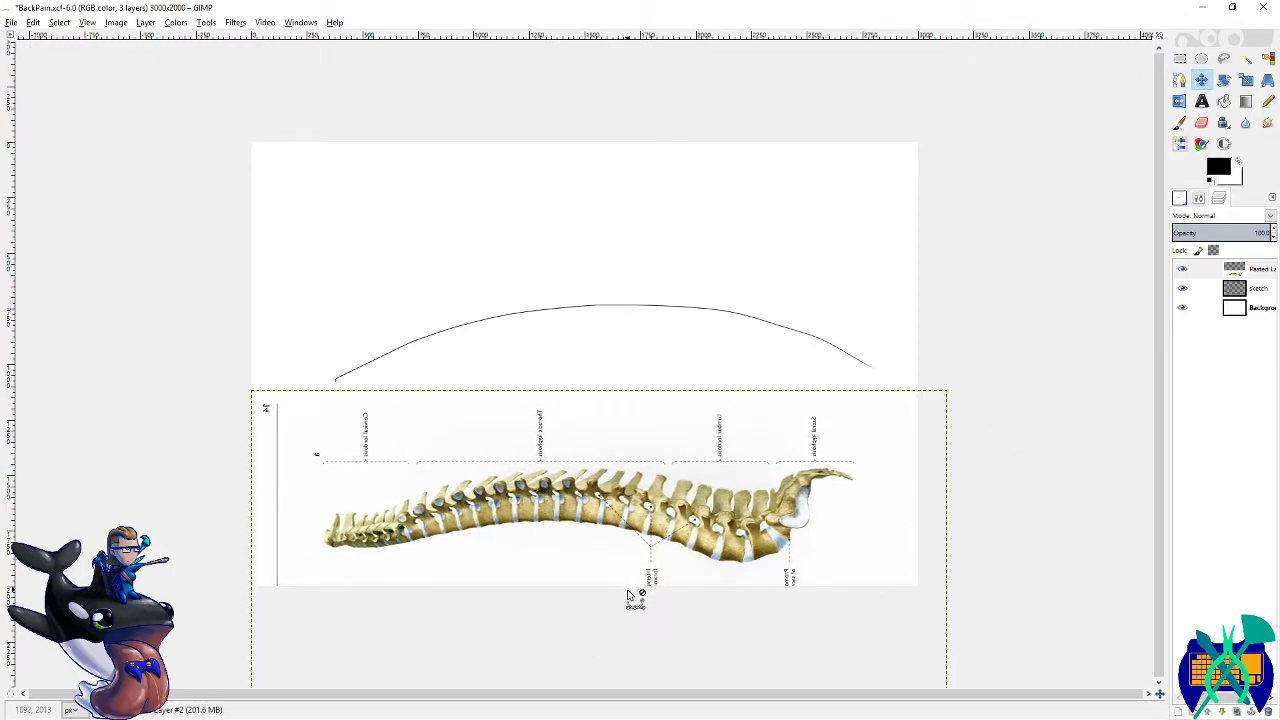
- Reposition the flipped vertebral column layer so the whole lateral spine lies beneath the arc, just above the canvas's lower edge
scroll(634, 594, up, 2)
scroll(655, 590, up, 1)
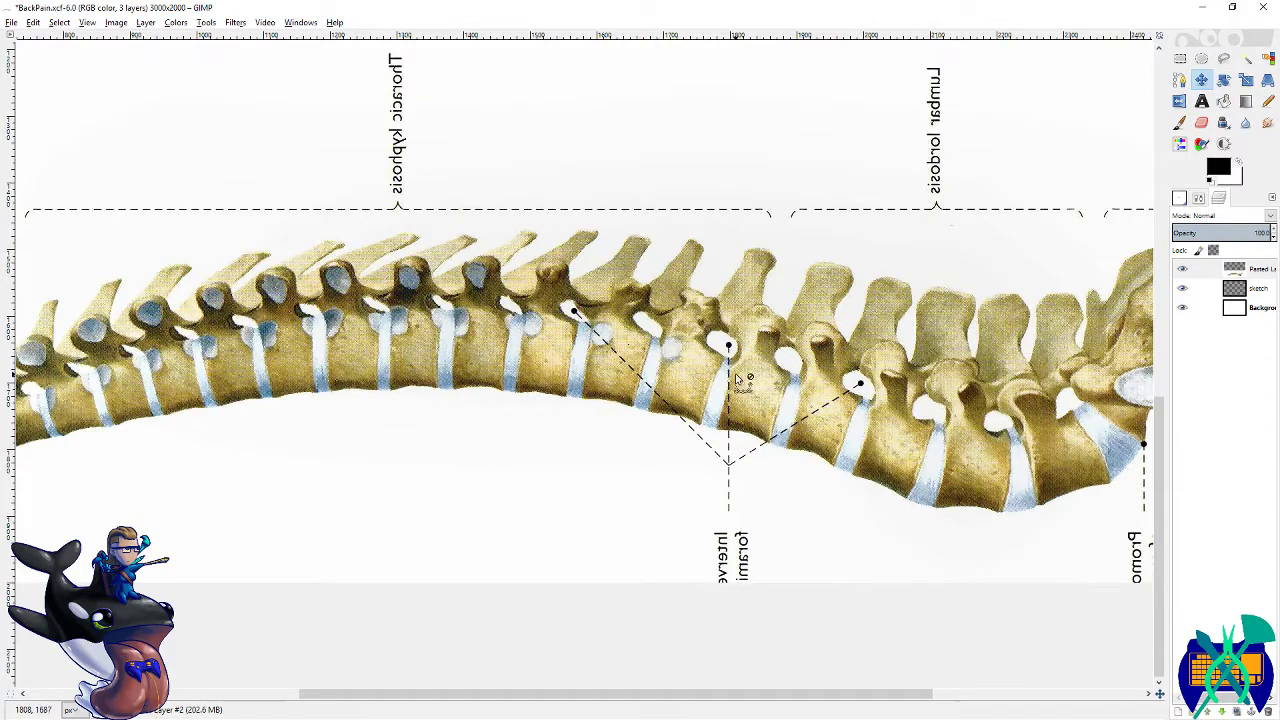
scroll(737, 376, up, 2)
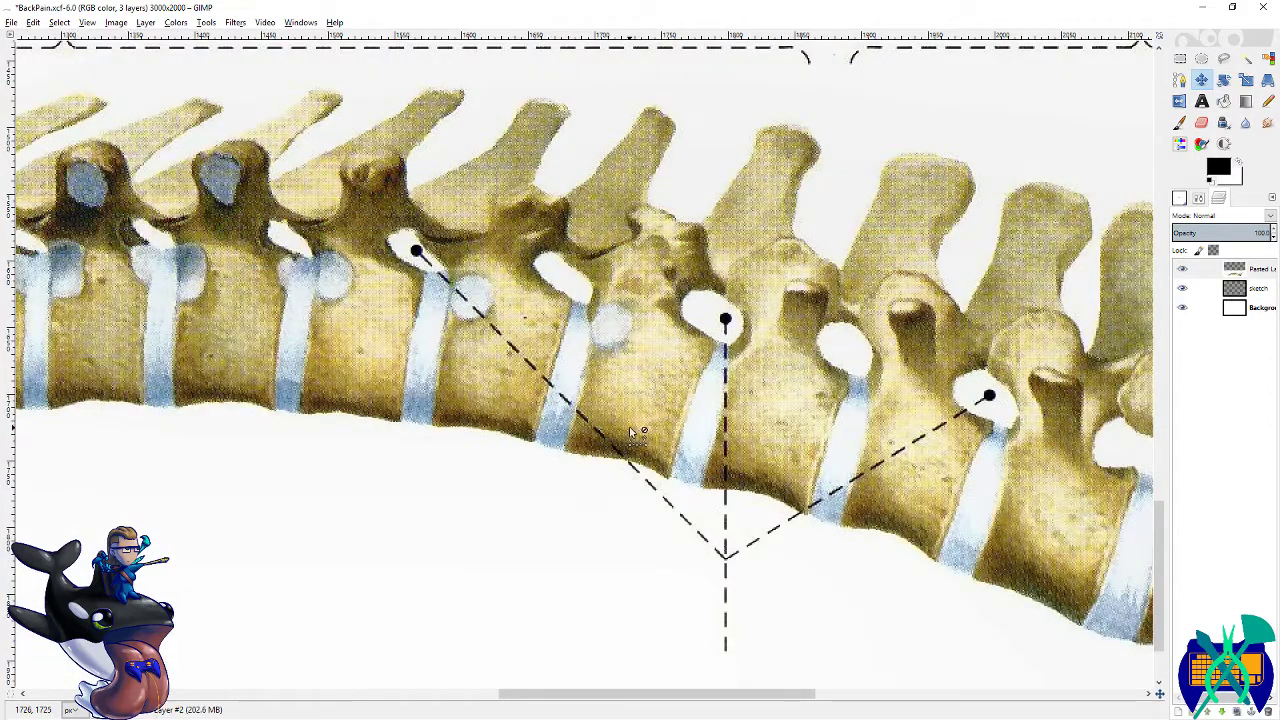
scroll(634, 430, down, 2)
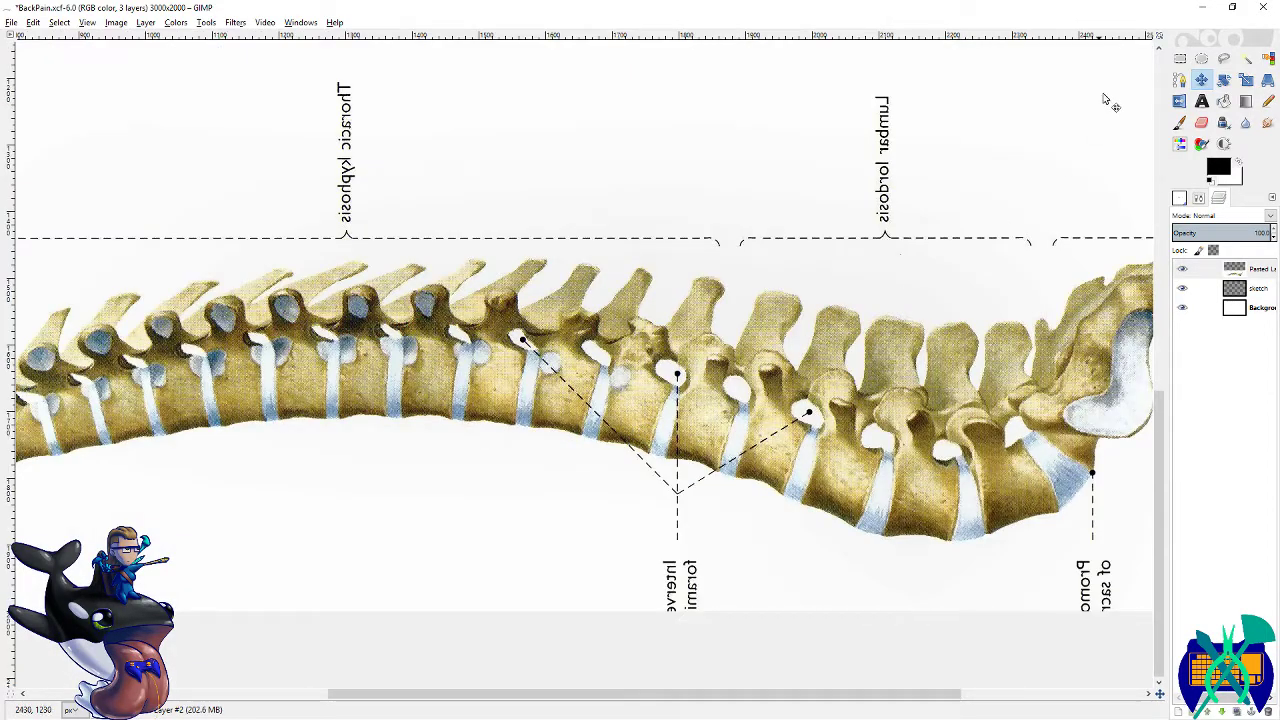
drag(958, 348, 965, 142)
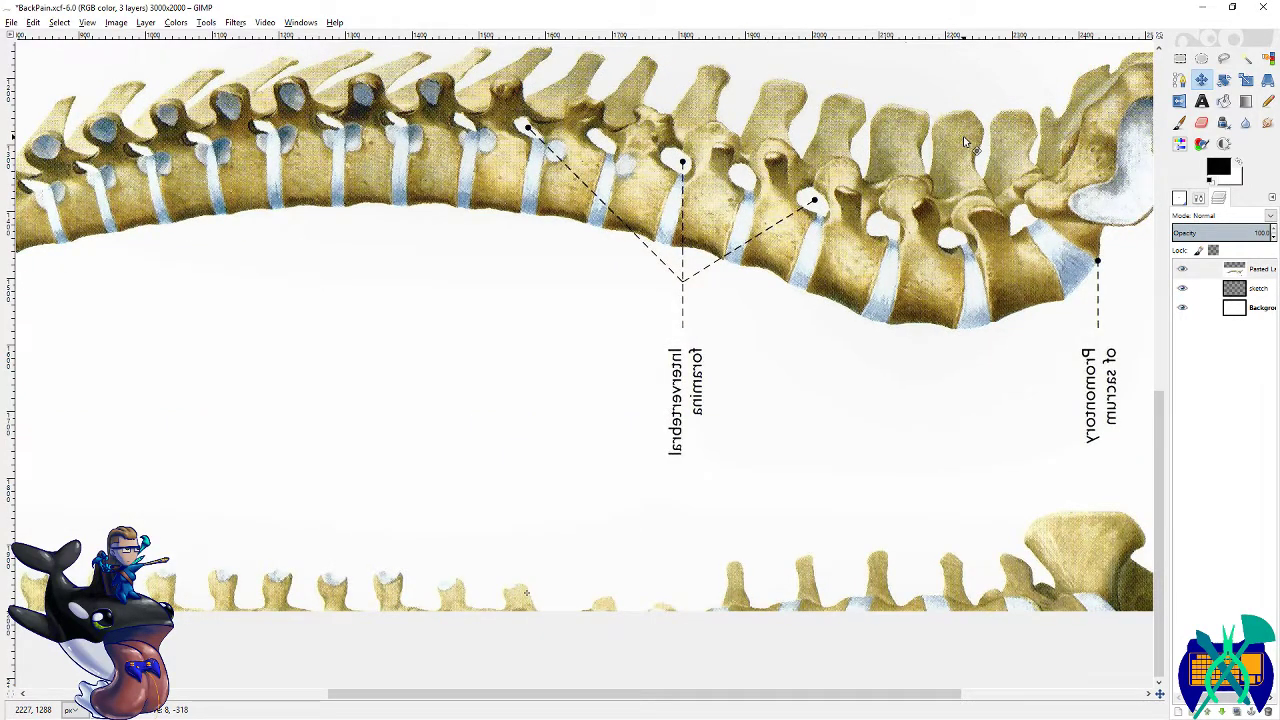
drag(965, 142, 989, 435)
drag(322, 421, 708, 320)
drag(290, 443, 326, 428)
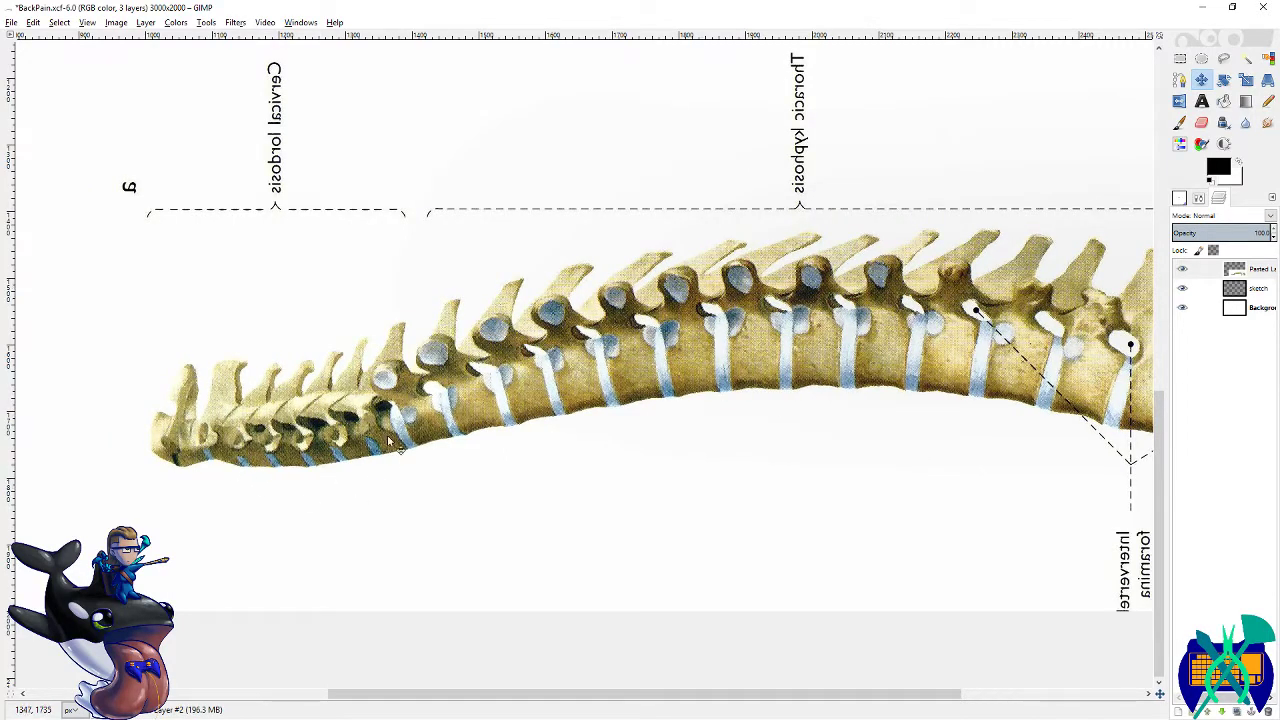
scroll(330, 468, down, 4)
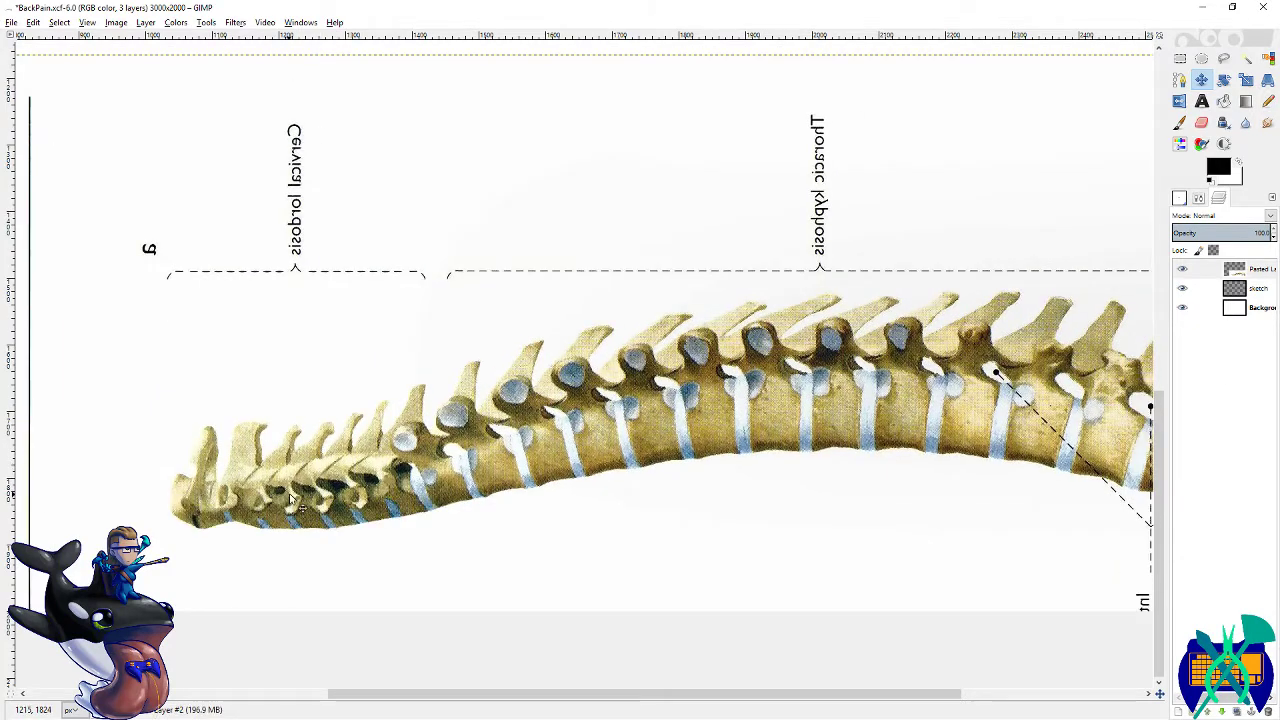
drag(581, 453, 397, 447)
- Make the sketch layer active and save BackPain.xcf
click(1200, 288)
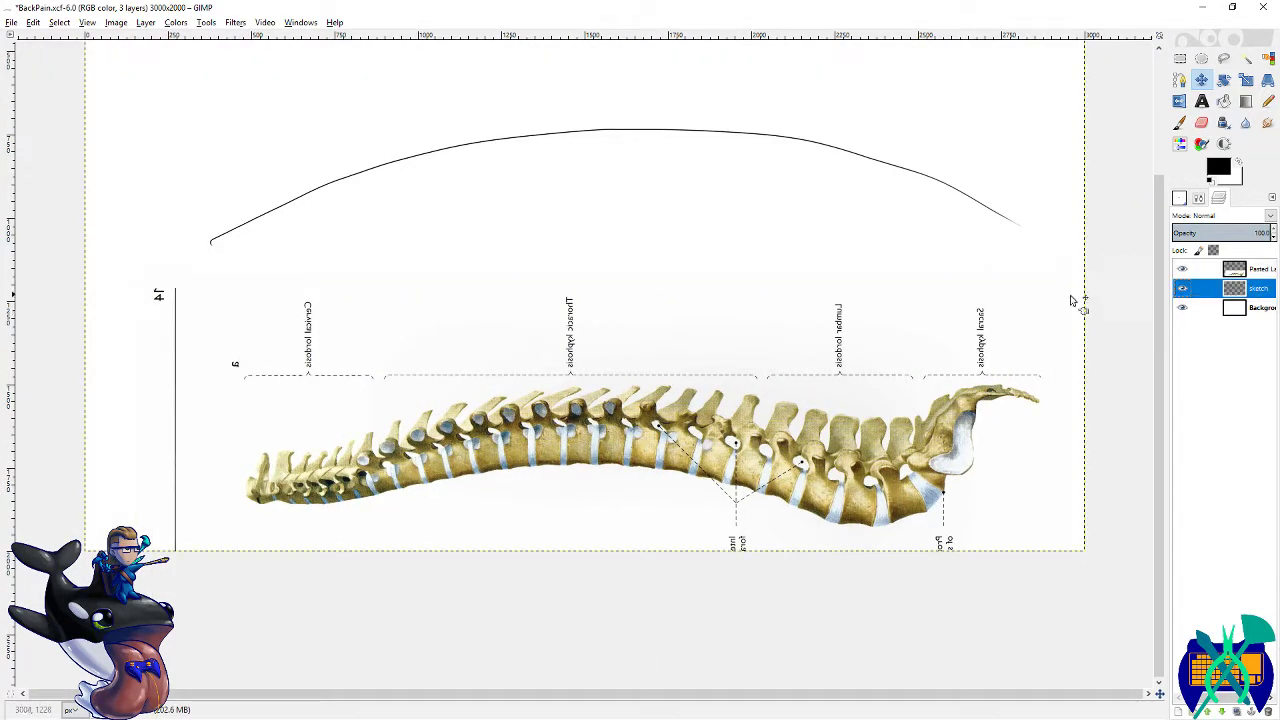
key(ctrl+s)
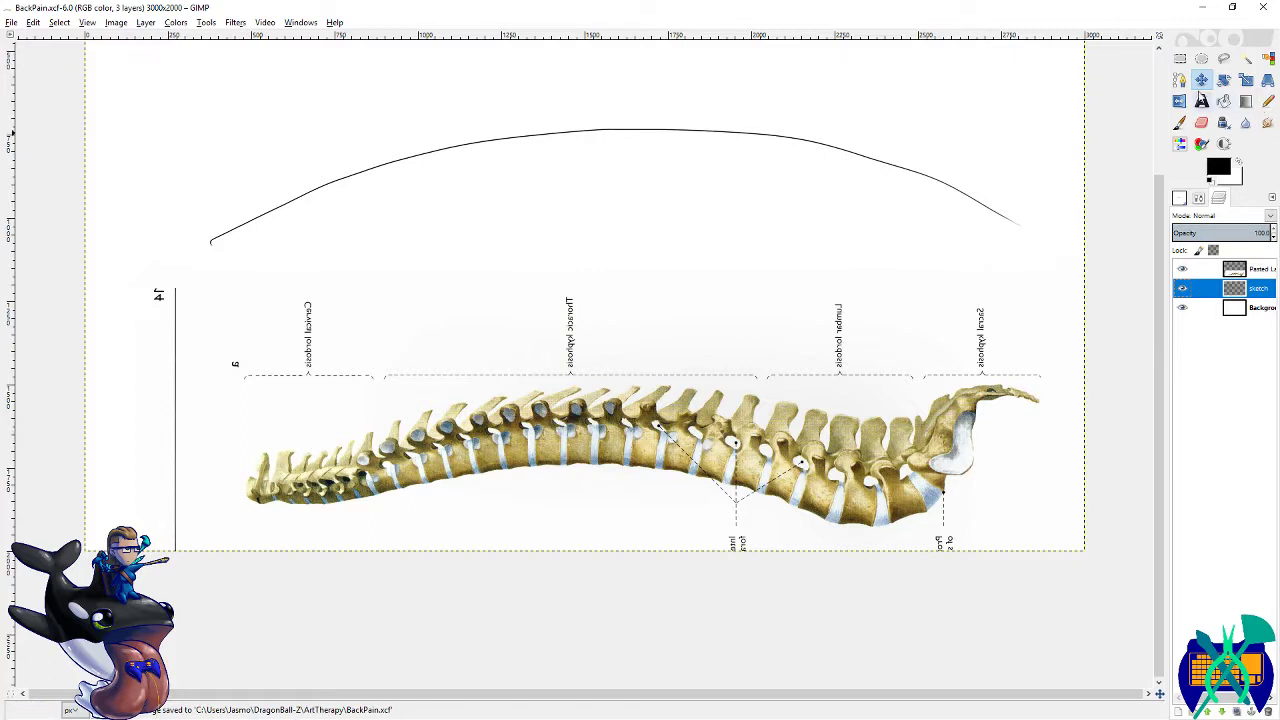
- Sketch light sacrum and tailbone curves with the Paintbrush at the arc's right end
click(1179, 122)
drag(832, 130, 855, 257)
key(ctrl+z)
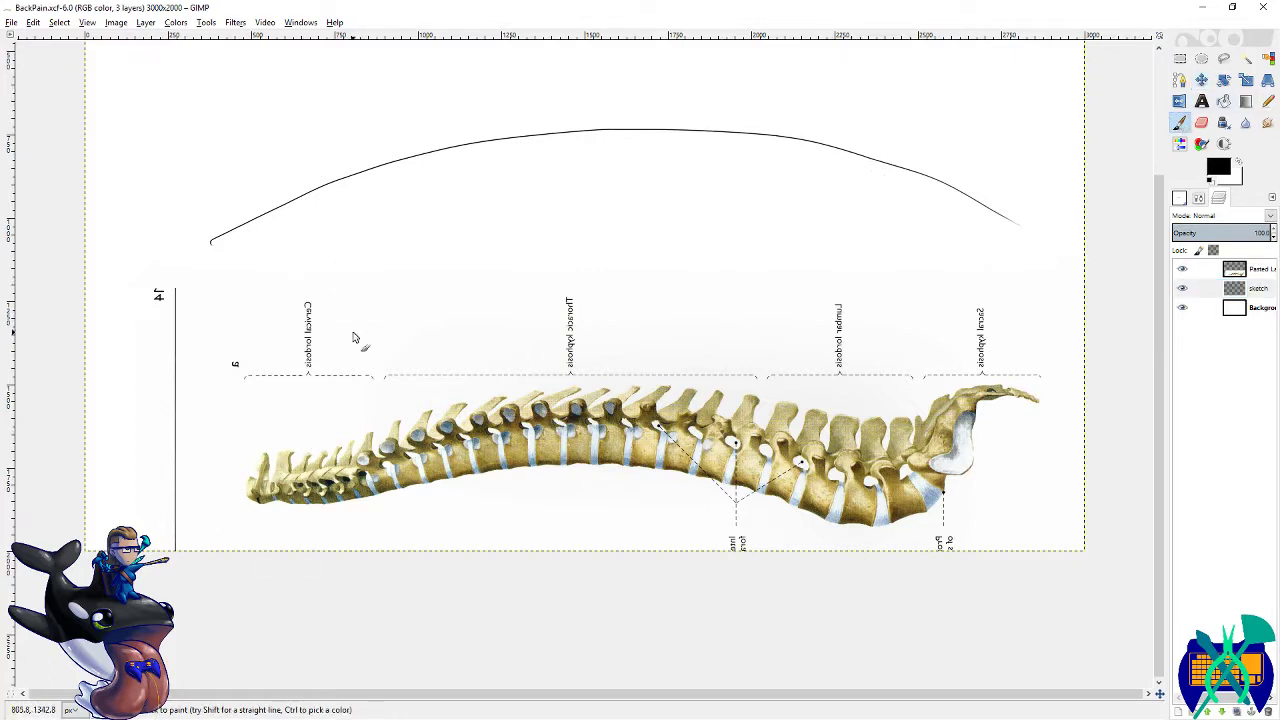
mouse_move(868, 184)
mouse_down()
mouse_move(962, 214)
mouse_move(916, 220)
mouse_move(1011, 226)
mouse_move(1066, 187)
mouse_up()
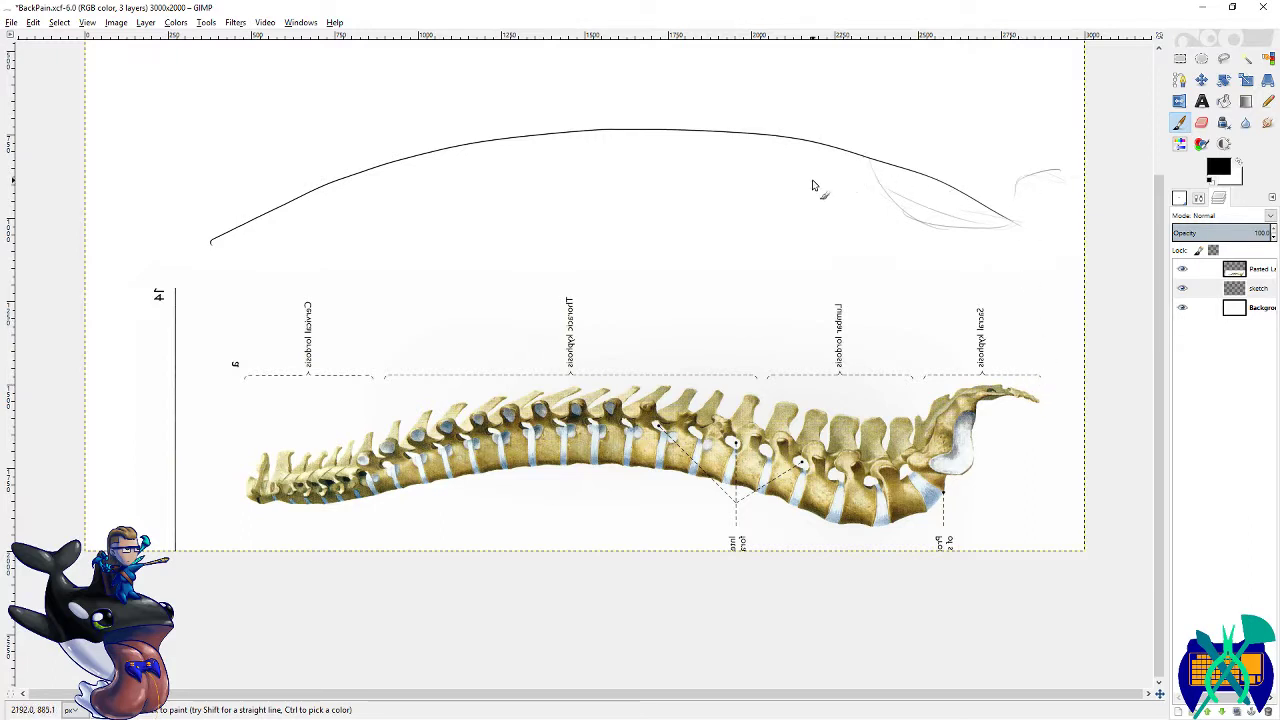
- Sketch the spine's underside contour beneath the arc from the sacrum to the neck, extending past the arc's left end
drag(870, 172, 730, 161)
mouse_move(848, 182)
mouse_down()
mouse_move(623, 156)
mouse_move(447, 185)
mouse_move(274, 246)
mouse_move(229, 260)
mouse_up()
mouse_move(300, 222)
mouse_down()
mouse_move(185, 259)
mouse_move(277, 242)
mouse_move(318, 214)
mouse_move(420, 194)
mouse_up()
drag(570, 158, 766, 163)
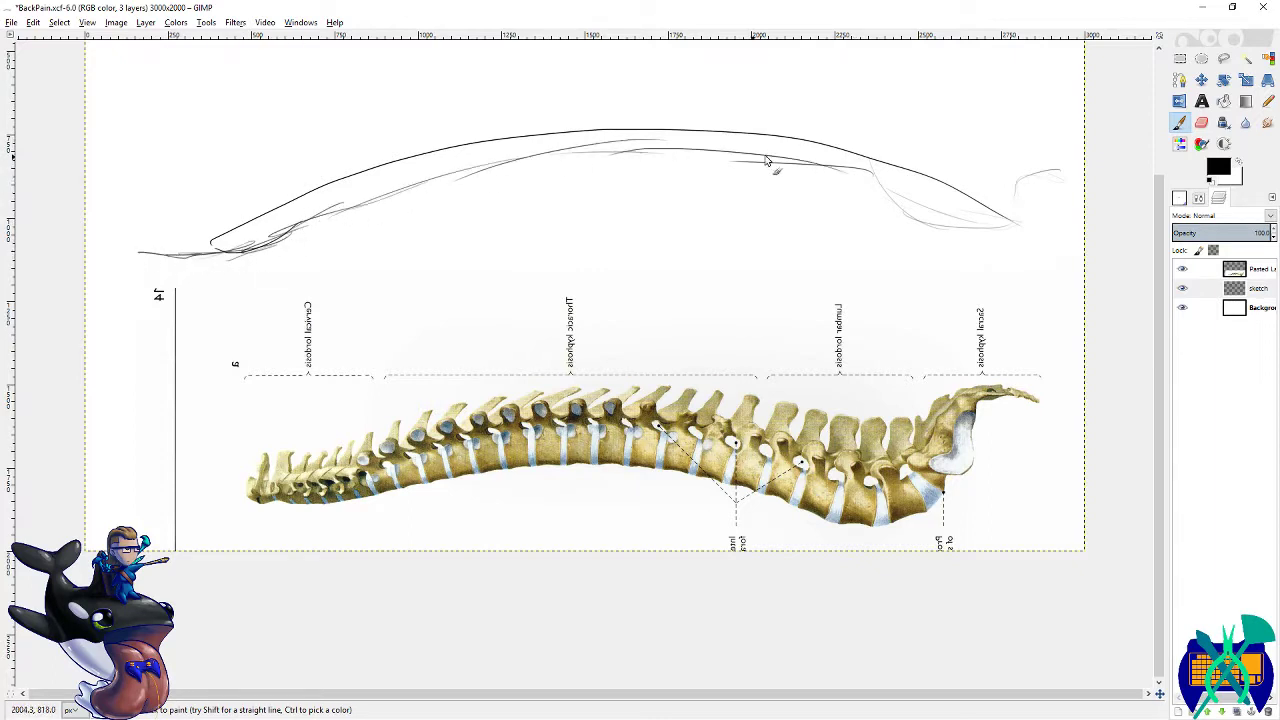
mouse_move(589, 149)
mouse_down()
mouse_move(822, 170)
mouse_move(965, 225)
mouse_up()
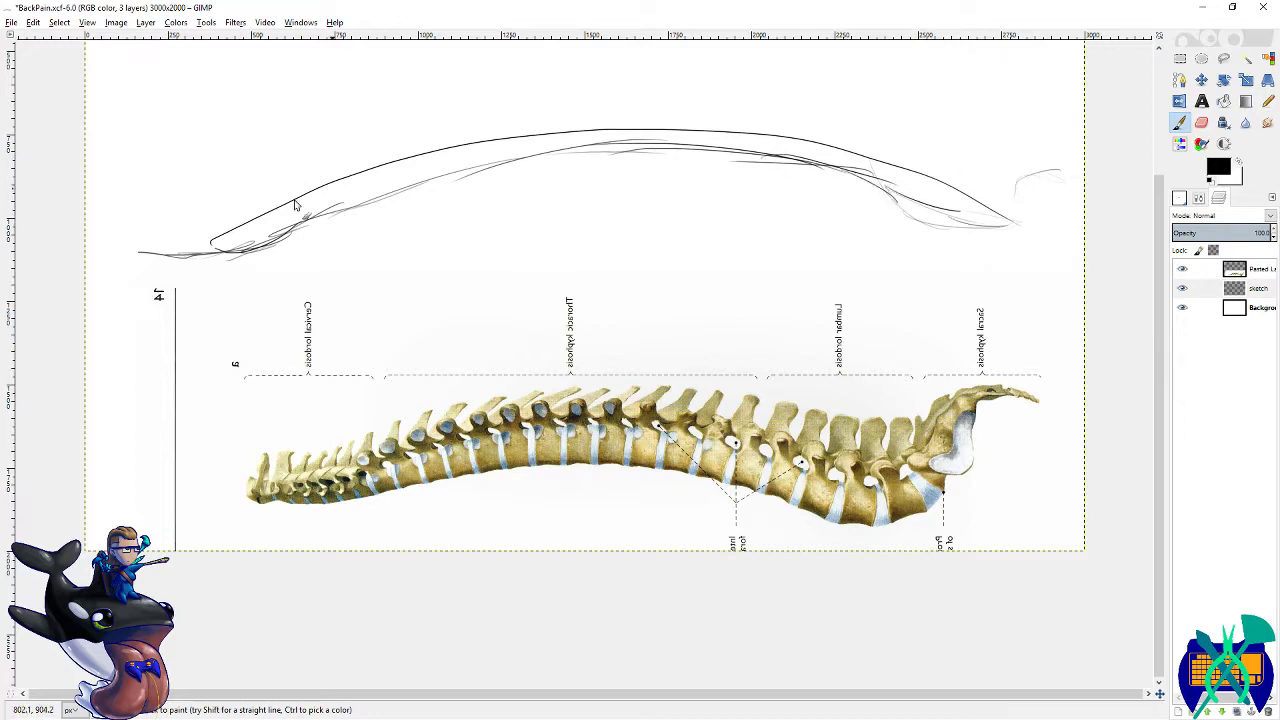
- Rough in the first neck vertebra at the contour's left end and undo its tall upright process strokes
mouse_move(160, 233)
mouse_down()
mouse_move(270, 216)
mouse_move(248, 220)
mouse_move(250, 236)
mouse_move(293, 150)
mouse_move(305, 190)
mouse_move(292, 165)
mouse_move(287, 204)
mouse_move(274, 196)
mouse_move(280, 222)
mouse_up()
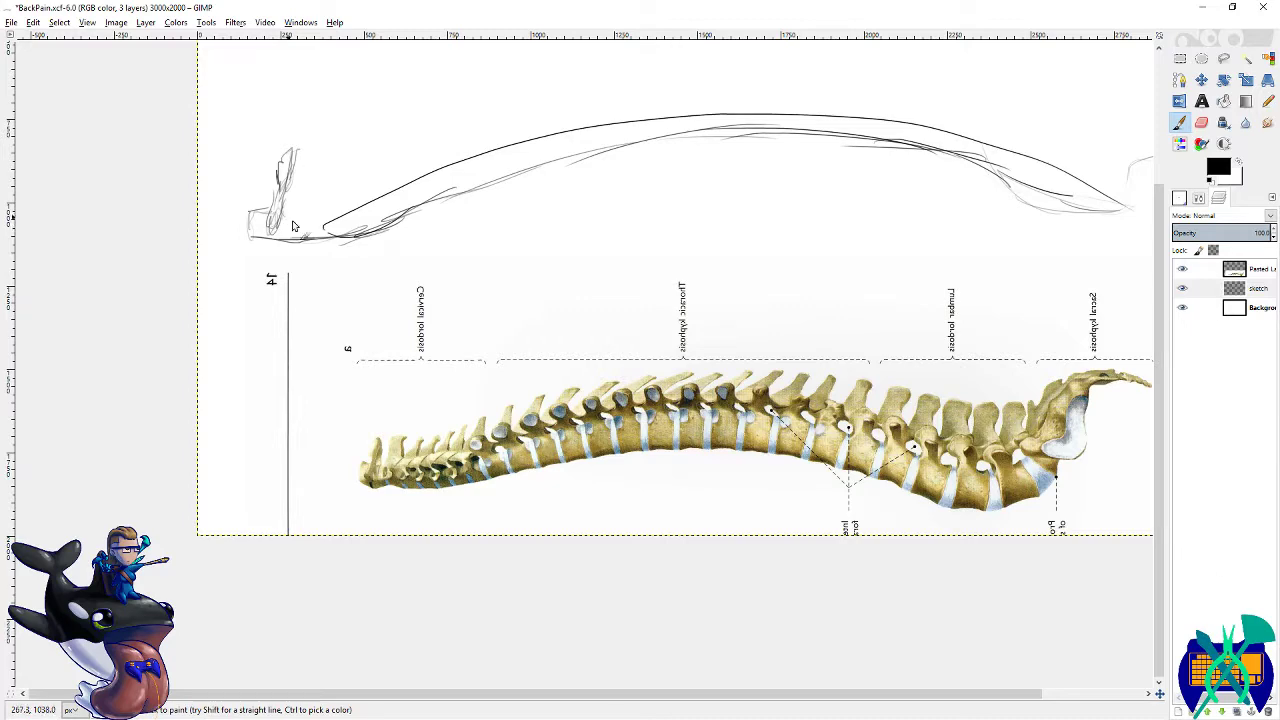
scroll(337, 191, up, 1)
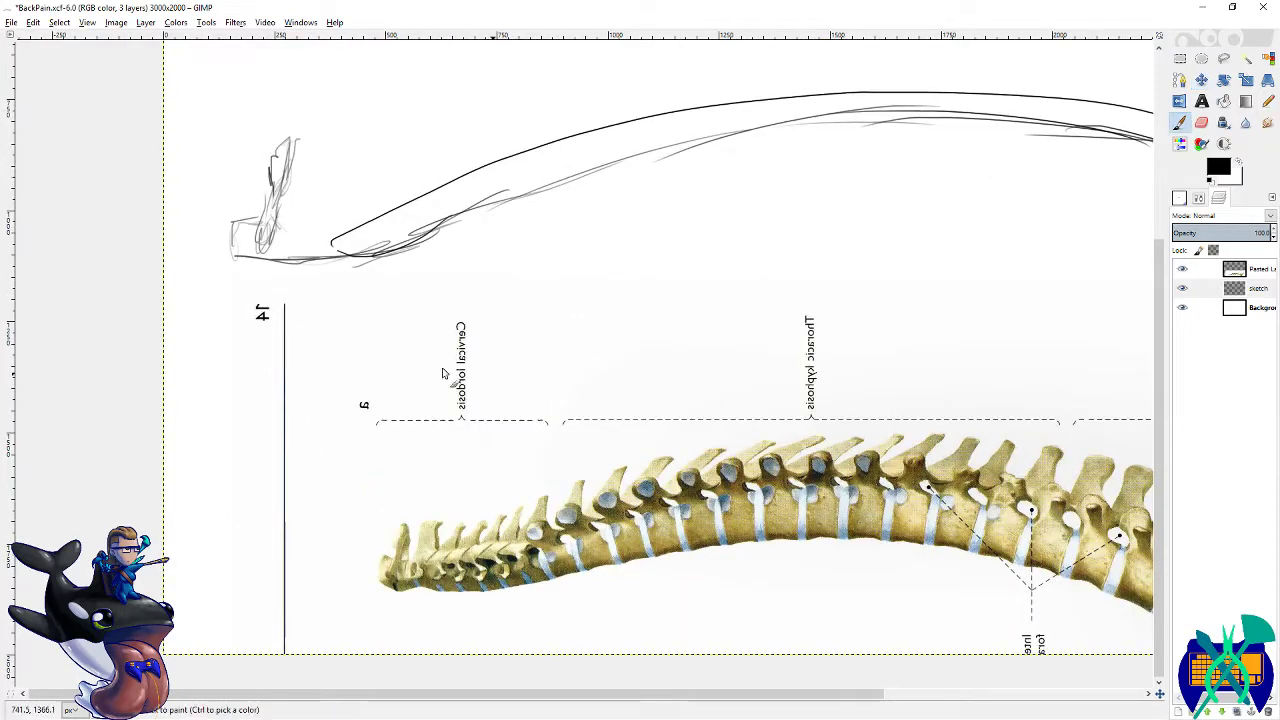
scroll(360, 295, up, 1)
key(ctrl+z)
key(ctrl+z)
key(ctrl+z)
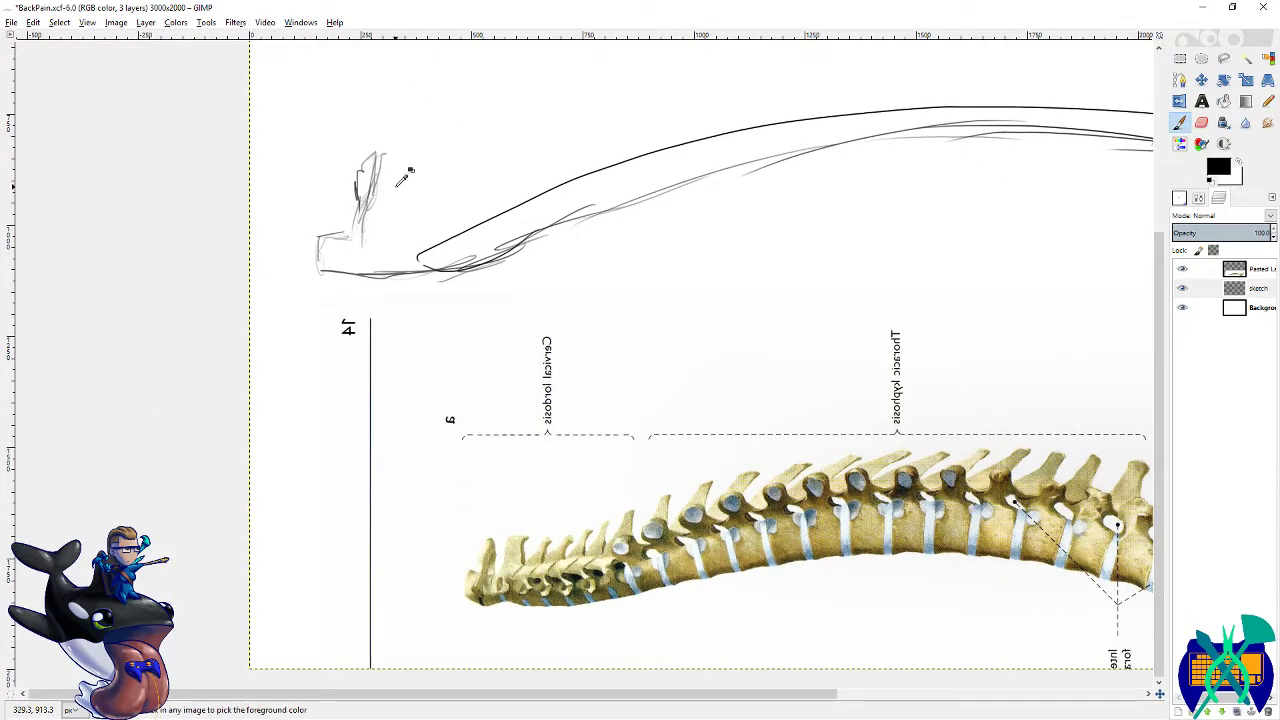
key(ctrl+z)
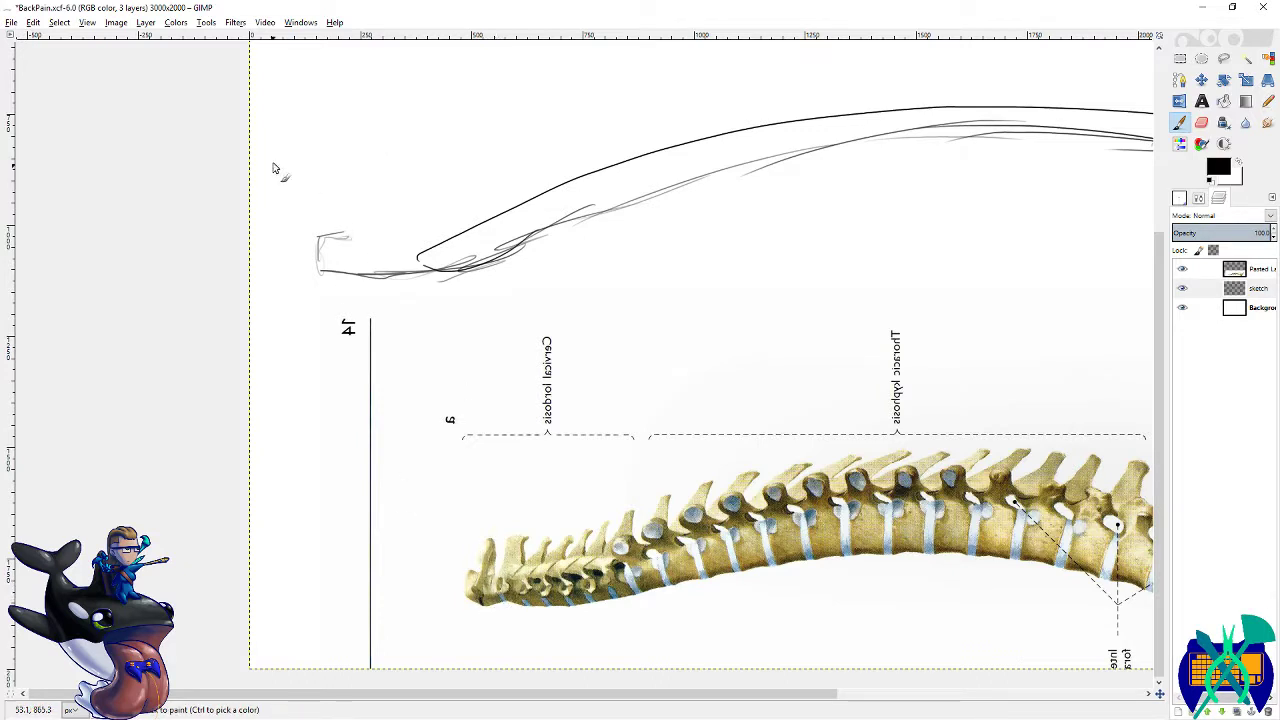
- Redraw the first vertebra's process as a short rounded loop and add a line leading from it toward the arc
drag(363, 200, 361, 212)
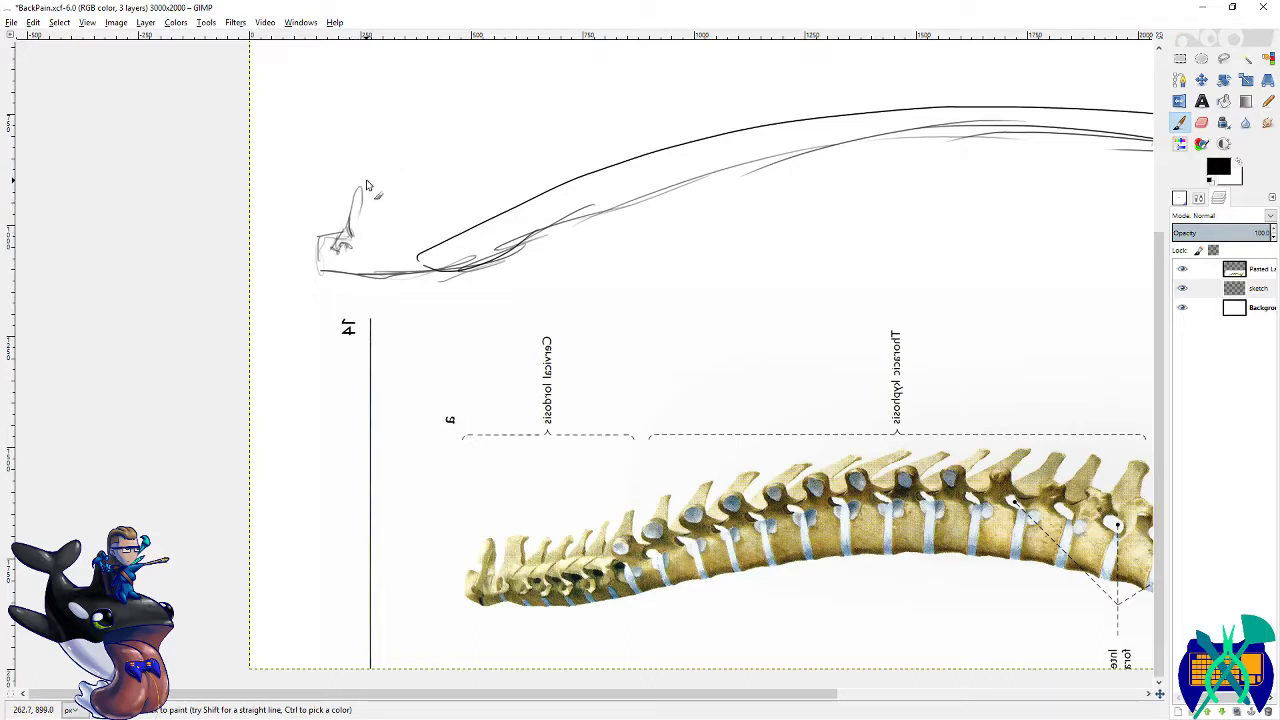
mouse_move(366, 186)
mouse_down()
mouse_move(340, 250)
mouse_move(379, 240)
mouse_move(319, 241)
mouse_move(394, 254)
mouse_move(382, 243)
mouse_move(362, 268)
mouse_move(348, 229)
mouse_move(421, 222)
mouse_up()
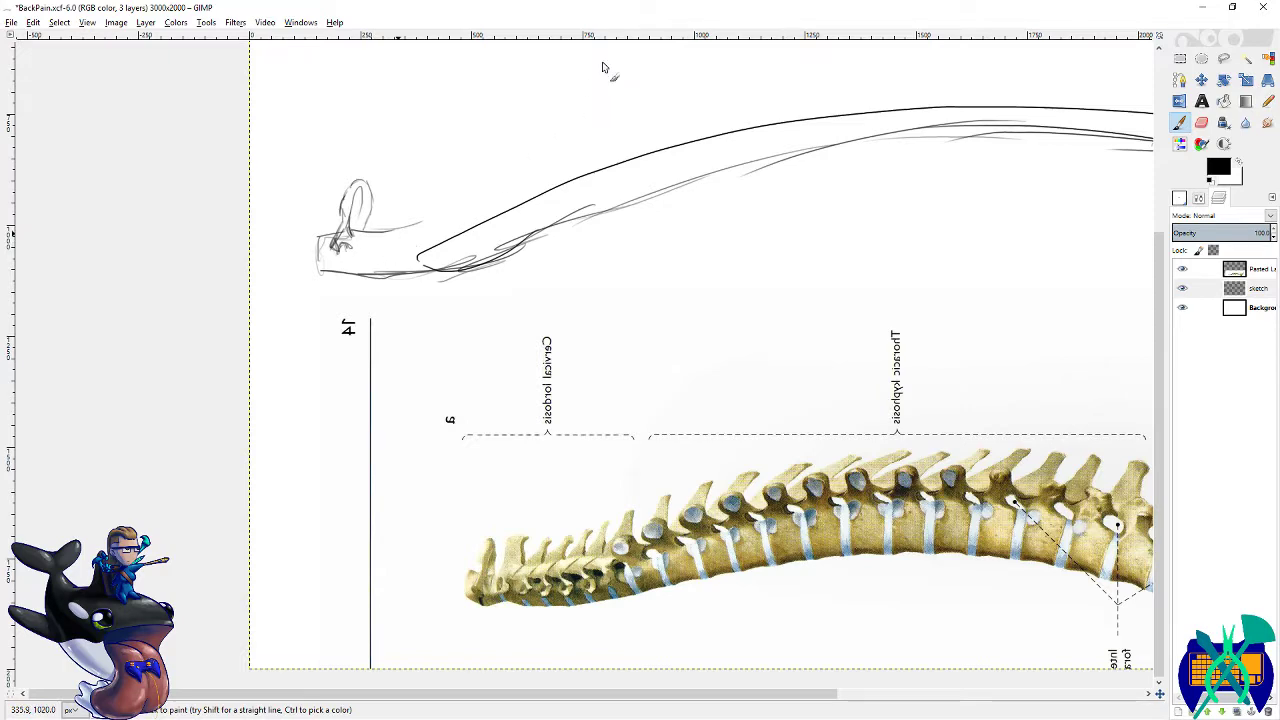
- Start an enlarged study of the first cervical vertebra left of the reference, sketching its curved front, small facet and inner arch
ctrl+scroll(360, 630, up, 3)
mouse_move(236, 412)
mouse_down()
mouse_move(203, 454)
mouse_move(434, 326)
mouse_move(323, 361)
mouse_up()
key(ctrl+z)
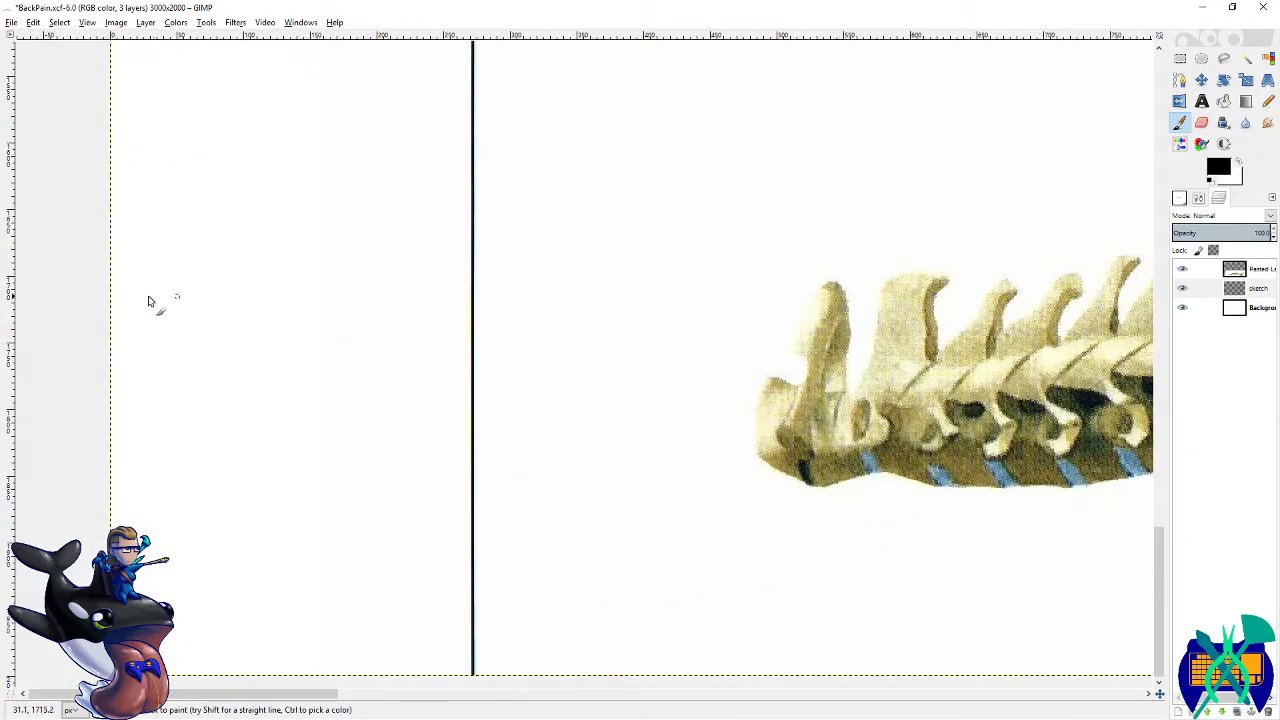
mouse_move(143, 327)
mouse_down()
mouse_move(149, 381)
mouse_move(143, 325)
mouse_move(141, 345)
mouse_move(176, 332)
mouse_move(142, 318)
mouse_move(167, 325)
mouse_move(138, 335)
mouse_move(145, 321)
mouse_move(143, 379)
mouse_move(185, 404)
mouse_move(216, 385)
mouse_move(192, 393)
mouse_move(177, 358)
mouse_move(193, 385)
mouse_move(172, 369)
mouse_move(215, 303)
mouse_move(201, 330)
mouse_move(265, 260)
mouse_up()
key(ctrl+z)
key(ctrl+z)
mouse_move(178, 362)
mouse_down()
mouse_move(229, 294)
mouse_move(240, 246)
mouse_move(266, 283)
mouse_move(217, 291)
mouse_move(187, 340)
mouse_move(192, 290)
mouse_up()
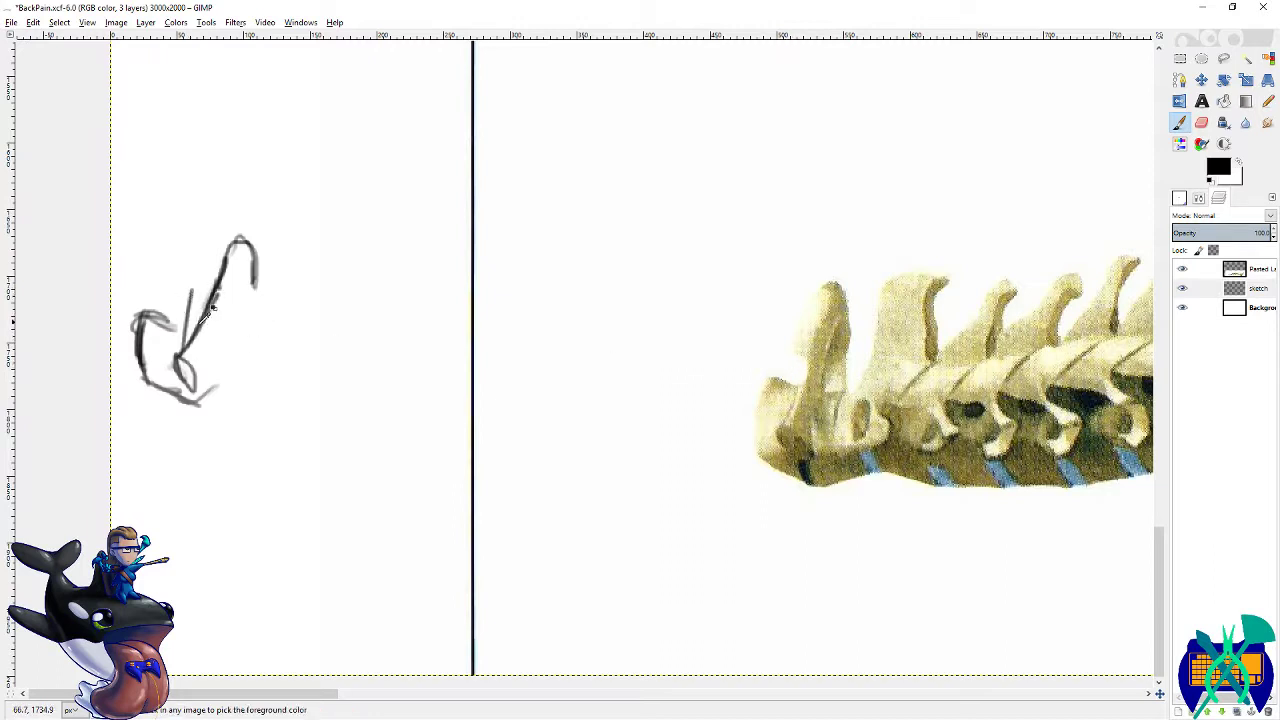
key(ctrl+z)
- Outline the vertebra study's outer process and close its body with upper, back and lower edges
mouse_move(186, 346)
mouse_down()
mouse_move(184, 285)
mouse_move(203, 236)
mouse_move(223, 213)
mouse_move(250, 211)
mouse_move(221, 245)
mouse_move(194, 252)
mouse_move(255, 185)
mouse_move(277, 214)
mouse_move(269, 195)
mouse_move(275, 286)
mouse_move(279, 270)
mouse_move(258, 328)
mouse_move(201, 332)
mouse_move(278, 336)
mouse_up()
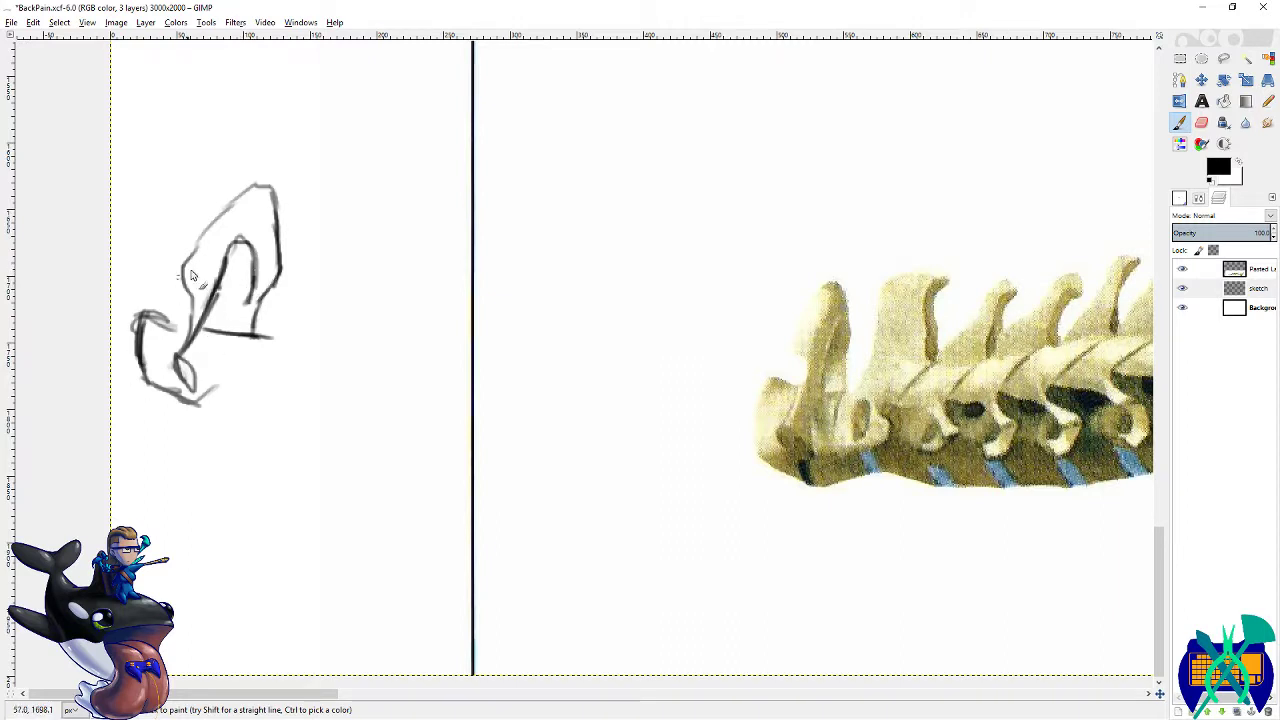
key(ctrl+z)
key(ctrl+z)
key(ctrl+z)
mouse_move(260, 336)
mouse_down()
mouse_move(287, 335)
mouse_move(270, 393)
mouse_up()
mouse_move(193, 403)
mouse_down()
mouse_move(286, 400)
mouse_move(205, 395)
mouse_up()
drag(208, 331, 284, 340)
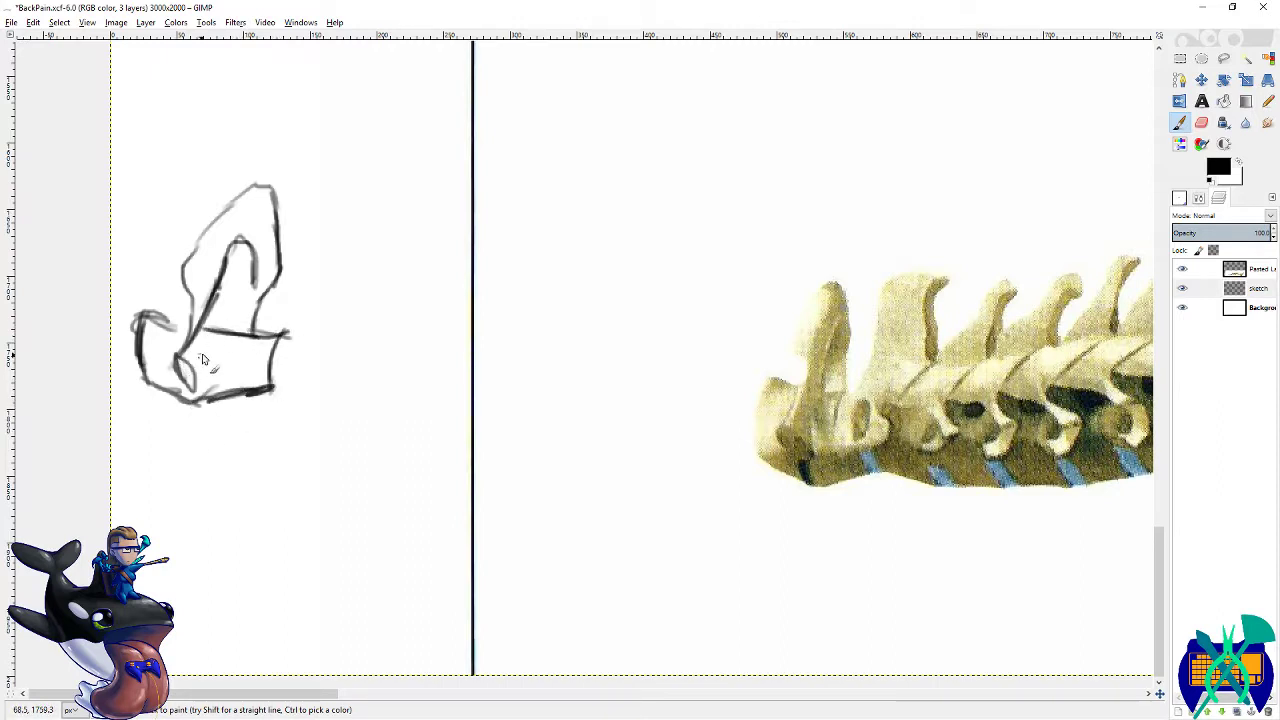
- Add inner lines joining the facet and arch to the body, and erase the old diagonal stroke between them
mouse_move(194, 390)
mouse_down()
mouse_move(218, 344)
mouse_move(229, 354)
mouse_up()
drag(222, 277, 218, 338)
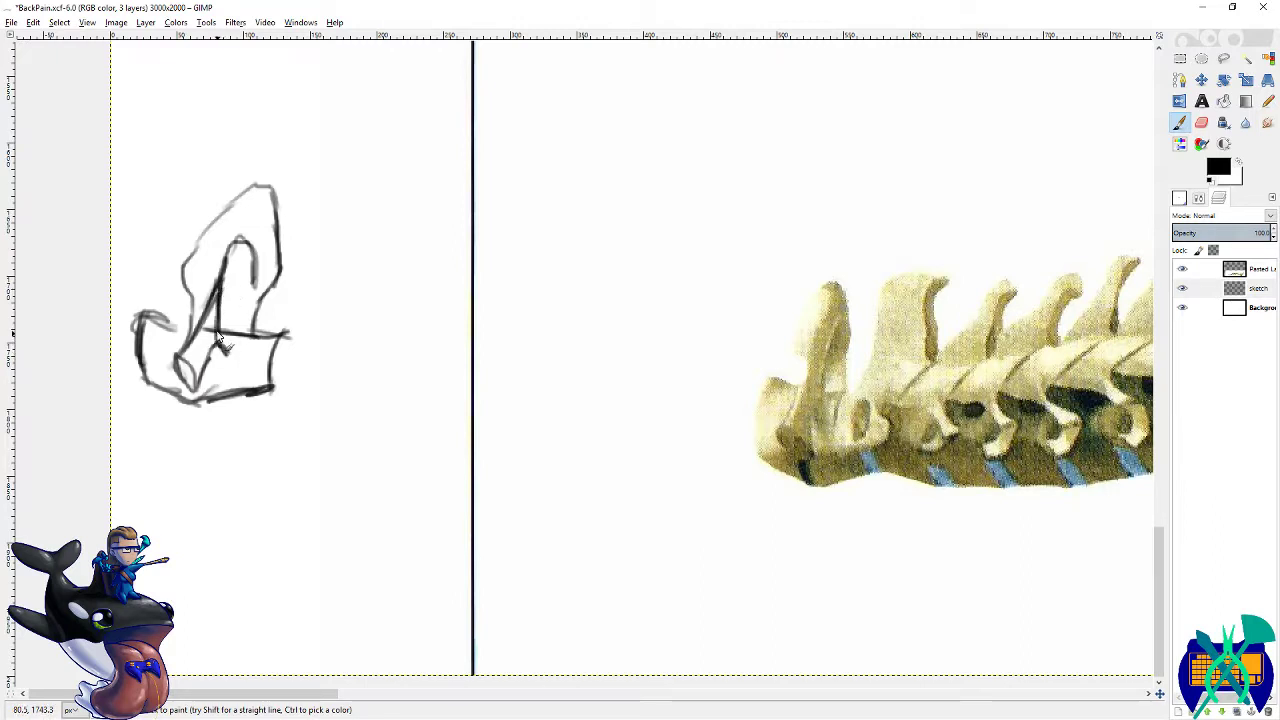
key(shift+e)
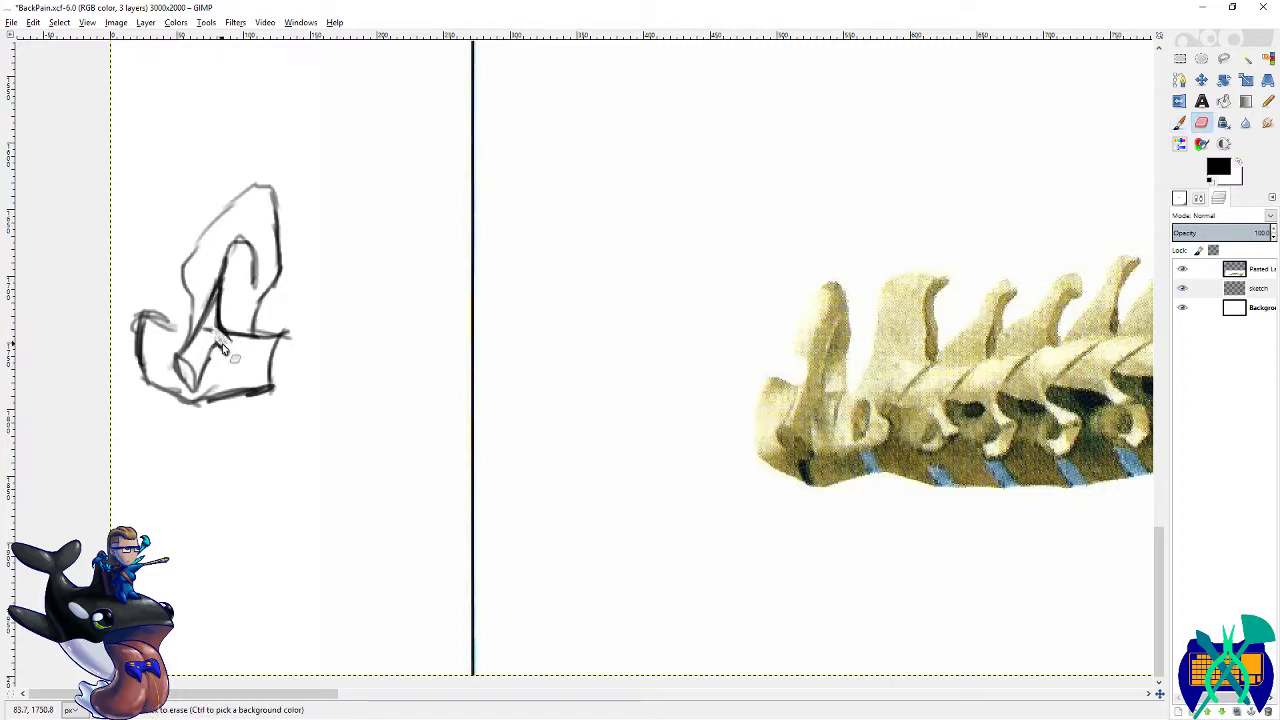
mouse_move(214, 330)
mouse_down()
mouse_move(214, 268)
mouse_move(207, 309)
mouse_up()
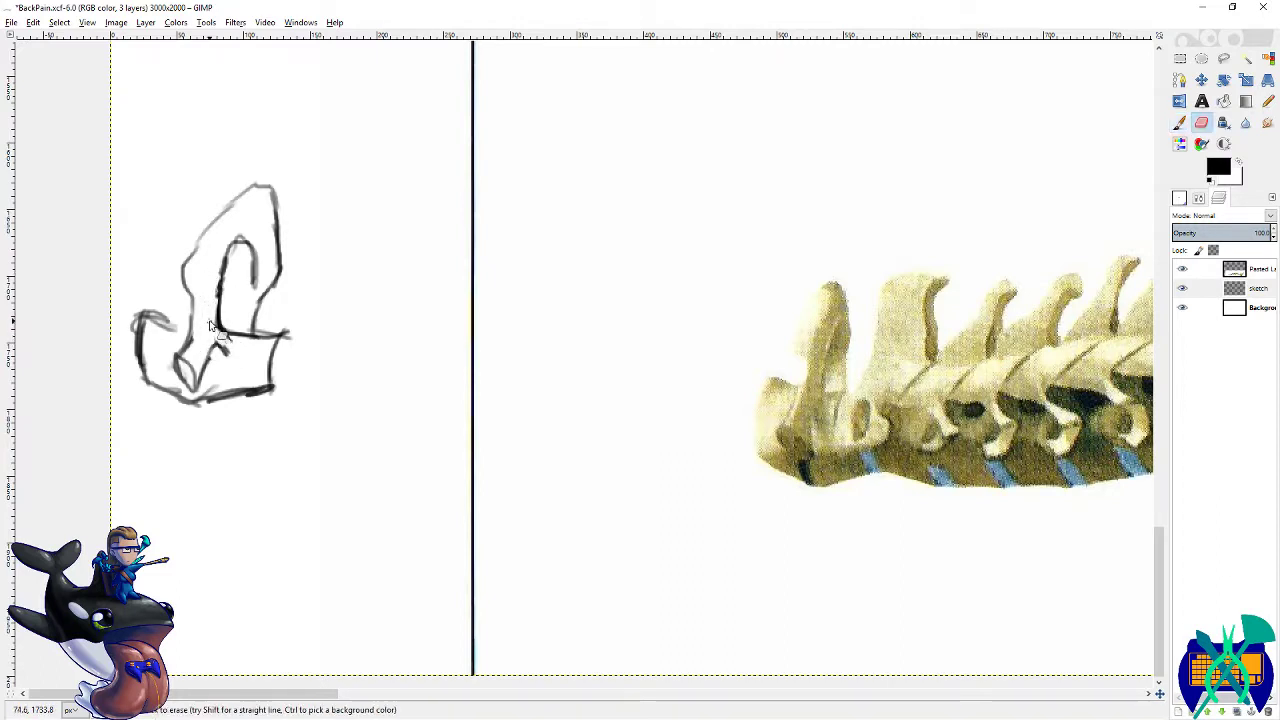
- Darken the vertebra study's inner arch, the short lines below it and the body's upper front contour, cleaning stray marks with the Eraser
click(1179, 122)
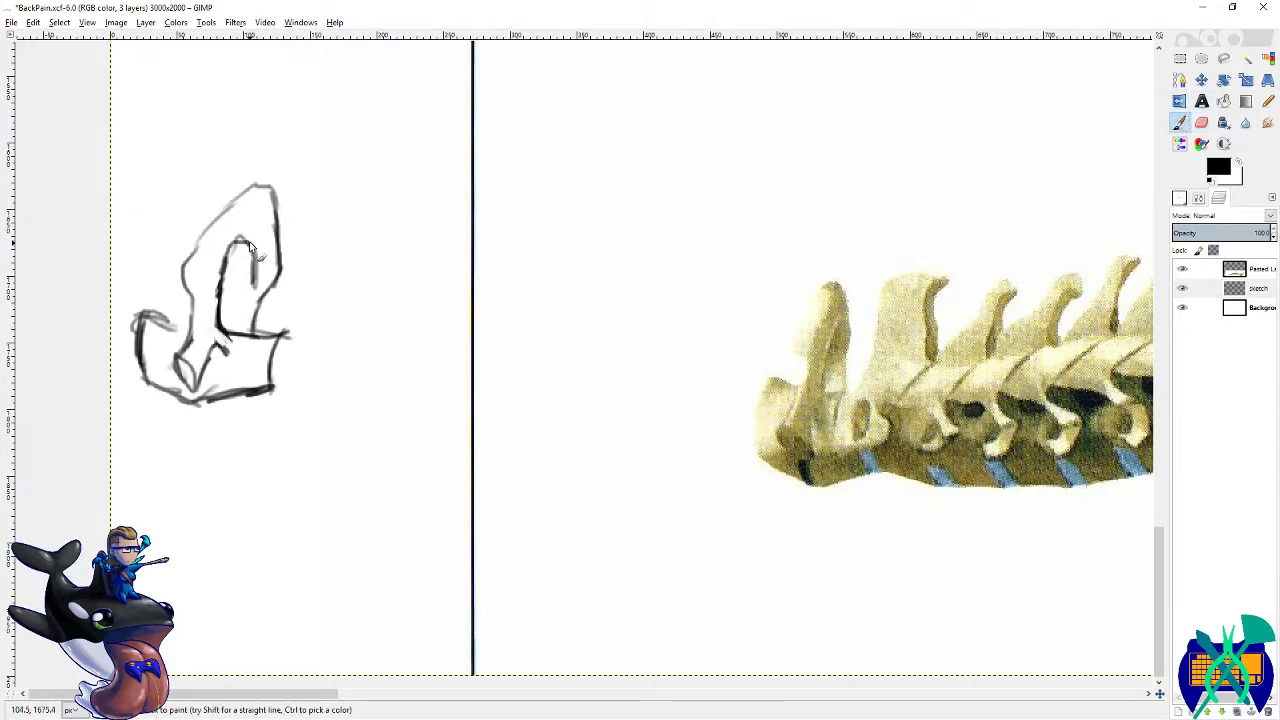
mouse_move(250, 247)
mouse_down()
mouse_move(209, 362)
mouse_move(215, 342)
mouse_move(232, 360)
mouse_move(219, 334)
mouse_move(243, 363)
mouse_up()
key(shift+e)
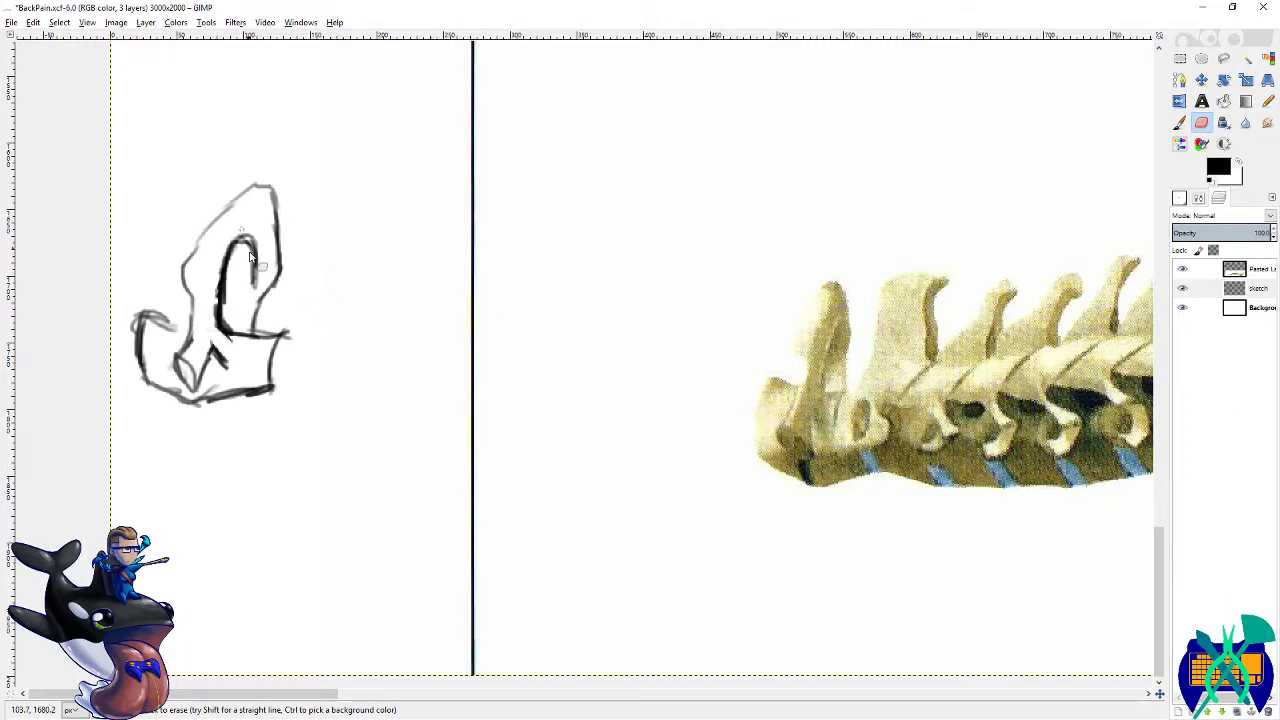
click(1179, 122)
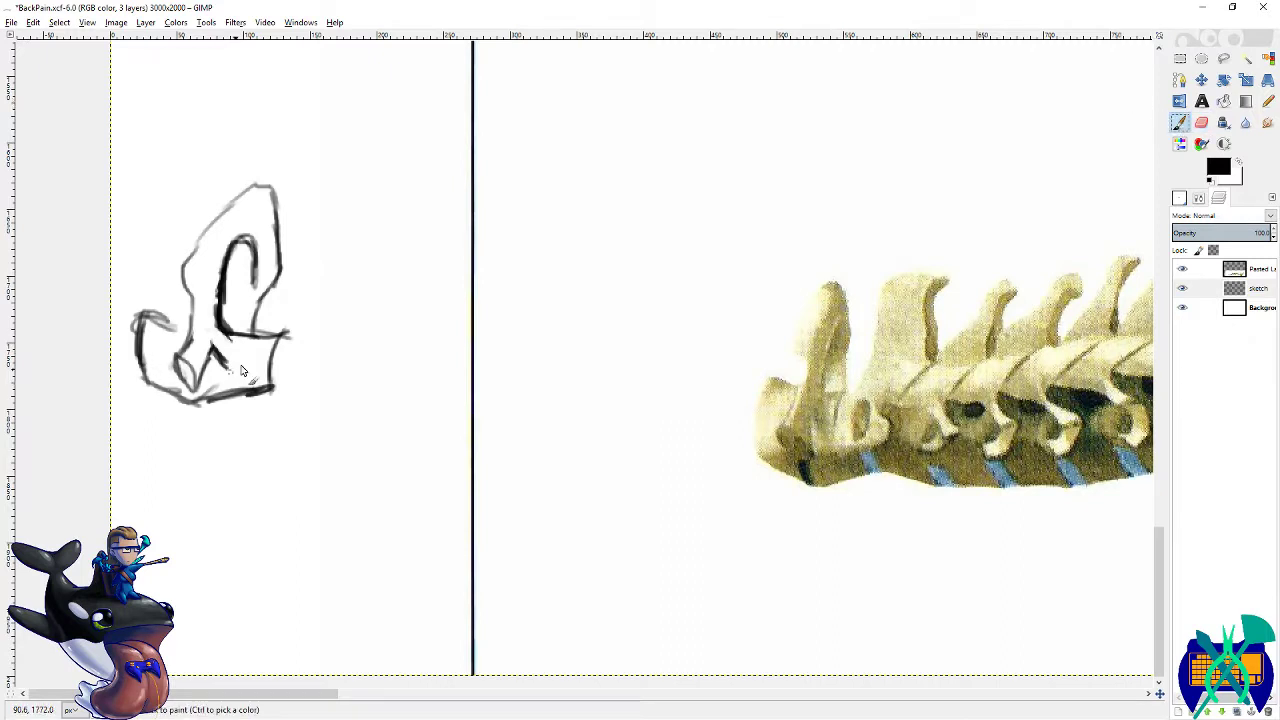
mouse_move(140, 316)
mouse_down()
mouse_move(253, 351)
mouse_move(243, 343)
mouse_move(294, 349)
mouse_up()
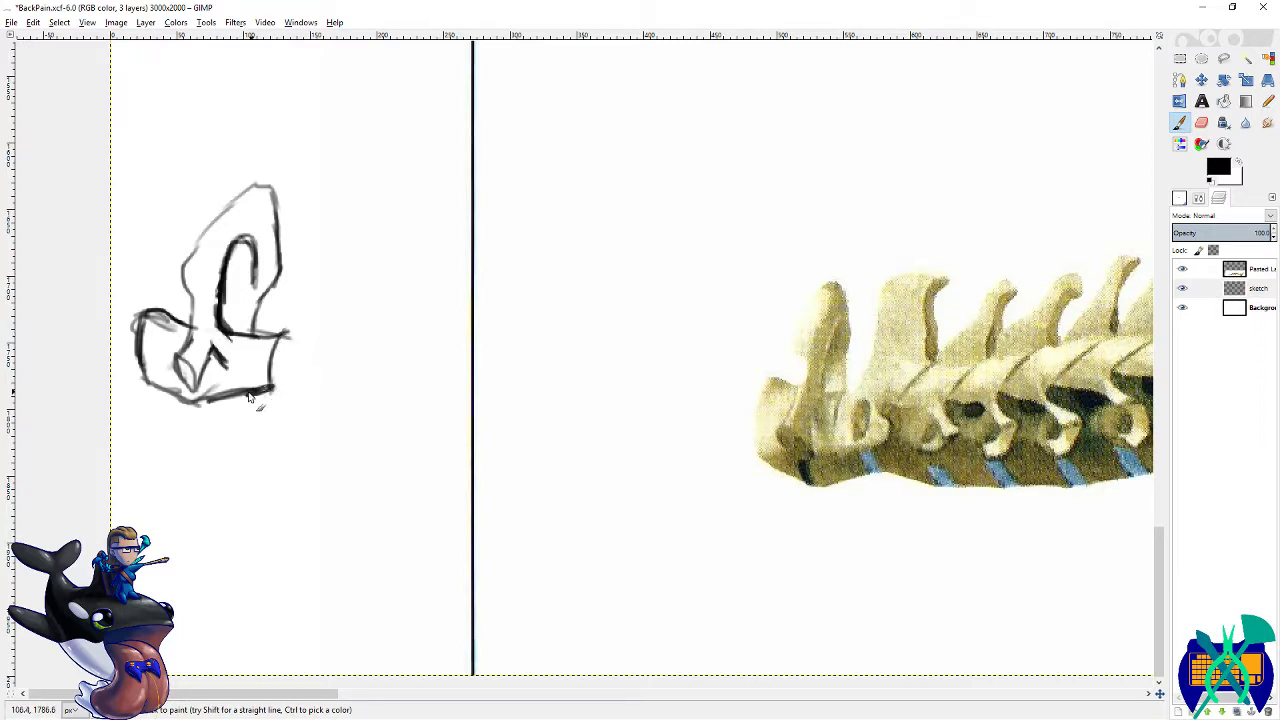
- Darken the lower edge and inner contour of the small vertebra sketch beside the spine reference with brush strokes
drag(250, 397, 180, 400)
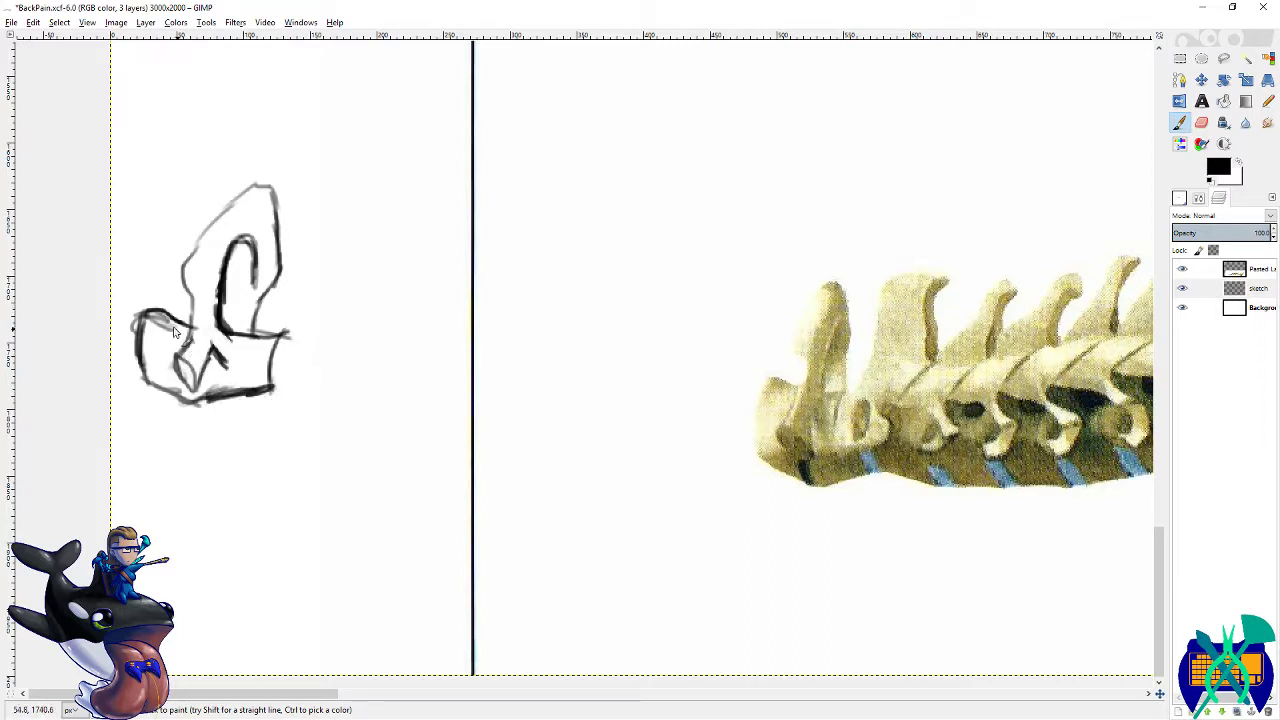
mouse_move(200, 283)
mouse_down()
mouse_move(257, 191)
mouse_move(232, 207)
mouse_move(239, 222)
mouse_move(210, 253)
mouse_move(207, 233)
mouse_move(215, 225)
mouse_move(207, 290)
mouse_up()
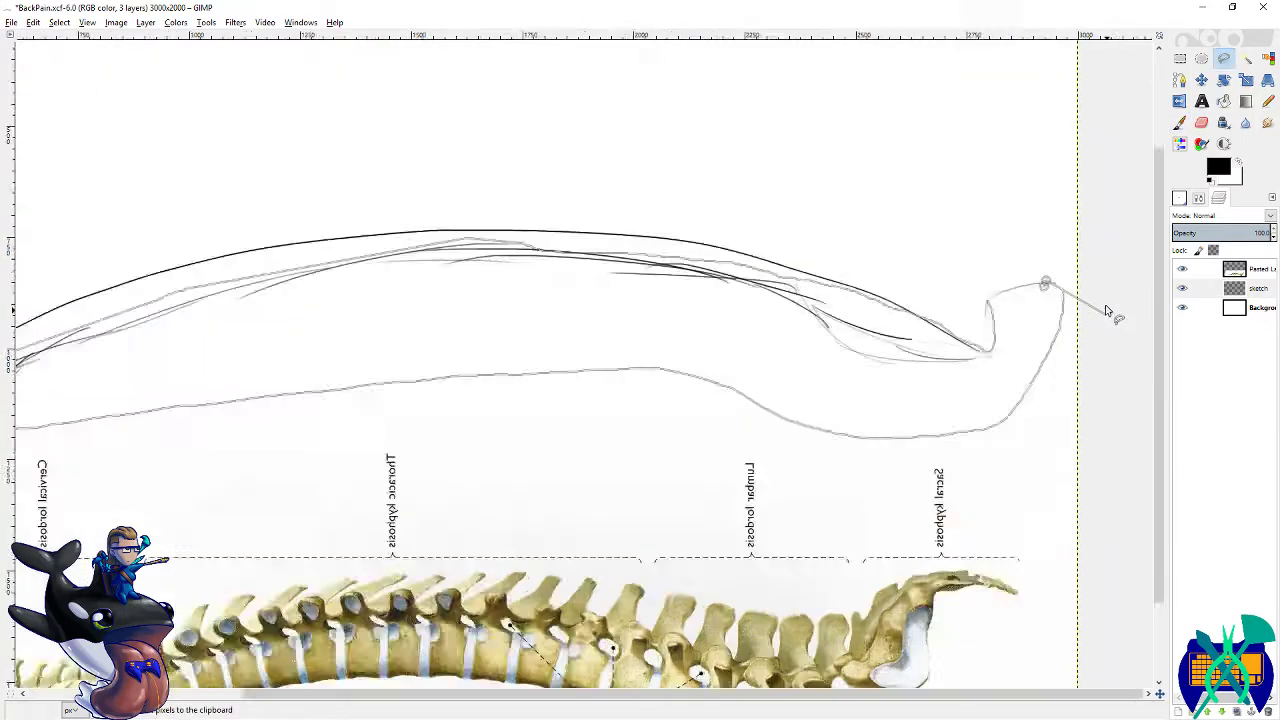
- Finish the freehand selection around the old spine sketch above the reference, clear its contents, deselect, and save the image
scroll(1043, 277, up, 3)
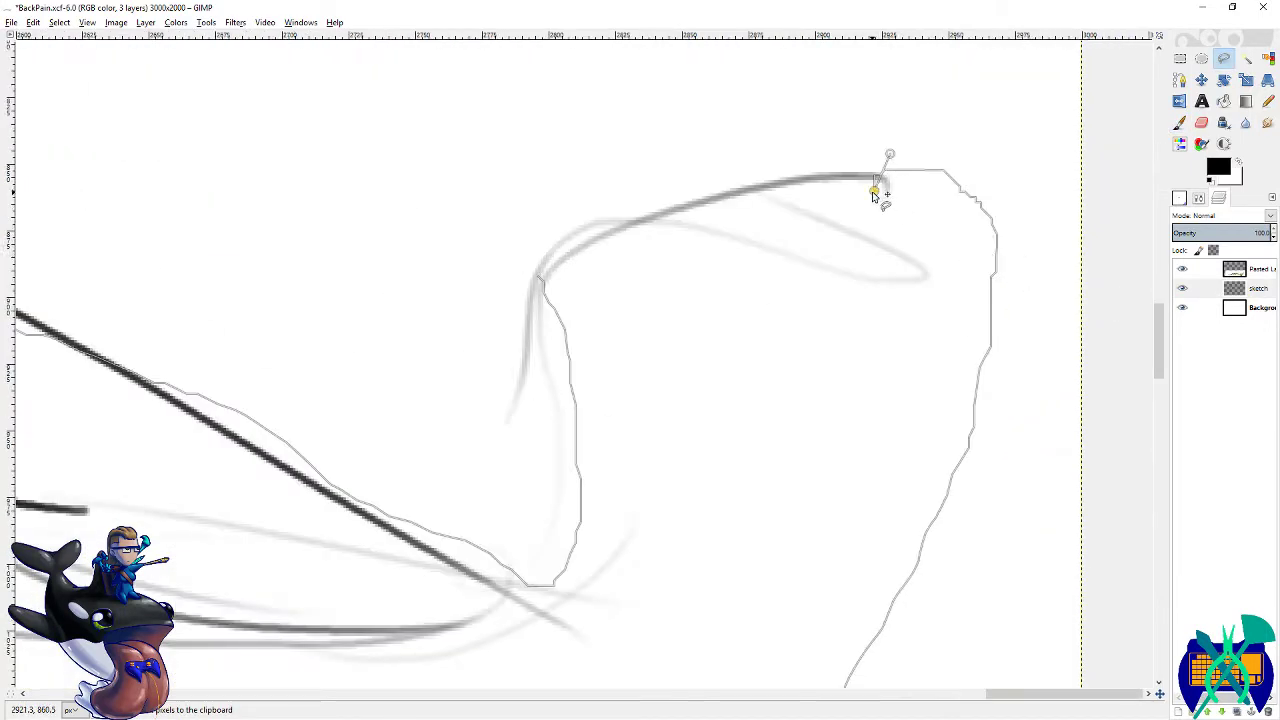
scroll(875, 190, down, 5)
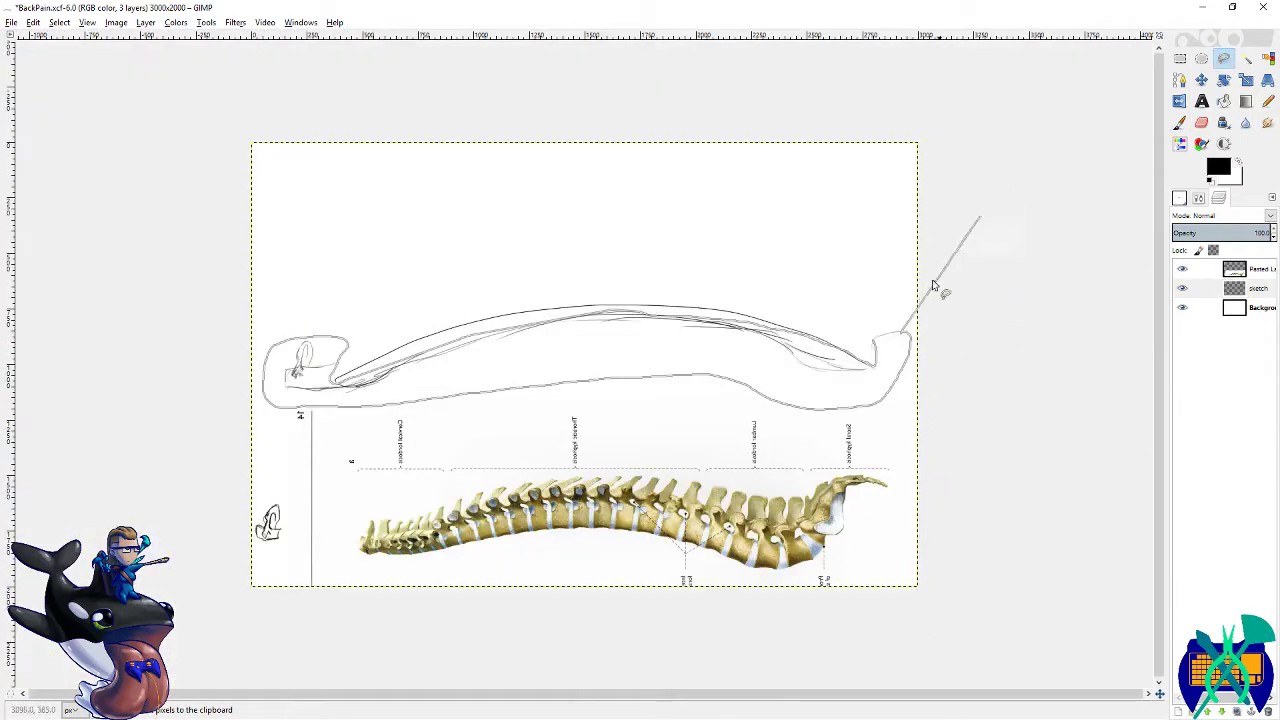
click(876, 341)
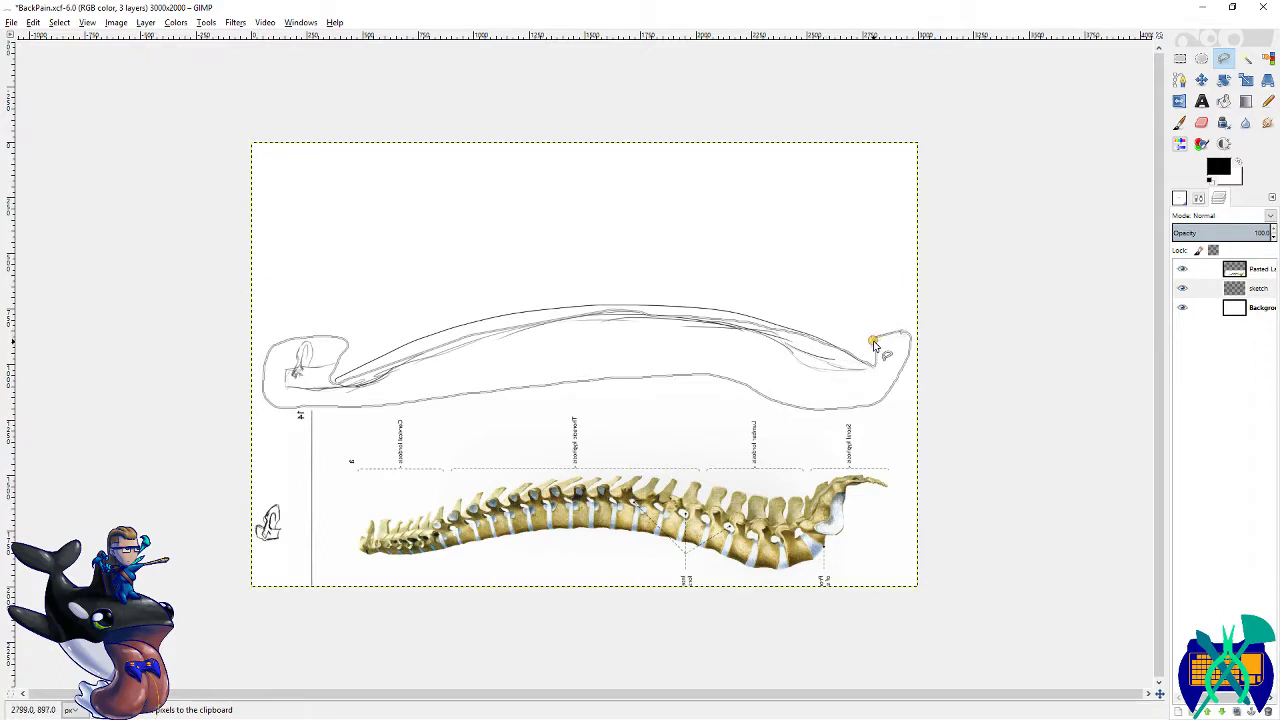
key(Return)
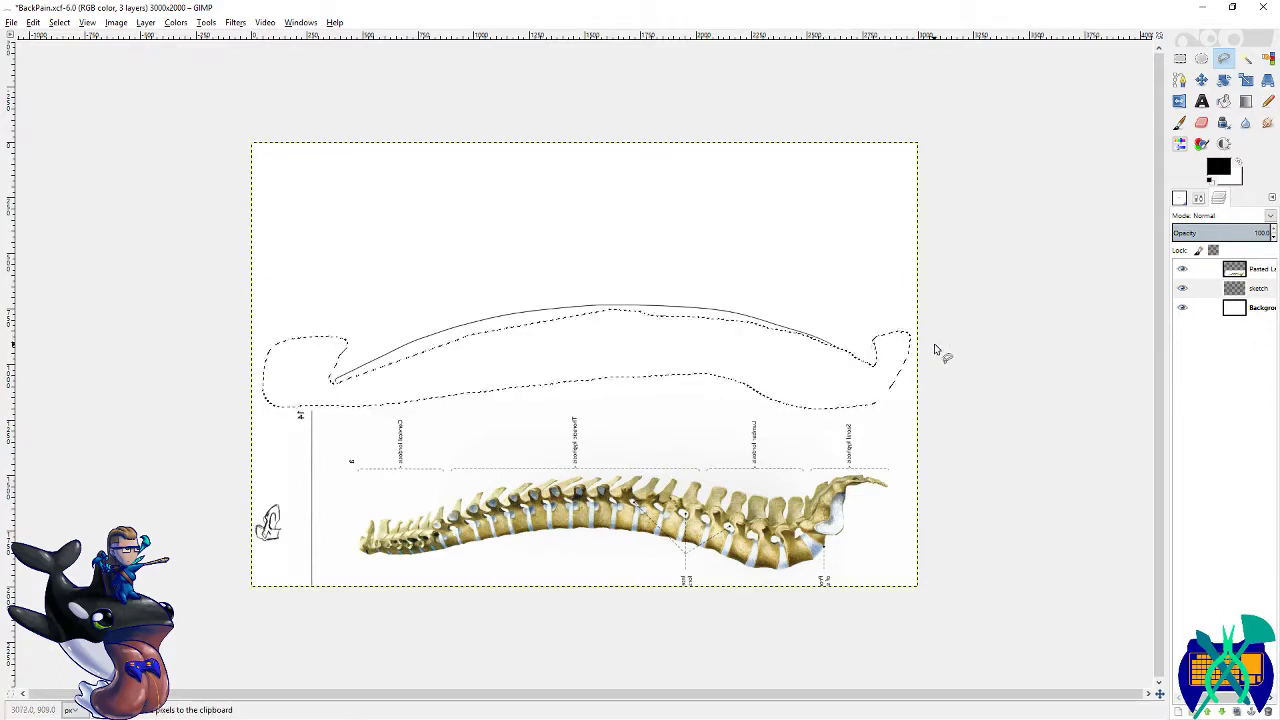
click(1183, 60)
click(1067, 138)
key(ctrl+s)
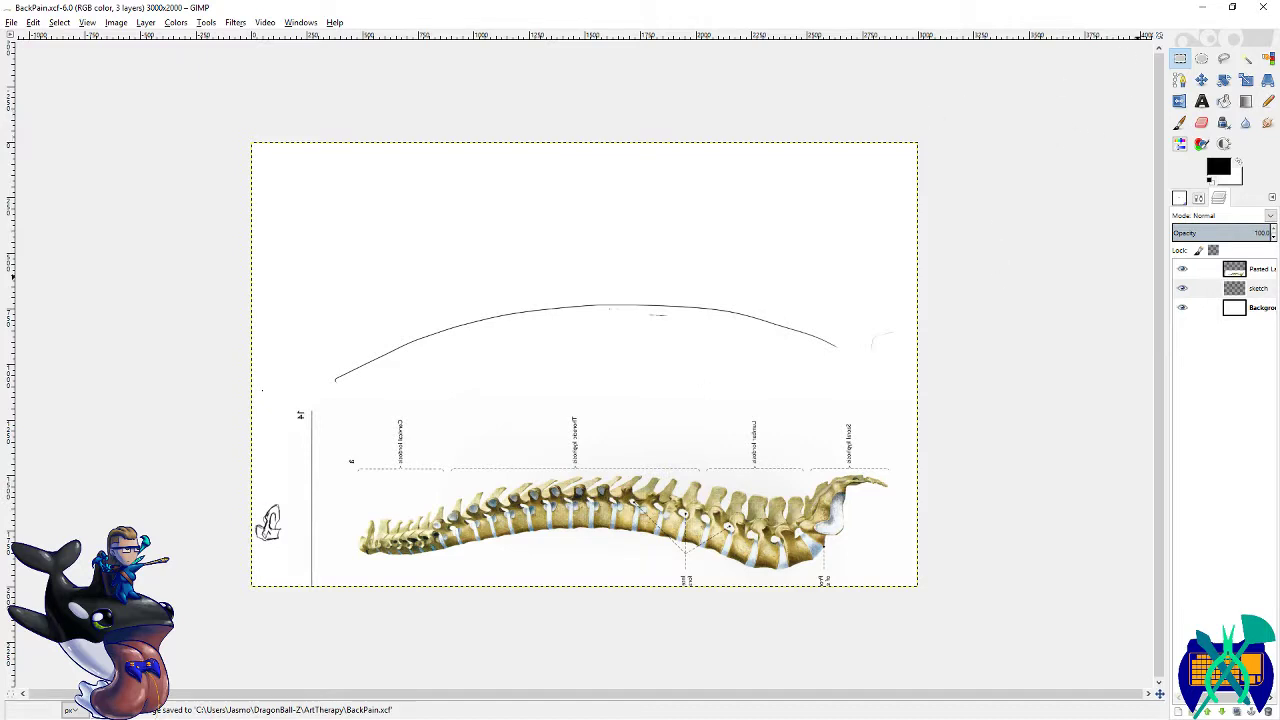
key(alt+Tab)
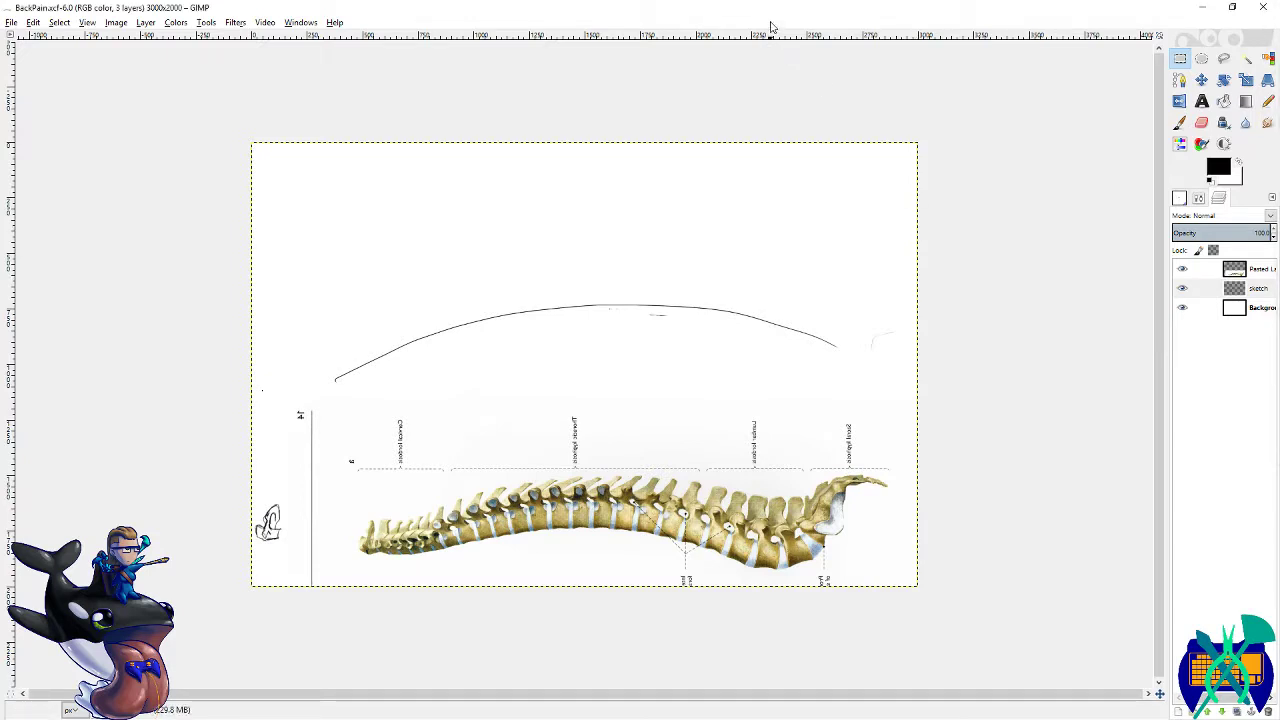
- Sketch a light arched outline along and above the remaining curve with the Paintbrush, from its left end to its right end
key(p)
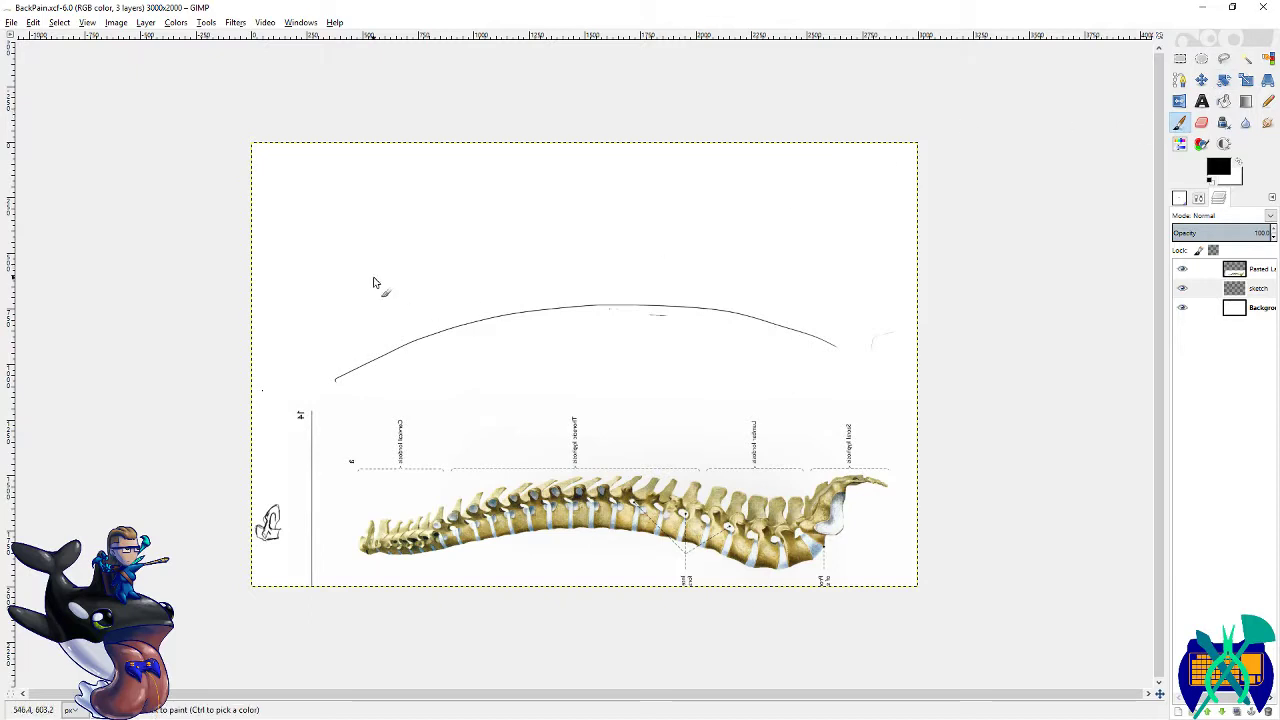
drag(386, 320, 565, 250)
mouse_move(663, 268)
mouse_down()
mouse_move(751, 243)
mouse_move(643, 273)
mouse_move(753, 241)
mouse_move(756, 270)
mouse_move(884, 300)
mouse_up()
mouse_move(840, 355)
mouse_down()
mouse_move(694, 323)
mouse_move(529, 329)
mouse_move(305, 382)
mouse_up()
mouse_move(388, 323)
mouse_down()
mouse_move(331, 374)
mouse_move(393, 330)
mouse_up()
- Draw a V-shaped notch of two curved strokes meeting at the middle of the arch, undoing the first attempts
drag(566, 244, 684, 212)
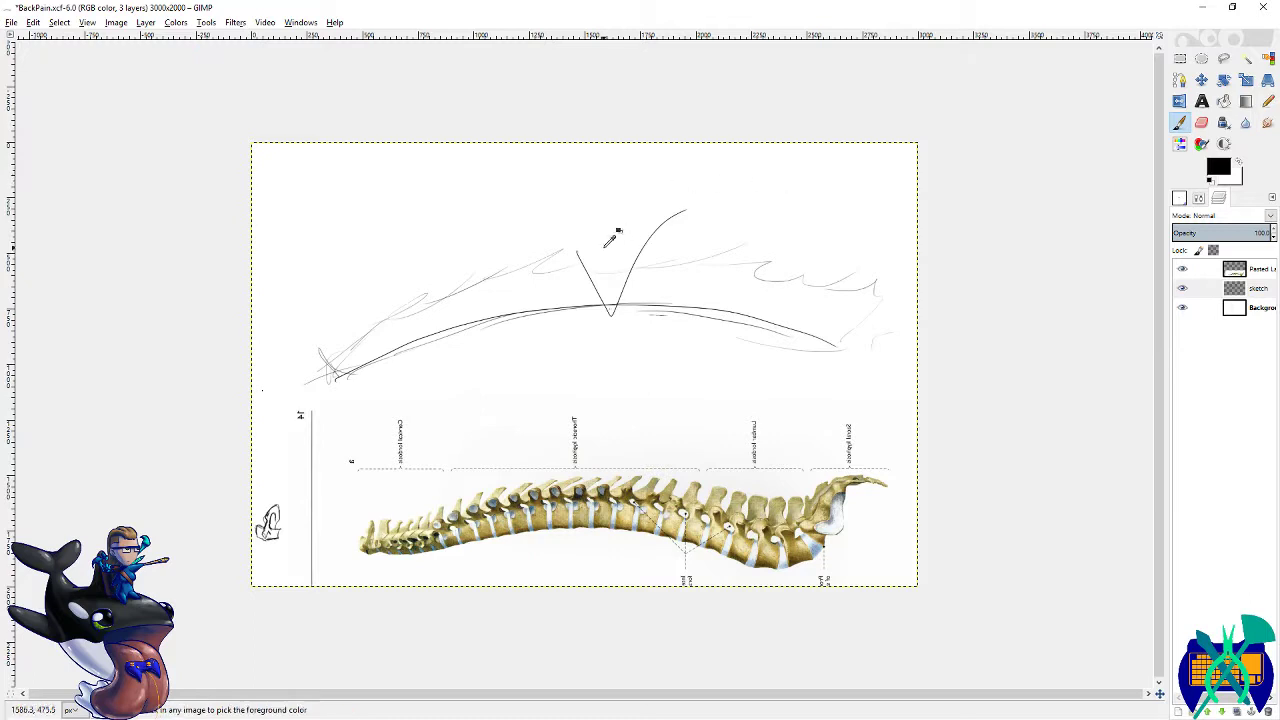
key(ctrl+z)
drag(567, 244, 664, 237)
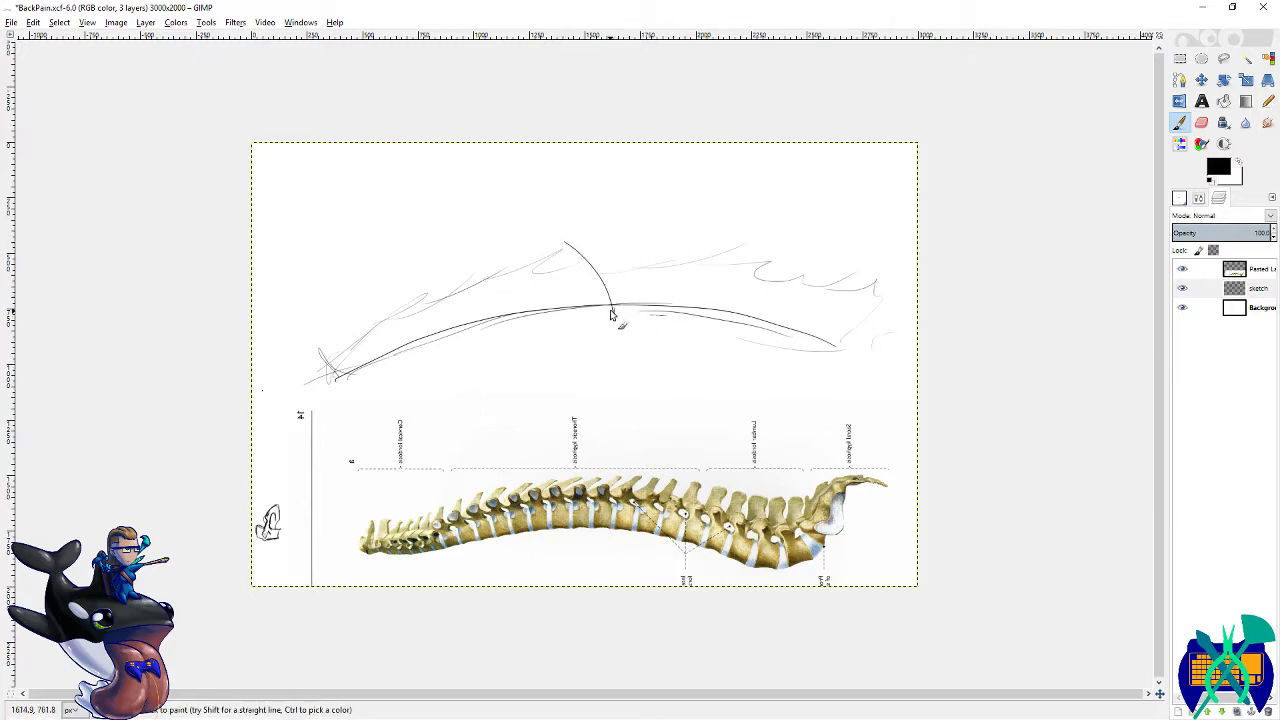
key(ctrl+z)
drag(614, 308, 700, 222)
- Sketch curved spiky strokes along the whole upper outline and at the right end of the arch, and save the image
drag(323, 371, 354, 349)
mouse_move(442, 303)
mouse_down()
mouse_move(509, 237)
mouse_move(476, 288)
mouse_move(597, 278)
mouse_up()
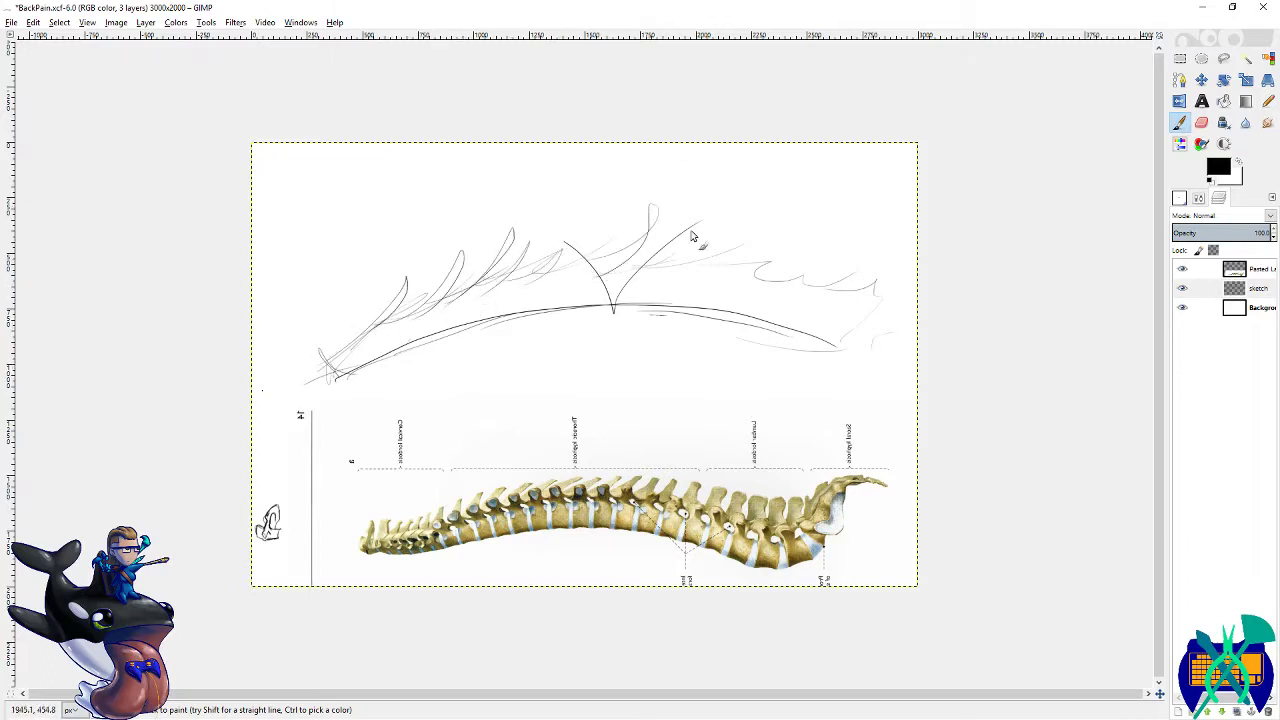
drag(699, 223, 647, 268)
mouse_move(690, 257)
mouse_down()
mouse_move(720, 245)
mouse_move(773, 226)
mouse_up()
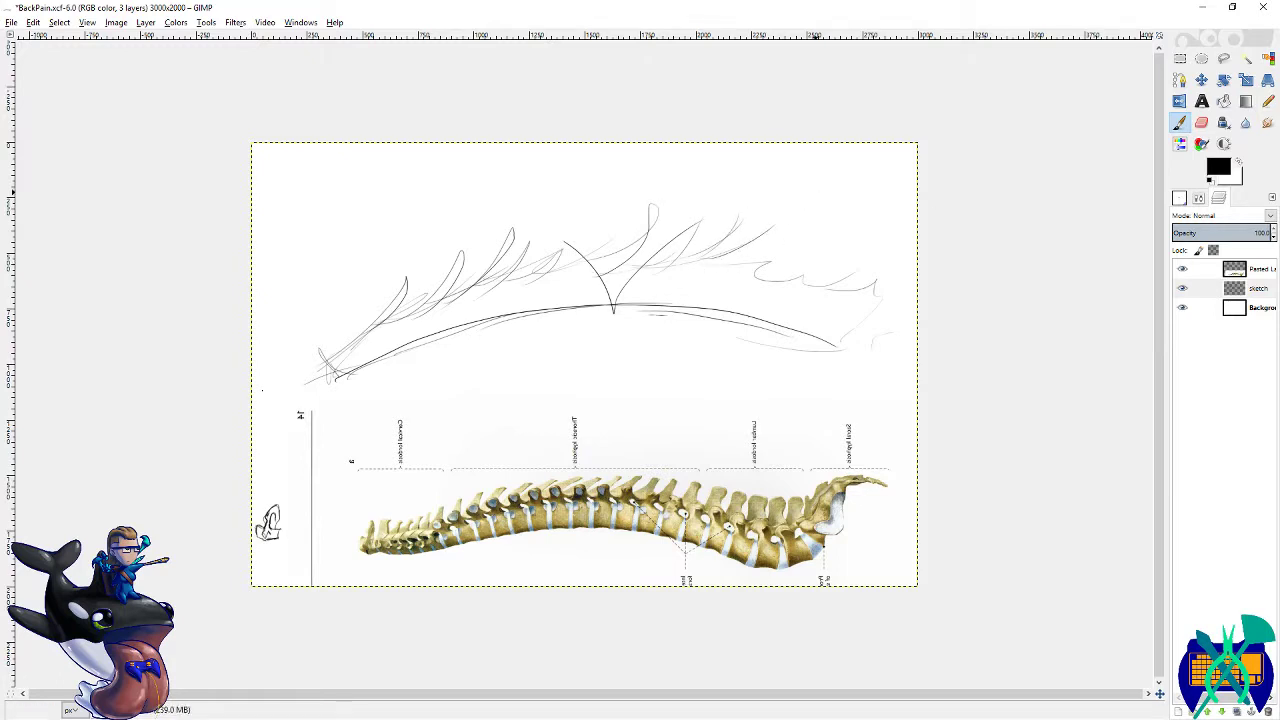
key(r)
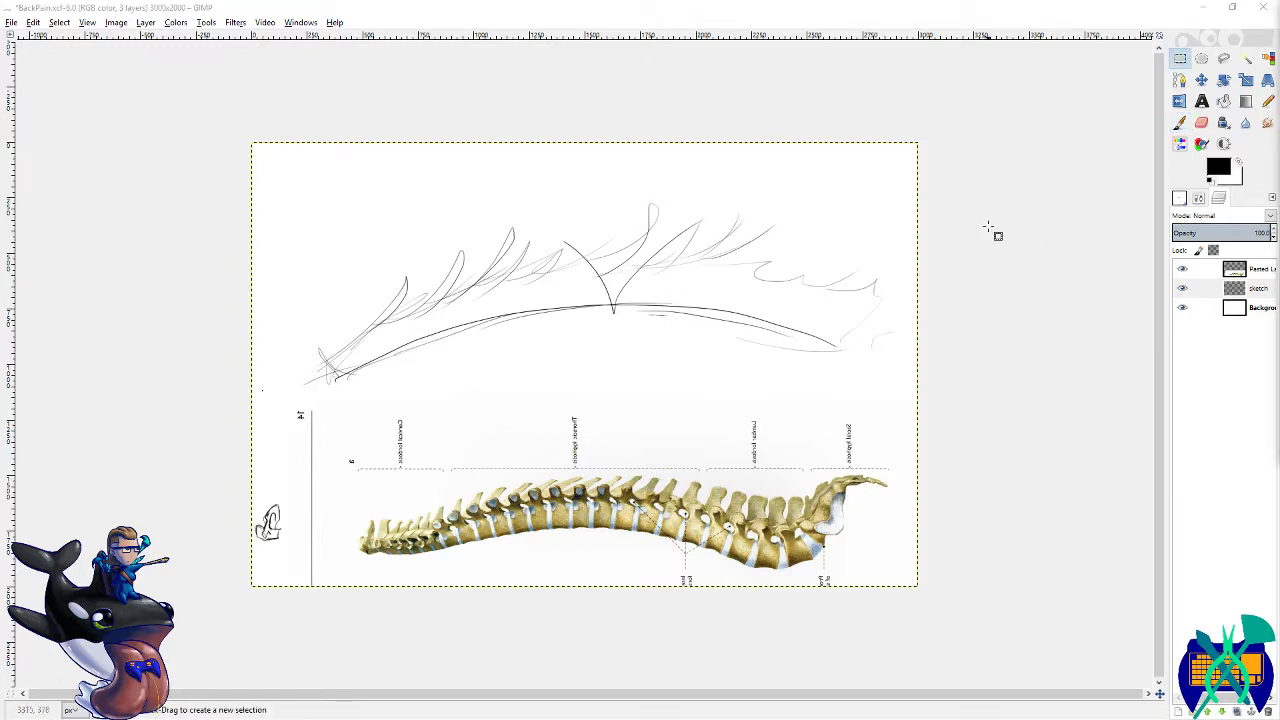
key(ctrl+s)
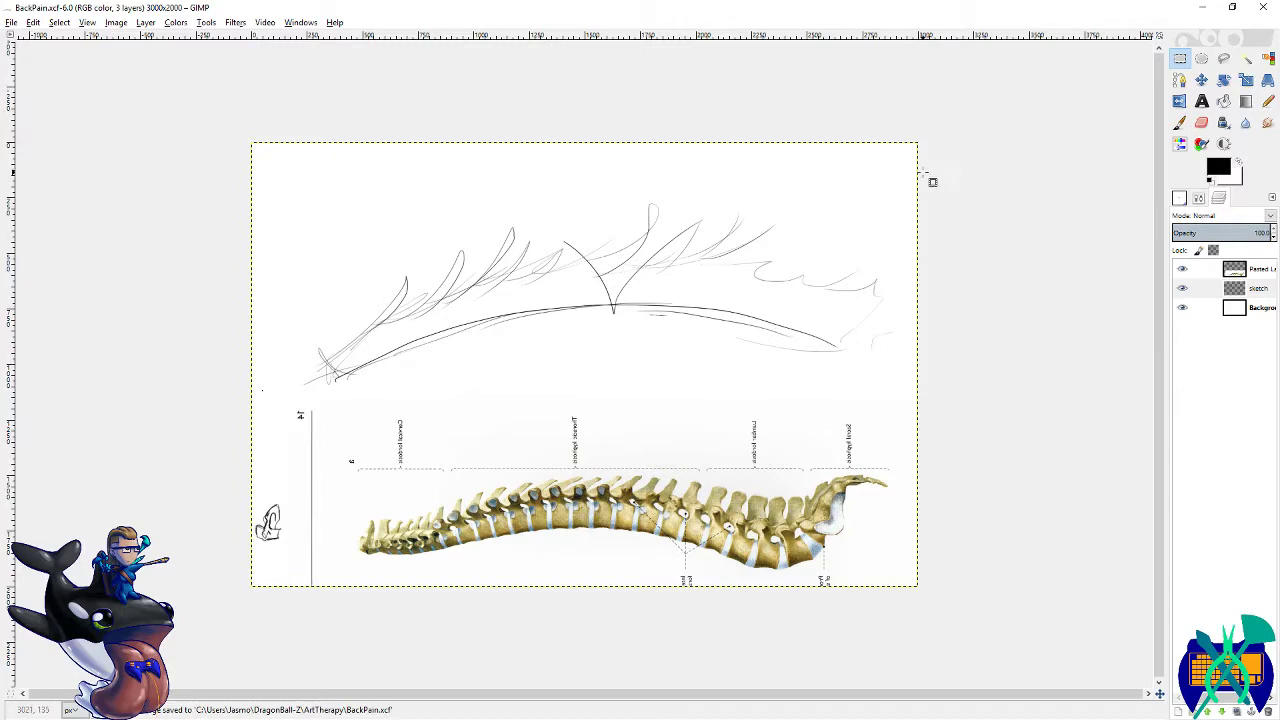
key(p)
mouse_move(670, 268)
mouse_down()
mouse_move(745, 236)
mouse_move(709, 265)
mouse_move(833, 250)
mouse_move(783, 277)
mouse_move(866, 267)
mouse_move(818, 291)
mouse_move(915, 287)
mouse_move(851, 344)
mouse_up()
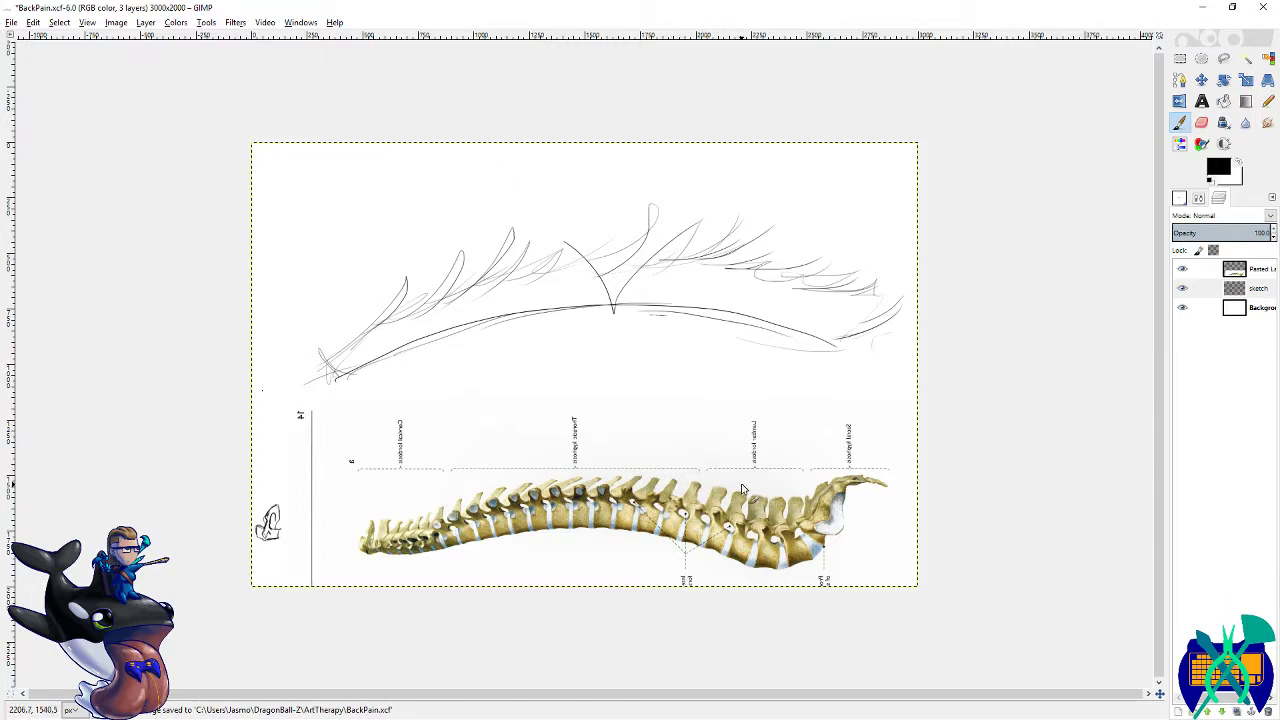
- Set the Paintbrush foreground colour to the blue 0074bd
click(1179, 198)
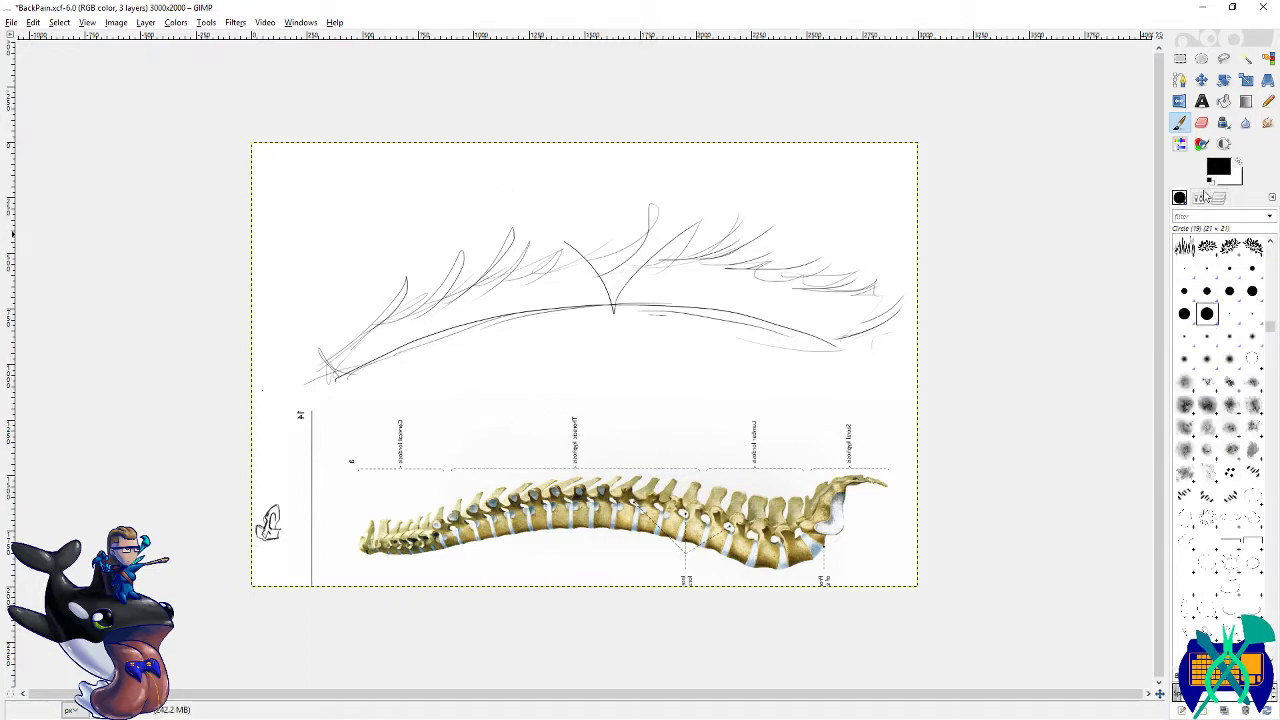
click(1206, 197)
click(1272, 291)
click(1220, 168)
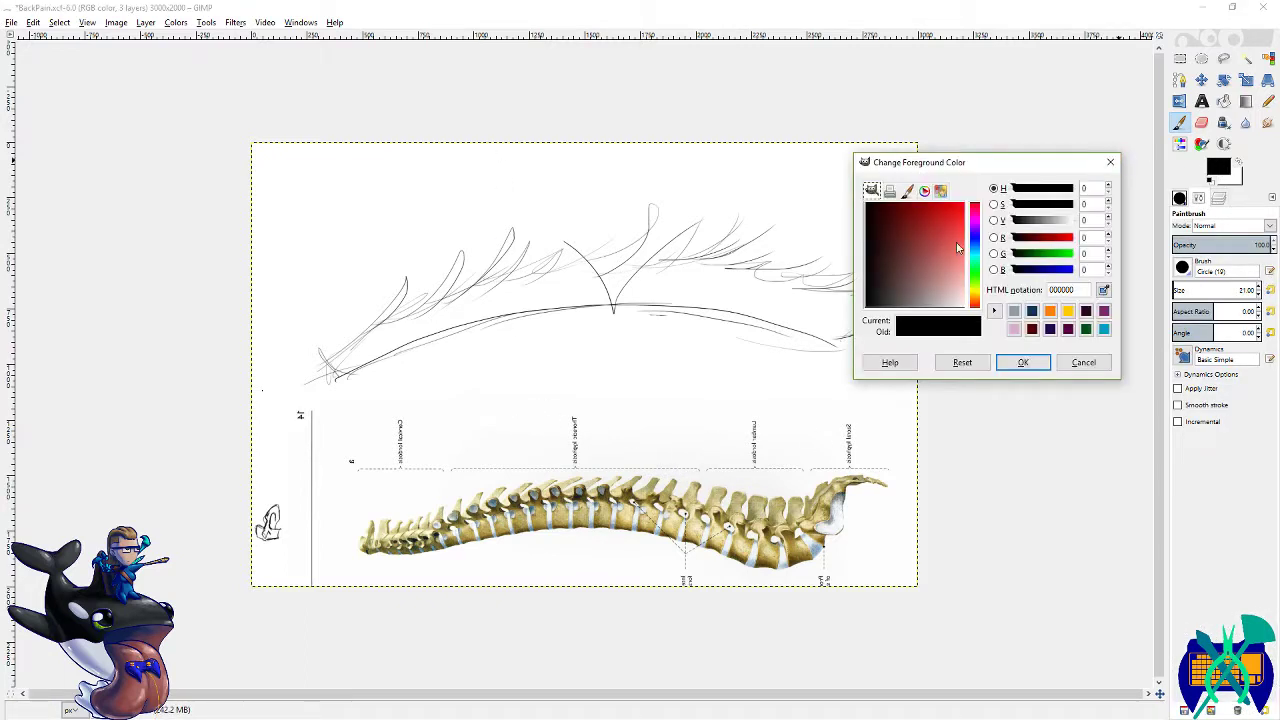
drag(957, 243, 940, 203)
click(1105, 331)
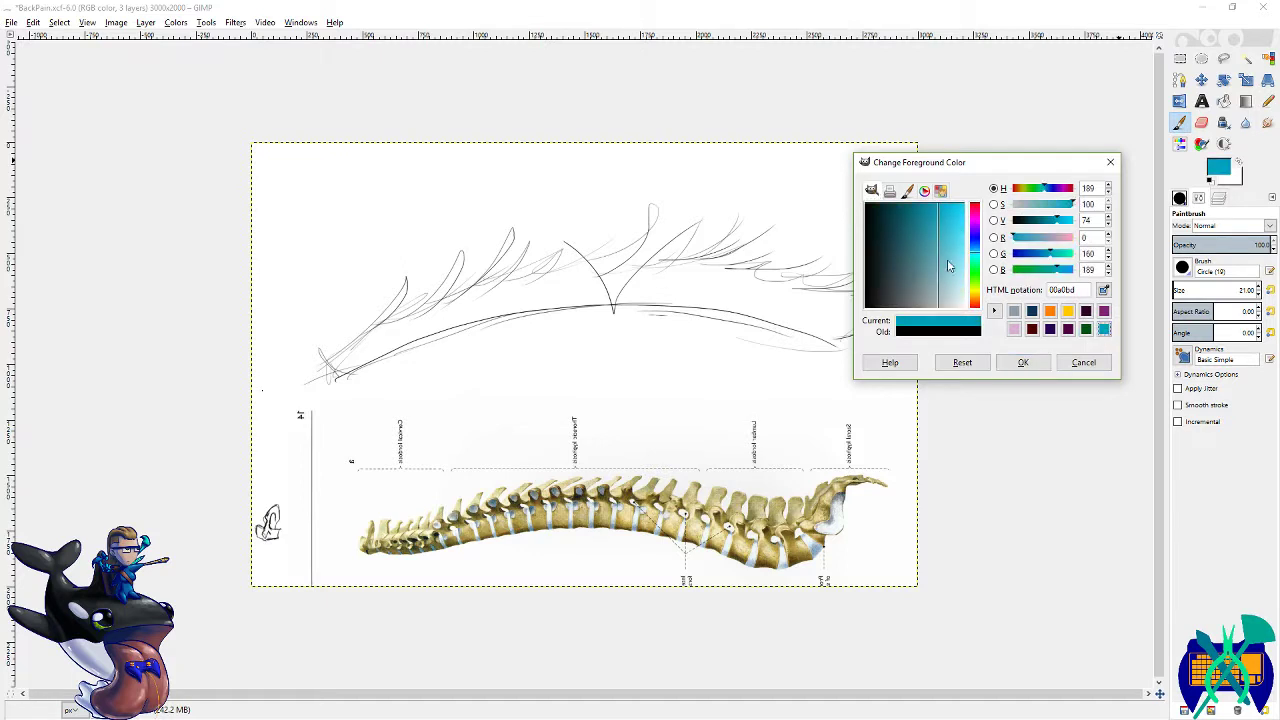
click(976, 253)
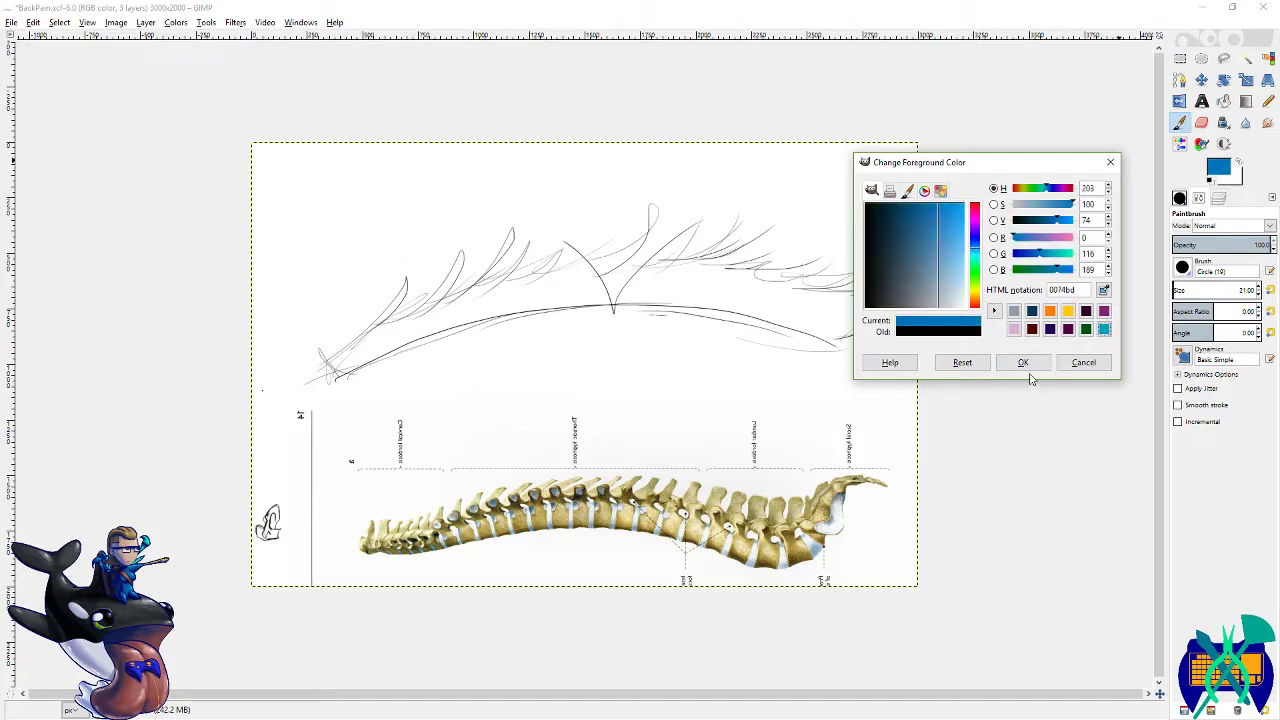
click(1024, 364)
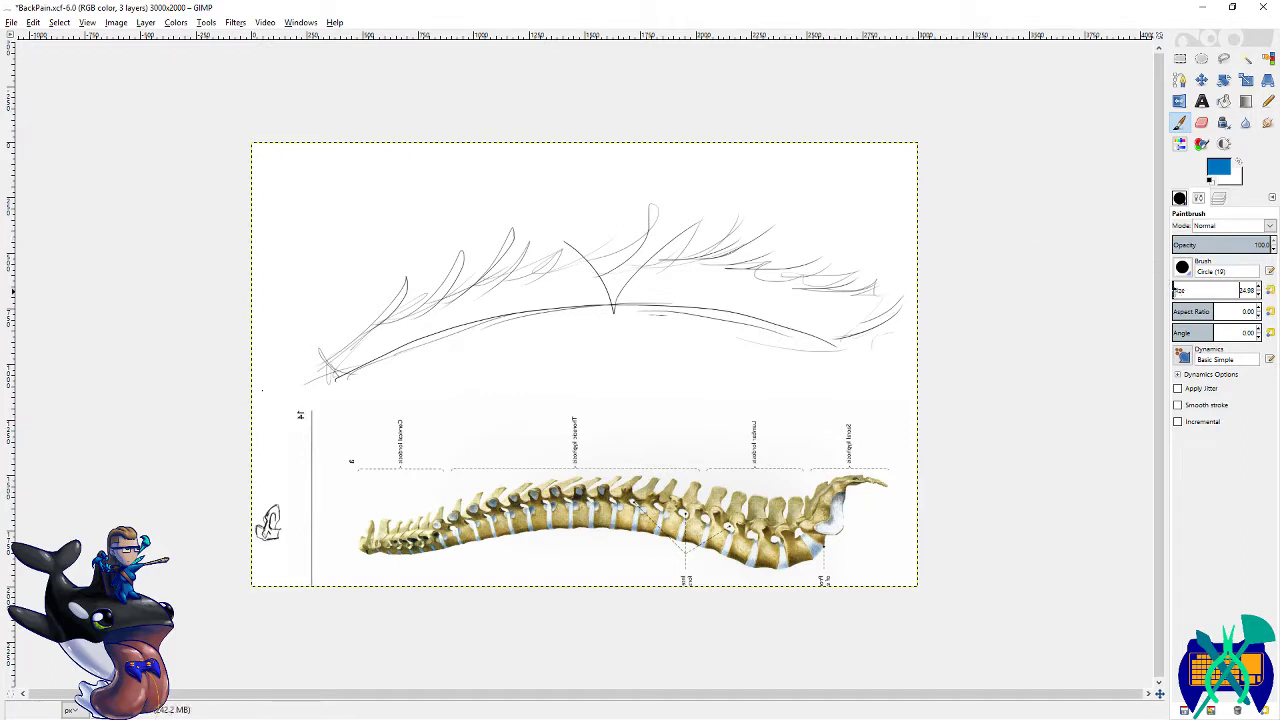
- Paint the arched shape and its upper spikes solid blue with the Paintbrush at size 80.92
mouse_move(333, 362)
mouse_down()
mouse_move(444, 328)
mouse_move(432, 342)
mouse_move(649, 304)
mouse_move(817, 341)
mouse_move(879, 321)
mouse_move(852, 339)
mouse_move(894, 292)
mouse_move(872, 322)
mouse_move(890, 268)
mouse_up()
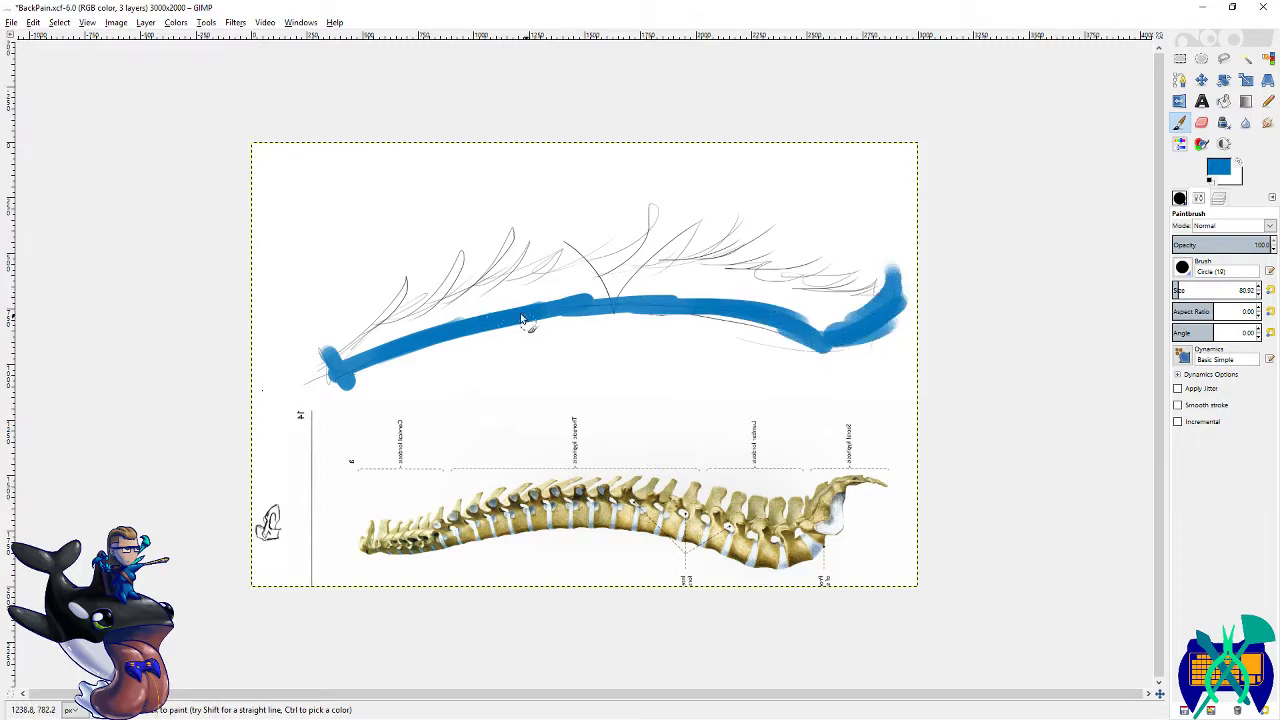
mouse_move(330, 360)
mouse_down()
mouse_move(483, 252)
mouse_move(538, 259)
mouse_move(632, 233)
mouse_move(689, 250)
mouse_move(784, 237)
mouse_move(819, 263)
mouse_move(893, 275)
mouse_move(869, 298)
mouse_up()
mouse_move(752, 293)
mouse_down()
mouse_move(577, 283)
mouse_move(403, 329)
mouse_move(466, 307)
mouse_move(727, 270)
mouse_move(711, 289)
mouse_move(764, 292)
mouse_up()
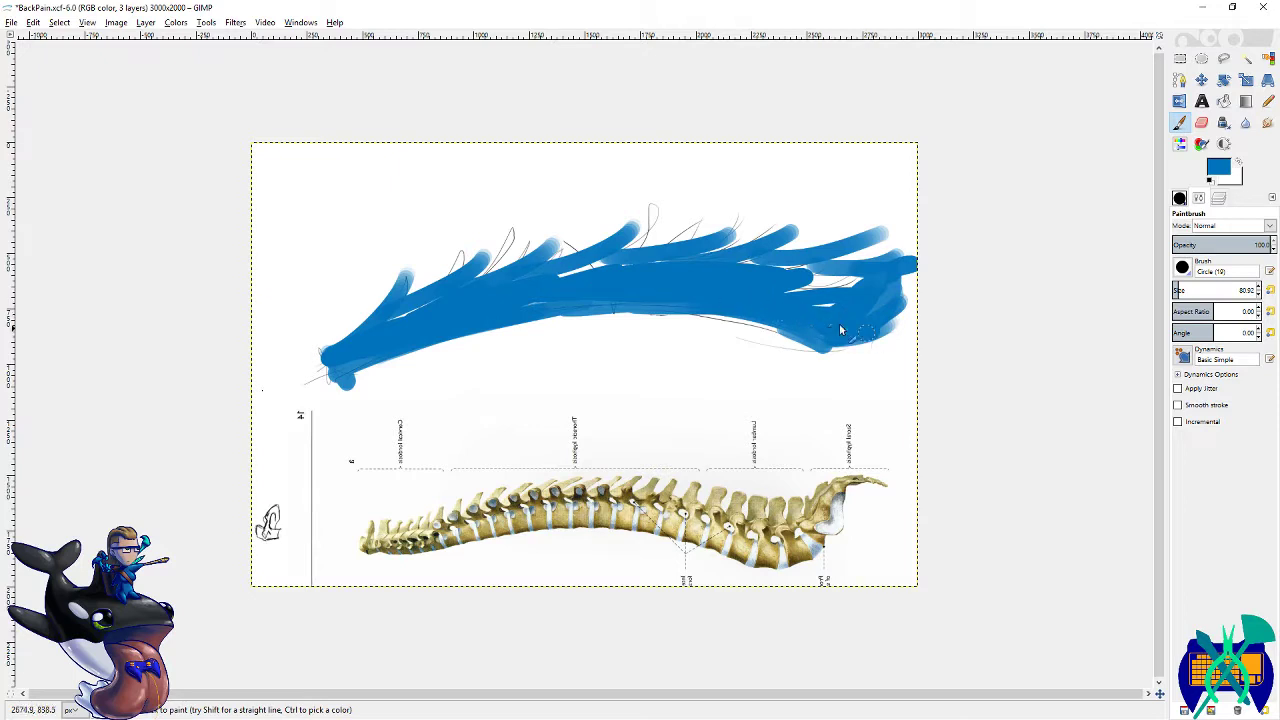
drag(840, 330, 799, 275)
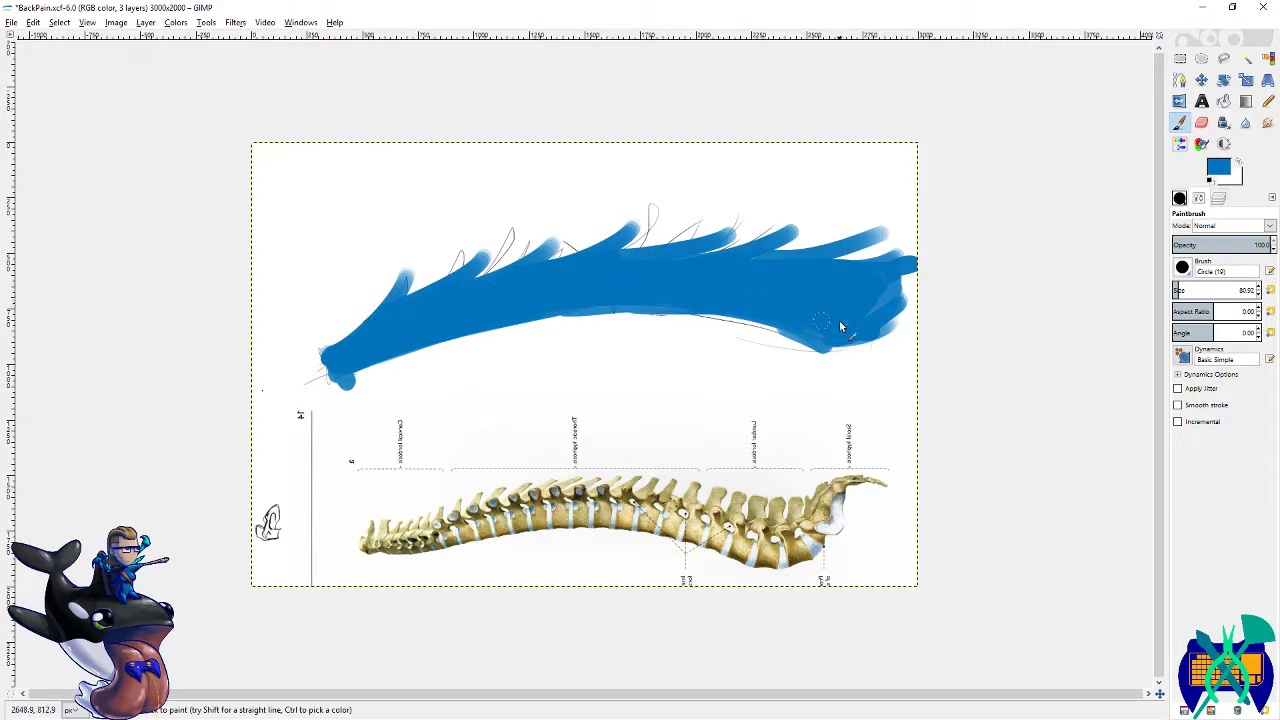
drag(840, 323, 830, 322)
- Move the sketch layer slightly down and to the left, and hide the pasted reference layer
key(m)
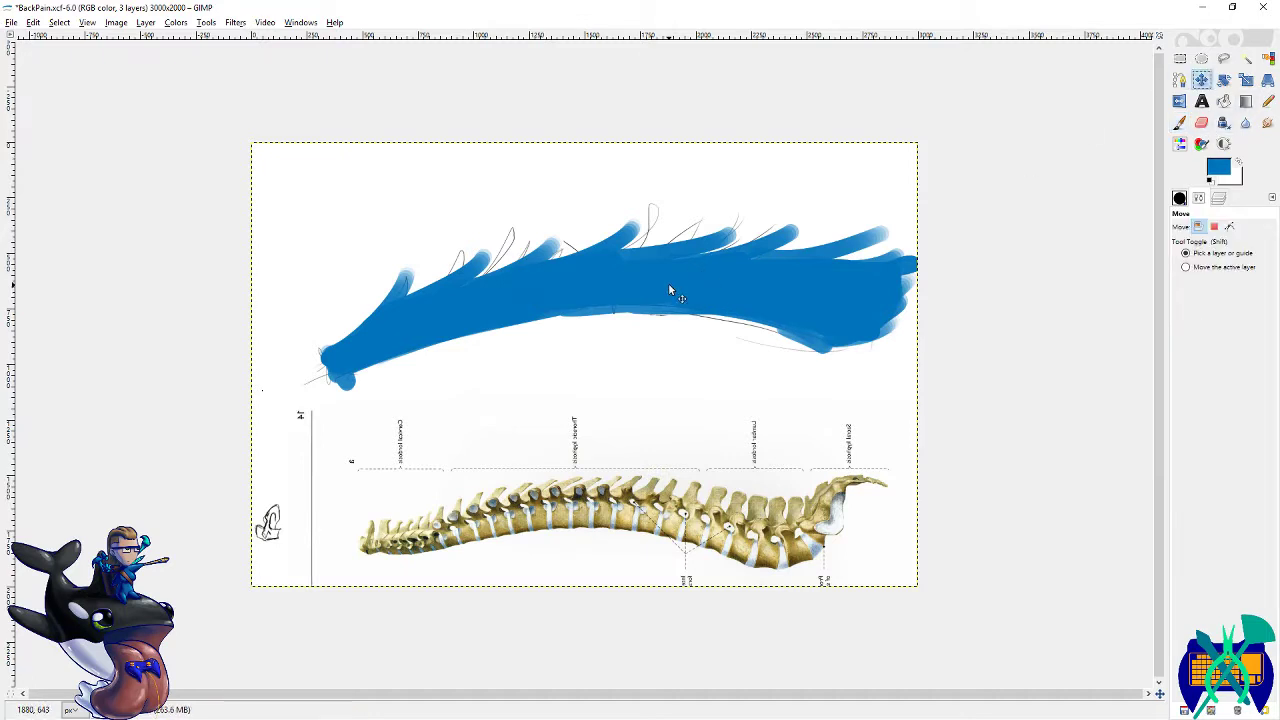
mouse_move(668, 283)
mouse_down()
mouse_move(613, 292)
mouse_move(646, 282)
mouse_move(637, 300)
mouse_move(686, 340)
mouse_move(689, 325)
mouse_move(677, 327)
mouse_up()
click(1218, 197)
click(1181, 269)
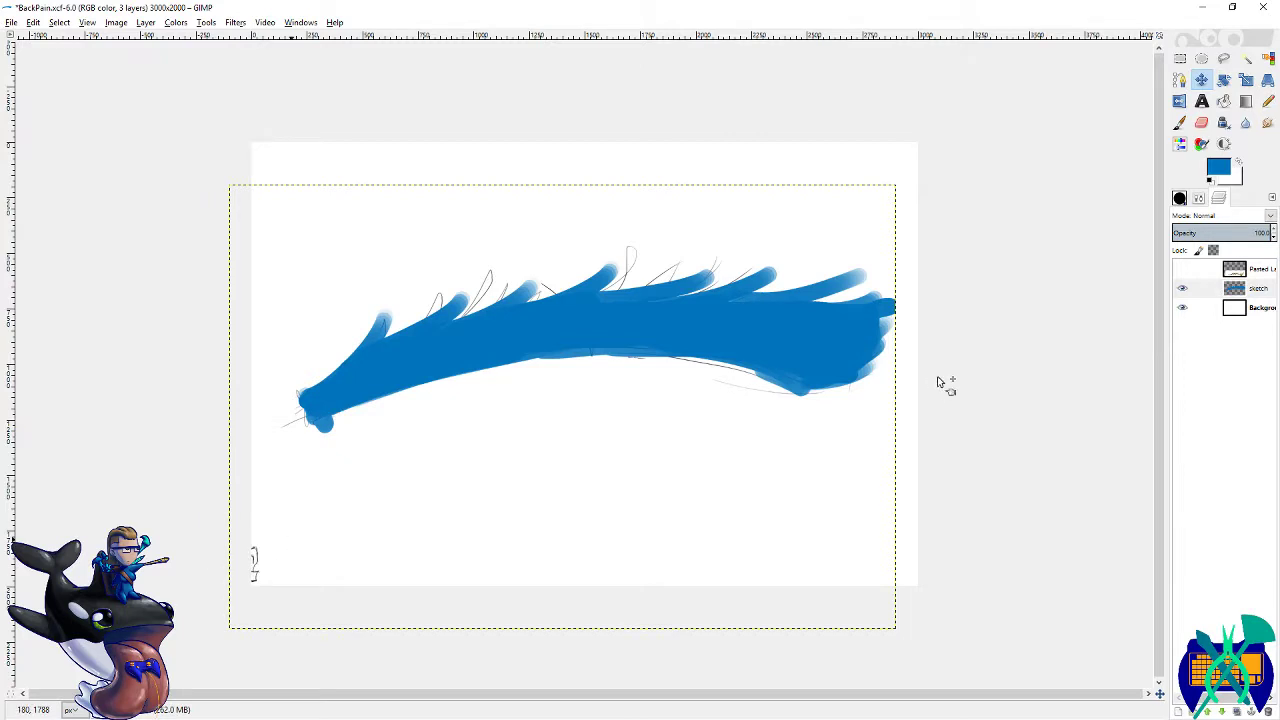
- Resize the sketch layer to the image size and save the image
right_click(1270, 288)
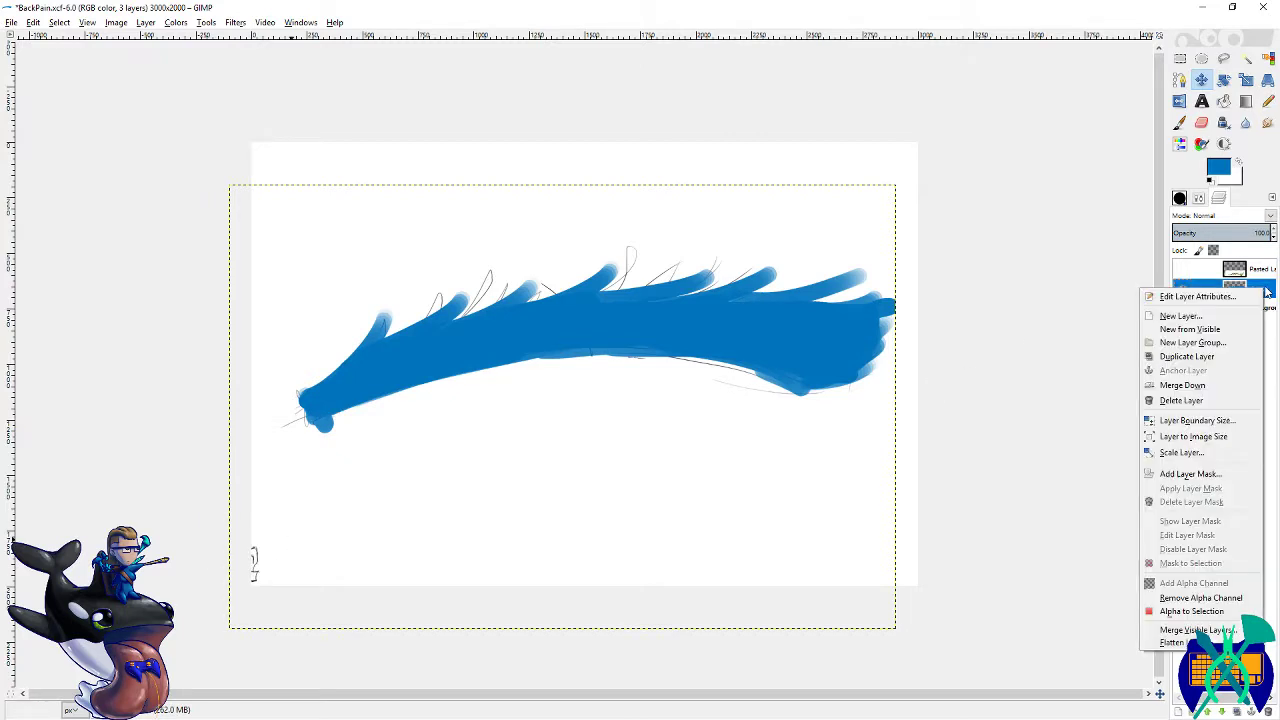
click(1215, 437)
key(ctrl+s)
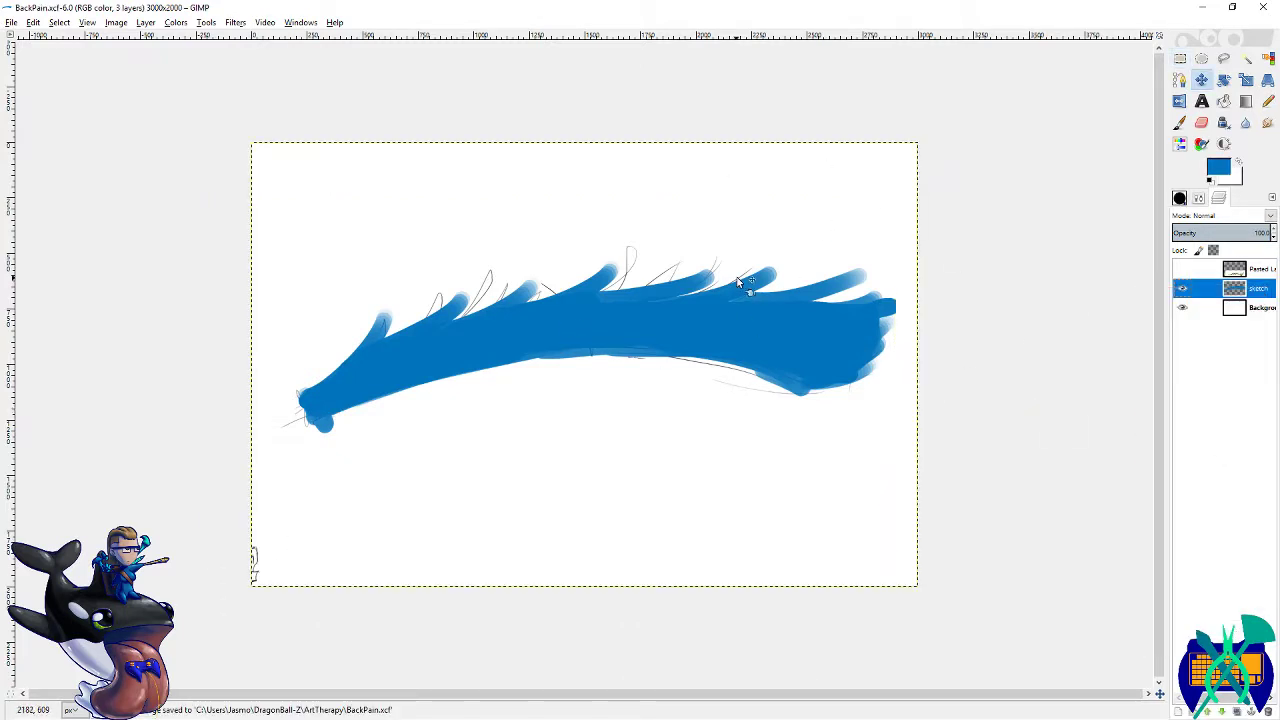
- Extend the right end of the blue shape with a few more brush strokes
key(p)
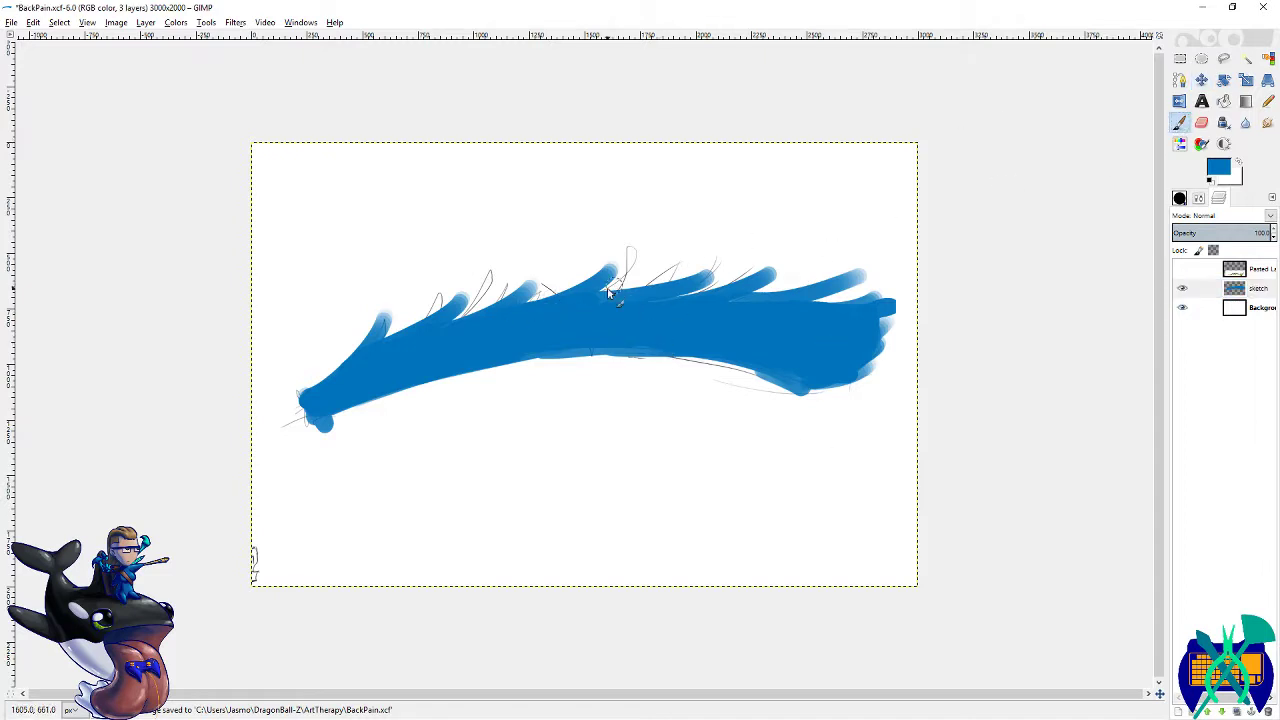
mouse_move(803, 370)
mouse_down()
mouse_move(900, 322)
mouse_move(895, 350)
mouse_move(863, 376)
mouse_up()
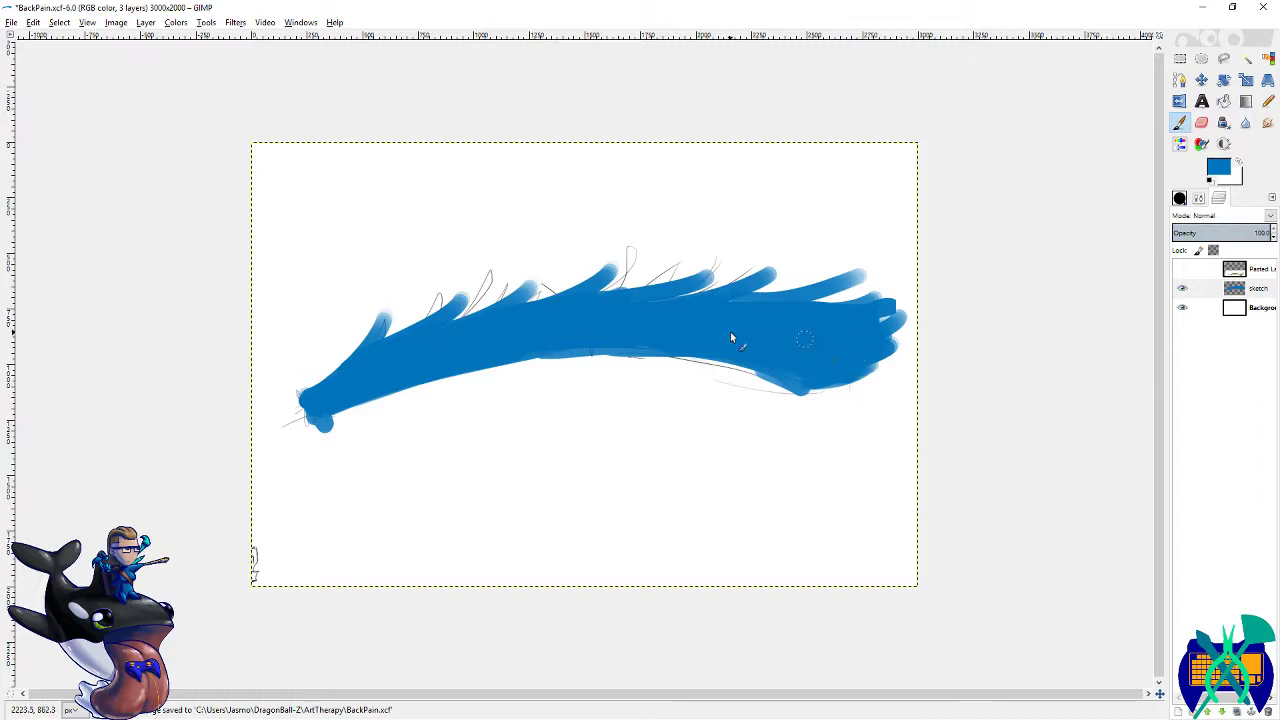
- Erase a jagged crack through the middle of the blue shape using the Eraser with the Circle (01) brush
key(shift+e)
click(1198, 197)
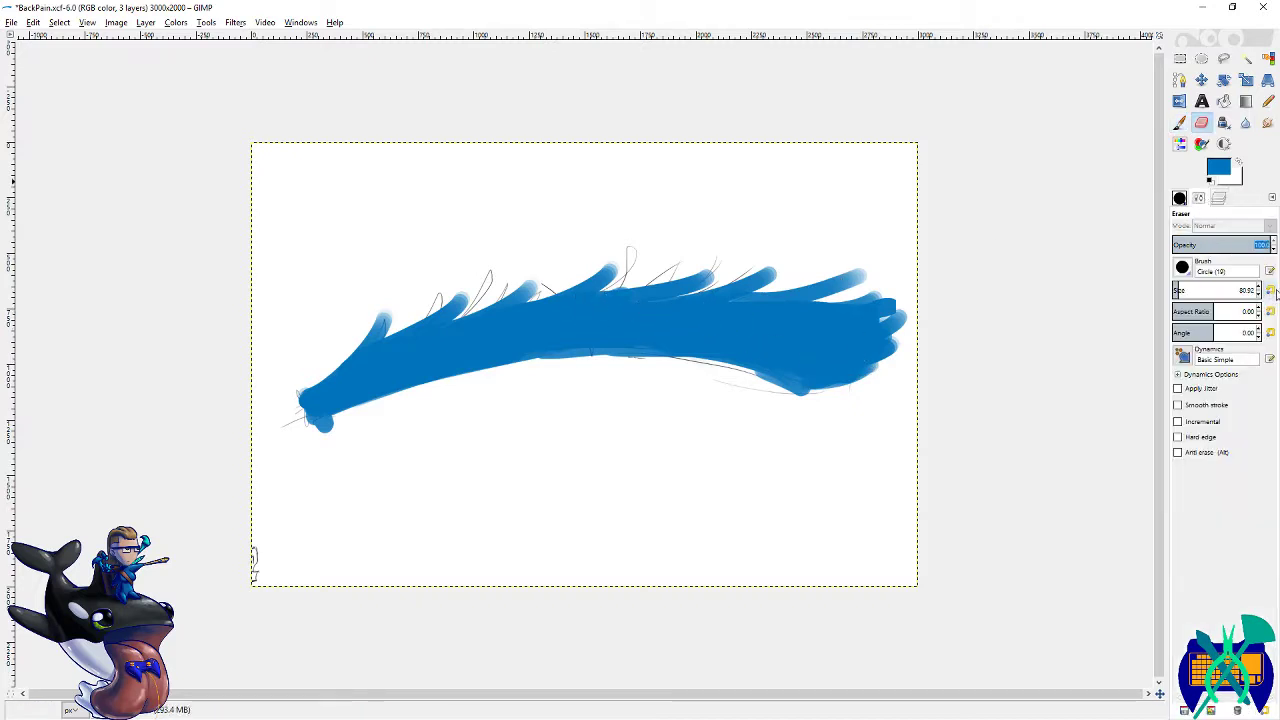
click(1179, 197)
click(1186, 270)
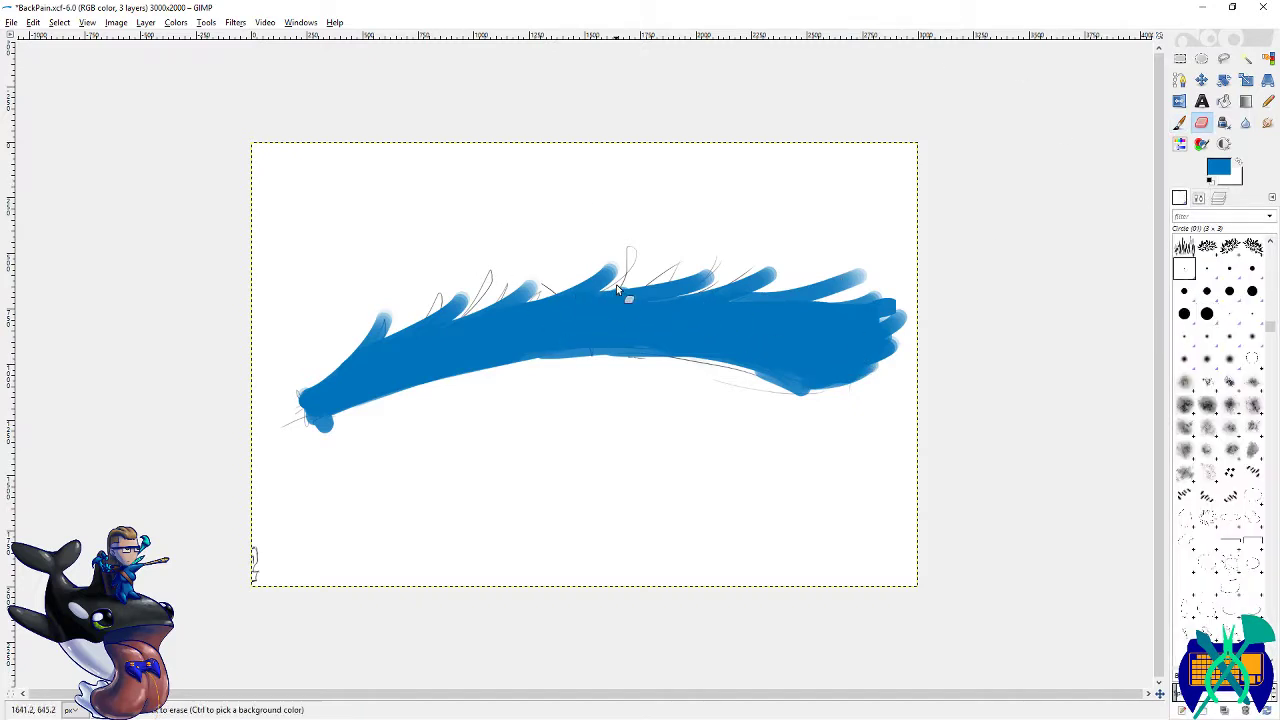
mouse_move(612, 292)
mouse_down()
mouse_move(587, 310)
mouse_move(616, 338)
mouse_move(581, 369)
mouse_up()
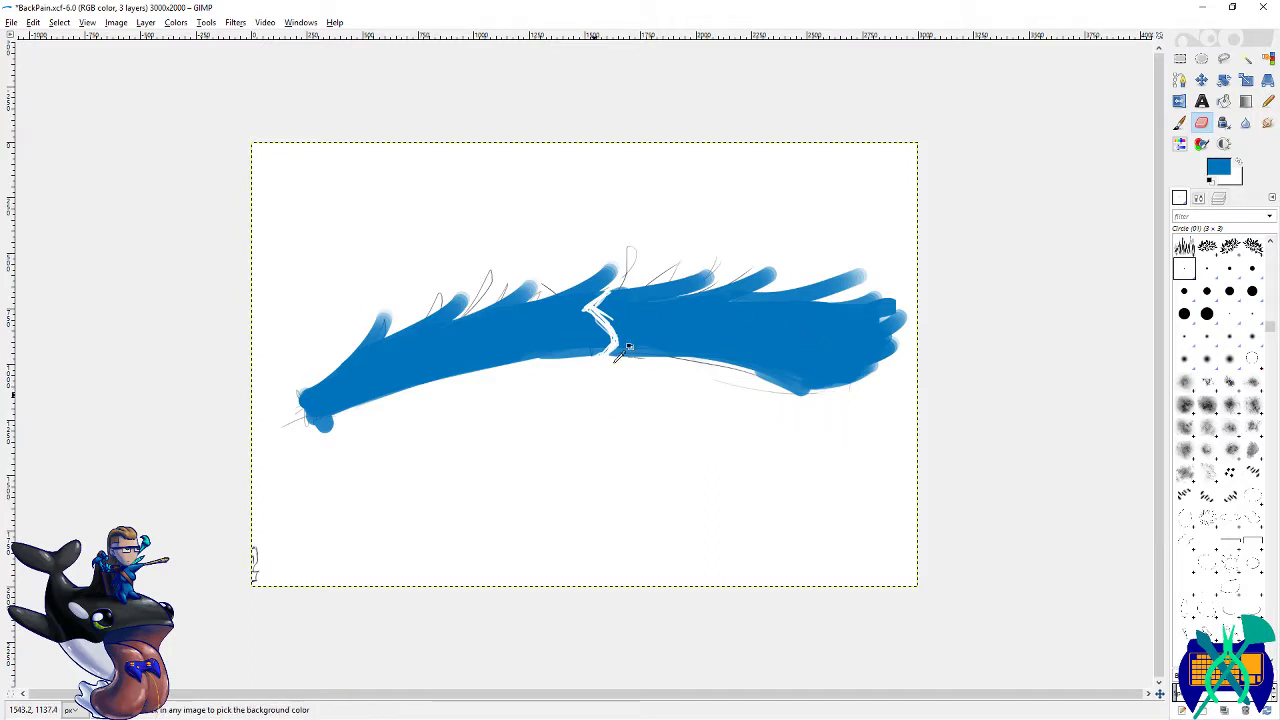
- Outline the right half of the blue shape with Free Select, following the jagged crack along its inner edge
key(d)
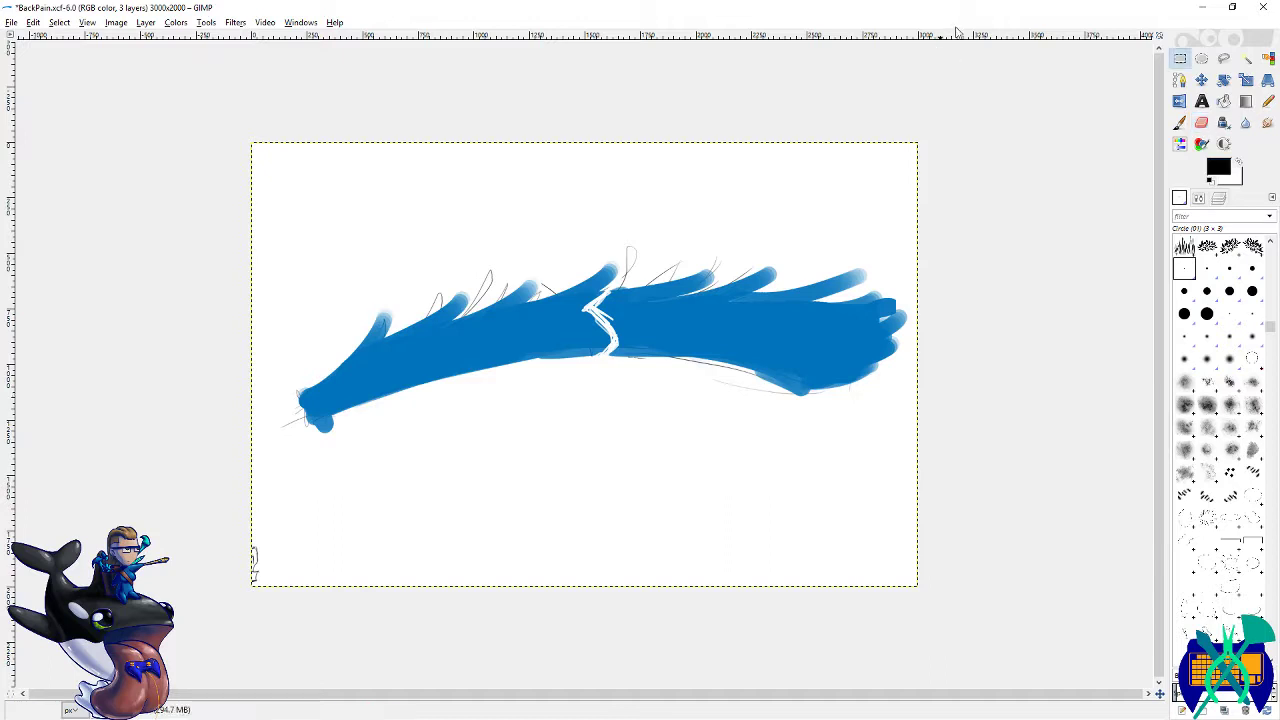
click(1224, 58)
scroll(592, 308, up, 2)
click(636, 254)
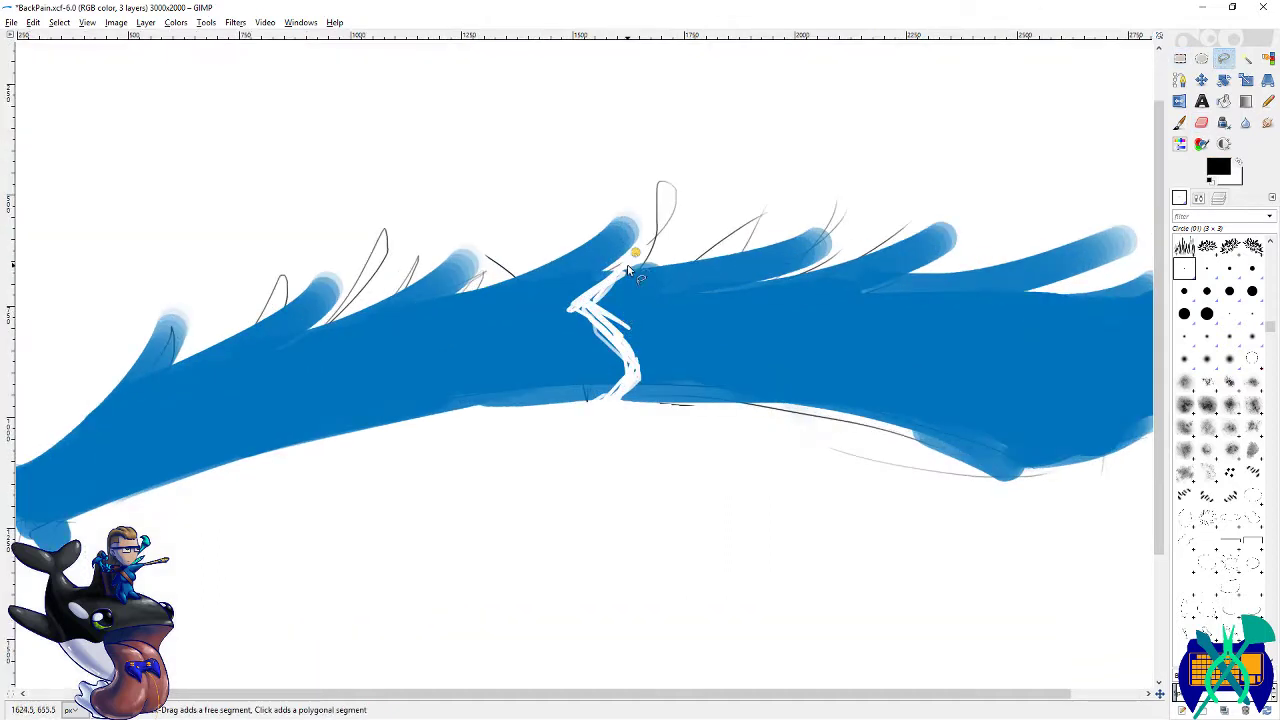
click(583, 303)
click(603, 317)
click(637, 371)
click(603, 426)
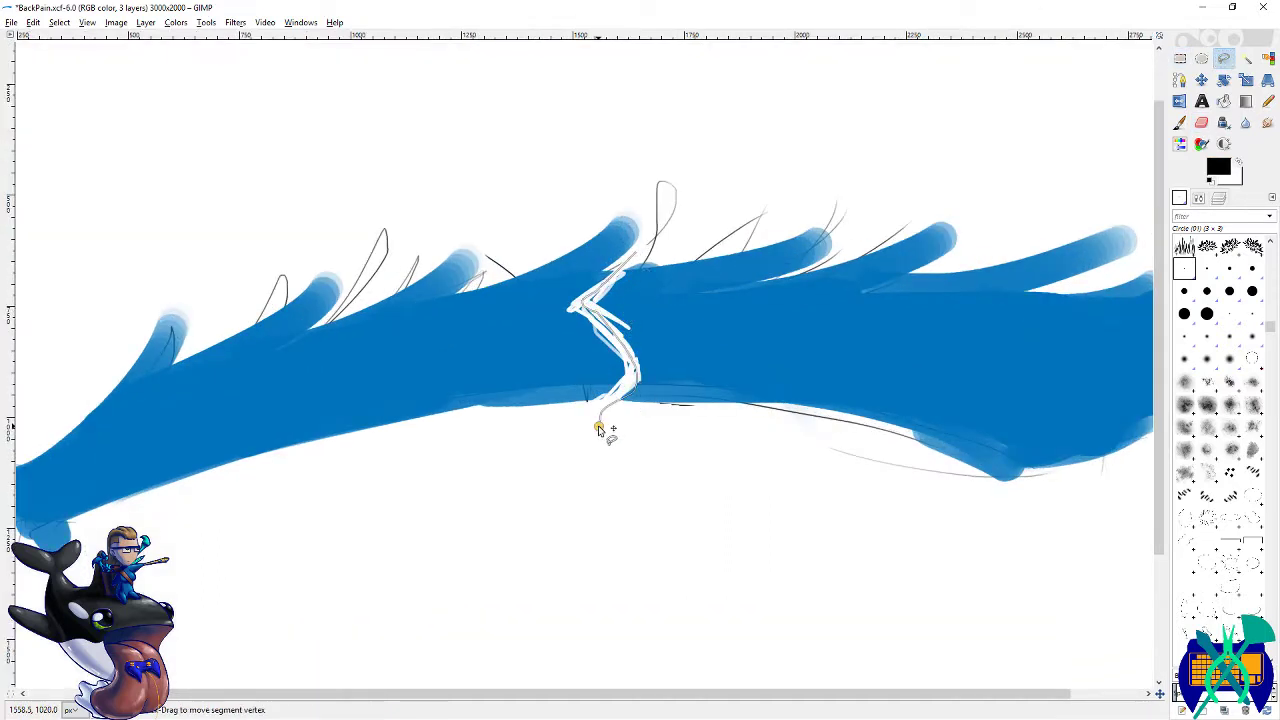
scroll(603, 429, down, 1)
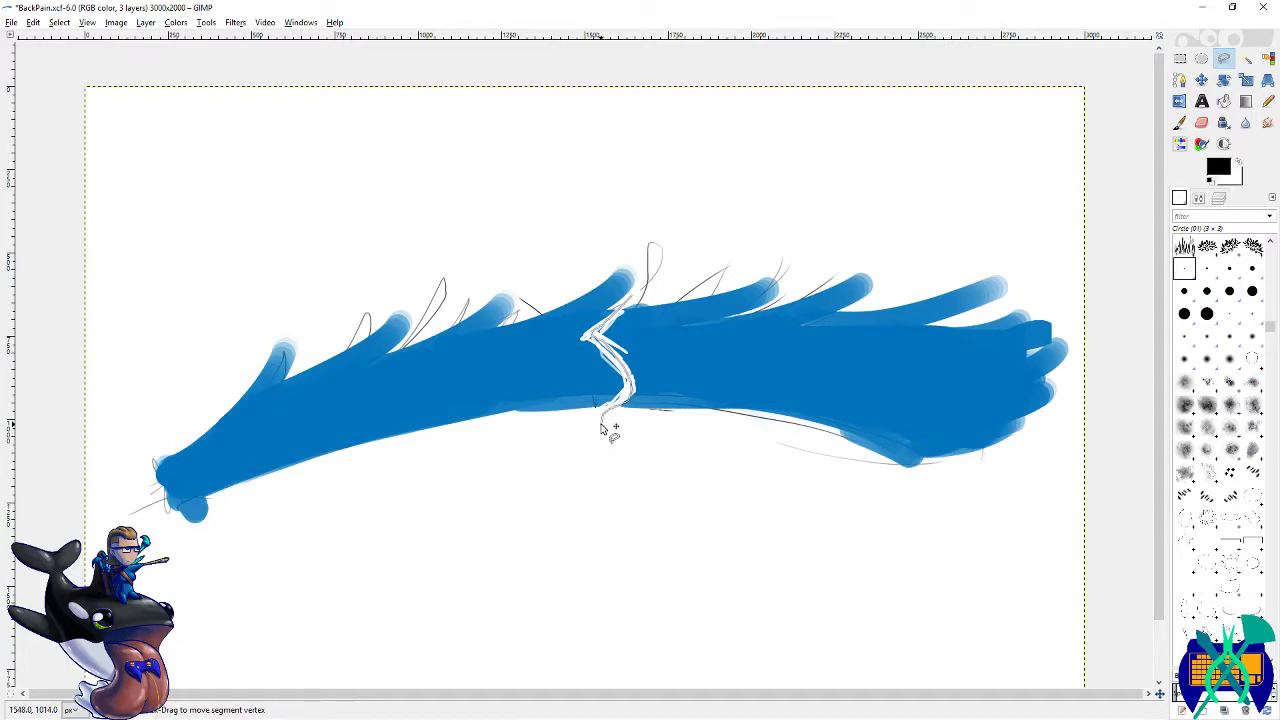
mouse_move(612, 448)
mouse_down()
mouse_move(947, 515)
mouse_move(1091, 380)
mouse_move(920, 201)
mouse_move(664, 231)
mouse_move(632, 300)
mouse_up()
click(632, 299)
- Cut the selected right half and paste it as a new layer
key(ctrl+x)
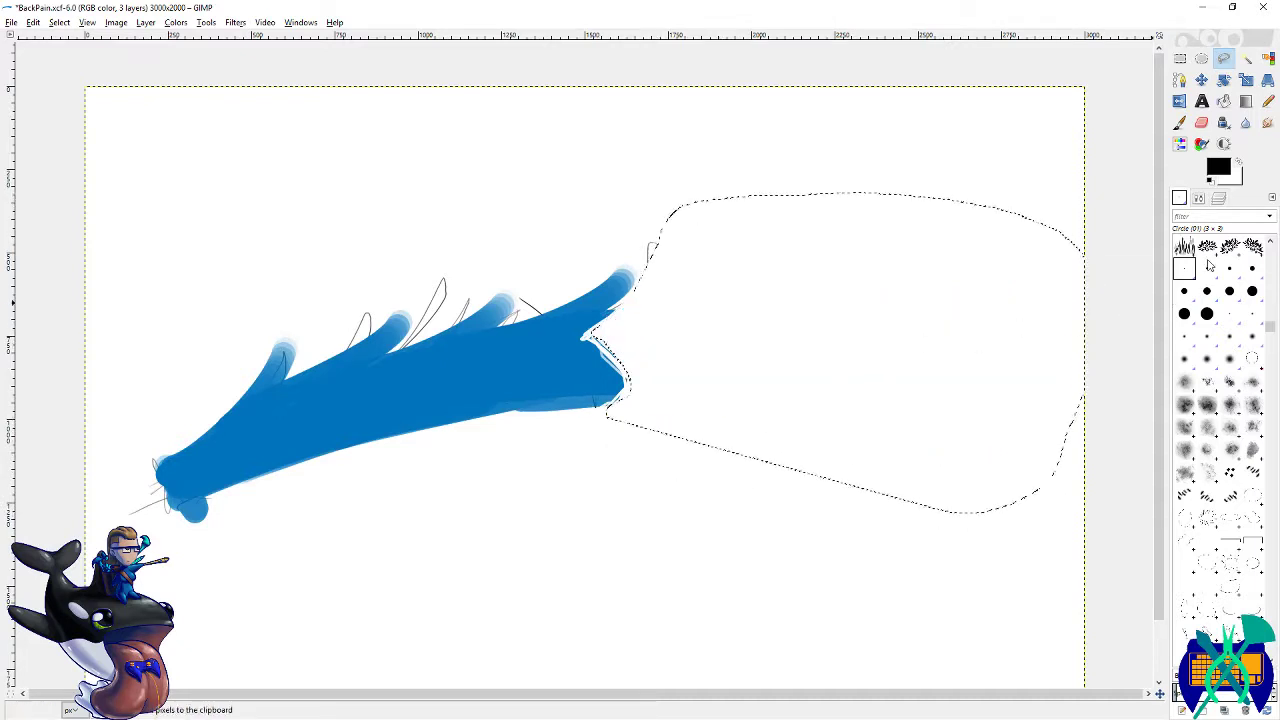
key(ctrl+v)
click(1219, 198)
right_click(1264, 274)
click(1190, 289)
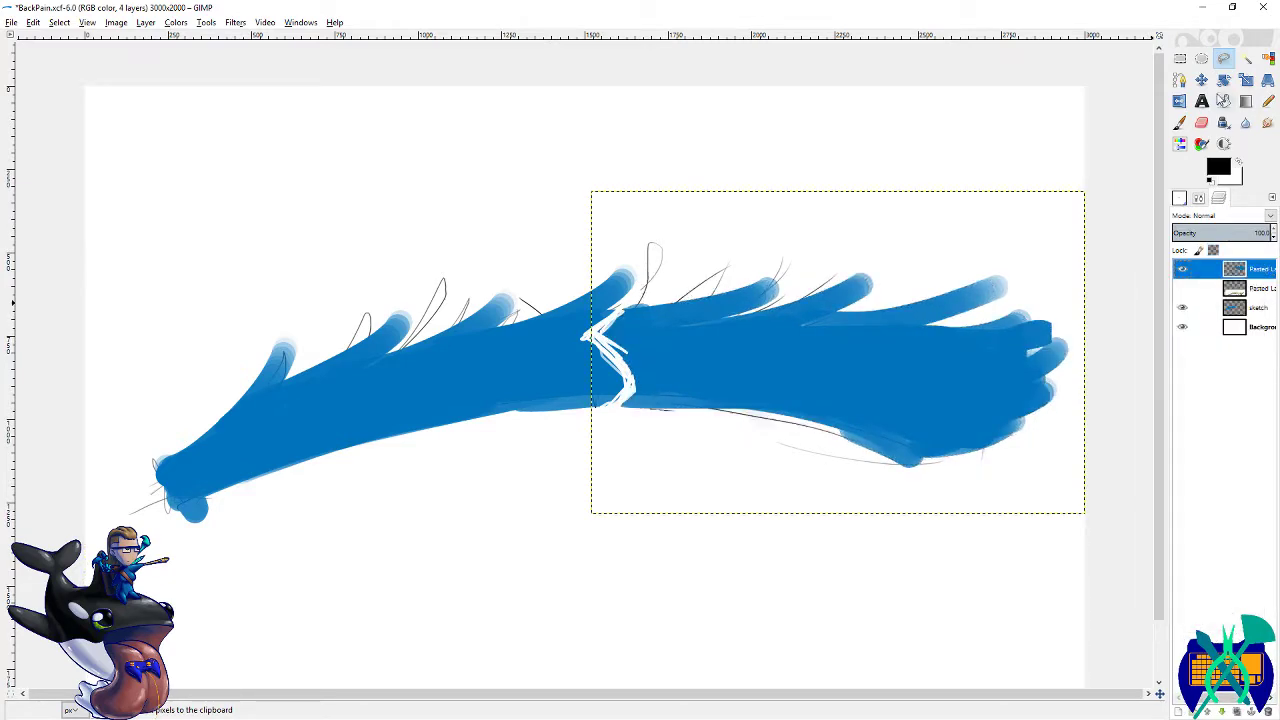
- Rotate the pasted right half slightly clockwise so its outer end tilts down
click(1224, 80)
drag(1025, 447, 1030, 480)
key(Return)
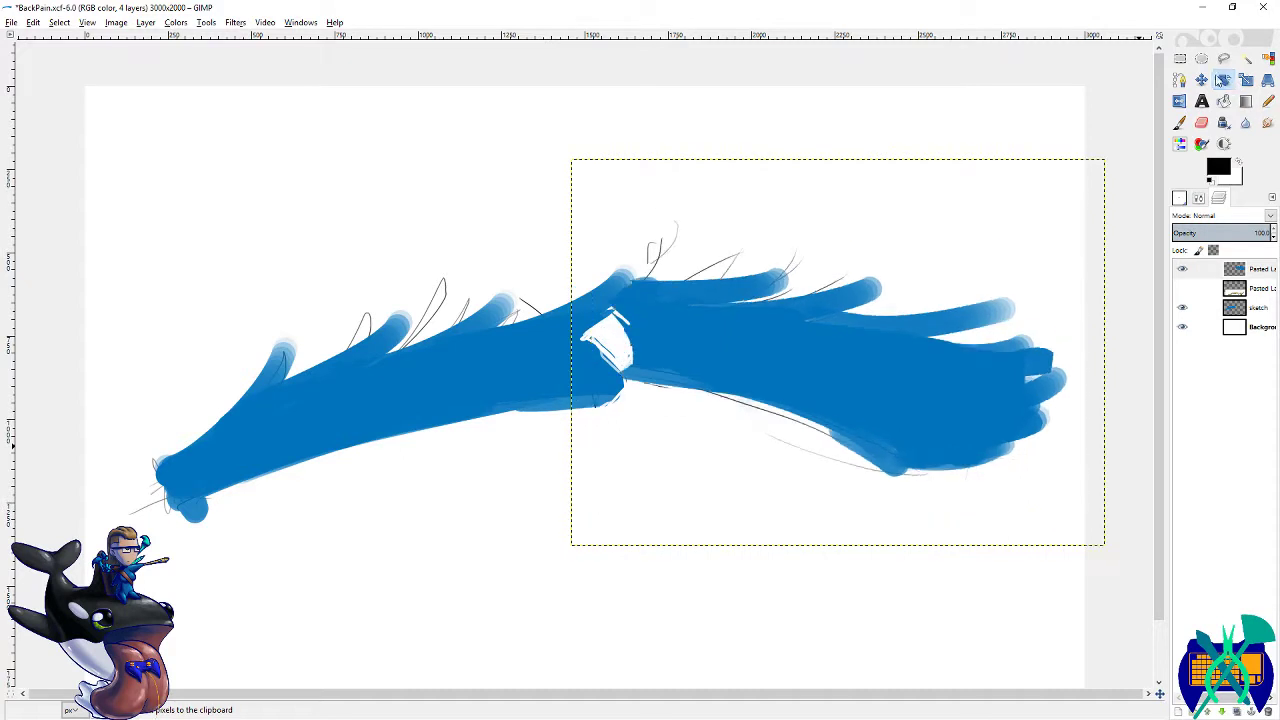
- Move the sketch layer with the left half slightly up and to the left, and rotate it slightly counter-clockwise
click(1202, 80)
scroll(882, 272, down, 1)
click(1236, 312)
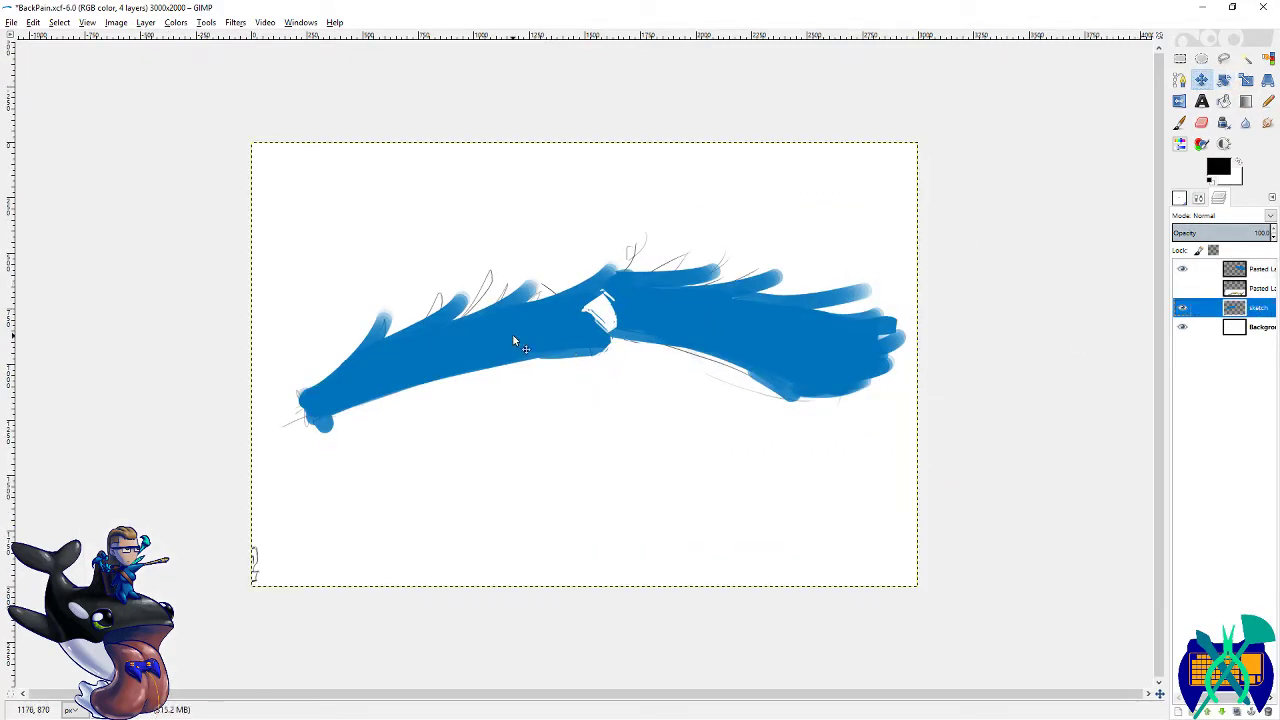
mouse_move(514, 343)
mouse_down()
mouse_move(488, 350)
mouse_move(492, 334)
mouse_up()
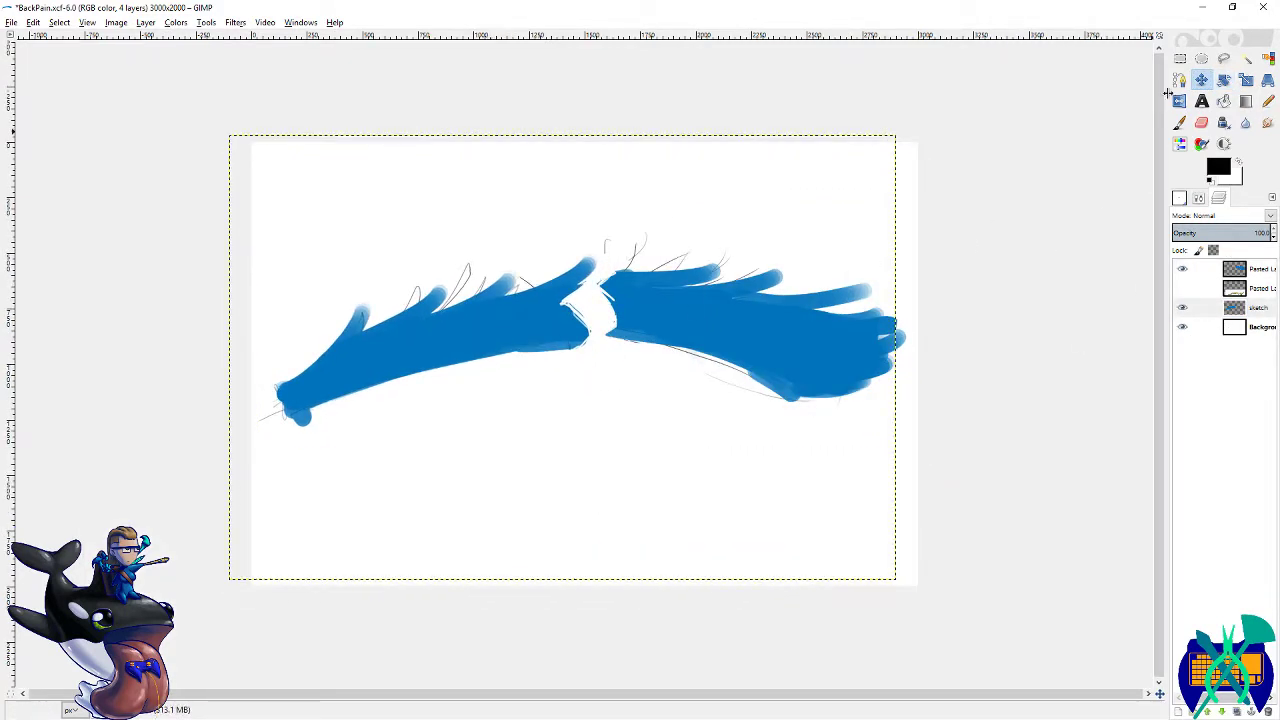
click(1223, 80)
drag(928, 210, 889, 132)
key(Return)
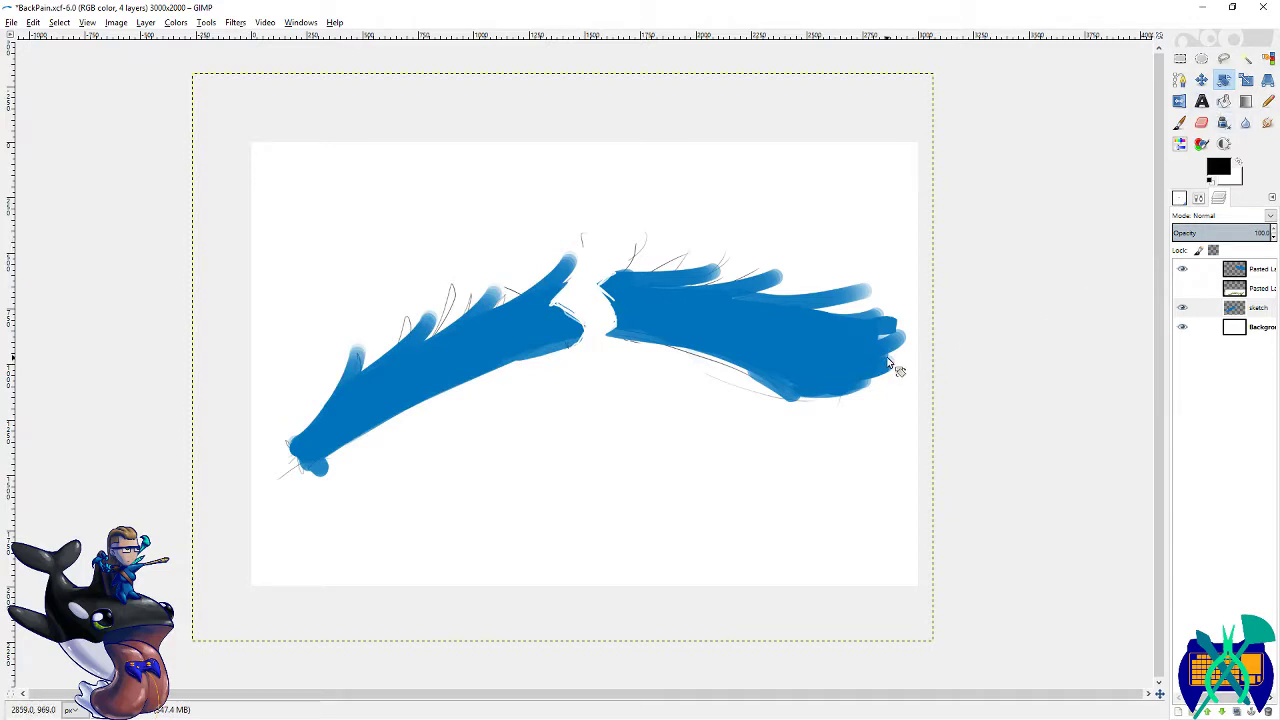
- Move the right half slightly down and left toward the left half, and merge its layer into the sketch layer
key(m)
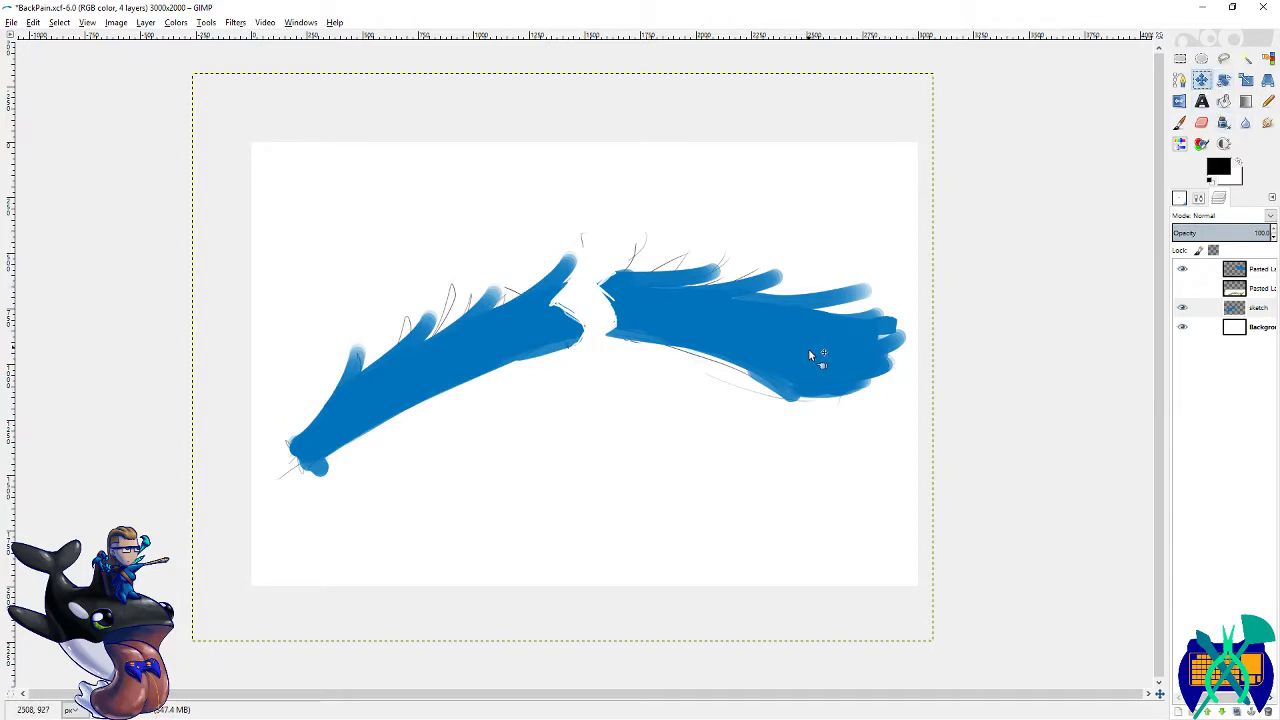
drag(814, 357, 795, 362)
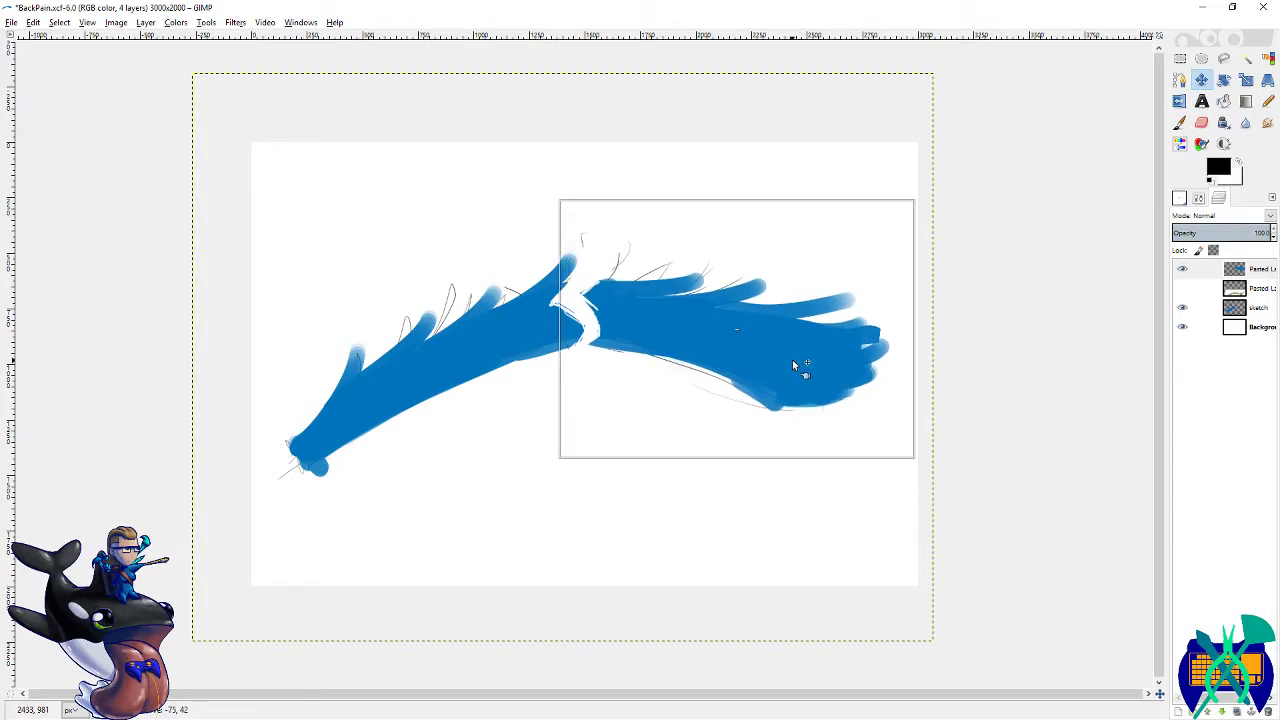
click(1255, 288)
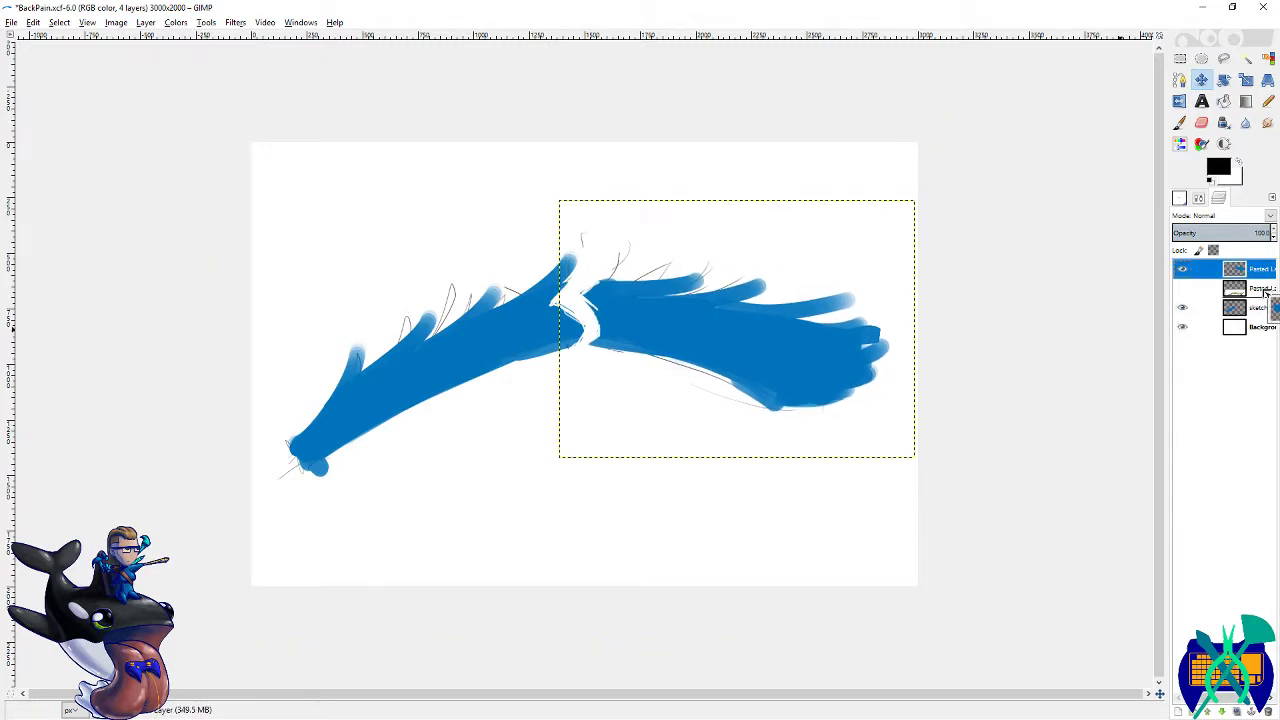
right_click(1263, 291)
click(1205, 386)
- Resize the merged sketch layer to the image size and save the image
right_click(1262, 292)
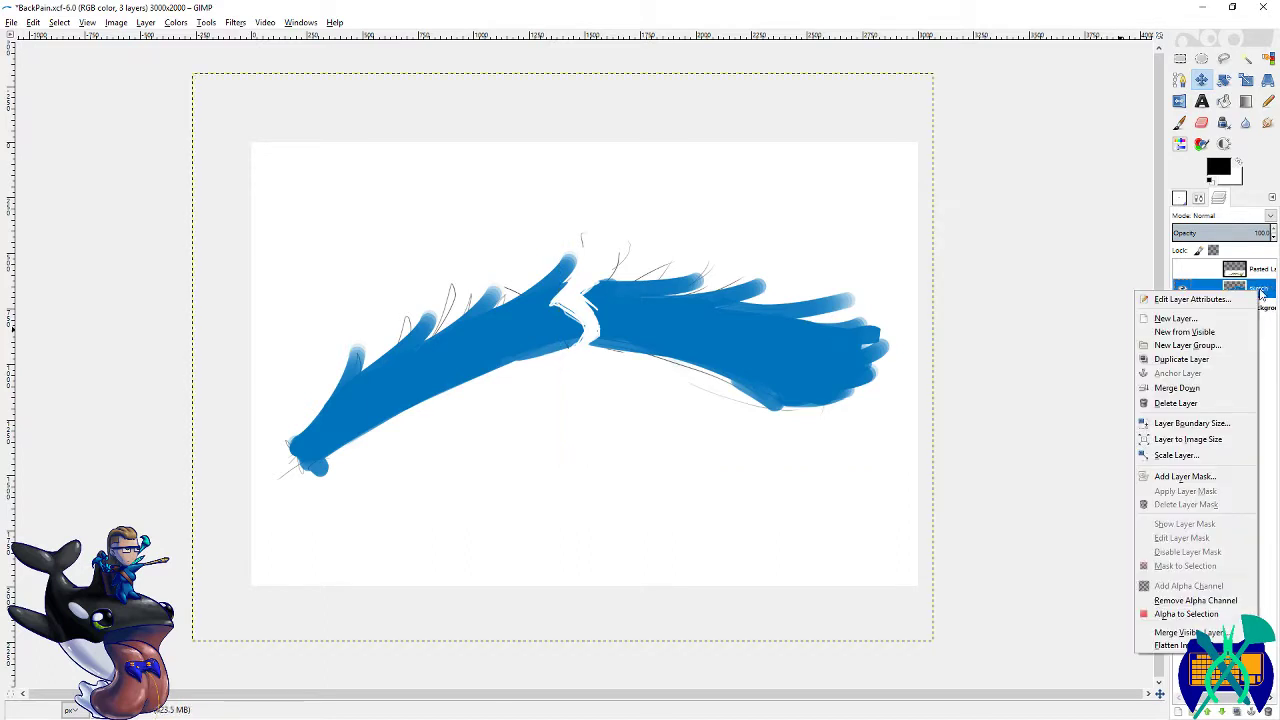
click(1210, 439)
key(ctrl+s)
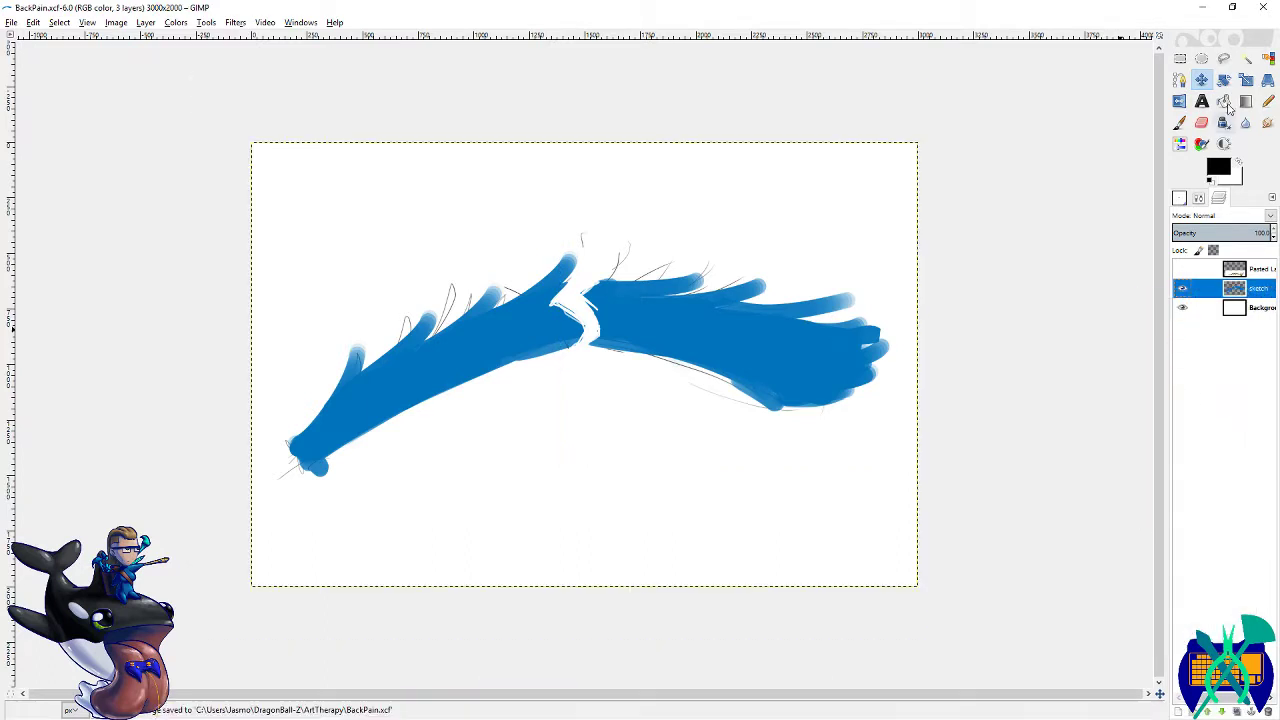
- Rotate the whole sketch layer slightly clockwise around the image centre
click(1224, 79)
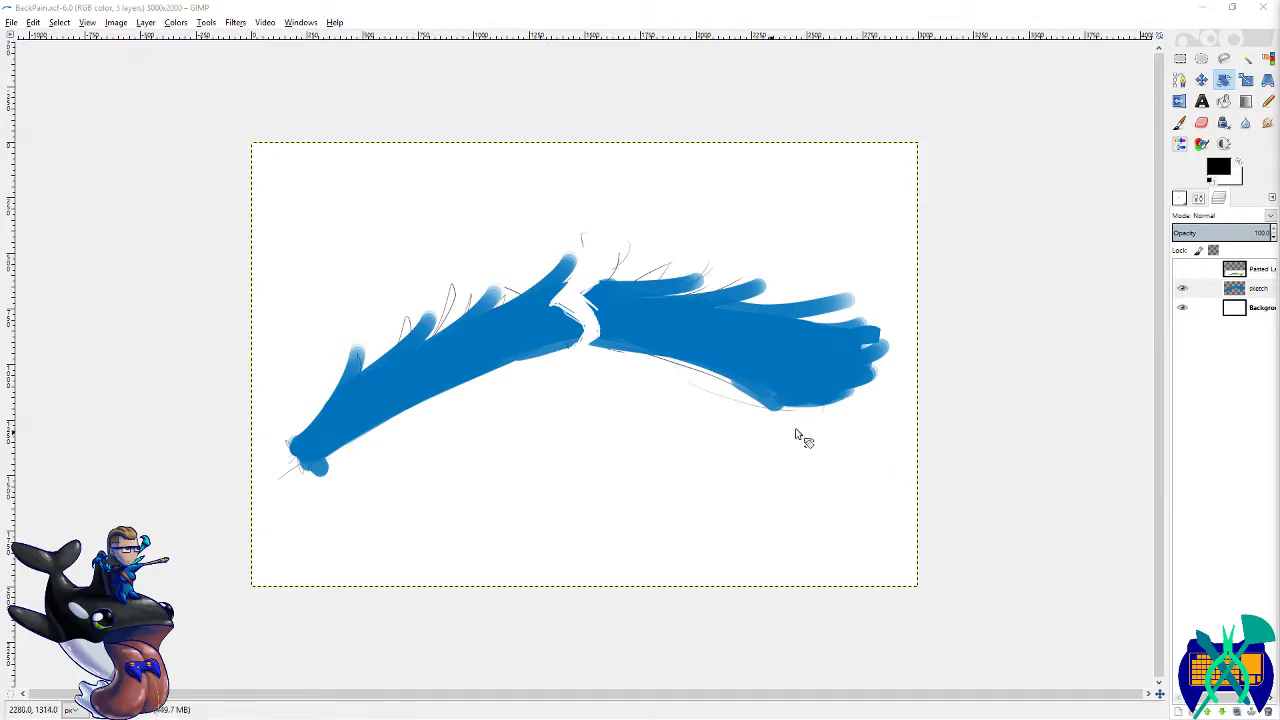
drag(864, 548, 849, 571)
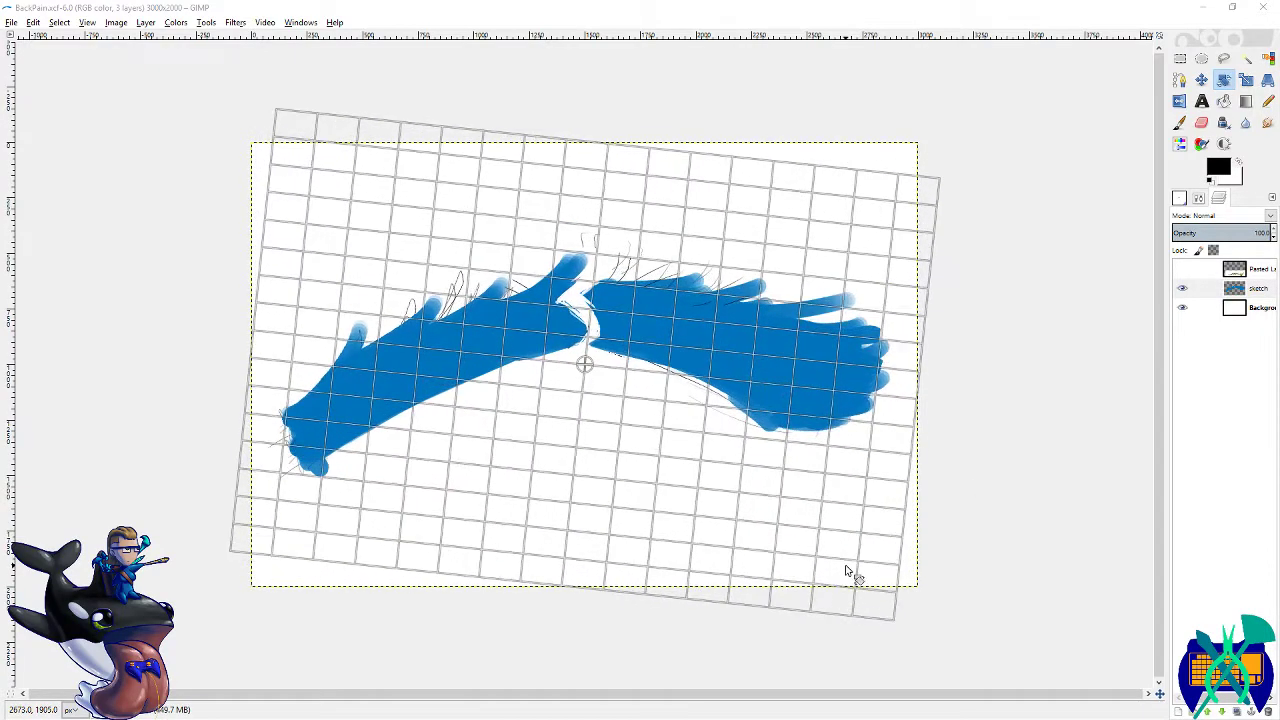
key(Return)
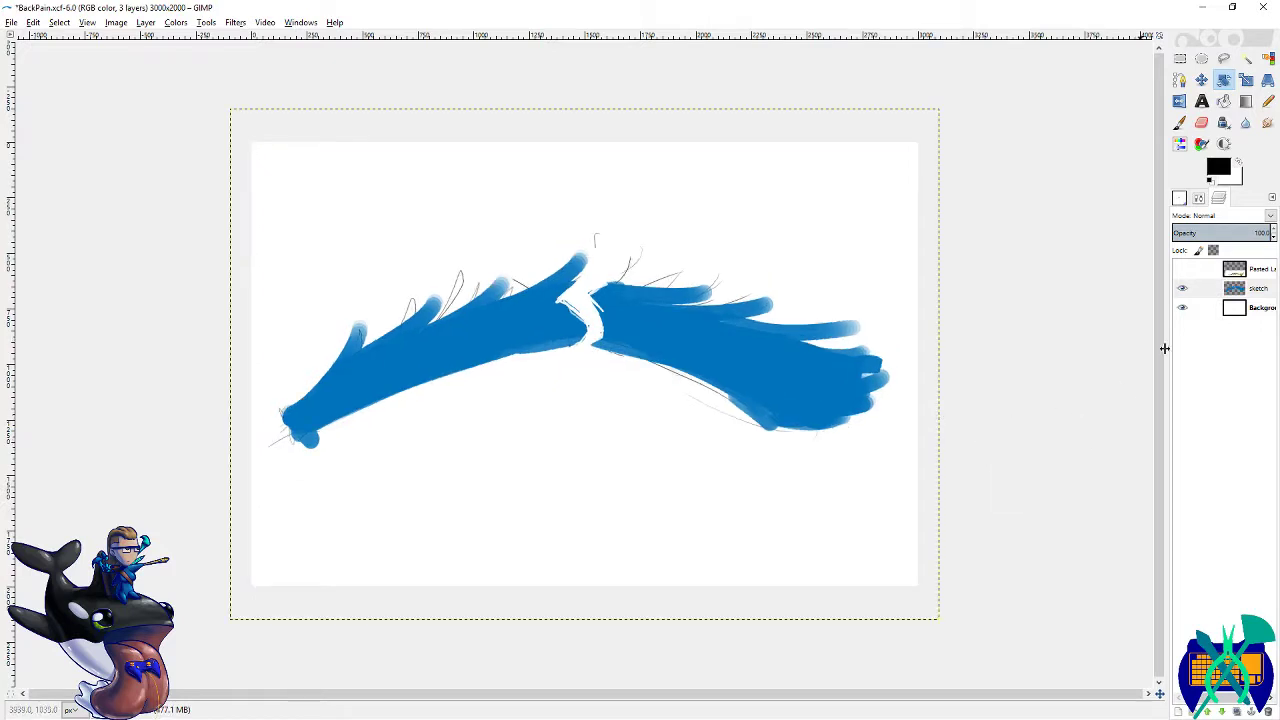
- Fit the rotated sketch layer to the image size and save the file
right_click(1260, 288)
click(1186, 441)
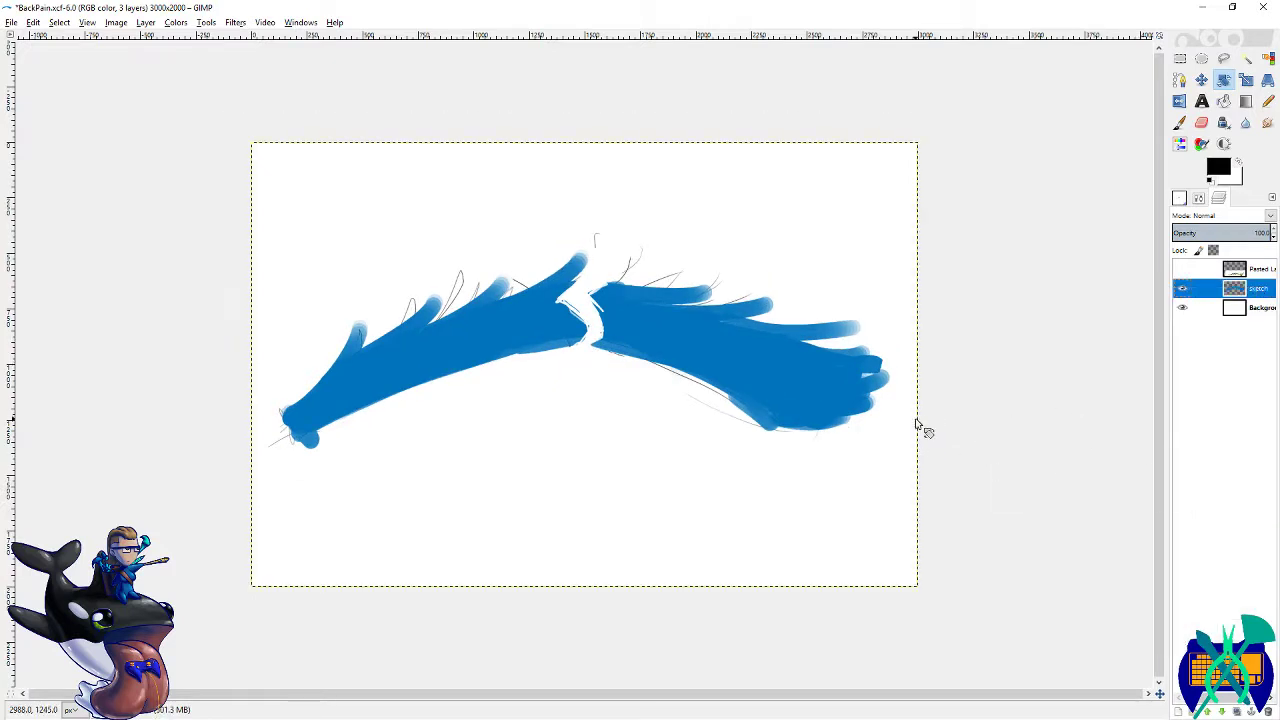
key(ctrl+s)
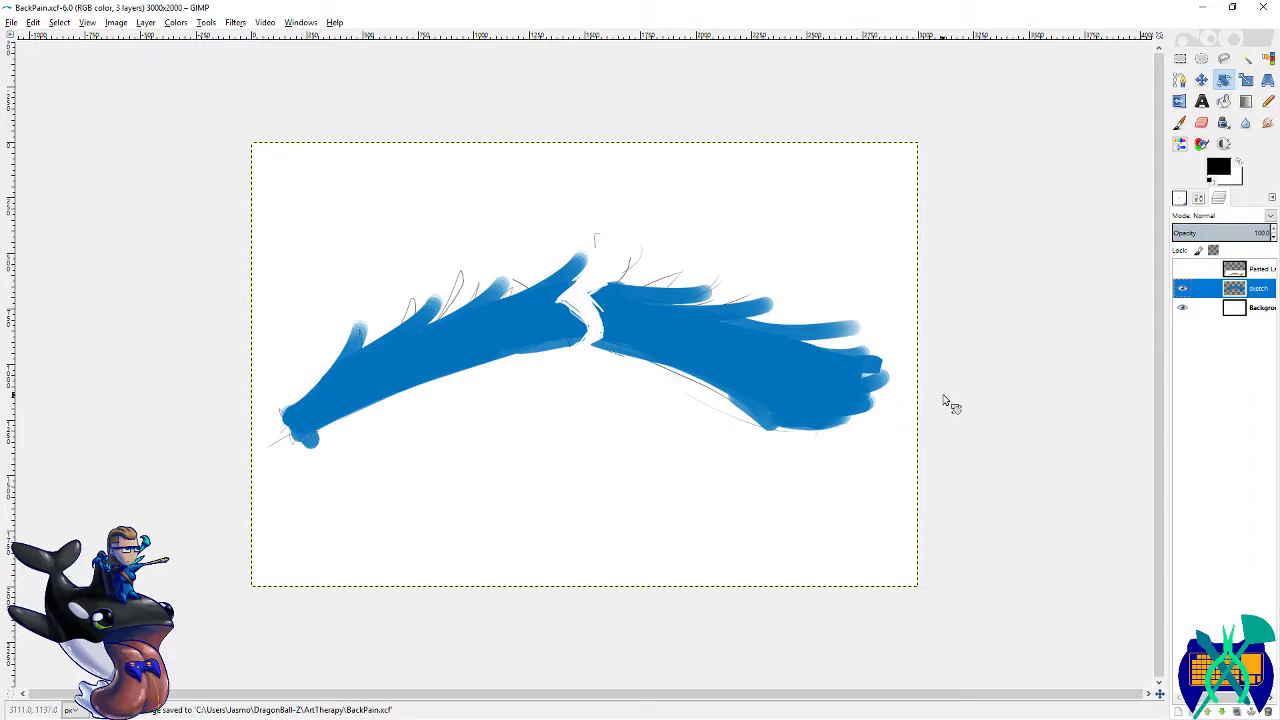
- Erase the lower edges of both blue halves into a bumpy, scalloped outline using the Eraser with the Circle (19) brush
key(plus)
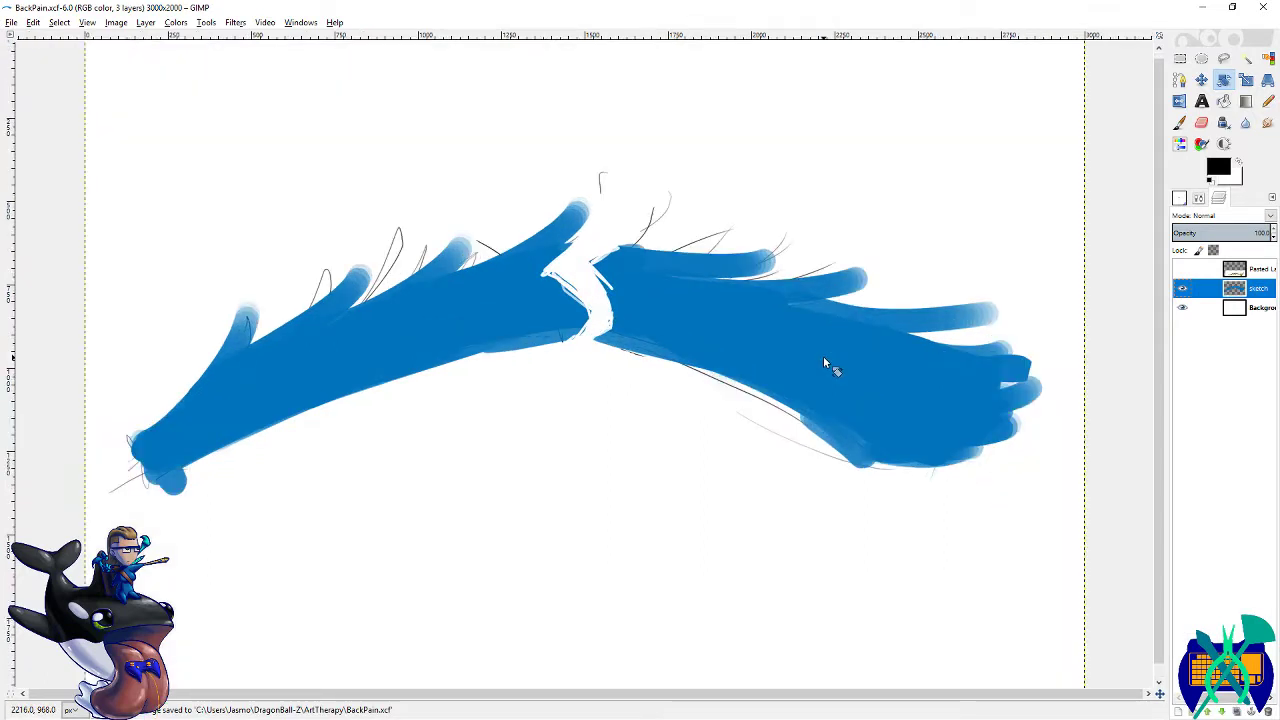
key(shift+e)
ctrl+click(495, 351)
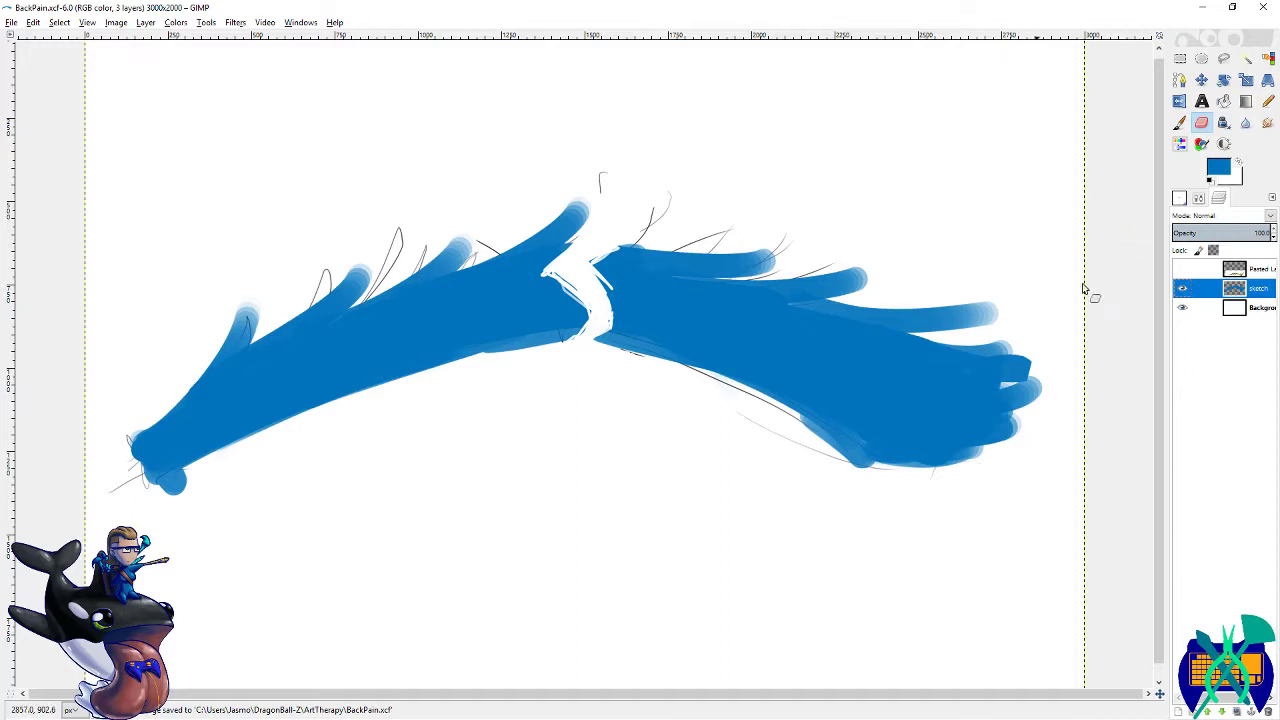
click(1108, 231)
click(1180, 198)
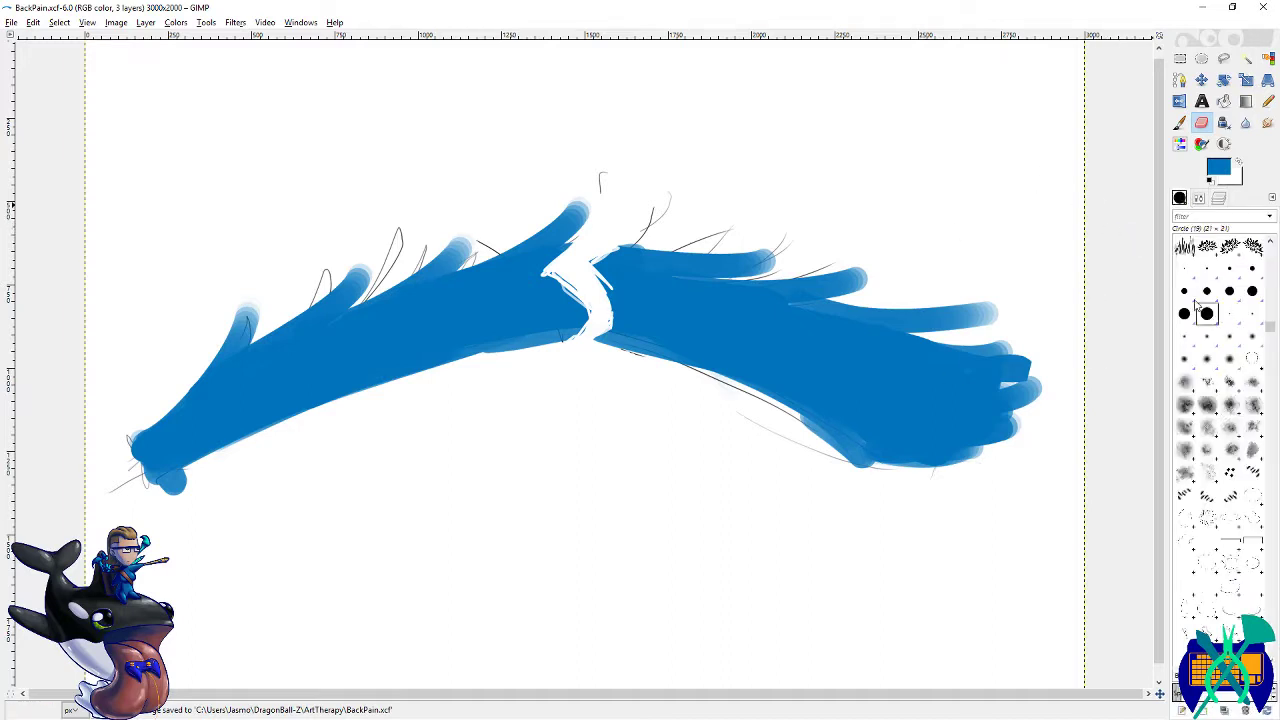
mouse_move(232, 447)
mouse_down()
mouse_move(161, 487)
mouse_move(168, 499)
mouse_move(217, 462)
mouse_move(180, 477)
mouse_move(217, 447)
mouse_move(416, 361)
mouse_move(245, 444)
mouse_move(408, 380)
mouse_up()
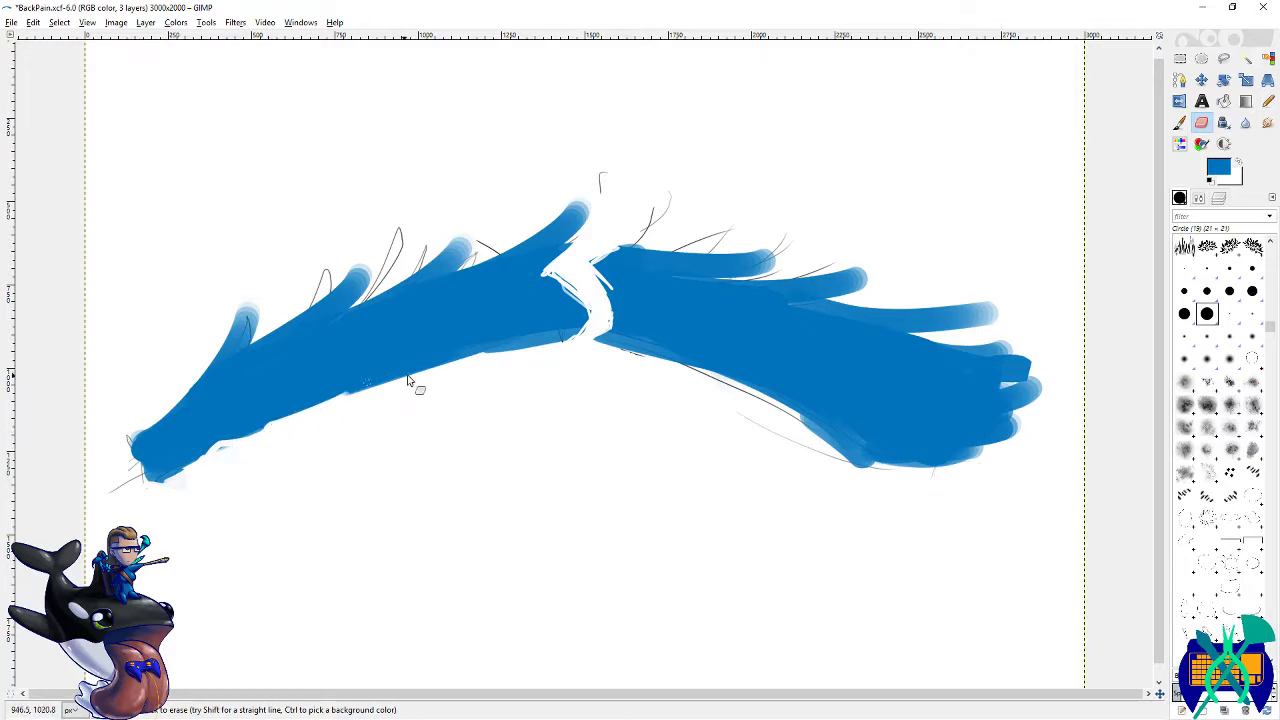
drag(322, 404, 402, 375)
key(ctrl+z)
mouse_move(318, 404)
mouse_down()
mouse_move(516, 335)
mouse_move(348, 401)
mouse_move(385, 376)
mouse_move(666, 303)
mouse_move(383, 387)
mouse_move(461, 358)
mouse_move(533, 362)
mouse_up()
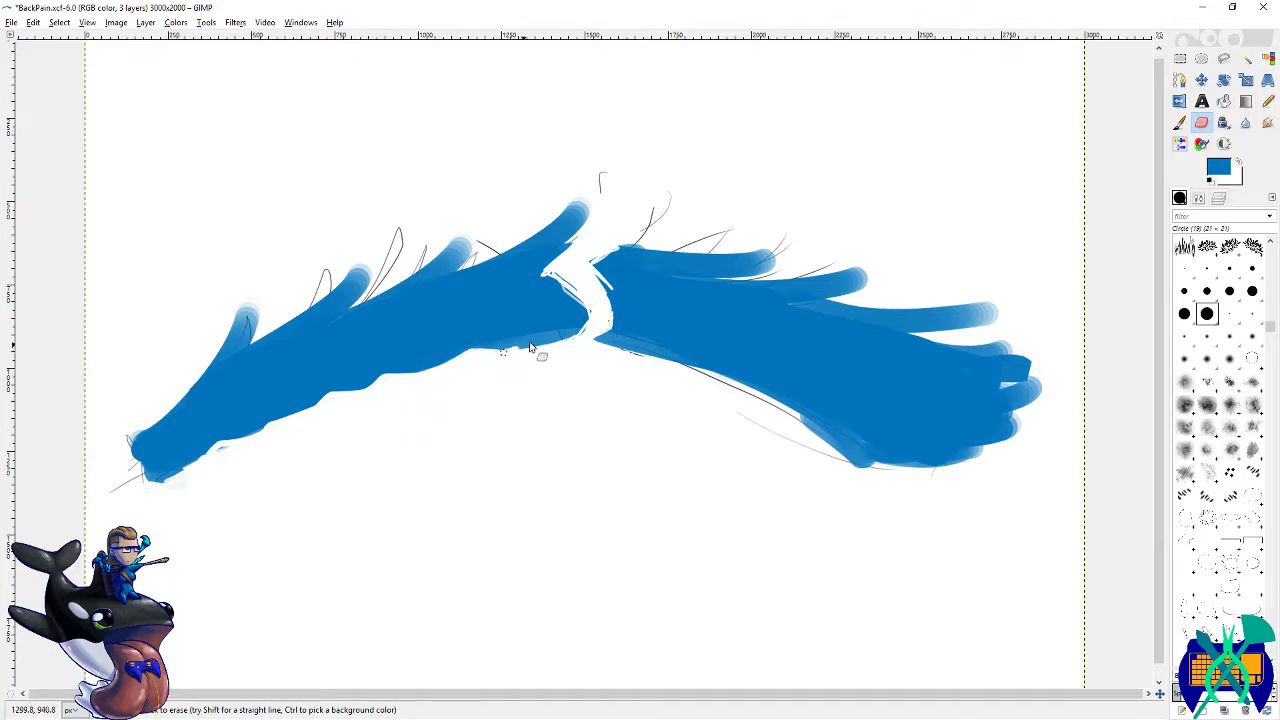
scroll(541, 351, right, 3)
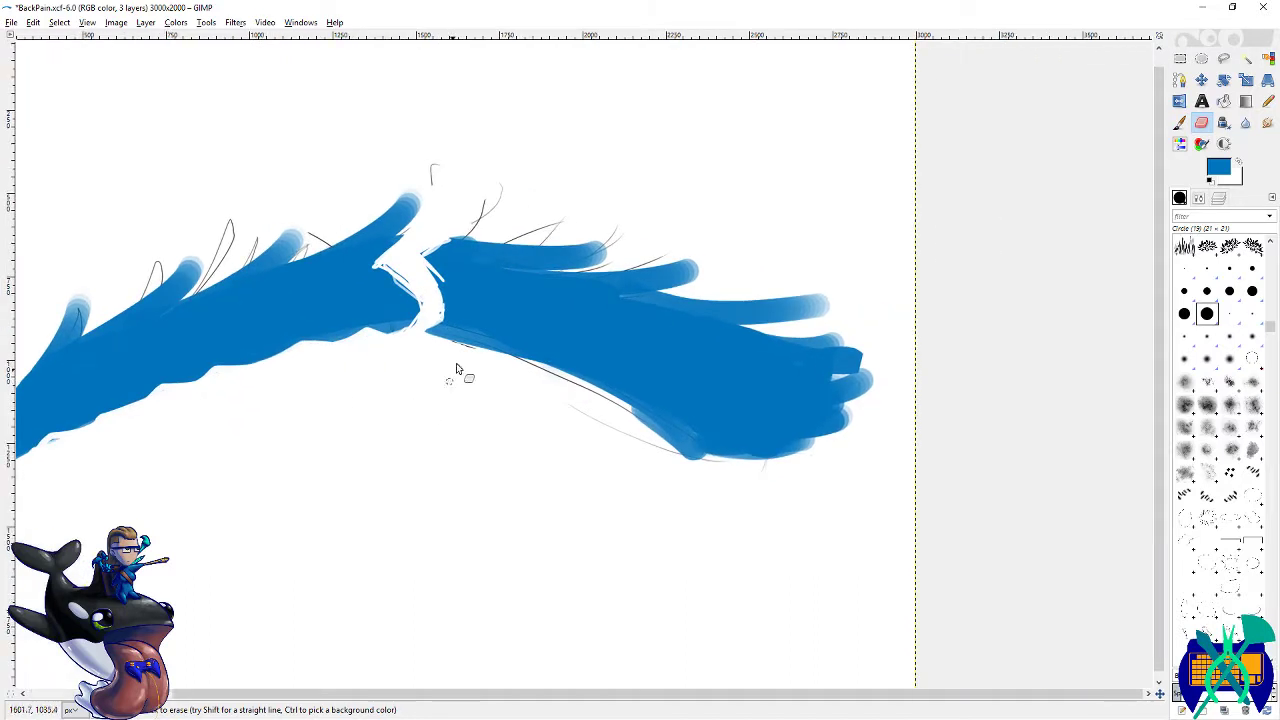
mouse_move(420, 337)
mouse_down()
mouse_move(473, 339)
mouse_move(638, 449)
mouse_move(462, 345)
mouse_move(513, 357)
mouse_move(589, 421)
mouse_move(534, 366)
mouse_move(592, 388)
mouse_move(667, 449)
mouse_move(591, 384)
mouse_move(627, 395)
mouse_move(748, 523)
mouse_move(627, 413)
mouse_move(745, 495)
mouse_move(678, 451)
mouse_move(793, 492)
mouse_move(631, 439)
mouse_move(664, 447)
mouse_move(633, 420)
mouse_move(669, 440)
mouse_move(631, 427)
mouse_move(621, 400)
mouse_move(585, 383)
mouse_move(461, 350)
mouse_move(566, 380)
mouse_move(548, 388)
mouse_move(580, 389)
mouse_up()
- Erase stray sketch lines above the crack and around the left tip of the blue shape
scroll(614, 431, left, 5)
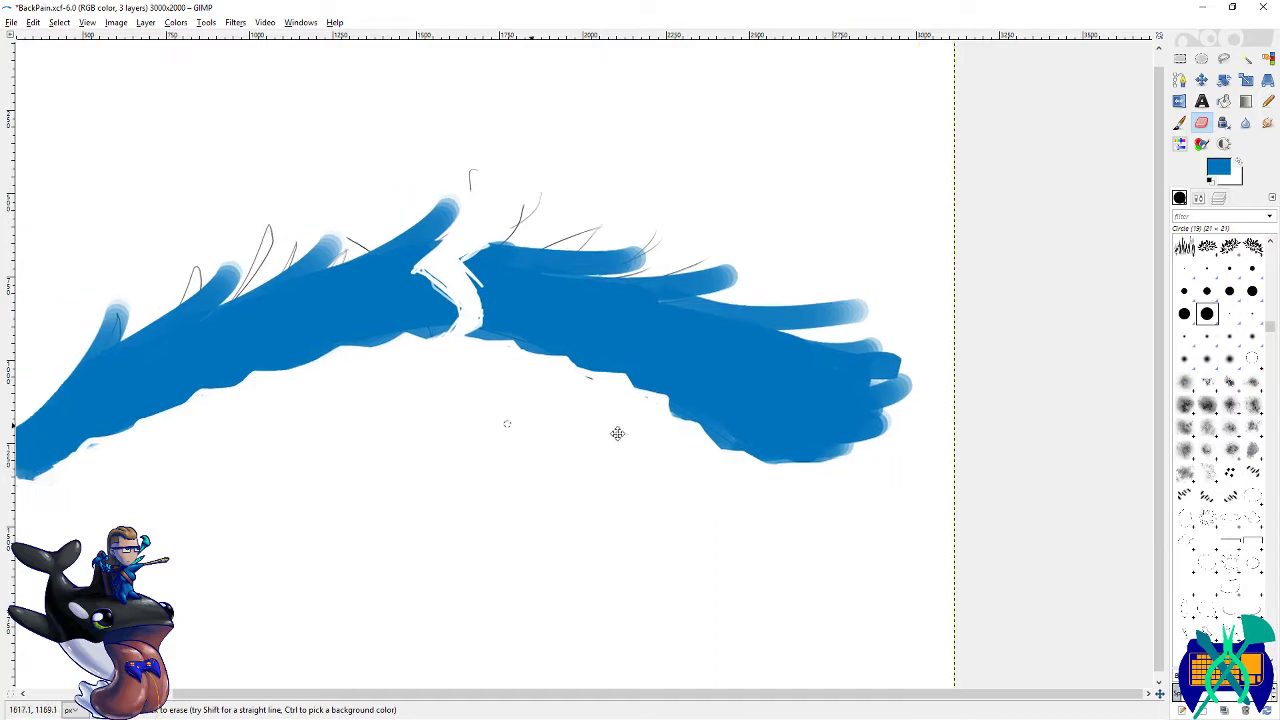
scroll(614, 431, up, 1)
mouse_move(625, 195)
mouse_down()
mouse_move(630, 222)
mouse_move(753, 248)
mouse_up()
scroll(529, 481, down, 2)
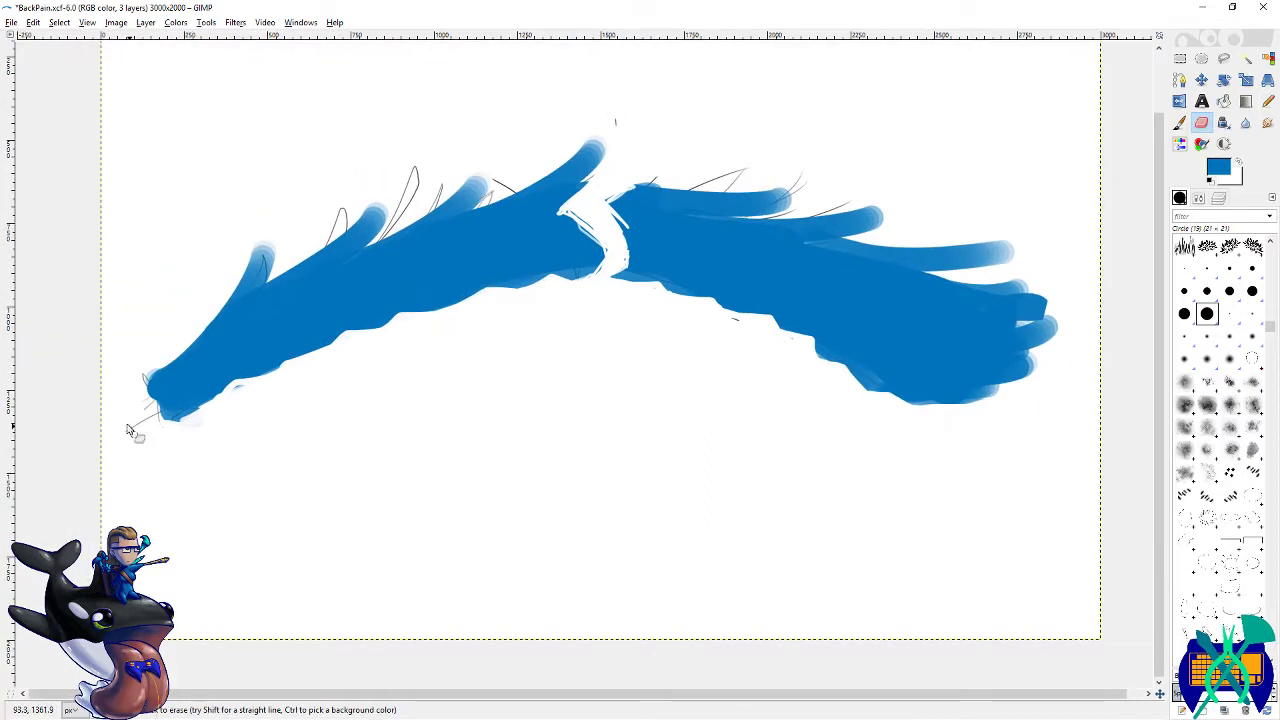
drag(152, 415, 181, 419)
drag(155, 364, 146, 392)
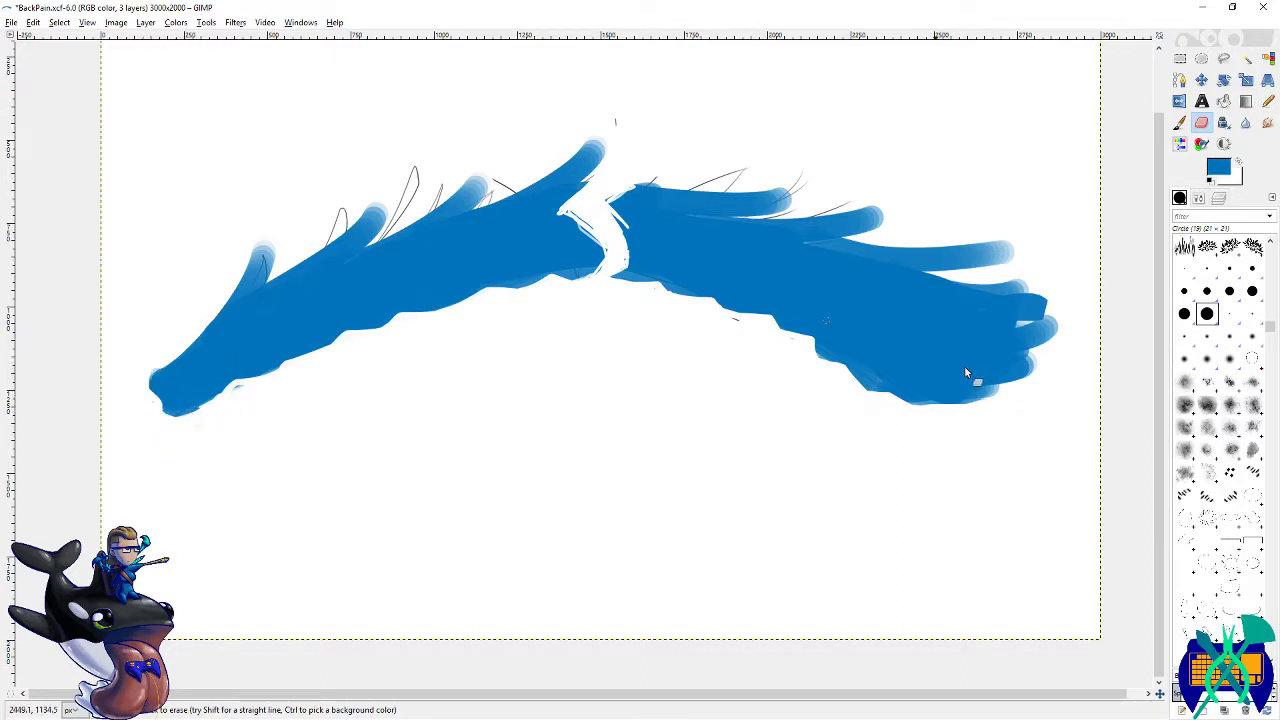
- Erase the rounded brush ends at the lower right end of the blue shape, leaving a slanted edge
mouse_move(955, 422)
mouse_down()
mouse_move(1040, 357)
mouse_move(1066, 280)
mouse_up()
drag(1007, 370, 1049, 302)
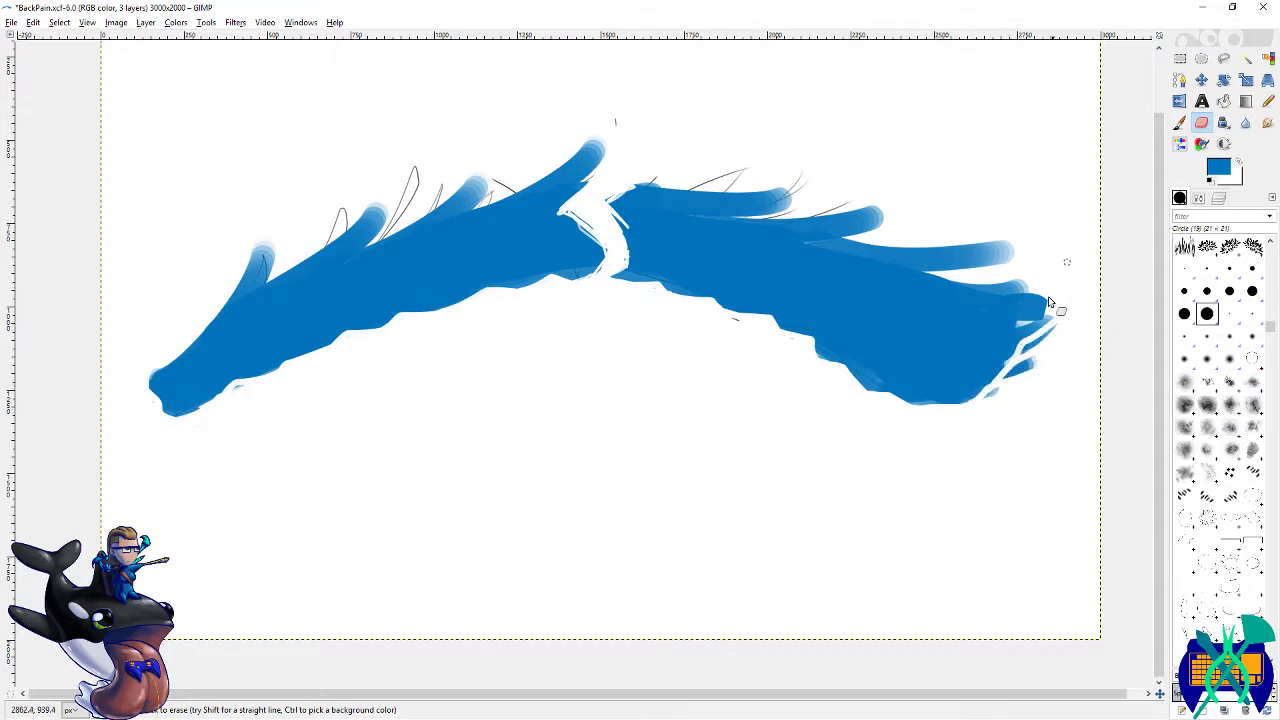
drag(1020, 352, 1055, 318)
drag(1037, 346, 1011, 389)
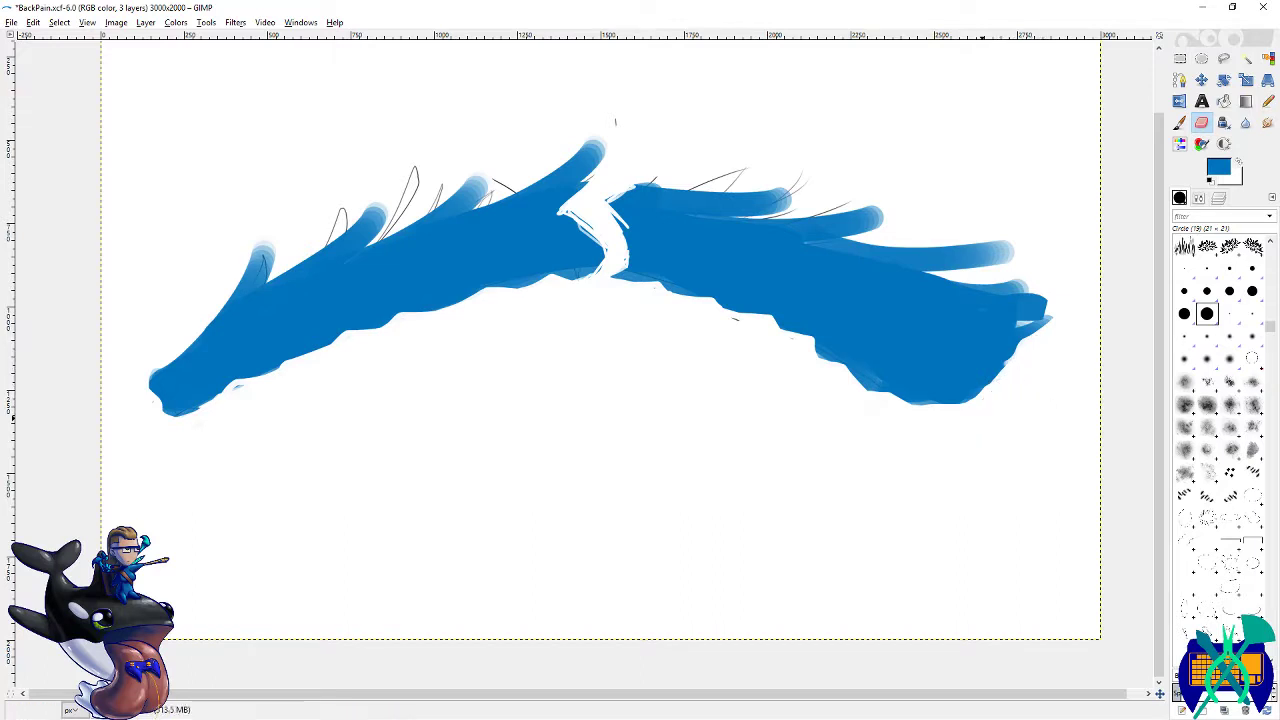
- Show the pasted spine reference layer and move it up and to the left, clear of the blue shape's right end
click(1217, 199)
click(1183, 270)
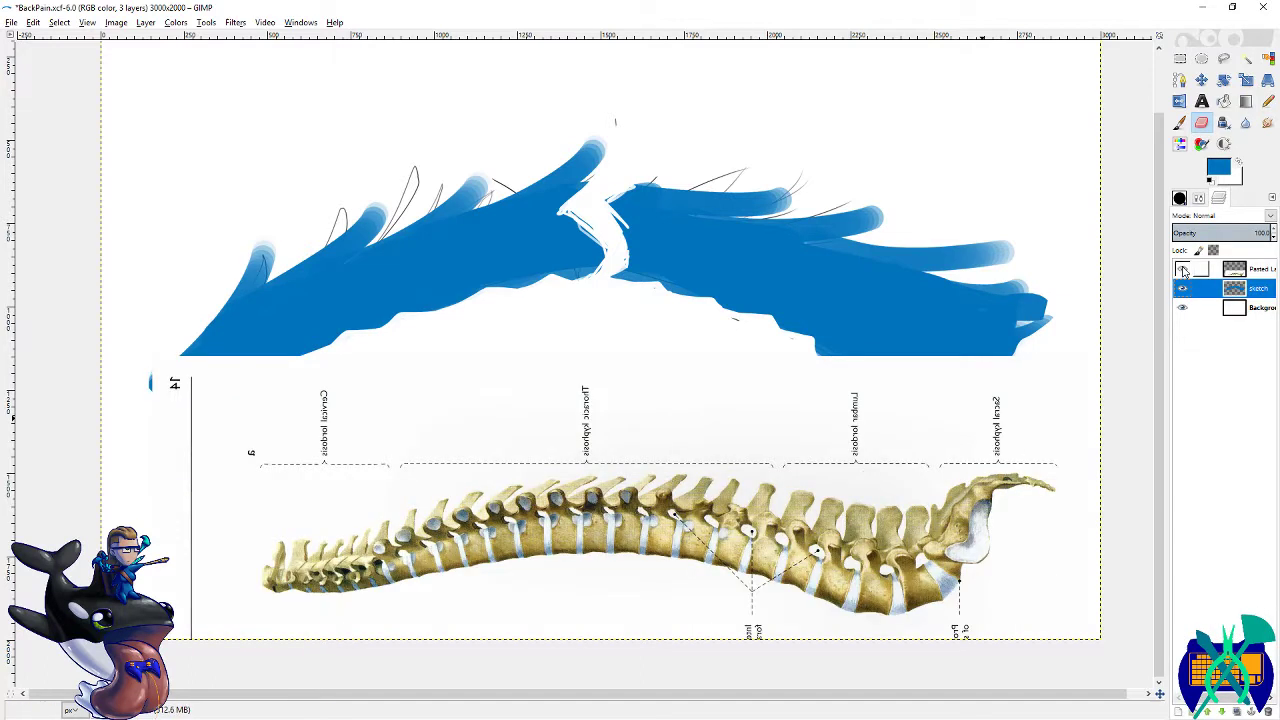
key(m)
drag(954, 362, 921, 226)
click(1202, 82)
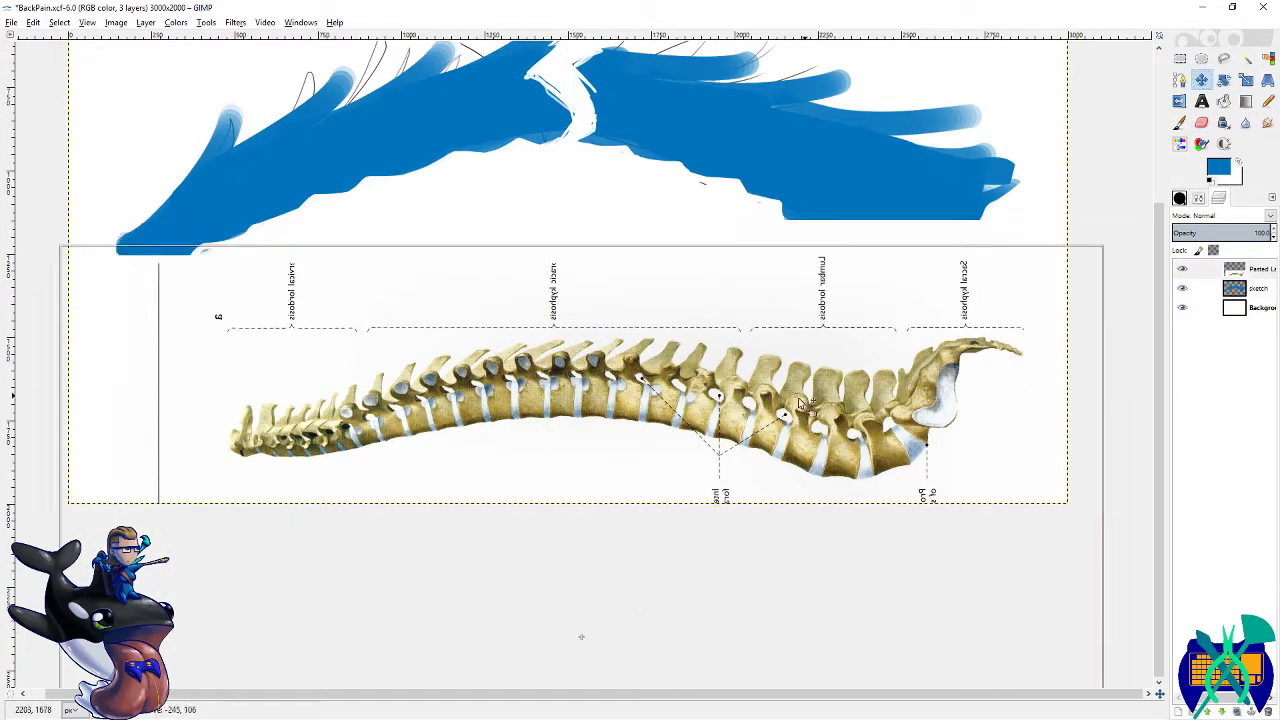
mouse_move(798, 397)
mouse_down()
mouse_move(622, 385)
mouse_move(531, 325)
mouse_move(556, 322)
mouse_up()
- Paint the right end into a rounded sacrum with a pointed tail, trim its edges with the Eraser, and hide the spine reference
click(1180, 122)
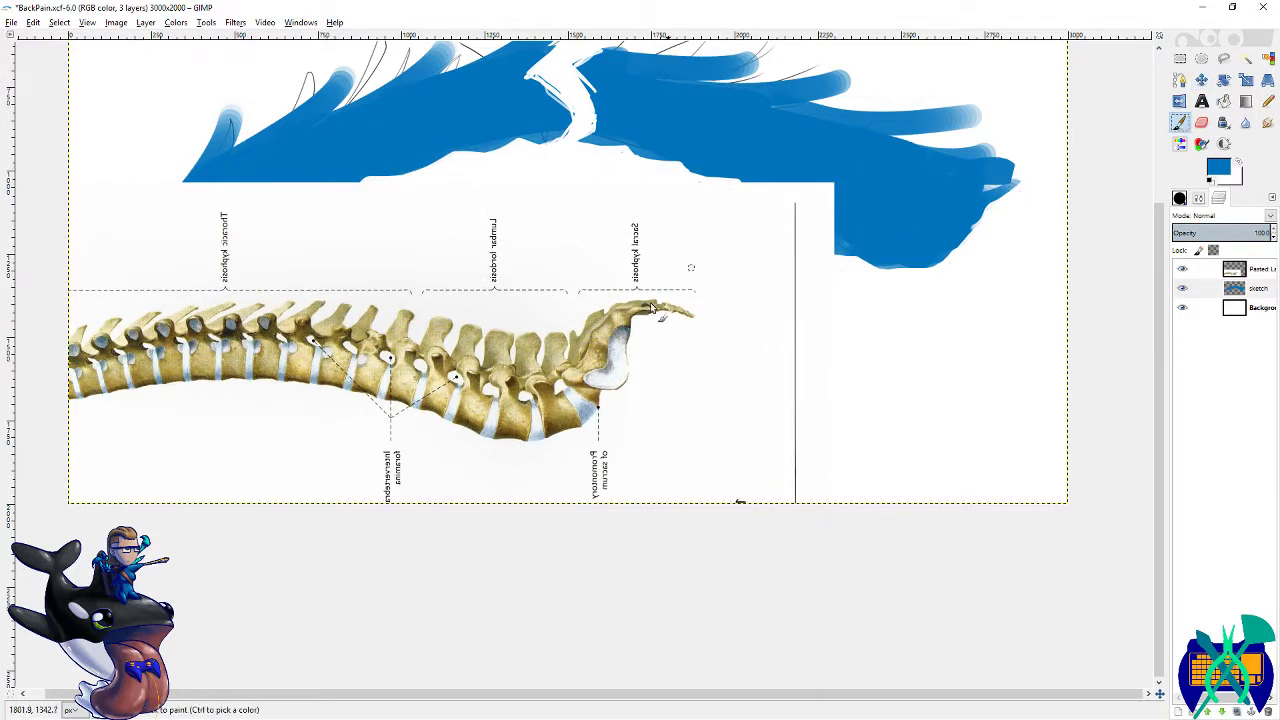
drag(989, 97, 926, 140)
mouse_move(908, 213)
mouse_down()
mouse_move(968, 226)
mouse_move(920, 212)
mouse_move(956, 227)
mouse_move(1010, 217)
mouse_move(907, 285)
mouse_move(964, 232)
mouse_move(944, 222)
mouse_move(911, 236)
mouse_move(927, 240)
mouse_move(878, 295)
mouse_move(811, 311)
mouse_move(919, 270)
mouse_move(935, 243)
mouse_move(855, 306)
mouse_move(900, 290)
mouse_up()
key(shift+e)
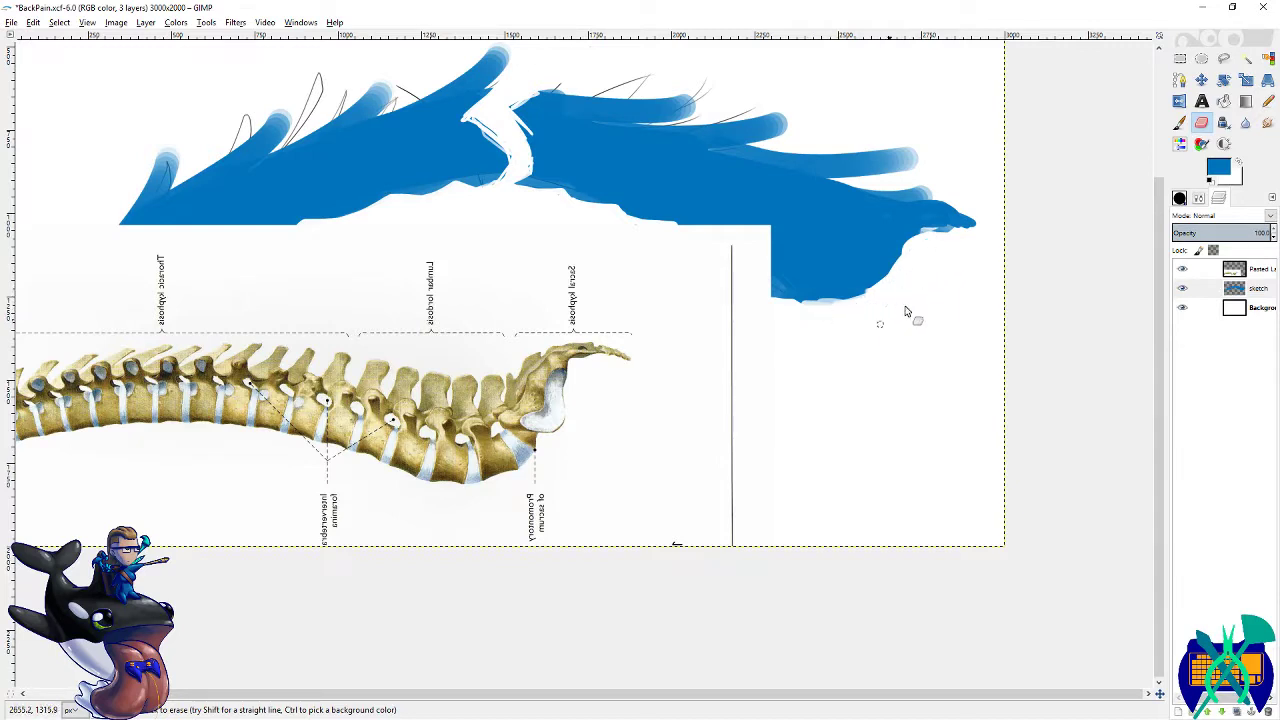
click(1182, 269)
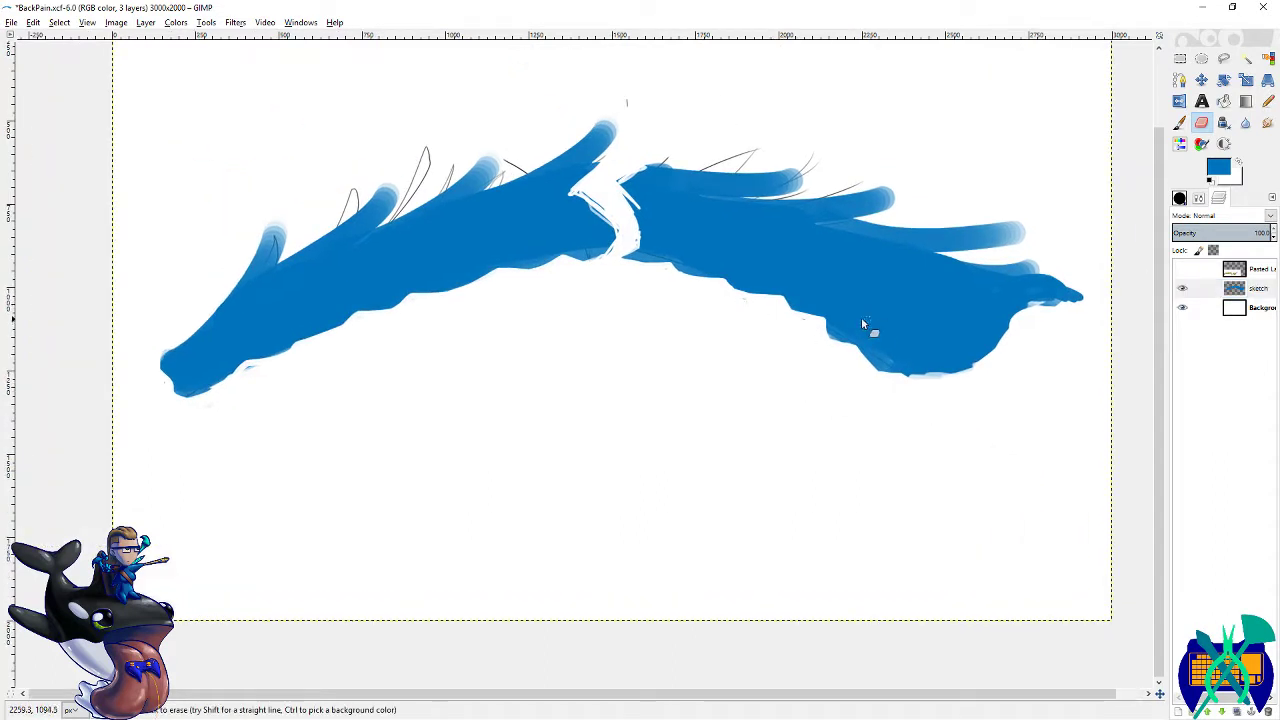
- Check the shape against the pasted spine reference, make the sketch layer active, and save the file with the reference hidden
click(1182, 269)
click(1250, 288)
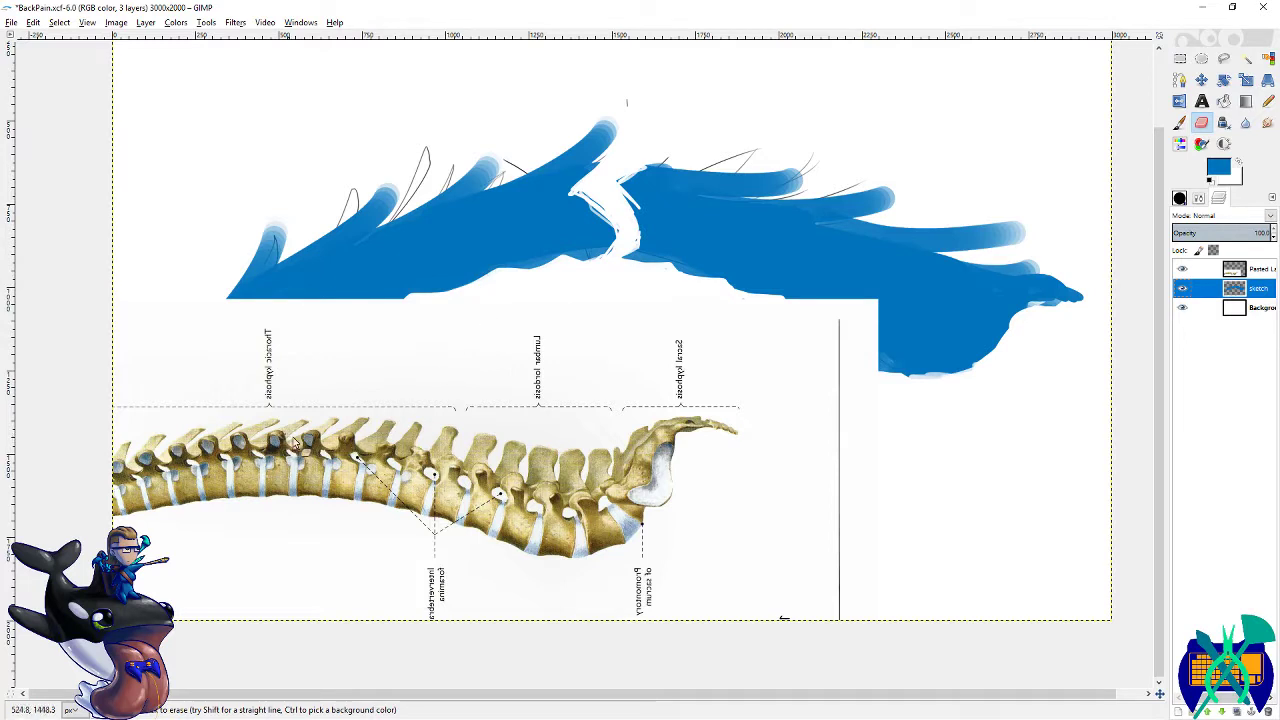
key(ctrl+s)
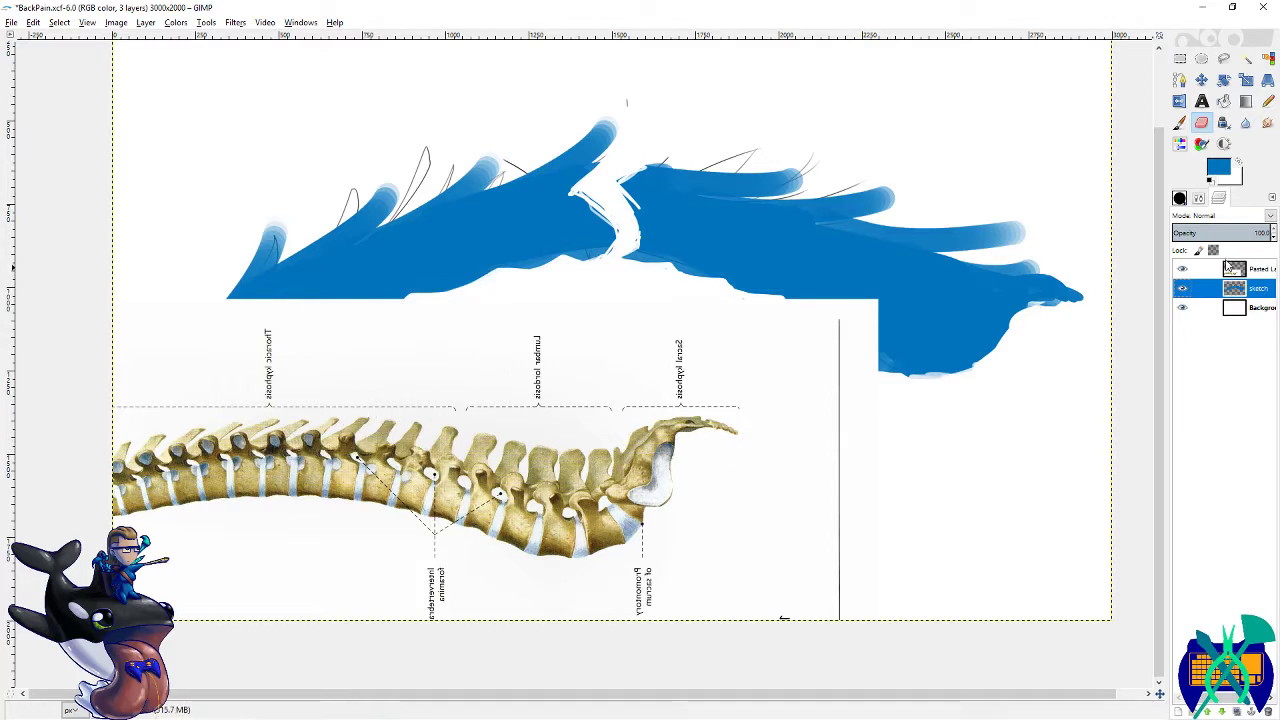
click(1182, 269)
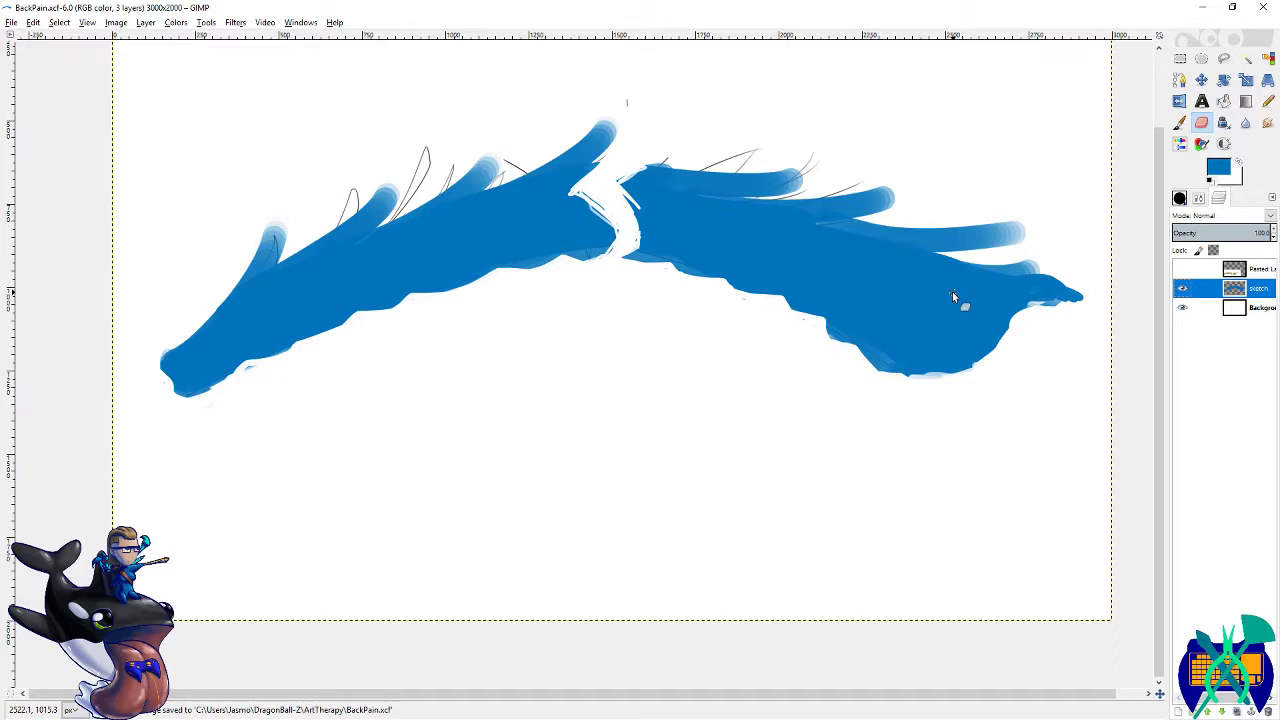
- Paint two thin blue spikes on the upper edge near the left tip with the Paintbrush
click(1179, 122)
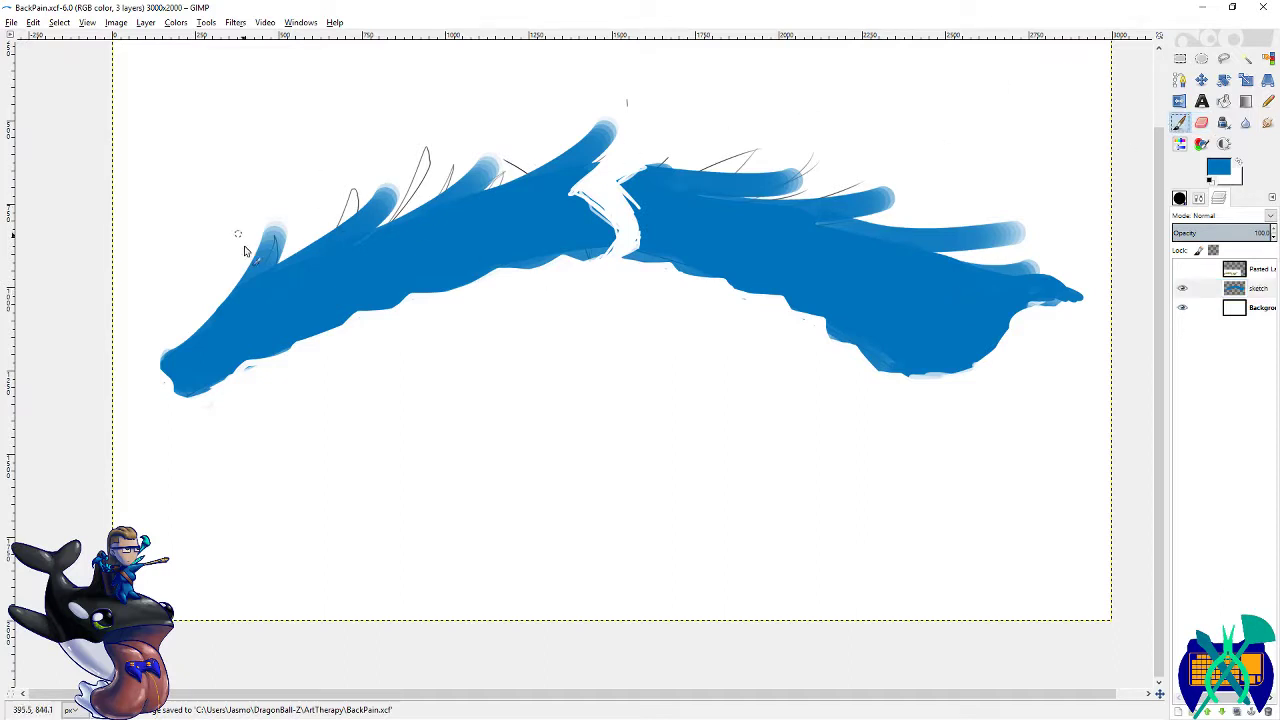
mouse_move(169, 360)
mouse_down()
mouse_move(179, 327)
mouse_move(199, 341)
mouse_move(199, 321)
mouse_move(220, 350)
mouse_move(229, 308)
mouse_move(194, 342)
mouse_move(217, 356)
mouse_move(211, 322)
mouse_move(234, 302)
mouse_move(227, 312)
mouse_move(245, 319)
mouse_move(282, 253)
mouse_move(240, 285)
mouse_move(262, 258)
mouse_up()
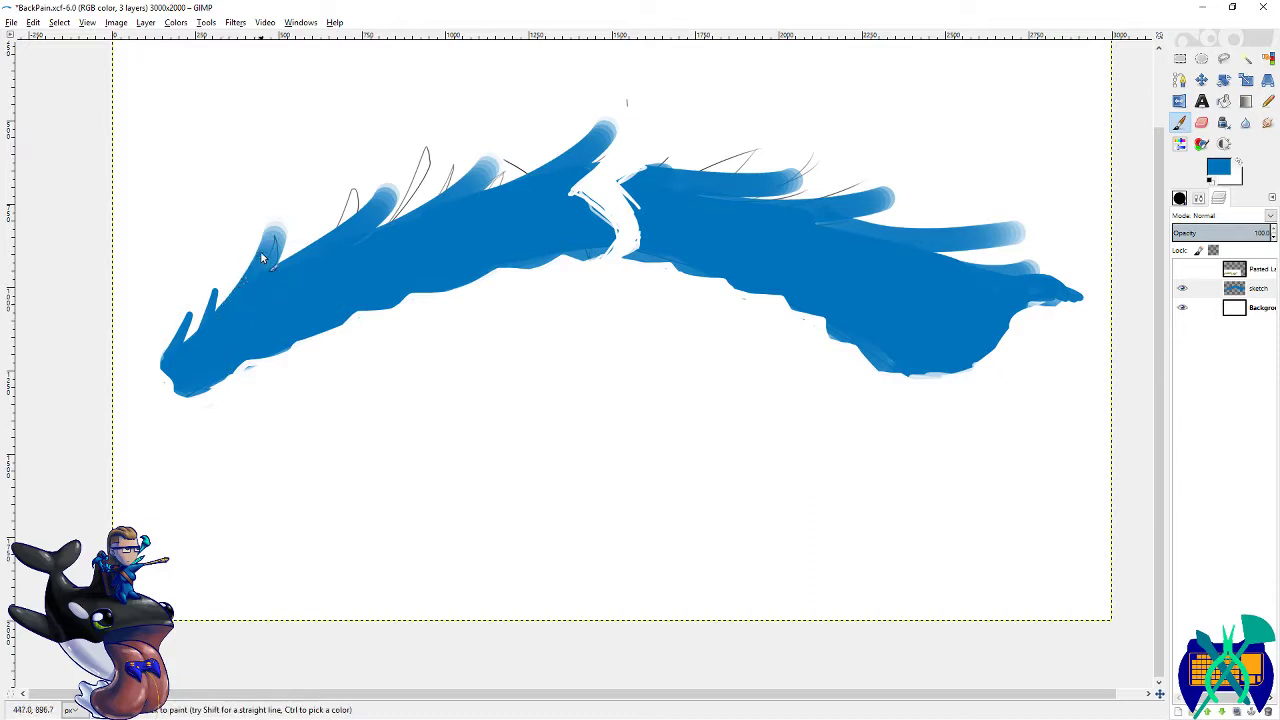
- Erase the thick strokes and sketch lines above both halves with a much larger Eraser, and reset its size to 21
click(1180, 198)
click(1192, 289)
mouse_move(622, 118)
mouse_down()
mouse_move(521, 146)
mouse_move(505, 165)
mouse_up()
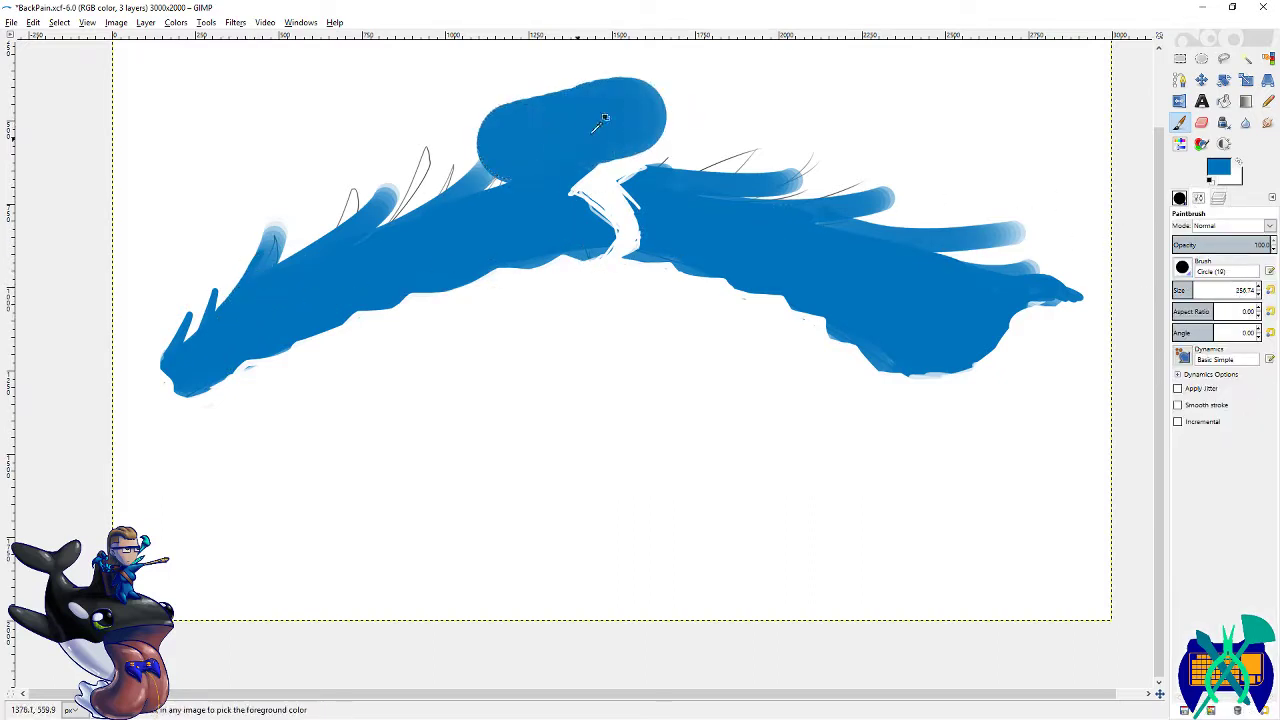
key(ctrl+z)
key(shift+e)
mouse_move(614, 126)
mouse_down()
mouse_move(461, 149)
mouse_move(253, 219)
mouse_move(567, 138)
mouse_up()
mouse_move(694, 155)
mouse_down()
mouse_move(926, 209)
mouse_move(992, 216)
mouse_move(928, 192)
mouse_move(1057, 220)
mouse_up()
key(ctrl+z)
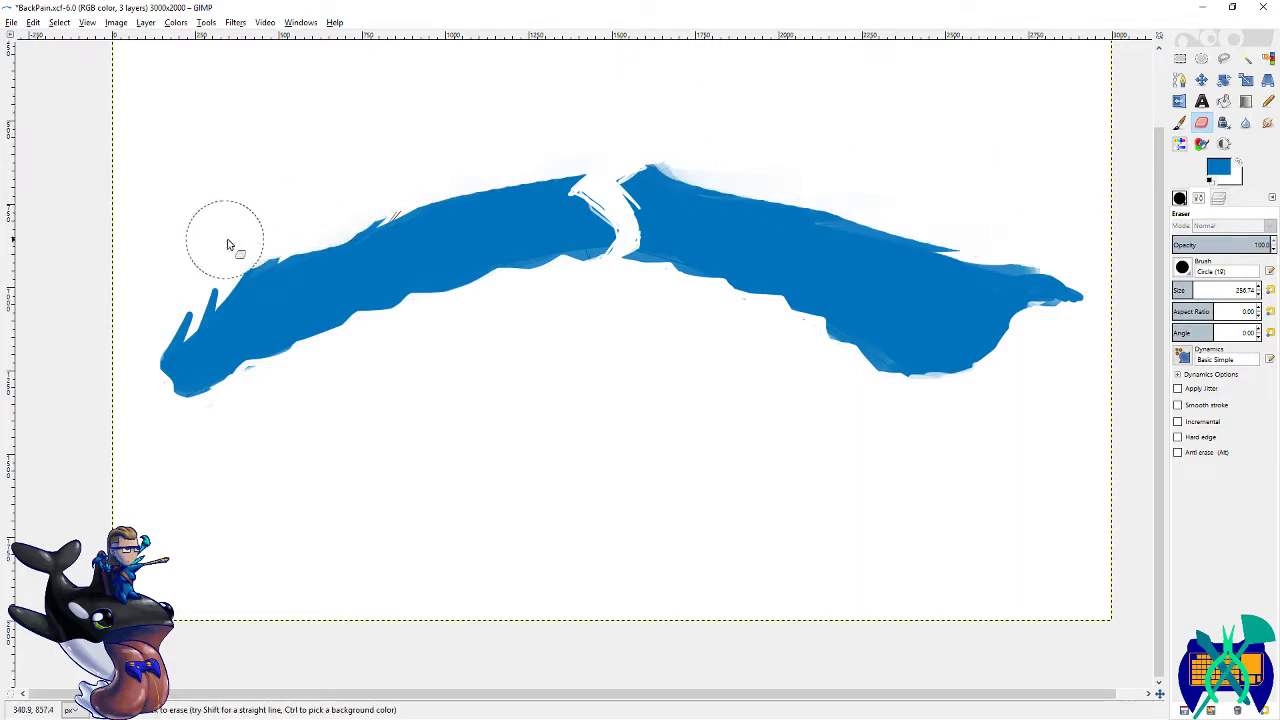
drag(225, 241, 310, 213)
drag(355, 202, 419, 179)
key(ctrl+z)
click(1270, 290)
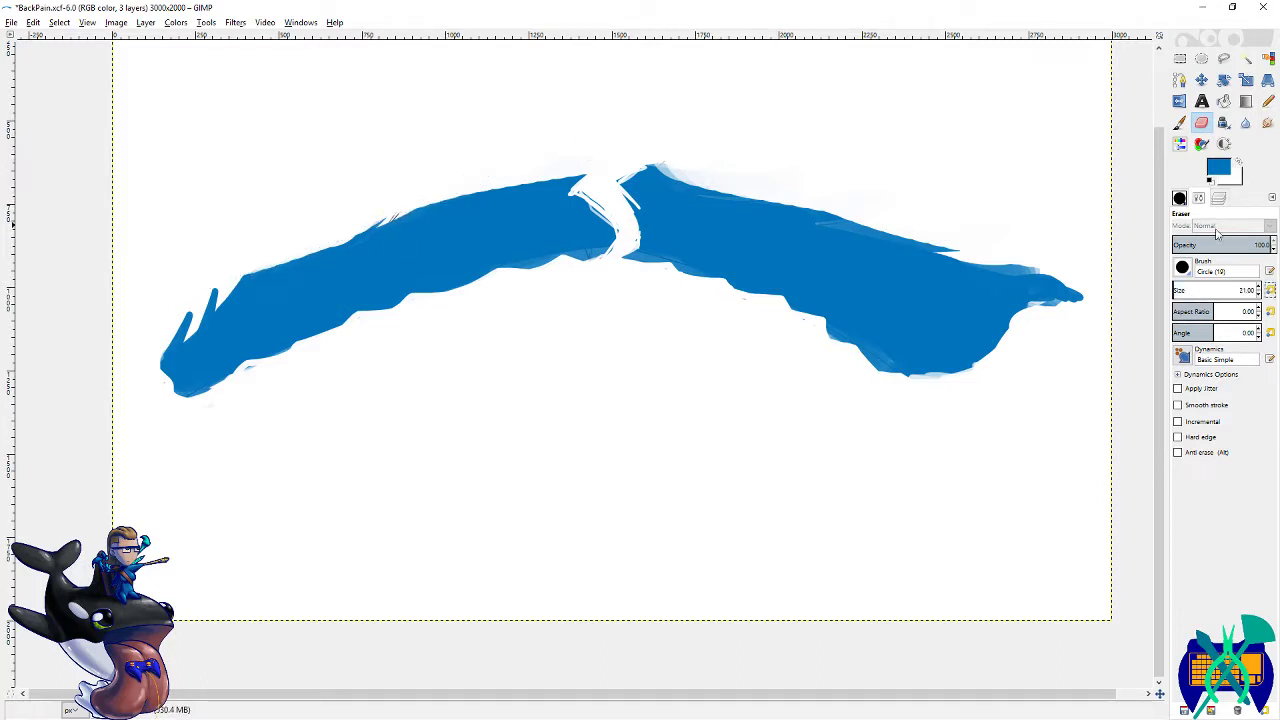
click(1177, 201)
click(1182, 269)
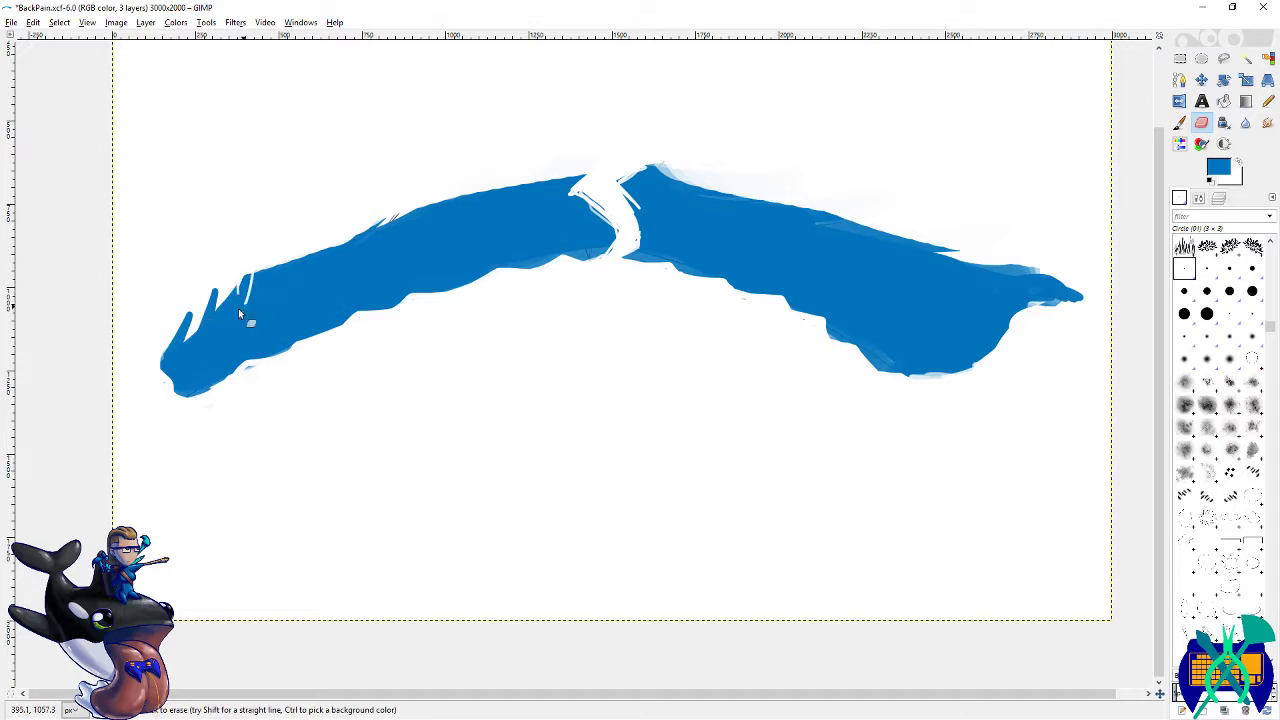
key(ctrl+z)
key(ctrl+z)
- Paint a row of thin slanted spikes along the upper edges of both halves using the Paintbrush with the Circle (19) brush
click(1207, 314)
click(1180, 123)
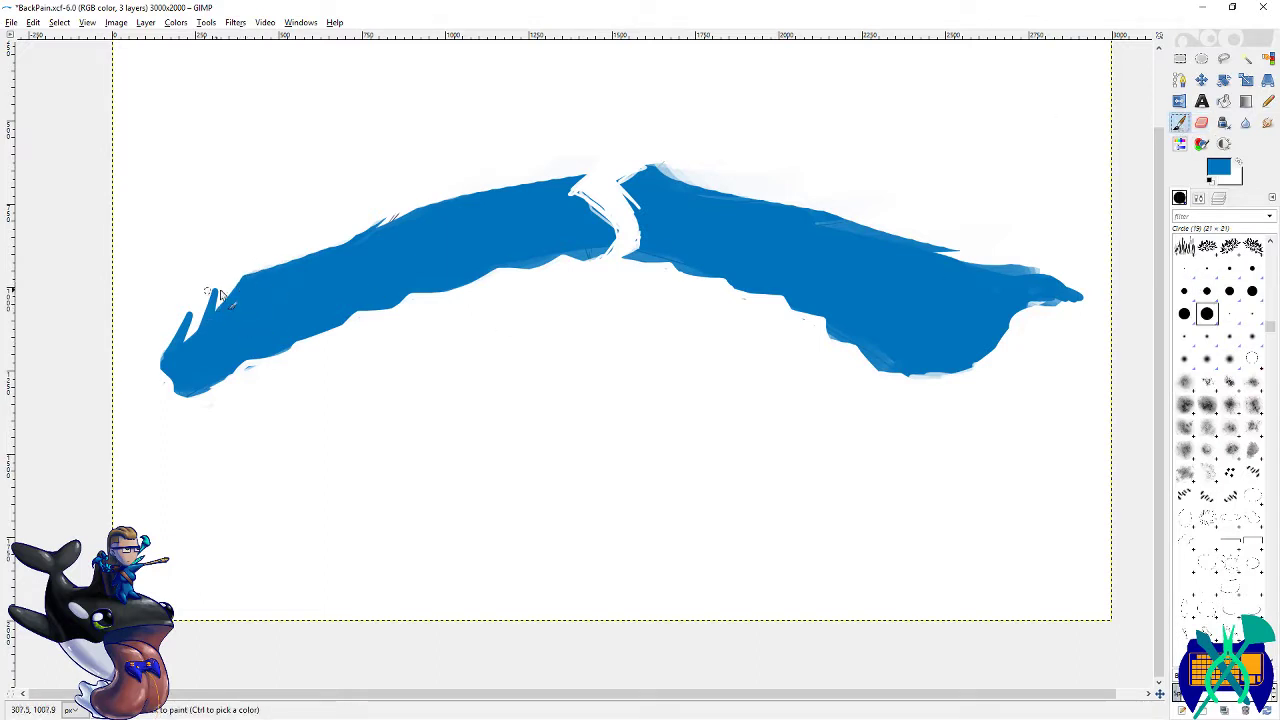
key(ctrl+z)
mouse_move(228, 297)
mouse_down()
mouse_move(264, 247)
mouse_move(265, 284)
mouse_up()
key(ctrl+z)
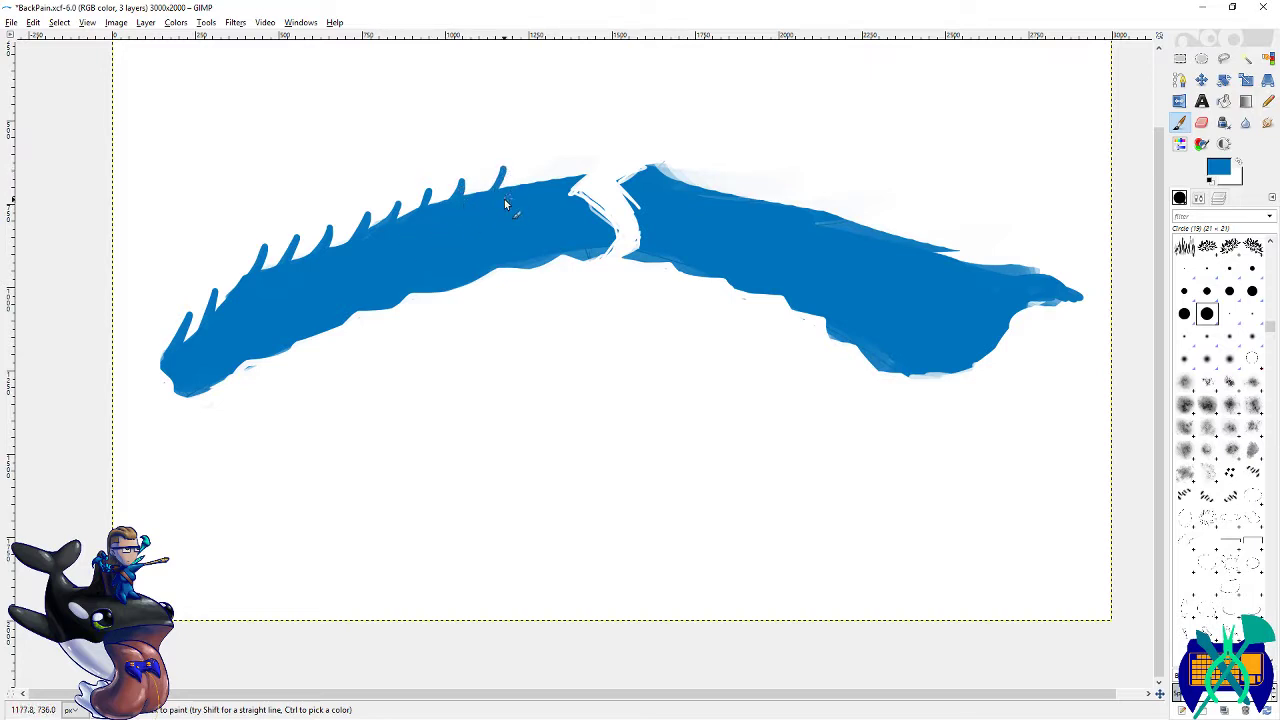
mouse_move(528, 188)
mouse_down()
mouse_move(581, 158)
mouse_move(534, 198)
mouse_move(567, 186)
mouse_move(586, 160)
mouse_move(517, 203)
mouse_move(570, 184)
mouse_move(644, 186)
mouse_move(672, 173)
mouse_move(608, 181)
mouse_move(692, 155)
mouse_move(667, 182)
mouse_up()
key(ctrl+z)
key(ctrl+z)
mouse_move(758, 197)
mouse_down()
mouse_move(780, 183)
mouse_move(815, 208)
mouse_up()
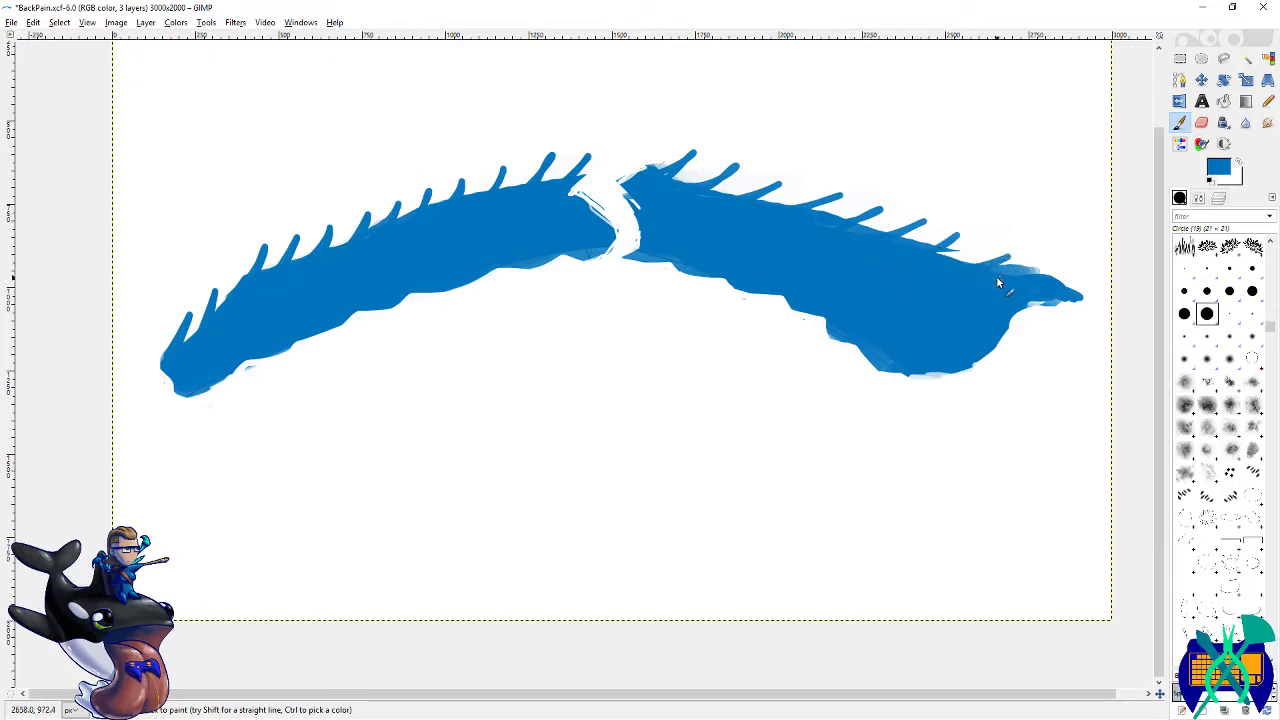
- Show the pasted spine reference and thicken the spikes toward the tail end of the right half to match its vertebrae
click(1218, 198)
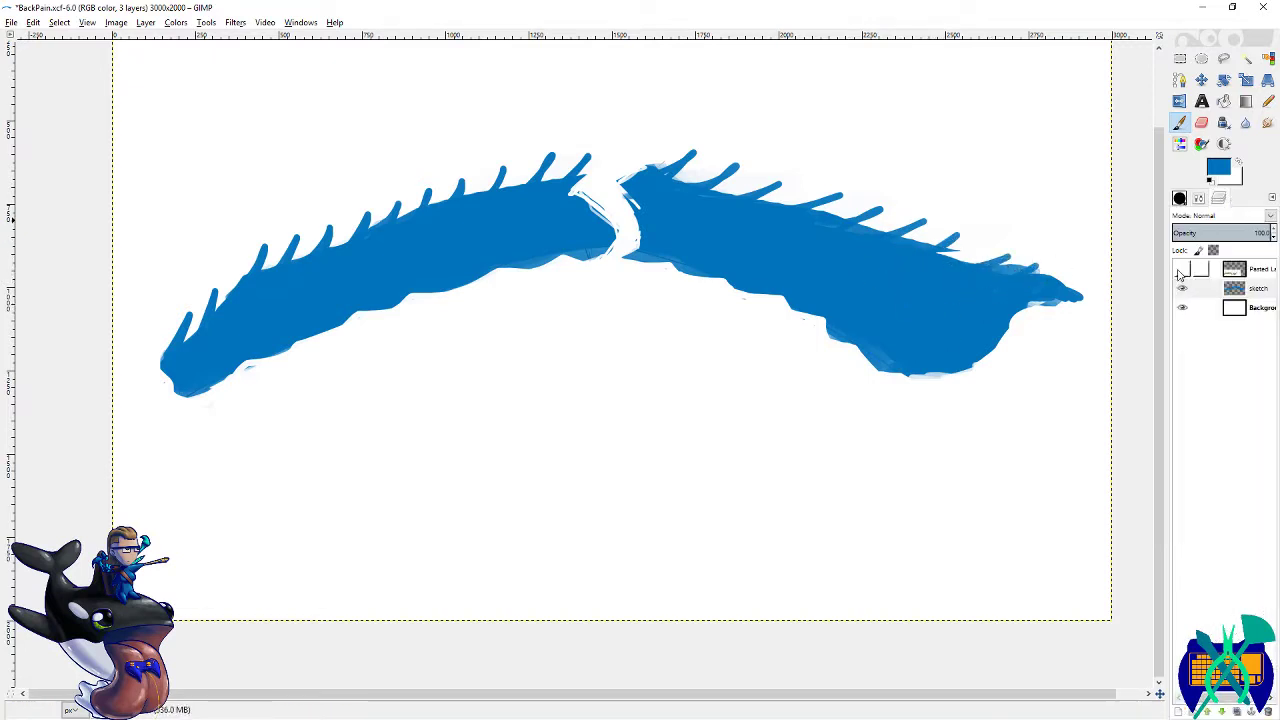
click(1182, 269)
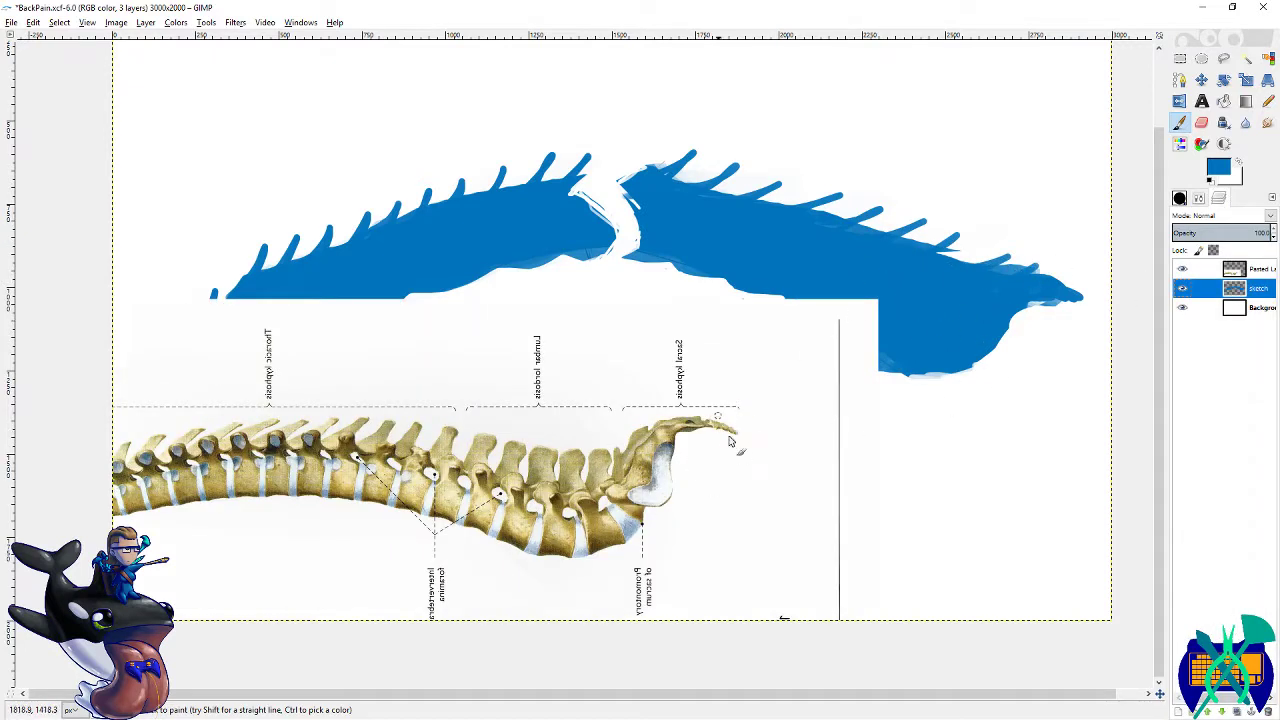
click(1182, 269)
click(1182, 269)
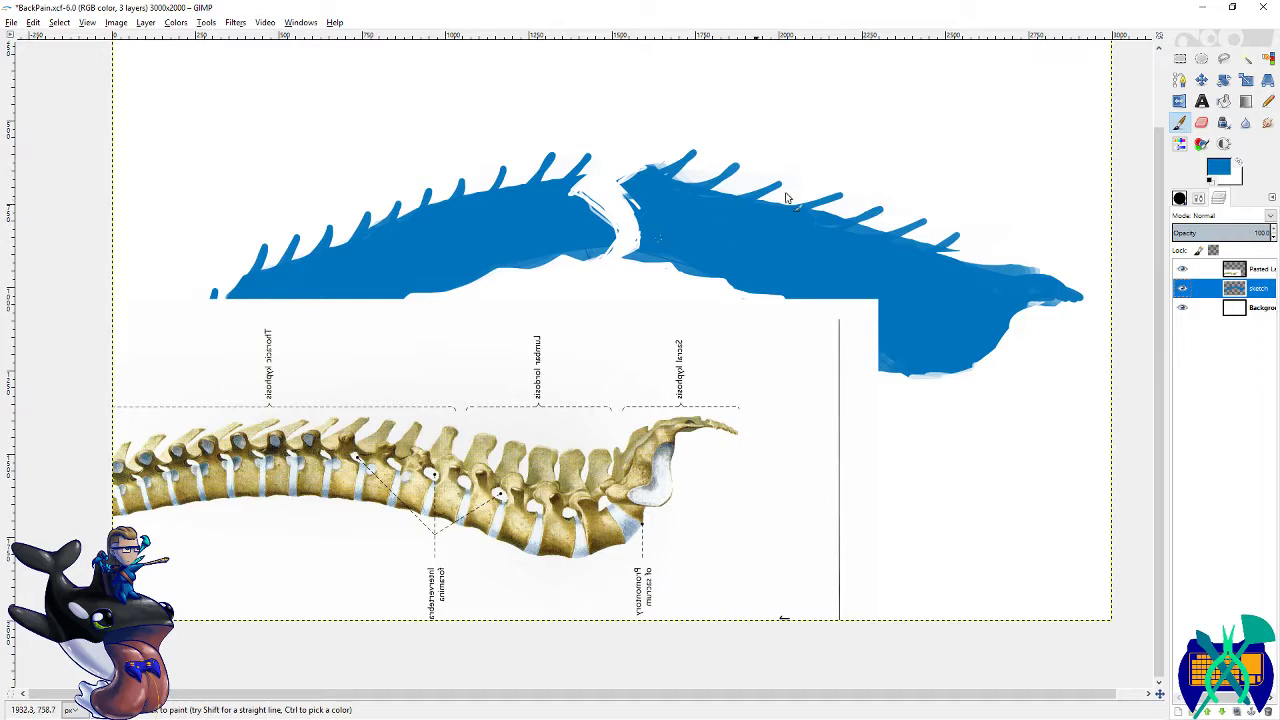
click(957, 240)
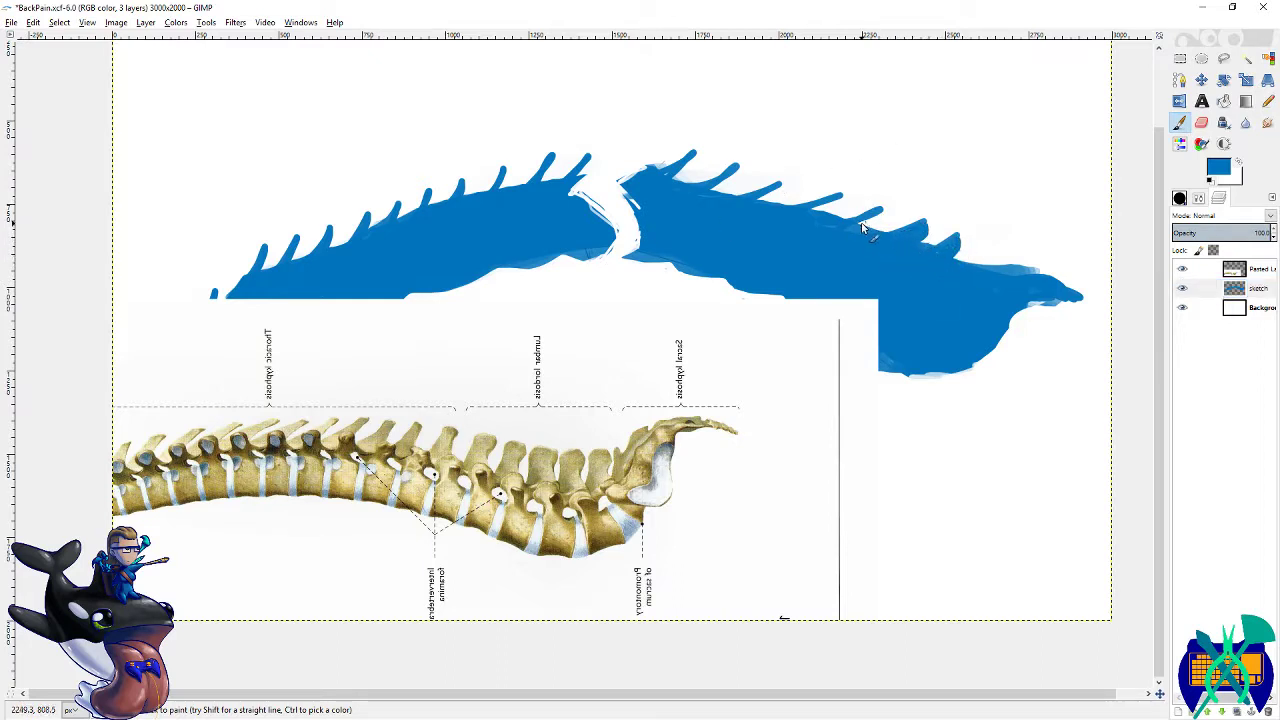
drag(878, 220, 872, 226)
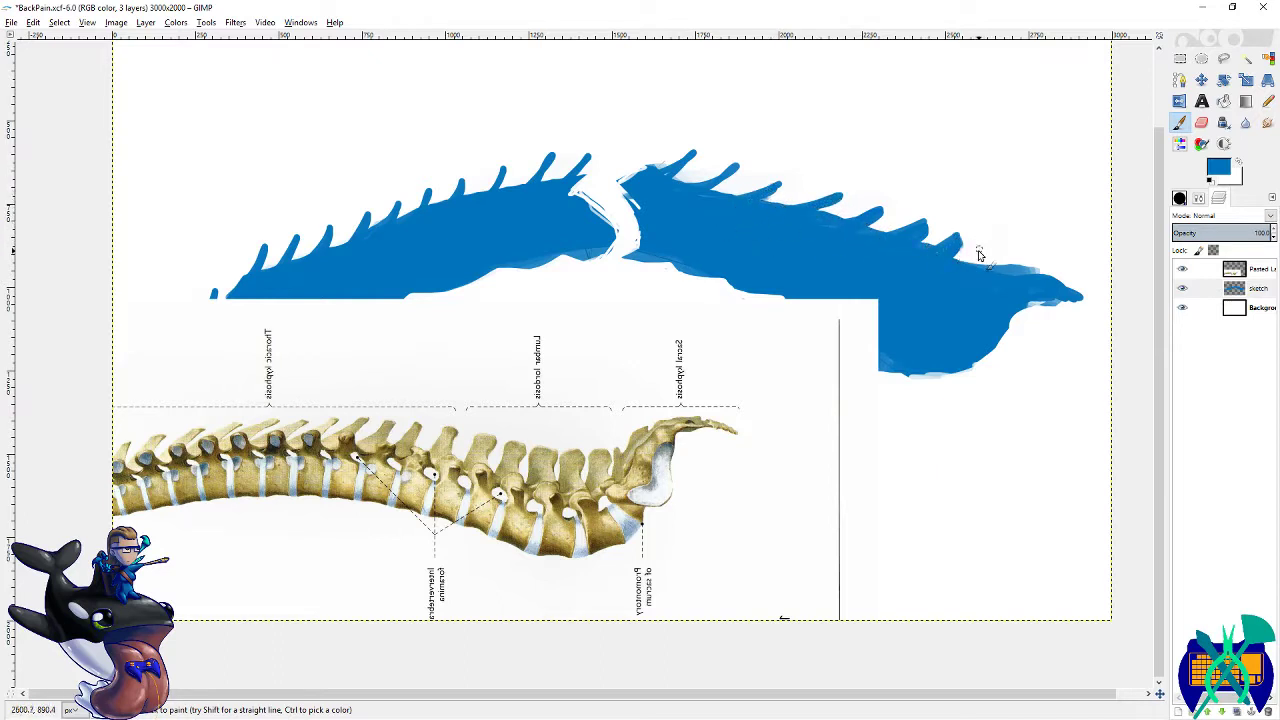
drag(957, 240, 941, 271)
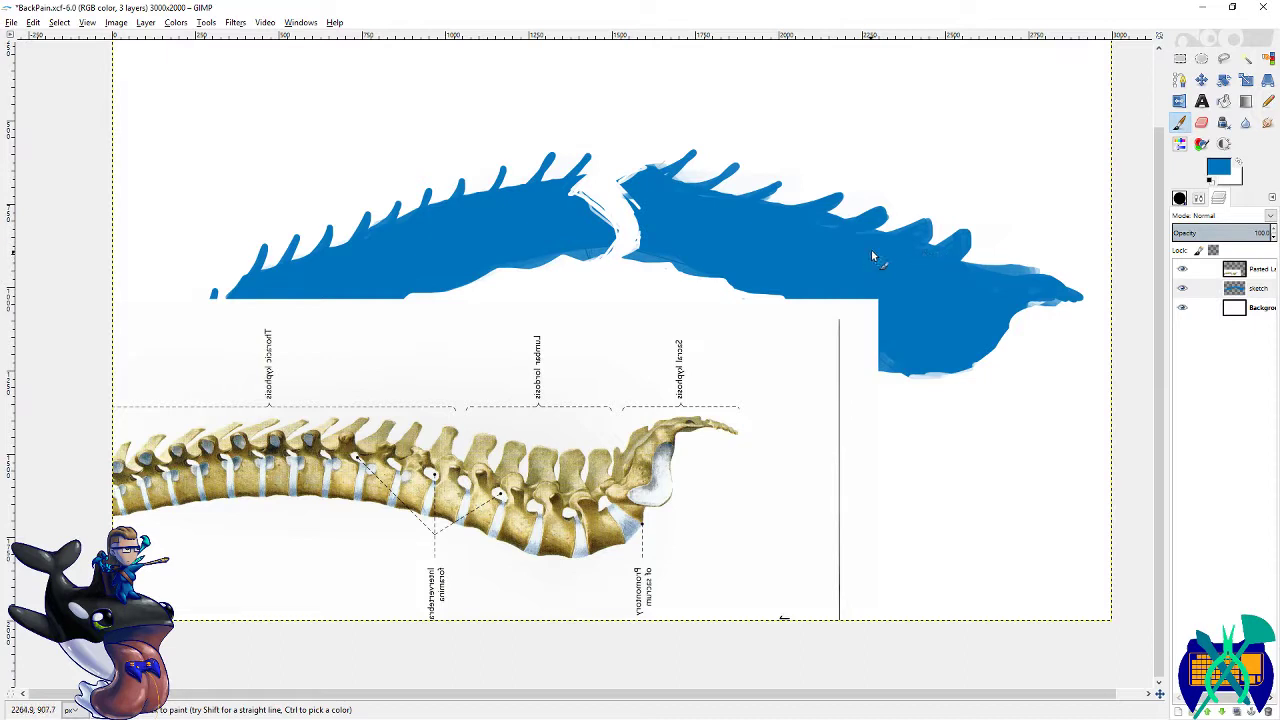
- Touch up the upper edge of the tail with the Eraser and Paintbrush, and save the file
key(shift+e)
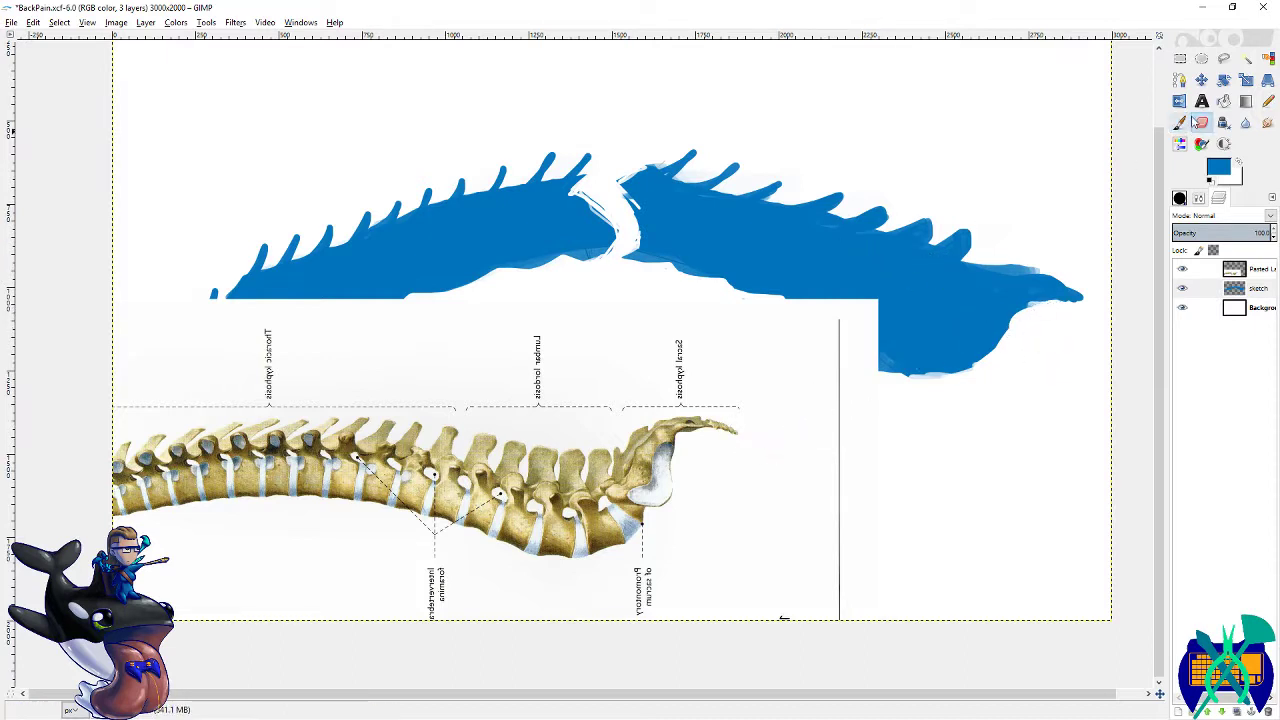
click(1181, 122)
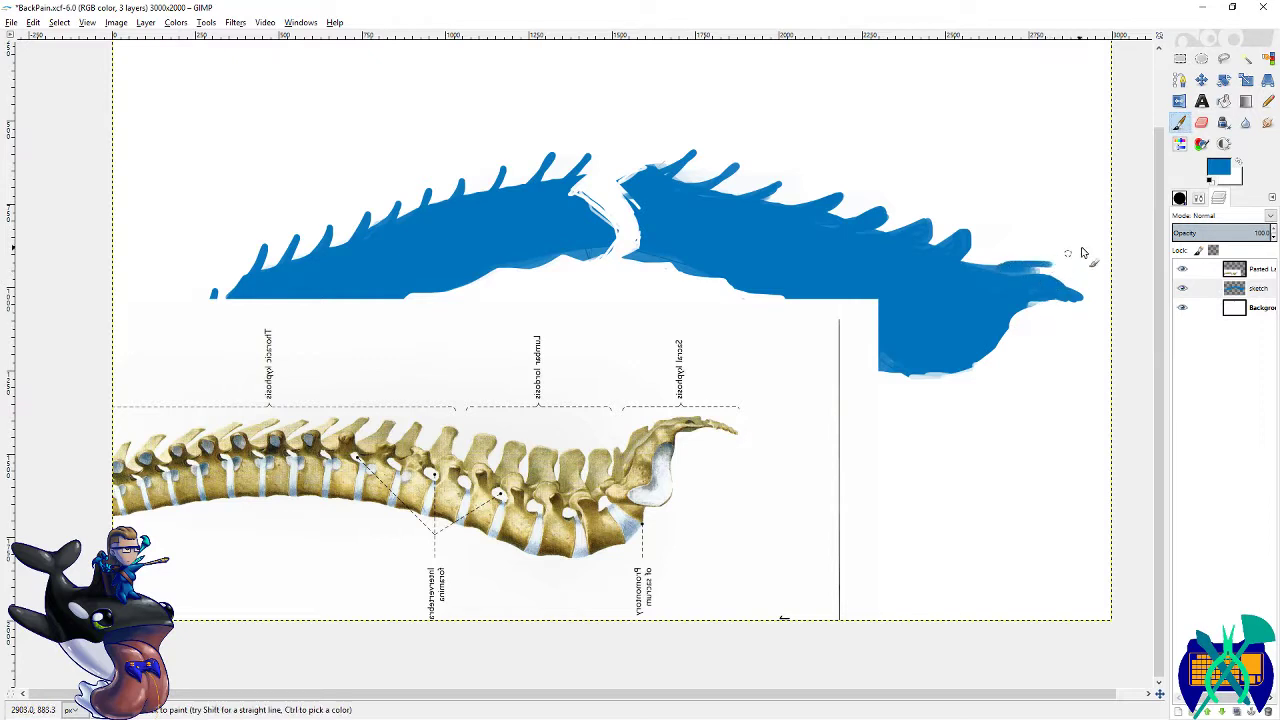
key(shift+e)
key(ctrl+s)
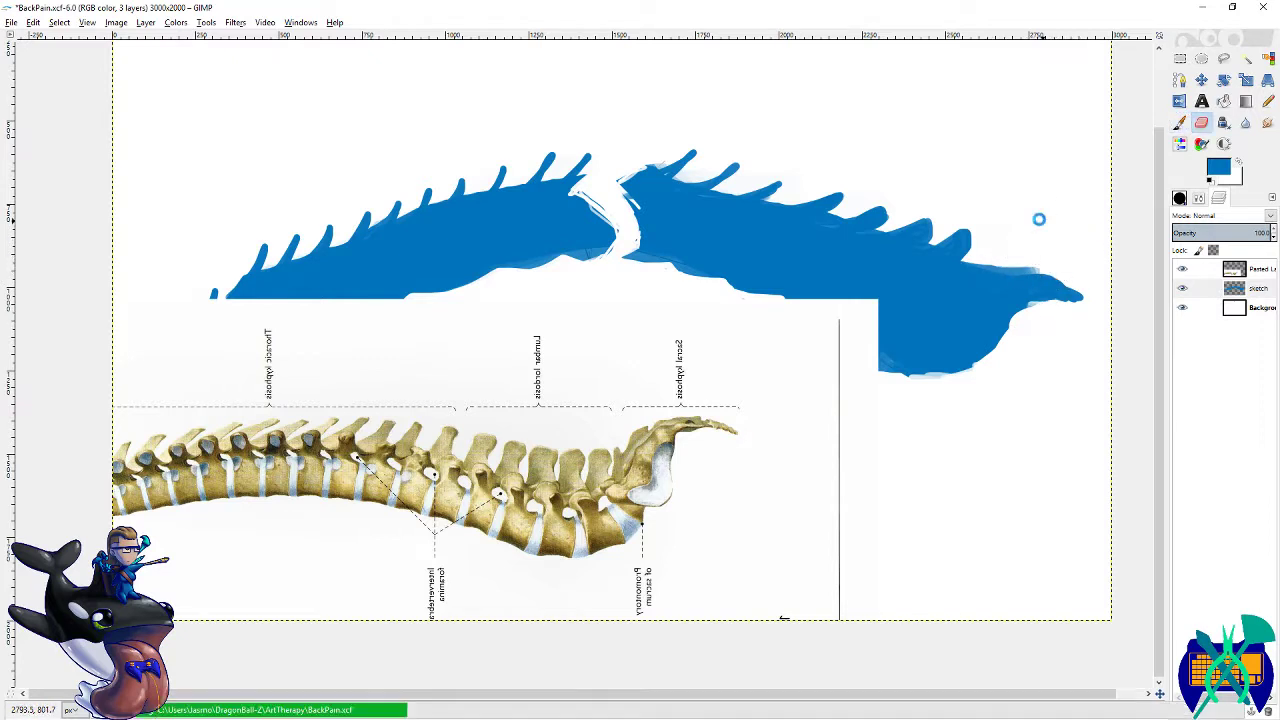
- Hide the spine reference, review the whole silhouette, and save the file
click(1224, 80)
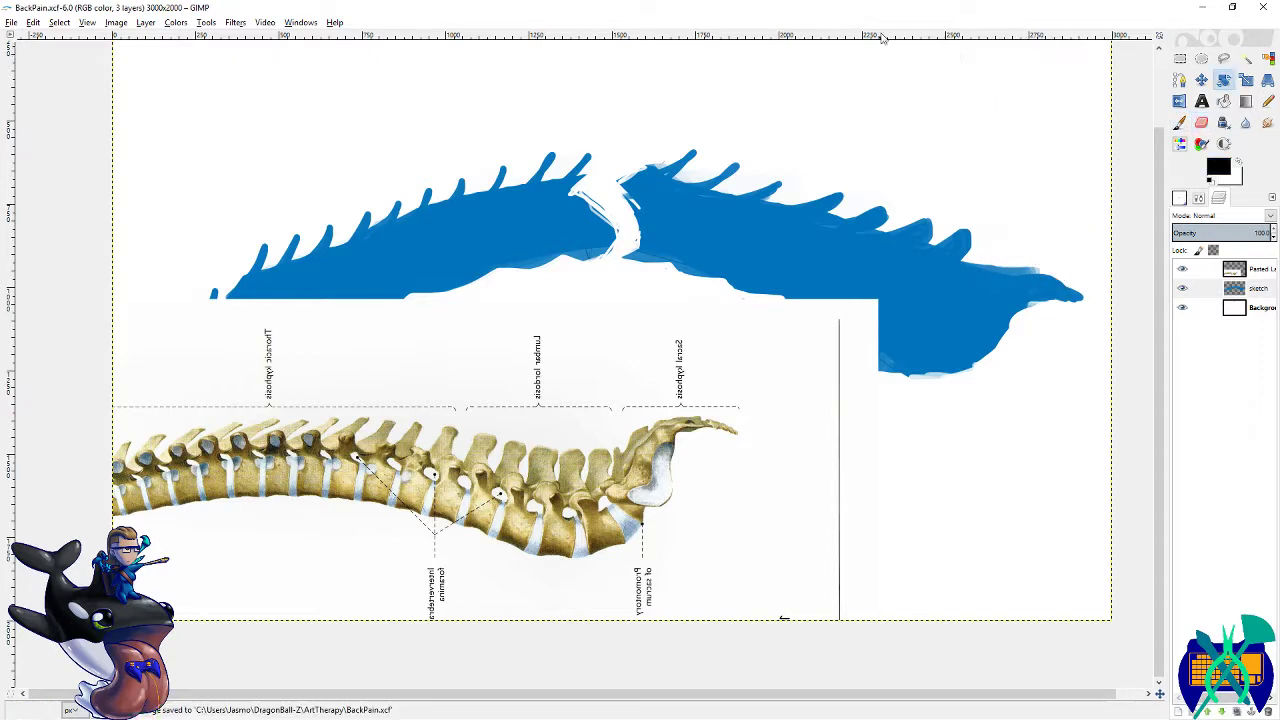
click(1182, 269)
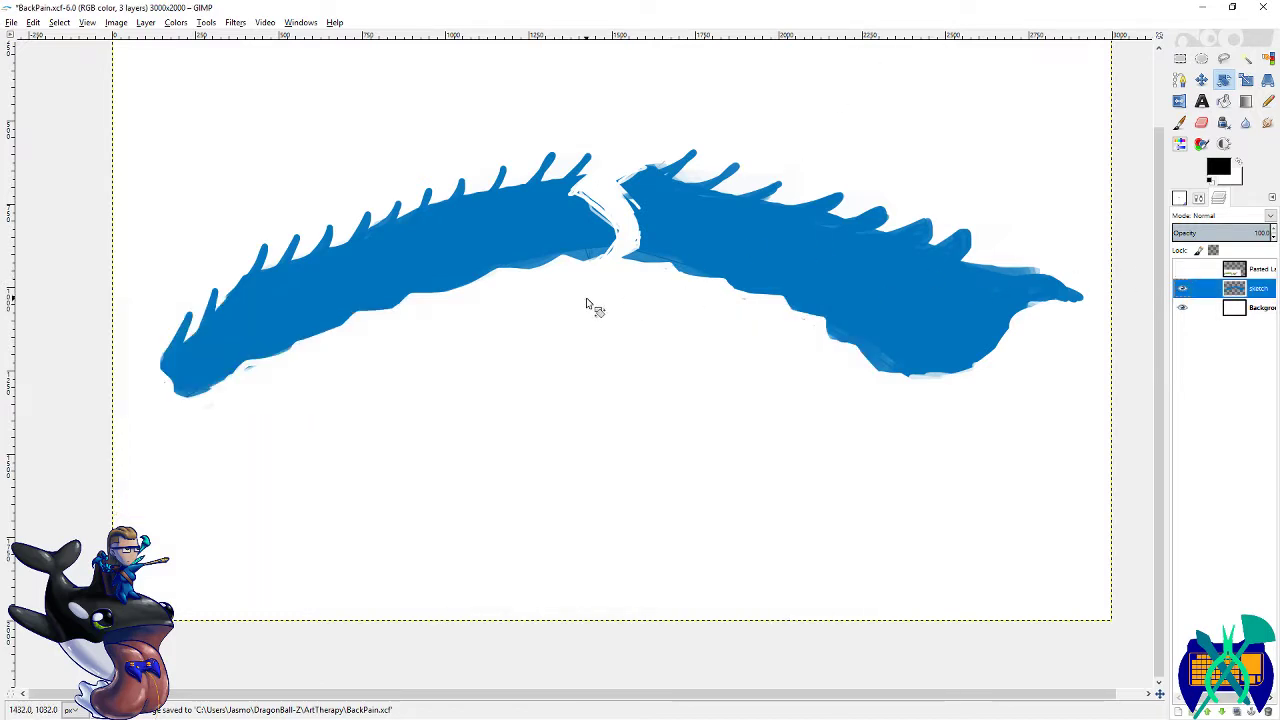
scroll(600, 300, down, 2)
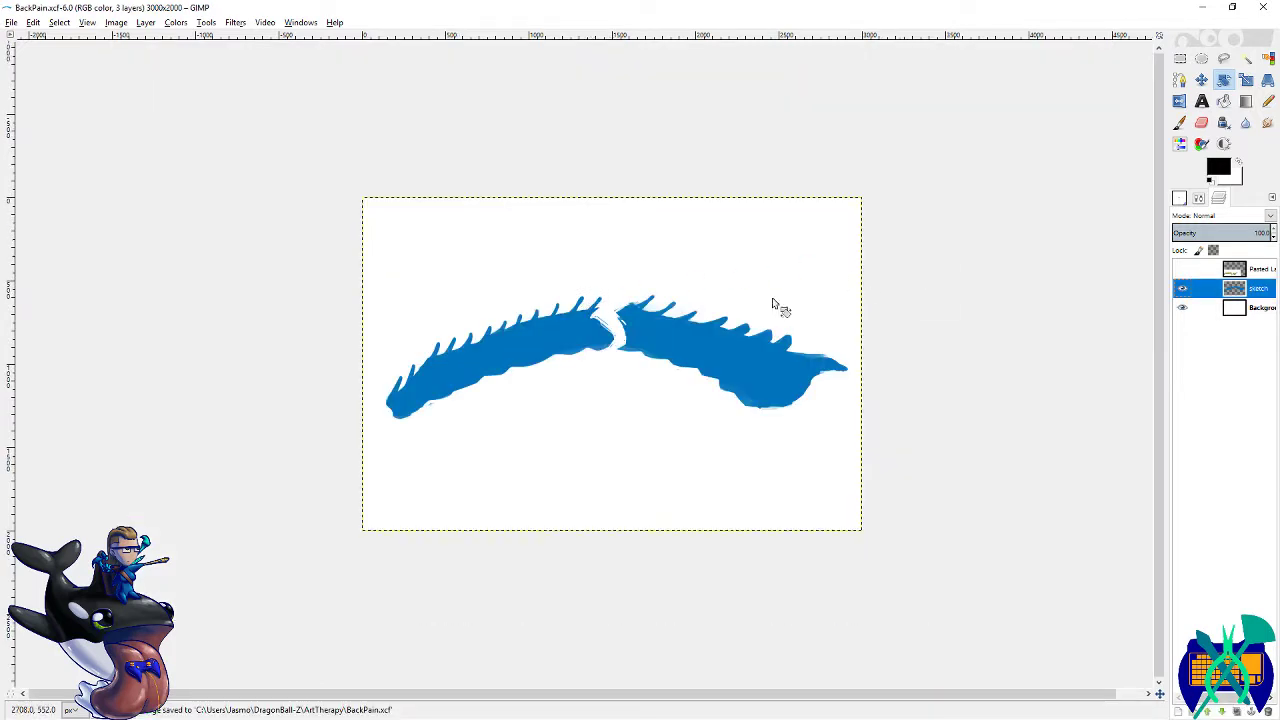
scroll(679, 362, up, 1)
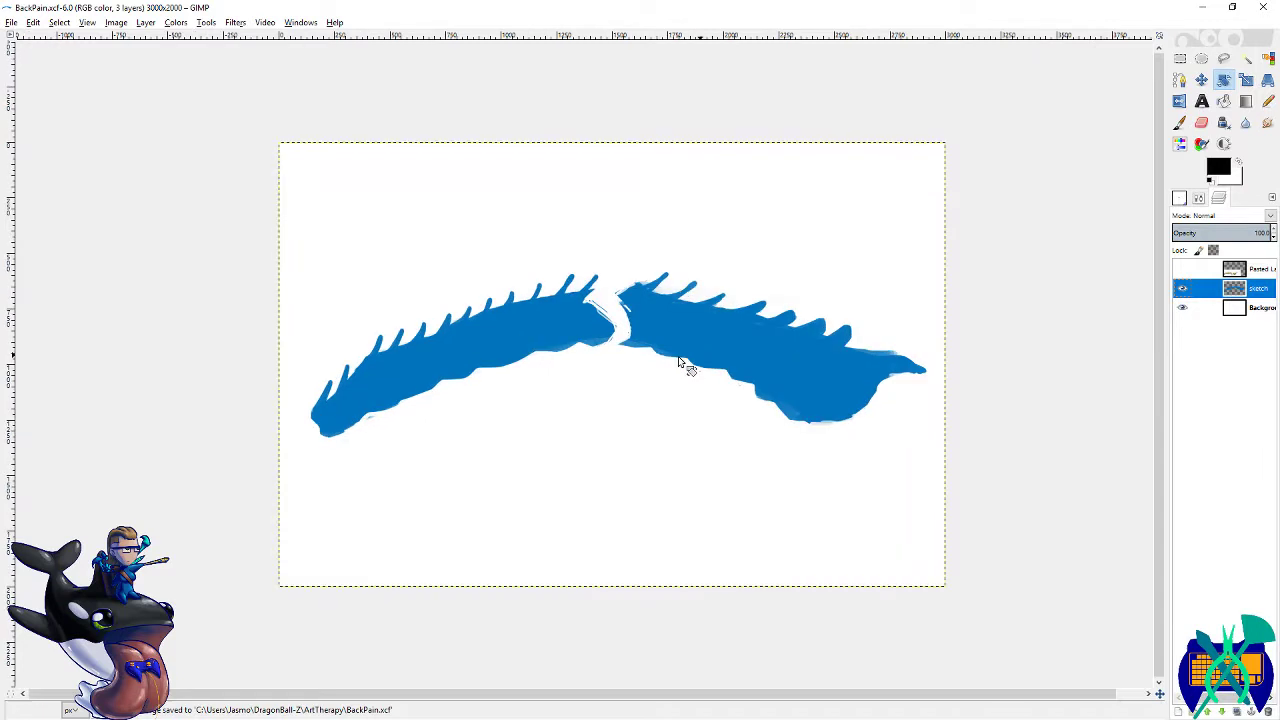
key(ctrl+s)
- Outline the left half with Free Select, then cut it and paste it as a new layer
click(1224, 58)
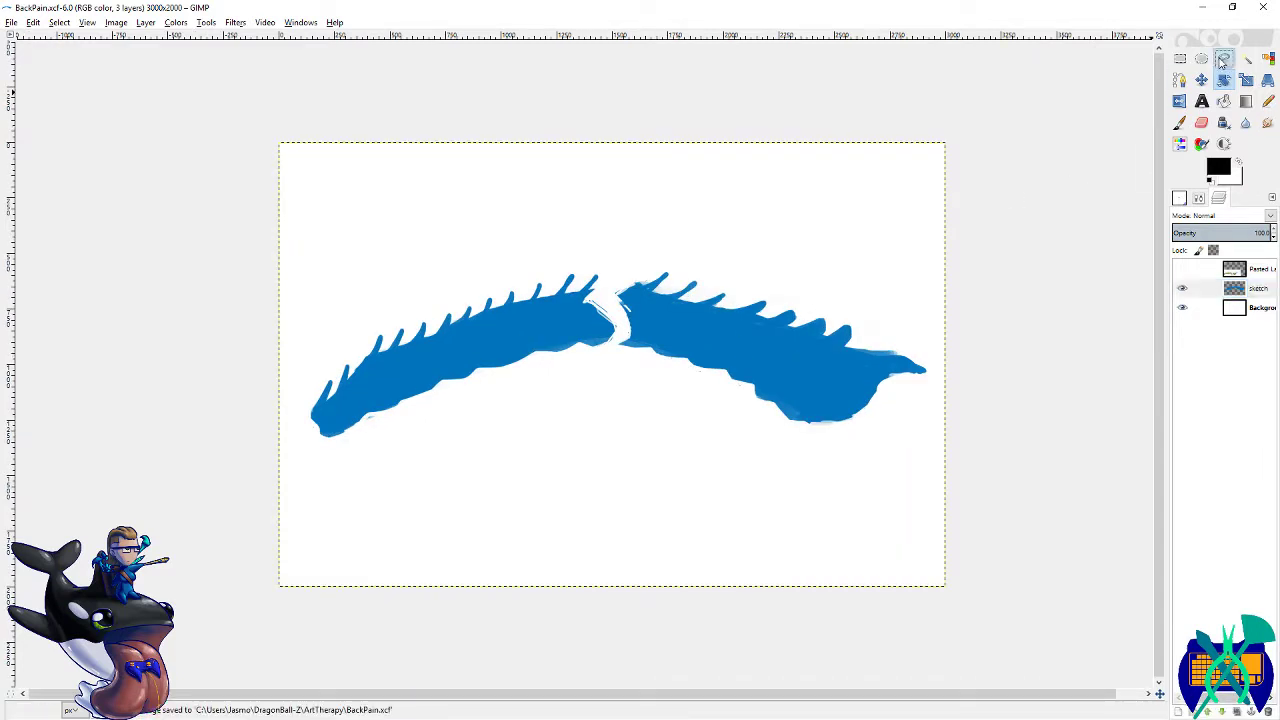
scroll(605, 348, up, 1)
mouse_move(617, 224)
mouse_down()
mouse_move(626, 318)
mouse_move(503, 405)
mouse_move(242, 493)
mouse_move(118, 453)
mouse_move(293, 270)
mouse_move(621, 218)
mouse_up()
key(Return)
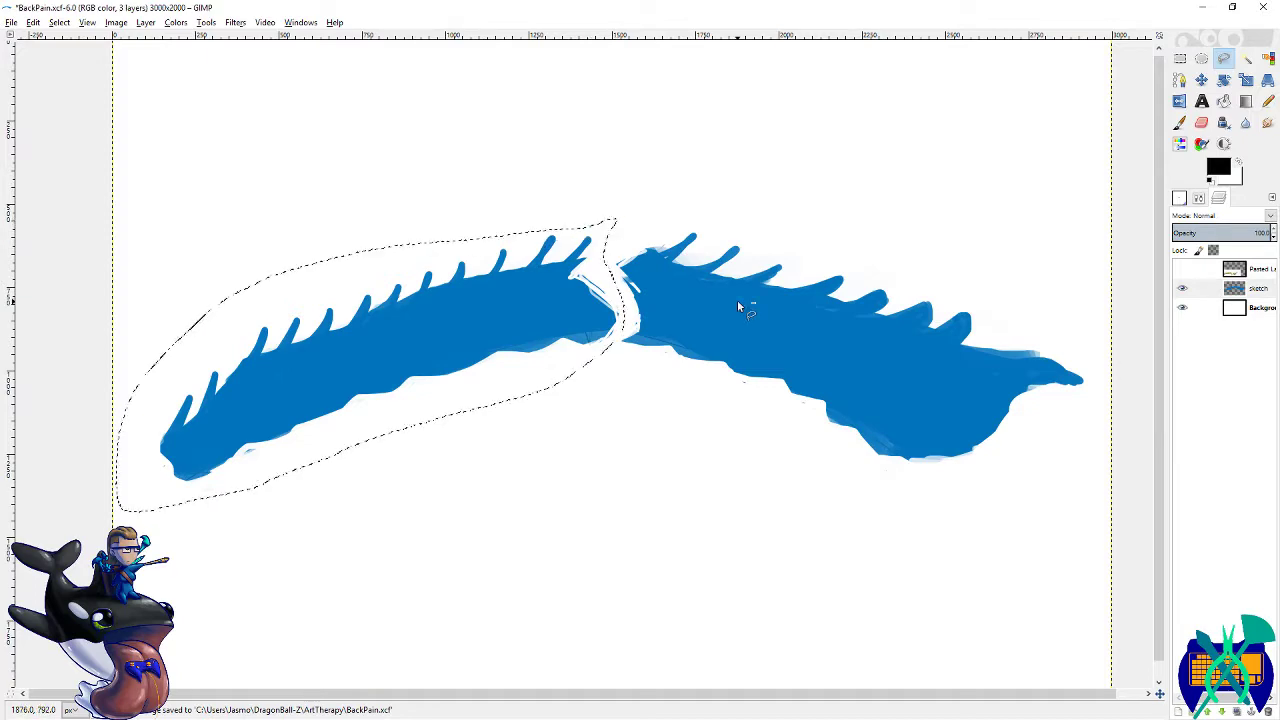
key(ctrl+x)
key(ctrl+v)
right_click(1272, 272)
click(1189, 298)
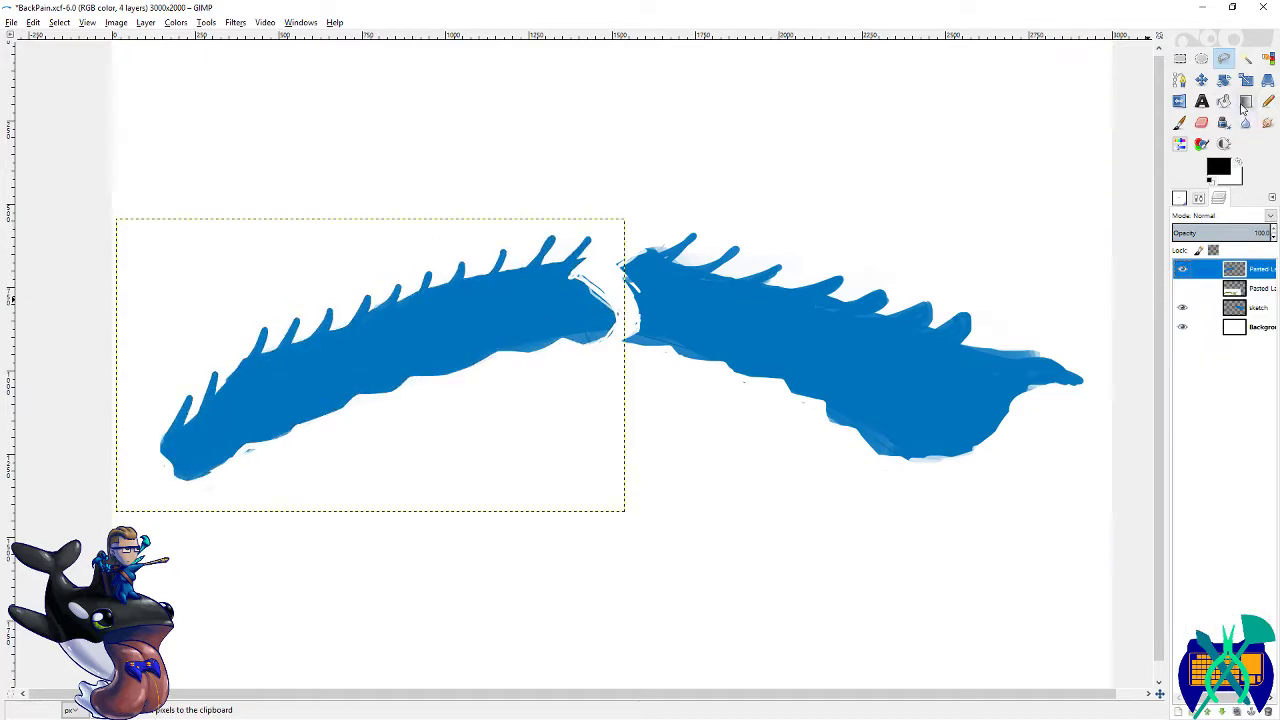
- Rotate the pasted left half counterclockwise so its outer end tilts downward
click(1224, 80)
drag(591, 471, 622, 430)
key(Return)
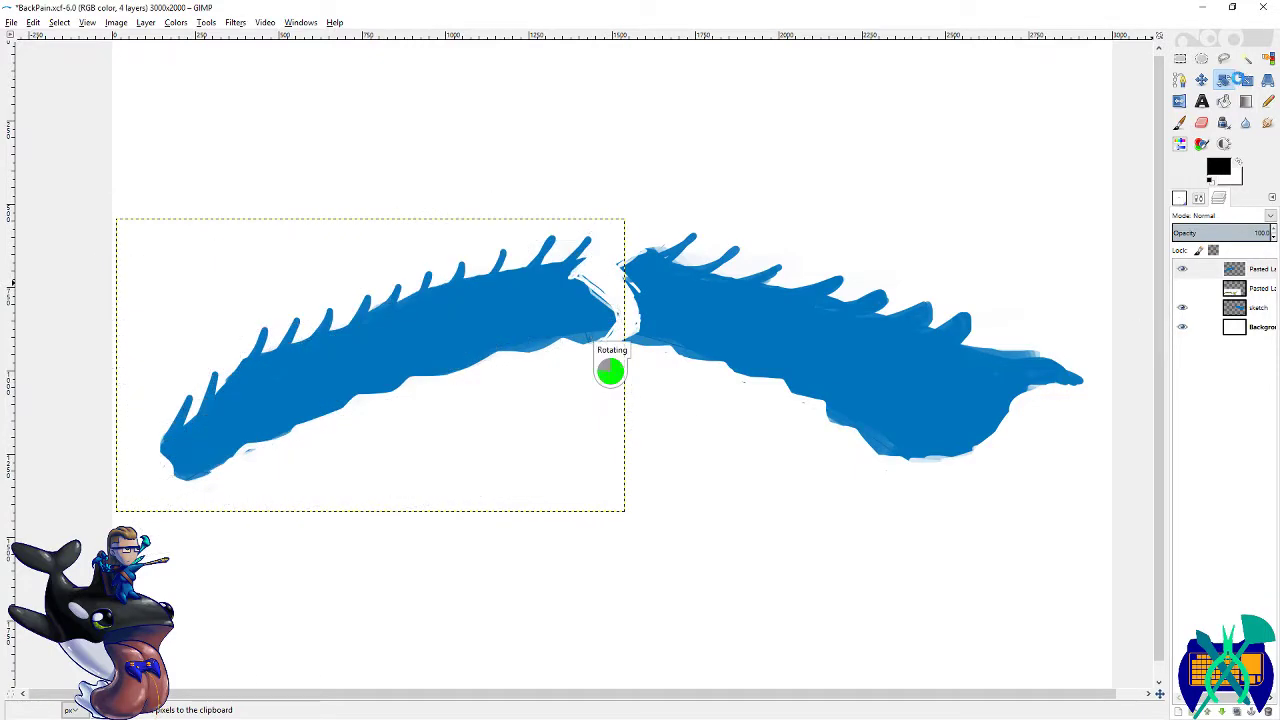
- Move the rotated left half down so its broken end lines up with the right half's crack
key(m)
drag(582, 346, 587, 381)
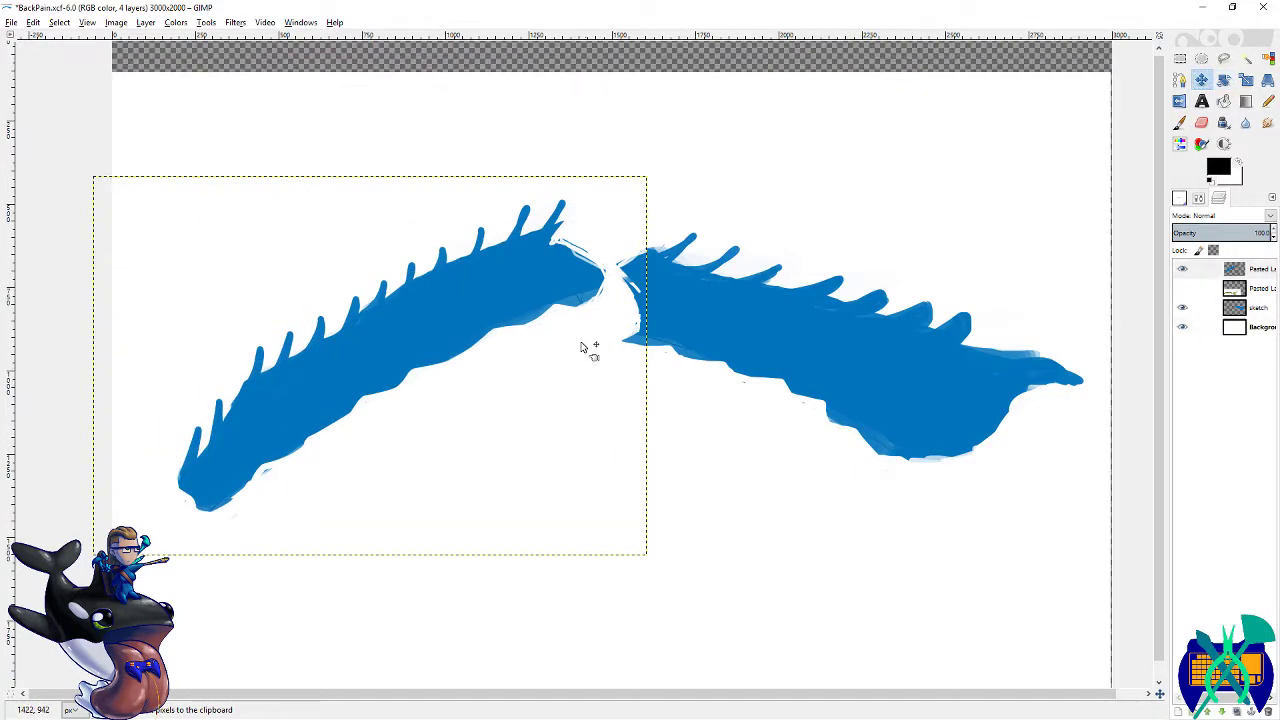
key(ctrl+z)
drag(567, 278, 576, 312)
scroll(434, 330, down, 2)
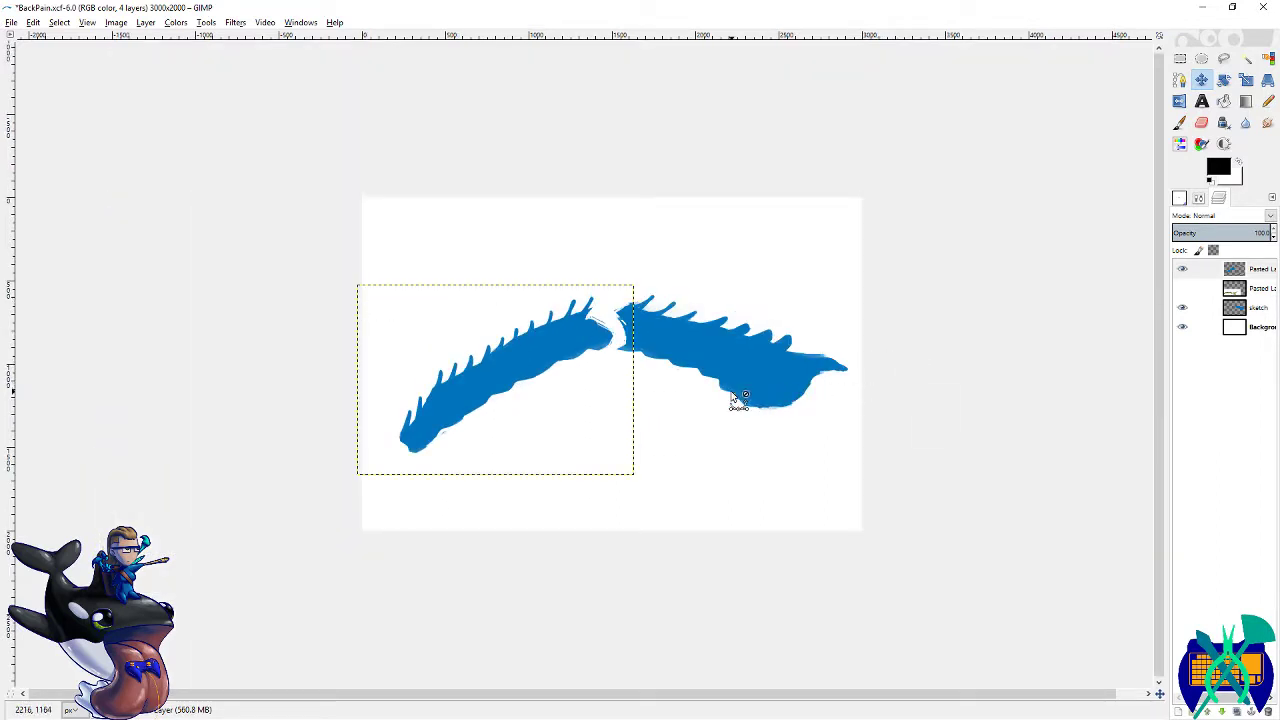
scroll(738, 399, up, 1)
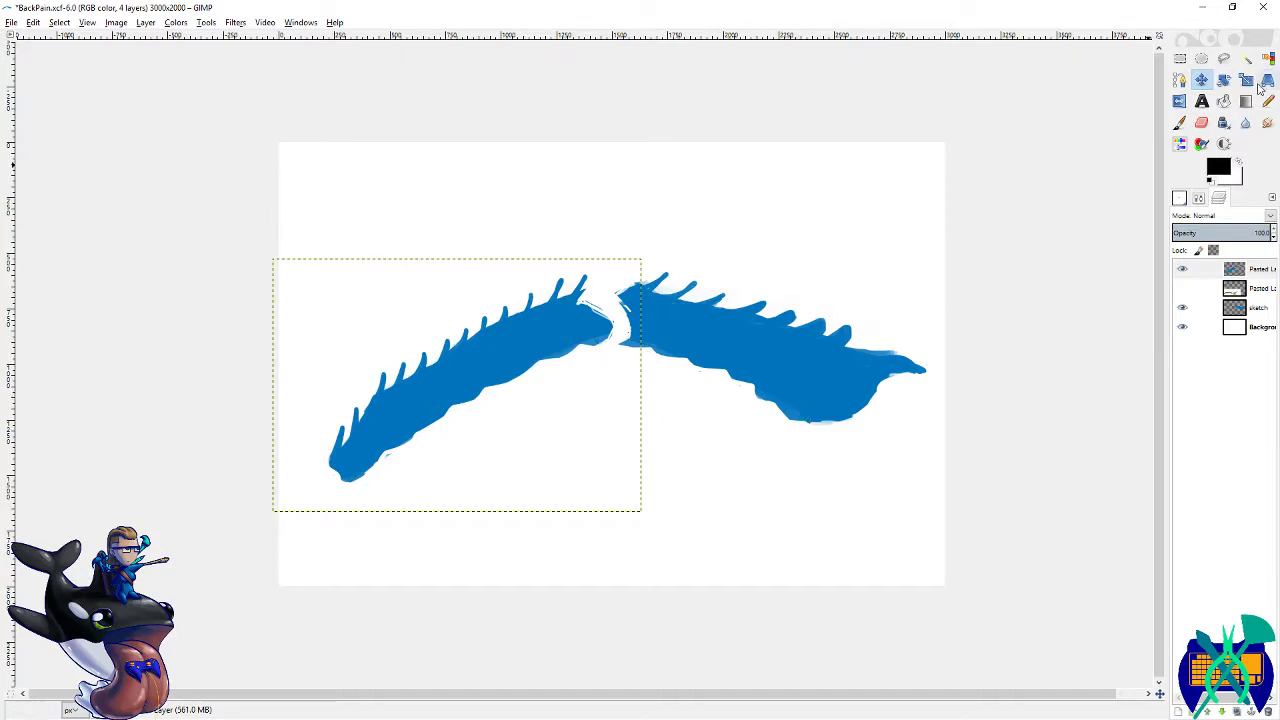
- Undo the left half's last rotation and move, and reposition it with a smaller counterclockwise rotation close against the right half's crack
key(ctrl+z)
key(ctrl+z)
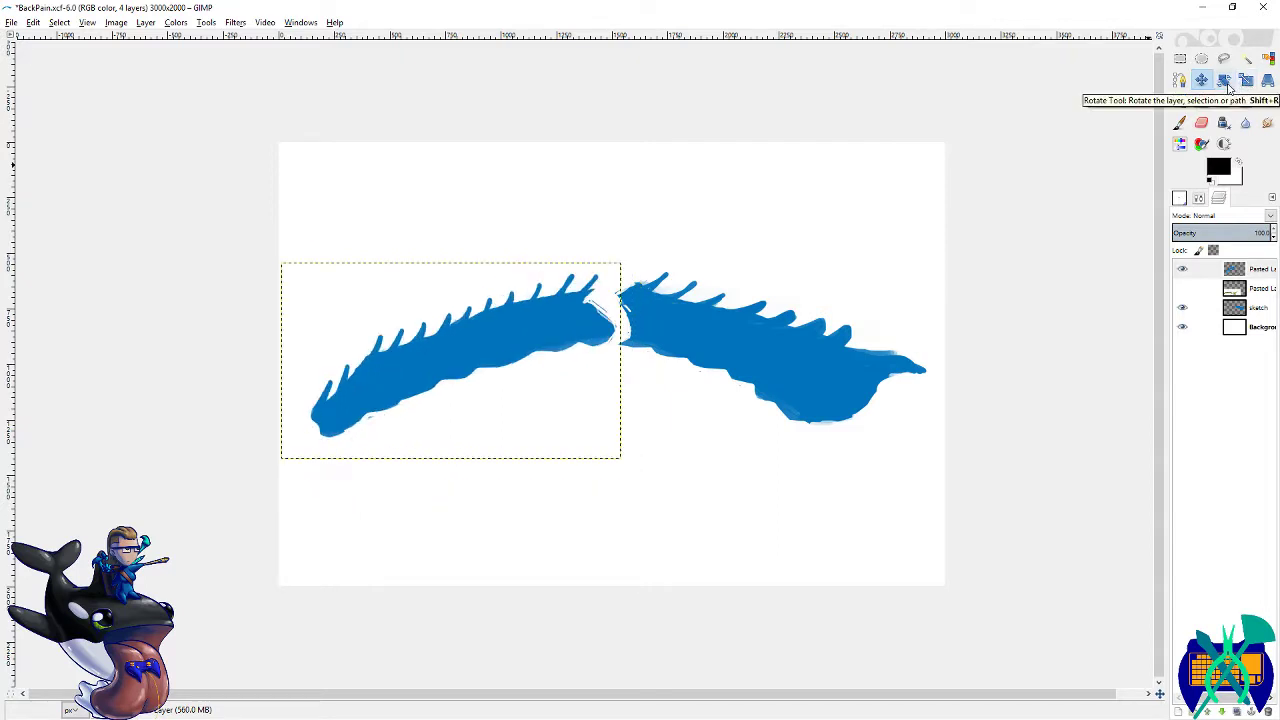
click(1224, 81)
drag(617, 452, 634, 449)
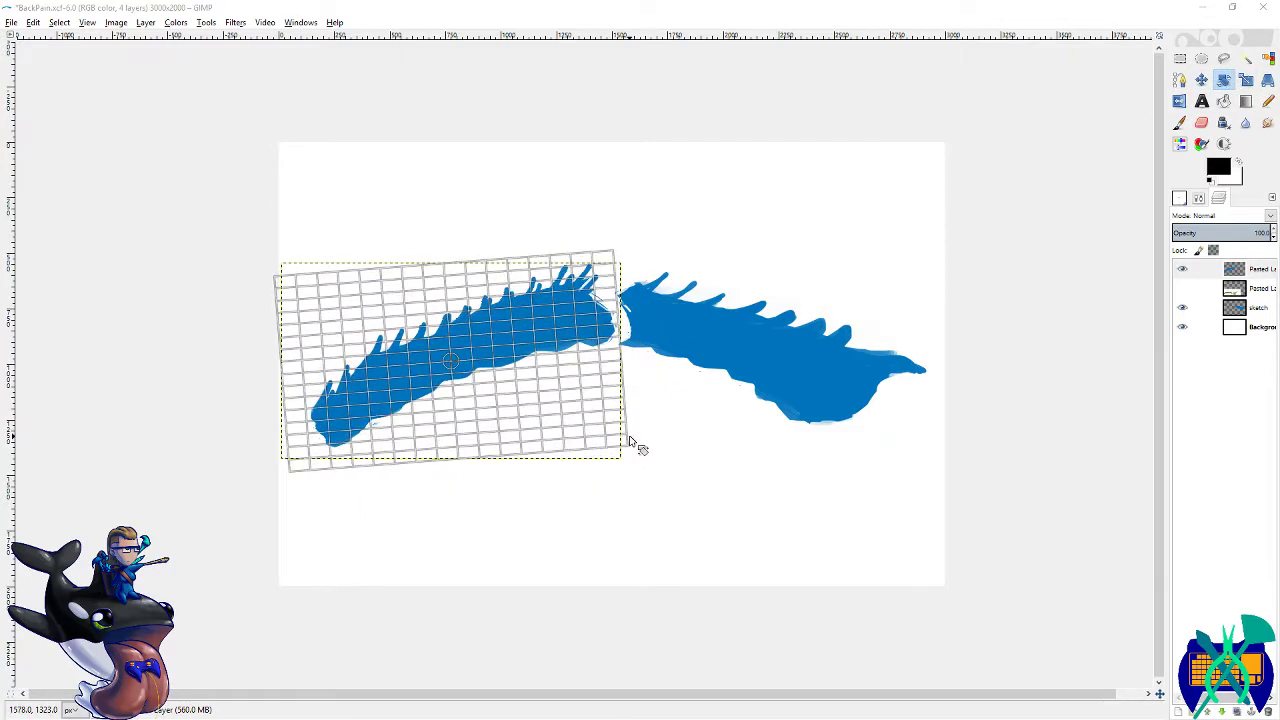
click(608, 368)
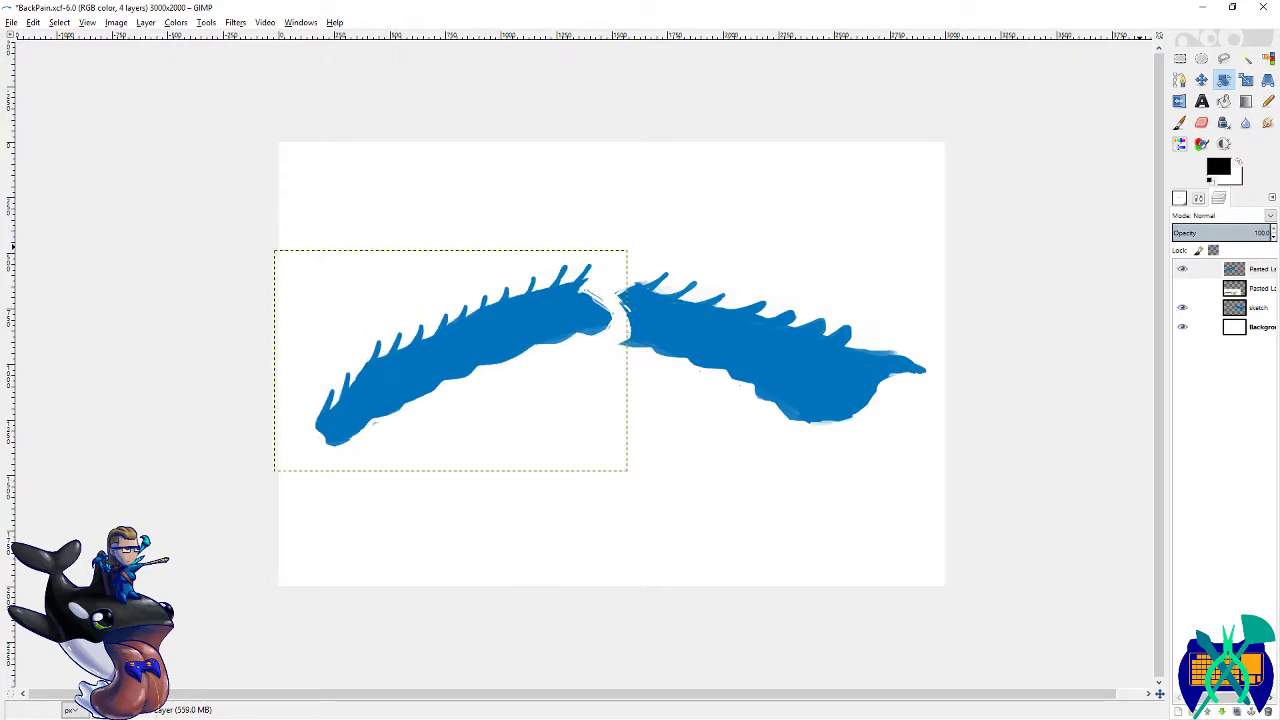
click(1201, 80)
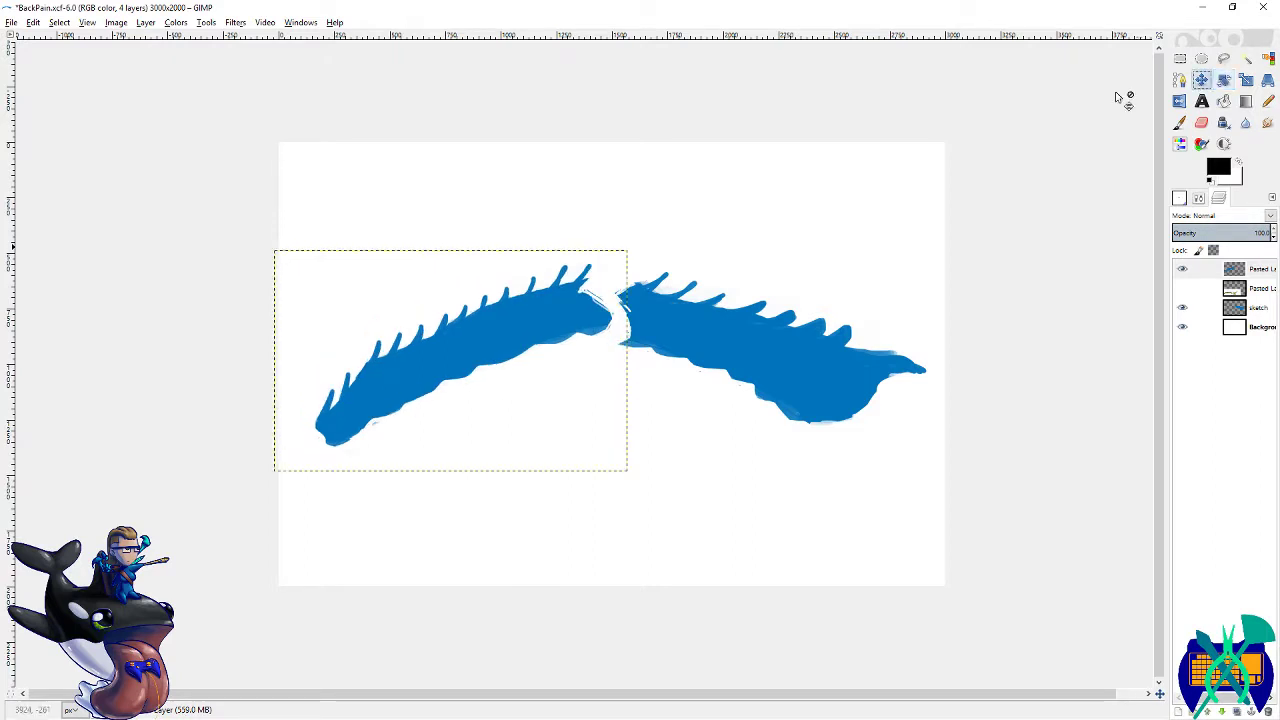
drag(481, 352, 490, 358)
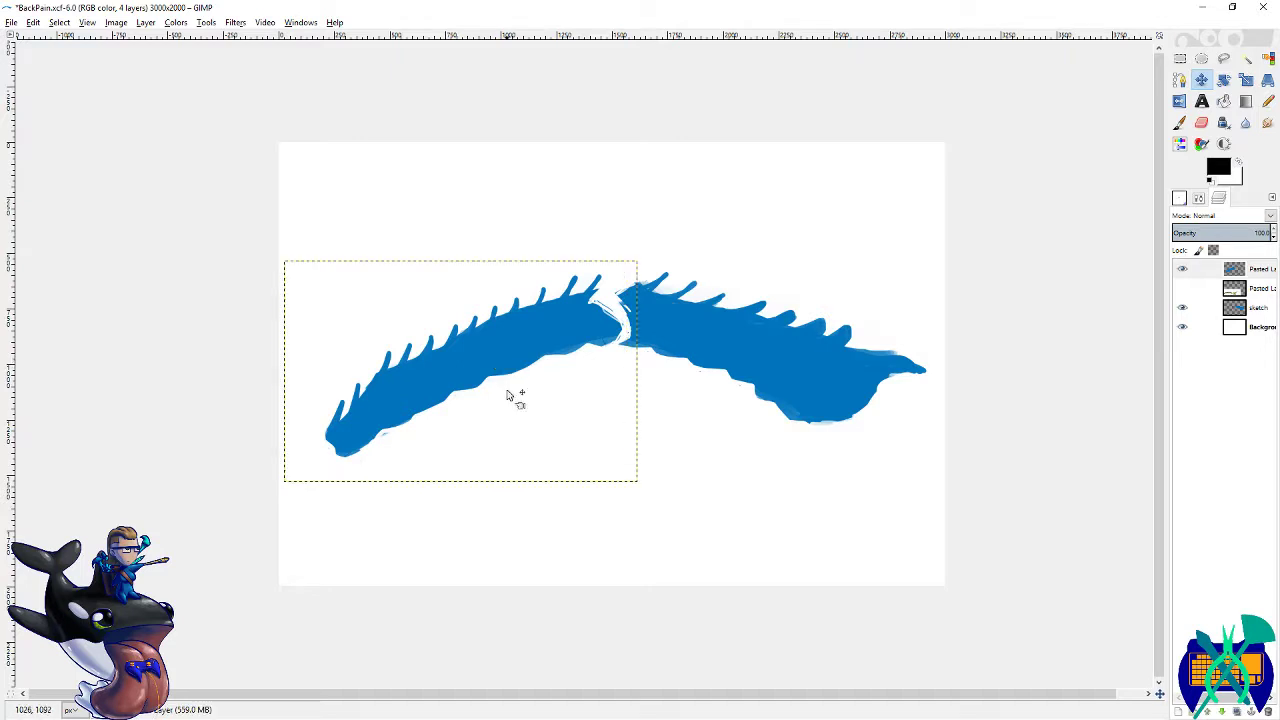
- Expand the left half's layer to the image size and save the file
right_click(1257, 271)
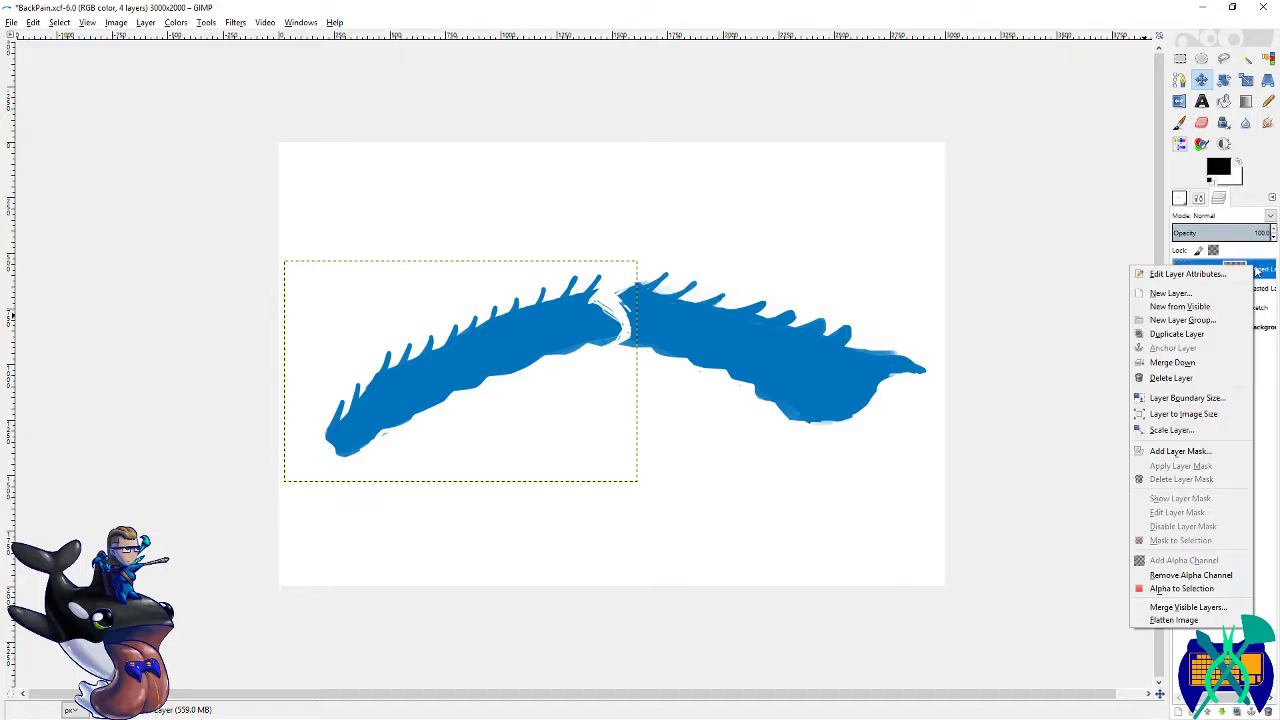
click(1203, 413)
key(ctrl+s)
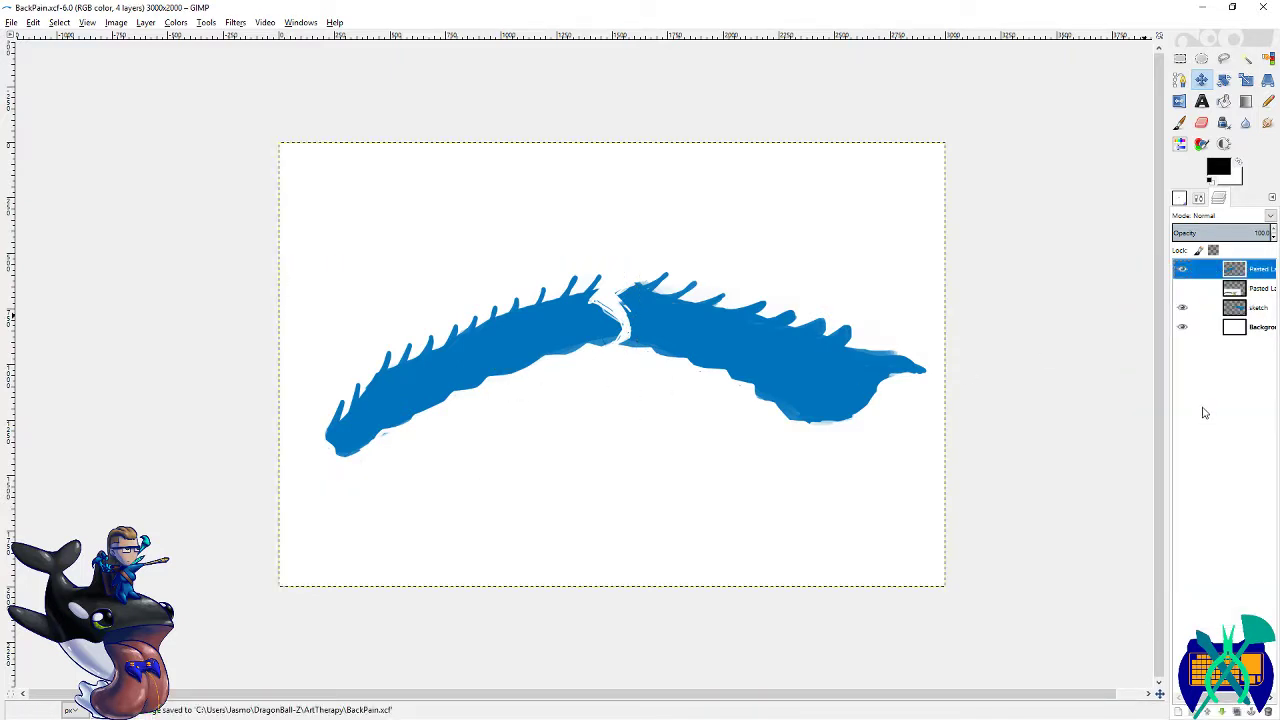
- Place the left half's layer below the hidden reference layer and merge it down into the sketch layer
drag(1258, 271, 1258, 299)
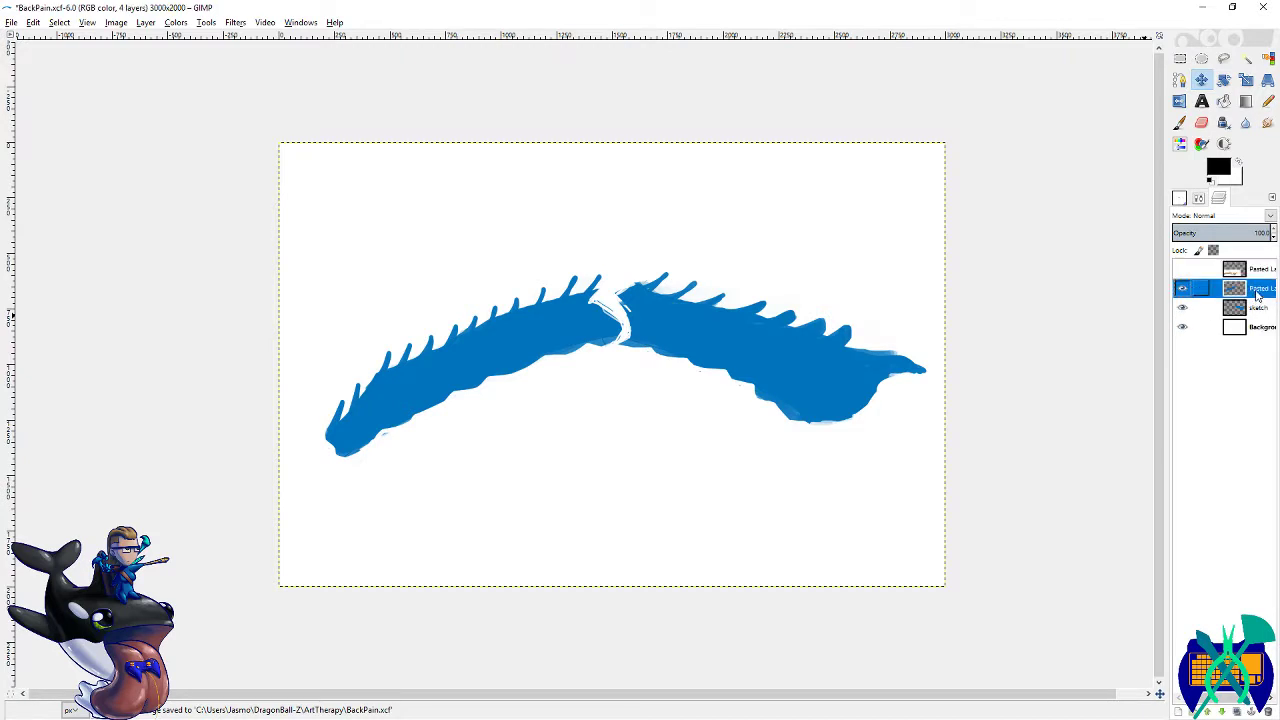
right_click(1257, 290)
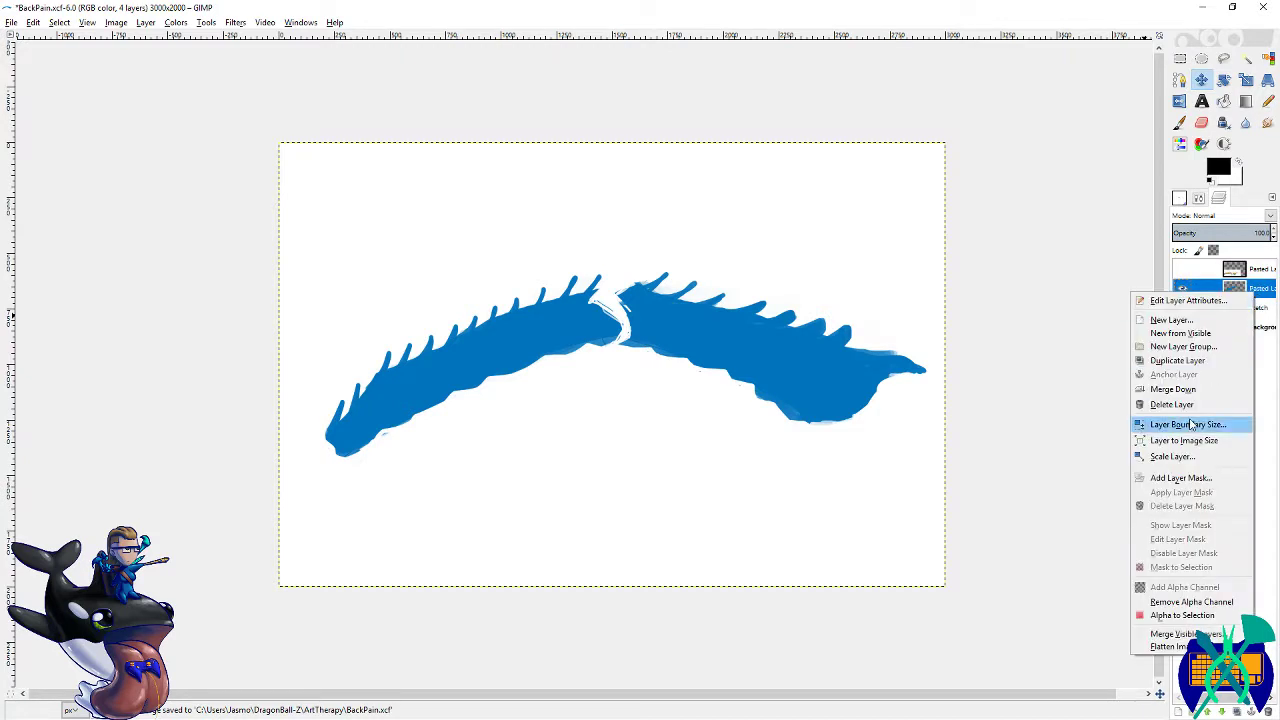
click(1201, 392)
- Hide the rulers around the canvas
key(shift+j)
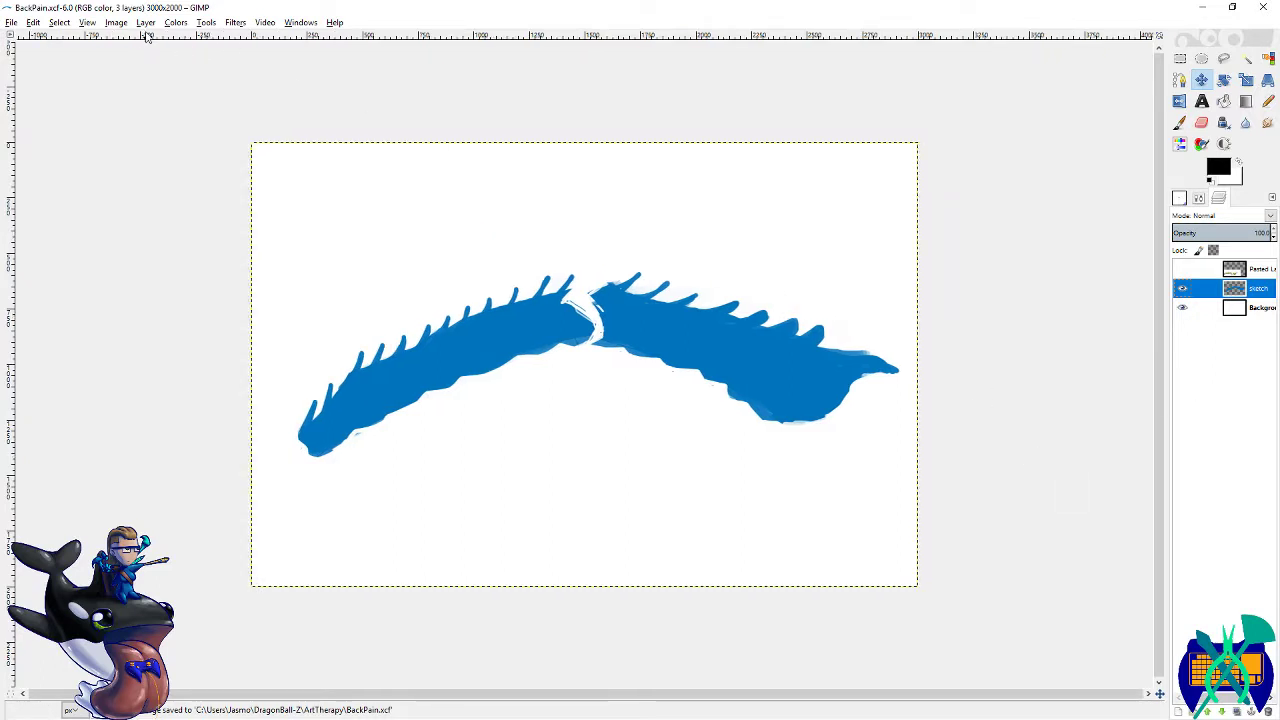
click(116, 23)
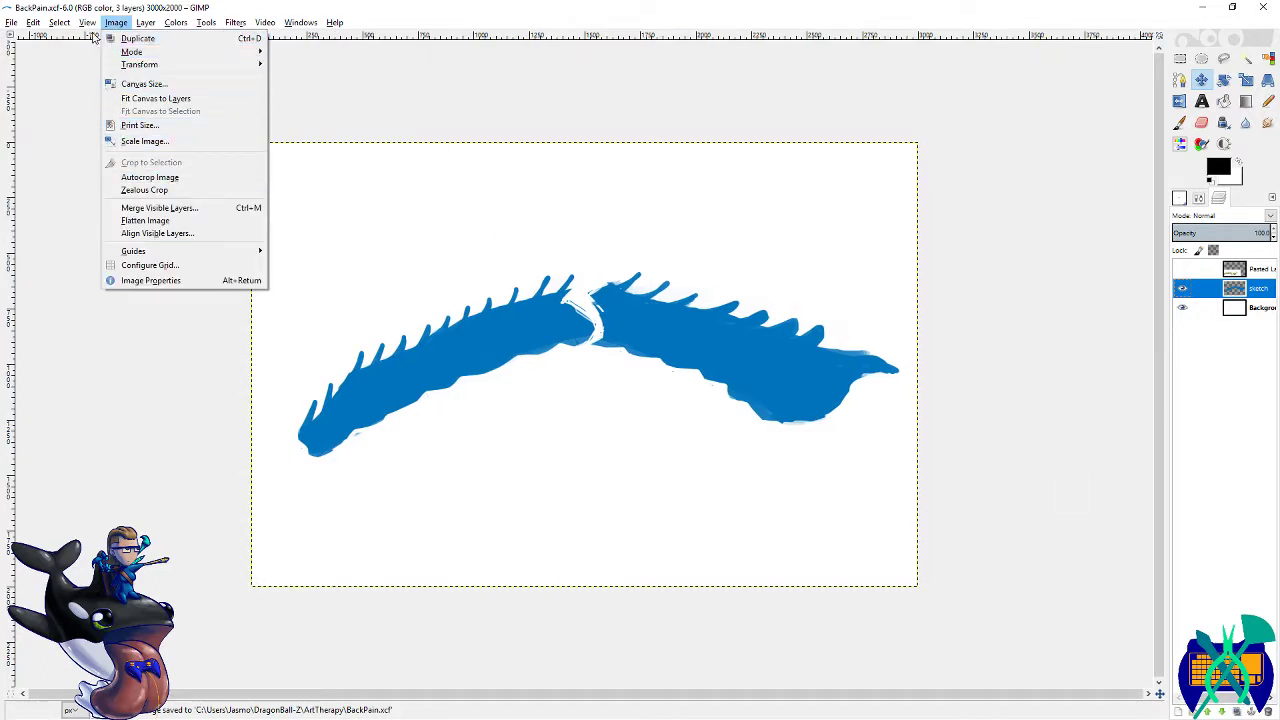
click(118, 319)
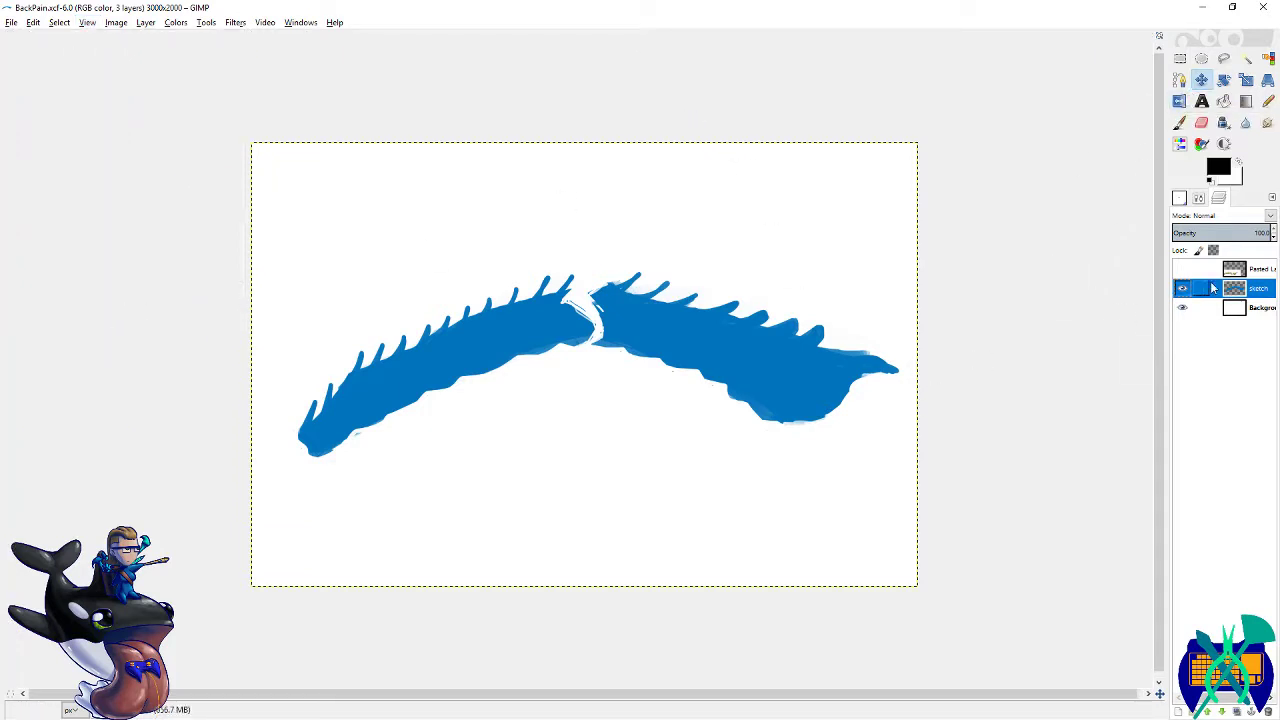
- Shift the whole silhouette slightly up and left, fit the sketch layer to the image size, and save the file
drag(779, 385, 771, 377)
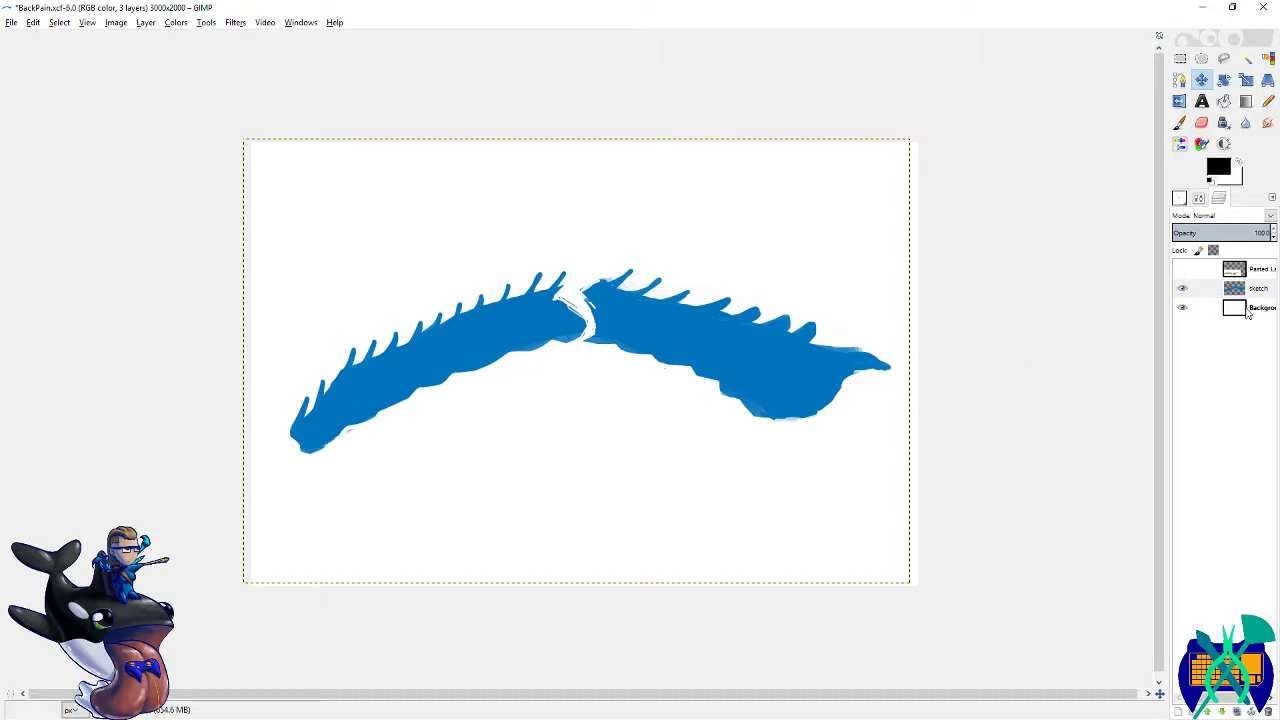
right_click(1245, 288)
click(1195, 435)
key(ctrl+s)
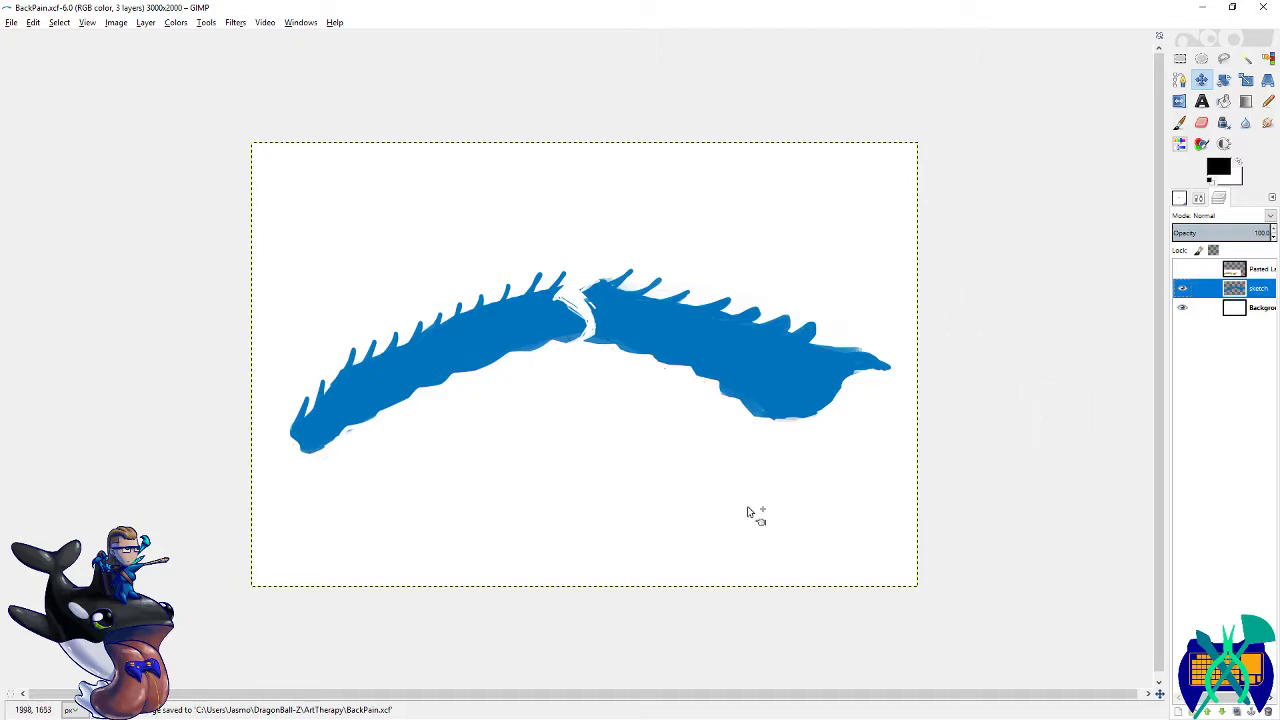
- Scale the sketch layer up proportionally to 6000 × 4000 px
key(shift+s)
click(796, 261)
key(minus)
key(minus)
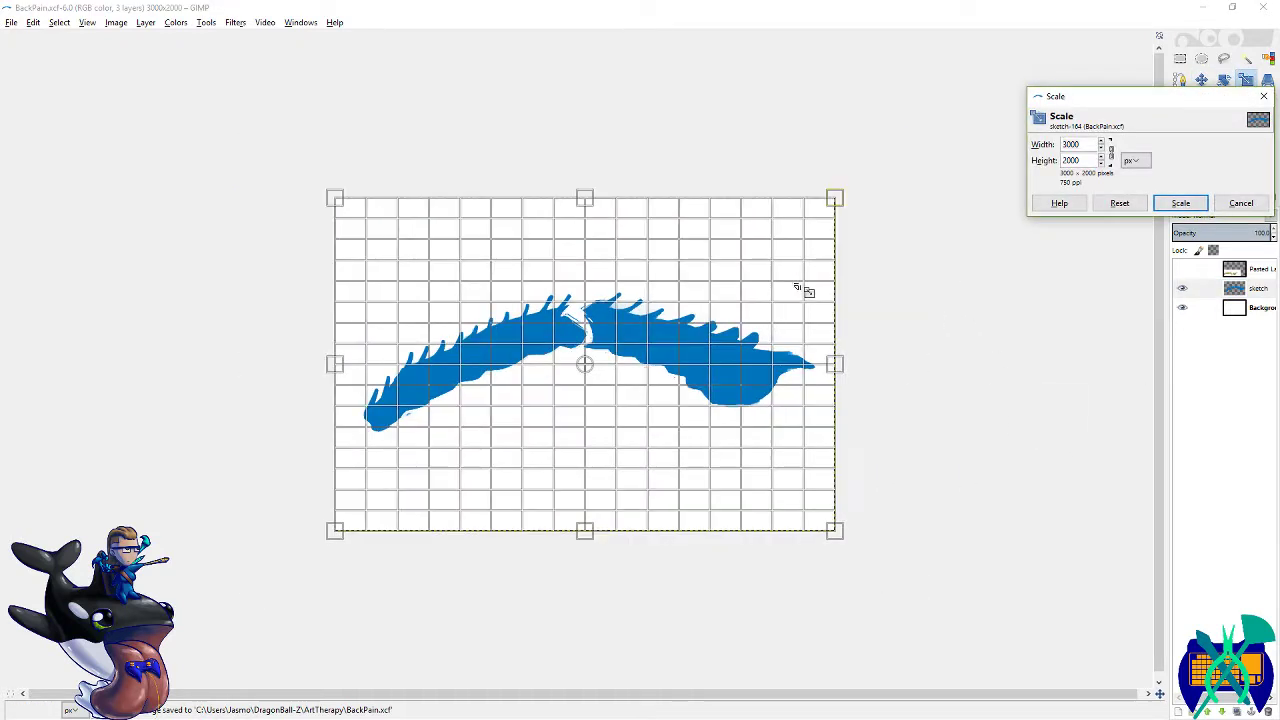
text(4000)
click(1065, 160)
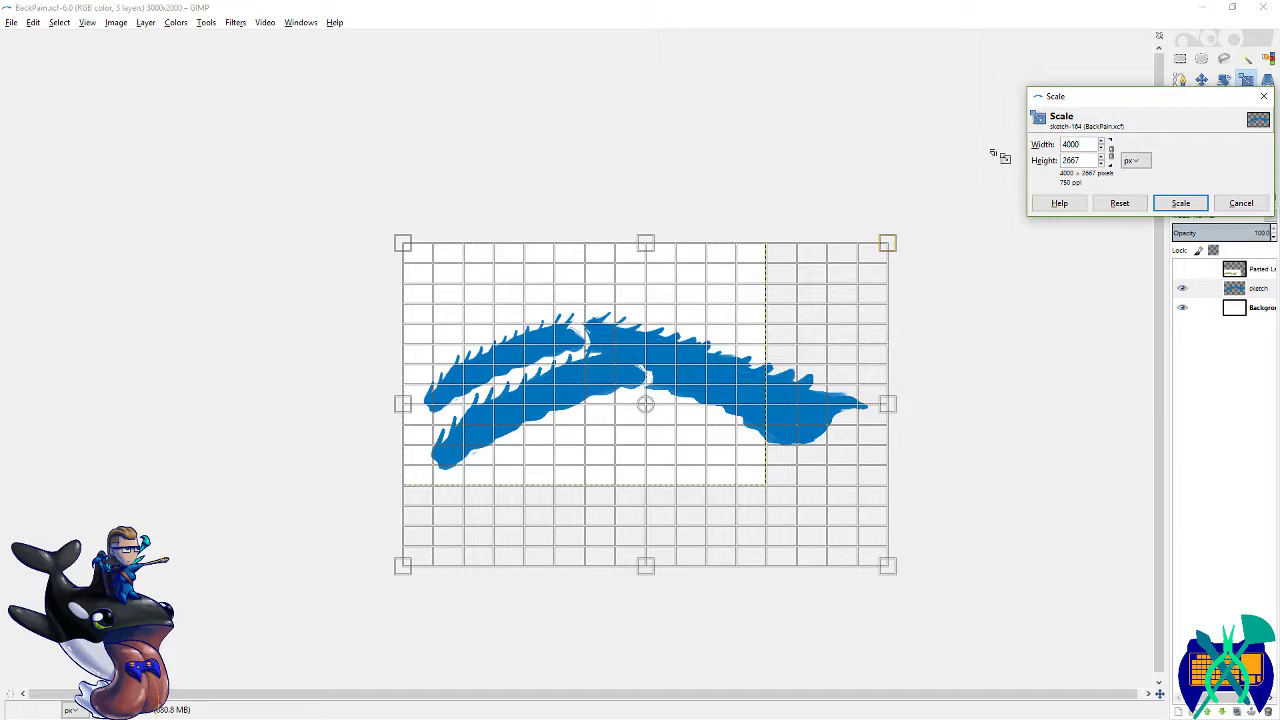
key(Tab)
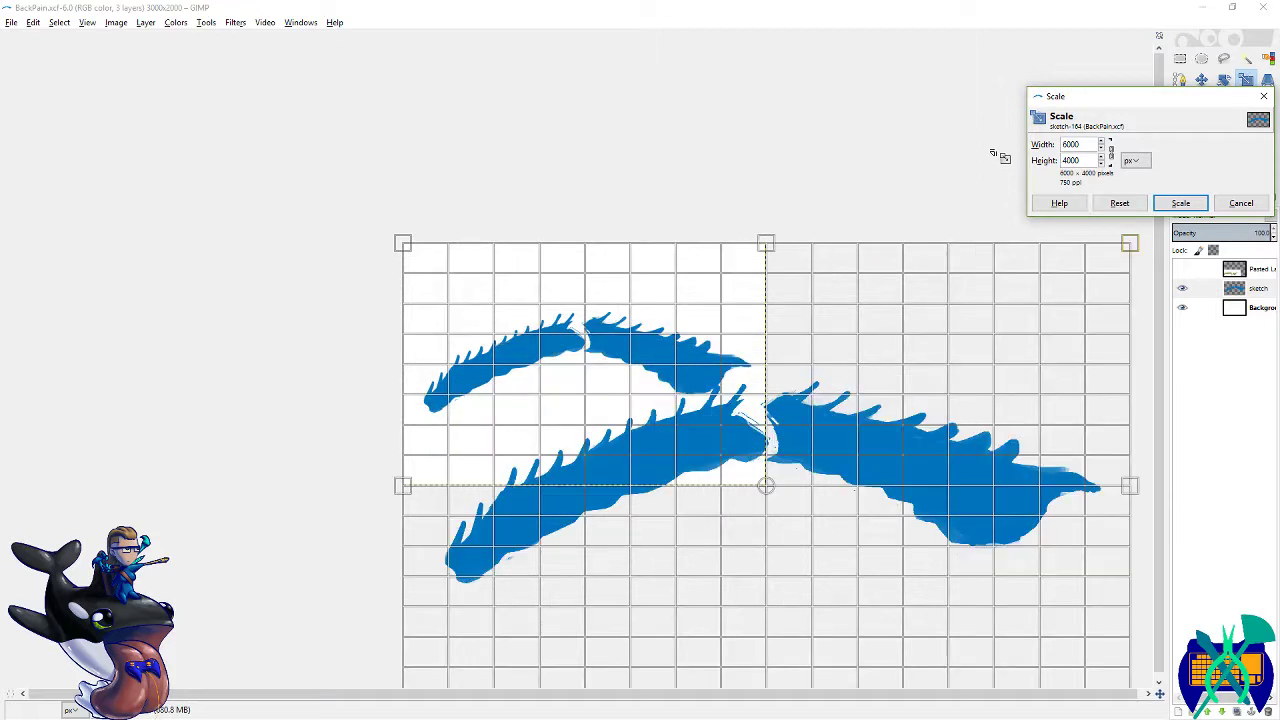
click(1179, 205)
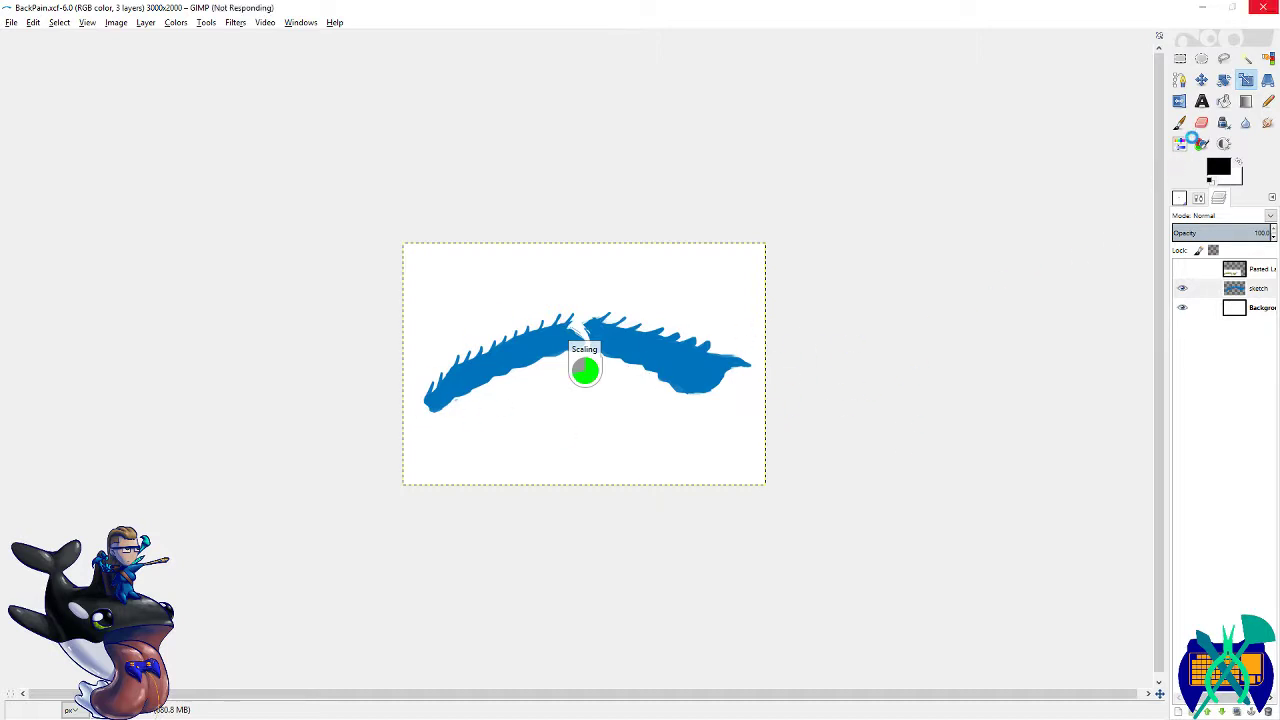
- Move the enlarged sketch layer about 1400 px left and 605 px up so the crack sits near the canvas center
click(1201, 80)
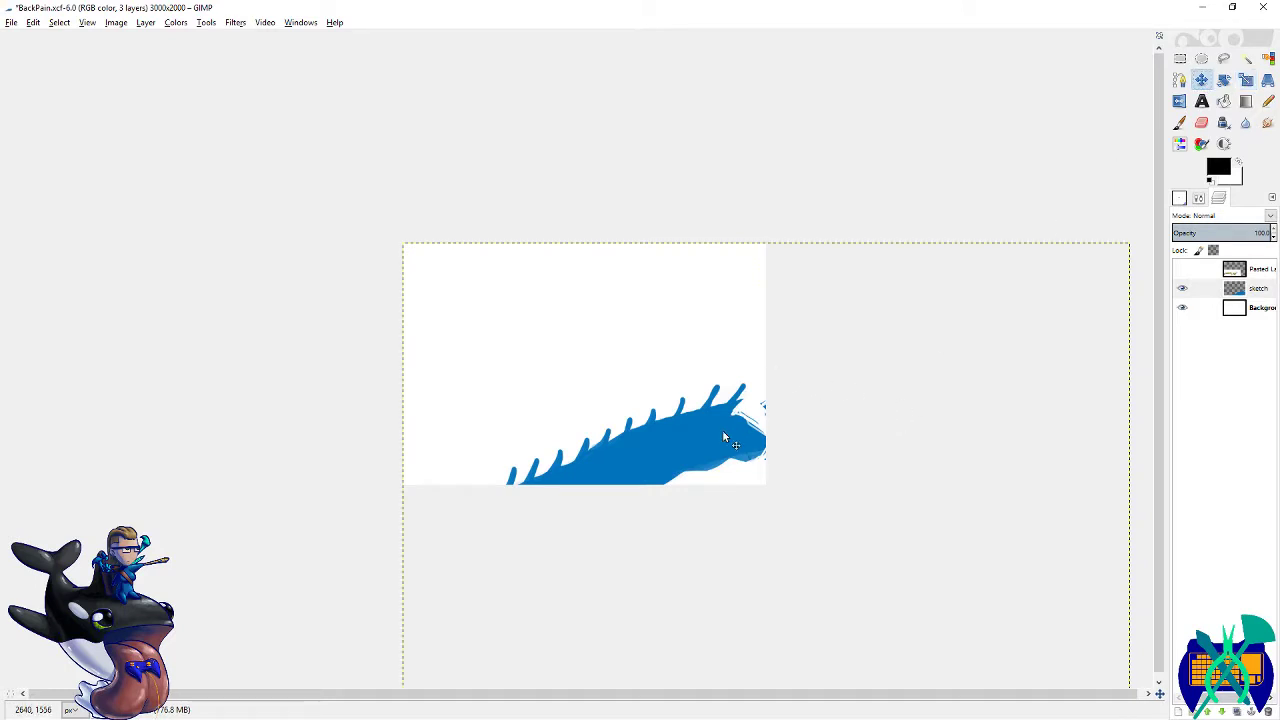
drag(723, 431, 553, 357)
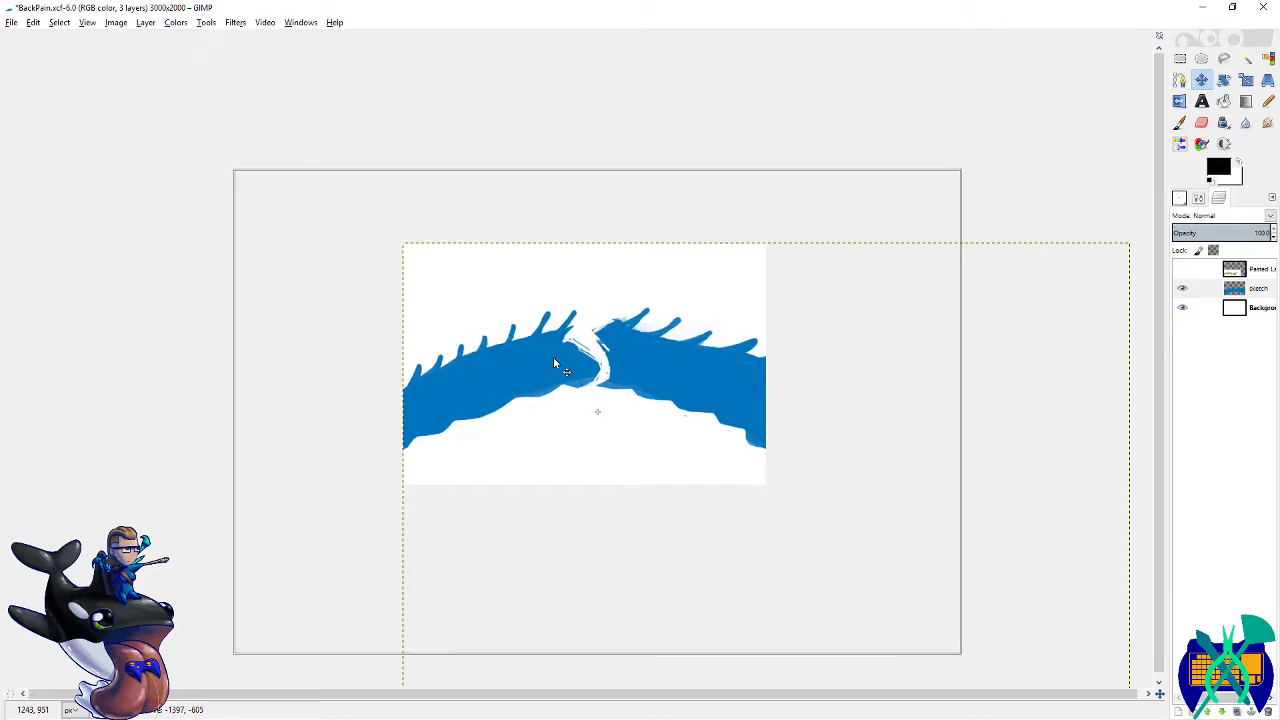
key(Page_Down)
- Scale the sketch layer down to 5175 × 3450 px and move it left and slightly down so the right half fits on the canvas
key(shift+c)
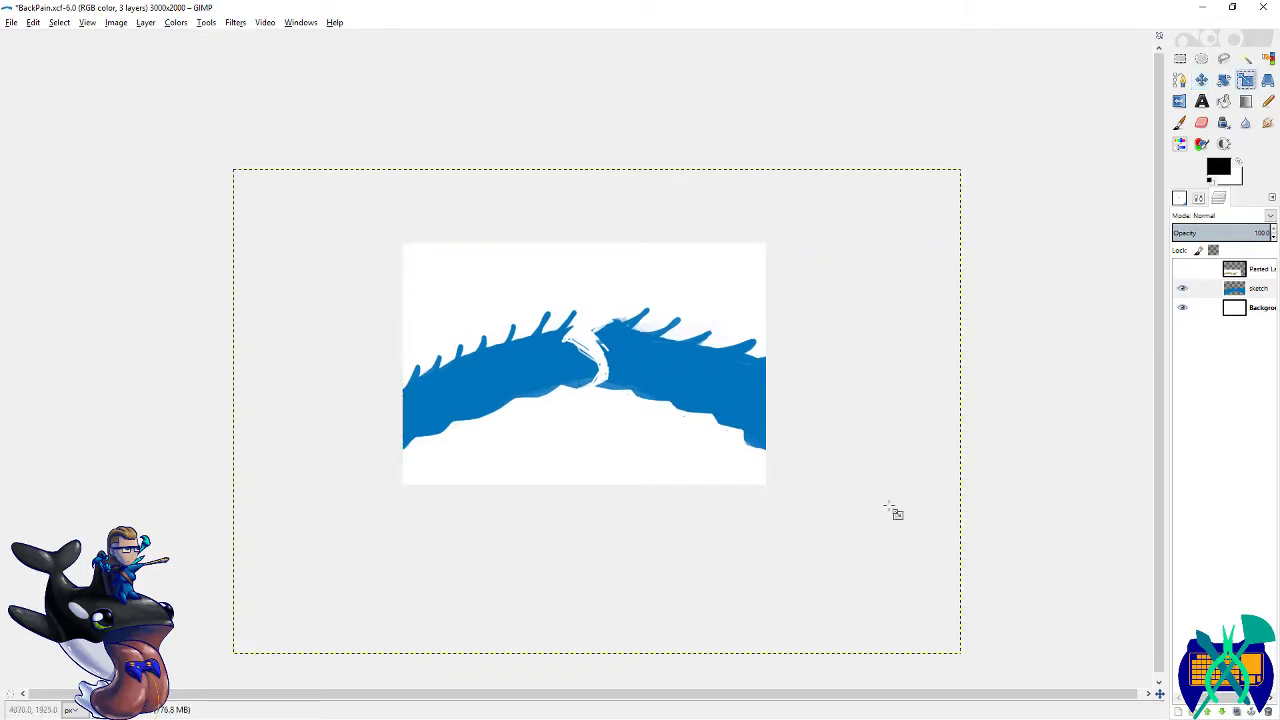
drag(895, 607, 816, 537)
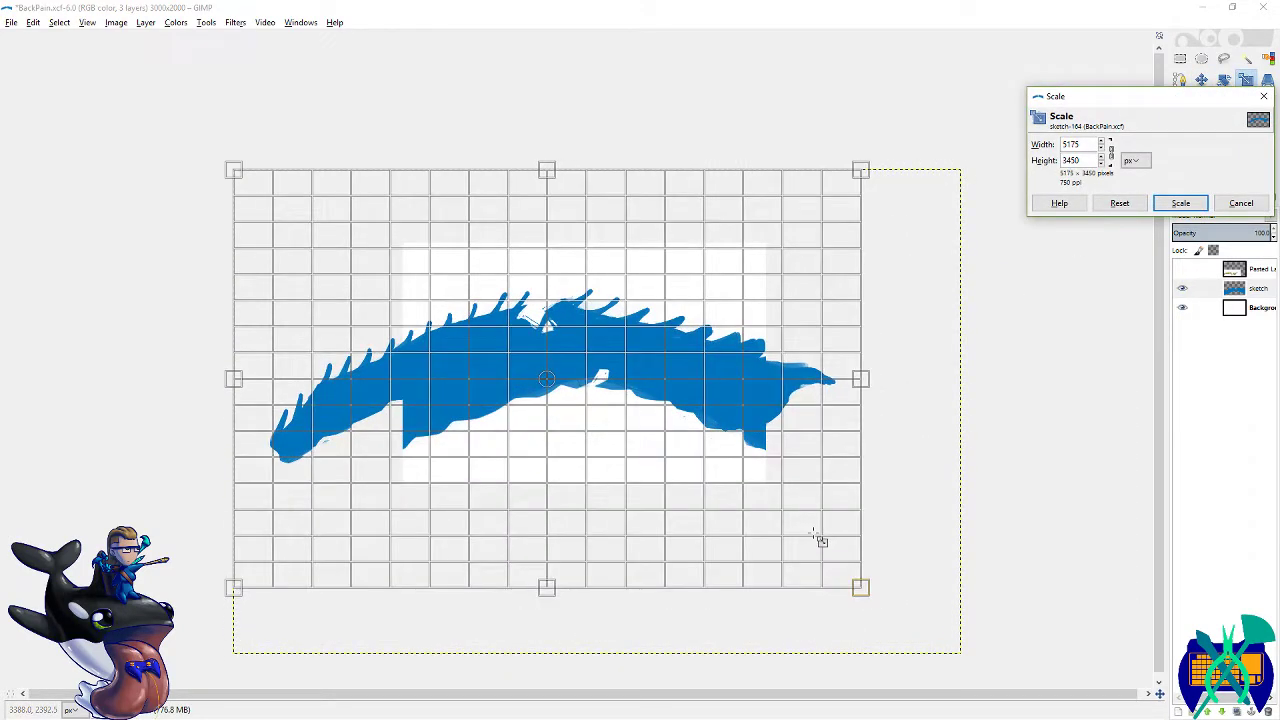
click(1180, 203)
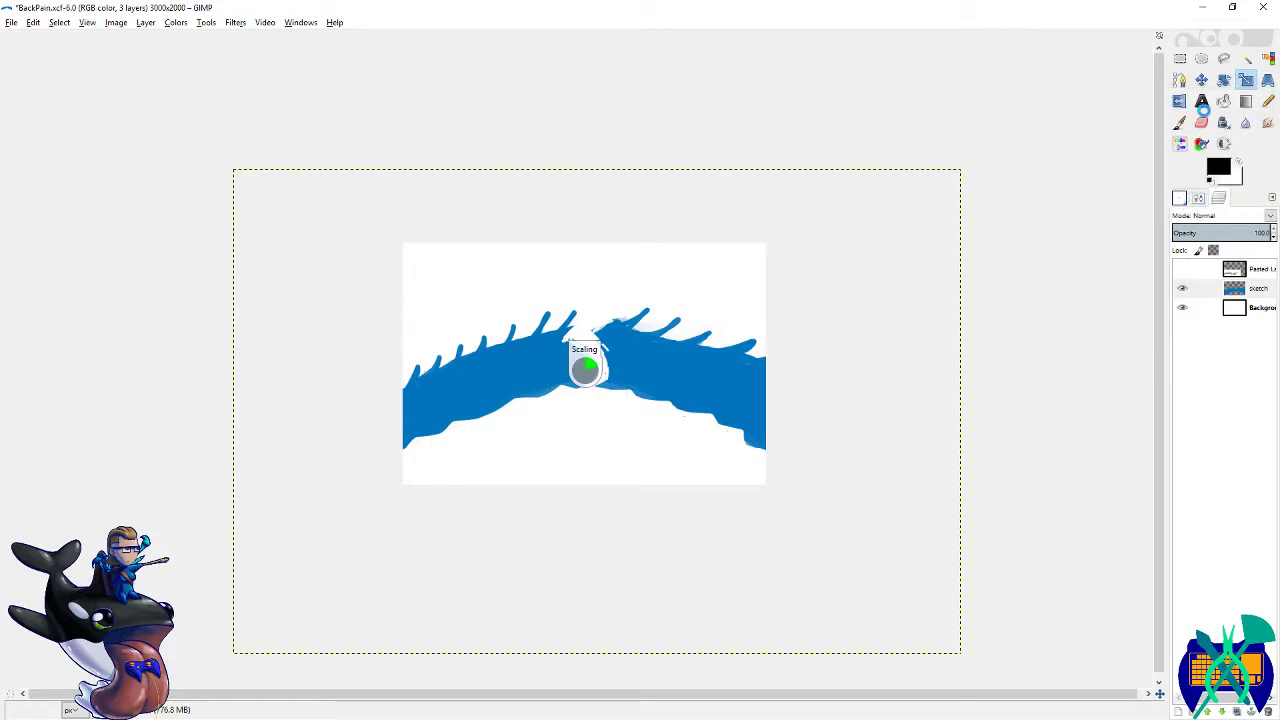
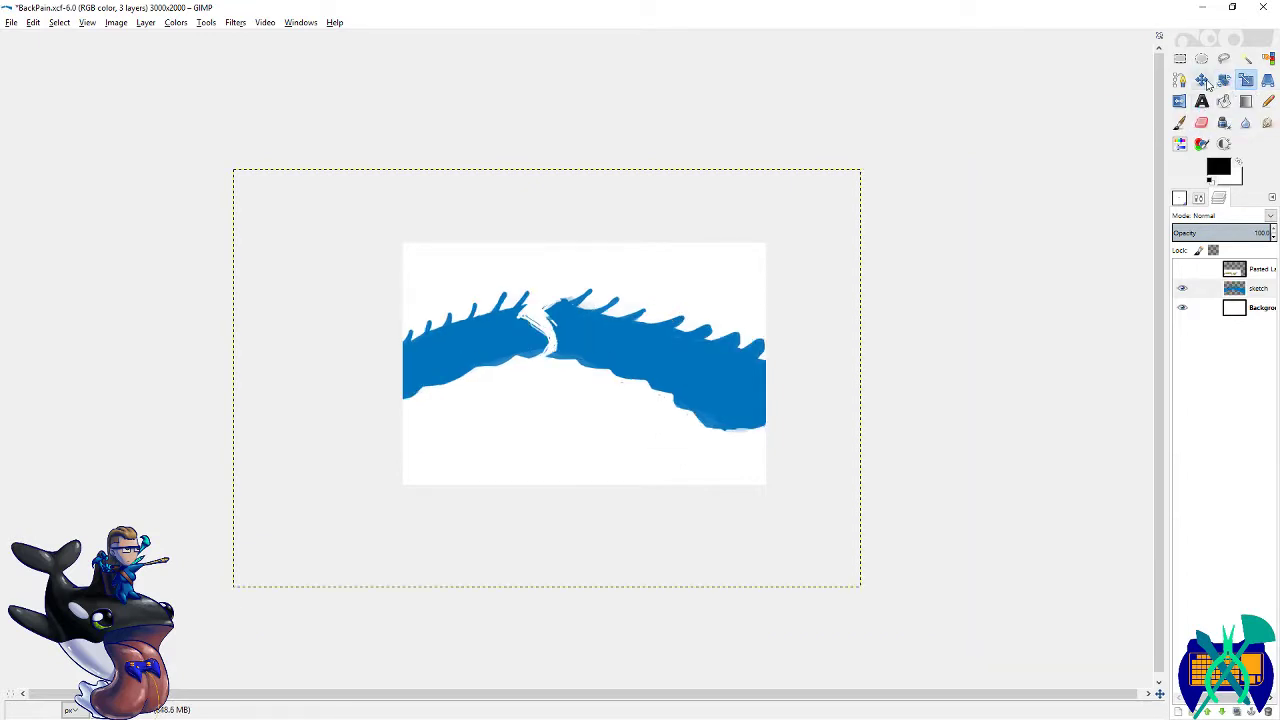
click(1201, 79)
mouse_move(684, 356)
mouse_down()
mouse_move(707, 380)
mouse_move(600, 377)
mouse_move(705, 374)
mouse_move(706, 387)
mouse_move(714, 377)
mouse_move(591, 388)
mouse_up()
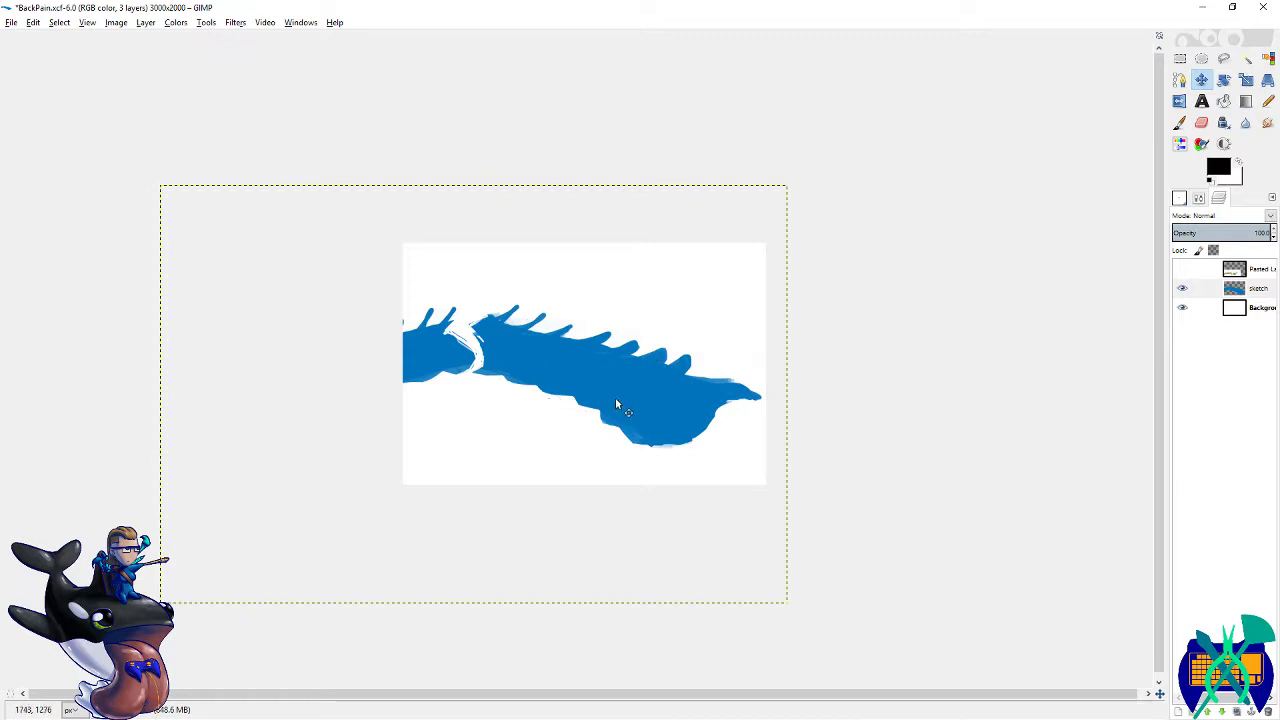
- Outline the remaining piece of the left half with Free Select and cut it away along the crack
key(f)
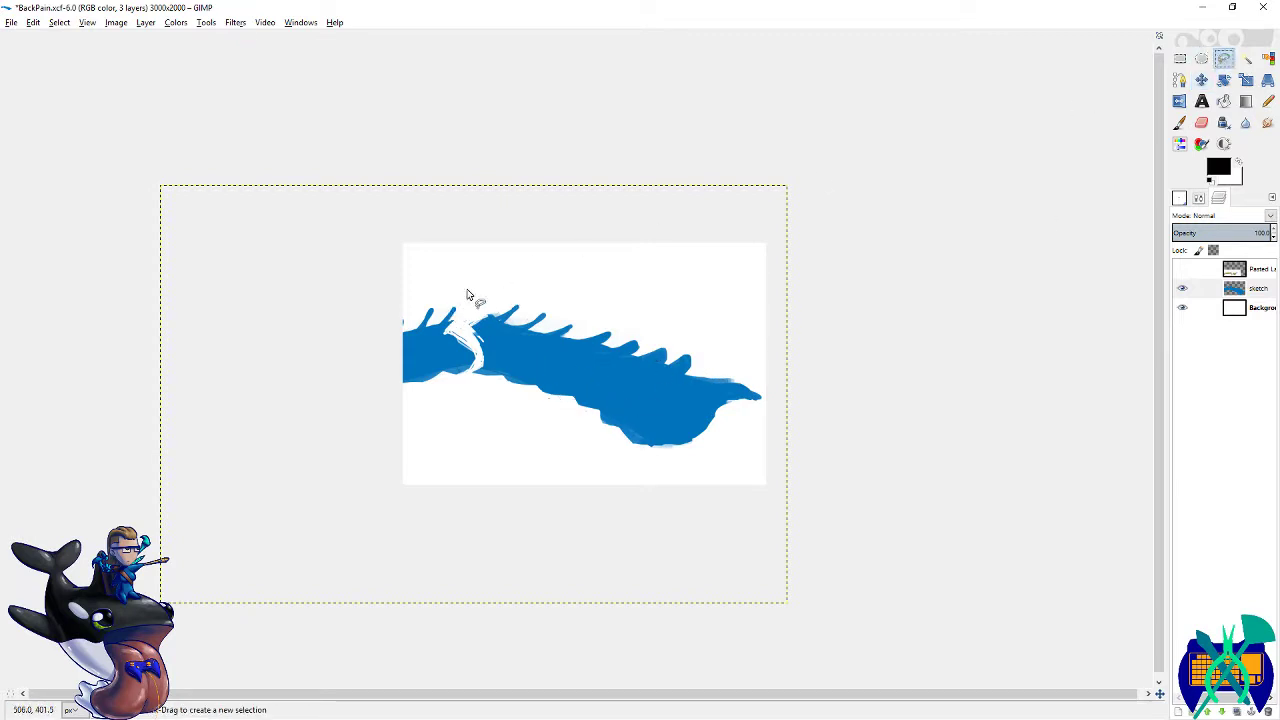
mouse_move(466, 294)
mouse_down()
mouse_move(473, 374)
mouse_move(353, 382)
mouse_move(449, 243)
mouse_move(468, 293)
mouse_up()
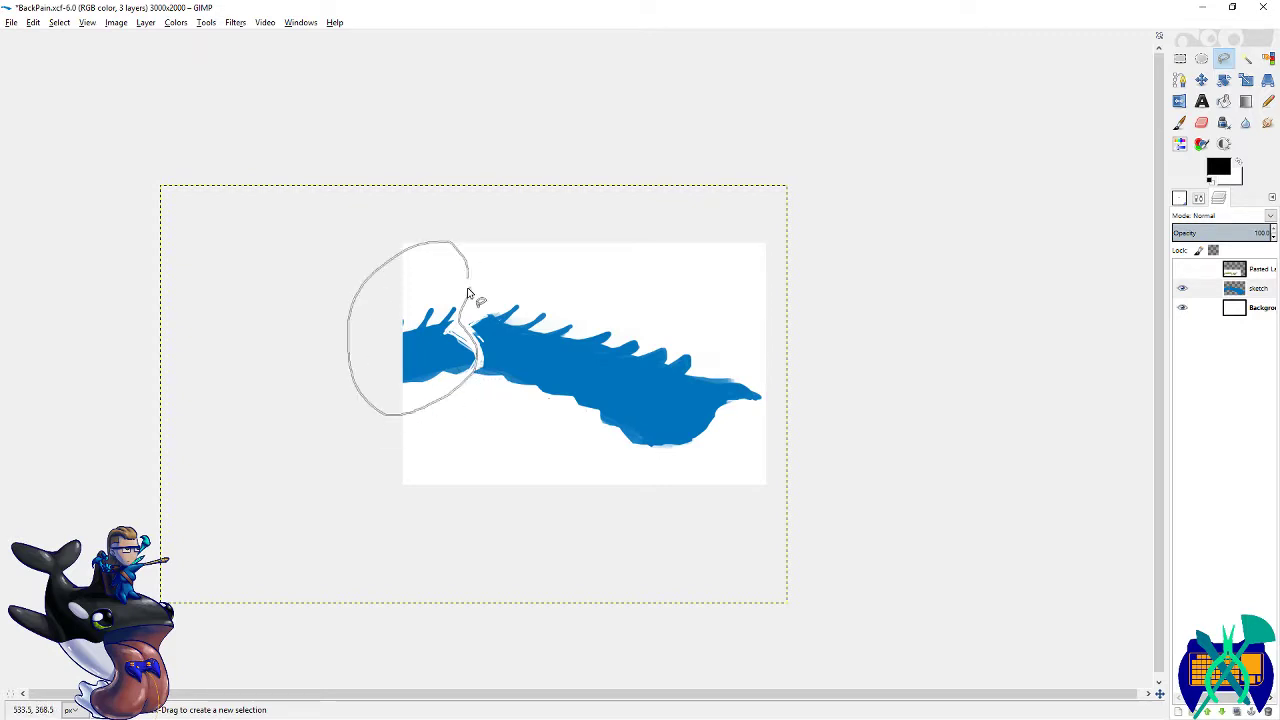
key(Return)
key(ctrl+x)
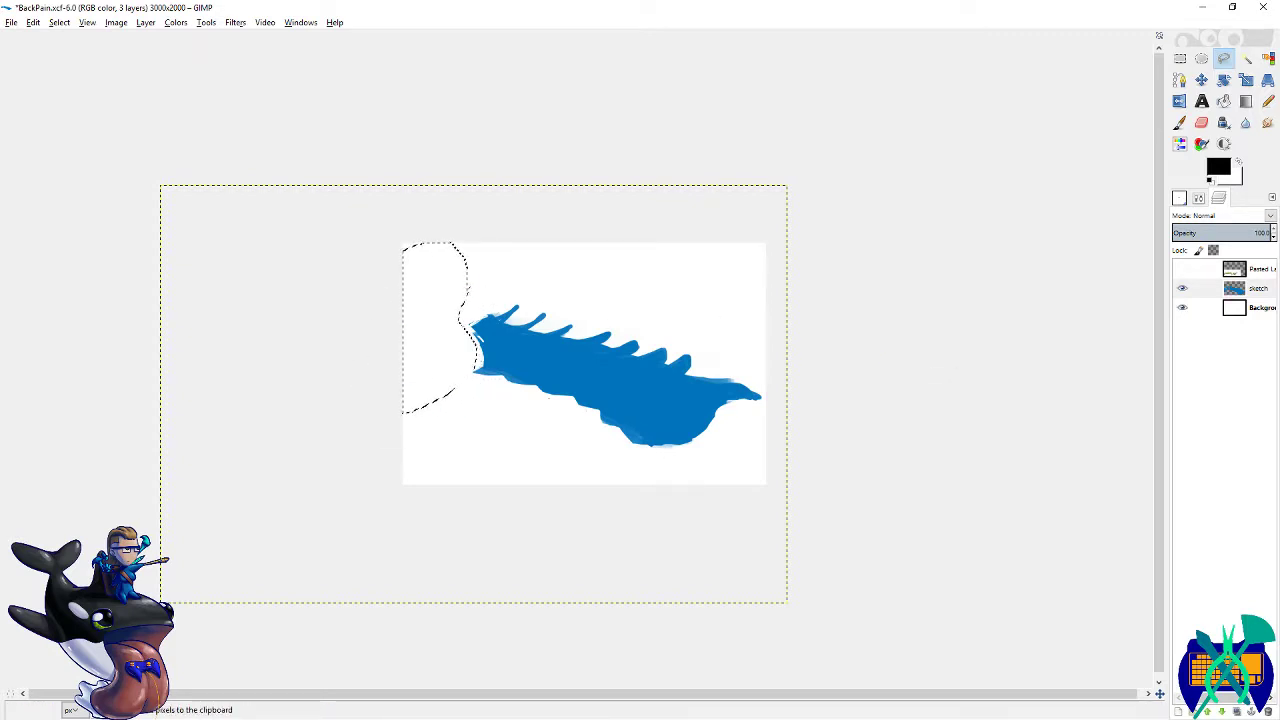
- Fit the sketch layer to the image size and clear the selection
right_click(1250, 288)
click(1222, 436)
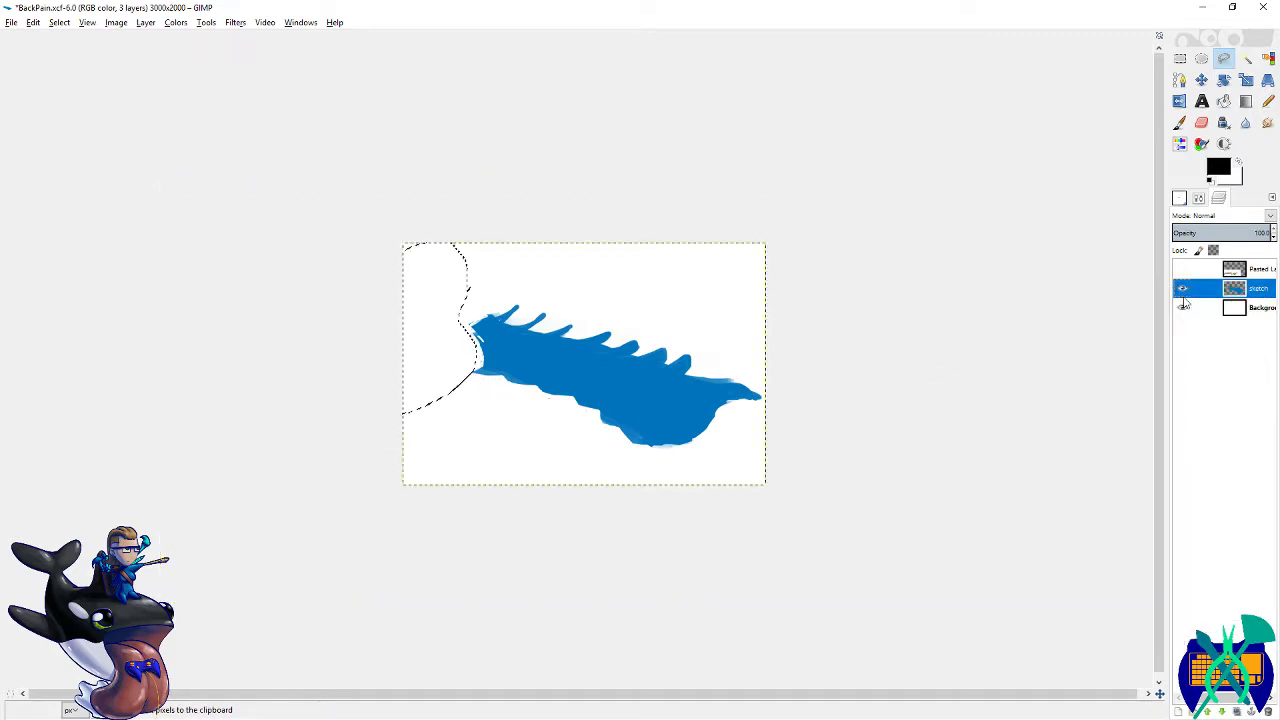
click(1180, 58)
click(1027, 158)
scroll(856, 487, up, 1)
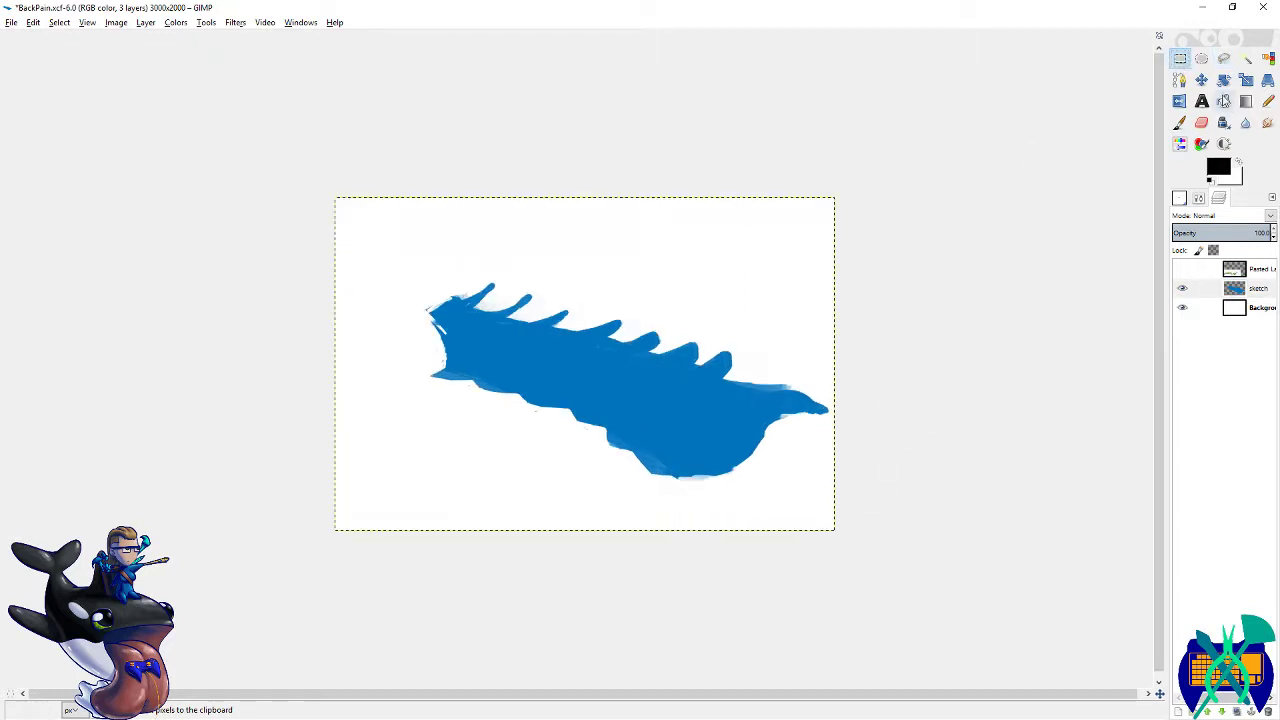
- Outline the broken-end part of the right half with Free Select, then cut it and paste it as a new layer
click(1224, 58)
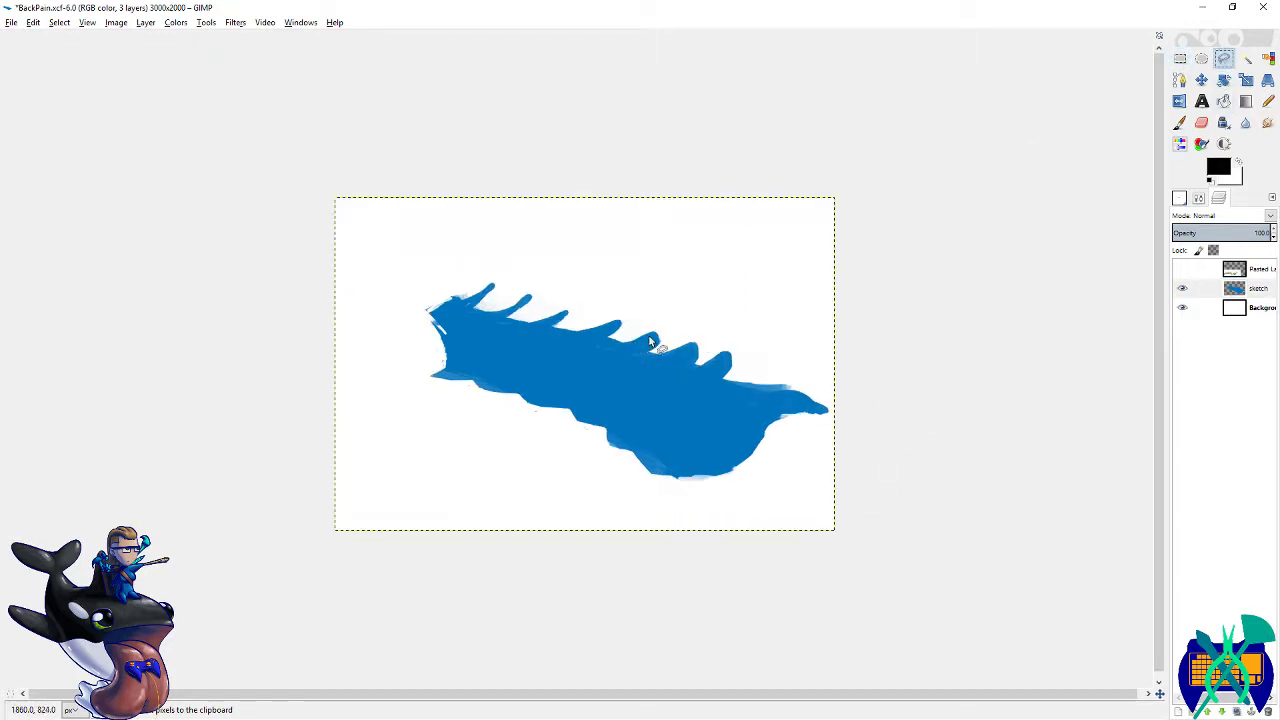
mouse_move(664, 349)
mouse_down()
mouse_move(542, 485)
mouse_move(435, 449)
mouse_move(399, 266)
mouse_move(634, 258)
mouse_move(685, 311)
mouse_move(663, 345)
mouse_up()
key(Return)
key(ctrl+x)
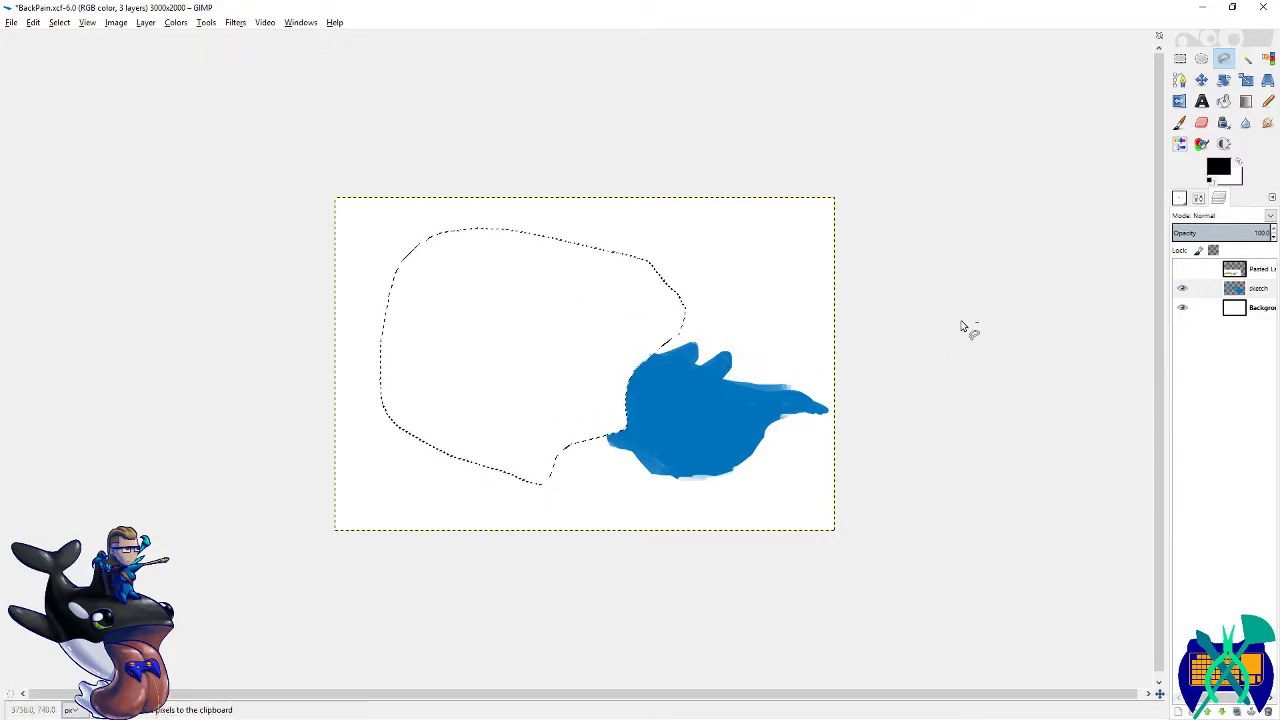
key(ctrl+v)
right_click(1215, 290)
click(1195, 298)
- Rotate the pasted broken-end part counterclockwise so its broken end tilts downward
key(m)
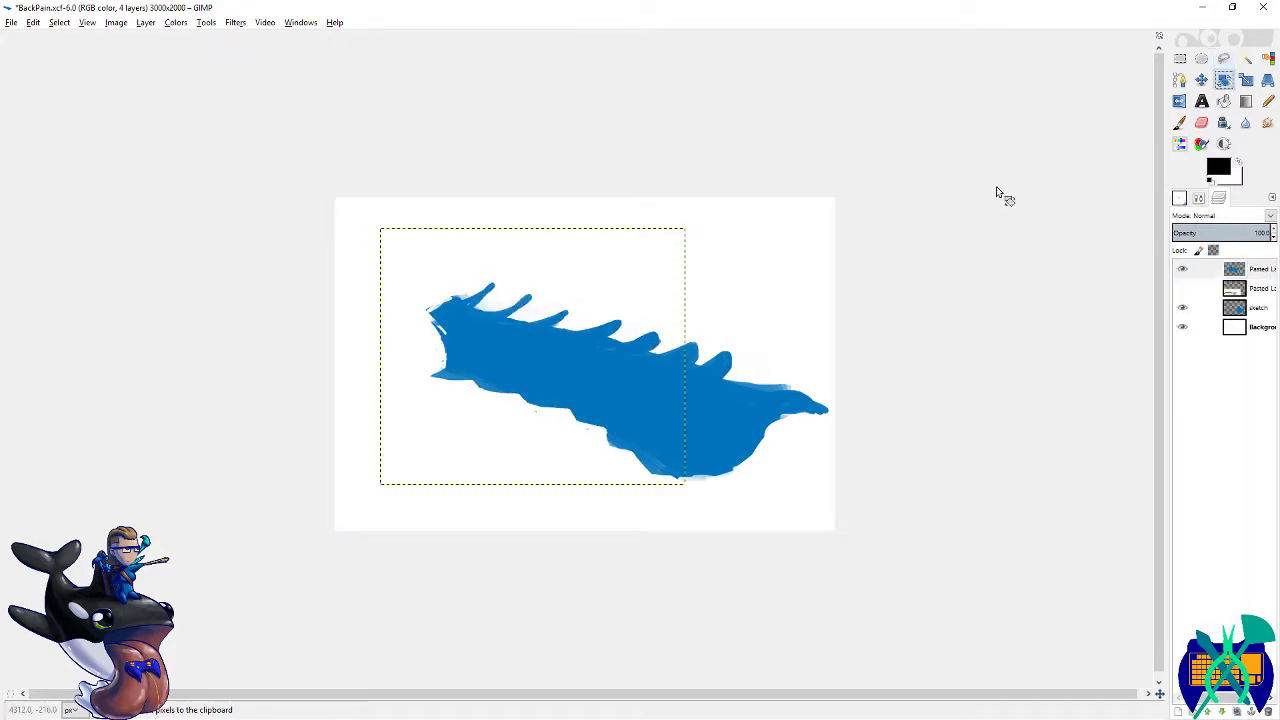
drag(676, 462, 712, 368)
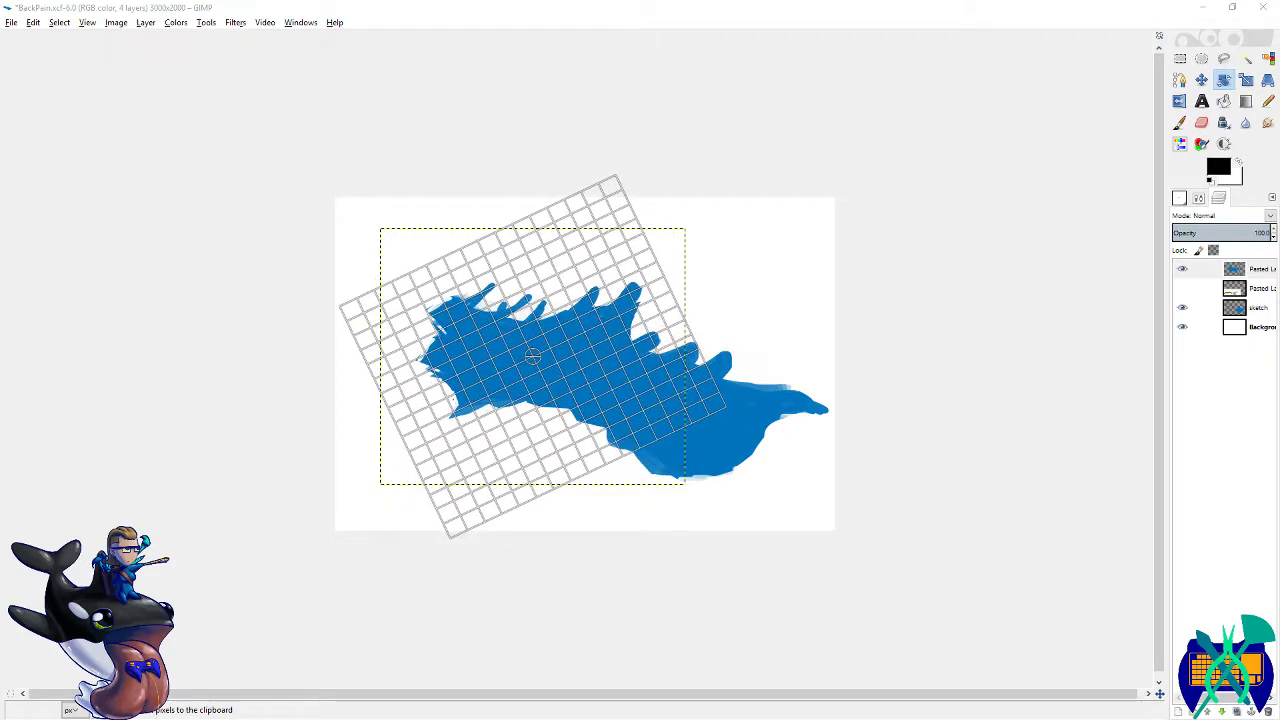
key(Return)
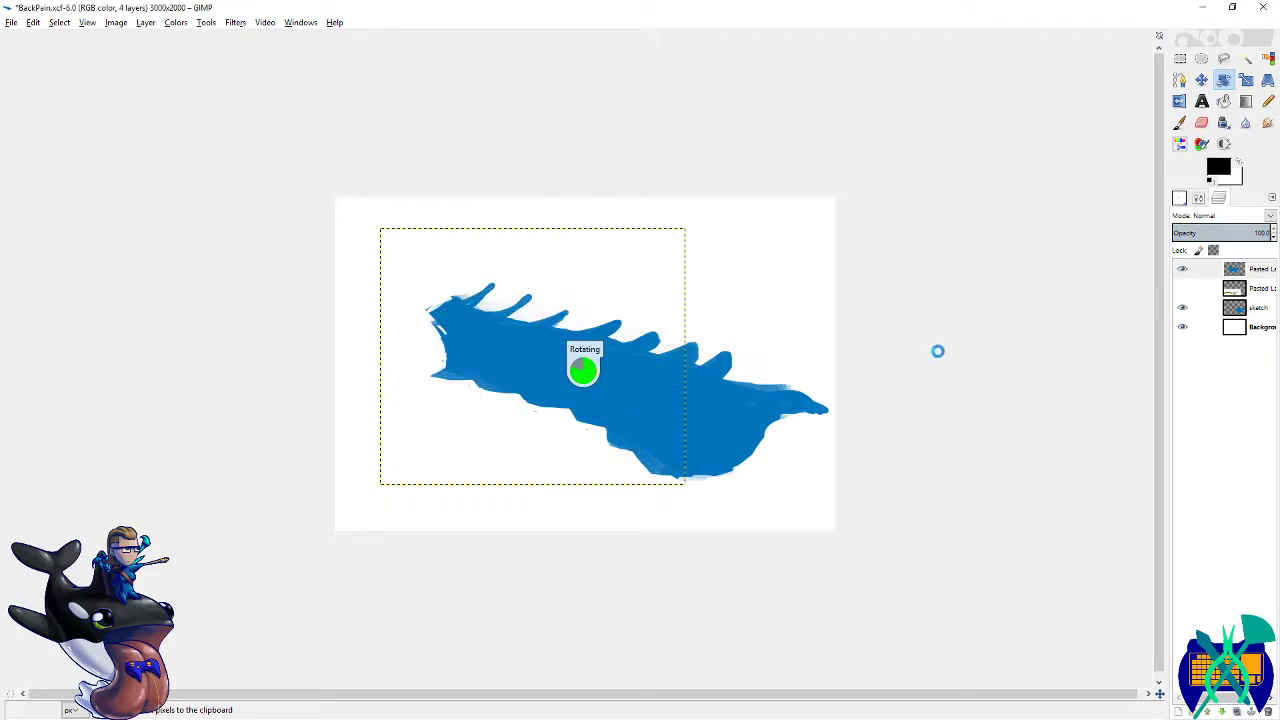
- Move the rotated broken-end part and the tail part so they face each other across a narrow gap at mid-canvas height
click(1201, 80)
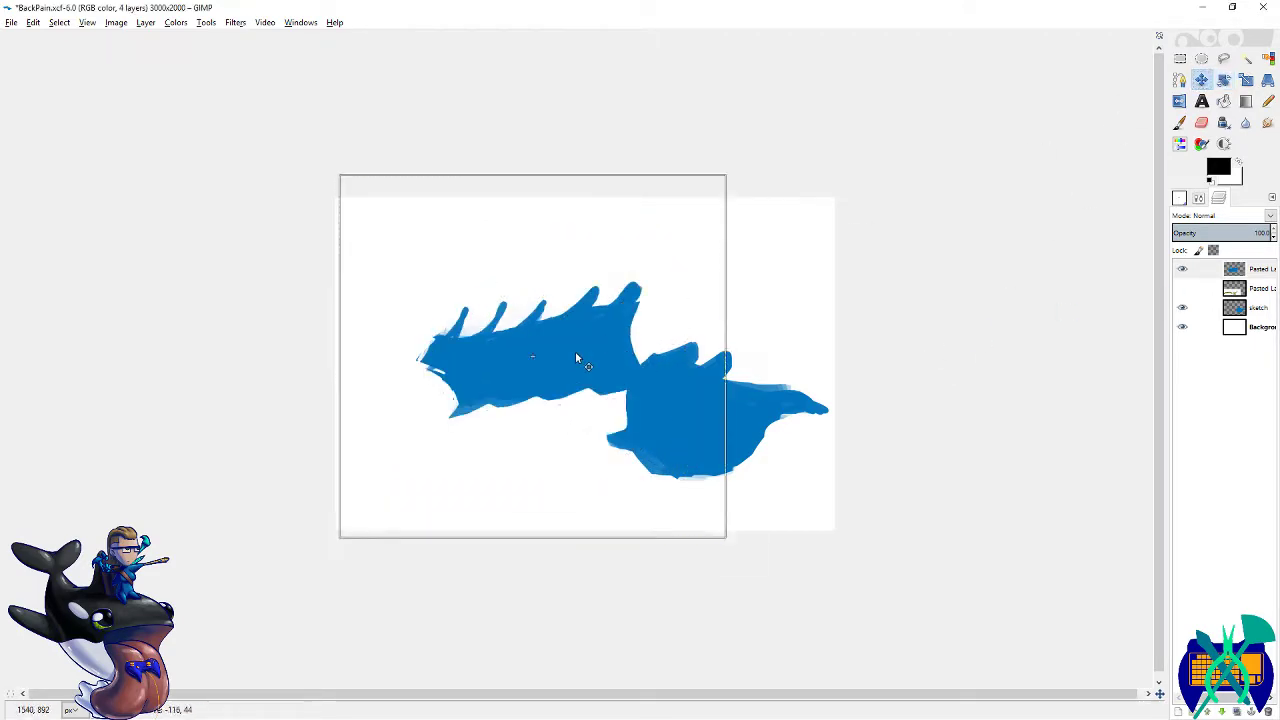
drag(575, 358, 486, 391)
drag(662, 401, 650, 353)
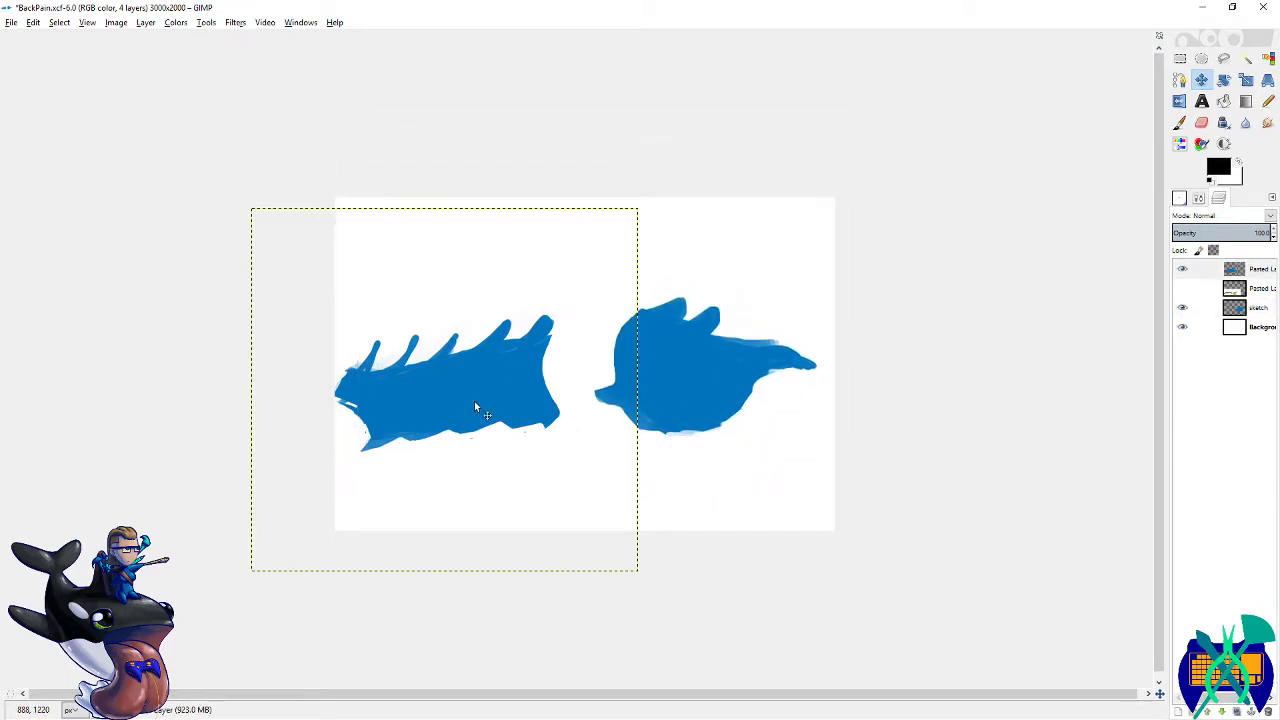
mouse_move(476, 407)
mouse_down()
mouse_move(503, 374)
mouse_move(479, 385)
mouse_up()
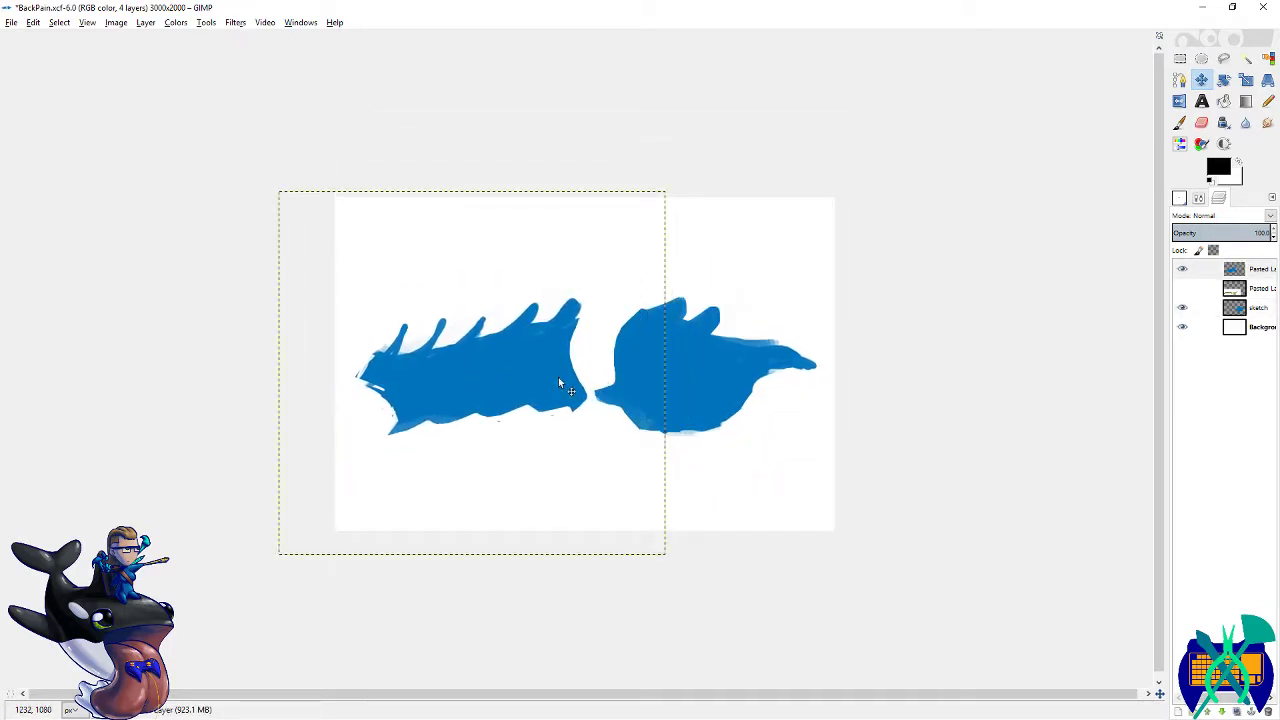
drag(748, 370, 722, 377)
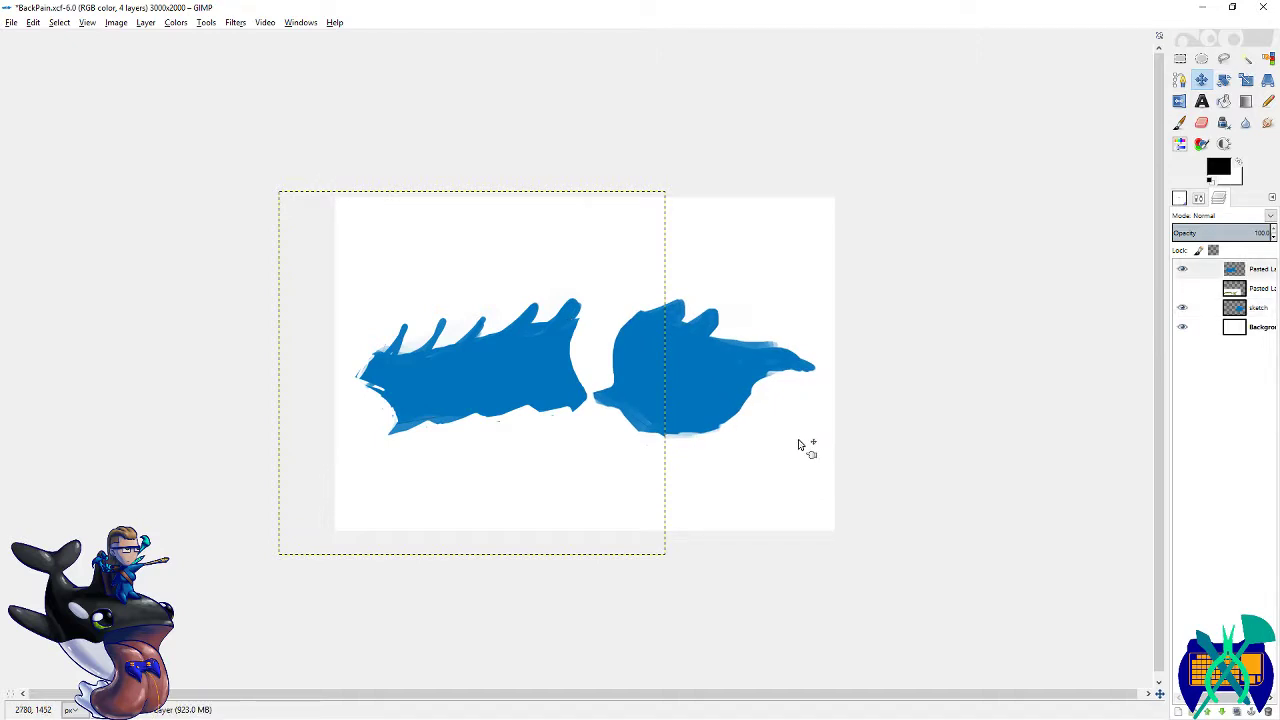
- Fit the sketch layer to the image size and briefly show the spine reference layer for comparison
click(1258, 308)
click(1255, 330)
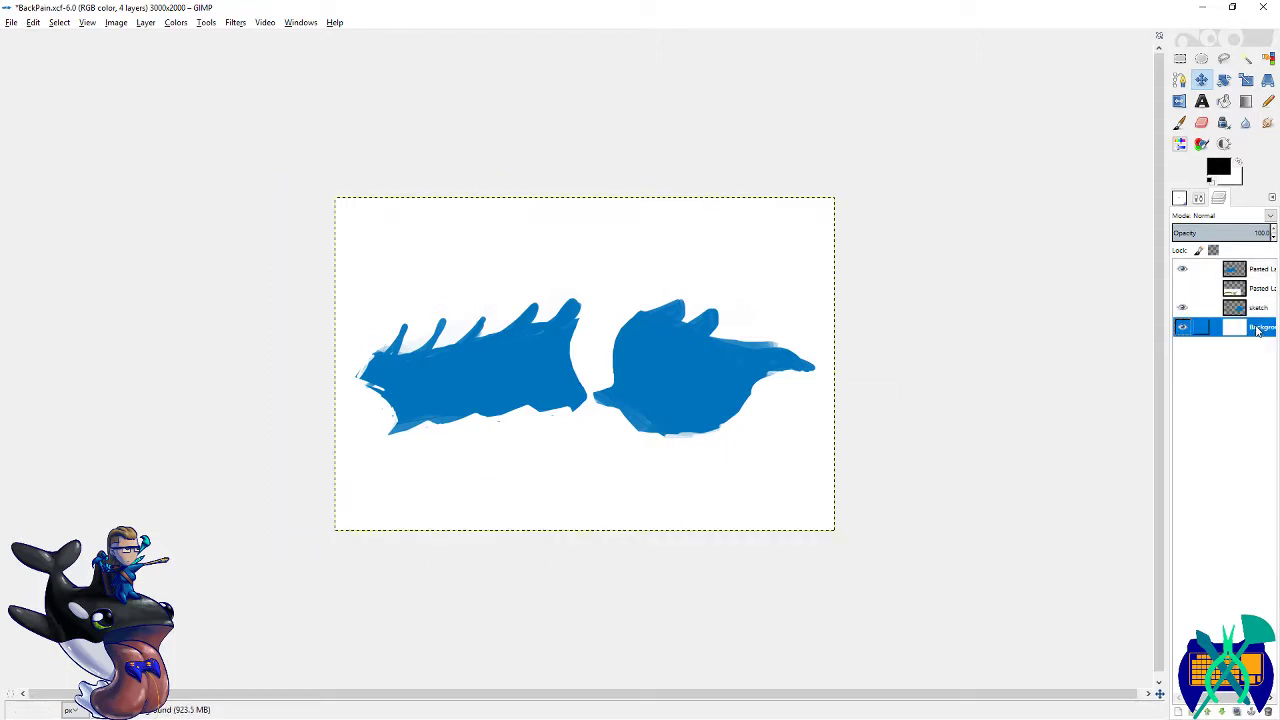
right_click(1257, 309)
click(1207, 467)
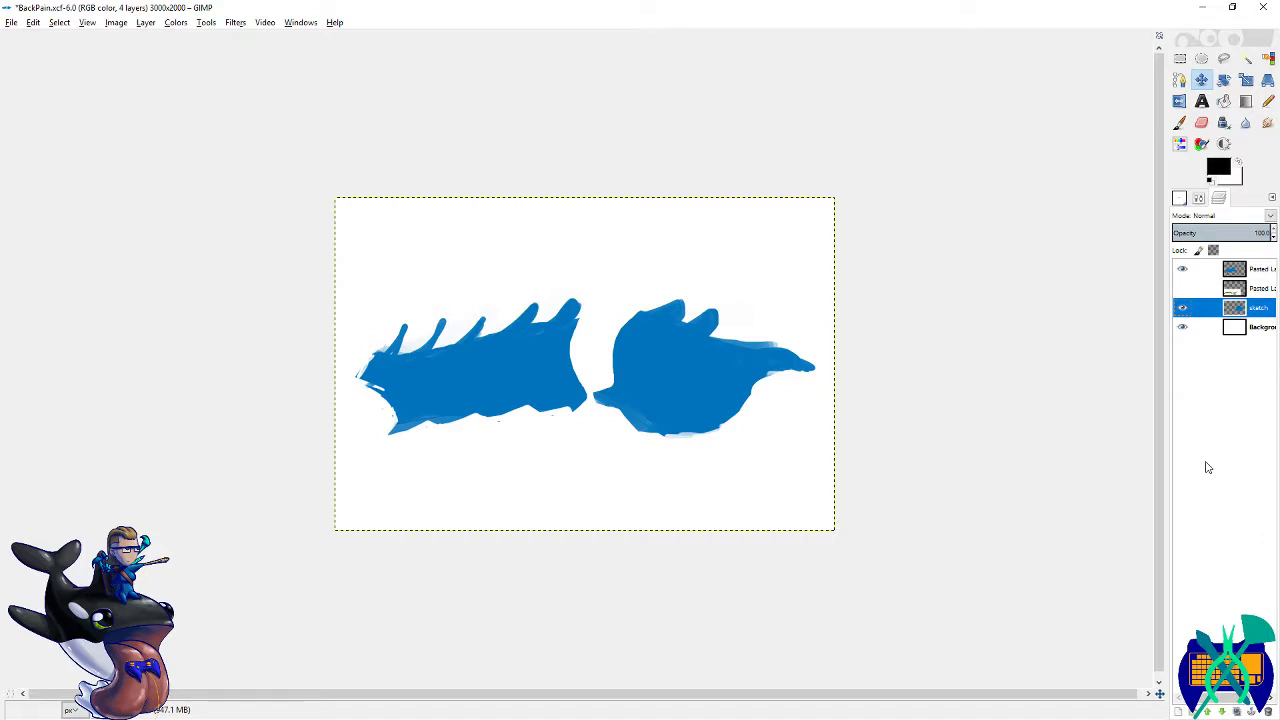
click(1182, 288)
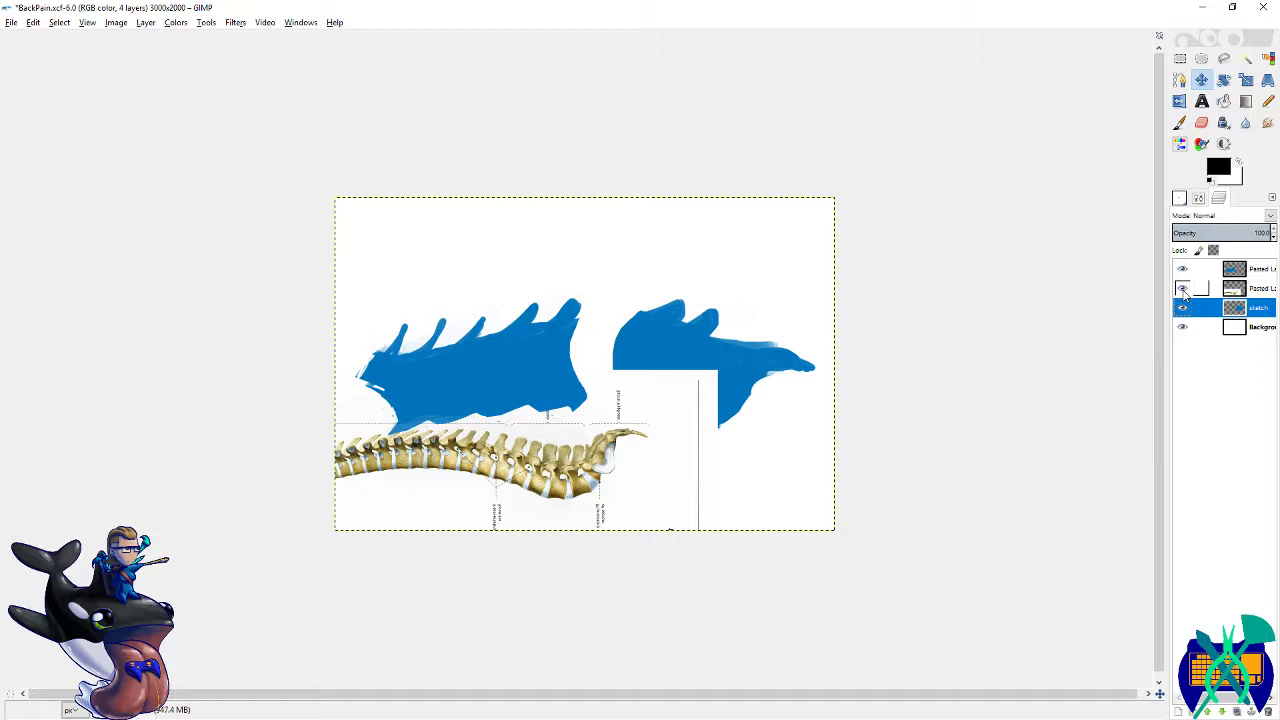
click(1182, 288)
- Erase the pale rough fringe along the curved underside of the tail part on the sketch layer
key(plus)
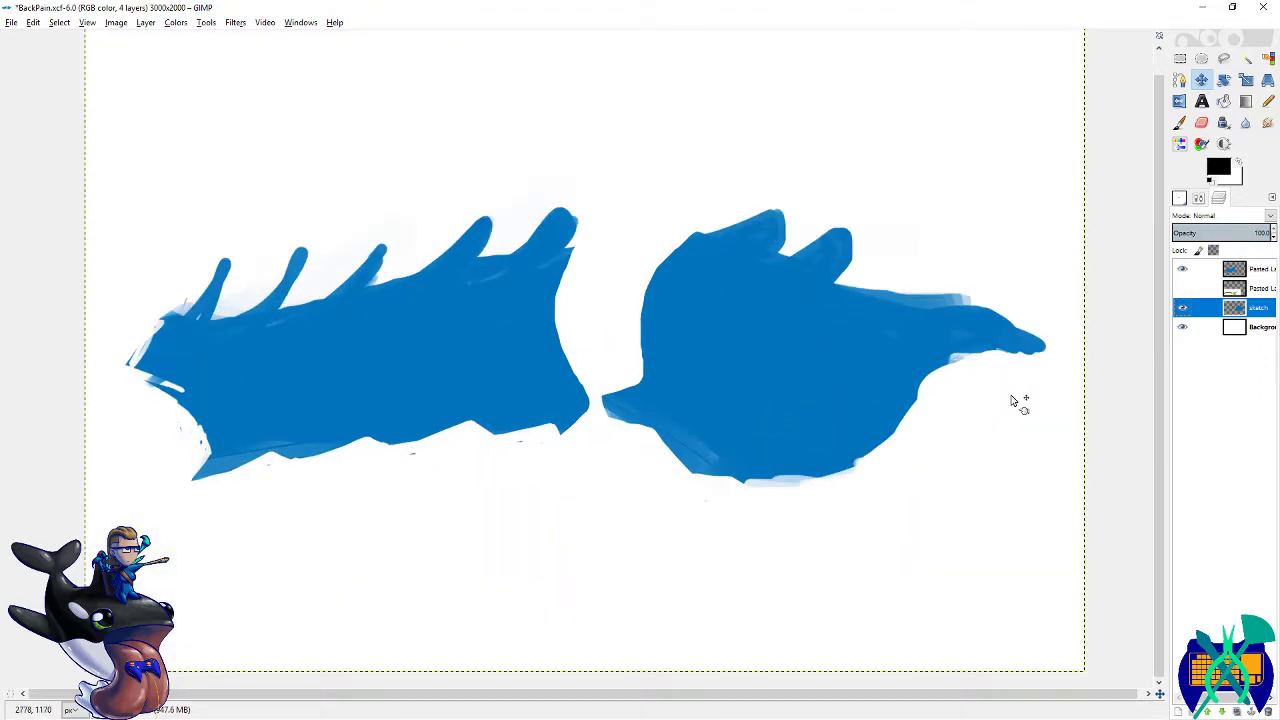
click(1202, 124)
mouse_move(987, 345)
mouse_down()
mouse_move(937, 178)
mouse_move(727, 253)
mouse_up()
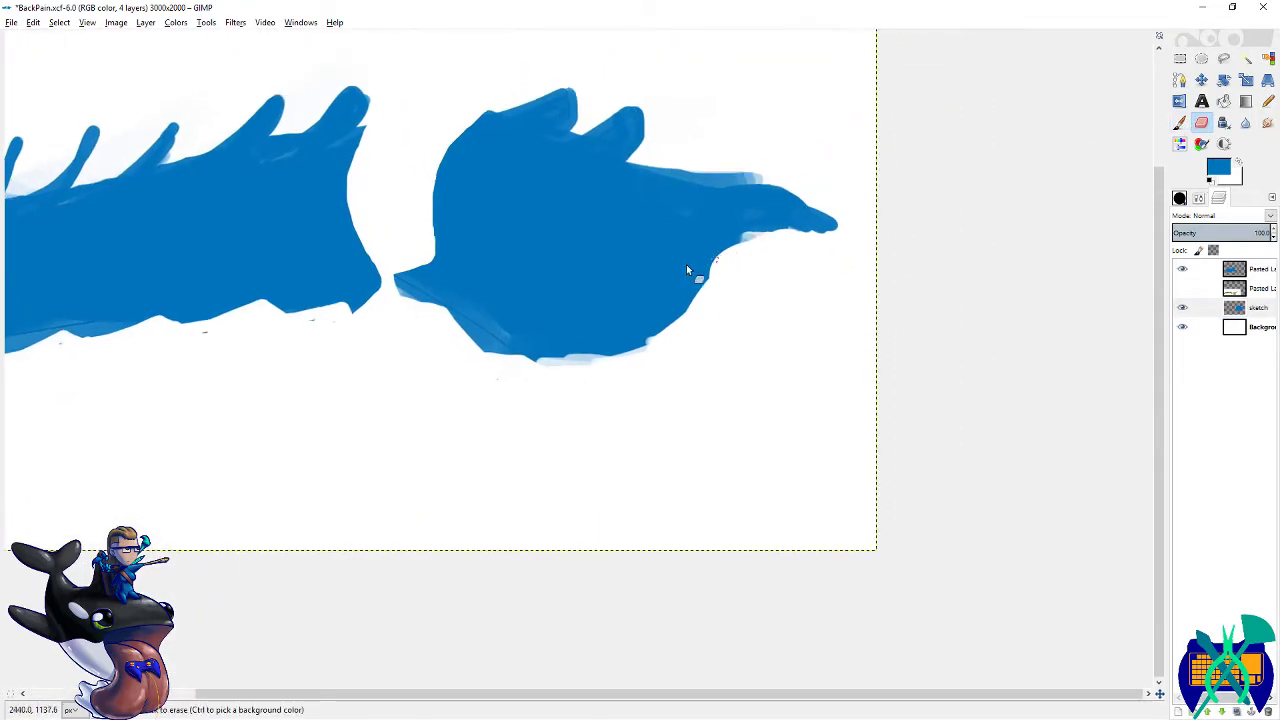
mouse_move(707, 280)
mouse_down()
mouse_move(679, 333)
mouse_move(709, 271)
mouse_move(627, 345)
mouse_move(662, 333)
mouse_move(594, 376)
mouse_move(697, 287)
mouse_move(573, 371)
mouse_move(631, 355)
mouse_move(734, 266)
mouse_move(657, 347)
mouse_up()
mouse_move(731, 268)
mouse_down()
mouse_move(749, 246)
mouse_move(684, 306)
mouse_move(711, 257)
mouse_move(680, 309)
mouse_move(723, 263)
mouse_move(634, 349)
mouse_move(540, 378)
mouse_move(683, 472)
mouse_move(602, 474)
mouse_up()
mouse_move(783, 445)
mouse_down()
mouse_move(880, 343)
mouse_move(694, 480)
mouse_move(571, 451)
mouse_move(575, 441)
mouse_up()
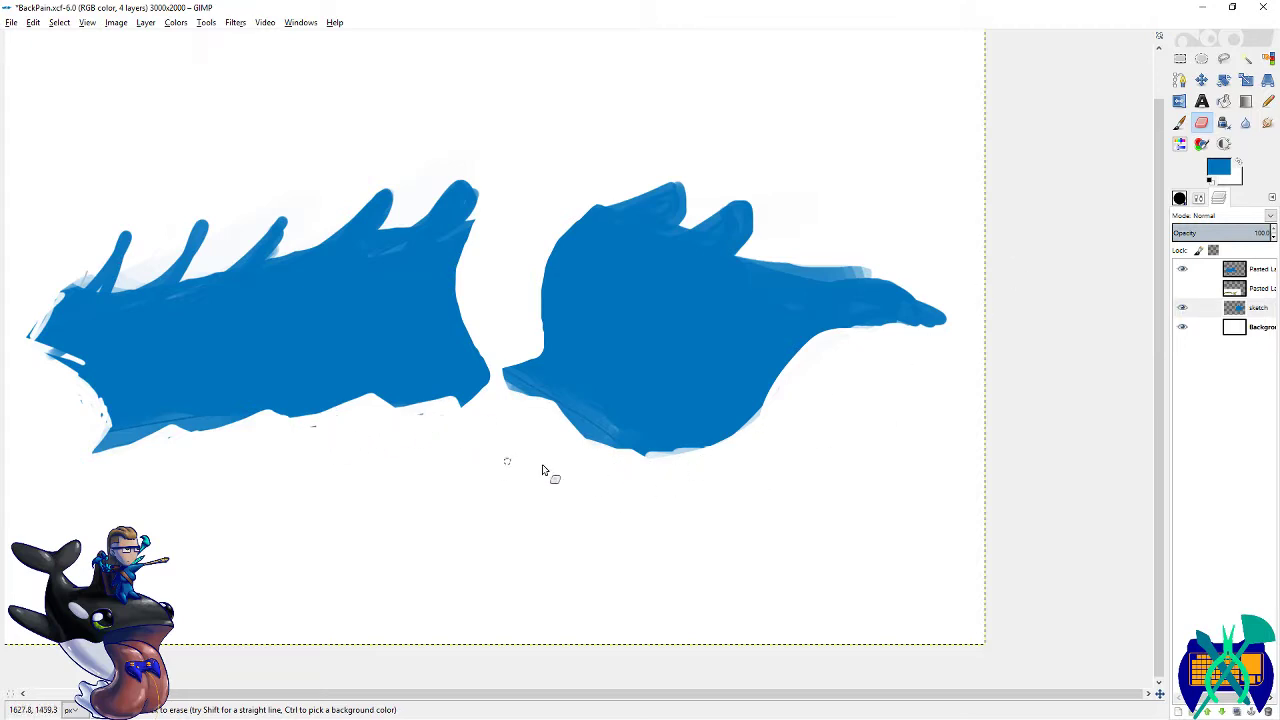
- Place the pasted broken-end layer directly above the sketch layer and fit it to the image size
click(1265, 270)
click(1262, 290)
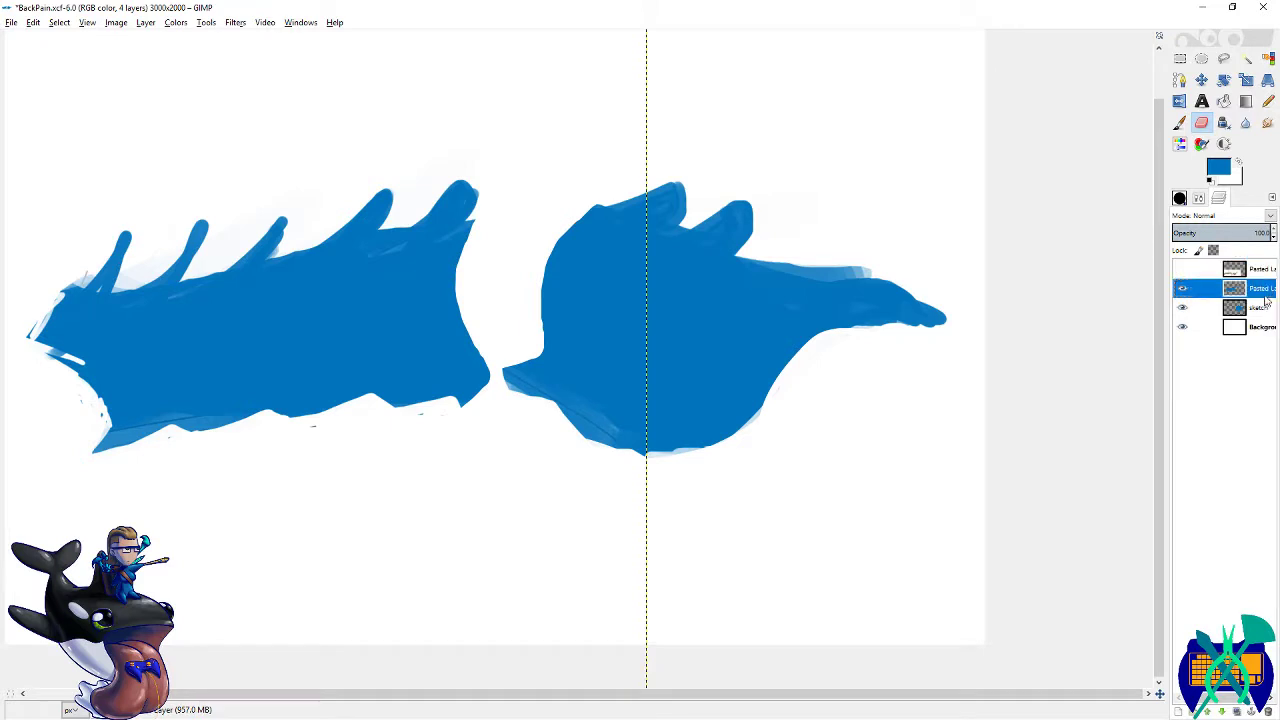
right_click(1263, 295)
click(1193, 447)
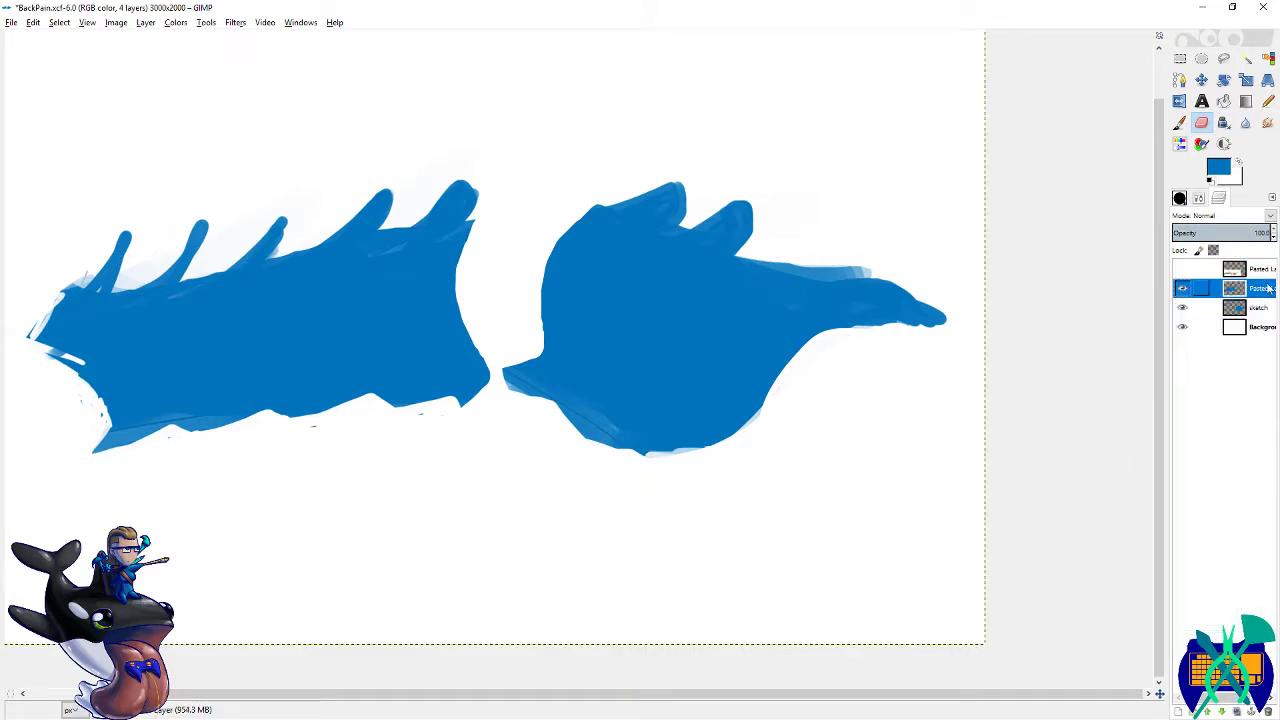
- Merge the pasted broken-end layer down into the sketch layer and save the image
right_click(1256, 289)
click(1176, 389)
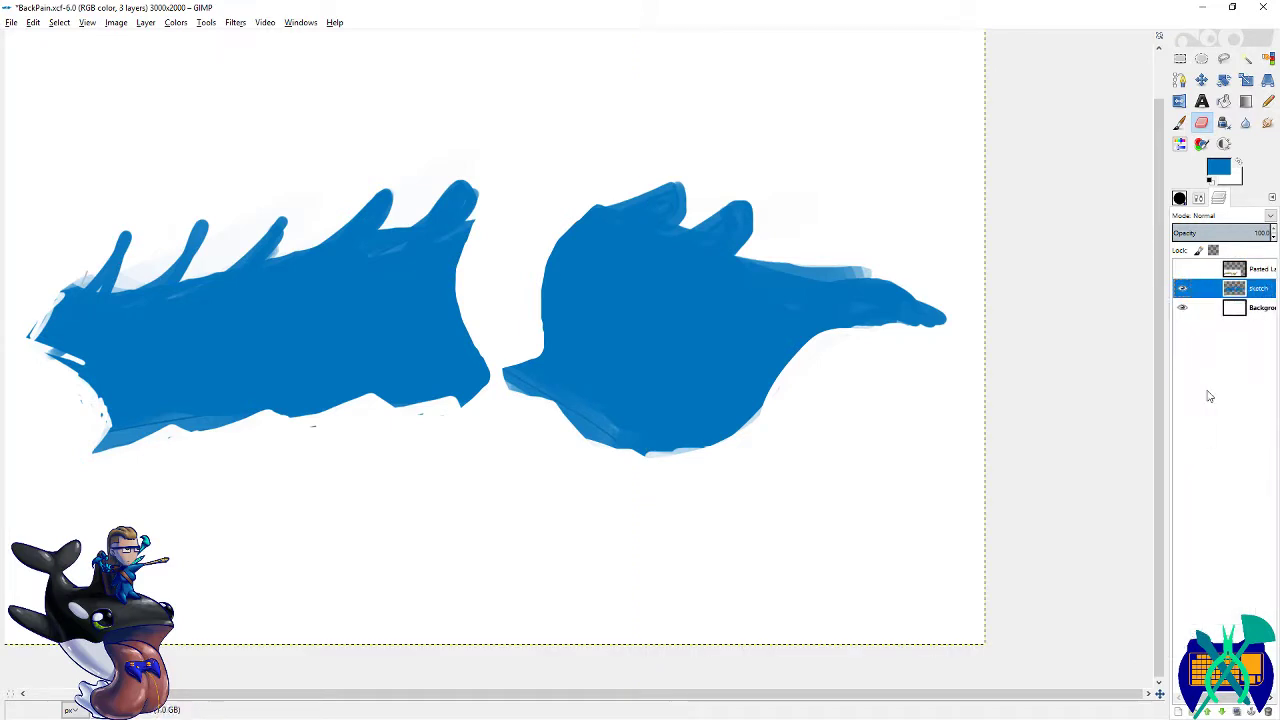
key(ctrl+s)
key(d)
key(m)
key(shift+ctrl+j)
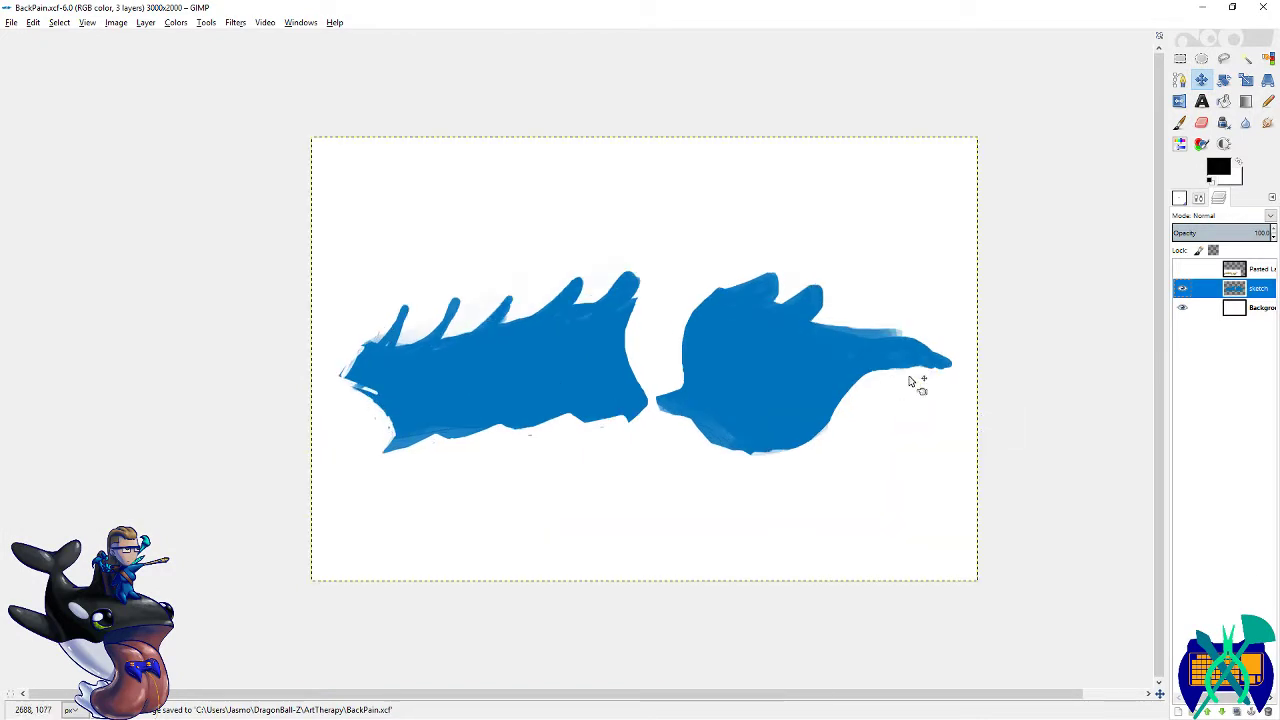
- Scale the sketch layer up until both outer ends run past the canvas edges, then save the image
key(plus)
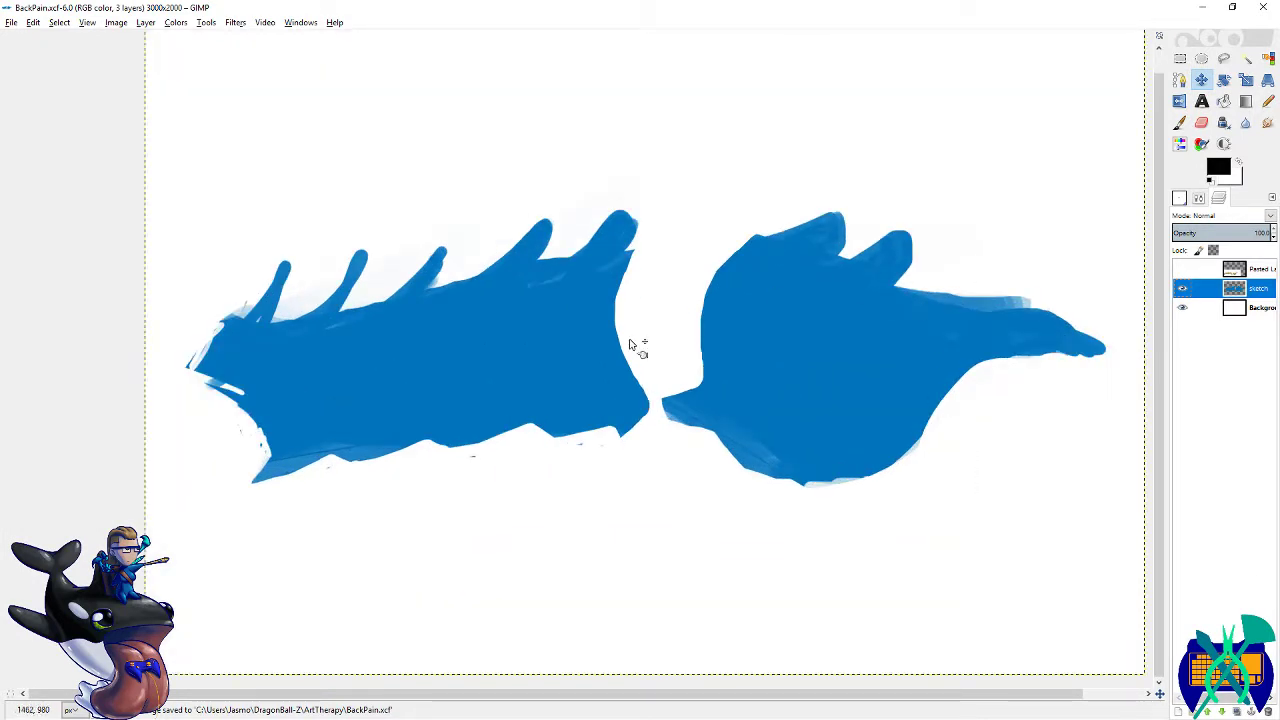
key(minus)
key(shift+s)
click(822, 310)
drag(822, 310, 826, 271)
key(Return)
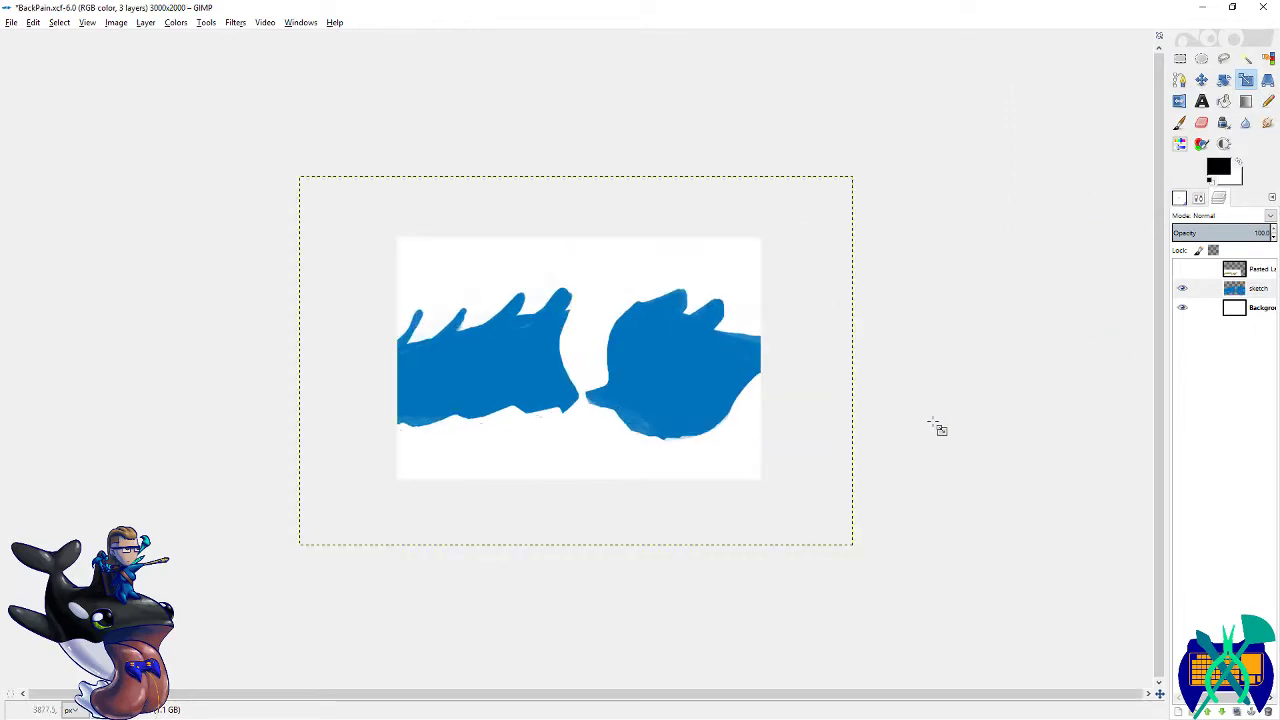
right_click(1262, 297)
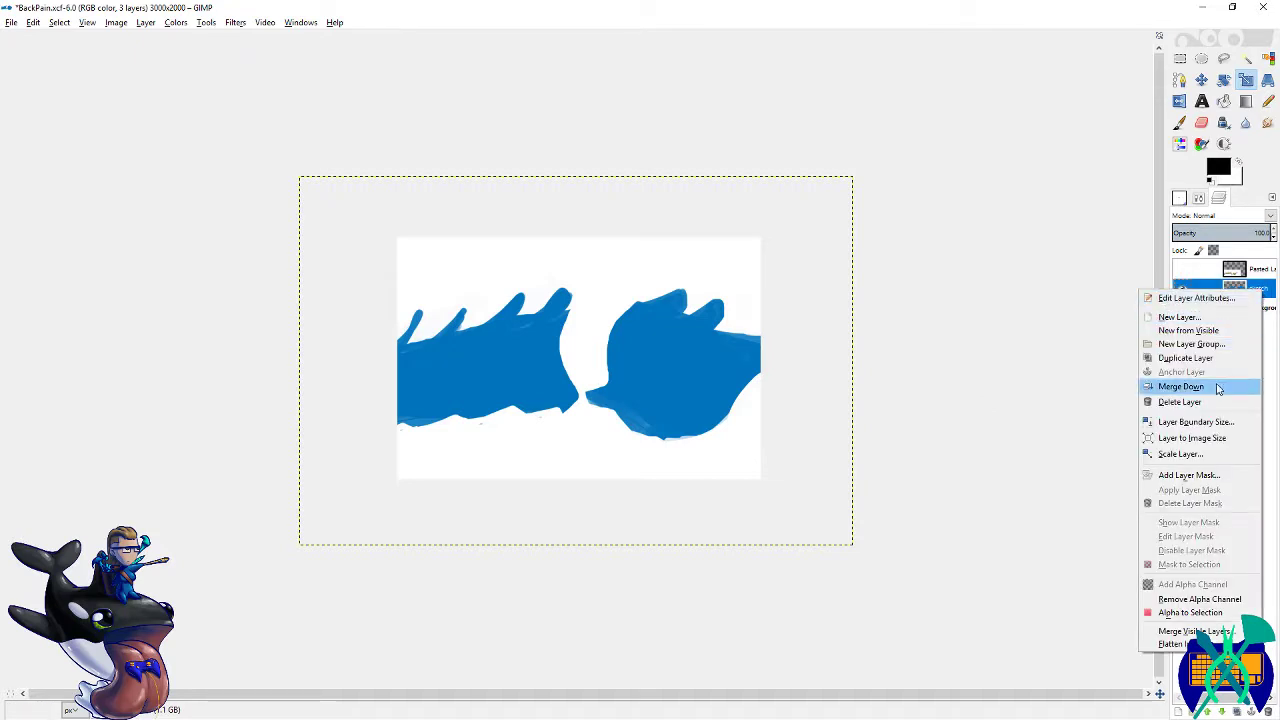
click(1036, 334)
key(plus)
key(ctrl+s)
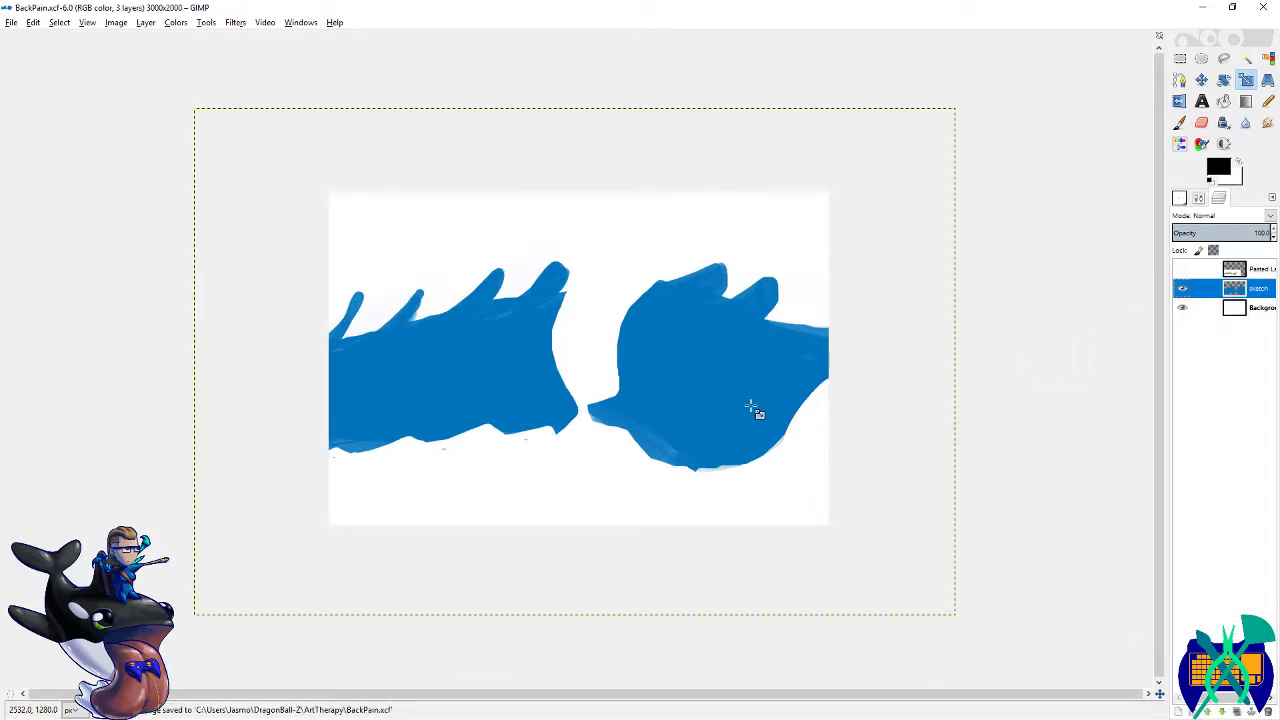
- Paint blue over the seam on the underside of the tail part with the Paintbrush and check it against the spine reference
key(plus)
key(plus)
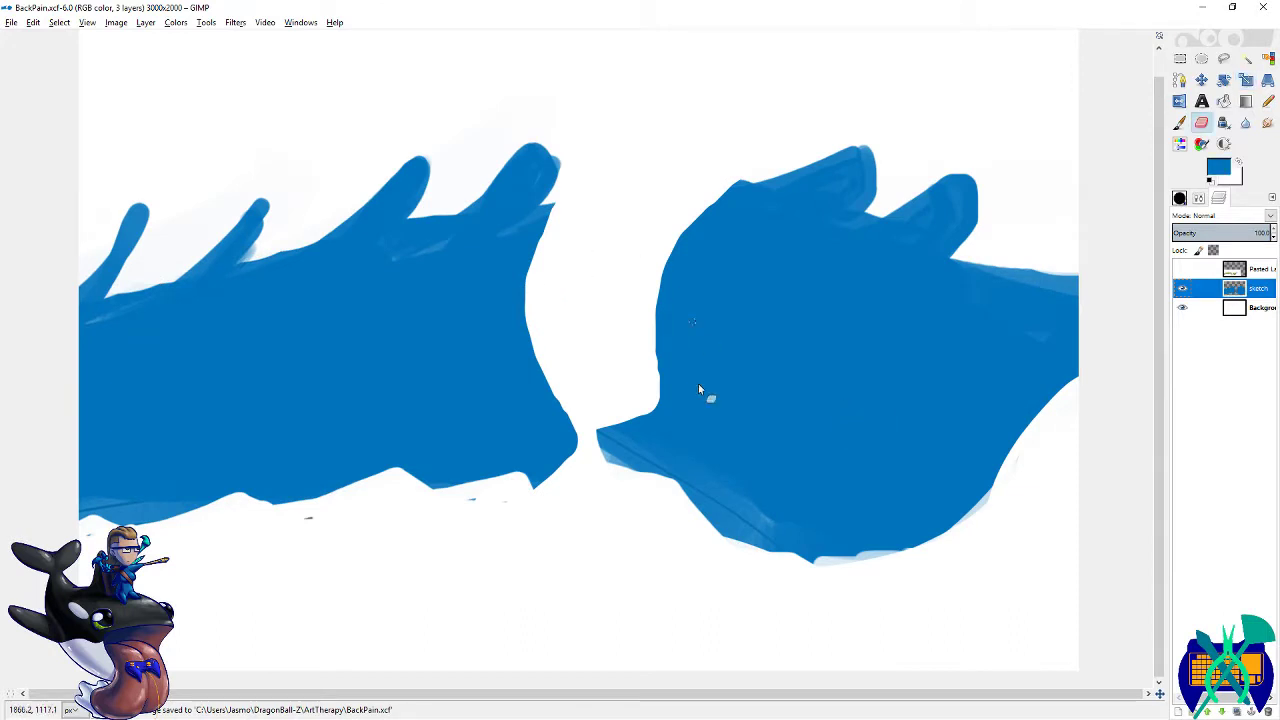
click(1180, 126)
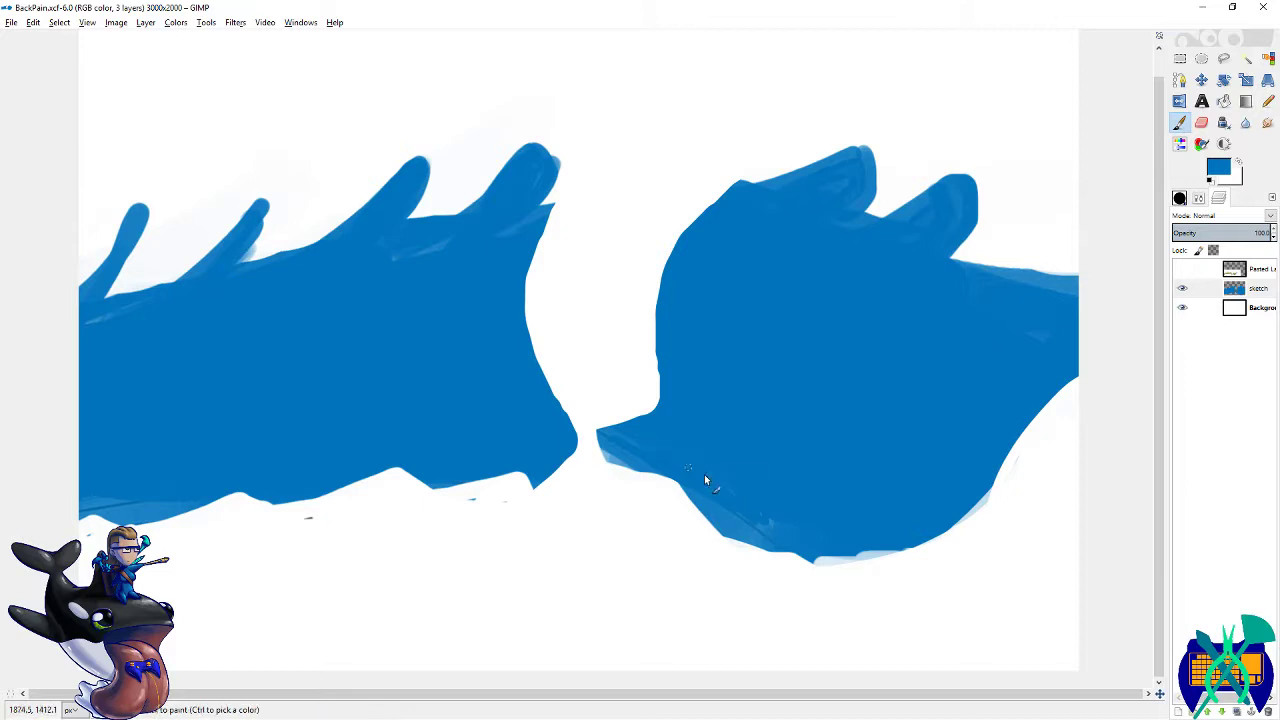
mouse_move(704, 480)
mouse_down()
mouse_move(763, 516)
mouse_move(784, 570)
mouse_move(912, 553)
mouse_up()
click(1182, 268)
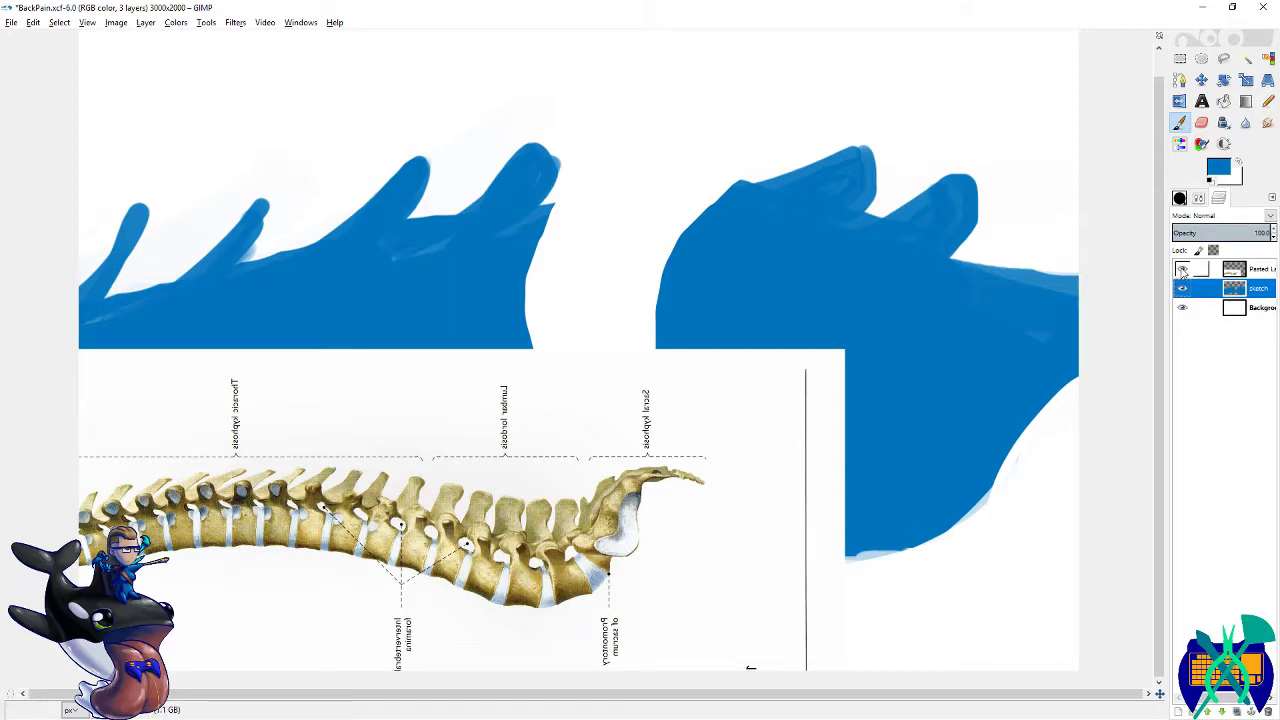
click(1182, 269)
- Erase the pale fringe under the tail part and repaint its lower edge in solid blue
drag(936, 499, 818, 413)
key(shift+e)
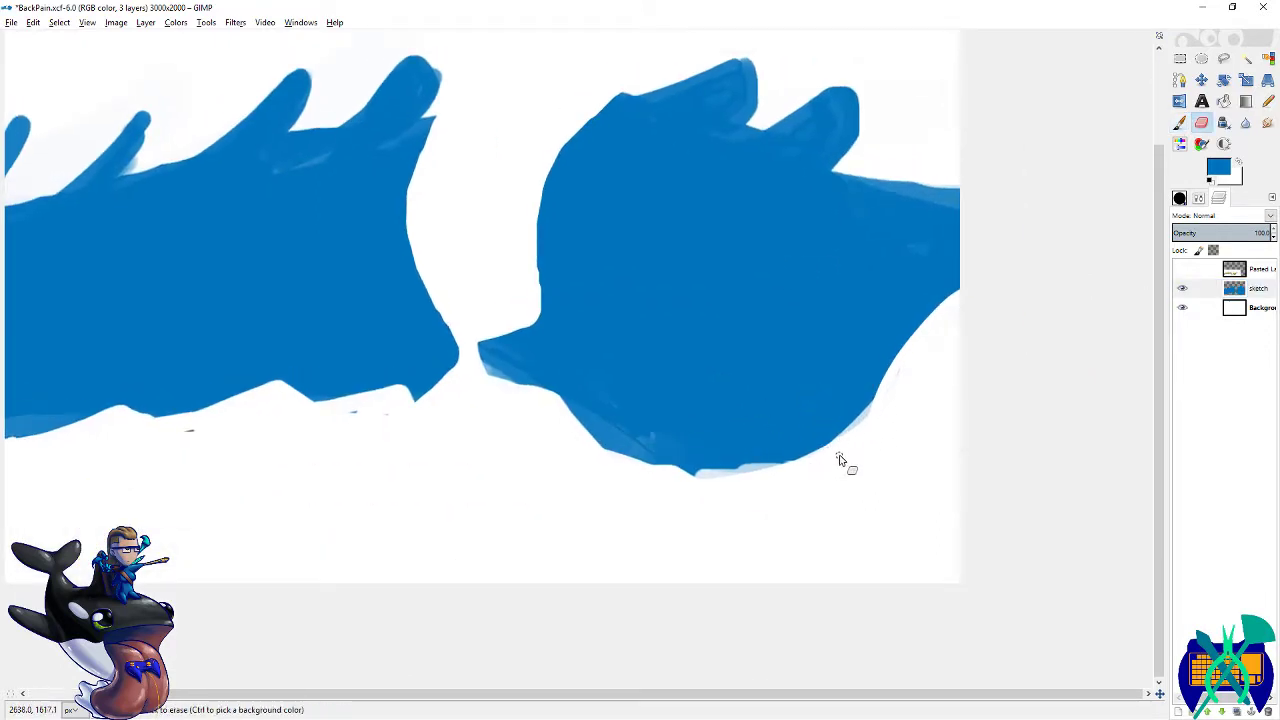
mouse_move(820, 460)
mouse_down()
mouse_move(704, 475)
mouse_move(575, 439)
mouse_move(534, 449)
mouse_up()
key(p)
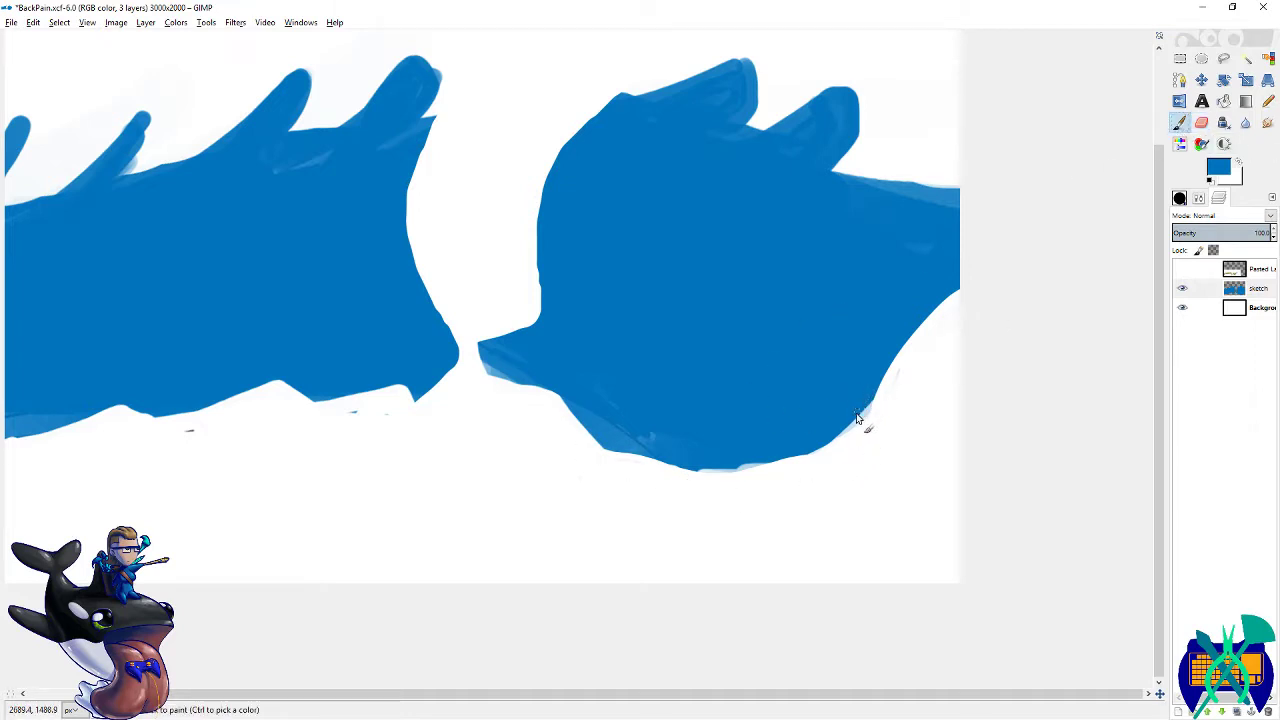
mouse_move(857, 414)
mouse_down()
mouse_move(834, 436)
mouse_move(871, 406)
mouse_move(787, 453)
mouse_up()
drag(692, 474, 585, 428)
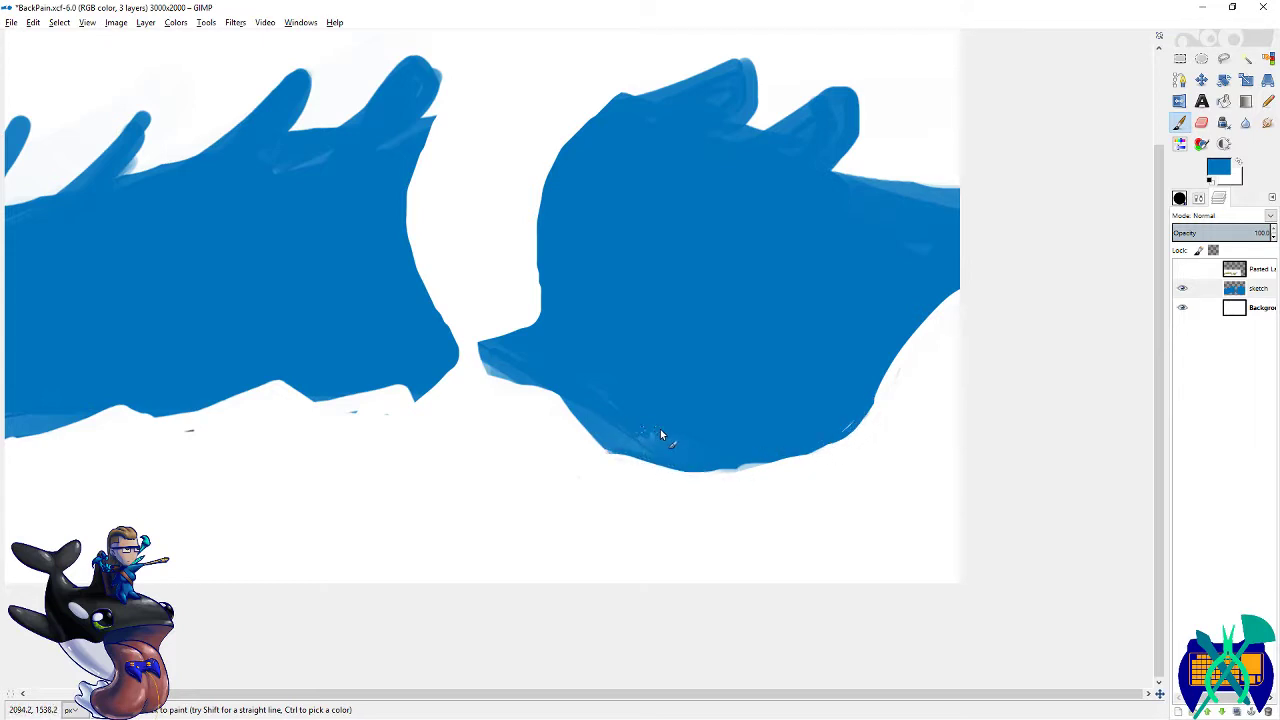
- Using a Paintbrush of size 216.78, round out the tail part's underside and fill in the jagged underside of the spiked part
click(1196, 200)
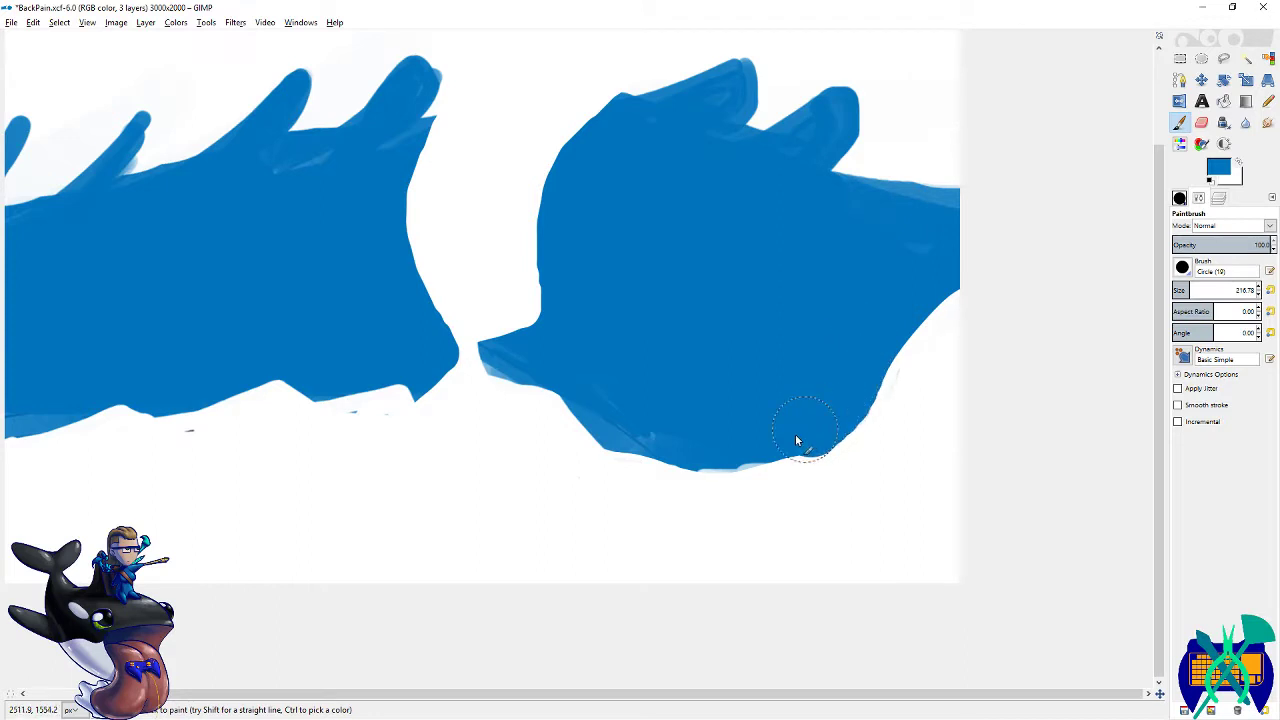
mouse_move(797, 441)
mouse_down()
mouse_move(736, 454)
mouse_move(618, 459)
mouse_up()
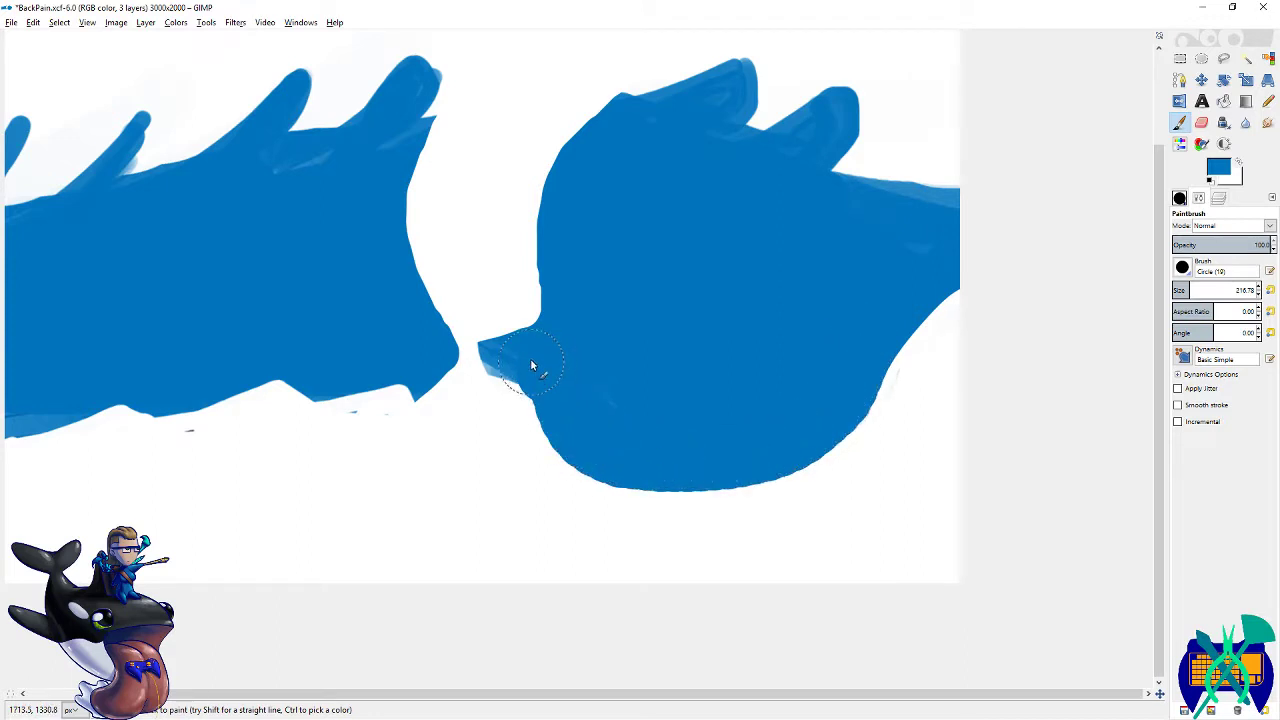
scroll(532, 365, left, 3)
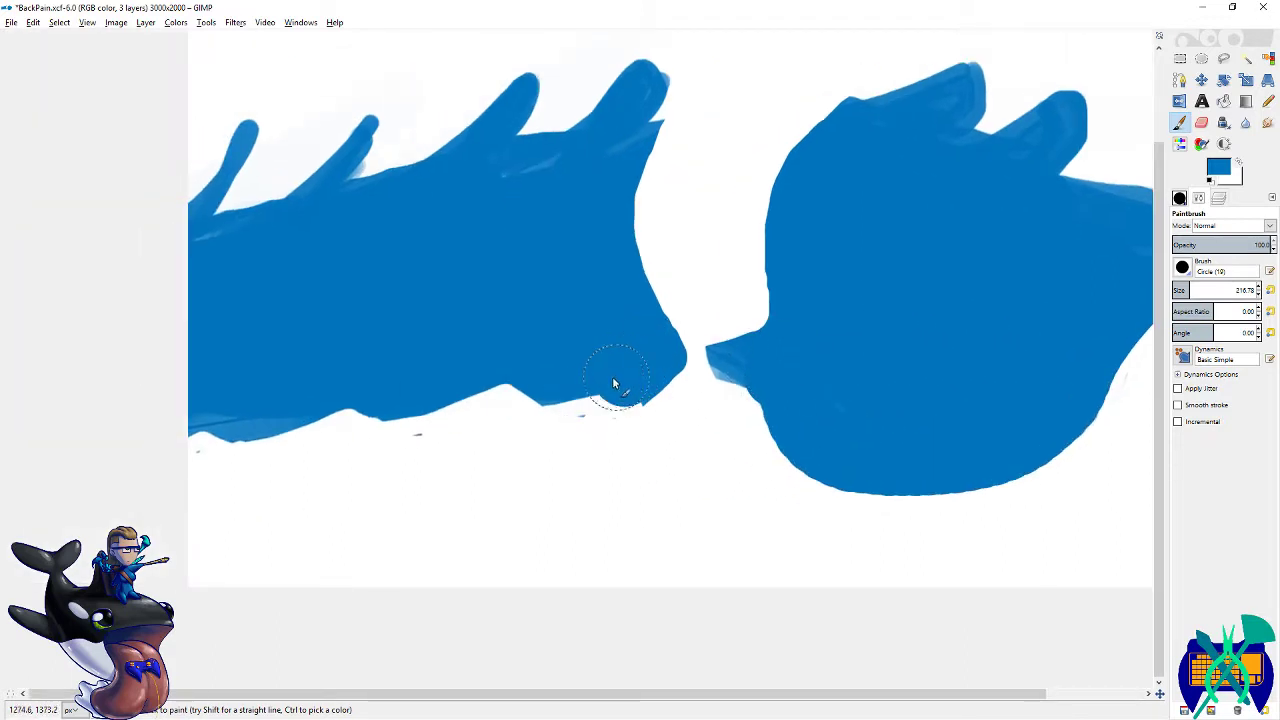
mouse_move(614, 383)
mouse_down()
mouse_move(500, 371)
mouse_move(171, 423)
mouse_move(264, 424)
mouse_move(447, 388)
mouse_up()
key(ctrl+z)
mouse_move(574, 380)
mouse_down()
mouse_move(131, 428)
mouse_move(644, 375)
mouse_up()
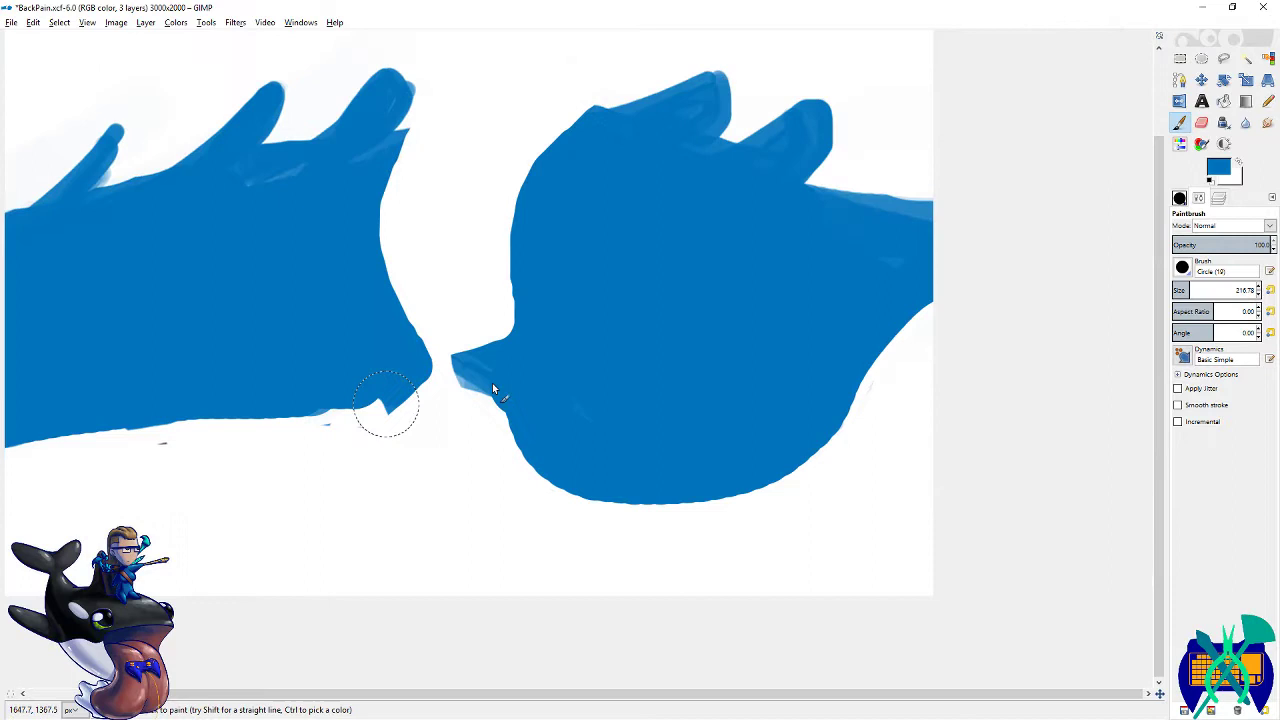
- Reset the brush size, save the image, and erase a wavy line along the tail part's underside with a size 21 Eraser
click(1270, 290)
drag(1083, 366, 1072, 304)
key(shift+e)
key(ctrl+s)
drag(862, 311, 961, 299)
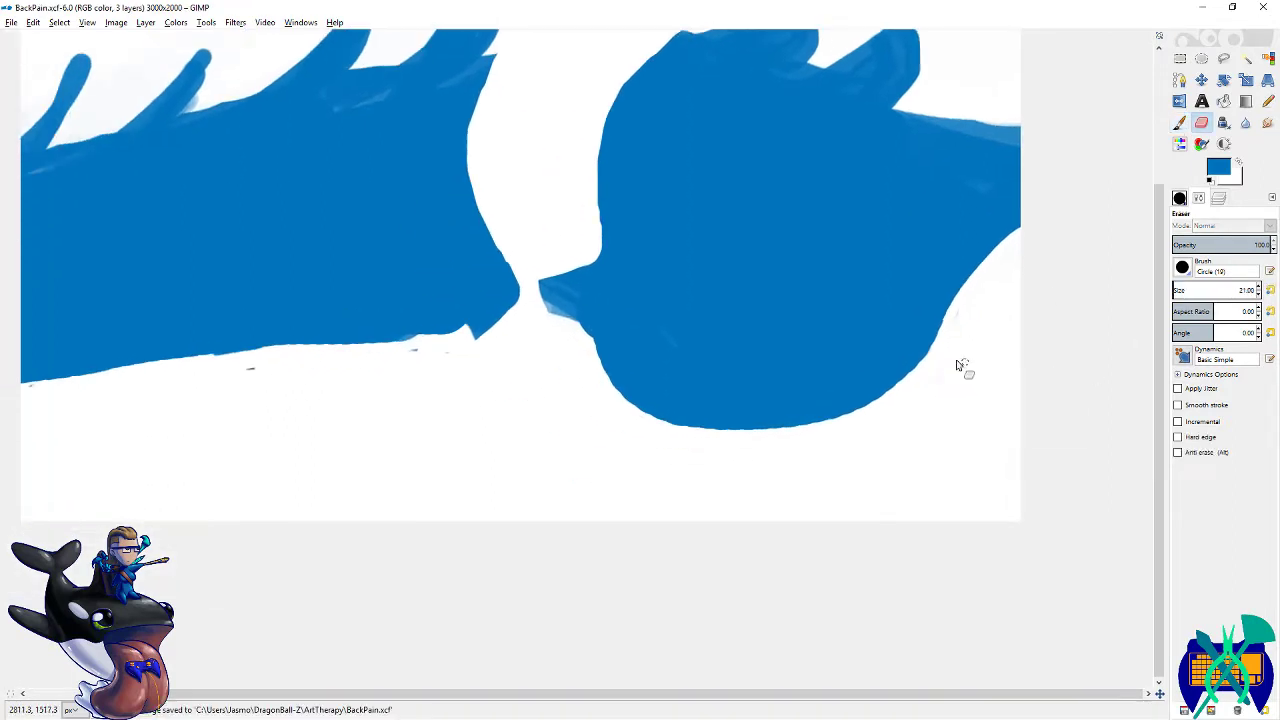
mouse_move(939, 343)
mouse_down()
mouse_move(876, 397)
mouse_move(815, 415)
mouse_move(752, 424)
mouse_move(607, 404)
mouse_up()
- Erase a matching wavy line along the whole underside of the spiked part and save the image
drag(607, 354, 879, 379)
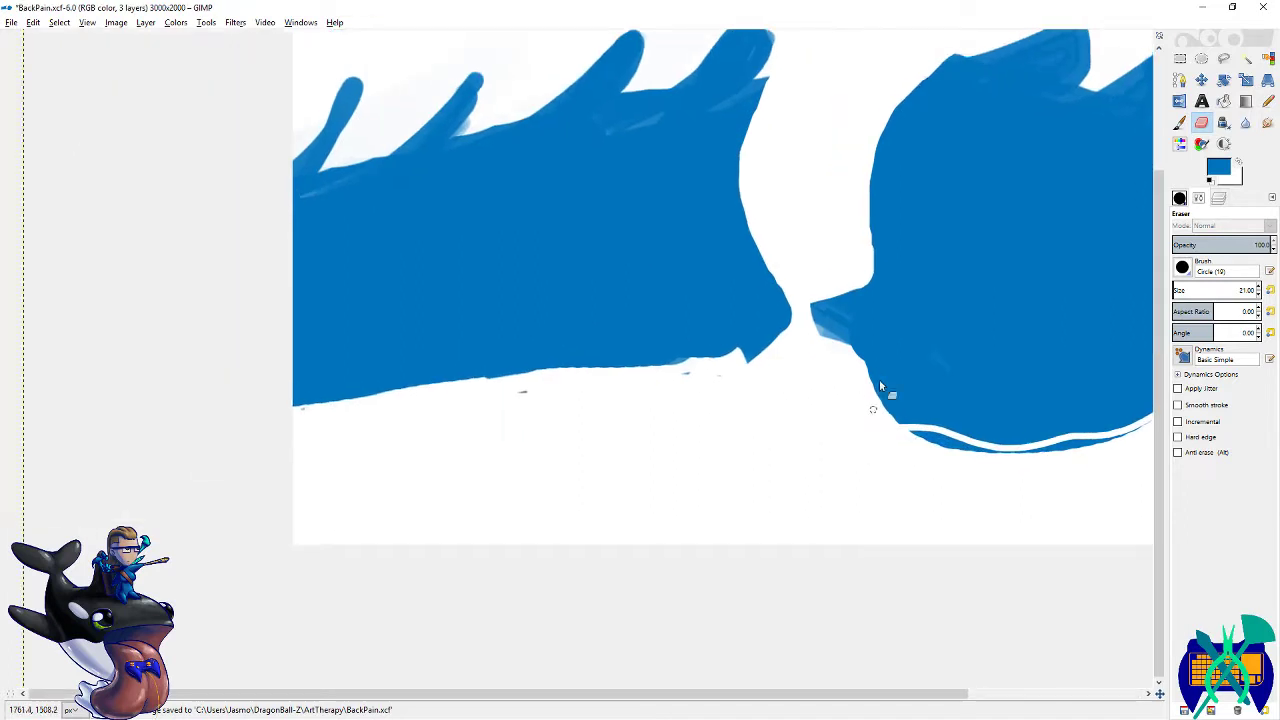
mouse_move(786, 351)
mouse_down()
mouse_move(540, 360)
mouse_move(284, 406)
mouse_up()
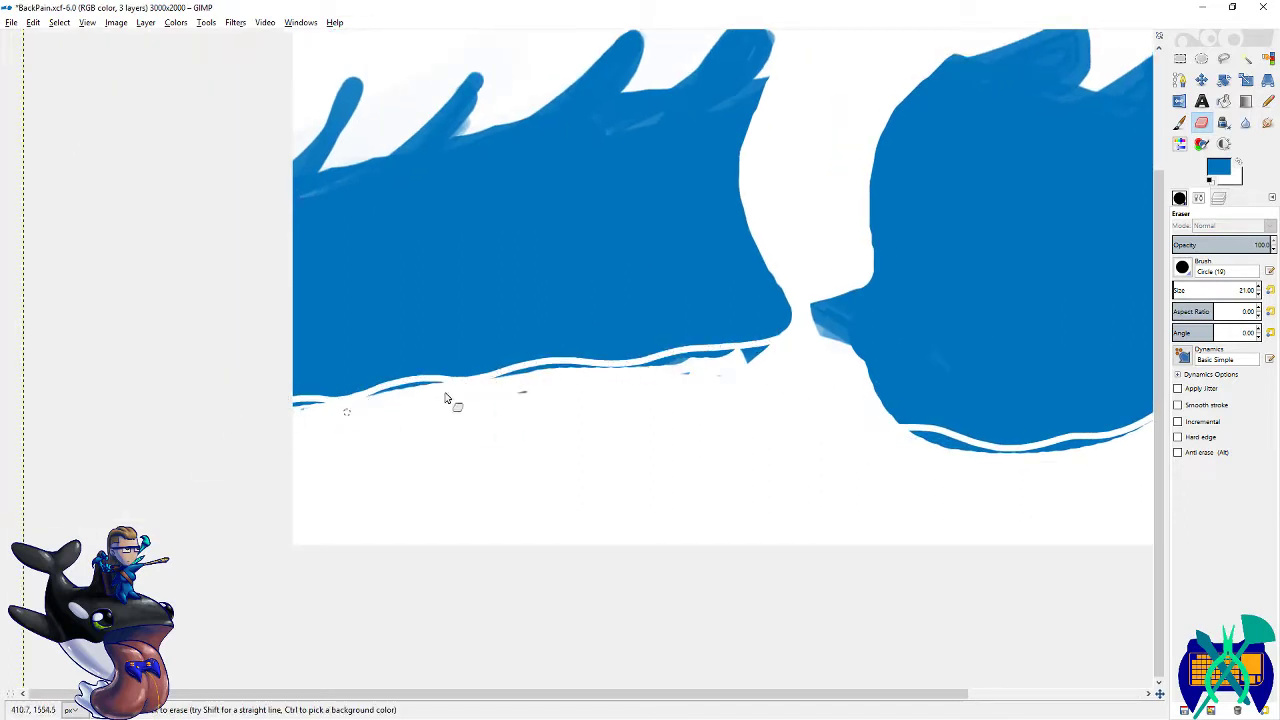
scroll(449, 400, right, 3)
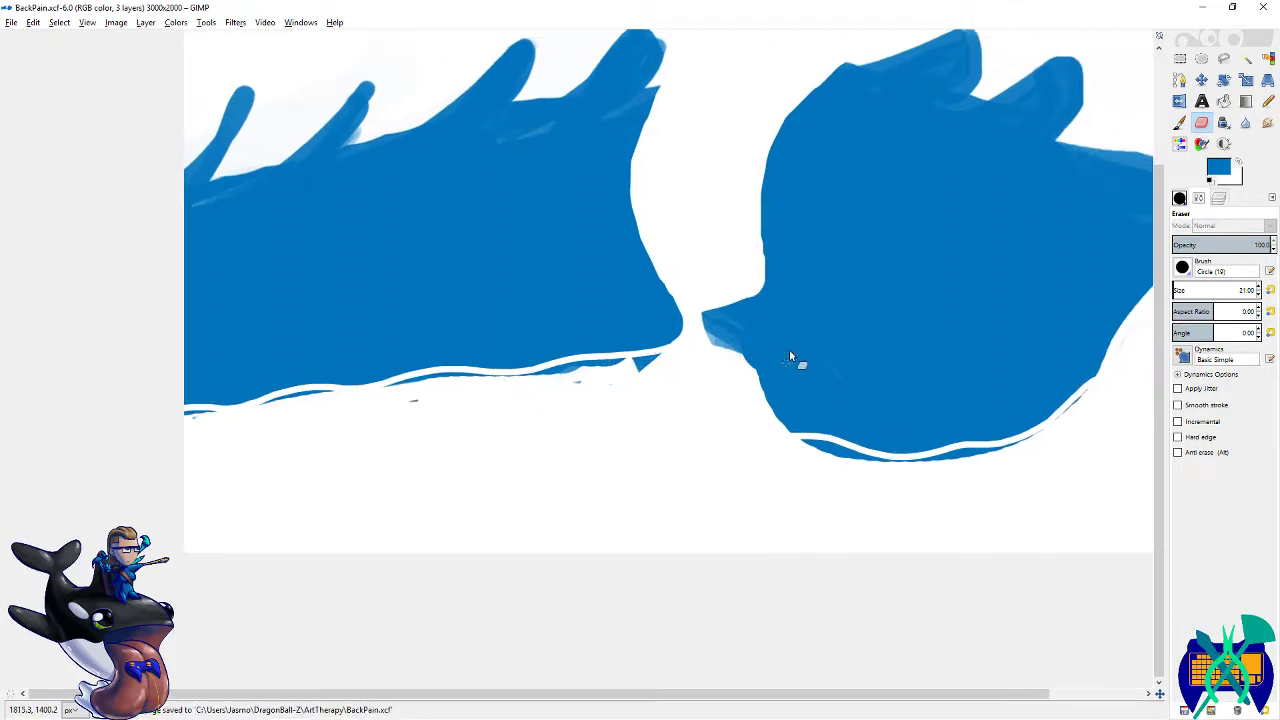
mouse_move(878, 381)
mouse_down()
mouse_move(691, 417)
mouse_move(718, 369)
mouse_up()
key(ctrl+s)
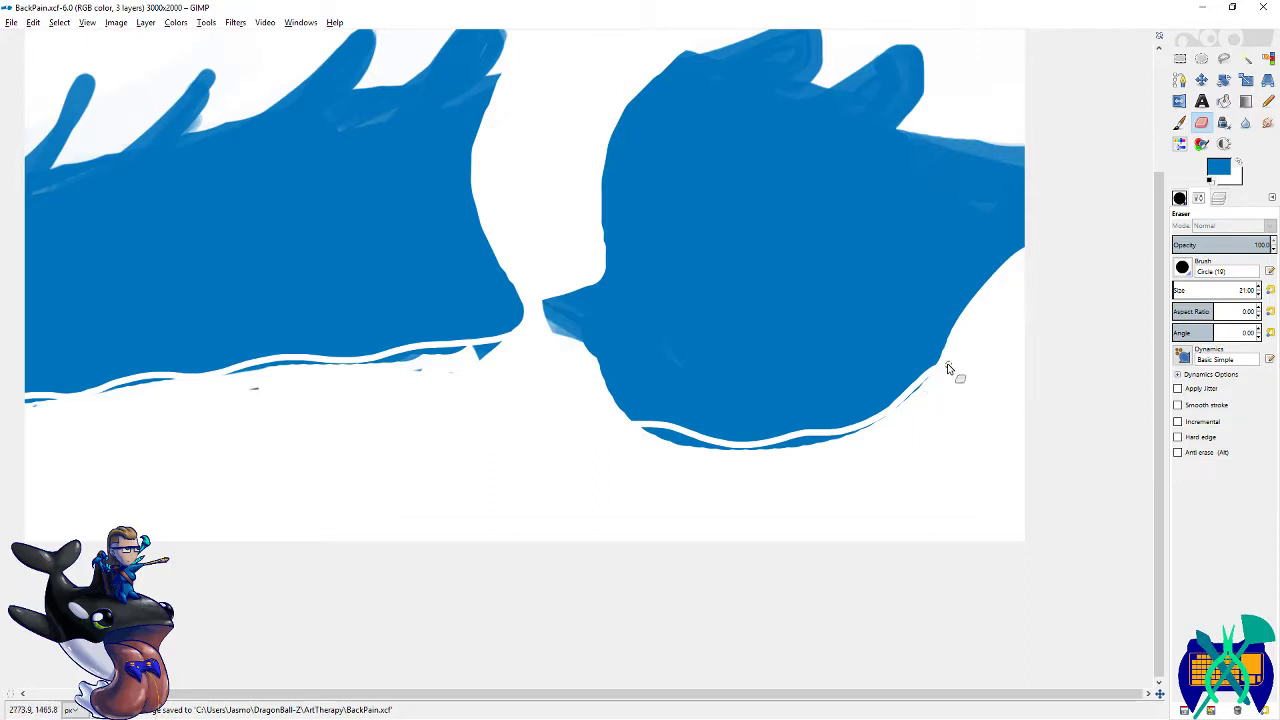
- Erase the leftover blue slivers beneath the wavy undersides of the tail part and the spiked part, and save the image
mouse_move(948, 366)
mouse_down()
mouse_move(883, 425)
mouse_move(777, 445)
mouse_move(839, 446)
mouse_move(669, 449)
mouse_move(640, 426)
mouse_move(705, 443)
mouse_move(646, 440)
mouse_up()
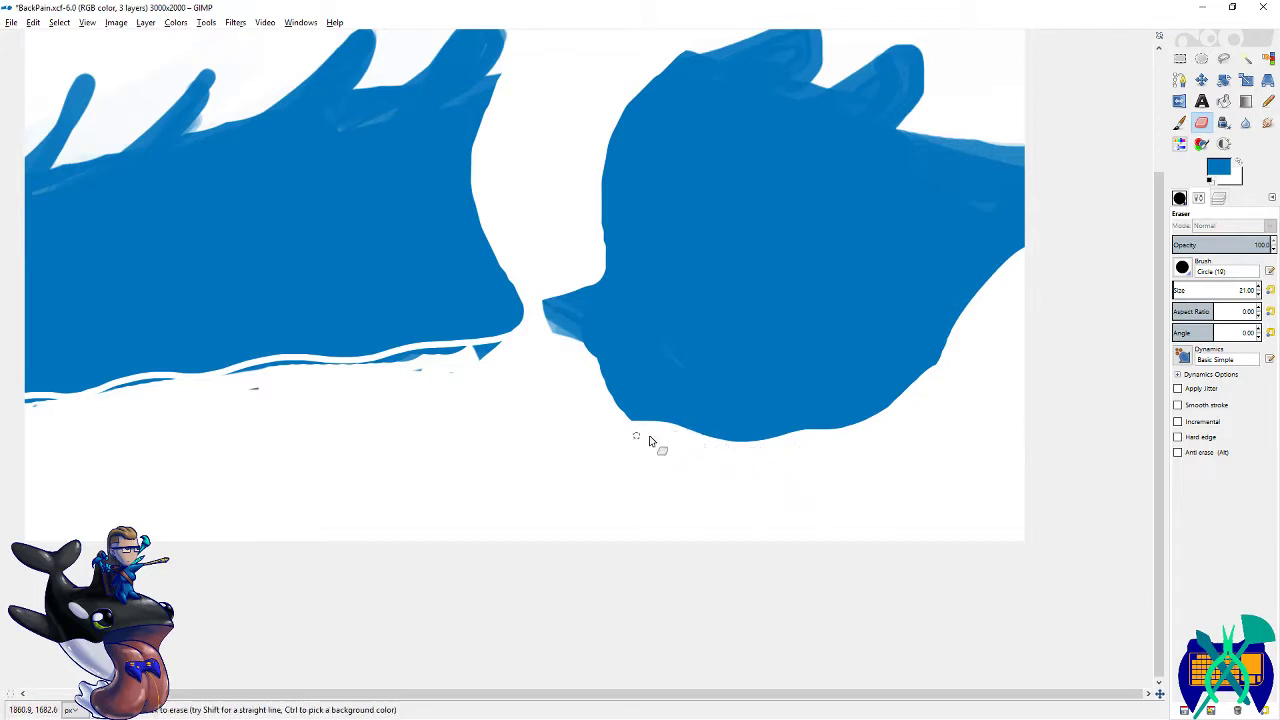
scroll(777, 383, left, 5)
drag(749, 391, 672, 401)
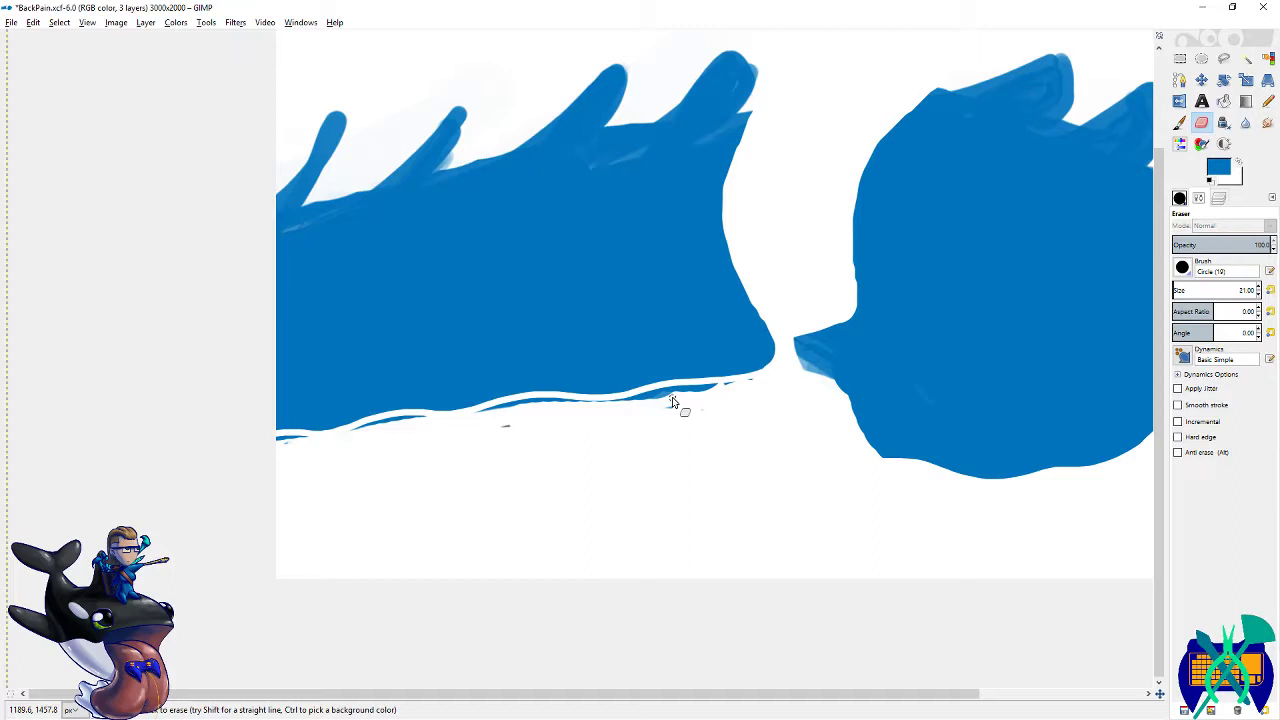
mouse_move(766, 387)
mouse_down()
mouse_move(675, 402)
mouse_move(724, 406)
mouse_move(661, 421)
mouse_move(641, 406)
mouse_move(718, 389)
mouse_move(580, 405)
mouse_move(598, 399)
mouse_move(556, 400)
mouse_move(517, 352)
mouse_move(460, 407)
mouse_move(535, 401)
mouse_move(461, 420)
mouse_move(517, 428)
mouse_move(429, 439)
mouse_move(428, 423)
mouse_move(385, 420)
mouse_move(272, 446)
mouse_up()
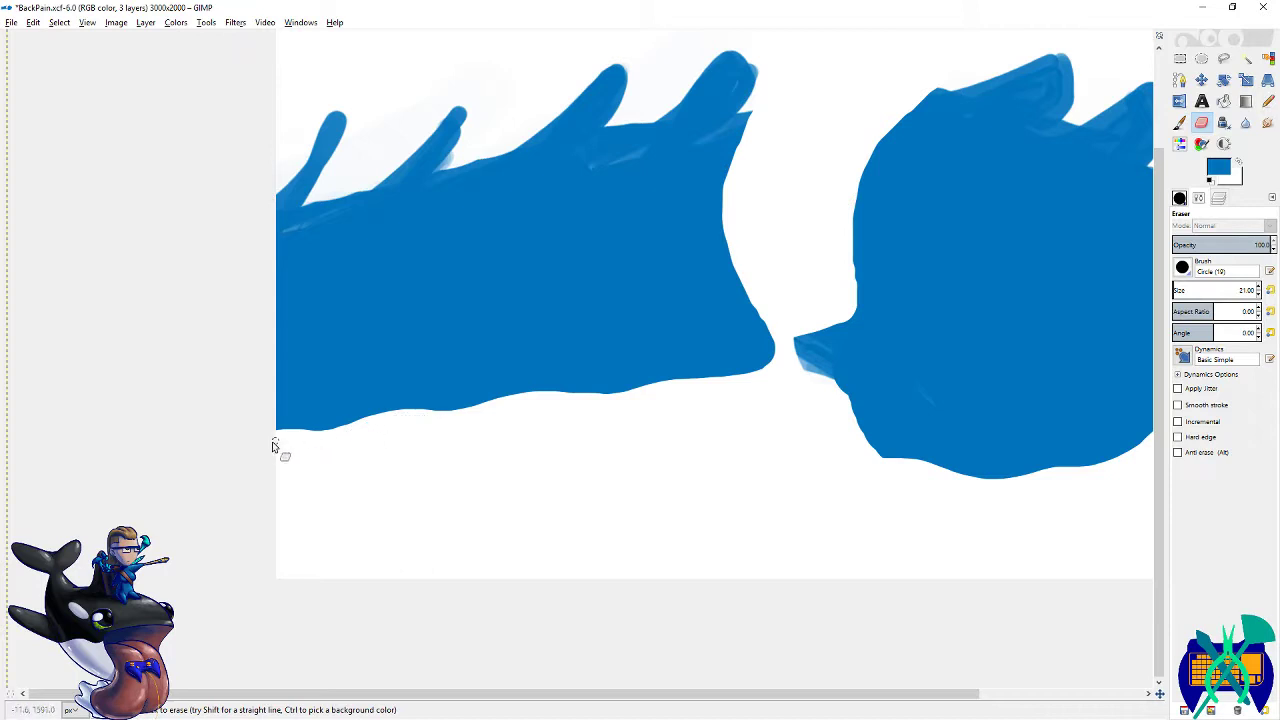
scroll(434, 451, right, 3)
scroll(480, 420, up, 1)
scroll(480, 420, left, 2)
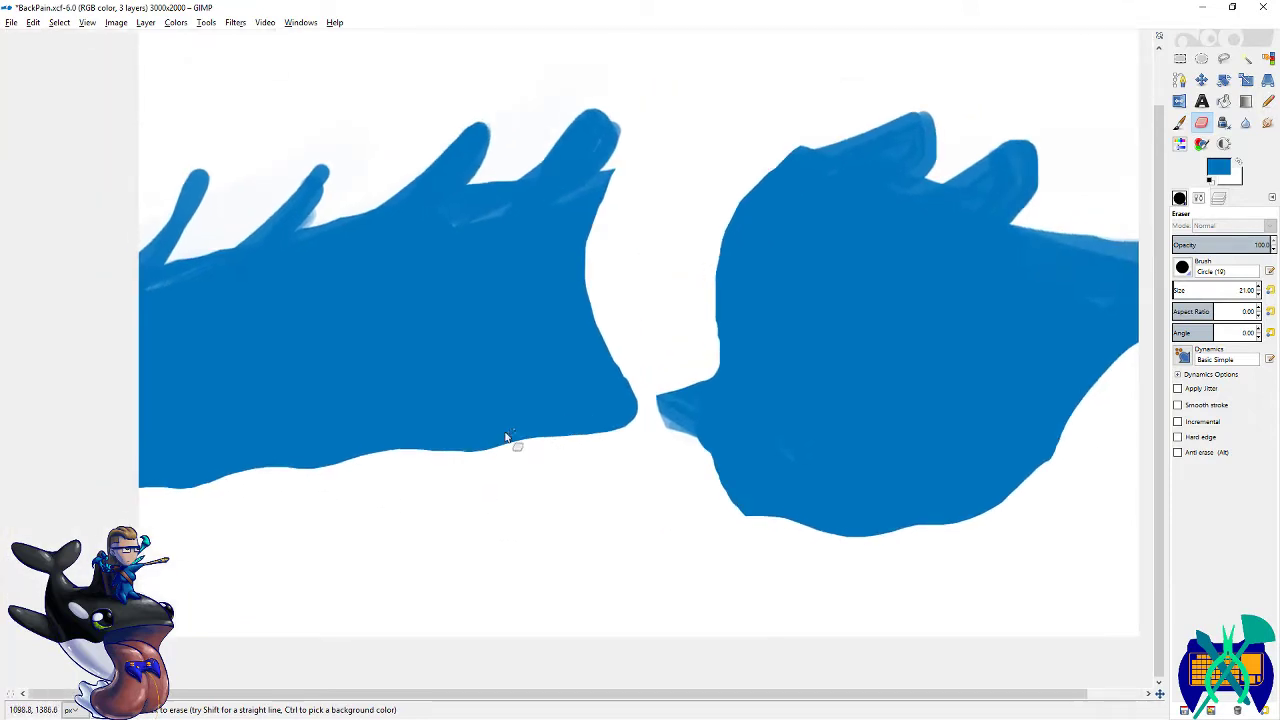
key(ctrl+s)
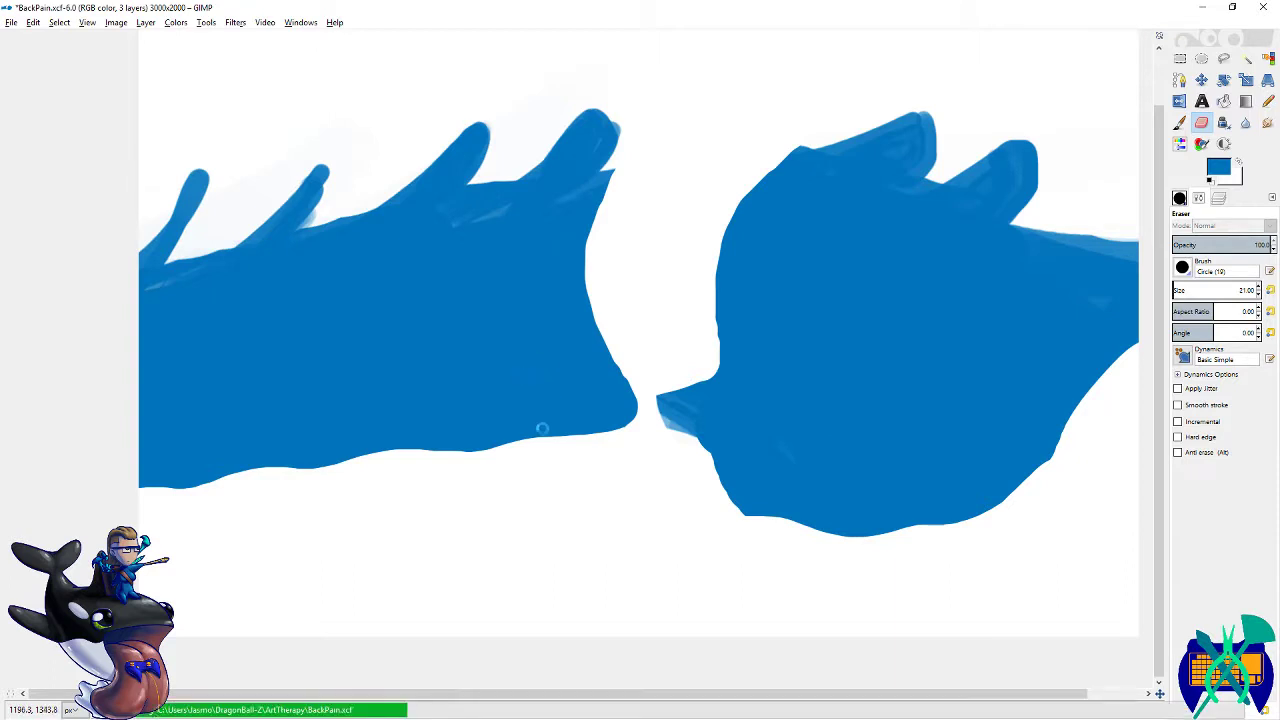
- Briefly show the pasted spine reference layer to compare it with the sketch, and hide it again
drag(665, 334, 612, 416)
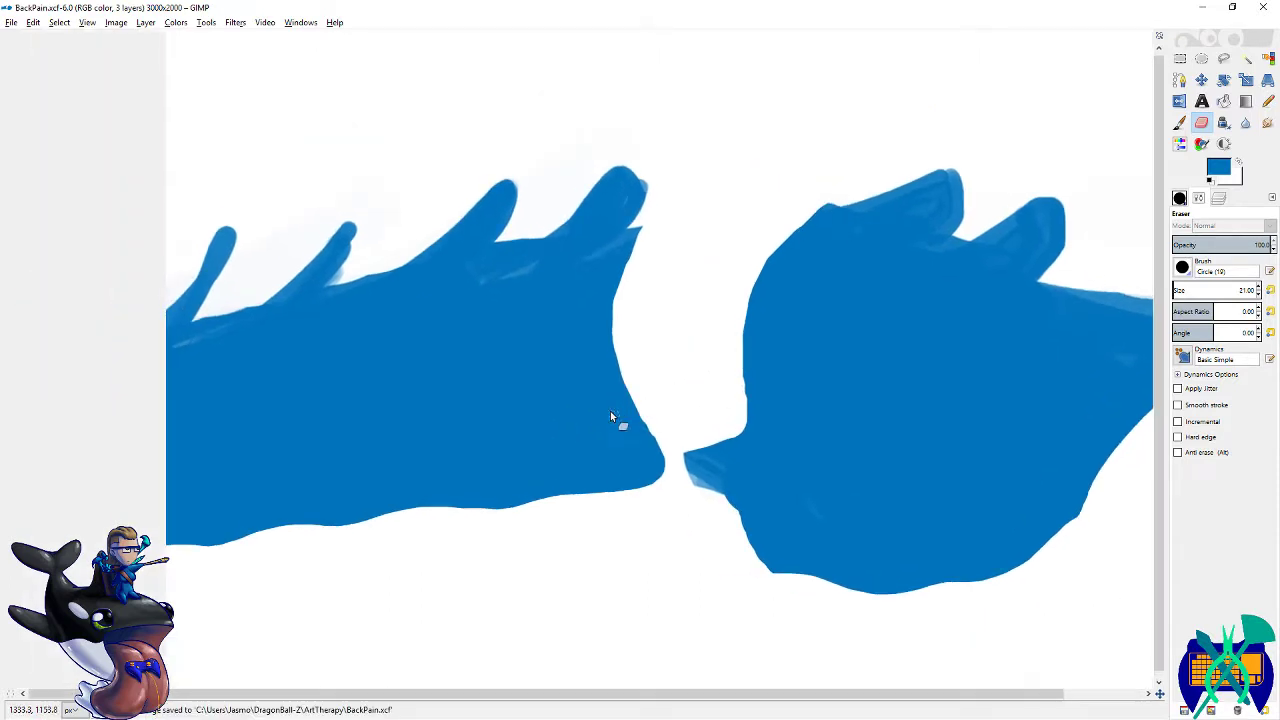
click(1179, 122)
click(1218, 198)
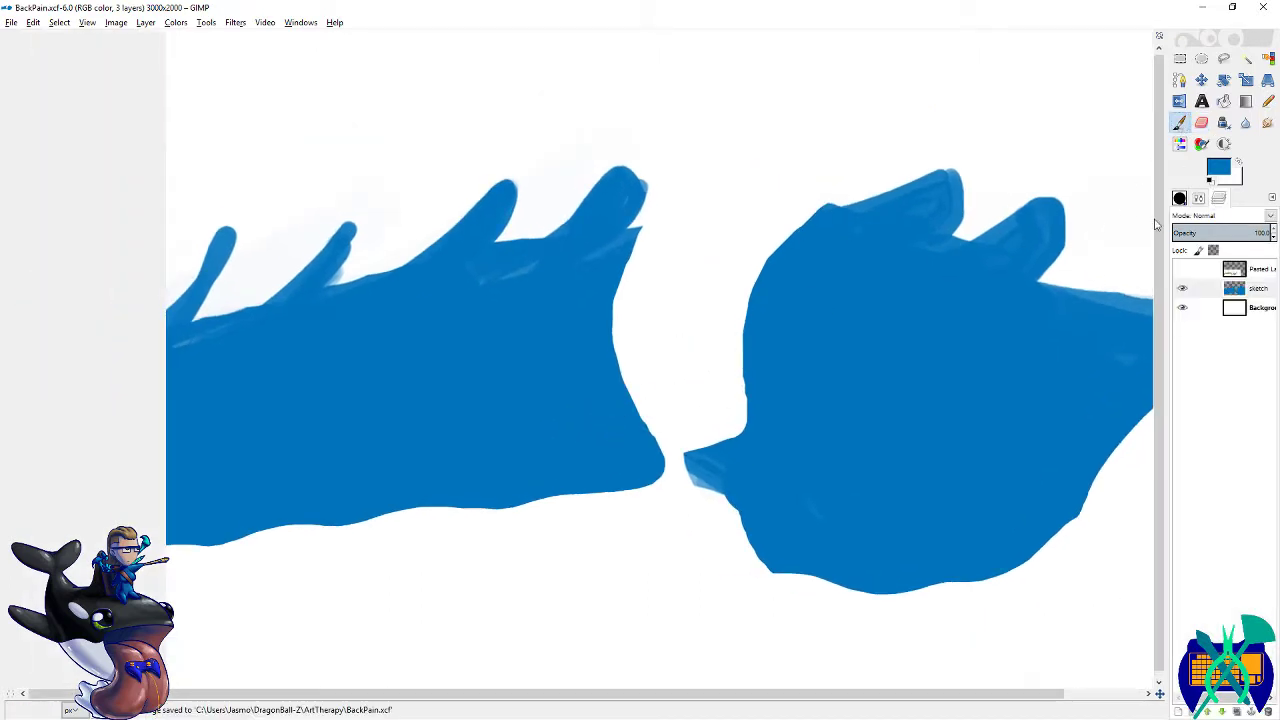
drag(771, 350, 638, 314)
click(1182, 270)
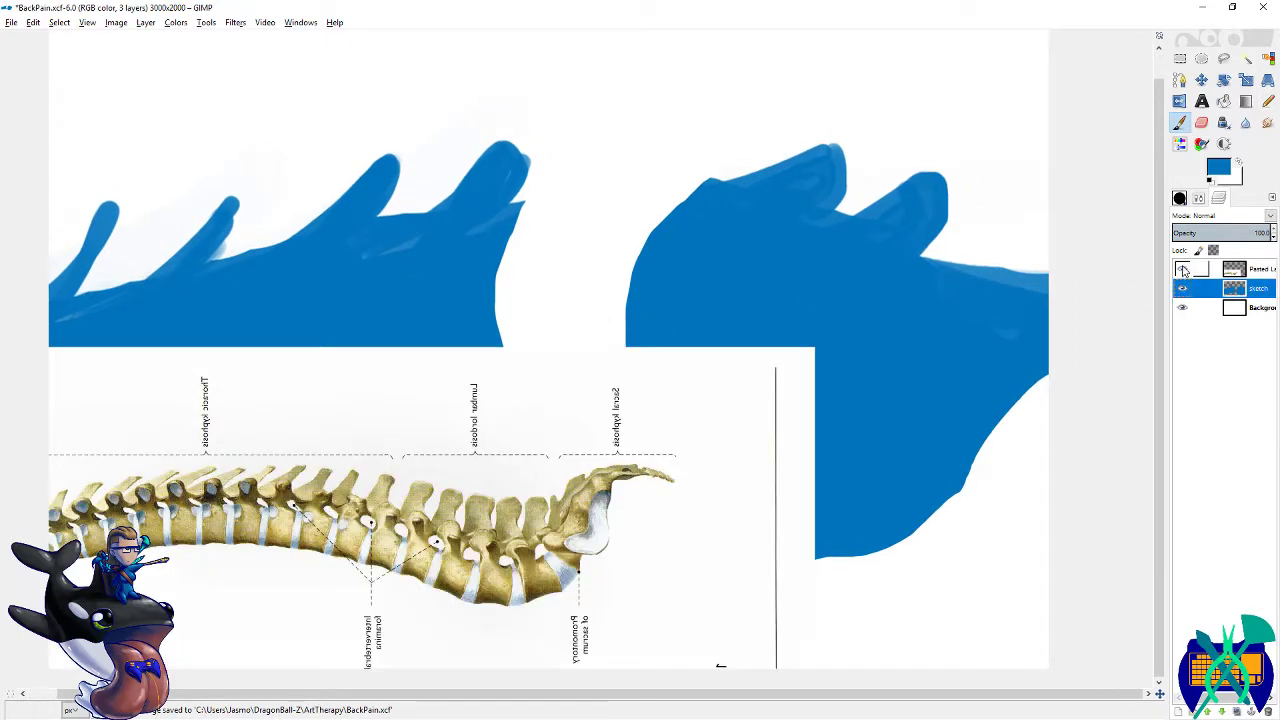
click(1183, 270)
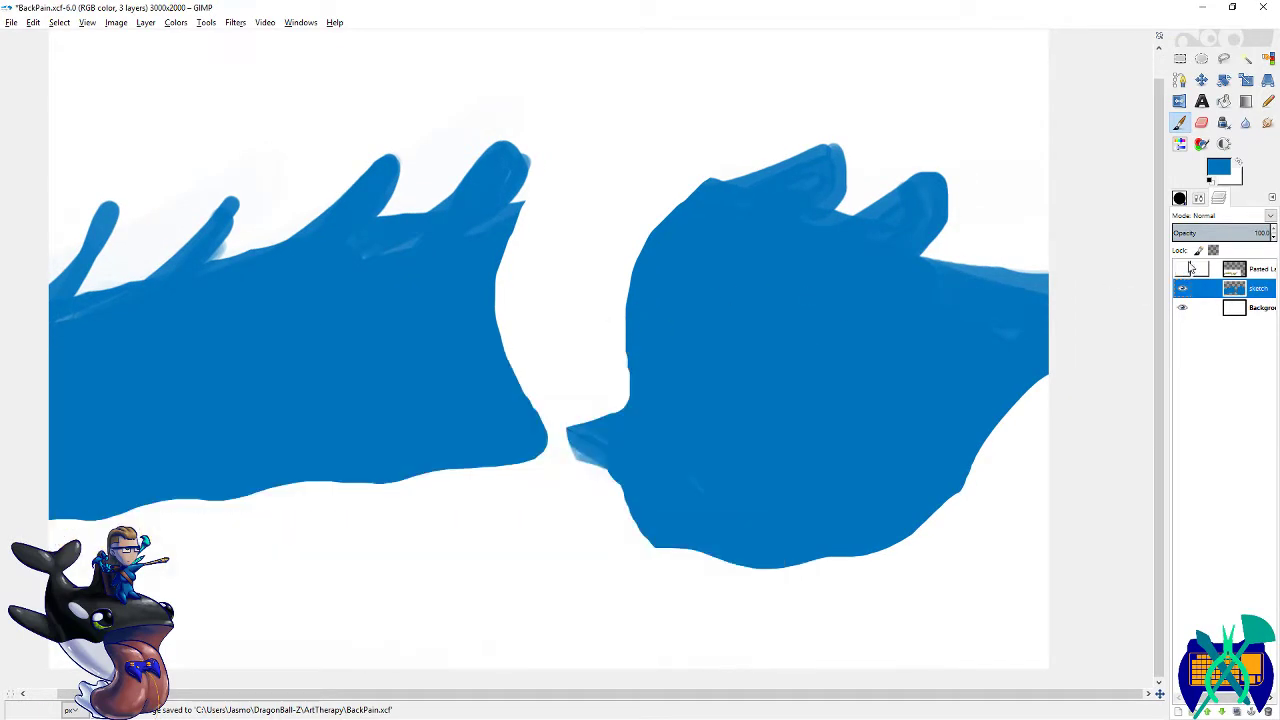
scroll(1042, 314, left, 3)
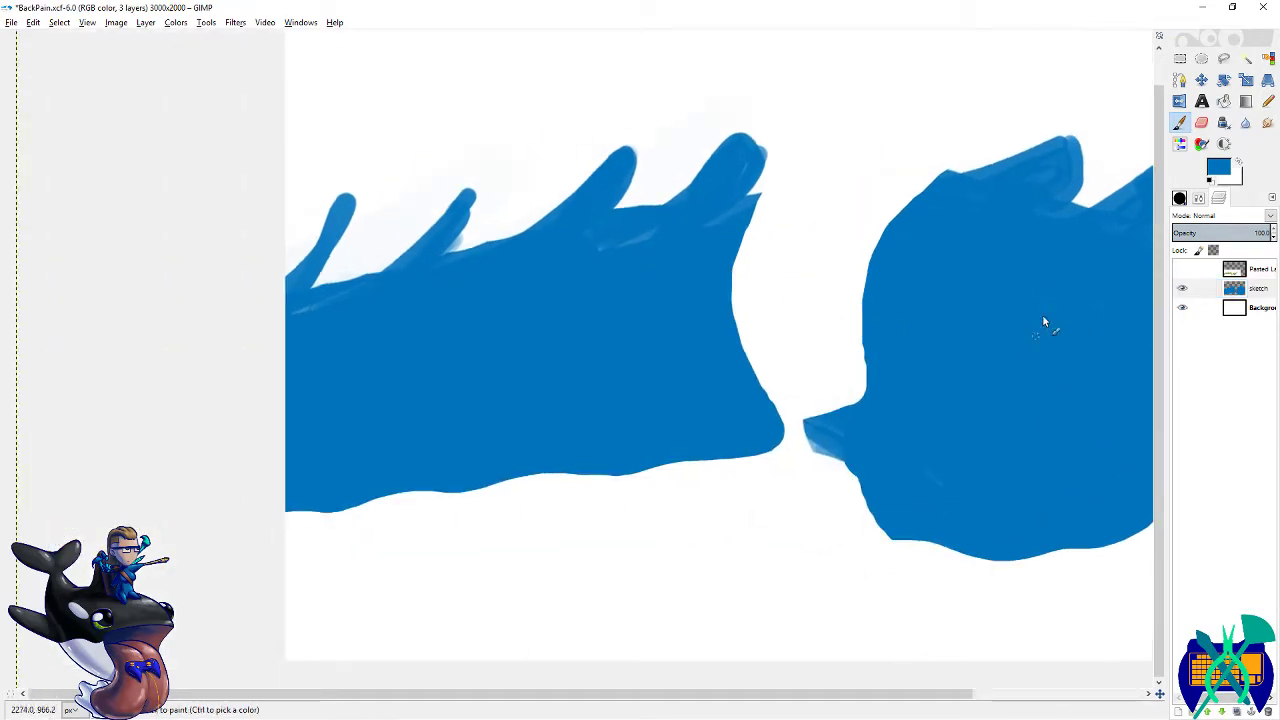
- Erase thin curved lines into the Sketch layer at the bases of the spikes on the spiked part
click(1201, 122)
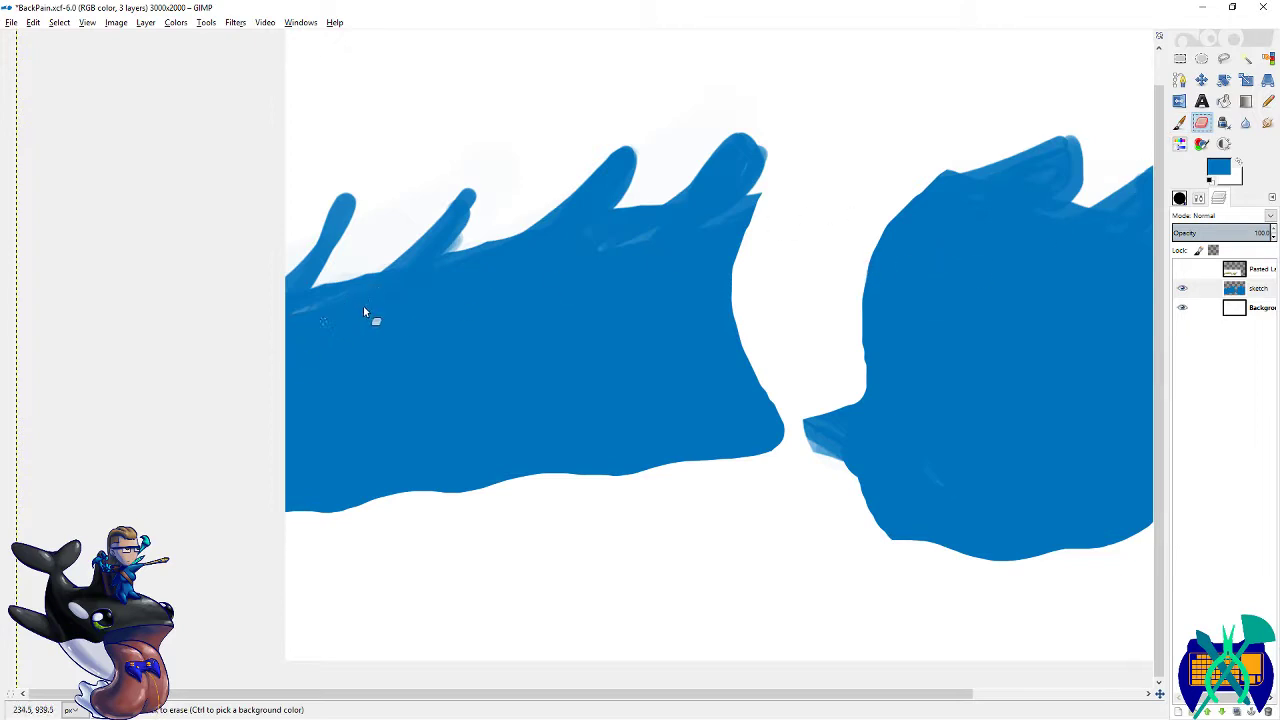
drag(328, 322, 425, 287)
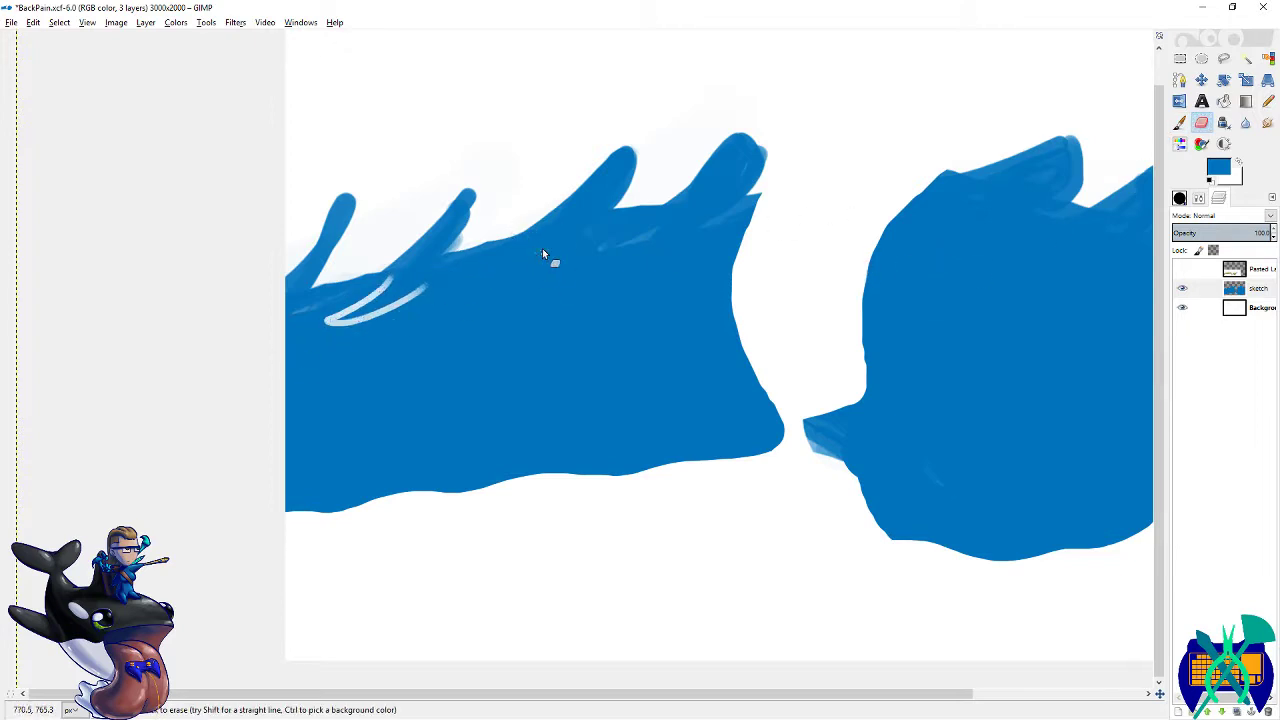
mouse_move(520, 247)
mouse_down()
mouse_move(460, 286)
mouse_move(575, 250)
mouse_move(425, 290)
mouse_move(467, 292)
mouse_up()
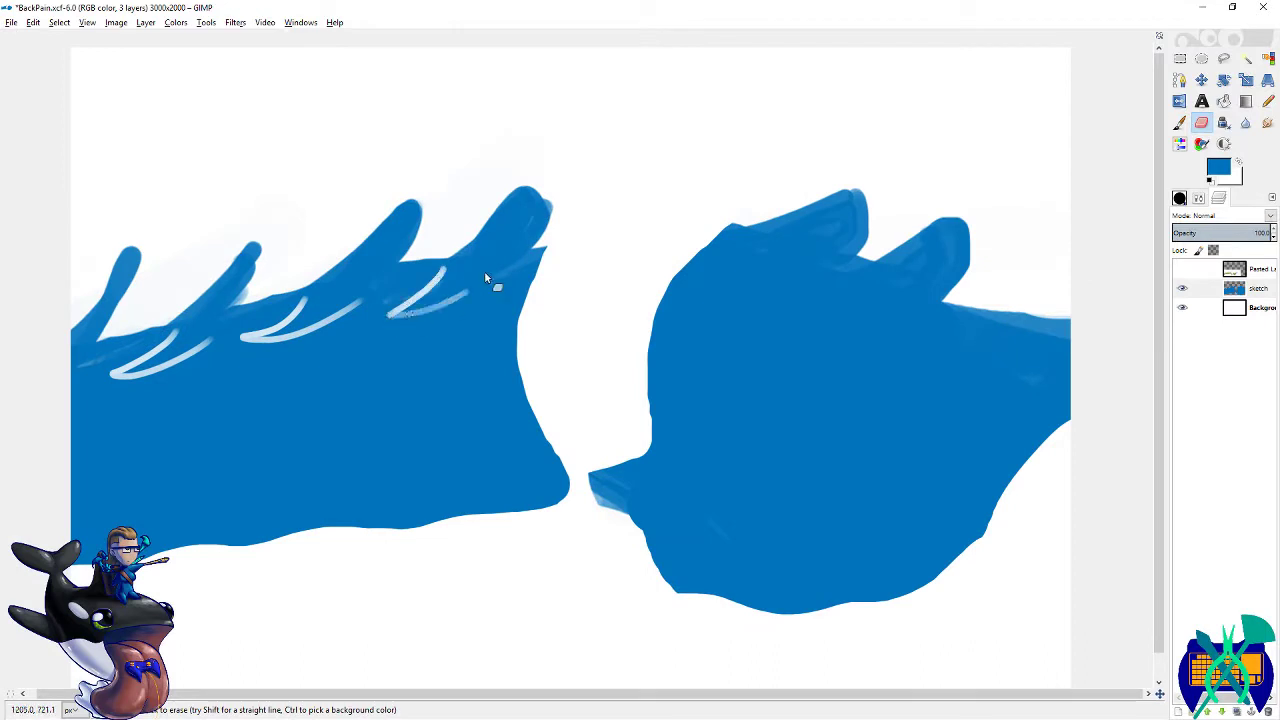
- Erase rounded contour lines beneath the two protrusions on top of the tail part
scroll(500, 268, right, 4)
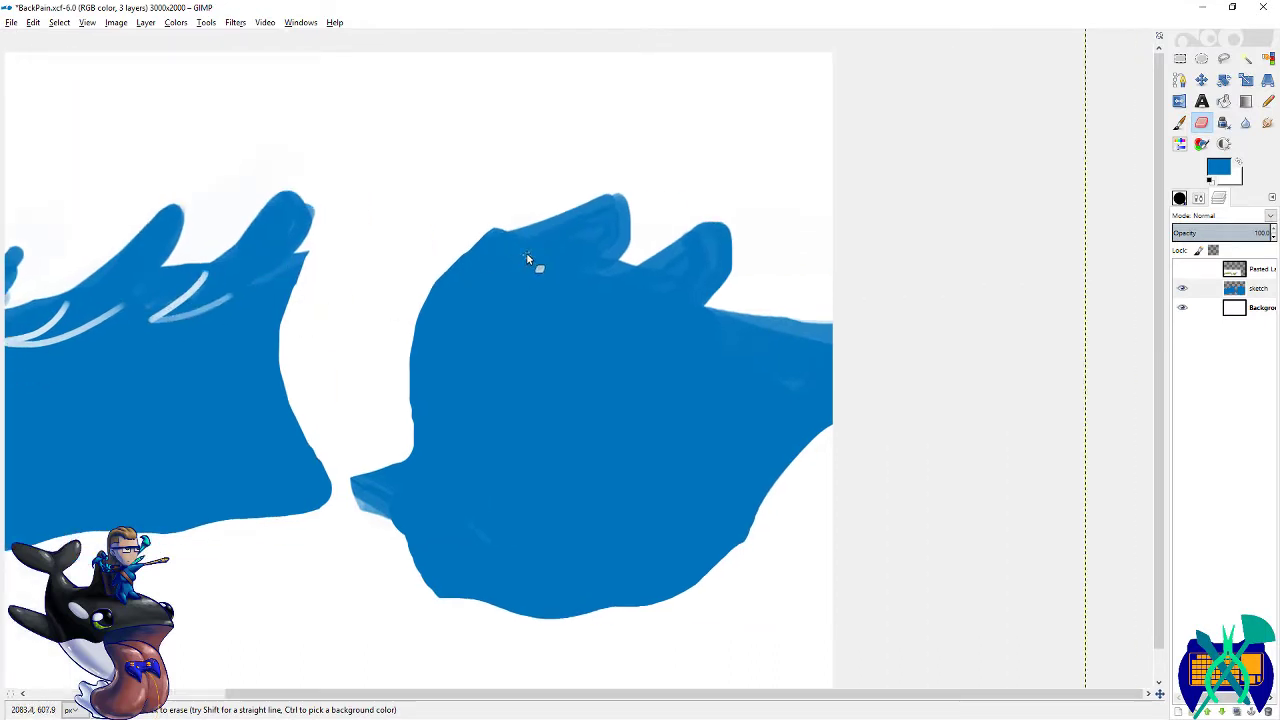
mouse_move(527, 256)
mouse_down()
mouse_move(482, 259)
mouse_move(521, 290)
mouse_move(578, 264)
mouse_up()
key(ctrl+z)
mouse_move(468, 281)
mouse_down()
mouse_move(551, 288)
mouse_move(536, 267)
mouse_move(546, 338)
mouse_up()
scroll(604, 267, right, 2)
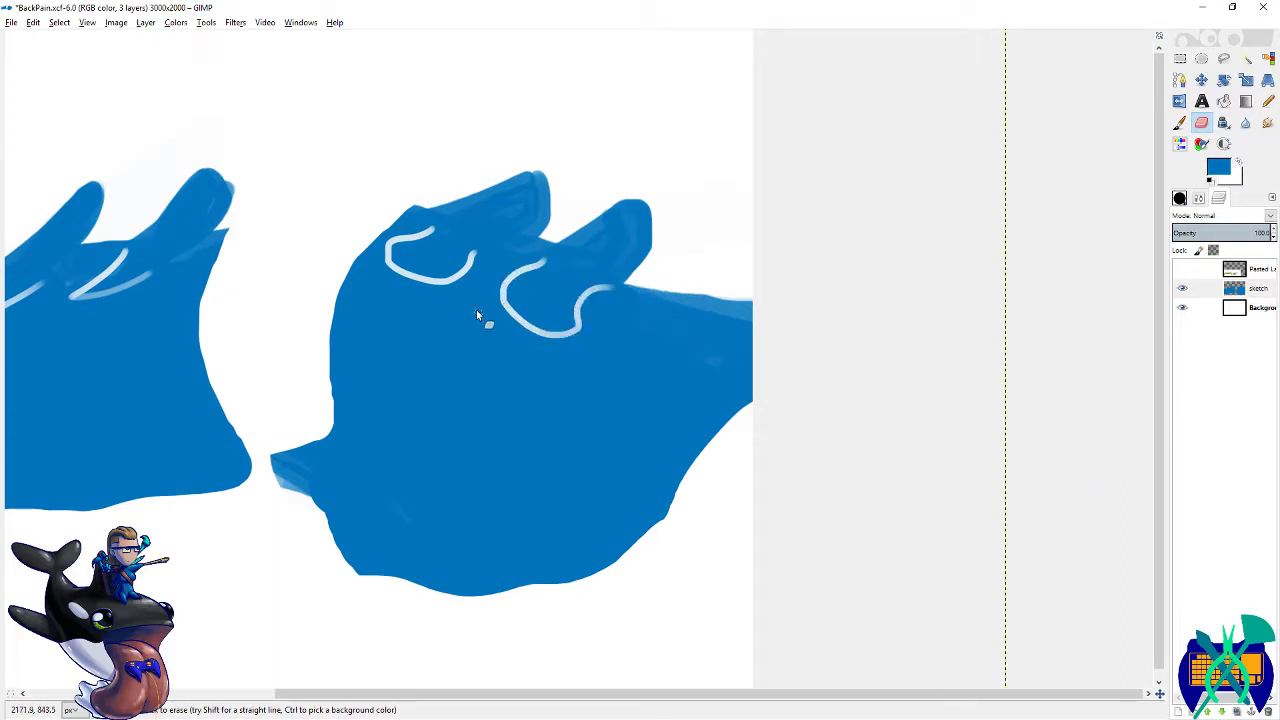
- Erase additional rounded contours beneath the two spikes nearest the gap on the spiked part
drag(286, 367, 548, 372)
mouse_move(454, 350)
mouse_down()
mouse_move(601, 280)
mouse_move(616, 290)
mouse_up()
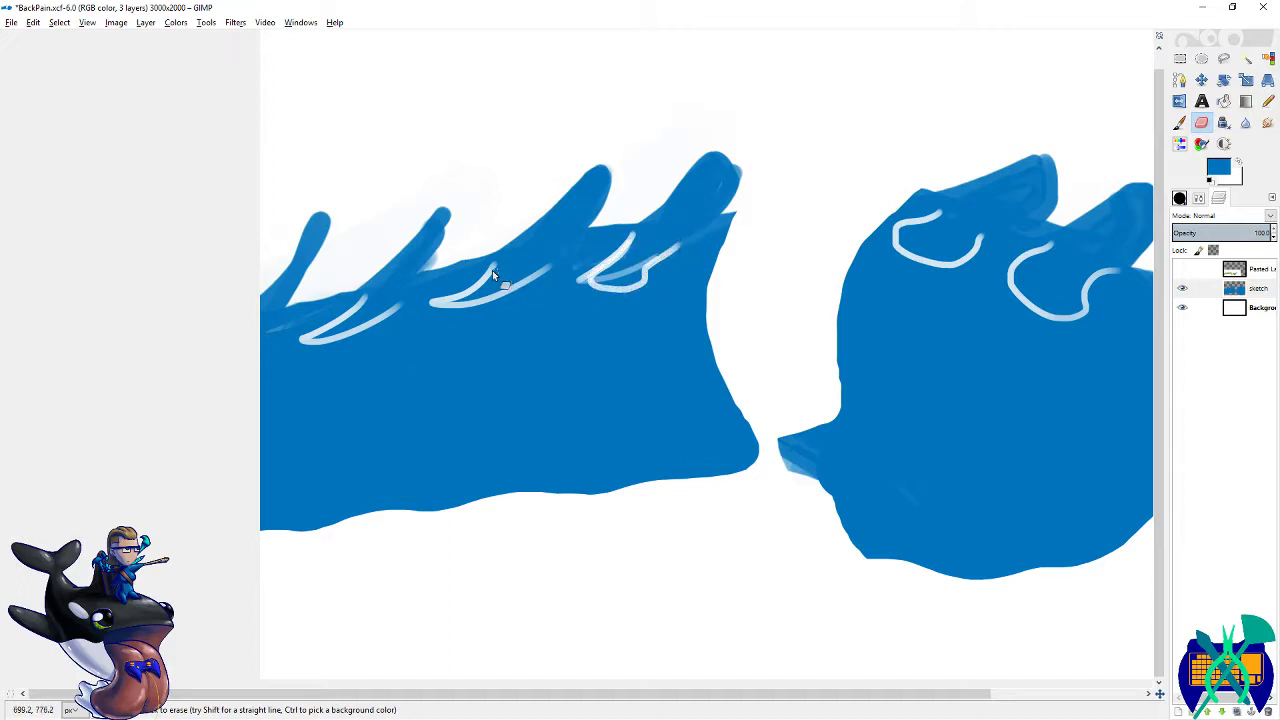
drag(456, 314, 546, 262)
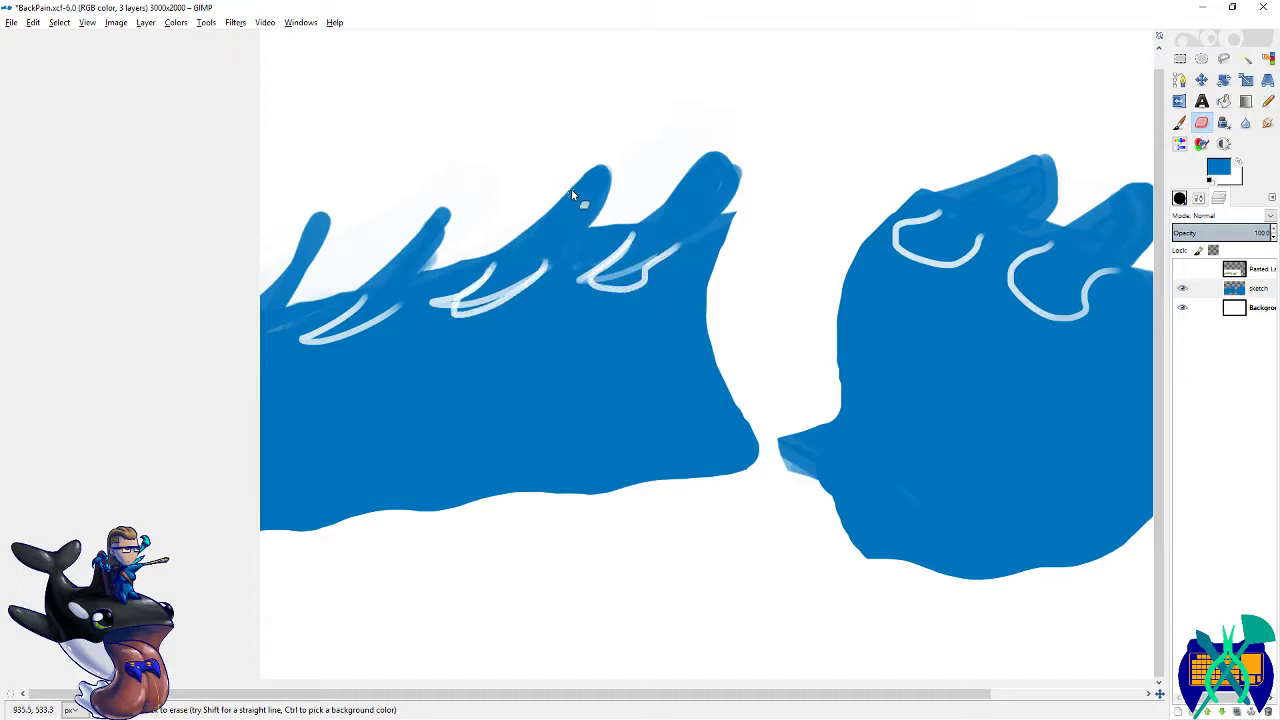
- Set the foreground color to the orange from the color history and switch to the Paintbrush
click(1214, 171)
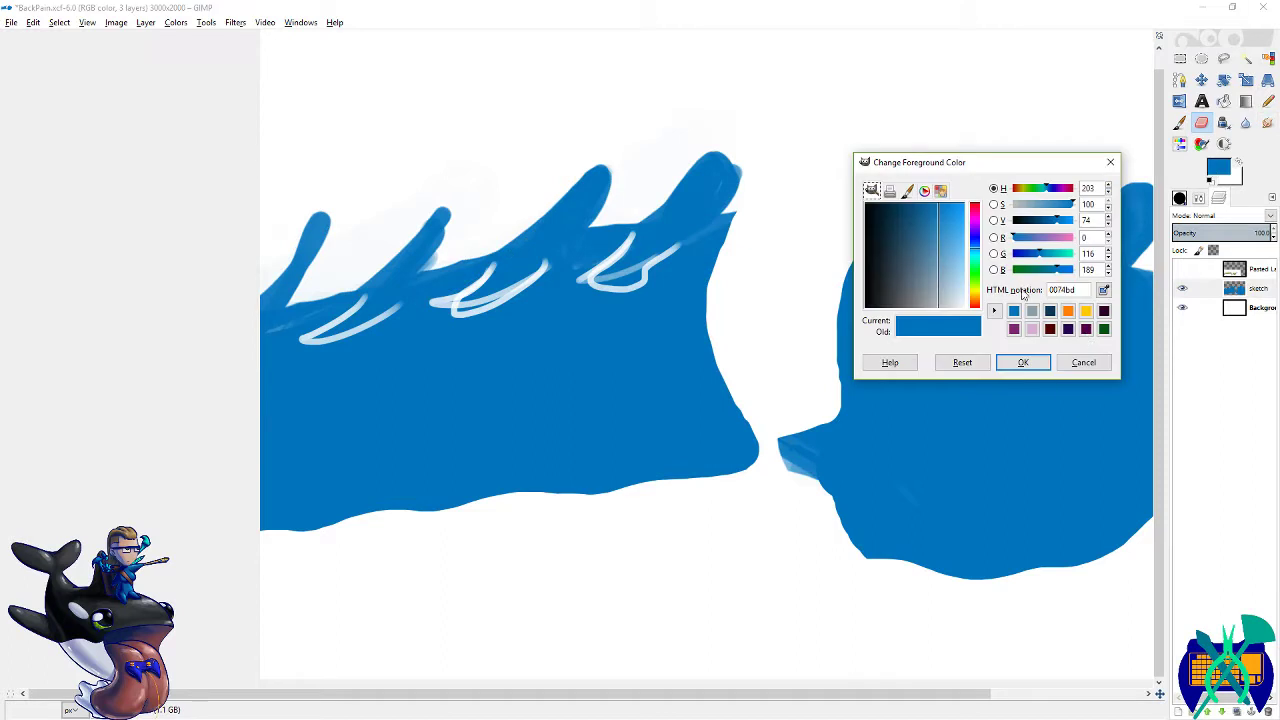
click(1067, 310)
click(1024, 362)
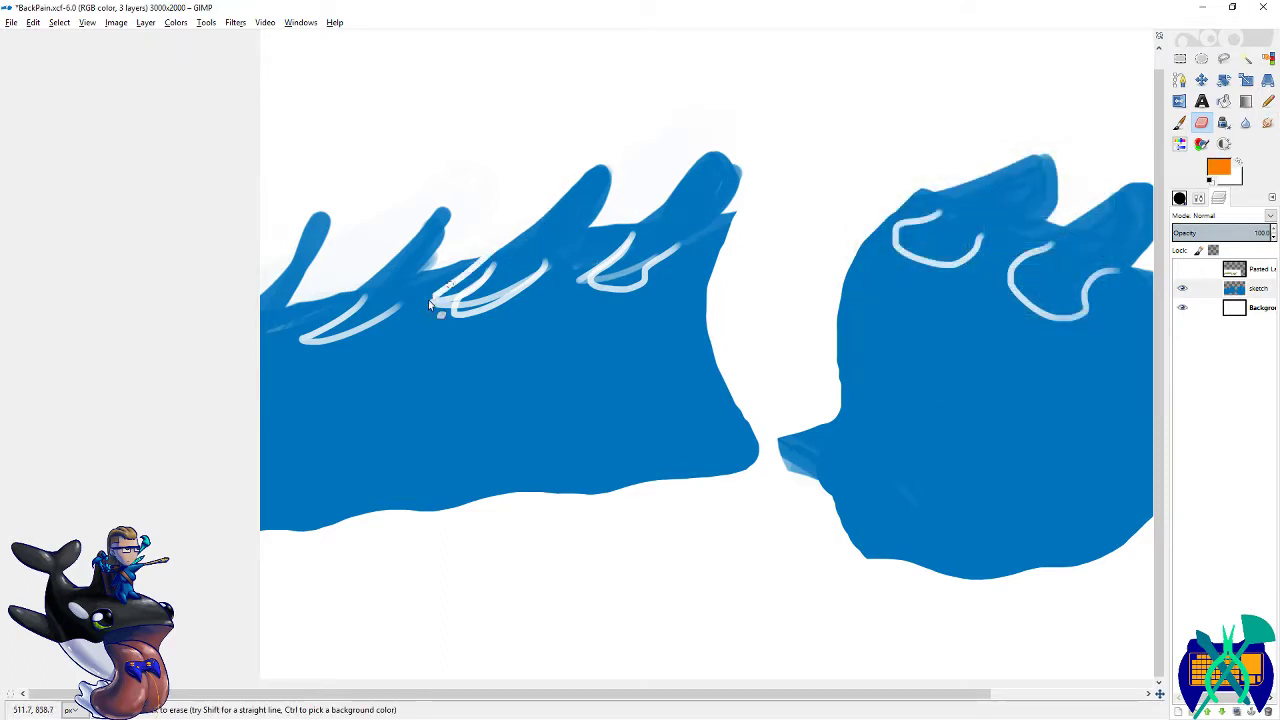
key(p)
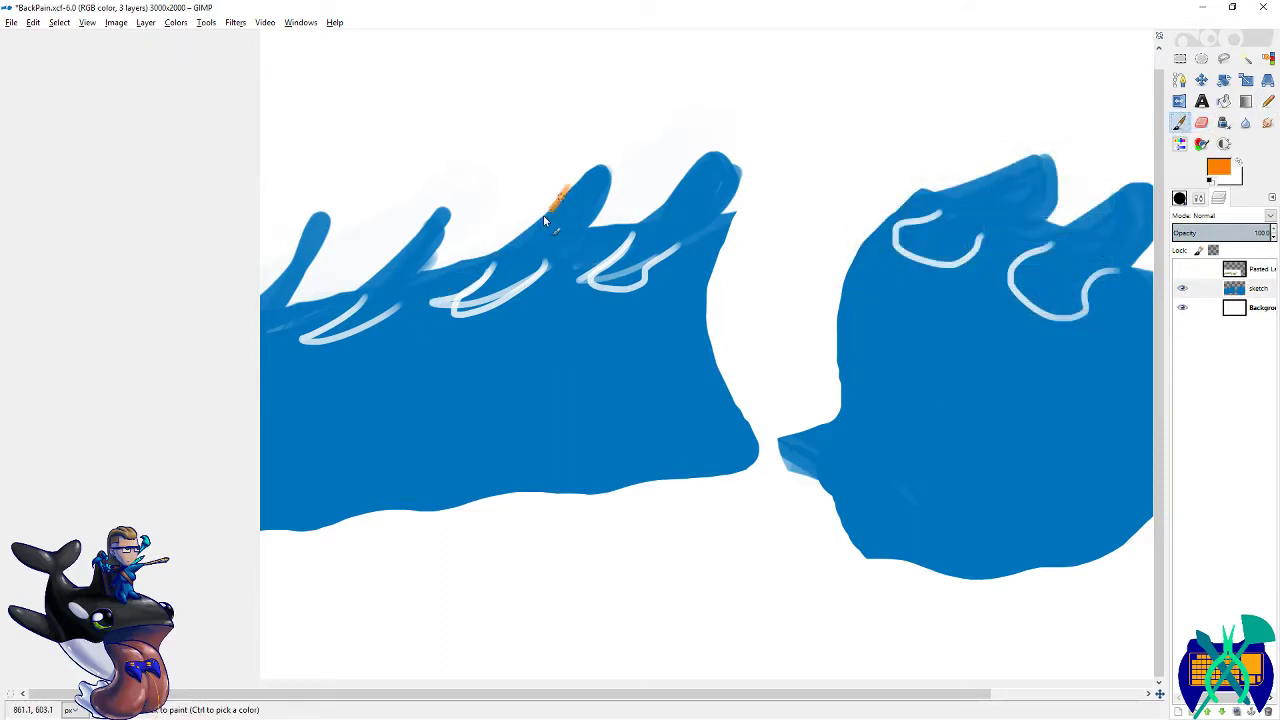
mouse_move(545, 220)
mouse_down()
mouse_move(433, 320)
mouse_move(620, 171)
mouse_up()
key(ctrl+z)
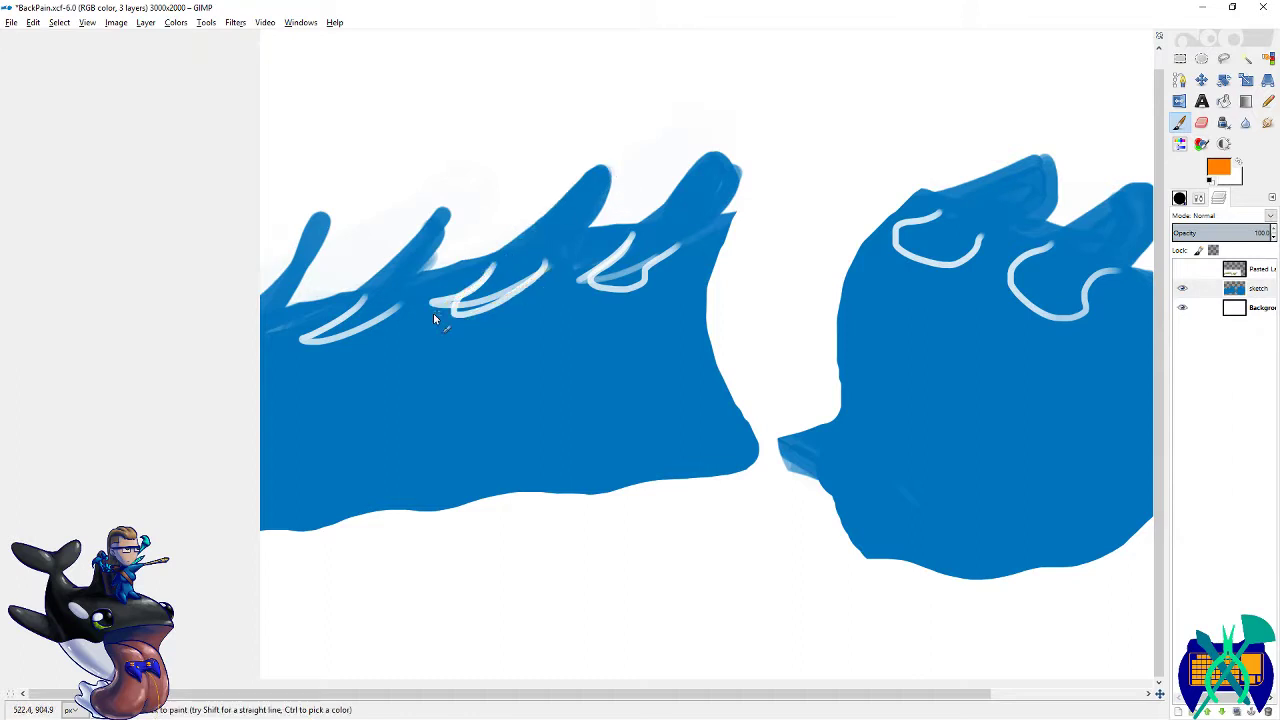
drag(434, 318, 478, 278)
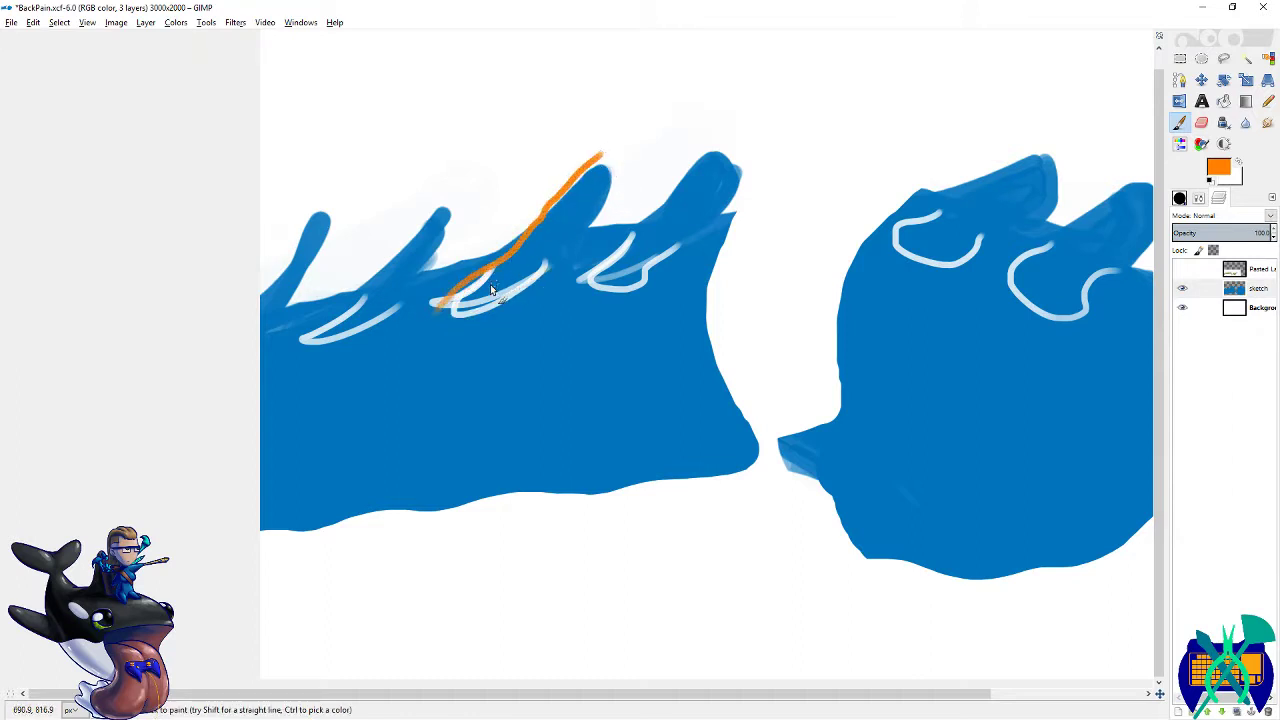
key(ctrl+z)
mouse_move(598, 167)
mouse_down()
mouse_move(462, 283)
mouse_move(421, 283)
mouse_move(445, 296)
mouse_move(545, 277)
mouse_up()
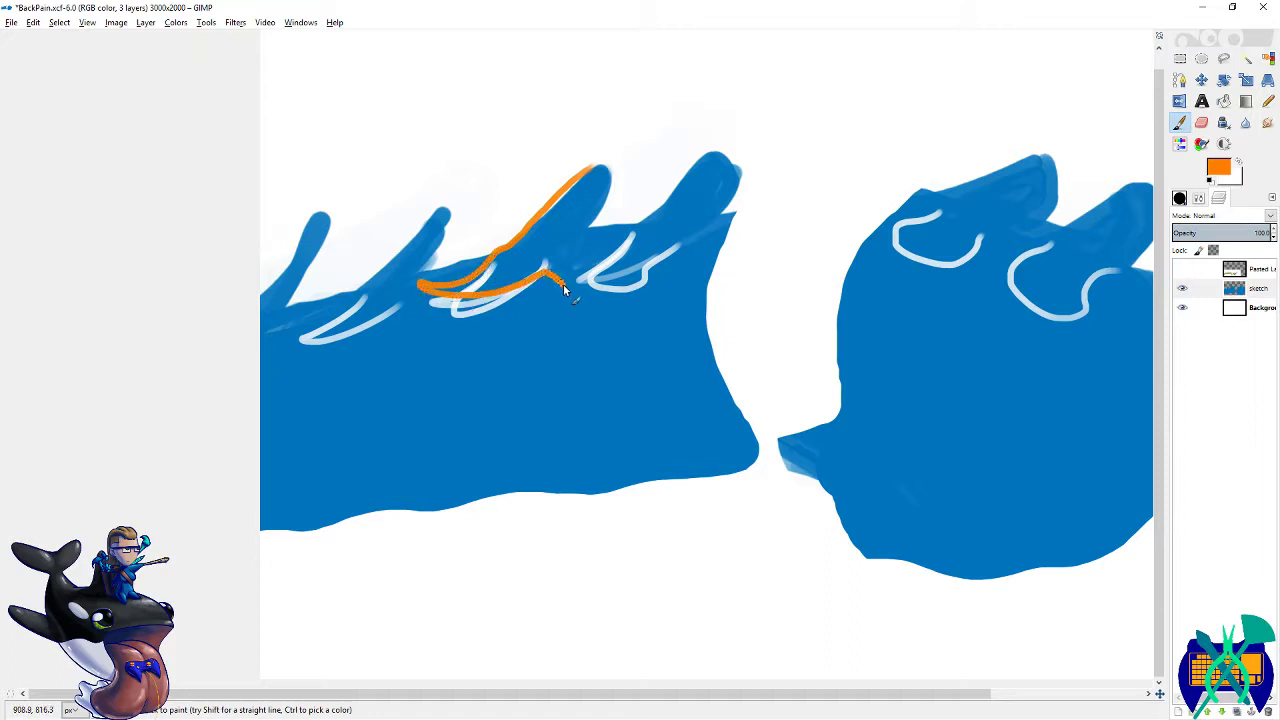
drag(590, 175, 582, 248)
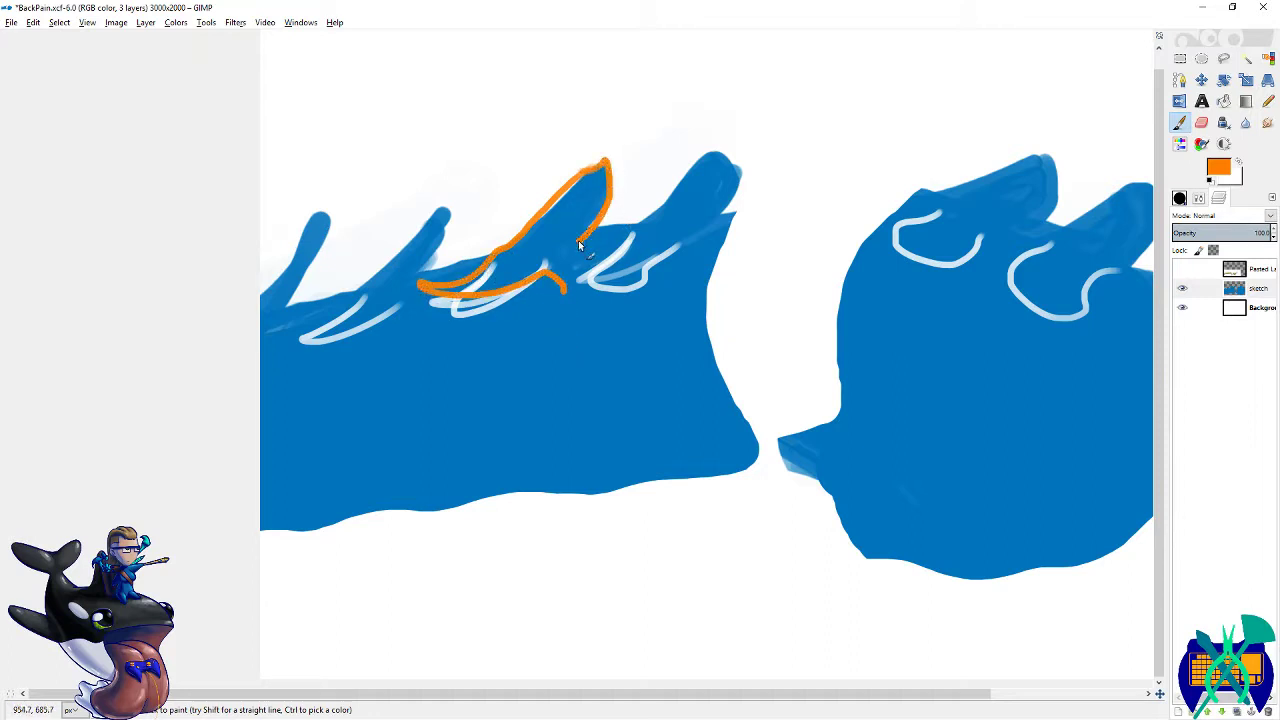
scroll(582, 250, right, 3)
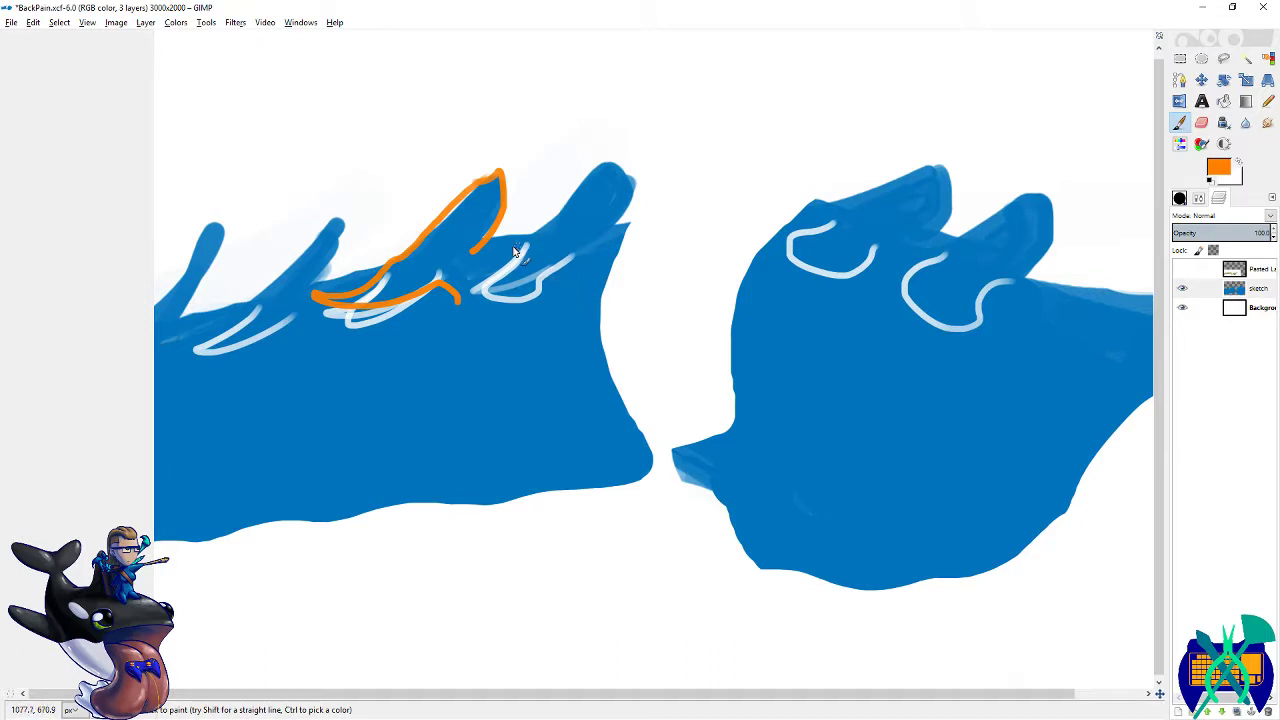
mouse_move(515, 250)
mouse_down()
mouse_move(600, 177)
mouse_move(627, 173)
mouse_move(623, 205)
mouse_move(558, 262)
mouse_up()
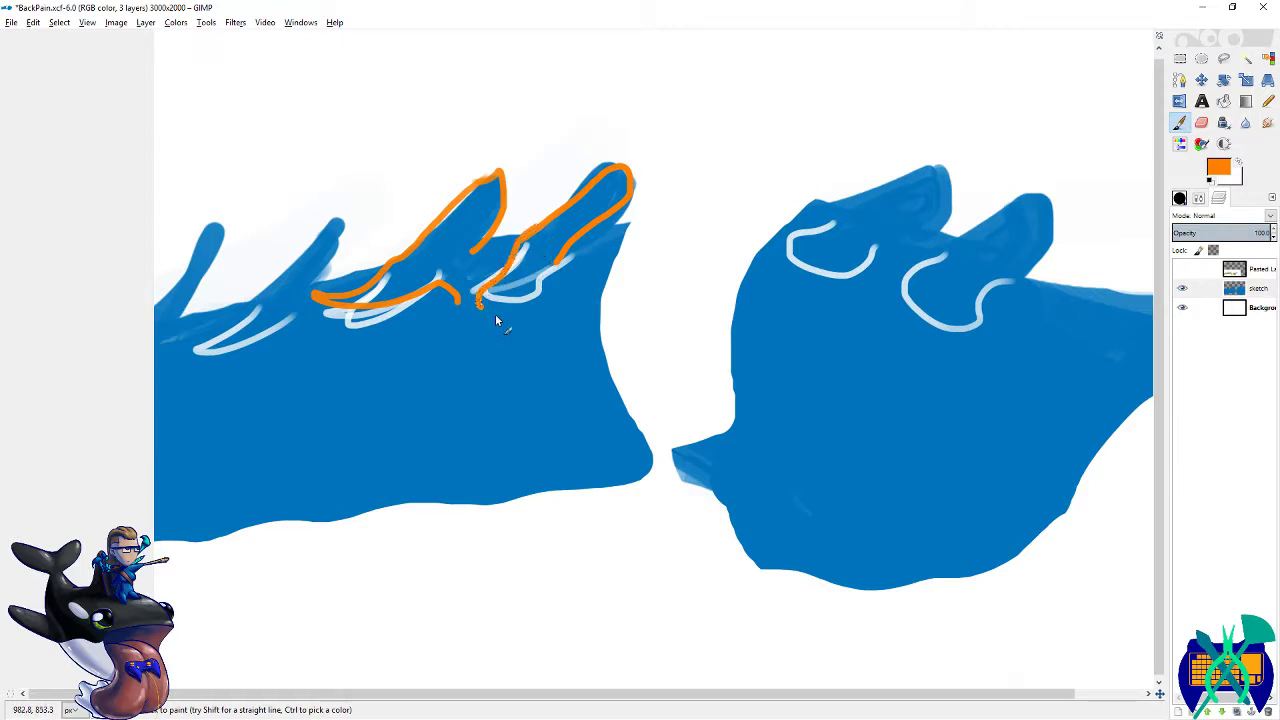
key(ctrl+z)
key(ctrl+z)
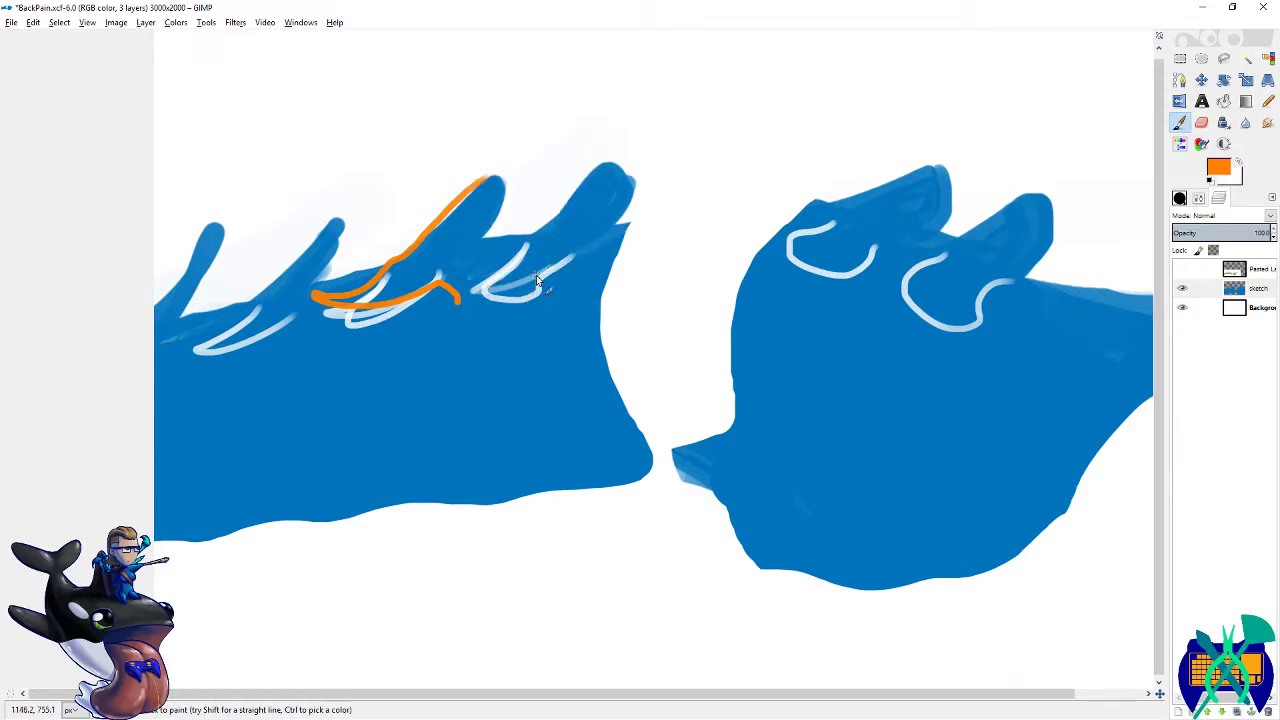
key(ctrl+z)
- Save the image and paint one curved orange guide line along each of the three spikes nearest the gap on the spiked part
key(ctrl+shift+j)
key(ctrl+s)
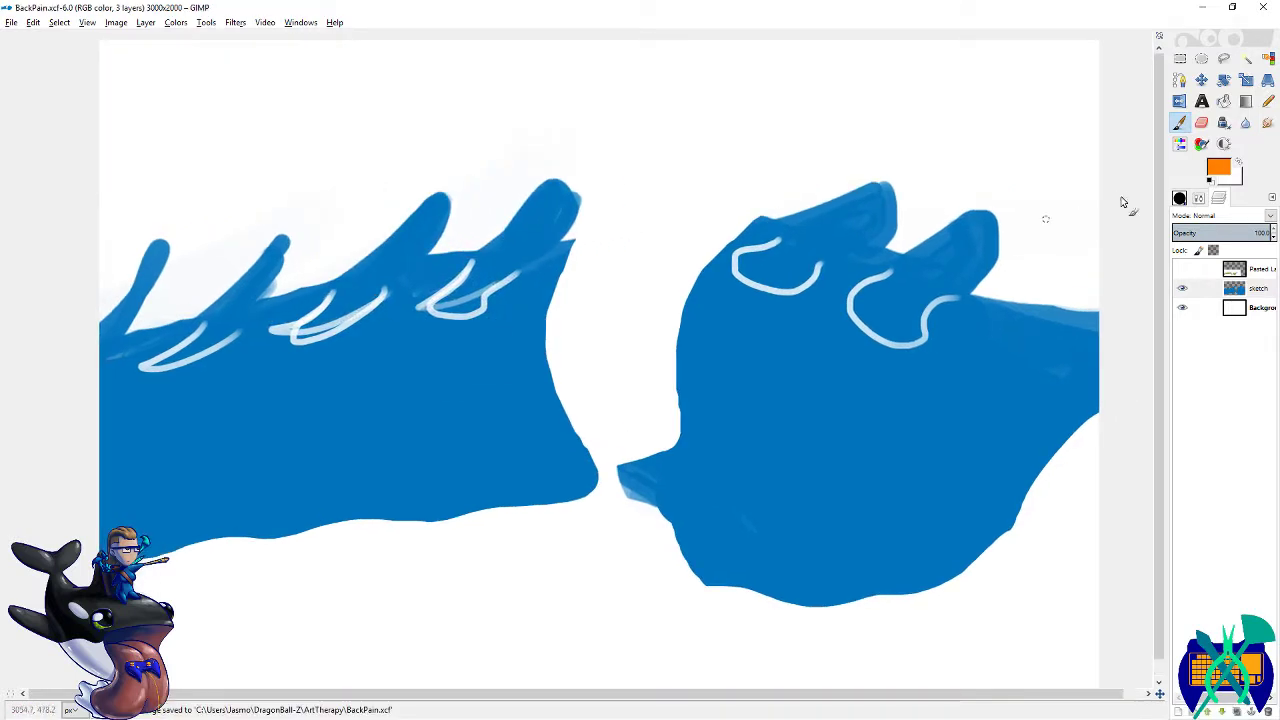
drag(107, 310, 165, 330)
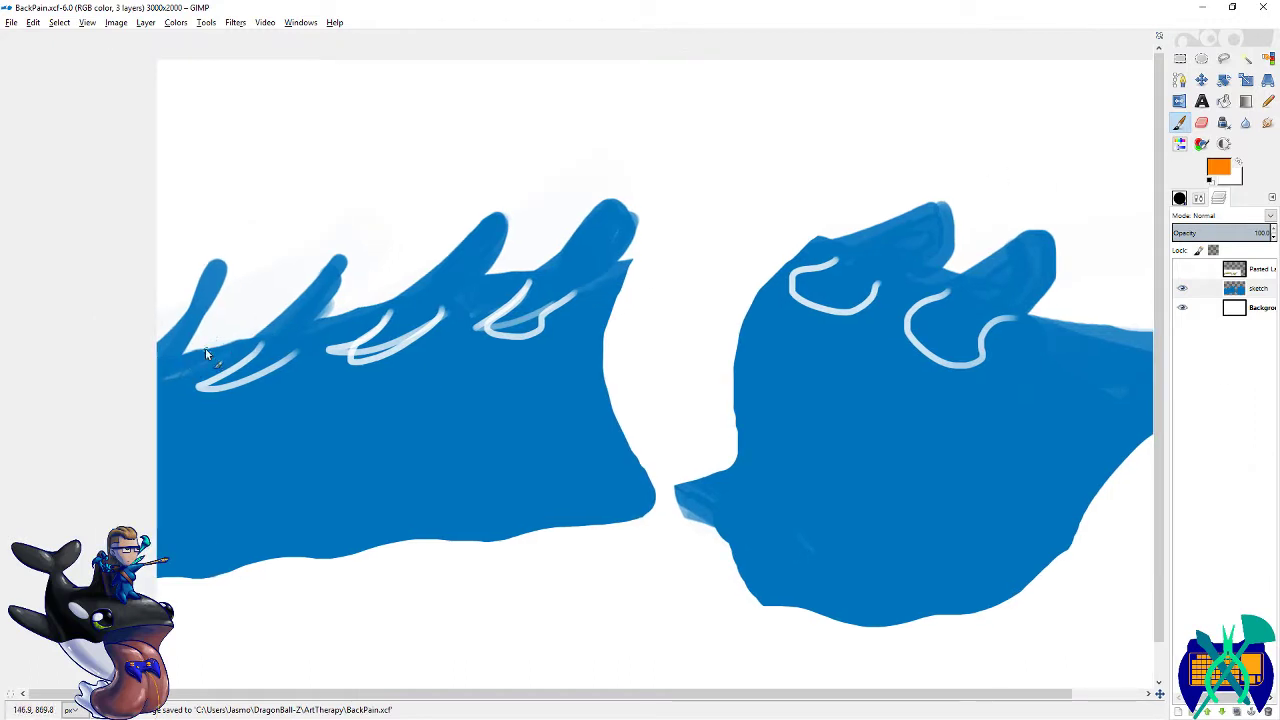
drag(245, 350, 350, 248)
key(ctrl+z)
mouse_move(172, 360)
mouse_down()
mouse_move(229, 362)
mouse_move(316, 258)
mouse_up()
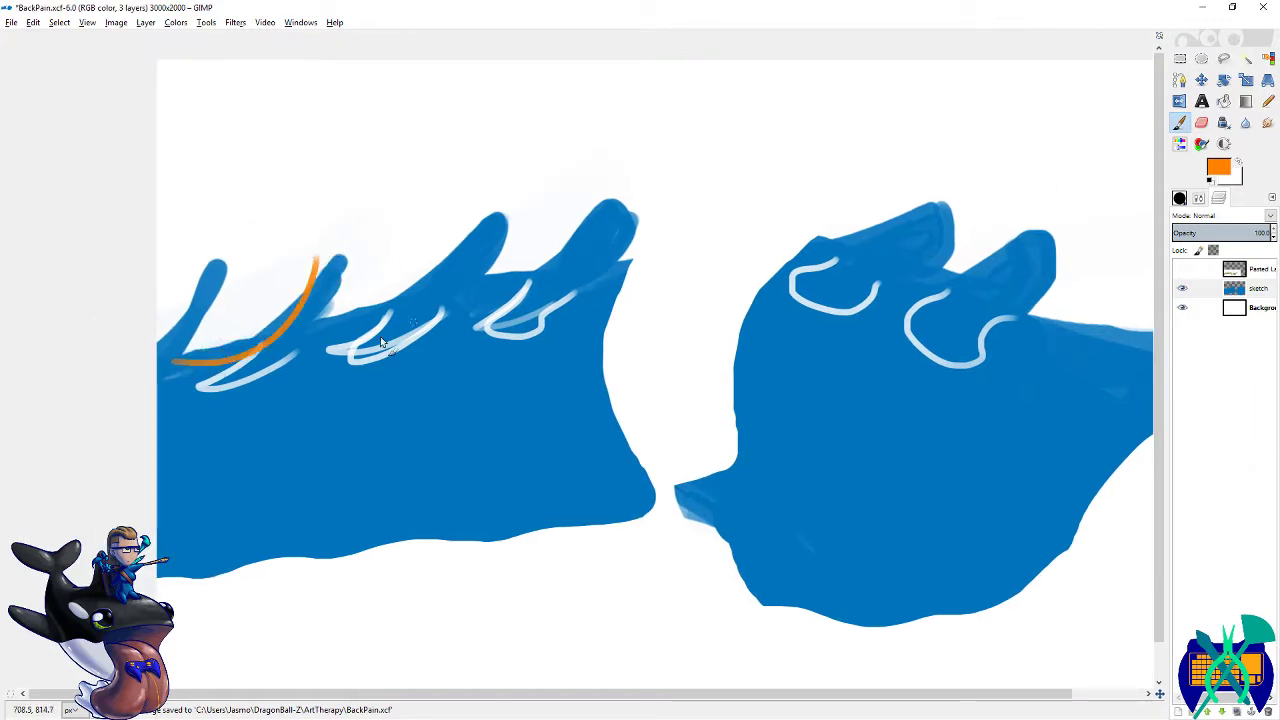
drag(328, 348, 437, 186)
scroll(437, 186, right, 3)
drag(290, 325, 447, 217)
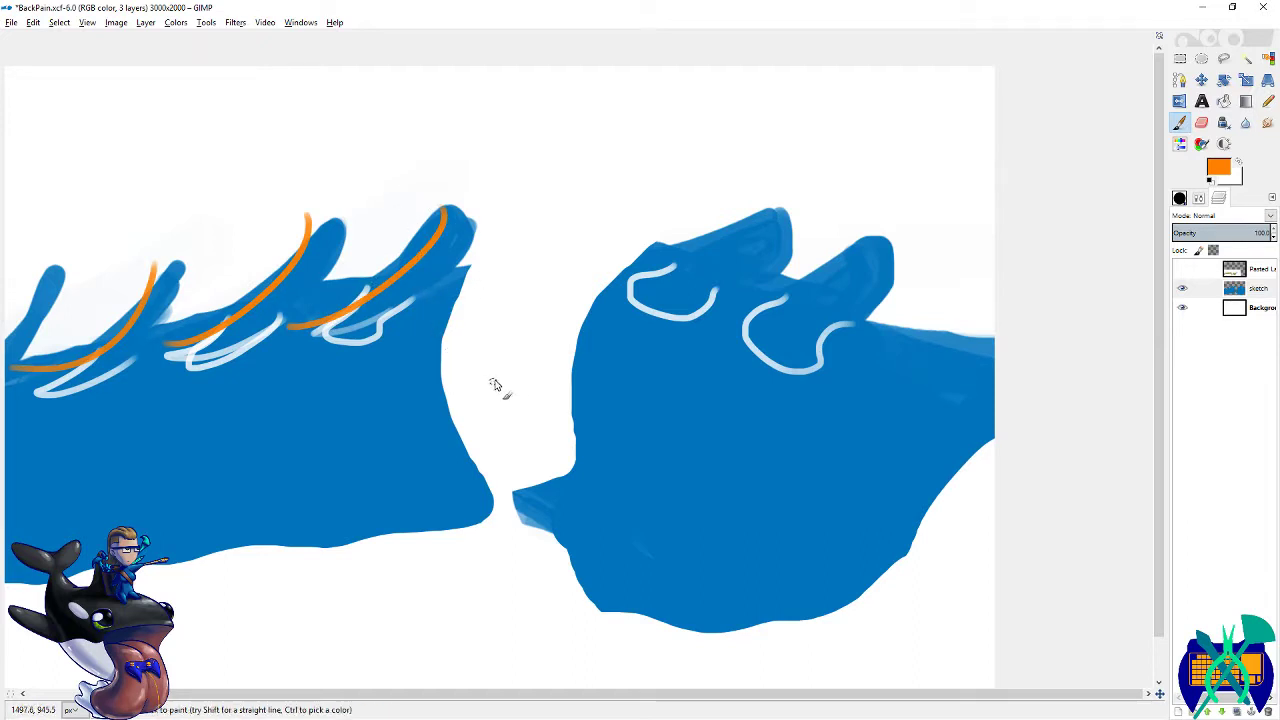
- Paint an orange line along the upper edge and around the tip of the tail part's first protrusion
scroll(571, 351, left, 2)
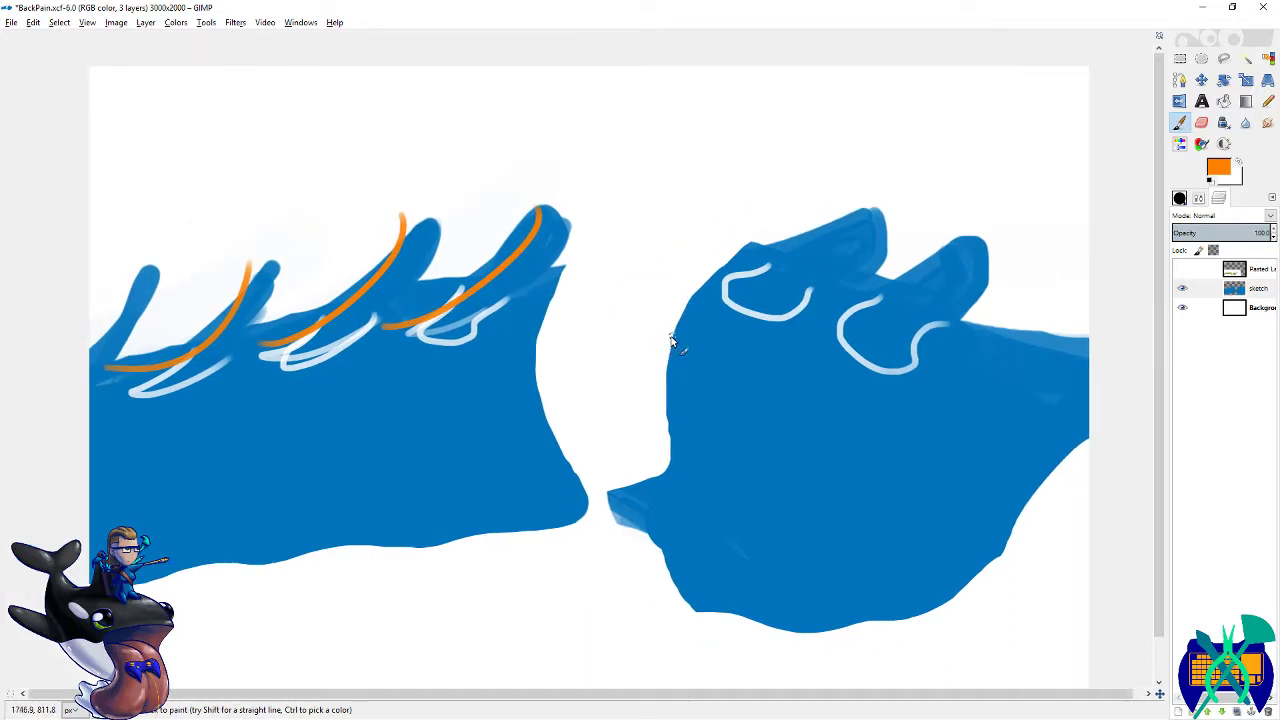
drag(752, 270, 870, 192)
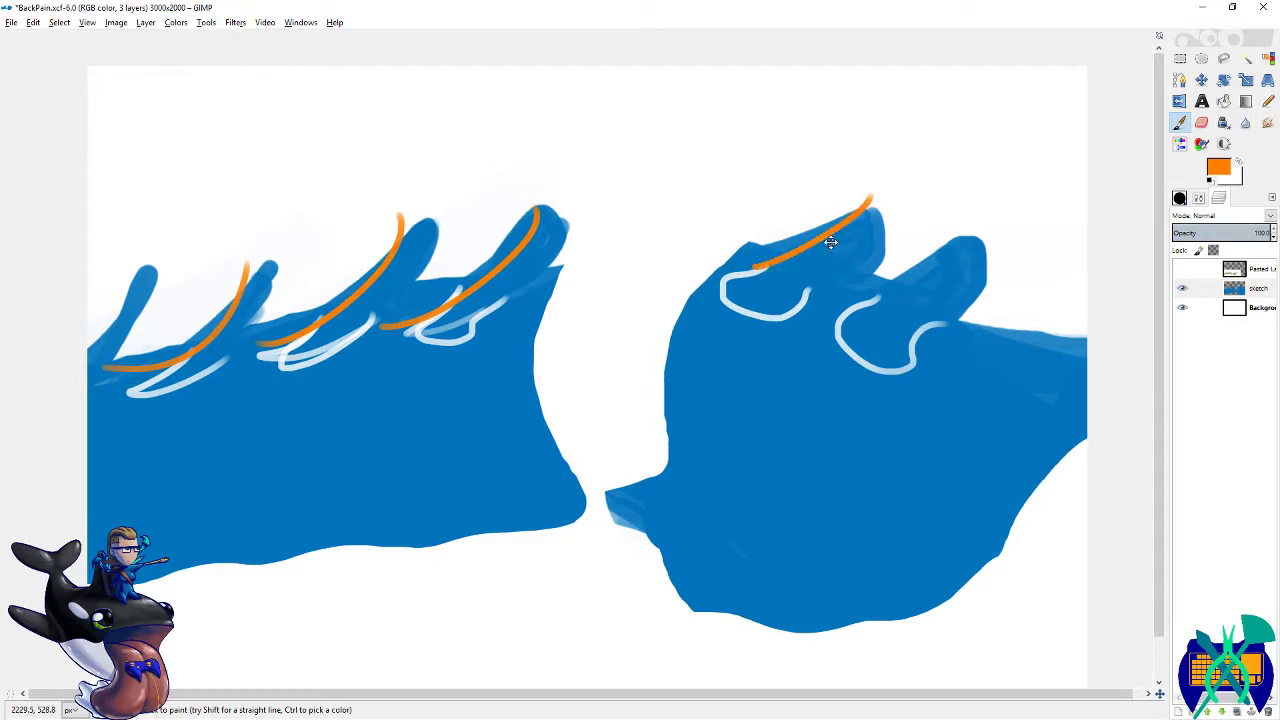
scroll(735, 256, right, 3)
scroll(735, 256, up, 1)
key(ctrl+z)
drag(612, 300, 663, 288)
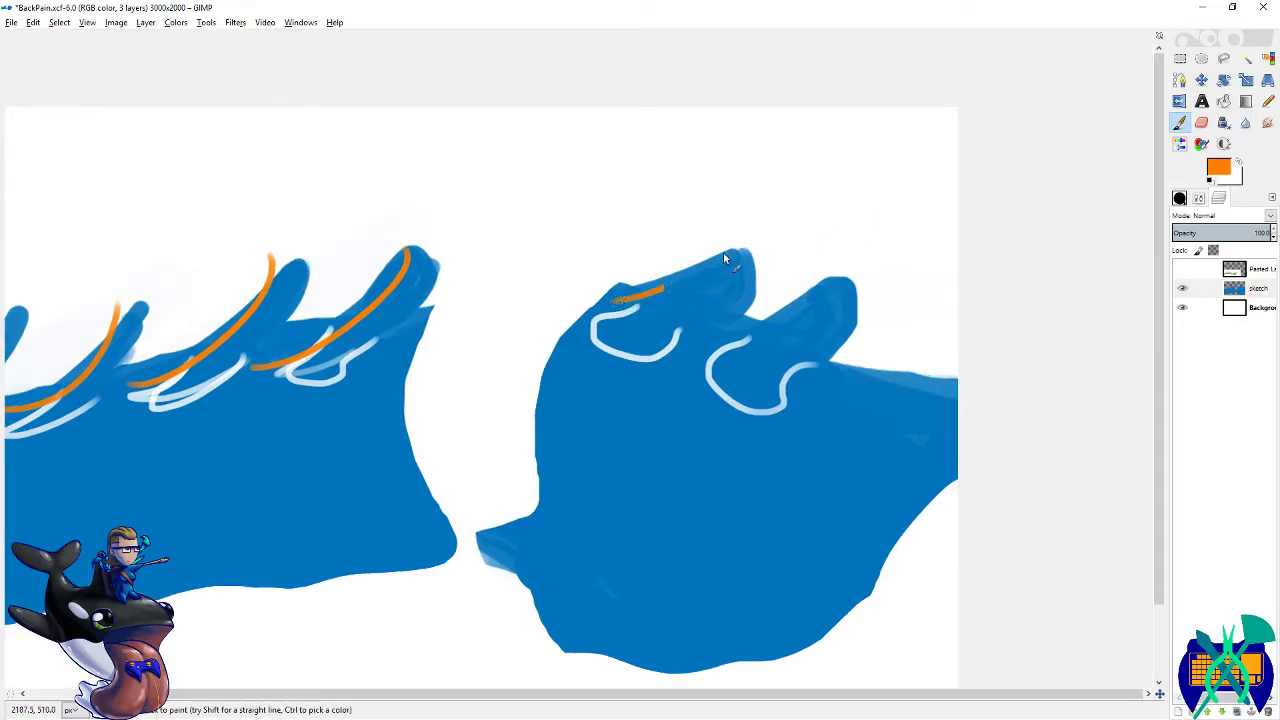
scroll(560, 340, left, 5)
scroll(560, 340, down, 1)
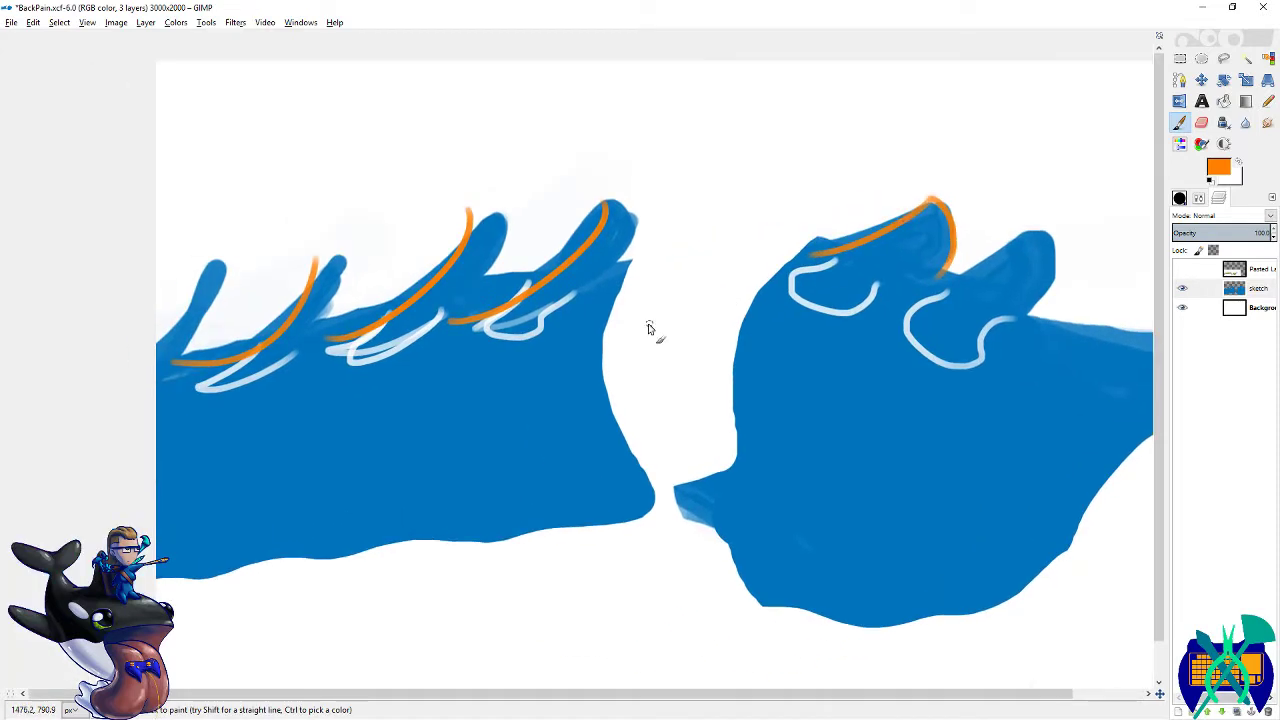
- Undo the orange guide lines on both spine pieces and save the image
key(ctrl+z)
key(ctrl+z)
key(ctrl+z)
key(ctrl+z)
key(ctrl+s)
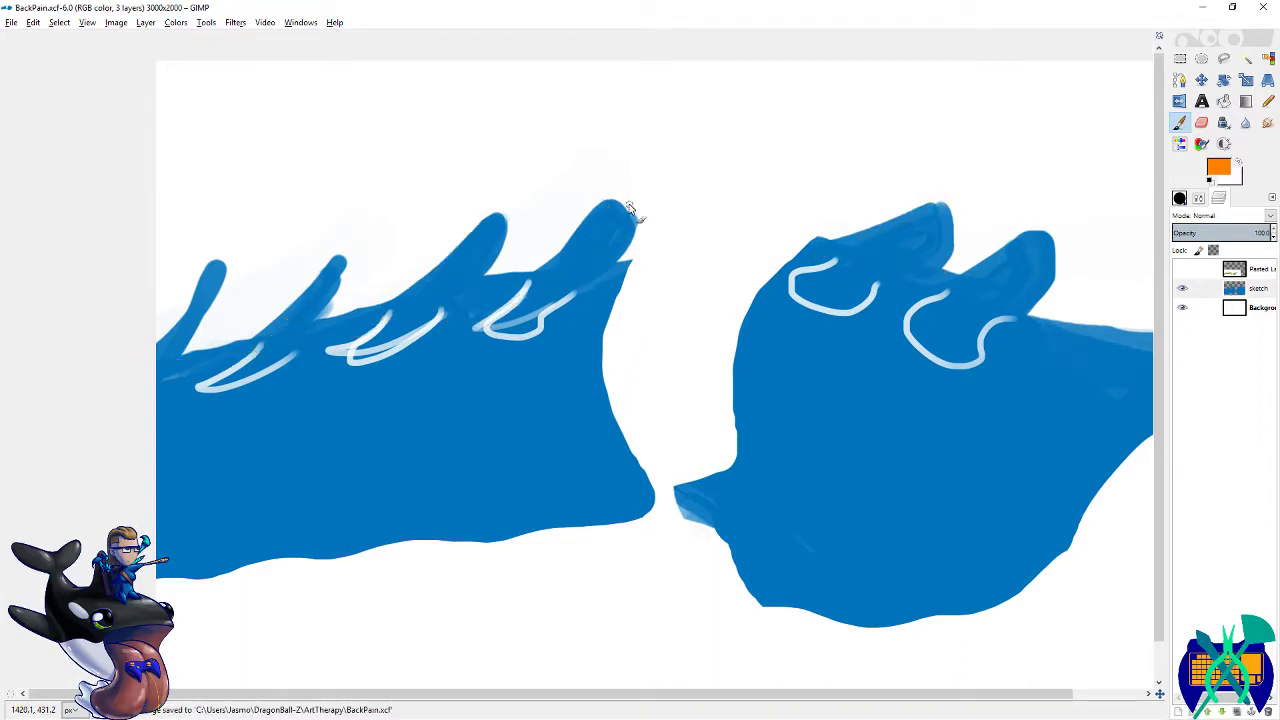
key(d)
key(shift+c)
key(minus)
key(minus)
key(minus)
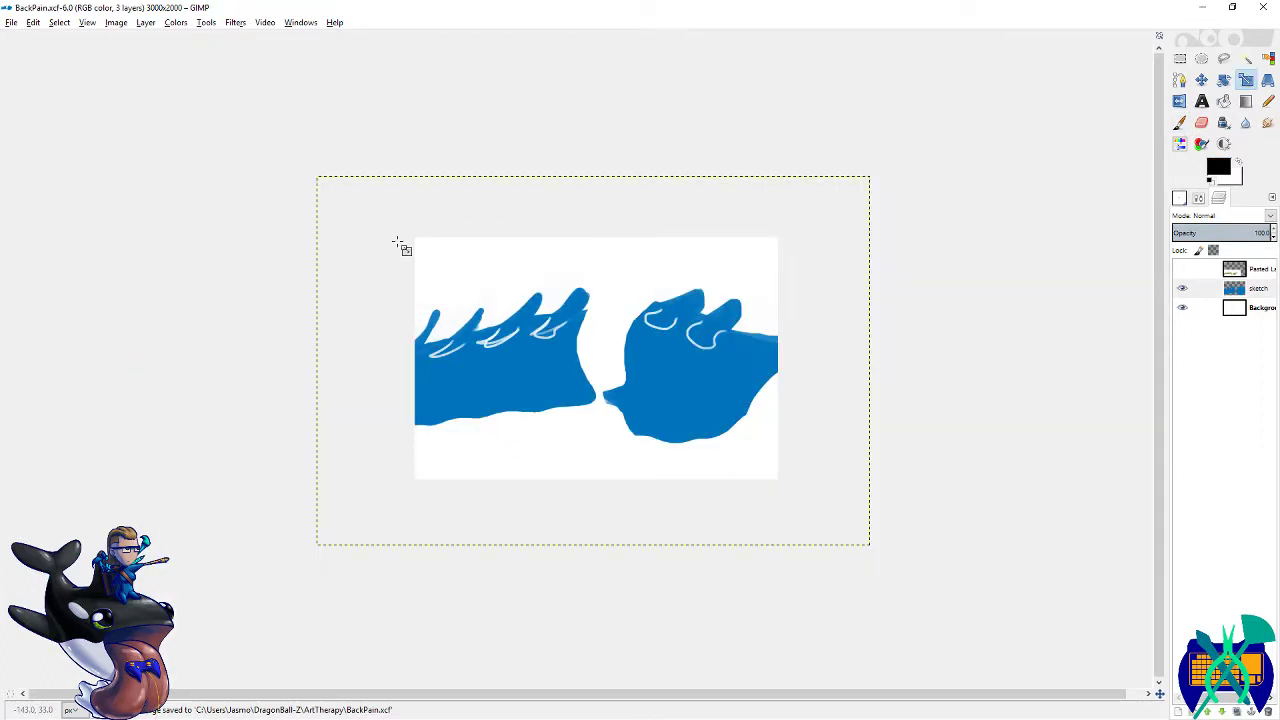
key(plus)
key(plus)
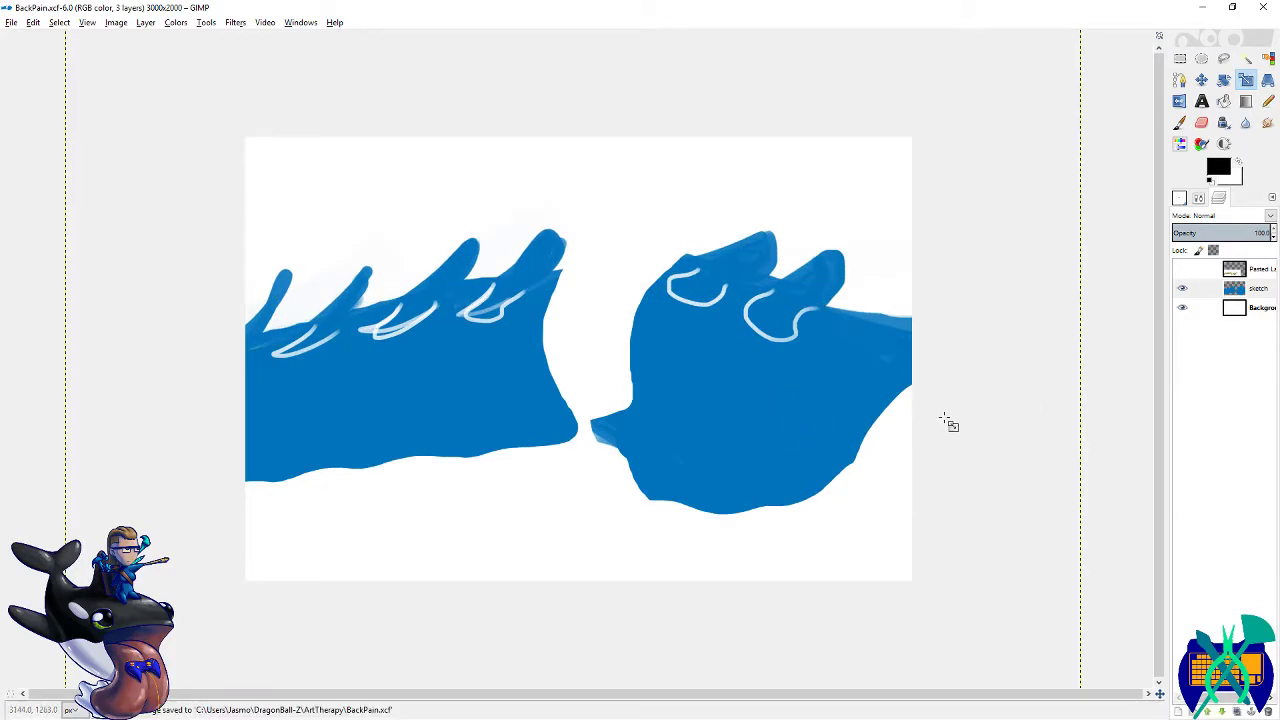
key(plus)
- Switch back to the Paintbrush and add a new layer named lines above the sketch layer
key(p)
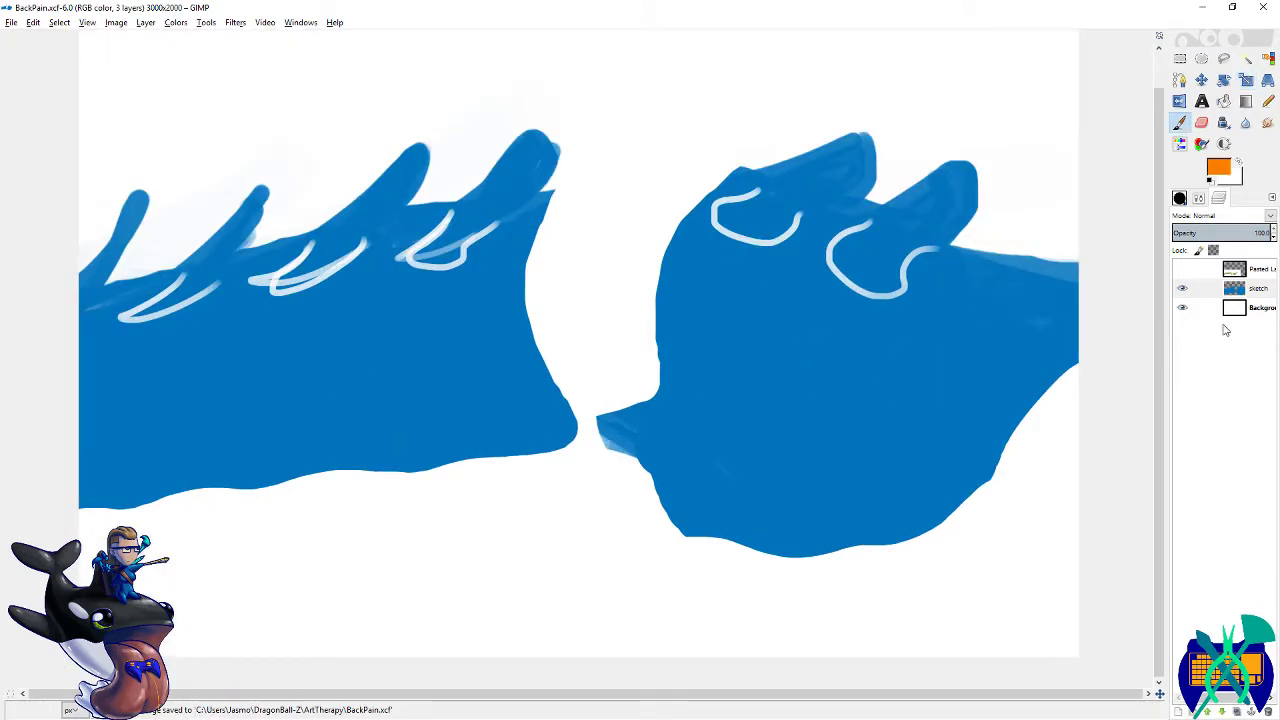
right_click(1262, 292)
click(1229, 322)
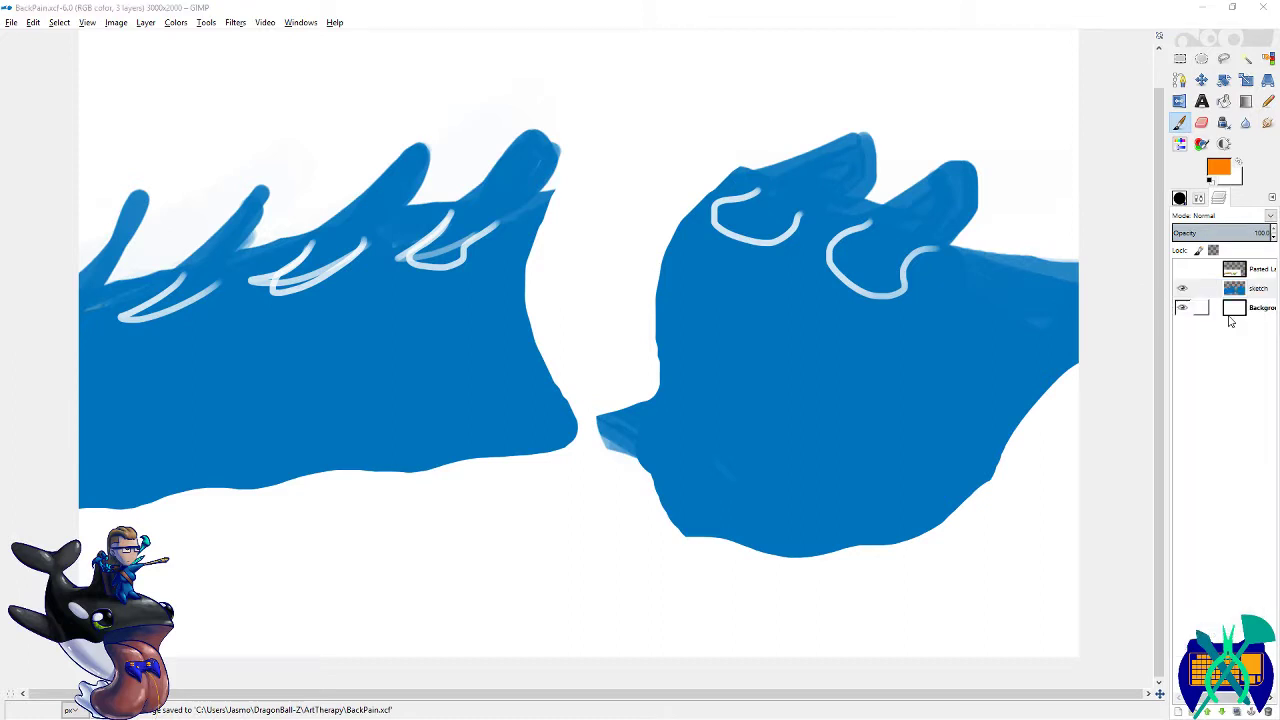
text(lines)
key(Return)
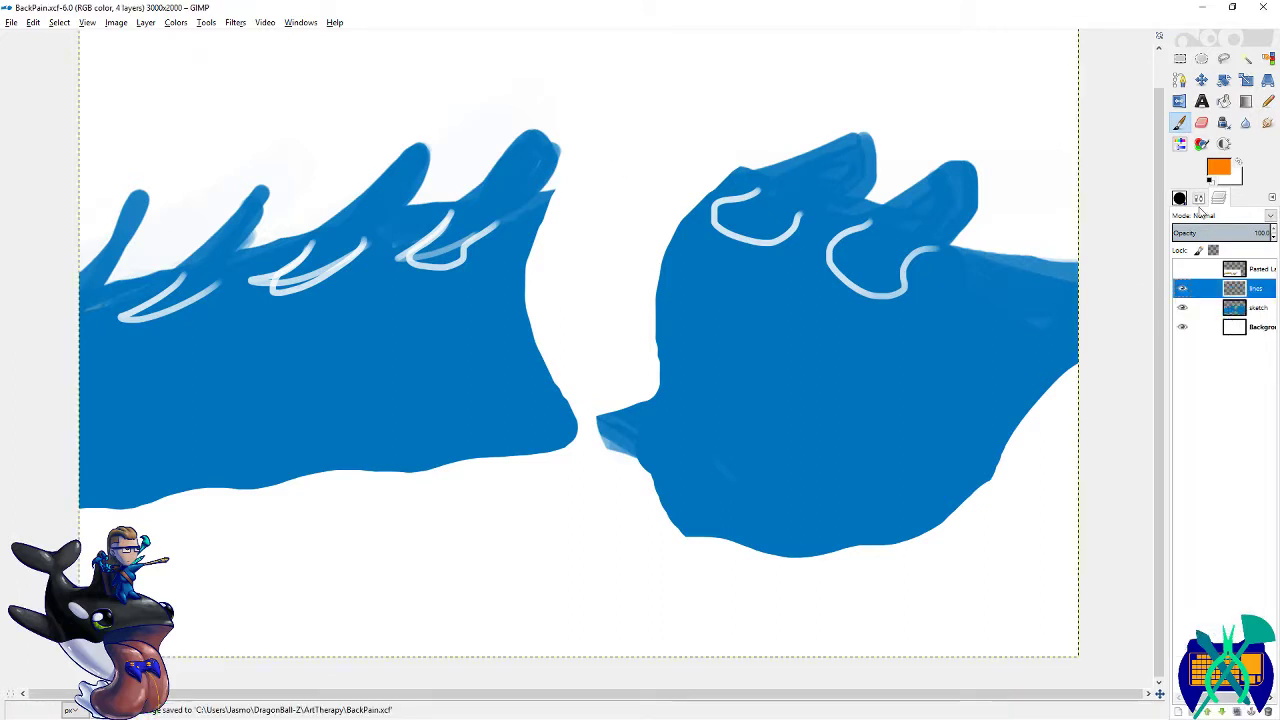
- Set the foreground color to dark brown 4b2805 and undo the test stroke
click(1218, 168)
click(892, 208)
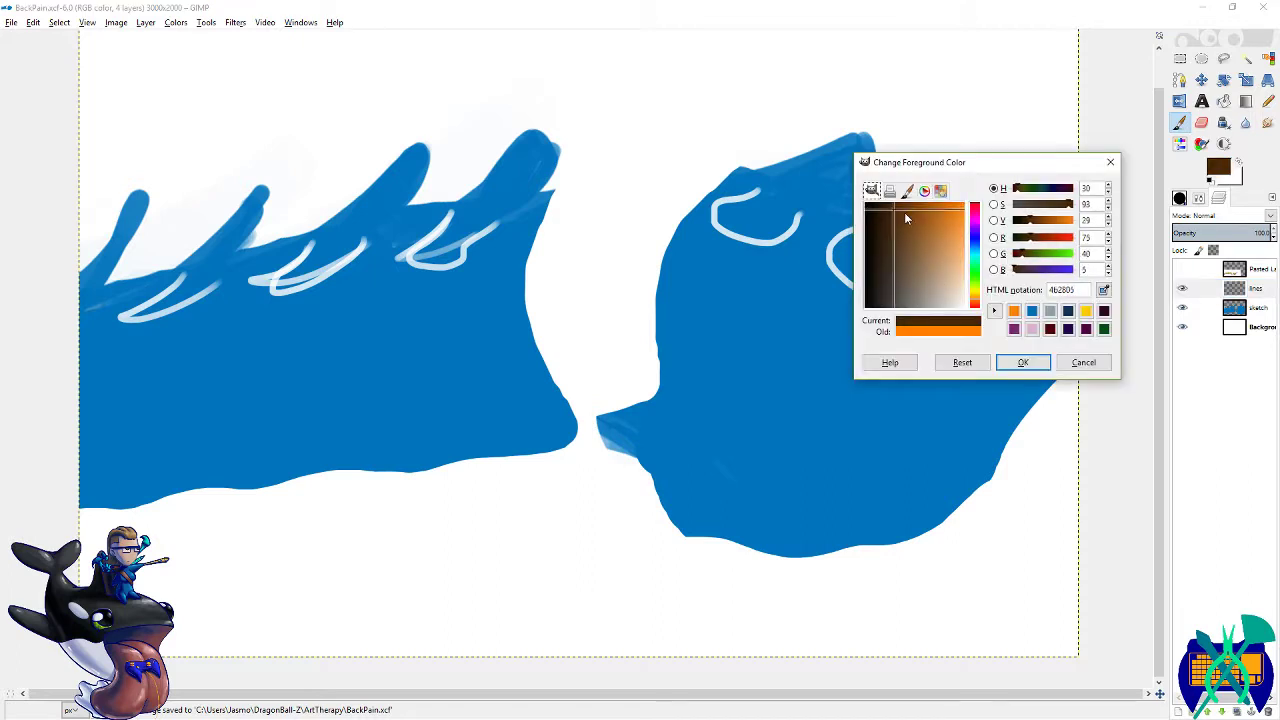
key(Return)
drag(970, 166, 973, 190)
key(ctrl+z)
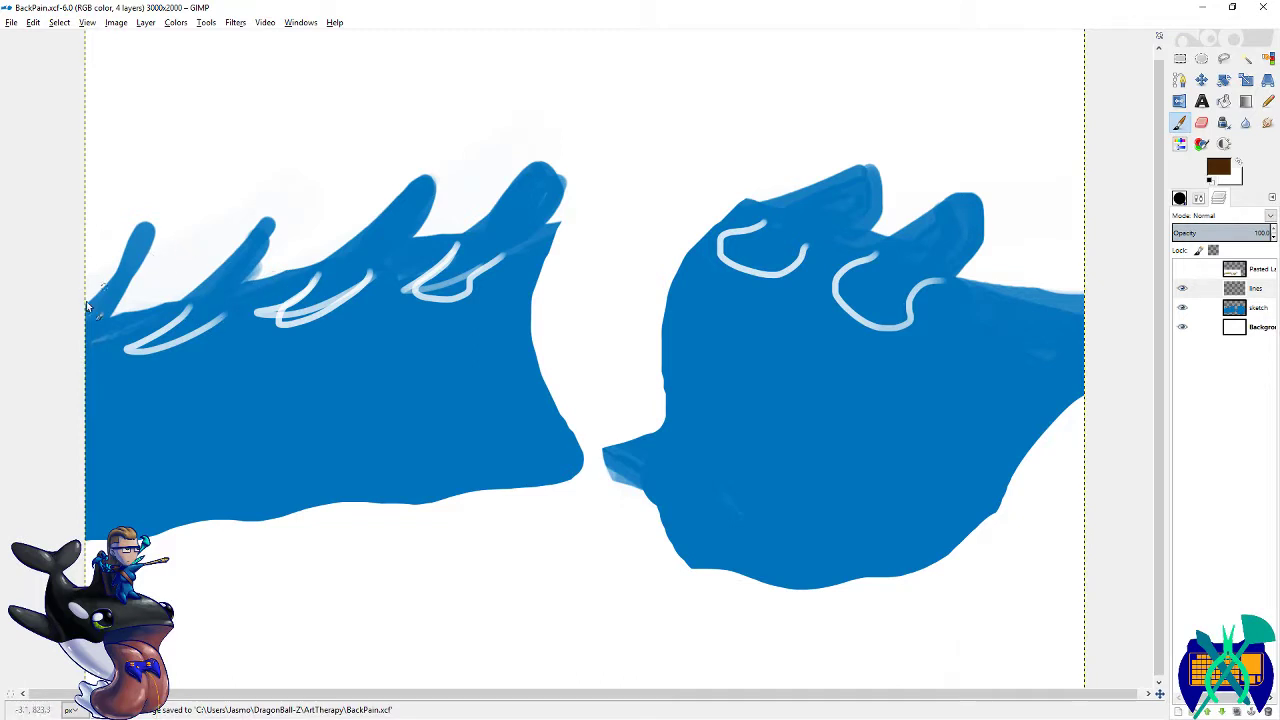
- Outline in brown the two spikes farthest from the gap on the spiked part, including the contours at their bases
mouse_move(87, 308)
mouse_down()
mouse_move(168, 223)
mouse_move(102, 285)
mouse_move(112, 303)
mouse_move(148, 224)
mouse_move(134, 283)
mouse_move(106, 314)
mouse_up()
key(ctrl+z)
key(ctrl+z)
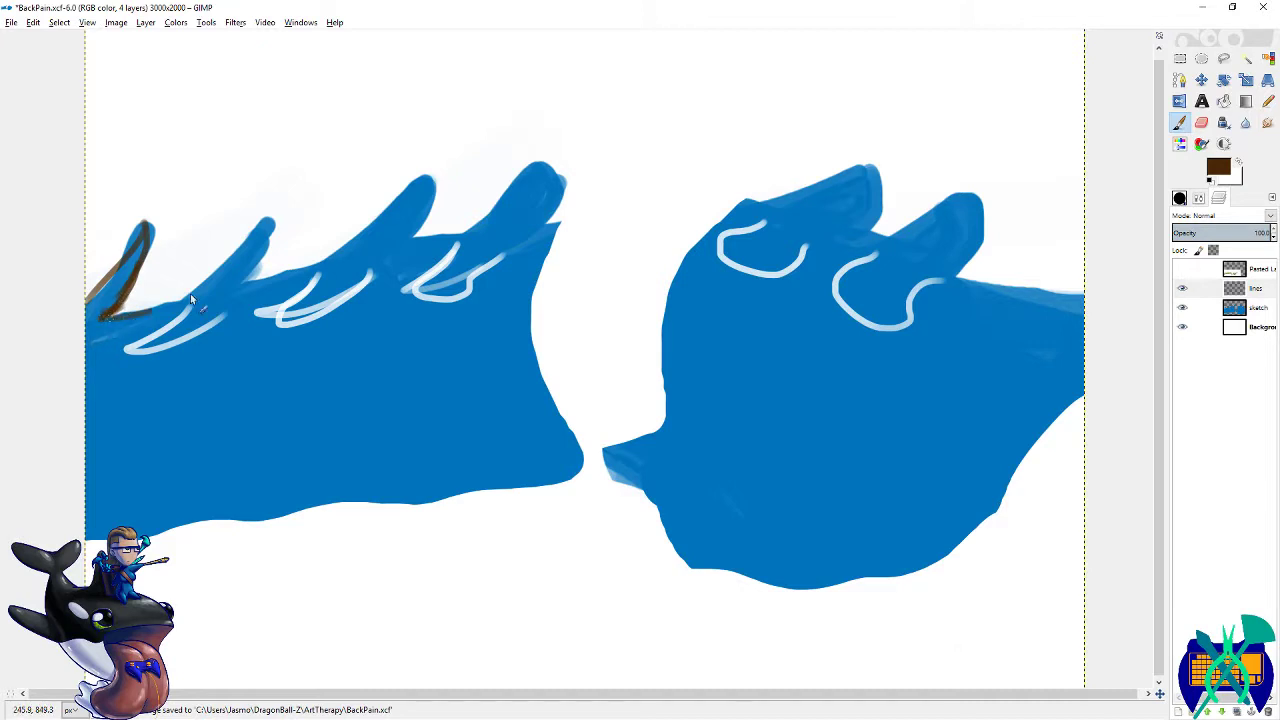
drag(195, 290, 265, 228)
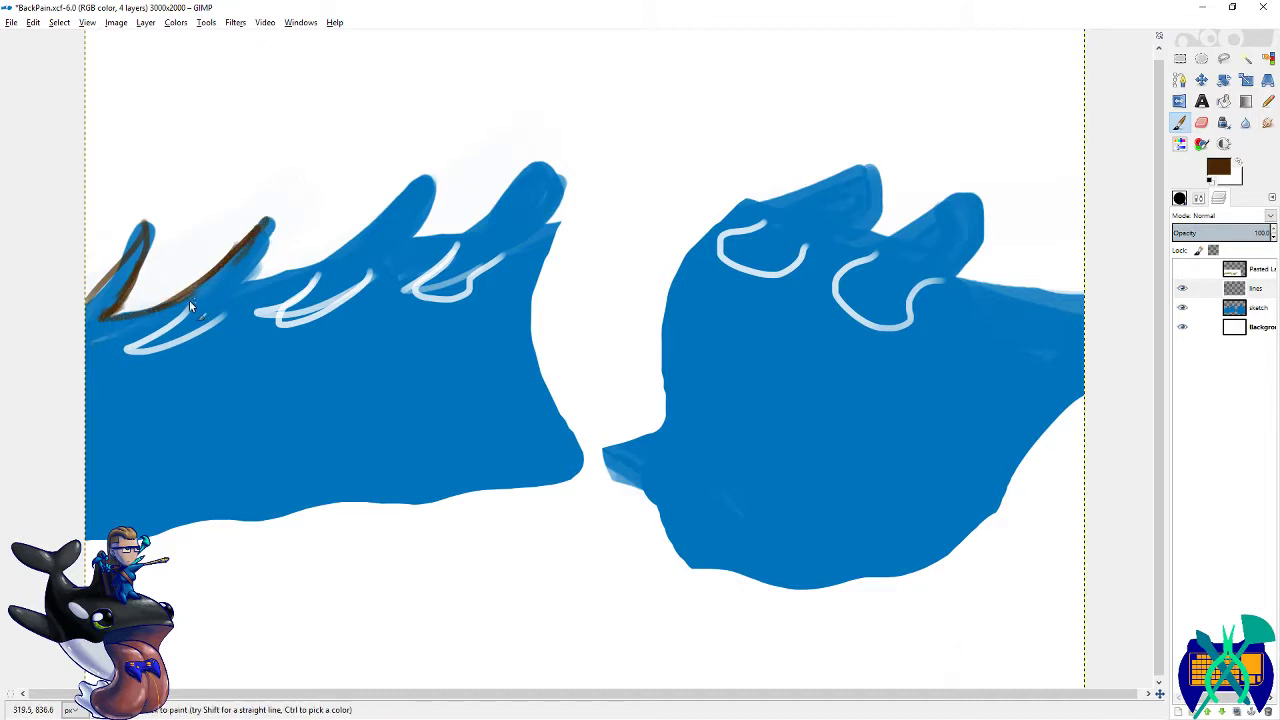
mouse_move(160, 340)
mouse_down()
mouse_move(129, 356)
mouse_move(230, 318)
mouse_up()
drag(283, 214, 250, 283)
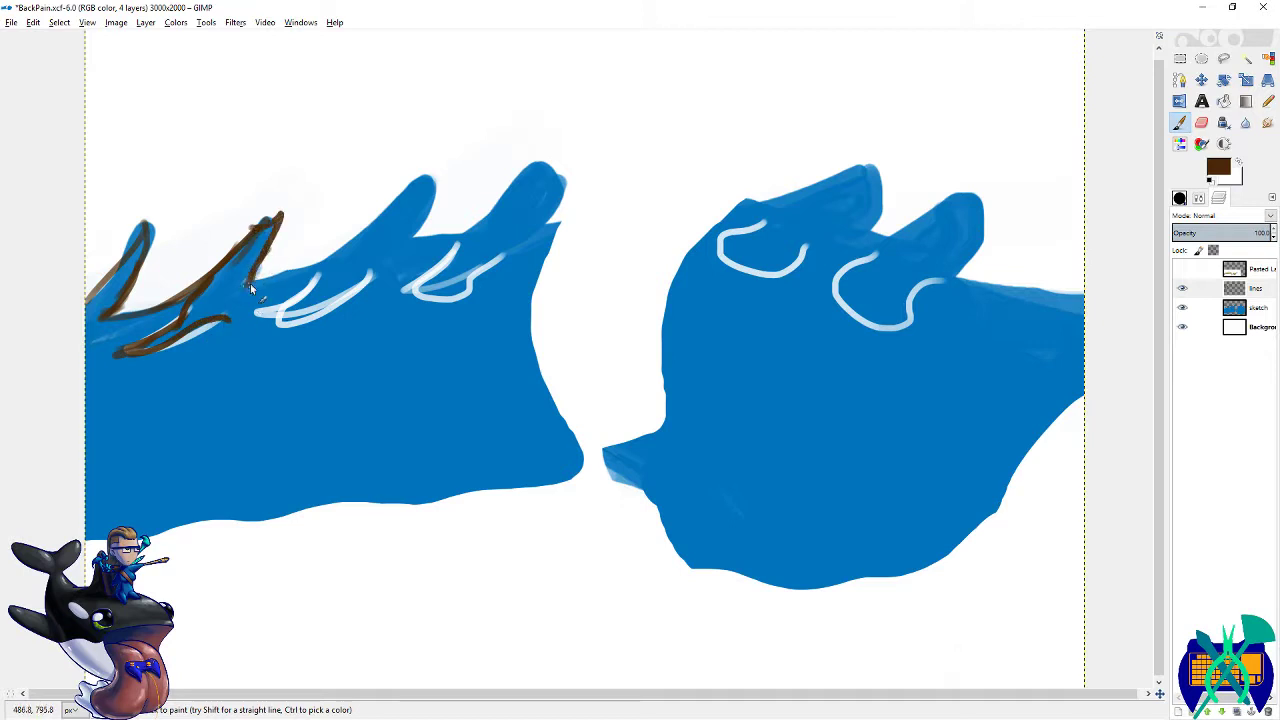
drag(188, 330, 96, 342)
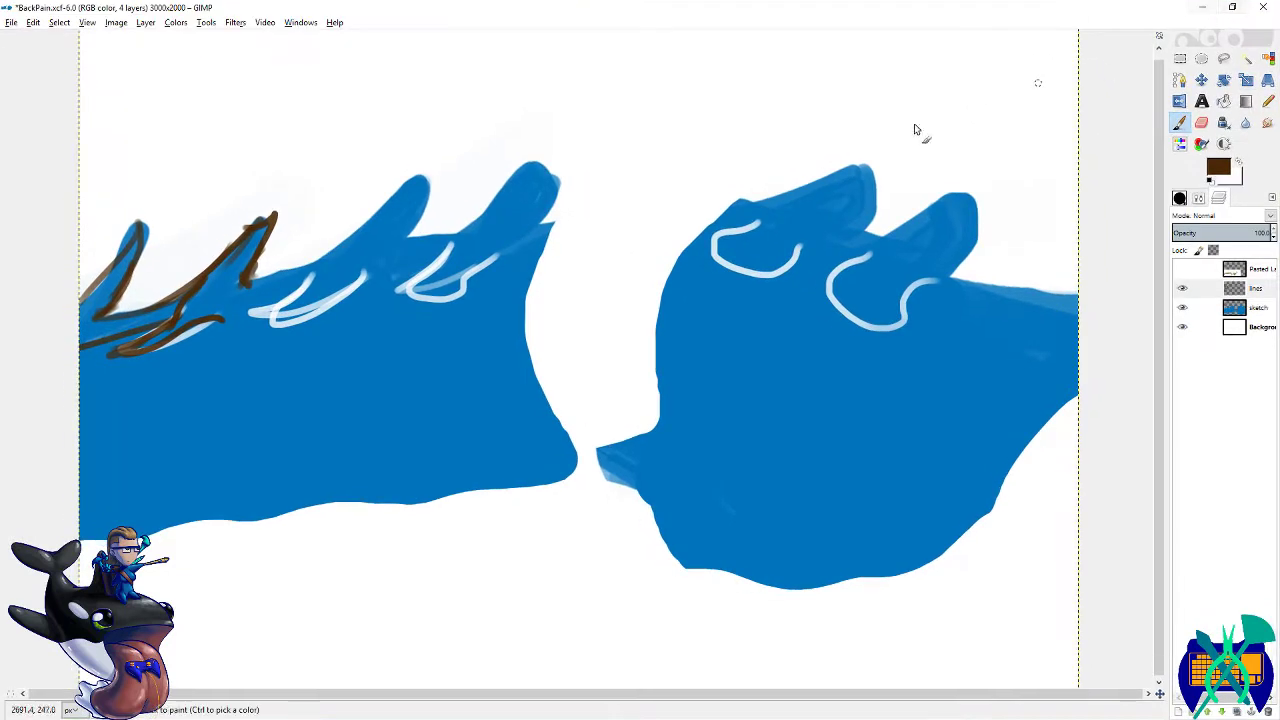
- Save the image and paint a brown line along the spikes' bases plus an oval cross-section at the spiked part's broken end
key(ctrl+s)
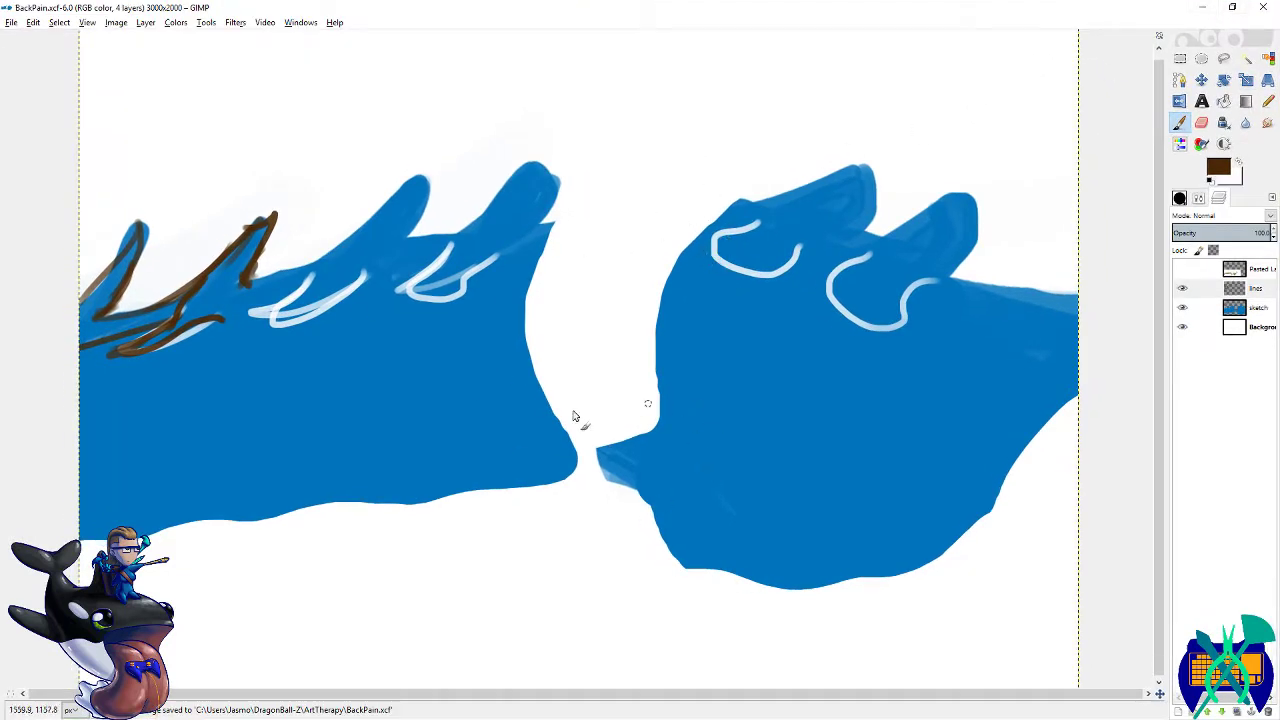
mouse_move(214, 318)
mouse_down()
mouse_move(465, 260)
mouse_move(599, 260)
mouse_move(438, 256)
mouse_move(513, 274)
mouse_move(523, 237)
mouse_move(574, 238)
mouse_move(579, 226)
mouse_move(551, 234)
mouse_move(586, 257)
mouse_move(577, 276)
mouse_move(601, 285)
mouse_move(559, 235)
mouse_move(617, 378)
mouse_move(615, 351)
mouse_move(572, 468)
mouse_up()
mouse_move(548, 228)
mouse_down()
mouse_move(566, 428)
mouse_move(590, 453)
mouse_up()
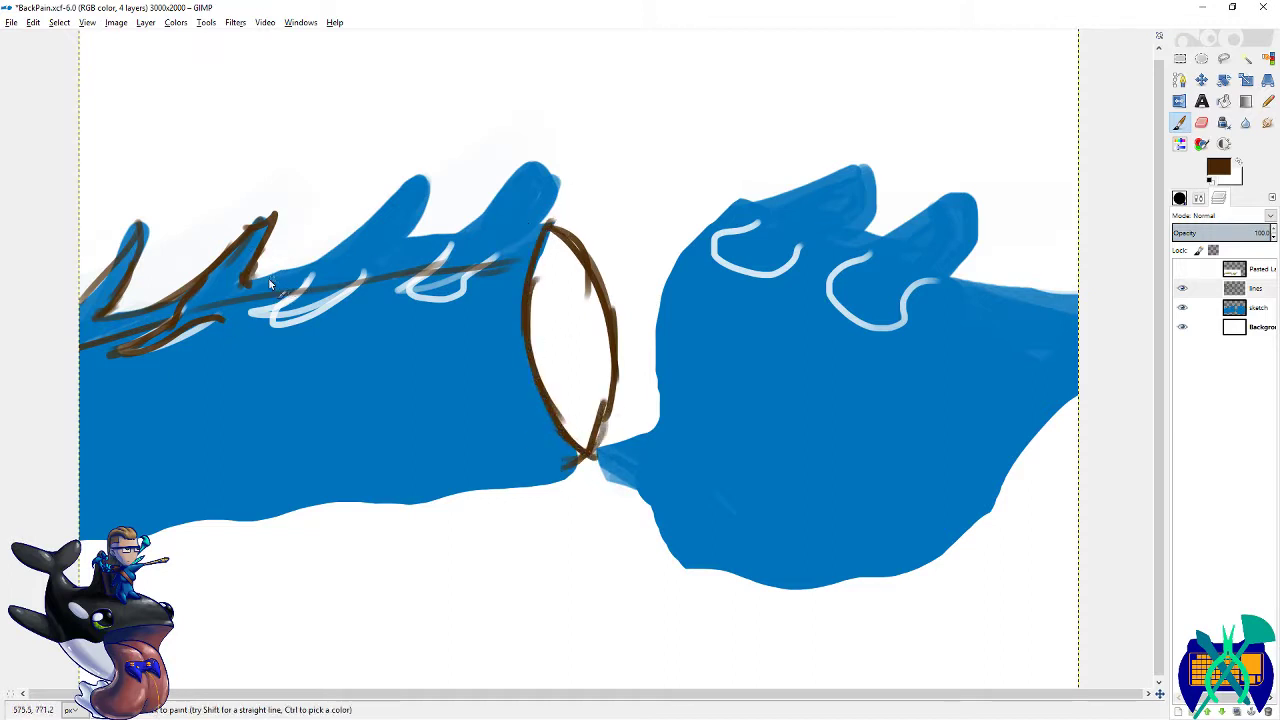
- Outline the two spikes nearest the gap and their rounded base contours, and check the linework with the sketch layer briefly hidden
drag(269, 284, 412, 184)
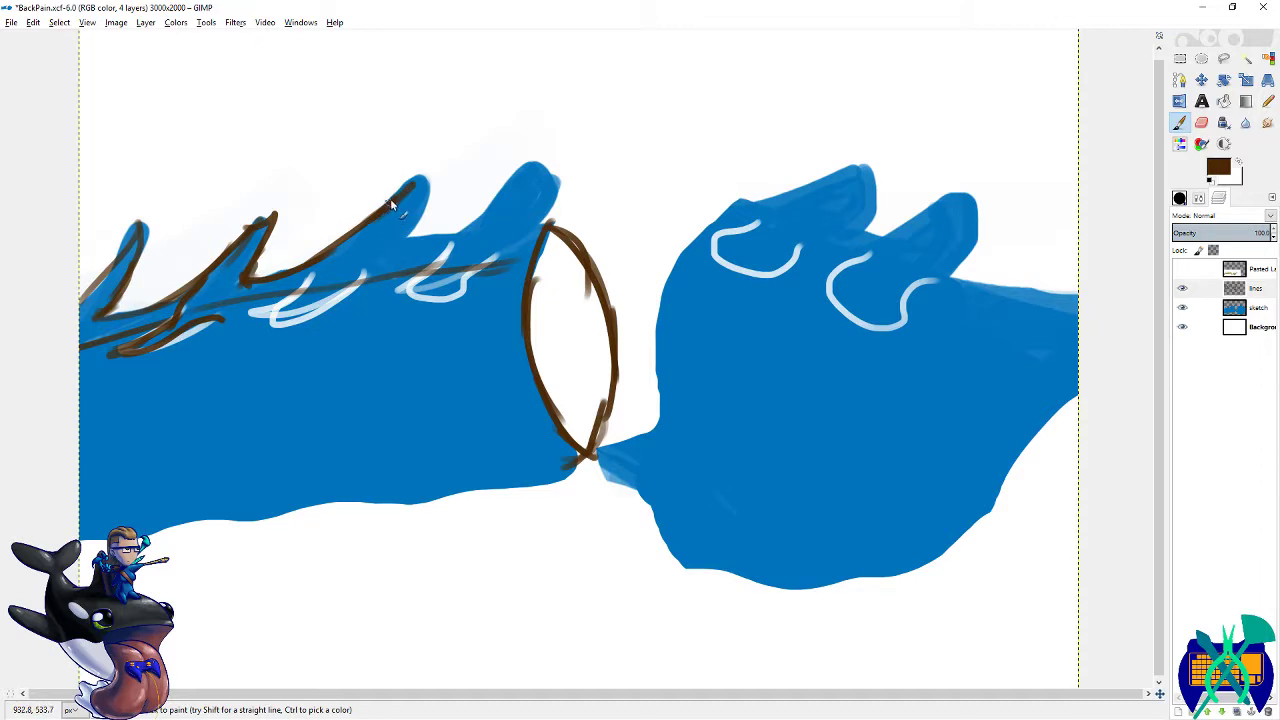
mouse_move(296, 288)
mouse_down()
mouse_move(300, 318)
mouse_move(323, 311)
mouse_up()
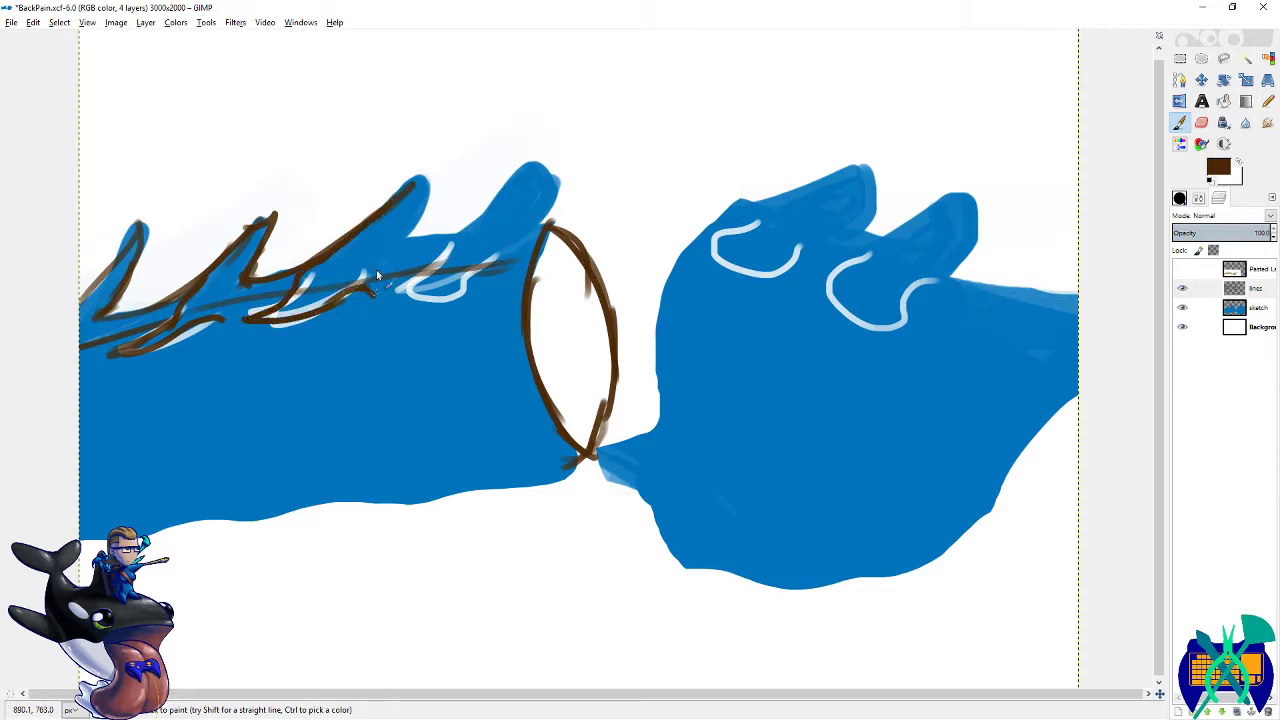
drag(392, 205, 406, 238)
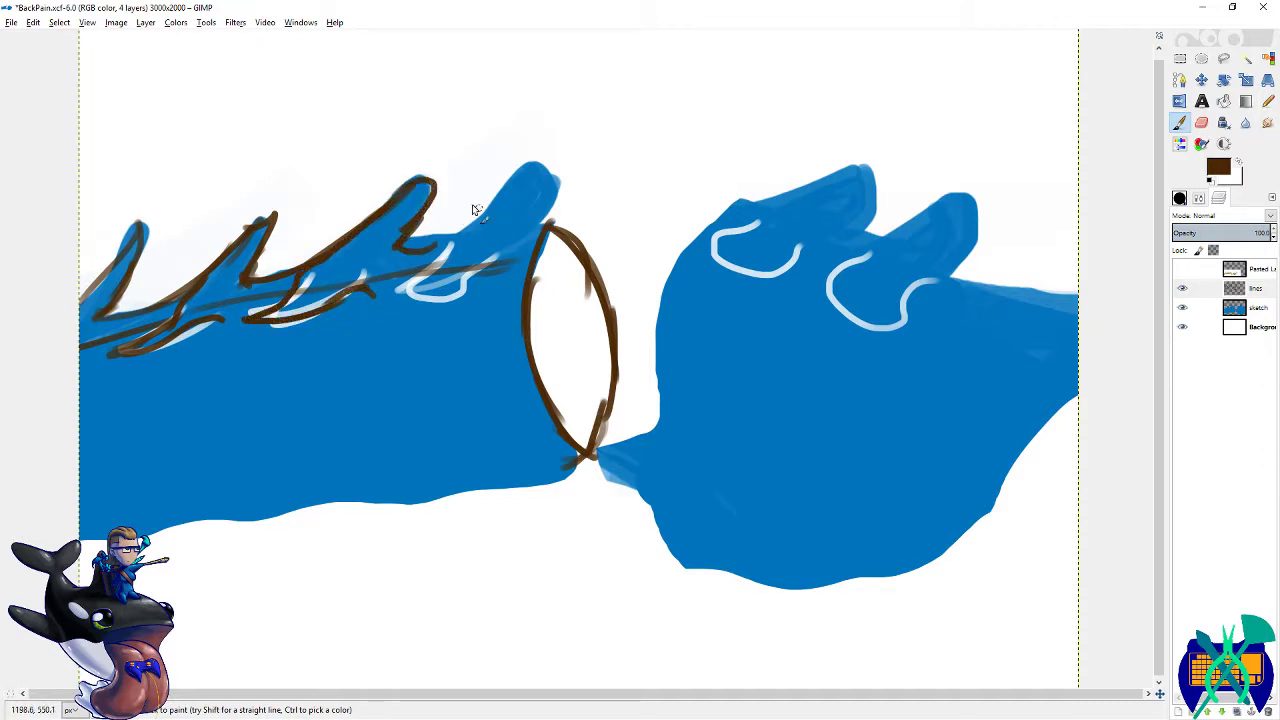
mouse_move(493, 202)
mouse_down()
mouse_move(565, 205)
mouse_move(551, 215)
mouse_up()
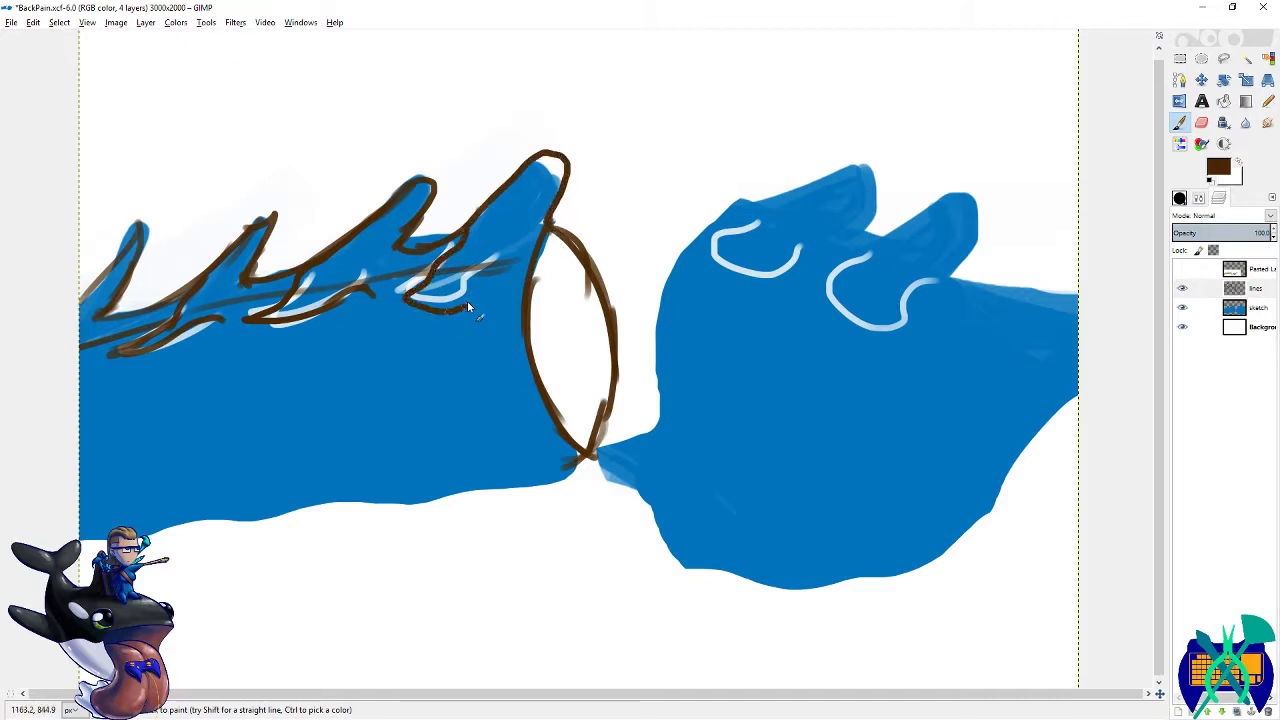
key(ctrl+z)
drag(401, 283, 442, 309)
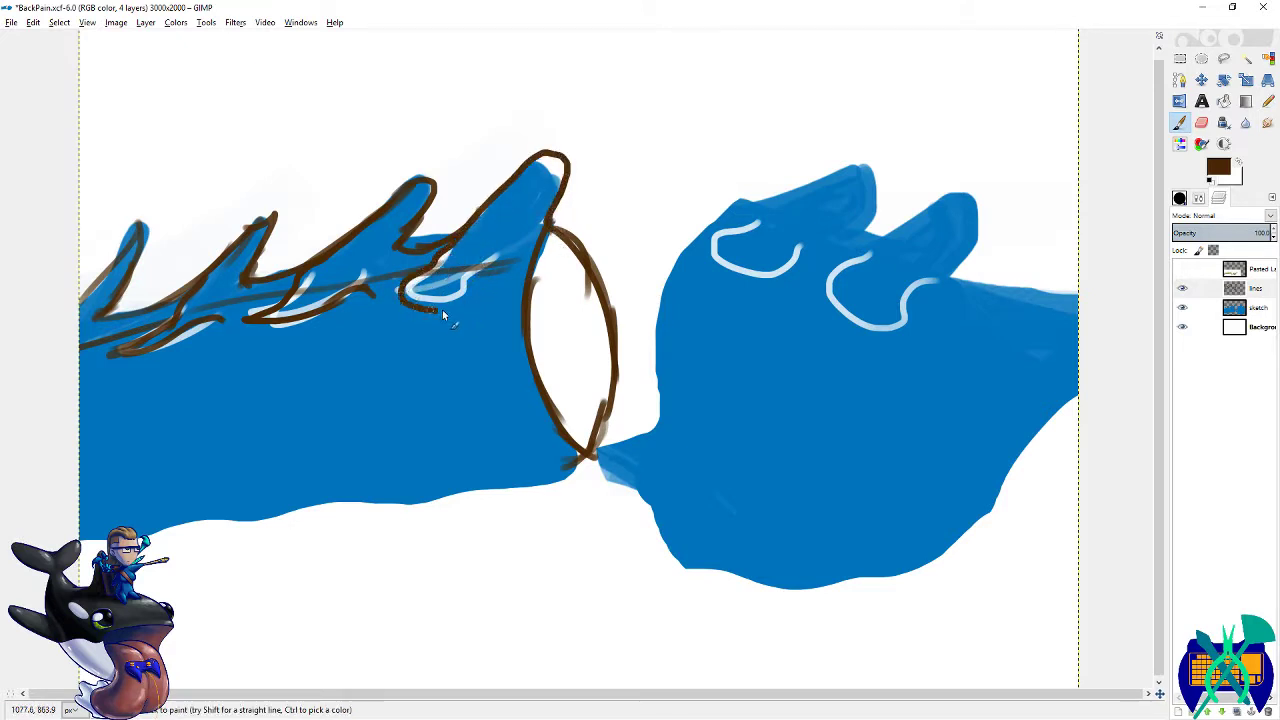
key(ctrl+z)
drag(468, 220, 406, 299)
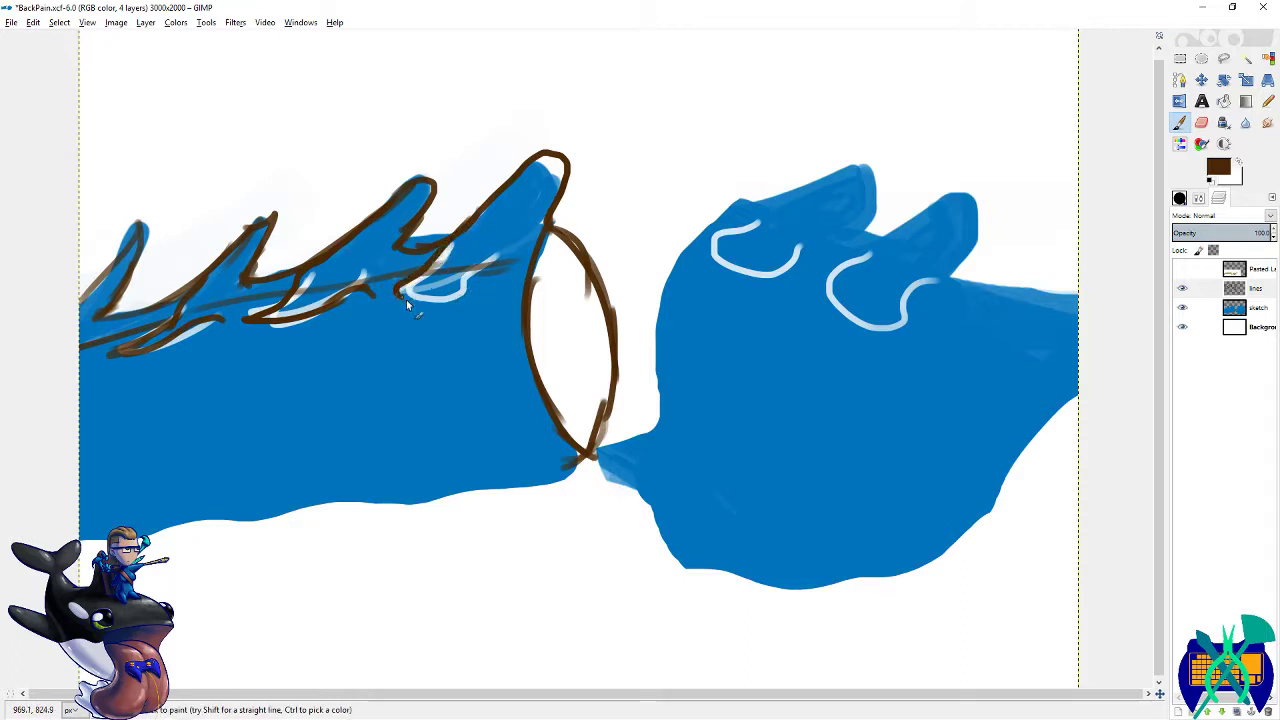
click(1182, 309)
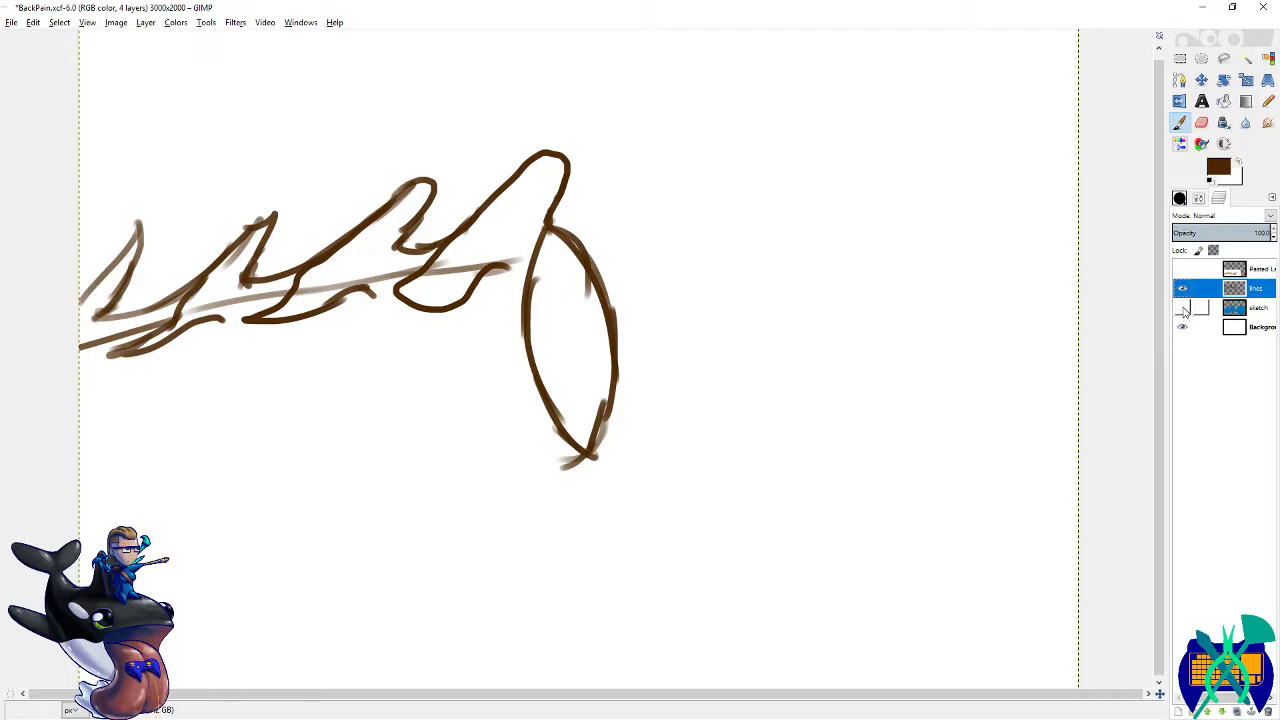
click(1184, 310)
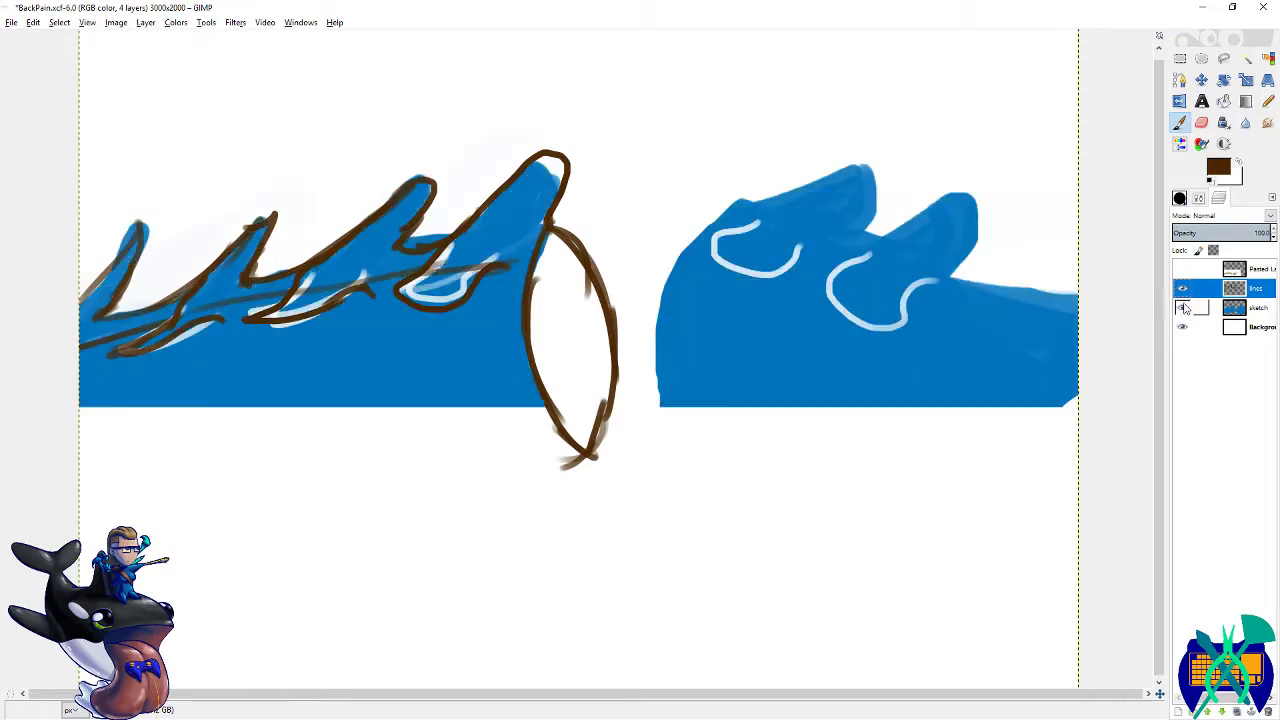
- Trace the spiked part's lower edge, paint curved segment lines down its body from the spike bases, and save the image
mouse_move(586, 467)
mouse_down()
mouse_move(409, 517)
mouse_move(54, 522)
mouse_up()
drag(388, 287, 401, 420)
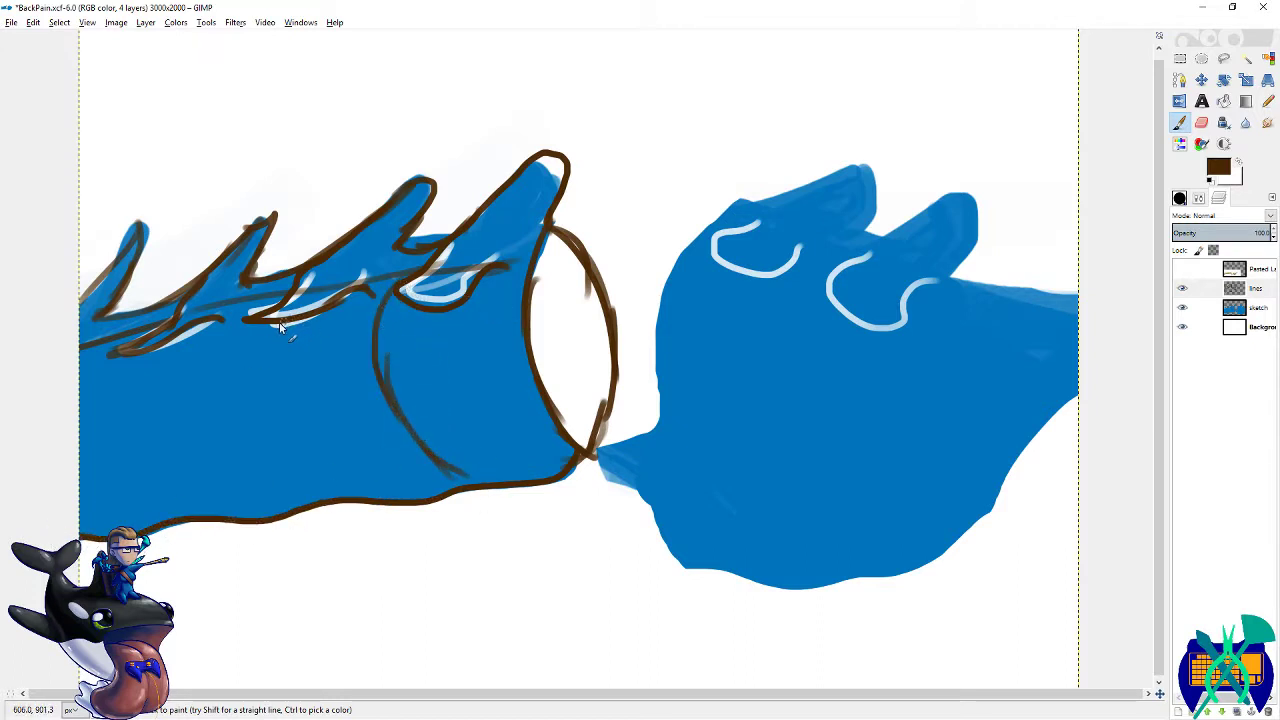
mouse_move(272, 318)
mouse_down()
mouse_move(266, 405)
mouse_move(305, 492)
mouse_up()
mouse_move(196, 328)
mouse_down()
mouse_move(164, 432)
mouse_move(192, 506)
mouse_up()
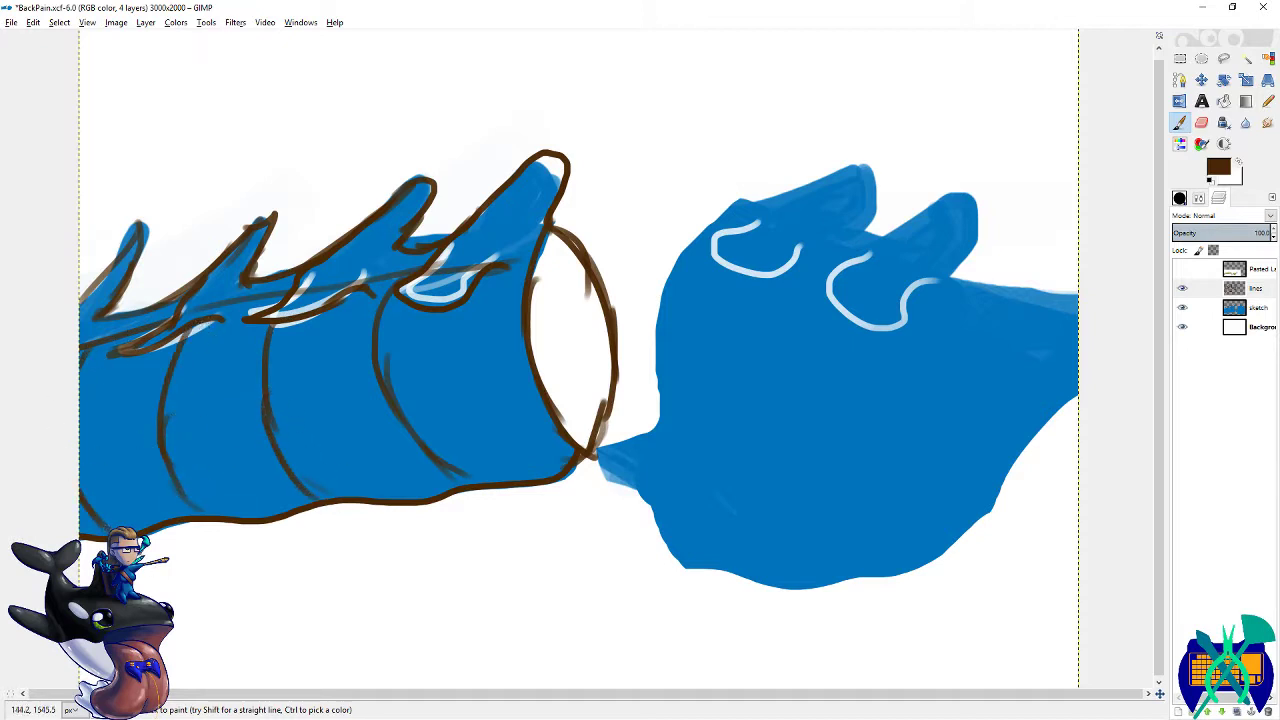
scroll(634, 457, right, 2)
key(ctrl+s)
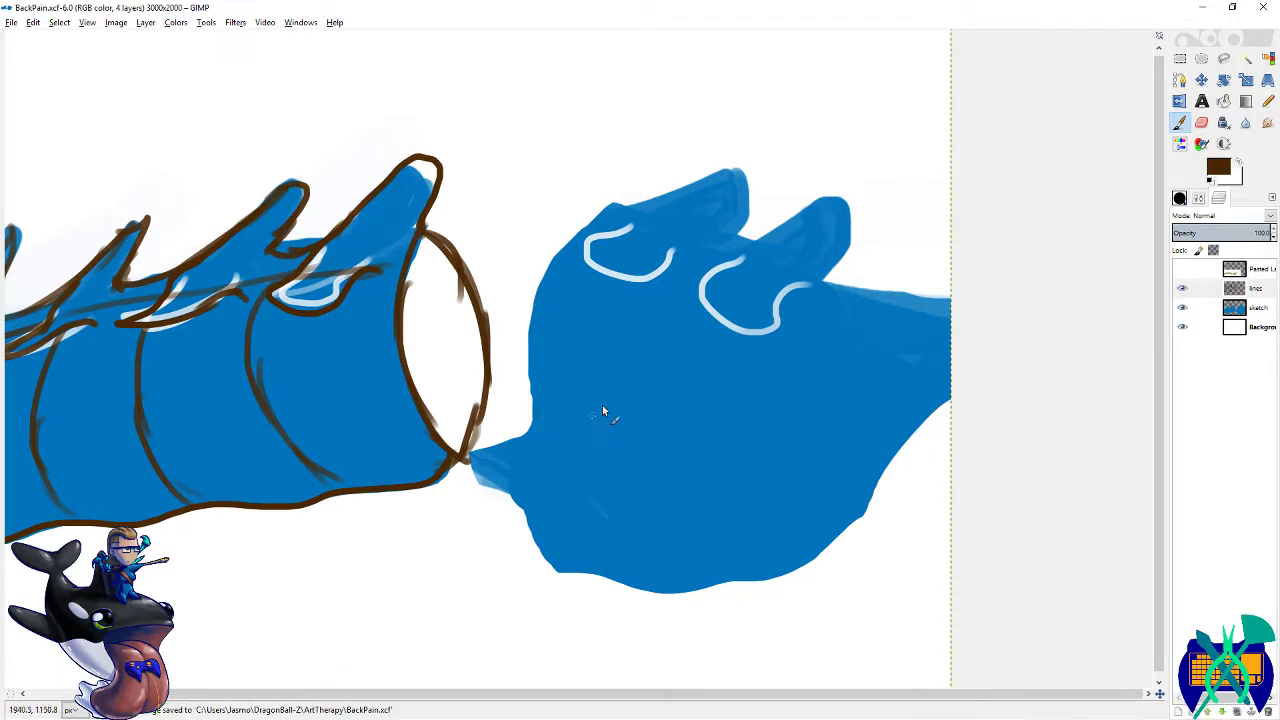
- Show the pasted spine reference layer to examine the vertebrae near the sacrum, and hide it again
drag(628, 450, 669, 415)
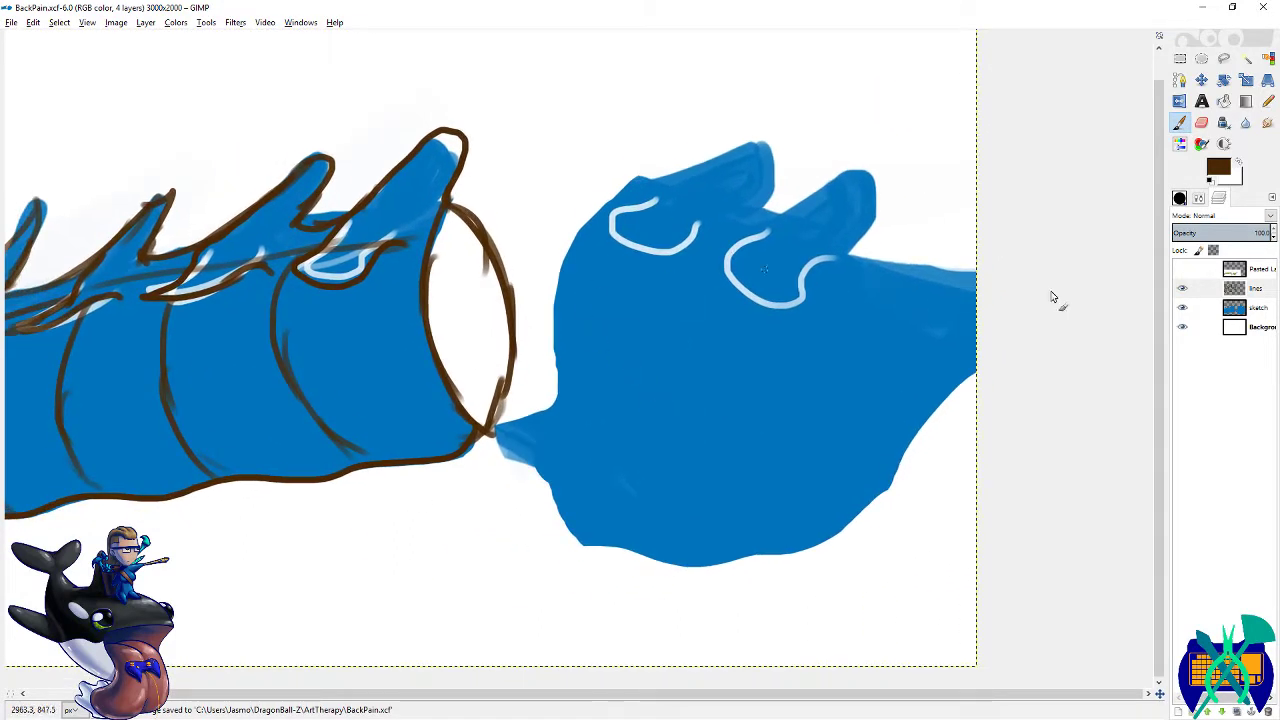
click(1182, 269)
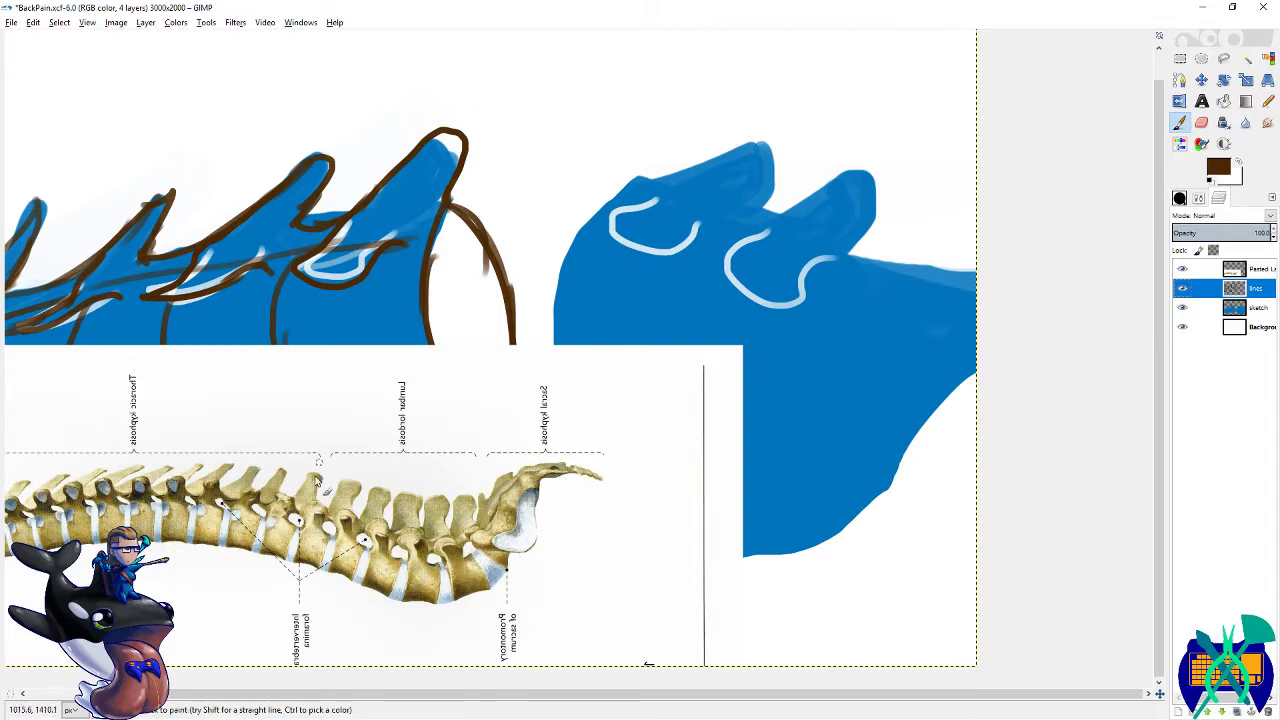
click(1182, 269)
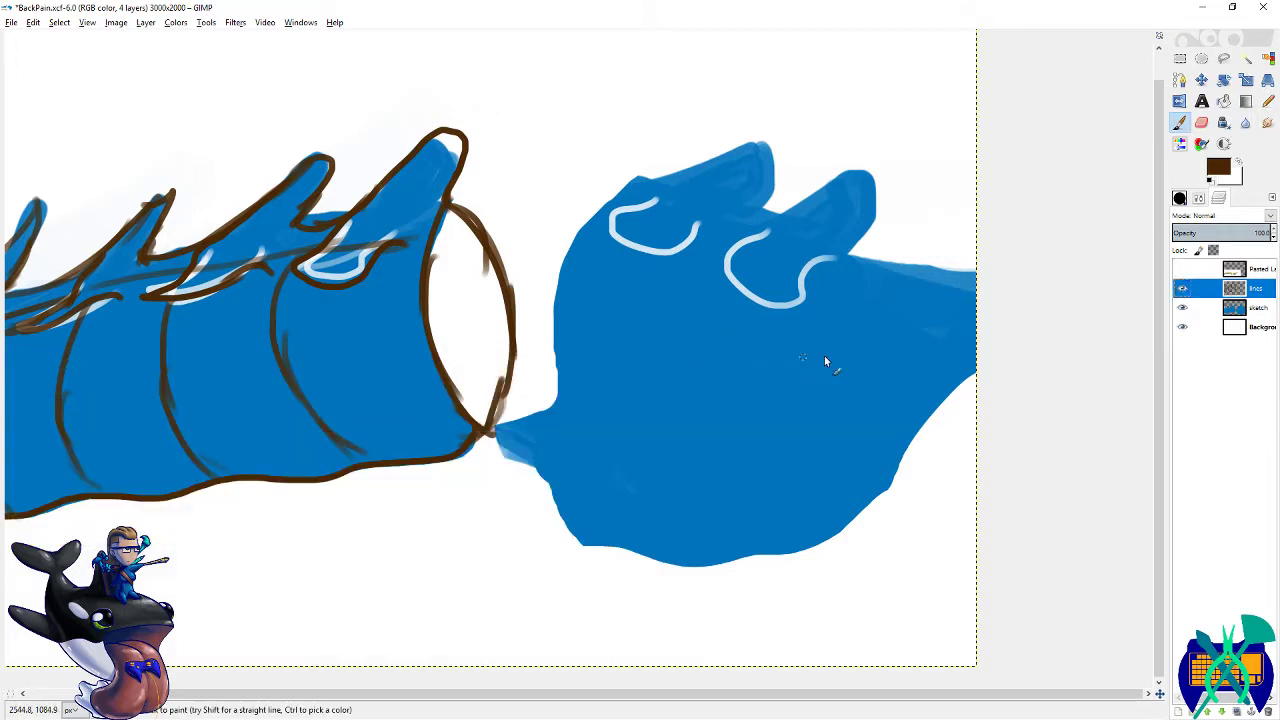
- Paint two curved brown segment lines down the tail part, one behind each of its two upper protrusions
drag(872, 313, 741, 292)
mouse_move(737, 241)
mouse_down()
mouse_move(662, 382)
mouse_move(674, 414)
mouse_up()
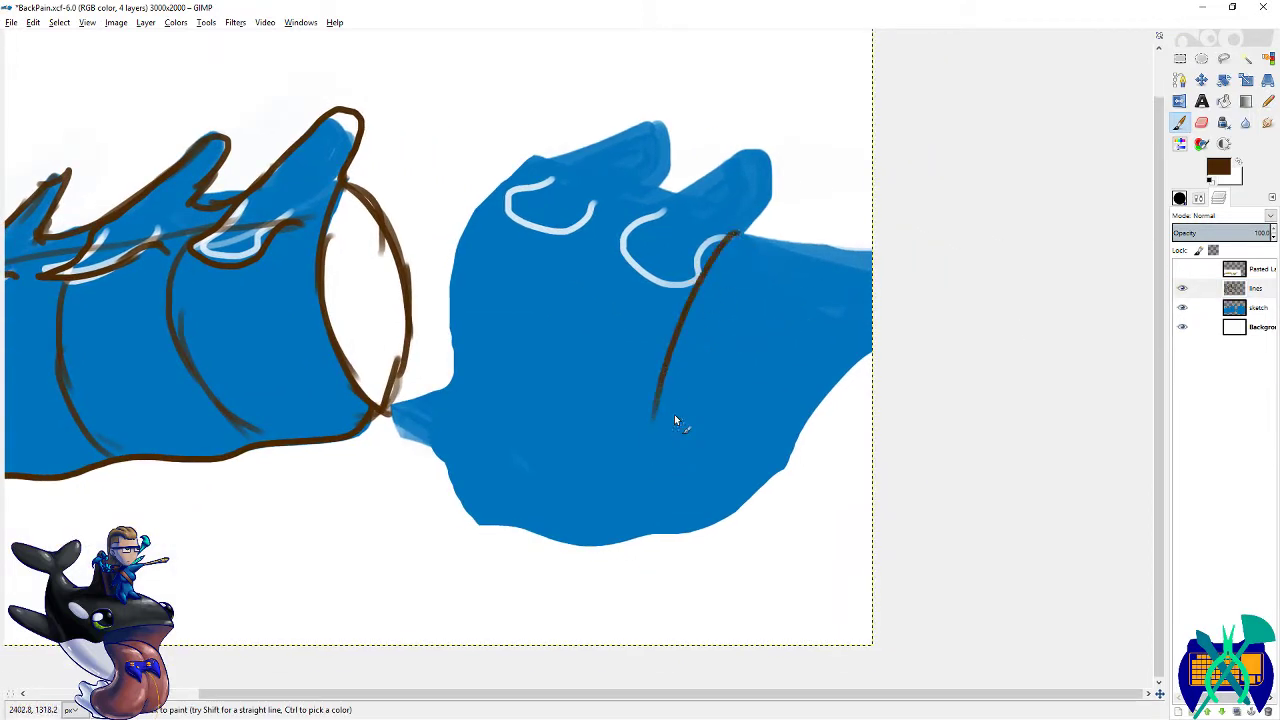
key(ctrl+z)
drag(742, 236, 662, 420)
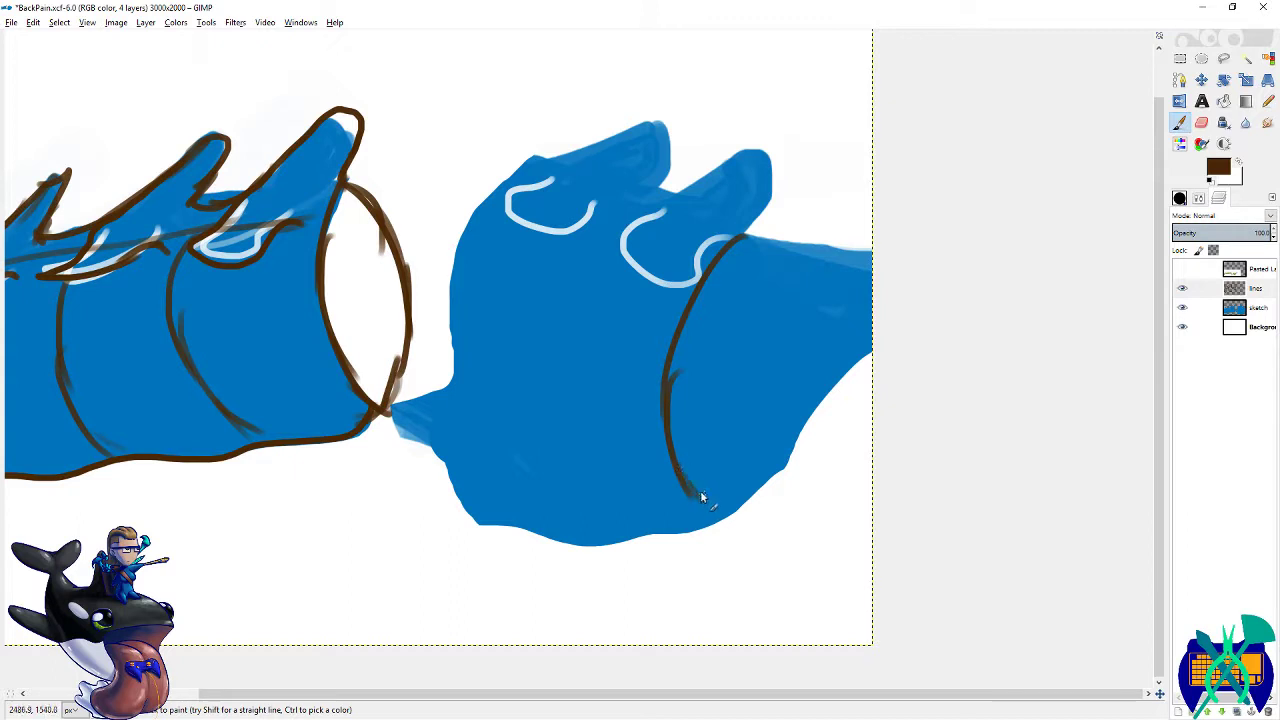
drag(696, 308, 767, 351)
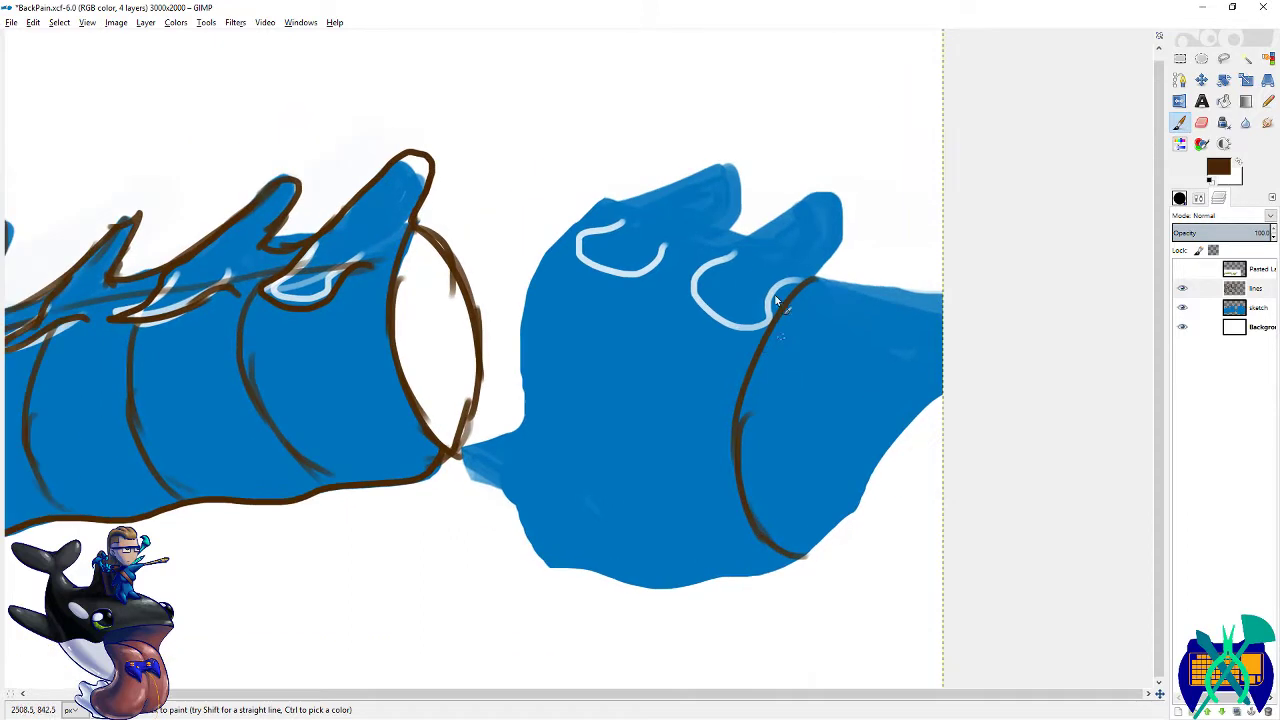
drag(708, 237, 611, 445)
mouse_move(624, 368)
mouse_down()
mouse_move(642, 516)
mouse_move(680, 563)
mouse_up()
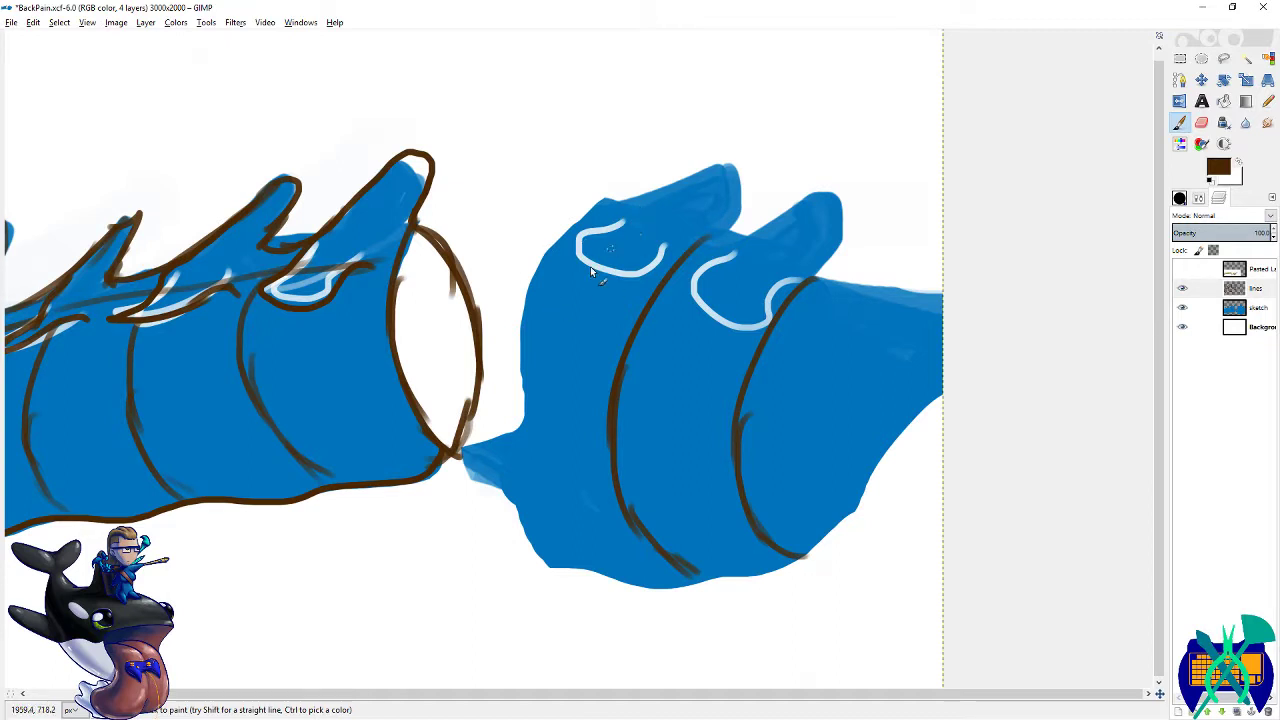
- Trace the tail part's gap-facing edge, its small pointed protrusion and its lower edge out to the canvas border
scroll(575, 304, left, 2)
scroll(570, 331, up, 2)
scroll(570, 331, right, 2)
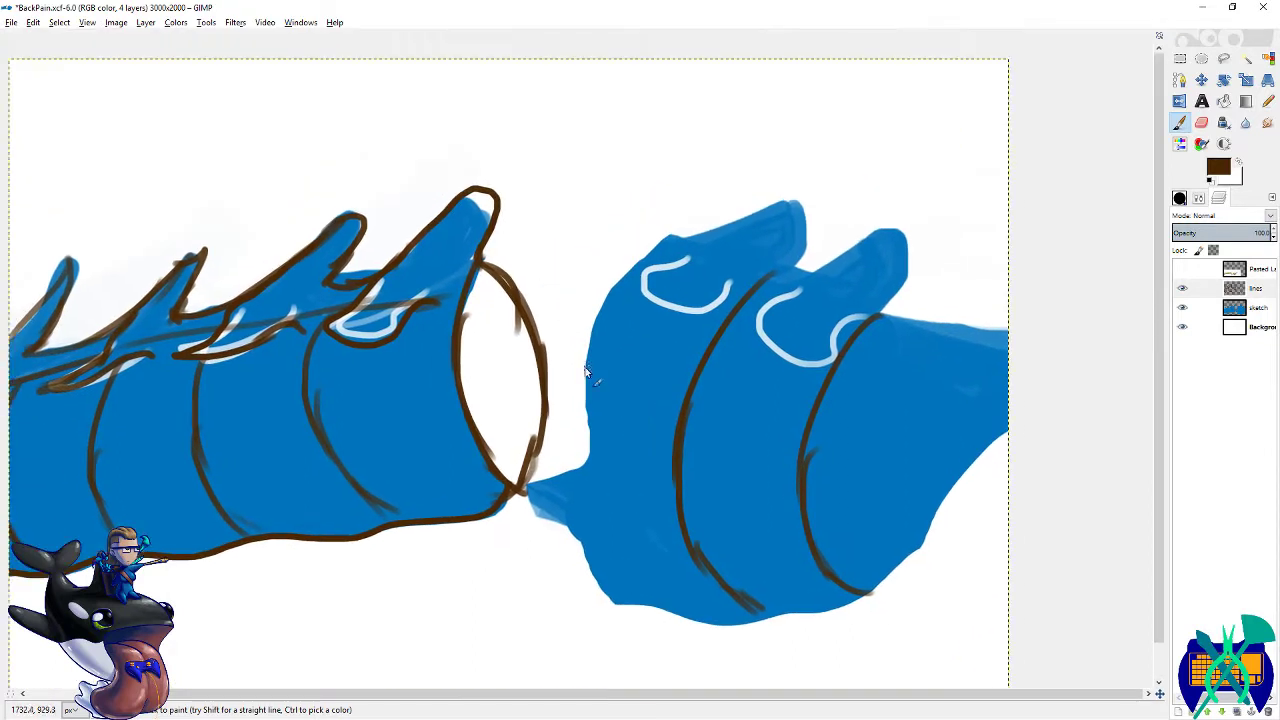
mouse_move(612, 243)
mouse_down()
mouse_move(543, 323)
mouse_move(520, 458)
mouse_up()
drag(463, 497, 571, 392)
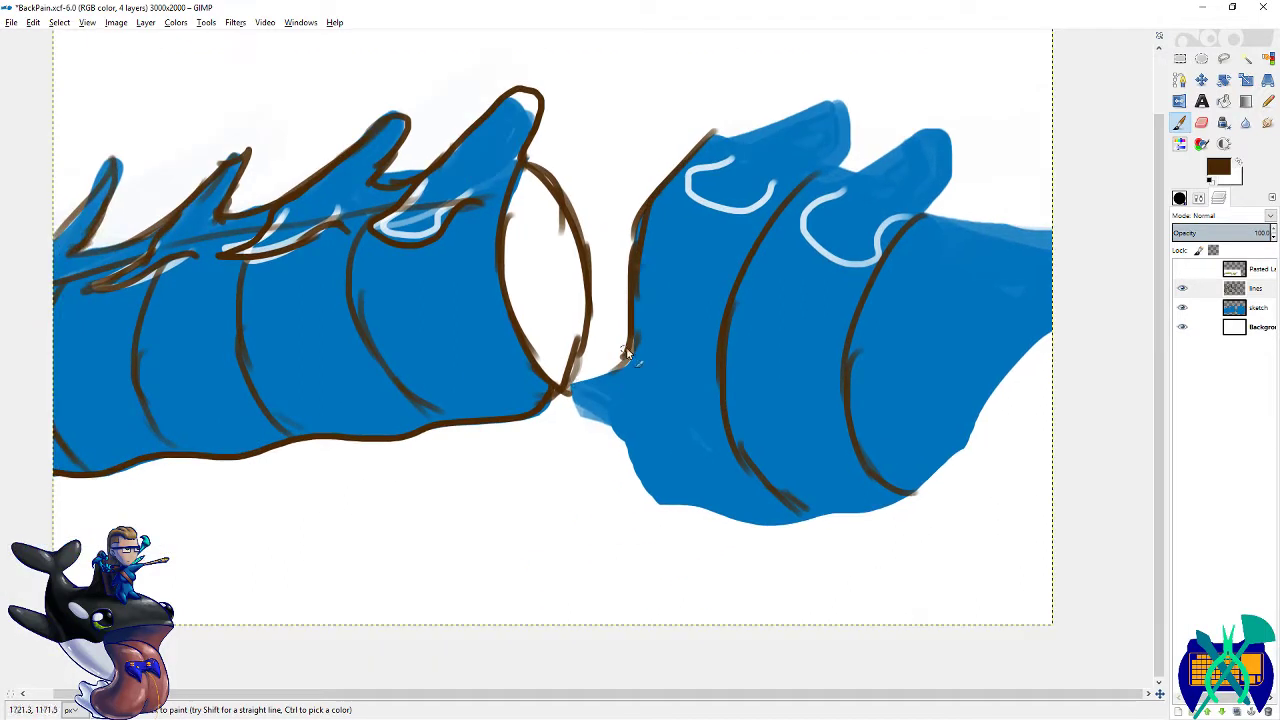
mouse_move(636, 352)
mouse_down()
mouse_move(594, 382)
mouse_move(589, 416)
mouse_move(629, 468)
mouse_move(615, 426)
mouse_move(643, 490)
mouse_move(766, 520)
mouse_move(913, 492)
mouse_move(964, 446)
mouse_move(1004, 364)
mouse_move(1055, 312)
mouse_up()
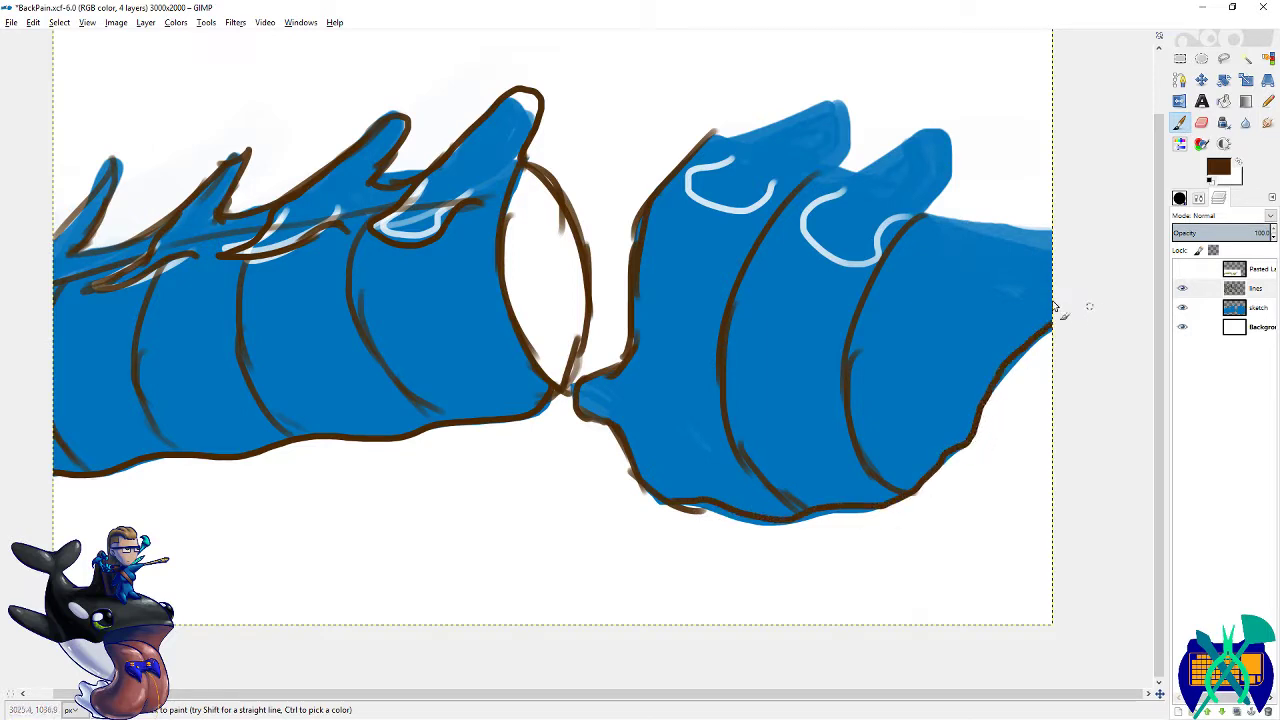
- Outline the tail part's two upper protrusions and the rounded curves beneath them in brown, and hide the blue sketch layer
mouse_move(753, 150)
mouse_down()
mouse_move(550, 255)
mouse_move(645, 222)
mouse_move(617, 267)
mouse_move(714, 244)
mouse_move(735, 292)
mouse_move(784, 334)
mouse_move(858, 336)
mouse_up()
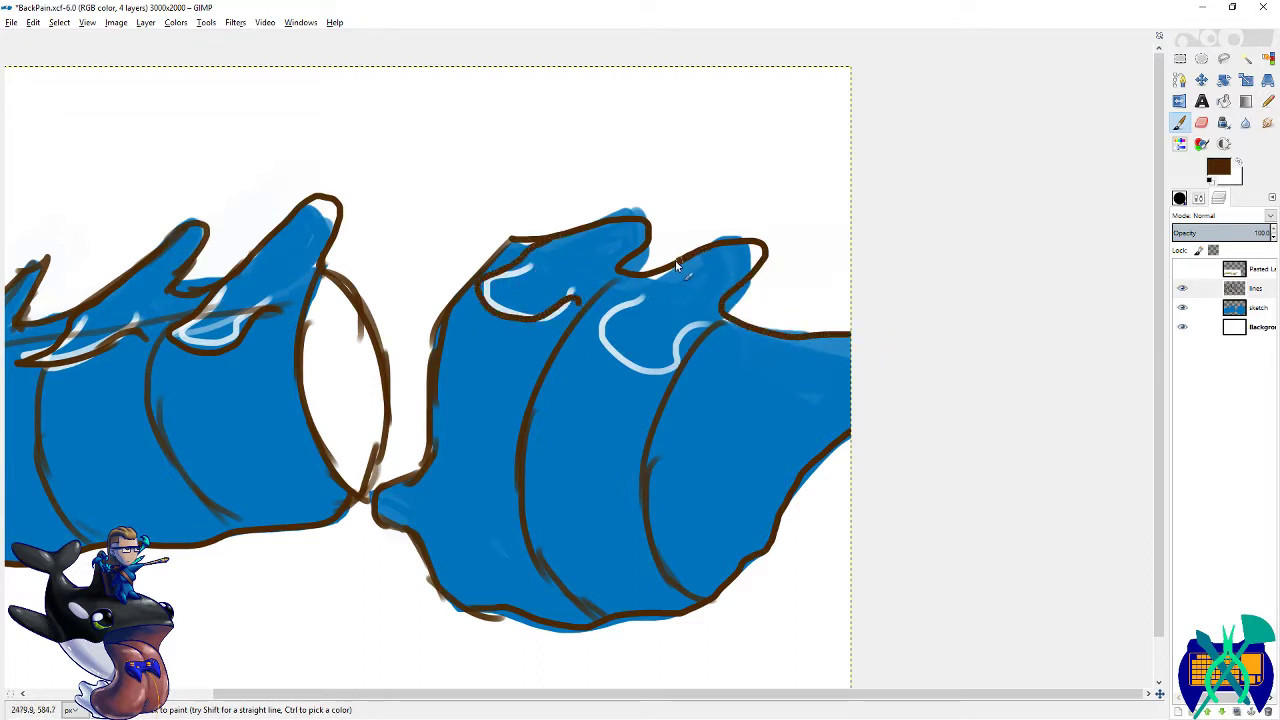
drag(627, 306, 611, 359)
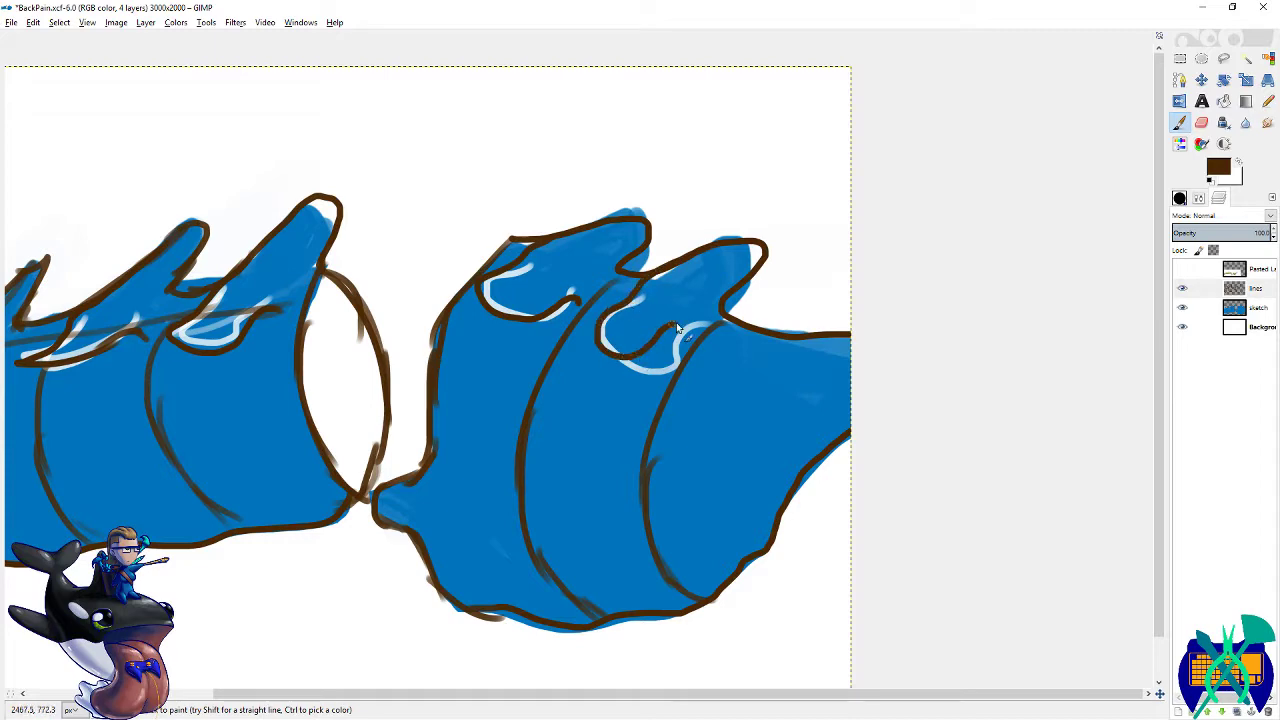
drag(459, 368, 729, 362)
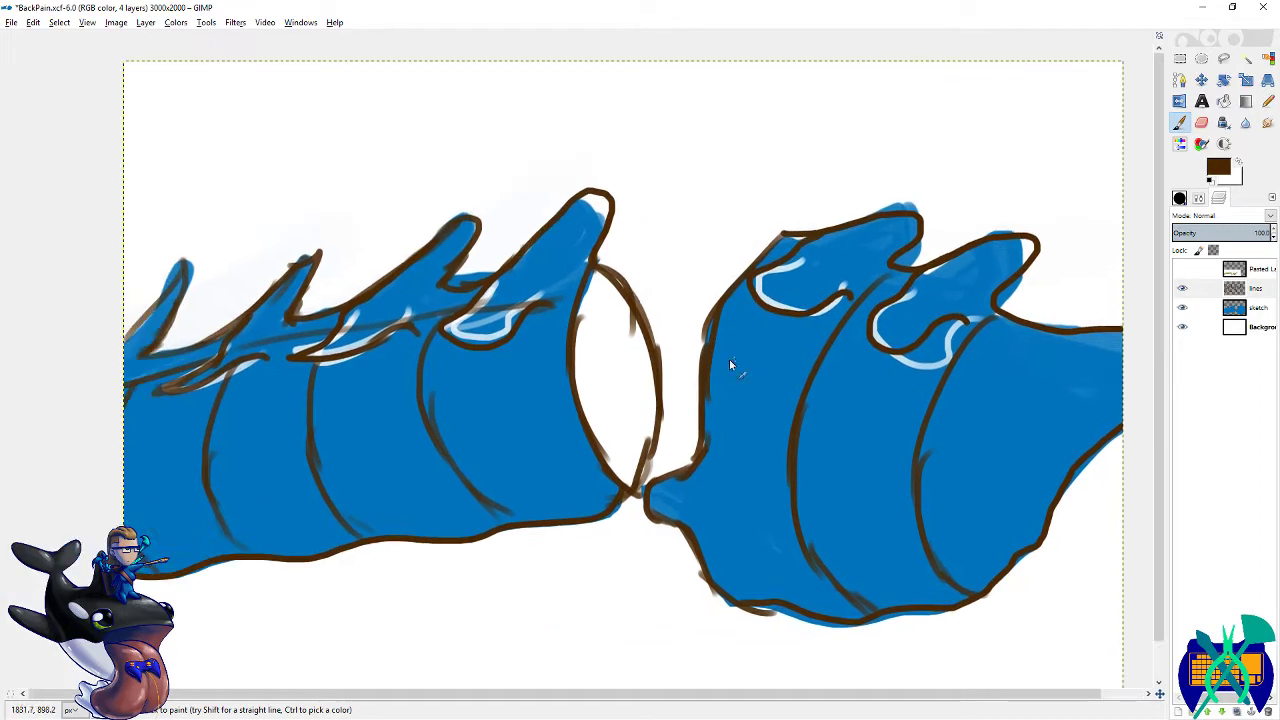
click(1182, 308)
- Add a small rounded lobe at the lower tip of the spiked part's cut face, erase the overlap, and hatch the face diagonally
drag(984, 378, 896, 302)
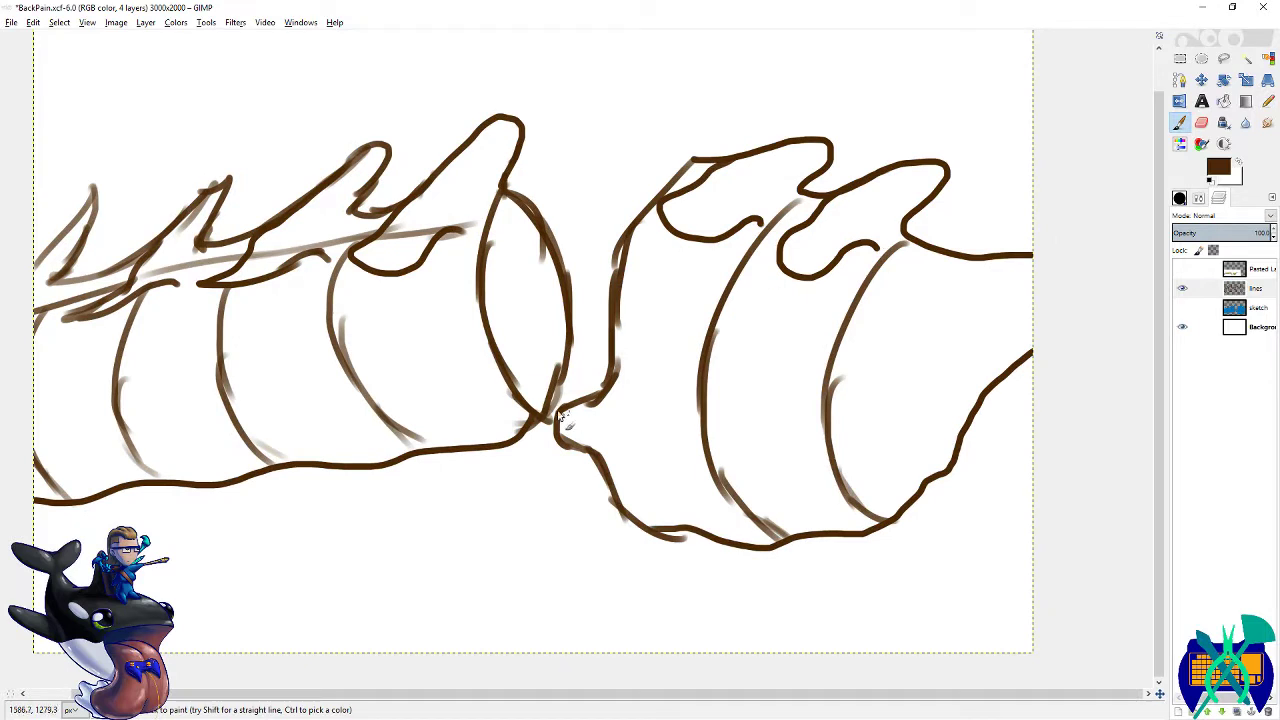
drag(515, 400, 524, 448)
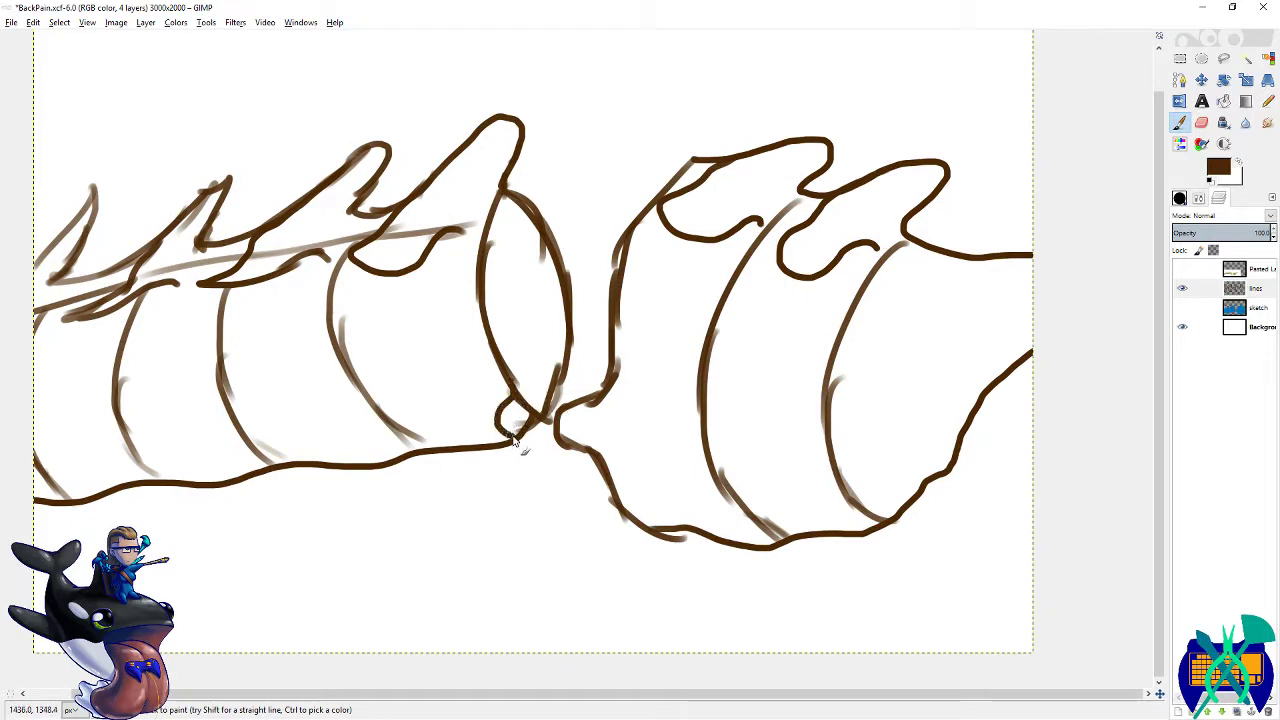
key(shift+e)
drag(519, 403, 540, 405)
click(1179, 122)
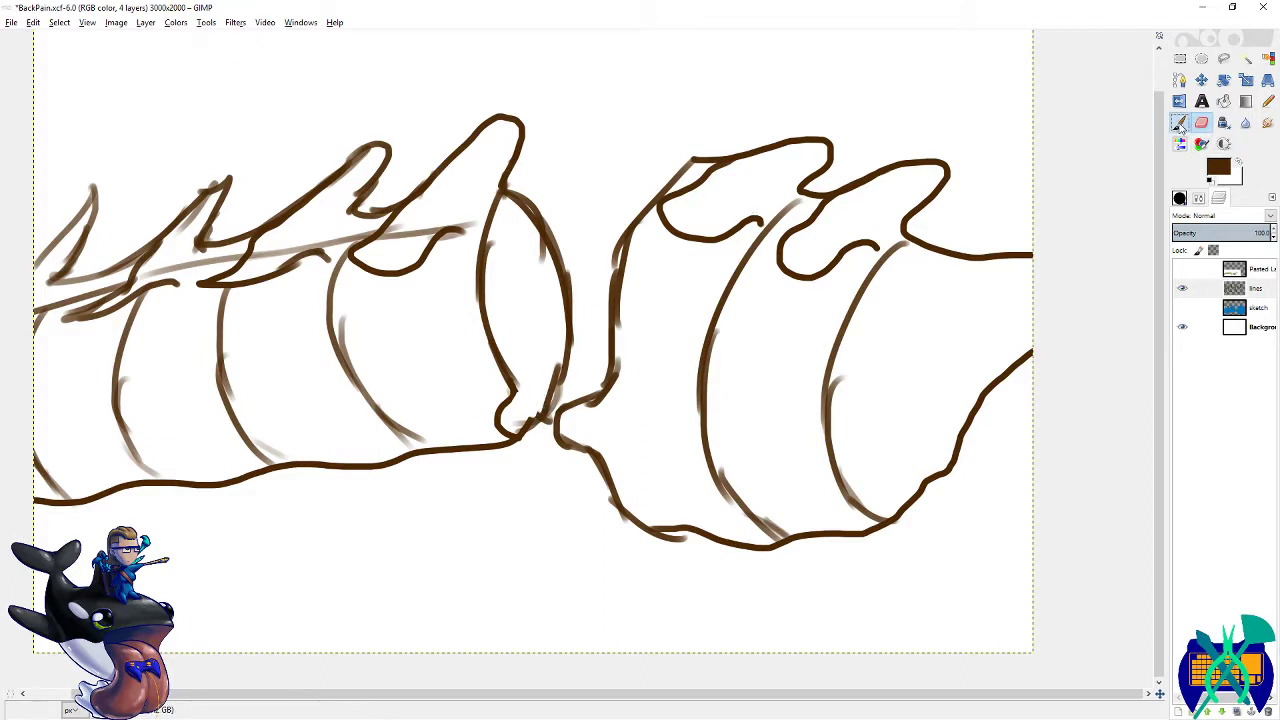
mouse_move(500, 214)
mouse_down()
mouse_move(491, 245)
mouse_move(486, 272)
mouse_move(554, 393)
mouse_move(526, 397)
mouse_move(524, 430)
mouse_move(497, 424)
mouse_move(518, 396)
mouse_up()
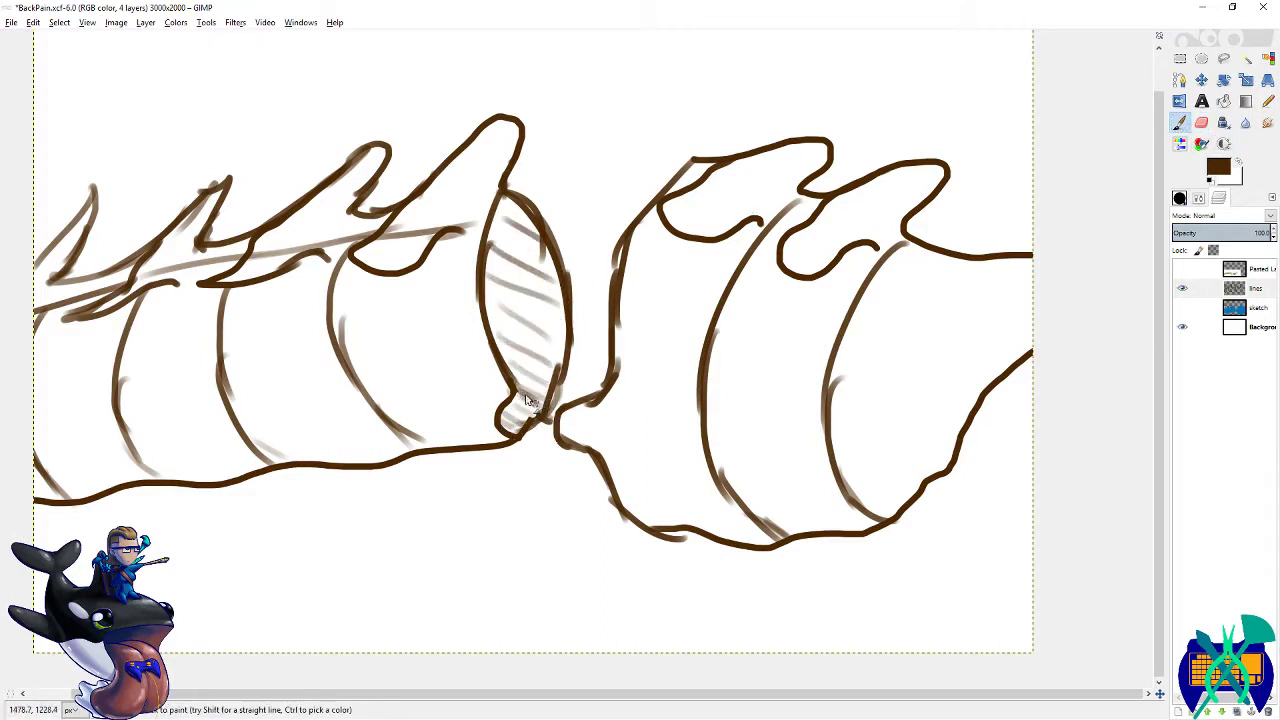
- Paint a curved inner line from the canvas border into the tail part's narrow end, consulting the pasted spine reference layer
drag(635, 323, 661, 387)
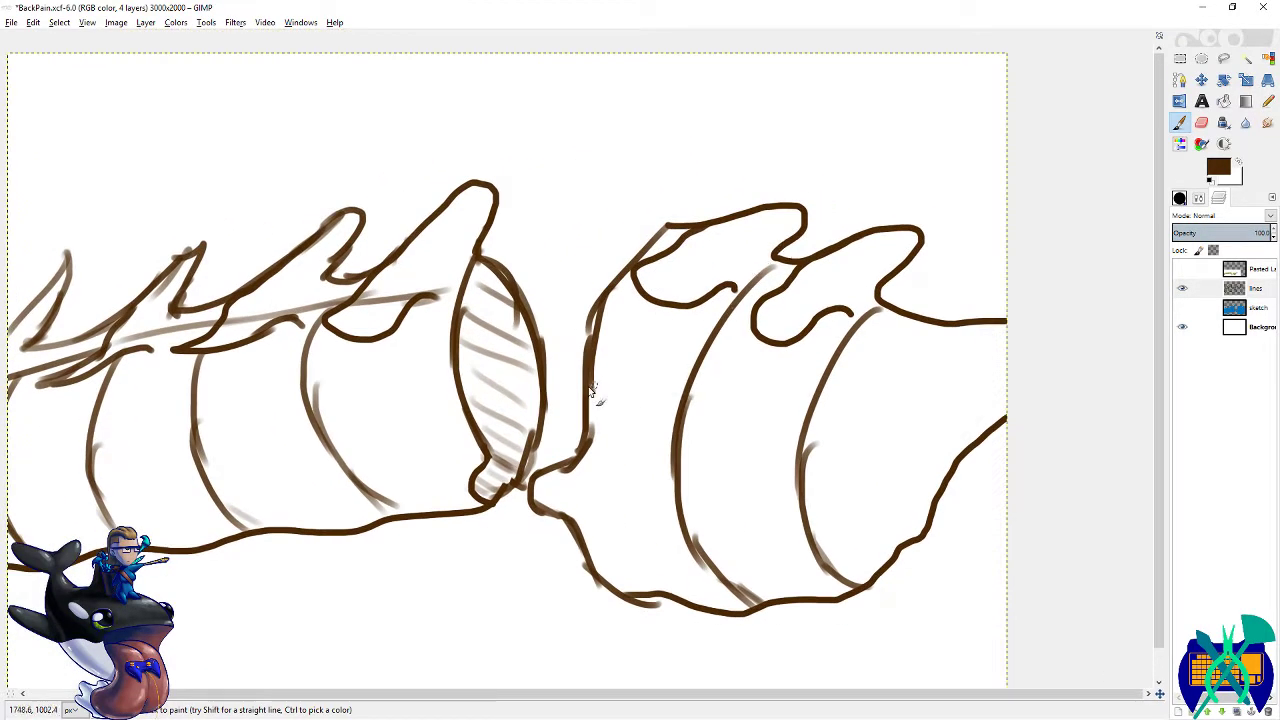
scroll(800, 410, down, 3)
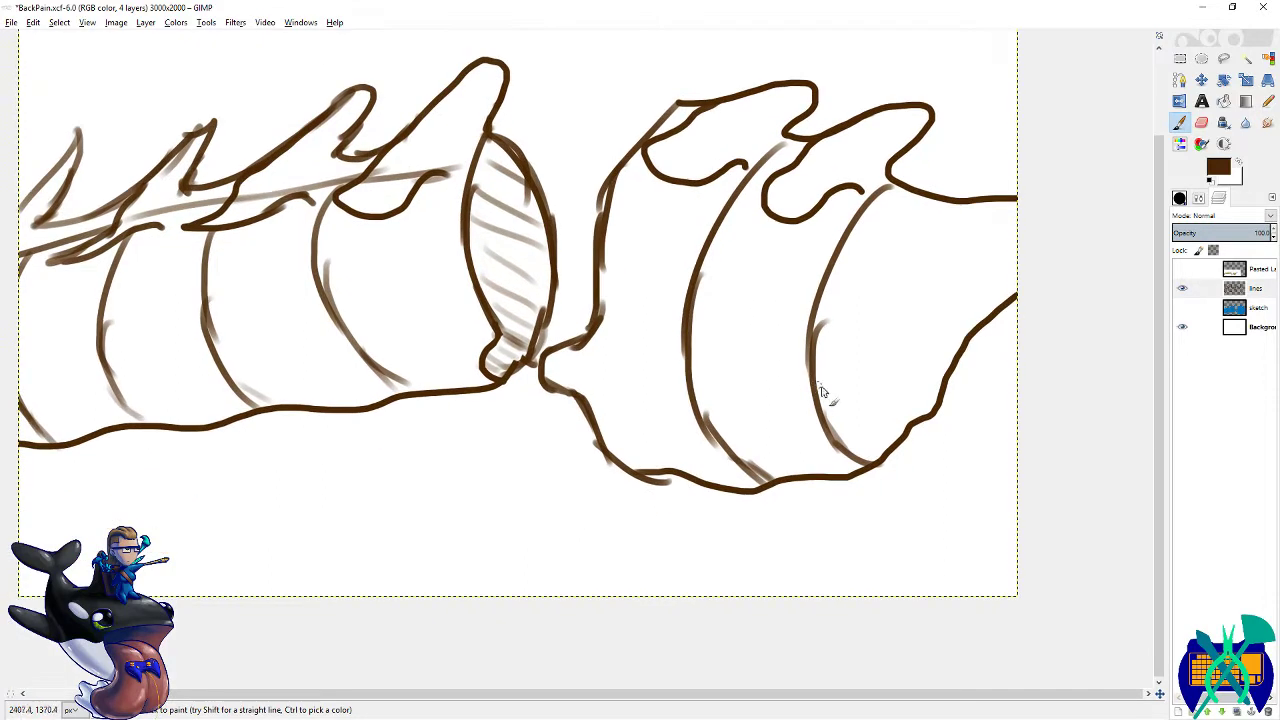
drag(1024, 246, 908, 280)
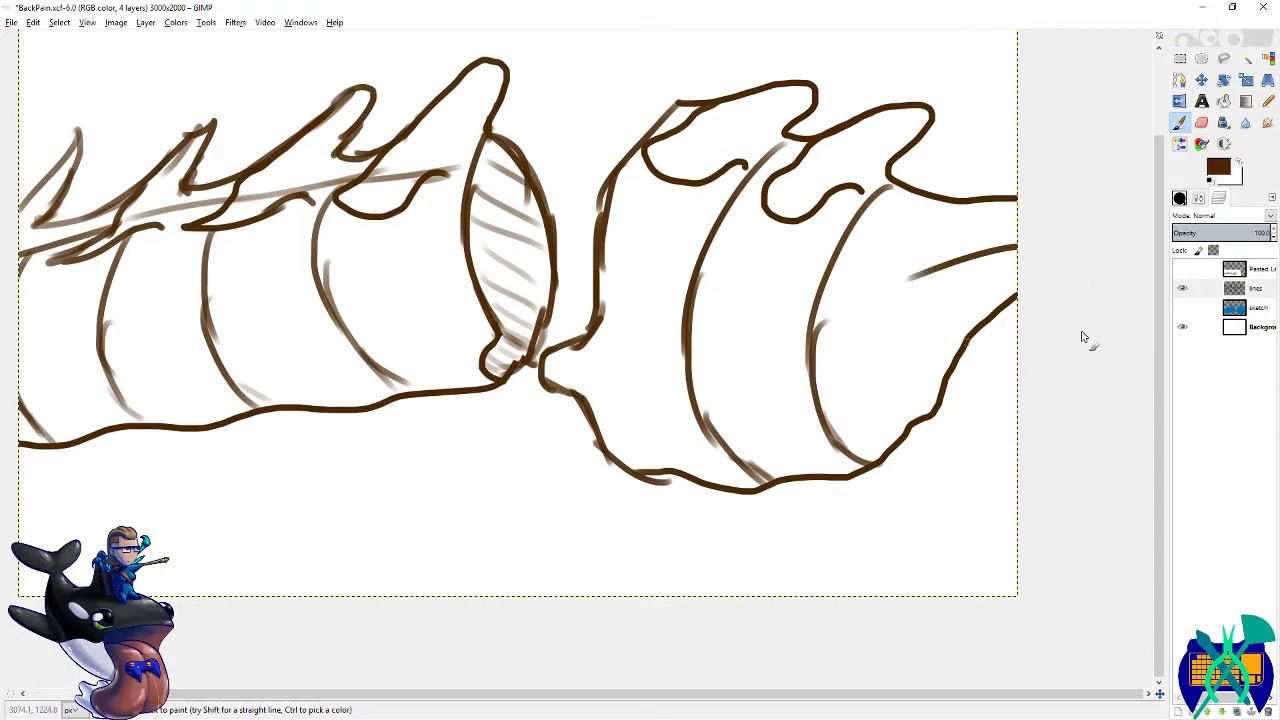
click(1182, 269)
key(ctrl+z)
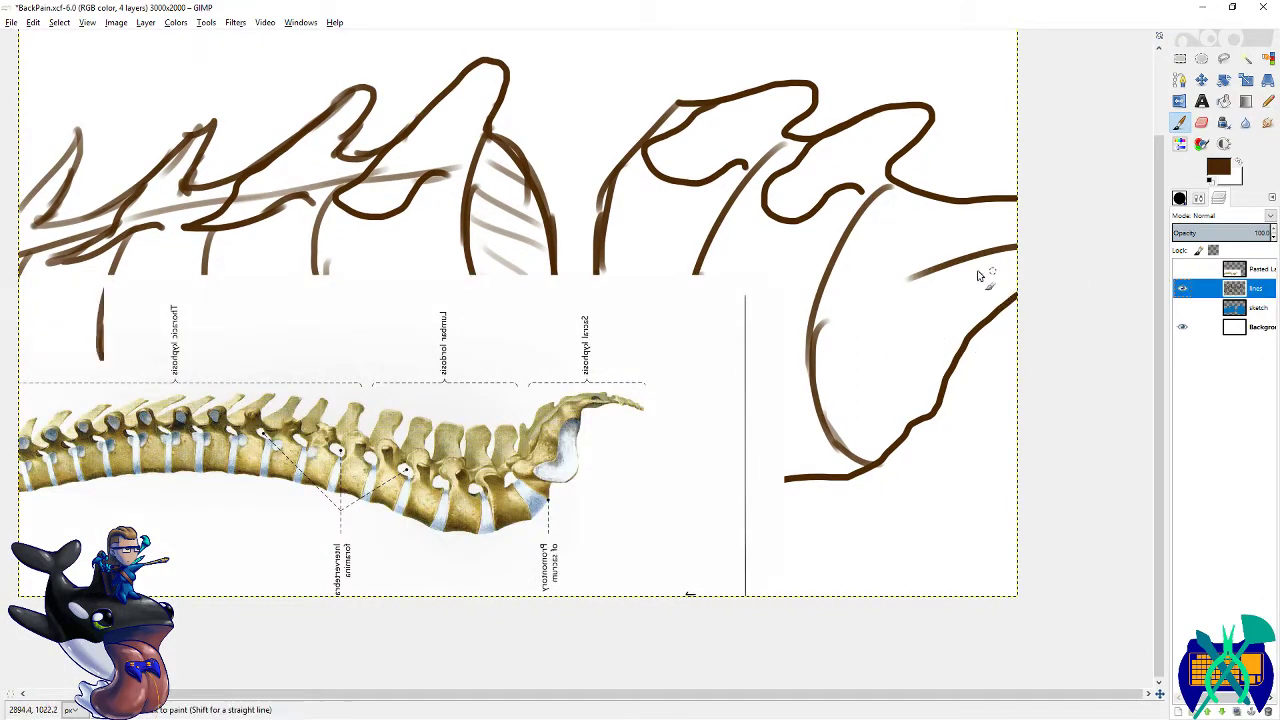
mouse_move(1024, 244)
mouse_down()
mouse_move(878, 316)
mouse_move(1010, 249)
mouse_up()
click(1182, 269)
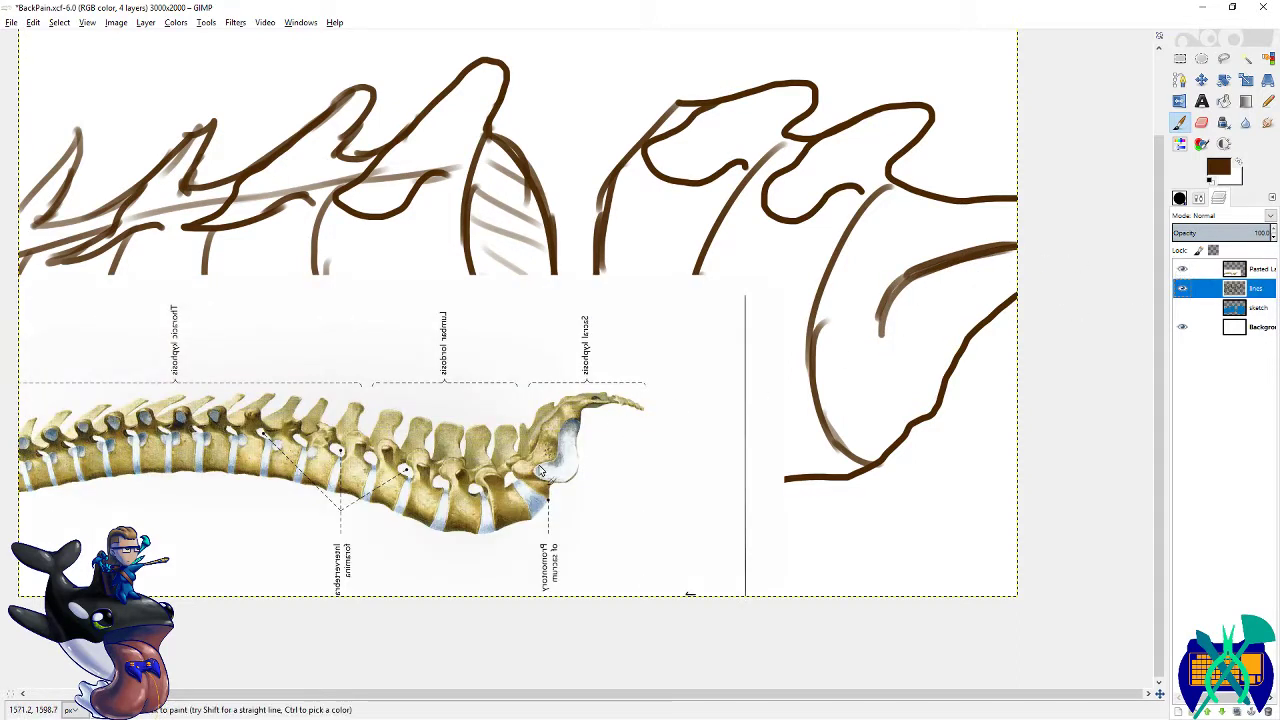
click(1182, 284)
click(1182, 284)
click(1182, 270)
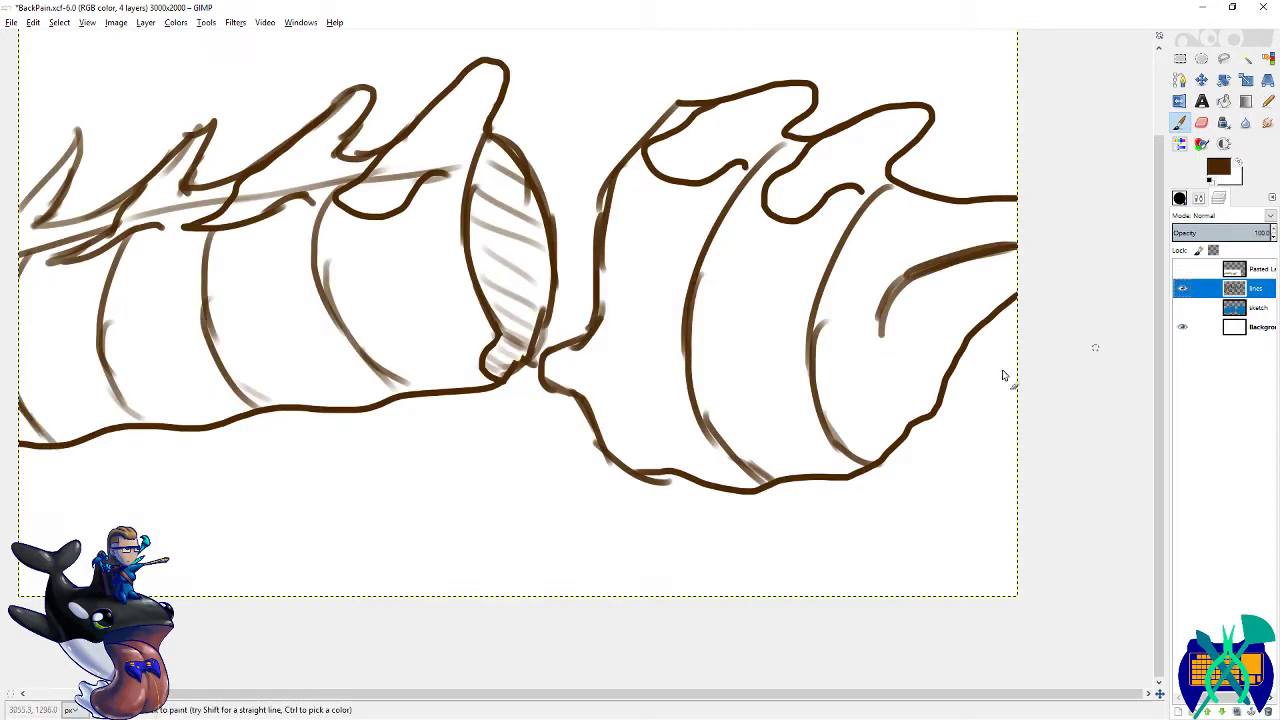
- Save the image and reset the foreground and background colours to the default black and white
key(ctrl+s)
key(d)
key(z)
key(minus)
key(minus)
key(minus)
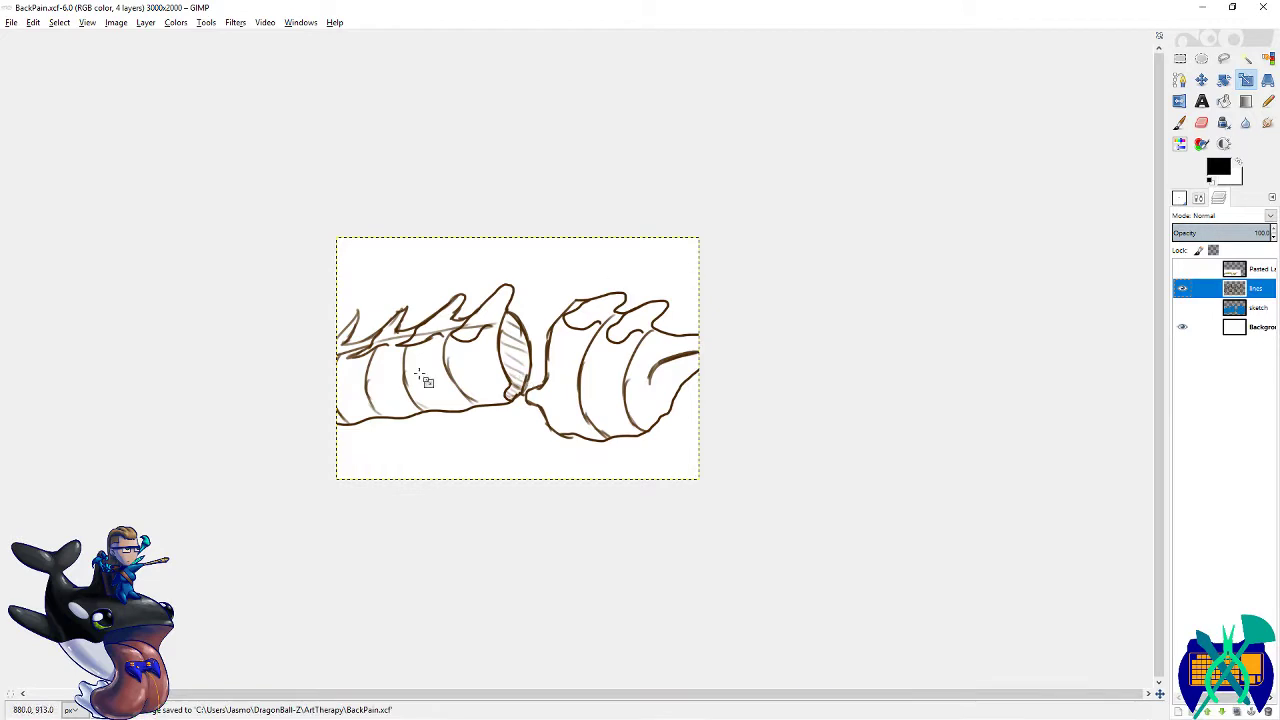
click(522, 432)
click(522, 432)
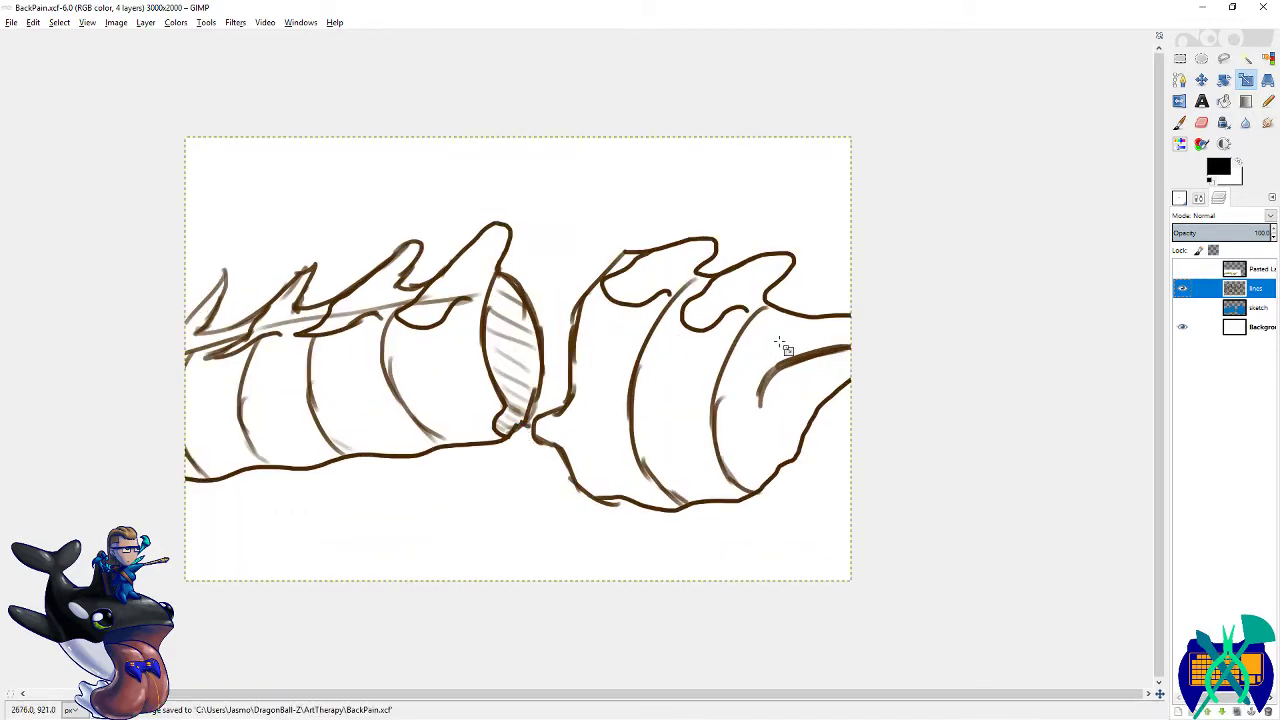
- Start the IWarp distortion filter on the lines layer in an enlarged preview, with the deform radius set to 170
click(235, 22)
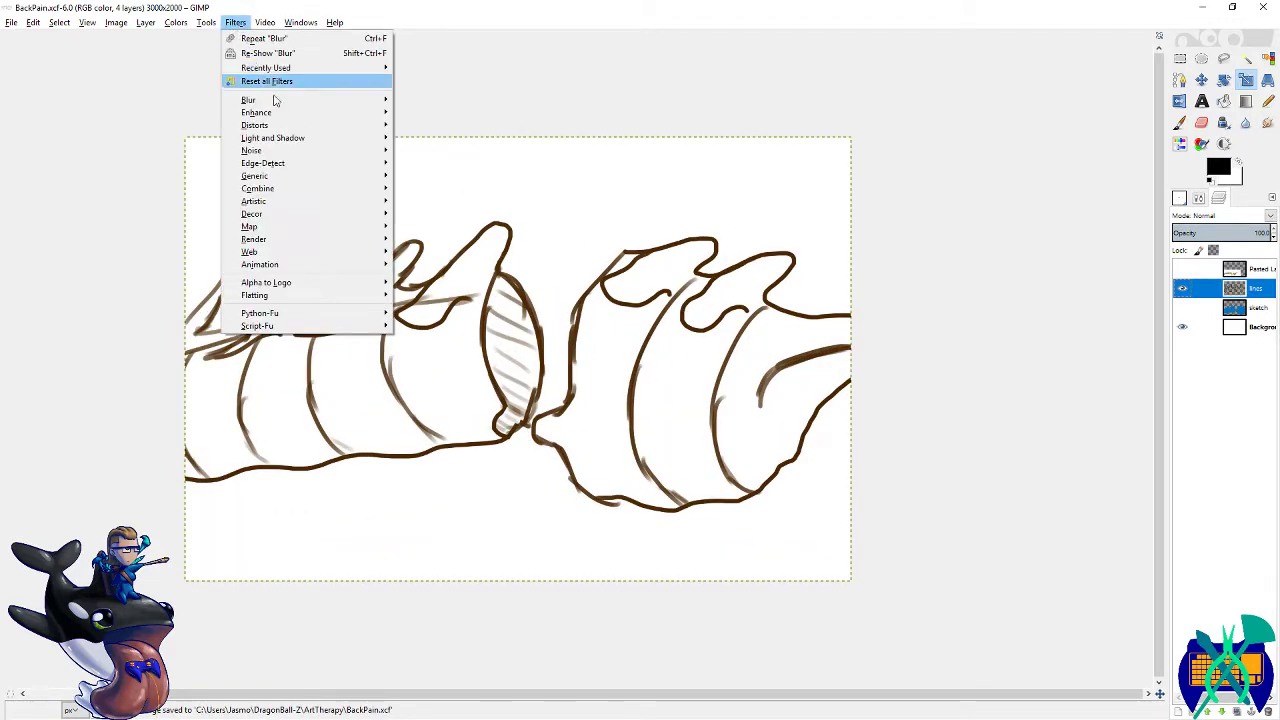
mouse_move(364, 152)
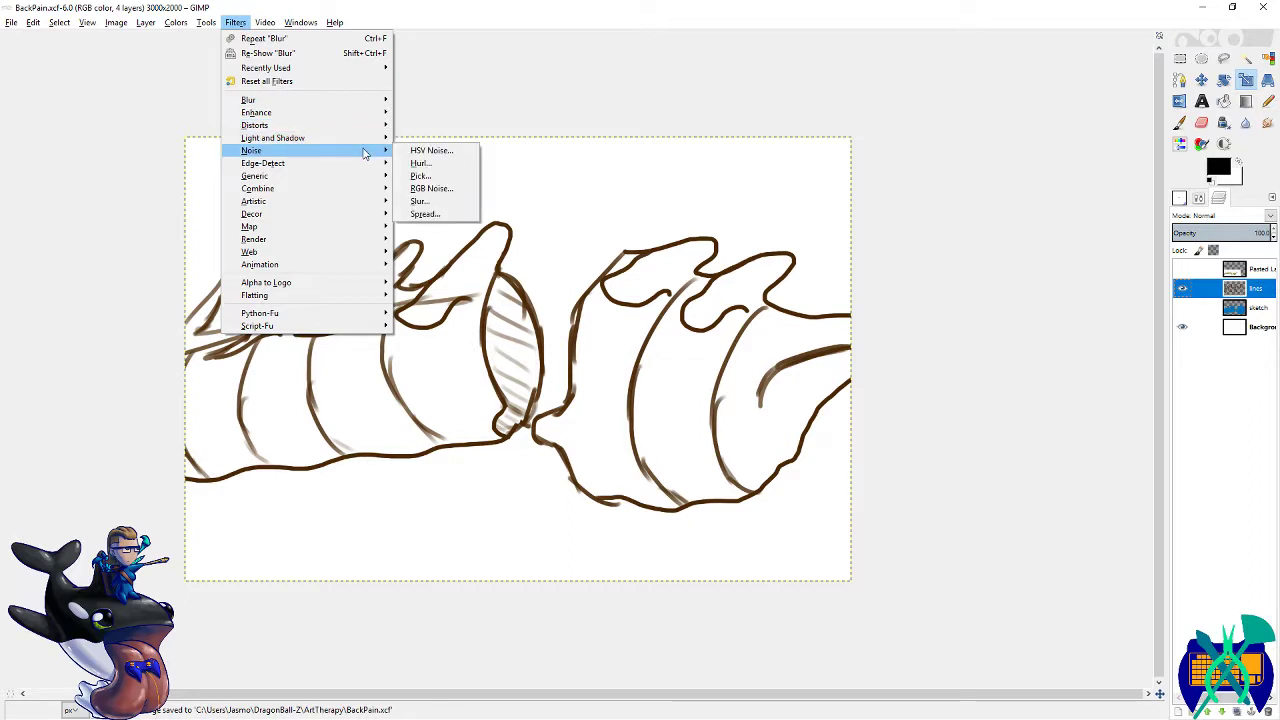
mouse_move(371, 124)
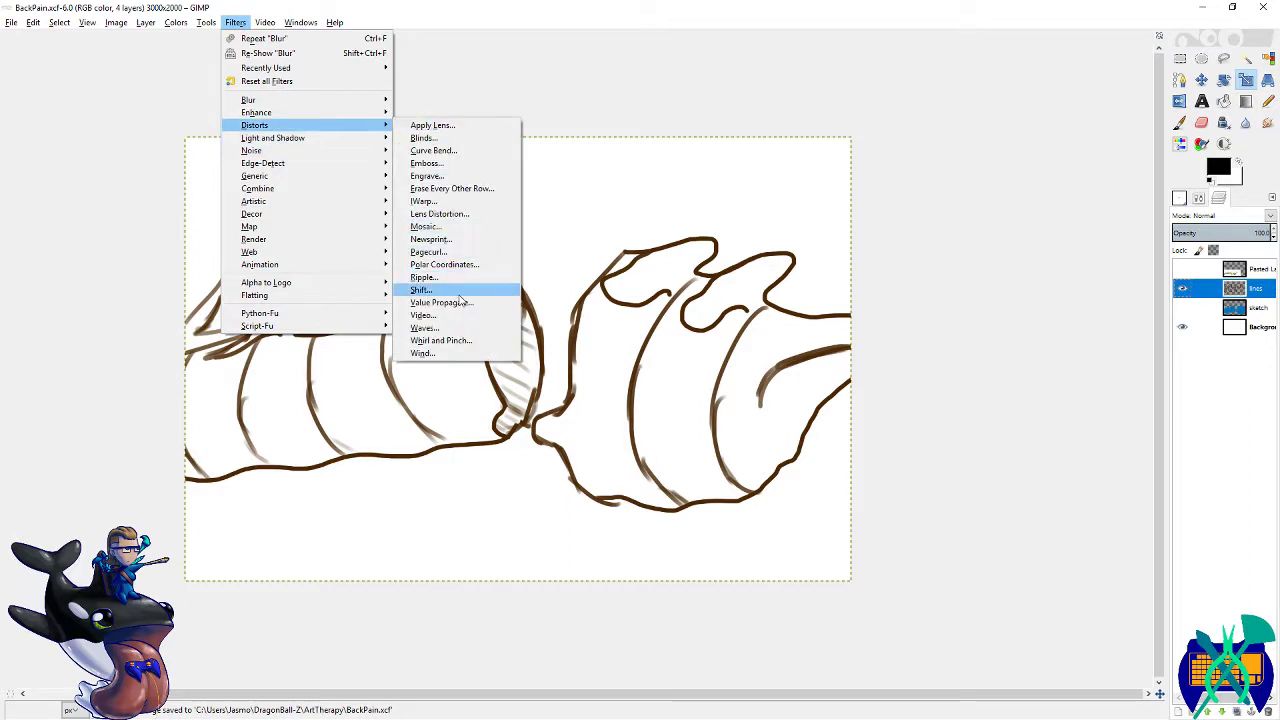
click(452, 200)
mouse_move(424, 224)
mouse_down()
mouse_move(383, 183)
mouse_move(80, 8)
mouse_up()
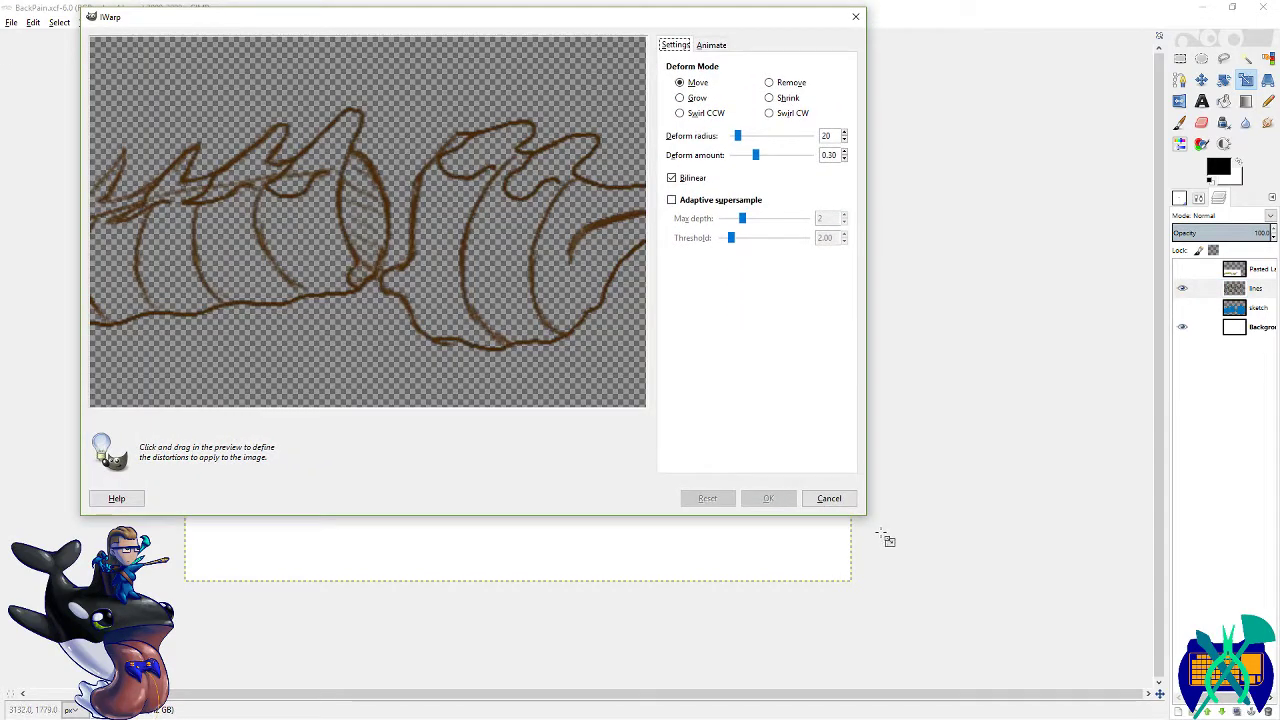
drag(866, 516, 1066, 651)
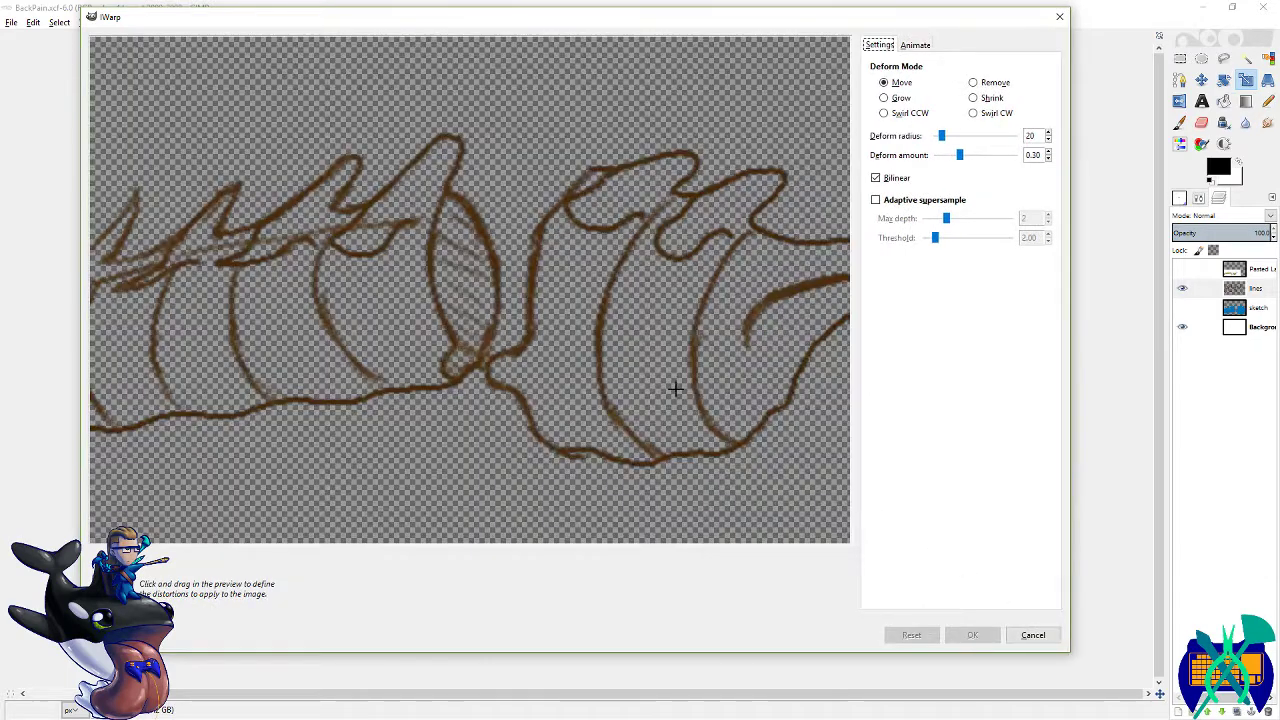
click(912, 636)
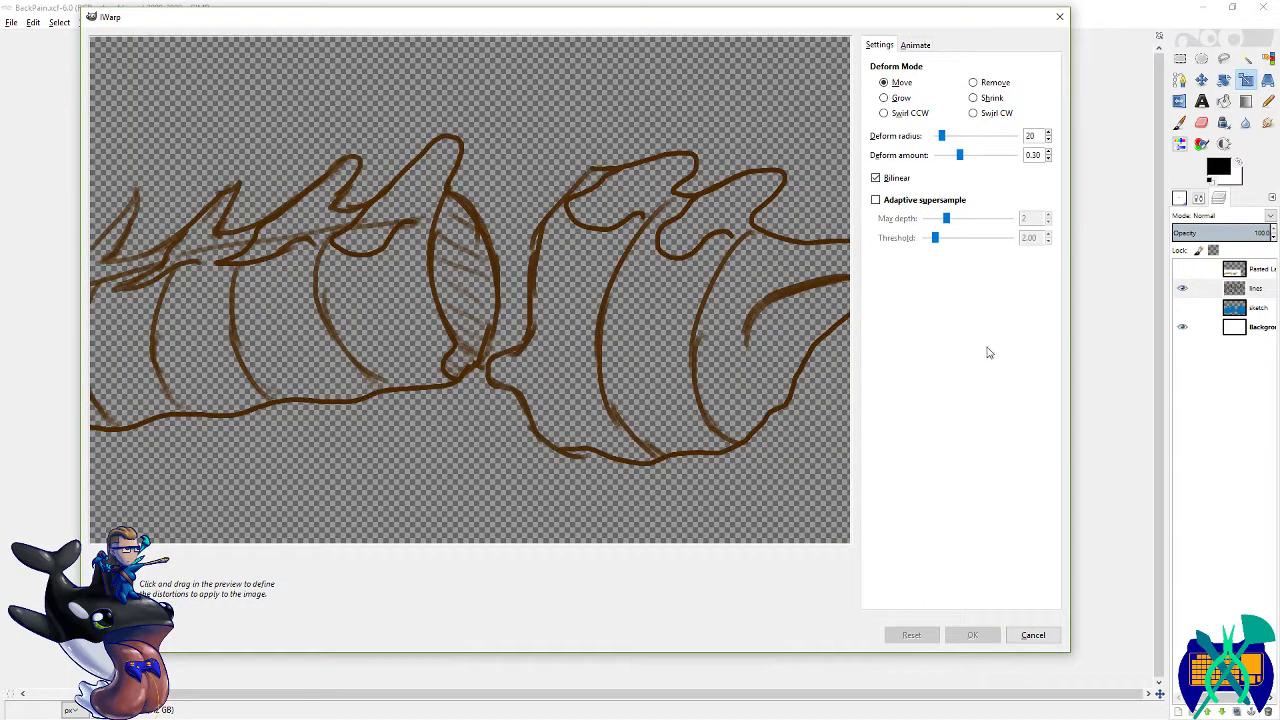
click(995, 137)
drag(995, 140, 998, 141)
- Warp the spiked part in Move mode, reshaping its wavy lower edge and stretching the leftmost spikes upward
mouse_move(227, 450)
mouse_down()
mouse_move(184, 460)
mouse_move(176, 440)
mouse_move(270, 452)
mouse_up()
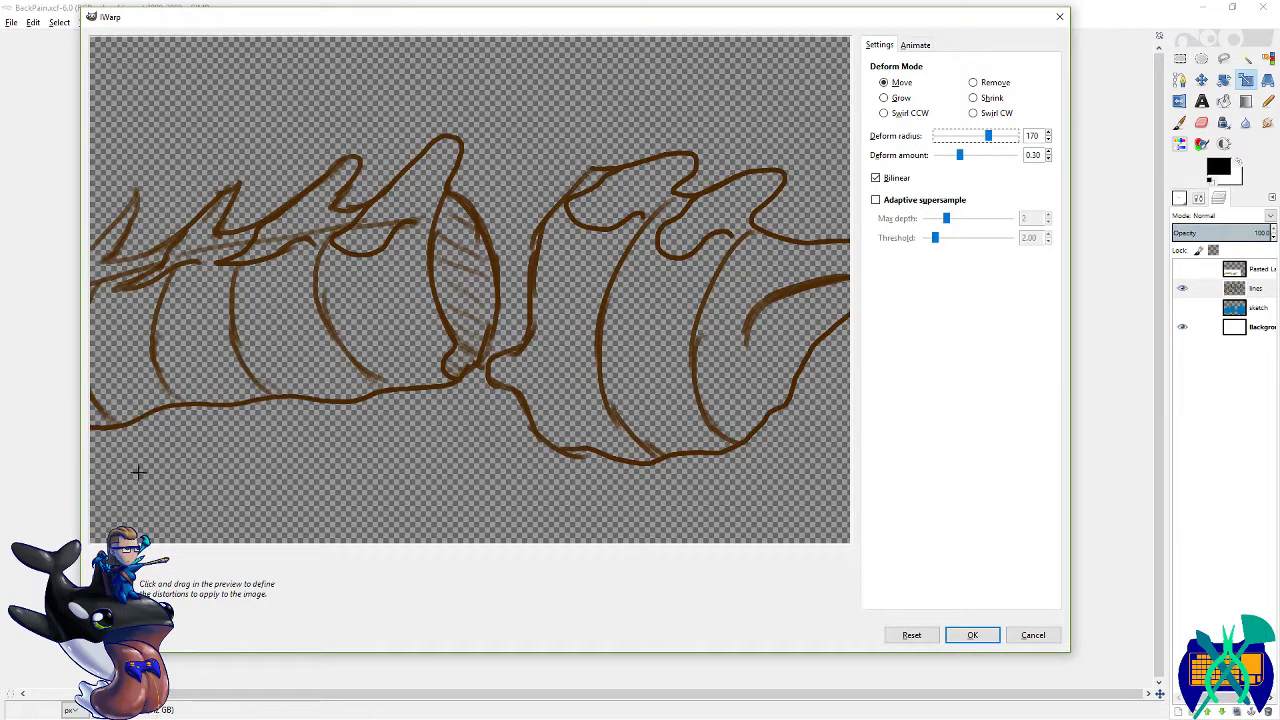
mouse_move(138, 472)
mouse_down()
mouse_move(100, 470)
mouse_move(110, 450)
mouse_up()
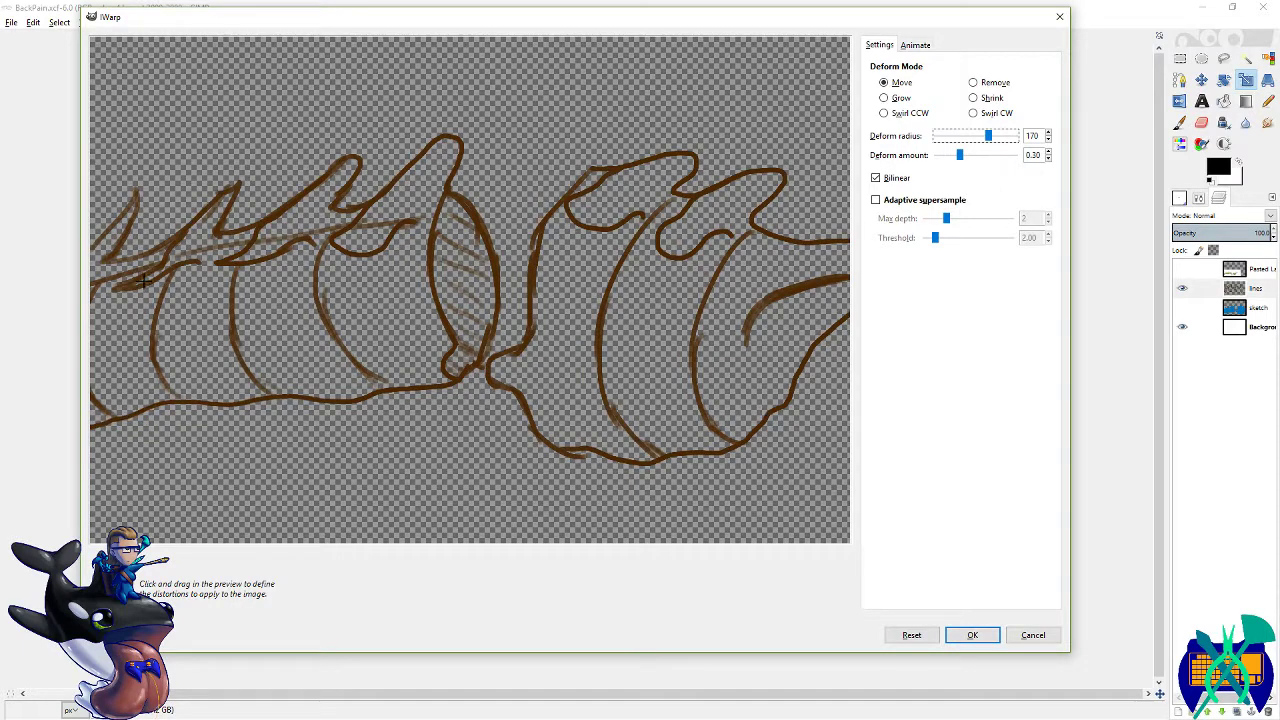
mouse_move(143, 281)
mouse_down()
mouse_move(201, 277)
mouse_move(204, 259)
mouse_move(249, 259)
mouse_move(271, 237)
mouse_move(106, 214)
mouse_move(101, 229)
mouse_move(178, 287)
mouse_move(133, 292)
mouse_up()
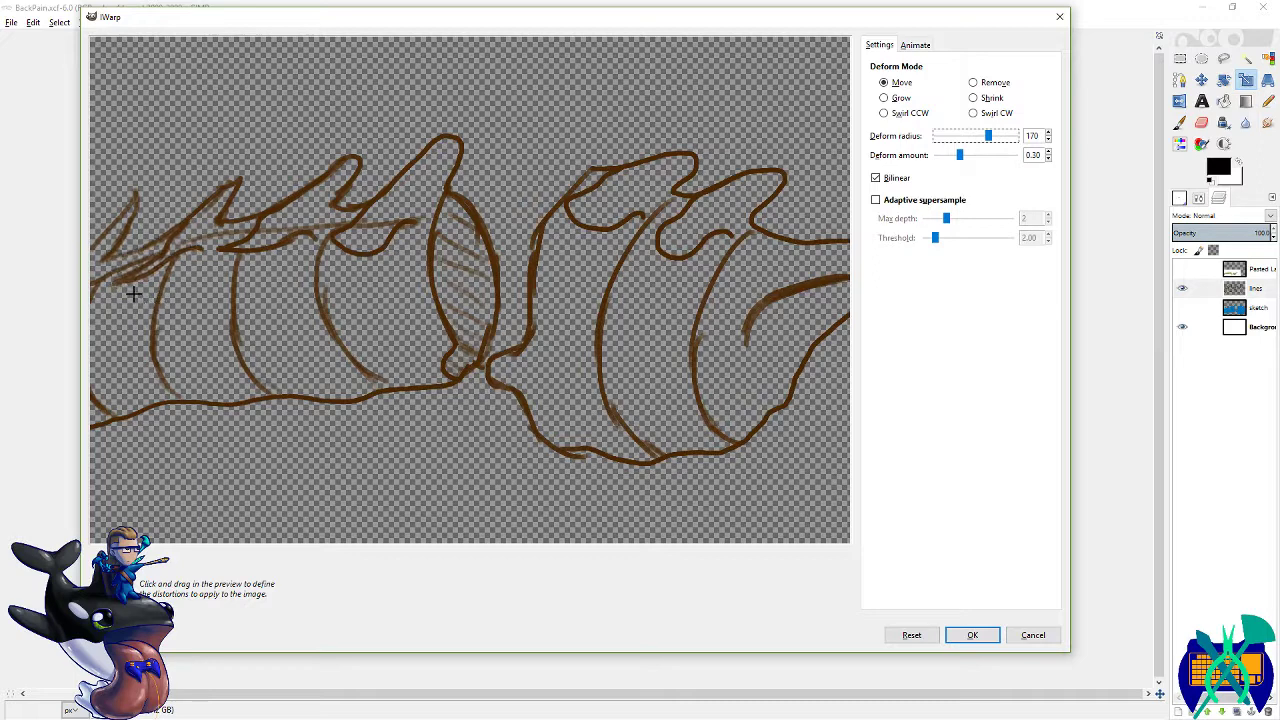
mouse_move(383, 431)
mouse_down()
mouse_move(249, 434)
mouse_move(222, 448)
mouse_up()
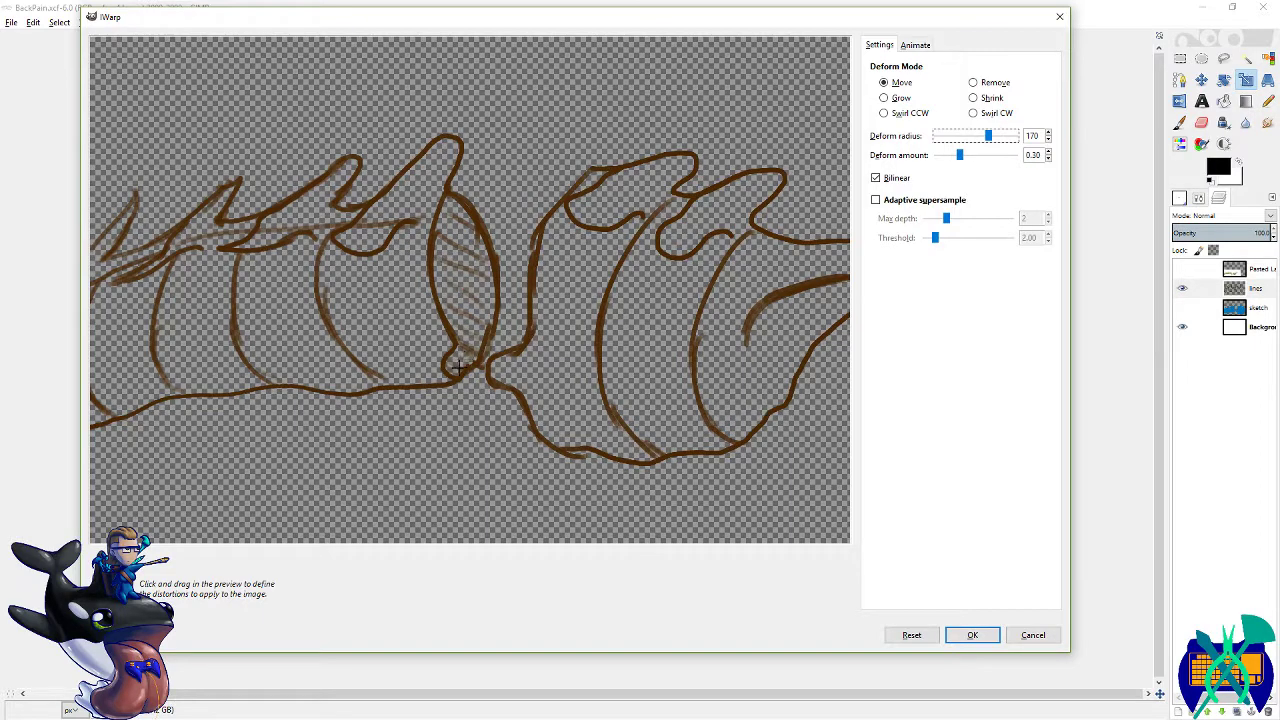
mouse_move(445, 431)
mouse_down()
mouse_move(409, 454)
mouse_move(319, 451)
mouse_move(276, 435)
mouse_up()
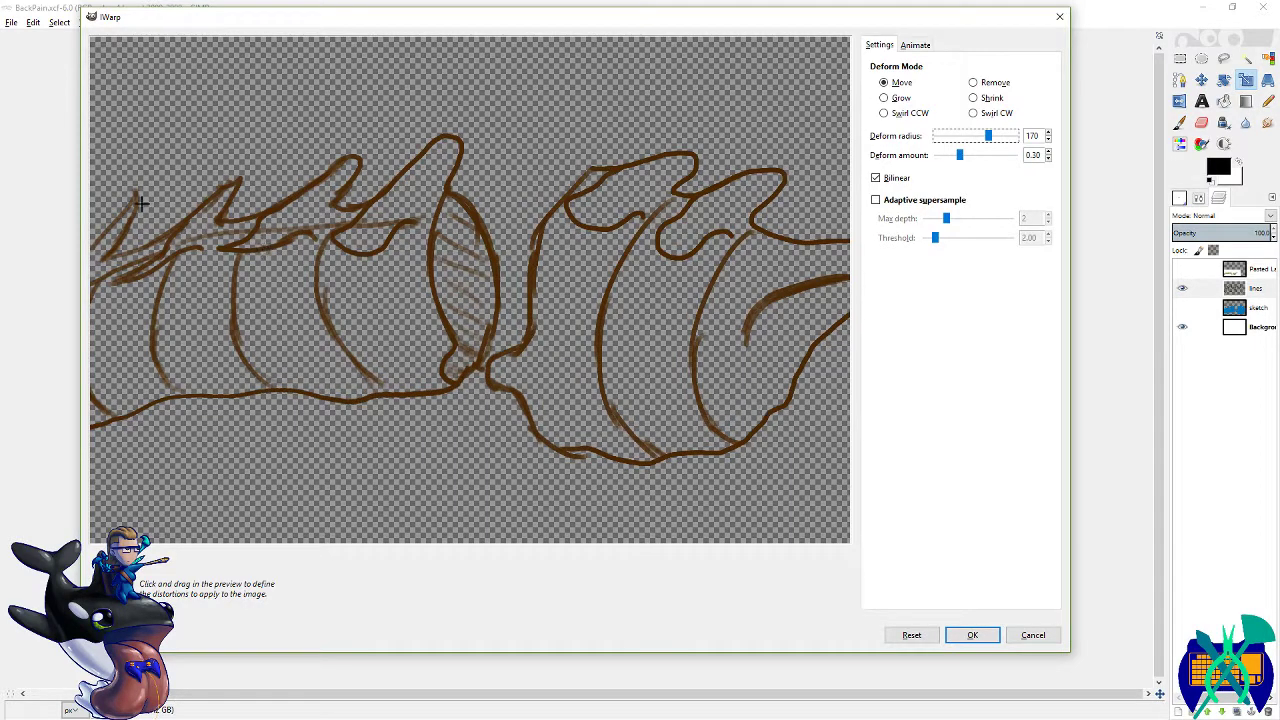
mouse_move(130, 224)
mouse_down()
mouse_move(124, 210)
mouse_move(172, 188)
mouse_move(338, 170)
mouse_up()
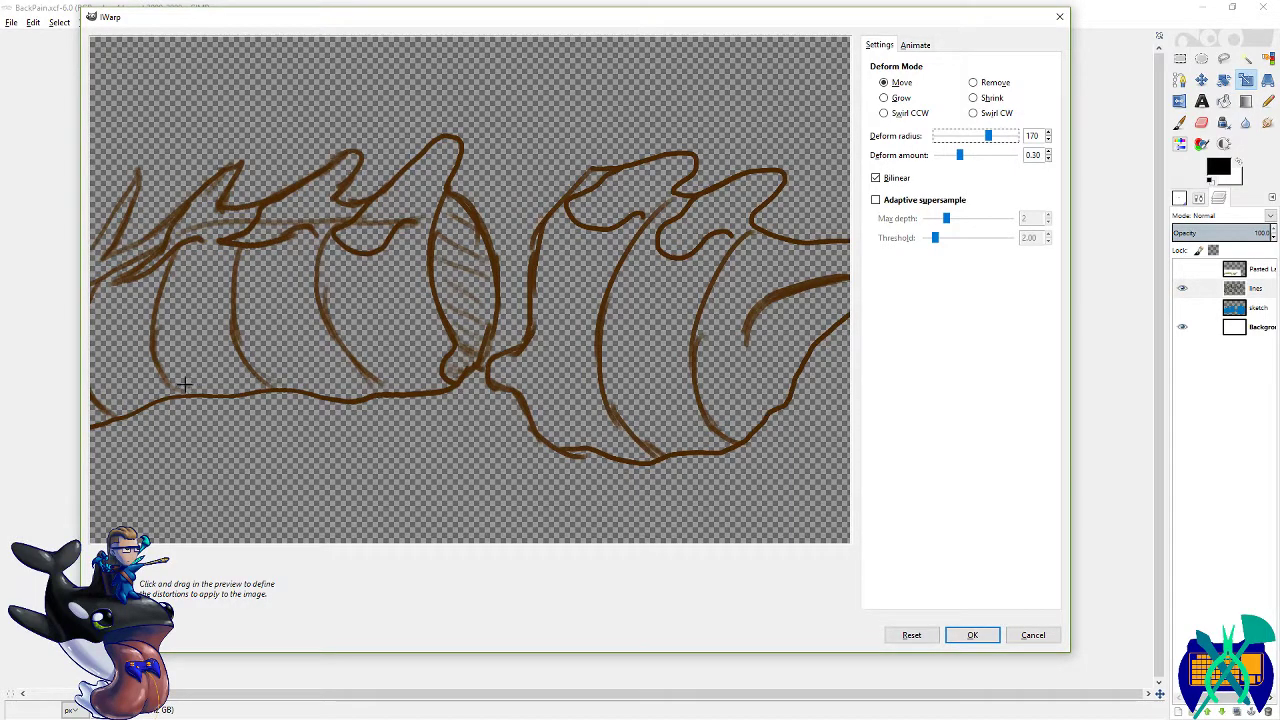
drag(185, 385, 146, 394)
drag(376, 428, 365, 425)
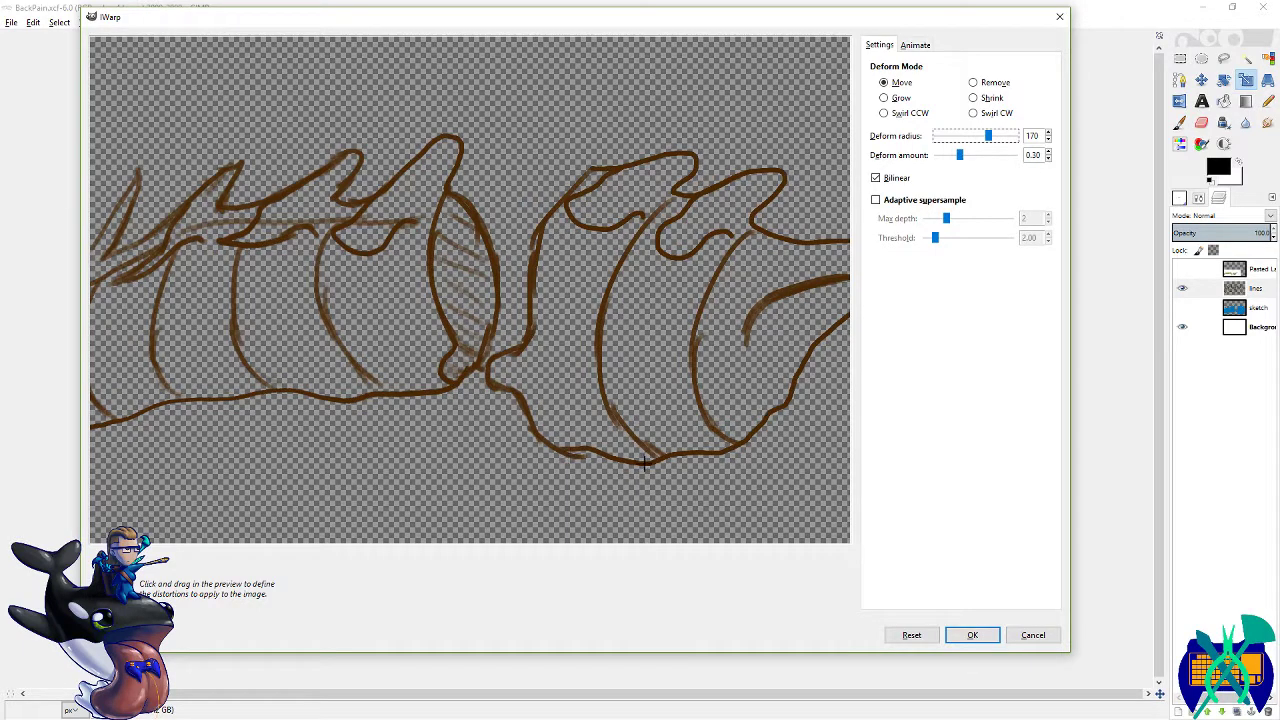
- Warp the tail part's lower edge and bend its upper protrusions upward, apply the distortion, and save the image
drag(787, 443, 820, 449)
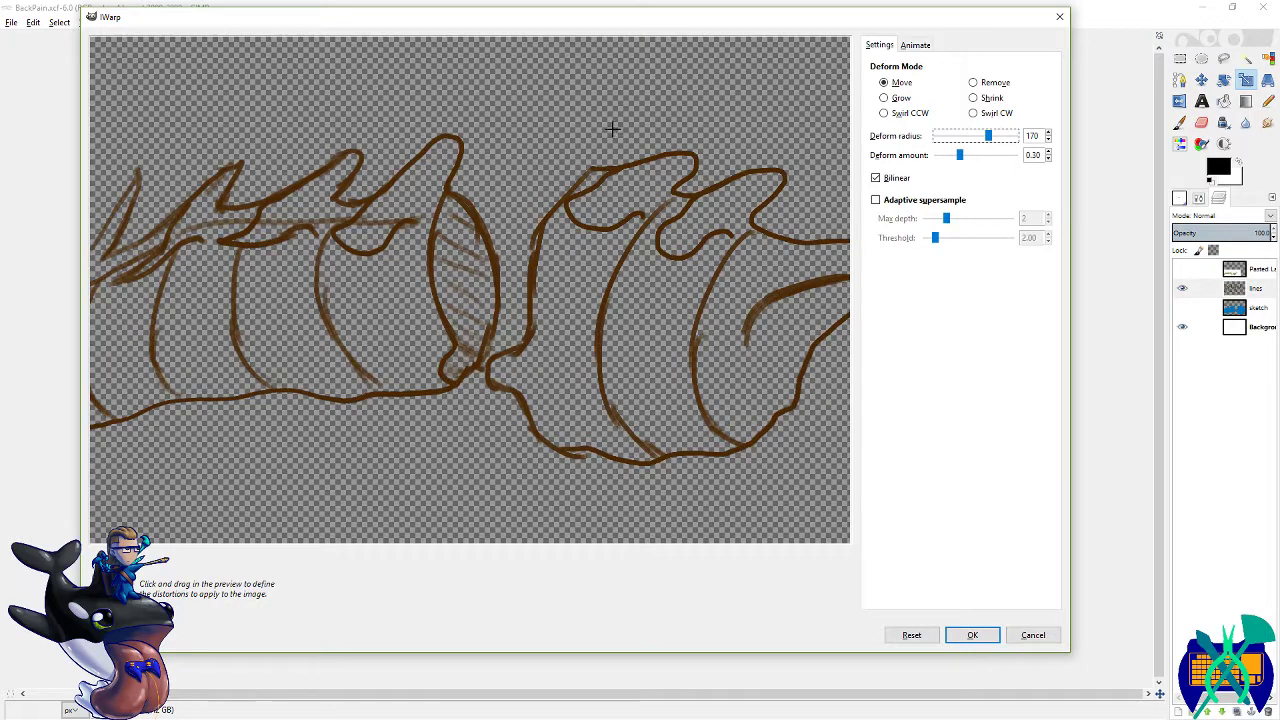
mouse_move(612, 128)
mouse_down()
mouse_move(672, 178)
mouse_move(719, 149)
mouse_move(683, 108)
mouse_move(808, 134)
mouse_up()
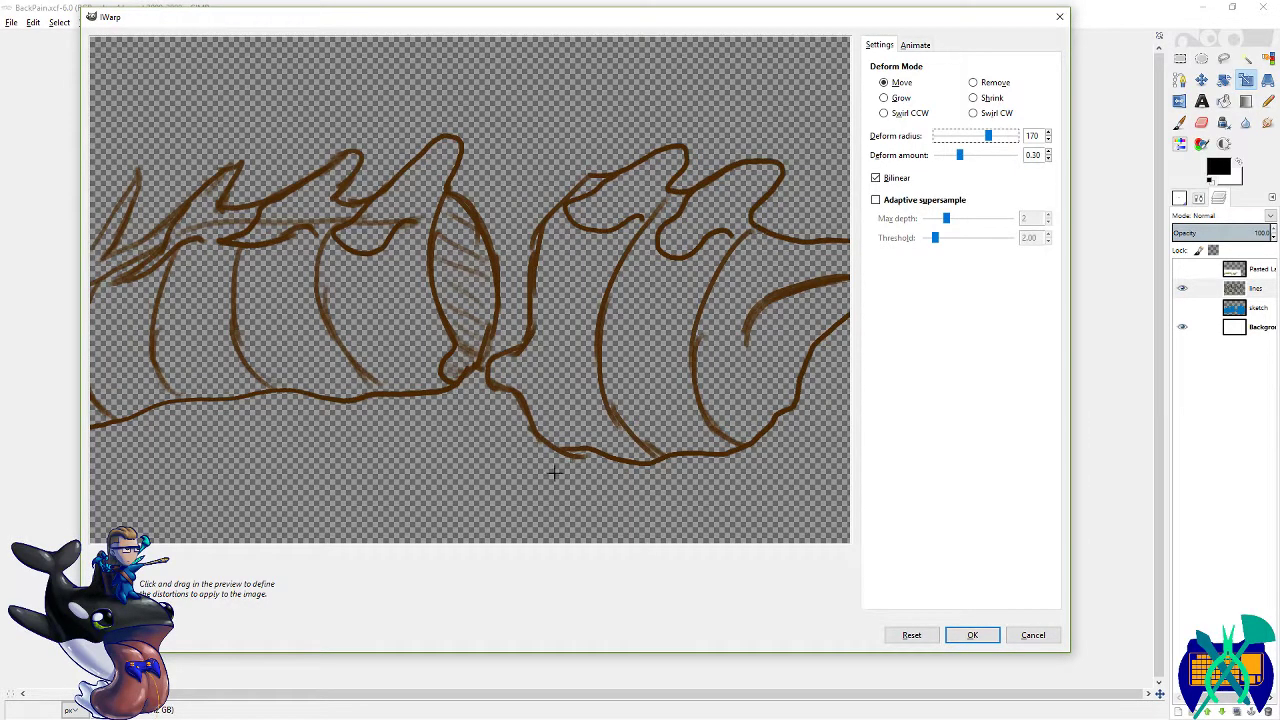
drag(554, 472, 531, 489)
click(972, 635)
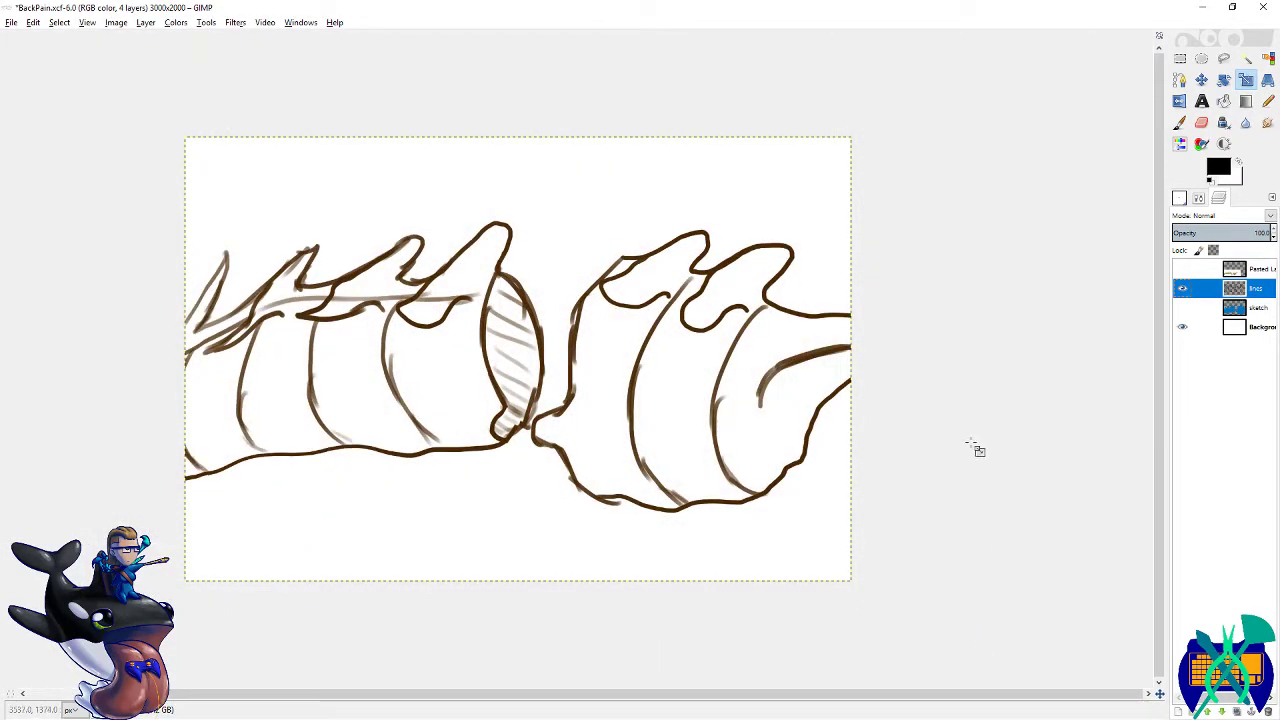
key(ctrl+s)
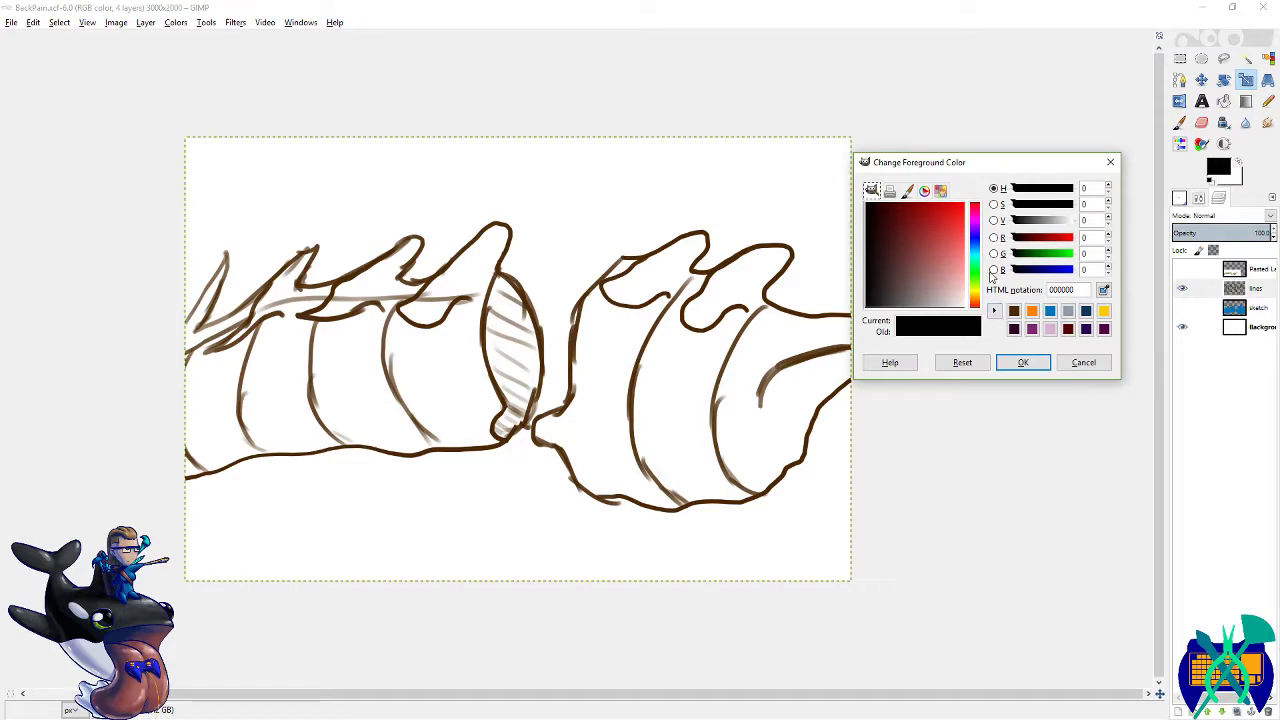
drag(976, 247, 983, 237)
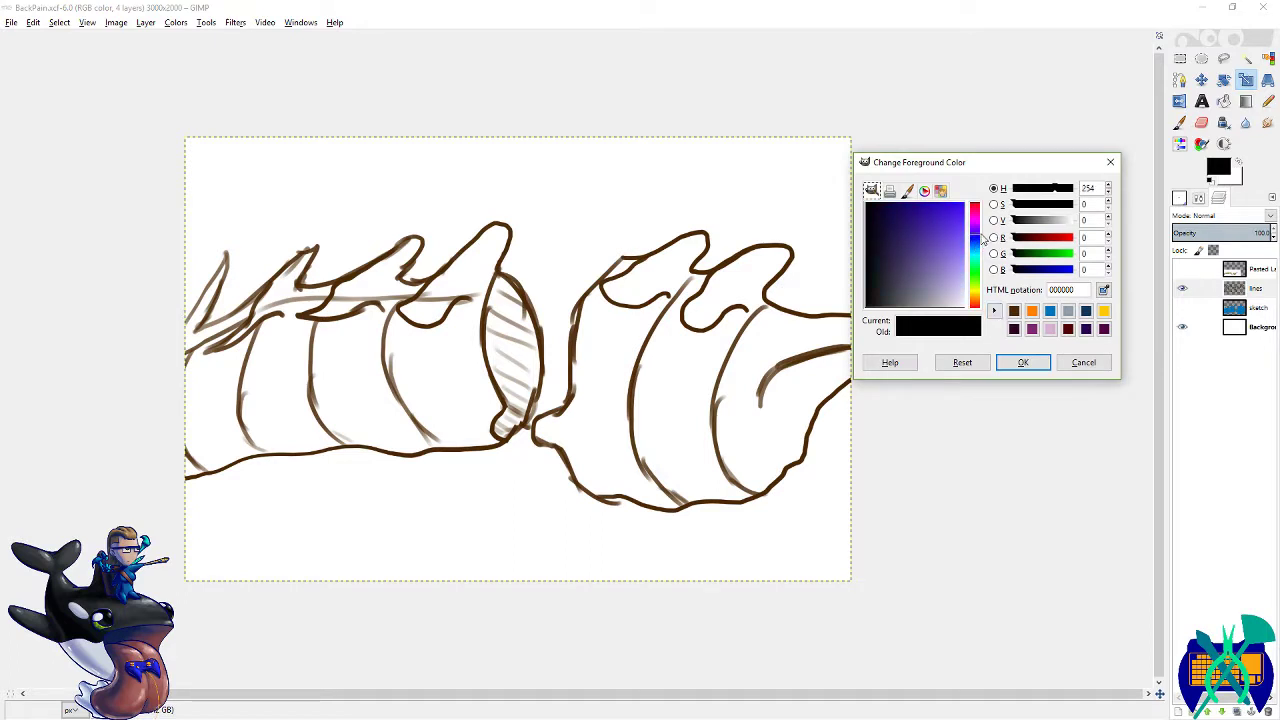
drag(982, 236, 983, 234)
mouse_move(984, 236)
mouse_down()
mouse_move(984, 295)
mouse_move(988, 241)
mouse_up()
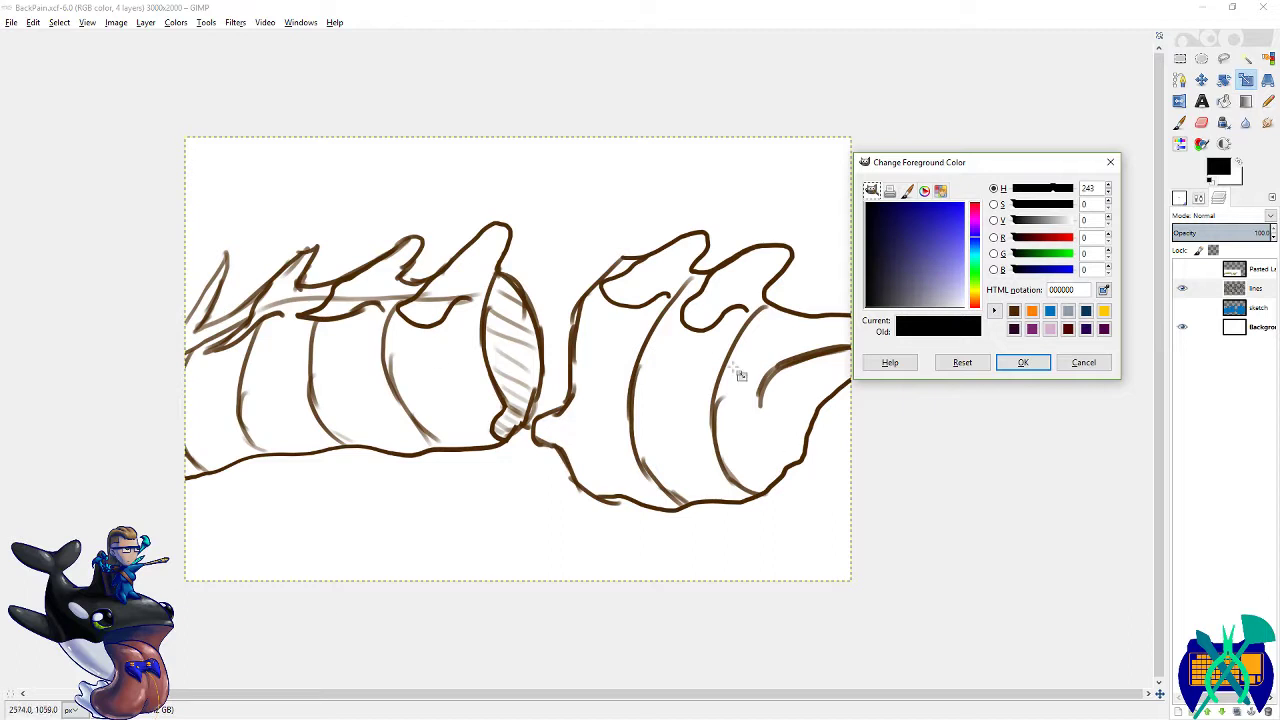
click(1070, 362)
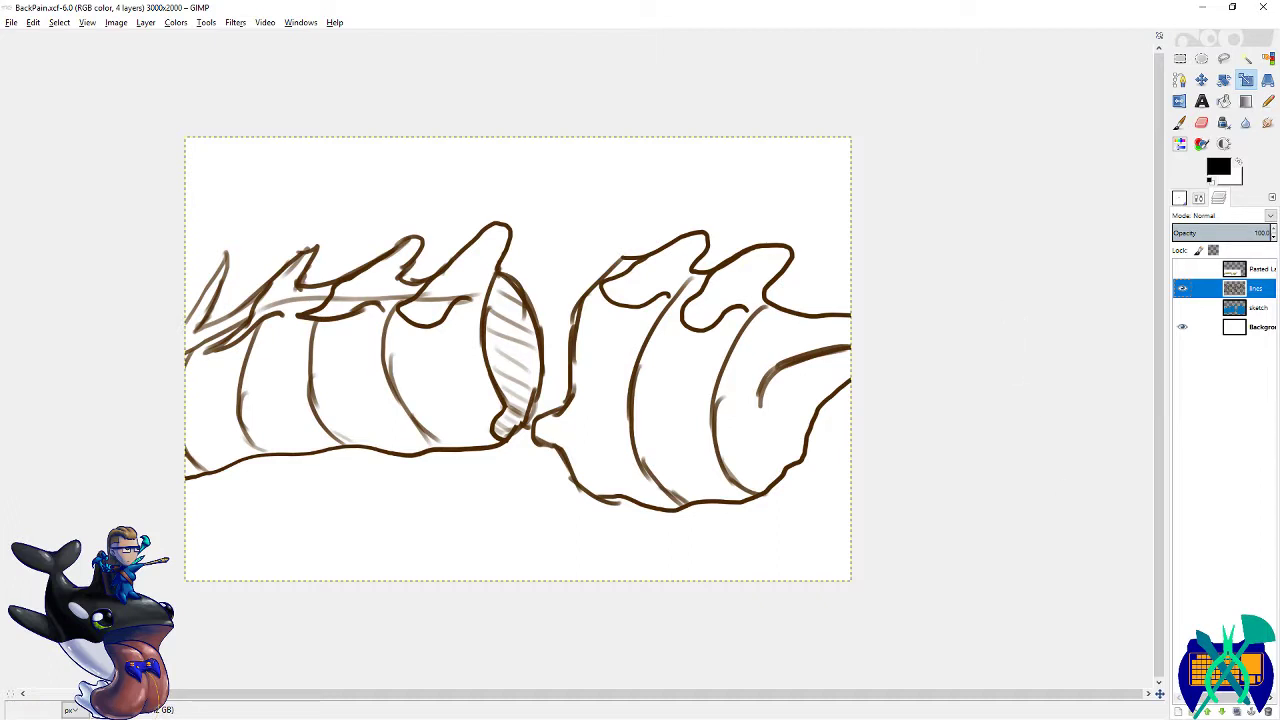
- Switch to Windows Photo Viewer and look through the Therapy paintings from Therapy4 to Therapy12, comparing Therapy9.2 with Therapy9
mouse_move(2, 184)
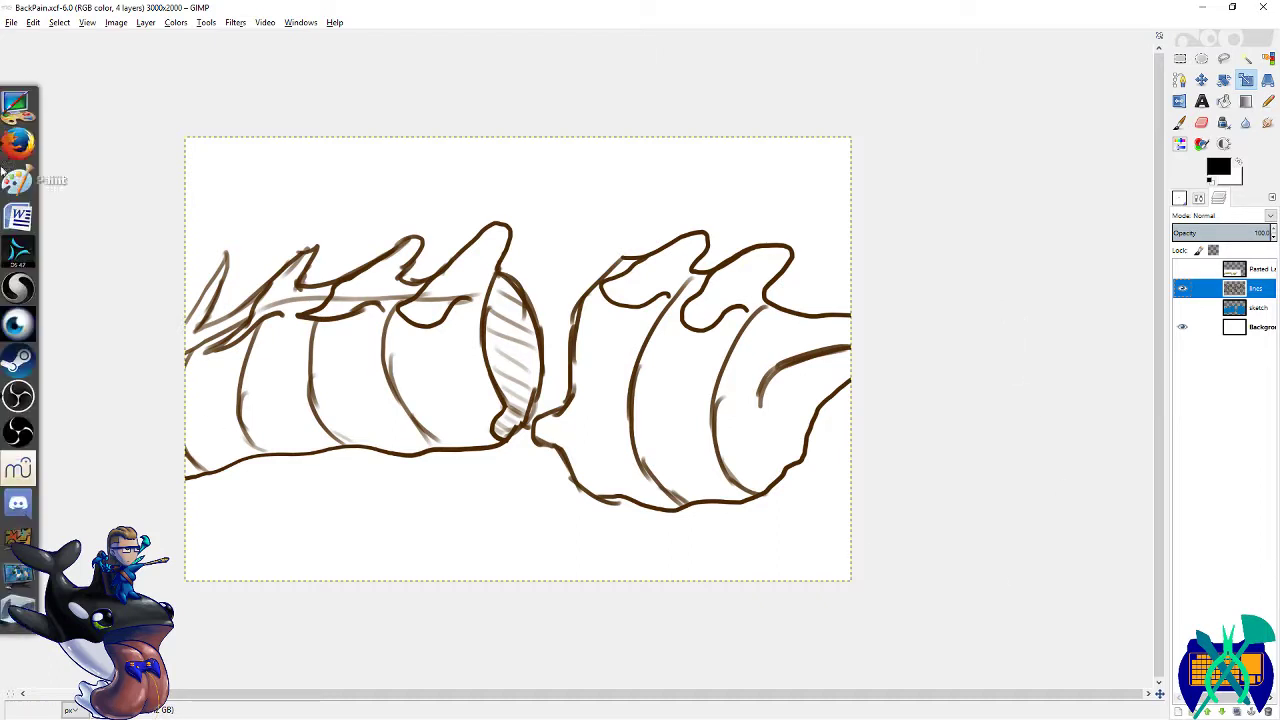
click(2, 114)
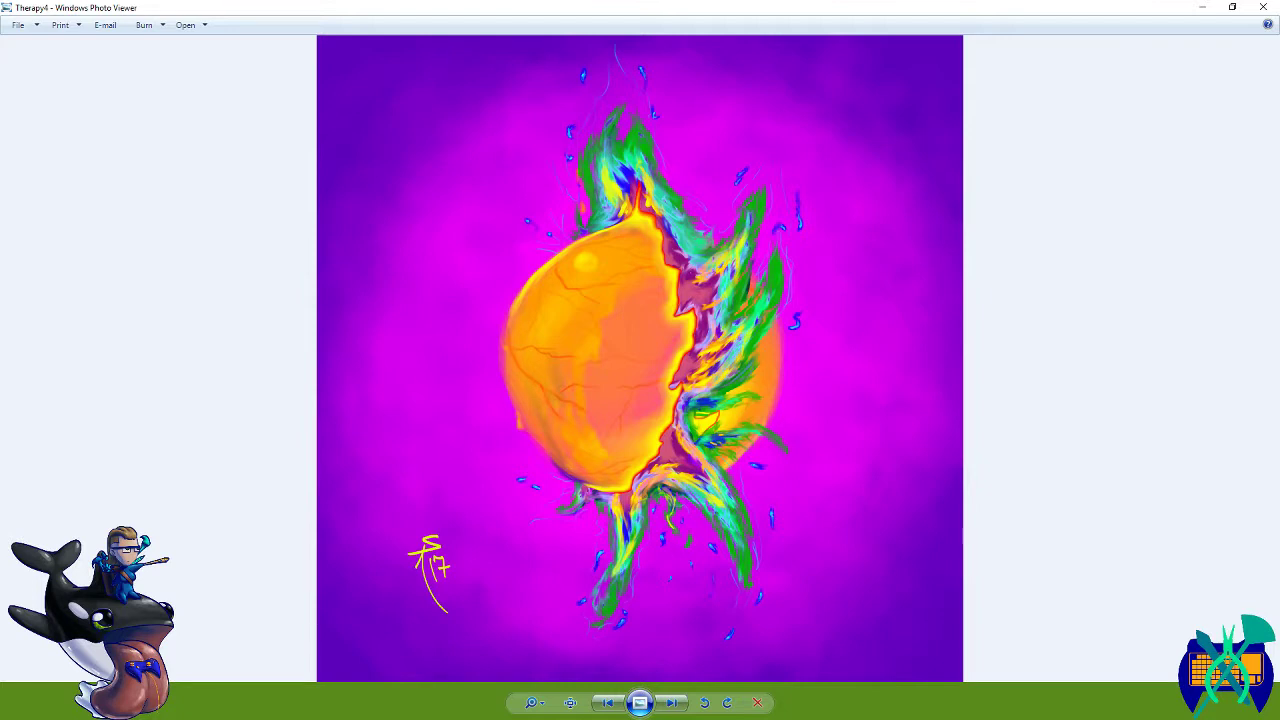
key(Right)
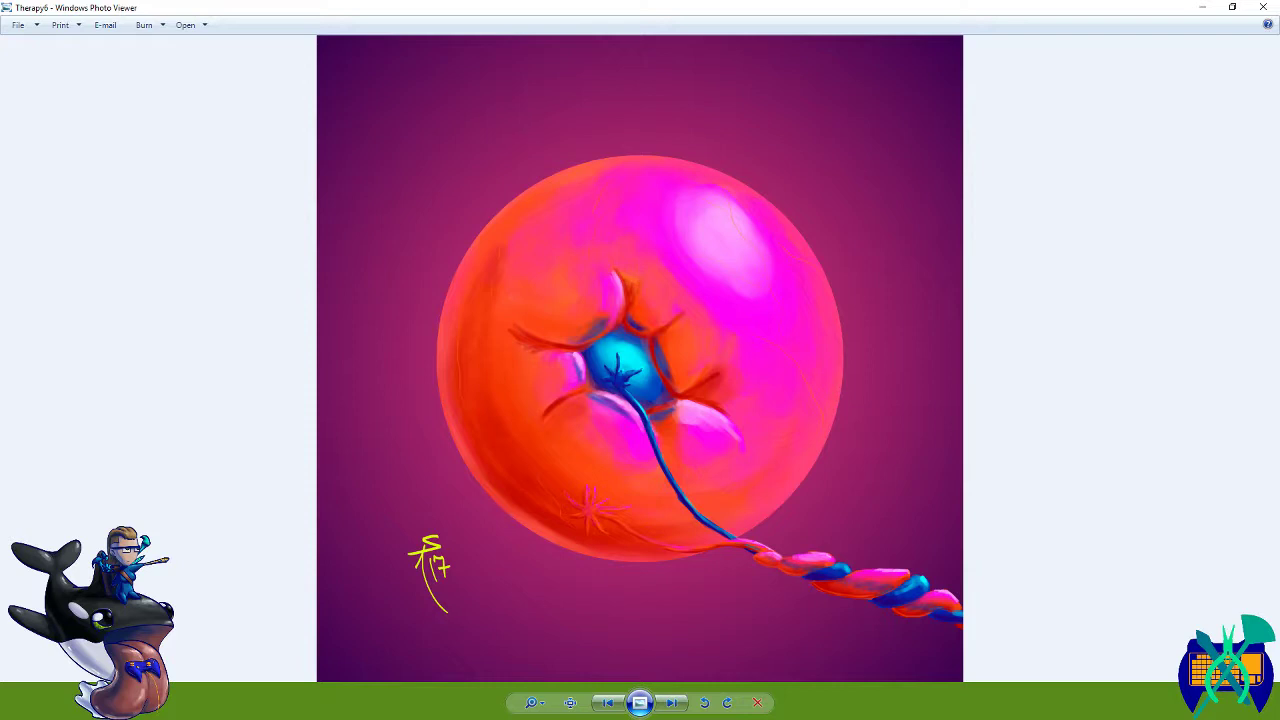
key(Right)
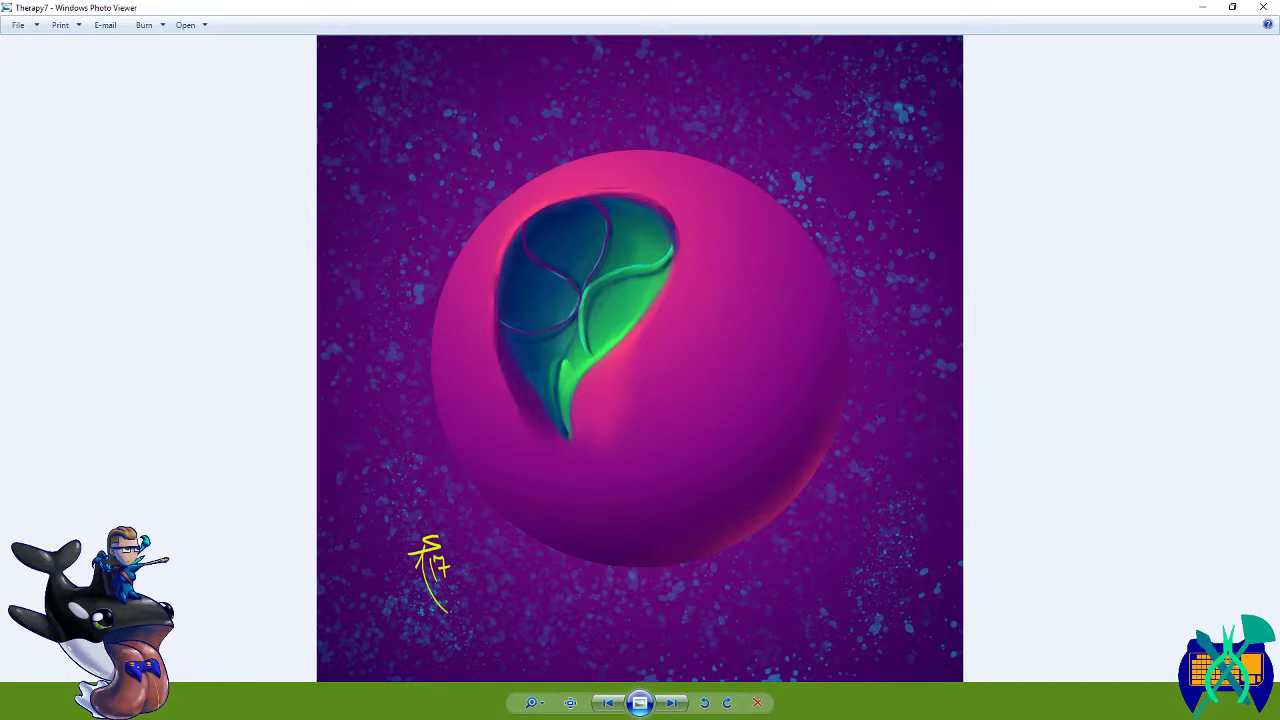
key(Right)
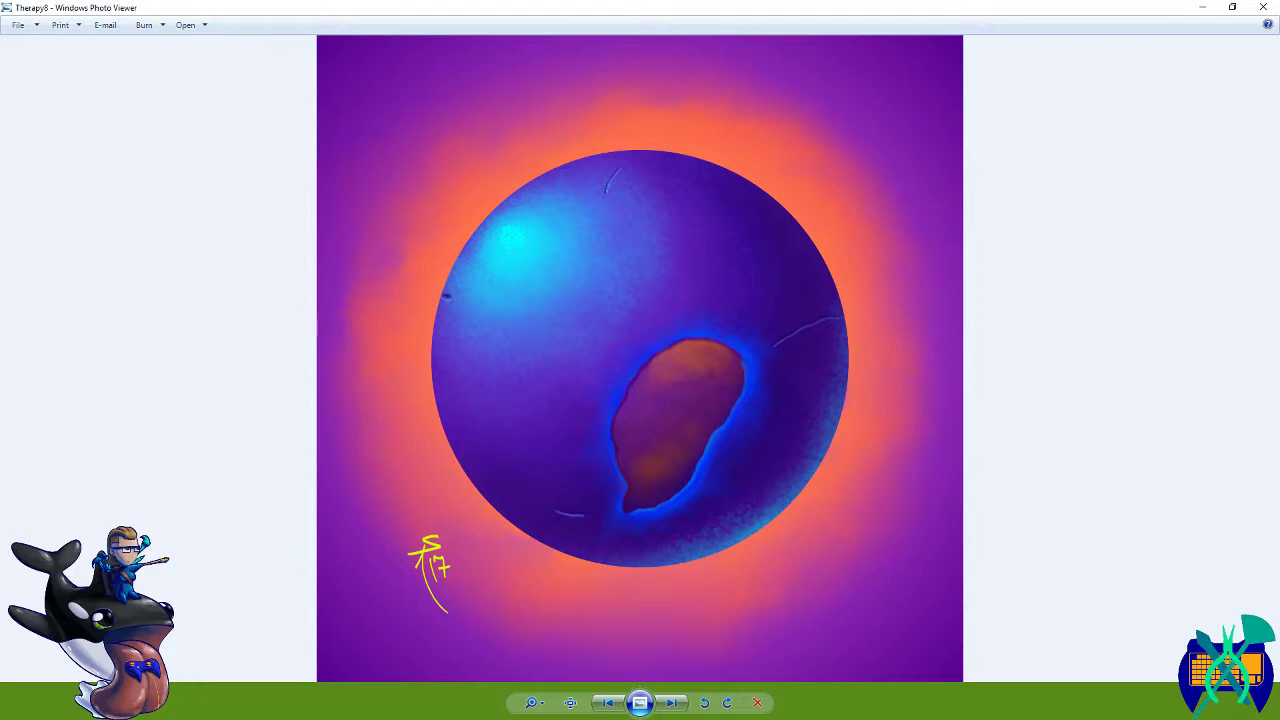
key(Right)
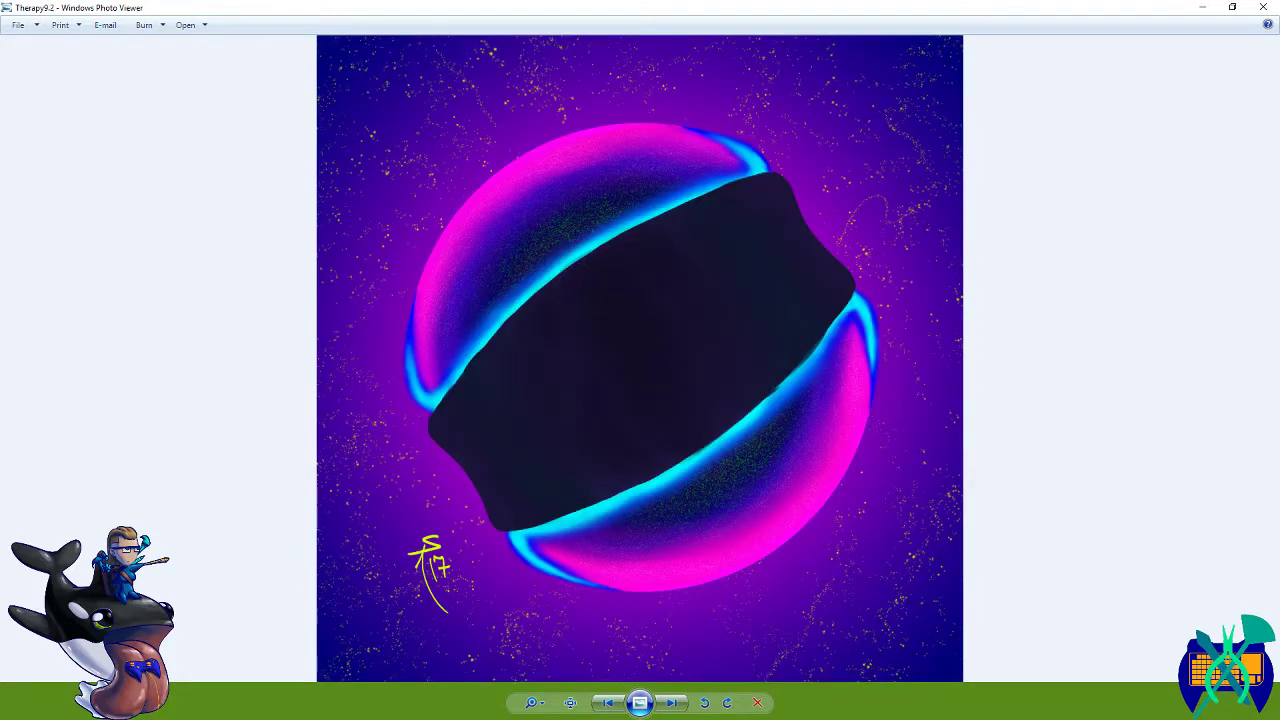
key(Right)
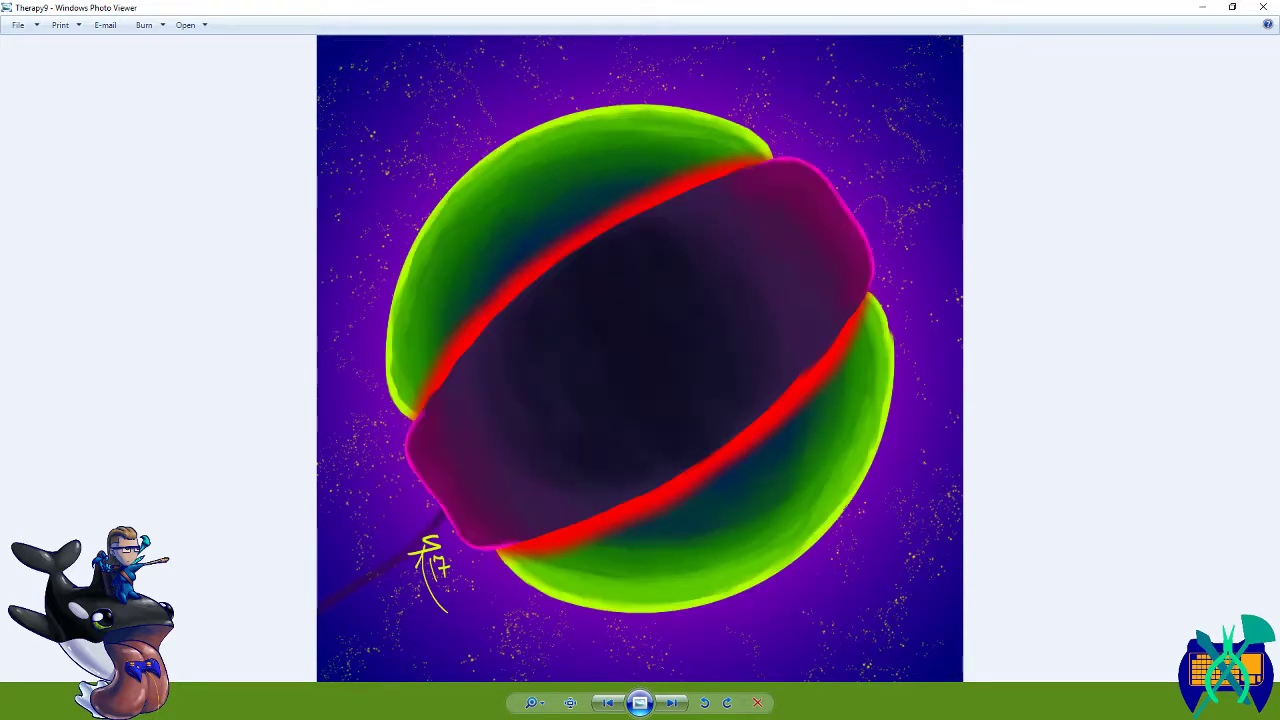
key(Left)
key(Right)
key(Right)
key(Left)
key(Left)
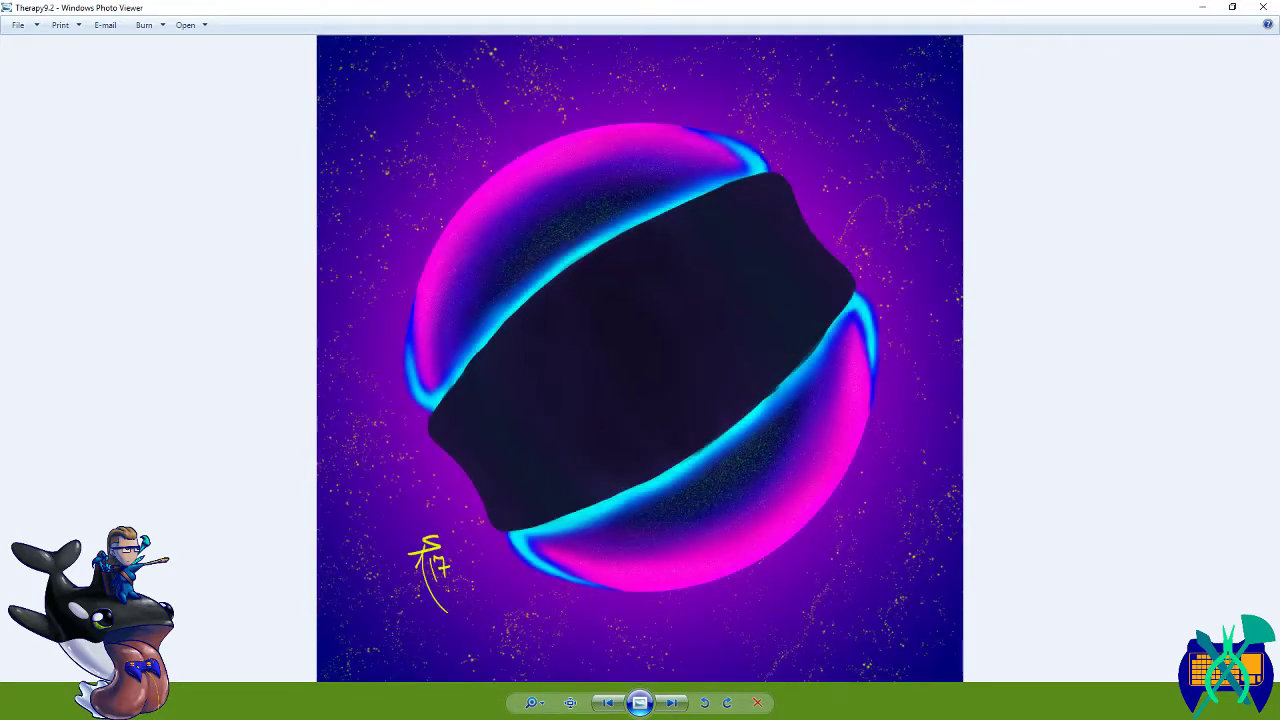
key(Right)
key(Right)
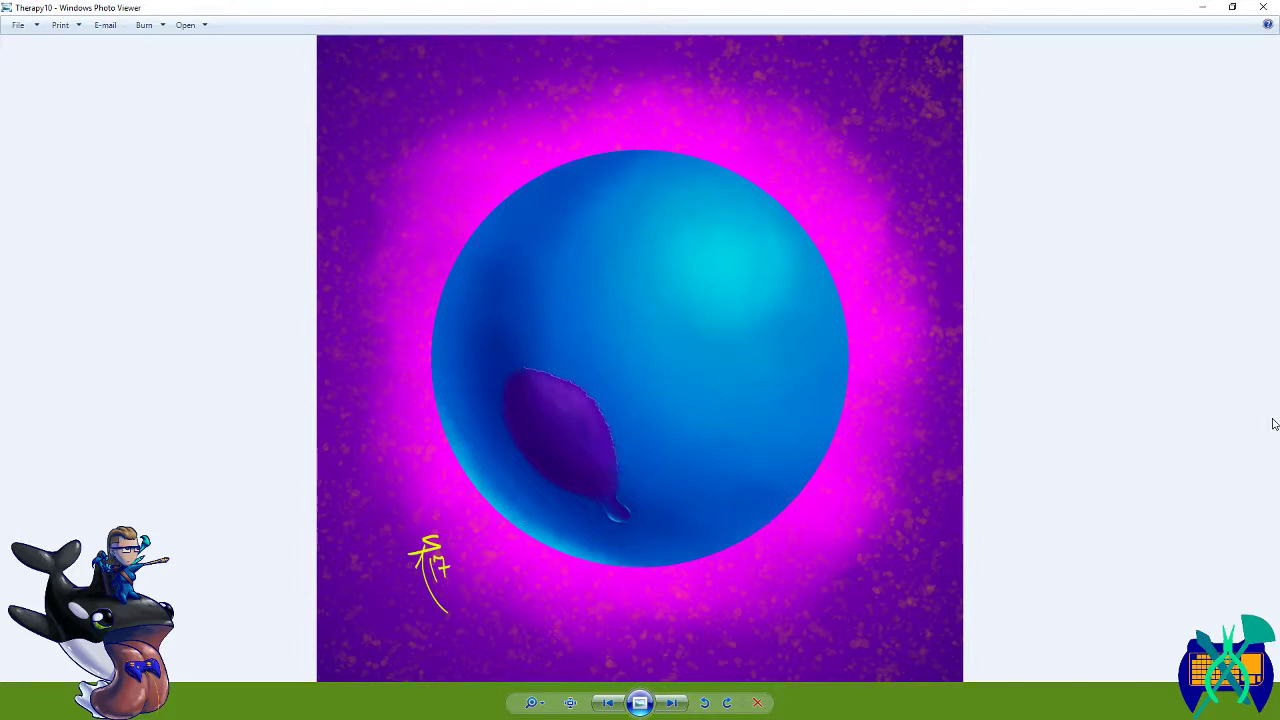
key(Right)
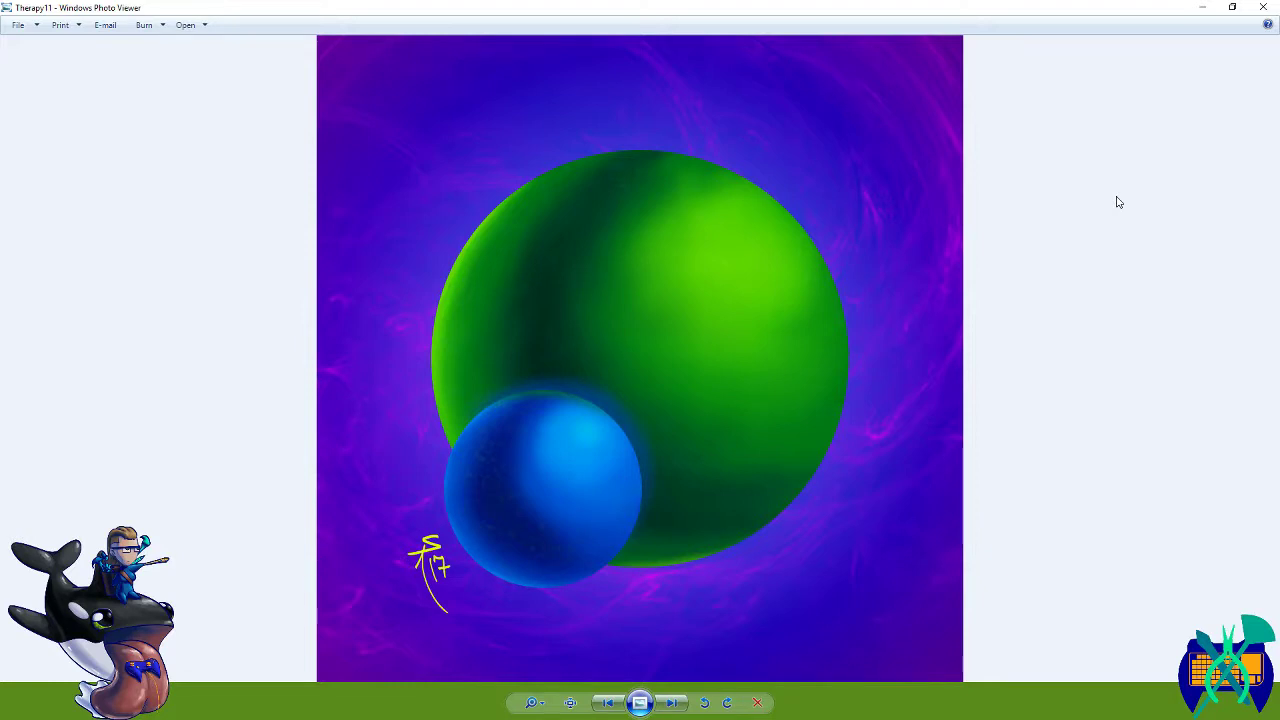
key(Right)
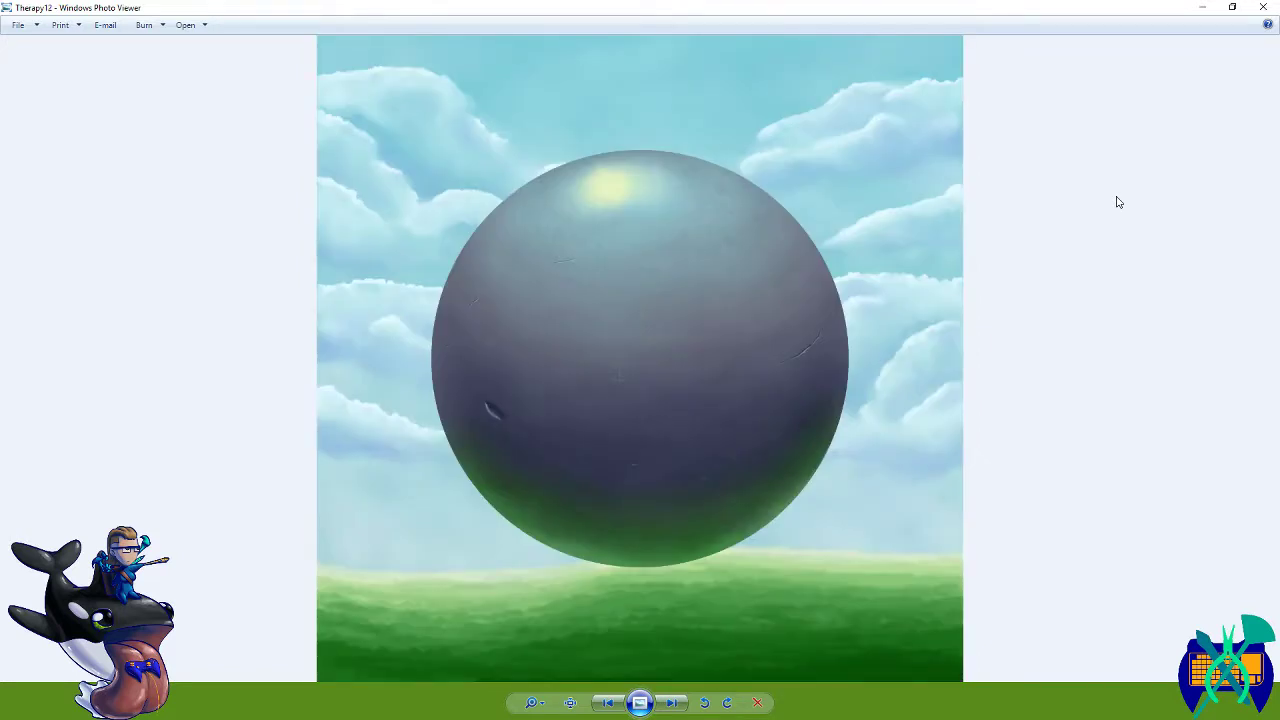
- Examine the scratches and shading on the Therapy12 sphere up close, and close the photo viewer
scroll(822, 374, up, 5)
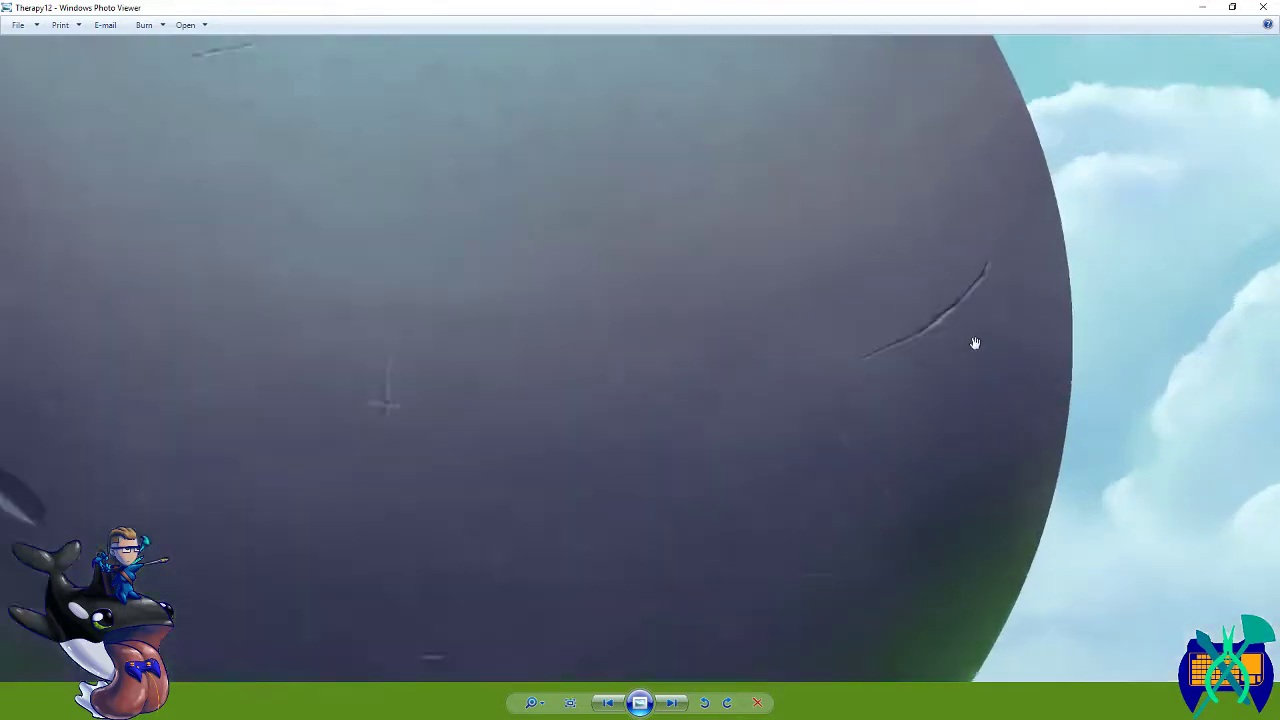
drag(373, 473, 1034, 349)
scroll(549, 243, down, 5)
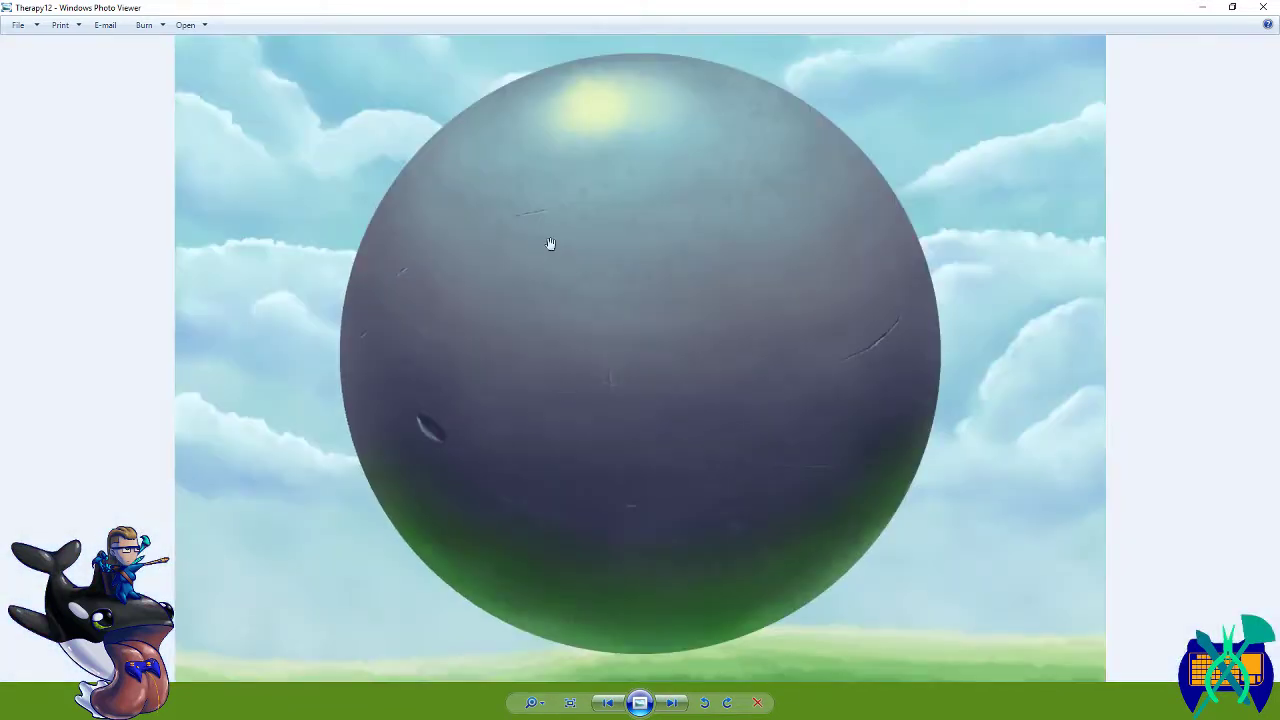
scroll(620, 296, down, 2)
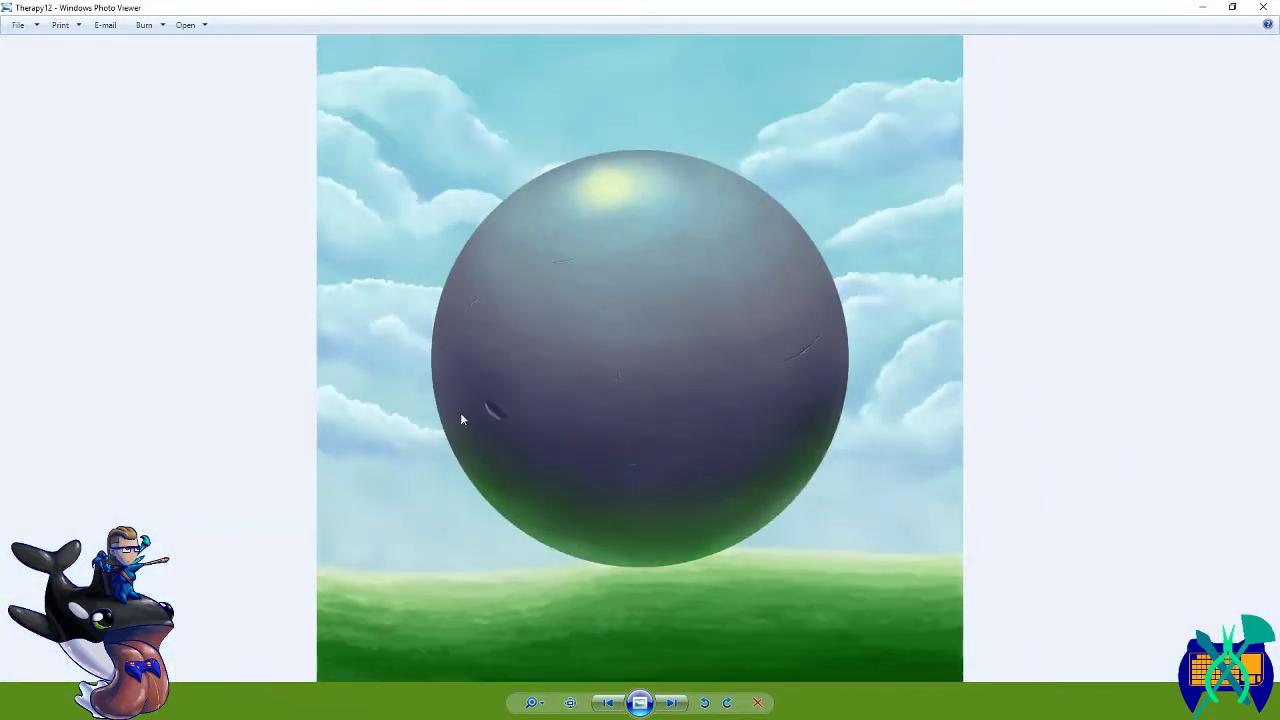
scroll(686, 403, up, 2)
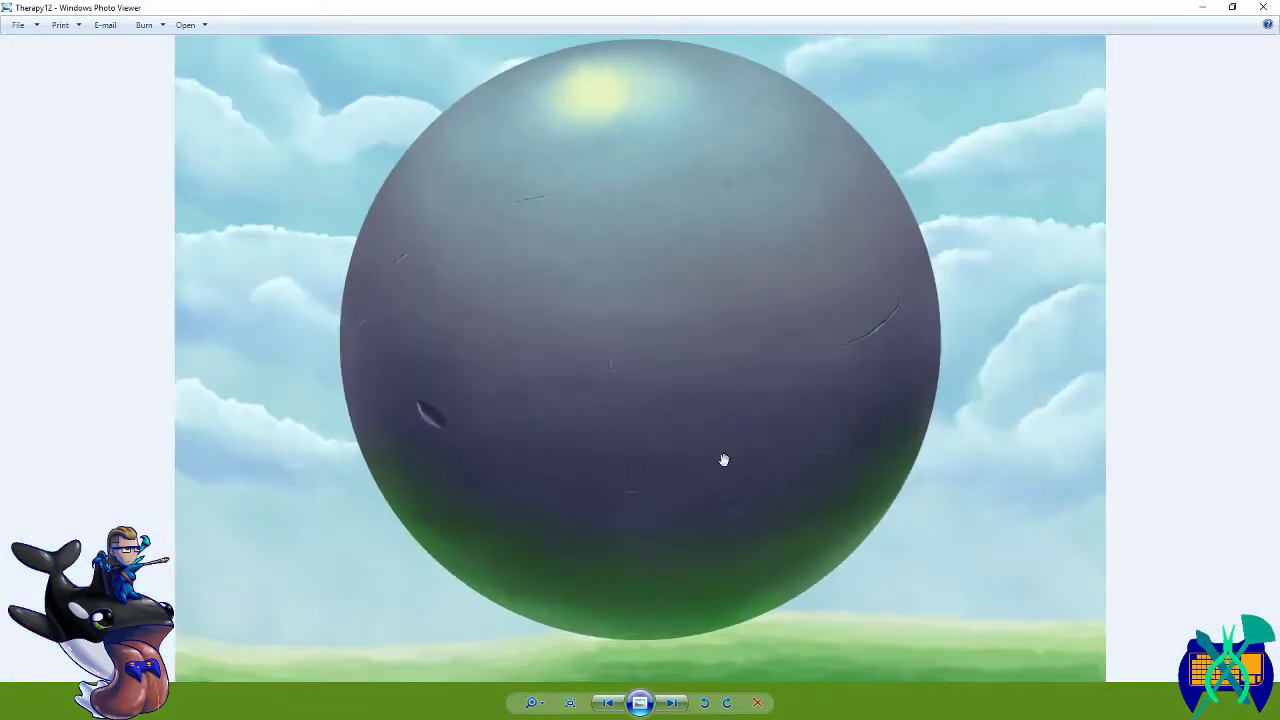
scroll(741, 517, down, 2)
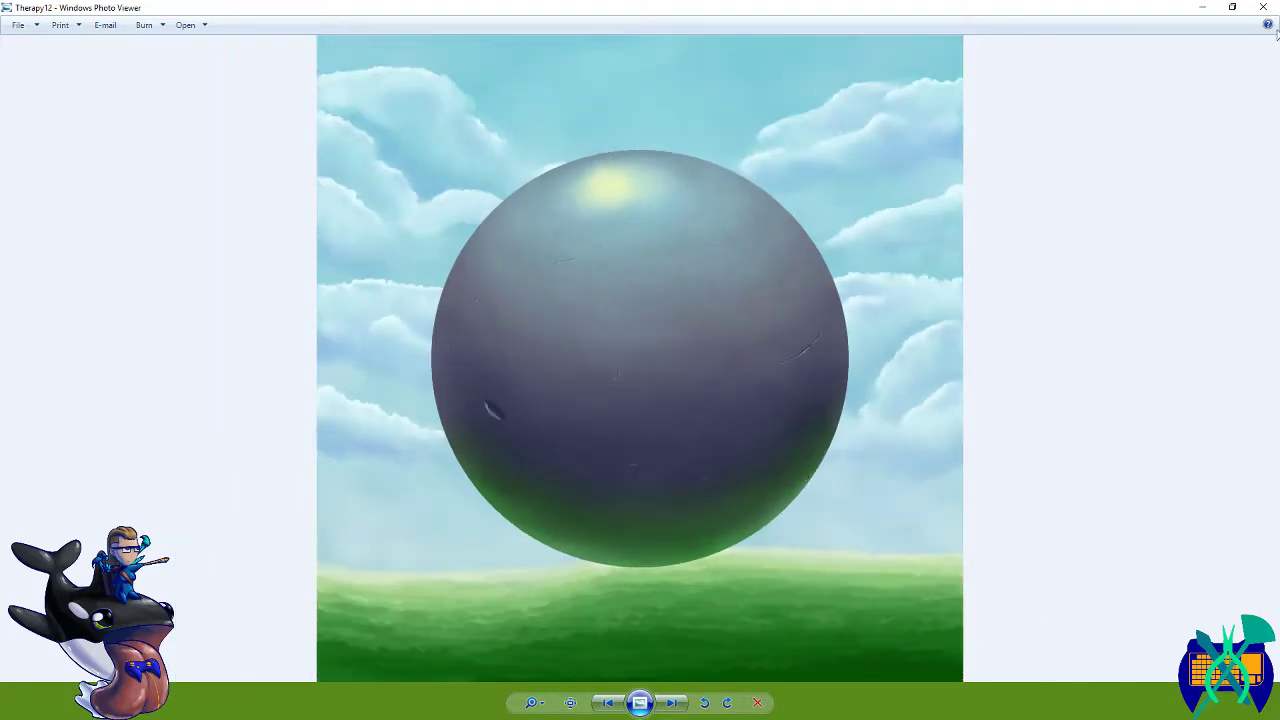
click(1263, 9)
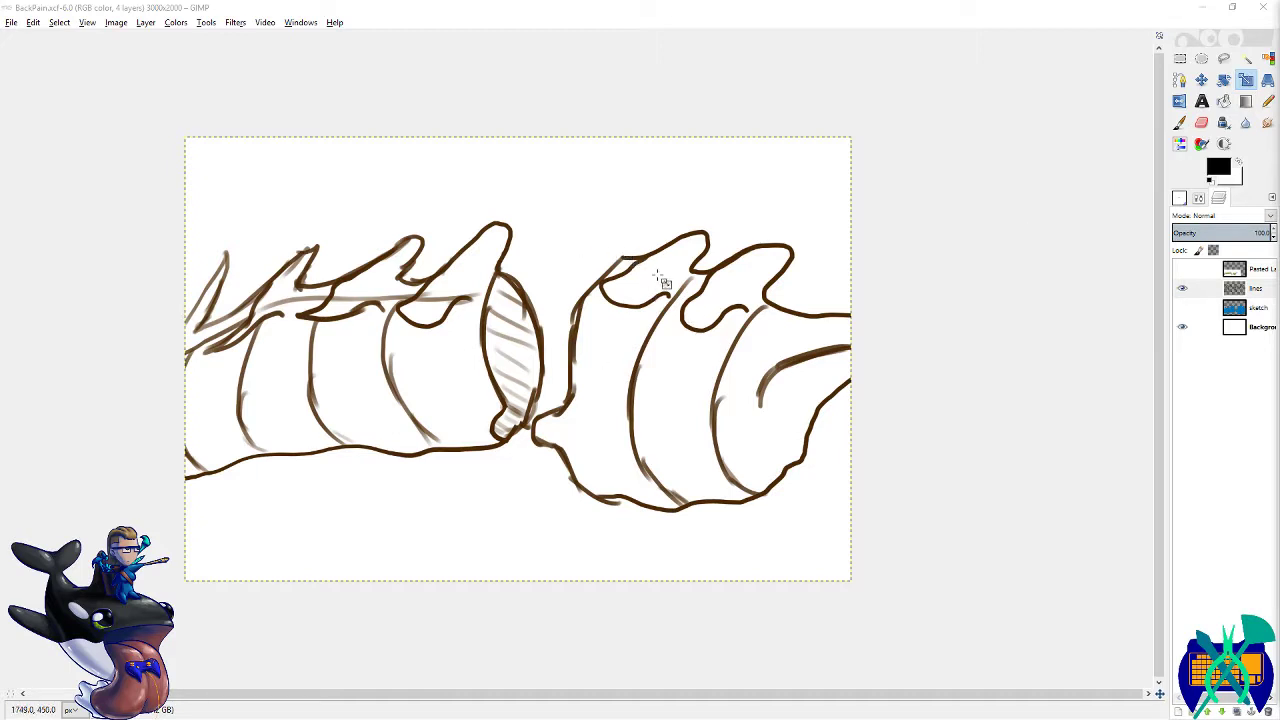
- Choose the Paintbrush and move the sketch layer beneath the Background layer
click(1180, 121)
drag(923, 207, 949, 214)
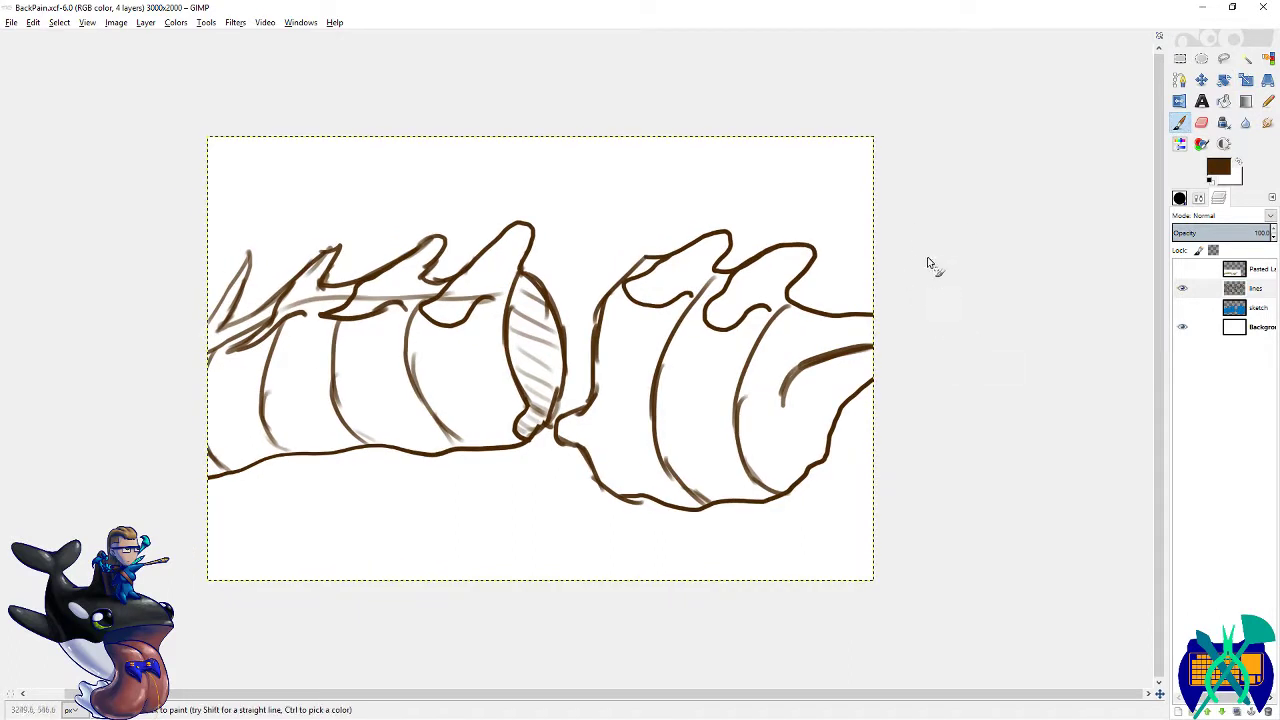
mouse_move(941, 251)
mouse_down()
mouse_move(980, 257)
mouse_move(960, 246)
mouse_move(935, 275)
mouse_up()
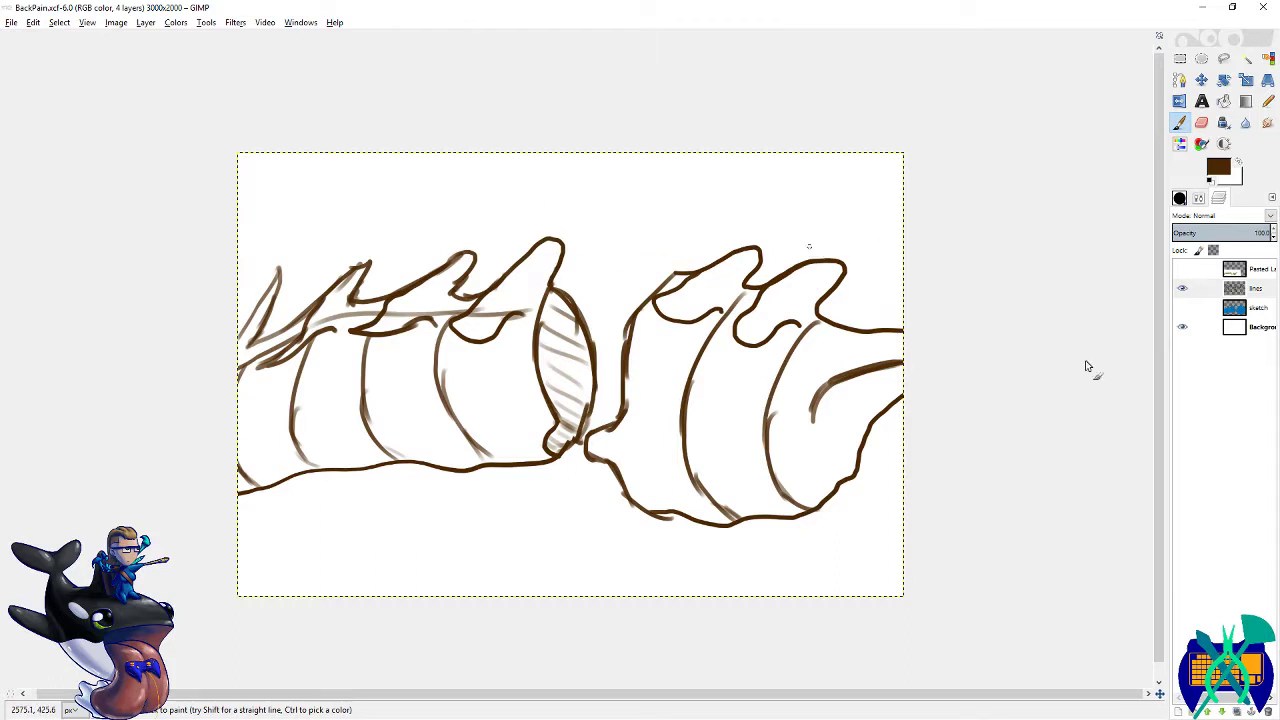
drag(1260, 313, 1257, 334)
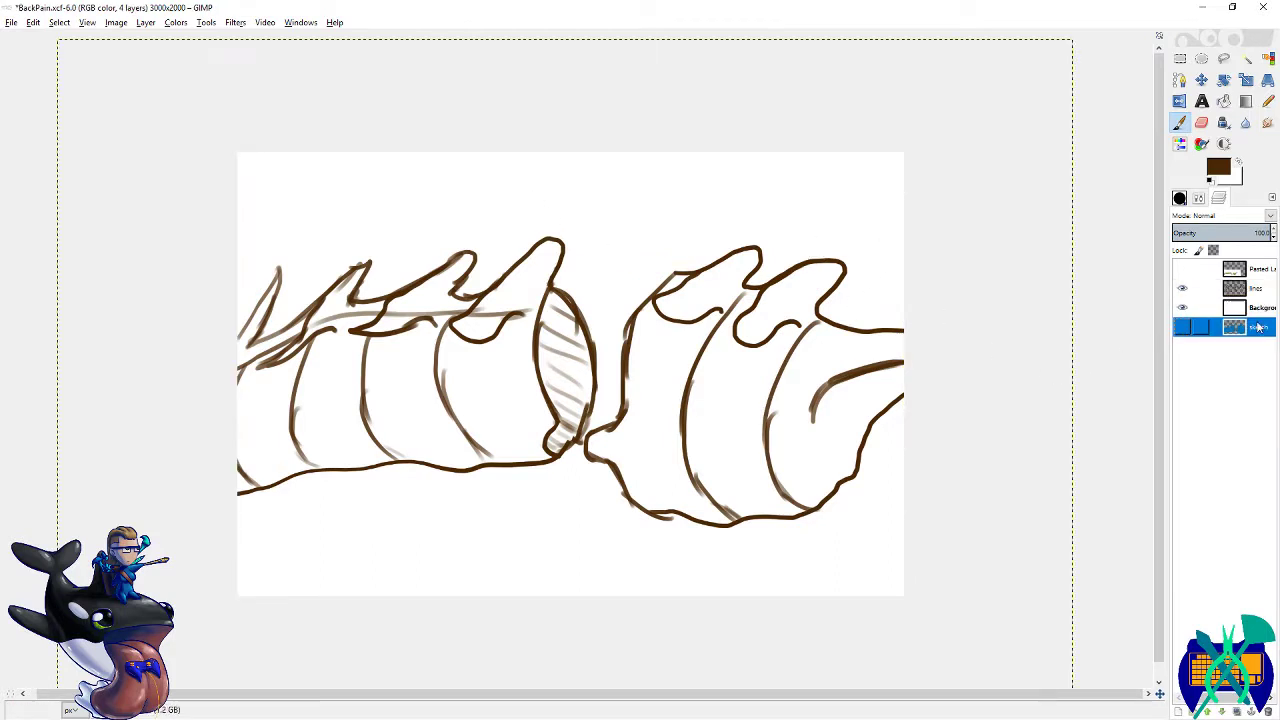
- Add a transparent layer named flats between the lines and Background layers, and save the image
right_click(1238, 307)
click(1212, 336)
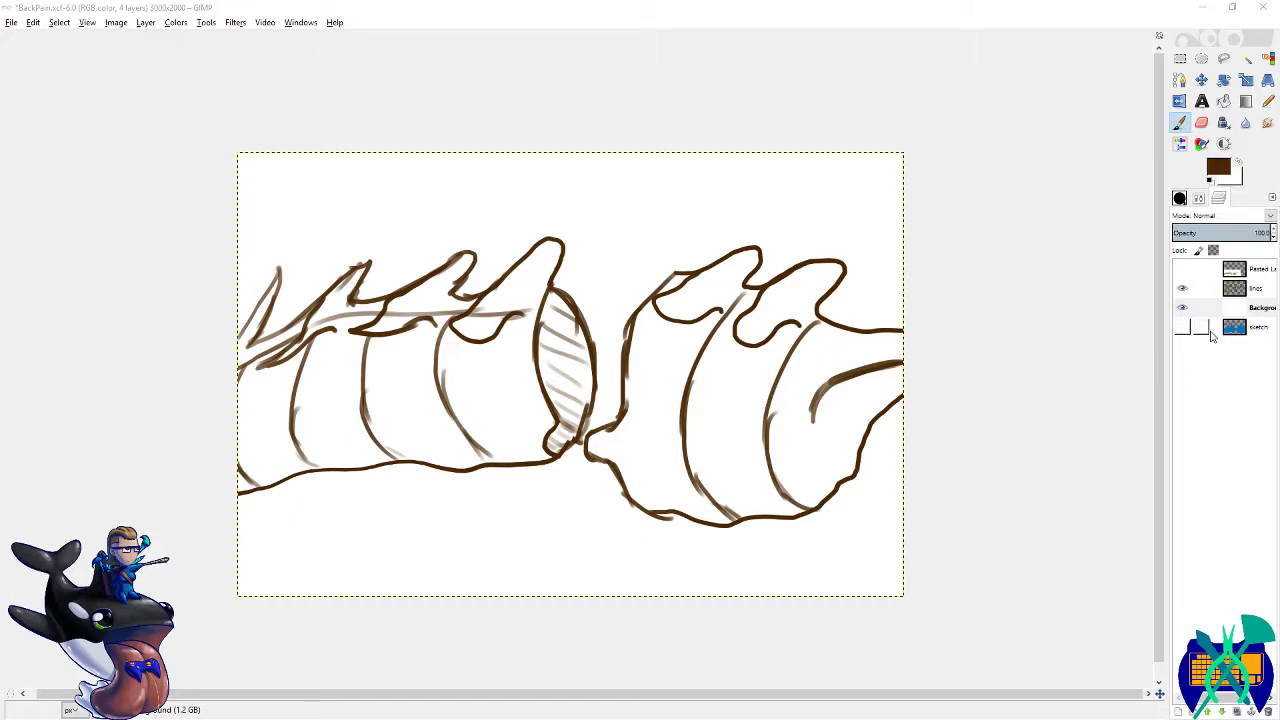
key(ctrl+s)
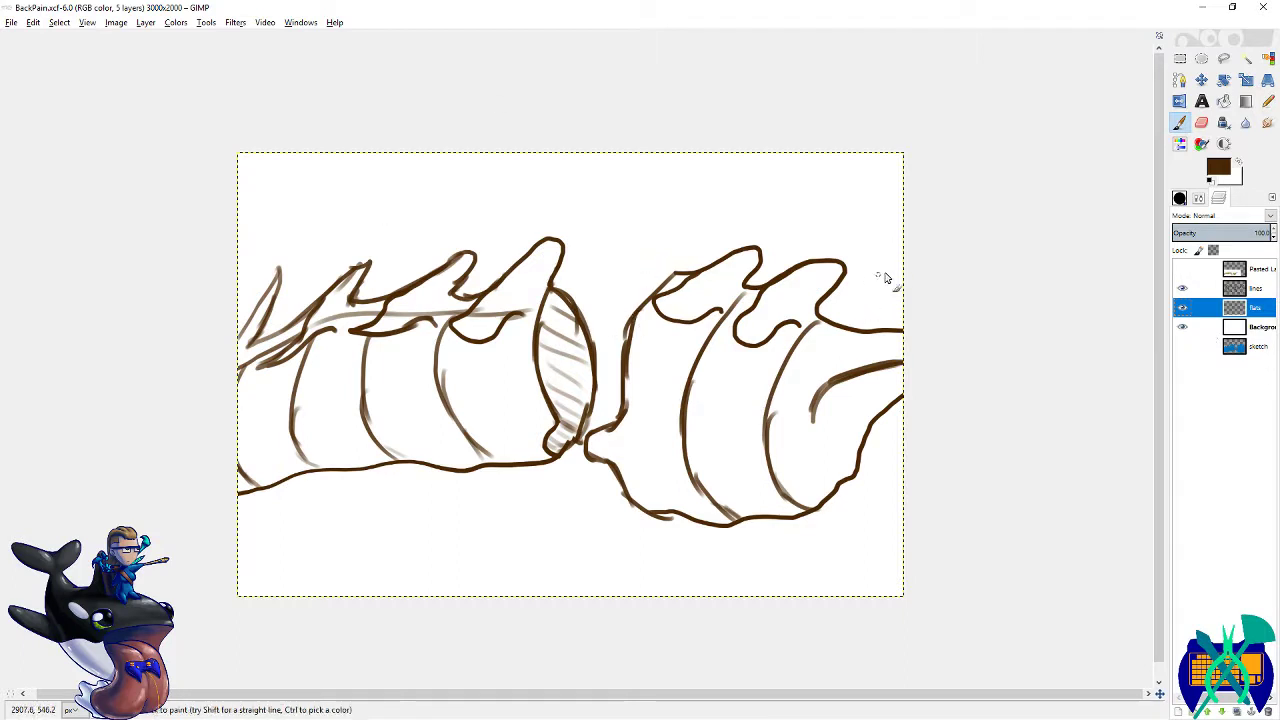
mouse_move(883, 296)
mouse_down()
mouse_move(895, 270)
mouse_move(877, 274)
mouse_move(906, 306)
mouse_up()
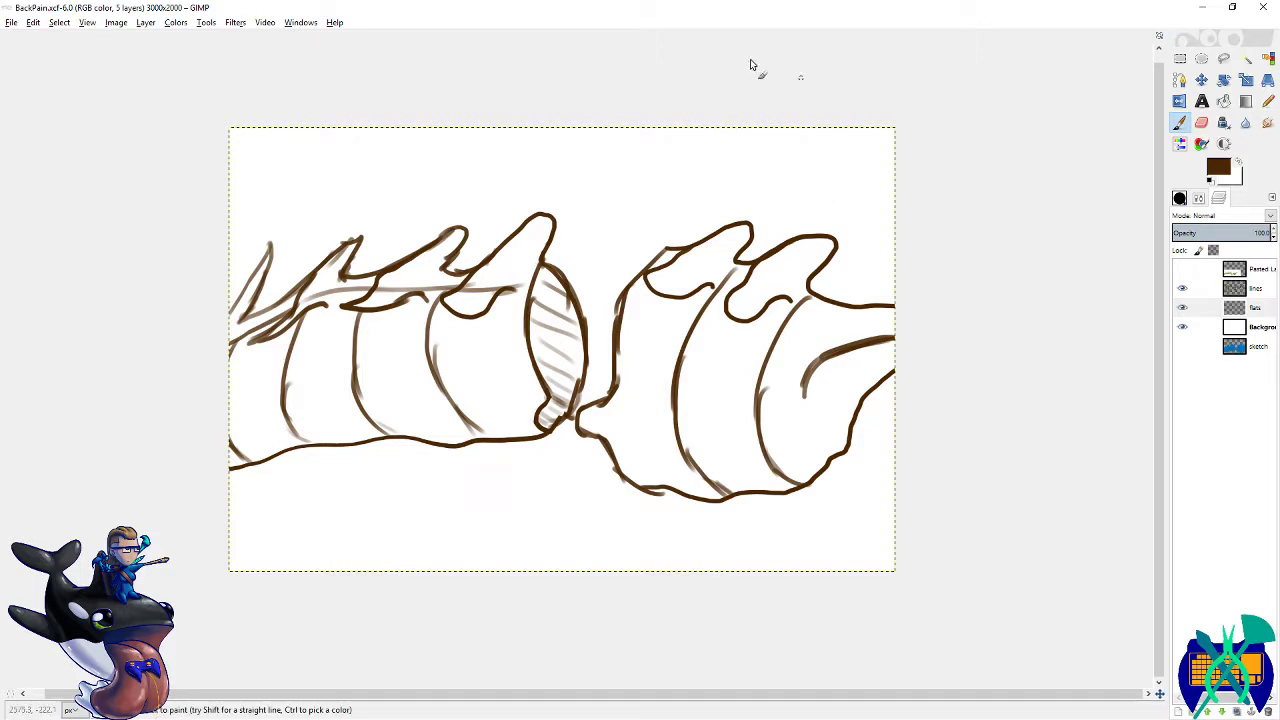
- Swap the foreground and background colours and set the foreground to the pinkish red c34766
click(1239, 161)
click(1219, 169)
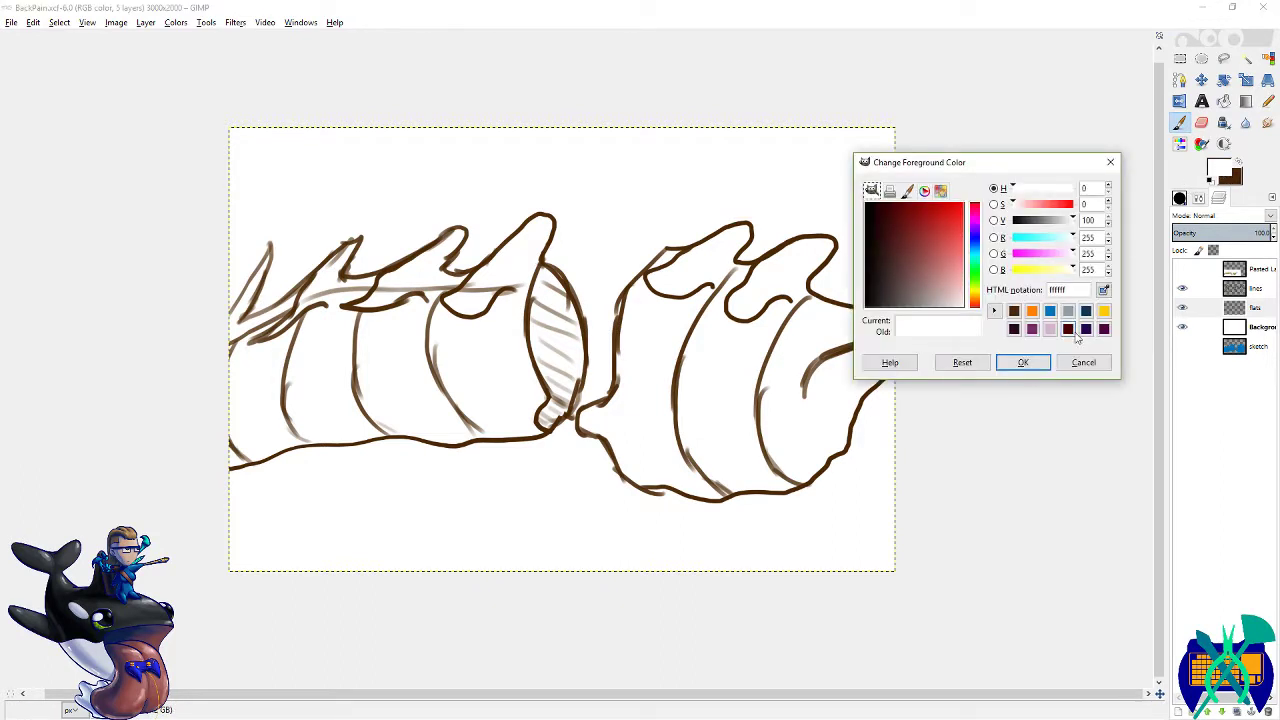
click(977, 290)
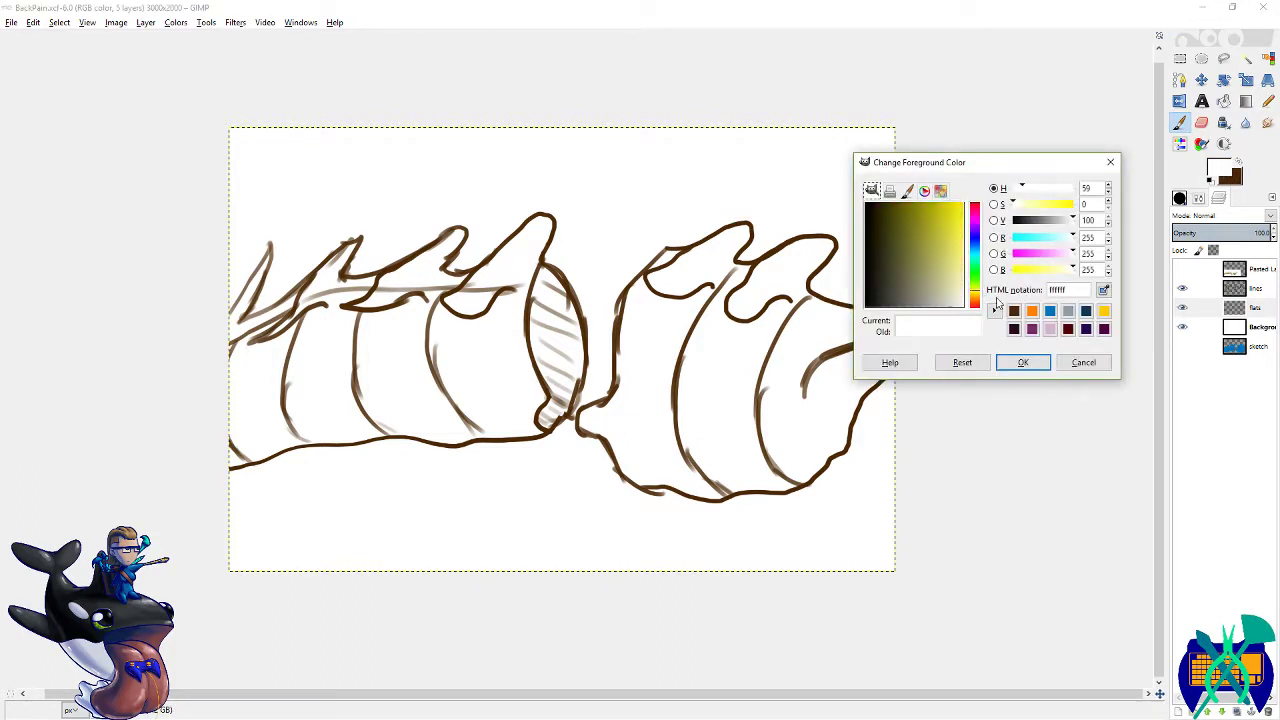
drag(958, 264, 944, 232)
drag(1037, 207, 1033, 208)
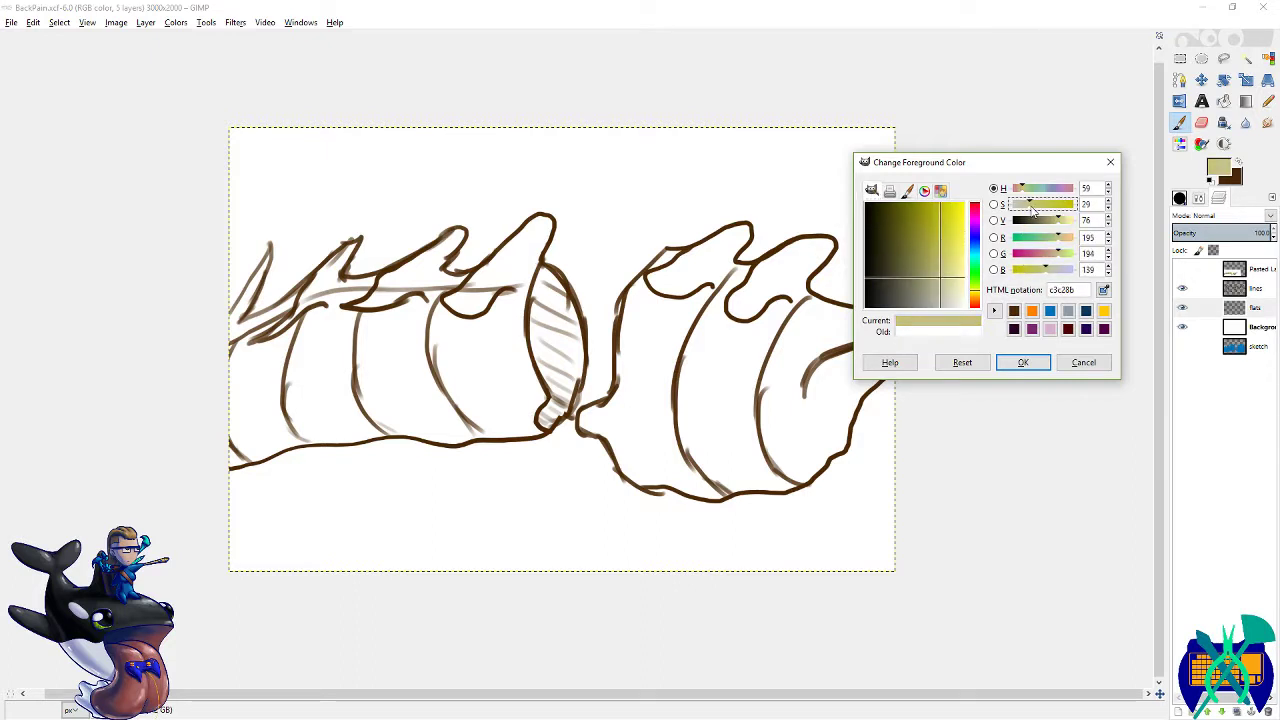
drag(1058, 253, 1037, 253)
drag(1046, 269, 1030, 254)
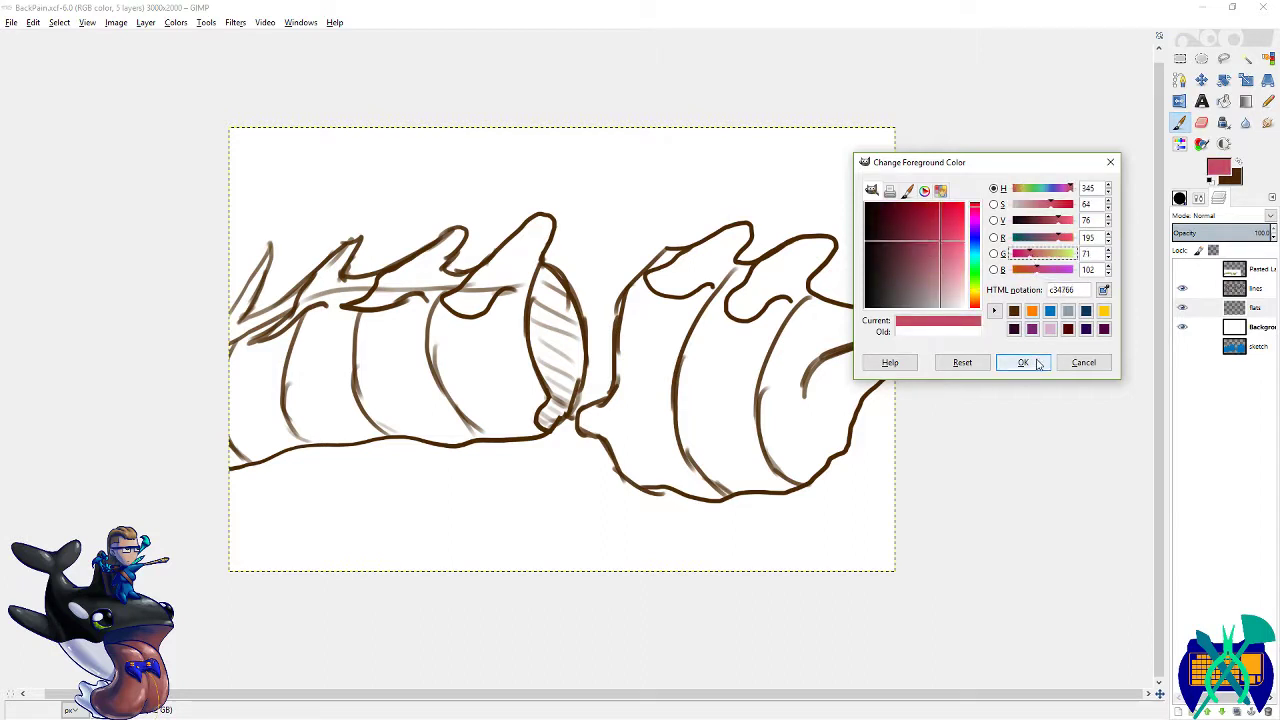
click(1032, 364)
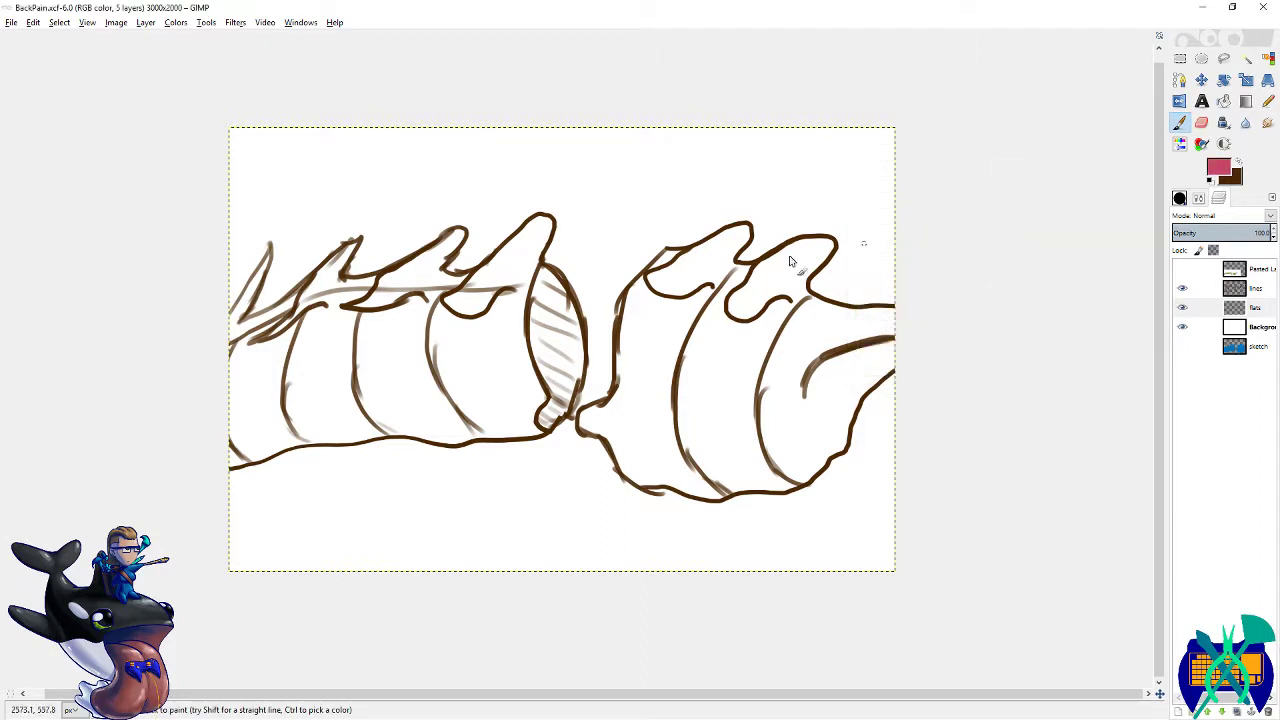
- Enlarge the brush to 192.81 and block in the body and upper protrusions of the tail piece in pinkish red on the flats layer
click(1200, 200)
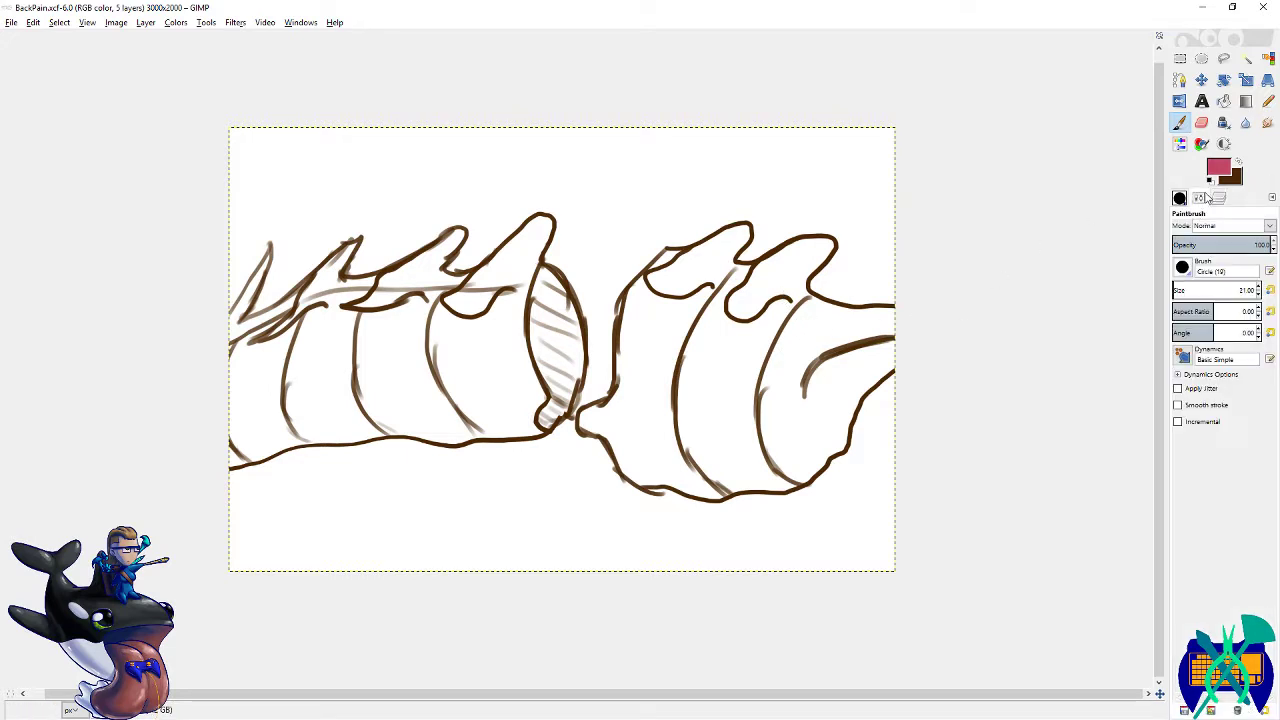
click(1189, 289)
mouse_move(698, 282)
mouse_down()
mouse_move(685, 378)
mouse_move(664, 404)
mouse_move(715, 283)
mouse_move(640, 408)
mouse_move(669, 296)
mouse_move(661, 372)
mouse_move(692, 452)
mouse_move(738, 338)
mouse_move(774, 394)
mouse_move(838, 356)
mouse_move(927, 330)
mouse_move(785, 332)
mouse_up()
drag(787, 276, 718, 318)
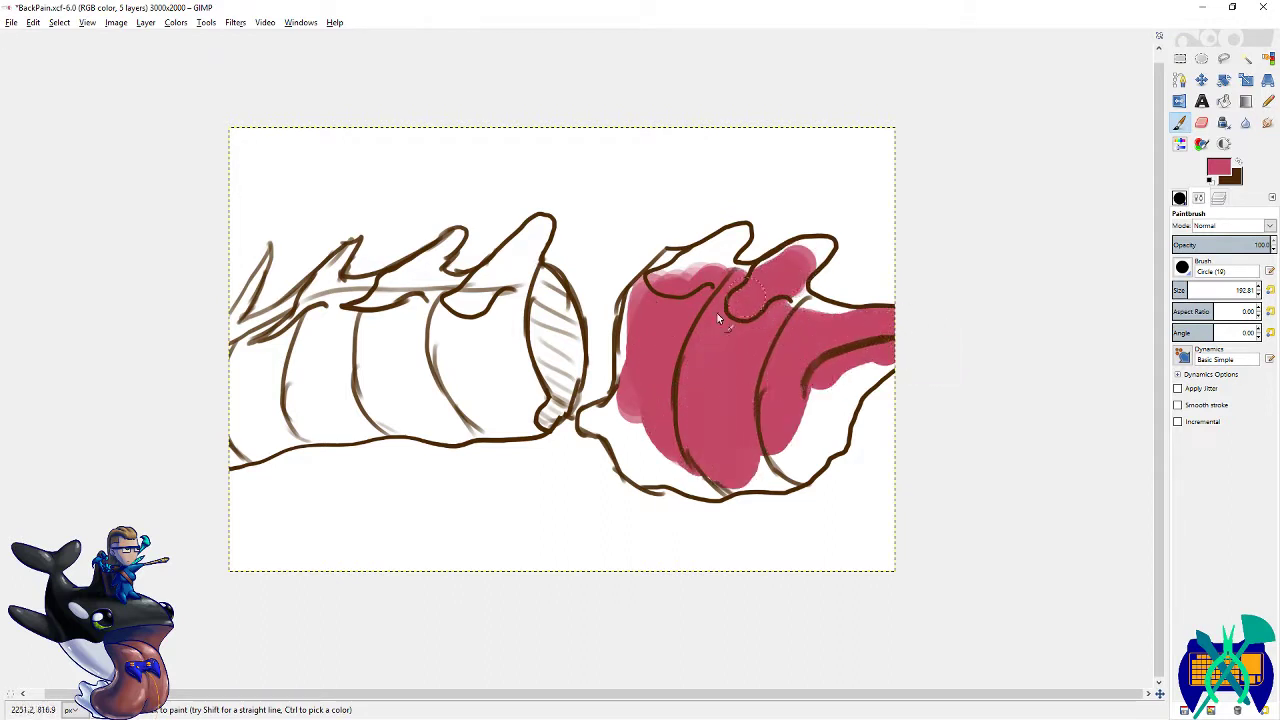
mouse_move(657, 375)
mouse_down()
mouse_move(637, 416)
mouse_move(687, 458)
mouse_move(738, 457)
mouse_move(795, 433)
mouse_move(795, 414)
mouse_move(851, 368)
mouse_up()
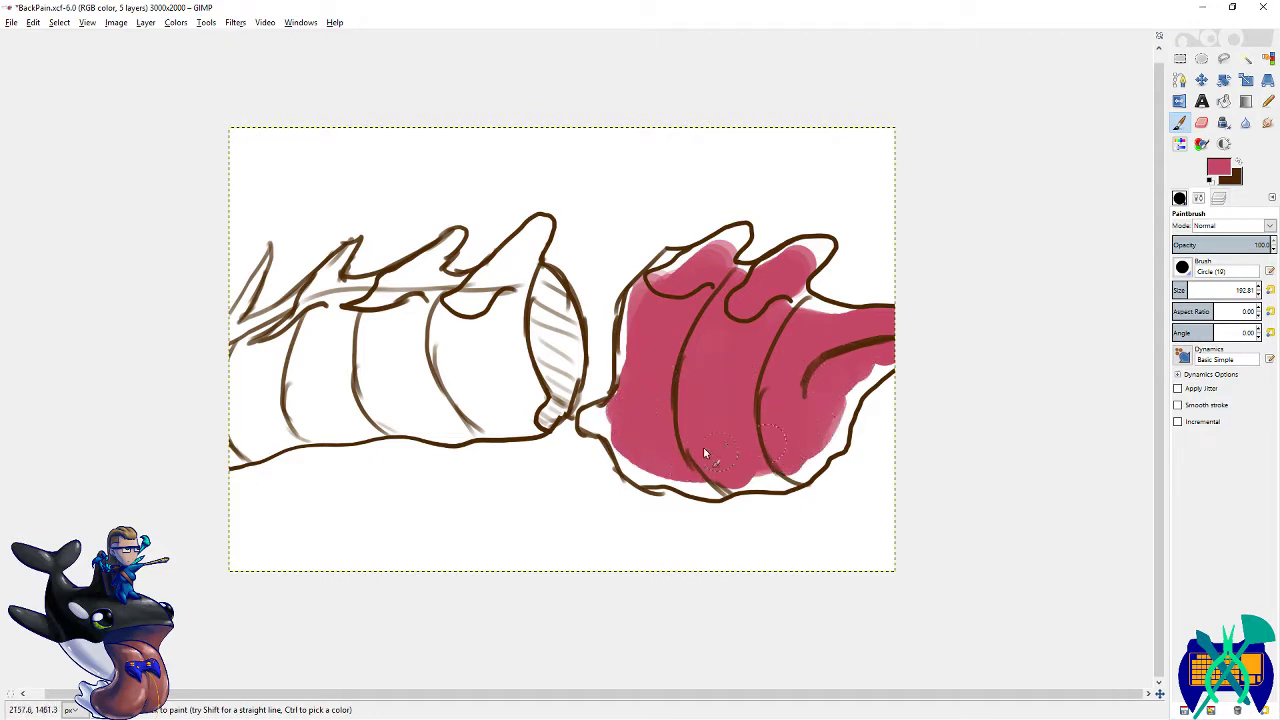
drag(703, 455, 800, 343)
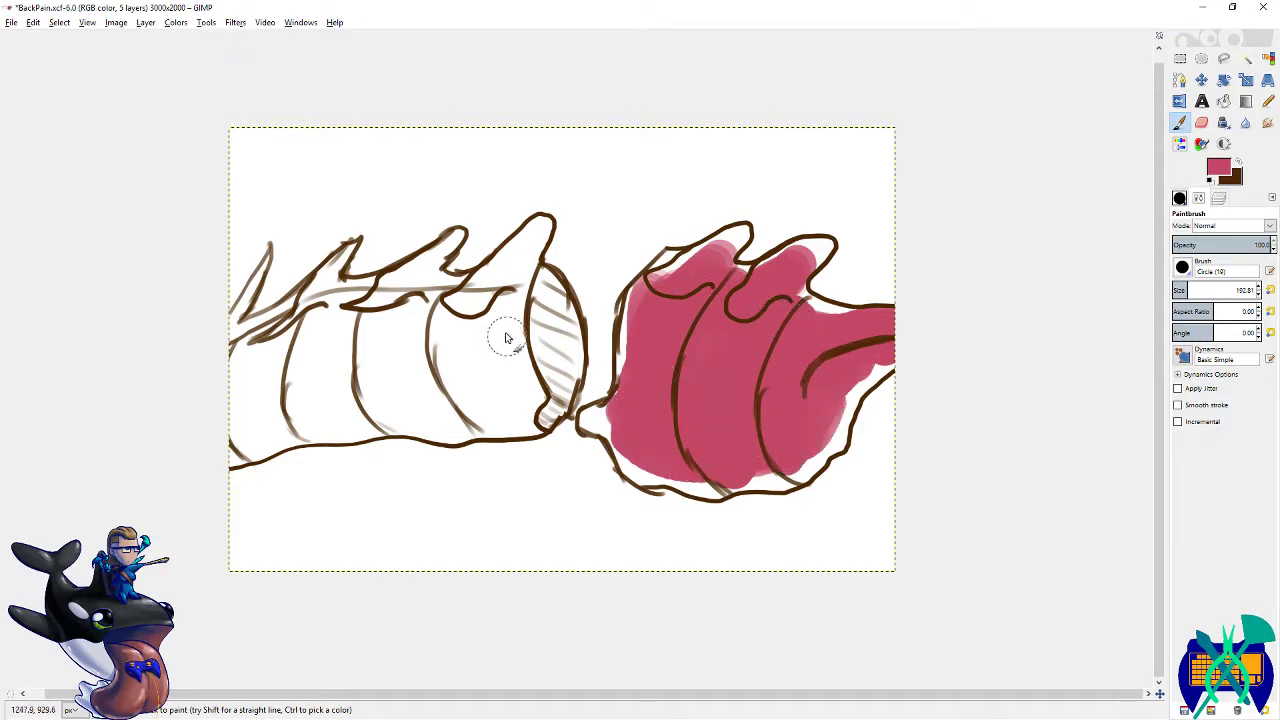
- Block in the body and cut face of the long spine piece in pinkish red with the 192.81 brush on the flats layer
mouse_move(506, 338)
mouse_down()
mouse_move(524, 299)
mouse_move(528, 342)
mouse_move(552, 316)
mouse_move(557, 355)
mouse_move(510, 402)
mouse_move(551, 356)
mouse_move(549, 387)
mouse_move(440, 408)
mouse_move(377, 397)
mouse_move(229, 437)
mouse_move(311, 392)
mouse_move(497, 375)
mouse_move(436, 364)
mouse_move(239, 399)
mouse_move(206, 381)
mouse_move(383, 355)
mouse_move(447, 361)
mouse_move(355, 371)
mouse_move(418, 368)
mouse_move(426, 328)
mouse_move(345, 339)
mouse_move(473, 306)
mouse_move(507, 334)
mouse_move(407, 322)
mouse_move(282, 335)
mouse_move(241, 374)
mouse_move(408, 335)
mouse_move(438, 347)
mouse_move(494, 310)
mouse_move(506, 285)
mouse_move(503, 298)
mouse_move(355, 321)
mouse_move(385, 329)
mouse_up()
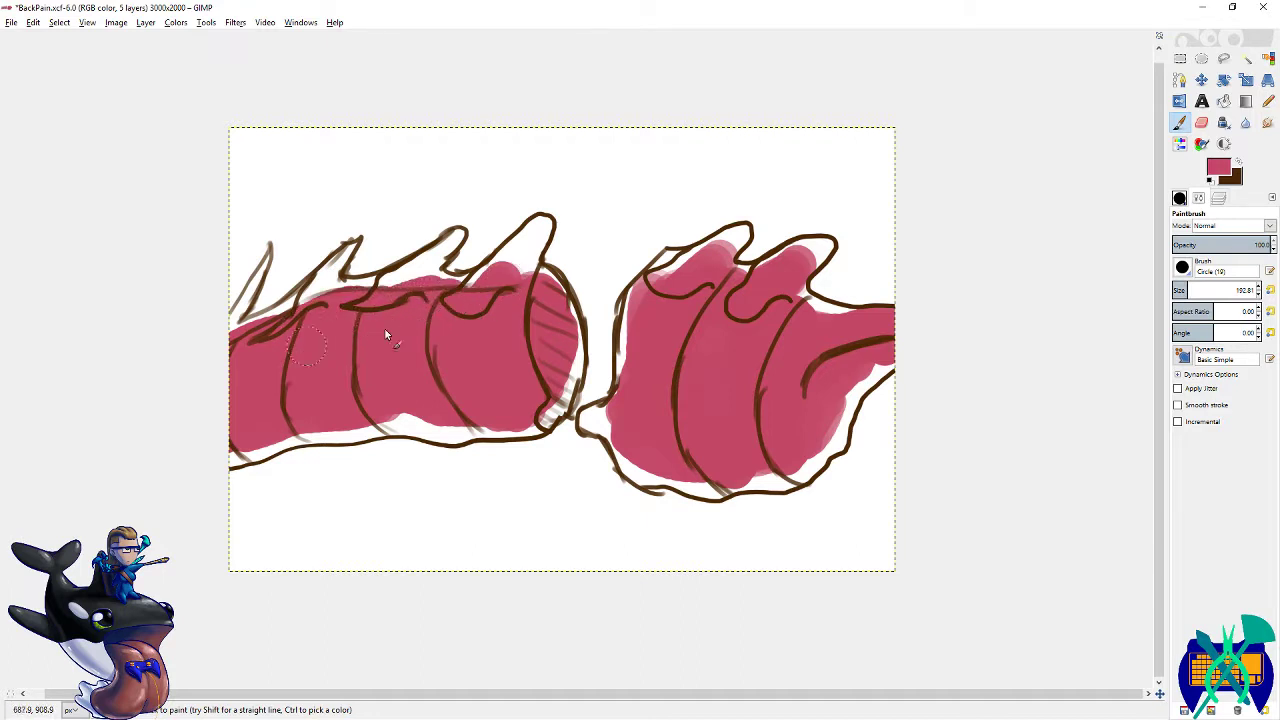
scroll(520, 360, right, 3)
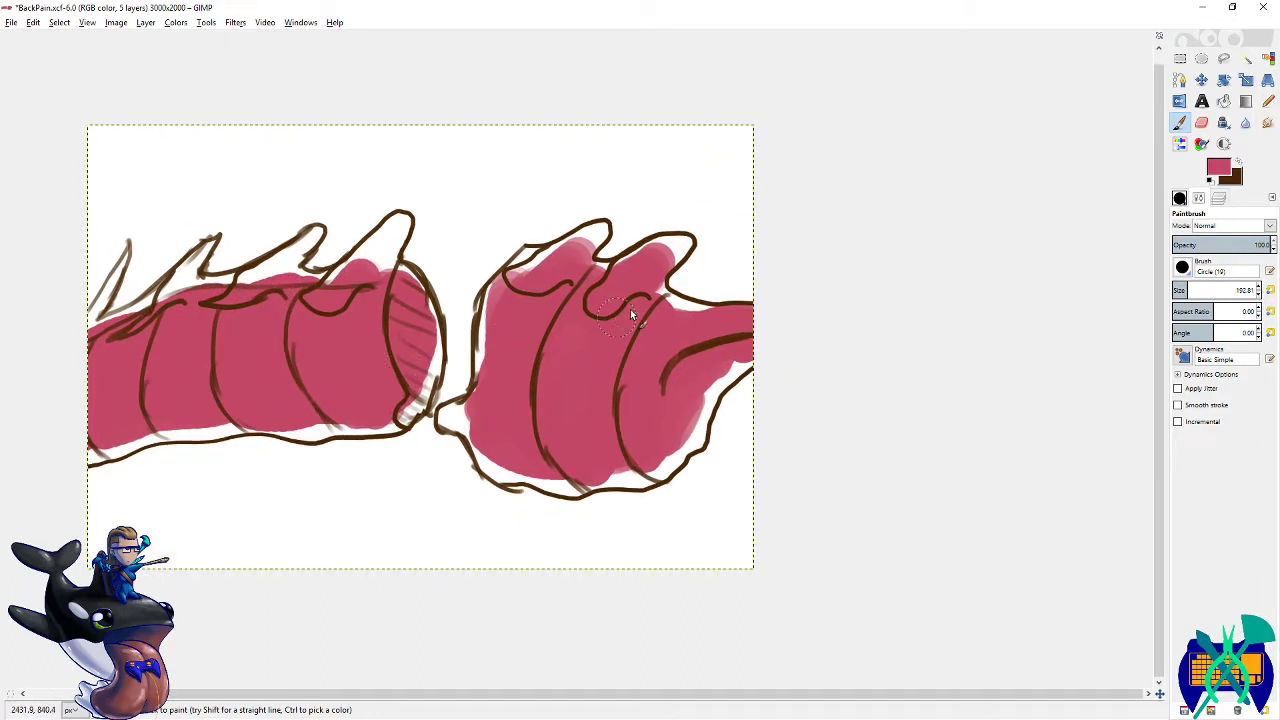
drag(672, 326, 716, 349)
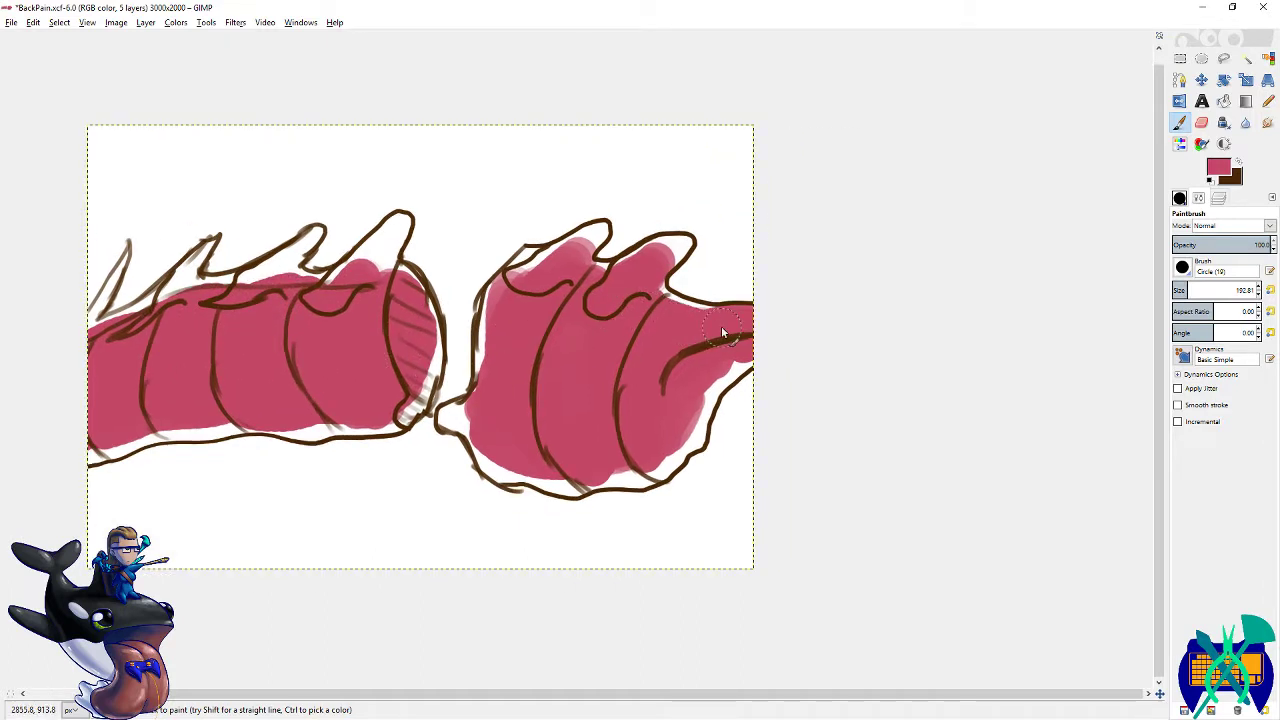
- Reduce the brush to 21 and outline the tail piece in pinkish red along its brown line art
click(1209, 181)
scroll(553, 278, up, 2)
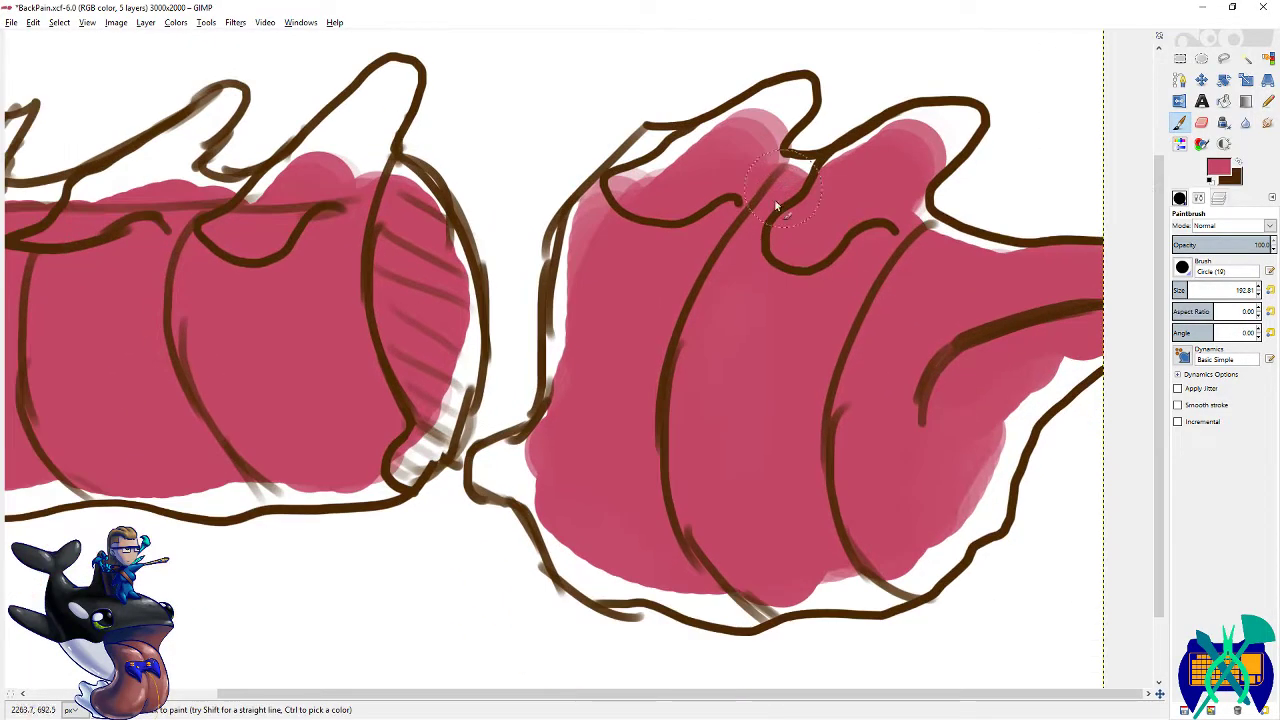
mouse_move(800, 100)
mouse_down()
mouse_move(640, 130)
mouse_move(593, 172)
mouse_move(551, 237)
mouse_move(530, 406)
mouse_up()
scroll(578, 337, down, 3)
scroll(640, 306, up, 2)
scroll(640, 306, right, 2)
key(ctrl+z)
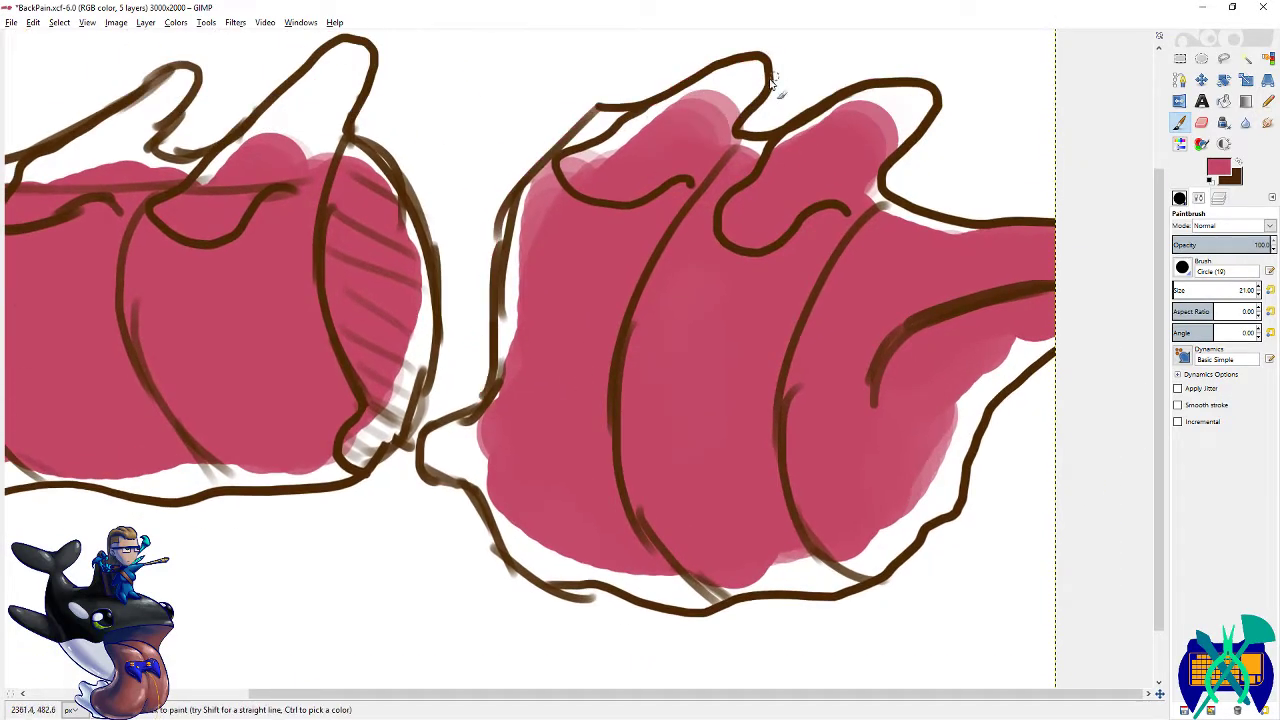
drag(831, 216, 706, 242)
mouse_move(843, 253)
mouse_down()
mouse_move(760, 208)
mouse_move(808, 171)
mouse_move(777, 114)
mouse_move(646, 158)
mouse_move(640, 136)
mouse_move(592, 98)
mouse_move(482, 132)
mouse_move(368, 252)
mouse_move(362, 412)
mouse_move(435, 334)
mouse_up()
mouse_move(425, 247)
mouse_down()
mouse_move(418, 307)
mouse_move(367, 350)
mouse_move(434, 421)
mouse_move(452, 466)
mouse_move(615, 518)
mouse_move(735, 513)
mouse_move(829, 482)
mouse_move(912, 395)
mouse_move(930, 325)
mouse_move(1037, 251)
mouse_up()
scroll(963, 408, up, 2)
scroll(1053, 375, right, 1)
- Bucket-fill the uncoloured gaps inside the tail piece's outline, including its upper protrusions and lower bump, with pinkish red
key(shift+b)
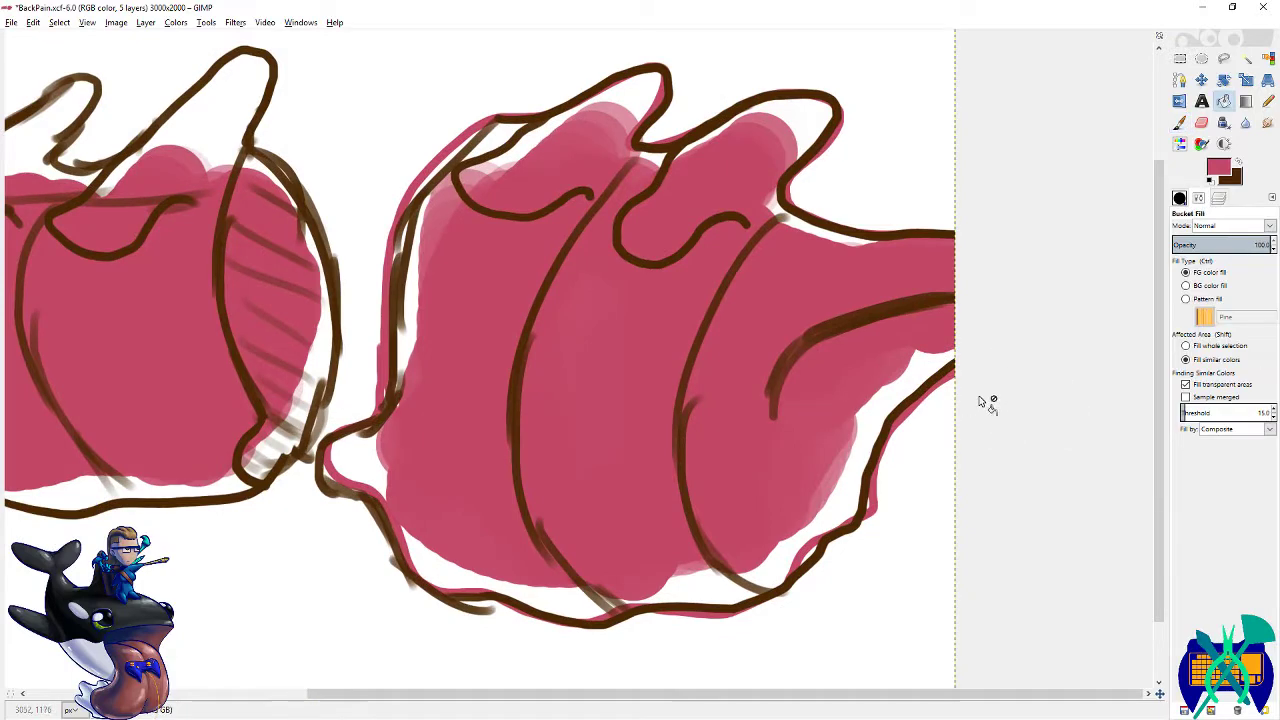
click(906, 378)
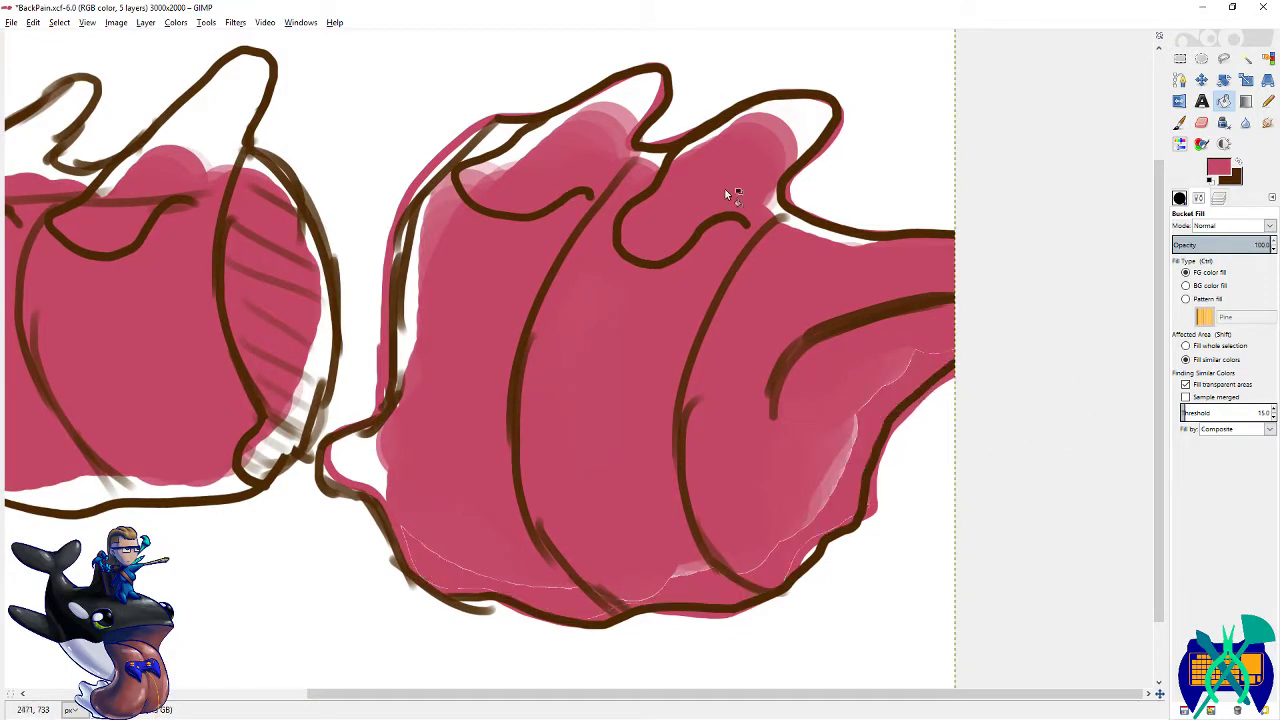
click(792, 127)
click(806, 125)
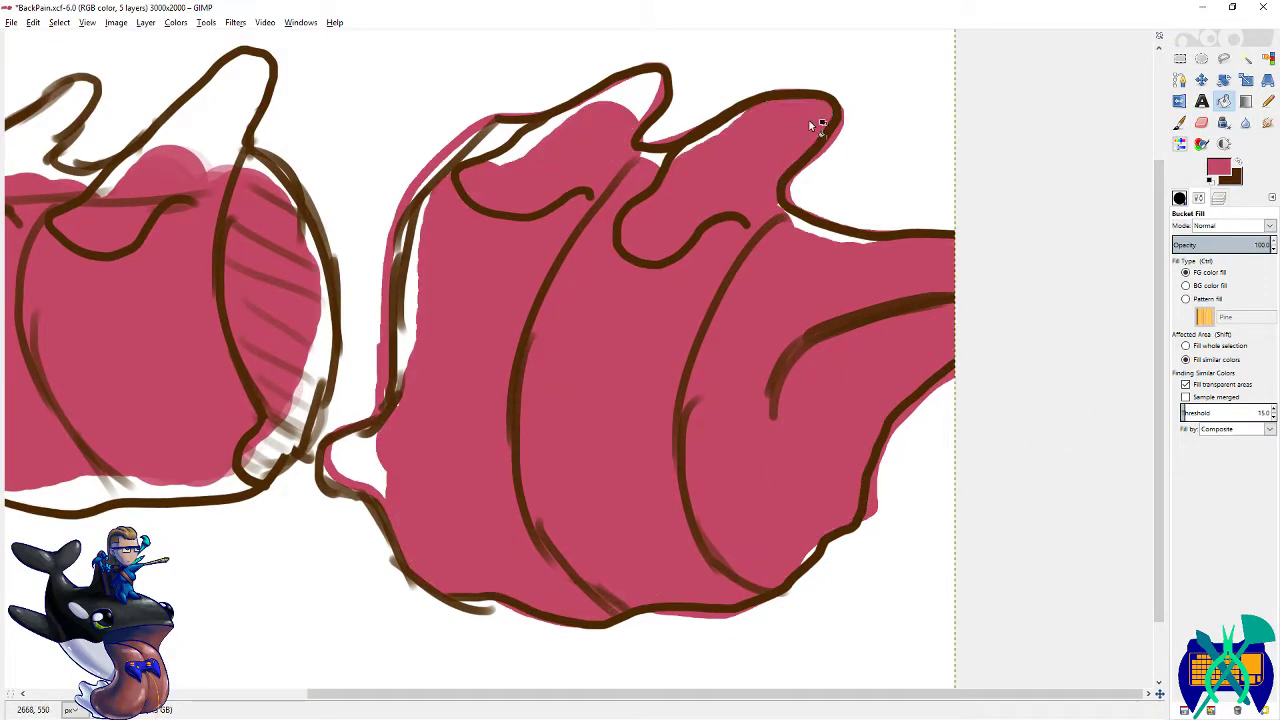
click(640, 100)
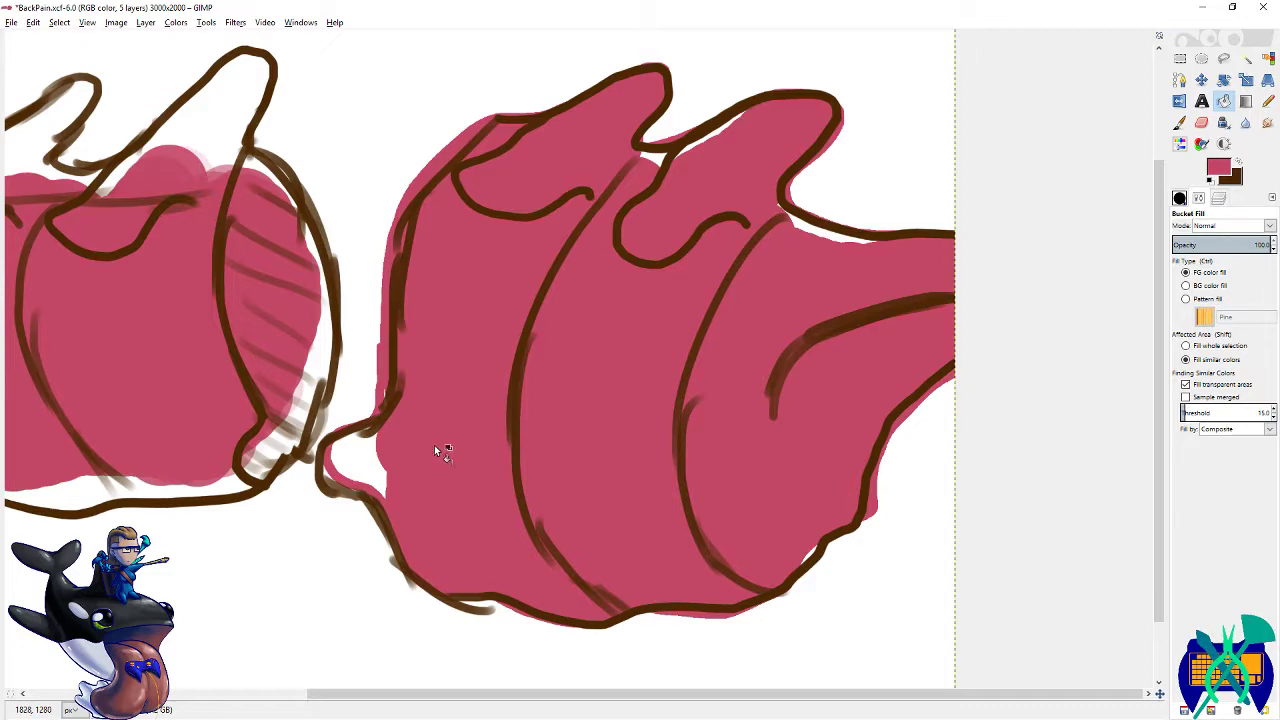
click(356, 462)
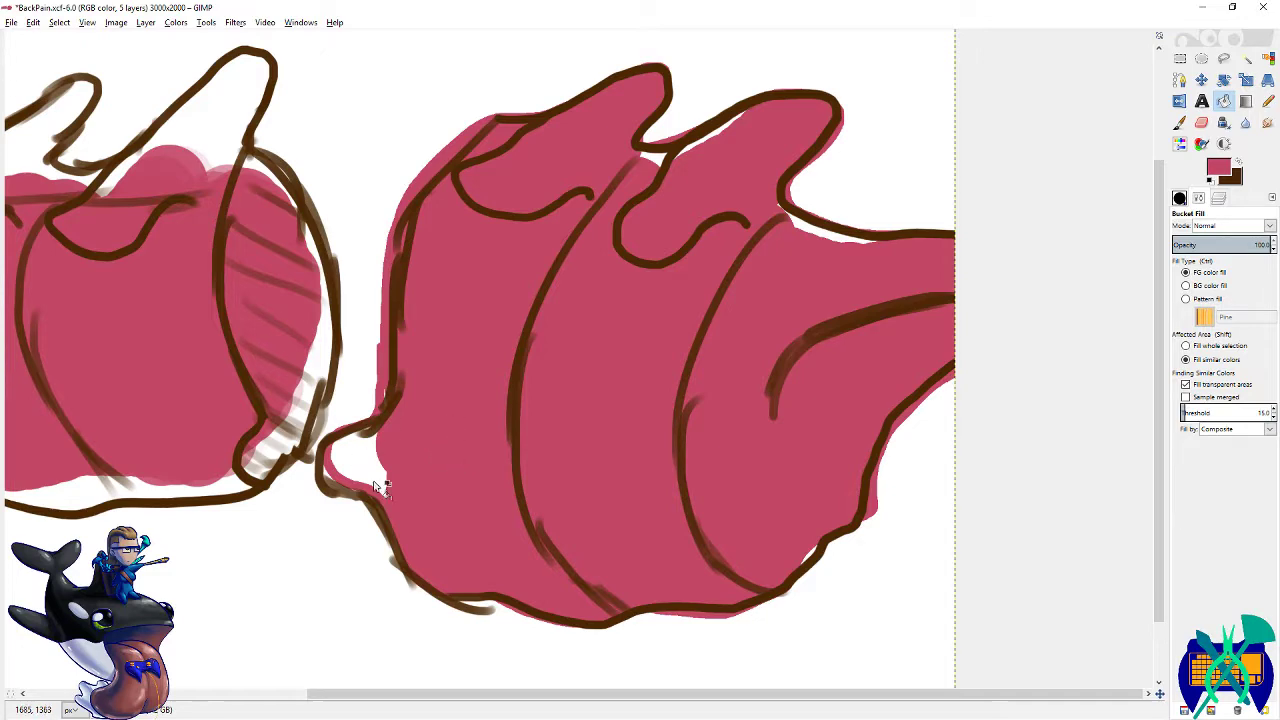
- Colour the outermost spike of the long piece in pinkish red with the Paintbrush and save the image
click(1179, 122)
scroll(686, 309, left, 10)
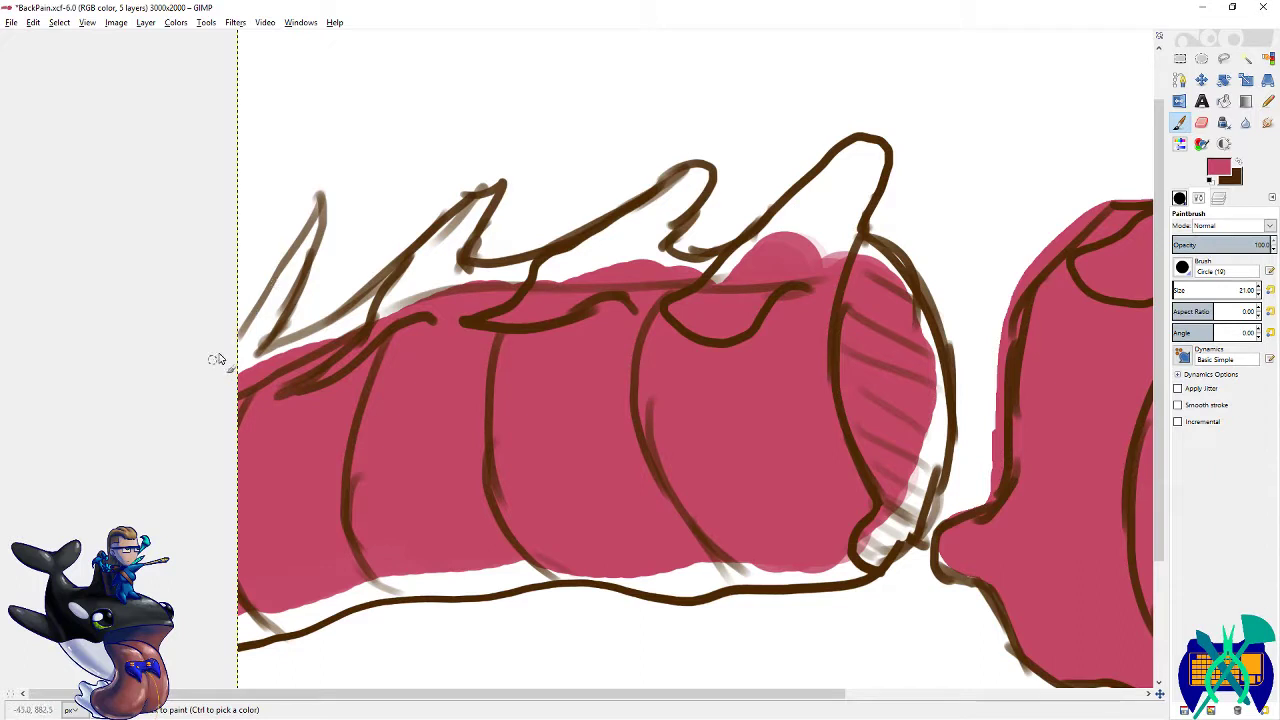
mouse_move(245, 340)
mouse_down()
mouse_move(305, 245)
mouse_move(225, 380)
mouse_up()
mouse_move(312, 235)
mouse_down()
mouse_move(258, 321)
mouse_move(248, 378)
mouse_move(295, 392)
mouse_up()
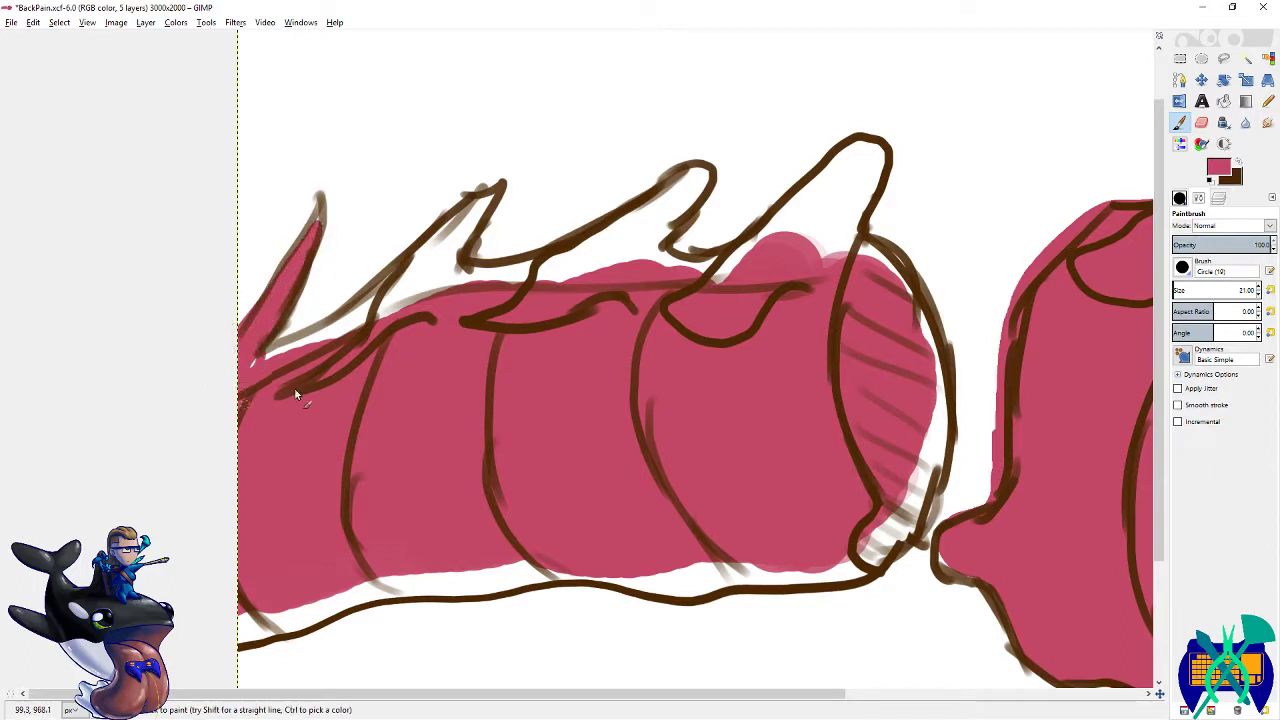
scroll(320, 400, right, 3)
key(ctrl+s)
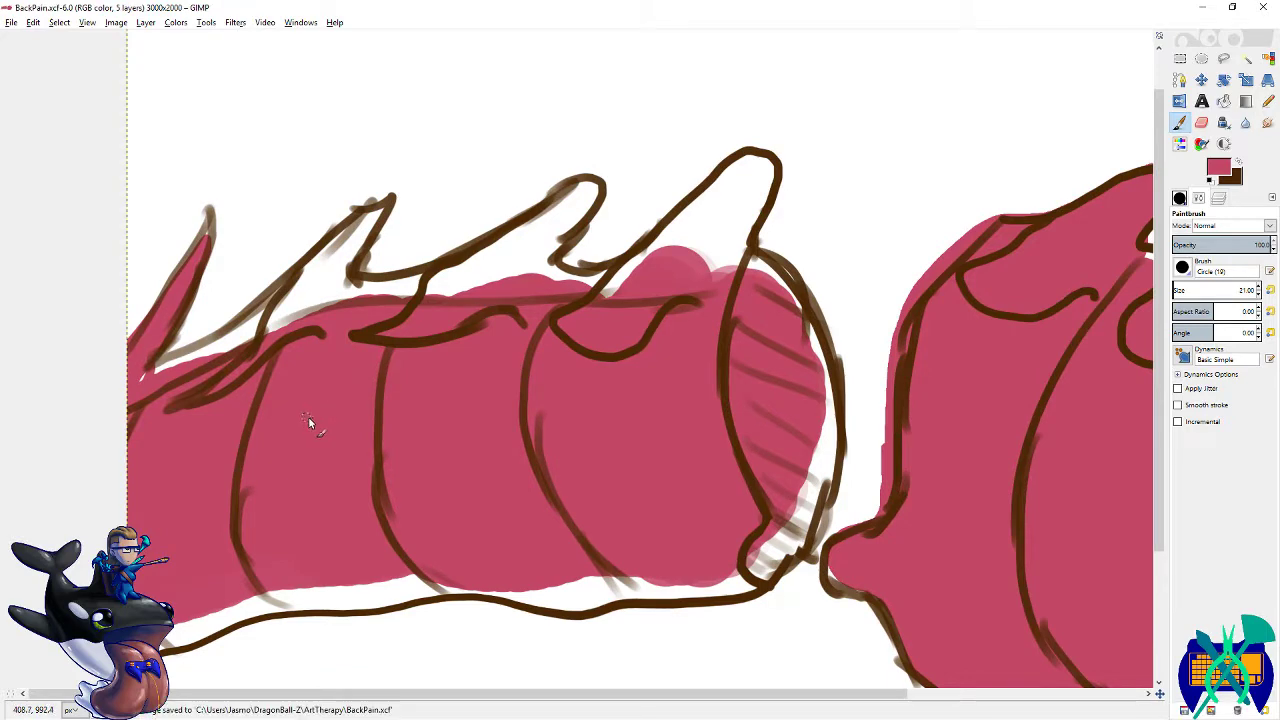
- Outline the remaining spikes of the long piece in pinkish red along the brown line art
scroll(308, 416, down, 2)
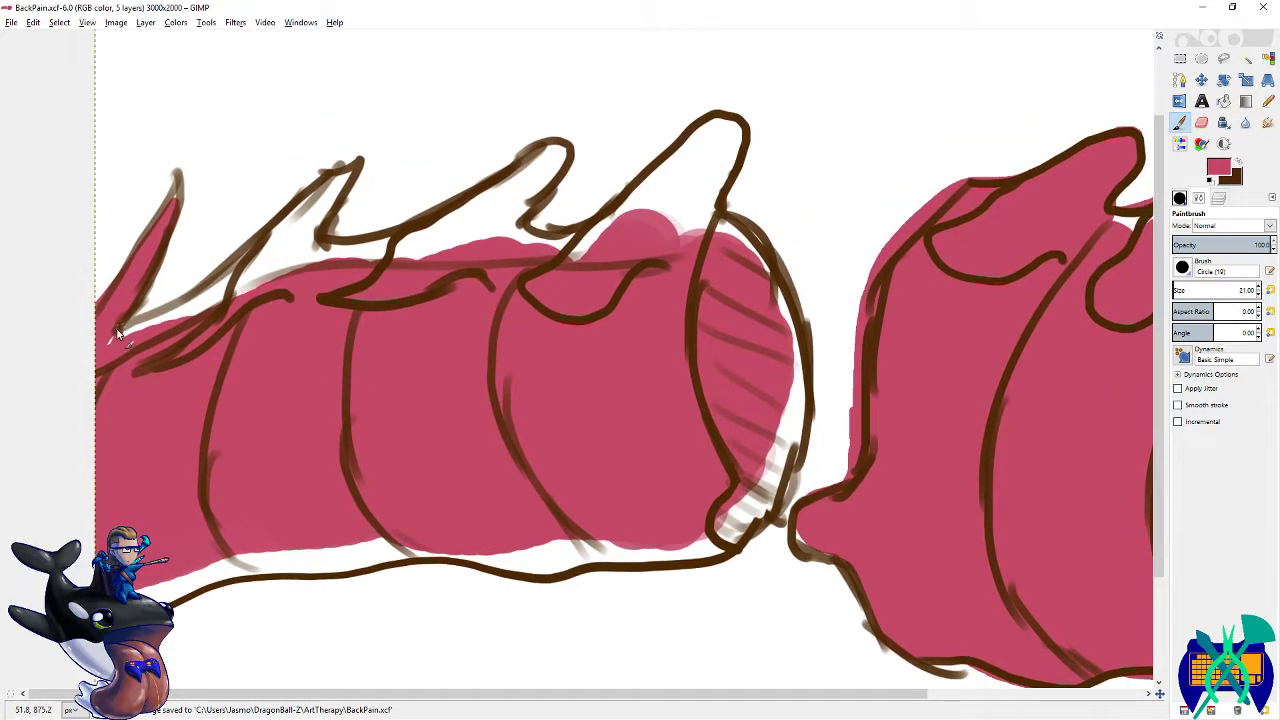
mouse_move(117, 333)
mouse_down()
mouse_move(232, 268)
mouse_move(349, 171)
mouse_move(313, 236)
mouse_move(338, 247)
mouse_move(450, 211)
mouse_move(546, 150)
mouse_move(562, 160)
mouse_move(528, 204)
mouse_move(537, 235)
mouse_up()
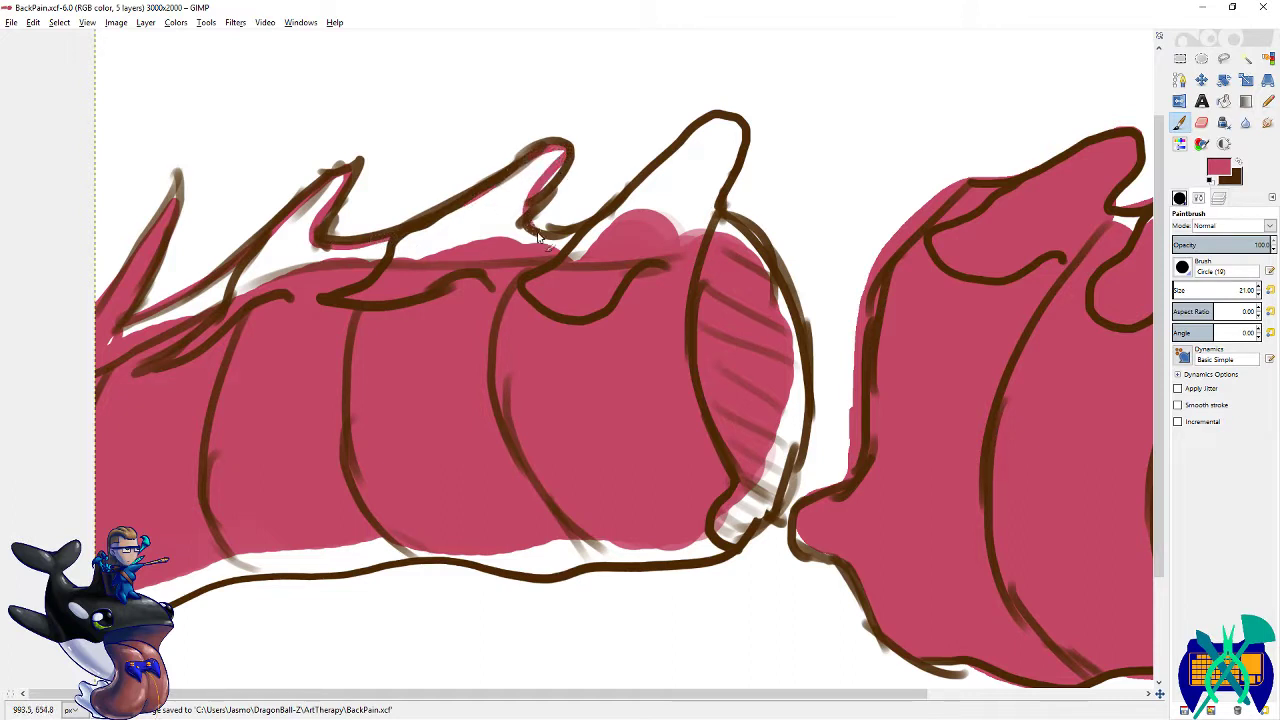
scroll(282, 305, right, 5)
mouse_move(300, 252)
mouse_down()
mouse_move(360, 228)
mouse_move(480, 137)
mouse_move(499, 148)
mouse_move(480, 225)
mouse_move(513, 250)
mouse_move(532, 298)
mouse_move(453, 308)
mouse_up()
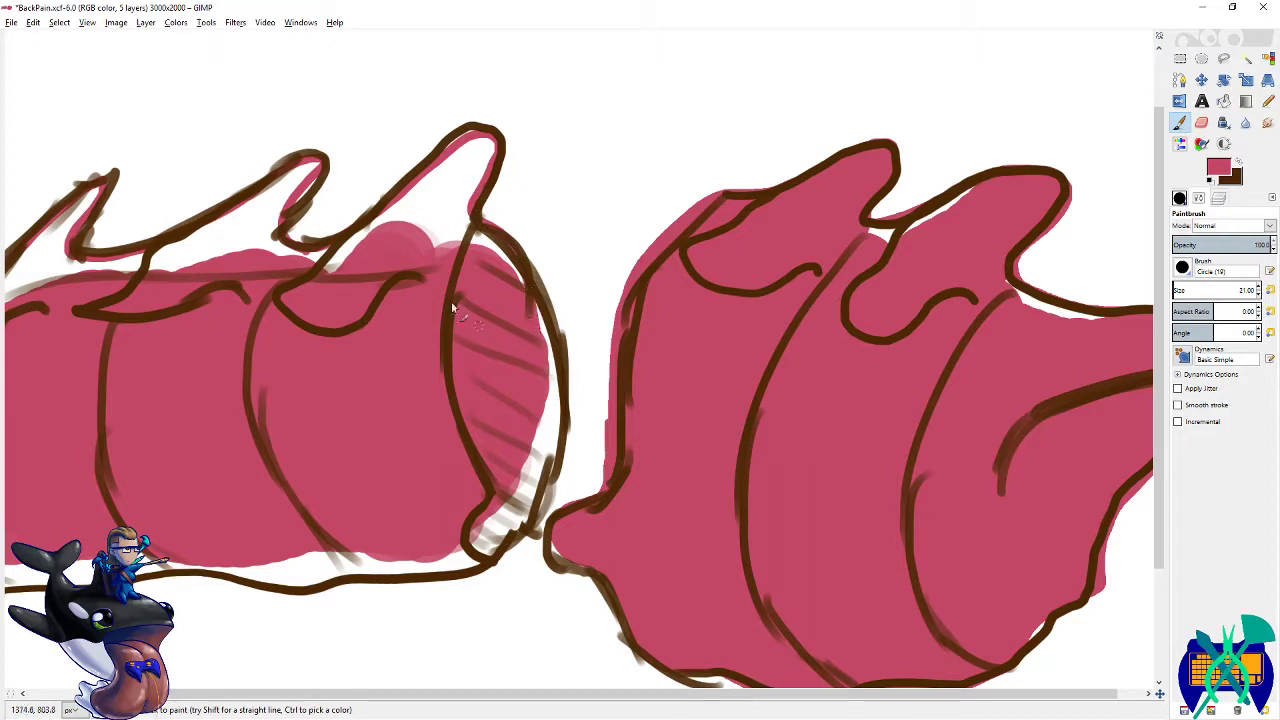
- Outline the cut end and the underside of the long piece in pinkish red out to the canvas edge
mouse_move(510, 243)
mouse_down()
mouse_move(568, 343)
mouse_move(570, 381)
mouse_move(547, 485)
mouse_move(495, 563)
mouse_move(259, 590)
mouse_move(188, 574)
mouse_up()
scroll(250, 520, down, 2)
scroll(300, 470, left, 4)
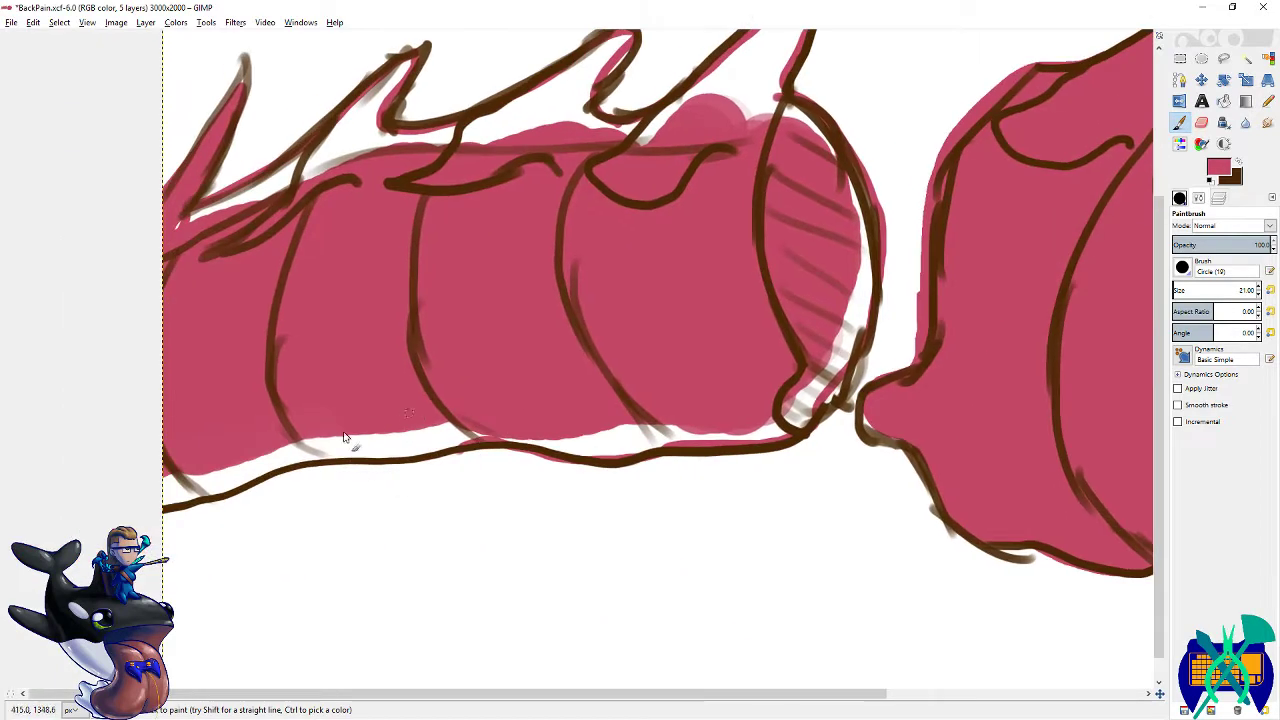
mouse_move(502, 447)
mouse_down()
mouse_move(333, 459)
mouse_move(165, 506)
mouse_up()
mouse_move(600, 343)
mouse_down()
mouse_move(580, 357)
mouse_move(553, 477)
mouse_up()
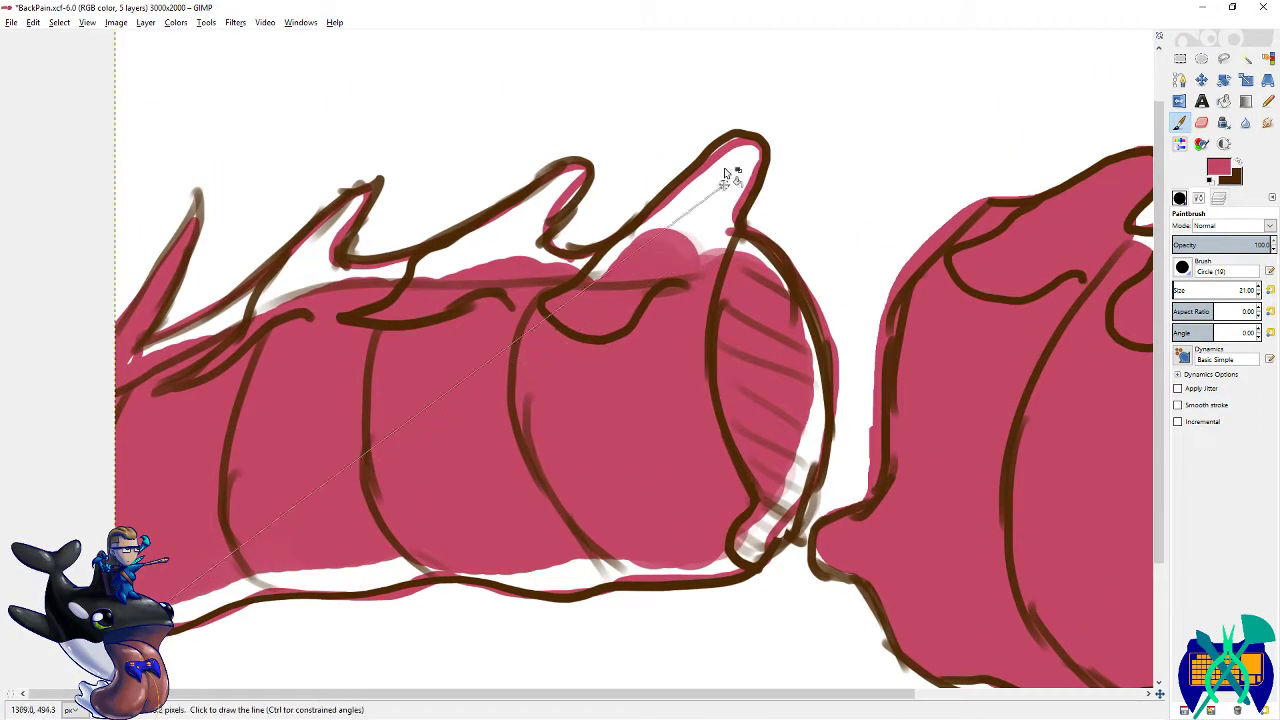
- Bucket-fill the empty areas in the long piece's spikes, cut end and underside with pinkish red
key(shift+b)
click(705, 214)
mouse_move(797, 482)
mouse_down()
mouse_move(721, 542)
mouse_move(664, 566)
mouse_move(361, 577)
mouse_up()
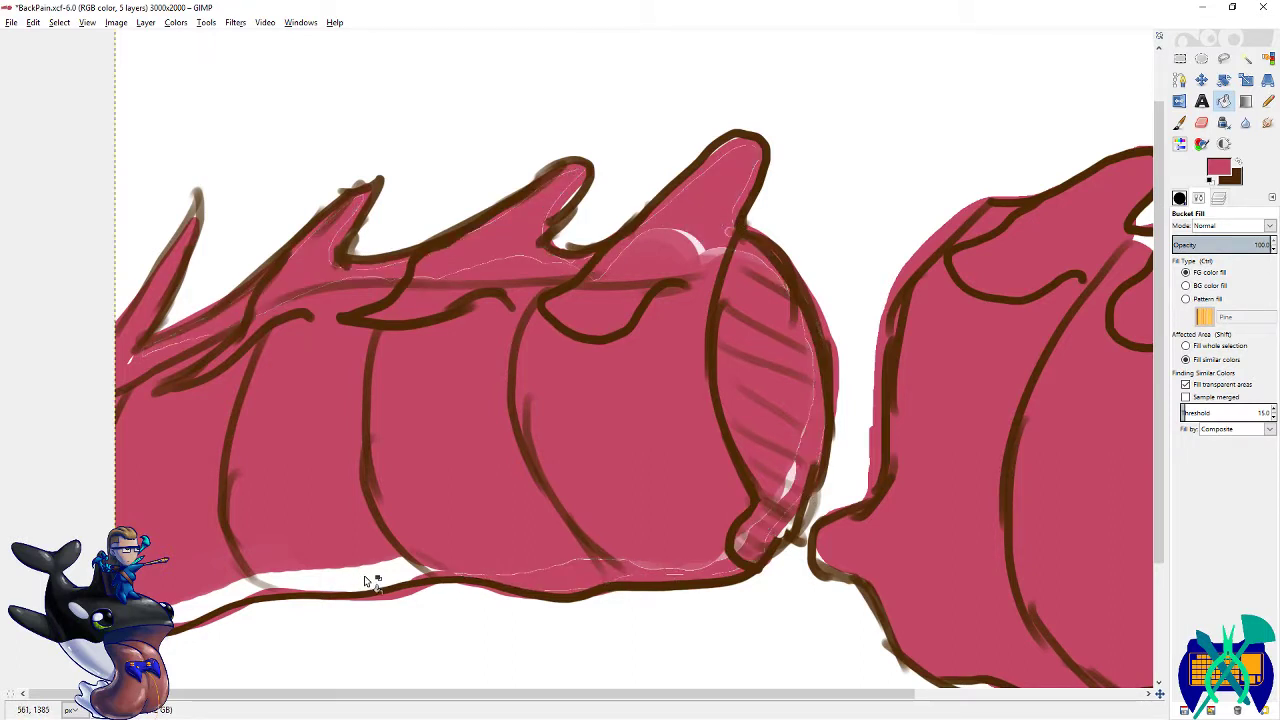
click(365, 580)
- Hide the lines layer and fill the thin light seams left inside the long piece with pinkish red
click(1220, 198)
click(1182, 288)
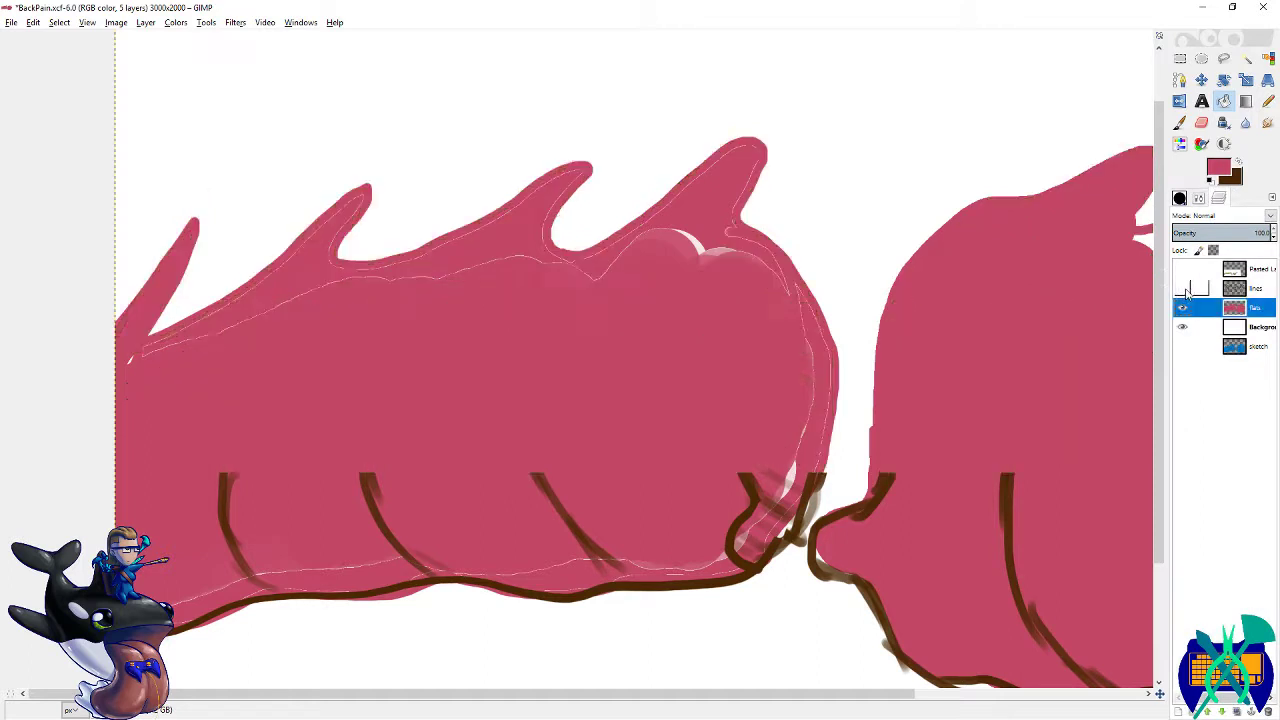
drag(705, 293, 367, 266)
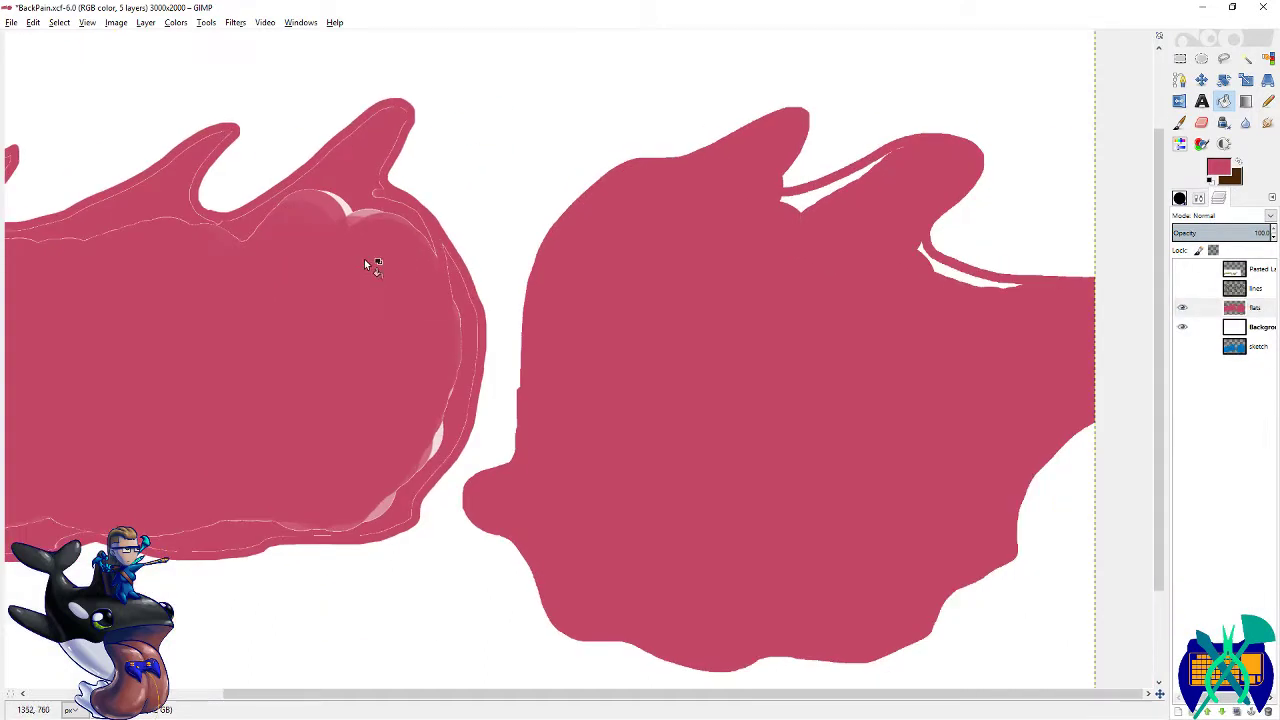
mouse_move(360, 210)
mouse_down()
mouse_move(371, 168)
mouse_move(390, 198)
mouse_up()
drag(387, 360, 507, 349)
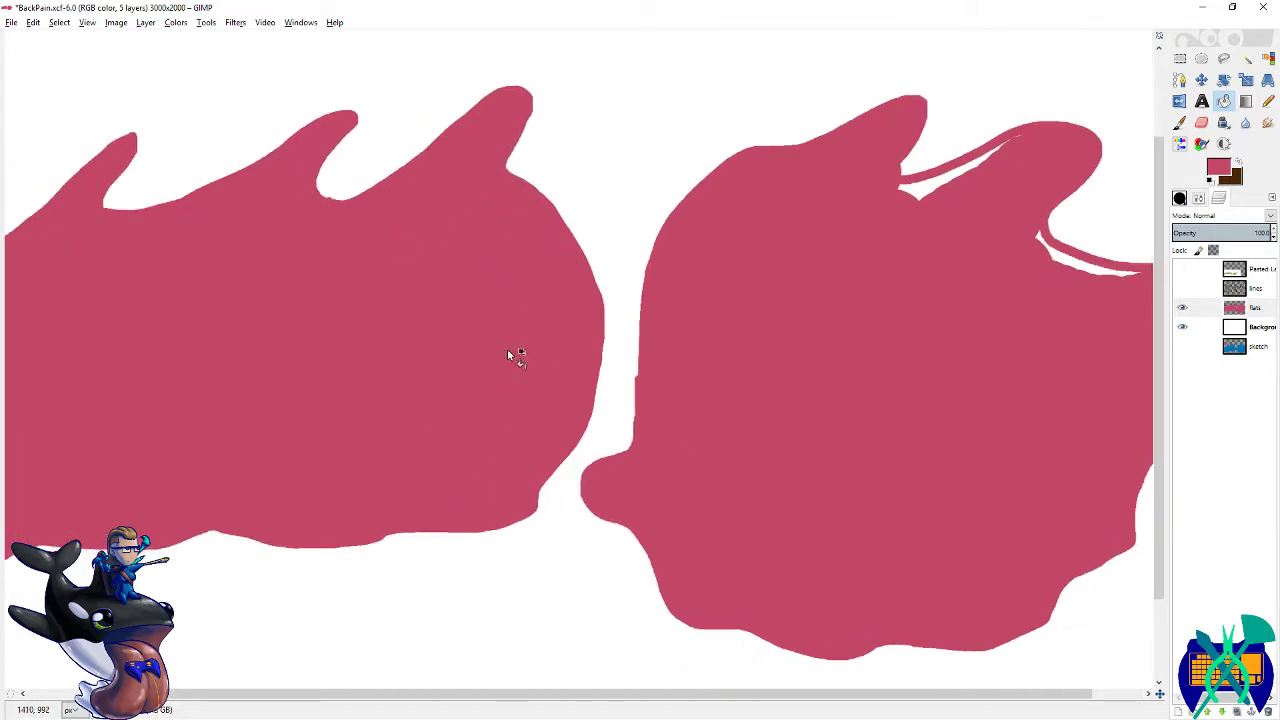
- Fill the gaps along the tail piece's upper edge and brush over the leftover hairline in its second protrusion
drag(899, 230, 699, 270)
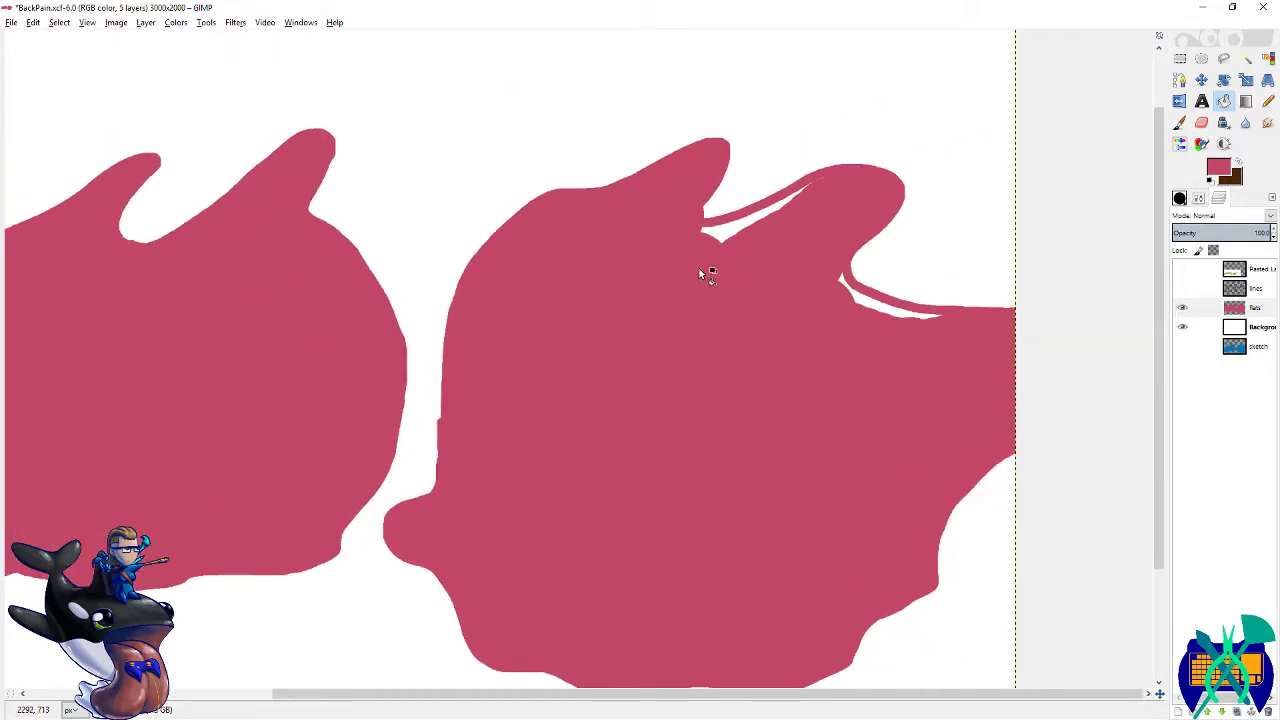
click(905, 318)
click(1179, 122)
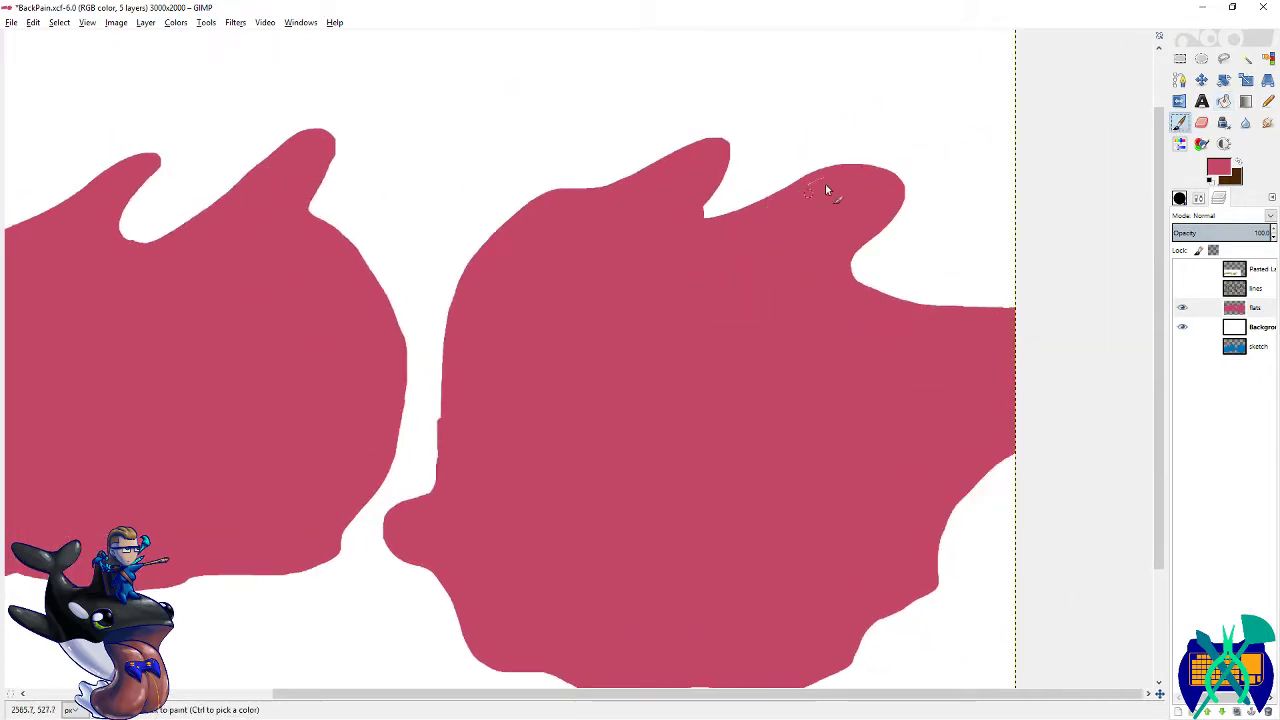
drag(705, 424, 690, 251)
- Brush over the leftover light speck below the long piece's outermost spike and save the image
drag(370, 273, 715, 407)
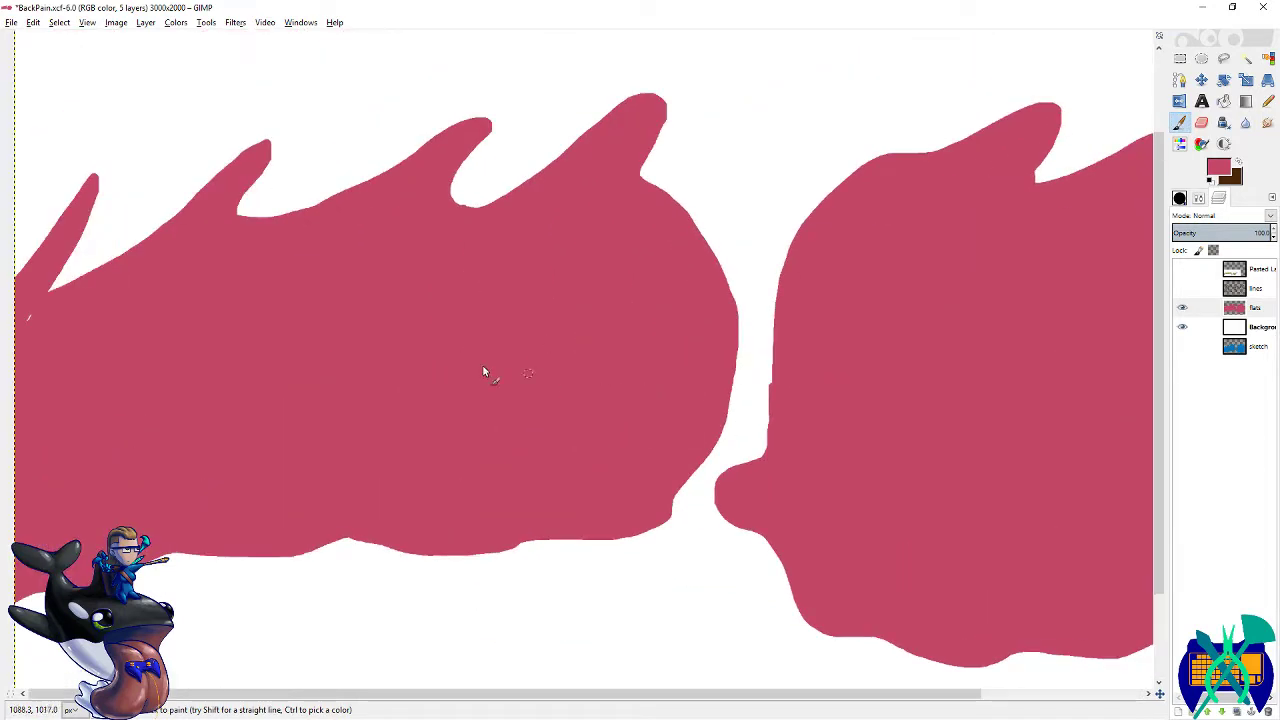
drag(482, 364, 782, 334)
scroll(598, 425, right, 5)
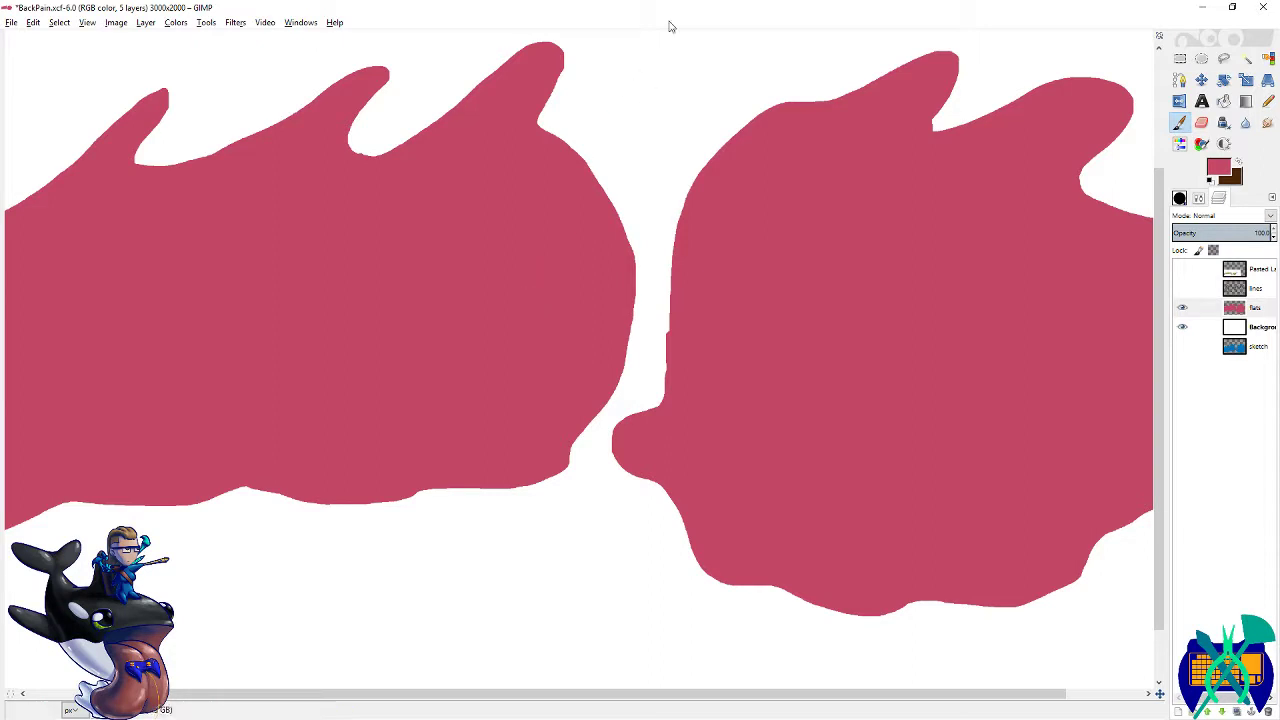
scroll(449, 266, down, 3)
key(ctrl+s)
scroll(741, 364, up, 3)
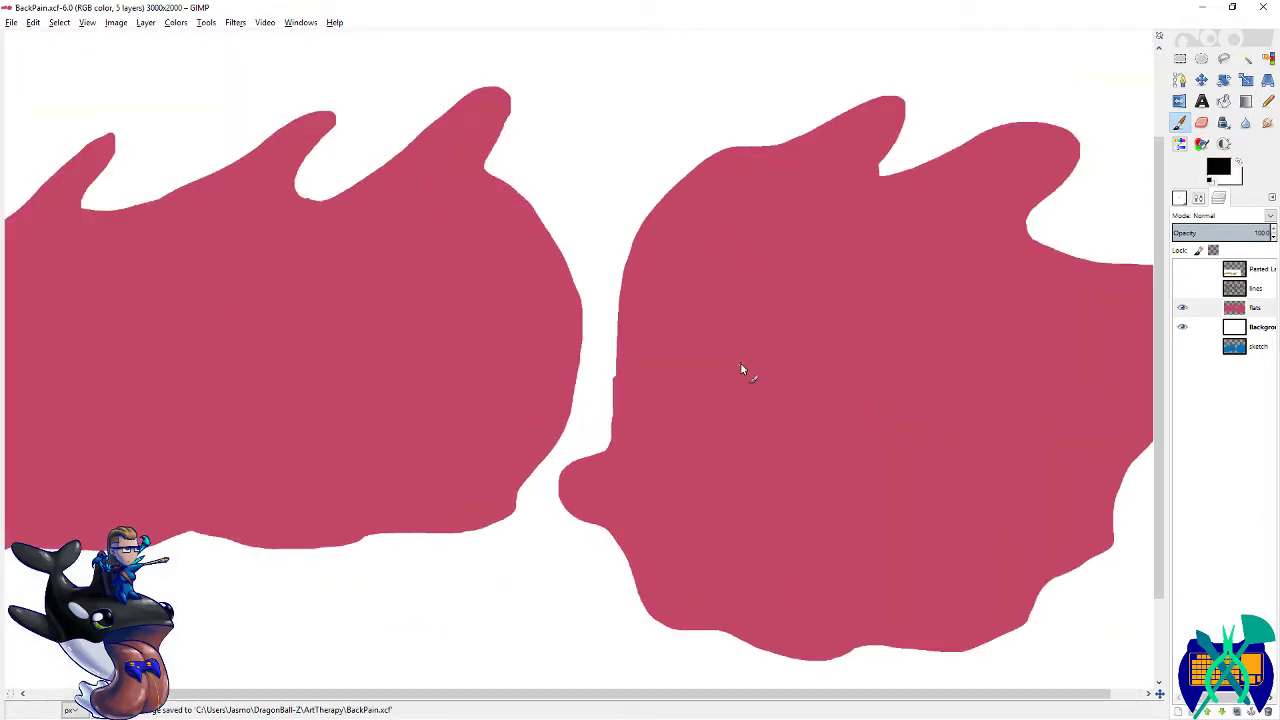
- Touch up the interior of the tail piece in pinkish red and save the image
ctrl+click(775, 313)
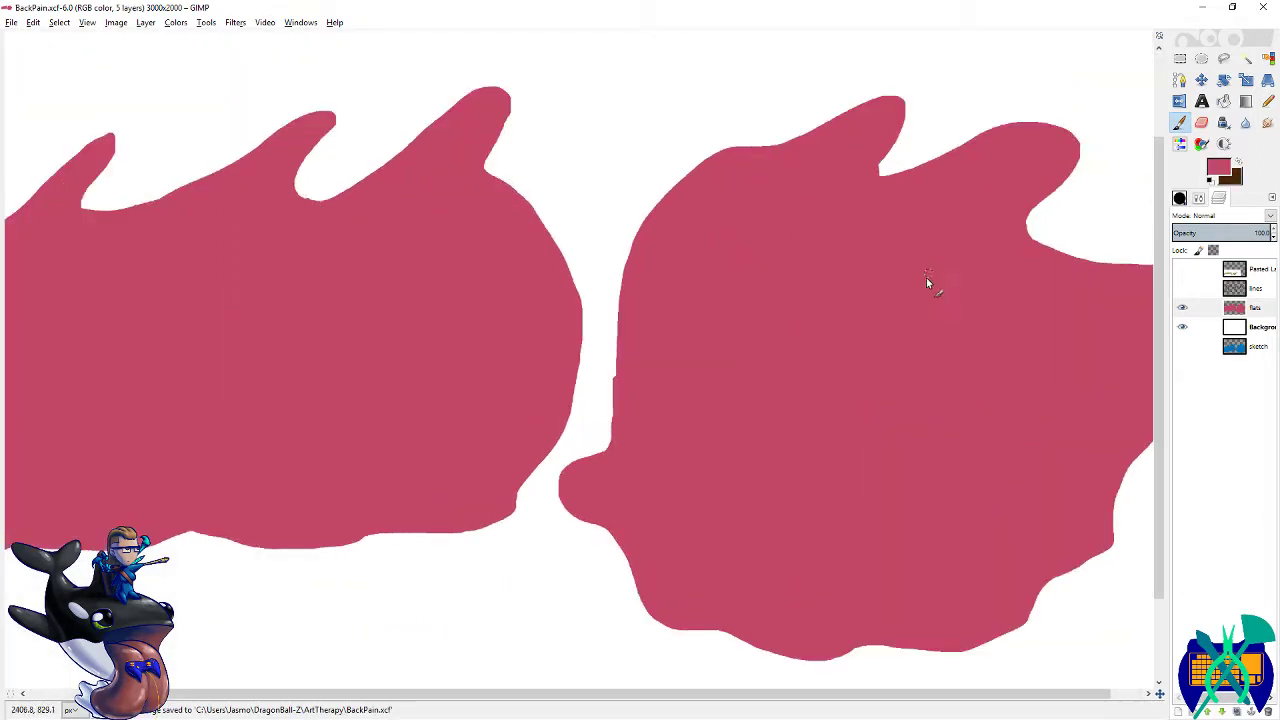
drag(926, 277, 815, 270)
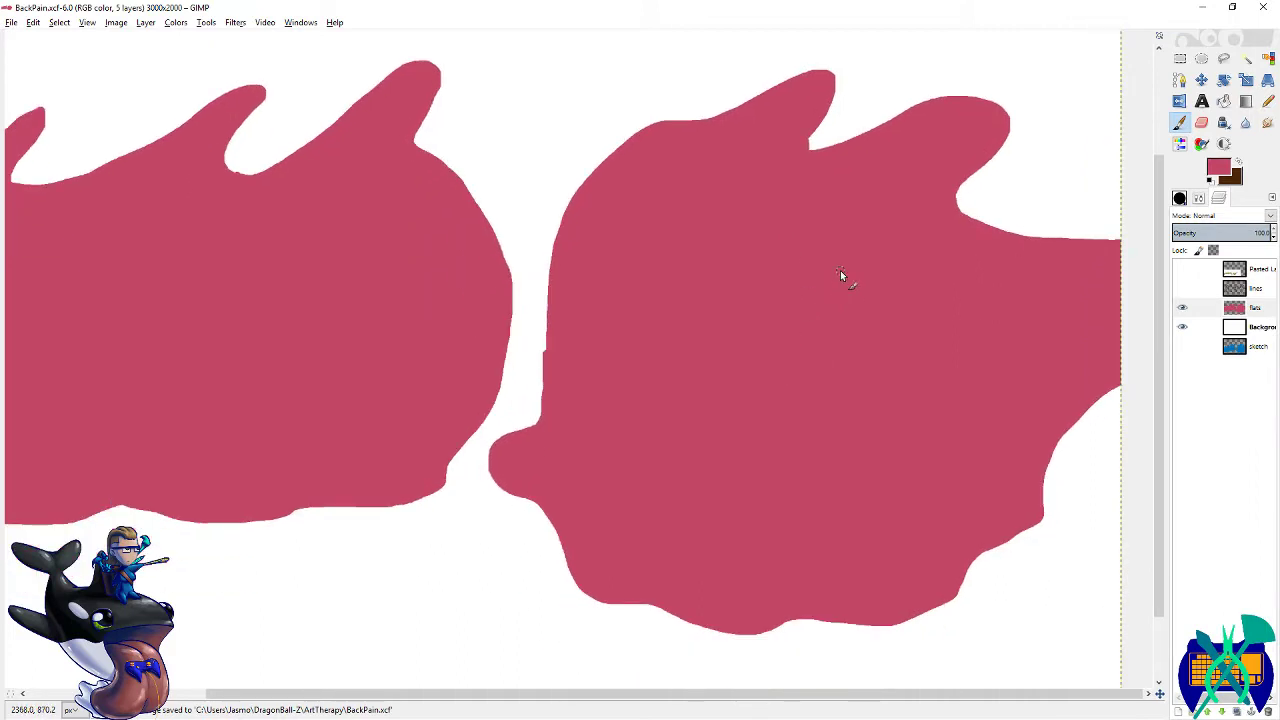
key(d)
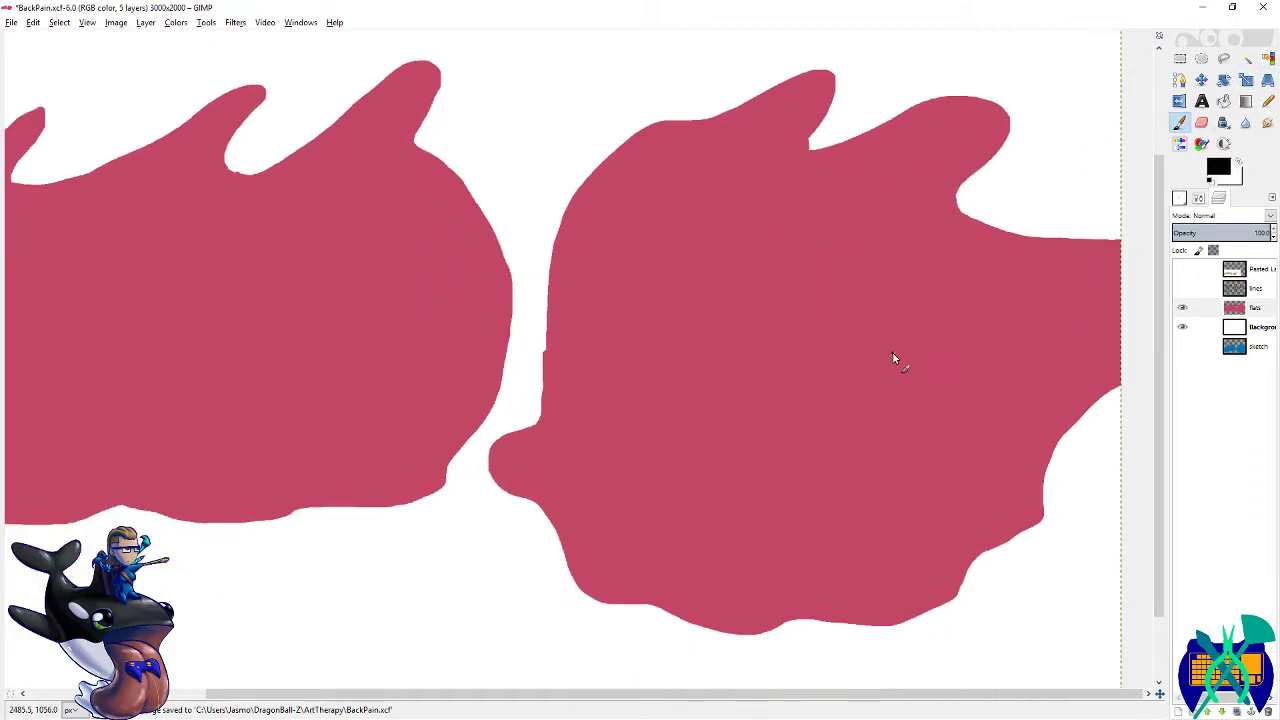
key(ctrl+s)
- Select all pinkish red areas of the flats layer by colour and save the image
key(shift+o)
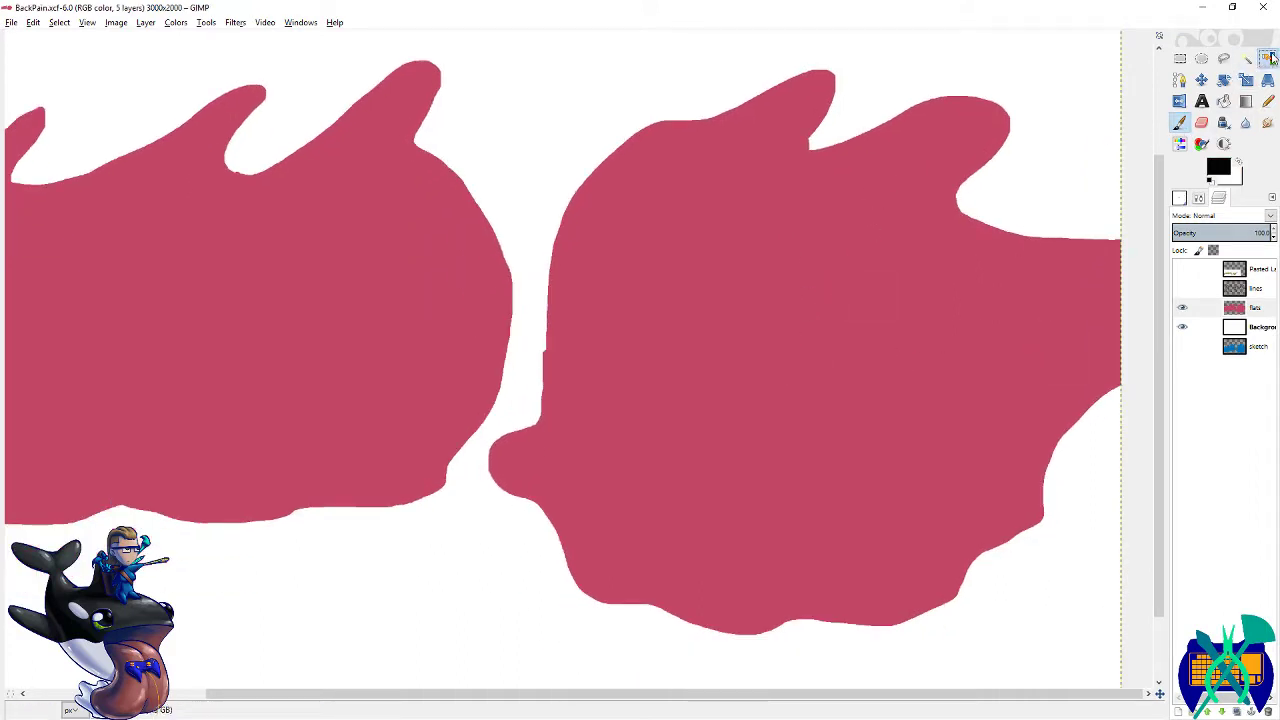
click(820, 391)
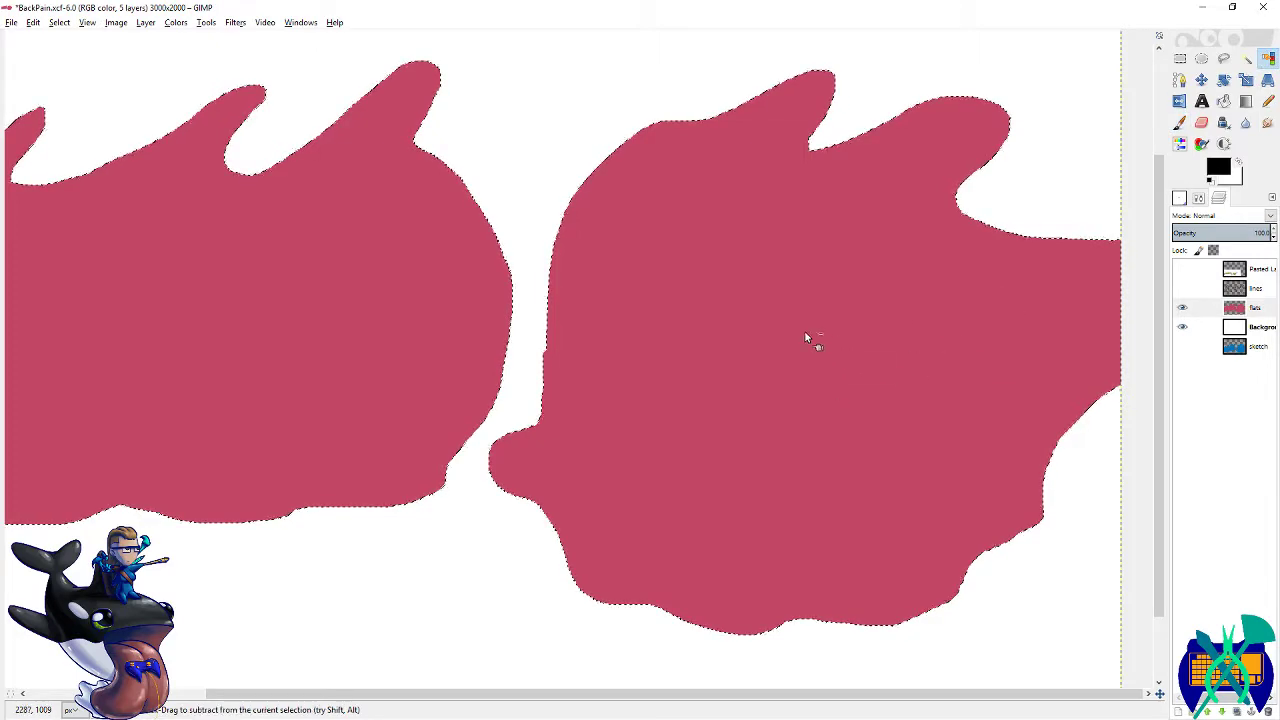
scroll(806, 337, down, 1)
key(ctrl+s)
- Add a transparent layer named shading directly above the flats layer and choose the Paintbrush
right_click(1186, 309)
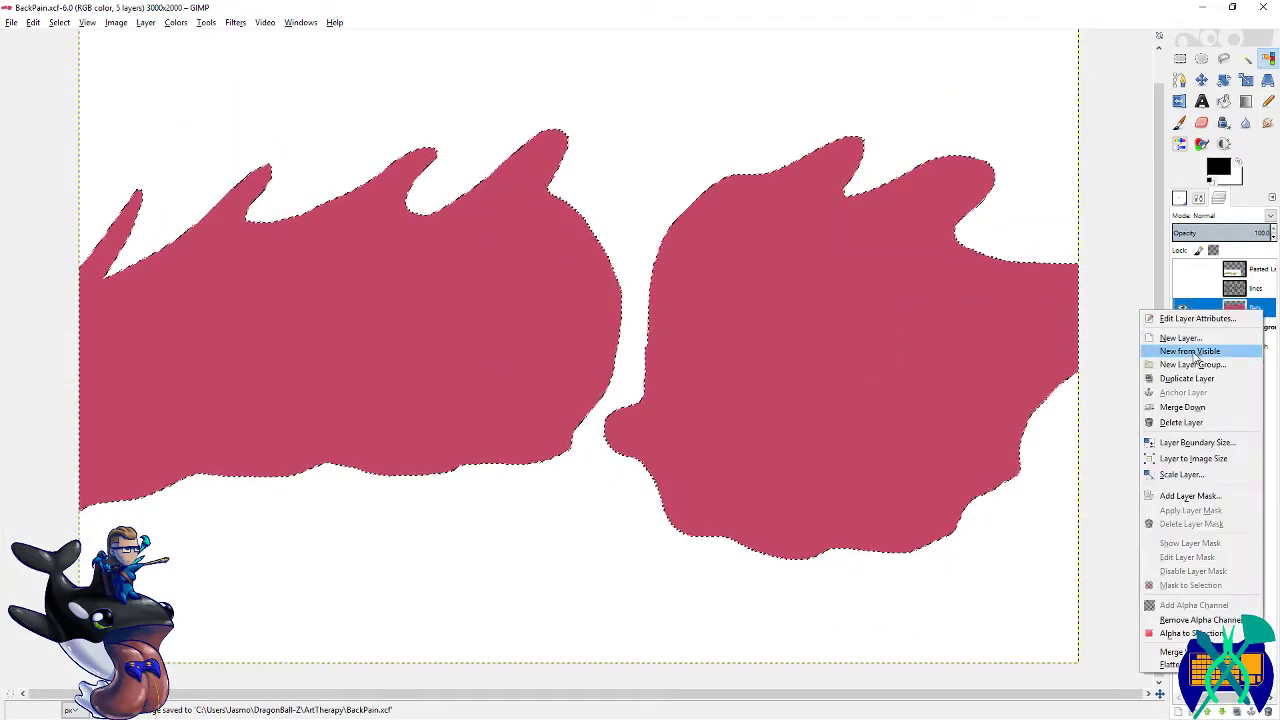
click(1192, 345)
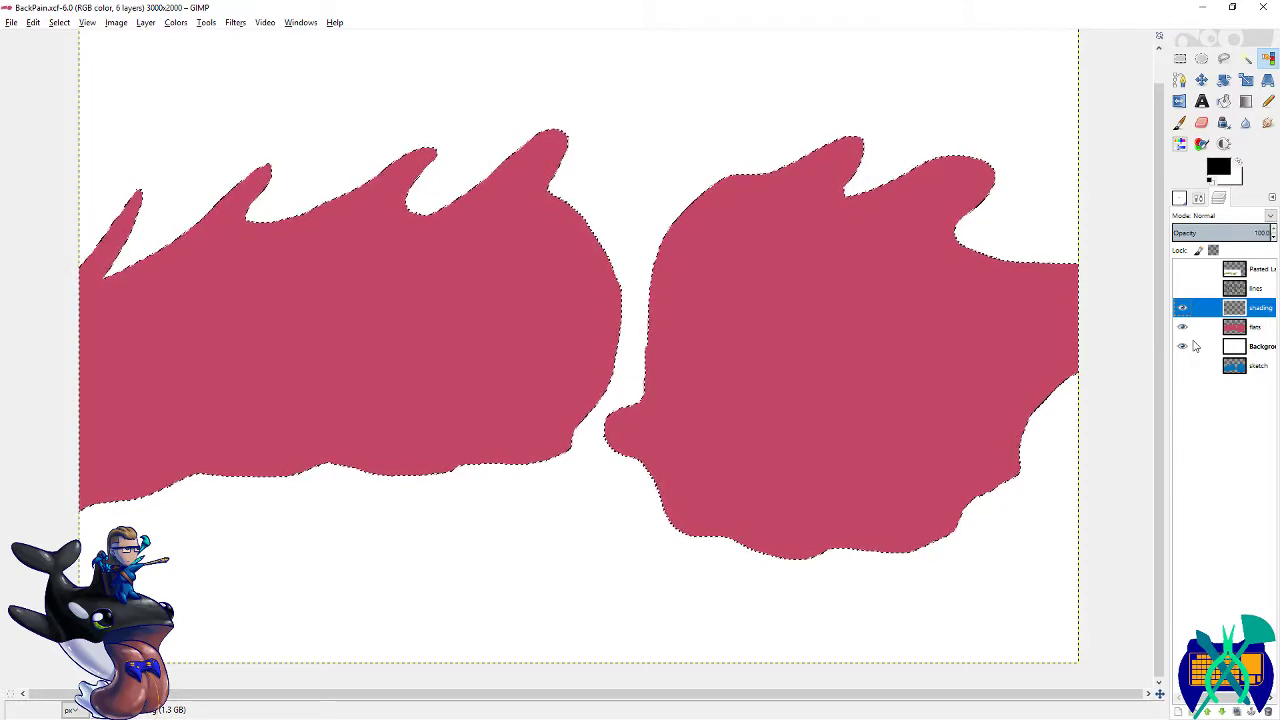
key(p)
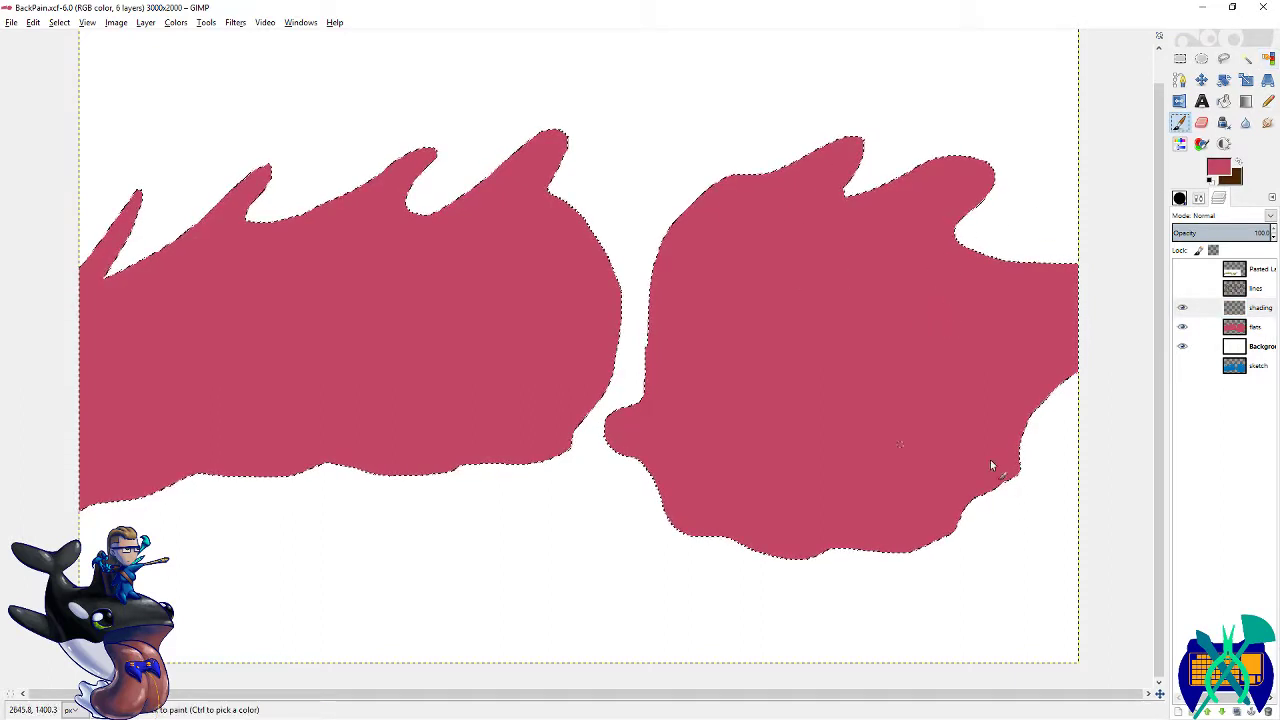
- Sample the pinkish red of the flats layer as the foreground colour and make the shading layer active
key(x)
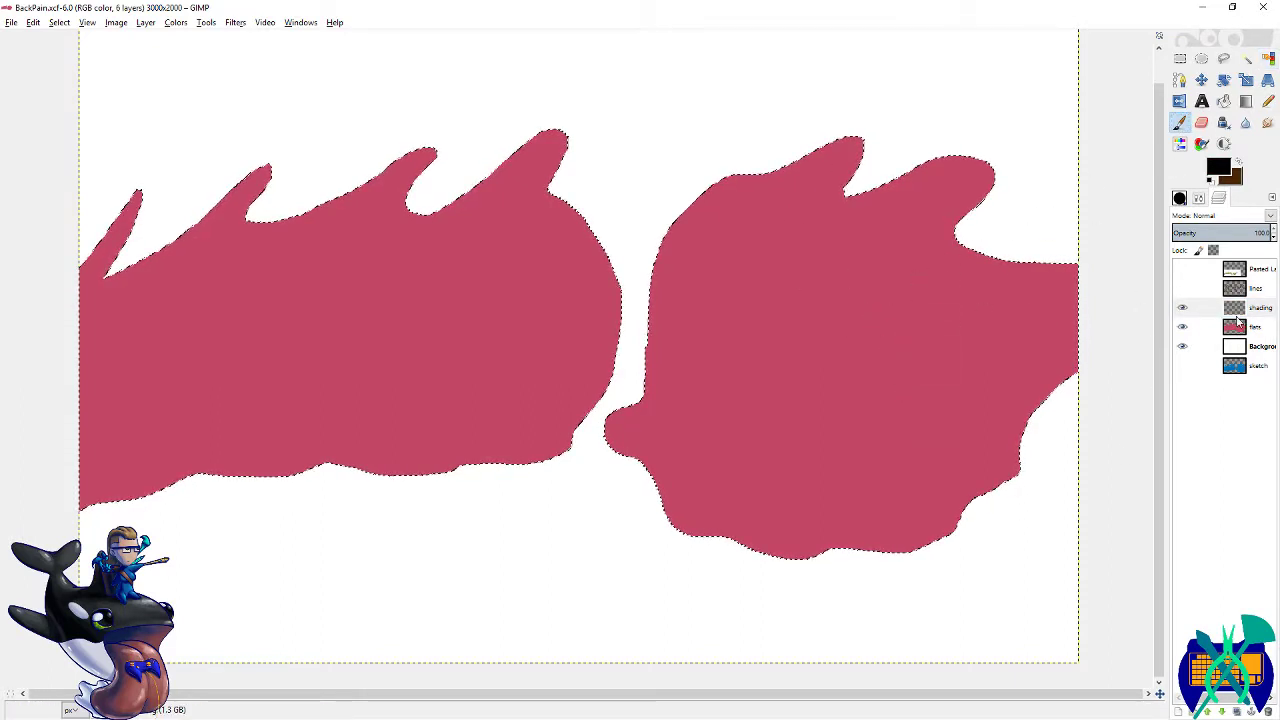
key(Page_Down)
ctrl+click(898, 337)
click(1265, 314)
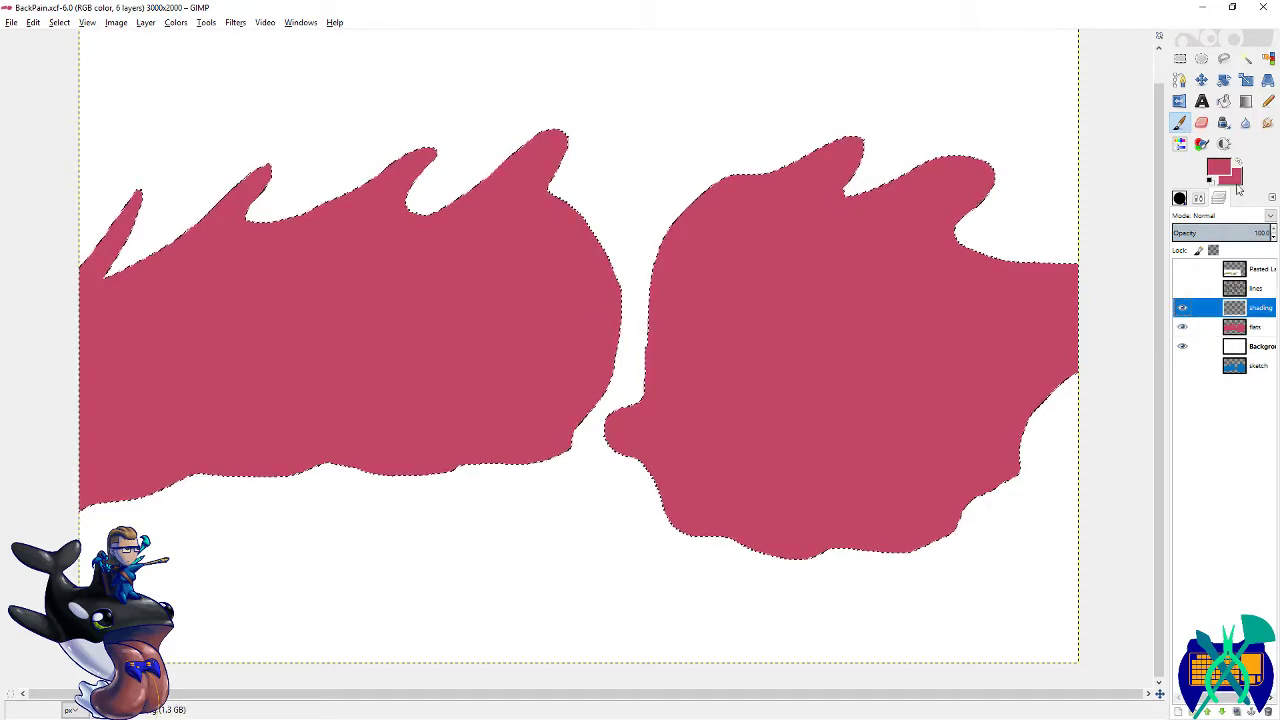
- Set the foreground colour to the yellow ffc900
click(1226, 169)
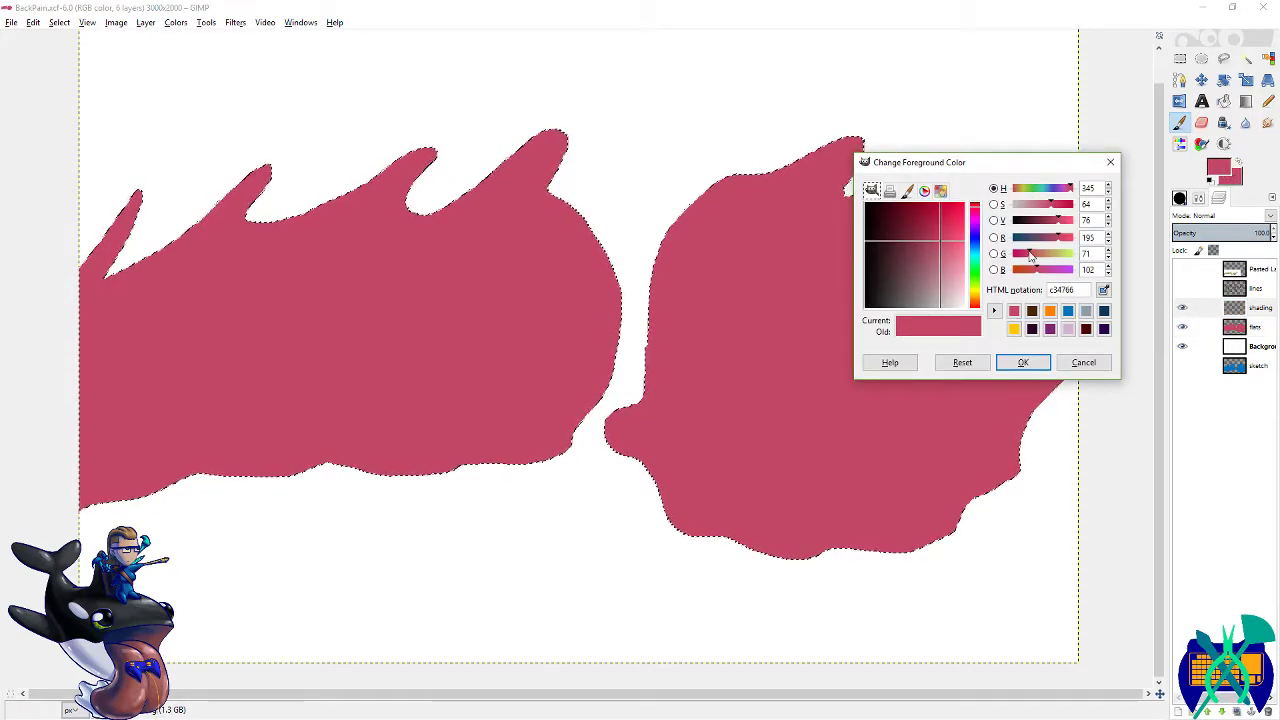
drag(1030, 253, 1057, 253)
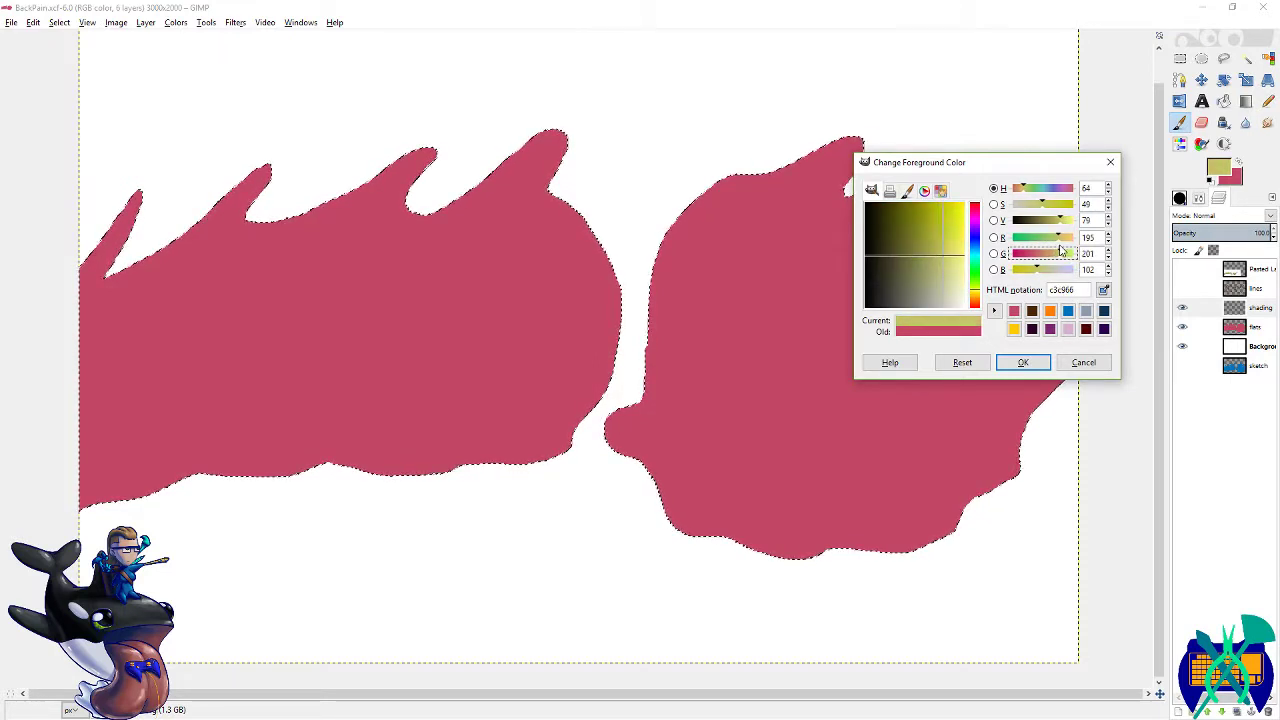
click(1014, 329)
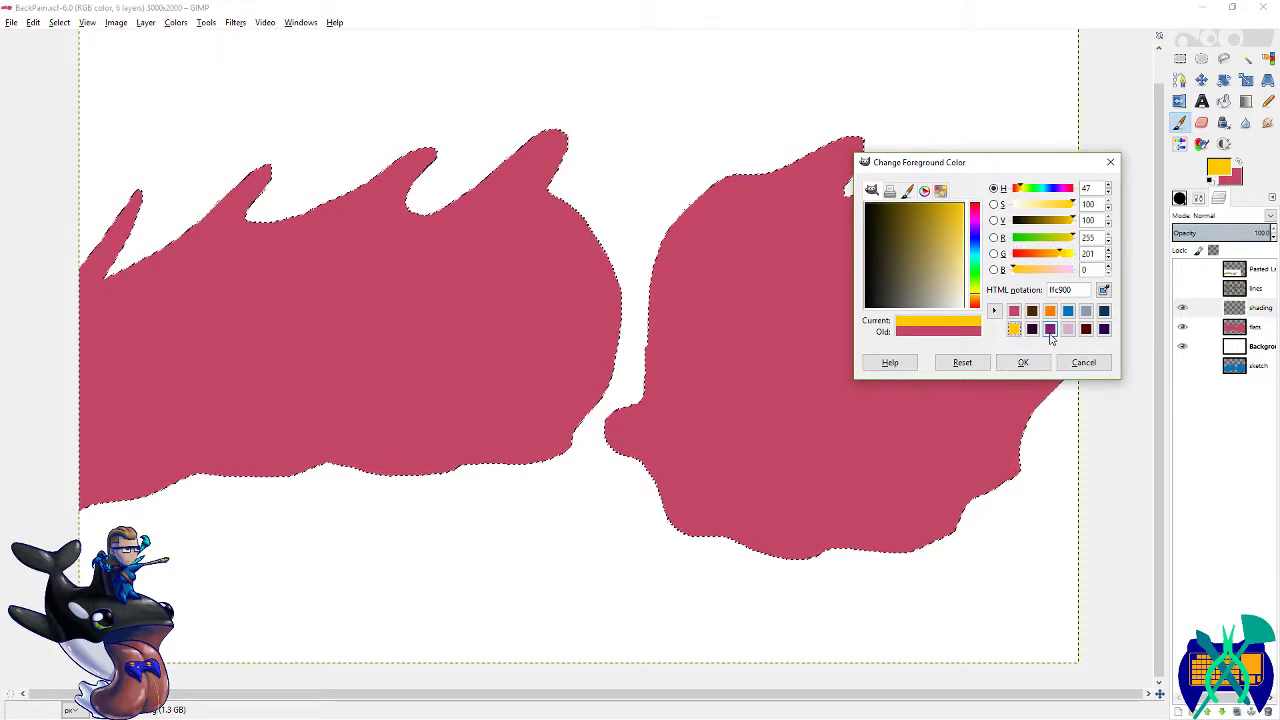
click(1022, 362)
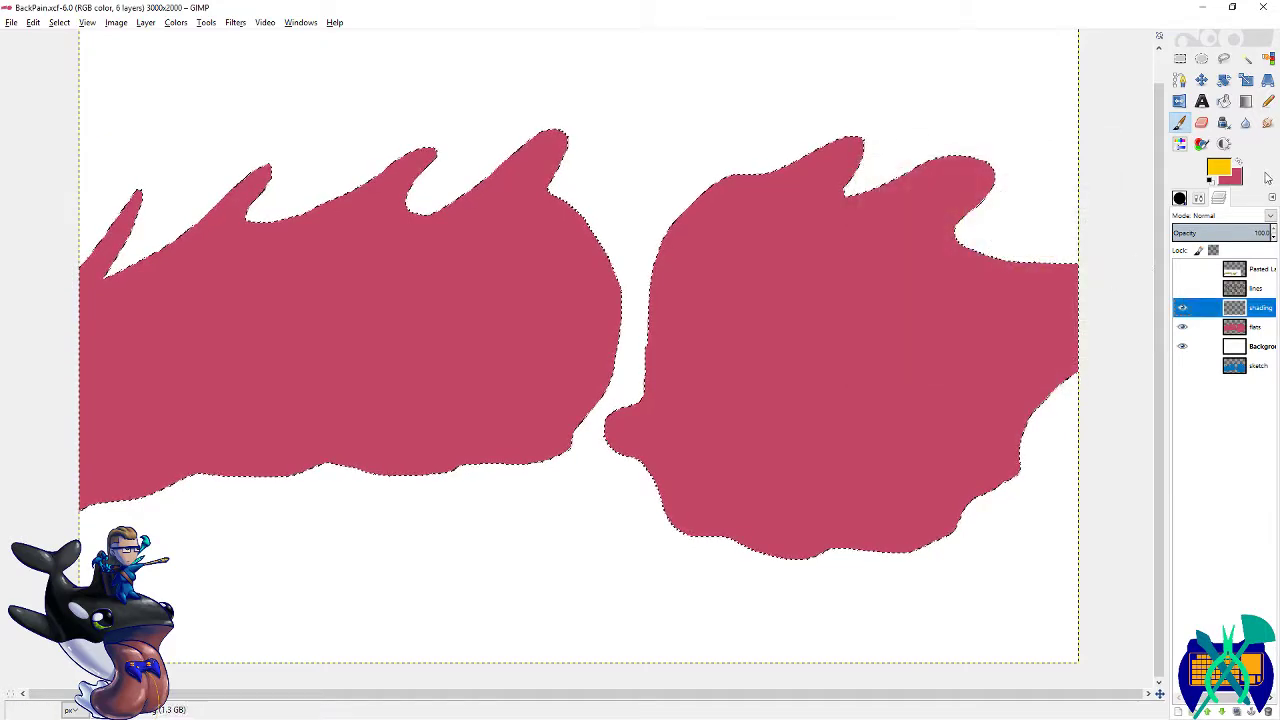
- Swap the two colours, set the new foreground colour to the purple 8430ad and save the image
click(1237, 163)
click(1223, 169)
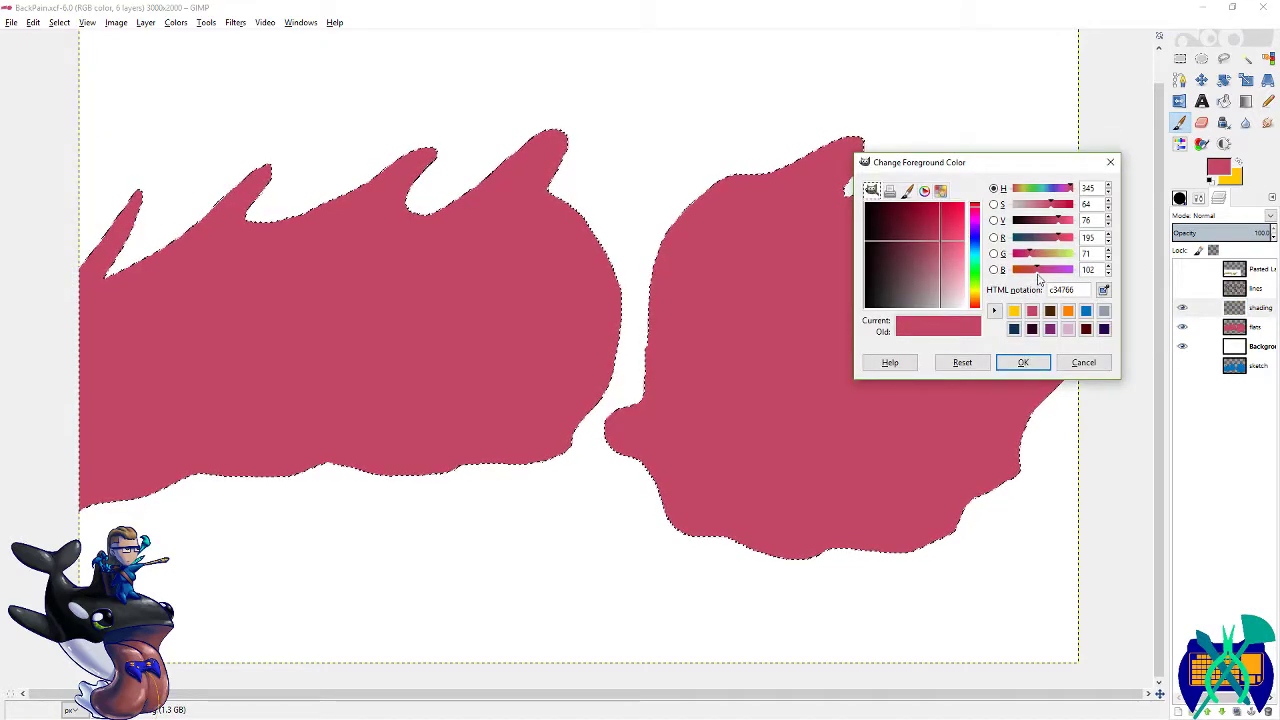
drag(1038, 270, 1077, 269)
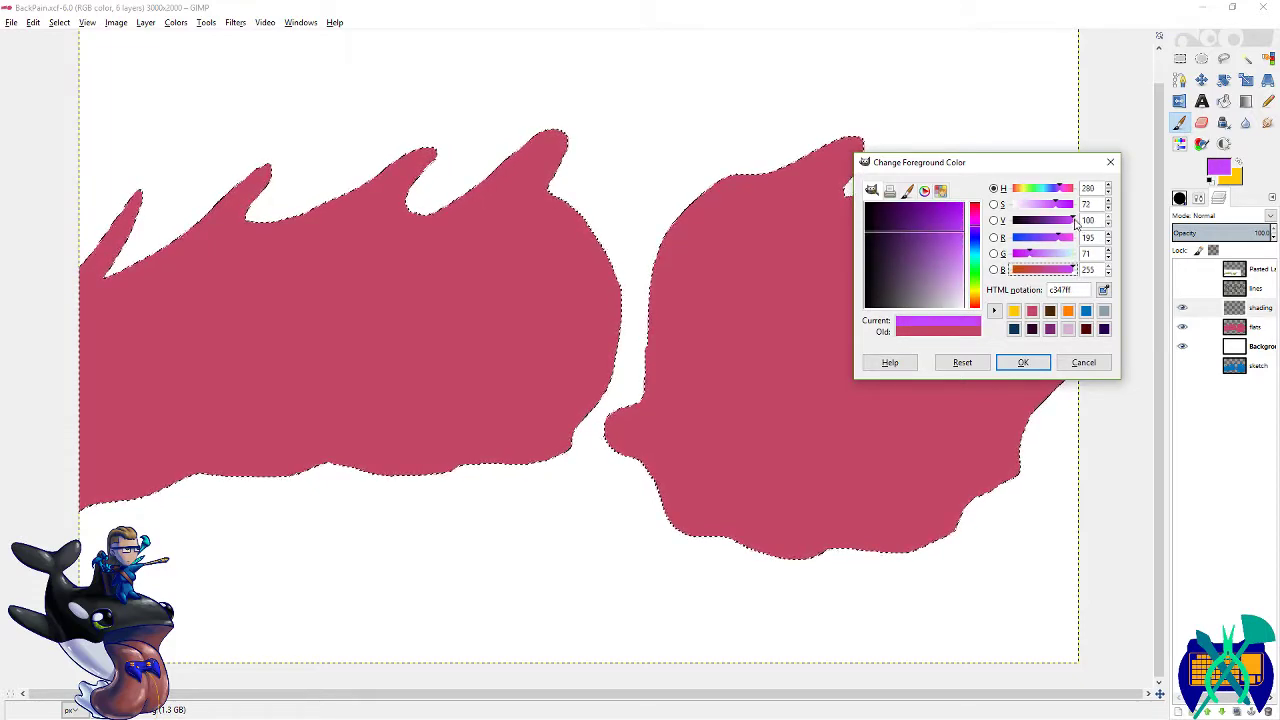
drag(1076, 222, 1057, 222)
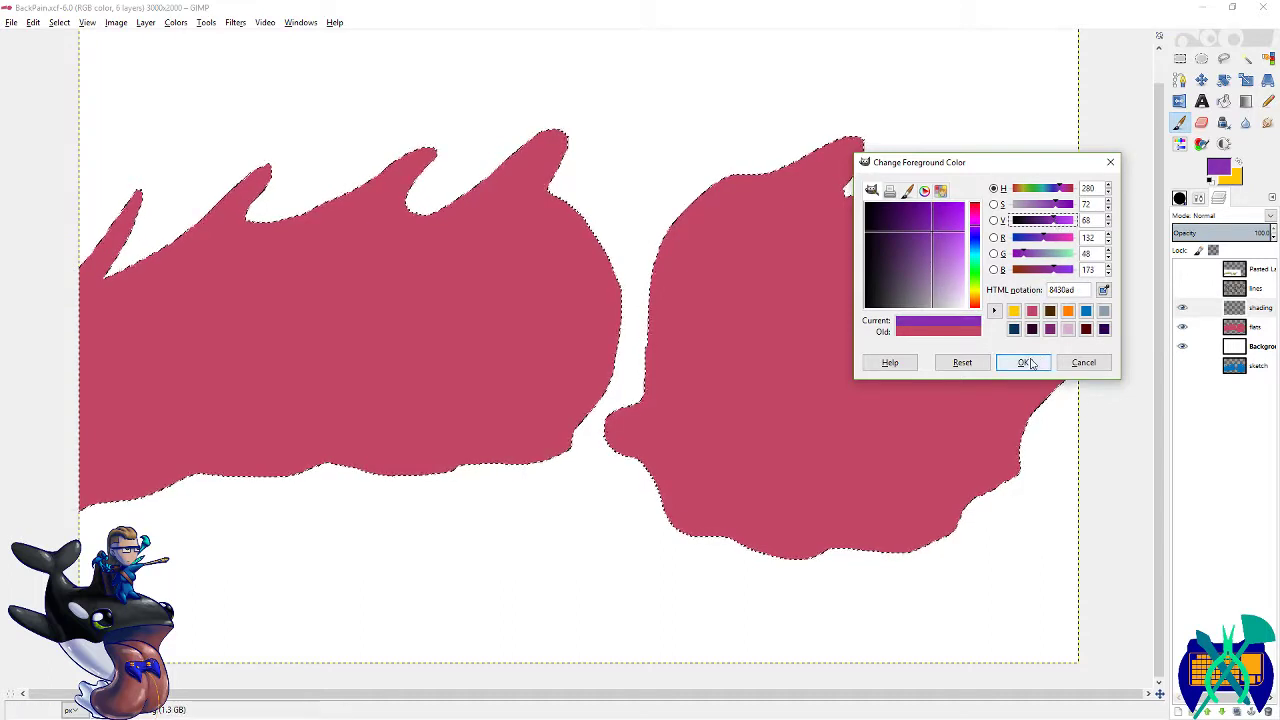
click(1023, 362)
key(ctrl+s)
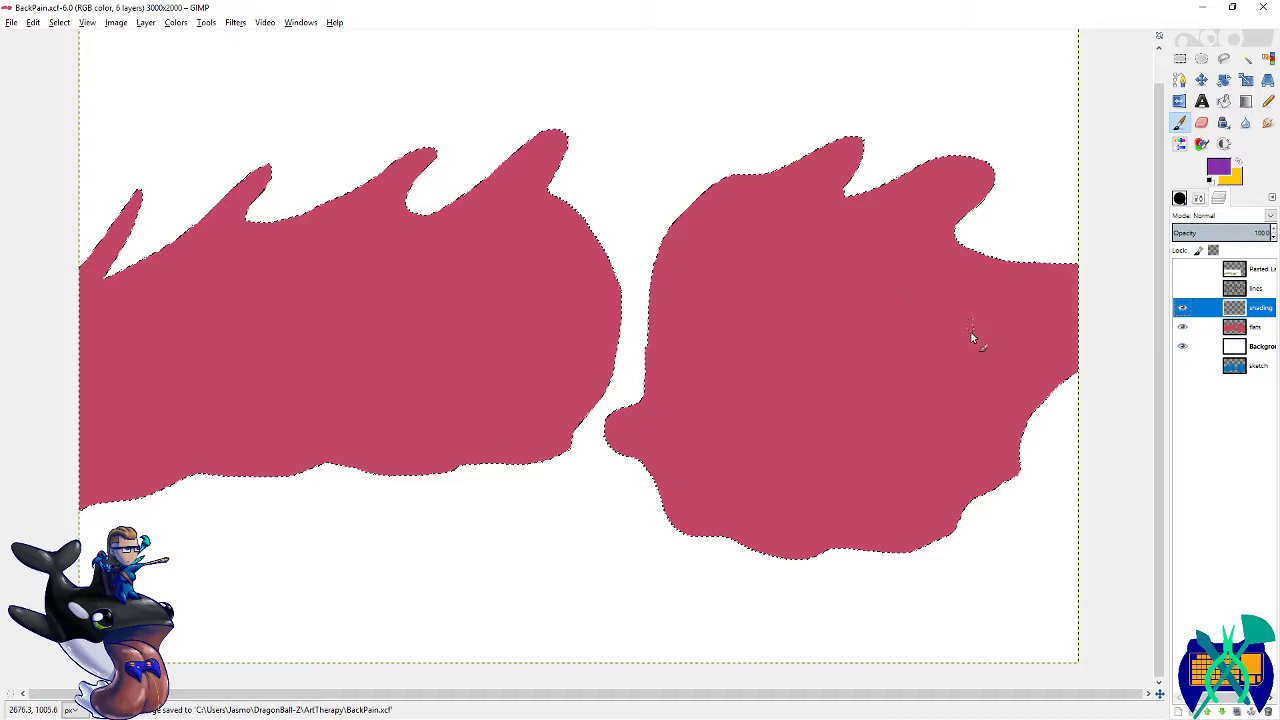
- Make yellow the foreground colour and set the Paintbrush size to about 137
click(1181, 199)
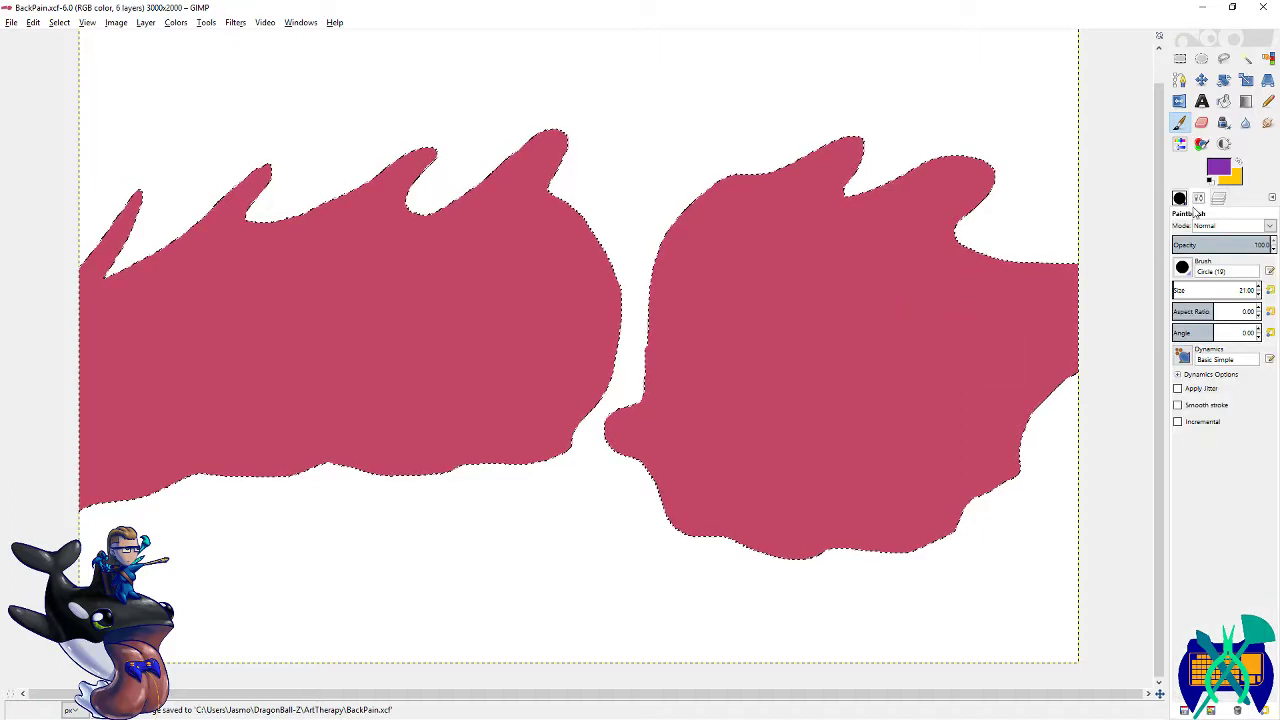
key(x)
click(1184, 291)
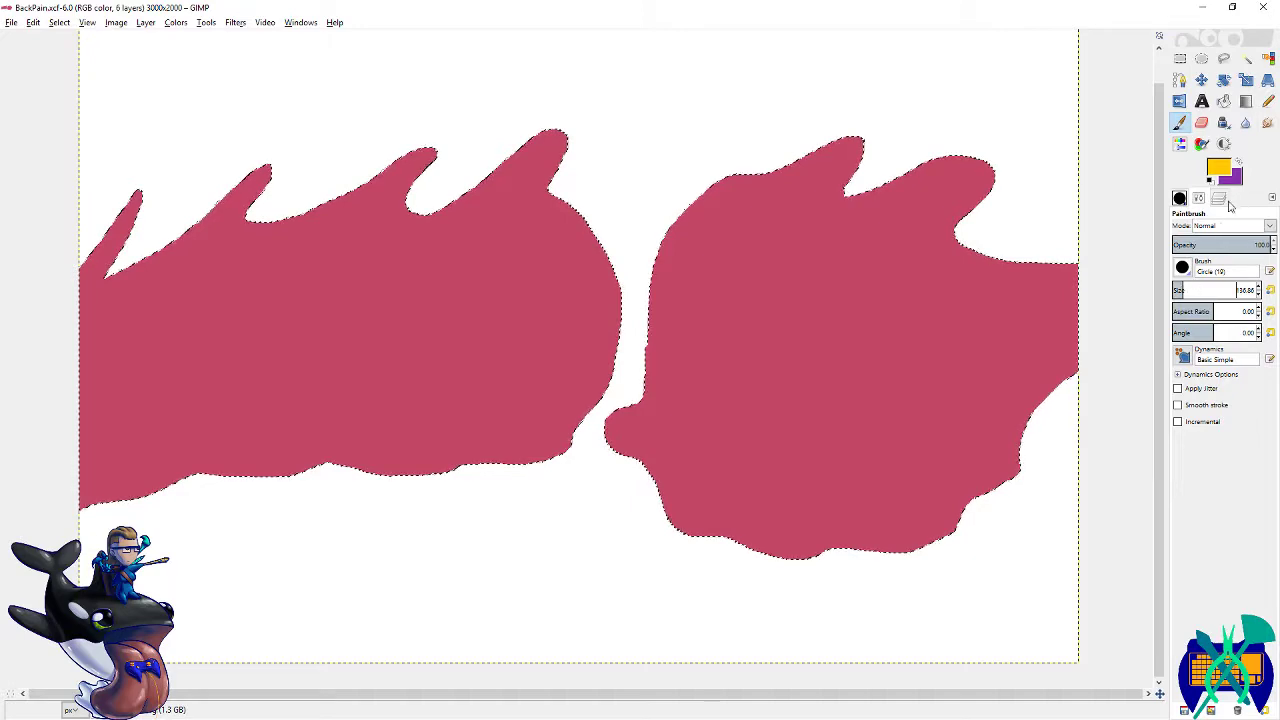
- Show the lines layer, lower its opacity until the outlines are faint, and return to the shading layer
click(1219, 199)
click(1183, 290)
click(1256, 290)
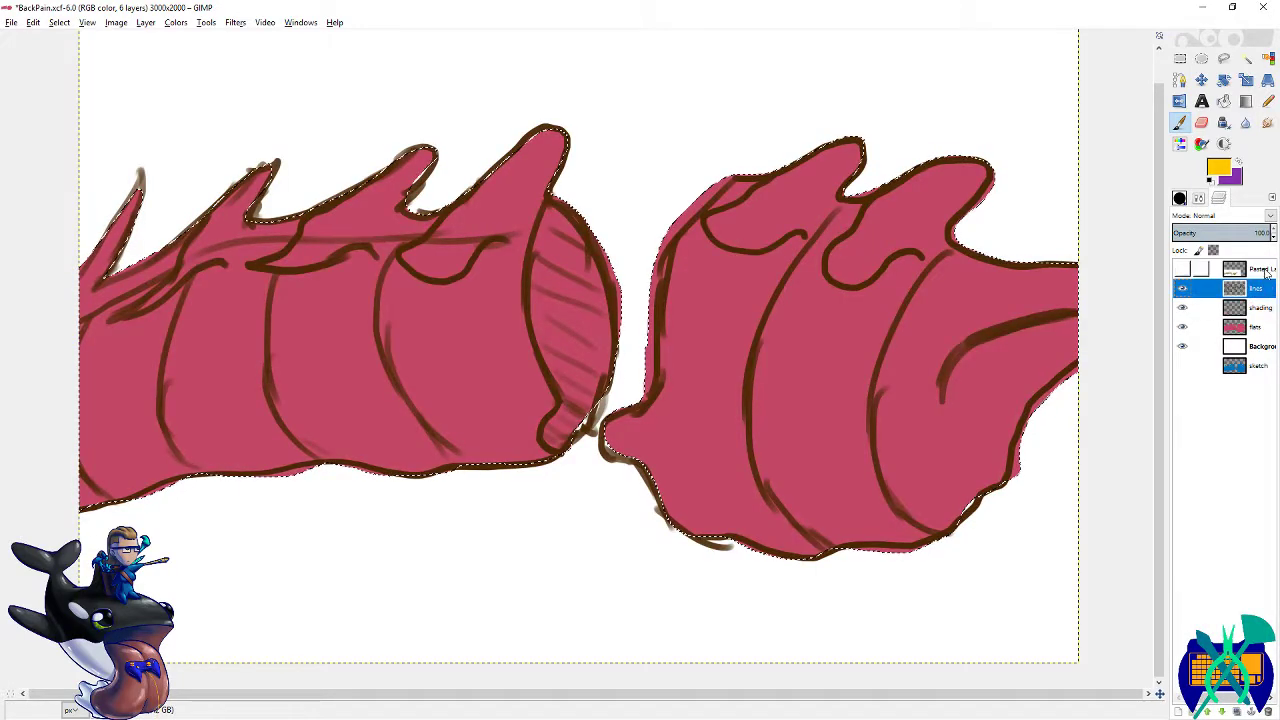
click(1195, 233)
click(1256, 307)
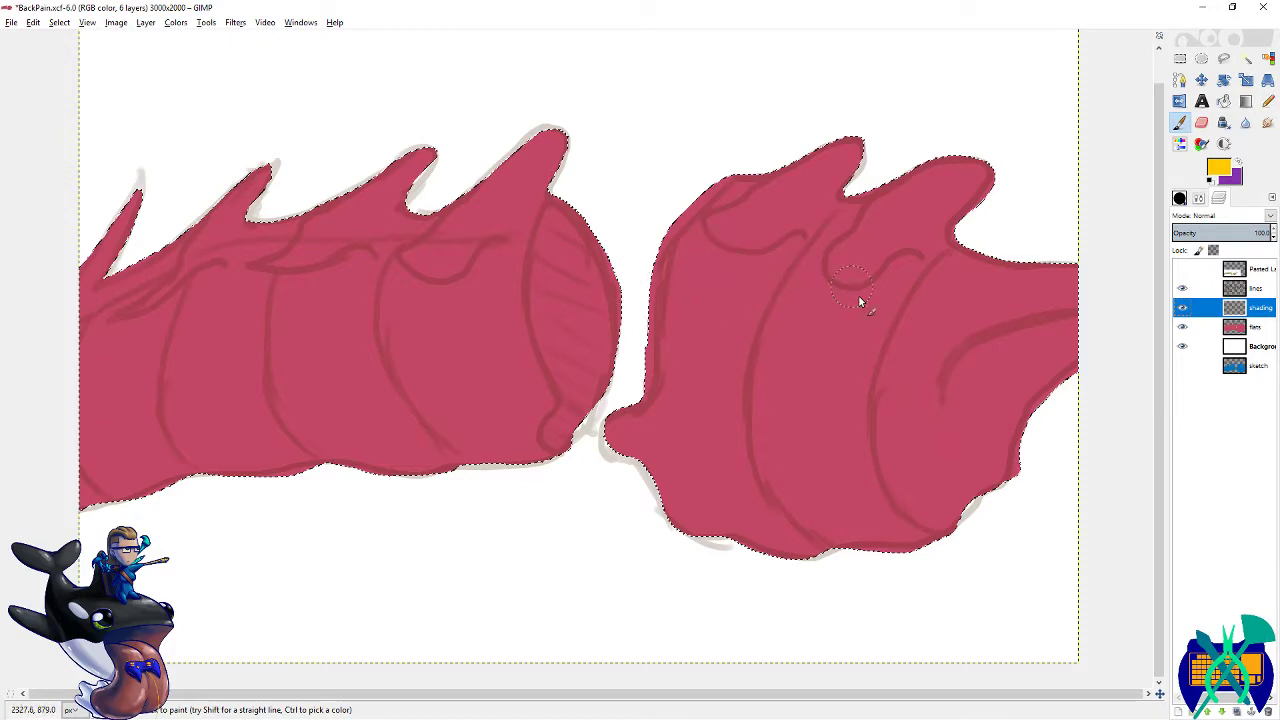
- Brush yellow highlights over the spikes and upper edge of the tail piece
drag(884, 297, 799, 309)
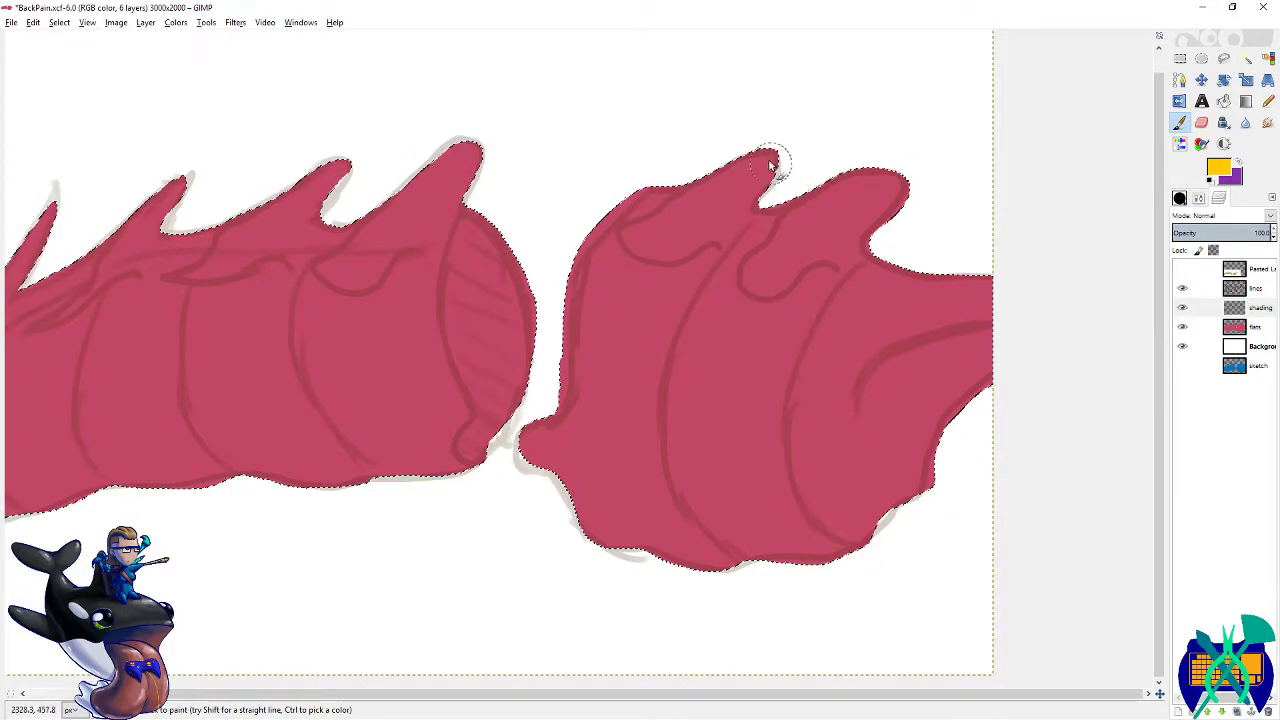
mouse_move(771, 163)
mouse_down()
mouse_move(606, 227)
mouse_move(755, 168)
mouse_move(619, 231)
mouse_move(716, 206)
mouse_move(748, 228)
mouse_move(667, 253)
mouse_move(868, 193)
mouse_move(715, 237)
mouse_move(770, 242)
mouse_up()
drag(891, 285, 985, 282)
- Brush yellow highlights onto the spikes and upper ridge of the long piece and make purple the foreground colour
drag(515, 233, 853, 286)
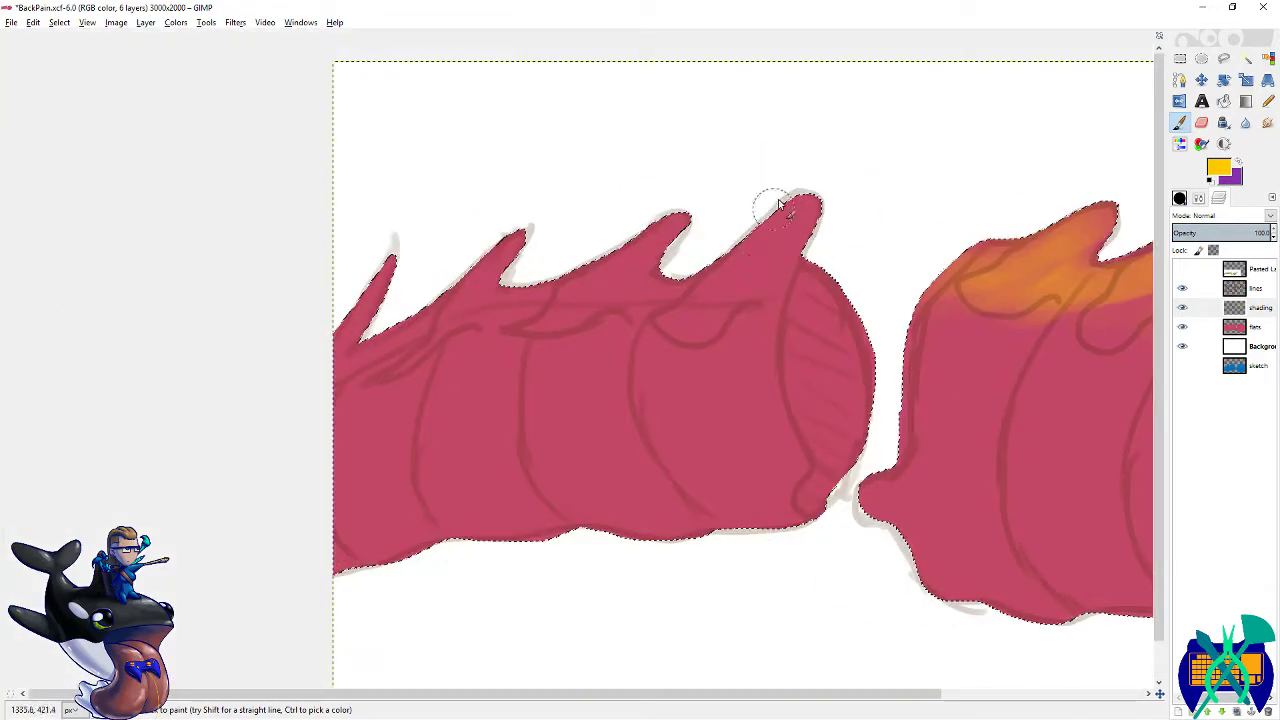
mouse_move(778, 206)
mouse_down()
mouse_move(640, 320)
mouse_move(761, 225)
mouse_move(754, 268)
mouse_move(686, 220)
mouse_move(570, 310)
mouse_move(523, 257)
mouse_up()
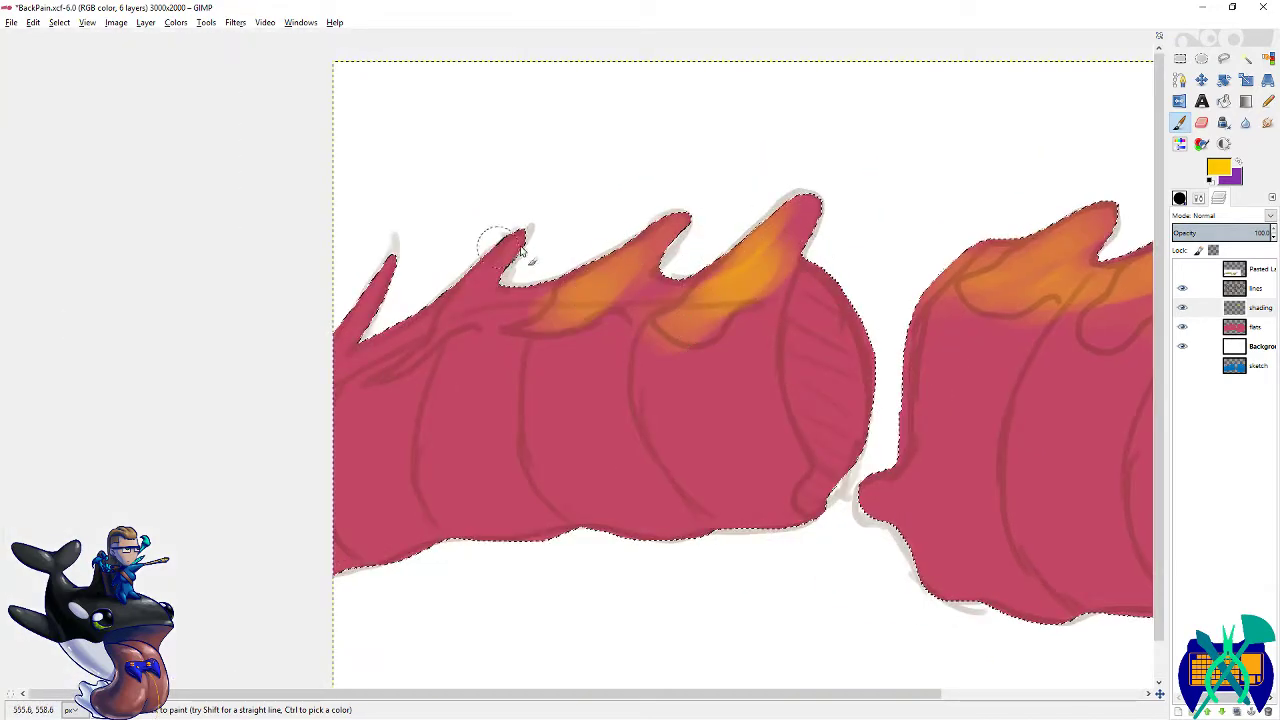
scroll(523, 257, down, 1)
drag(376, 222, 310, 314)
drag(429, 285, 284, 260)
key(x)
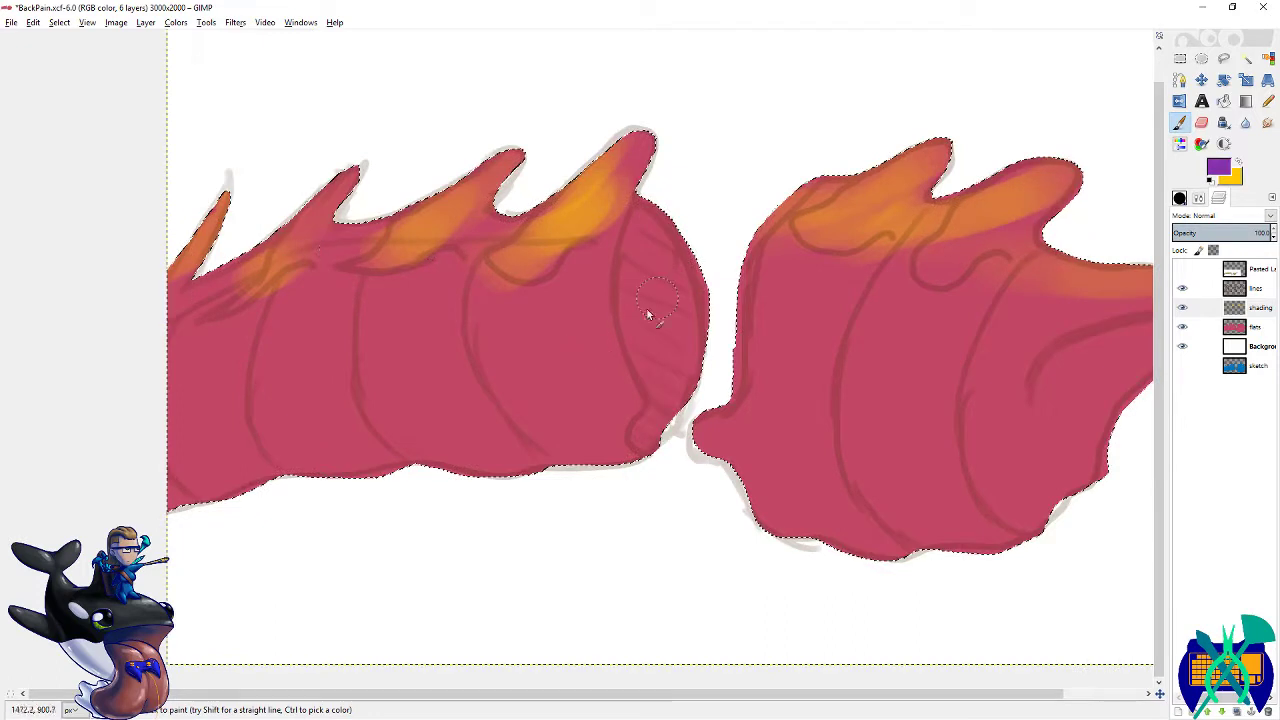
mouse_move(641, 251)
mouse_down()
mouse_move(647, 376)
mouse_move(667, 363)
mouse_move(650, 249)
mouse_move(648, 367)
mouse_move(668, 299)
mouse_move(688, 341)
mouse_move(678, 379)
mouse_move(670, 349)
mouse_move(651, 429)
mouse_up()
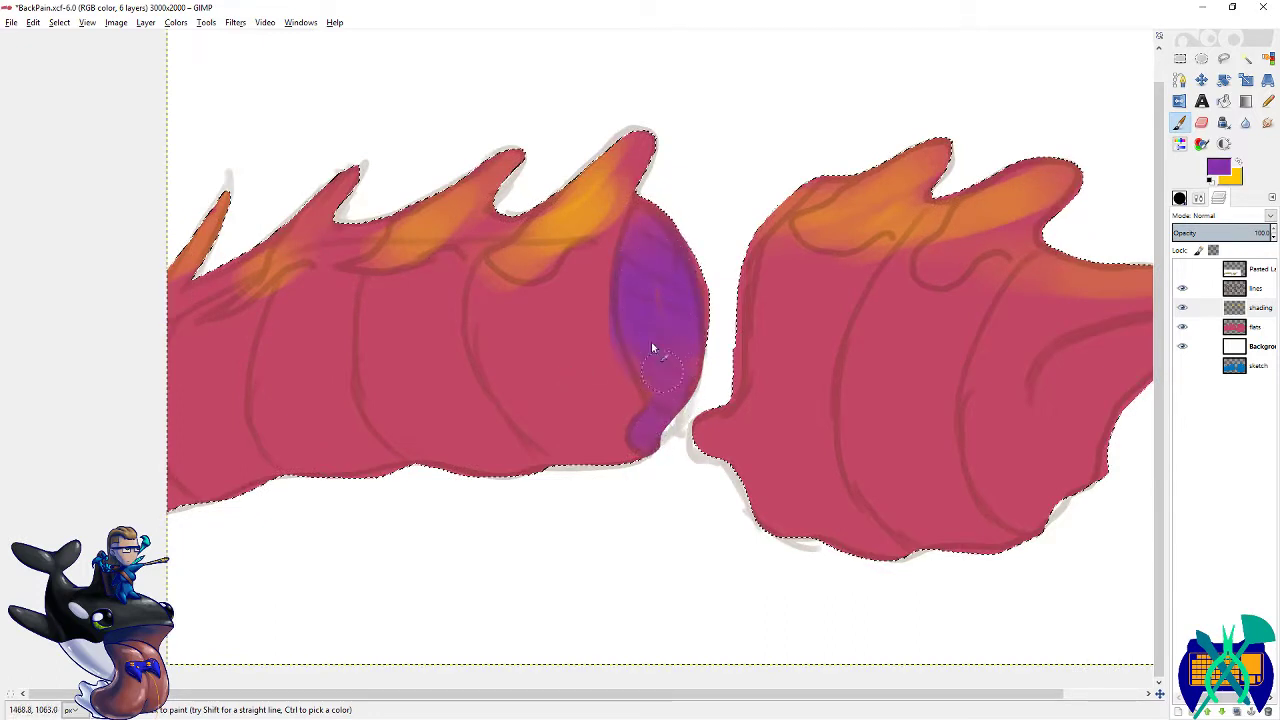
key(ctrl+z)
key(ctrl+z)
key(ctrl+z)
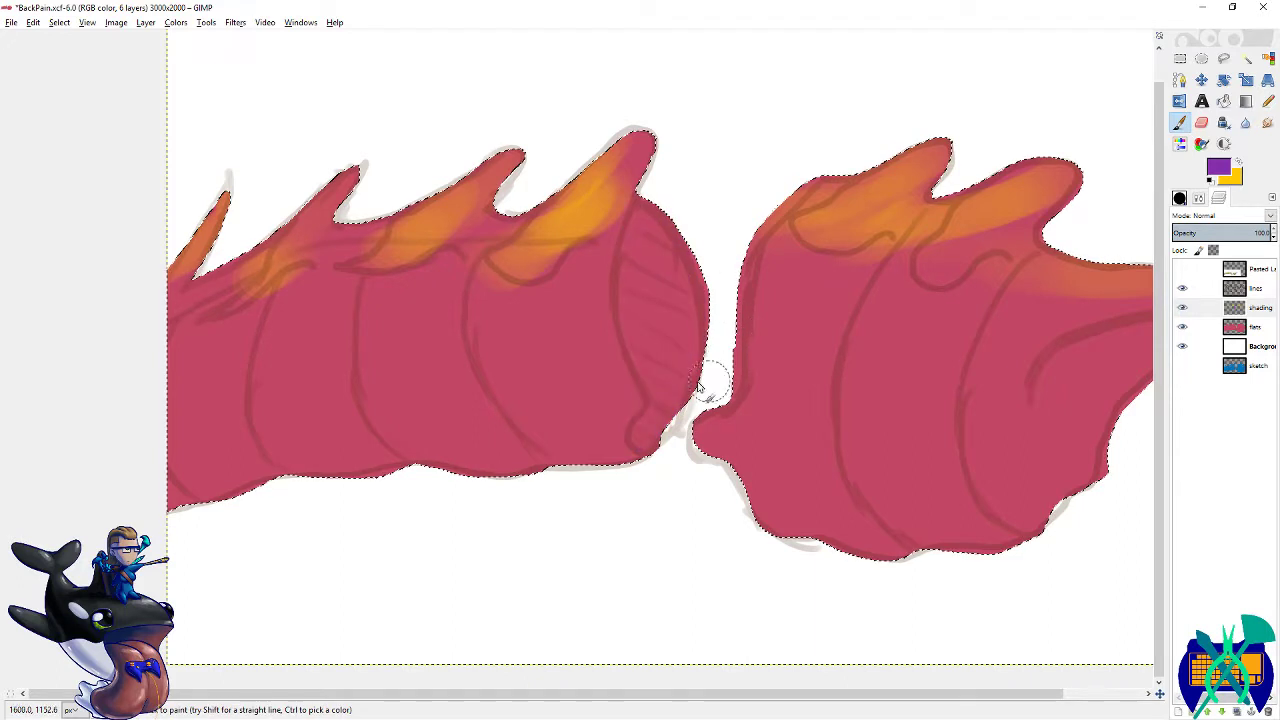
- Brush a wide purple shadow band along the side of the long piece and erase it from the cut end face
scroll(313, 368, down, 1)
scroll(266, 349, right, 1)
mouse_move(150, 365)
mouse_down()
mouse_move(384, 309)
mouse_move(655, 287)
mouse_up()
mouse_move(454, 303)
mouse_down()
mouse_move(26, 383)
mouse_move(407, 347)
mouse_up()
drag(568, 347, 271, 366)
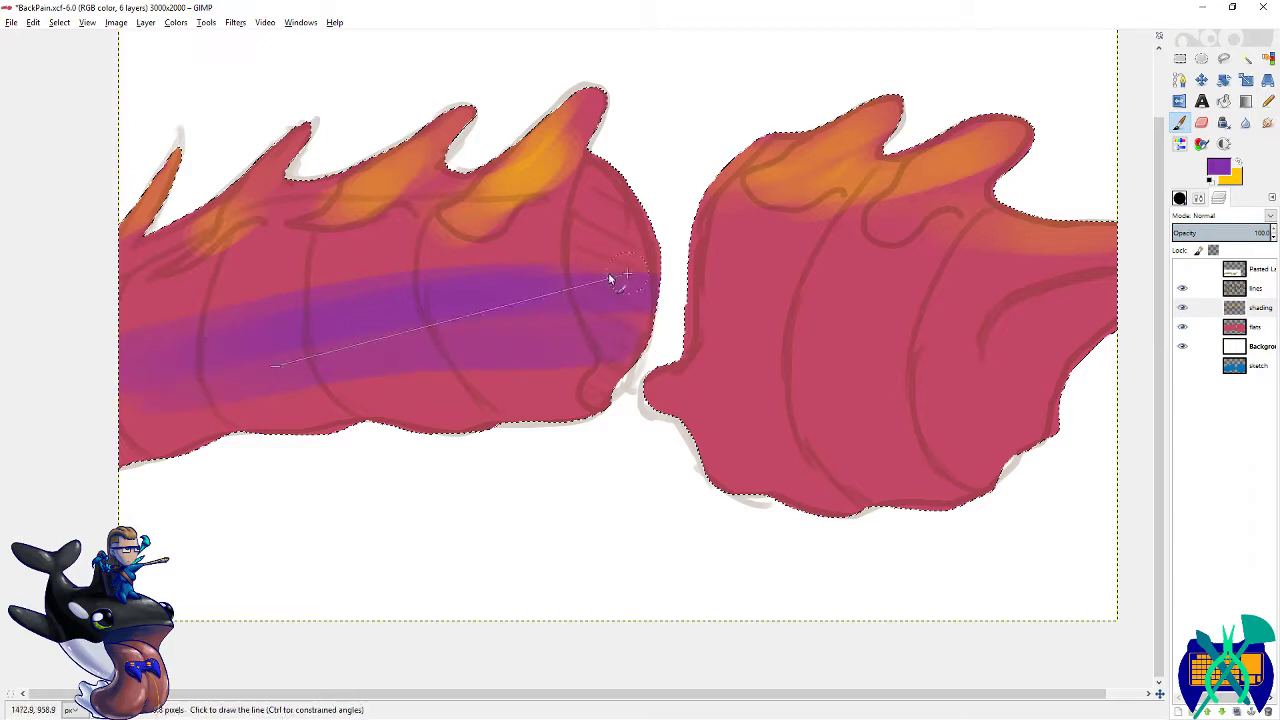
key(shift+e)
mouse_move(609, 277)
mouse_down()
mouse_move(583, 266)
mouse_move(680, 328)
mouse_up()
key(p)
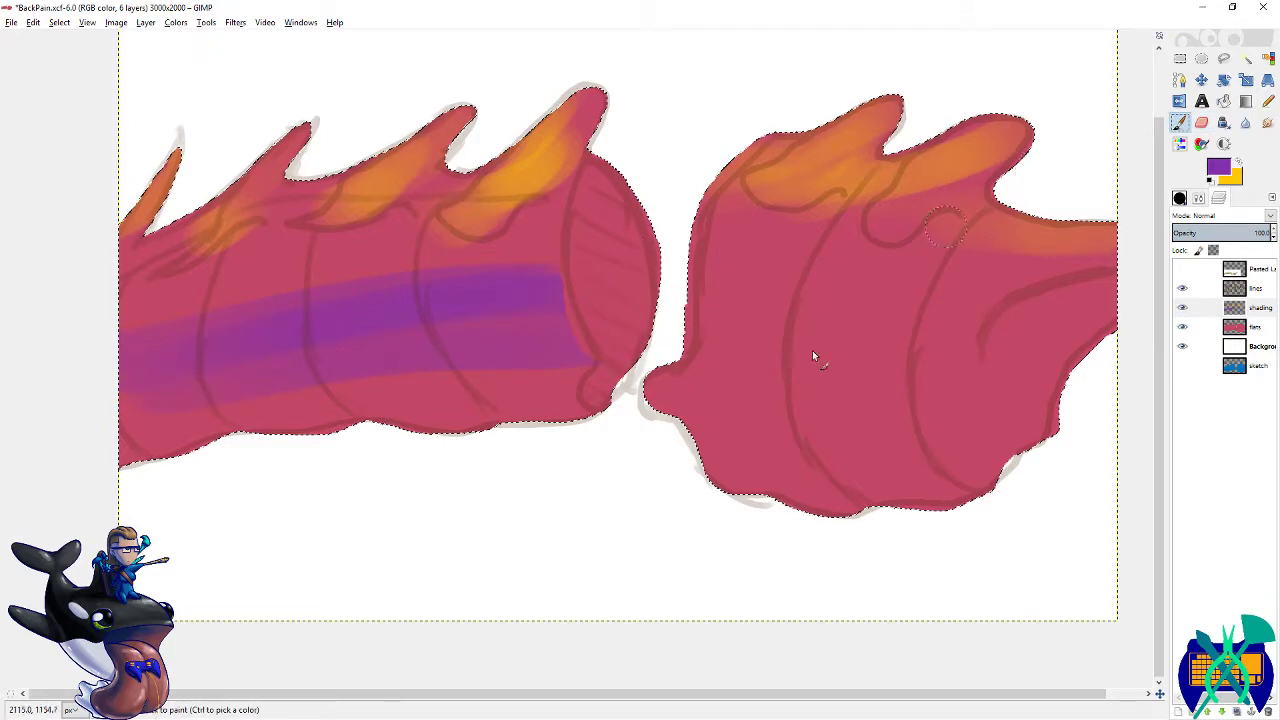
- Brush a purple shadow band across the tail piece and down beneath the curved line at its outer end
scroll(812, 350, down, 1)
scroll(812, 350, right, 3)
mouse_move(551, 297)
mouse_down()
mouse_move(884, 320)
mouse_move(928, 338)
mouse_move(587, 306)
mouse_move(958, 245)
mouse_move(947, 236)
mouse_move(946, 252)
mouse_move(877, 287)
mouse_move(967, 253)
mouse_move(862, 327)
mouse_up()
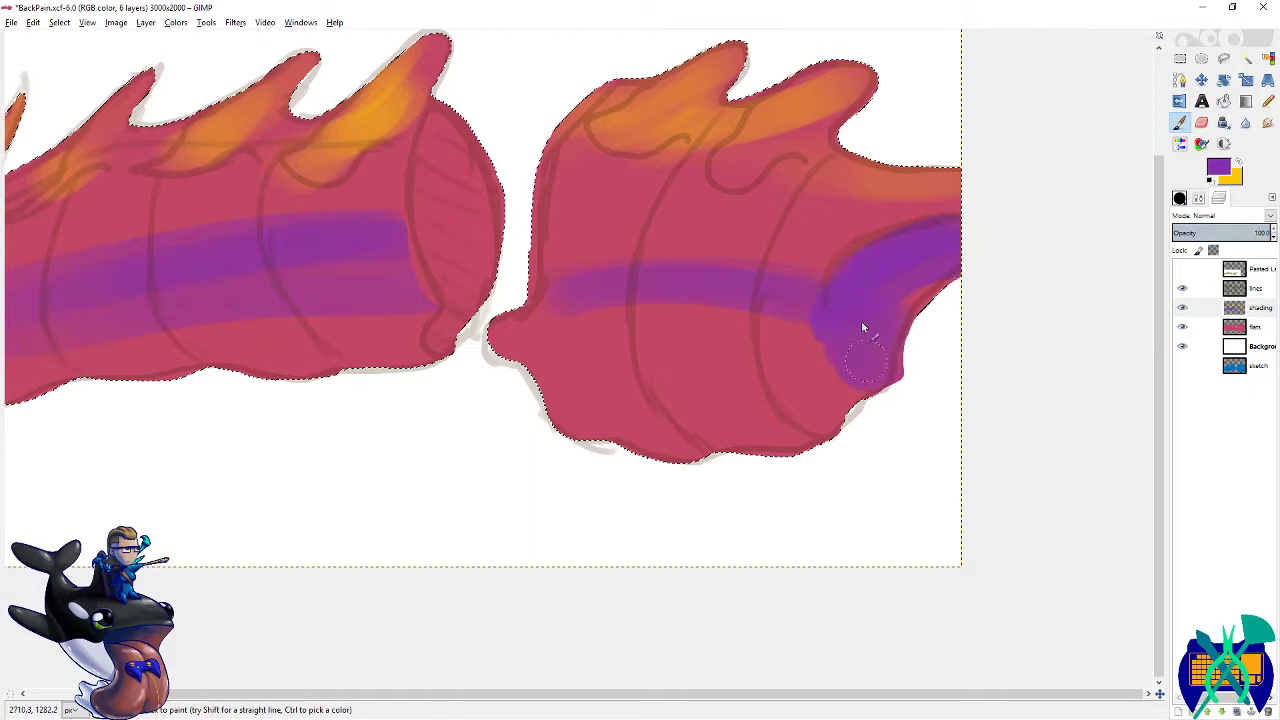
- Paint soft purple shading across the middle and lower part of the right-hand body piece on the shading layer
mouse_move(714, 330)
mouse_down()
mouse_move(791, 294)
mouse_move(545, 325)
mouse_move(643, 303)
mouse_move(776, 348)
mouse_up()
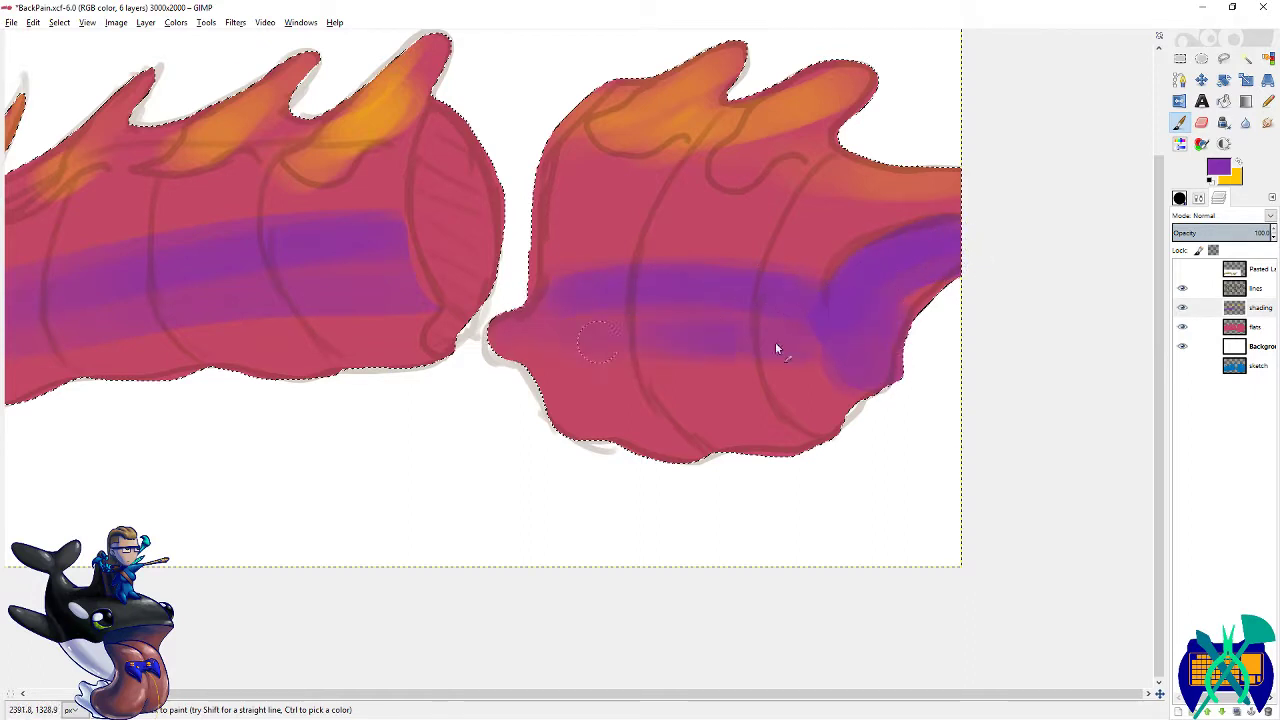
drag(702, 391, 565, 413)
drag(872, 348, 651, 300)
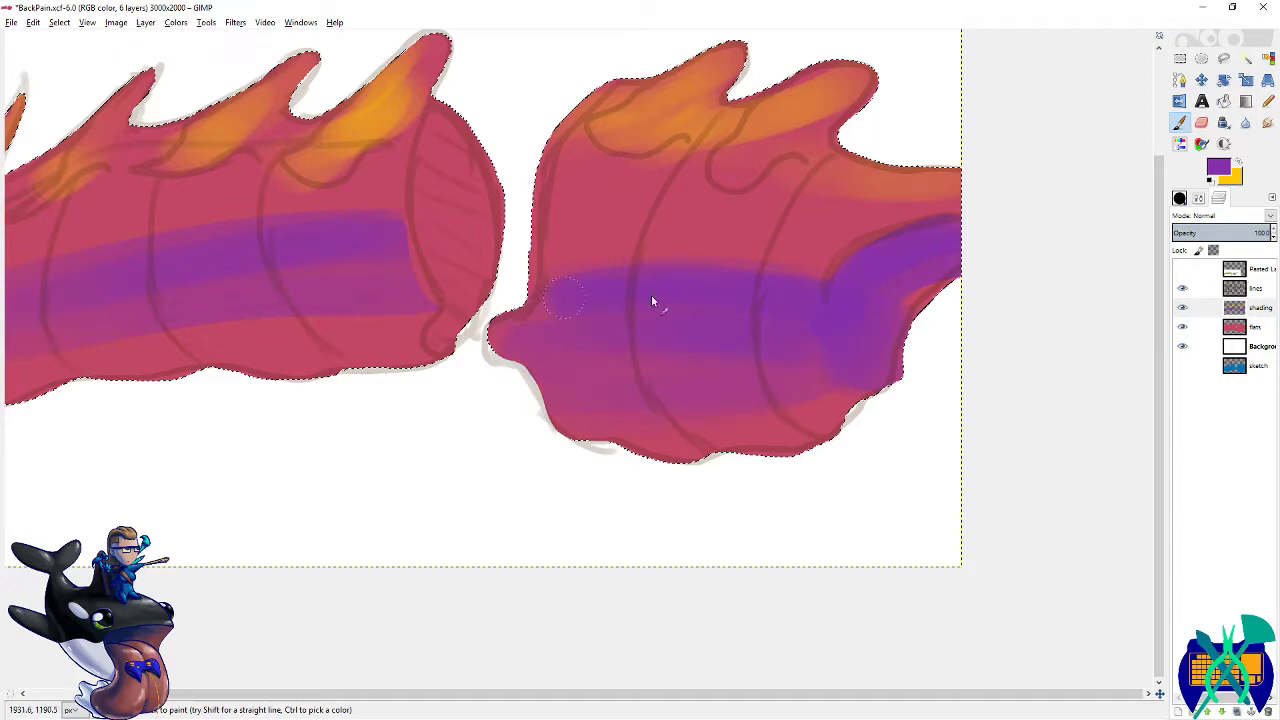
key(d)
key(r)
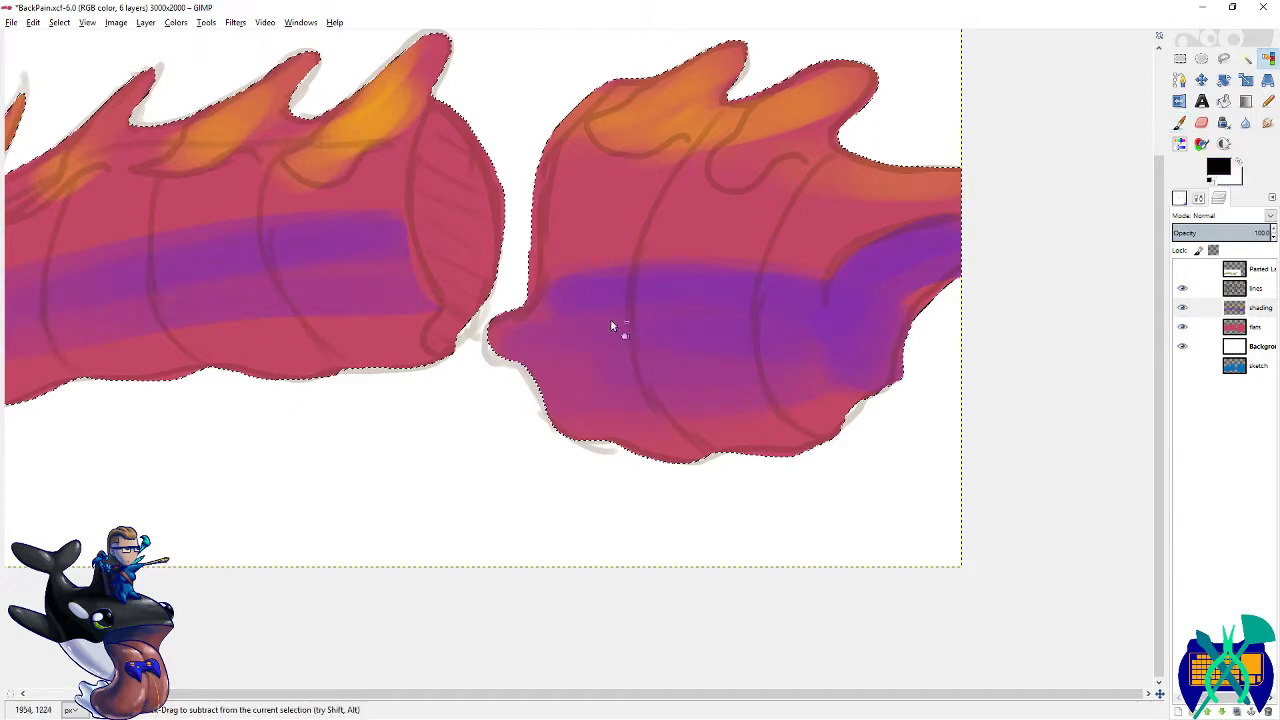
- Widen and deepen the purple shading band along the full length of the left-hand body piece
key(minus)
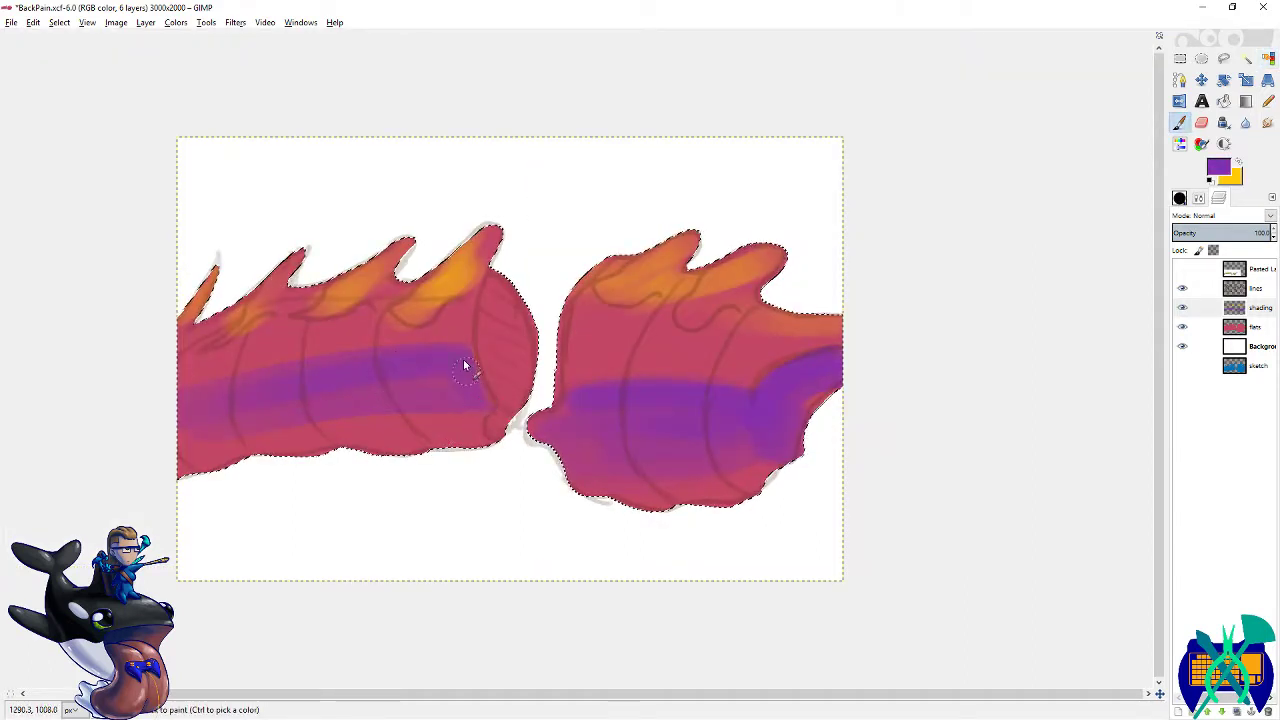
mouse_move(463, 365)
mouse_down()
mouse_move(477, 405)
mouse_move(391, 416)
mouse_up()
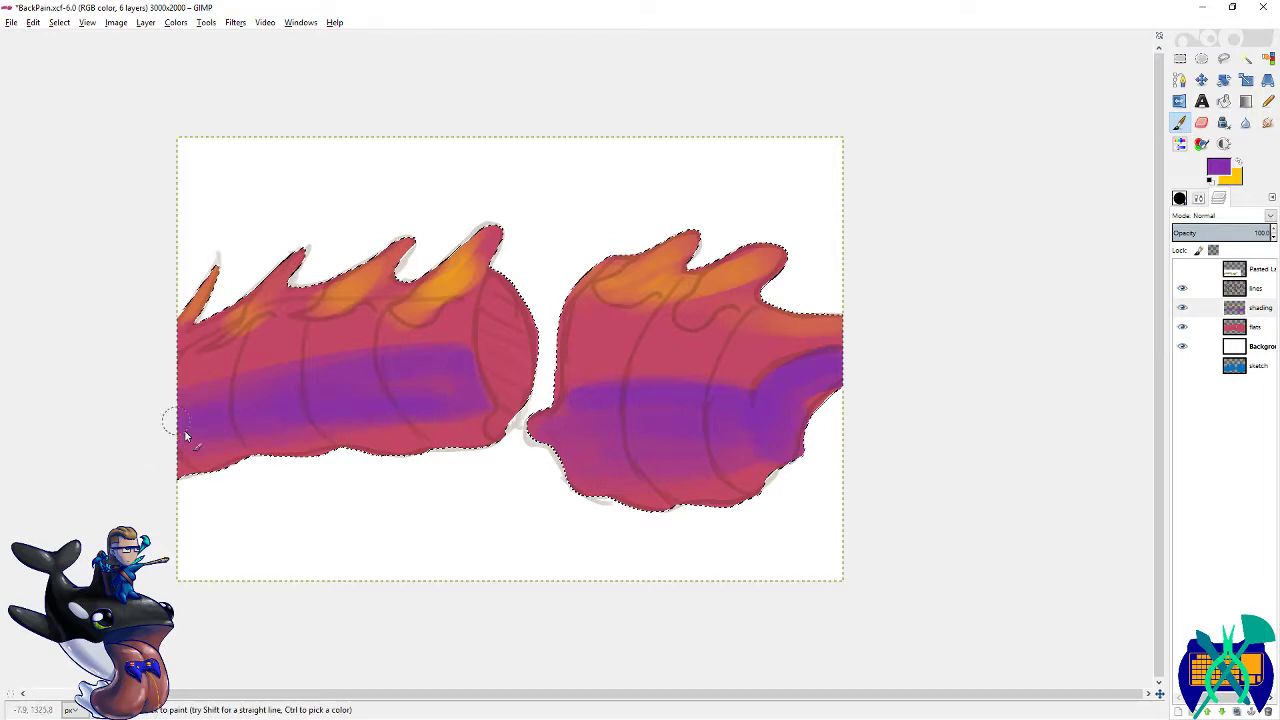
key(ctrl+z)
scroll(250, 400, down, 2)
scroll(343, 366, right, 2)
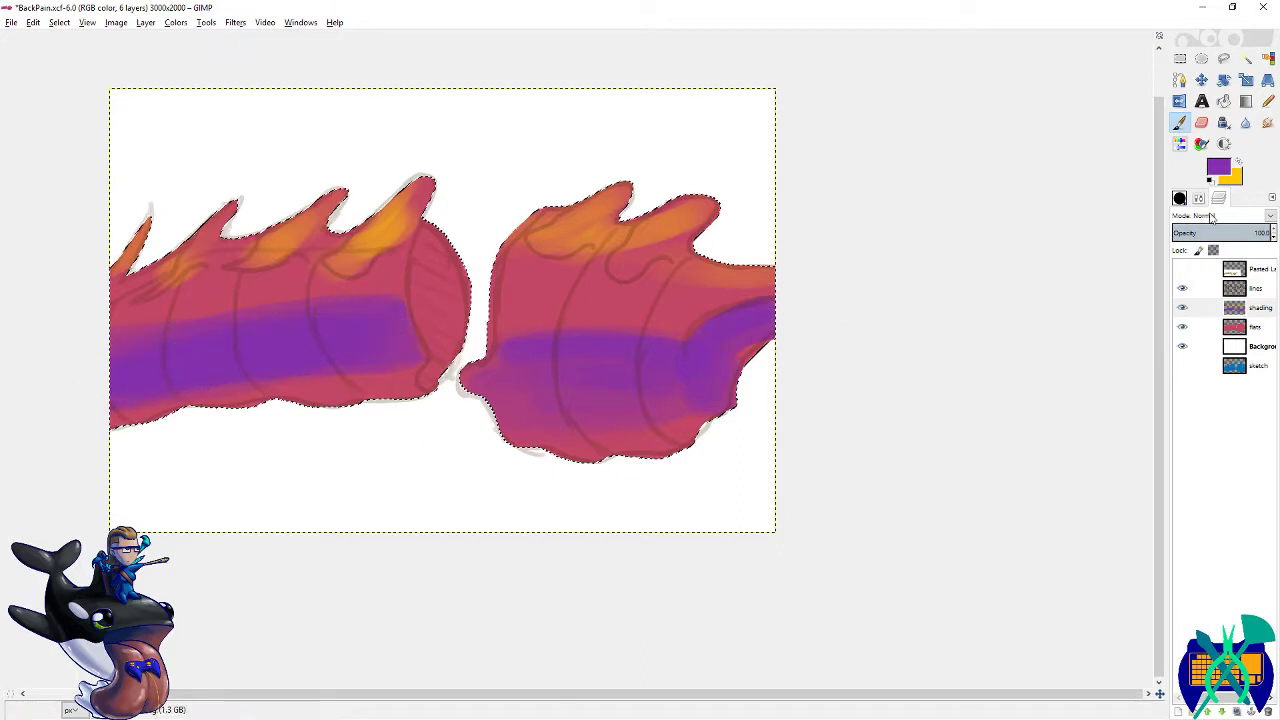
- Paint thin yellow highlights along the edges of the back spikes on both body pieces with a size 21 brush
key(x)
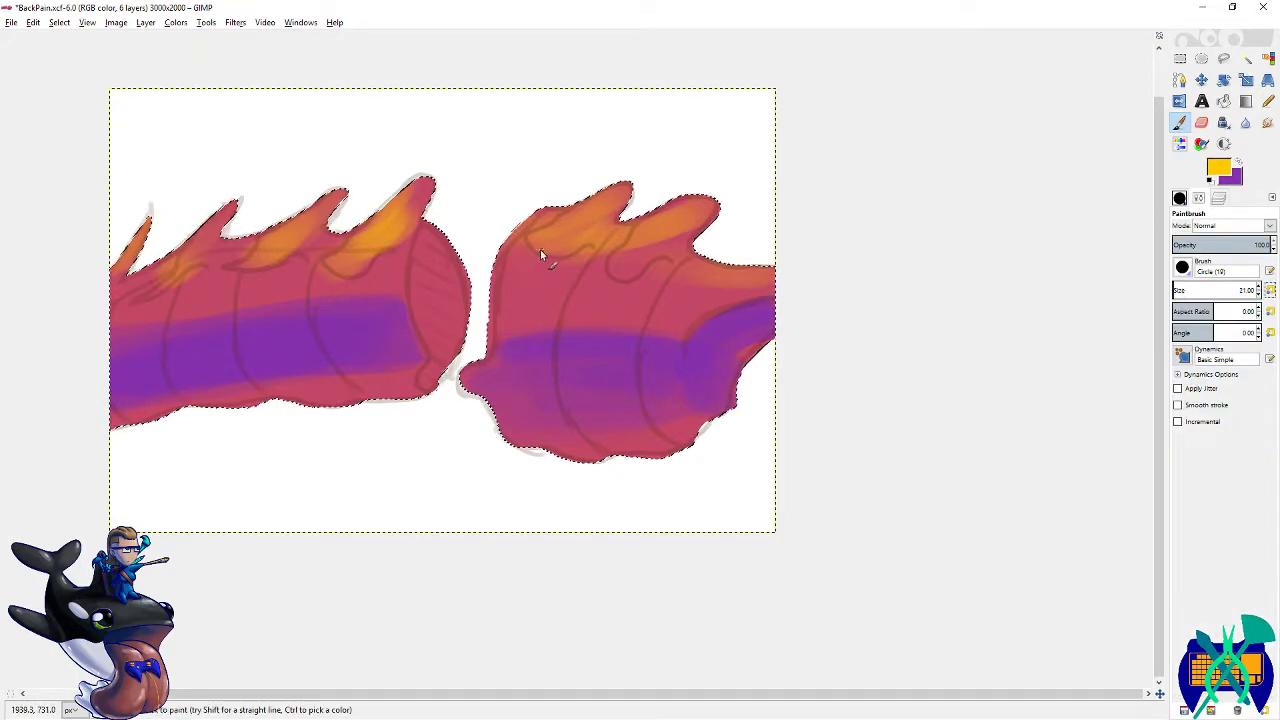
key(ctrl+z)
mouse_move(529, 242)
mouse_down()
mouse_move(641, 172)
mouse_move(565, 217)
mouse_up()
key(ctrl+z)
mouse_move(692, 205)
mouse_down()
mouse_move(642, 226)
mouse_move(612, 272)
mouse_up()
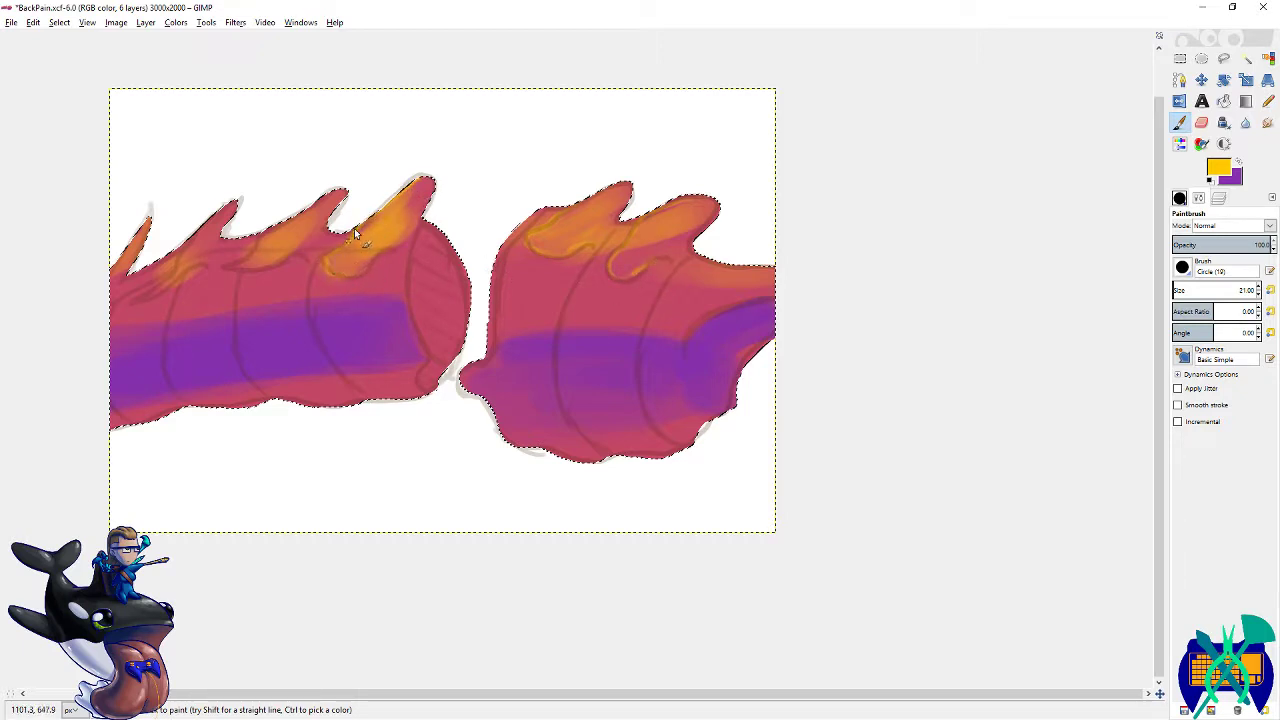
drag(389, 238, 509, 261)
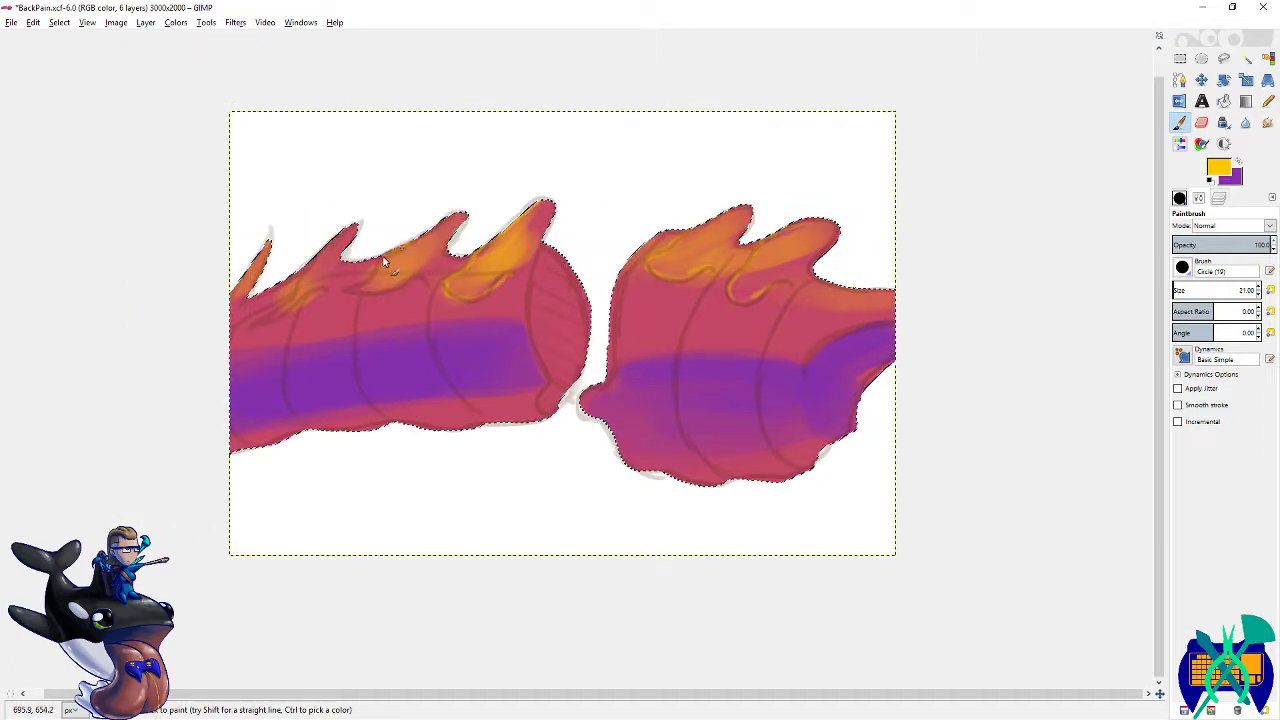
mouse_move(341, 296)
mouse_down()
mouse_move(426, 281)
mouse_move(368, 282)
mouse_move(423, 275)
mouse_up()
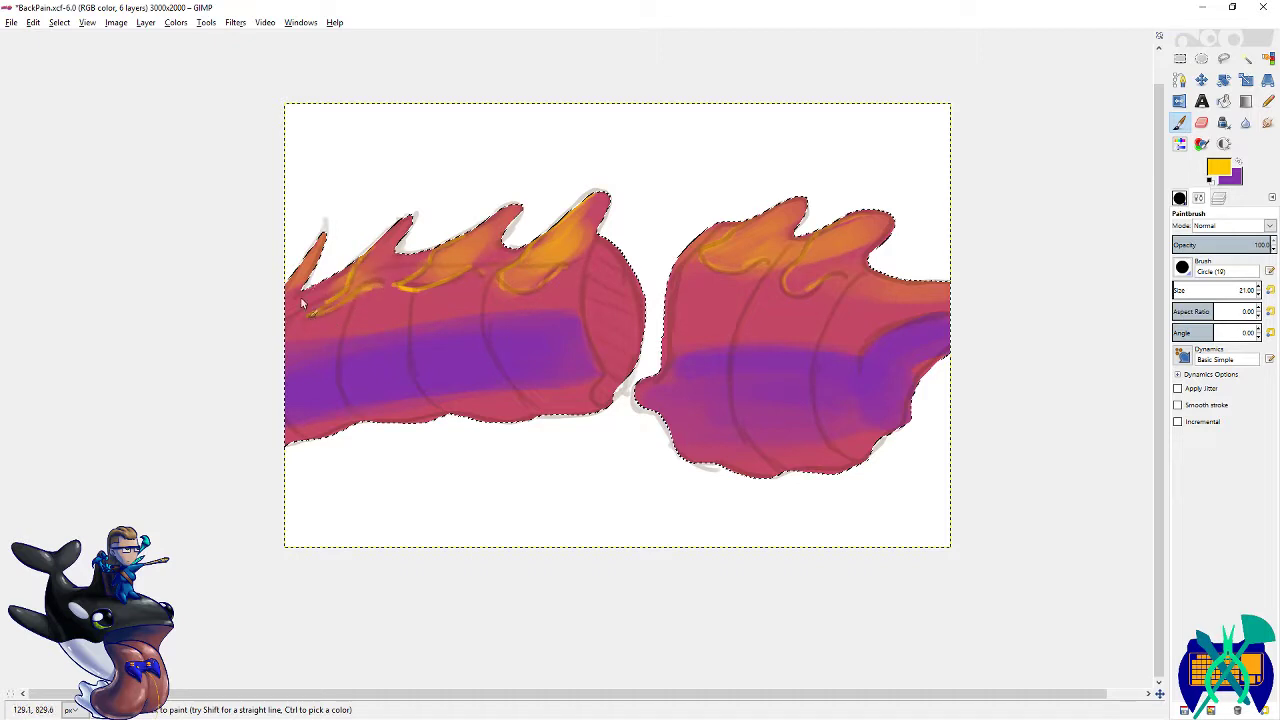
mouse_move(318, 246)
mouse_down()
mouse_move(292, 282)
mouse_move(300, 268)
mouse_up()
drag(355, 240, 181, 258)
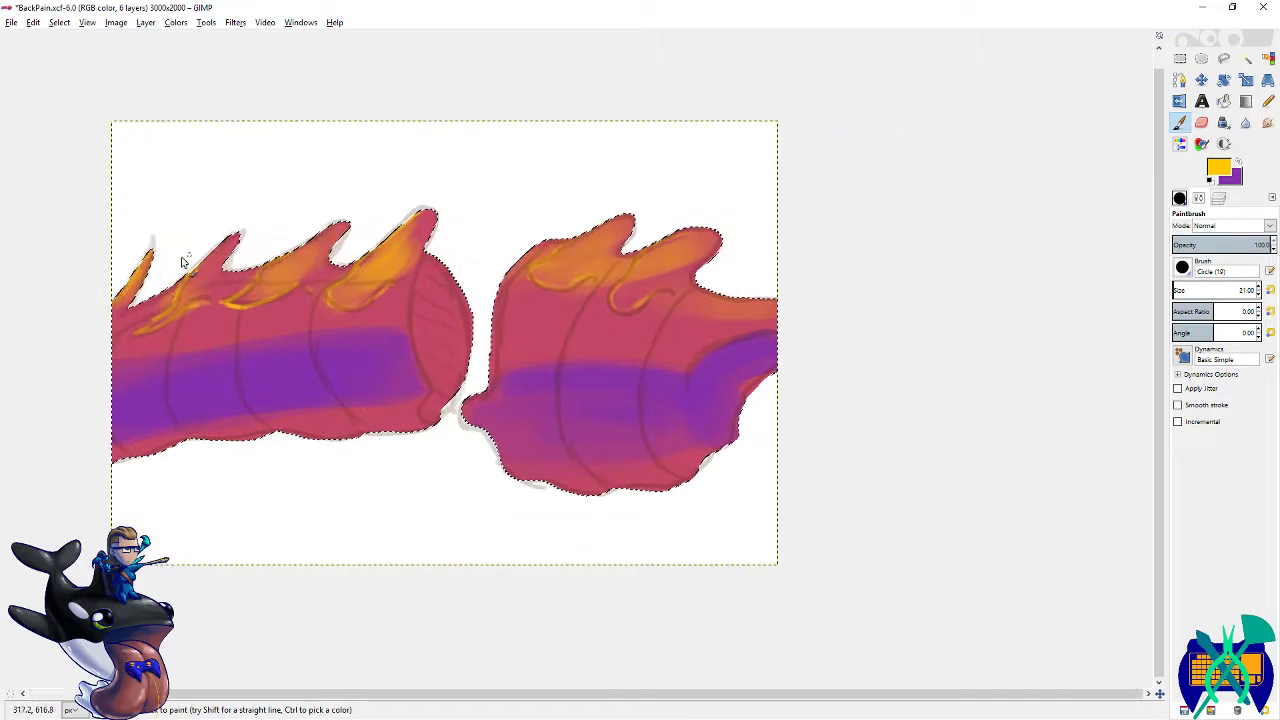
drag(646, 255, 591, 239)
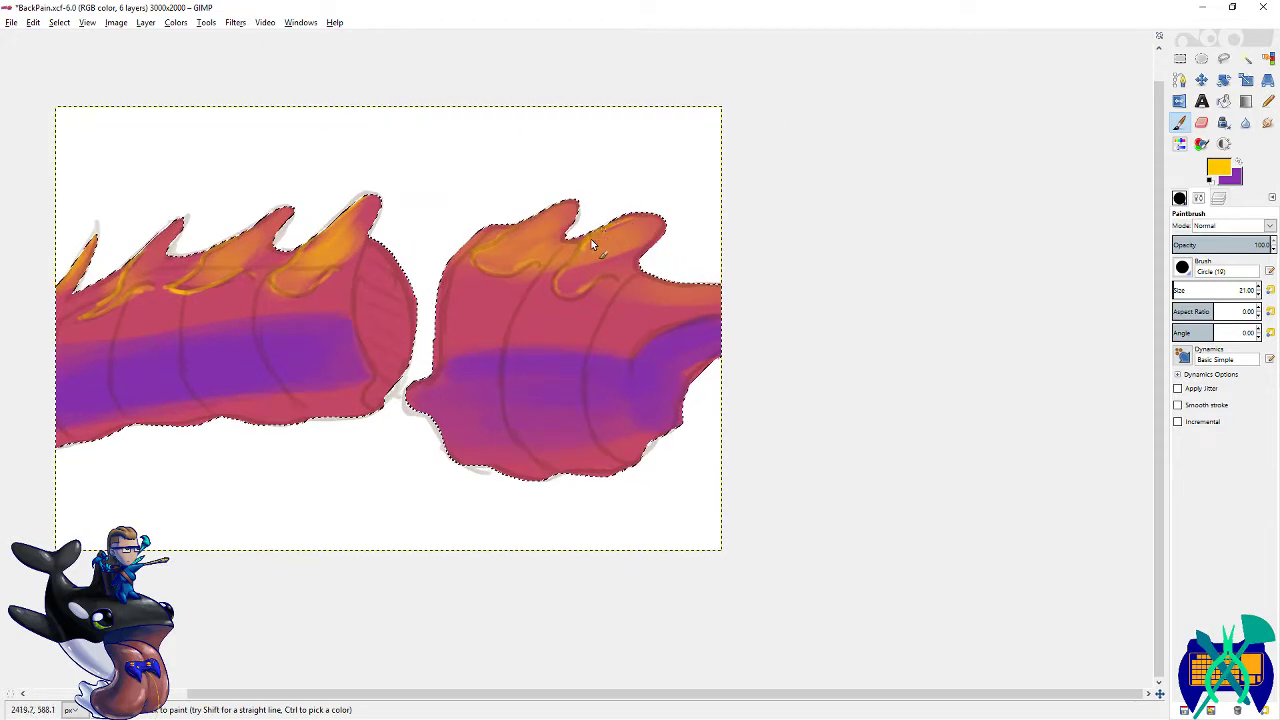
- Paint small purple shadows beneath the back spikes on both body pieces
key(x)
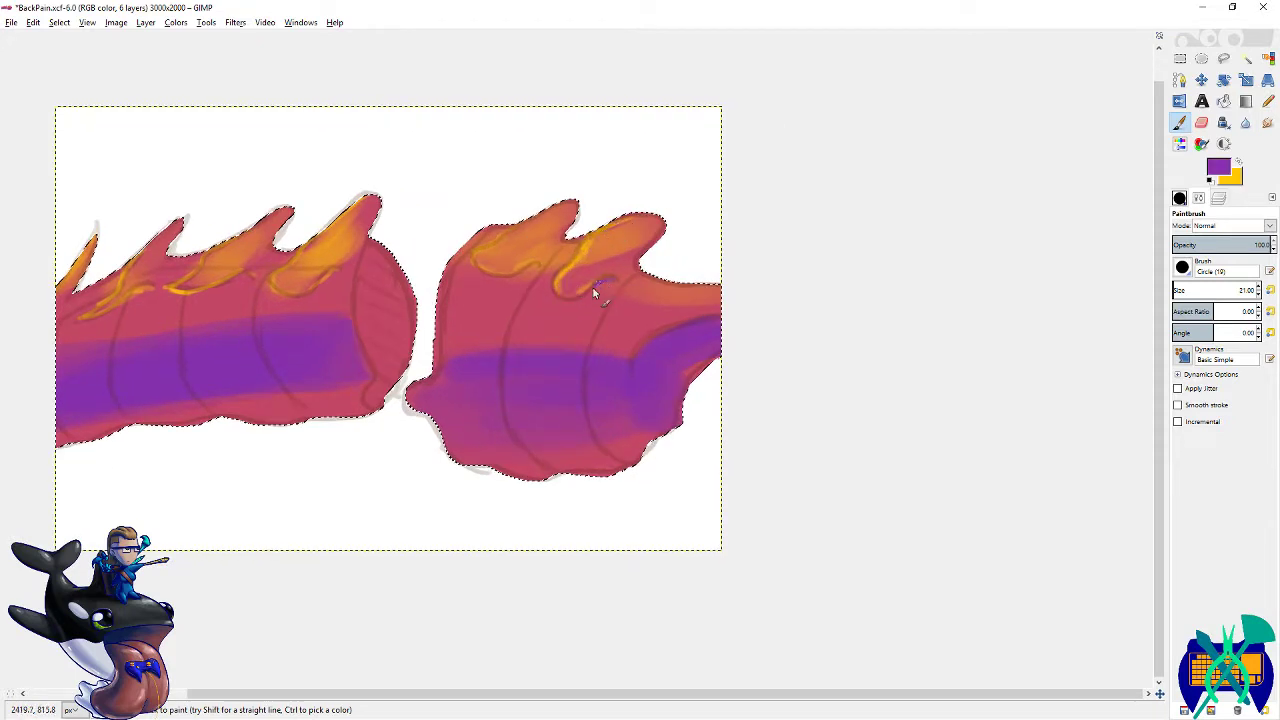
drag(606, 288, 585, 291)
click(523, 270)
scroll(551, 272, left, 4)
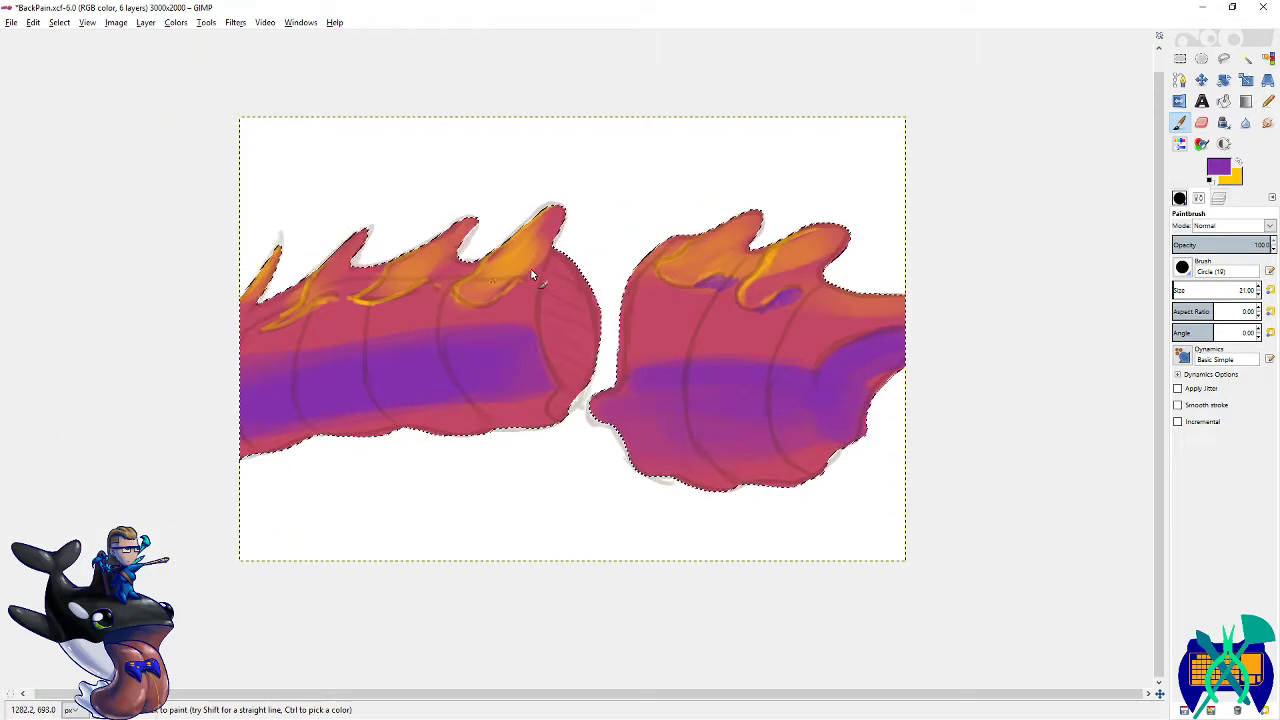
scroll(552, 274, left, 3)
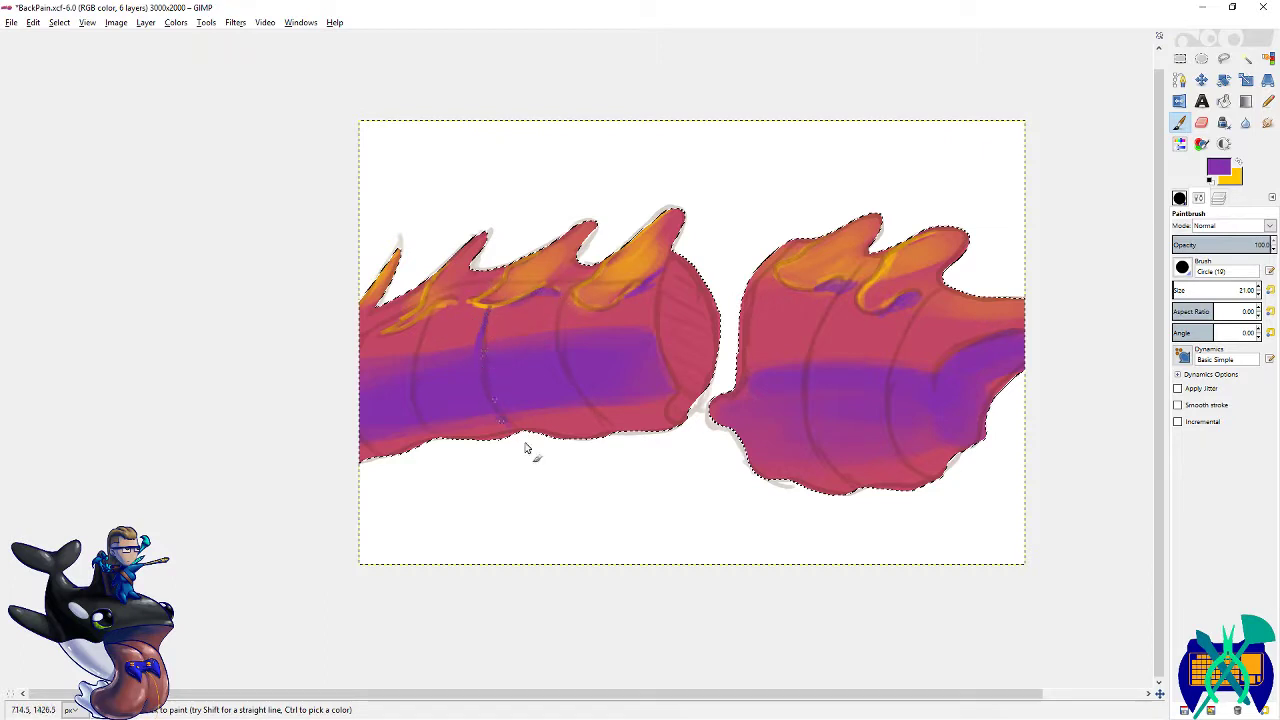
- Trace the curved segment lines and the left piece's cut edge with thin purple strokes on both body pieces
mouse_move(425, 336)
mouse_down()
mouse_move(422, 389)
mouse_move(442, 440)
mouse_up()
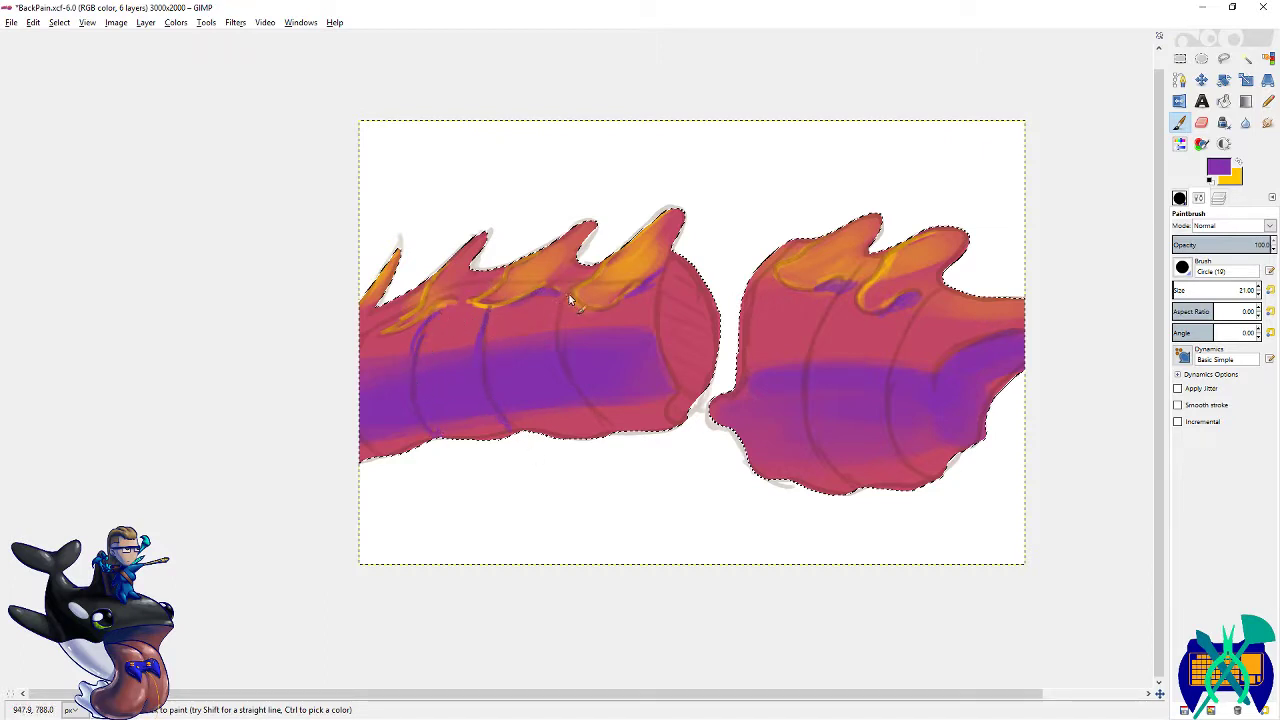
drag(562, 338, 615, 431)
drag(673, 360, 385, 322)
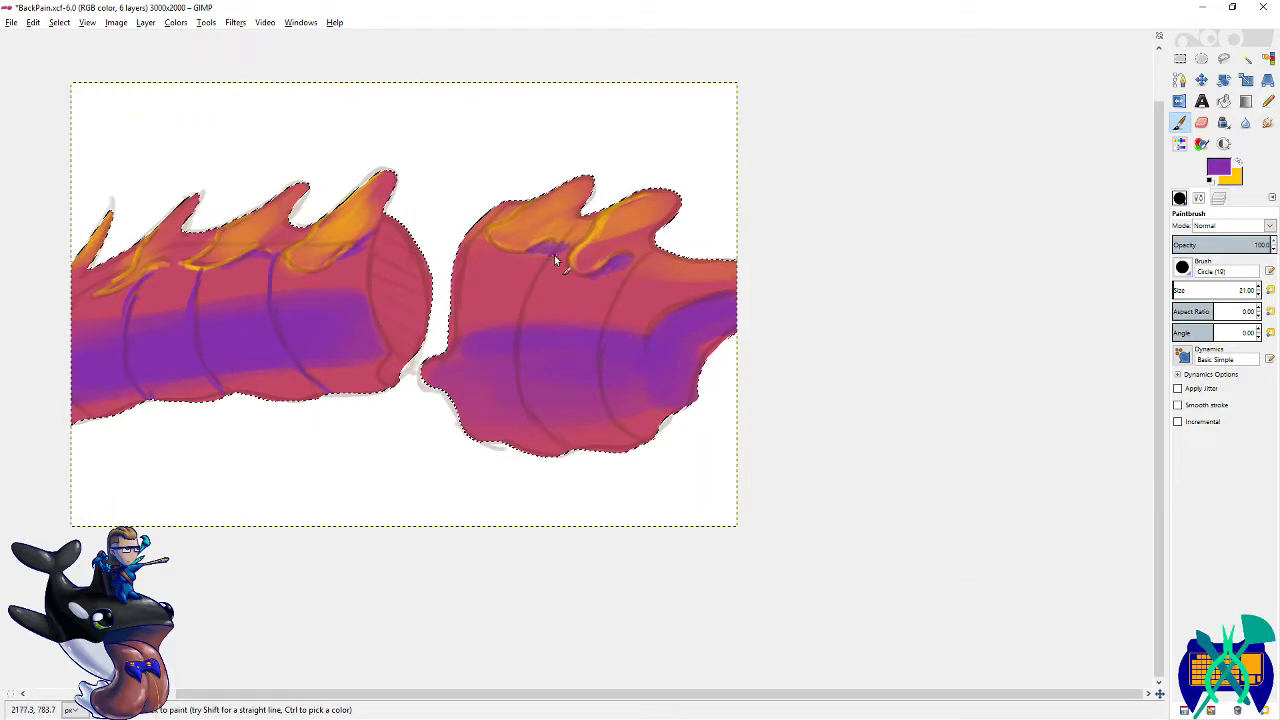
drag(537, 418, 570, 453)
drag(495, 373, 634, 426)
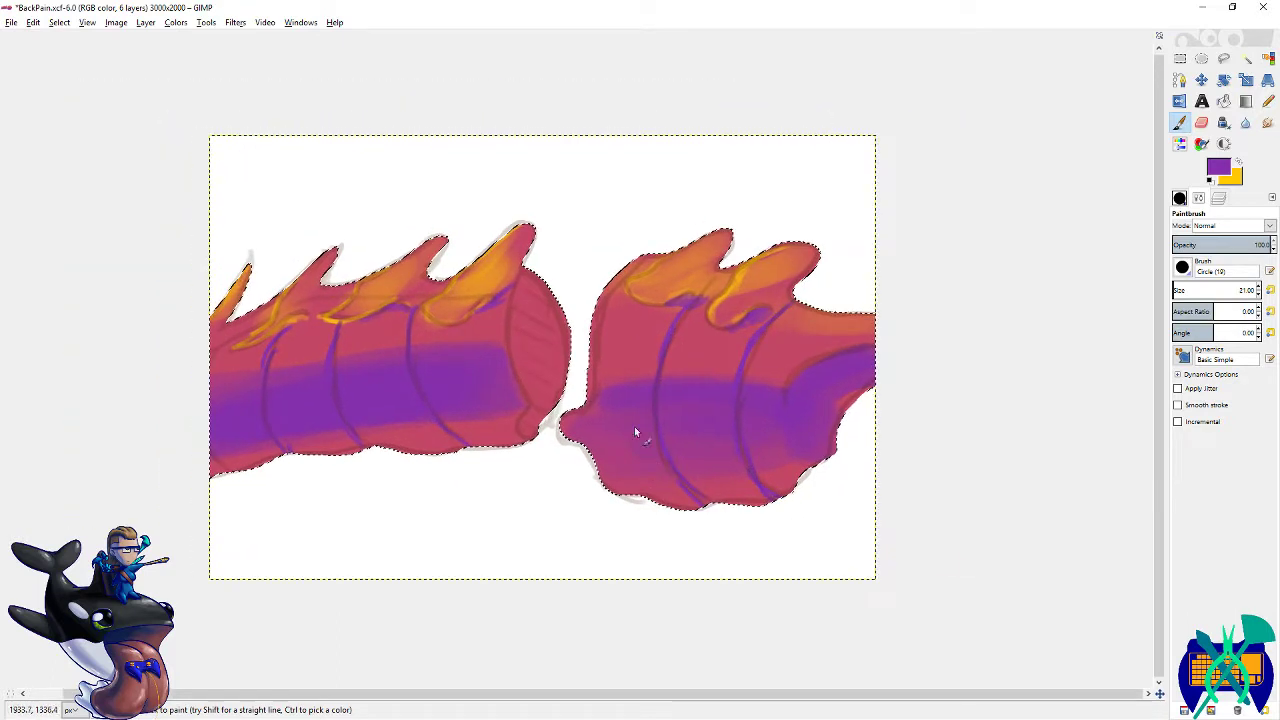
drag(517, 281, 504, 319)
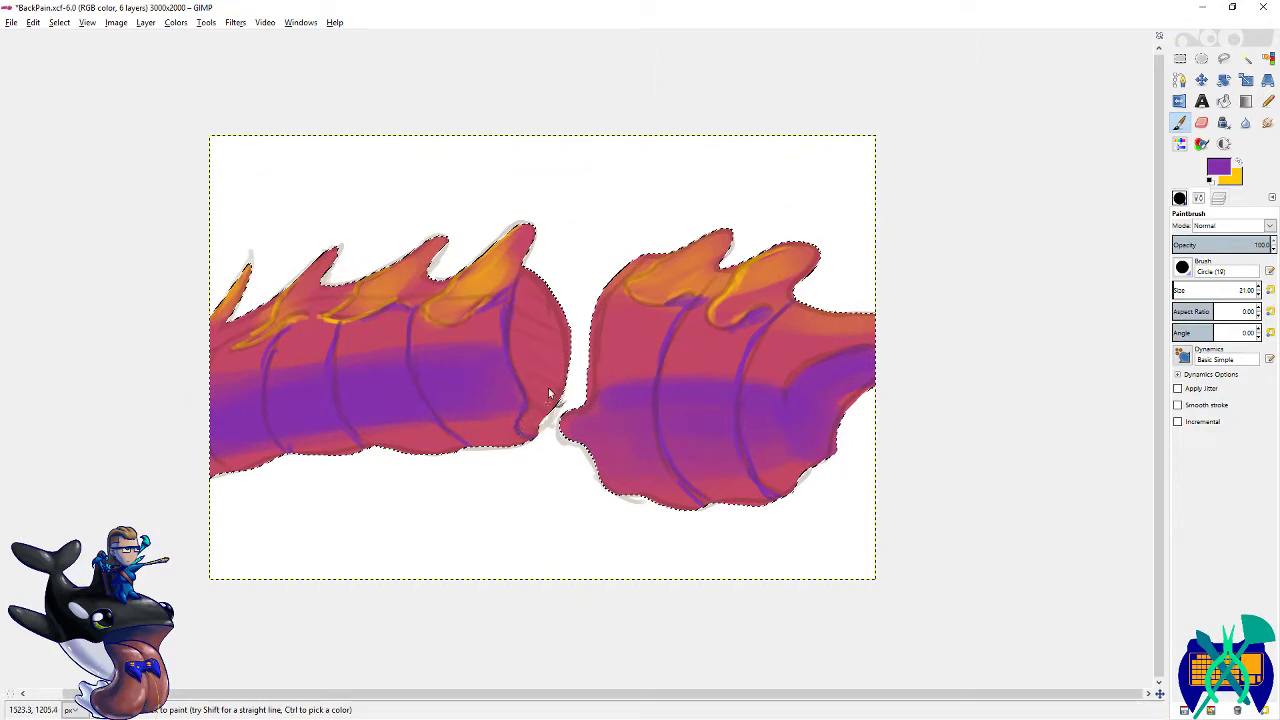
drag(440, 346, 522, 311)
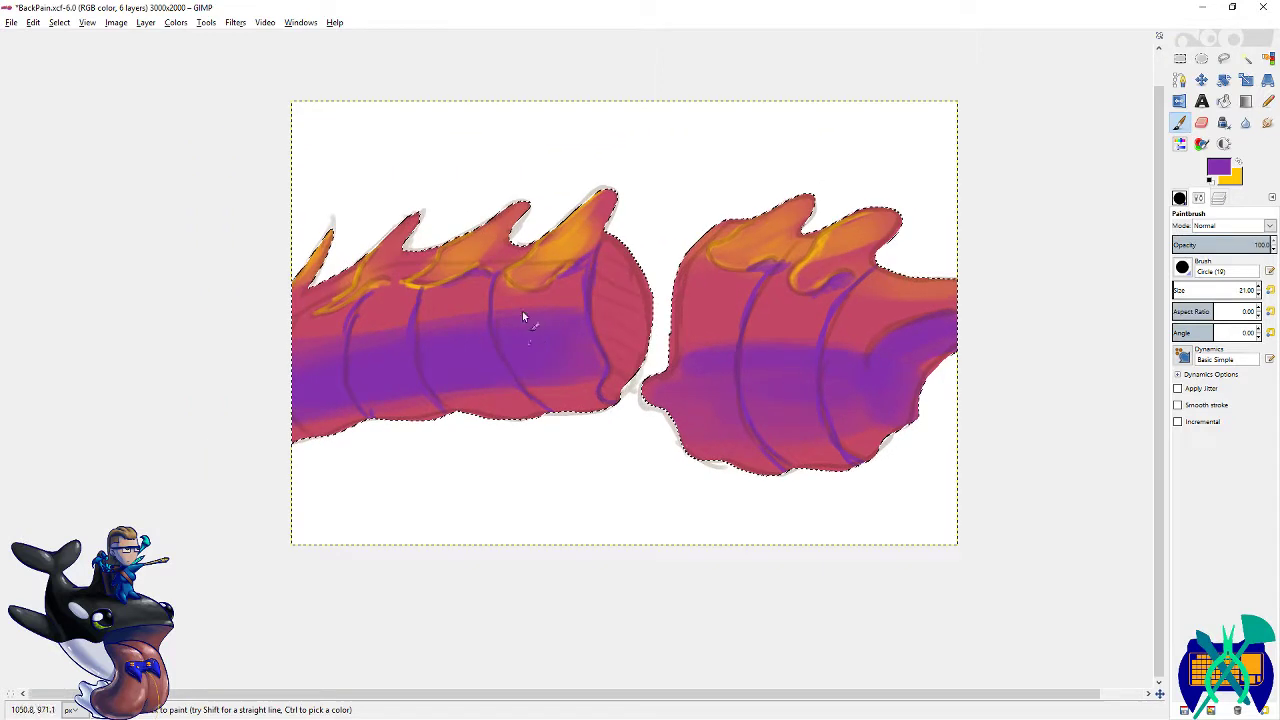
- Toggle the lines layer's visibility off and on to check the shading underneath
click(1218, 198)
click(1183, 289)
click(1183, 289)
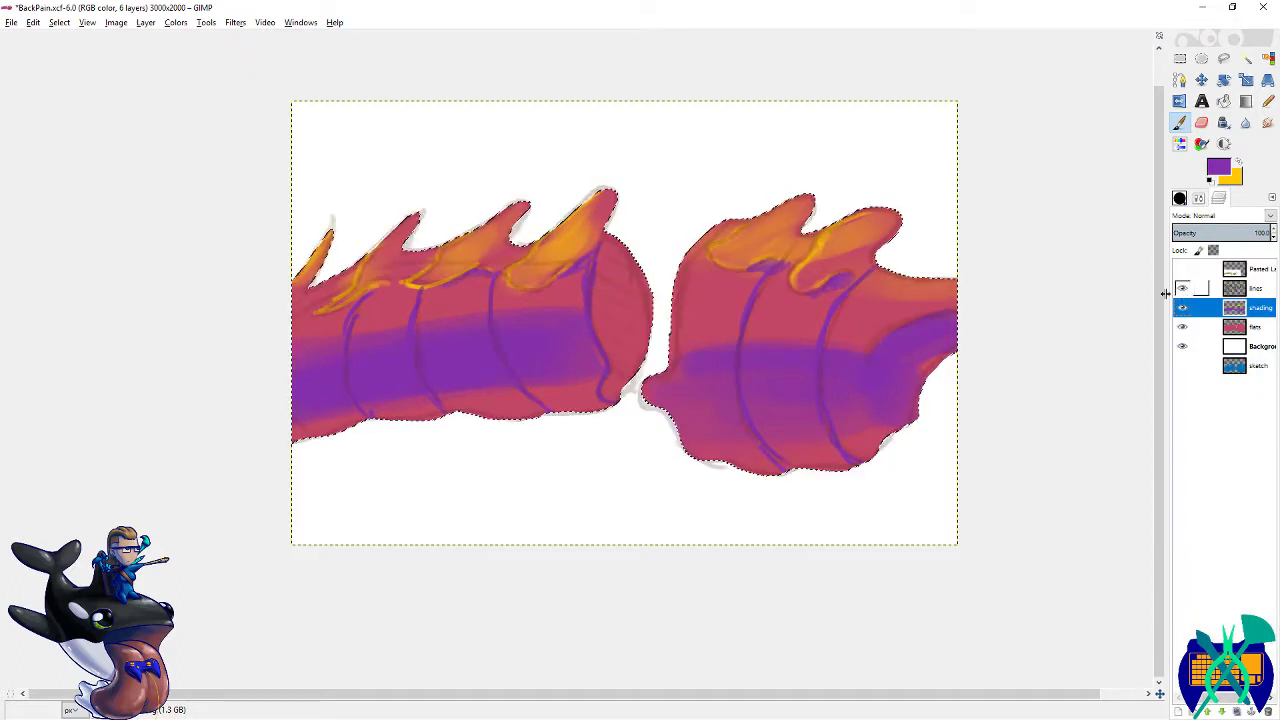
- Fill in the purple band near the cut end of the left-hand body piece and save BackPain.xcf
scroll(892, 320, right, 3)
key(ctrl+s)
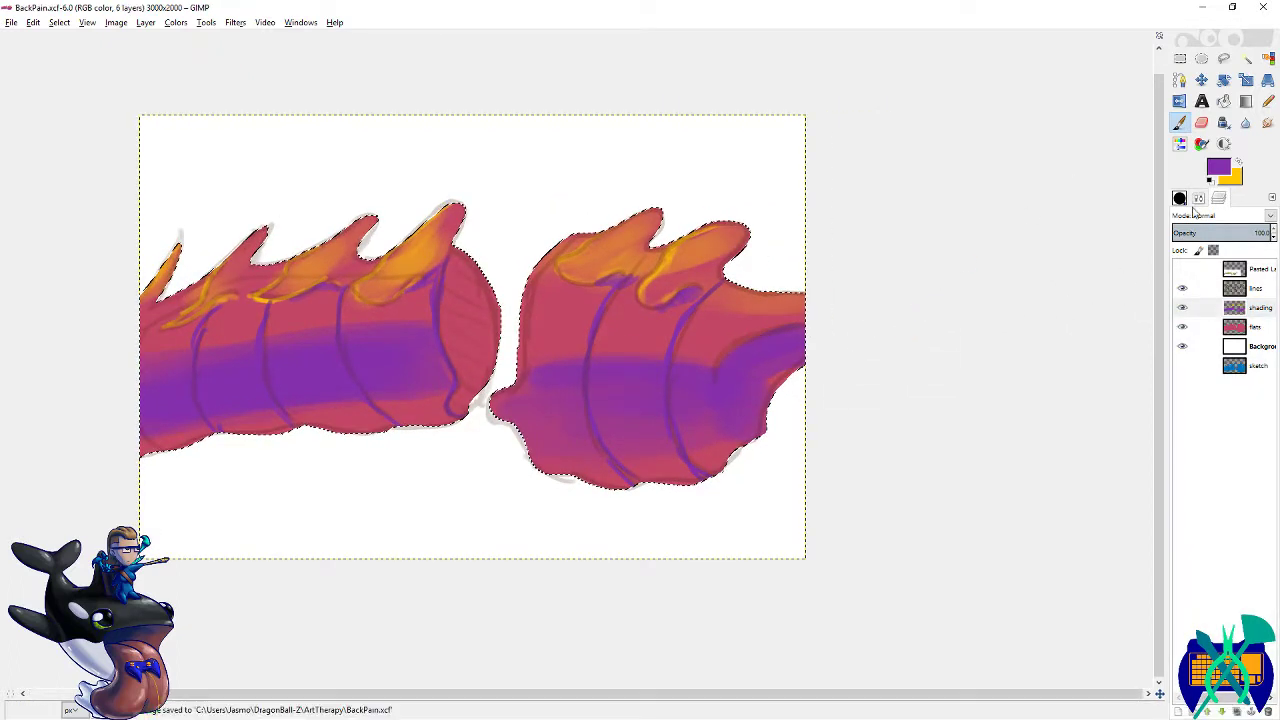
drag(450, 373, 456, 389)
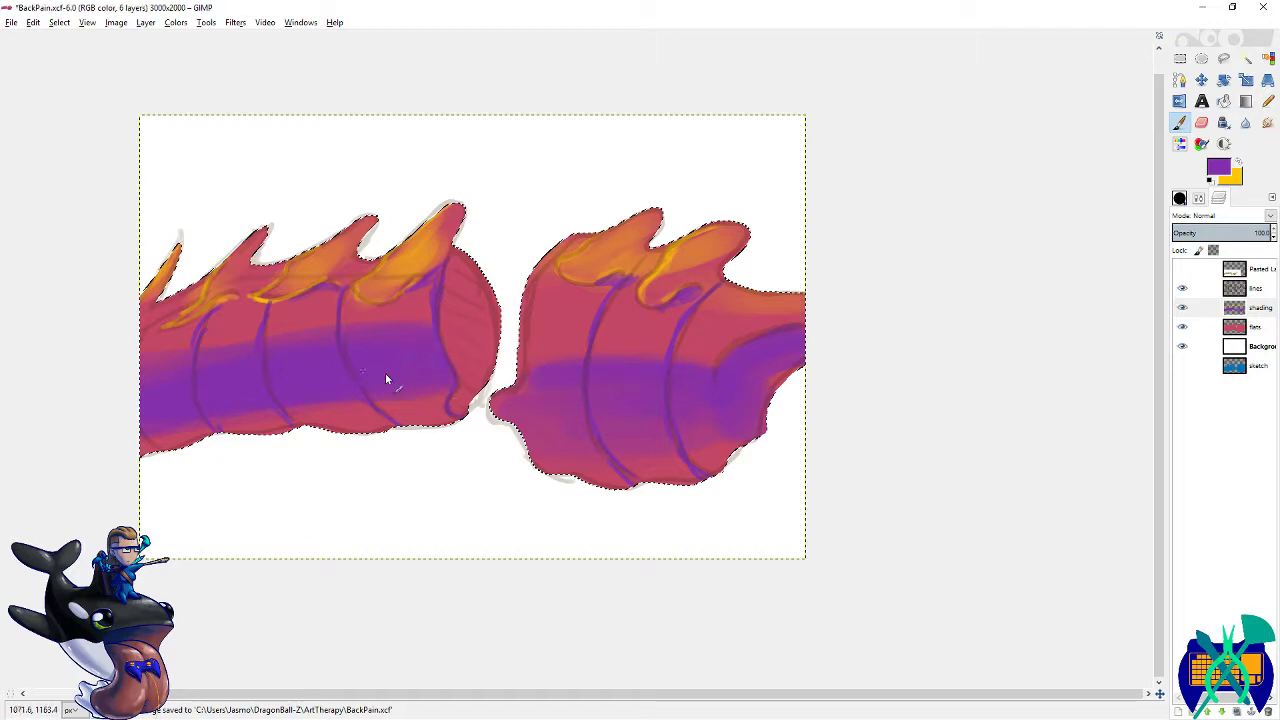
key(ctrl+s)
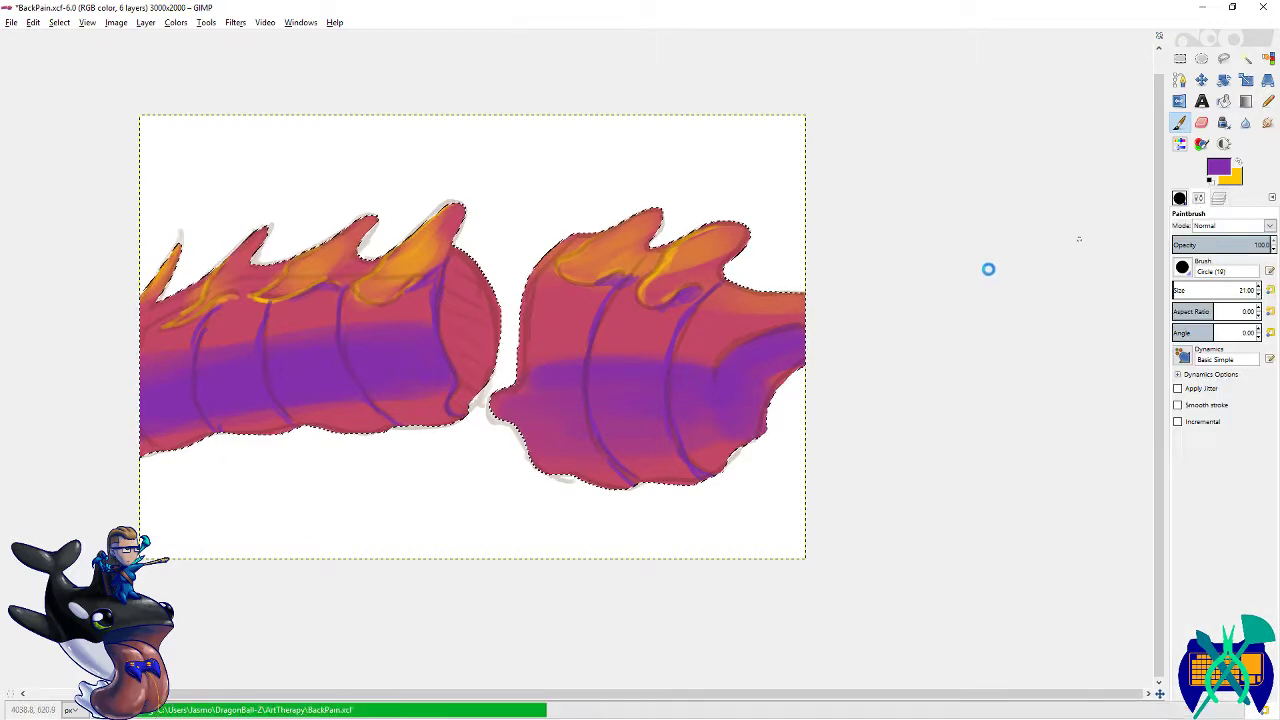
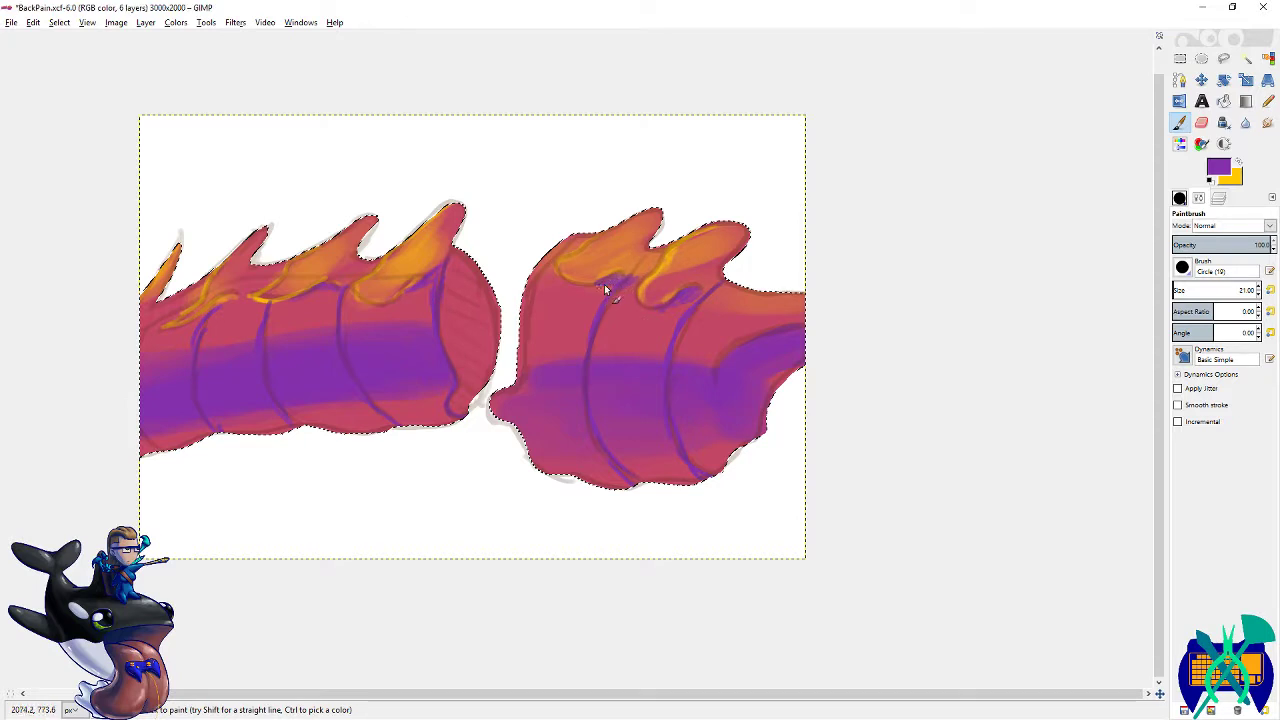
- Touch up the purple shadows under the spikes and add more yellow highlights to the spikes
drag(687, 293, 689, 294)
drag(439, 269, 433, 279)
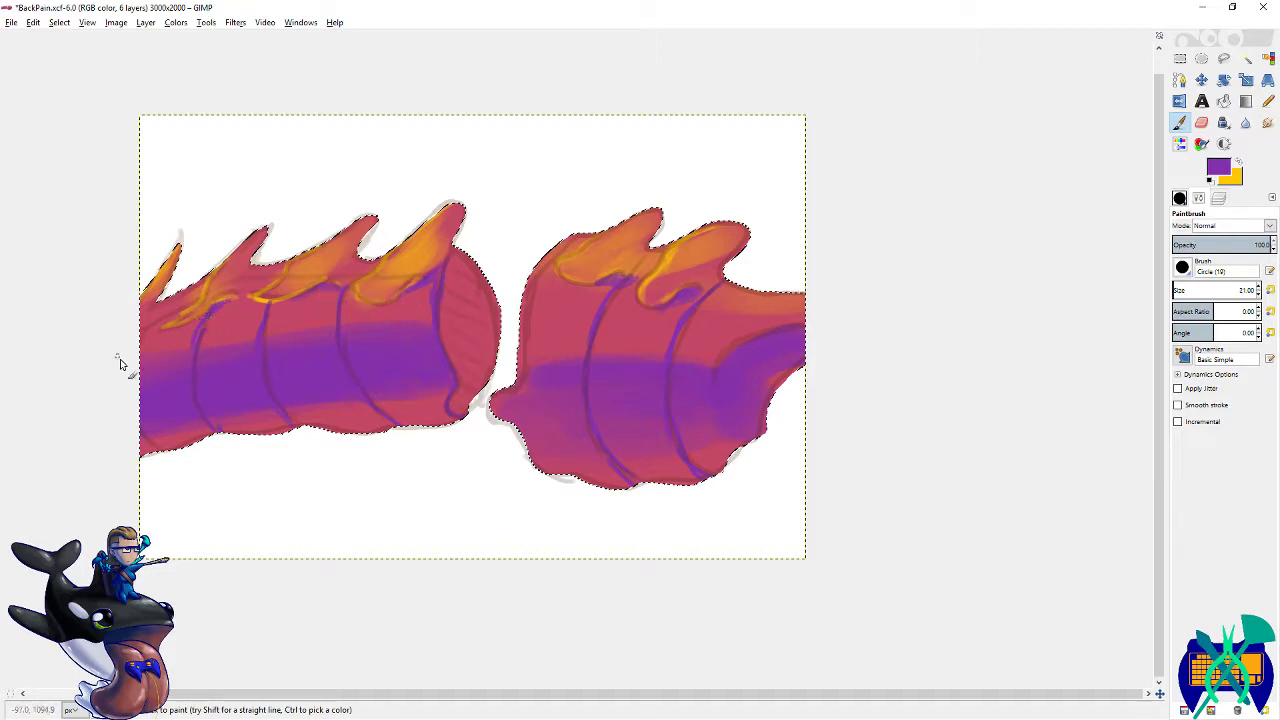
key(x)
mouse_move(158, 311)
mouse_down()
mouse_move(262, 255)
mouse_move(228, 262)
mouse_move(241, 251)
mouse_up()
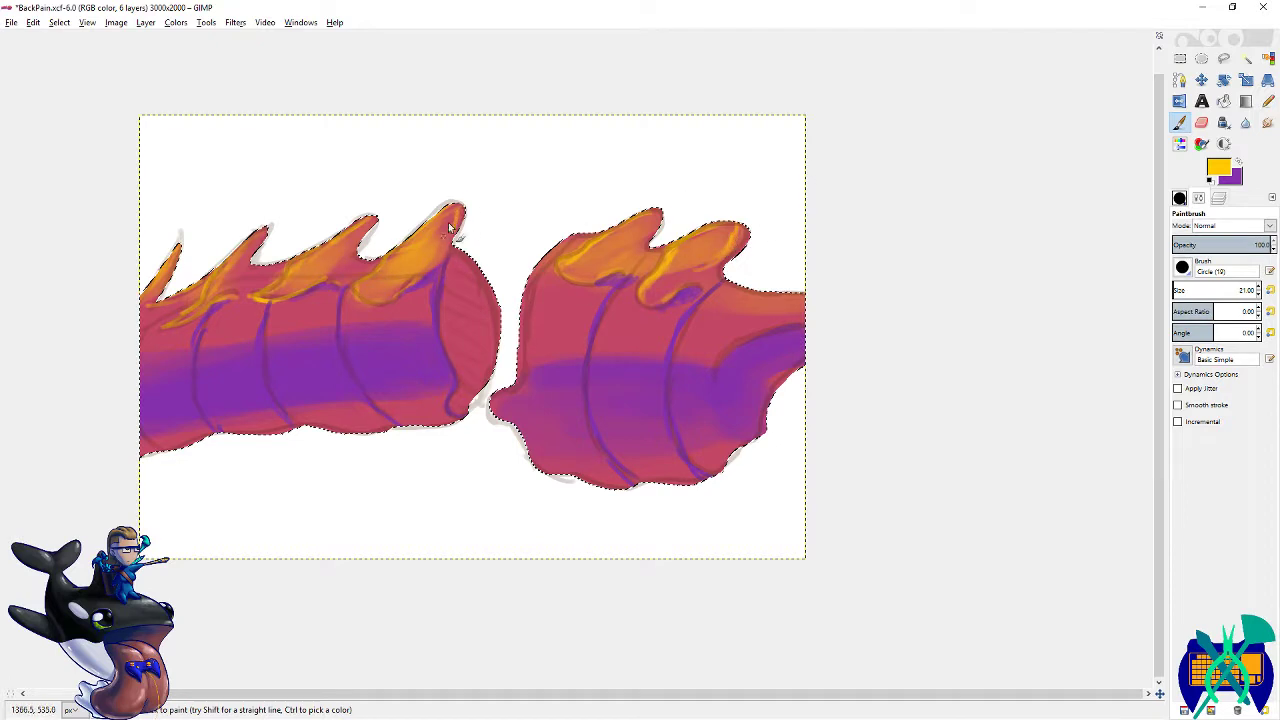
- Hide the lines layer so only the flats and shading show, keeping the shading layer active for painting
click(1219, 198)
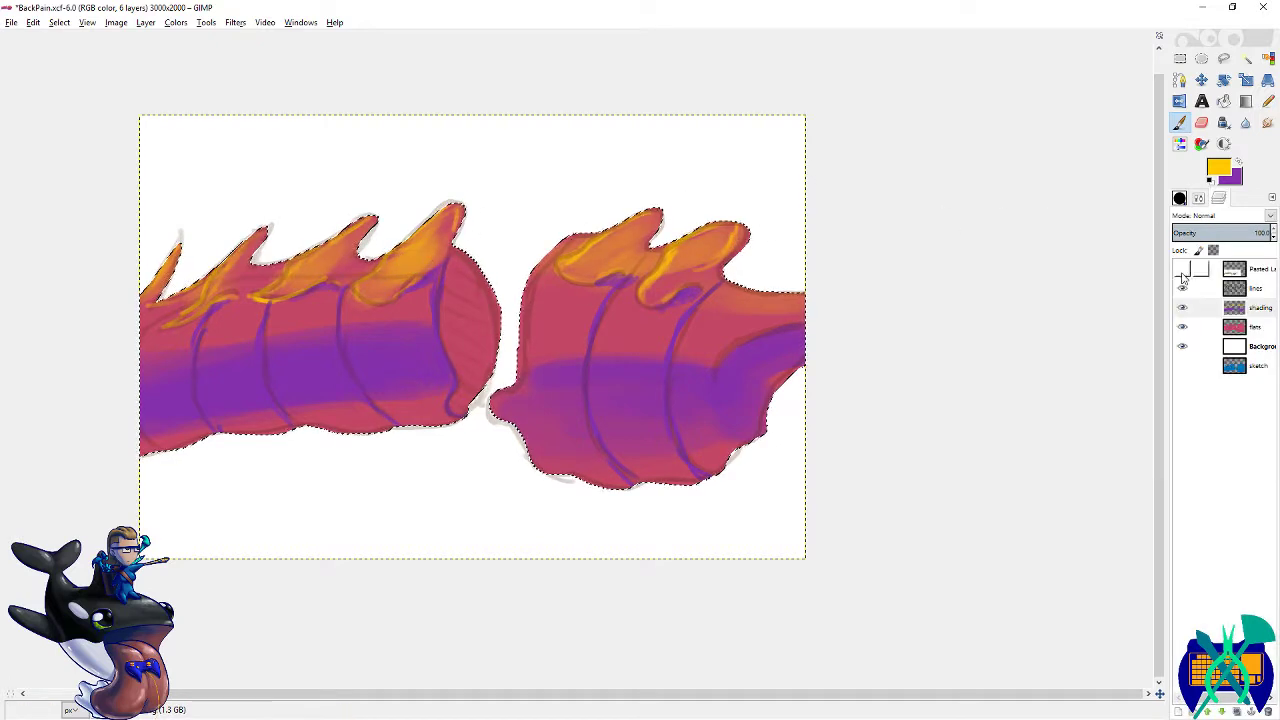
click(1183, 289)
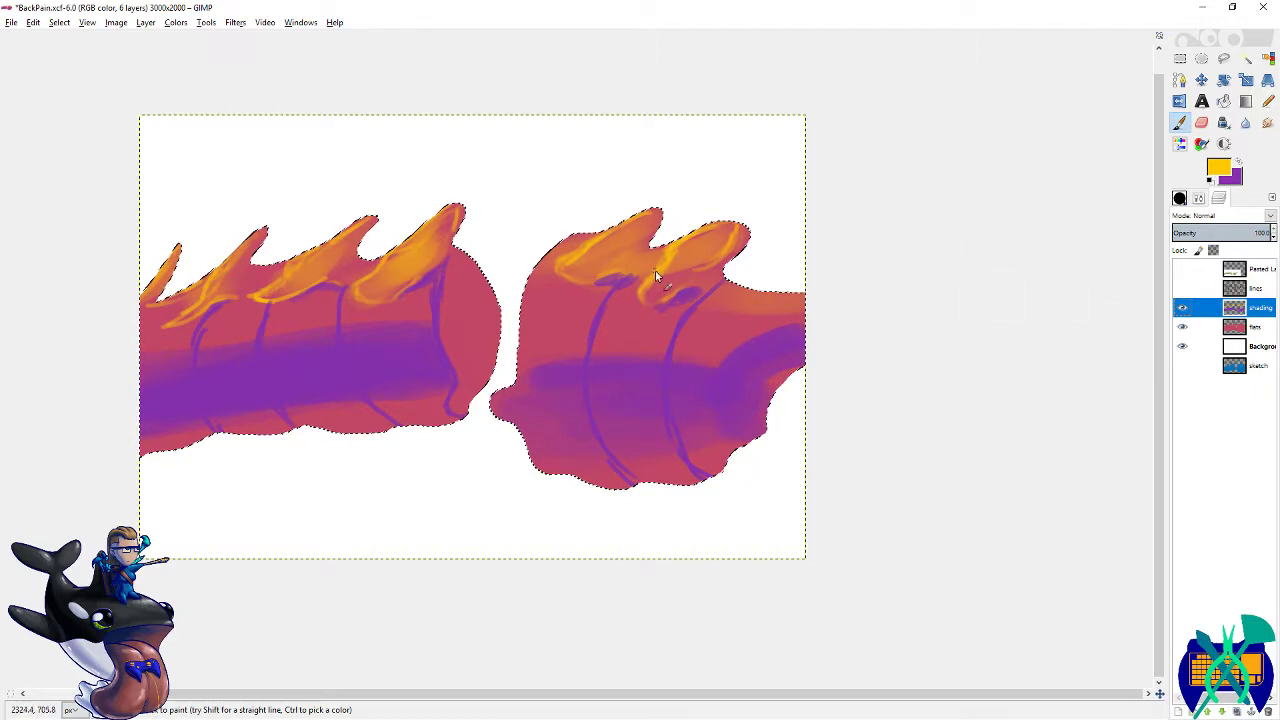
click(1199, 200)
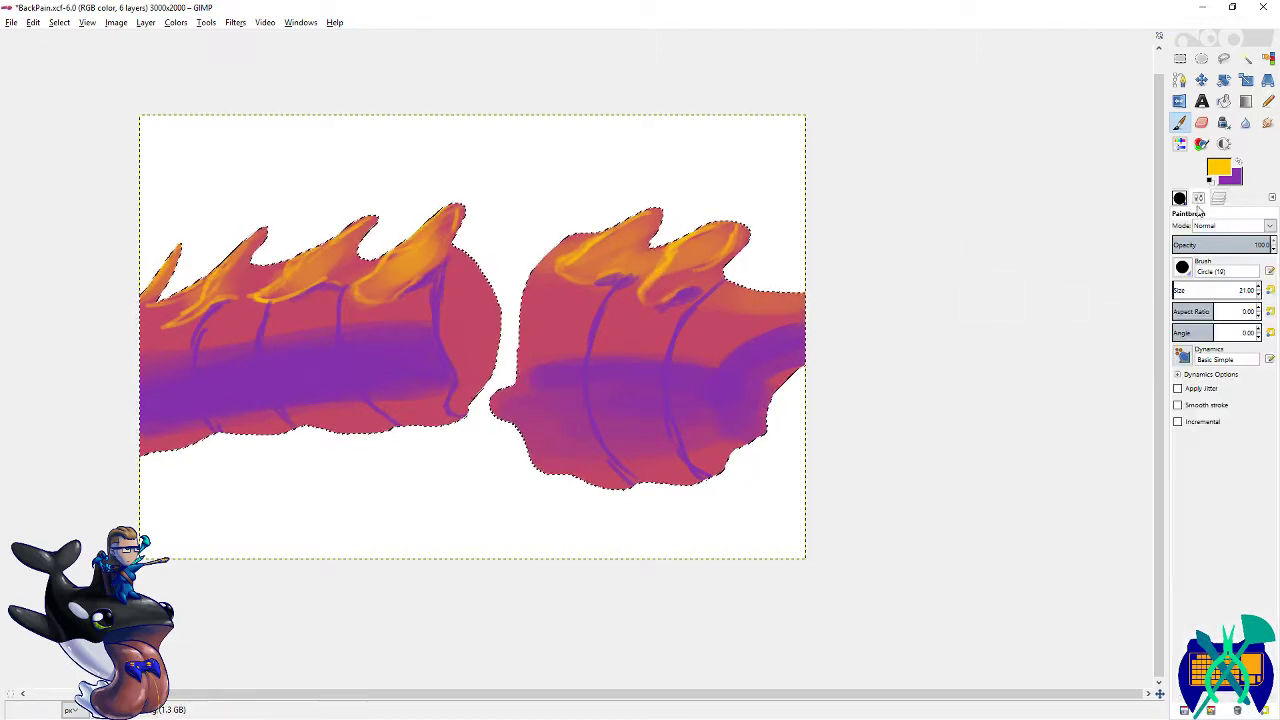
click(1182, 289)
- Enlarge the brush to 120.88 and paint a soft purple shadow below the spikes and along the body pieces
mouse_move(609, 301)
mouse_down()
mouse_move(636, 295)
mouse_move(556, 300)
mouse_up()
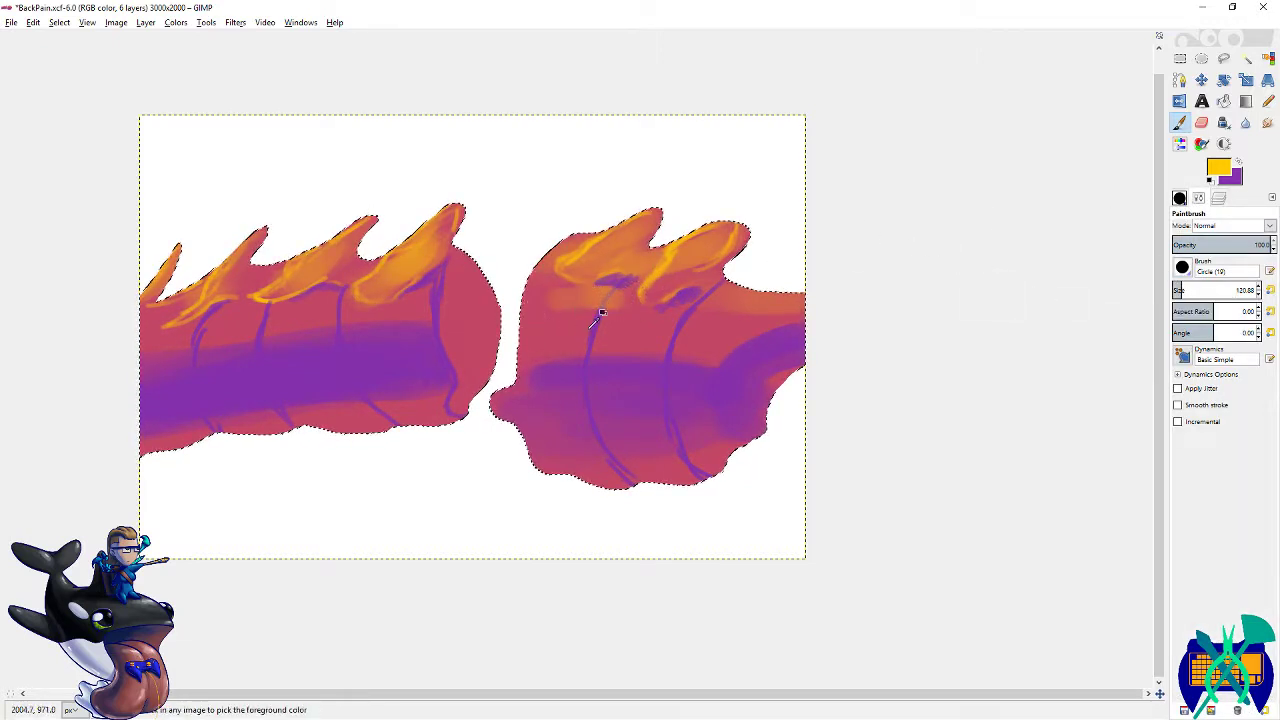
key(ctrl+z)
key(x)
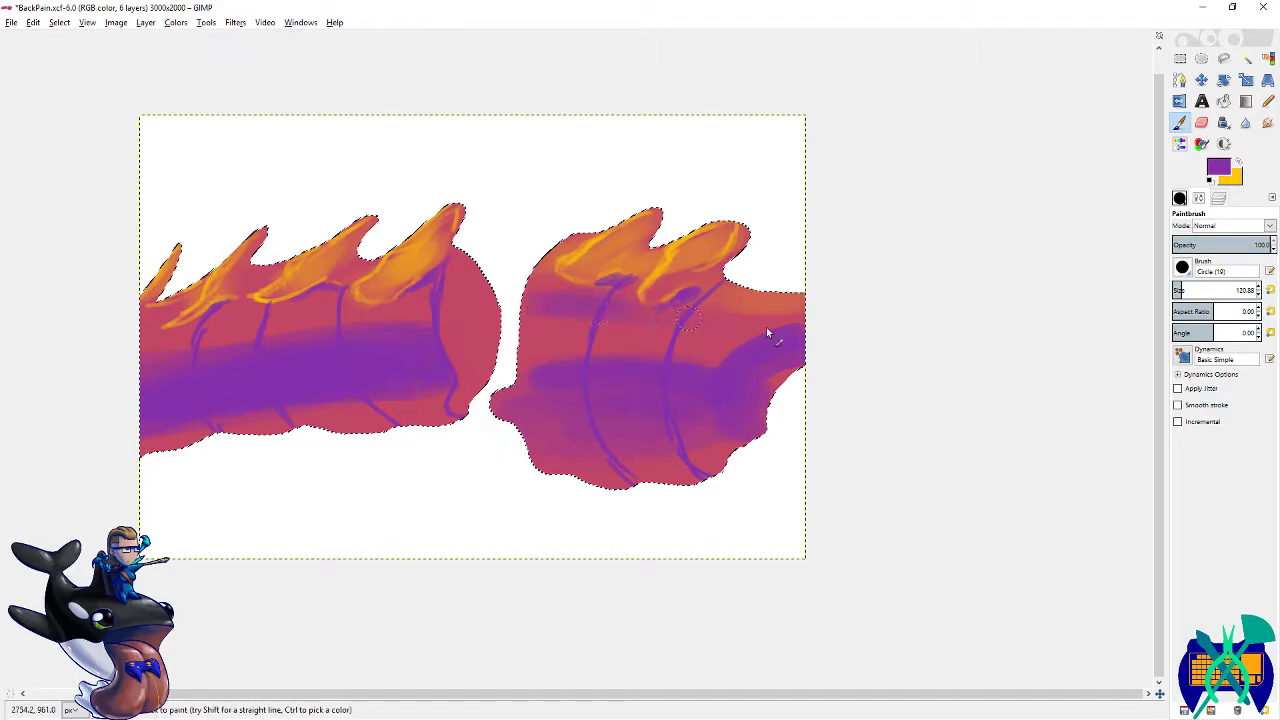
drag(768, 333, 791, 329)
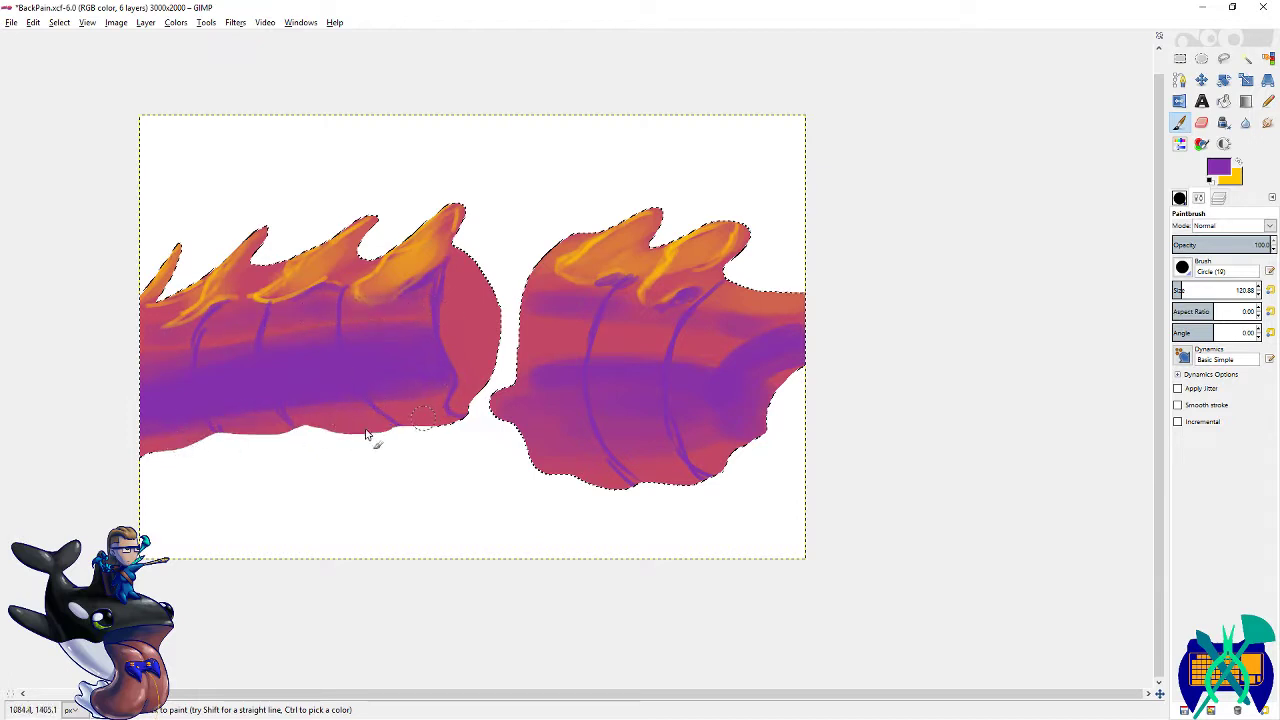
- Paint a soft yellow highlight band above the purple band on both body pieces, and restore purple as the foreground colour
key(x)
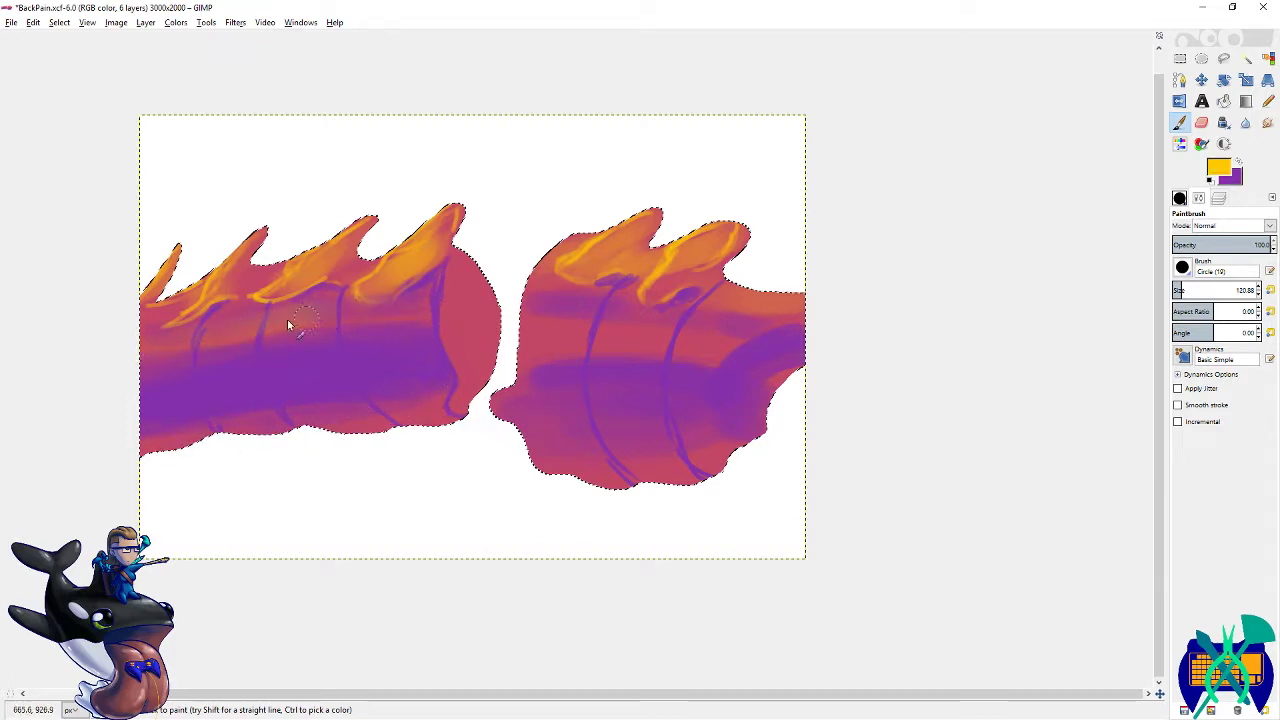
drag(145, 330, 480, 320)
mouse_move(560, 320)
mouse_down()
mouse_move(695, 325)
mouse_move(629, 317)
mouse_up()
key(x)
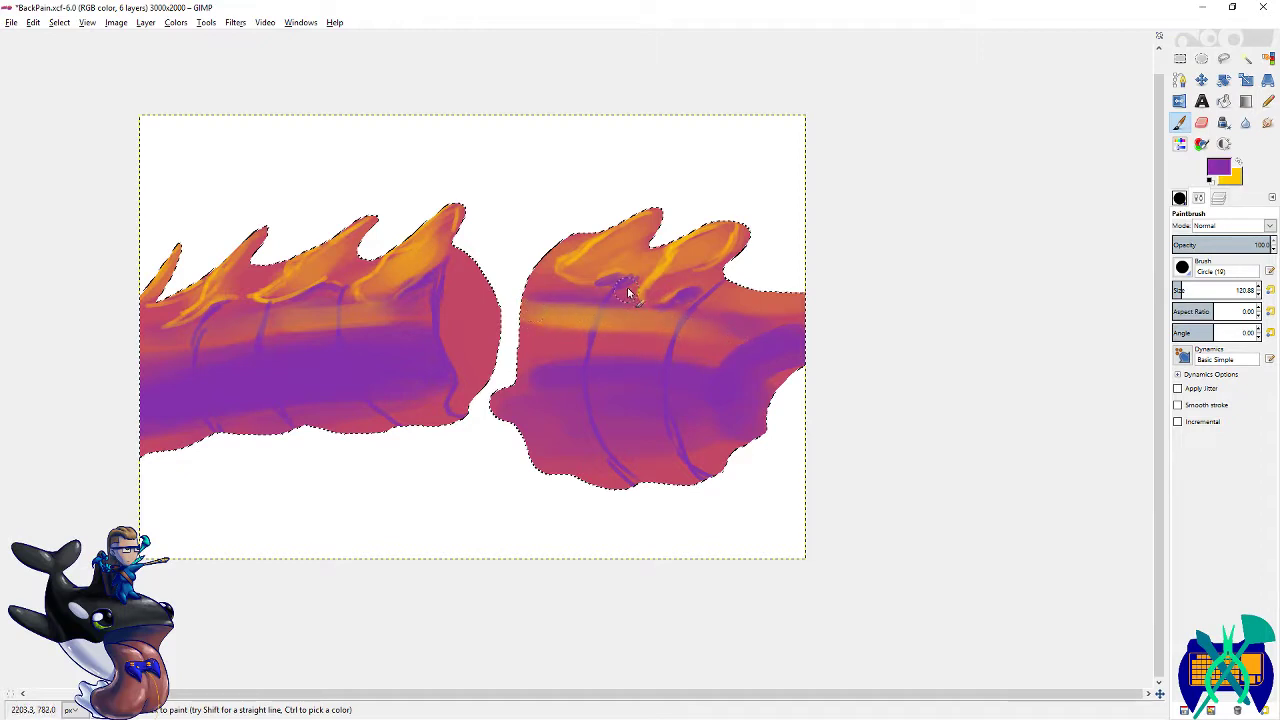
- Deepen the purple shadow along the upper edge and lower corner at the outer end of the spiky right-hand body piece
drag(736, 298, 812, 309)
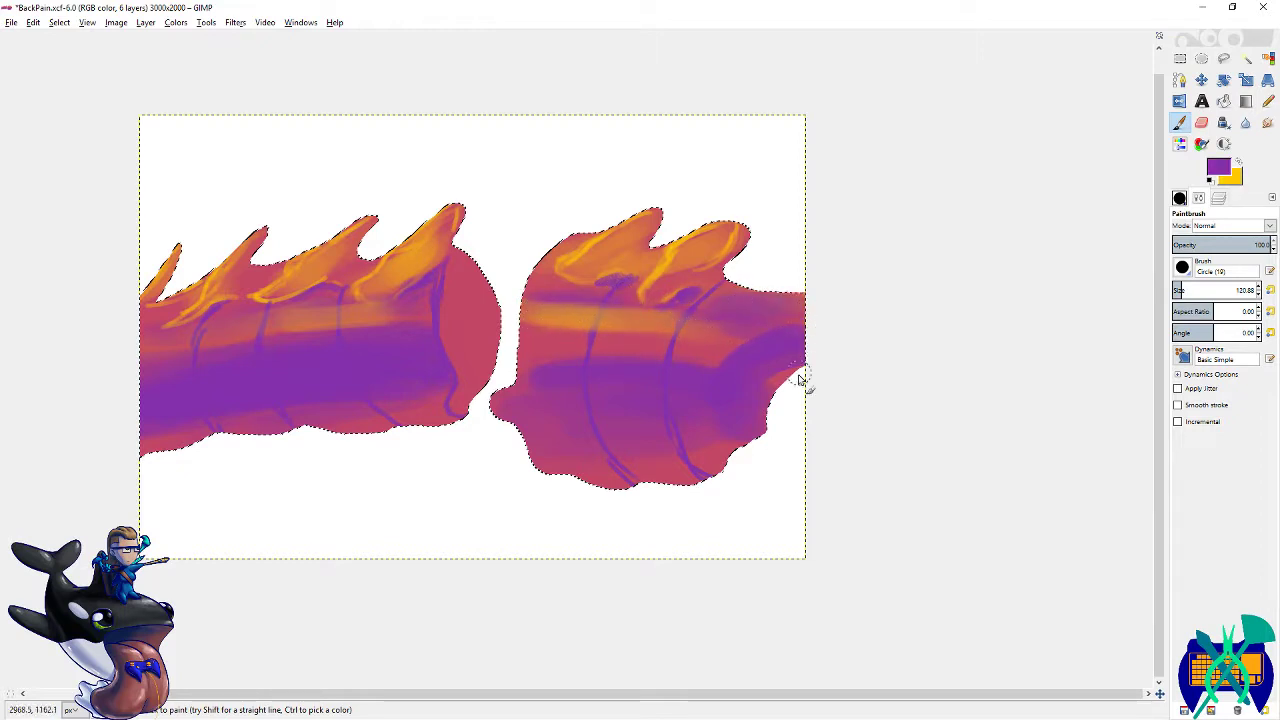
mouse_move(800, 378)
mouse_down()
mouse_move(756, 402)
mouse_move(758, 443)
mouse_move(772, 438)
mouse_move(780, 366)
mouse_move(783, 432)
mouse_up()
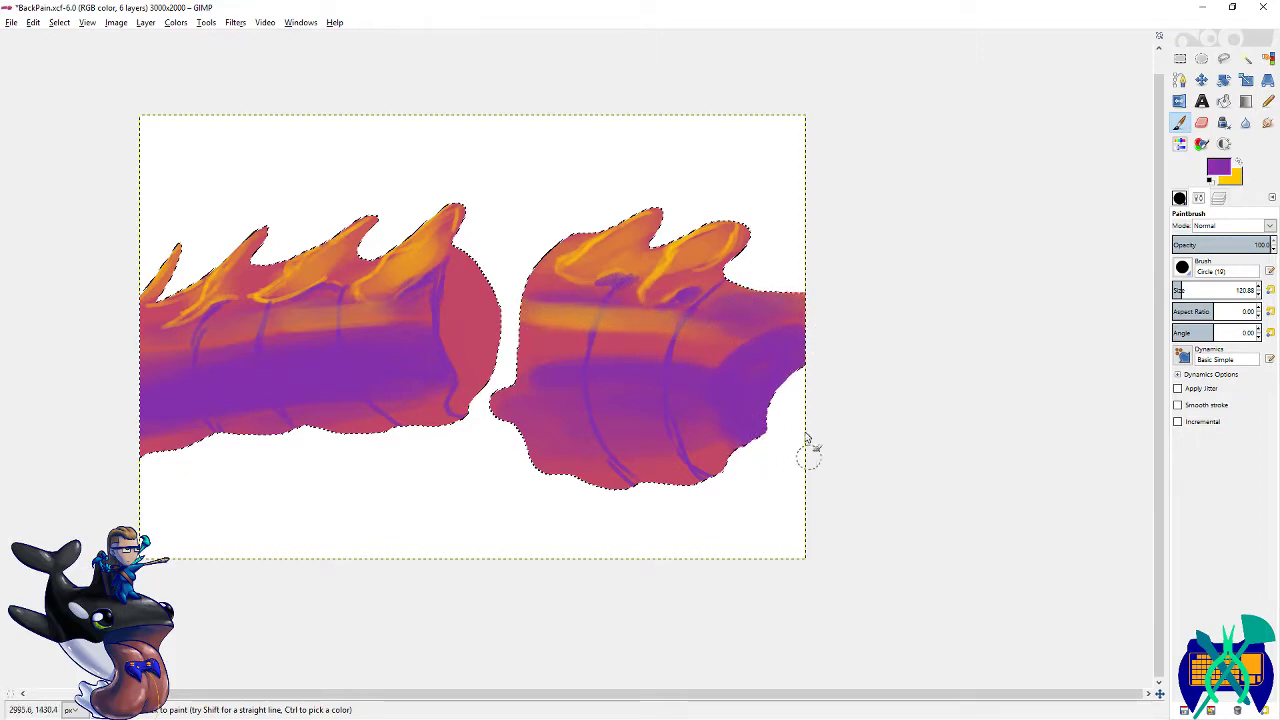
- Darken the segment lines on both body pieces with a deep indigo brush of size 21, and save the image
click(1218, 168)
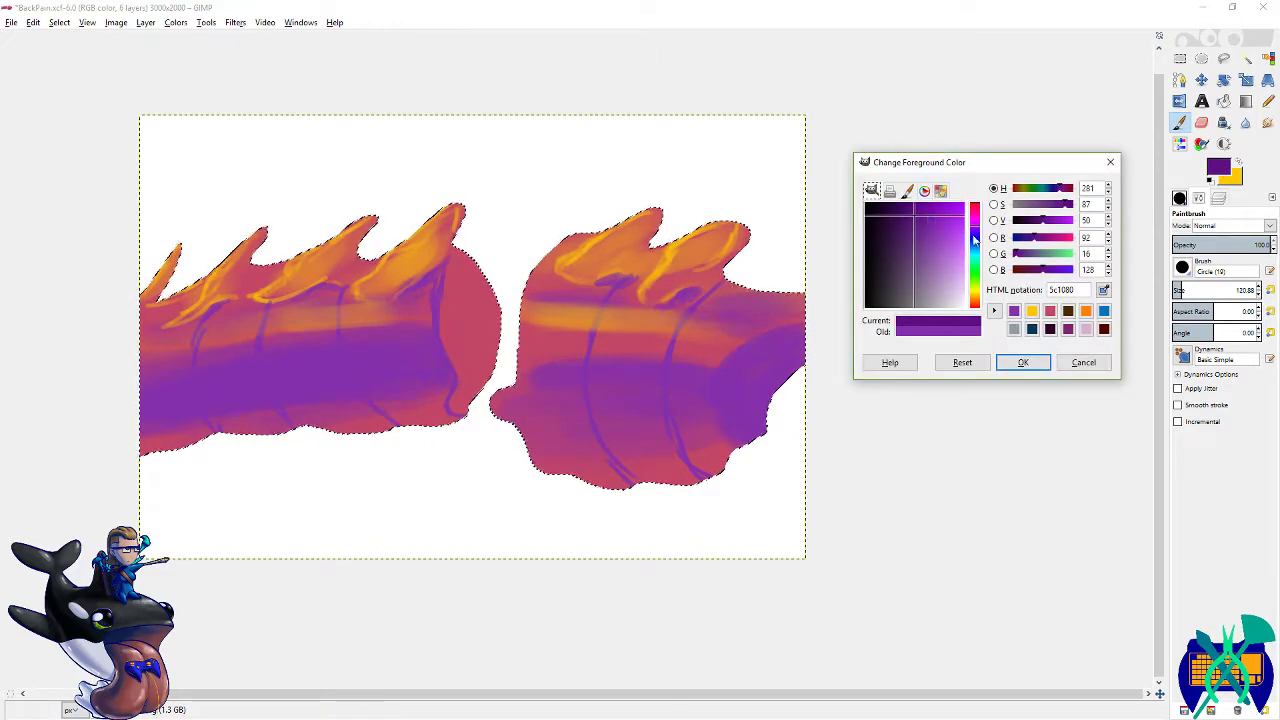
click(975, 237)
click(1023, 362)
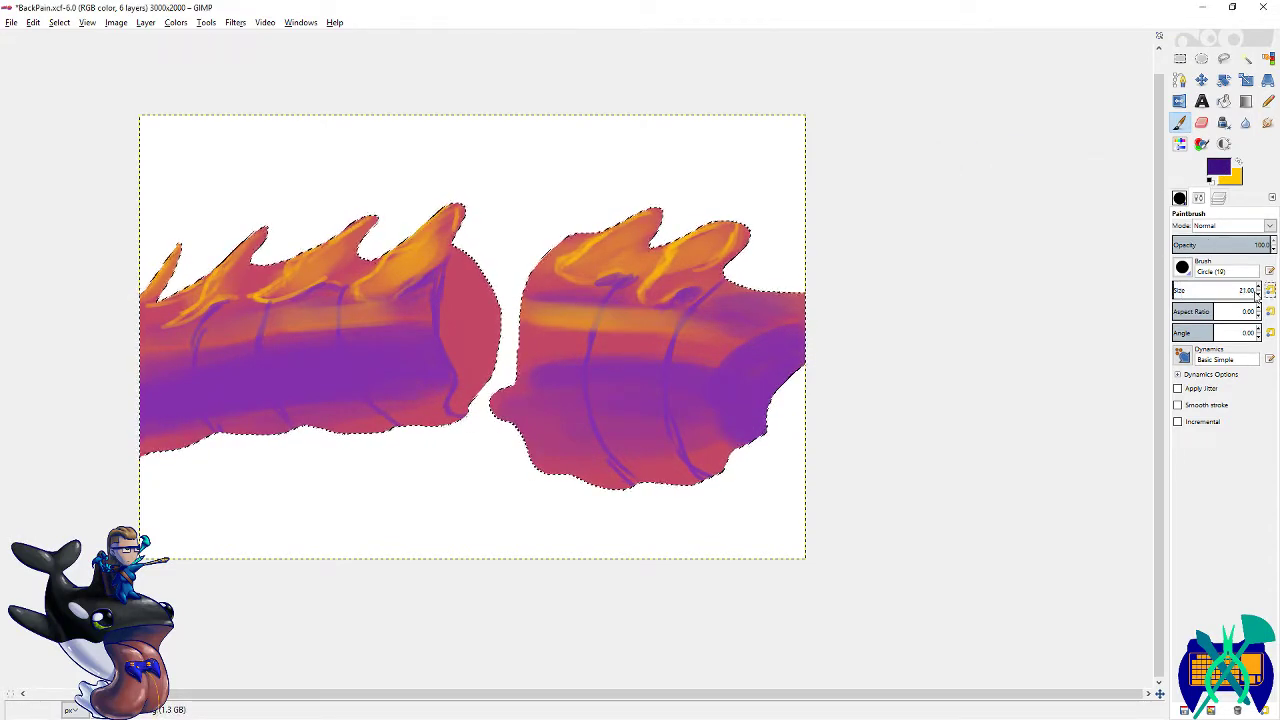
mouse_move(613, 359)
mouse_down()
mouse_move(590, 255)
mouse_move(562, 266)
mouse_move(612, 382)
mouse_up()
key(ctrl+s)
click(567, 254)
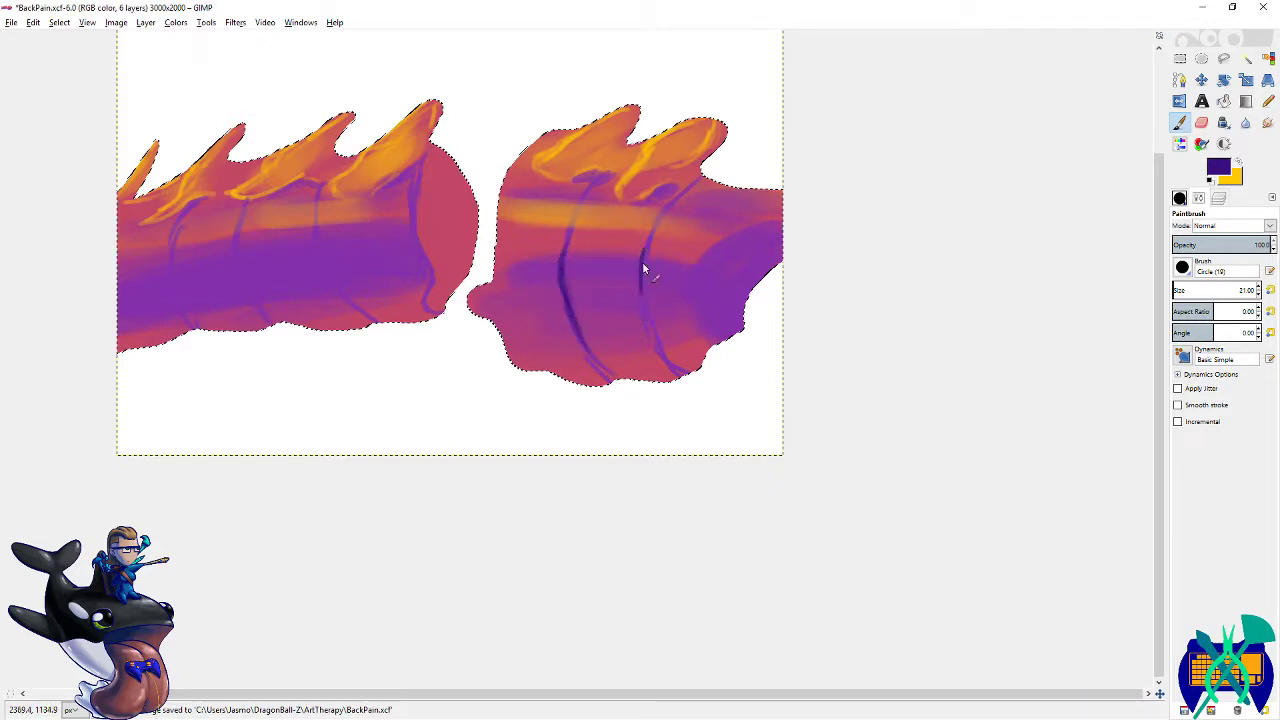
mouse_move(642, 261)
mouse_down()
mouse_move(669, 366)
mouse_move(684, 377)
mouse_up()
drag(314, 231, 346, 305)
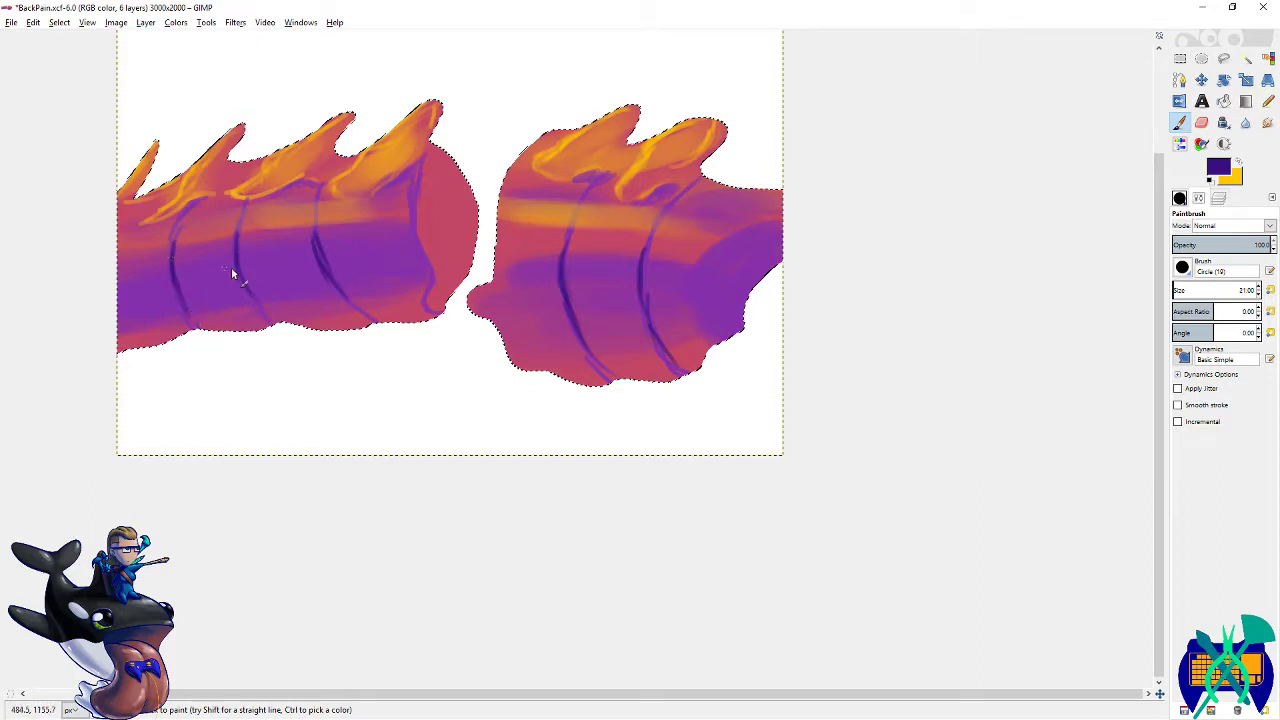
key(ctrl+s)
- Make the yellow colour a pure bright yellow and paint sharp highlights along the spikes of both body pieces
key(x)
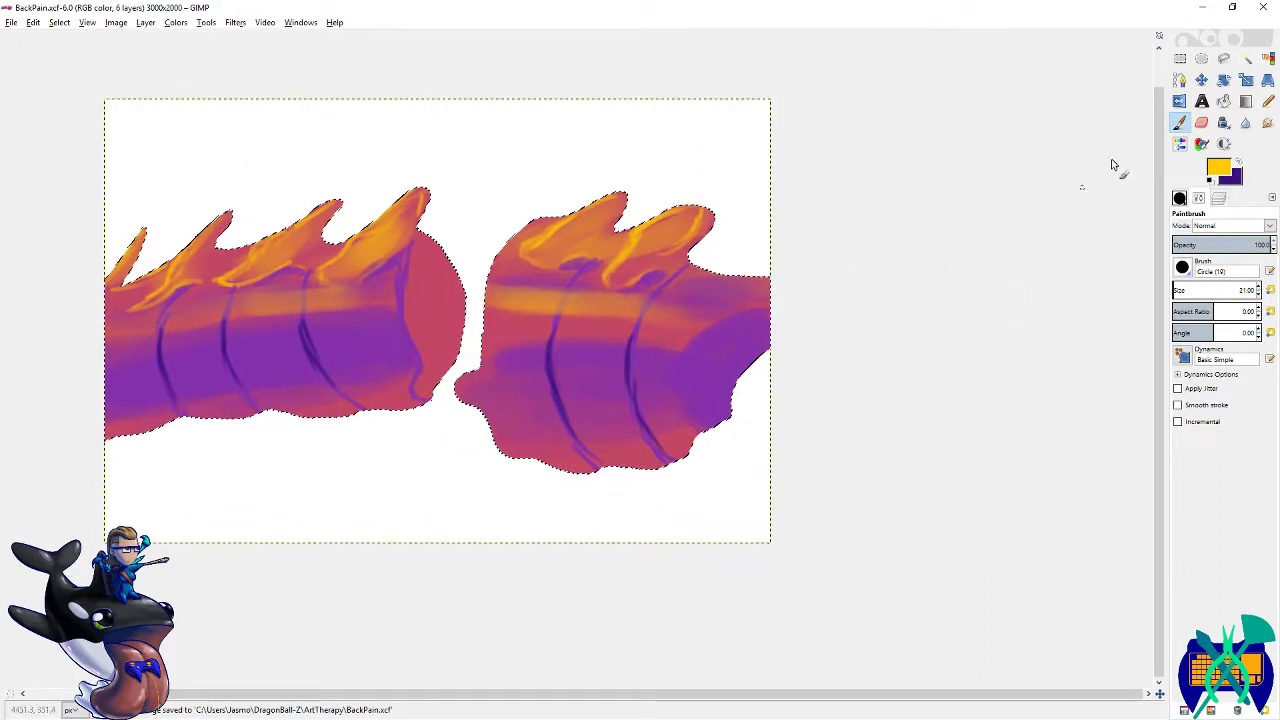
click(1217, 170)
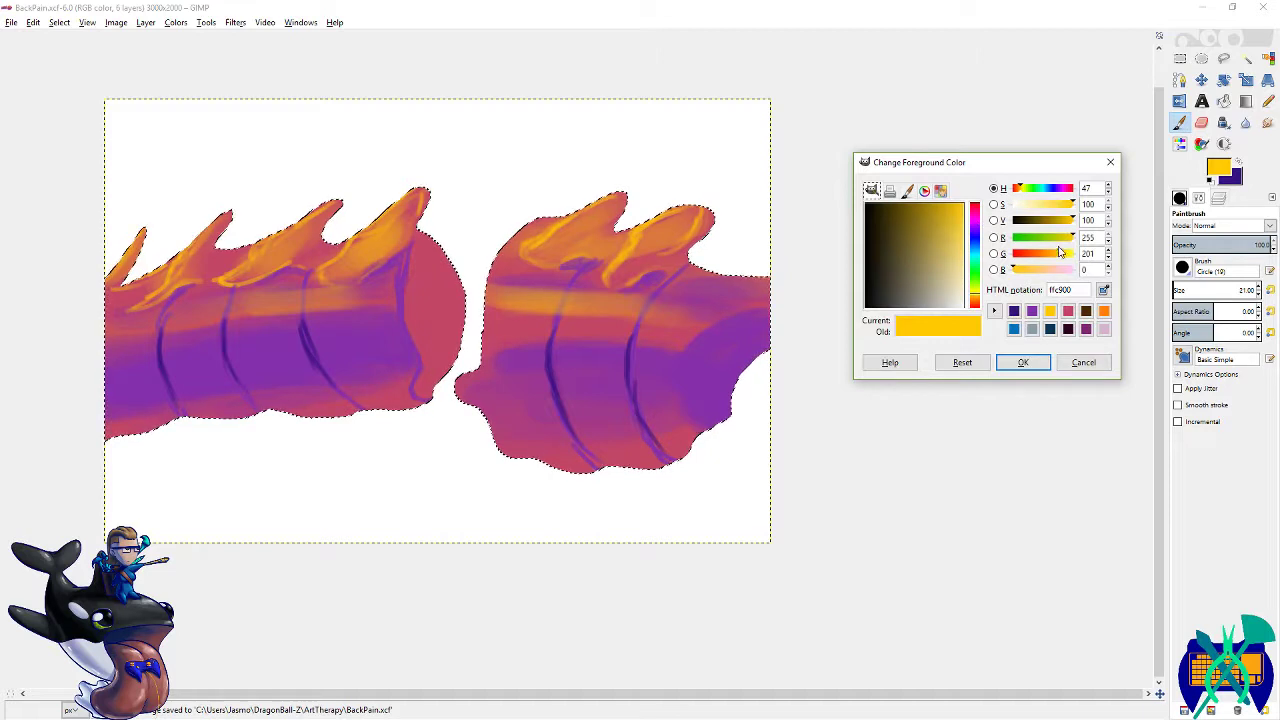
drag(1060, 252, 1075, 253)
click(1022, 362)
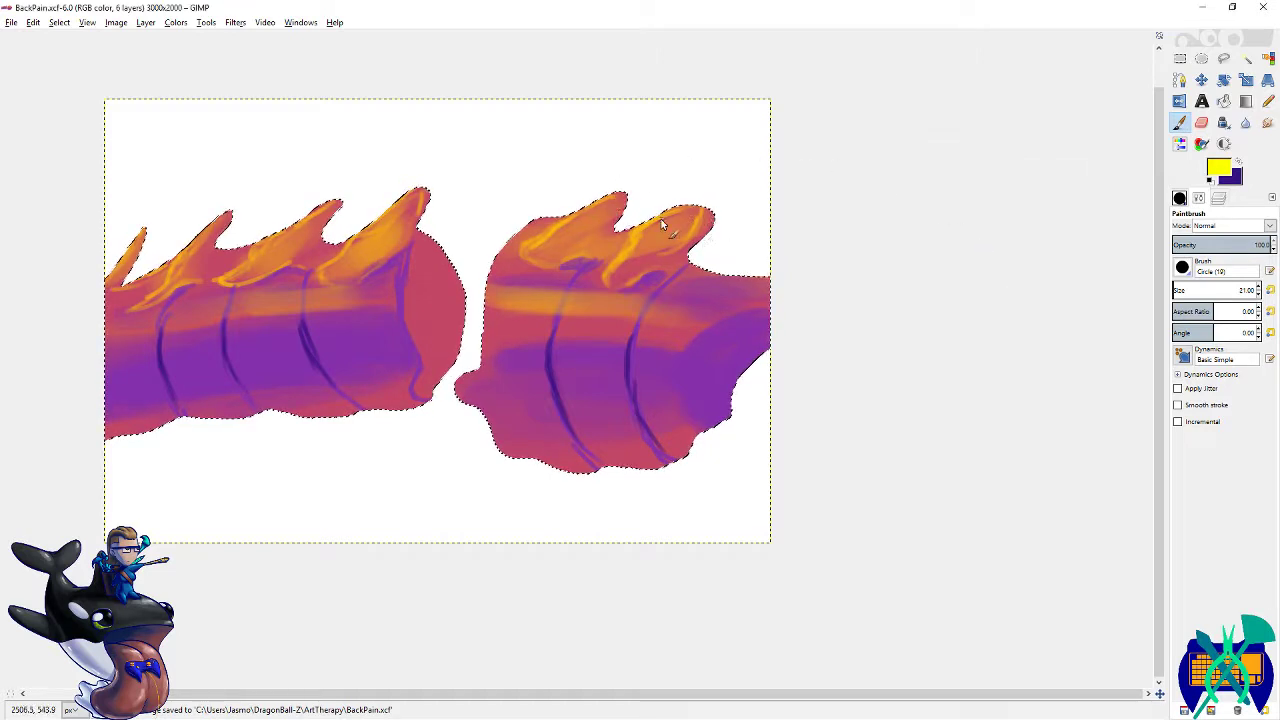
drag(653, 223, 649, 232)
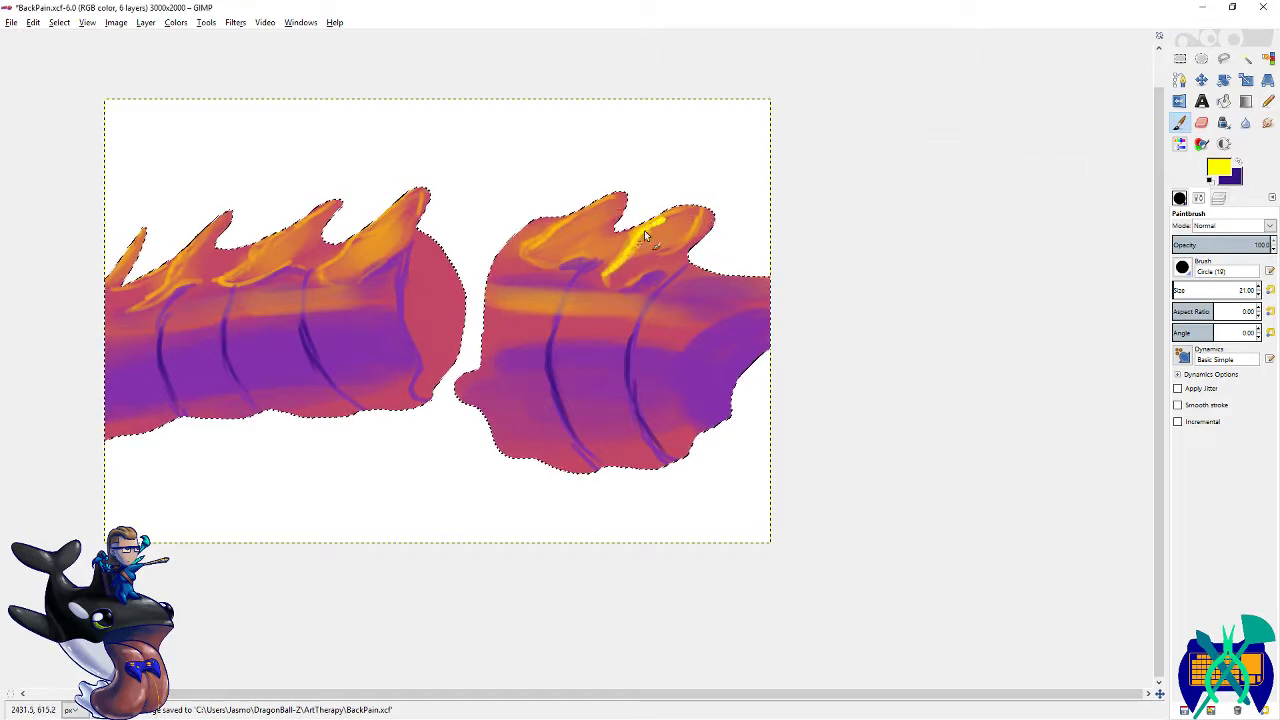
drag(551, 227, 533, 241)
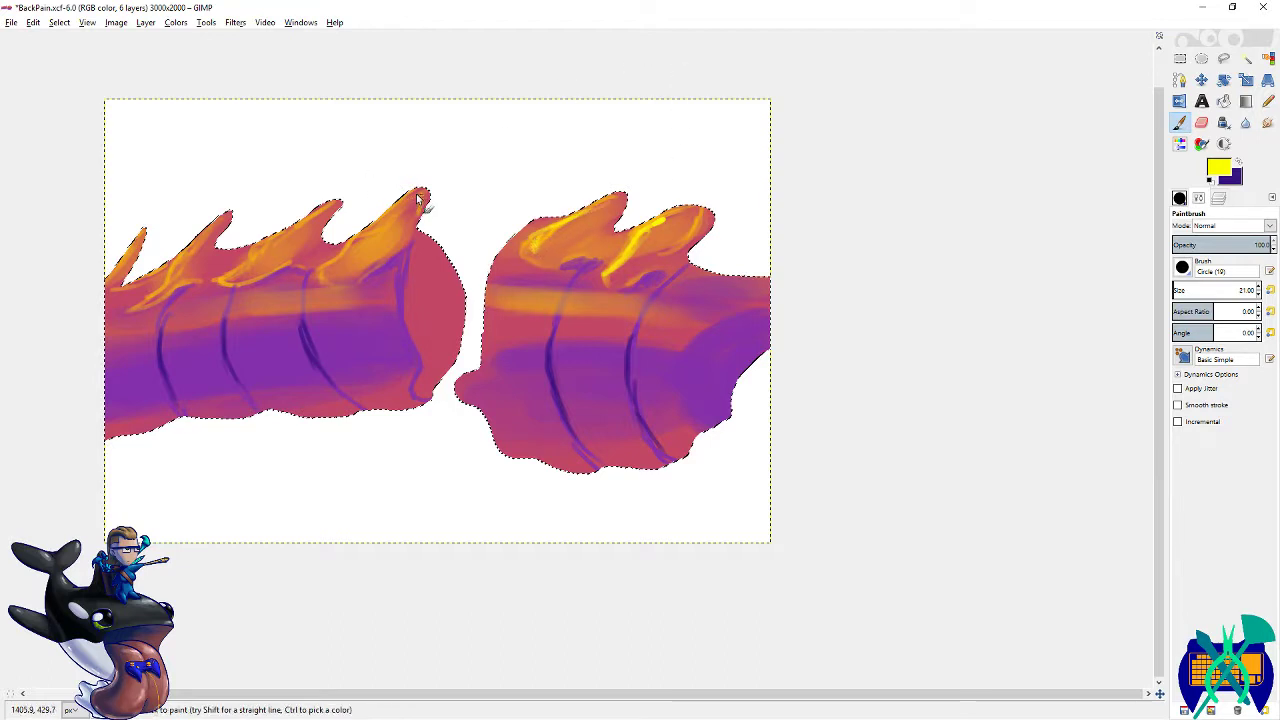
drag(420, 197, 405, 222)
mouse_move(321, 209)
mouse_down()
mouse_move(234, 273)
mouse_move(257, 245)
mouse_move(198, 241)
mouse_move(159, 279)
mouse_move(231, 214)
mouse_move(182, 271)
mouse_up()
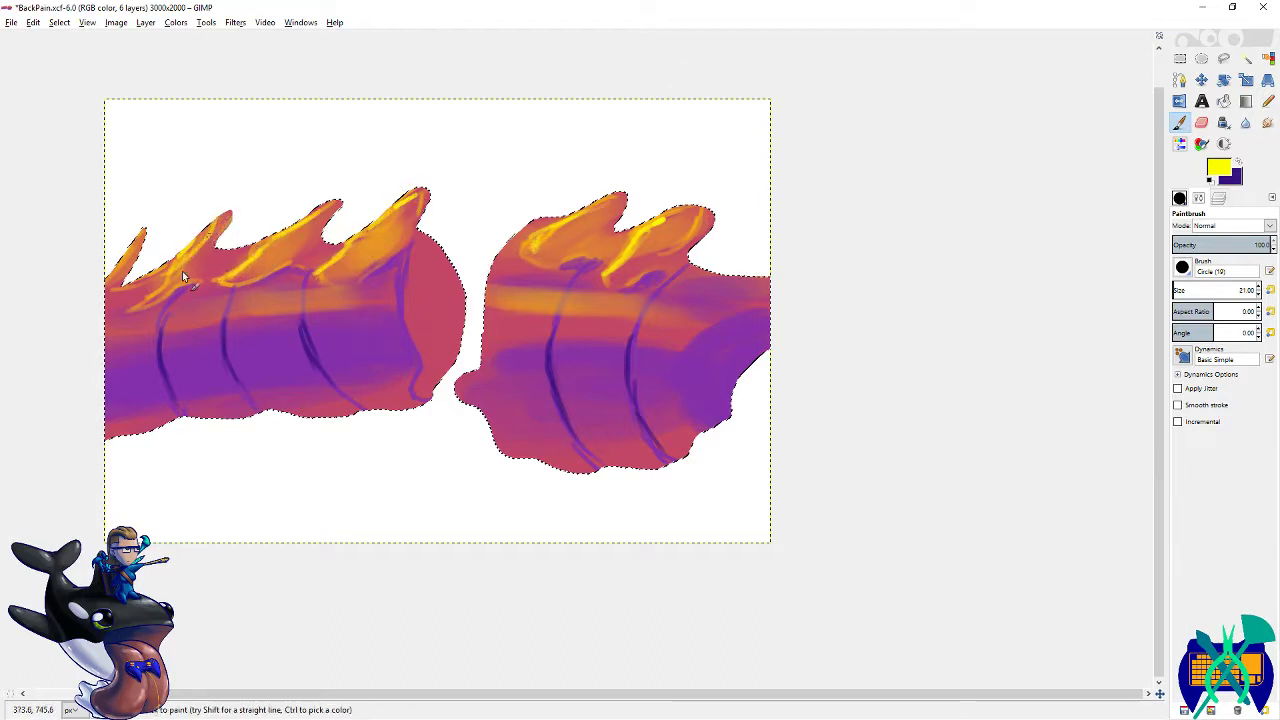
drag(145, 232, 114, 272)
drag(280, 334, 306, 322)
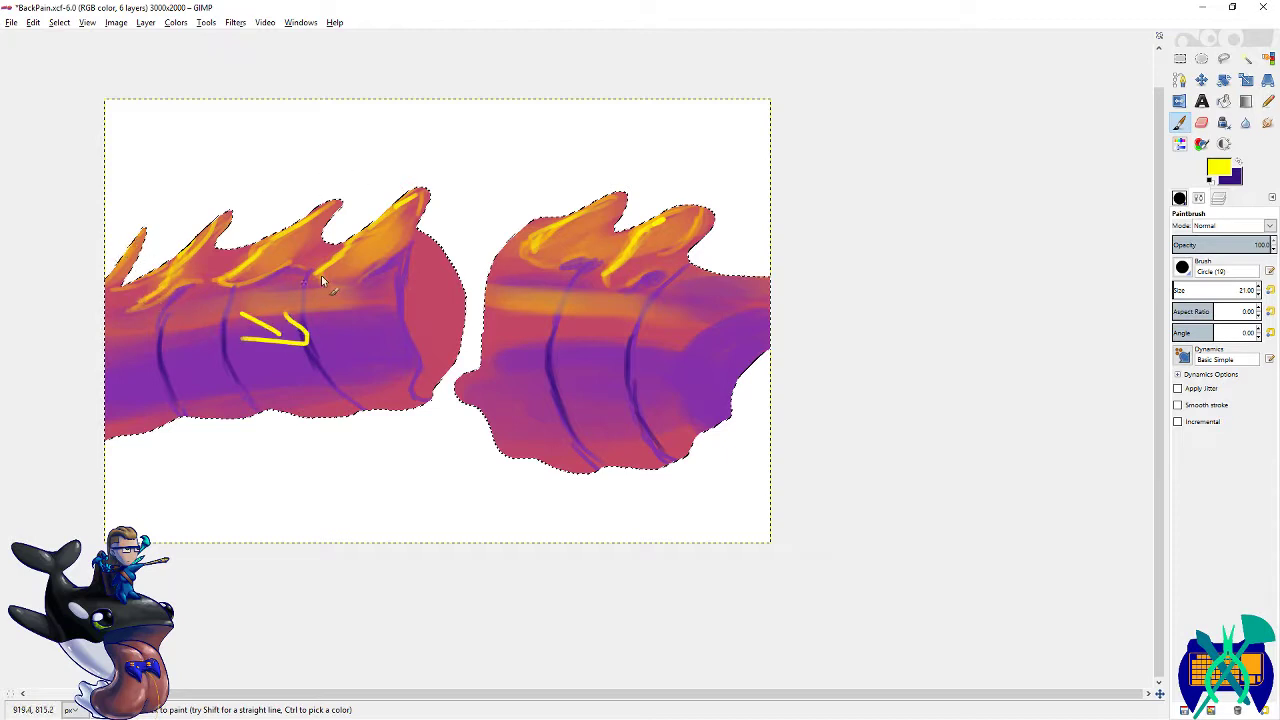
key(ctrl+z)
key(ctrl+z)
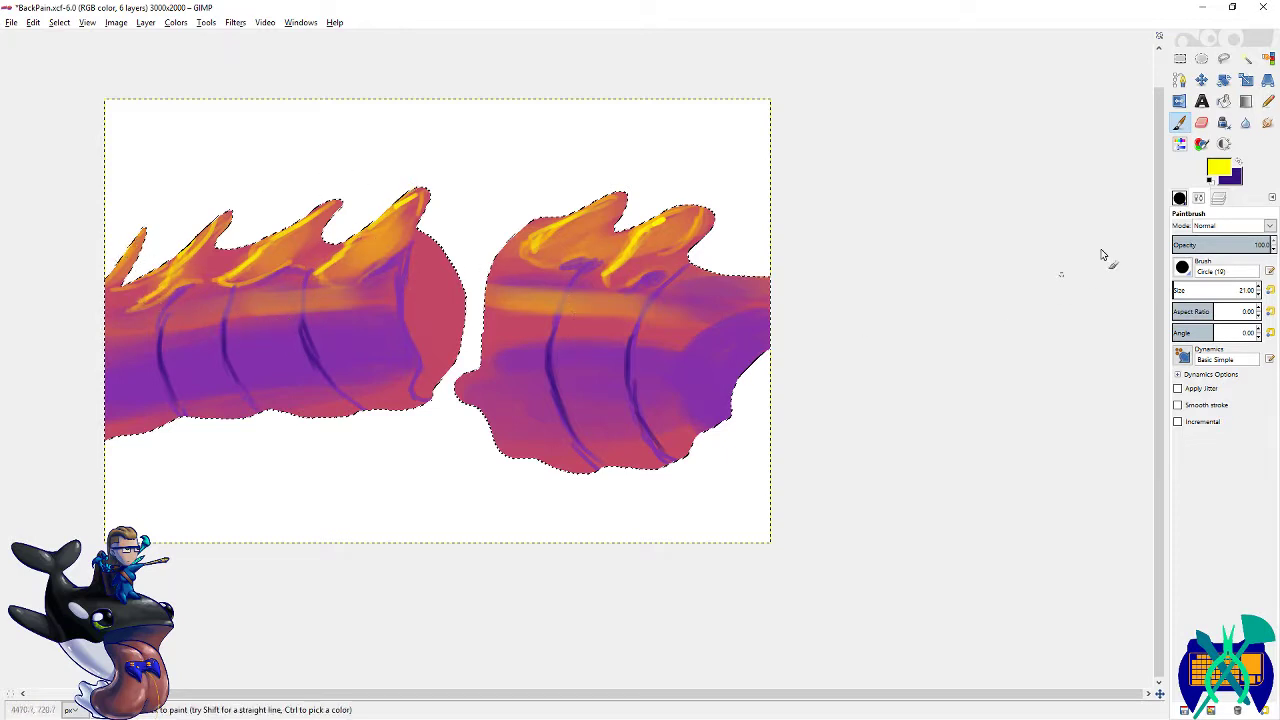
- Show the lines layer, make the shading layer active, and save the image
click(1218, 197)
click(1182, 288)
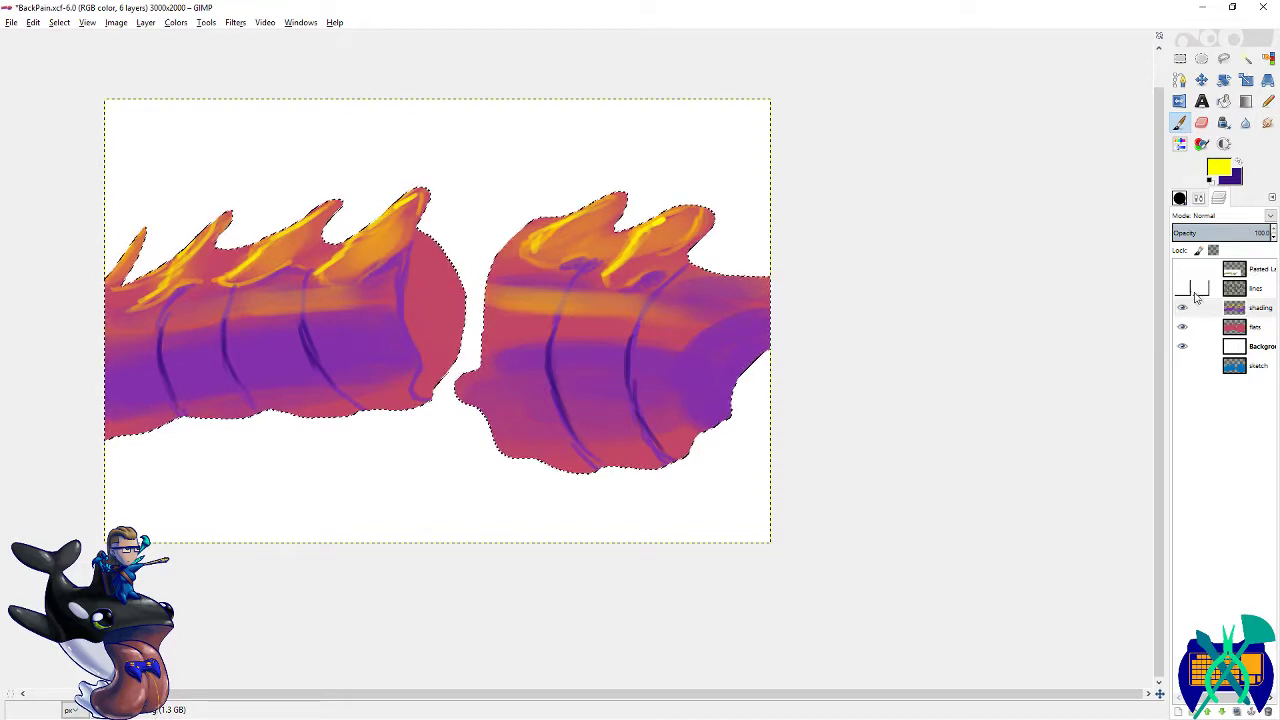
click(1250, 307)
key(ctrl+s)
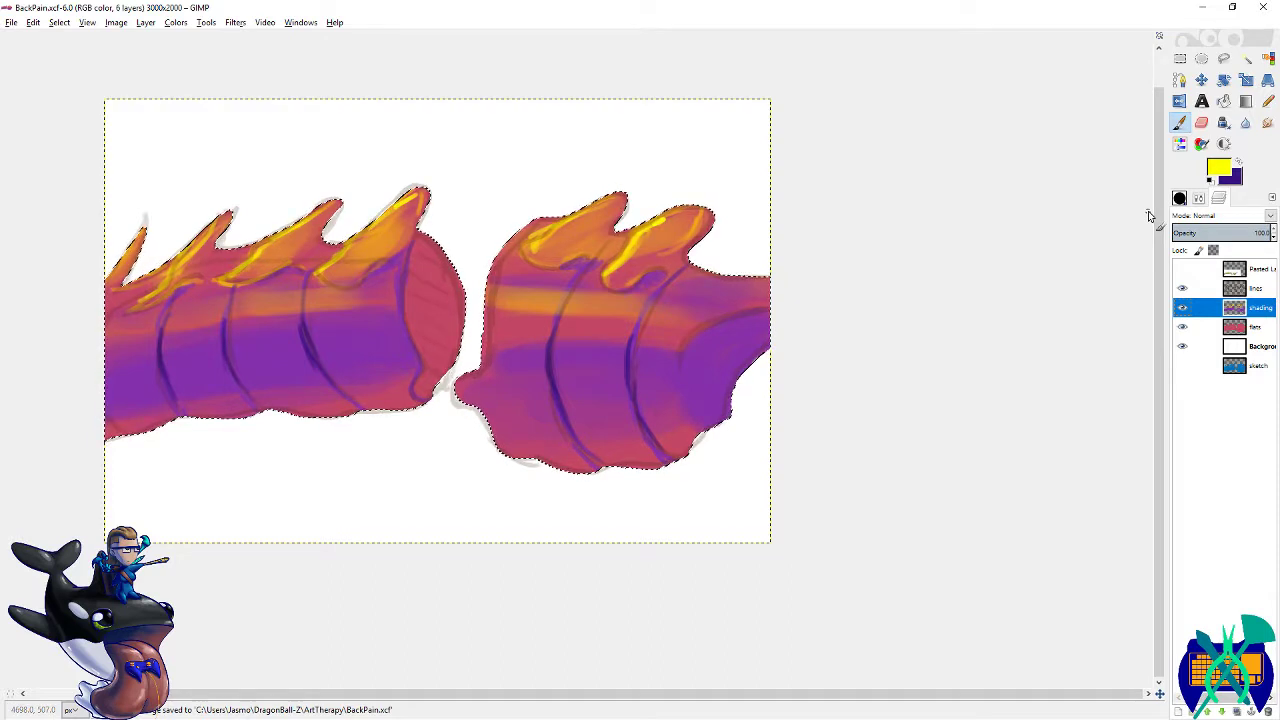
- Reset the colours to black and white and switch to the Select by Color tool
key(d)
key(shift+o)
key(shift+j)
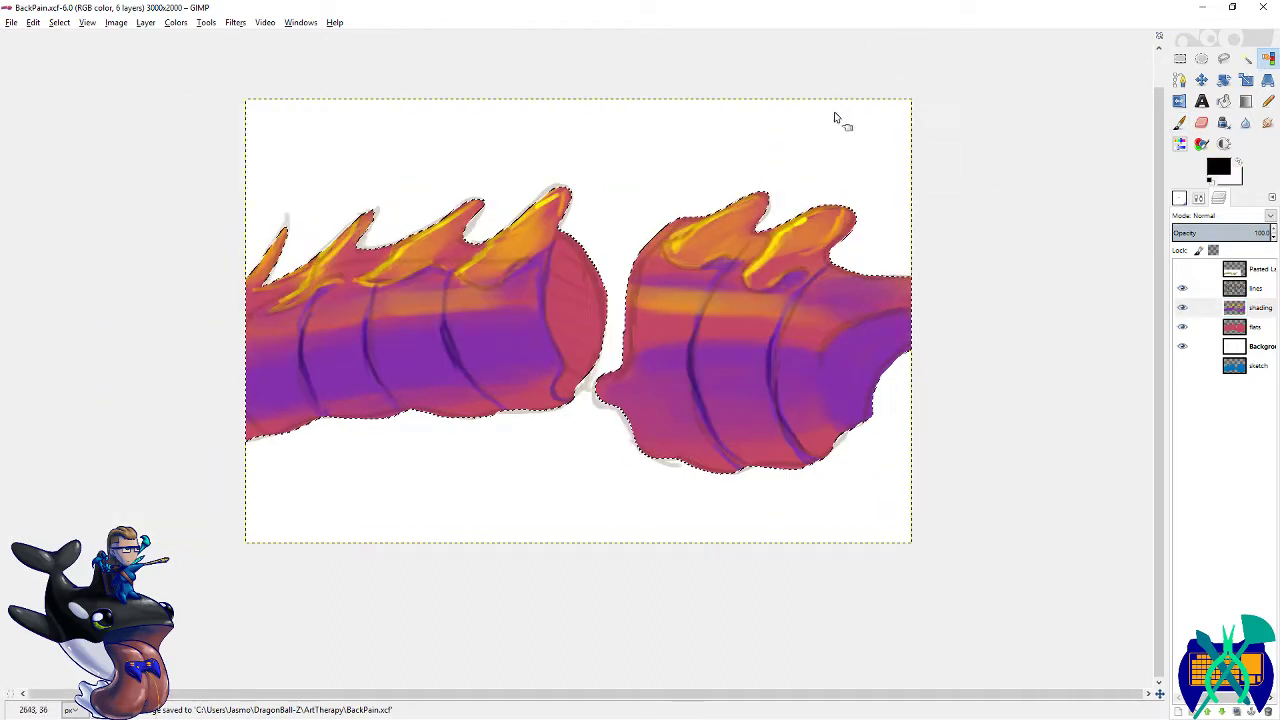
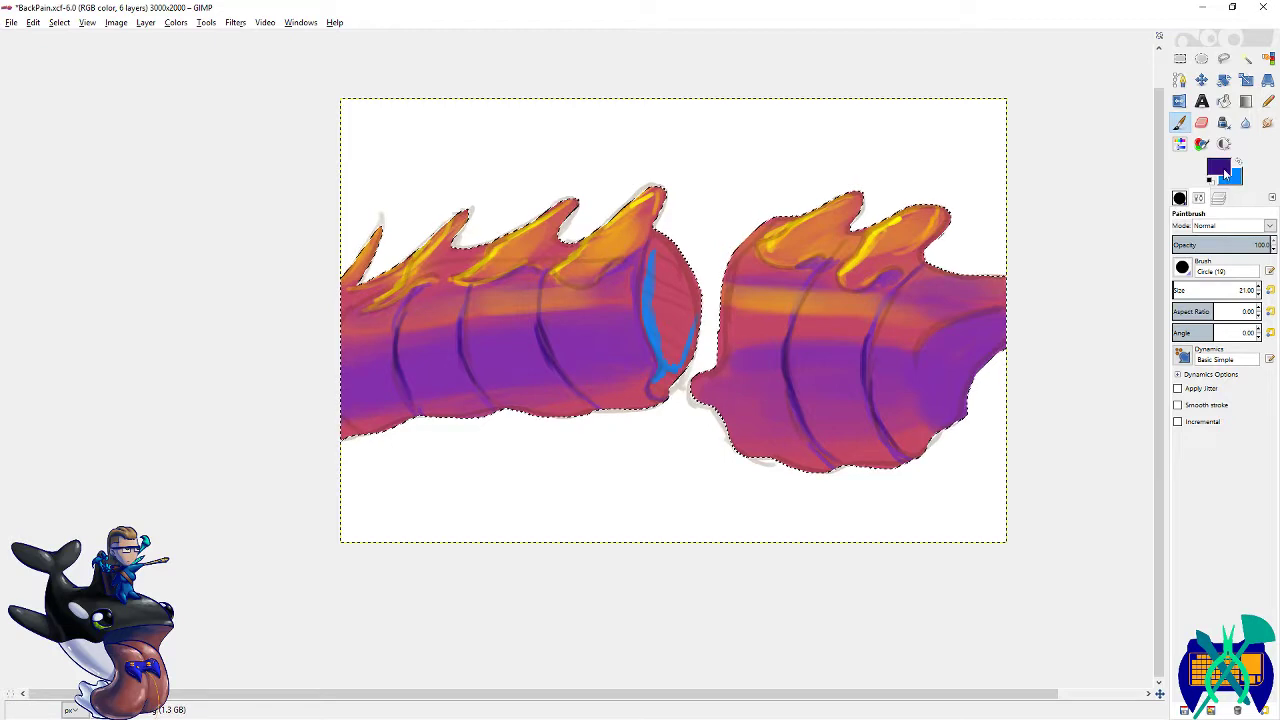
- Set the foreground to the deeper blue 0055ff and paint the lower tip of the left piece's cut end
click(1218, 168)
click(1014, 312)
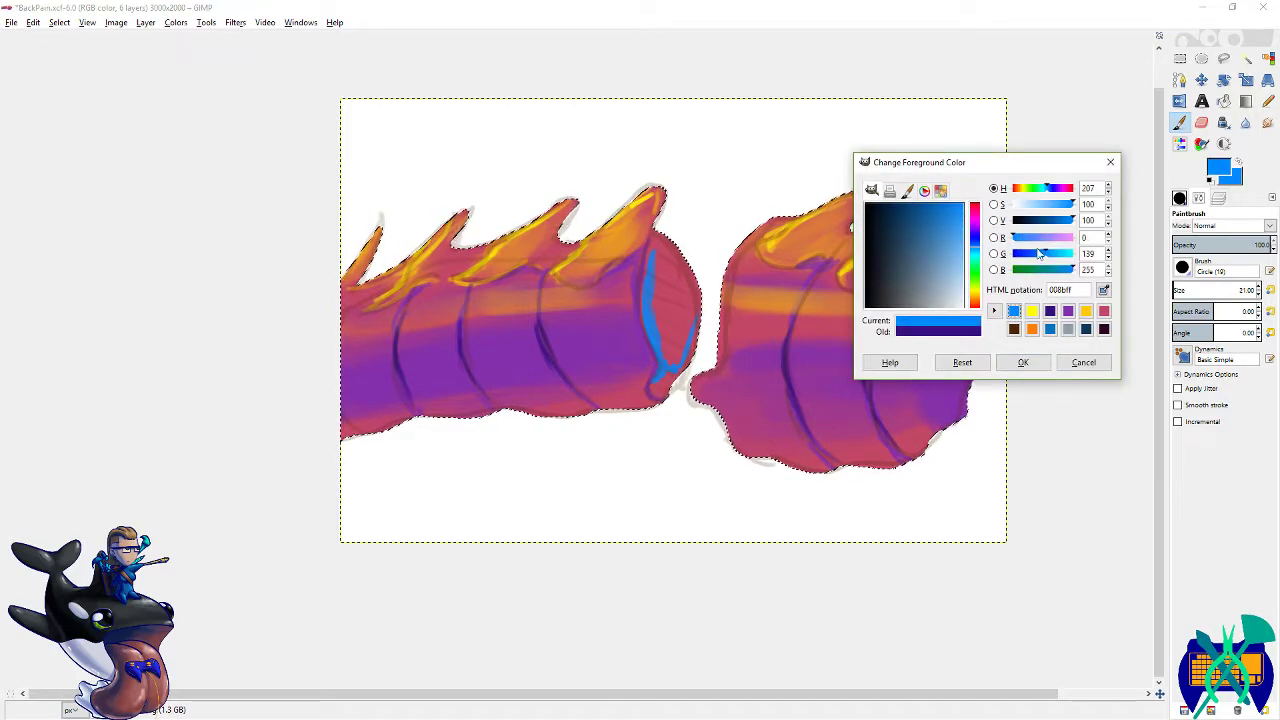
click(1021, 362)
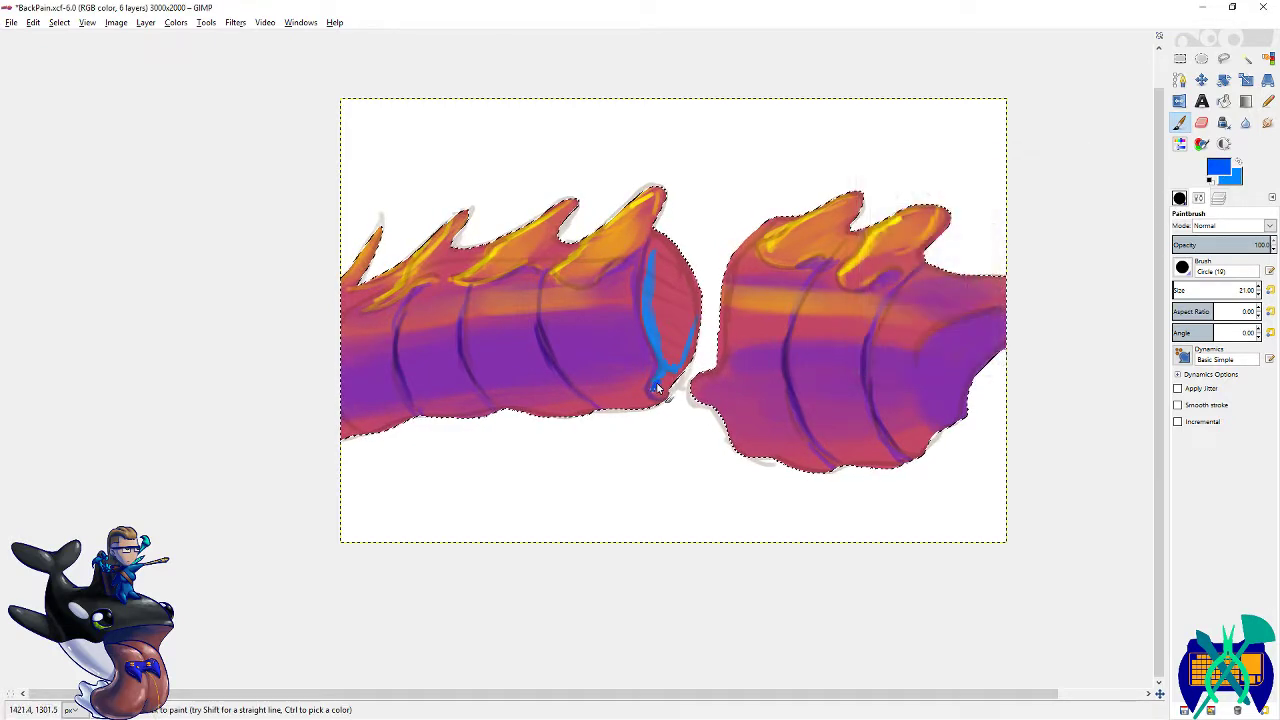
drag(657, 387, 666, 392)
- Fill the left piece's cut face with the lighter blue 008bff using a brush of size 120.88
key(x)
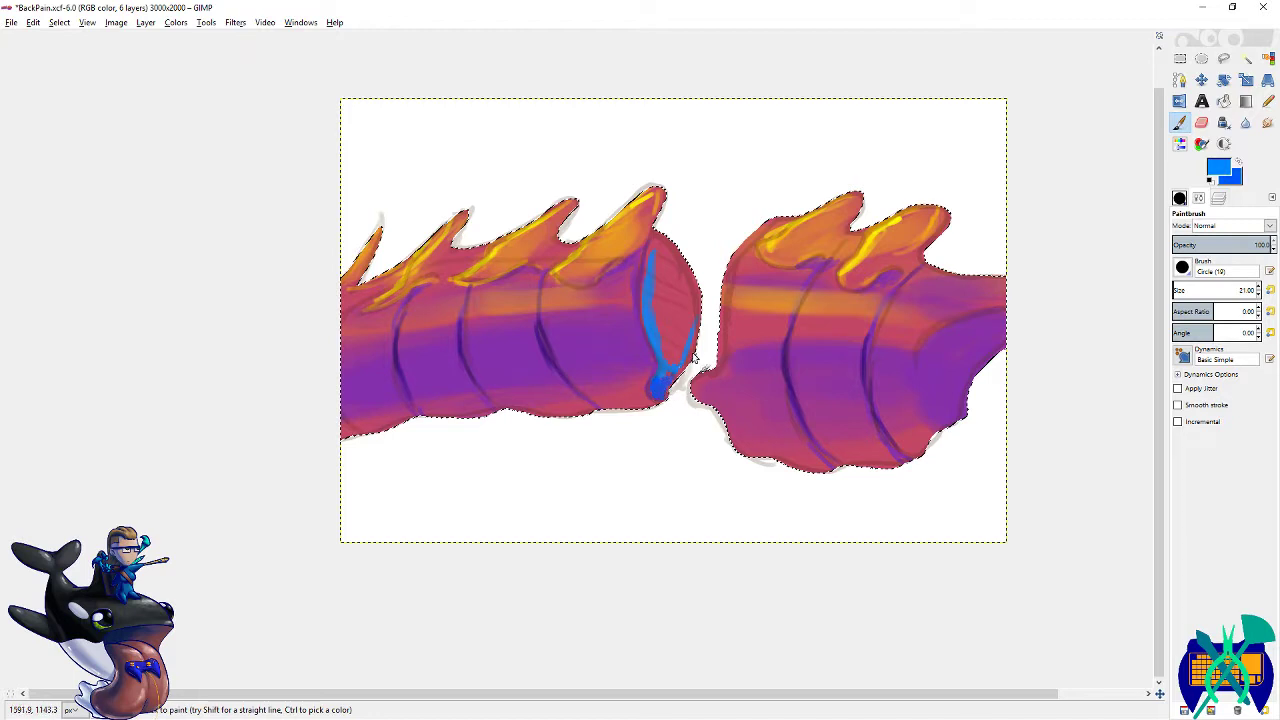
click(1184, 289)
click(1182, 289)
mouse_move(665, 277)
mouse_down()
mouse_move(688, 317)
mouse_move(686, 355)
mouse_up()
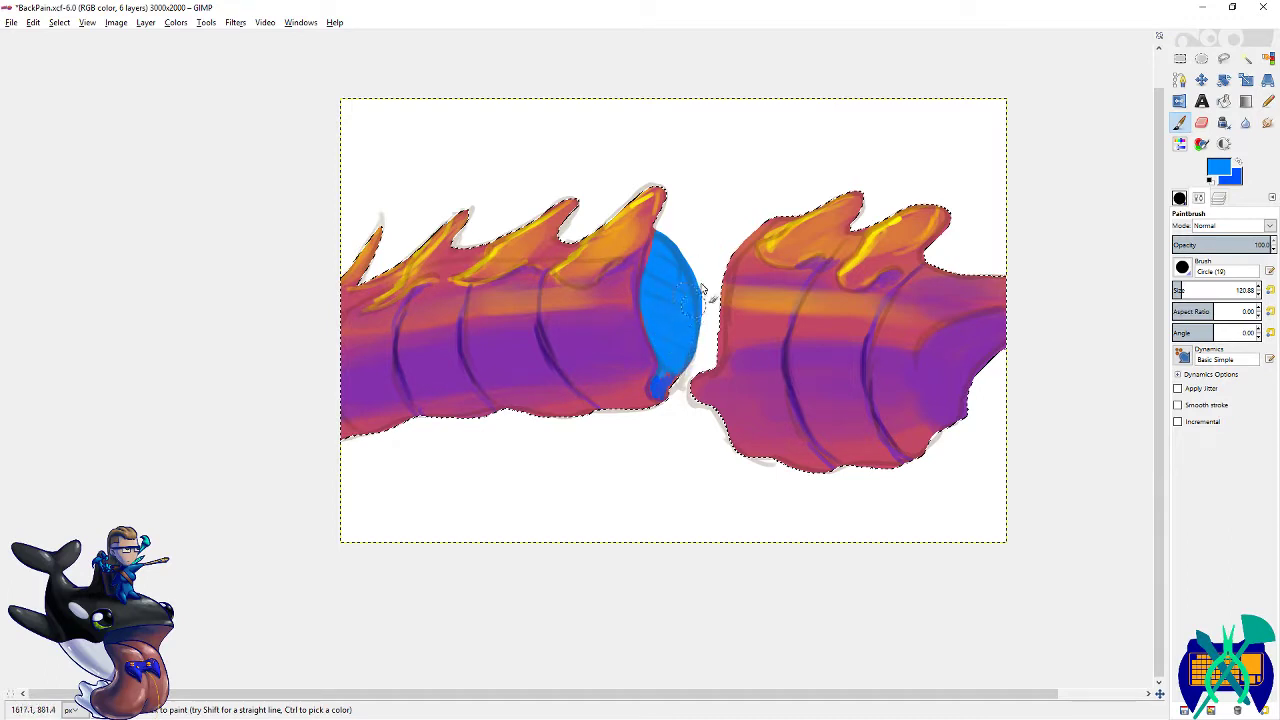
mouse_move(687, 293)
mouse_down()
mouse_move(691, 206)
mouse_move(703, 267)
mouse_up()
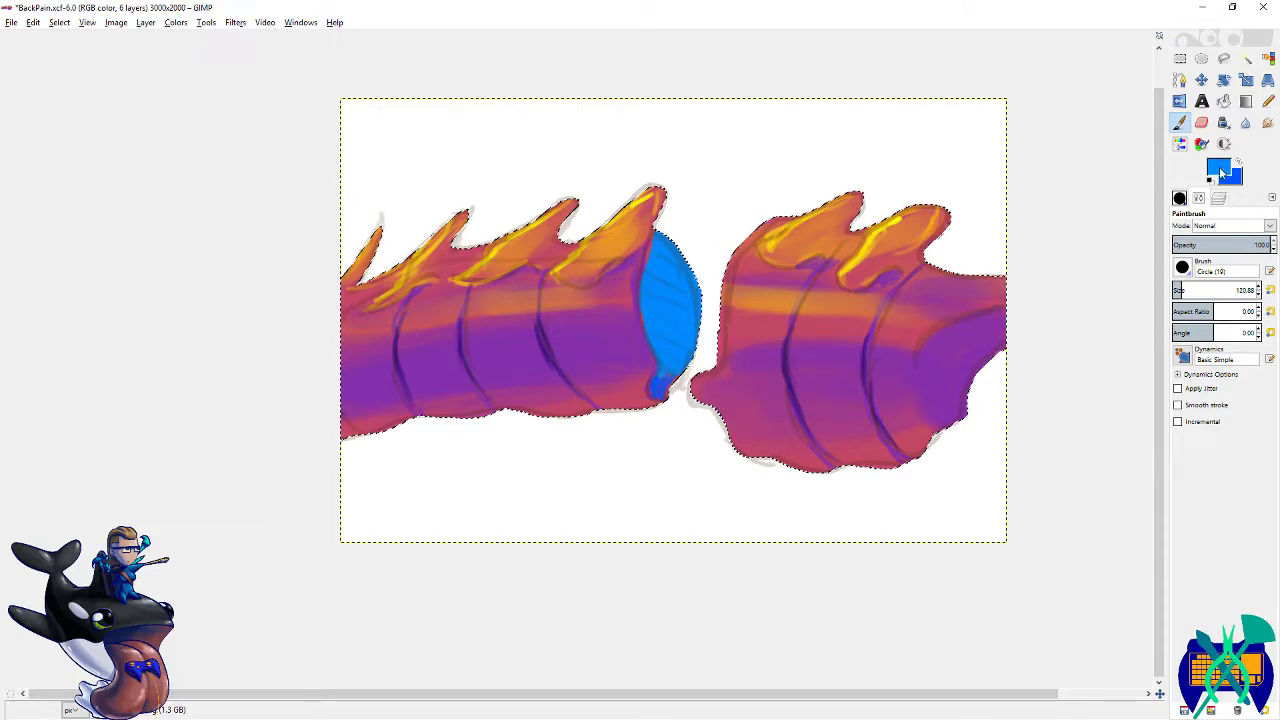
- Change the foreground colour to bright cyan and paint a soft glow in the middle of the blue cut face
click(1220, 173)
drag(971, 285, 971, 262)
click(1023, 360)
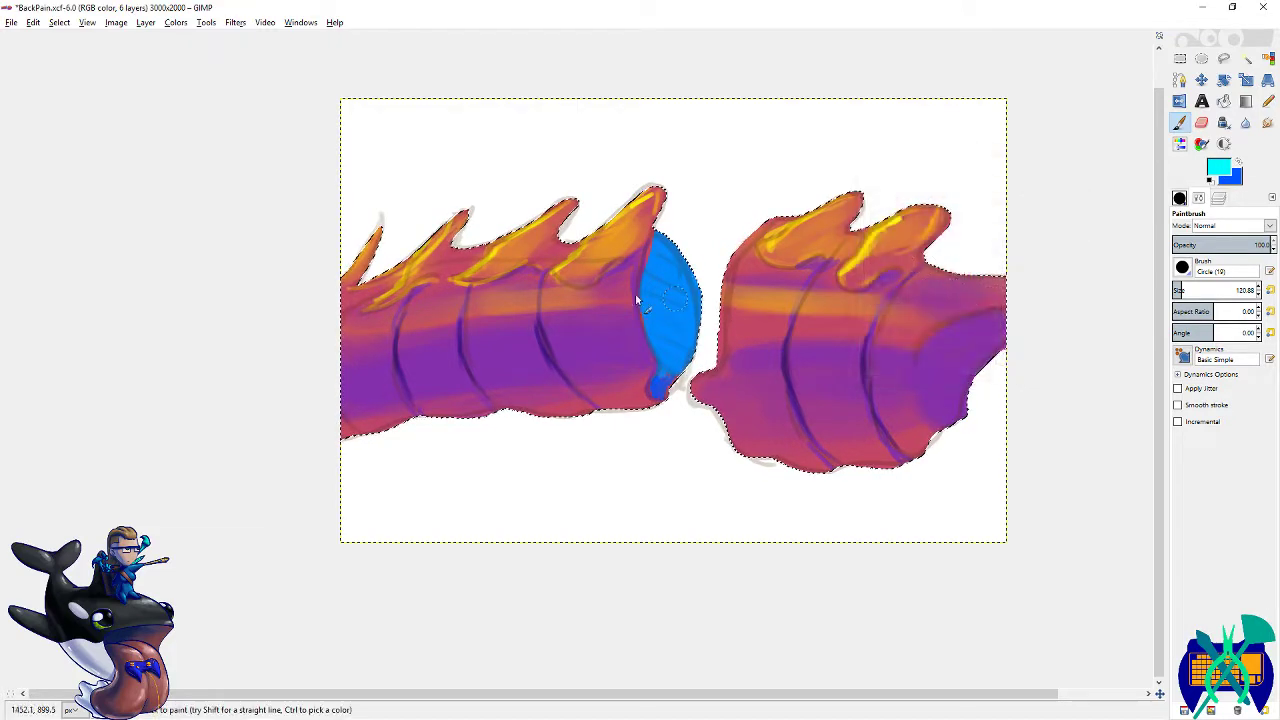
drag(665, 290, 670, 302)
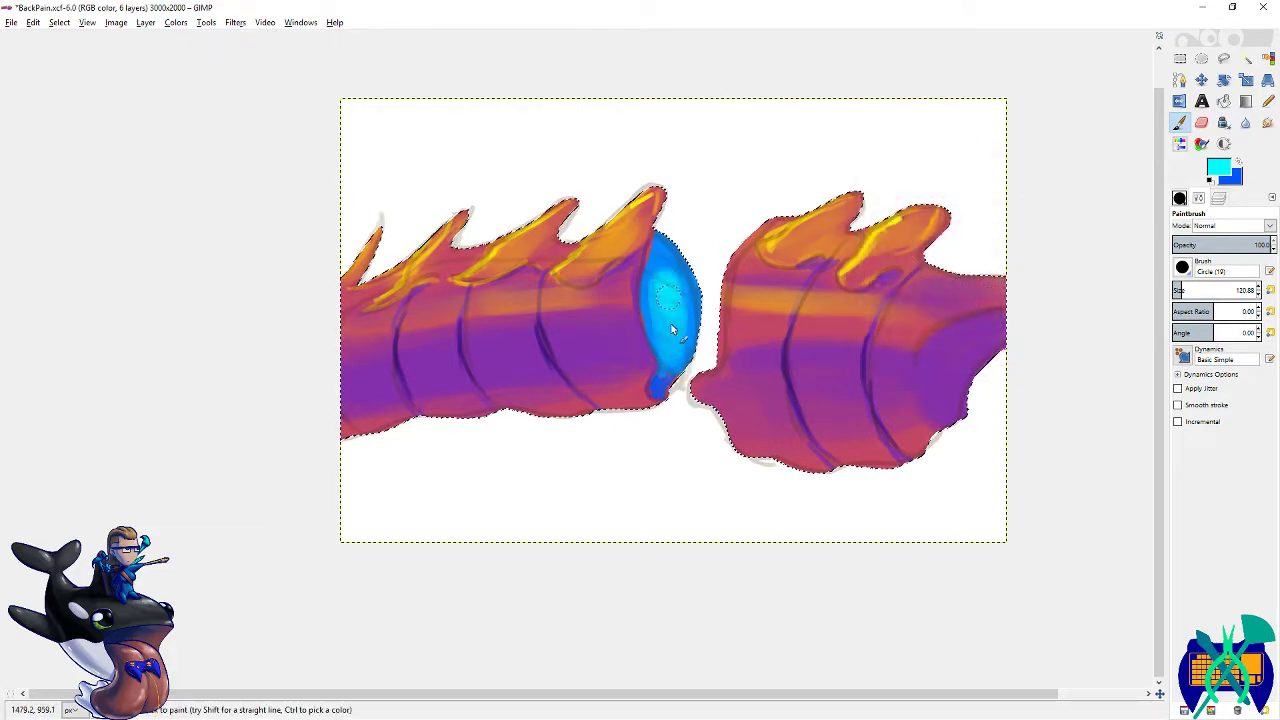
- Hide the lines layer, reset the colours to black and white, and save the image
key(ctrl+l)
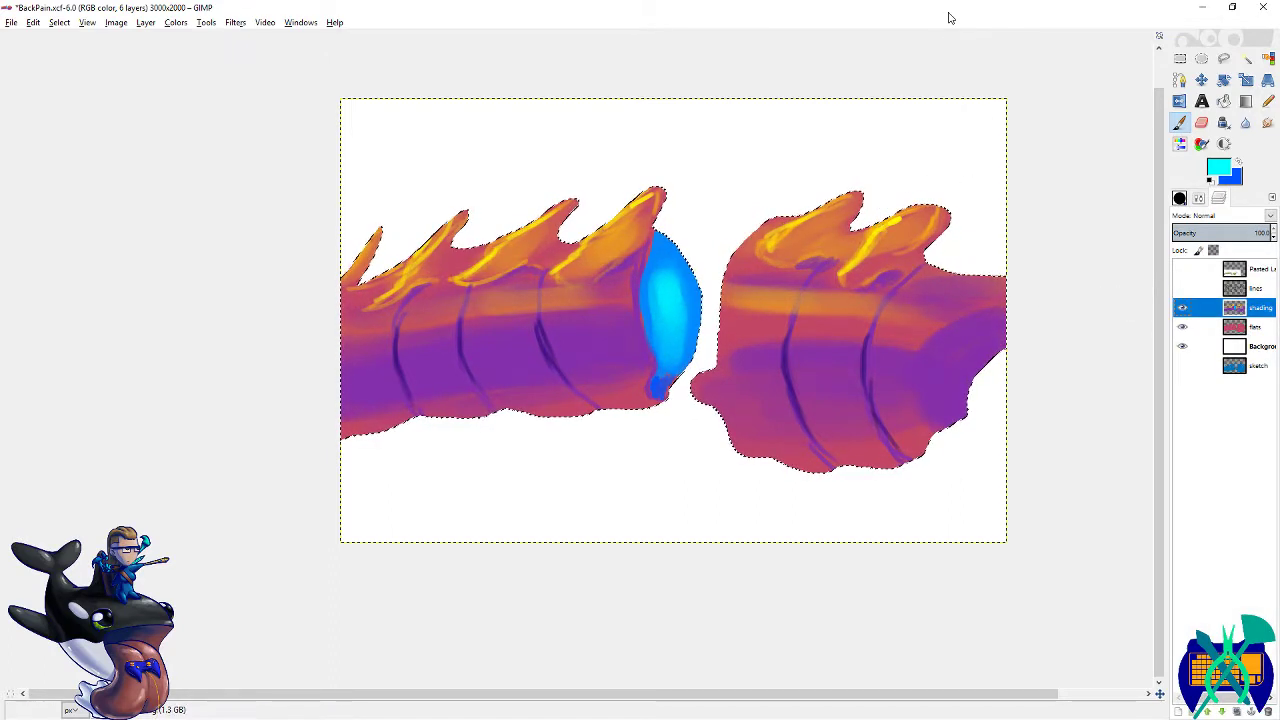
key(ctrl+shift+a)
key(d)
scroll(806, 264, down, 3)
key(ctrl+s)
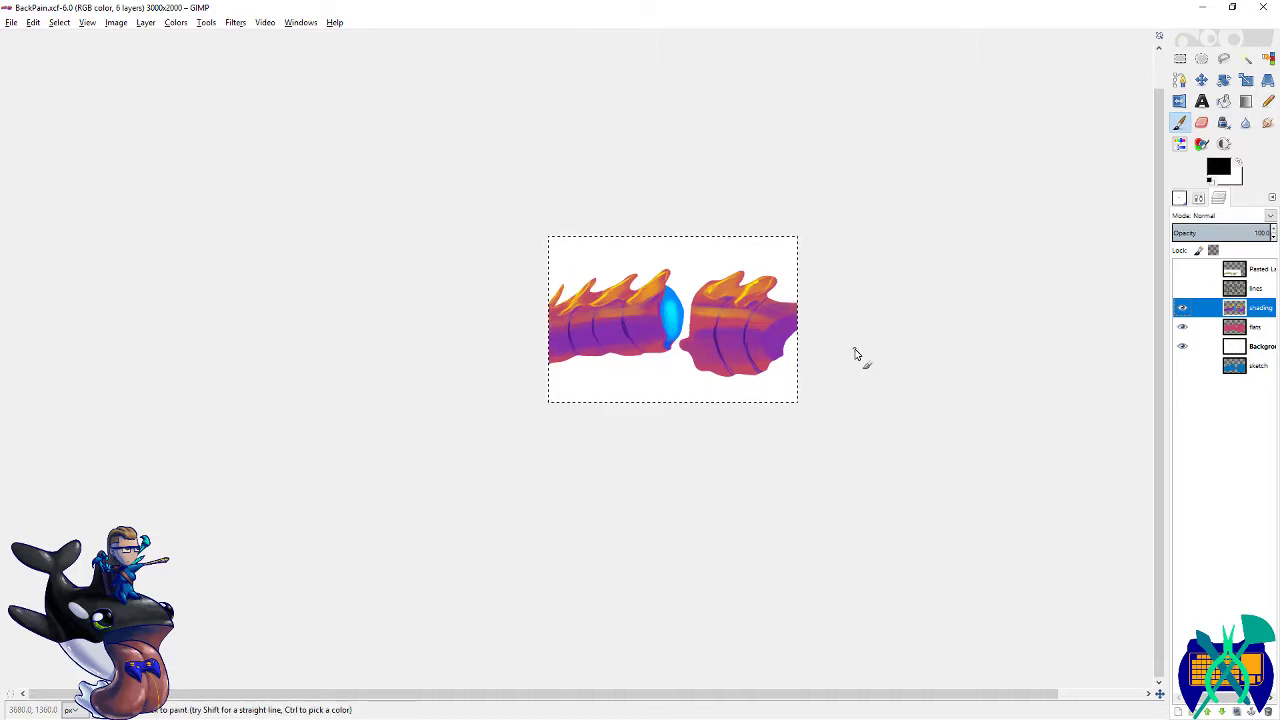
scroll(774, 363, up, 1)
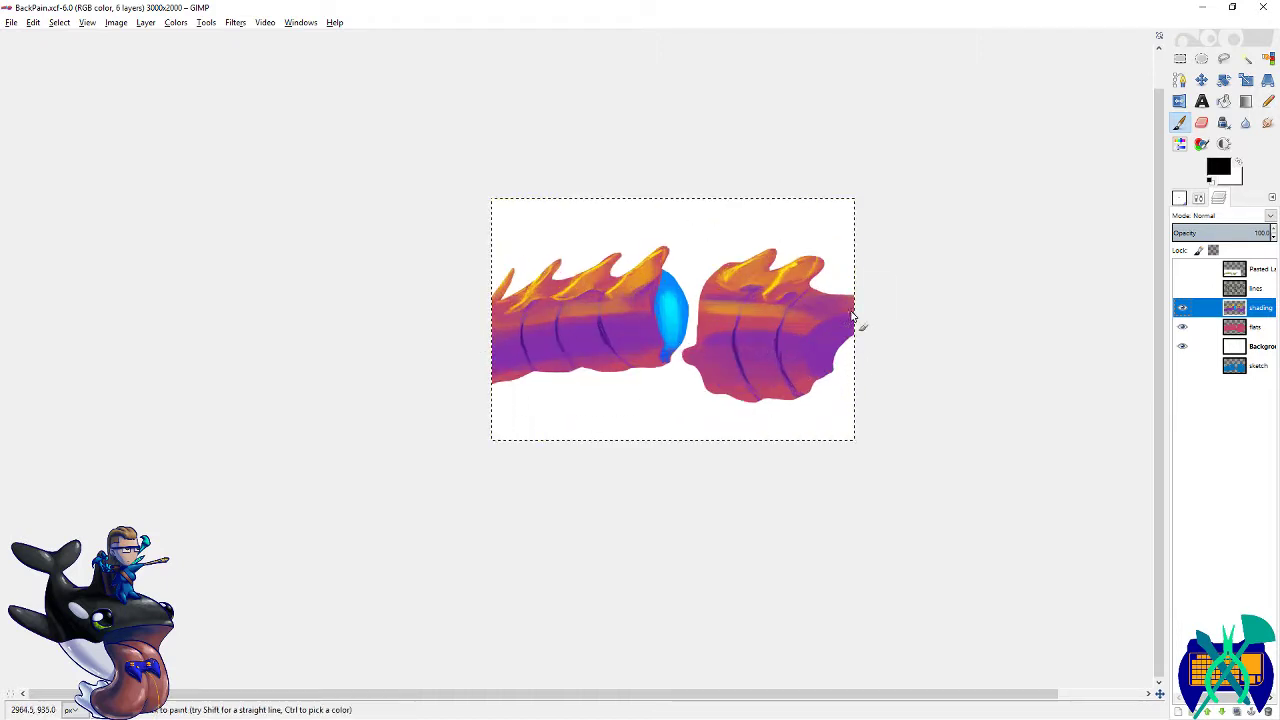
scroll(851, 314, up, 2)
scroll(888, 350, left, 1)
scroll(889, 351, right, 2)
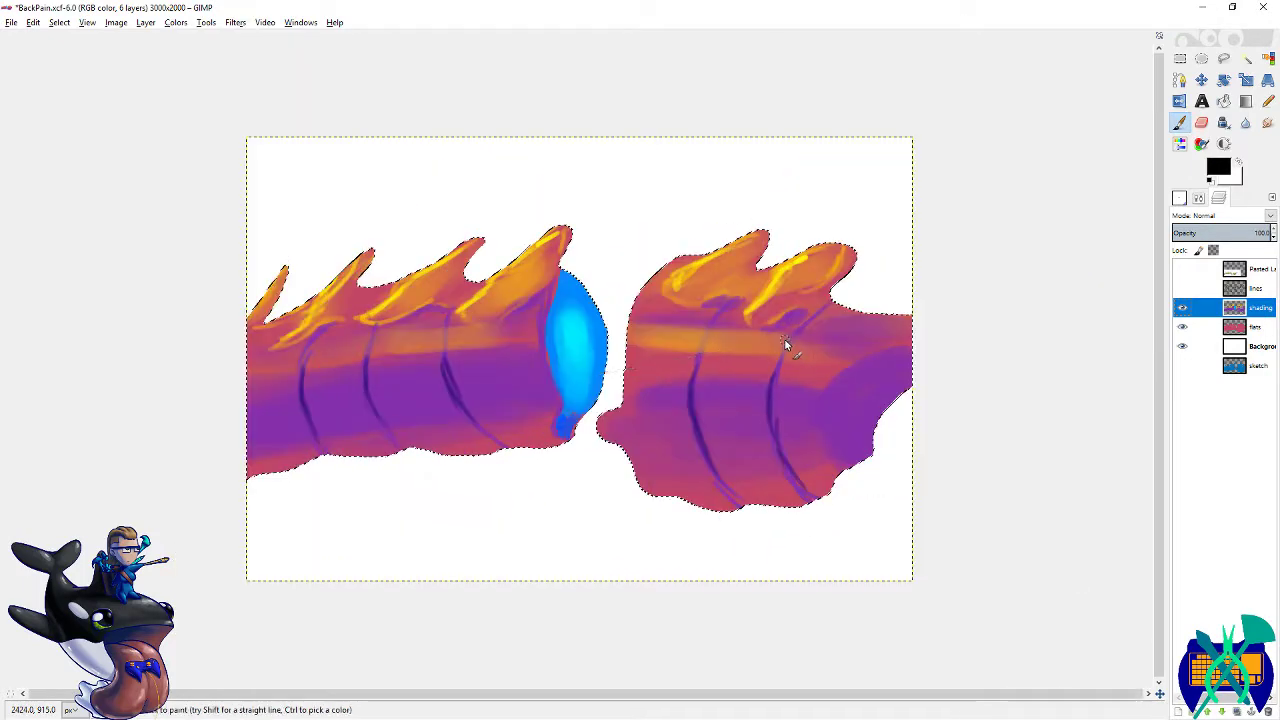
key(ctrl+s)
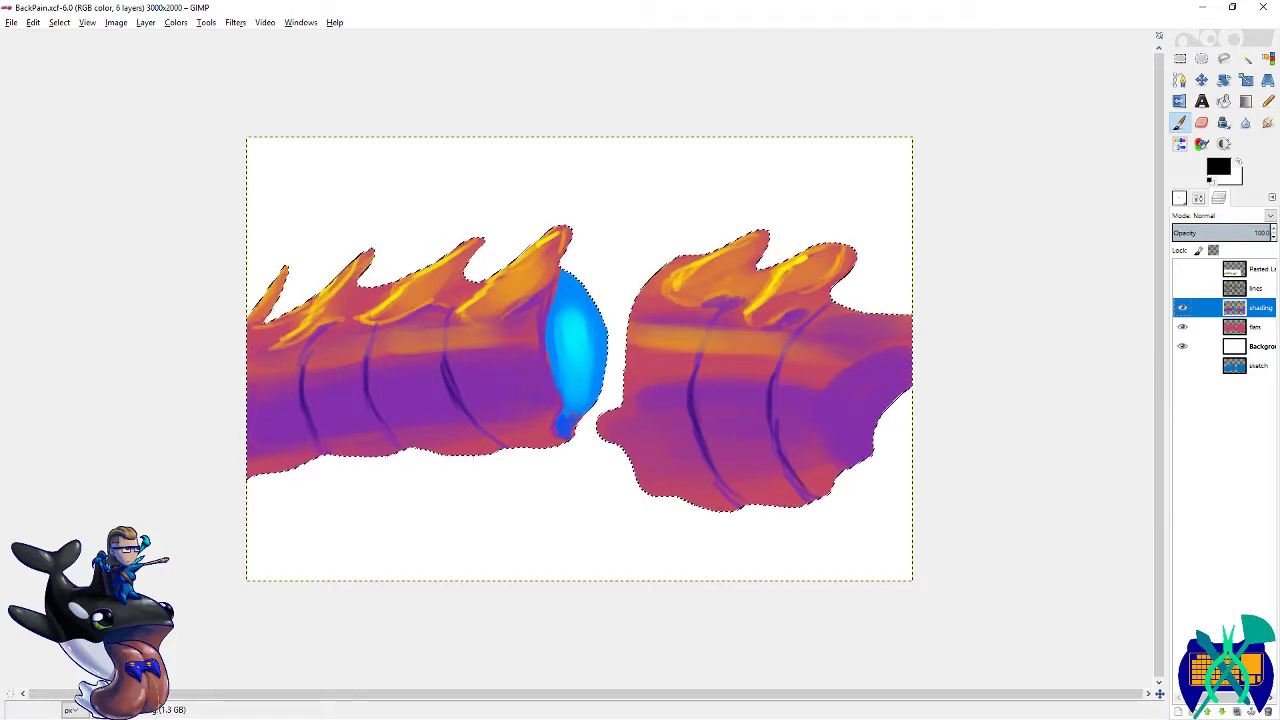
- Clear the selection, fill the Background layer with pure blue using Bucket Fill, and save the image
click(1260, 347)
click(1218, 172)
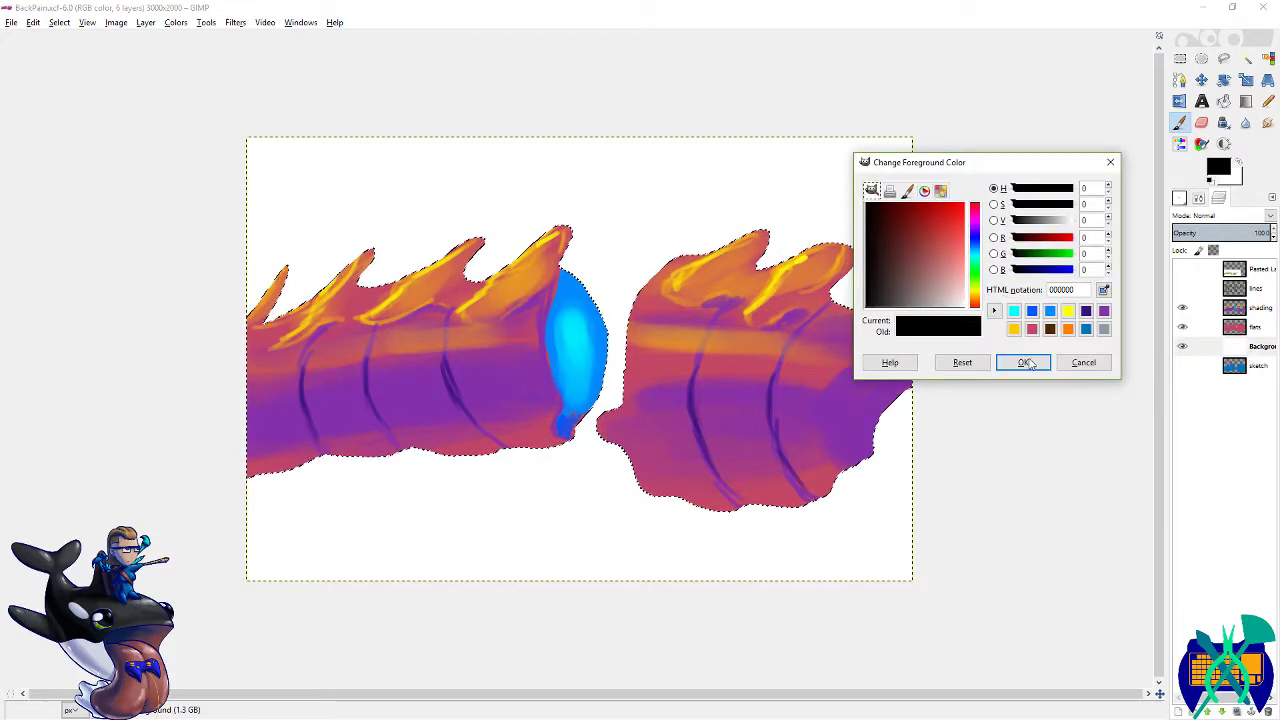
click(1032, 311)
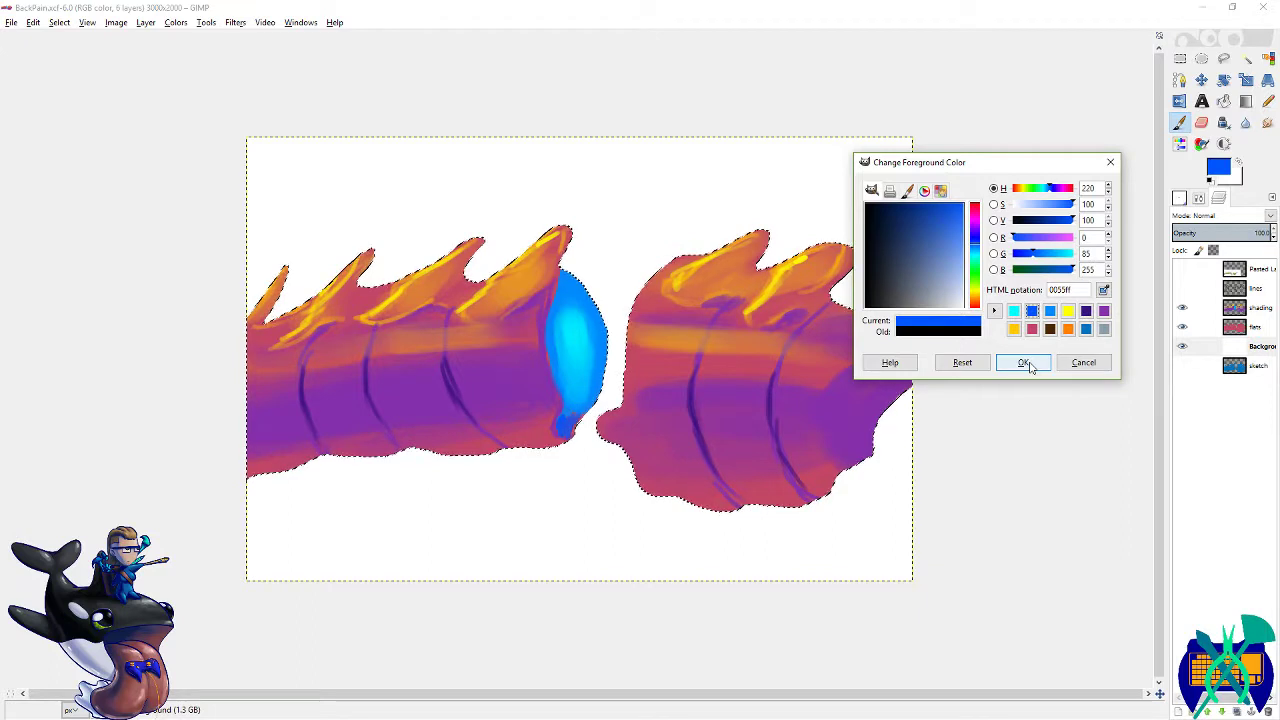
drag(1034, 254, 952, 373)
click(1023, 362)
key(s)
key(shift+ctrl+a)
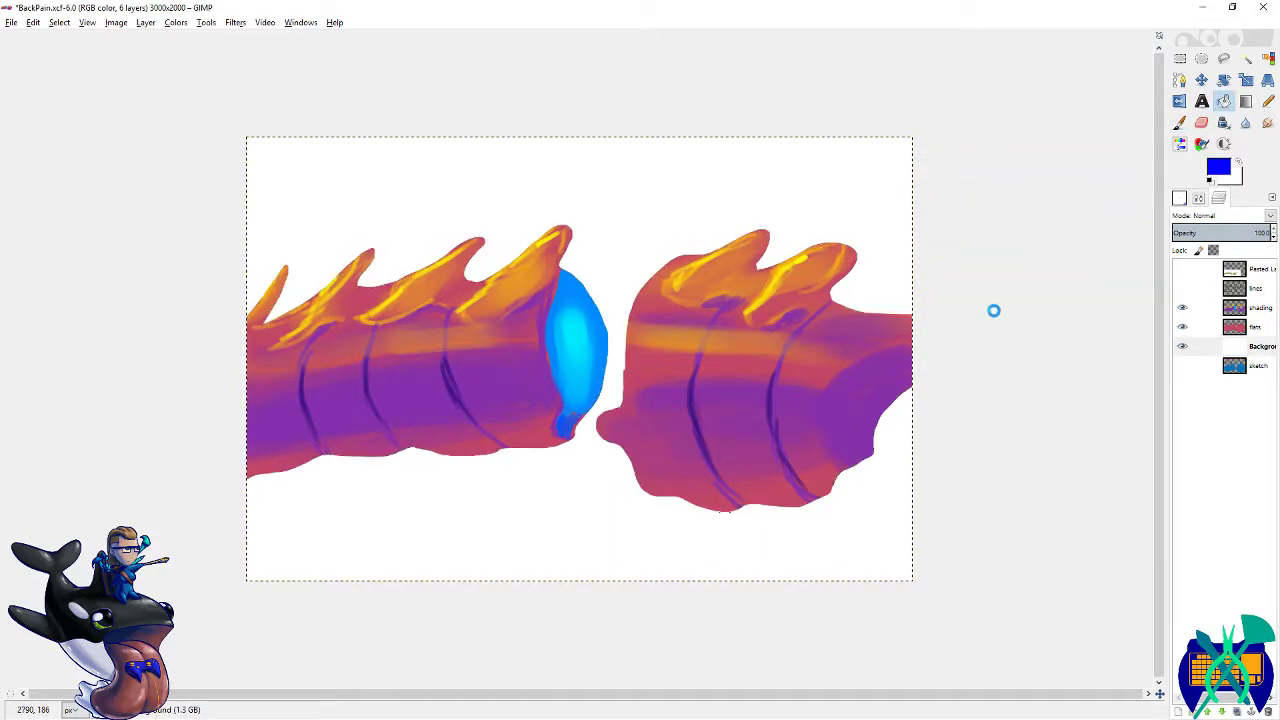
key(minus)
key(ctrl+s)
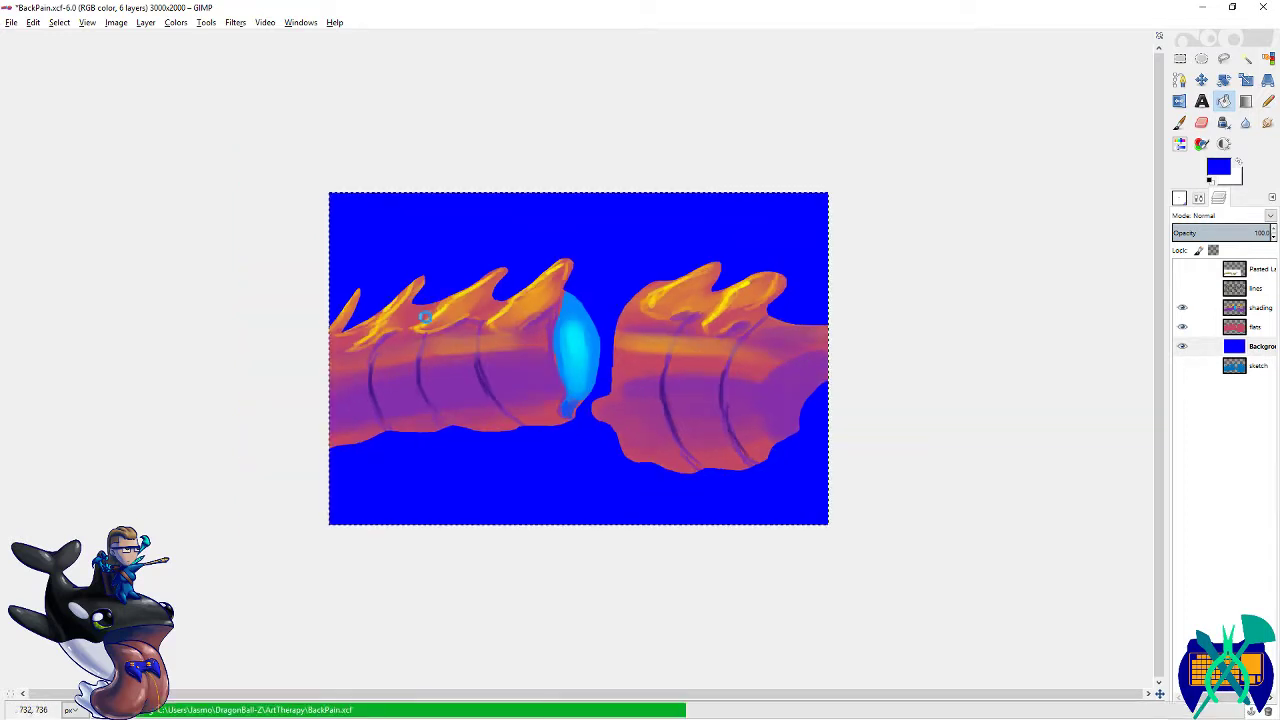
key(minus)
key(plus)
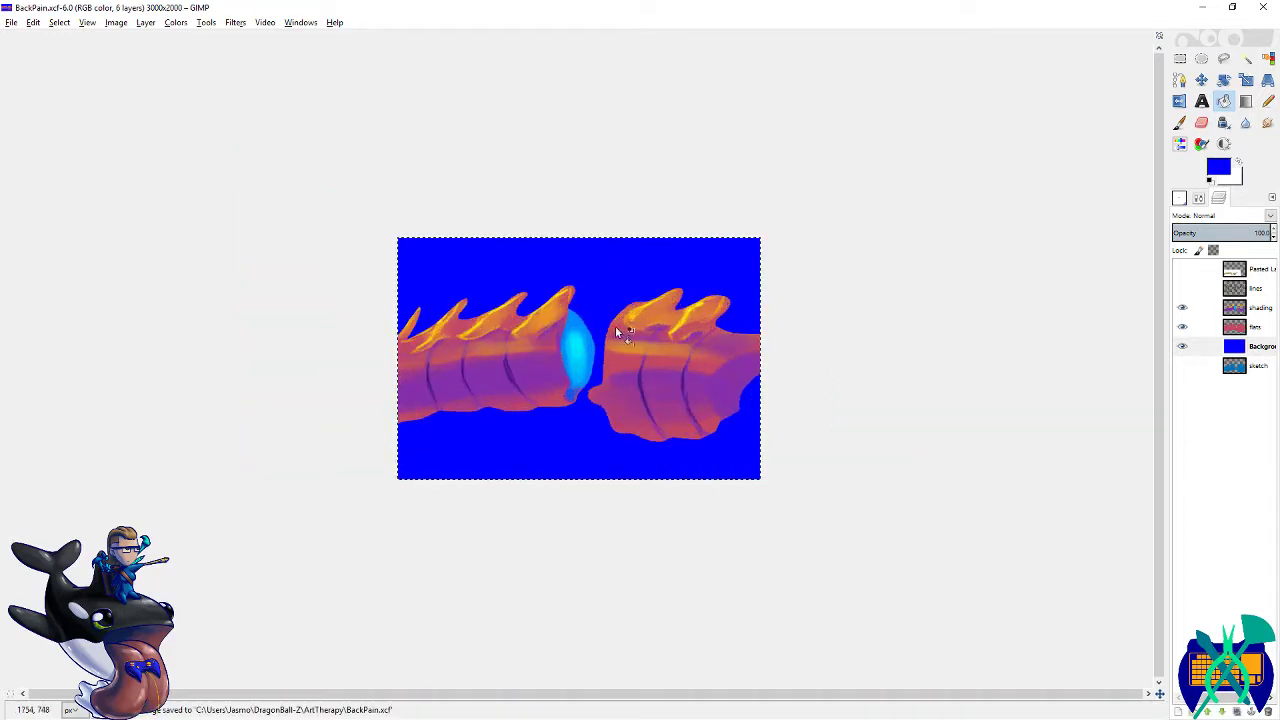
- Save the image, then set the foreground colour to cyan and the background colour to dark navy blue
key(ctrl+s)
click(1218, 172)
click(1035, 320)
click(1025, 362)
key(x)
click(1224, 167)
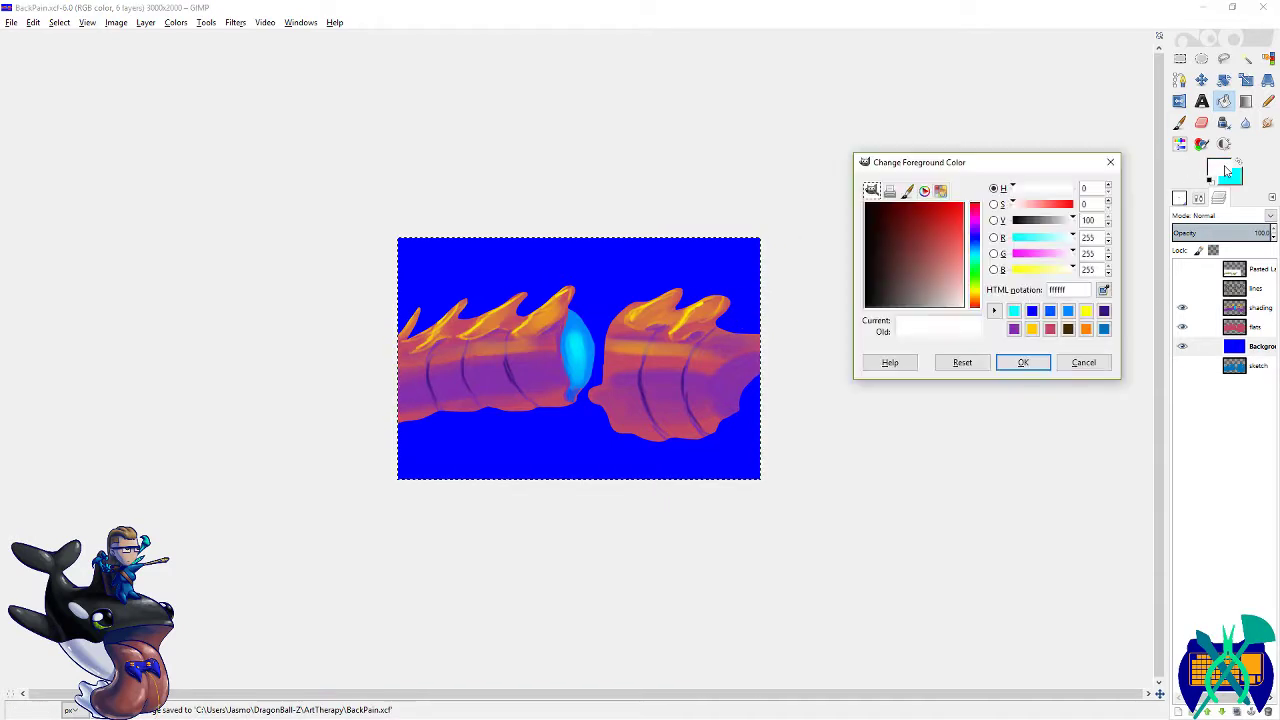
click(1031, 310)
drag(946, 215, 914, 201)
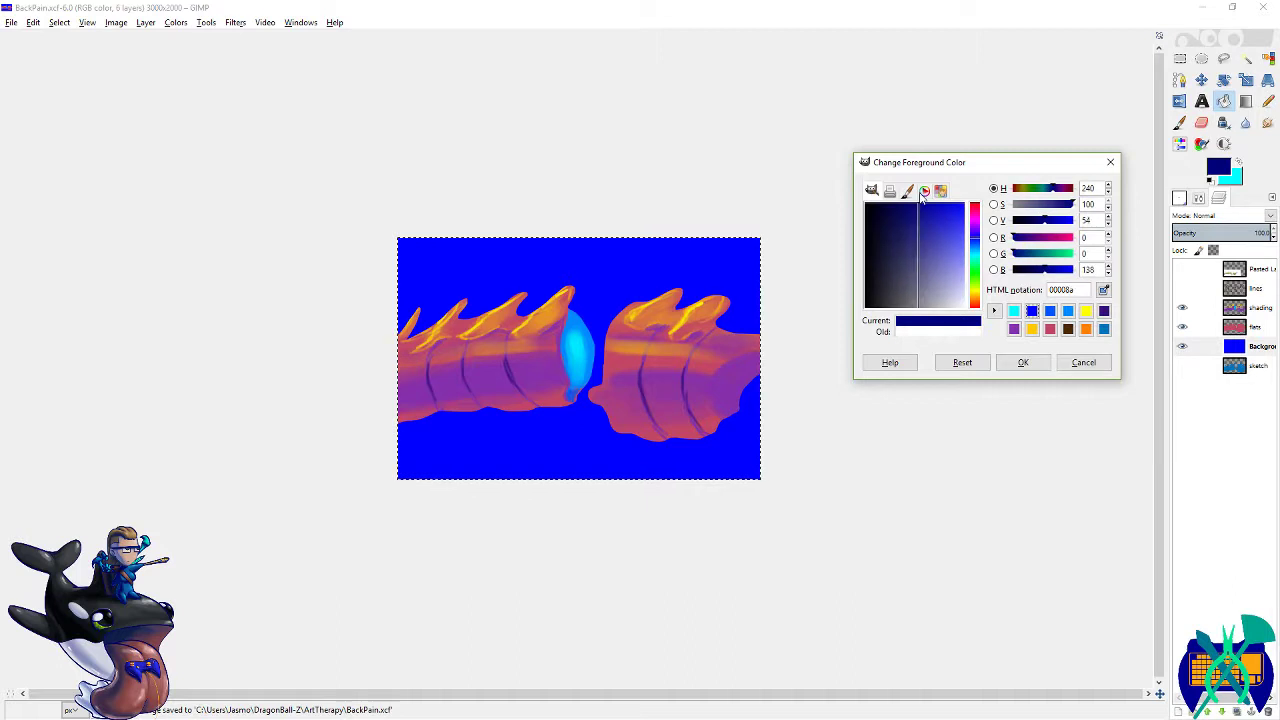
click(1023, 362)
key(x)
- Fill the Background layer with a radial FG to BG gradient from the gap between the pieces to the canvas corner, and save
click(1245, 101)
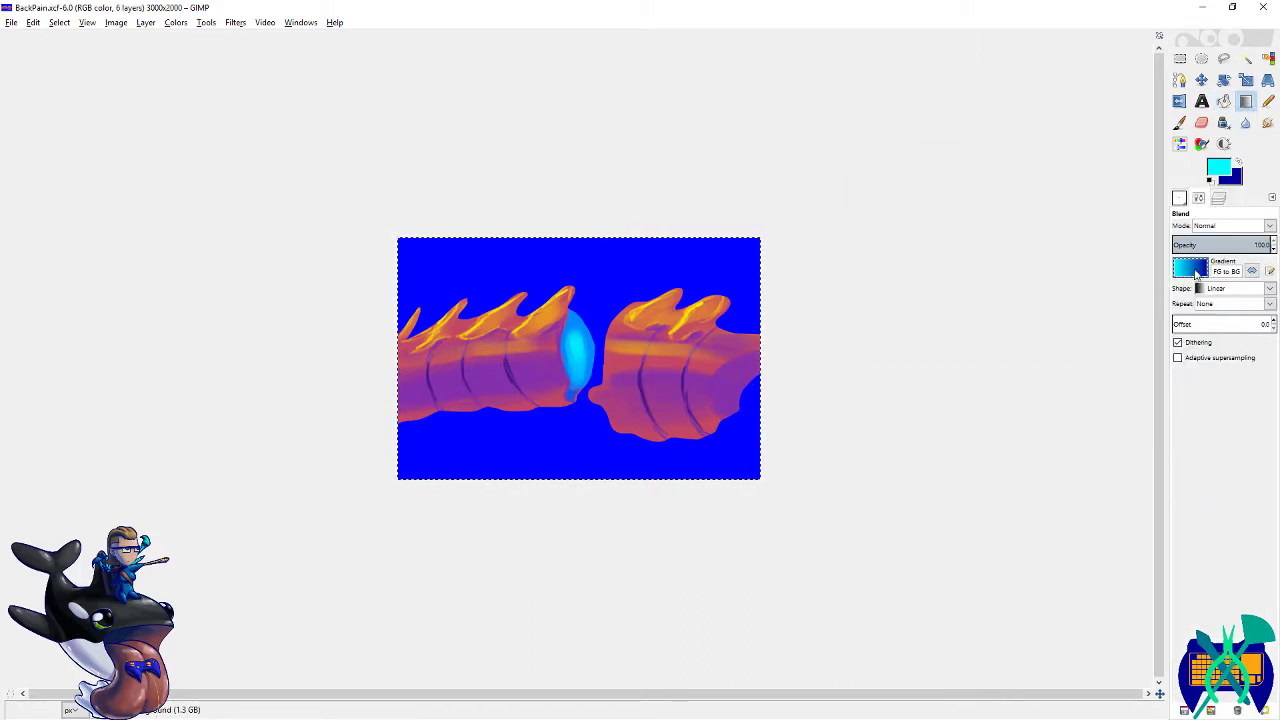
click(1204, 272)
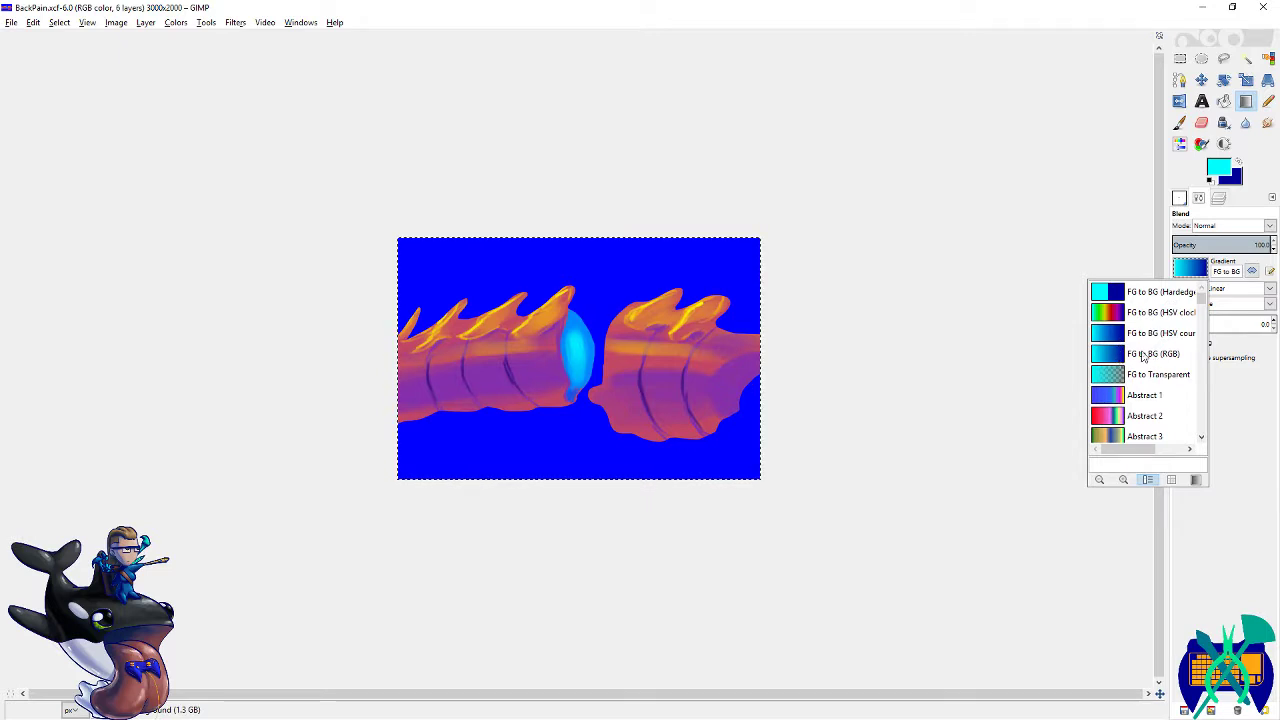
click(1114, 340)
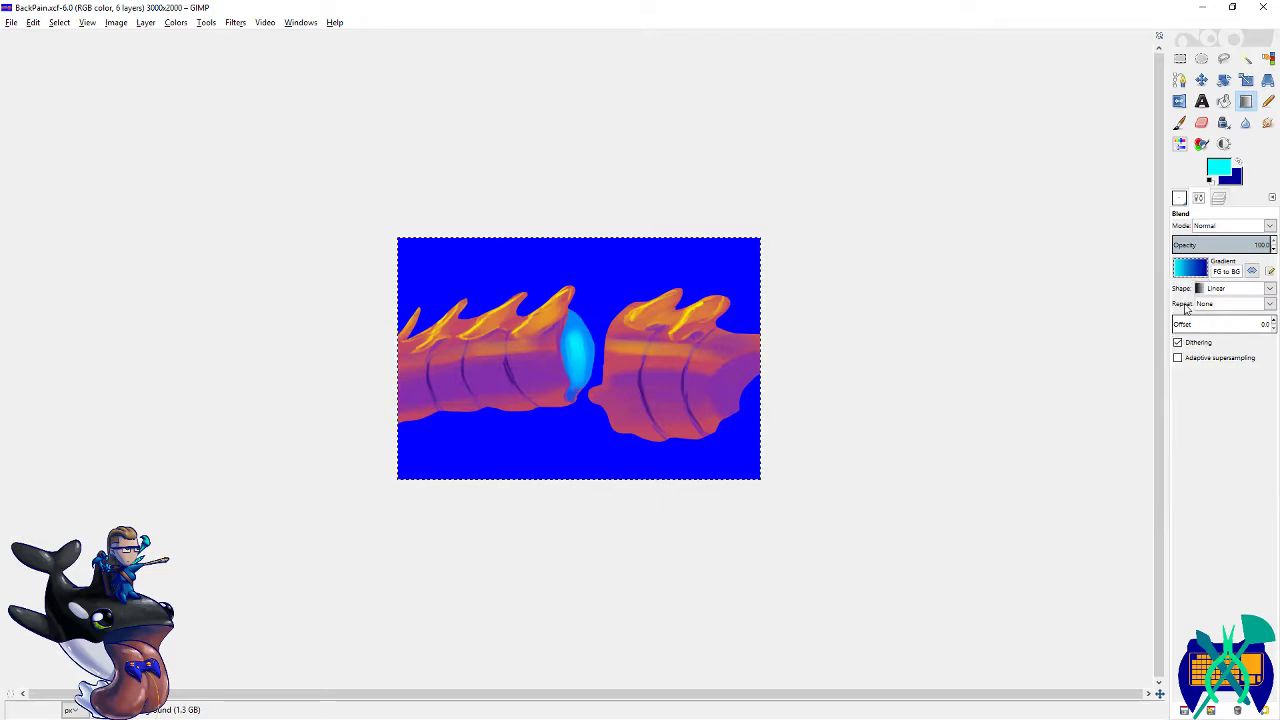
click(1235, 288)
click(1225, 317)
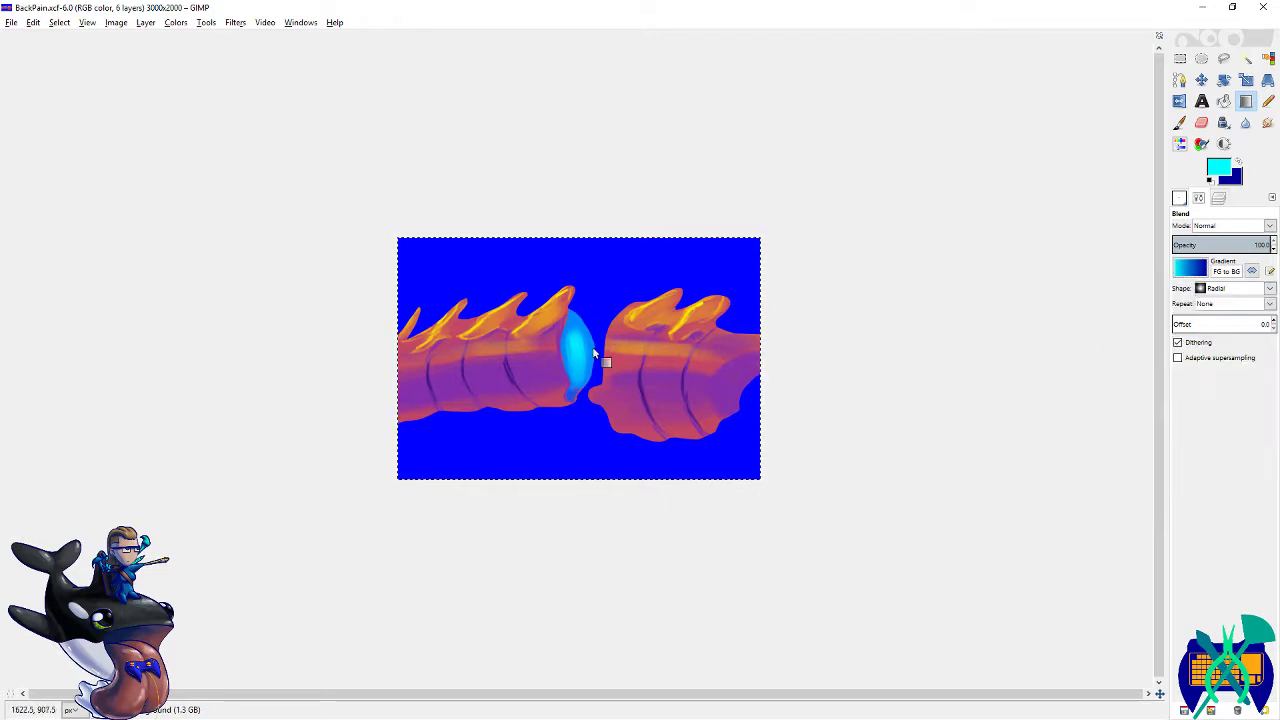
drag(584, 357, 767, 486)
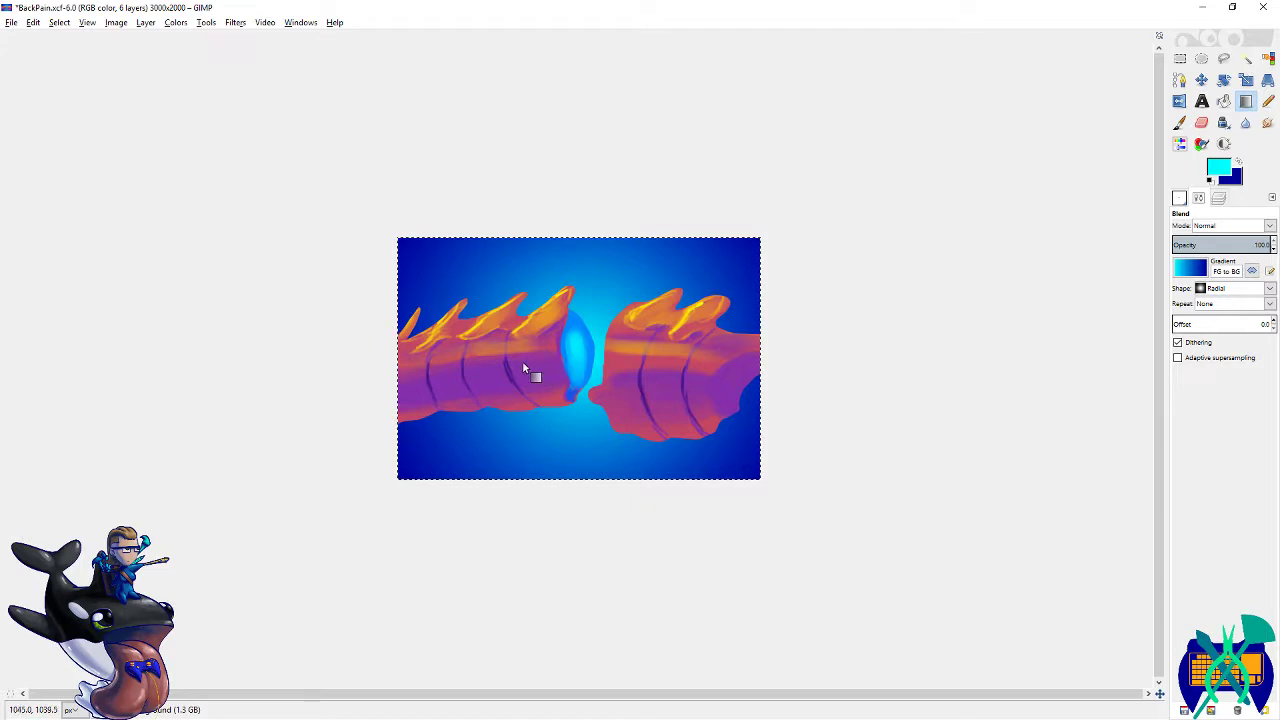
scroll(514, 360, up, 3)
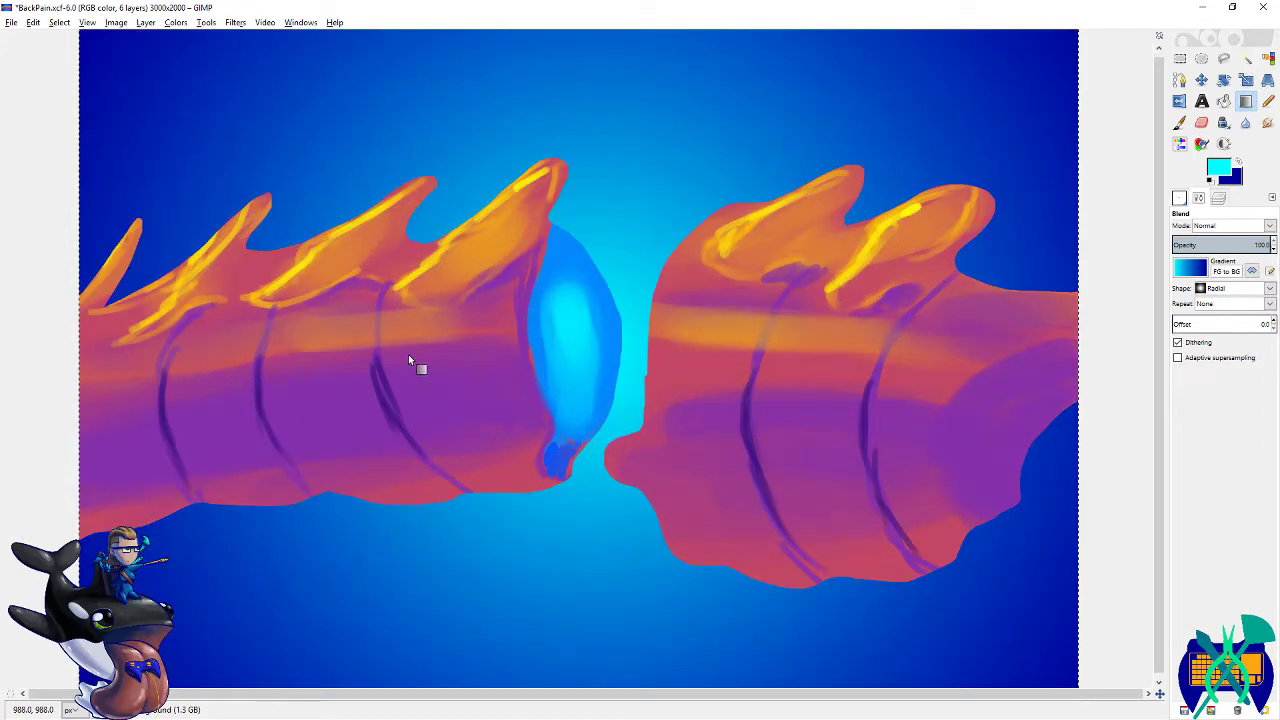
key(ctrl+s)
- Show the pasted spine reference layer over the painting and save the image
click(1218, 198)
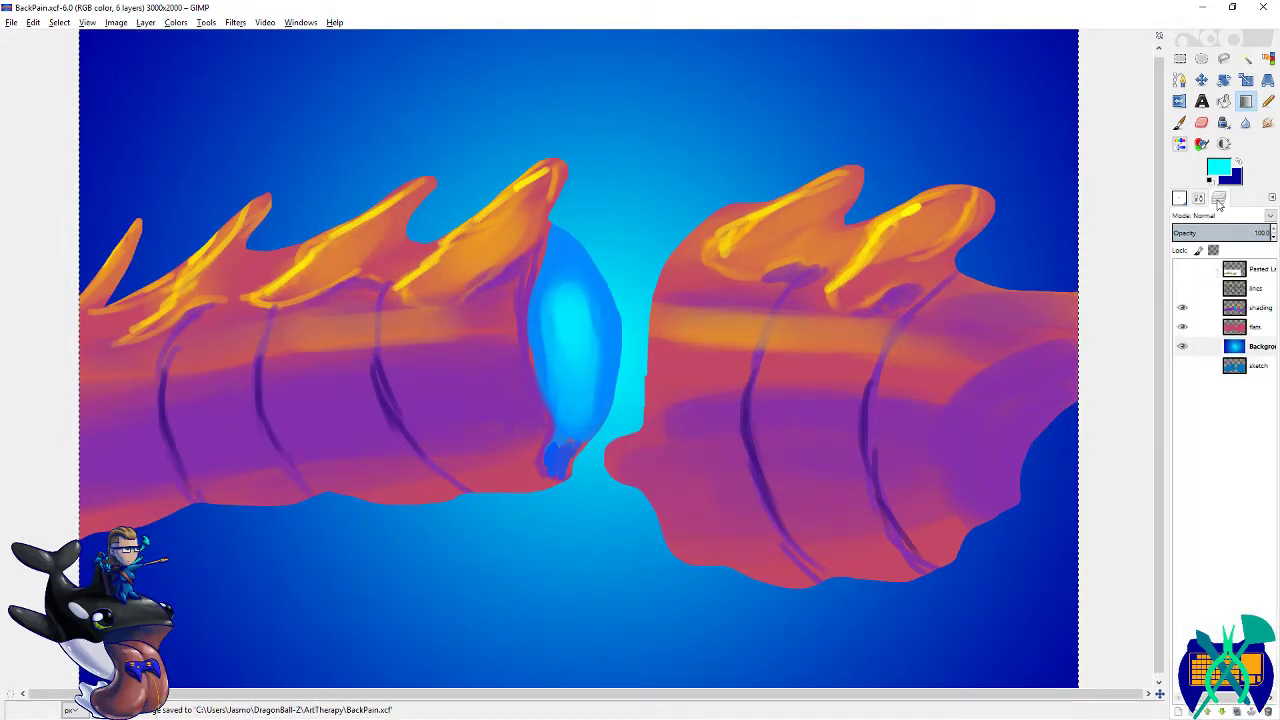
key(ctrl+v)
scroll(874, 335, down, 1)
scroll(437, 461, up, 2)
key(ctrl+s)
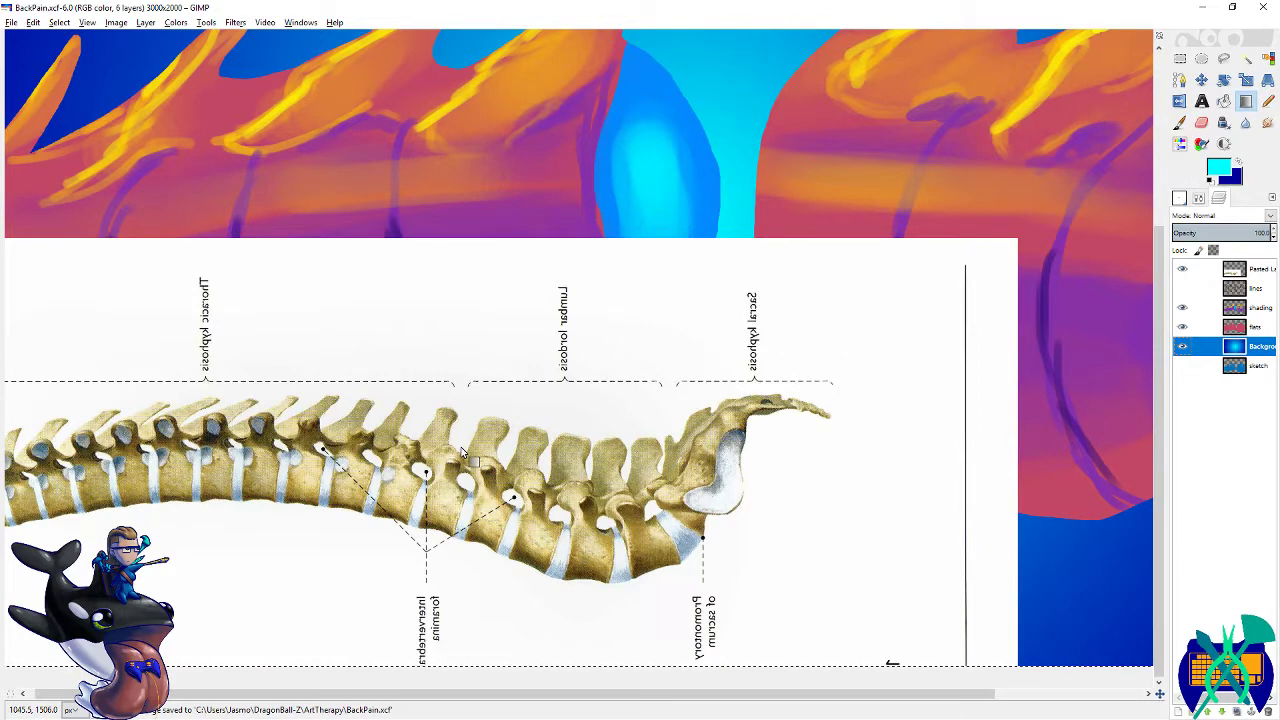
scroll(788, 340, up, 5)
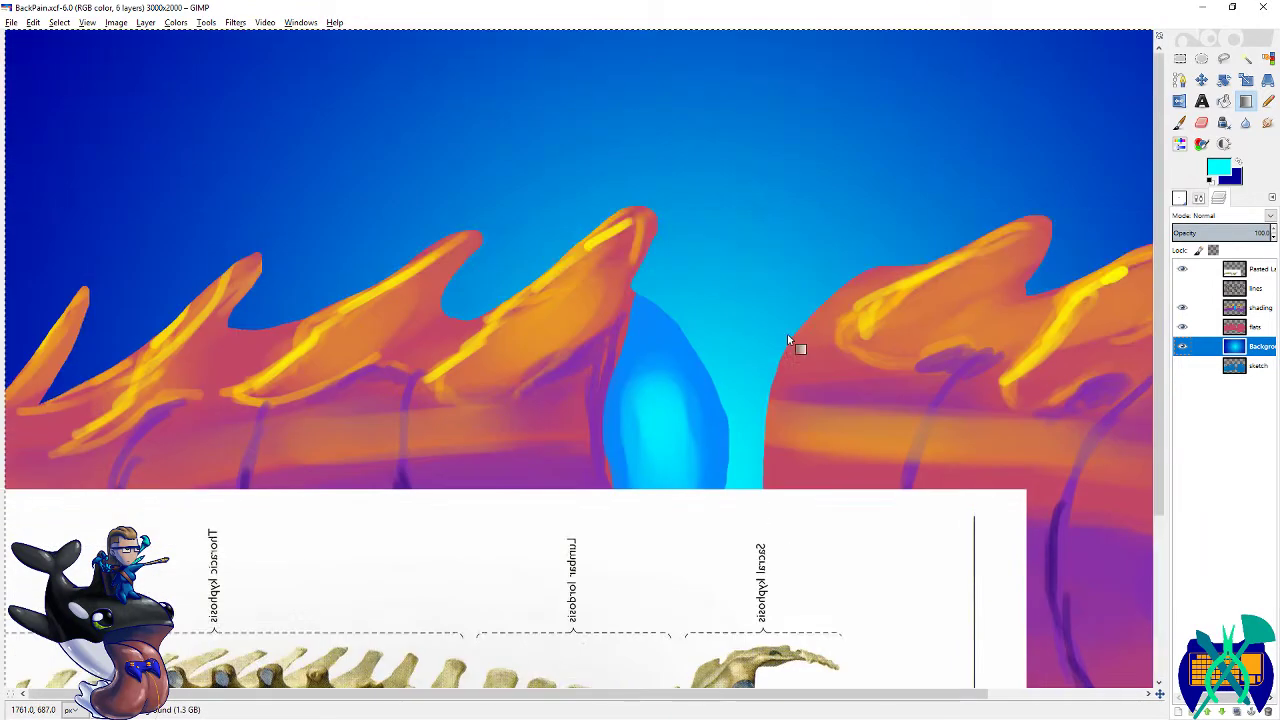
- Activate the flats layer and isolate the creature's silhouette with Select by Color
click(1250, 328)
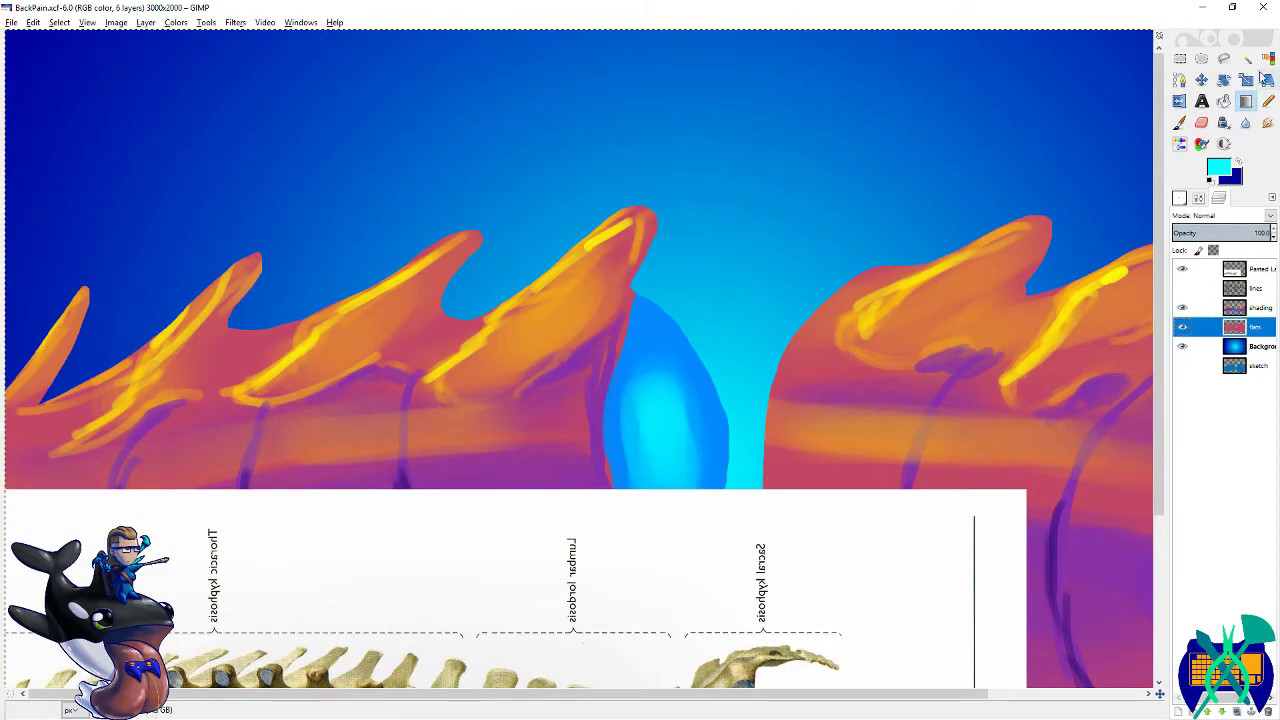
click(1268, 58)
click(587, 402)
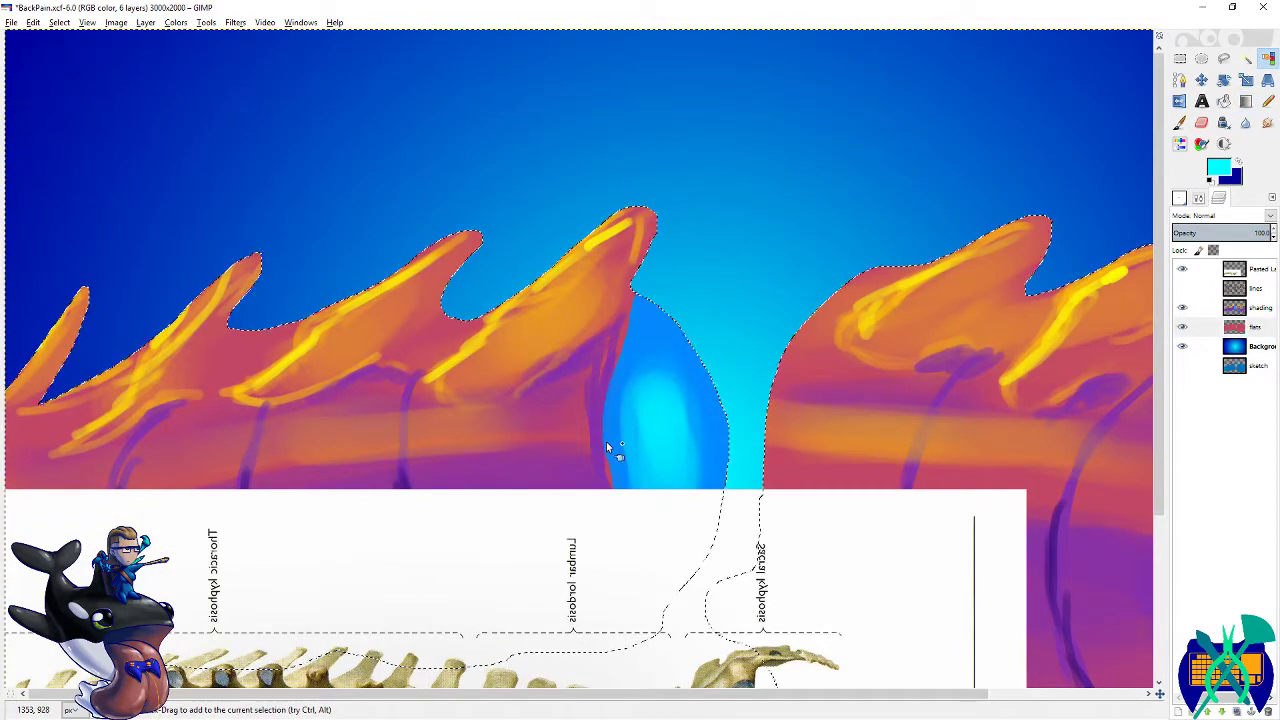
scroll(584, 330, left, 4)
- Paint a wavy golden-yellow highlight on the spike nearest the blue cut face with a size 21 Paintbrush
key(p)
click(1268, 289)
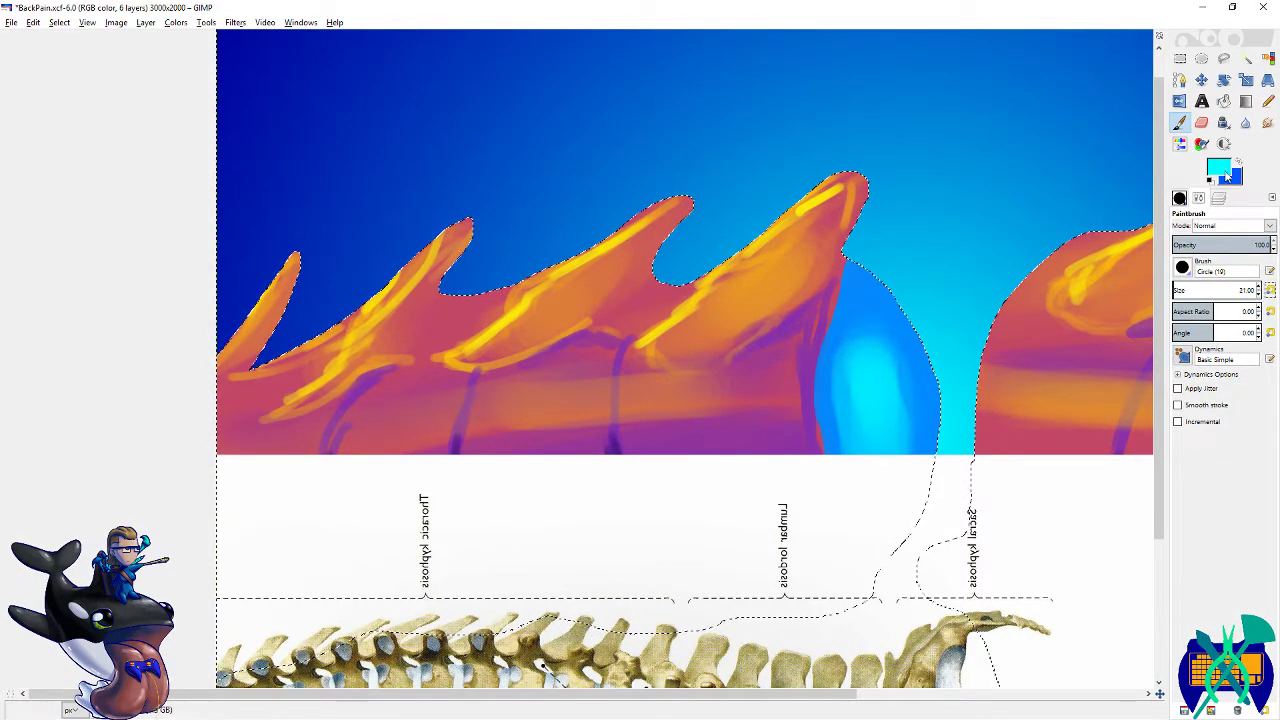
click(1228, 170)
click(1050, 330)
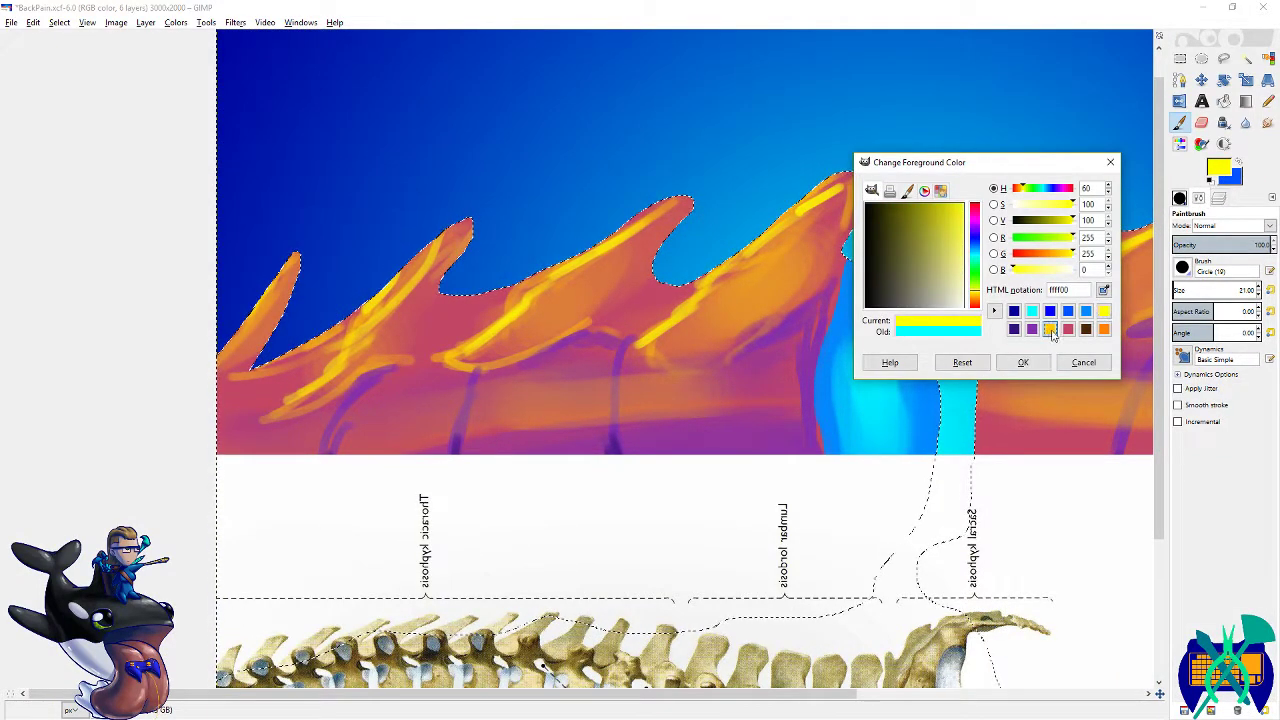
click(1023, 362)
scroll(947, 261, down, 1)
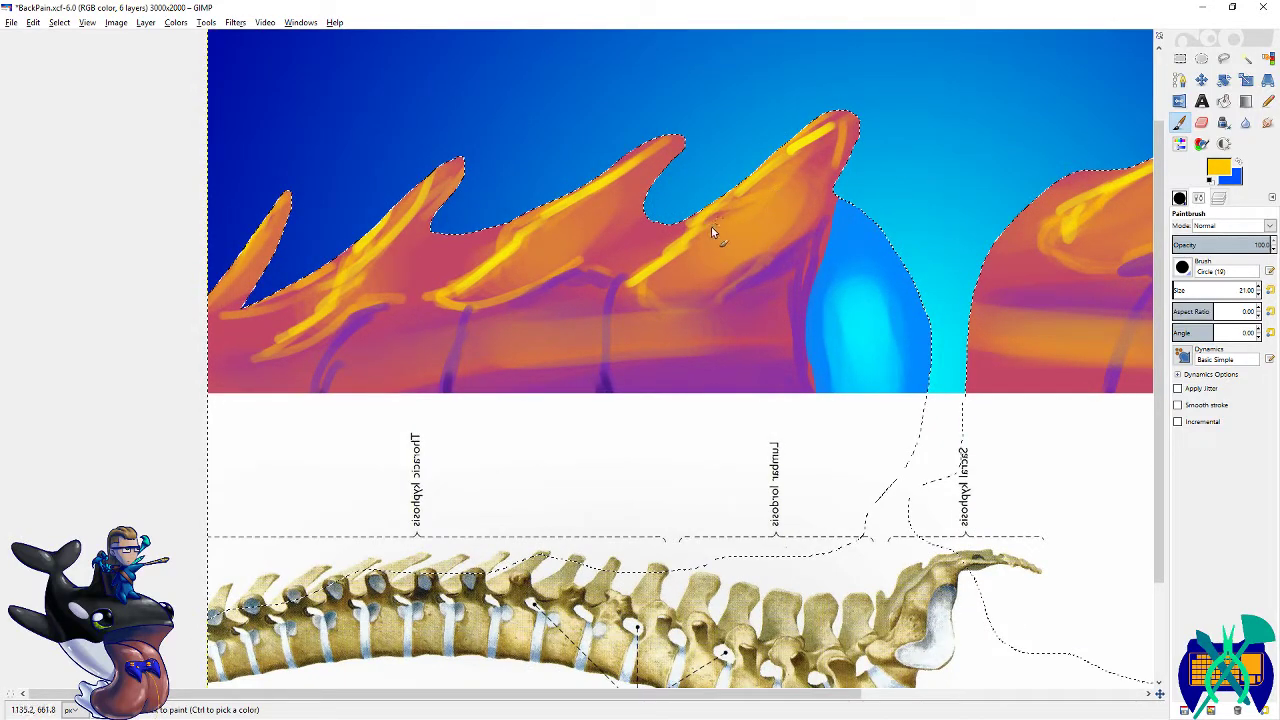
mouse_move(713, 226)
mouse_down()
mouse_move(749, 250)
mouse_move(789, 218)
mouse_move(727, 244)
mouse_up()
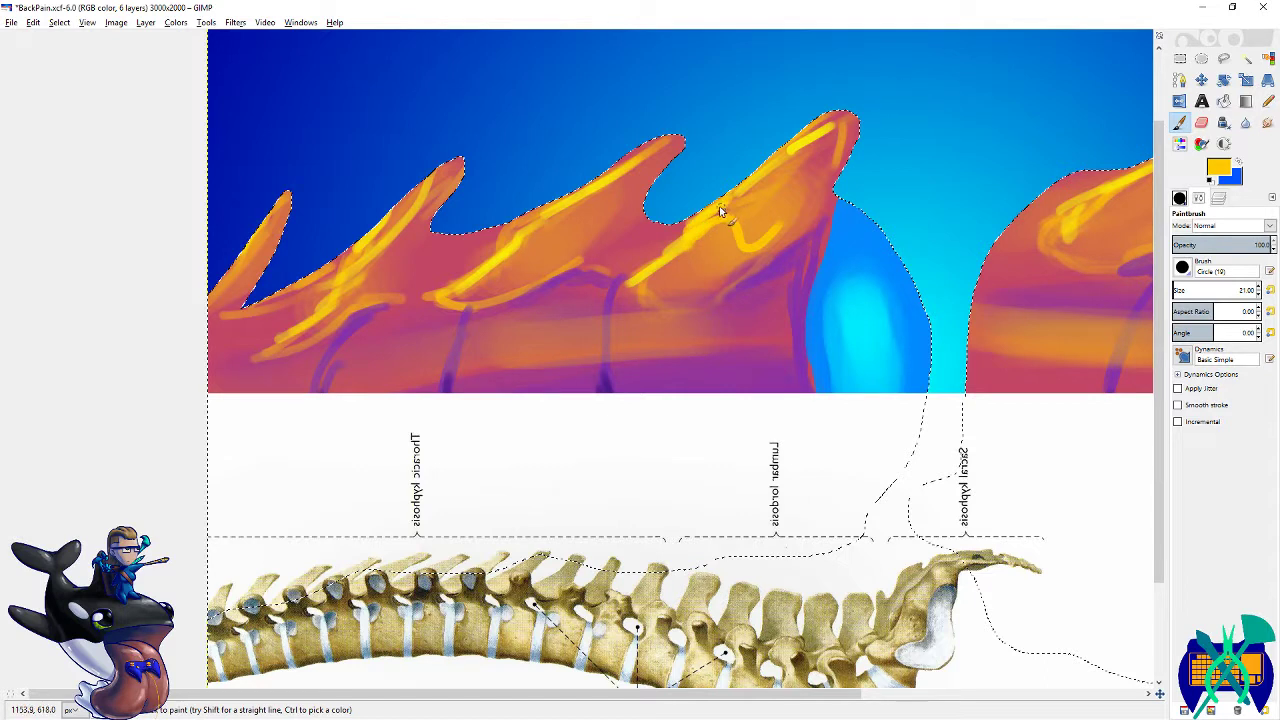
- Paint wavy golden highlight lines along the bases of the next two spikes on the left piece, redoing the first stroke
scroll(771, 229, left, 3)
scroll(771, 229, down, 1)
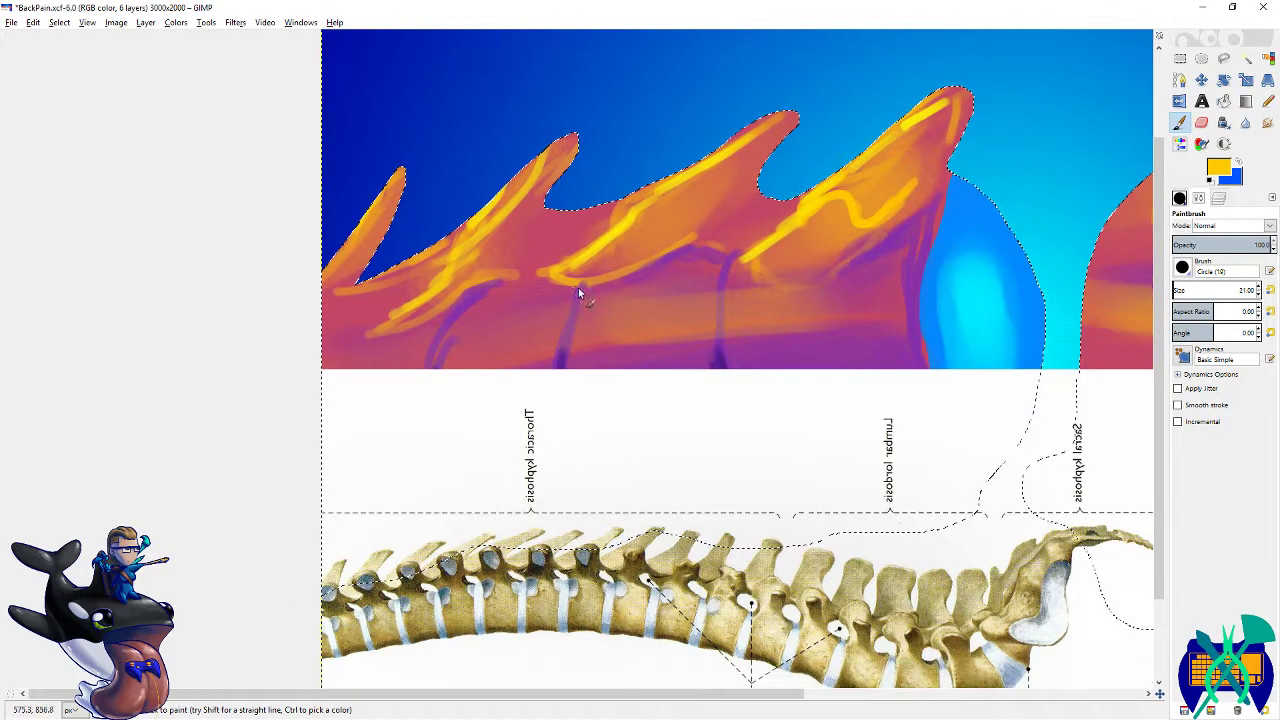
drag(612, 236, 703, 216)
key(ctrl+z)
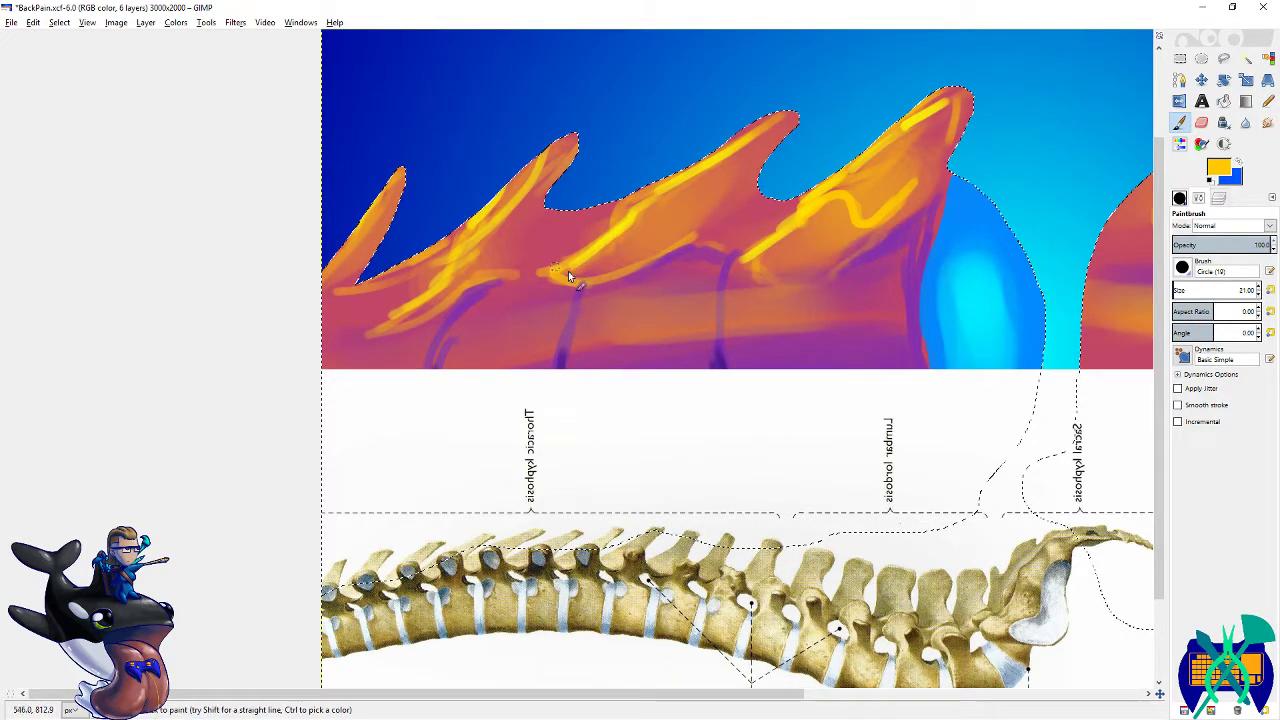
drag(555, 267, 712, 208)
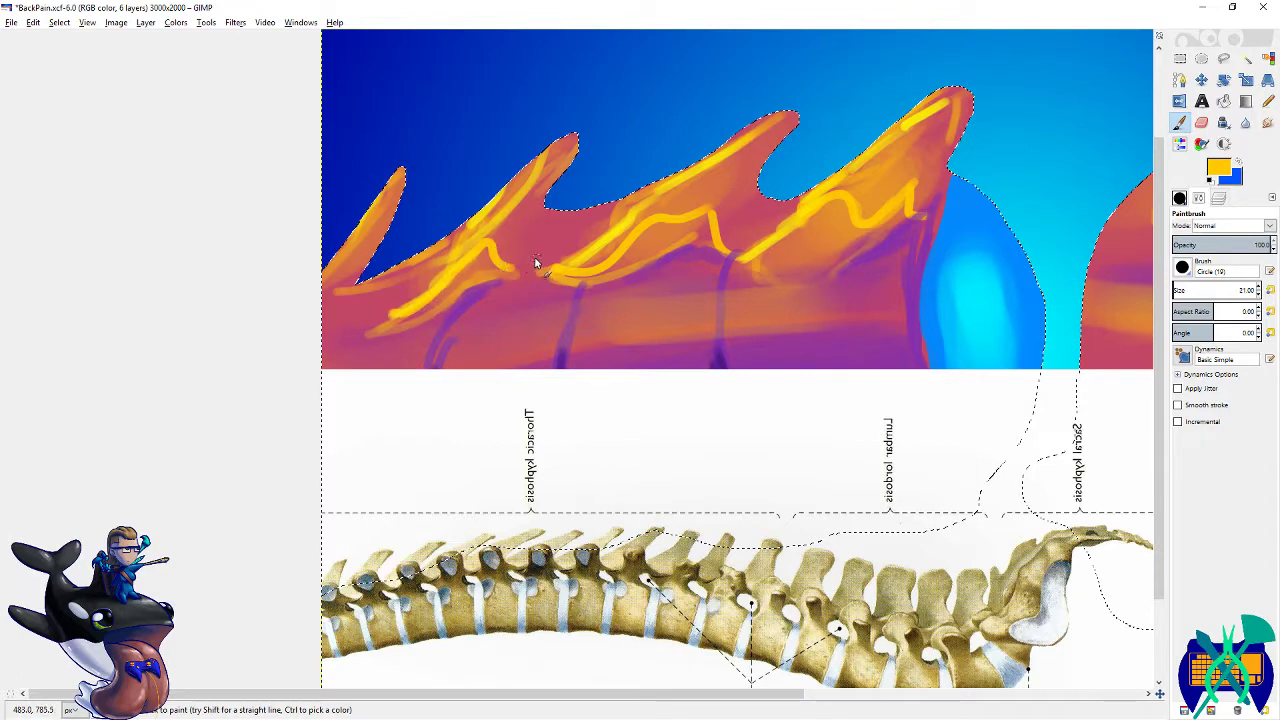
mouse_move(387, 319)
mouse_down()
mouse_move(487, 235)
mouse_move(522, 269)
mouse_move(565, 276)
mouse_up()
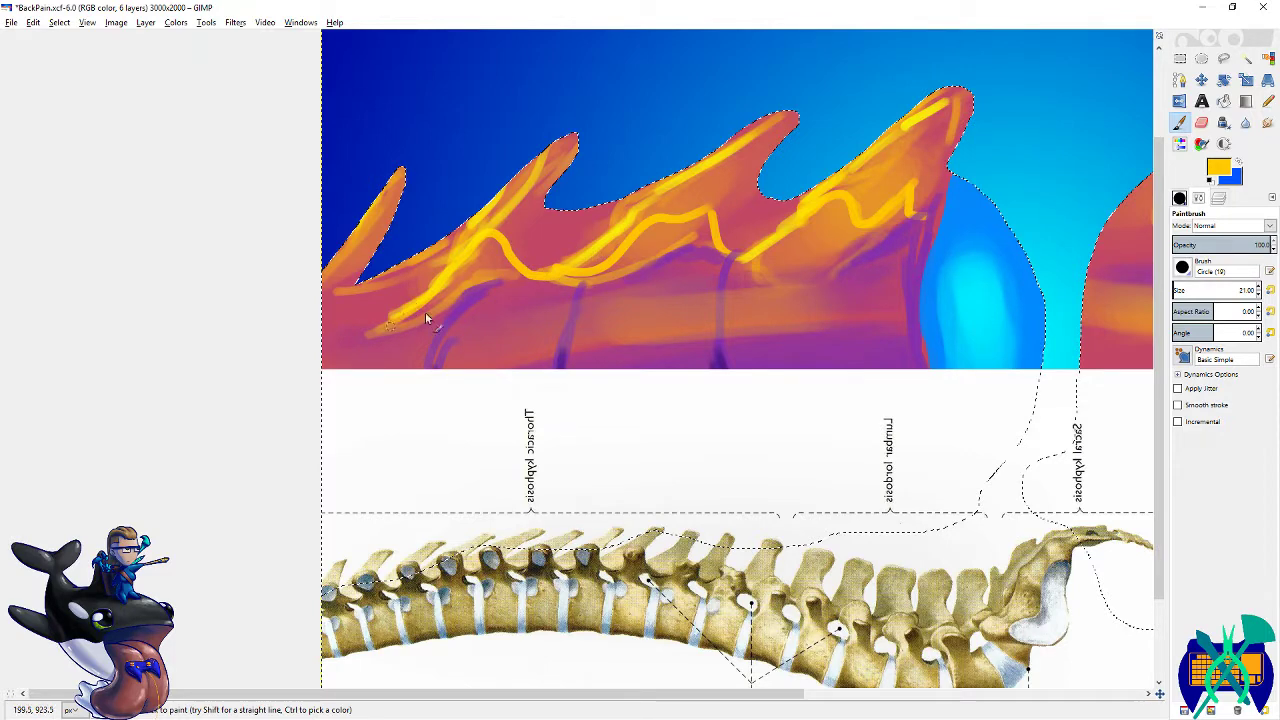
- Touch up the golden edge lines, continue the wavy highlight under the leftmost spike, and save the image
drag(681, 283, 520, 283)
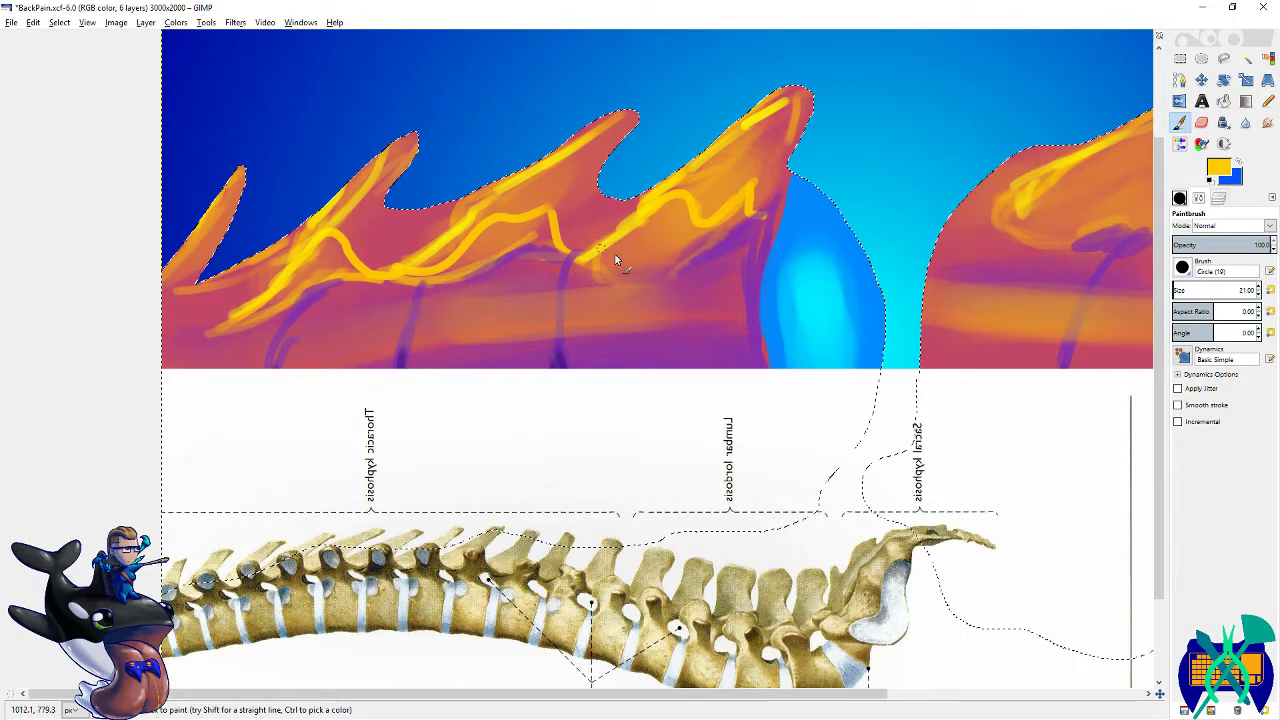
drag(597, 270, 575, 213)
drag(670, 180, 562, 205)
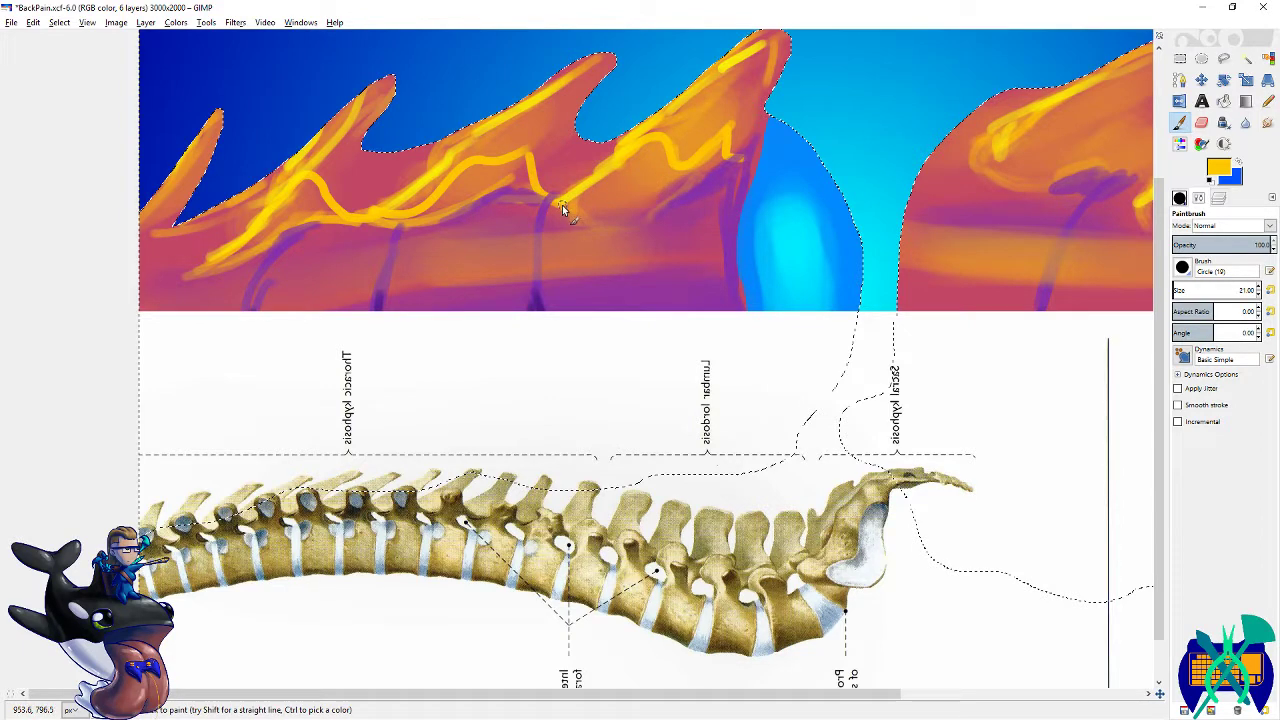
scroll(557, 240, down, 1)
scroll(634, 191, up, 1)
scroll(668, 175, down, 1)
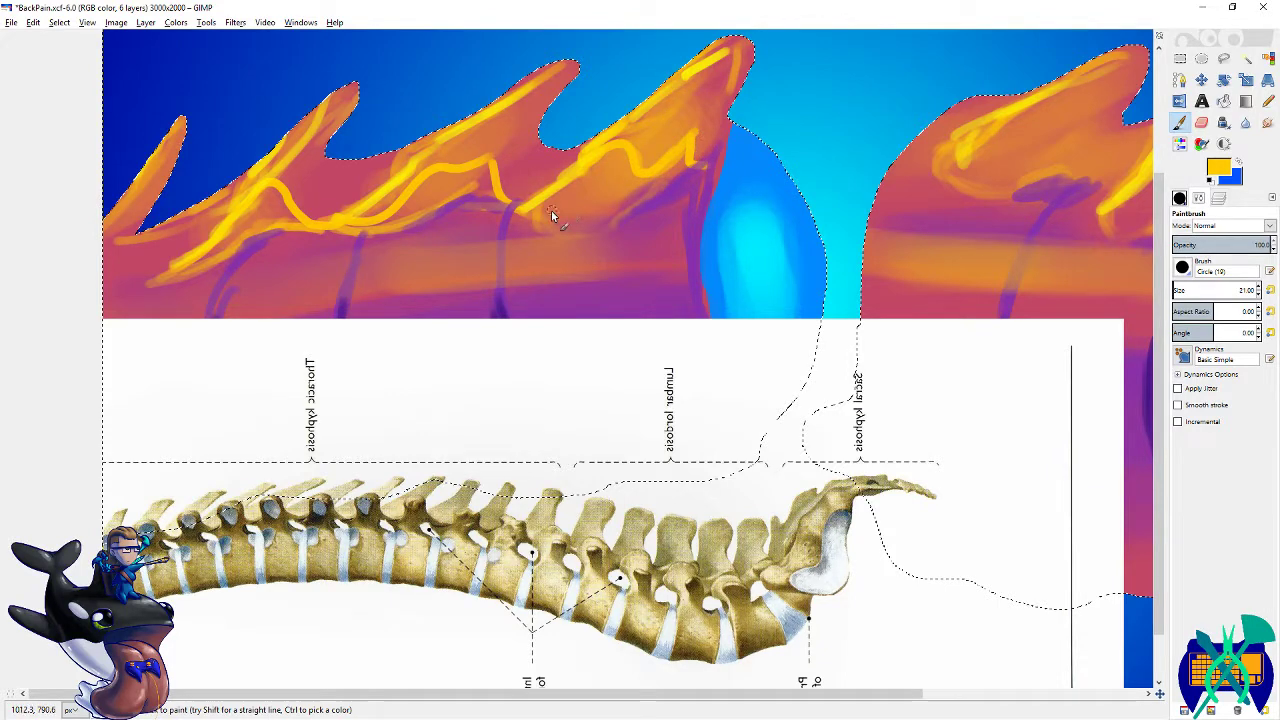
scroll(553, 208, left, 5)
drag(367, 258, 320, 263)
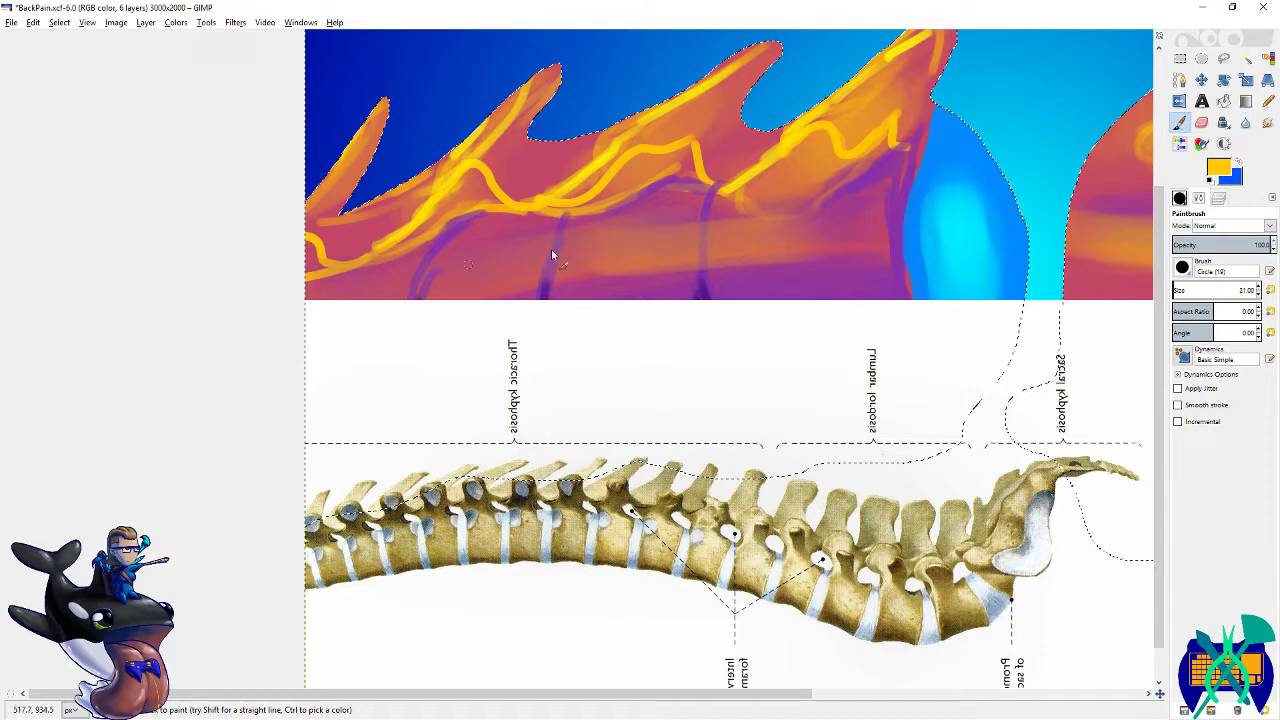
scroll(505, 266, right, 10)
scroll(400, 209, up, 1)
key(ctrl+s)
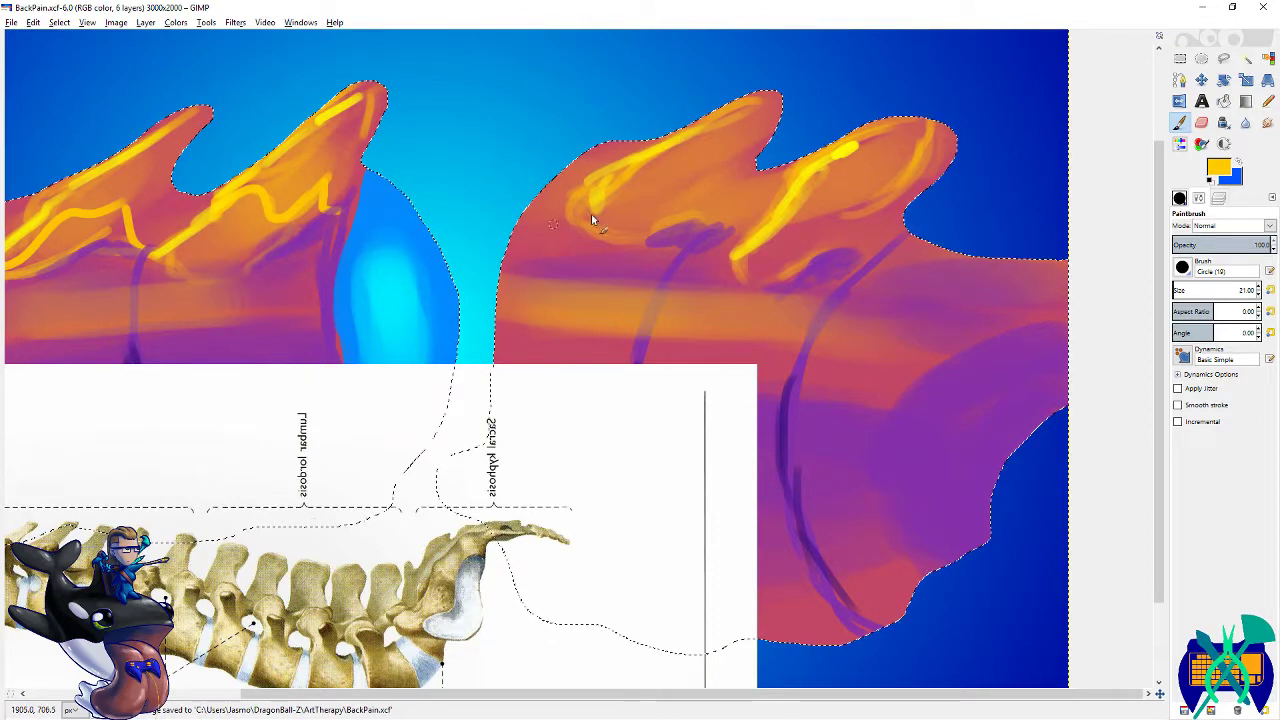
- Set the foreground colour to golden yellow and the background colour to bright yellow, and save the image
click(1220, 172)
click(1014, 331)
click(1023, 362)
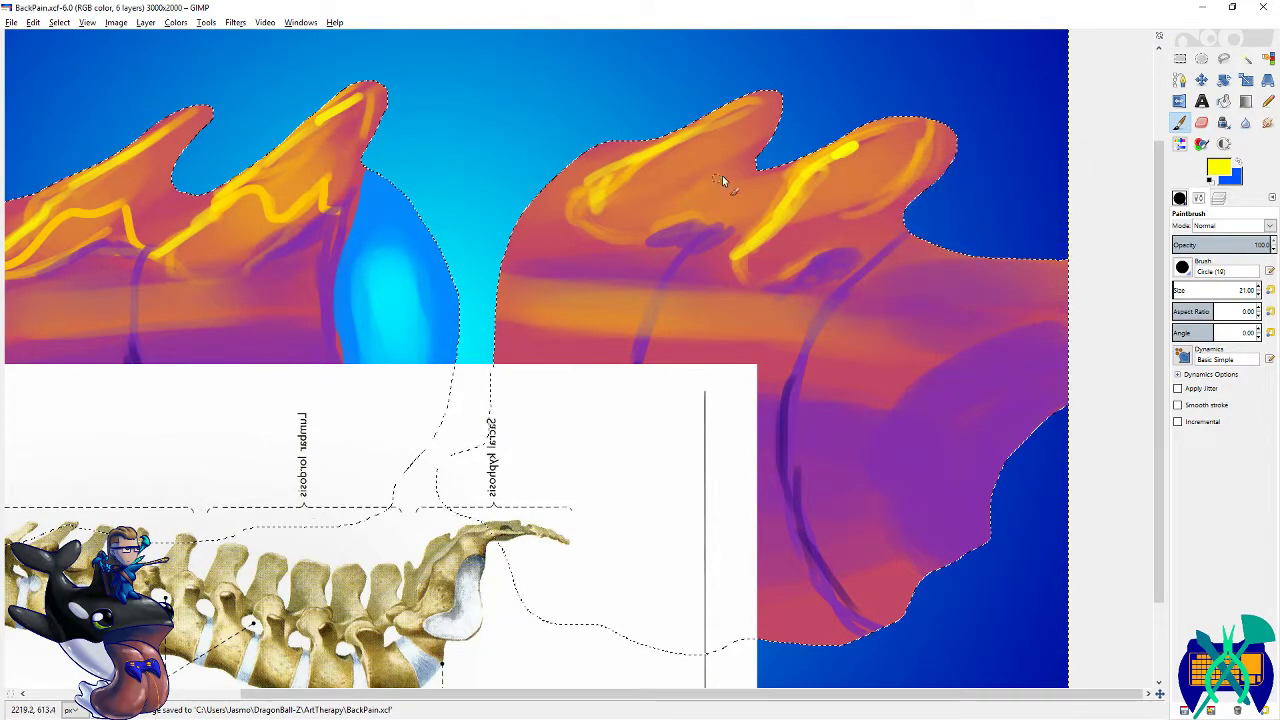
click(1239, 162)
click(1219, 168)
click(1030, 311)
click(1024, 362)
key(ctrl+s)
scroll(729, 240, down, 1)
scroll(729, 240, left, 3)
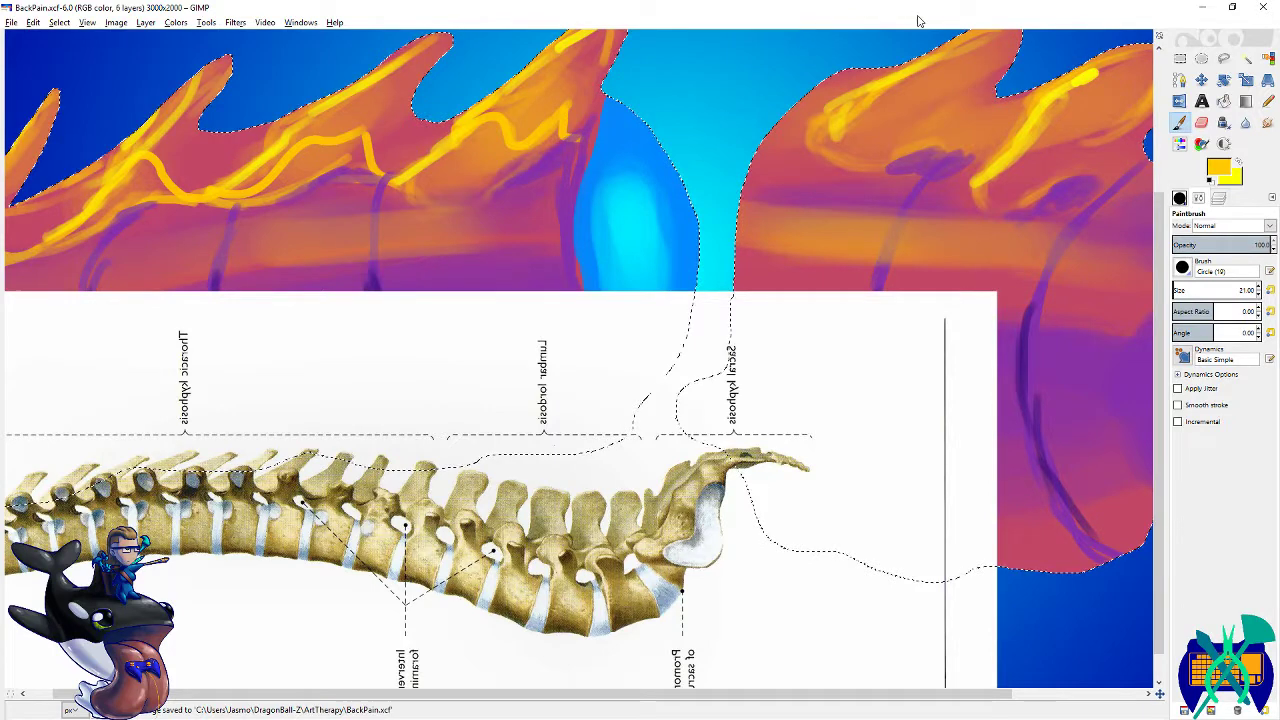
- Paint curved golden highlight lines on both spikes of the right piece with the Paintbrush
click(1268, 58)
key(shift+ctrl+j)
scroll(623, 371, up, 5)
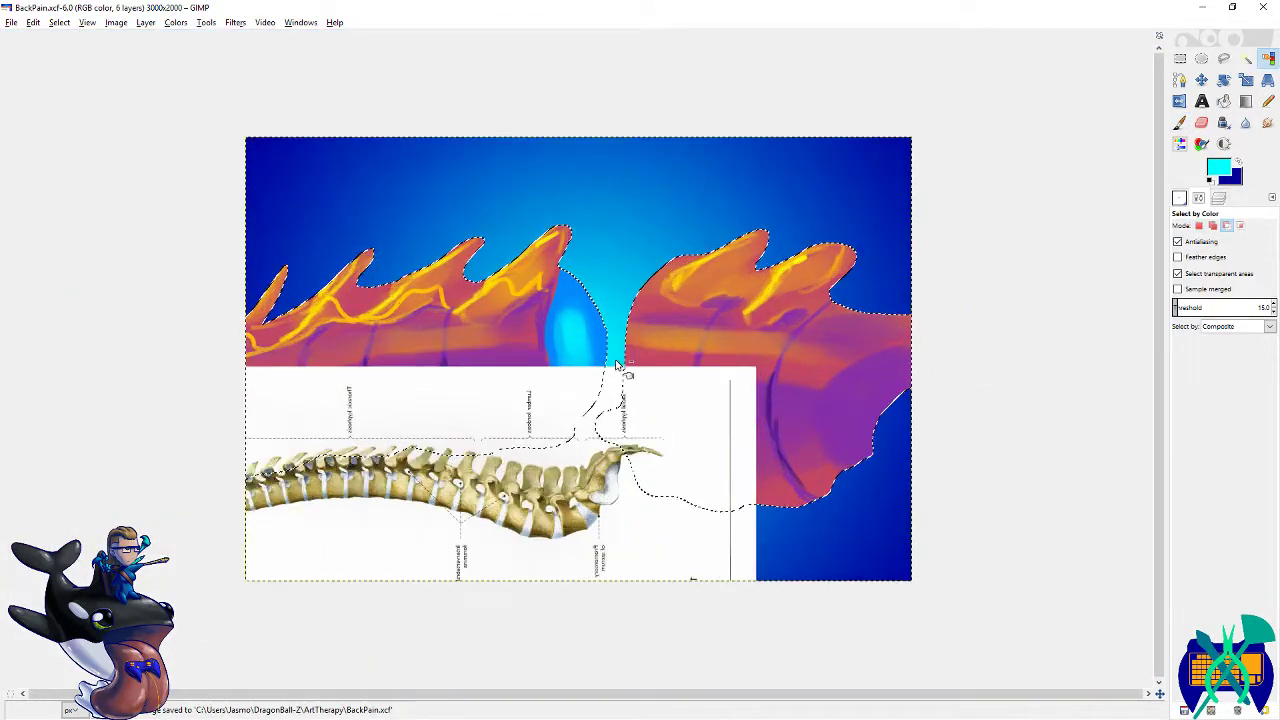
key(p)
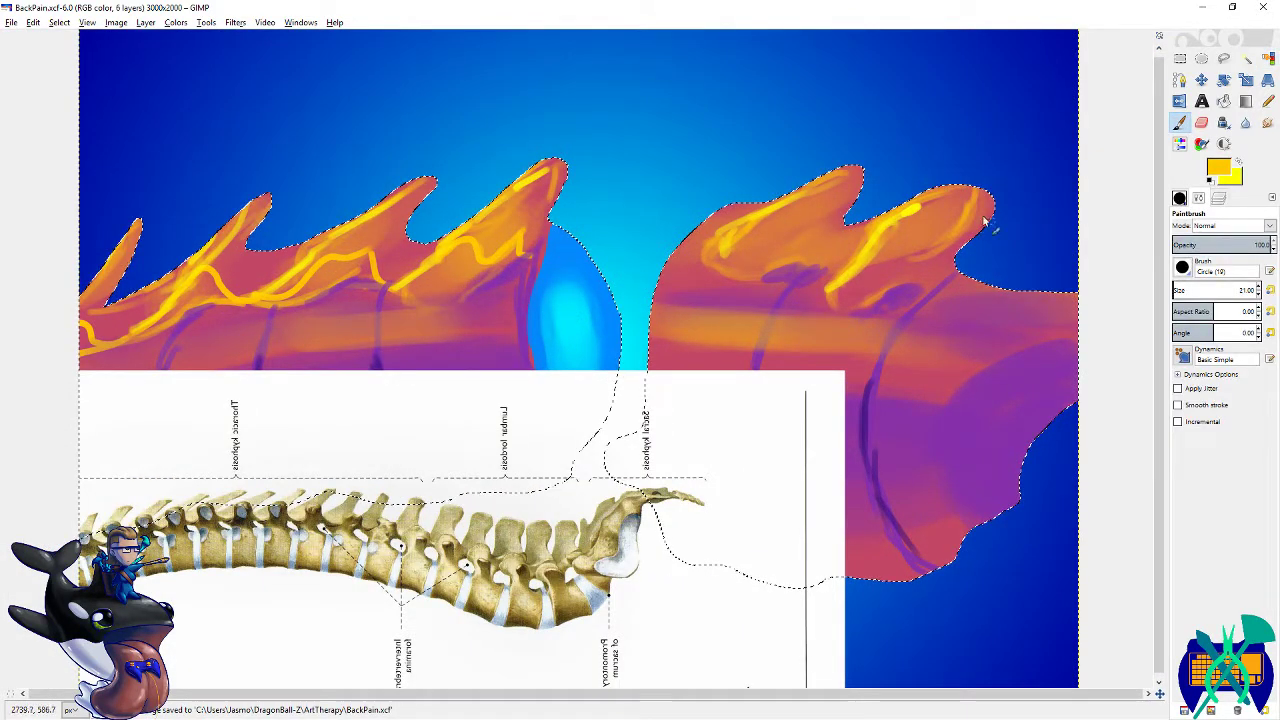
drag(730, 243, 753, 224)
drag(761, 219, 721, 263)
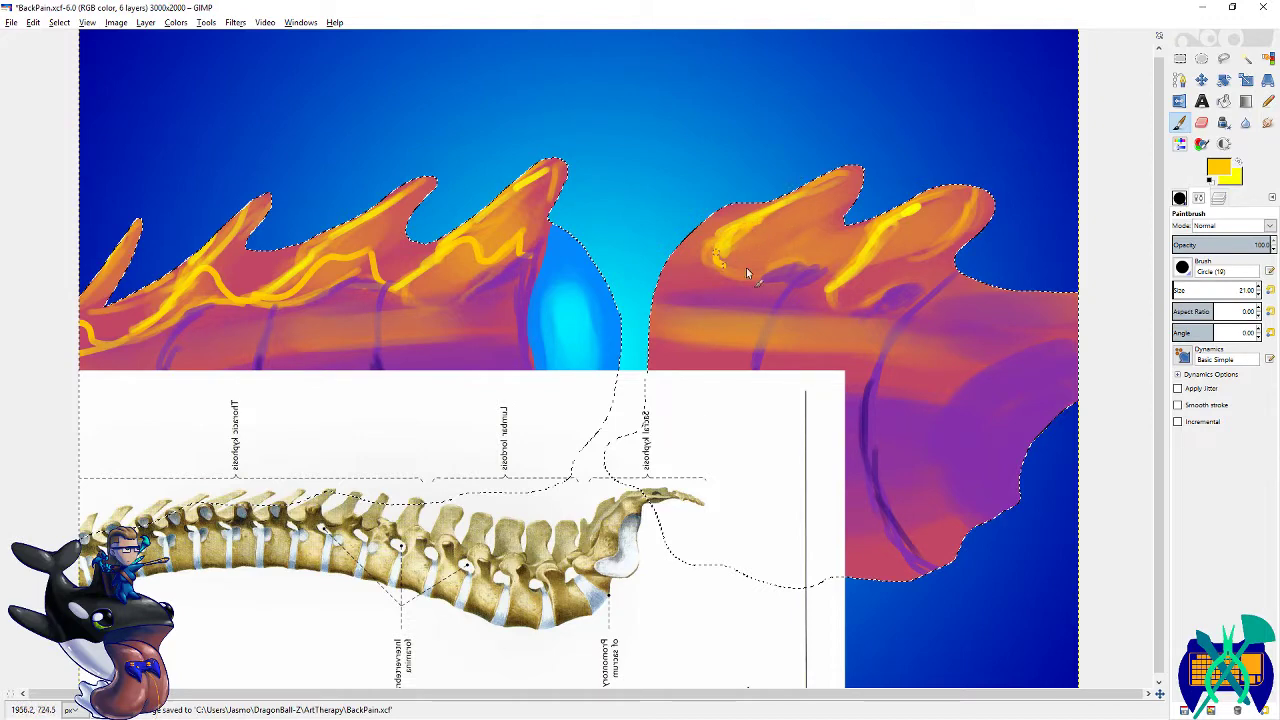
drag(842, 228, 774, 210)
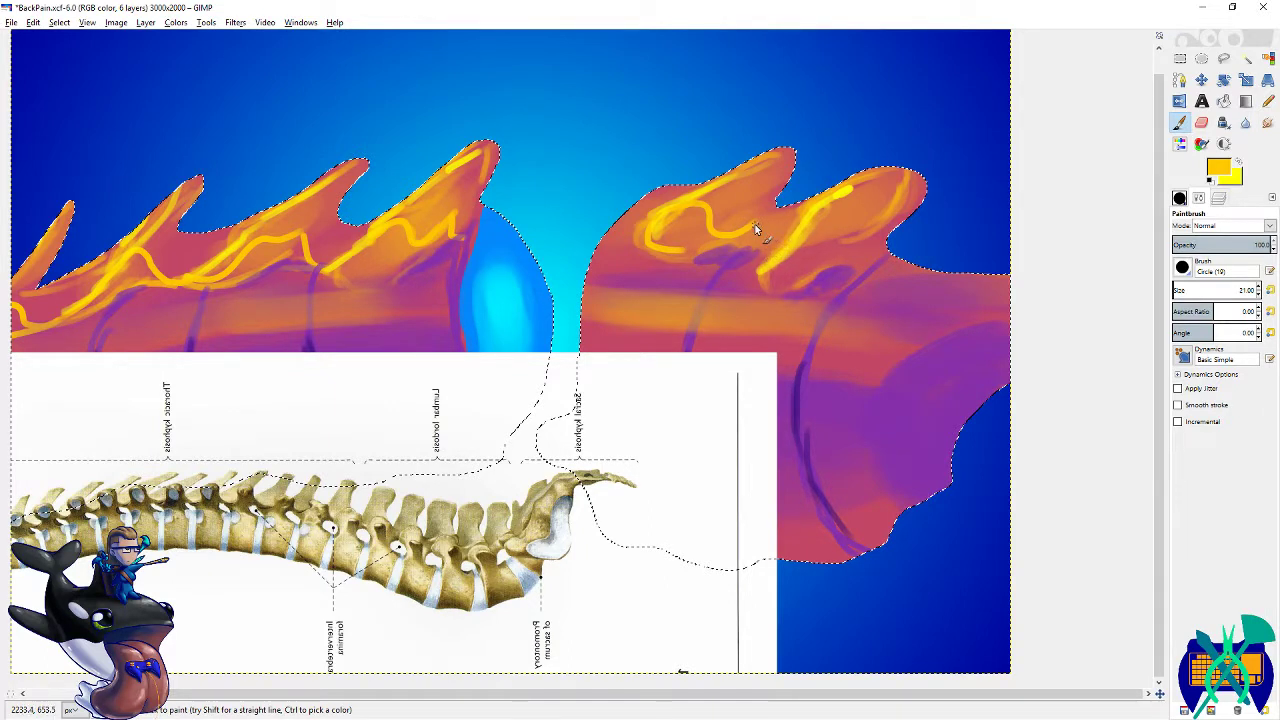
drag(792, 237, 859, 245)
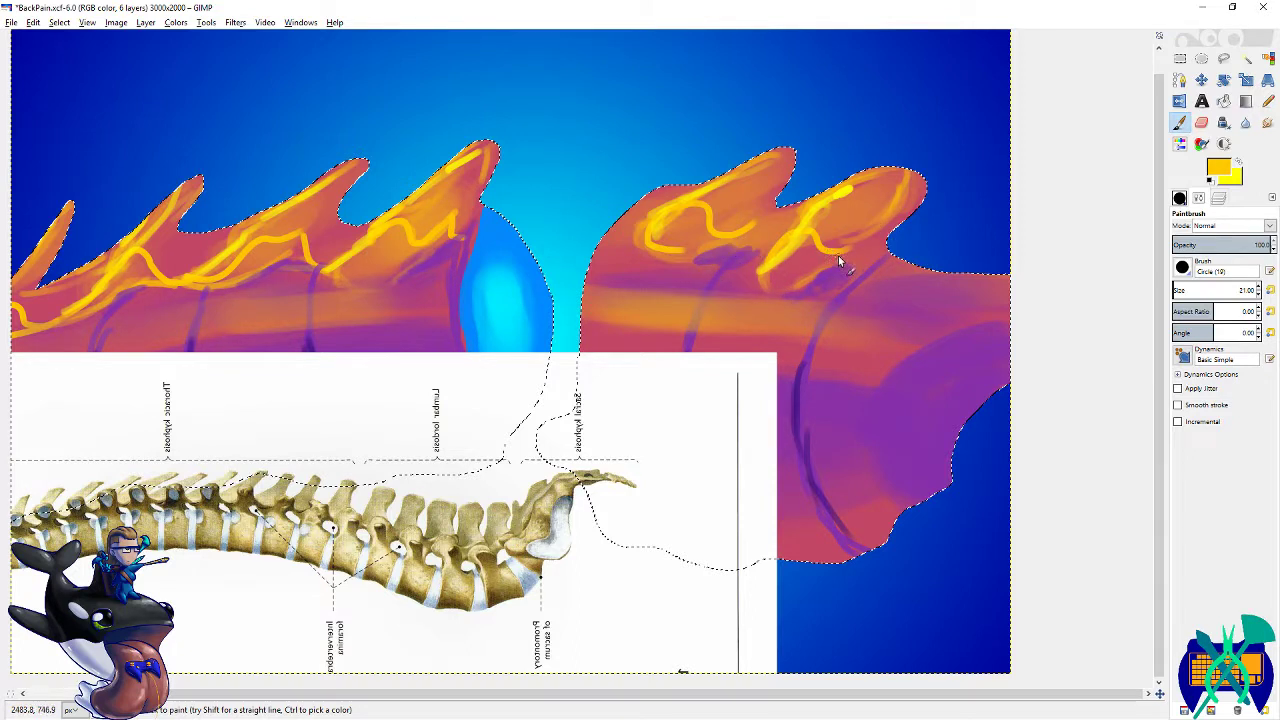
drag(840, 261, 884, 236)
- Pick the crimson body colour and remove the wavy golden lines painted along the spike bases on both pieces
key(ctrl+l)
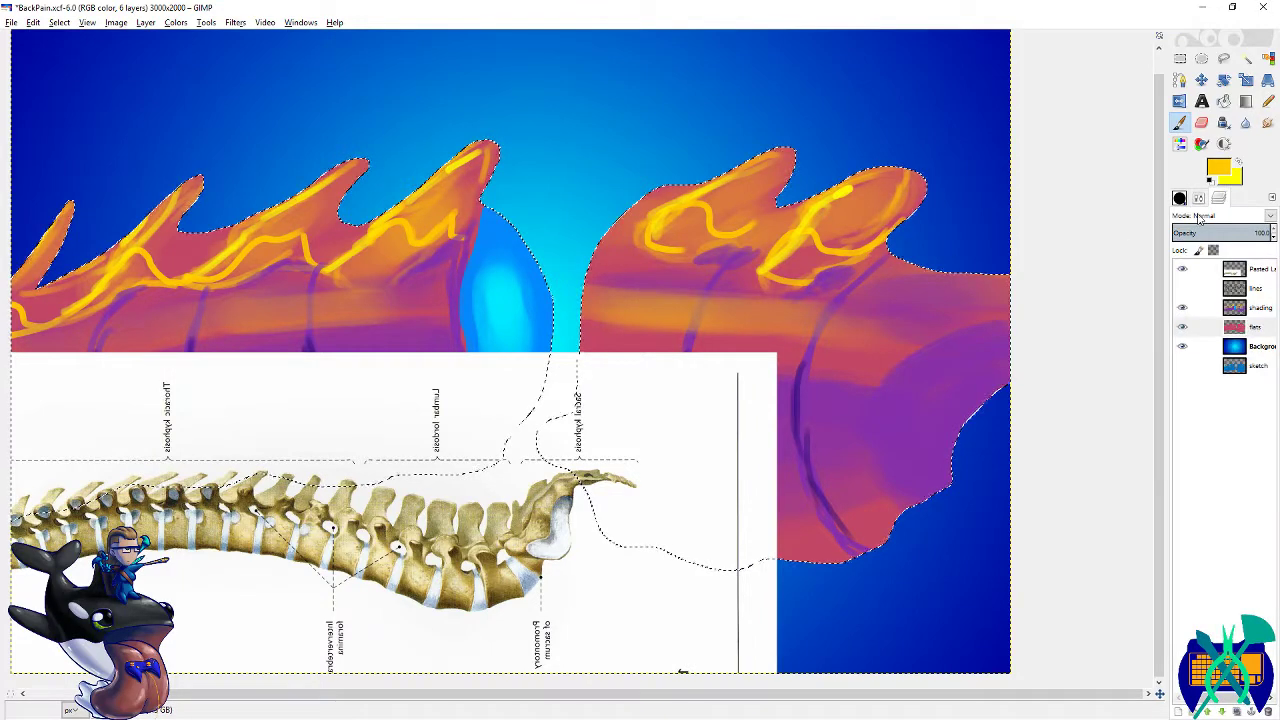
ctrl+click(928, 294)
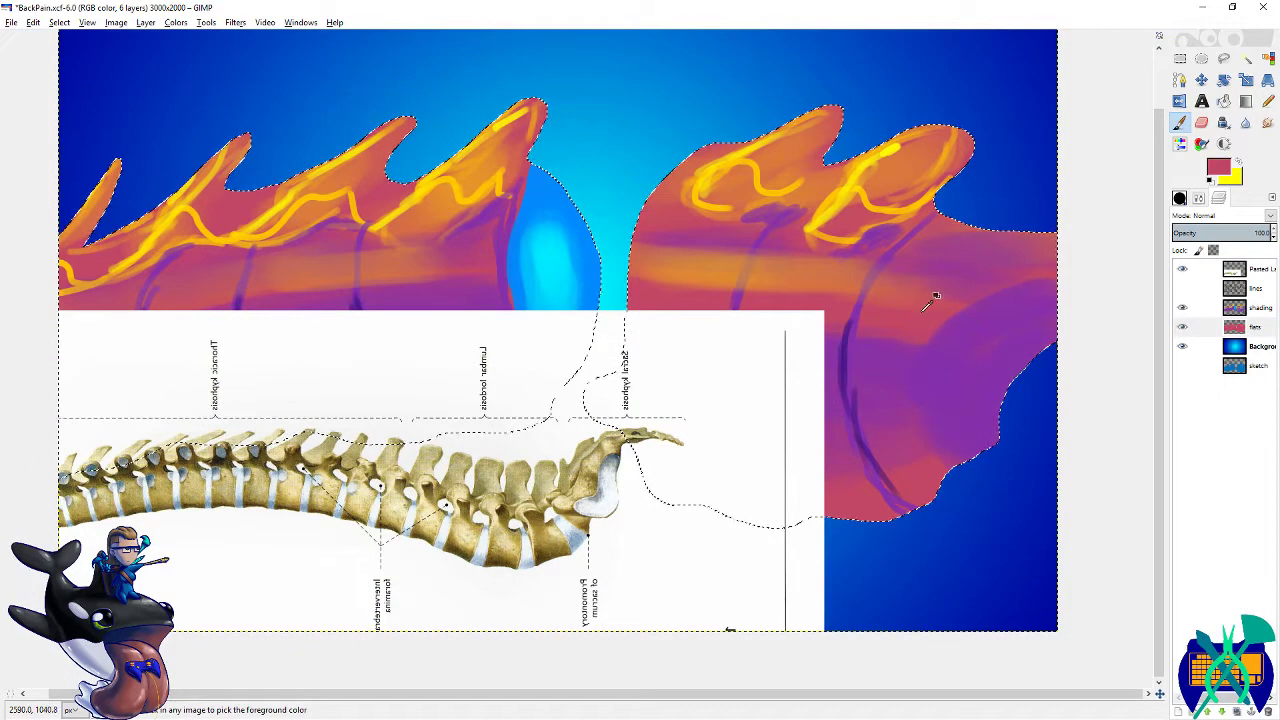
click(1180, 198)
drag(1186, 292, 1215, 292)
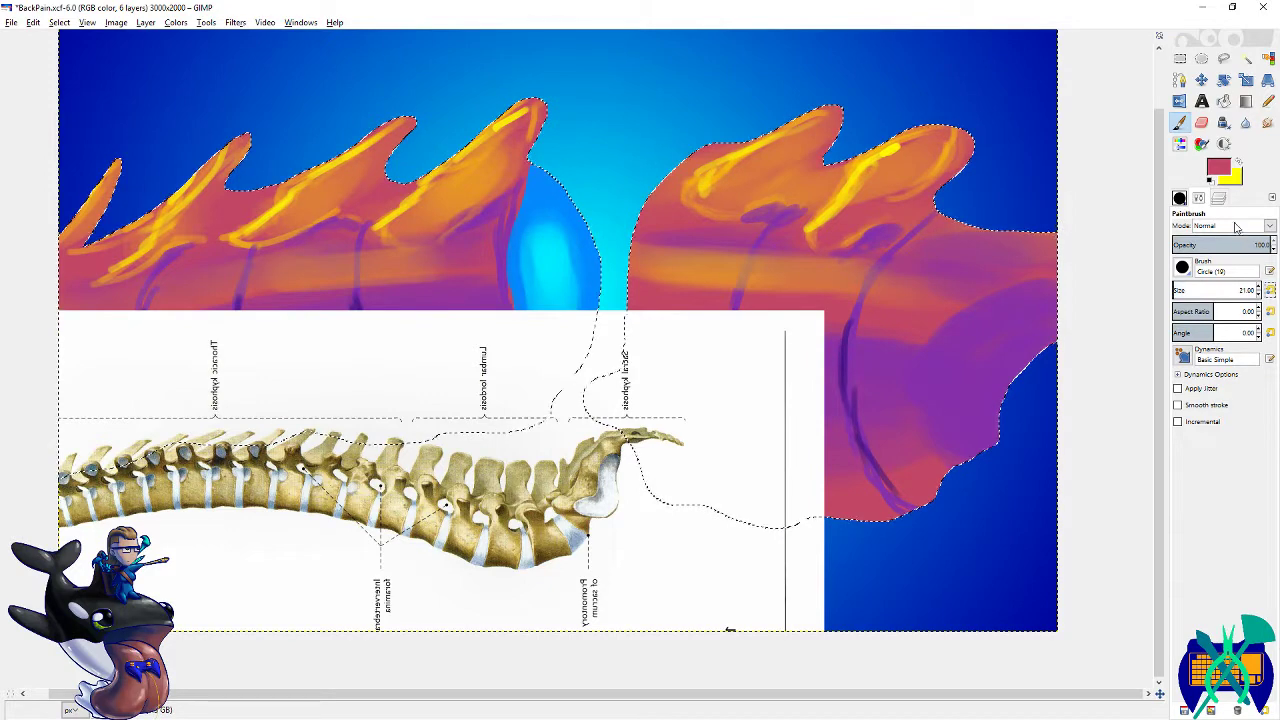
- Make the shading layer active, set the foreground colour to golden yellow, and save the image
key(ctrl+l)
click(1262, 308)
click(1218, 168)
click(1013, 310)
click(1020, 361)
key(ctrl+s)
- Paint looped golden highlight lines under both right-piece spikes and the left piece's rightmost spike, undoing stray strokes
mouse_move(702, 186)
mouse_down()
mouse_move(772, 182)
mouse_move(795, 205)
mouse_up()
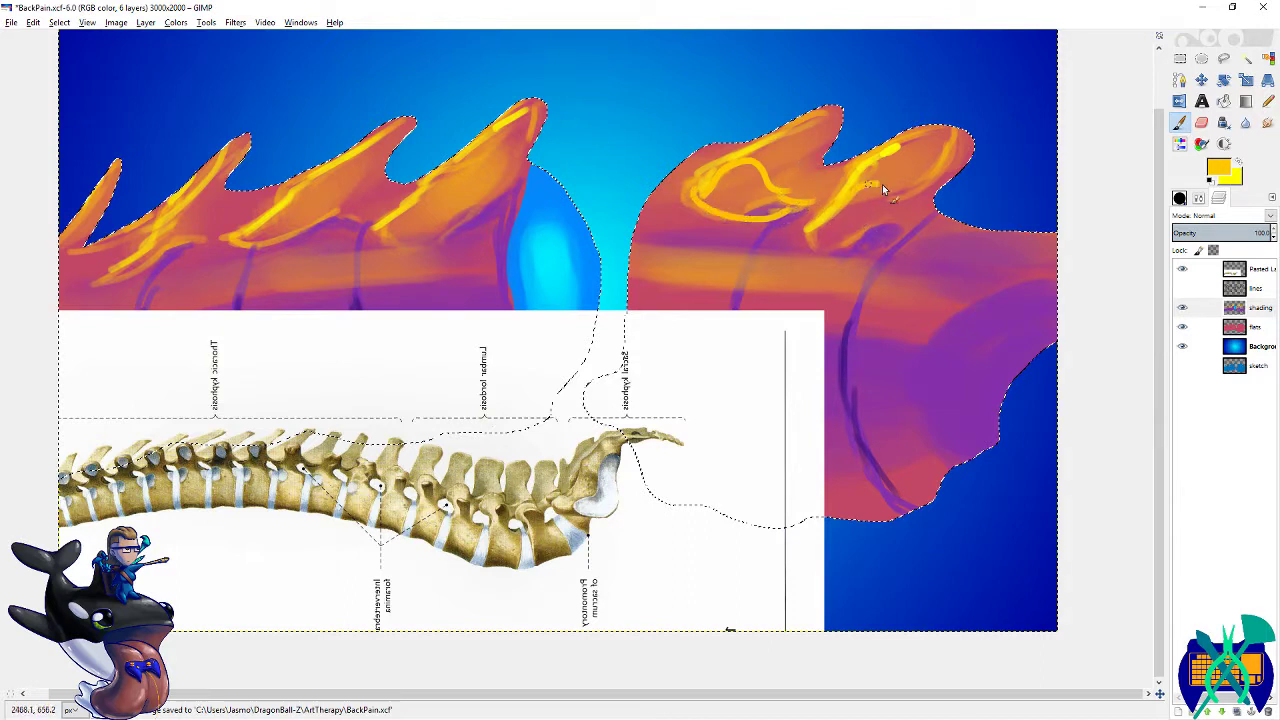
drag(816, 232, 925, 198)
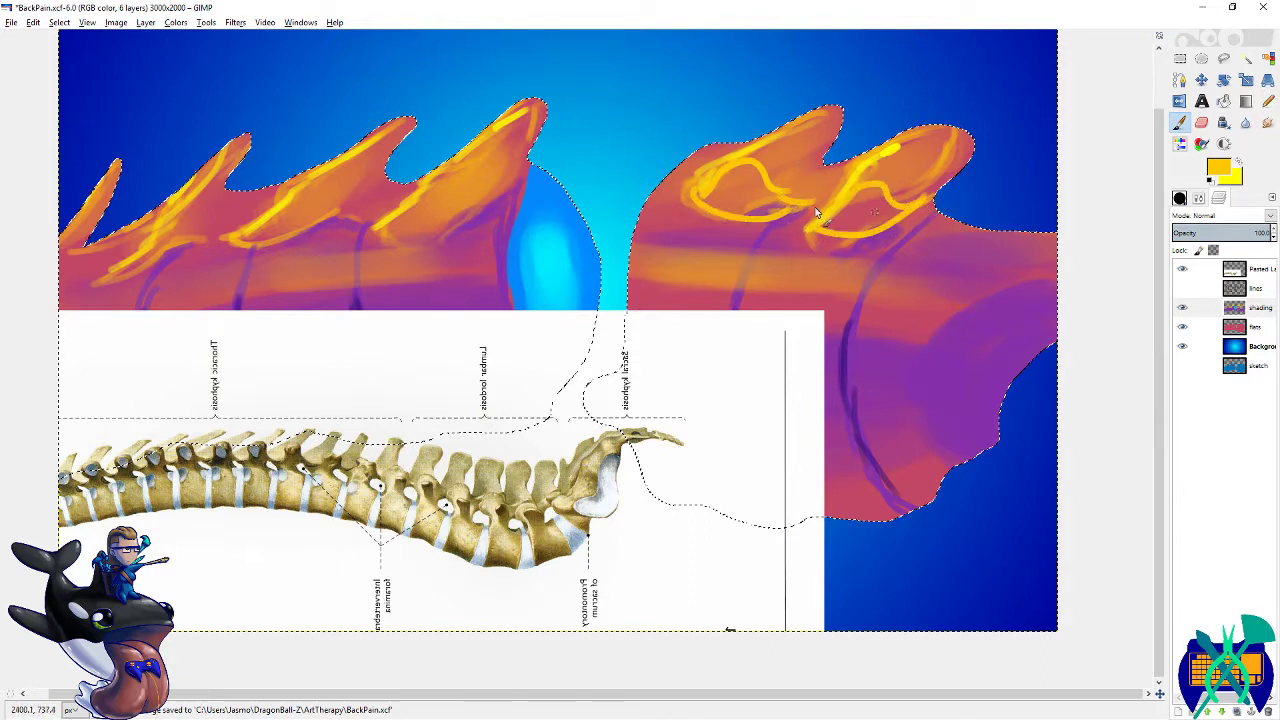
scroll(758, 221, left, 5)
mouse_move(726, 209)
mouse_down()
mouse_move(767, 196)
mouse_move(679, 224)
mouse_up()
key(ctrl+z)
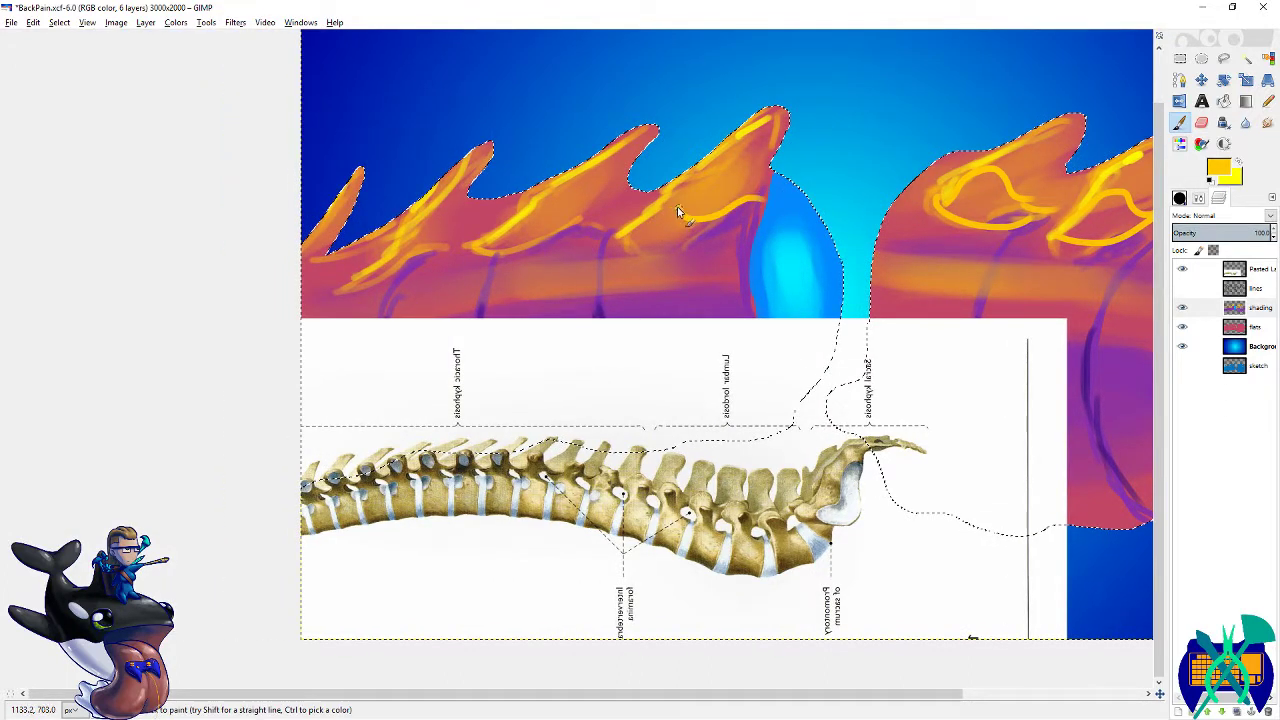
key(ctrl+z)
mouse_move(627, 233)
mouse_down()
mouse_move(683, 243)
mouse_move(772, 200)
mouse_move(673, 238)
mouse_up()
key(ctrl+z)
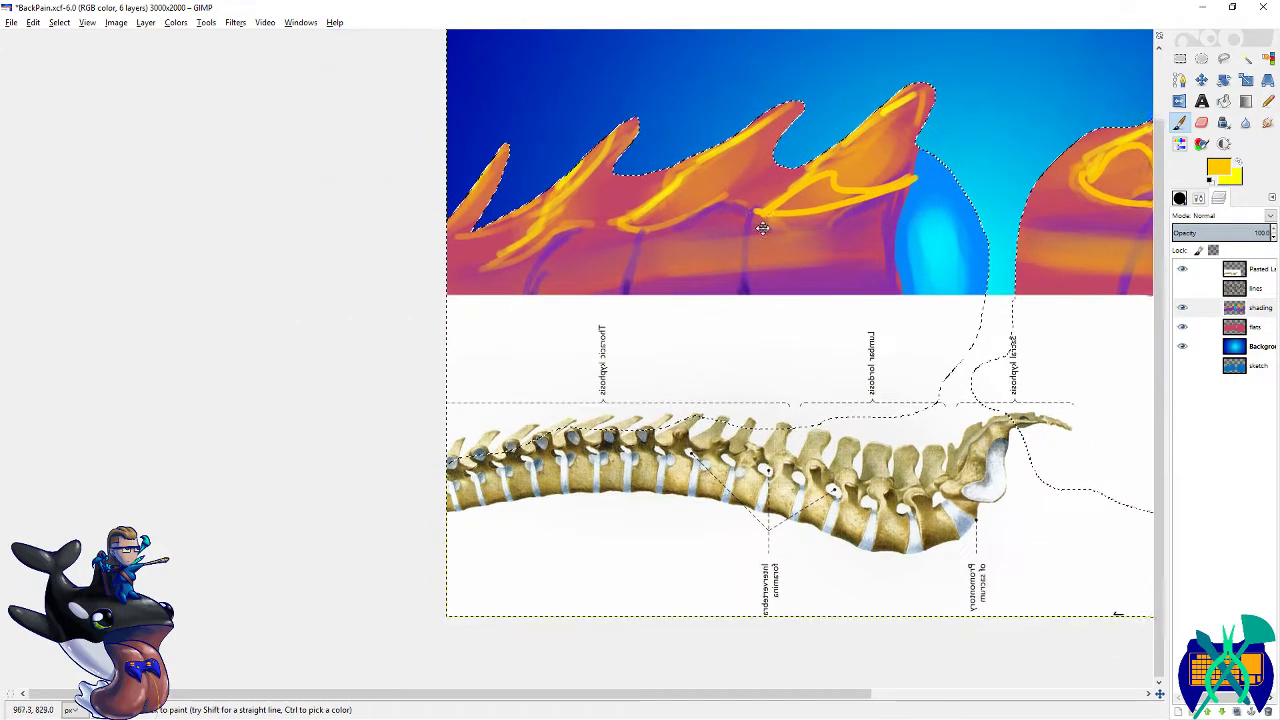
- Paint a continuous golden line along the left piece's spike bases to its left edge, with arched lines above it
mouse_move(793, 214)
mouse_down()
mouse_move(571, 232)
mouse_move(468, 268)
mouse_up()
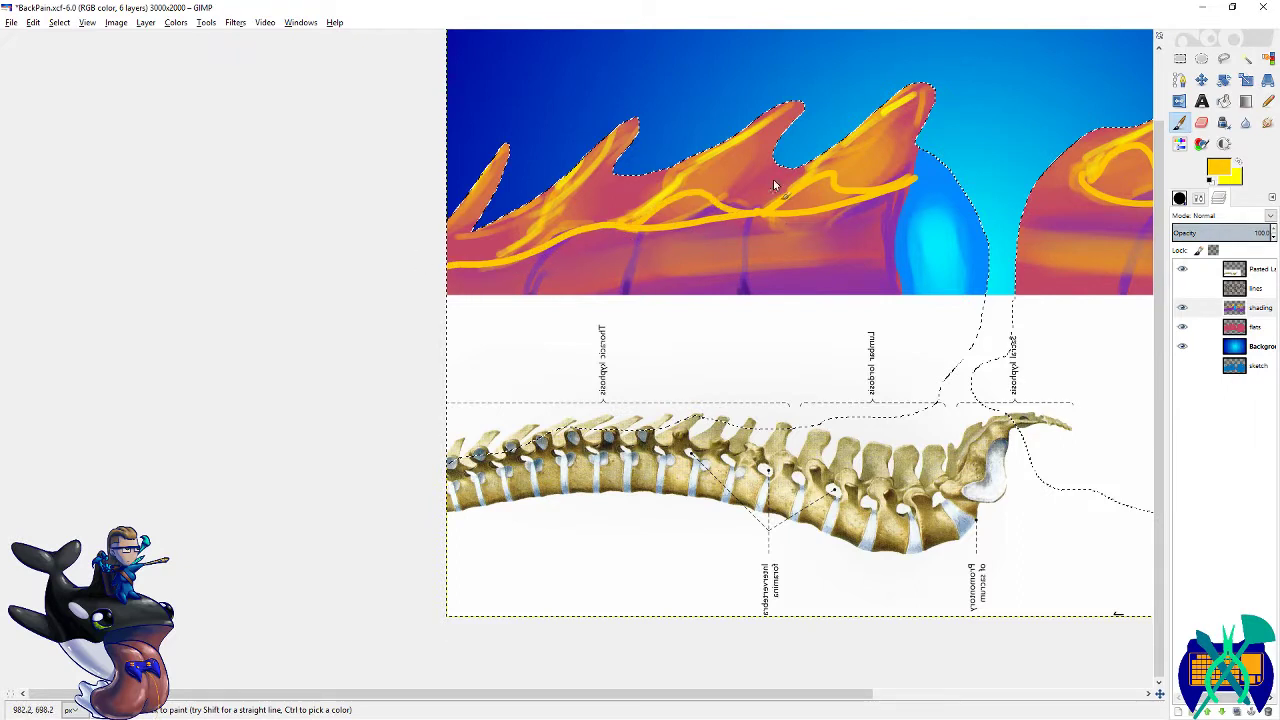
drag(661, 217, 777, 206)
drag(674, 197, 753, 202)
key(ctrl+z)
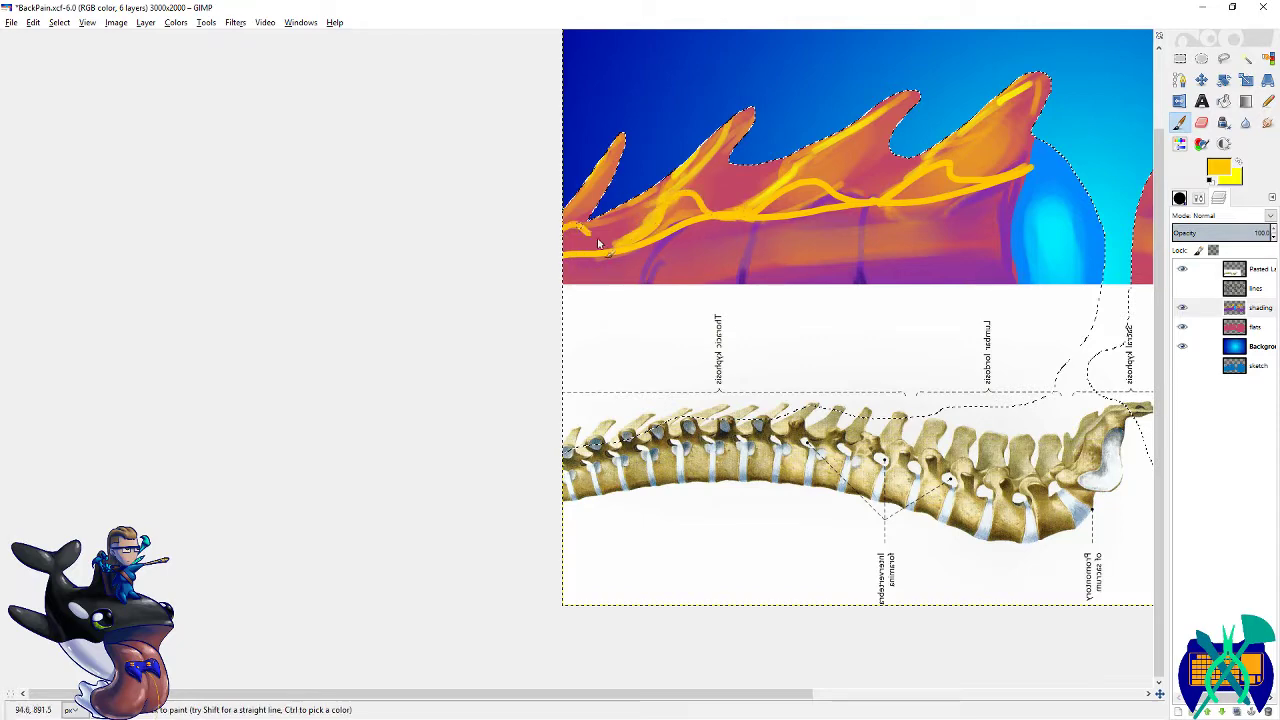
scroll(640, 189, right, 3)
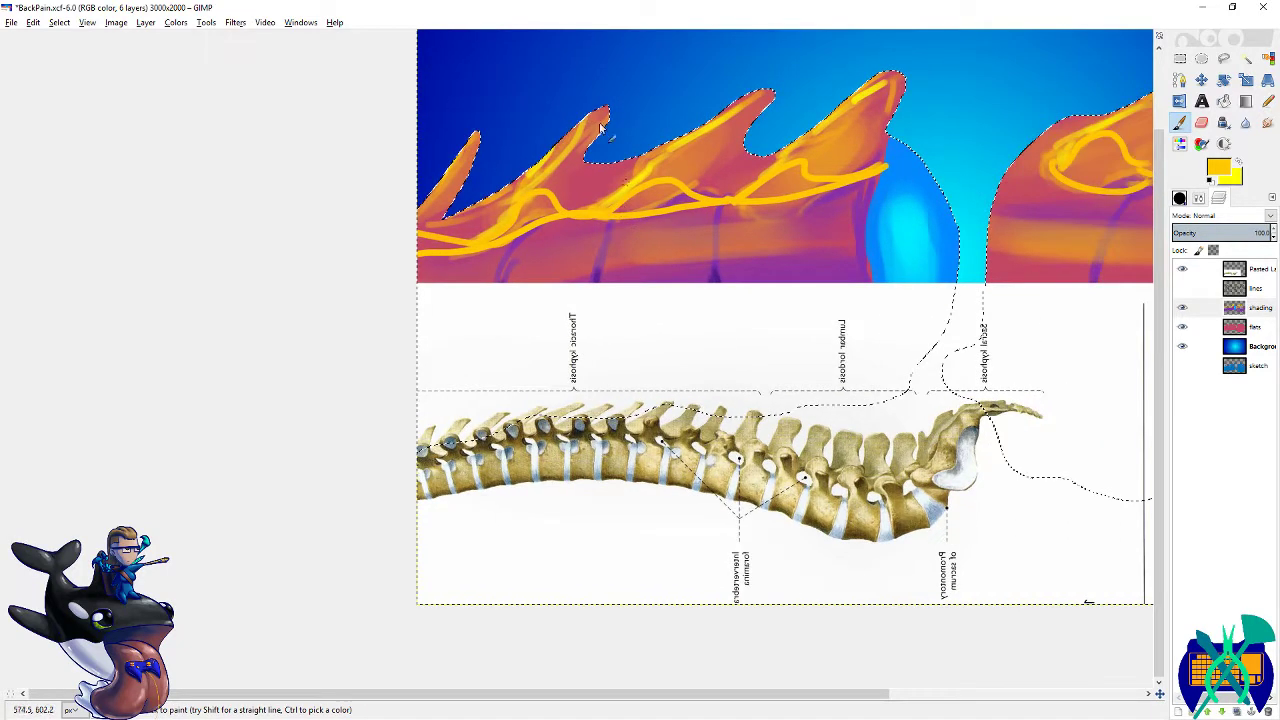
- Set the foreground colour to purple, keeping golden yellow as the background colour
click(1237, 163)
click(1221, 175)
click(1084, 362)
click(1222, 174)
click(1050, 329)
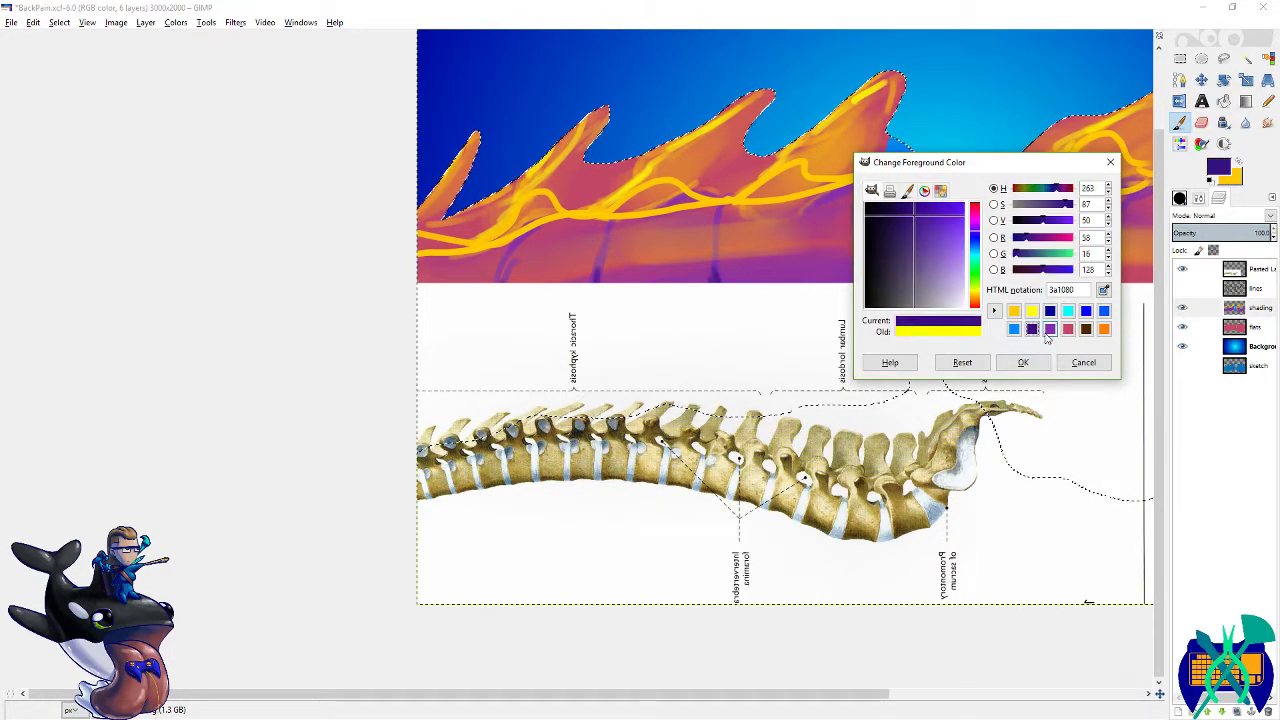
click(1042, 354)
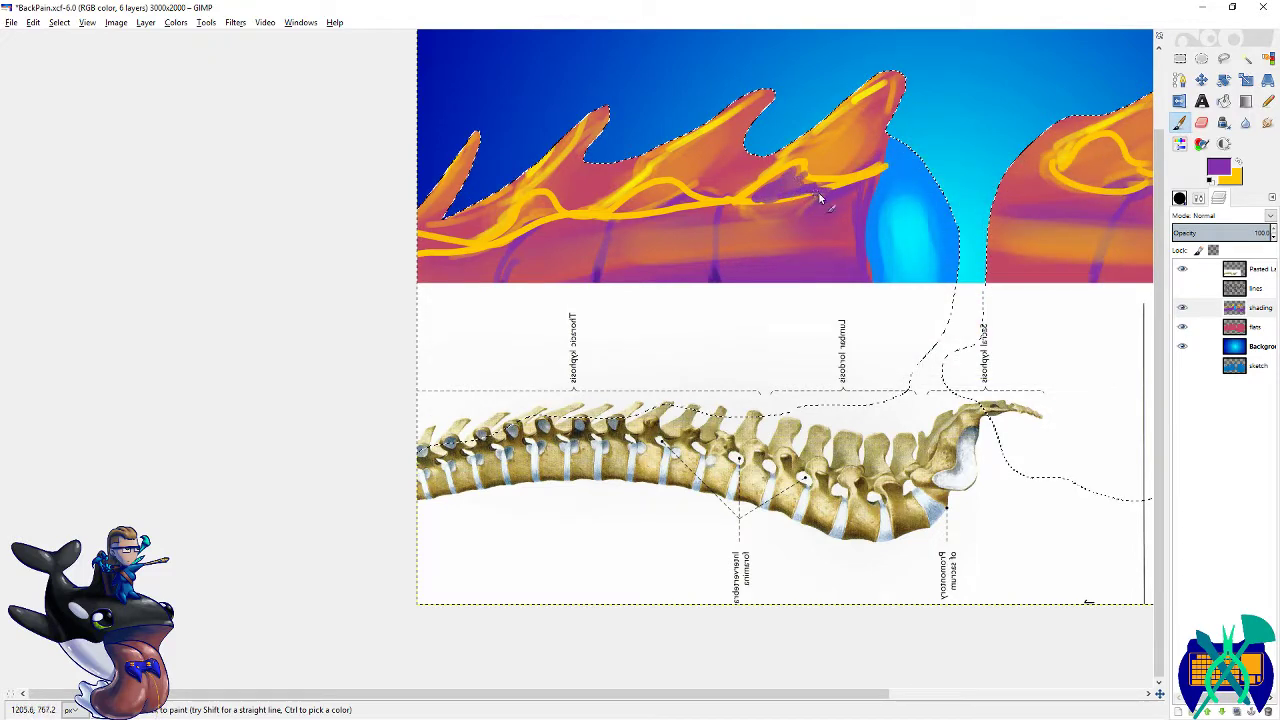
- Paint purple shadows inside the golden arches under the left piece's spikes
scroll(775, 197, left, 3)
mouse_move(792, 193)
mouse_down()
mouse_move(842, 201)
mouse_move(806, 206)
mouse_up()
drag(700, 217, 658, 228)
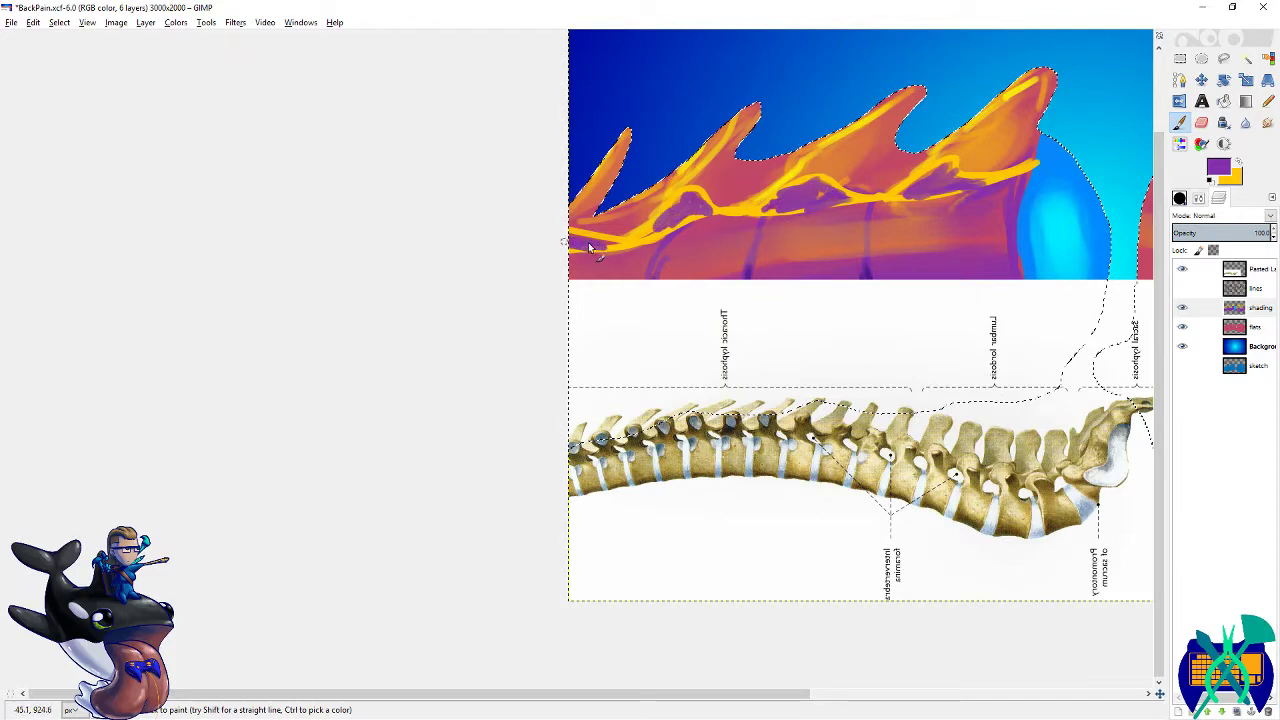
- Fill the golden loops at the base of both right-piece spikes with purple shadow
scroll(527, 263, right, 10)
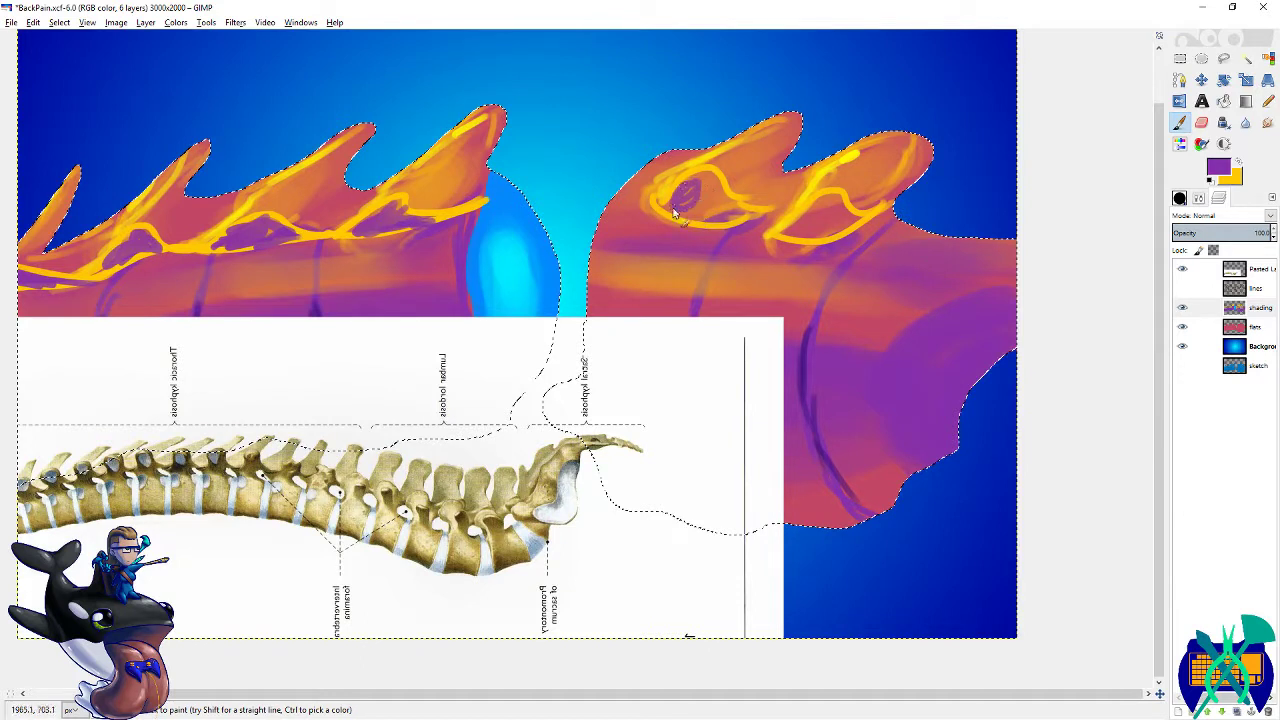
mouse_move(714, 206)
mouse_down()
mouse_move(758, 225)
mouse_move(665, 213)
mouse_move(714, 234)
mouse_move(705, 184)
mouse_up()
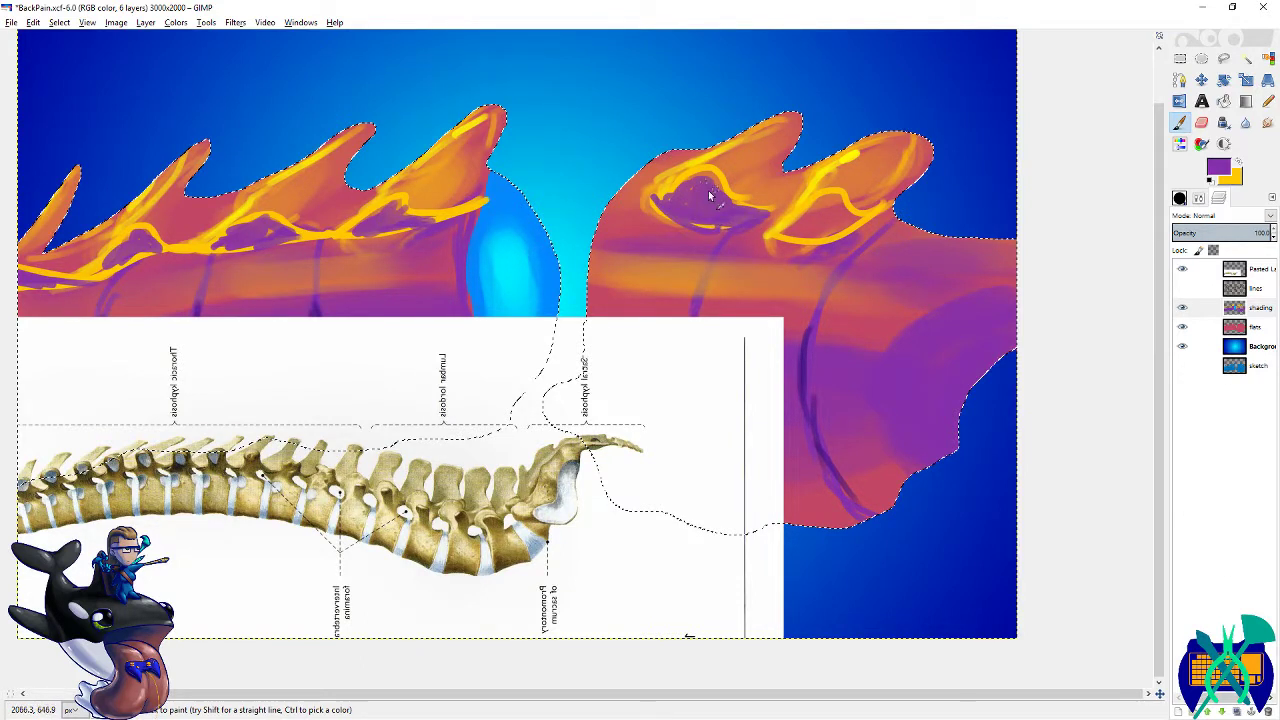
mouse_move(790, 241)
mouse_down()
mouse_move(845, 236)
mouse_move(829, 220)
mouse_move(812, 229)
mouse_up()
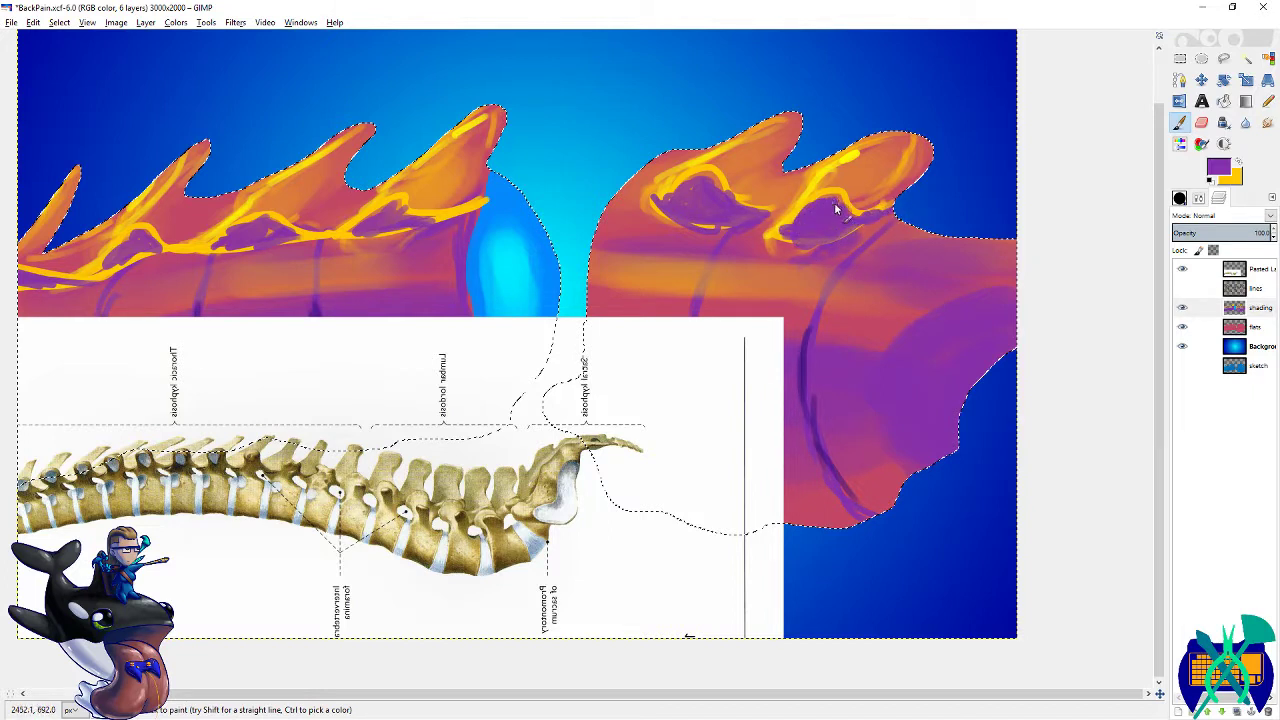
- Hide the pasted spine reference layer and paint purple shadow along the golden line under the left piece's spikes
scroll(804, 232, left, 3)
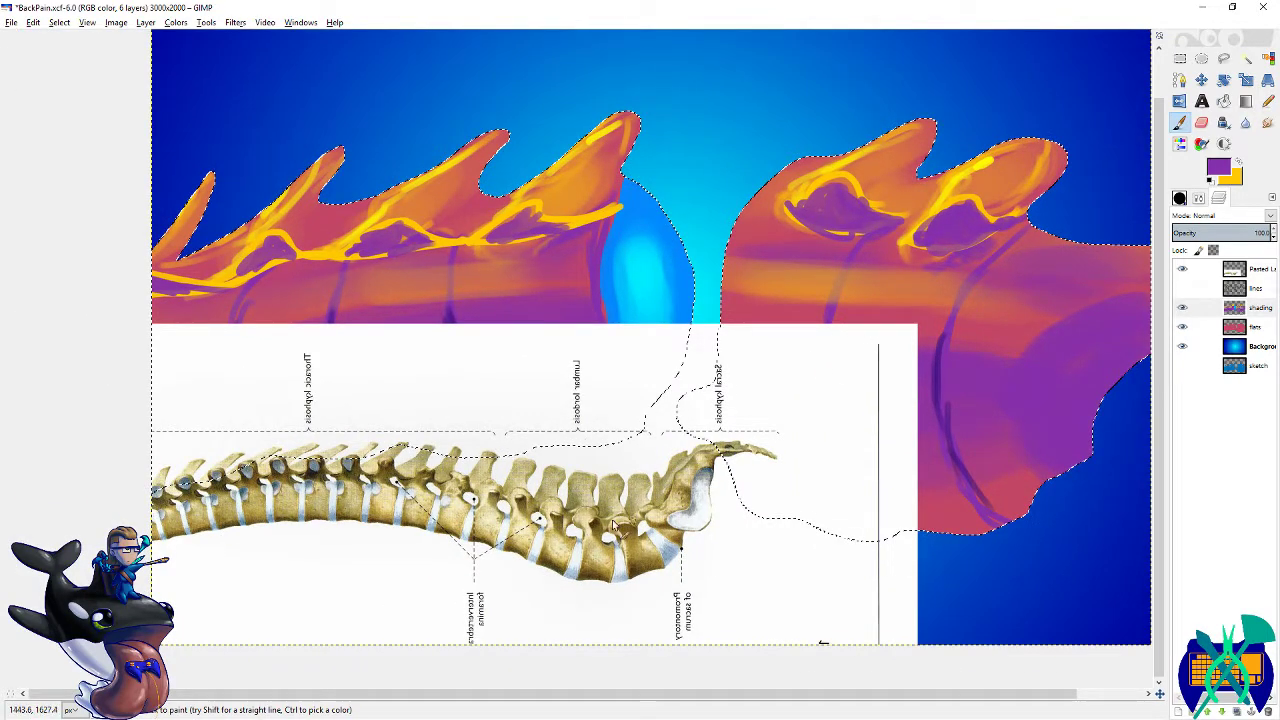
click(1182, 268)
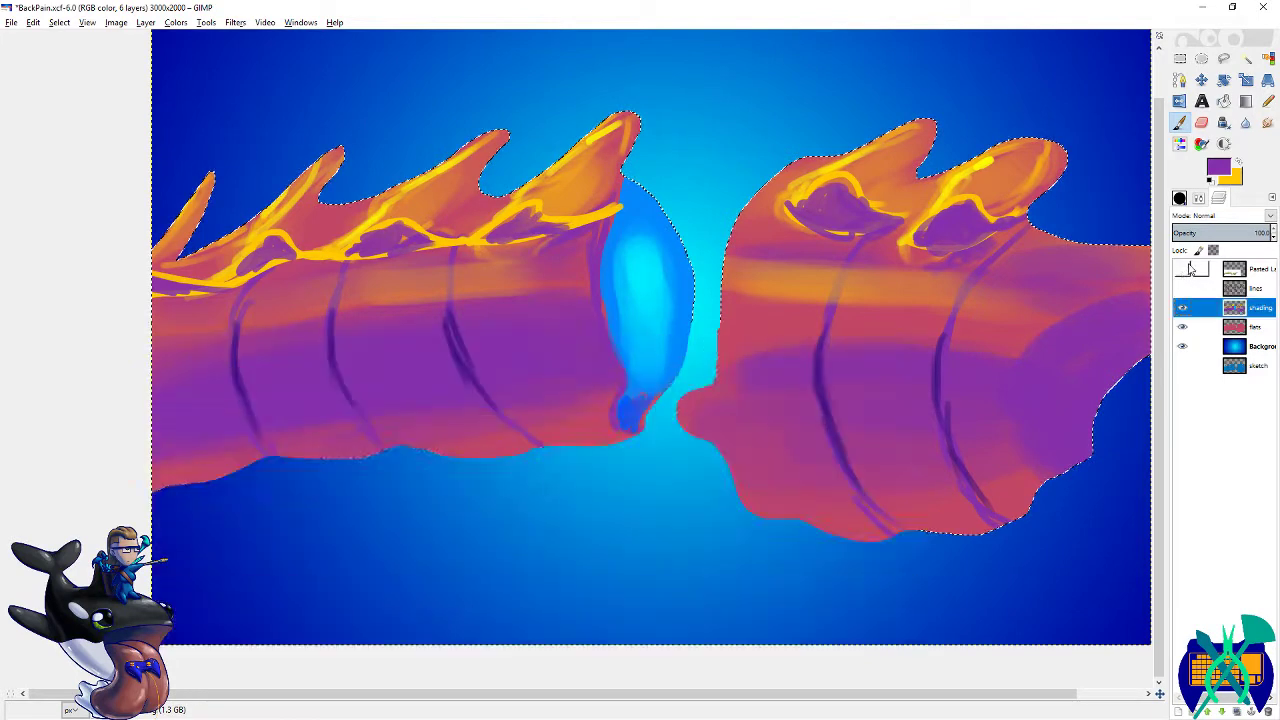
scroll(789, 234, up, 1)
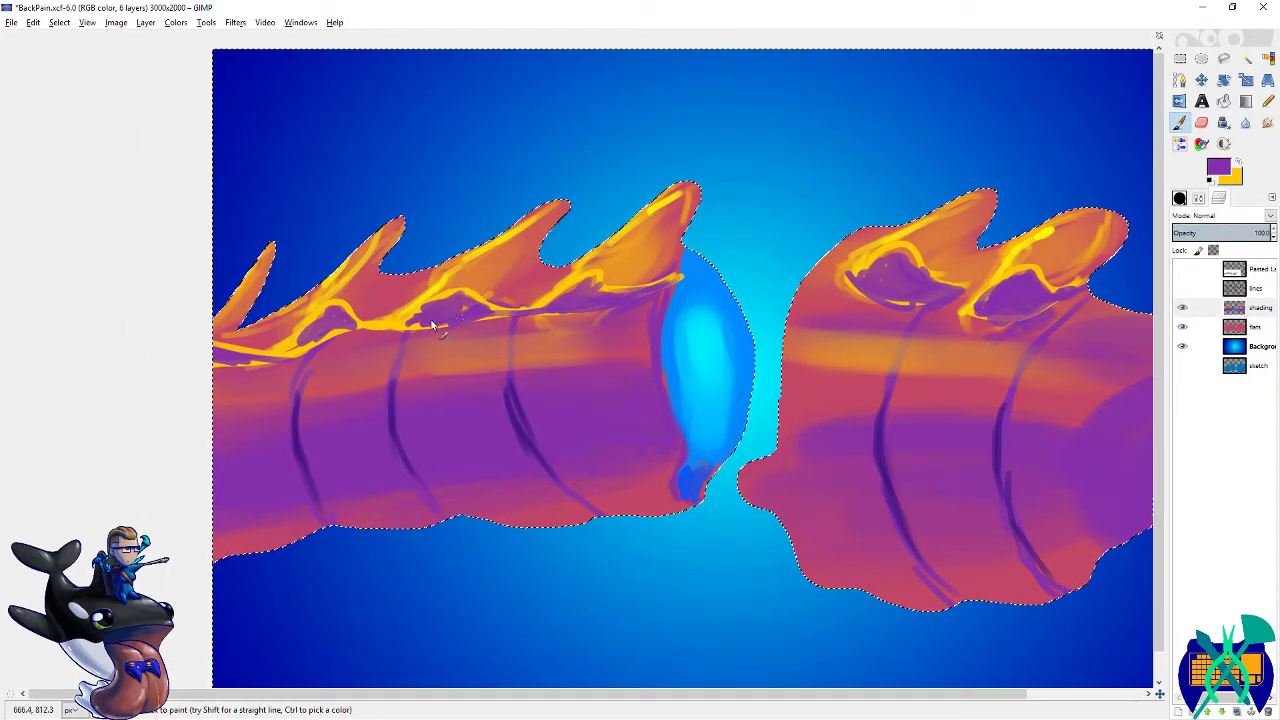
scroll(560, 306, up, 2)
drag(548, 308, 406, 343)
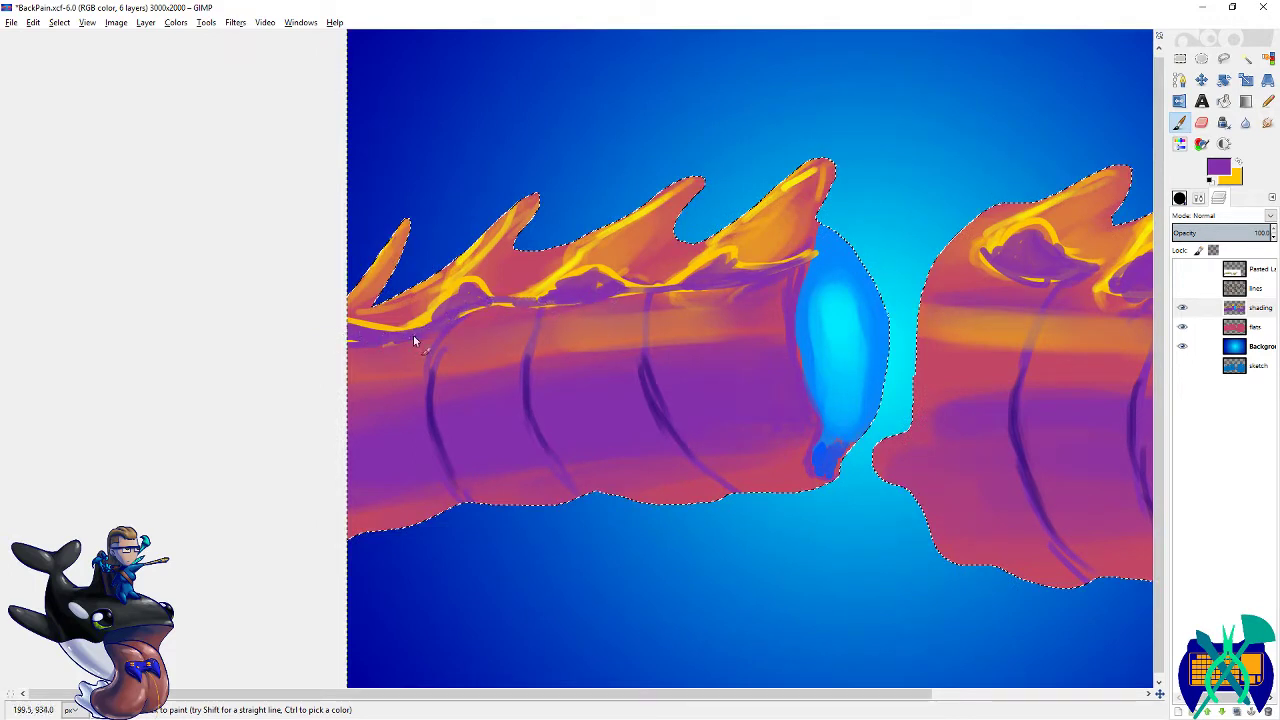
- Thicken the golden highlights along the spikes on both pieces and save the image
key(x)
mouse_move(530, 201)
mouse_down()
mouse_move(472, 242)
mouse_move(515, 220)
mouse_move(489, 246)
mouse_up()
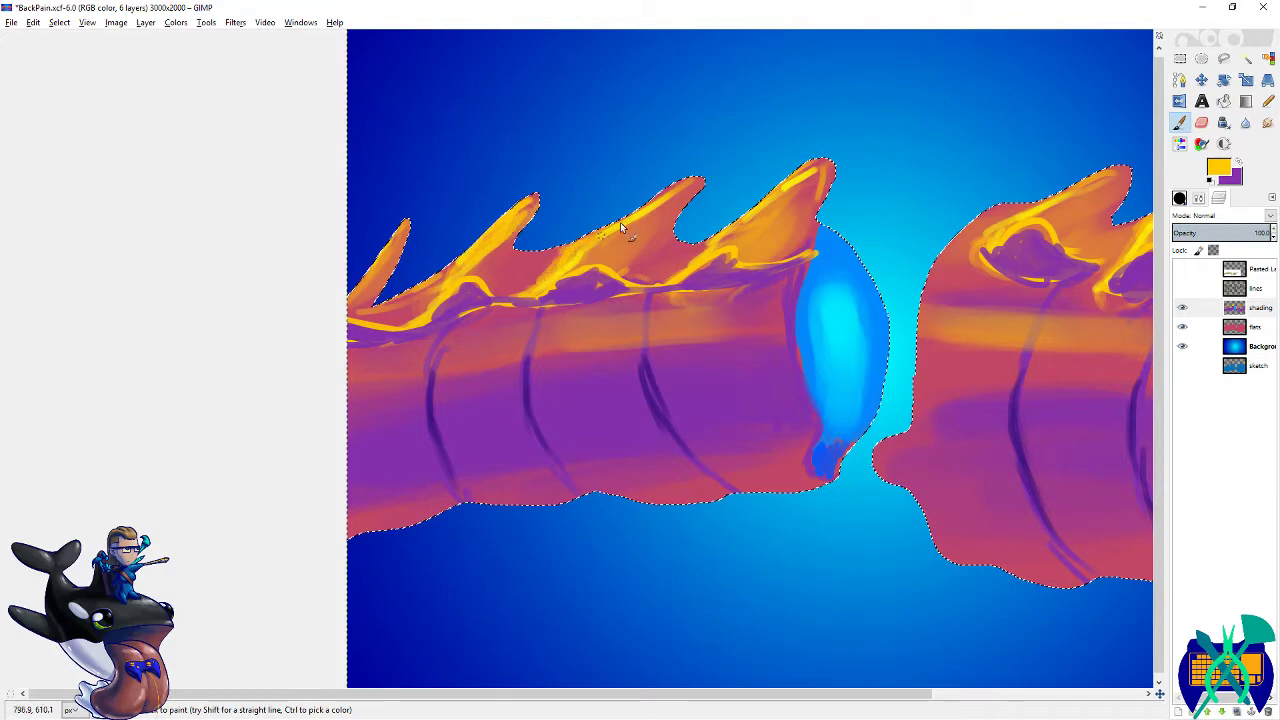
mouse_move(694, 186)
mouse_down()
mouse_move(666, 212)
mouse_move(670, 248)
mouse_move(531, 269)
mouse_up()
scroll(700, 263, down, 2)
key(ctrl+s)
mouse_move(837, 214)
mouse_down()
mouse_move(756, 242)
mouse_move(846, 212)
mouse_move(812, 220)
mouse_move(782, 276)
mouse_up()
- Set the brush size to 80.92 and paint broad purple shadows on the right piece's spikes
key(x)
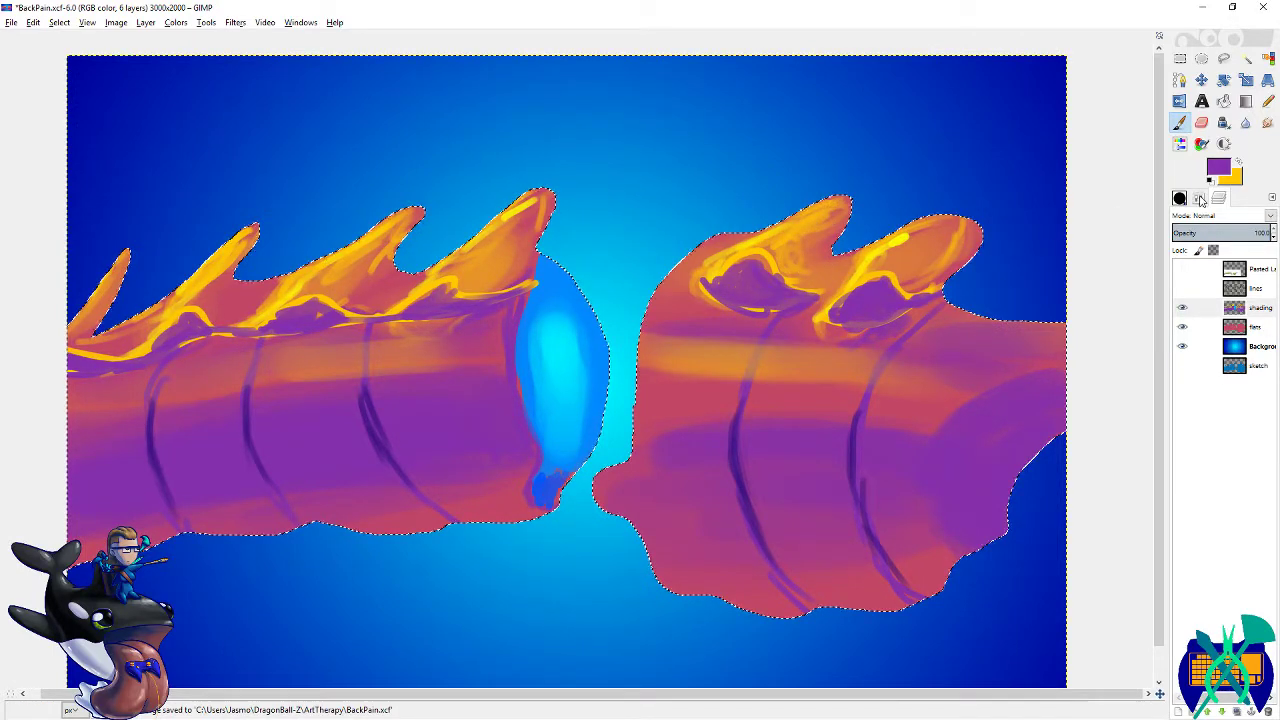
click(1196, 197)
drag(813, 275, 834, 252)
mouse_move(952, 248)
mouse_down()
mouse_move(912, 260)
mouse_move(936, 281)
mouse_move(963, 248)
mouse_move(899, 264)
mouse_move(919, 278)
mouse_move(959, 253)
mouse_move(944, 231)
mouse_move(911, 229)
mouse_move(876, 259)
mouse_move(944, 219)
mouse_move(877, 236)
mouse_move(807, 229)
mouse_move(716, 268)
mouse_up()
key(x)
- Block in purple shadows and broad golden highlights on the left piece's two rightmost spikes
scroll(785, 235, left, 5)
key(x)
drag(716, 268, 805, 247)
mouse_move(704, 252)
mouse_down()
mouse_move(684, 270)
mouse_move(700, 262)
mouse_move(720, 198)
mouse_up()
key(x)
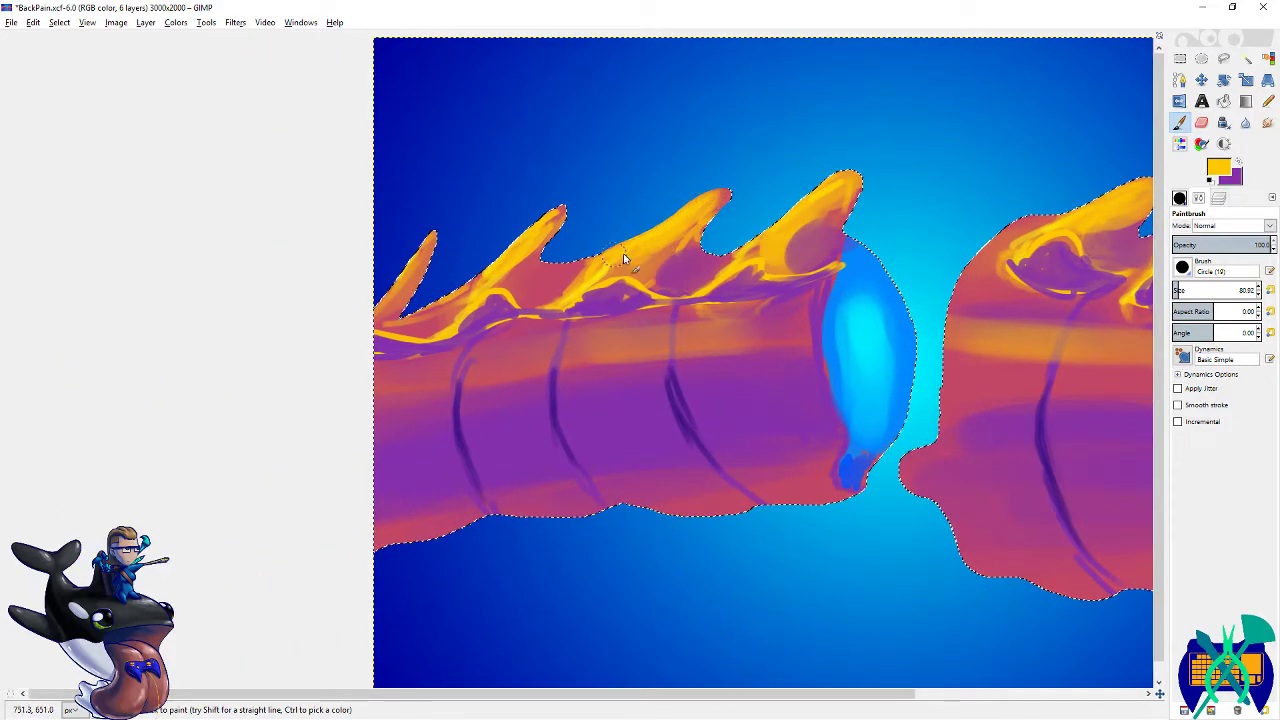
- Alternate purple shadow and golden highlight strokes on the left piece's spikes out to the leftmost one, and save the image
scroll(672, 232, left, 4)
key(x)
mouse_move(730, 250)
mouse_down()
mouse_move(708, 296)
mouse_move(690, 265)
mouse_up()
key(x)
mouse_move(735, 212)
mouse_down()
mouse_move(580, 326)
mouse_move(578, 308)
mouse_up()
key(x)
key(x)
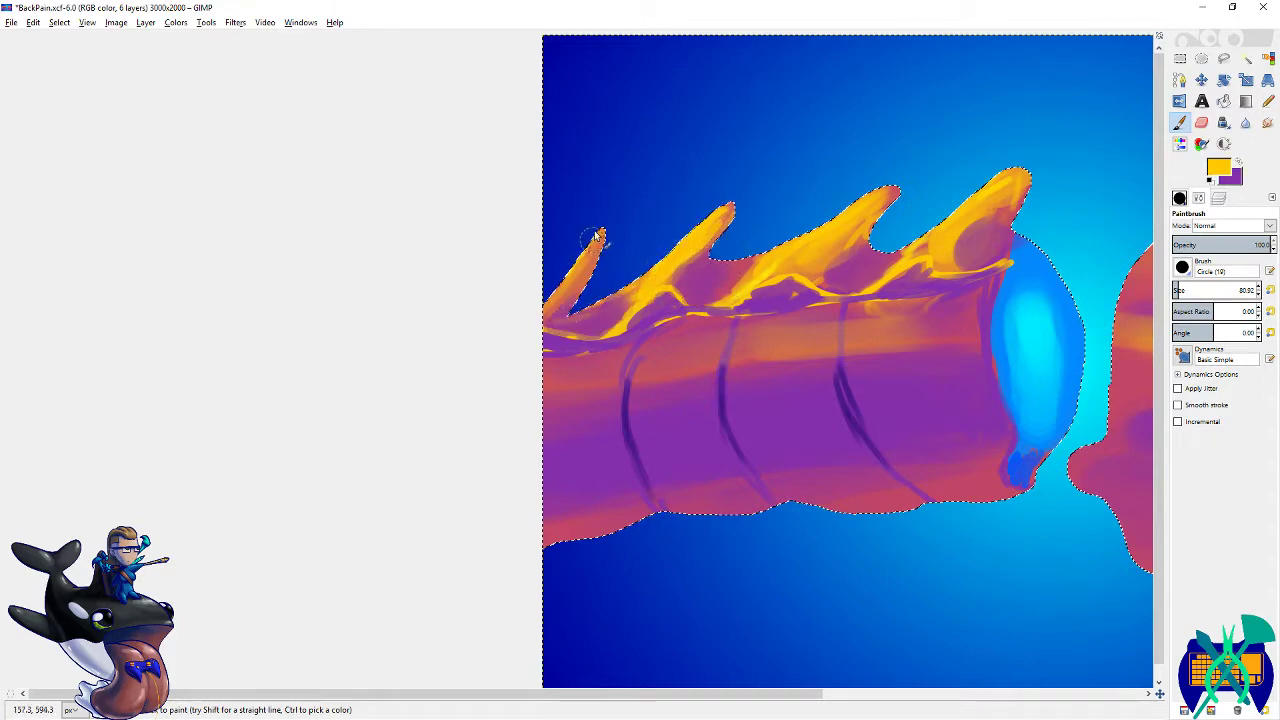
drag(603, 234, 560, 294)
scroll(560, 294, right, 6)
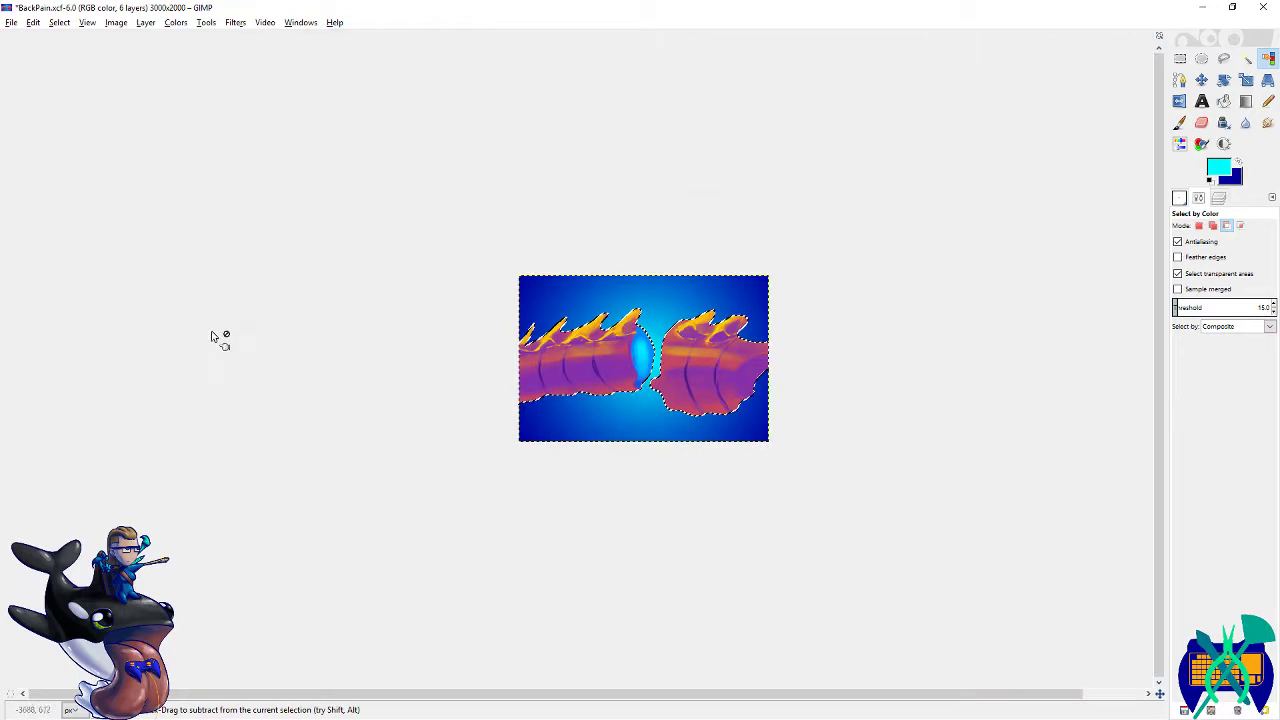
key(minus)
key(ctrl+s)
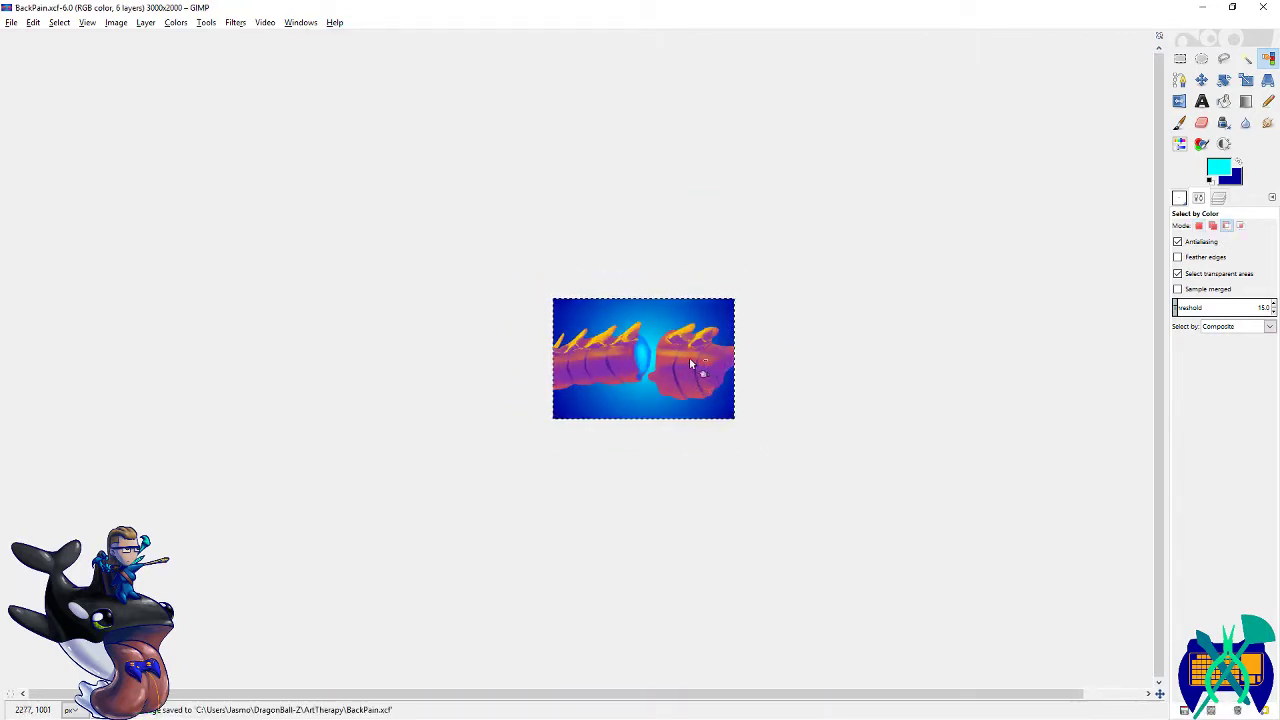
- Touch up the blue disc with its own blue, paint purple over the disc's upper tip, and save the image
scroll(695, 365, up, 6)
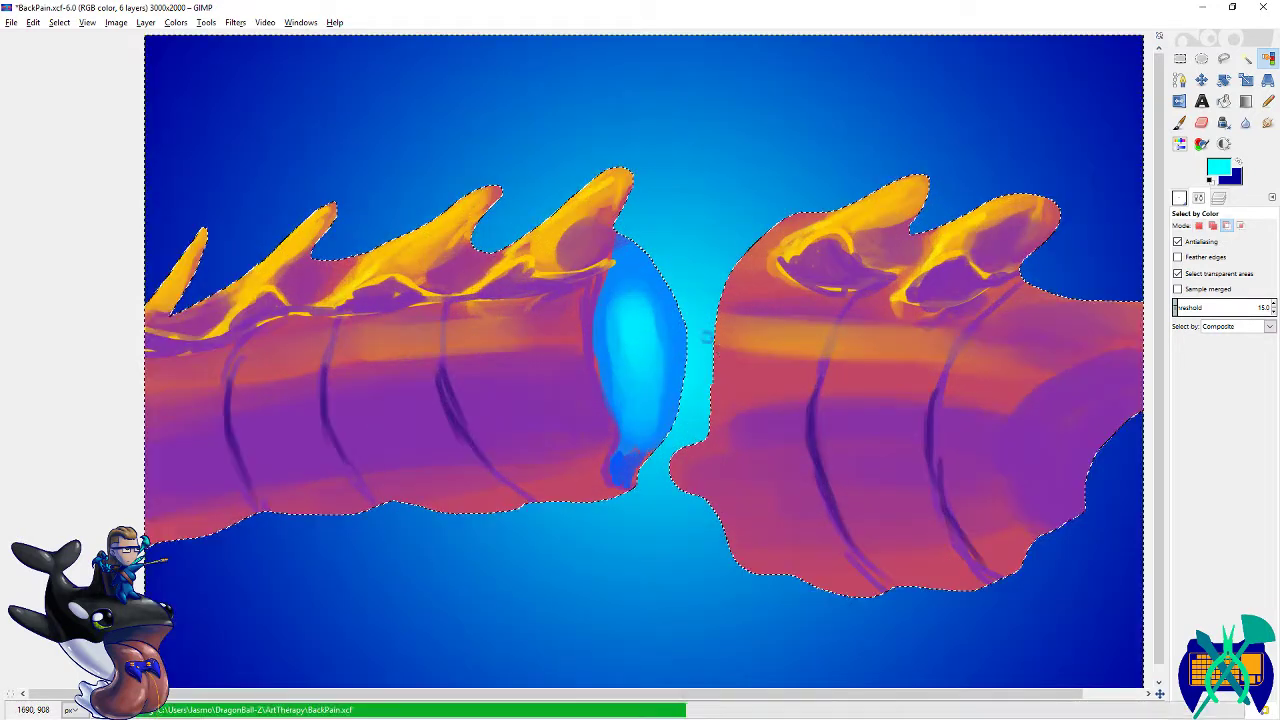
key(p)
ctrl+click(628, 270)
drag(626, 277, 633, 272)
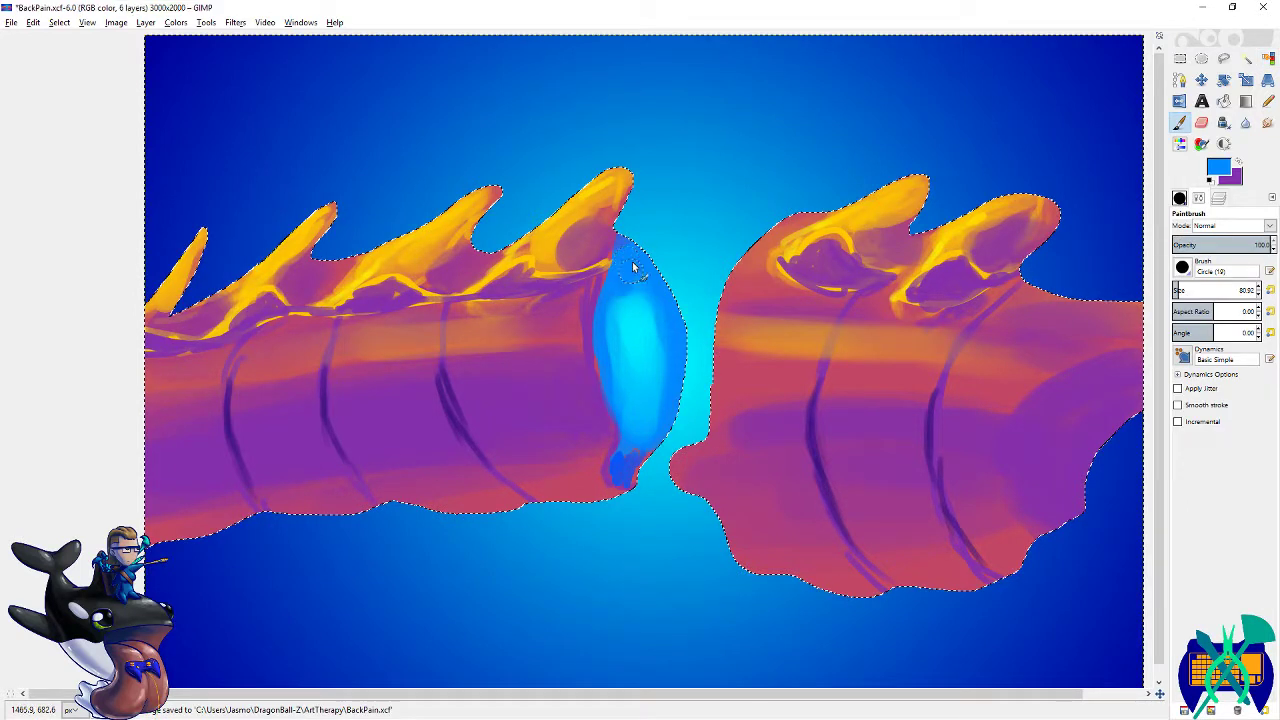
ctrl+click(627, 243)
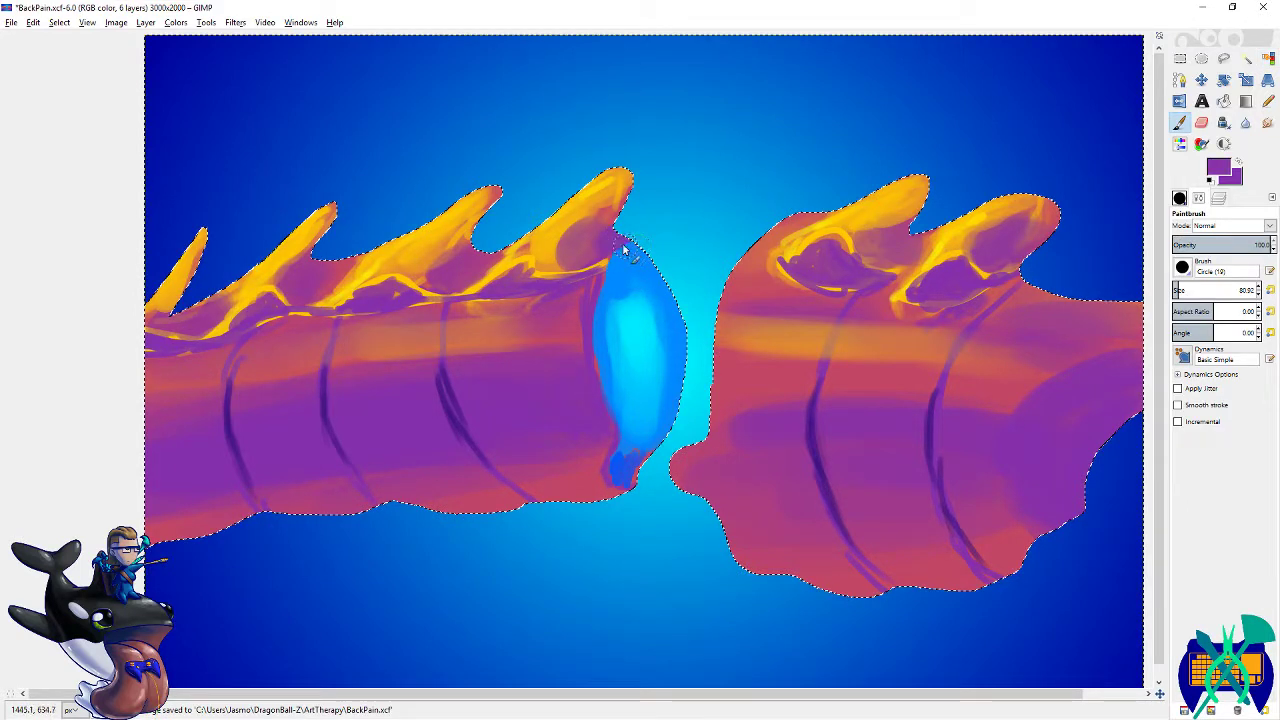
click(623, 247)
key(ctrl+s)
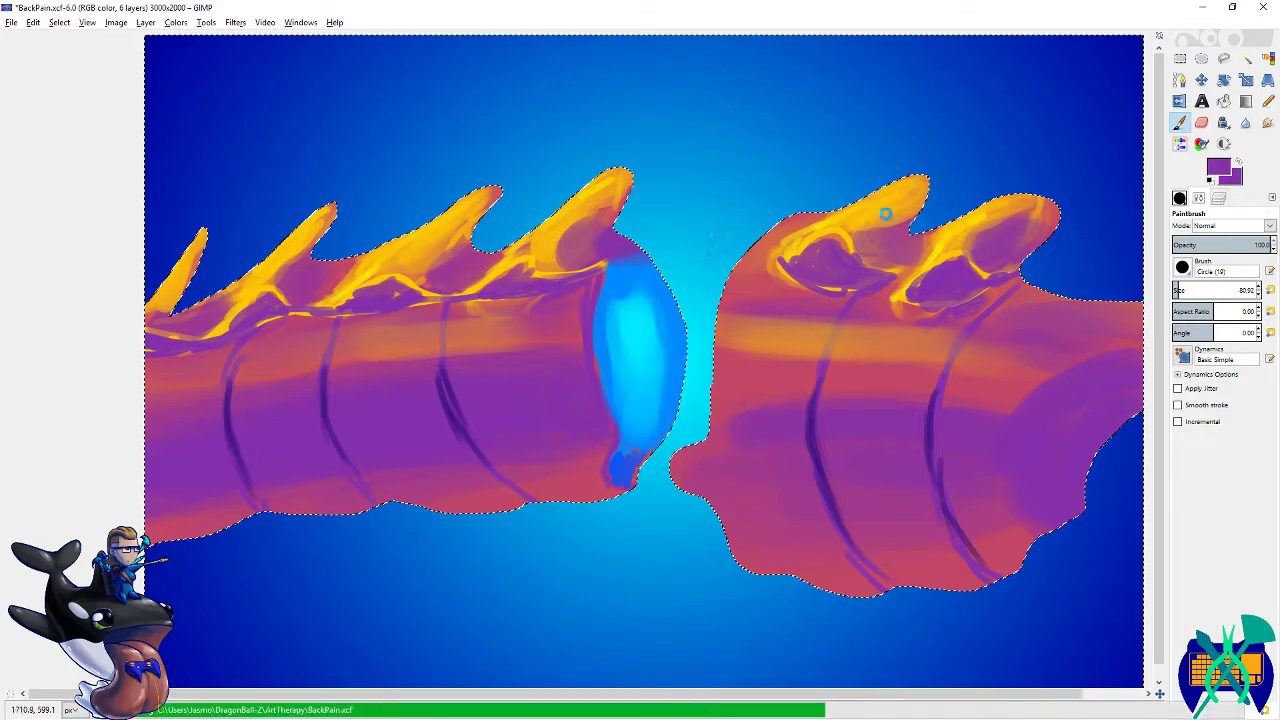
- Set the foreground colour to bright yellow and paint highlights on the right piece's first spike with brush size 21
click(1227, 174)
click(1035, 323)
click(1023, 360)
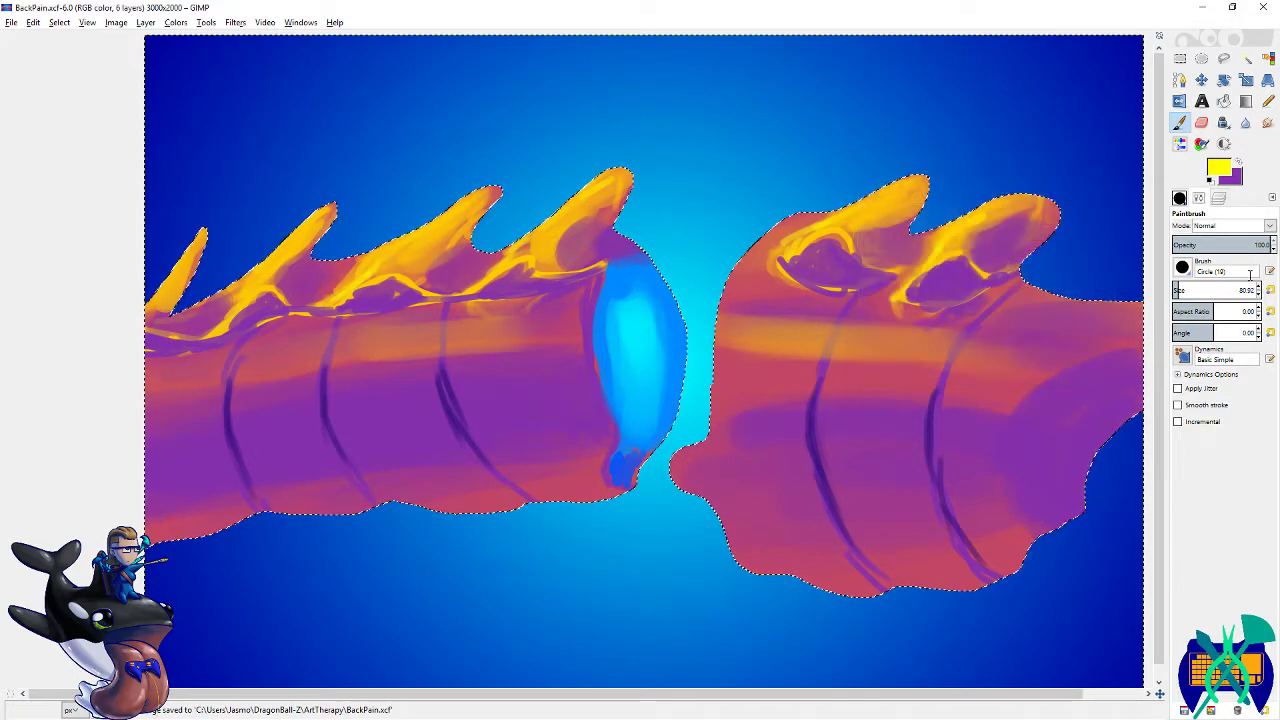
drag(795, 242, 813, 232)
drag(891, 191, 838, 223)
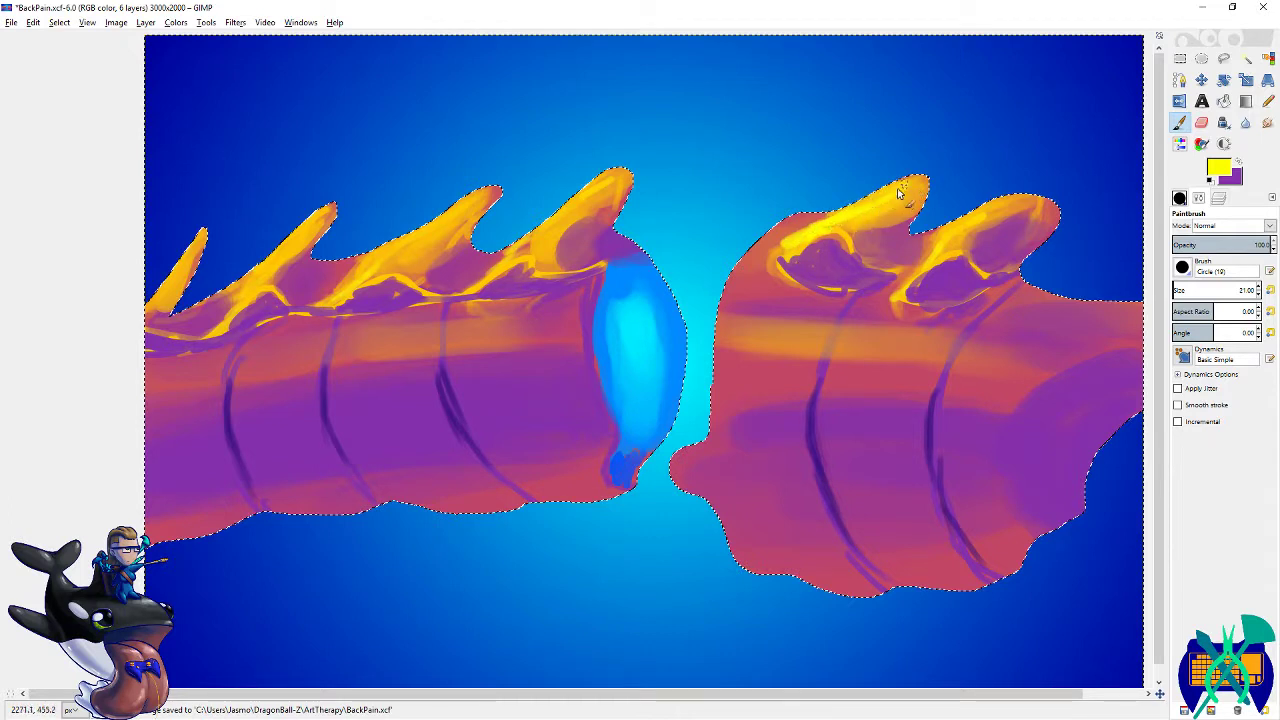
- Erase excess golden paint along the shaded side of the left piece's second spike from the blue disc
key(x)
key(shift+e)
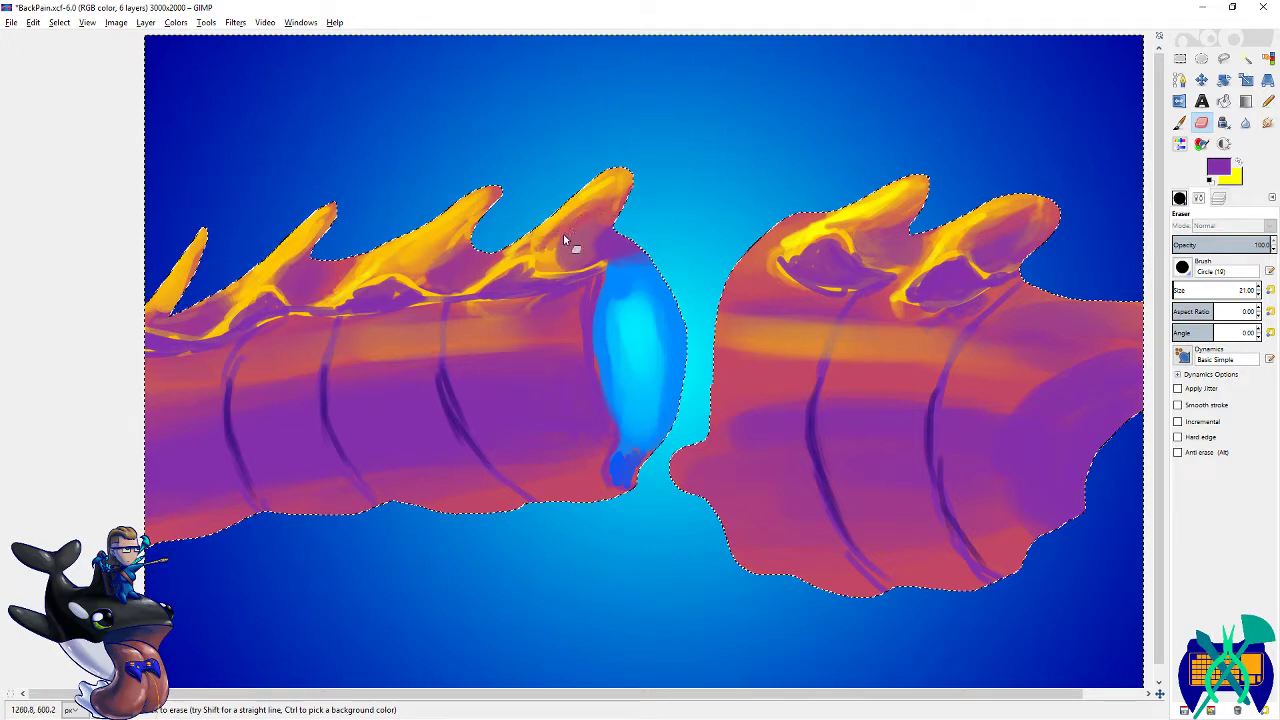
scroll(600, 250, left, 5)
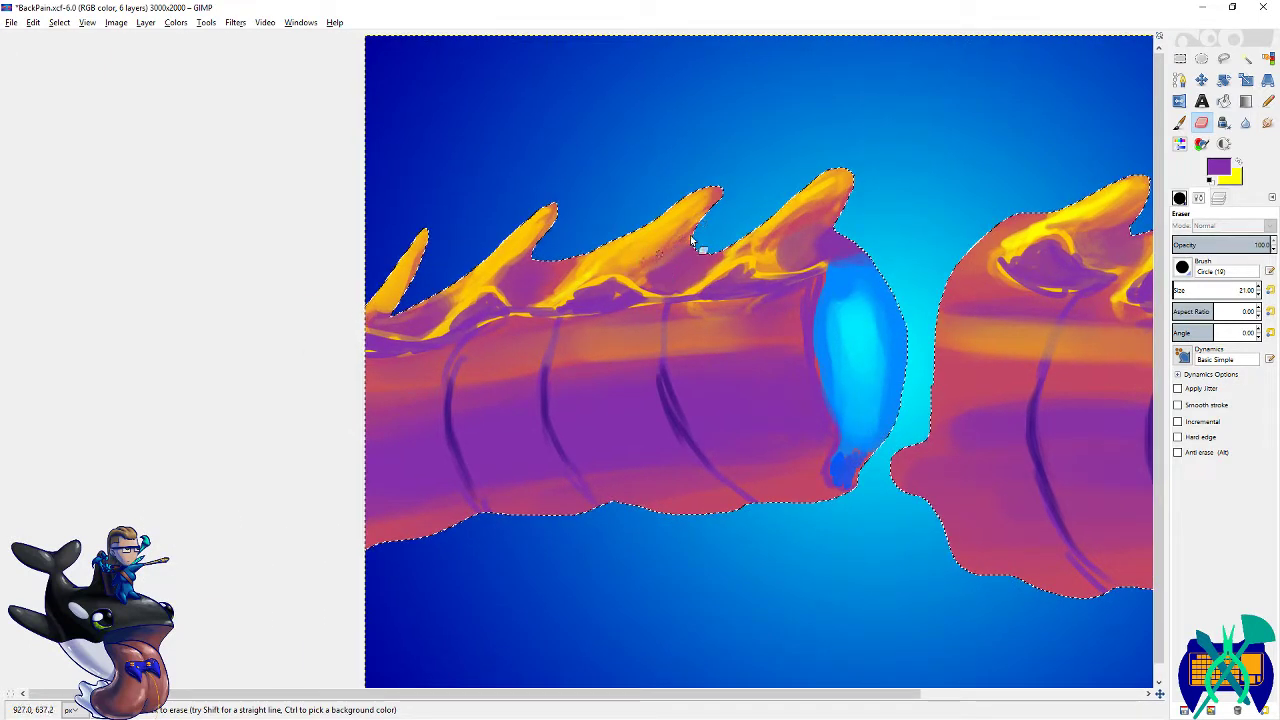
drag(700, 208, 679, 236)
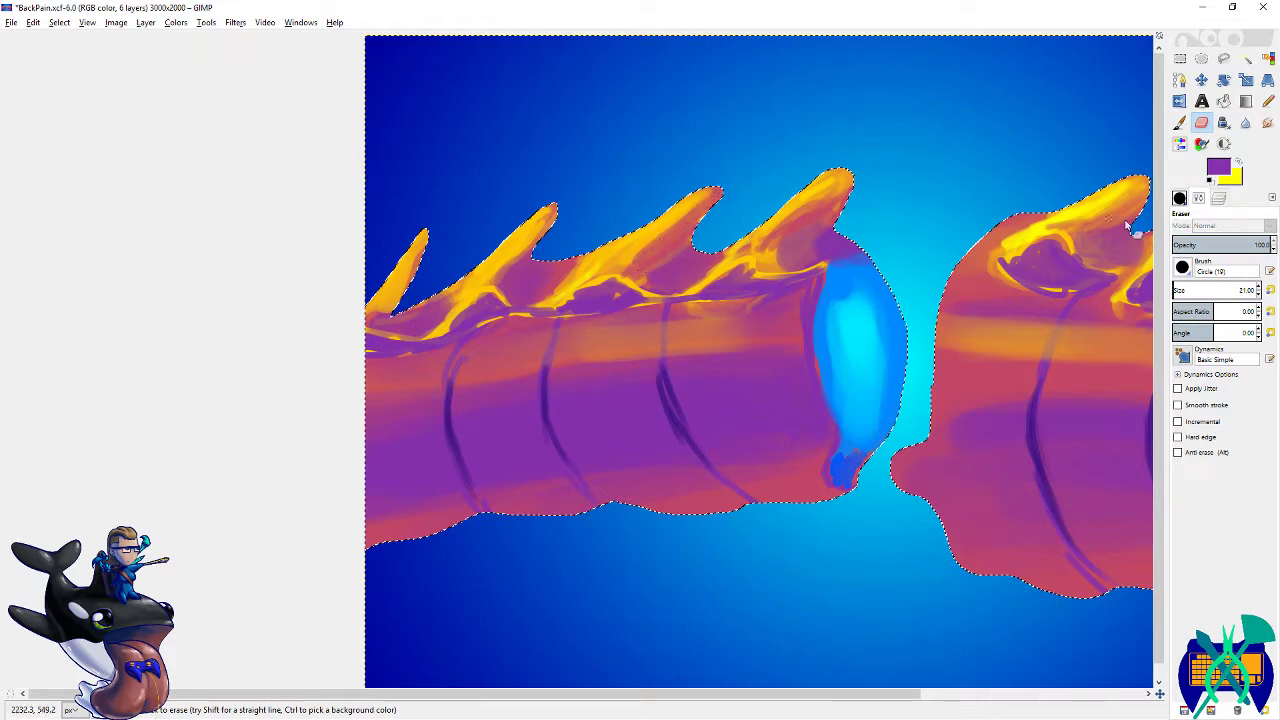
- Erase stray paint along the shaded sides of the left piece's spikes with eraser size 88.91
click(1178, 291)
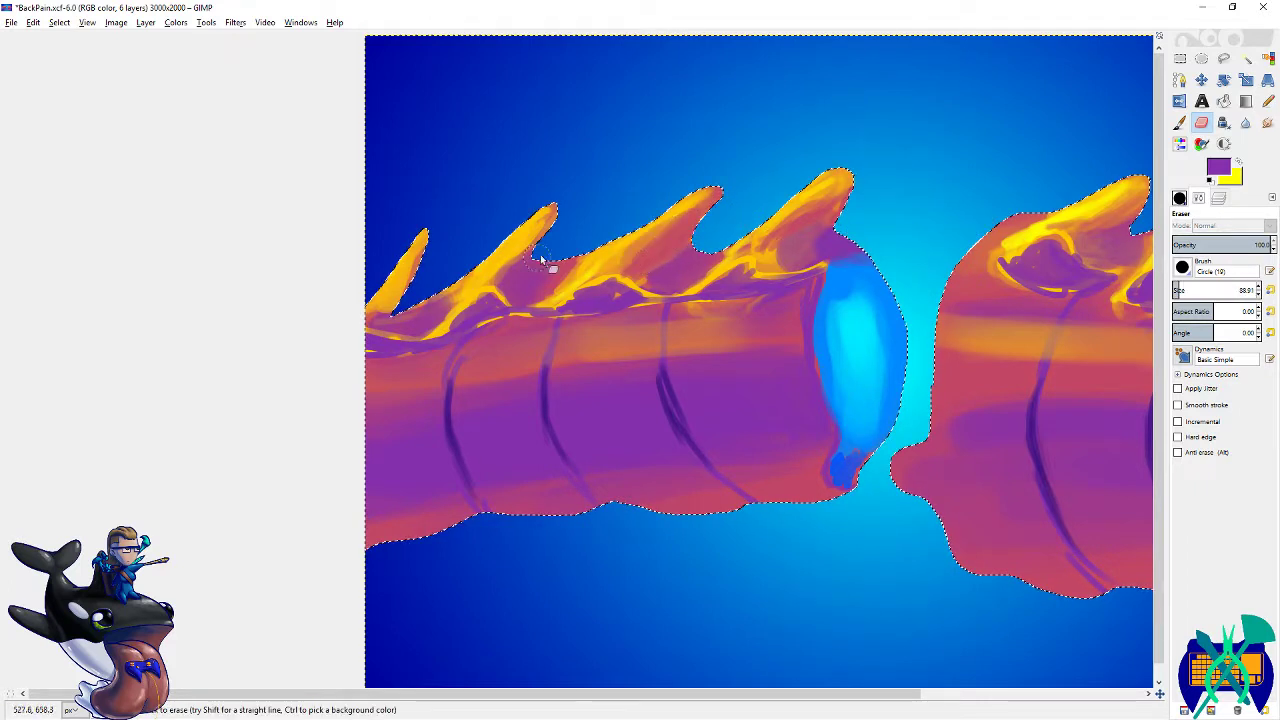
mouse_move(532, 264)
mouse_down()
mouse_move(537, 251)
mouse_move(505, 256)
mouse_up()
drag(403, 306, 388, 315)
scroll(699, 173, right, 5)
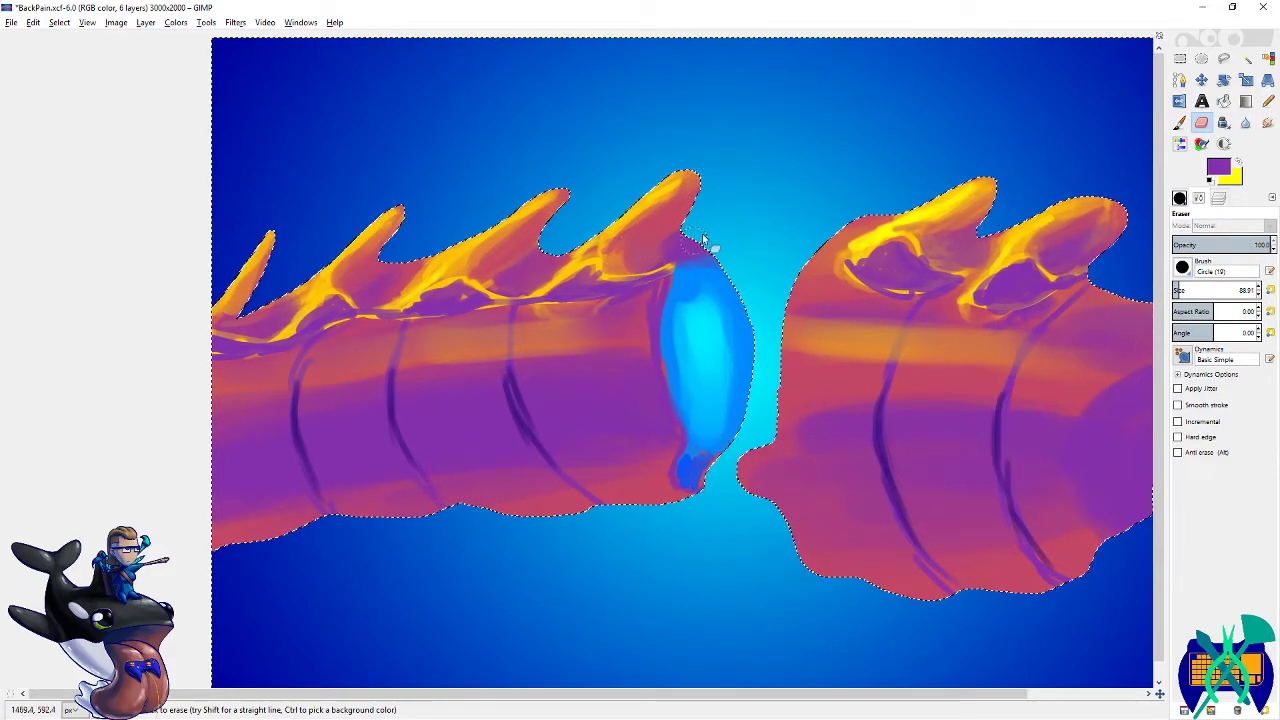
scroll(843, 209, right, 5)
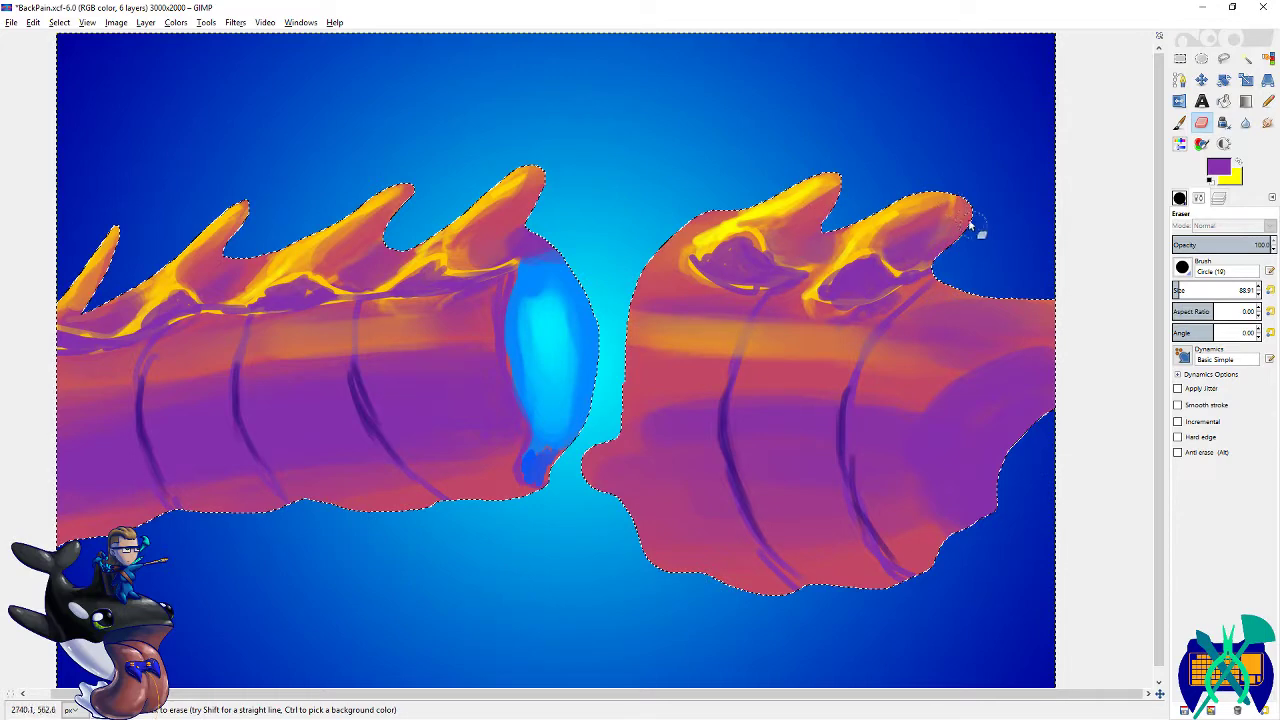
key(p)
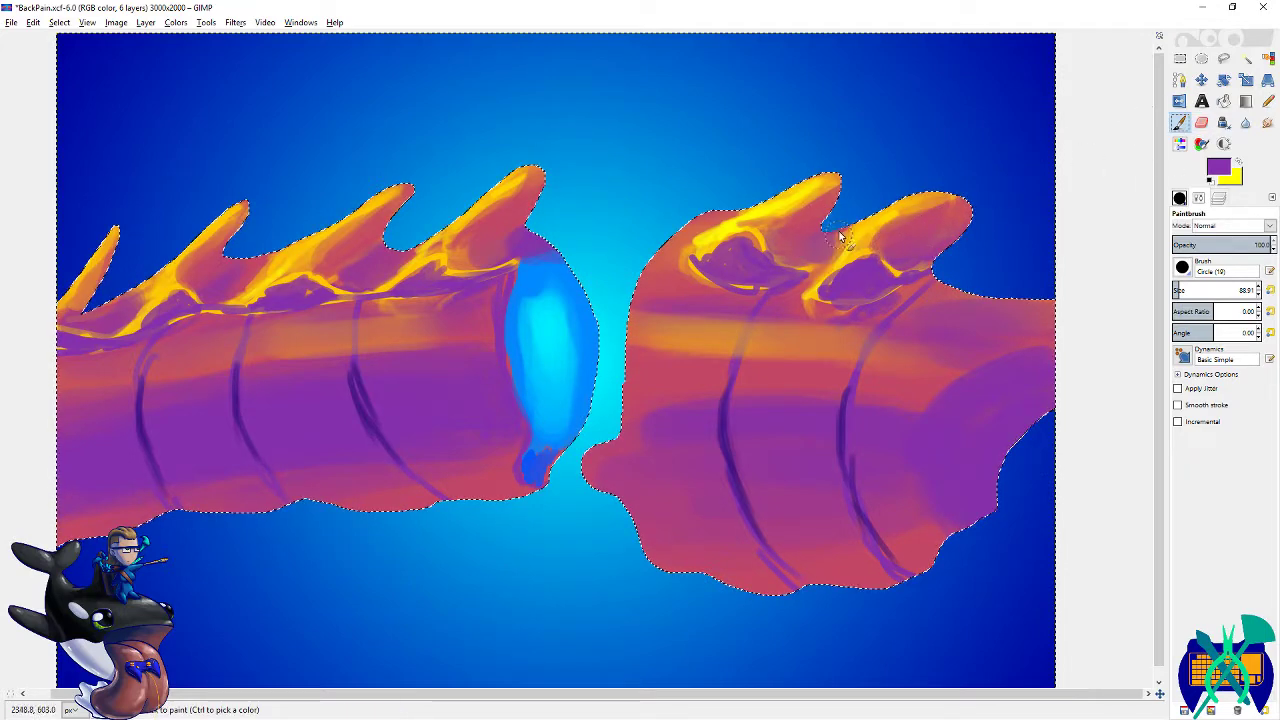
scroll(768, 312, left, 4)
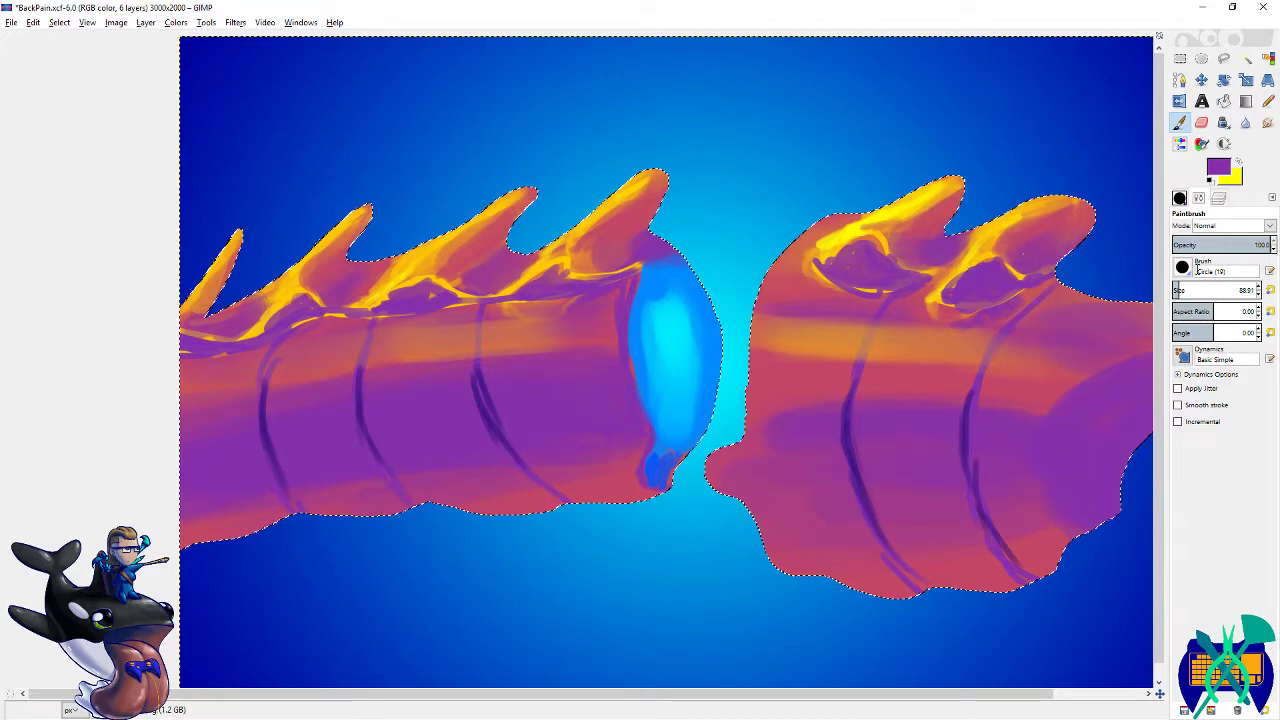
- Erase excess paint around the purple hollows beneath the right piece's two spikes with eraser size 21, and save the image
key(shift+e)
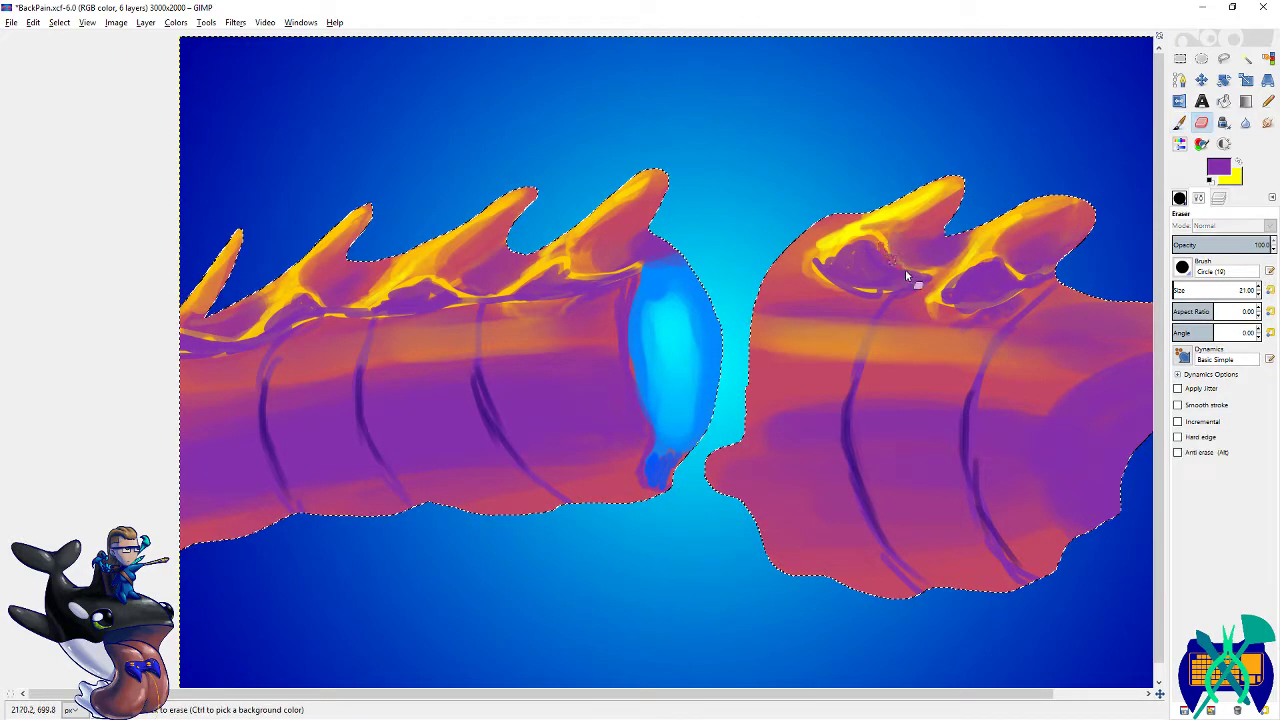
drag(912, 264, 944, 292)
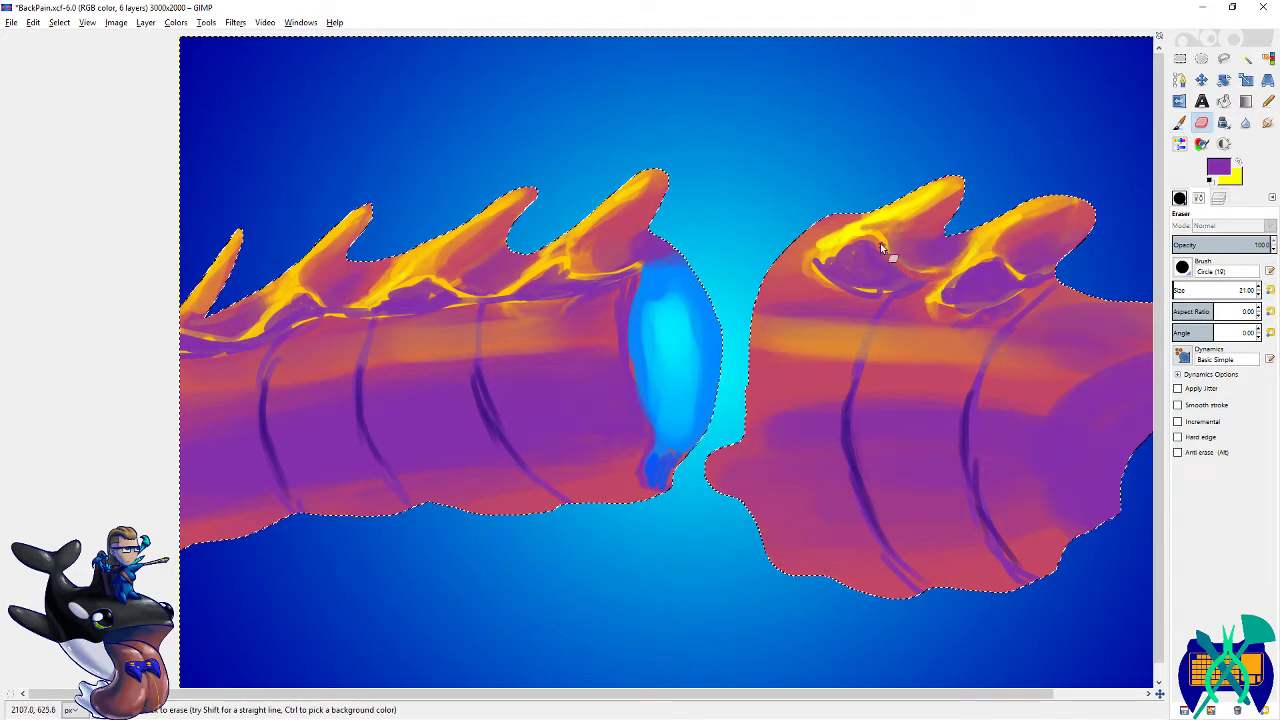
drag(1006, 263, 1056, 280)
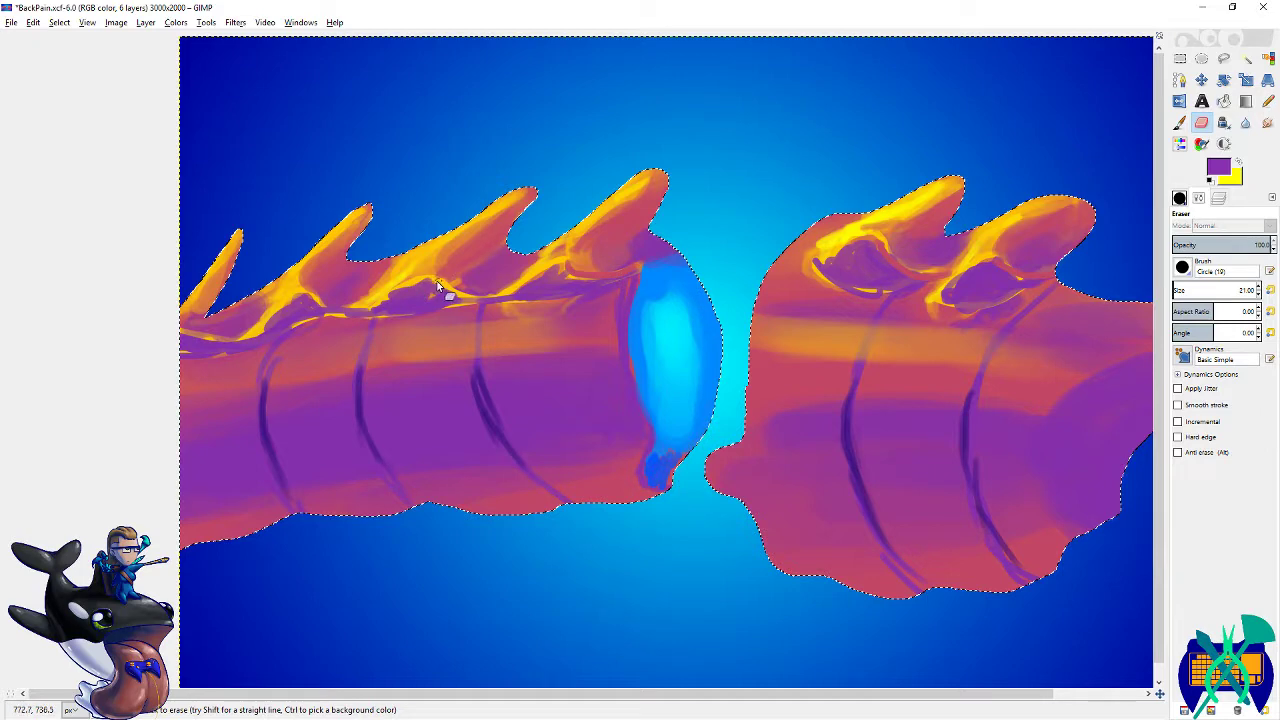
scroll(483, 293, left, 3)
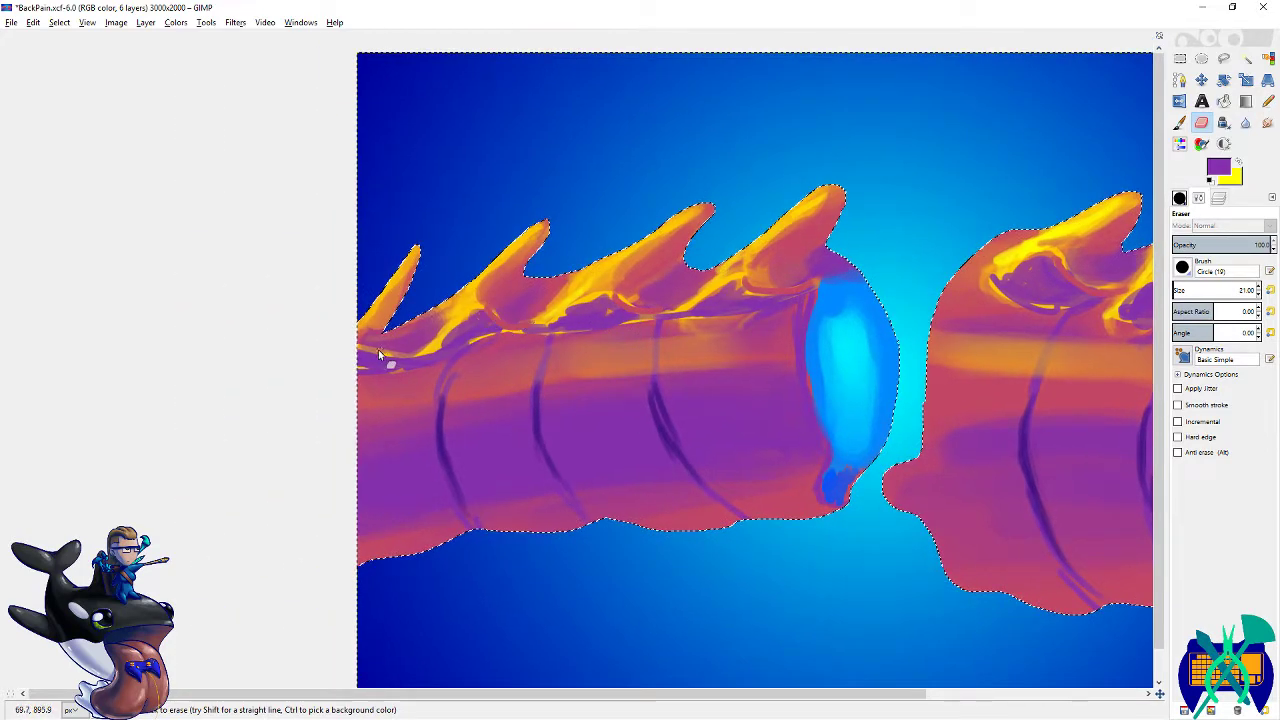
scroll(450, 330, right, 4)
key(ctrl+s)
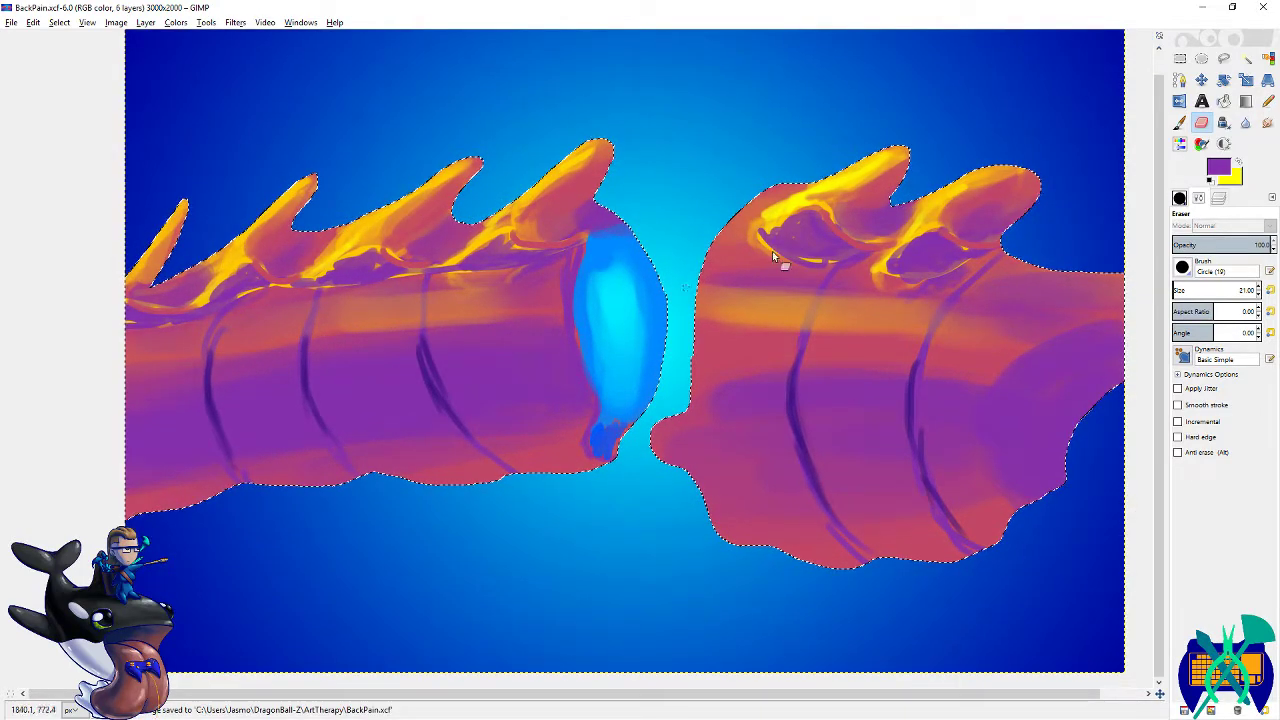
- Paint bright yellow highlights at the base of both spikes on the right piece with brush size 21
key(x)
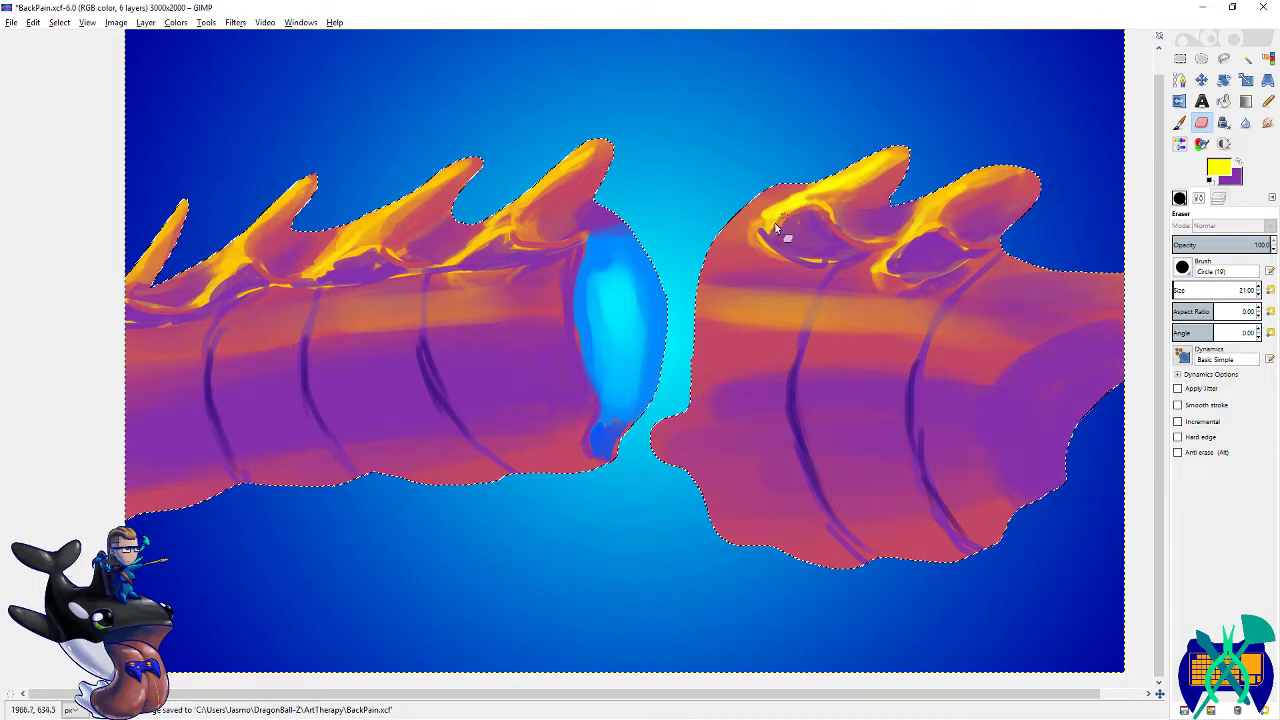
click(1180, 122)
drag(800, 216, 772, 214)
drag(891, 263, 929, 236)
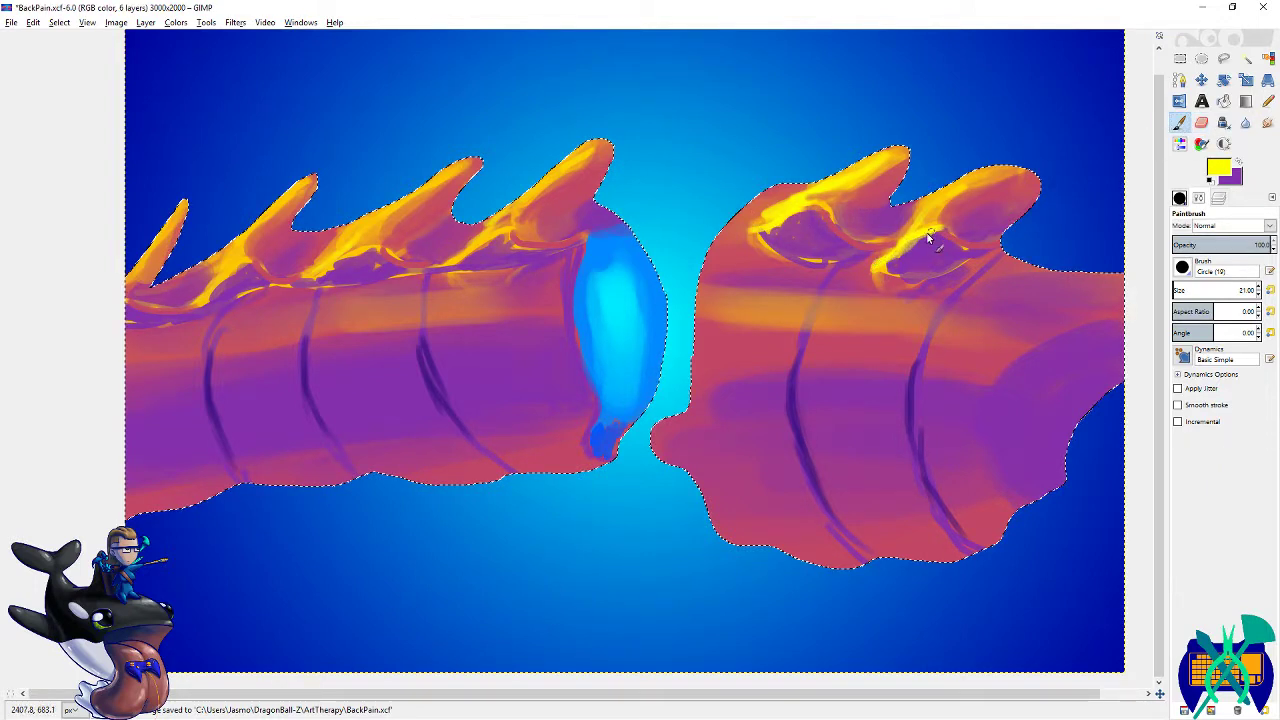
- Paint bright yellow highlights along the upper edges and base ridges of the left piece's spikes
scroll(730, 257, left, 5)
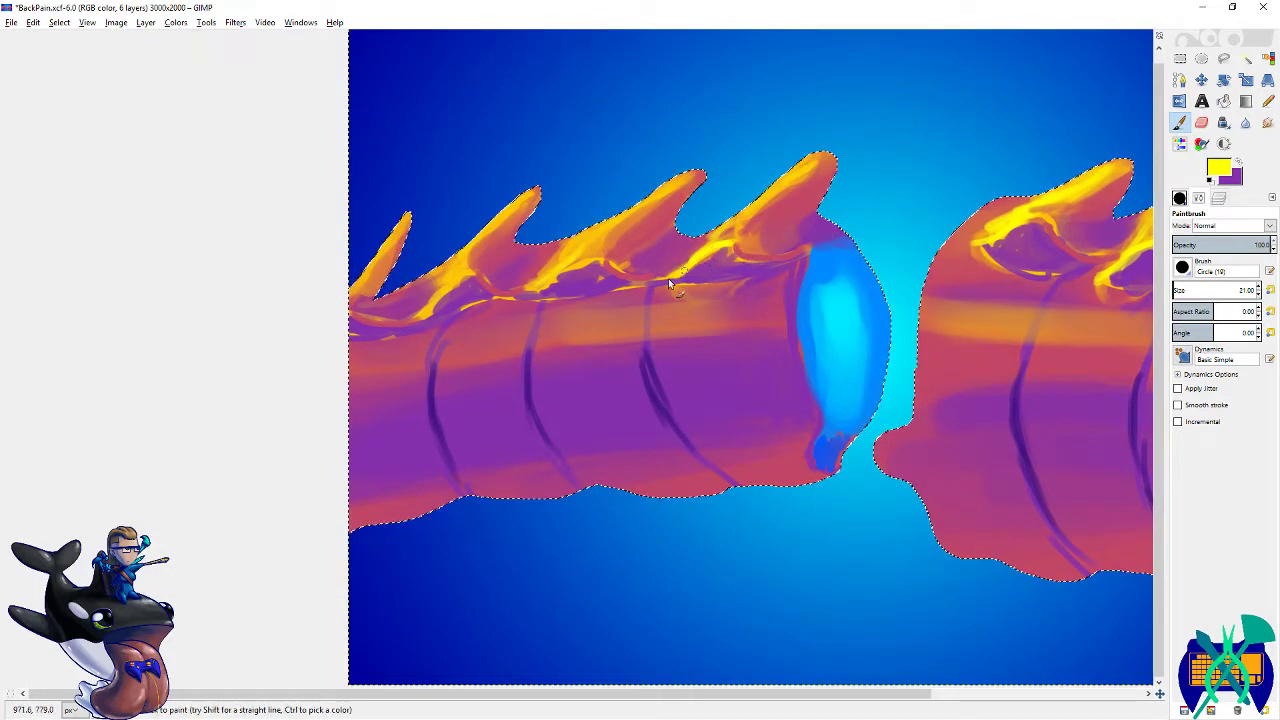
scroll(784, 272, left, 5)
drag(829, 255, 781, 272)
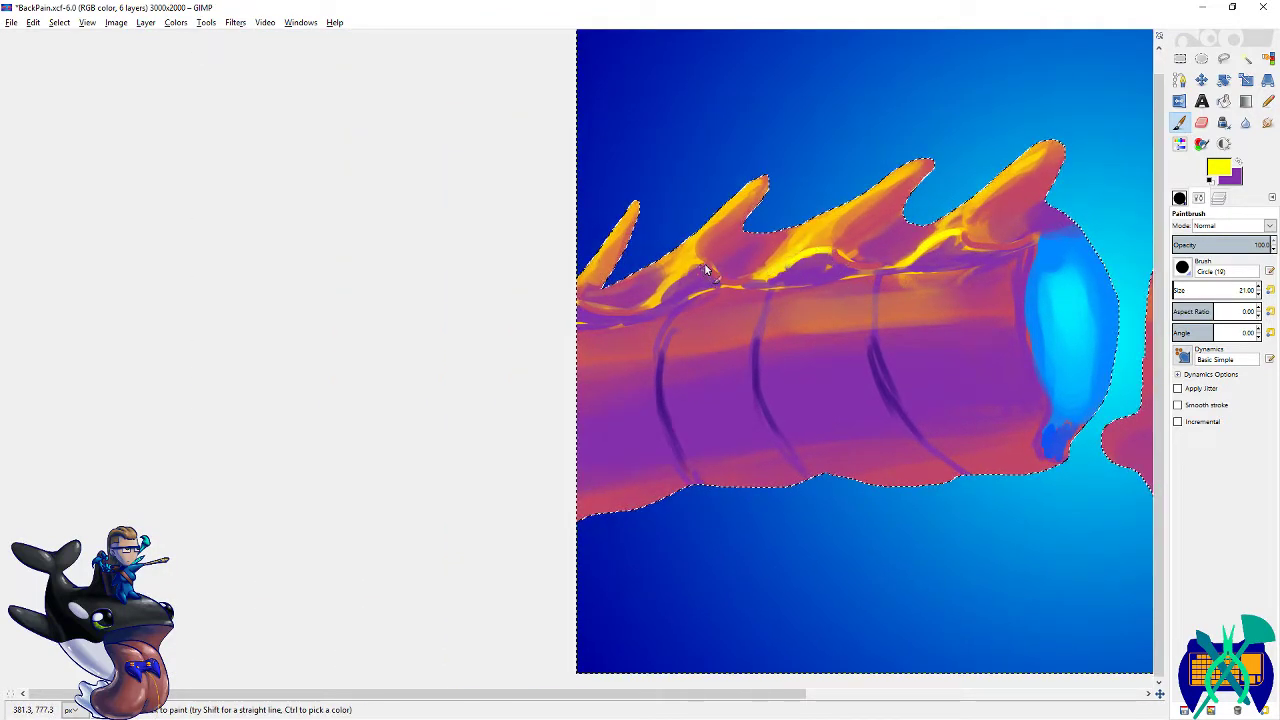
drag(631, 217, 584, 274)
drag(762, 181, 688, 246)
drag(930, 163, 886, 184)
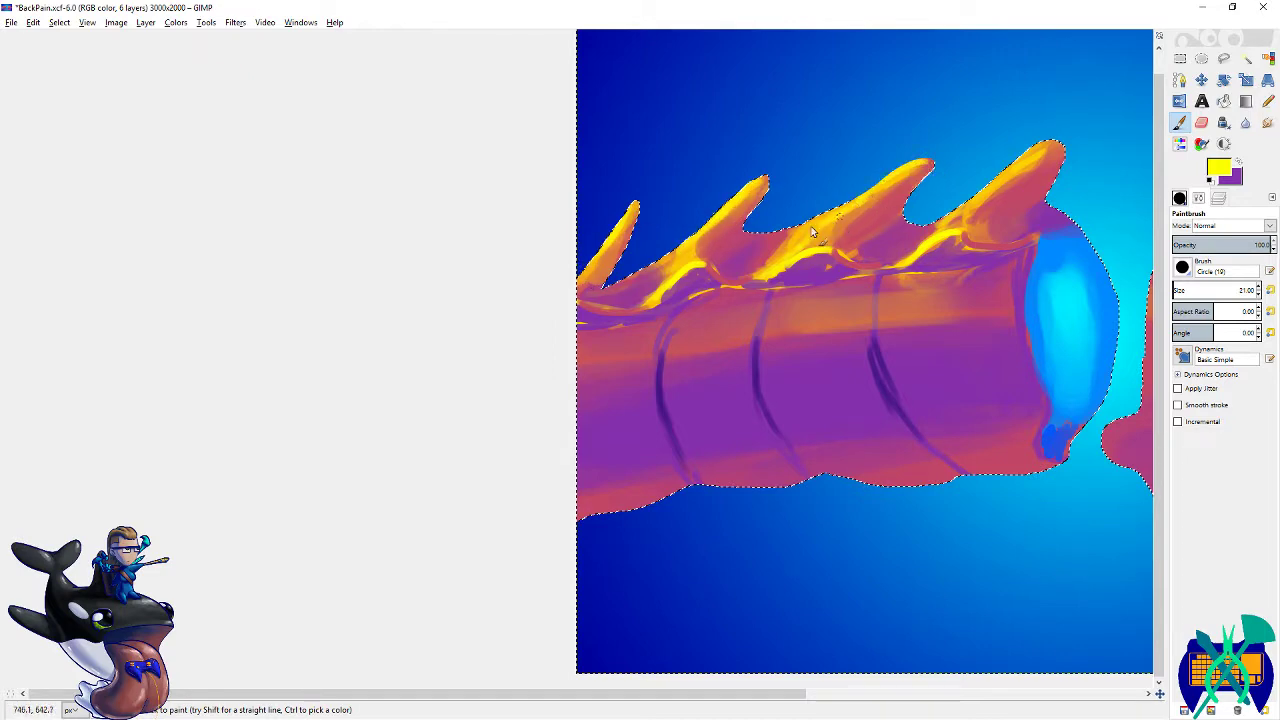
mouse_move(1090, 148)
mouse_down()
mouse_move(870, 191)
mouse_move(815, 240)
mouse_up()
drag(935, 168, 674, 84)
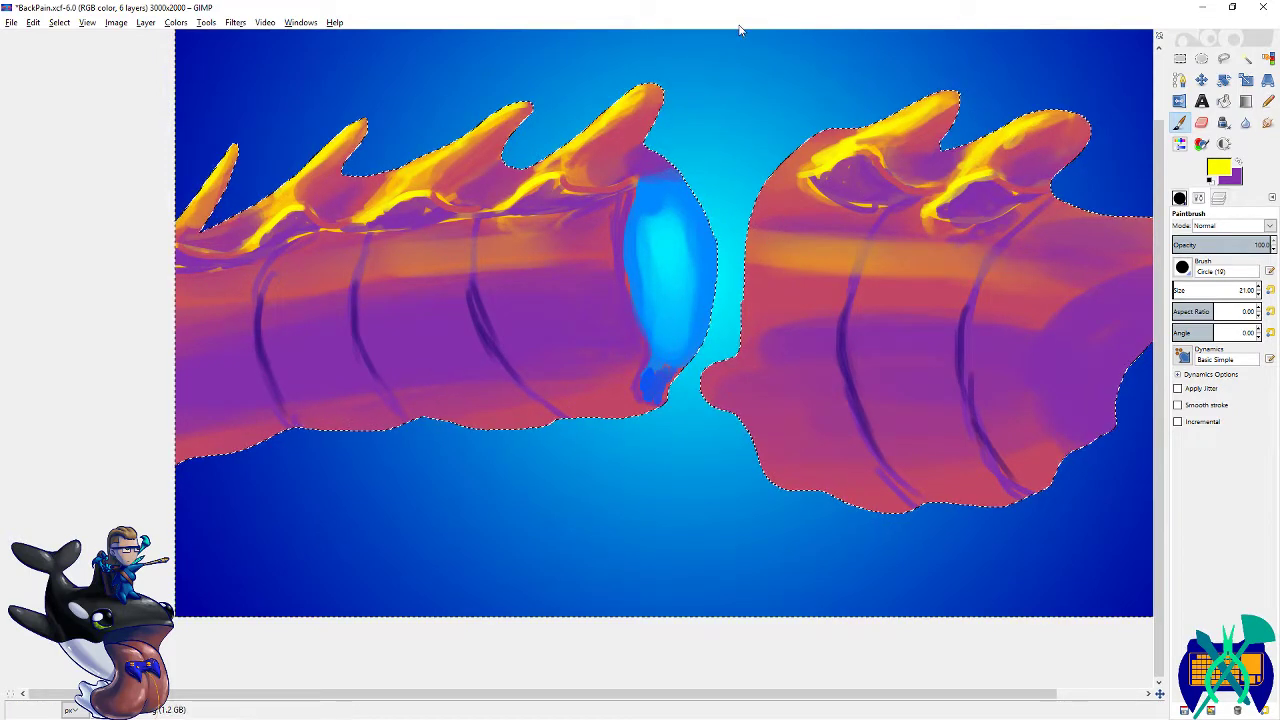
- Save the image and check the whole painting at a small scale
key(shift+o)
key(minus)
key(minus)
key(minus)
key(minus)
key(minus)
key(ctrl+shift+a)
key(ctrl+s)
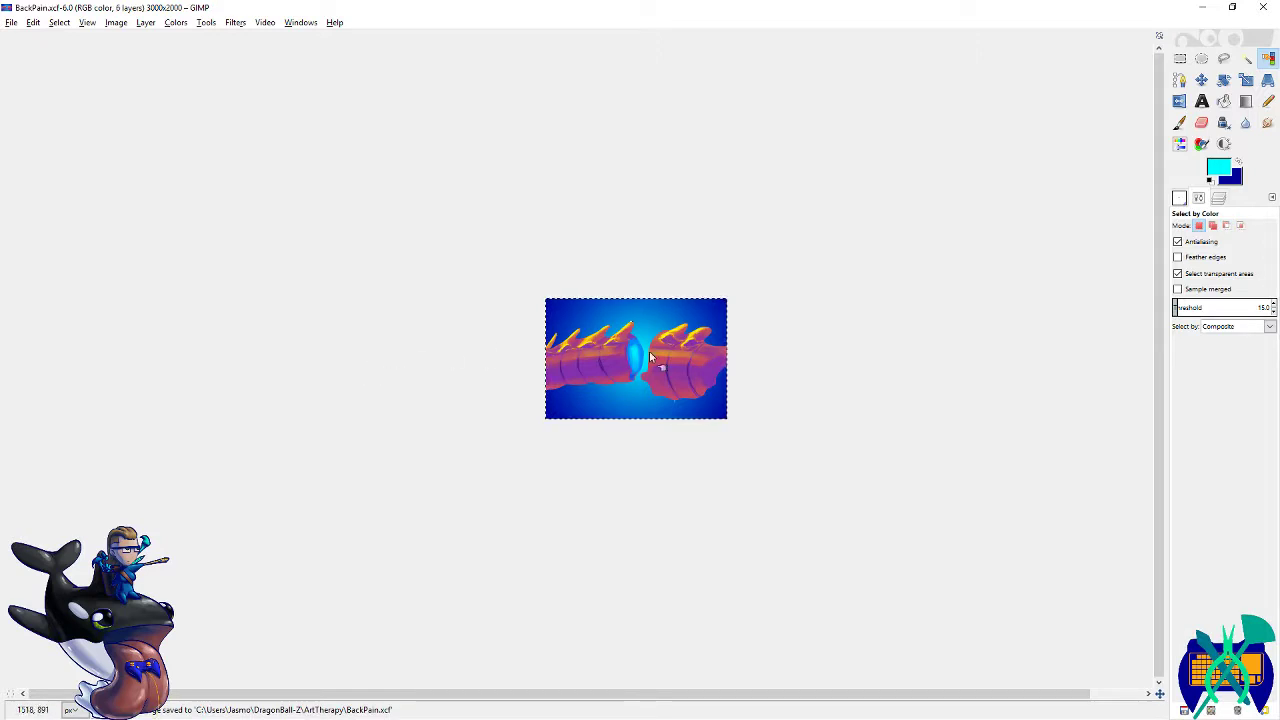
key(plus)
key(plus)
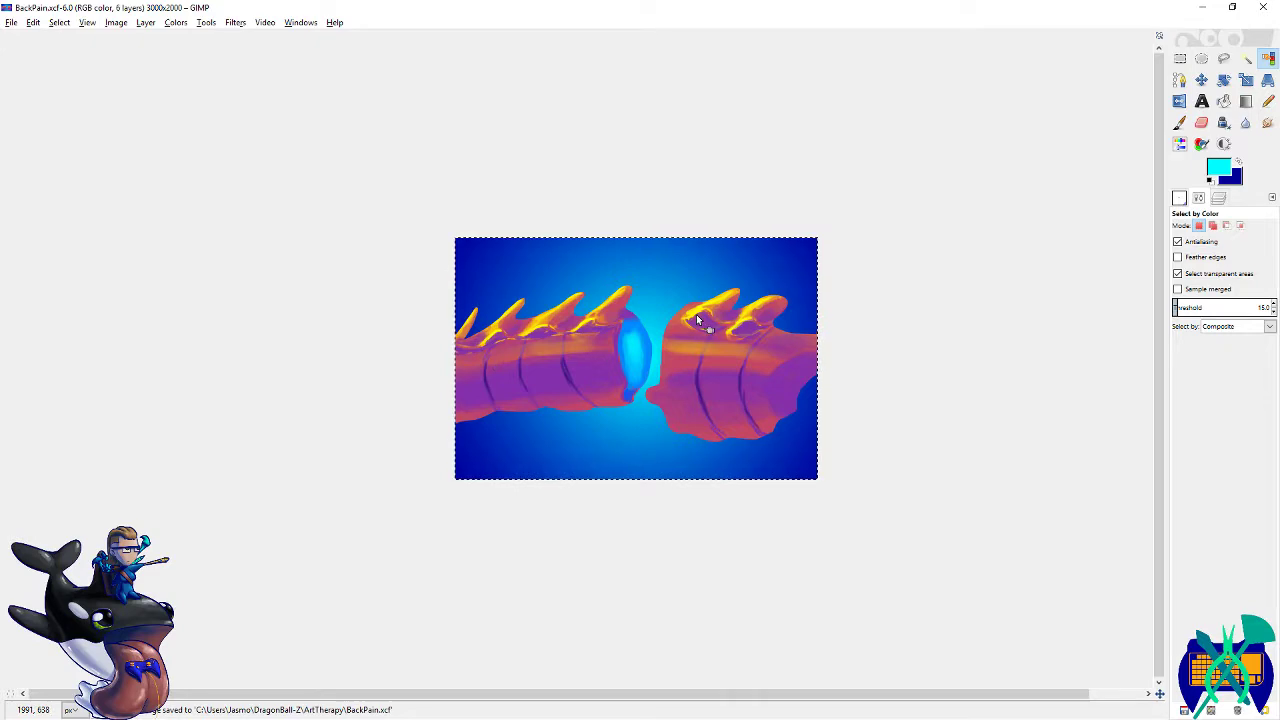
ctrl+click(698, 318)
ctrl+scroll(690, 330, up, 3)
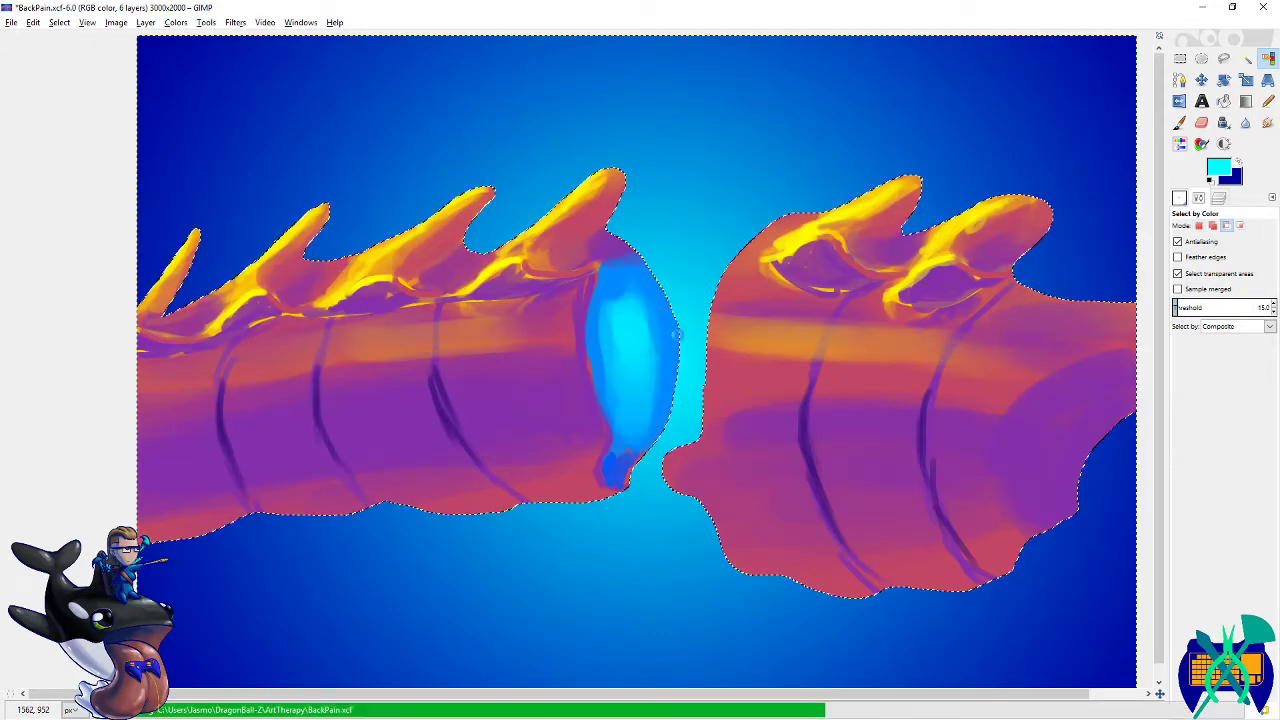
- Set the foreground colour to dark navy and paint thin shadows in the hollows beneath the right piece's spikes
key(p)
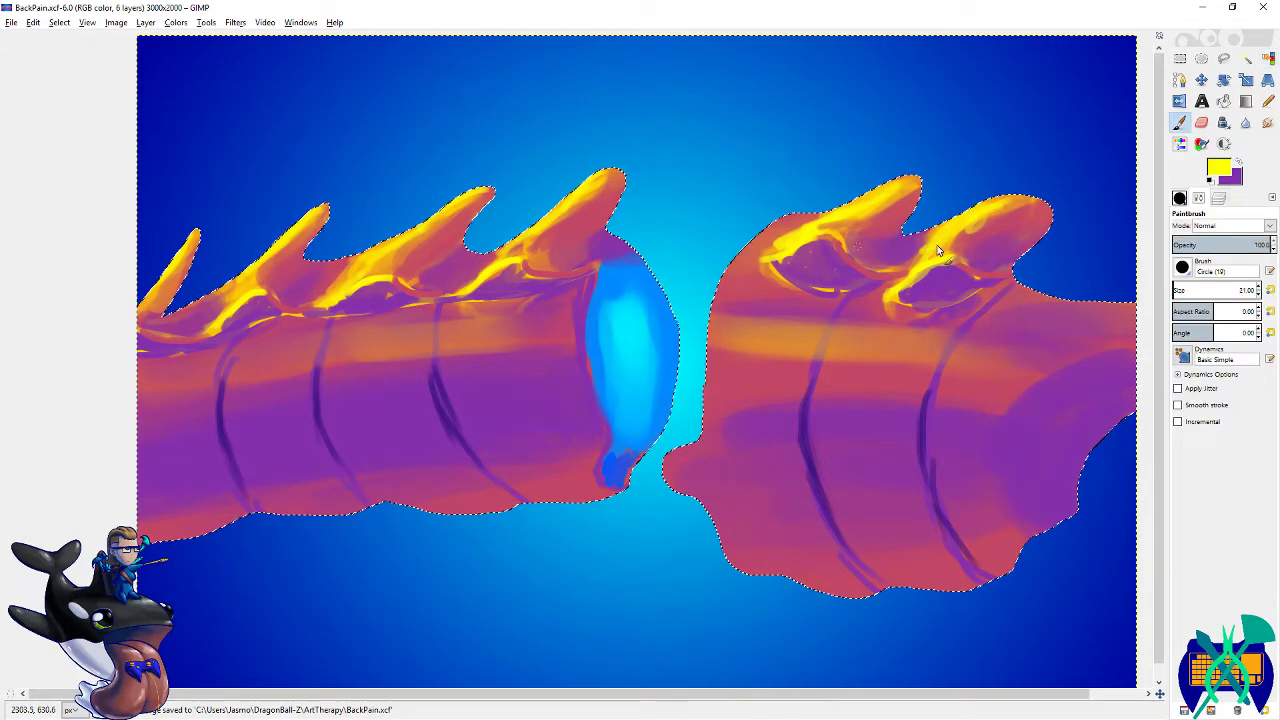
key(x)
click(1216, 173)
click(1068, 312)
click(1030, 358)
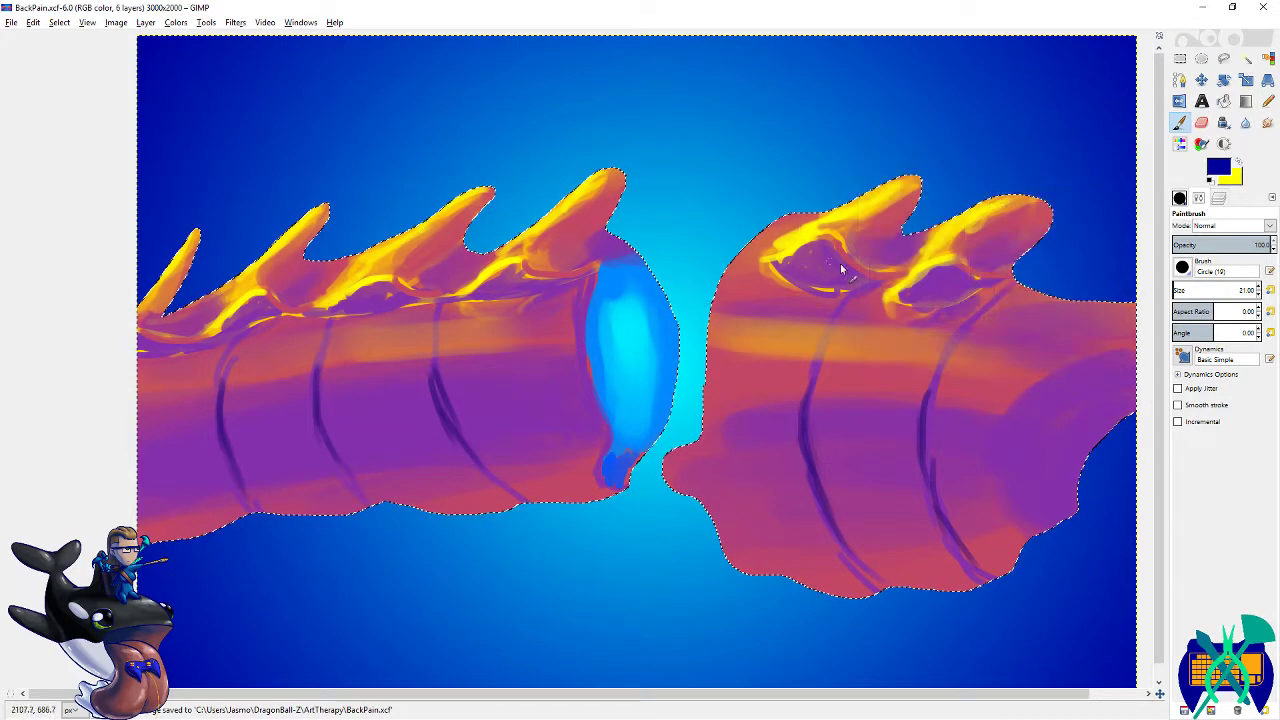
drag(846, 263, 868, 285)
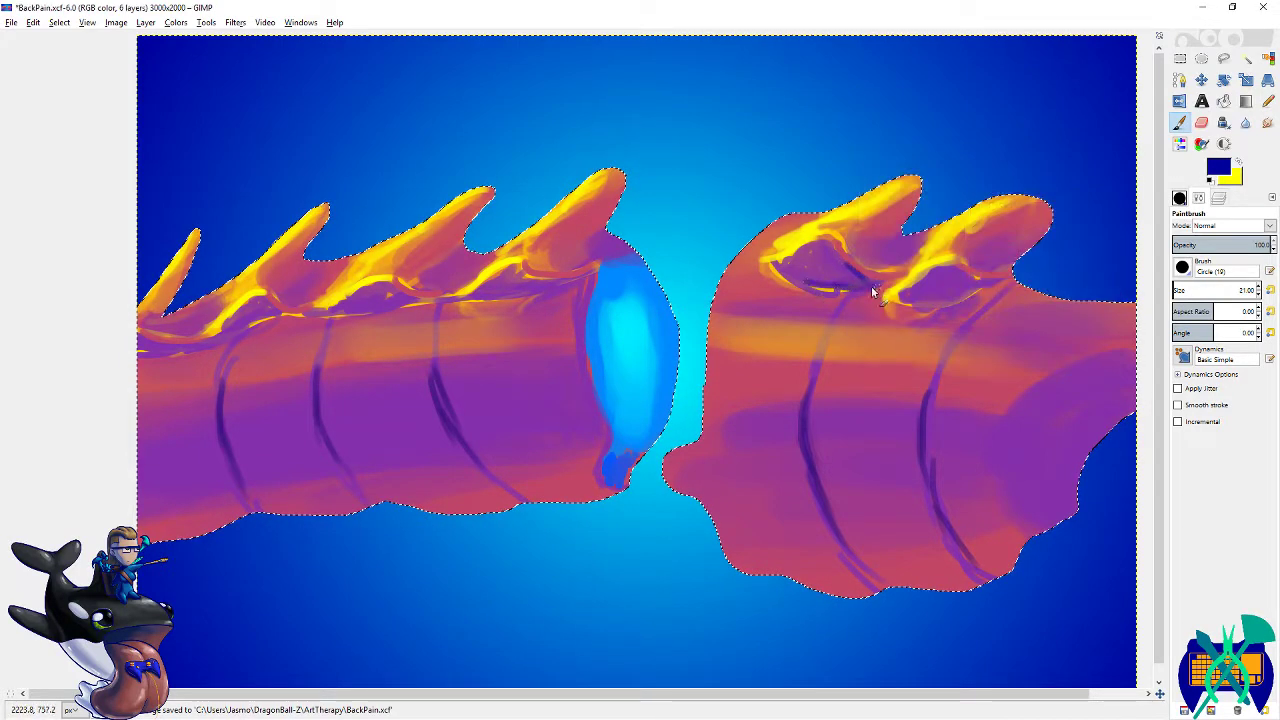
drag(1011, 284, 931, 307)
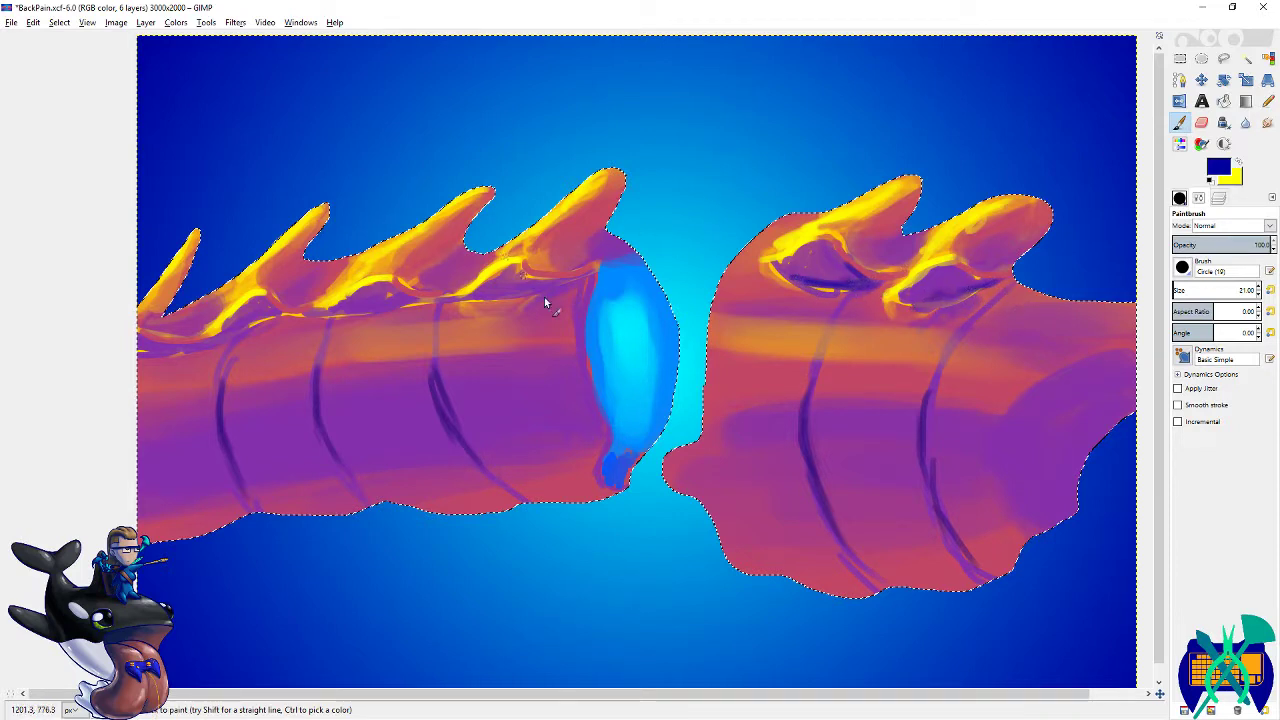
- Paint thin dark navy shadows beneath the base ridges of the left piece's spikes
drag(585, 274, 538, 287)
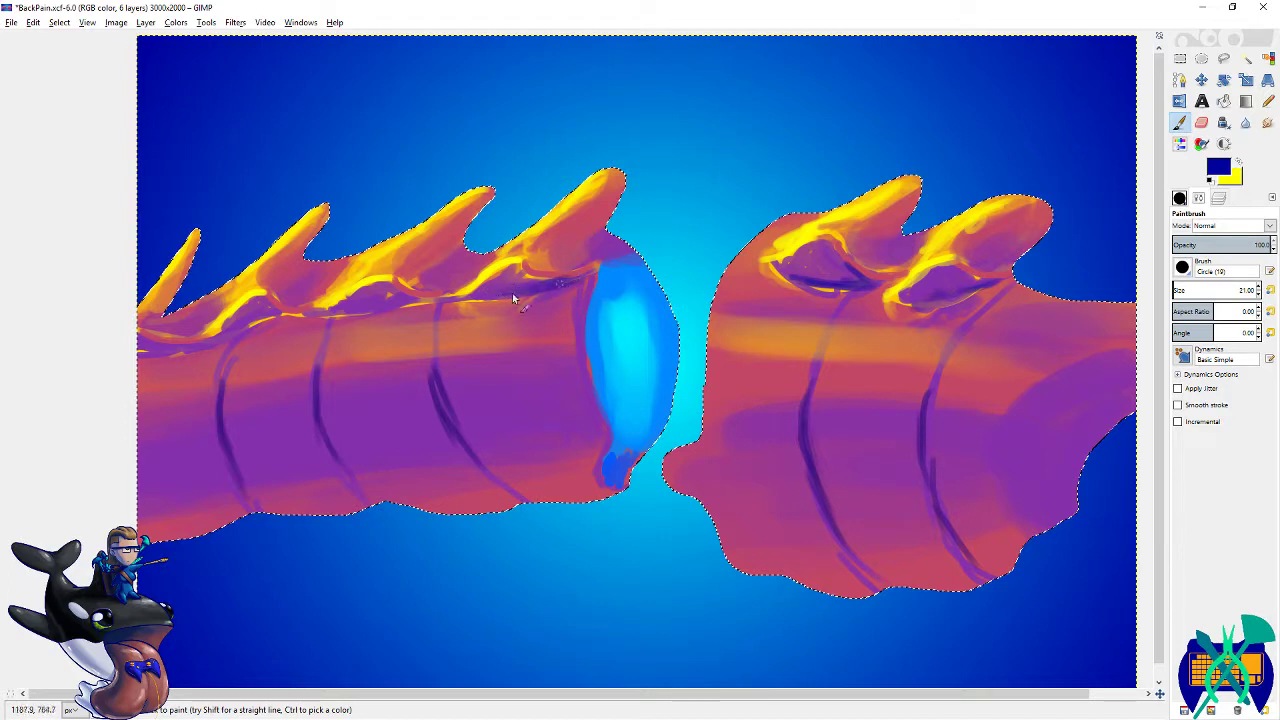
drag(400, 284, 439, 301)
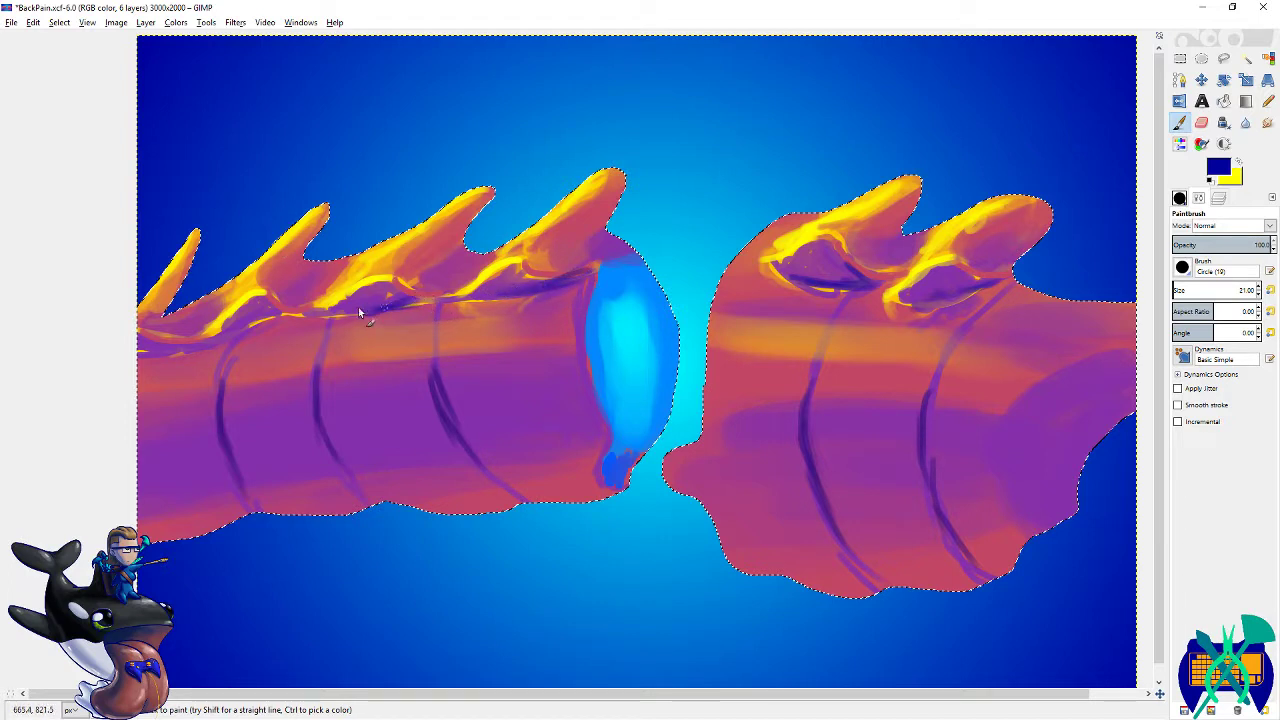
drag(286, 312, 250, 308)
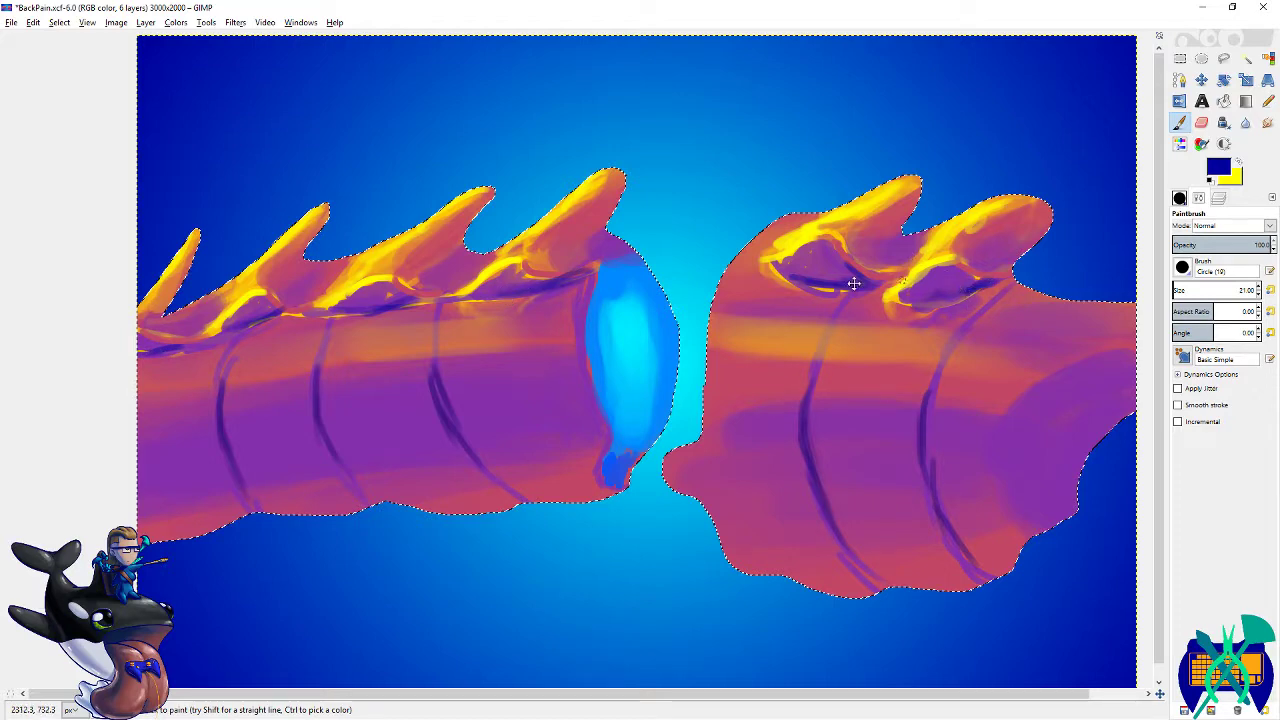
- Enlarge the brush to about 49, paint a curved navy shadow on the right piece's narrow outer end, and save the image
drag(977, 319, 786, 304)
click(1177, 289)
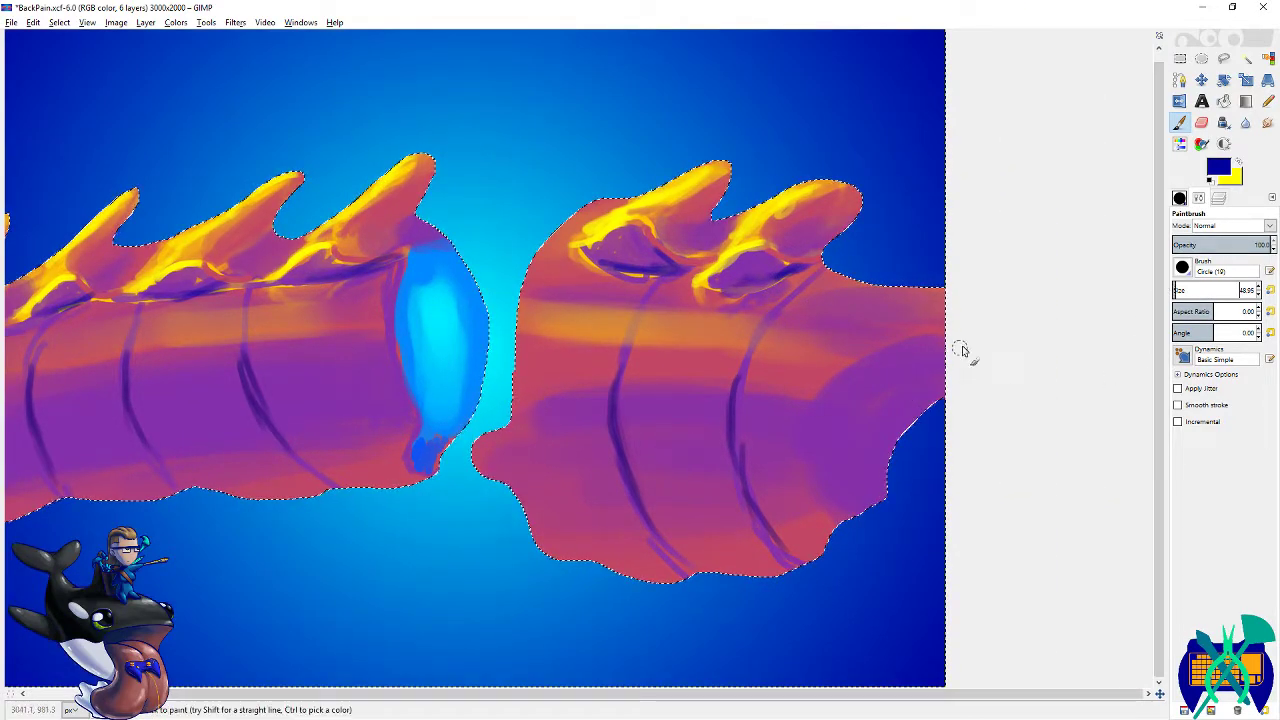
mouse_move(918, 362)
mouse_down()
mouse_move(943, 345)
mouse_move(866, 393)
mouse_move(871, 378)
mouse_move(850, 490)
mouse_move(831, 428)
mouse_move(912, 351)
mouse_move(872, 421)
mouse_move(850, 507)
mouse_move(952, 368)
mouse_up()
key(ctrl+s)
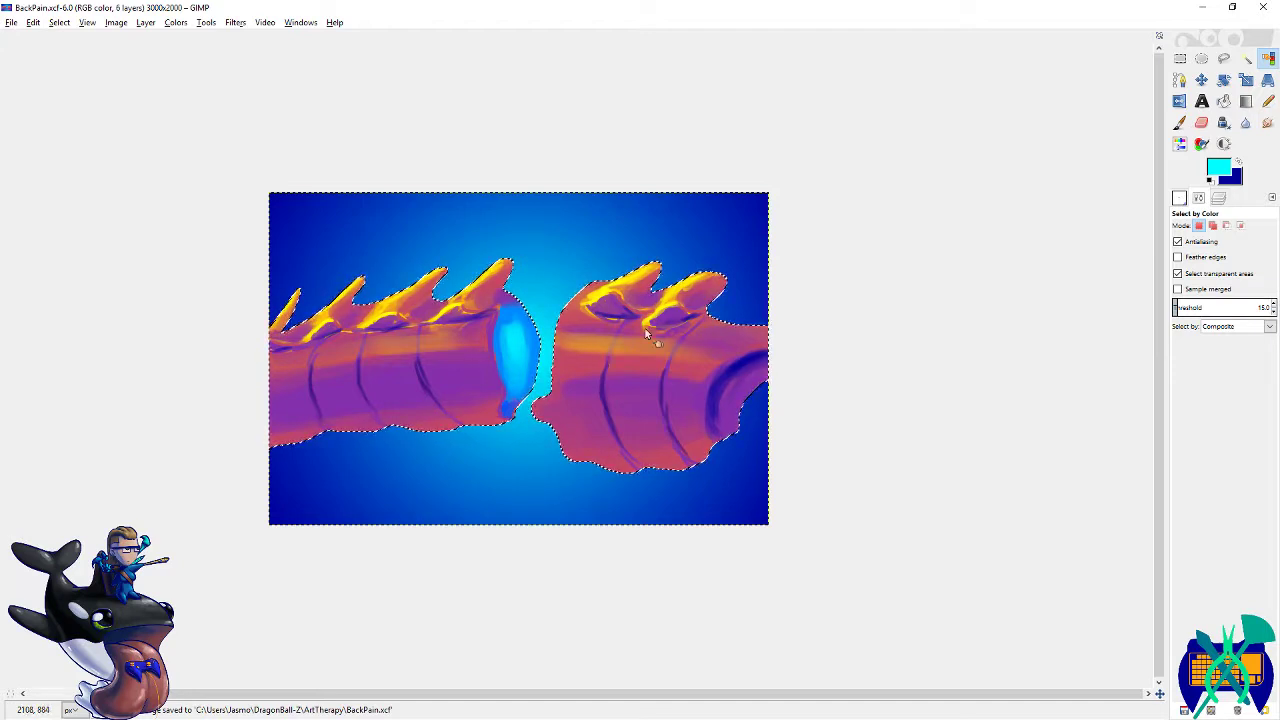
- Reset the brush size to 21 and darken the curved crease lines on both pieces with navy strokes
scroll(610, 365, up, 1)
key(p)
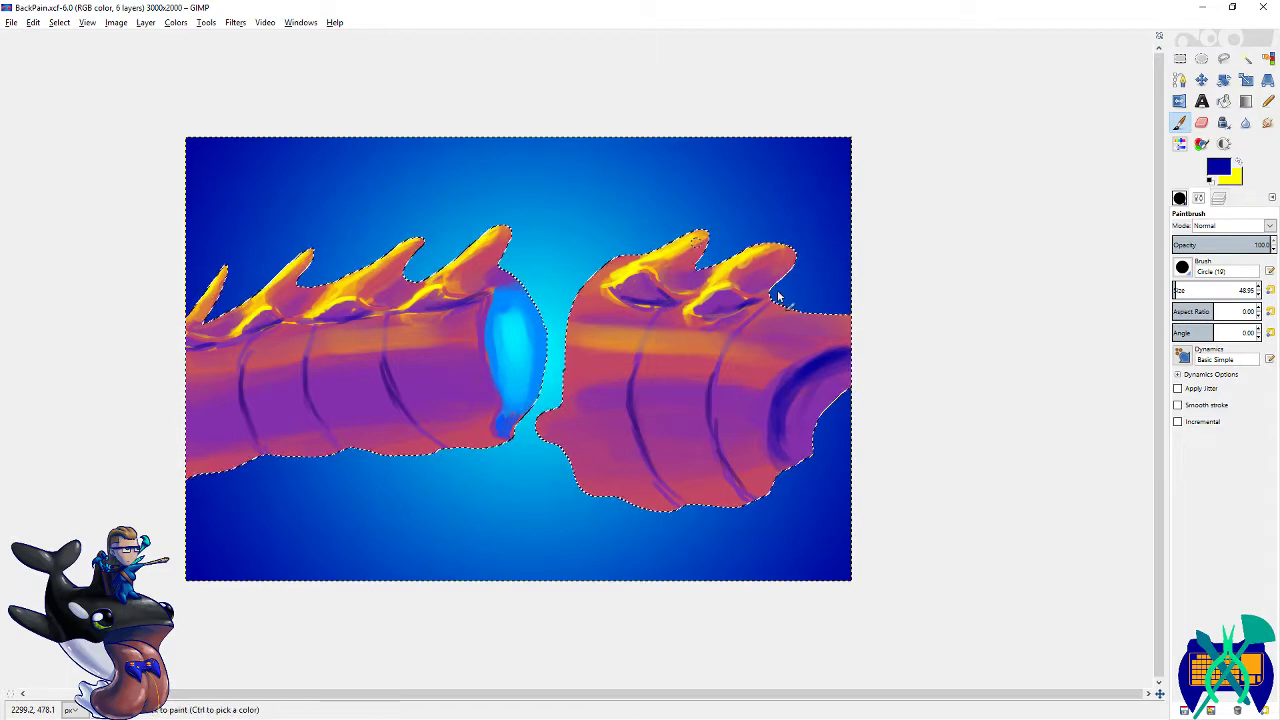
key(shift+o)
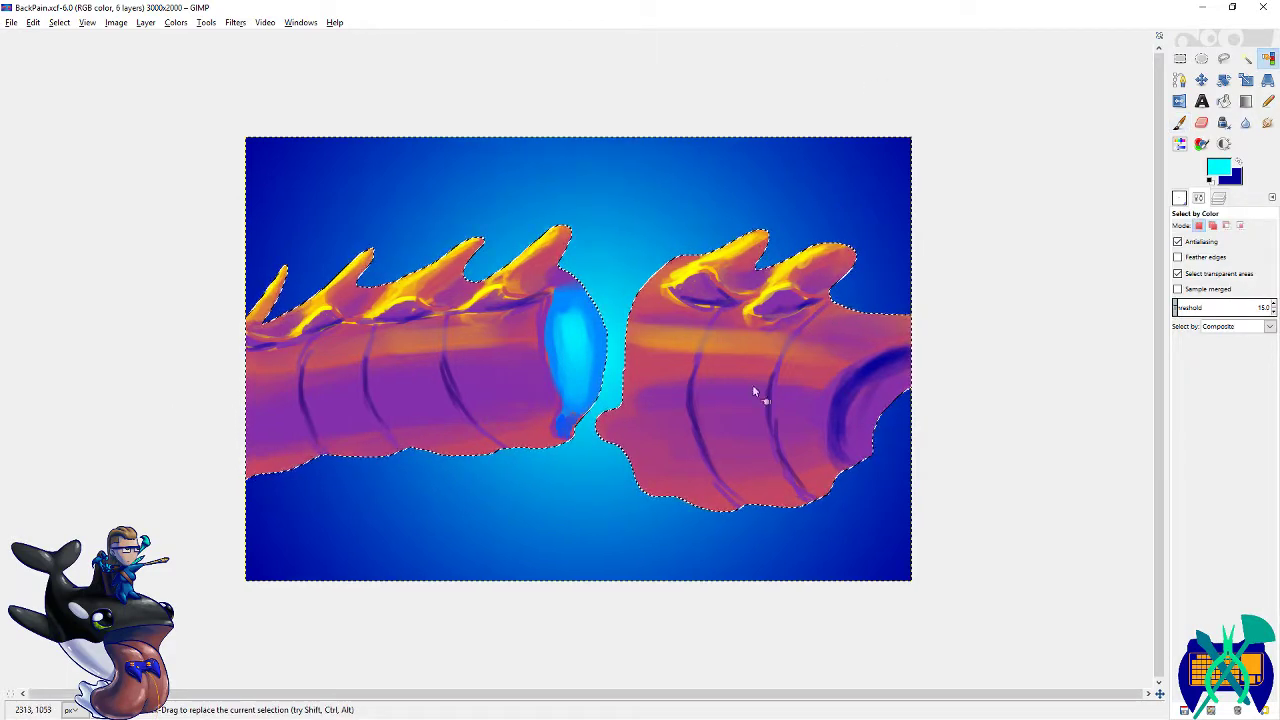
scroll(690, 469, up, 1)
key(ctrl+s)
key(p)
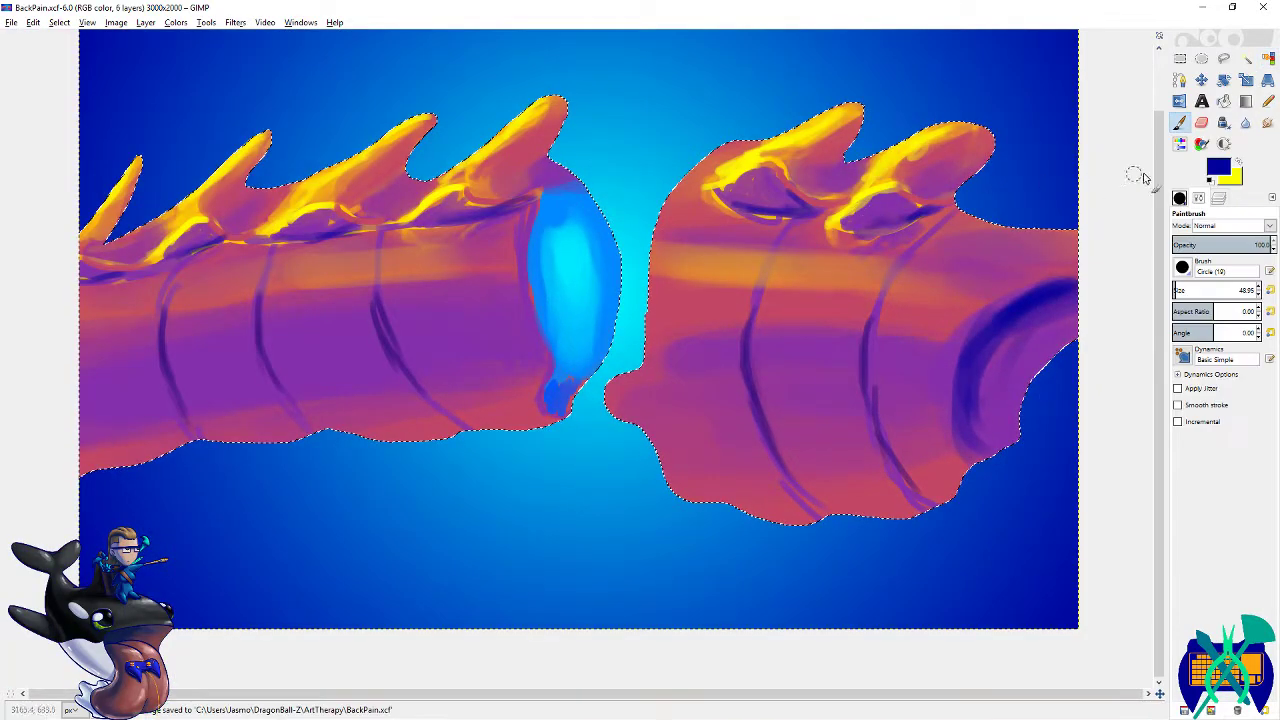
click(1269, 291)
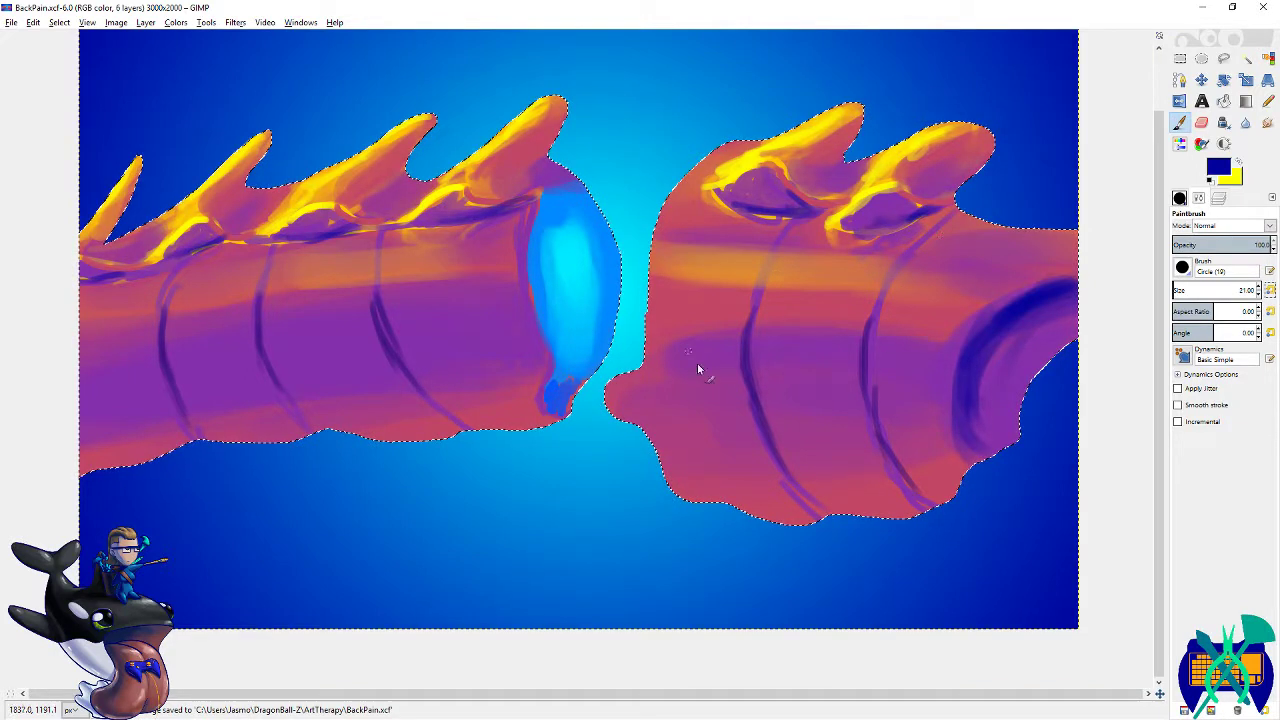
drag(747, 332, 773, 457)
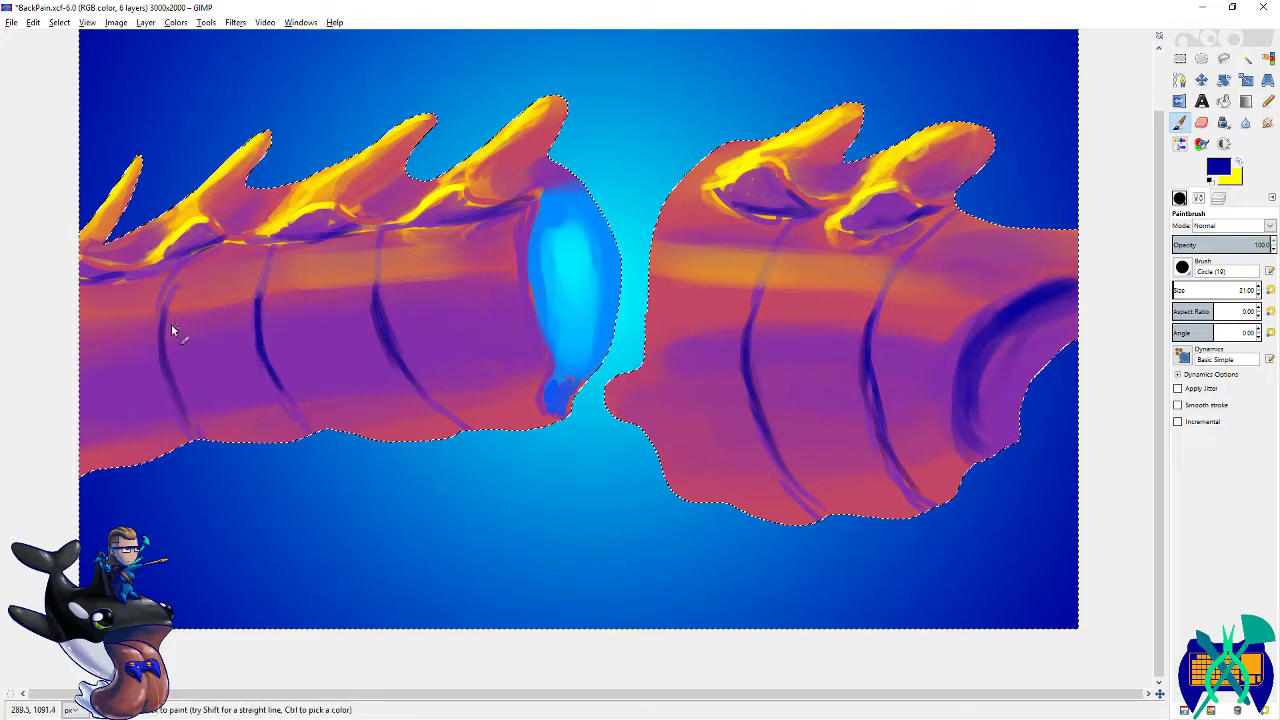
drag(431, 378, 579, 431)
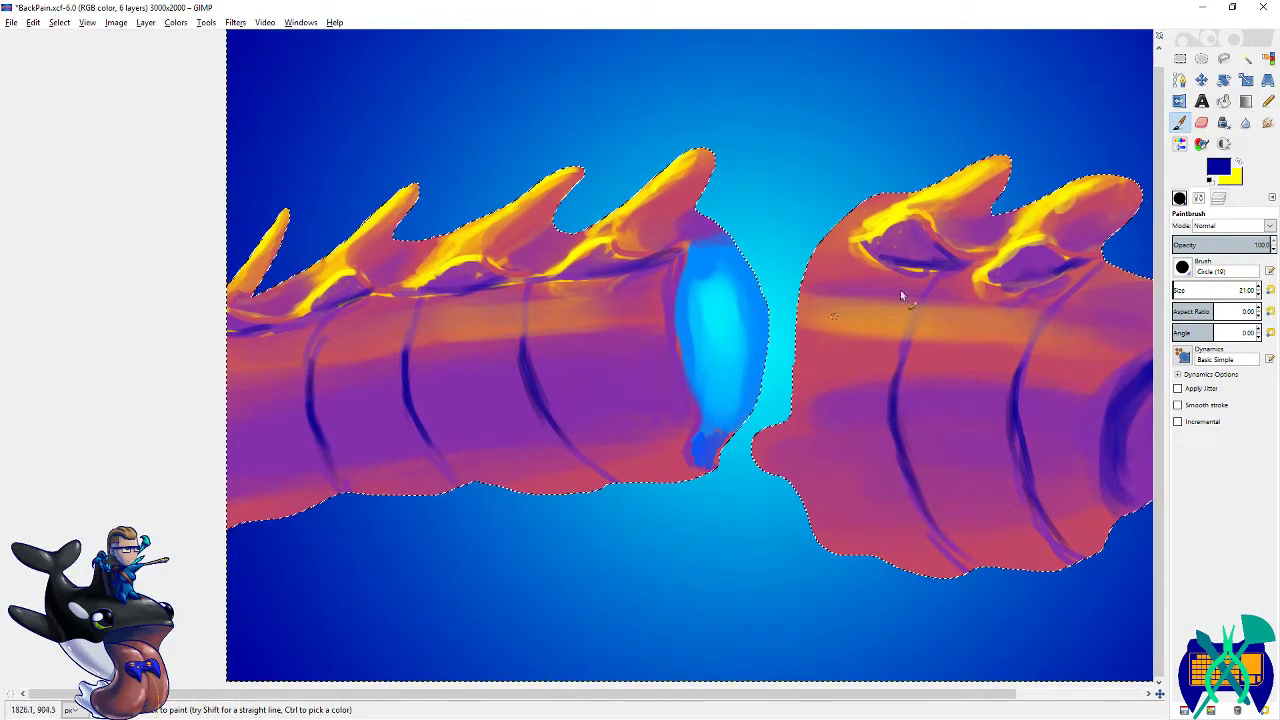
- Set the foreground colour to golden yellow, enlarge the brush to about 73, and paint highlight bands along the upper sides of both pieces
key(x)
click(1218, 168)
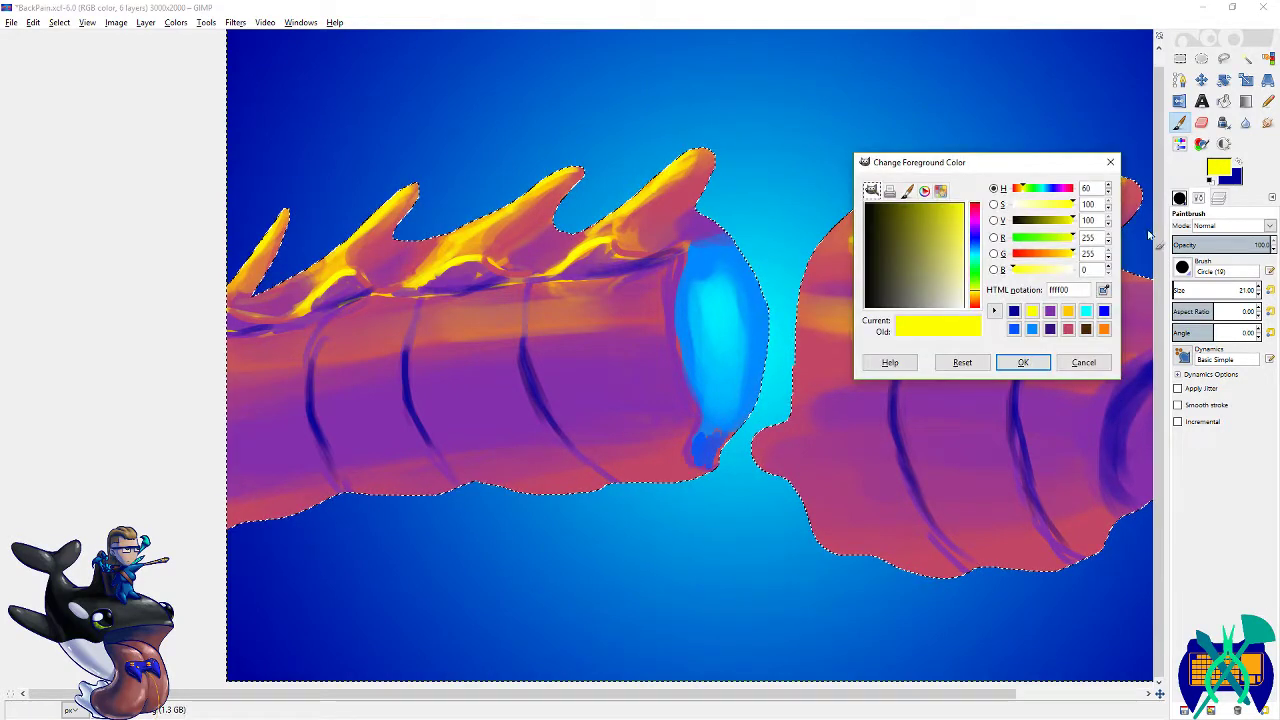
click(1031, 310)
click(1022, 360)
click(1179, 290)
mouse_move(886, 340)
mouse_down()
mouse_move(718, 329)
mouse_move(669, 300)
mouse_move(631, 340)
mouse_up()
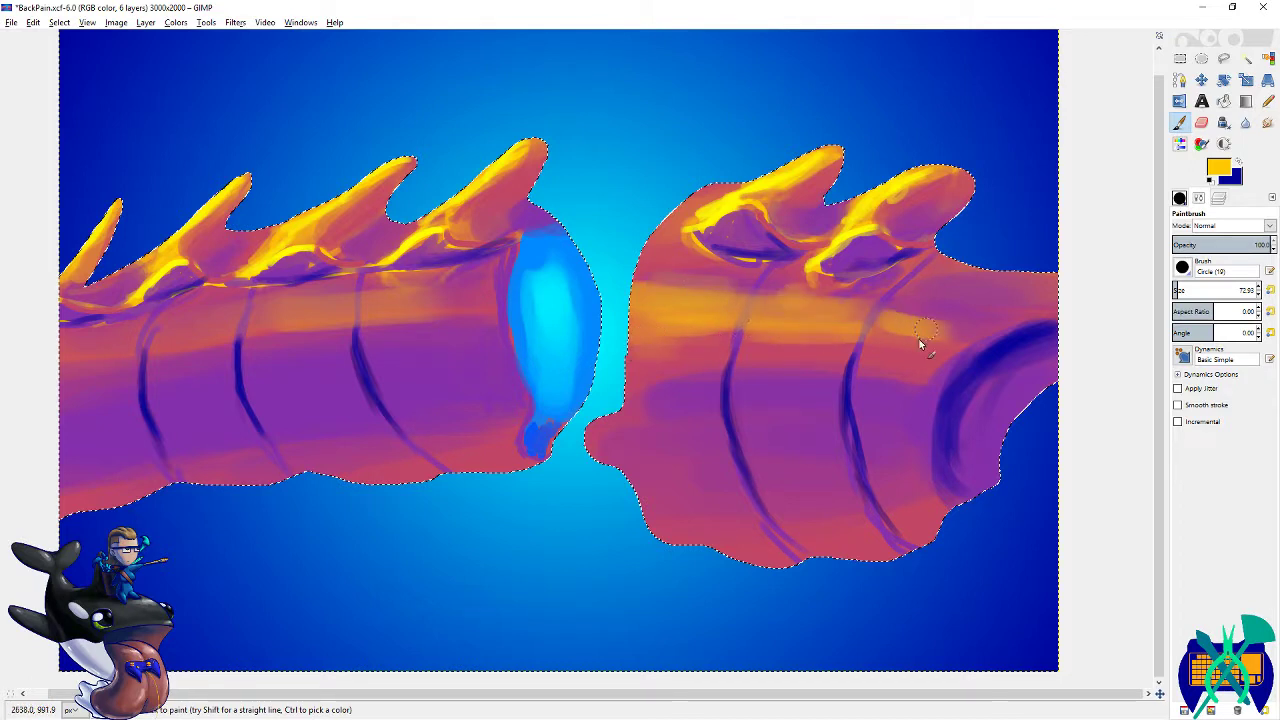
scroll(900, 340, left, 3)
mouse_move(653, 313)
mouse_down()
mouse_move(685, 274)
mouse_move(574, 285)
mouse_up()
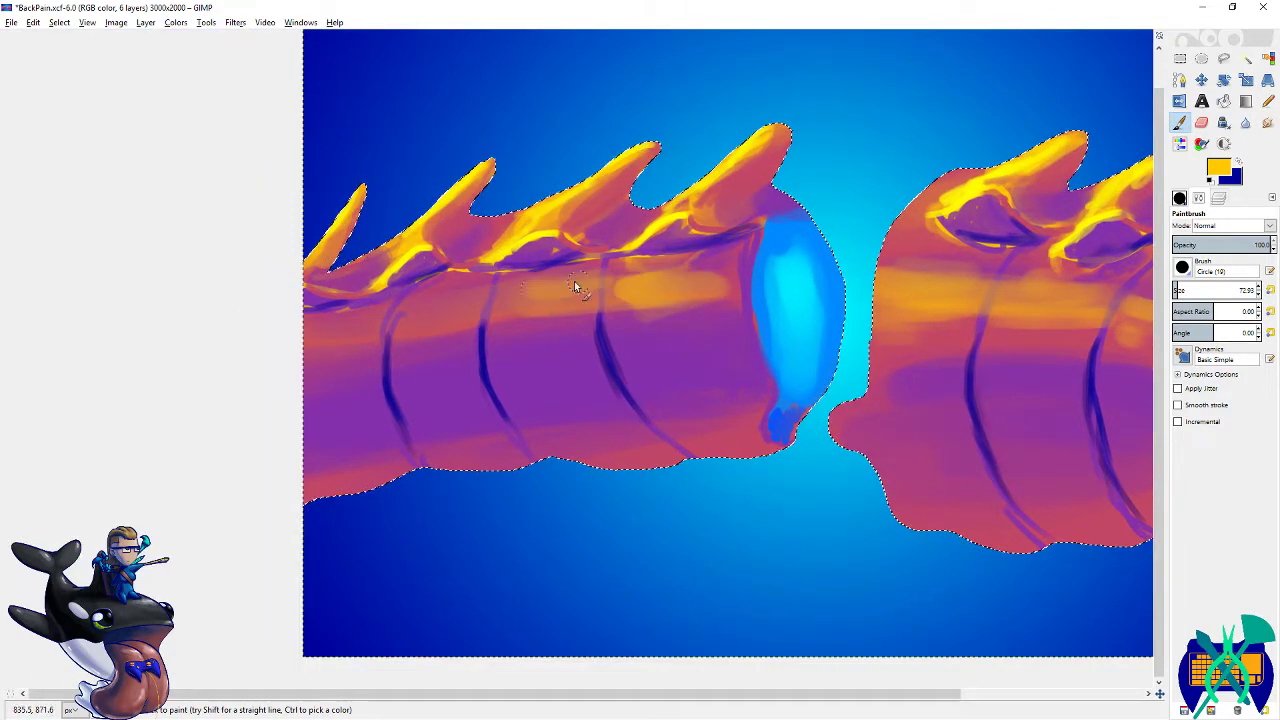
mouse_move(469, 300)
mouse_down()
mouse_move(415, 328)
mouse_move(371, 336)
mouse_up()
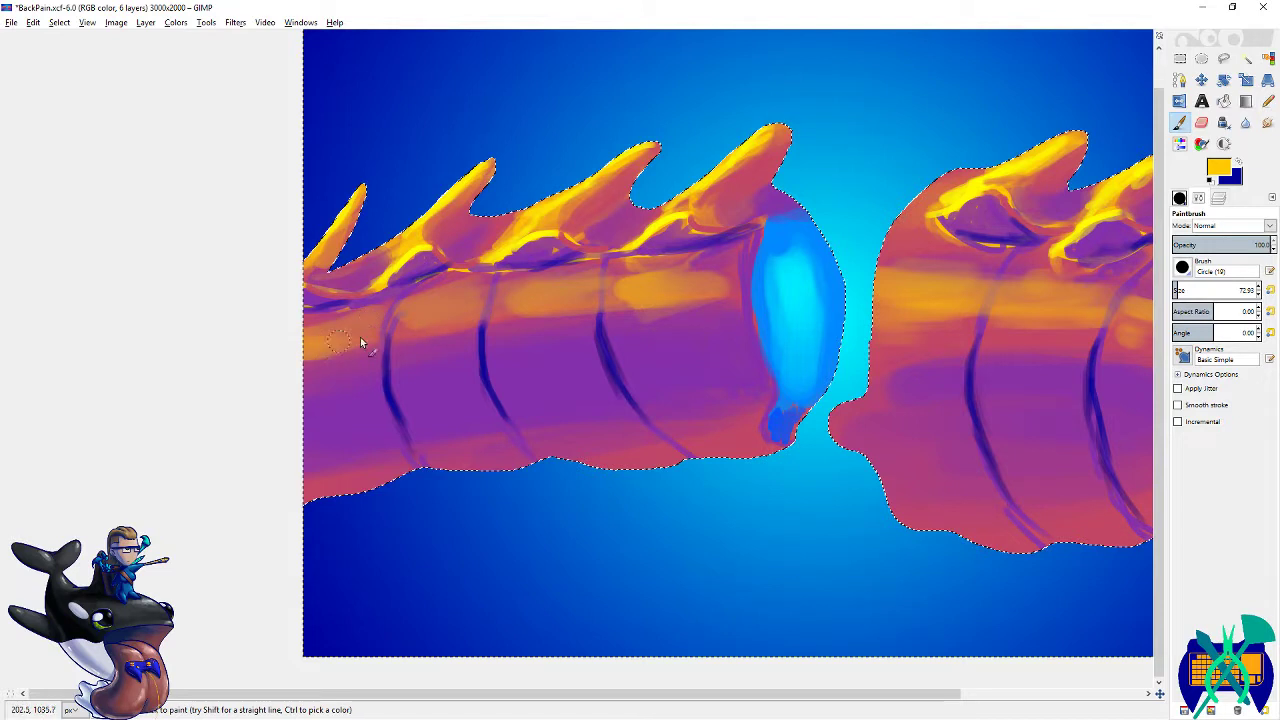
- Paint thin golden rim light along the lower edges of both pieces and save the image
drag(673, 413, 485, 360)
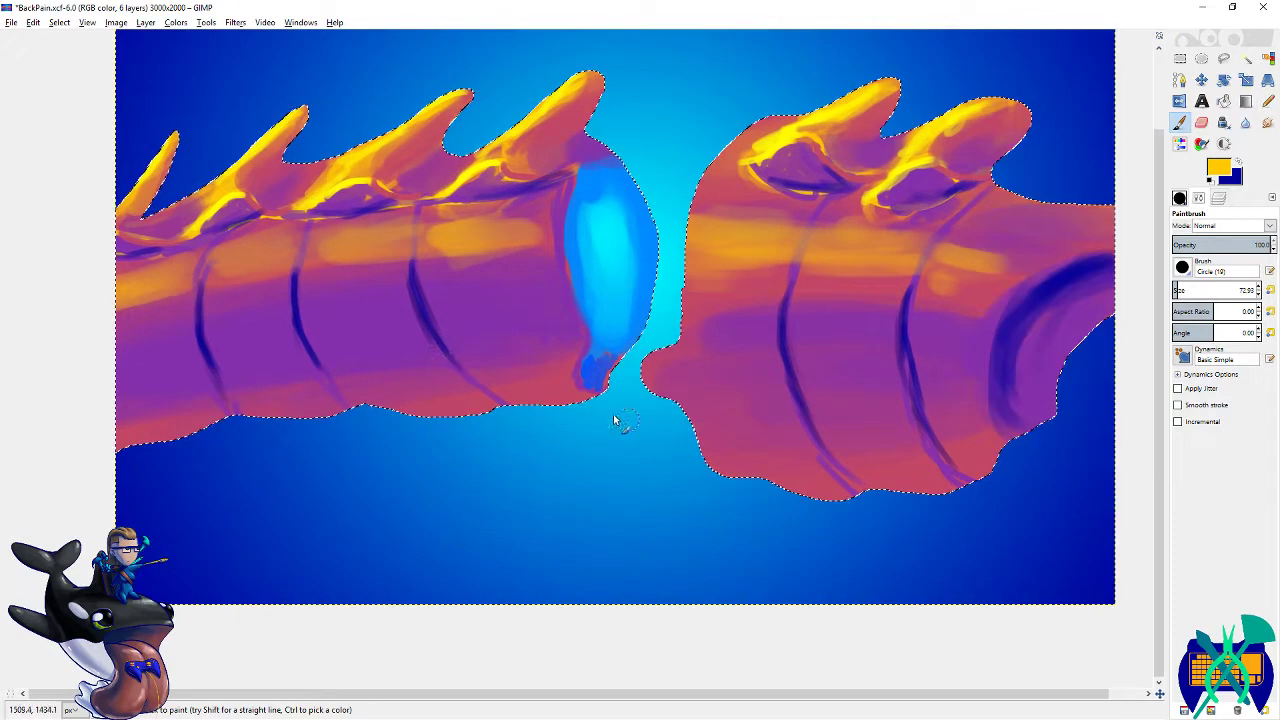
mouse_move(586, 403)
mouse_down()
mouse_move(486, 415)
mouse_move(711, 417)
mouse_move(721, 380)
mouse_move(442, 398)
mouse_move(340, 430)
mouse_up()
drag(645, 450, 288, 430)
mouse_move(601, 429)
mouse_down()
mouse_move(736, 457)
mouse_move(837, 451)
mouse_move(883, 409)
mouse_move(837, 437)
mouse_move(617, 437)
mouse_move(743, 485)
mouse_up()
mouse_move(660, 391)
mouse_down()
mouse_move(640, 391)
mouse_move(683, 417)
mouse_up()
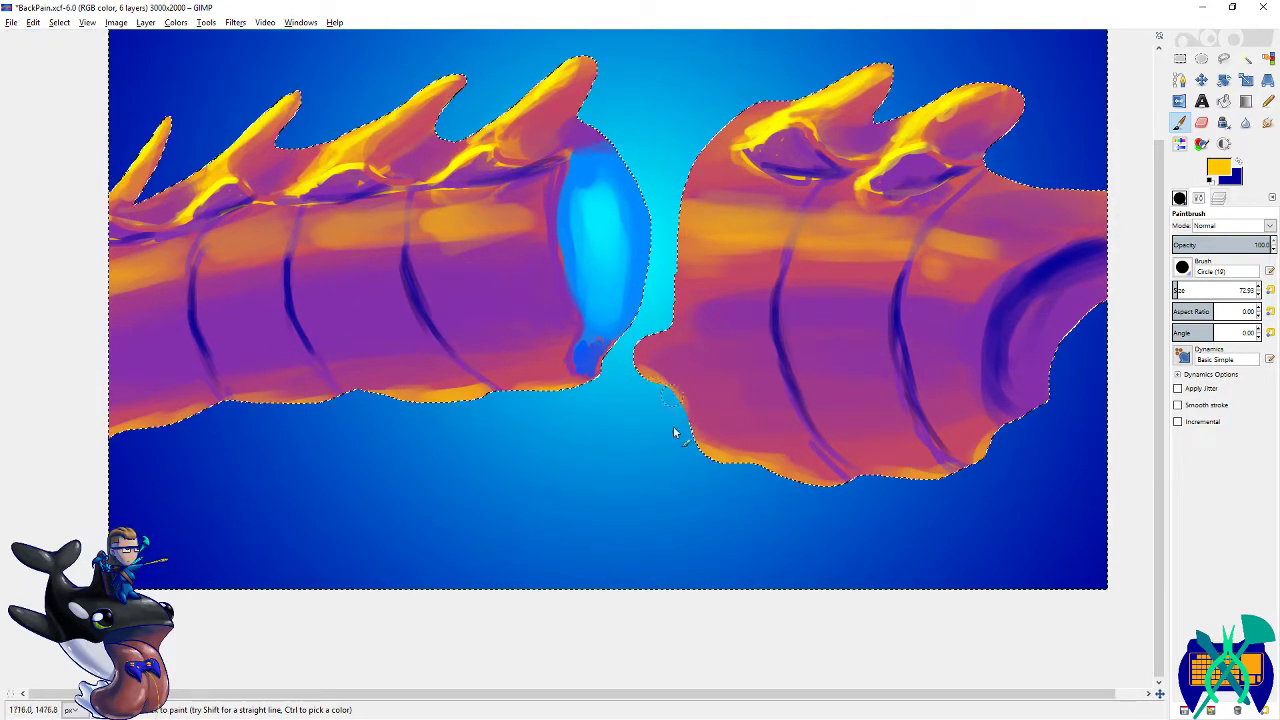
key(ctrl+s)
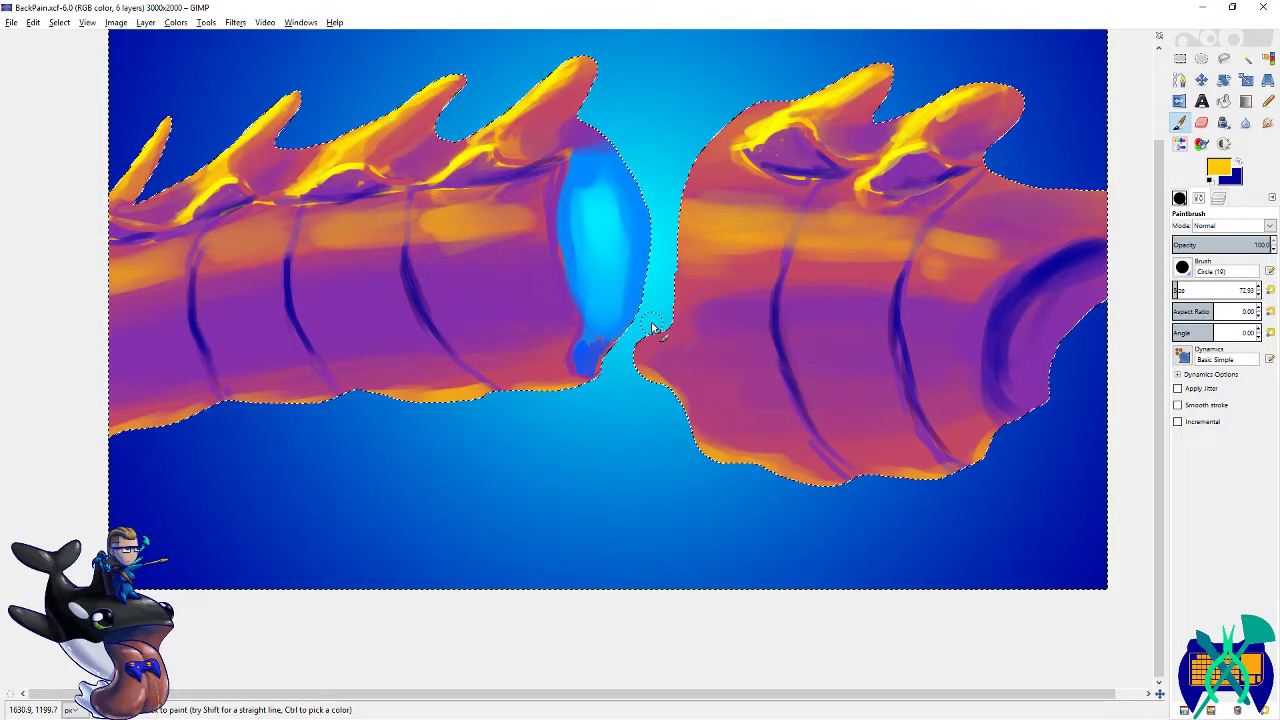
- Paint a golden rim along the lower edge of the right piece's outer end, undoing the stray stroke
scroll(743, 369, right, 1)
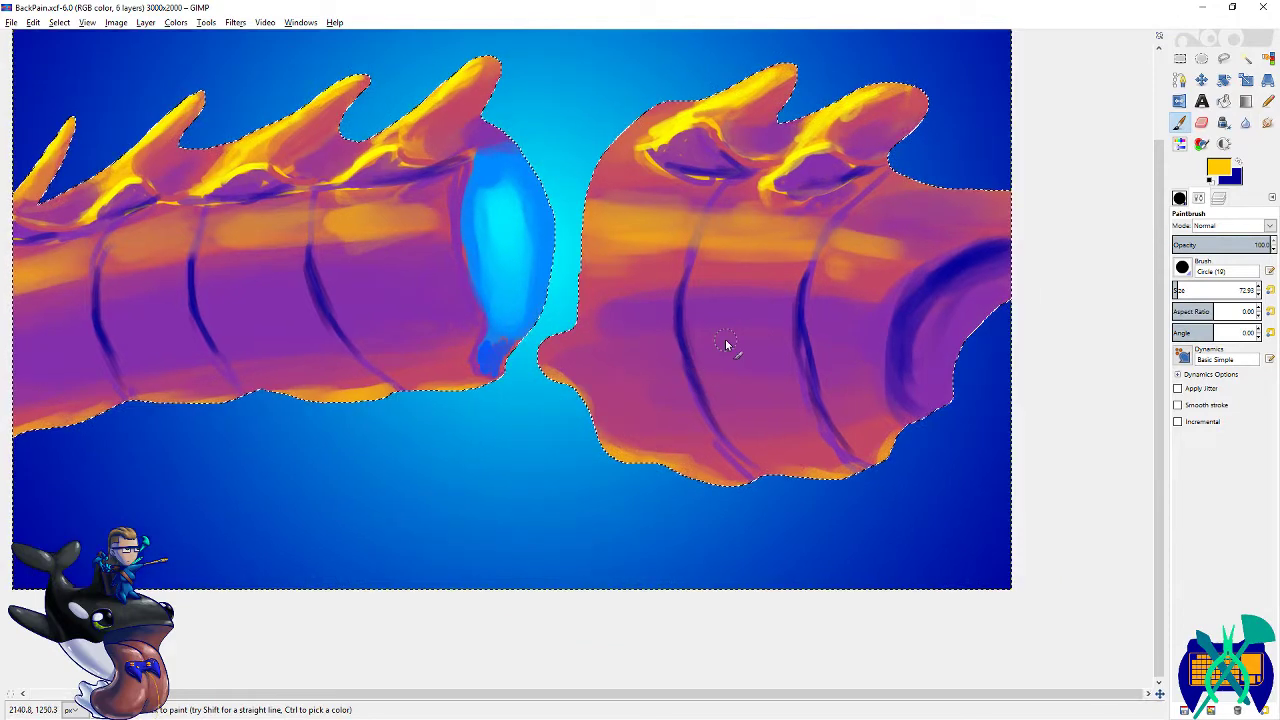
mouse_move(1011, 252)
mouse_down()
mouse_move(941, 297)
mouse_move(895, 353)
mouse_move(915, 391)
mouse_up()
key(ctrl+z)
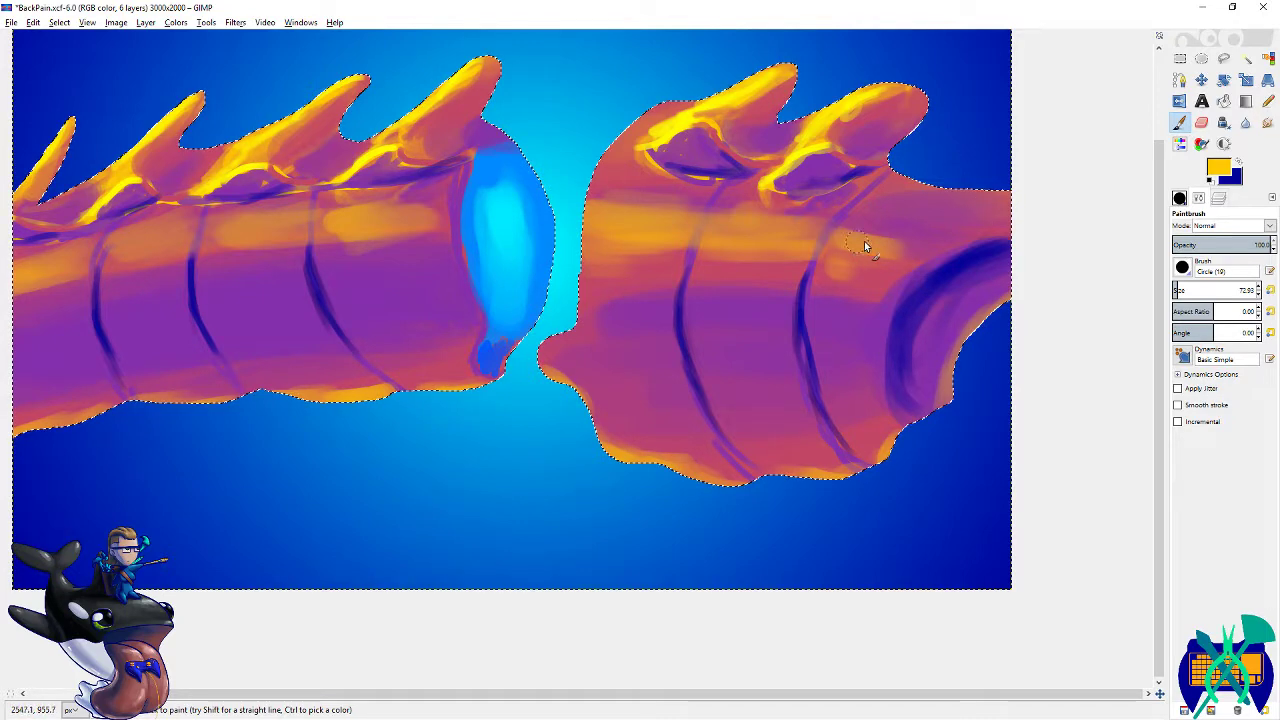
scroll(837, 268, down, 1)
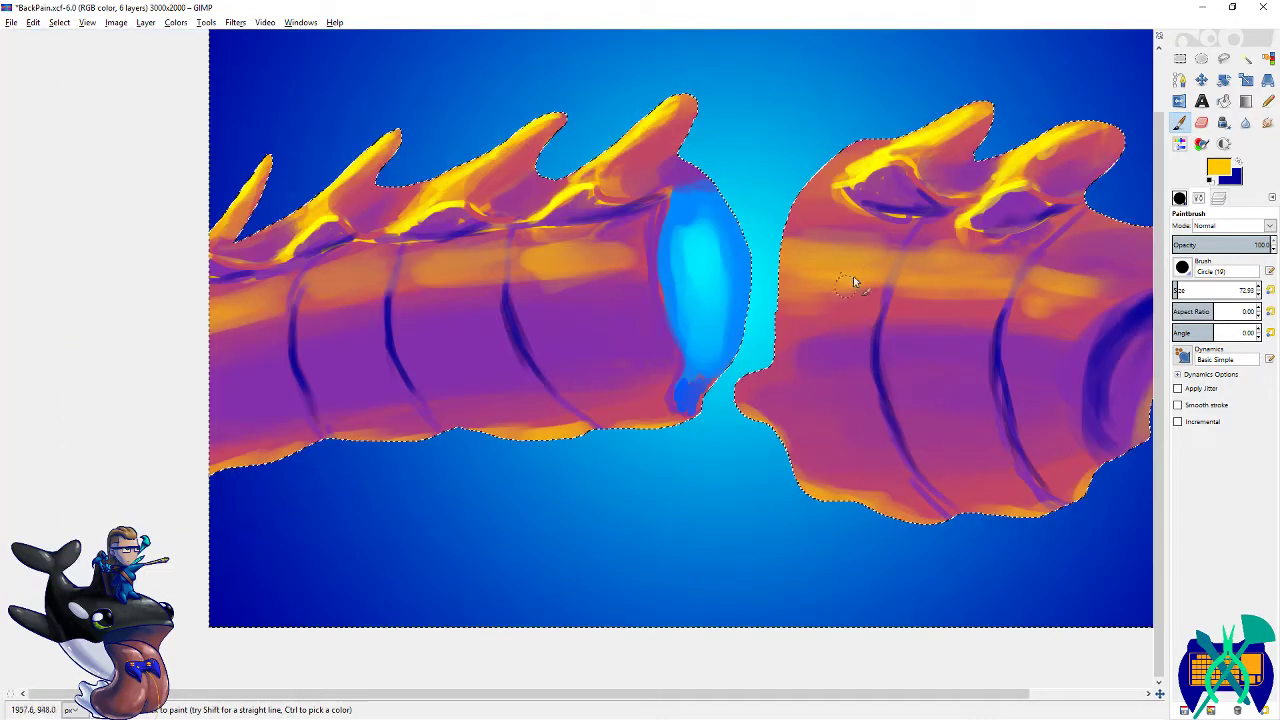
scroll(836, 322, up, 1)
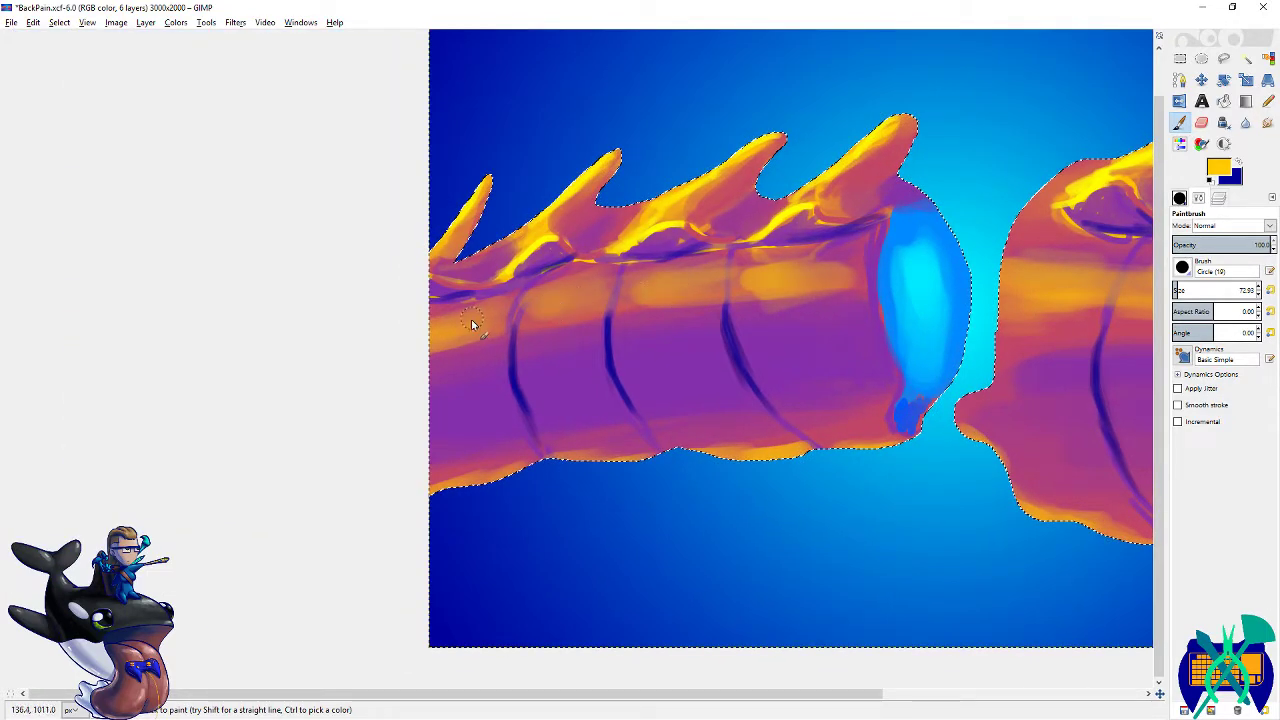
- Switch the foreground colour to dark navy, paint broad shadow bands along the middle of both pieces, and save the image
scroll(852, 412, right, 2)
key(x)
scroll(934, 283, left, 3)
scroll(934, 283, down, 1)
drag(934, 283, 586, 341)
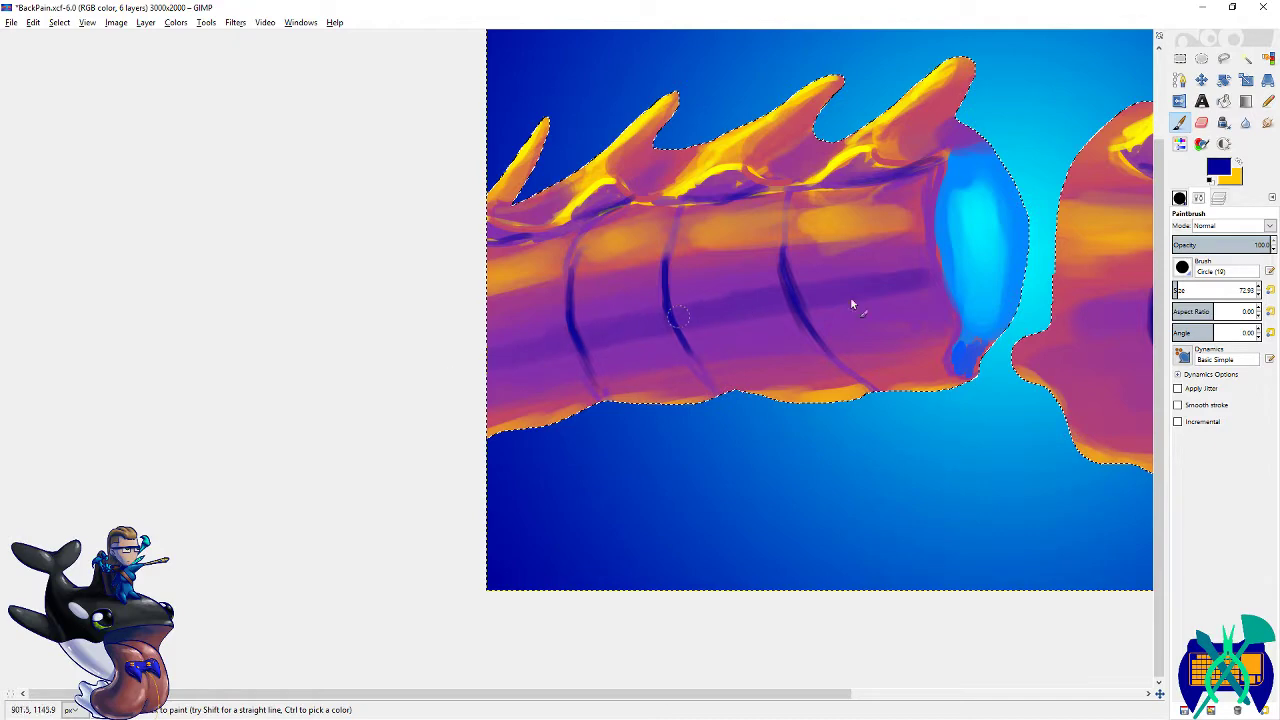
drag(795, 305, 803, 328)
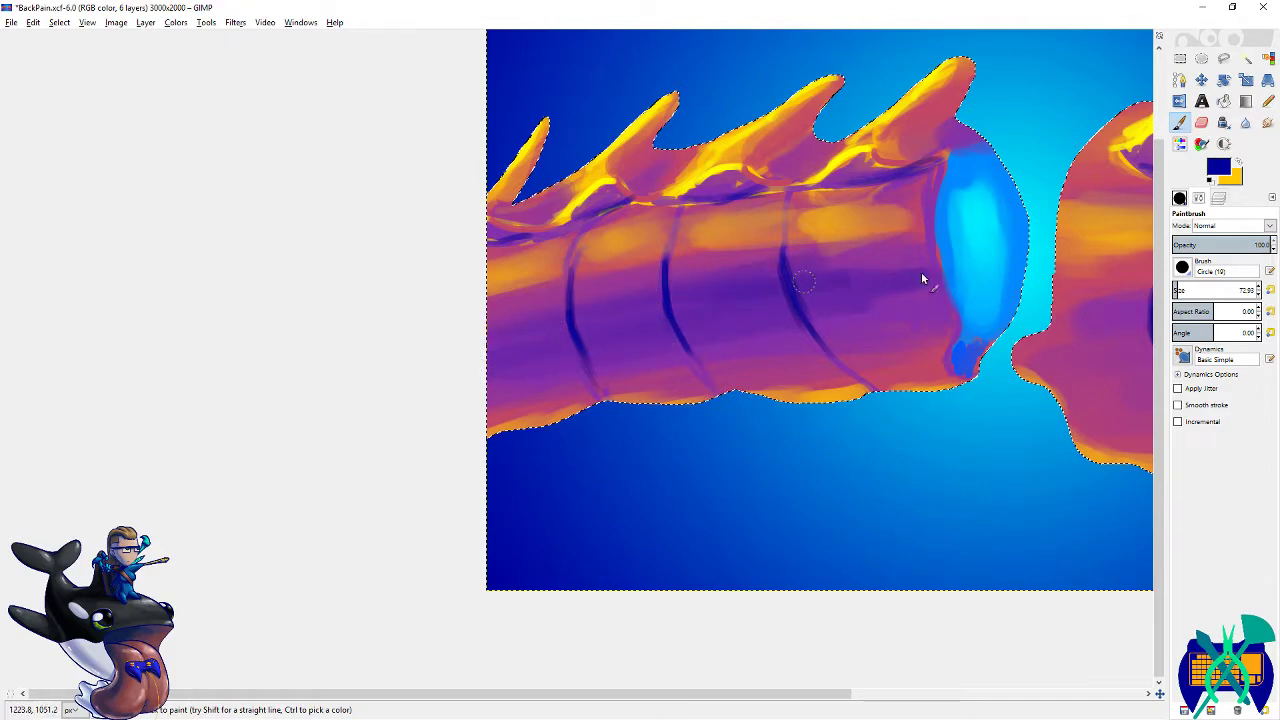
scroll(720, 370, right, 10)
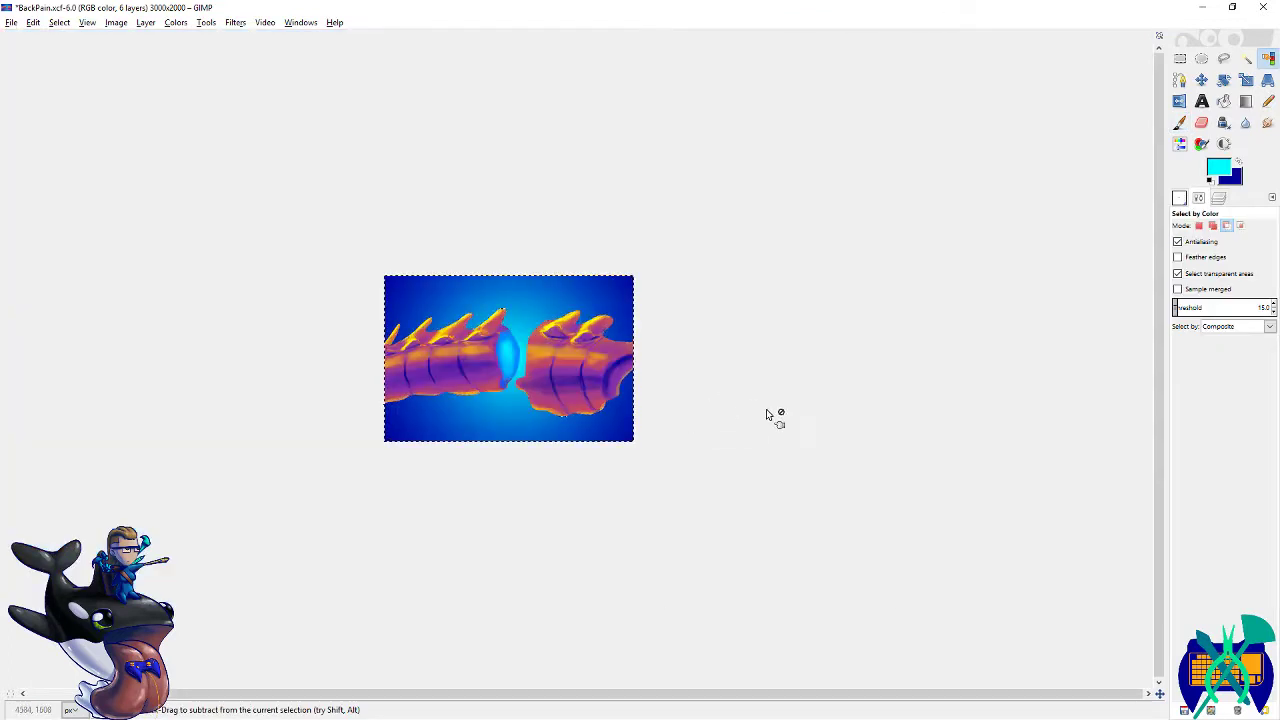
key(ctrl+s)
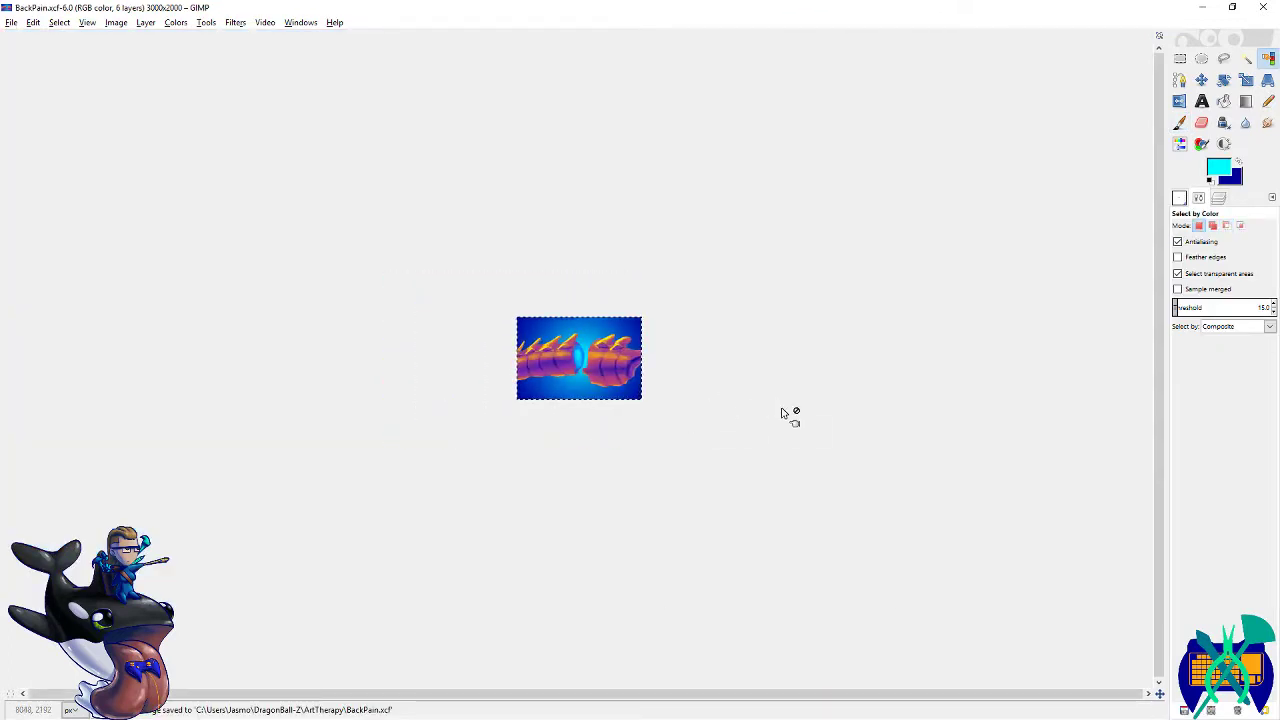
- Undo the last selection change and return to the Paintbrush on the left piece
key(ctrl+z)
scroll(672, 381, up, 2)
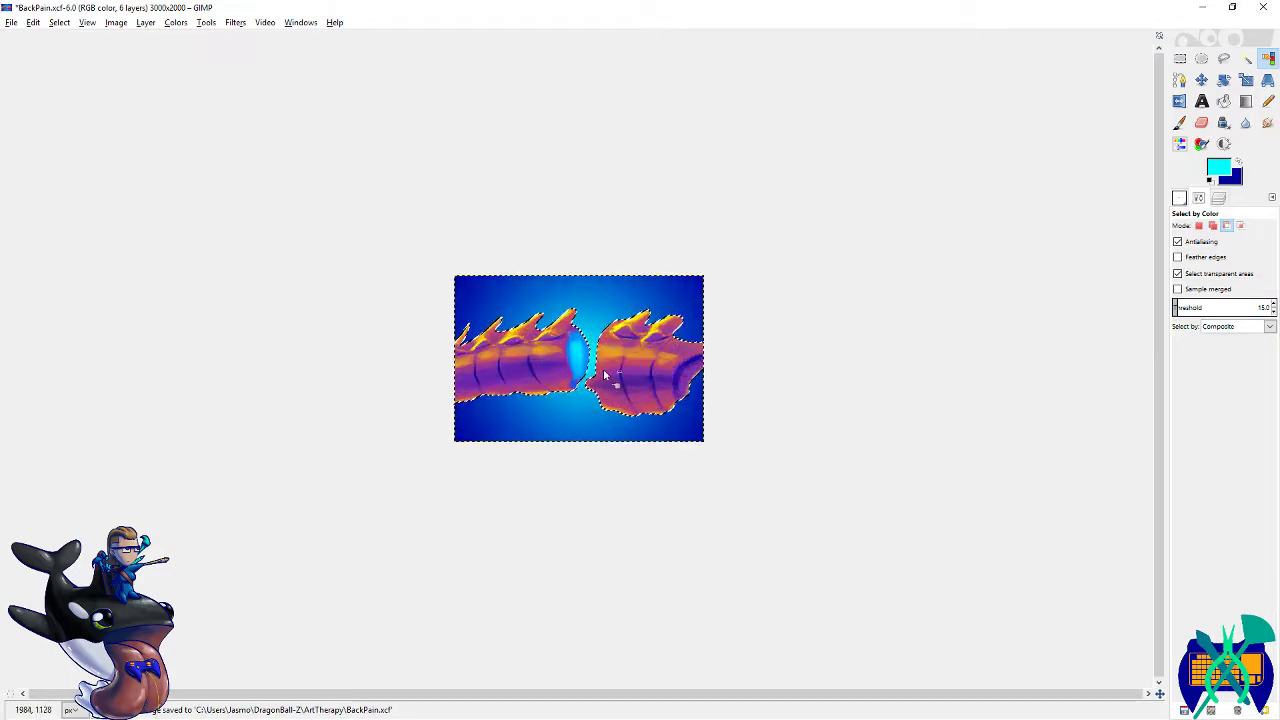
scroll(634, 375, up, 3)
scroll(304, 369, up, 2)
drag(804, 231, 1124, 184)
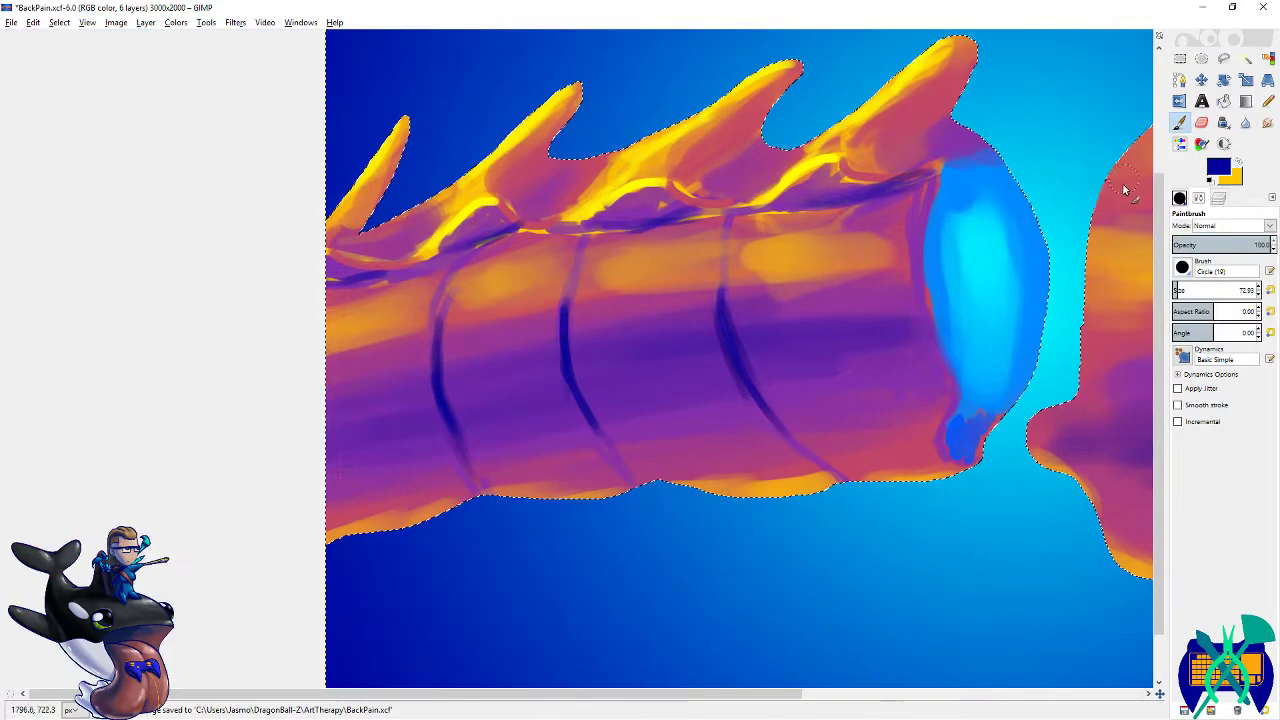
- Switch the foreground colour to golden yellow, choose the Circle (01) brush, set its size to 7, and save the image
key(x)
click(1182, 268)
click(1184, 270)
key(ctrl+s)
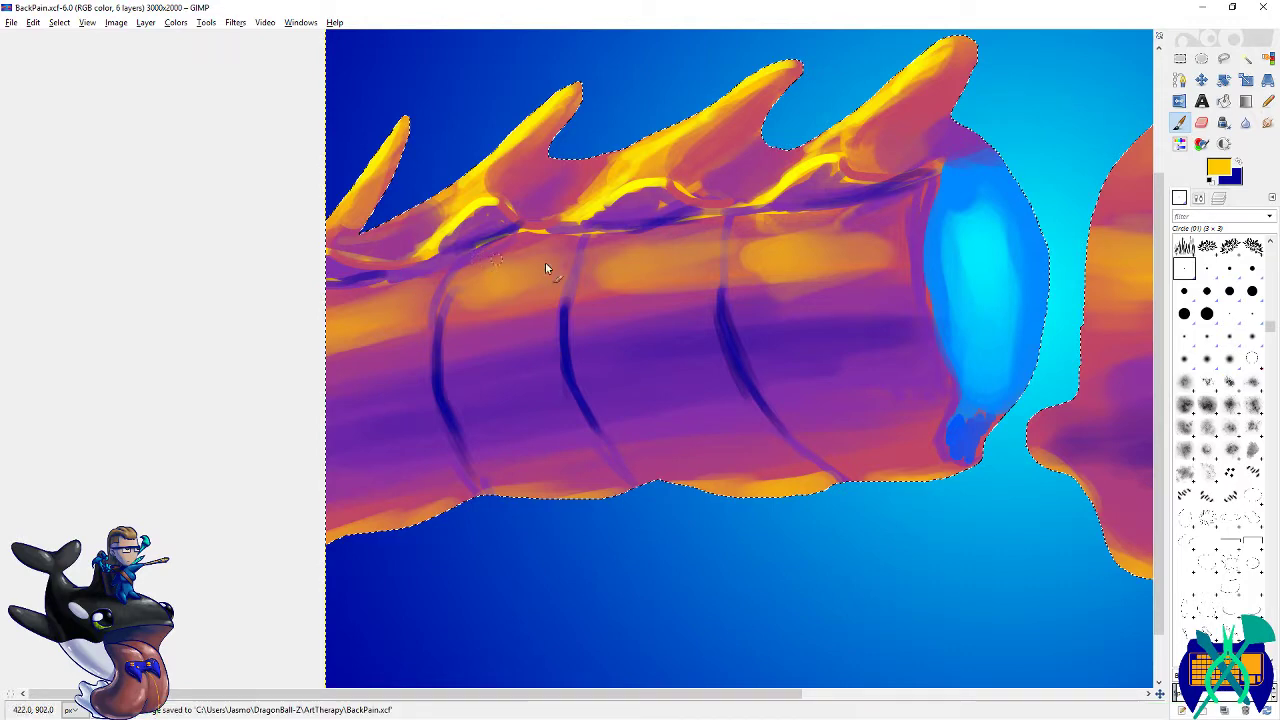
click(1180, 198)
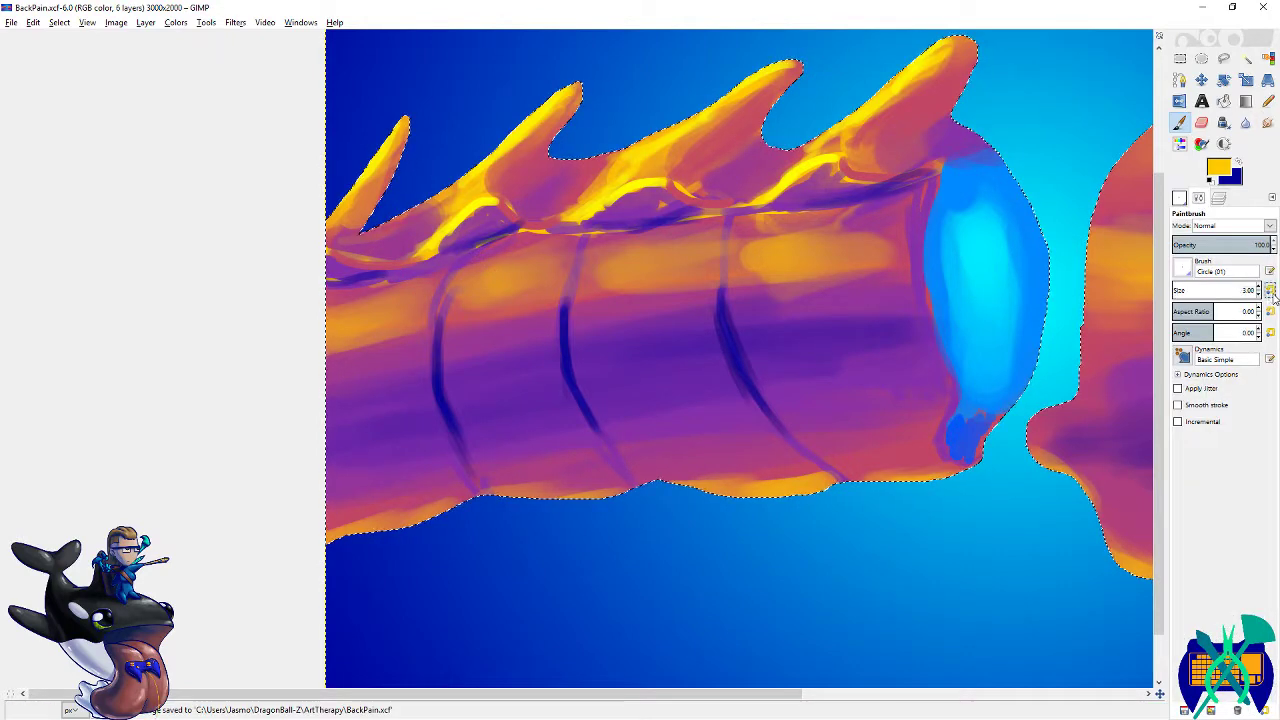
click(1259, 287)
click(1259, 287)
click(1259, 287)
click(1259, 287)
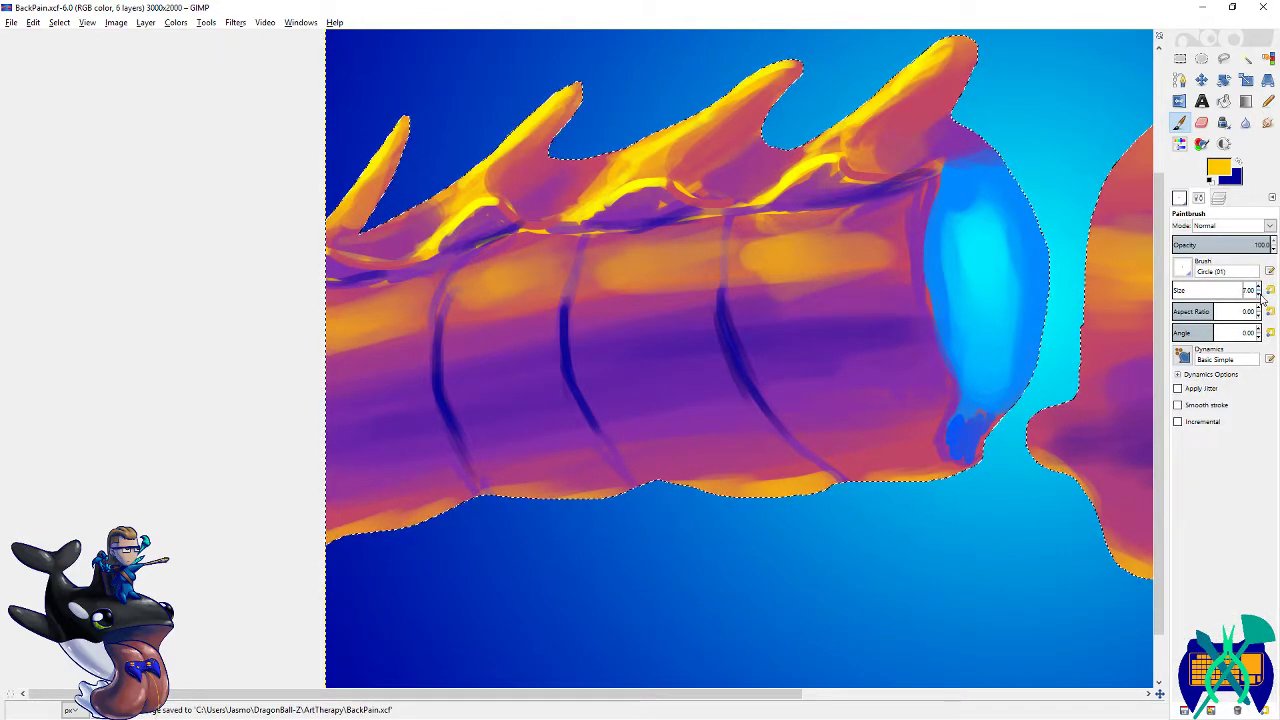
key(ctrl+s)
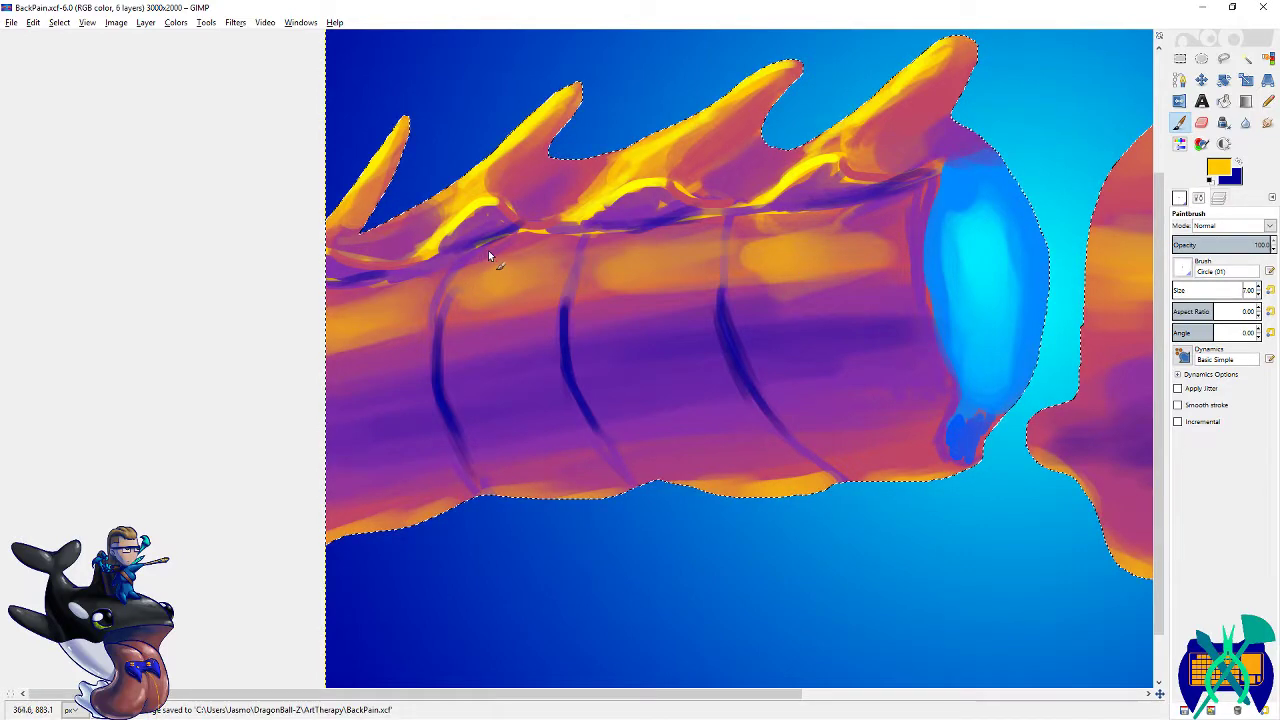
- Choose the 7 × 7 circle brush, paint thin golden highlights beside the upper crease lines on both pieces, and save the image
click(1180, 200)
click(1229, 268)
drag(491, 246, 460, 295)
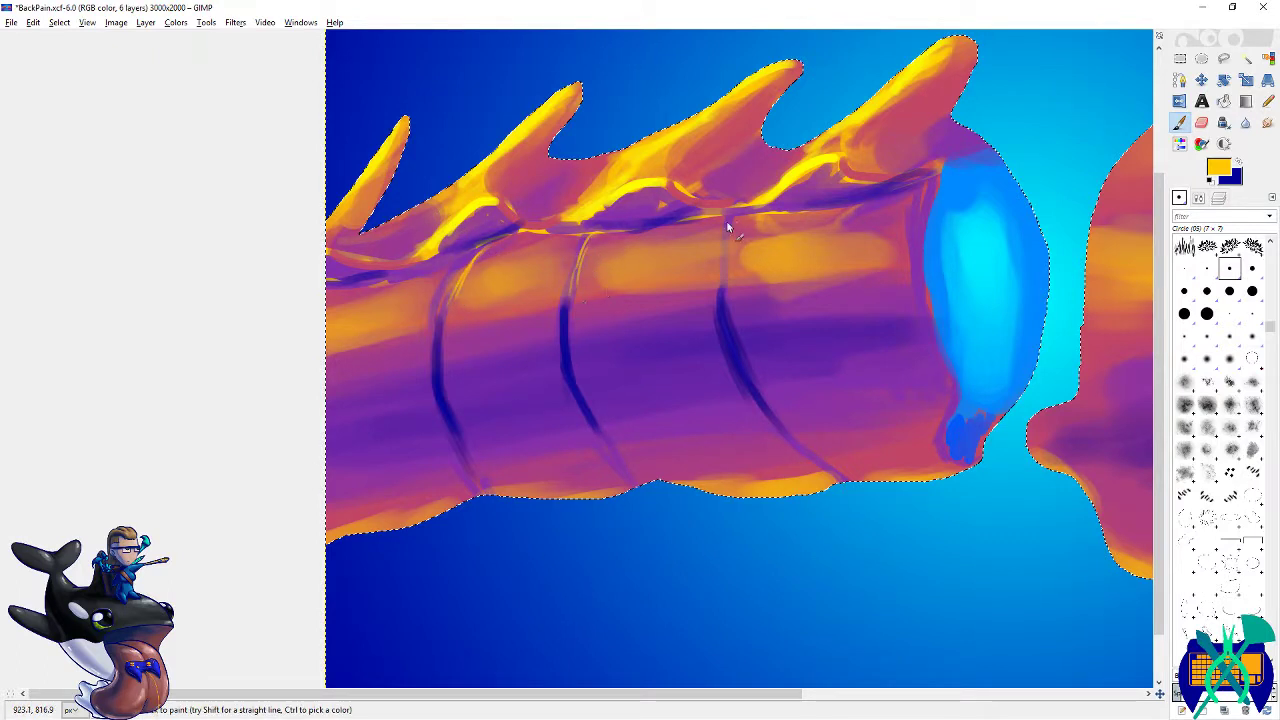
drag(733, 214, 729, 263)
drag(690, 360, 20, 294)
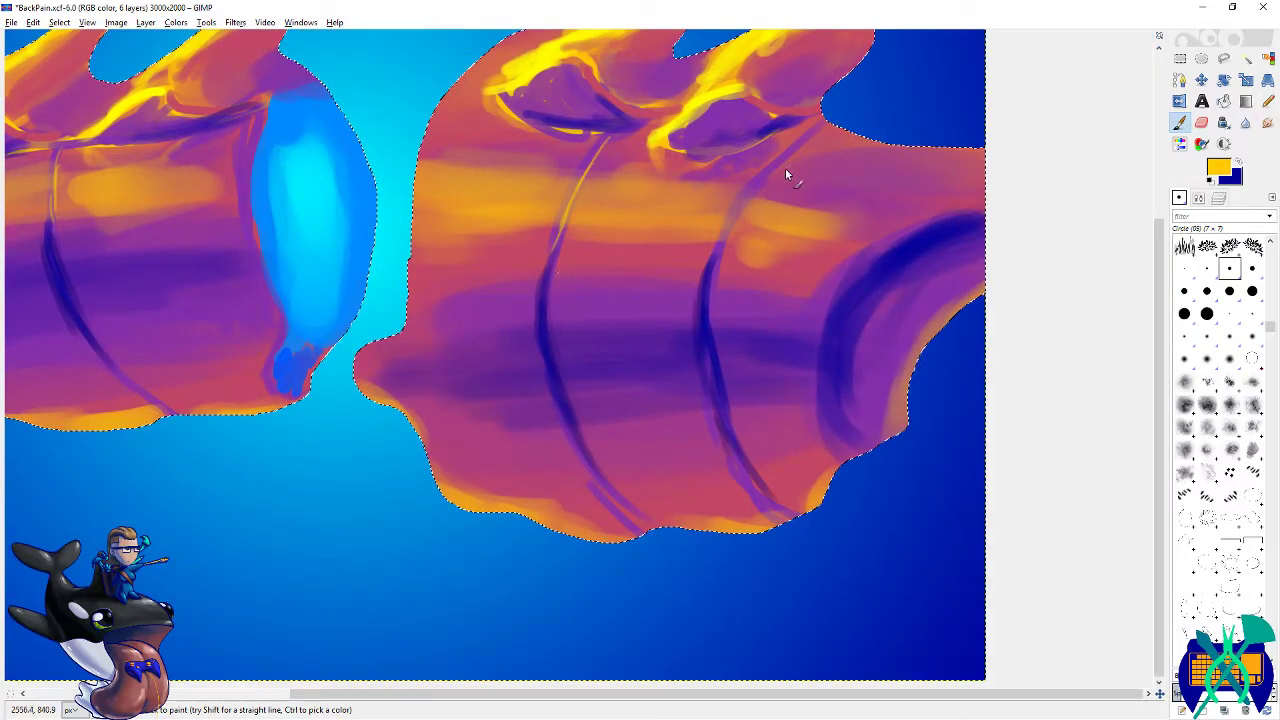
drag(511, 306, 784, 399)
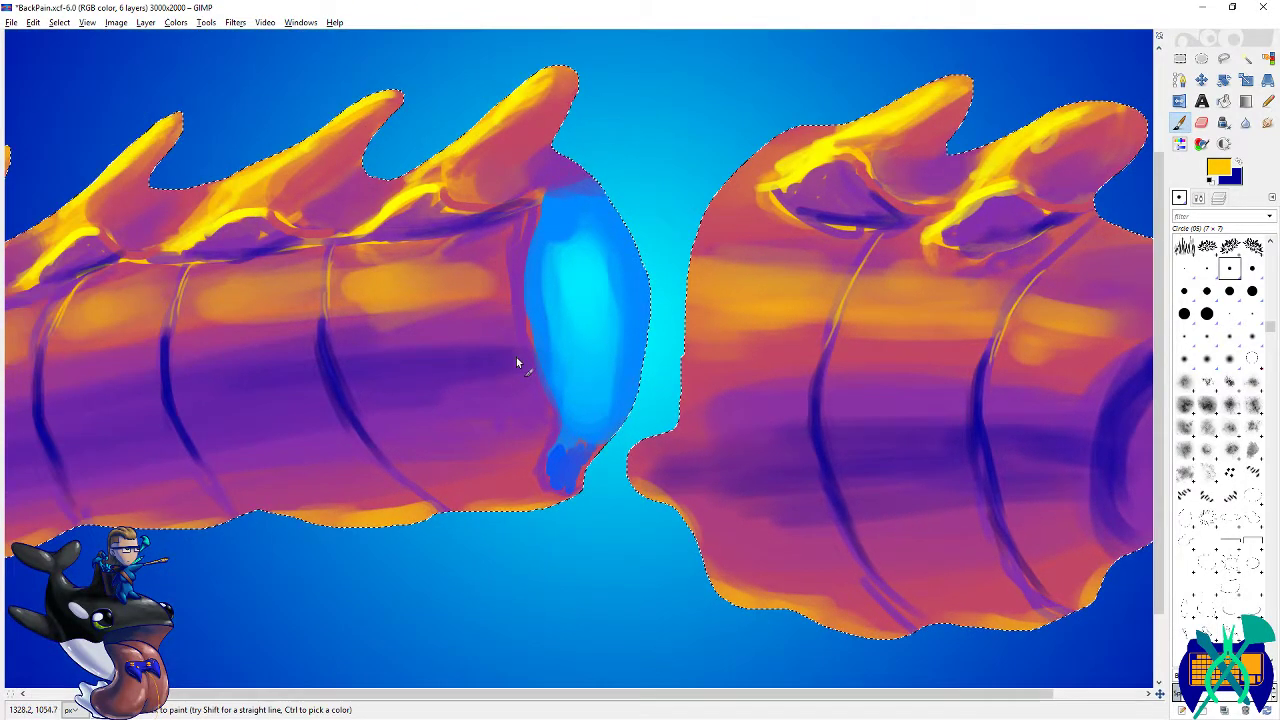
key(shift+ctrl+j)
key(ctrl+s)
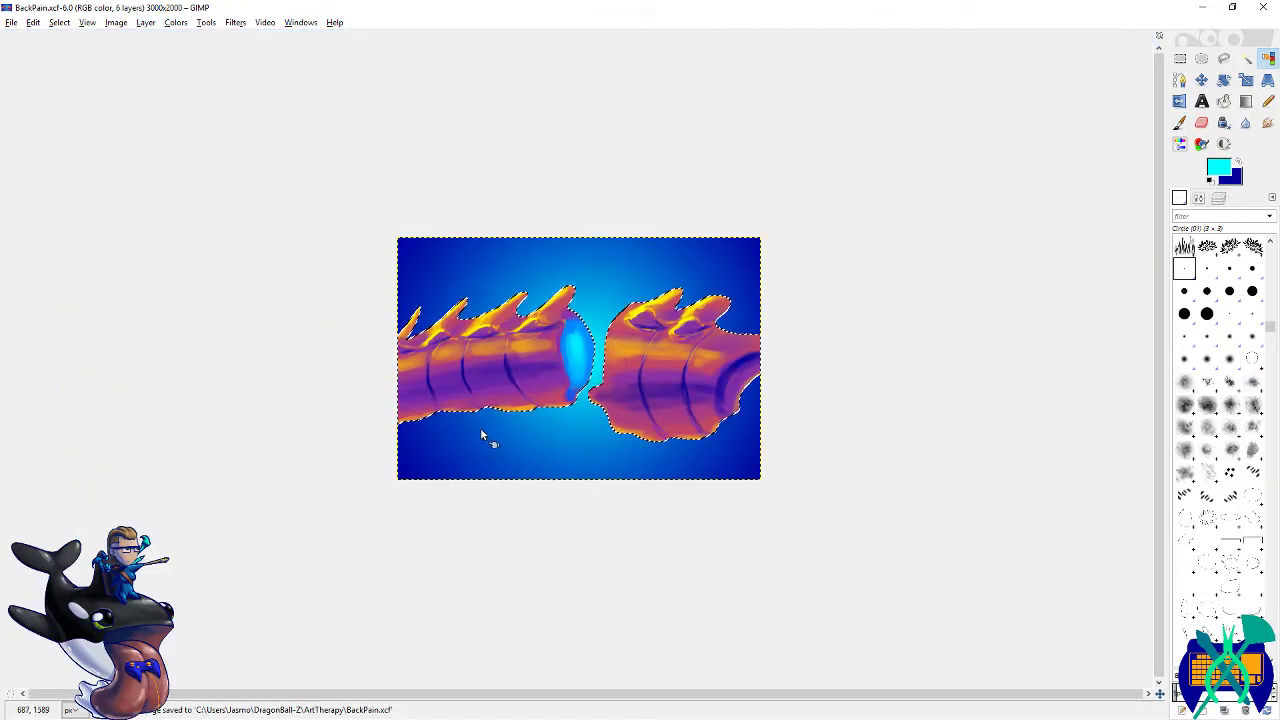
- Set the foreground colour to purple 8430ad and paint thin strokes along the upper crease lines on both pieces
key(shift+ctrl+j)
scroll(292, 383, up, 3)
key(p)
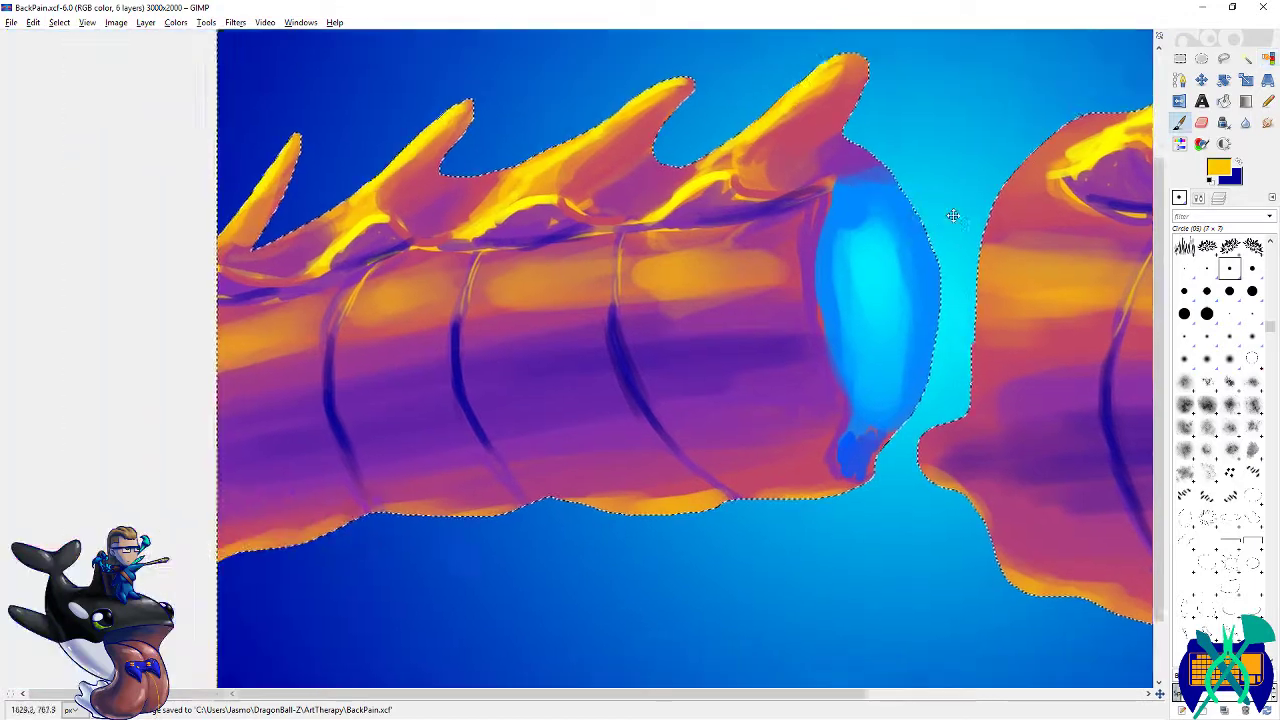
click(1217, 178)
click(1050, 328)
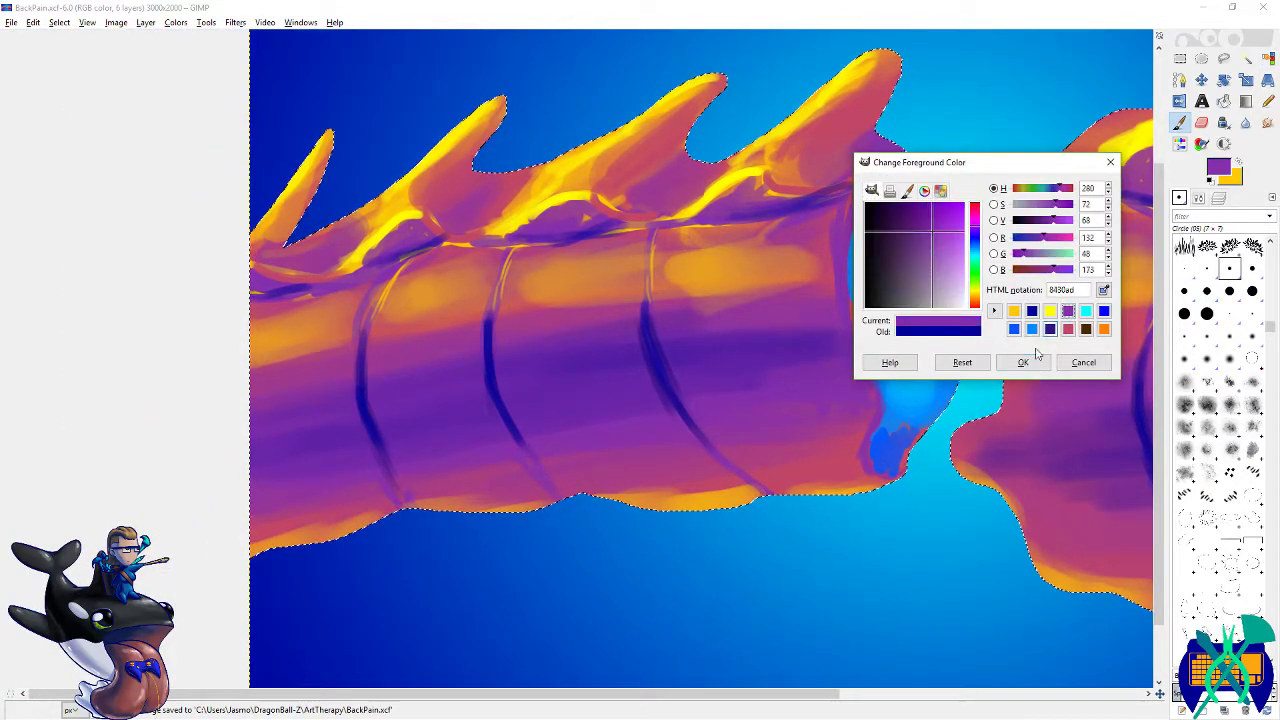
click(1023, 362)
drag(653, 234, 650, 277)
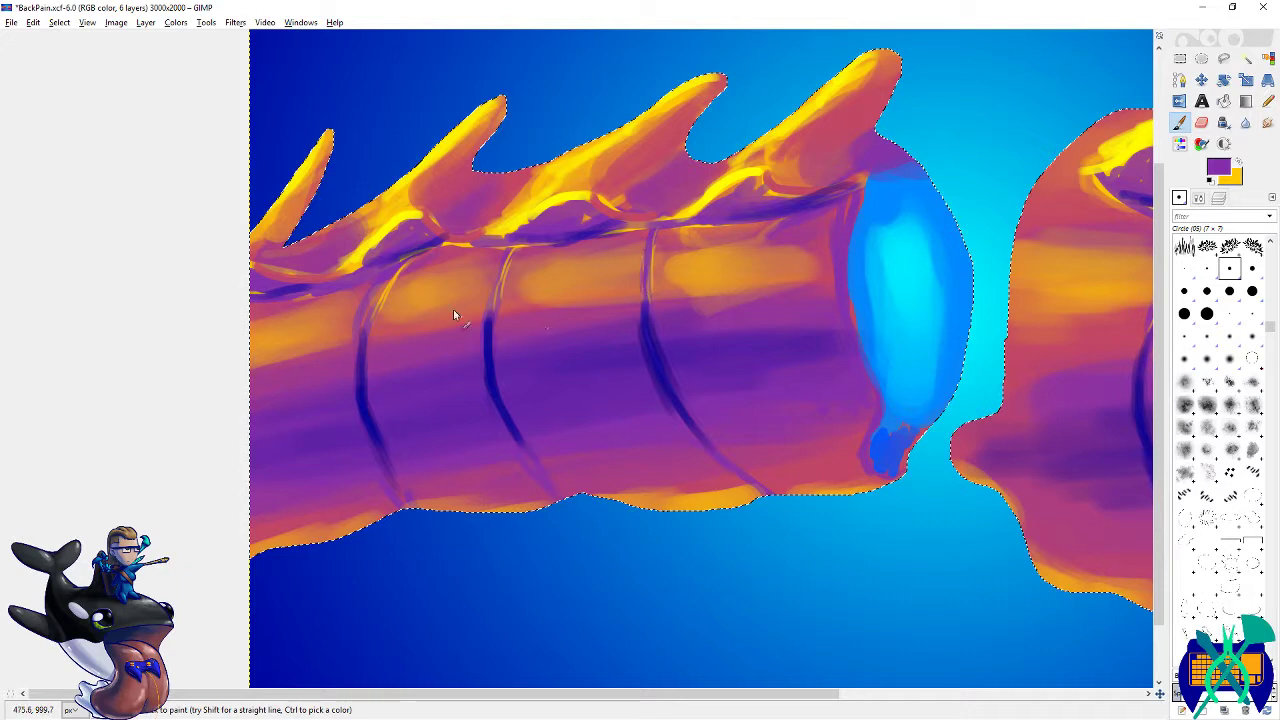
drag(503, 261, 488, 307)
drag(806, 347, 265, 399)
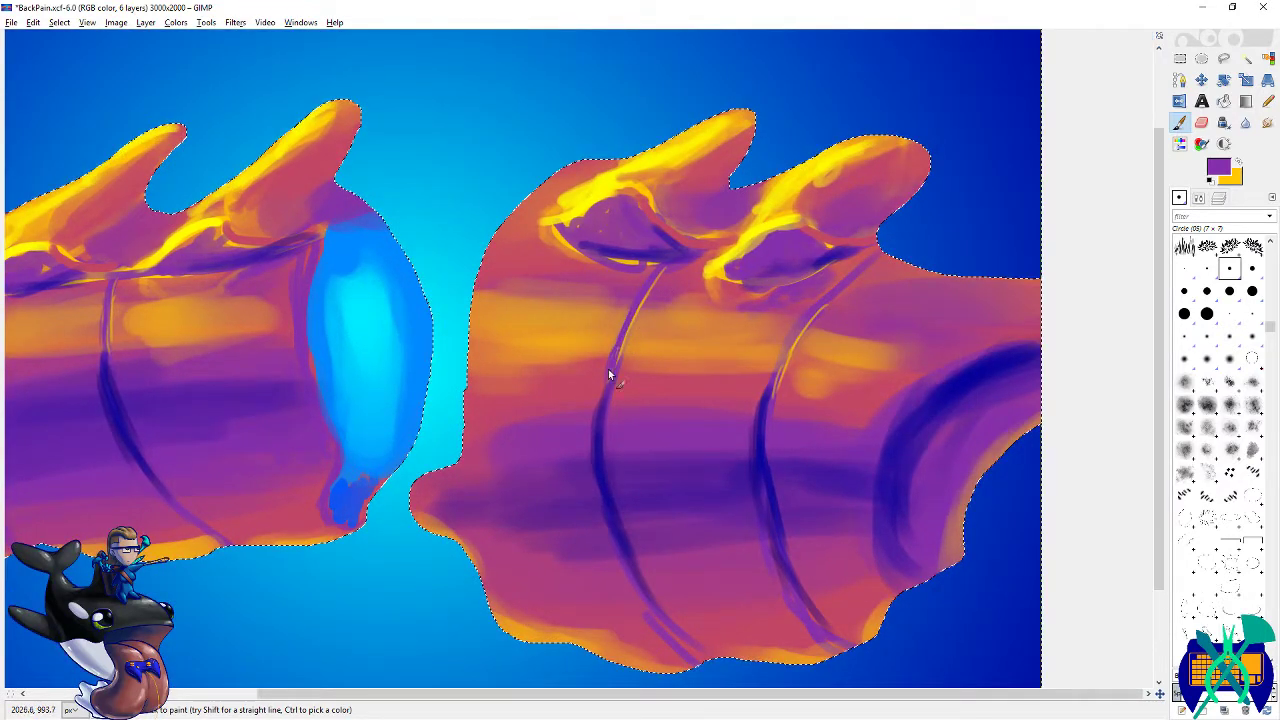
drag(603, 385, 513, 319)
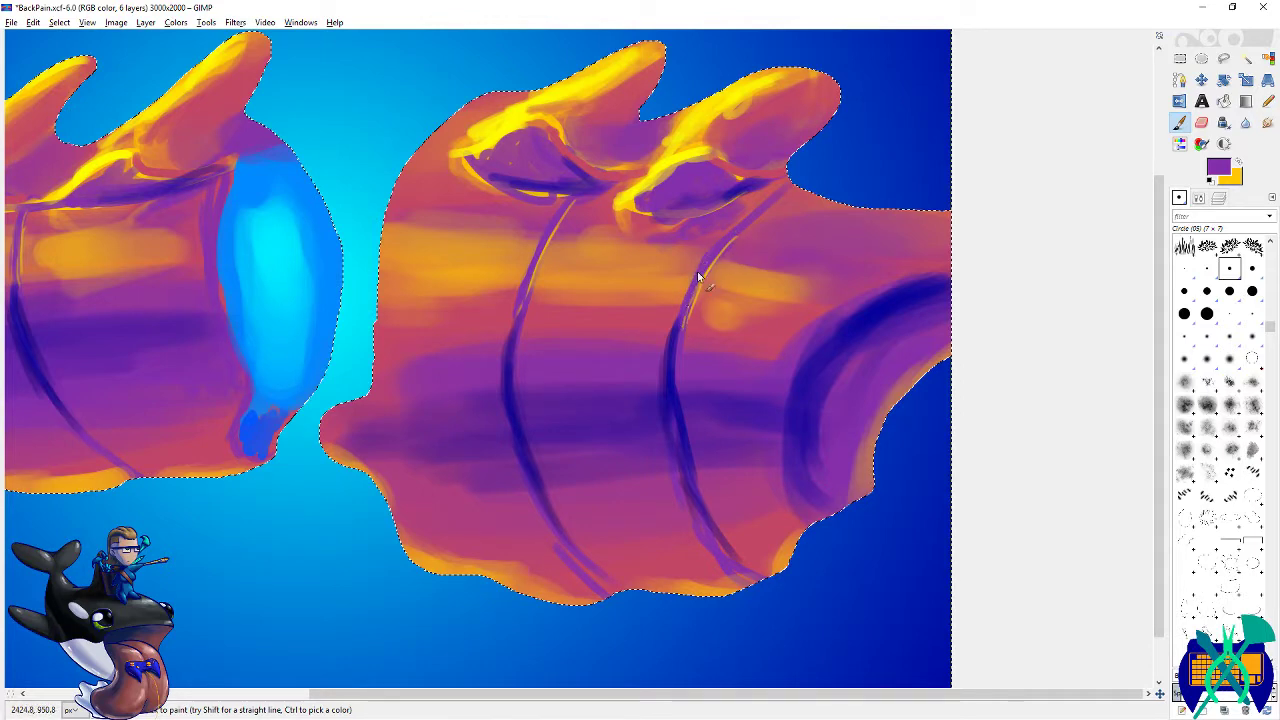
- Set the foreground colour to dark navy and sharpen the left piece's curved crease lines with thin strokes
drag(119, 370, 677, 412)
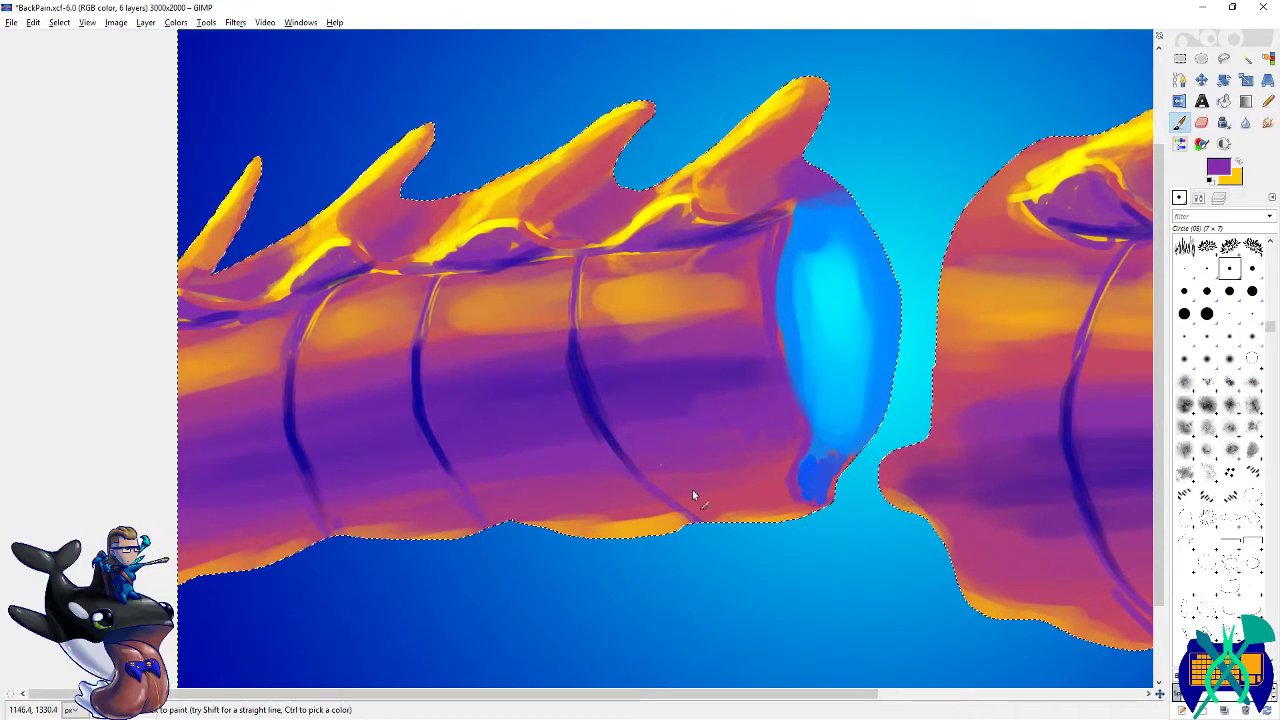
drag(685, 483, 652, 389)
click(1219, 172)
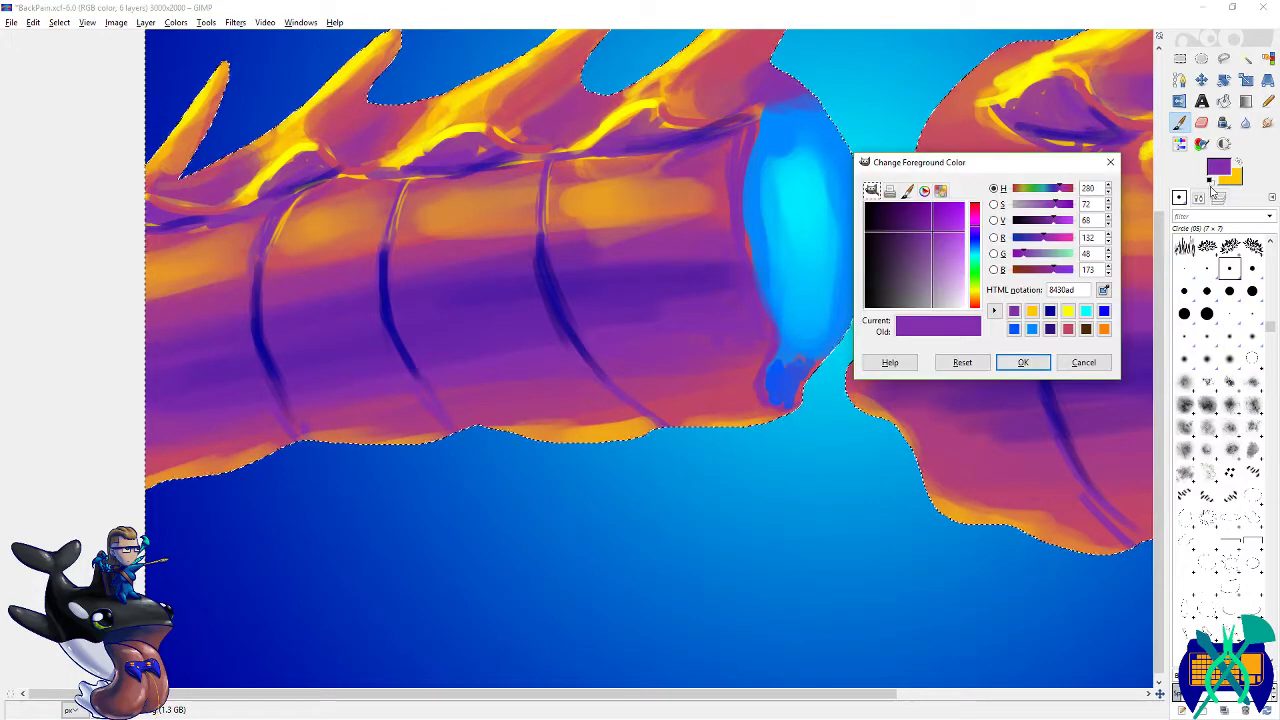
click(1049, 311)
click(1021, 360)
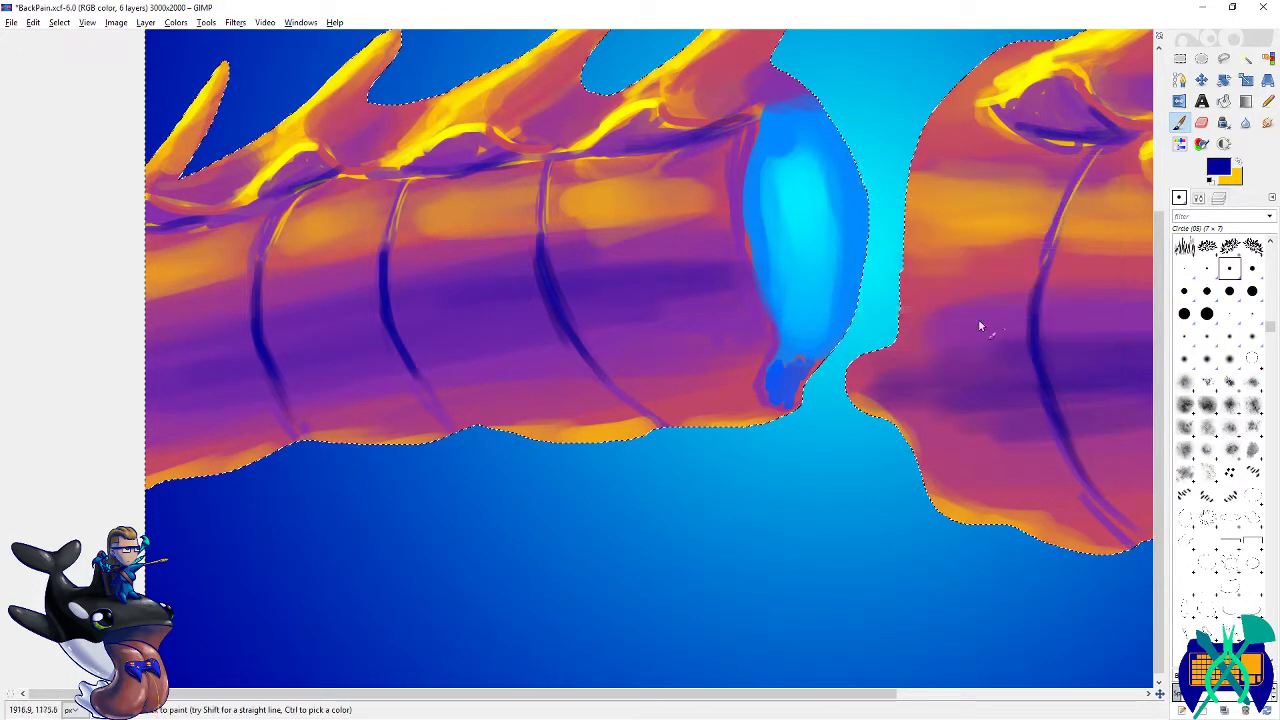
drag(287, 201, 255, 288)
drag(276, 380, 296, 431)
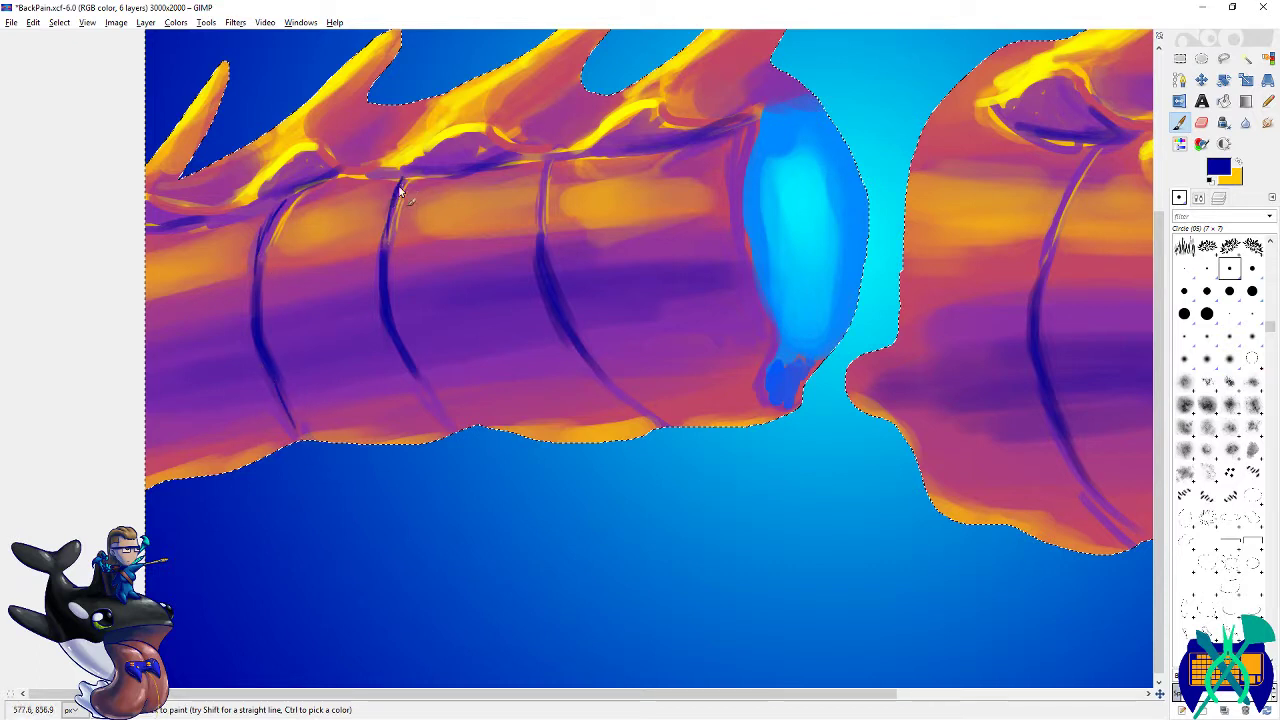
drag(550, 164, 541, 240)
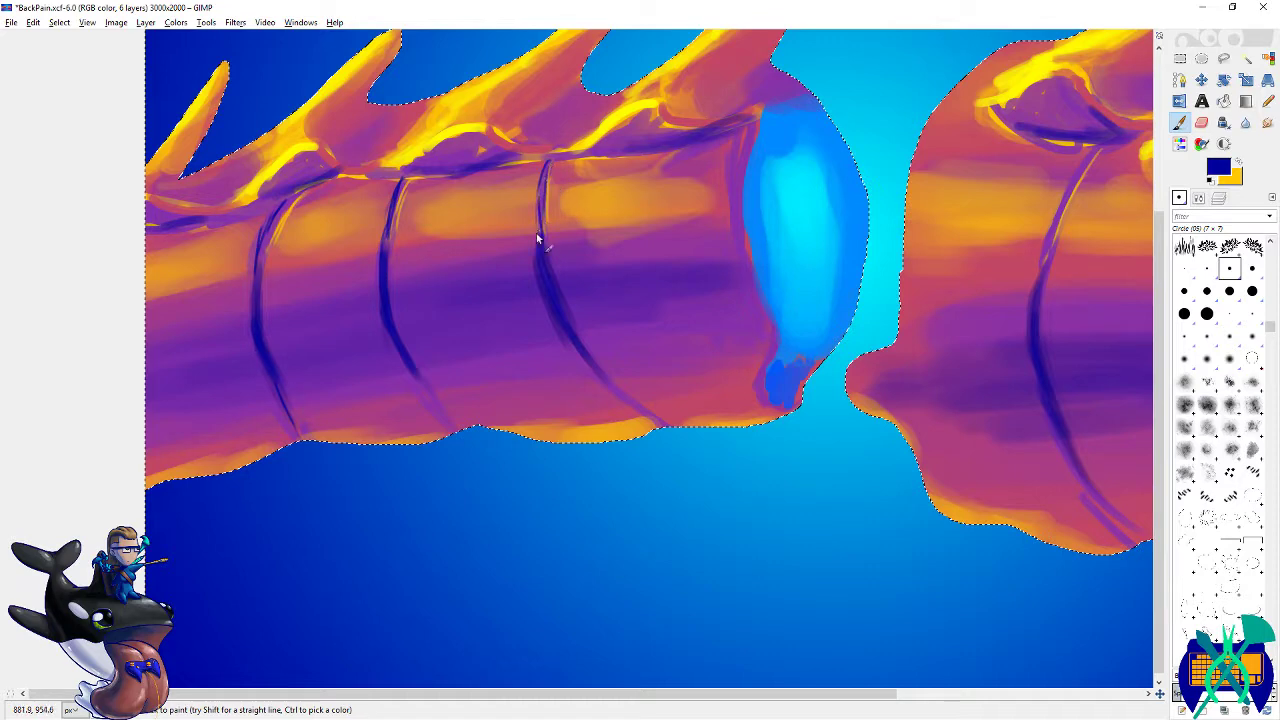
- Sharpen the curved crease lines on both pieces with thin dark navy strokes, and save the image
drag(622, 416, 533, 357)
drag(604, 390, 237, 351)
scroll(624, 372, up, 3)
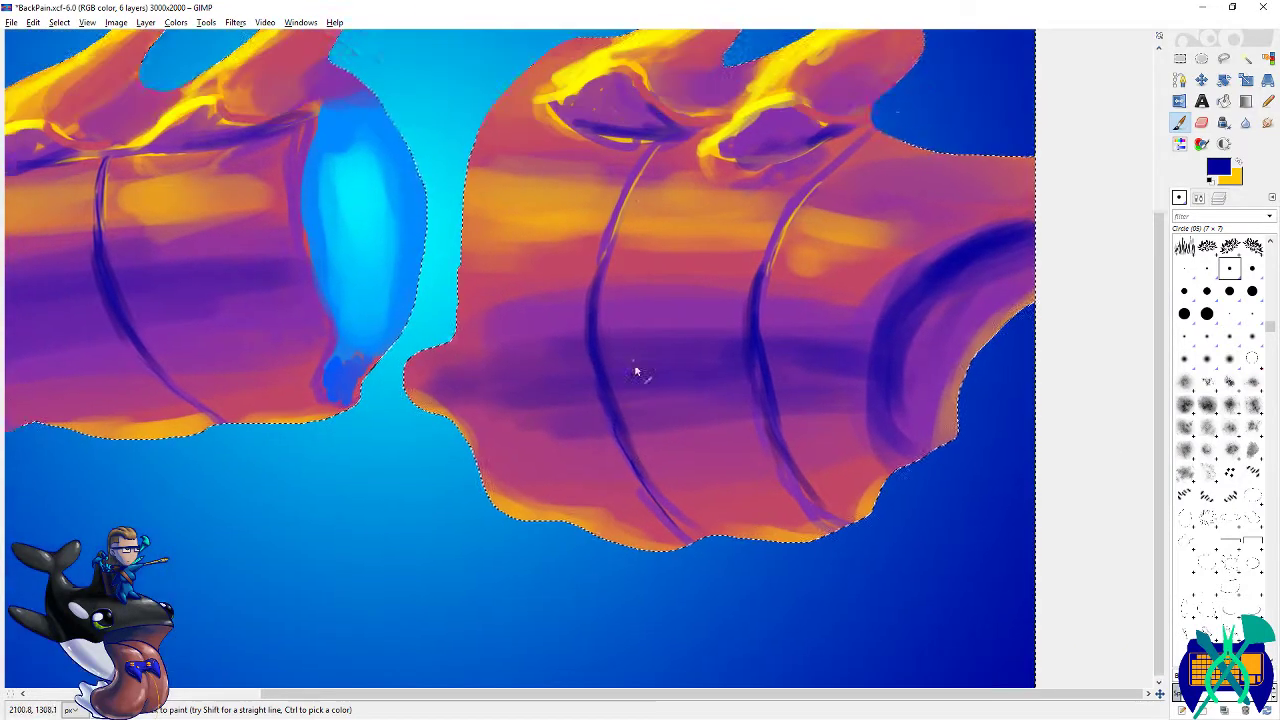
drag(618, 194, 600, 276)
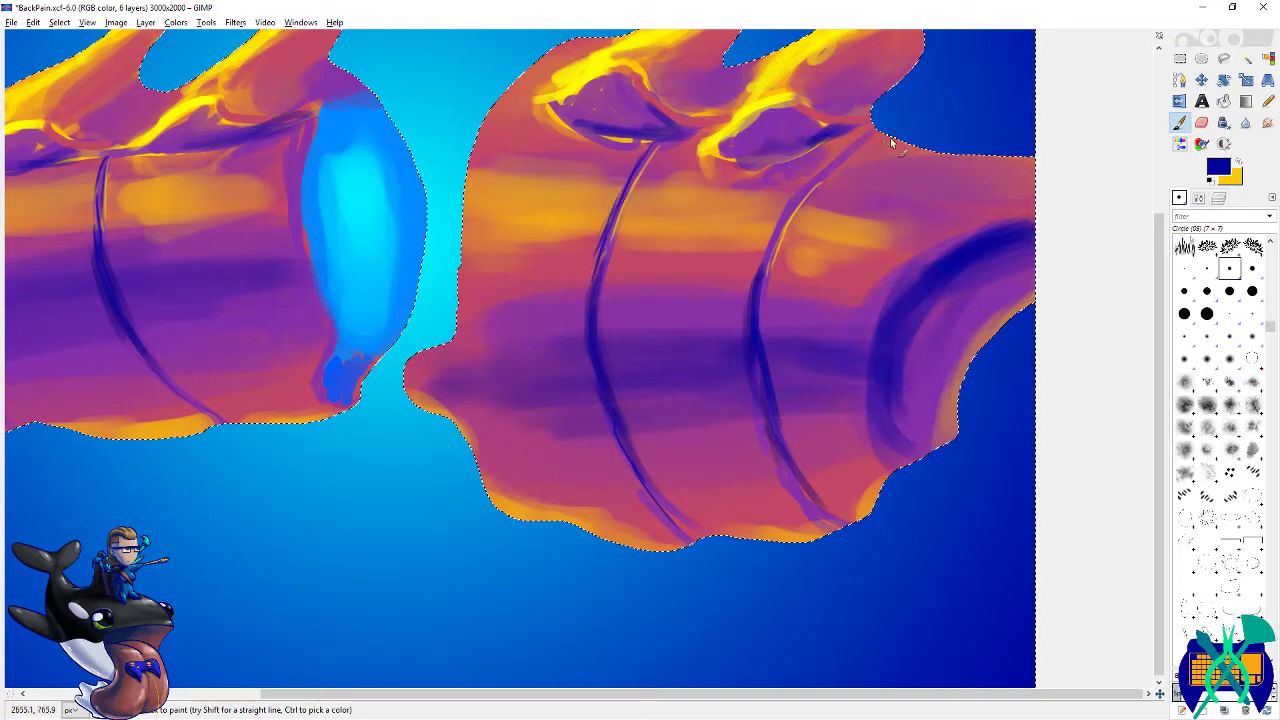
drag(860, 143, 760, 258)
drag(293, 328, 748, 334)
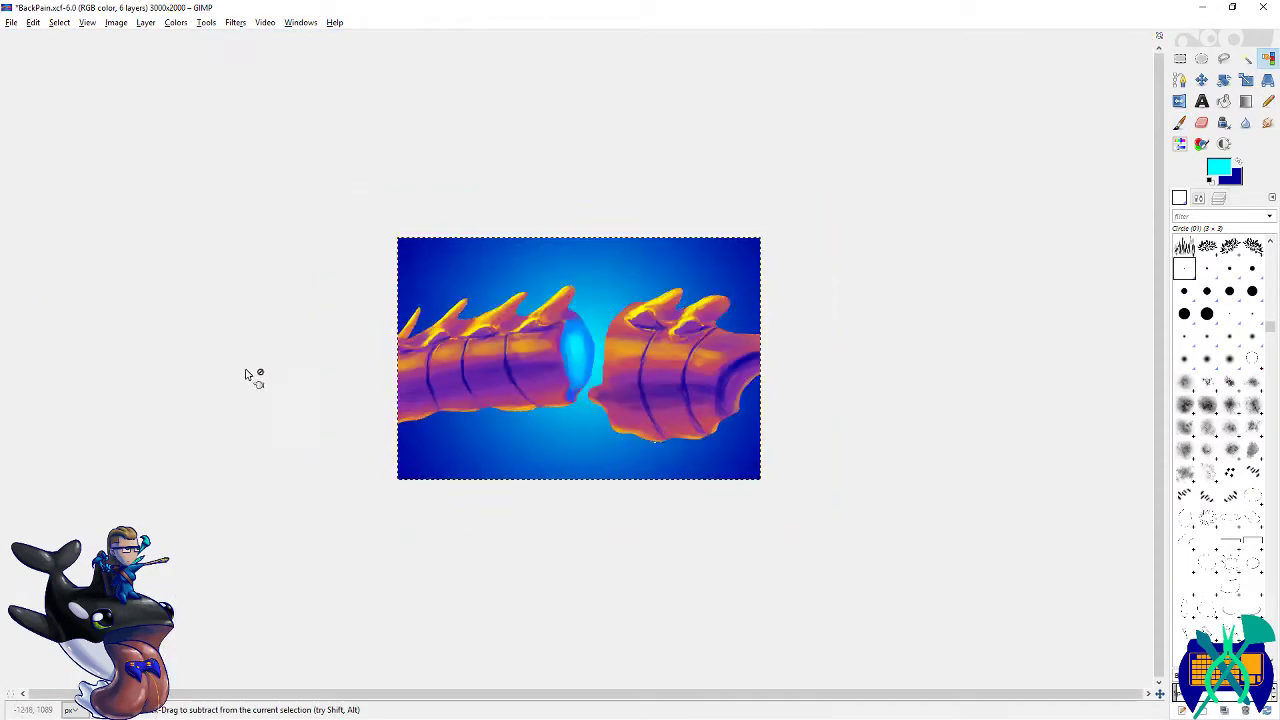
key(minus)
key(ctrl+s)
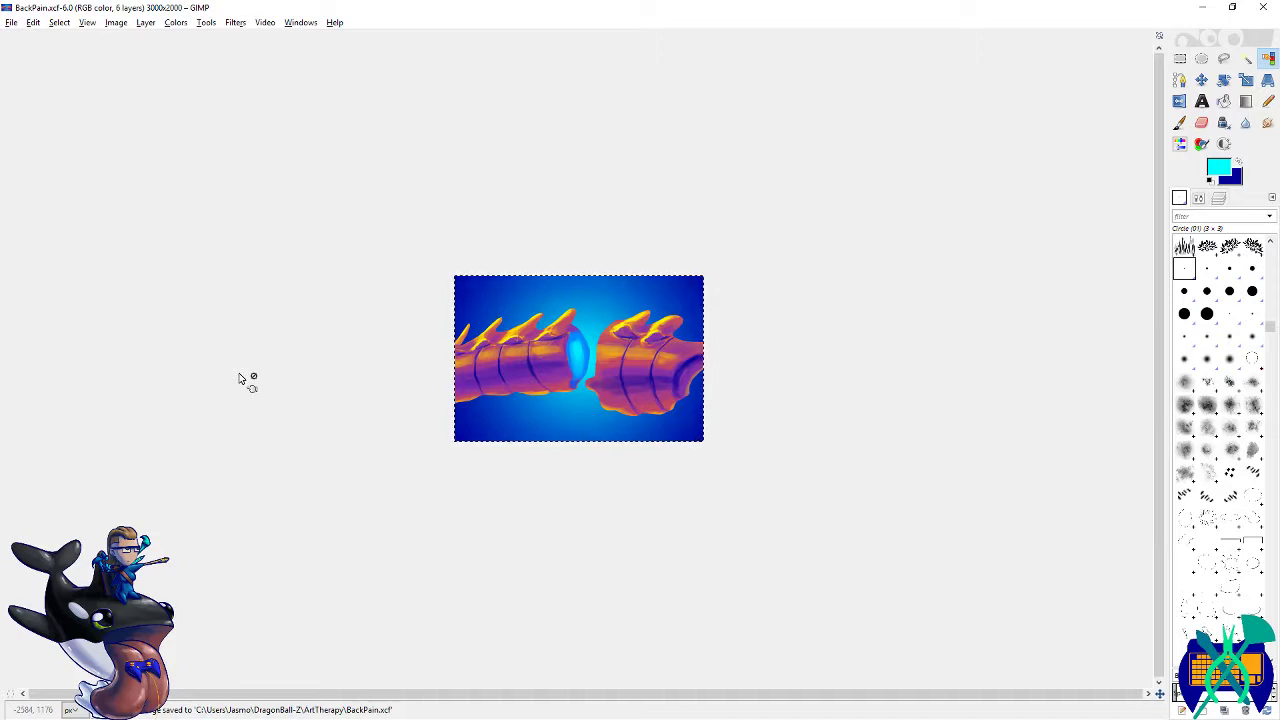
- Reselect the creature by colour and save the image
scroll(476, 378, up, 4)
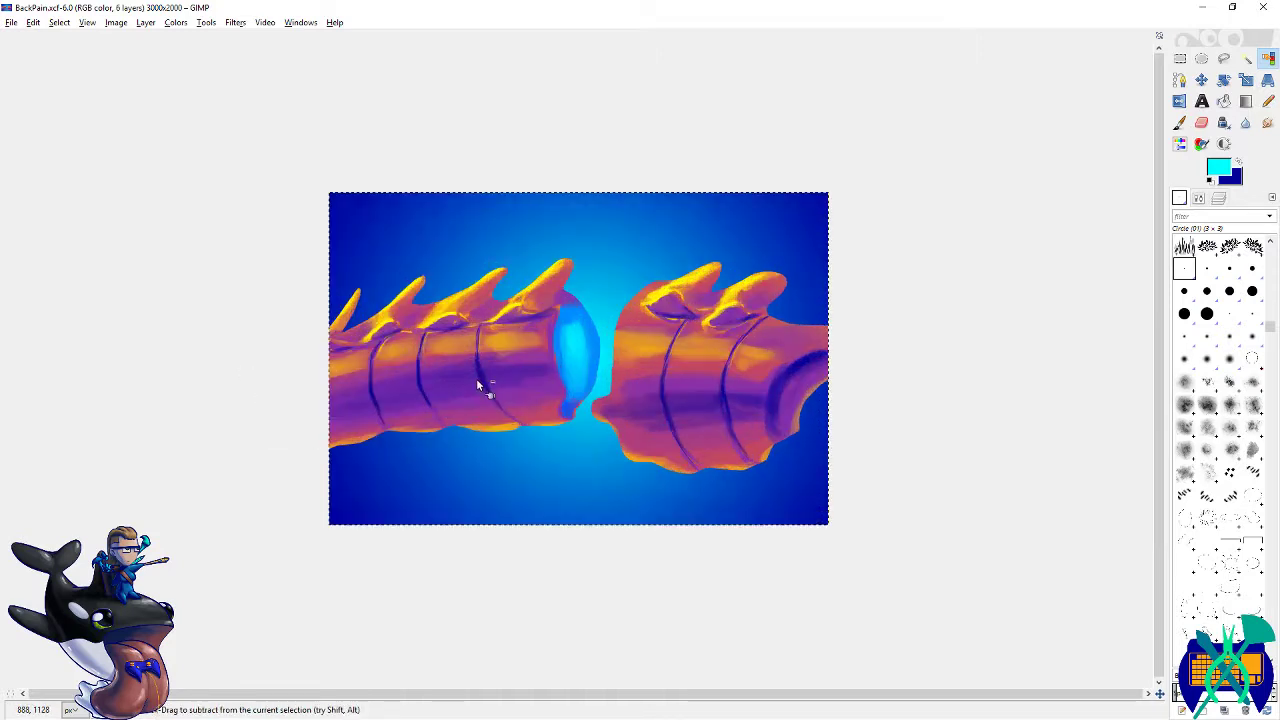
ctrl+click(406, 413)
scroll(400, 405, up, 1)
key(ctrl+s)
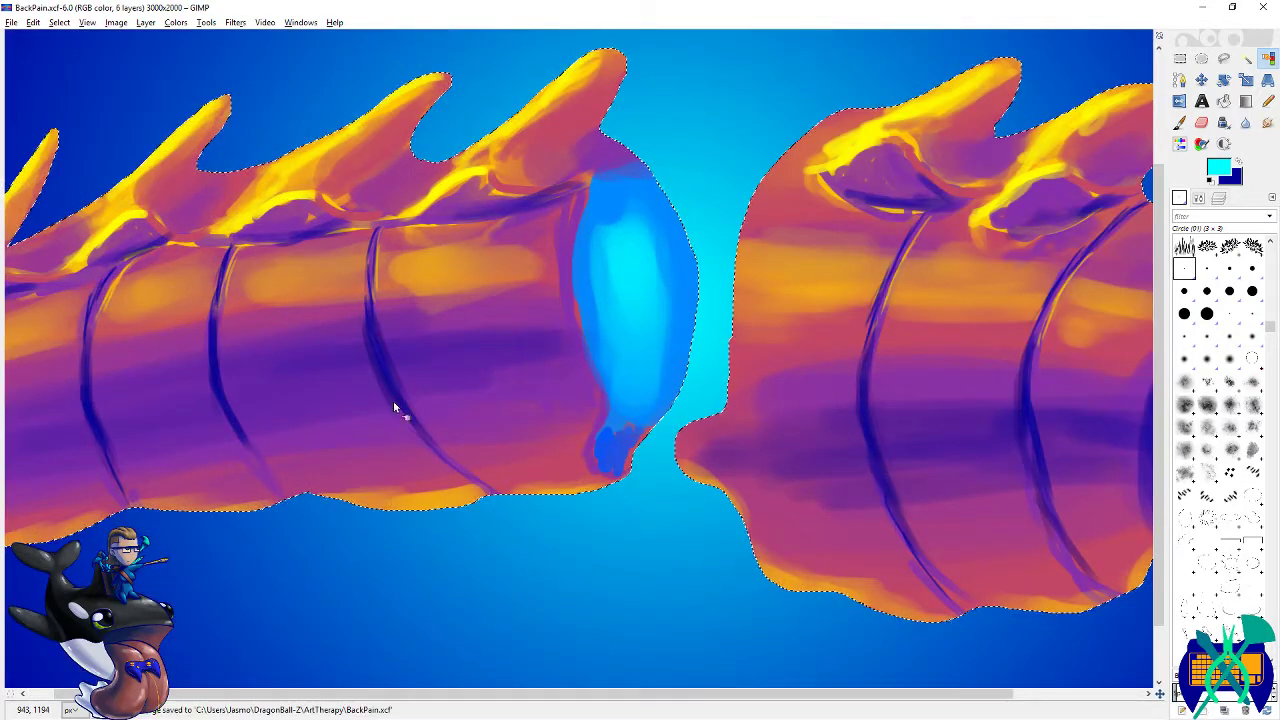
- Set the Eraser size to 80.92, erase into the golden highlight bands on both pieces, and save the image
key(p)
scroll(735, 306, up, 1)
key(shift+e)
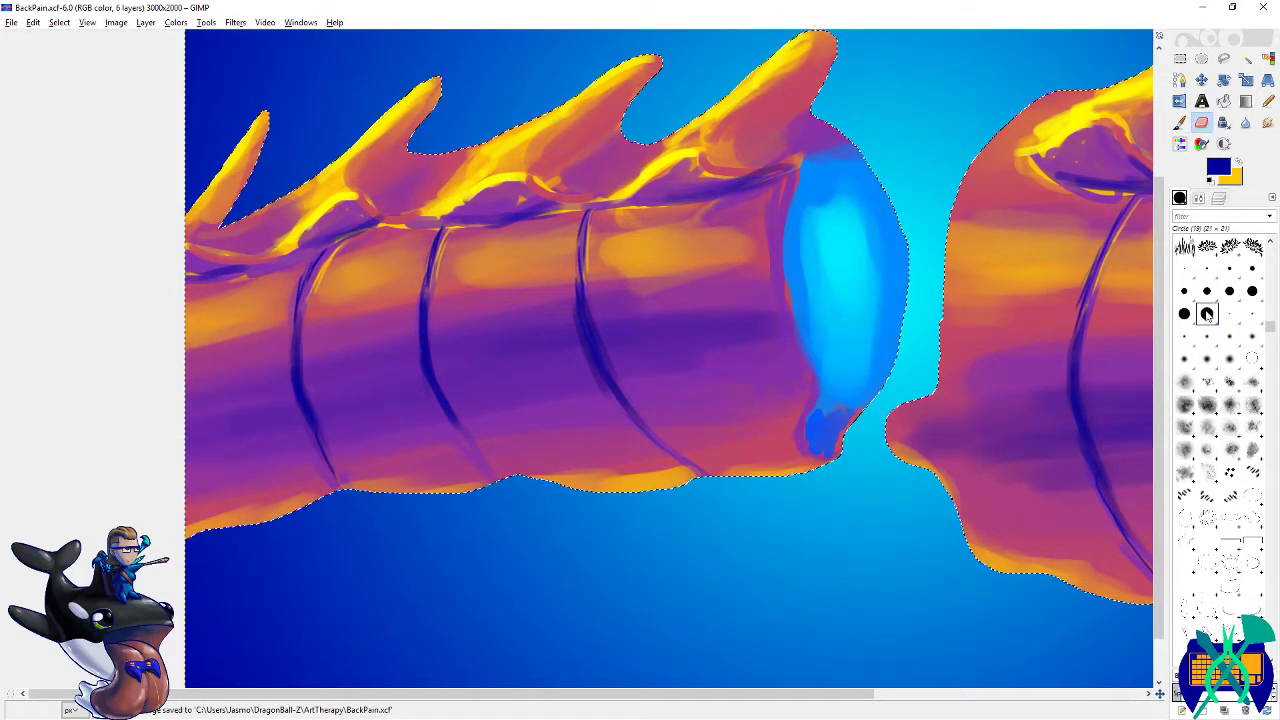
click(1179, 197)
click(1270, 290)
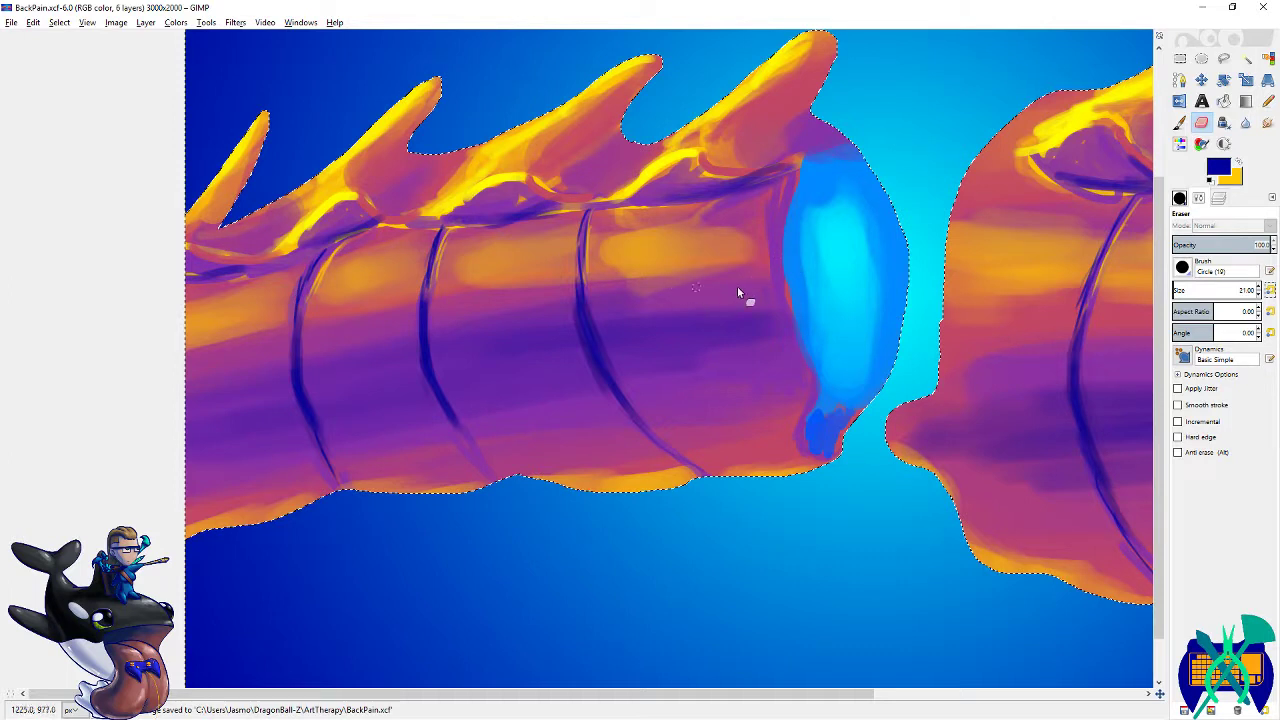
click(1179, 288)
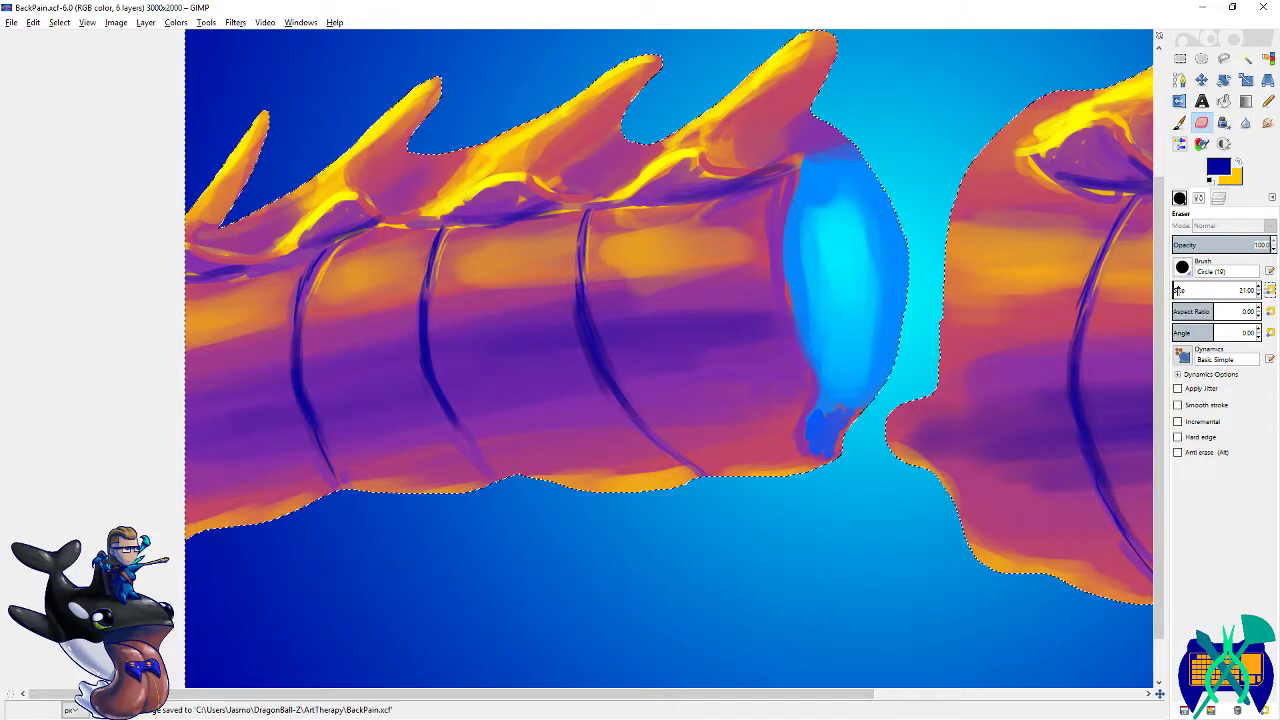
click(703, 292)
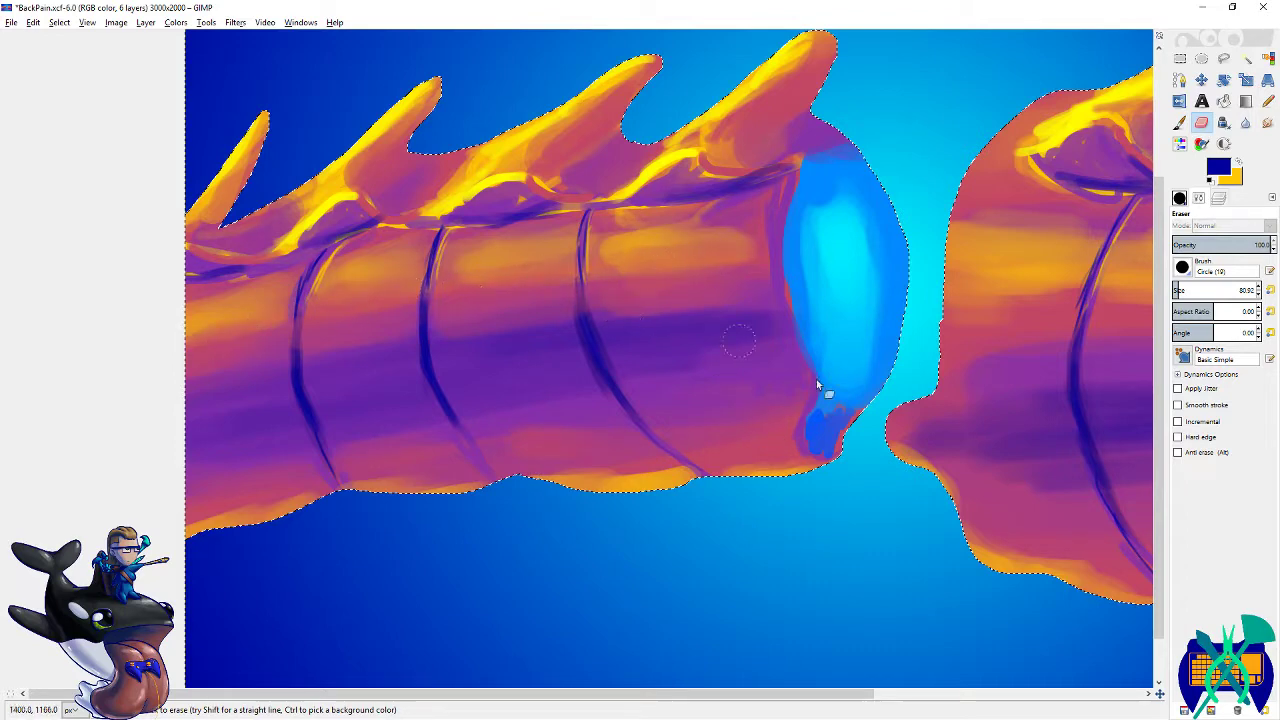
scroll(649, 327, right, 5)
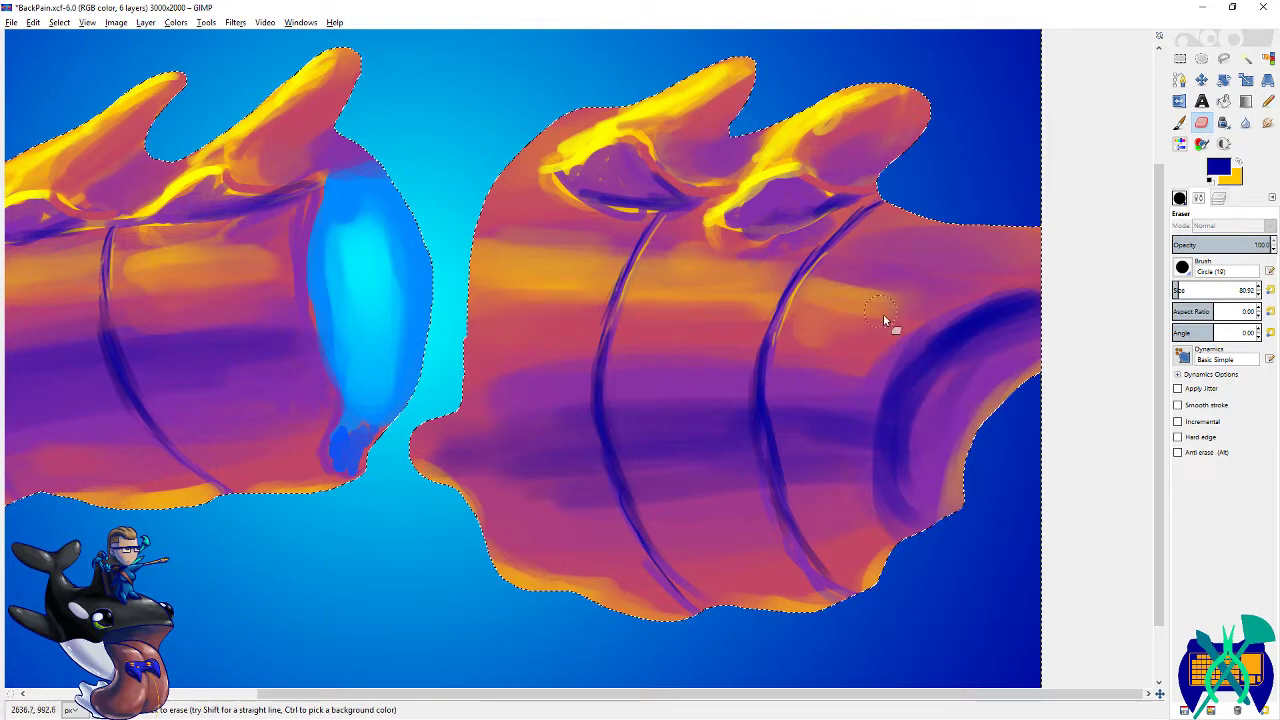
drag(740, 410, 763, 294)
mouse_move(508, 298)
mouse_down()
mouse_move(583, 384)
mouse_move(830, 450)
mouse_up()
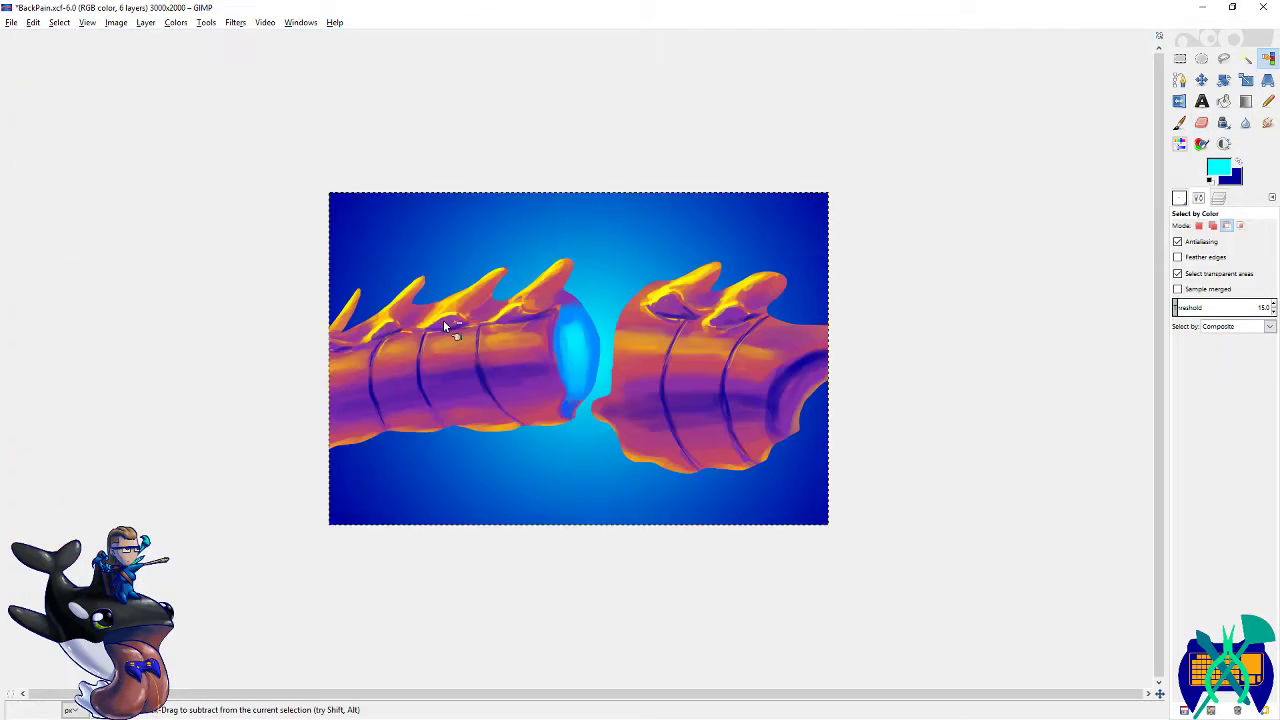
key(ctrl+s)
scroll(285, 332, down, 2)
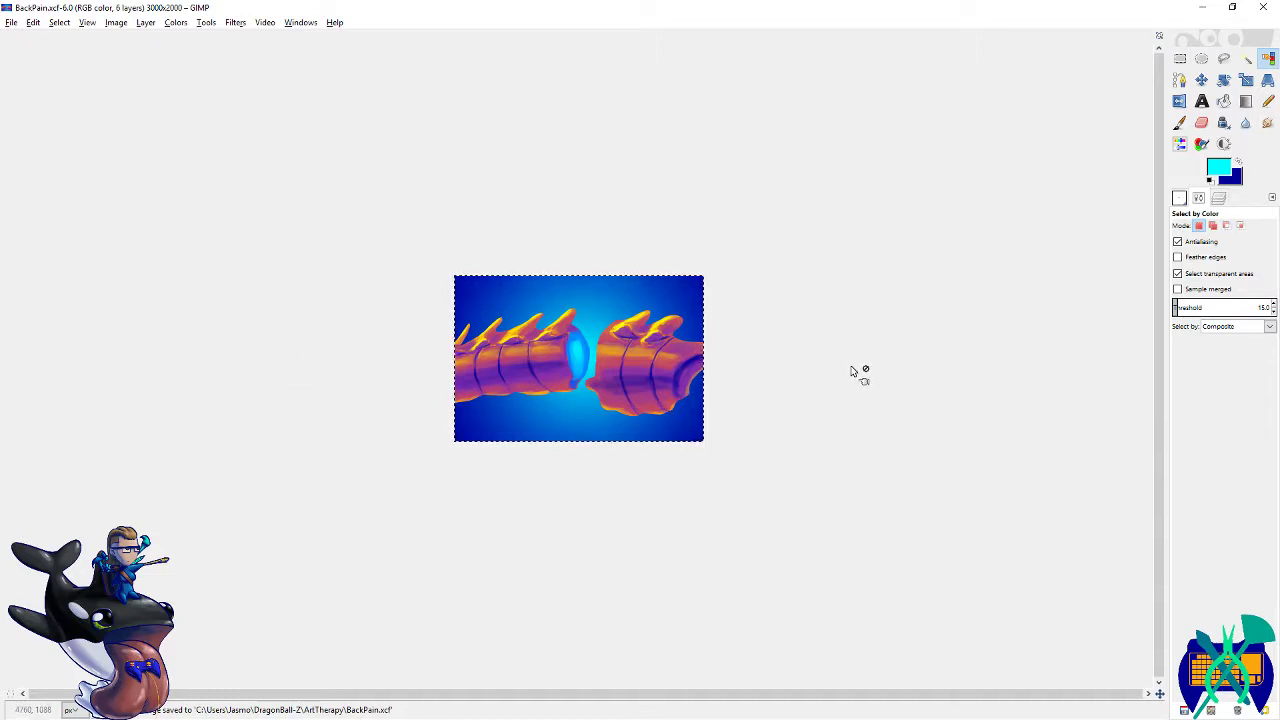
- Restore the selection around both creature pieces, activate the Eraser and save the image
key(ctrl)
scroll(469, 360, up, 1)
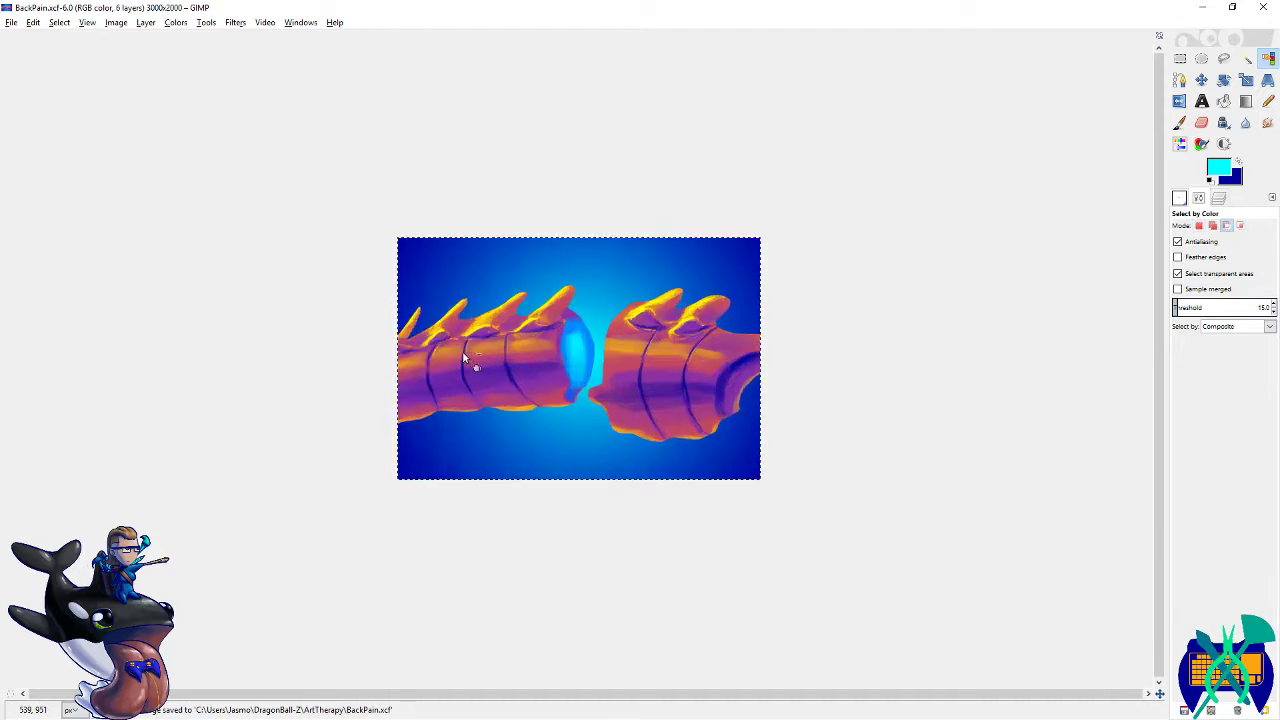
scroll(421, 333, up, 1)
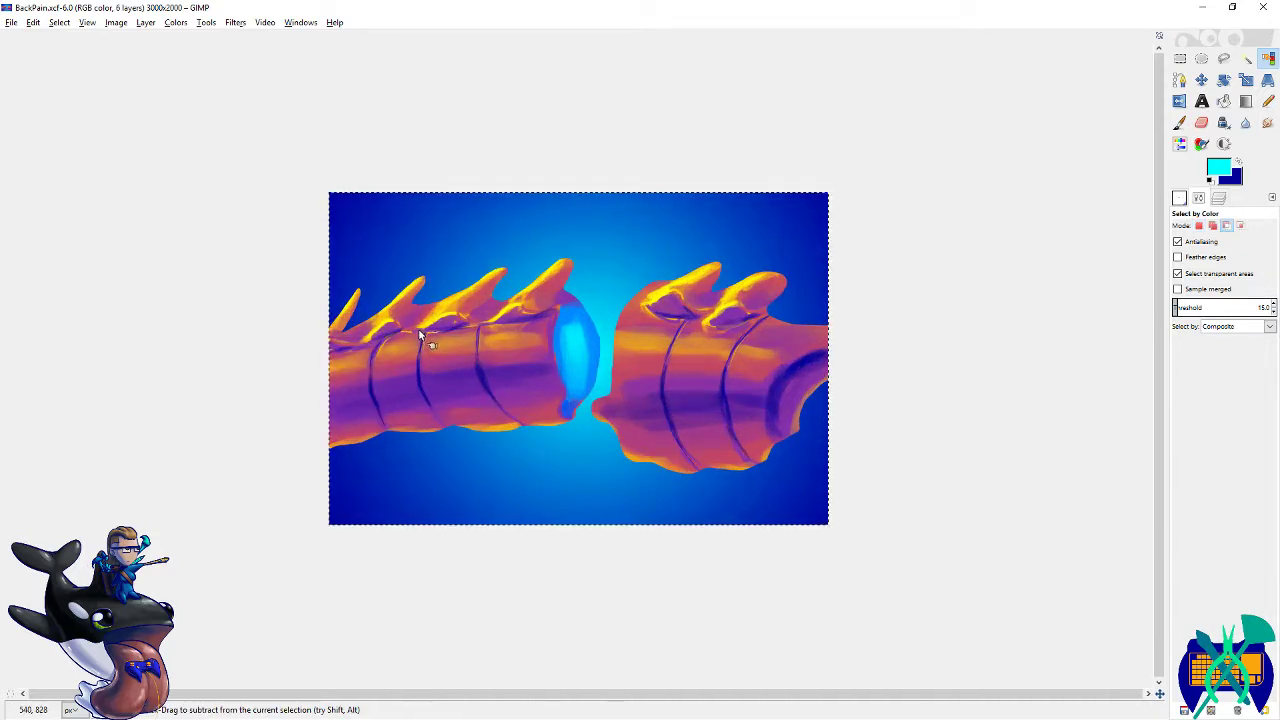
ctrl+click(531, 397)
scroll(773, 328, up, 4)
key(shift+e)
key(ctrl+s)
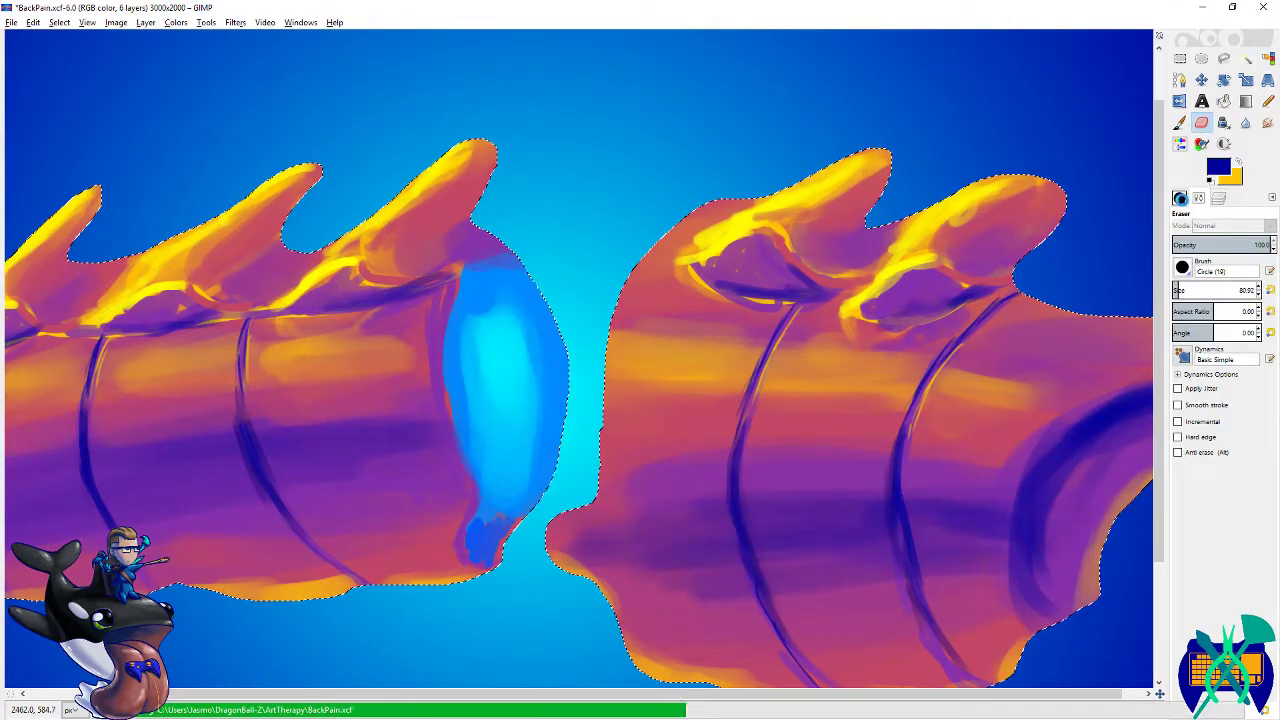
- Paint dark navy crease strokes beneath the spikes on both pieces using the Circle (19) paintbrush at size 21
click(1180, 123)
drag(822, 294, 872, 283)
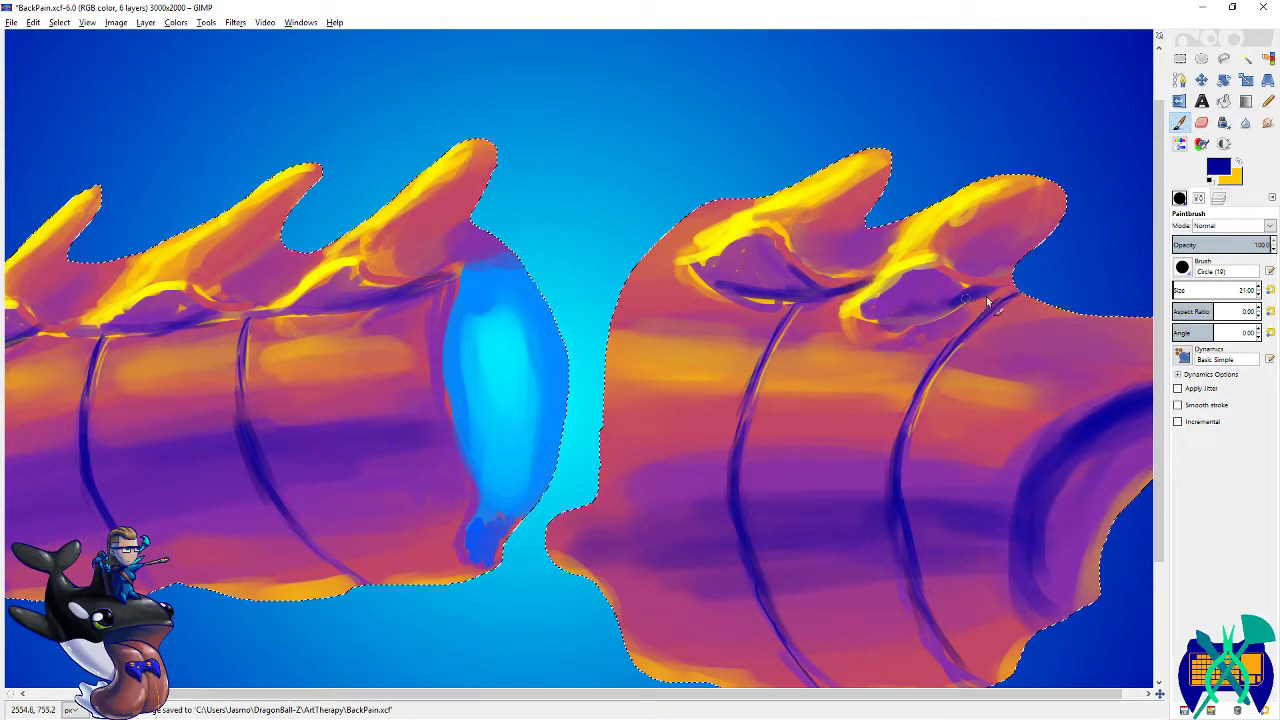
mouse_move(946, 296)
mouse_down()
mouse_move(974, 283)
mouse_move(1005, 291)
mouse_up()
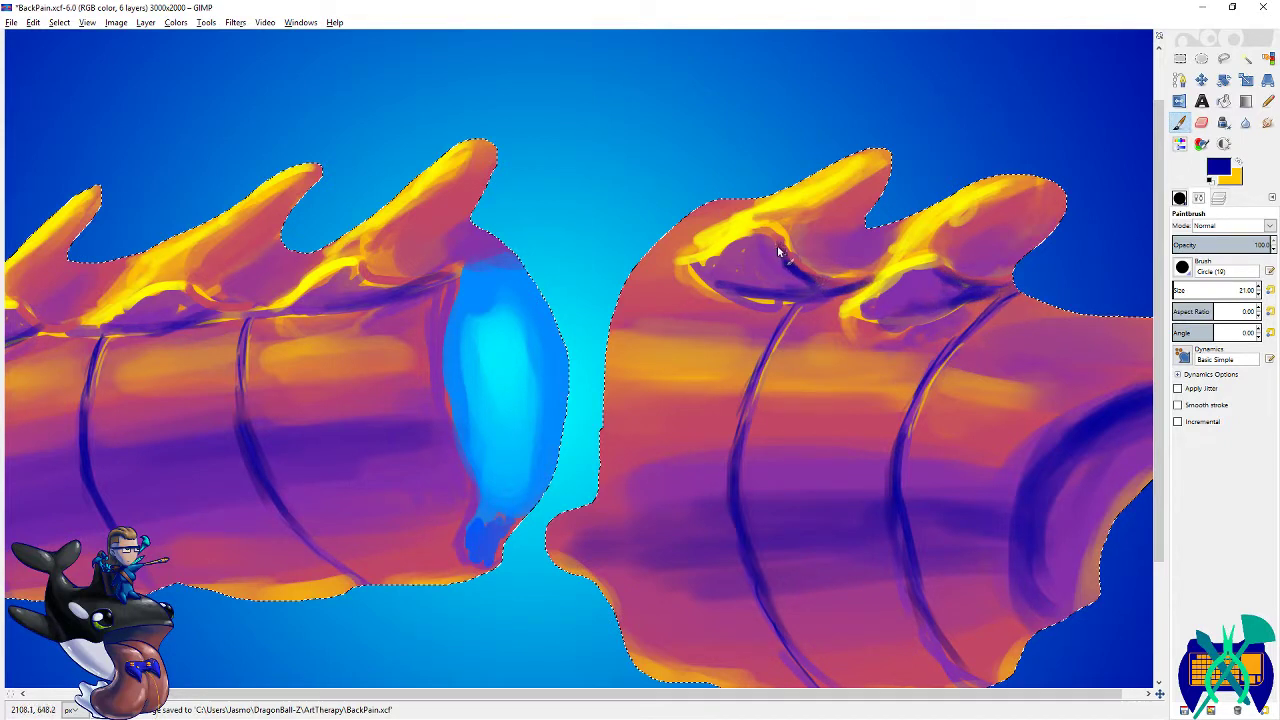
scroll(640, 310, left, 5)
drag(583, 288, 616, 309)
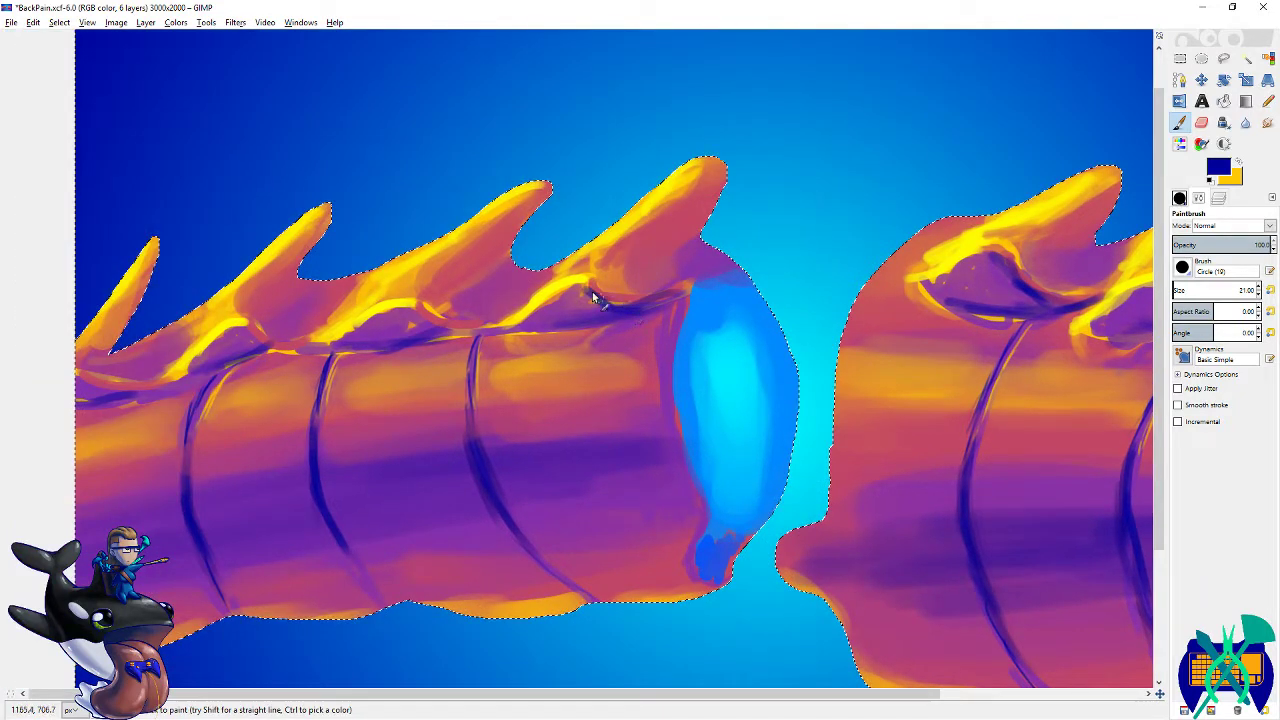
scroll(652, 302, left, 4)
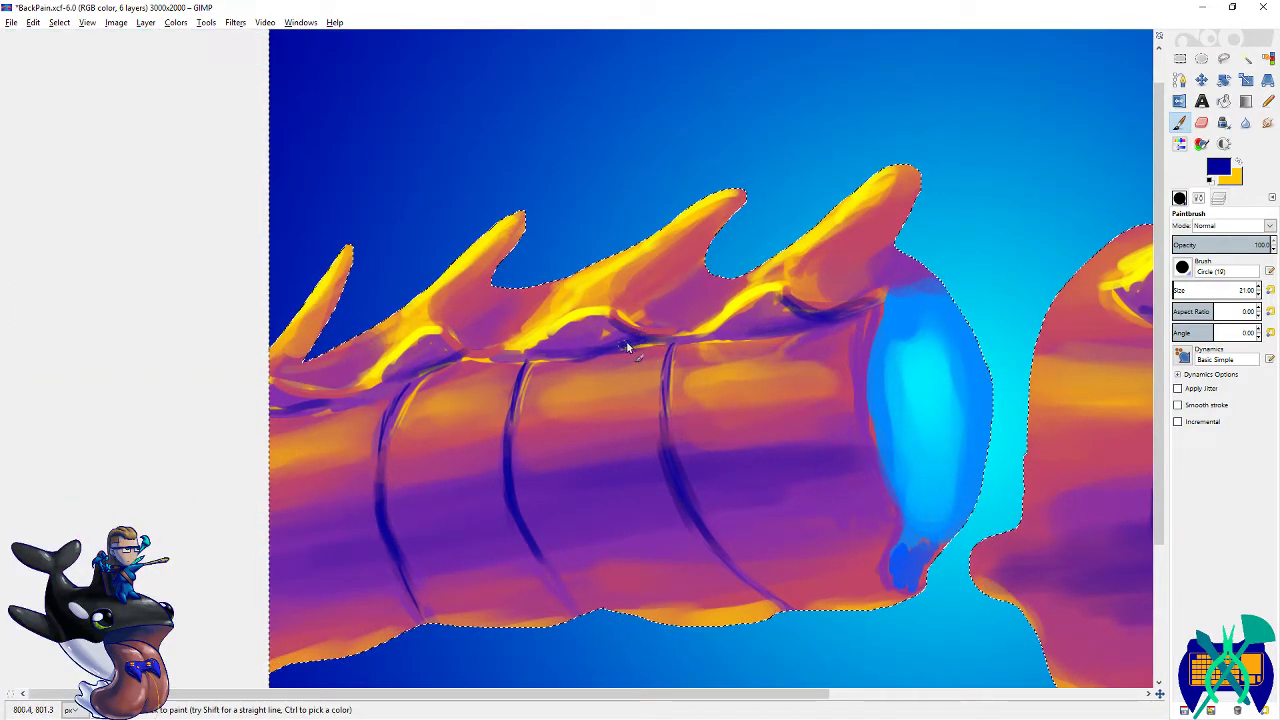
scroll(547, 355, left, 4)
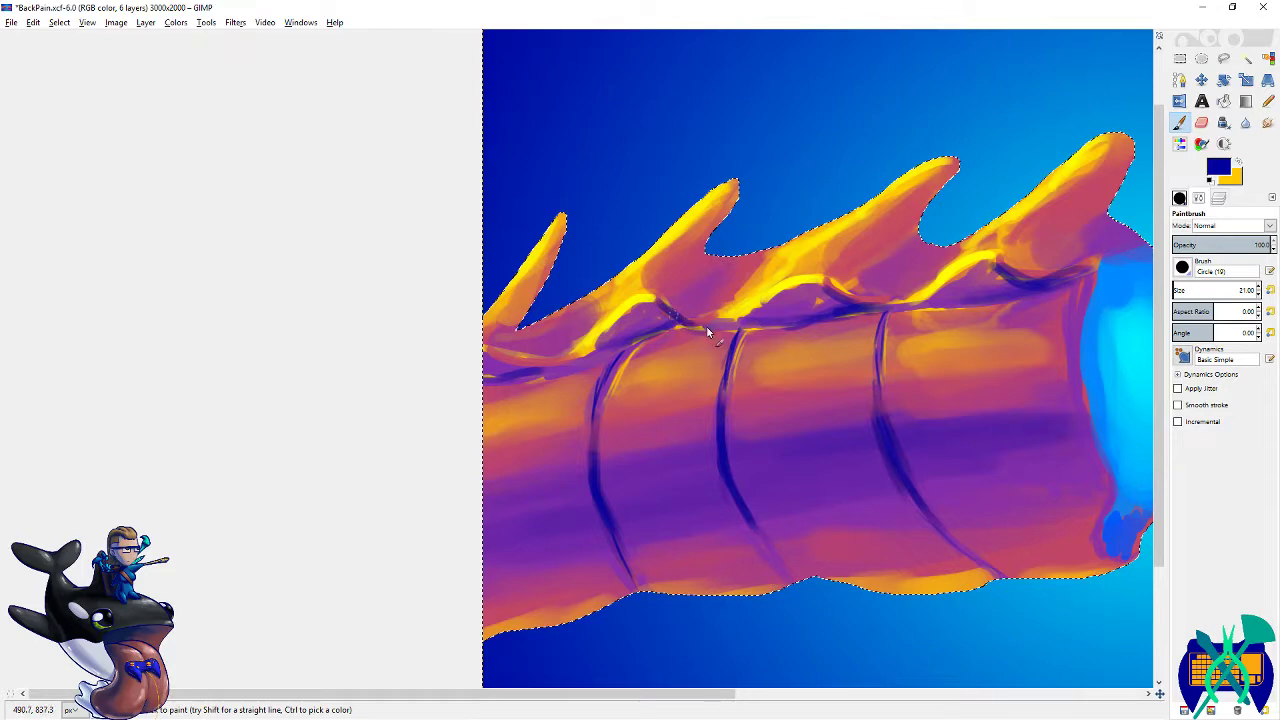
mouse_move(487, 358)
mouse_down()
mouse_move(548, 363)
mouse_move(502, 368)
mouse_up()
drag(888, 331, 577, 347)
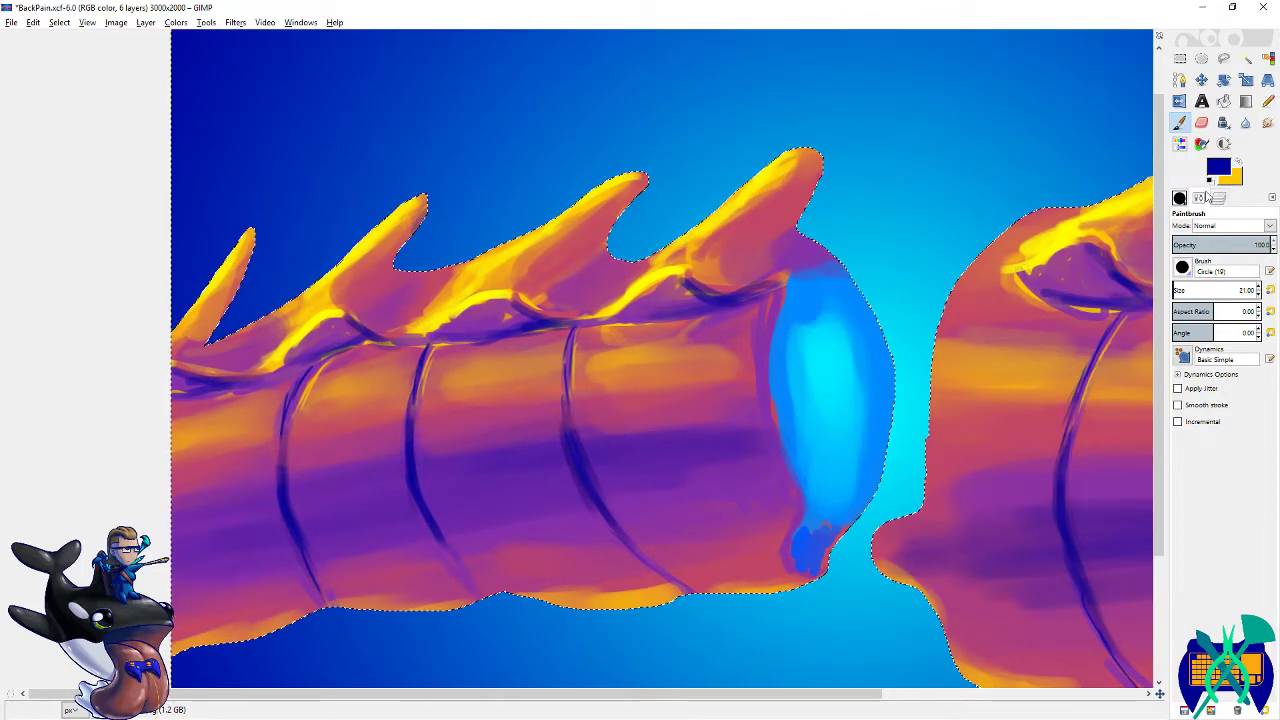
- Set the foreground colour to purple, shade the back edge of the left piece's second spike, and save the image
click(1218, 167)
click(1033, 312)
click(1024, 362)
drag(425, 215, 388, 270)
key(ctrl+s)
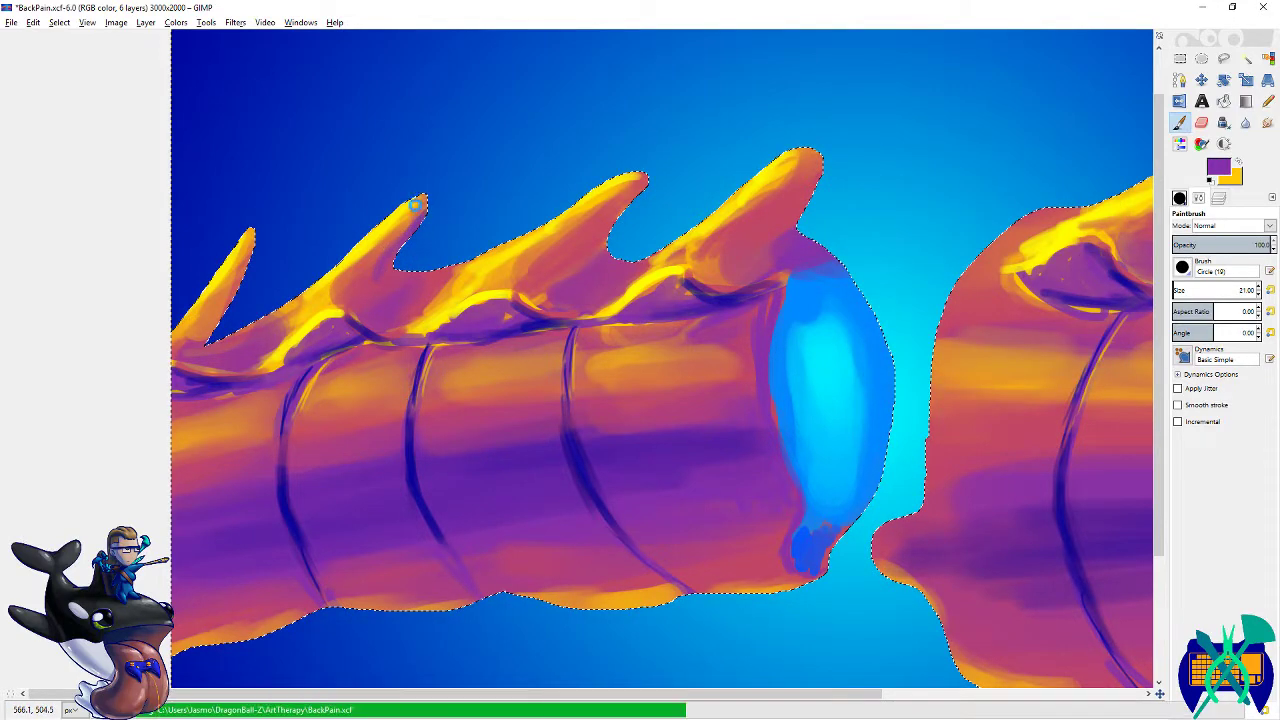
- Paint purple shadows along the back edges of the remaining spikes on both pieces
drag(243, 281, 212, 334)
mouse_move(648, 183)
mouse_down()
mouse_move(611, 245)
mouse_move(623, 243)
mouse_up()
scroll(651, 171, right, 5)
drag(651, 171, 600, 222)
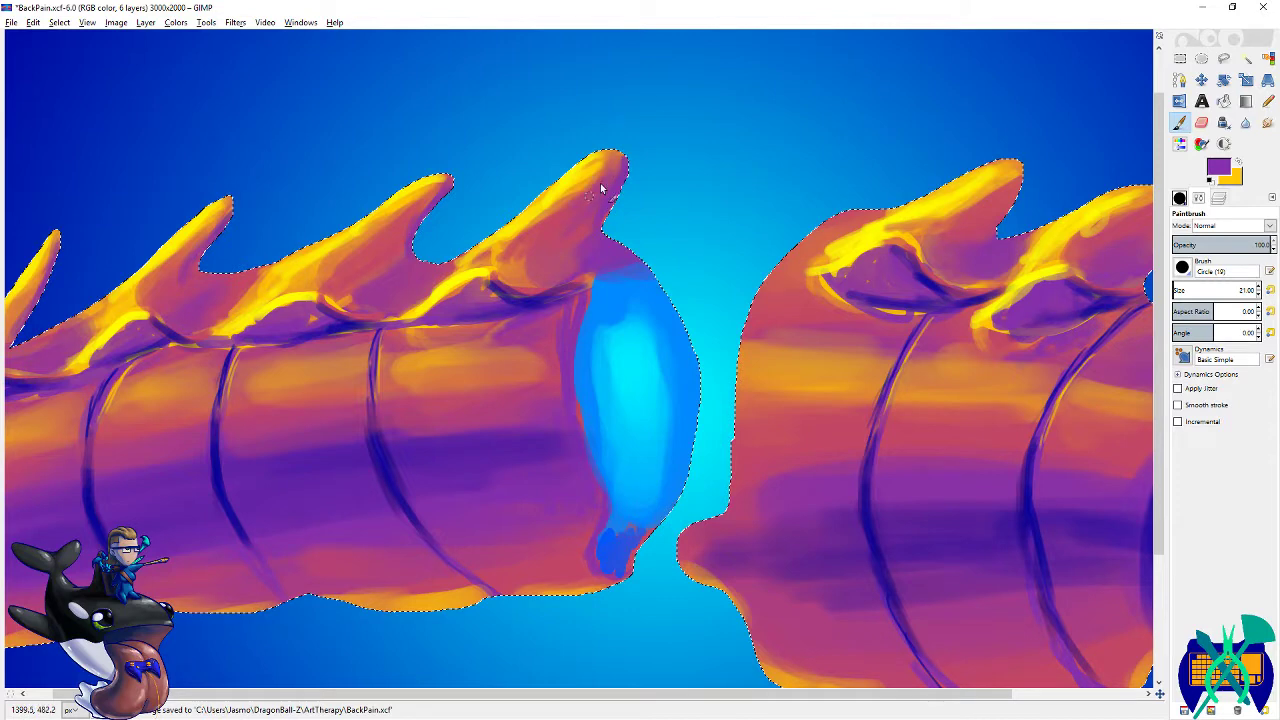
scroll(591, 200, right, 6)
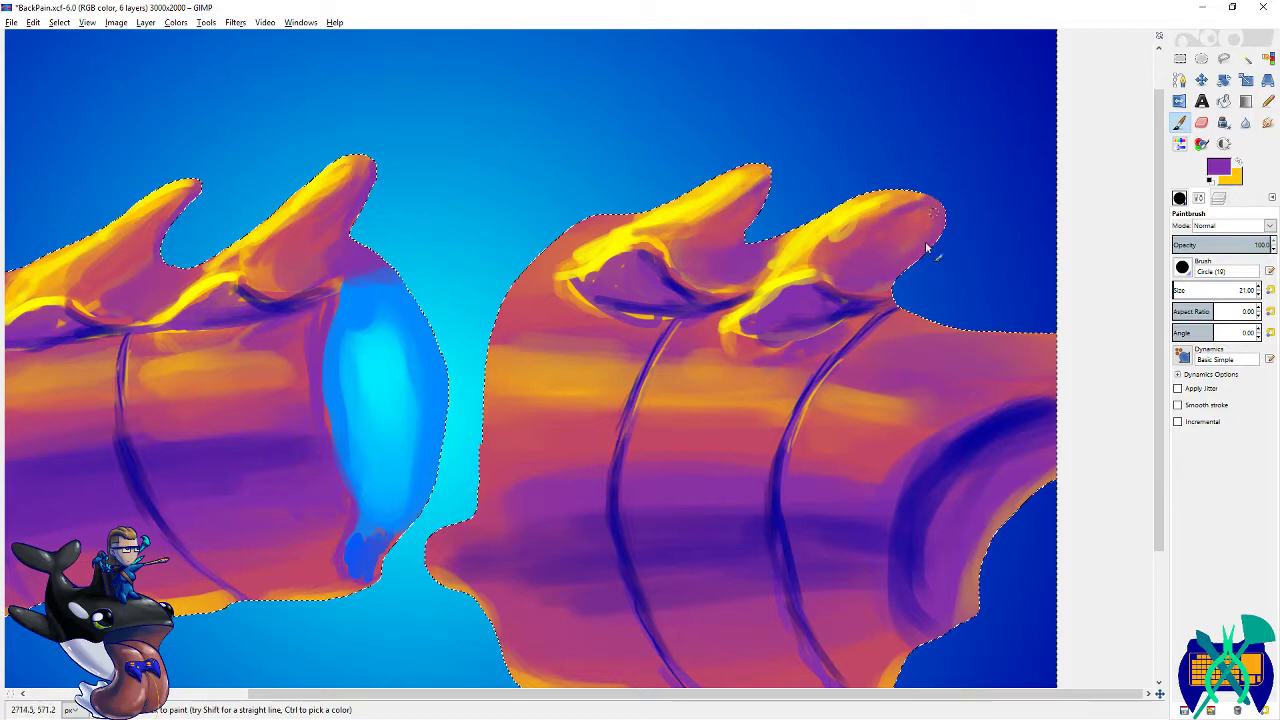
scroll(928, 248, right, 2)
mouse_move(803, 236)
mouse_down()
mouse_move(821, 214)
mouse_move(805, 202)
mouse_up()
- Refine the spikes' highlights and shading on both pieces with the Eraser at size 21, and save the image
key(shift+e)
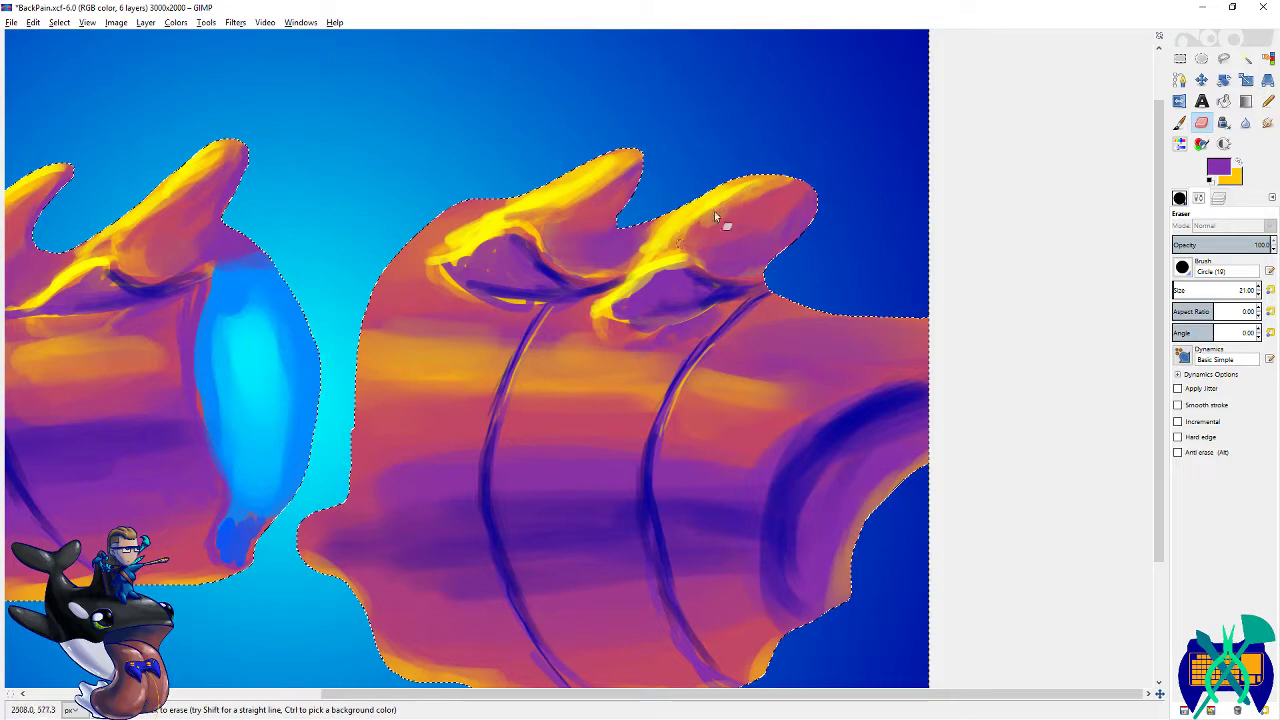
scroll(670, 250, left, 3)
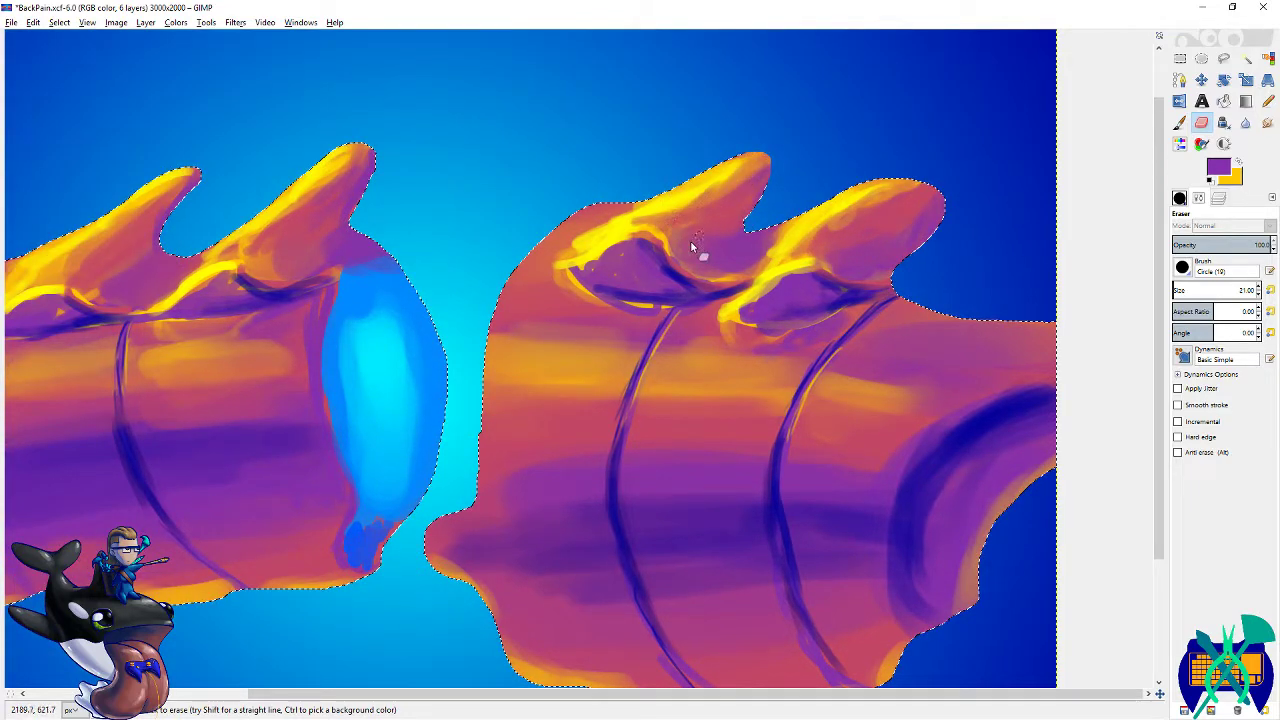
scroll(662, 233, down, 1)
scroll(640, 227, up, 1)
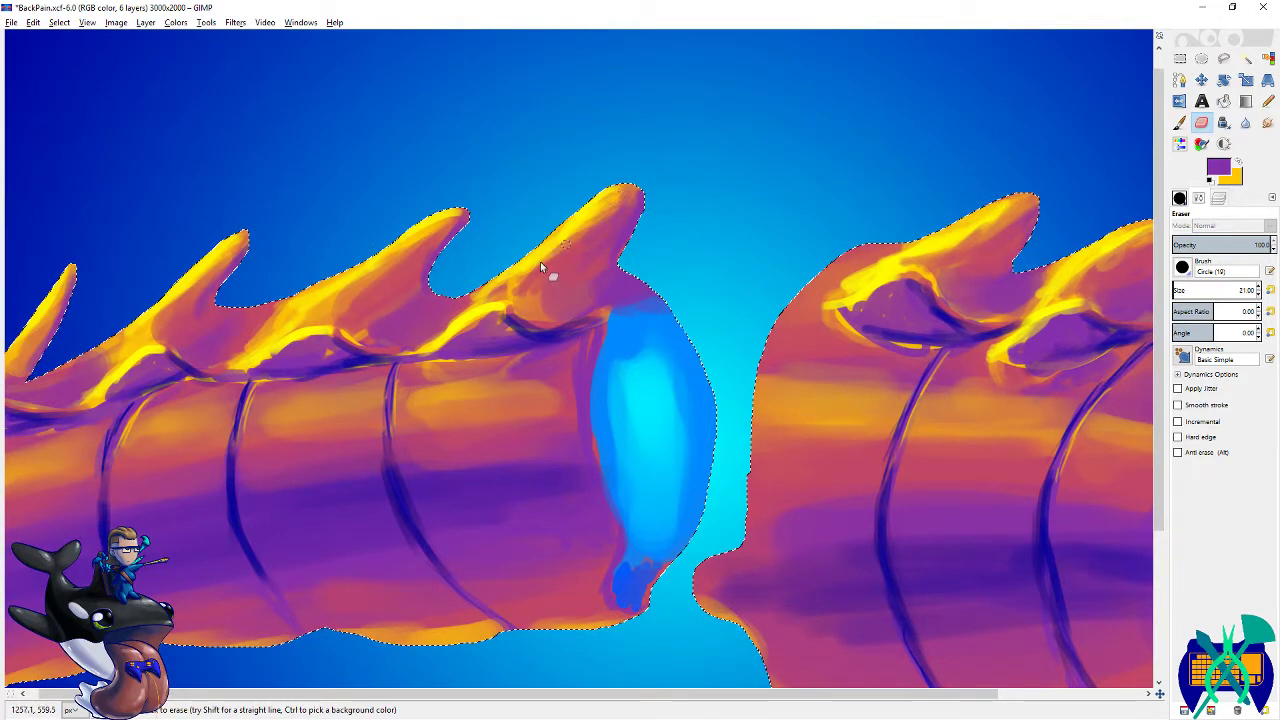
scroll(567, 243, left, 3)
key(ctrl+s)
- Set the foreground colour to bright yellow and choose the Circle (01) brush
click(1237, 161)
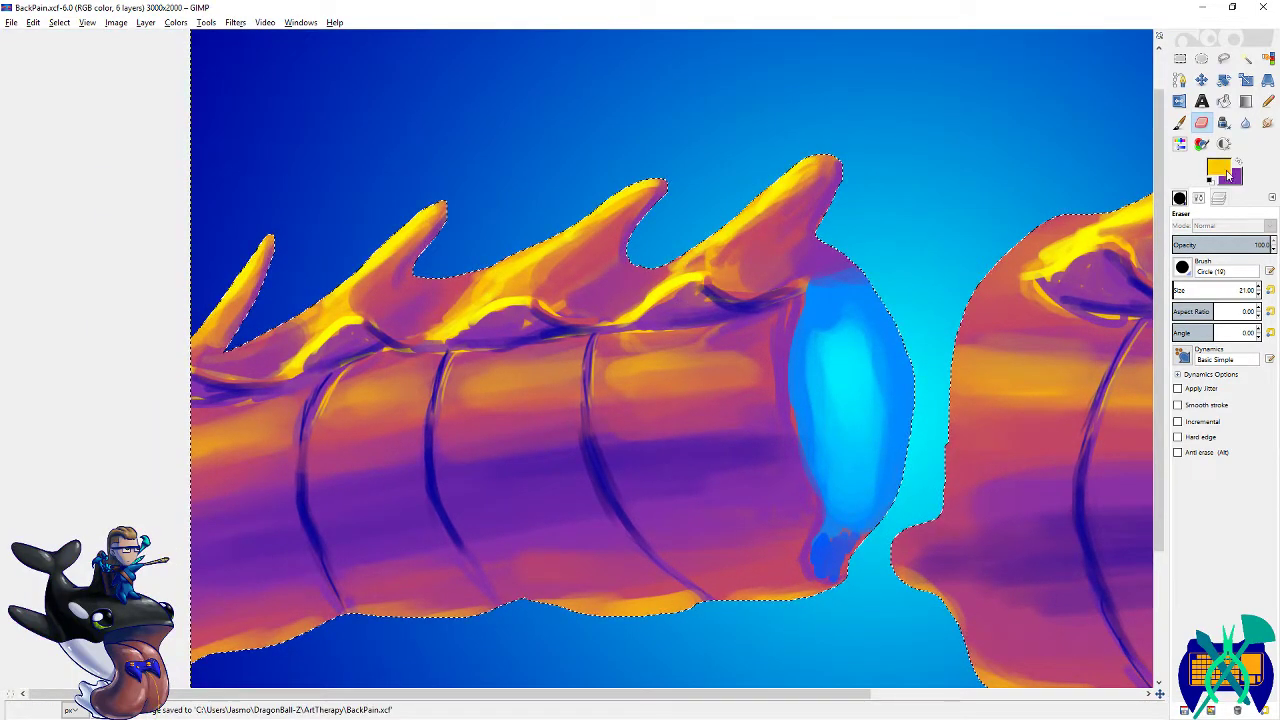
click(1218, 167)
click(1026, 362)
click(1180, 198)
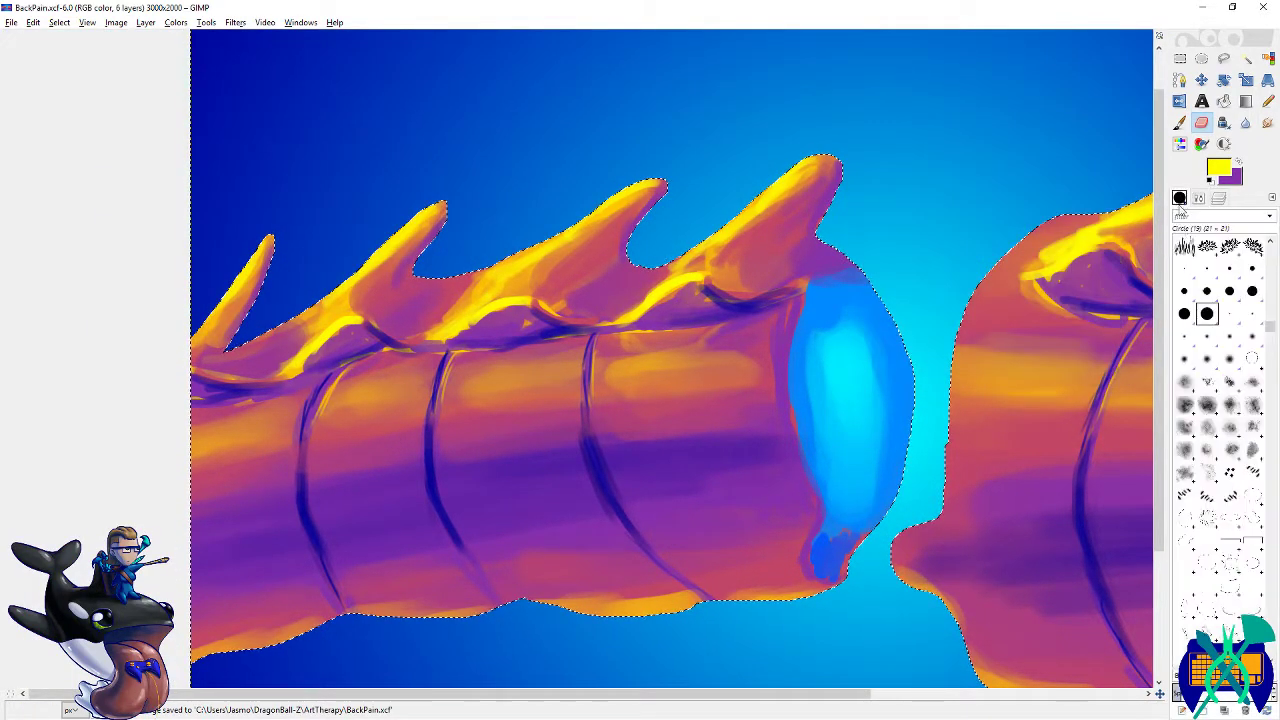
click(1184, 268)
- Paint fine bright-yellow accents along the ridges and sockets at the base of the spikes on both pieces
drag(1040, 321, 673, 295)
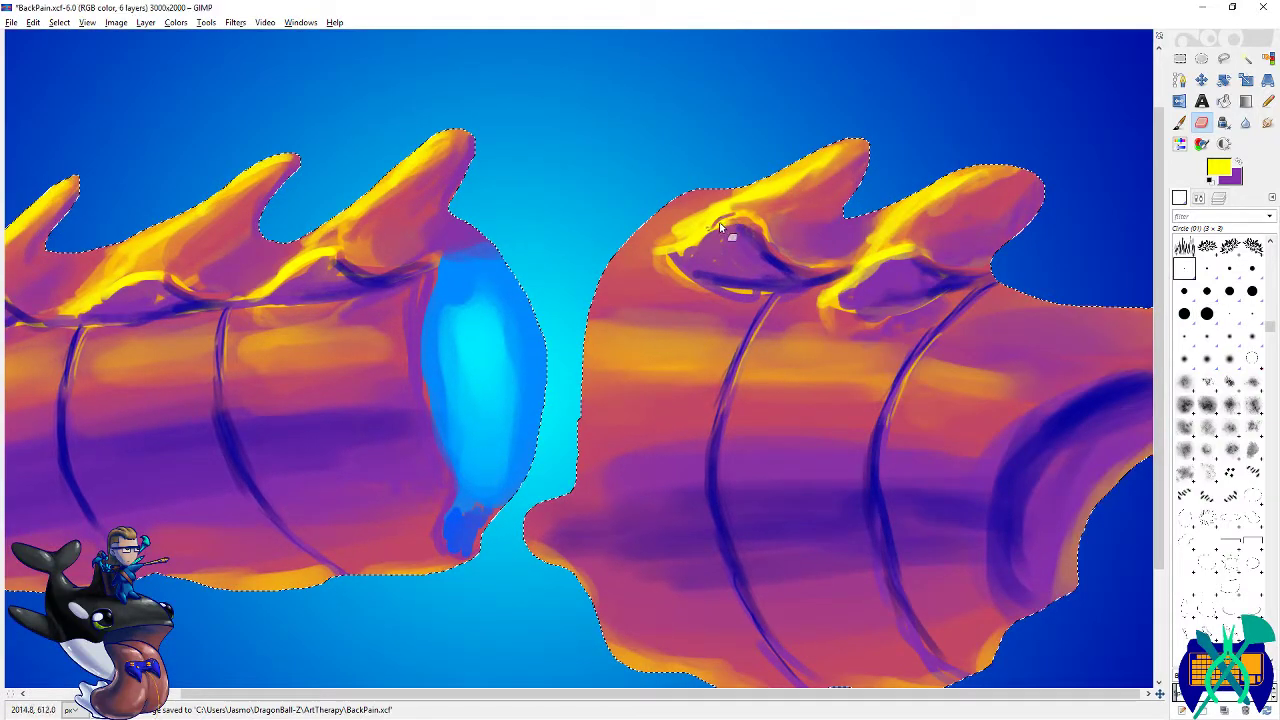
key(p)
drag(733, 220, 716, 226)
scroll(819, 199, right, 3)
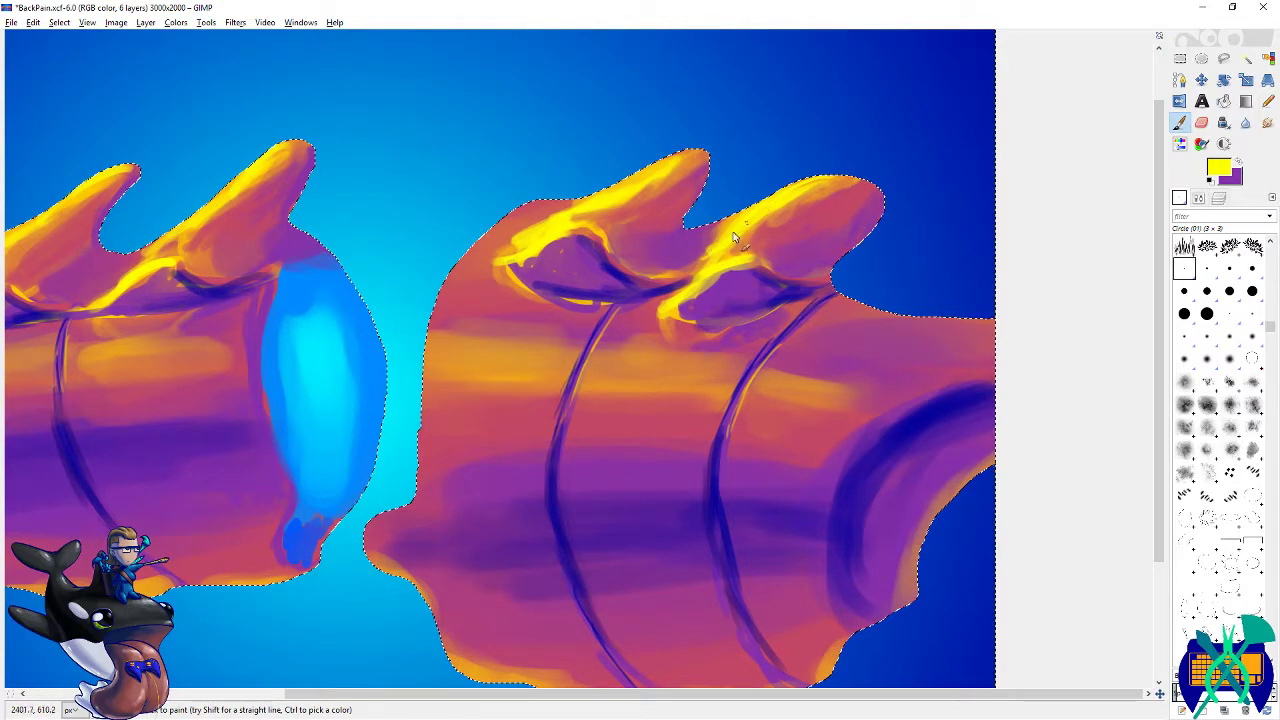
drag(705, 152, 656, 169)
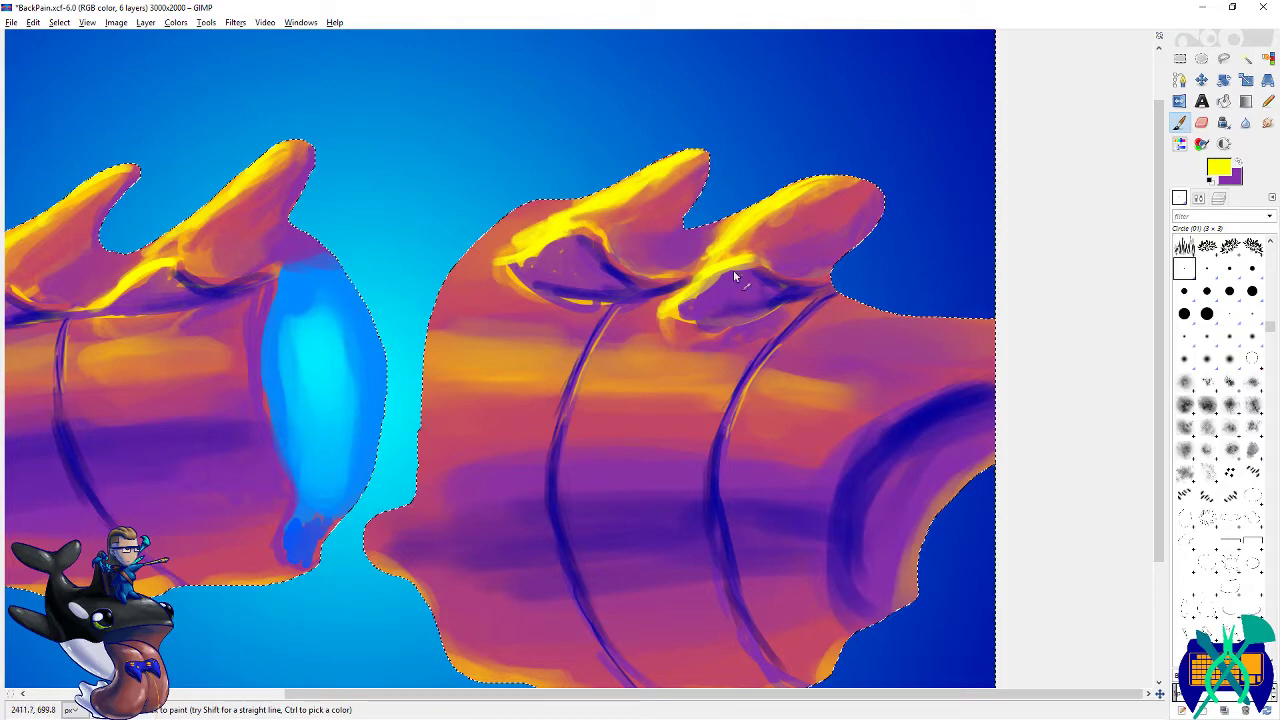
drag(545, 302, 668, 348)
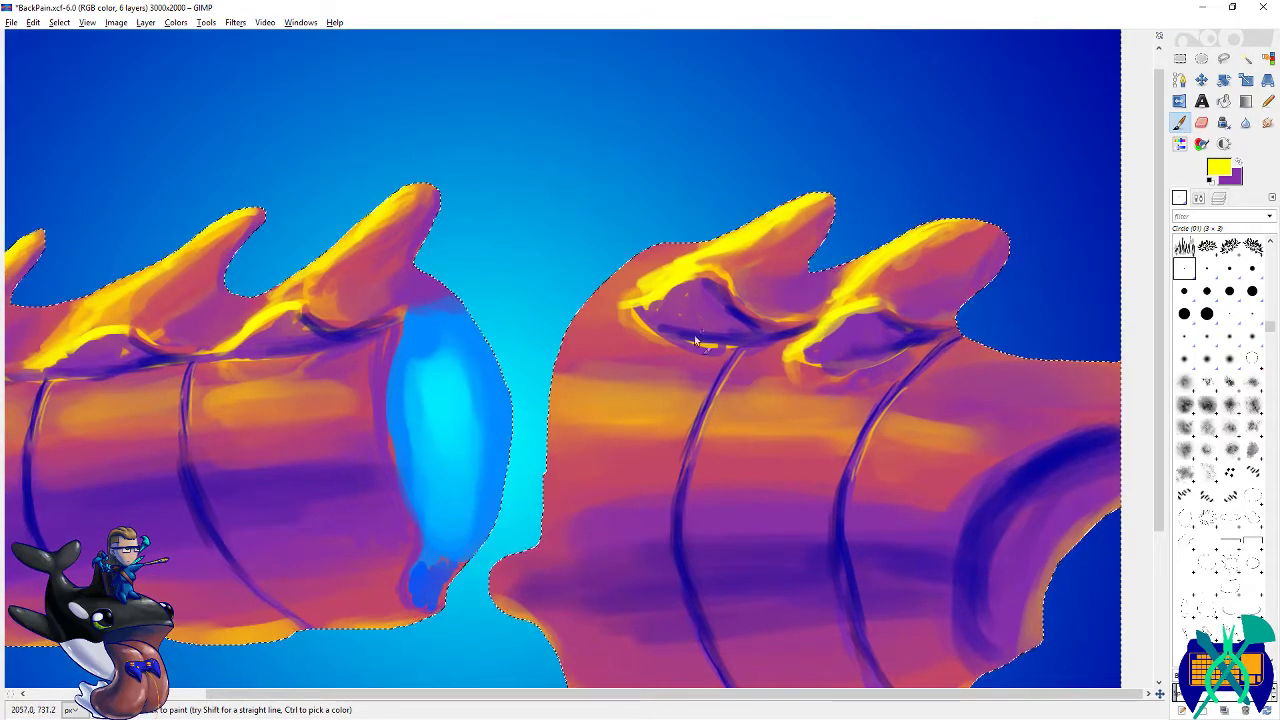
drag(353, 322, 600, 320)
drag(652, 392, 618, 320)
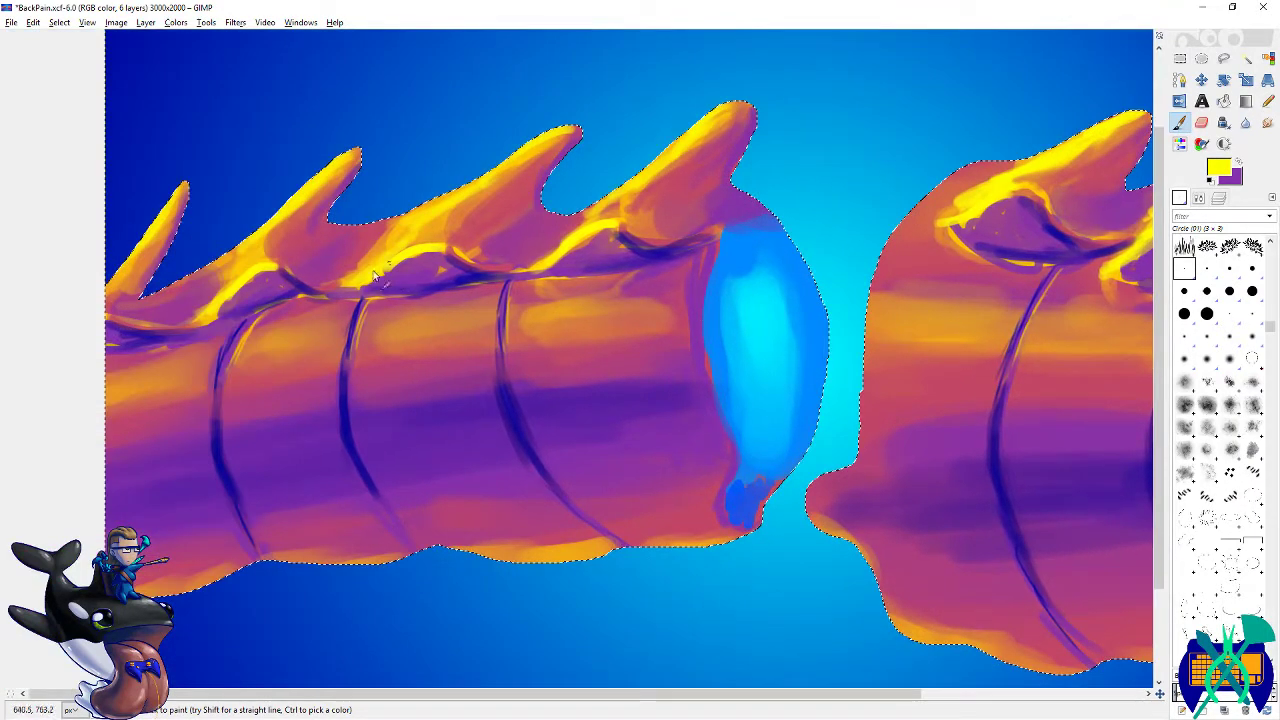
- Touch up the spikes' yellow highlights with the Circle (19) brush, and save the image
click(1207, 313)
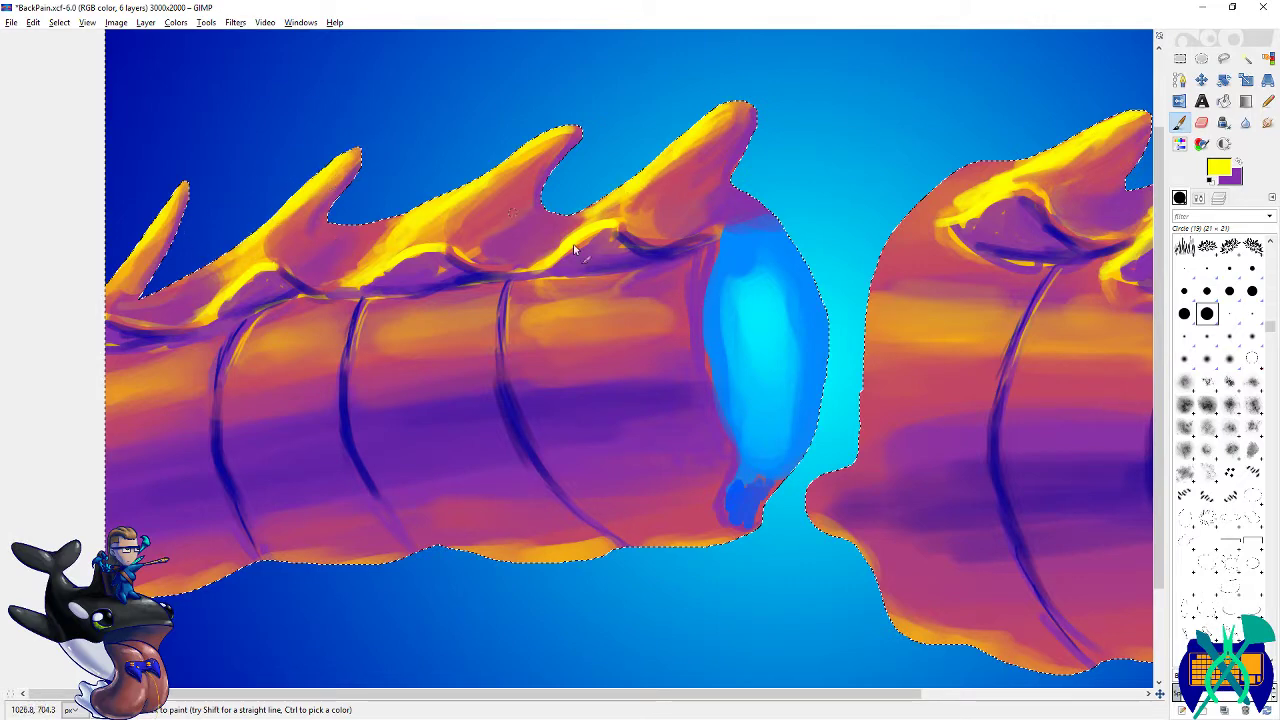
drag(764, 260, 286, 286)
key(ctrl+s)
mouse_move(597, 286)
mouse_down()
mouse_move(653, 304)
mouse_move(690, 295)
mouse_move(680, 292)
mouse_move(713, 256)
mouse_up()
key(s)
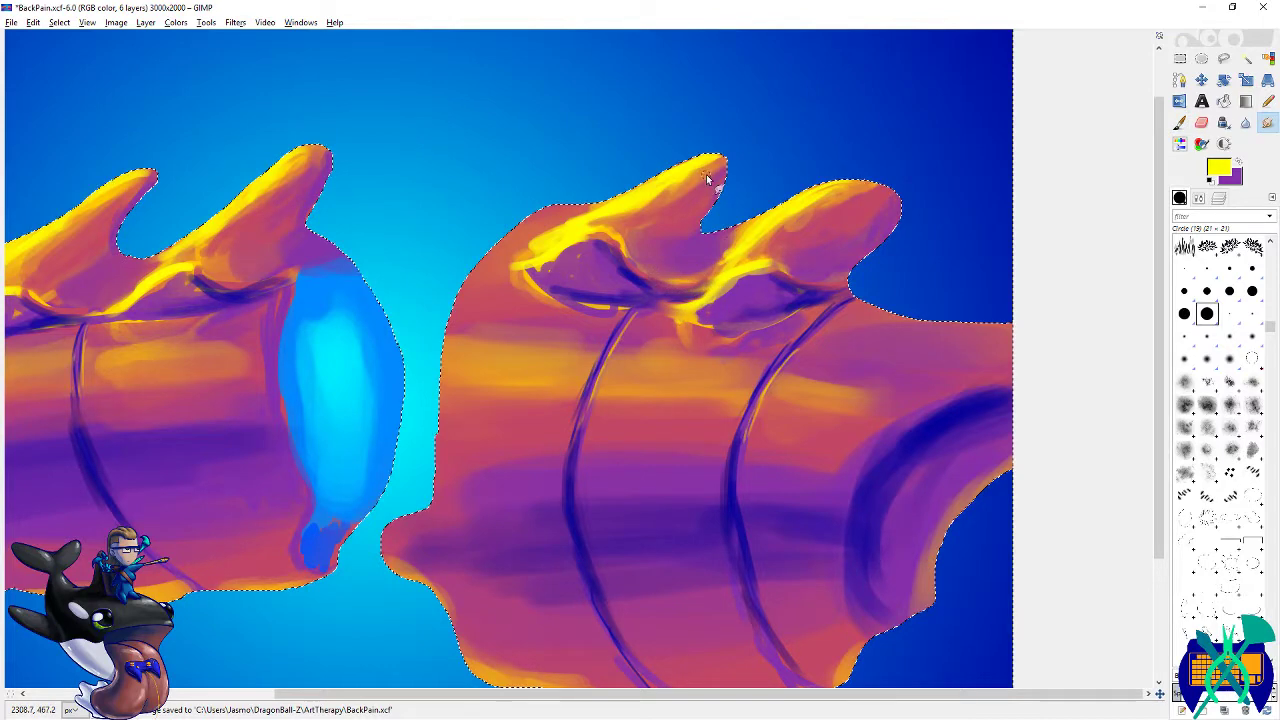
key(shift+o)
scroll(738, 146, down, 5)
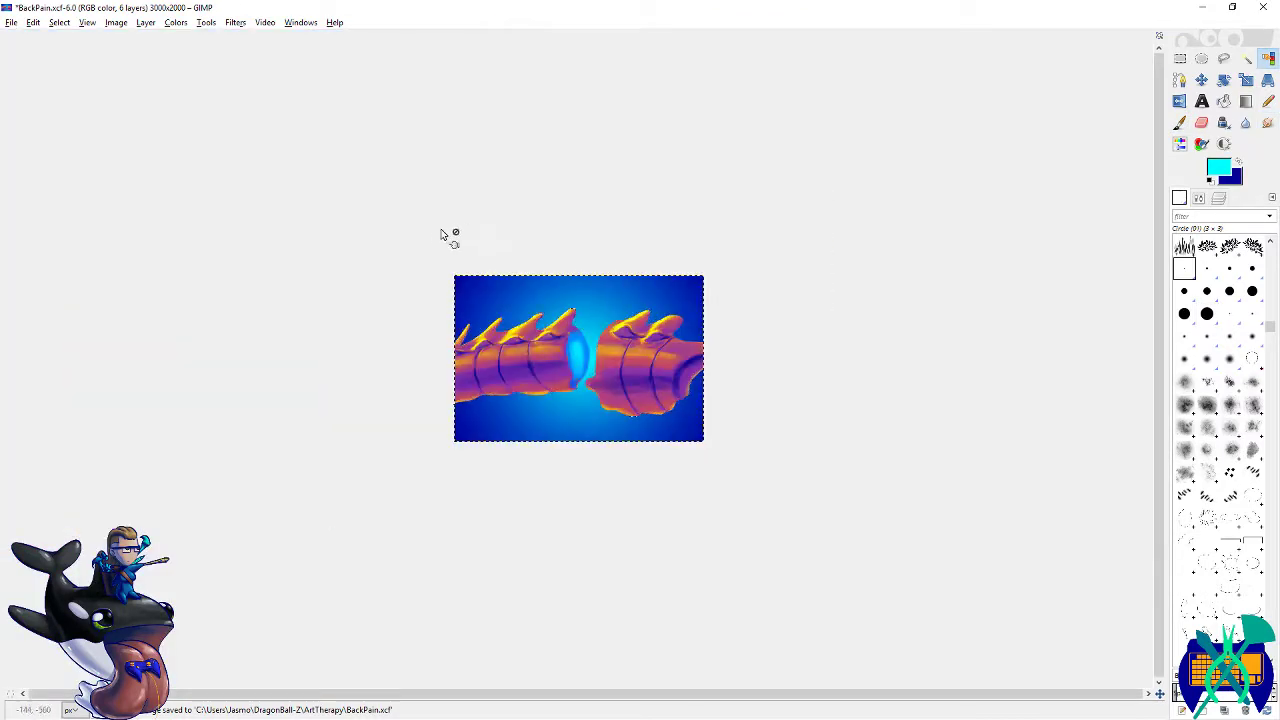
scroll(543, 381, up, 3)
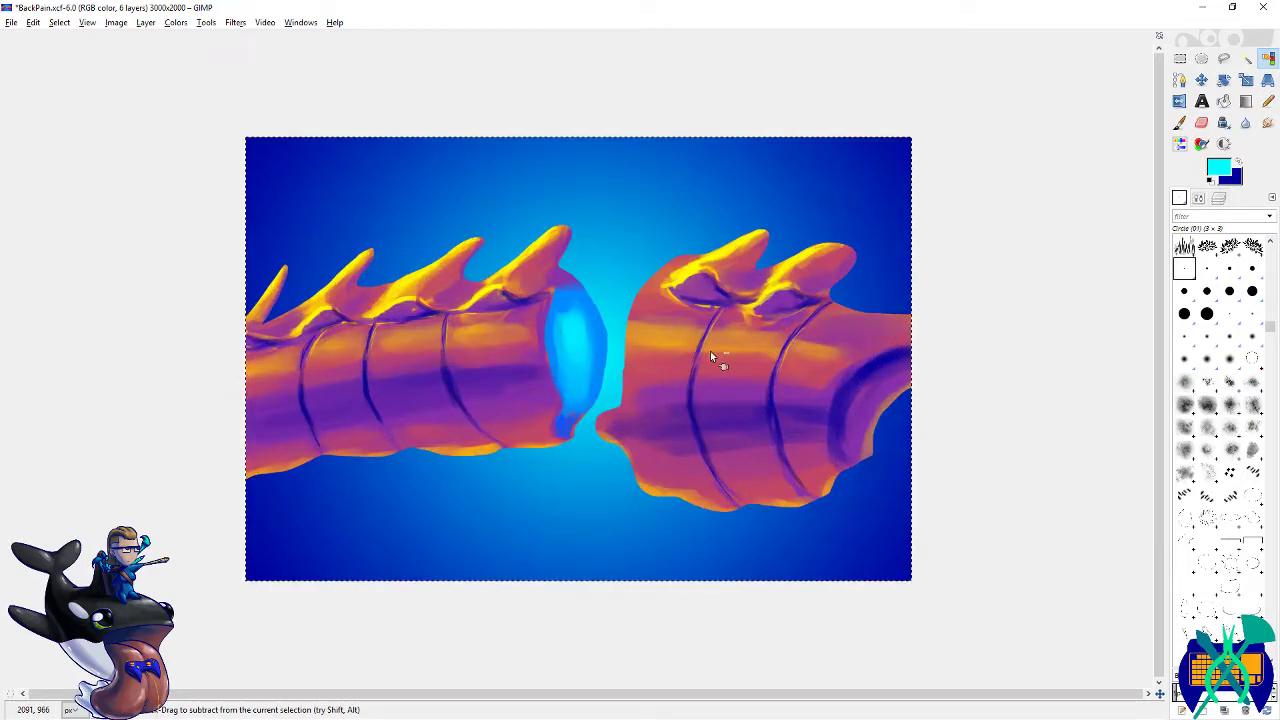
scroll(708, 357, up, 3)
key(s)
scroll(500, 246, up, 2)
key(p)
key(shift+e)
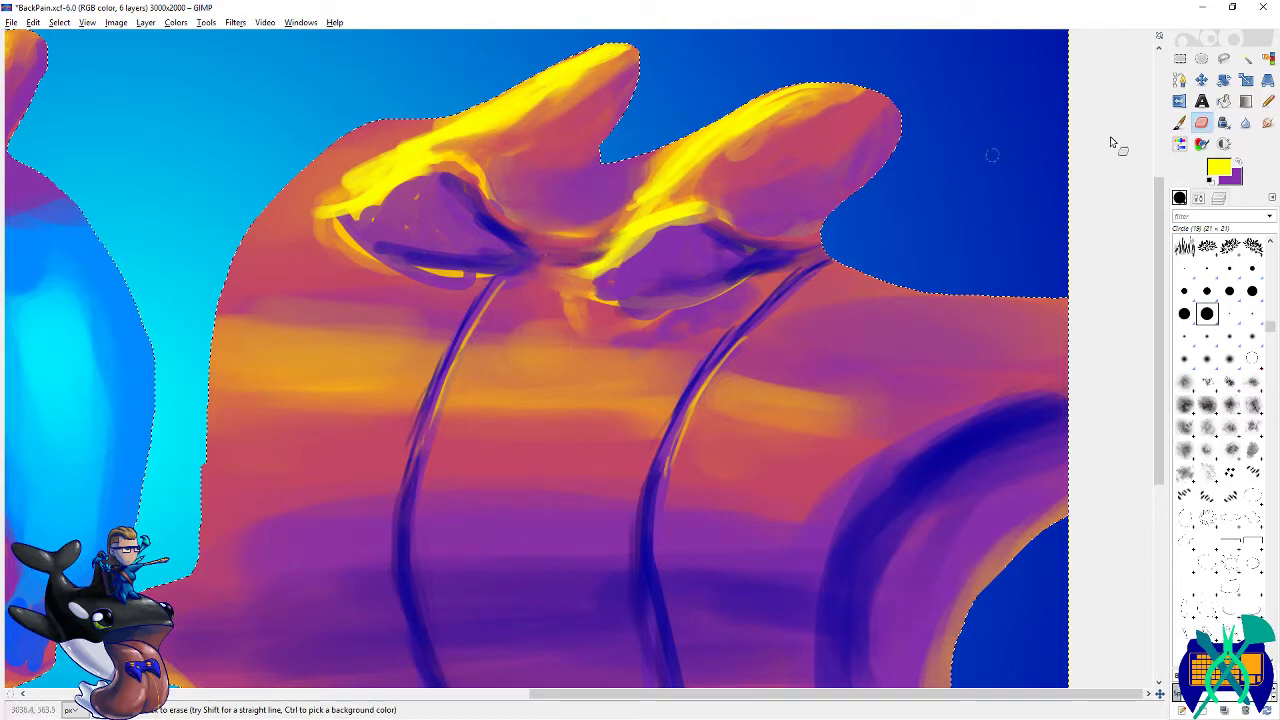
- Sample a dark indigo from the artwork and strengthen the crease beneath the right piece's spikes
key(p)
key(x)
mouse_move(587, 256)
mouse_down()
mouse_move(578, 294)
mouse_move(625, 289)
mouse_move(520, 272)
mouse_move(500, 245)
mouse_move(550, 282)
mouse_move(633, 289)
mouse_move(605, 294)
mouse_move(617, 298)
mouse_move(634, 287)
mouse_move(546, 268)
mouse_move(578, 256)
mouse_move(533, 254)
mouse_move(507, 229)
mouse_up()
ctrl+click(603, 287)
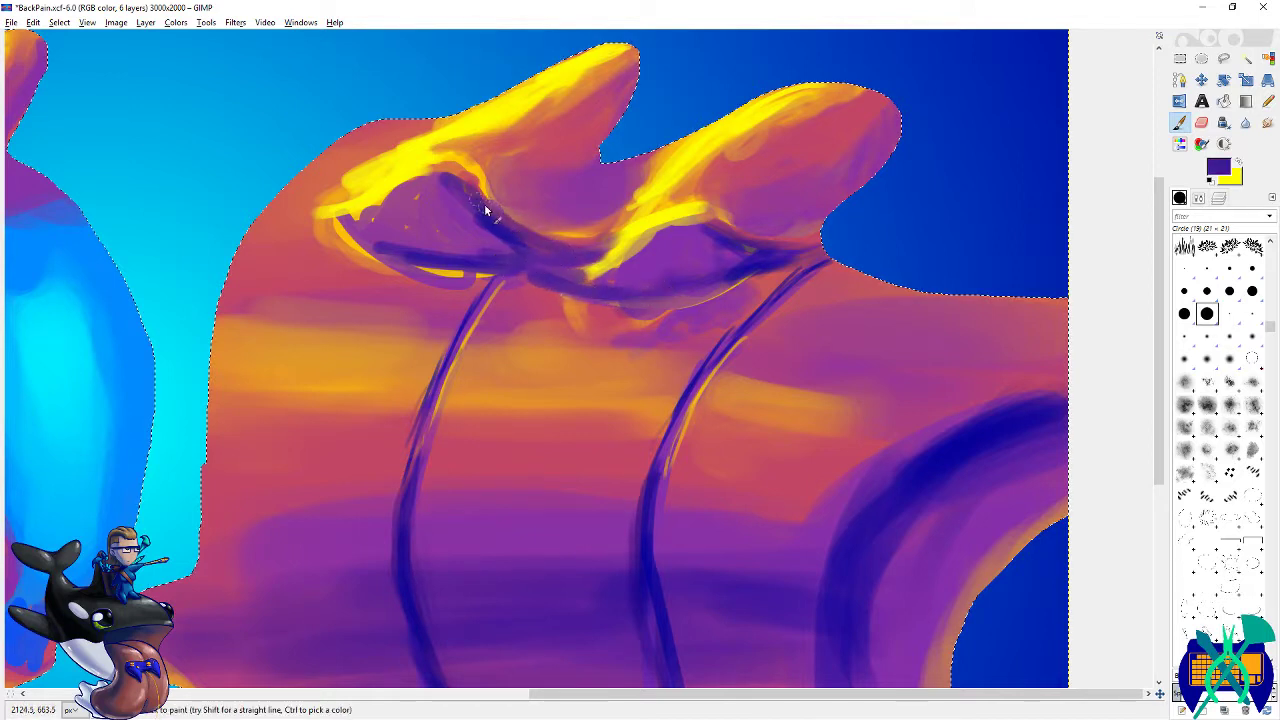
- Paint a dark indigo shadow down the back edge of the right piece's last spike, and save the image
mouse_move(901, 130)
mouse_down()
mouse_move(854, 206)
mouse_move(814, 234)
mouse_move(826, 256)
mouse_up()
mouse_move(826, 262)
mouse_down()
mouse_move(646, 244)
mouse_move(581, 131)
mouse_up()
drag(774, 281, 853, 252)
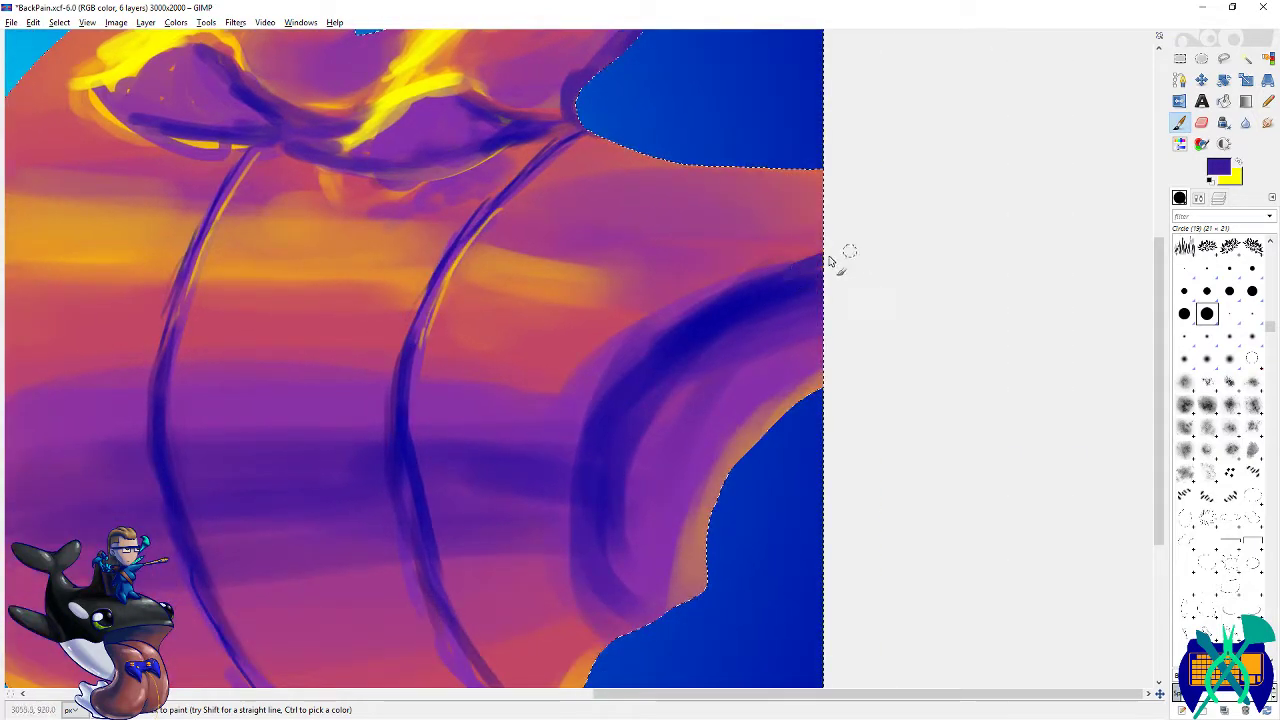
scroll(662, 511, down, 2)
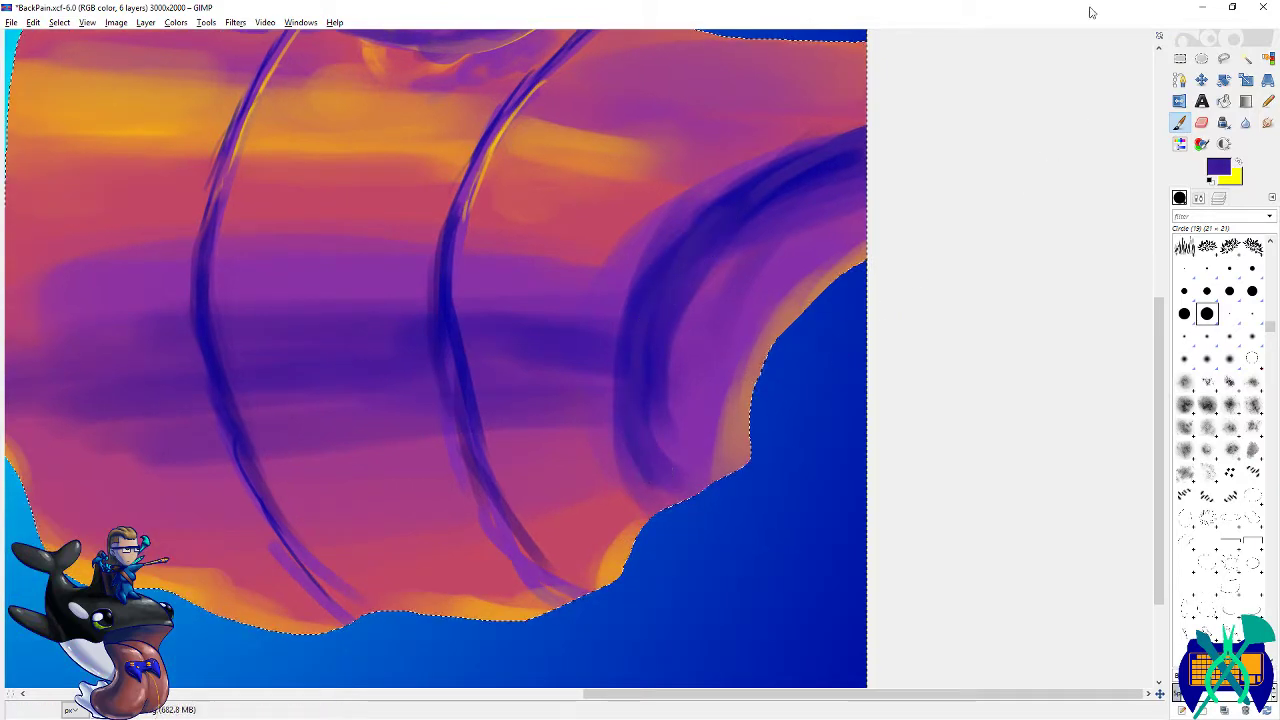
scroll(806, 277, down, 6)
key(ctrl+s)
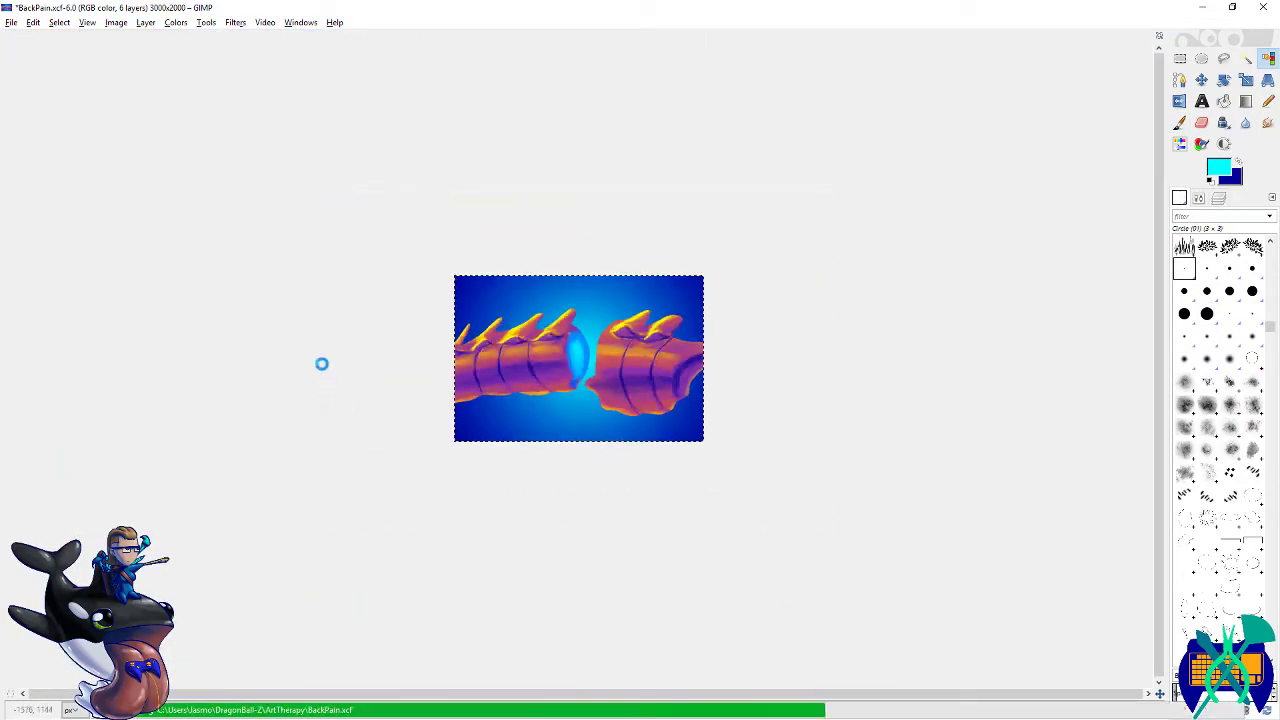
key(shift+ctrl+j)
click(633, 425)
scroll(633, 445, up, 1)
key(ctrl+s)
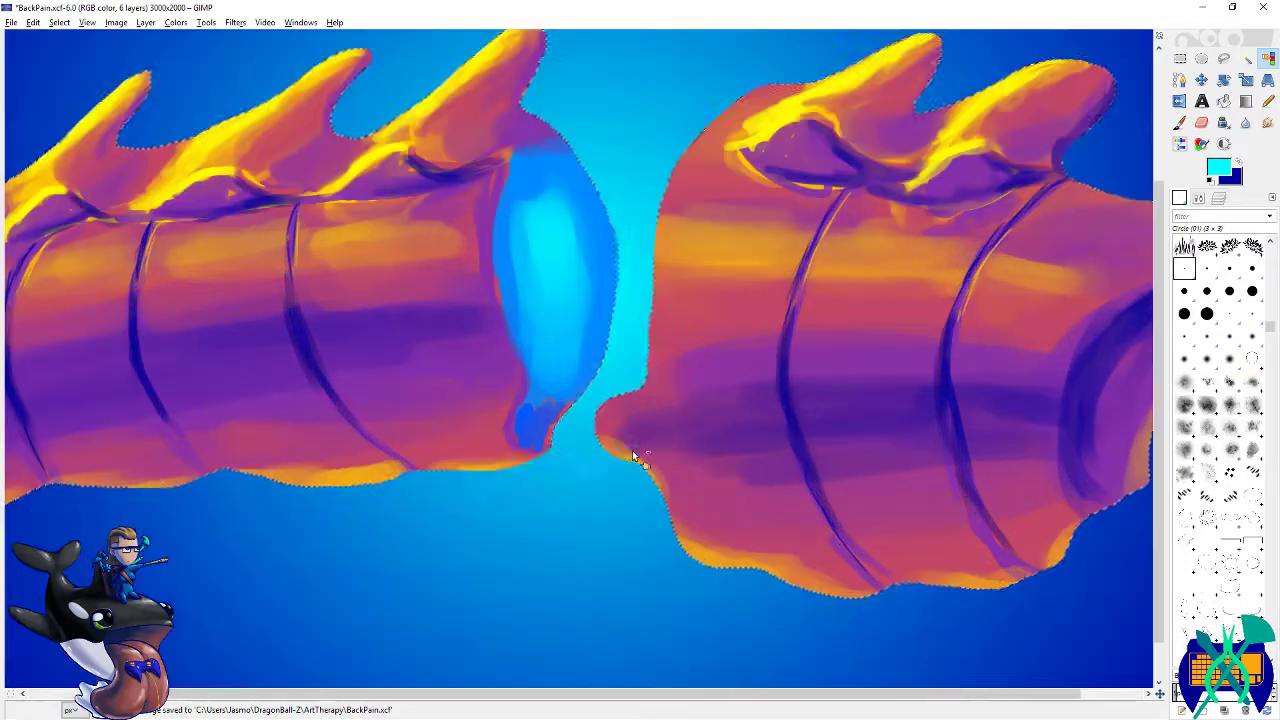
- Set the foreground colour to purple and broaden the shadow on the right piece's broken end with the Paintbrush at size 104.90
click(1218, 167)
click(968, 280)
key(Return)
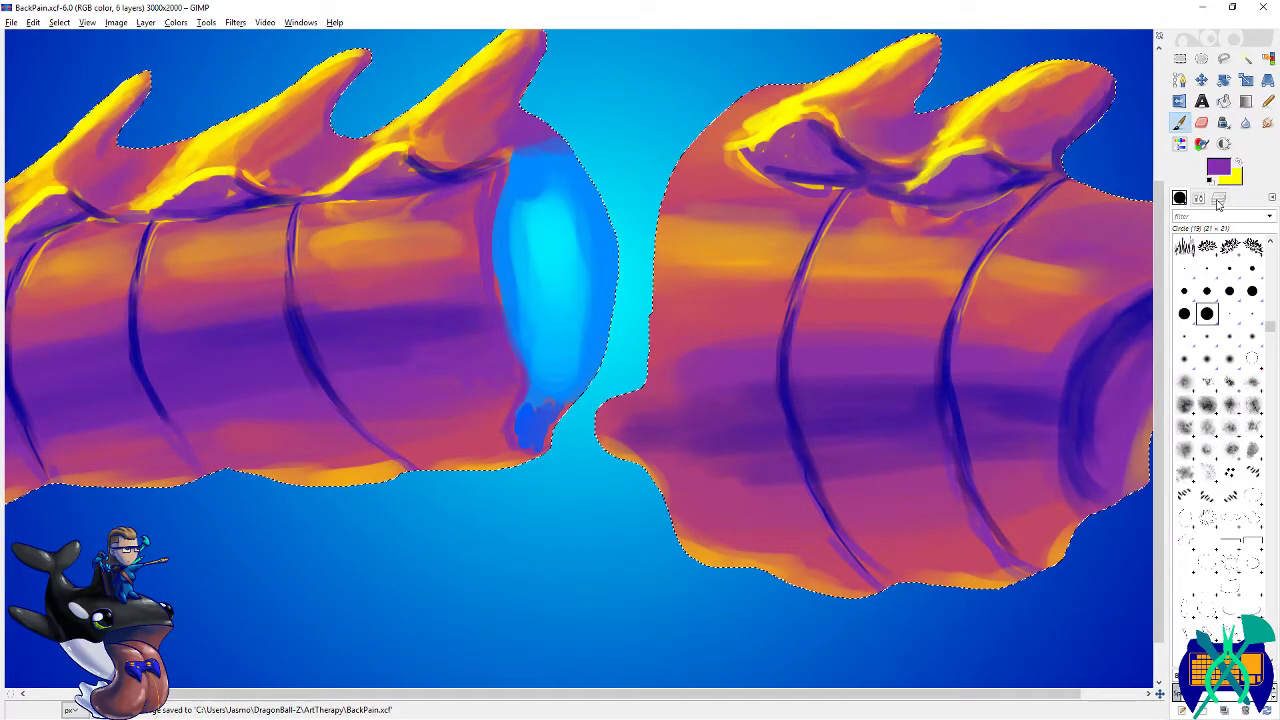
drag(665, 407, 632, 403)
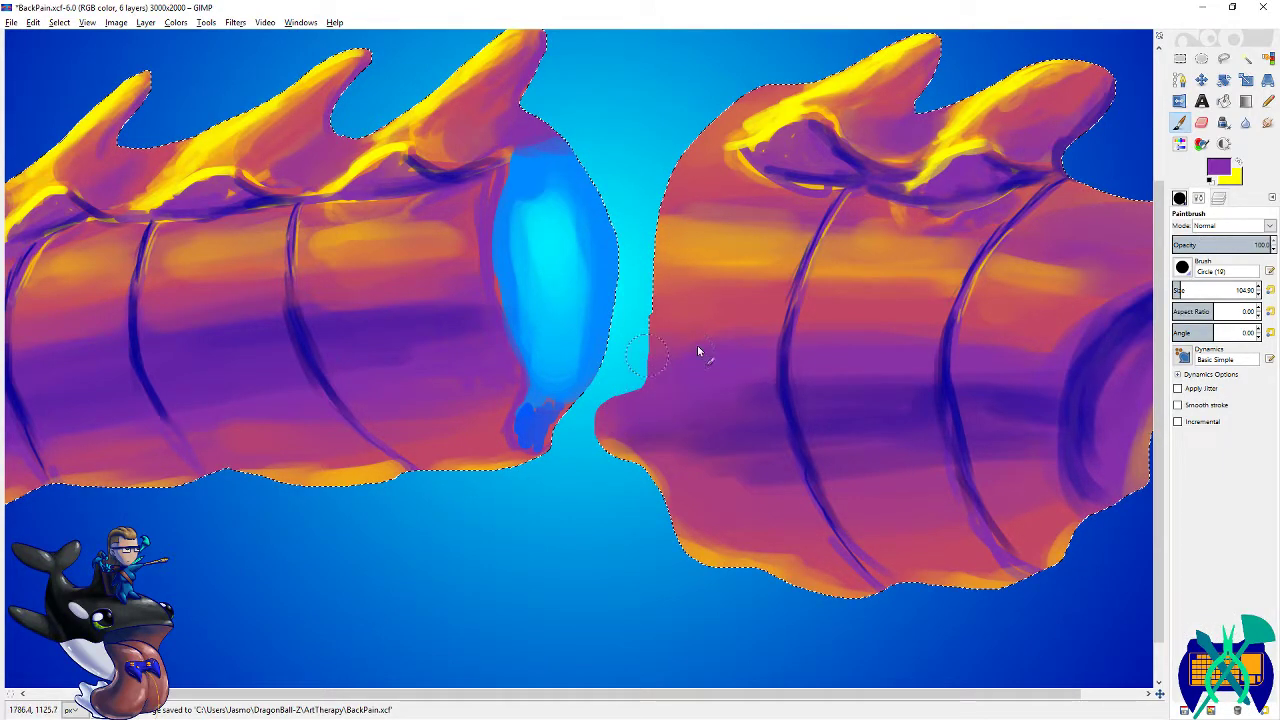
- Set the foreground colour to dark navy, deepen the shadow band across the right piece's middle, and save the image
click(1237, 163)
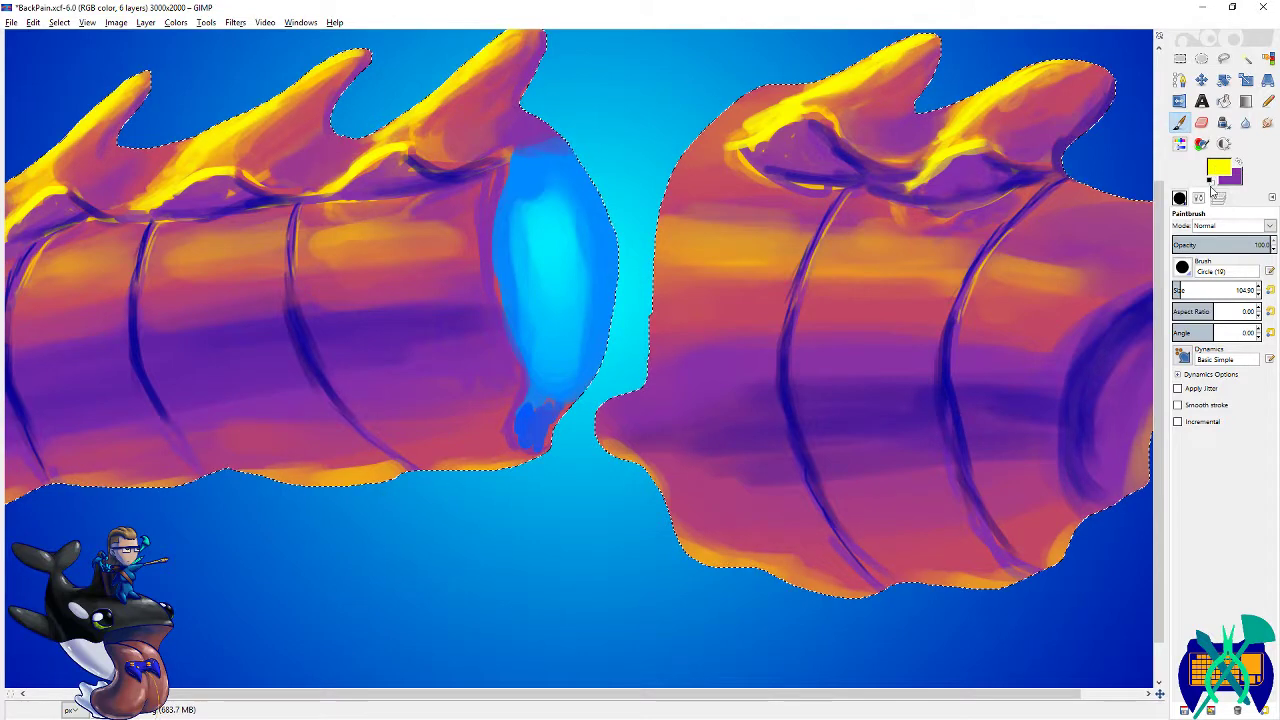
click(1216, 168)
click(1049, 311)
click(1022, 362)
mouse_move(777, 417)
mouse_down()
mouse_move(626, 419)
mouse_move(803, 406)
mouse_move(1046, 417)
mouse_move(740, 385)
mouse_up()
key(ctrl+z)
drag(843, 406, 598, 429)
drag(591, 431, 999, 395)
mouse_move(906, 320)
mouse_down()
mouse_move(849, 309)
mouse_move(897, 317)
mouse_move(486, 360)
mouse_move(599, 329)
mouse_move(324, 393)
mouse_up()
scroll(601, 338, right, 5)
scroll(548, 410, up, 1)
key(ctrl+s)
- Smudge the right piece's purple and navy shadow bands with the 3_Charcoal_110 brush, and save the image
key(shift+ctrl+b)
scroll(1275, 272, up, 6)
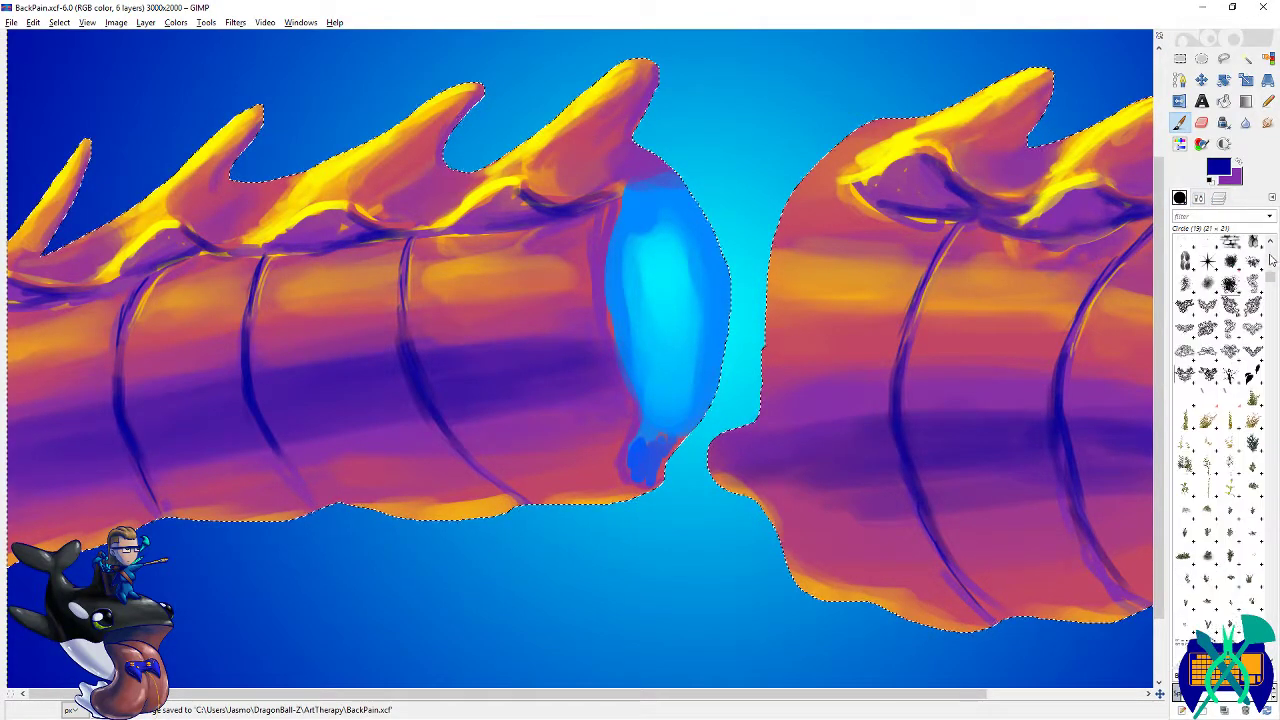
click(1254, 404)
key(s)
mouse_move(1041, 360)
mouse_down()
mouse_move(895, 358)
mouse_move(814, 377)
mouse_up()
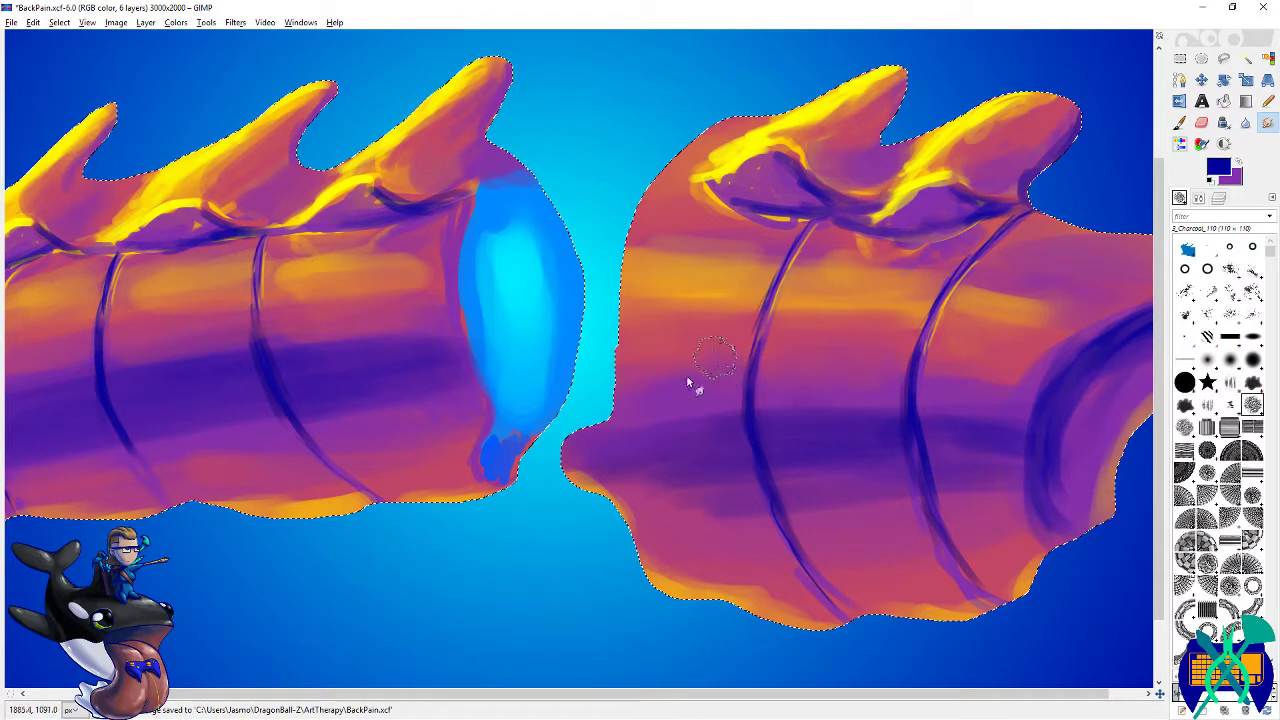
scroll(771, 434, right, 5)
scroll(771, 434, down, 1)
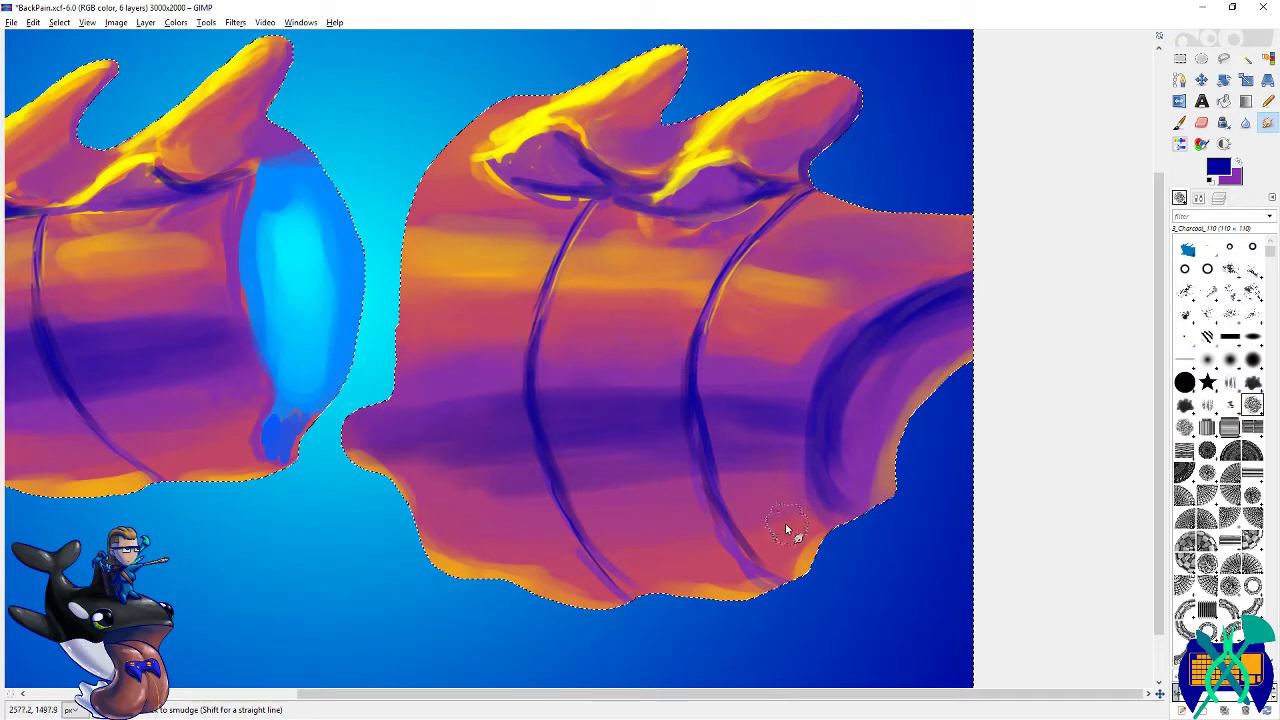
scroll(770, 520, left, 5)
scroll(770, 520, up, 1)
key(ctrl+s)
key(minus)
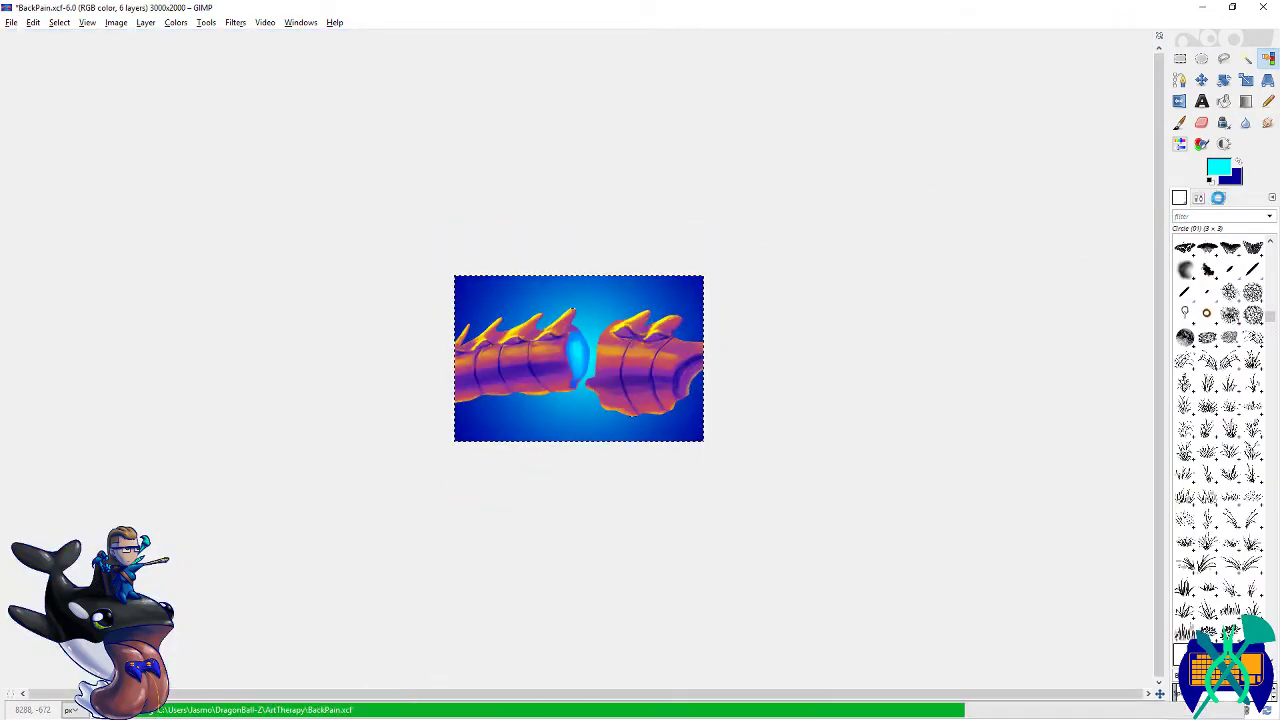
- Duplicate the flats layer and move the copy below the Background layer
click(1217, 197)
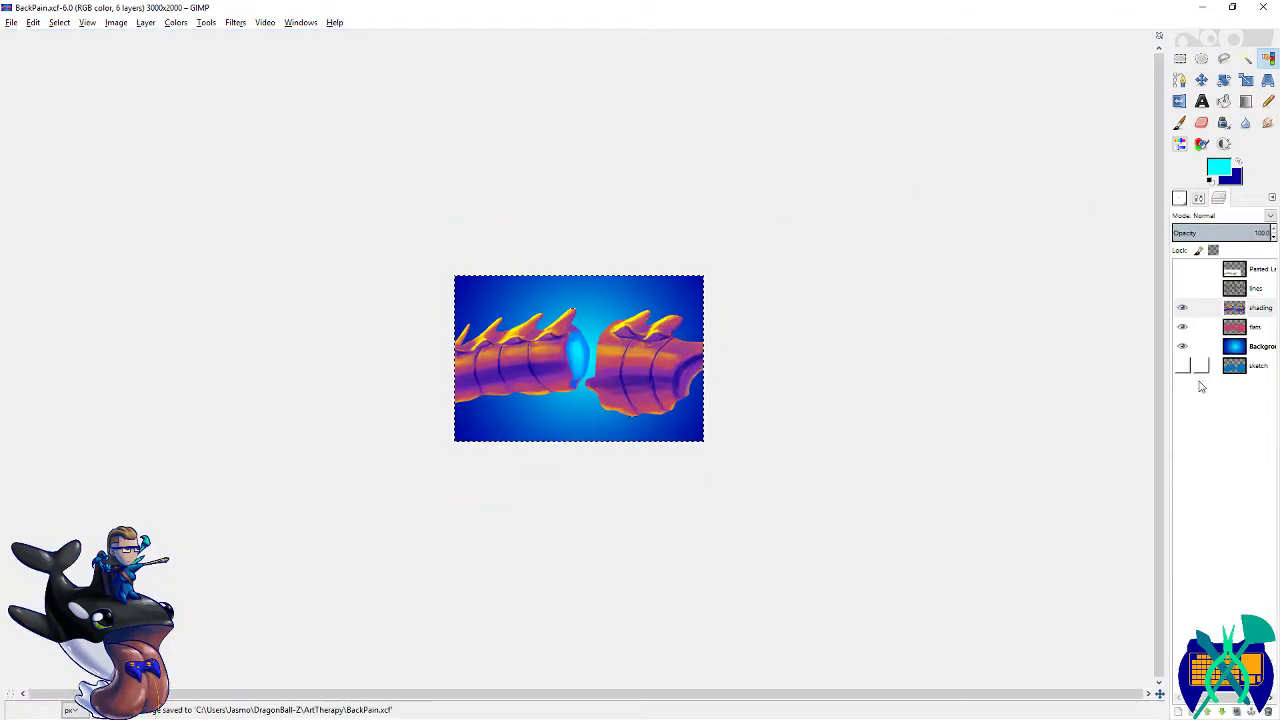
right_click(1254, 328)
click(1177, 396)
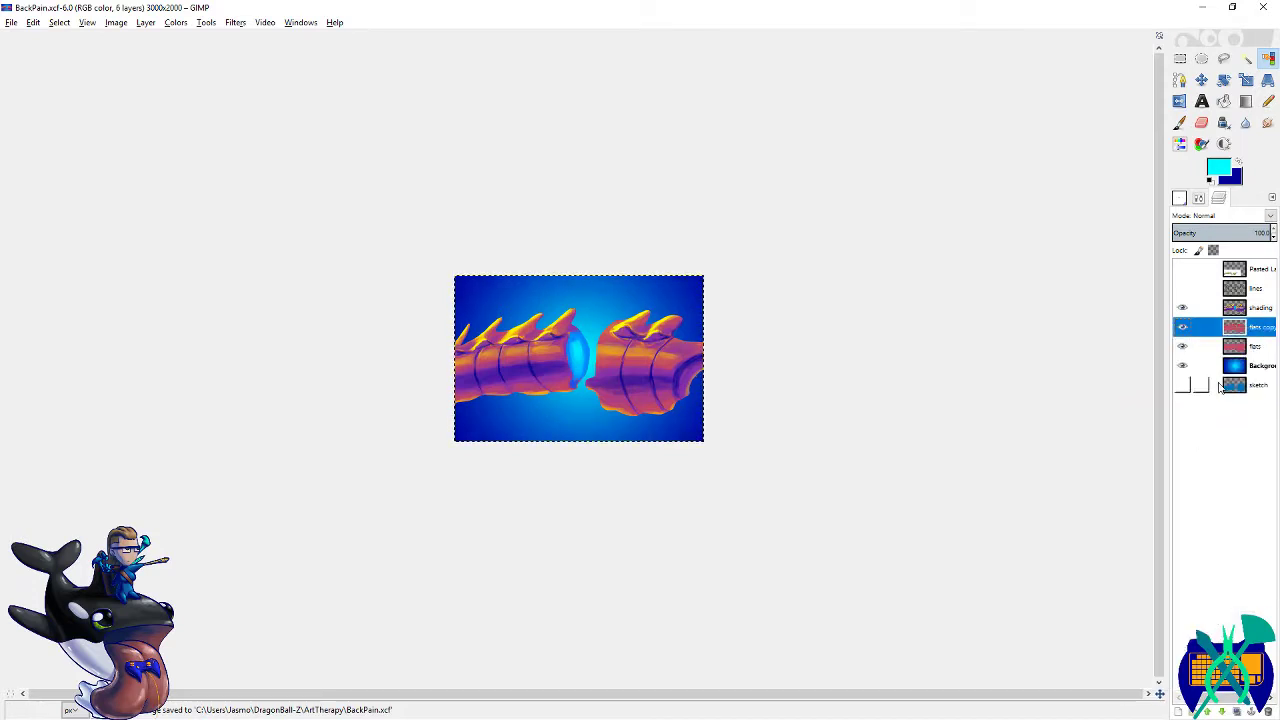
drag(1250, 327, 1256, 372)
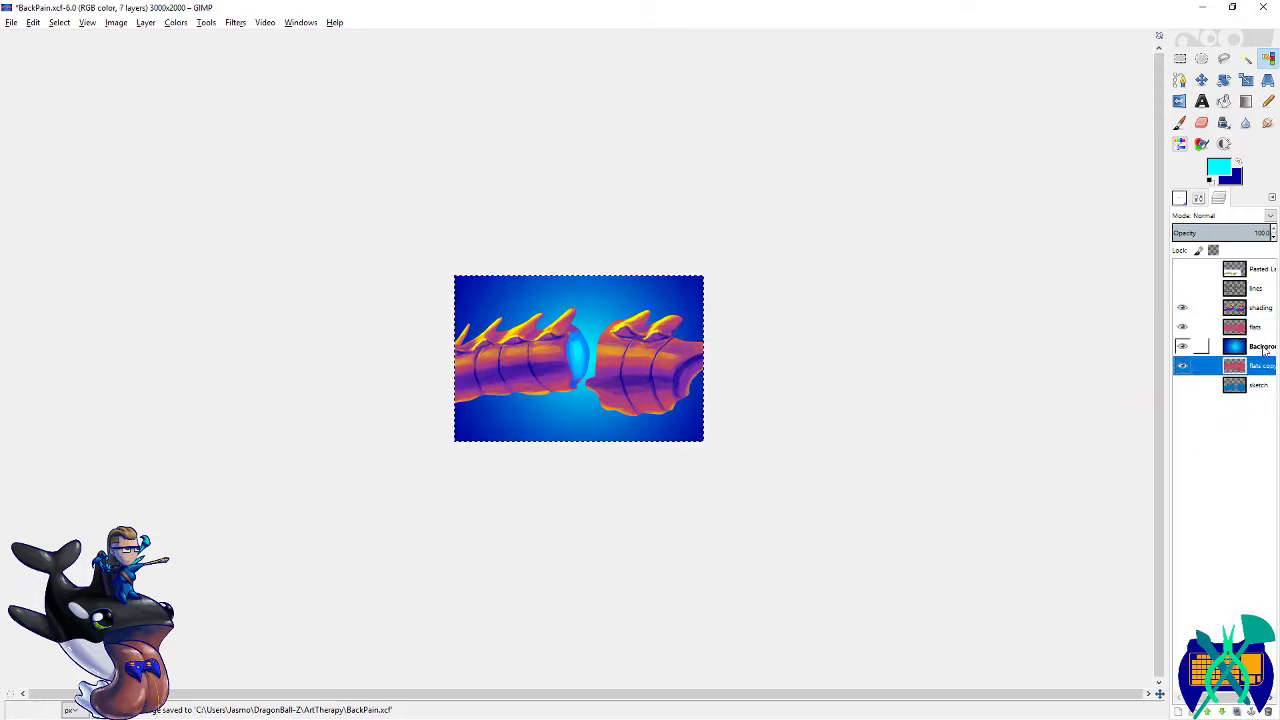
- Duplicate the shading layer, move the copy directly below the Background layer, and save the image
right_click(1260, 310)
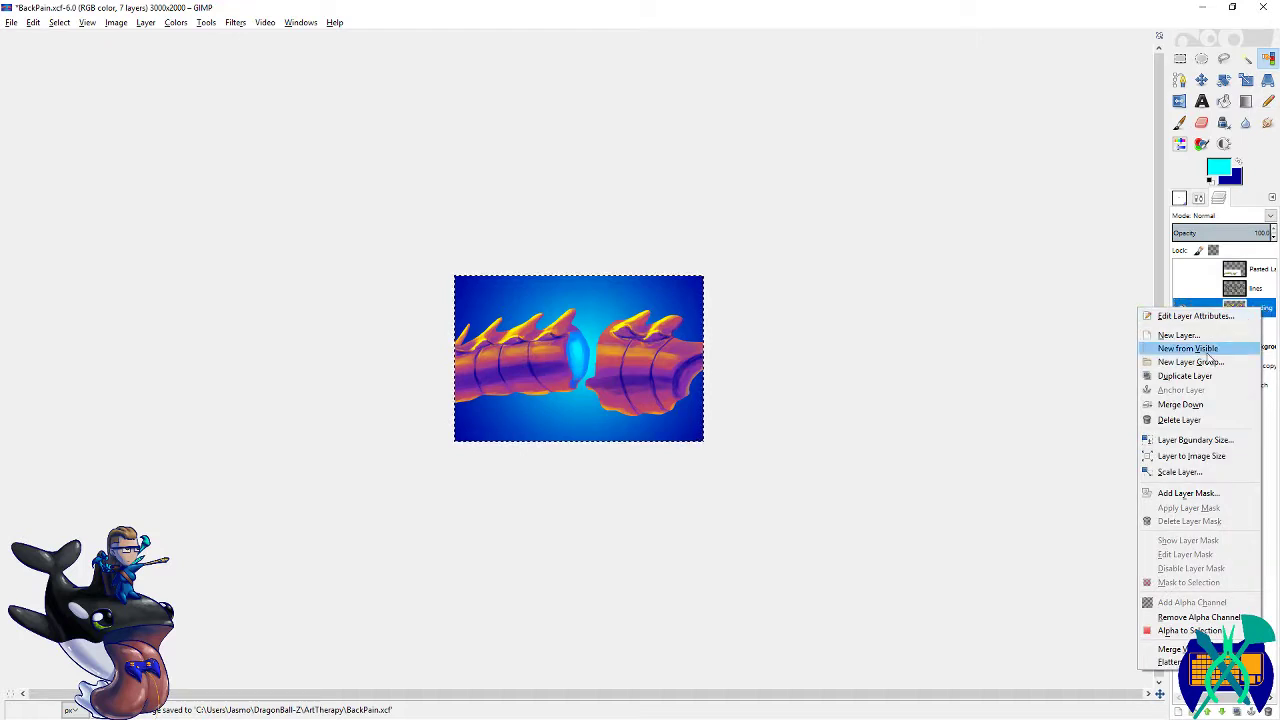
click(1200, 375)
drag(1260, 308, 1262, 372)
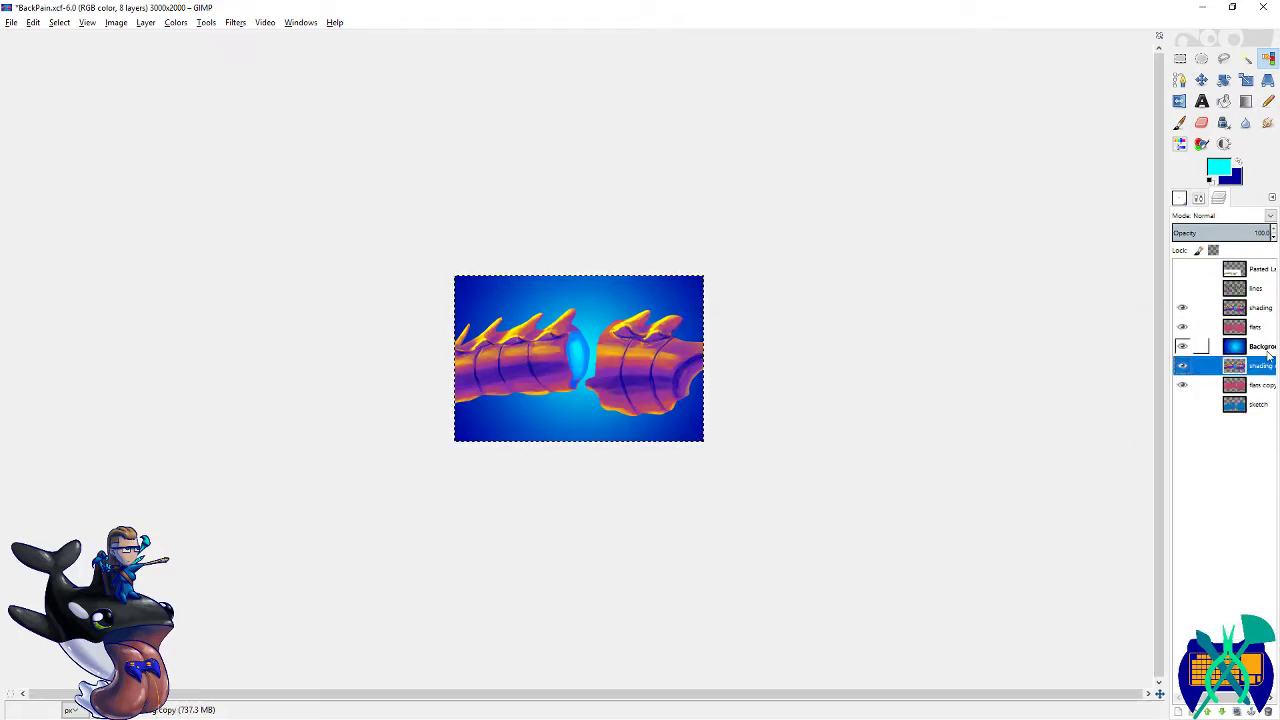
click(1260, 330)
key(ctrl+s)
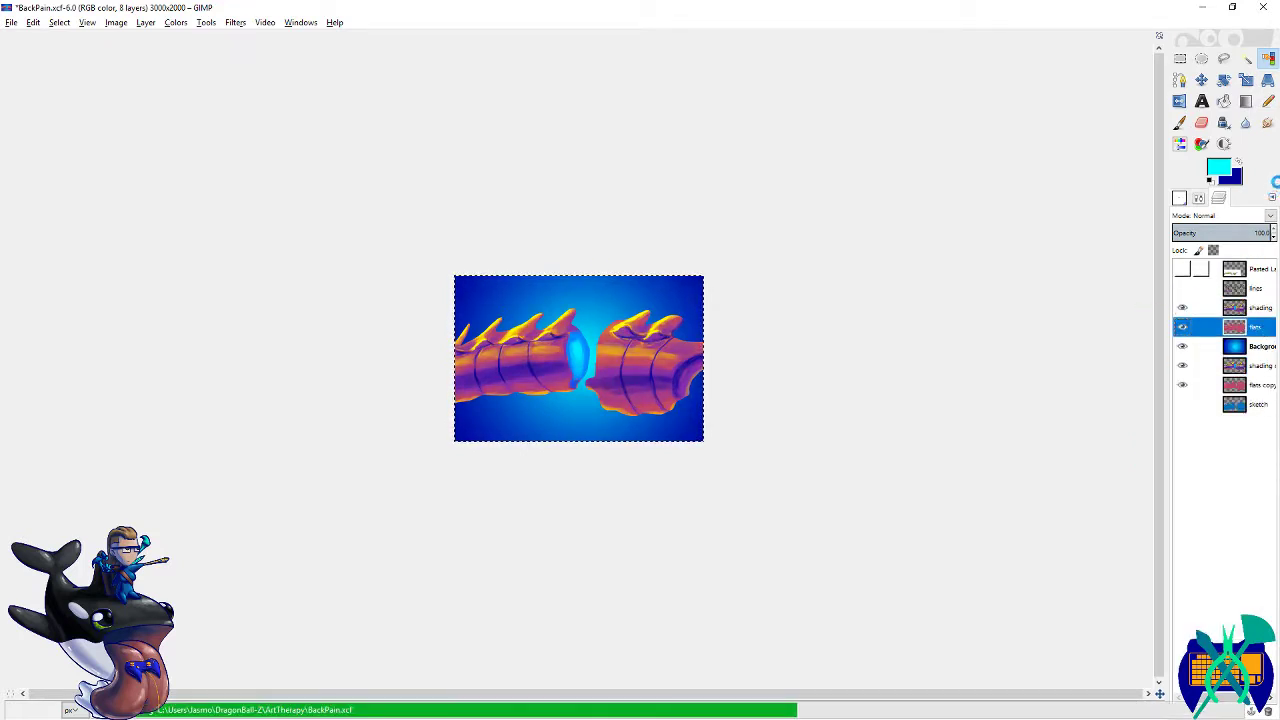
- Make the shading layer active and smudge the right end of the right piece's orange highlight band into the surrounding colours
scroll(682, 380, up, 3)
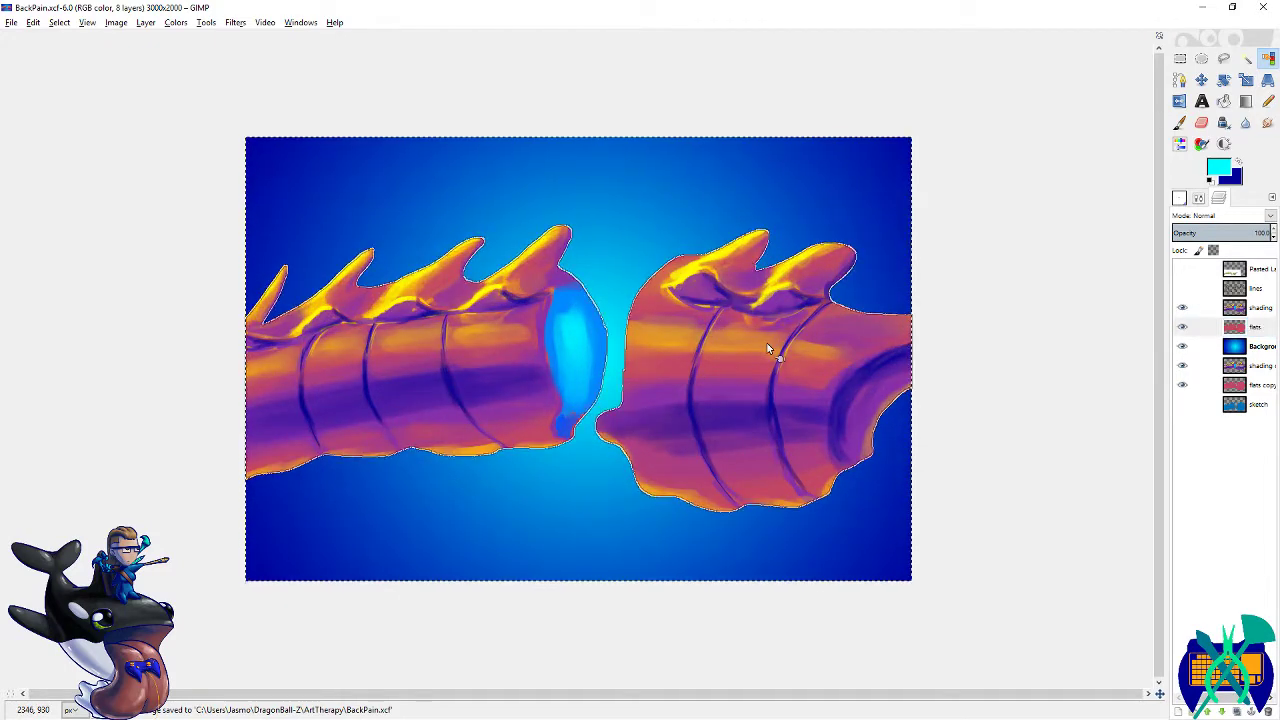
click(1205, 316)
scroll(716, 388, up, 4)
key(s)
mouse_move(820, 227)
mouse_down()
mouse_move(779, 257)
mouse_move(604, 284)
mouse_up()
drag(713, 300, 838, 337)
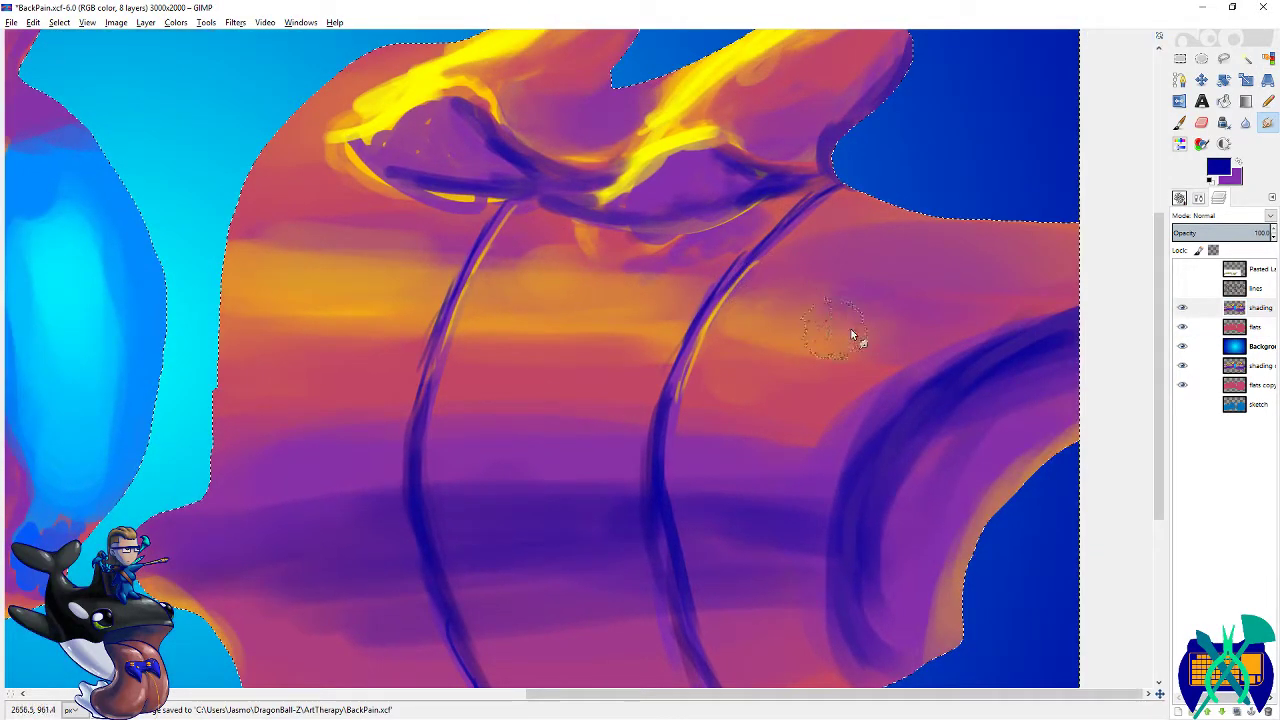
mouse_move(713, 366)
mouse_down()
mouse_move(903, 374)
mouse_move(676, 375)
mouse_move(813, 323)
mouse_up()
drag(680, 314, 811, 277)
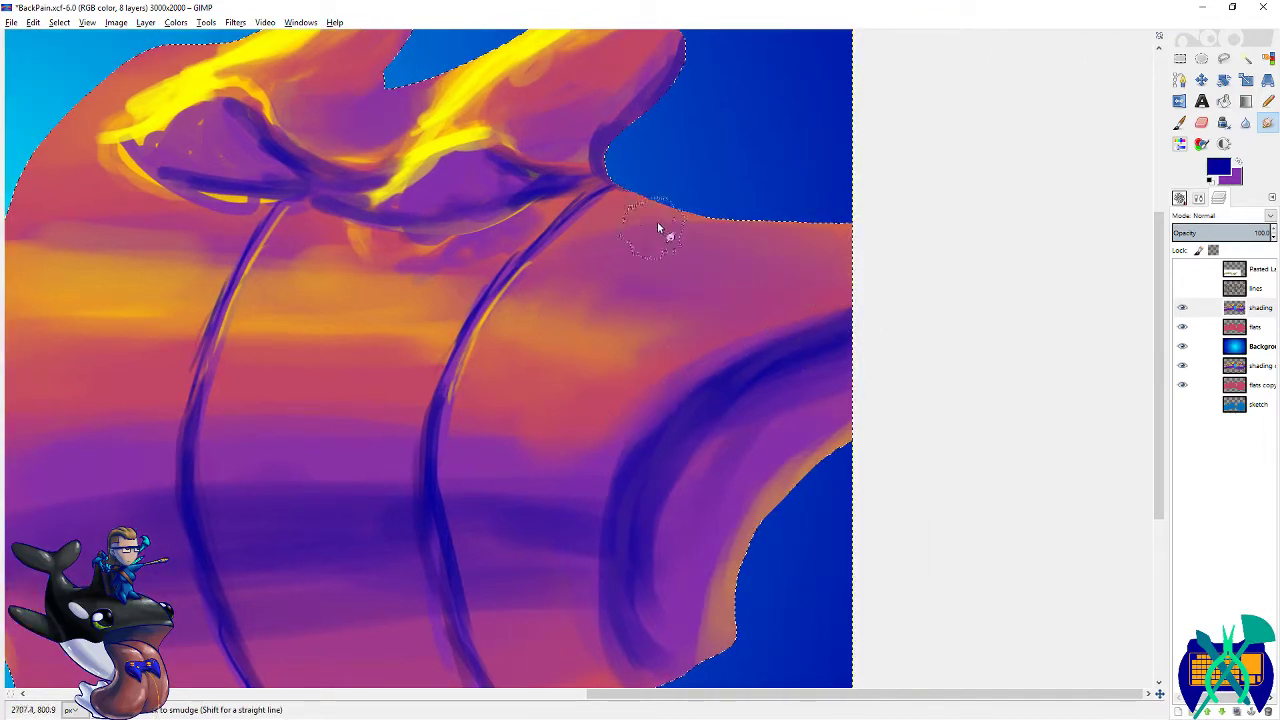
- Smudge the right piece's upper edge and blend the yellow highlights on its two spikes into the red and purple
drag(605, 225, 568, 248)
mouse_move(808, 234)
mouse_down()
mouse_move(979, 321)
mouse_move(920, 324)
mouse_up()
mouse_move(862, 225)
mouse_down()
mouse_move(925, 204)
mouse_move(790, 269)
mouse_move(806, 280)
mouse_move(901, 228)
mouse_move(958, 216)
mouse_move(949, 239)
mouse_move(815, 295)
mouse_move(863, 311)
mouse_move(906, 305)
mouse_move(910, 255)
mouse_move(939, 220)
mouse_up()
mouse_move(720, 194)
mouse_down()
mouse_move(931, 186)
mouse_move(915, 167)
mouse_move(834, 202)
mouse_move(835, 215)
mouse_up()
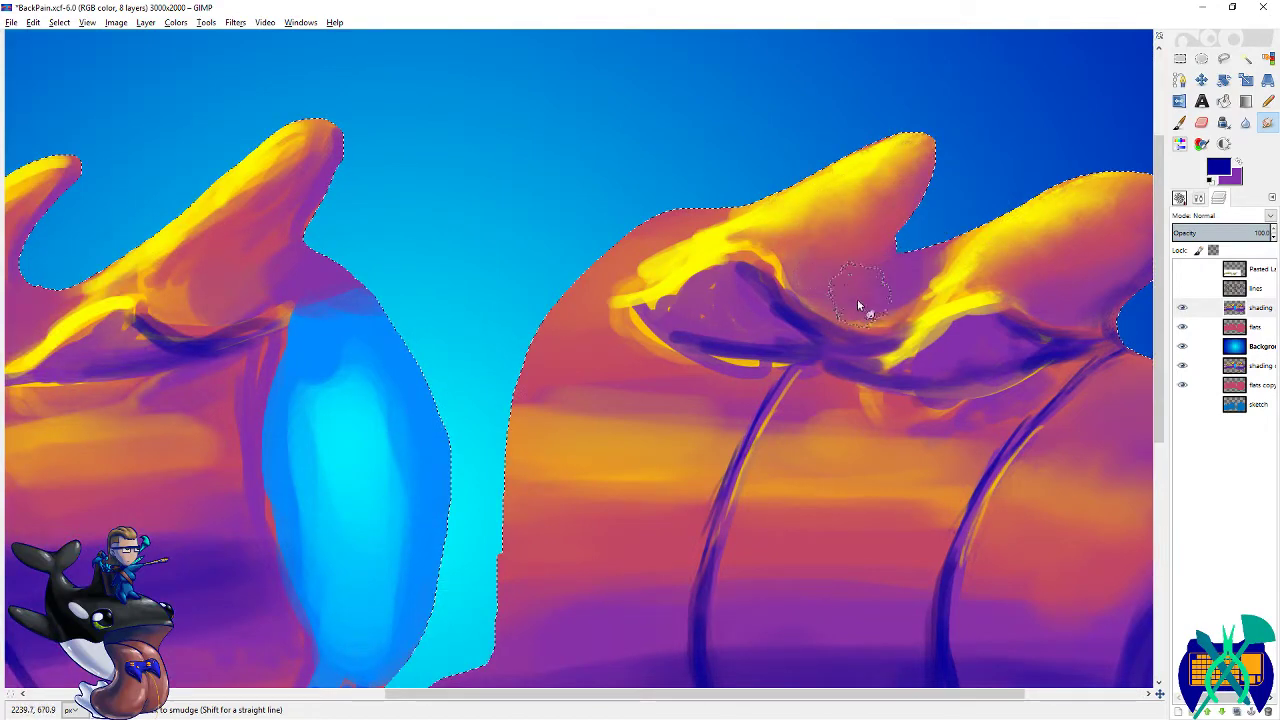
scroll(858, 300, down, 2)
scroll(858, 300, right, 3)
- Set the Smudge size to 32.97 and blend the purple sockets and yellow ridges at the base of the right piece's spikes
click(1199, 198)
click(1177, 290)
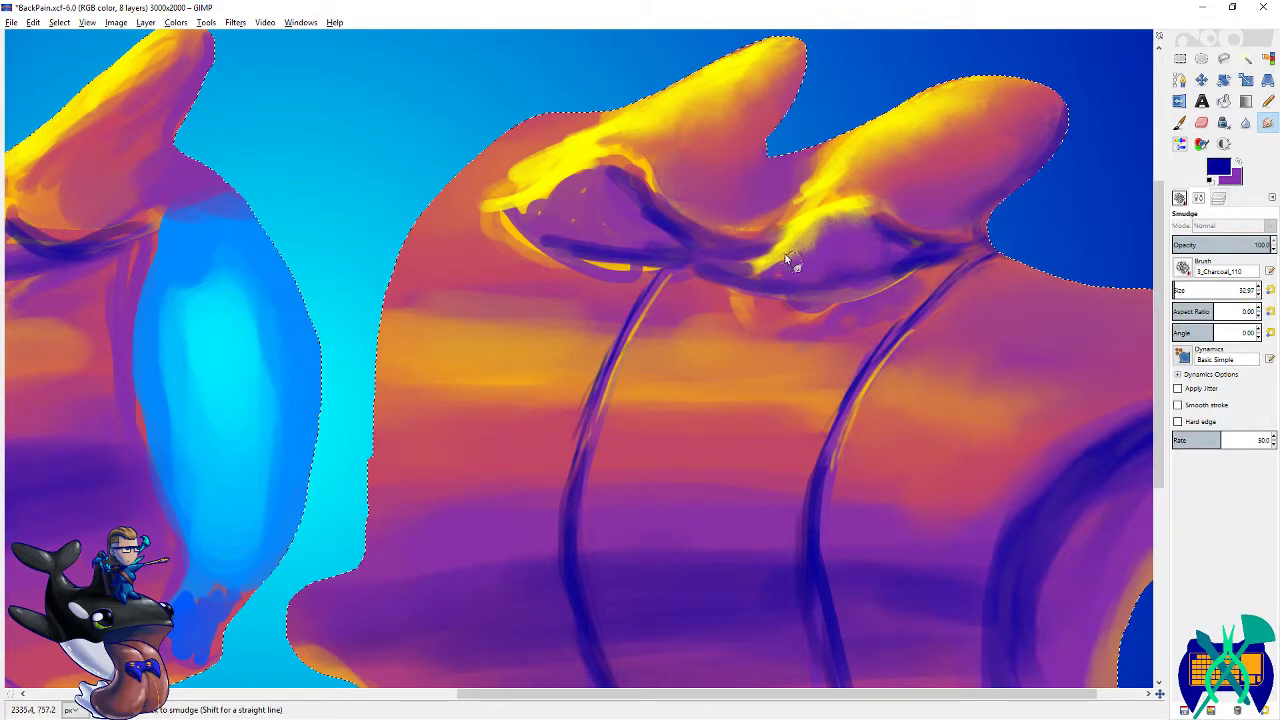
click(1178, 290)
mouse_move(886, 260)
mouse_down()
mouse_move(851, 262)
mouse_move(821, 252)
mouse_move(852, 232)
mouse_move(820, 259)
mouse_up()
mouse_move(544, 213)
mouse_down()
mouse_move(796, 283)
mouse_move(857, 251)
mouse_move(903, 294)
mouse_move(774, 294)
mouse_move(928, 330)
mouse_up()
- Smudge the right piece's orange and purple body bands and soften the curved navy shadow at its far end
mouse_move(984, 404)
mouse_down()
mouse_move(767, 253)
mouse_move(683, 273)
mouse_move(684, 251)
mouse_move(714, 278)
mouse_move(859, 279)
mouse_move(736, 281)
mouse_move(658, 318)
mouse_move(658, 367)
mouse_move(802, 370)
mouse_up()
drag(650, 354, 700, 266)
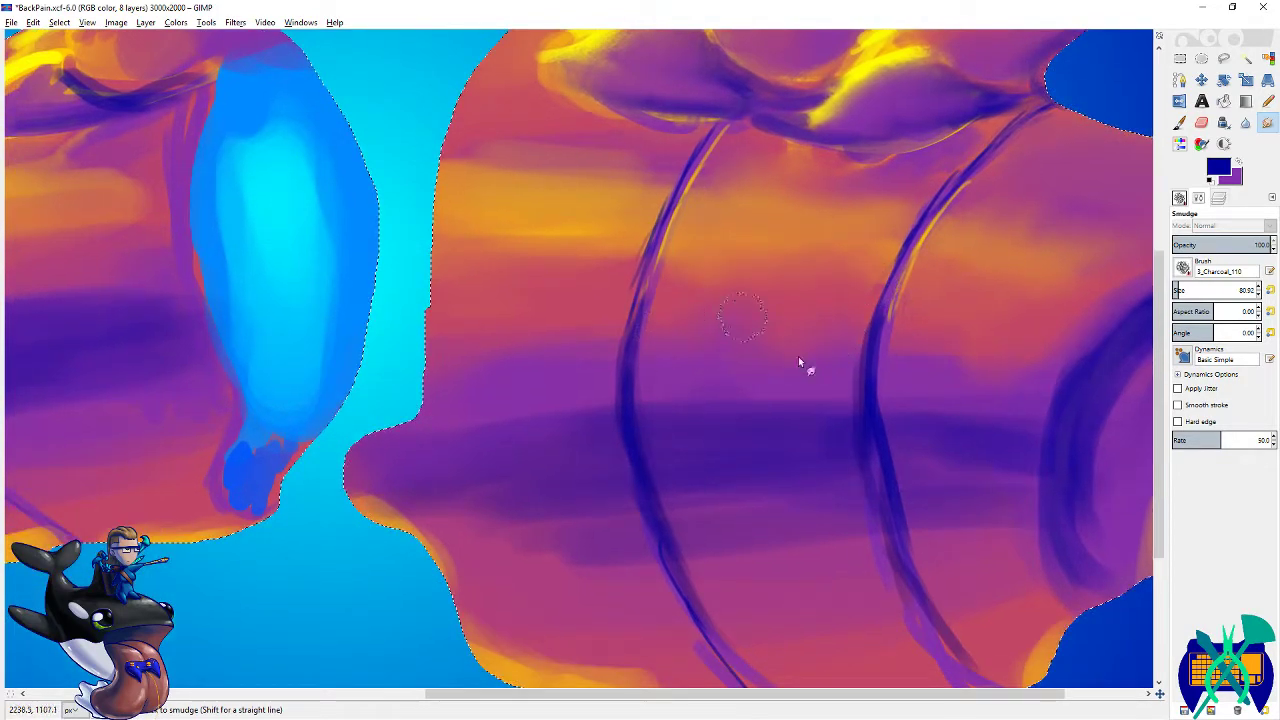
scroll(728, 309, right, 2)
scroll(809, 200, right, 3)
drag(858, 280, 759, 366)
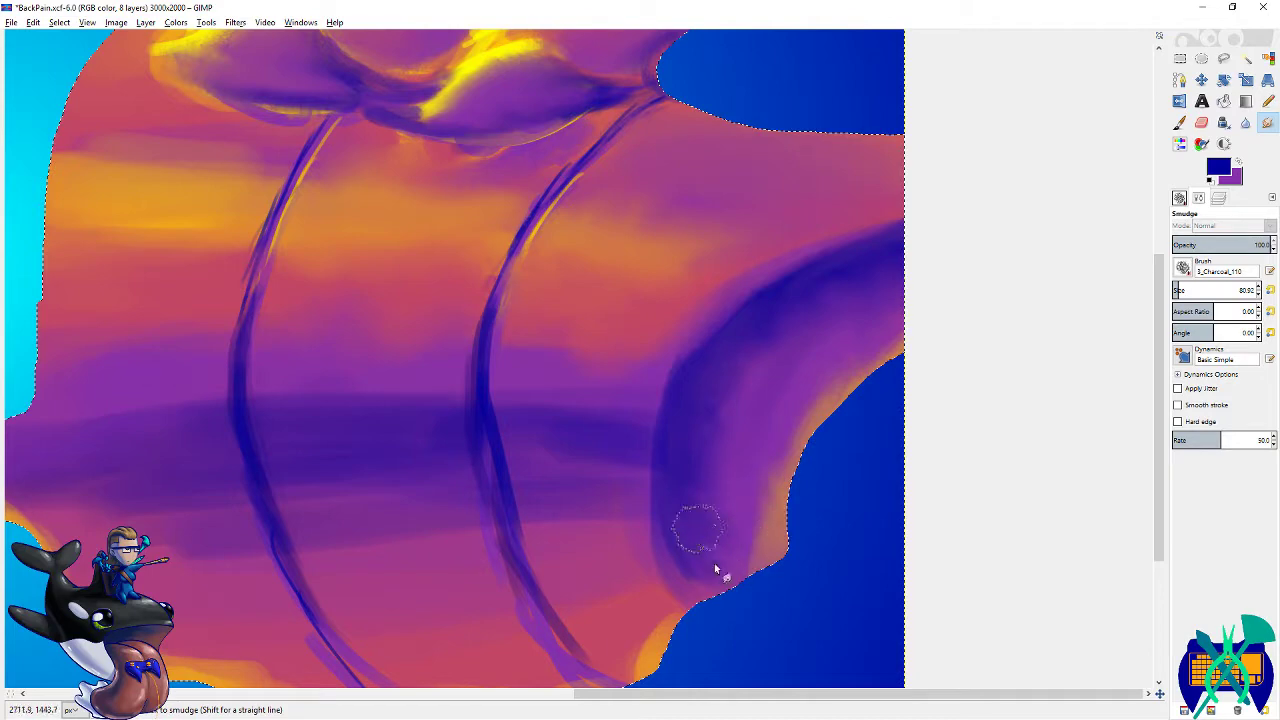
- Smudge the right piece's navy and purple body bands up and down into the surrounding red across all segments
drag(672, 391, 886, 294)
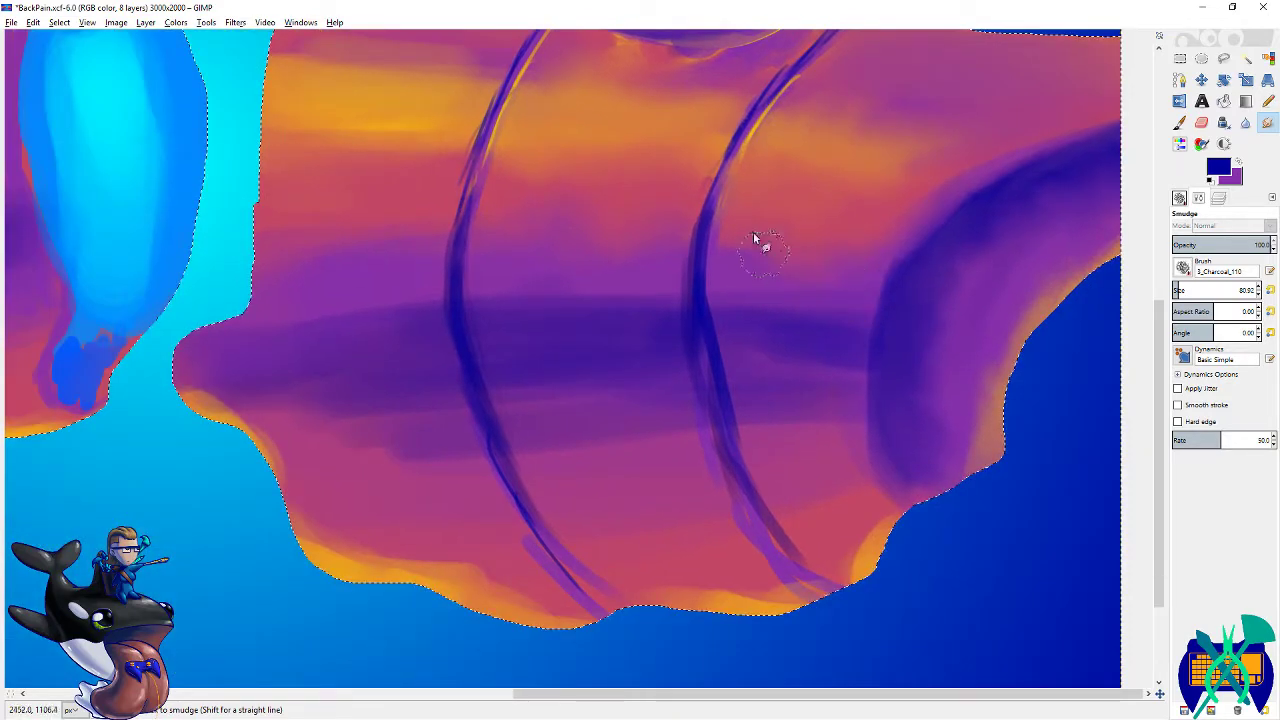
drag(438, 278, 718, 308)
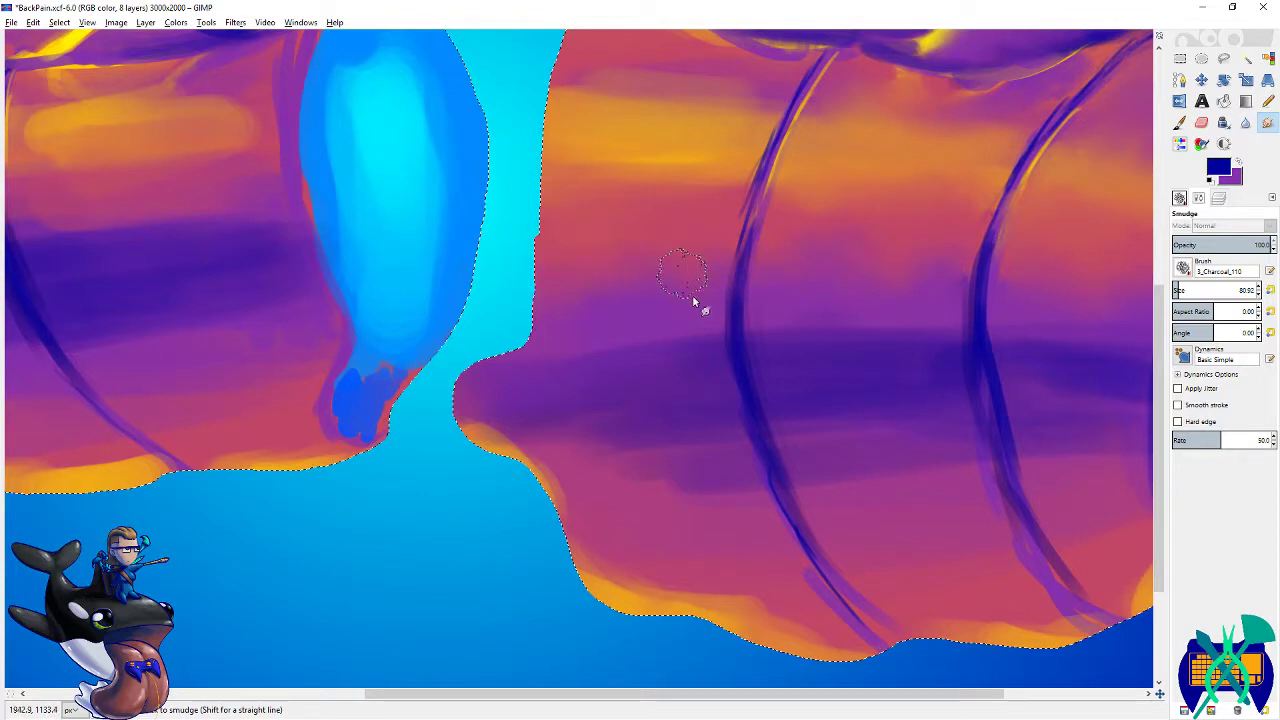
drag(797, 396, 626, 261)
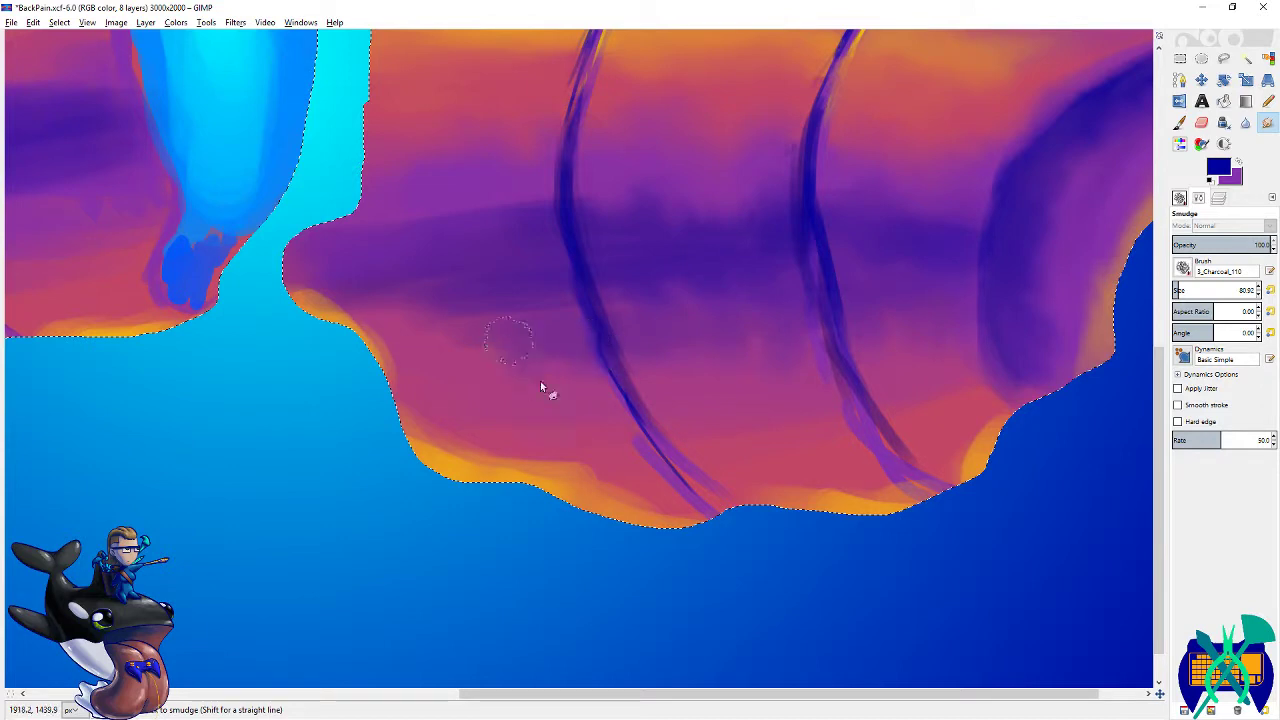
drag(546, 224, 749, 346)
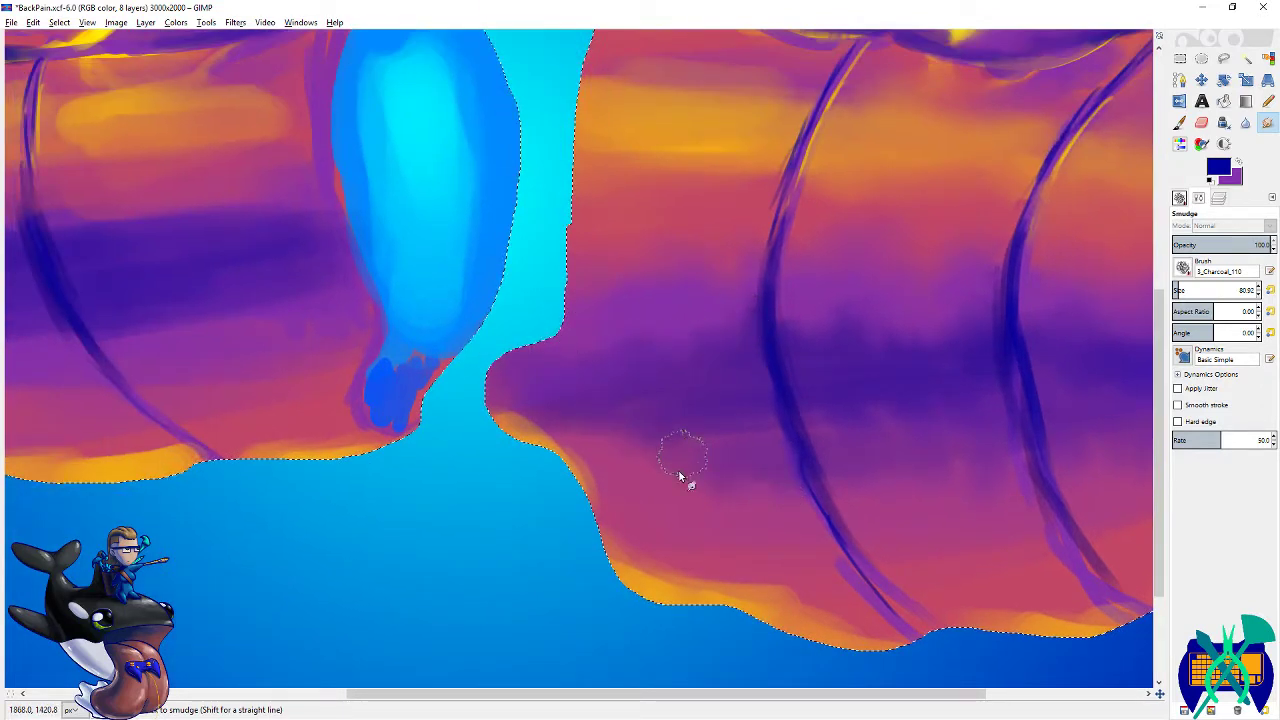
scroll(560, 432, down, 3)
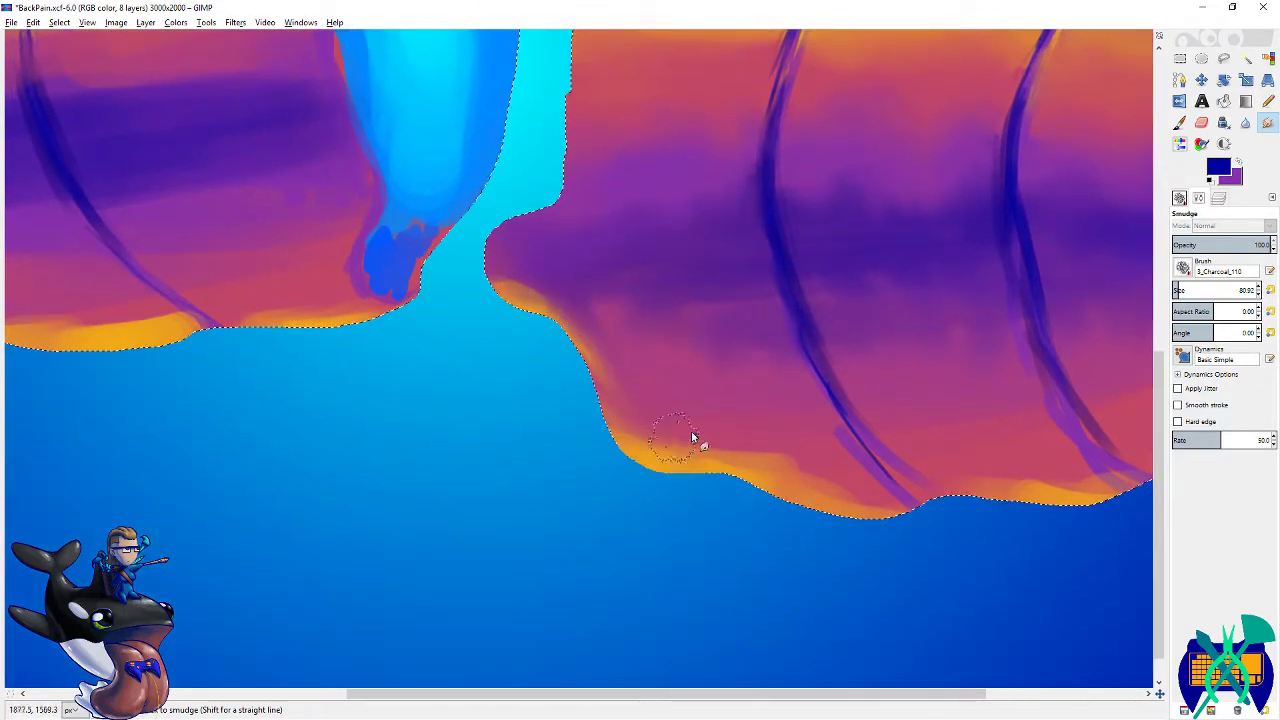
mouse_move(785, 467)
mouse_down()
mouse_move(859, 483)
mouse_move(690, 442)
mouse_move(661, 364)
mouse_move(690, 418)
mouse_move(830, 418)
mouse_up()
scroll(881, 289, up, 1)
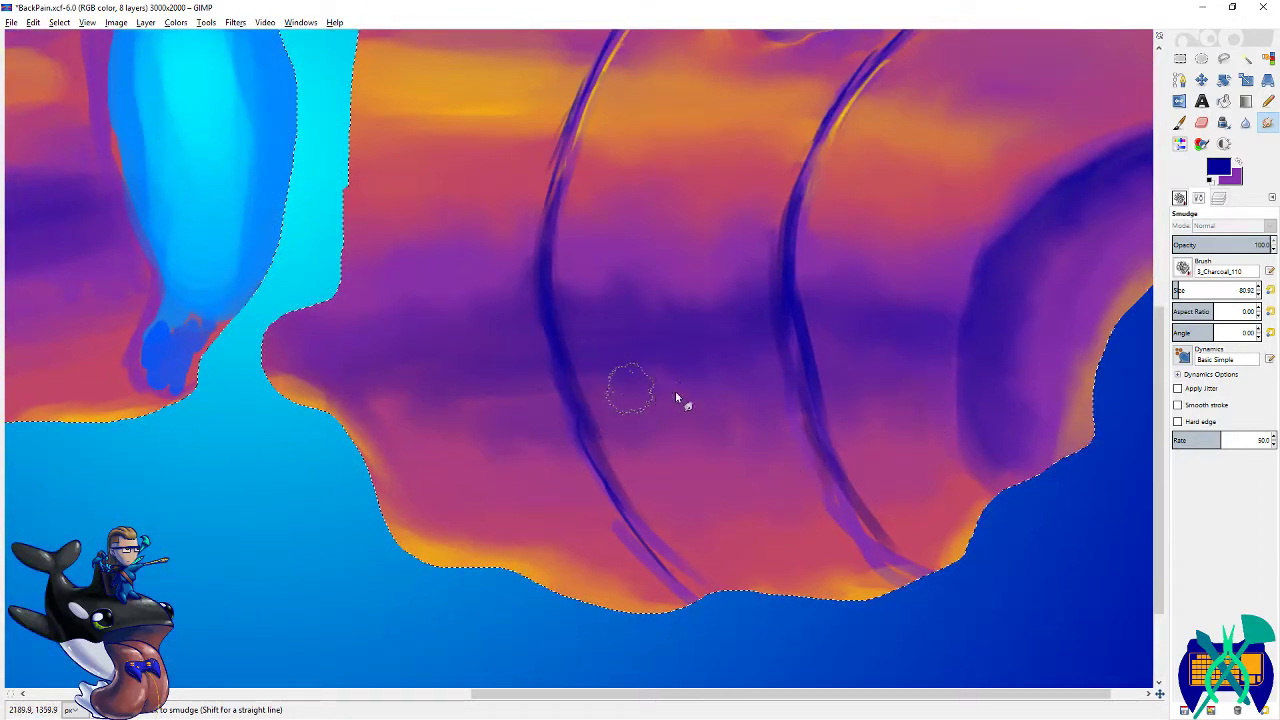
- Smudge the right piece's orange highlight band nearest the split down into the red and purple
scroll(700, 323, up, 4)
scroll(700, 323, left, 8)
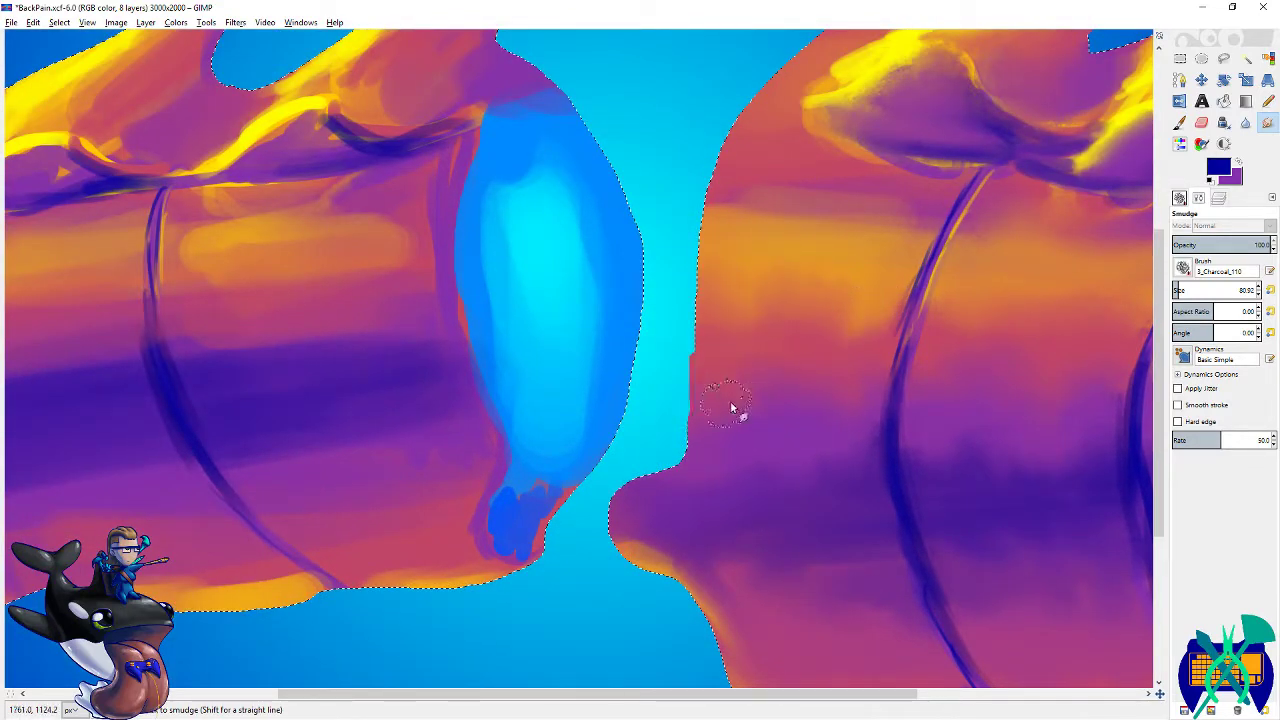
scroll(700, 290, up, 3)
scroll(700, 290, right, 6)
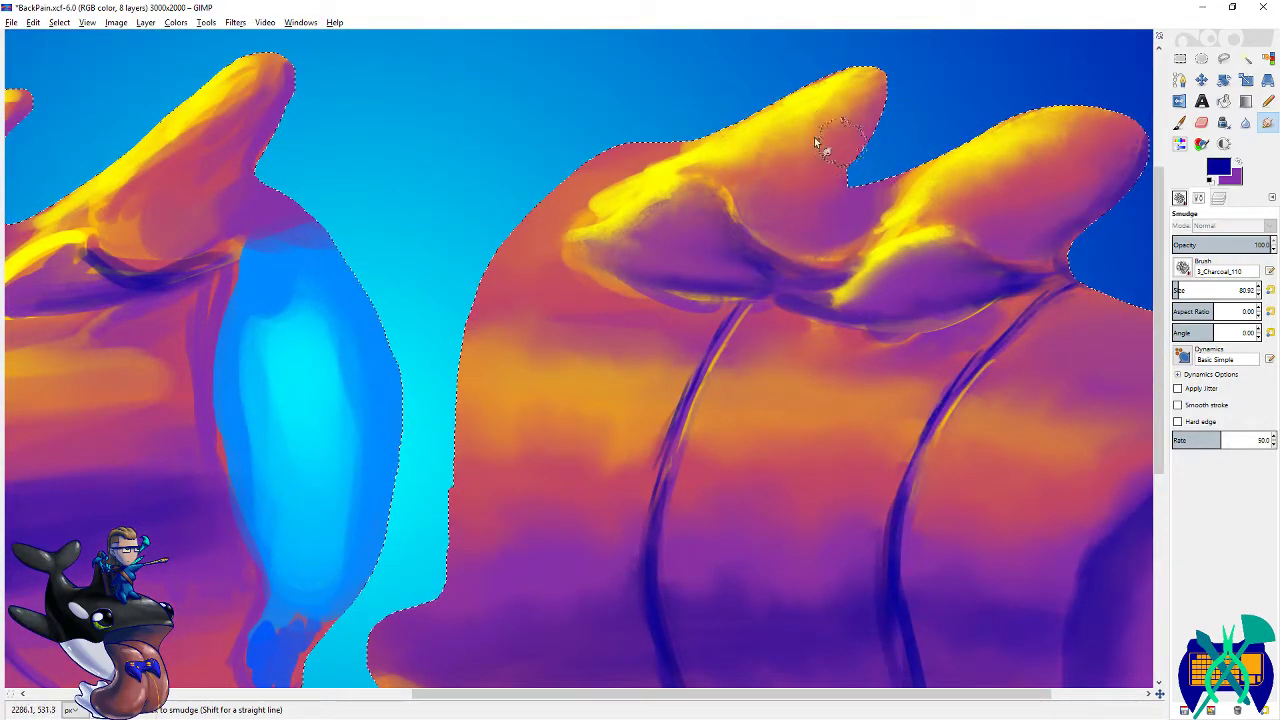
- Blend the left piece's last spike into its base and smudge the orange highlight on the segment beside the blue cut face
scroll(700, 200, up, 4)
scroll(700, 200, left, 10)
mouse_move(691, 210)
mouse_down()
mouse_move(608, 289)
mouse_move(546, 309)
mouse_move(602, 337)
mouse_move(677, 232)
mouse_move(690, 238)
mouse_move(645, 338)
mouse_up()
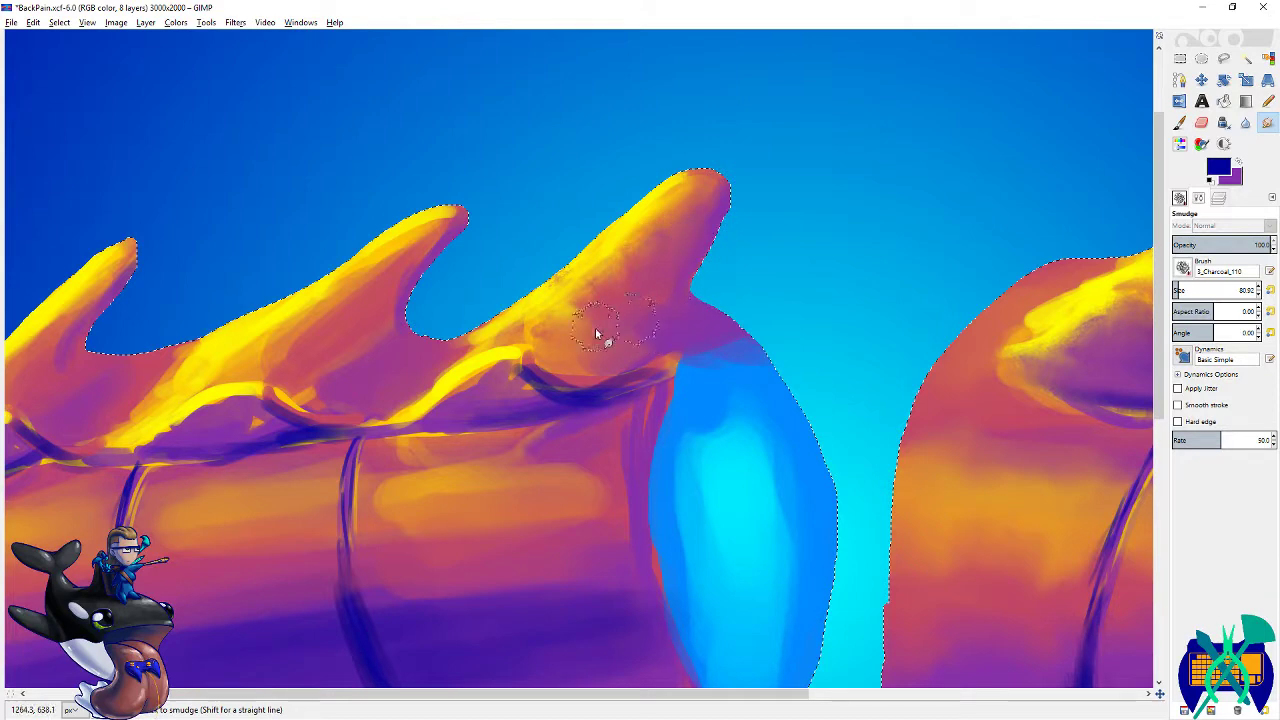
scroll(623, 350, down, 5)
scroll(623, 300, left, 3)
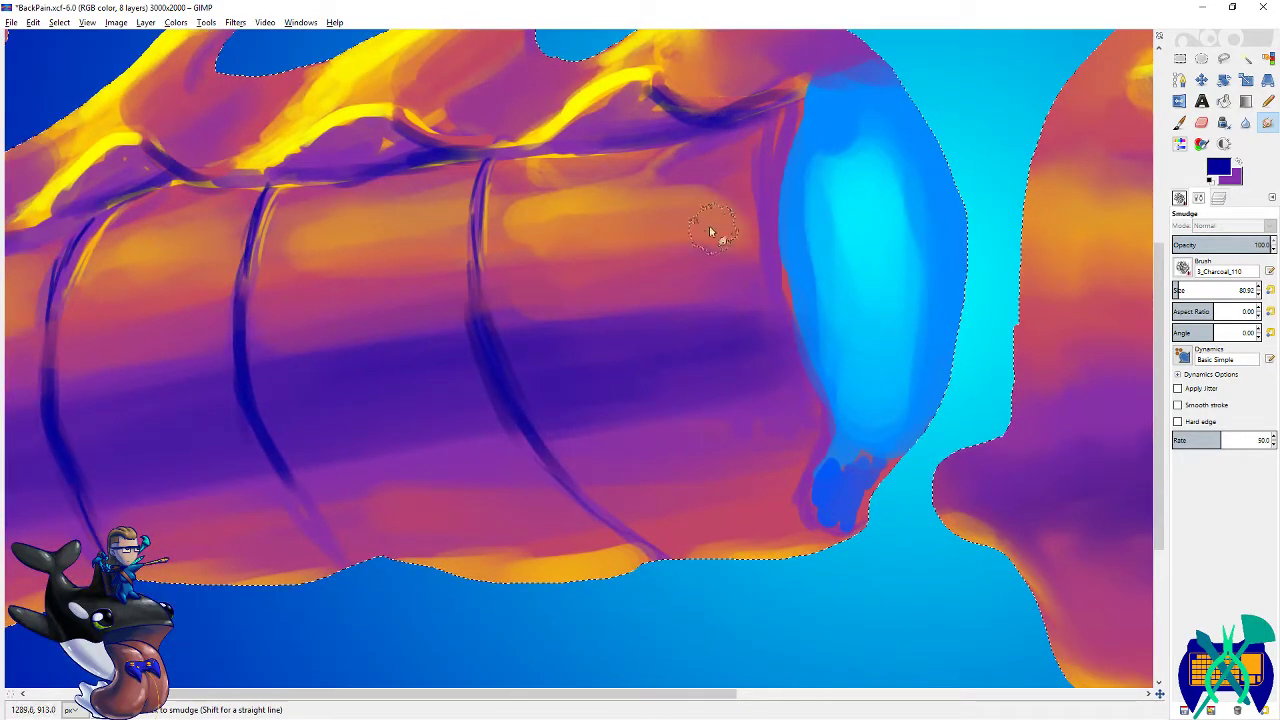
mouse_move(691, 170)
mouse_down()
mouse_move(653, 183)
mouse_move(579, 172)
mouse_move(519, 209)
mouse_move(591, 253)
mouse_up()
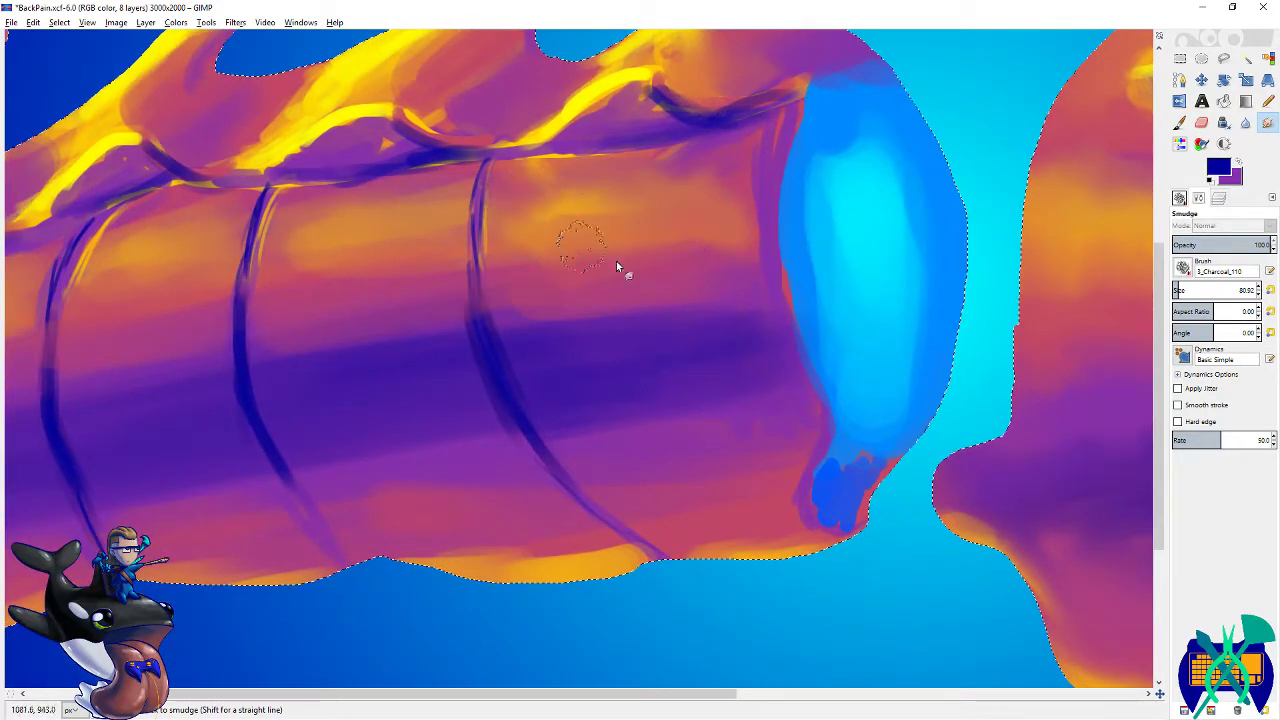
- Soften the remaining orange and purple bands on the left piece's segments and save the image
scroll(480, 213, left, 6)
scroll(480, 213, up, 1)
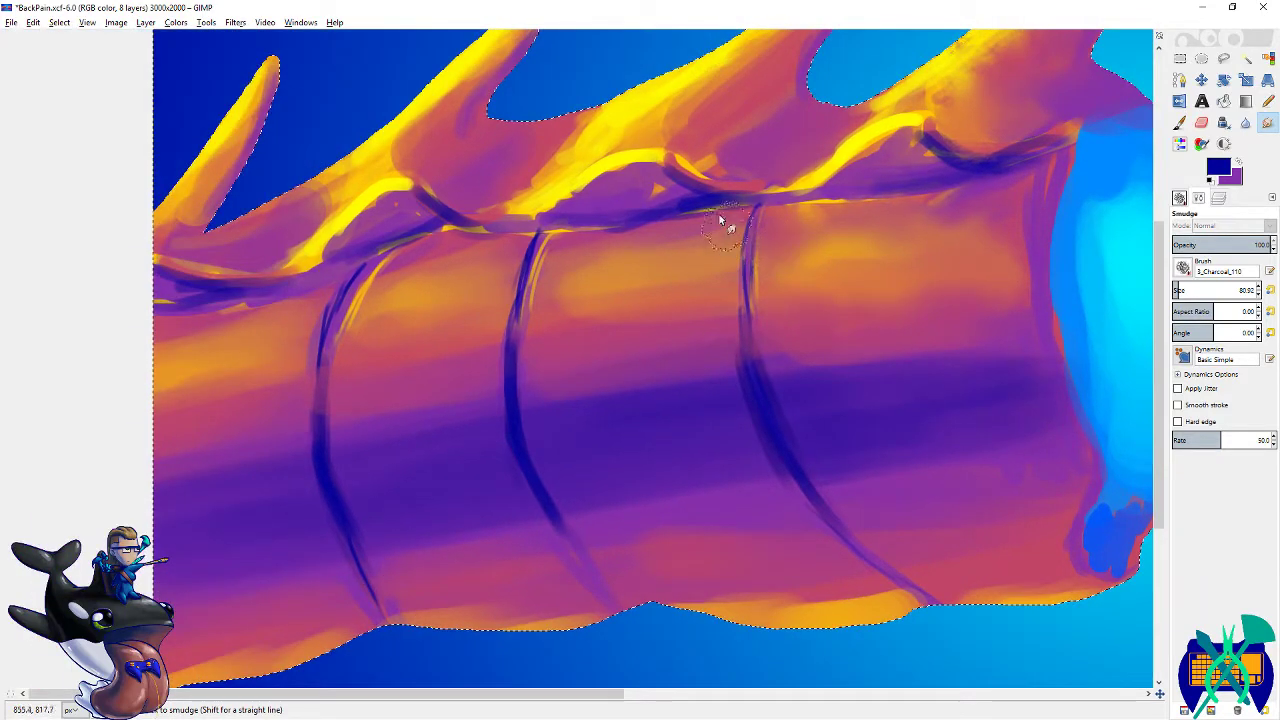
scroll(614, 344, down, 3)
key(shift+o)
scroll(356, 265, down, 5)
key(ctrl+s)
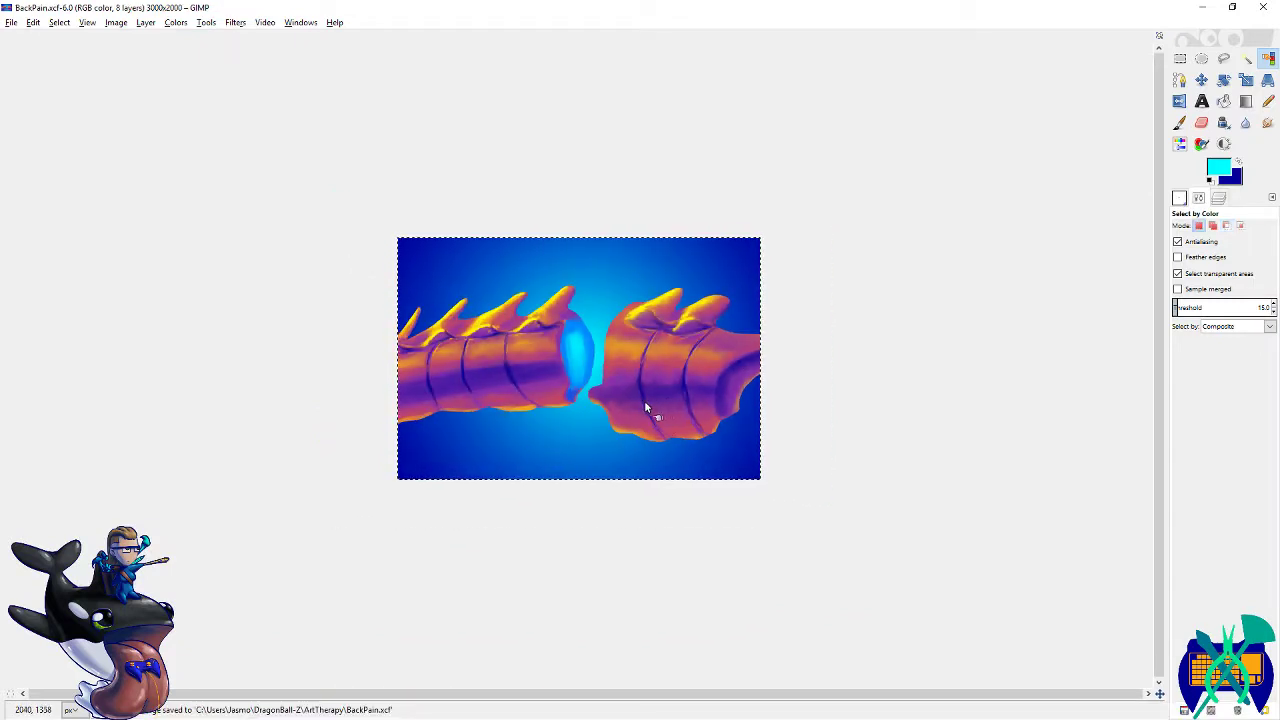
- Switch to the Paintbrush and set its foreground colour to bright yellow
scroll(619, 403, up, 4)
click(549, 384)
key(p)
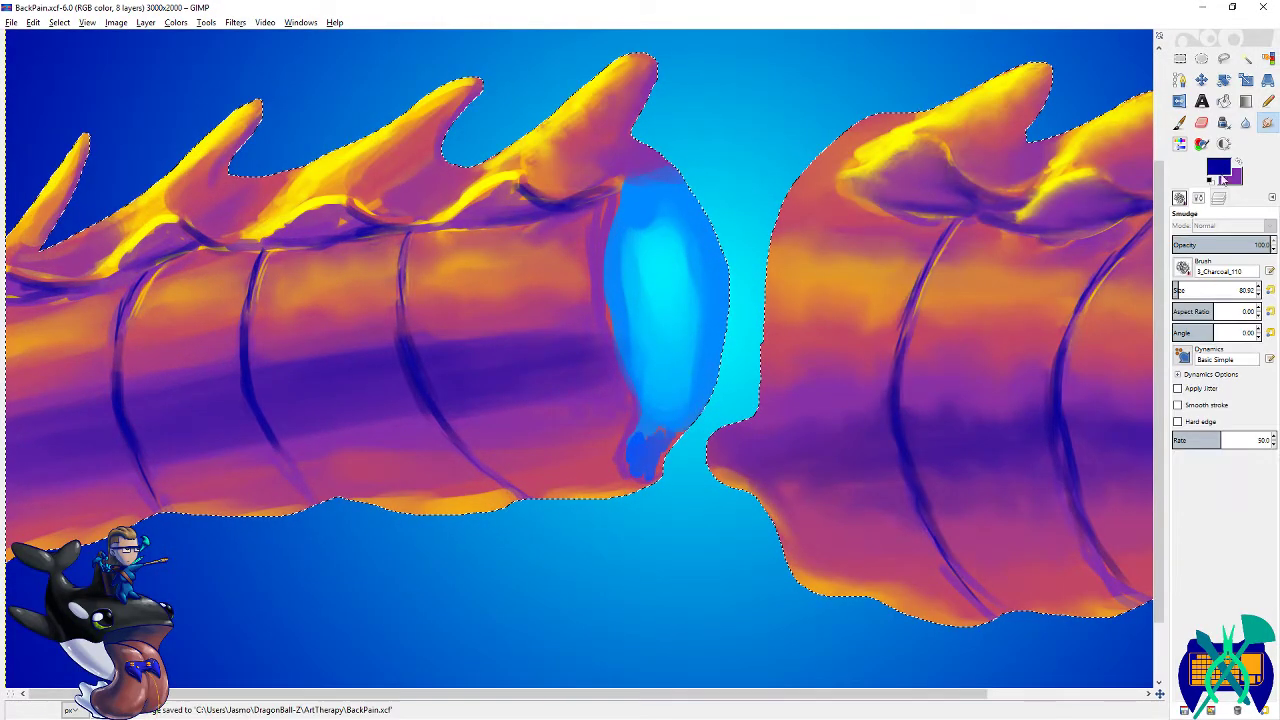
click(1218, 172)
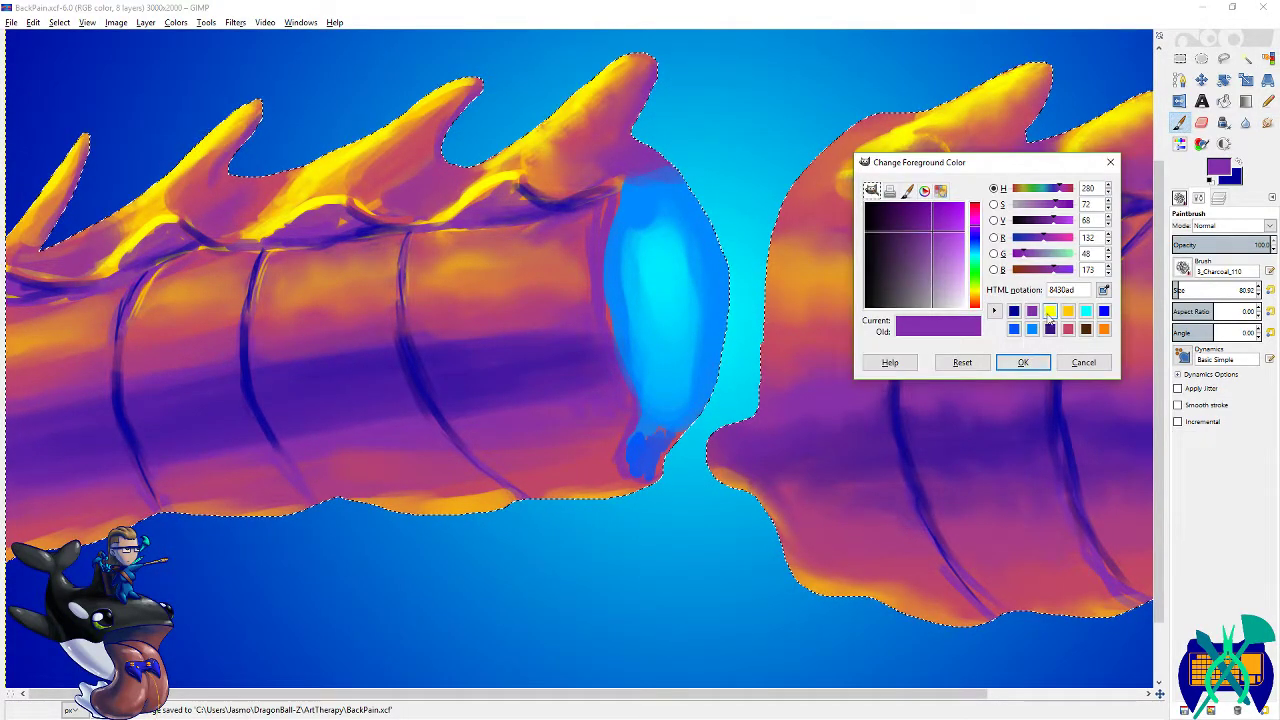
click(967, 281)
click(1023, 362)
- Try yellow strokes over the orange highlight bands with the charcoal brushes, undo them and save the image
drag(775, 268, 905, 276)
mouse_move(957, 304)
mouse_down()
mouse_move(671, 274)
mouse_move(842, 277)
mouse_move(815, 275)
mouse_up()
key(ctrl+z)
click(1180, 200)
click(1184, 268)
key(ctrl+z)
drag(561, 242, 482, 252)
key(ctrl+z)
key(ctrl+s)
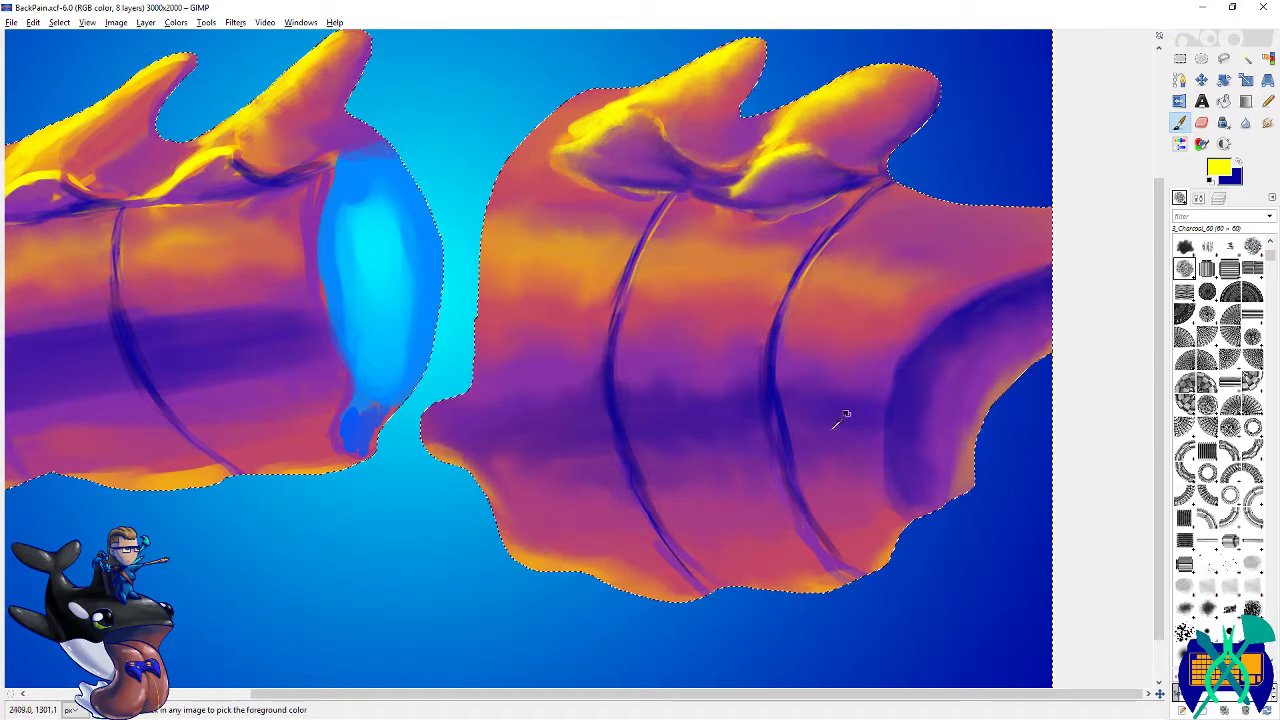
- Try stippling yellow over the right piece's orange highlight band with the Spot_drops brush
click(1183, 632)
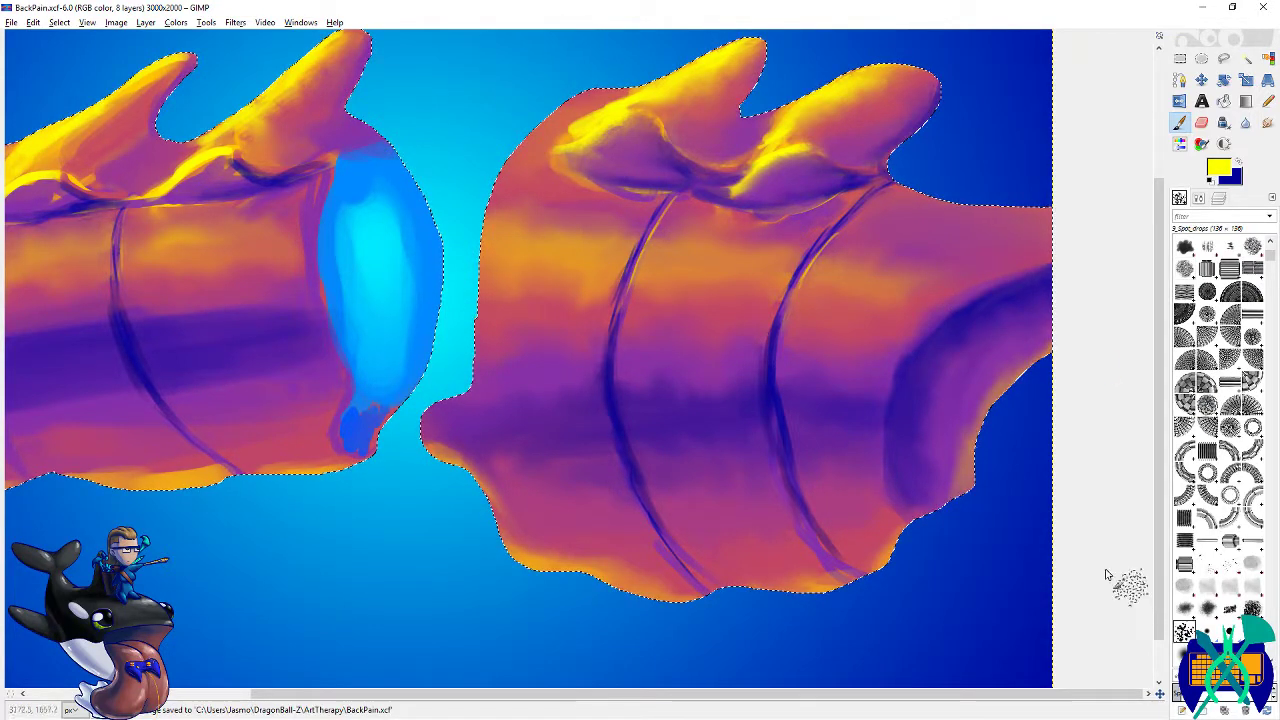
drag(862, 345, 866, 425)
key(ctrl+z)
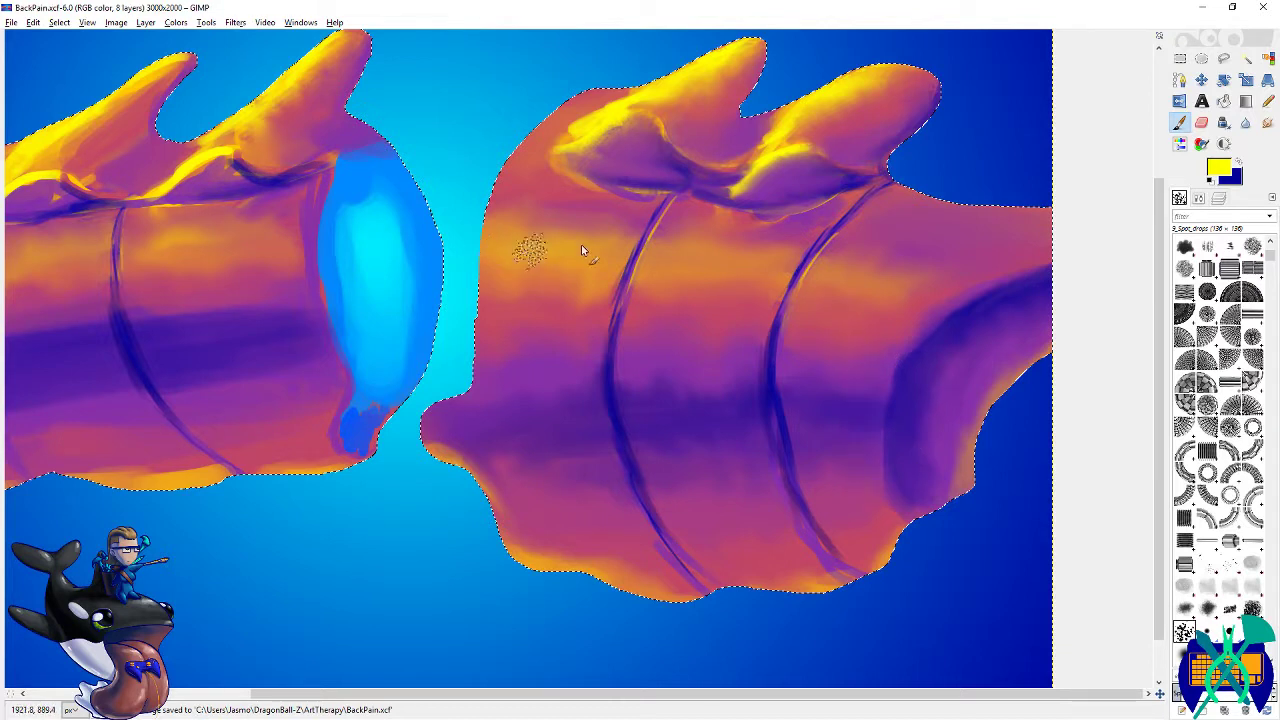
drag(516, 228, 555, 268)
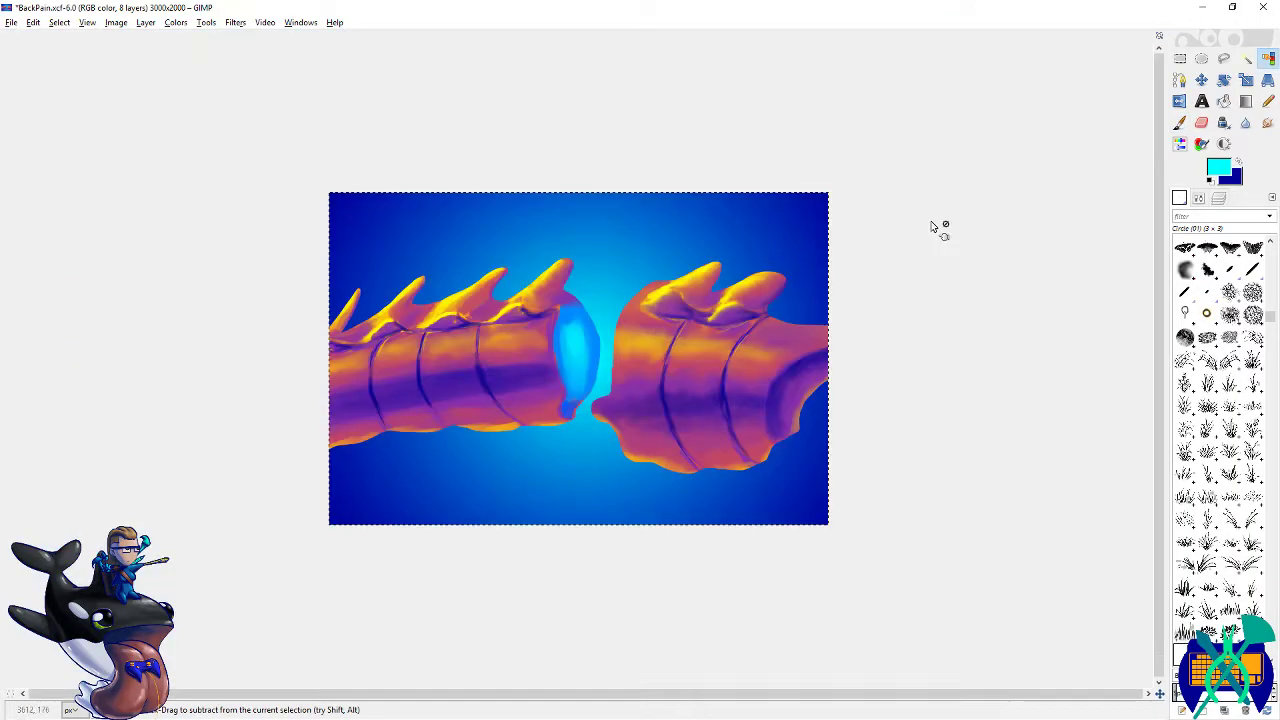
scroll(938, 228, down, 3)
scroll(871, 303, up, 4)
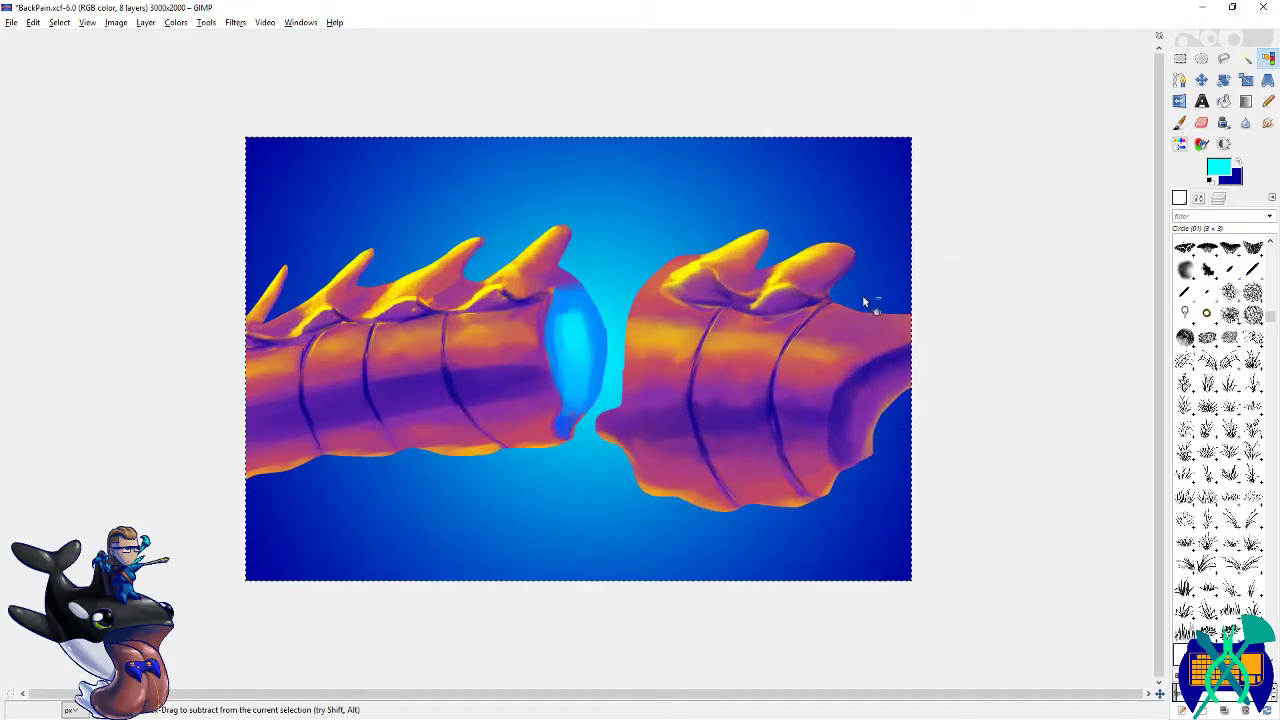
scroll(864, 301, up, 5)
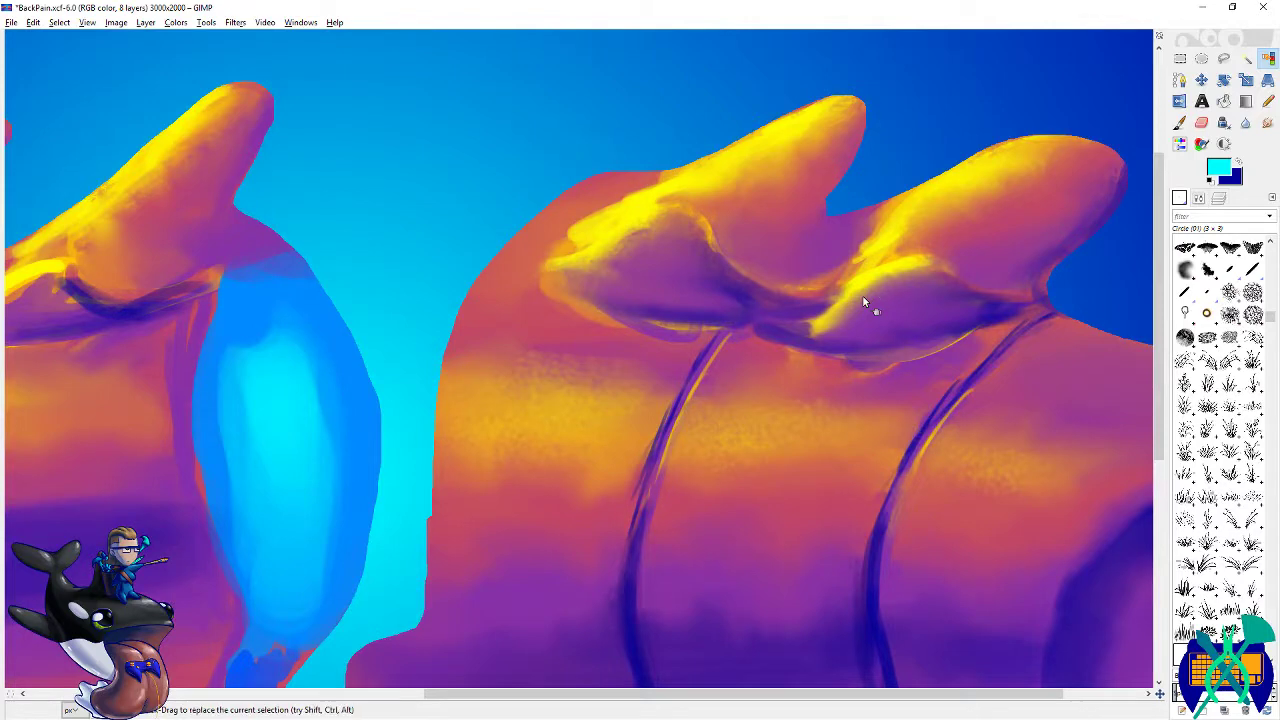
scroll(870, 298, down, 6)
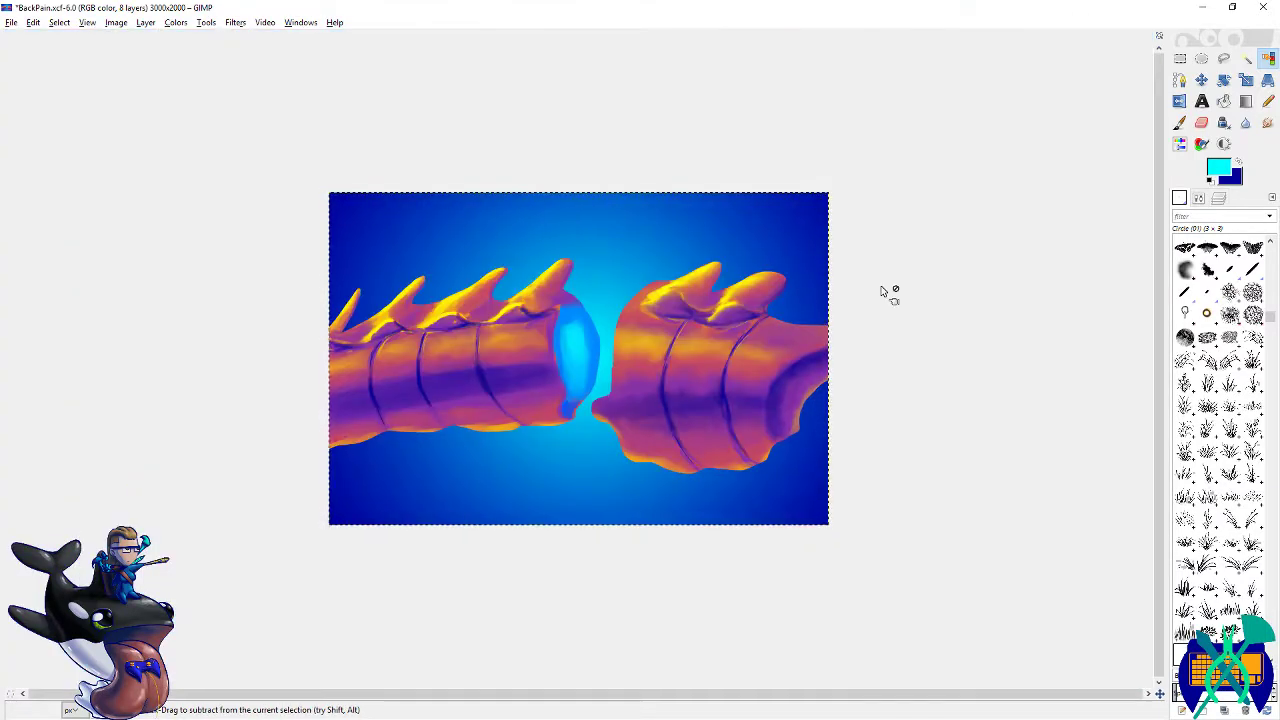
scroll(881, 291, up, 2)
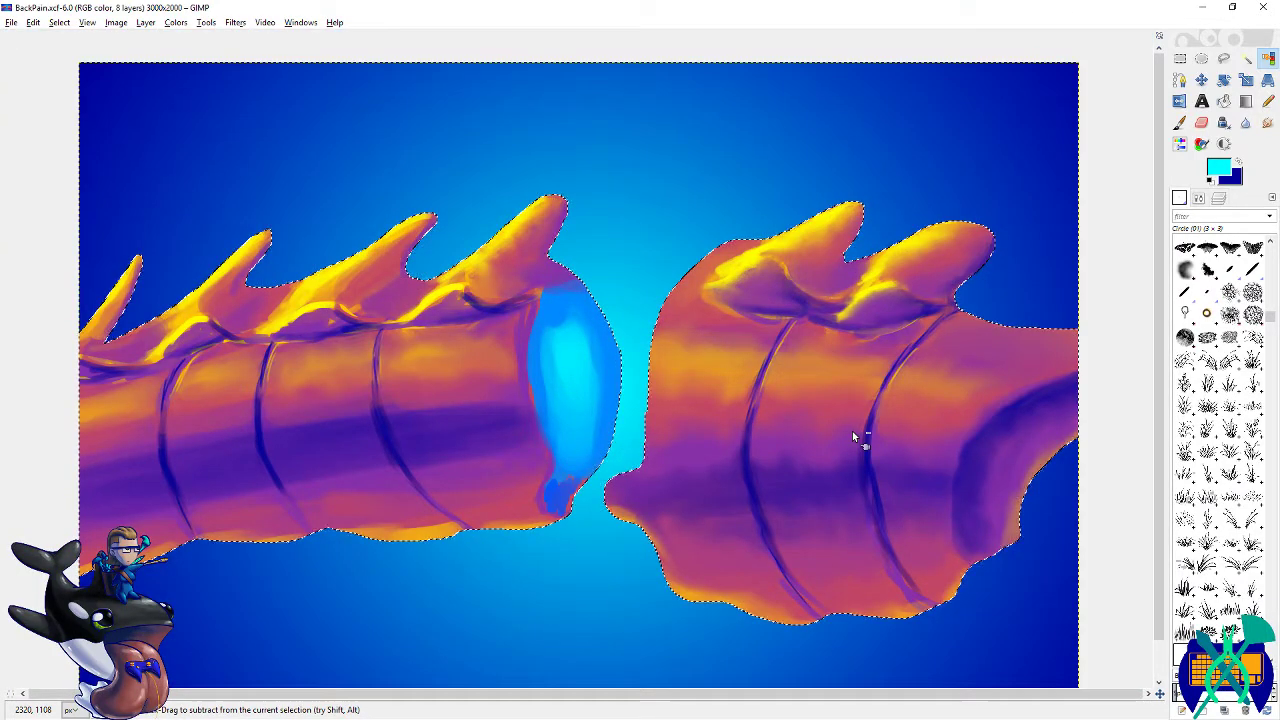
- Test a yellow A - 3 Smoke stroke on the right piece, then dab sampled orange onto its highlight with A - 2 Dirty Brush2
click(1184, 337)
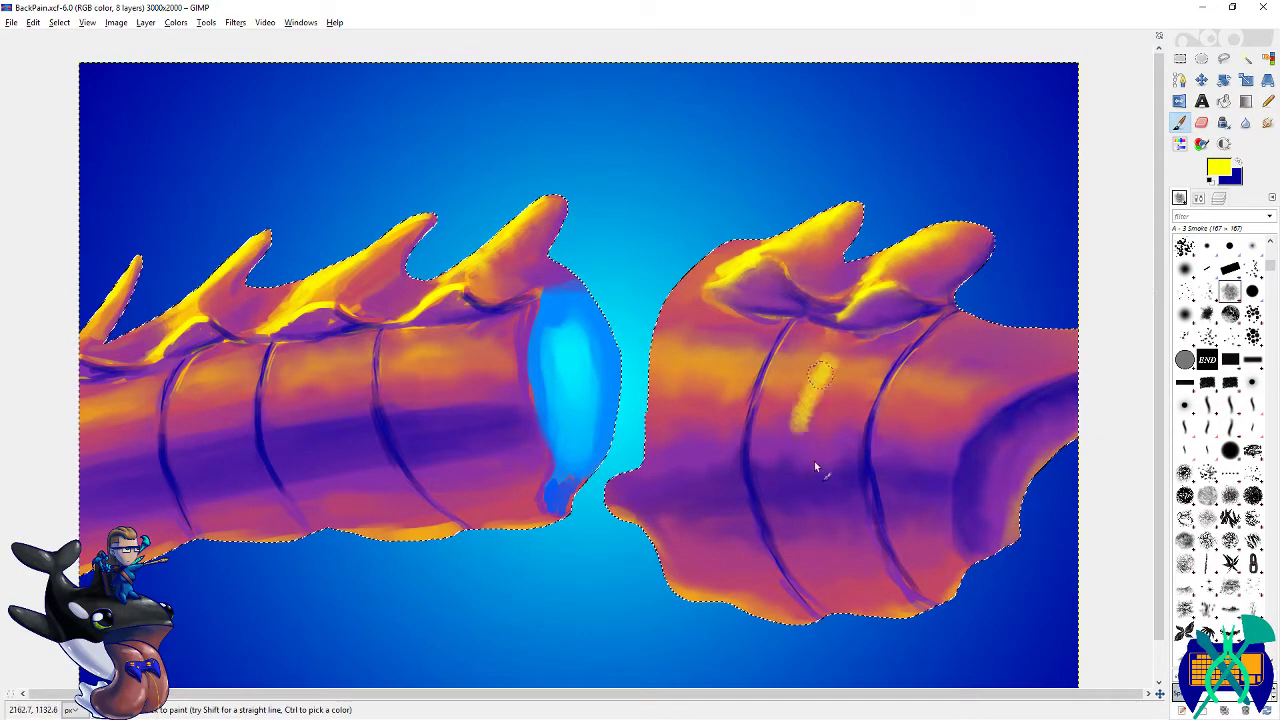
click(1229, 291)
click(1184, 291)
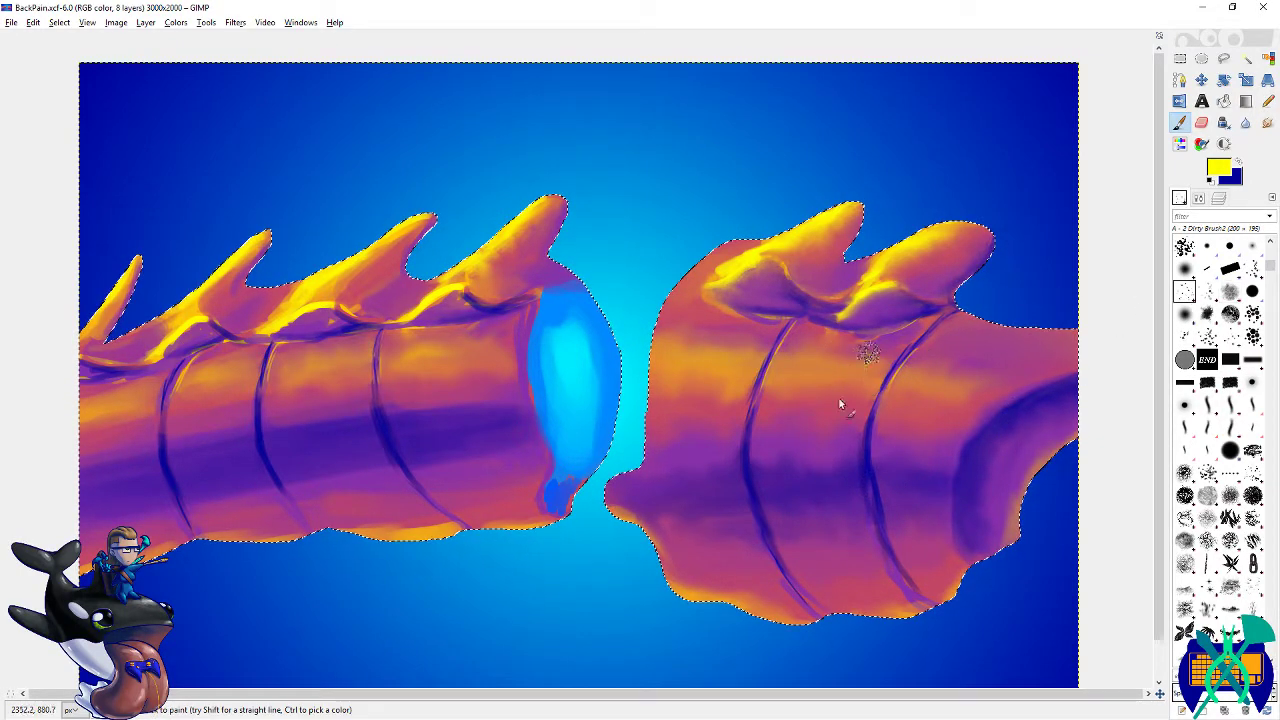
key(ctrl+s)
ctrl+click(733, 368)
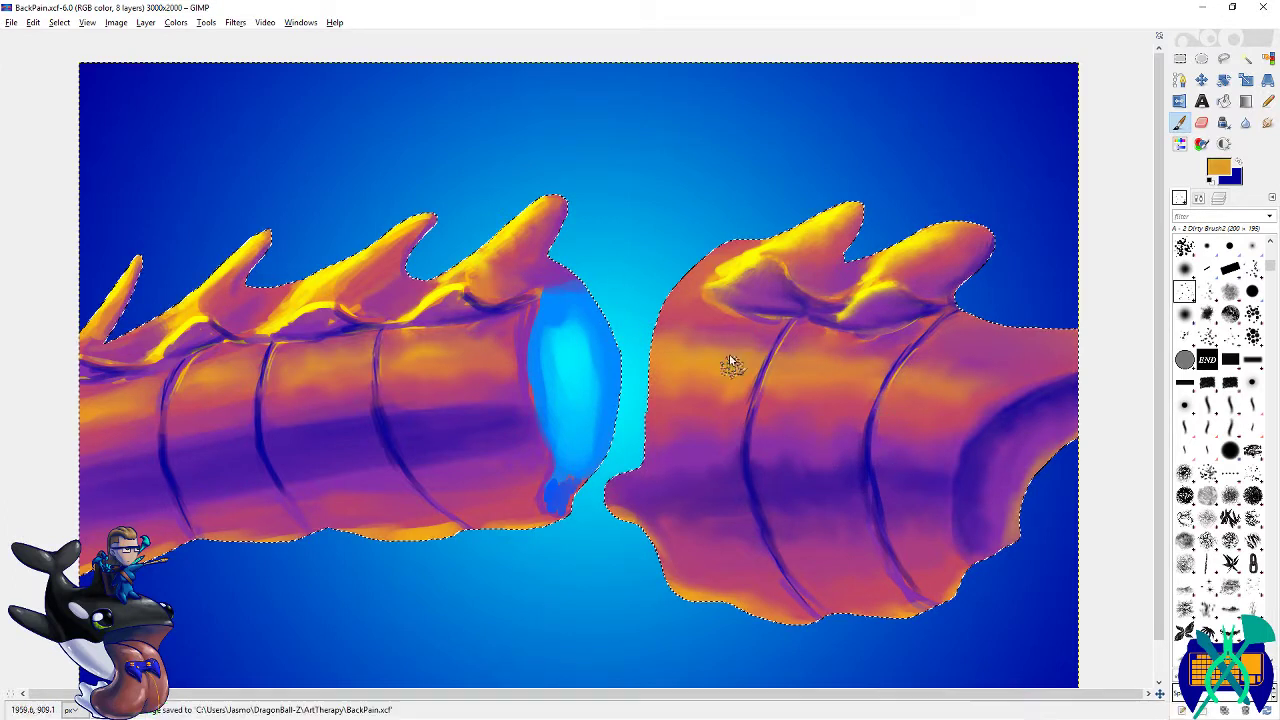
drag(678, 366, 686, 358)
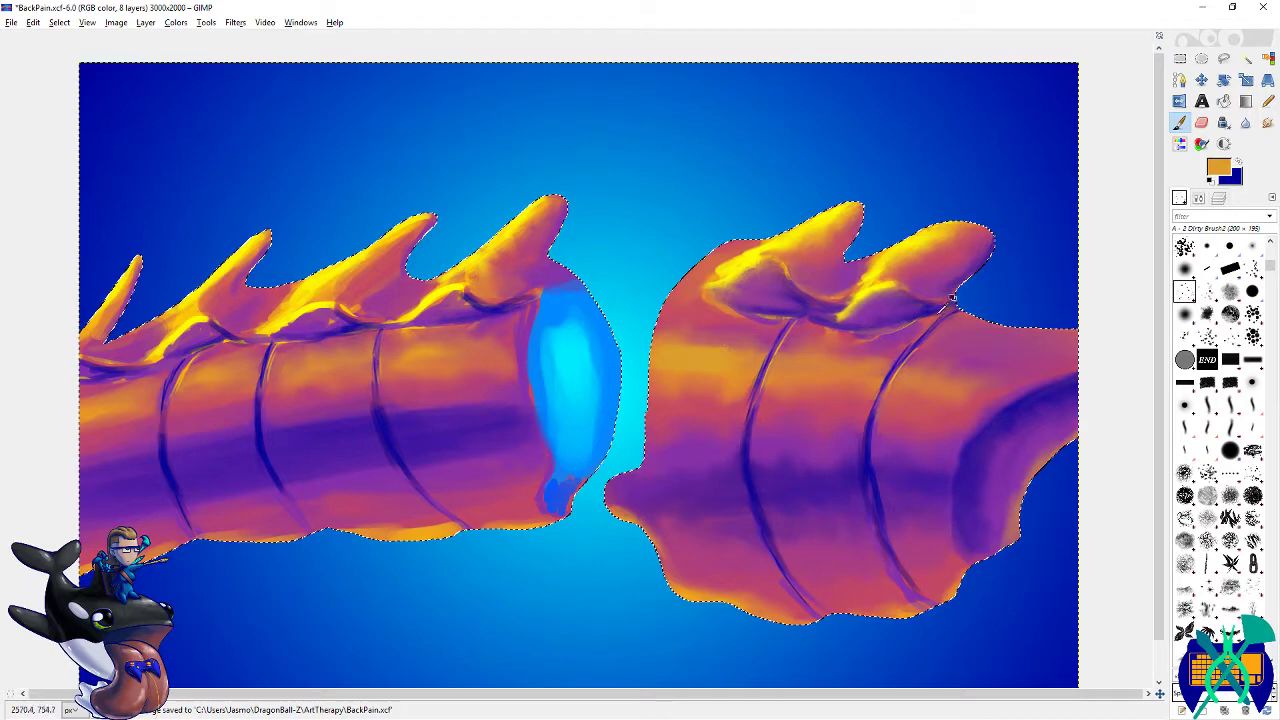
- Set the foreground colour to yellow ffff00
click(1218, 168)
click(1015, 313)
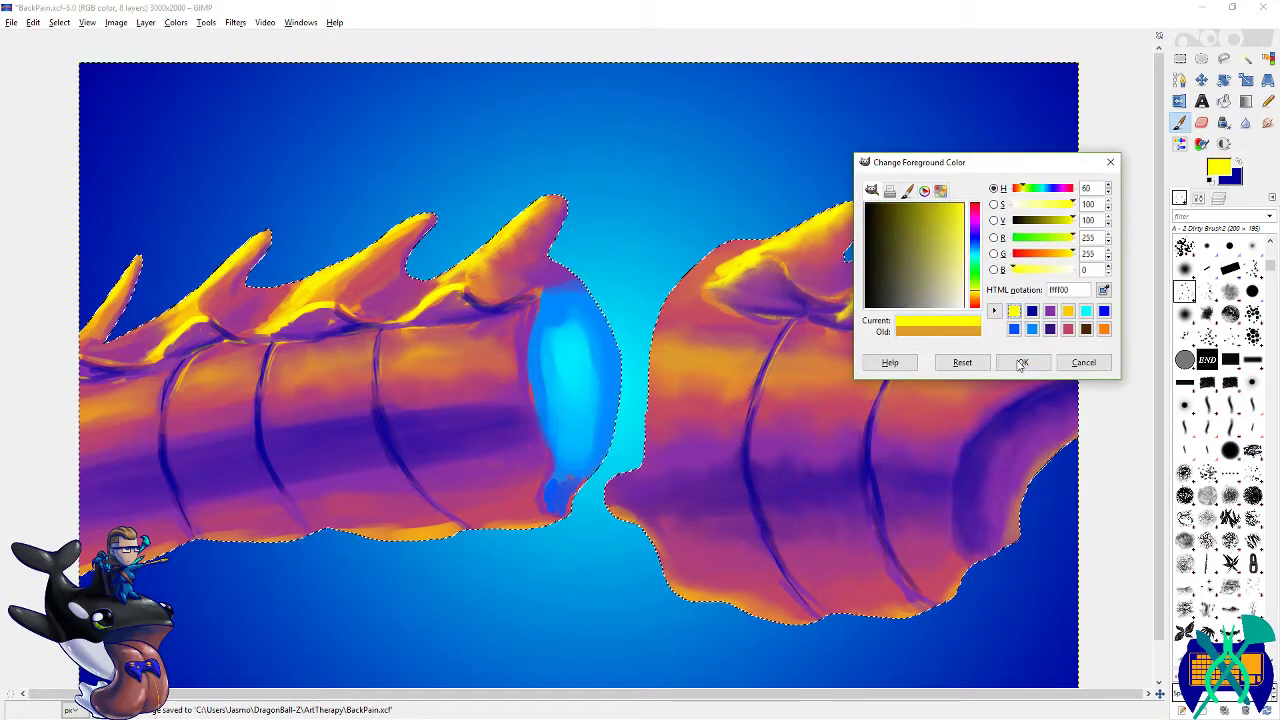
click(1023, 361)
- Try painting speckled yellow along the right piece's highlight band and beside its curved shadow with A - 2 Dirty Brush2
drag(668, 361, 683, 358)
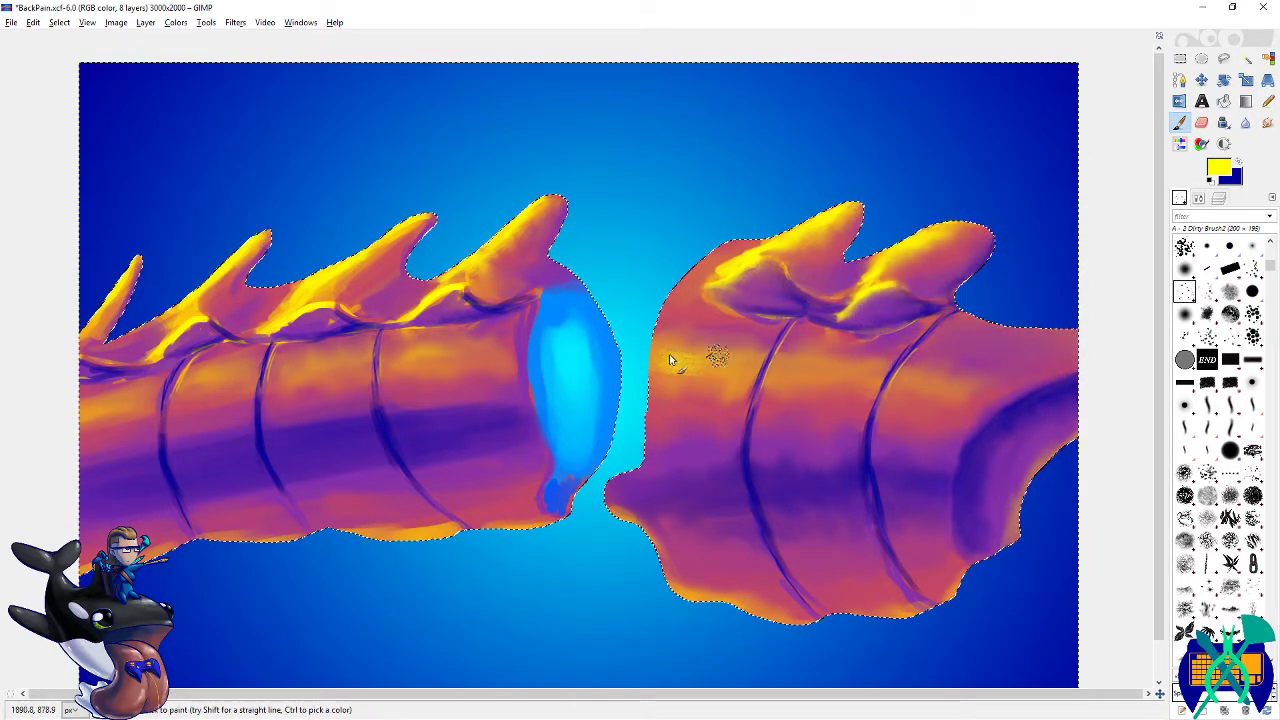
click(702, 366)
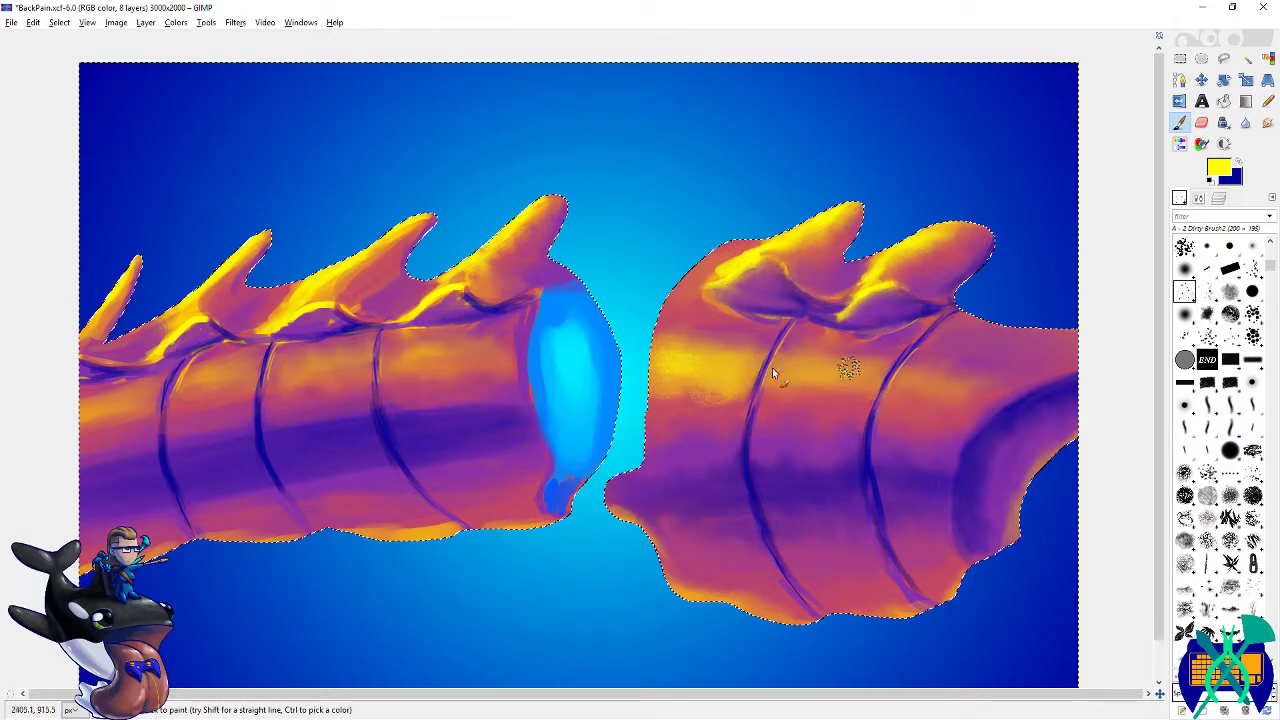
drag(968, 368, 890, 455)
key(ctrl+z)
key(ctrl+z)
key(ctrl+z)
key(ctrl+z)
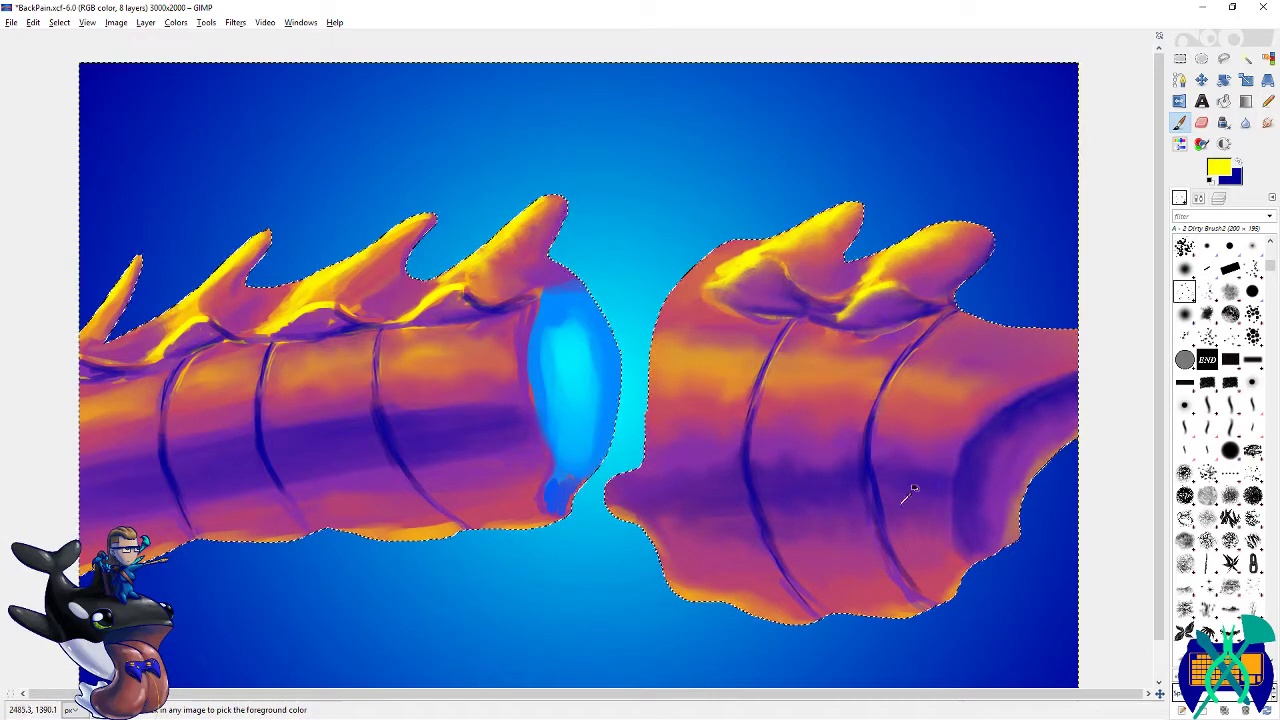
- Try yellow strokes along the edge of the right piece's curved navy shadow with A - 3 Smoke and neighbouring brushes
click(1207, 291)
drag(963, 377, 921, 448)
key(ctrl+z)
click(1230, 292)
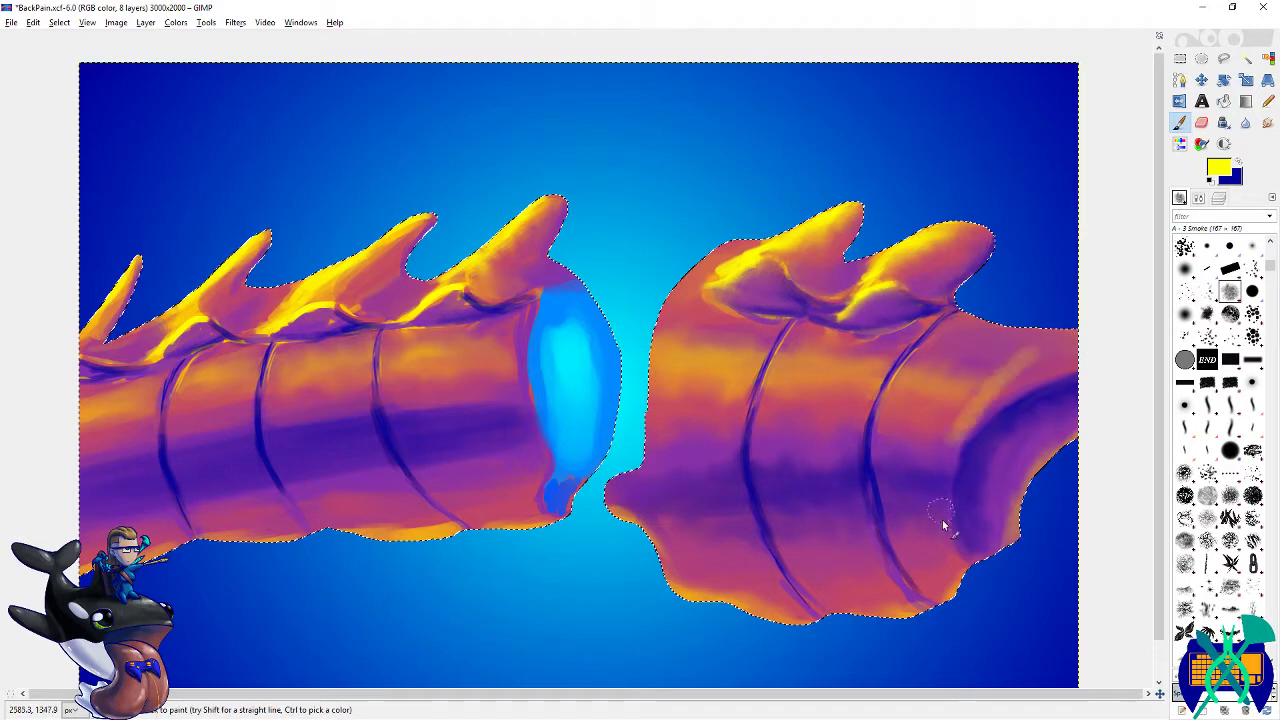
click(1230, 313)
drag(988, 356, 884, 495)
key(ctrl+z)
- Paint textured yellow highlights along the orange bands of both pieces with the A -2 Eroded Brush 2
click(1185, 337)
drag(984, 378, 924, 491)
key(ctrl+z)
drag(714, 378, 782, 380)
key(ctrl+z)
mouse_move(658, 348)
mouse_down()
mouse_move(697, 372)
mouse_move(728, 359)
mouse_move(715, 369)
mouse_move(985, 390)
mouse_up()
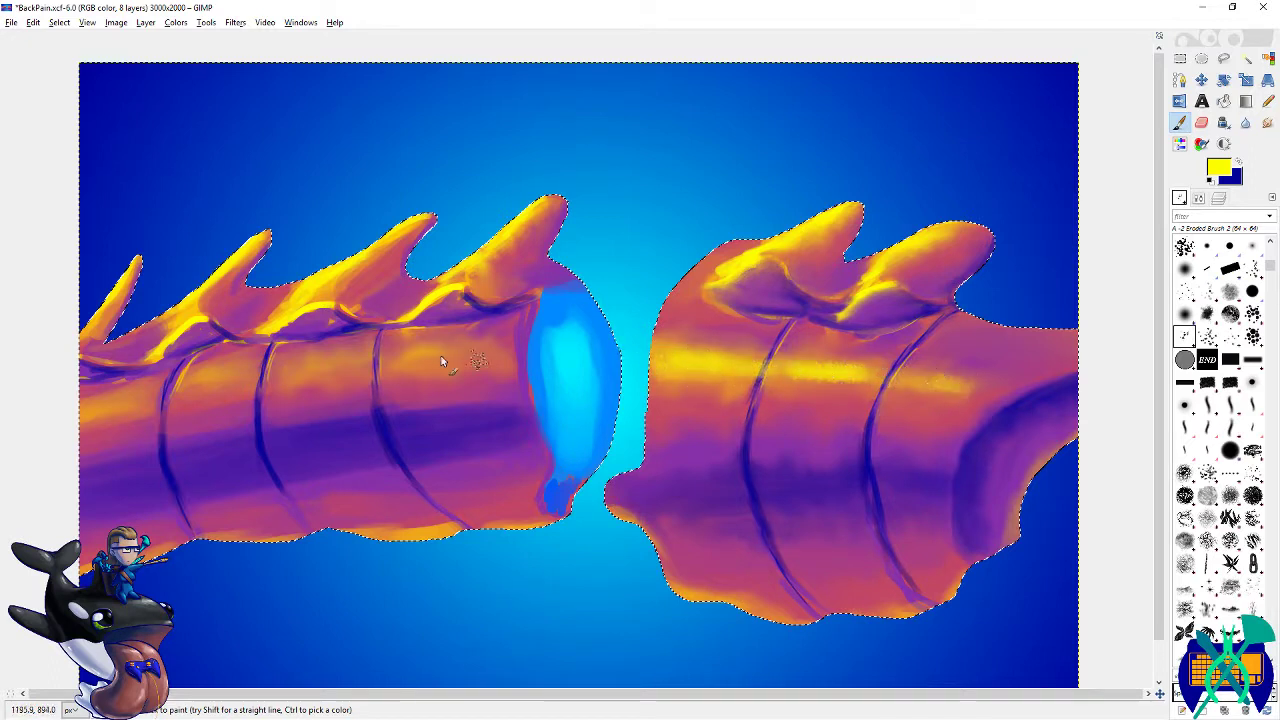
drag(490, 355, 101, 412)
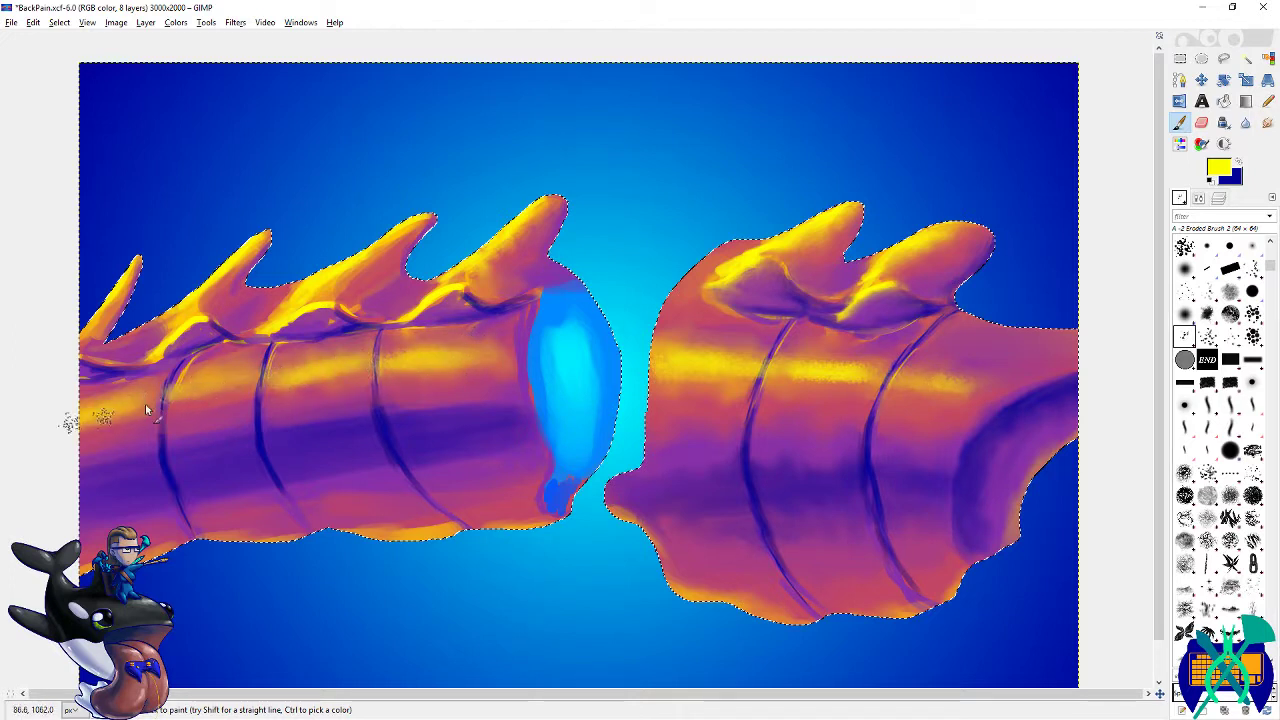
- Smudge the yellow highlights on the spikes of both pieces, and soften the dark band across the left piece
key(s)
drag(817, 238, 841, 229)
mouse_move(740, 289)
mouse_down()
mouse_move(708, 277)
mouse_move(756, 255)
mouse_move(716, 272)
mouse_move(745, 302)
mouse_move(712, 294)
mouse_move(773, 277)
mouse_move(756, 304)
mouse_up()
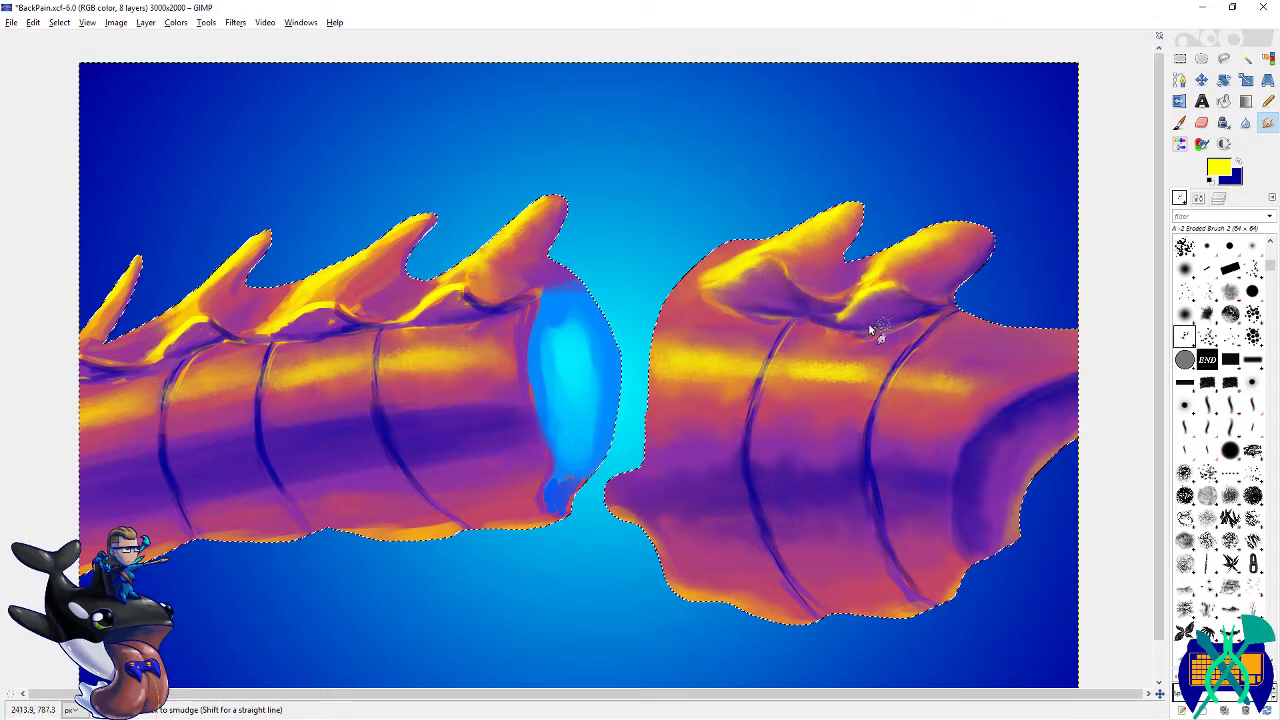
mouse_move(875, 303)
mouse_down()
mouse_move(950, 277)
mouse_move(925, 292)
mouse_up()
scroll(694, 337, left, 5)
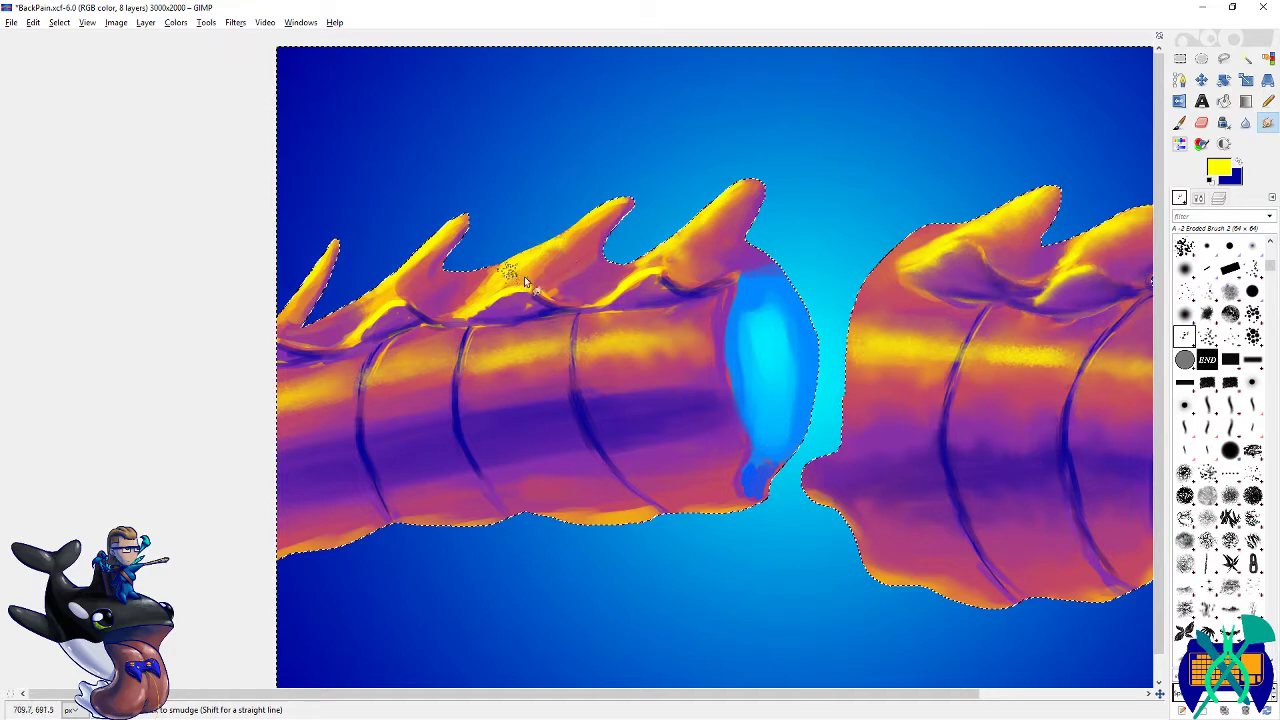
mouse_move(532, 305)
mouse_down()
mouse_move(487, 316)
mouse_move(529, 306)
mouse_up()
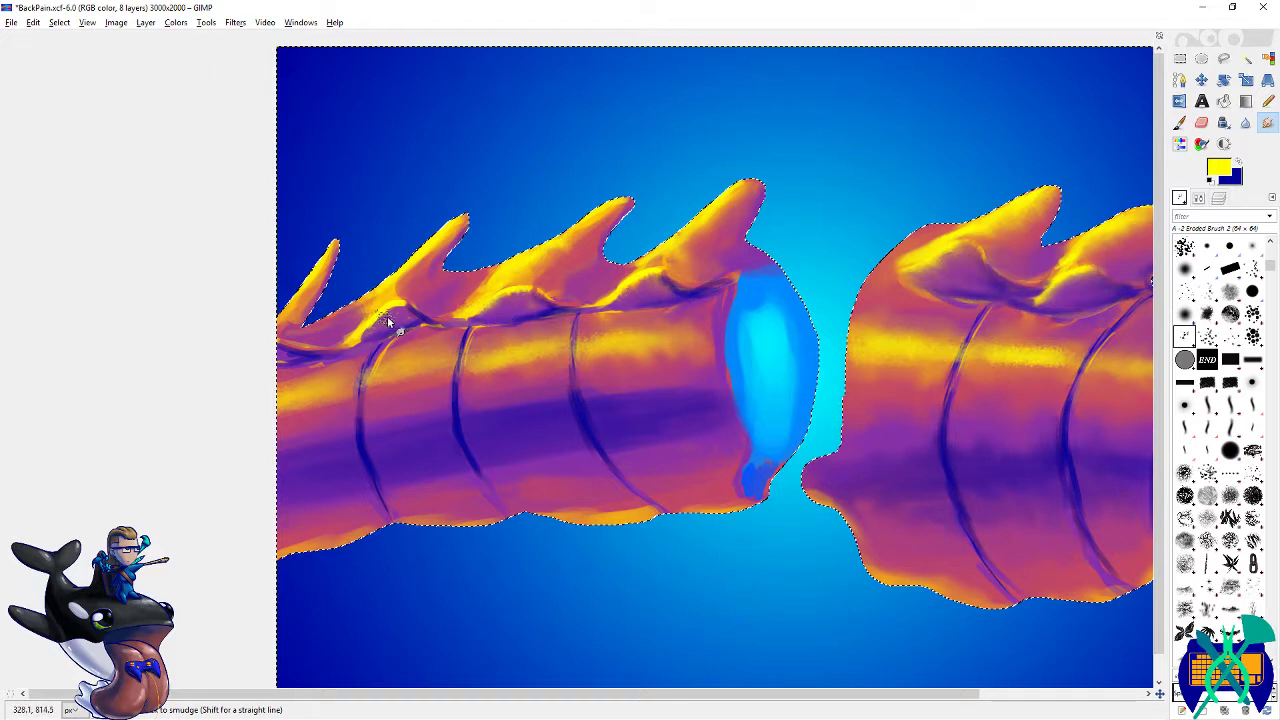
drag(438, 265, 415, 275)
mouse_move(300, 313)
mouse_down()
mouse_move(337, 255)
mouse_move(298, 355)
mouse_up()
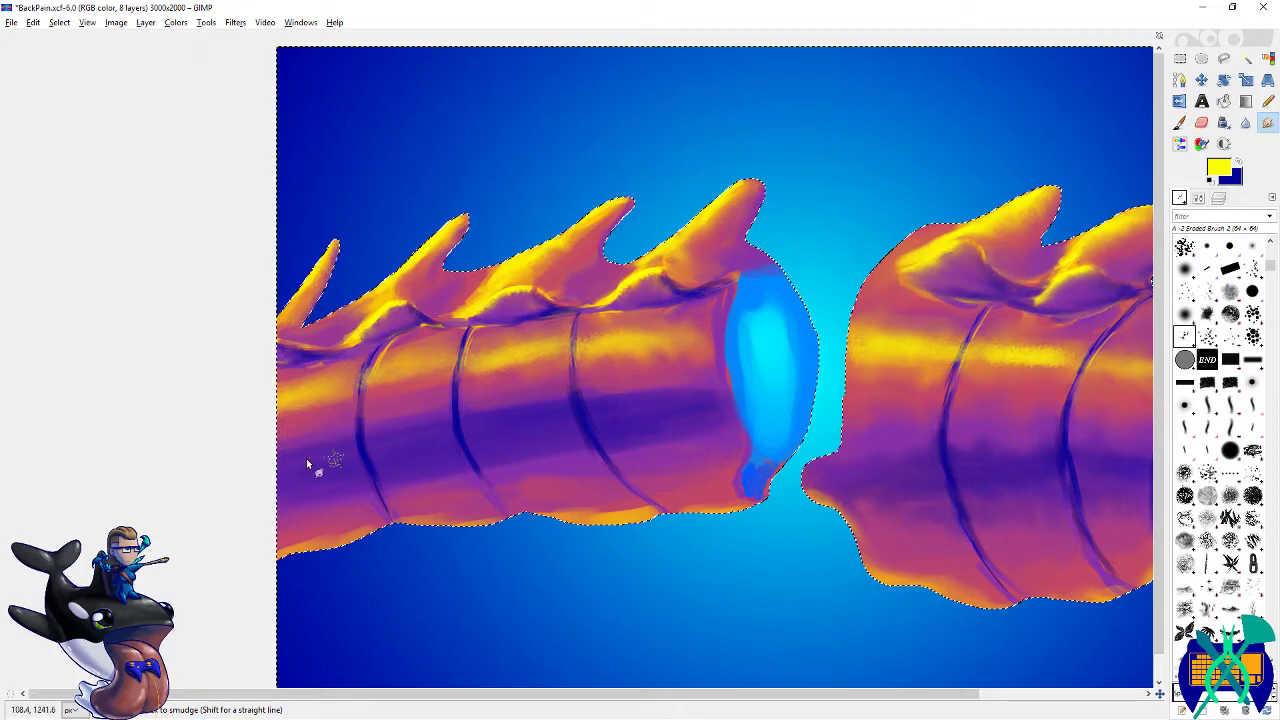
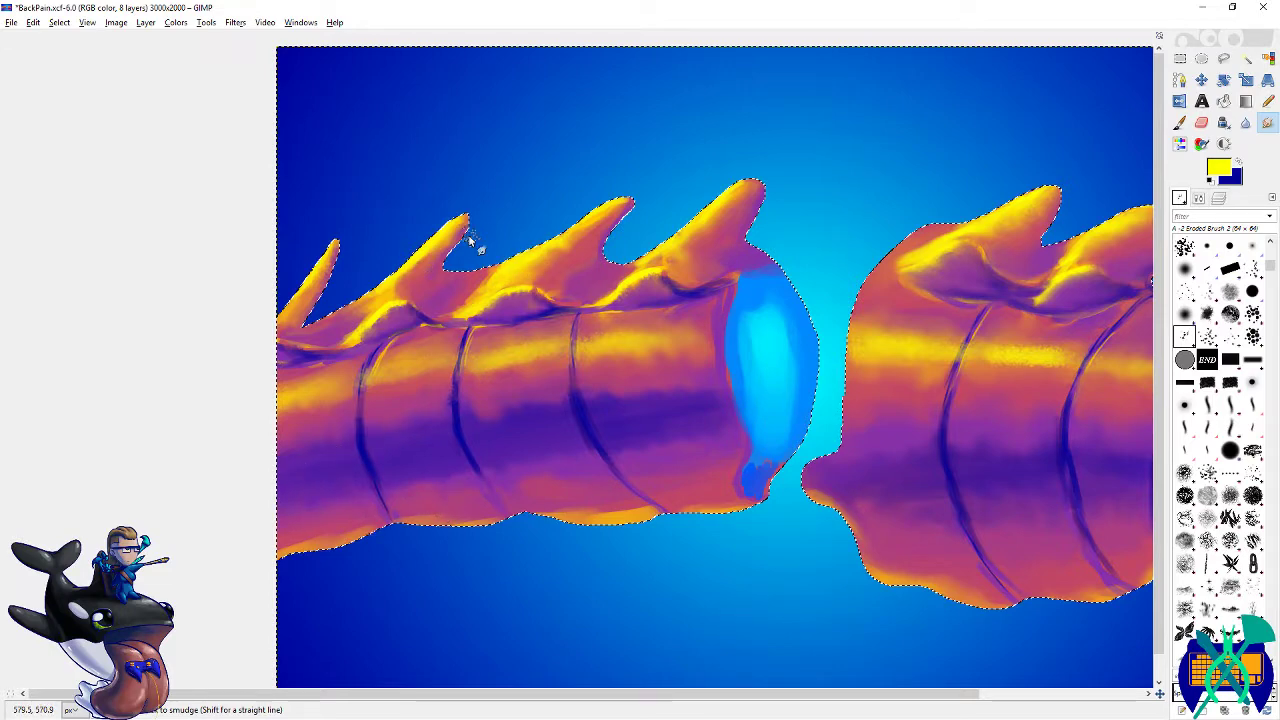
- Save BackPain.xcf and restore the selection outlining the two creature pieces
key(ctrl+a)
scroll(456, 184, down, 5)
key(ctrl+s)
scroll(737, 257, up, 4)
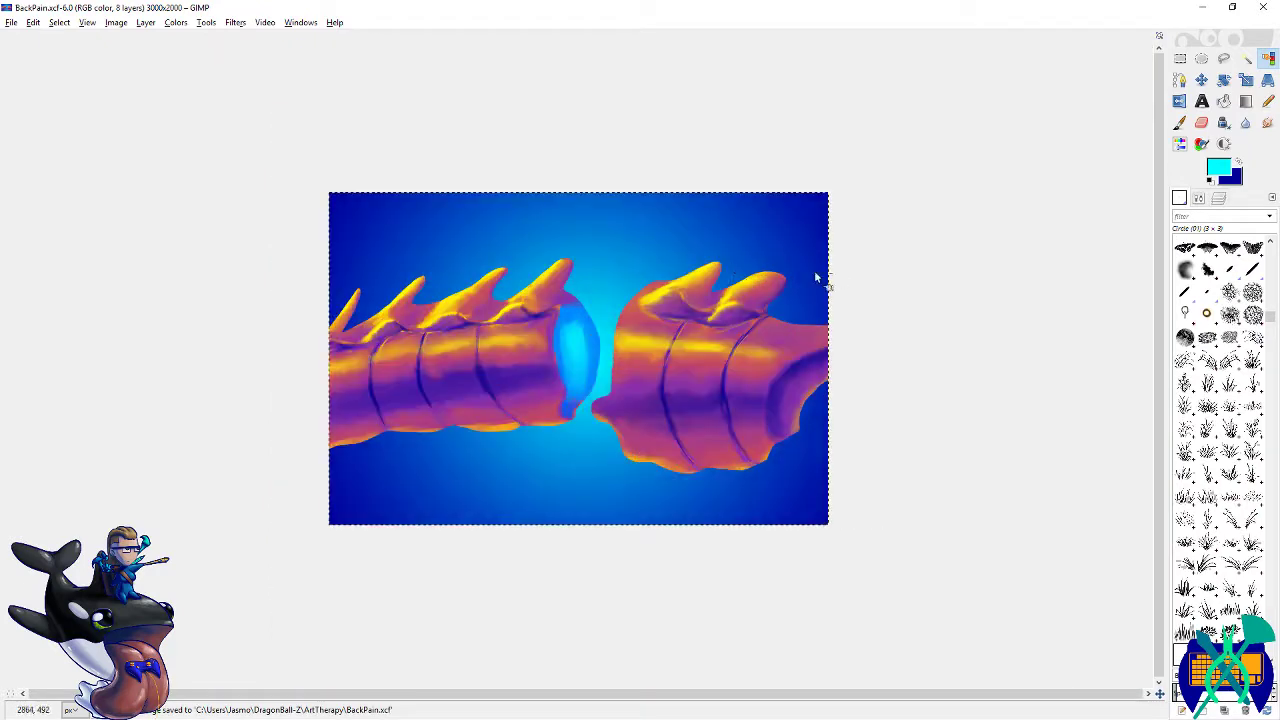
scroll(596, 330, up, 1)
click(596, 330)
key(s)
key(ctrl+s)
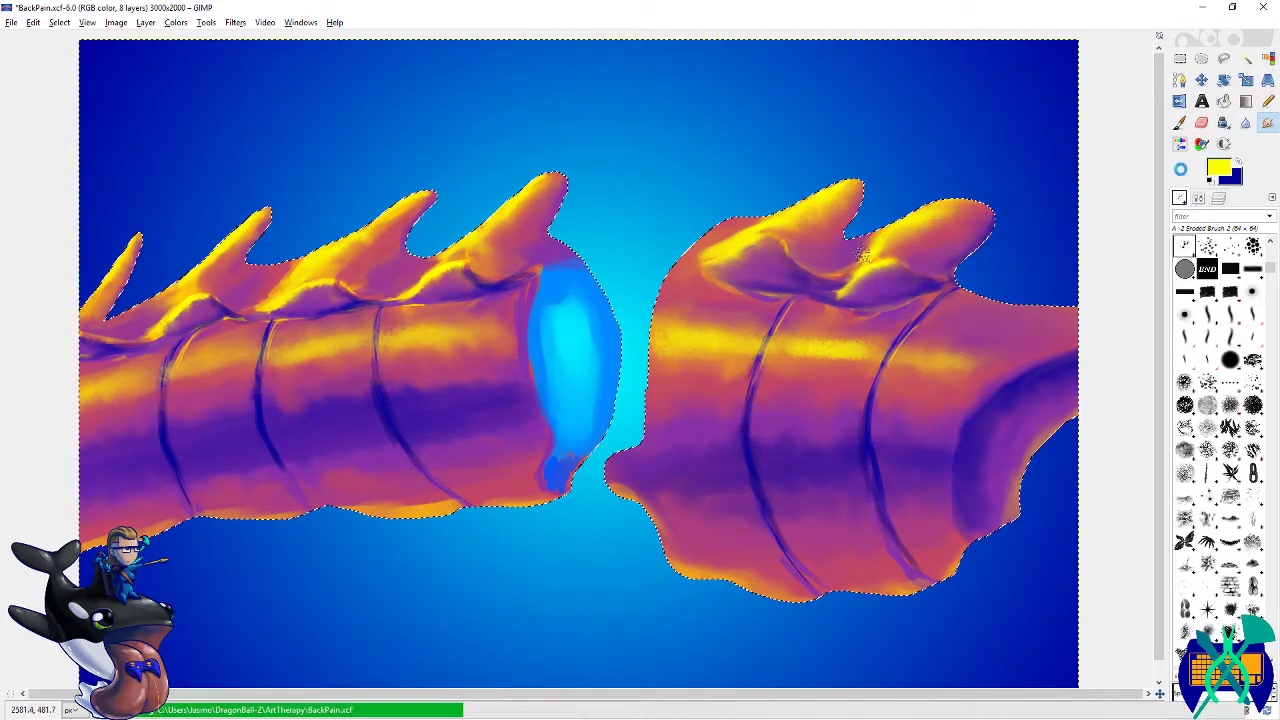
- Paint textured navy strokes into the dark band across the right piece with the A -2 Eroded Brush 2
key(p)
key(x)
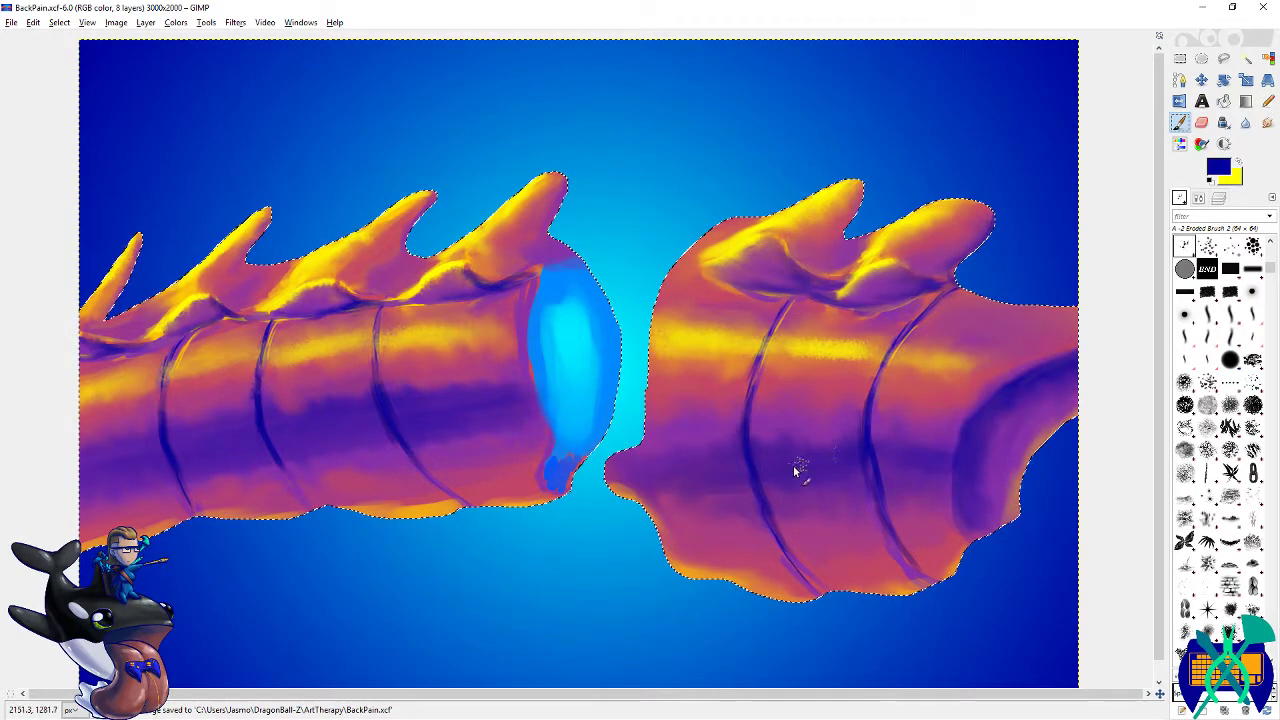
mouse_move(782, 443)
mouse_down()
mouse_move(852, 459)
mouse_move(732, 481)
mouse_move(629, 471)
mouse_move(628, 456)
mouse_move(722, 430)
mouse_move(753, 467)
mouse_up()
- Set the foreground colour to purple and soften the upper edge of the right piece's dark band
click(1219, 166)
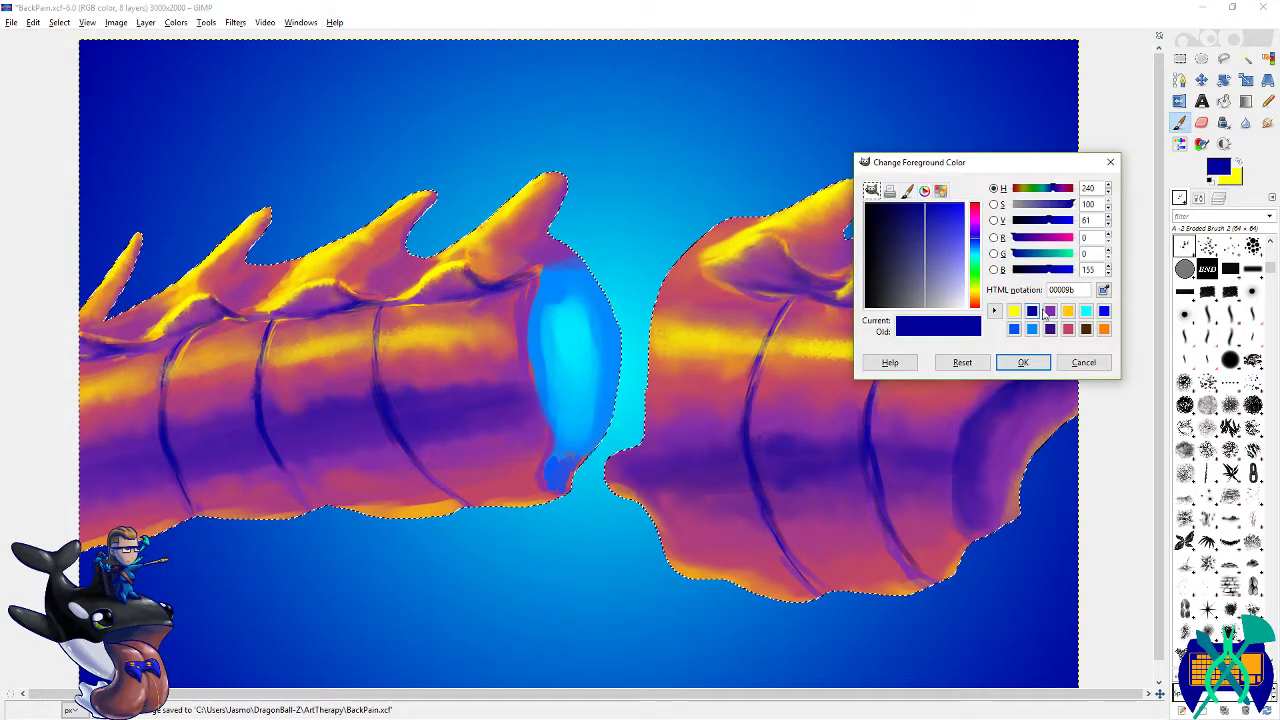
click(1050, 311)
click(1041, 363)
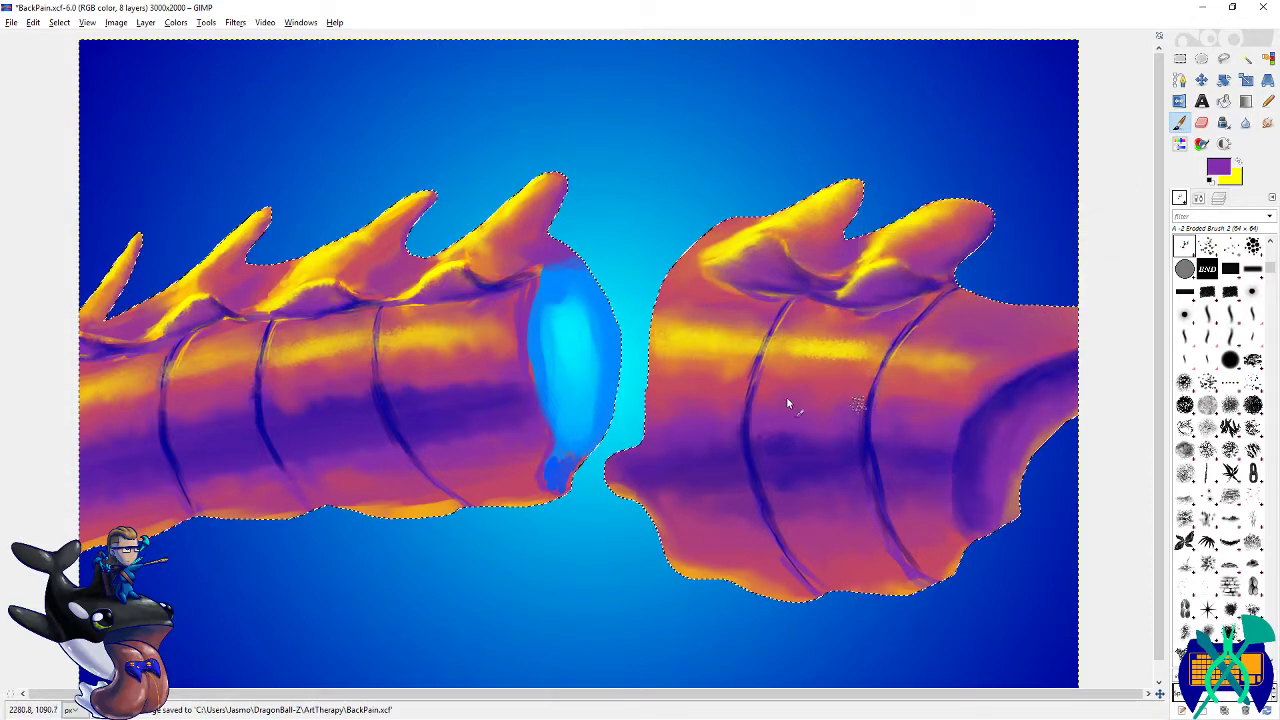
key(shift+e)
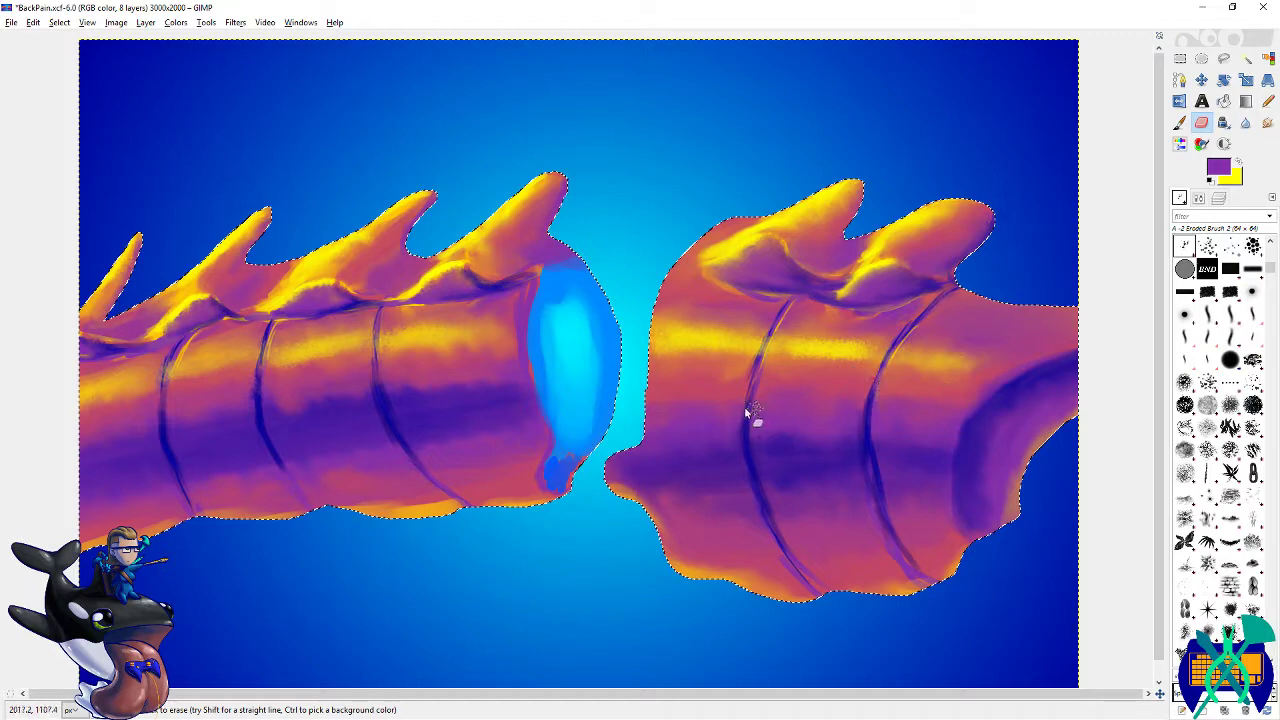
drag(674, 408, 772, 398)
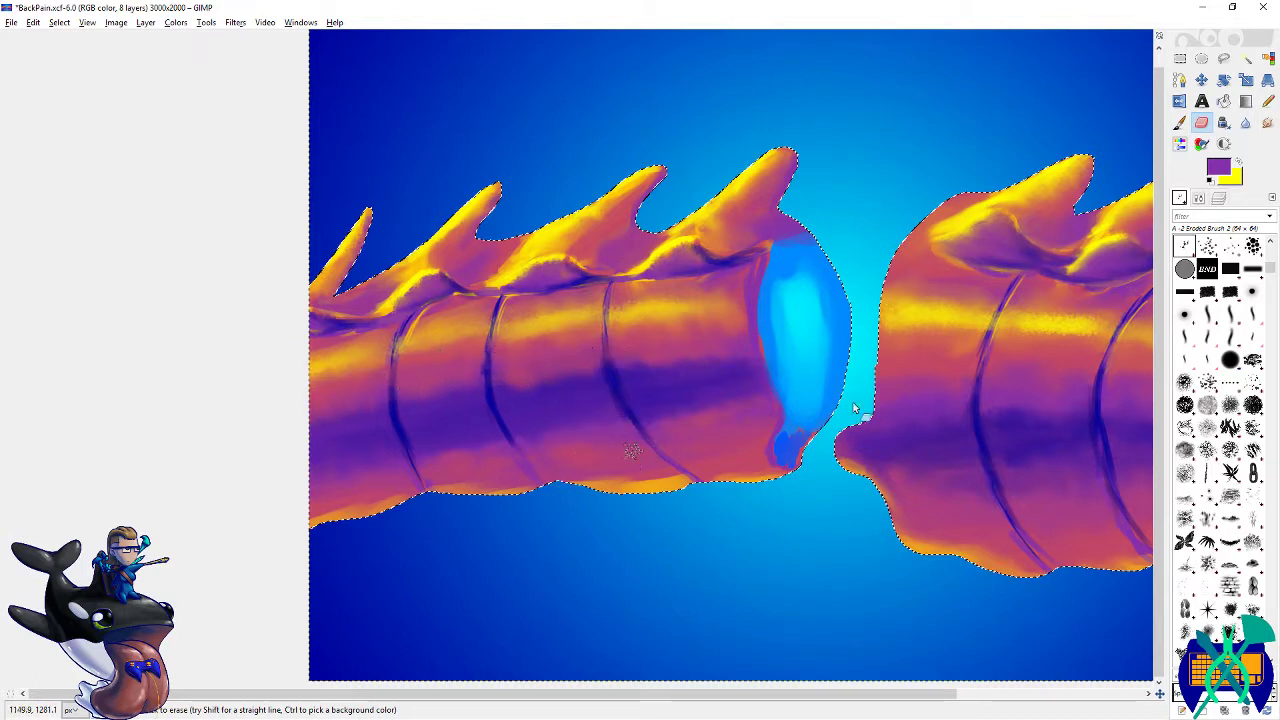
- Paint textured purple over the right piece's upper back, behind its last spike
key(p)
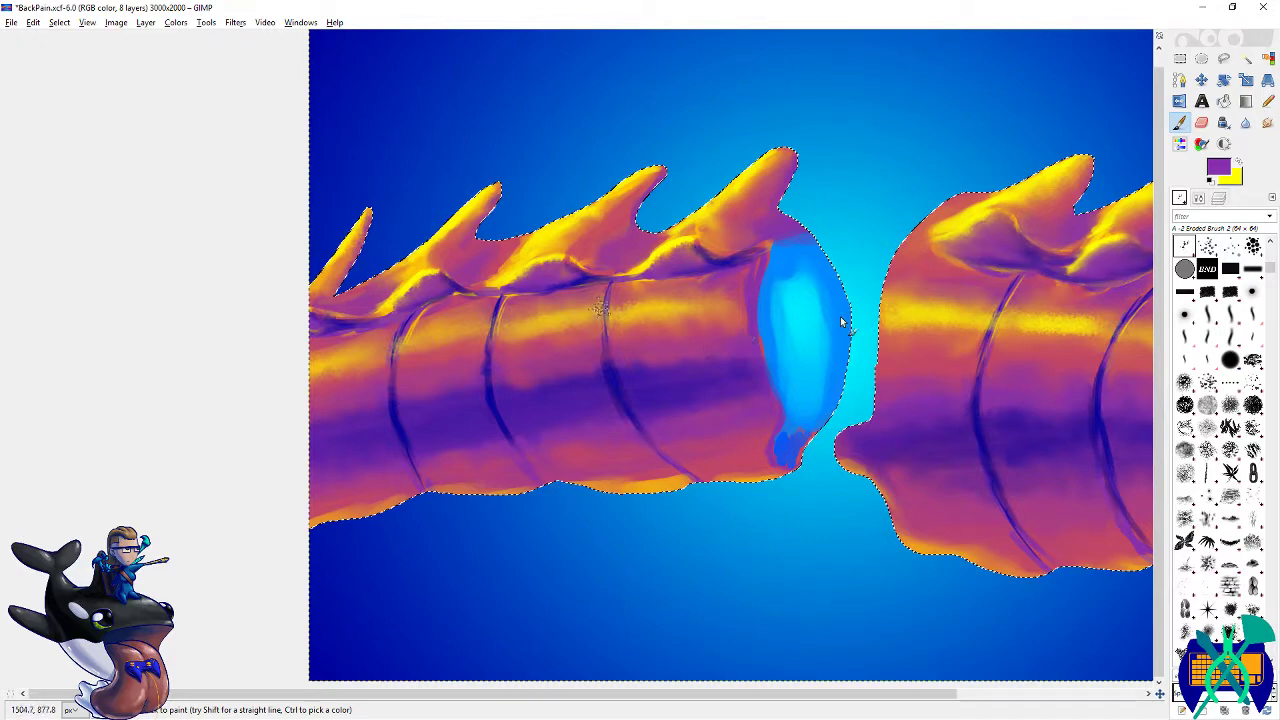
scroll(840, 316, right, 3)
scroll(840, 316, up, 1)
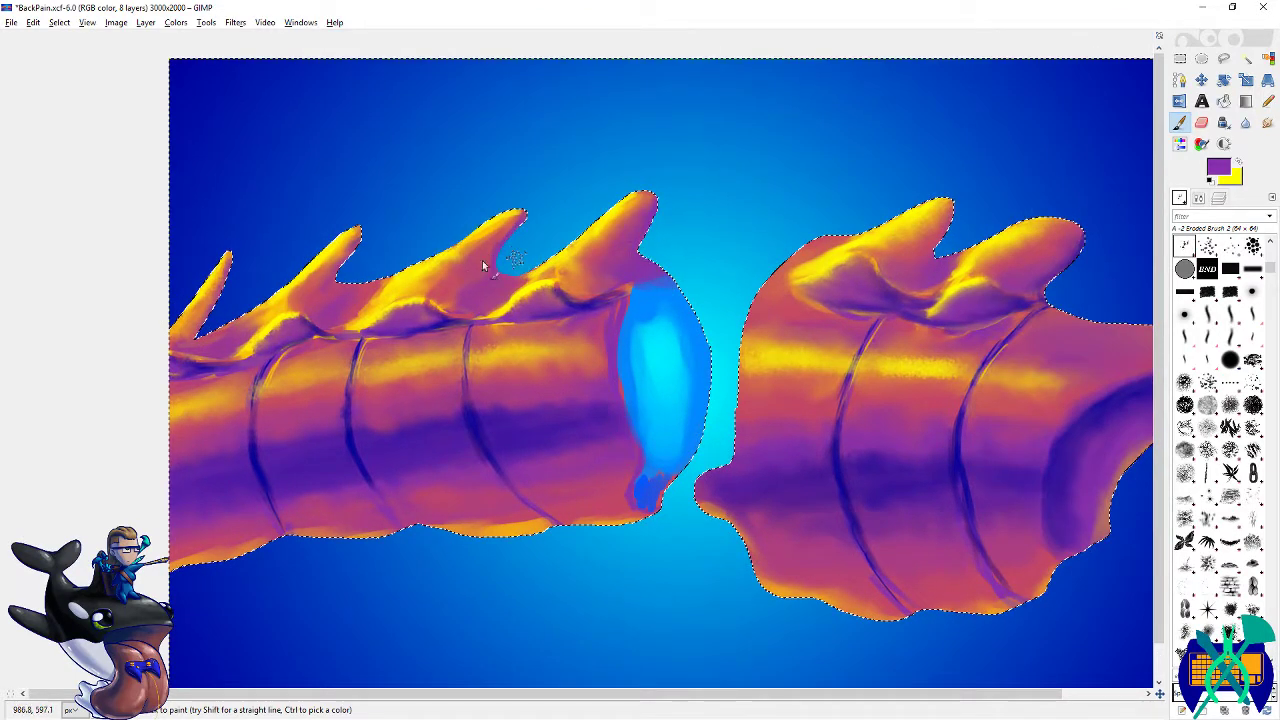
scroll(608, 351, right, 4)
scroll(608, 351, down, 1)
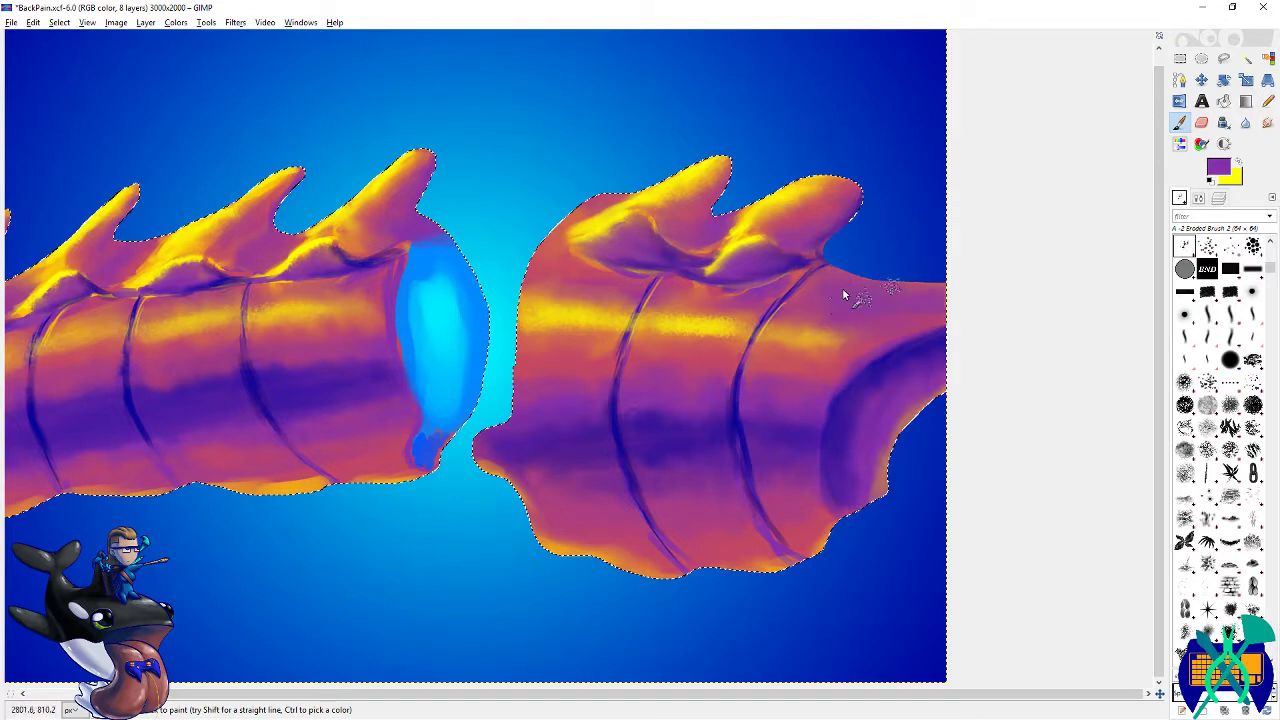
- Swap back to yellow and build up textured highlights along the glowing bands and spikes of both pieces
key(x)
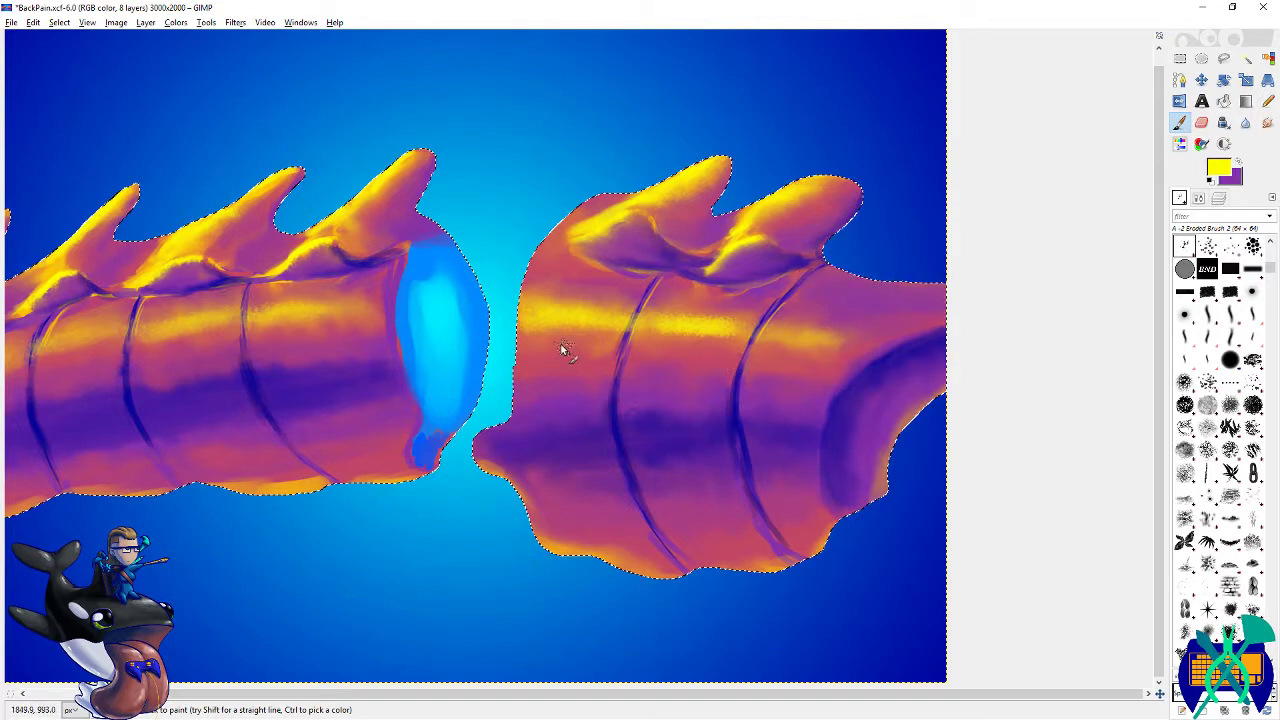
drag(680, 312, 750, 327)
drag(351, 312, 651, 288)
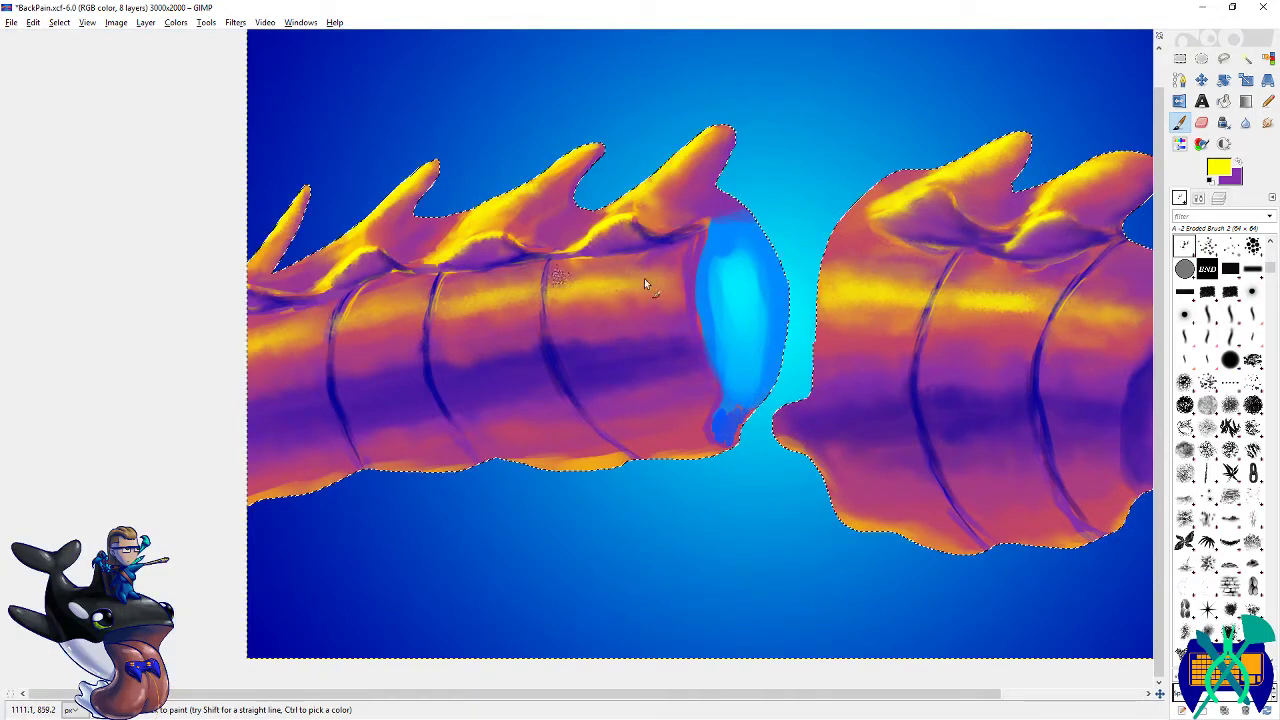
mouse_move(584, 148)
mouse_down()
mouse_move(565, 175)
mouse_move(570, 165)
mouse_up()
mouse_move(340, 160)
mouse_down()
mouse_move(358, 262)
mouse_move(347, 275)
mouse_move(501, 240)
mouse_move(476, 246)
mouse_move(597, 250)
mouse_up()
scroll(597, 250, right, 5)
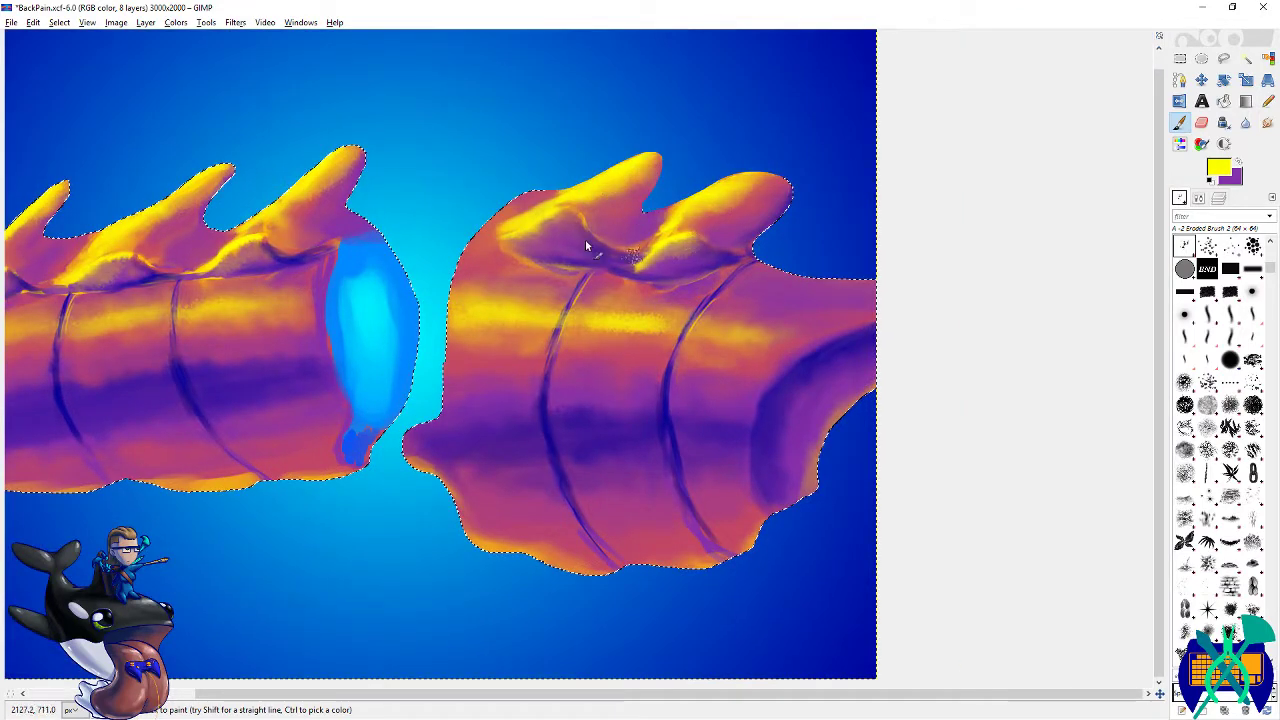
scroll(610, 235, down, 1)
scroll(610, 235, left, 1)
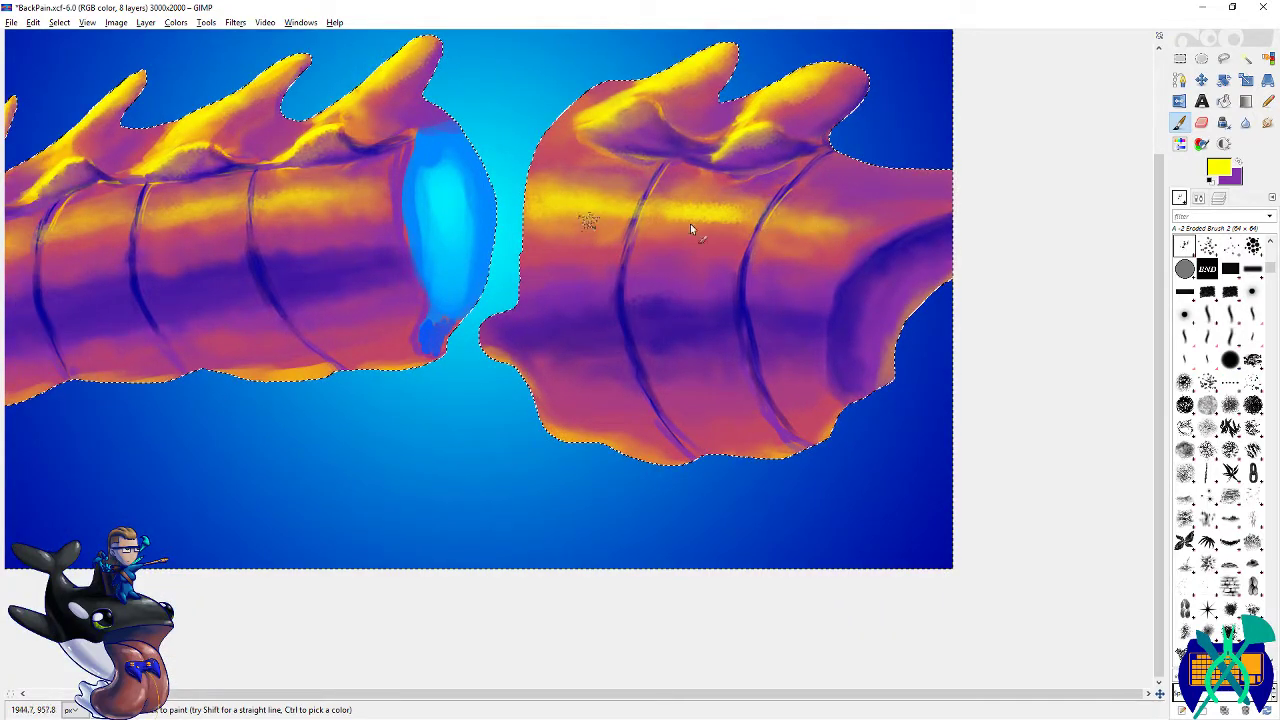
- Swap to purple and paint textured strokes below the right piece's dark band
key(x)
mouse_move(574, 375)
mouse_down()
mouse_move(545, 358)
mouse_move(578, 389)
mouse_move(620, 356)
mouse_move(681, 361)
mouse_move(665, 356)
mouse_move(701, 388)
mouse_move(733, 357)
mouse_move(792, 363)
mouse_up()
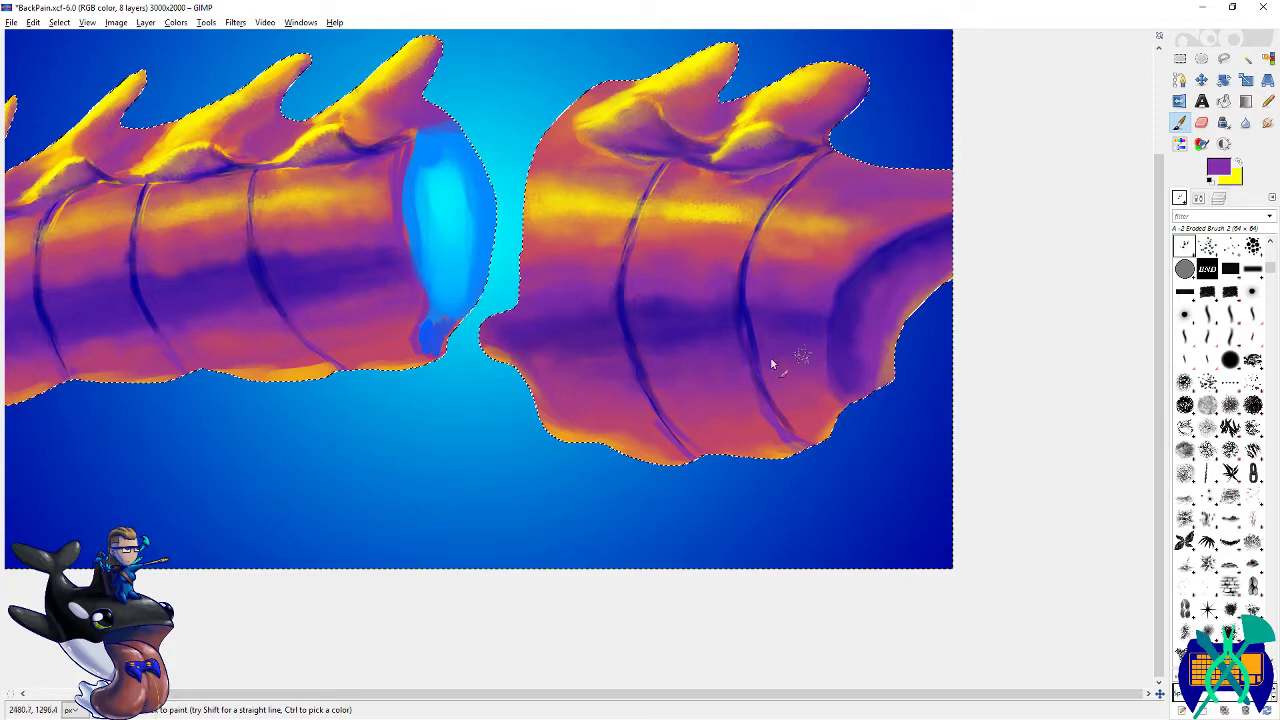
- Set the foreground colour to golden yellow and the background colour to navy
scroll(775, 350, left, 3)
key(x)
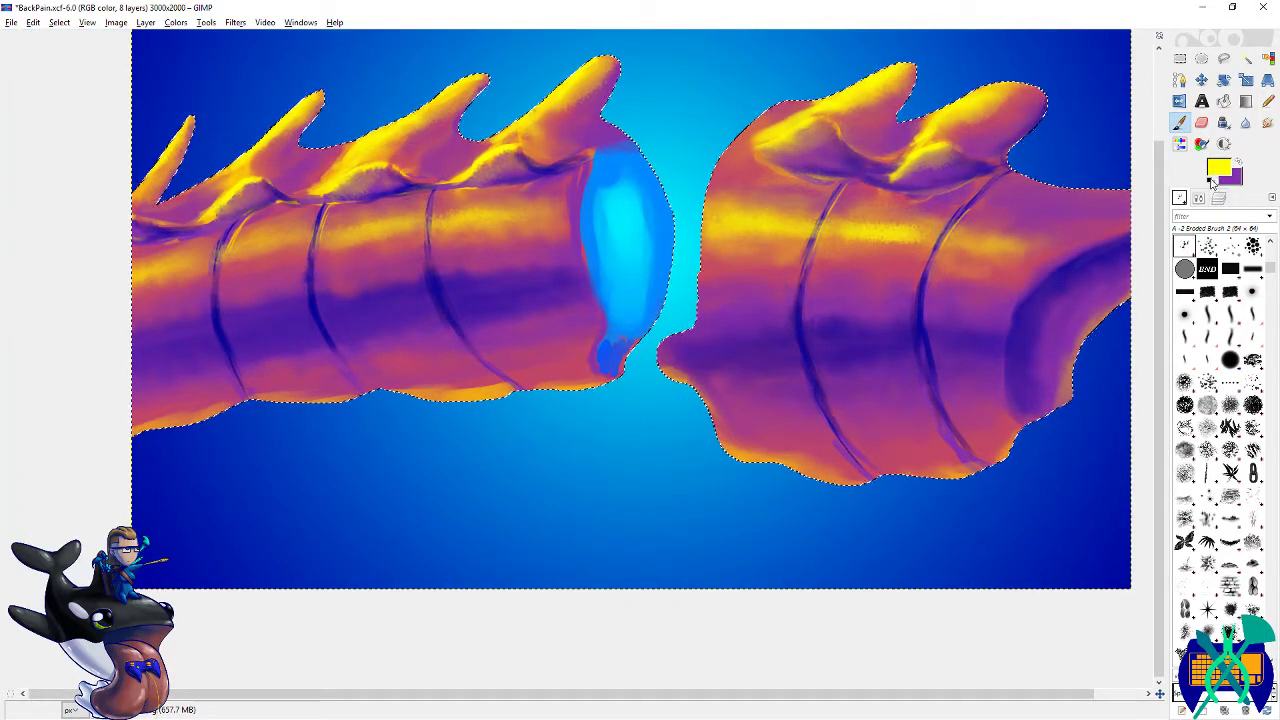
click(1213, 172)
click(1020, 363)
key(x)
click(1219, 174)
click(1051, 330)
click(1022, 363)
key(x)
- Paint a golden rim light along the lower edges of the right and left pieces
mouse_move(708, 420)
mouse_down()
mouse_move(720, 443)
mouse_move(771, 466)
mouse_move(909, 496)
mouse_move(963, 481)
mouse_move(906, 480)
mouse_up()
mouse_move(1000, 441)
mouse_down()
mouse_move(820, 451)
mouse_move(842, 468)
mouse_move(824, 472)
mouse_move(851, 463)
mouse_move(890, 384)
mouse_move(949, 308)
mouse_up()
drag(477, 389, 527, 425)
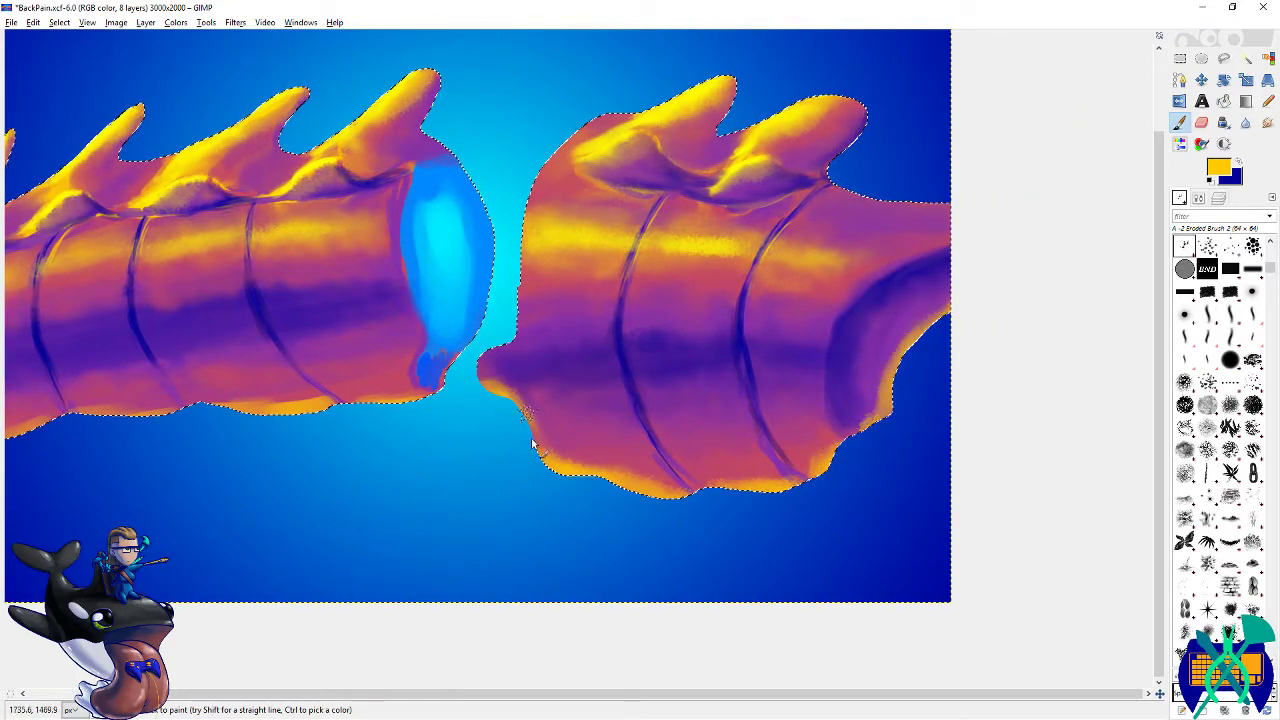
scroll(527, 425, left, 5)
mouse_move(621, 425)
mouse_down()
mouse_move(558, 415)
mouse_move(579, 431)
mouse_up()
mouse_move(490, 428)
mouse_down()
mouse_move(671, 397)
mouse_move(614, 379)
mouse_move(440, 428)
mouse_up()
- Try navy strokes along the left piece's dark band
key(x)
mouse_move(449, 349)
mouse_down()
mouse_move(775, 272)
mouse_move(447, 344)
mouse_move(466, 362)
mouse_move(590, 327)
mouse_move(662, 329)
mouse_move(663, 307)
mouse_move(723, 309)
mouse_up()
key(ctrl+z)
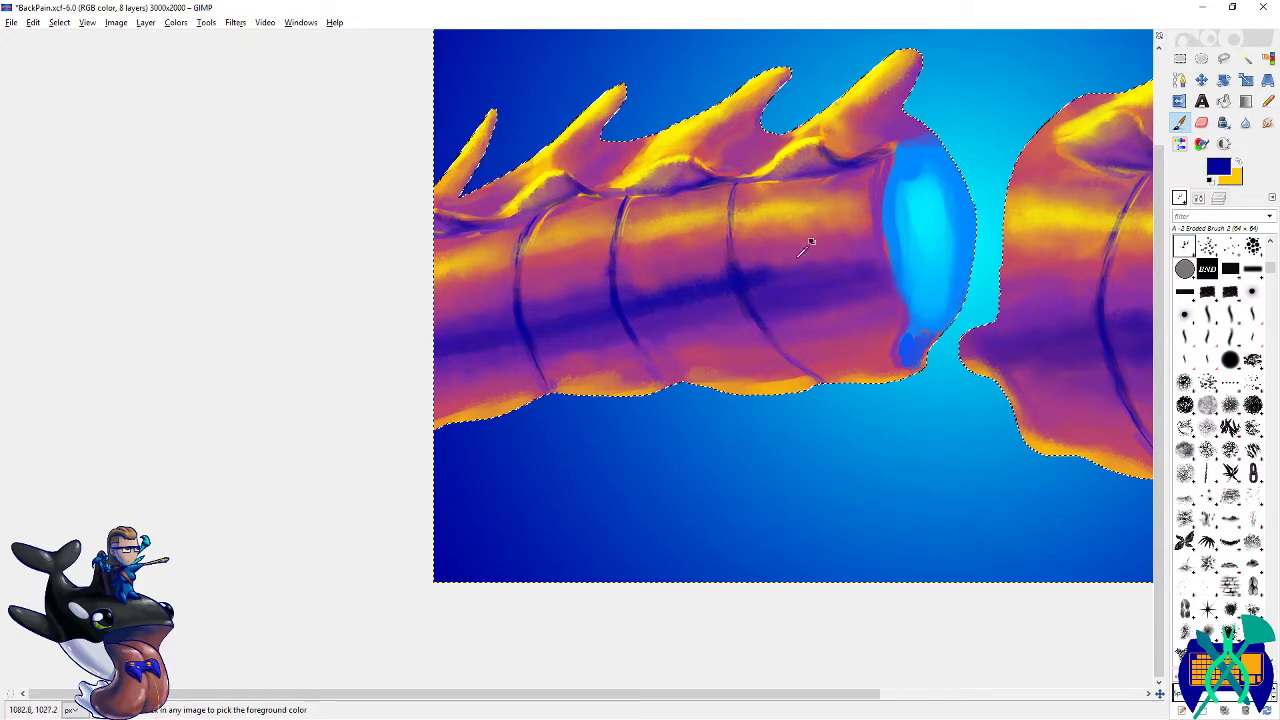
key(ctrl+z)
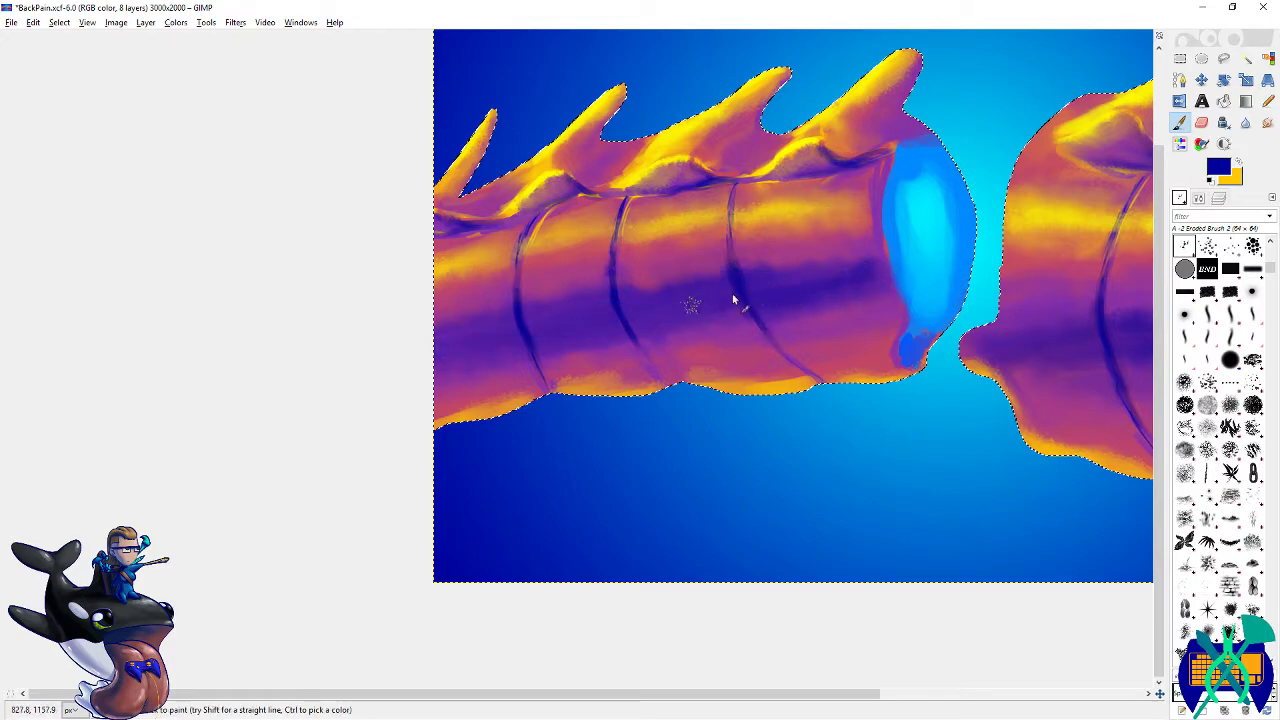
- Deepen the shaded sides and bases of the spikes on both pieces with textured navy, and save the image
scroll(704, 358, right, 10)
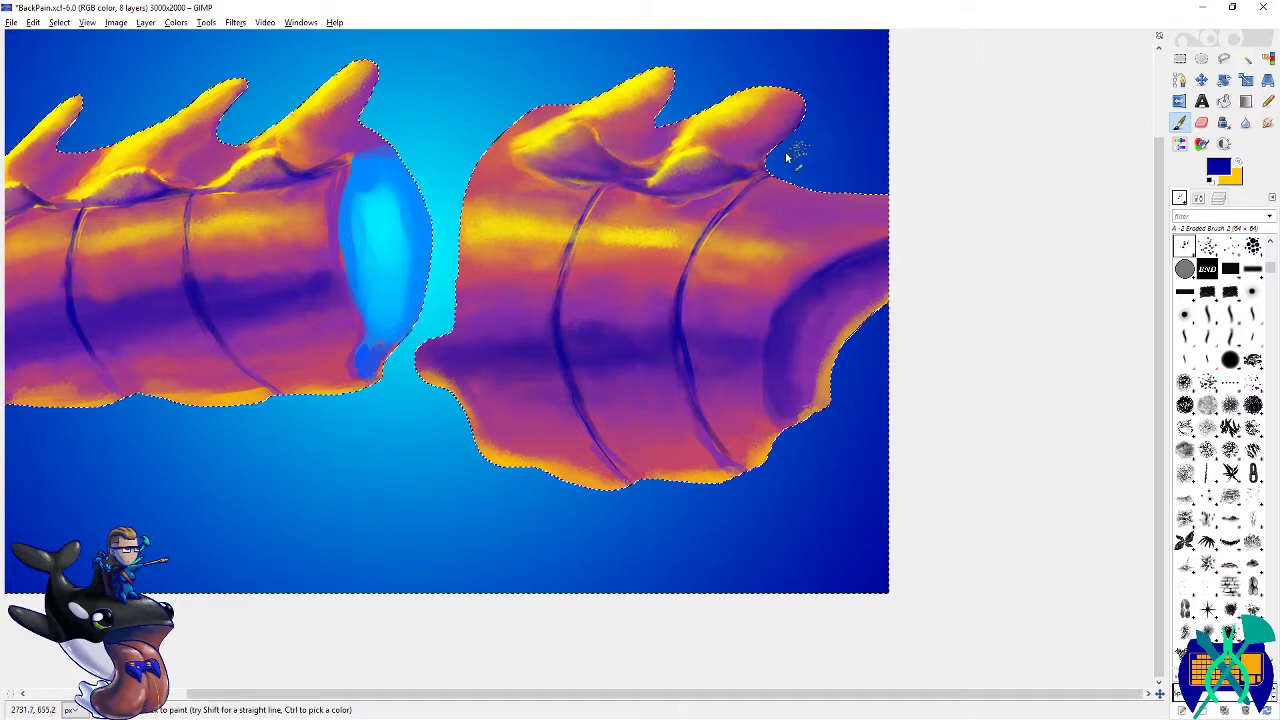
drag(738, 172, 678, 189)
drag(475, 226, 729, 289)
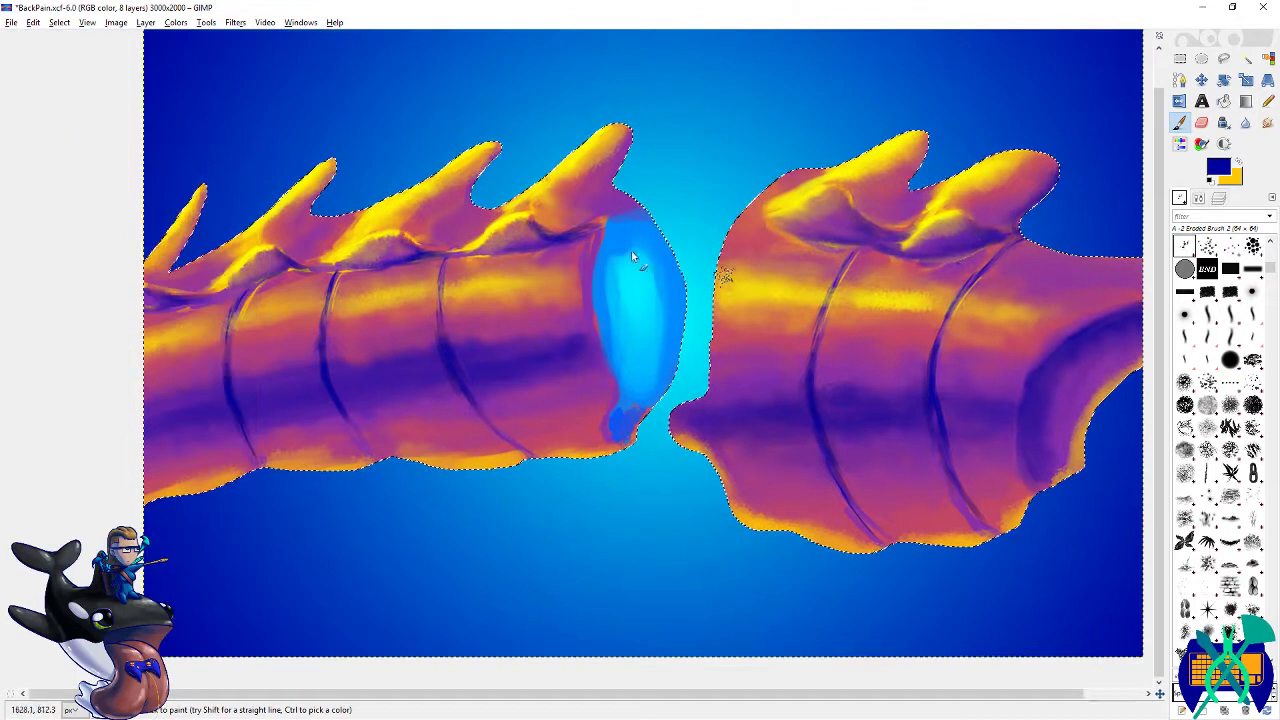
mouse_move(528, 238)
mouse_down()
mouse_move(635, 143)
mouse_move(607, 188)
mouse_move(706, 172)
mouse_move(488, 167)
mouse_move(462, 206)
mouse_move(483, 212)
mouse_move(438, 231)
mouse_move(360, 236)
mouse_move(331, 181)
mouse_move(303, 208)
mouse_up()
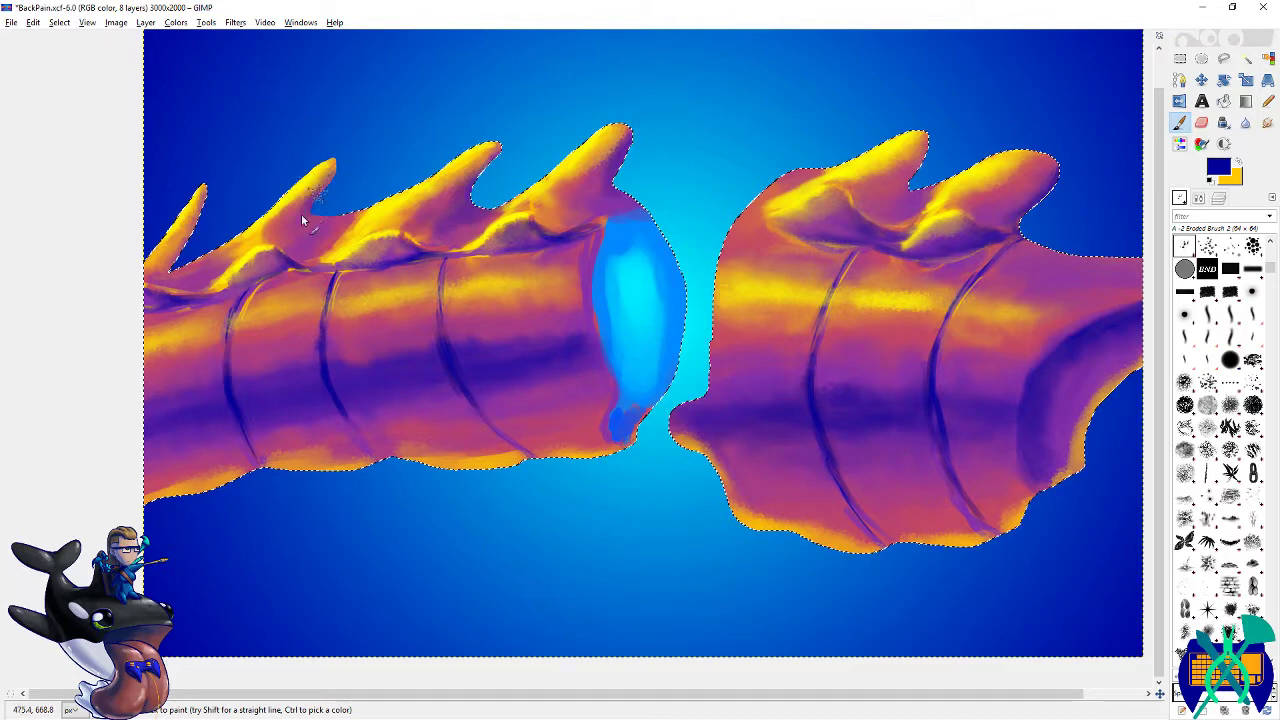
drag(274, 265, 224, 290)
mouse_move(560, 361)
mouse_down()
mouse_move(448, 354)
mouse_move(542, 416)
mouse_up()
key(ctrl+s)
- Set the foreground colour to cyan and the background colour to bright blue
click(1218, 170)
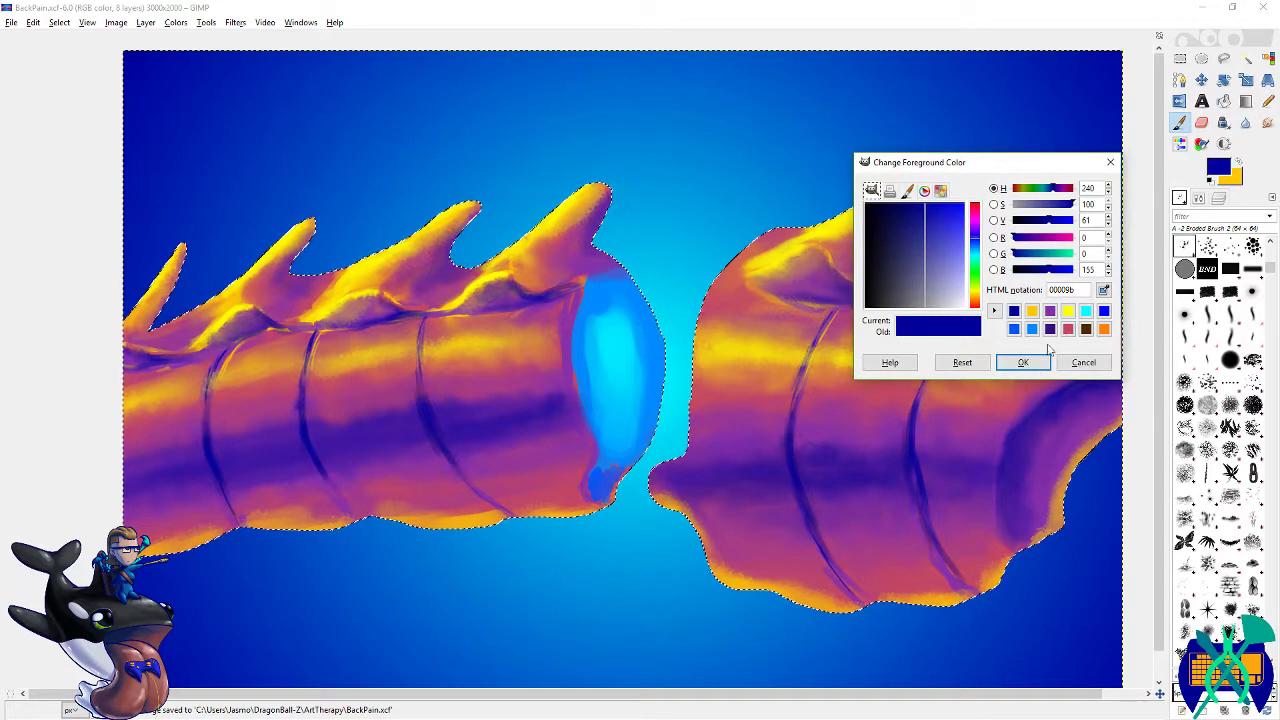
click(1022, 362)
key(x)
click(1218, 170)
click(1031, 329)
click(1103, 311)
click(1022, 362)
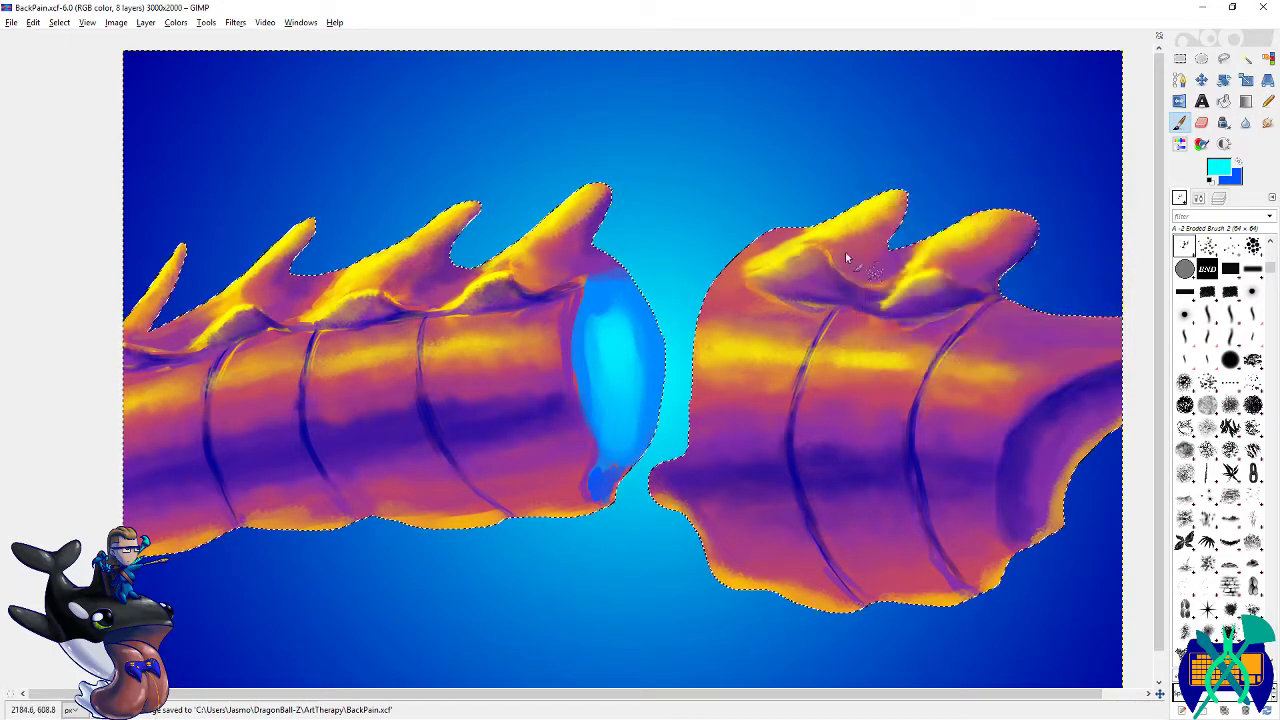
- Paint bright blue around the rim of the left piece's glowing oval opening and cyan in its centre
key(x)
mouse_move(614, 279)
mouse_down()
mouse_move(601, 287)
mouse_move(615, 300)
mouse_up()
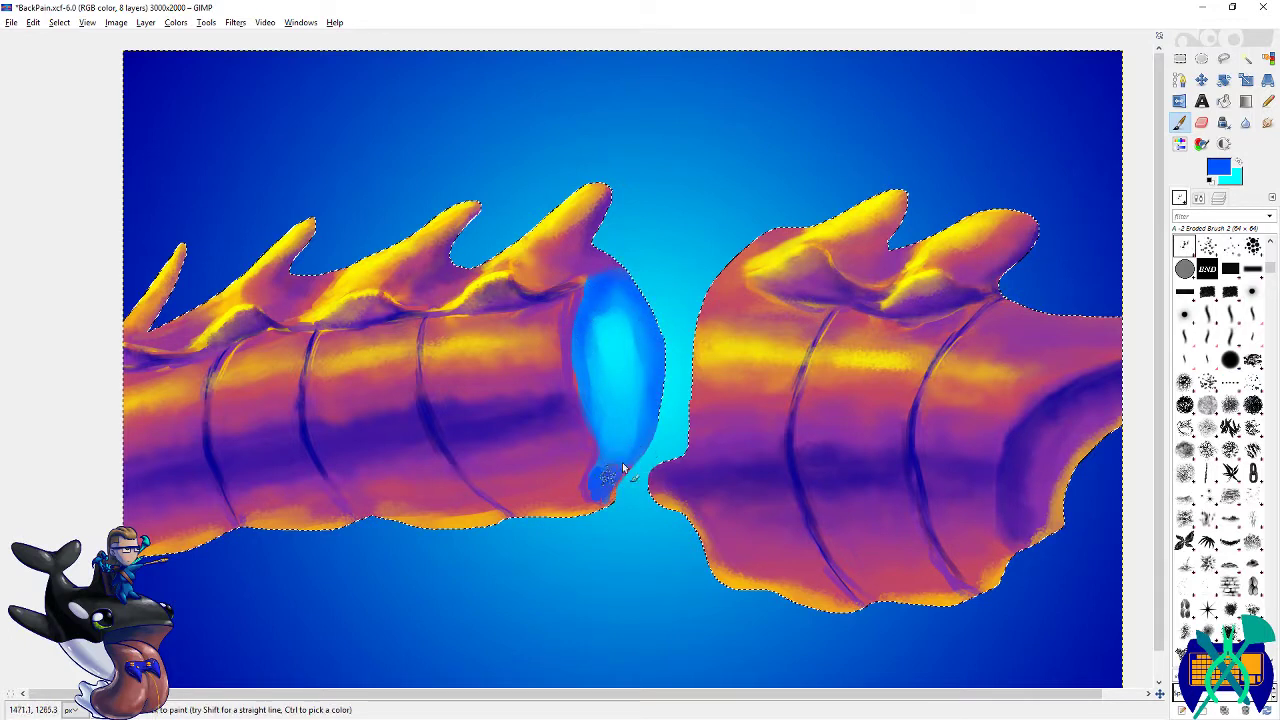
key(x)
mouse_move(628, 345)
mouse_down()
mouse_move(634, 391)
mouse_move(621, 321)
mouse_move(594, 337)
mouse_move(605, 427)
mouse_move(625, 420)
mouse_move(606, 355)
mouse_move(608, 386)
mouse_move(629, 291)
mouse_move(599, 332)
mouse_move(638, 341)
mouse_move(650, 375)
mouse_move(624, 415)
mouse_move(637, 391)
mouse_move(631, 307)
mouse_move(611, 317)
mouse_move(630, 407)
mouse_move(641, 402)
mouse_move(639, 323)
mouse_move(635, 383)
mouse_move(623, 389)
mouse_move(635, 365)
mouse_move(632, 421)
mouse_move(625, 336)
mouse_move(641, 331)
mouse_move(610, 388)
mouse_up()
- Set the blue to a lighter azure and blend it between the oval opening's rim and its cyan centre
key(x)
click(1220, 166)
click(1028, 357)
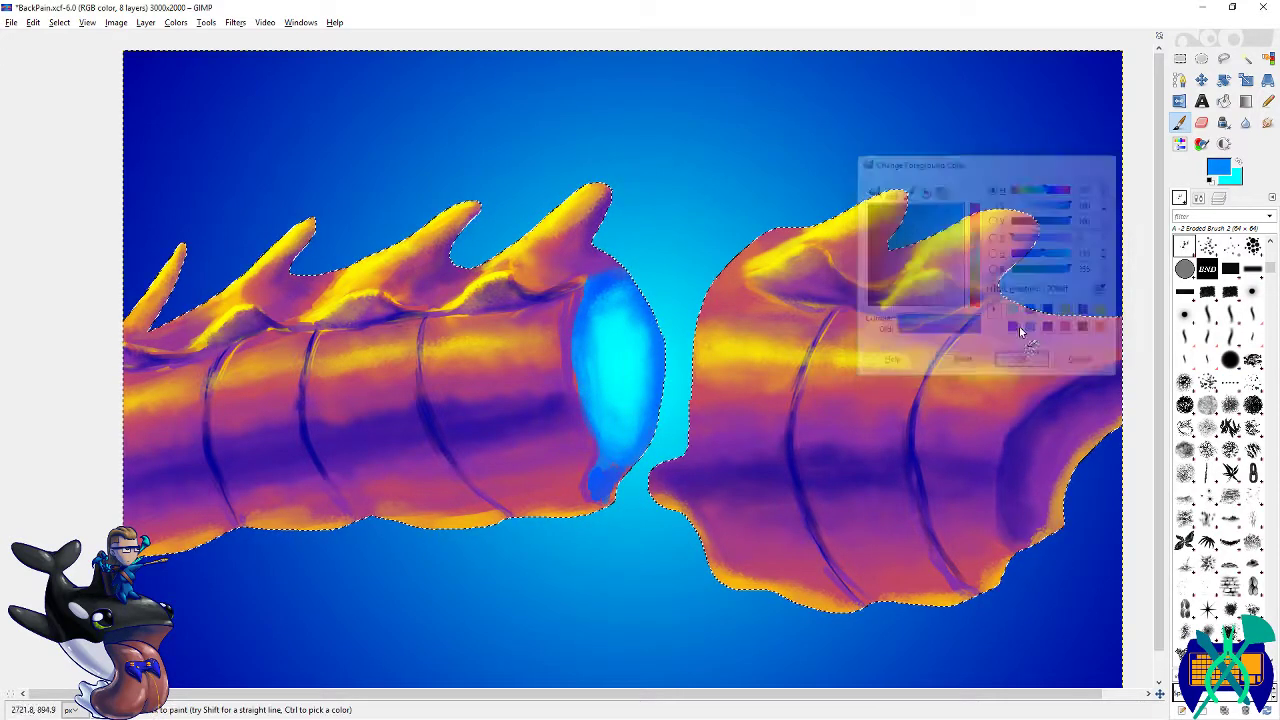
mouse_move(622, 280)
mouse_down()
mouse_move(587, 357)
mouse_move(628, 294)
mouse_up()
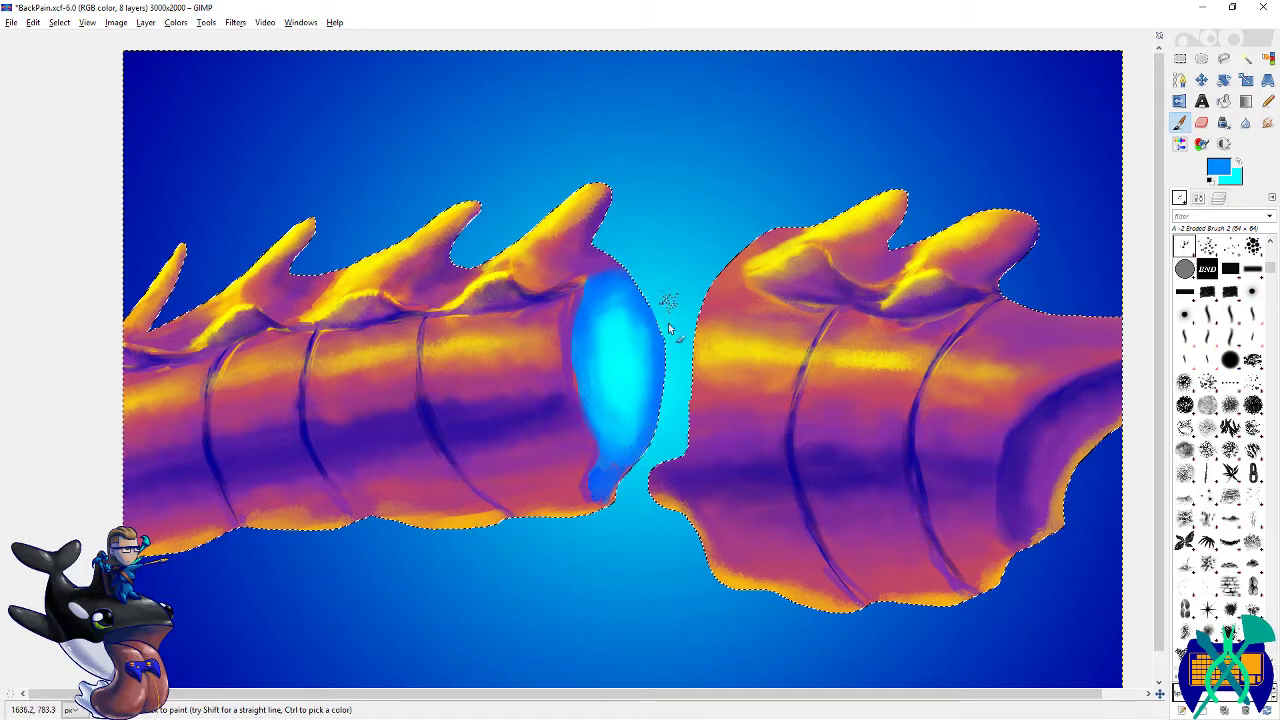
mouse_move(587, 316)
mouse_down()
mouse_move(614, 423)
mouse_move(625, 415)
mouse_move(607, 431)
mouse_move(634, 305)
mouse_up()
key(x)
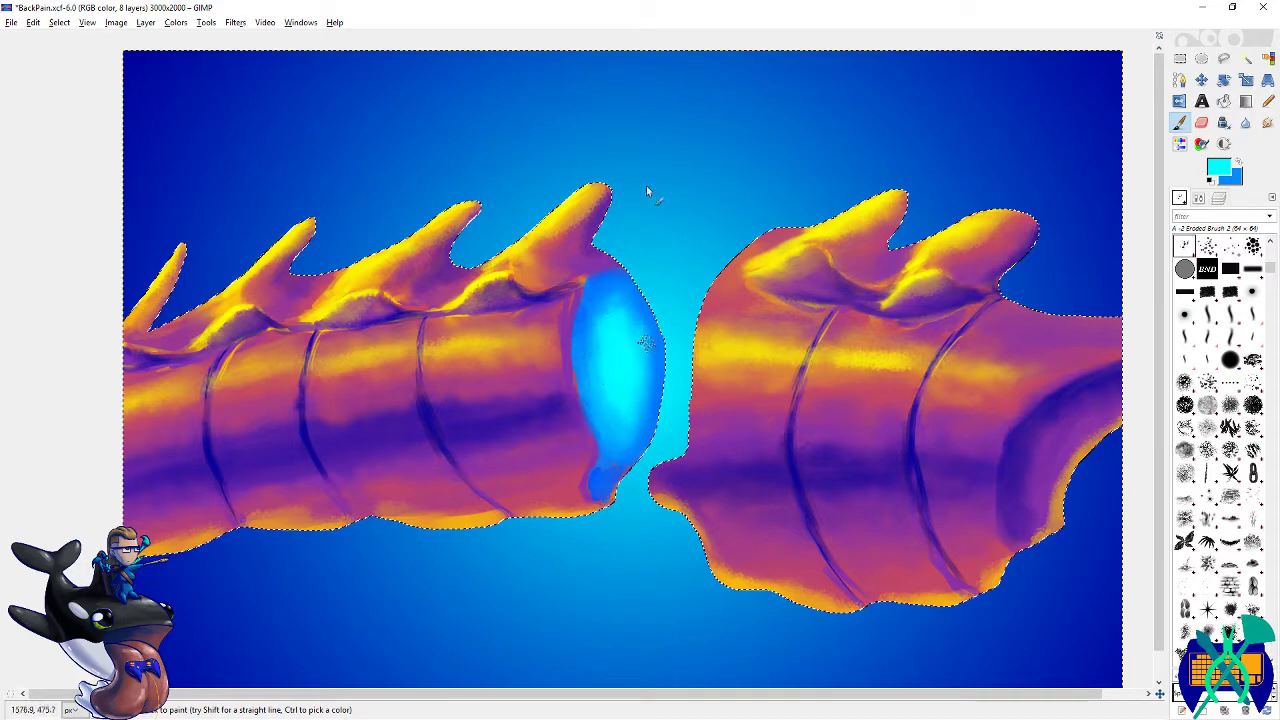
- Select the whole canvas and save BackPain.xcf
key(ctrl+s)
scroll(462, 288, down, 2)
key(ctrl+s)
key(ctrl+a)
scroll(336, 301, down, 2)
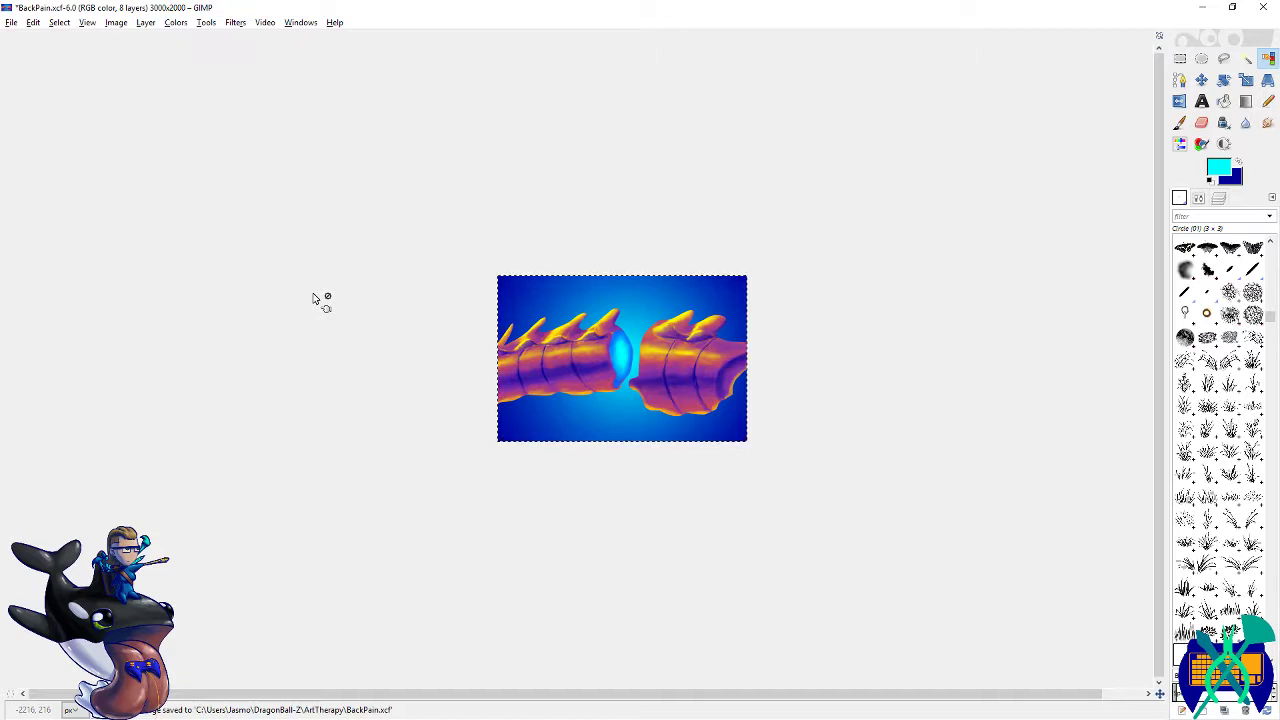
key(ctrl+s)
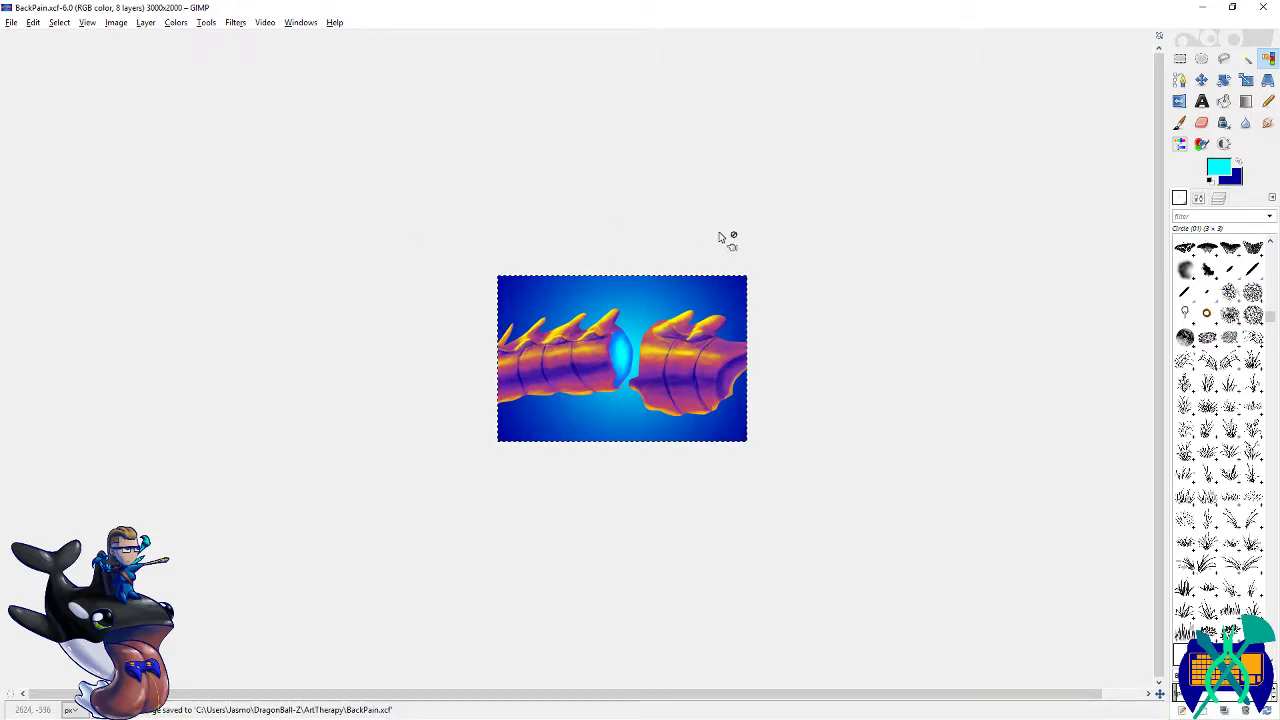
- Save BackPain.xcf and select the creature's shape by colour on the flats layer
scroll(695, 370, up, 4)
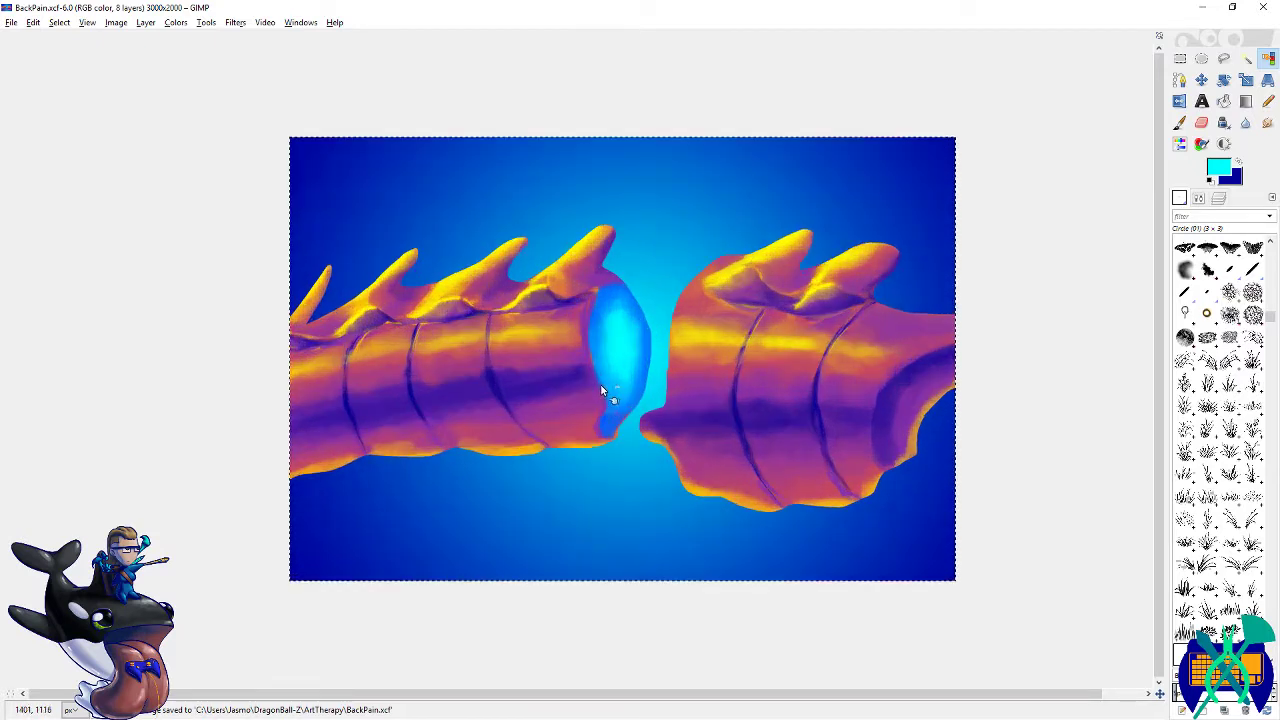
click(1219, 198)
key(r)
key(ctrl+s)
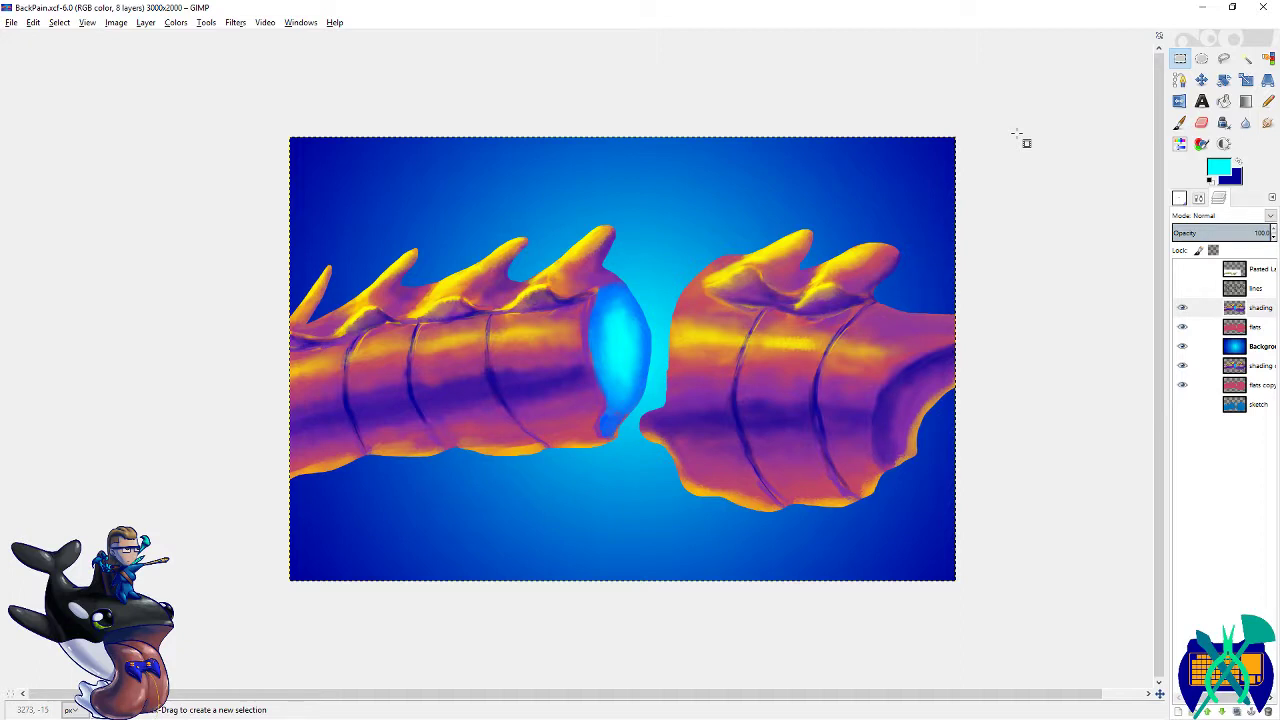
click(1210, 326)
click(1268, 58)
click(770, 329)
click(238, 26)
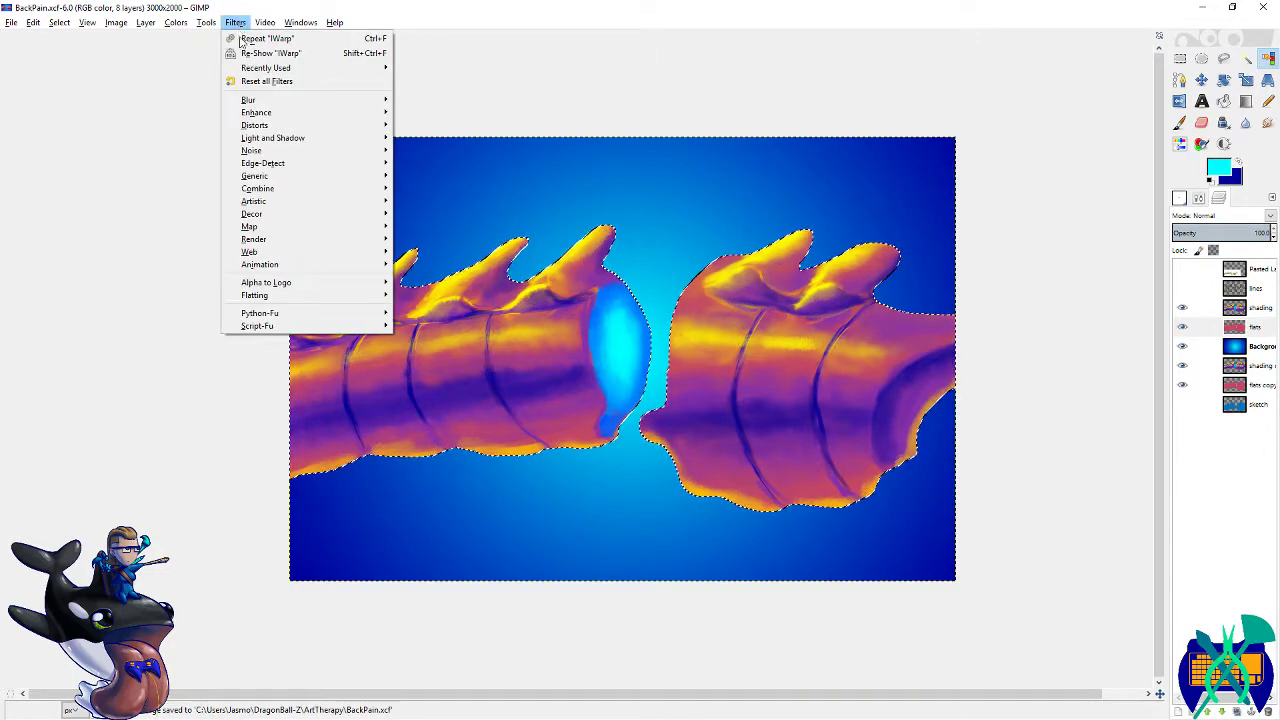
mouse_move(314, 104)
click(440, 112)
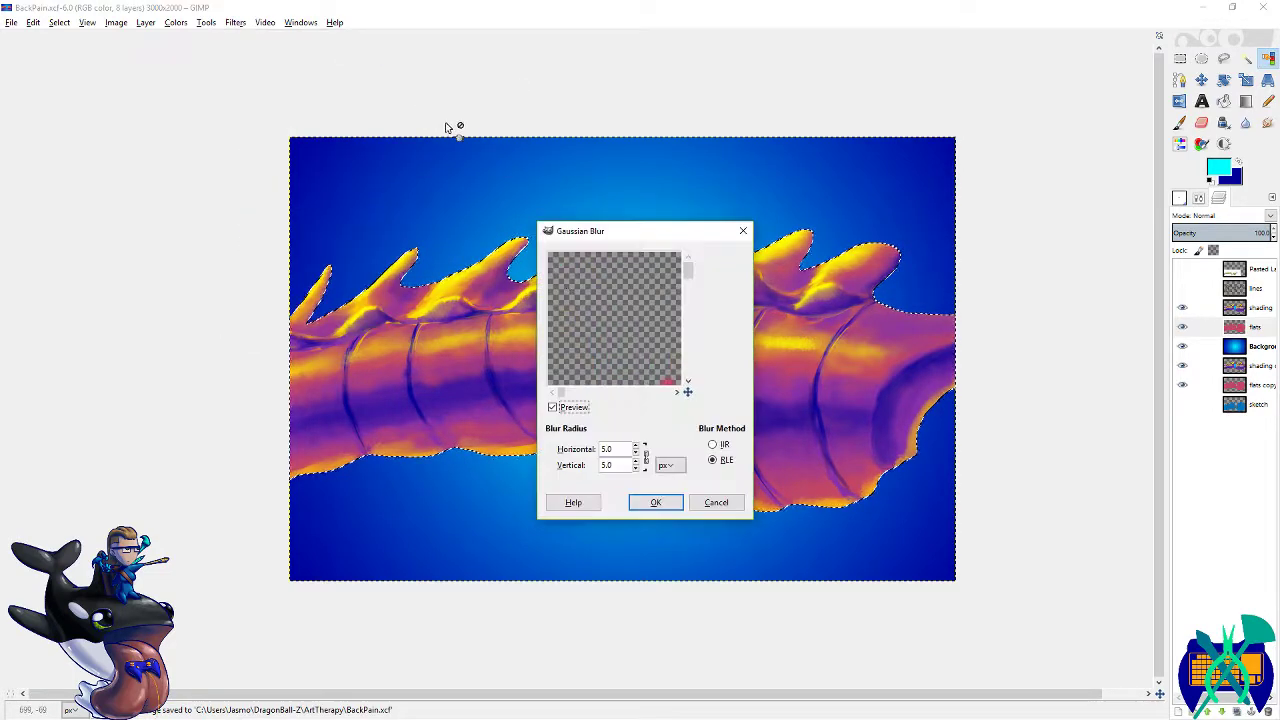
click(730, 502)
- Try a Gaussian blur on the shading layer within the selected creature shape
click(235, 22)
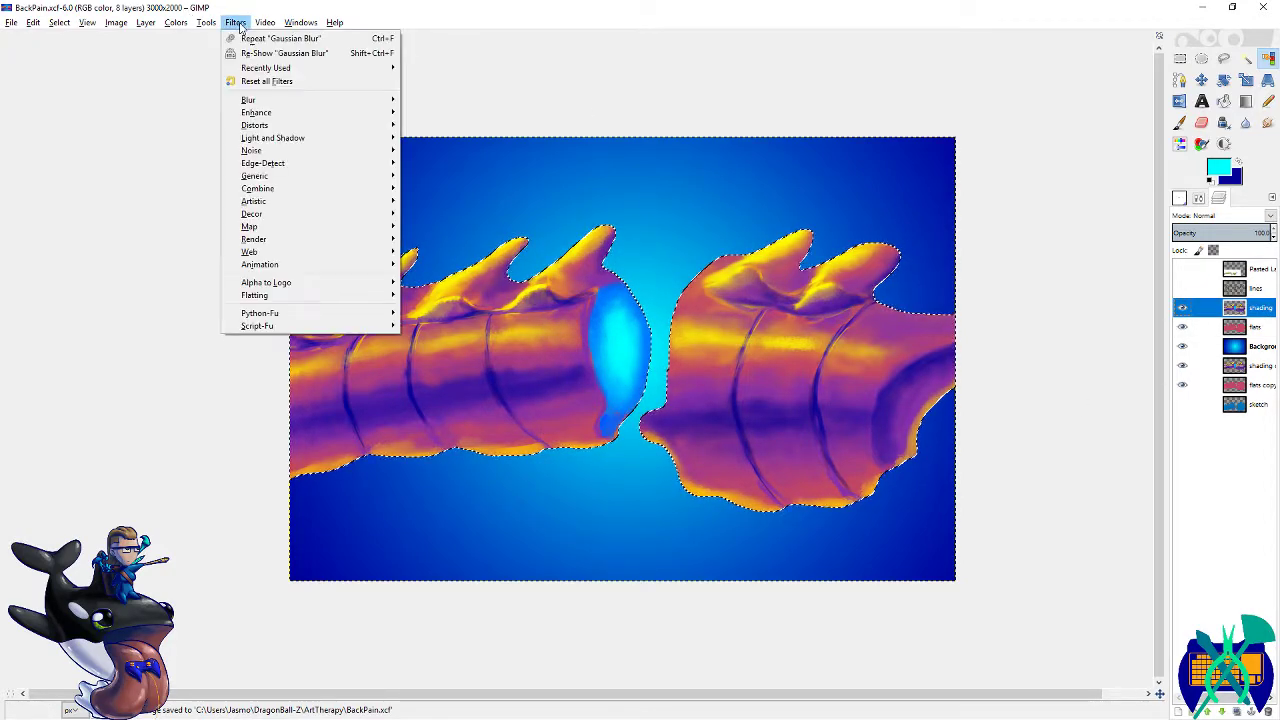
click(270, 52)
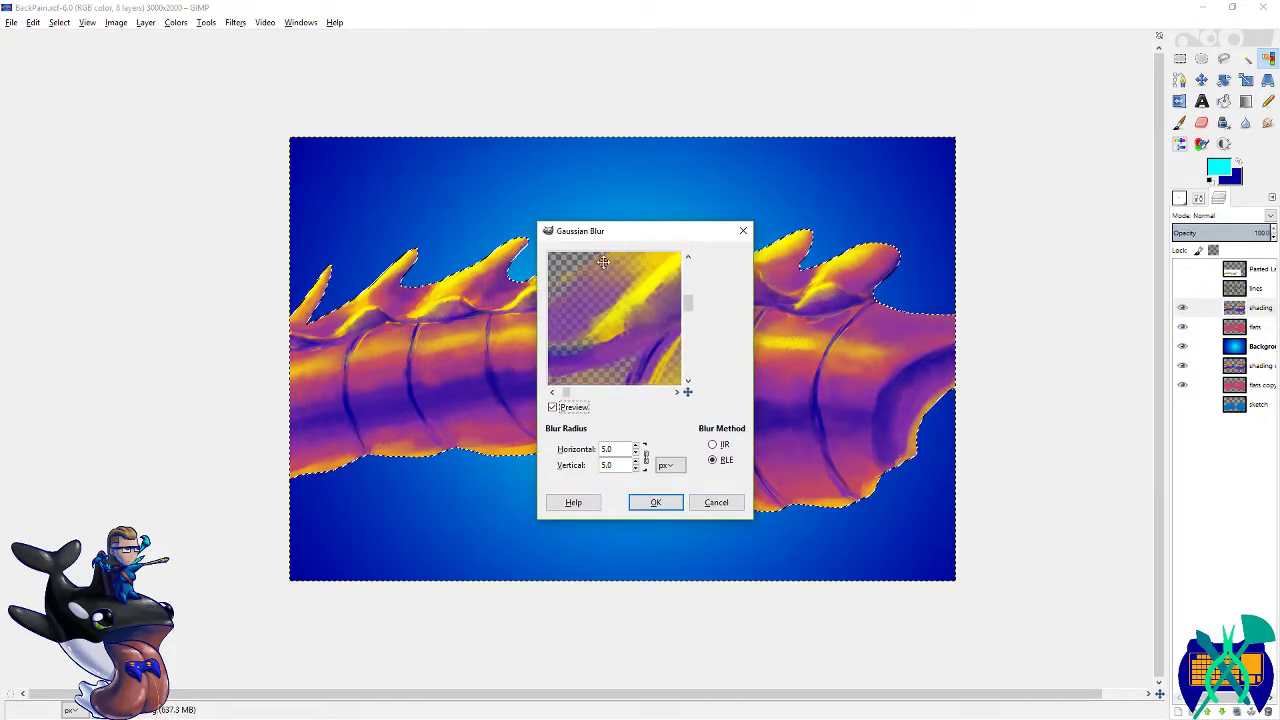
click(636, 446)
drag(625, 340, 645, 300)
click(668, 510)
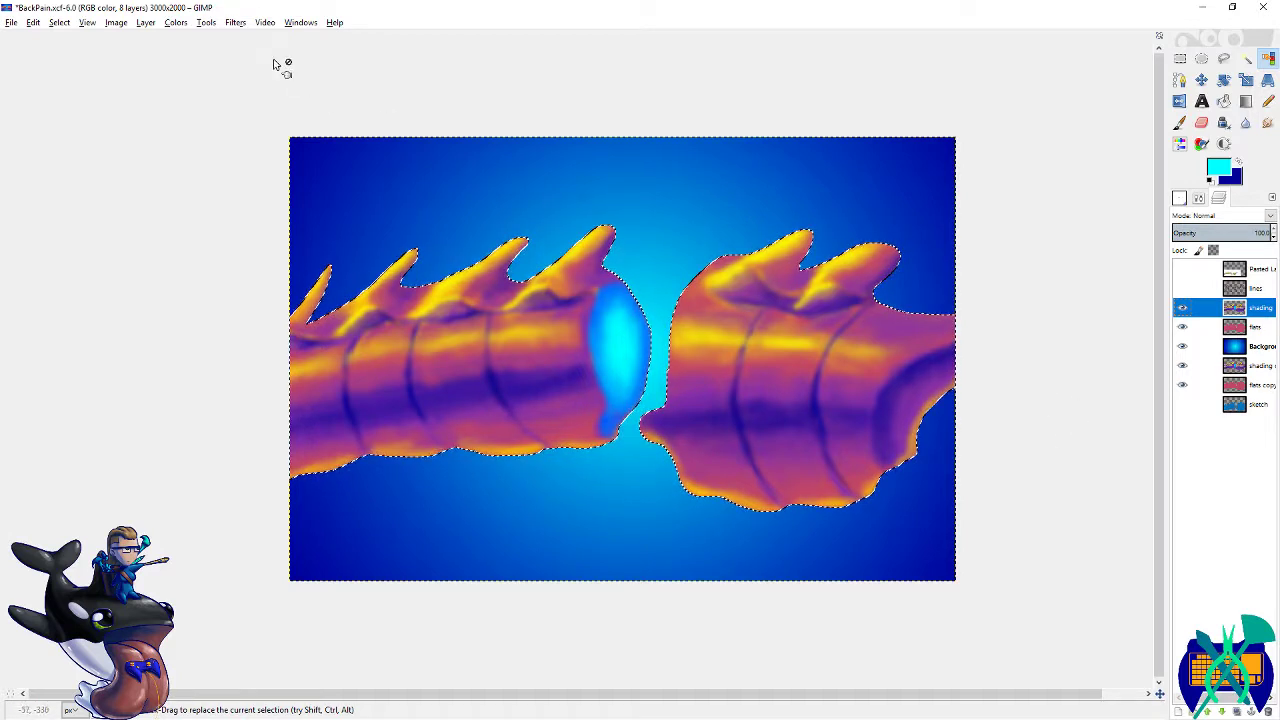
- Apply a Gaussian blur with a 44 px radius to the shading layer and save BackPain.xcf
click(235, 22)
click(278, 38)
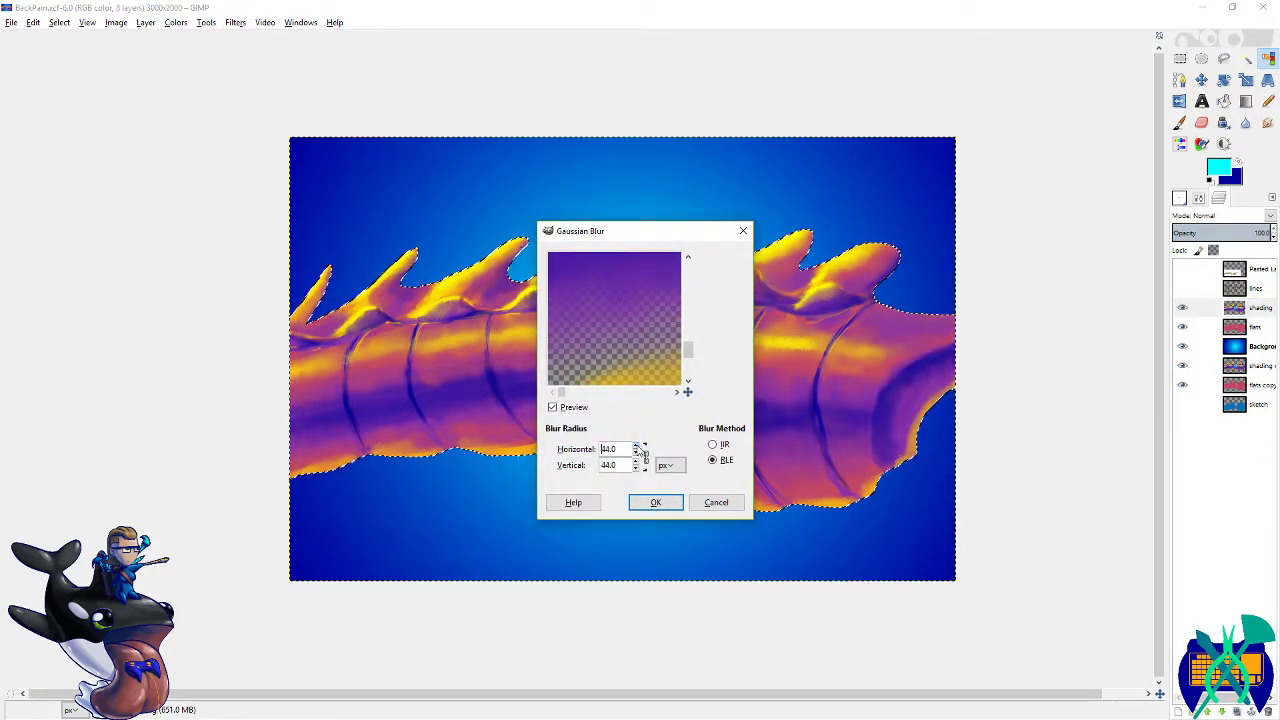
click(672, 503)
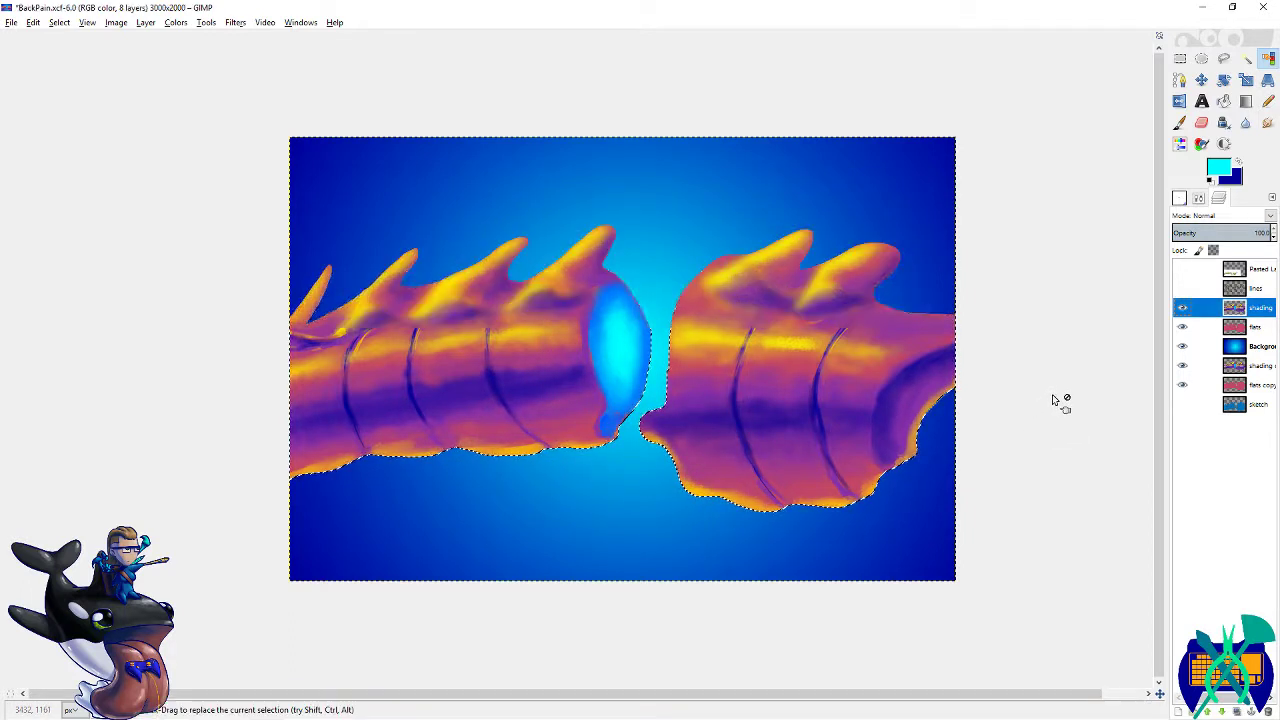
scroll(843, 360, up, 3)
key(ctrl+s)
scroll(940, 365, up, 1)
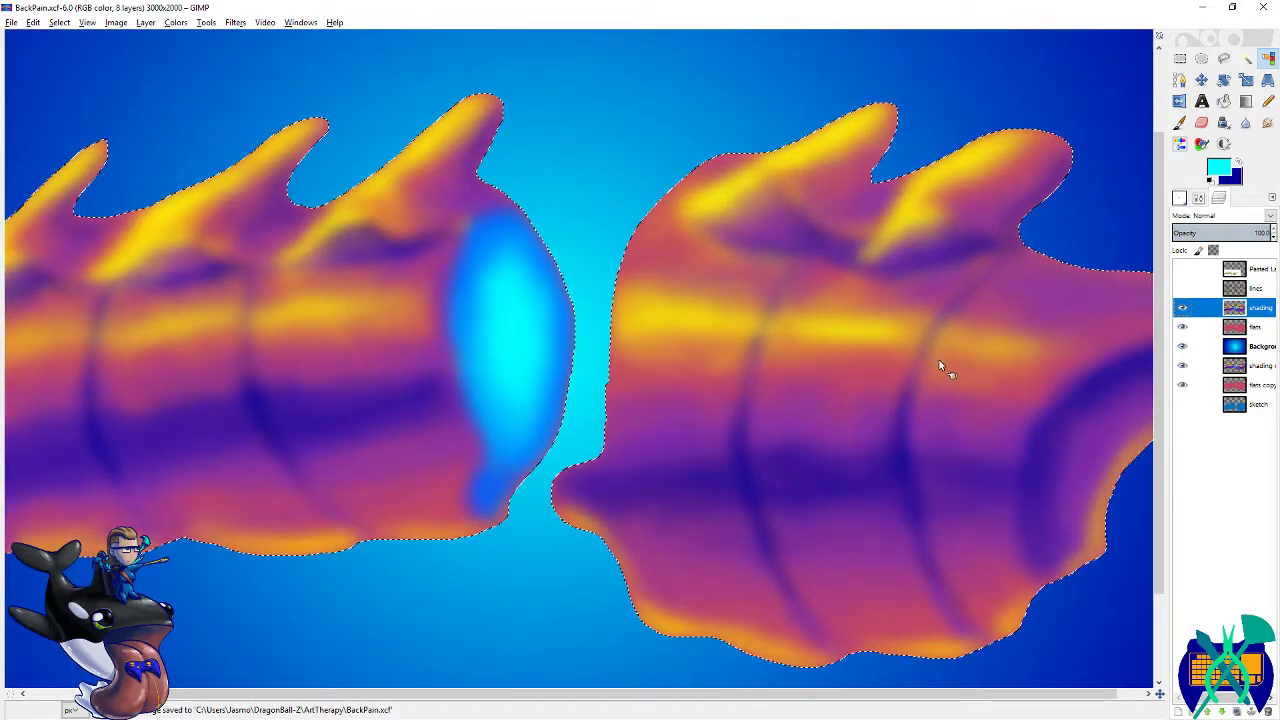
- Repaint the oval opening's rim with sampled blue and its centre with sampled cyan using the Paintbrush, and save BackPain.xcf
key(p)
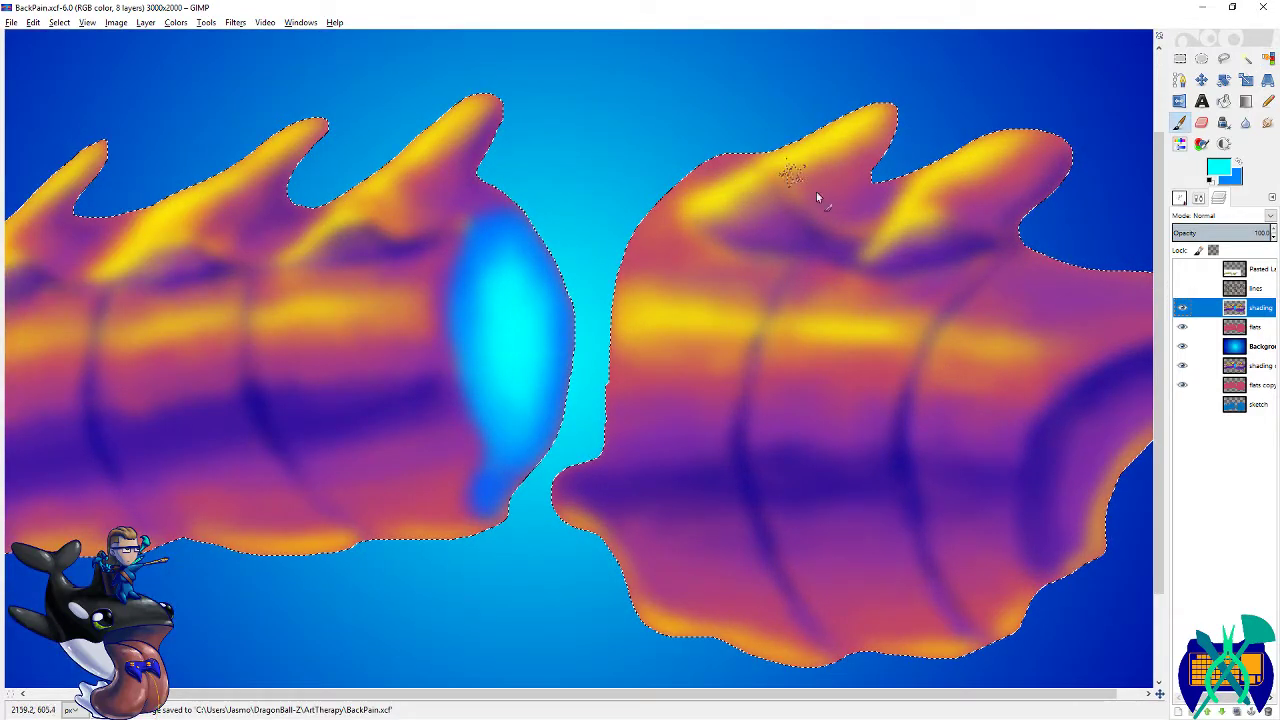
drag(648, 272, 736, 232)
drag(602, 298, 614, 308)
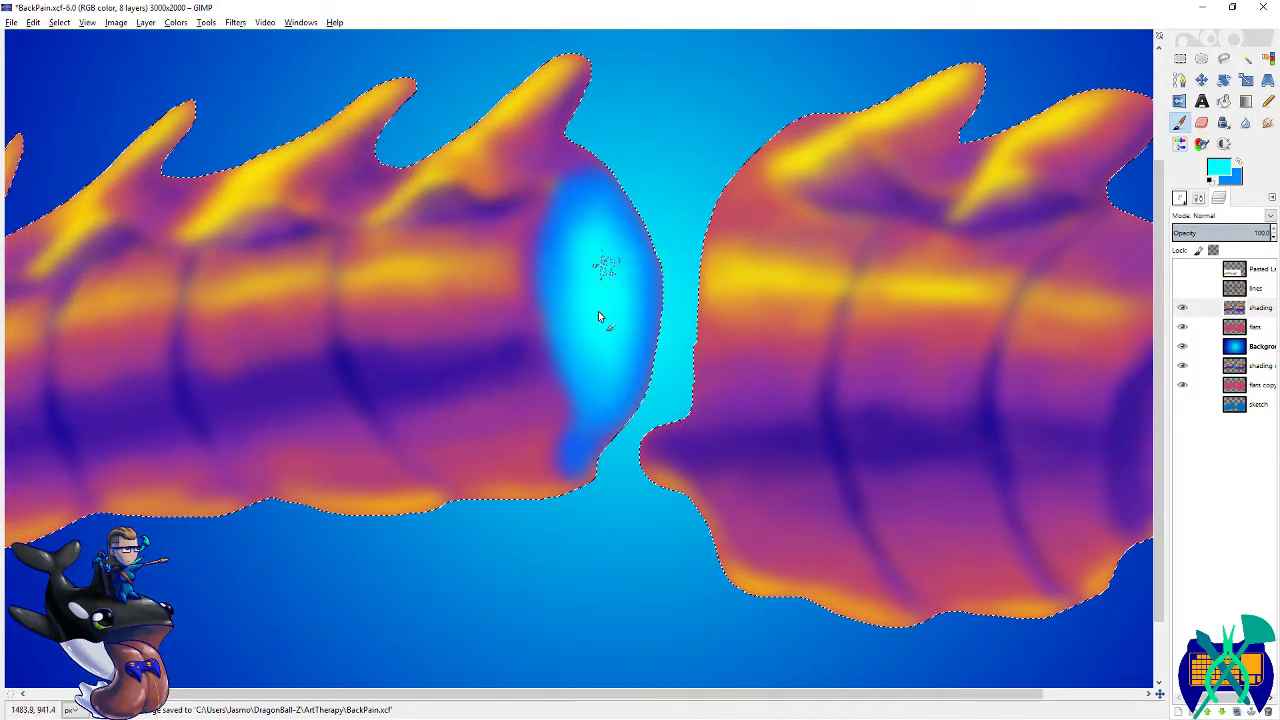
key(x)
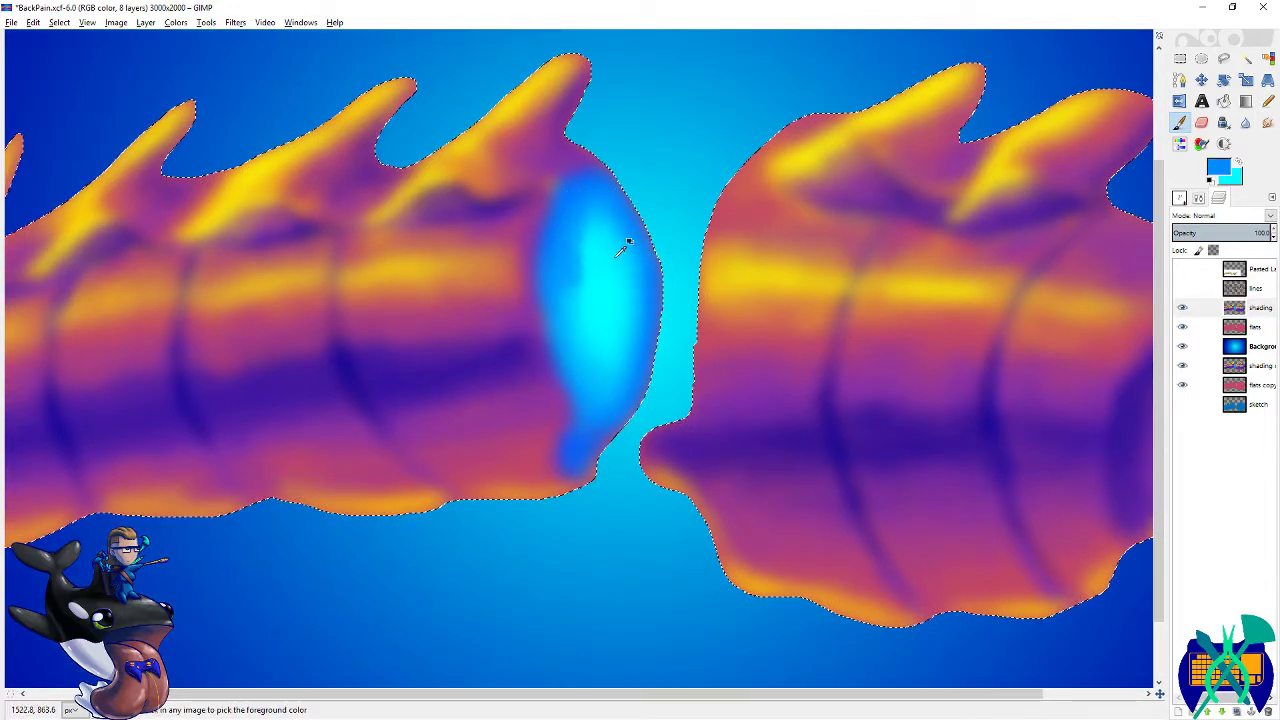
ctrl+click(616, 178)
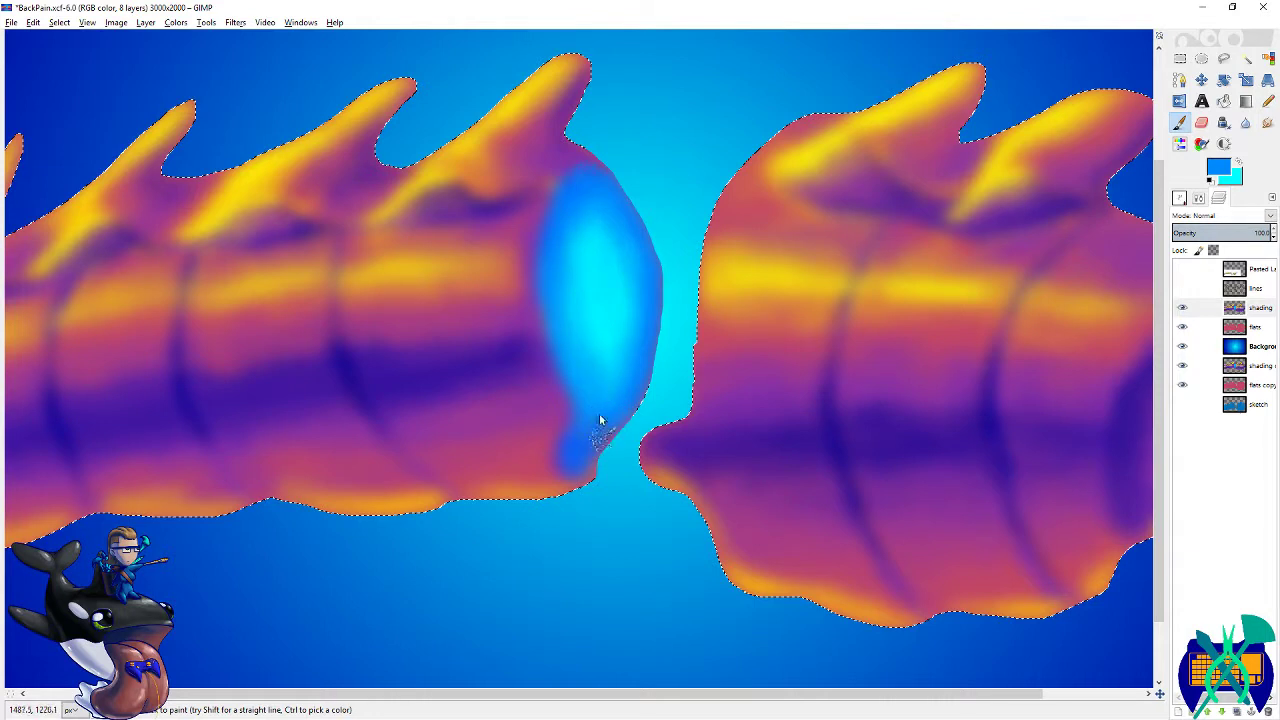
ctrl+click(603, 282)
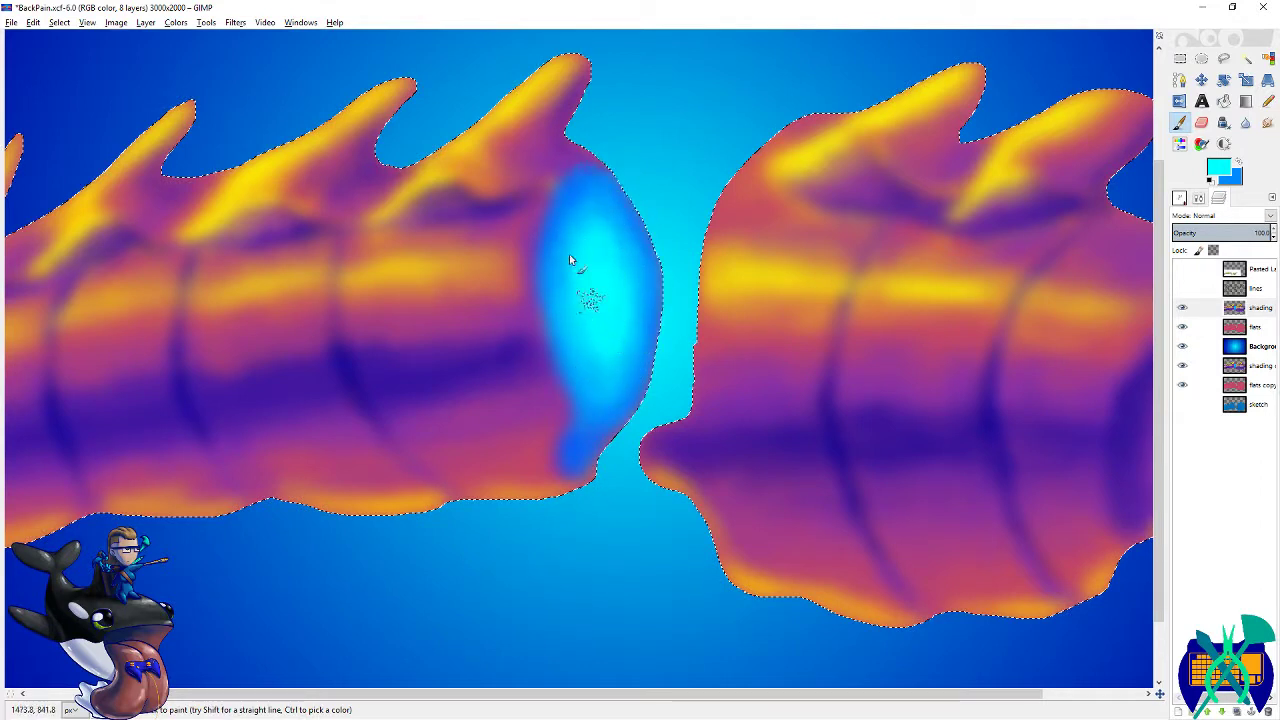
scroll(614, 312, left, 4)
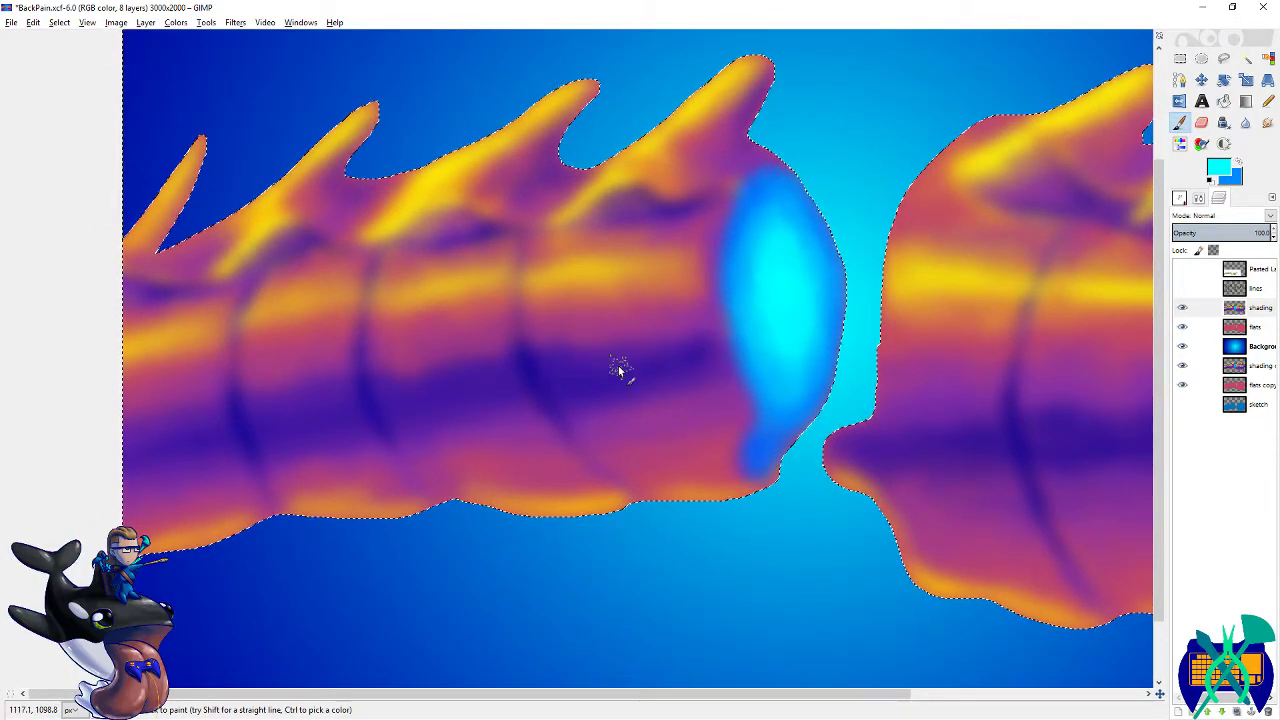
scroll(543, 340, right, 7)
scroll(570, 318, right, 4)
key(ctrl+s)
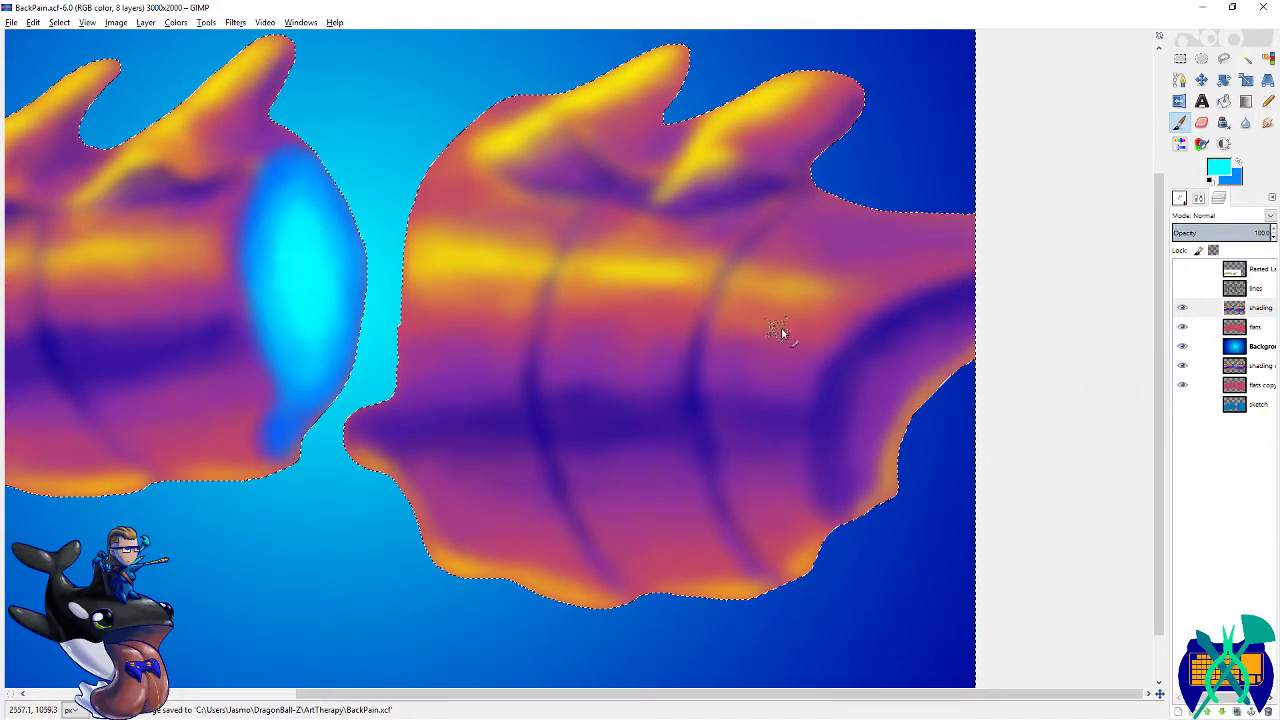
- Sample the pinkish-red base colour from the flats layer as the foreground colour and make the shading layer active again
click(1258, 346)
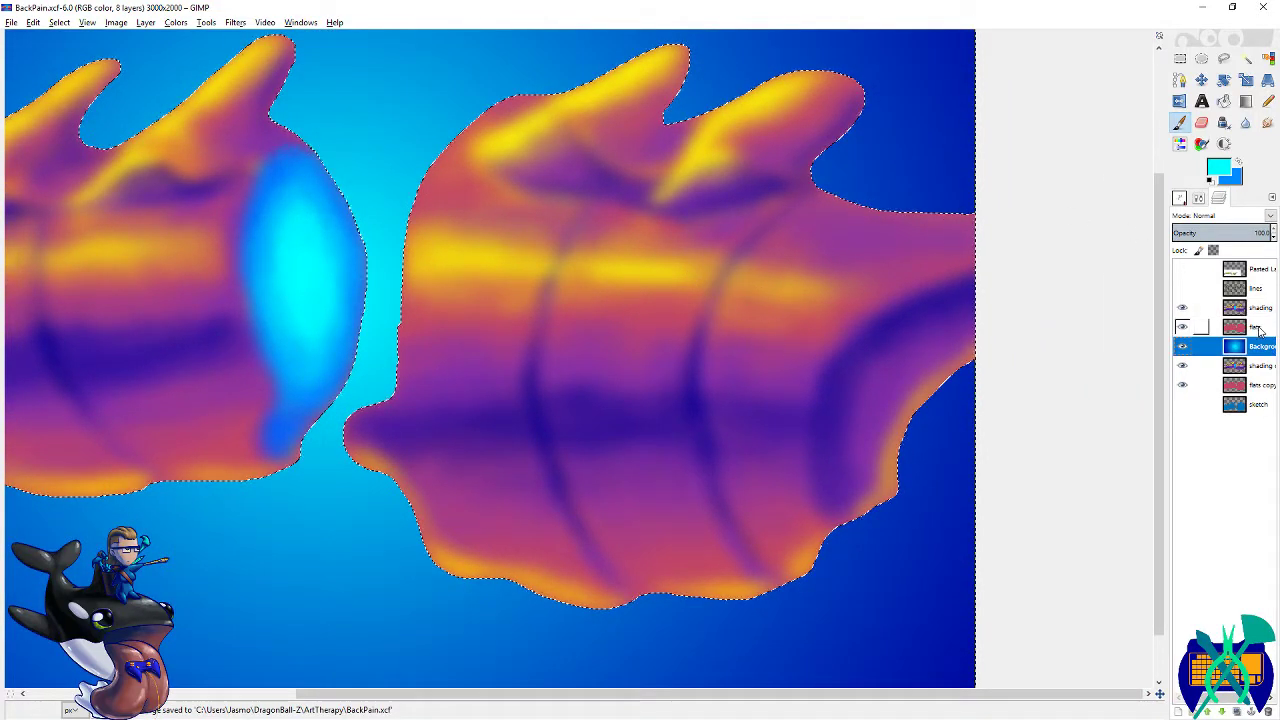
click(1258, 328)
ctrl+click(869, 307)
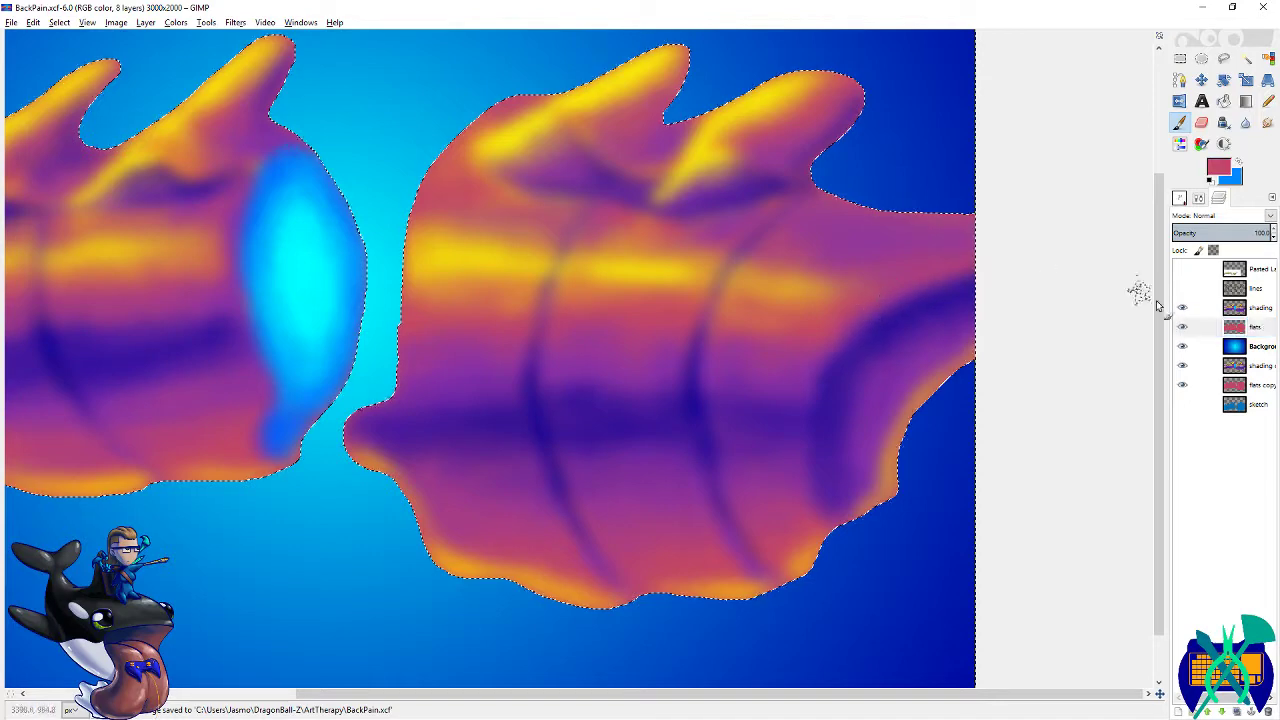
click(1260, 308)
- Set the Paintbrush size to 160.84 and brush the pinkish red over the yellow highlight band of the right piece
click(1199, 199)
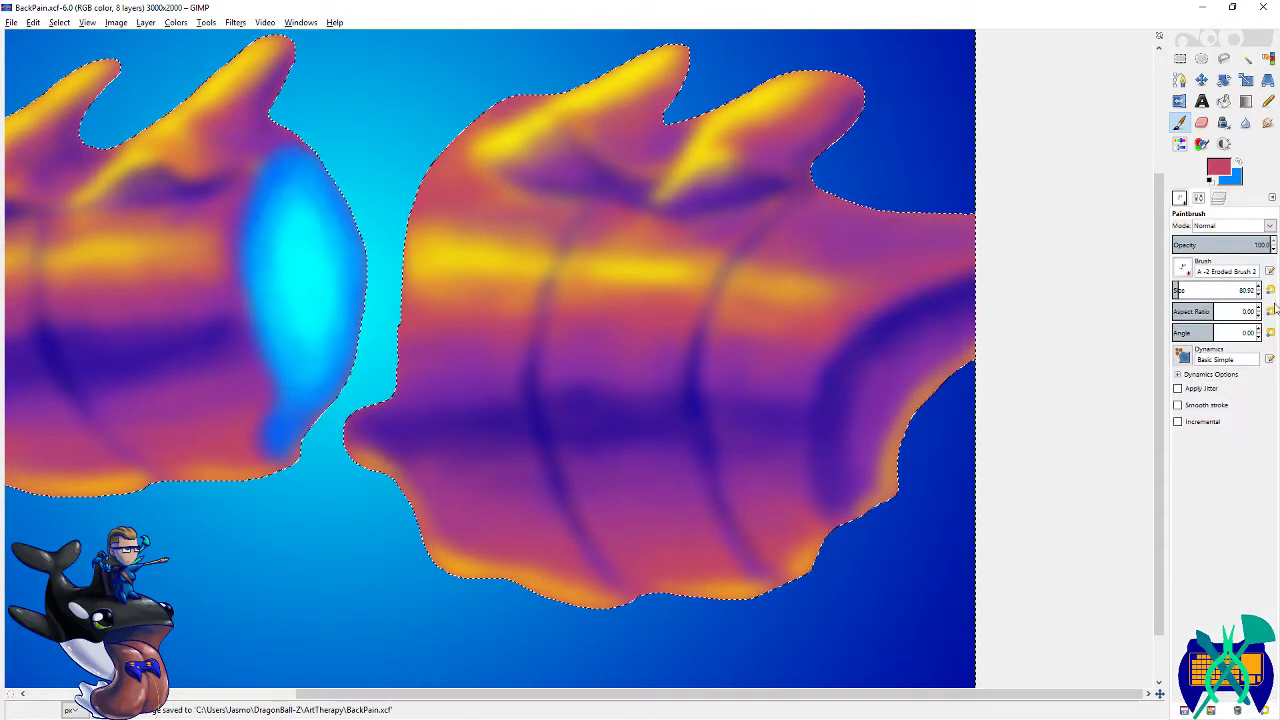
drag(1207, 290, 1225, 290)
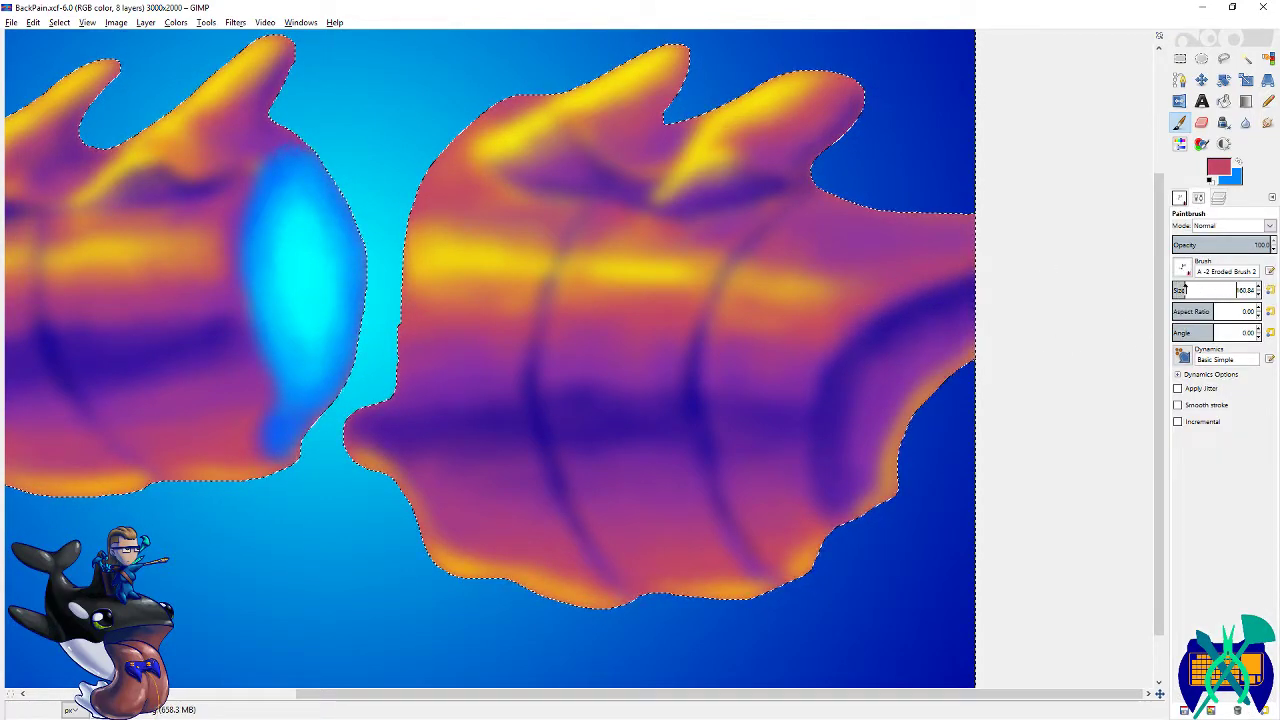
mouse_move(884, 265)
mouse_down()
mouse_move(647, 252)
mouse_move(413, 220)
mouse_move(717, 265)
mouse_move(355, 242)
mouse_move(848, 304)
mouse_move(483, 298)
mouse_up()
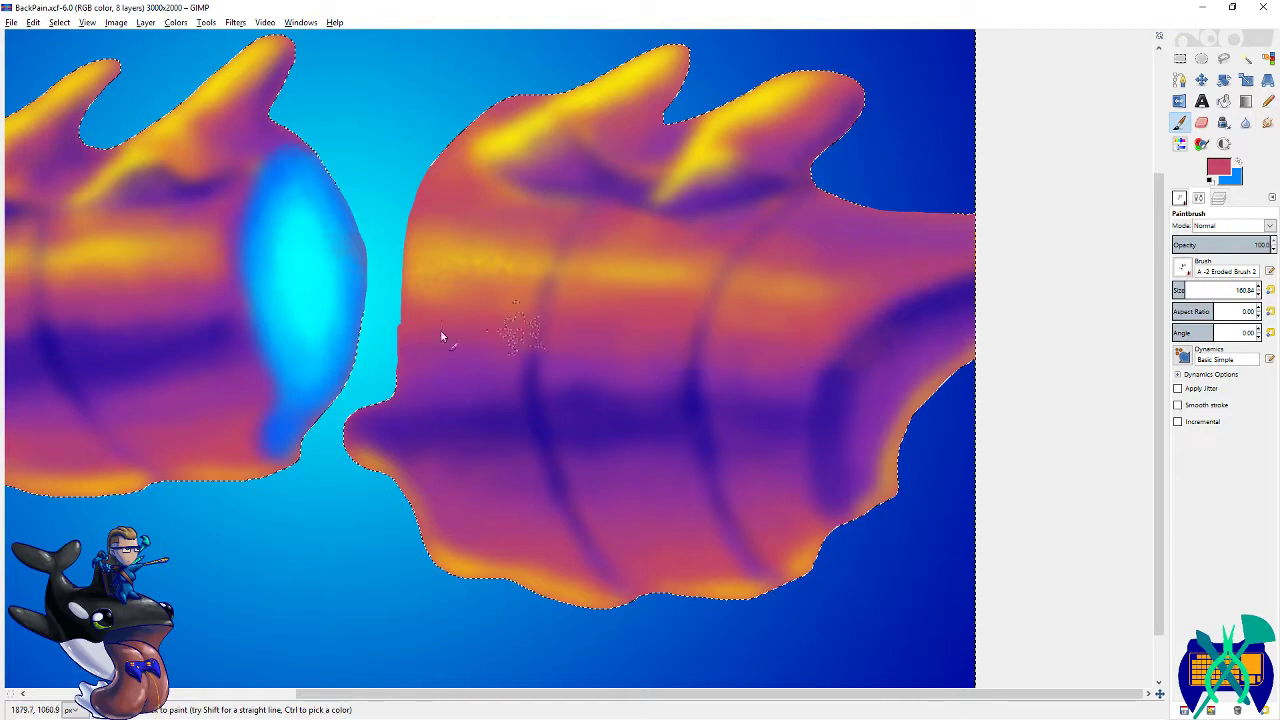
- Texture the right segment with pink strokes, and work purple into its dark band using the eroded brush at size 136.86
drag(865, 443, 434, 466)
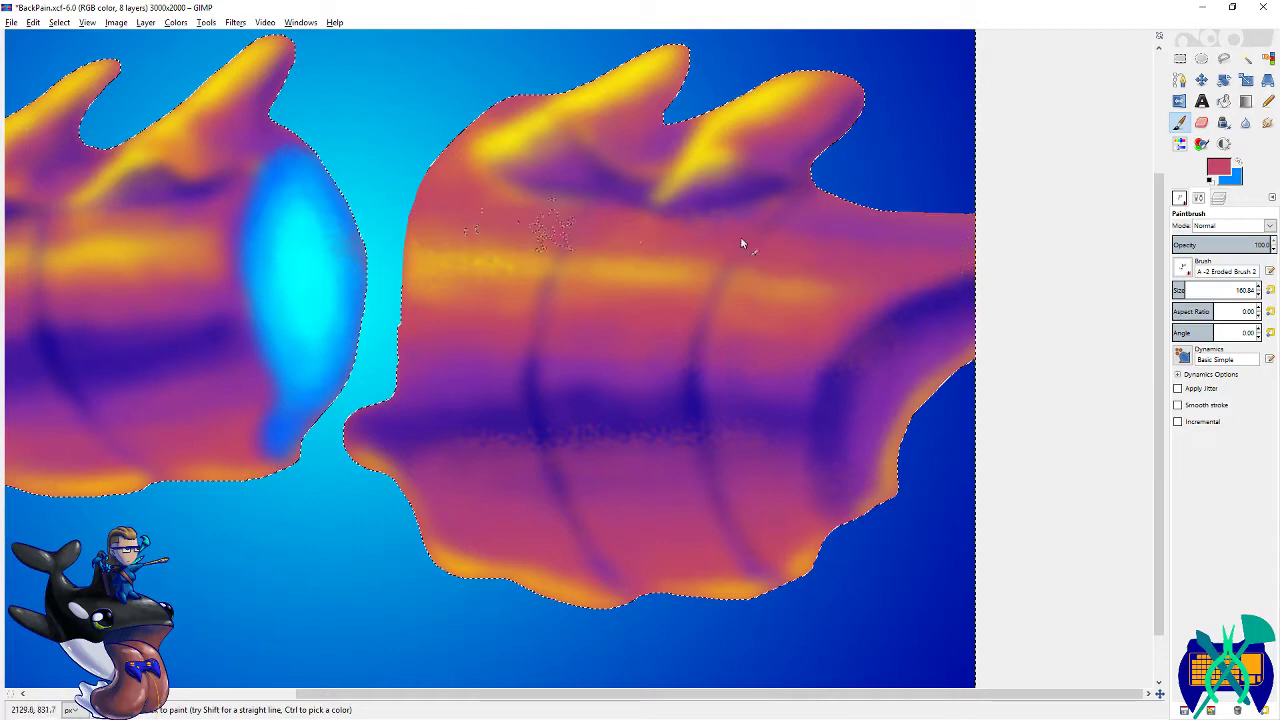
click(1218, 168)
click(1104, 311)
click(1023, 362)
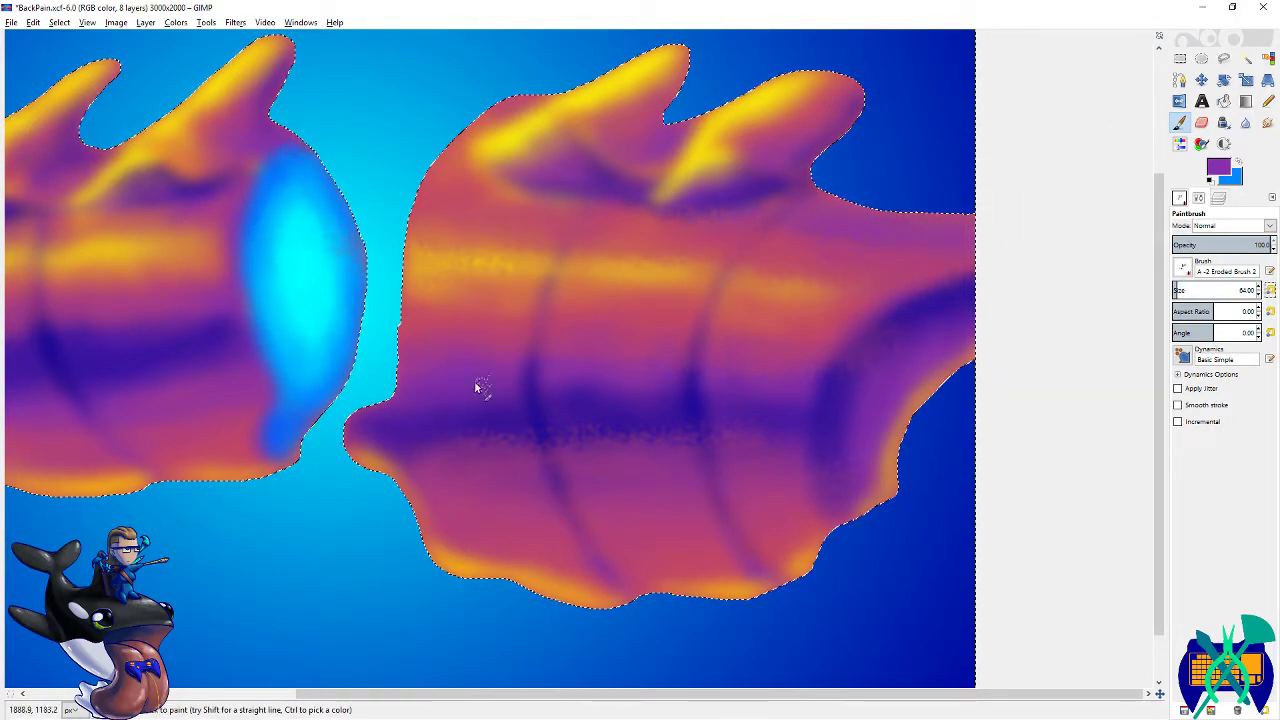
click(1183, 290)
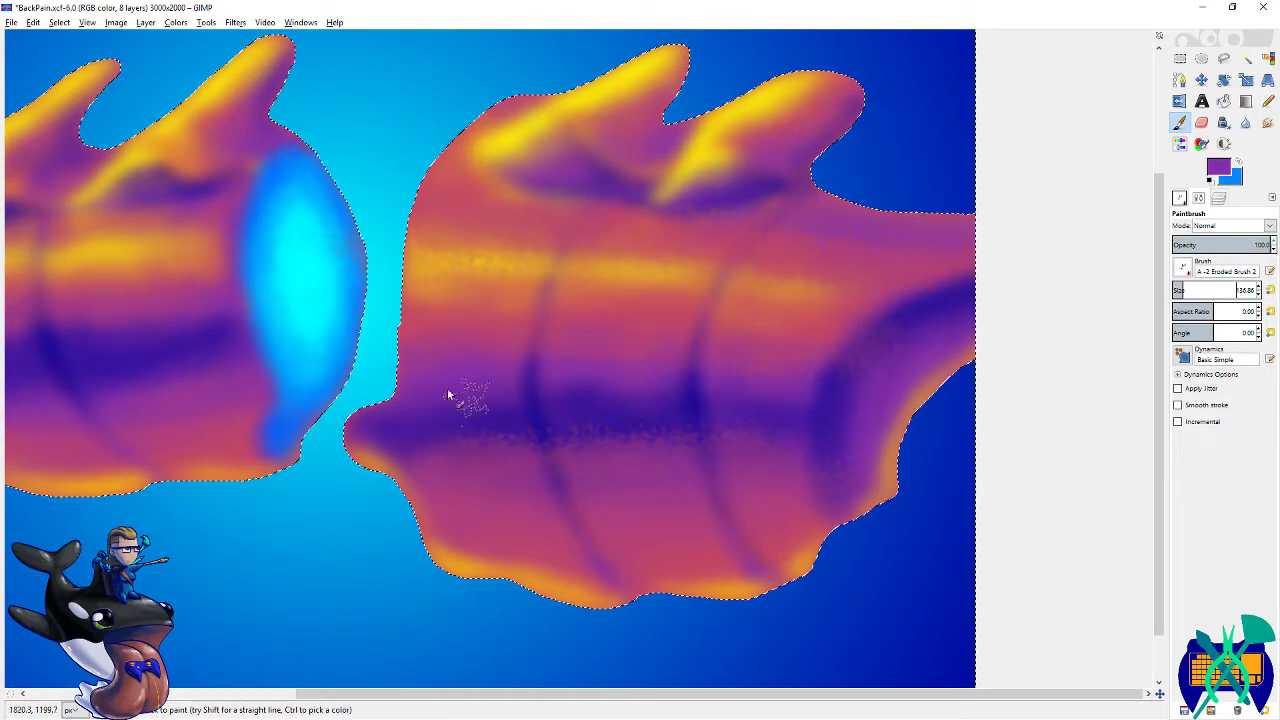
mouse_move(441, 334)
mouse_down()
mouse_move(549, 396)
mouse_move(641, 410)
mouse_move(358, 430)
mouse_move(802, 425)
mouse_move(344, 397)
mouse_move(754, 343)
mouse_move(795, 322)
mouse_up()
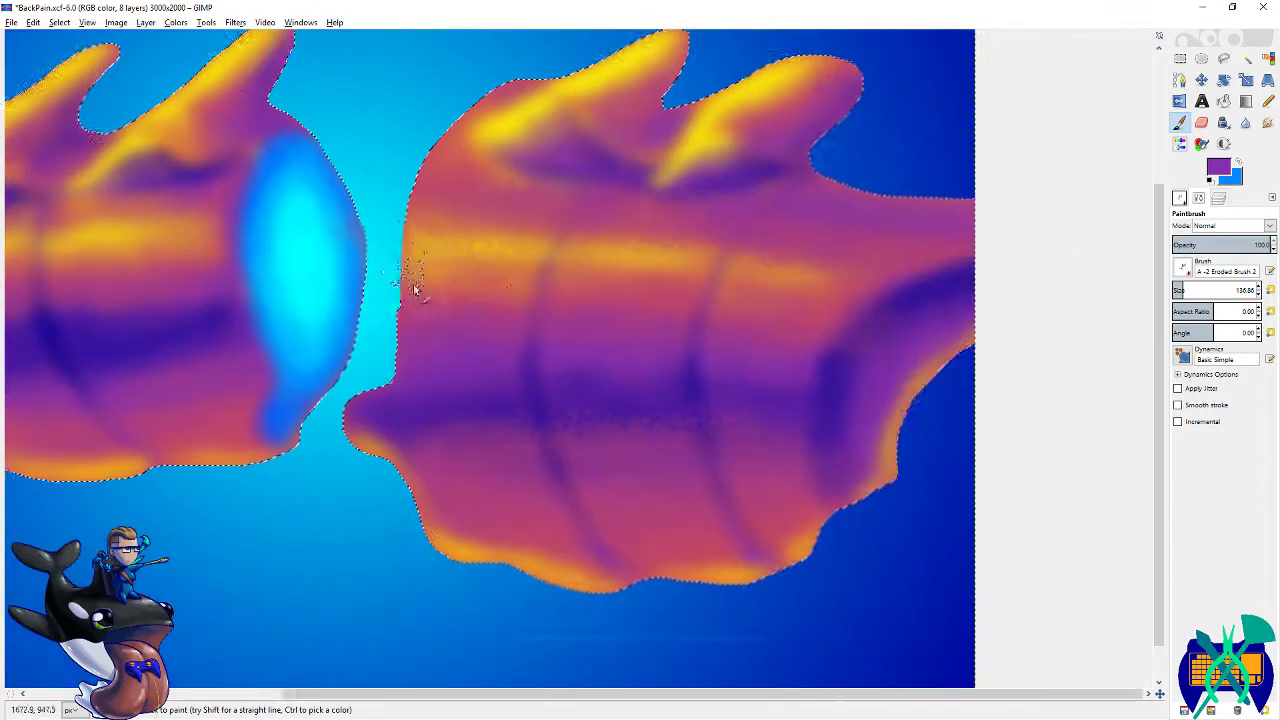
scroll(415, 290, right, 2)
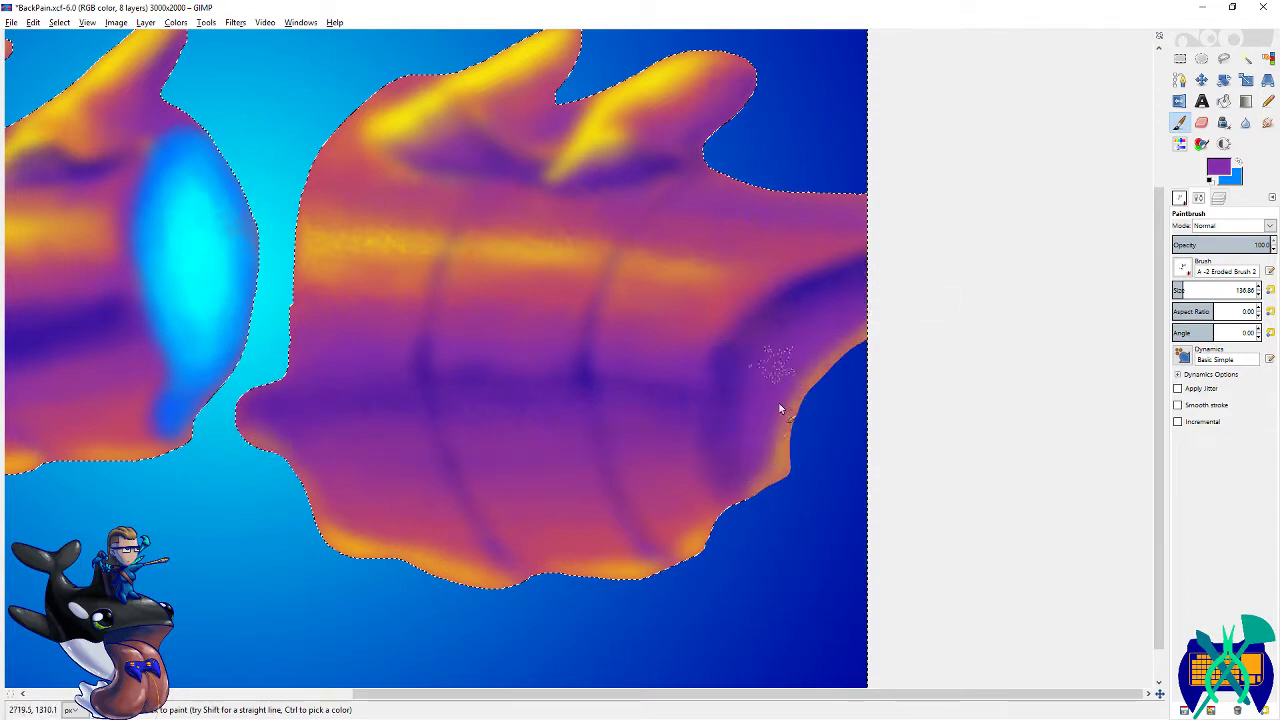
- Erase paint from the strip between the spikes and the yellow highlight on the right body segment
key(shift+e)
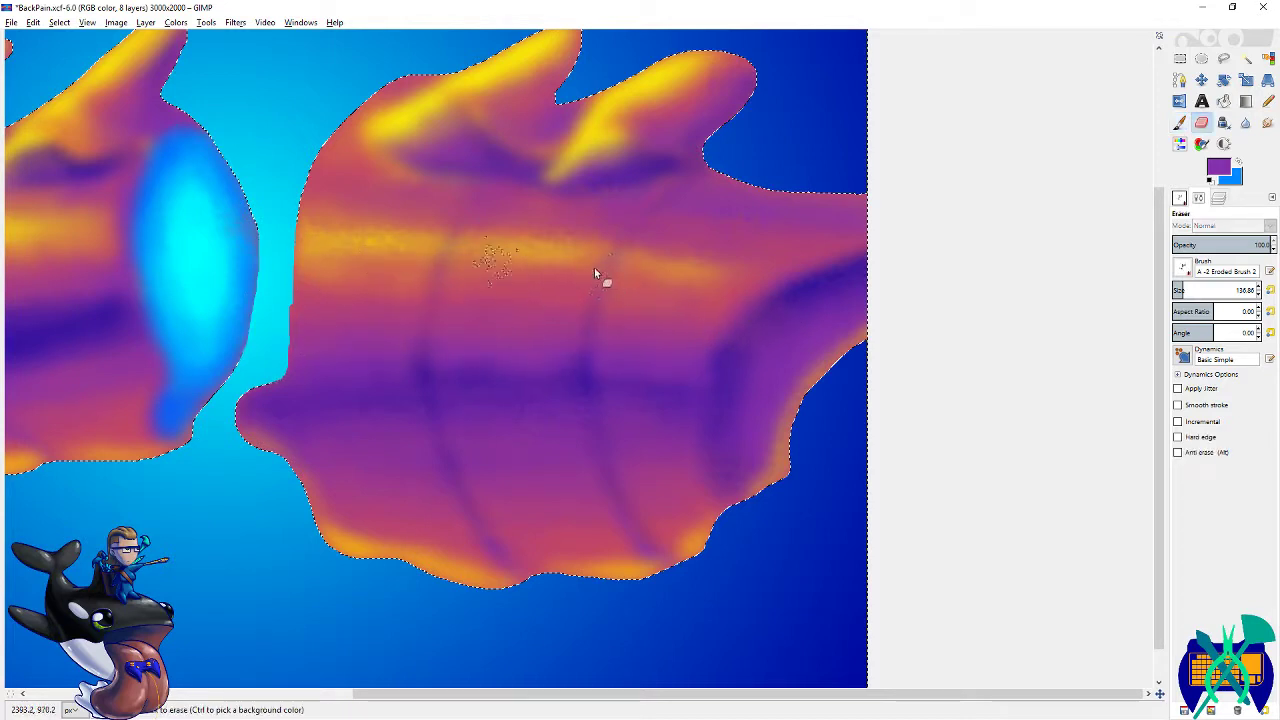
drag(368, 234, 342, 209)
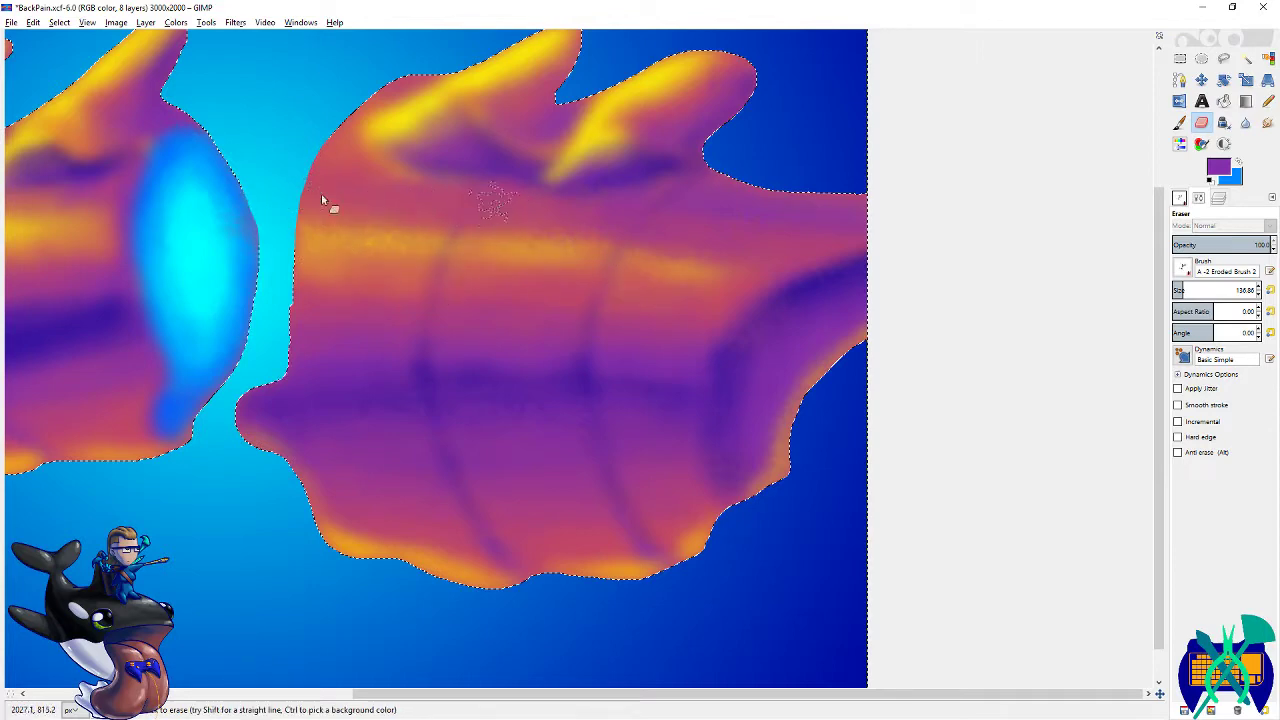
drag(422, 206, 664, 240)
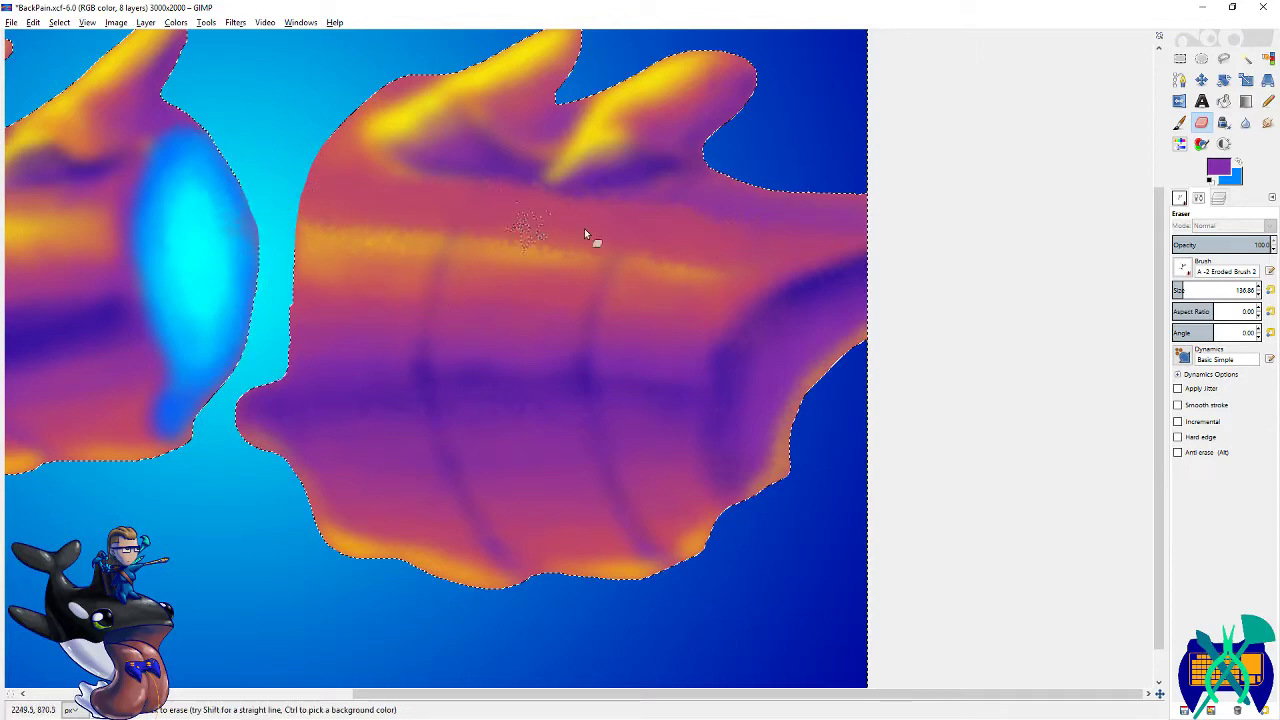
- Paint yellow across the upper side of the right segment, and shade directly beneath its spikes in purple
click(1238, 162)
click(1218, 168)
click(1104, 311)
click(1023, 362)
click(1179, 122)
mouse_move(689, 251)
mouse_down()
mouse_move(531, 227)
mouse_move(612, 237)
mouse_move(244, 226)
mouse_move(425, 213)
mouse_move(322, 183)
mouse_up()
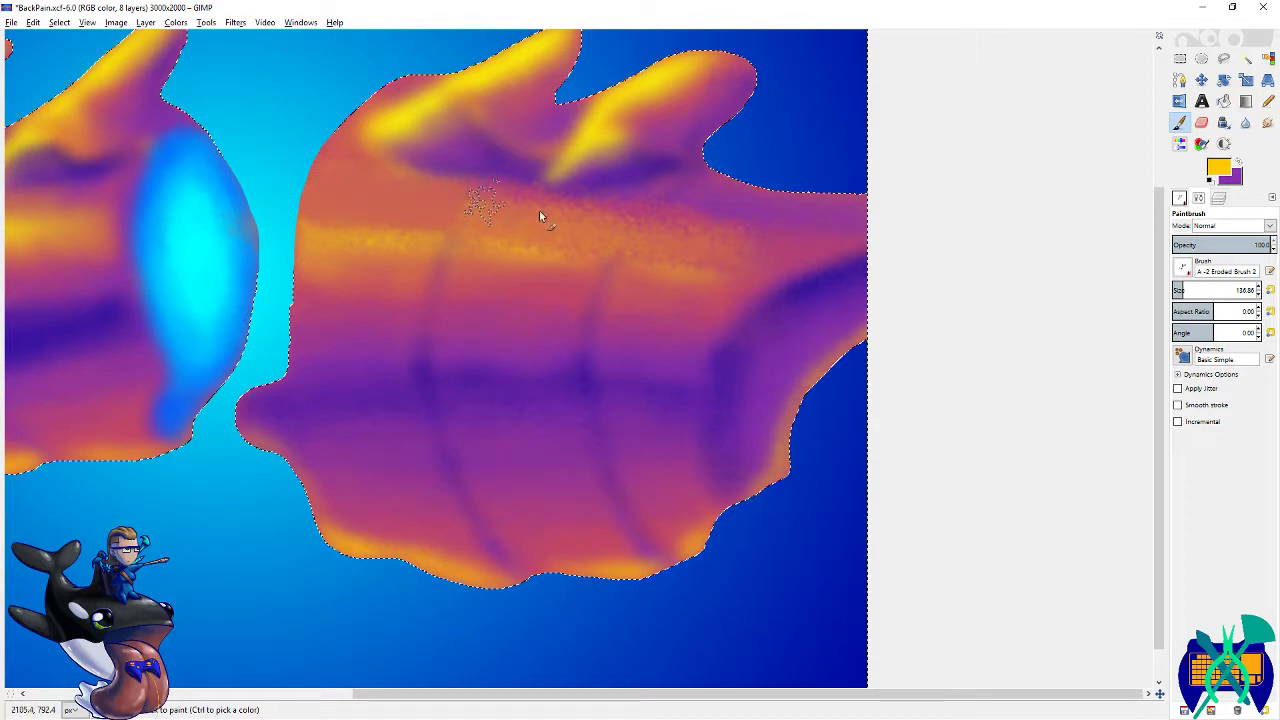
key(x)
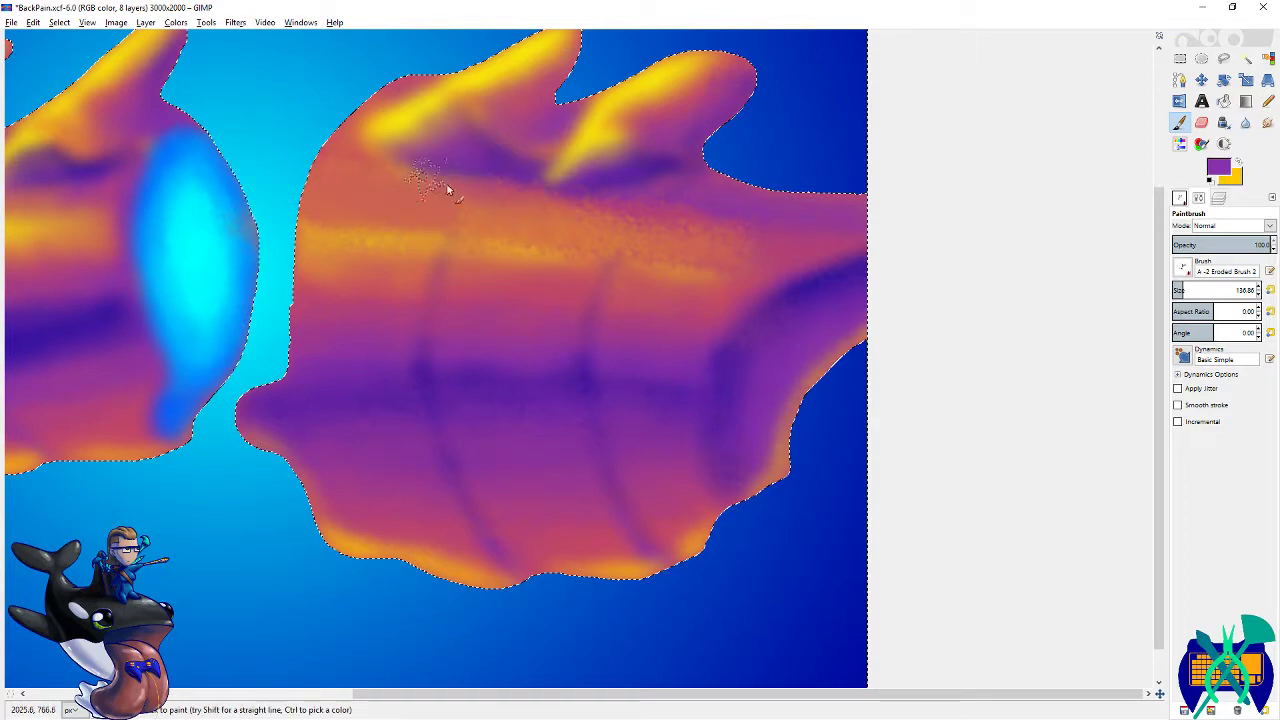
mouse_move(619, 207)
mouse_down()
mouse_move(680, 202)
mouse_move(640, 202)
mouse_up()
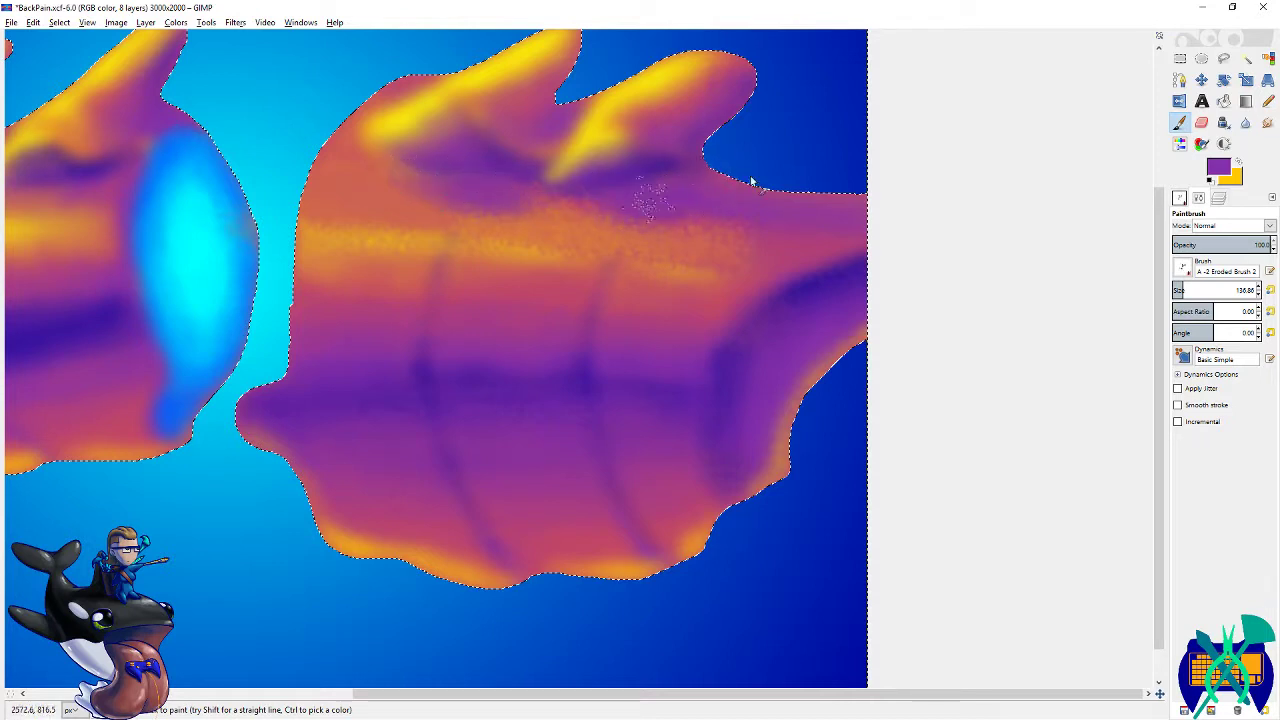
- Build up a wide yellow highlight along the right segment and trace its lower outline with a yellow rim
key(x)
mouse_move(351, 194)
mouse_down()
mouse_move(446, 236)
mouse_move(376, 246)
mouse_move(389, 267)
mouse_move(488, 256)
mouse_move(590, 277)
mouse_move(764, 282)
mouse_move(327, 267)
mouse_move(288, 287)
mouse_move(524, 273)
mouse_move(378, 226)
mouse_move(322, 174)
mouse_move(711, 261)
mouse_up()
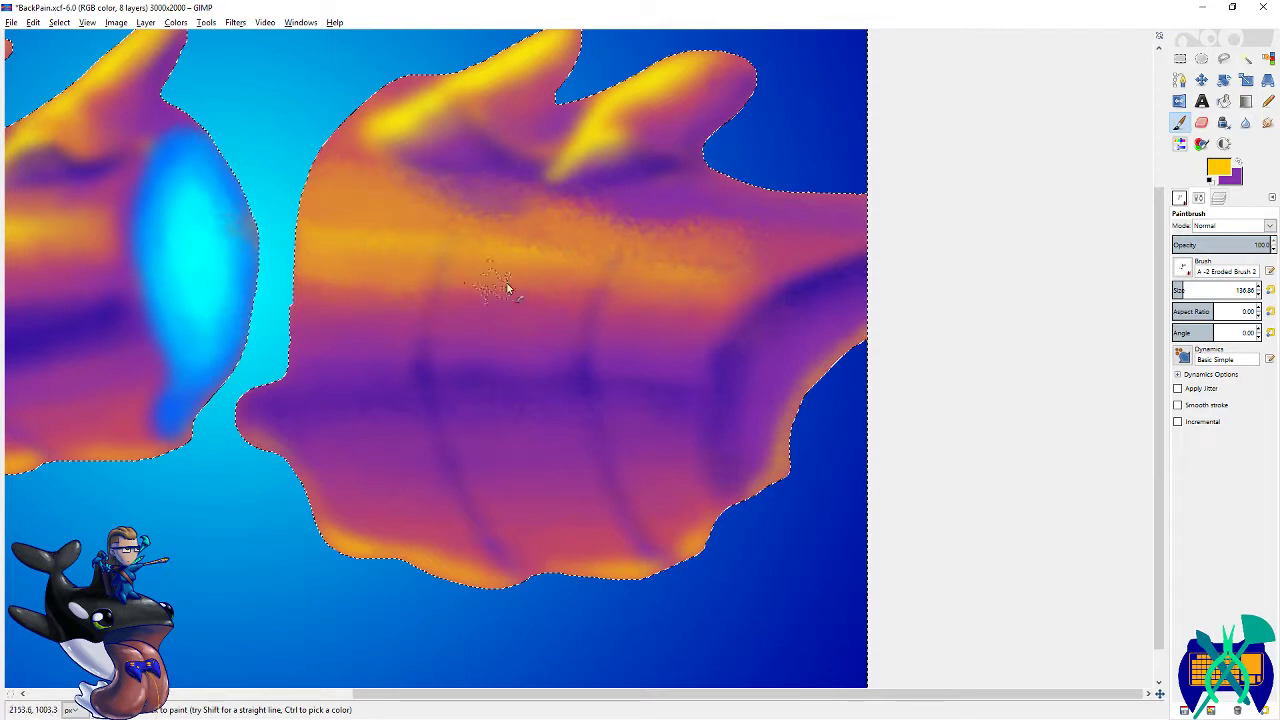
click(333, 224)
key(ctrl+z)
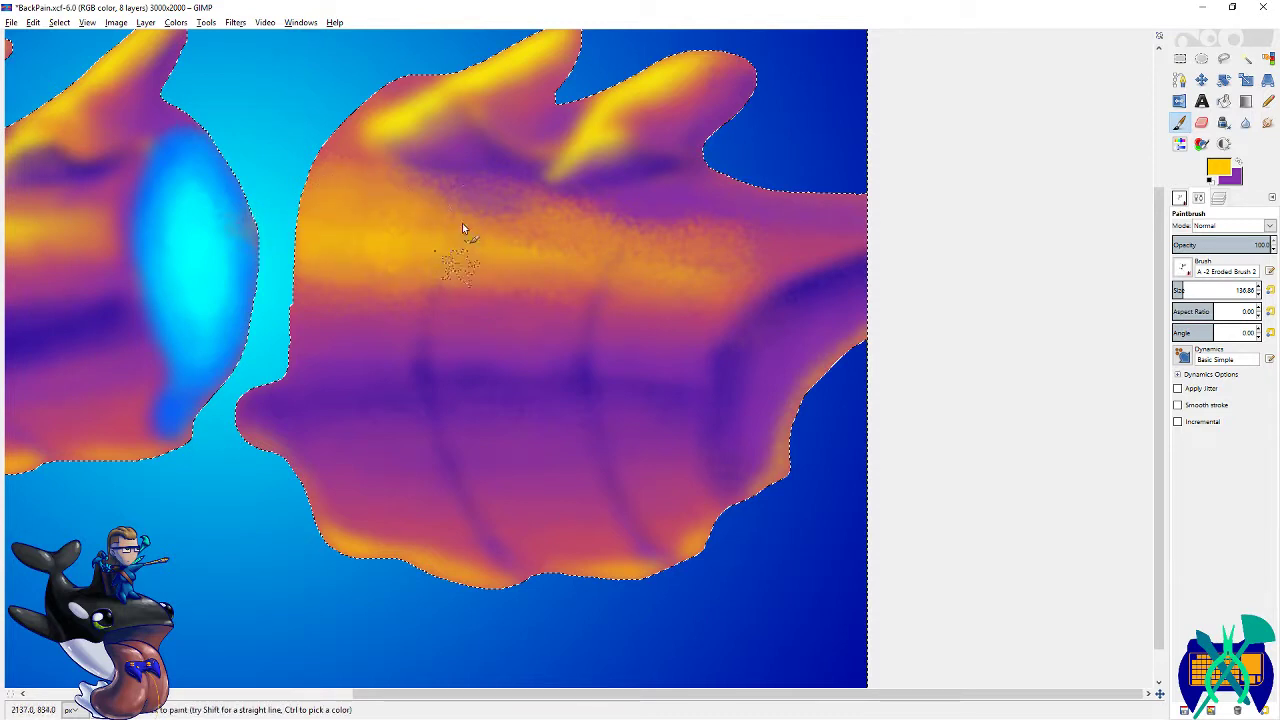
mouse_move(588, 268)
mouse_down()
mouse_move(652, 257)
mouse_move(637, 233)
mouse_move(593, 283)
mouse_move(493, 233)
mouse_move(418, 261)
mouse_move(426, 245)
mouse_move(390, 220)
mouse_move(300, 211)
mouse_move(334, 184)
mouse_move(307, 163)
mouse_move(294, 252)
mouse_move(296, 185)
mouse_move(317, 185)
mouse_move(338, 240)
mouse_up()
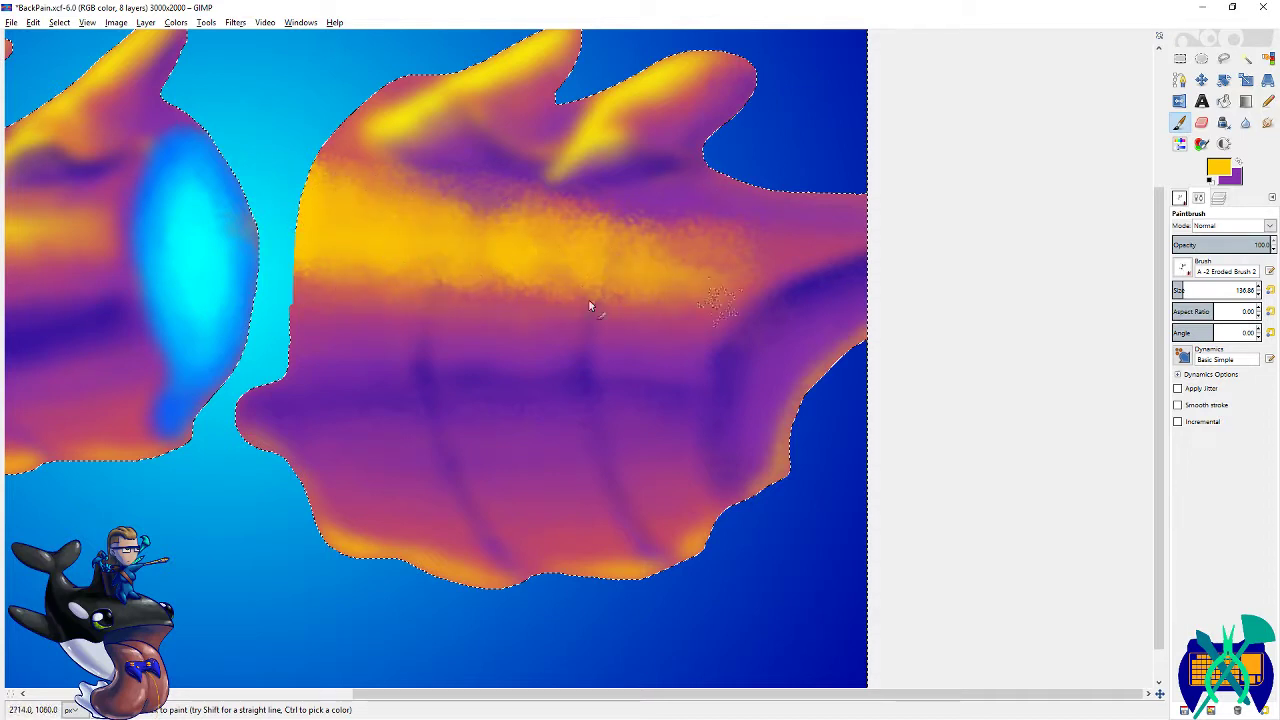
mouse_move(340, 585)
mouse_down()
mouse_move(306, 557)
mouse_move(341, 563)
mouse_move(279, 498)
mouse_move(296, 511)
mouse_move(283, 474)
mouse_move(247, 453)
mouse_up()
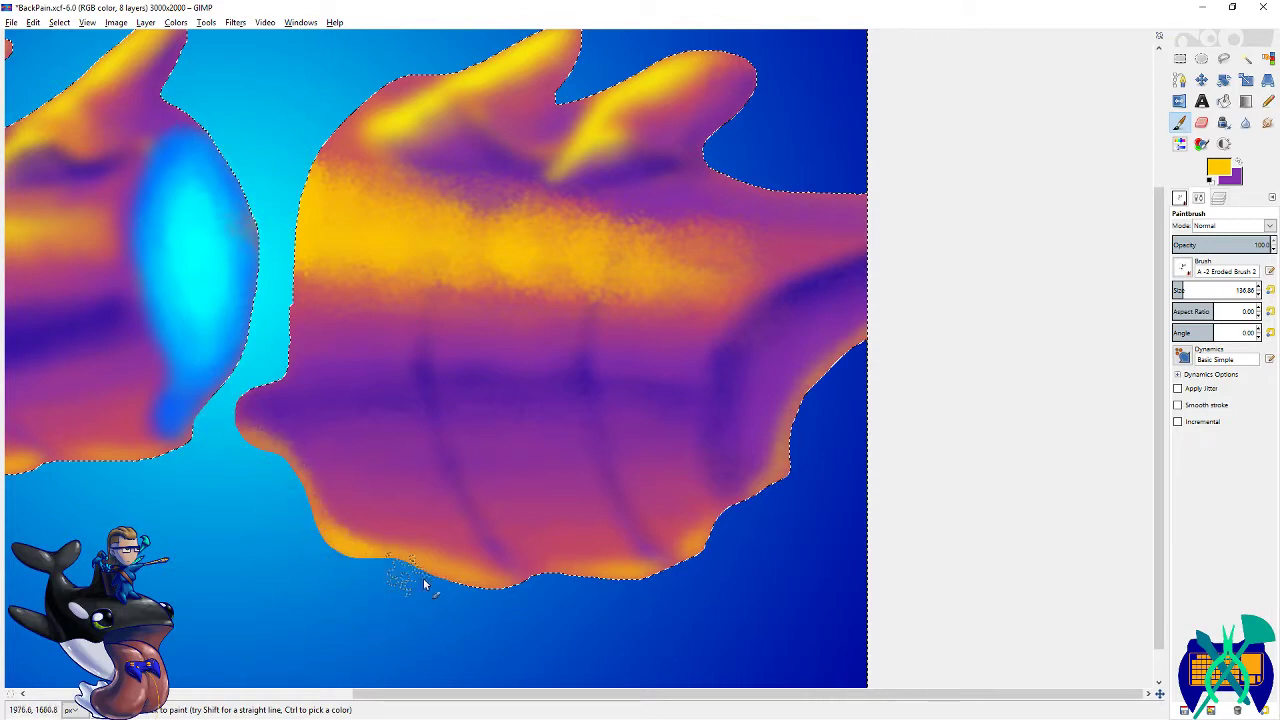
mouse_move(502, 598)
mouse_down()
mouse_move(608, 587)
mouse_move(707, 545)
mouse_move(662, 578)
mouse_move(716, 543)
mouse_move(727, 518)
mouse_move(789, 491)
mouse_move(826, 379)
mouse_move(866, 352)
mouse_up()
- Choose dark blue and paint the curved shadow at the right segment's far end and the dark band across its middle
key(x)
click(1218, 169)
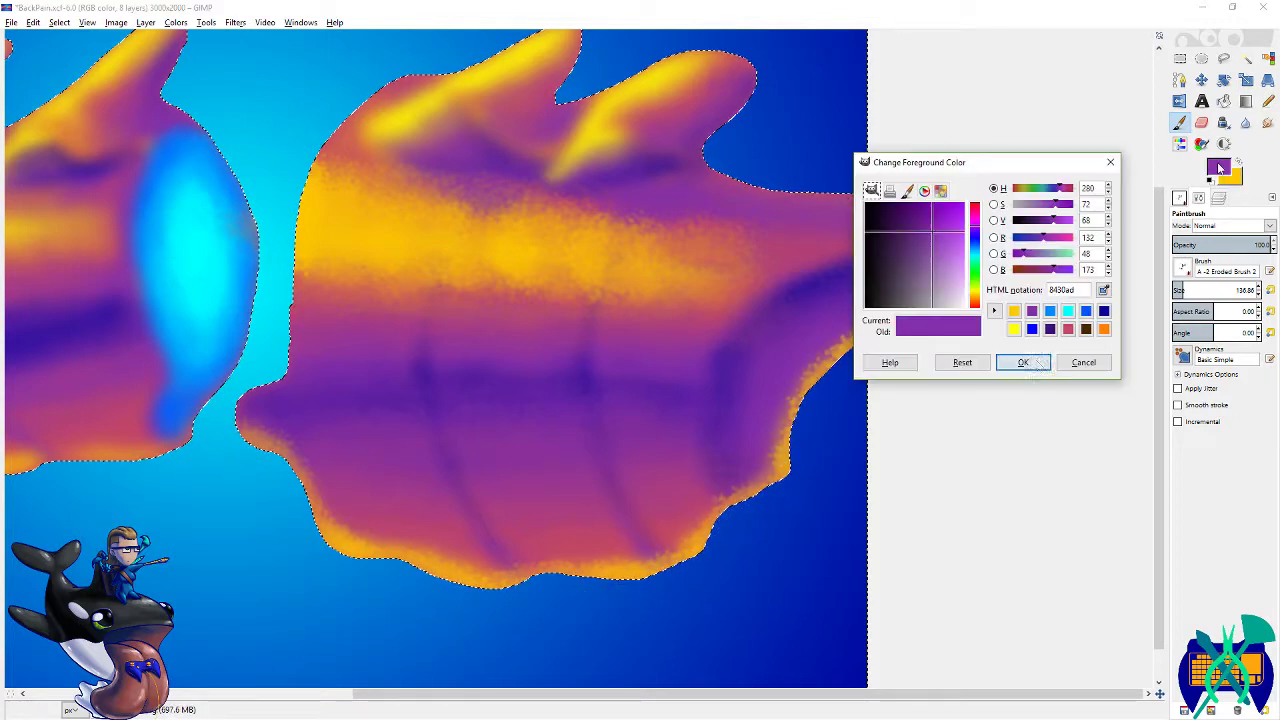
click(1103, 312)
click(1029, 360)
mouse_move(857, 288)
mouse_down()
mouse_move(798, 306)
mouse_move(852, 277)
mouse_move(778, 327)
mouse_move(816, 287)
mouse_move(736, 395)
mouse_move(749, 355)
mouse_move(730, 466)
mouse_move(817, 313)
mouse_move(848, 325)
mouse_move(777, 359)
mouse_move(757, 418)
mouse_up()
mouse_move(820, 318)
mouse_down()
mouse_move(667, 366)
mouse_move(705, 380)
mouse_move(706, 430)
mouse_up()
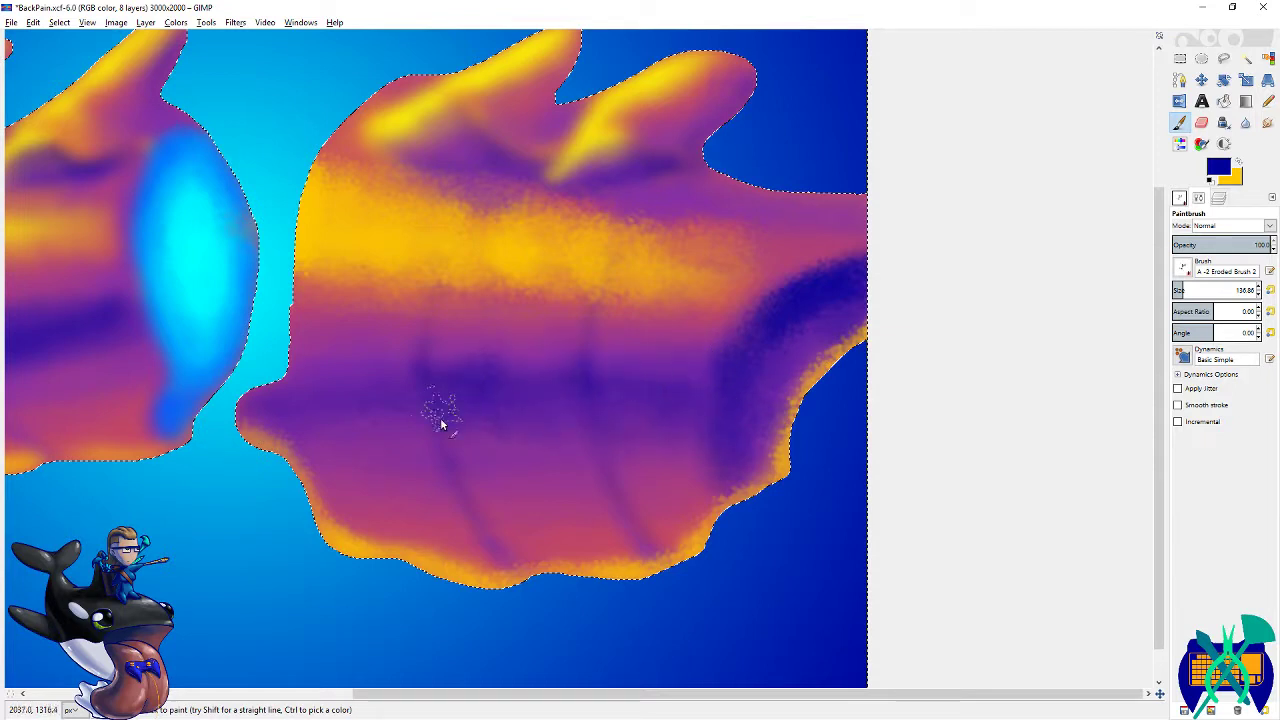
mouse_move(328, 422)
mouse_down()
mouse_move(313, 377)
mouse_move(234, 392)
mouse_move(407, 378)
mouse_move(285, 352)
mouse_up()
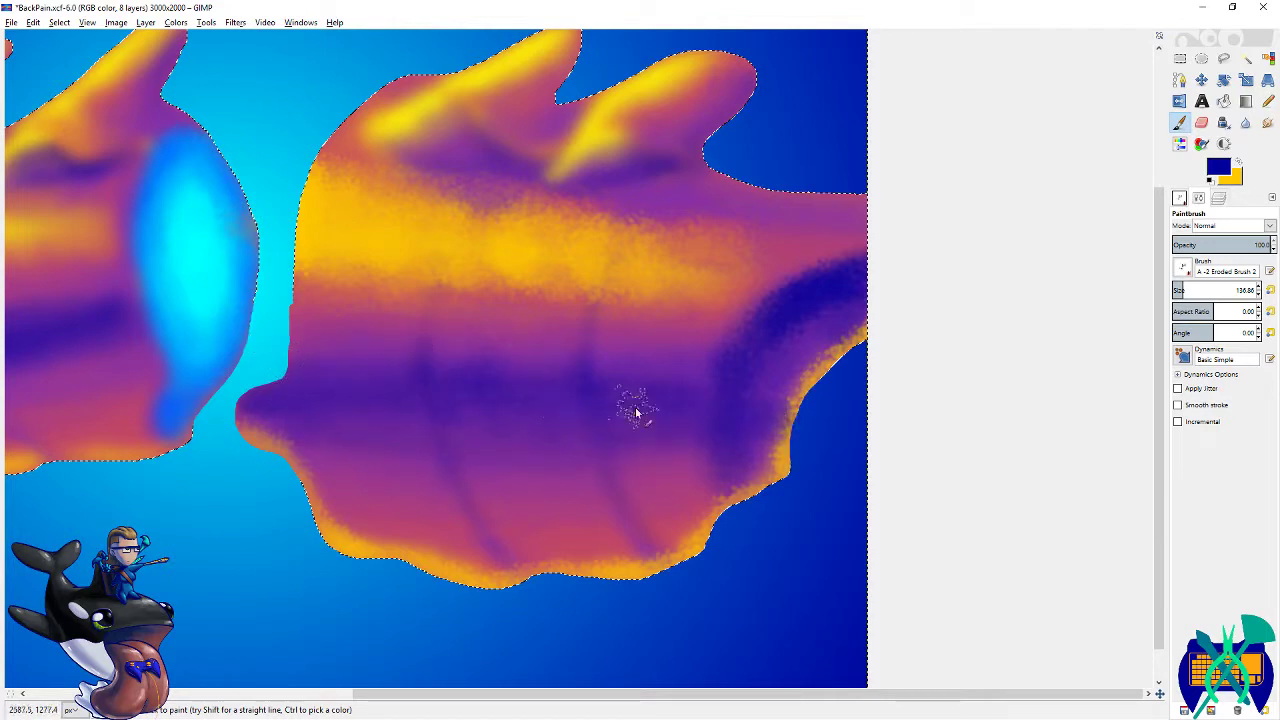
- Reset the brush size to 64 and paint dark blue shadows beneath and behind the right segment's two spikes
drag(743, 328, 881, 390)
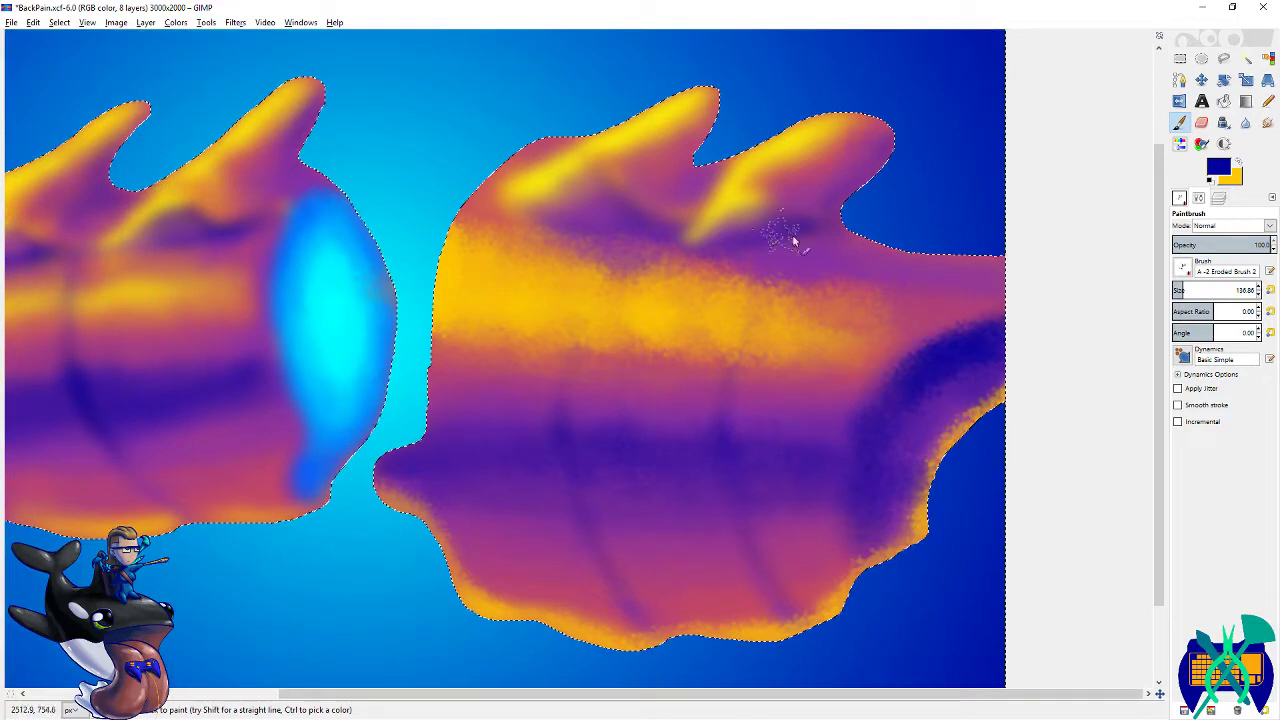
click(1270, 290)
drag(777, 242, 792, 231)
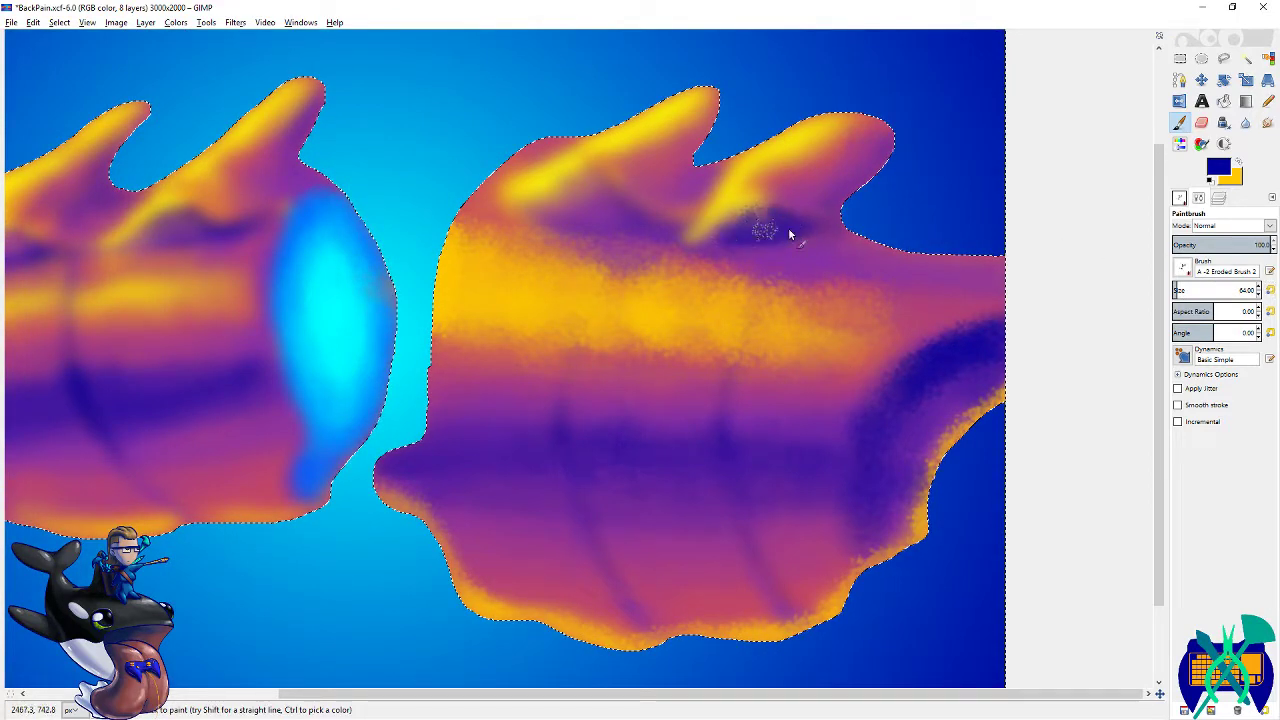
drag(889, 167, 837, 222)
drag(889, 145, 841, 204)
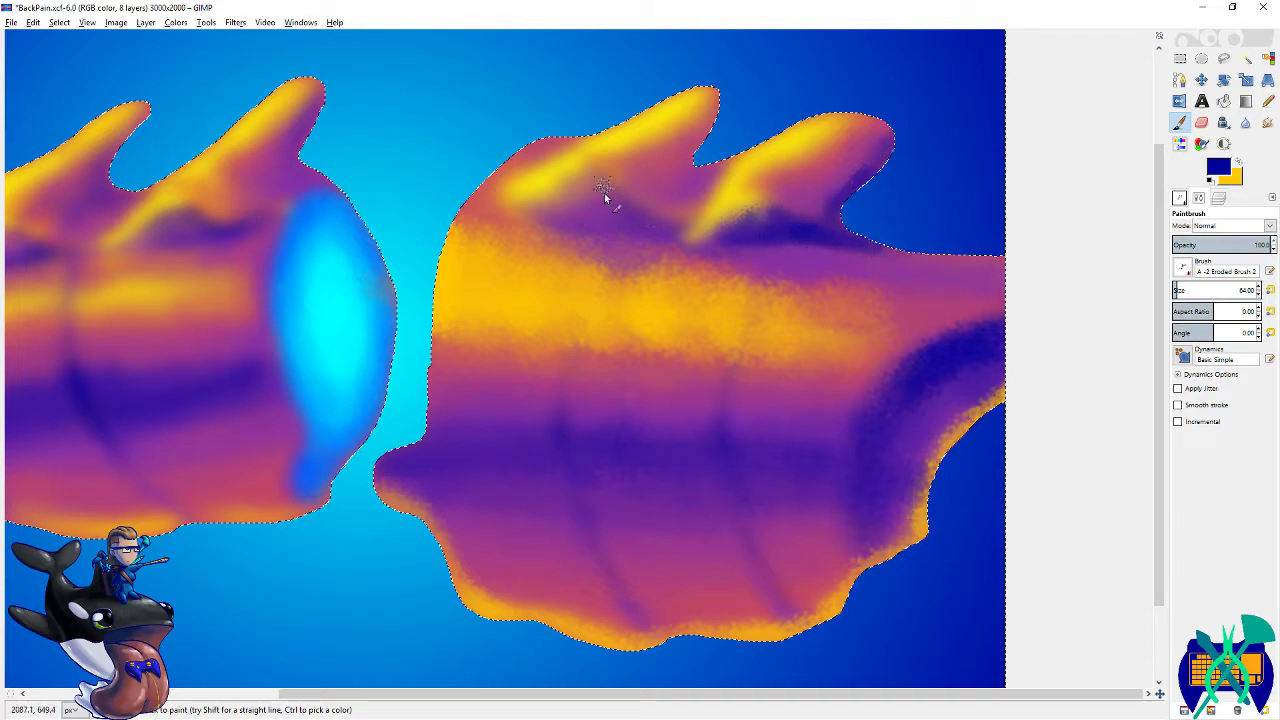
drag(622, 217, 670, 234)
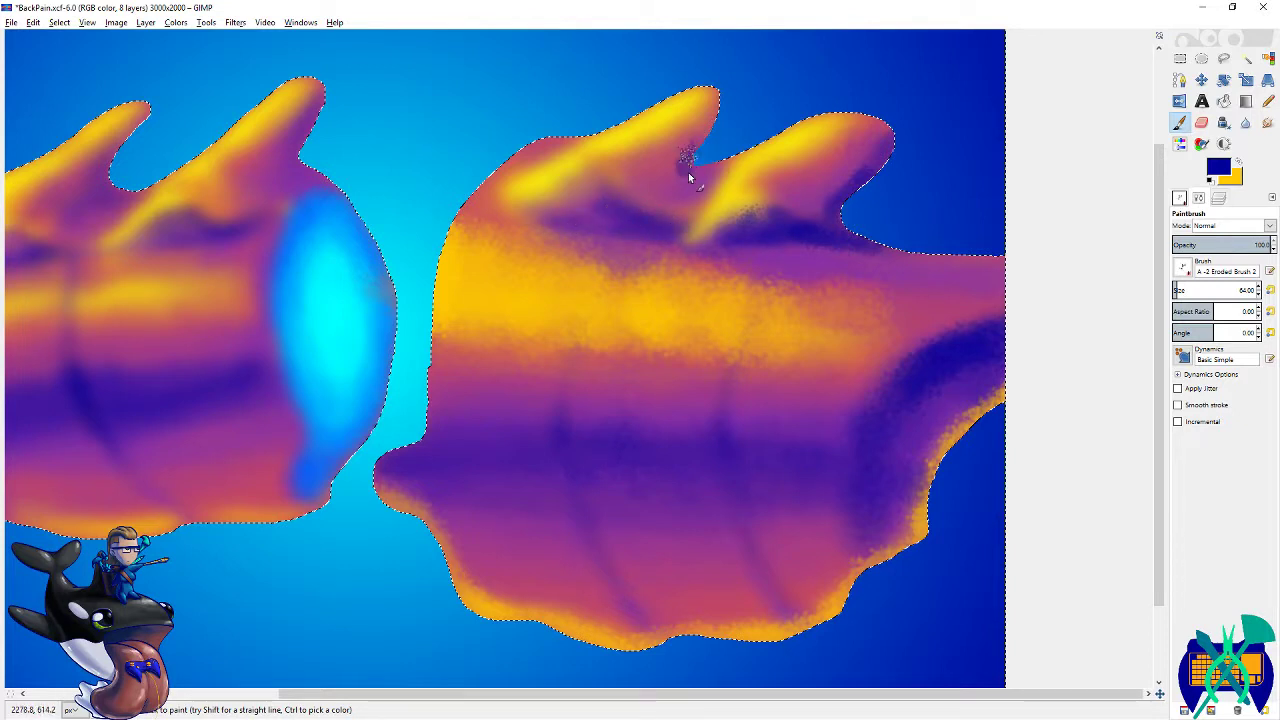
drag(689, 188, 686, 146)
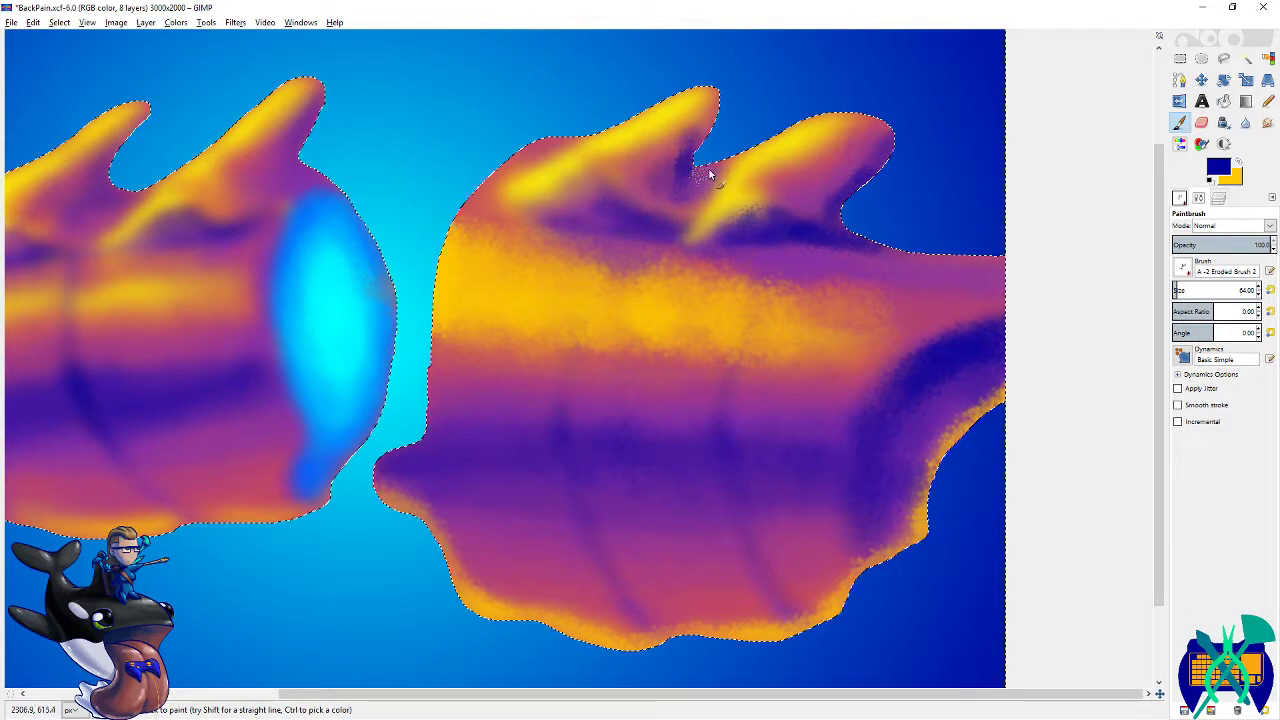
key(ctrl+z)
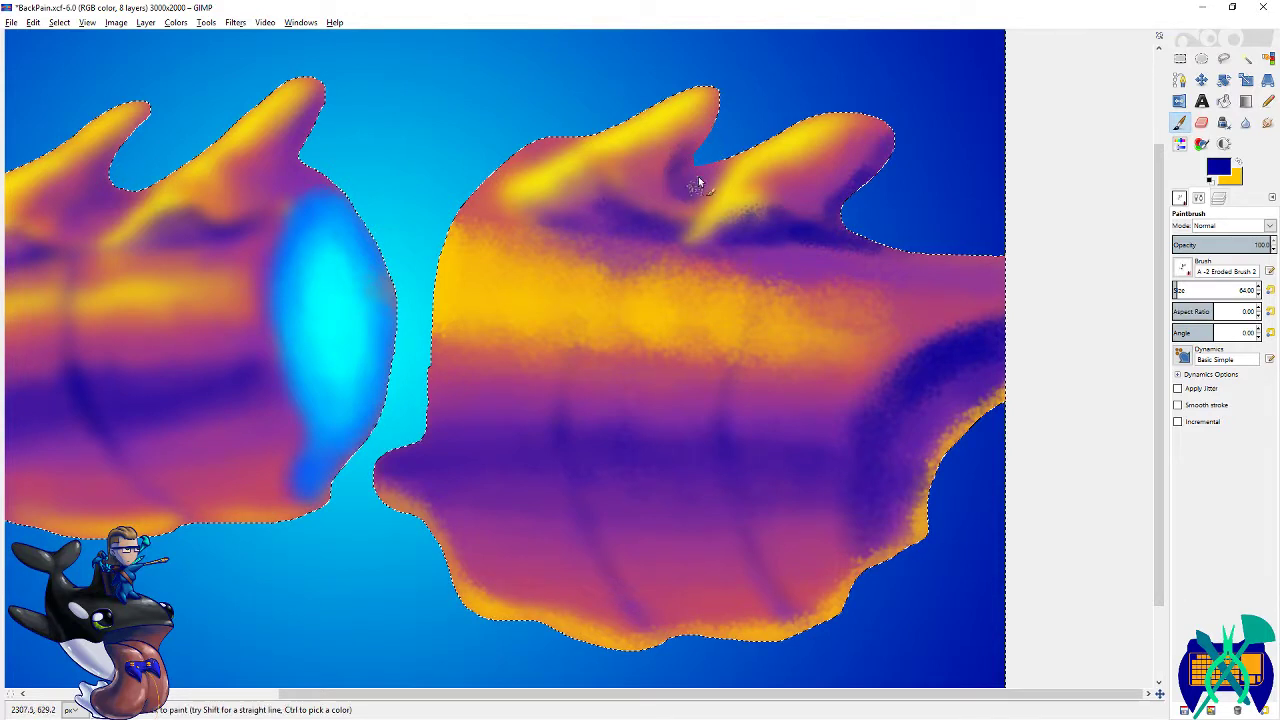
- Paint yellow along the upper edge of the right segment's second spike and erase the excess near its tip
key(x)
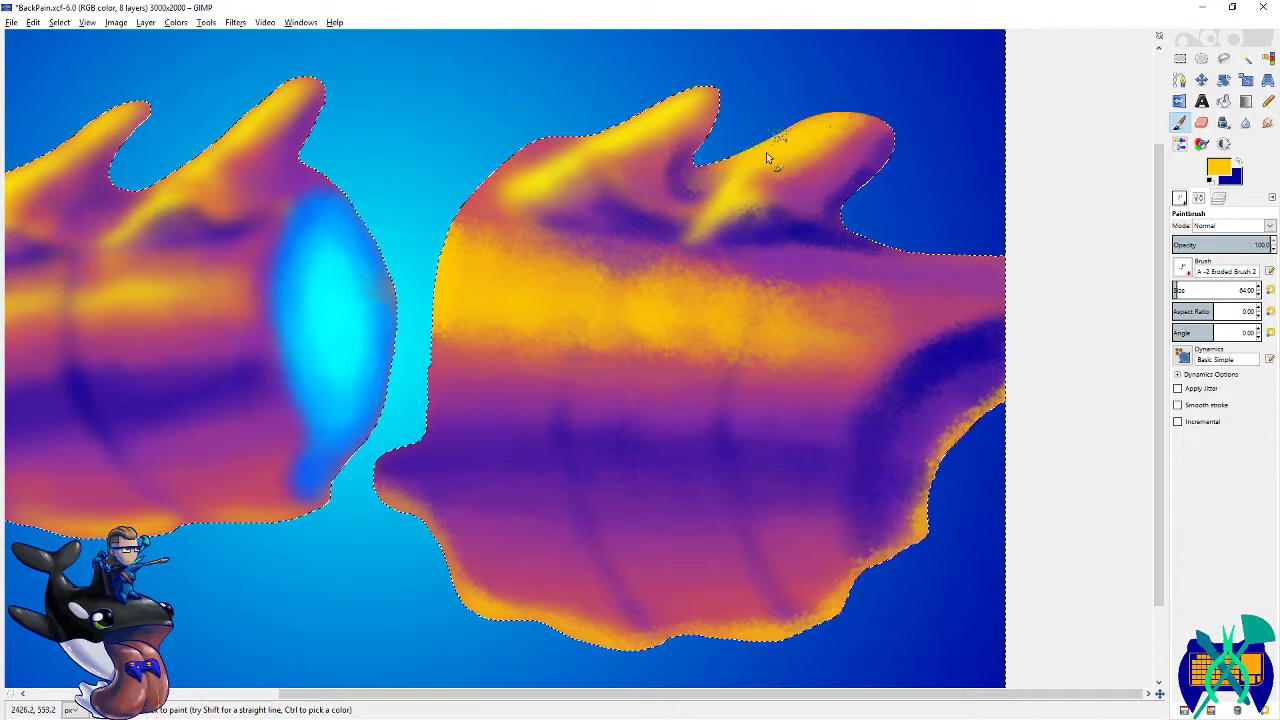
key(shift+e)
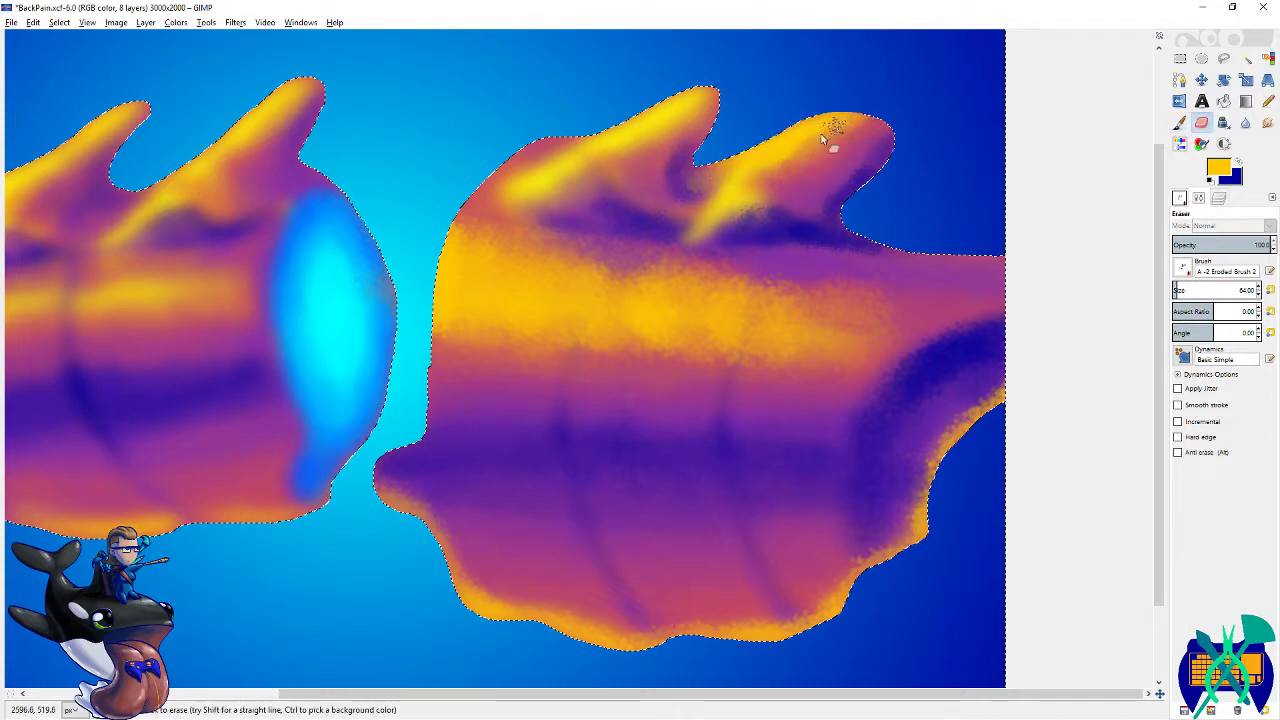
drag(858, 126, 797, 150)
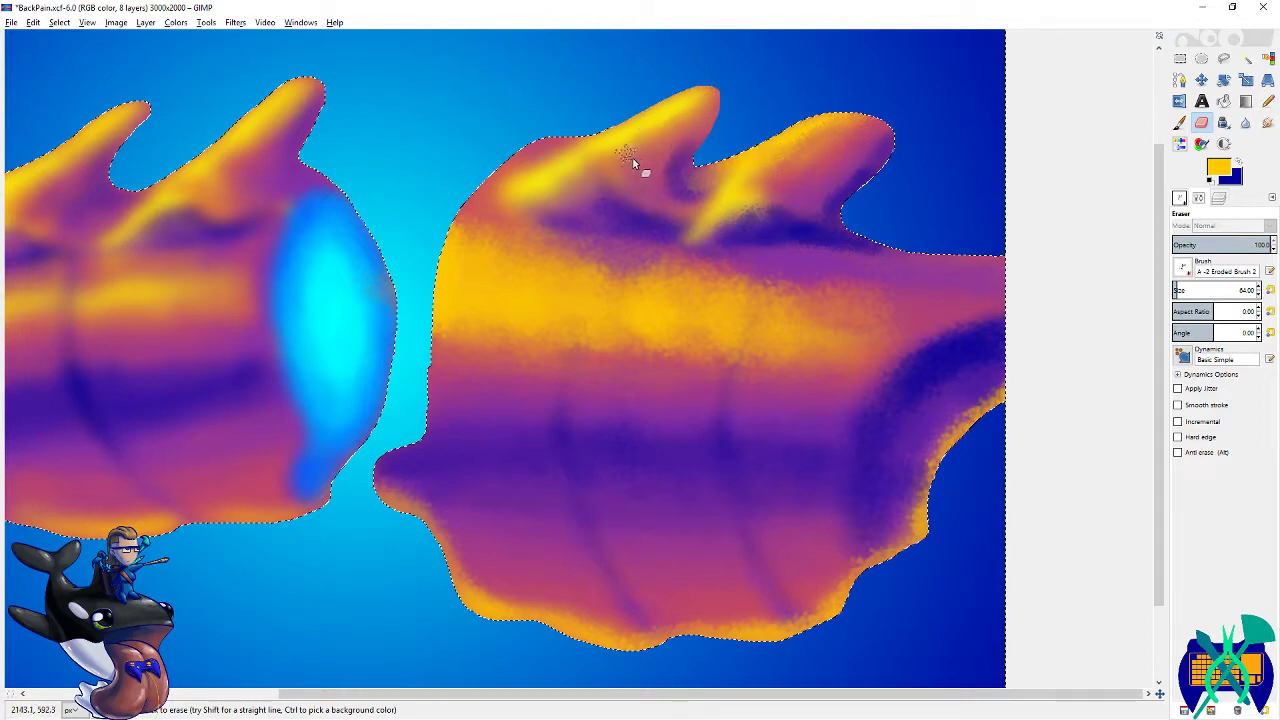
- Shade the first spike's tip and the second spike's base in dark blue, and switch to the Eraser for cleanup
key(p)
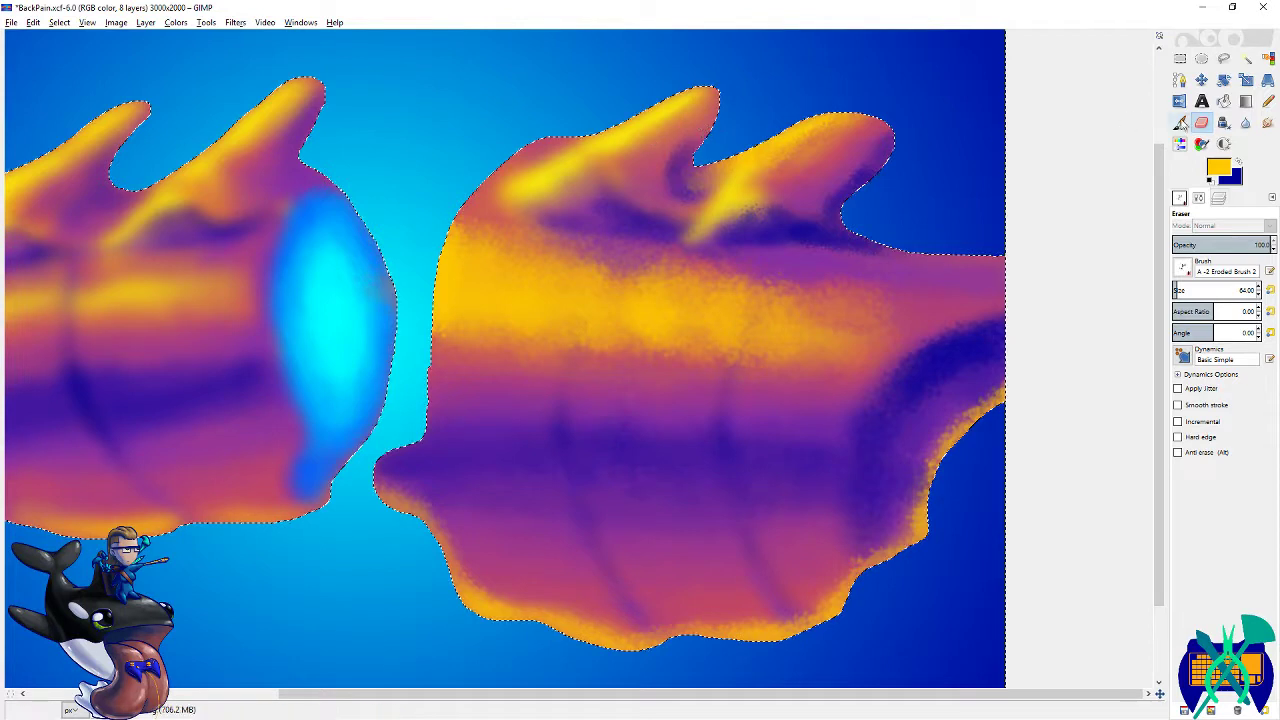
key(x)
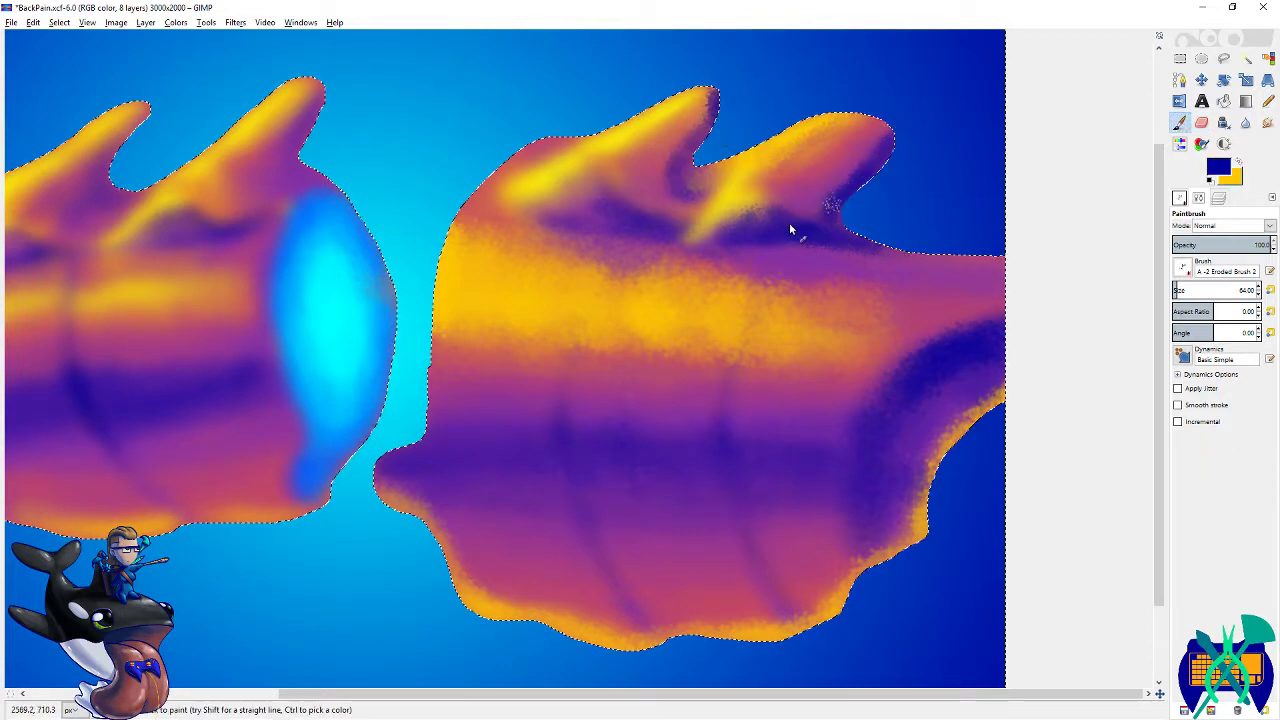
drag(768, 203, 817, 227)
key(shift+e)
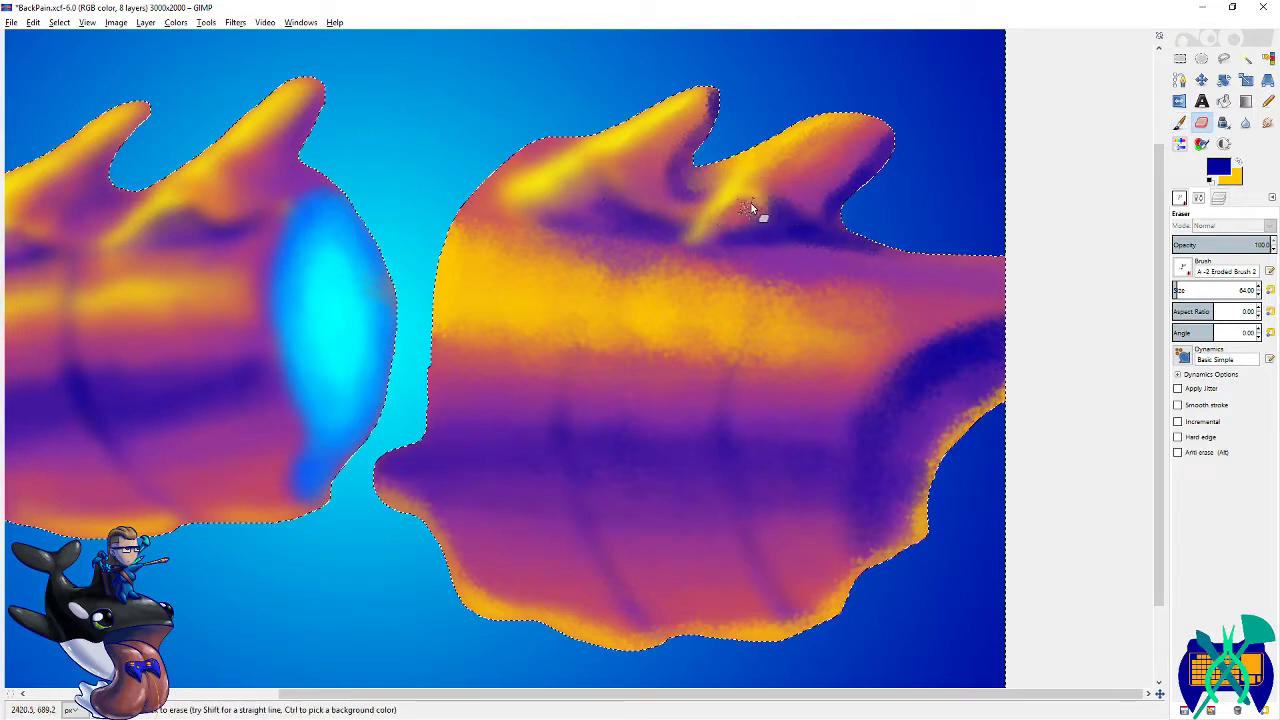
- Save the painting to BackPain.xcf and zoom out to view the whole composition
scroll(725, 220, left, 3)
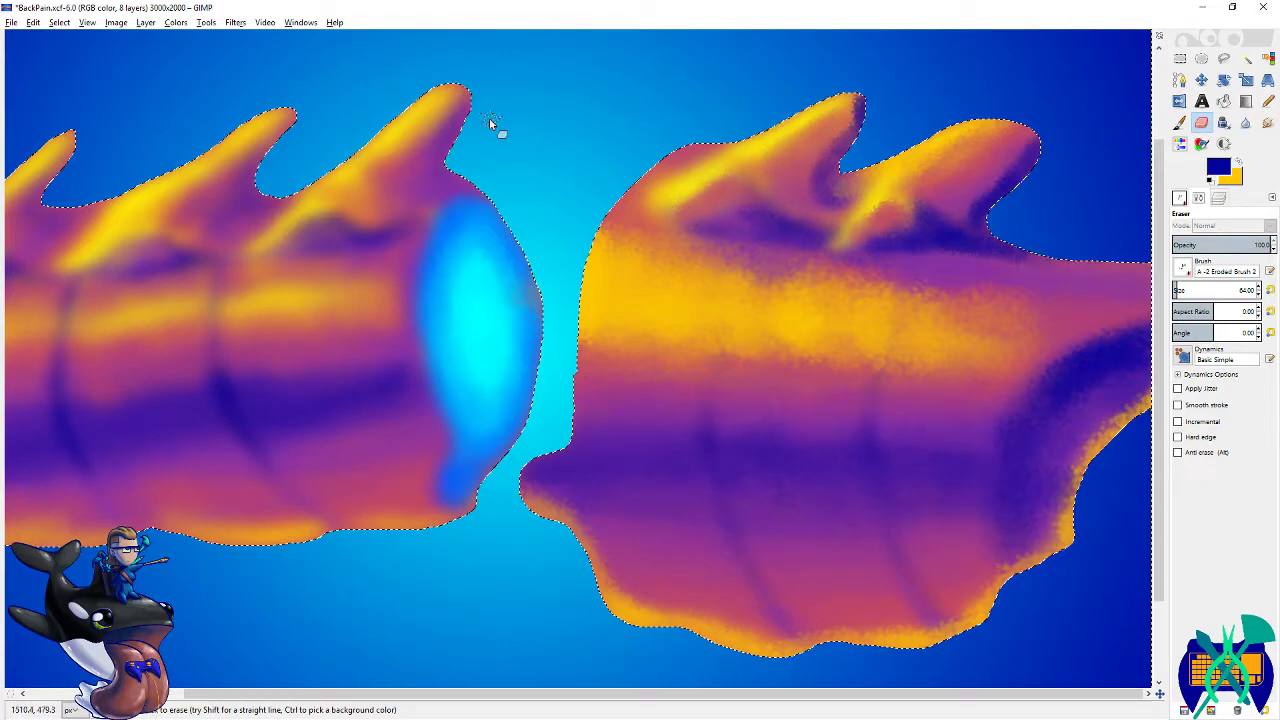
scroll(651, 283, right, 4)
key(ctrl+s)
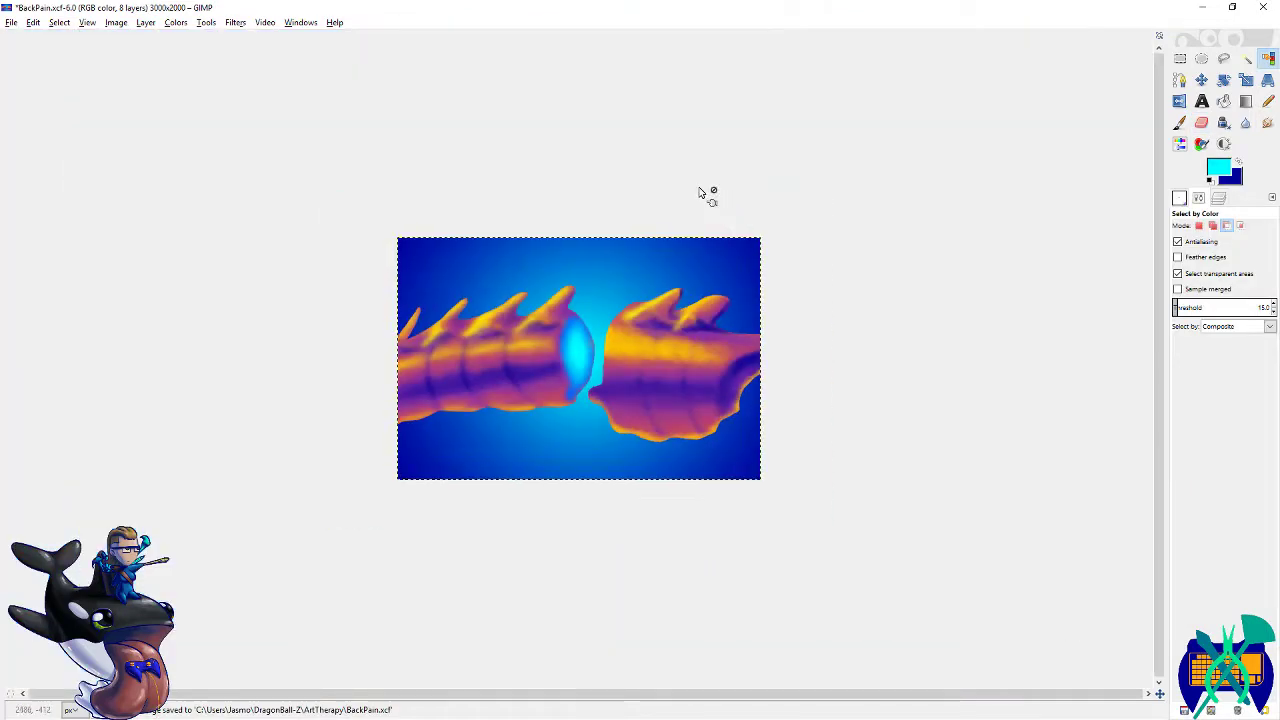
key(minus)
key(ctrl+s)
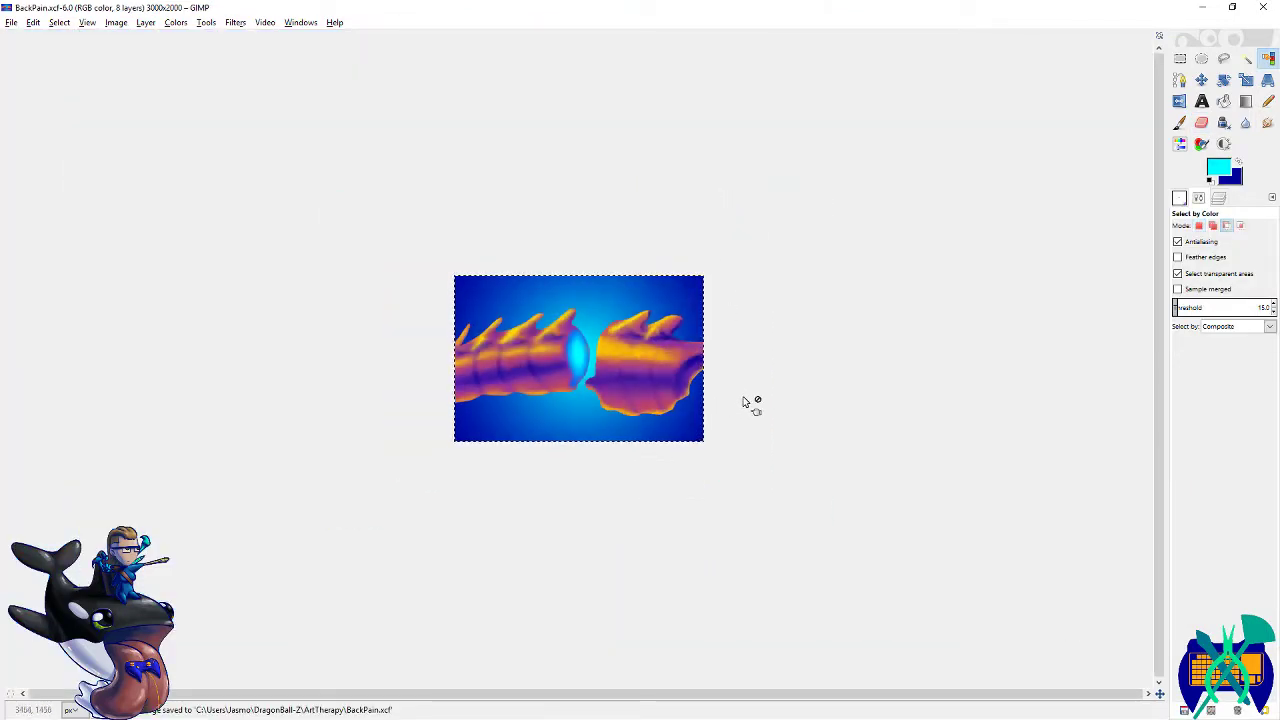
- Touch up the base of the right segment's second spike with the Eraser and save the image again
key(plus)
key(plus)
key(plus)
key(plus)
key(shift+e)
click(749, 263)
key(ctrl+z)
drag(847, 302, 636, 335)
key(ctrl+s)
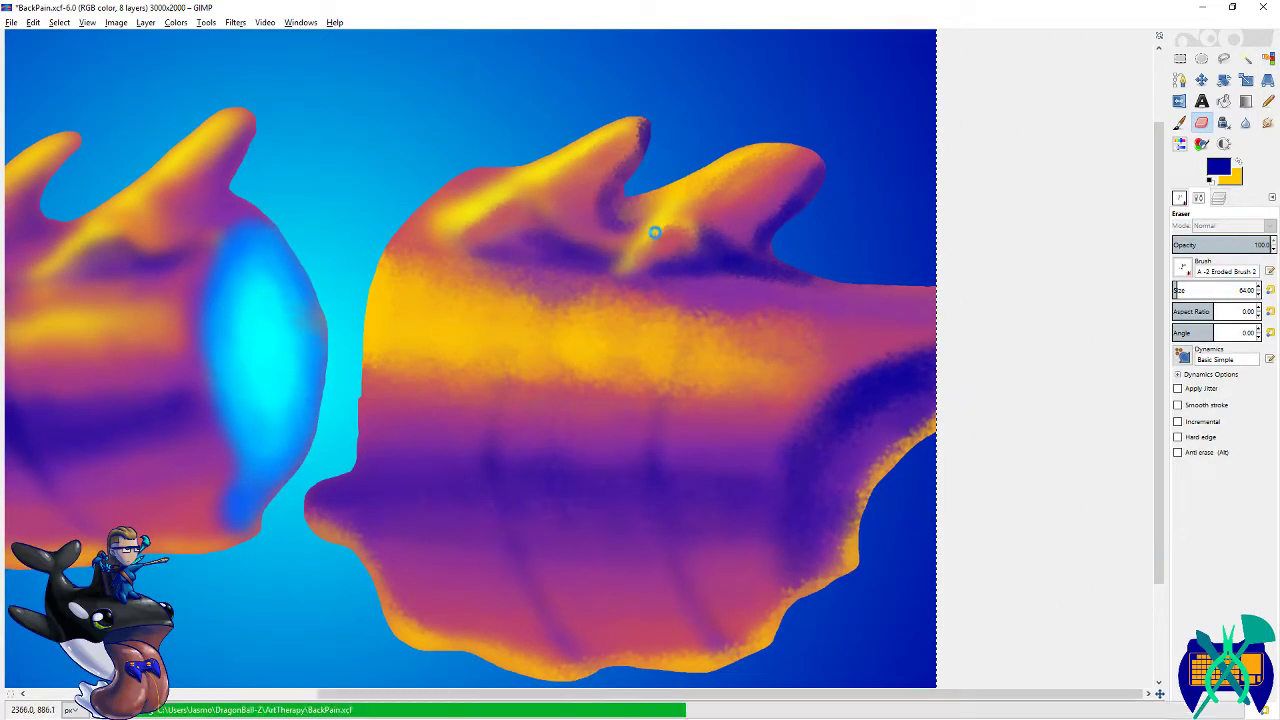
drag(668, 240, 763, 277)
key(p)
key(x)
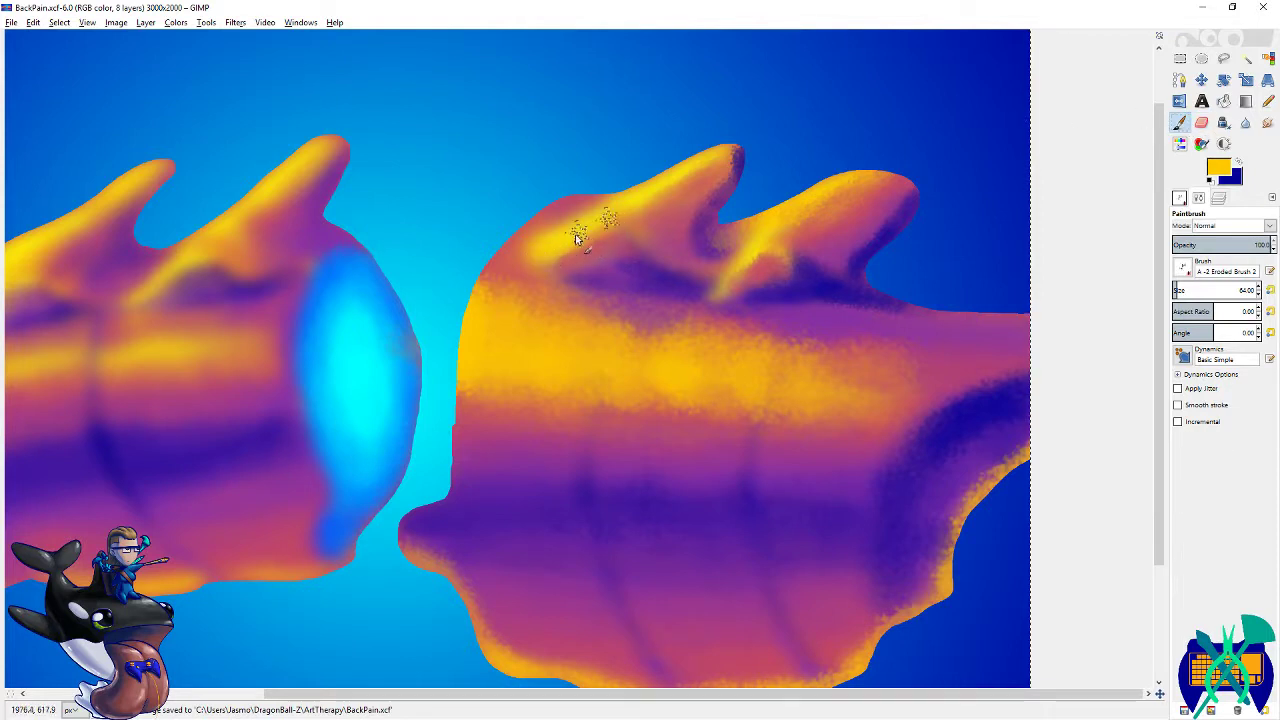
drag(486, 252, 521, 254)
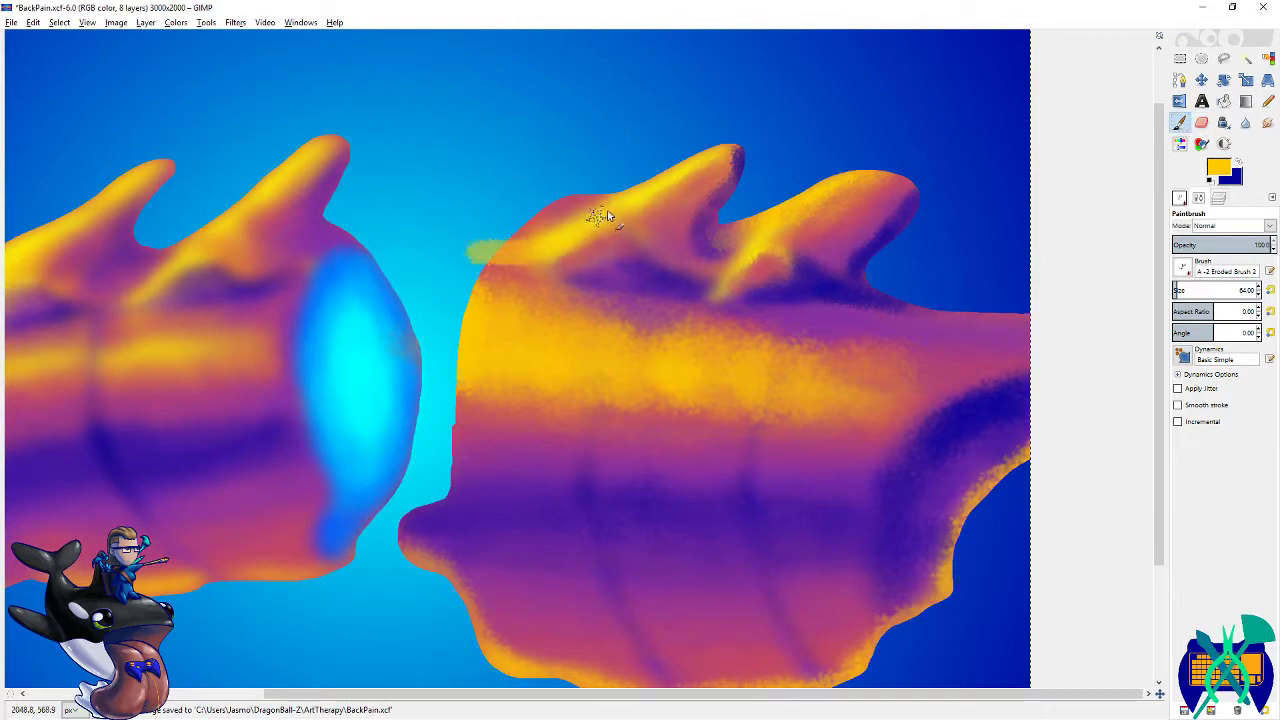
key(ctrl+z)
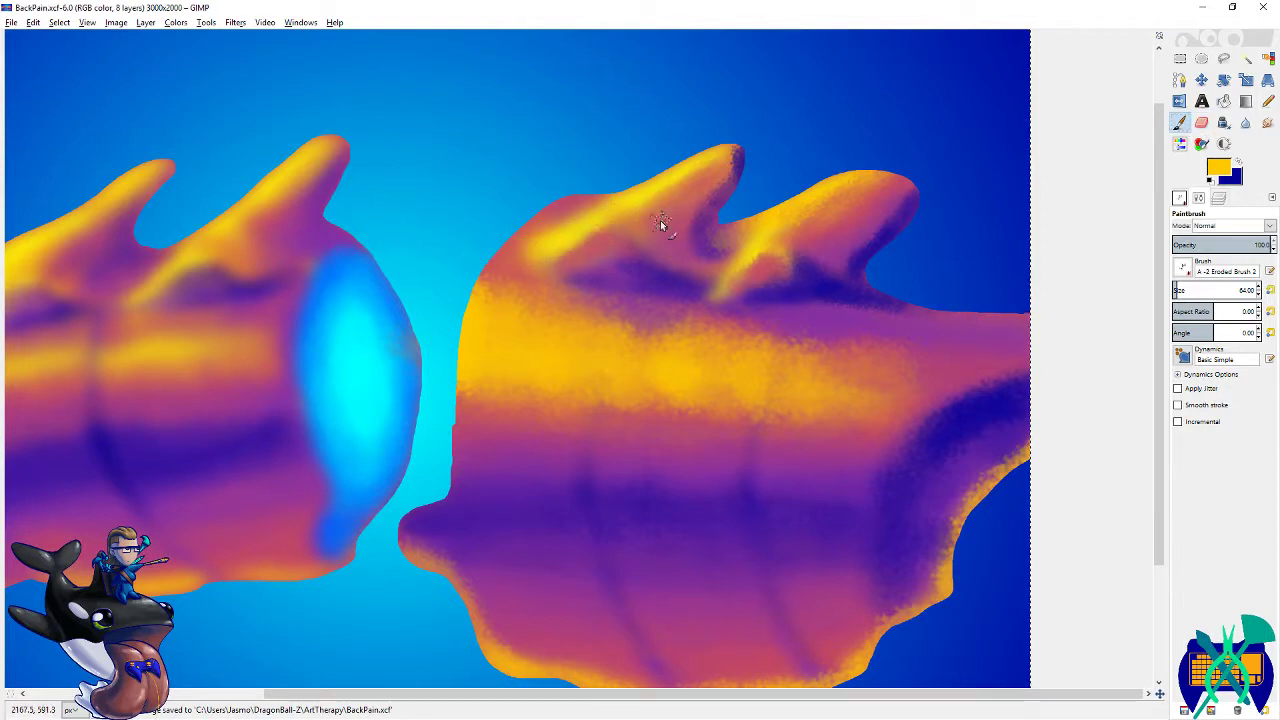
- Select the body segments by color from the flats layer and save the image with the shading layer active
click(1218, 197)
click(1255, 327)
key(shift+o)
click(921, 405)
click(1264, 311)
key(ctrl+s)
- Paint golden yellow along the right segment's upper-left edge and shade beneath the first spike's highlight in dark blue
key(p)
ctrl+click(549, 262)
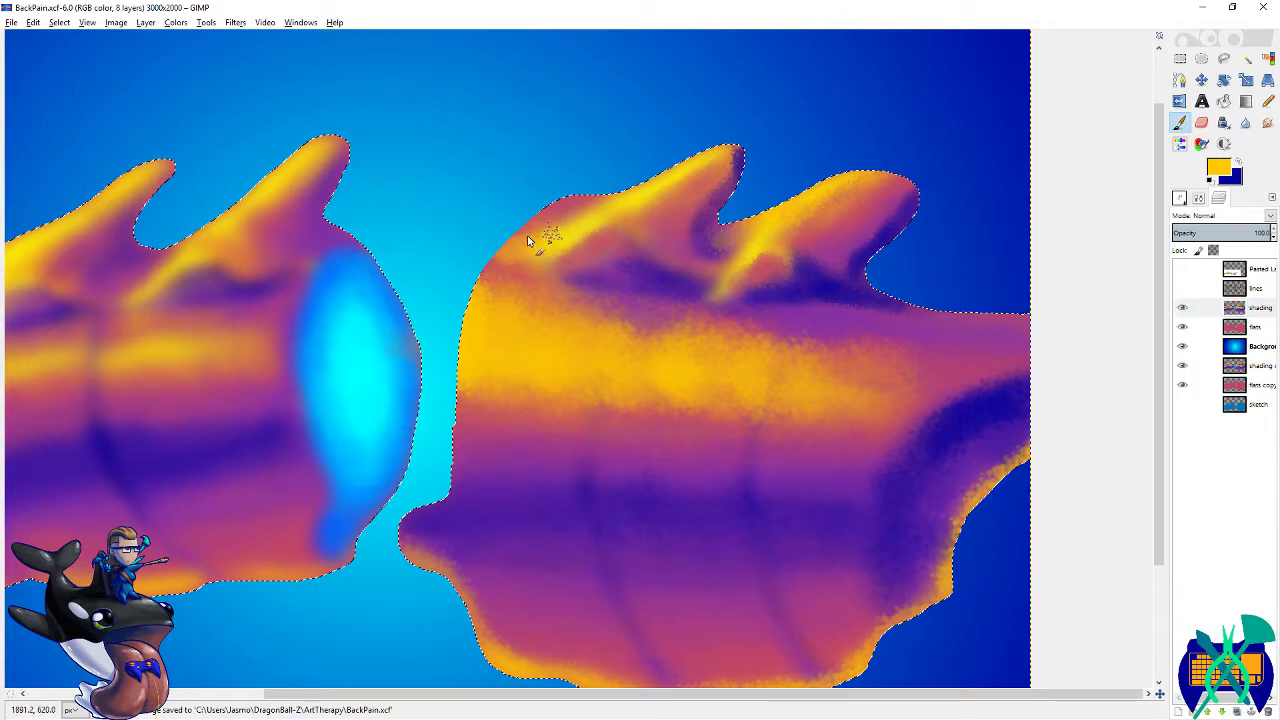
mouse_move(530, 240)
mouse_down()
mouse_move(567, 230)
mouse_move(616, 185)
mouse_move(568, 200)
mouse_up()
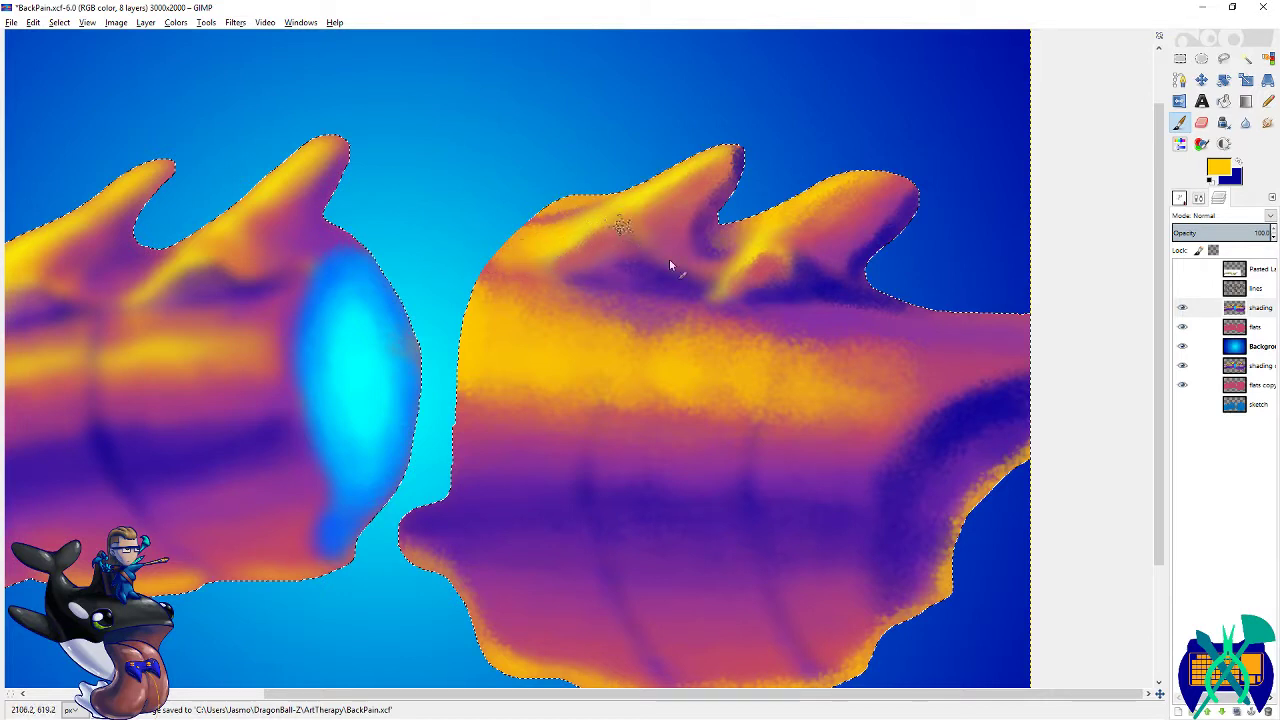
key(x)
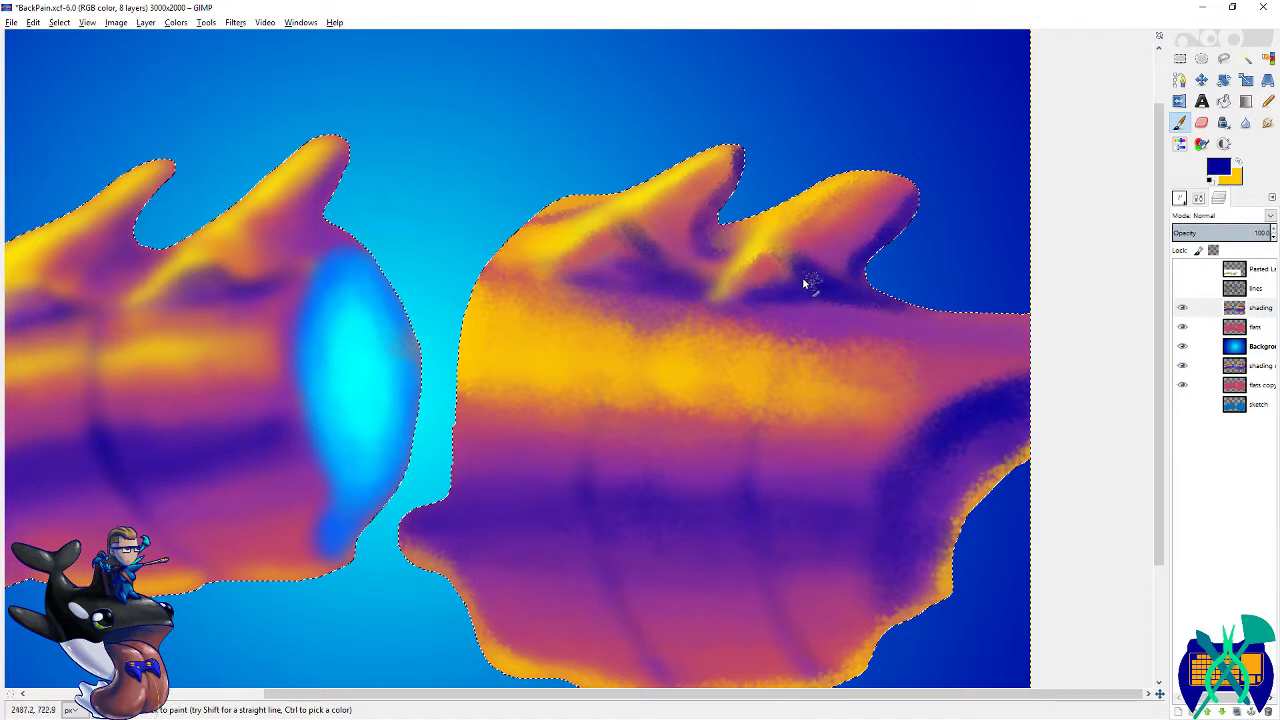
- Soften the dark shadows around the right segment's spikes with a purple sampled from the body
ctrl+click(700, 455)
drag(797, 285, 771, 280)
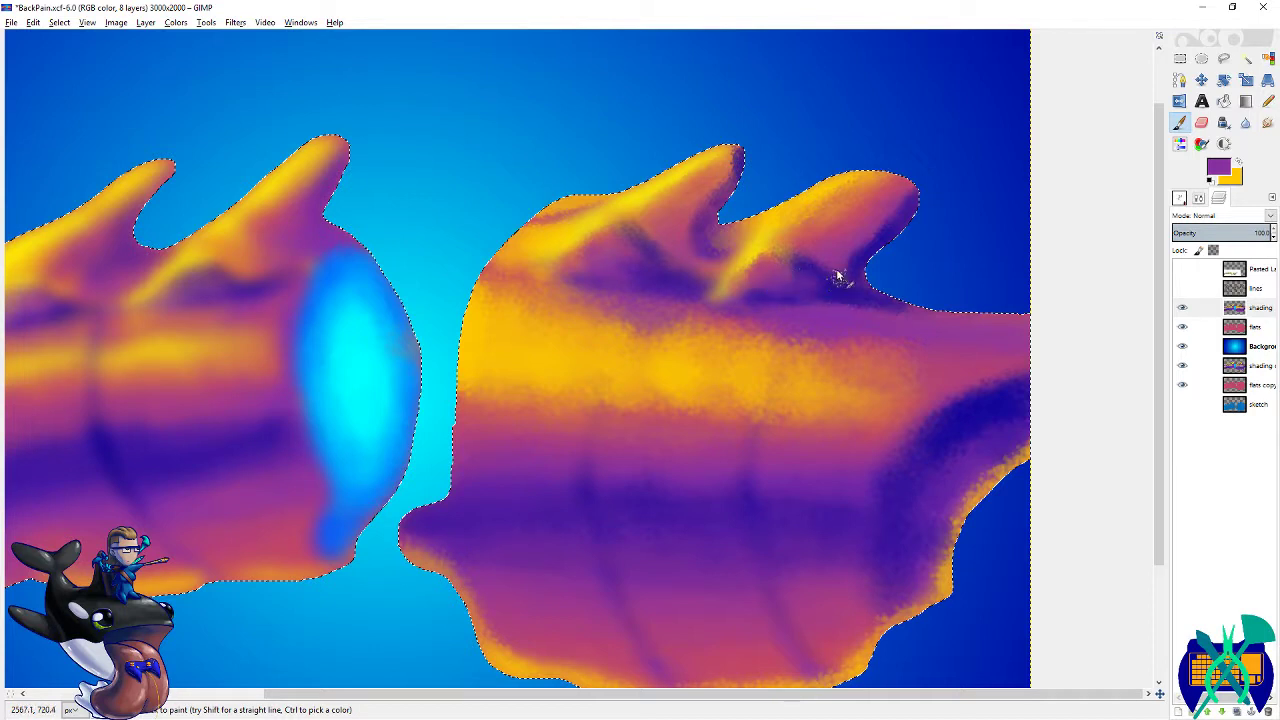
drag(842, 276, 814, 264)
drag(889, 223, 868, 256)
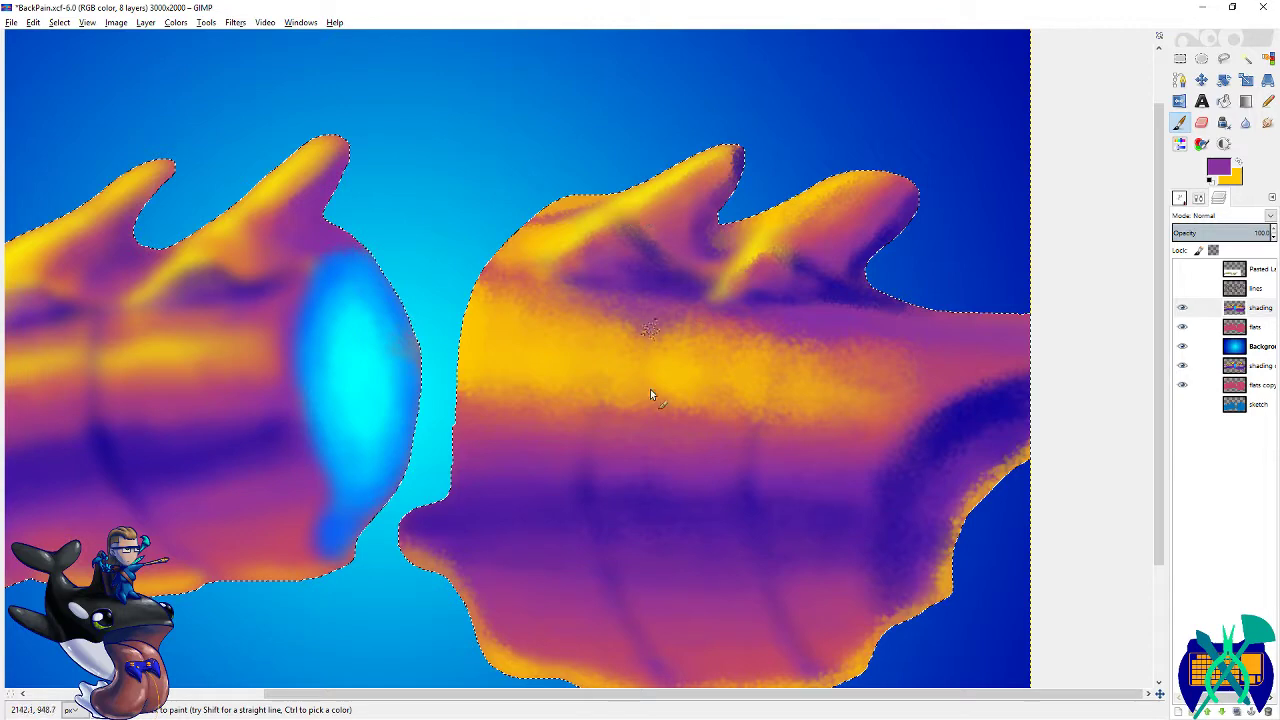
- Set the foreground color to bright yellow and paint highlights along the upper band of the right segment
key(x)
click(1220, 165)
click(950, 215)
click(1020, 360)
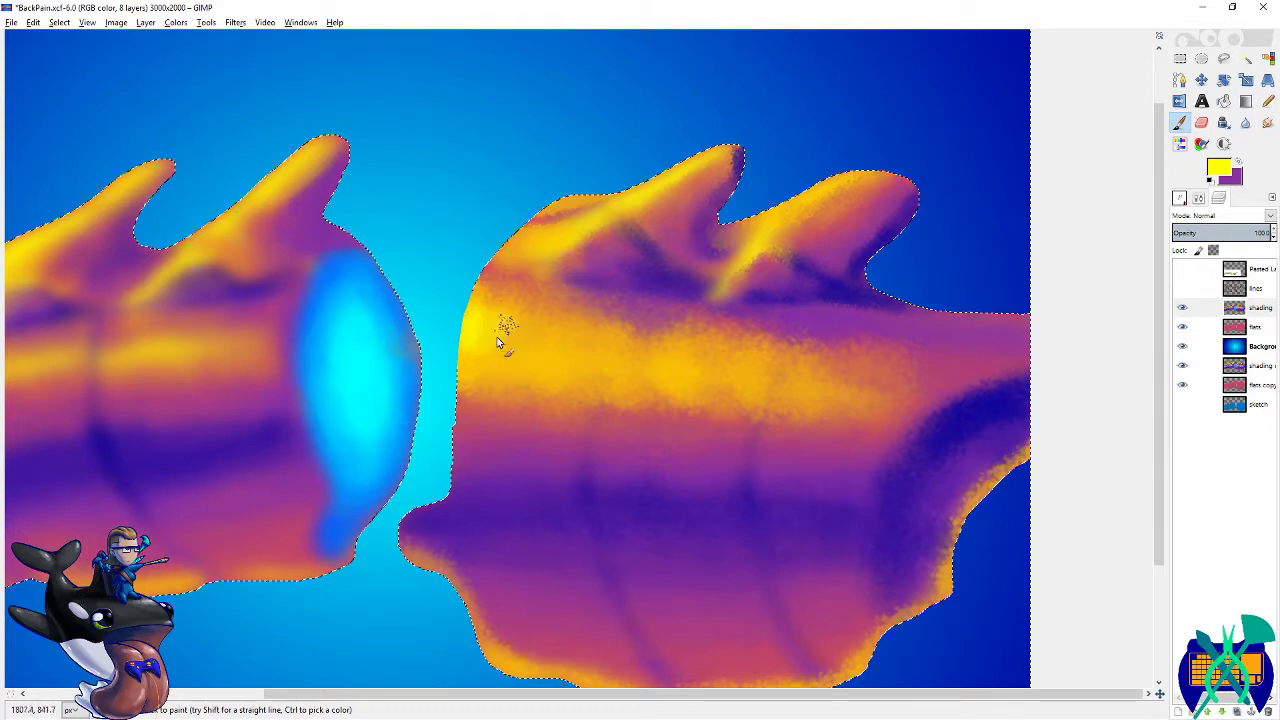
drag(478, 340, 530, 338)
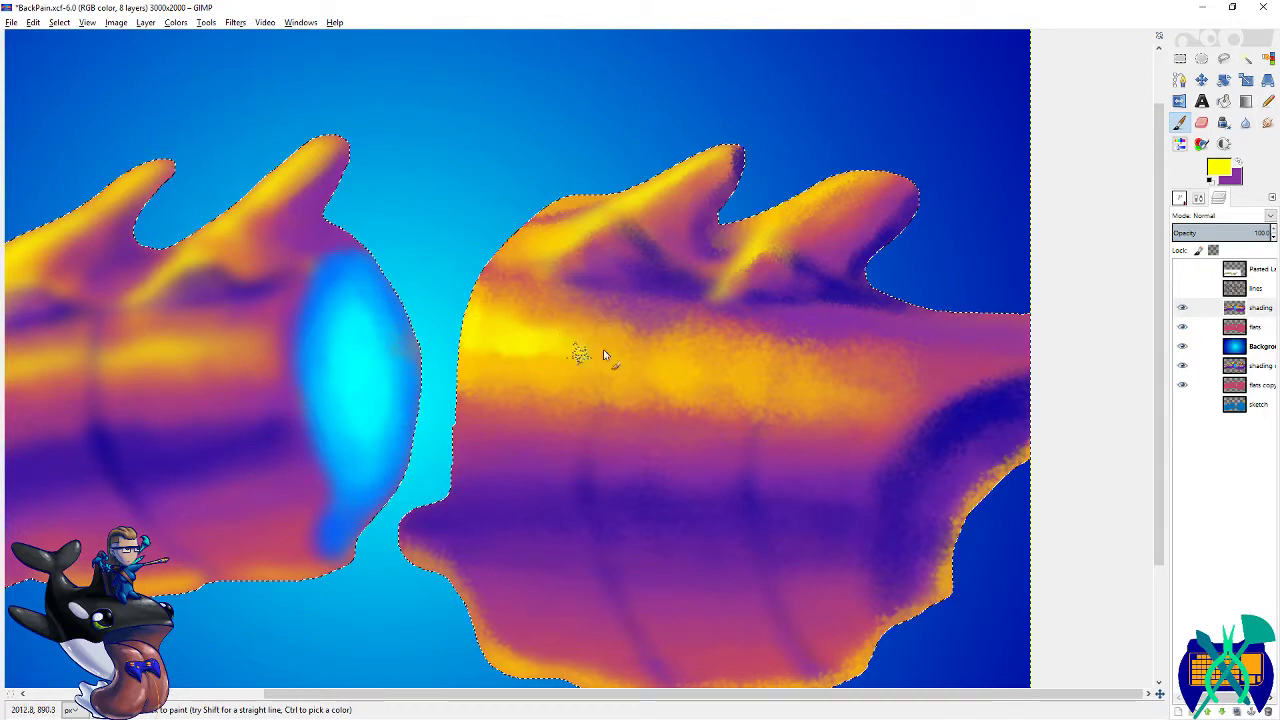
mouse_move(588, 349)
mouse_down()
mouse_move(688, 372)
mouse_move(780, 367)
mouse_up()
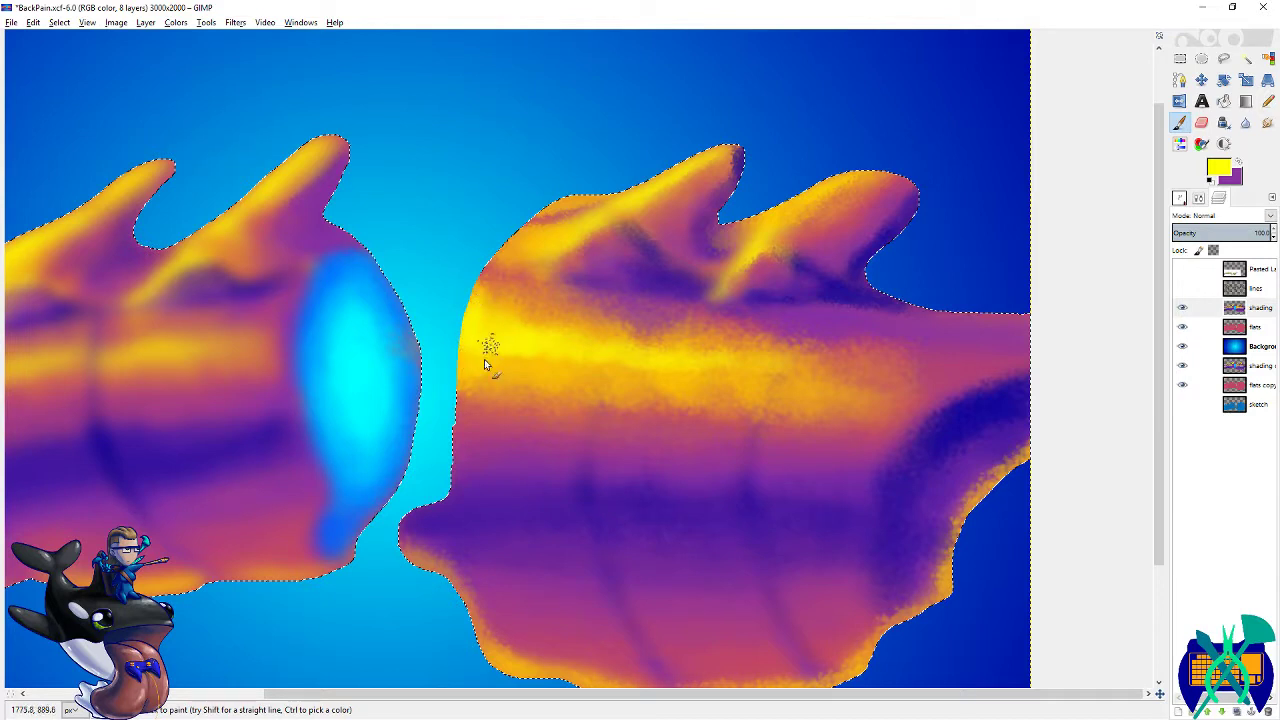
mouse_move(484, 330)
mouse_down()
mouse_move(542, 358)
mouse_move(586, 357)
mouse_up()
- Brighten the ridges of the right segment's two spikes with bright yellow strokes down to their bases
mouse_move(660, 175)
mouse_down()
mouse_move(728, 140)
mouse_move(606, 210)
mouse_move(628, 222)
mouse_move(585, 249)
mouse_up()
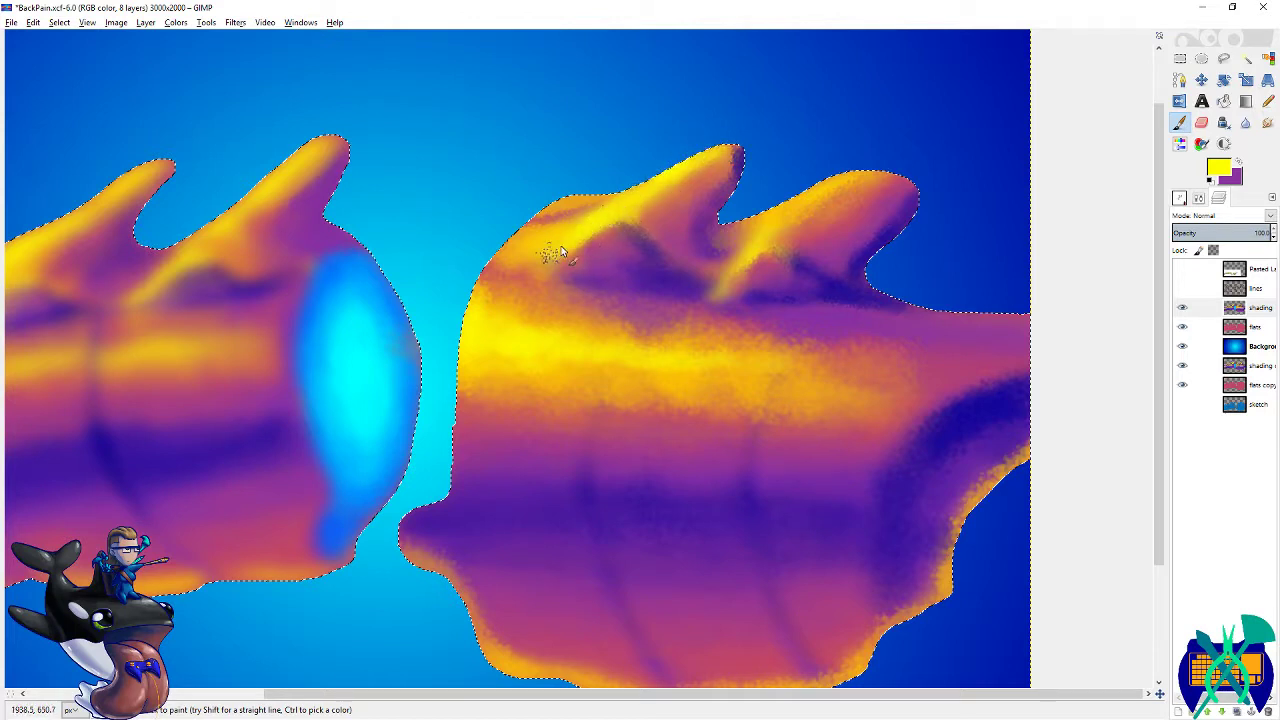
drag(540, 249, 497, 258)
drag(734, 268, 680, 292)
drag(741, 257, 698, 296)
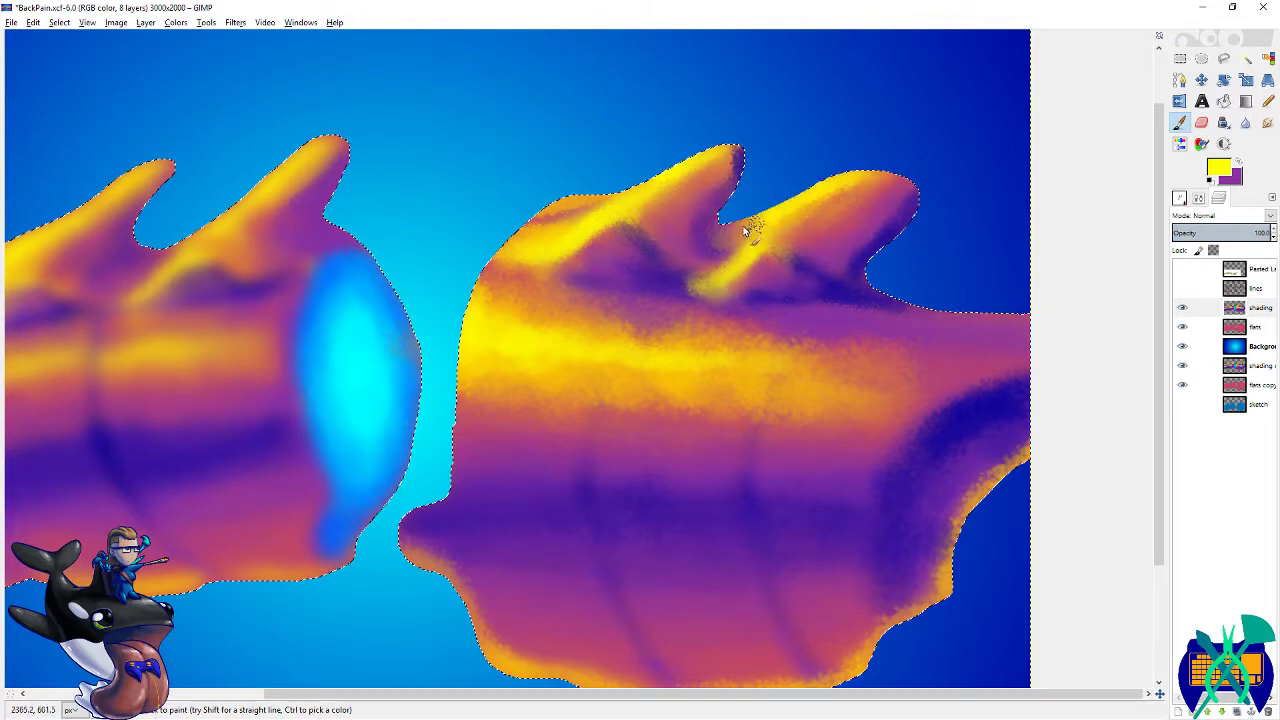
drag(757, 260, 713, 291)
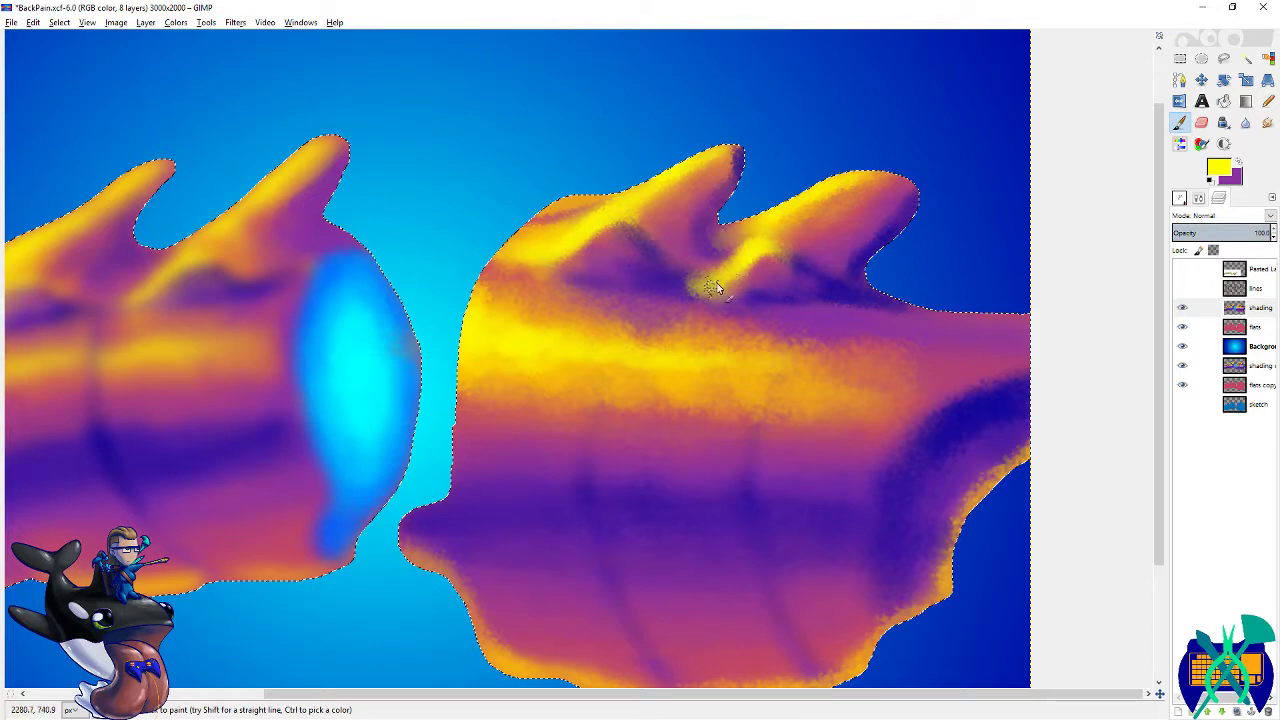
- Save the highlighted painting with the whole composition in view
key(shift+e)
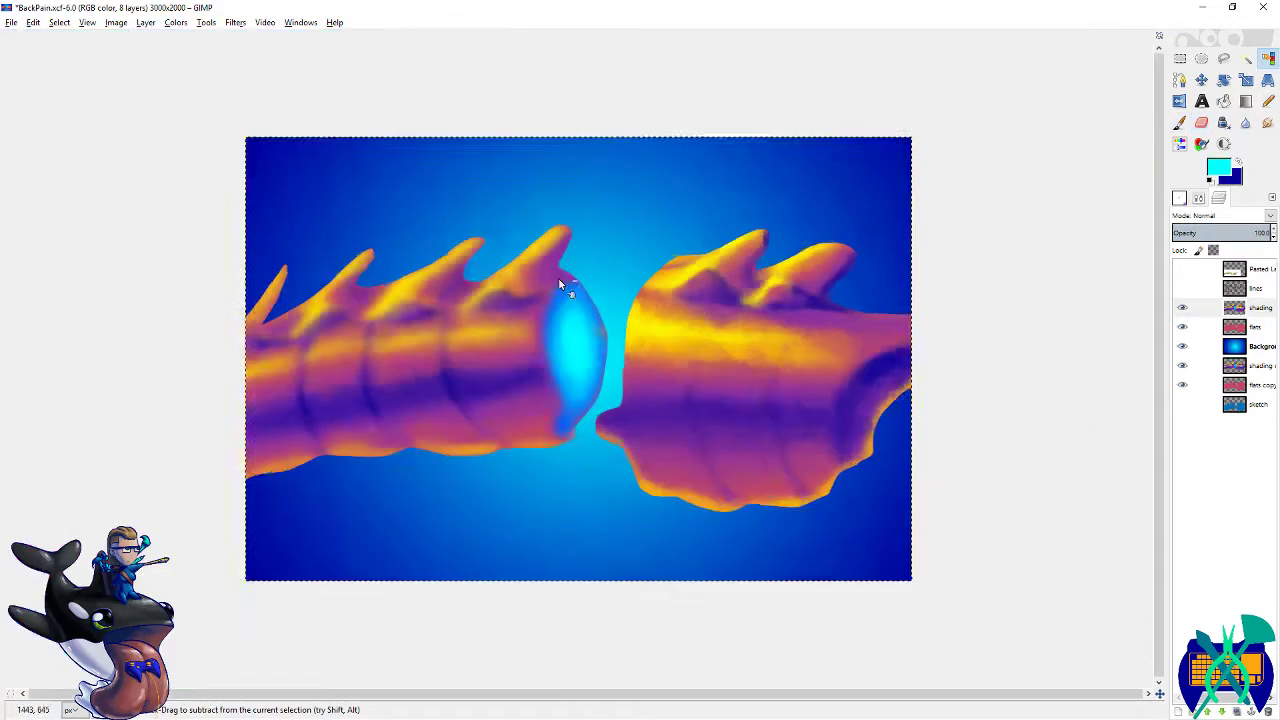
key(minus)
key(minus)
key(ctrl+s)
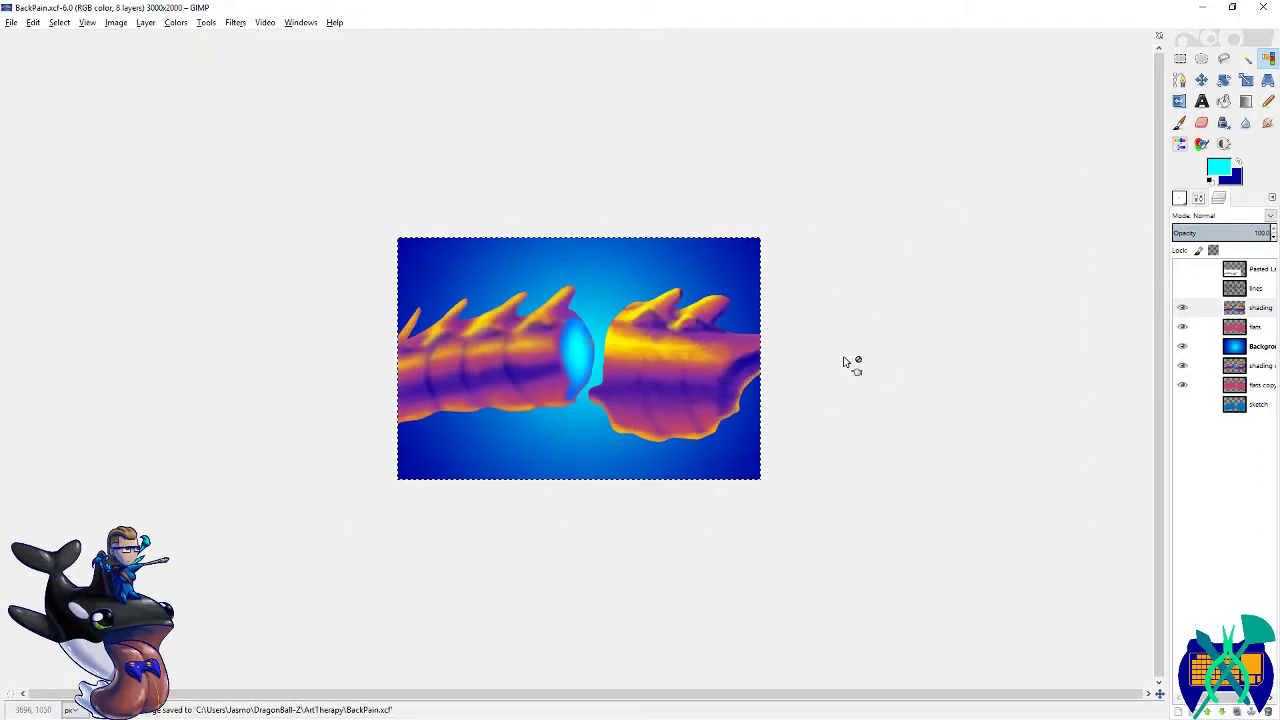
- Hide the shading layer, move the shading copy layer directly above it, and save the image
key(plus)
key(plus)
key(plus)
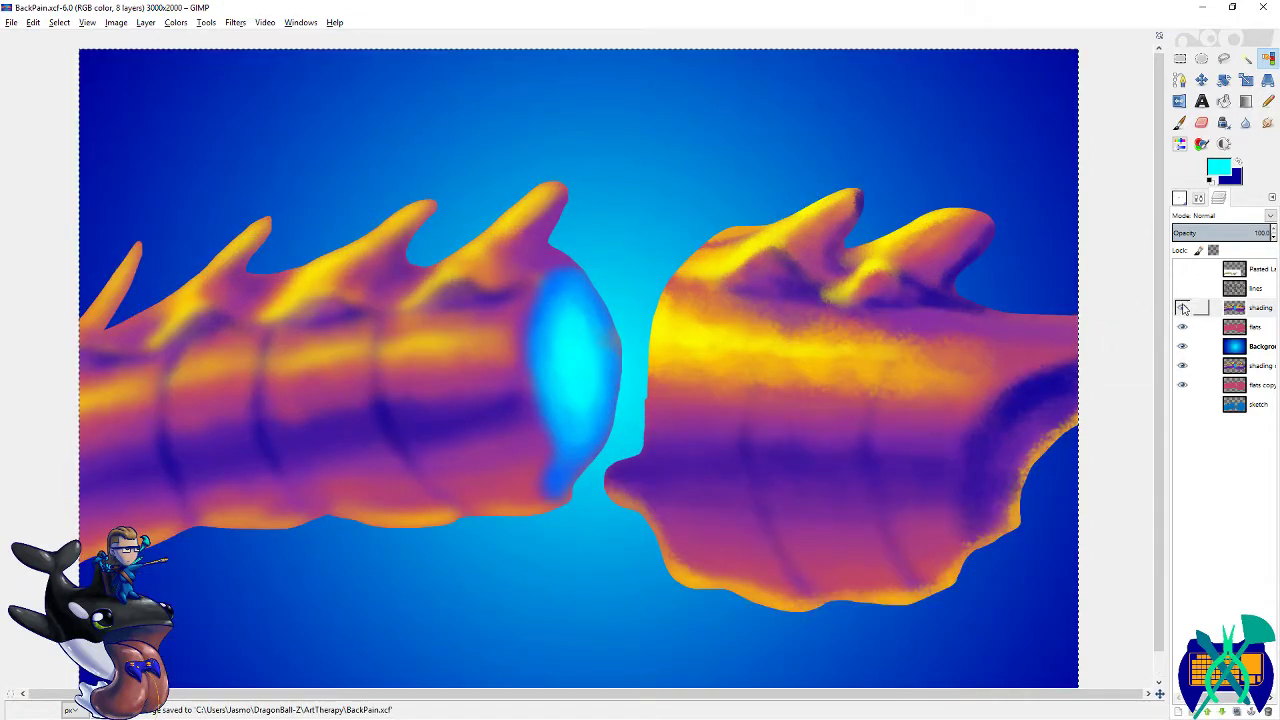
click(1182, 309)
drag(1262, 370, 1254, 304)
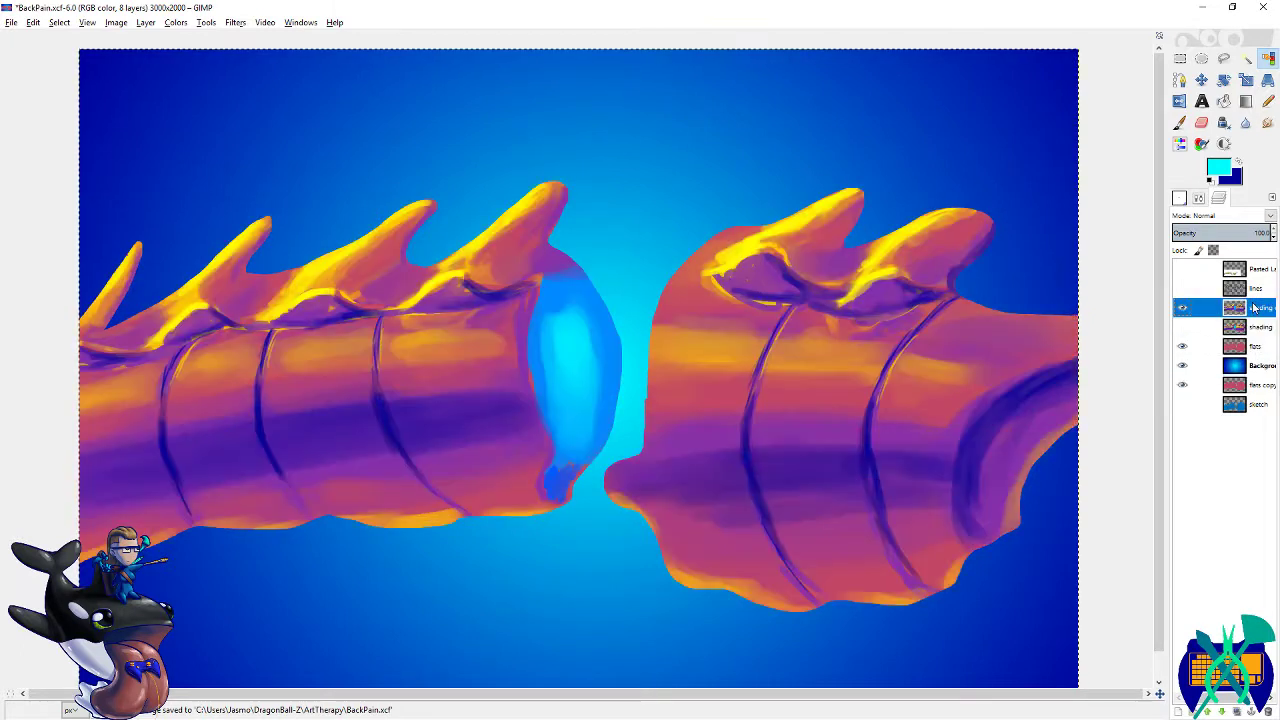
key(minus)
key(minus)
key(minus)
key(minus)
key(ctrl+s)
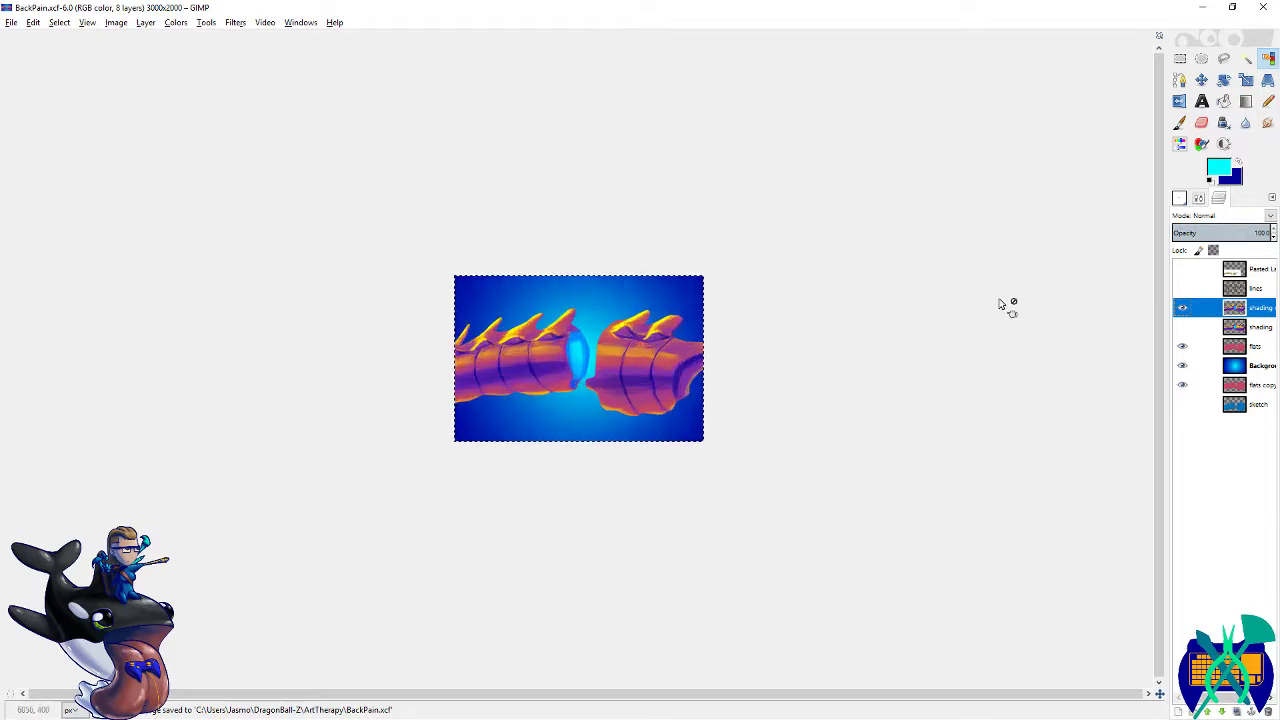
- Show the shading layer again and toggle the shading copy layer's visibility to compare the two versions
click(1183, 325)
click(1184, 311)
click(1184, 311)
click(1183, 311)
key(ctrl+shift+j)
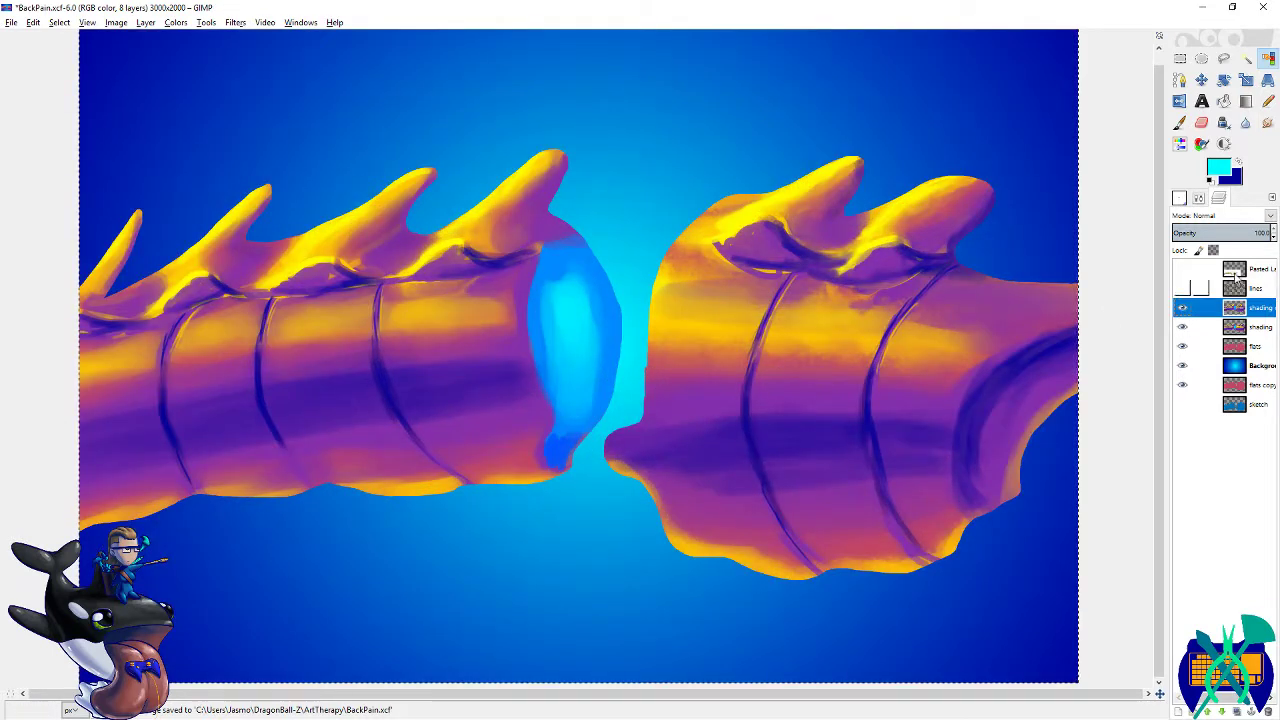
click(1183, 310)
click(1183, 310)
click(1183, 310)
click(1183, 310)
click(1183, 310)
click(1183, 310)
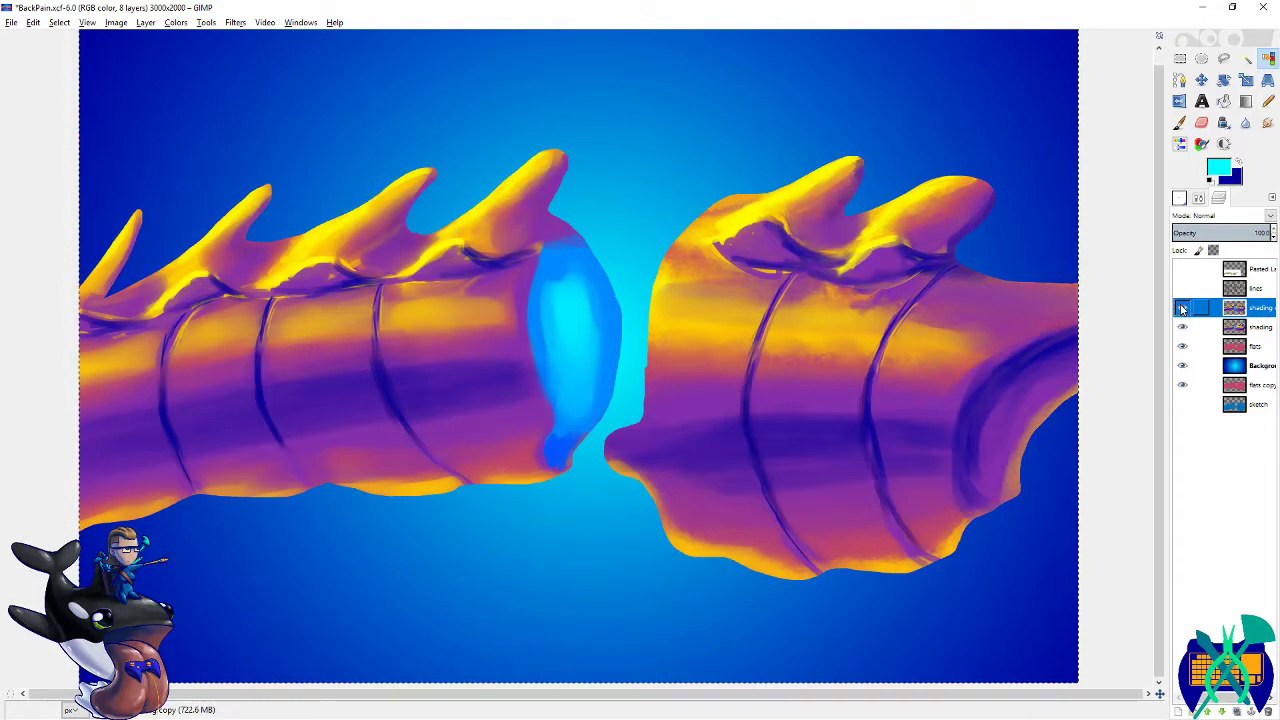
- Save the image and compare the composition once more with the shading copy layer hidden and shown
scroll(366, 403, down, 4)
key(ctrl+s)
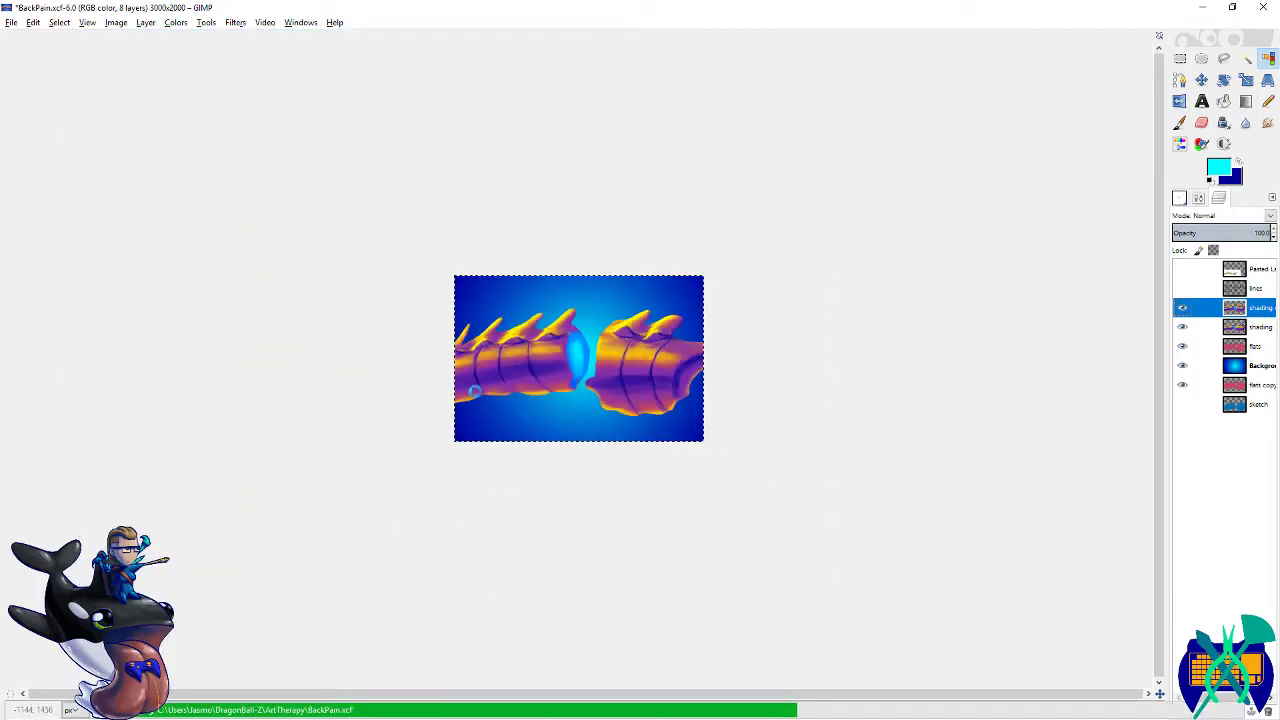
click(1186, 310)
click(1192, 312)
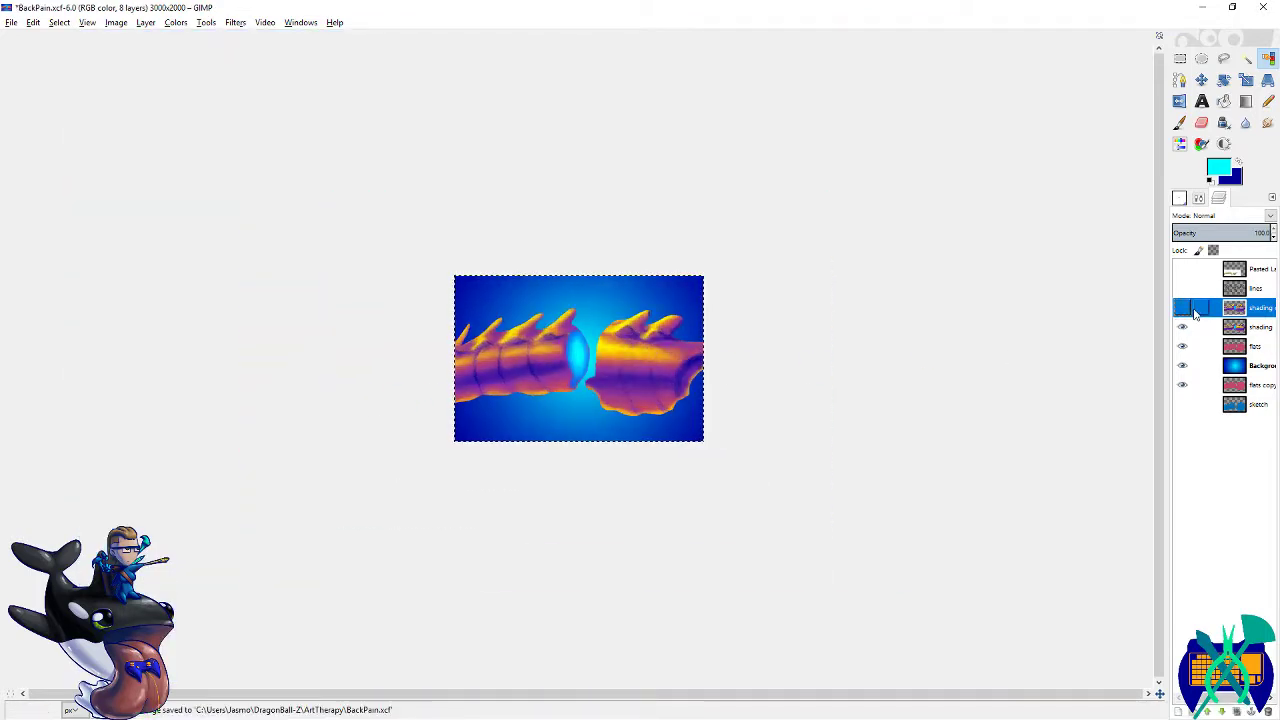
key(shift+ctrl+j)
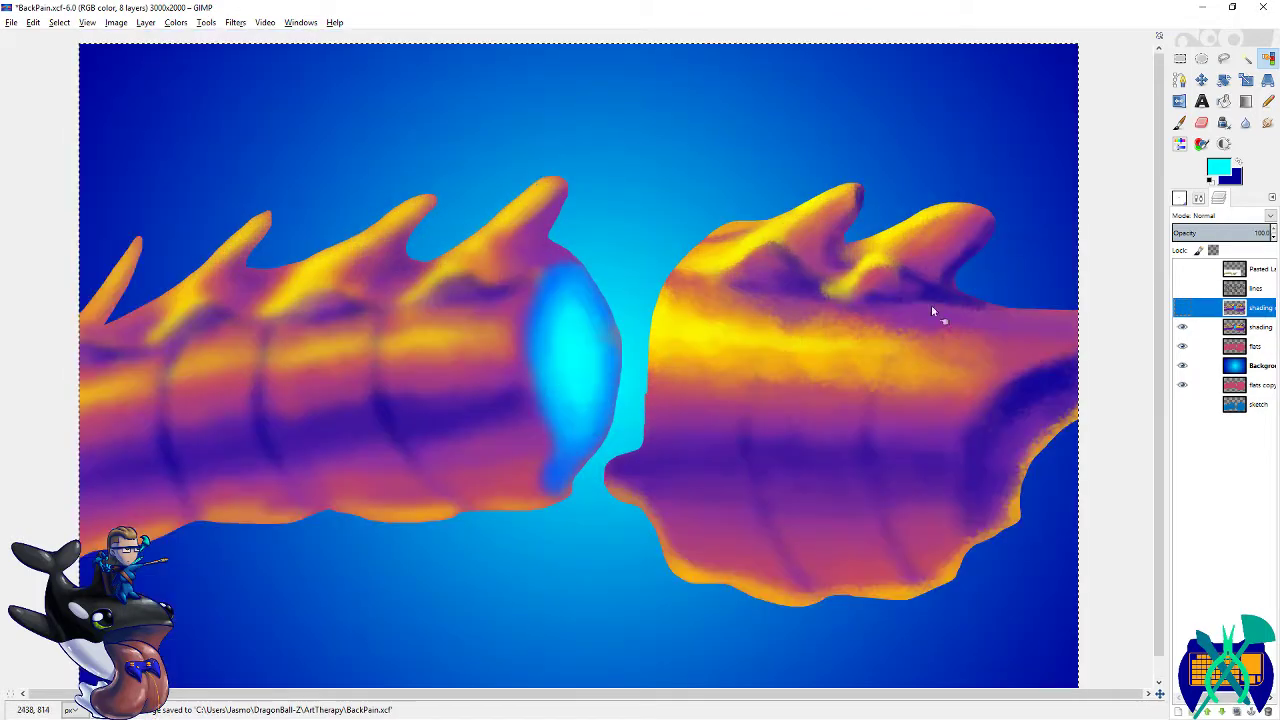
click(1184, 310)
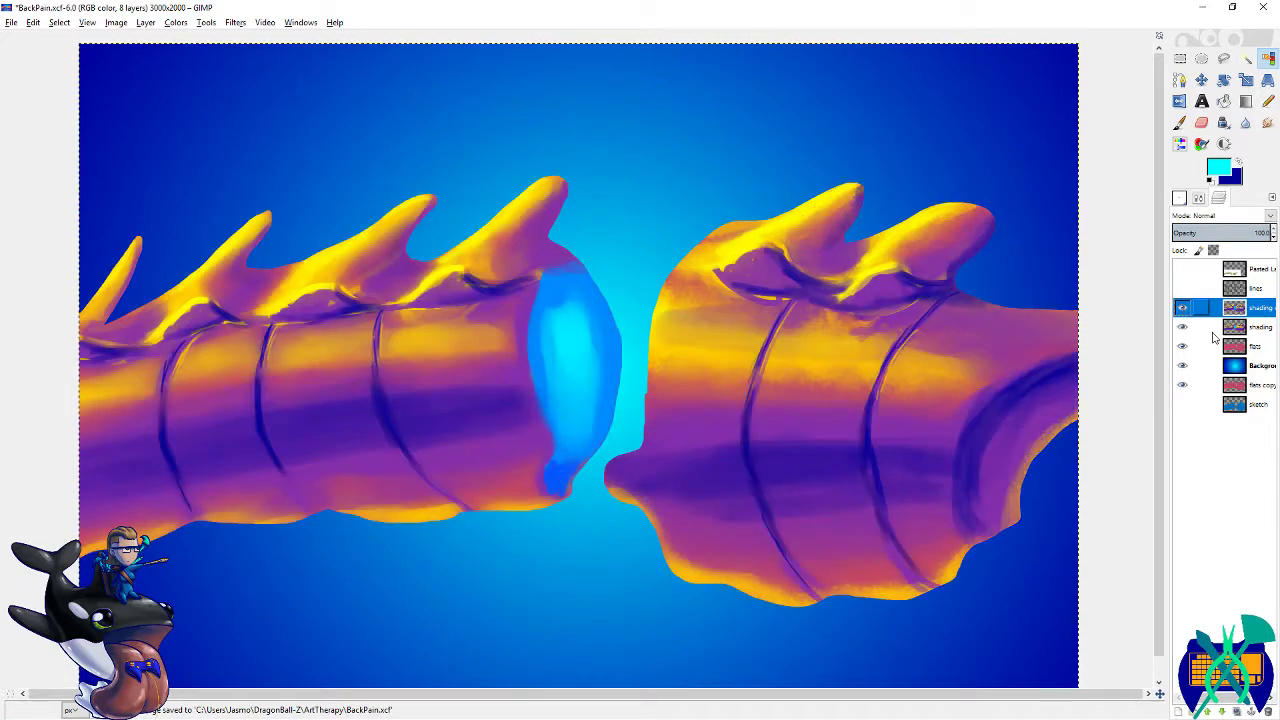
- Set the shading layer's mode to Overlay, move it above the shading copy layer, and save the image
click(1270, 216)
click(1244, 378)
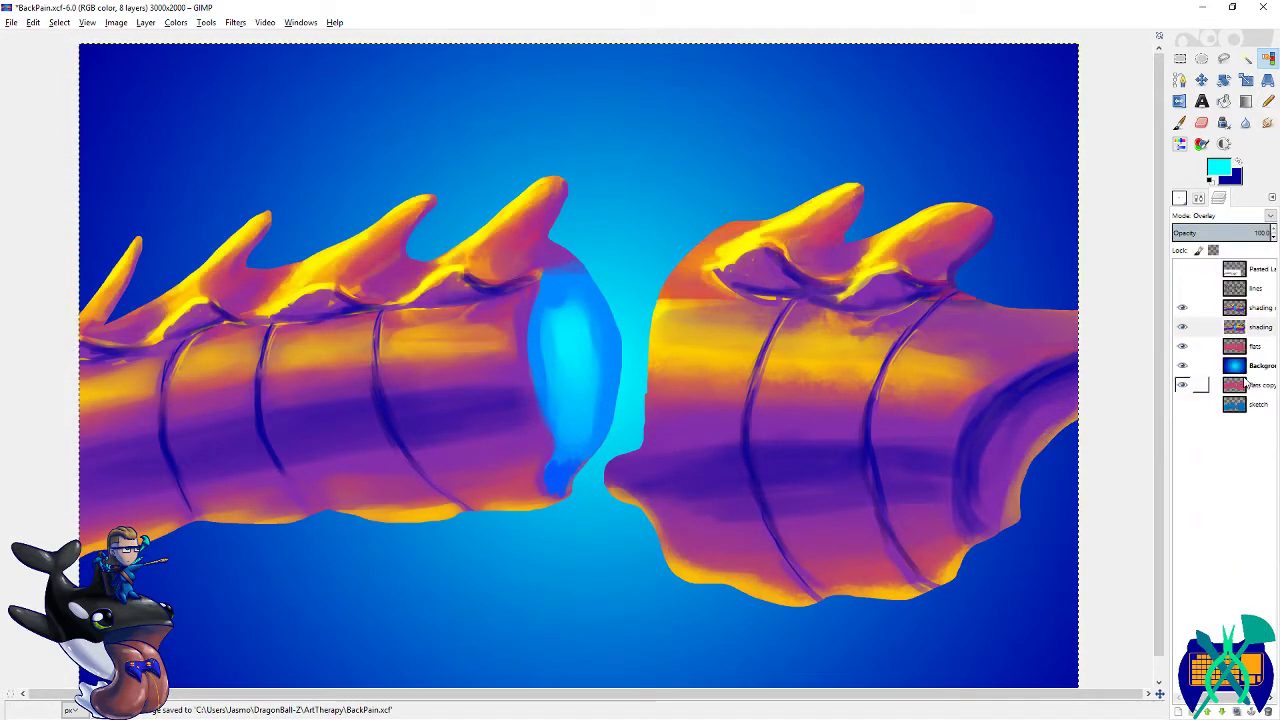
drag(1258, 330, 1256, 305)
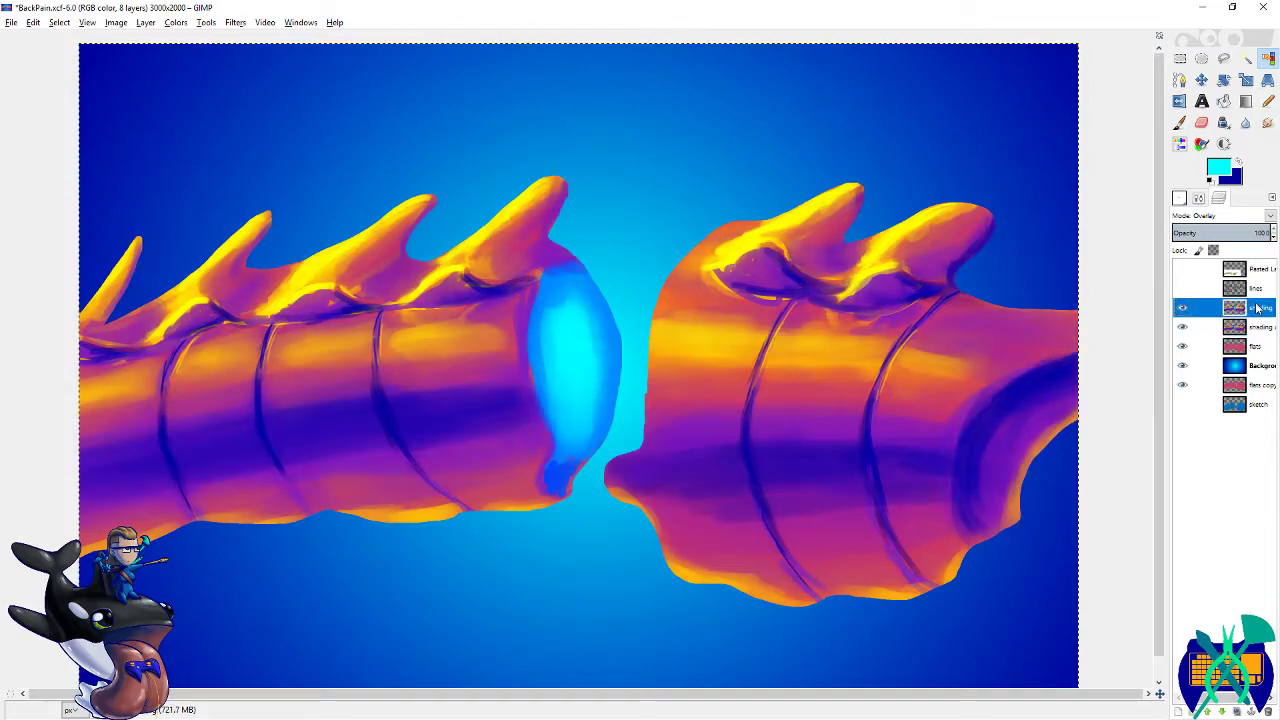
scroll(561, 377, down, 3)
scroll(561, 374, up, 1)
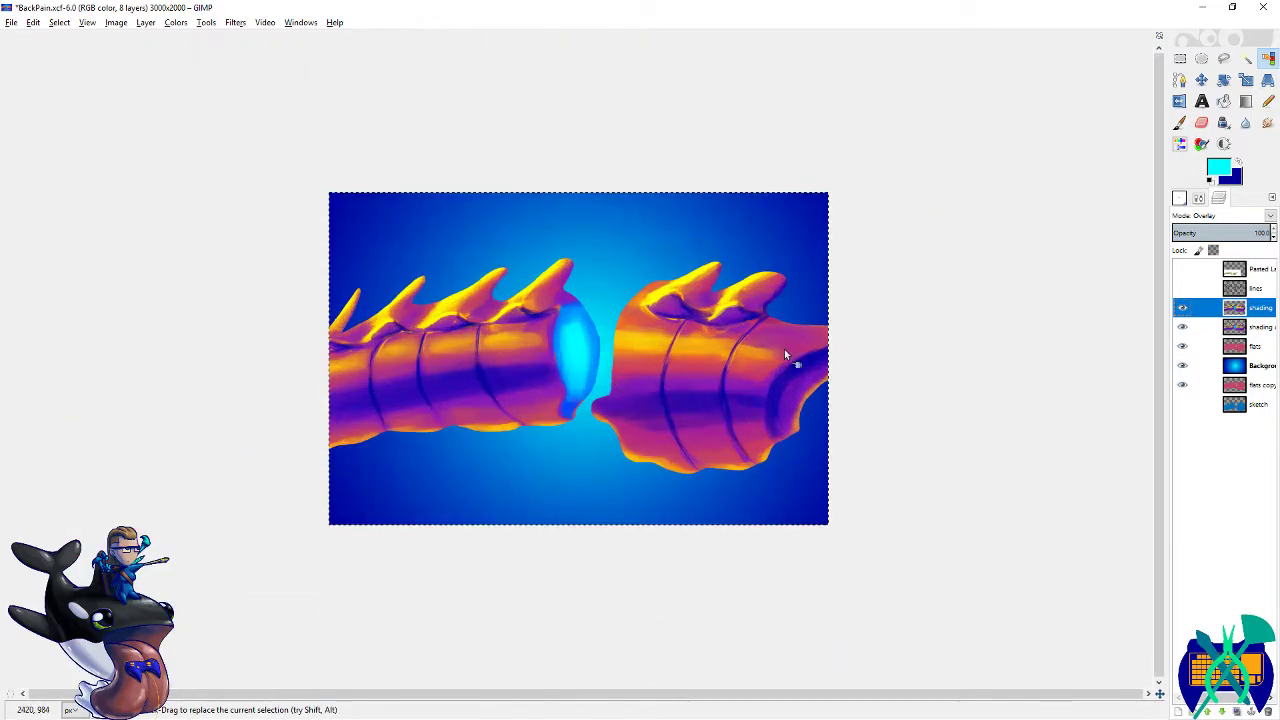
scroll(698, 401, up, 1)
key(ctrl+s)
- Change the foreground color to golden yellow ffc900
scroll(749, 414, up, 2)
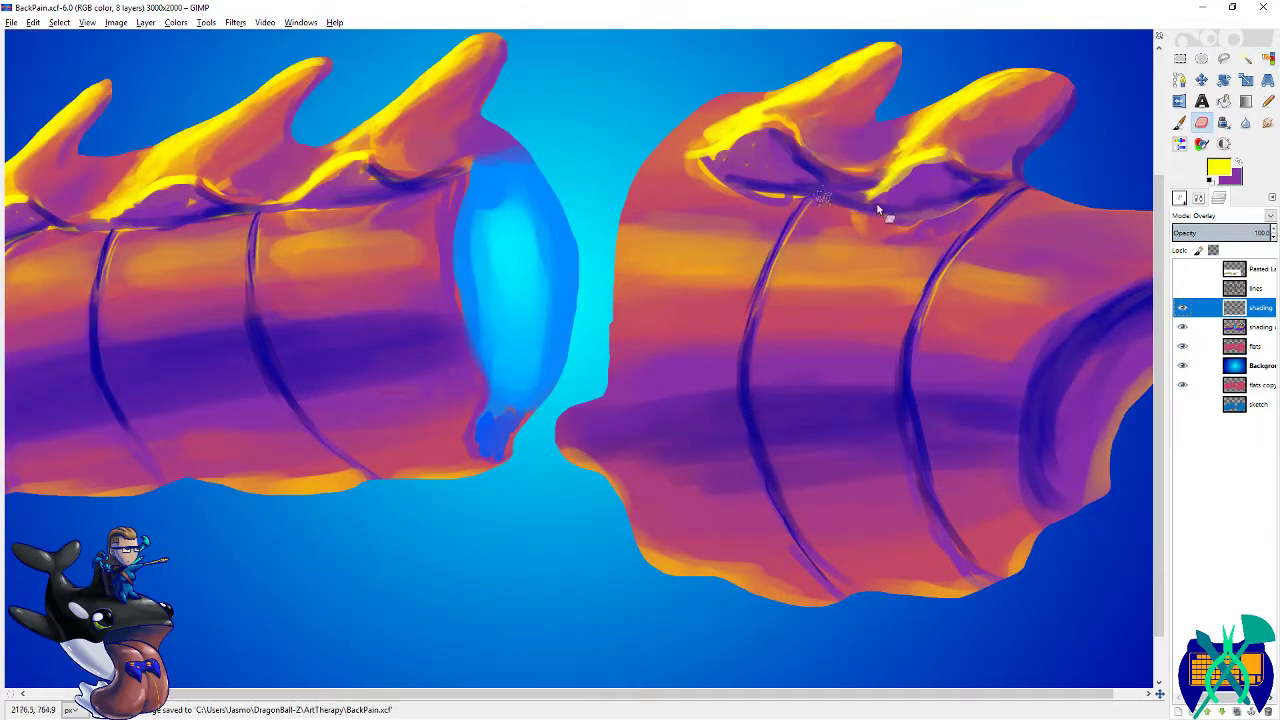
click(1218, 168)
click(1050, 311)
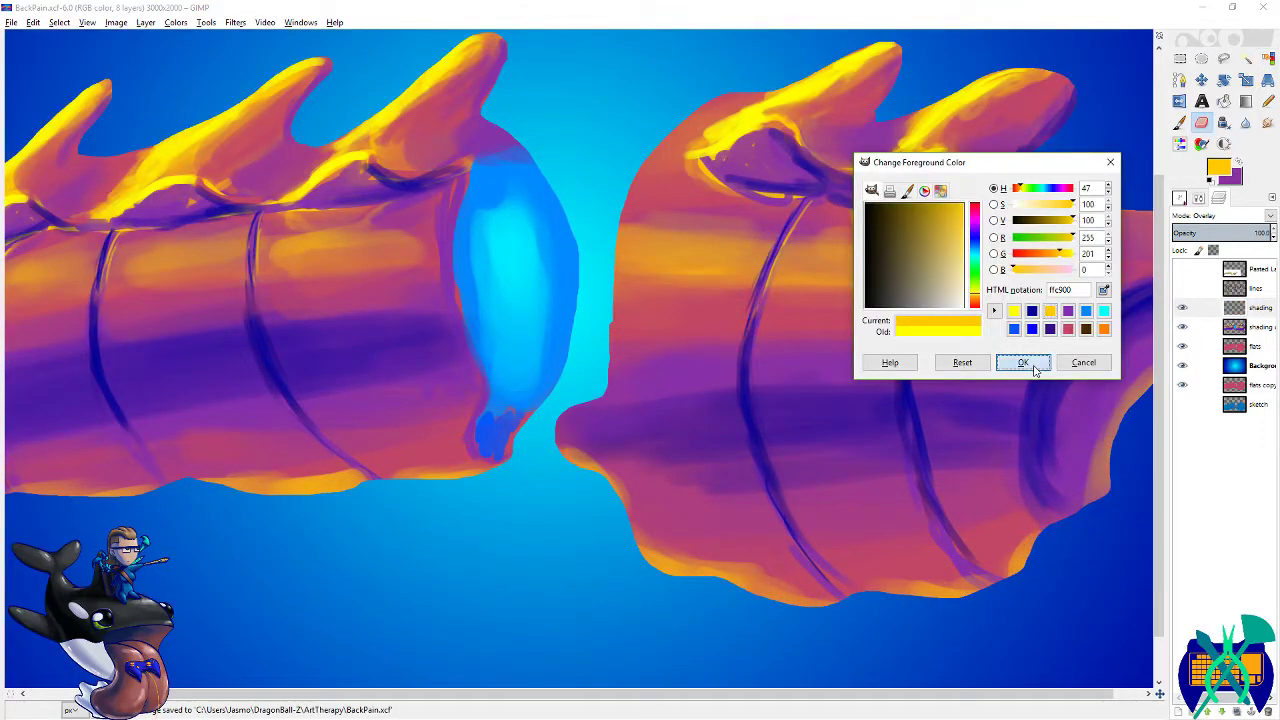
click(1023, 361)
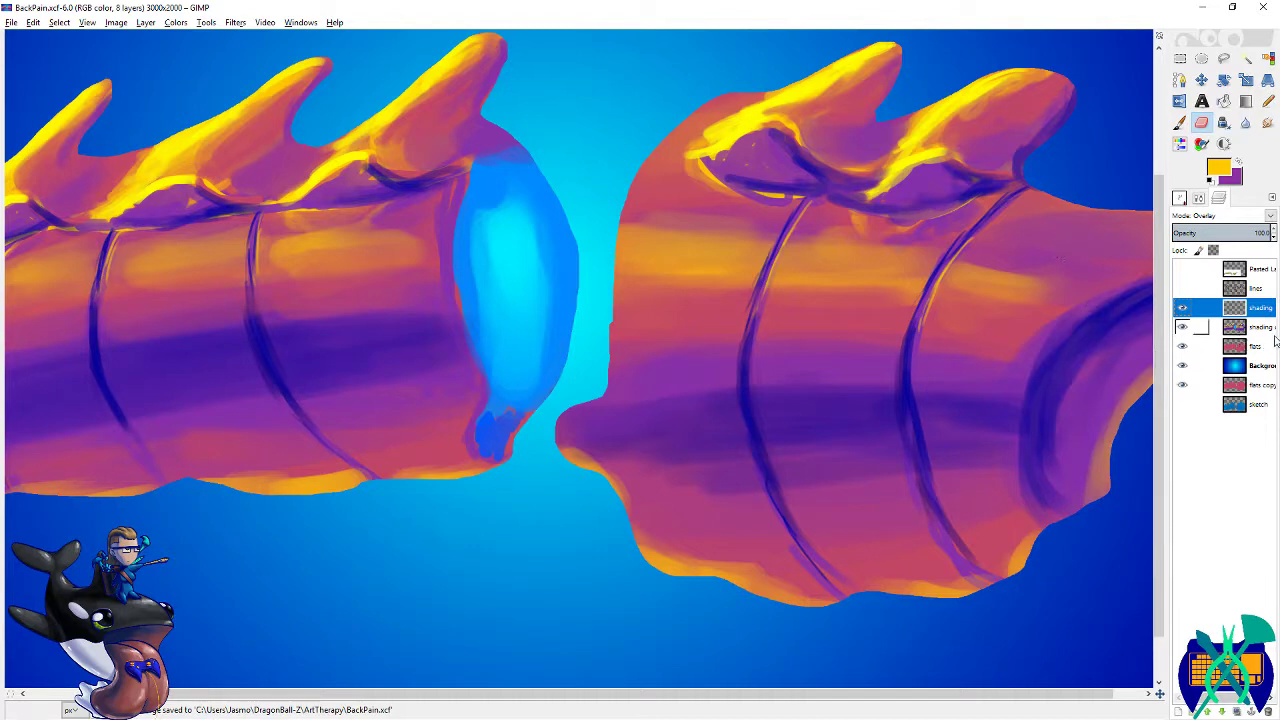
click(971, 293)
- Delete the cleared Overlay-mode shading layer and save the image
key(shift+ctrl+j)
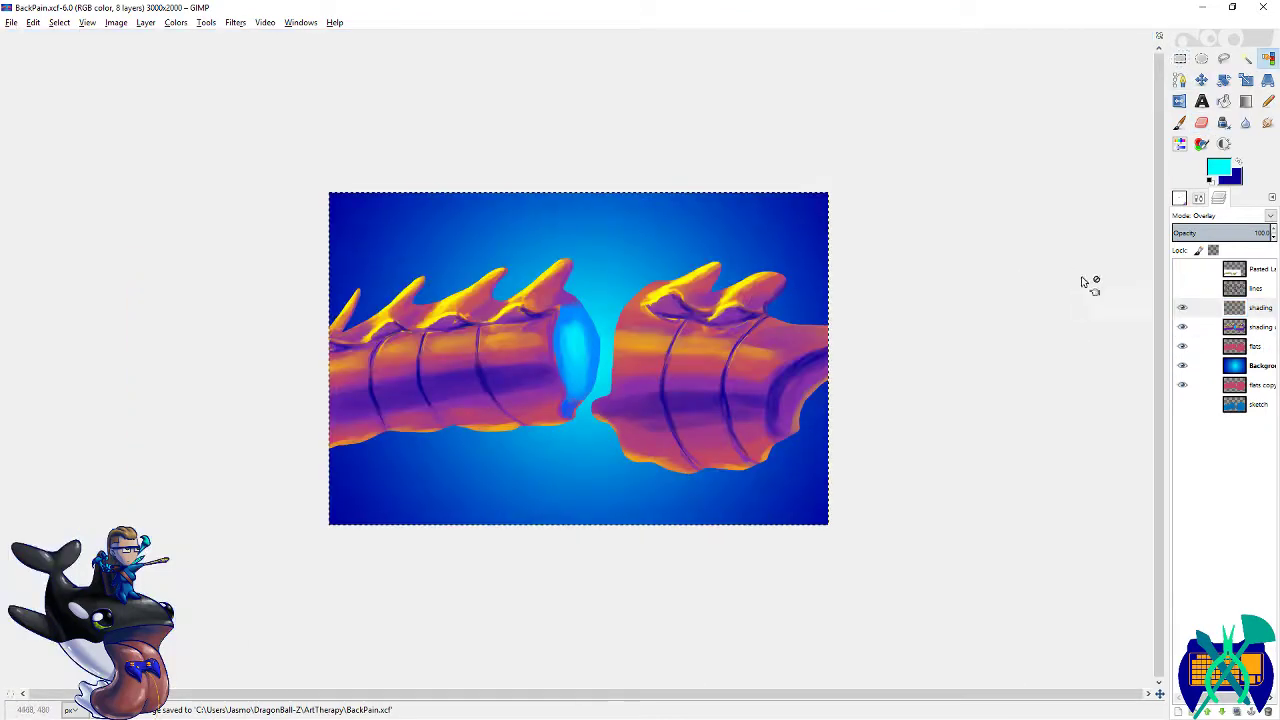
click(1178, 64)
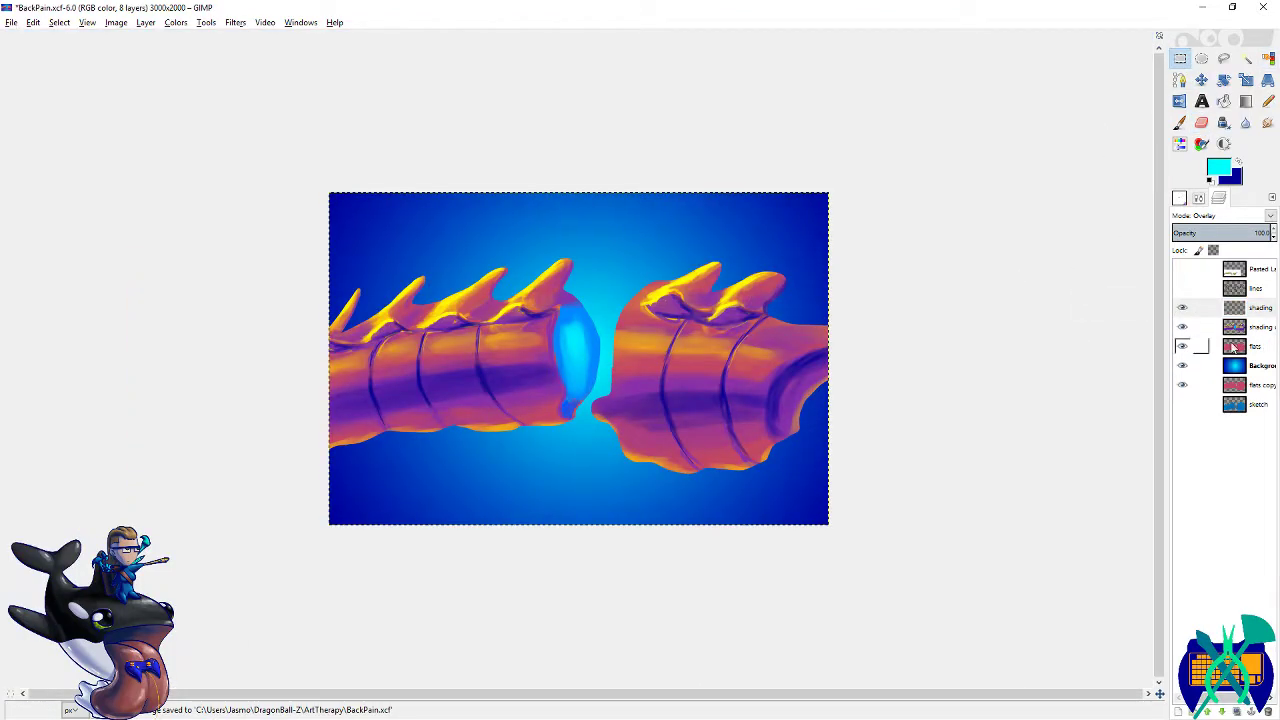
click(1256, 308)
key(ctrl+x)
key(ctrl+s)
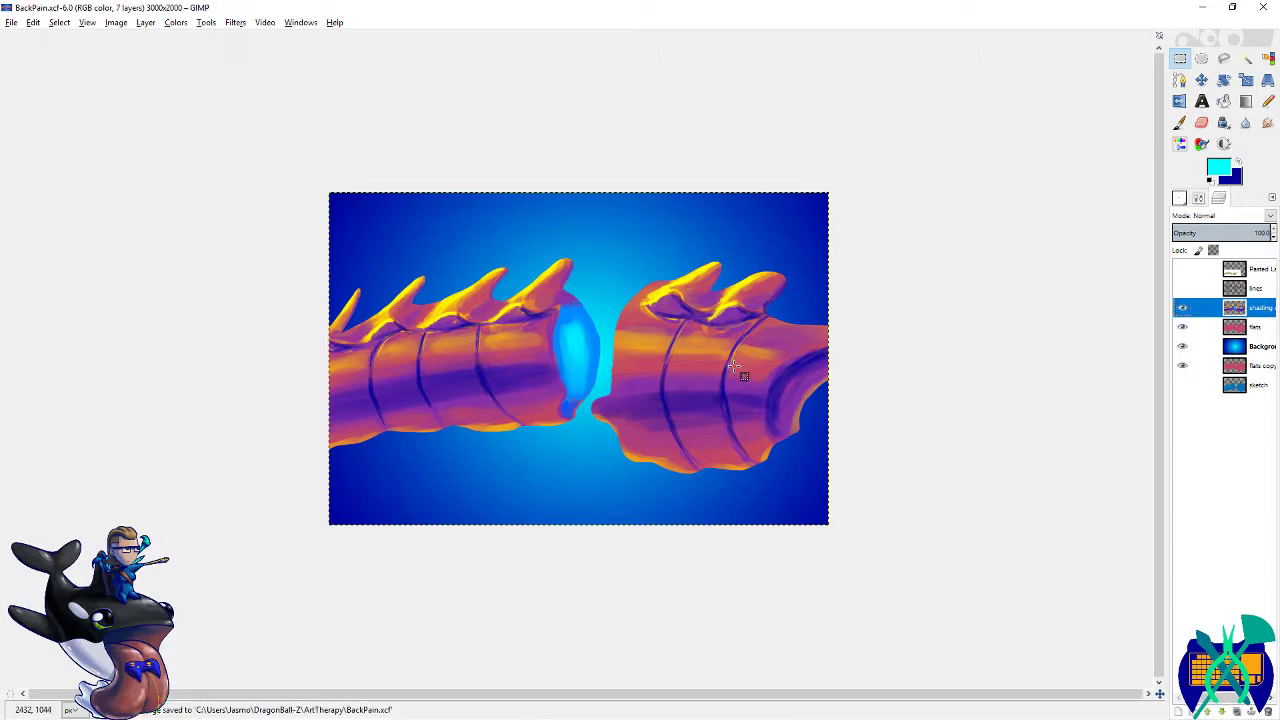
- Duplicate the shading layer, place the duplicate below the Background layer, and make the original shading layer active
scroll(866, 331, up, 1)
right_click(1257, 311)
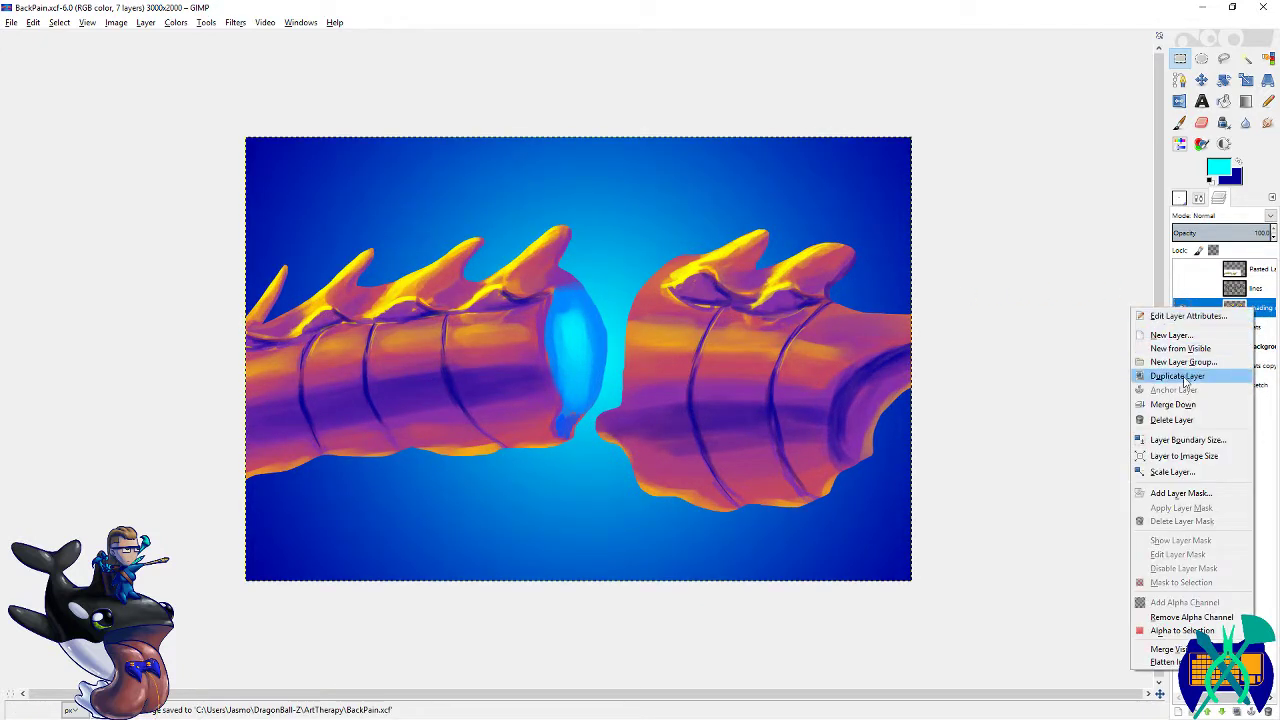
click(1215, 374)
drag(1260, 309, 1260, 374)
click(1260, 310)
- Select the body segments' silhouette by color from the flats layer and save the image
scroll(766, 408, up, 2)
scroll(766, 408, up, 1)
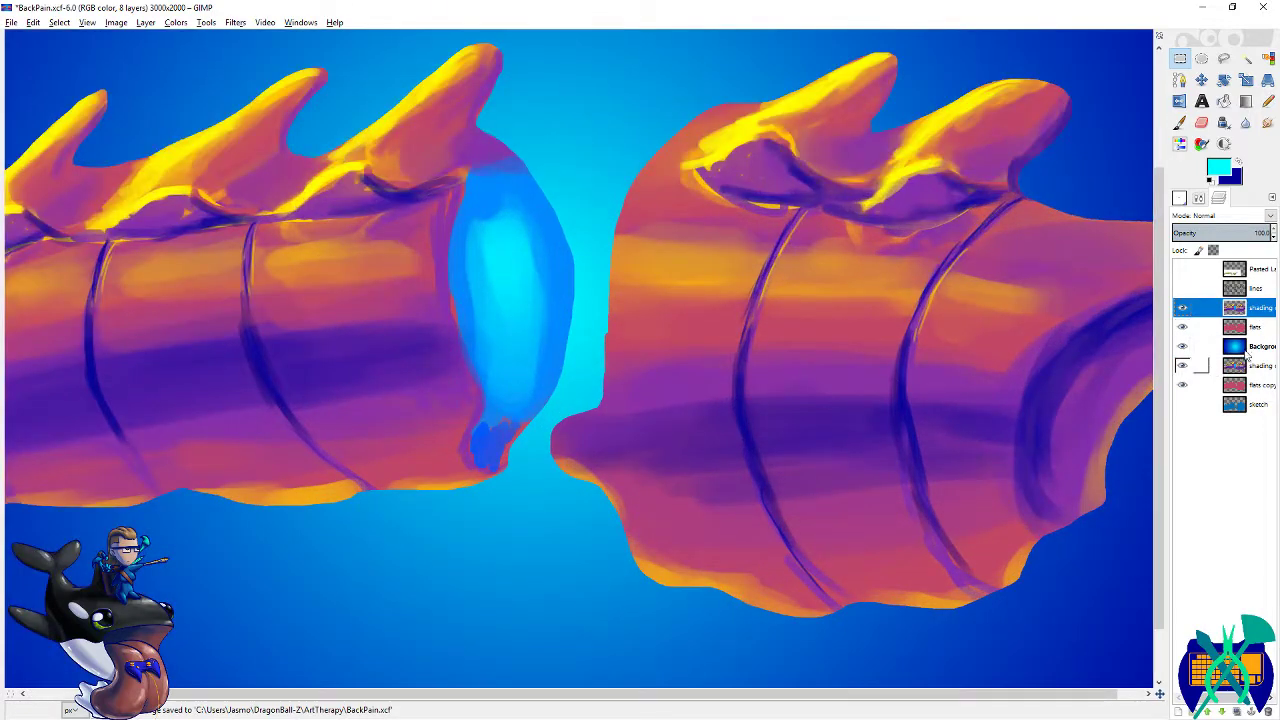
click(1200, 327)
click(1267, 60)
click(942, 321)
scroll(700, 240, right, 2)
key(ctrl+s)
- Choose the Paintbrush with the Circle (19) brush
click(1180, 122)
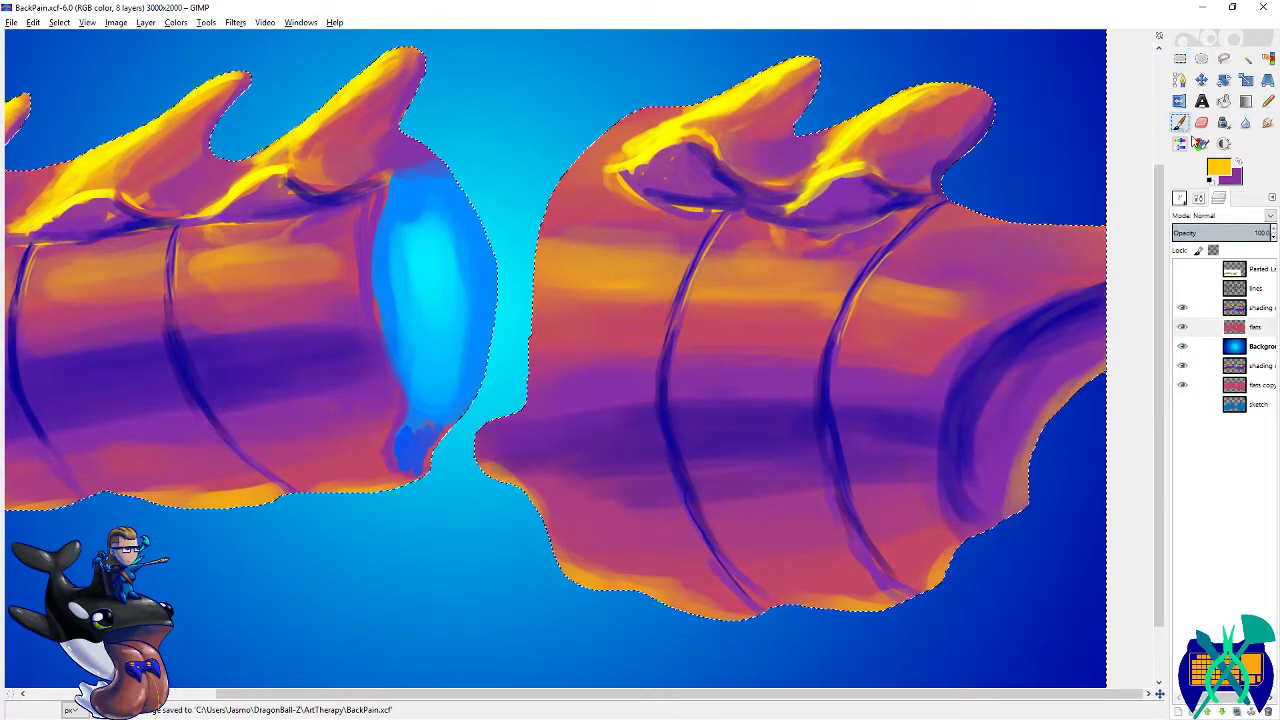
click(1180, 197)
scroll(1272, 328, down, 3)
scroll(1230, 400, up, 5)
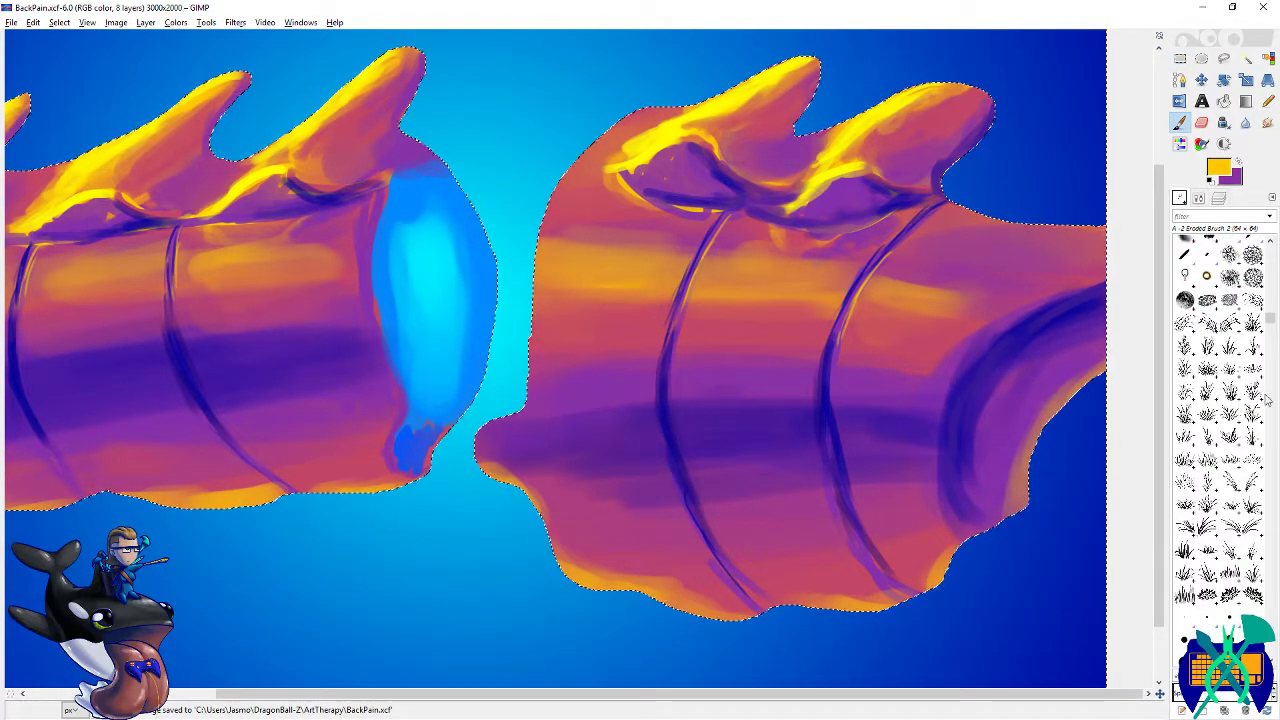
click(1207, 274)
scroll(1075, 190, up, 2)
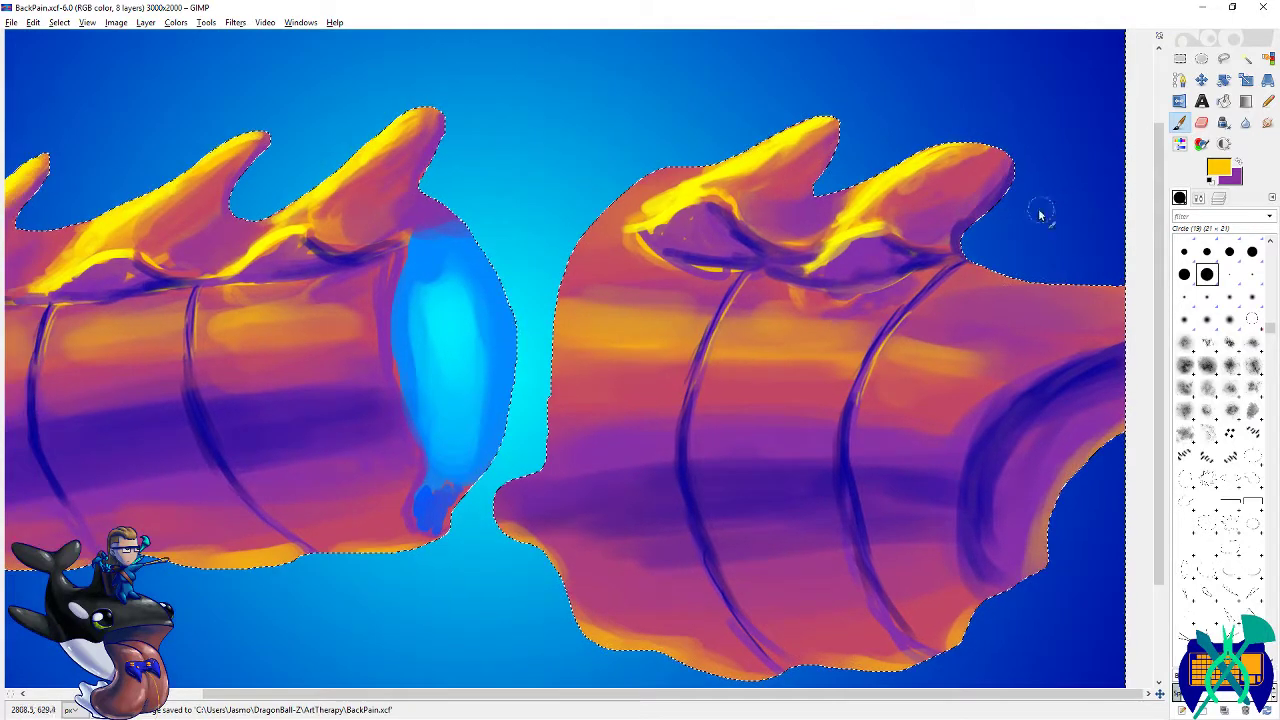
- Paint purple shadow at the base of the right segment's rear spine on the shading layer
key(x)
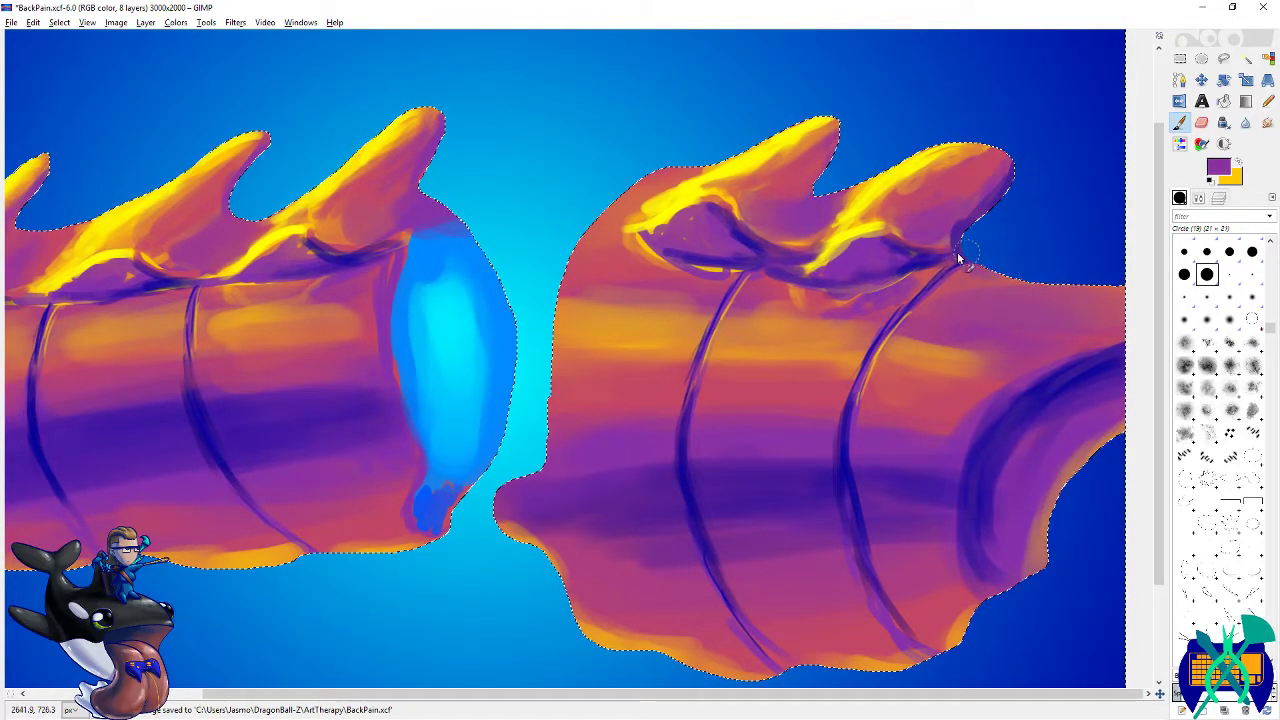
click(1218, 197)
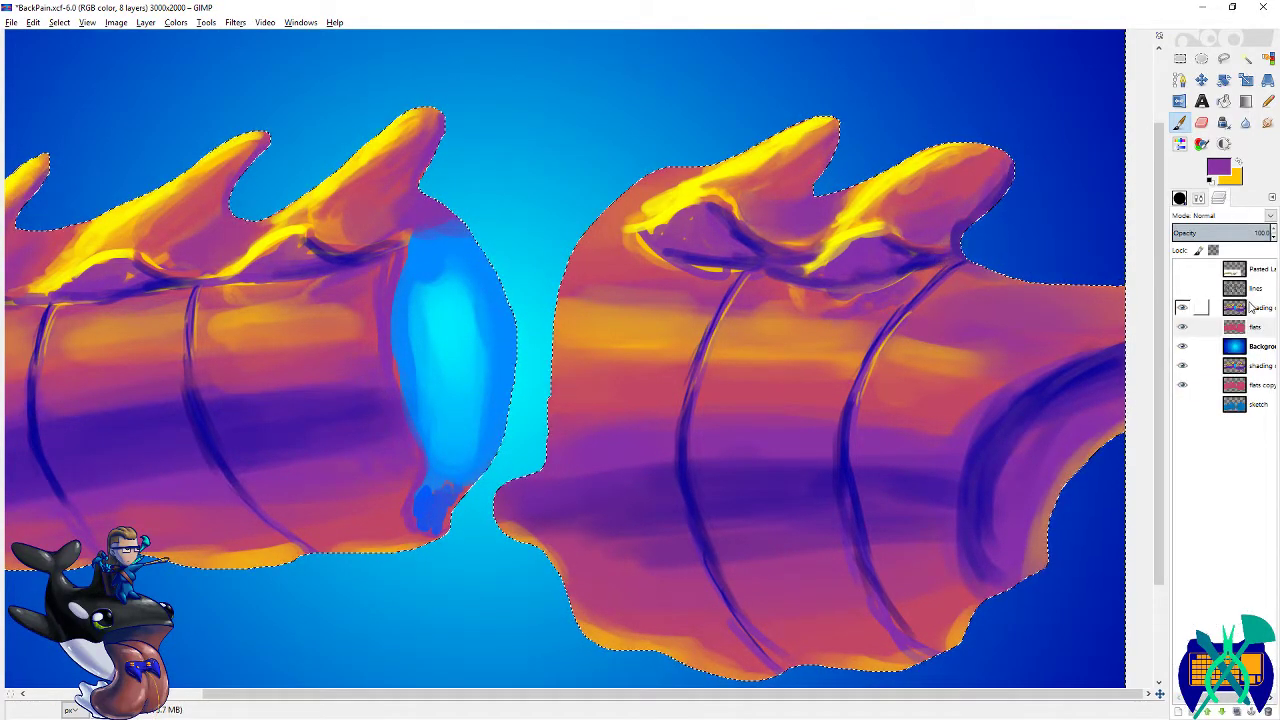
click(1257, 312)
drag(964, 256, 952, 234)
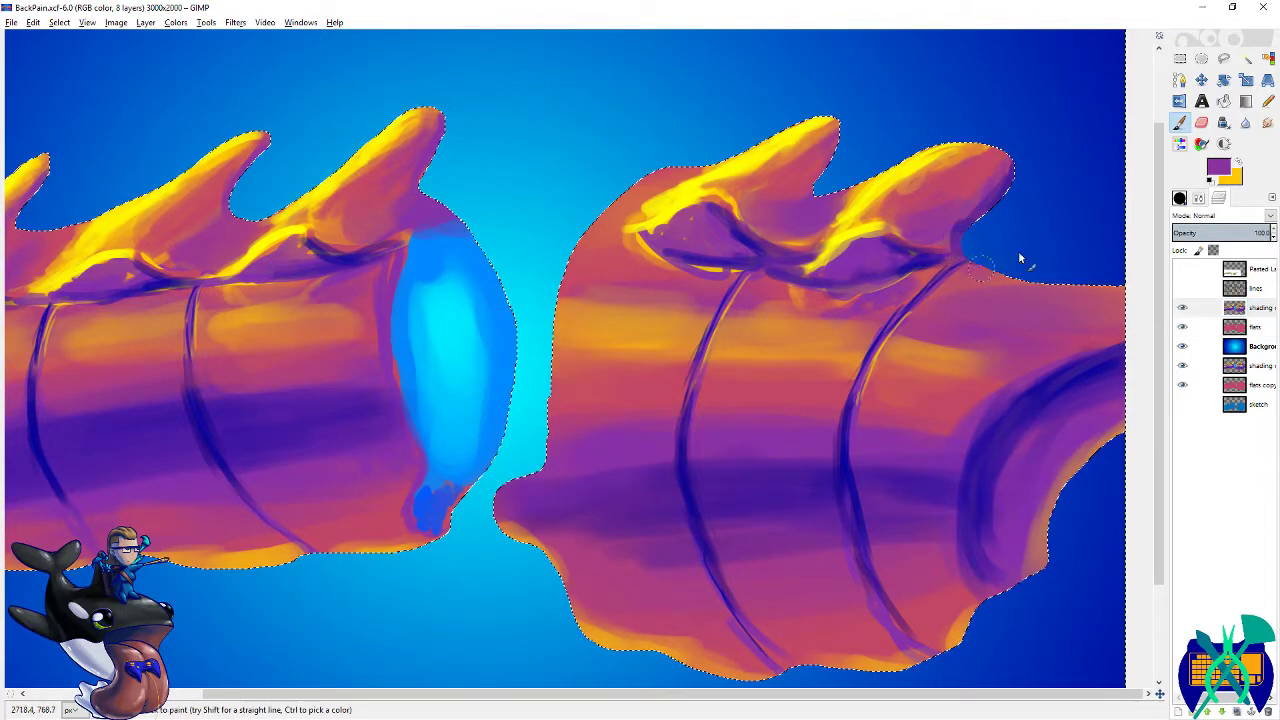
drag(1049, 275, 983, 251)
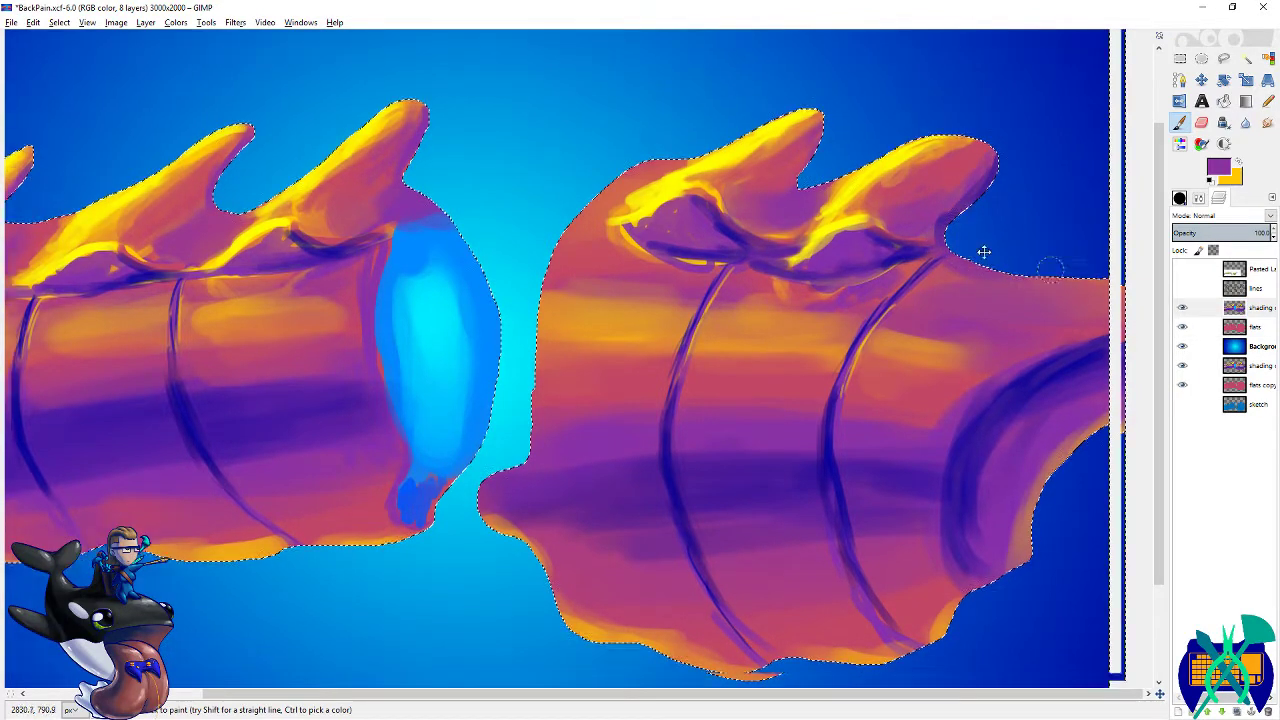
- Paint golden yellow highlights along the right segment's upper side and the top edge of its front spine
key(x)
mouse_move(868, 305)
mouse_down()
mouse_move(915, 316)
mouse_move(881, 298)
mouse_move(940, 292)
mouse_up()
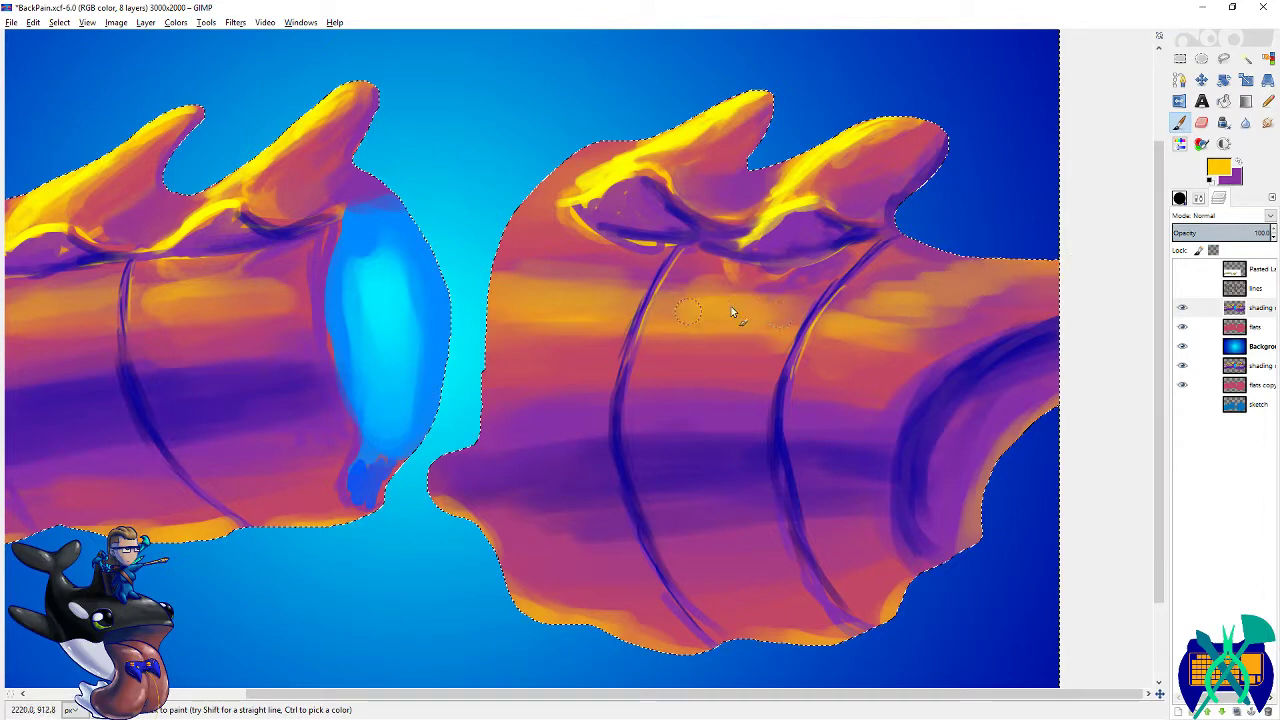
scroll(771, 311, left, 3)
scroll(653, 295, up, 1)
scroll(653, 295, right, 2)
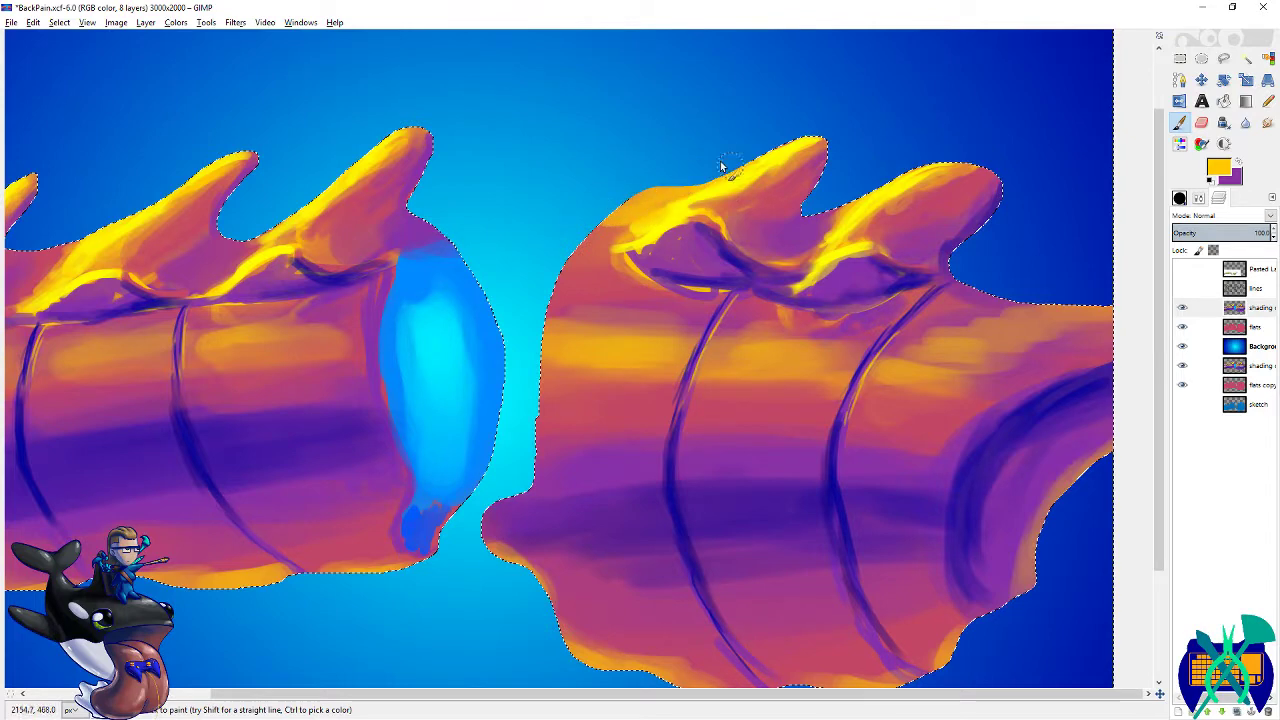
mouse_move(770, 155)
mouse_down()
mouse_move(694, 195)
mouse_move(640, 202)
mouse_up()
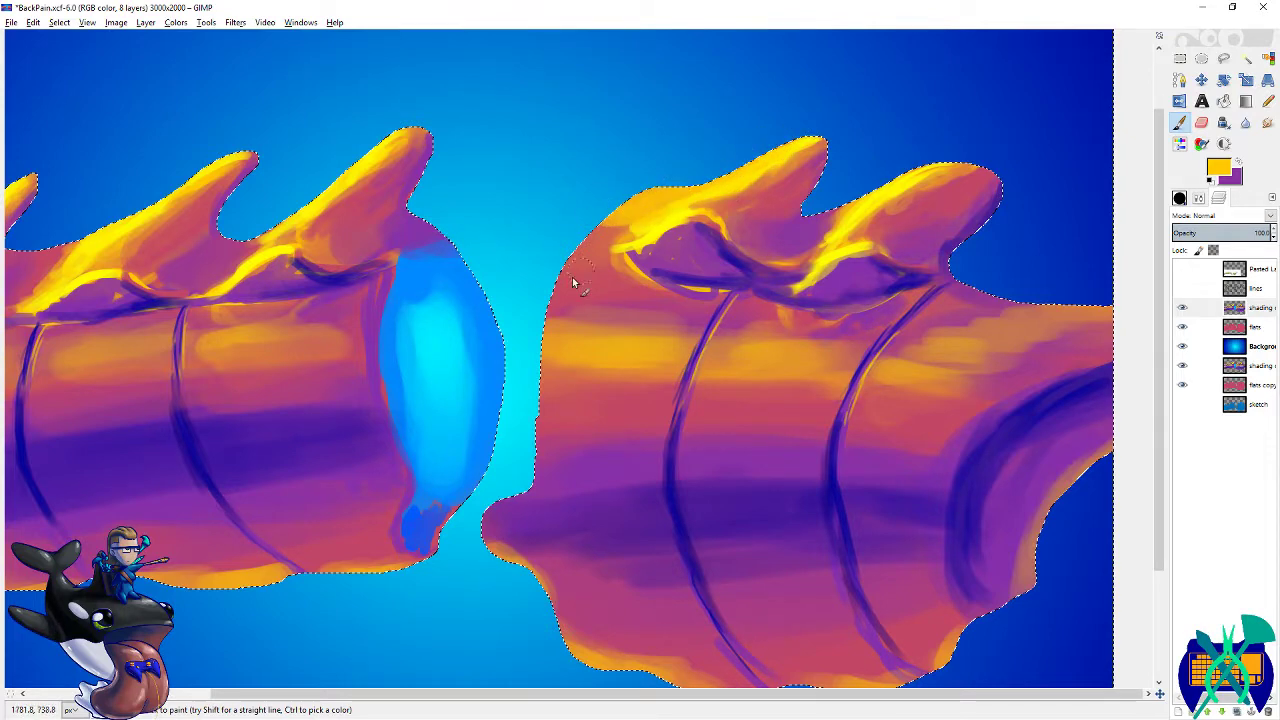
- Extend the golden highlight over the right segment's front shoulder and erase the excess around the front spine
click(1181, 197)
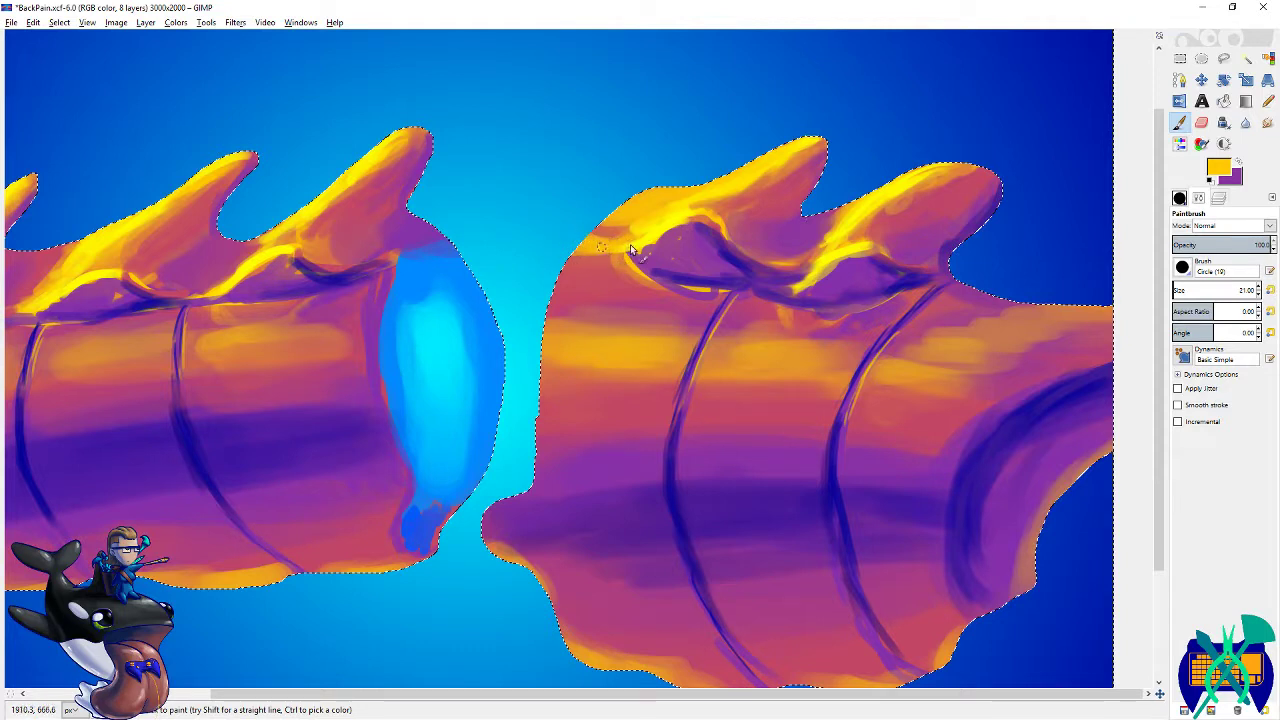
key(shift+e)
mouse_move(663, 229)
mouse_down()
mouse_move(603, 232)
mouse_move(690, 222)
mouse_up()
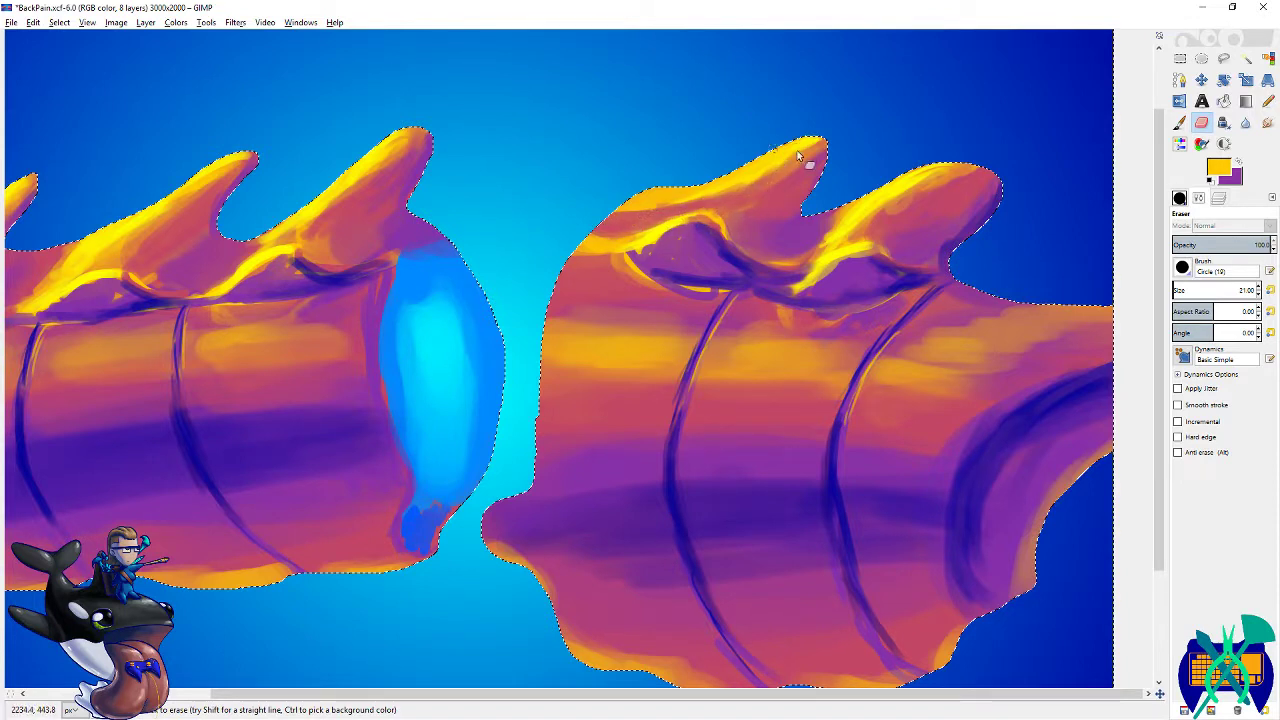
- Paint golden highlights in the hollow between the right segment's two spines and along the rear spine's base
key(p)
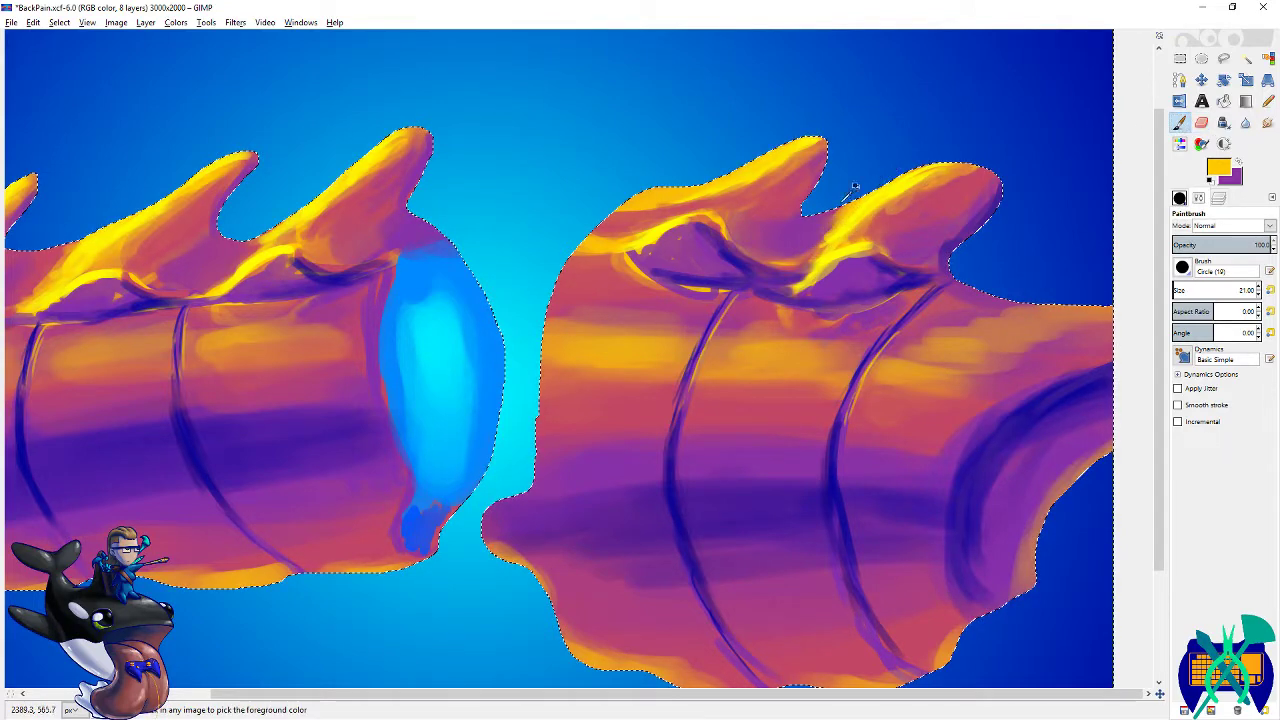
drag(820, 212, 765, 240)
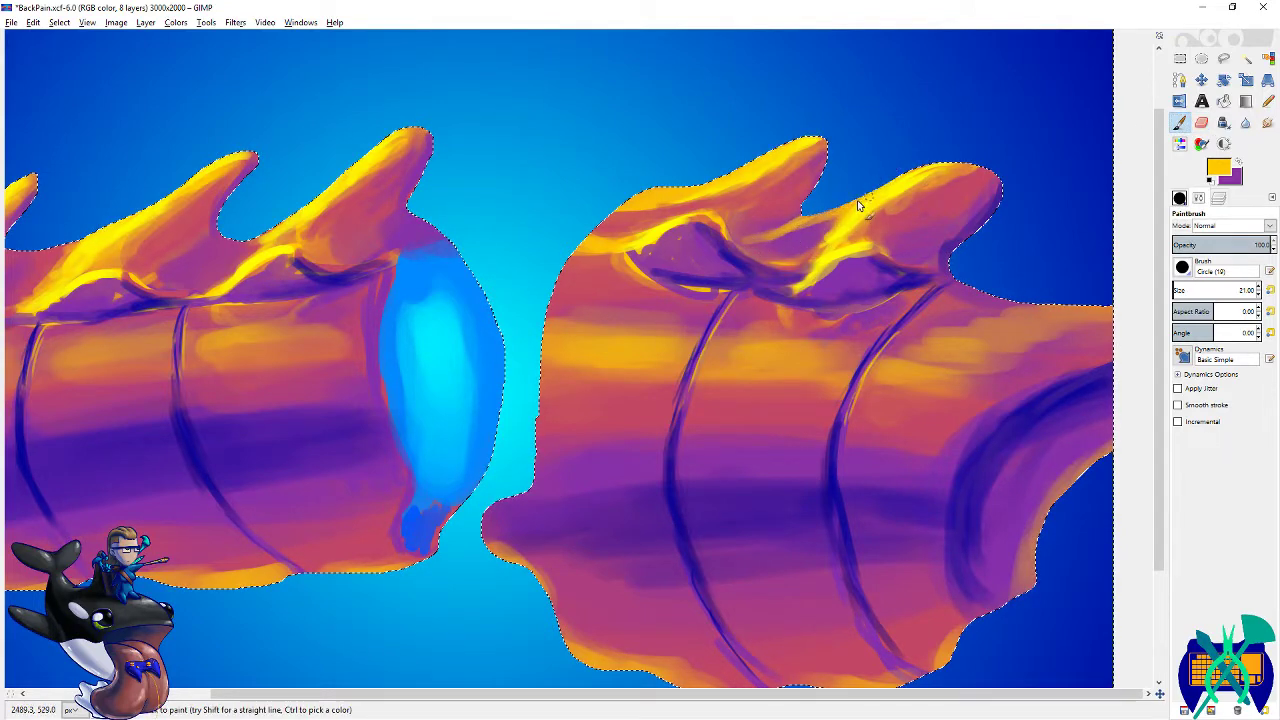
mouse_move(834, 224)
mouse_down()
mouse_move(771, 247)
mouse_move(787, 248)
mouse_up()
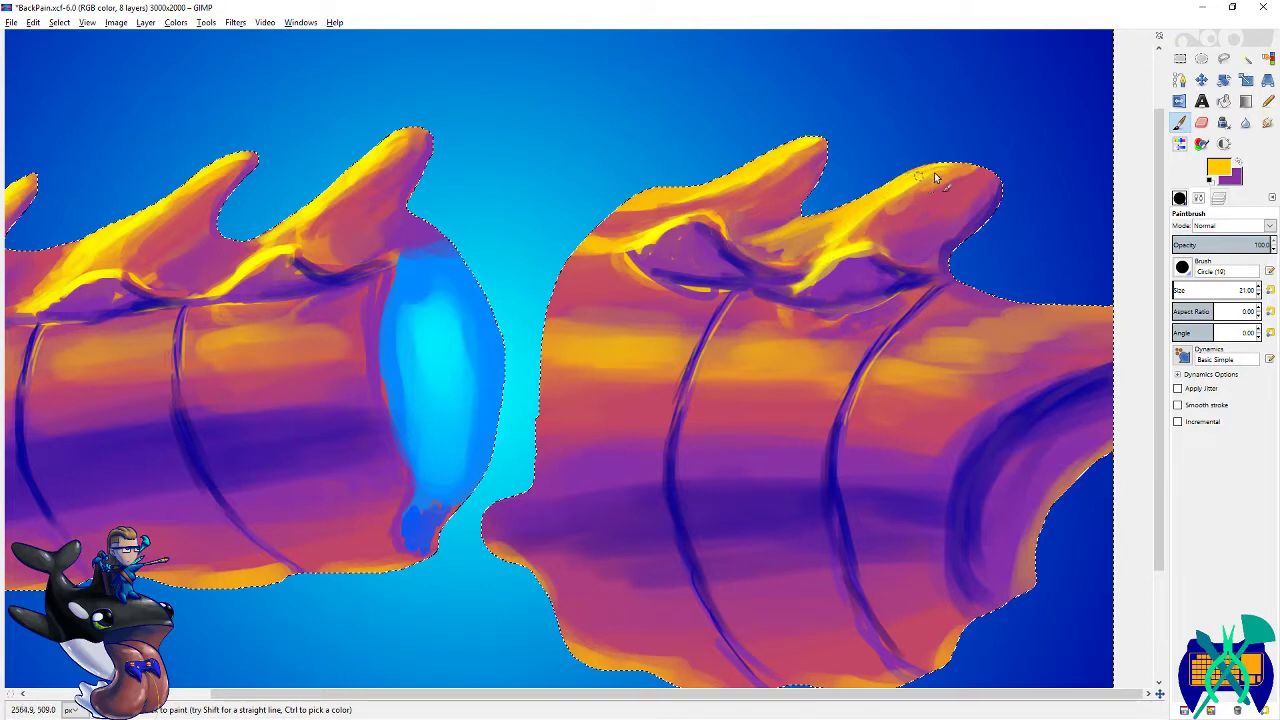
drag(819, 266, 765, 273)
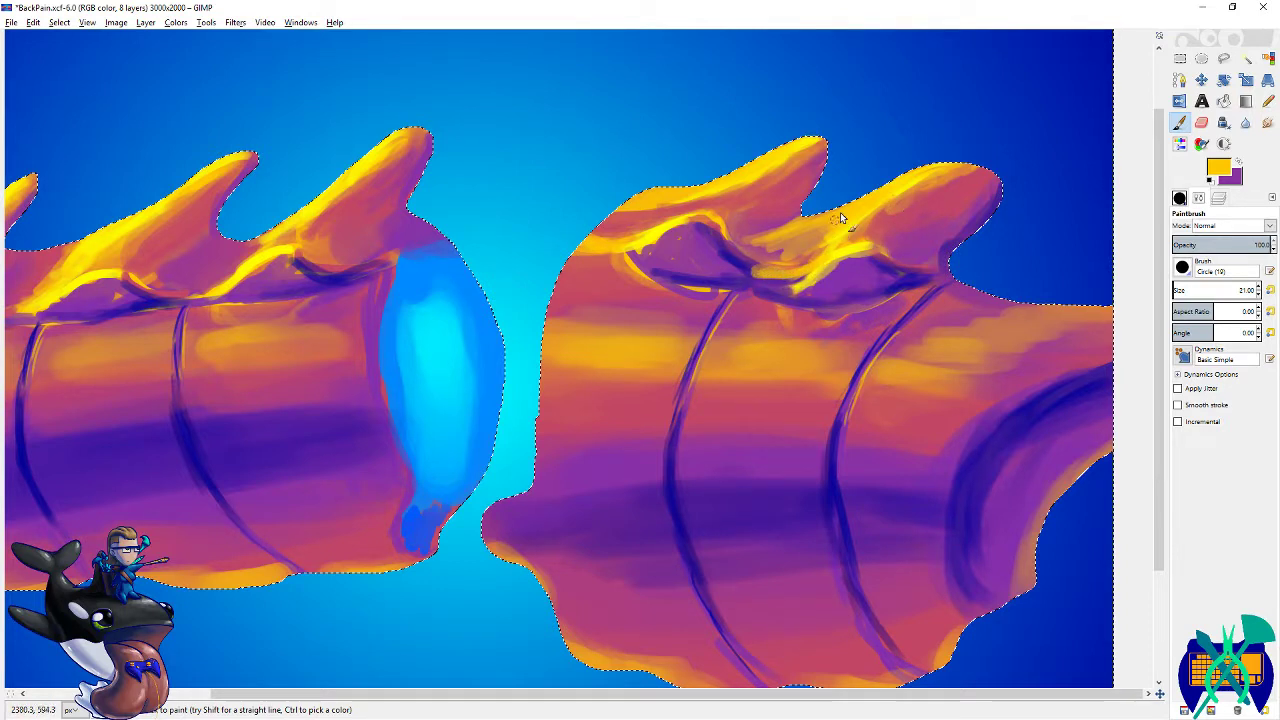
- Erase excess highlight from the right segment's rear spine and save the image
key(shift+e)
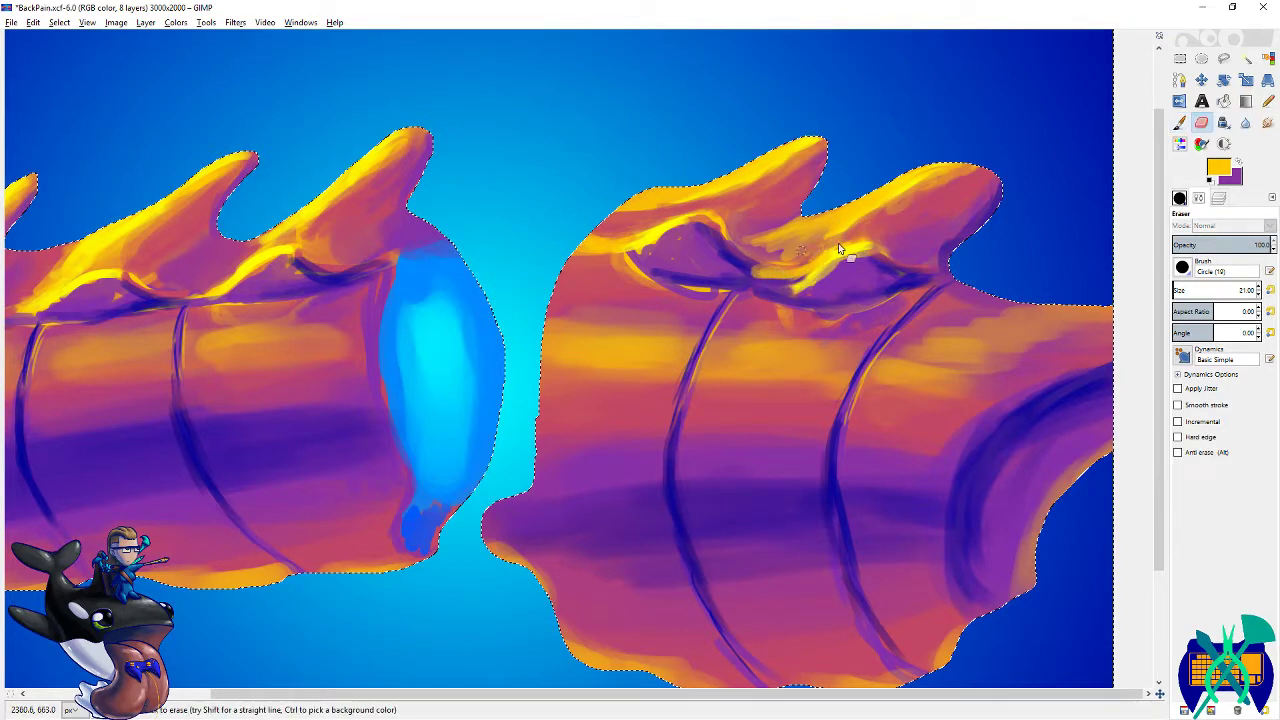
drag(853, 236, 896, 196)
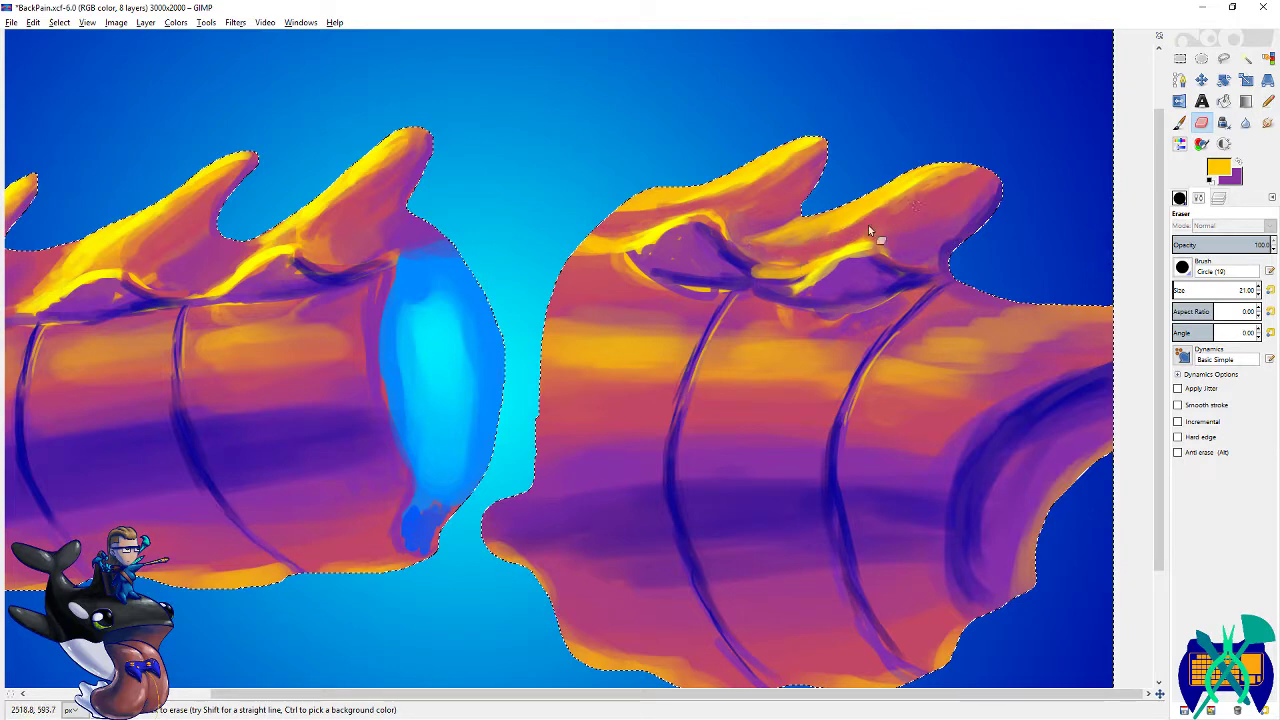
key(ctrl+s)
scroll(782, 228, down, 6)
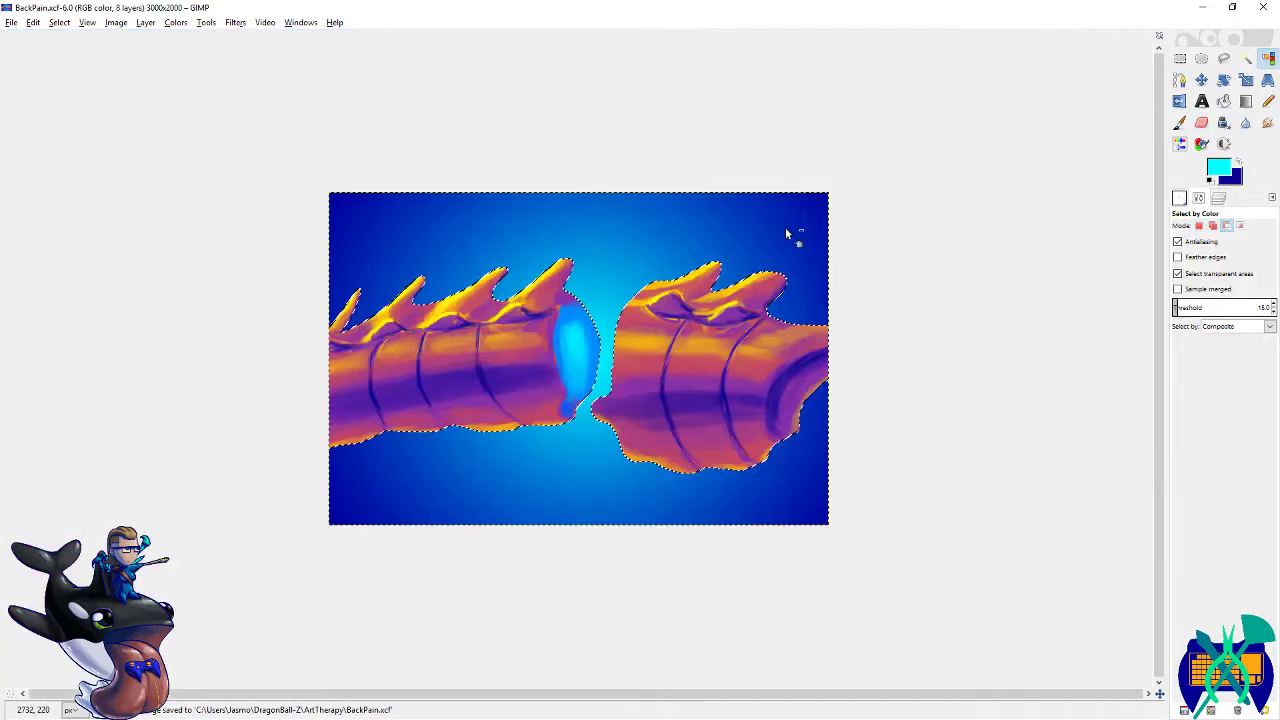
key(shift+ctrl+a)
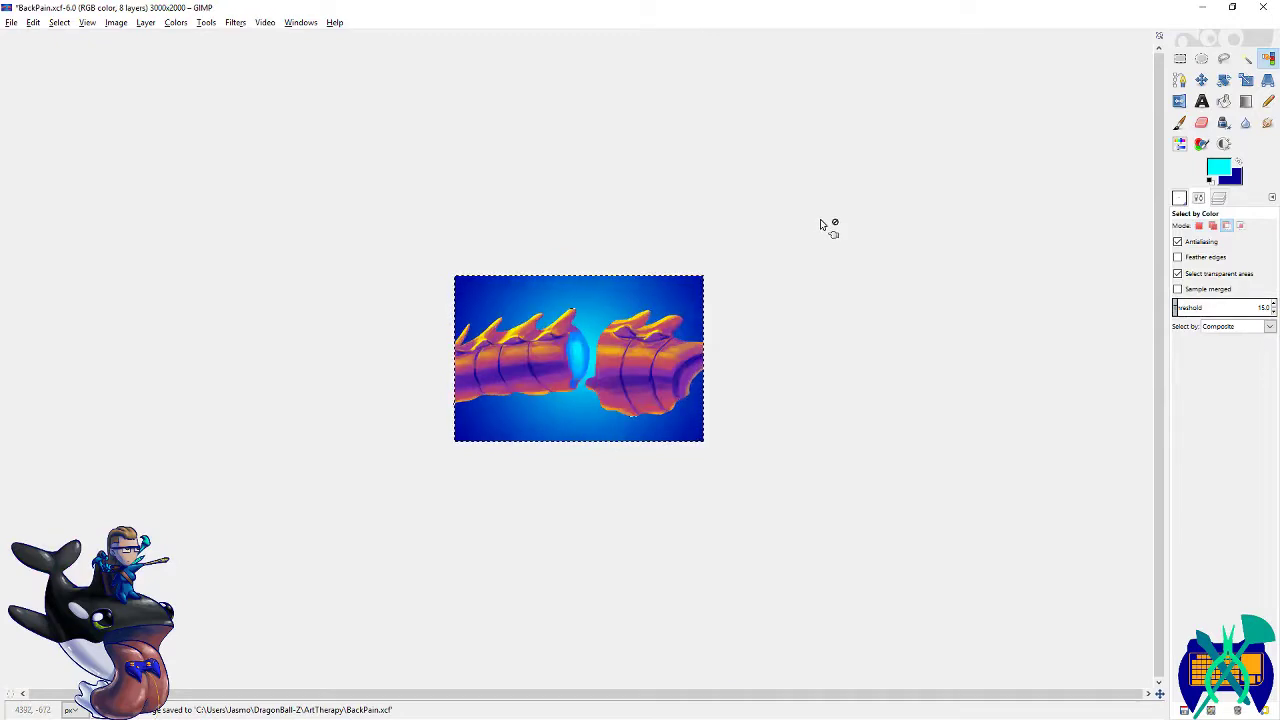
key(ctrl+z)
scroll(706, 333, up, 4)
scroll(855, 292, up, 1)
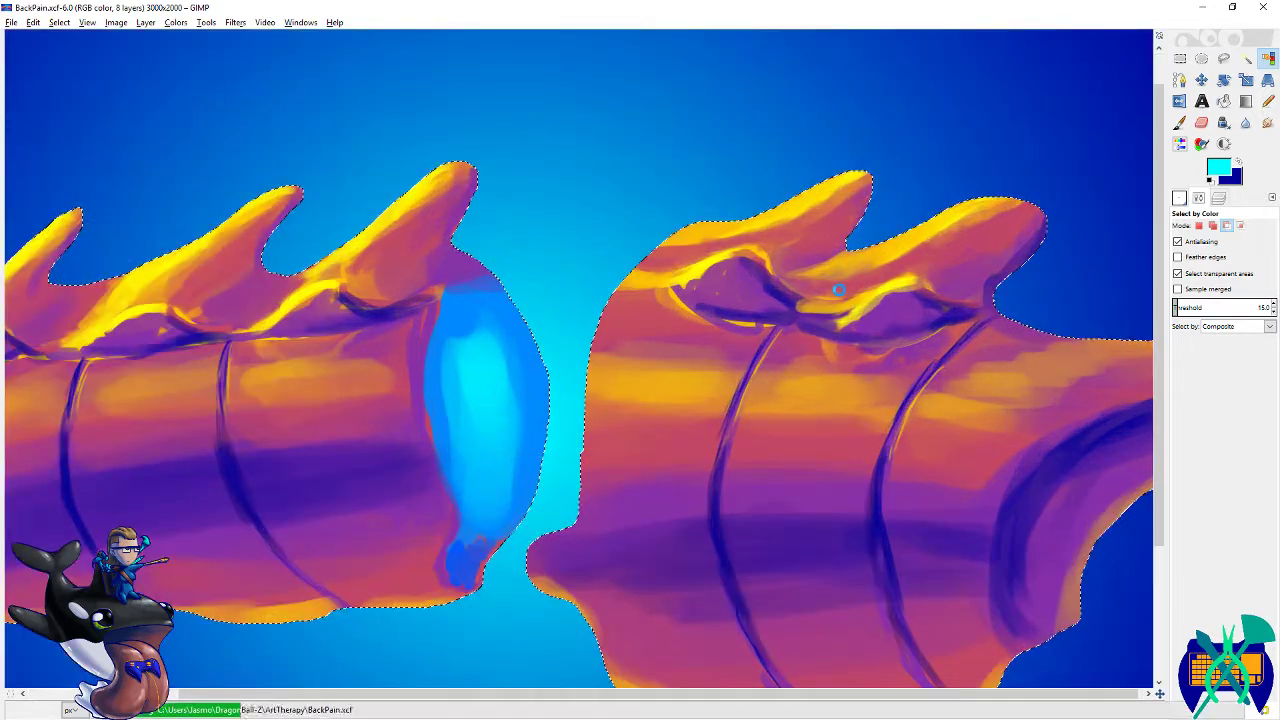
- Paint golden highlights along the spines of the left body segment
scroll(466, 337, left, 5)
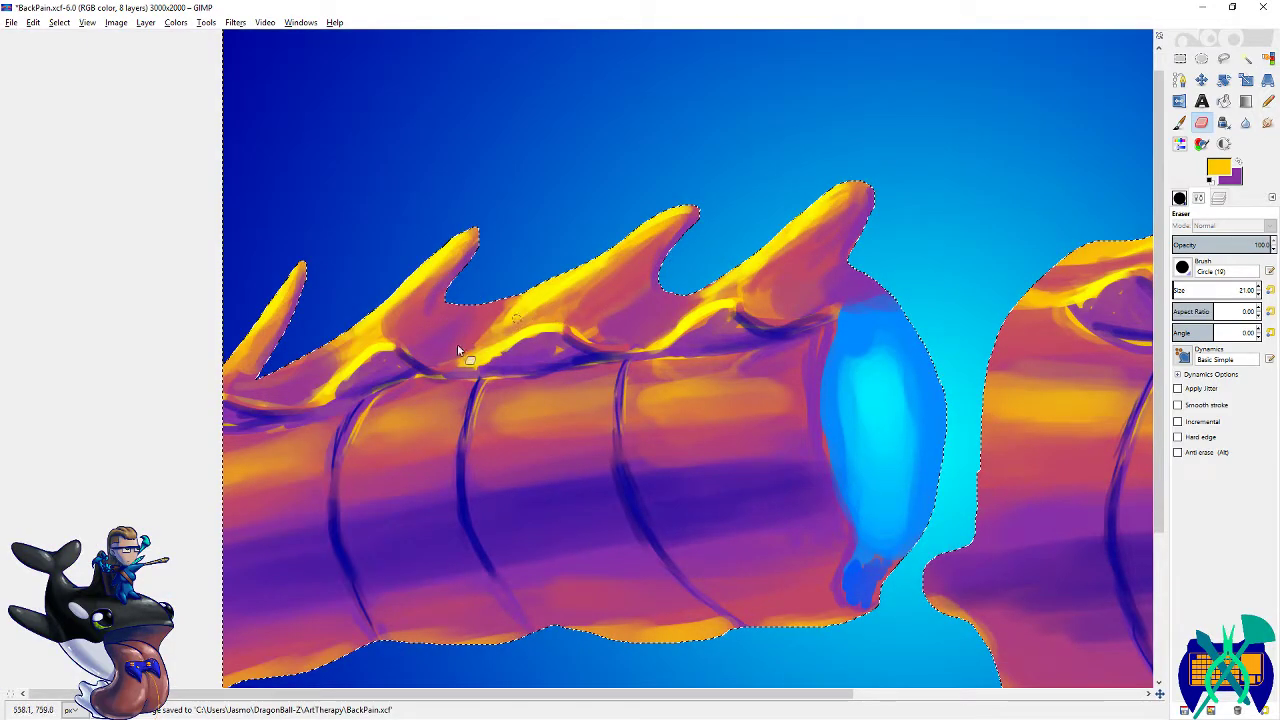
key(p)
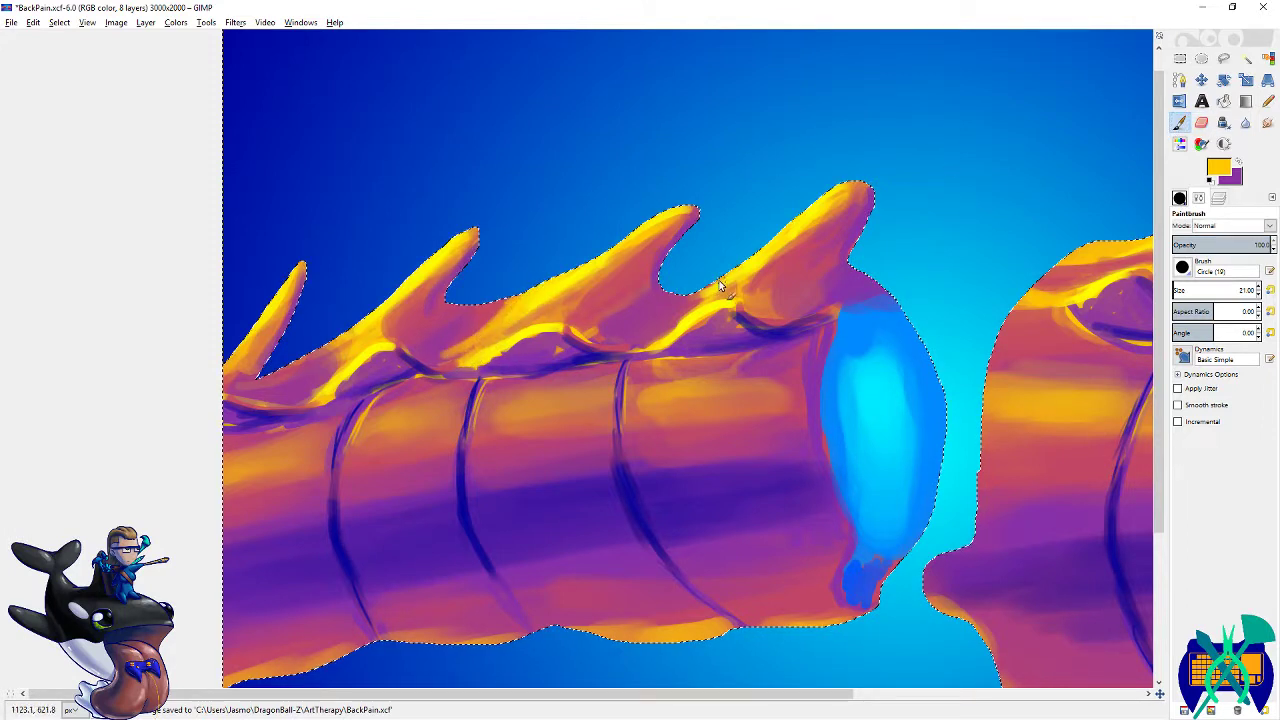
drag(356, 327, 294, 365)
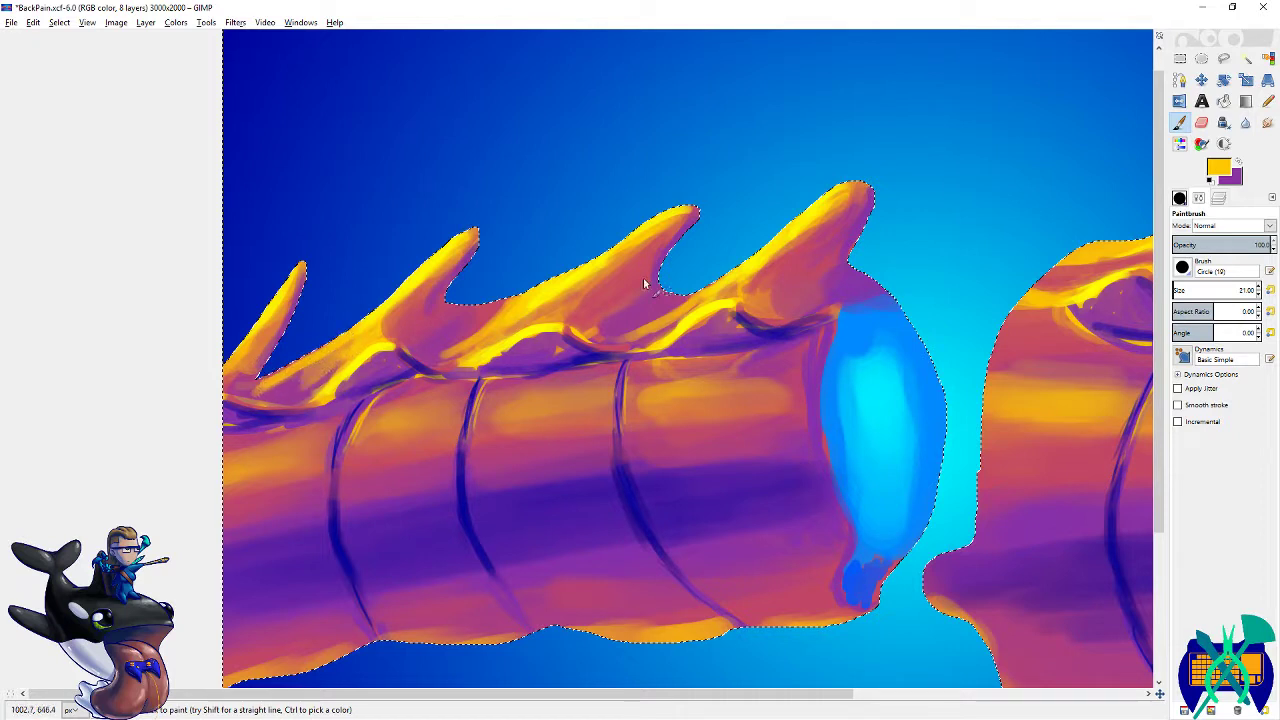
- Paint purple shadows on the back edges and bases of the left segment's spines and save the image
key(x)
drag(462, 314, 482, 308)
drag(686, 226, 660, 258)
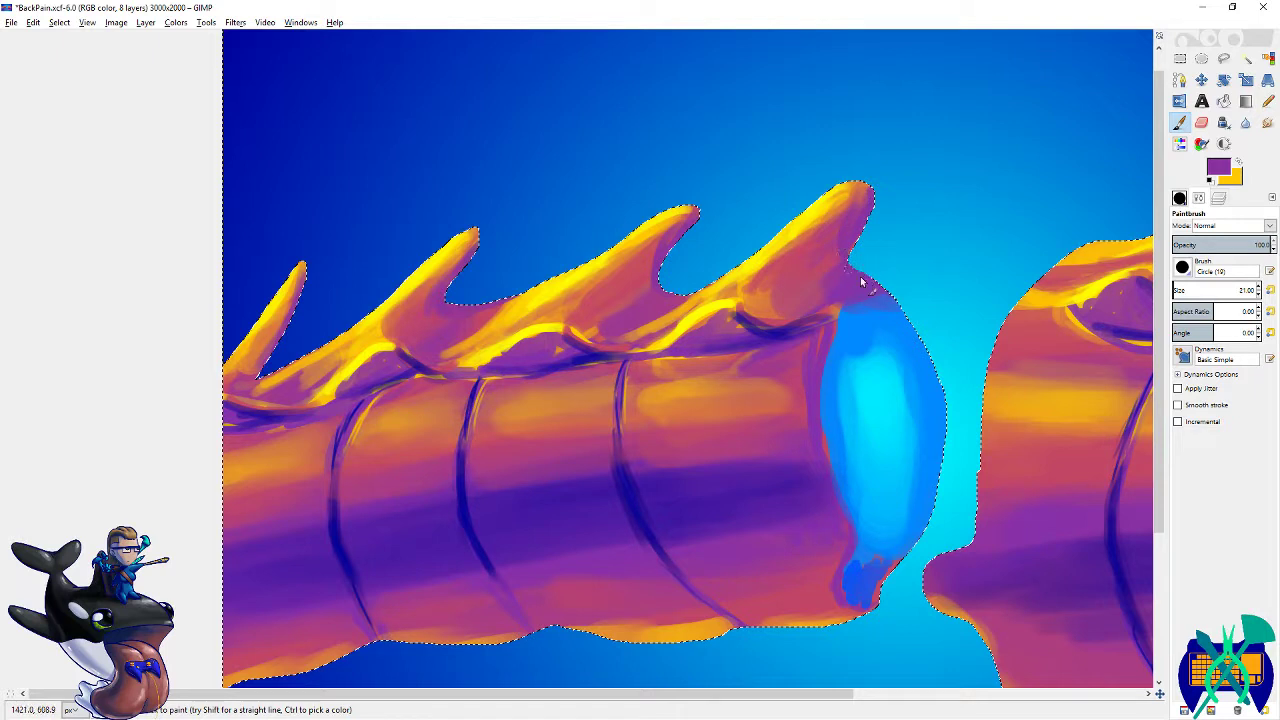
mouse_move(268, 363)
mouse_down()
mouse_move(287, 367)
mouse_move(345, 330)
mouse_move(271, 381)
mouse_move(281, 378)
mouse_move(340, 338)
mouse_up()
drag(386, 264, 358, 206)
scroll(465, 295, down, 2)
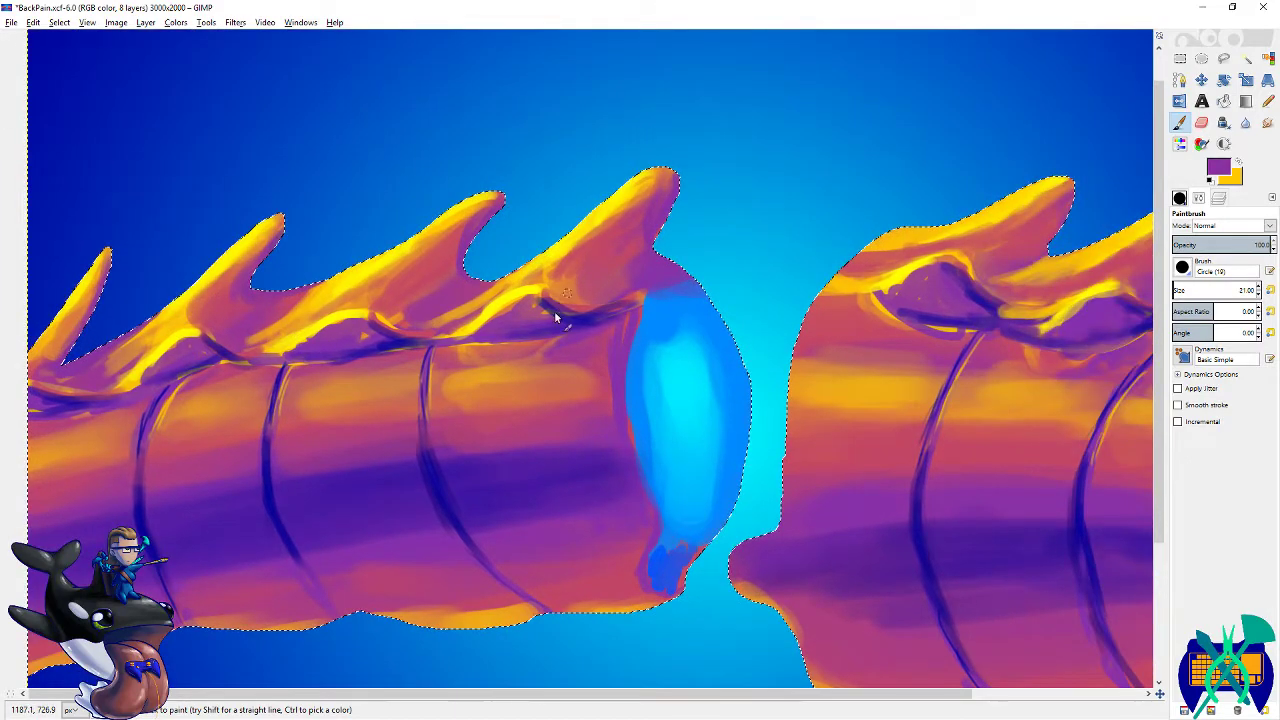
scroll(554, 311, up, 4)
key(ctrl+s)
- Strengthen the golden highlight band on the right segment beside its rear crease
drag(470, 280, 694, 309)
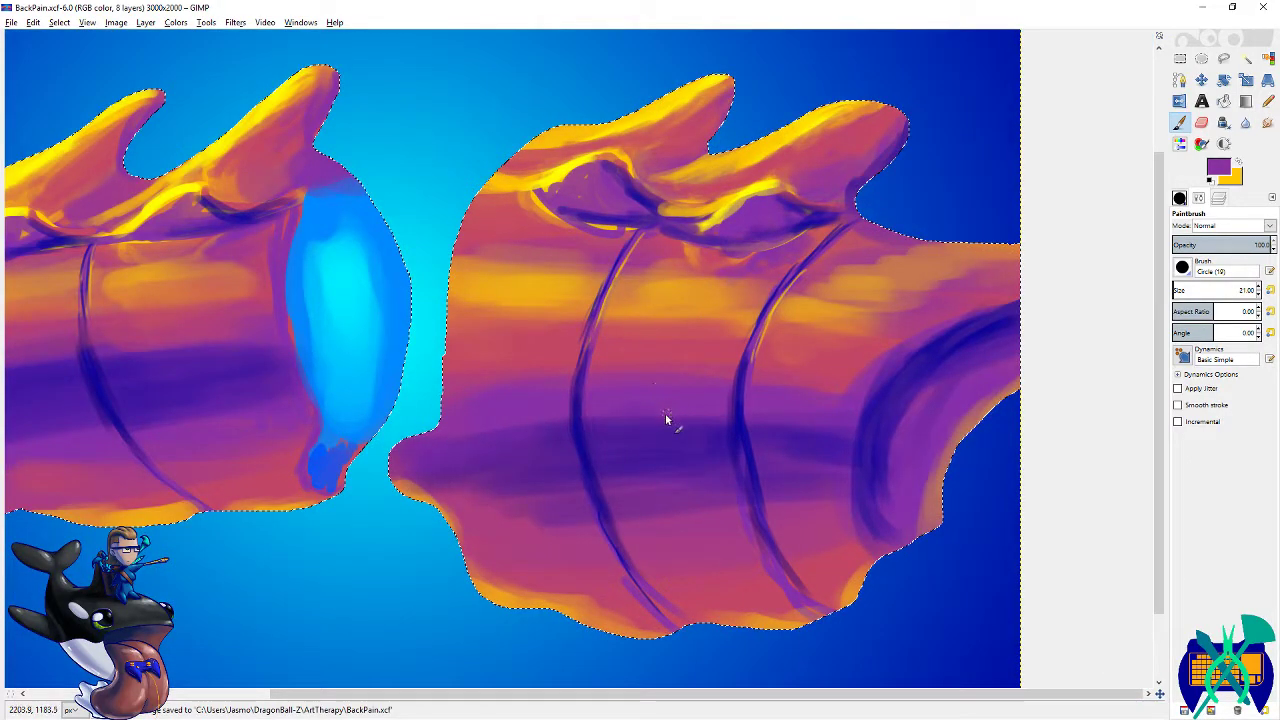
drag(688, 423, 626, 354)
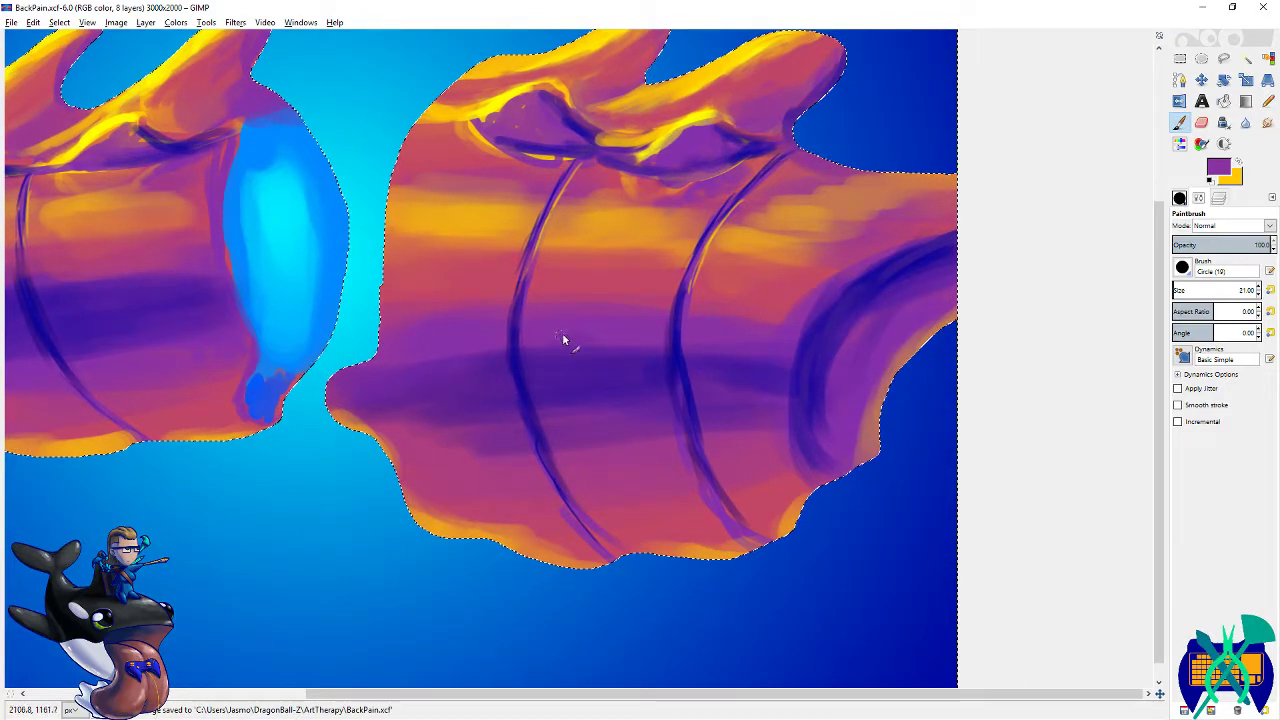
scroll(446, 330, down, 2)
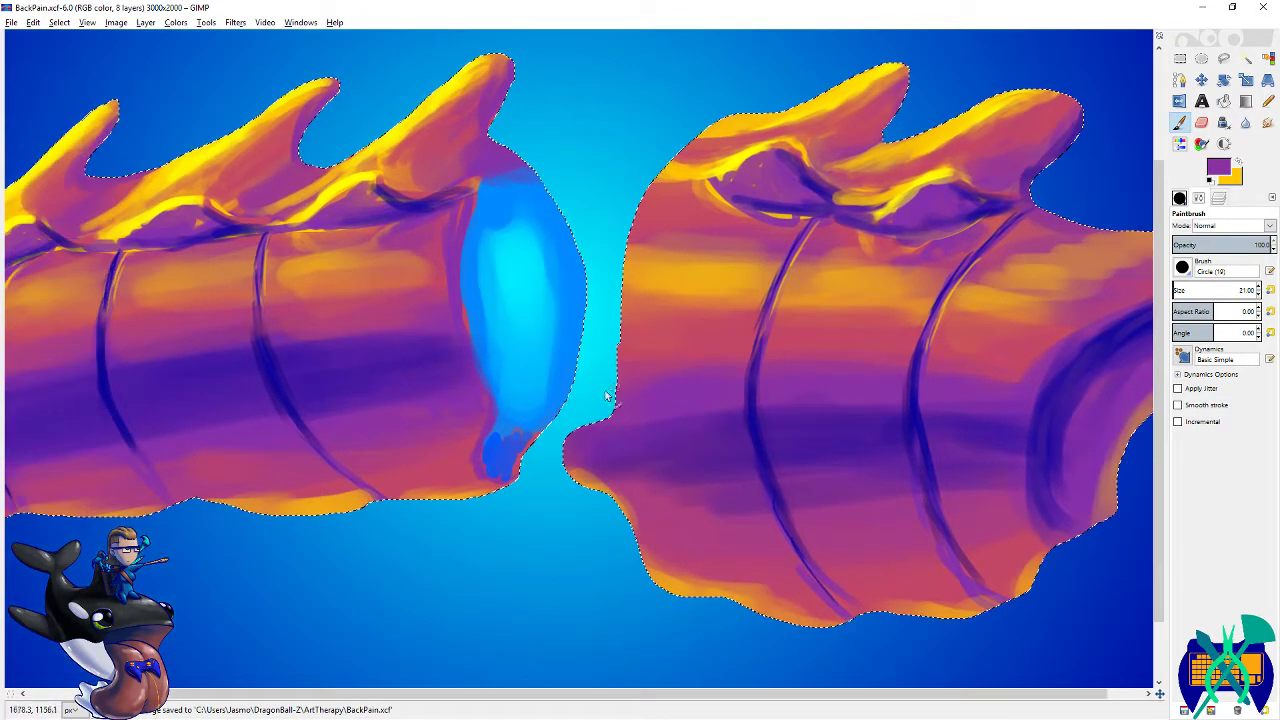
scroll(708, 367, up, 2)
drag(708, 360, 528, 352)
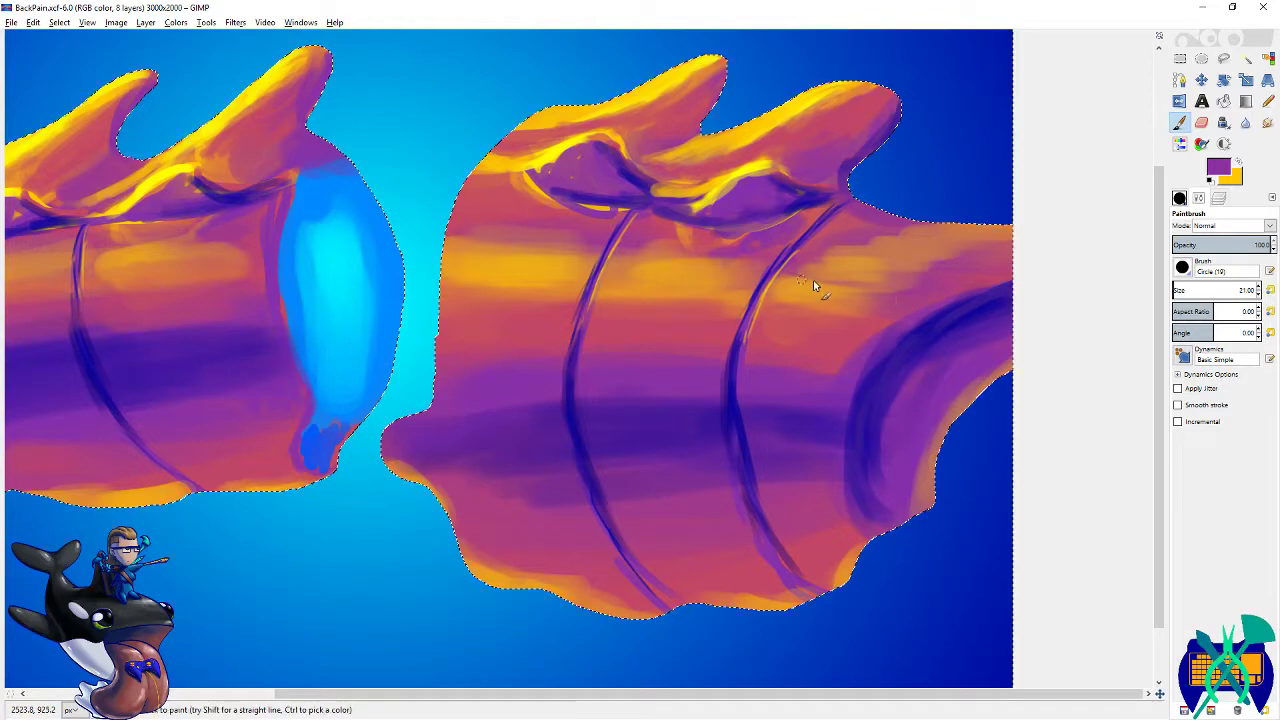
key(x)
mouse_move(819, 286)
mouse_down()
mouse_move(949, 238)
mouse_move(838, 265)
mouse_move(832, 286)
mouse_move(795, 290)
mouse_up()
- Paint thin golden rim lines along both creases of the right segment with the Circle (01) brush
key(shift+ctrl+b)
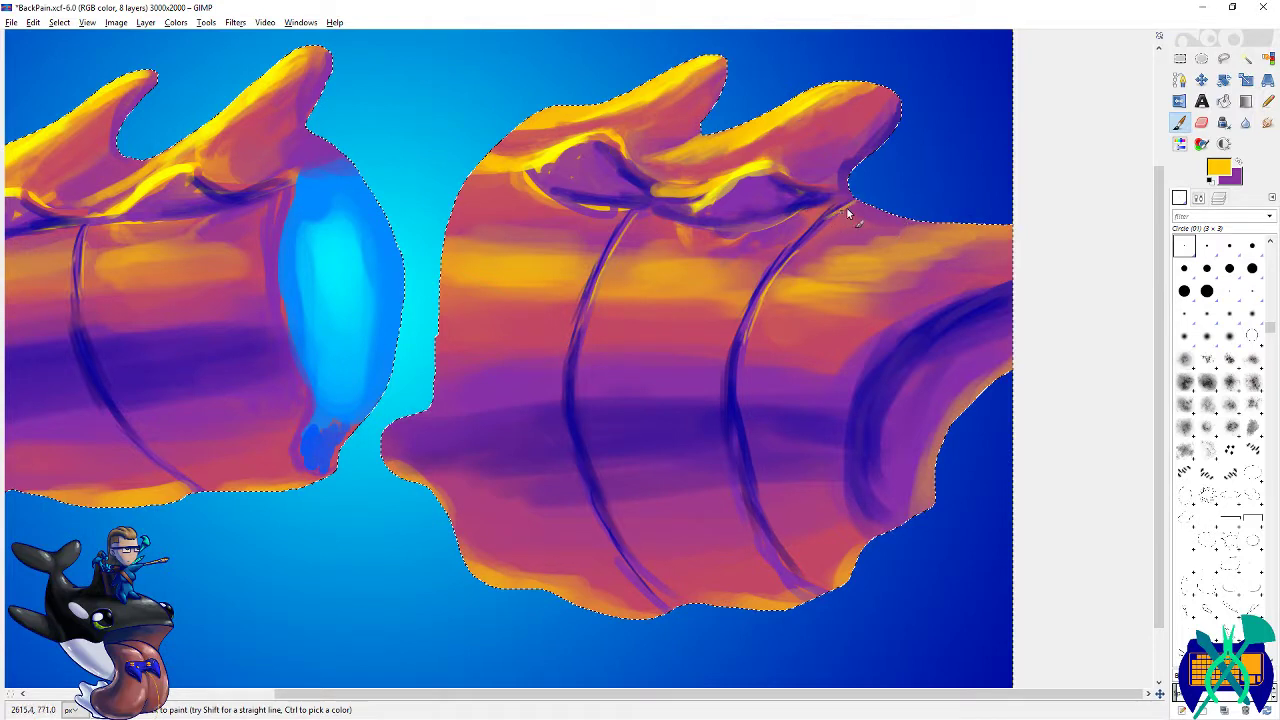
mouse_move(844, 212)
mouse_down()
mouse_move(752, 308)
mouse_move(740, 429)
mouse_move(738, 403)
mouse_move(758, 497)
mouse_move(828, 585)
mouse_up()
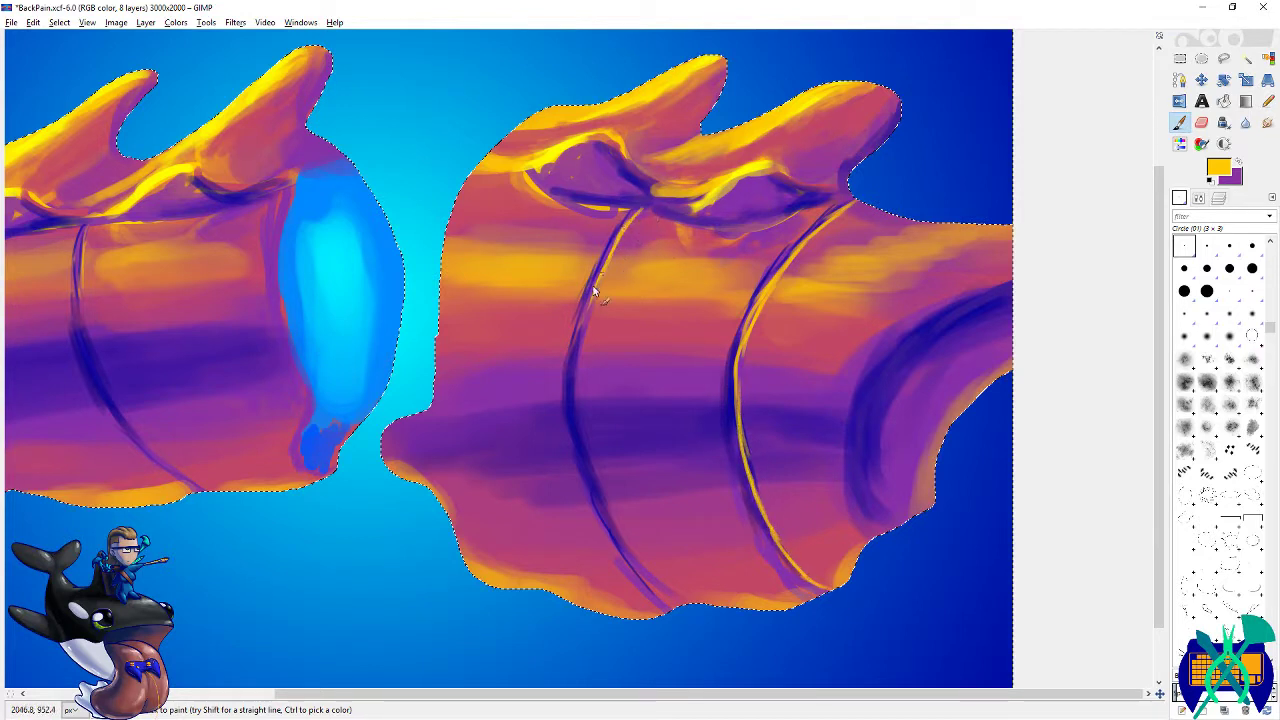
mouse_move(589, 440)
mouse_down()
mouse_move(603, 503)
mouse_move(641, 566)
mouse_up()
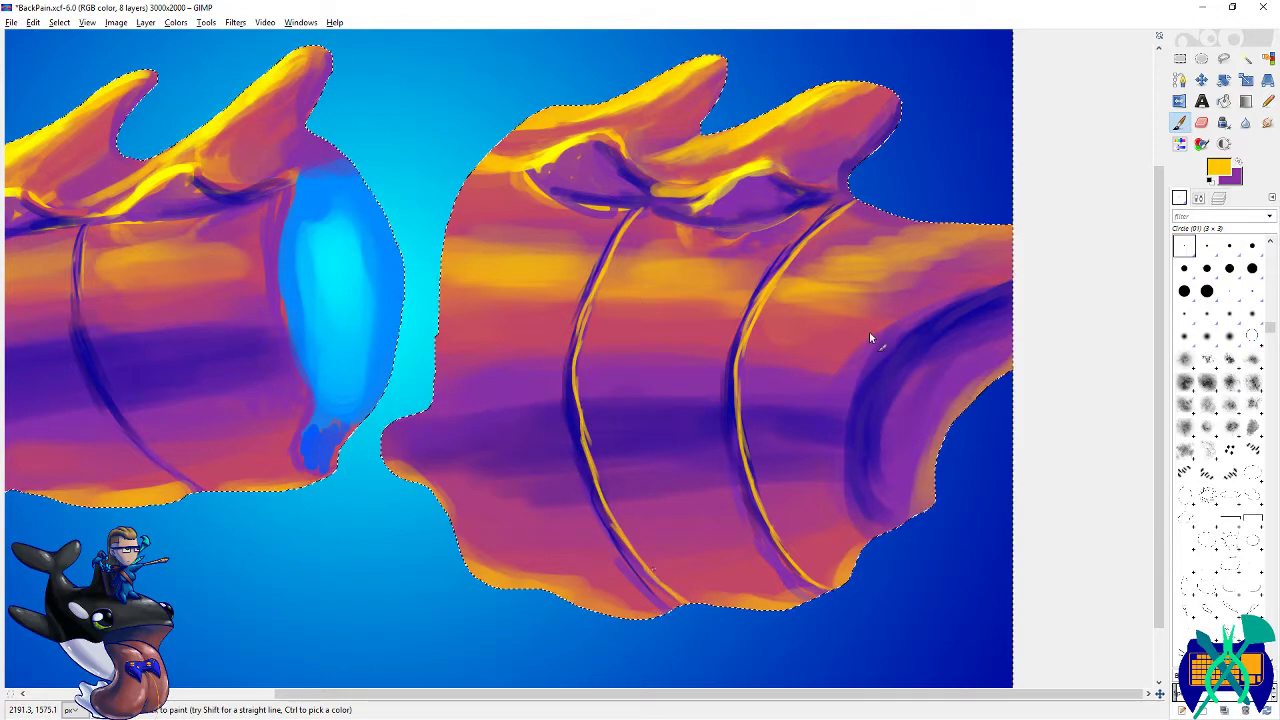
- Save the image with the body selection kept active
key(shift+o)
scroll(631, 318, down, 4)
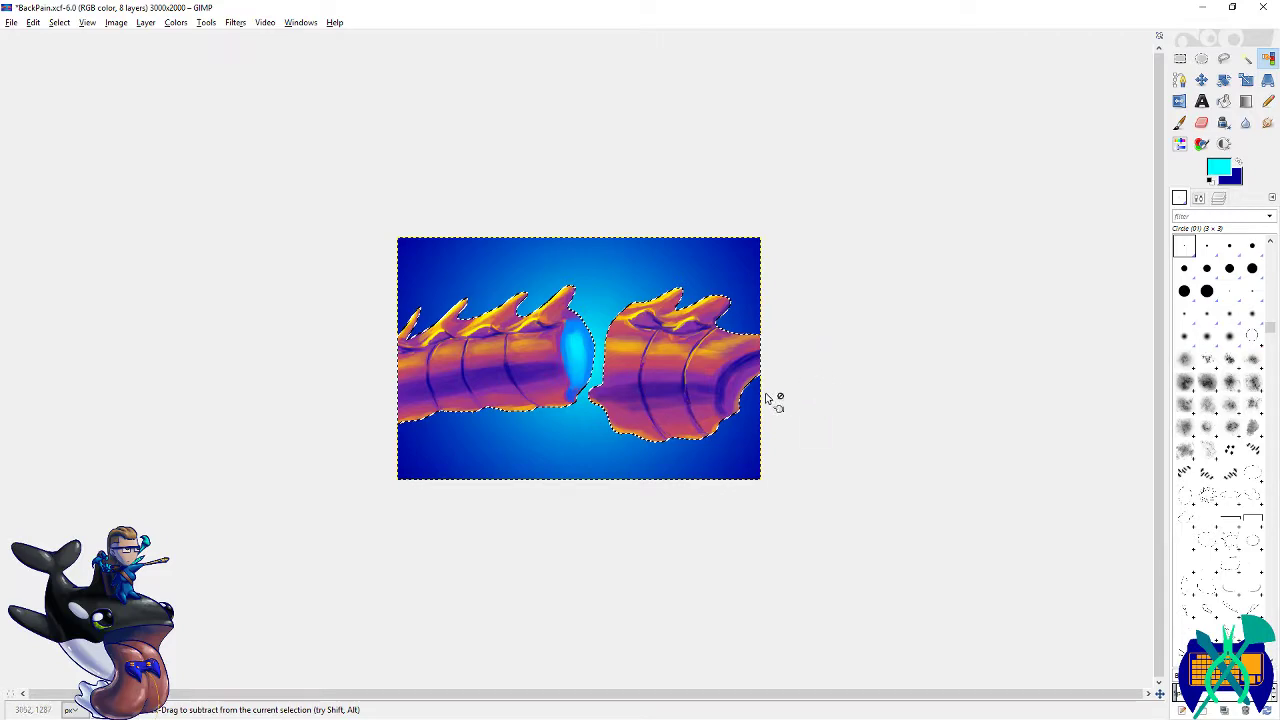
scroll(886, 473, up, 6)
key(ctrl+s)
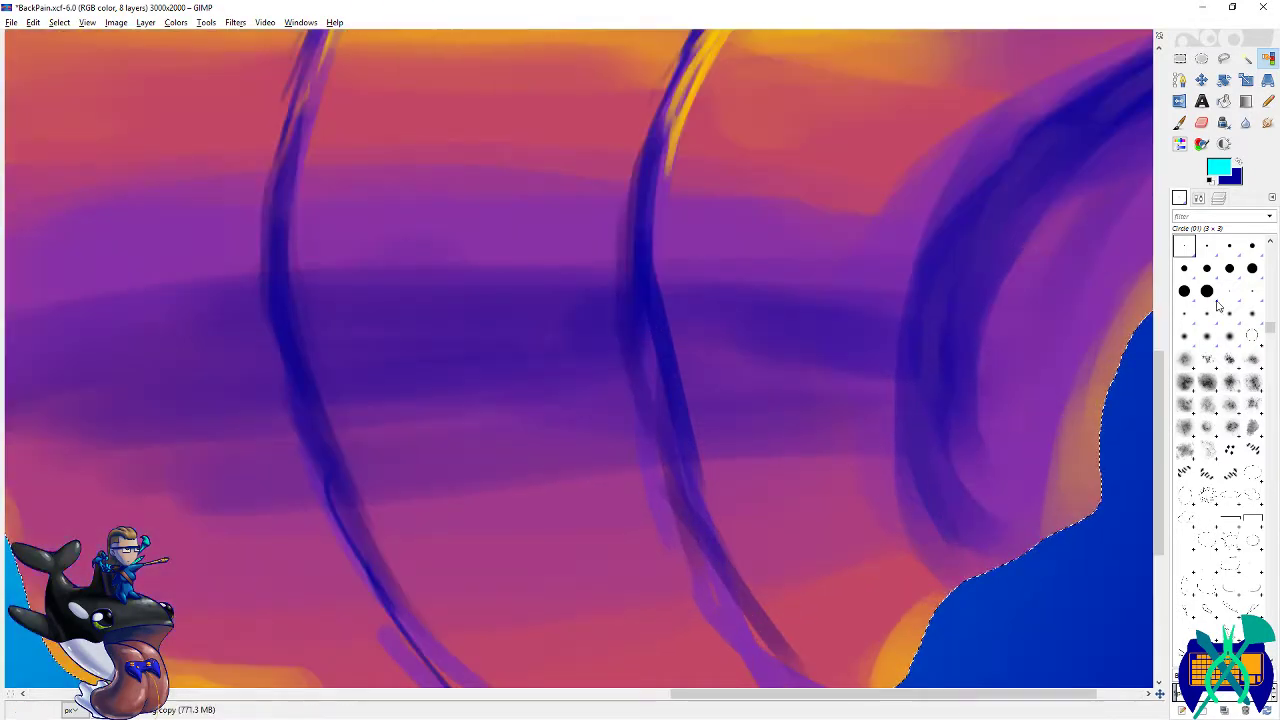
- Erase a thin line along the middle of the right segment's right-hand crease to expose the reddish tone underneath
key(p)
key(shift+e)
drag(673, 125, 645, 225)
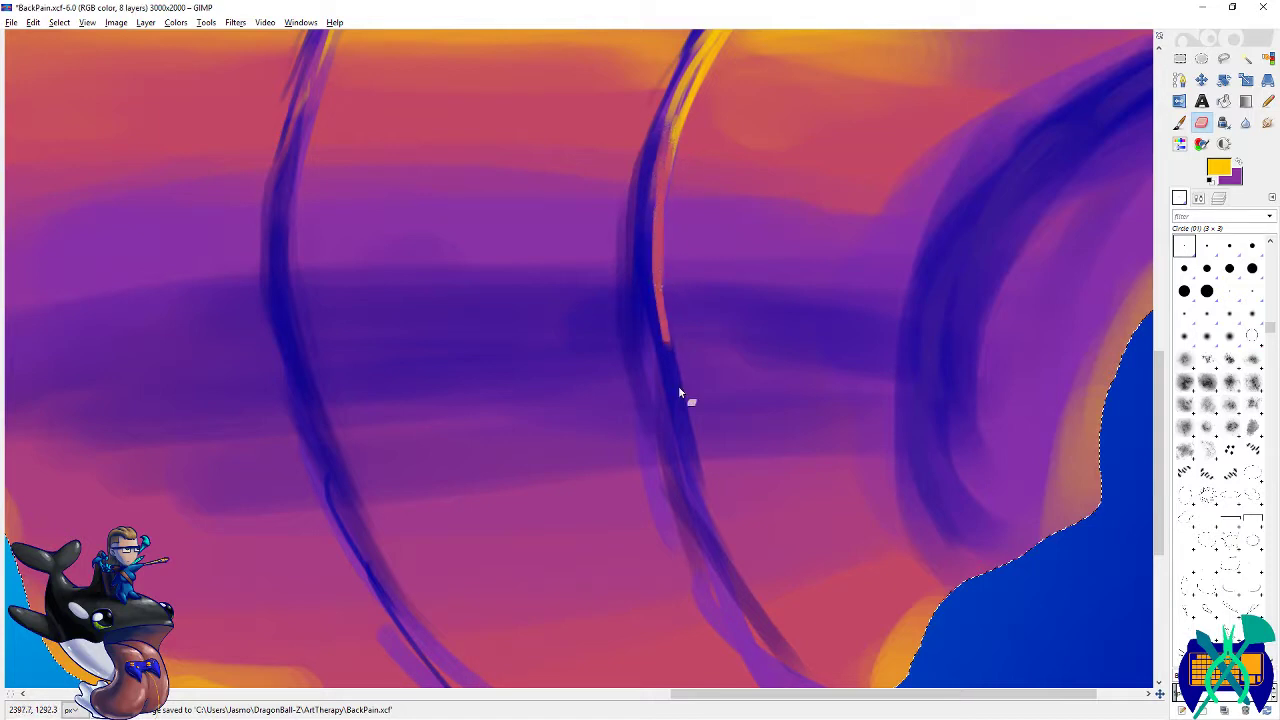
drag(668, 350, 590, 250)
- Paint thin golden rim lines along the lower ends of both creases on the right segment
mouse_move(630, 336)
mouse_down()
mouse_move(739, 519)
mouse_move(788, 547)
mouse_up()
key(p)
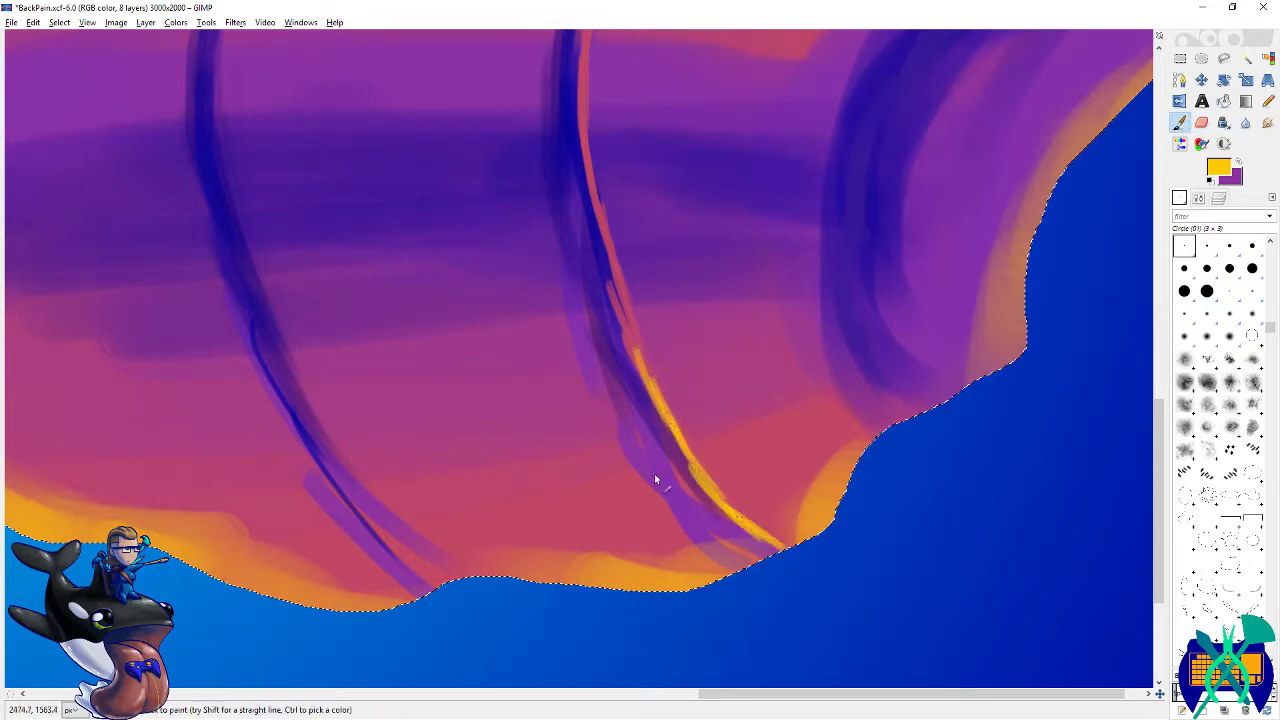
drag(507, 280, 708, 307)
drag(560, 511, 668, 606)
drag(517, 270, 566, 346)
- Erase a thin reddish line along the middle of the right segment's left-hand crease, down to its golden lower end
key(shift+e)
drag(514, 151, 568, 306)
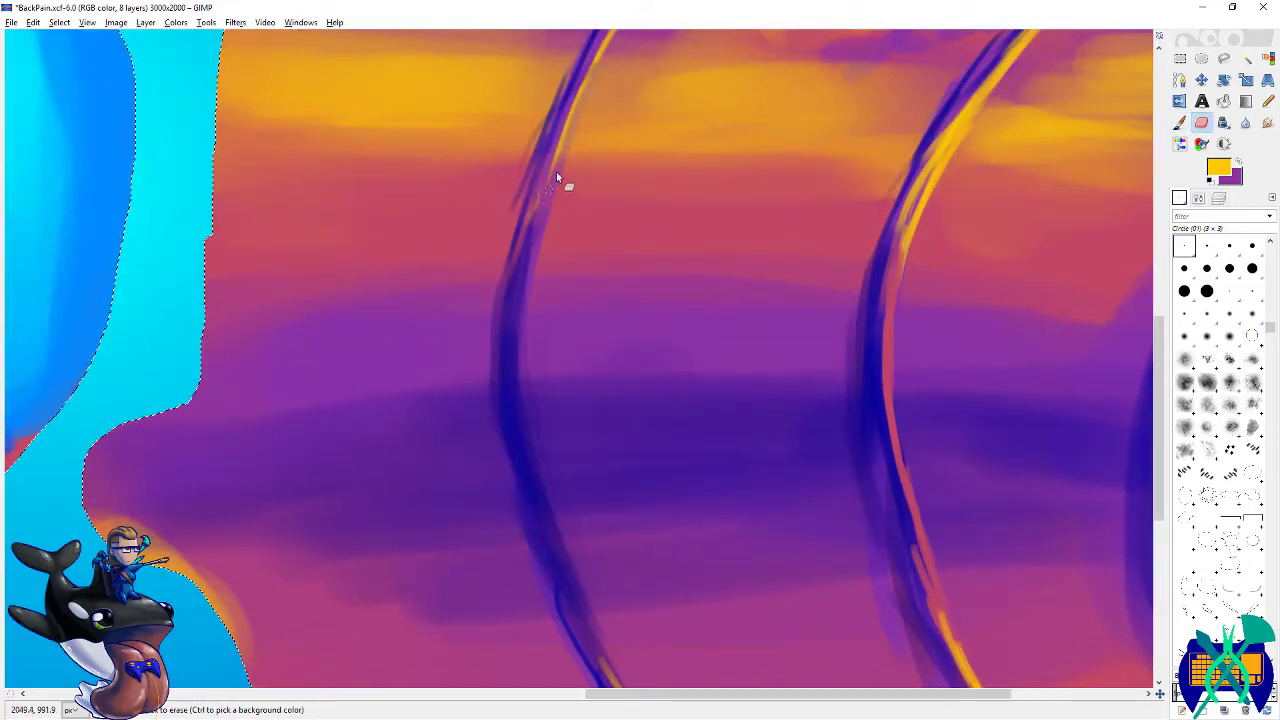
mouse_move(558, 185)
mouse_down()
mouse_move(525, 284)
mouse_move(535, 253)
mouse_move(523, 505)
mouse_move(487, 352)
mouse_move(501, 302)
mouse_move(546, 440)
mouse_up()
scroll(491, 363, down, 3)
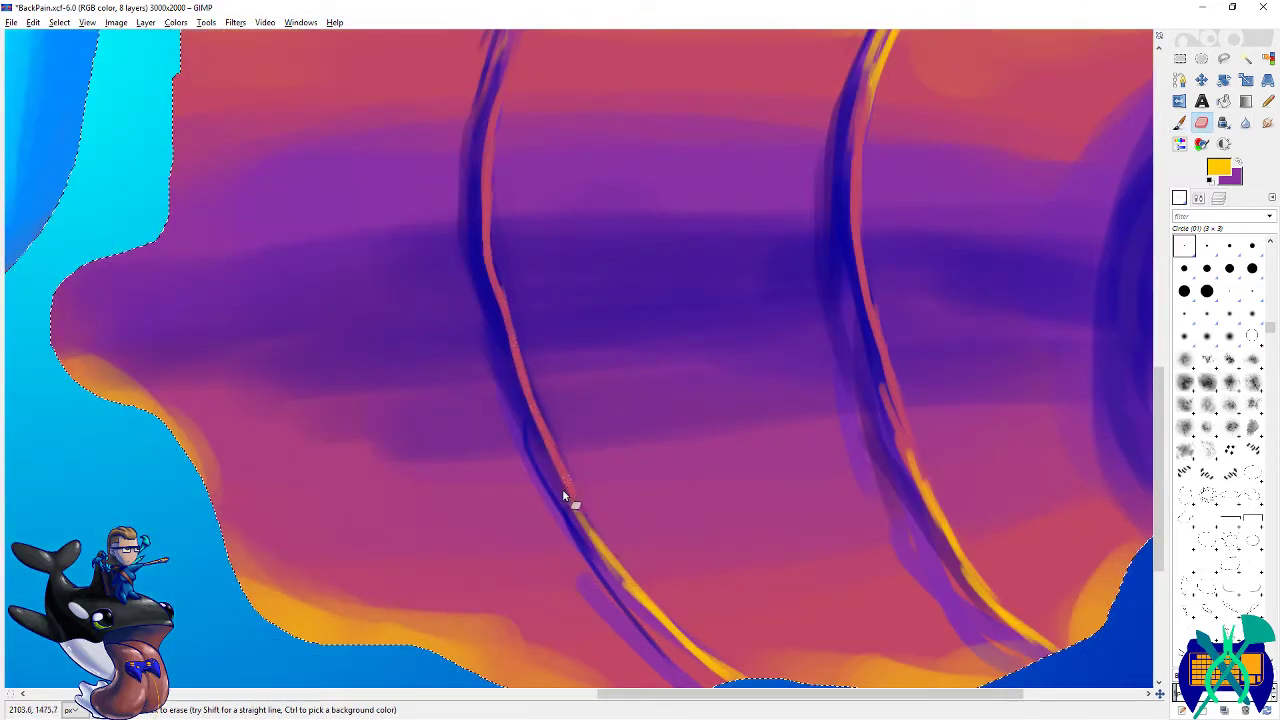
- Paint golden rim lines down the upper parts of both creases on the right segment, meeting the reddish lines
scroll(567, 493, up, 5)
scroll(567, 493, left, 4)
key(p)
drag(796, 38, 678, 249)
drag(674, 303, 652, 390)
scroll(536, 449, right, 6)
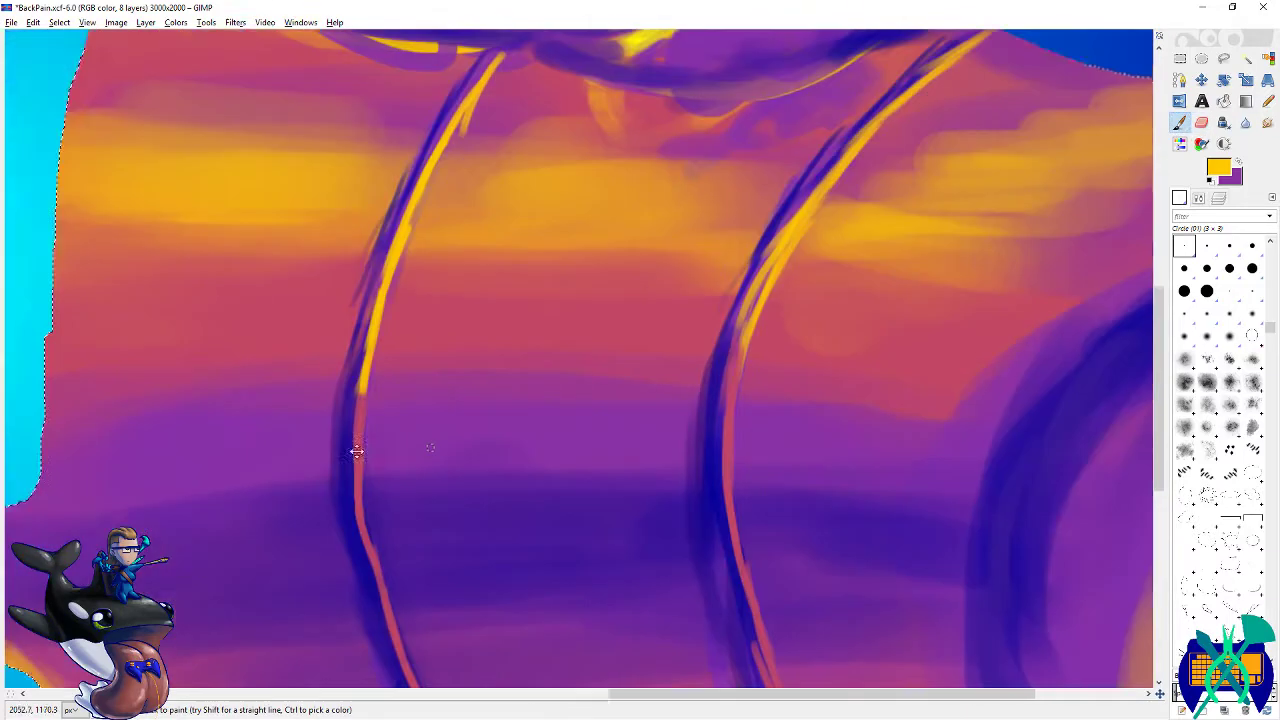
mouse_move(870, 68)
mouse_down()
mouse_move(671, 350)
mouse_move(660, 395)
mouse_up()
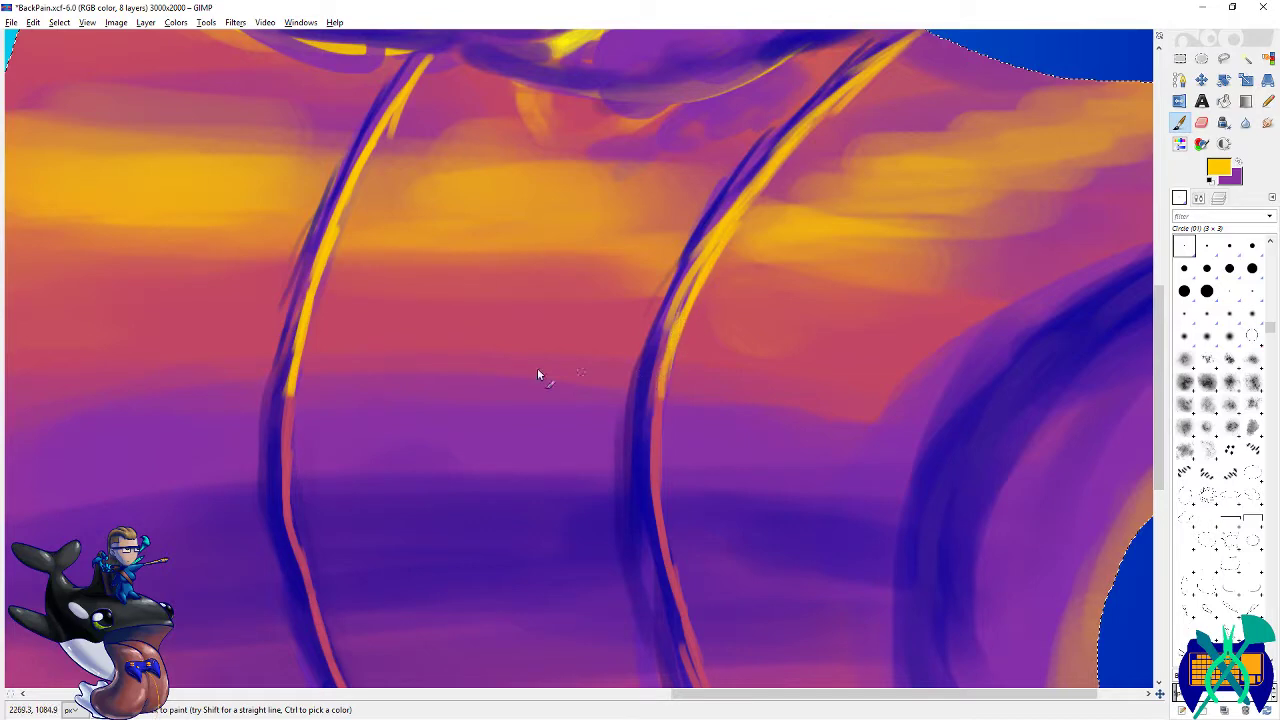
- Set the foreground colour to dark blue 00009b and darken the upper parts of both right-segment creases beside the golden rims
scroll(558, 370, up, 3)
scroll(558, 370, left, 5)
click(1239, 160)
click(1218, 170)
click(1049, 311)
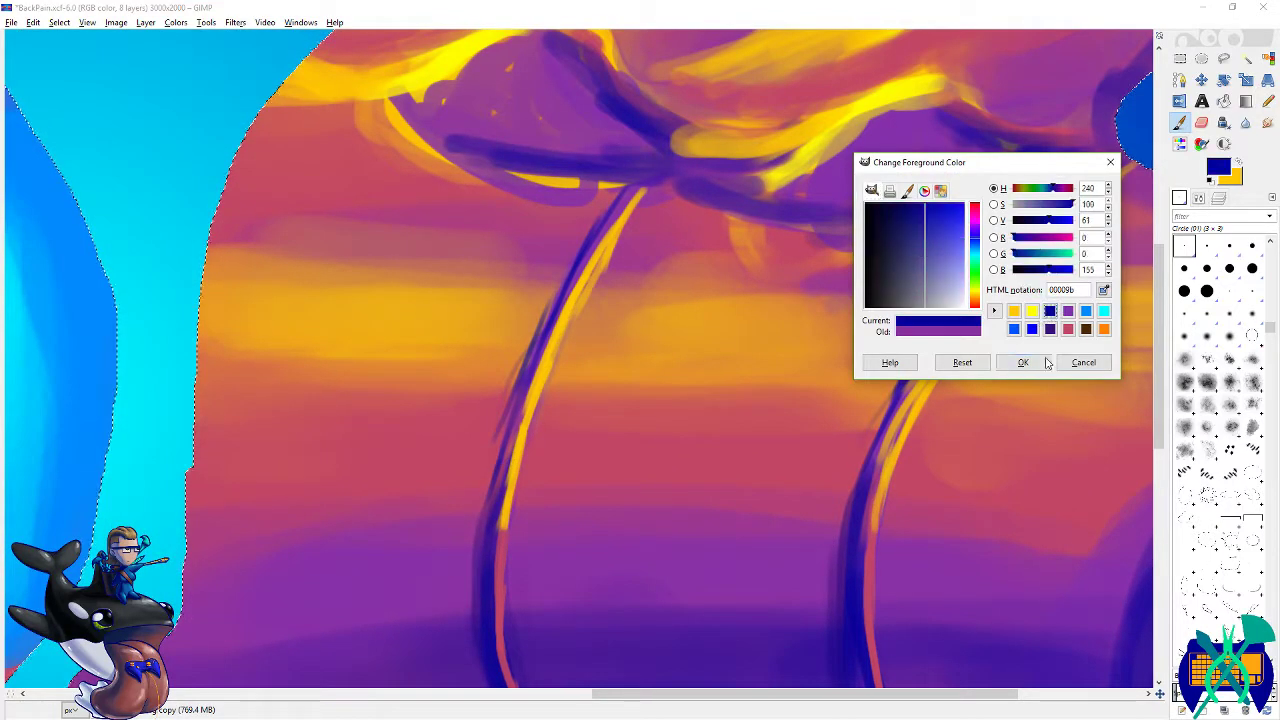
click(1023, 362)
mouse_move(631, 190)
mouse_down()
mouse_move(561, 288)
mouse_move(530, 370)
mouse_up()
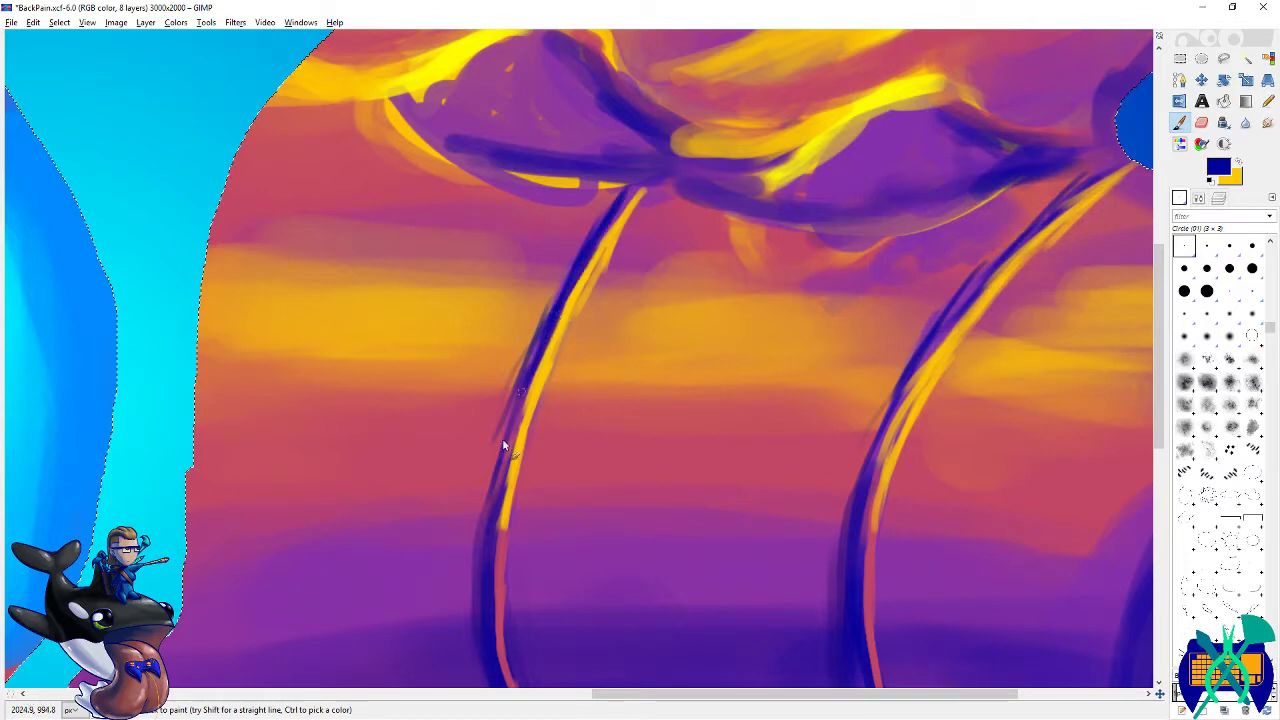
scroll(578, 214, down, 3)
scroll(578, 214, left, 1)
drag(578, 214, 569, 275)
scroll(434, 566, right, 2)
scroll(691, 257, up, 5)
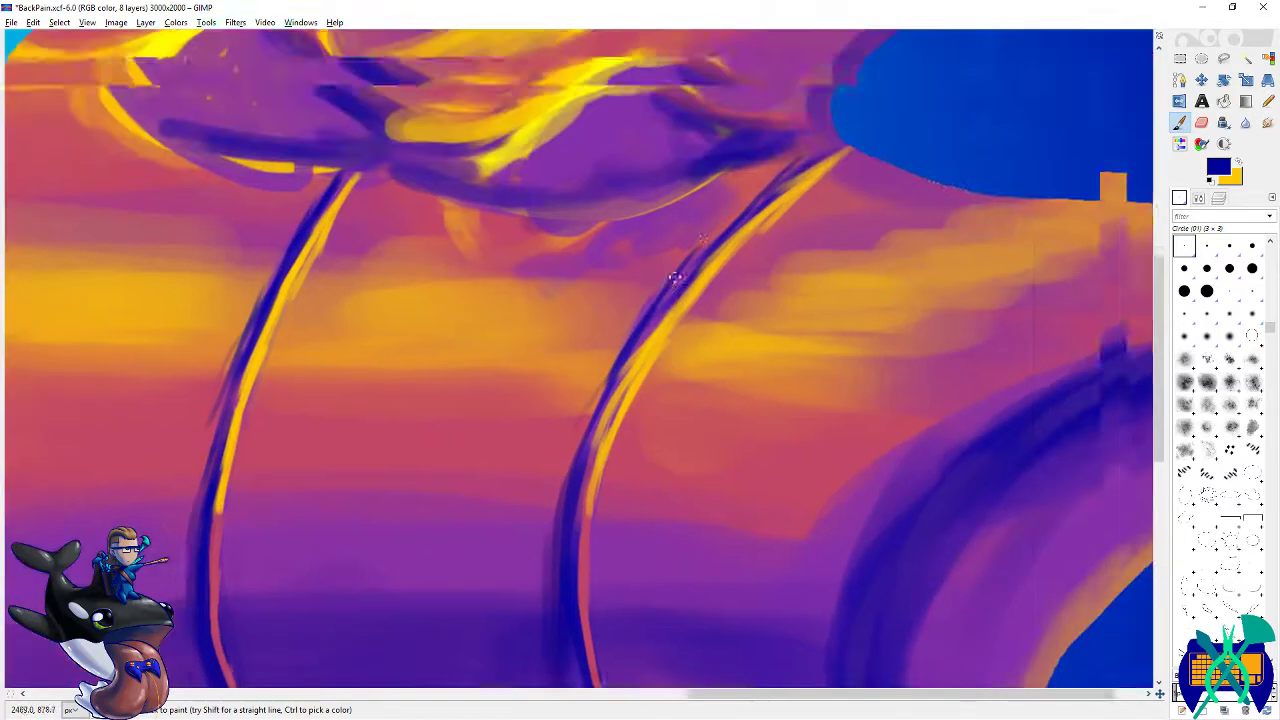
- Paint dark blue shadow lines beside the golden rims at the lower ends of both right-segment creases
scroll(600, 370, down, 5)
scroll(620, 350, left, 1)
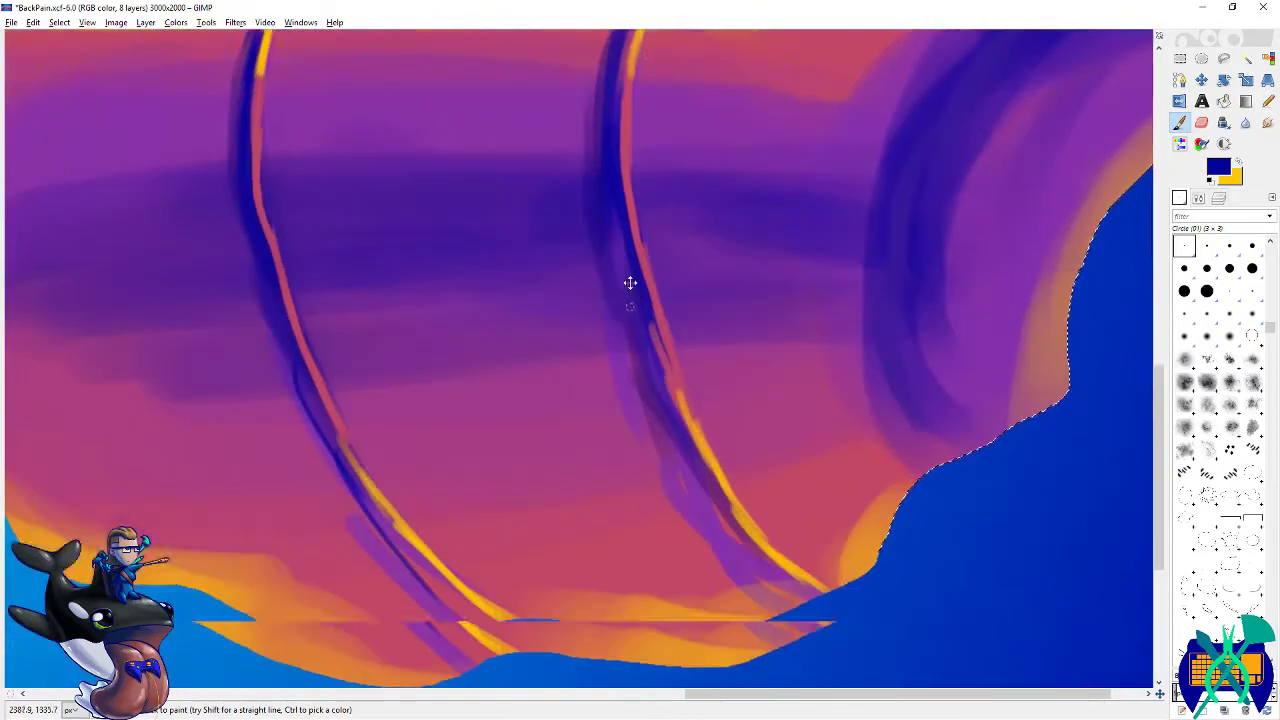
mouse_move(643, 290)
mouse_down()
mouse_move(715, 451)
mouse_move(764, 505)
mouse_up()
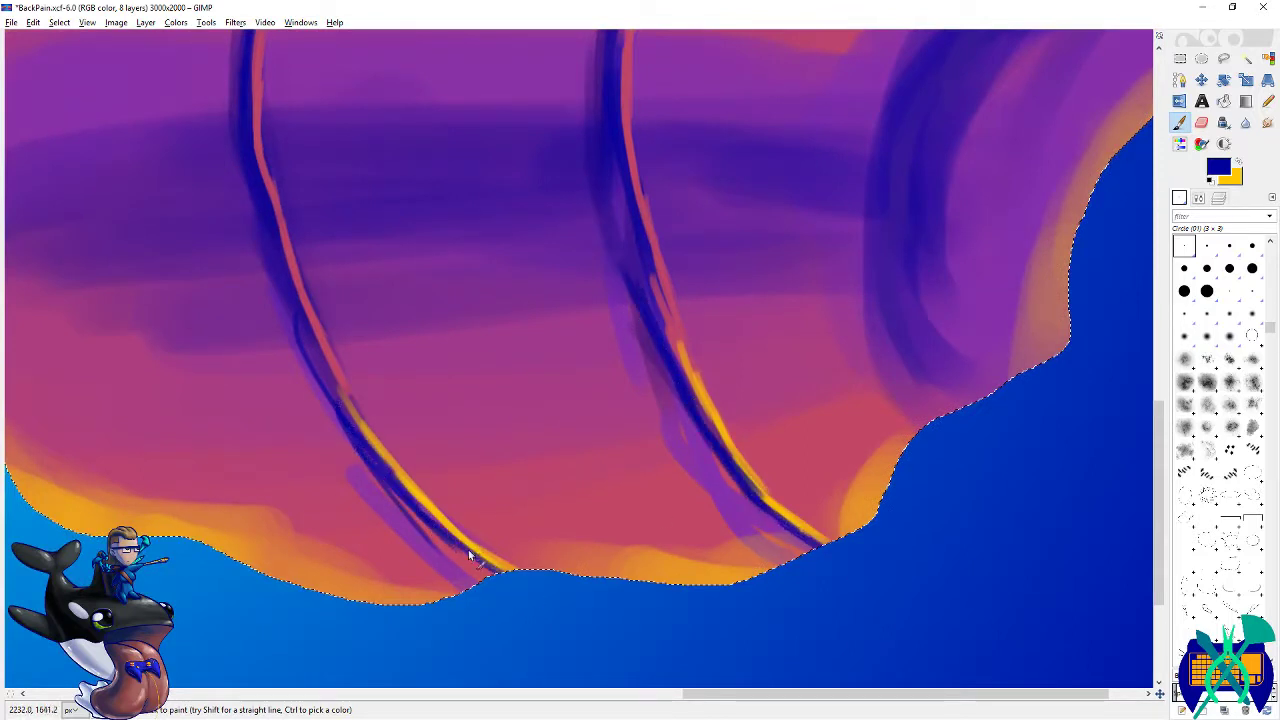
drag(453, 519, 646, 497)
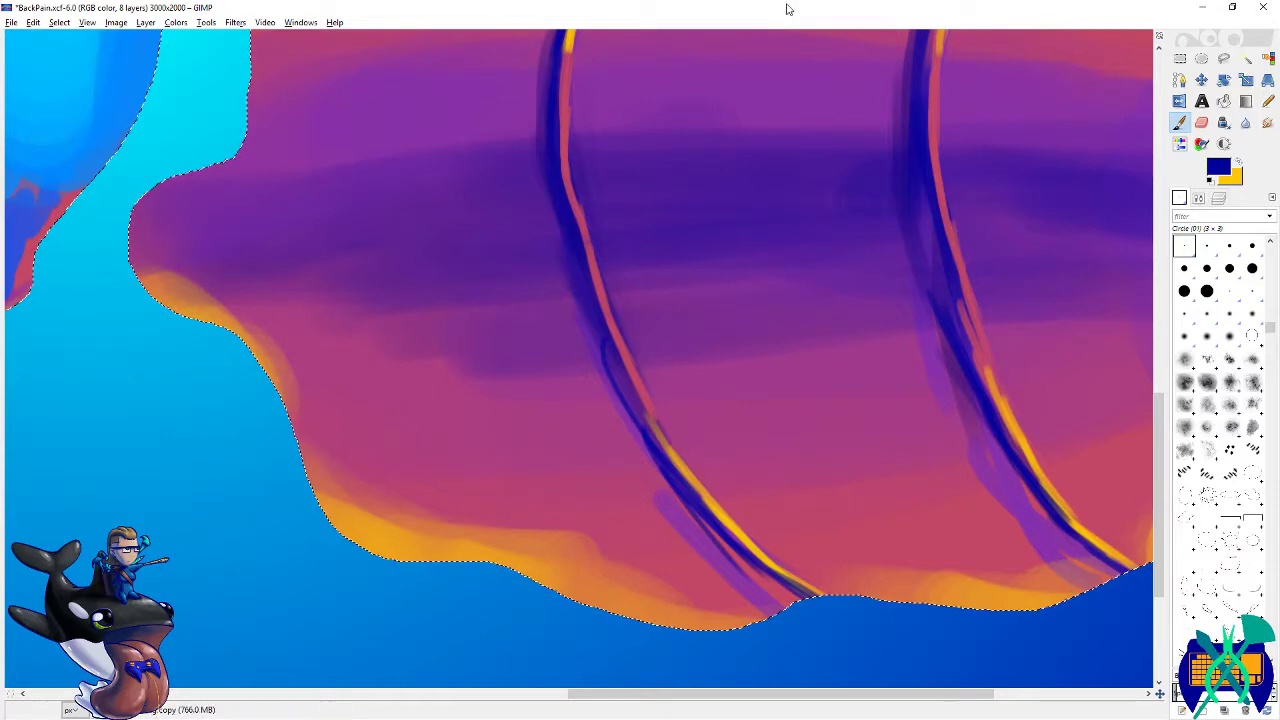
- Save the image and review the whole composition
key(minus)
key(minus)
key(minus)
key(minus)
key(minus)
key(minus)
key(minus)
key(minus)
key(ctrl+s)
key(plus)
key(plus)
key(plus)
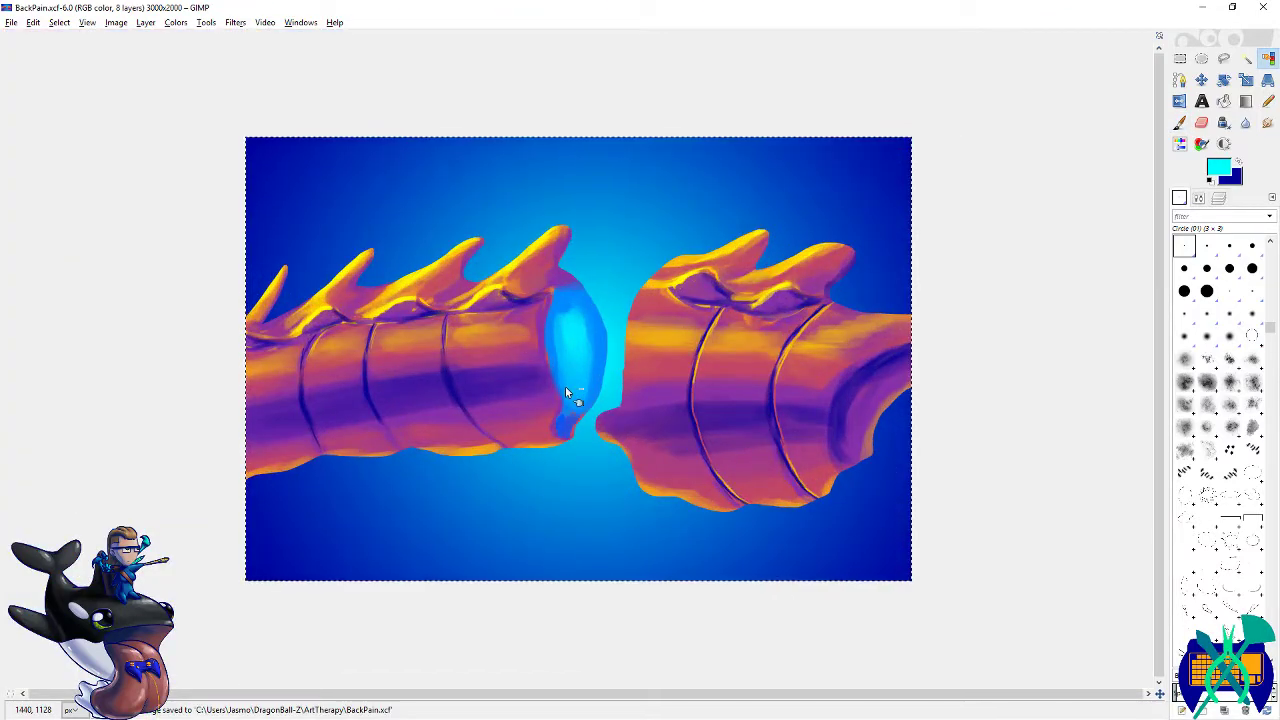
key(minus)
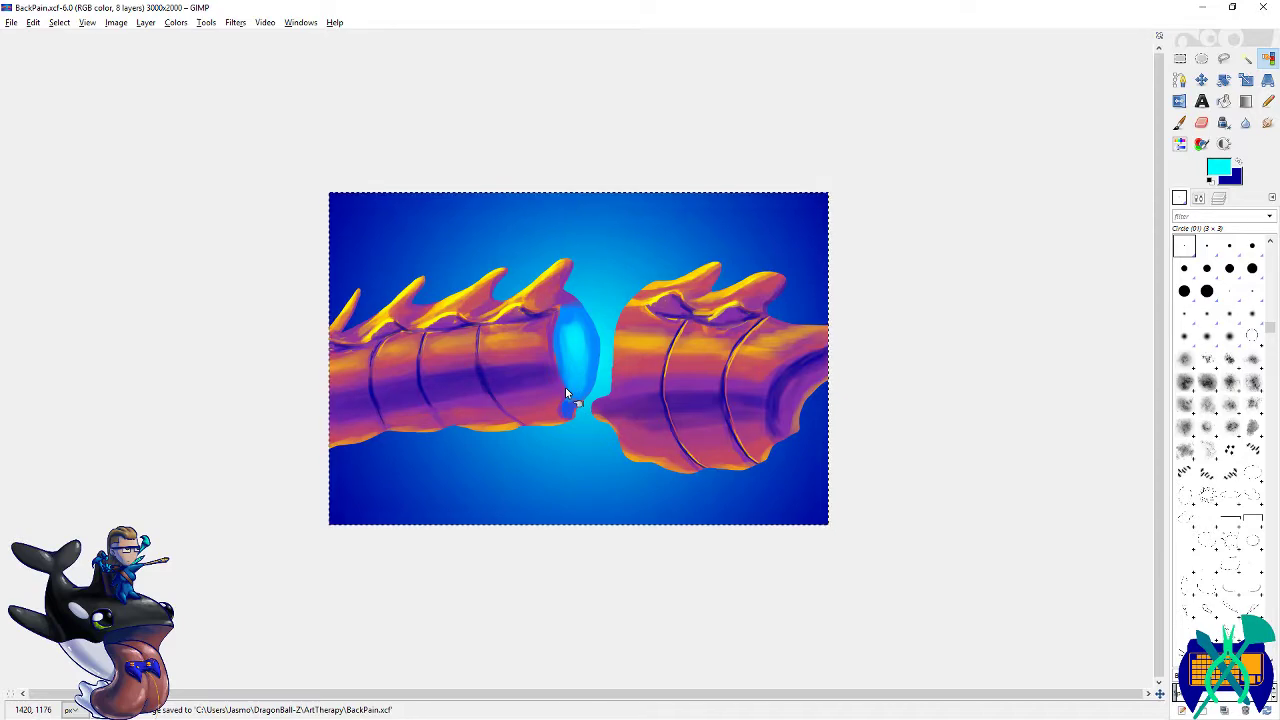
- Reselect the body by colour and erase thin reddish lines along the middle of the left segment's three creases
click(560, 390)
scroll(391, 358, up, 5)
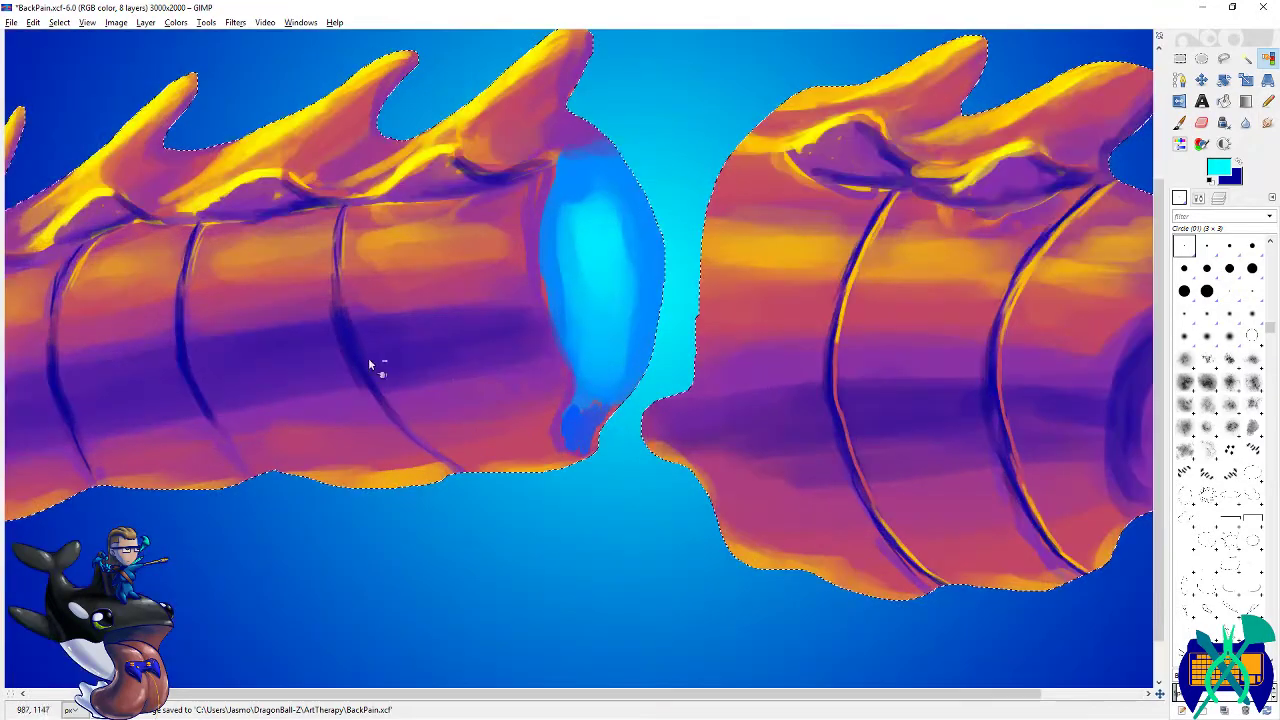
key(p)
key(shift+e)
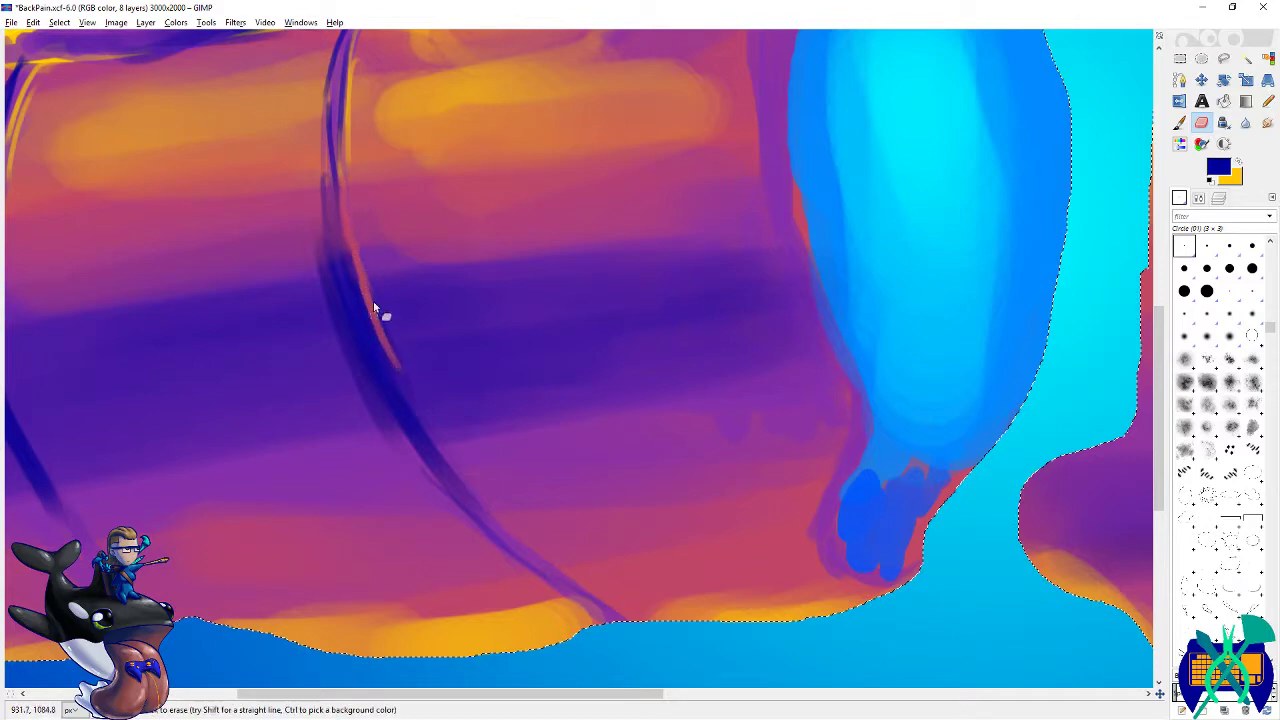
scroll(349, 510, left, 5)
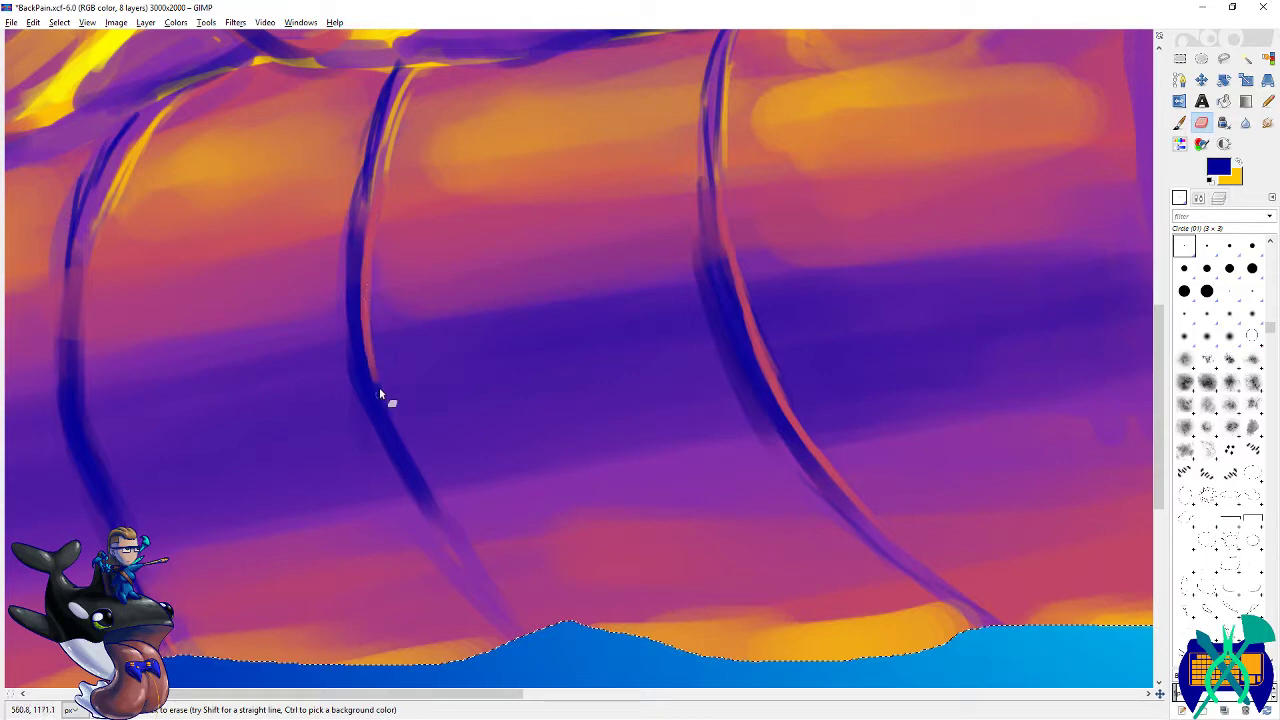
scroll(454, 523, left, 4)
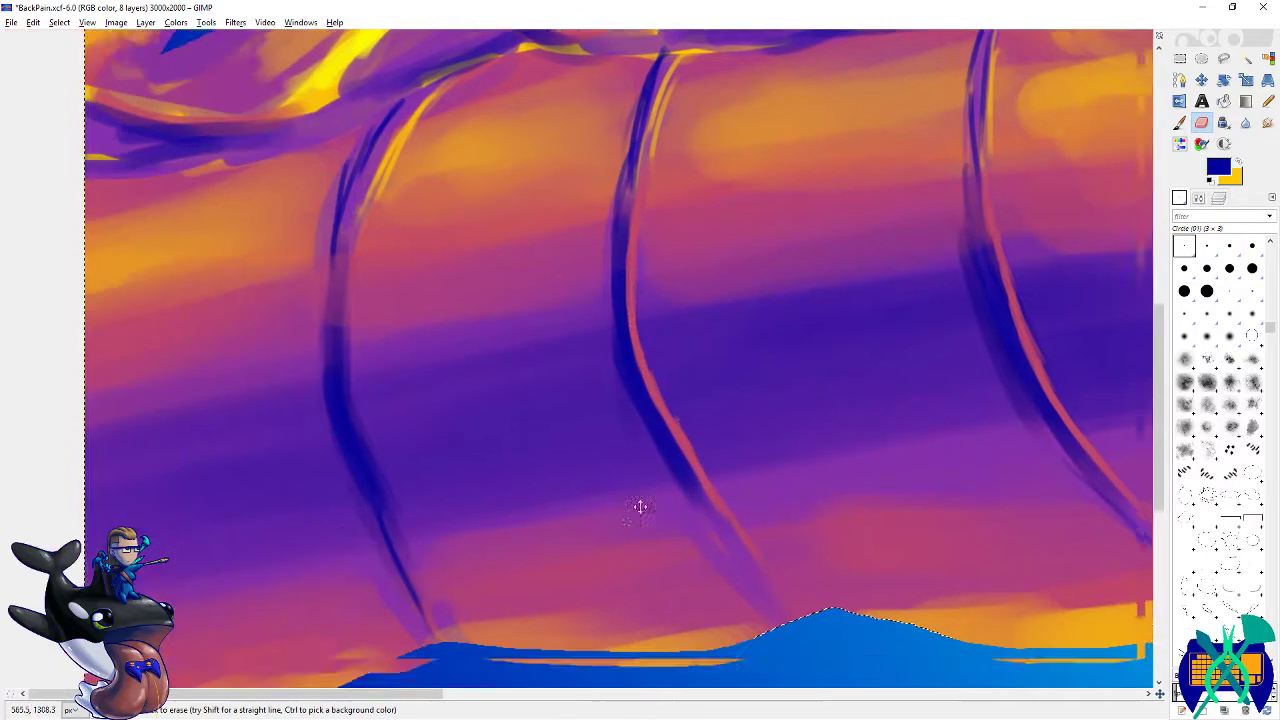
mouse_move(361, 275)
mouse_down()
mouse_move(373, 433)
mouse_move(361, 377)
mouse_move(431, 558)
mouse_up()
- Paint golden rim lines along the upper parts of the left segment's three creases
key(p)
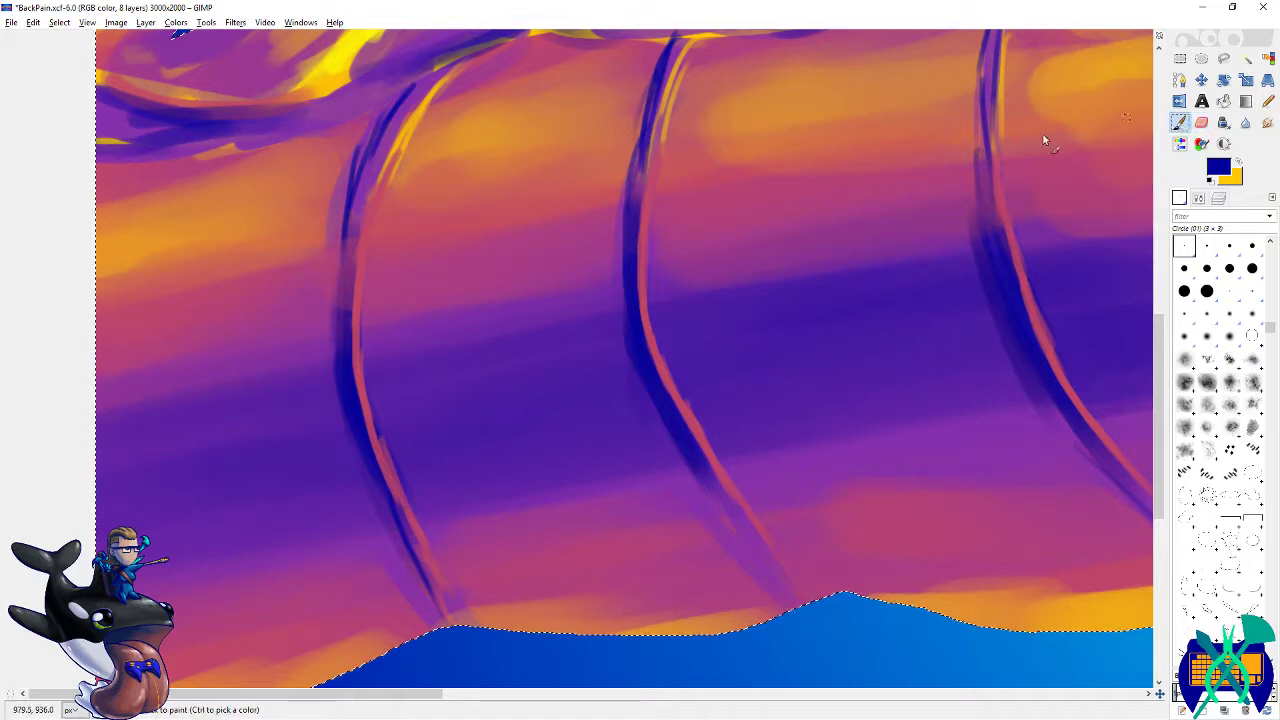
key(x)
drag(368, 231, 356, 372)
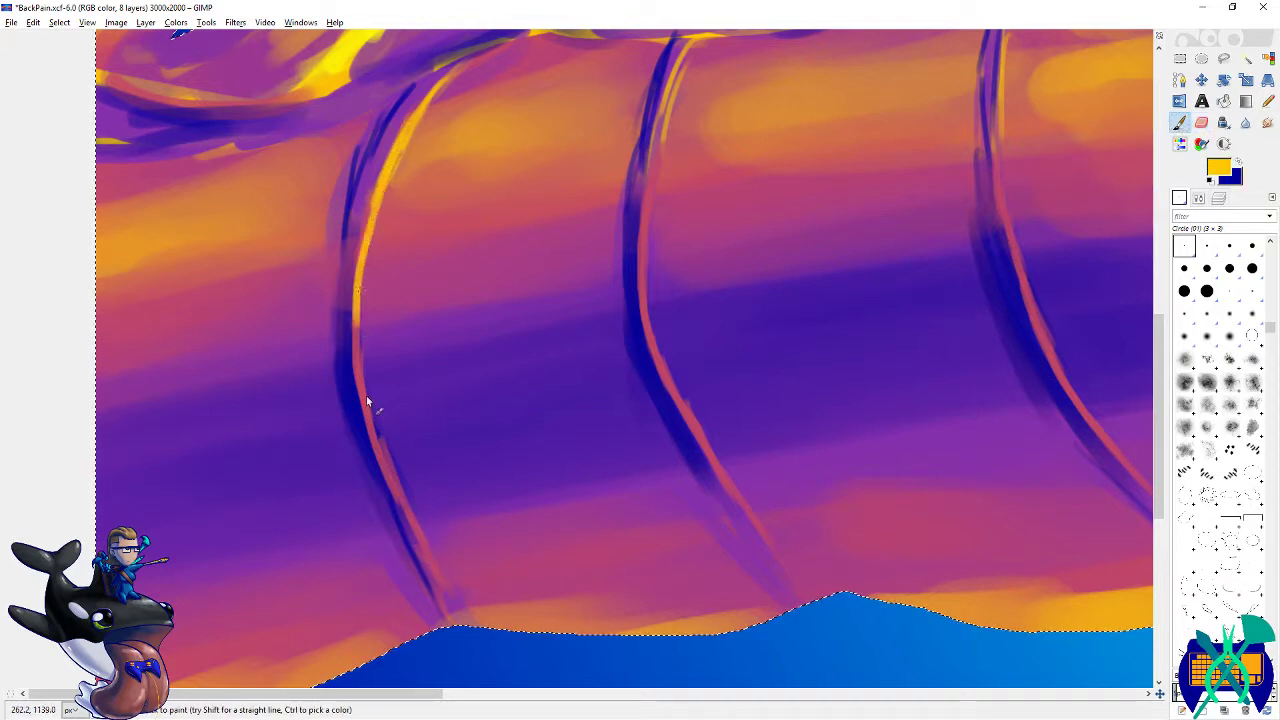
mouse_move(683, 115)
mouse_down()
mouse_move(639, 193)
mouse_move(642, 250)
mouse_up()
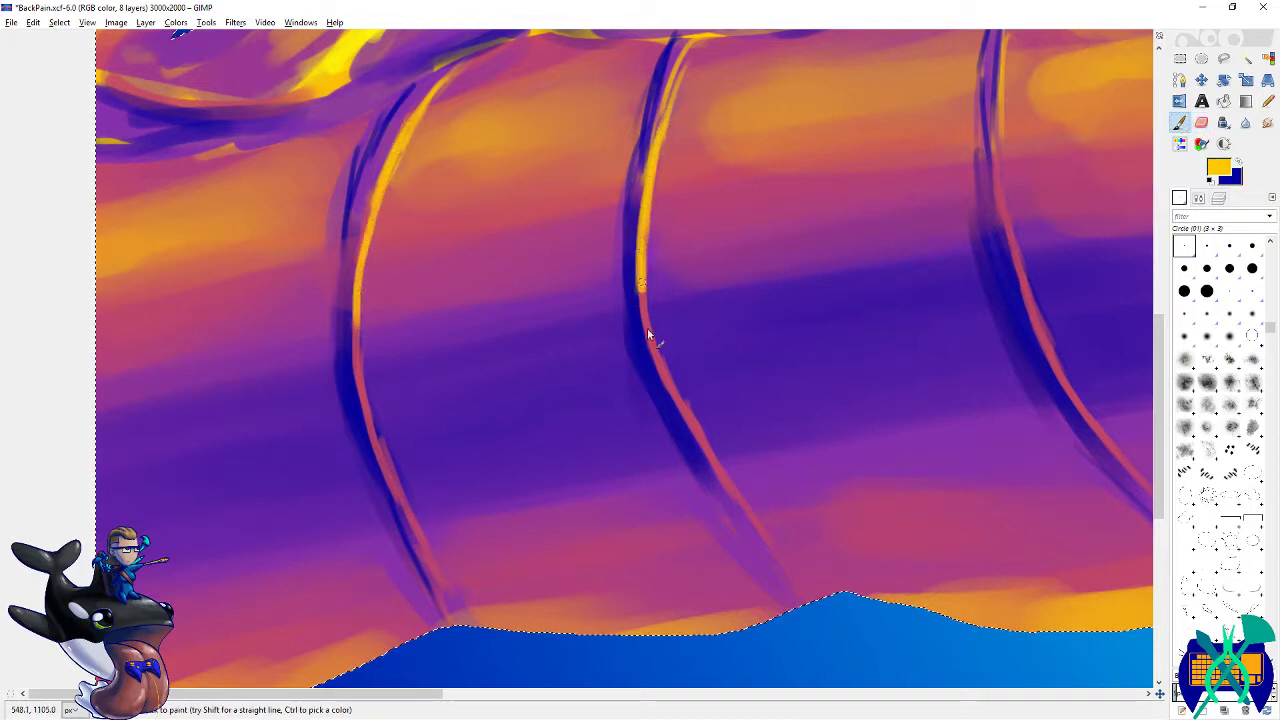
scroll(500, 323, right, 5)
scroll(663, 237, up, 1)
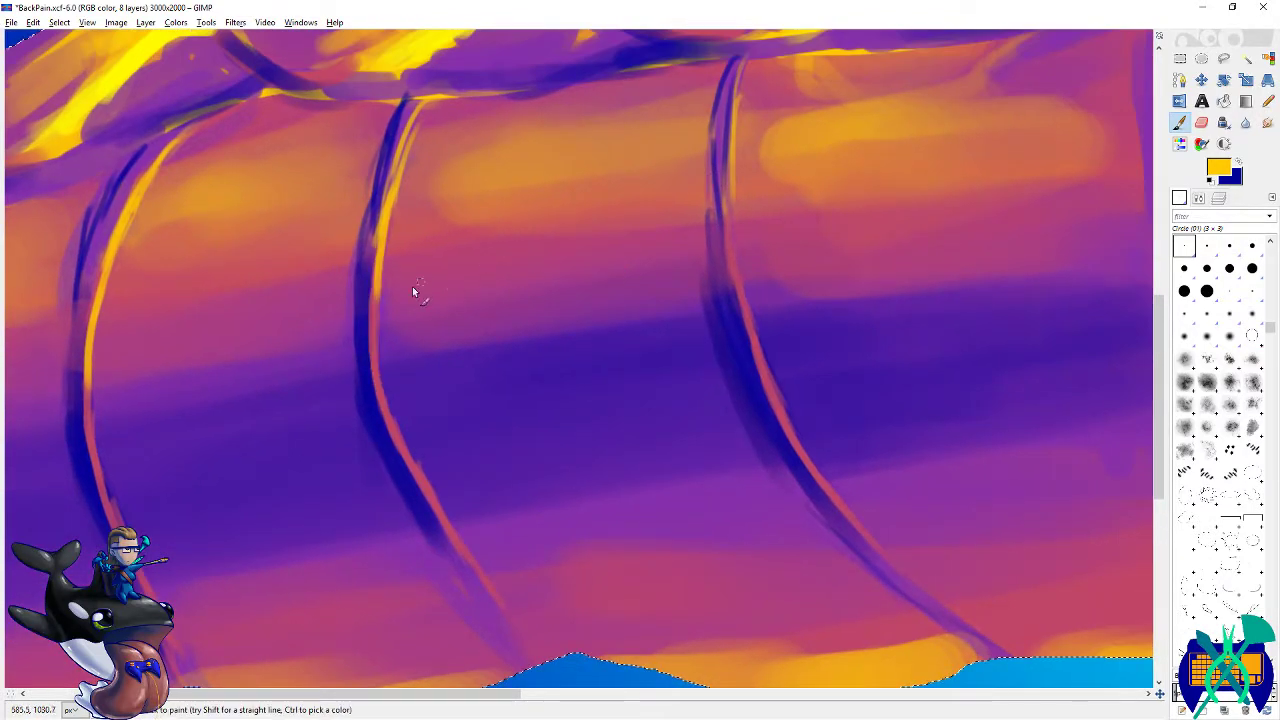
drag(735, 140, 728, 284)
- Paint golden rim lines along the lower ends of the left segment's three creases
scroll(620, 280, down, 3)
scroll(620, 280, right, 3)
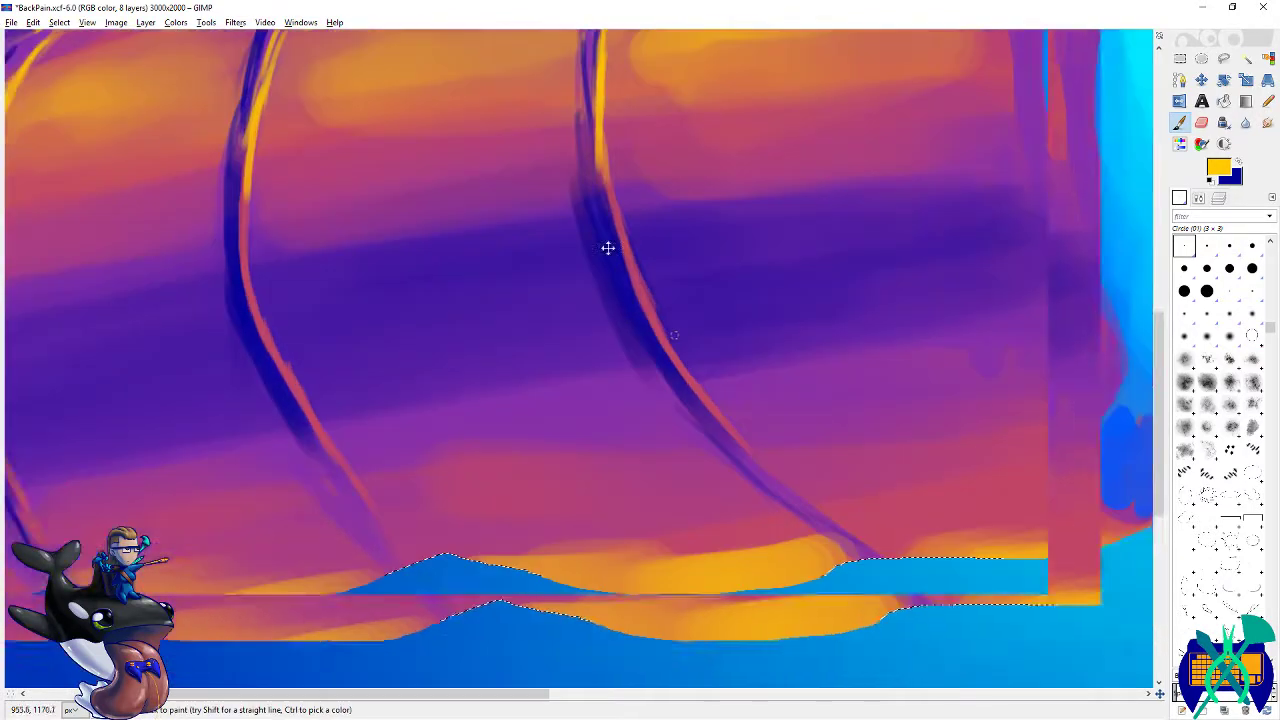
scroll(546, 428, left, 3)
drag(503, 395, 586, 510)
scroll(713, 498, left, 3)
scroll(713, 498, up, 1)
scroll(713, 498, left, 2)
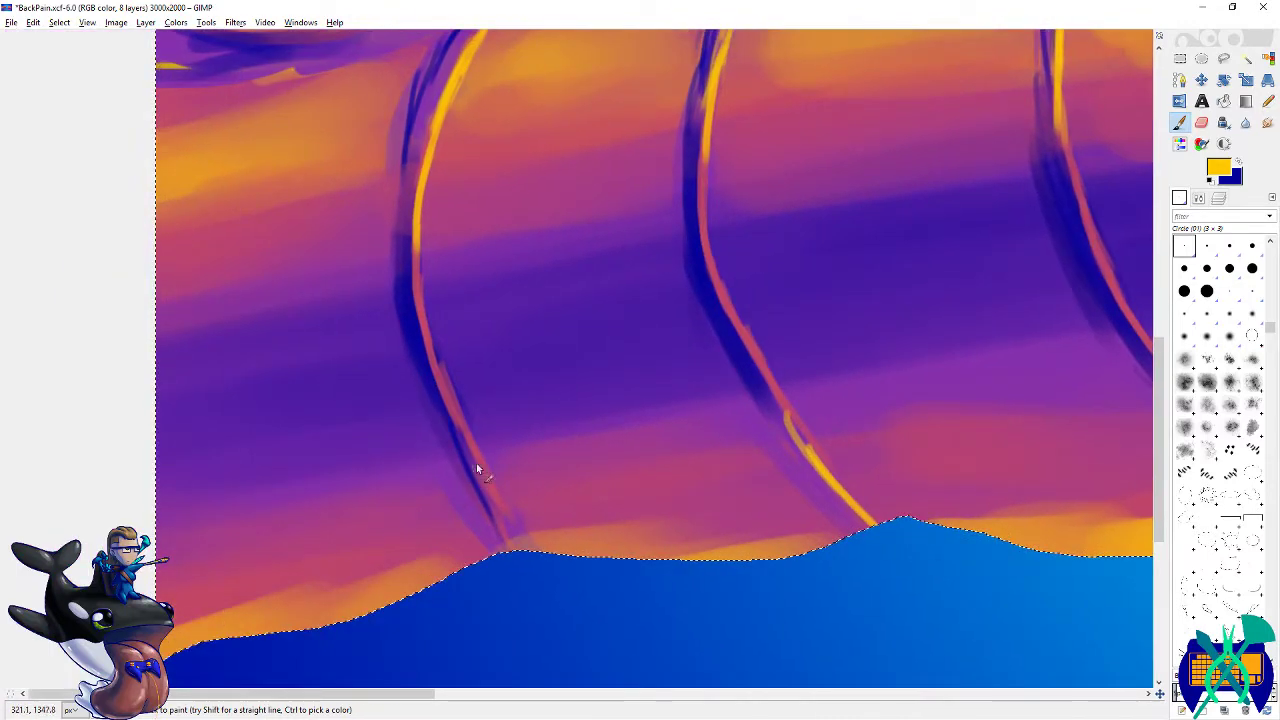
scroll(498, 489, down, 2)
scroll(498, 489, right, 4)
drag(559, 331, 657, 428)
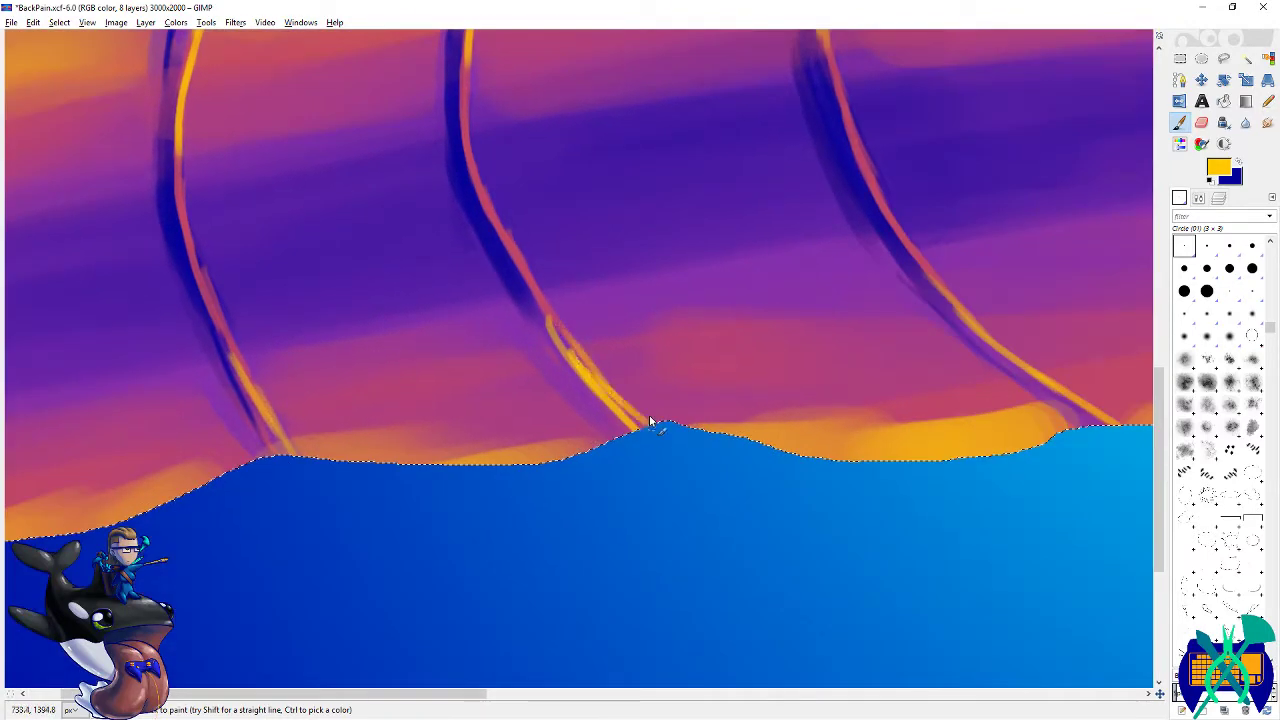
- Repaint the lower end of the left segment's middle crease with a dark blue line and a golden rim beside it
key(x)
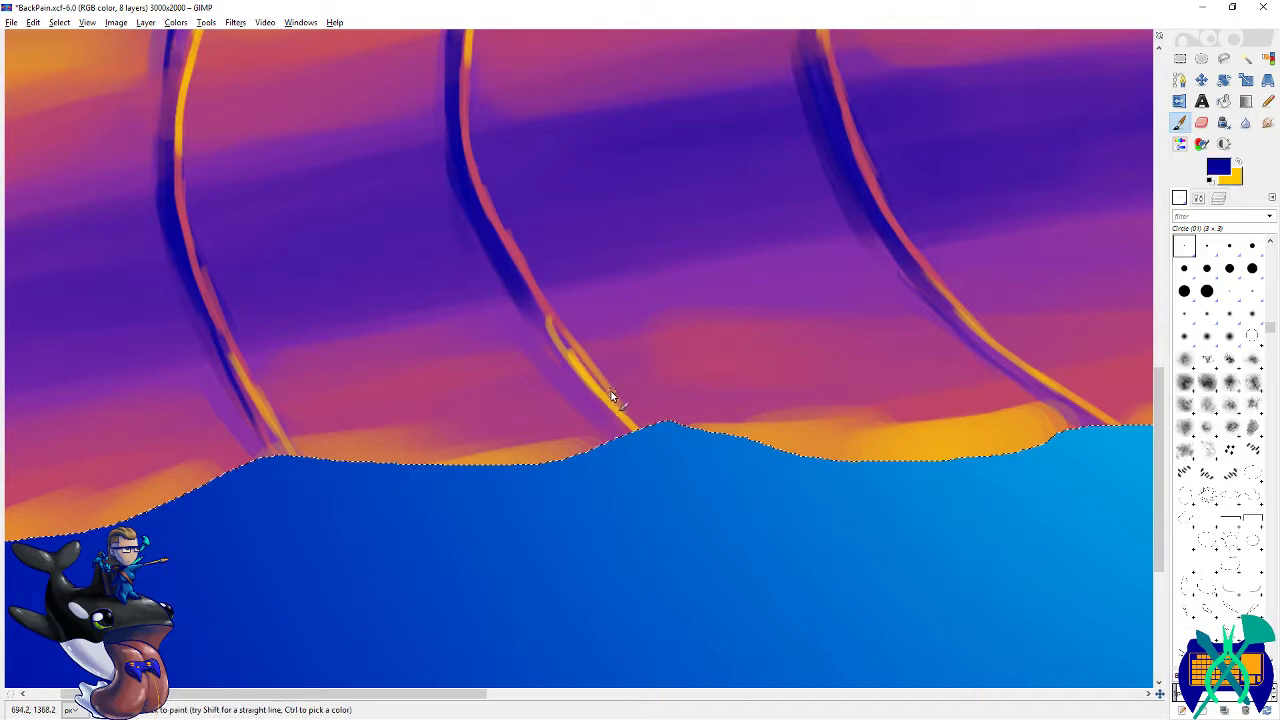
drag(640, 428, 586, 366)
drag(540, 316, 643, 428)
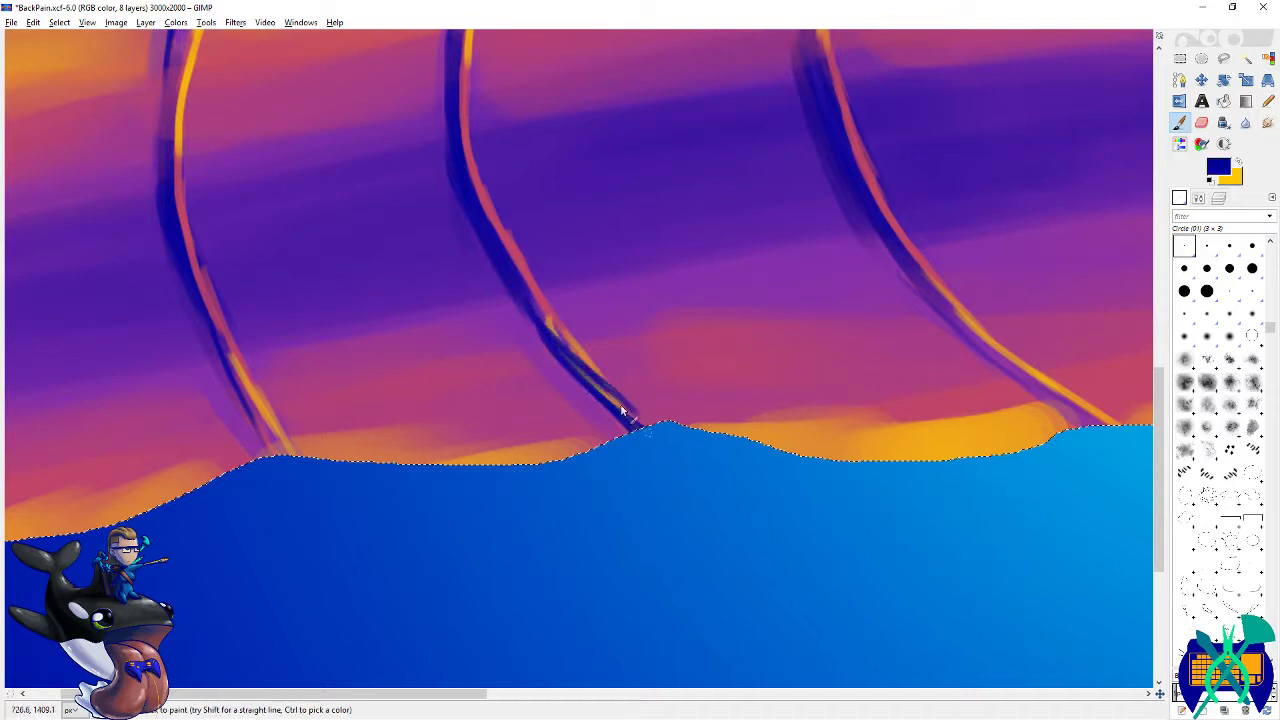
key(x)
drag(590, 356, 658, 426)
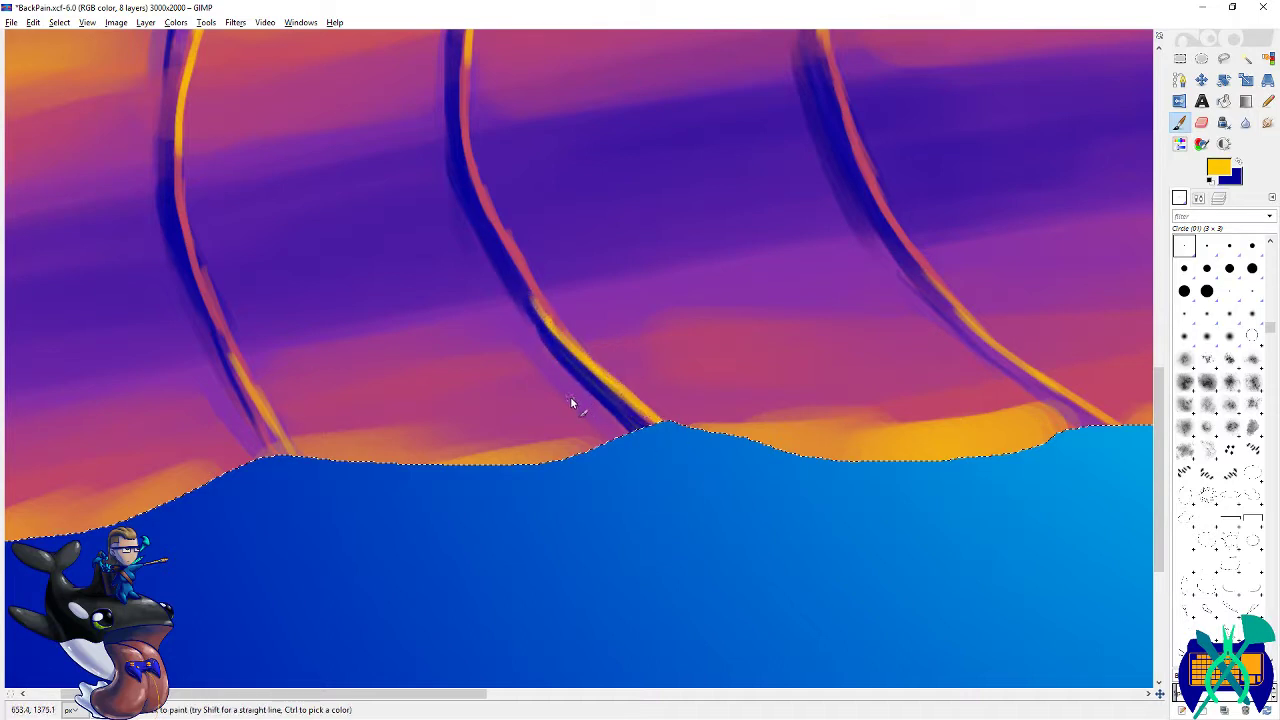
- Erase the purple fringe beside the lower end of the left segment's middle crease and save the image
key(shift+e)
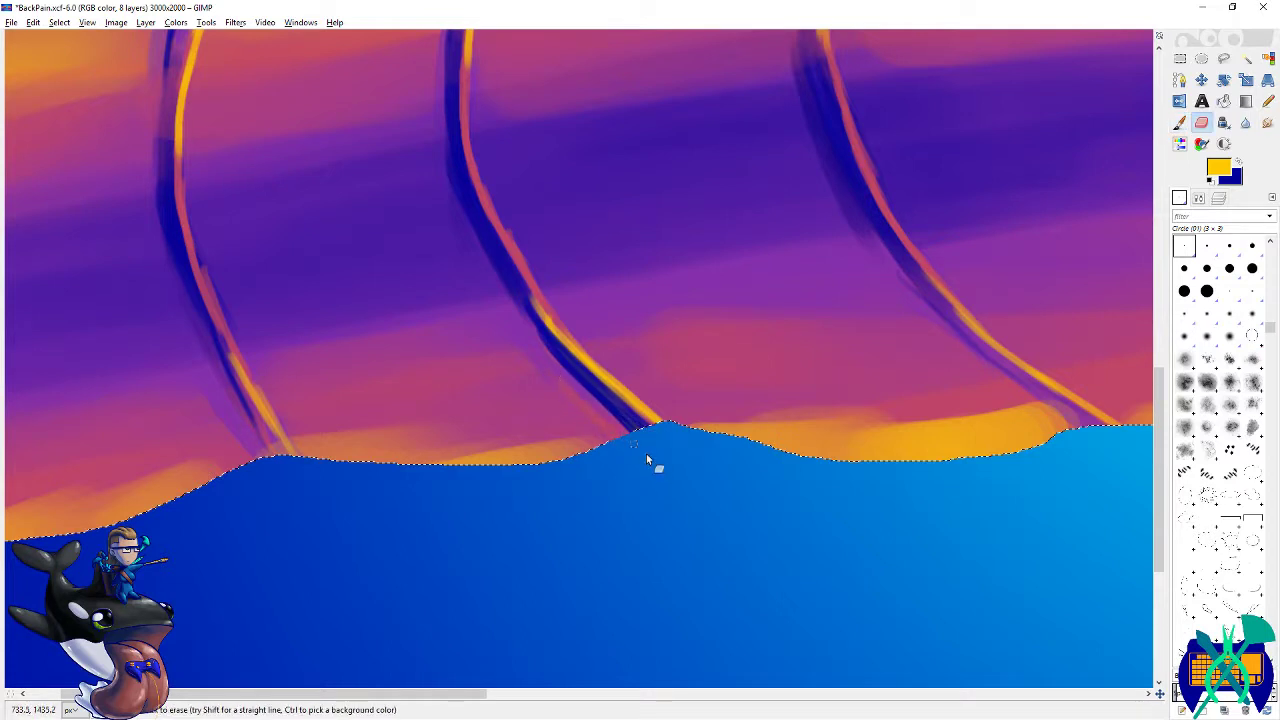
drag(643, 447, 560, 382)
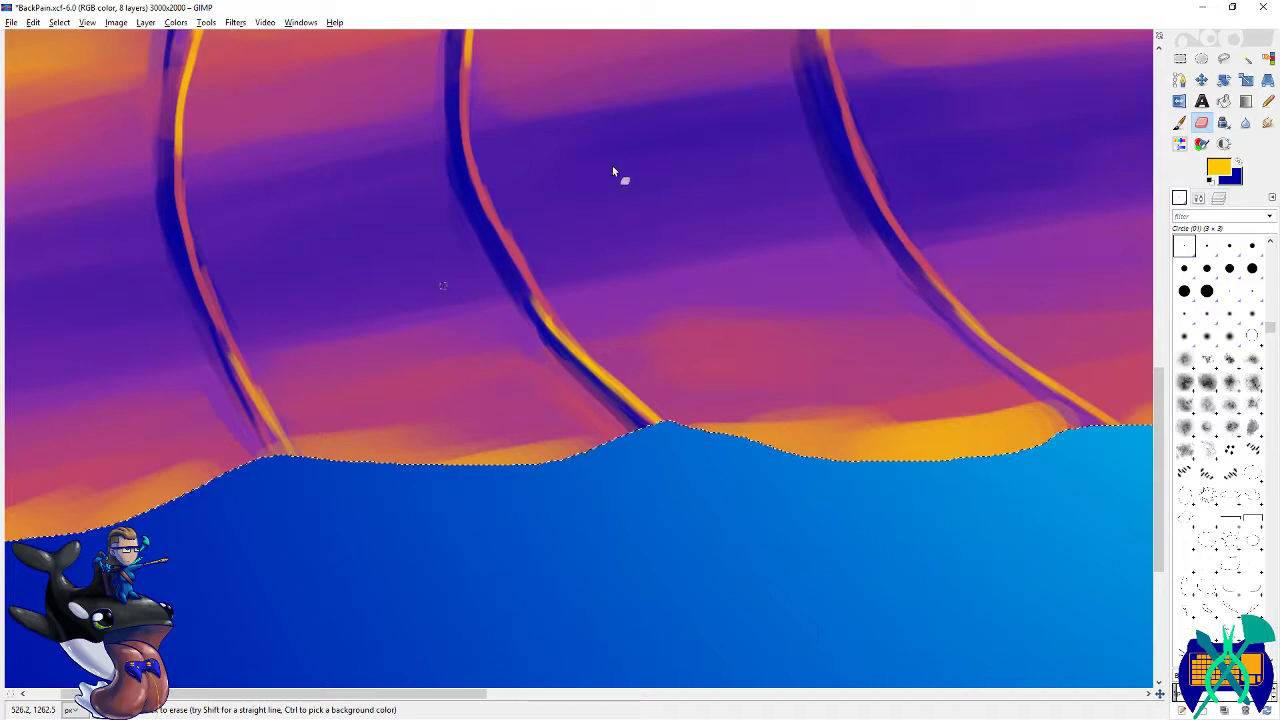
scroll(460, 320, down, 4)
scroll(340, 329, down, 2)
key(ctrl+s)
scroll(549, 342, up, 4)
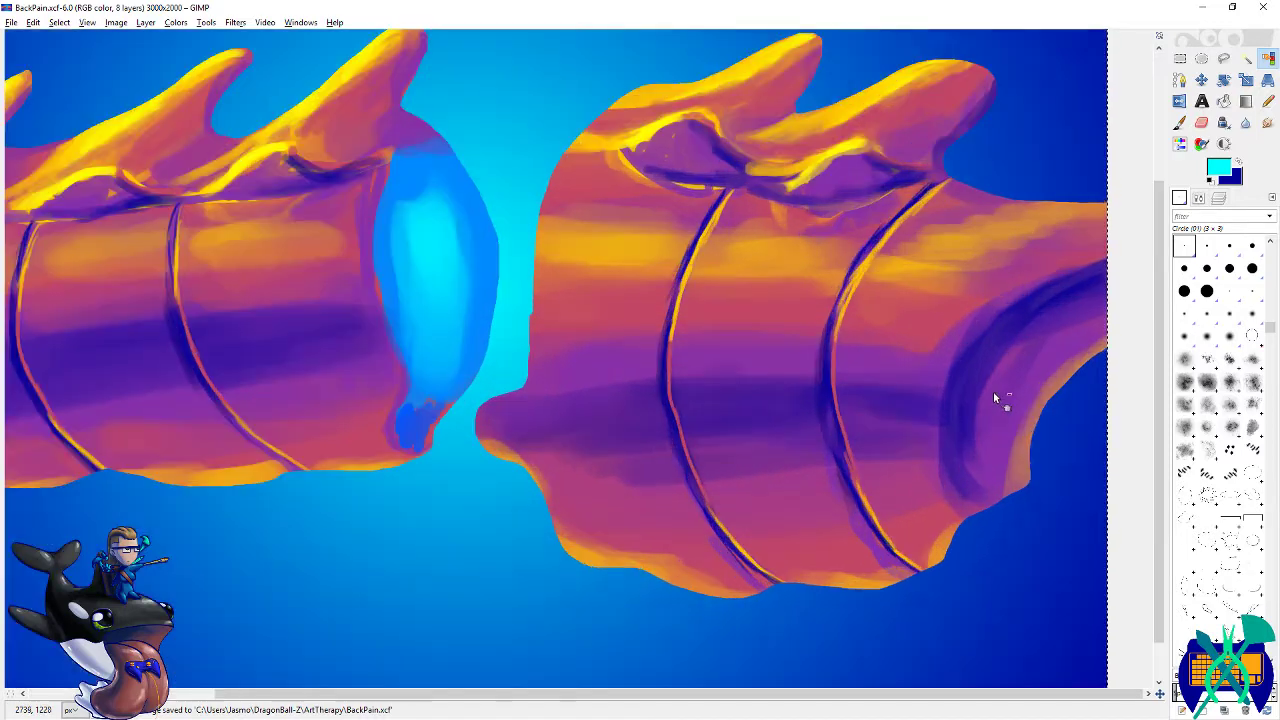
- Reselect the body by colour and set up the Smudge tool with the Circle Fuzzy (19) brush at size 248.75
click(993, 397)
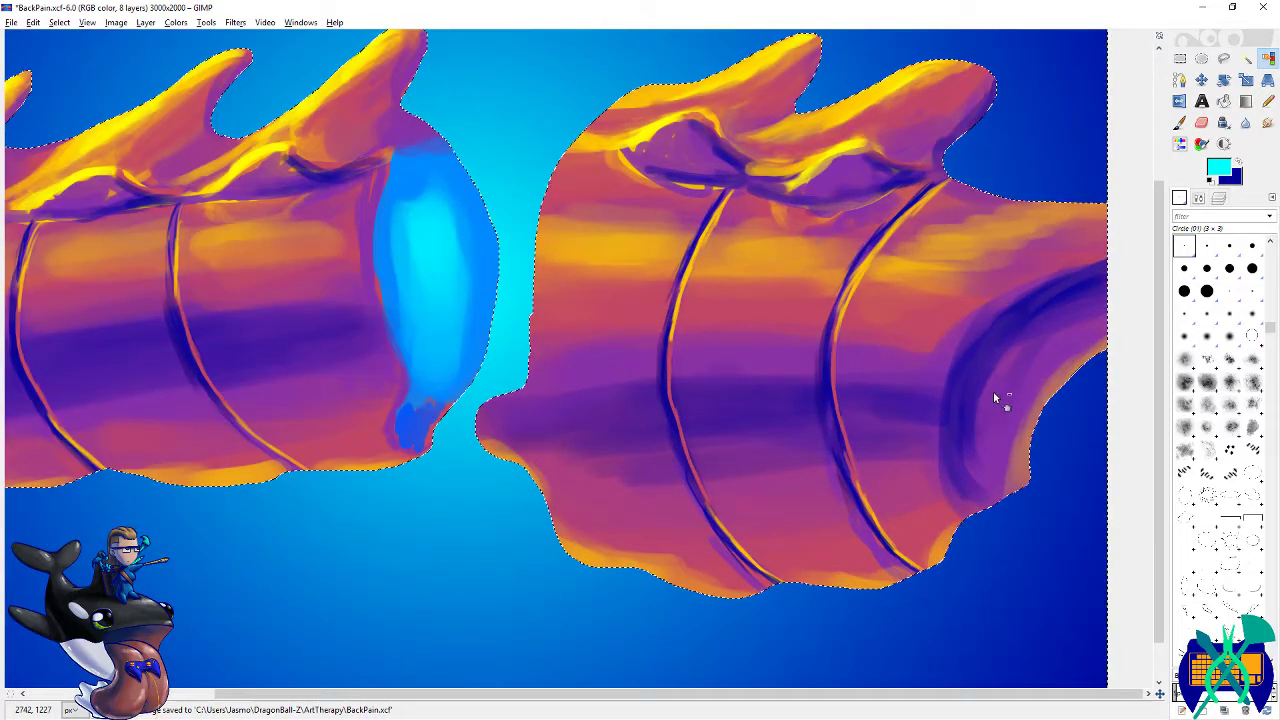
drag(955, 289, 812, 232)
key(s)
click(1230, 336)
click(1199, 198)
drag(1193, 289, 1205, 289)
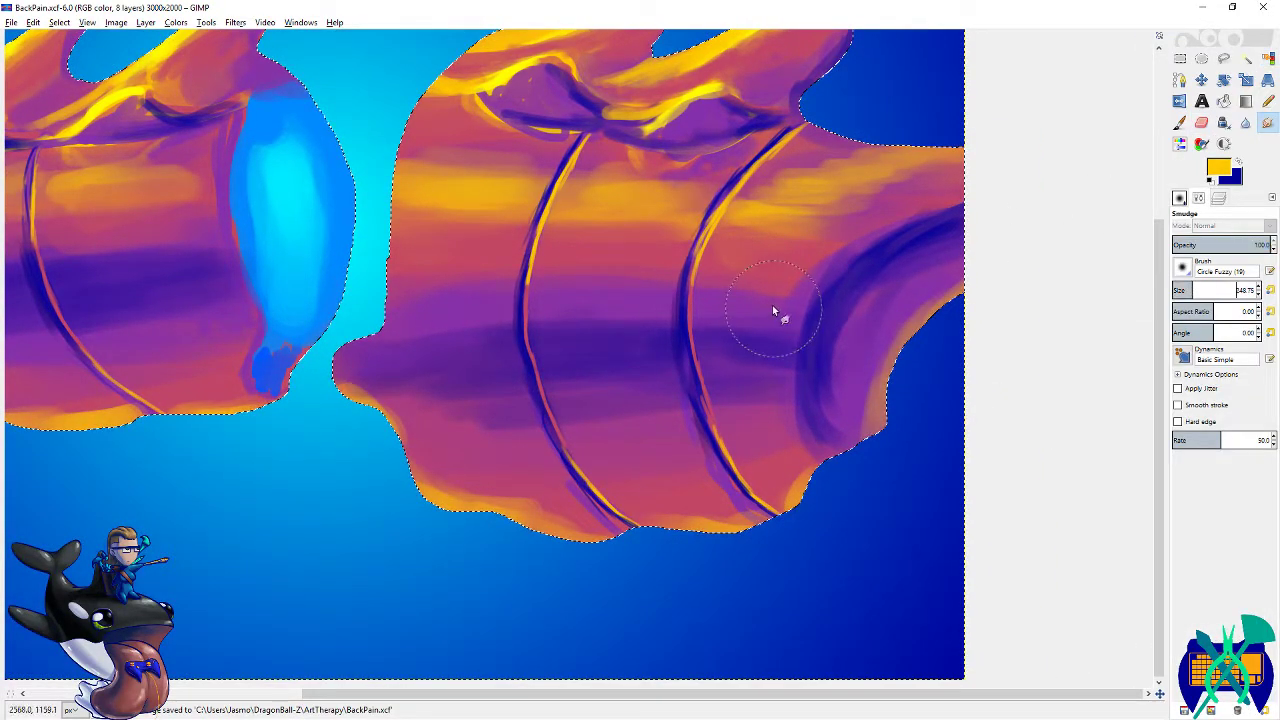
- Smudge the shading around the right segment's curved recess, reducing the brush size to 112.80 for its dark inner curve
mouse_move(780, 288)
mouse_down()
mouse_move(884, 211)
mouse_move(948, 195)
mouse_move(875, 193)
mouse_move(963, 182)
mouse_up()
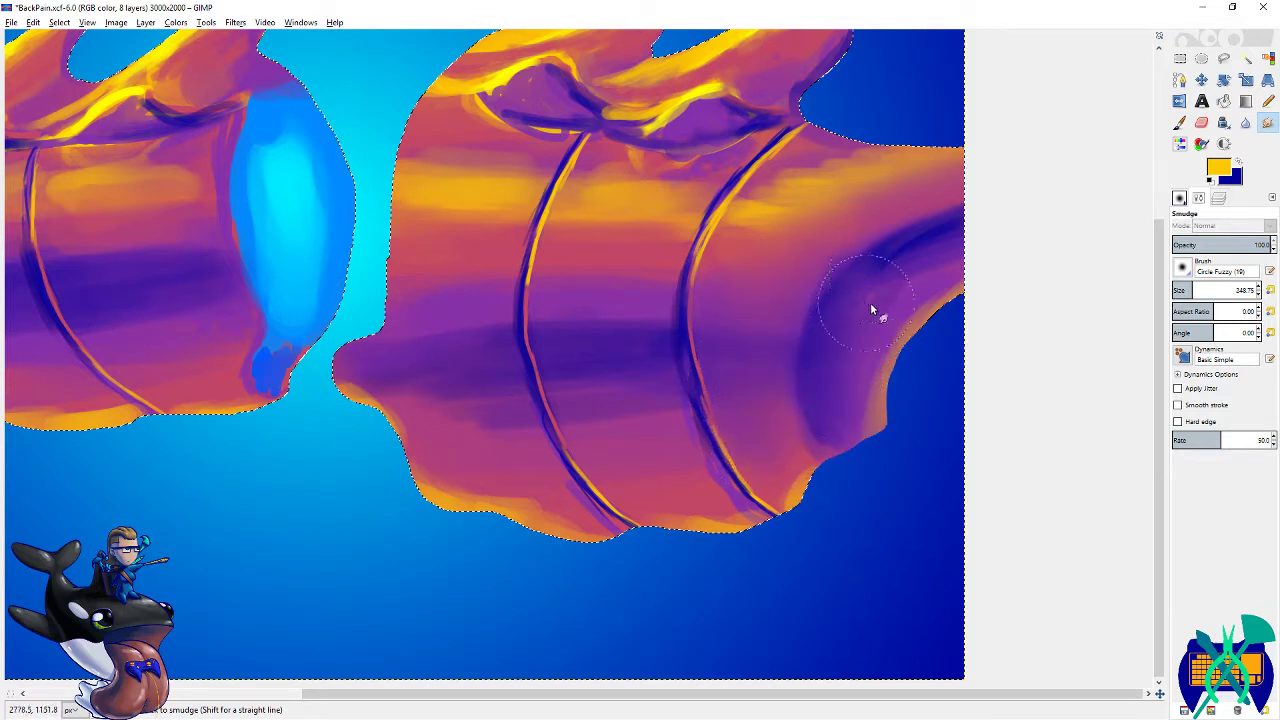
click(1181, 290)
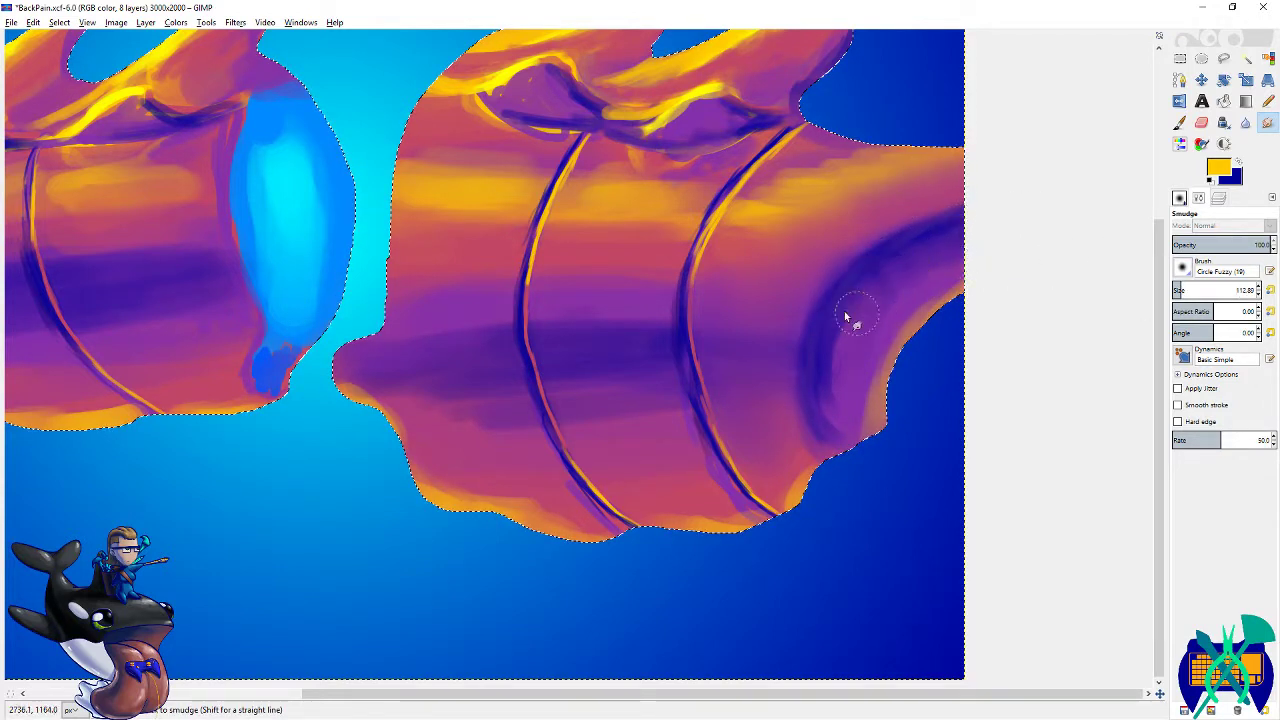
drag(834, 393, 874, 268)
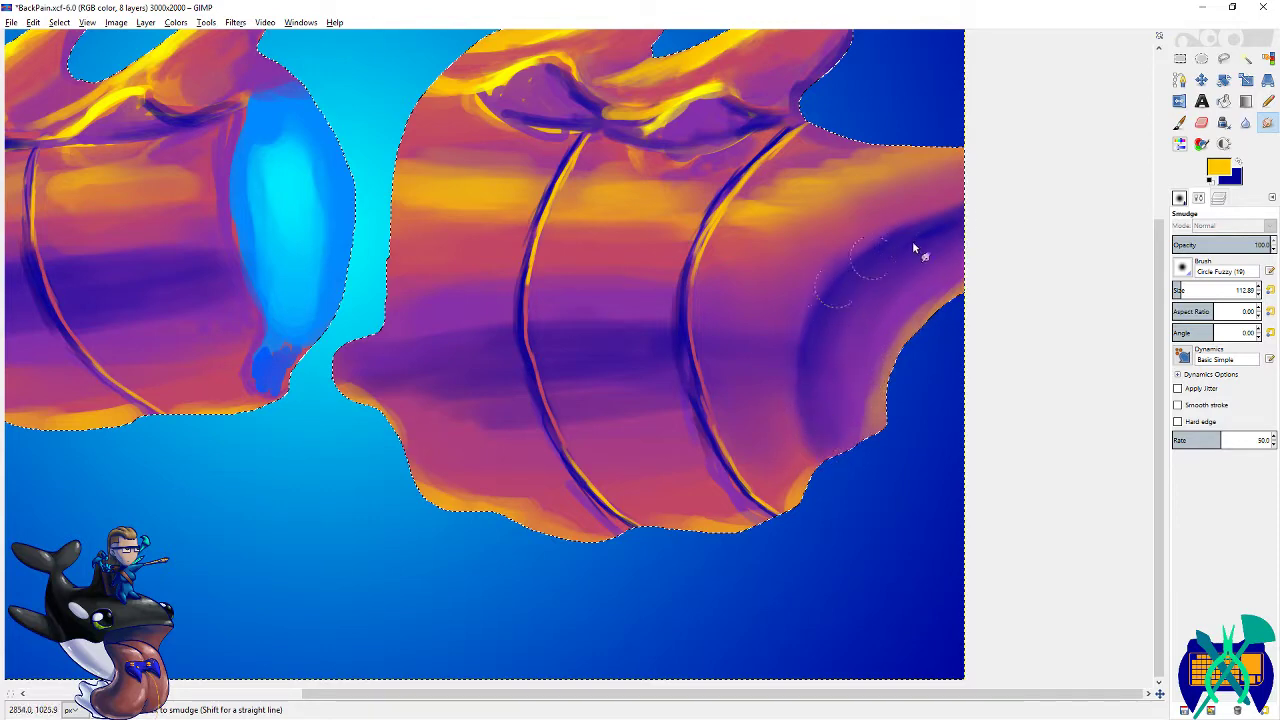
- Paint a dark blue line along the recess's curved edge using the Paintbrush with the Circle (19) brush at size 21
click(1180, 123)
click(1180, 198)
click(1206, 294)
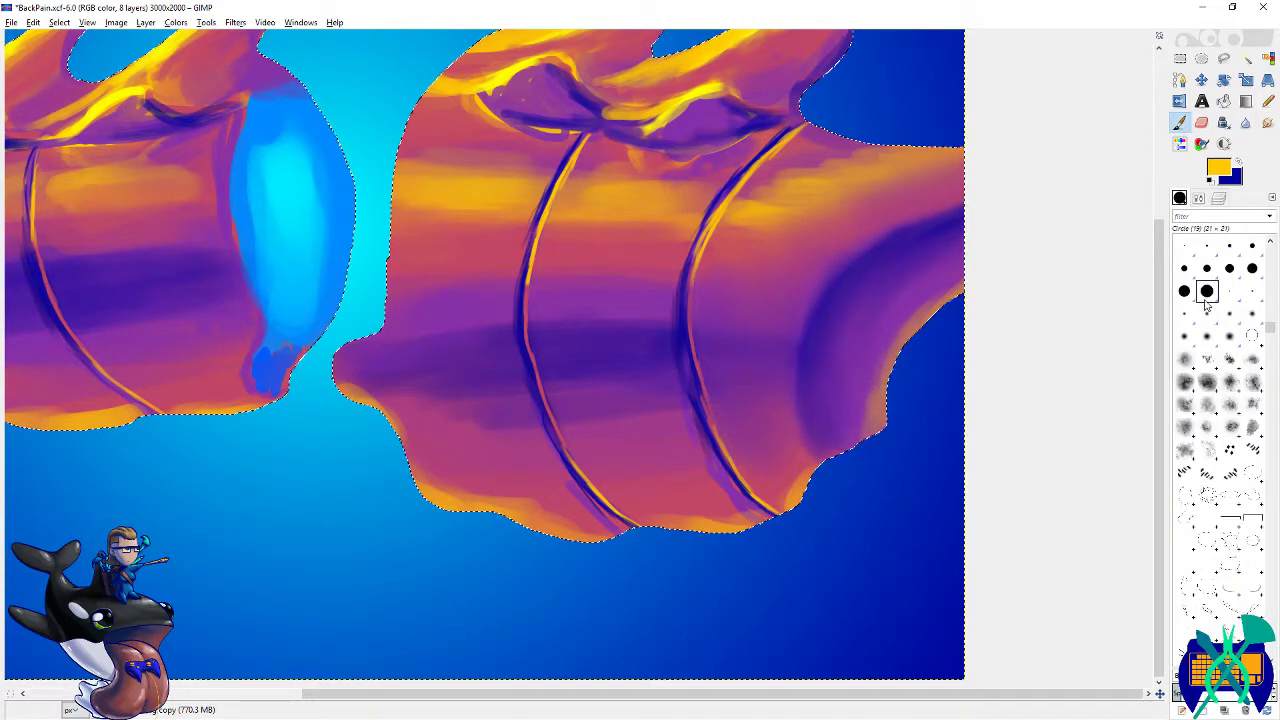
key(x)
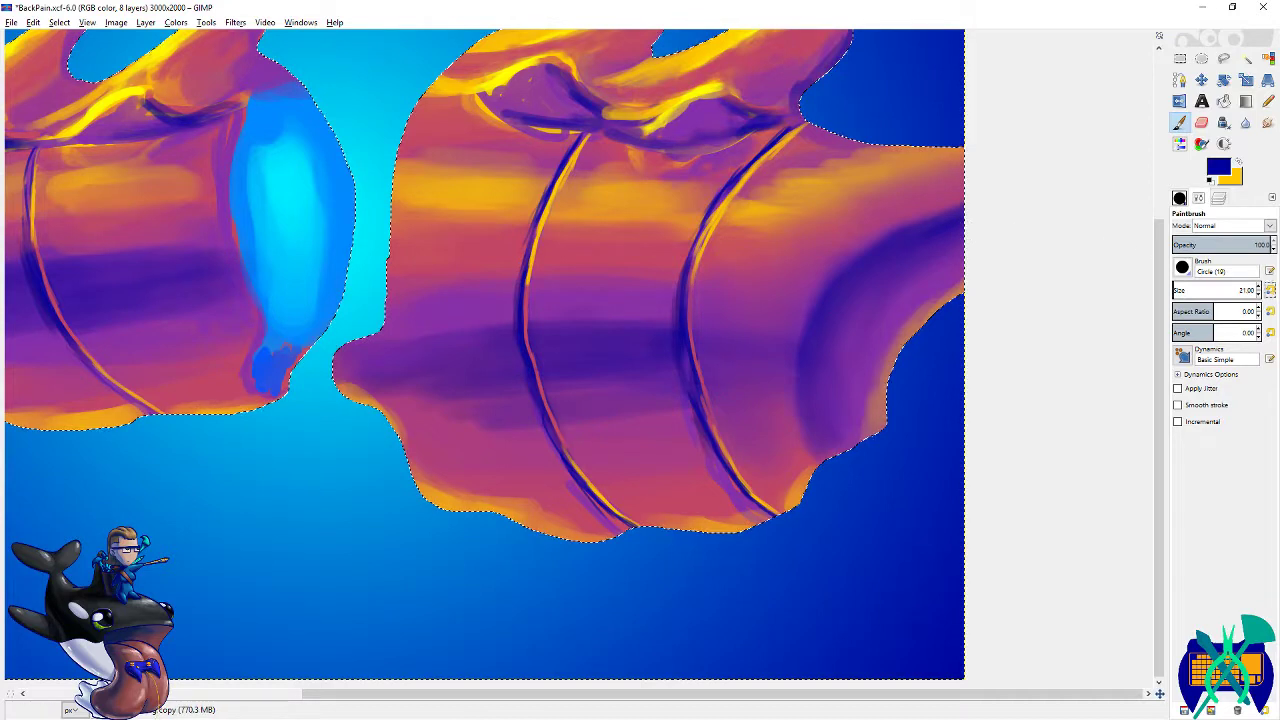
mouse_move(966, 212)
mouse_down()
mouse_move(908, 240)
mouse_move(955, 216)
mouse_up()
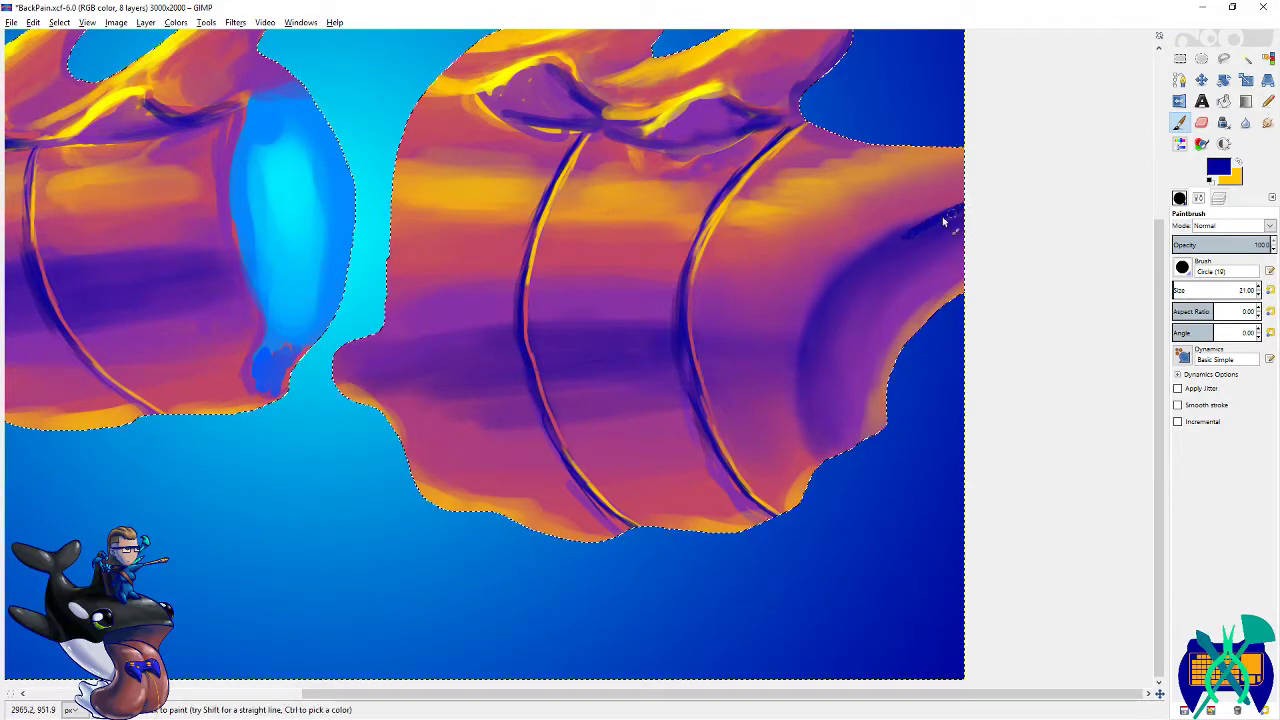
drag(801, 393, 835, 474)
mouse_move(802, 362)
mouse_down()
mouse_move(813, 324)
mouse_move(894, 236)
mouse_up()
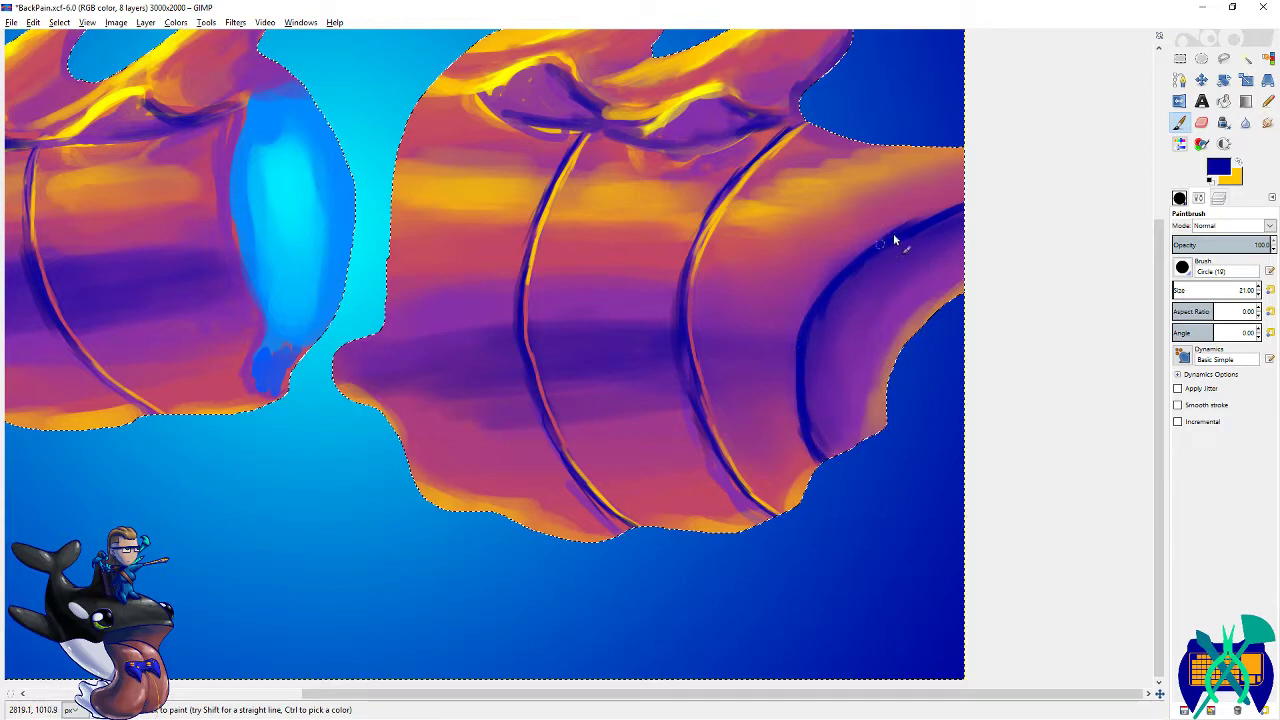
- Smudge the recess's dark blue line into its purple interior with the Circle Fuzzy (19) brush at size 80.92
key(s)
click(1180, 198)
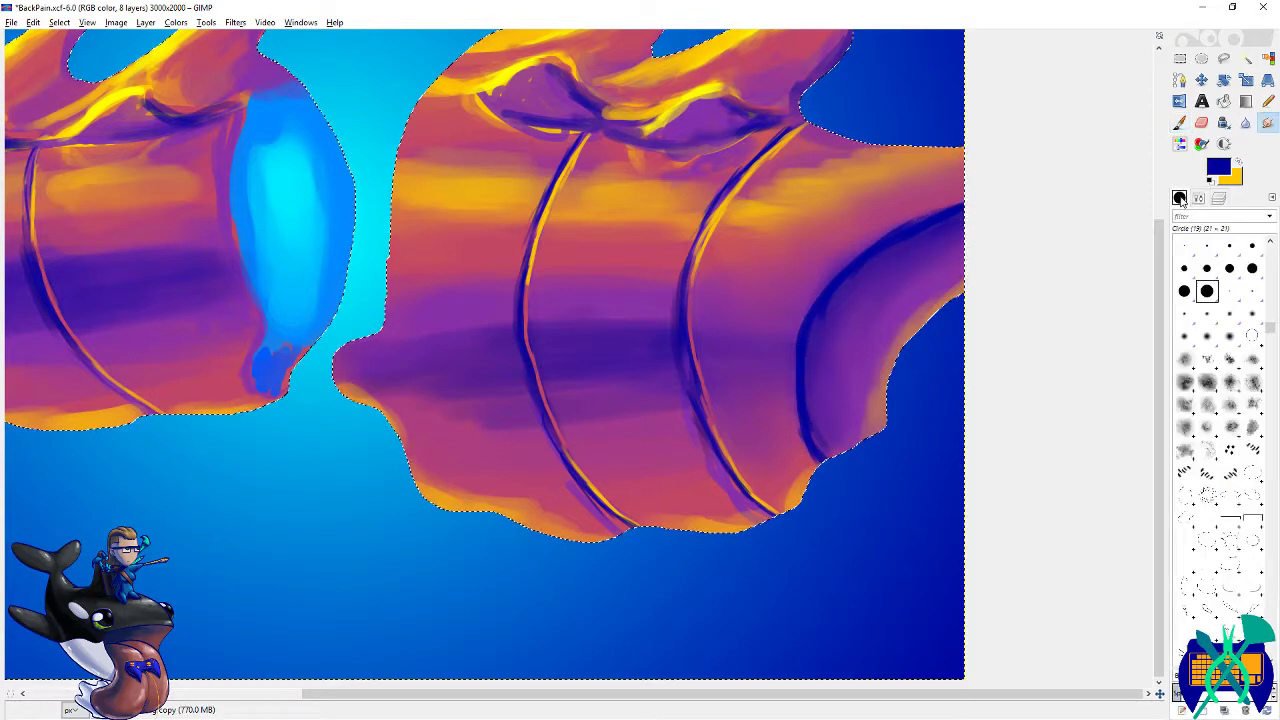
click(1199, 198)
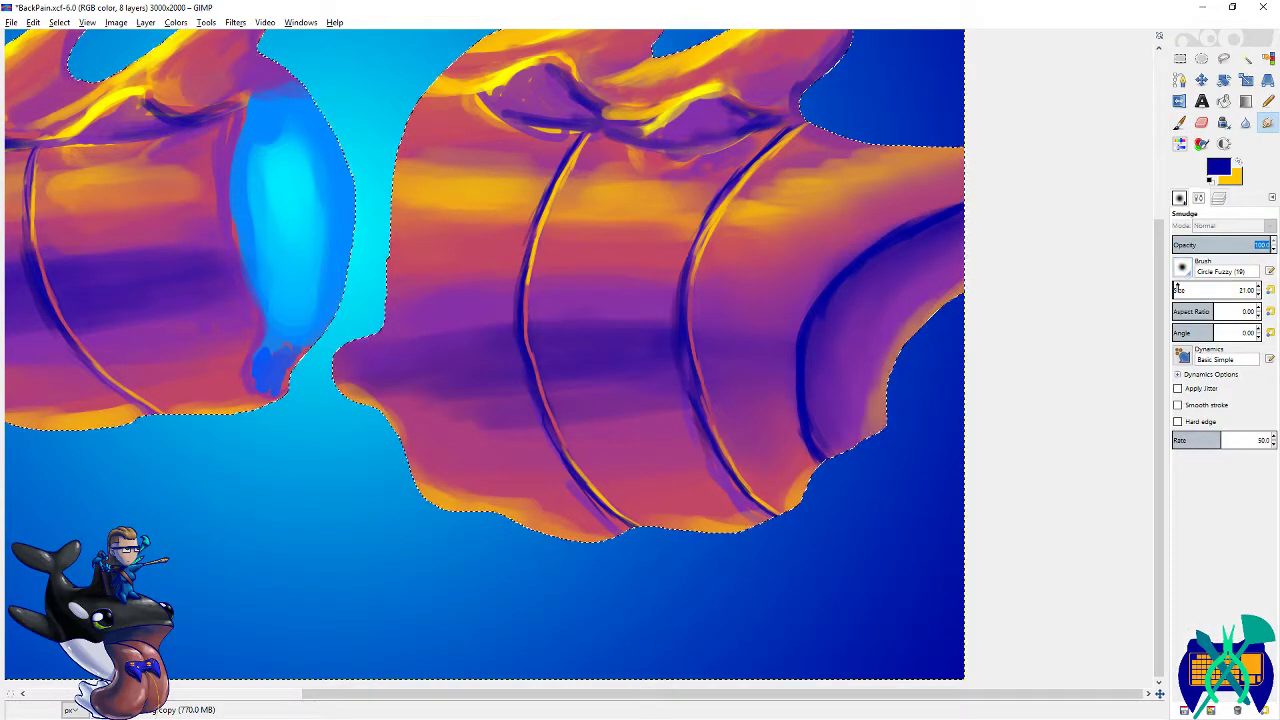
mouse_move(970, 255)
mouse_down()
mouse_move(957, 216)
mouse_move(849, 280)
mouse_move(804, 342)
mouse_move(813, 407)
mouse_move(894, 329)
mouse_up()
mouse_move(818, 395)
mouse_down()
mouse_move(822, 451)
mouse_move(805, 400)
mouse_up()
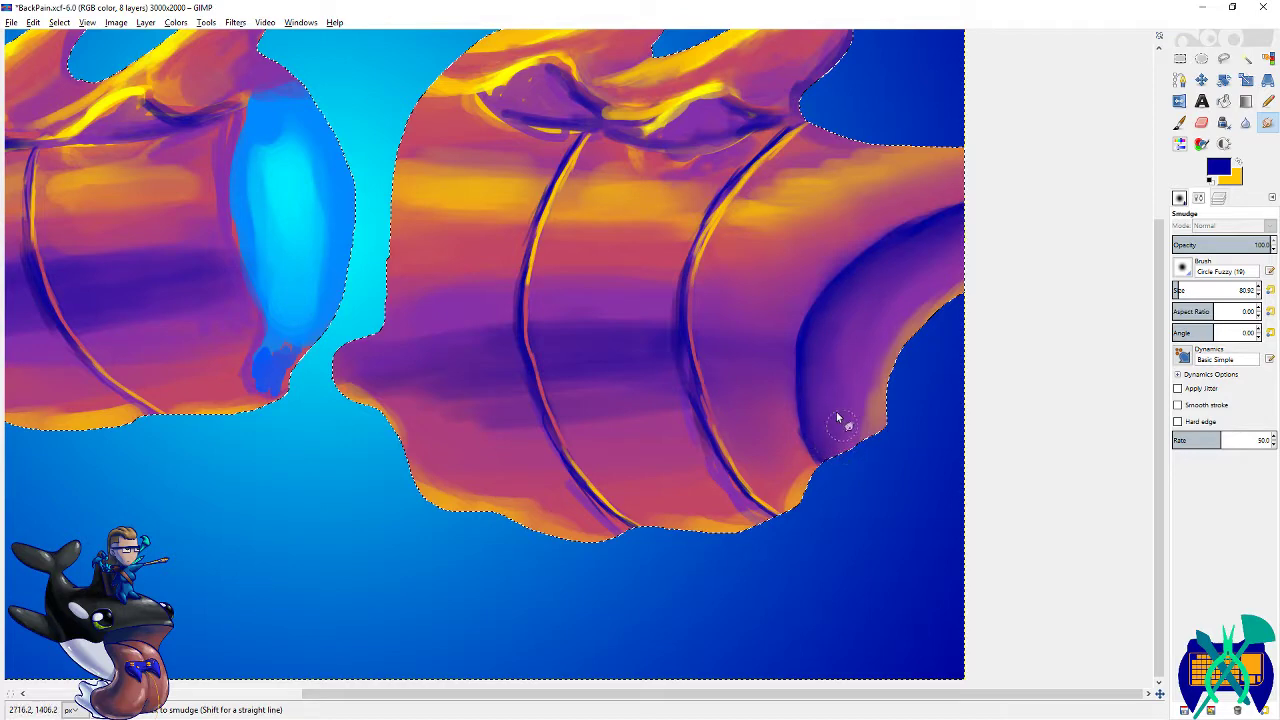
- Smudge the lower shading around the right segment's second crease and save the image
drag(855, 430, 941, 502)
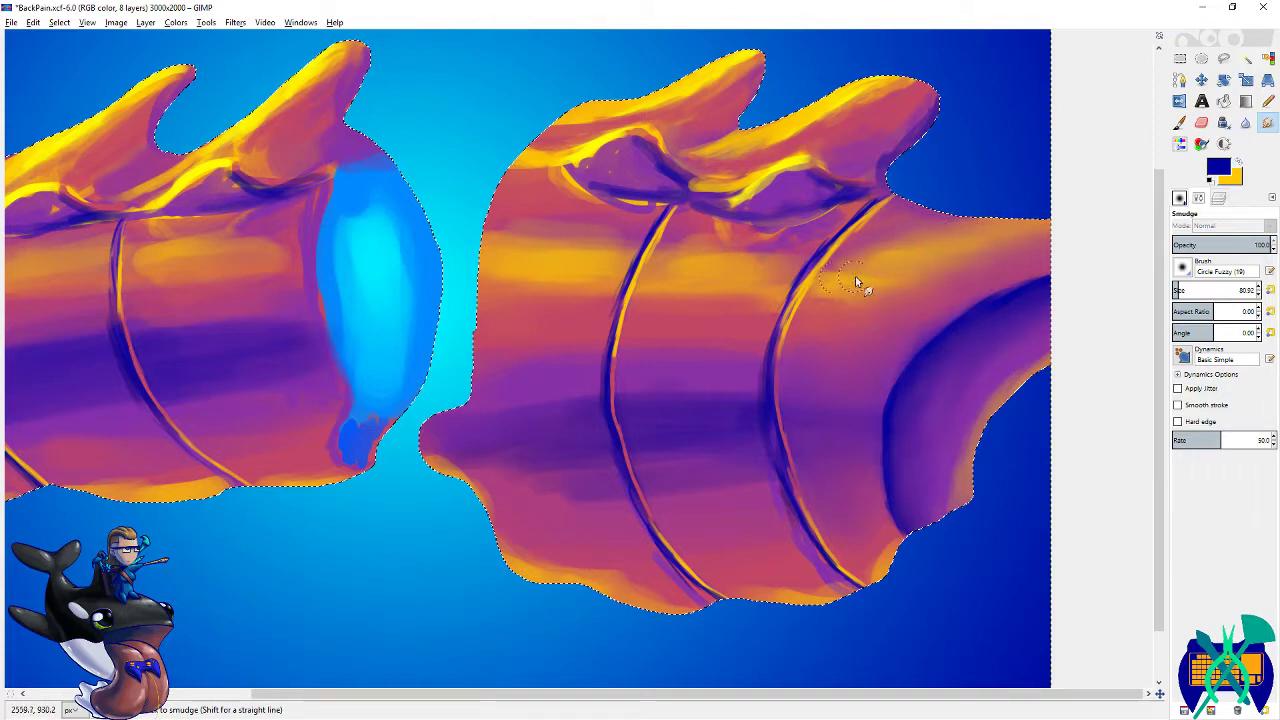
drag(758, 498, 823, 407)
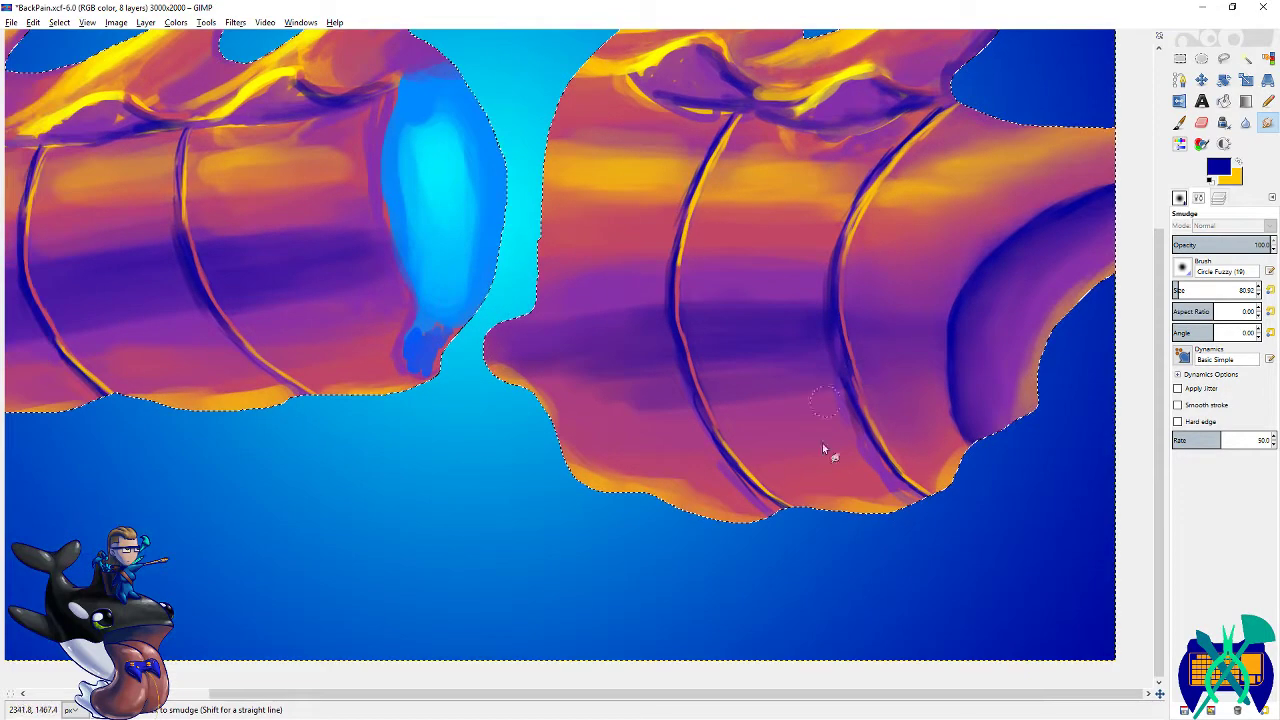
drag(980, 405, 899, 449)
mouse_move(886, 506)
mouse_down()
mouse_move(867, 534)
mouse_move(874, 502)
mouse_move(865, 521)
mouse_move(862, 511)
mouse_move(978, 470)
mouse_up()
key(ctrl+s)
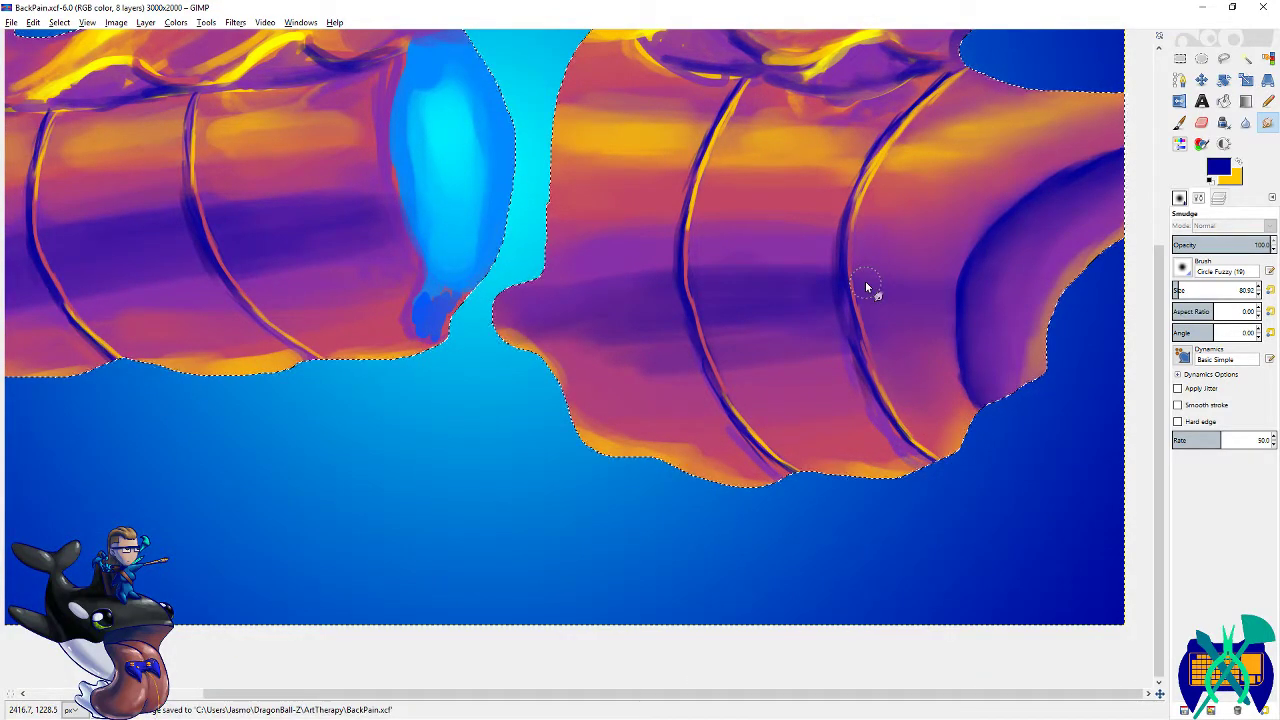
- Smudge the lower edge of the purple band near the right segment's pointed tip and save the image
mouse_move(549, 333)
mouse_down()
mouse_move(500, 334)
mouse_move(534, 334)
mouse_move(563, 354)
mouse_up()
drag(692, 371, 626, 351)
key(ctrl+s)
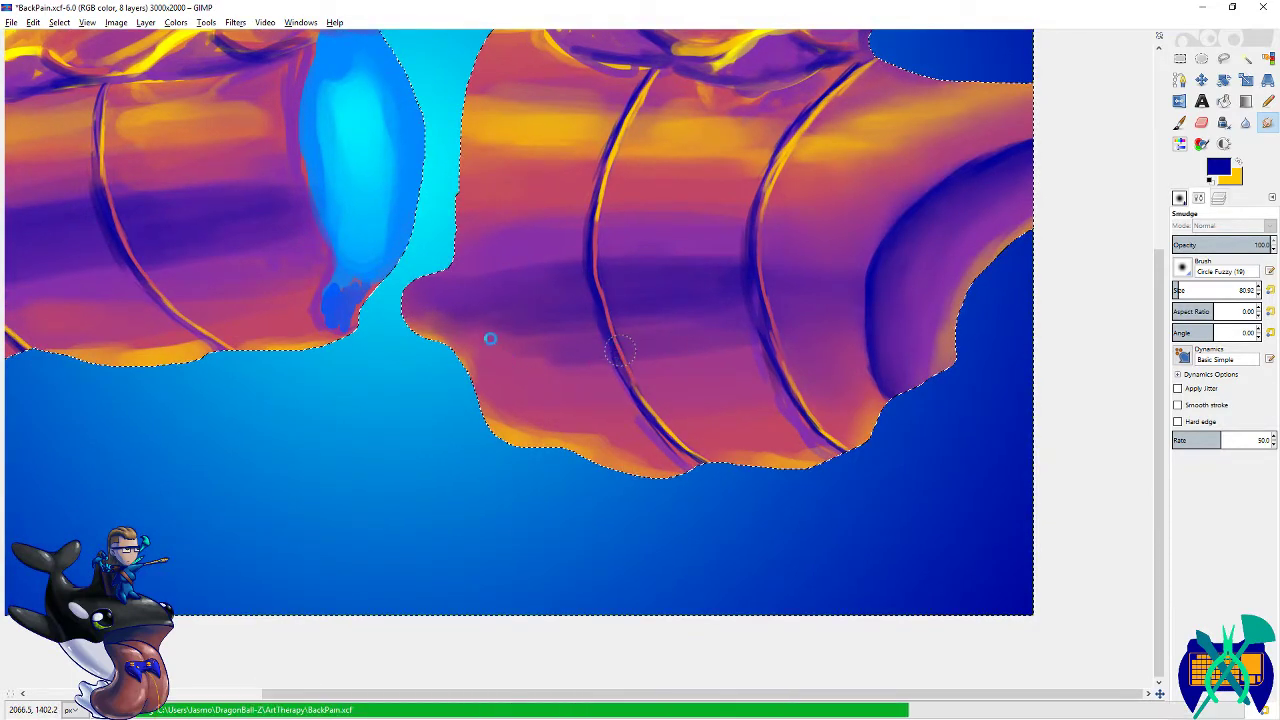
- Blend the right segment's golden lower rim and the purple band around its first crease by smudging, and save the image
mouse_move(449, 340)
mouse_down()
mouse_move(524, 432)
mouse_move(562, 423)
mouse_move(616, 450)
mouse_up()
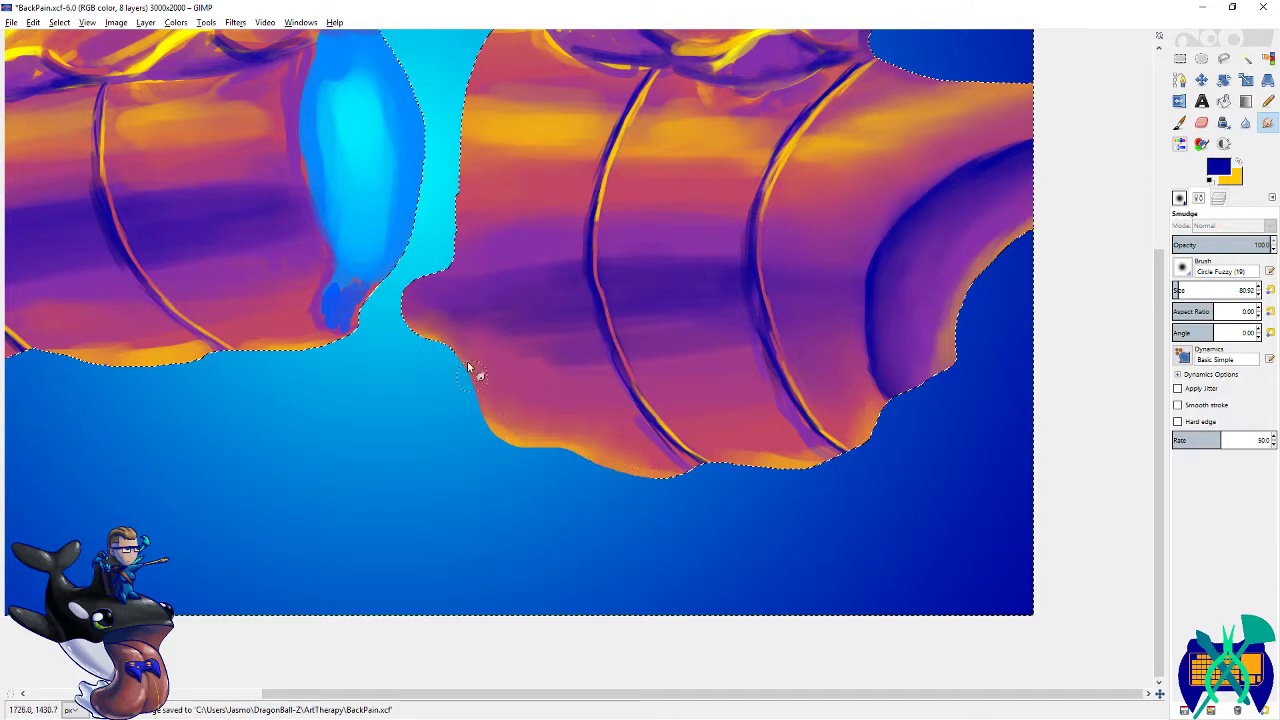
mouse_move(761, 457)
mouse_down()
mouse_move(737, 452)
mouse_move(804, 452)
mouse_move(755, 458)
mouse_up()
drag(651, 314, 678, 400)
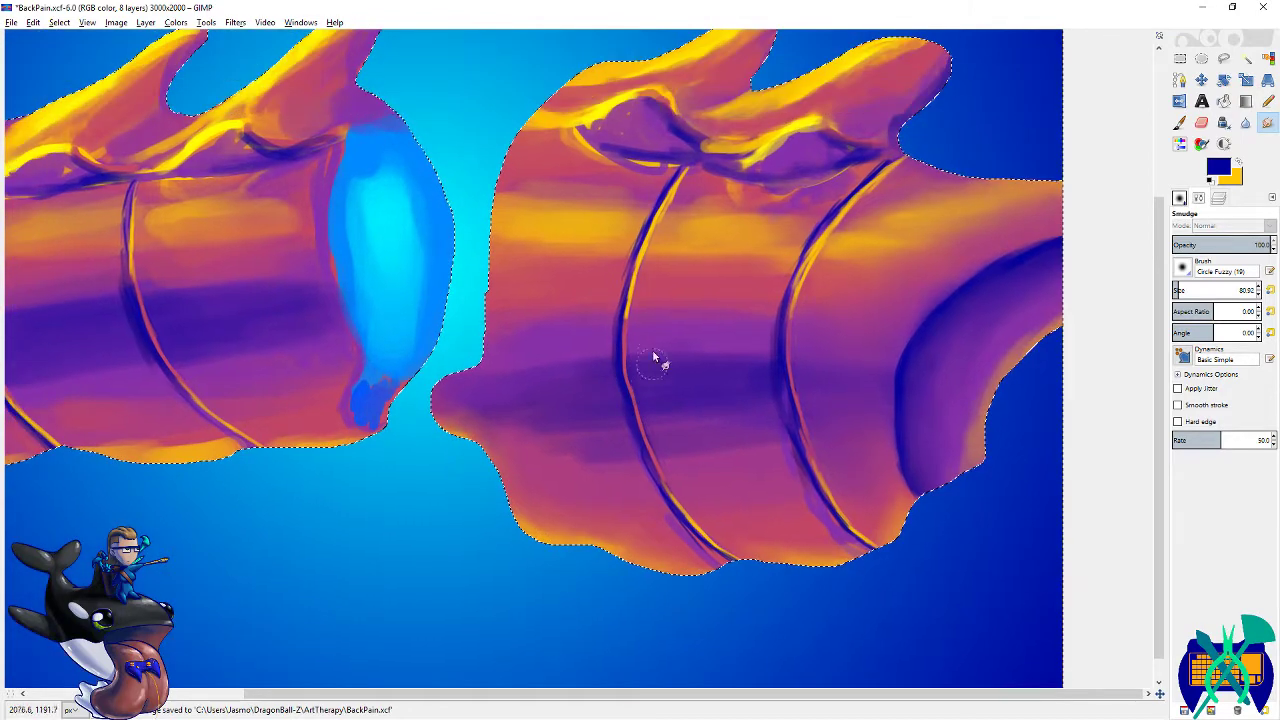
mouse_move(570, 354)
mouse_down()
mouse_move(712, 400)
mouse_move(692, 368)
mouse_up()
key(ctrl+s)
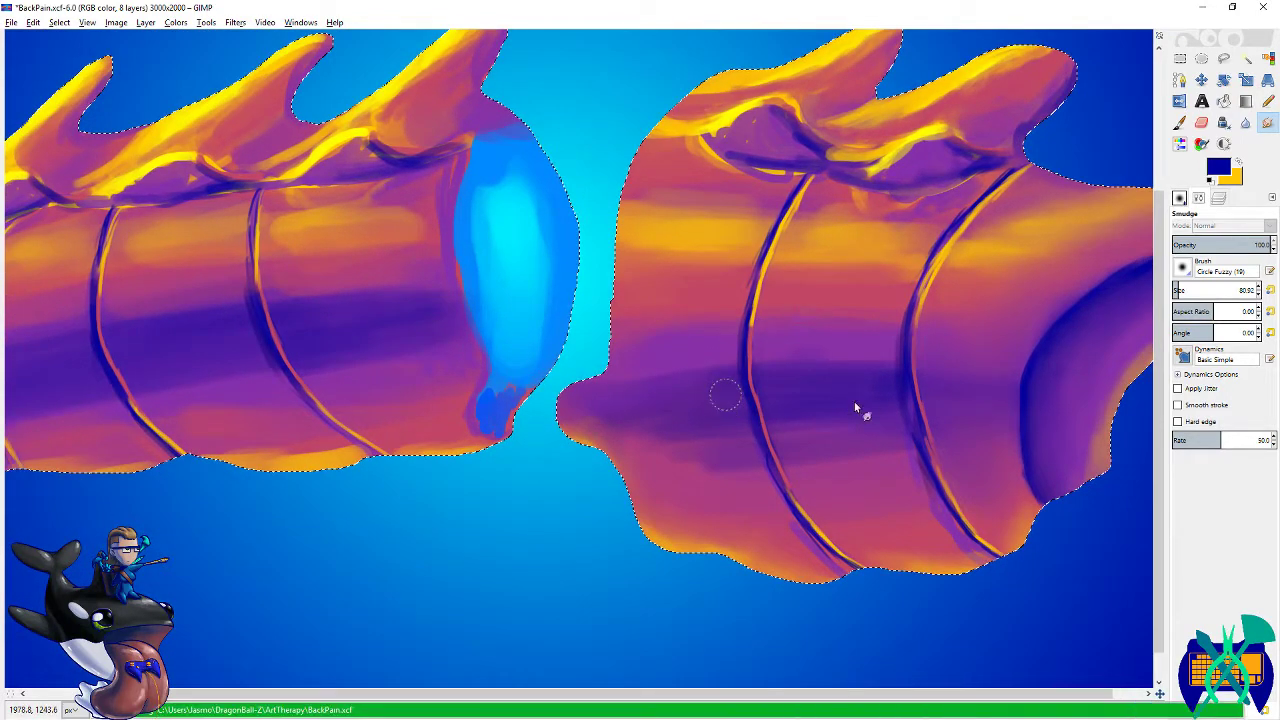
- Smudge the purple and golden bands between the right segment's tip and its first crease at brush size 184.82
scroll(849, 400, right, 5)
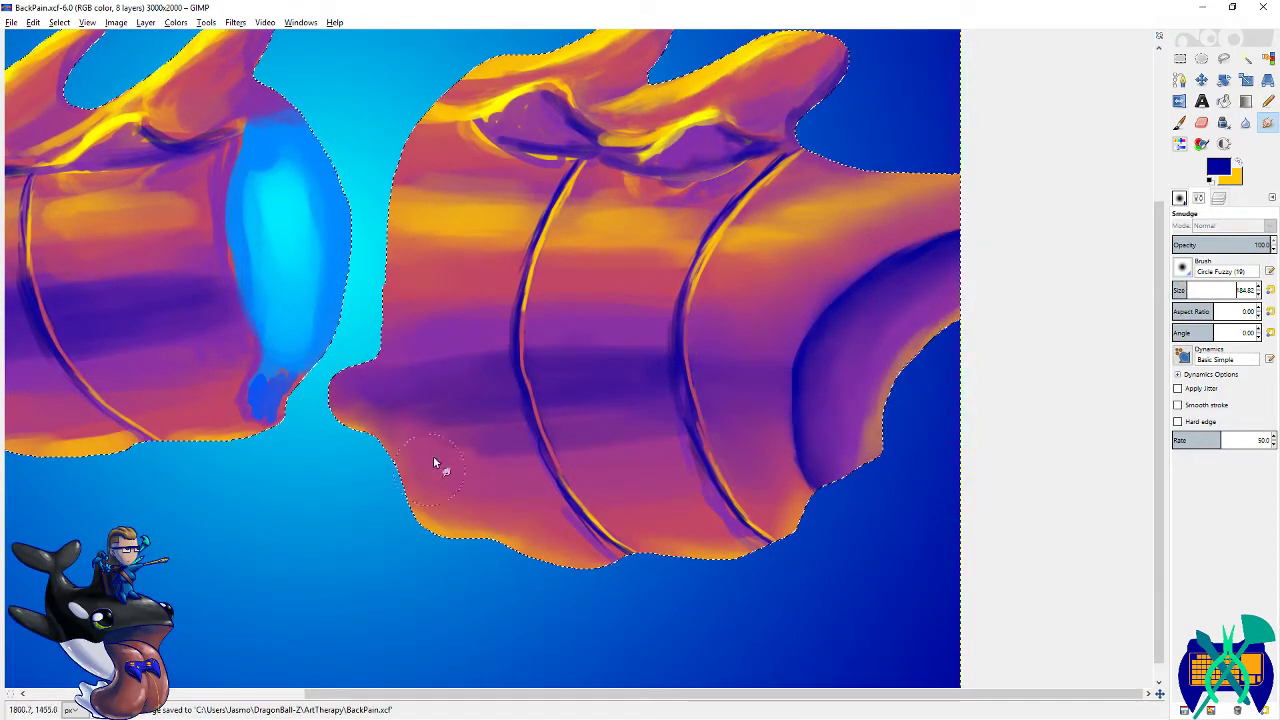
mouse_move(411, 438)
mouse_down()
mouse_move(337, 380)
mouse_move(360, 378)
mouse_up()
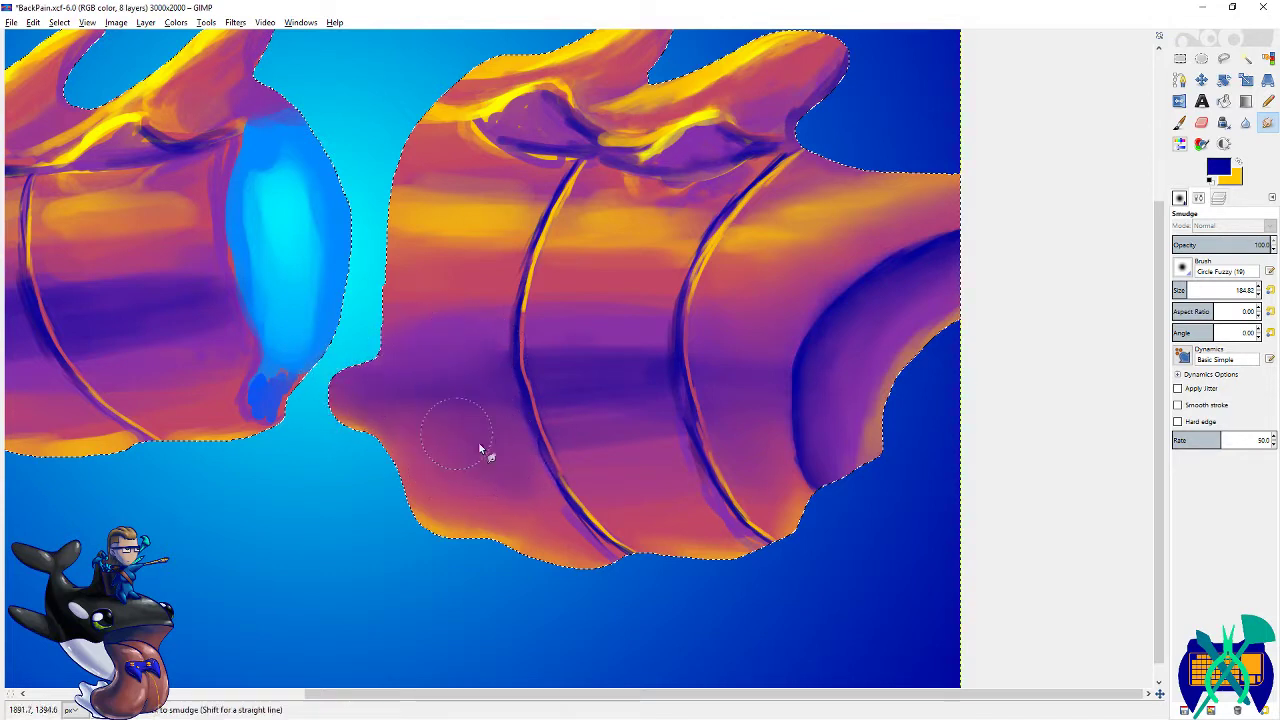
scroll(456, 433, up, 3)
scroll(456, 433, left, 1)
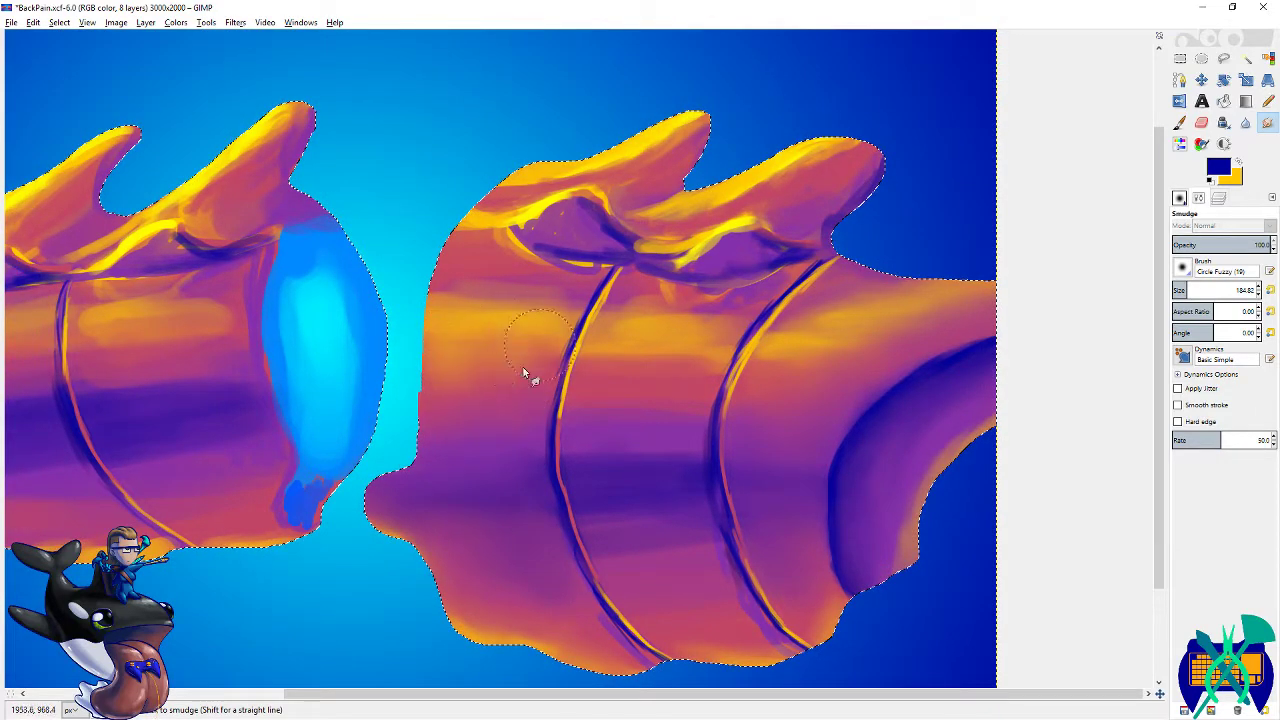
drag(464, 298, 549, 296)
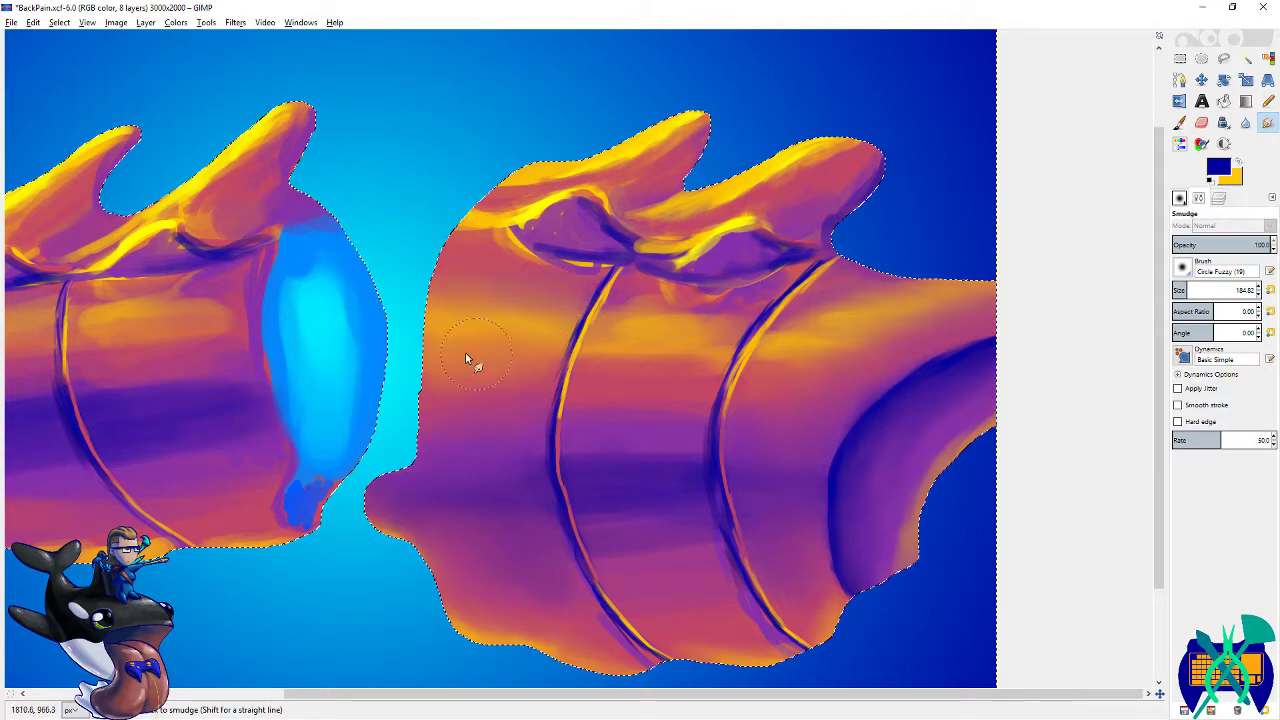
- Smudge the golden and purple shading between the right segment's two creases into soft gradients
scroll(541, 369, down, 3)
scroll(541, 369, right, 3)
mouse_move(591, 309)
mouse_down()
mouse_move(510, 417)
mouse_move(517, 452)
mouse_move(530, 430)
mouse_move(576, 421)
mouse_up()
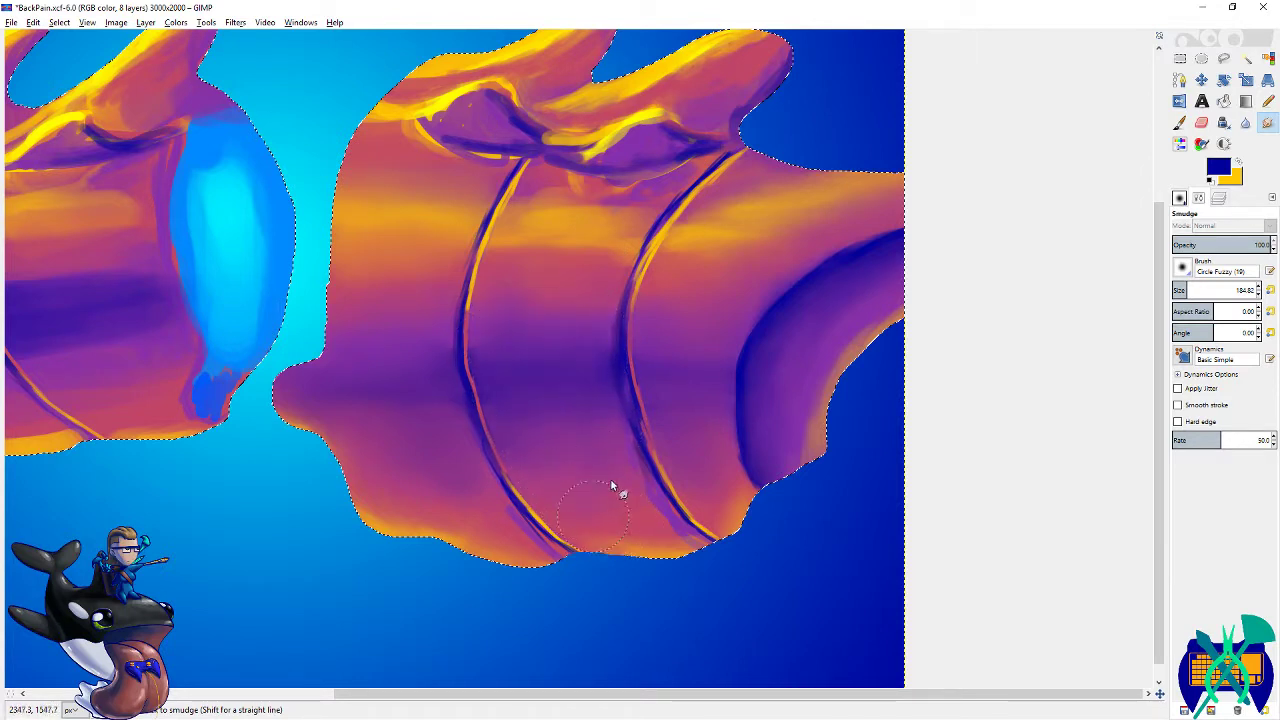
scroll(713, 357, up, 3)
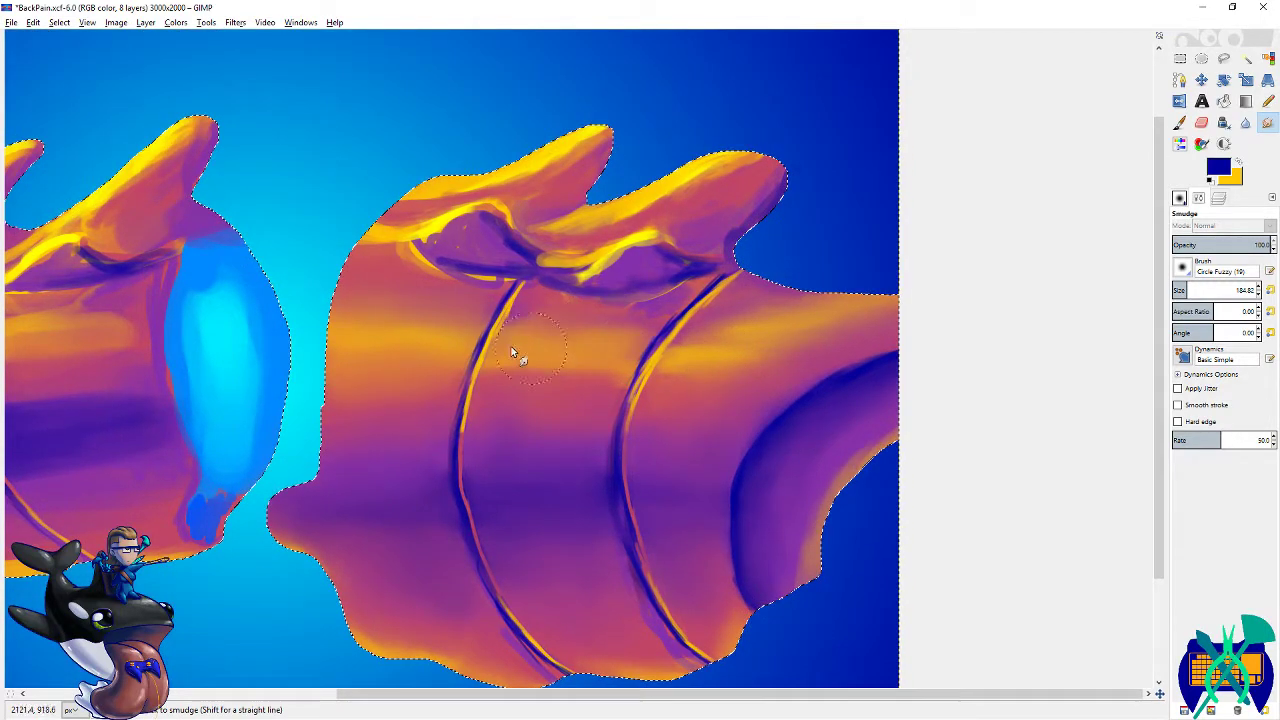
- Smudge the right segment's two spikes and the purple folds beneath them at brush size 72.90, saving the image along the way
scroll(486, 360, left, 4)
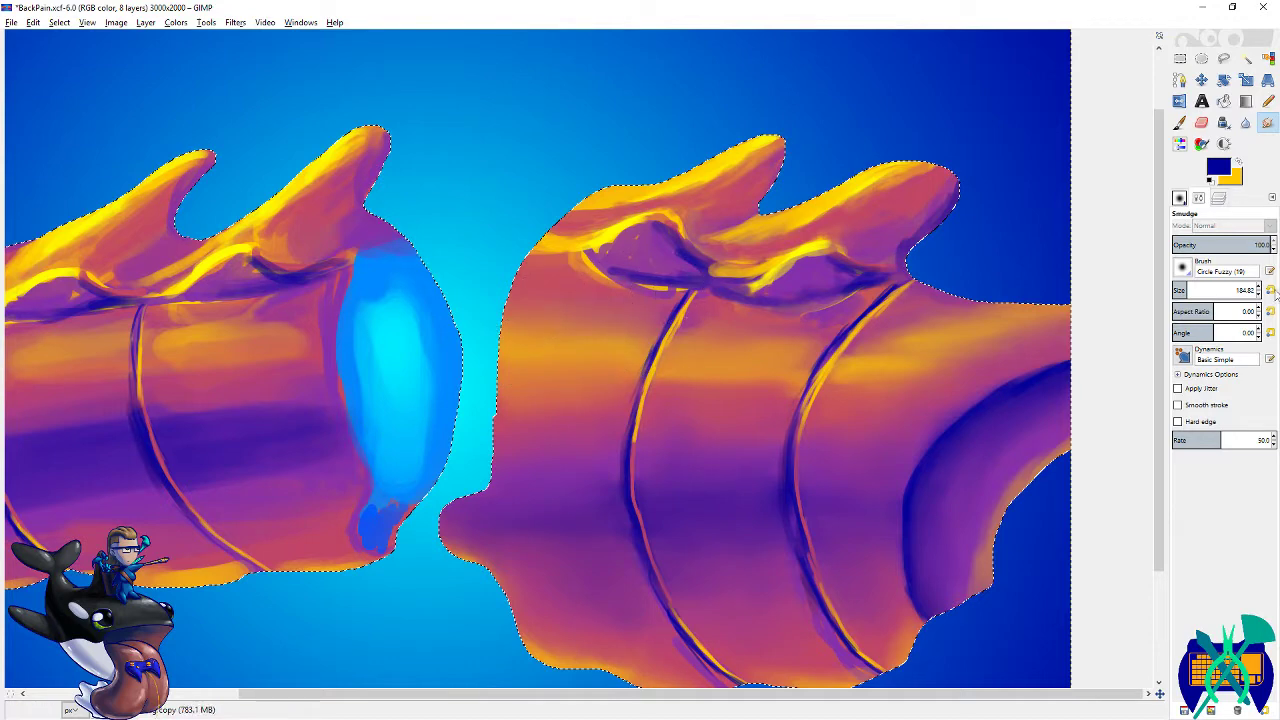
click(1176, 287)
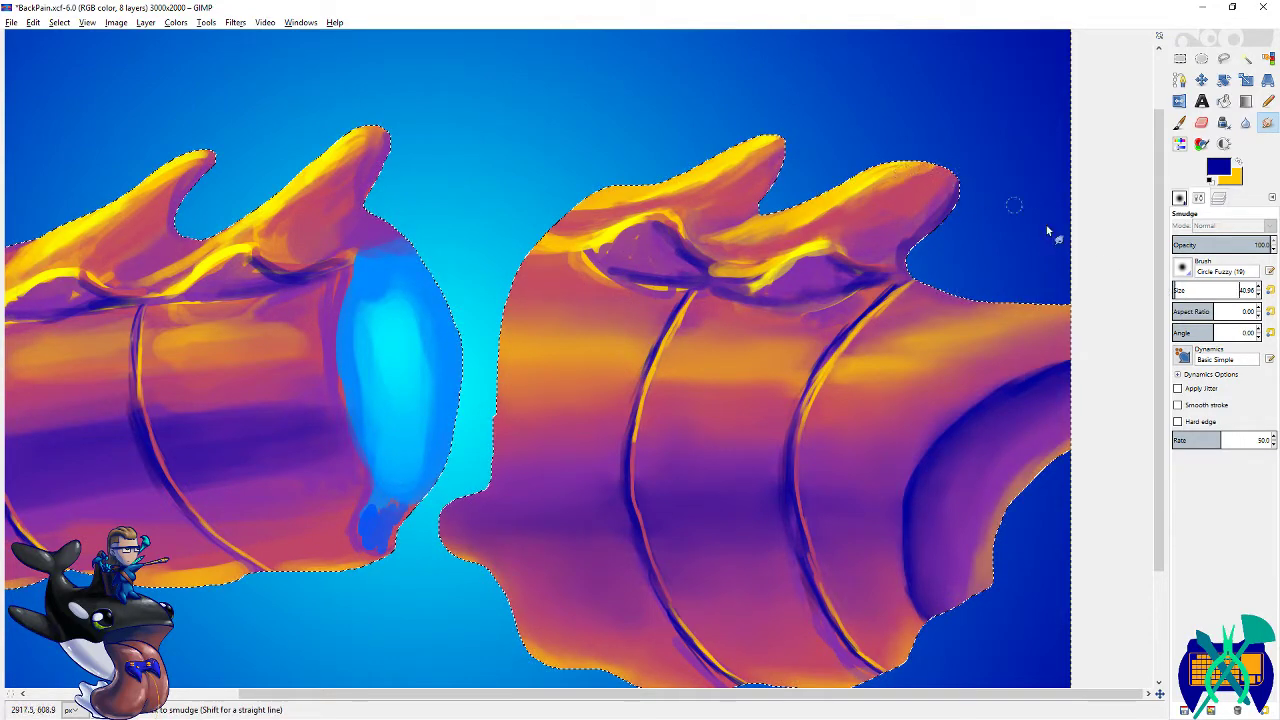
click(1177, 289)
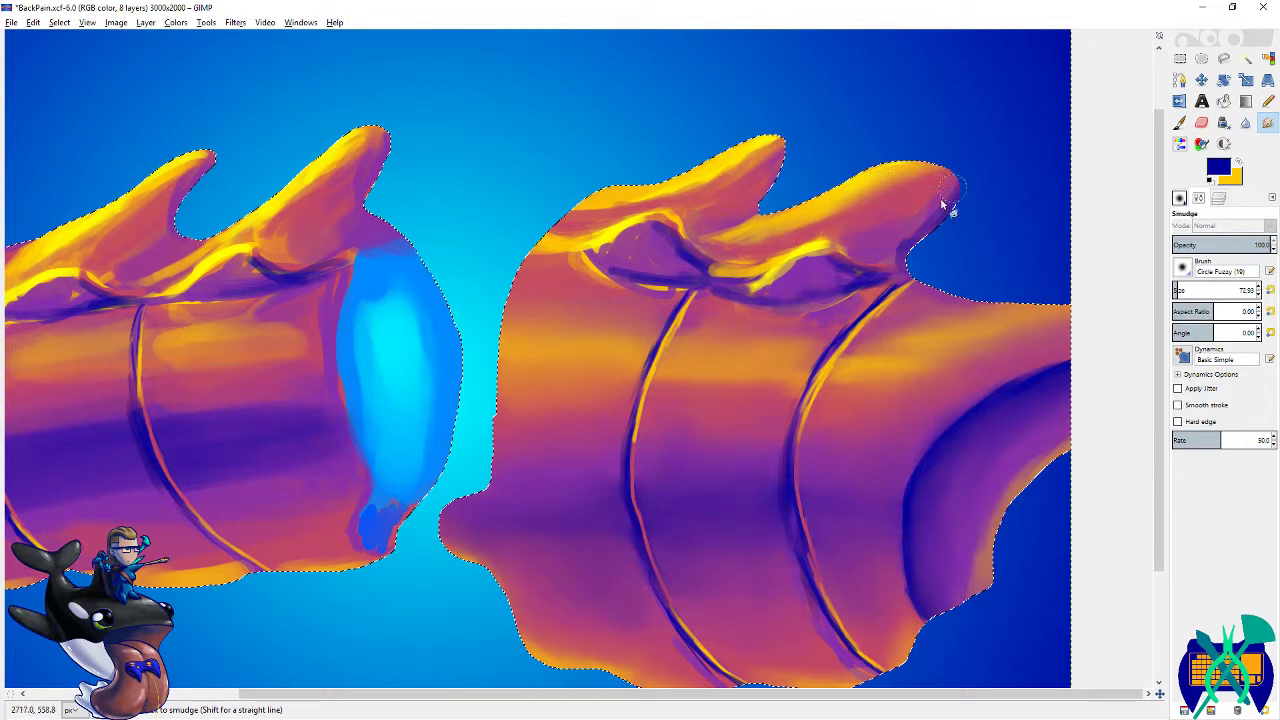
mouse_move(958, 200)
mouse_down()
mouse_move(898, 243)
mouse_move(946, 180)
mouse_move(935, 222)
mouse_move(949, 173)
mouse_move(946, 216)
mouse_move(937, 165)
mouse_move(930, 215)
mouse_move(859, 233)
mouse_move(888, 255)
mouse_move(805, 268)
mouse_move(776, 287)
mouse_move(860, 277)
mouse_up()
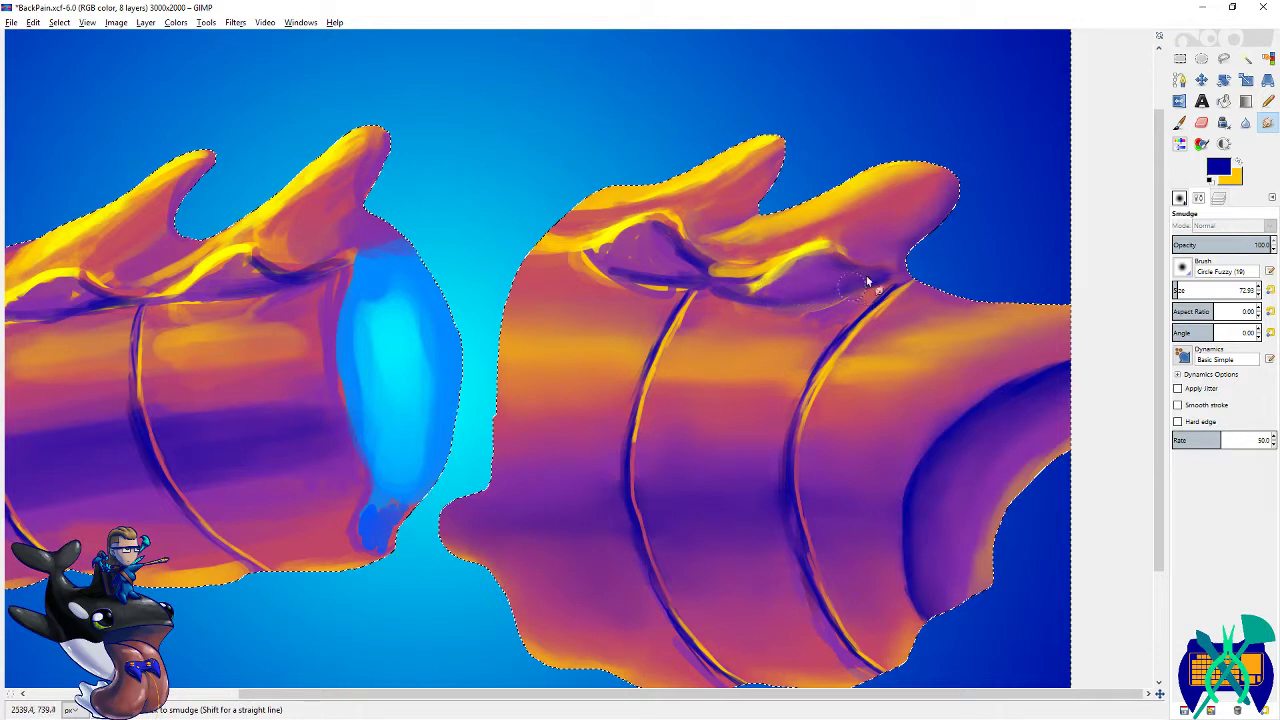
mouse_move(755, 297)
mouse_down()
mouse_move(792, 289)
mouse_move(776, 288)
mouse_move(814, 259)
mouse_move(802, 273)
mouse_move(833, 268)
mouse_move(790, 228)
mouse_up()
key(ctrl+s)
mouse_move(660, 238)
mouse_down()
mouse_move(609, 256)
mouse_move(645, 233)
mouse_move(686, 262)
mouse_move(668, 285)
mouse_move(581, 261)
mouse_move(656, 268)
mouse_up()
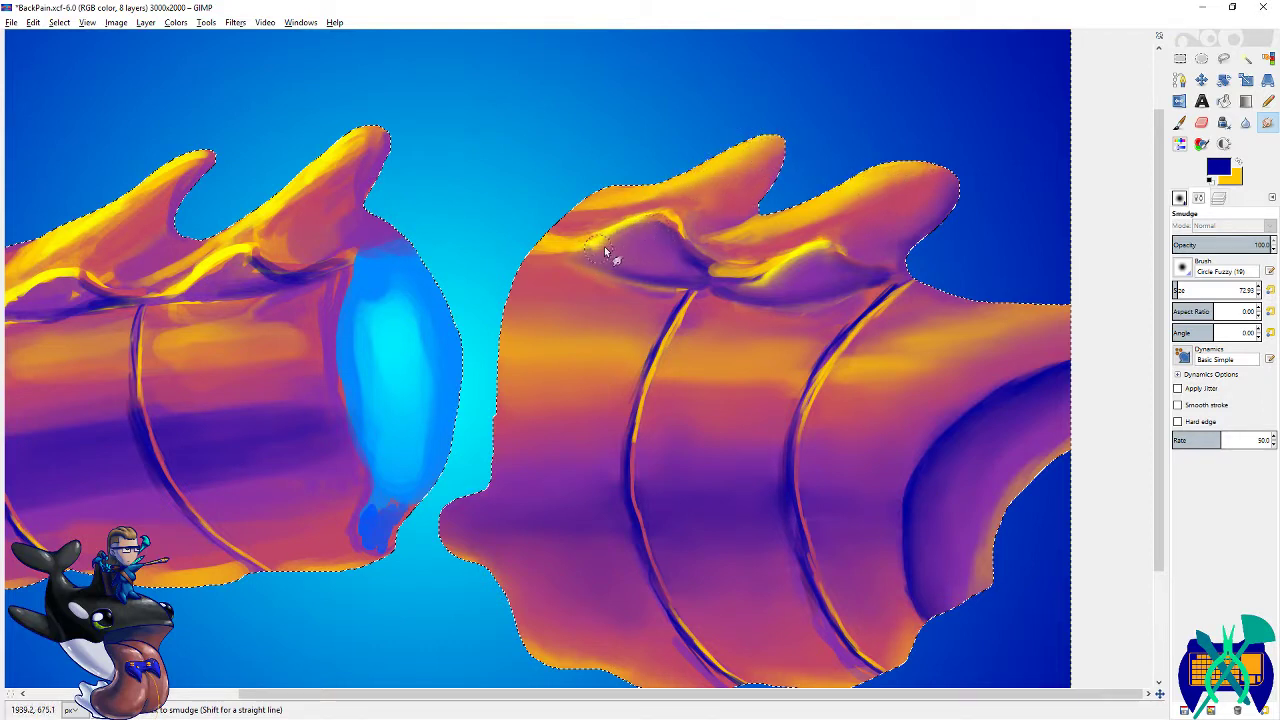
drag(651, 221, 690, 270)
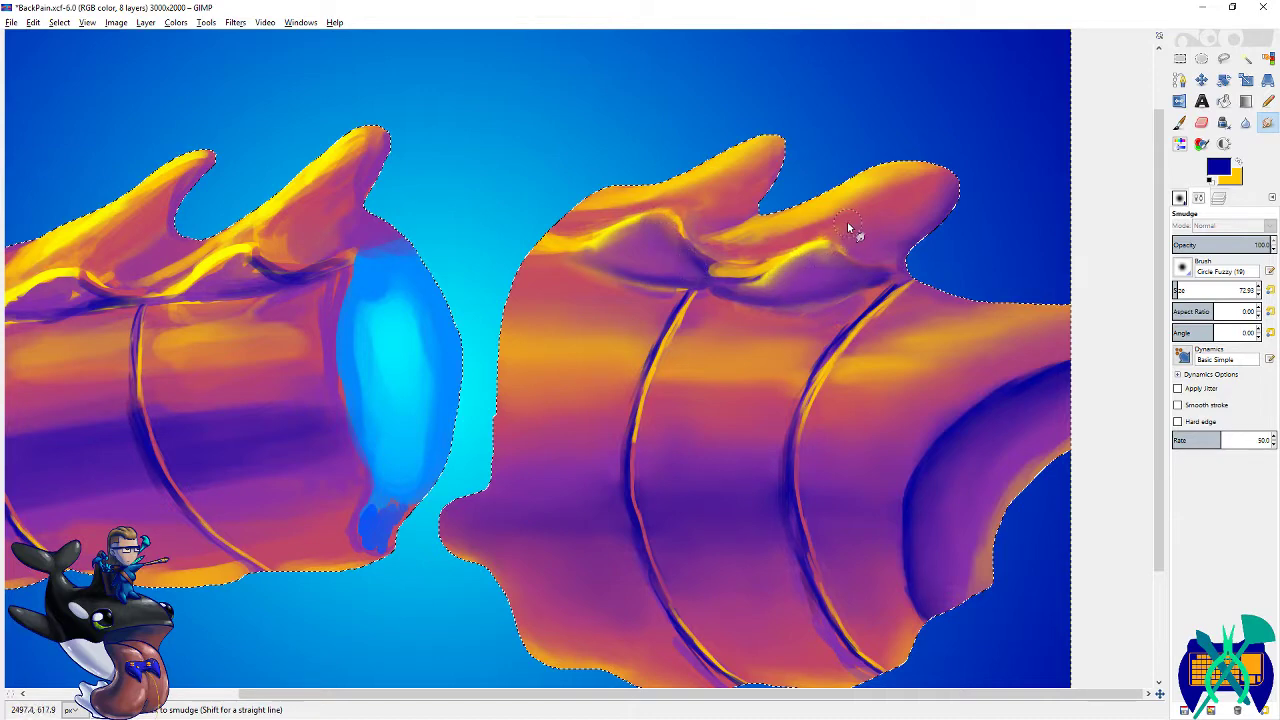
- Reselect the body by colour, smudge the golden band between the right segment's creases at size 144.86, and save the image
click(1268, 59)
scroll(630, 256, down, 5)
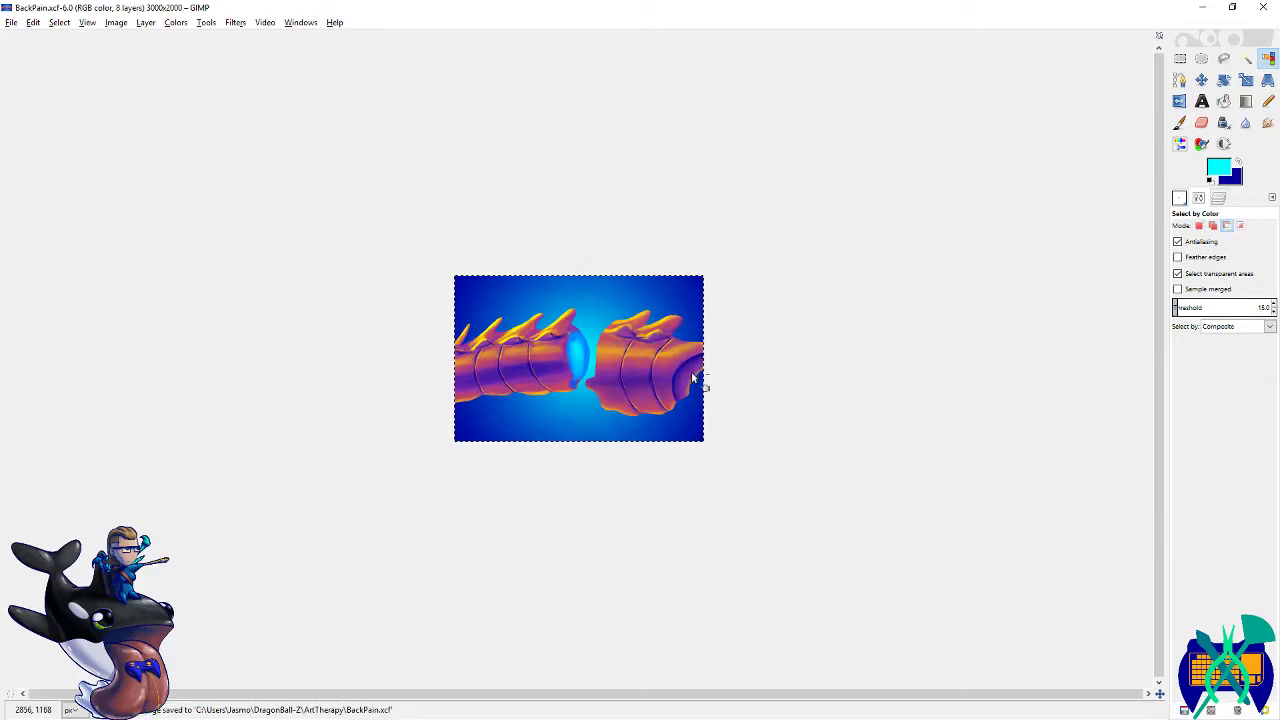
scroll(695, 378, up, 5)
click(817, 372)
key(s)
click(1183, 289)
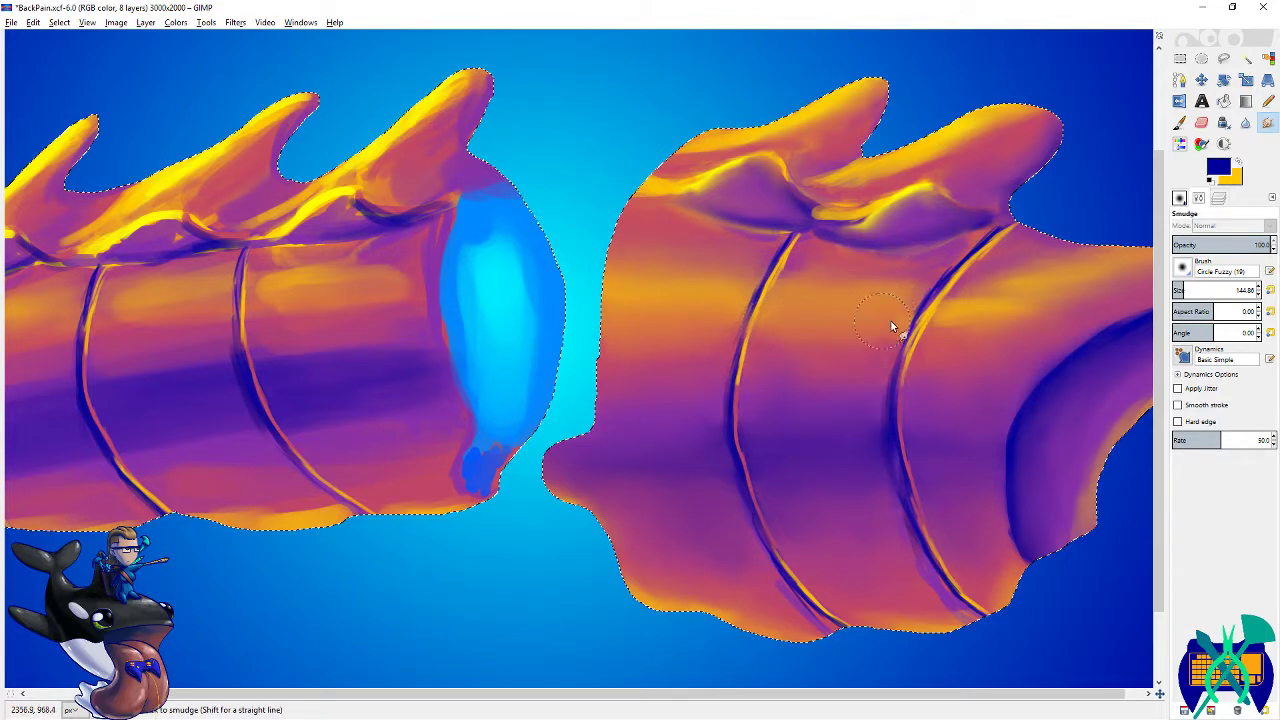
key(ctrl+s)
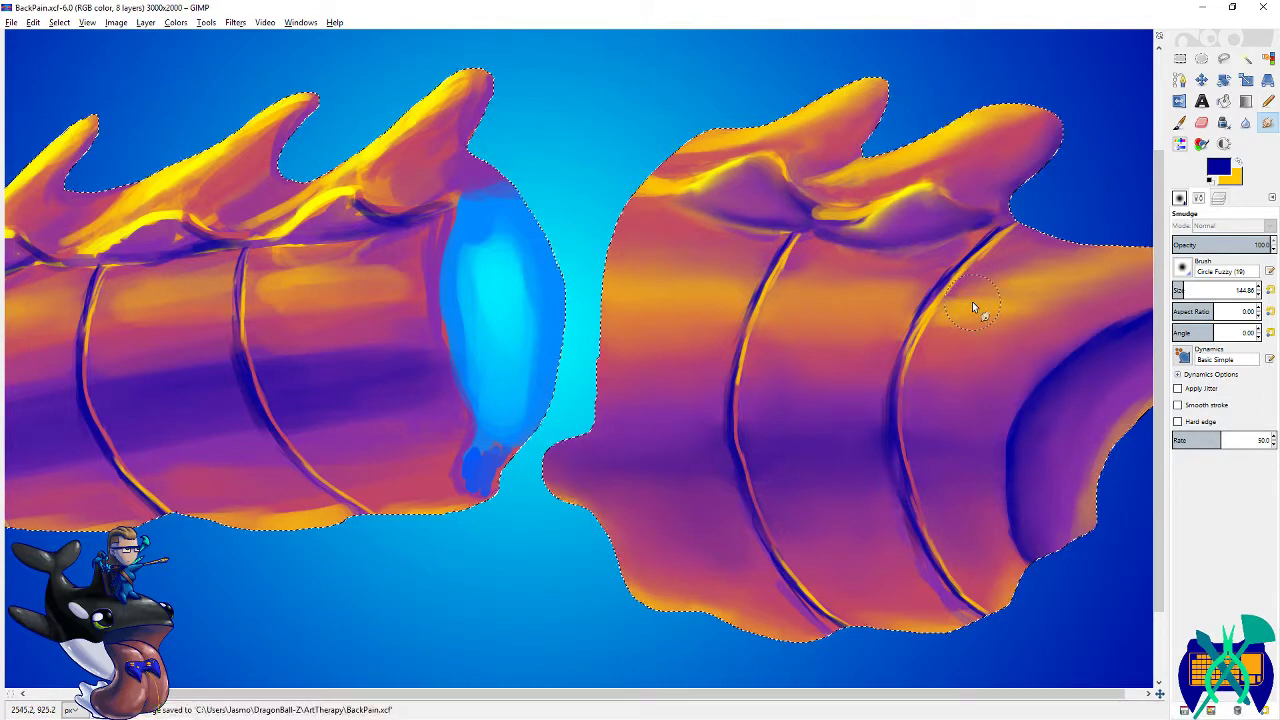
- Smudge the golden ridges above the right segment's purple folds at brush size 32.97 and save the image
drag(1210, 290, 1180, 290)
drag(935, 193, 931, 189)
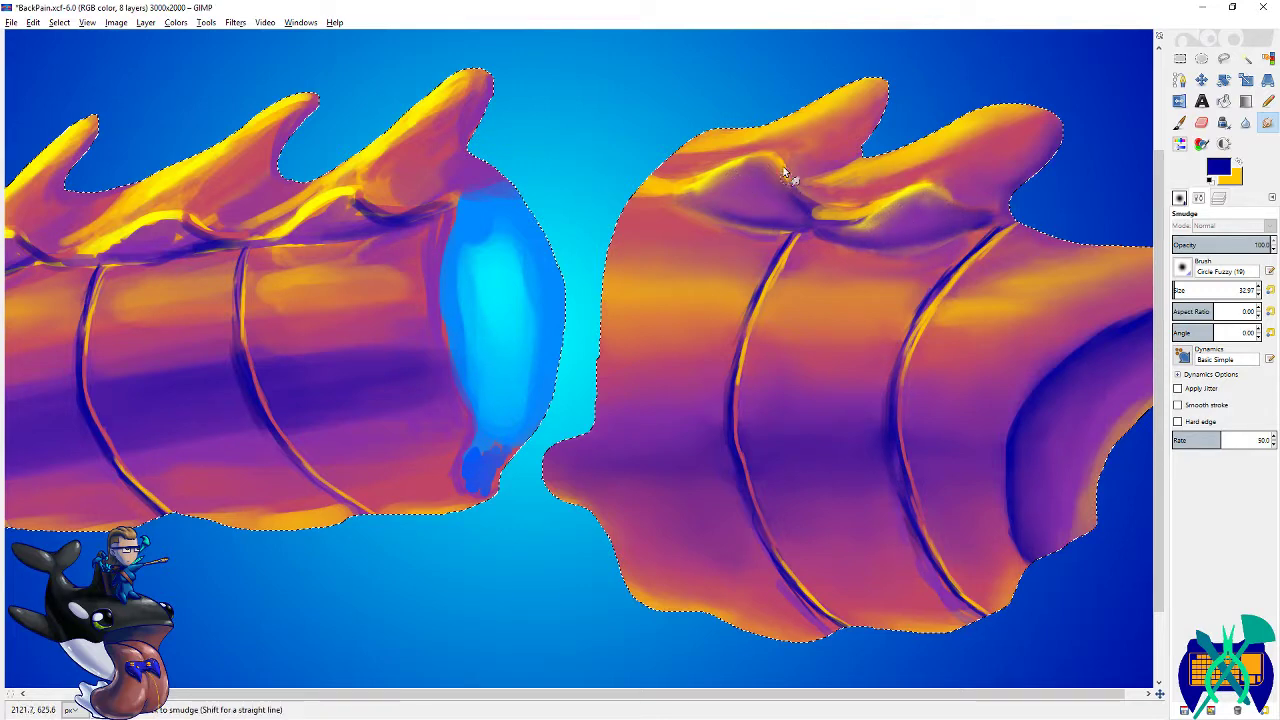
drag(717, 177, 663, 194)
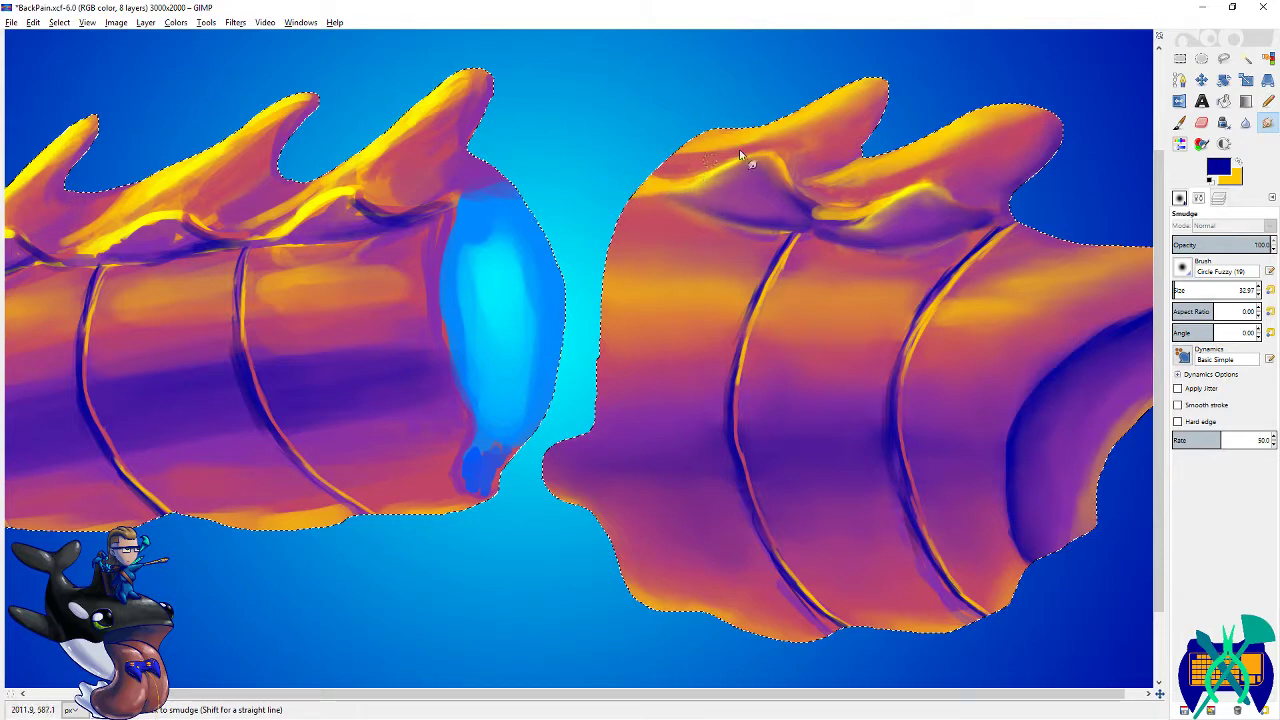
mouse_move(727, 139)
mouse_down()
mouse_move(693, 149)
mouse_move(750, 146)
mouse_move(676, 159)
mouse_move(779, 127)
mouse_move(695, 153)
mouse_up()
key(ctrl+s)
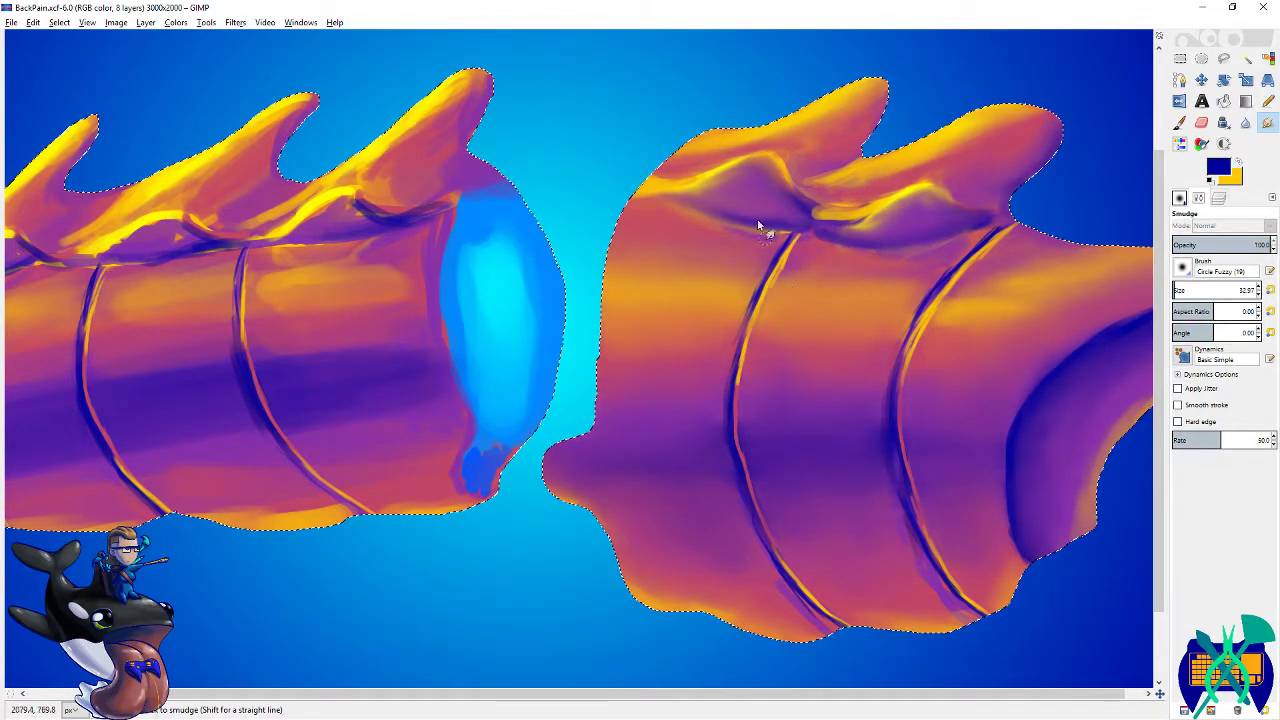
- Smudge the shading beneath the right segment's purple folds at brush size 32.97 and save the image
drag(766, 236, 786, 238)
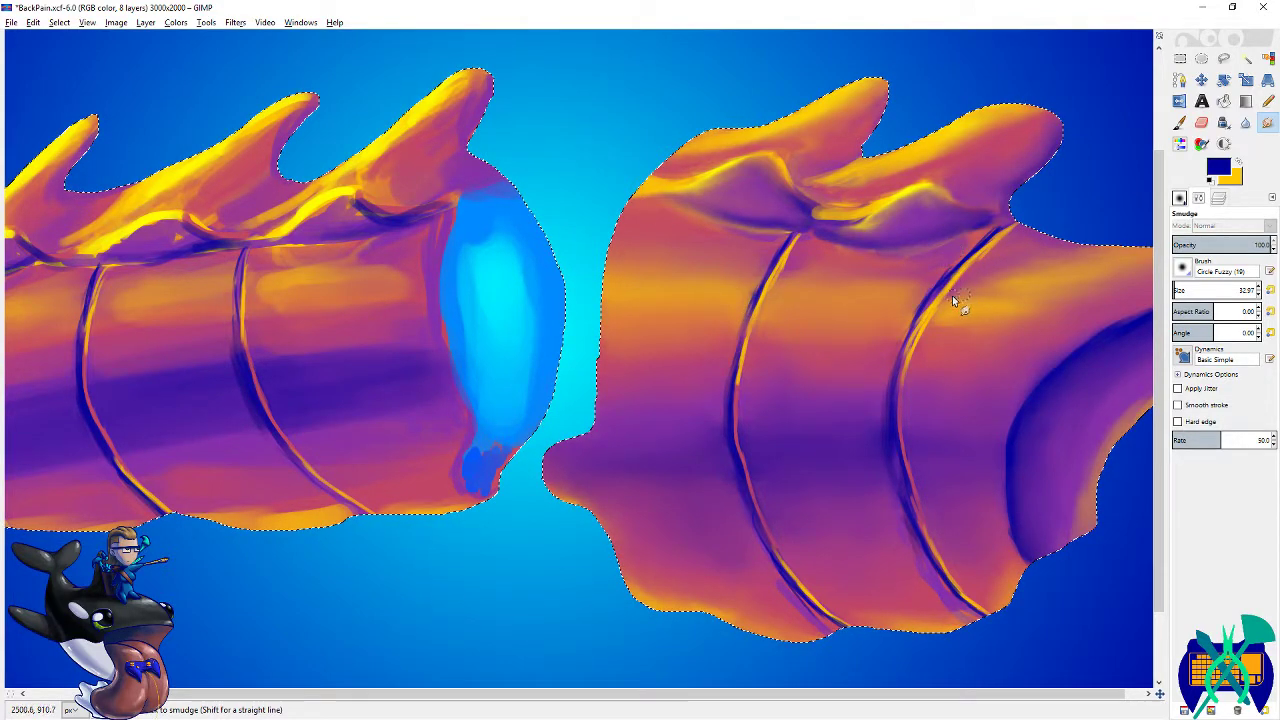
drag(953, 293, 867, 287)
key(ctrl+s)
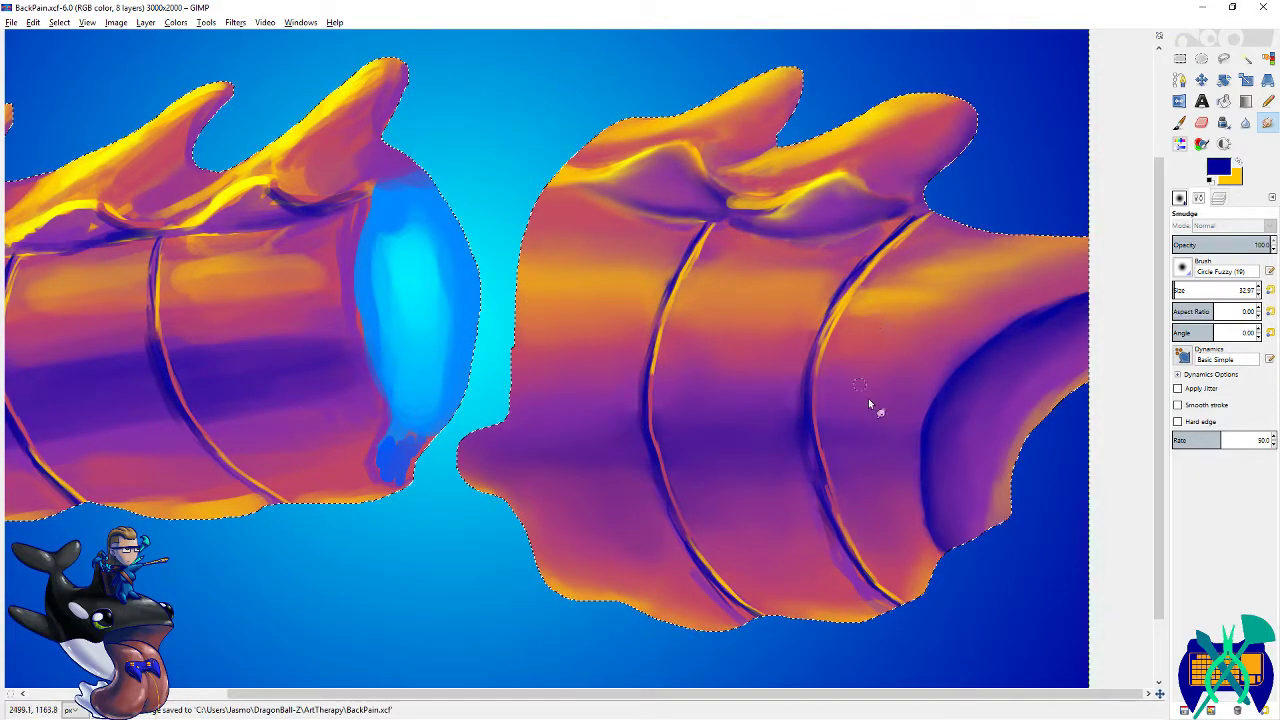
drag(508, 437, 753, 381)
mouse_move(1048, 465)
mouse_down()
mouse_move(820, 355)
mouse_move(722, 399)
mouse_up()
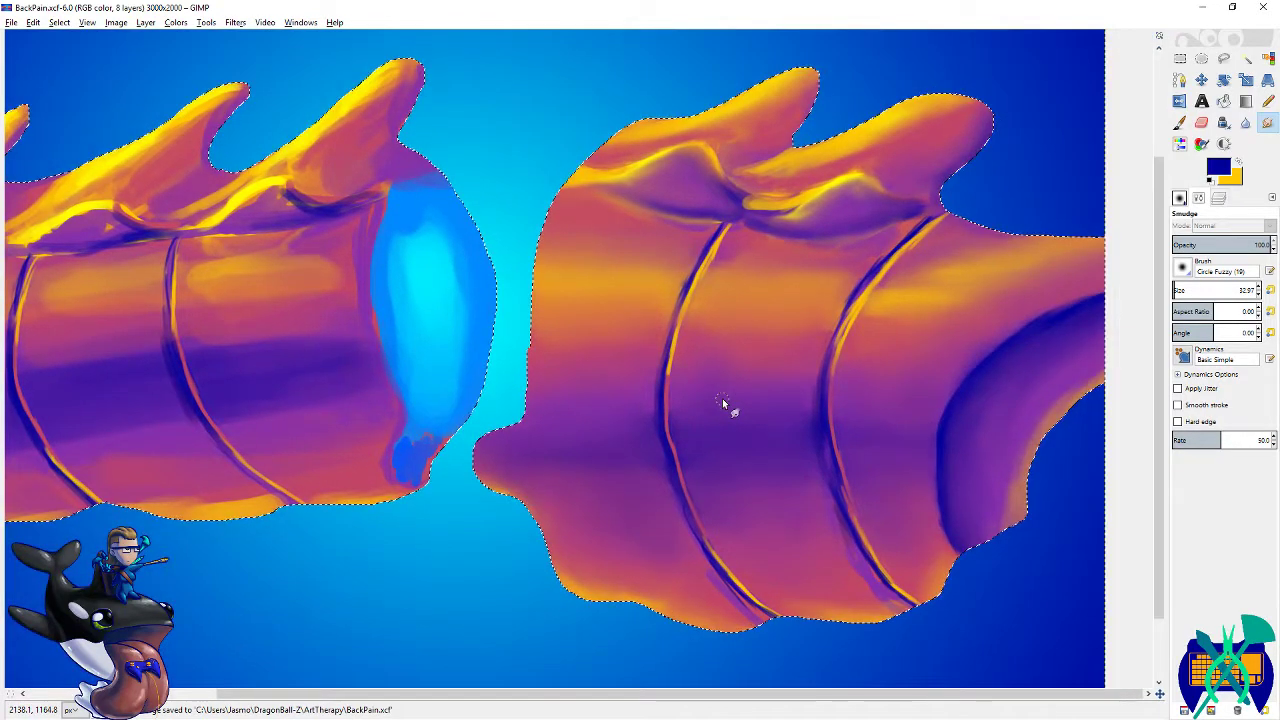
drag(768, 361, 674, 335)
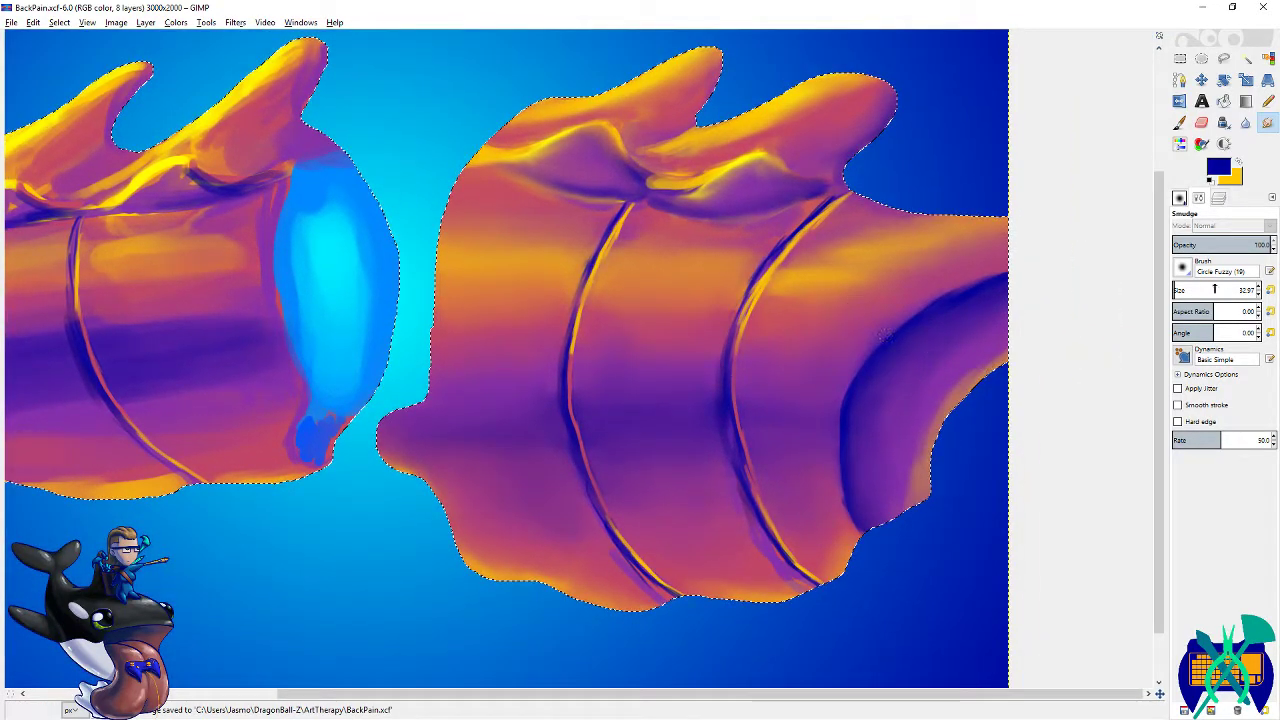
- Paint a golden rim along the right segment's lower edge at brush size 96.90 and smudge it into the body
drag(989, 357, 952, 390)
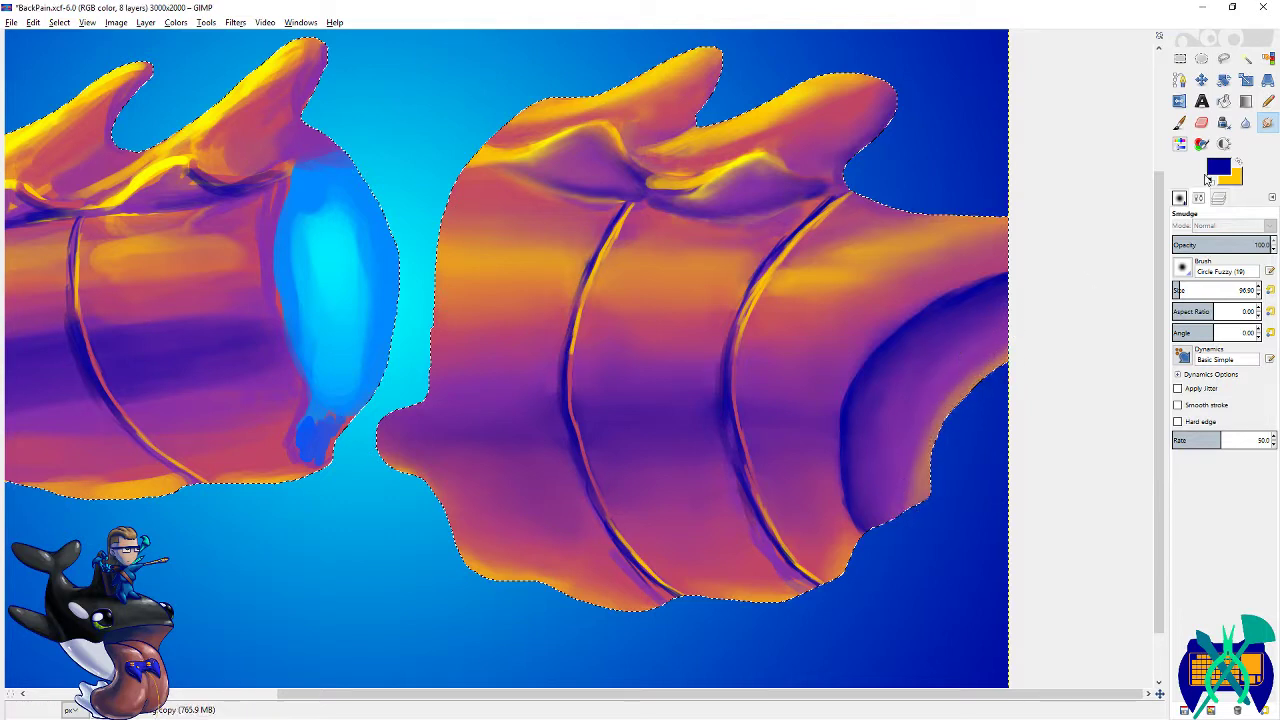
key(x)
click(1181, 122)
mouse_move(1034, 346)
mouse_down()
mouse_move(929, 503)
mouse_move(930, 466)
mouse_move(860, 563)
mouse_move(772, 610)
mouse_move(680, 603)
mouse_move(628, 616)
mouse_move(491, 583)
mouse_move(454, 540)
mouse_up()
mouse_move(419, 491)
mouse_down()
mouse_move(663, 534)
mouse_move(634, 516)
mouse_move(624, 512)
mouse_move(686, 600)
mouse_move(660, 526)
mouse_move(691, 589)
mouse_move(601, 578)
mouse_move(781, 517)
mouse_up()
drag(737, 457, 646, 471)
drag(646, 471, 817, 472)
key(s)
mouse_move(657, 474)
mouse_down()
mouse_move(654, 454)
mouse_move(771, 471)
mouse_move(634, 466)
mouse_move(654, 465)
mouse_up()
mouse_move(751, 467)
mouse_down()
mouse_move(871, 429)
mouse_move(866, 449)
mouse_move(898, 457)
mouse_up()
- Paint a golden rim along the left segment's lower edge at brush size 96.90, smudge it inward, and save the image
scroll(871, 429, left, 1)
scroll(880, 451, left, 3)
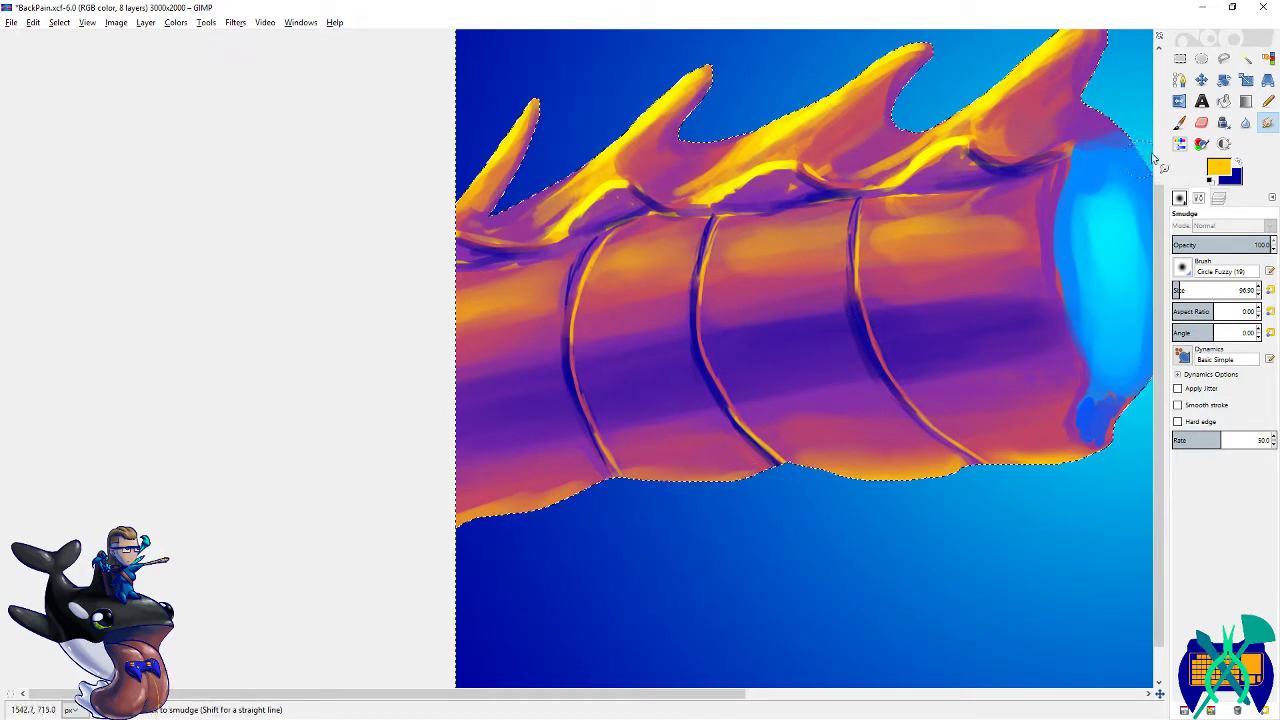
click(1179, 122)
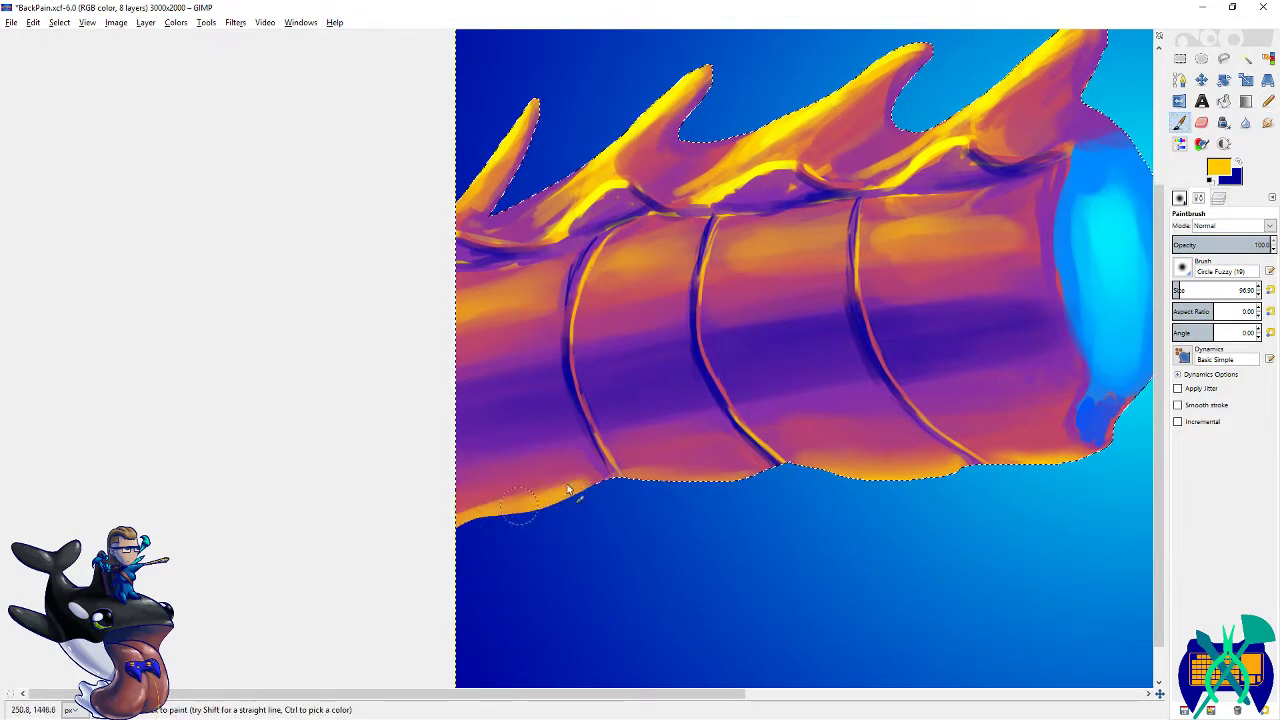
key(s)
drag(483, 507, 546, 487)
scroll(520, 470, right, 5)
key(ctrl+s)
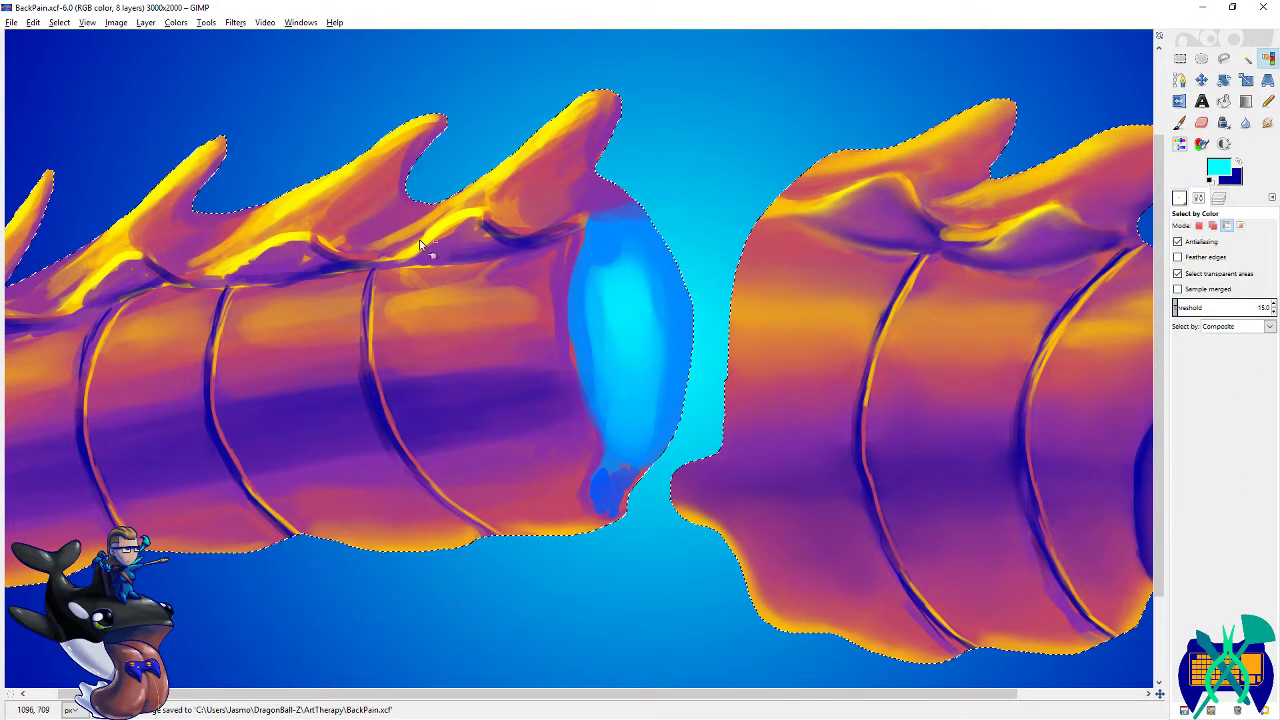
- Check the rims and shading of both body segments across the whole image and save the file
scroll(449, 243, down, 3)
key(ctrl+shift+a)
scroll(280, 274, down, 2)
key(ctrl+s)
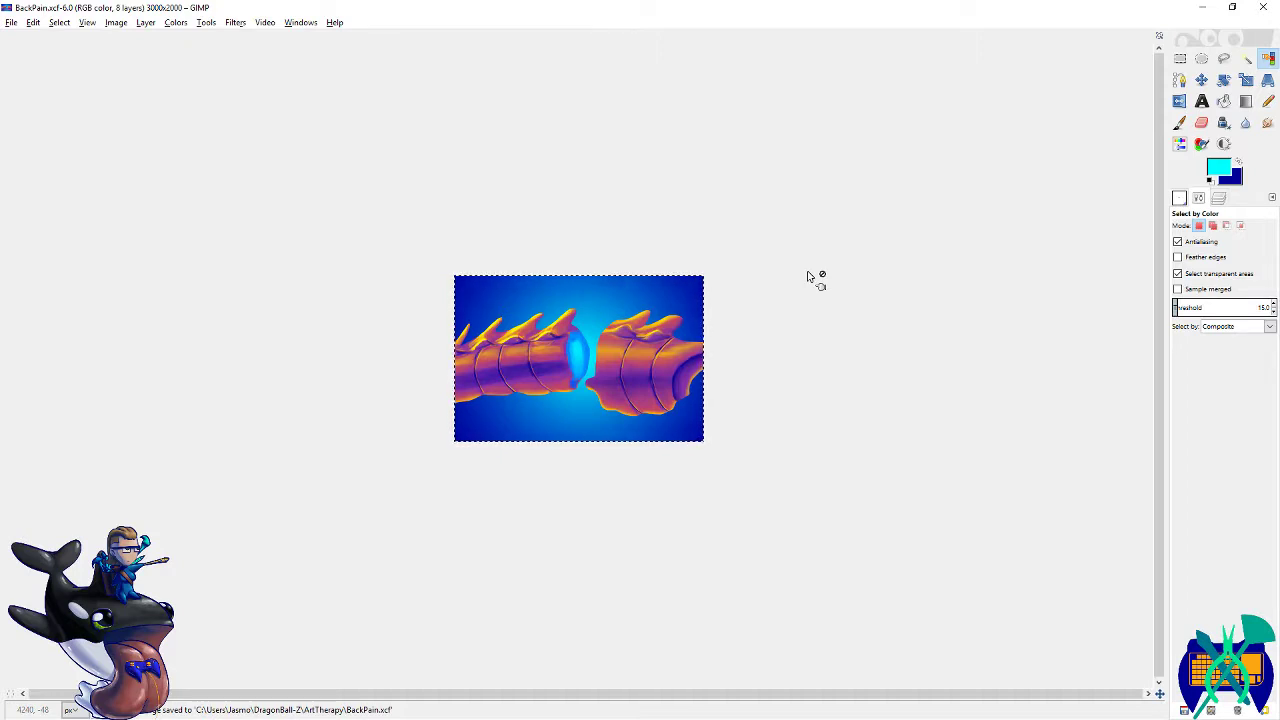
key(ctrl+z)
scroll(662, 381, up, 3)
key(ctrl+s)
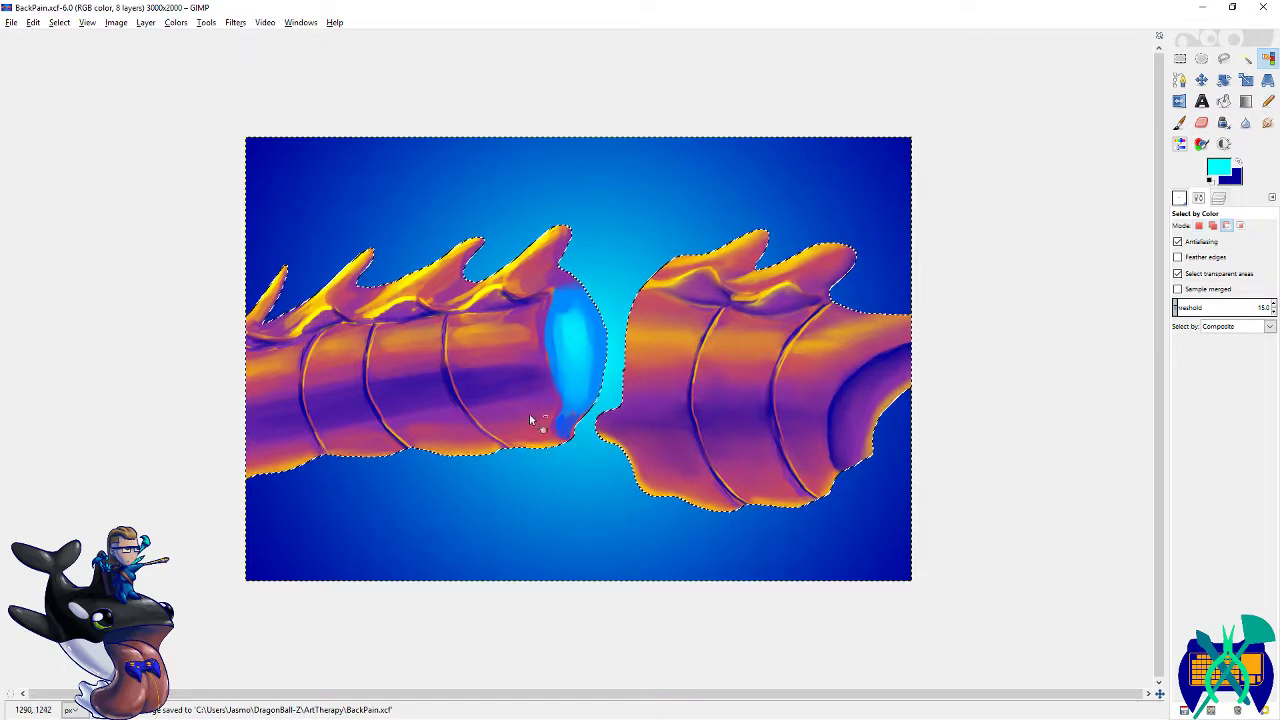
- Smudge the dark purple band and lower body between the left segment's creases at brush size 144.86
scroll(408, 366, up, 2)
key(s)
drag(408, 366, 672, 336)
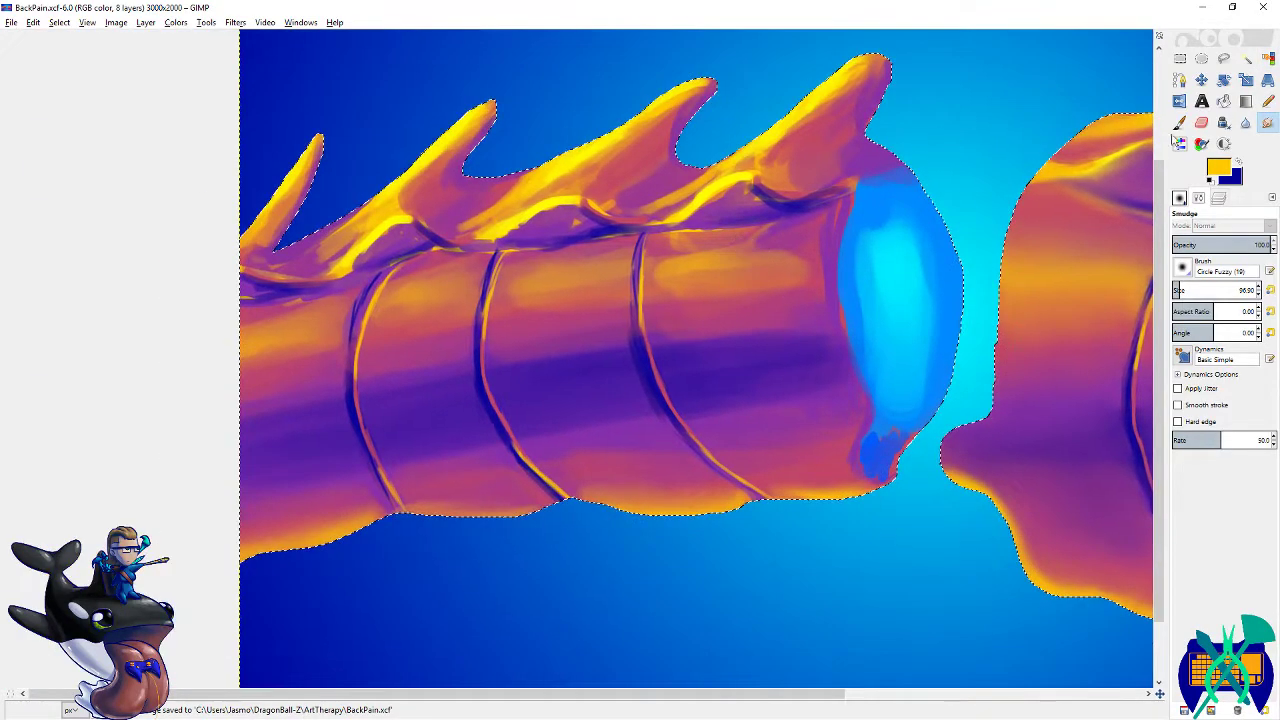
drag(1181, 293, 1199, 293)
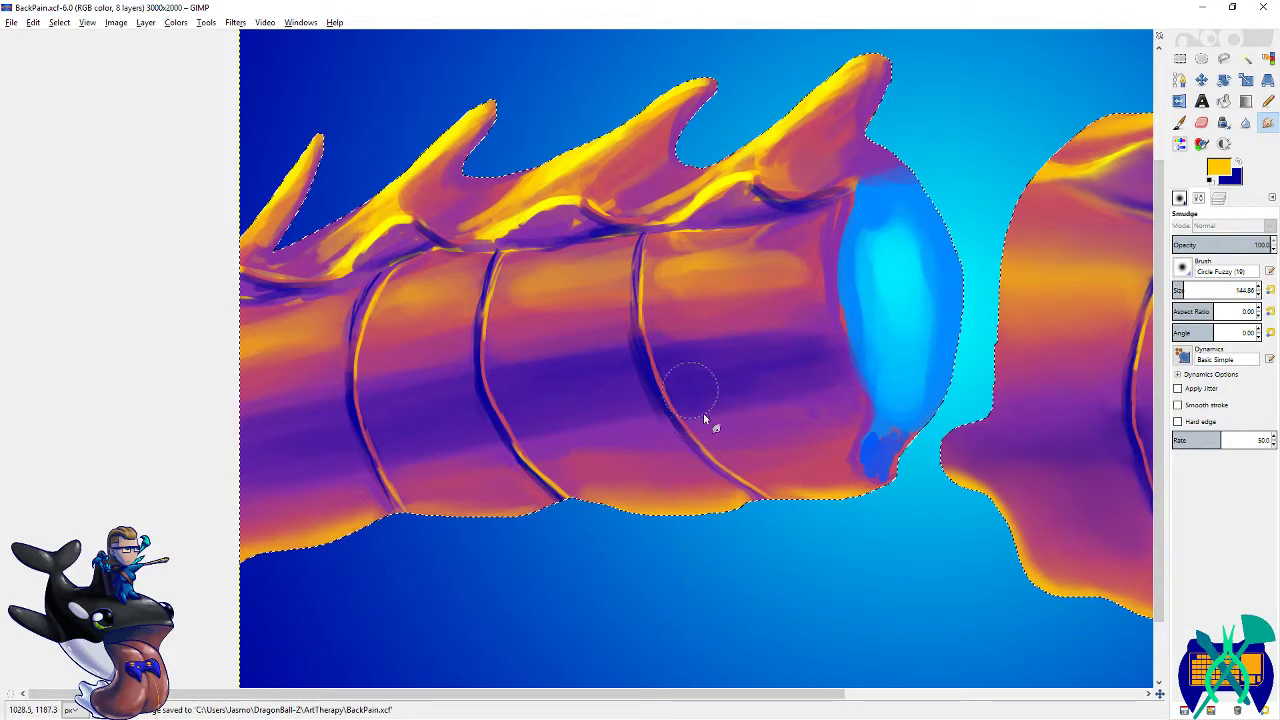
drag(843, 414, 743, 401)
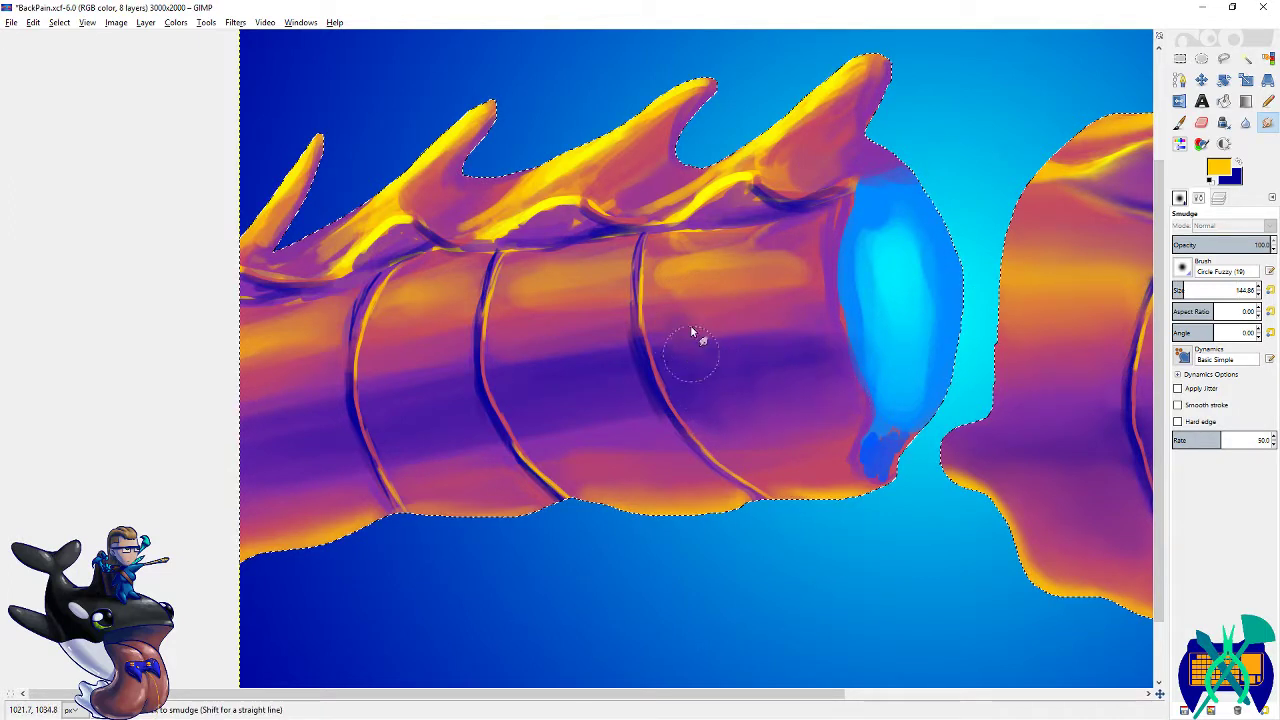
mouse_move(721, 332)
mouse_down()
mouse_move(692, 332)
mouse_move(772, 363)
mouse_move(719, 391)
mouse_up()
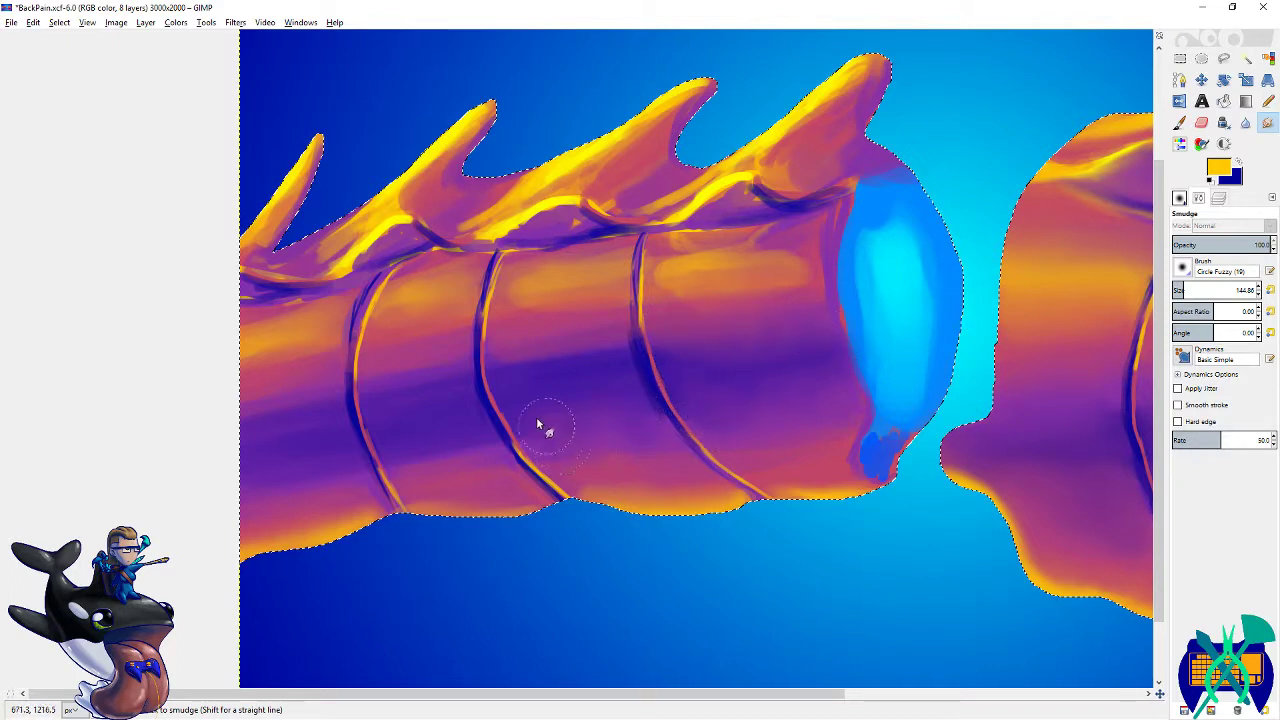
mouse_move(632, 449)
mouse_down()
mouse_move(526, 358)
mouse_move(509, 364)
mouse_move(542, 372)
mouse_move(592, 326)
mouse_move(582, 355)
mouse_move(609, 344)
mouse_move(582, 398)
mouse_move(598, 402)
mouse_move(585, 432)
mouse_up()
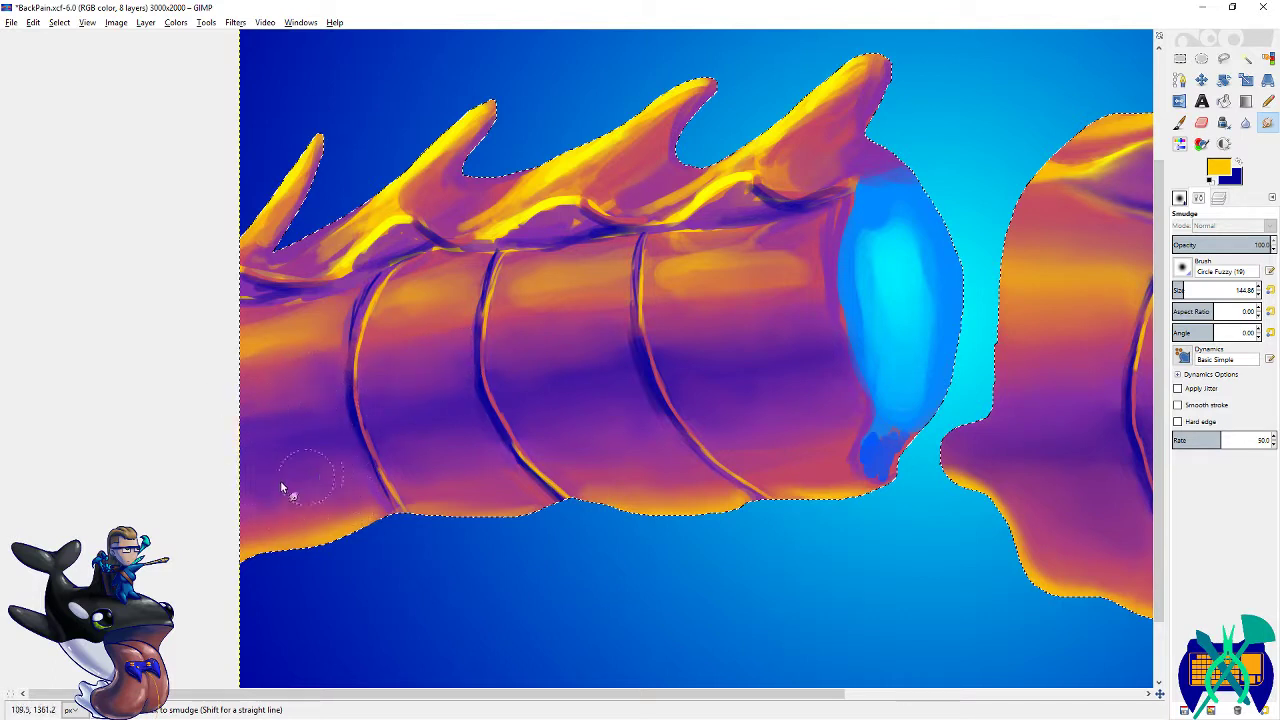
- Smudge the golden highlights along the left segment's upper body into a soft band and save the image
drag(286, 320, 332, 292)
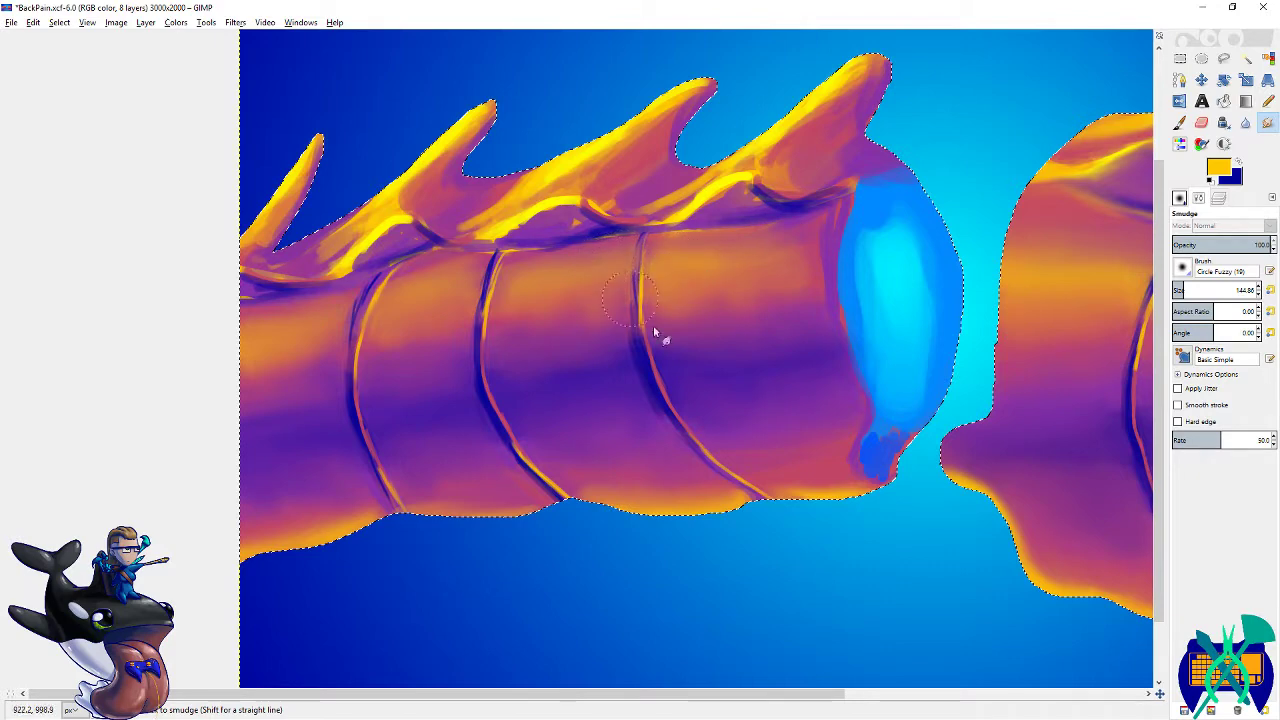
scroll(570, 300, right, 3)
key(ctrl+s)
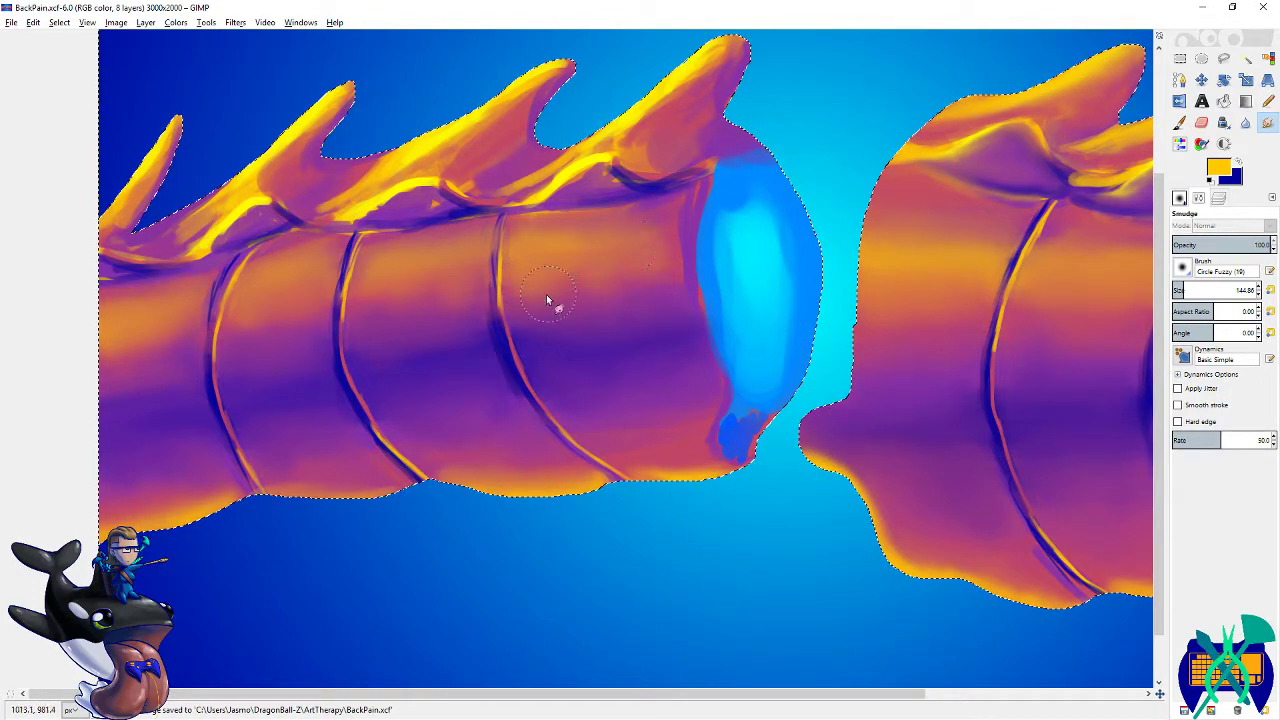
drag(600, 280, 614, 266)
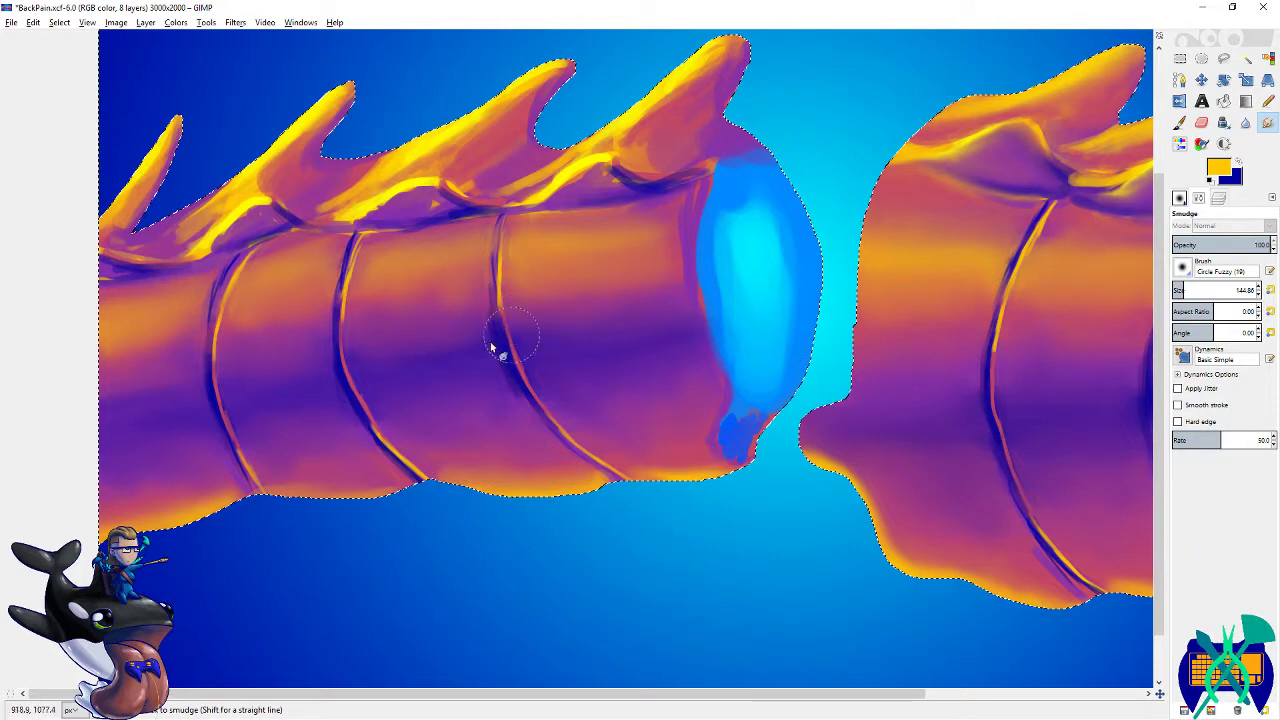
drag(442, 291, 640, 347)
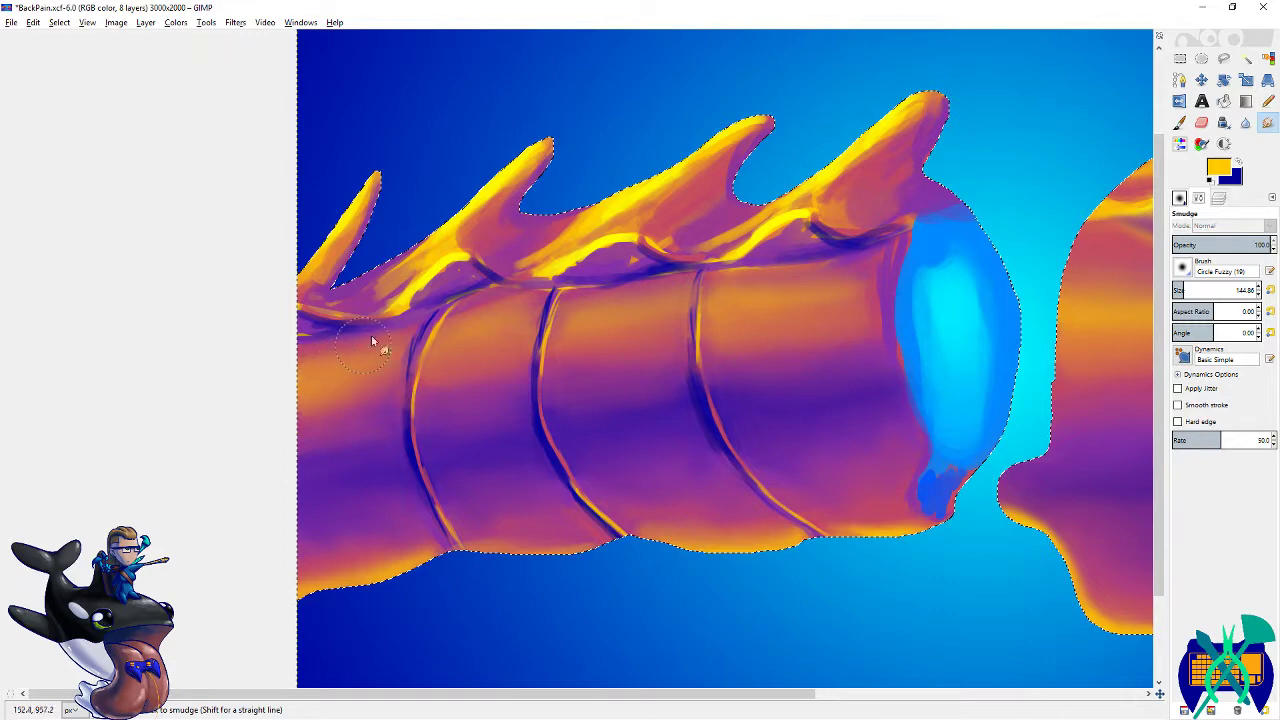
- Save the image and smudge the golden shading on the right segment's rear spike at brush size 80.92
scroll(366, 349, right, 5)
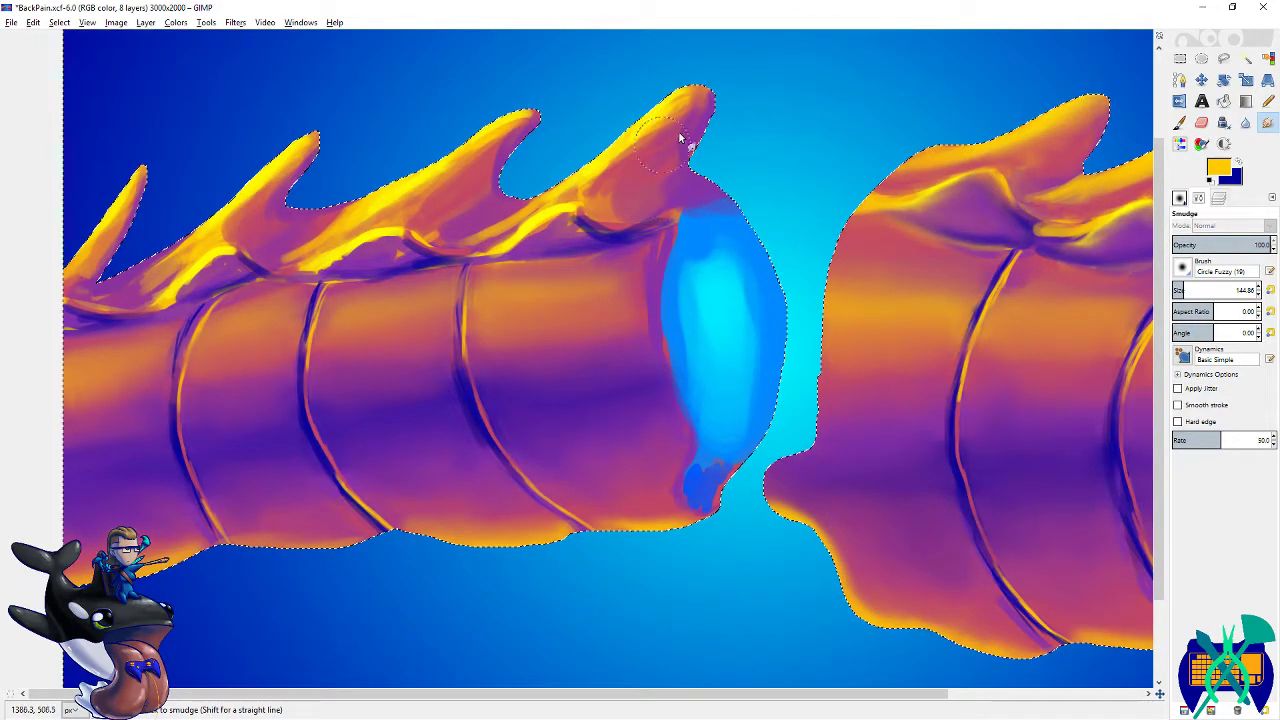
mouse_move(857, 331)
mouse_down()
mouse_move(779, 342)
mouse_move(765, 393)
mouse_up()
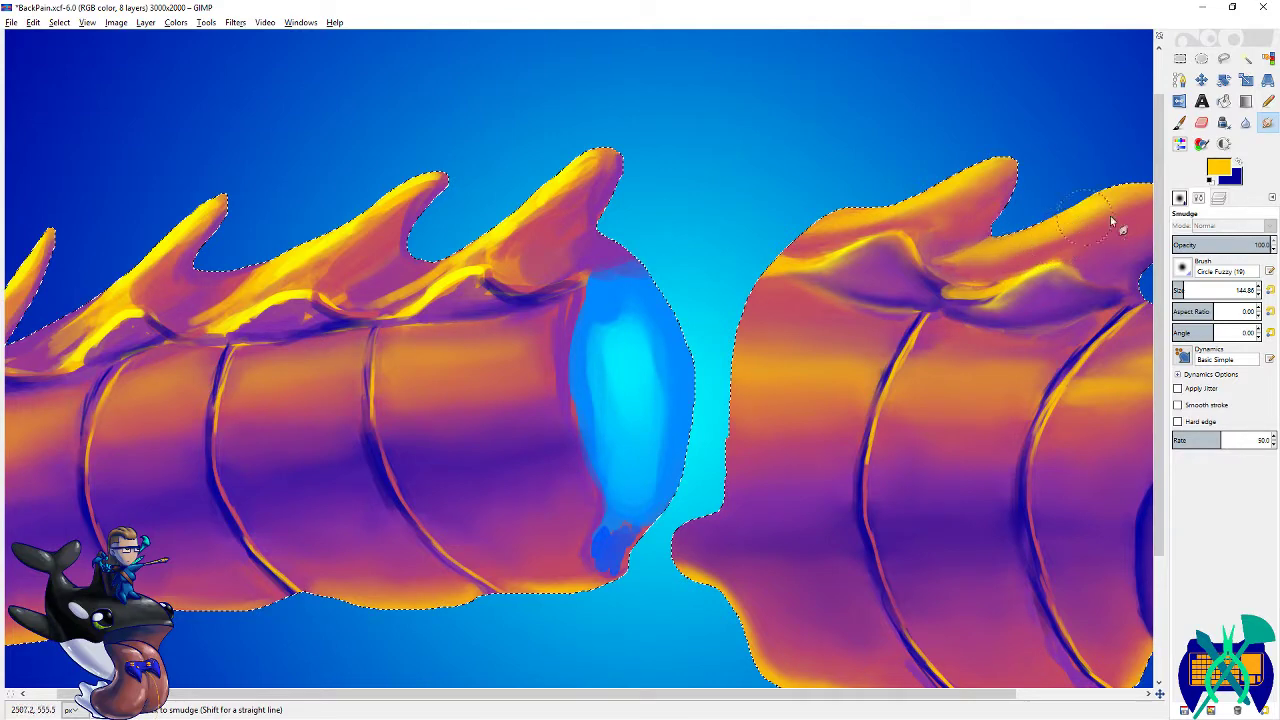
drag(1045, 319, 934, 327)
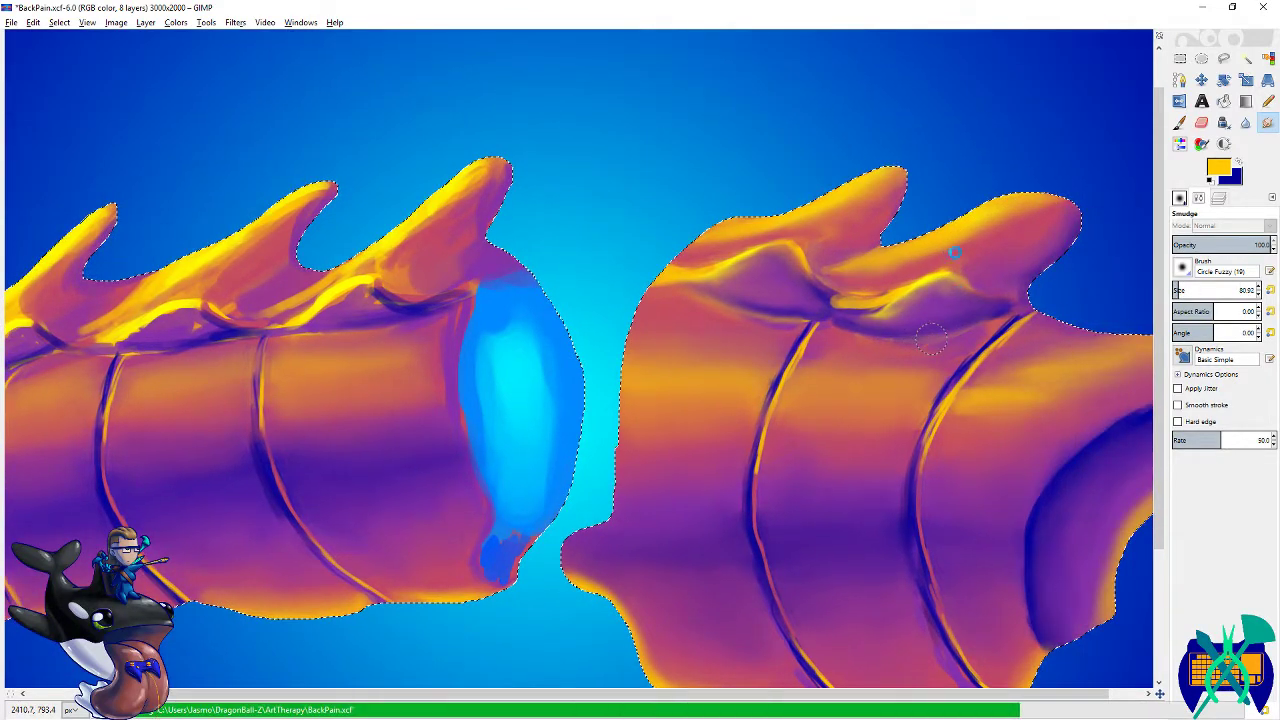
drag(1014, 210, 951, 263)
key(shift+e)
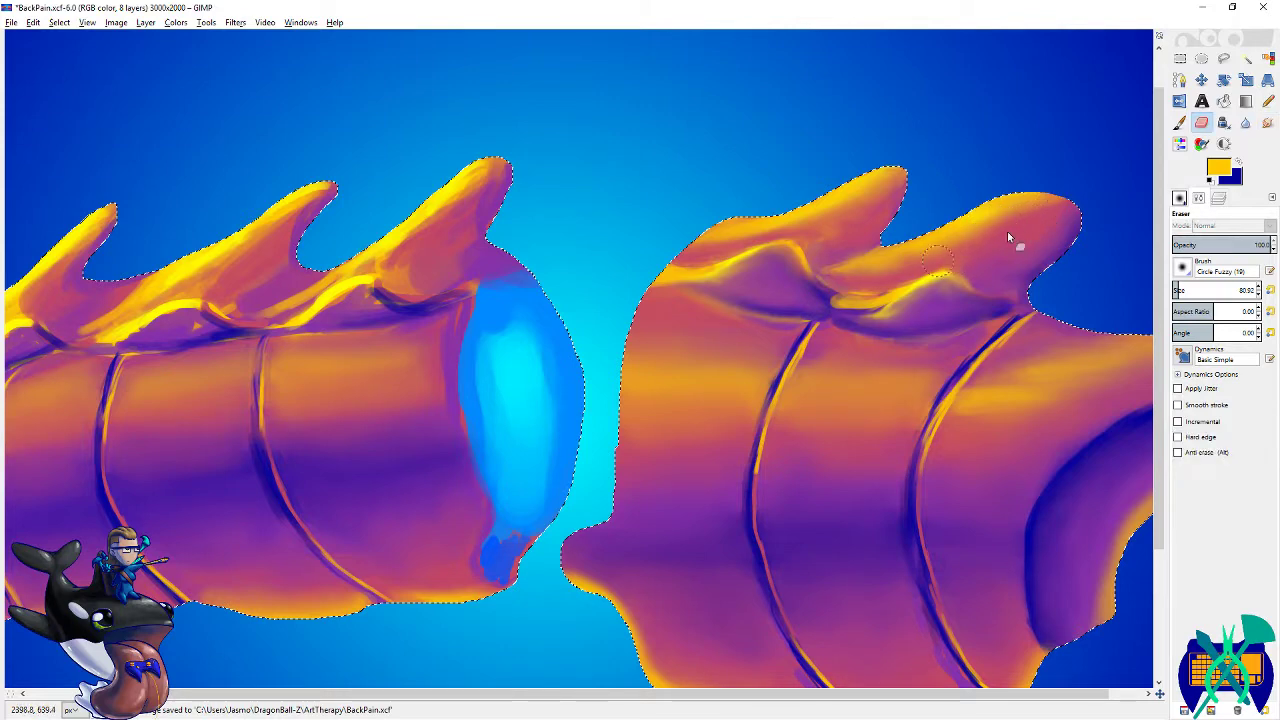
- Smudge the left segment's spike beside the cyan opening and the golden ridge and purple fold beneath it at size 80.92
scroll(894, 191, left, 5)
key(s)
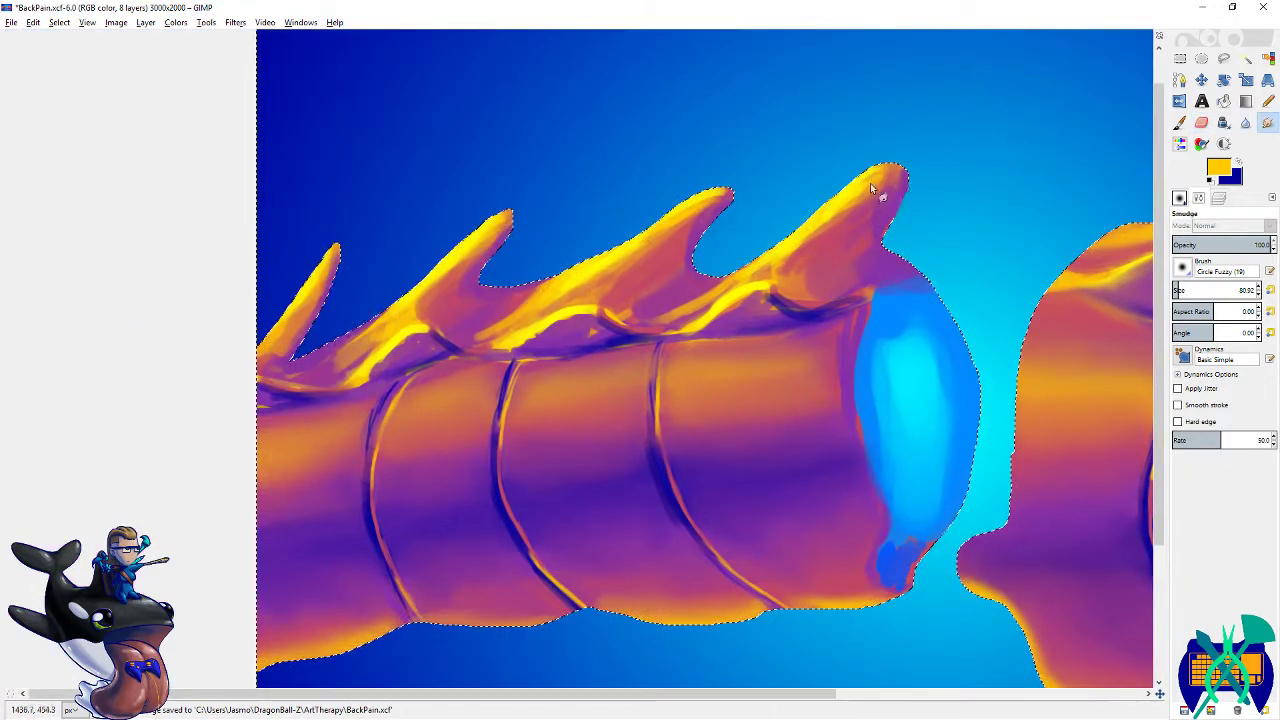
mouse_move(873, 190)
mouse_down()
mouse_move(838, 208)
mouse_move(798, 252)
mouse_move(882, 184)
mouse_move(775, 265)
mouse_move(905, 182)
mouse_move(893, 180)
mouse_move(862, 241)
mouse_up()
drag(774, 290, 708, 332)
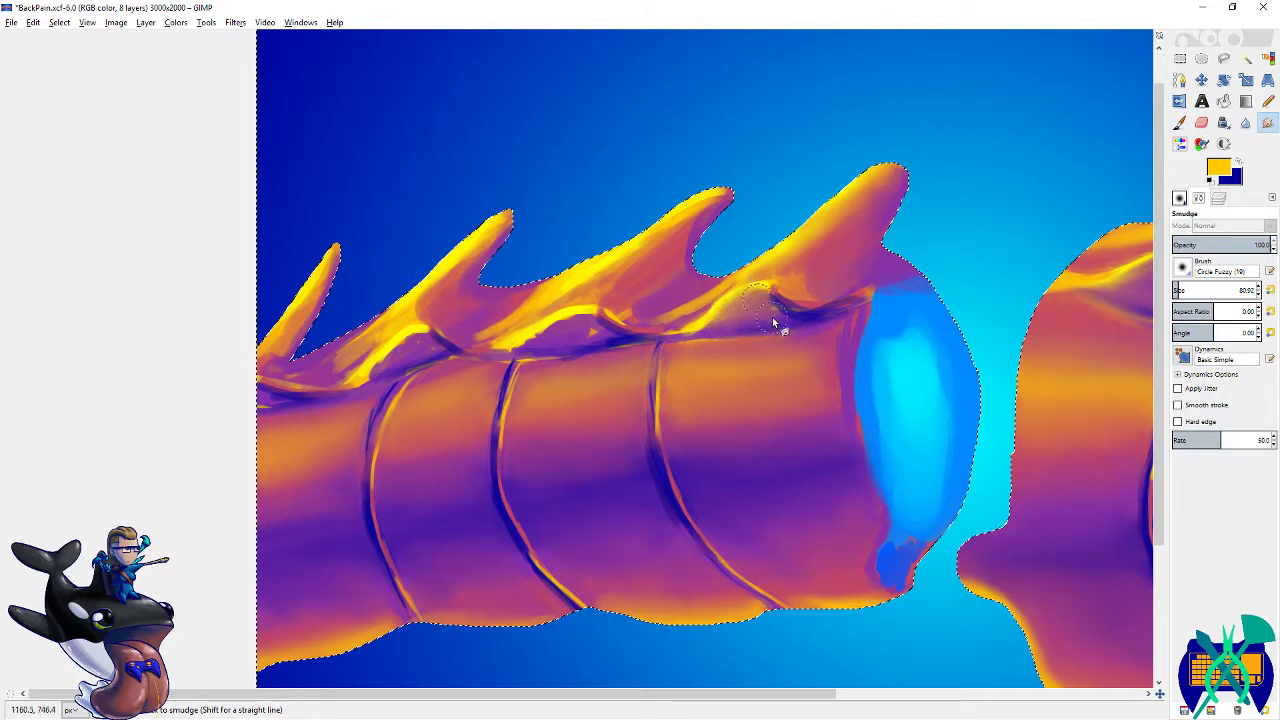
scroll(777, 328, left, 4)
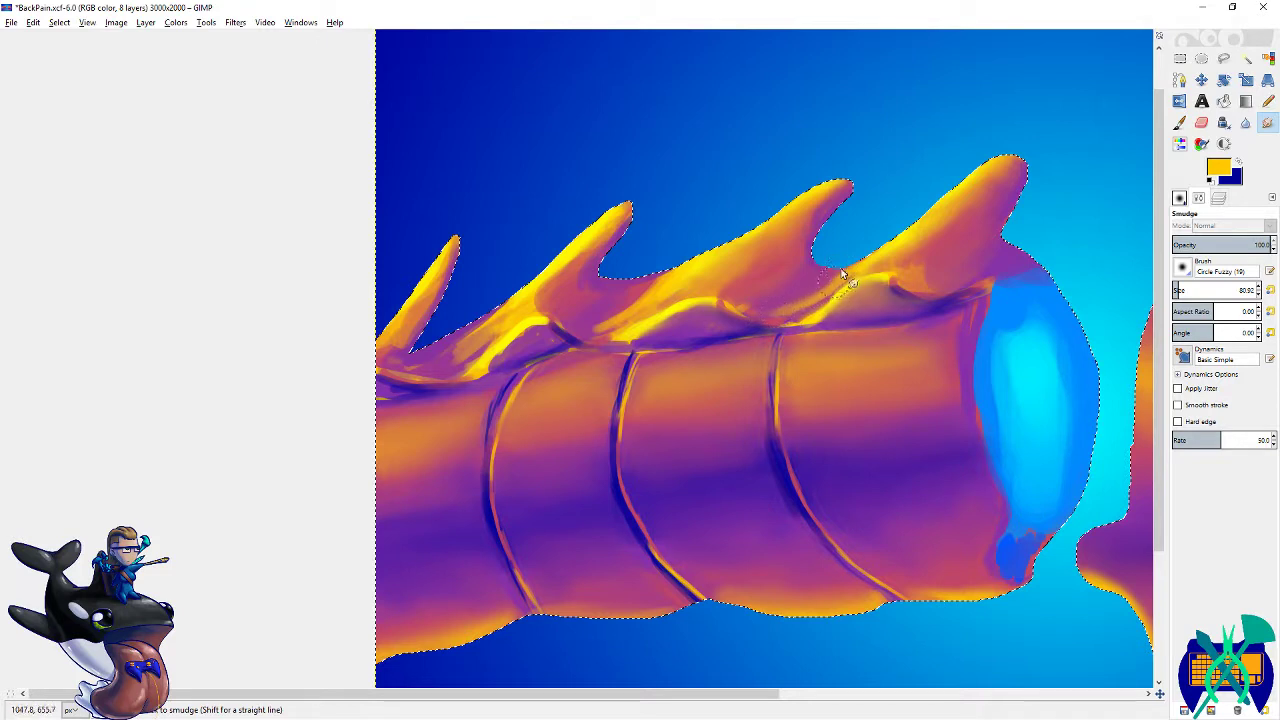
- Smudge the left segment's remaining spikes and the golden ridges beneath them, and save the image
drag(644, 338, 717, 317)
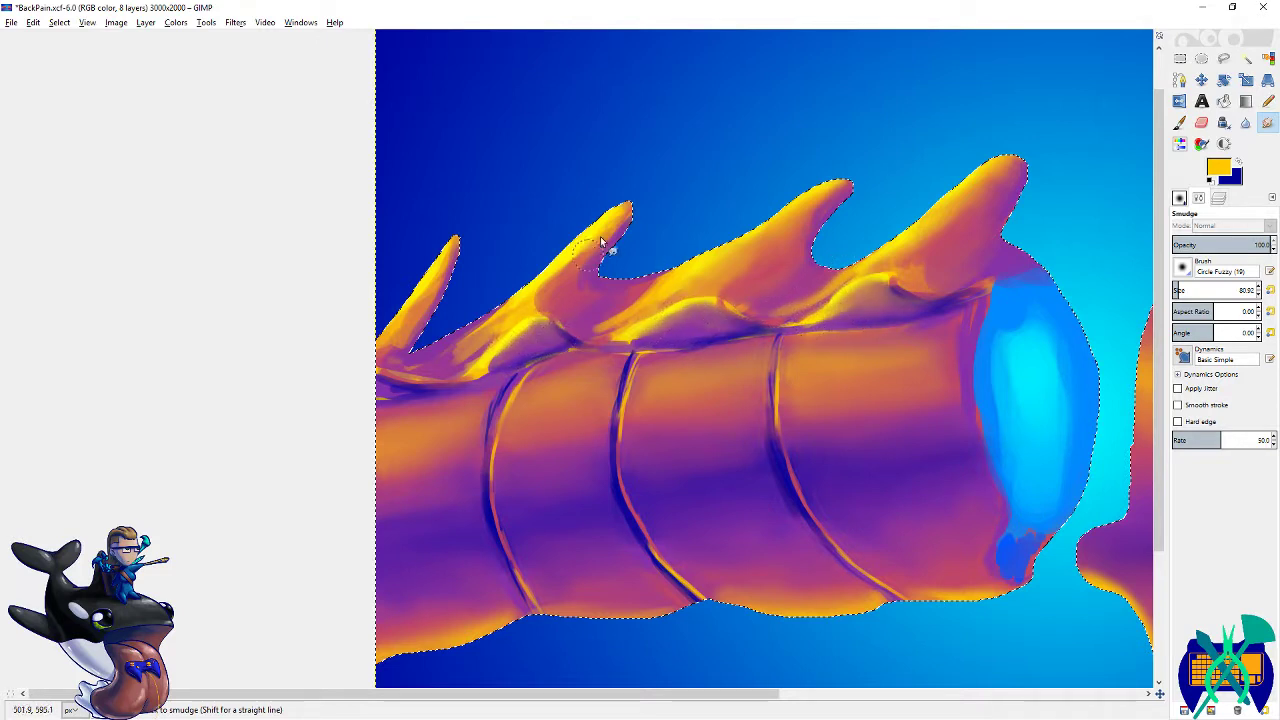
drag(592, 253, 553, 283)
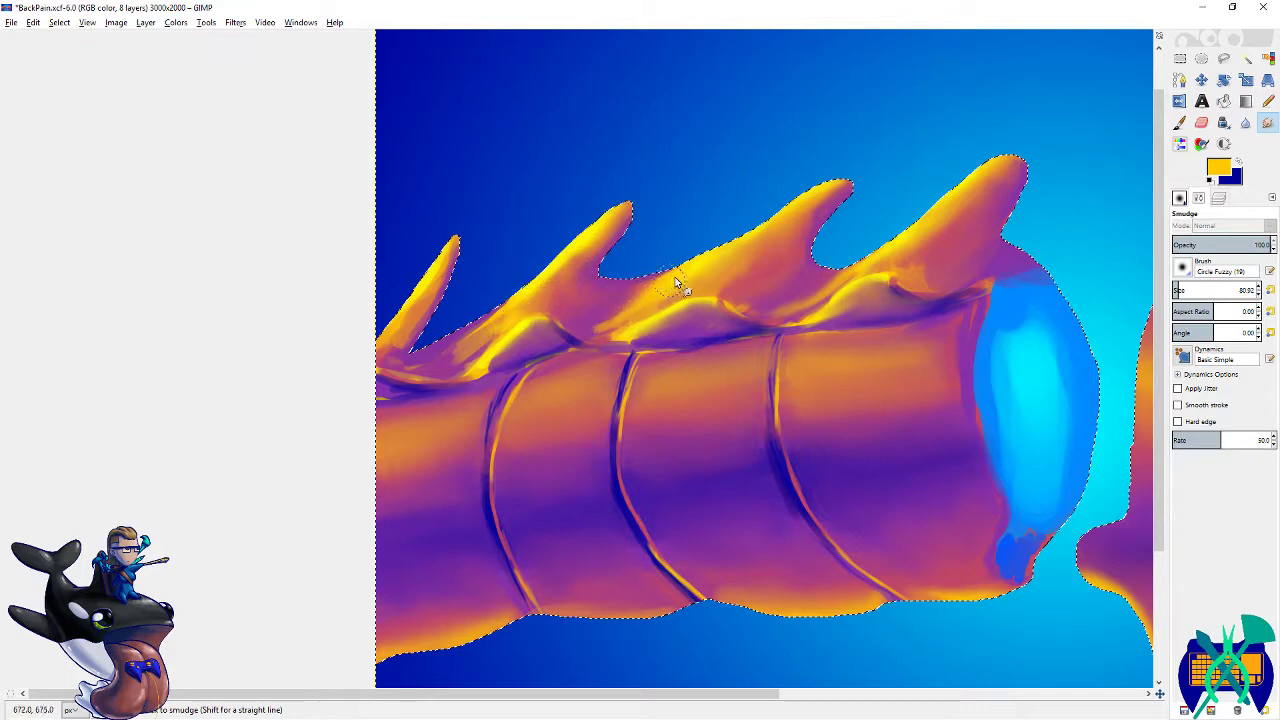
mouse_move(449, 285)
mouse_down()
mouse_move(397, 350)
mouse_move(445, 357)
mouse_move(514, 312)
mouse_move(496, 325)
mouse_move(507, 299)
mouse_move(430, 347)
mouse_move(461, 329)
mouse_move(448, 356)
mouse_move(469, 354)
mouse_move(424, 370)
mouse_up()
key(ctrl+s)
- Soften the orange patch at the base of the spike nearest the cyan opening and save the image
drag(657, 473, 419, 430)
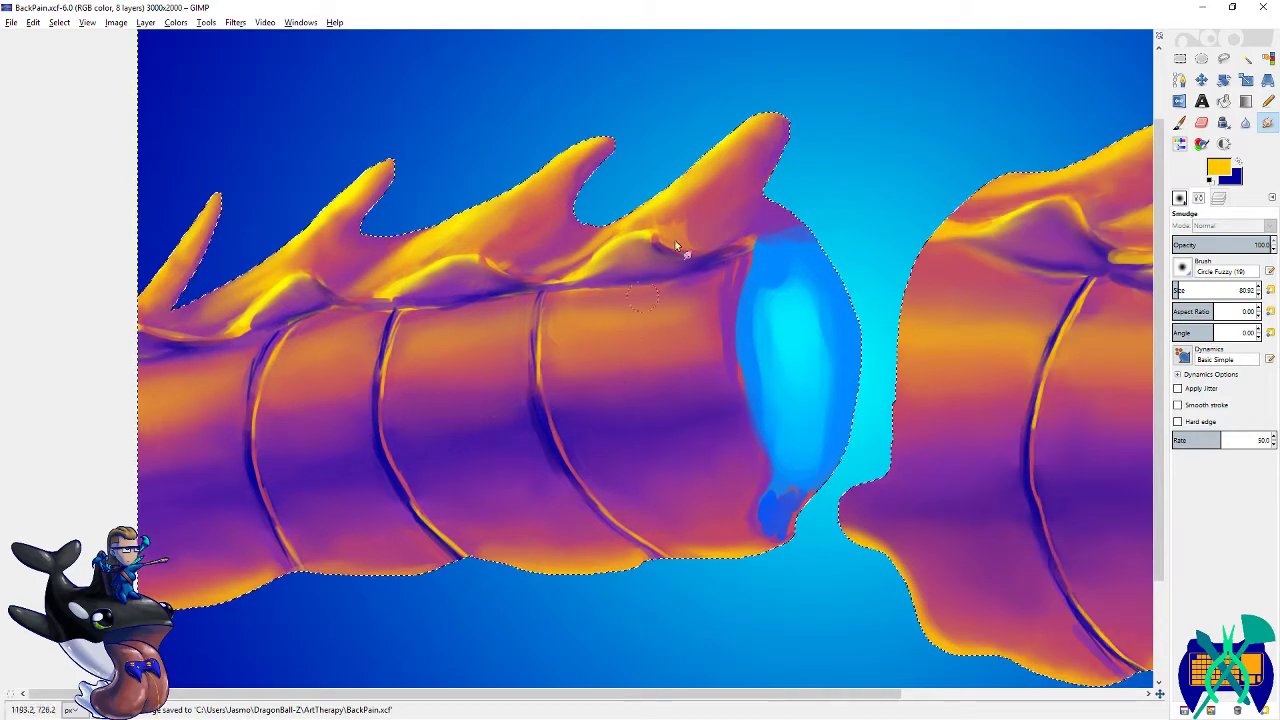
mouse_move(692, 220)
mouse_down()
mouse_move(677, 214)
mouse_move(688, 232)
mouse_up()
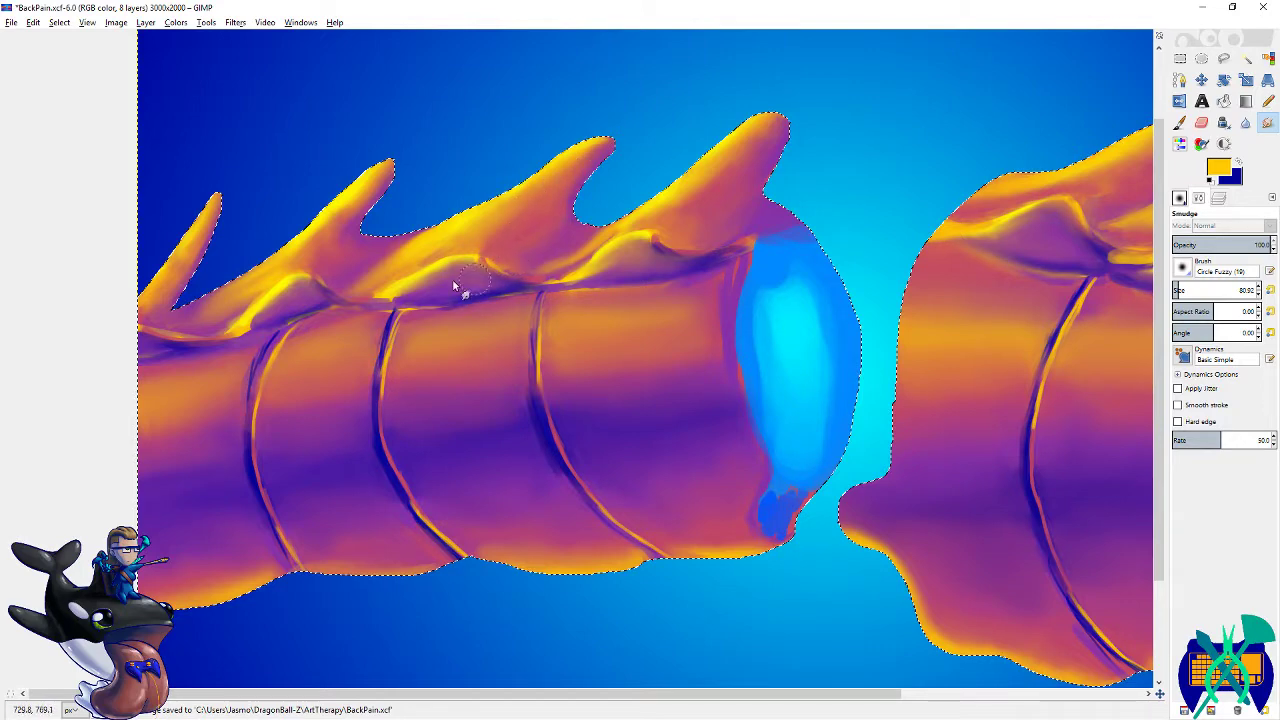
key(ctrl+s)
- Examine the blended spikes and body bands of both segments at several zoom levels, saving the image along the way
click(1268, 58)
scroll(455, 209, down, 5)
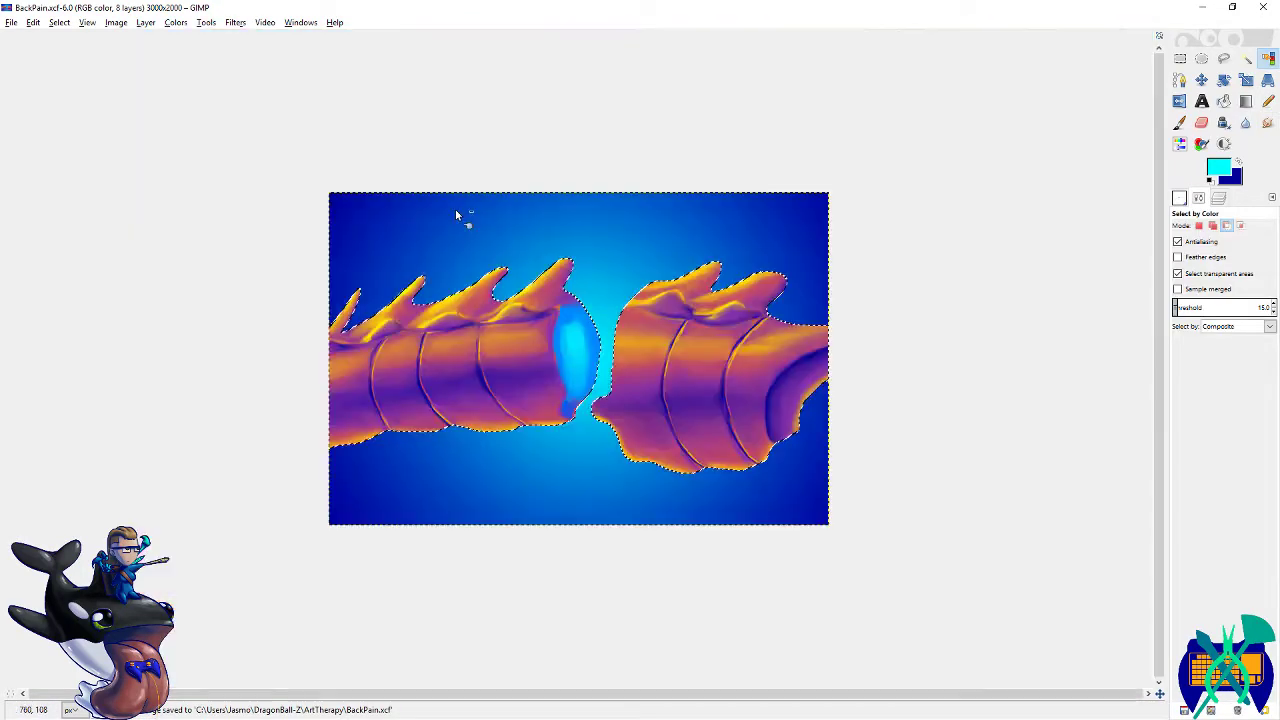
scroll(451, 208, up, 2)
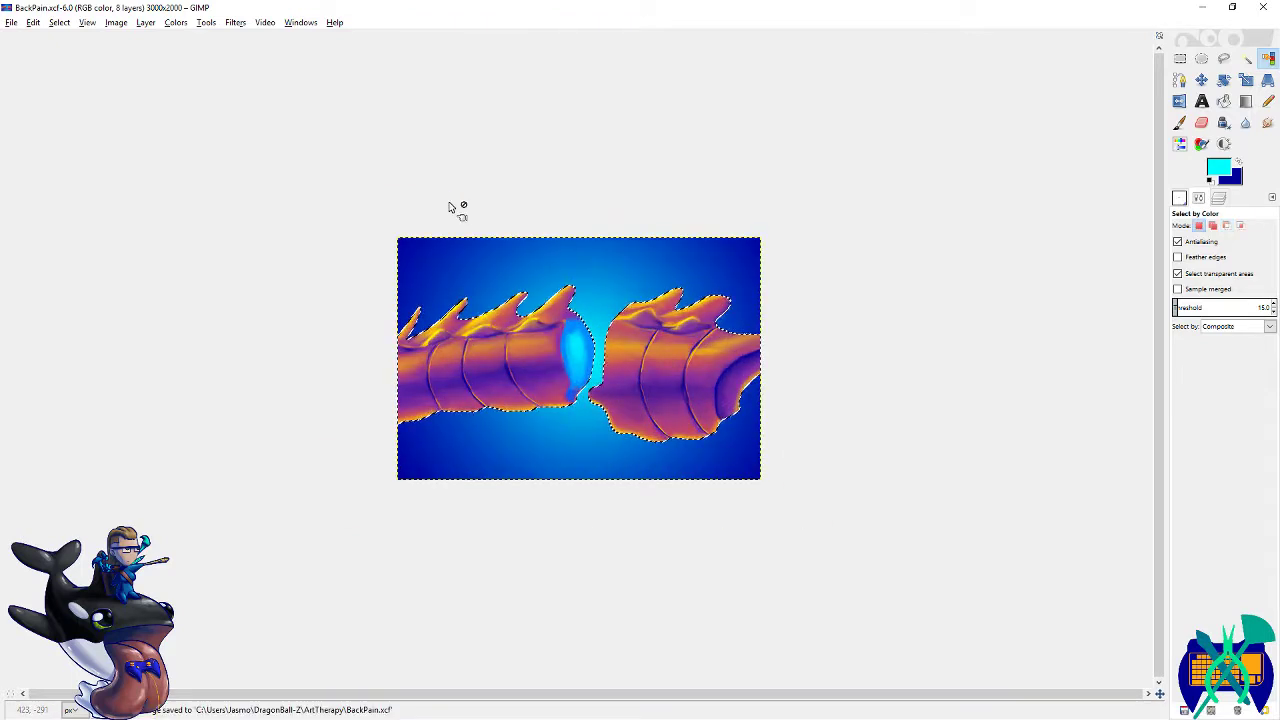
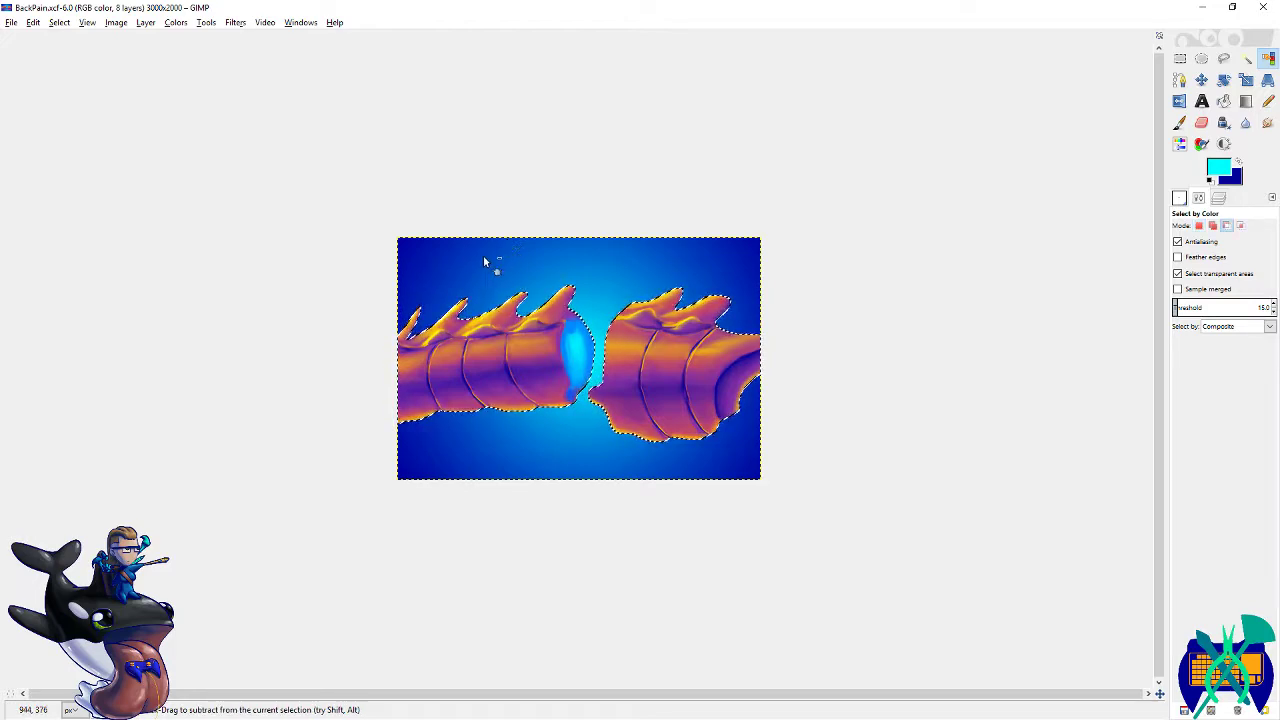
scroll(490, 249, up, 4)
scroll(403, 339, down, 4)
ctrl+click(400, 297)
scroll(326, 286, down, 1)
key(ctrl+s)
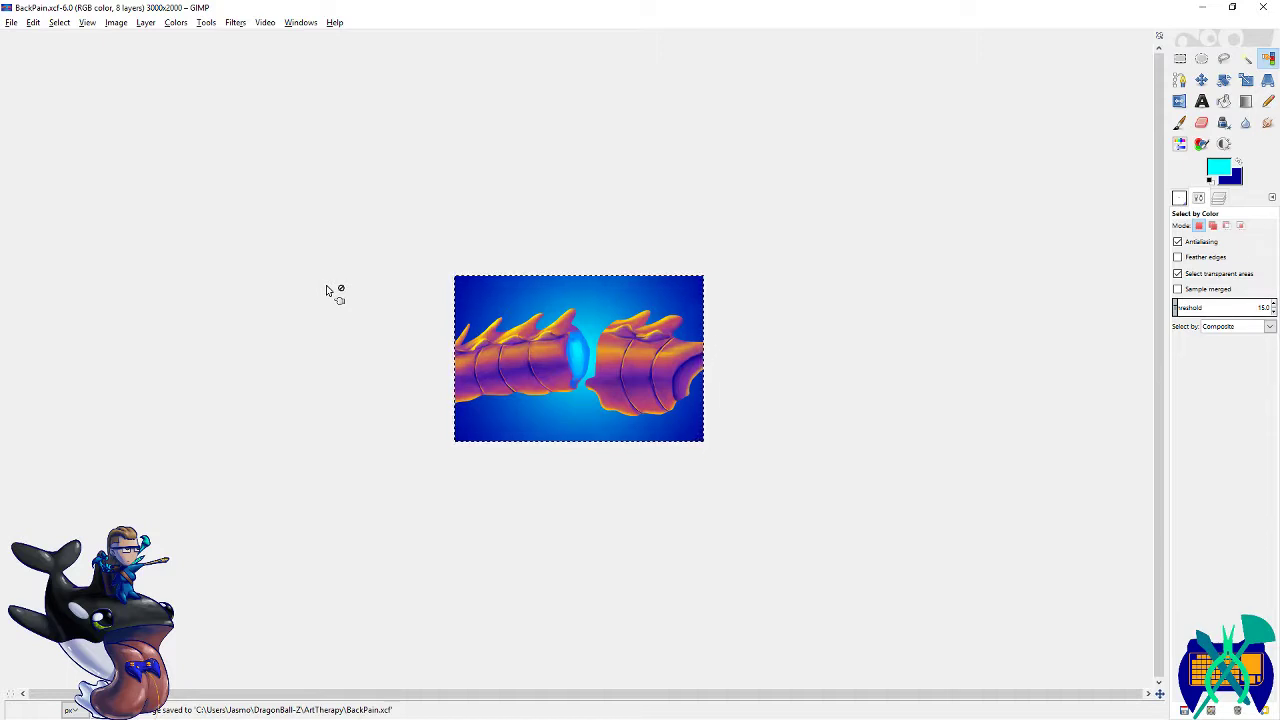
scroll(500, 325, up, 5)
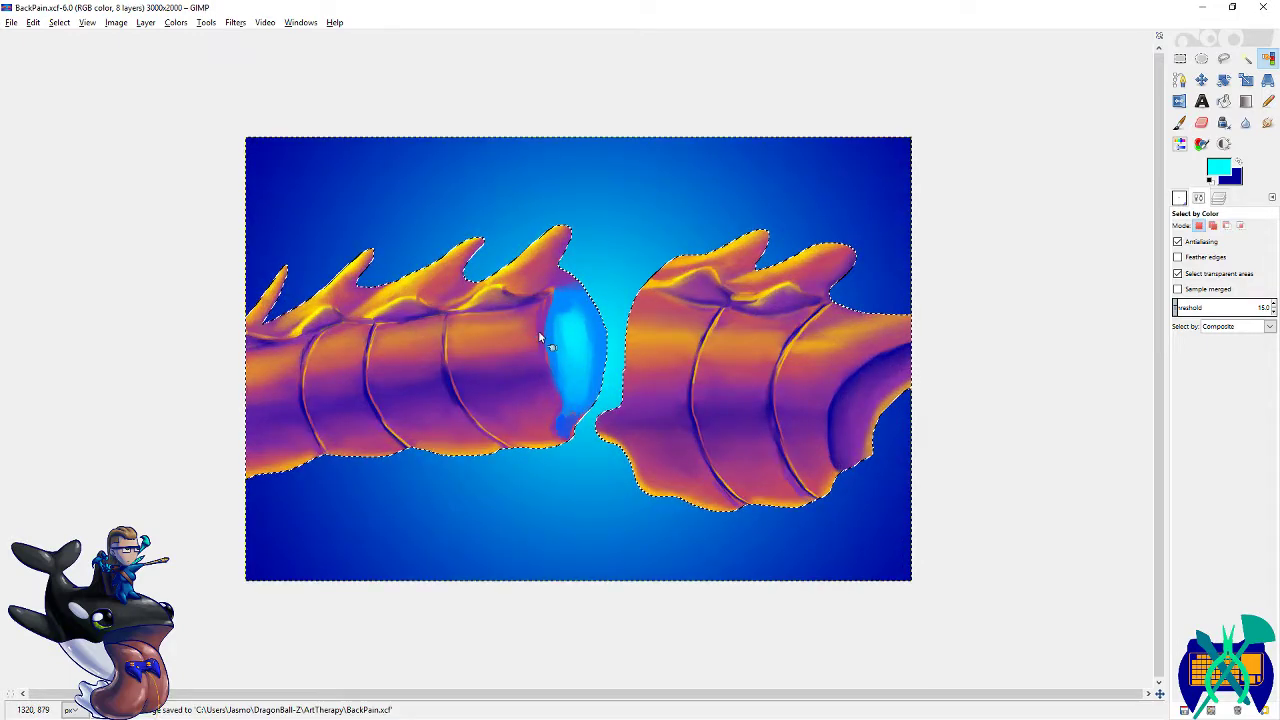
- Smudge the purple and golden ridge end just beside the cyan opening, below the nearest spike, at size 80.92
key(ctrl)
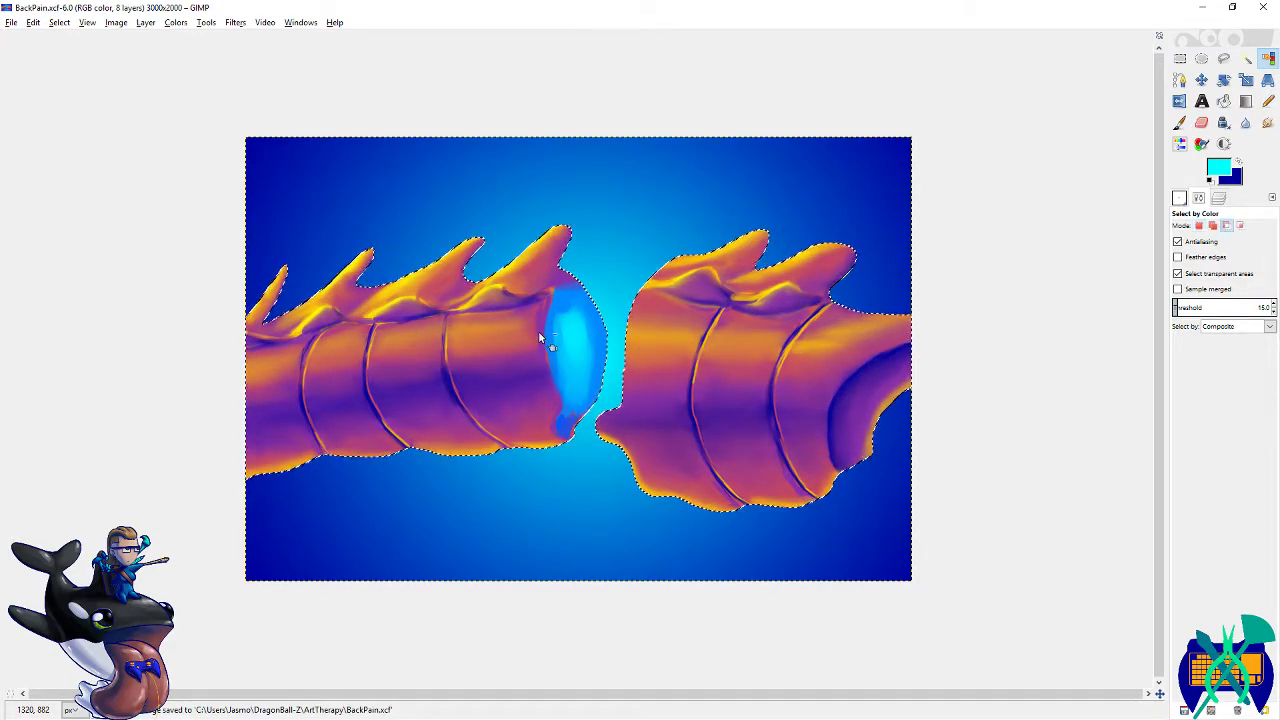
scroll(538, 331, up, 3)
key(s)
drag(510, 279, 536, 267)
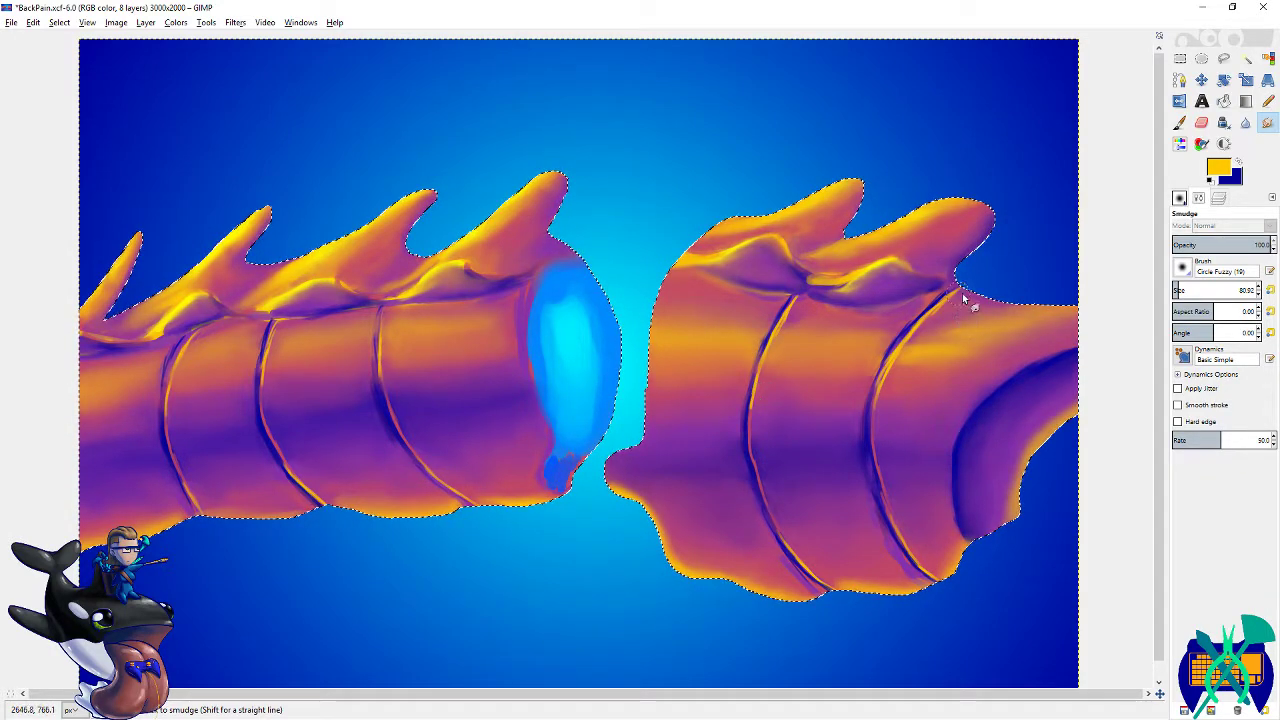
- Paint a dark blue spot on the small blue tip beneath the cyan opening with the Circle (19) Paintbrush at size 21
click(1182, 200)
click(1207, 291)
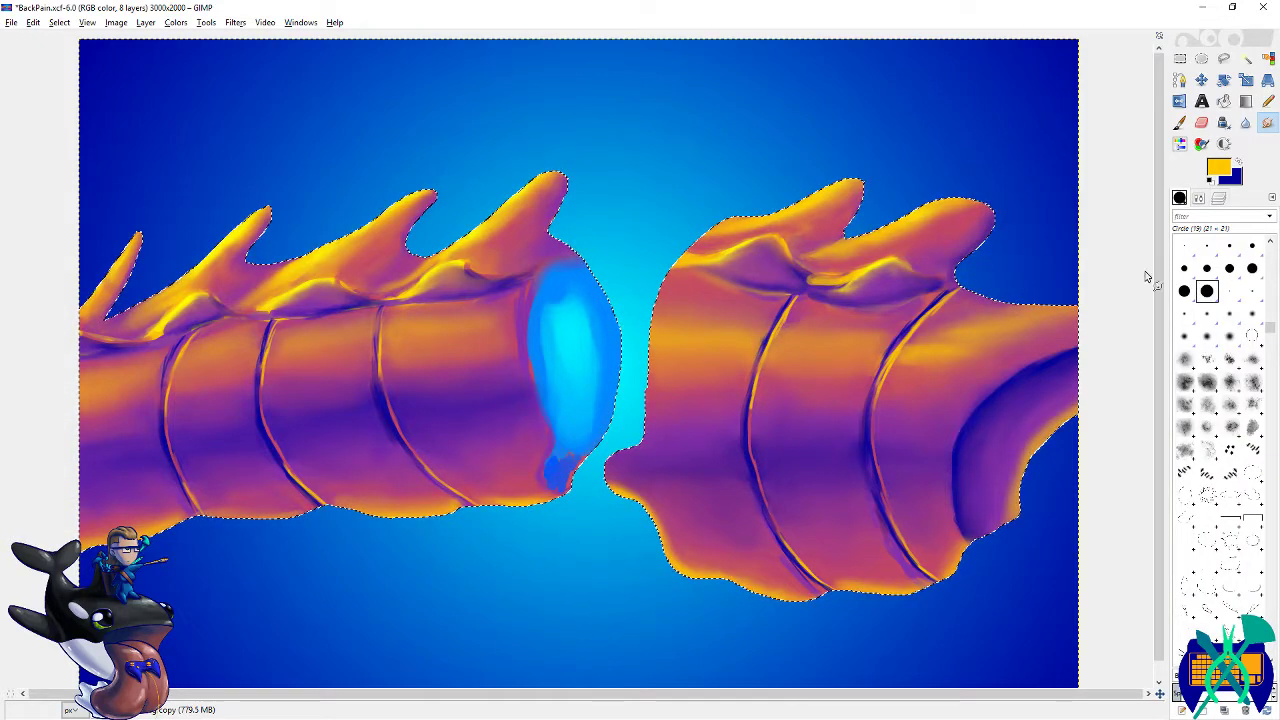
key(x)
click(1180, 198)
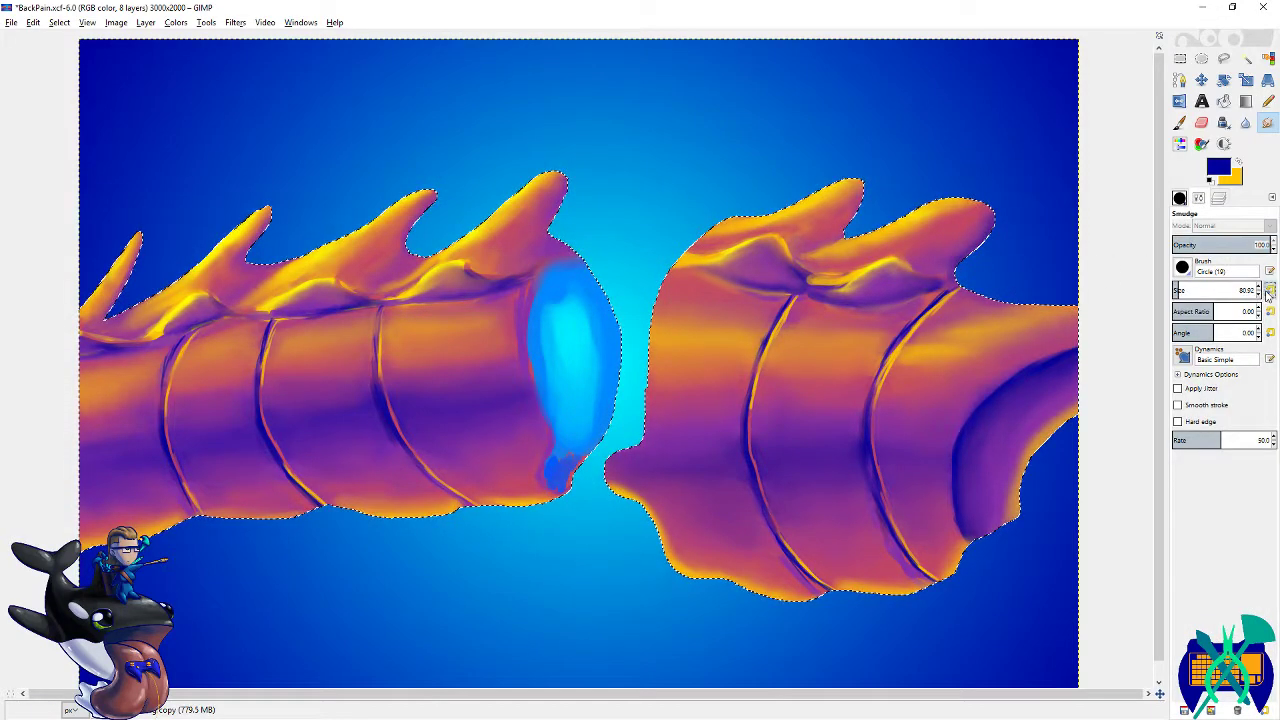
key(p)
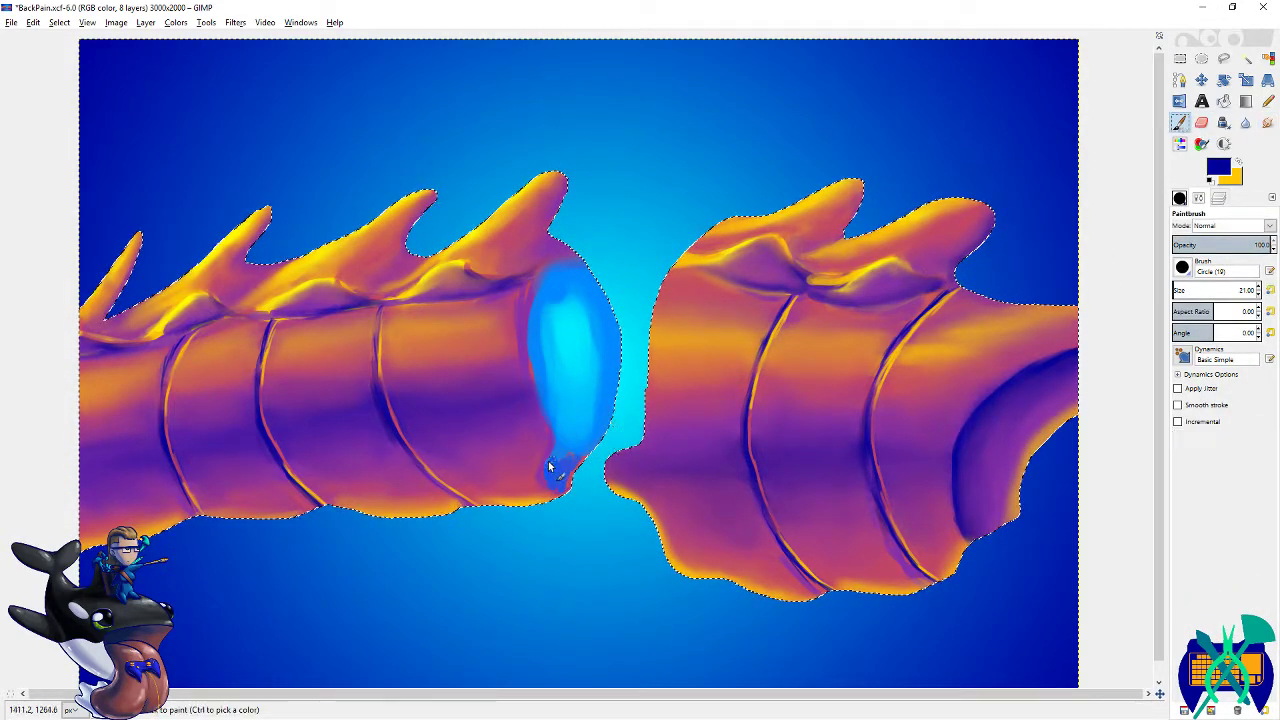
click(554, 462)
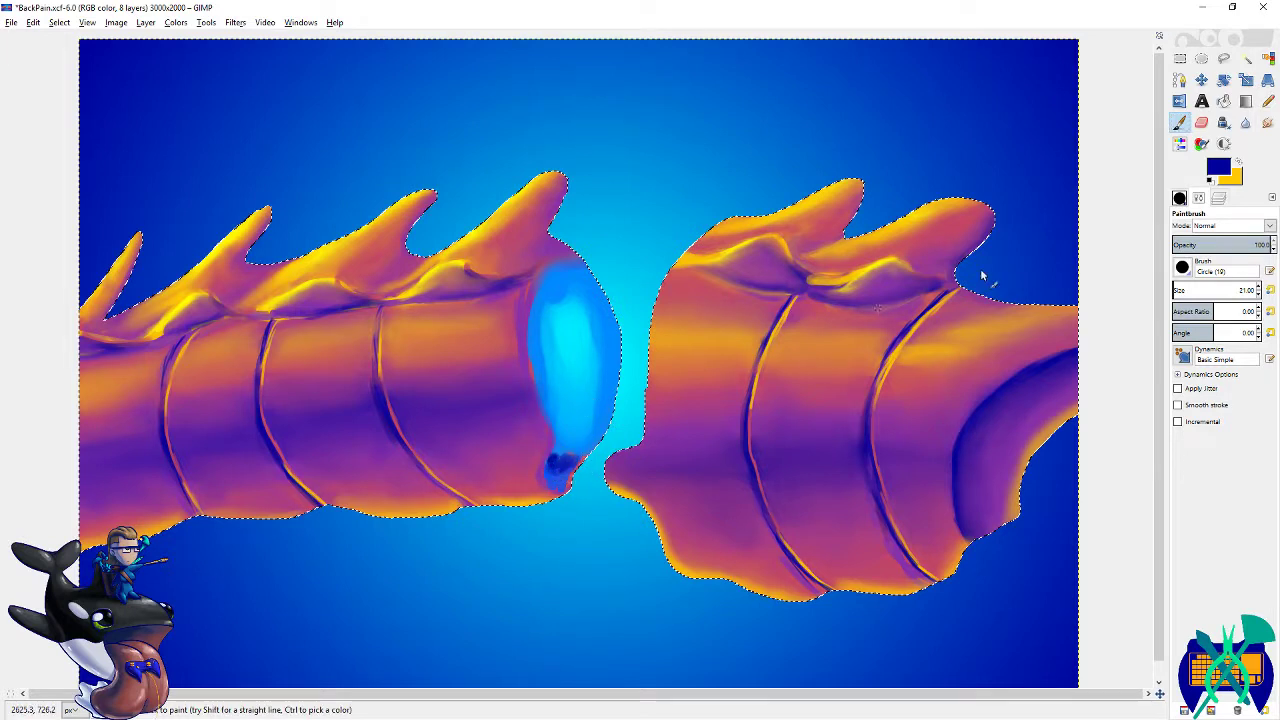
- Brighten the left segment's opening with cyan and medium blue Paintbrush strokes at size 64.94, and save the image
key(x)
click(1218, 168)
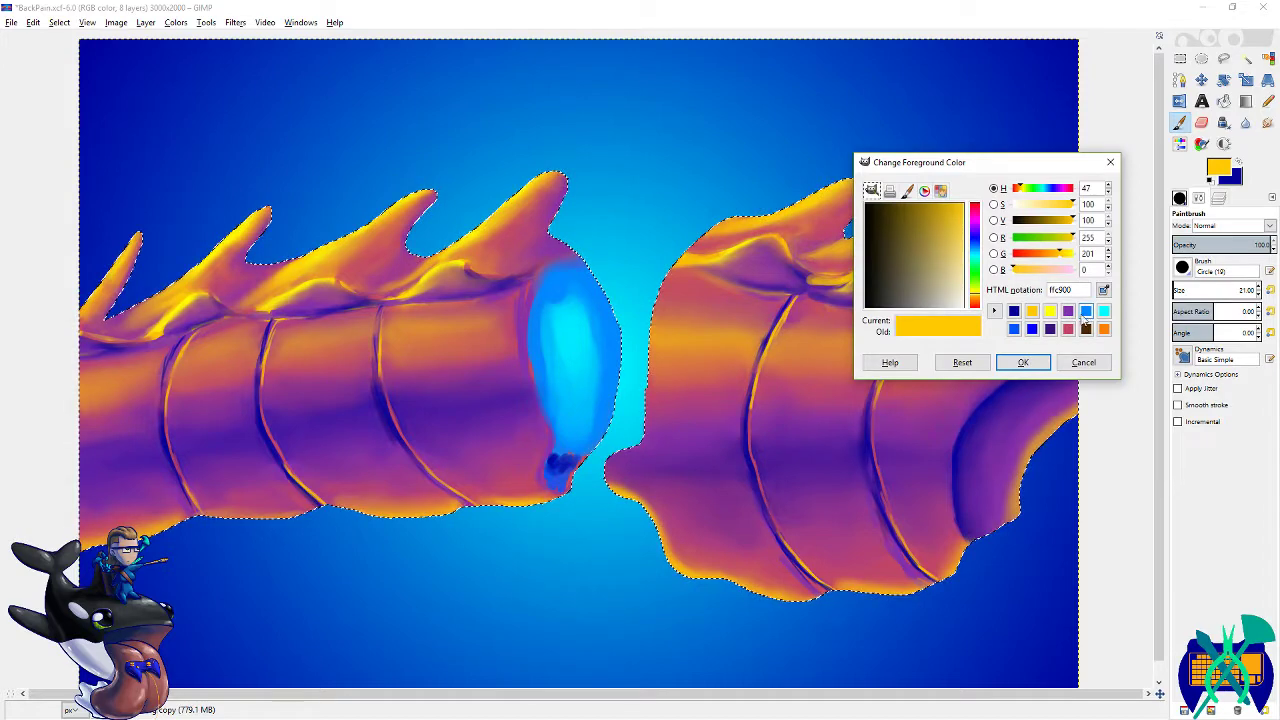
click(1014, 311)
click(1023, 362)
click(1218, 168)
click(1104, 311)
click(1023, 362)
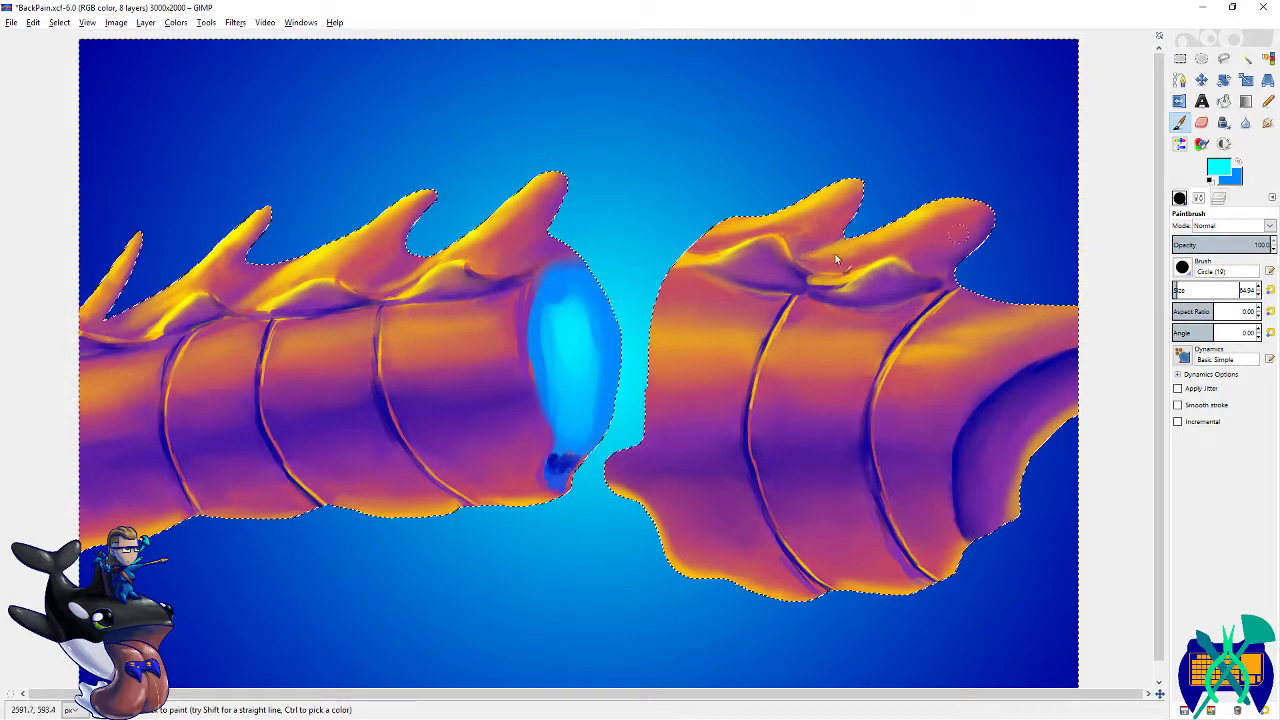
drag(553, 297, 582, 289)
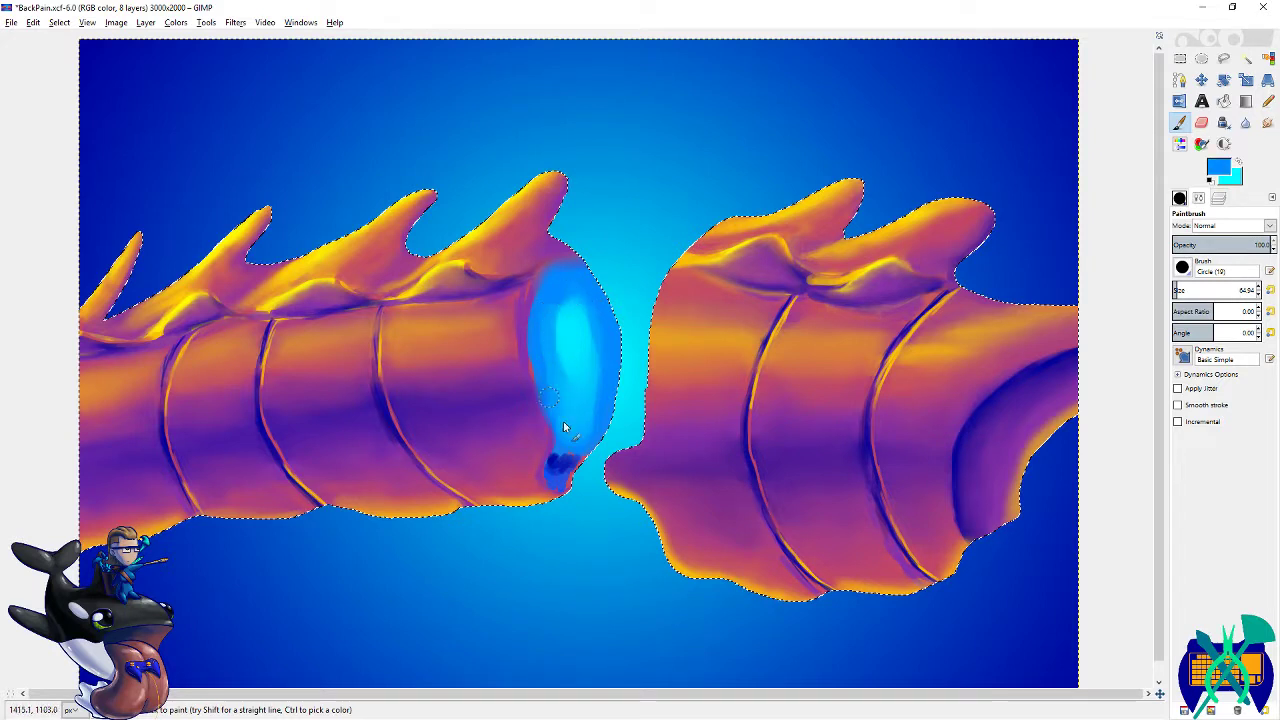
key(x)
drag(560, 306, 583, 335)
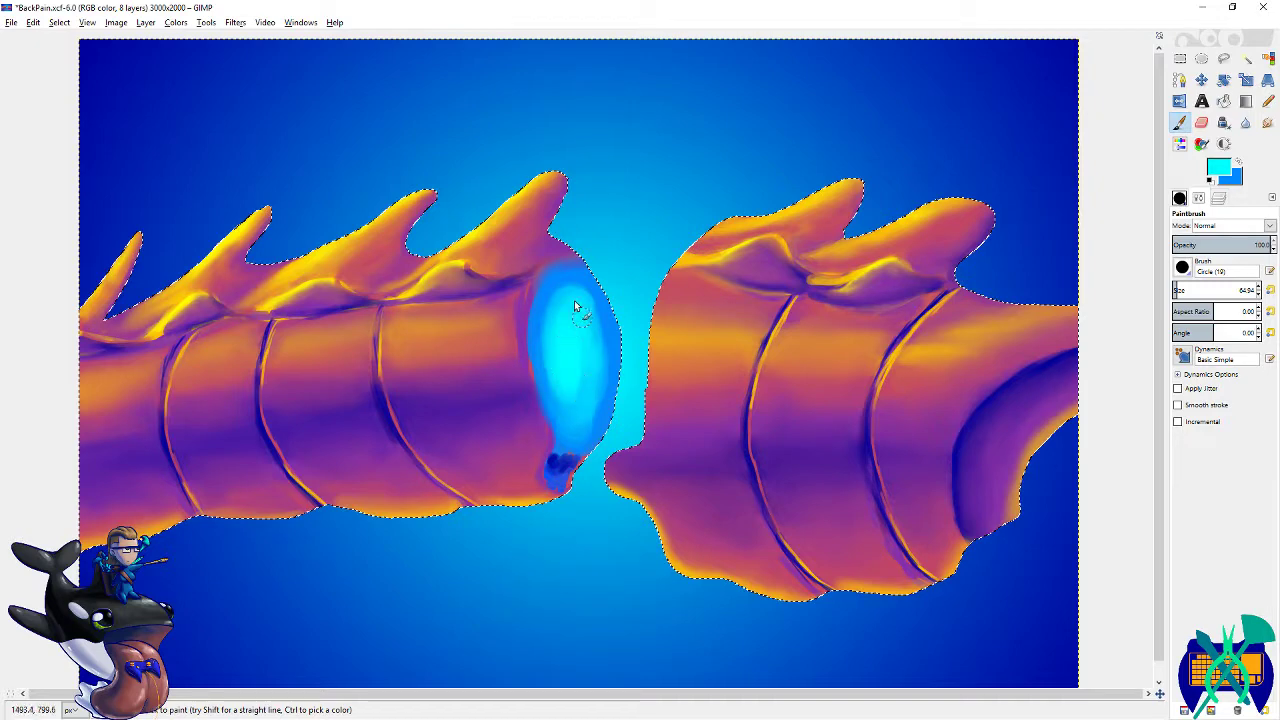
key(ctrl+s)
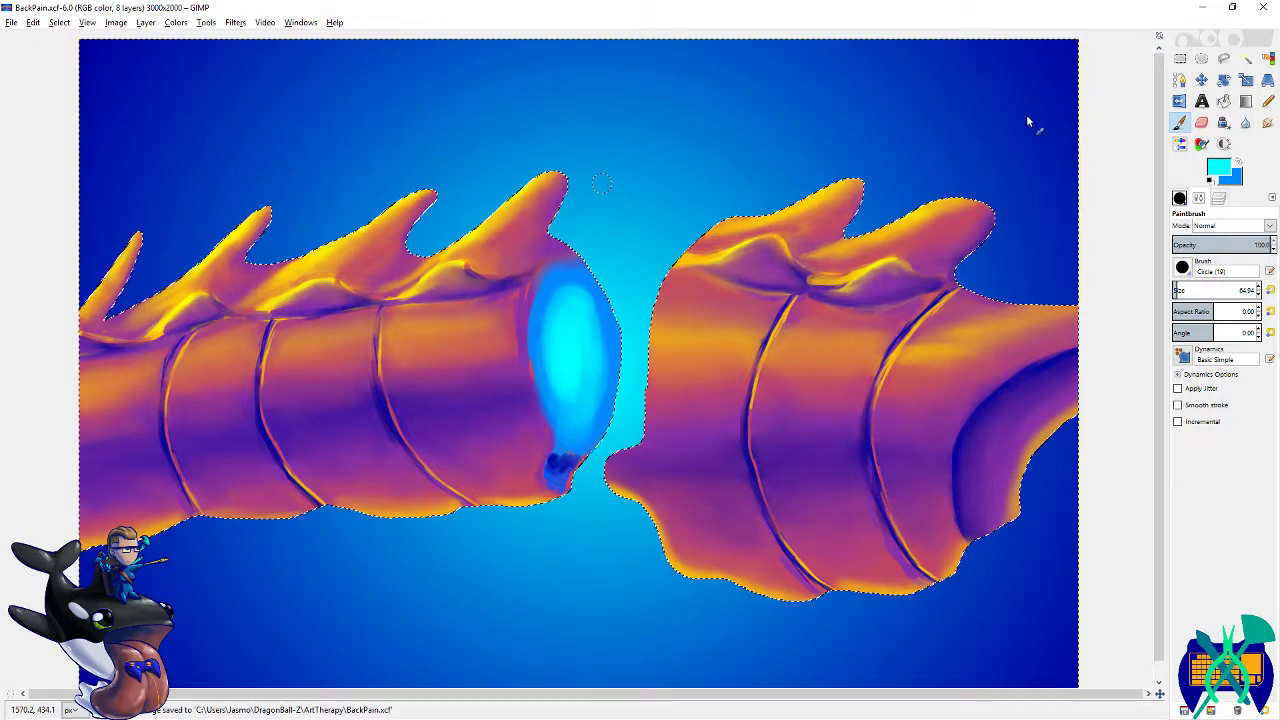
- Make the Background layer active, clear the selection around the artwork, and save the image
click(1219, 198)
click(1262, 346)
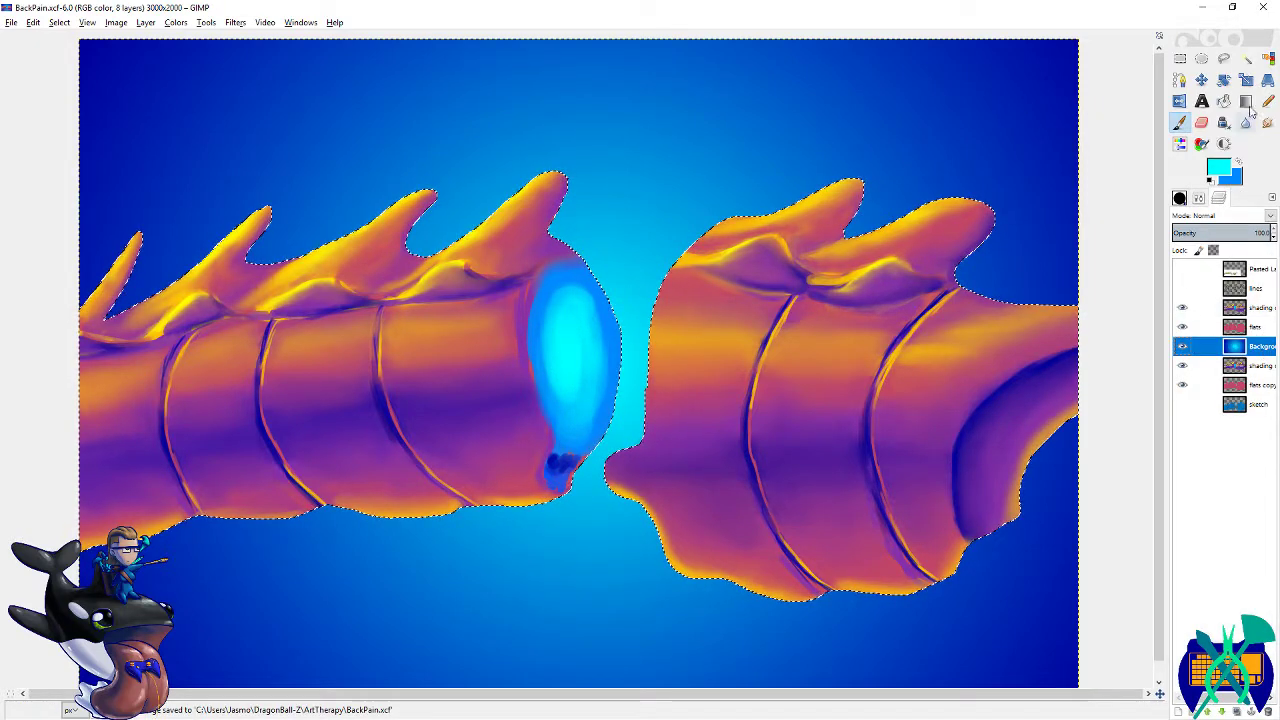
click(1180, 58)
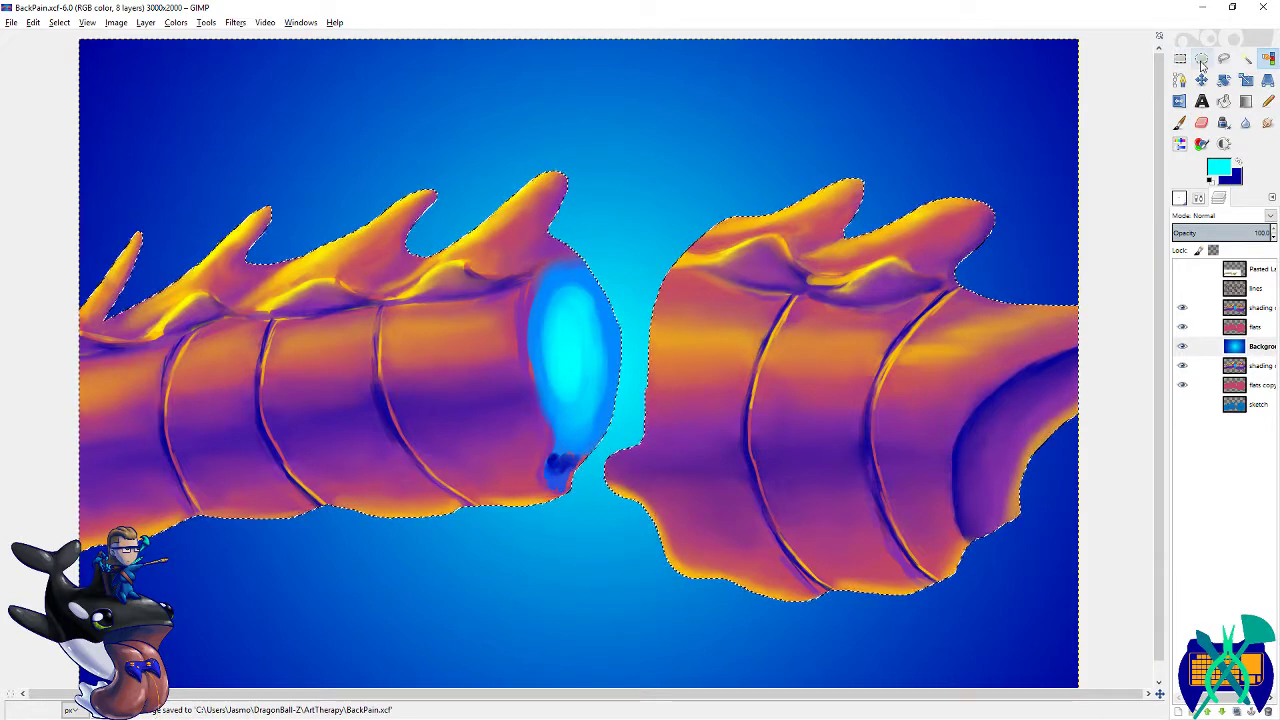
key(ctrl+shift+a)
key(ctrl+s)
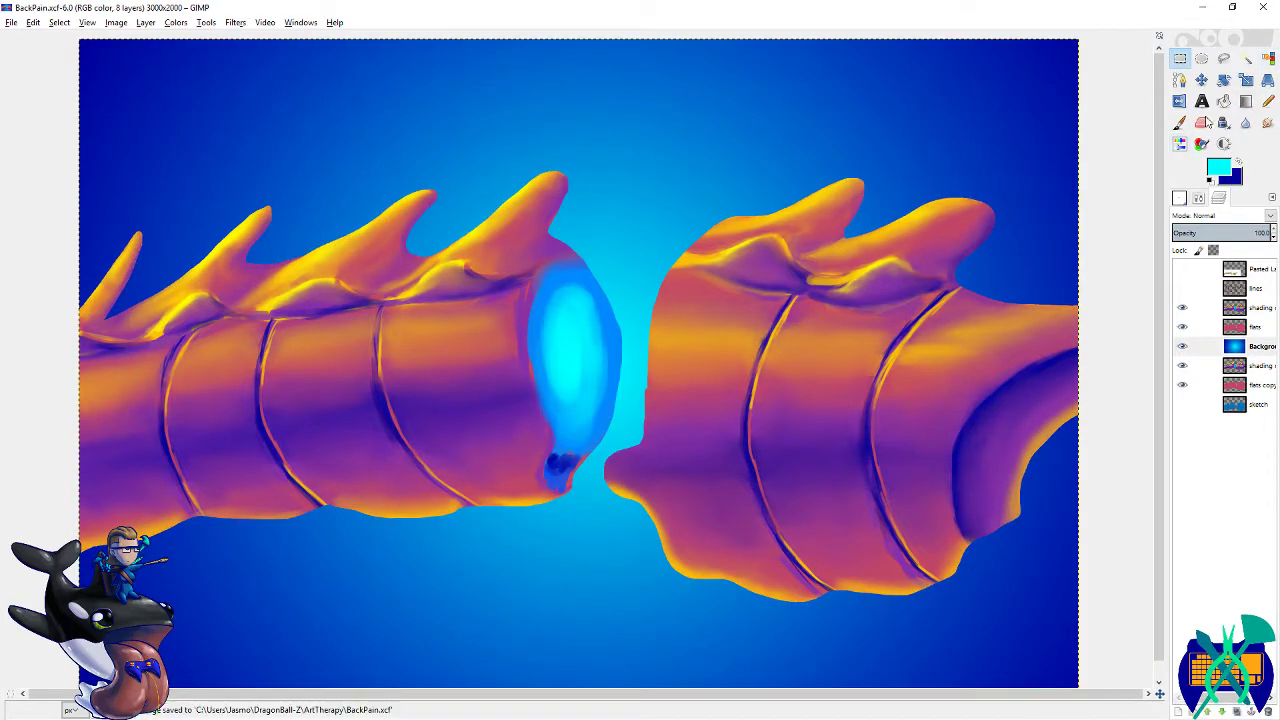
- Try shifting the Background layer's hue by values from 15 up to 150 with Hue-Saturation
click(1179, 141)
click(1099, 274)
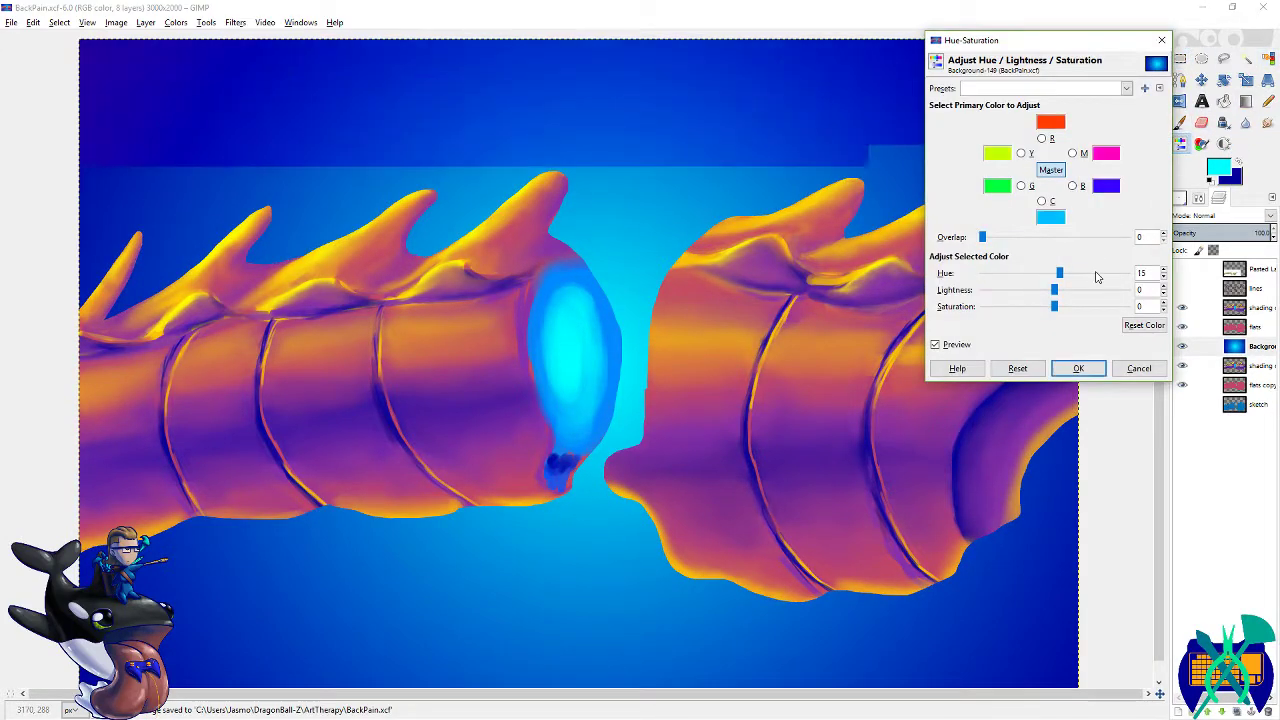
scroll(503, 331, down, 4)
click(1122, 277)
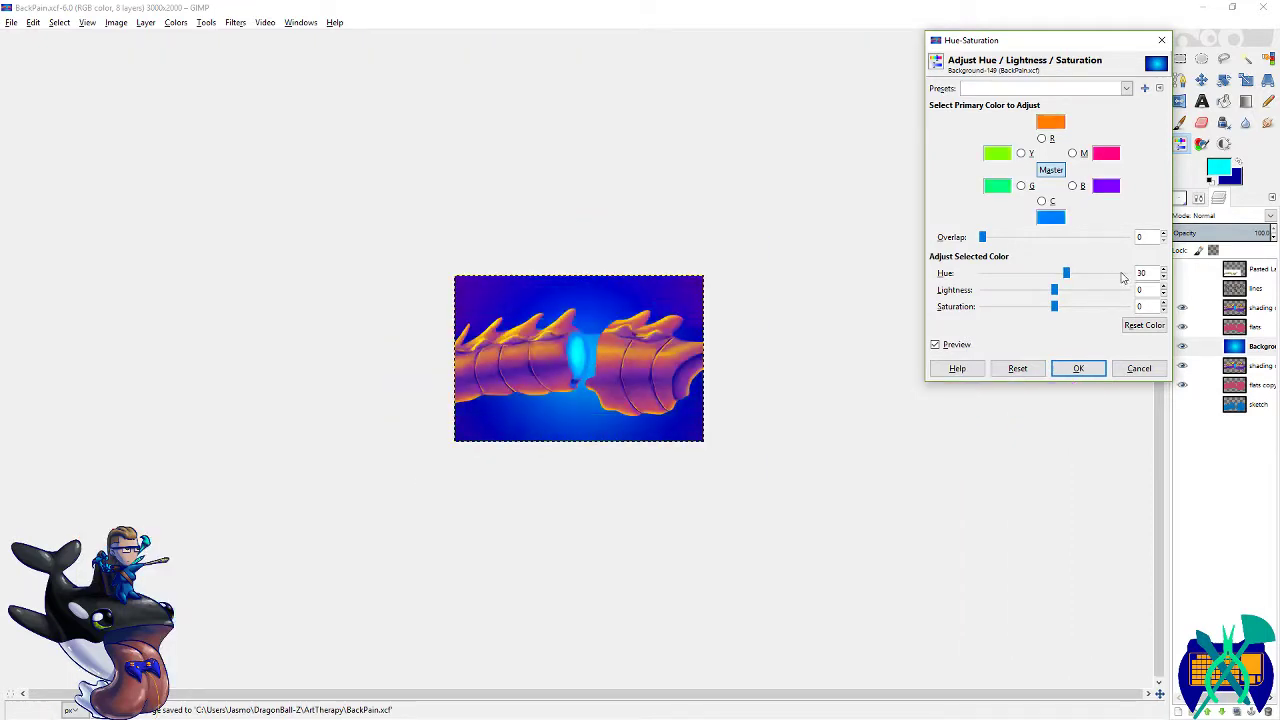
click(1122, 277)
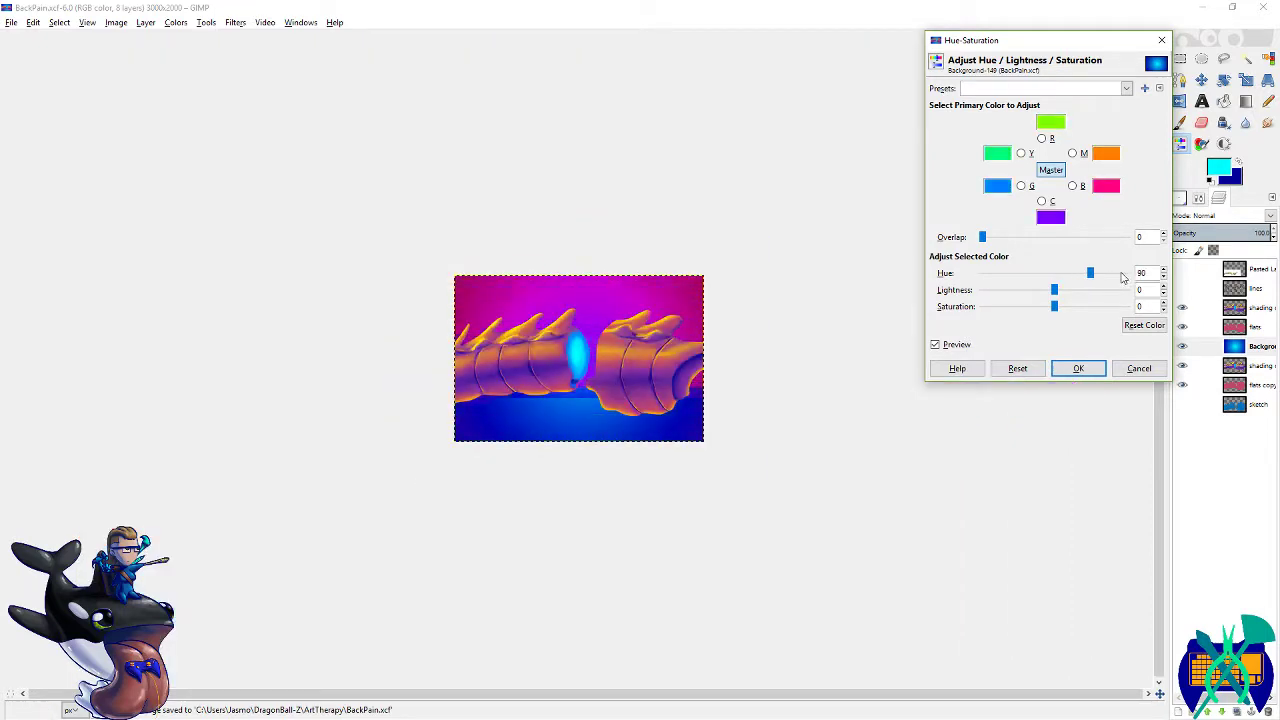
scroll(752, 416, up, 2)
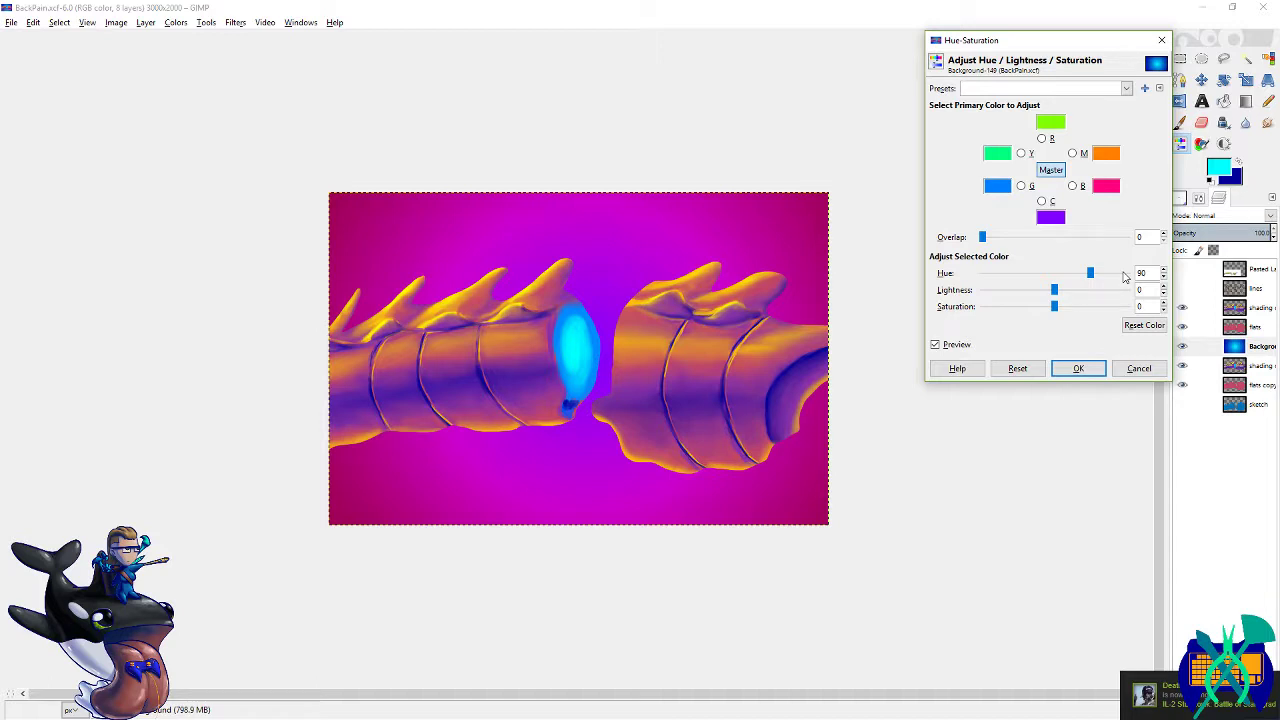
scroll(1124, 277, up, 2)
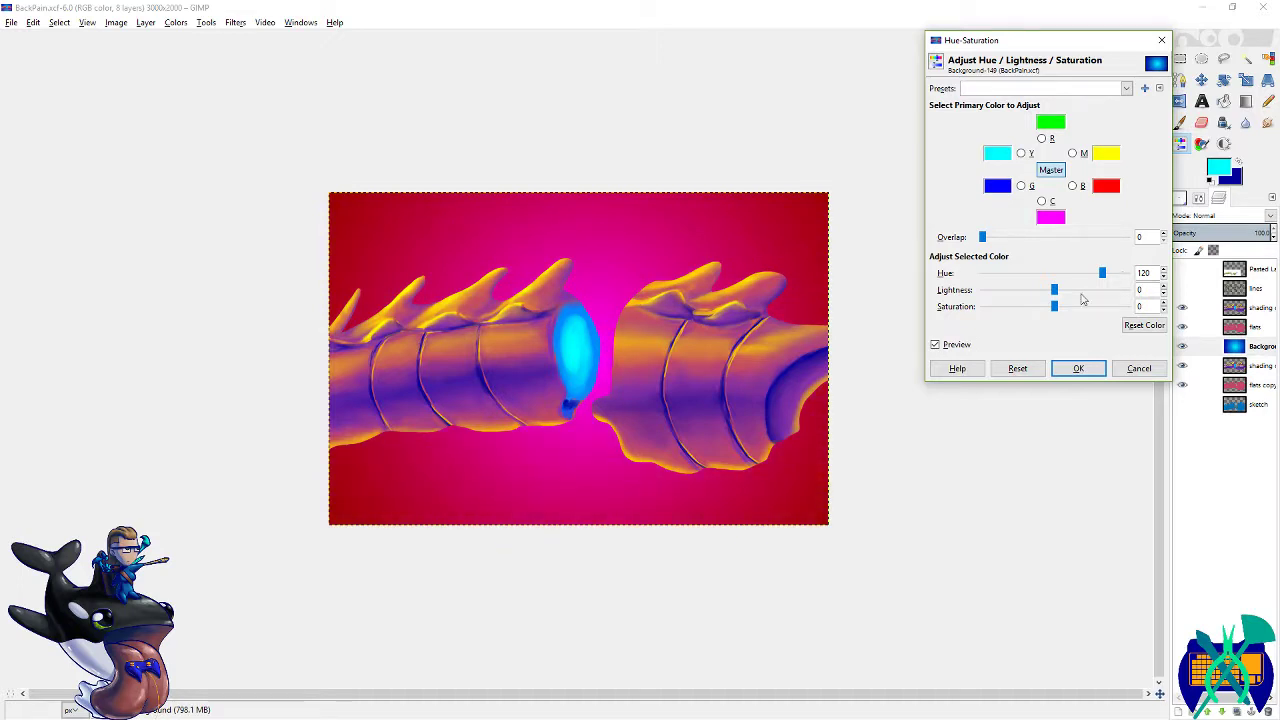
scroll(286, 403, down, 3)
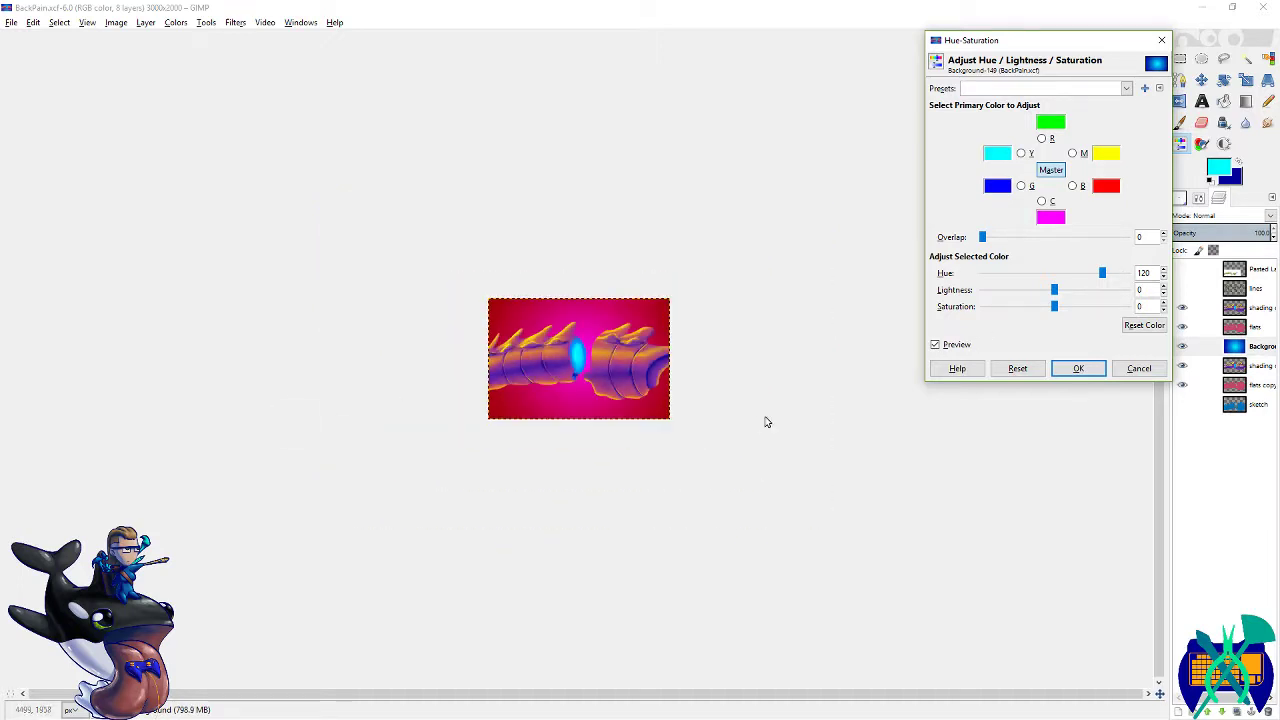
scroll(1124, 280, up, 3)
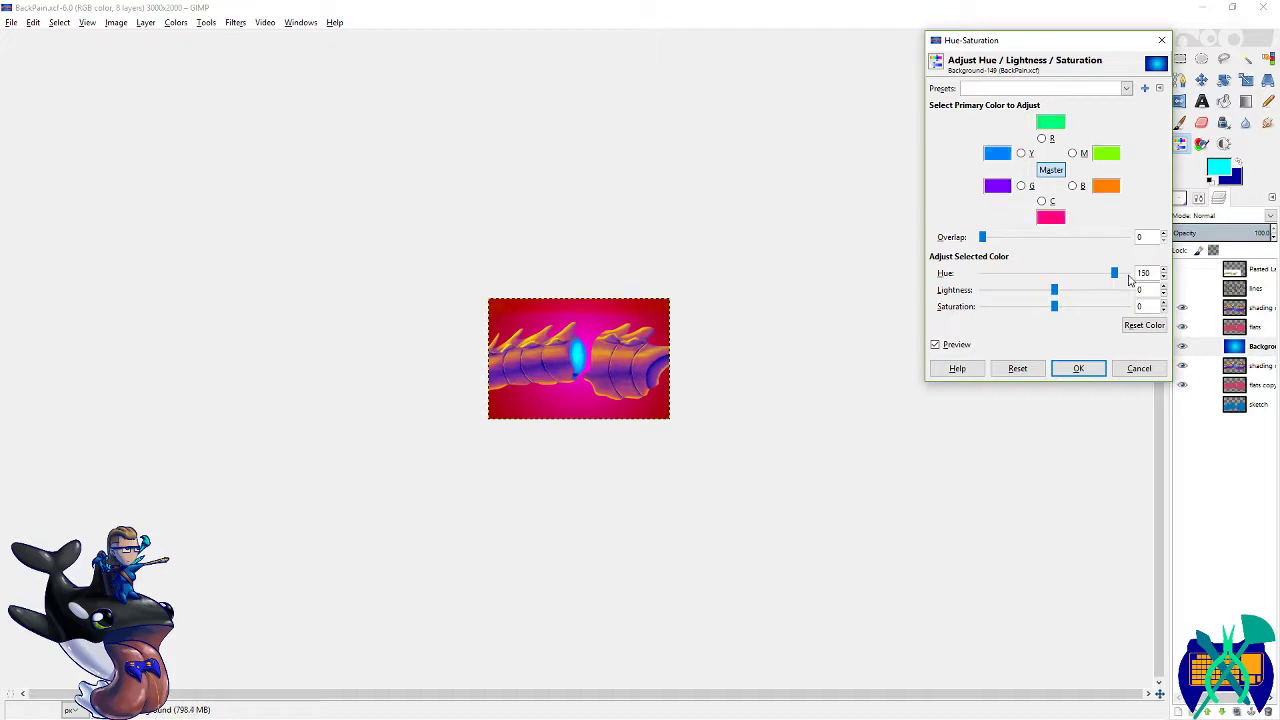
click(1078, 368)
- Choose bright magenta and purple ae00ff as the foreground and background colors
click(1219, 172)
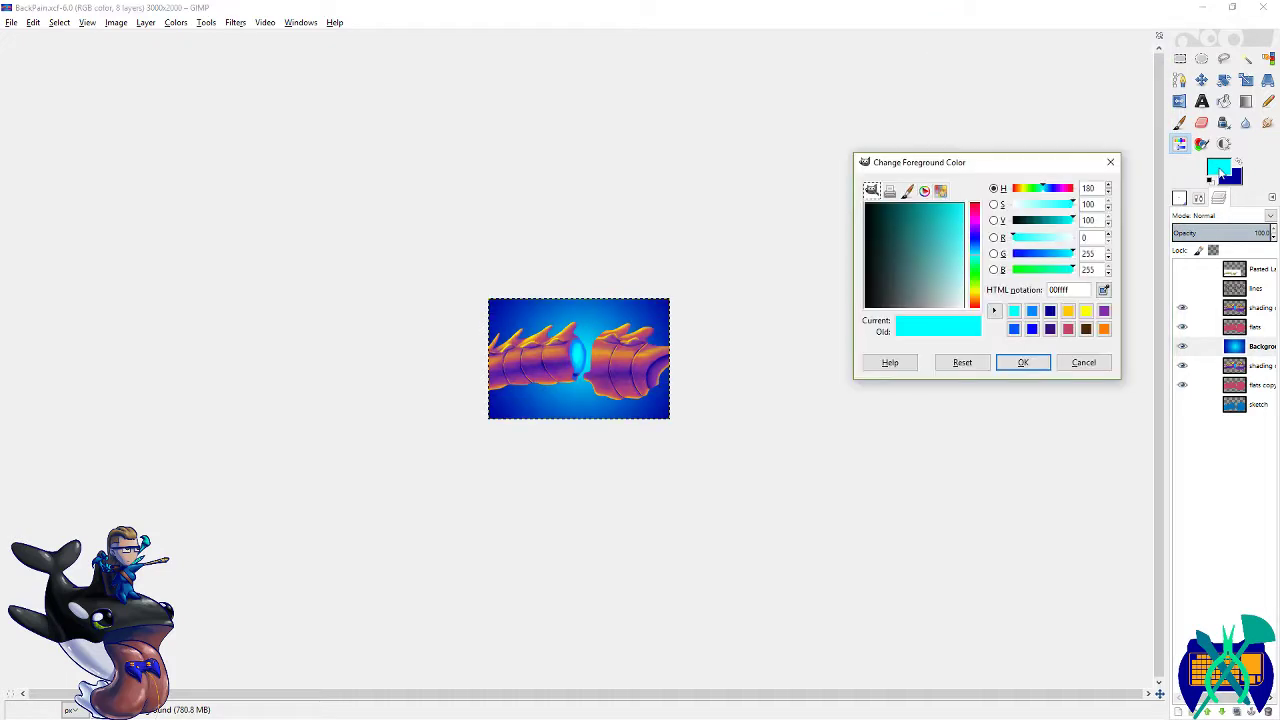
click(1068, 329)
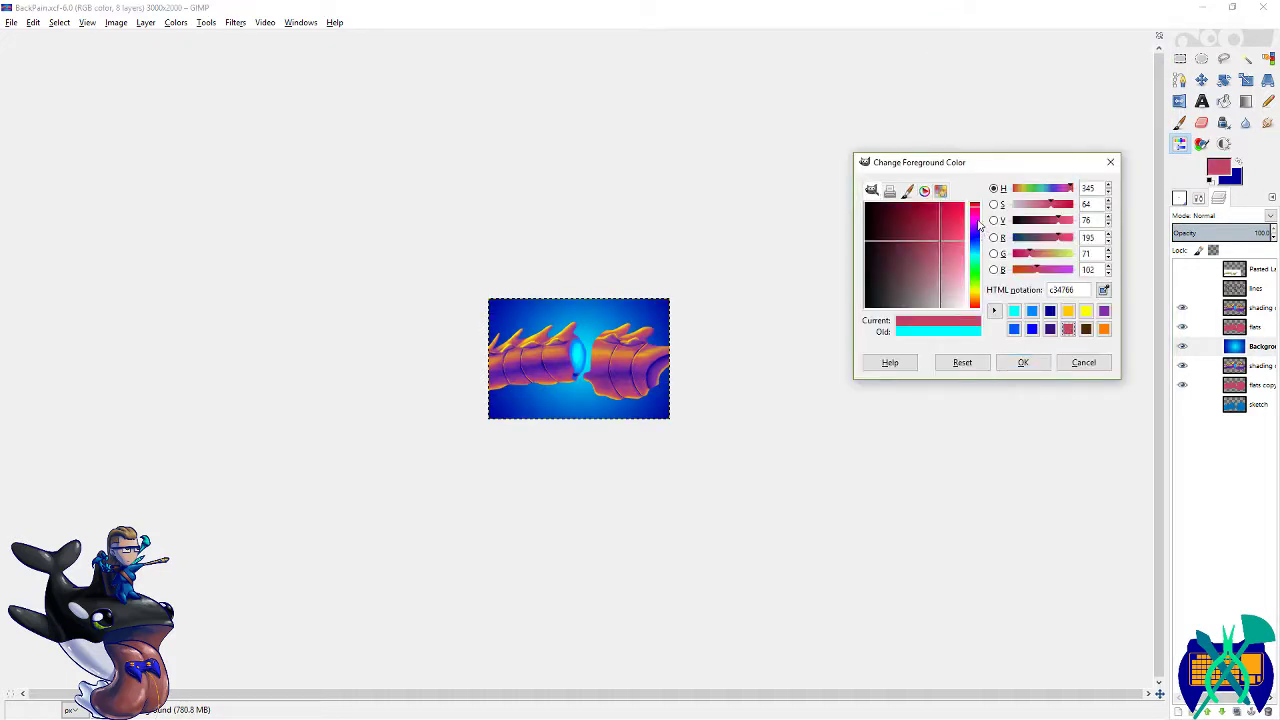
drag(1048, 272, 1121, 270)
drag(1028, 254, 1121, 232)
click(1027, 367)
key(x)
click(1220, 168)
click(1015, 331)
drag(951, 234, 1007, 153)
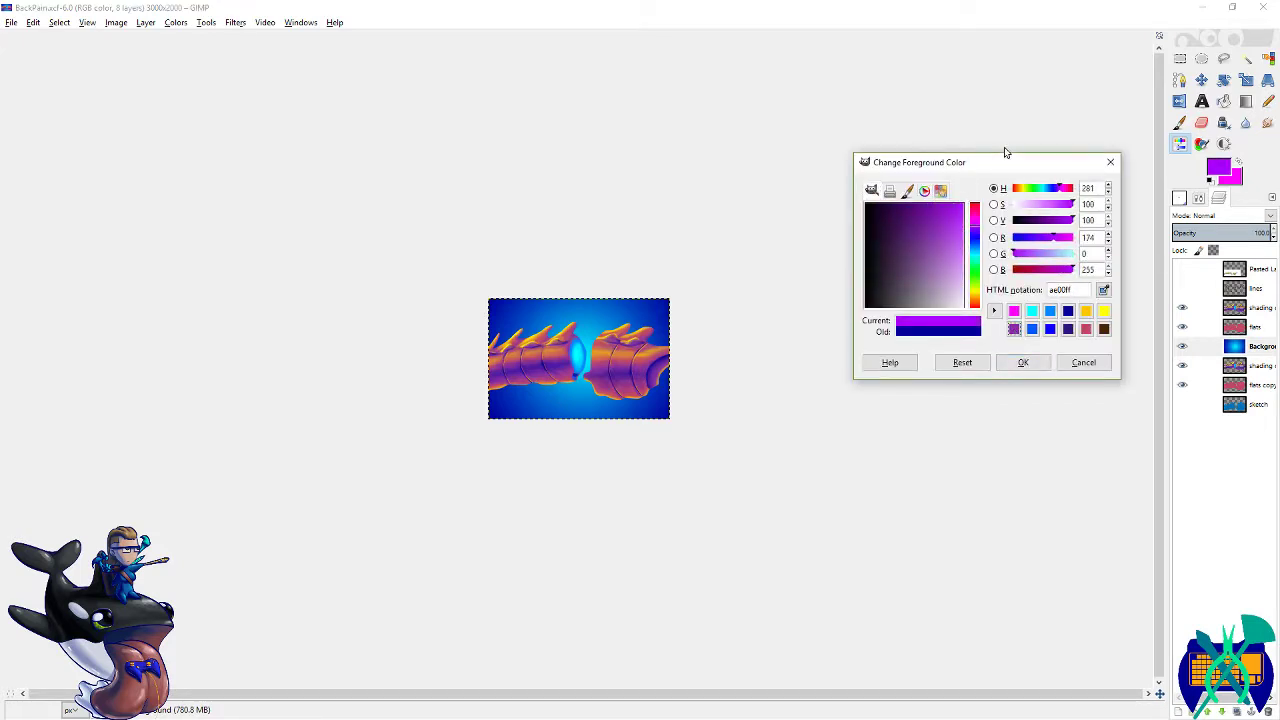
click(1022, 362)
- Set up the Blend tool with a radial FG to BG gradient using the magenta and purple colors, and save the image
click(1245, 101)
key(ctrl+s)
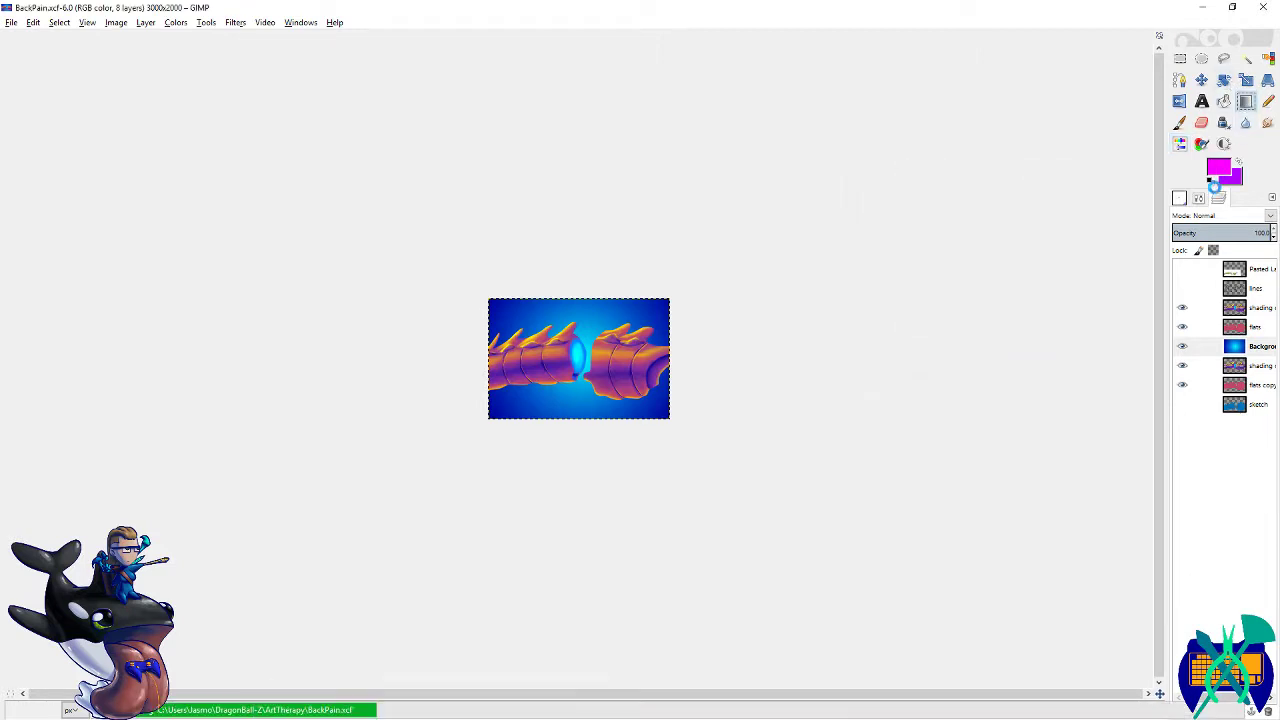
click(1199, 198)
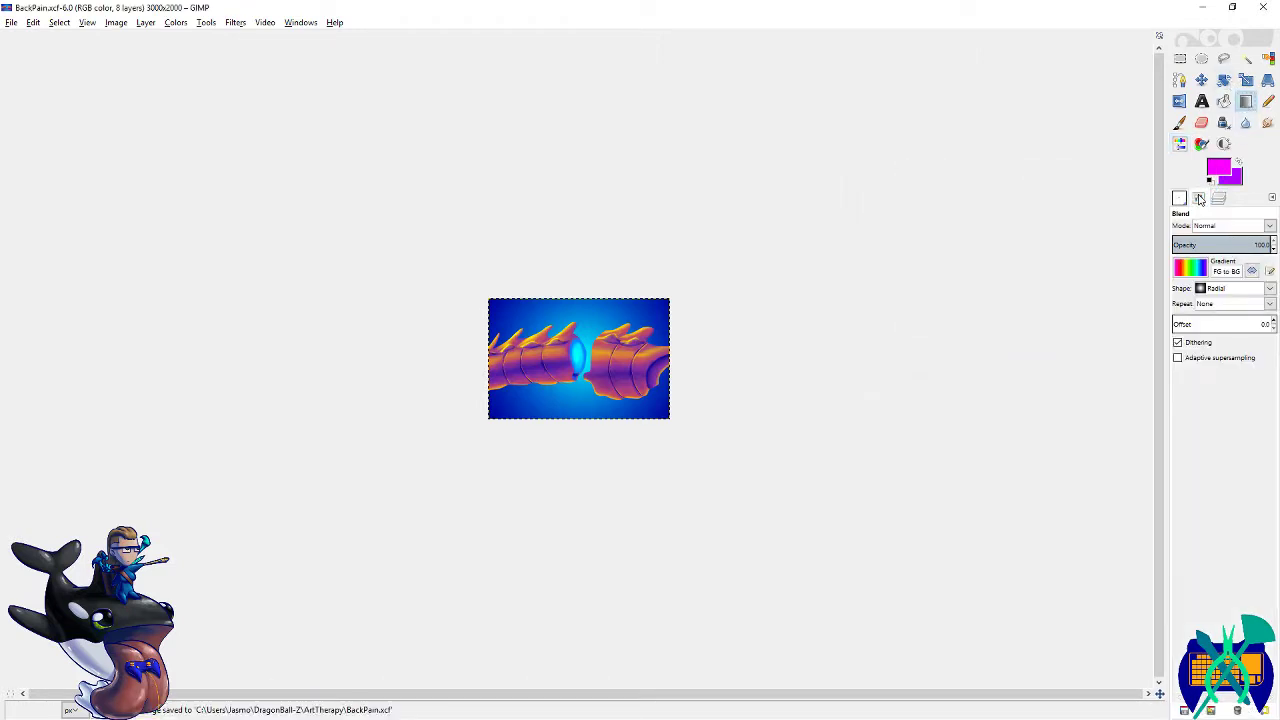
click(1192, 268)
click(1124, 356)
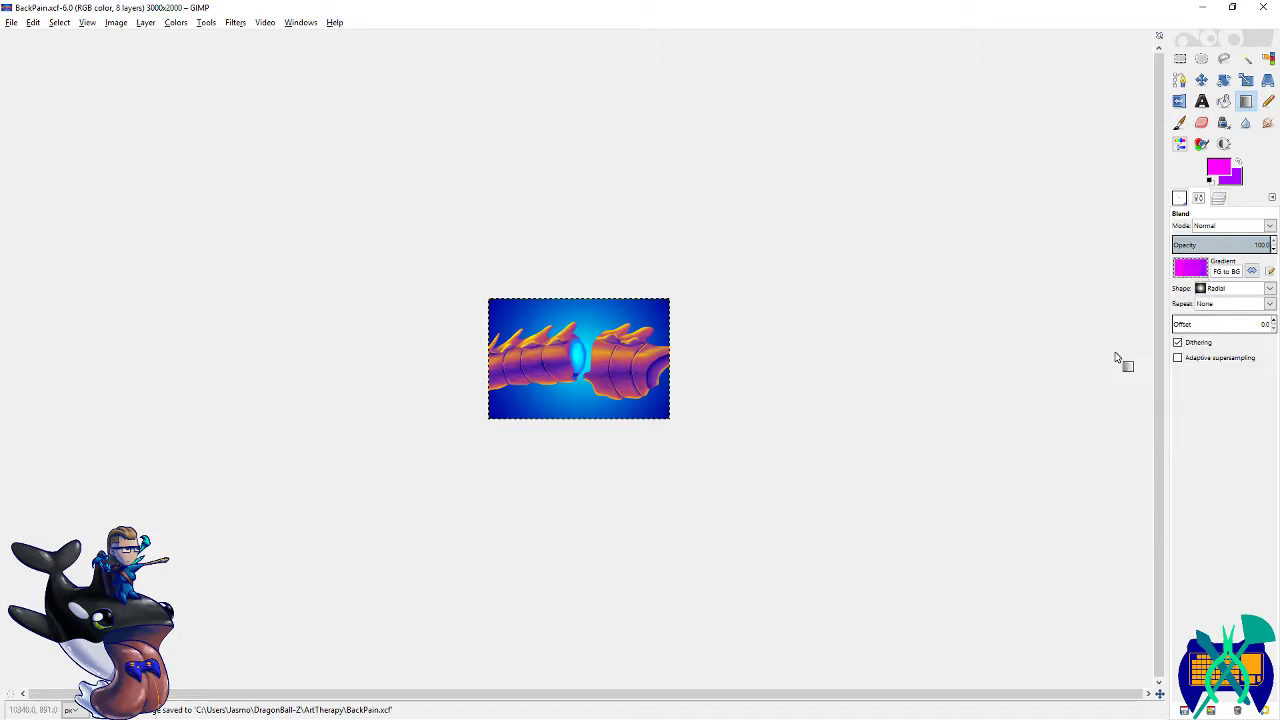
- Try radial magenta-to-purple gradients of different extents on the Background layer and undo each of them
drag(577, 358, 670, 425)
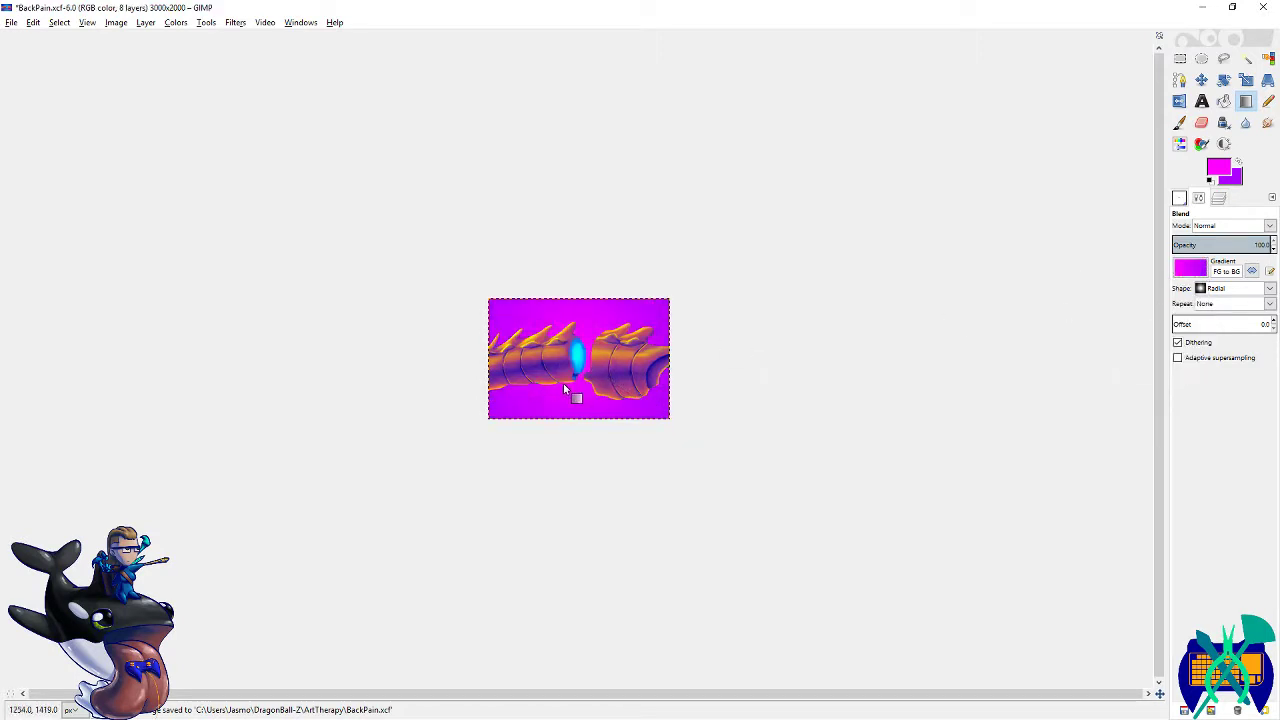
scroll(564, 382, up, 3)
key(ctrl+z)
key(ctrl+z)
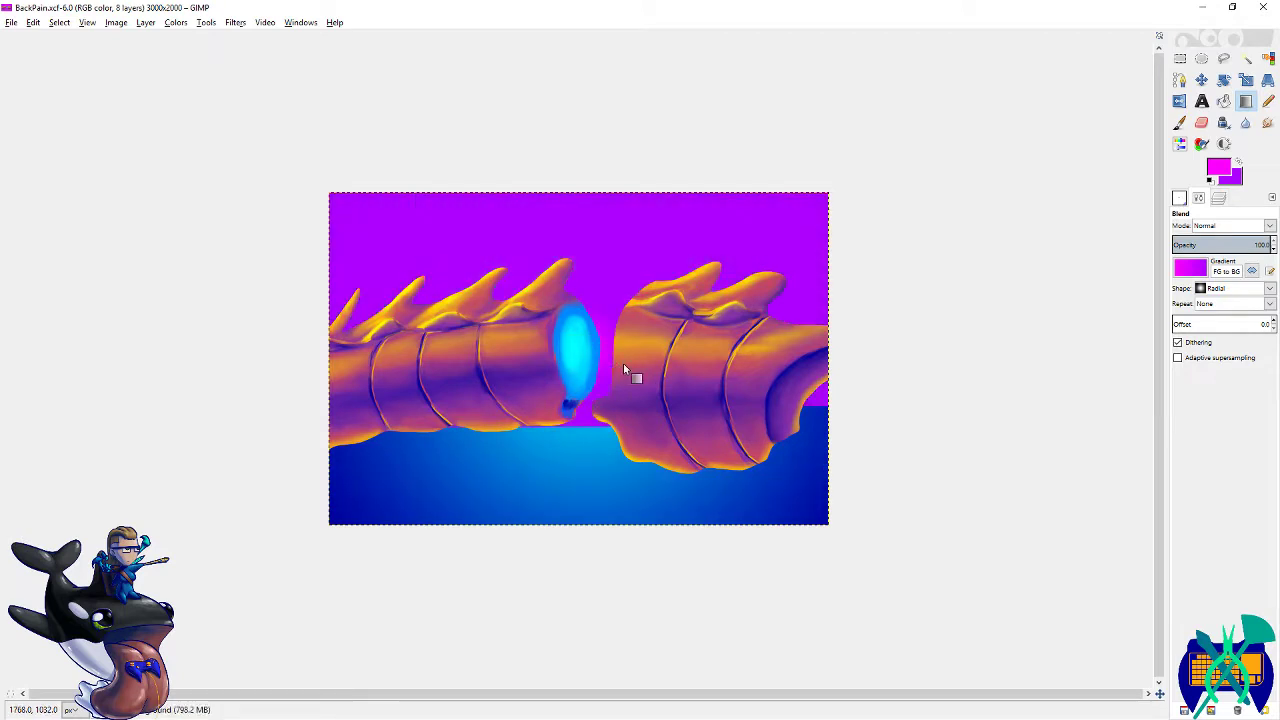
click(624, 365)
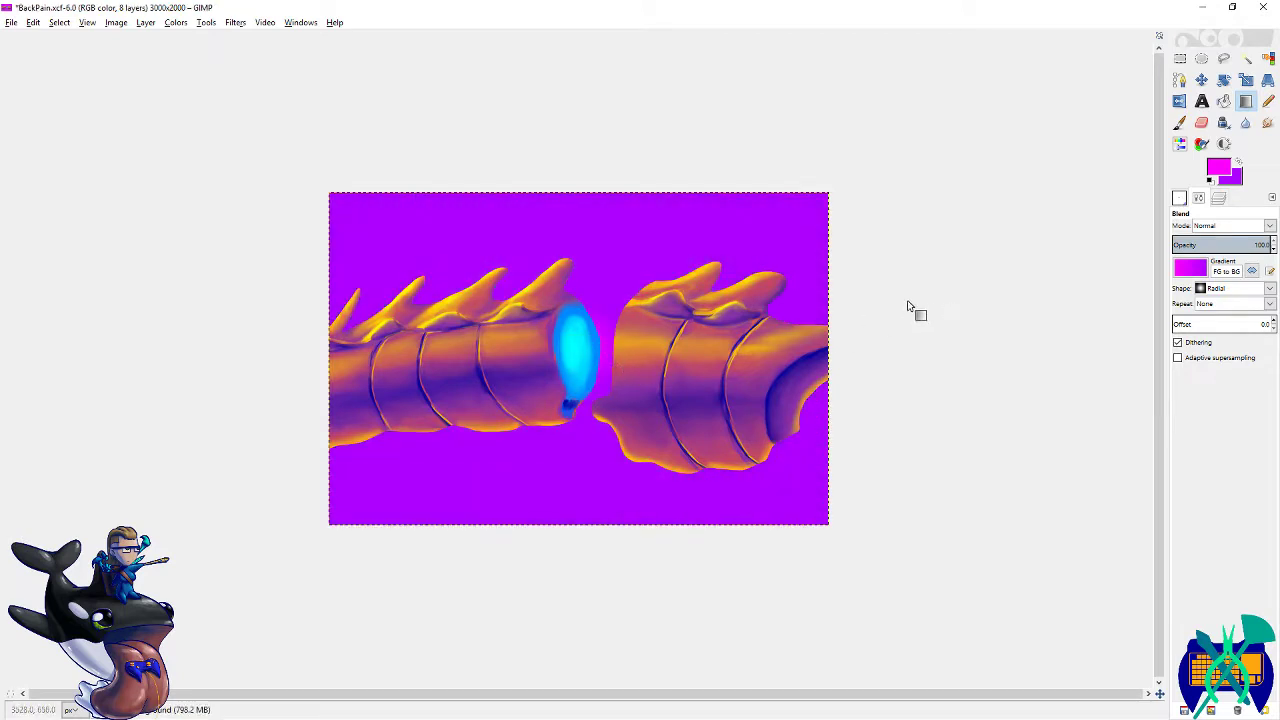
key(ctrl+z)
drag(580, 343, 835, 350)
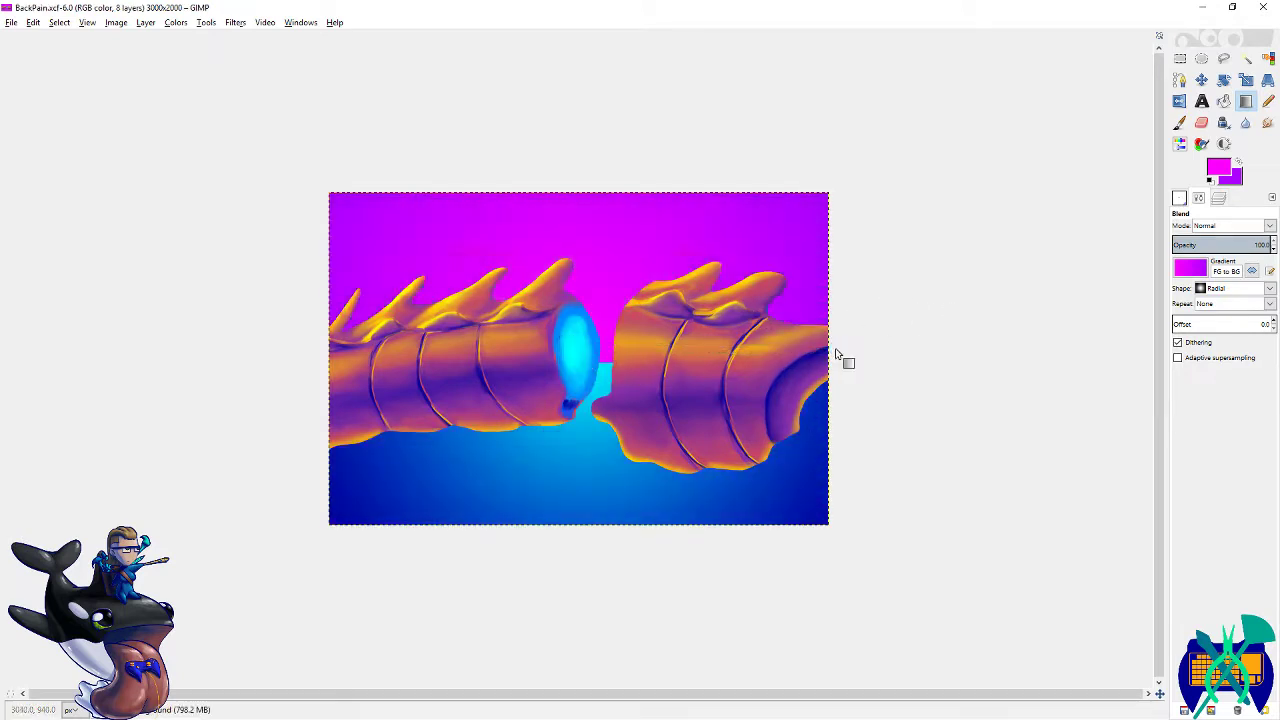
key(ctrl+z)
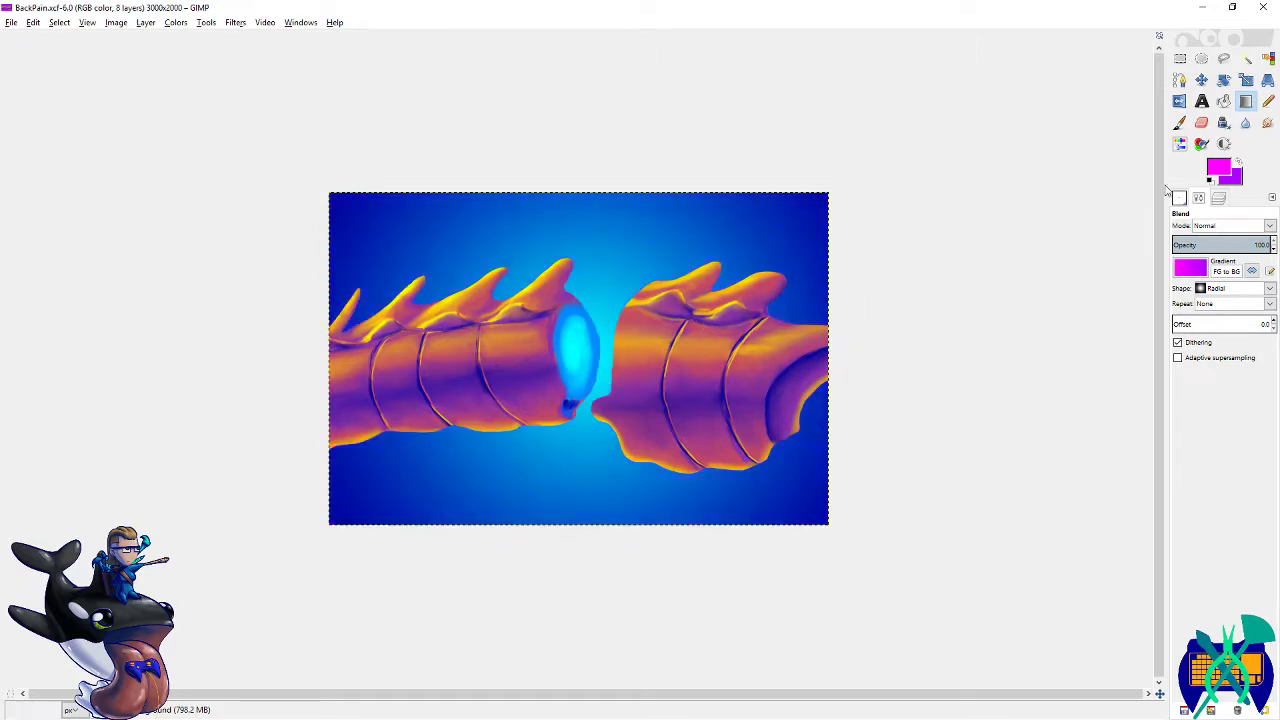
- Set the background color to deep violet and fill the Background layer with a radial magenta-to-violet gradient from the gap to beyond the corner
click(1236, 178)
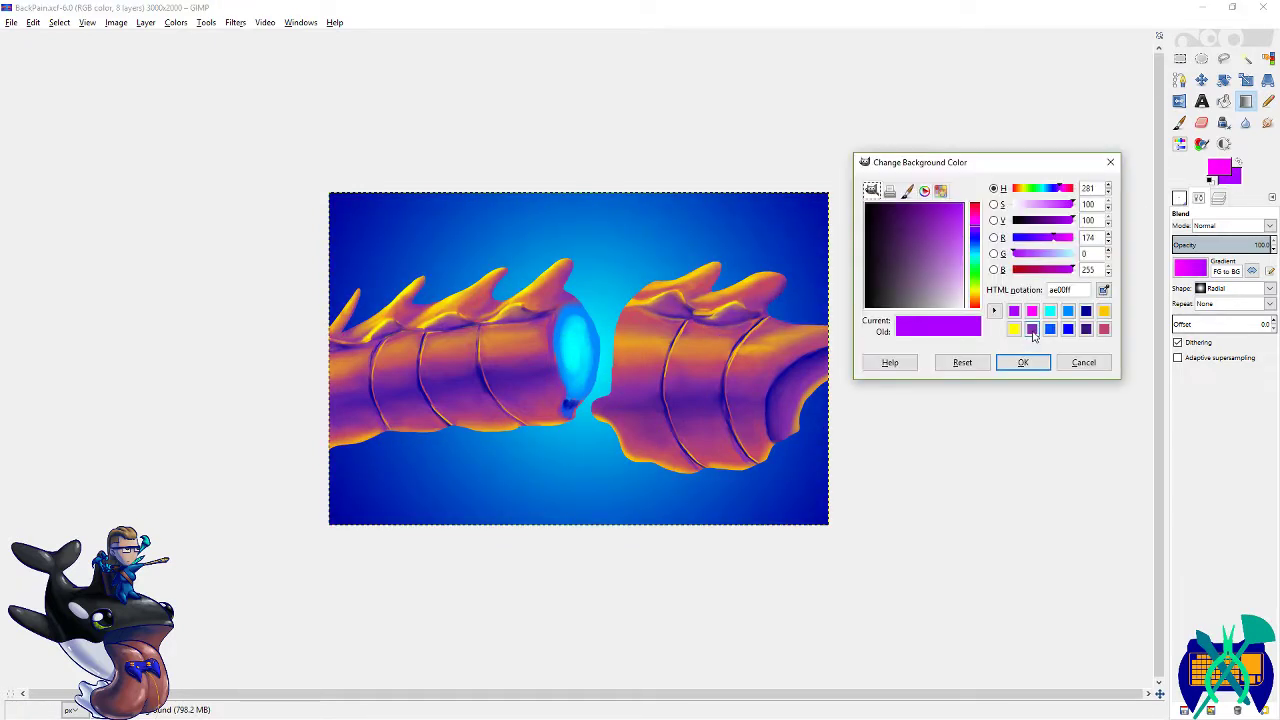
click(1088, 331)
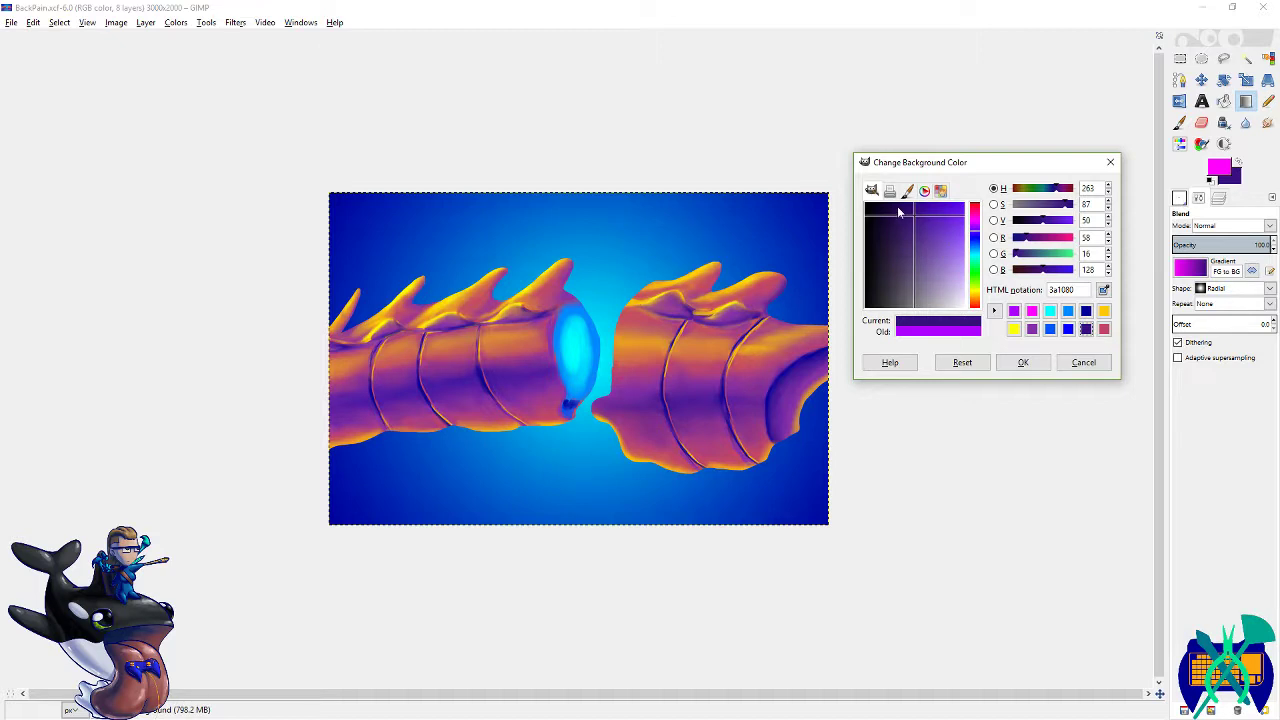
mouse_move(912, 212)
mouse_down()
mouse_move(915, 196)
mouse_move(970, 180)
mouse_move(914, 164)
mouse_move(938, 162)
mouse_move(940, 219)
mouse_move(930, 214)
mouse_up()
click(1021, 362)
drag(603, 358, 837, 531)
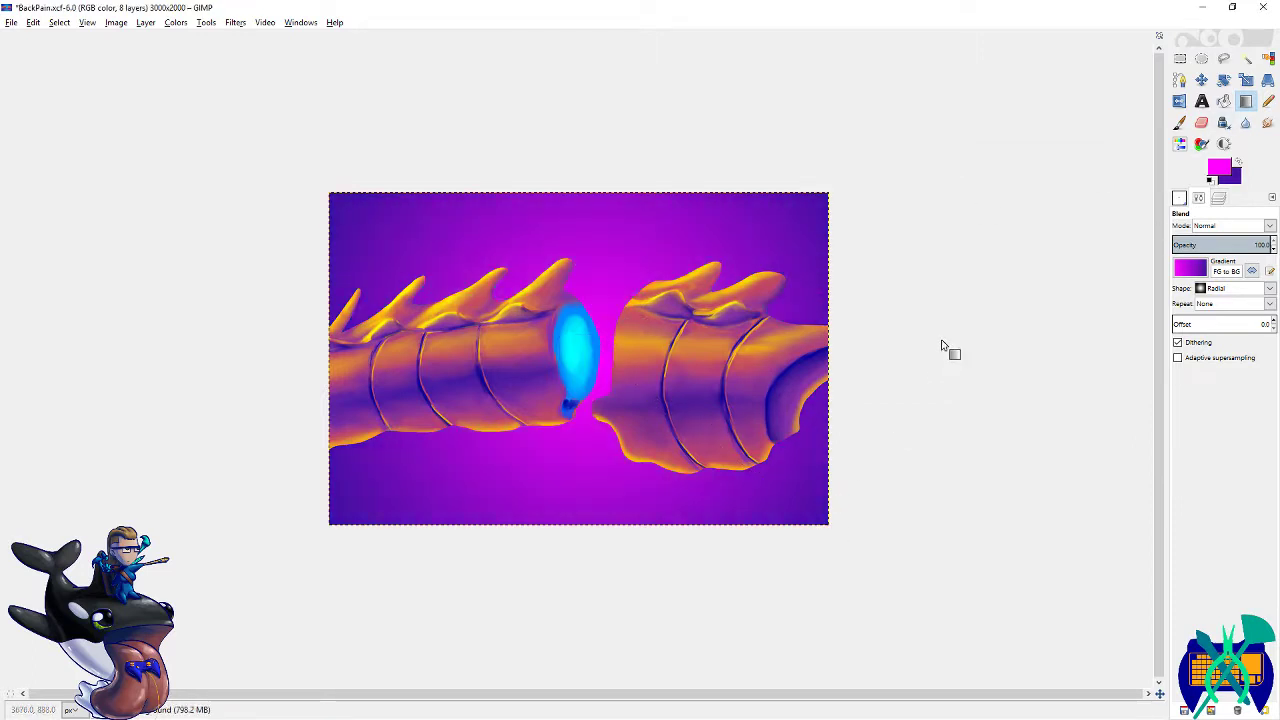
- Check the whole image at a reduced view and save it
scroll(813, 315, down, 3)
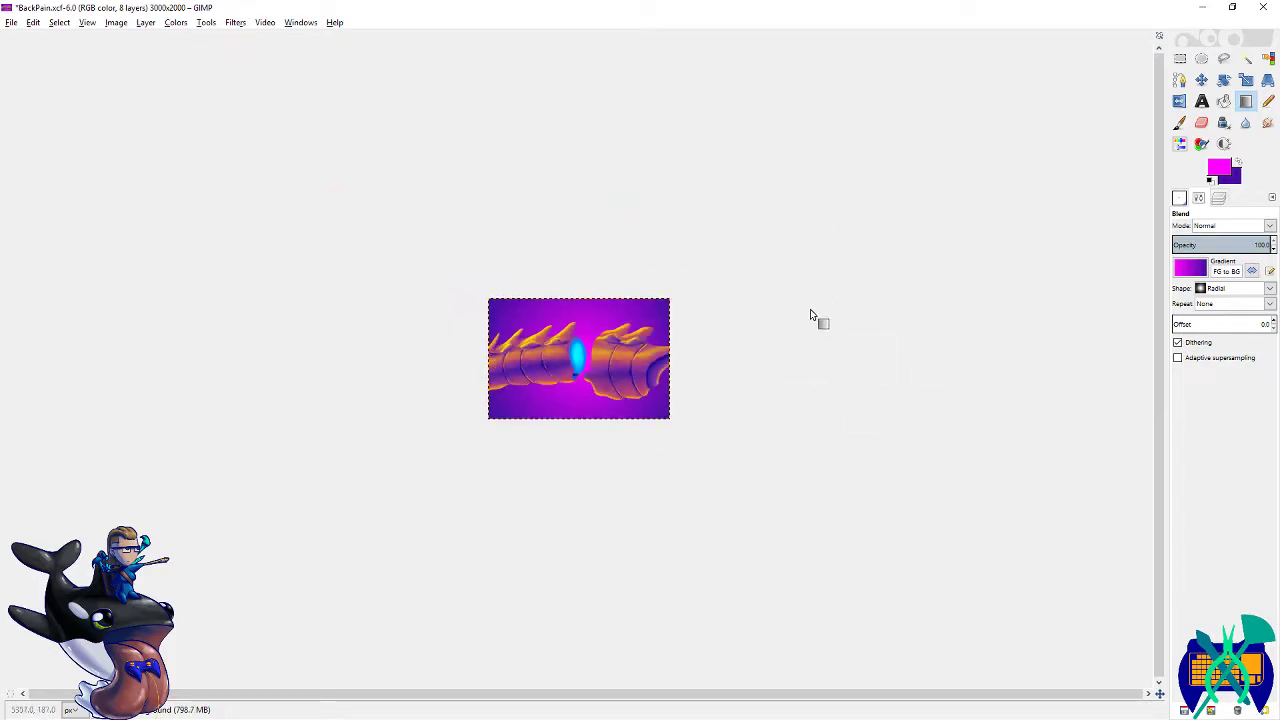
scroll(583, 353, up, 3)
key(ctrl+s)
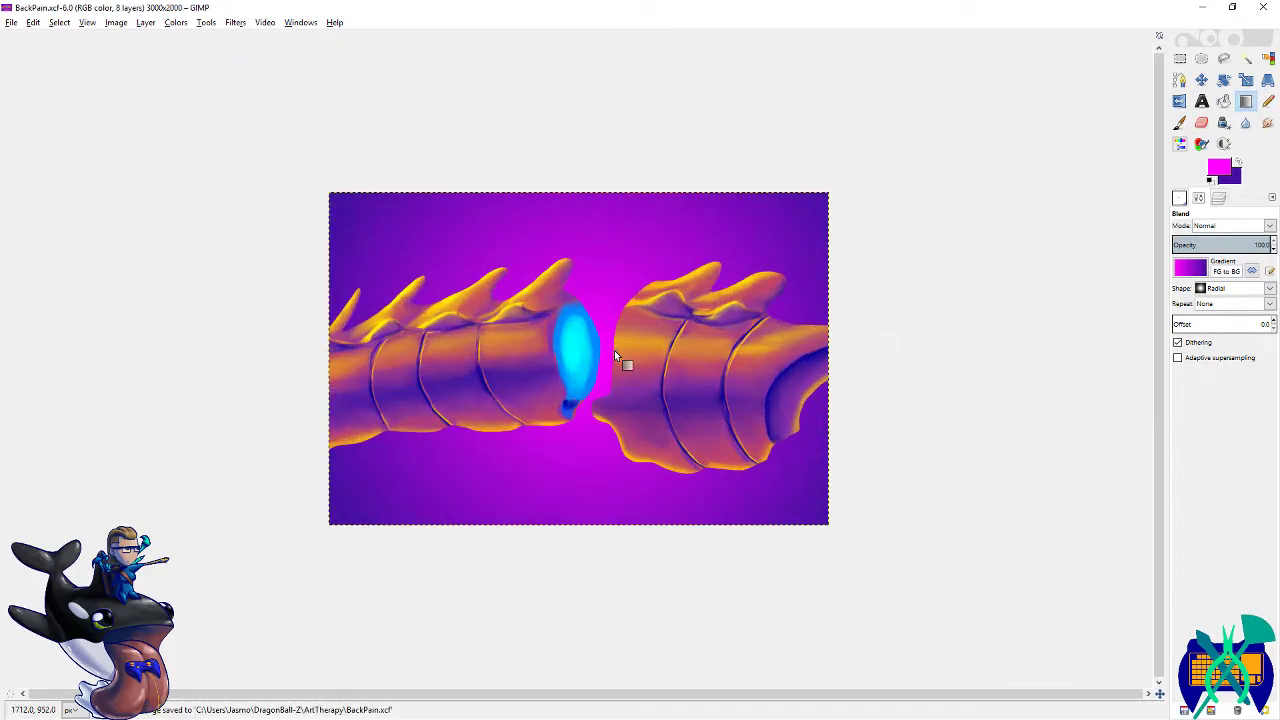
- Set up the Paintbrush with the Circle Fuzzy (19) brush and paint cyan glows in the corners of the Background layer
key(r)
click(1219, 198)
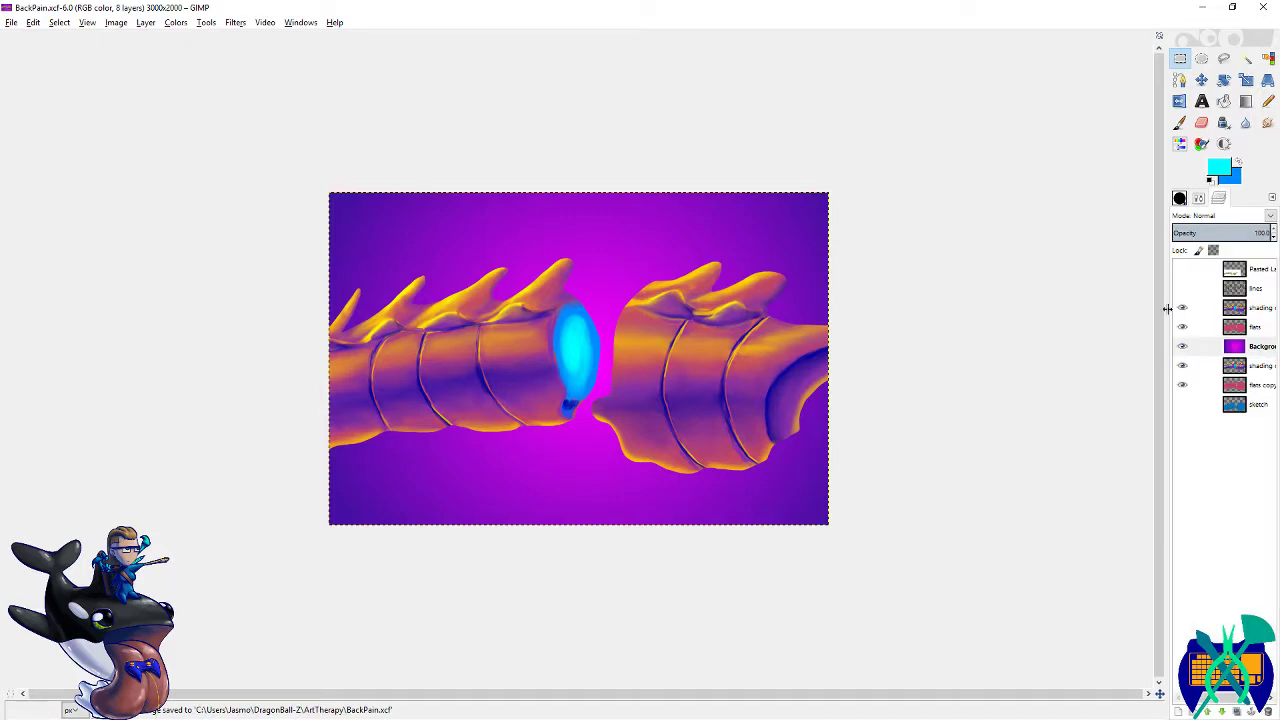
click(1181, 199)
click(1231, 336)
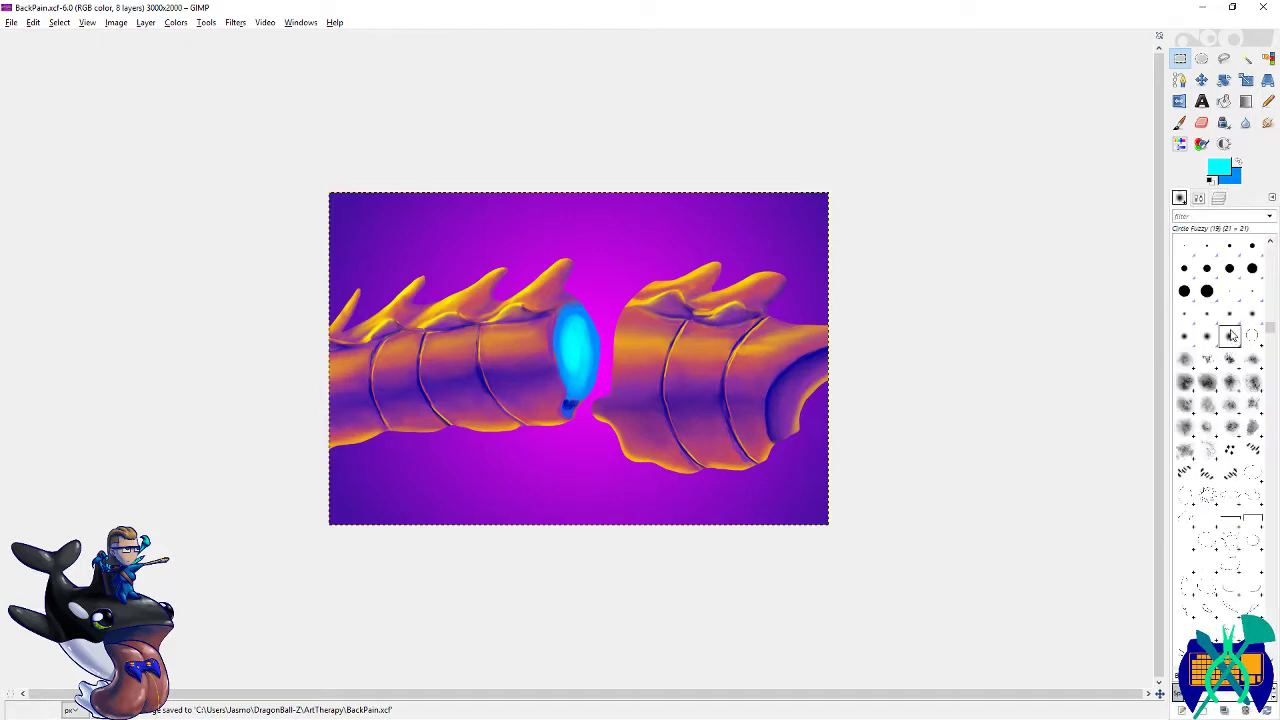
click(1199, 198)
click(1181, 123)
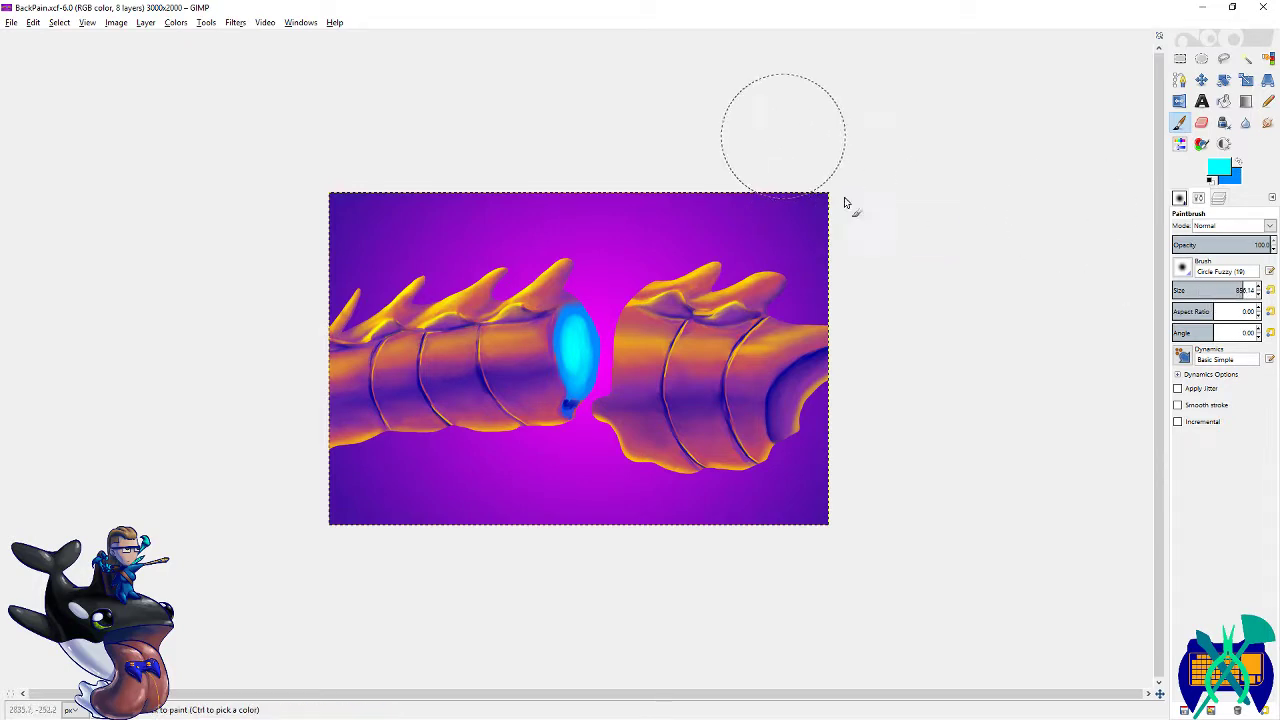
mouse_move(864, 212)
mouse_down()
mouse_move(879, 241)
mouse_move(737, 114)
mouse_move(881, 278)
mouse_move(755, 123)
mouse_move(849, 415)
mouse_move(883, 472)
mouse_move(771, 568)
mouse_move(883, 441)
mouse_move(820, 523)
mouse_up()
mouse_move(911, 457)
mouse_down()
mouse_move(903, 494)
mouse_move(850, 560)
mouse_up()
mouse_move(280, 489)
mouse_down()
mouse_move(371, 591)
mouse_move(278, 438)
mouse_move(420, 603)
mouse_move(282, 412)
mouse_move(352, 525)
mouse_move(319, 537)
mouse_move(258, 471)
mouse_move(357, 597)
mouse_move(361, 622)
mouse_move(271, 292)
mouse_move(212, 272)
mouse_move(313, 183)
mouse_move(397, 140)
mouse_move(249, 268)
mouse_move(435, 116)
mouse_move(344, 176)
mouse_move(321, 161)
mouse_move(266, 205)
mouse_move(407, 129)
mouse_move(289, 208)
mouse_move(263, 208)
mouse_move(311, 211)
mouse_up()
mouse_move(795, 147)
mouse_down()
mouse_move(757, 128)
mouse_move(874, 239)
mouse_move(749, 120)
mouse_move(871, 184)
mouse_move(873, 200)
mouse_move(827, 179)
mouse_move(795, 139)
mouse_up()
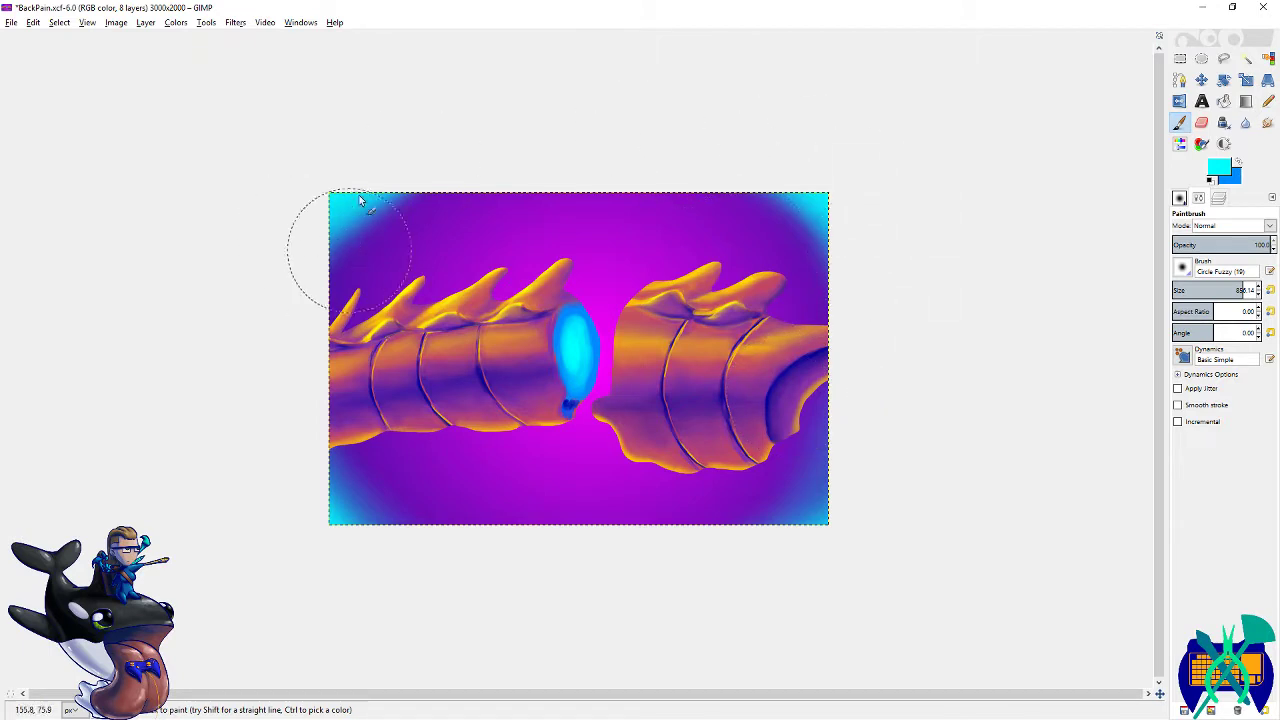
- Set the foreground color to deep violet 460fa2 and the background color to magenta
click(1224, 172)
click(1050, 311)
click(1023, 362)
key(x)
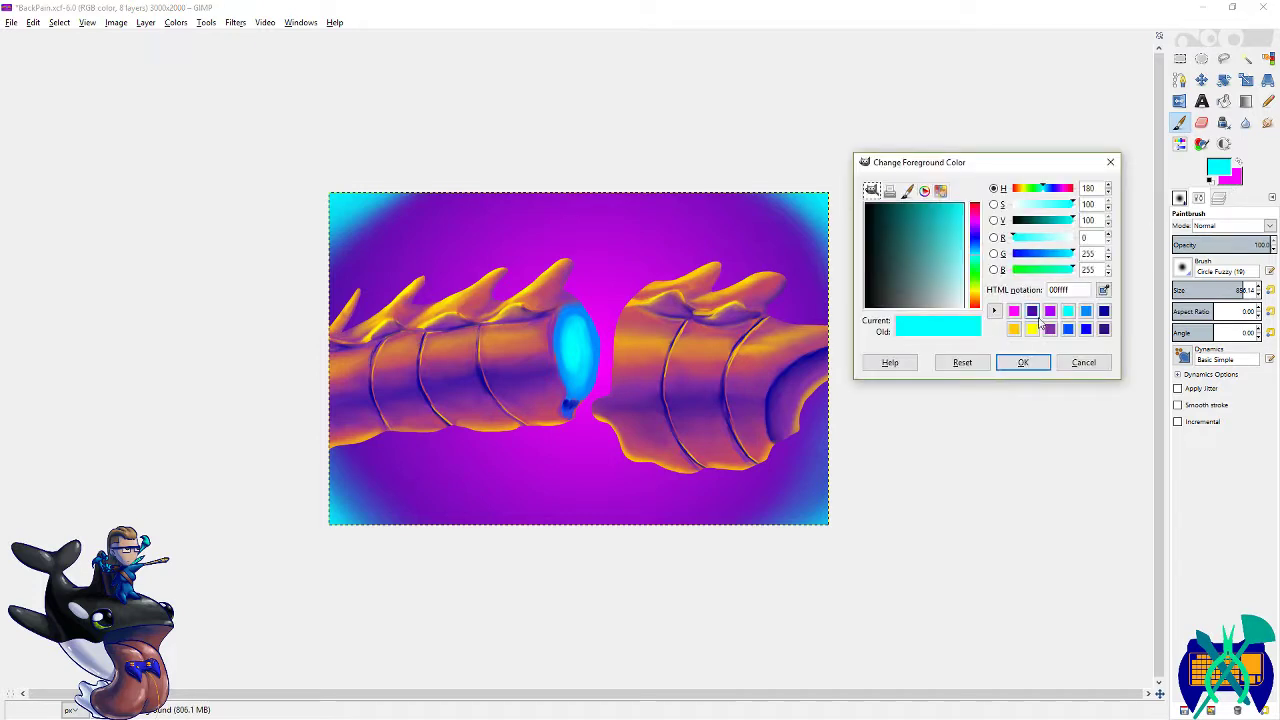
click(1032, 311)
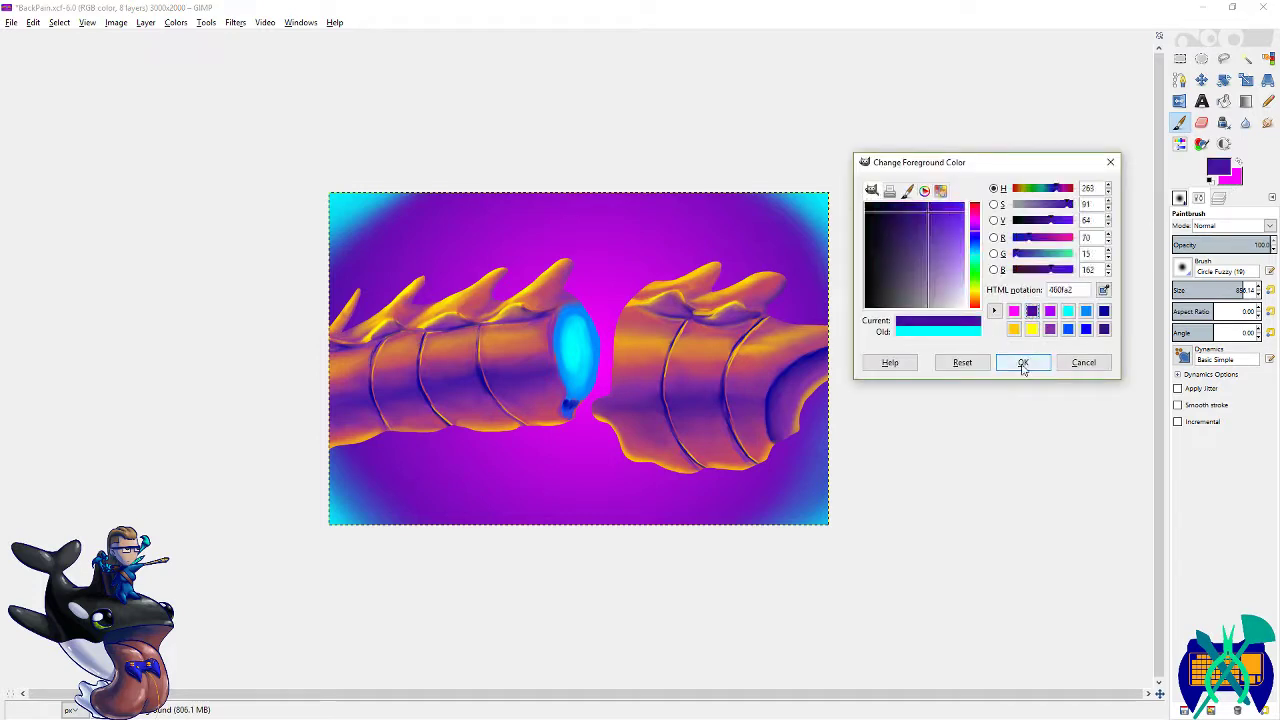
click(1023, 362)
key(x)
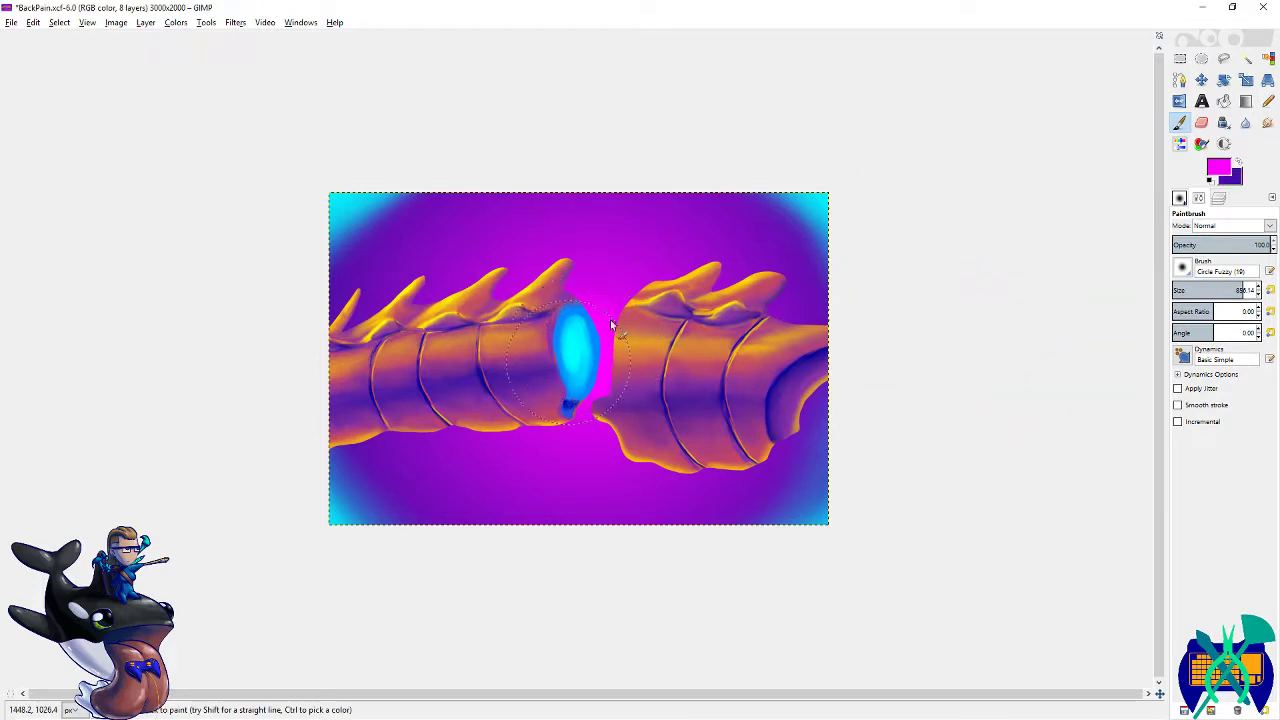
key(x)
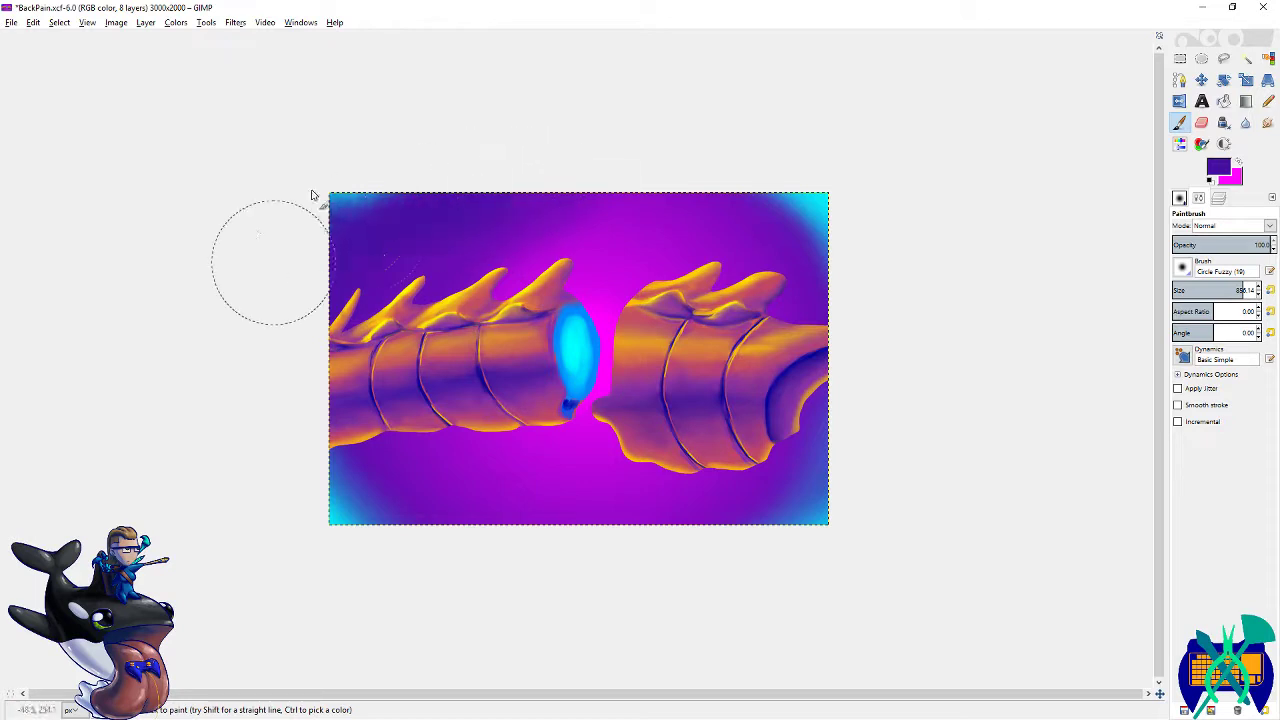
- Cover the Background layer with solid violet, finishing with the hard Circle (19) brush
drag(345, 470, 393, 537)
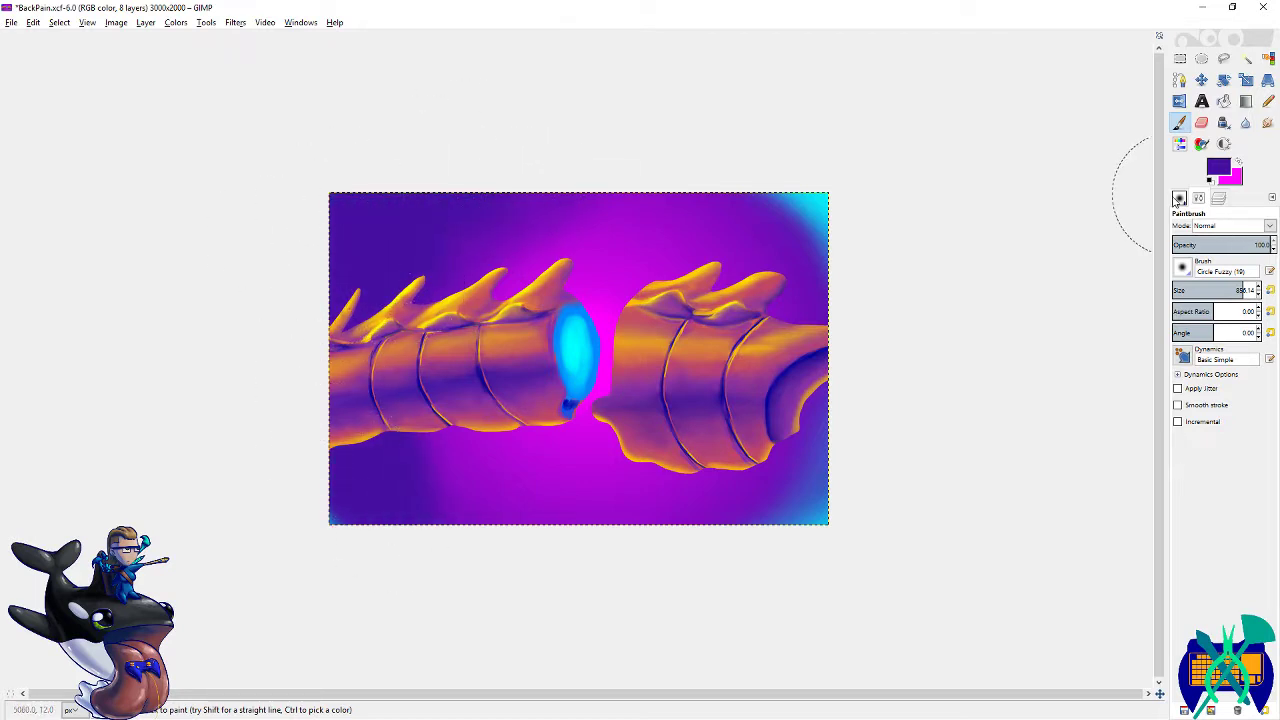
click(1180, 201)
click(1207, 291)
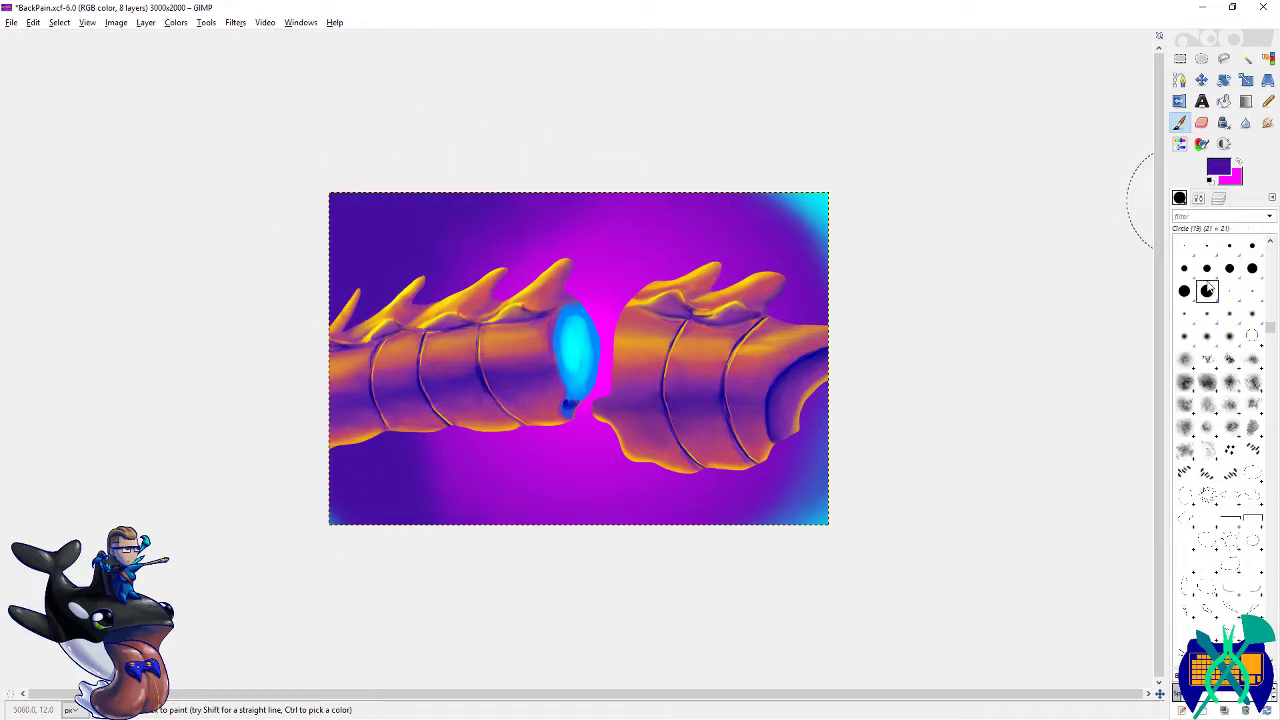
mouse_move(826, 229)
mouse_down()
mouse_move(674, 218)
mouse_move(505, 235)
mouse_up()
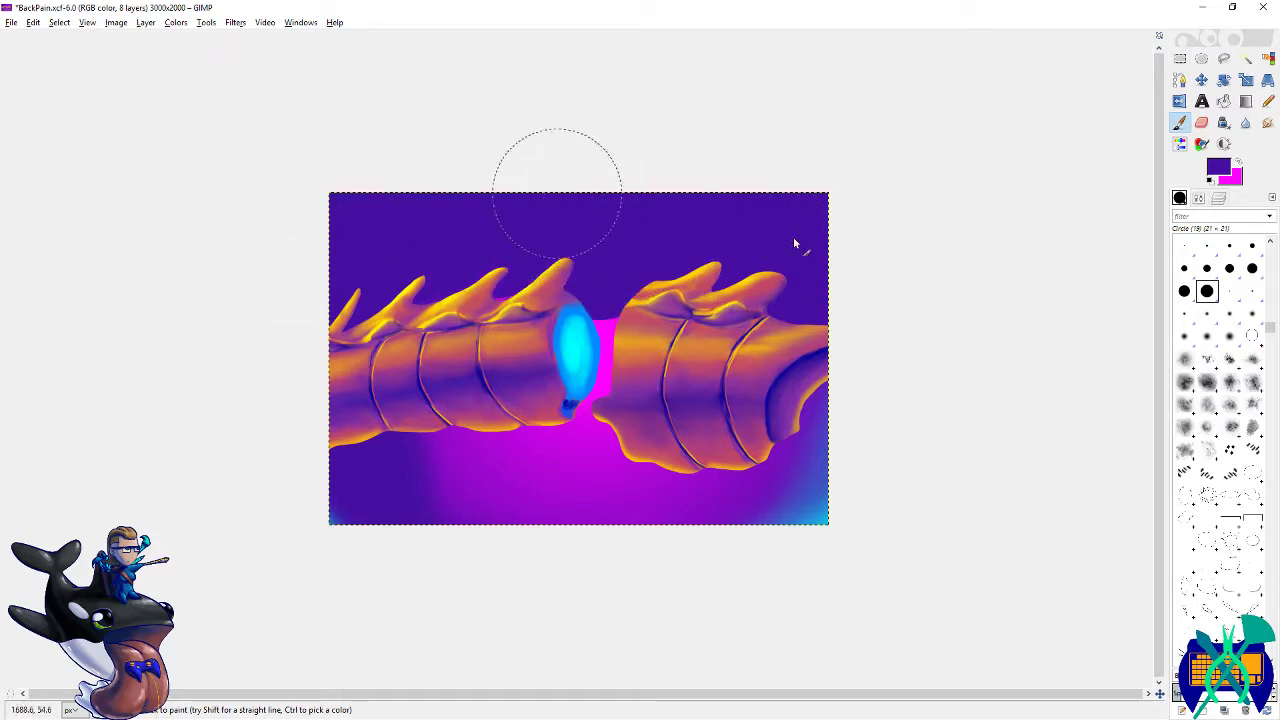
mouse_move(629, 329)
mouse_down()
mouse_move(406, 320)
mouse_move(353, 399)
mouse_move(713, 386)
mouse_move(782, 456)
mouse_move(557, 491)
mouse_move(353, 454)
mouse_move(430, 516)
mouse_move(688, 492)
mouse_move(660, 380)
mouse_up()
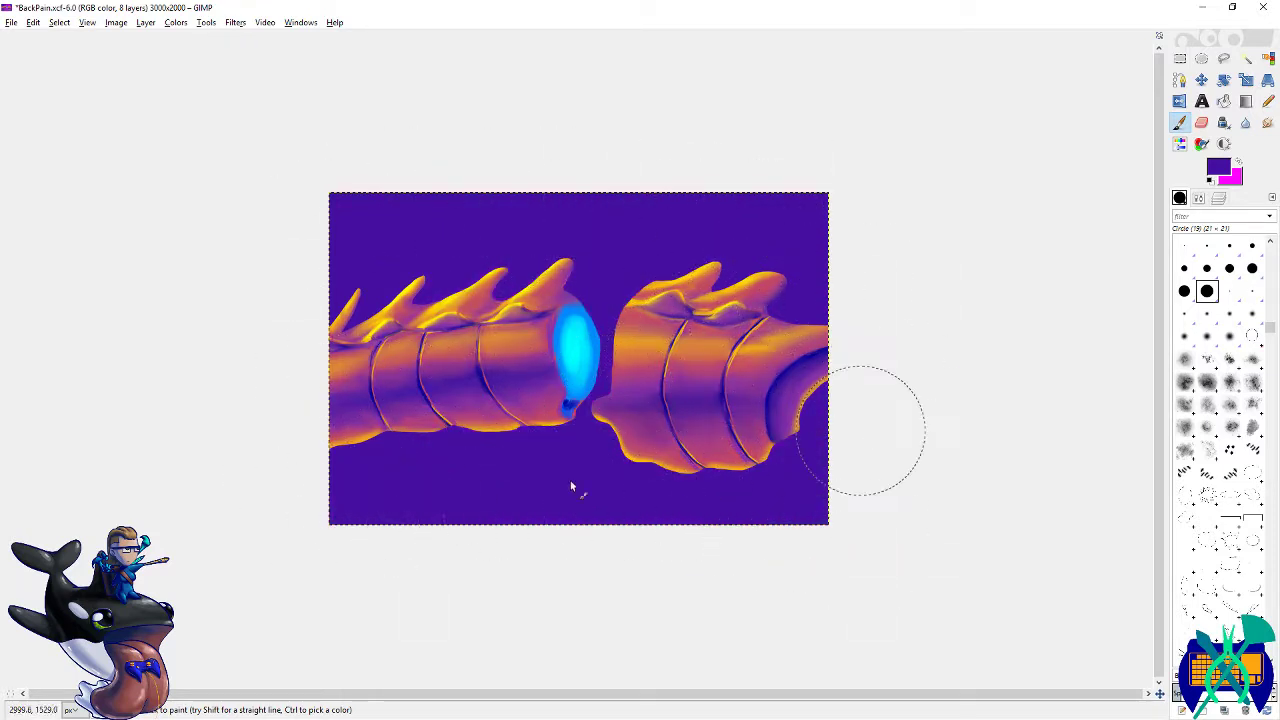
- Try painting hard-edged magenta-violet rings behind the gap, switch to the Circle Fuzzy (19) brush and undo the rings
key(x)
mouse_move(587, 357)
mouse_down()
mouse_move(604, 396)
mouse_move(560, 305)
mouse_move(582, 418)
mouse_move(658, 376)
mouse_move(558, 292)
mouse_move(527, 434)
mouse_move(655, 409)
mouse_move(572, 263)
mouse_up()
drag(700, 262, 659, 192)
key(x)
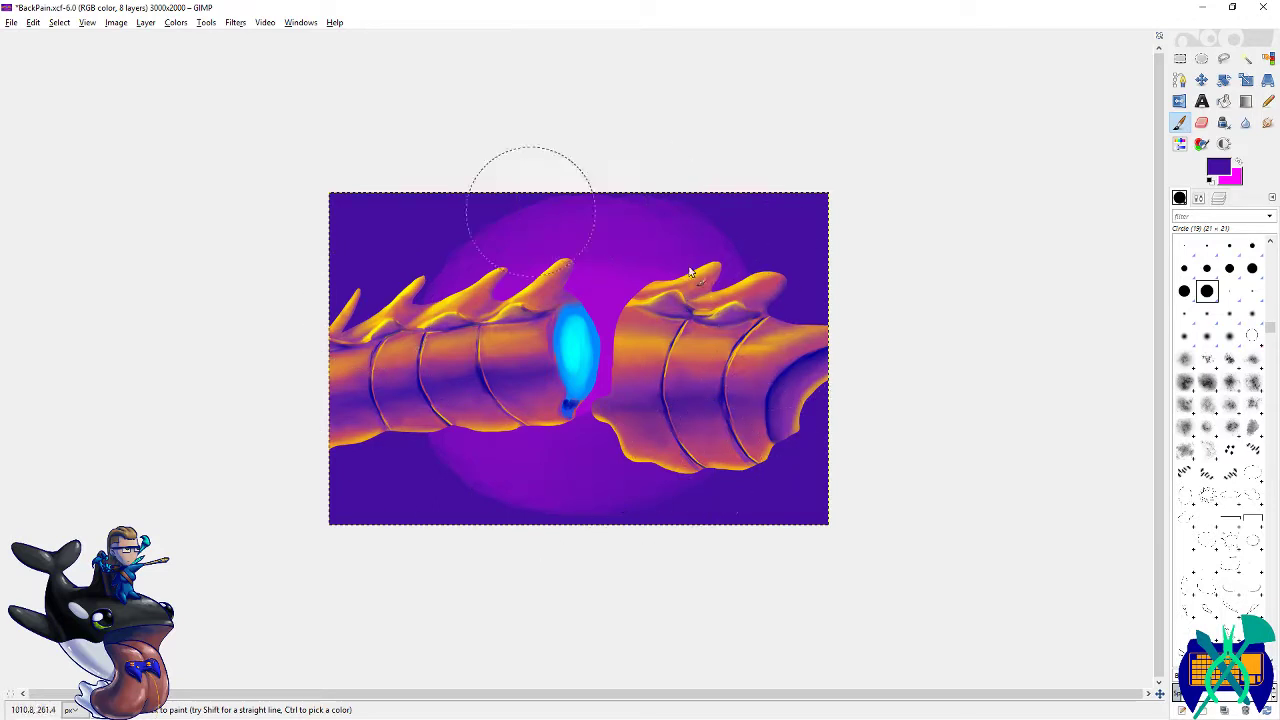
key(x)
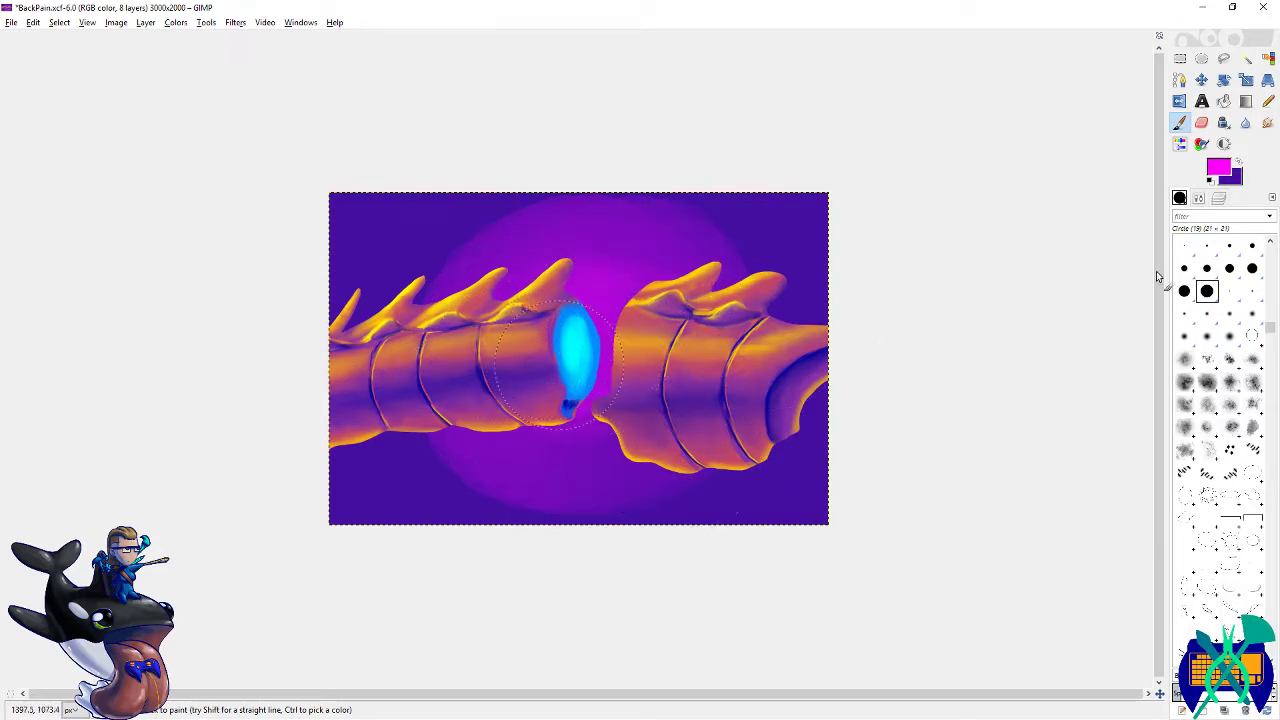
click(1229, 336)
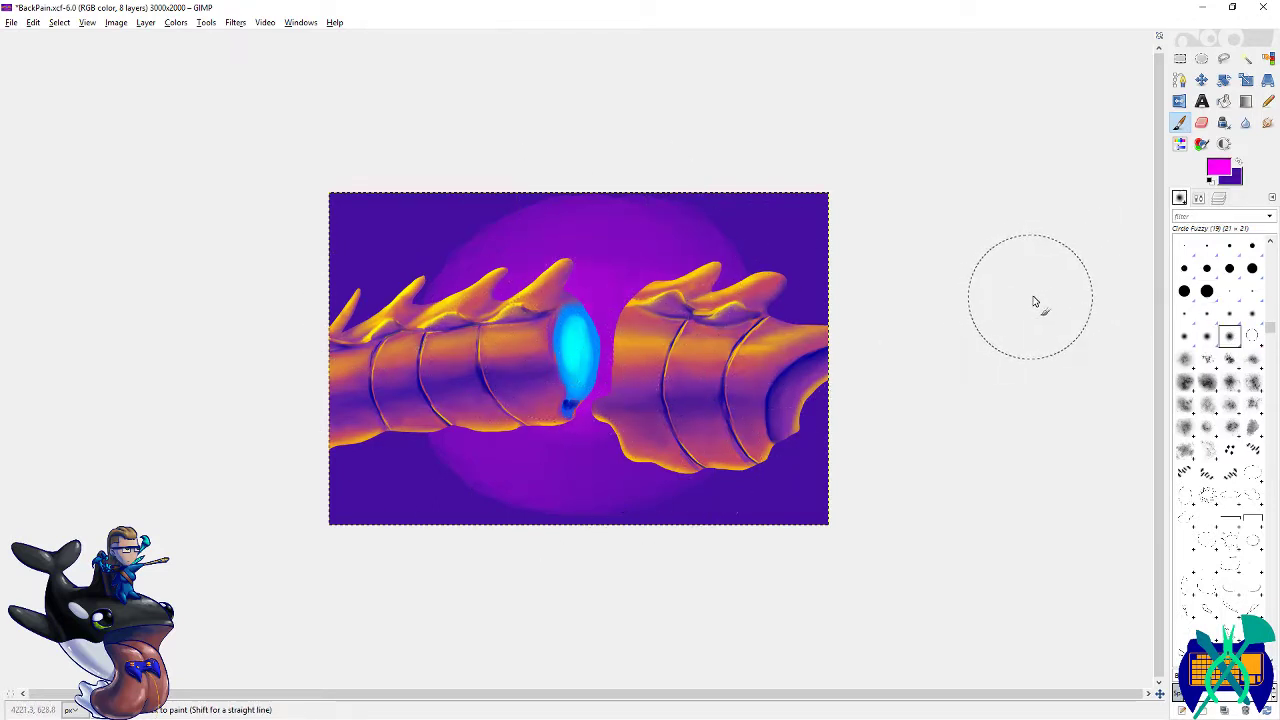
key(ctrl+z)
key(ctrl+z)
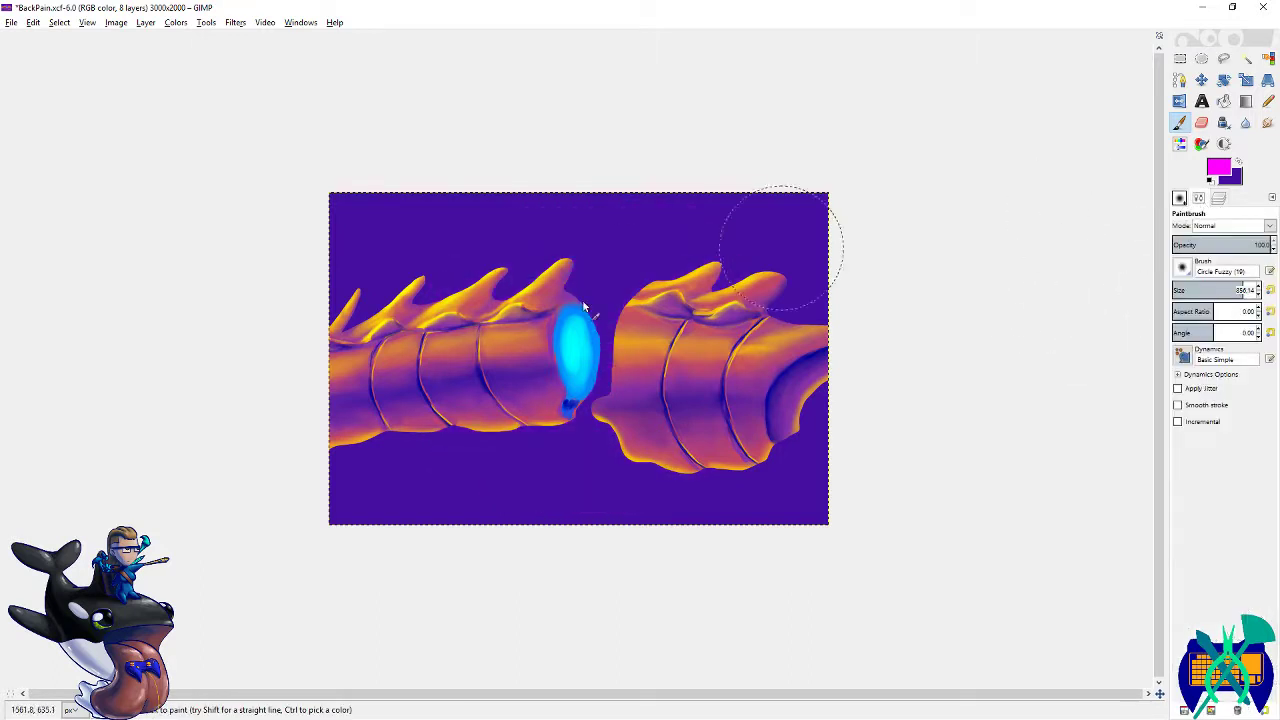
- Enlarge the Circle Fuzzy (19) brush to size 1831.17 and paint a soft magenta glow behind the gap, undoing weaker attempts
drag(594, 351, 613, 381)
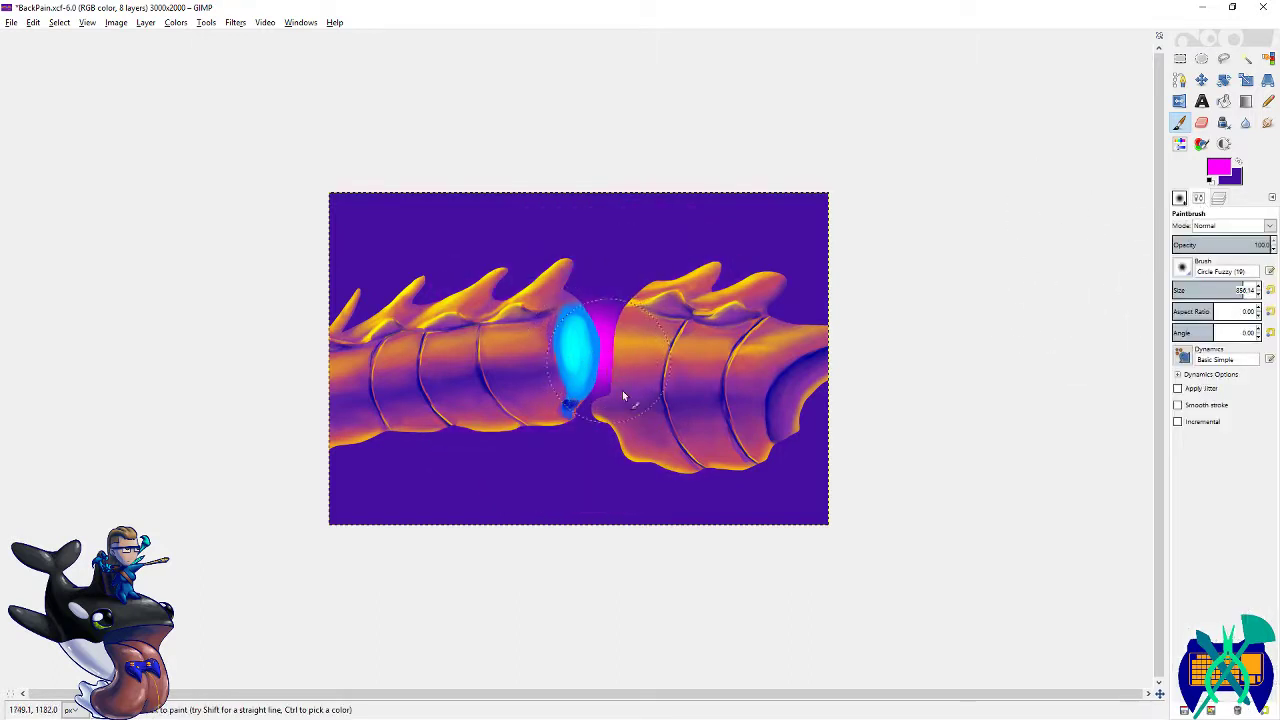
key(ctrl+z)
double_click(1240, 289)
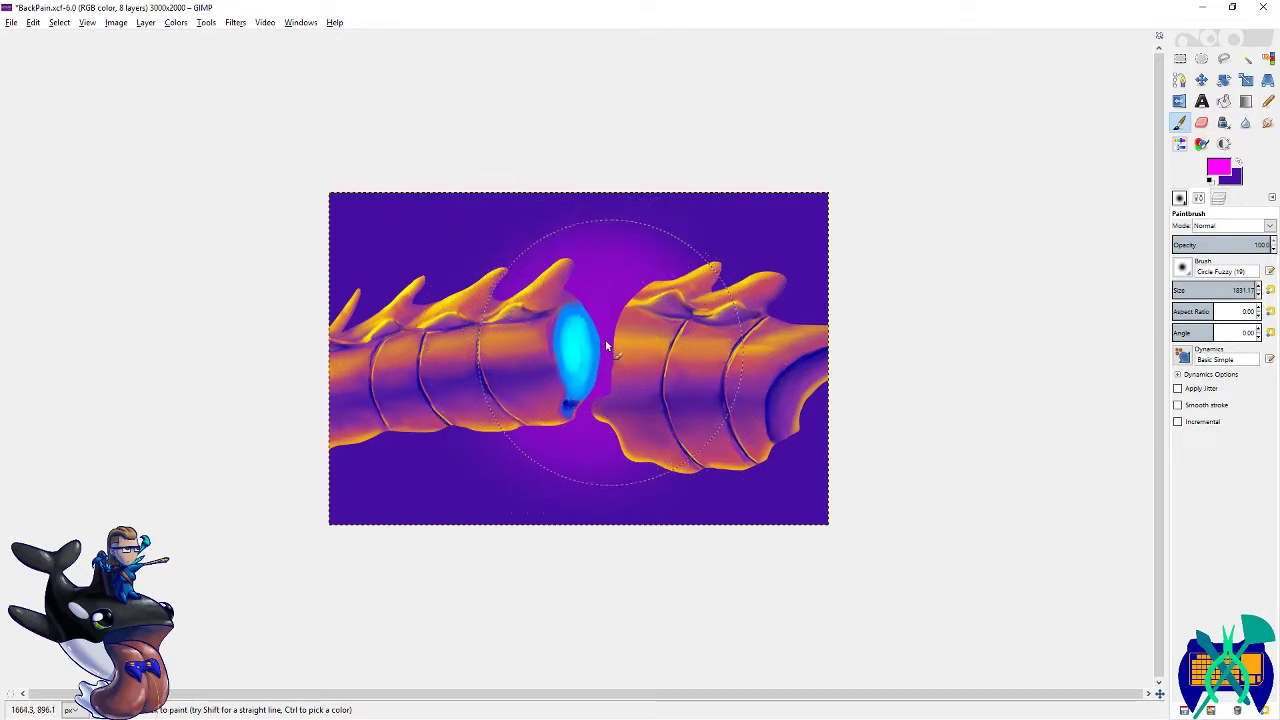
click(609, 349)
key(ctrl+z)
click(595, 354)
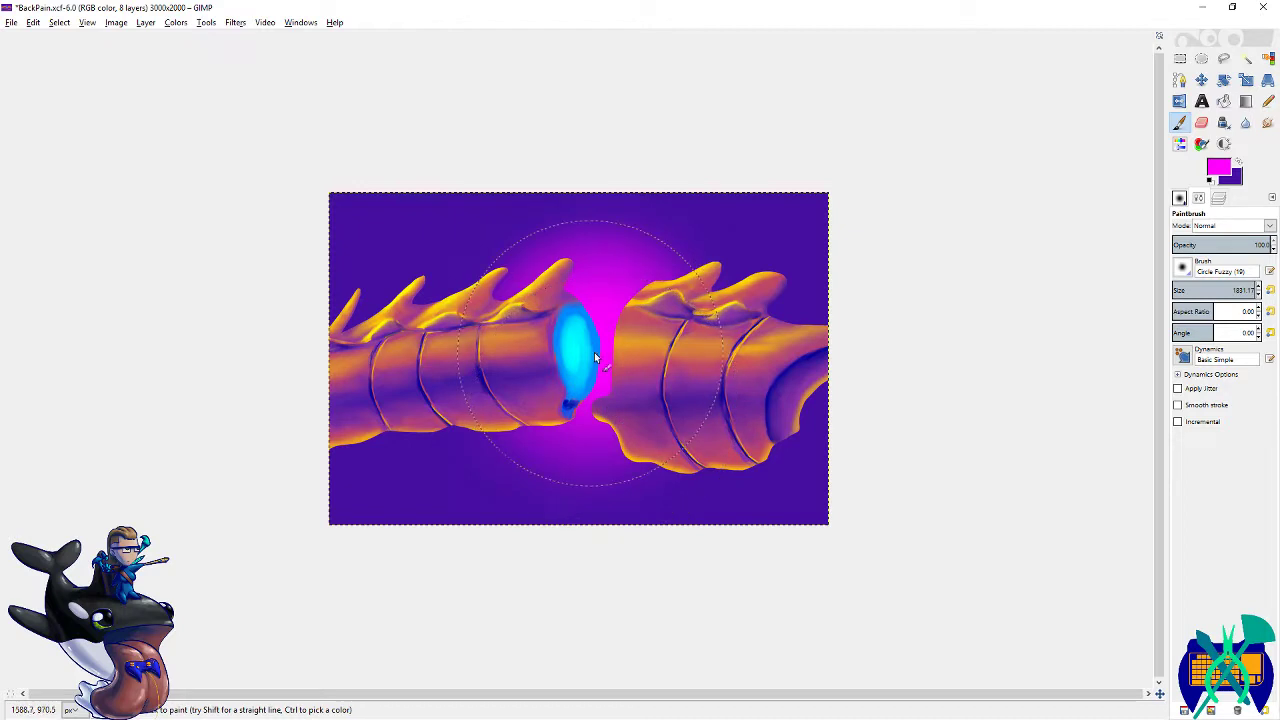
- Try broad cyan glows in the four corners of the background with the enlarged soft brush and undo them
key(x)
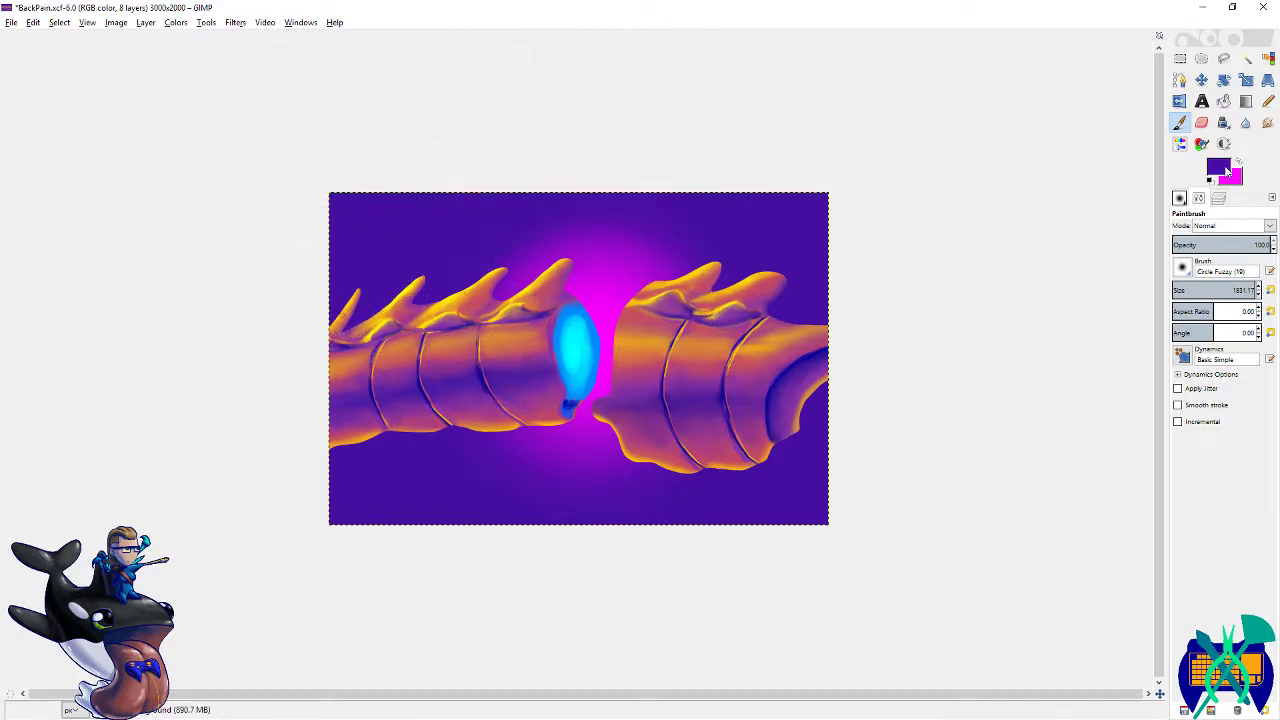
click(1218, 168)
click(1068, 312)
click(1023, 362)
mouse_move(317, 174)
mouse_down()
mouse_move(352, 172)
mouse_move(340, 167)
mouse_move(292, 217)
mouse_move(391, 115)
mouse_move(289, 248)
mouse_move(300, 284)
mouse_move(375, 132)
mouse_move(260, 333)
mouse_move(333, 155)
mouse_move(420, 126)
mouse_move(357, 152)
mouse_move(297, 149)
mouse_up()
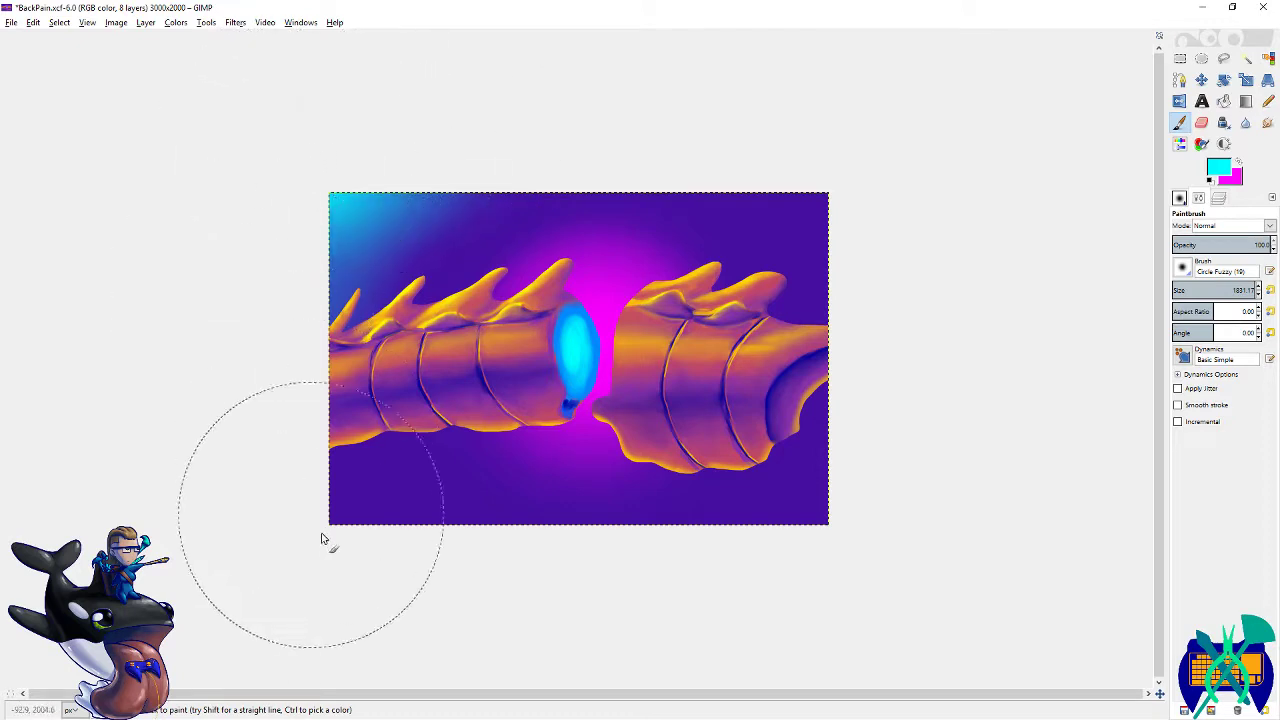
mouse_move(292, 558)
mouse_down()
mouse_move(306, 543)
mouse_move(320, 580)
mouse_up()
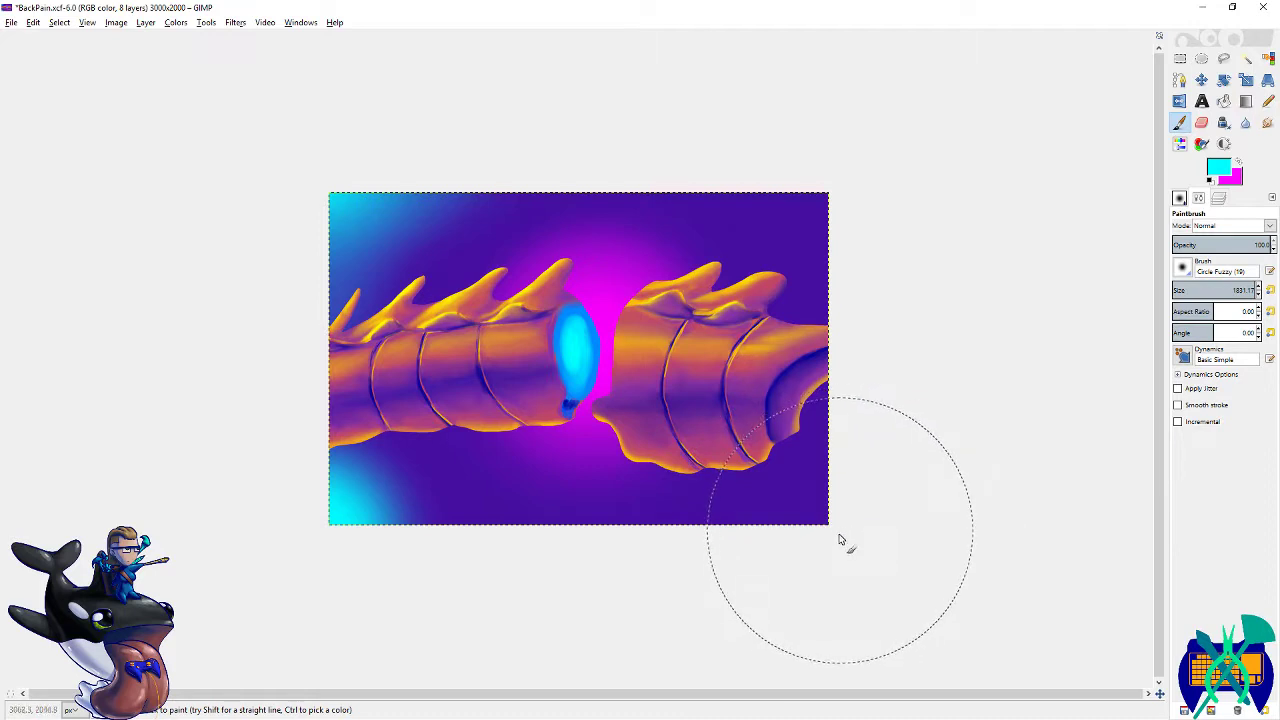
mouse_move(843, 531)
mouse_down()
mouse_move(836, 542)
mouse_move(854, 526)
mouse_up()
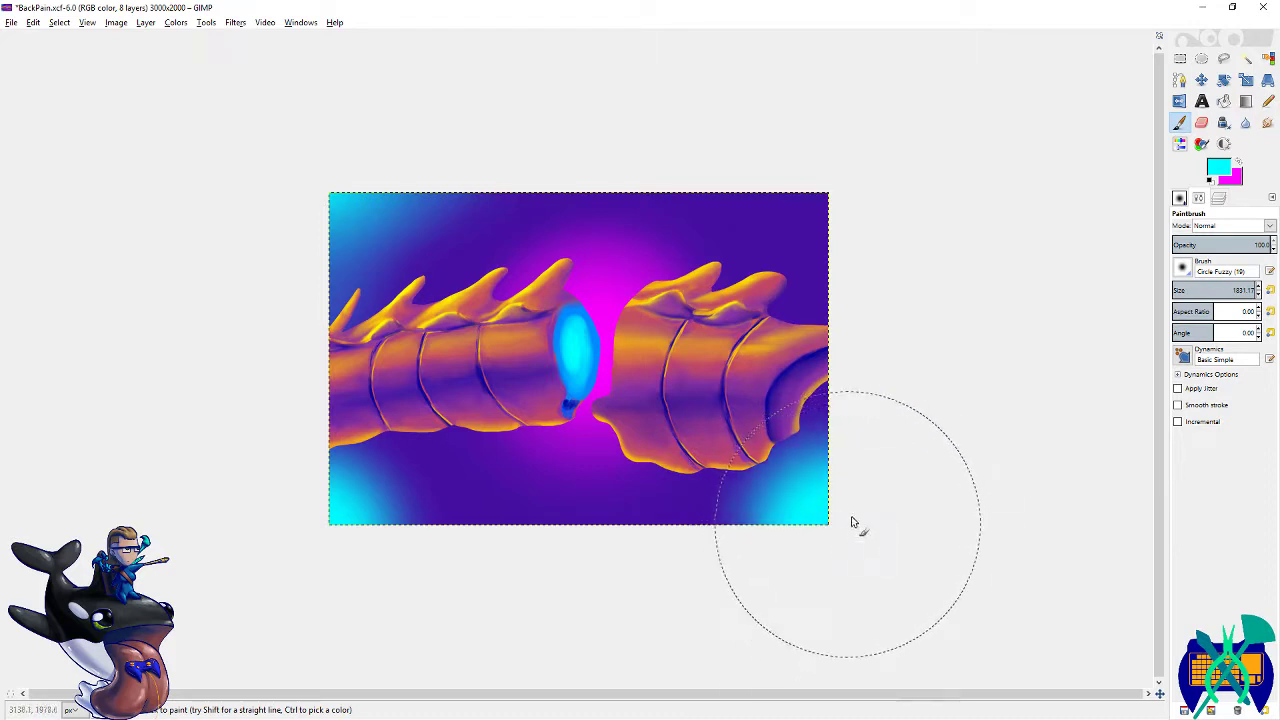
mouse_move(868, 183)
mouse_down()
mouse_move(857, 177)
mouse_move(871, 186)
mouse_move(874, 169)
mouse_up()
key(ctrl+z)
key(ctrl+z)
key(ctrl+z)
key(ctrl+z)
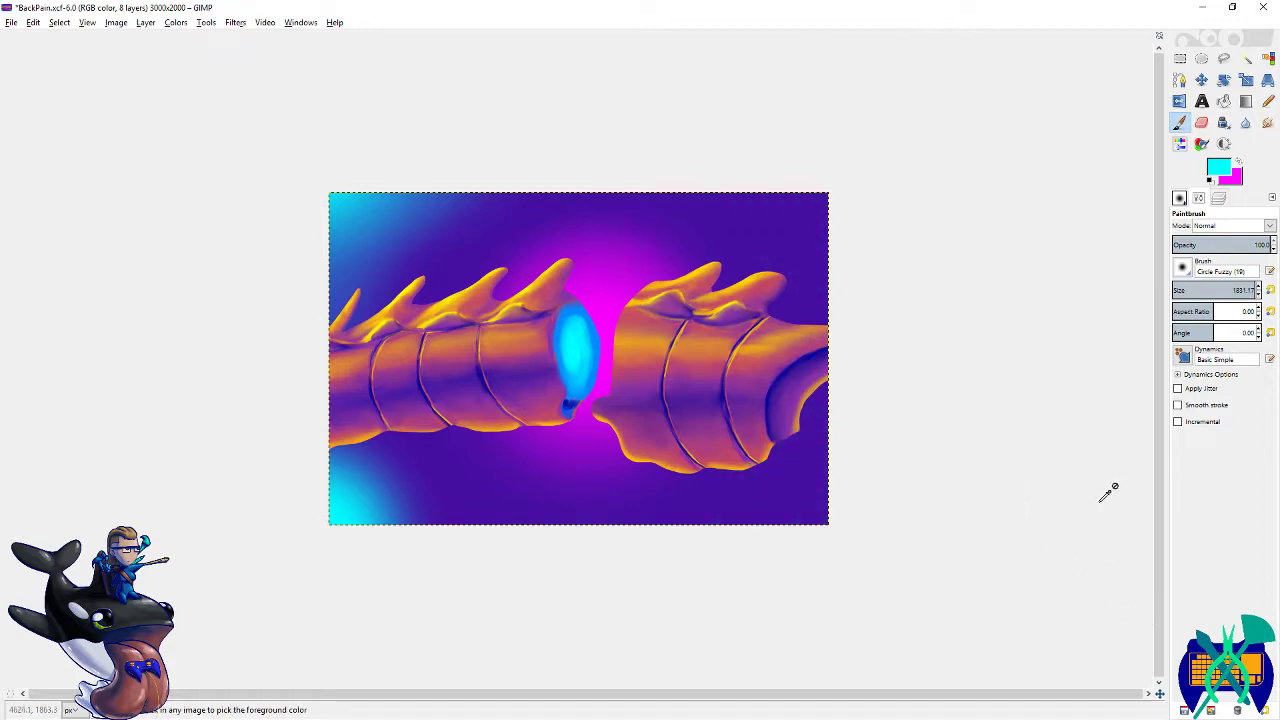
- Paint a soft cyan border along the background's edges and corners with a smaller Circle Fuzzy (19) brush, and save the image
mouse_move(290, 195)
mouse_down()
mouse_move(354, 89)
mouse_move(354, 131)
mouse_move(318, 155)
mouse_up()
drag(312, 208, 262, 224)
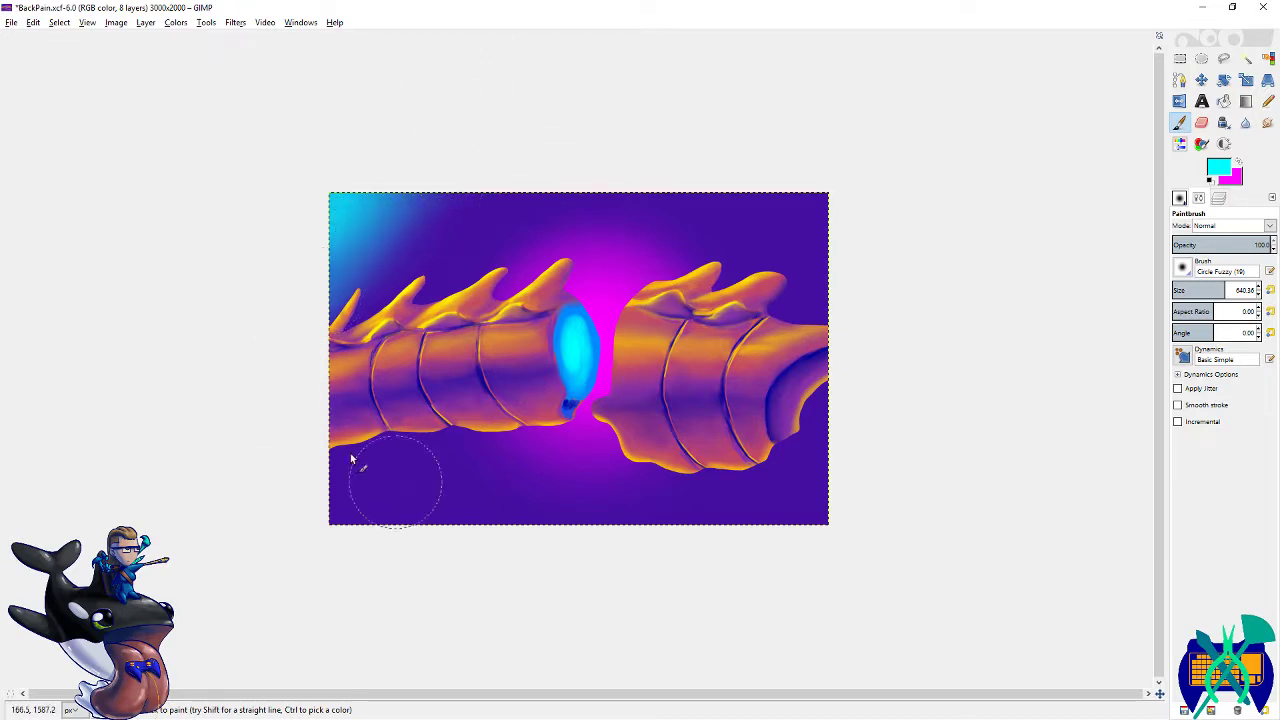
mouse_move(497, 632)
mouse_down()
mouse_move(560, 603)
mouse_move(560, 618)
mouse_up()
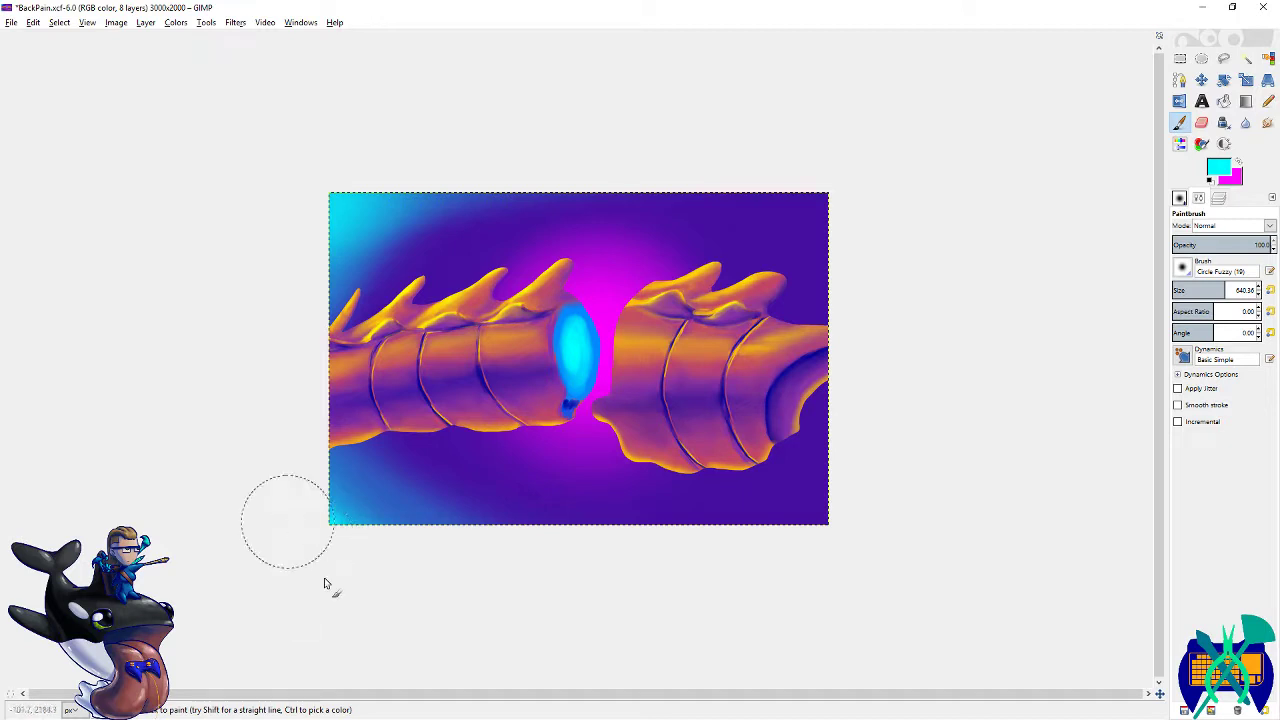
mouse_move(870, 440)
mouse_down()
mouse_move(674, 563)
mouse_move(831, 521)
mouse_move(890, 376)
mouse_move(757, 551)
mouse_up()
drag(897, 483, 941, 429)
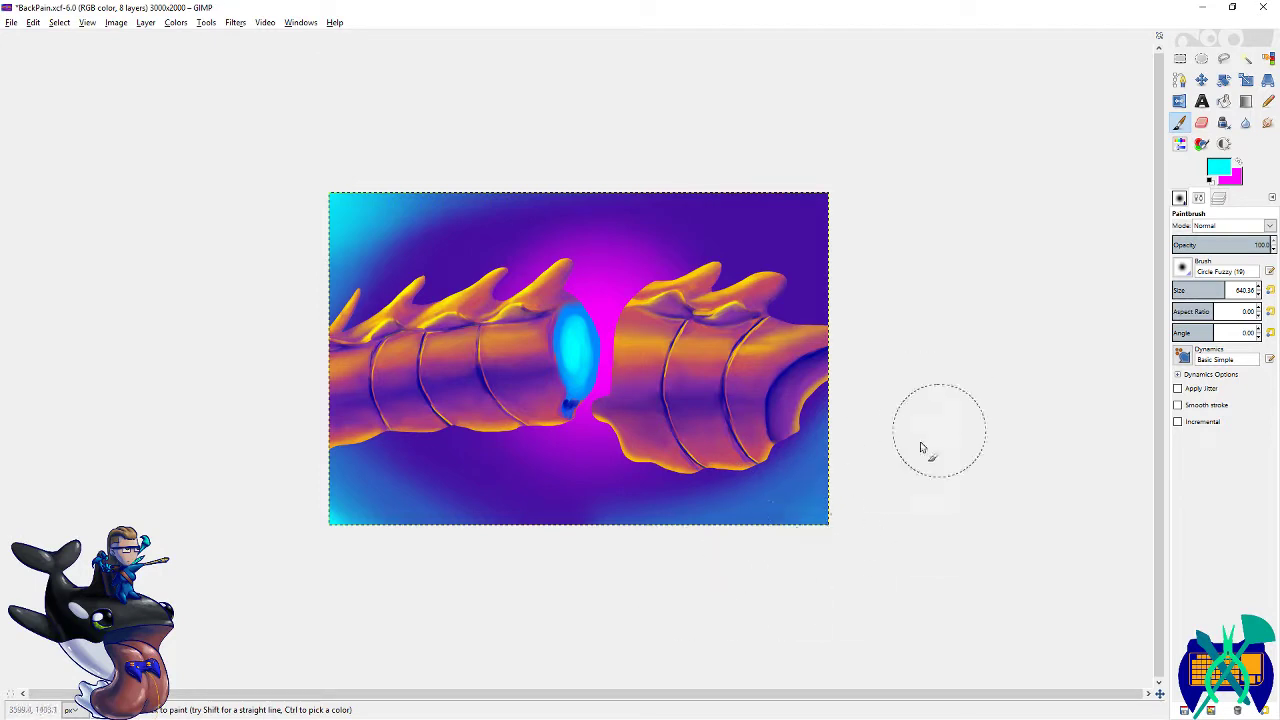
mouse_move(628, 549)
mouse_down()
mouse_move(651, 531)
mouse_move(650, 543)
mouse_up()
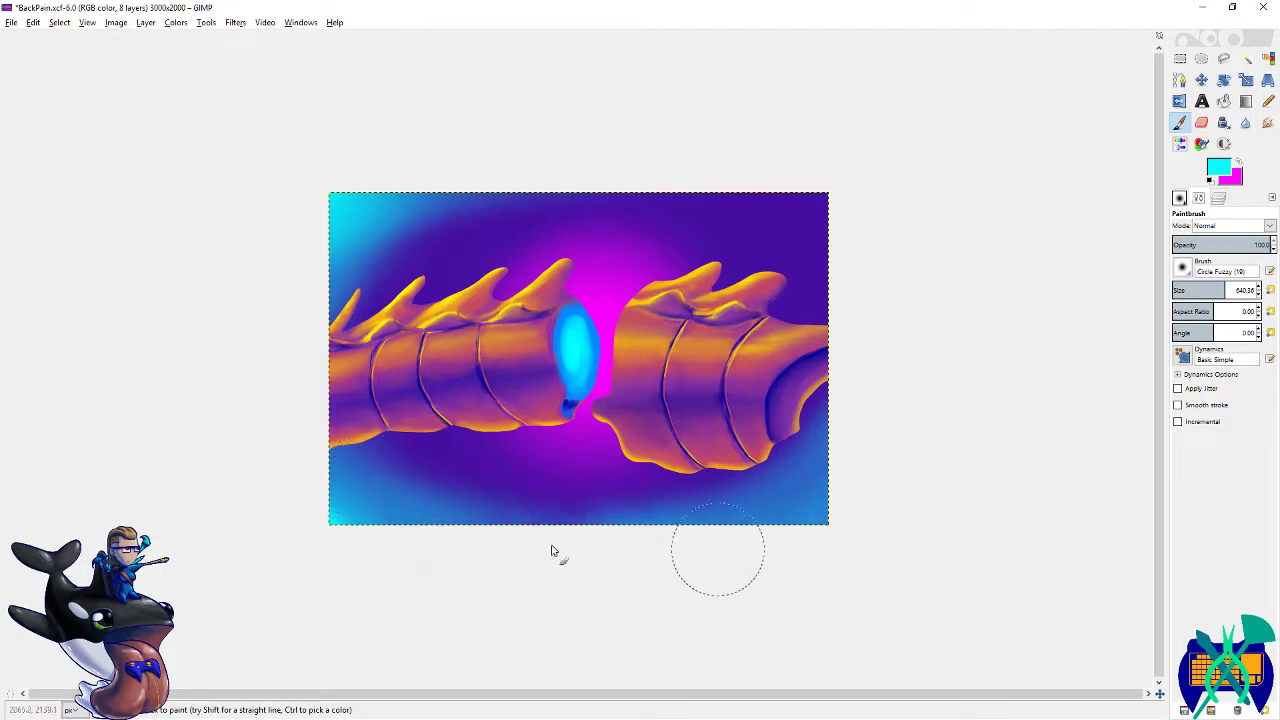
mouse_move(910, 515)
mouse_down()
mouse_move(771, 561)
mouse_move(928, 400)
mouse_move(748, 598)
mouse_move(906, 488)
mouse_move(862, 533)
mouse_move(848, 503)
mouse_move(793, 535)
mouse_up()
mouse_move(865, 440)
mouse_down()
mouse_move(882, 266)
mouse_move(839, 356)
mouse_move(835, 197)
mouse_move(848, 316)
mouse_move(669, 105)
mouse_move(934, 322)
mouse_move(690, 127)
mouse_move(920, 312)
mouse_move(643, 148)
mouse_move(912, 372)
mouse_move(668, 149)
mouse_move(941, 359)
mouse_move(671, 132)
mouse_move(910, 361)
mouse_move(750, 144)
mouse_move(923, 331)
mouse_move(890, 356)
mouse_up()
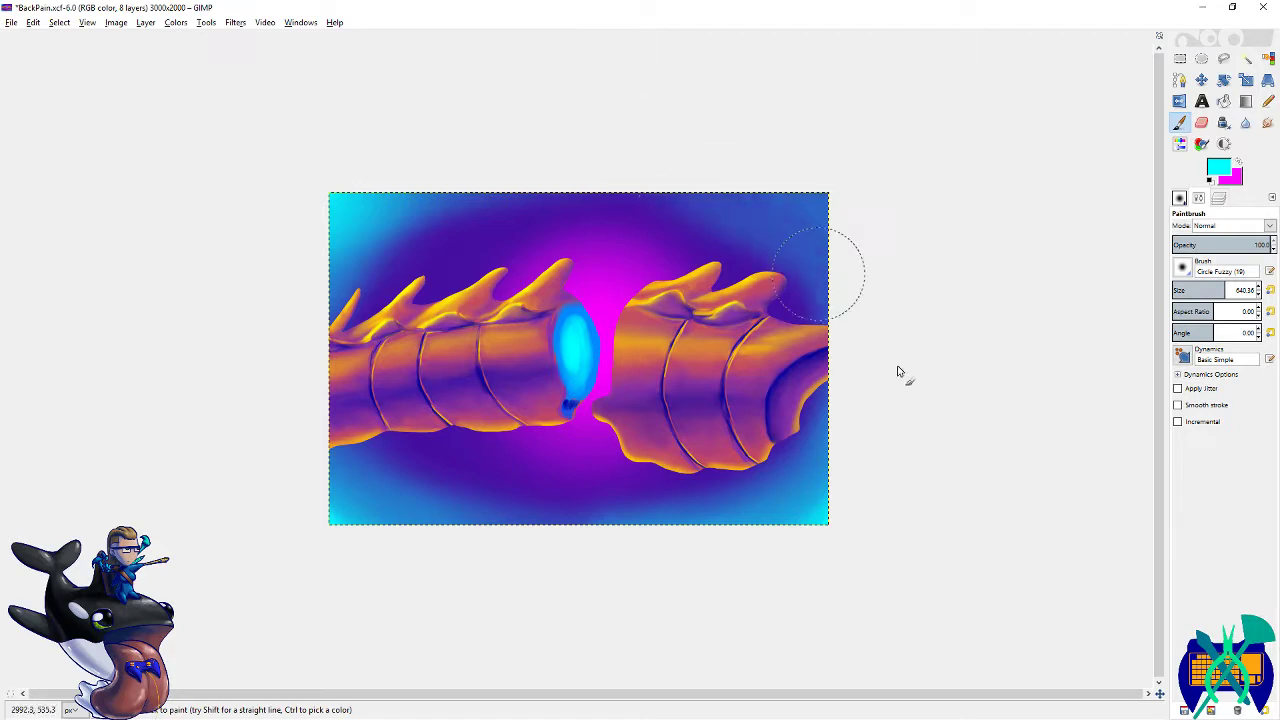
mouse_move(826, 177)
mouse_down()
mouse_move(915, 243)
mouse_move(634, 168)
mouse_move(721, 206)
mouse_move(791, 208)
mouse_move(844, 280)
mouse_move(794, 163)
mouse_move(894, 471)
mouse_up()
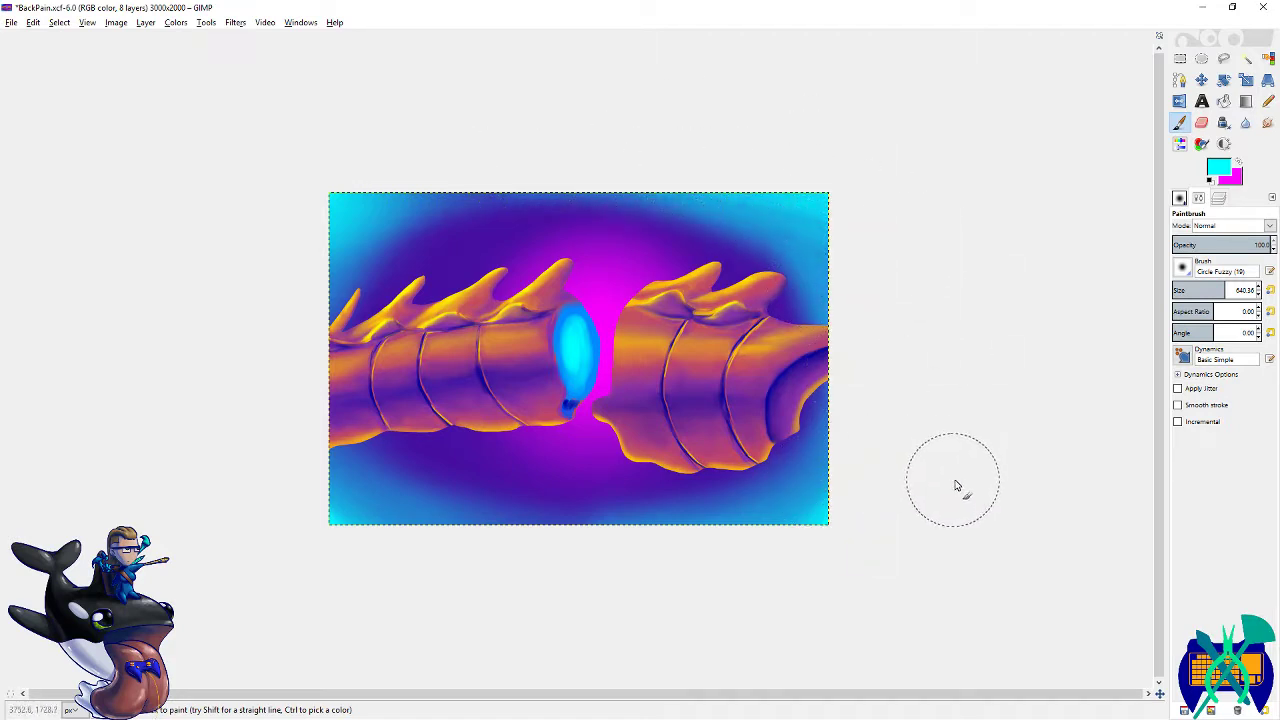
key(ctrl+s)
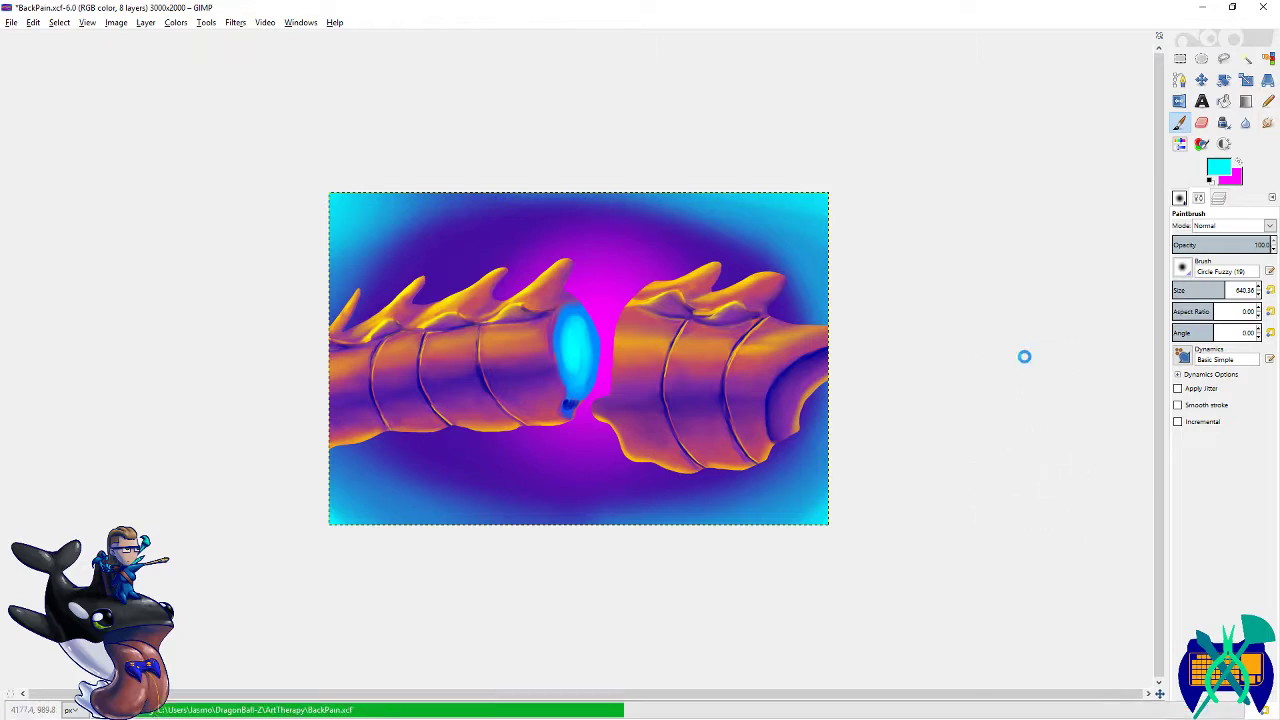
- Refill the Background layer with a radial magenta-to-violet gradient from the cyan opening to the lower-right corner, and save the image
key(g)
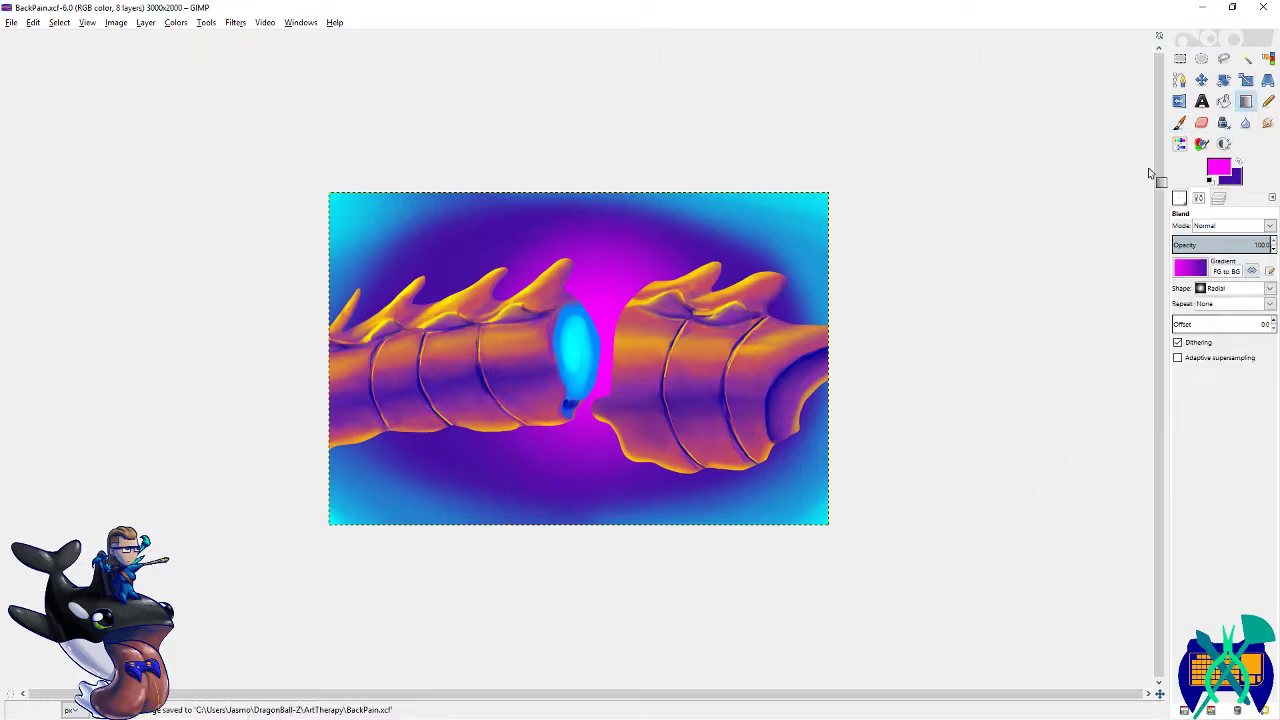
drag(579, 345, 822, 538)
key(ctrl+s)
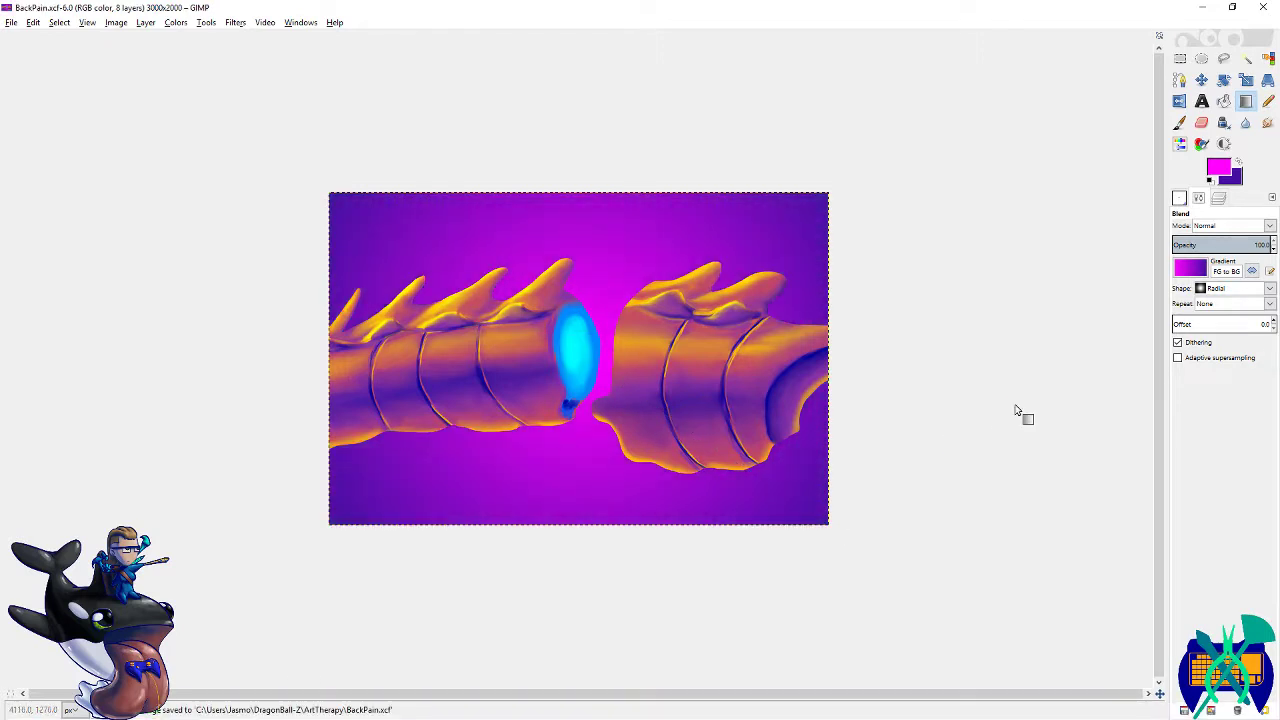
- Choose the 9_Spot_drops brush for the Paintbrush, enlarge it, and test cyan spatter in the background's upper-right corner
key(p)
click(1270, 291)
click(1181, 198)
scroll(1271, 290, down, 5)
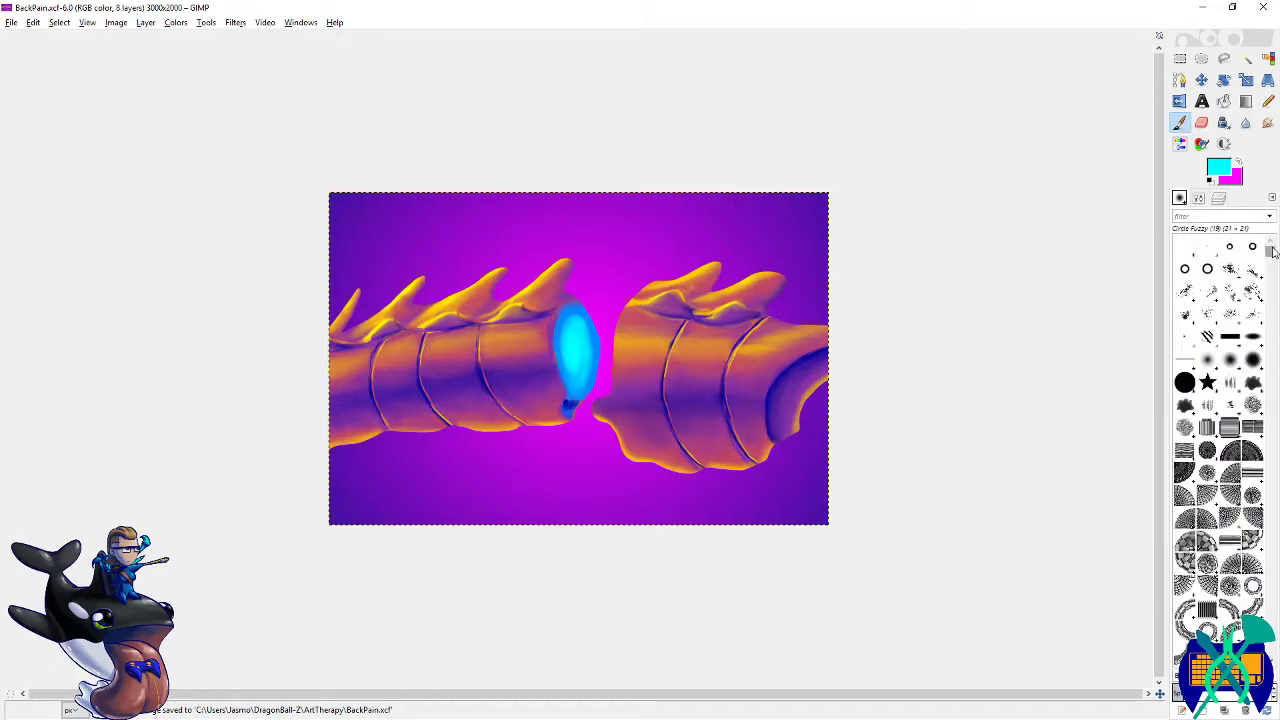
scroll(1275, 378, down, 5)
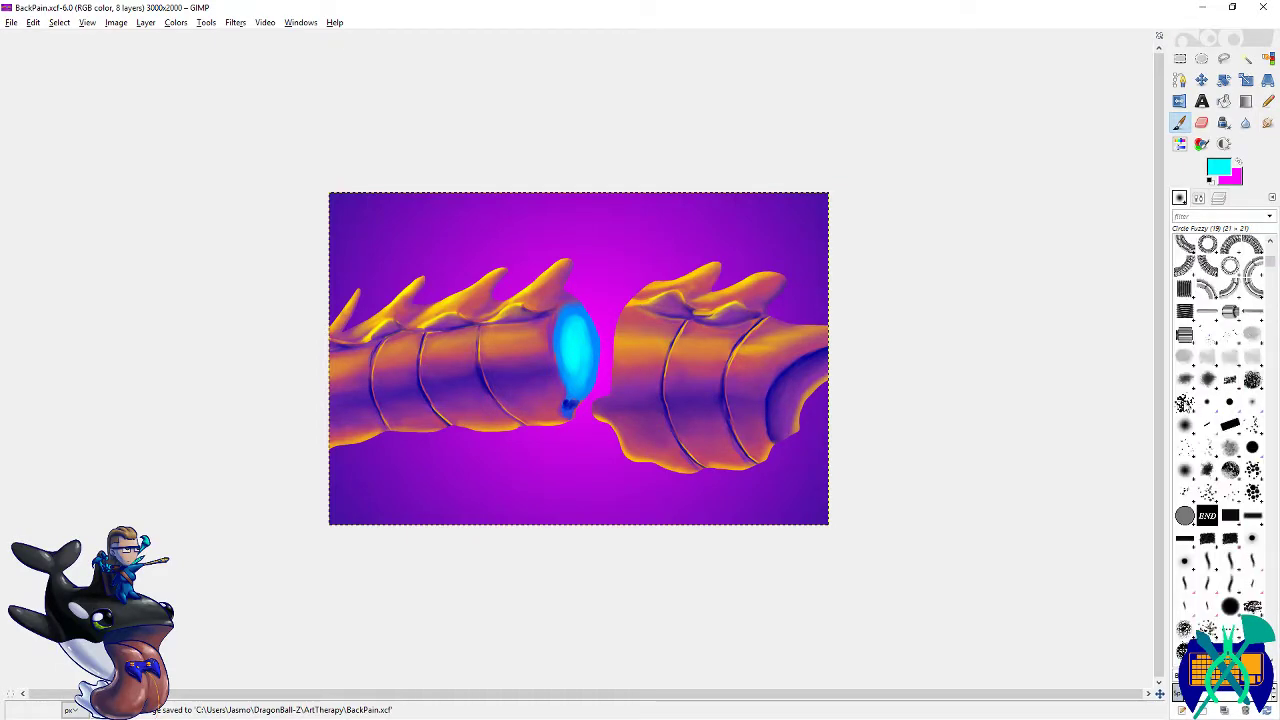
click(1199, 199)
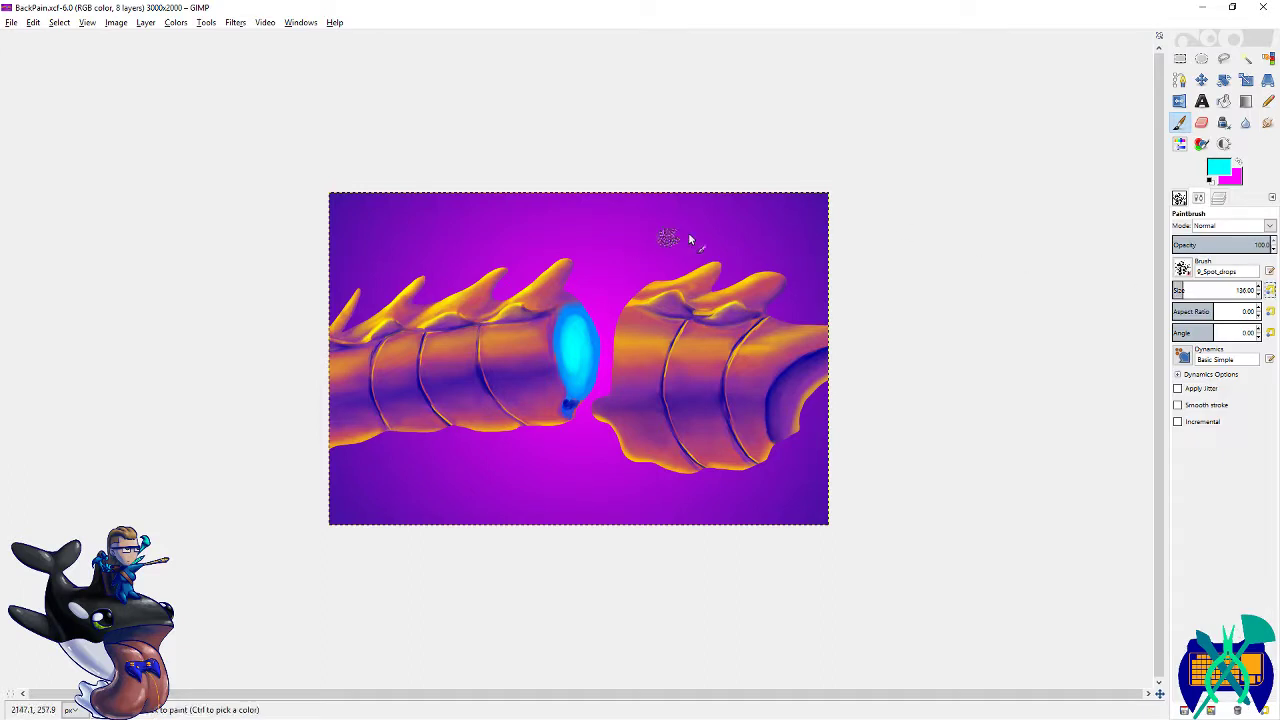
click(1220, 290)
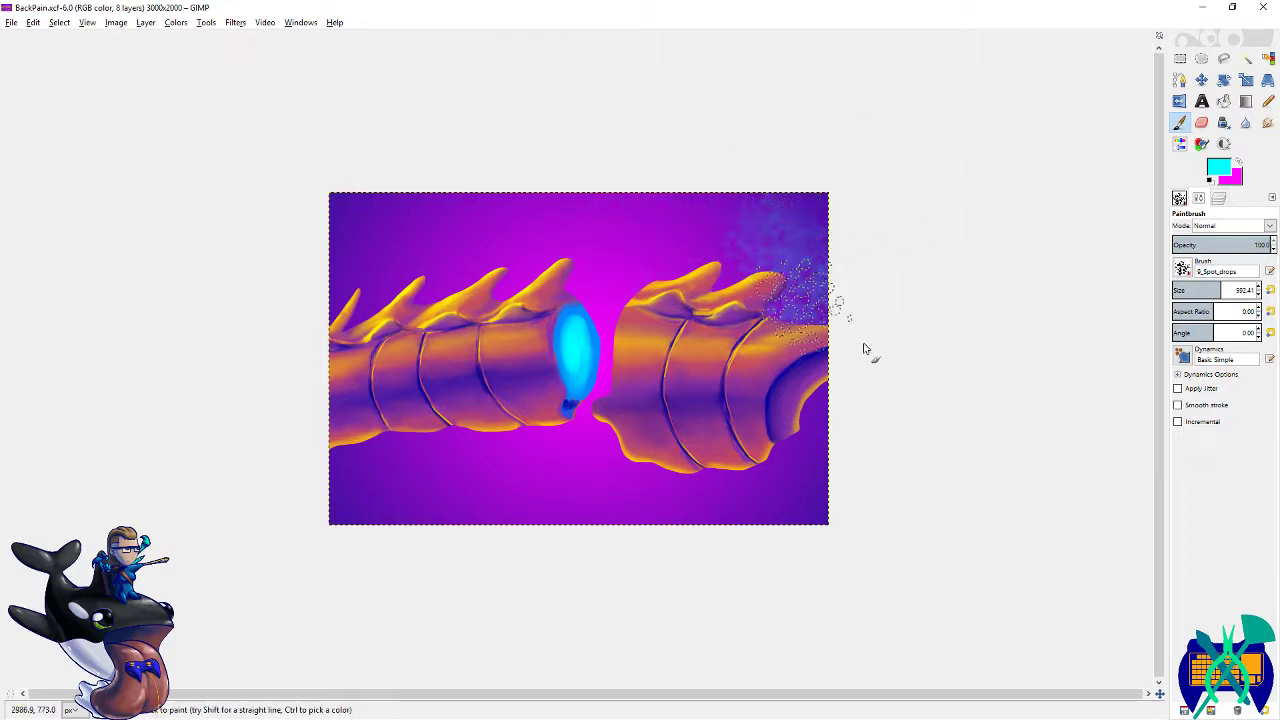
- Add a layer named shading directly above the Background layer and set its mode to Grain merge
click(1224, 200)
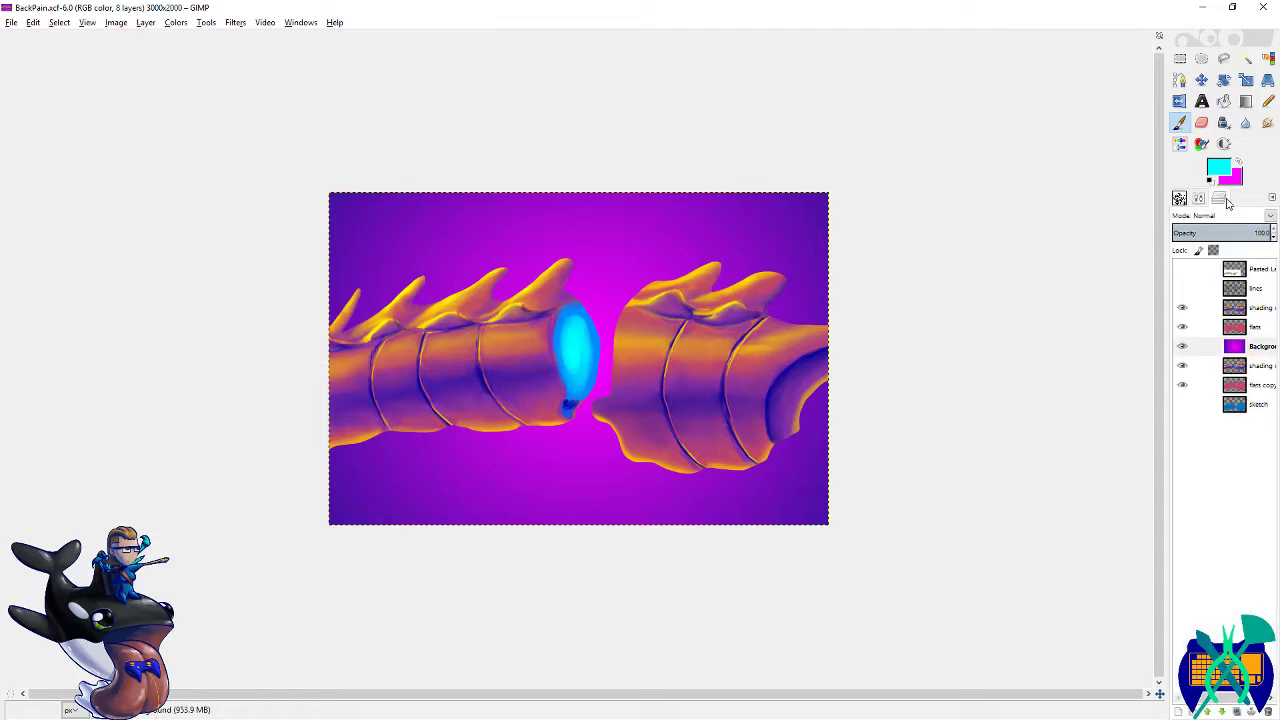
right_click(1265, 365)
click(1193, 384)
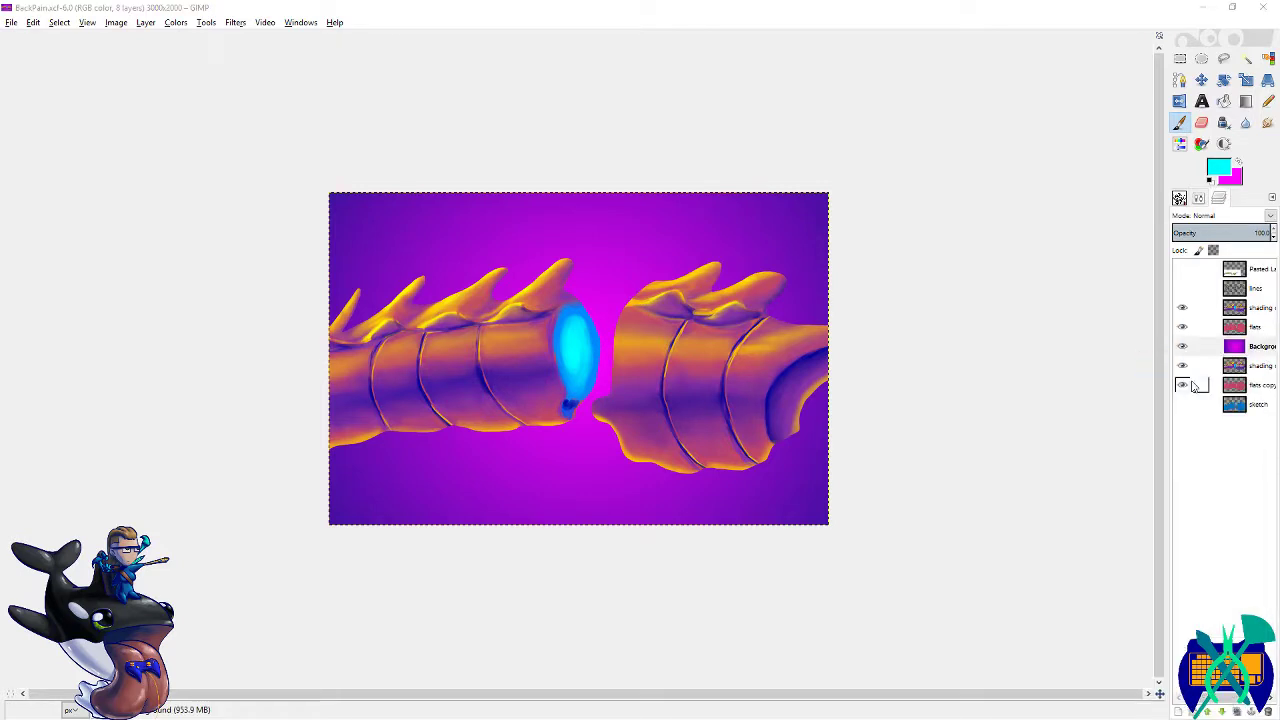
key(Return)
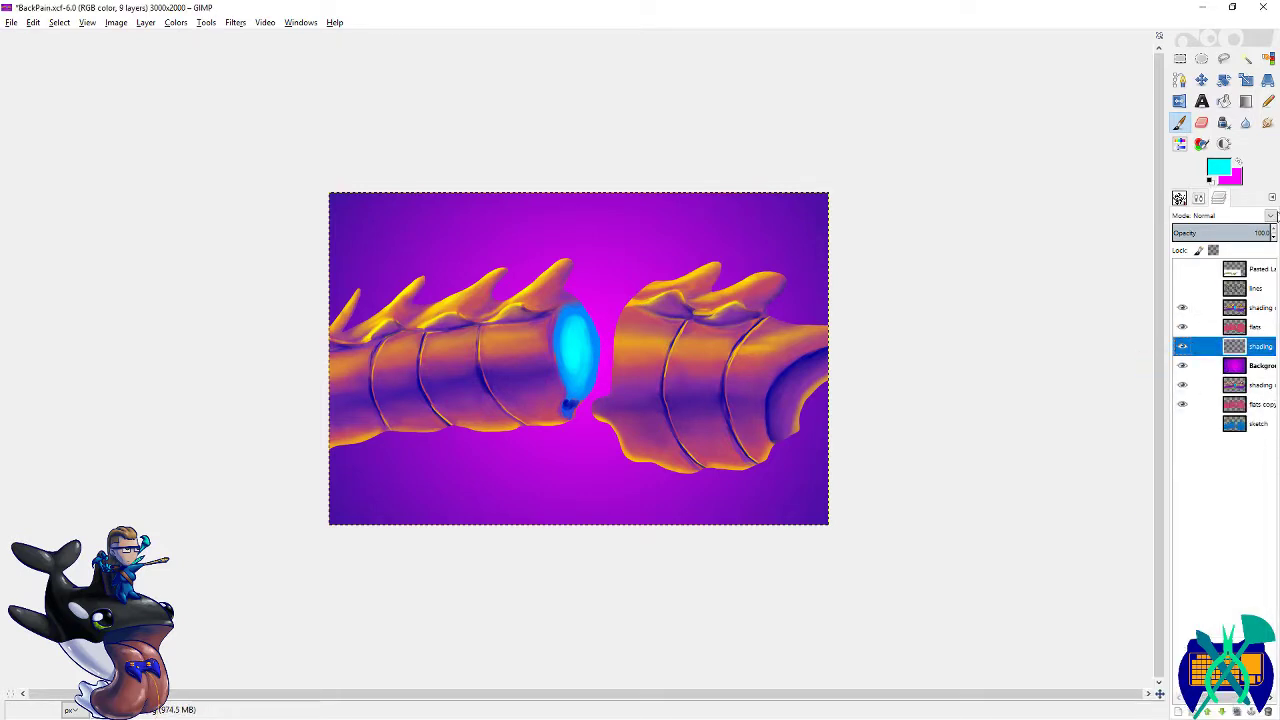
click(1271, 215)
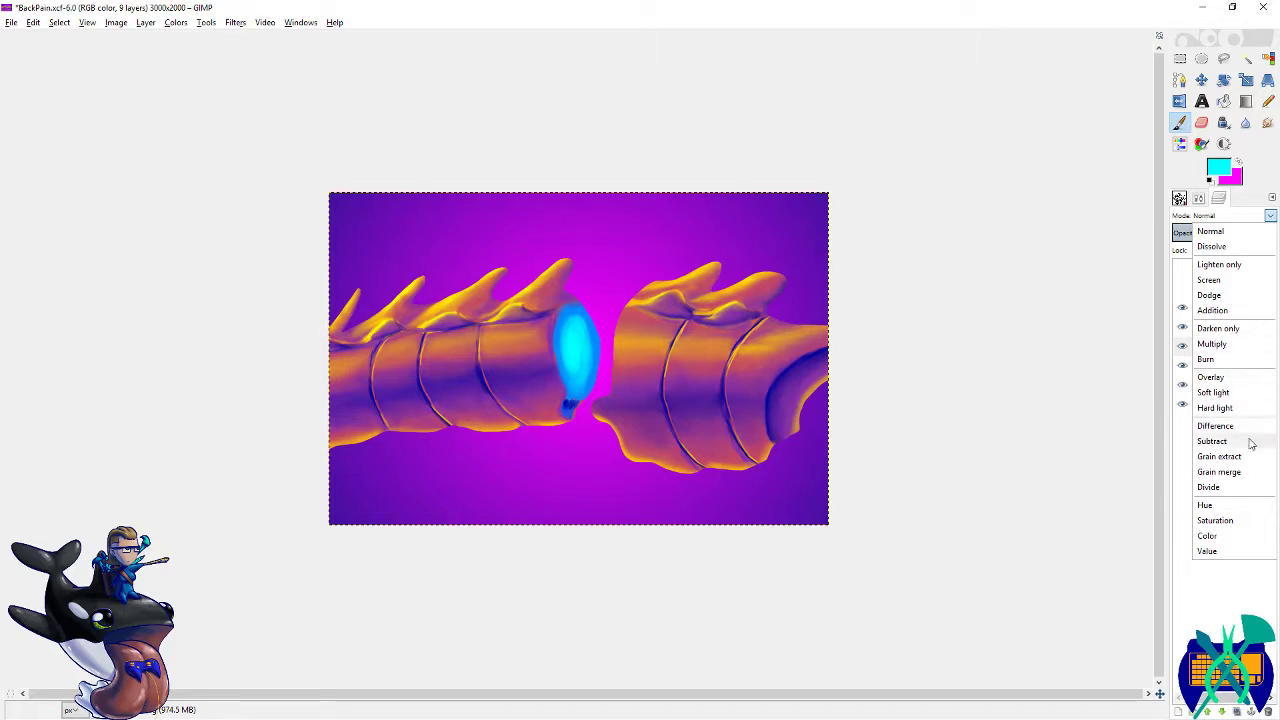
click(1248, 472)
- Try a mottled cyan texture across the upper background with the 9_Spot_drops brush and undo it
mouse_move(730, 235)
mouse_down()
mouse_move(720, 215)
mouse_move(760, 270)
mouse_up()
key(ctrl+z)
mouse_move(335, 200)
mouse_down()
mouse_move(347, 252)
mouse_move(494, 226)
mouse_move(853, 220)
mouse_move(1086, 272)
mouse_up()
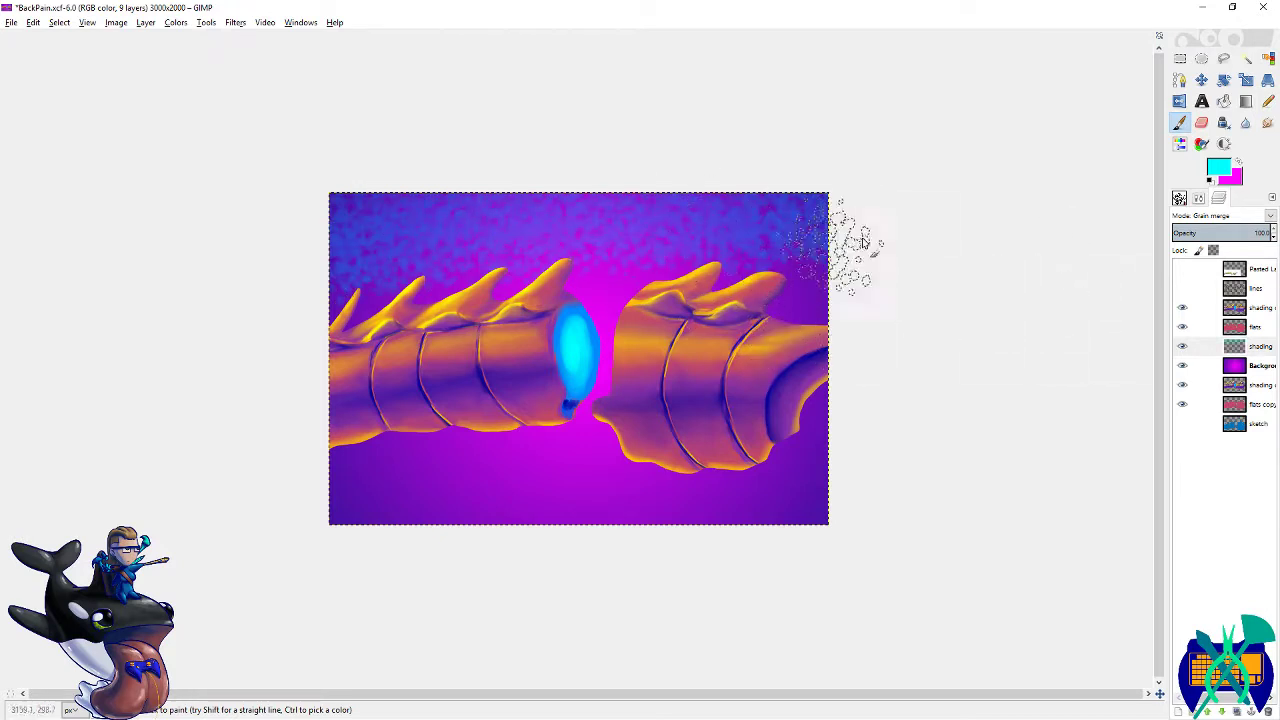
key(ctrl+z)
- Change the foreground color to yellow and paint a mottled texture over the background around the creature on the new shading layer
click(1219, 168)
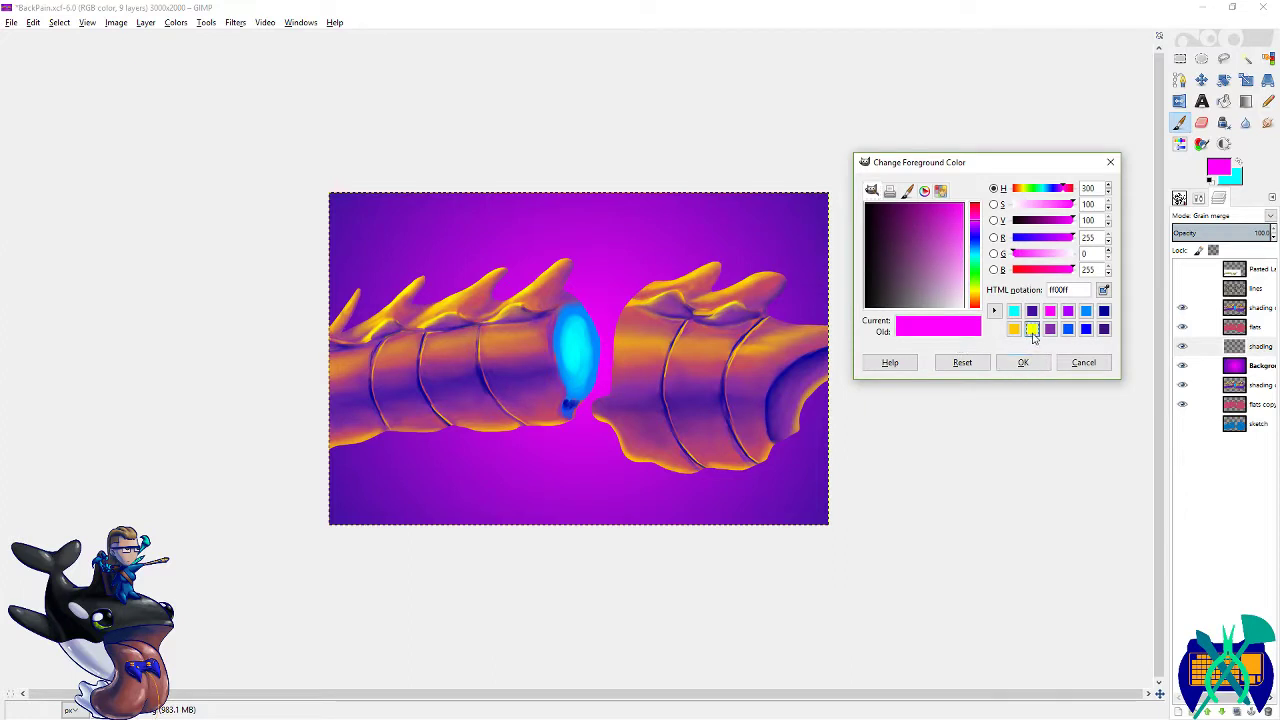
click(1028, 328)
click(1020, 363)
click(745, 262)
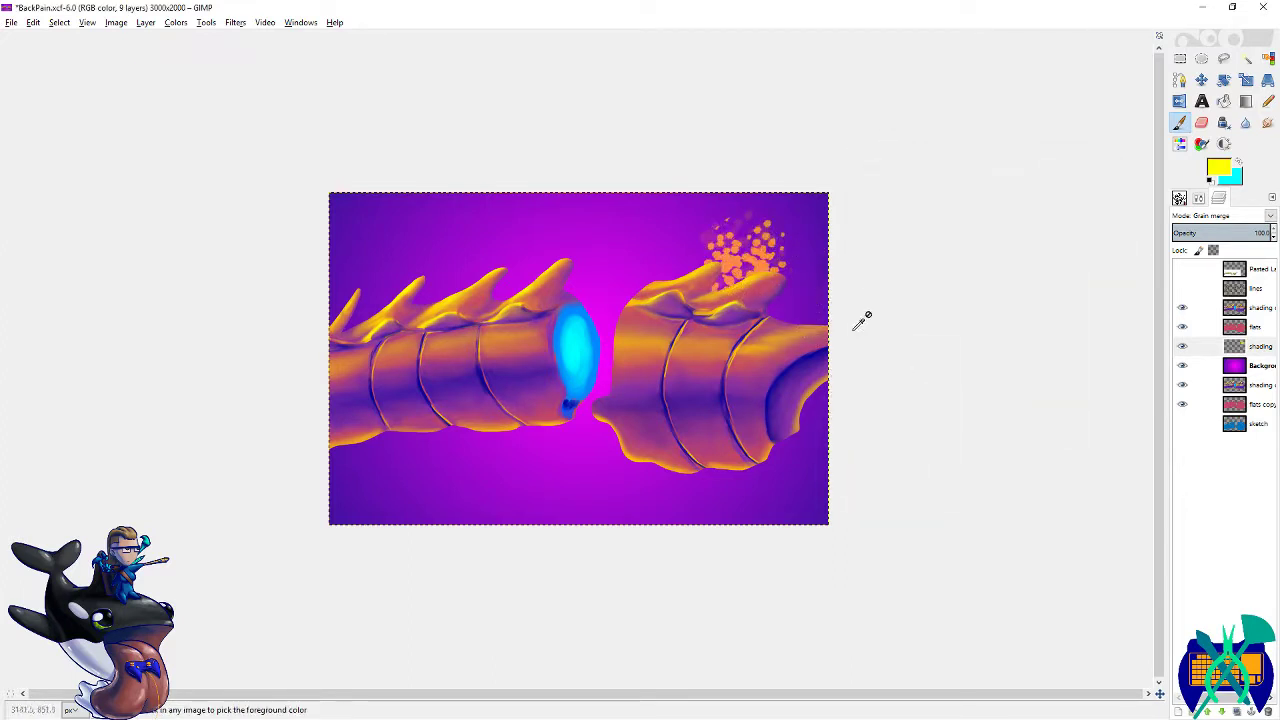
key(ctrl+z)
mouse_move(741, 167)
mouse_down()
mouse_move(713, 237)
mouse_move(826, 284)
mouse_move(788, 337)
mouse_move(816, 354)
mouse_move(828, 433)
mouse_move(781, 457)
mouse_up()
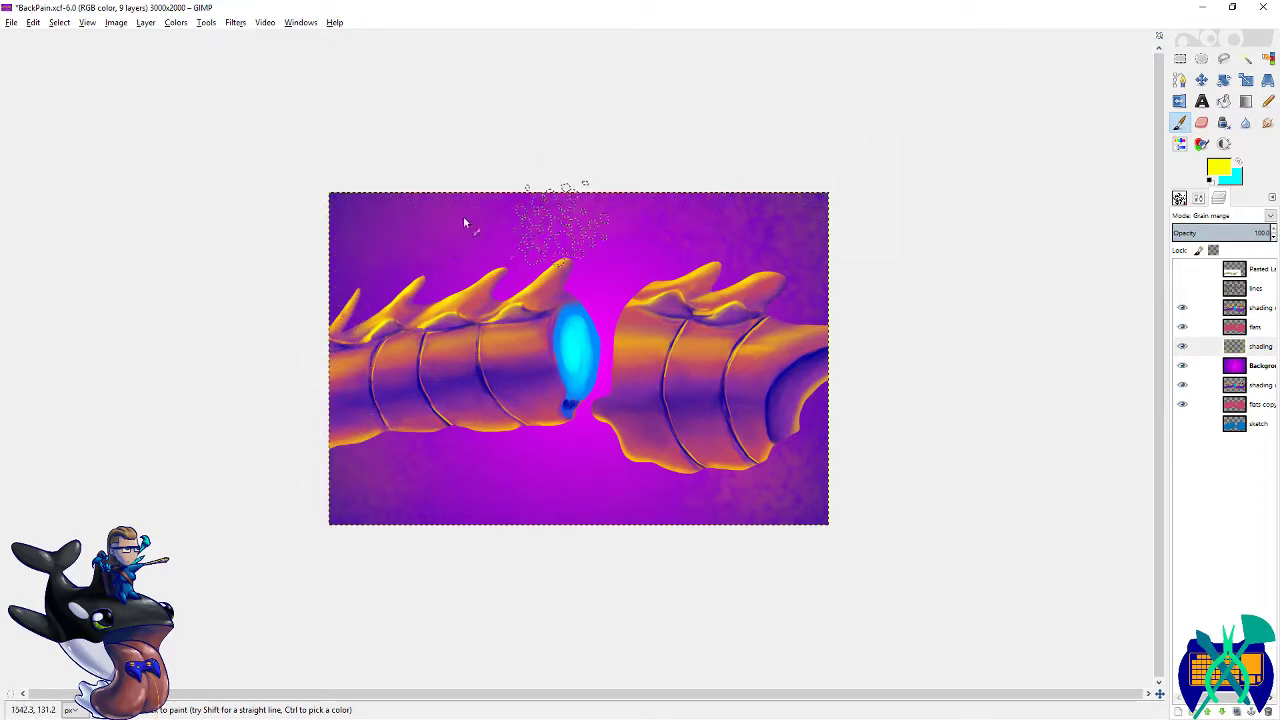
- Reduce the 9_Spot_drops brush to size 240.76 and try finer yellow spots in the background's upper-left corner, undoing them
key(shift+e)
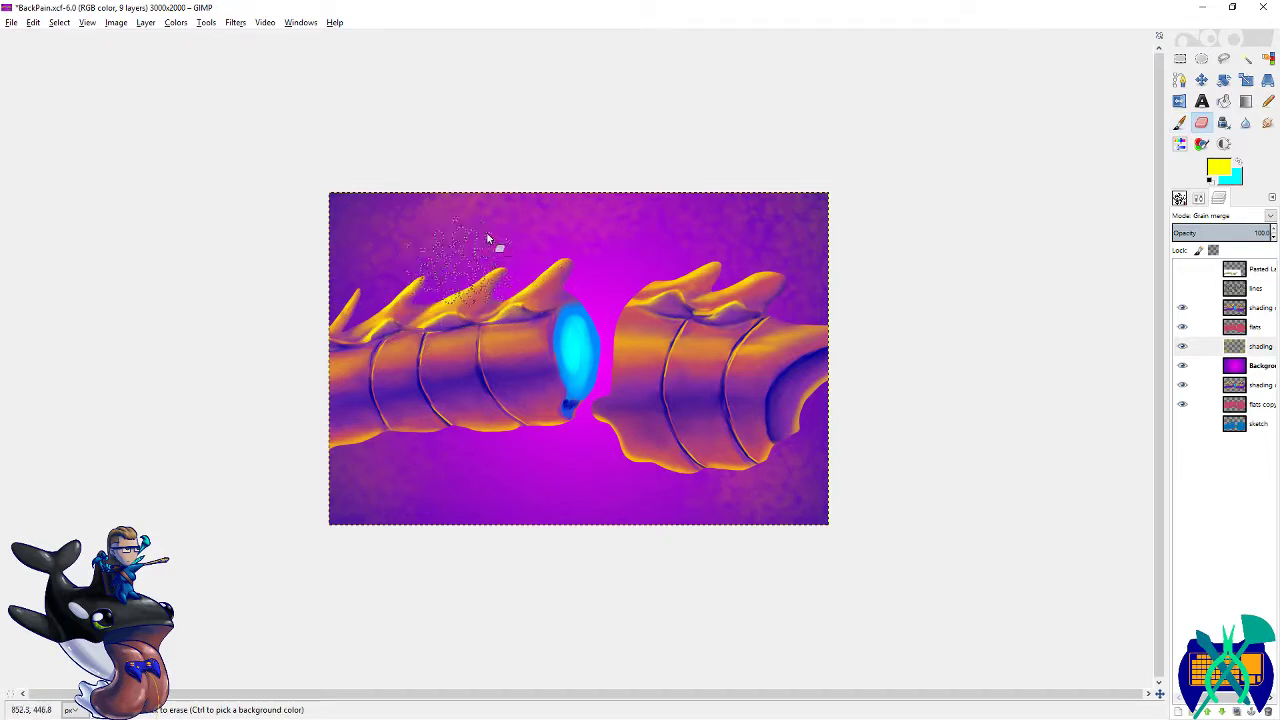
click(1180, 122)
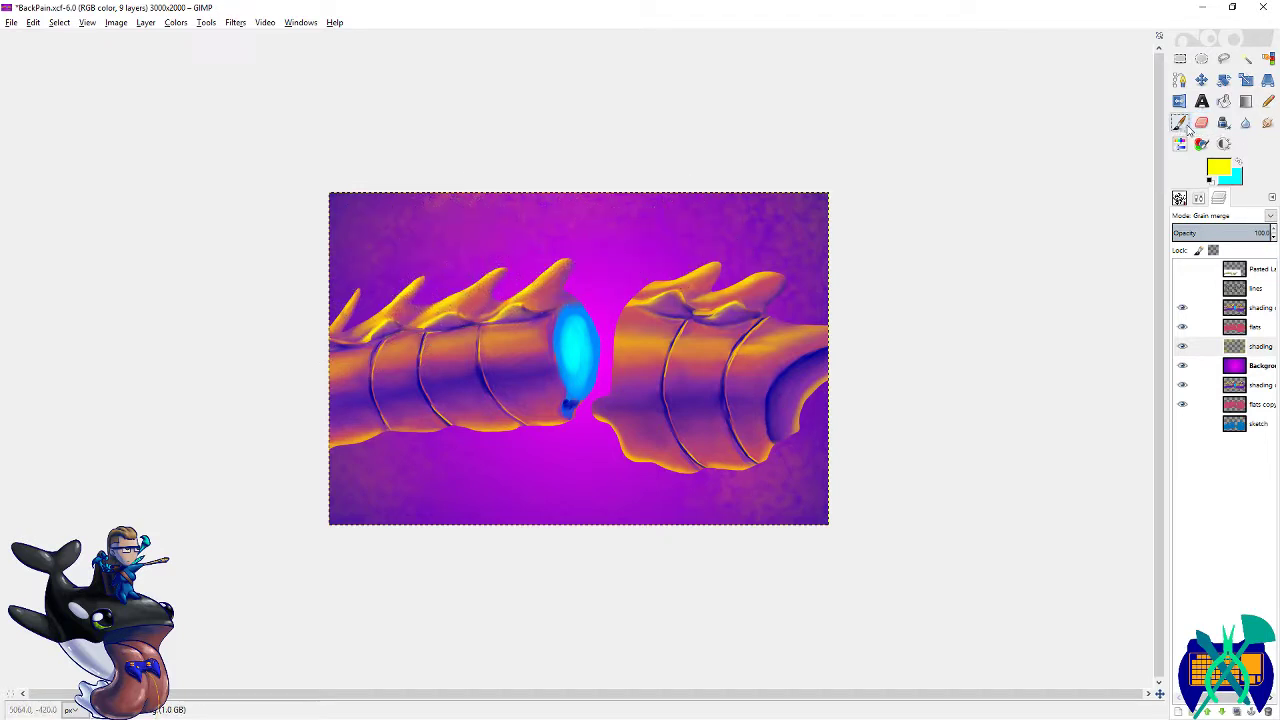
click(1197, 201)
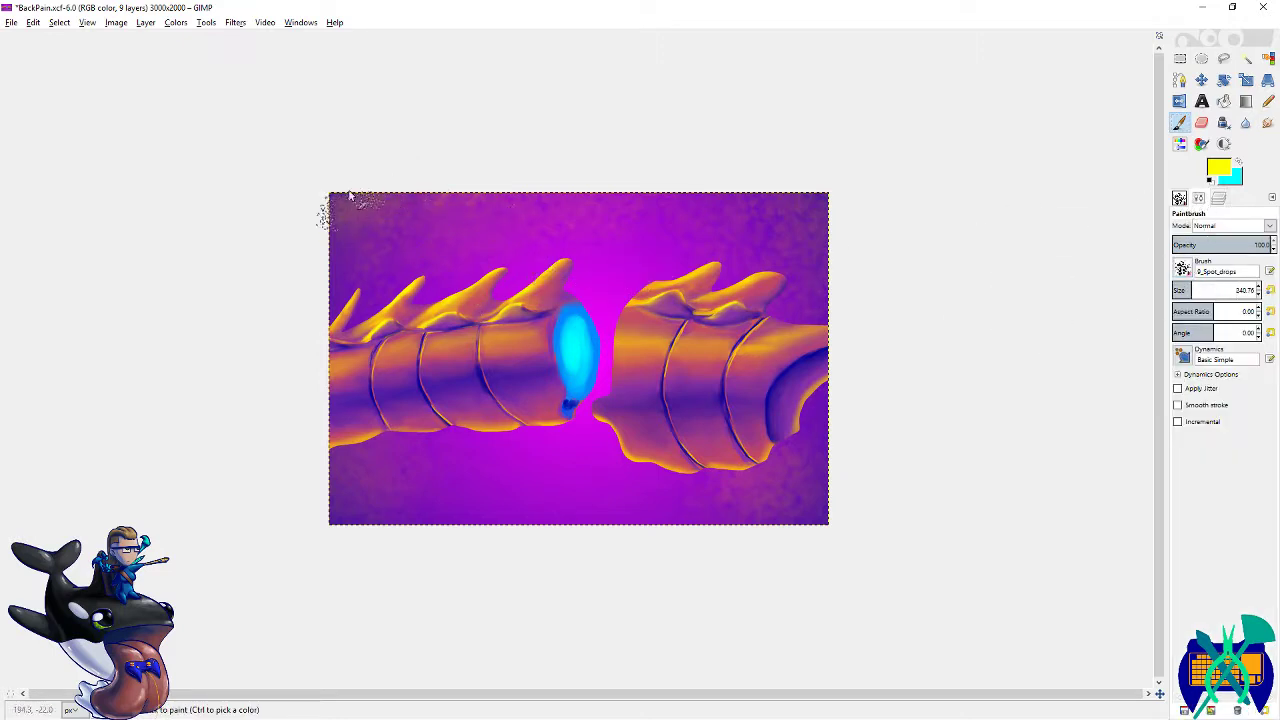
drag(351, 209, 425, 245)
key(ctrl+z)
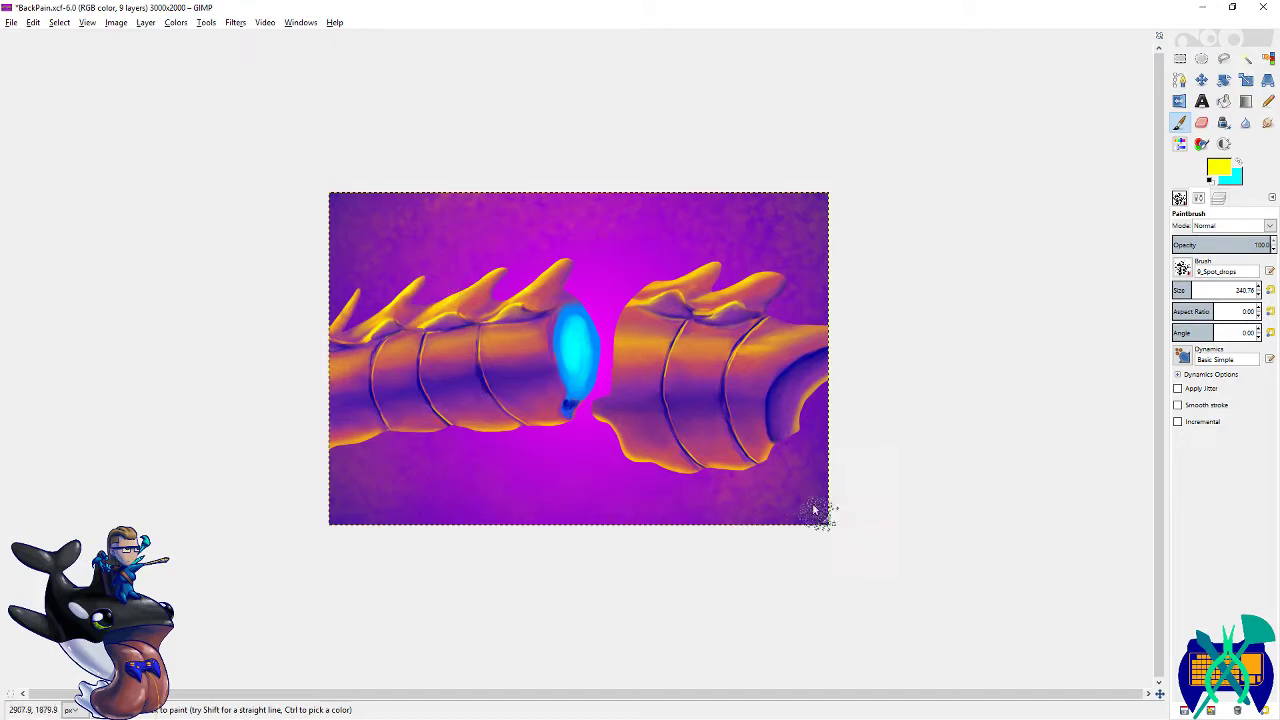
- Swap the foreground color to cyan, paint and smudge mottled blue texture into the background's corners, and save the image
key(s)
key(x)
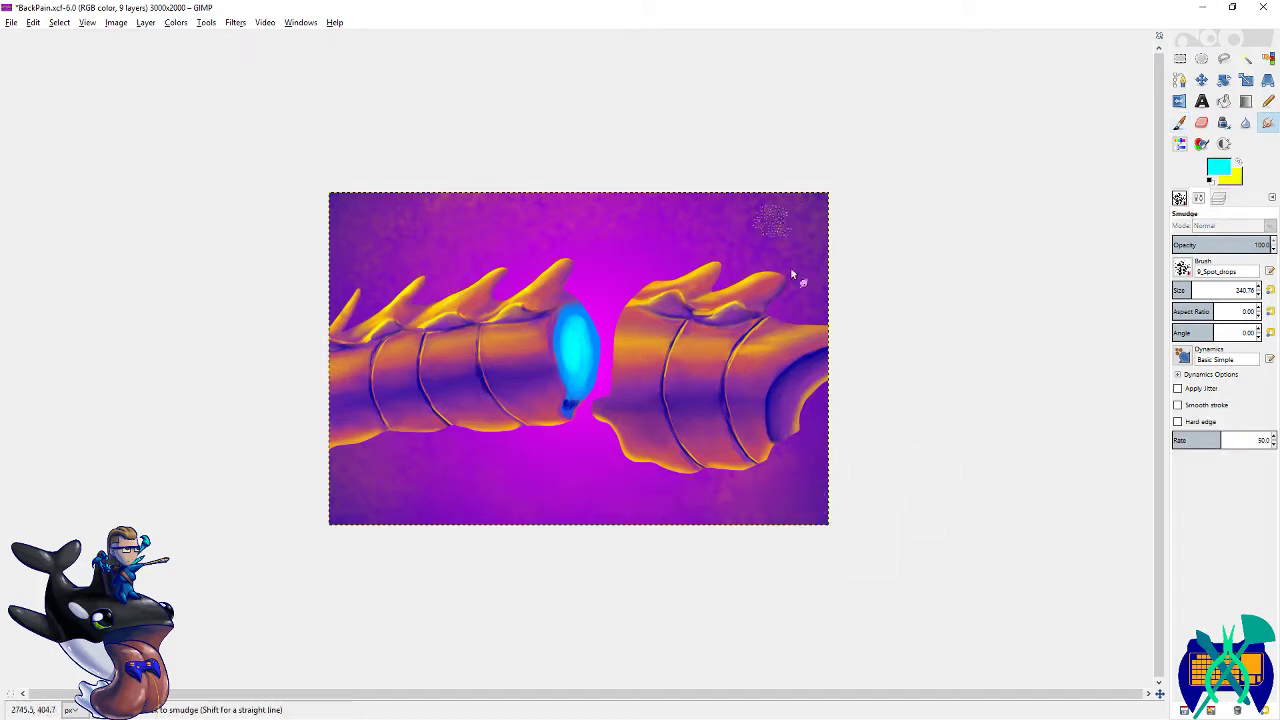
click(1184, 120)
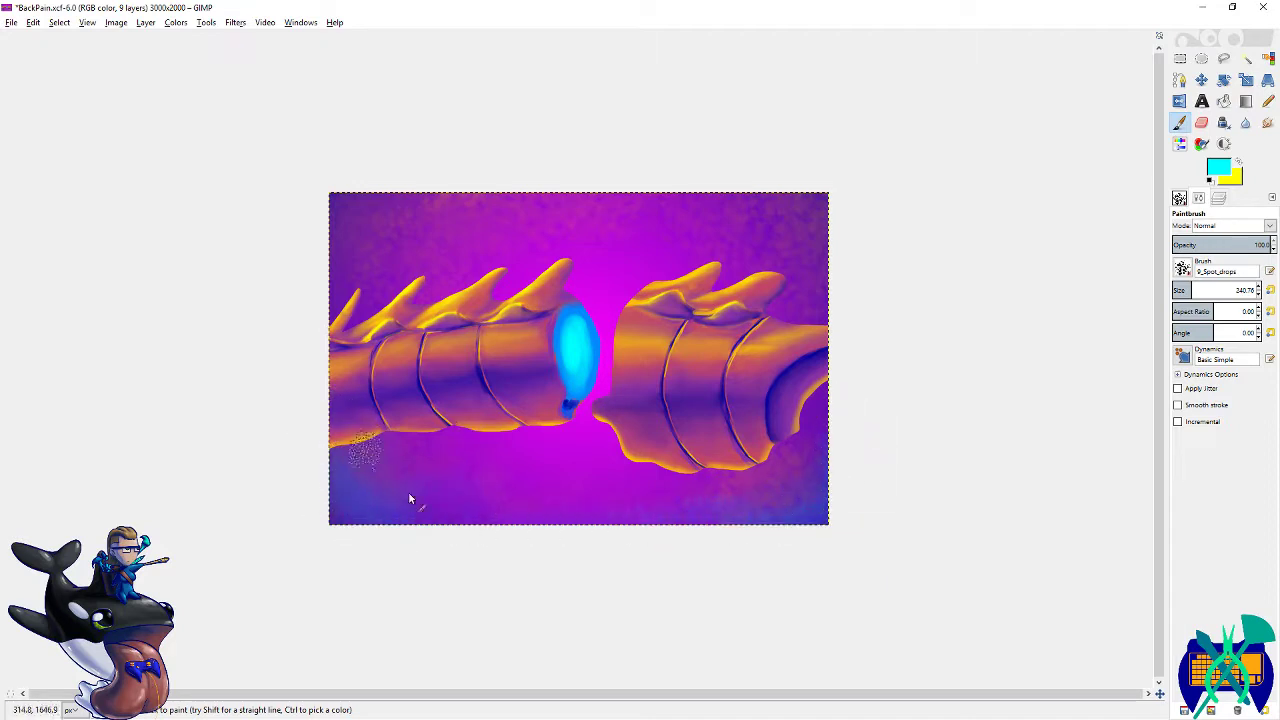
mouse_move(790, 180)
mouse_down()
mouse_move(767, 212)
mouse_move(834, 211)
mouse_move(743, 185)
mouse_move(811, 220)
mouse_up()
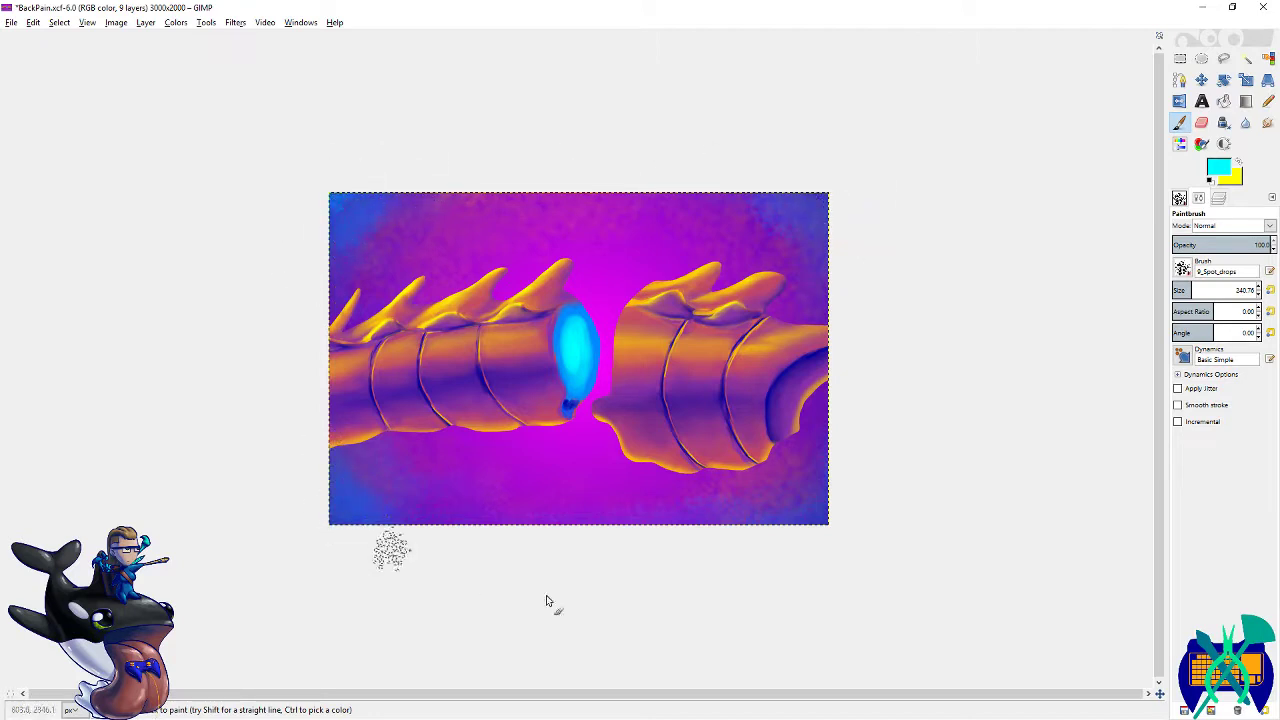
key(s)
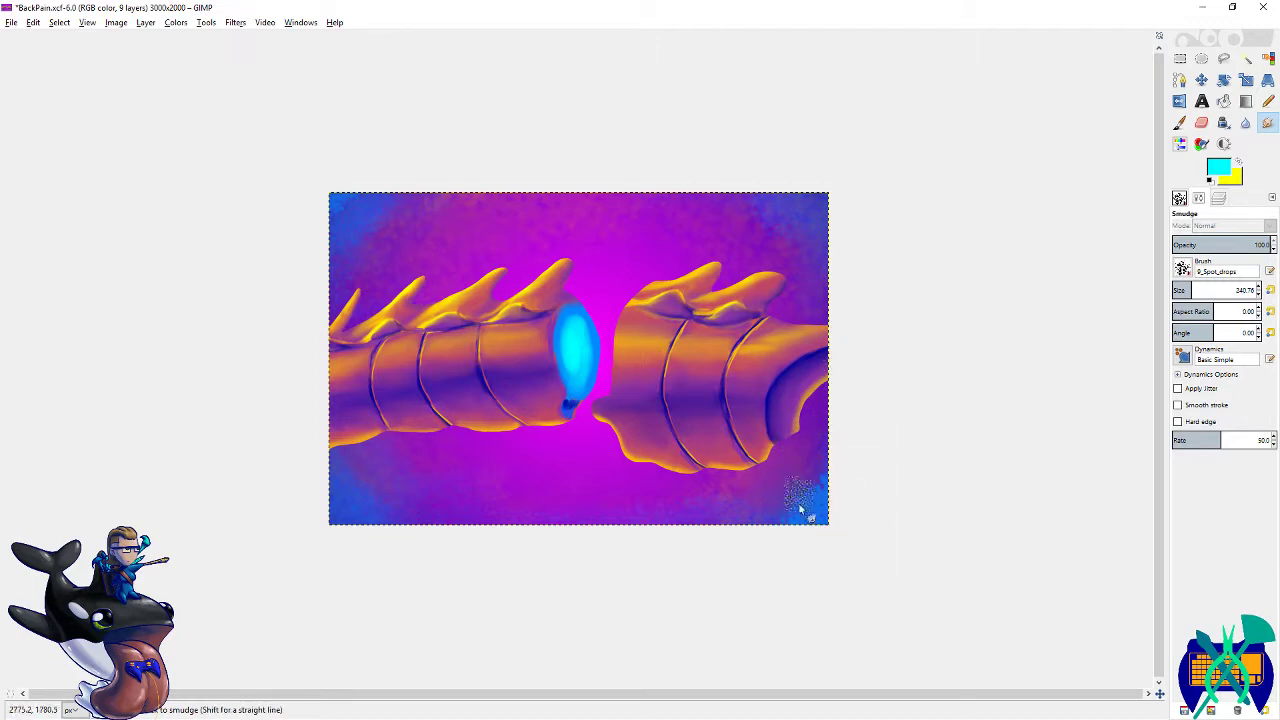
key(ctrl+s)
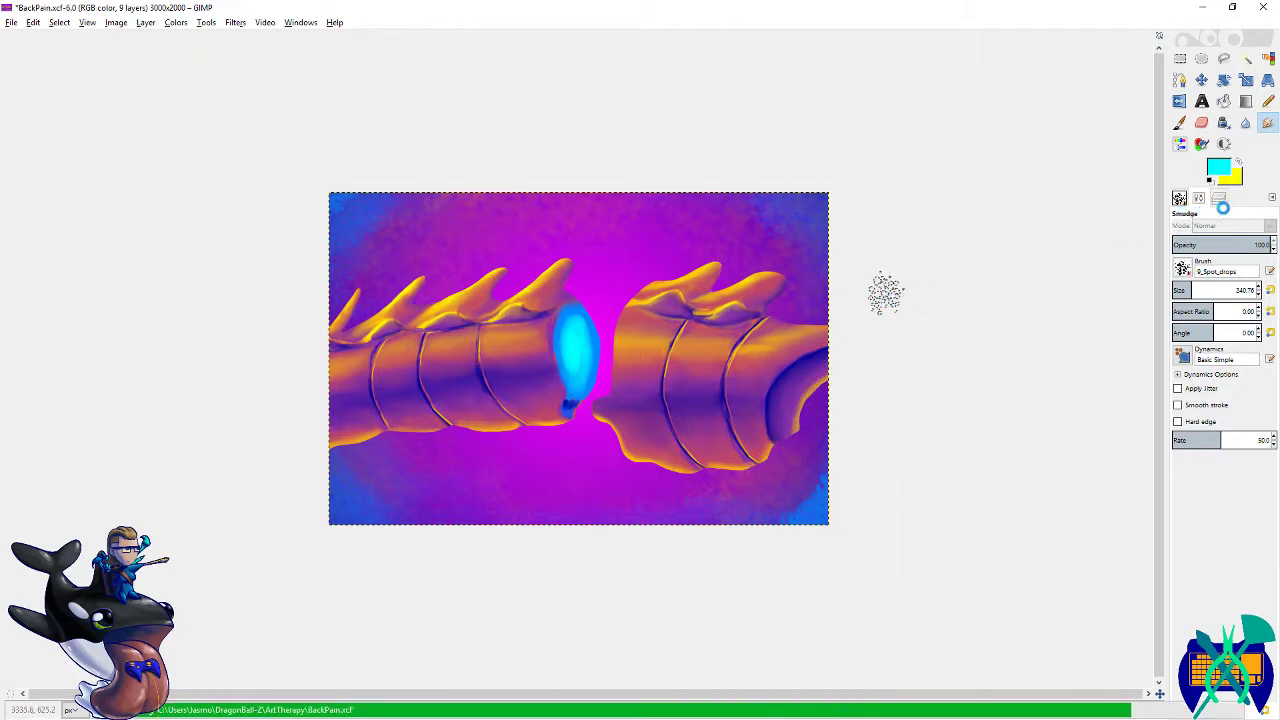
- Make the flats layer active, switch to Rectangle Select, and save the image
key(ctrl+l)
click(1257, 333)
key(r)
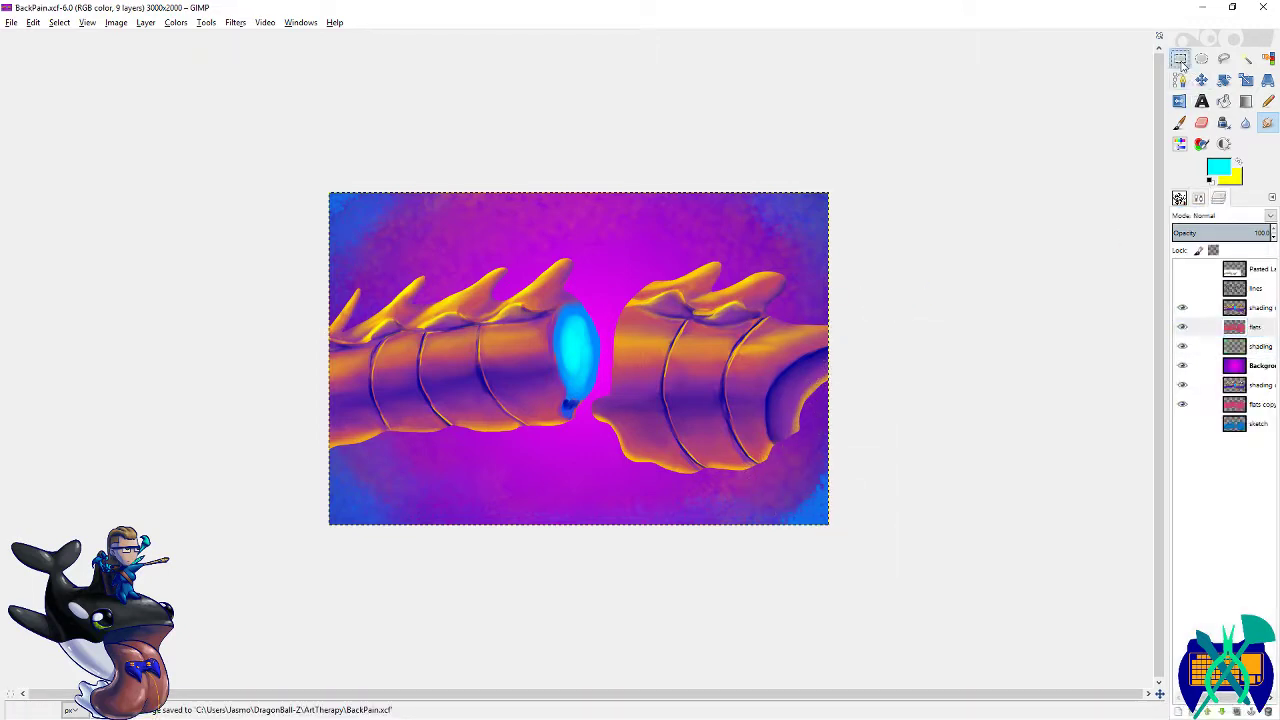
key(ctrl+s)
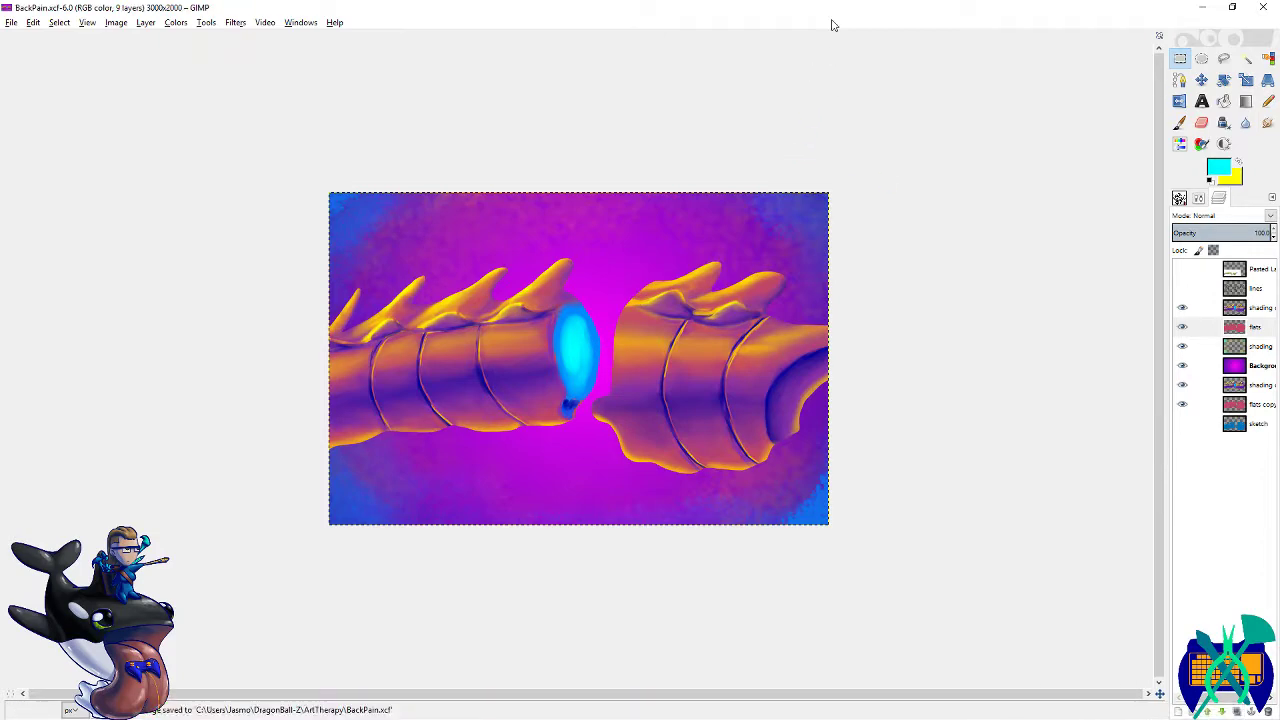
scroll(591, 362, up, 5)
key(r)
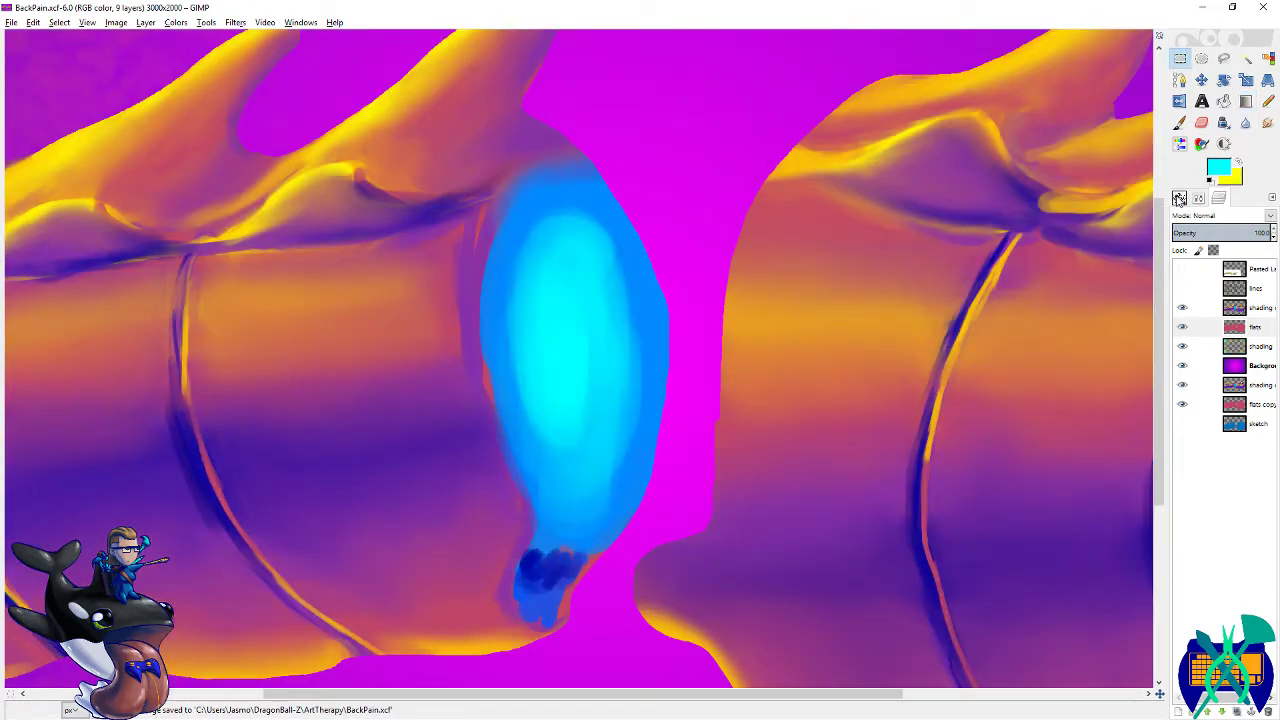
- Switch to the Paintbrush with the Circle (05) brush at size 7
click(1180, 199)
click(1273, 299)
scroll(1229, 330, down, 5)
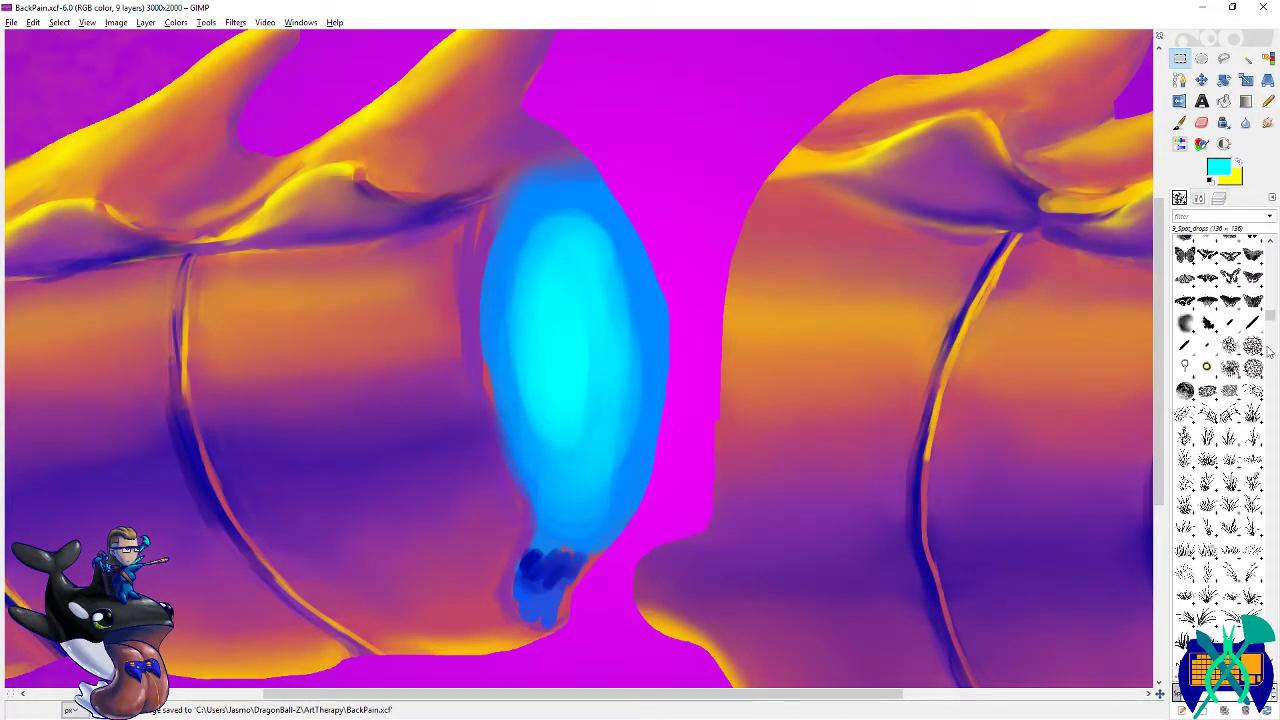
click(1229, 322)
click(1199, 199)
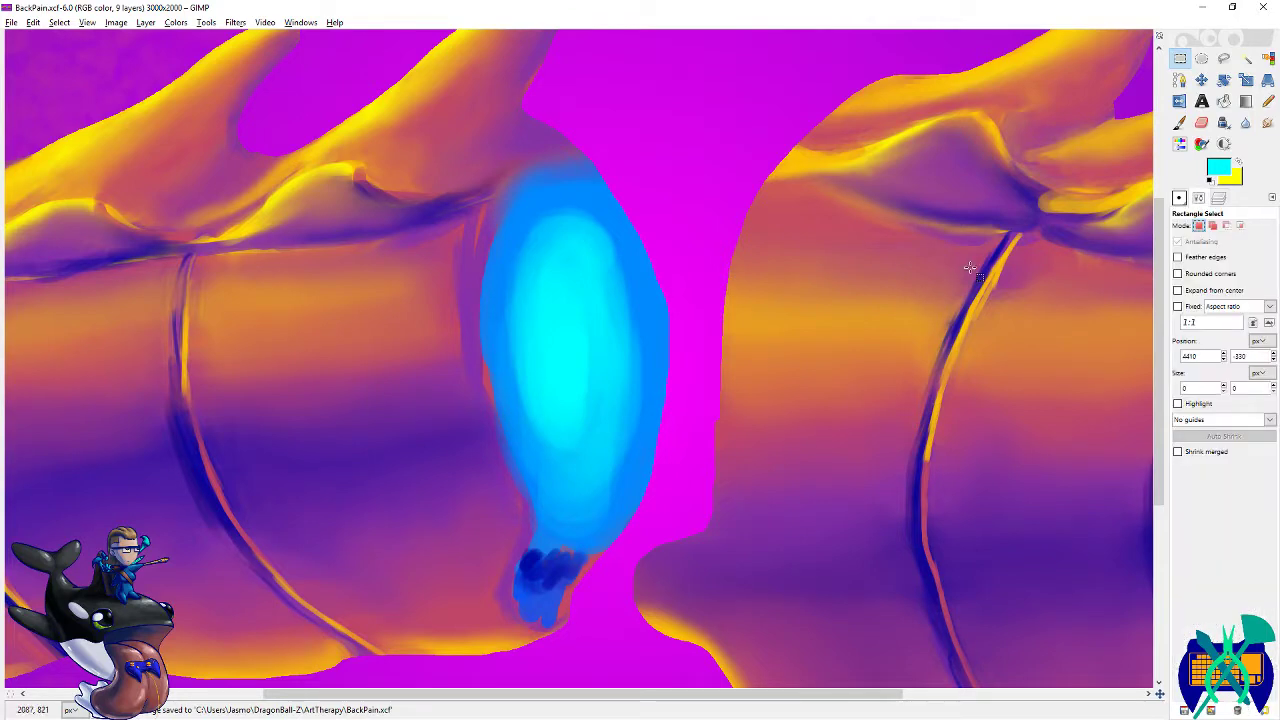
click(1179, 122)
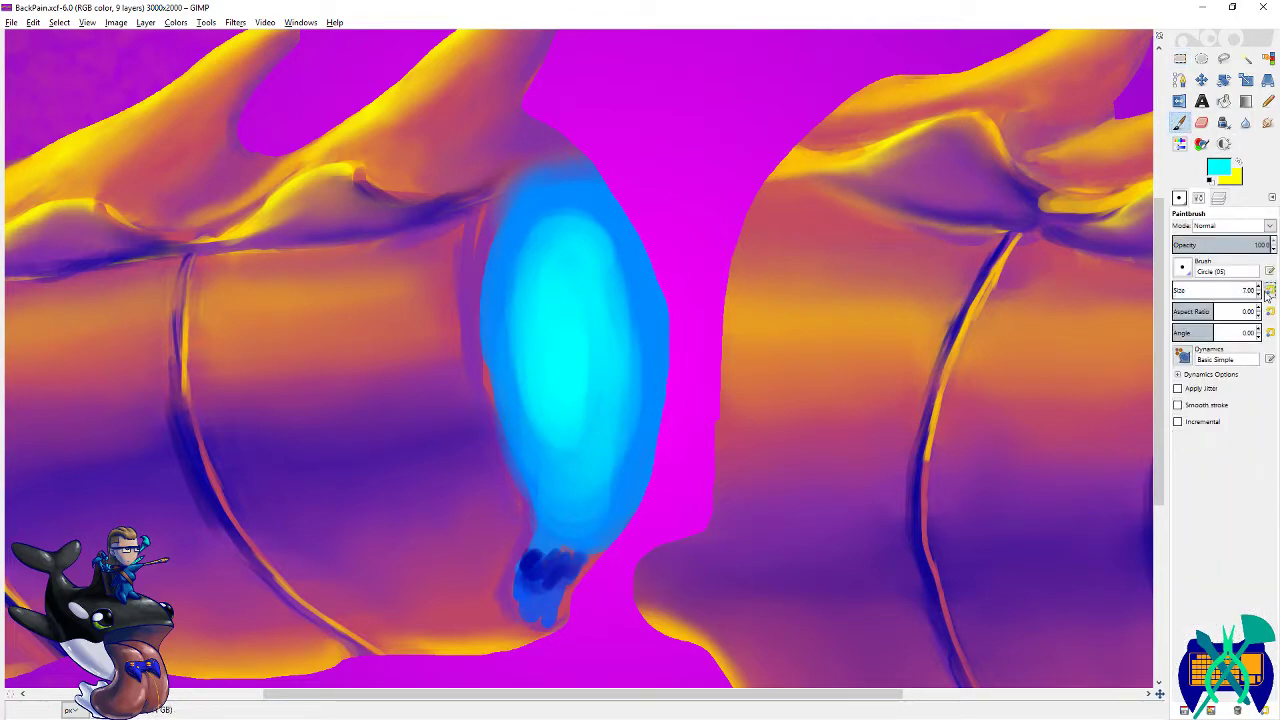
- Try the Circle (19) brush at size 21, choose the Circle (01) brush instead, and save the image
click(1180, 198)
click(1230, 385)
click(1200, 199)
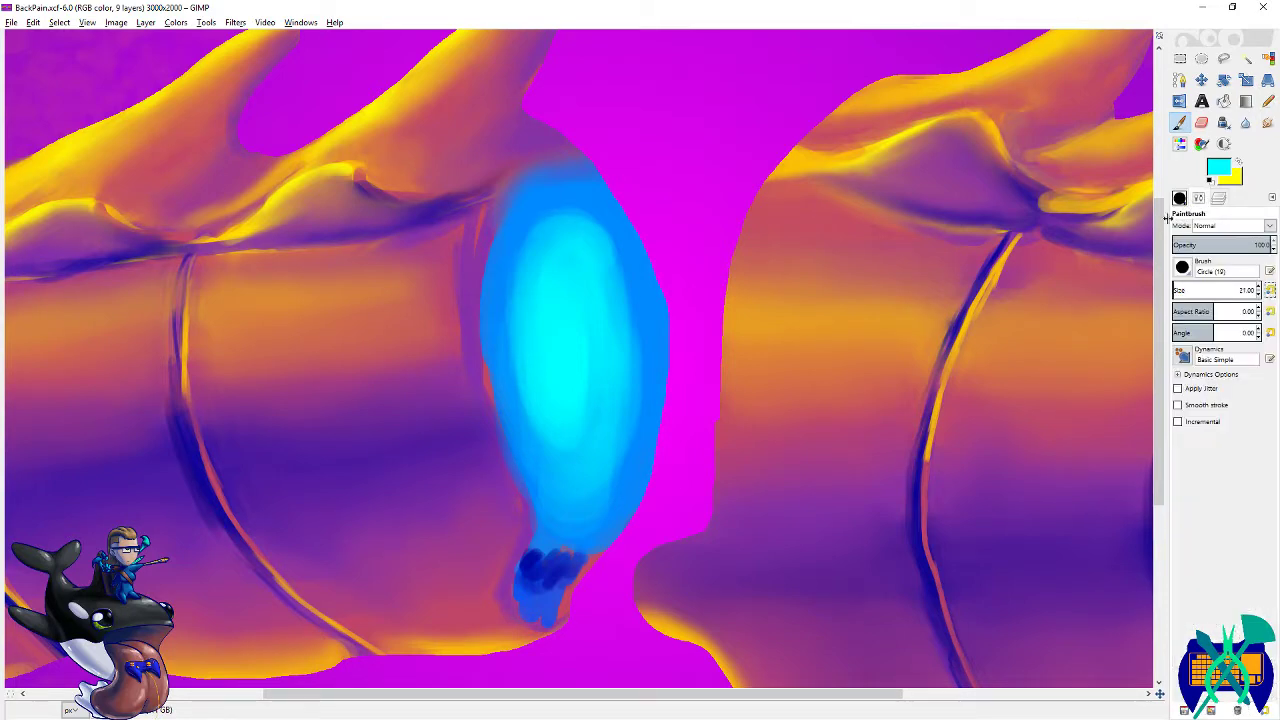
click(1180, 198)
click(1184, 320)
key(ctrl+s)
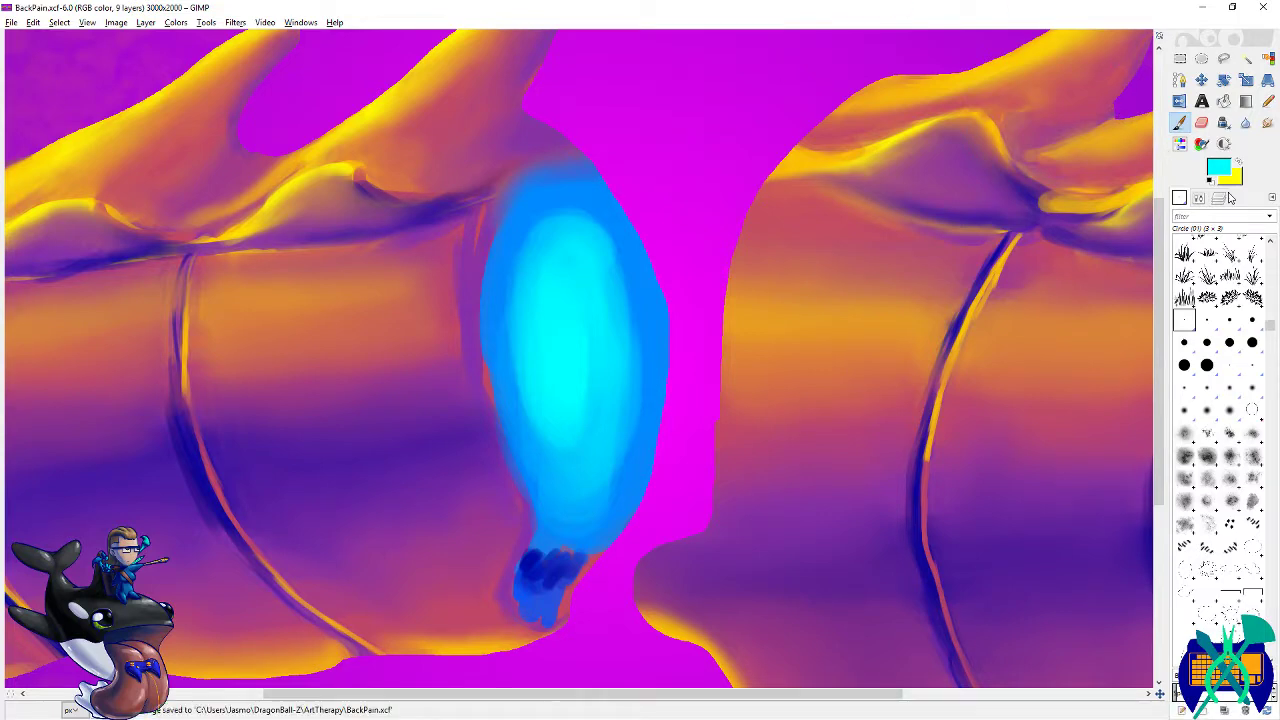
- Add a layer named splosion above the topmost visible shading layer
click(1222, 198)
right_click(1265, 312)
click(1239, 340)
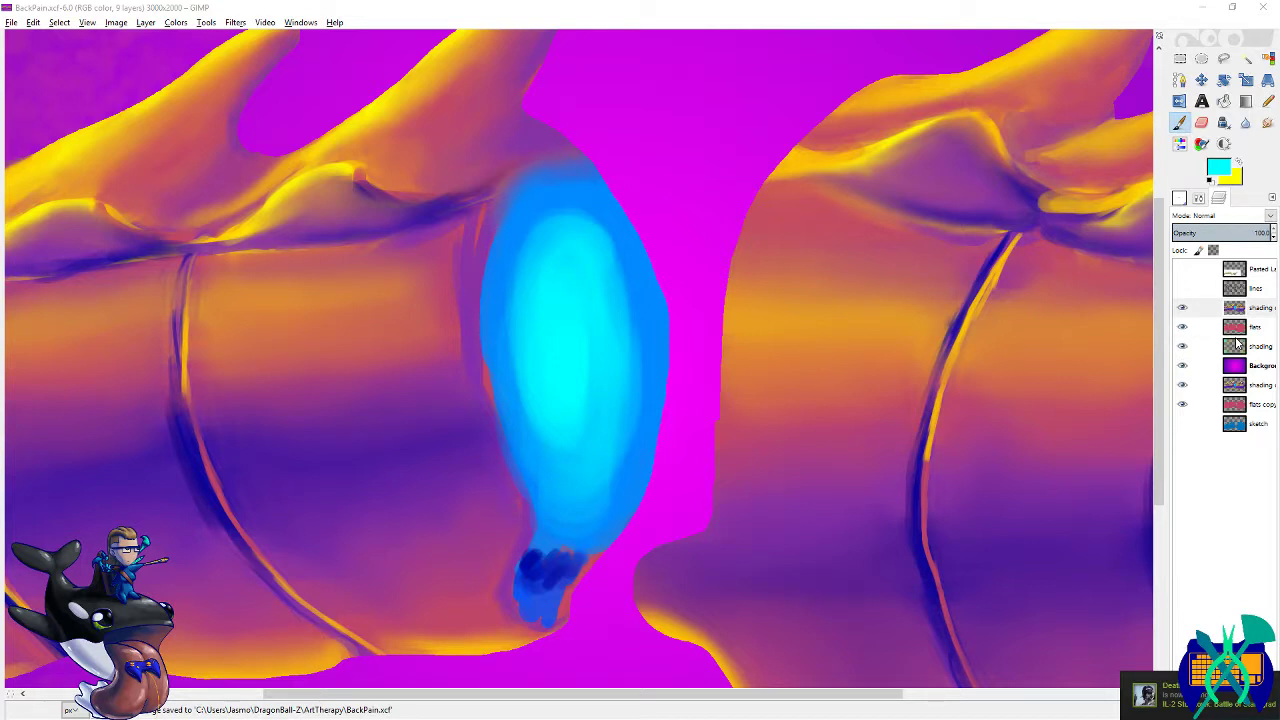
key(Return)
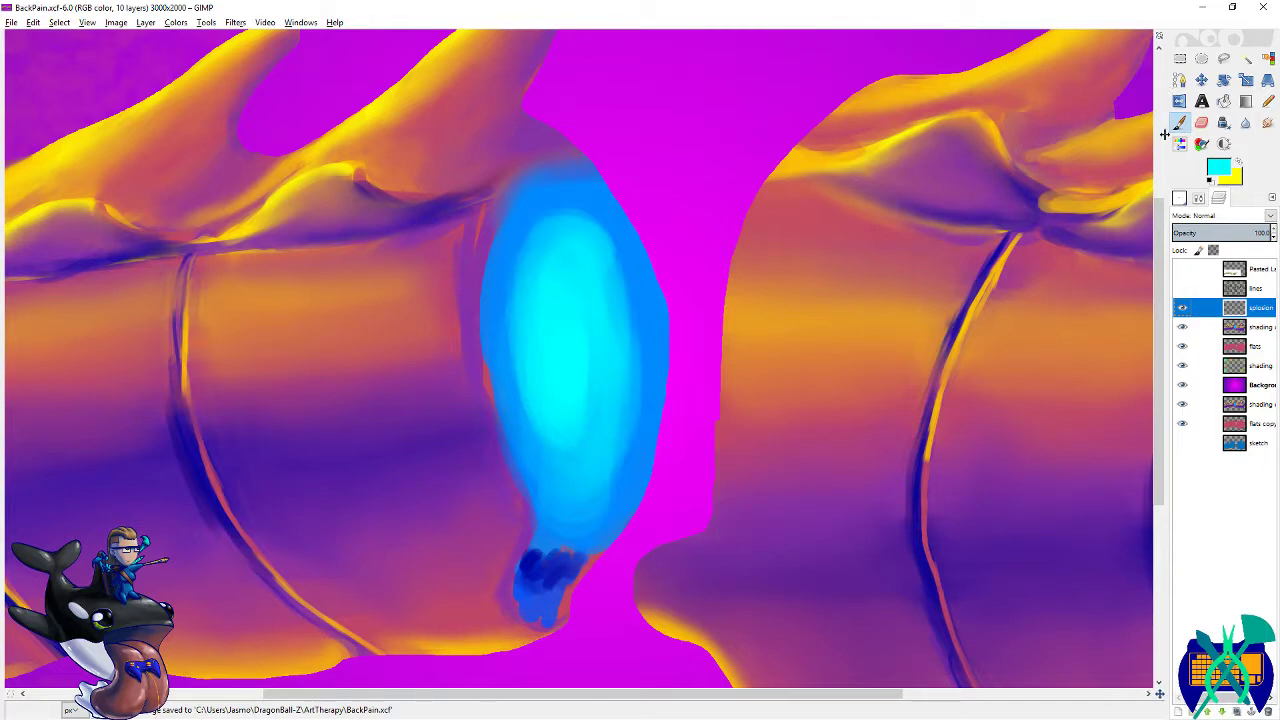
- Try an orange arc rising from the cyan opening with the Circle (19) brush on the new layer, and undo it
click(1180, 198)
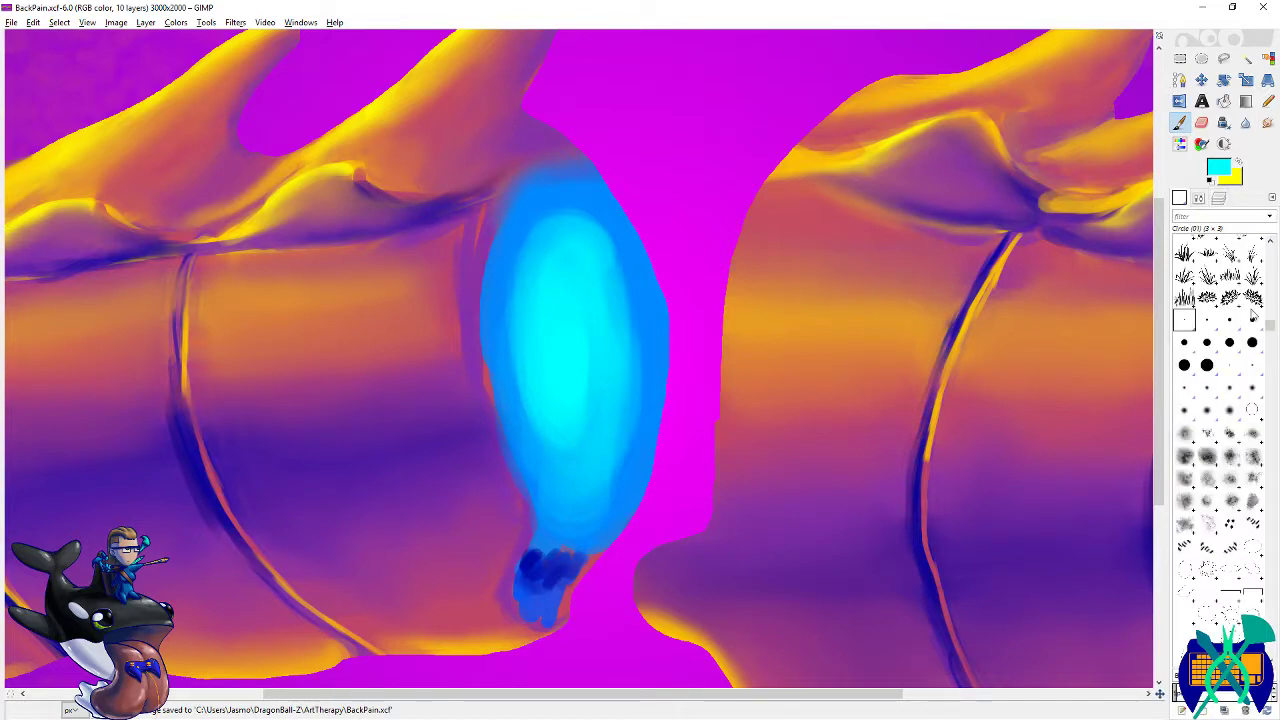
click(1220, 172)
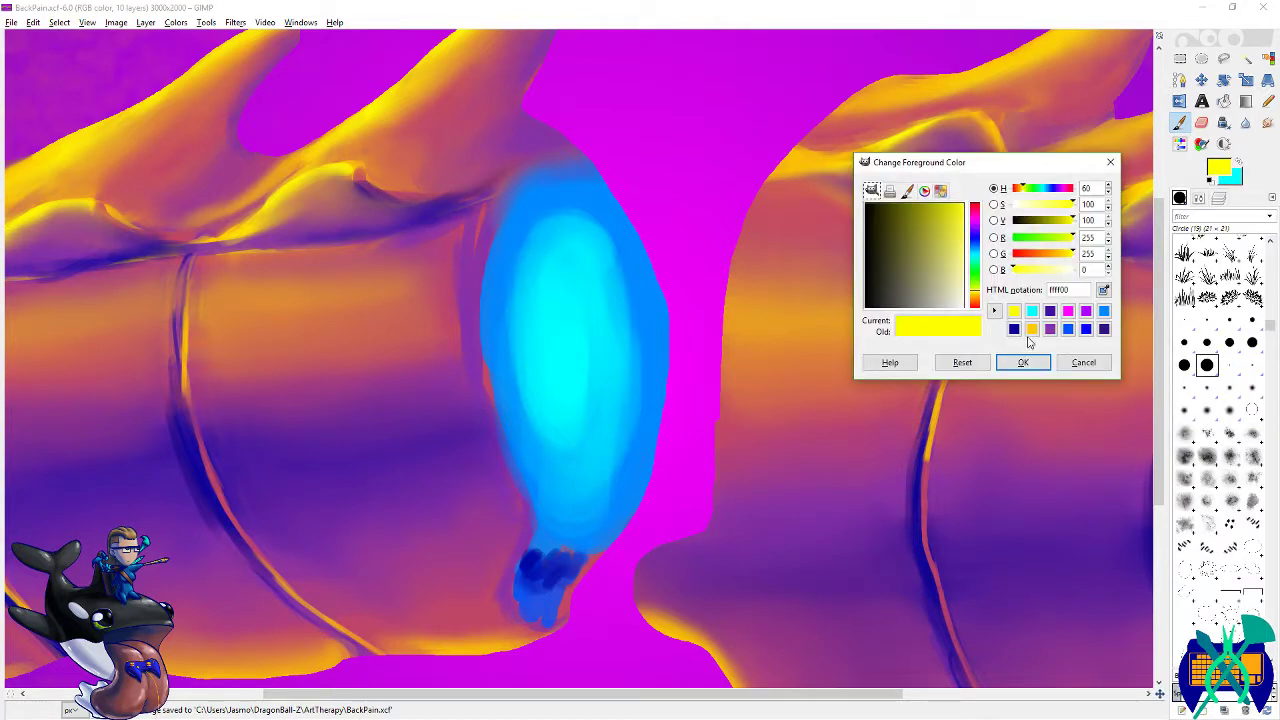
click(1031, 328)
click(1023, 362)
drag(575, 228, 792, 40)
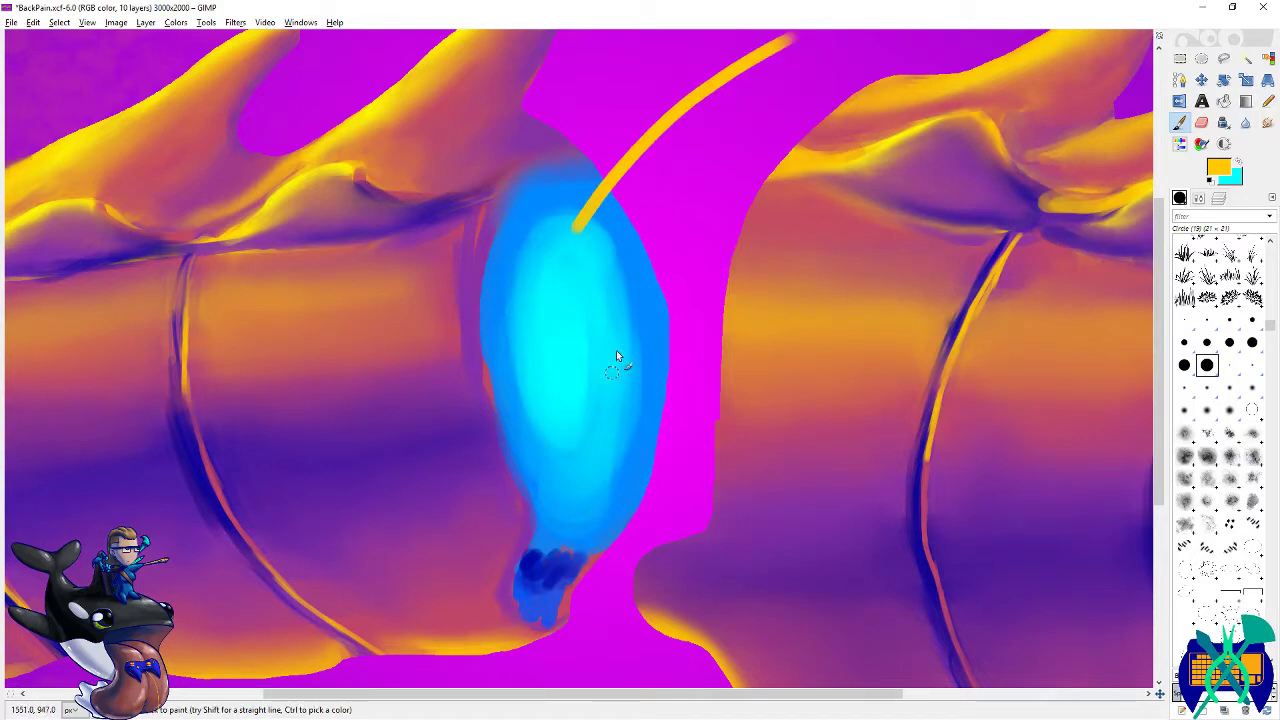
key(ctrl+z)
scroll(571, 420, down, 2)
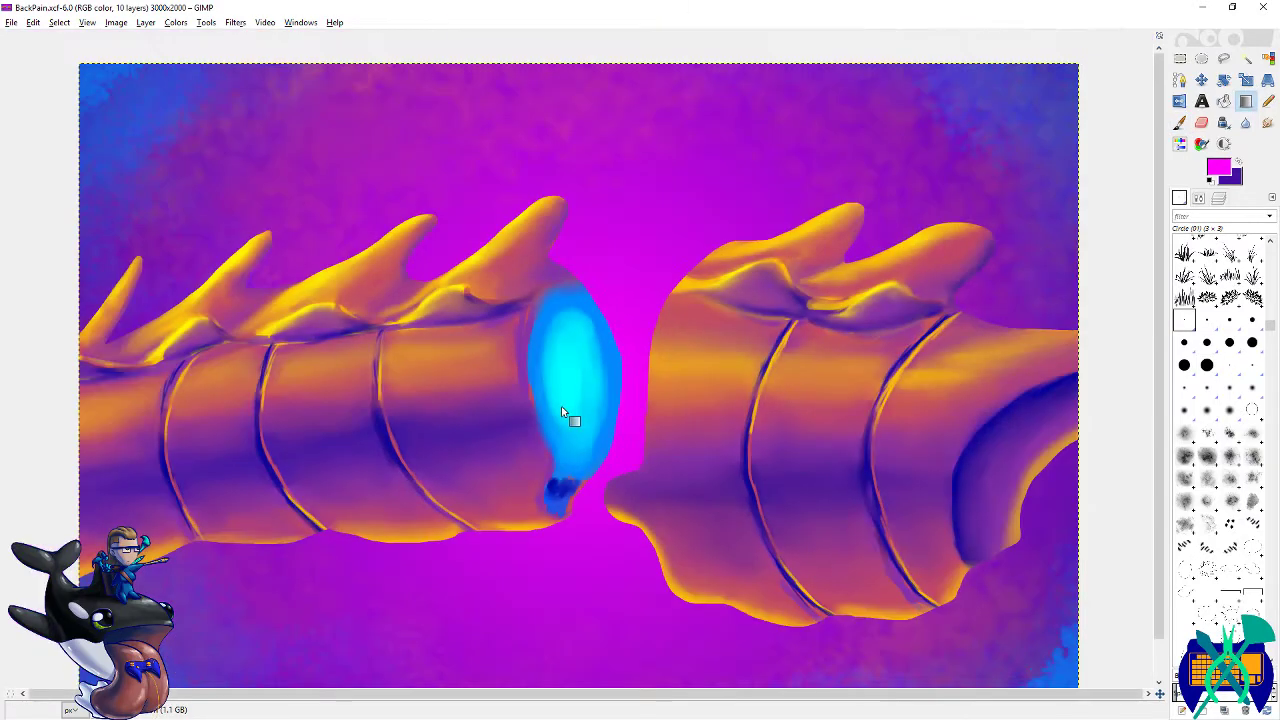
- Paint thin orange rays fanning out from the right and lower edges of the cyan opening on the splosion layer, undoing stray strokes
mouse_move(580, 341)
mouse_down()
mouse_move(615, 302)
mouse_move(606, 359)
mouse_up()
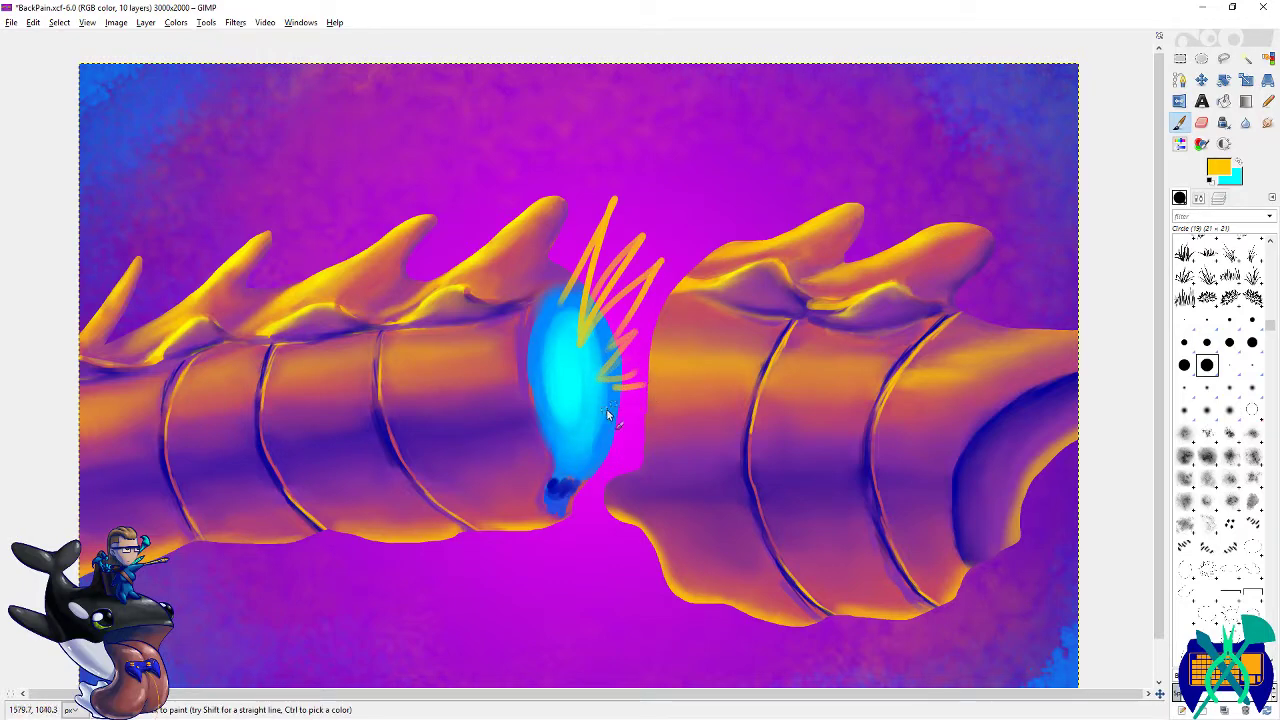
drag(587, 436, 530, 477)
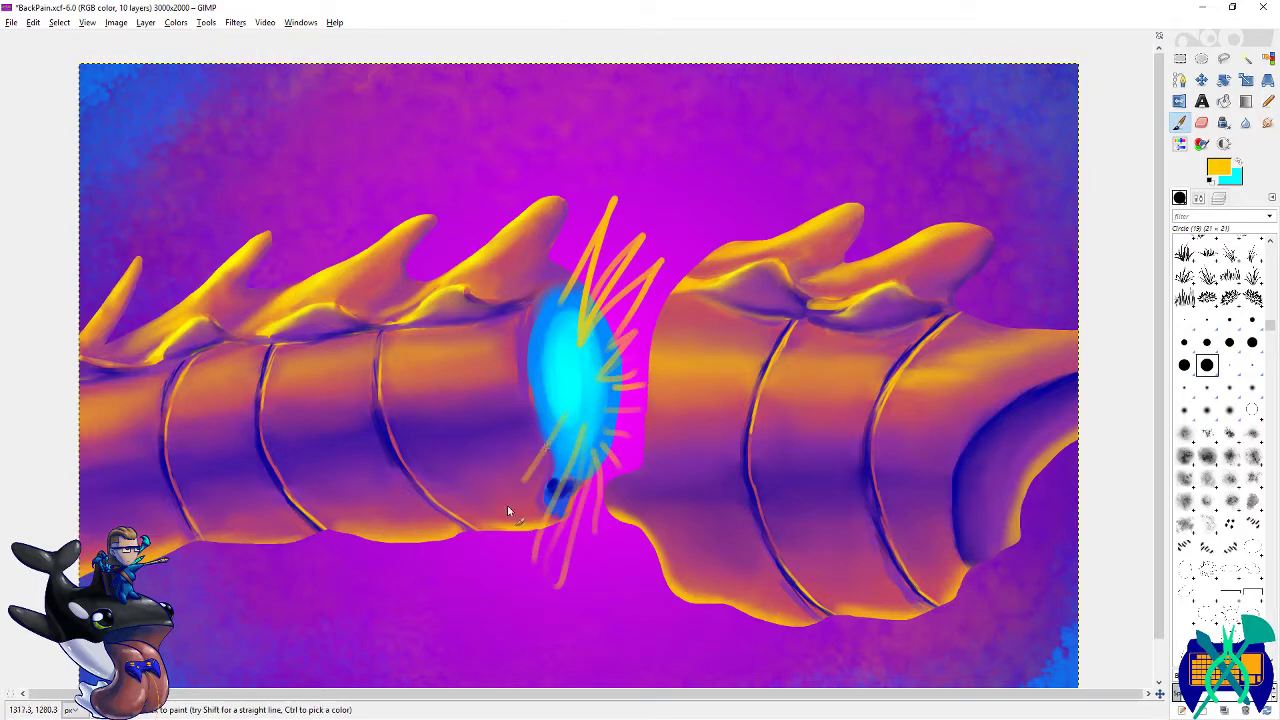
key(ctrl+z)
key(ctrl+z)
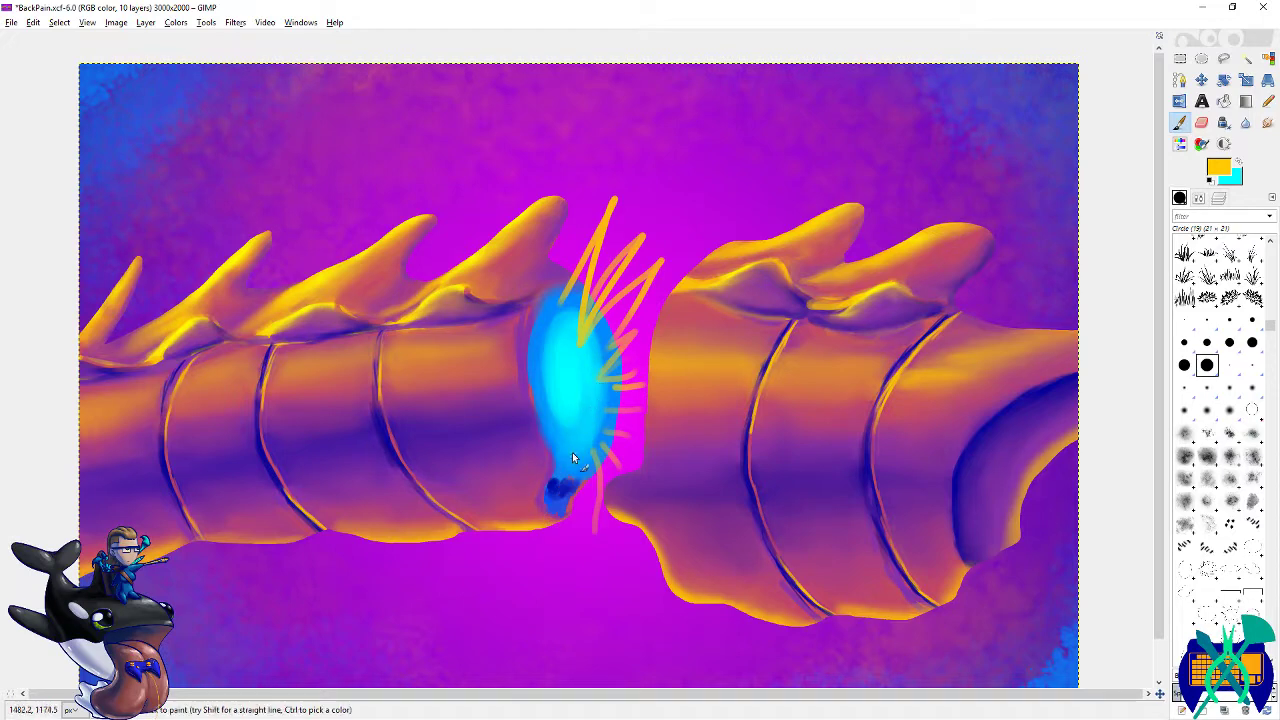
drag(543, 367, 432, 345)
key(ctrl+z)
key(ctrl+z)
key(ctrl+z)
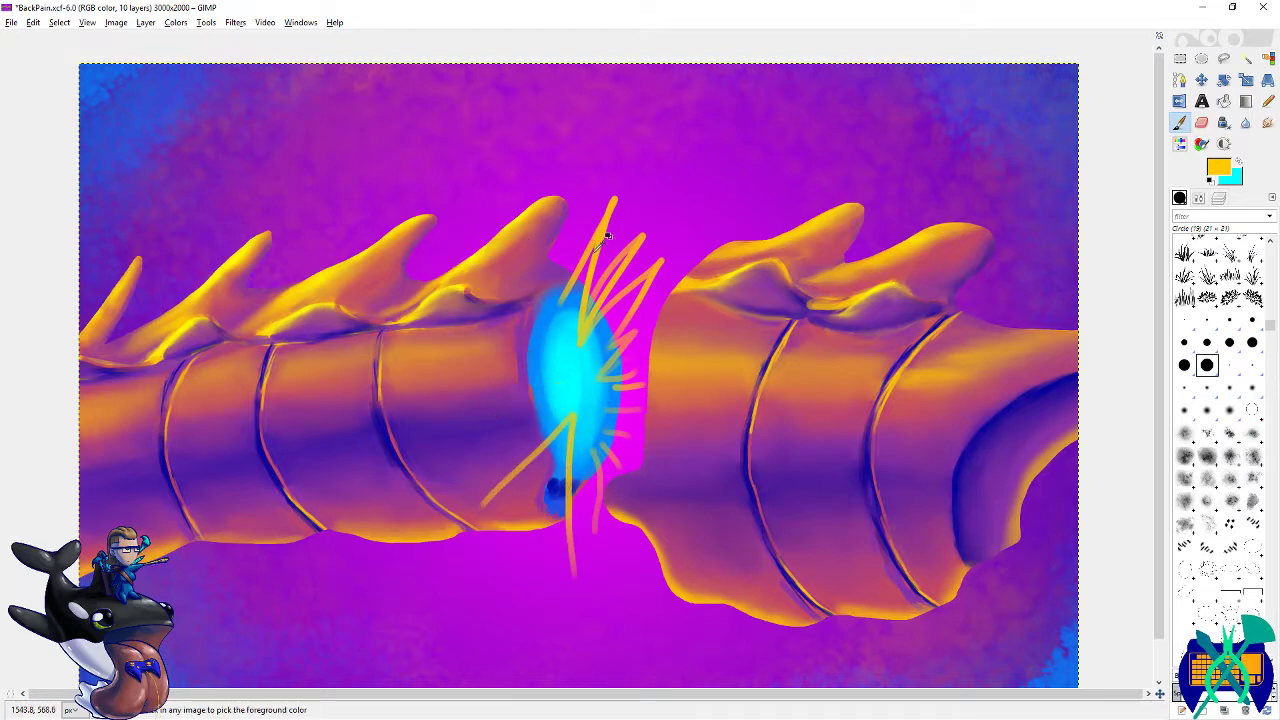
- Remove the long lower-left ray and paint orange rays spreading from the cyan opening's upper-left, left and lower-left edges
drag(536, 272, 568, 306)
key(ctrl+z)
key(ctrl+z)
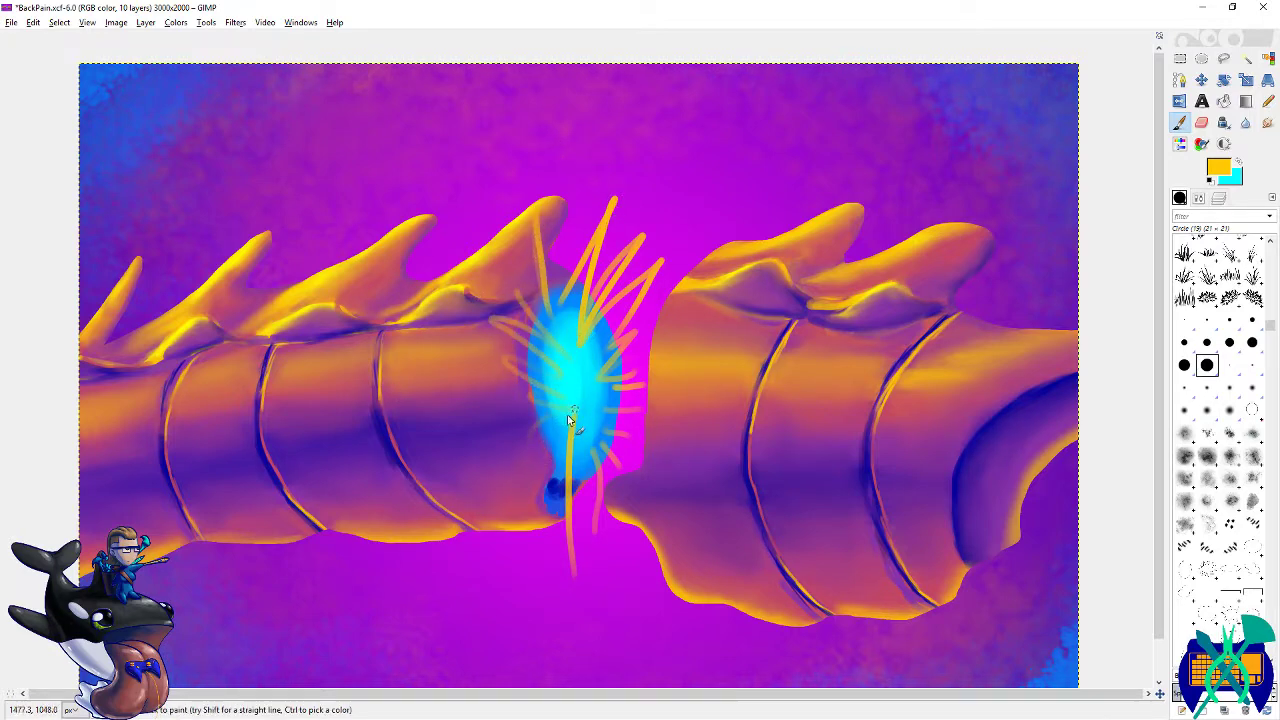
mouse_move(498, 510)
mouse_down()
mouse_move(578, 412)
mouse_move(528, 511)
mouse_move(574, 425)
mouse_up()
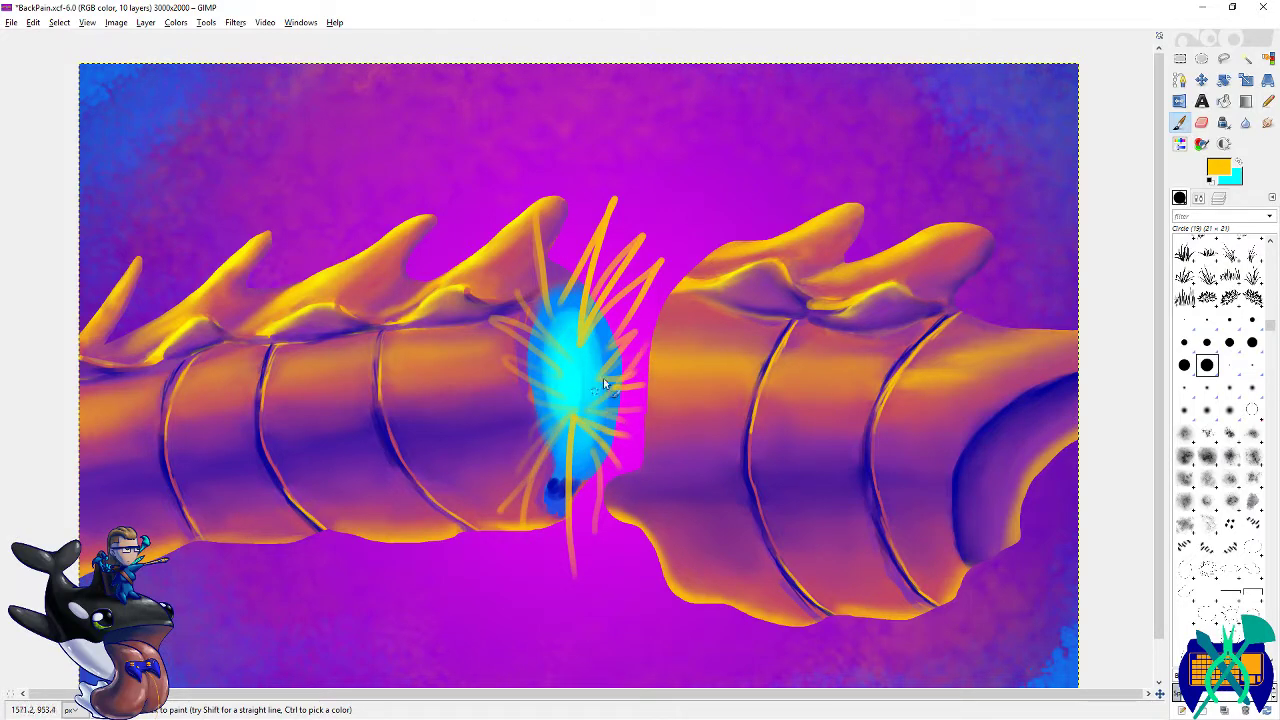
mouse_move(540, 340)
mouse_down()
mouse_move(492, 274)
mouse_move(512, 240)
mouse_up()
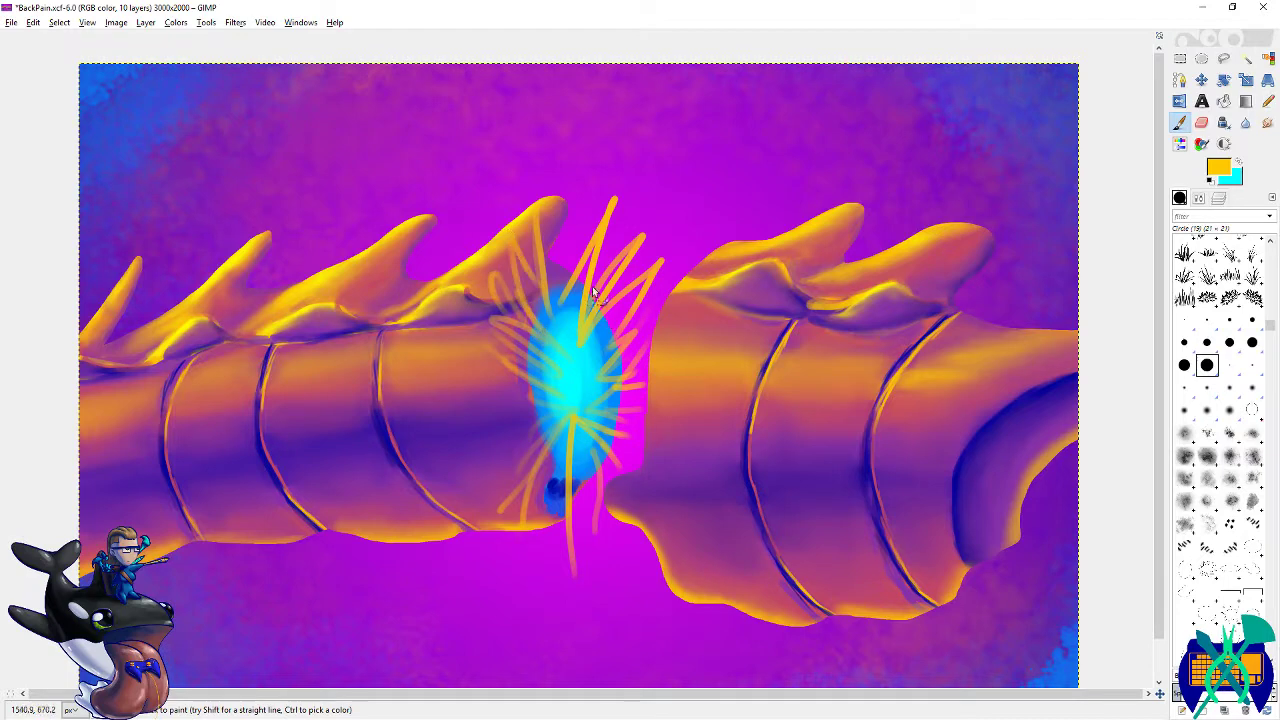
- Try cyan rays along the near edge of the right body segment and across the gap, and undo them
key(x)
drag(692, 250, 673, 301)
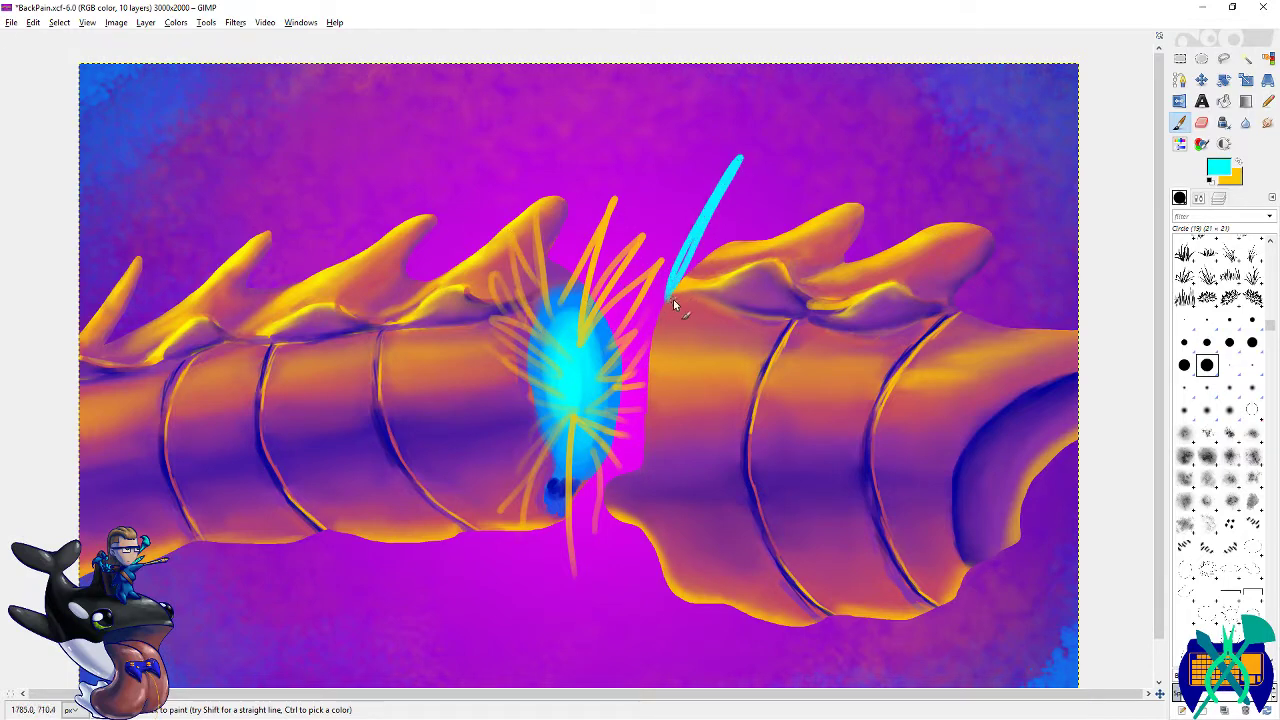
mouse_move(642, 393)
mouse_down()
mouse_move(595, 432)
mouse_move(633, 462)
mouse_up()
drag(620, 567, 656, 548)
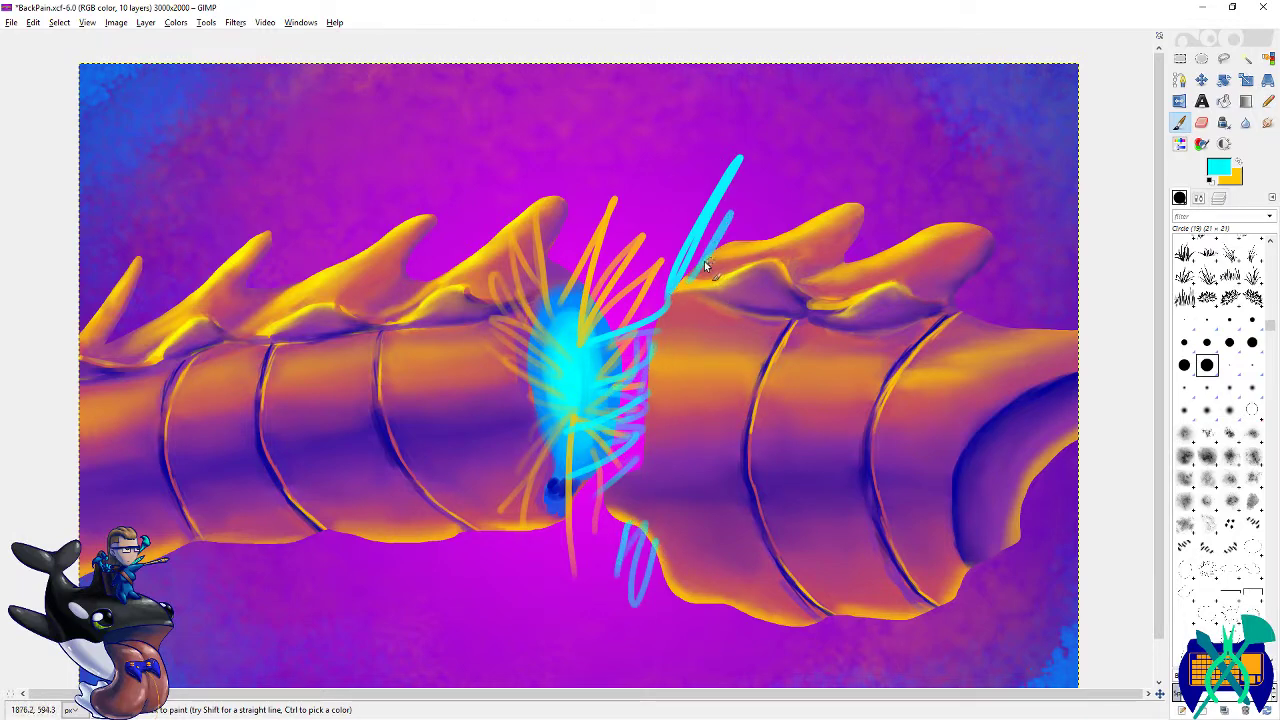
key(ctrl+z)
key(ctrl+z)
key(ctrl+z)
key(ctrl+z)
key(ctrl+z)
key(ctrl+z)
key(ctrl+z)
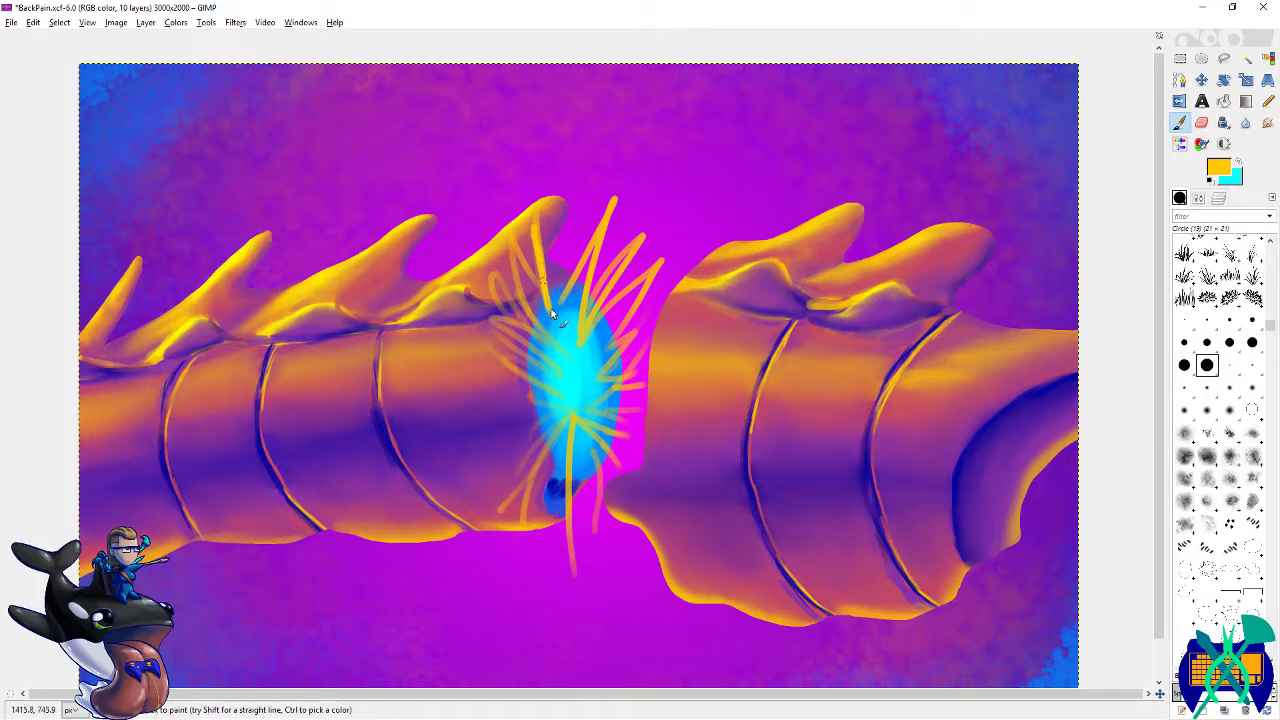
- Paint bolder orange spikes all around the opening, with tall ones above and a long one below
mouse_move(557, 330)
mouse_down()
mouse_move(503, 268)
mouse_move(488, 345)
mouse_up()
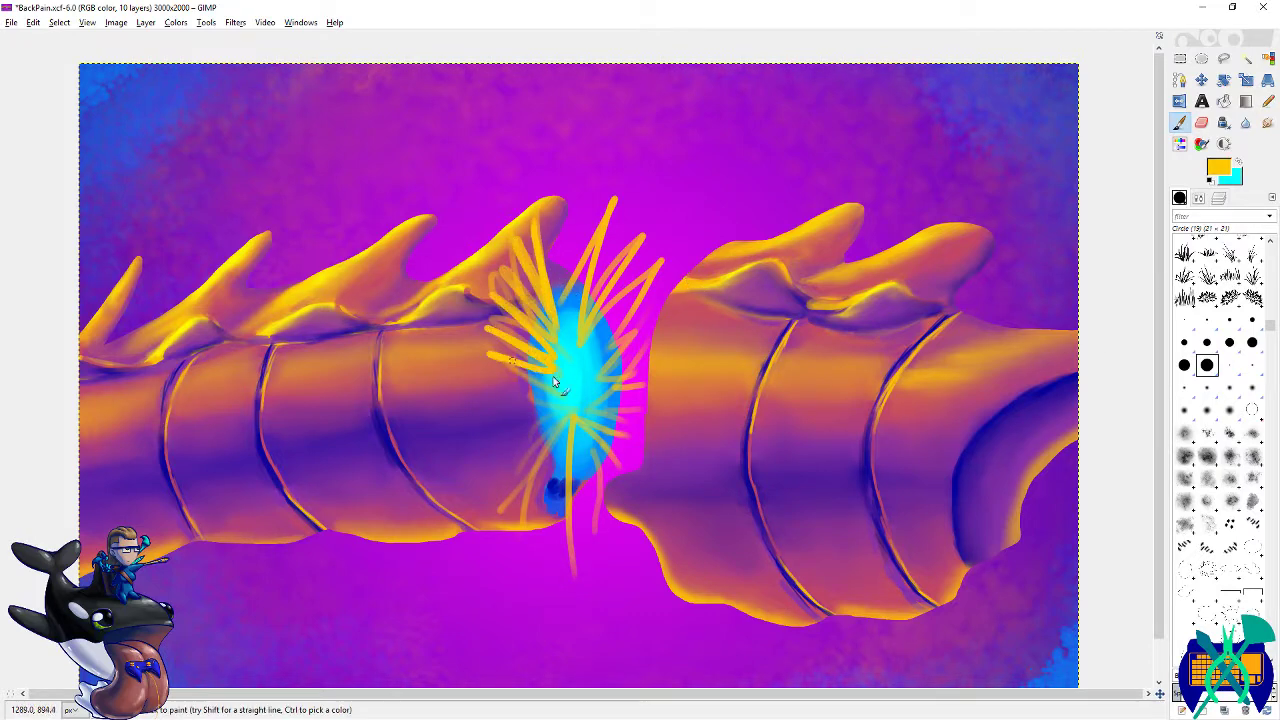
drag(562, 385, 495, 392)
mouse_move(562, 415)
mouse_down()
mouse_move(518, 530)
mouse_move(528, 545)
mouse_up()
mouse_move(575, 450)
mouse_down()
mouse_move(595, 645)
mouse_move(588, 452)
mouse_move(610, 420)
mouse_move(625, 330)
mouse_move(583, 387)
mouse_move(608, 186)
mouse_move(571, 214)
mouse_move(590, 425)
mouse_move(562, 300)
mouse_move(548, 435)
mouse_up()
scroll(571, 214, up, 2)
scroll(598, 321, down, 3)
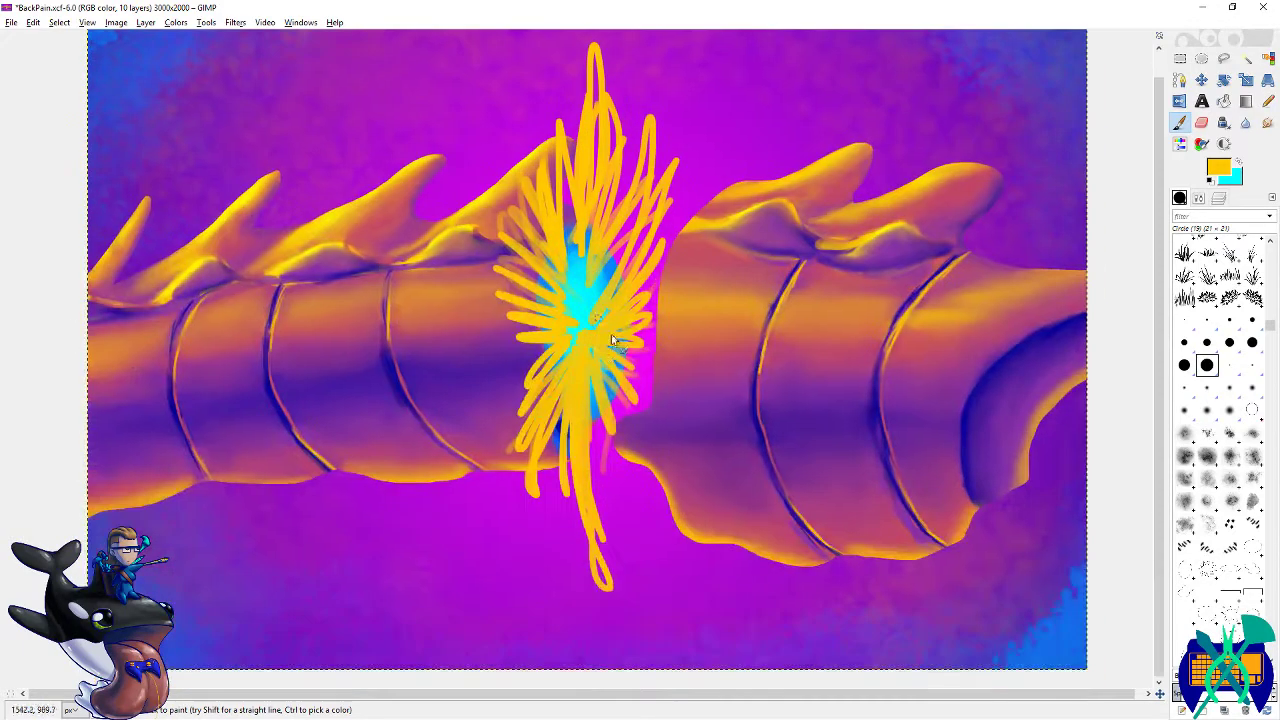
- Fill the centre of the burst with dense orange strokes and thicken the spikes around it
mouse_move(571, 276)
mouse_down()
mouse_move(596, 350)
mouse_move(581, 228)
mouse_move(555, 199)
mouse_move(604, 294)
mouse_move(584, 354)
mouse_move(581, 314)
mouse_move(551, 282)
mouse_move(577, 310)
mouse_up()
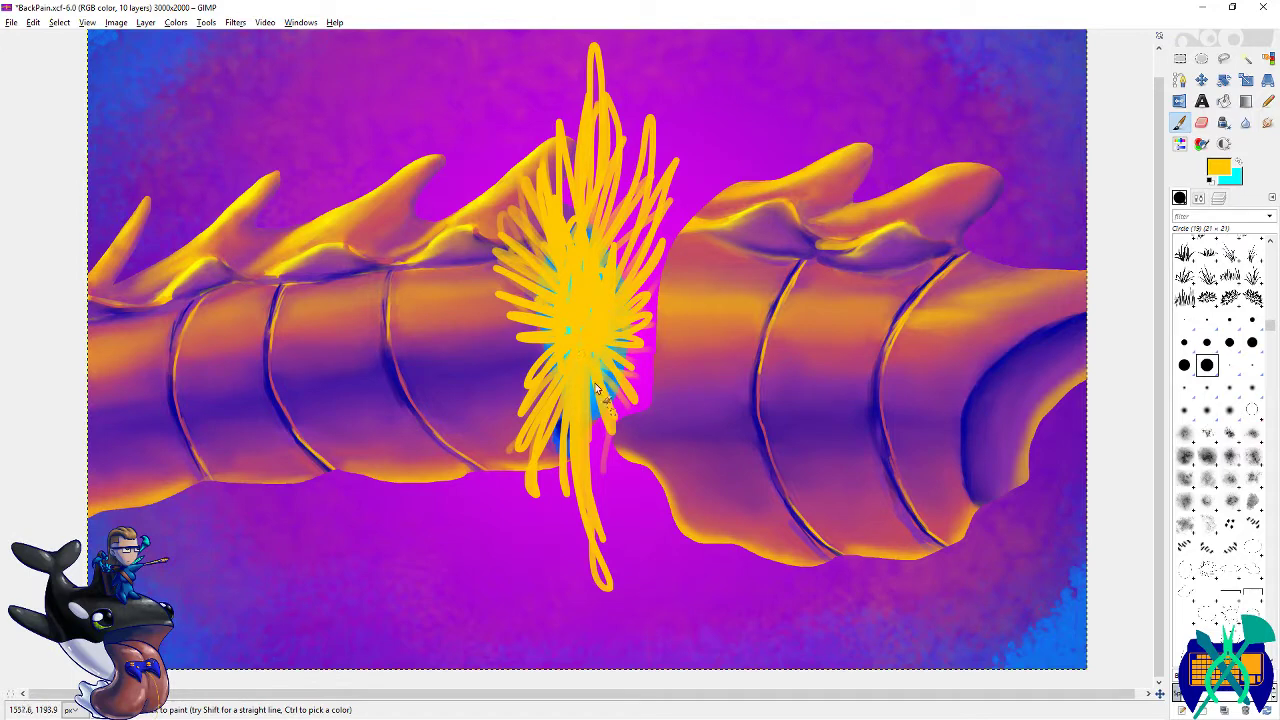
drag(620, 180, 615, 255)
drag(550, 348, 541, 358)
drag(592, 449, 617, 527)
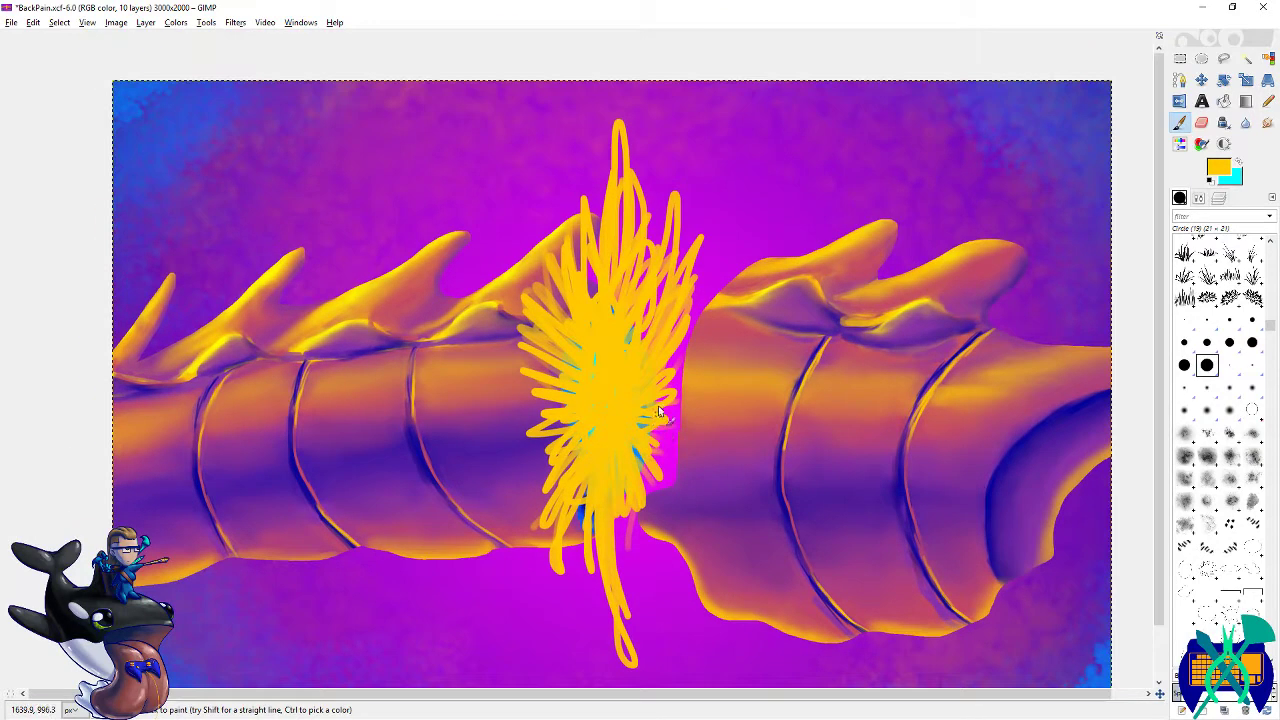
- Switch to the Smudge tool at size 38 with the Circle (19) brush and save the image
key(s)
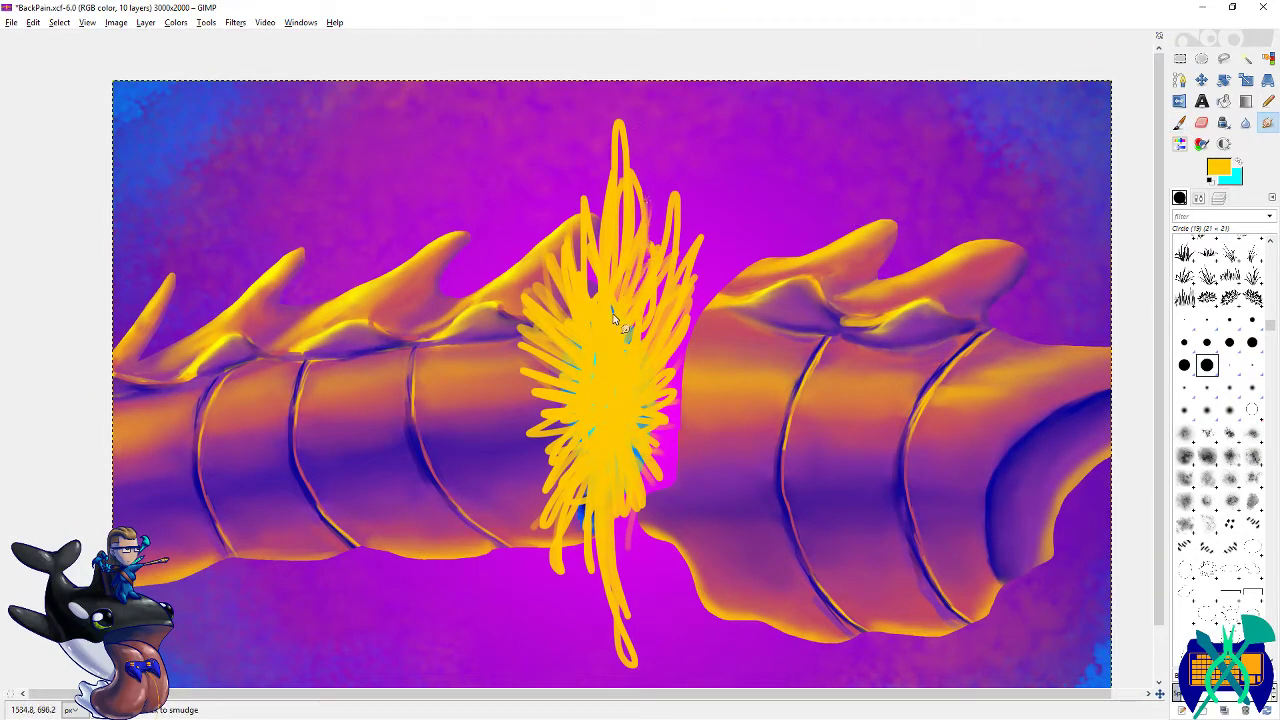
click(1200, 198)
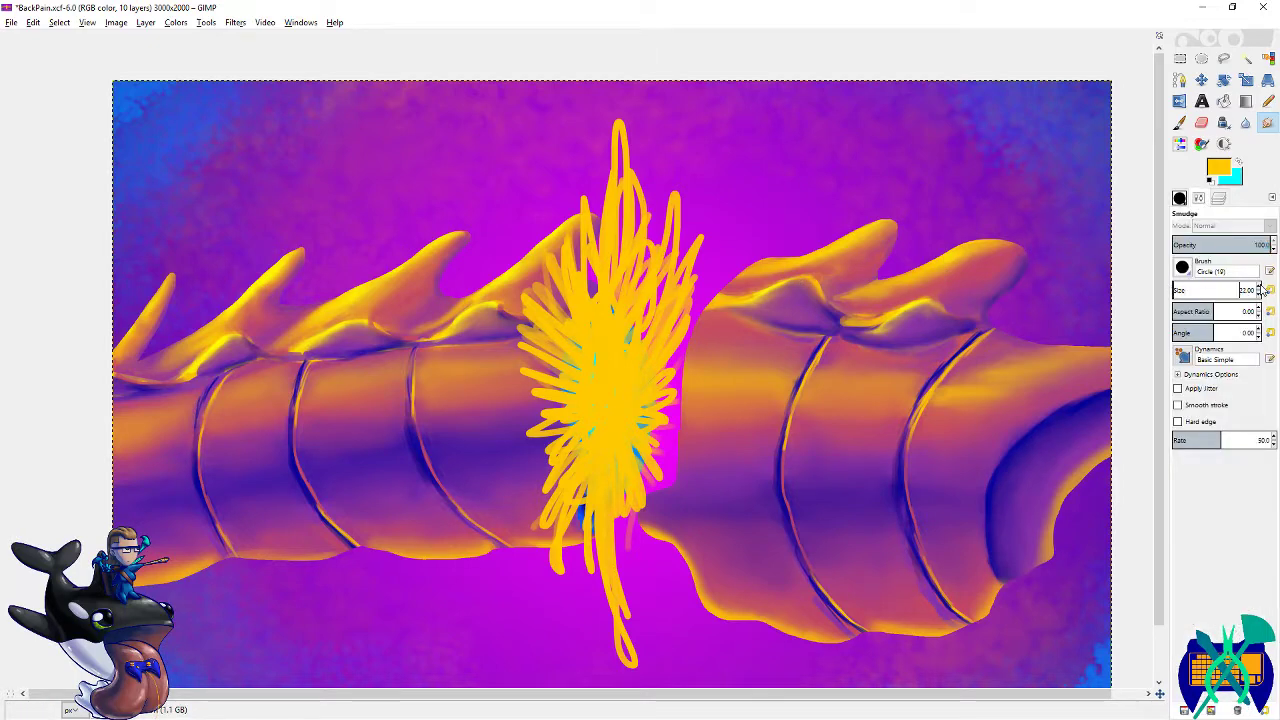
mouse_move(662, 240)
mouse_down()
mouse_move(654, 203)
mouse_move(612, 306)
mouse_move(652, 178)
mouse_move(680, 170)
mouse_move(645, 336)
mouse_move(660, 194)
mouse_move(692, 196)
mouse_move(627, 342)
mouse_move(684, 185)
mouse_move(715, 169)
mouse_move(675, 352)
mouse_up()
key(ctrl+z)
key(ctrl+s)
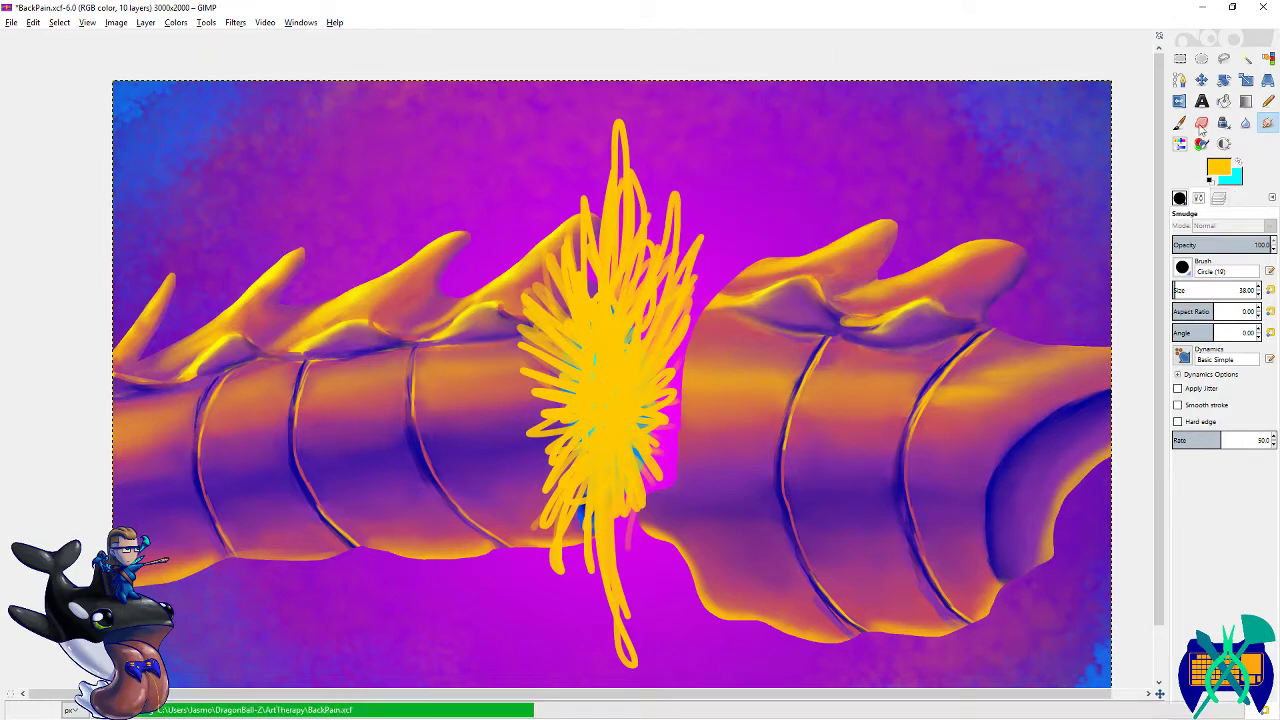
- Paint a solid cyan core in the centre of the orange burst with the Paintbrush
click(1178, 122)
key(x)
mouse_move(609, 372)
mouse_down()
mouse_move(625, 336)
mouse_move(638, 361)
mouse_move(614, 387)
mouse_move(596, 383)
mouse_move(625, 423)
mouse_move(607, 414)
mouse_move(600, 447)
mouse_up()
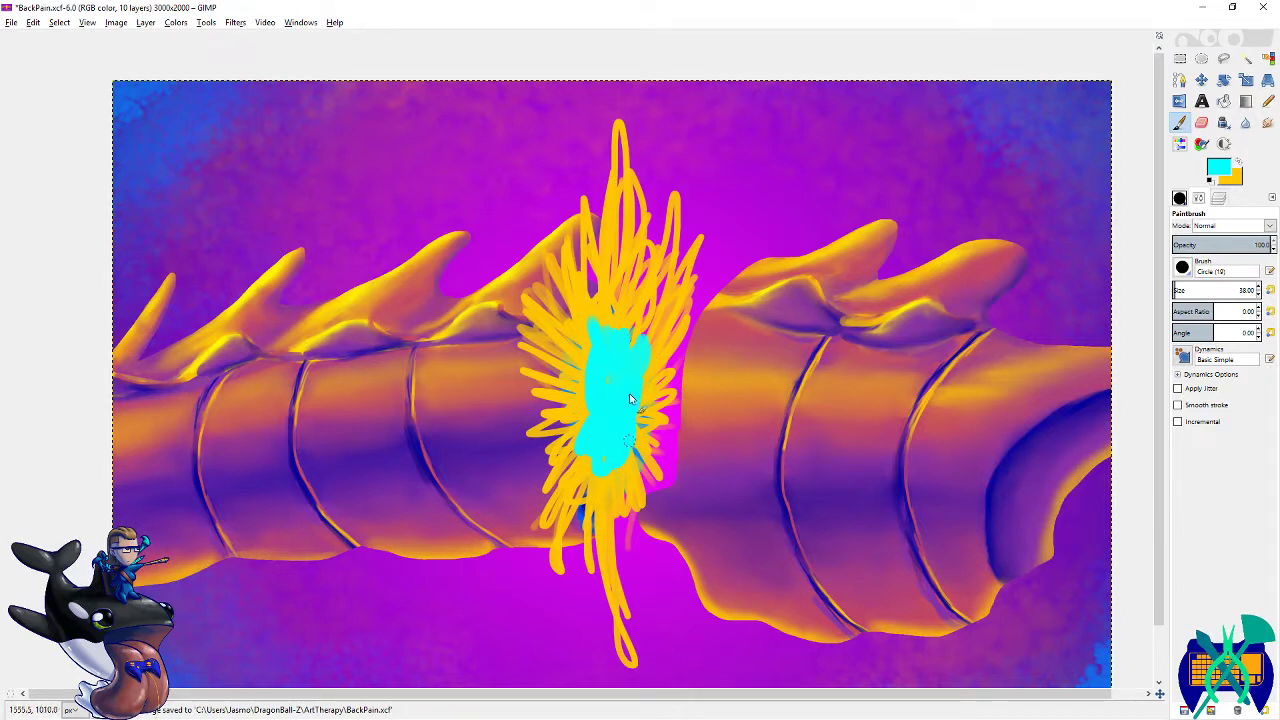
- Smudge the burst's upper and right spikes outward into flame-like wisps, pulling the cyan core's right edge into the orange
key(s)
mouse_move(612, 202)
mouse_down()
mouse_move(617, 86)
mouse_move(620, 284)
mouse_move(634, 154)
mouse_move(652, 178)
mouse_move(633, 280)
mouse_move(679, 123)
mouse_move(660, 294)
mouse_move(647, 277)
mouse_move(706, 163)
mouse_move(651, 296)
mouse_move(686, 249)
mouse_move(671, 136)
mouse_up()
drag(623, 315, 714, 197)
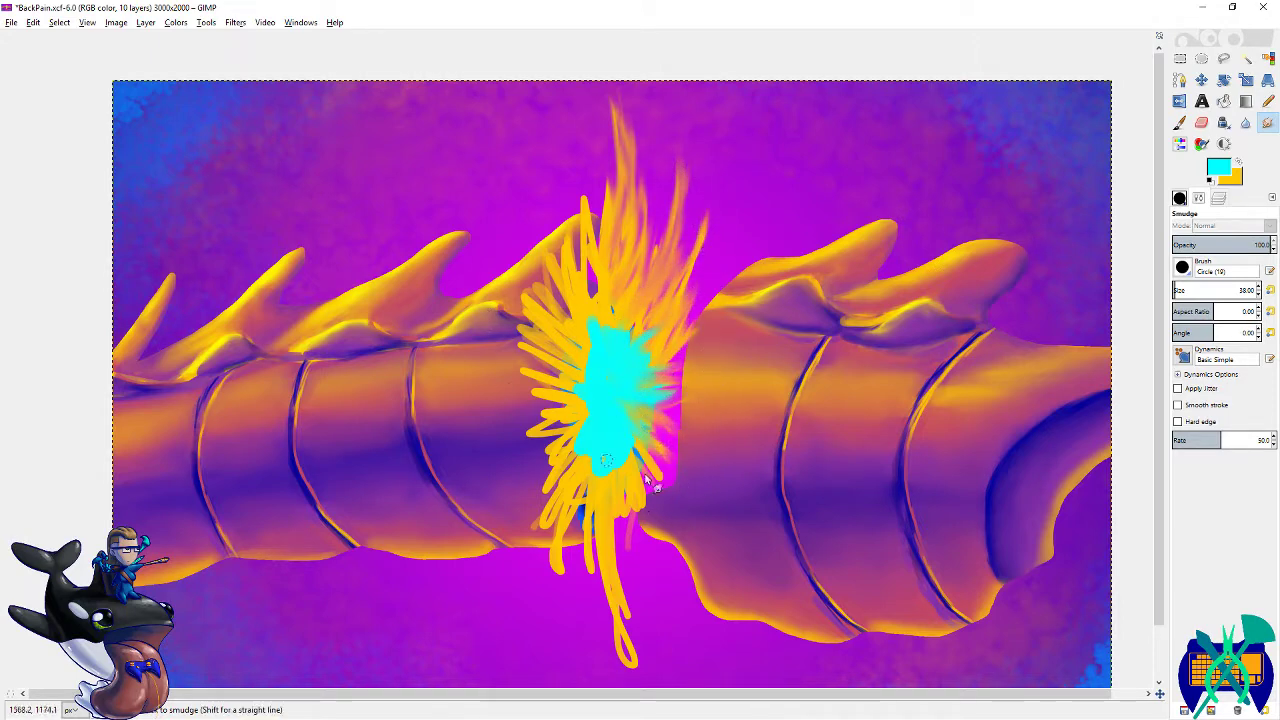
- Smudge the burst's bottom and lower-left spikes outward and blend the lower edge of the cyan core into them
mouse_move(616, 490)
mouse_down()
mouse_move(640, 642)
mouse_move(634, 479)
mouse_up()
drag(598, 390, 646, 500)
drag(600, 352, 616, 430)
mouse_move(587, 290)
mouse_down()
mouse_move(584, 501)
mouse_move(590, 319)
mouse_move(606, 258)
mouse_up()
drag(516, 477, 608, 242)
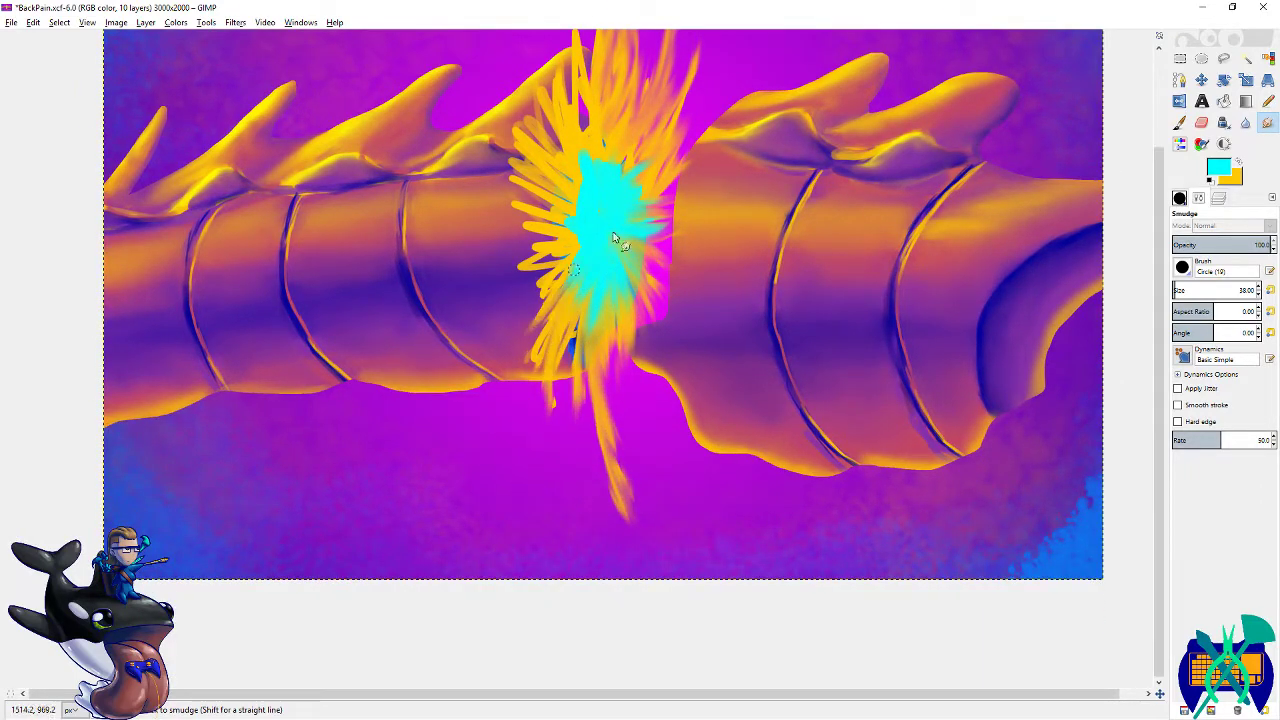
drag(440, 334, 604, 226)
scroll(456, 296, up, 3)
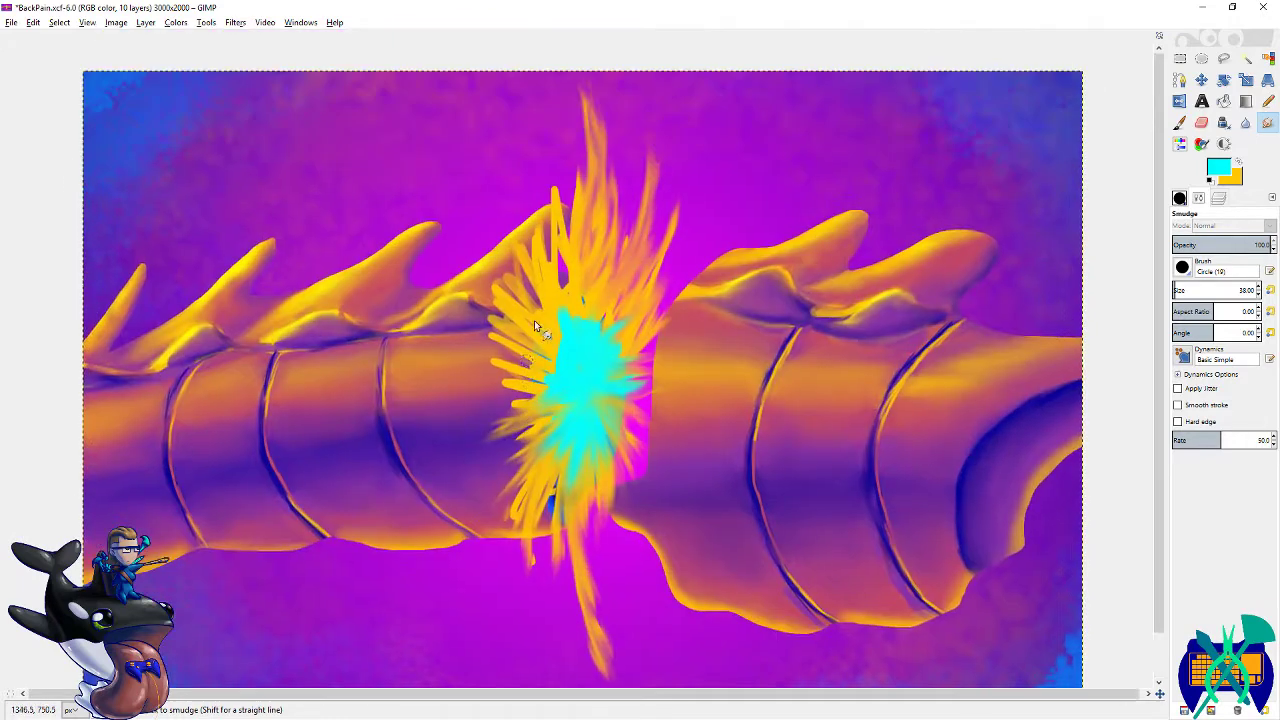
- Smudge the burst's upper-left and left spikes into wisps and pull the cyan core outward into a starburst
drag(568, 312, 586, 146)
mouse_move(572, 353)
mouse_down()
mouse_move(478, 258)
mouse_move(484, 336)
mouse_up()
drag(566, 404, 482, 446)
mouse_move(606, 400)
mouse_down()
mouse_move(625, 428)
mouse_move(657, 423)
mouse_up()
drag(612, 345, 652, 283)
drag(574, 353, 522, 245)
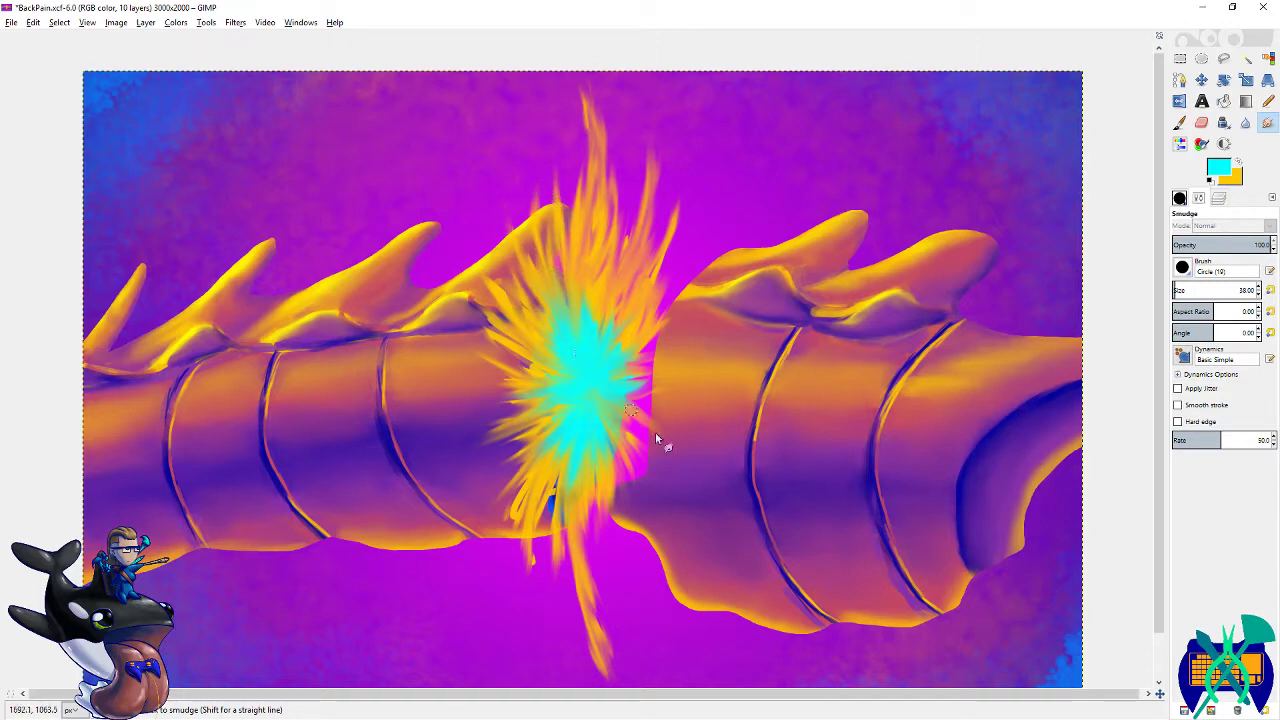
- Try the Grain merge, Grain extract and Overlay blend modes on the splosion layer
click(1219, 199)
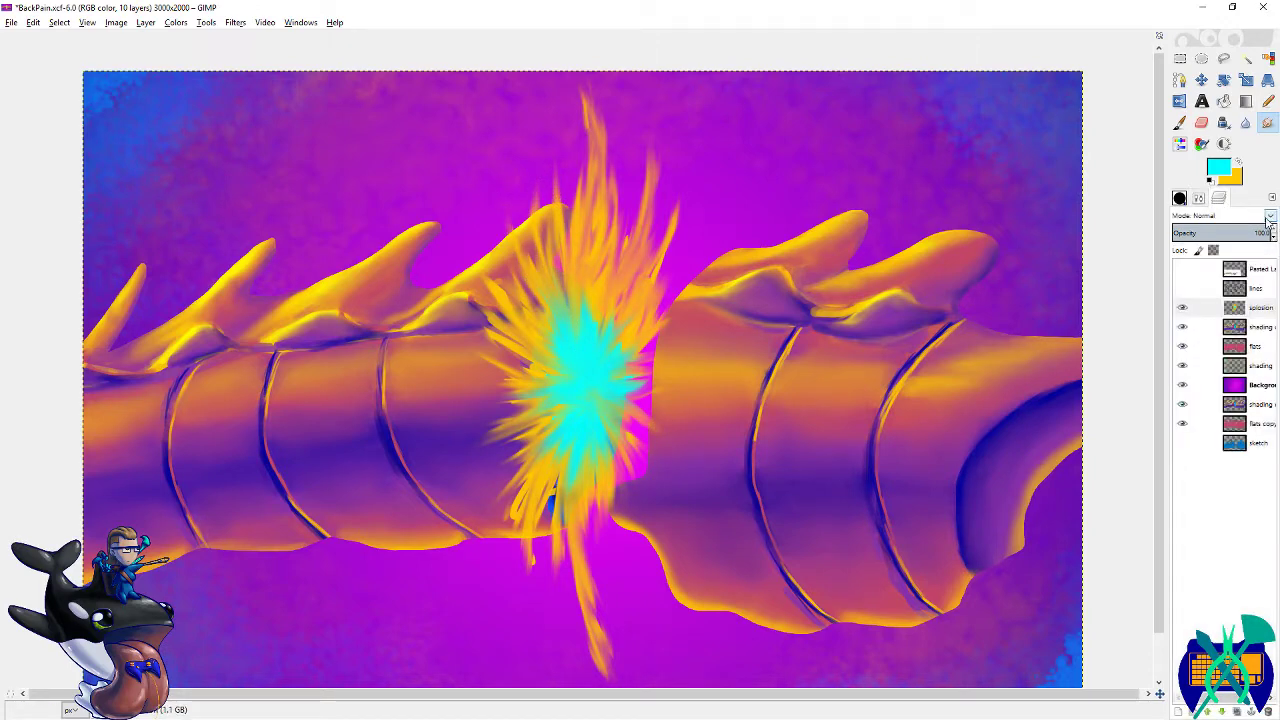
click(1268, 217)
click(1198, 471)
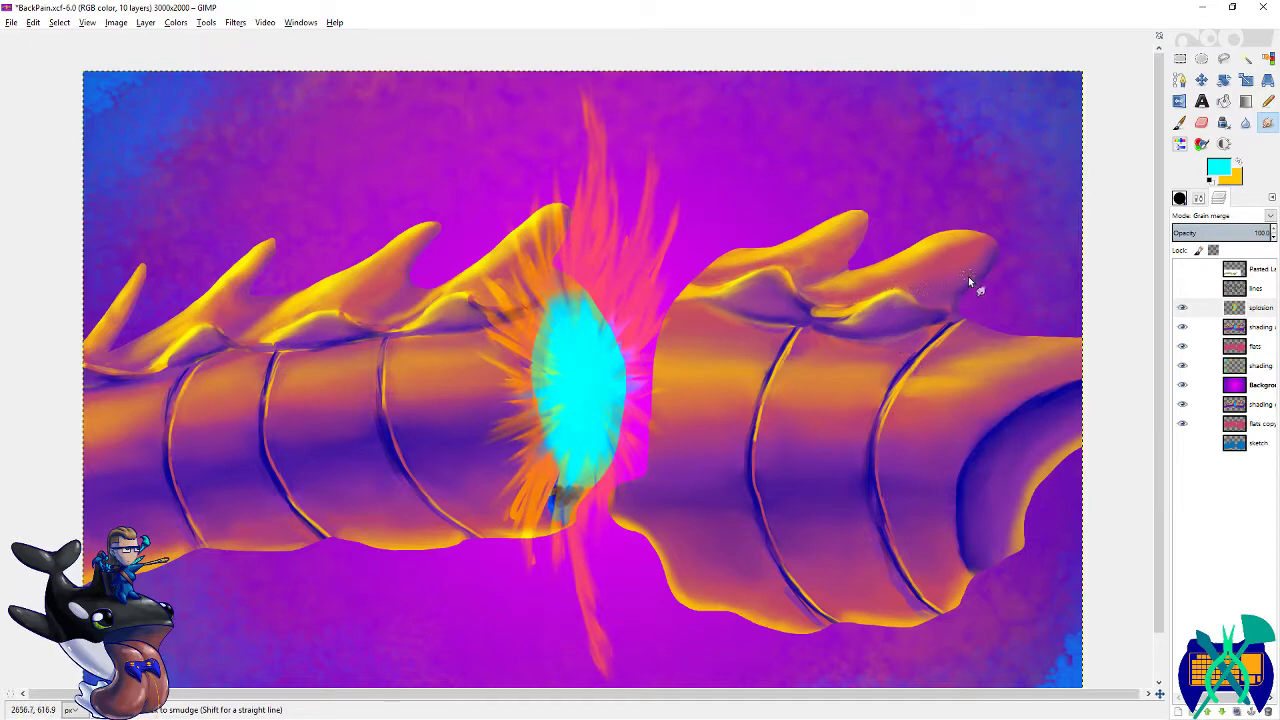
click(1268, 217)
click(1225, 452)
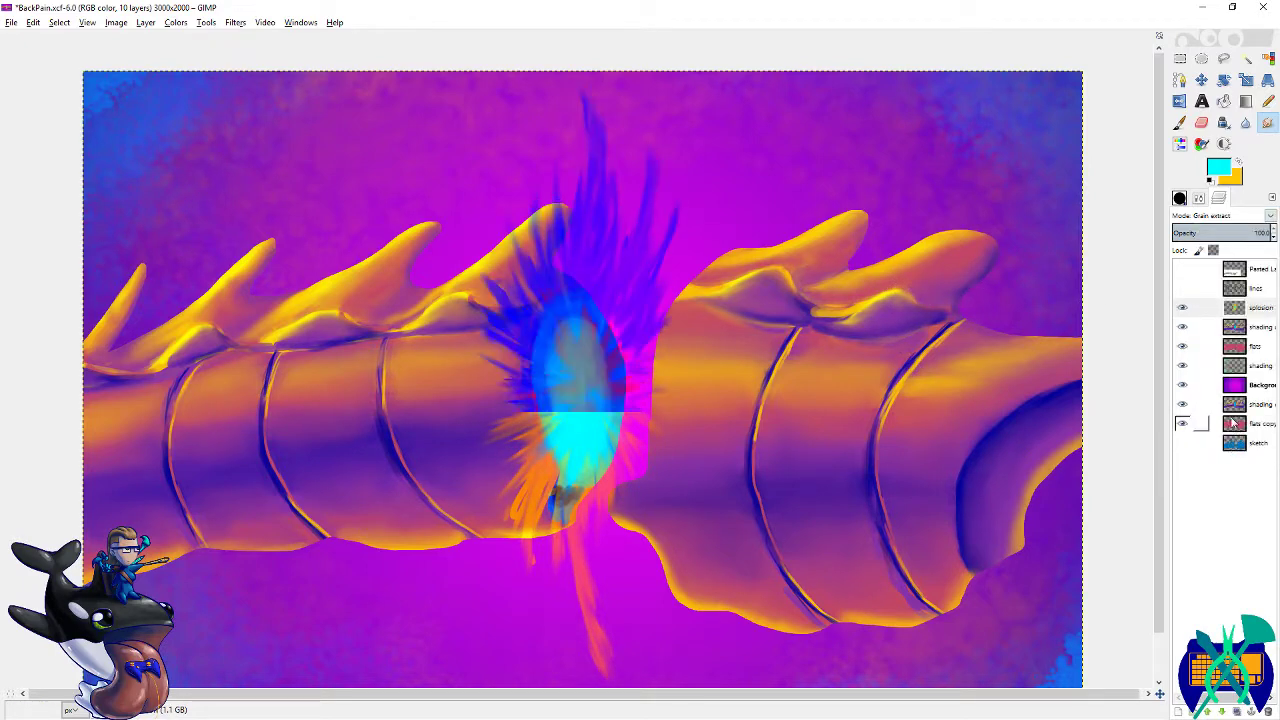
click(1268, 217)
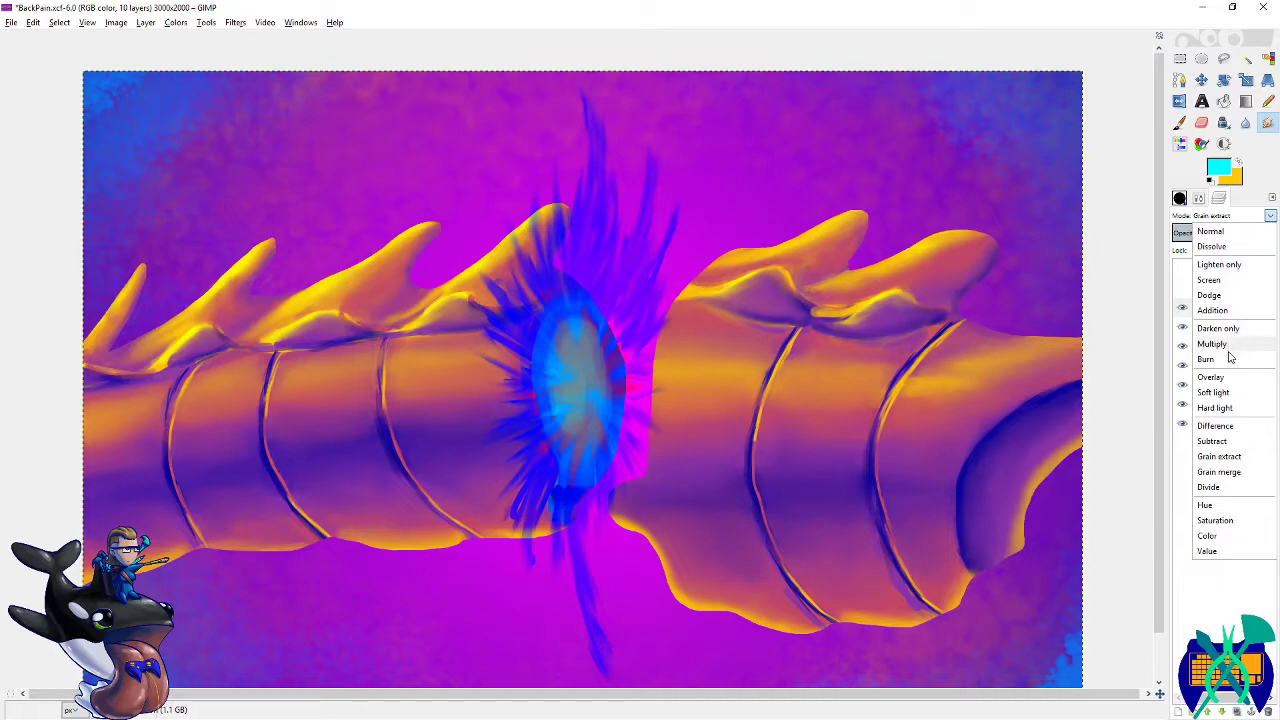
click(1225, 378)
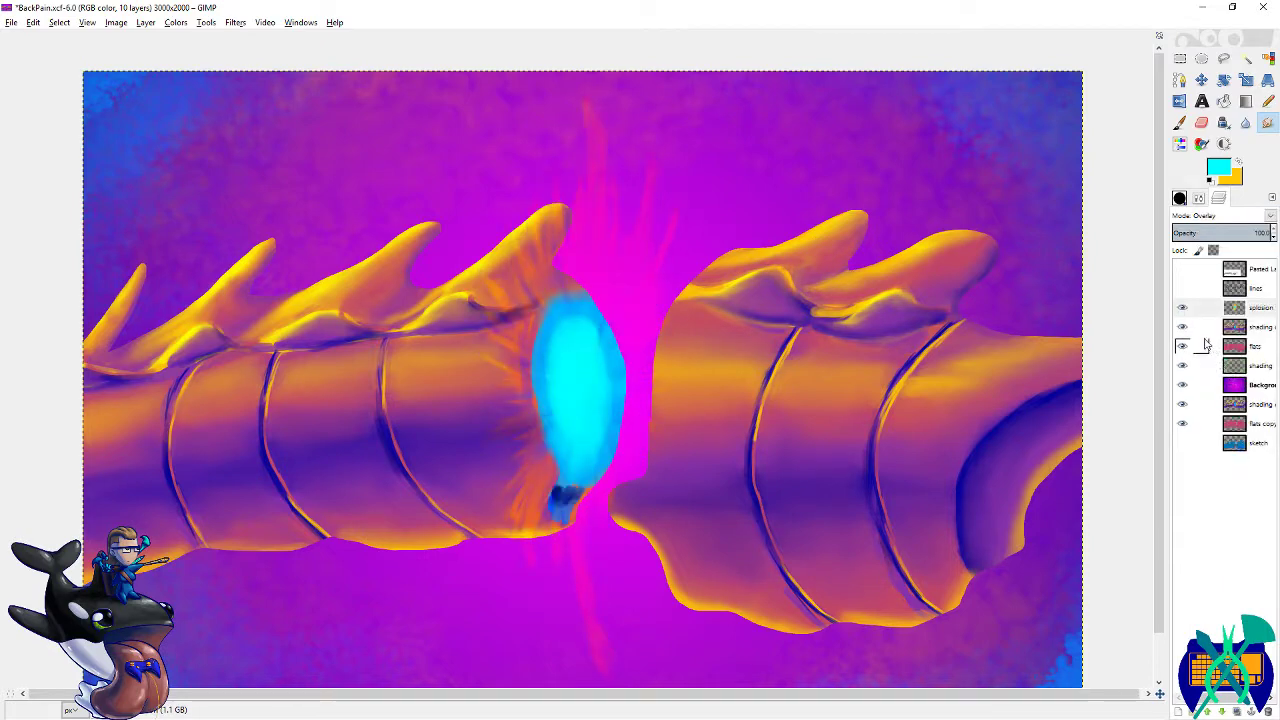
click(1272, 218)
click(1225, 368)
- Place the splosion layer below the topmost visible shading layer, set its blend mode to Normal, and save
drag(1256, 307, 1258, 331)
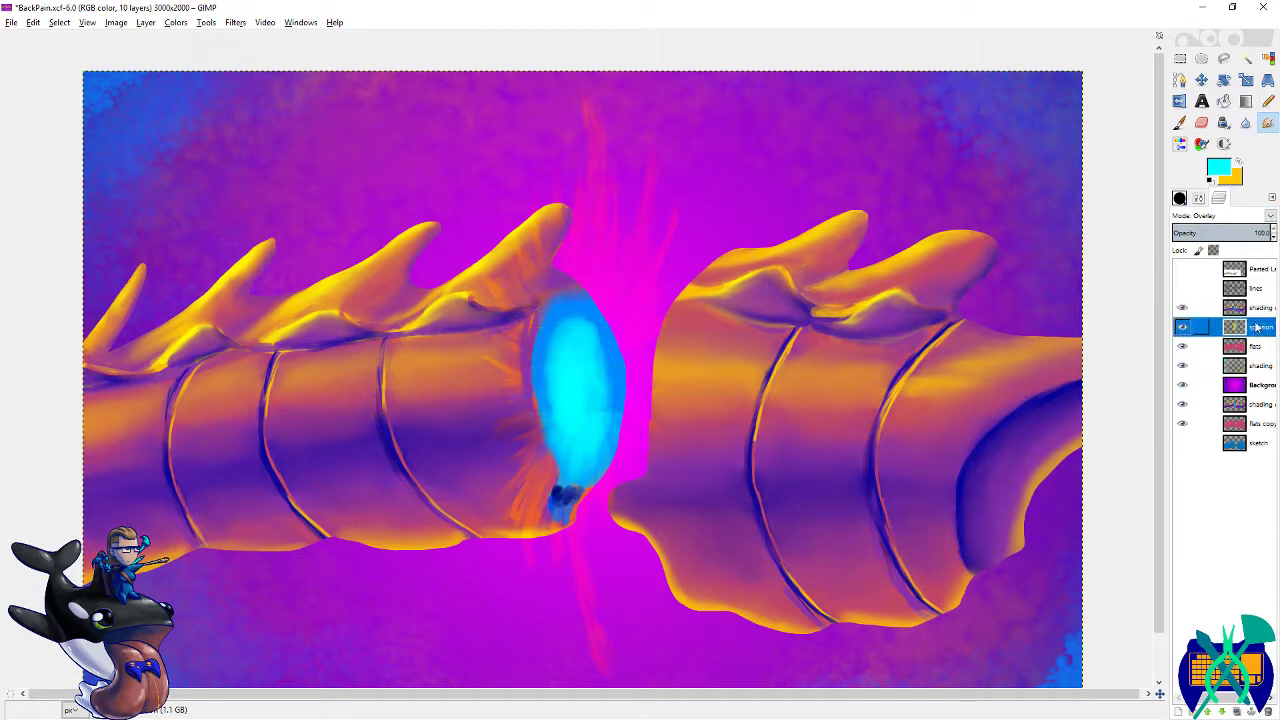
click(1260, 217)
click(1248, 233)
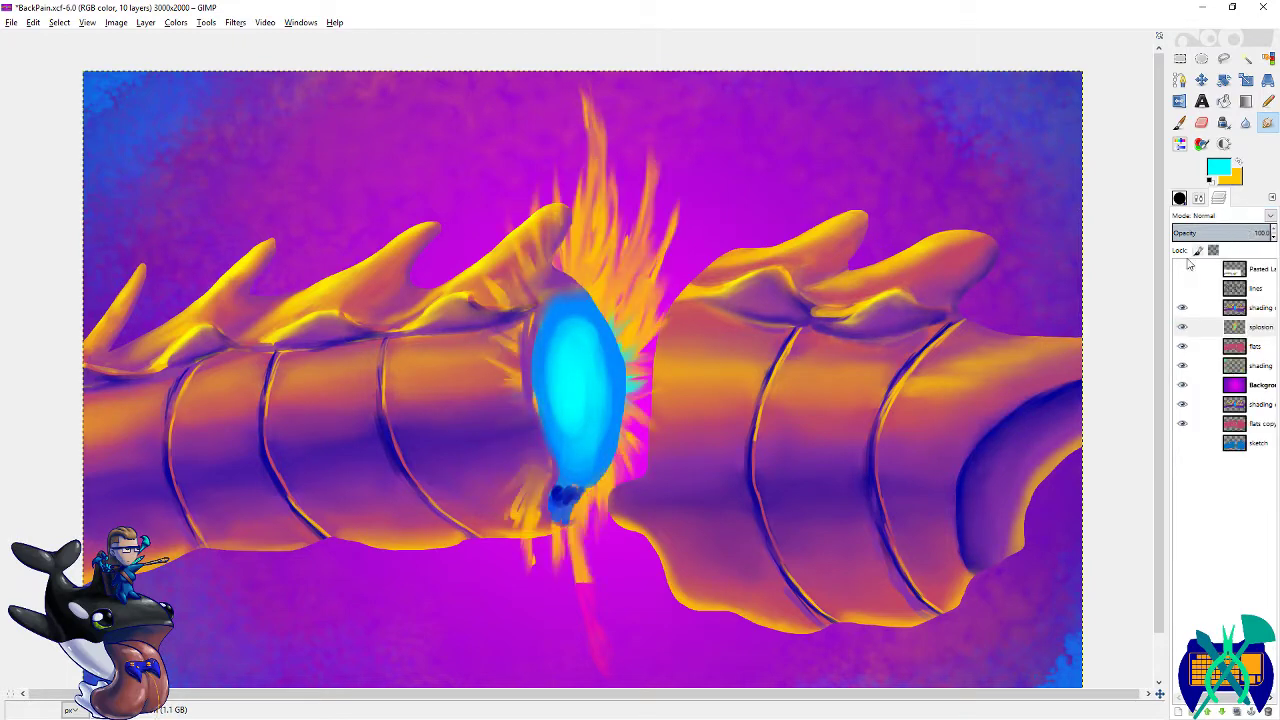
key(ctrl+s)
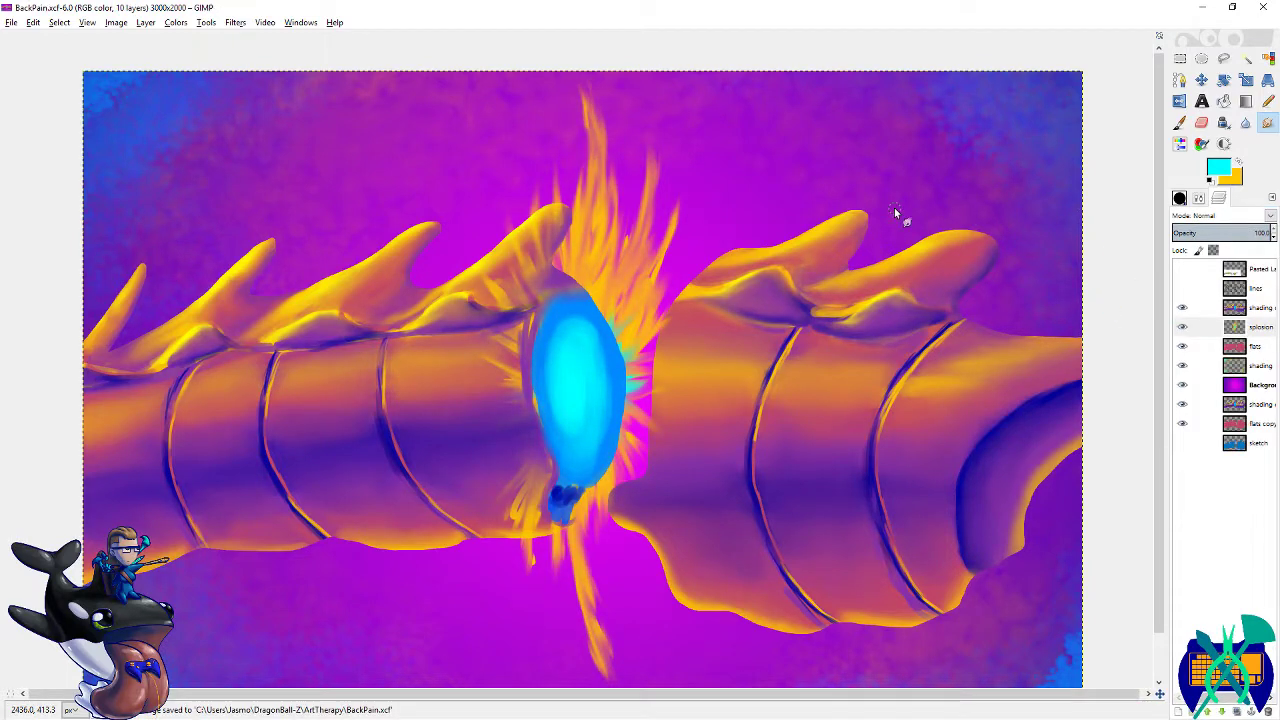
click(1202, 80)
click(1199, 198)
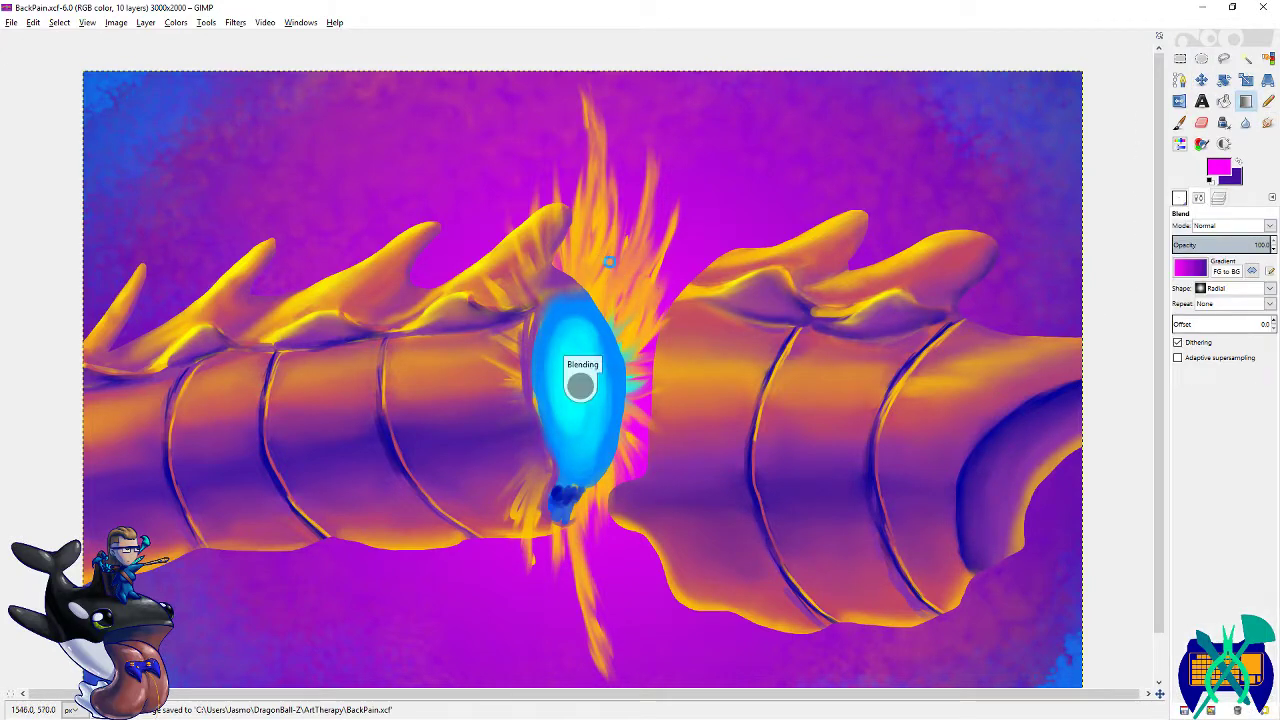
drag(607, 260, 742, 242)
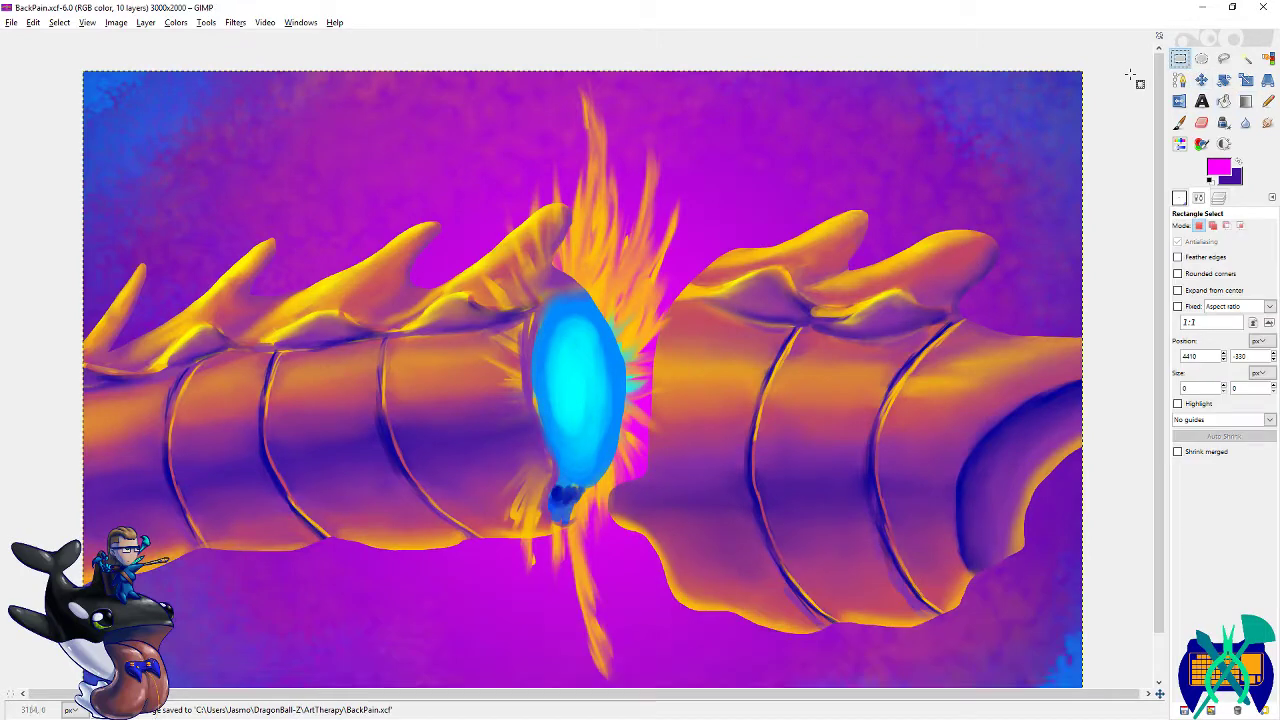
- Move the splosion layer slightly left and down behind the cyan opening, and save the image
click(1202, 80)
drag(586, 247, 593, 251)
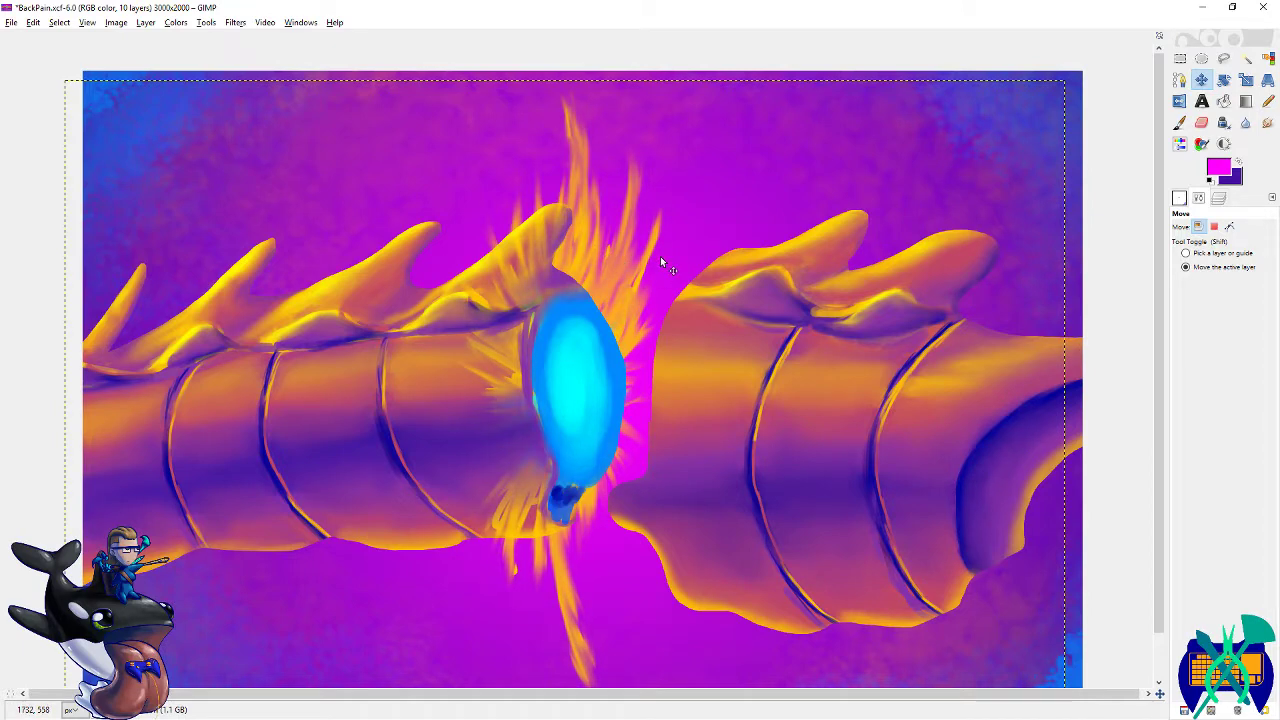
drag(644, 279, 646, 274)
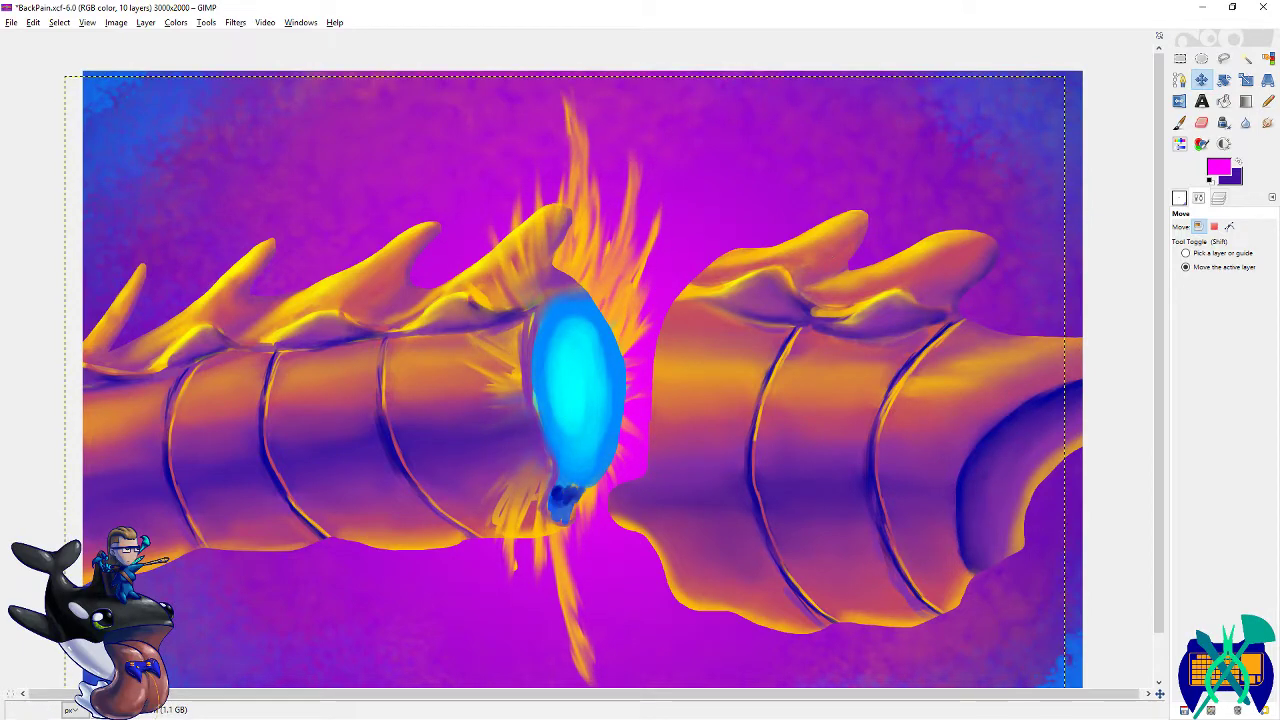
click(1221, 199)
scroll(658, 375, up, 1)
key(ctrl+s)
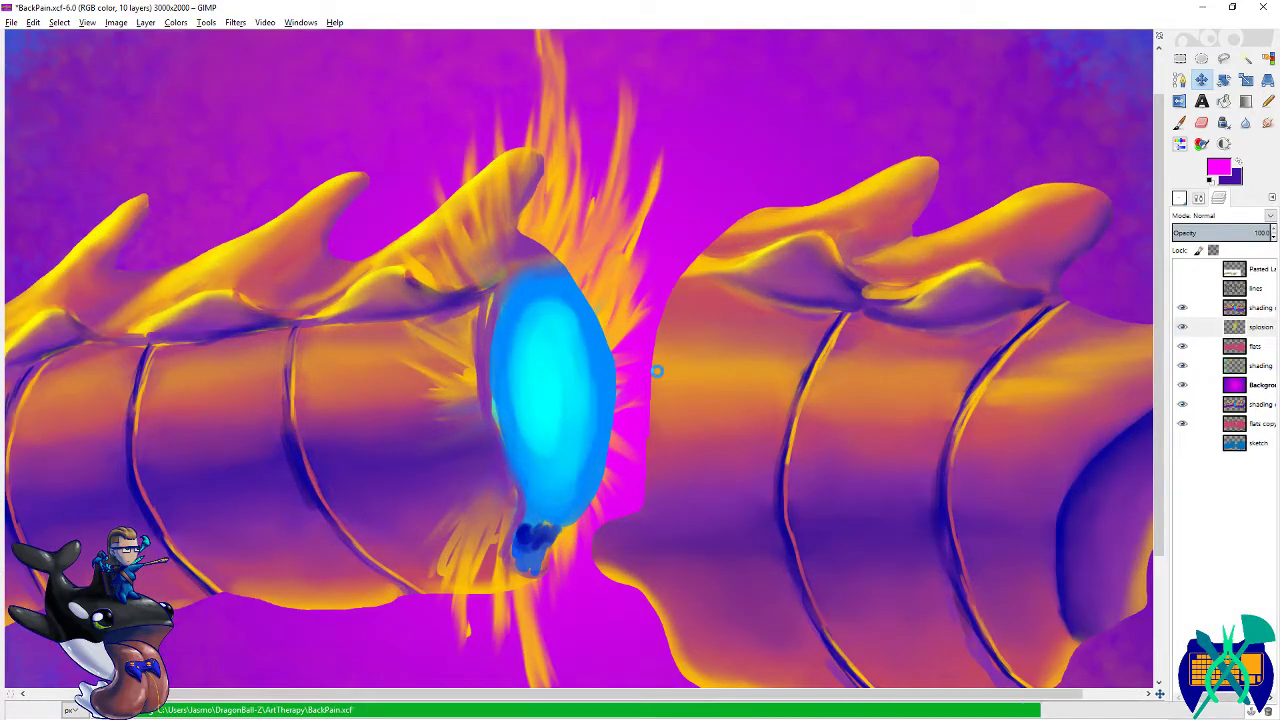
- Smudge the upper-right spikes of the burst on the splosion layer upward into thinner wisps
key(s)
drag(638, 261, 670, 185)
scroll(672, 190, up, 3)
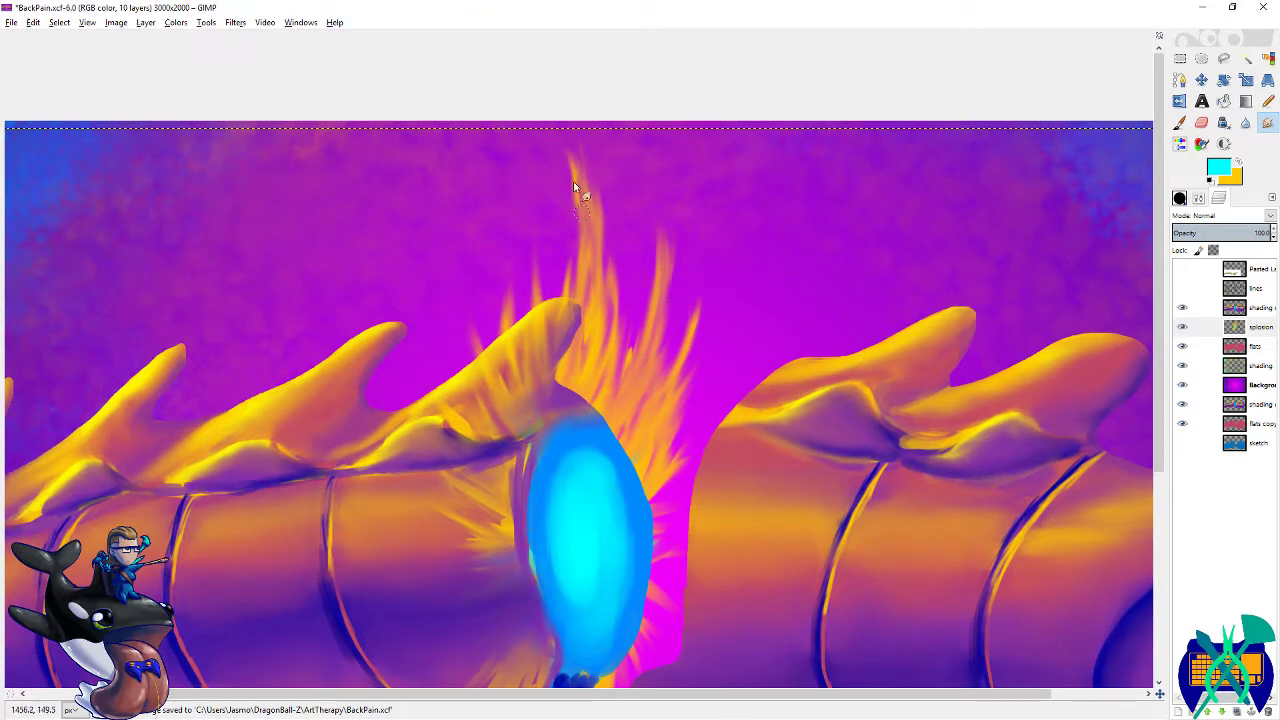
scroll(537, 131, down, 3)
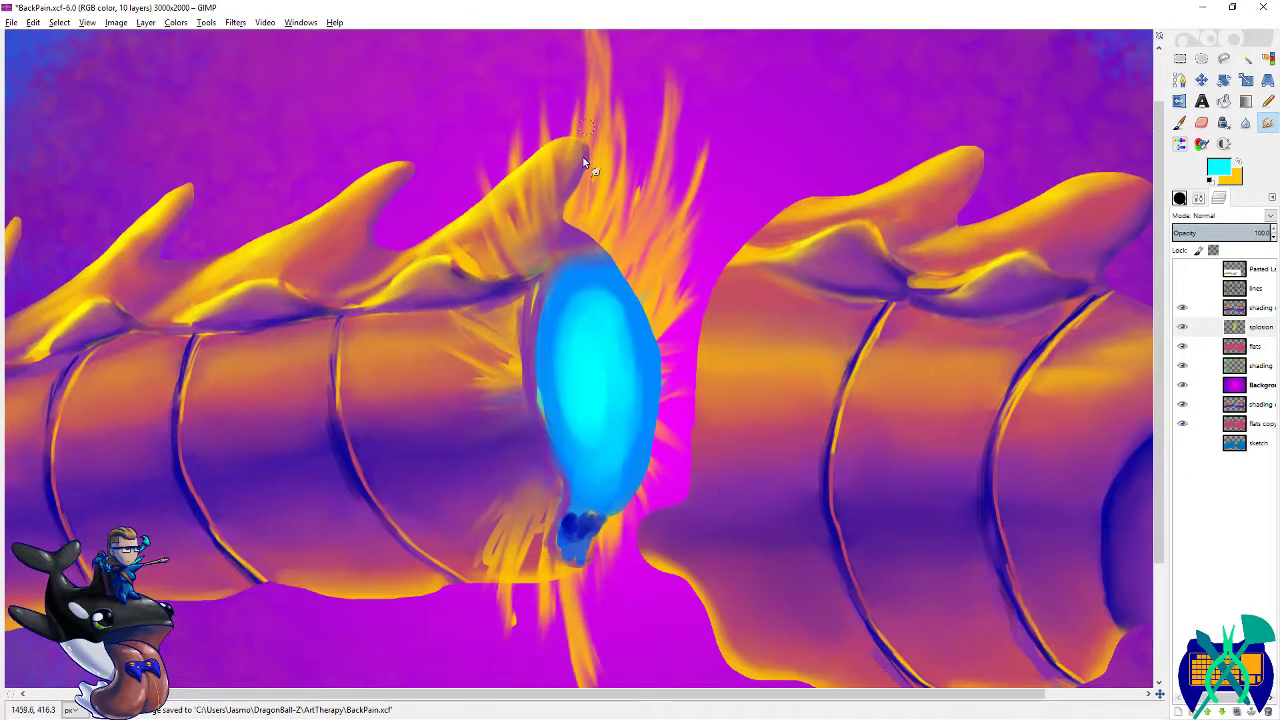
- Save the image and erase the topmost visible shading layer along the cyan opening's upper and left edges to expose the burst
click(1252, 307)
key(ctrl+s)
key(shift+e)
mouse_move(549, 269)
mouse_down()
mouse_move(581, 288)
mouse_move(586, 334)
mouse_move(567, 397)
mouse_move(552, 263)
mouse_up()
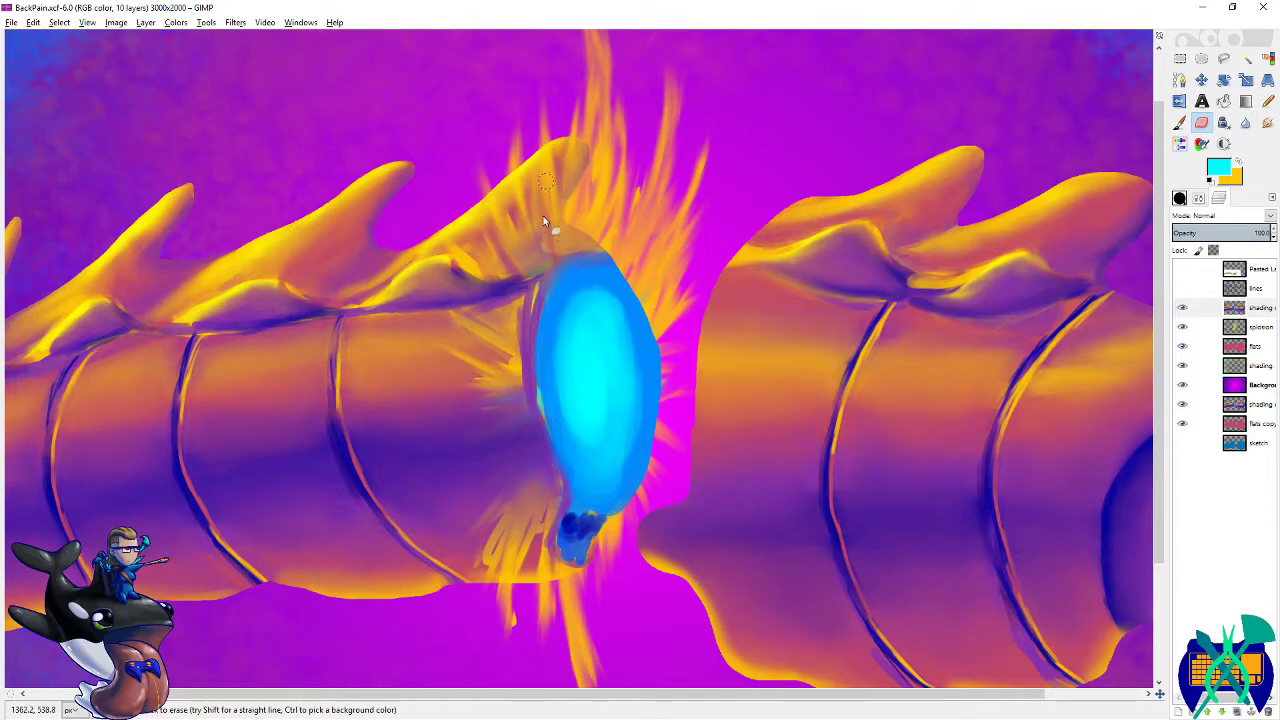
drag(541, 235, 594, 237)
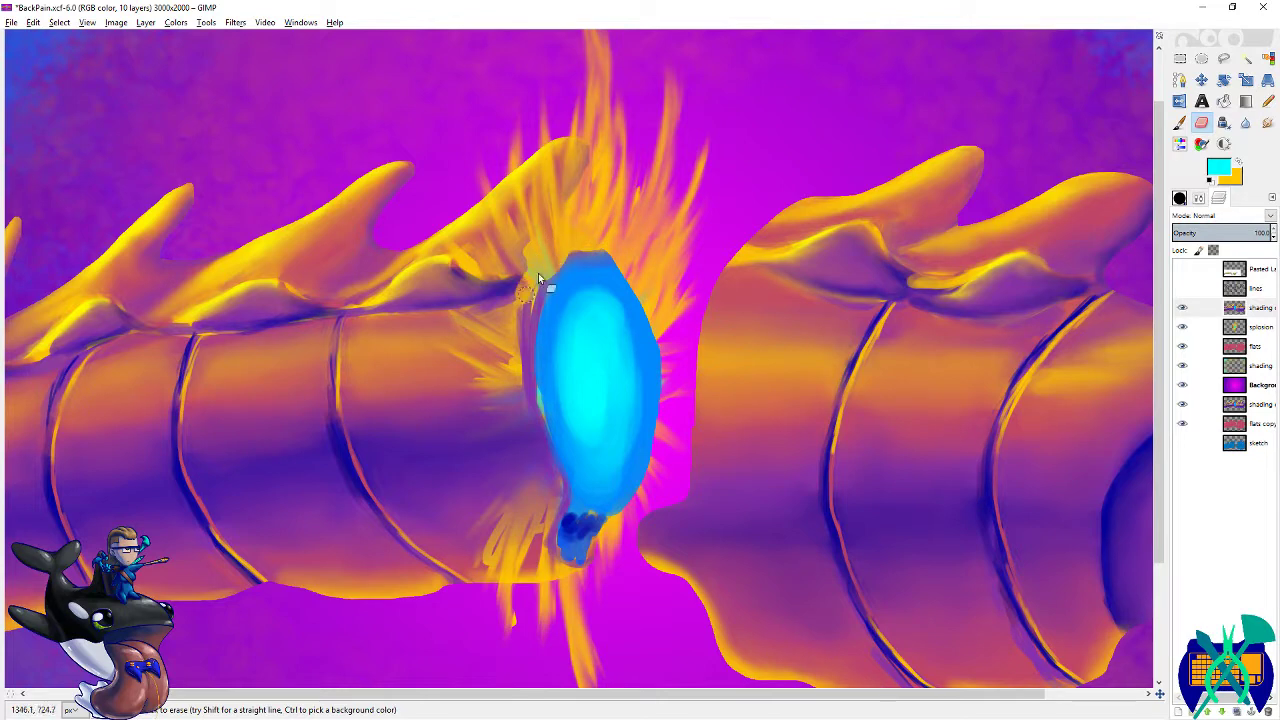
drag(531, 313, 530, 361)
mouse_move(530, 405)
mouse_down()
mouse_move(554, 498)
mouse_move(533, 548)
mouse_move(575, 409)
mouse_move(547, 444)
mouse_up()
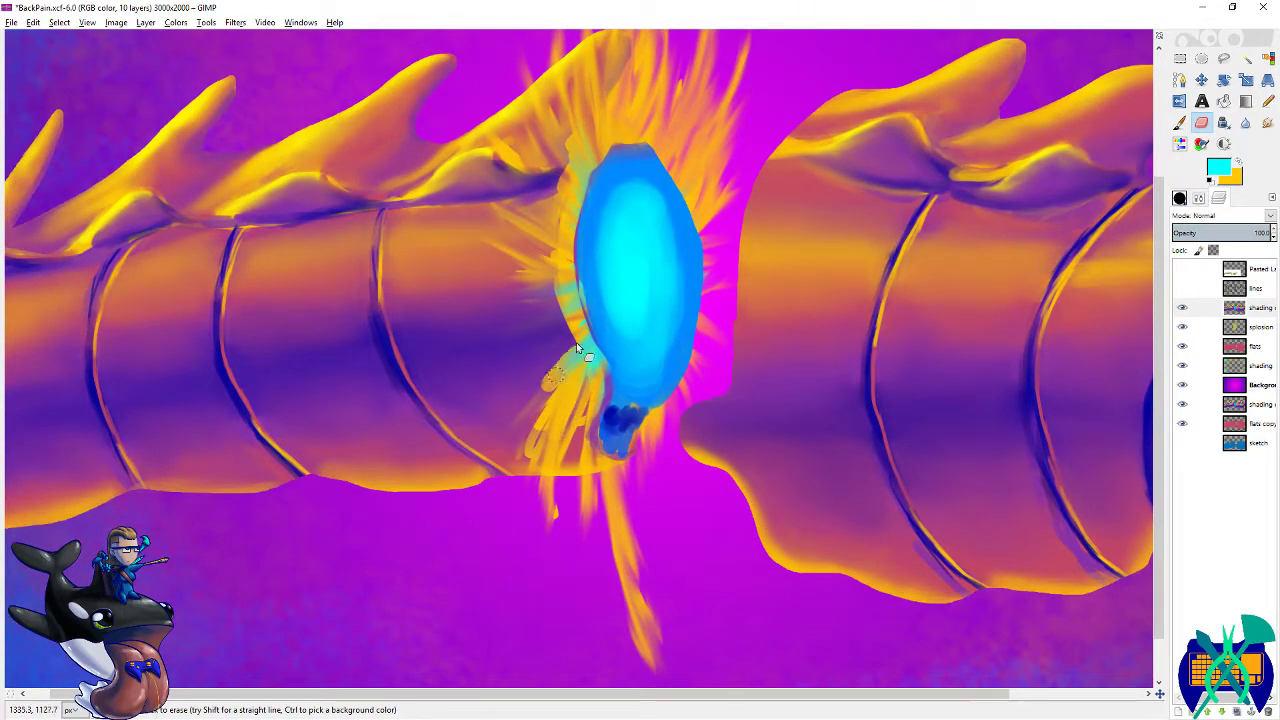
- Erase radiating spikes into the shading outward from the opening's left side, from the lower left up to the dorsal fin
drag(566, 361, 548, 384)
drag(570, 312, 538, 327)
drag(558, 236, 505, 214)
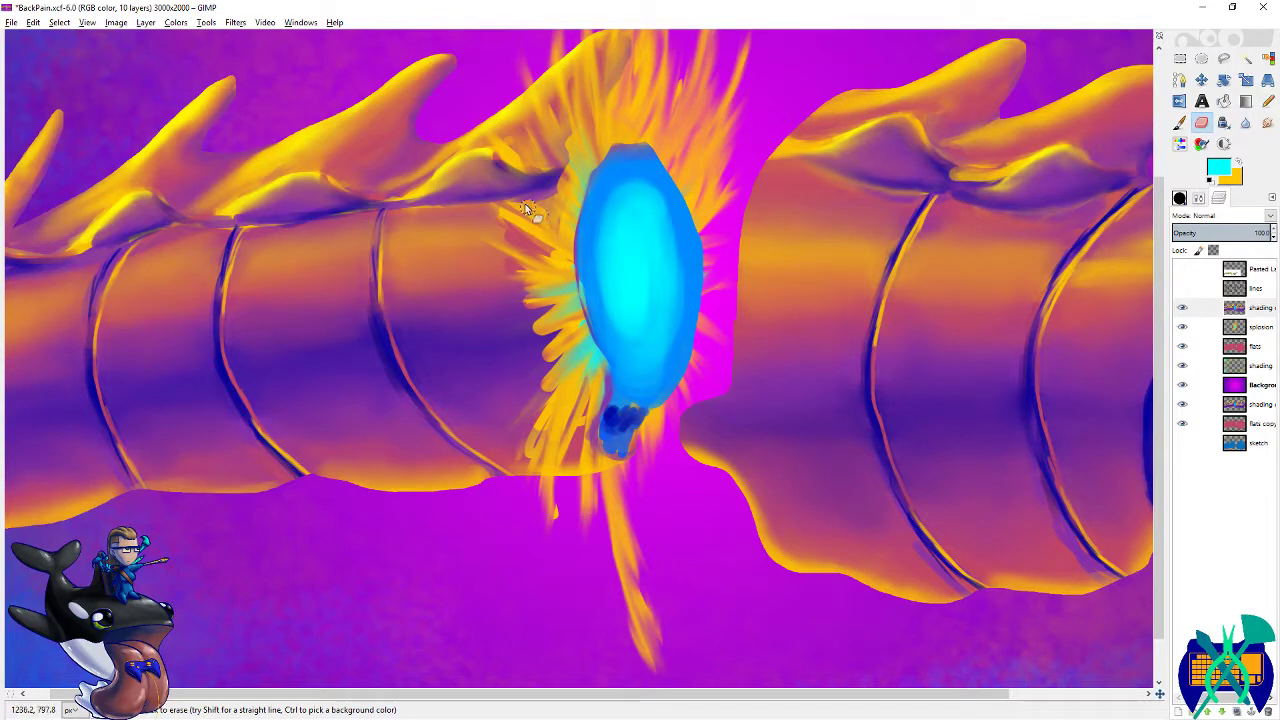
mouse_move(587, 169)
mouse_down()
mouse_move(599, 296)
mouse_move(550, 316)
mouse_move(507, 268)
mouse_move(567, 303)
mouse_up()
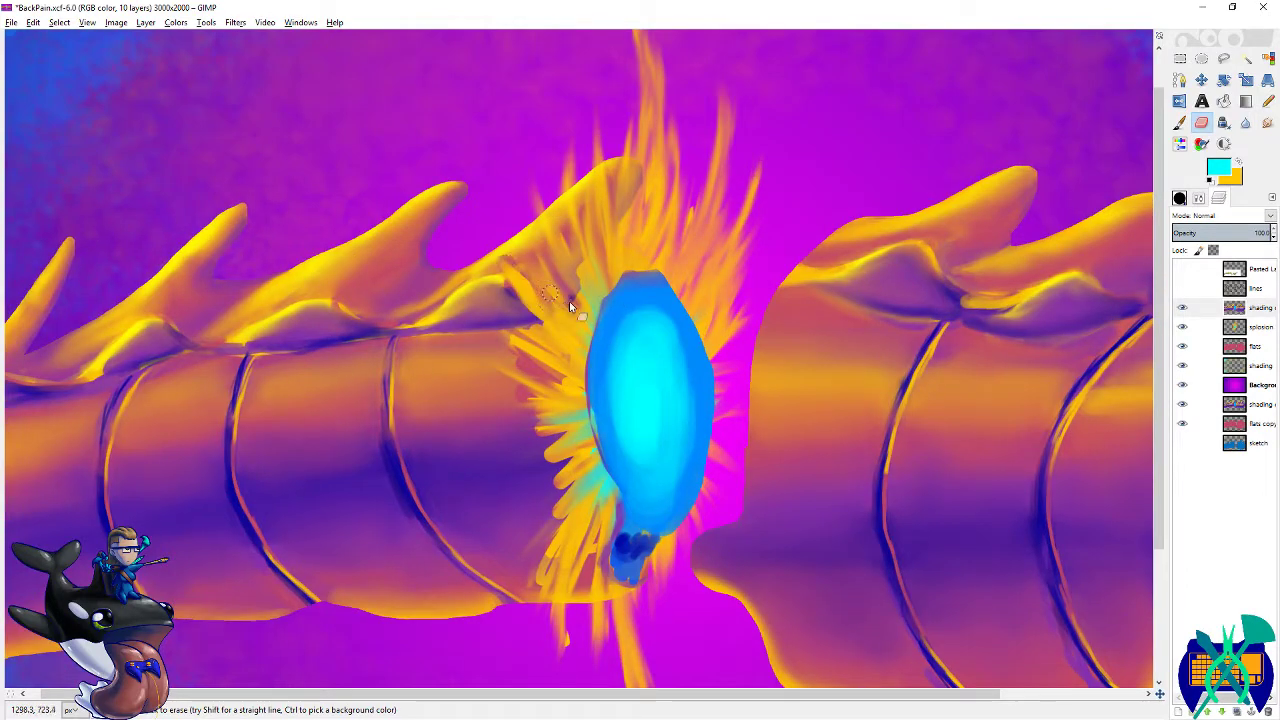
drag(540, 232, 582, 284)
scroll(591, 271, down, 5)
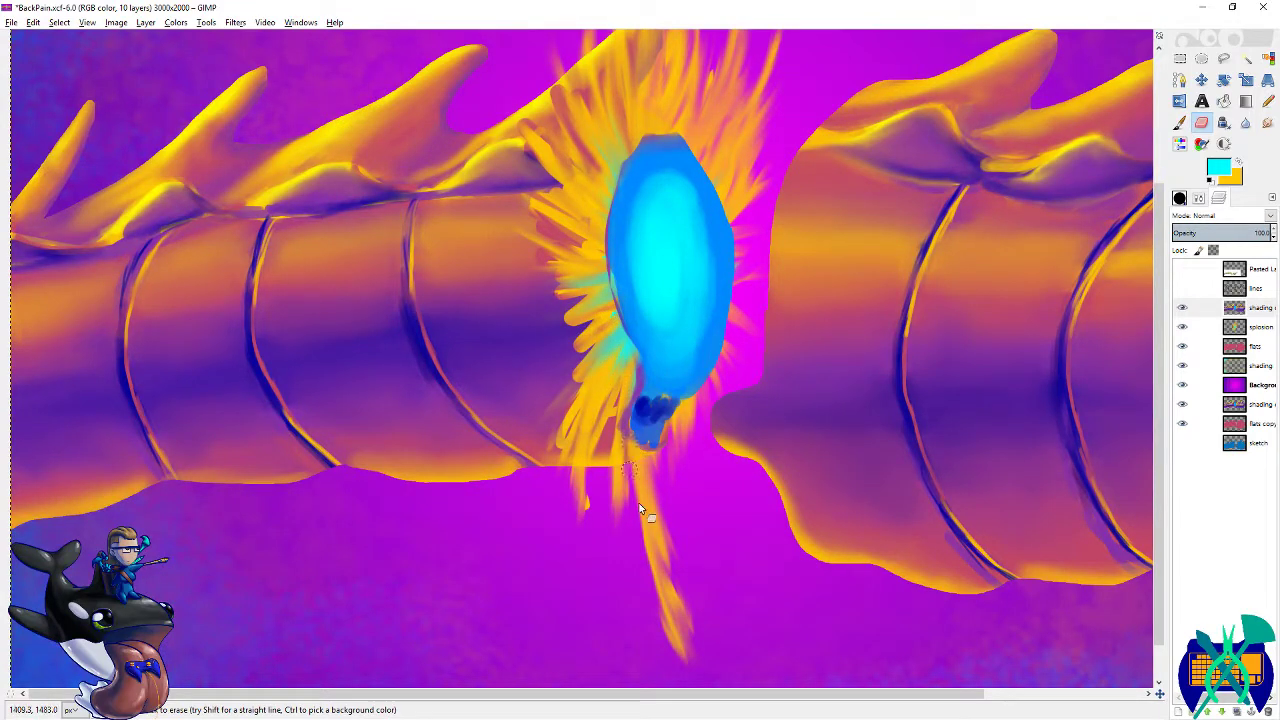
mouse_move(747, 203)
mouse_down()
mouse_move(697, 317)
mouse_move(704, 397)
mouse_move(682, 334)
mouse_up()
- Smudge the erased shading edges left of the opening outward into pointed wisps
key(s)
mouse_move(533, 250)
mouse_down()
mouse_move(491, 207)
mouse_move(479, 212)
mouse_up()
drag(512, 307, 458, 232)
drag(520, 242, 484, 198)
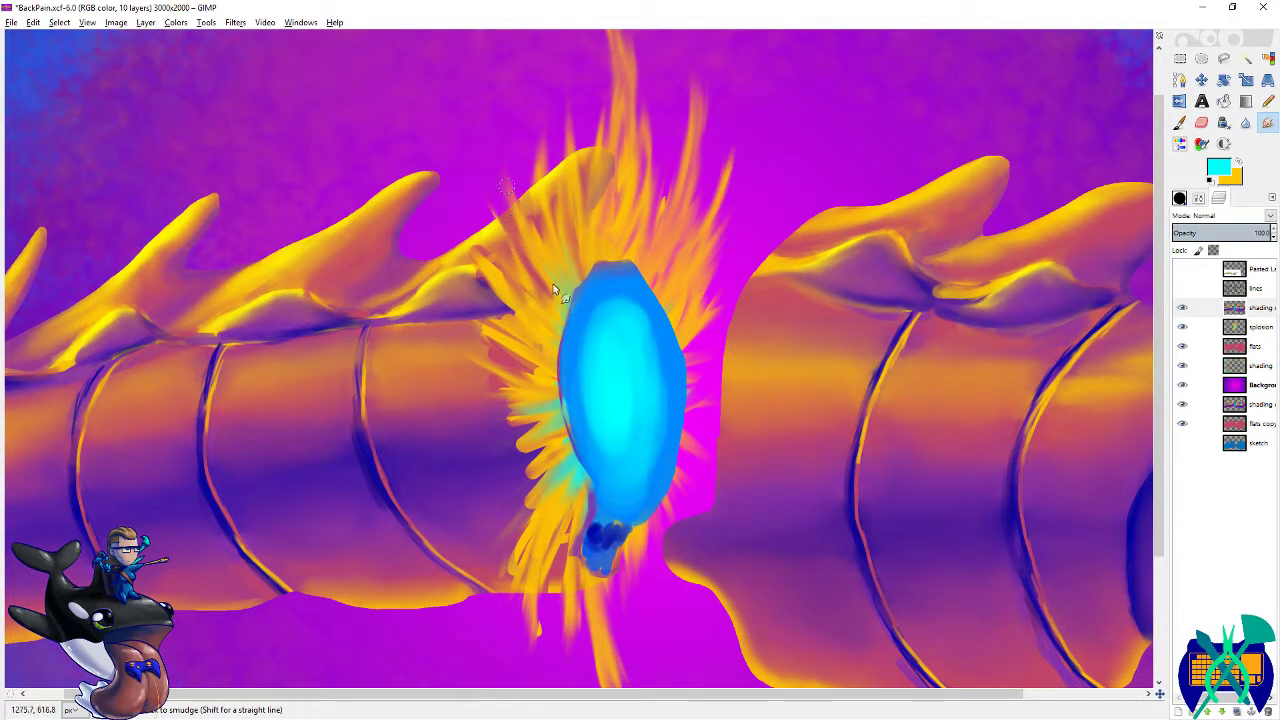
drag(523, 302, 469, 260)
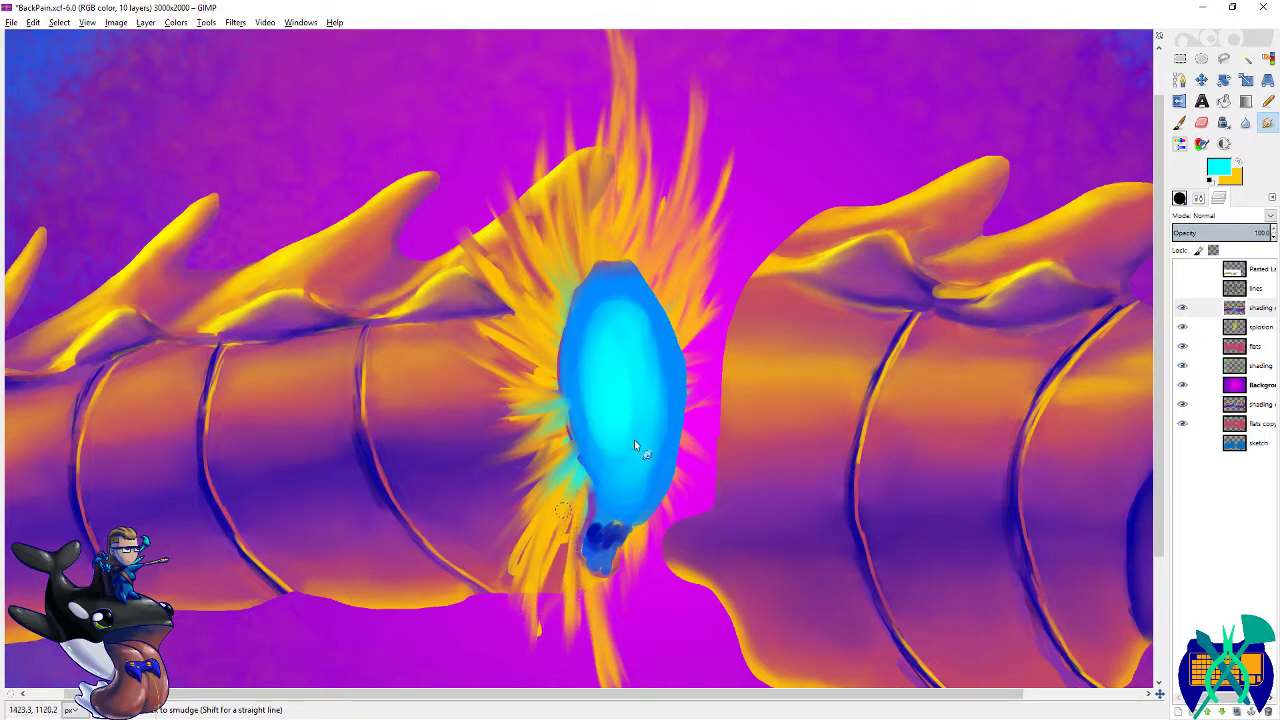
- Smudge the burst's lower-left spikes downward on the splosion layer, blending their blunt ends into wisps
click(1244, 327)
drag(562, 526, 528, 600)
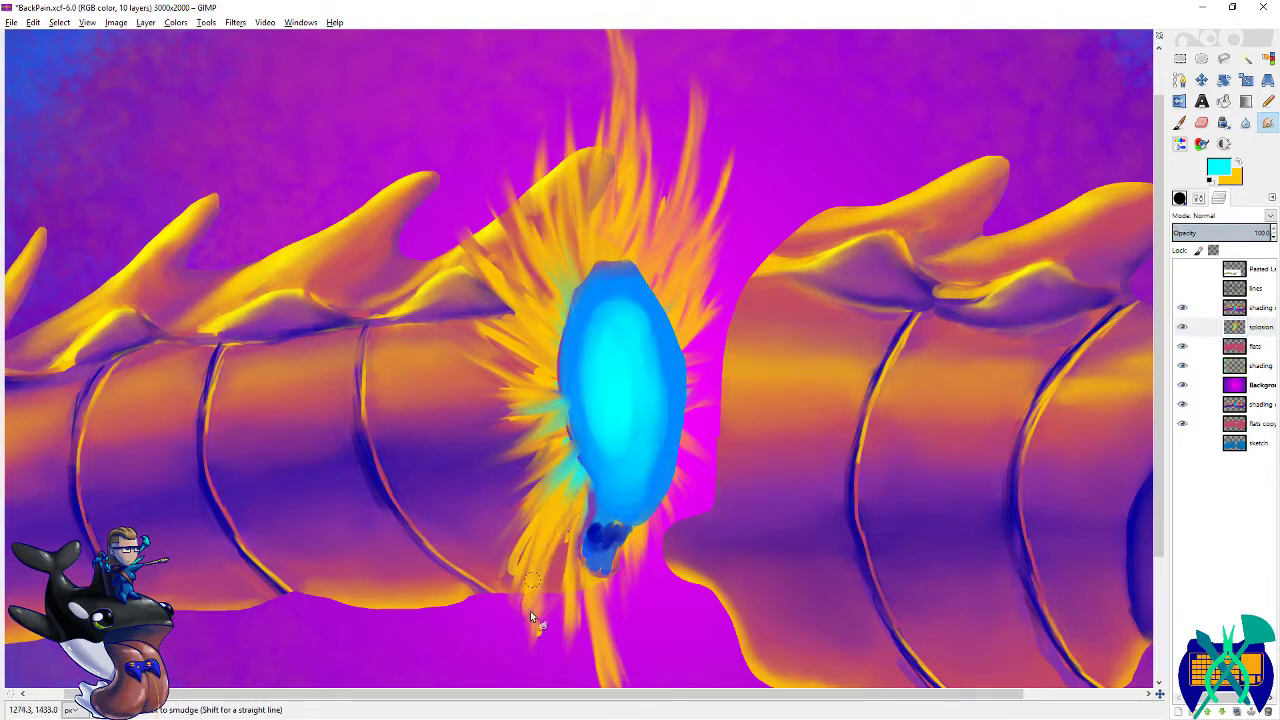
mouse_move(543, 523)
mouse_down()
mouse_move(503, 594)
mouse_move(539, 640)
mouse_up()
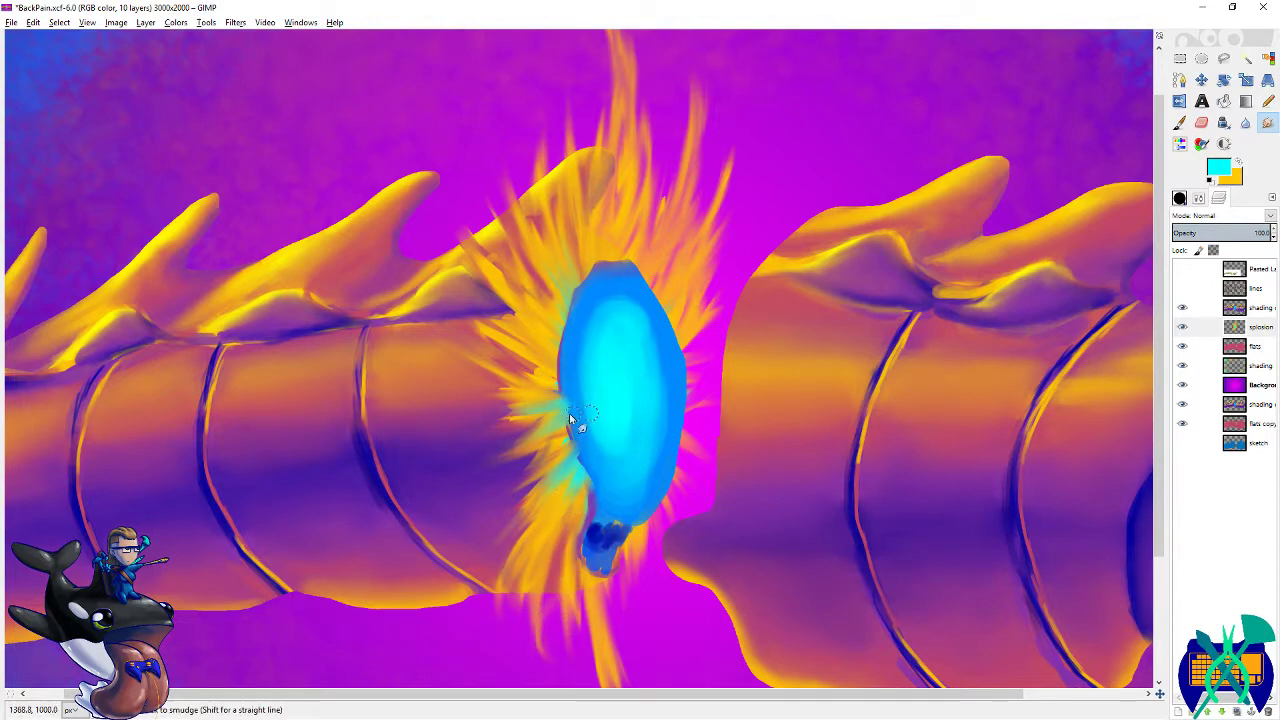
- Smudge the blue rim along the opening's lower-left edge on the topmost visible shading layer
click(1250, 345)
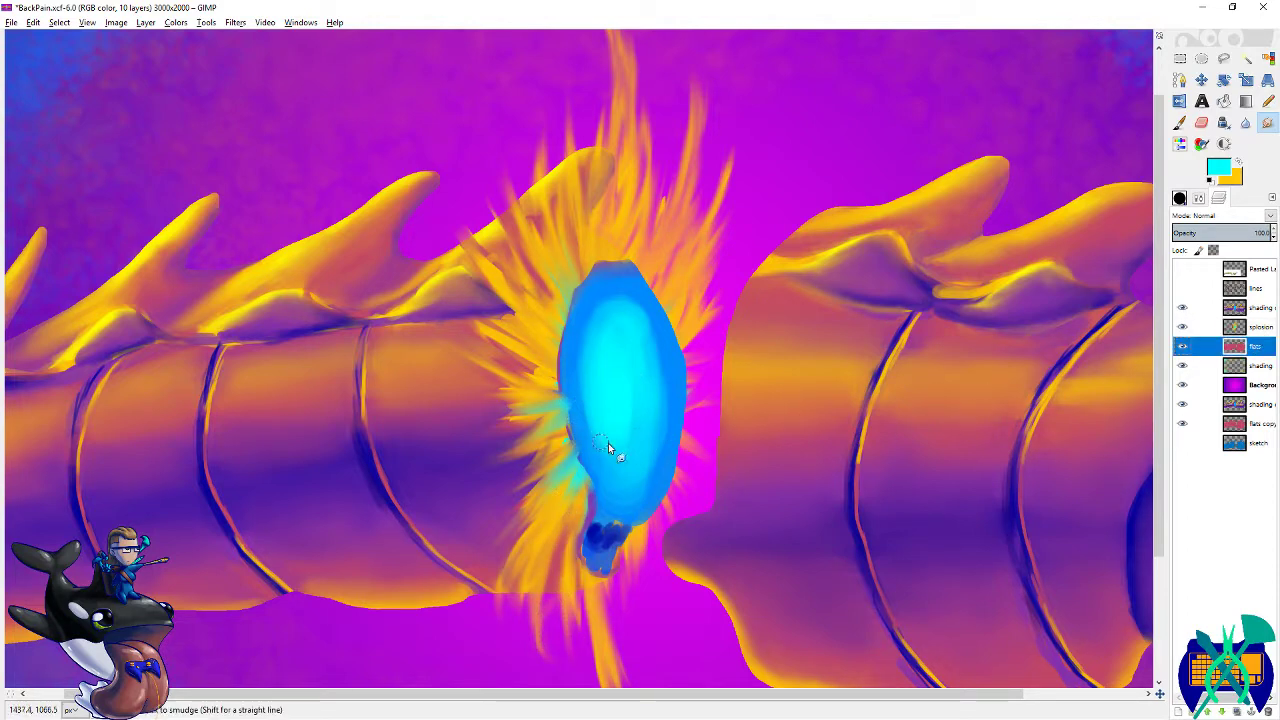
click(1252, 308)
drag(592, 443, 574, 390)
- Smudge the bright cyan core outward into a starburst with a size 21 brush, and switch to the Paintbrush
click(1199, 200)
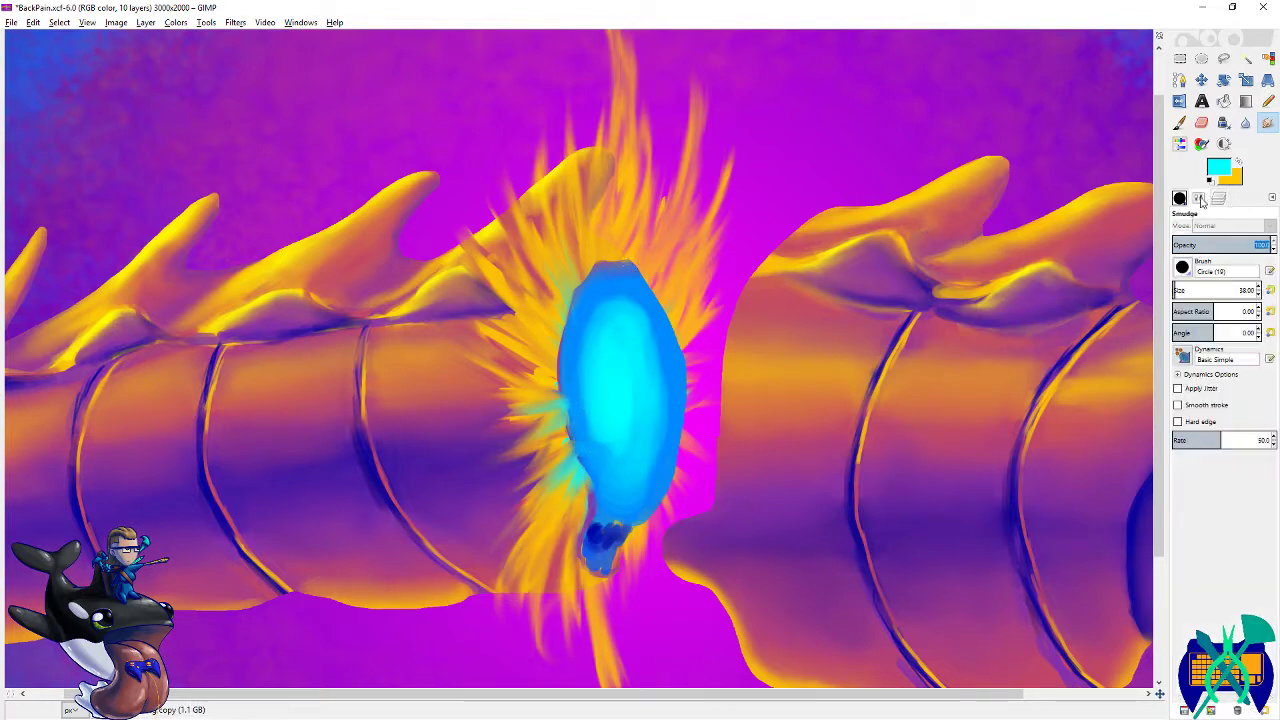
drag(625, 314, 639, 296)
mouse_move(636, 338)
mouse_down()
mouse_move(643, 295)
mouse_move(667, 318)
mouse_up()
drag(648, 382, 672, 352)
drag(651, 406, 670, 400)
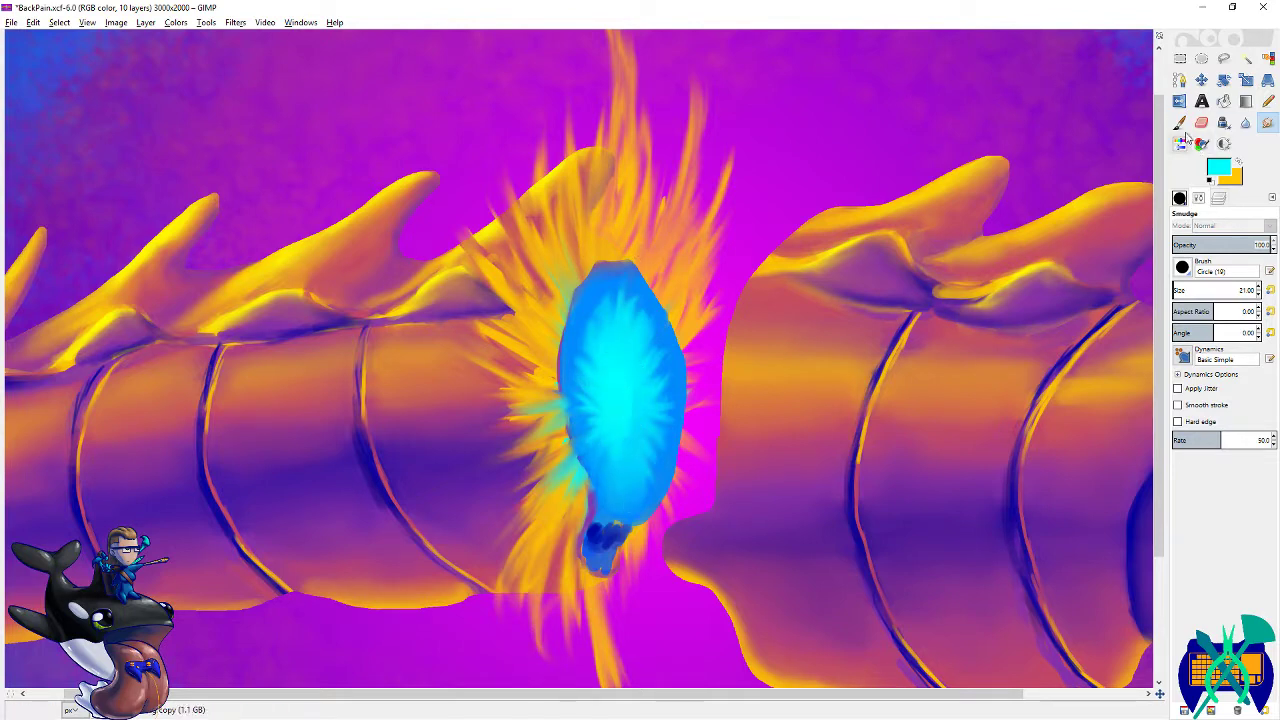
key(p)
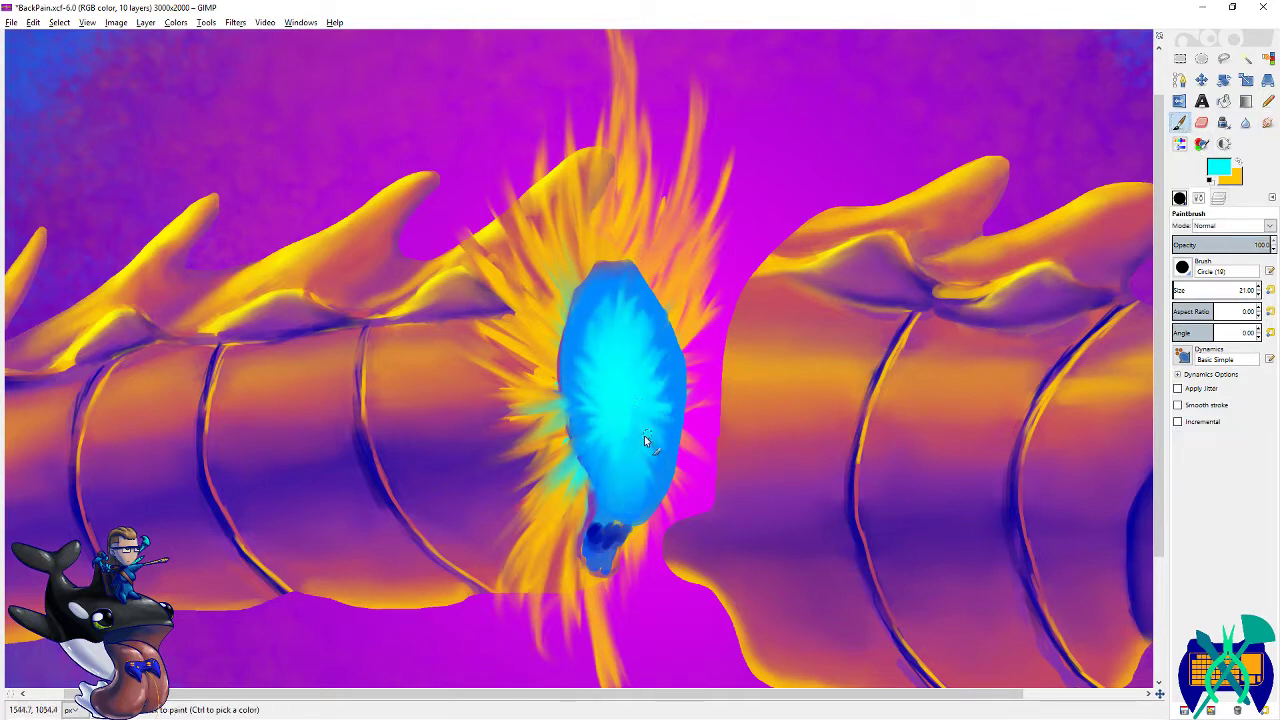
- Touch up the cyan glow inside the blue core of the explosion with the Paintbrush and save the image
click(631, 388)
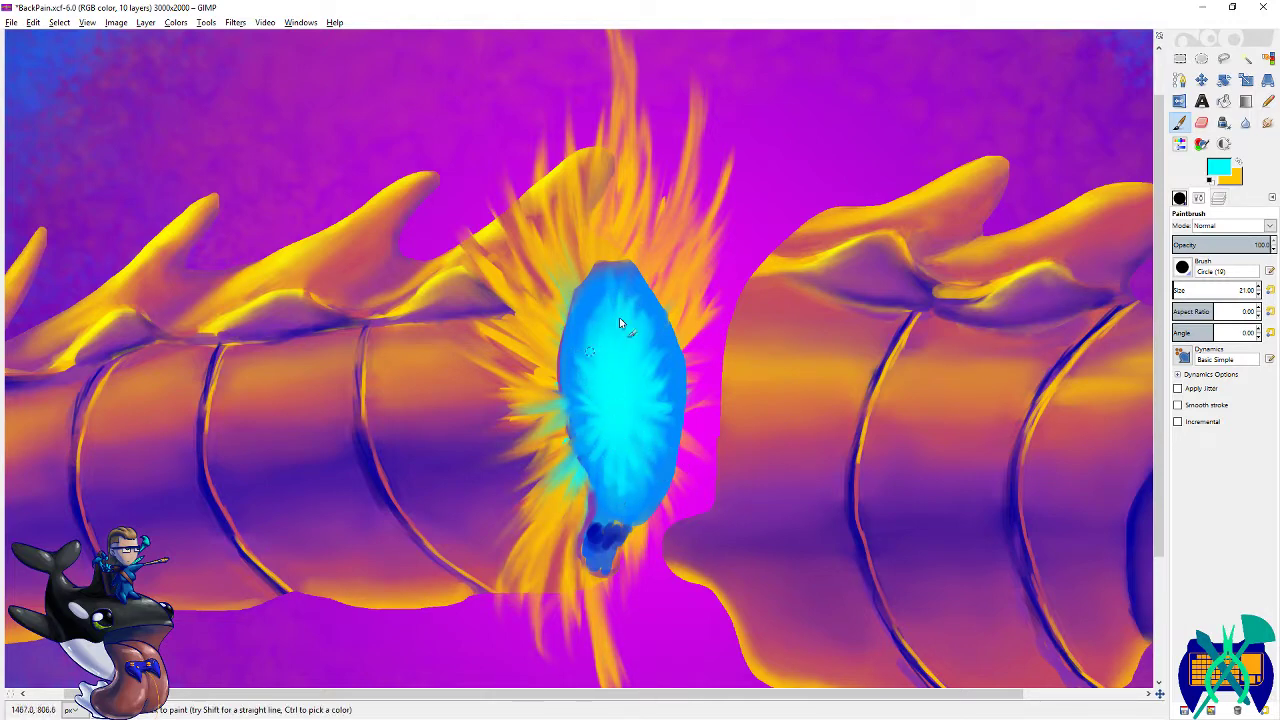
key(m)
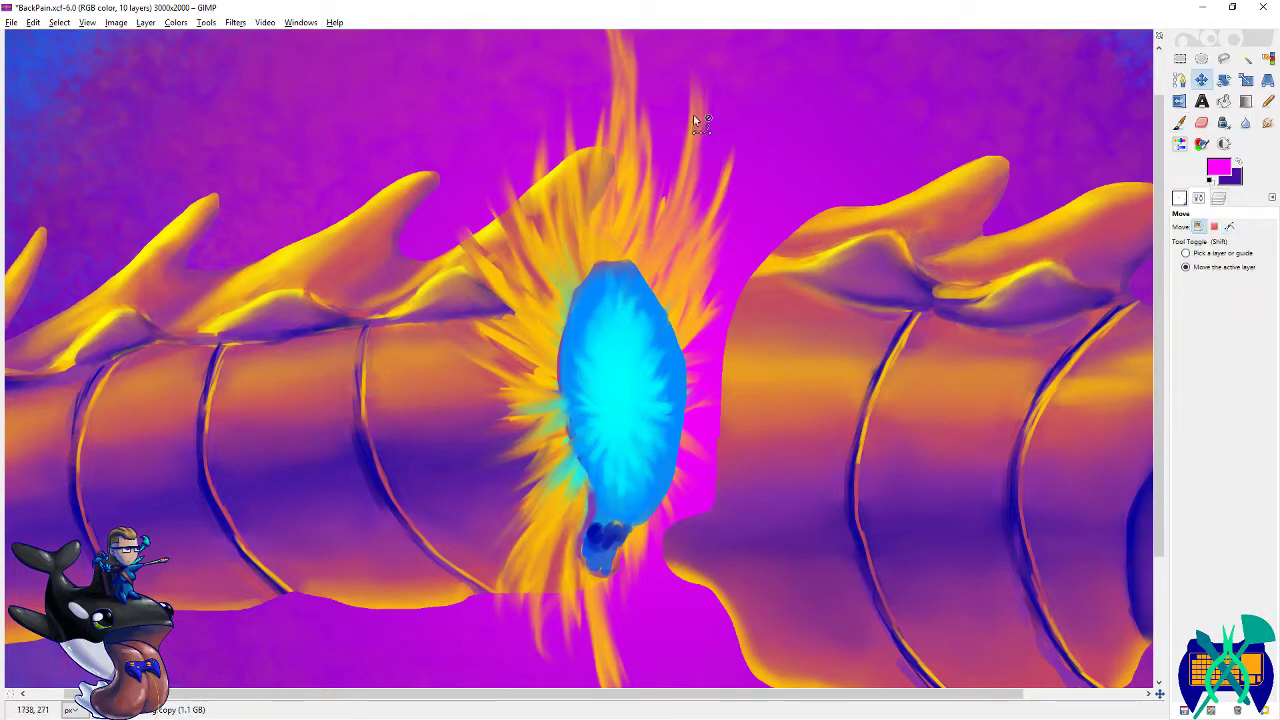
key(minus)
key(minus)
key(minus)
key(minus)
key(ctrl+s)
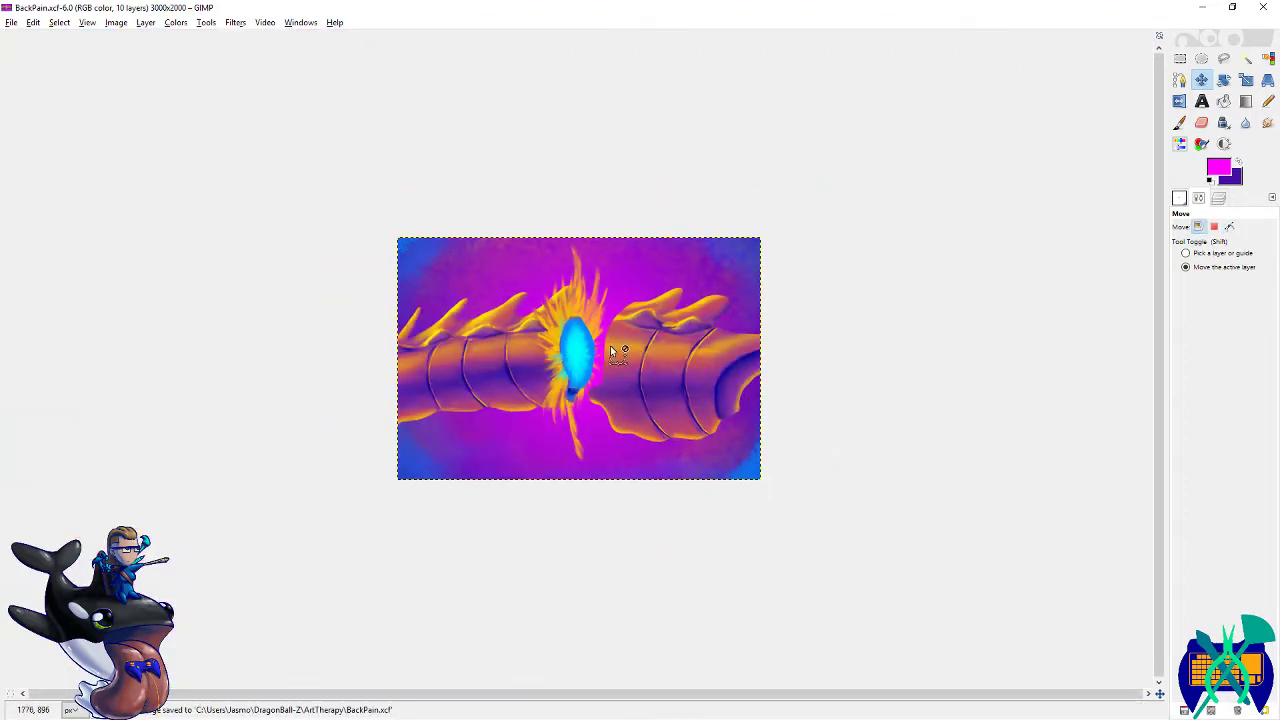
- On the splosion layer, paint golden-orange strokes beyond the right edge of the blue core and smudge them outward
key(plus)
key(plus)
key(plus)
key(plus)
key(p)
key(ctrl+l)
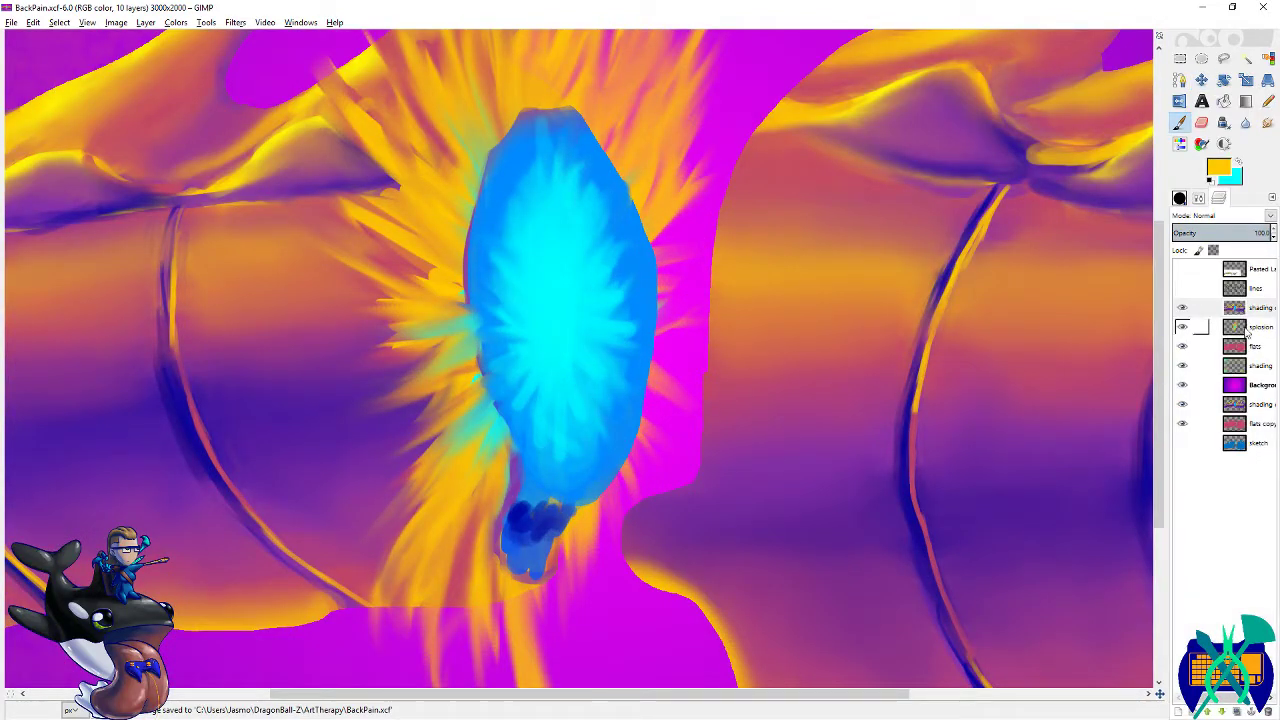
key(ctrl+s)
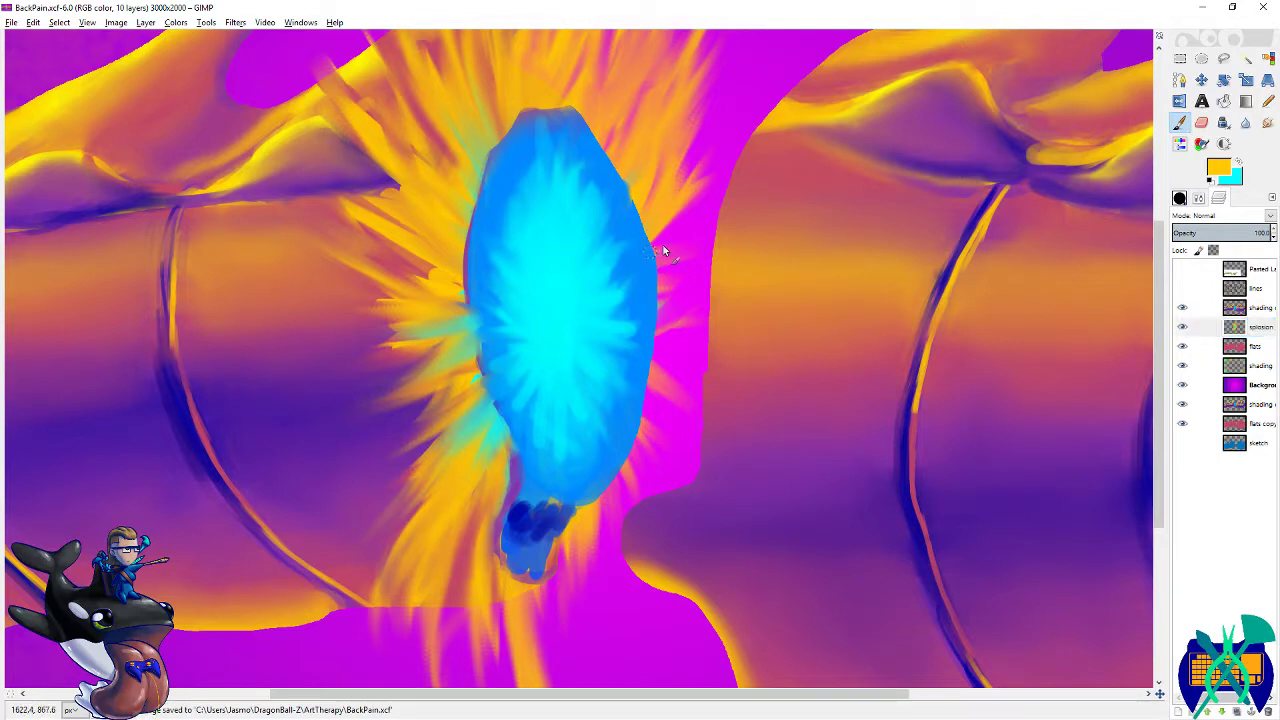
mouse_move(693, 273)
mouse_down()
mouse_move(656, 404)
mouse_move(629, 438)
mouse_move(637, 493)
mouse_move(606, 503)
mouse_move(641, 476)
mouse_move(591, 480)
mouse_move(603, 458)
mouse_move(578, 440)
mouse_move(711, 485)
mouse_move(703, 428)
mouse_move(633, 397)
mouse_move(660, 401)
mouse_move(752, 338)
mouse_move(714, 362)
mouse_move(632, 362)
mouse_move(716, 349)
mouse_move(820, 301)
mouse_move(784, 263)
mouse_move(698, 272)
mouse_move(752, 221)
mouse_move(717, 217)
mouse_move(735, 210)
mouse_move(702, 260)
mouse_move(754, 293)
mouse_move(722, 347)
mouse_move(762, 356)
mouse_up()
key(s)
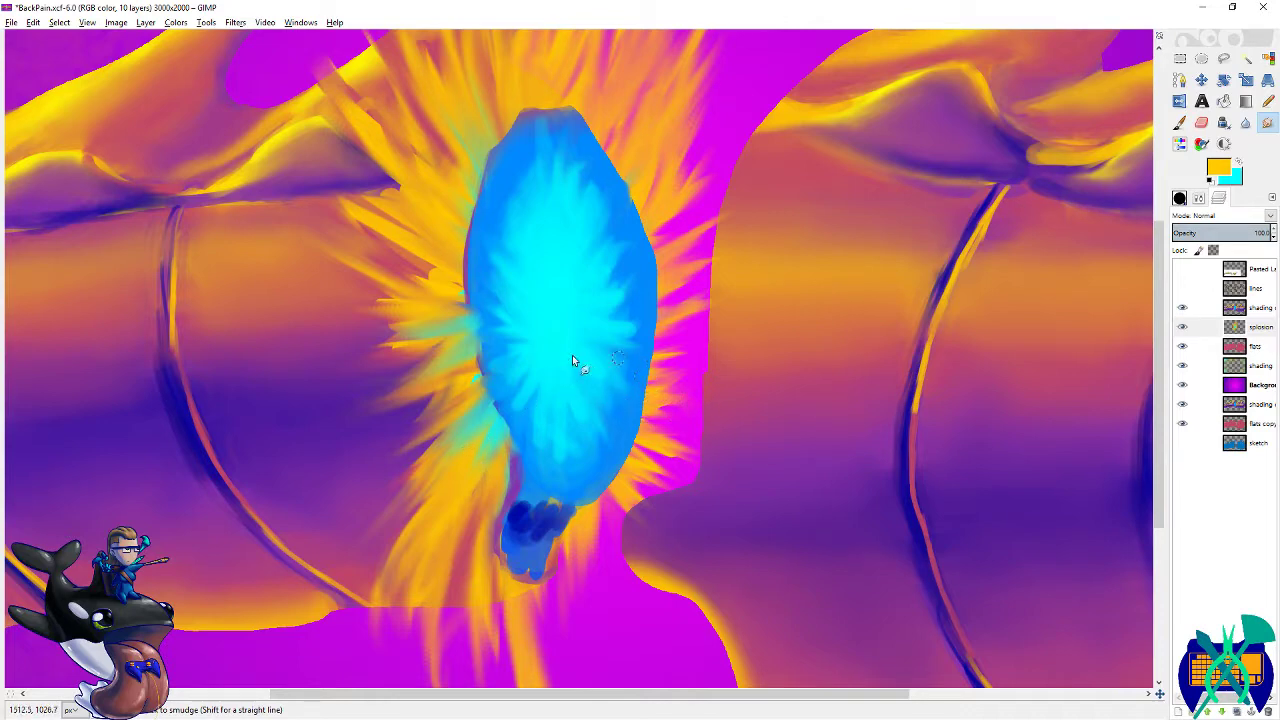
- Paint cyan accents around the rim of the blue core on the splosion layer and smudge them outward into the orange flames
key(p)
key(x)
drag(642, 295, 642, 286)
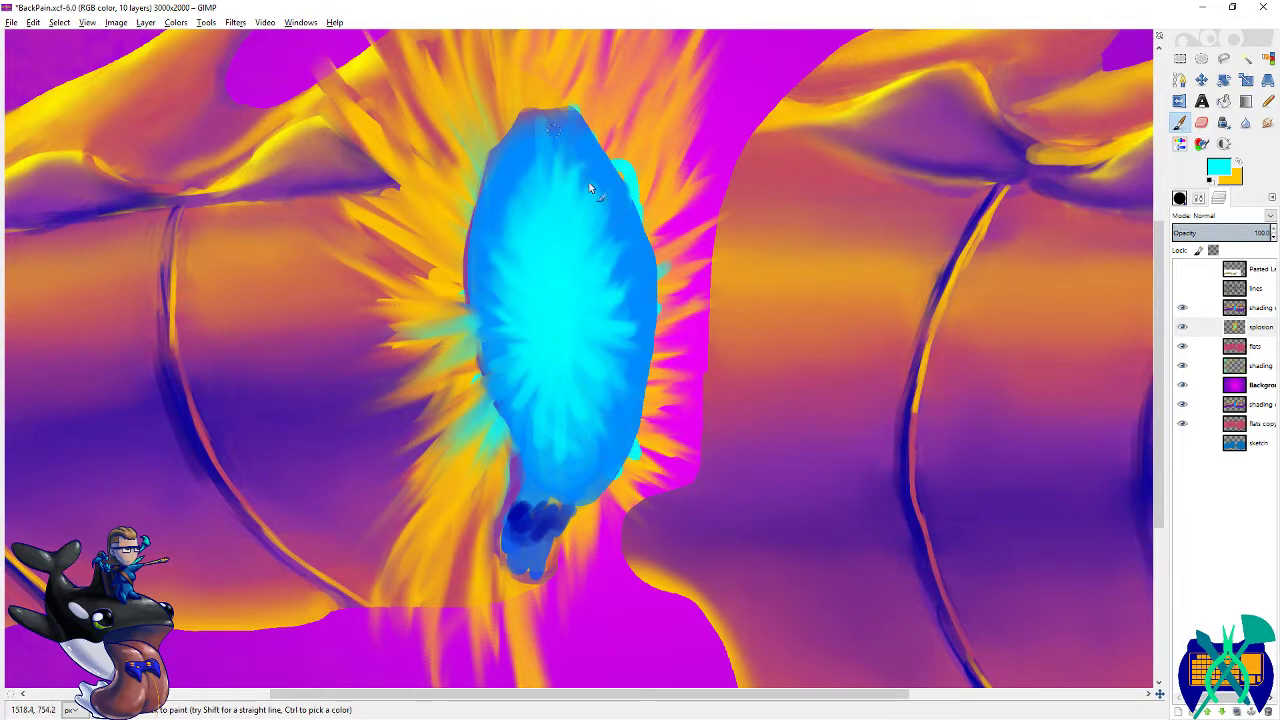
scroll(600, 176, up, 1)
drag(561, 248, 508, 362)
key(s)
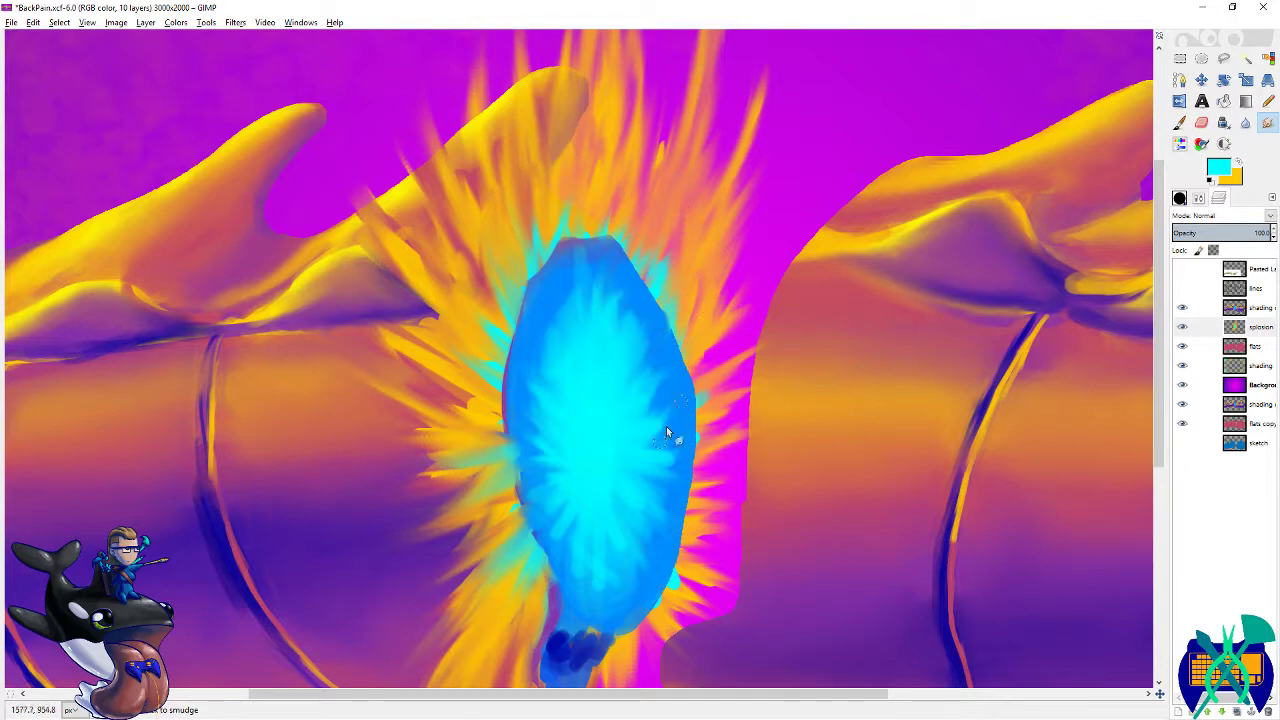
drag(711, 387, 730, 244)
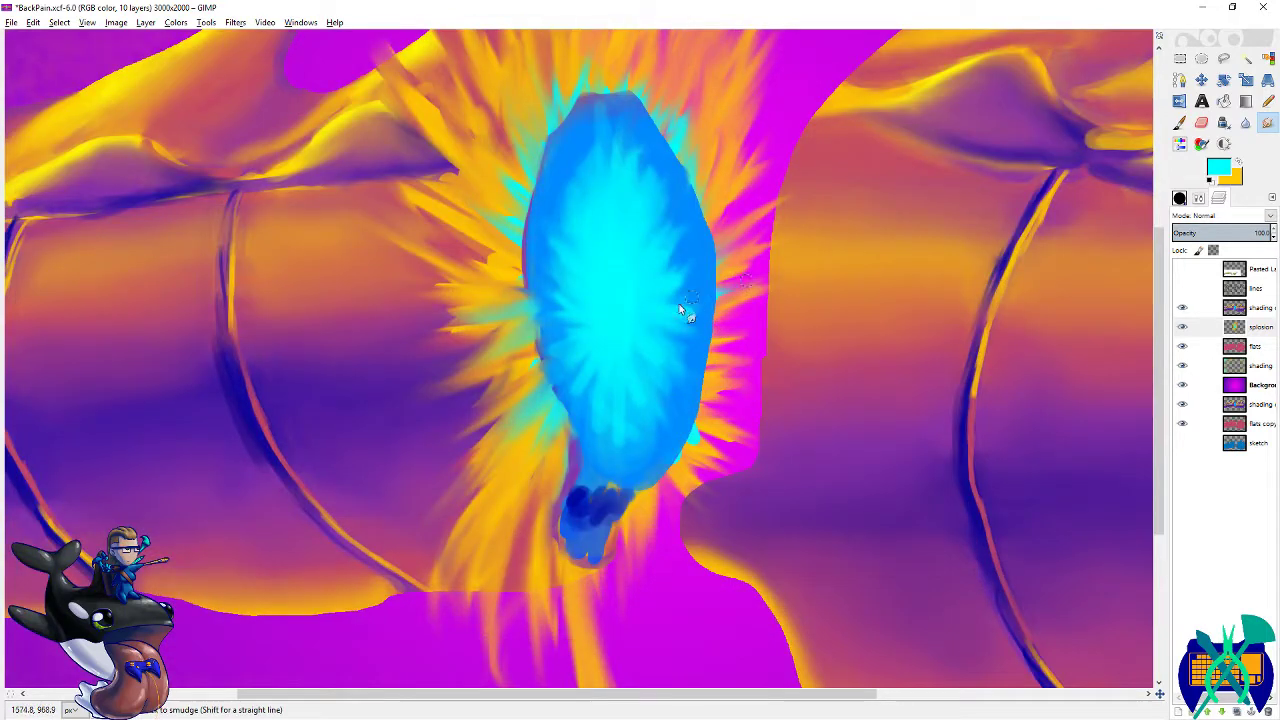
mouse_move(688, 439)
mouse_down()
mouse_move(683, 287)
mouse_move(657, 438)
mouse_up()
- Save the image and, on the upper visible shading layer, smudge the blue core's left edge outward into spikes
click(1240, 308)
key(ctrl+s)
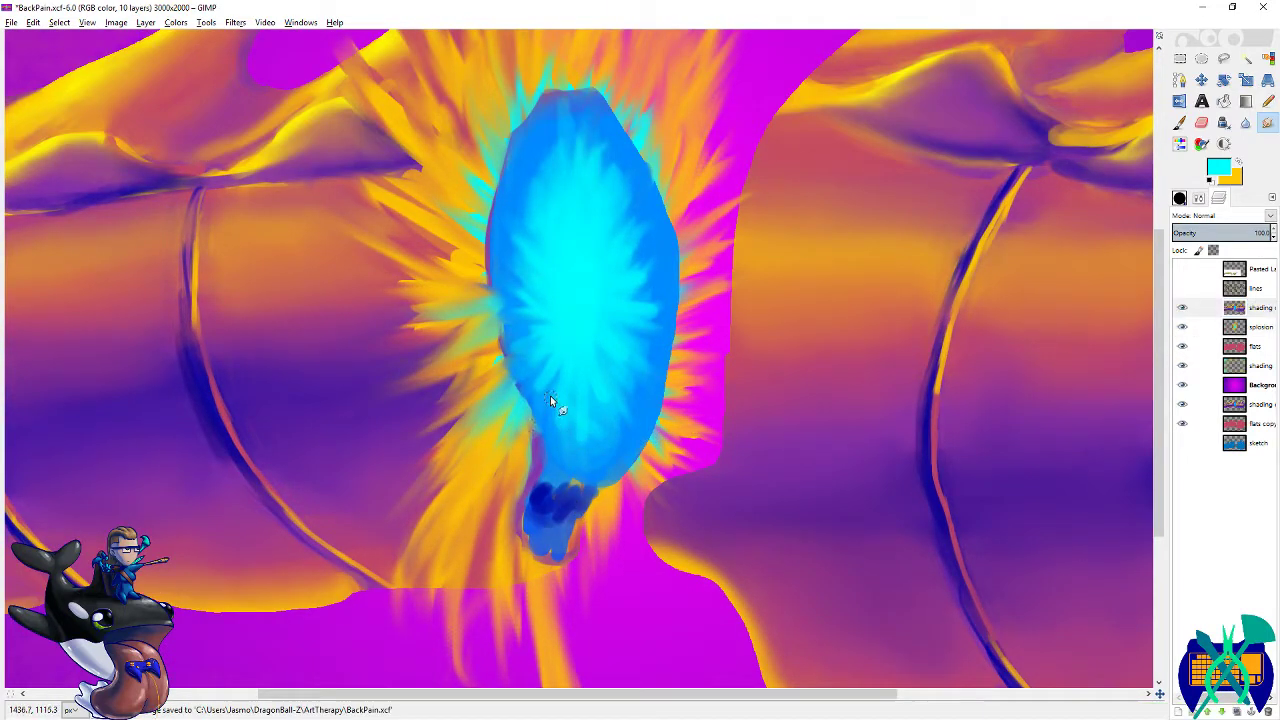
drag(574, 364, 524, 444)
drag(557, 339, 491, 438)
mouse_move(552, 323)
mouse_down()
mouse_move(481, 378)
mouse_move(564, 287)
mouse_move(447, 375)
mouse_move(565, 267)
mouse_move(442, 304)
mouse_move(543, 264)
mouse_up()
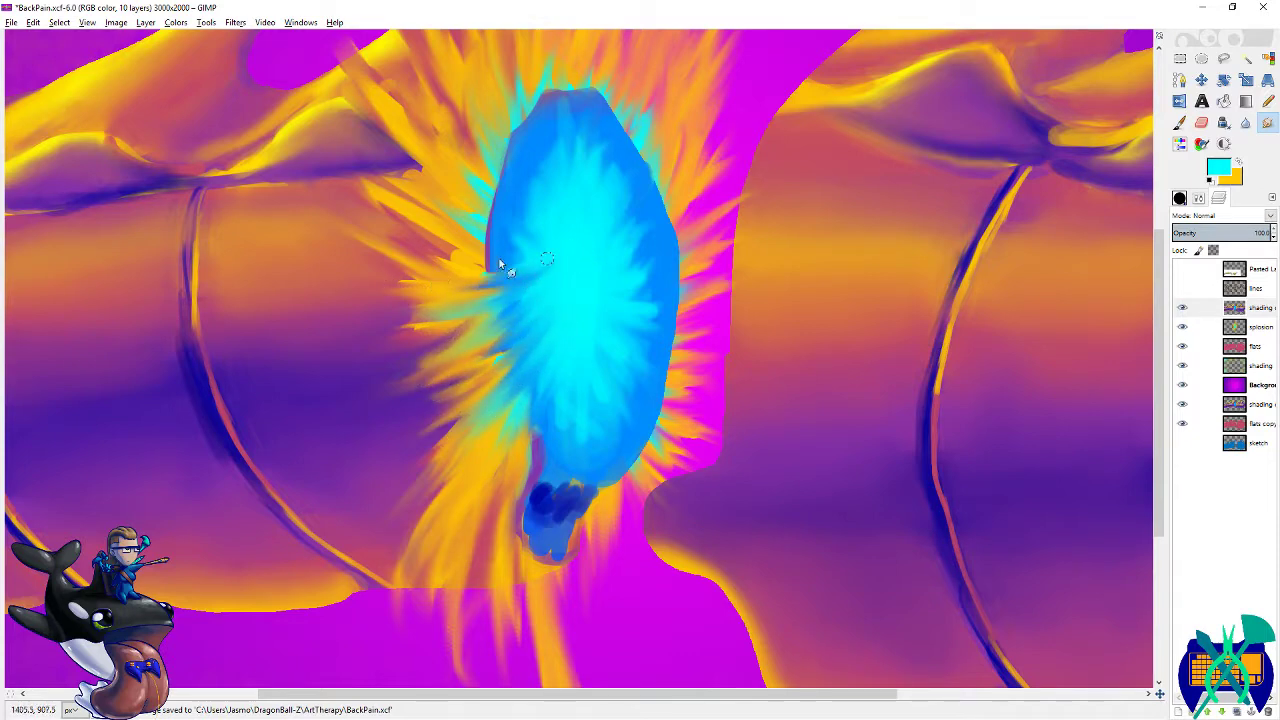
- Smudge the blue core's top and upper-right edges outward into radiating spikes
scroll(519, 224, up, 5)
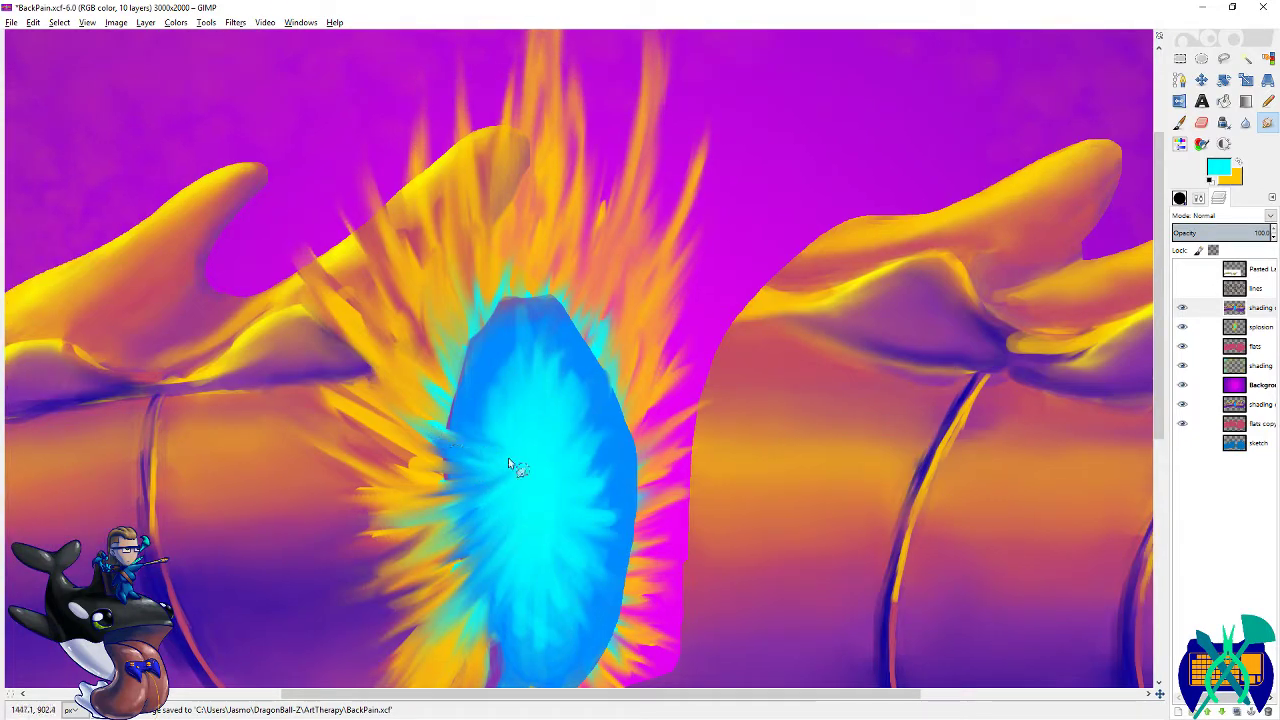
mouse_move(382, 314)
mouse_down()
mouse_move(513, 438)
mouse_move(451, 257)
mouse_up()
mouse_move(486, 343)
mouse_down()
mouse_move(465, 242)
mouse_move(499, 242)
mouse_up()
mouse_move(531, 370)
mouse_down()
mouse_move(511, 214)
mouse_move(571, 284)
mouse_up()
drag(549, 343, 537, 243)
mouse_move(556, 378)
mouse_down()
mouse_move(596, 272)
mouse_move(617, 270)
mouse_up()
drag(577, 410, 627, 312)
drag(597, 457, 648, 362)
mouse_move(588, 466)
mouse_down()
mouse_move(656, 413)
mouse_move(680, 434)
mouse_up()
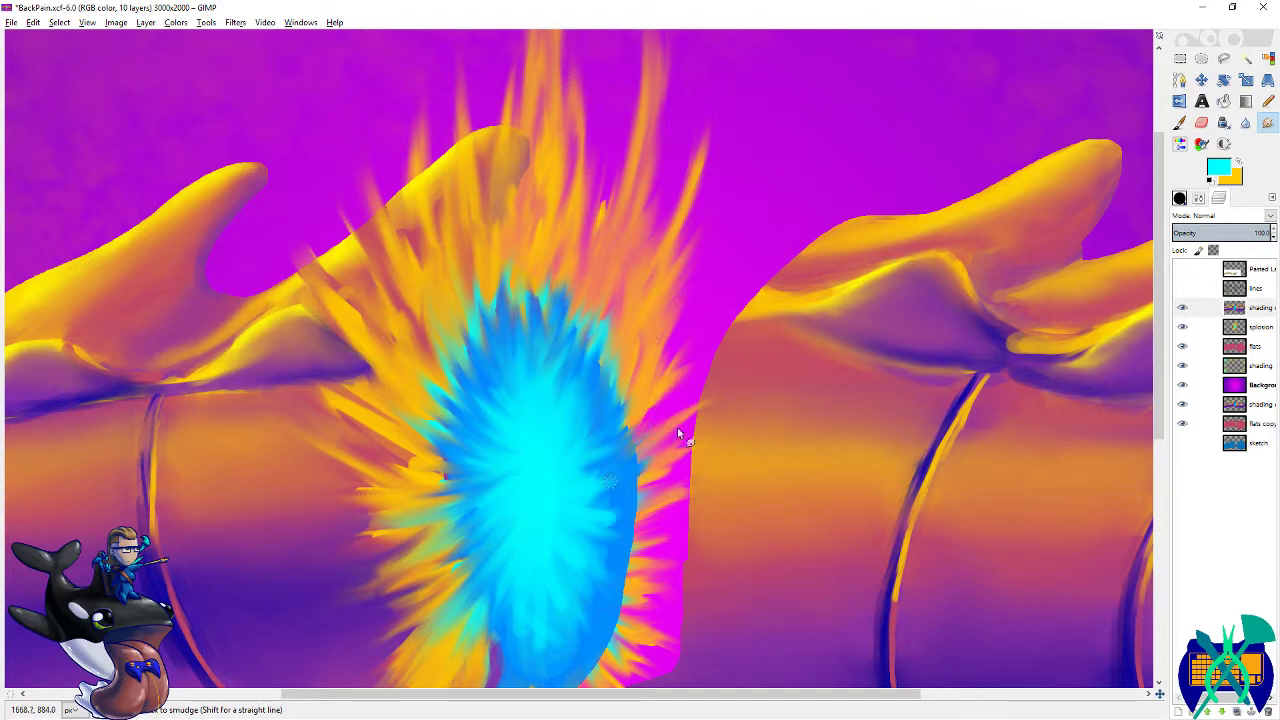
- Smudge the blue core's remaining right and lower edges outward into spikes and save the image
scroll(625, 400, down, 5)
scroll(625, 400, left, 2)
mouse_move(625, 265)
mouse_down()
mouse_move(717, 263)
mouse_move(740, 323)
mouse_move(691, 331)
mouse_move(657, 386)
mouse_move(652, 470)
mouse_up()
mouse_move(656, 420)
mouse_down()
mouse_move(644, 452)
mouse_move(588, 456)
mouse_move(606, 452)
mouse_move(578, 483)
mouse_up()
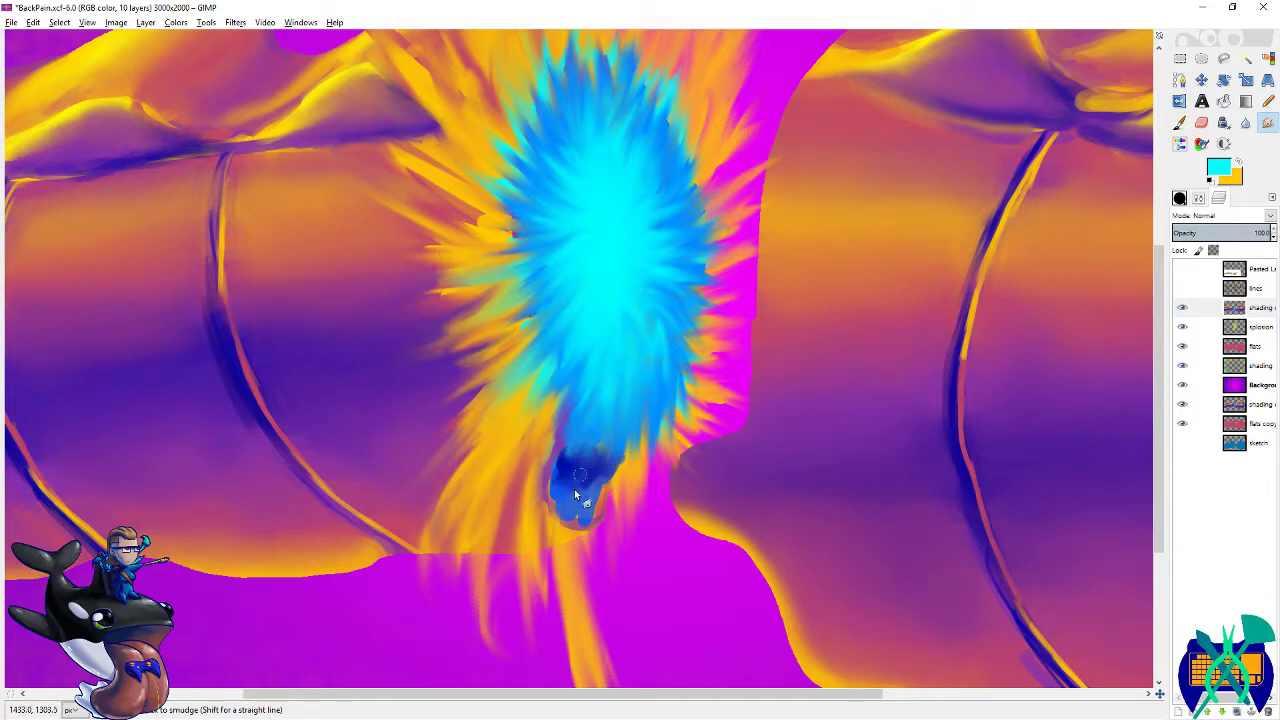
scroll(706, 377, up, 2)
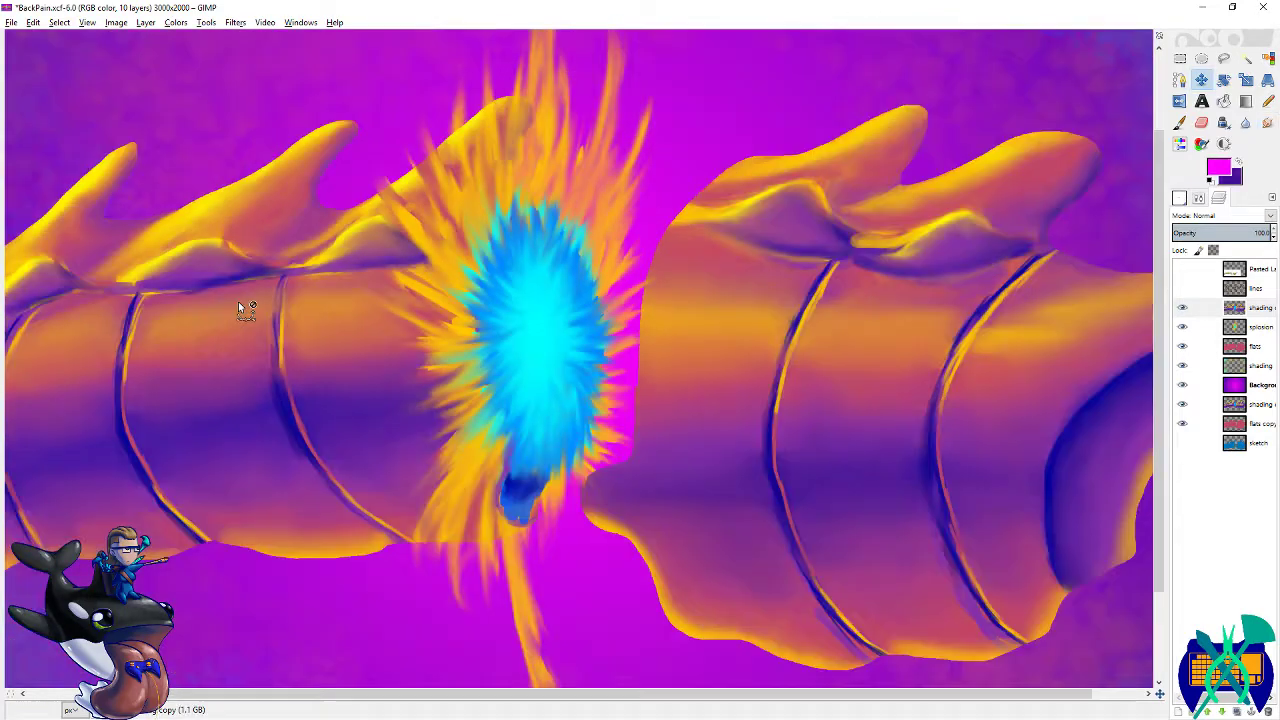
key(shift+ctrl+j)
key(ctrl+s)
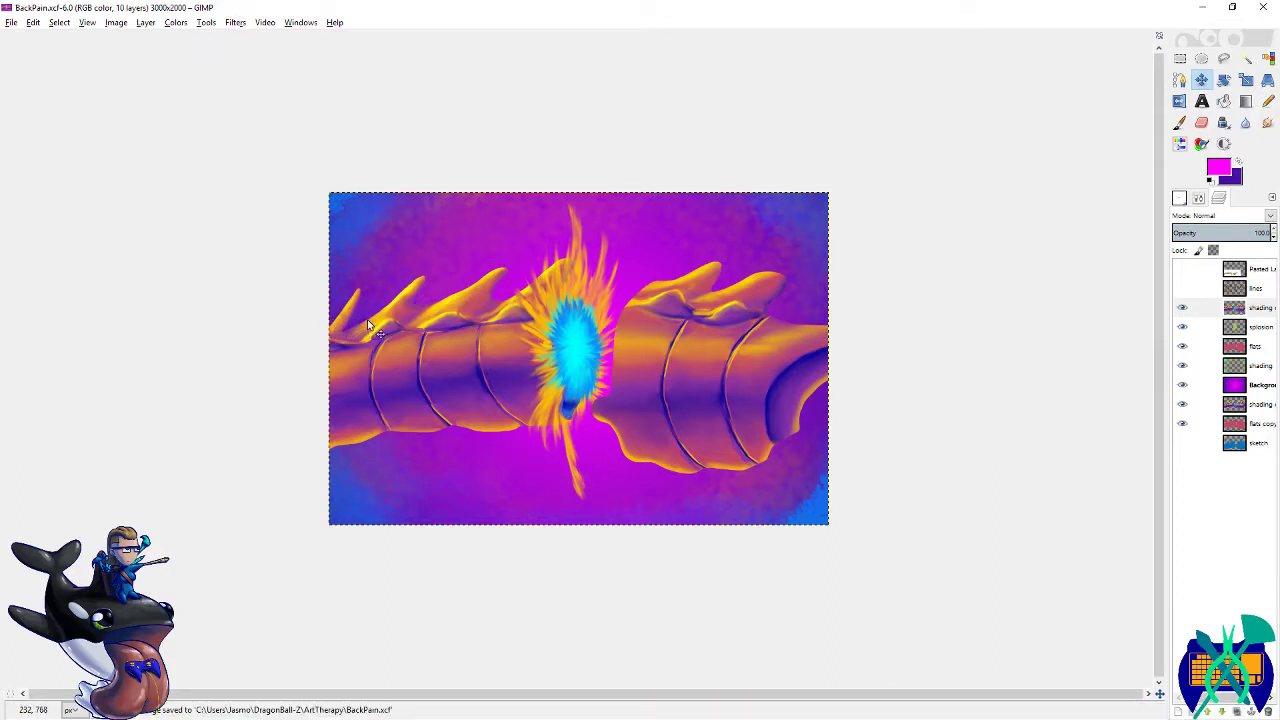
- Toggle the visibility of the upper visible shading layer and the splosion layer to compare them, then save the image
click(1196, 308)
click(1182, 308)
click(1182, 308)
click(1182, 327)
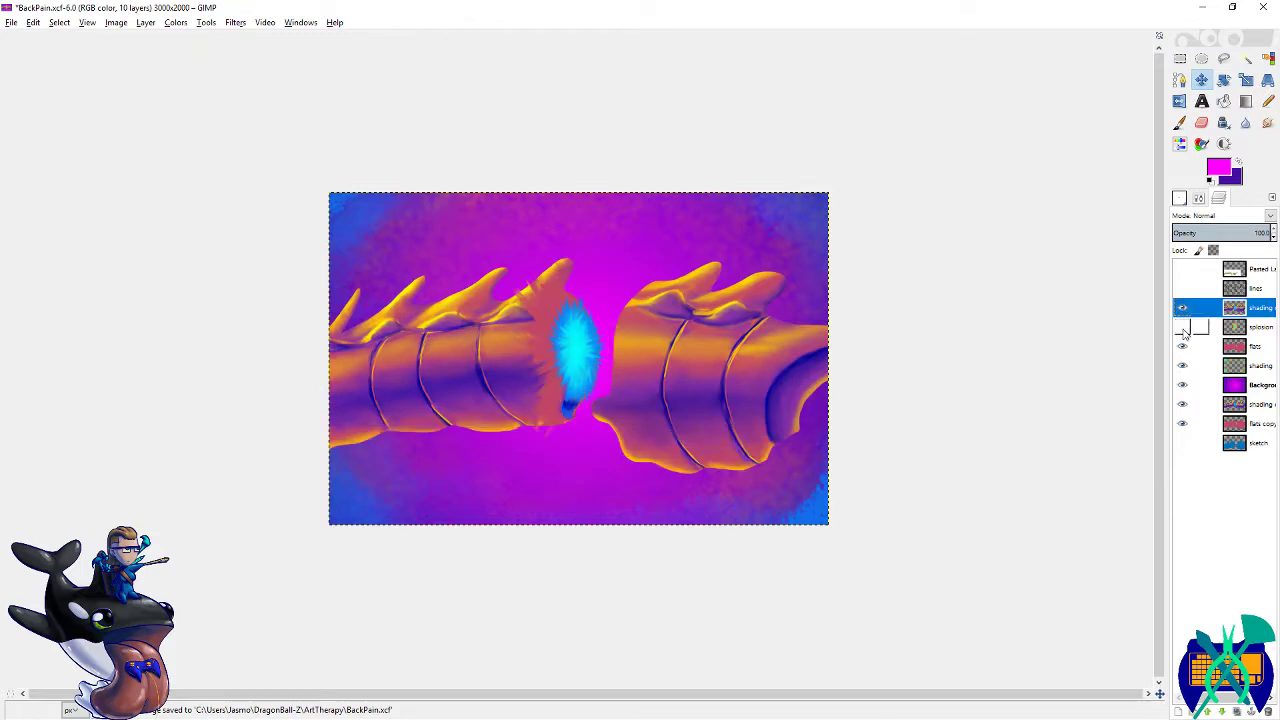
click(1182, 328)
key(ctrl+s)
- Paint a vertical cyan streak through the centre of the core, extending beyond its top and bottom edges
key(plus)
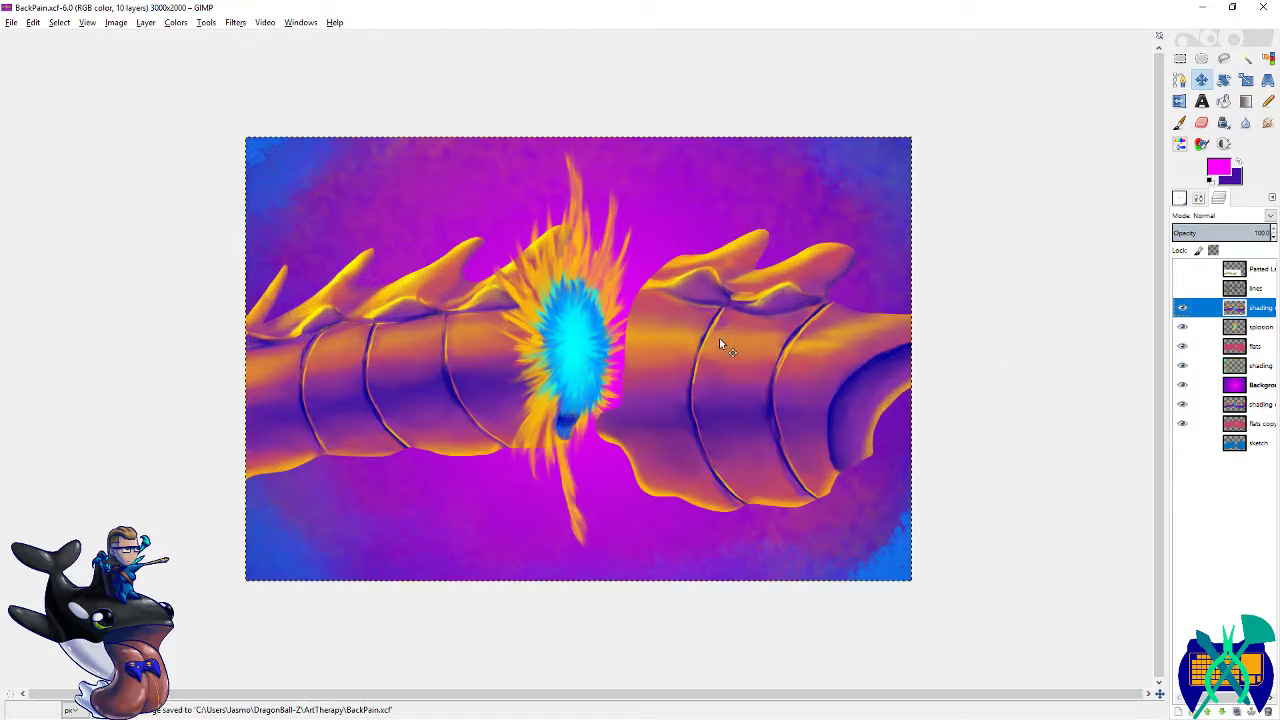
scroll(741, 353, up, 2)
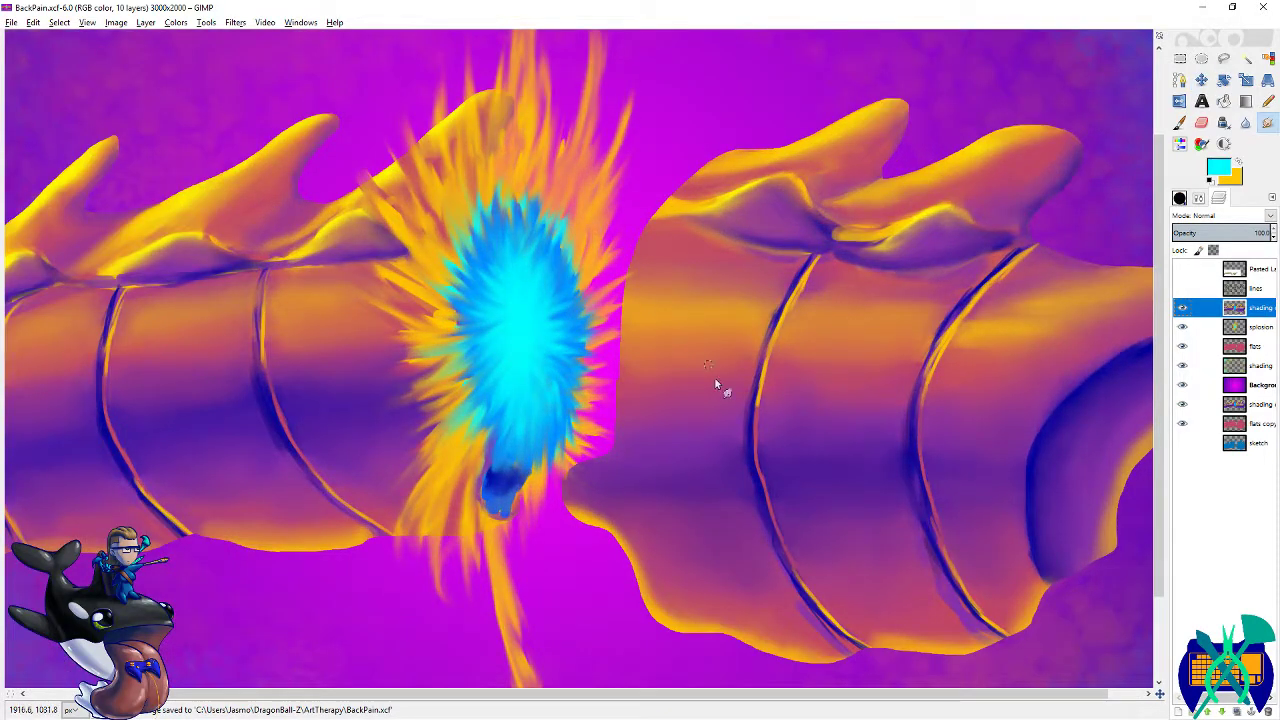
drag(769, 406, 791, 297)
key(p)
mouse_move(545, 307)
mouse_down()
mouse_move(558, 190)
mouse_move(542, 132)
mouse_move(536, 200)
mouse_move(543, 337)
mouse_up()
drag(550, 192, 551, 300)
mouse_move(550, 447)
mouse_down()
mouse_move(560, 552)
mouse_move(542, 294)
mouse_up()
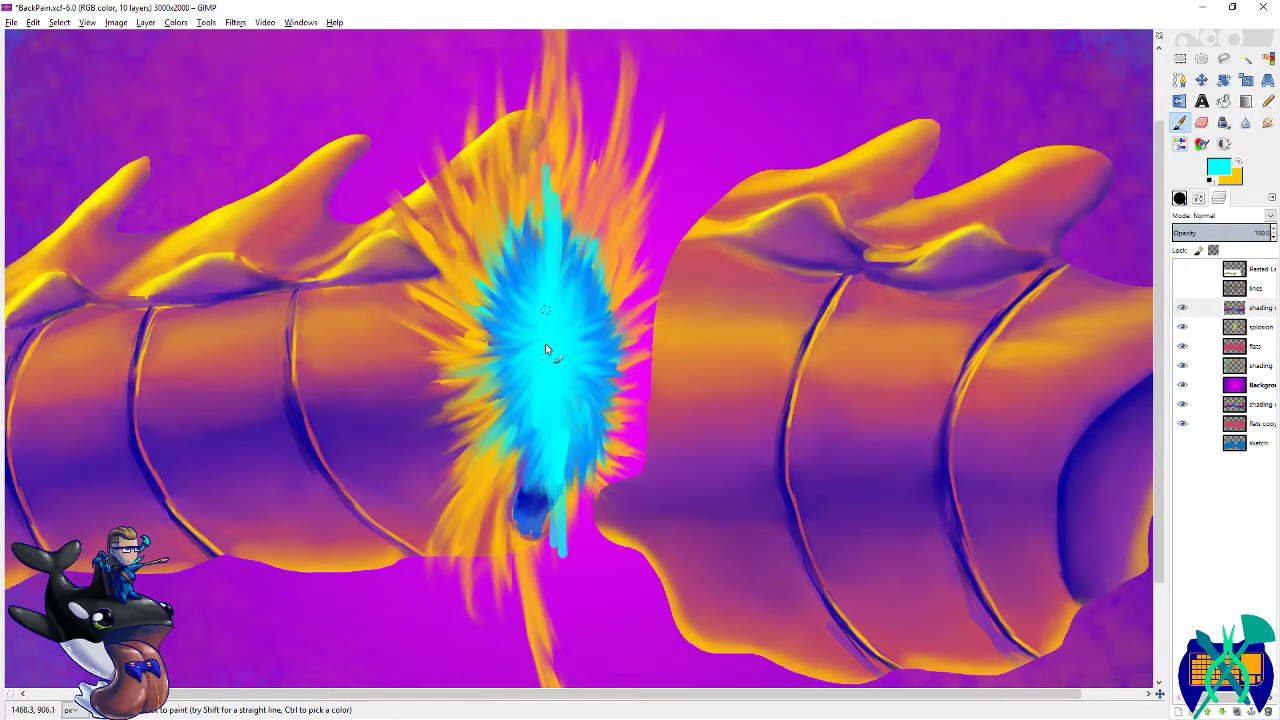
scroll(545, 343, down, 4)
scroll(560, 350, up, 3)
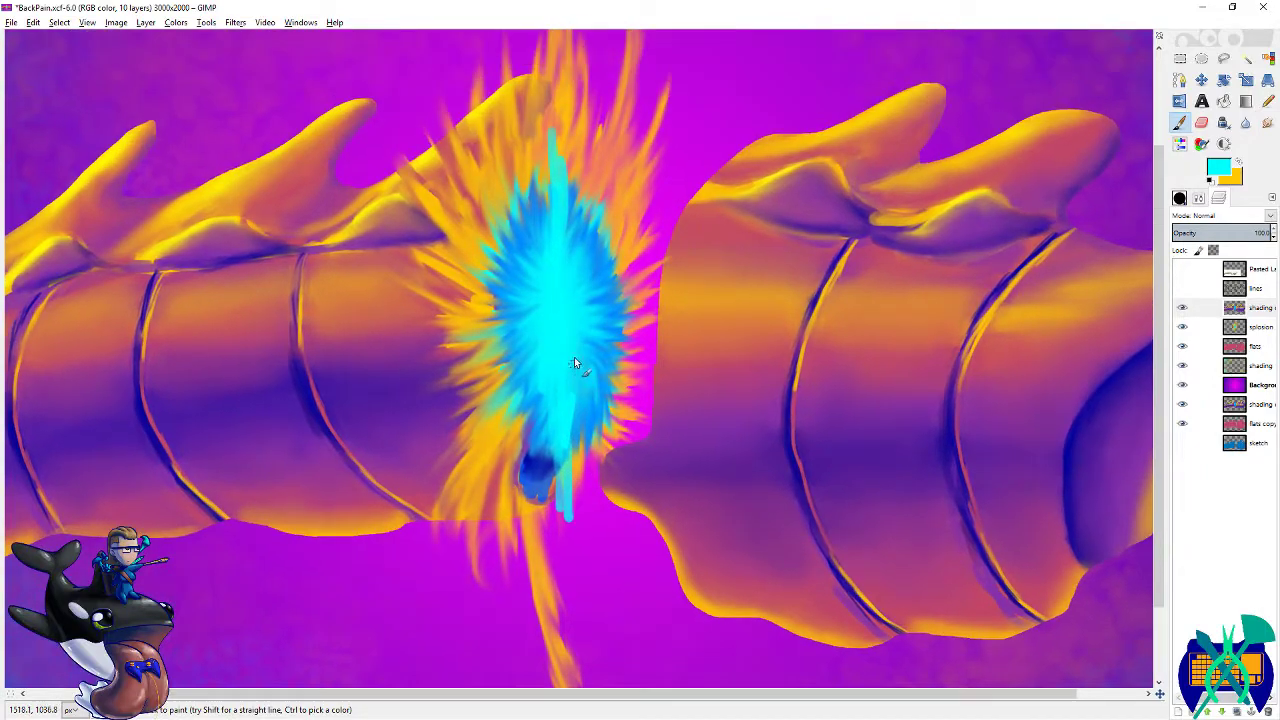
- Smudge the upper and lower ends of the cyan streak into tapered points and save the image
key(s)
scroll(577, 382, up, 3)
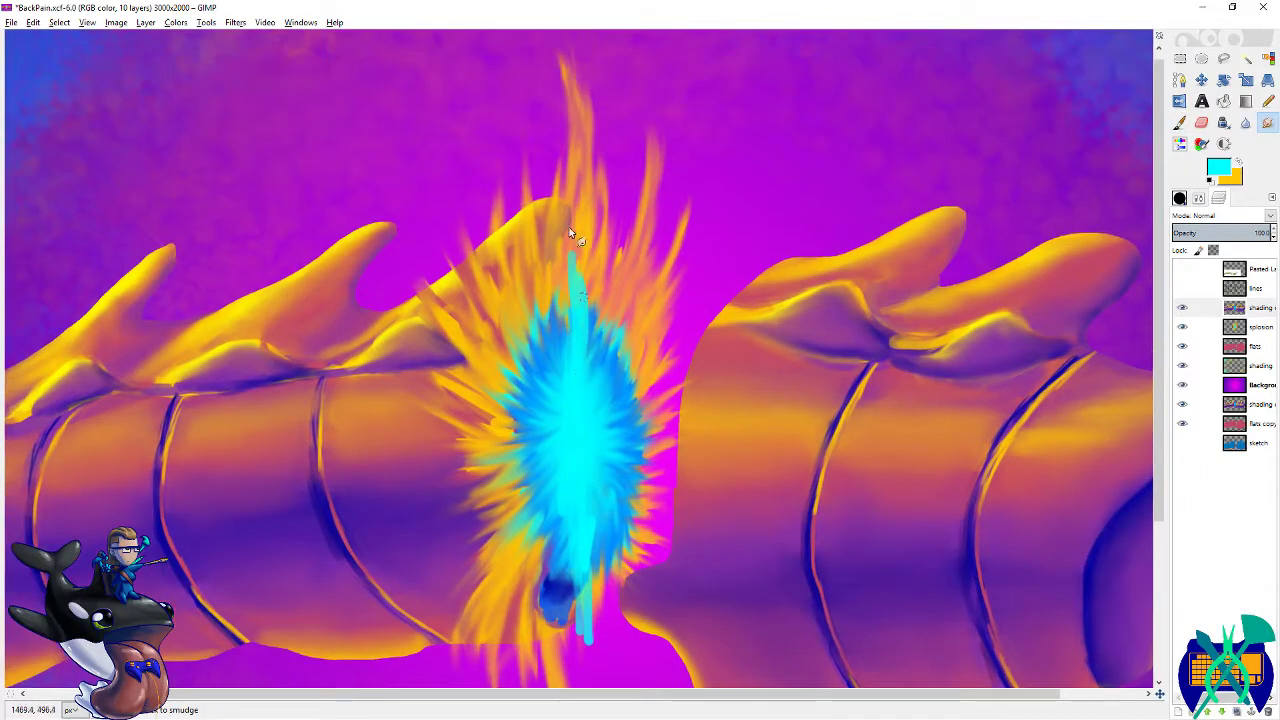
drag(573, 302, 584, 245)
scroll(586, 435, down, 1)
scroll(580, 400, down, 4)
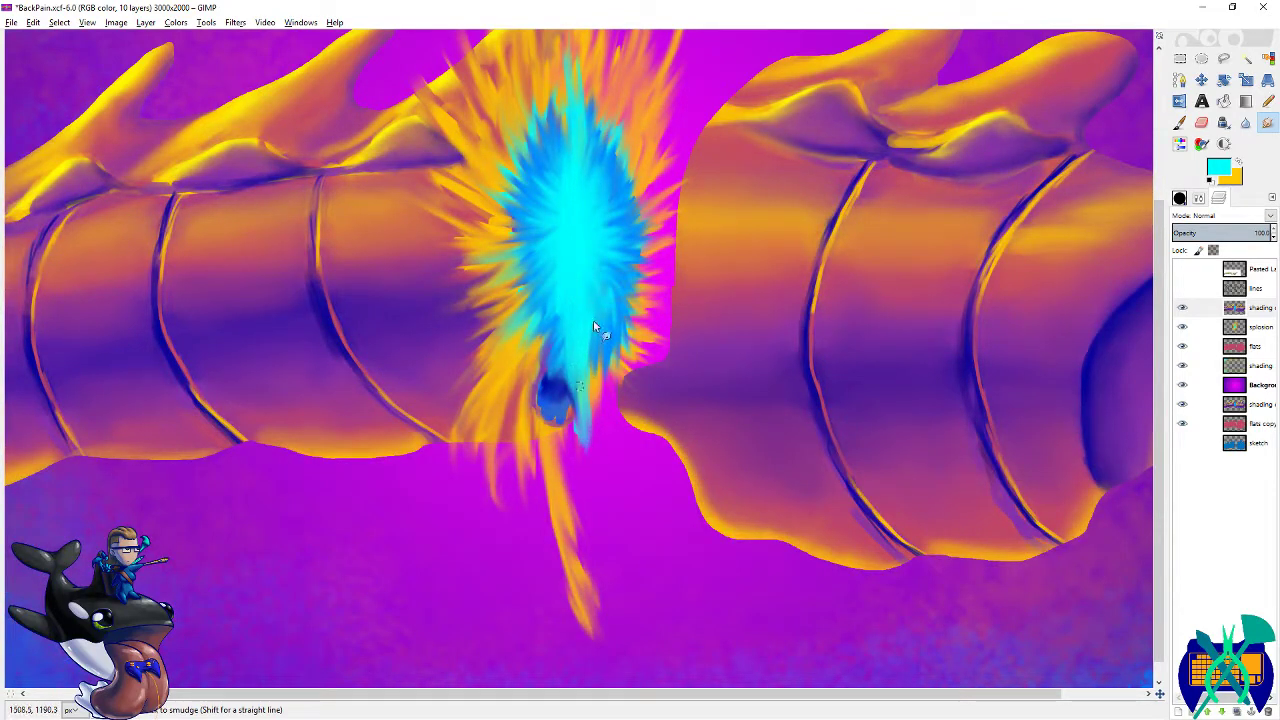
key(ctrl+s)
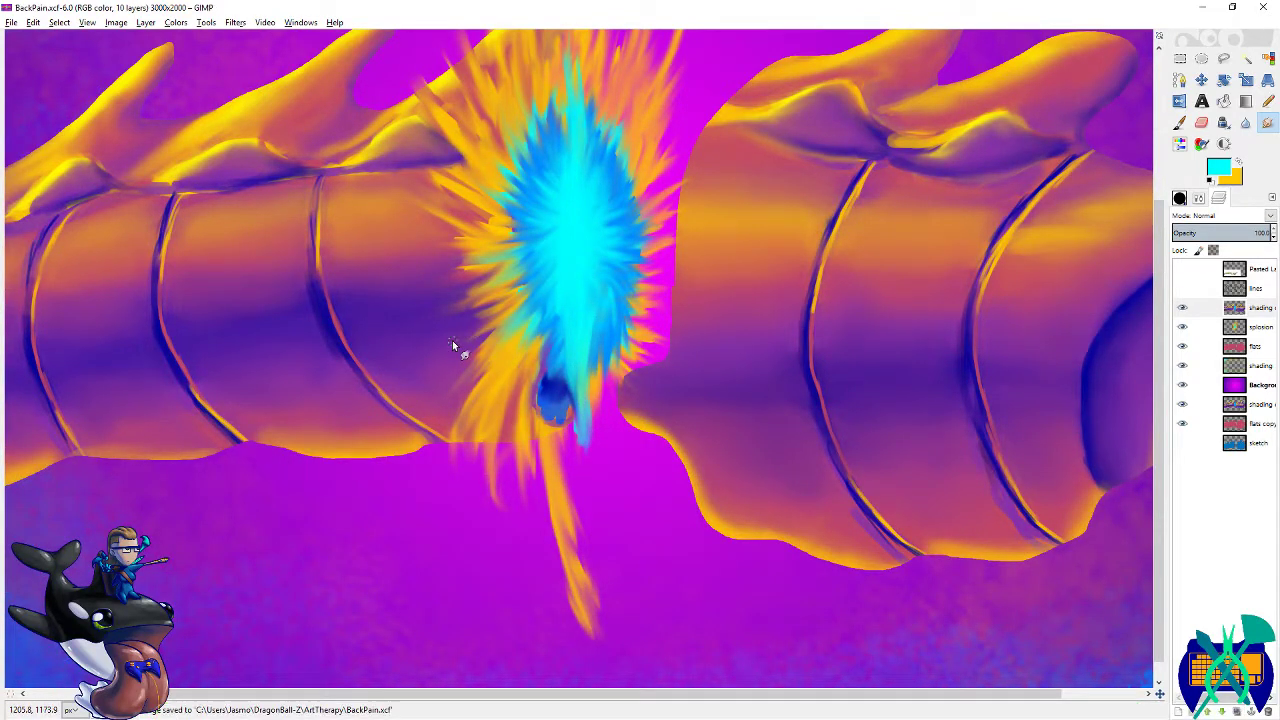
scroll(833, 31, down, 2)
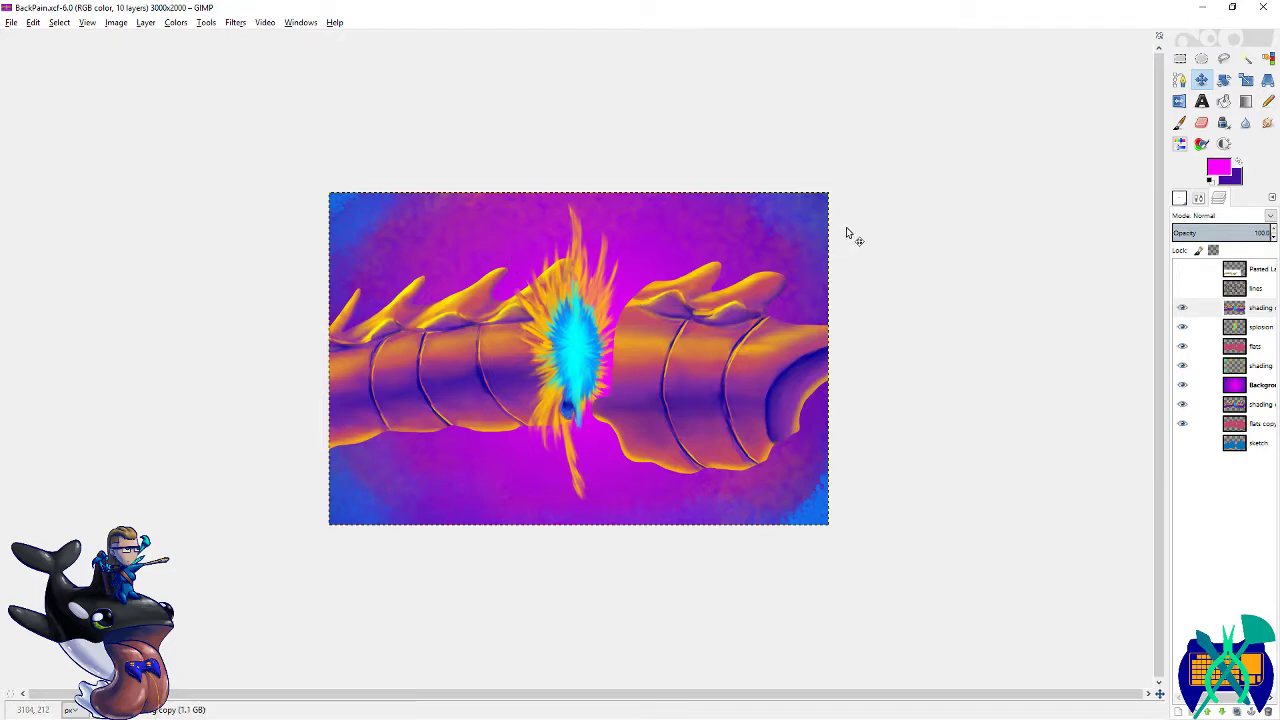
key(shift+ctrl+j)
key(ctrl+s)
- Set the foreground to bright yellow and paint short dabs around the rim of the blue core on the splosion layer
key(x)
click(1218, 168)
click(1031, 311)
click(1023, 362)
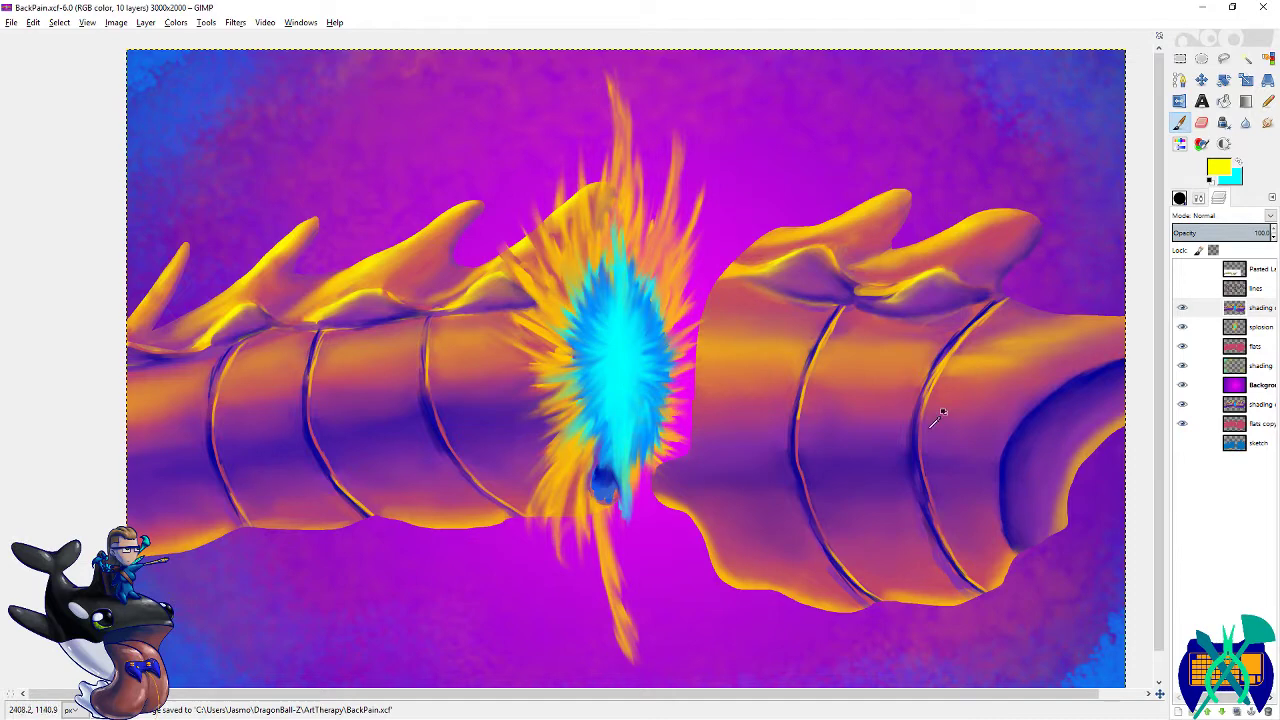
click(1257, 327)
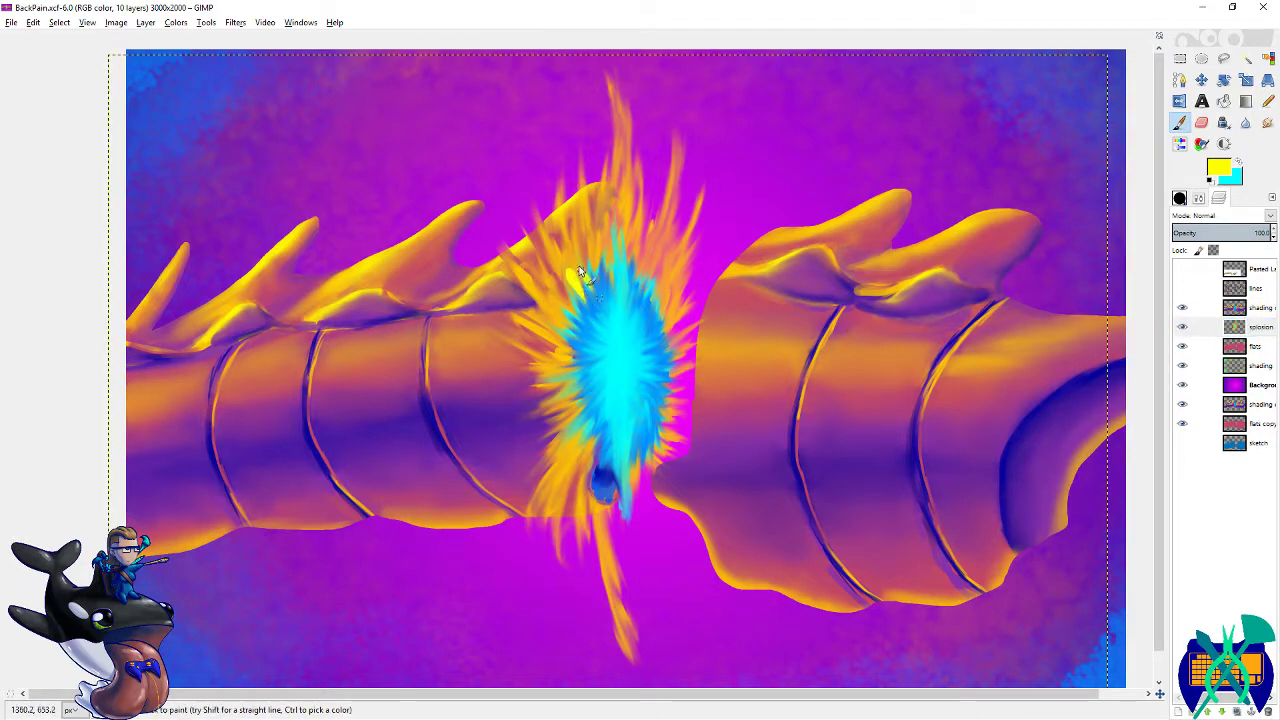
drag(608, 257, 609, 284)
drag(633, 257, 637, 298)
mouse_move(656, 279)
mouse_down()
mouse_move(662, 445)
mouse_move(628, 500)
mouse_move(602, 490)
mouse_move(590, 432)
mouse_up()
drag(608, 540, 578, 420)
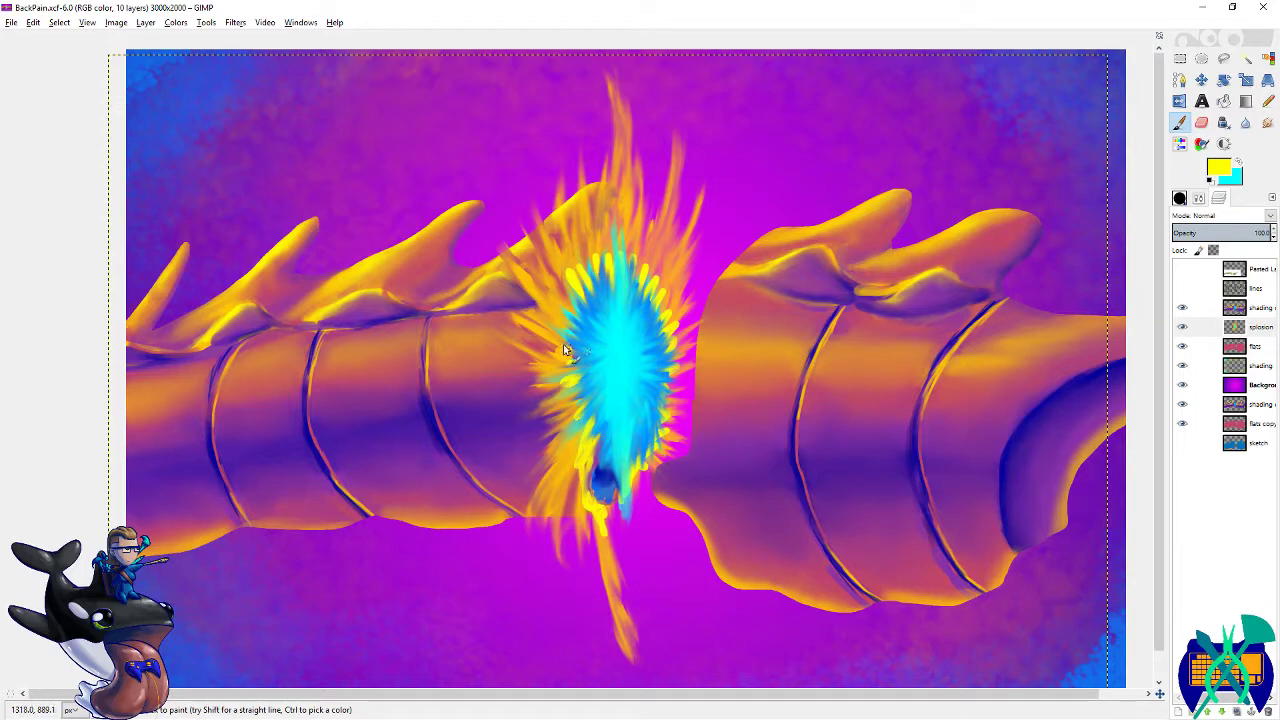
drag(610, 272, 621, 209)
- Smudge the yellow dabs around the core outward so they blend into the orange flames
key(s)
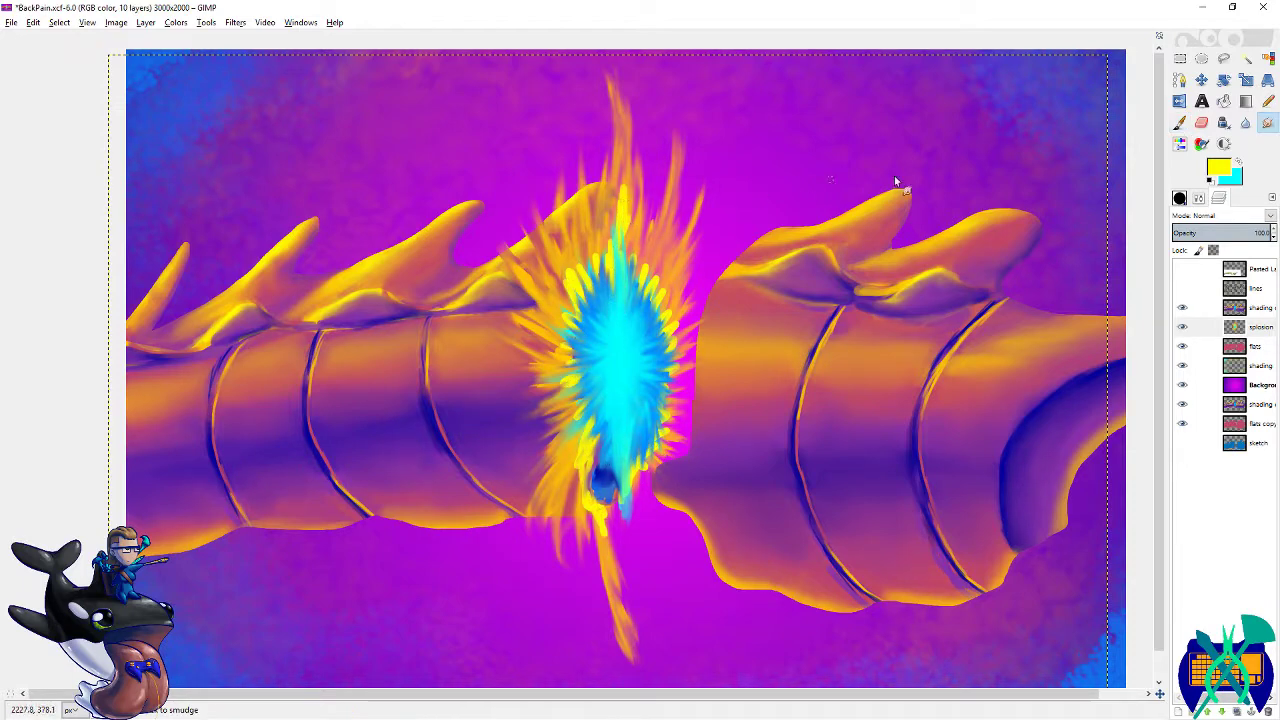
click(1190, 201)
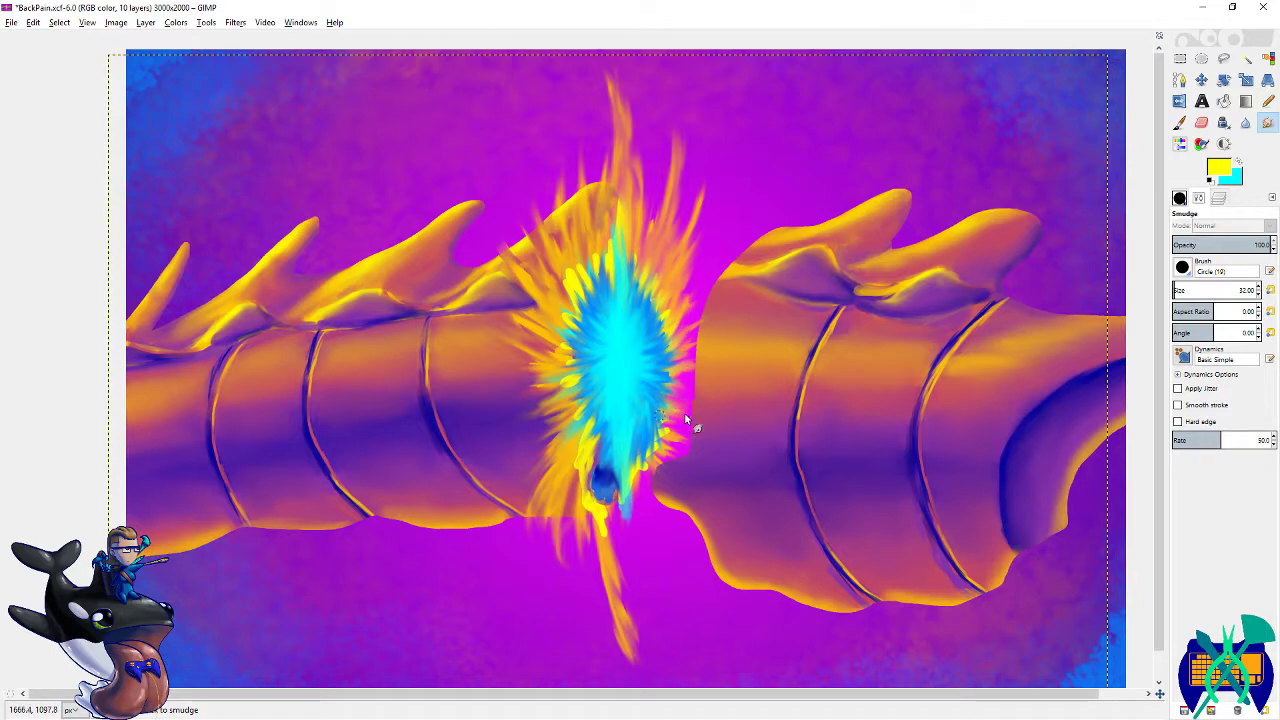
mouse_move(636, 463)
mouse_down()
mouse_move(603, 554)
mouse_move(557, 412)
mouse_move(584, 384)
mouse_move(576, 355)
mouse_move(558, 371)
mouse_move(543, 437)
mouse_move(541, 340)
mouse_move(550, 444)
mouse_move(524, 429)
mouse_up()
mouse_move(523, 349)
mouse_down()
mouse_move(535, 303)
mouse_move(500, 303)
mouse_up()
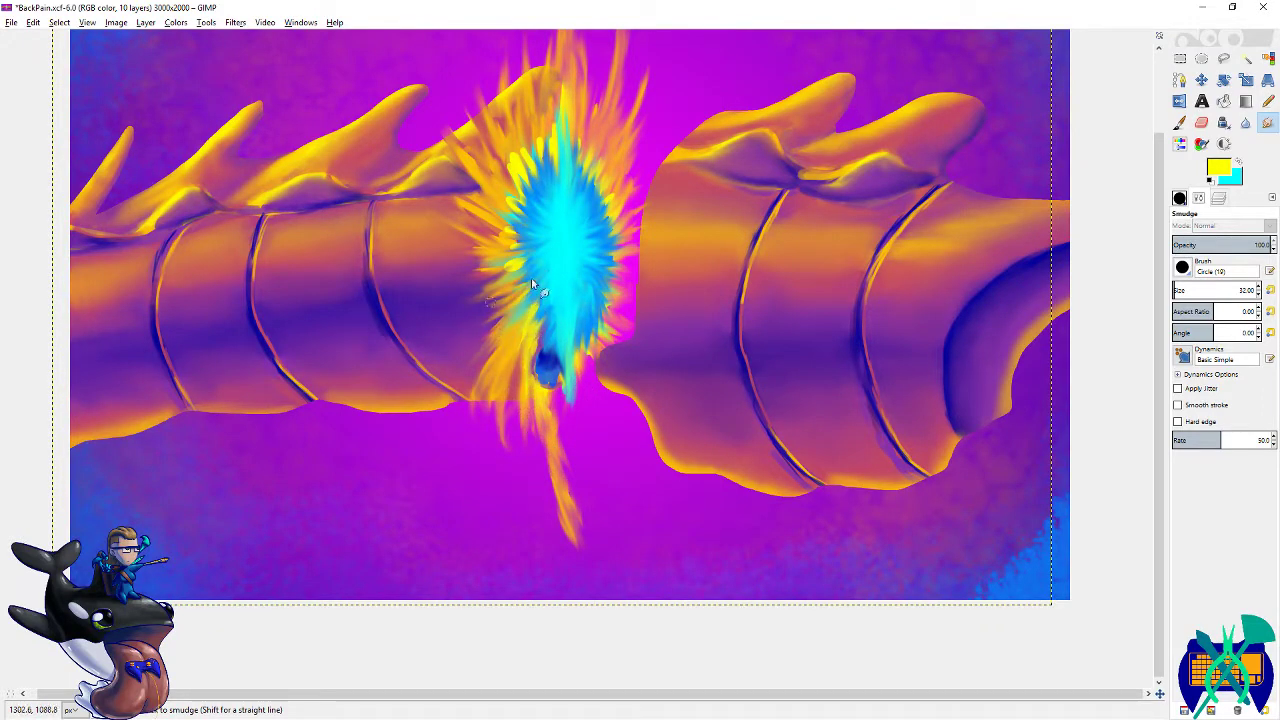
mouse_move(528, 248)
mouse_down()
mouse_move(477, 208)
mouse_move(481, 149)
mouse_up()
mouse_move(522, 200)
mouse_down()
mouse_move(526, 151)
mouse_move(527, 113)
mouse_up()
scroll(575, 307, up, 2)
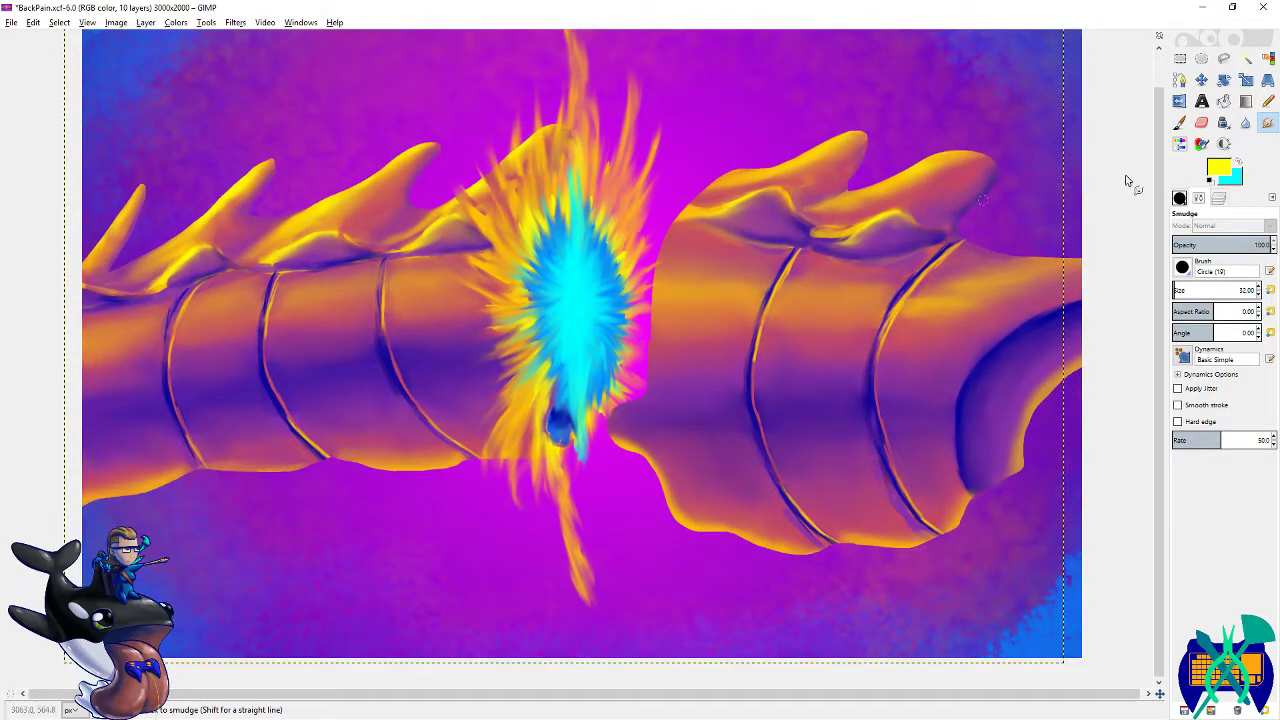
- Select the upper visible shading layer, touch up the core's left edge with Smudge, and save the image
click(1218, 198)
click(1236, 308)
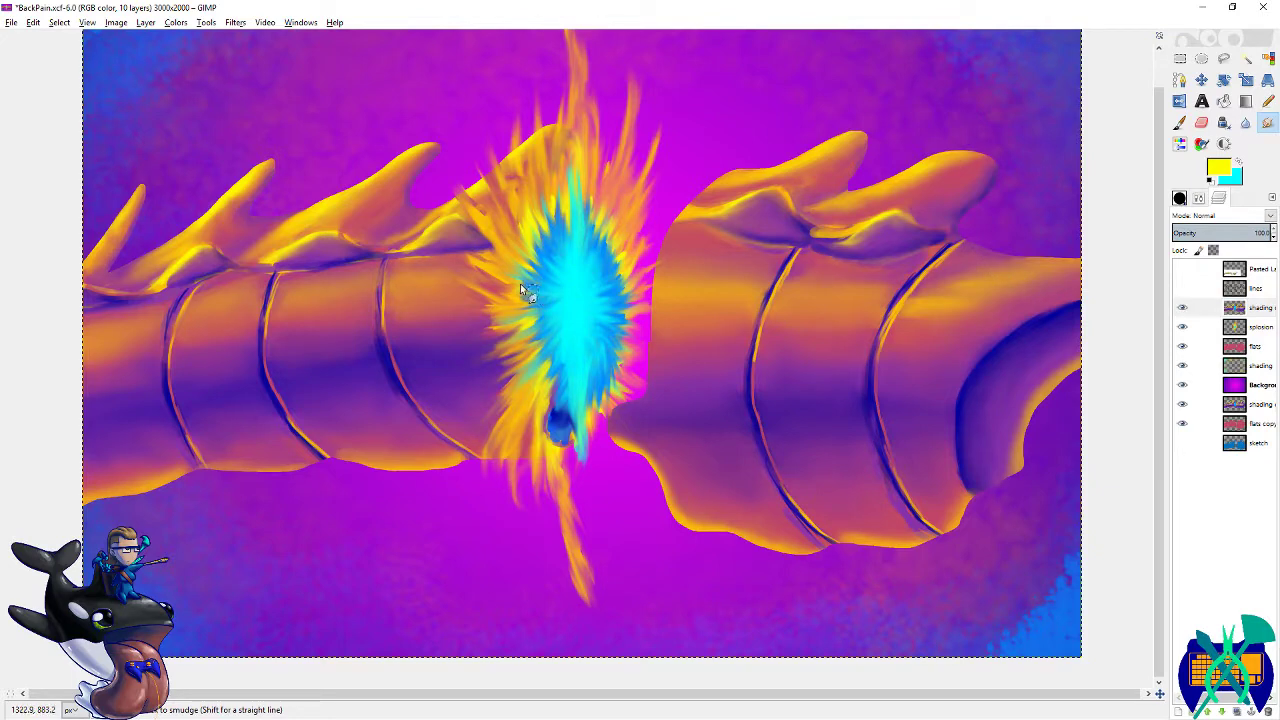
scroll(683, 326, up, 2)
key(ctrl+s)
- Set the foreground color to a faintly yellow near-white (fffff5)
click(1222, 172)
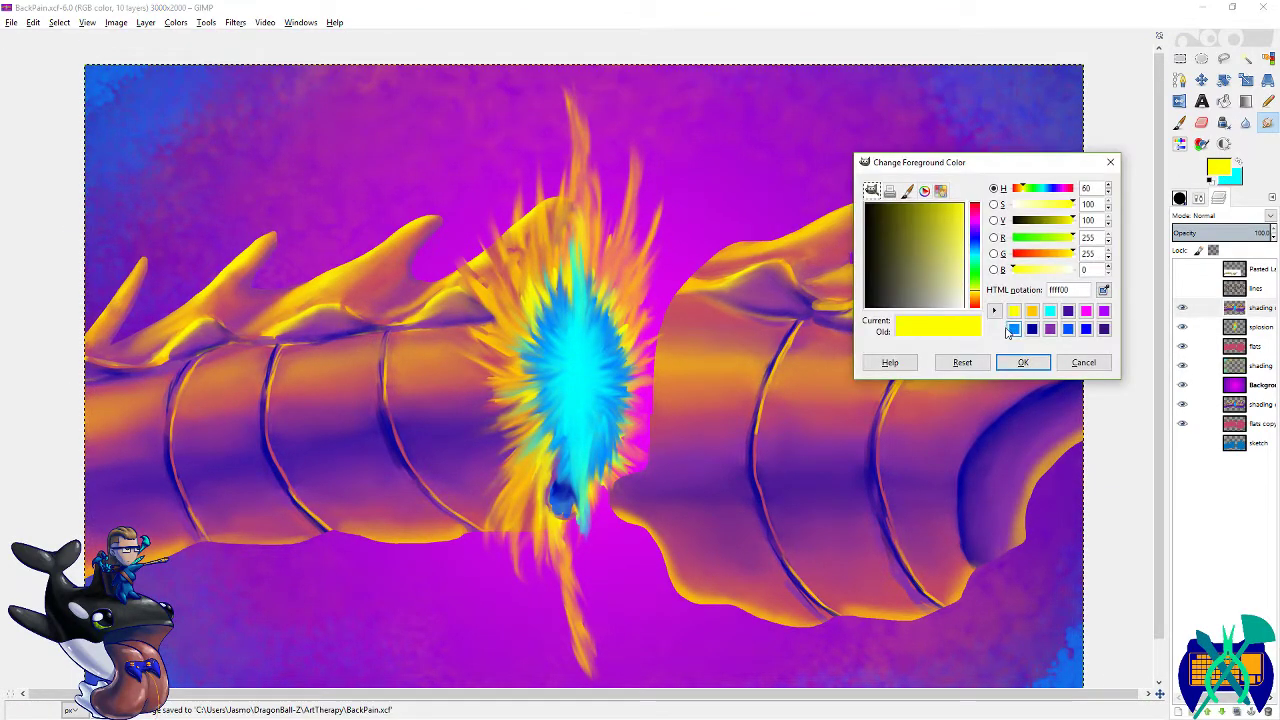
click(1050, 311)
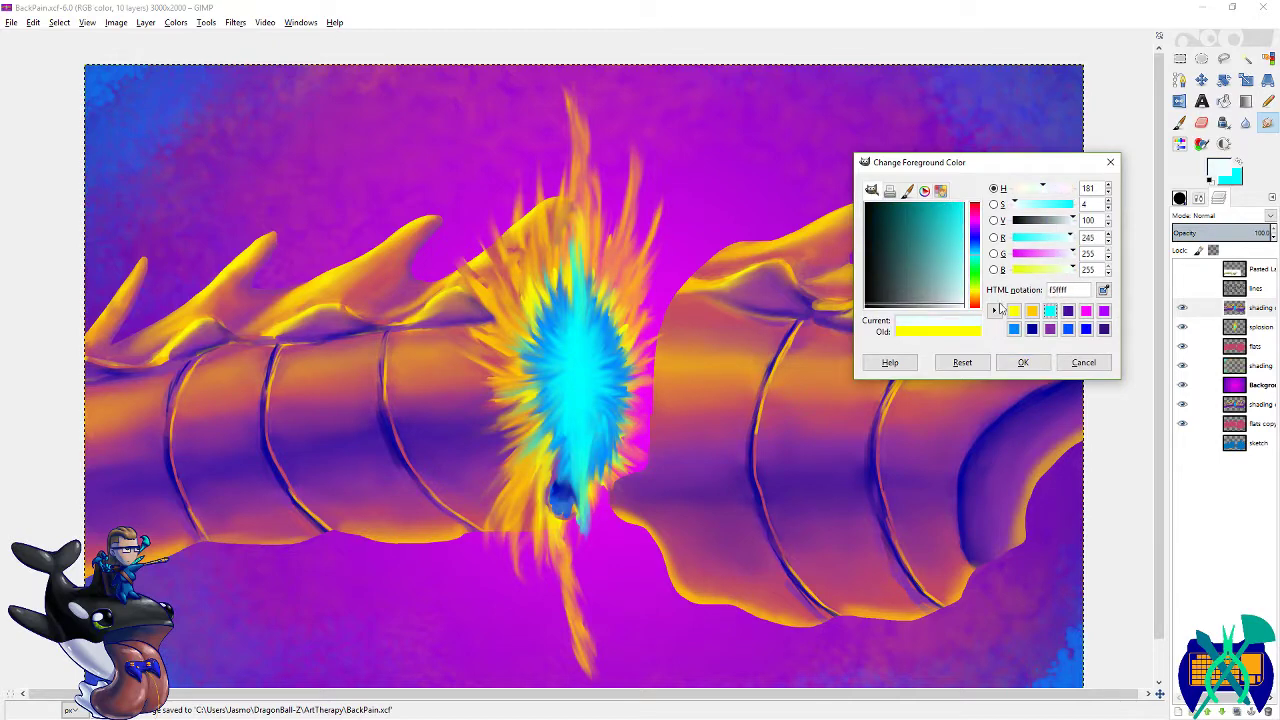
click(1023, 362)
click(1181, 198)
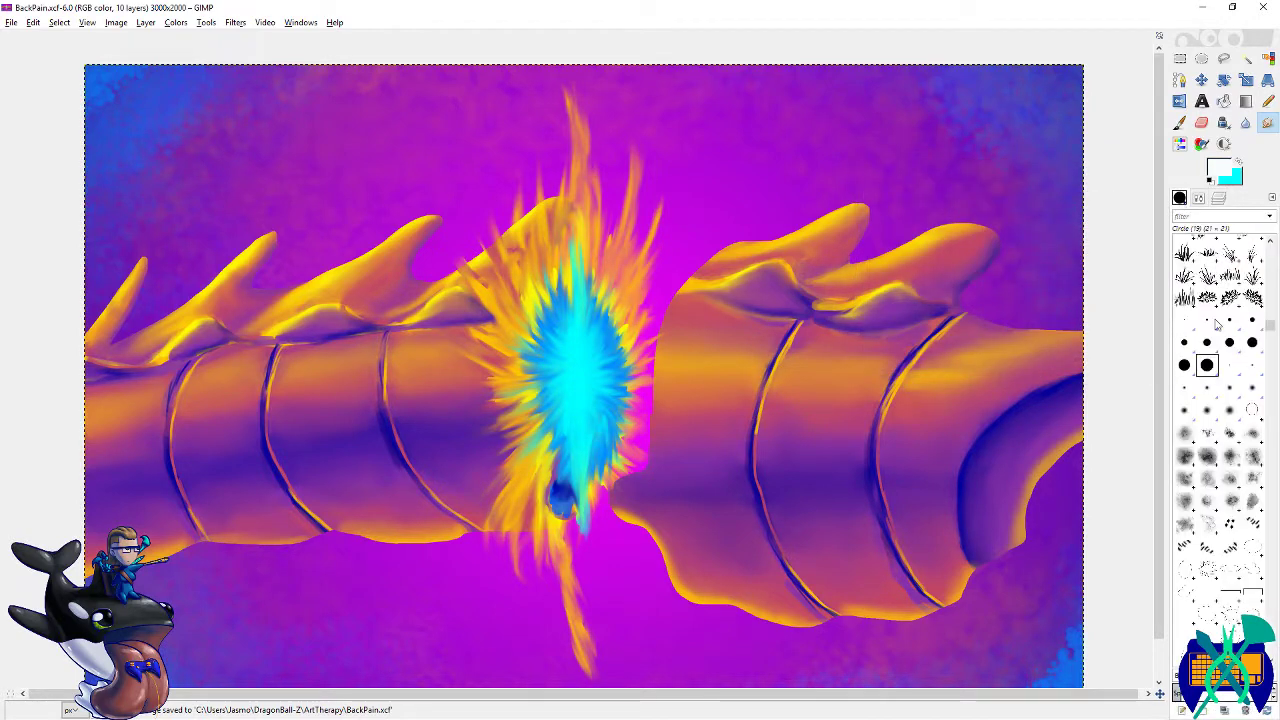
click(1220, 168)
click(977, 294)
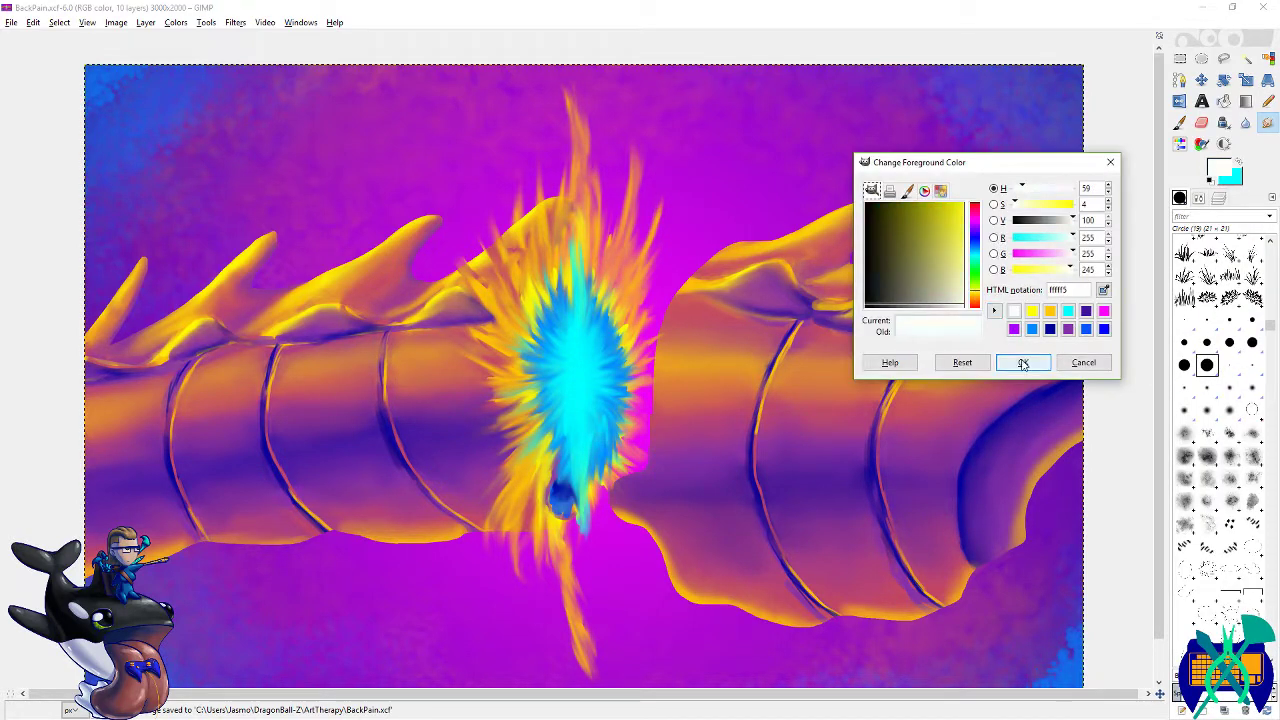
click(1023, 362)
- Try painting and smudging a small white starburst in the center of the cyan core, and undo it
click(1180, 122)
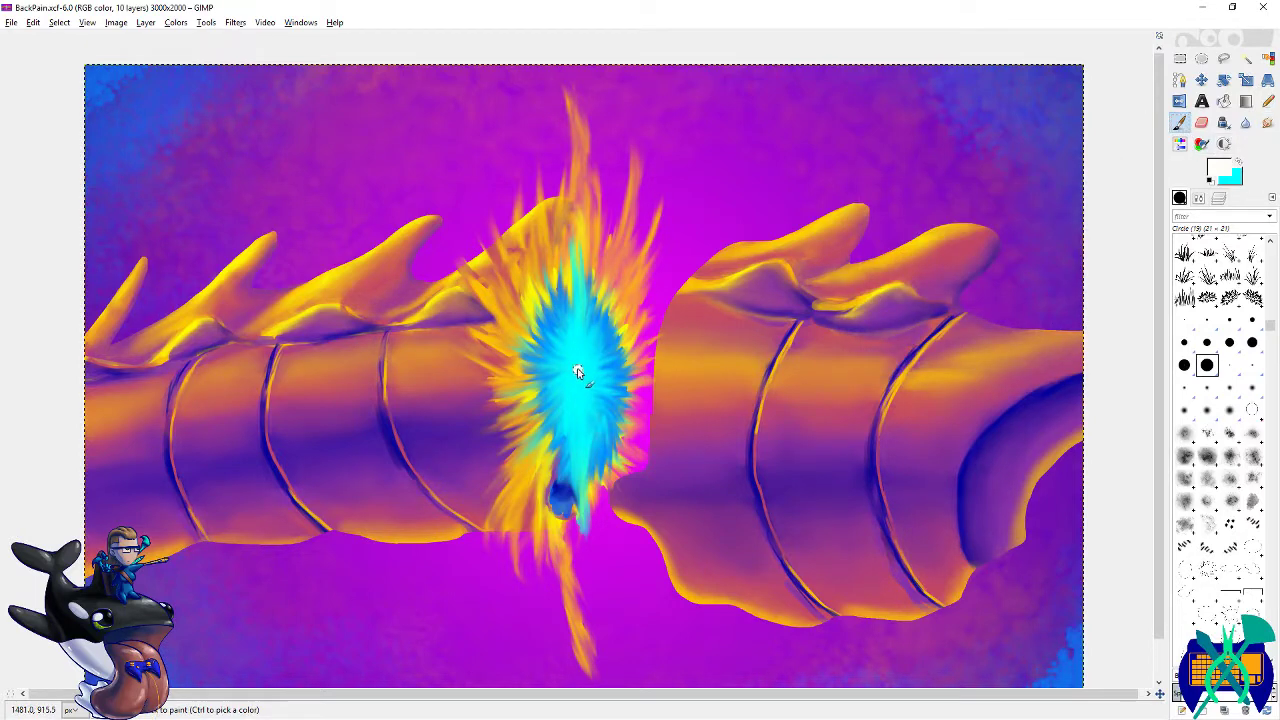
mouse_move(577, 378)
mouse_down()
mouse_move(589, 462)
mouse_move(579, 392)
mouse_move(542, 385)
mouse_move(546, 366)
mouse_move(576, 374)
mouse_move(583, 360)
mouse_move(576, 375)
mouse_move(603, 395)
mouse_move(587, 403)
mouse_move(584, 436)
mouse_move(589, 325)
mouse_up()
key(s)
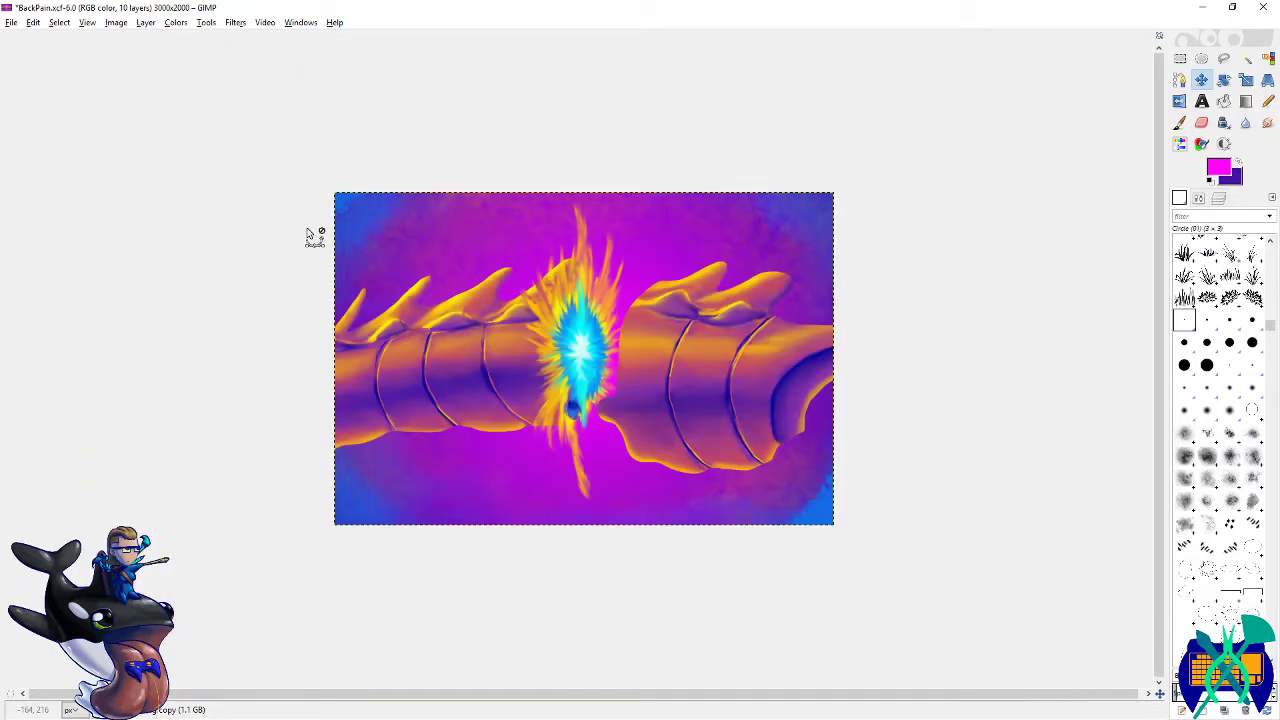
key(minus)
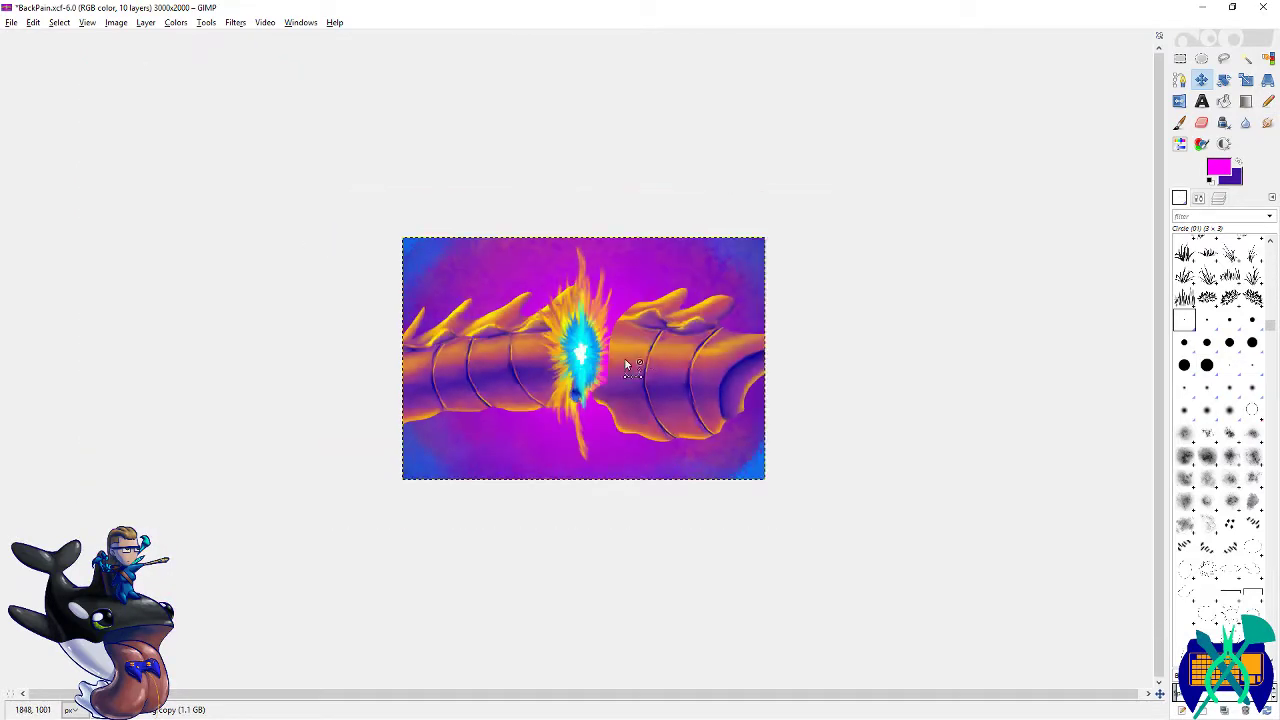
scroll(587, 362, up, 4)
key(ctrl+z)
- Save the image and paint a white star in the core with a 21-pixel Paintbrush, using a tall vertical streak and short crossing rays
key(ctrl+s)
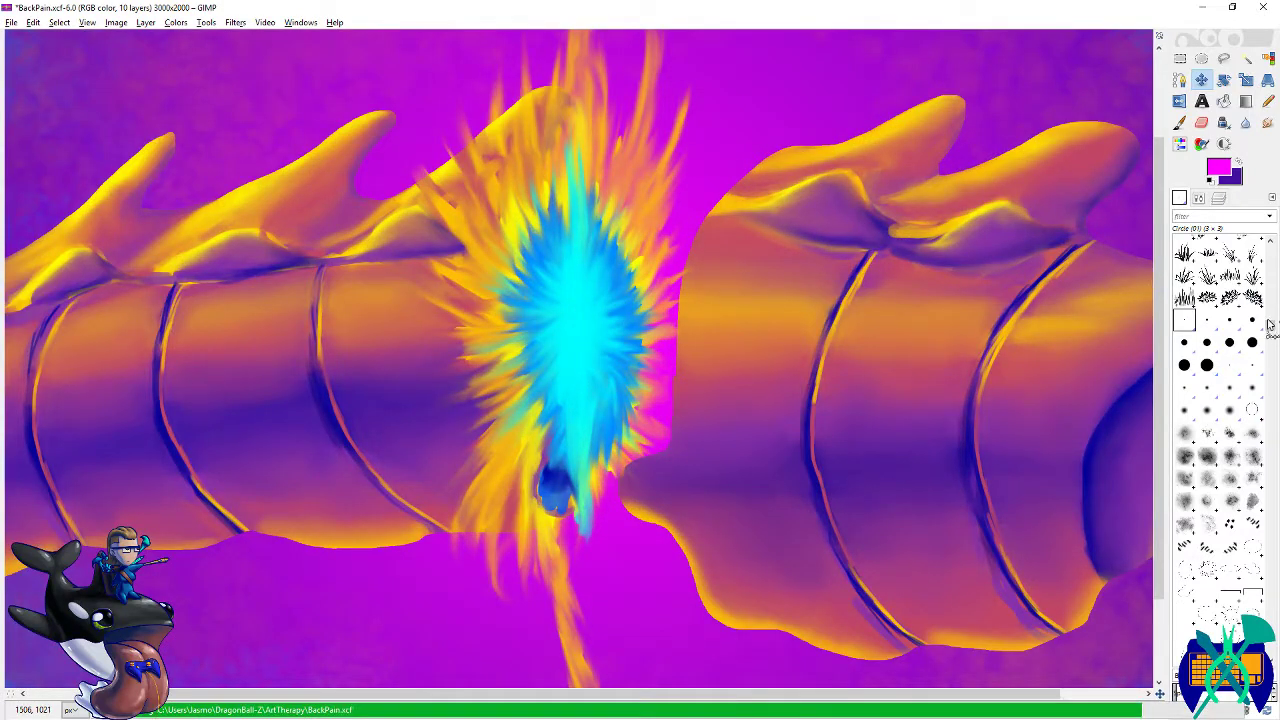
click(1180, 198)
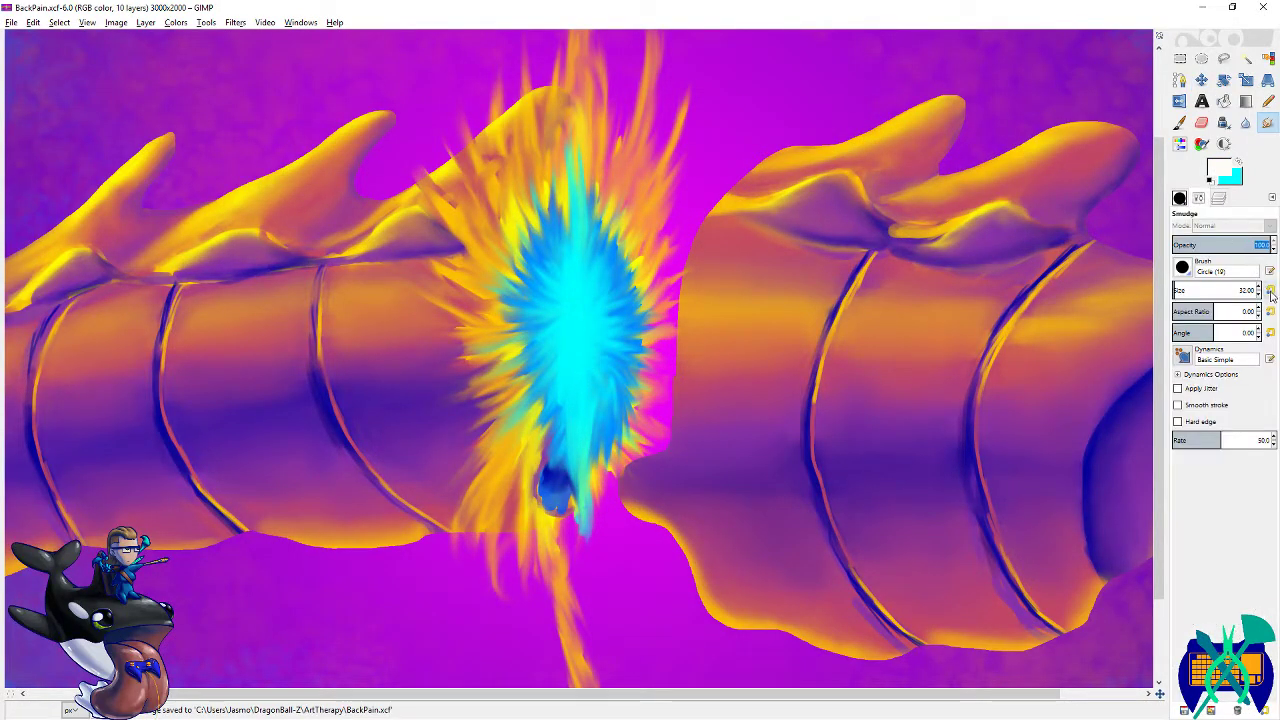
click(1180, 123)
drag(579, 293, 582, 405)
mouse_move(598, 320)
mouse_down()
mouse_move(564, 360)
mouse_move(576, 345)
mouse_move(602, 370)
mouse_move(603, 318)
mouse_up()
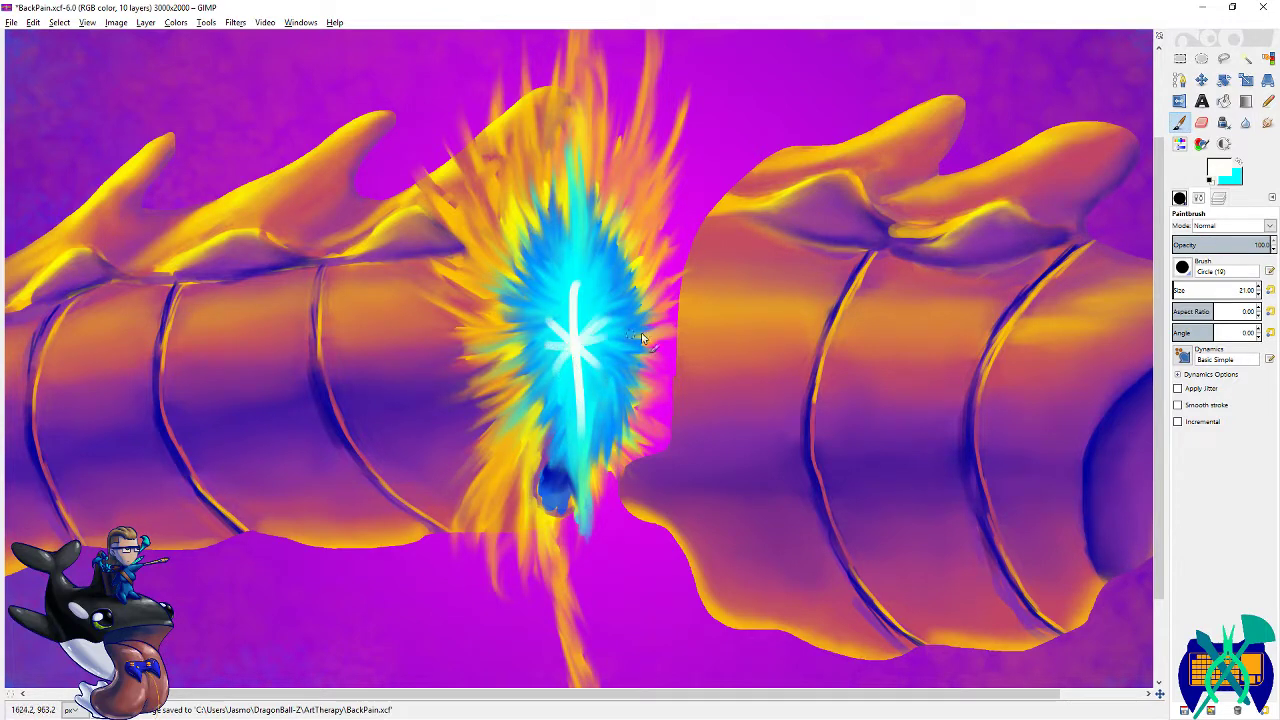
- Smudge the white star's rays into the surrounding cyan and repaint white highlights at its center
key(s)
mouse_move(583, 267)
mouse_down()
mouse_move(580, 345)
mouse_move(605, 303)
mouse_up()
drag(602, 365, 580, 432)
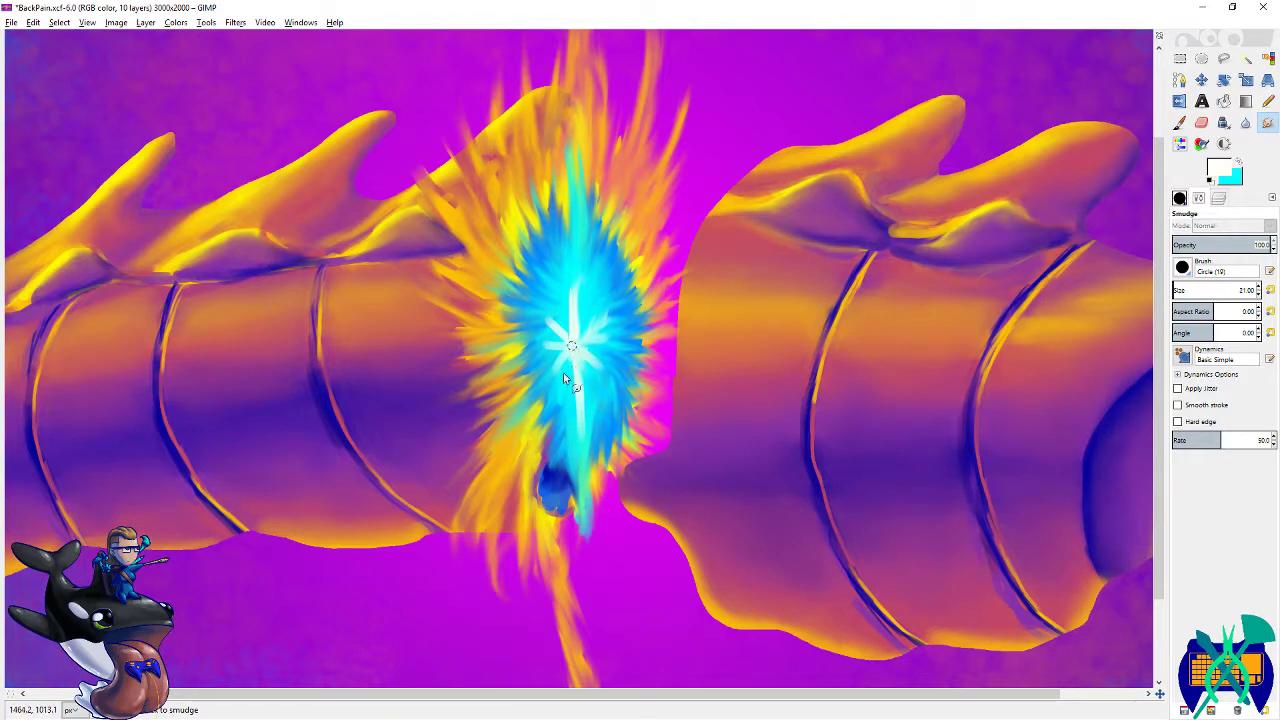
mouse_move(577, 278)
mouse_down()
mouse_move(580, 335)
mouse_move(589, 307)
mouse_move(574, 400)
mouse_up()
key(p)
mouse_move(573, 290)
mouse_down()
mouse_move(576, 348)
mouse_move(581, 338)
mouse_up()
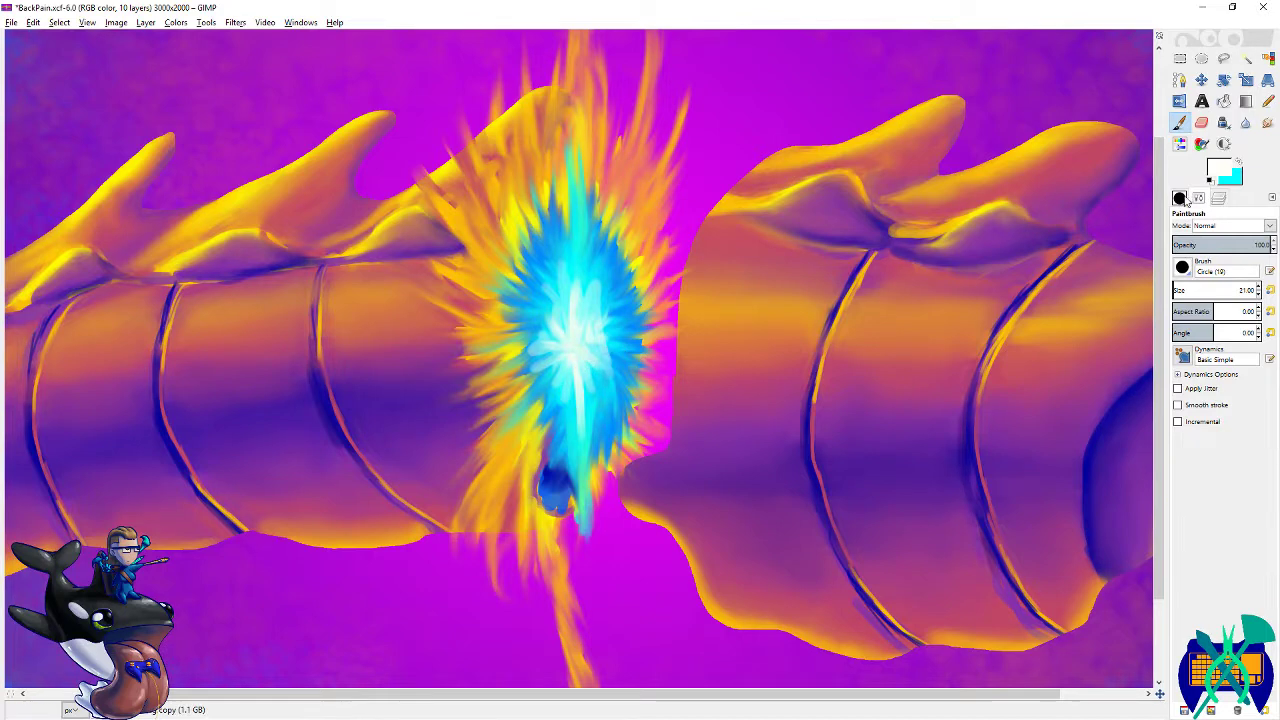
- Set the foreground to bright blue (008bff), paint blue strokes into the core around the white star, and save the image
ctrl+click(612, 332)
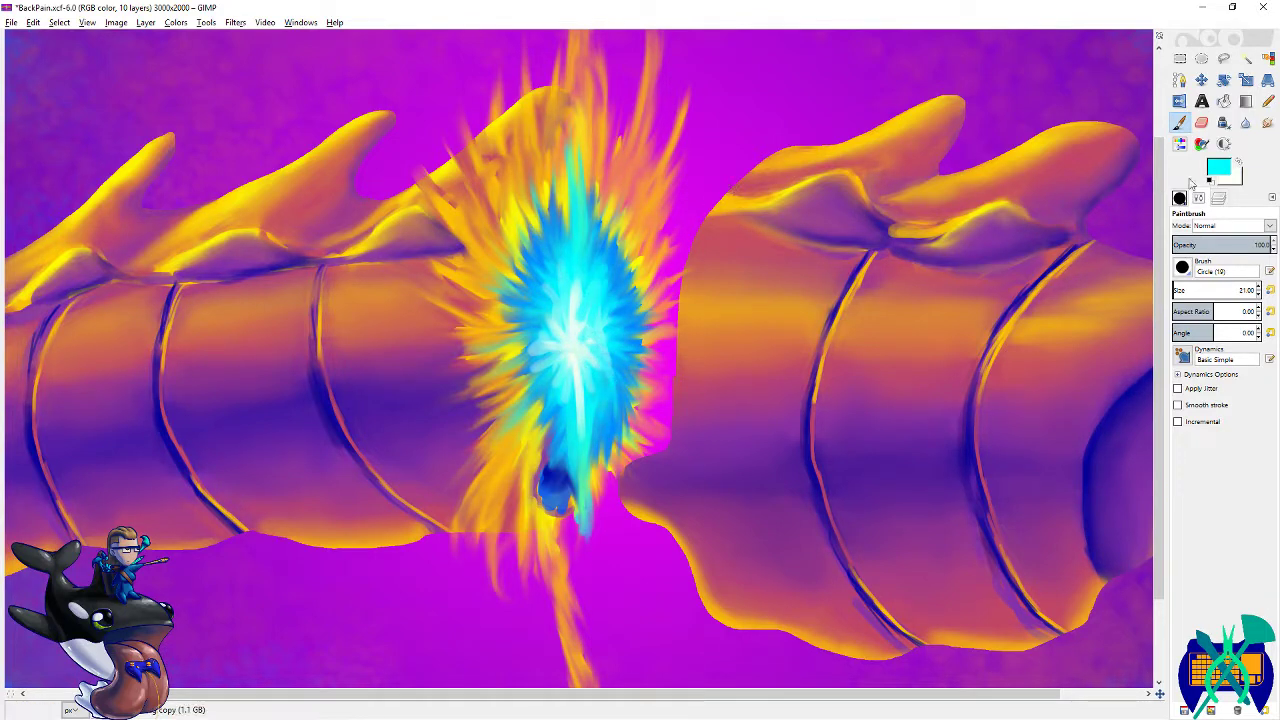
click(1220, 172)
click(1048, 328)
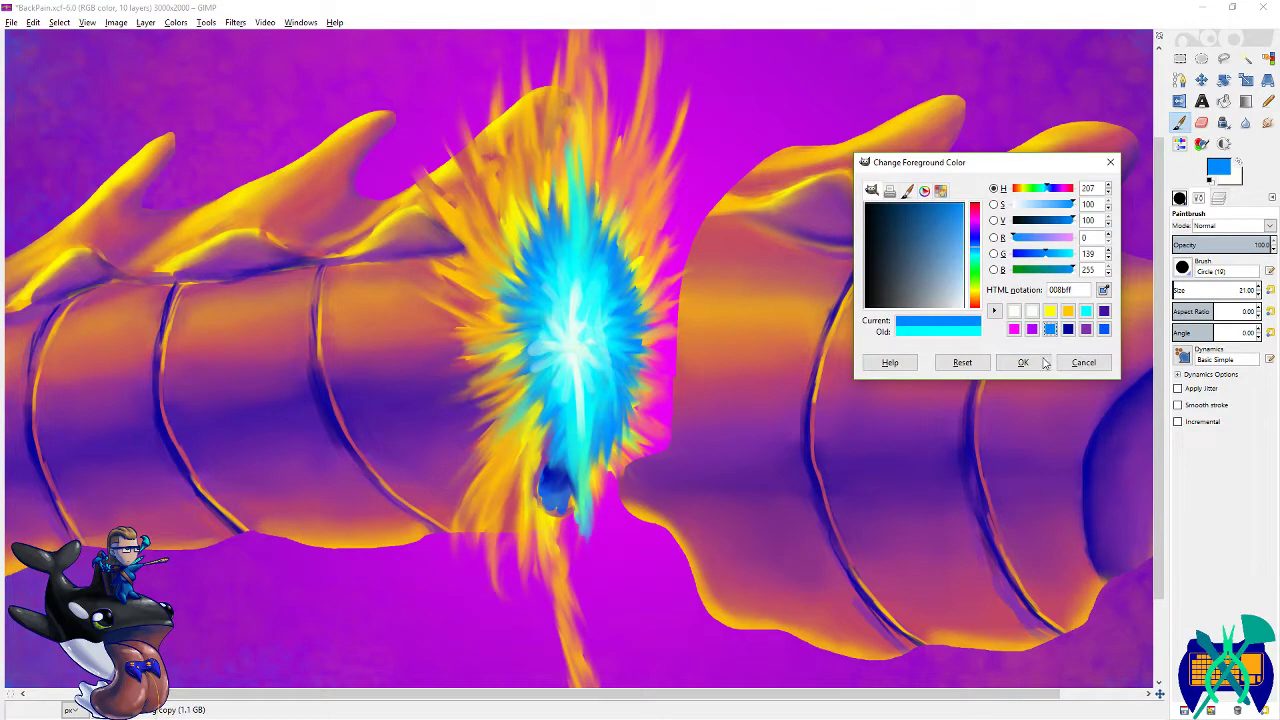
click(1035, 358)
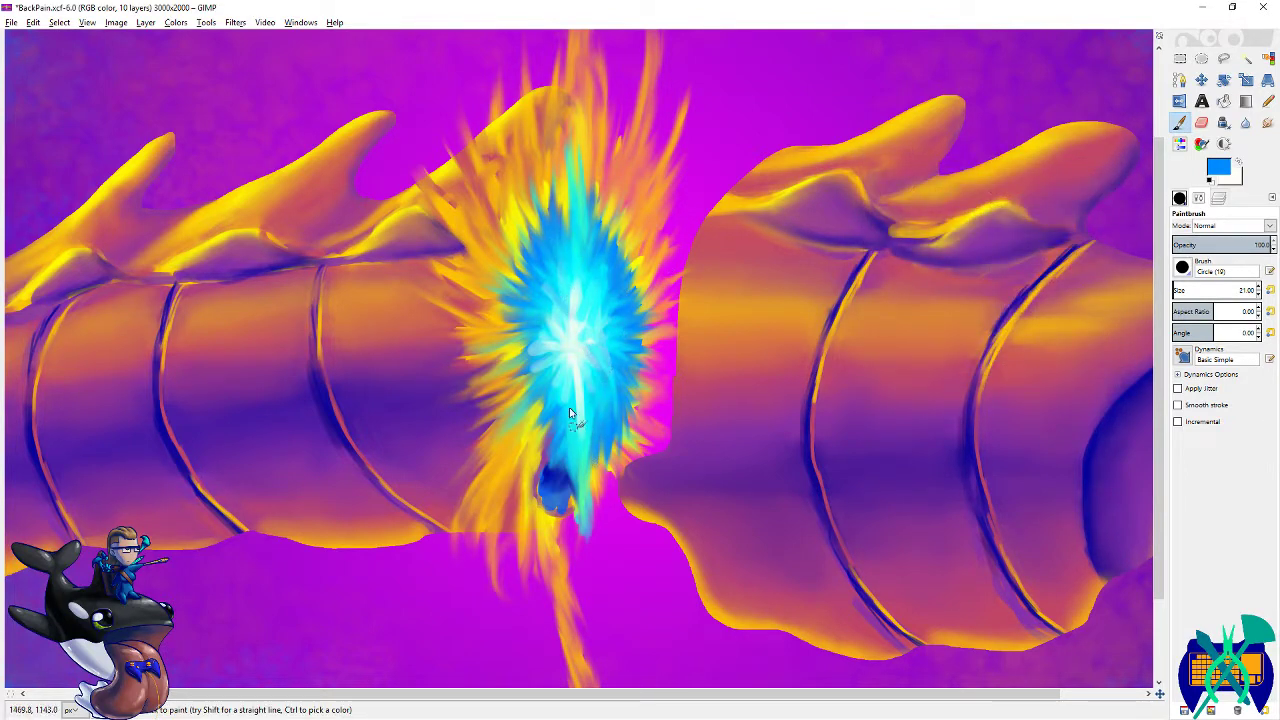
drag(563, 422, 547, 367)
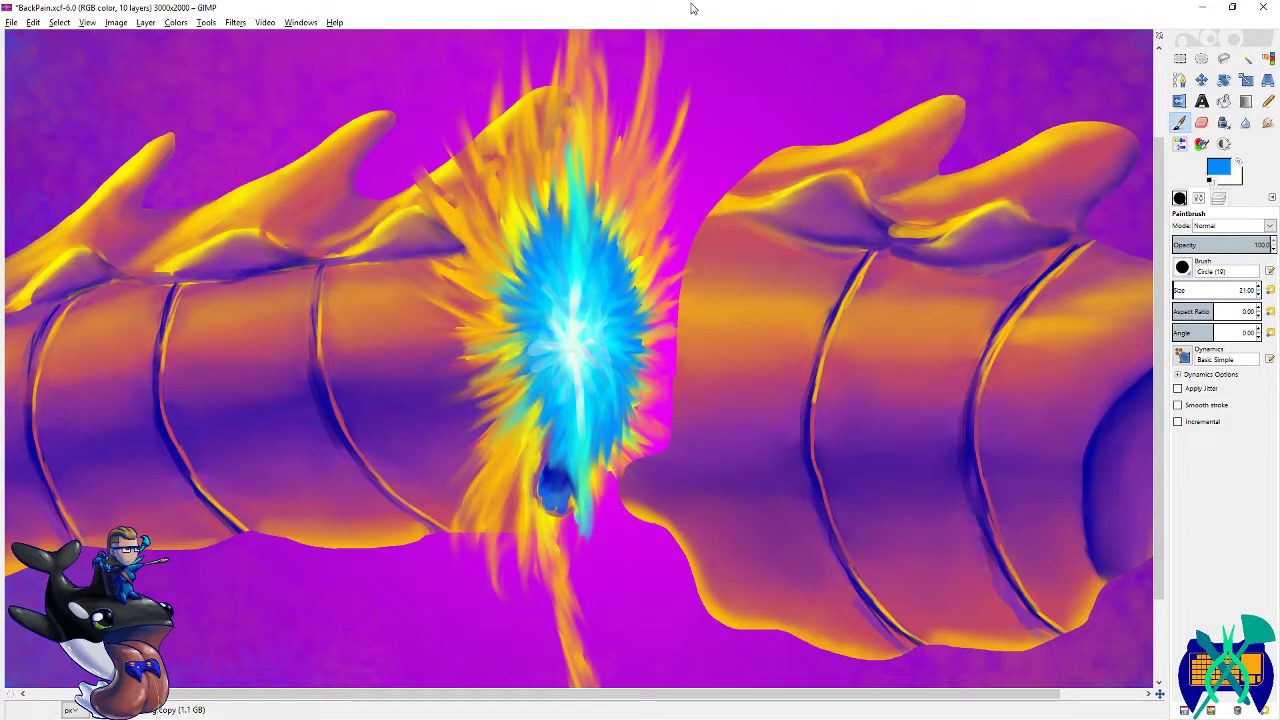
scroll(498, 143, down, 4)
key(ctrl+s)
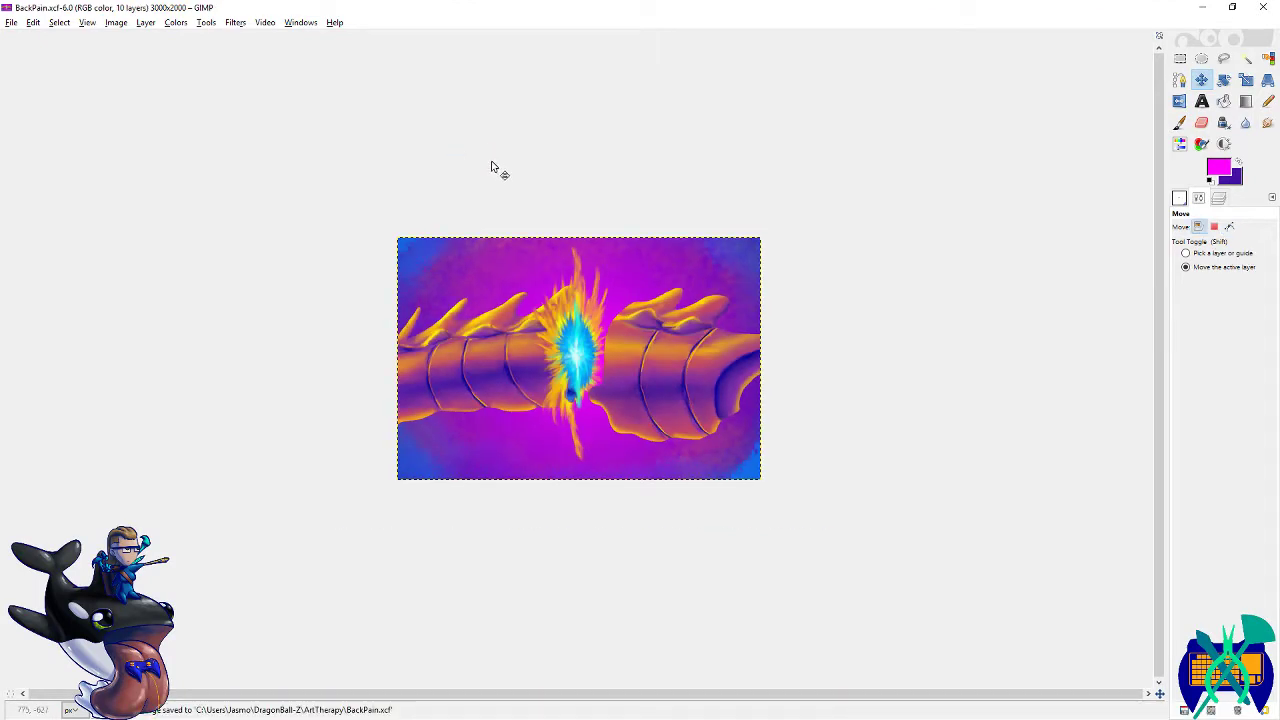
- Select the splosion layer, clean up the burst beside the right spine segment with the Eraser, and save the image
scroll(722, 362, up, 5)
scroll(723, 363, down, 5)
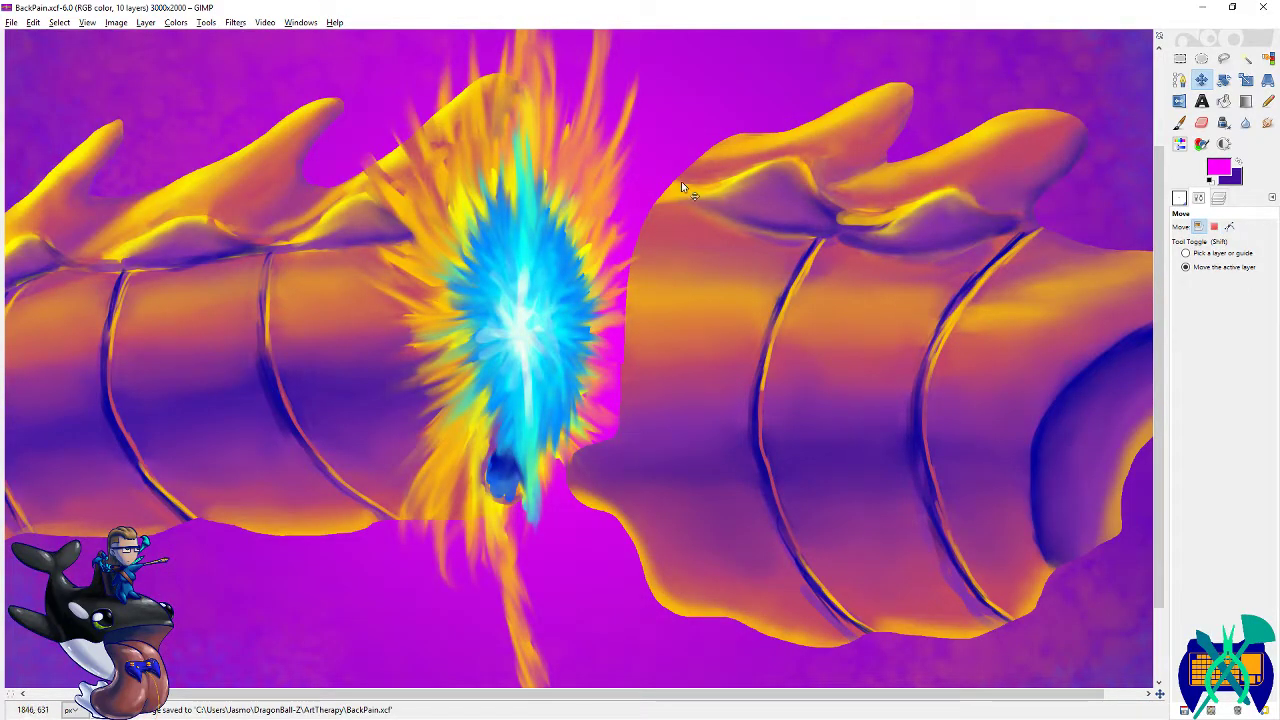
scroll(716, 249, up, 2)
key(p)
key(shift+e)
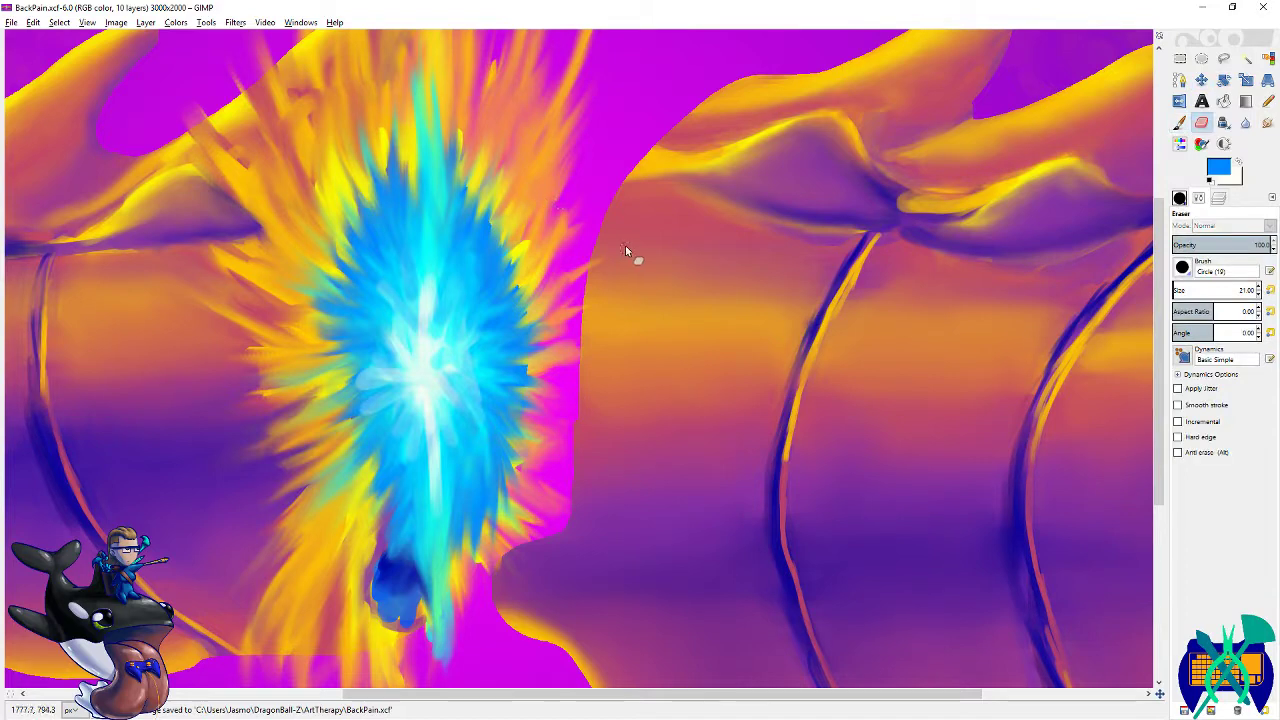
click(1219, 198)
click(1255, 326)
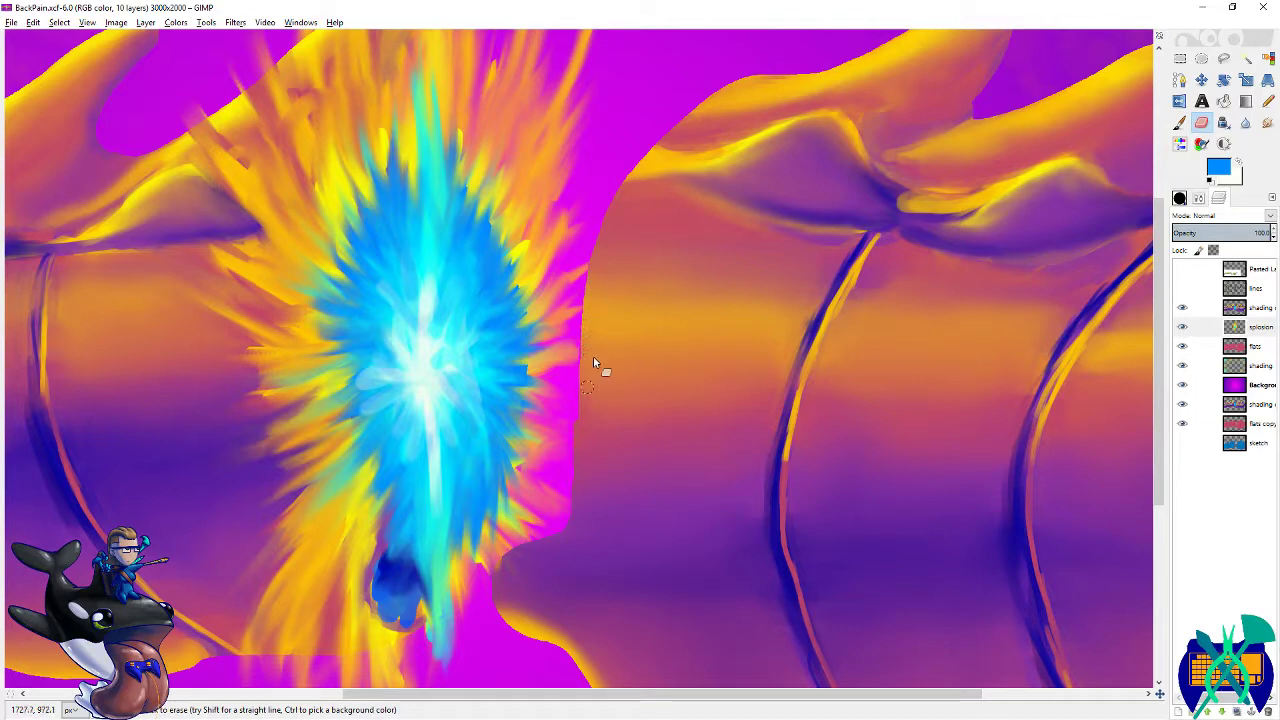
scroll(594, 402, down, 3)
scroll(594, 402, left, 2)
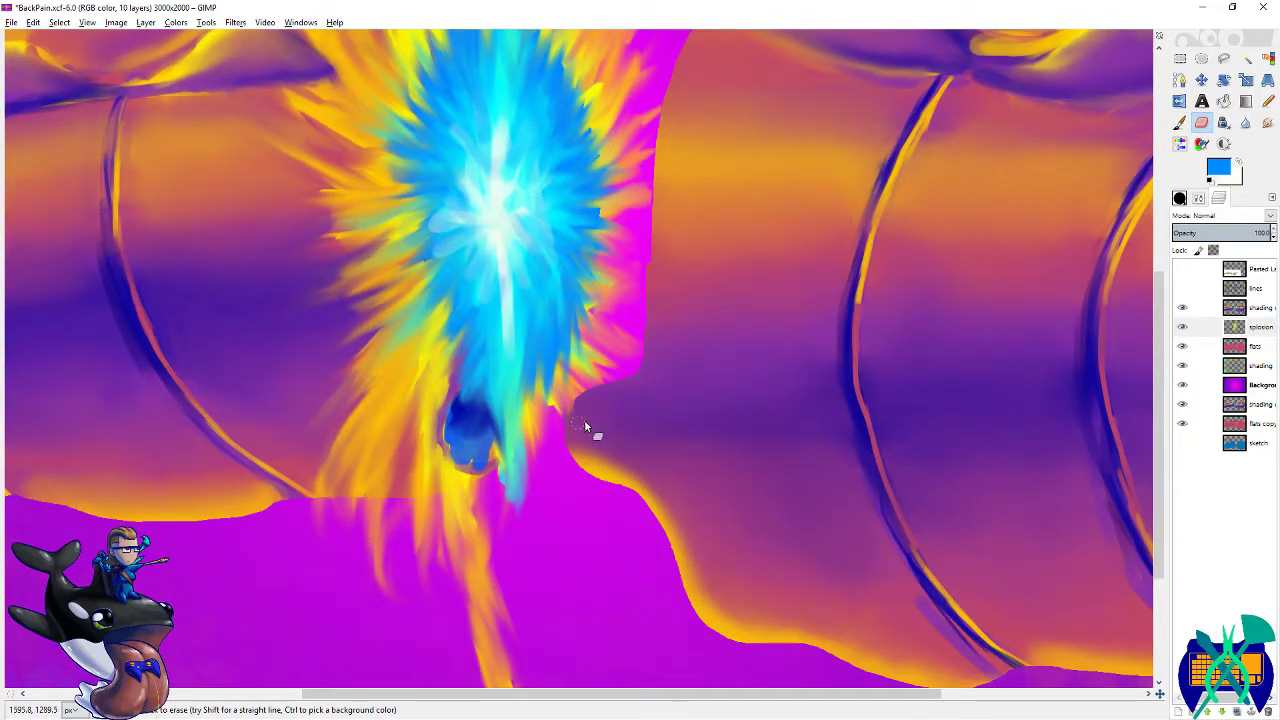
scroll(657, 350, up, 3)
key(ctrl+s)
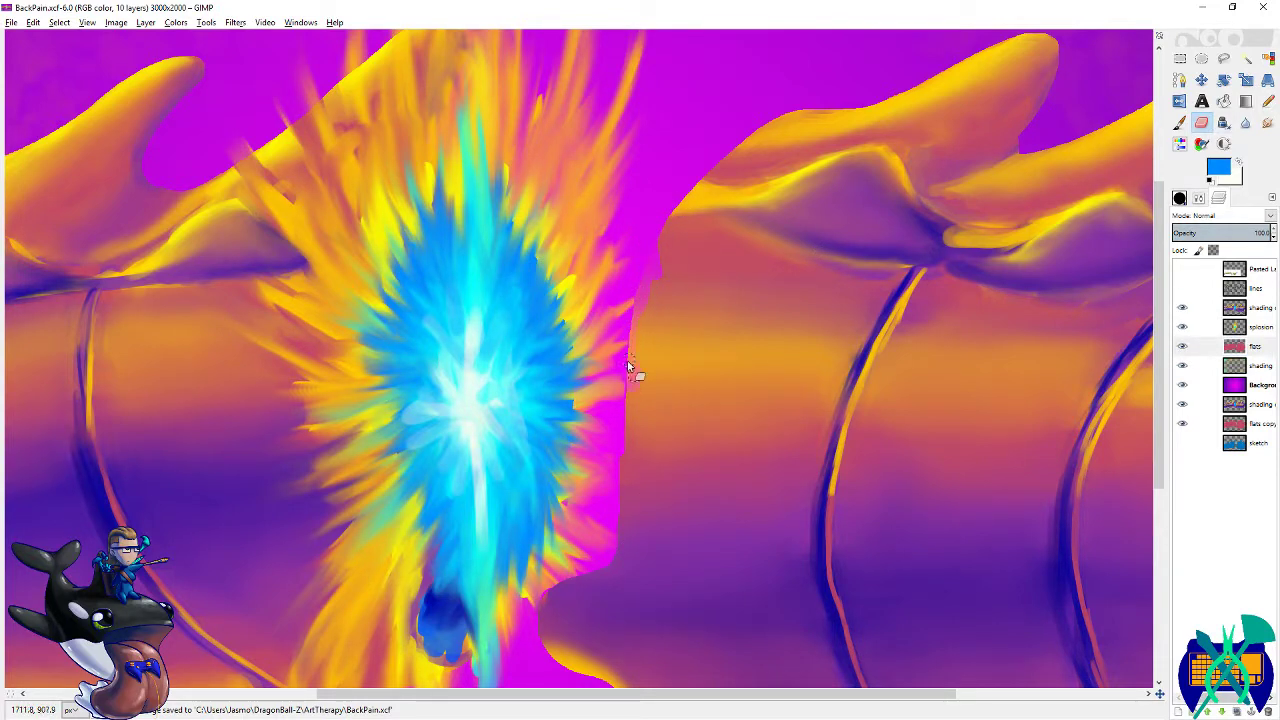
- Try to erase back the right spine segment's burst-side edge on the flats layer and the upper visible shading layer
drag(620, 447, 617, 528)
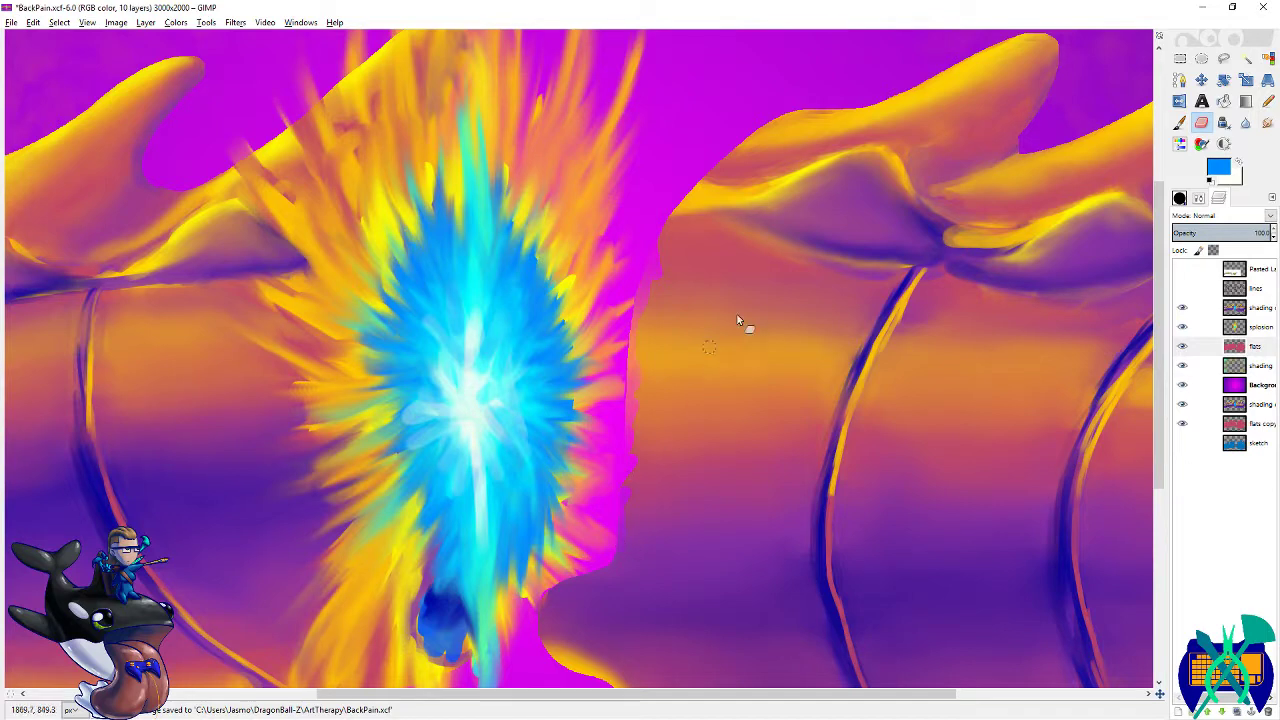
click(1250, 307)
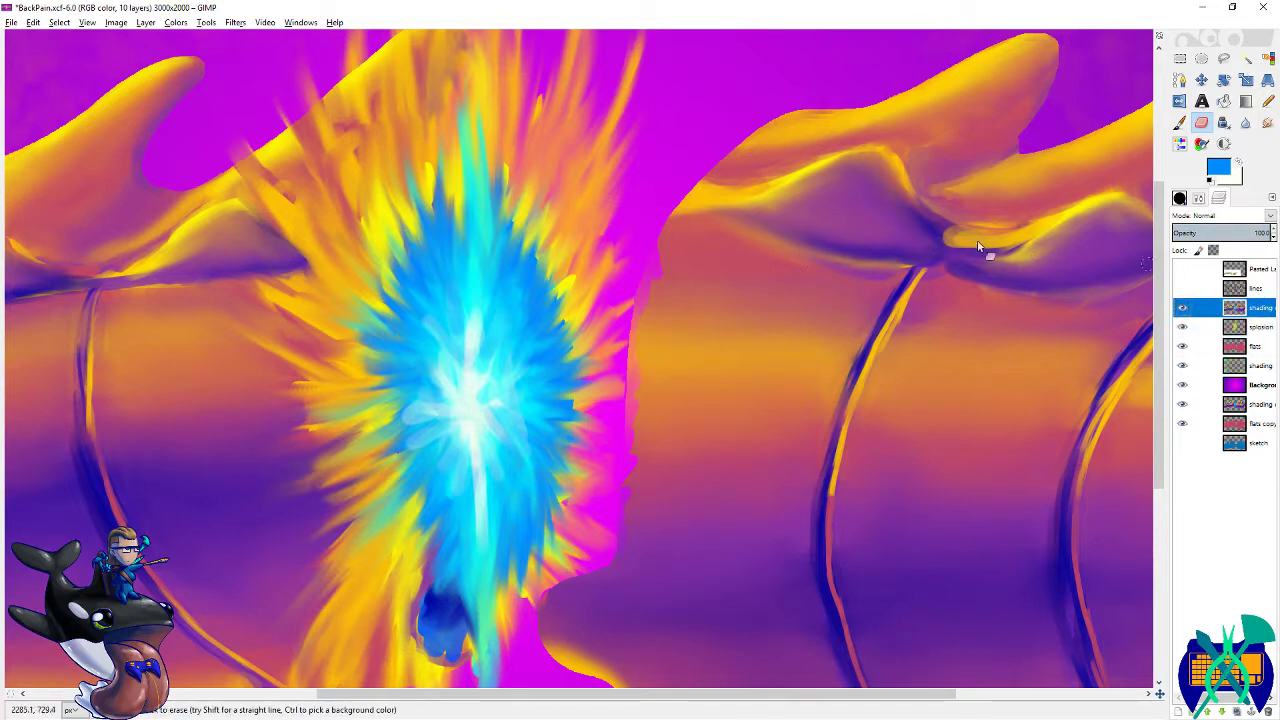
drag(676, 228, 694, 189)
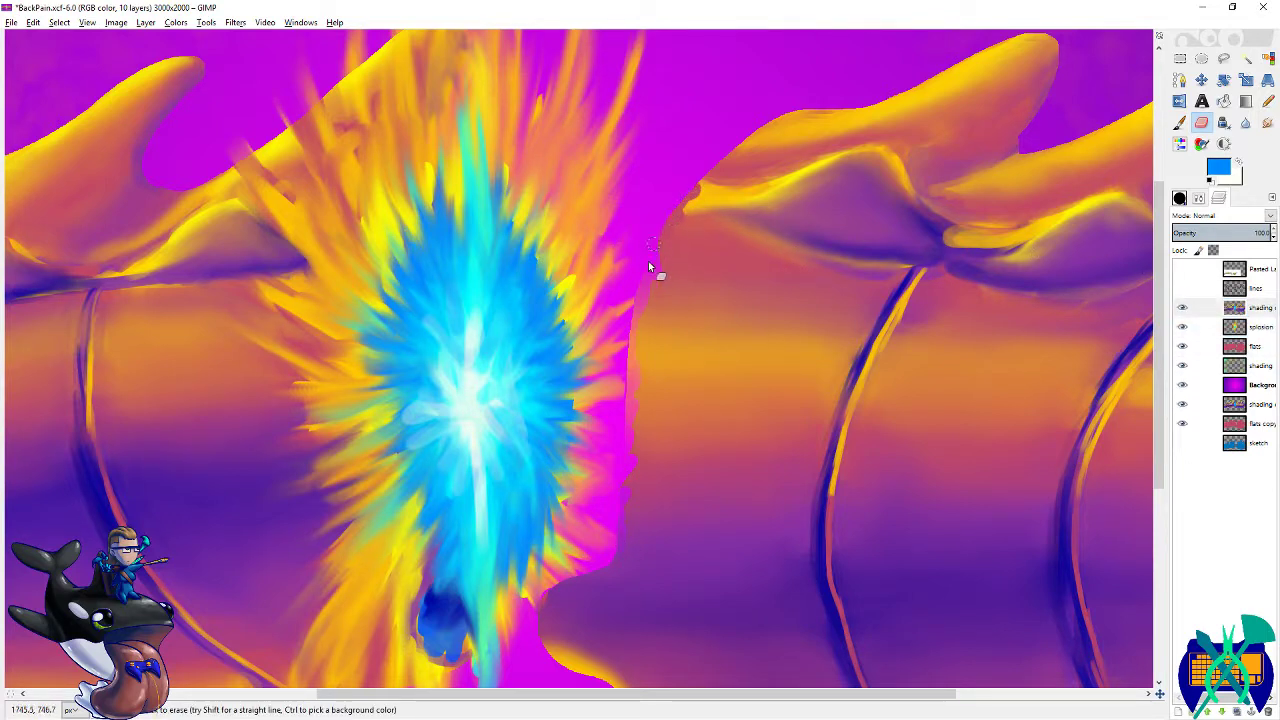
drag(636, 305, 632, 432)
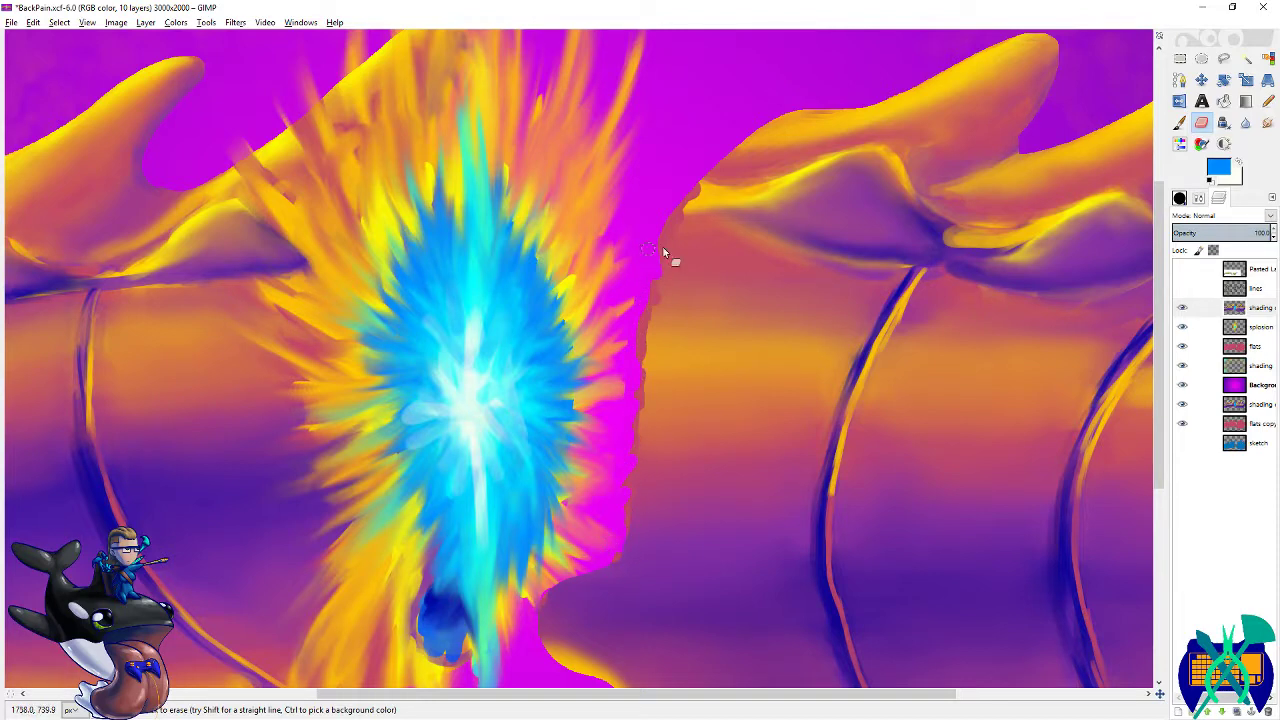
scroll(690, 256, down, 2)
drag(757, 257, 731, 332)
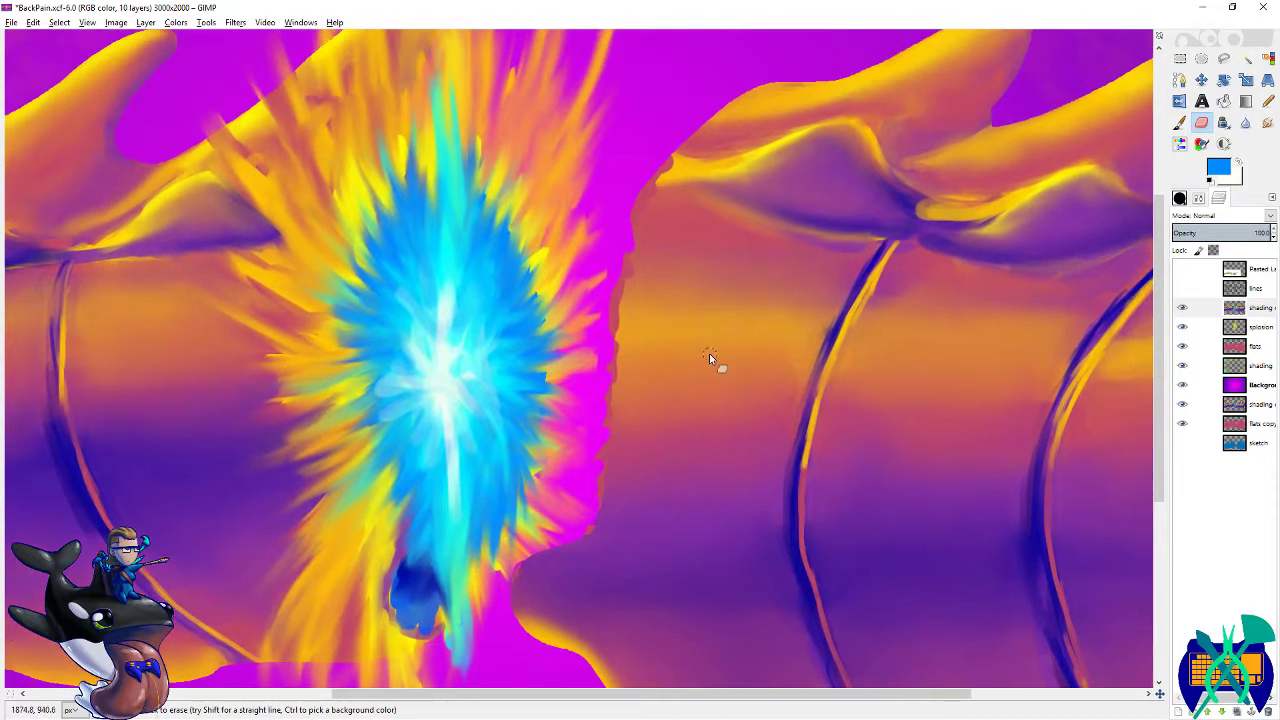
- Try to trim the flats layer to the erased segment edge and soften the shading along it with Smudge
click(1257, 330)
click(1256, 349)
mouse_move(633, 228)
mouse_down()
mouse_move(674, 161)
mouse_move(636, 230)
mouse_up()
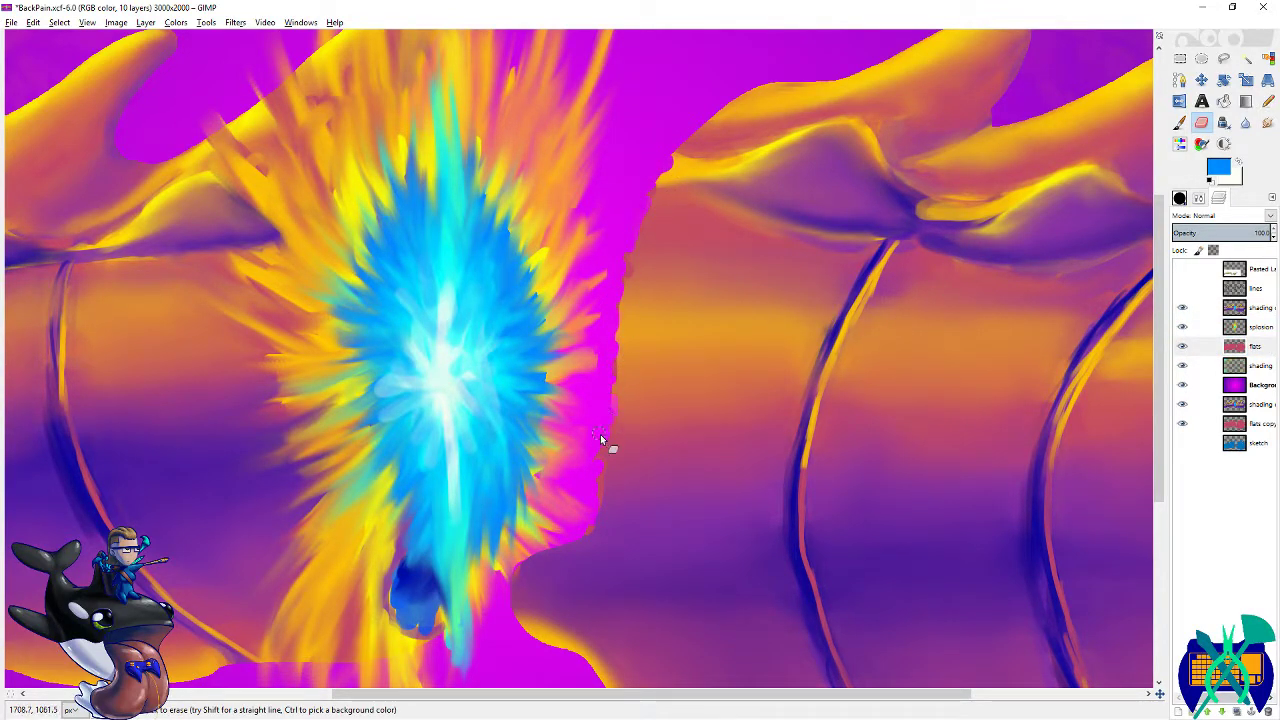
key(s)
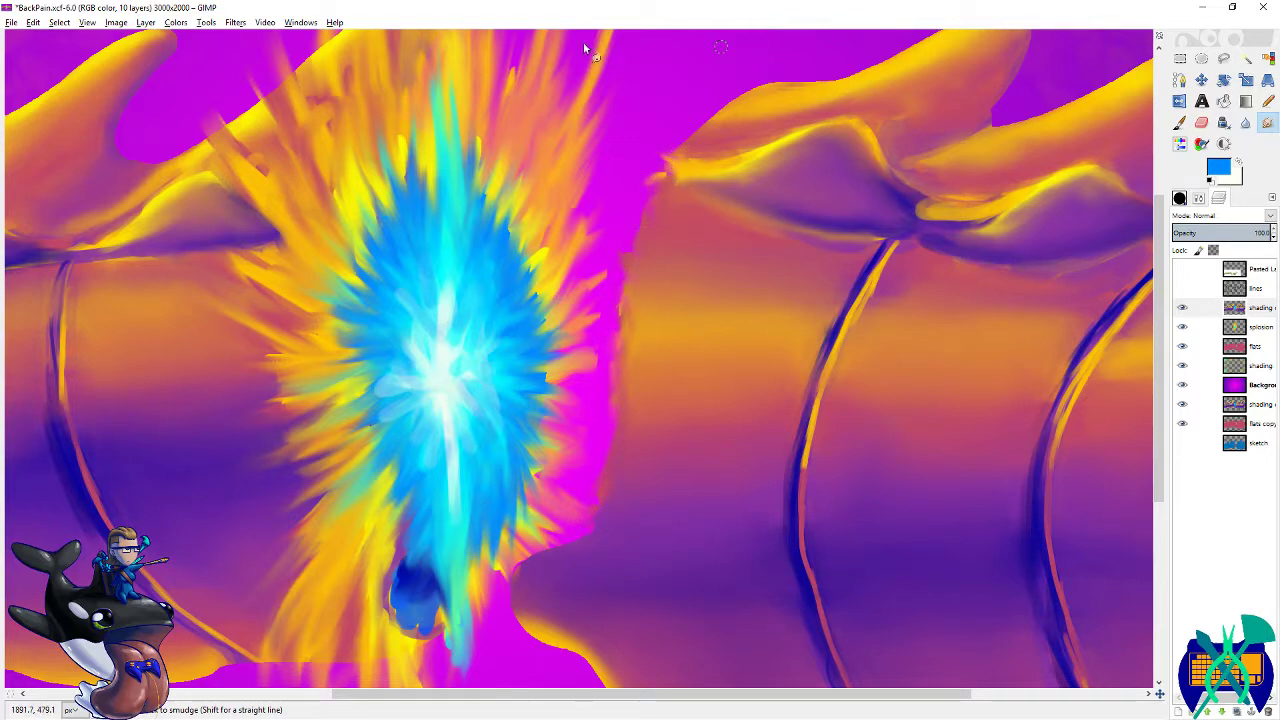
key(m)
scroll(437, 150, down, 4)
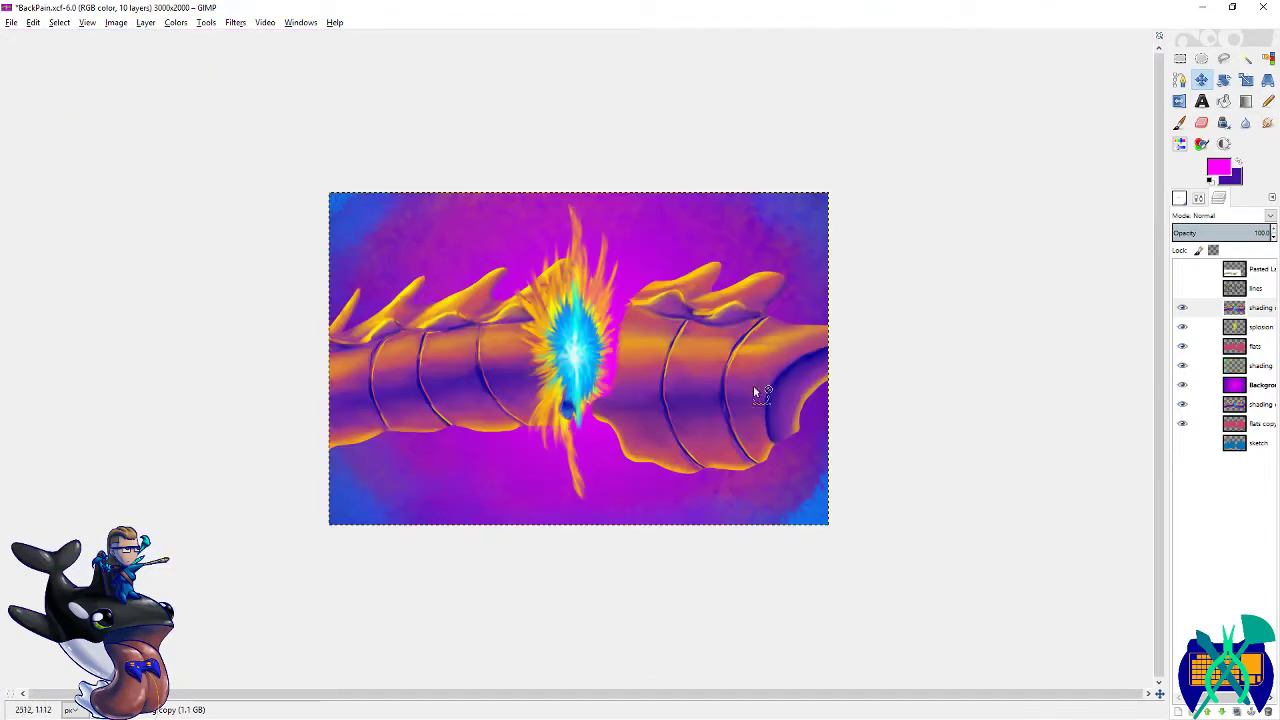
- Save the image and set the foreground color to golden yellow
scroll(742, 391, up, 2)
key(ctrl+s)
scroll(723, 306, up, 2)
key(s)
scroll(1073, 281, left, 2)
click(1214, 177)
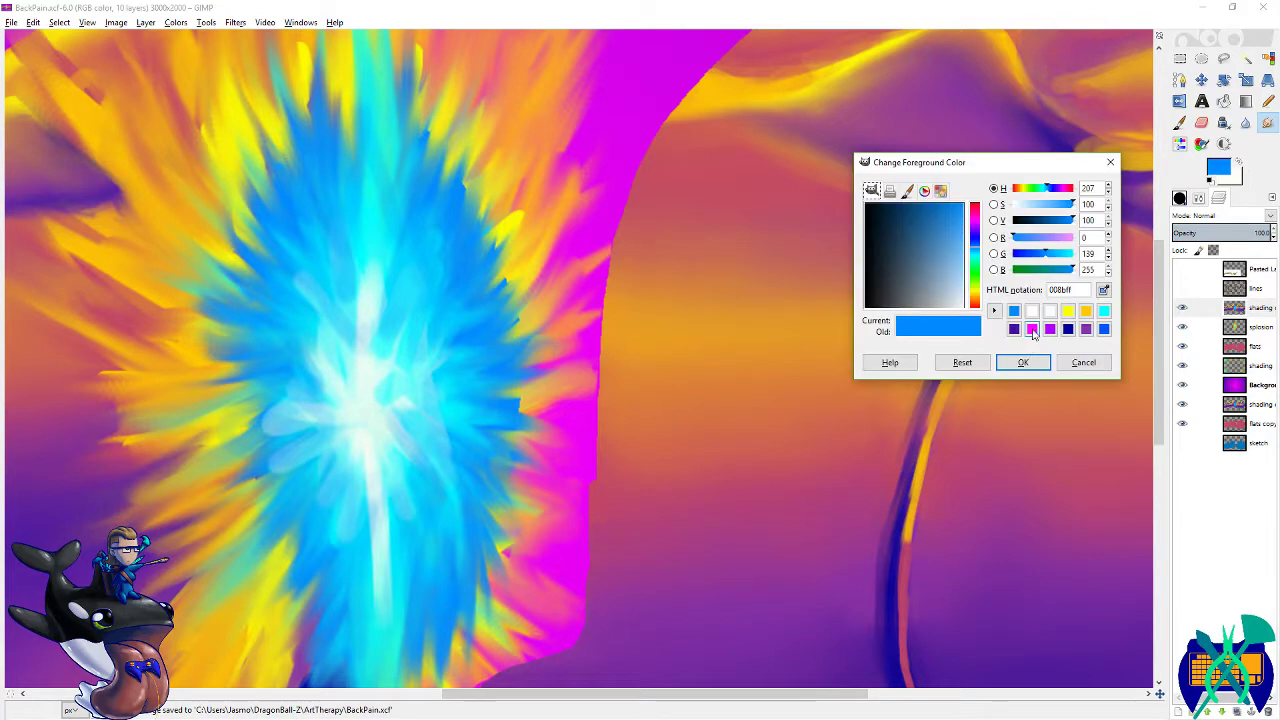
click(1086, 311)
click(1020, 363)
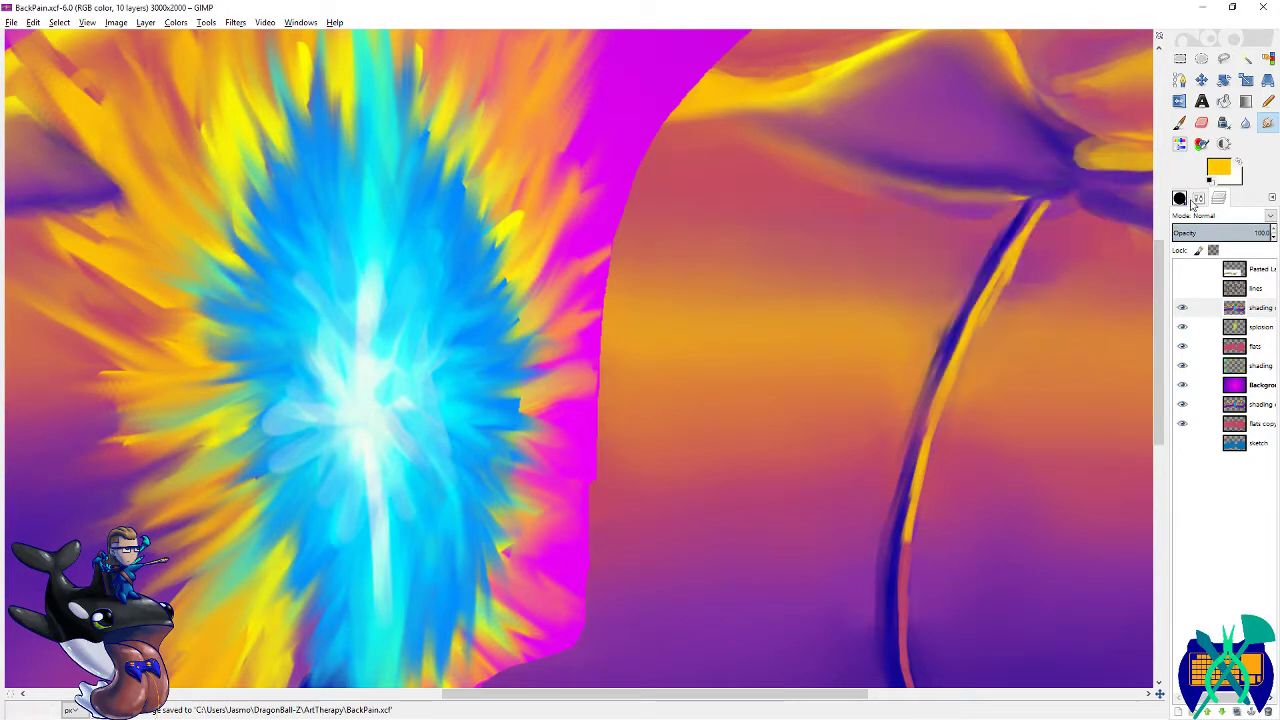
- Swap the golden yellow to the background, set the foreground to purple (8430ad), and save the image
click(1183, 199)
click(1221, 173)
click(1090, 366)
click(1238, 162)
click(1221, 172)
click(1084, 333)
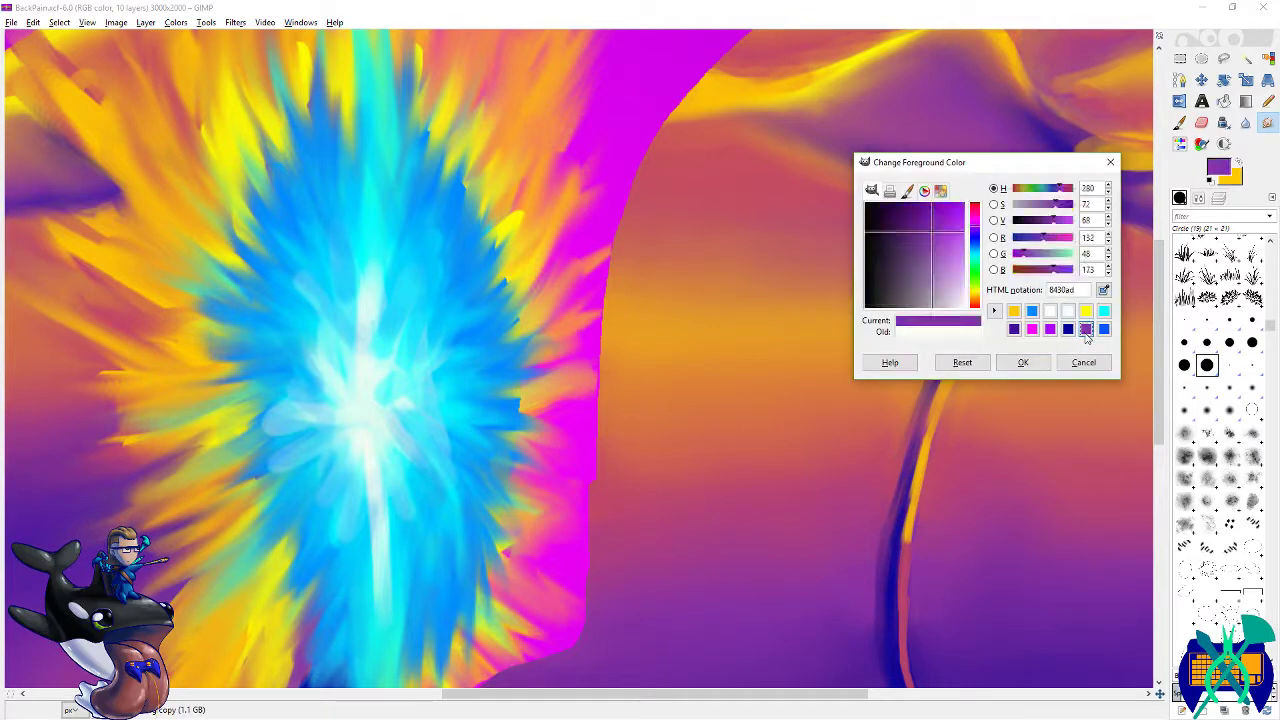
click(1020, 363)
click(1268, 101)
key(ctrl+s)
- Paint a thin golden-yellow outline down the right spine segment's burst-side edge using the Paintbrush with the Circle (01) brush
click(1180, 123)
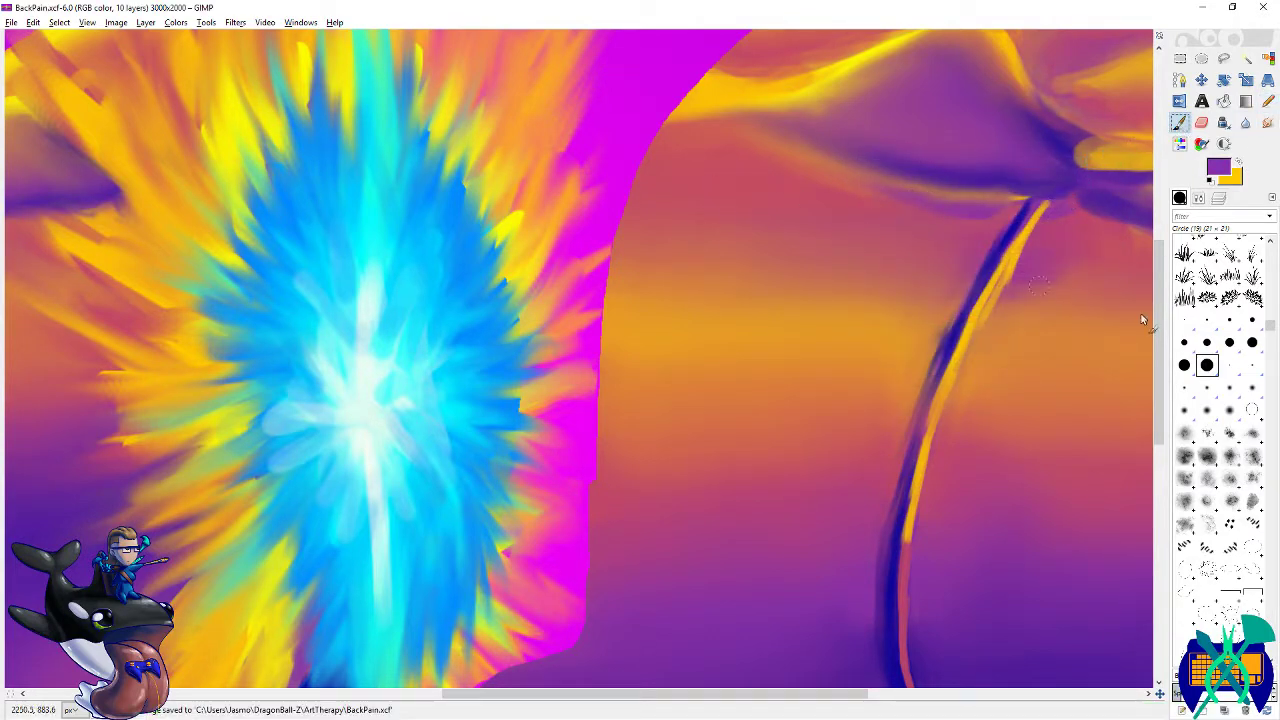
click(1184, 320)
key(x)
mouse_move(632, 190)
mouse_down()
mouse_move(654, 142)
mouse_move(606, 297)
mouse_move(600, 370)
mouse_up()
scroll(596, 282, down, 3)
mouse_move(619, 272)
mouse_down()
mouse_move(605, 352)
mouse_move(623, 295)
mouse_move(621, 397)
mouse_move(600, 432)
mouse_move(509, 480)
mouse_up()
- Extend the golden outline around the segment's lower notch and paint short crack lines branching inward from the edge
scroll(602, 420, down, 3)
scroll(509, 480, down, 3)
scroll(509, 480, left, 3)
mouse_move(731, 241)
mouse_down()
mouse_move(714, 296)
mouse_move(788, 350)
mouse_up()
mouse_move(716, 302)
mouse_down()
mouse_move(623, 342)
mouse_move(606, 372)
mouse_move(623, 430)
mouse_up()
drag(595, 378, 614, 424)
drag(698, 343, 595, 614)
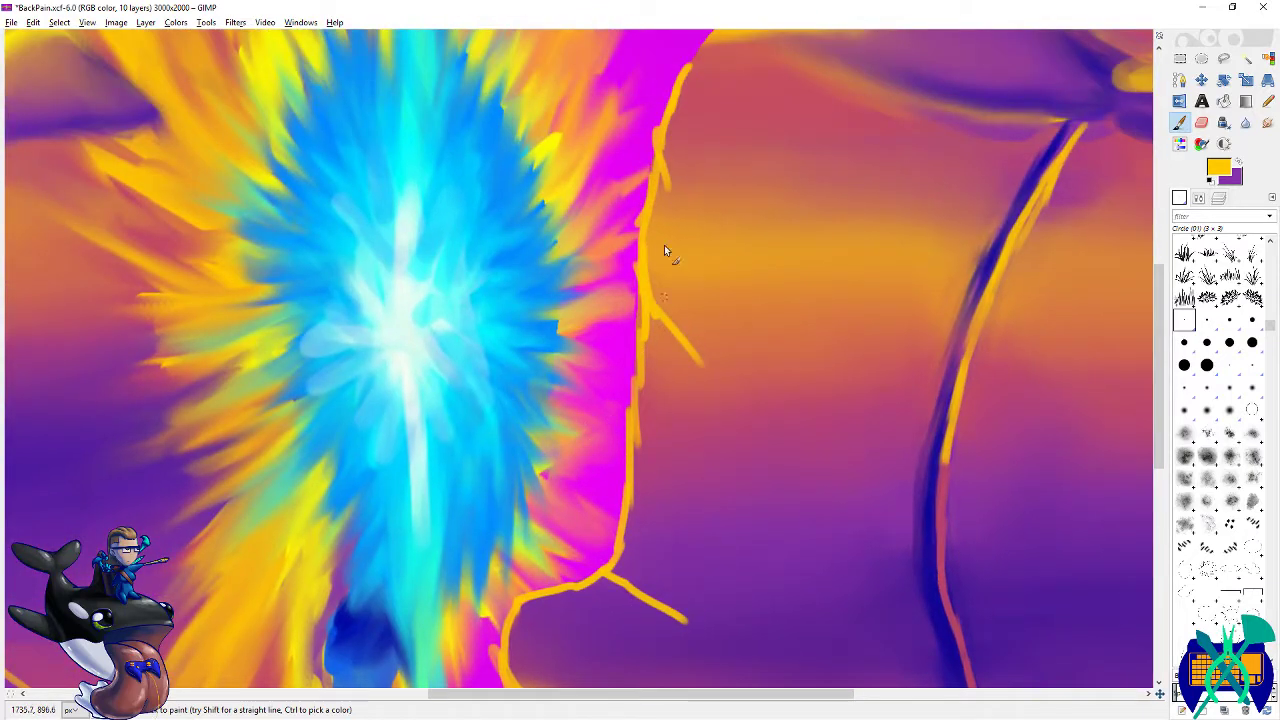
- Paint a short golden crack branching inward from the upper part of the right segment's burst-side edge
scroll(663, 262, up, 2)
drag(677, 206, 718, 164)
drag(745, 176, 733, 246)
- Shade the inner side of the golden edge outline and its upper cracks with thin purple lines
key(x)
drag(666, 188, 641, 264)
mouse_move(670, 191)
mouse_down()
mouse_move(647, 271)
mouse_move(686, 267)
mouse_move(707, 242)
mouse_move(680, 262)
mouse_move(674, 316)
mouse_up()
scroll(716, 260, down, 3)
scroll(710, 250, left, 2)
scroll(706, 397, down, 3)
mouse_move(688, 251)
mouse_down()
mouse_move(740, 326)
mouse_move(682, 300)
mouse_up()
scroll(651, 484, down, 5)
scroll(712, 289, left, 2)
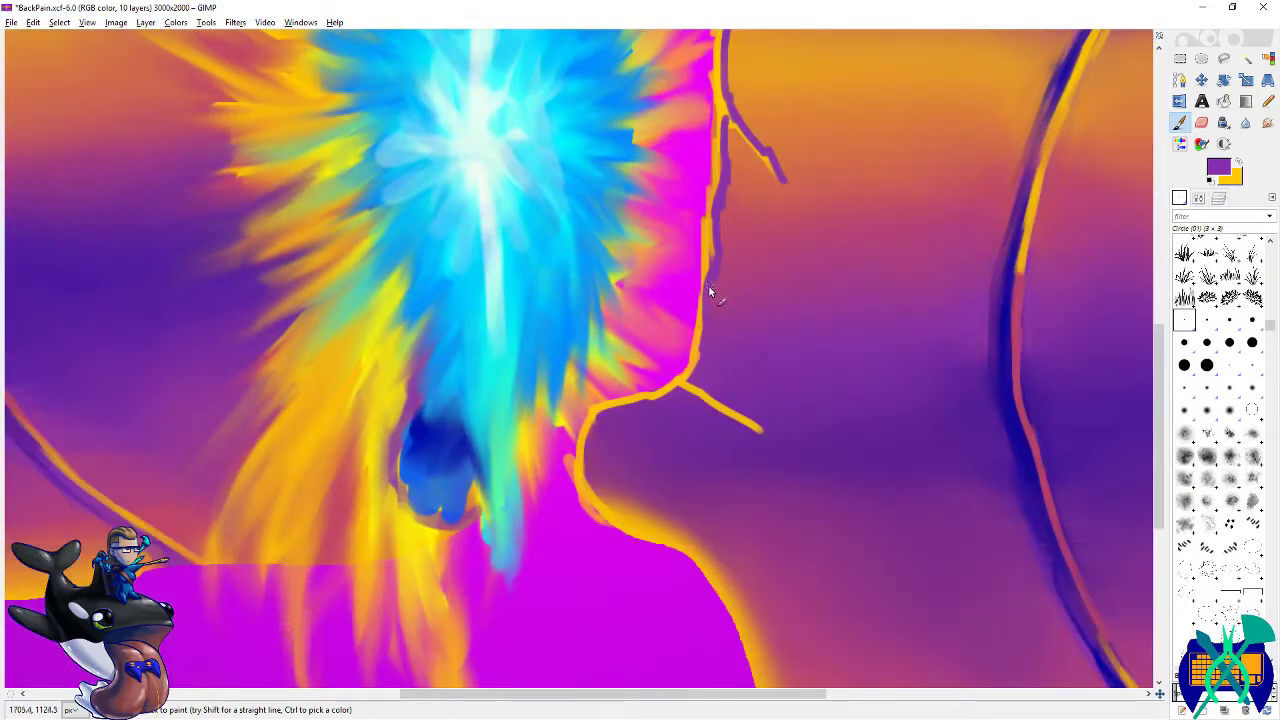
- Add a short golden crack inside the right segment's lower notch
scroll(720, 330, down, 4)
scroll(706, 288, left, 1)
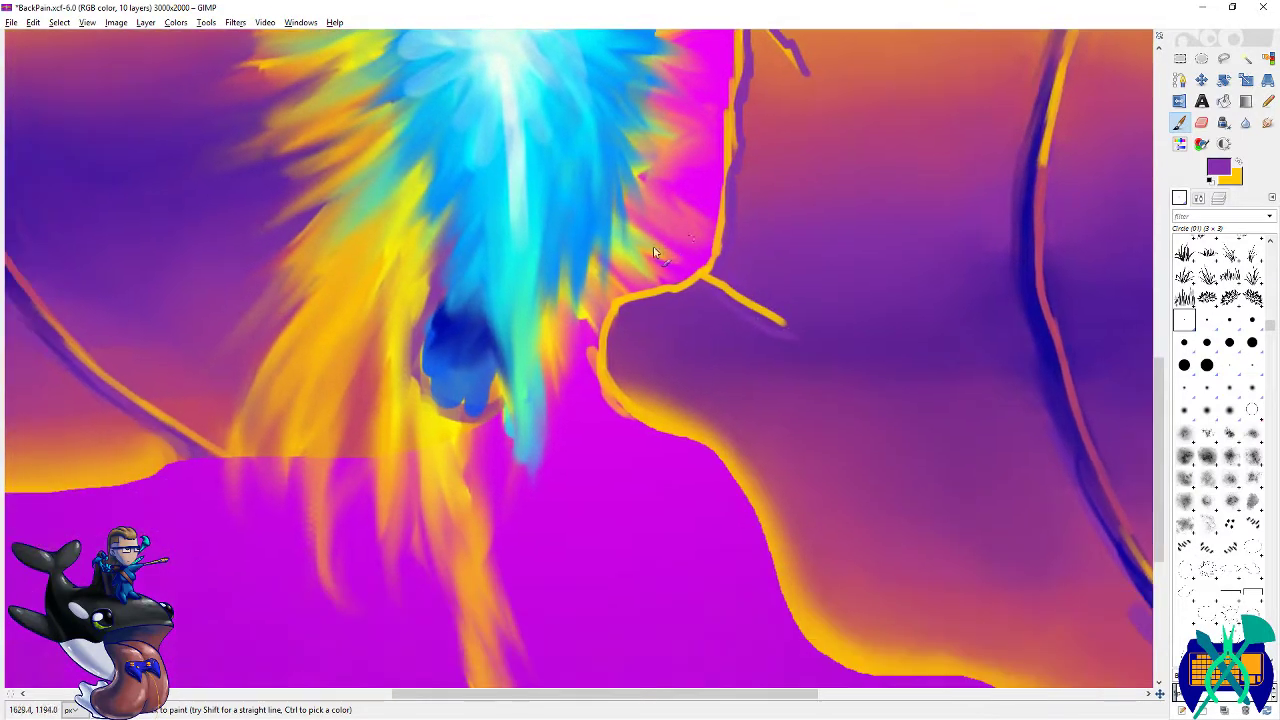
key(x)
mouse_move(614, 322)
mouse_down()
mouse_move(624, 342)
mouse_move(664, 340)
mouse_up()
- Sample dark indigo from the segment, shade the lower notch outline and its cracks with it, and save the image
key(x)
ctrl+click(950, 250)
scroll(661, 358, up, 5)
scroll(661, 358, right, 2)
drag(634, 431, 720, 470)
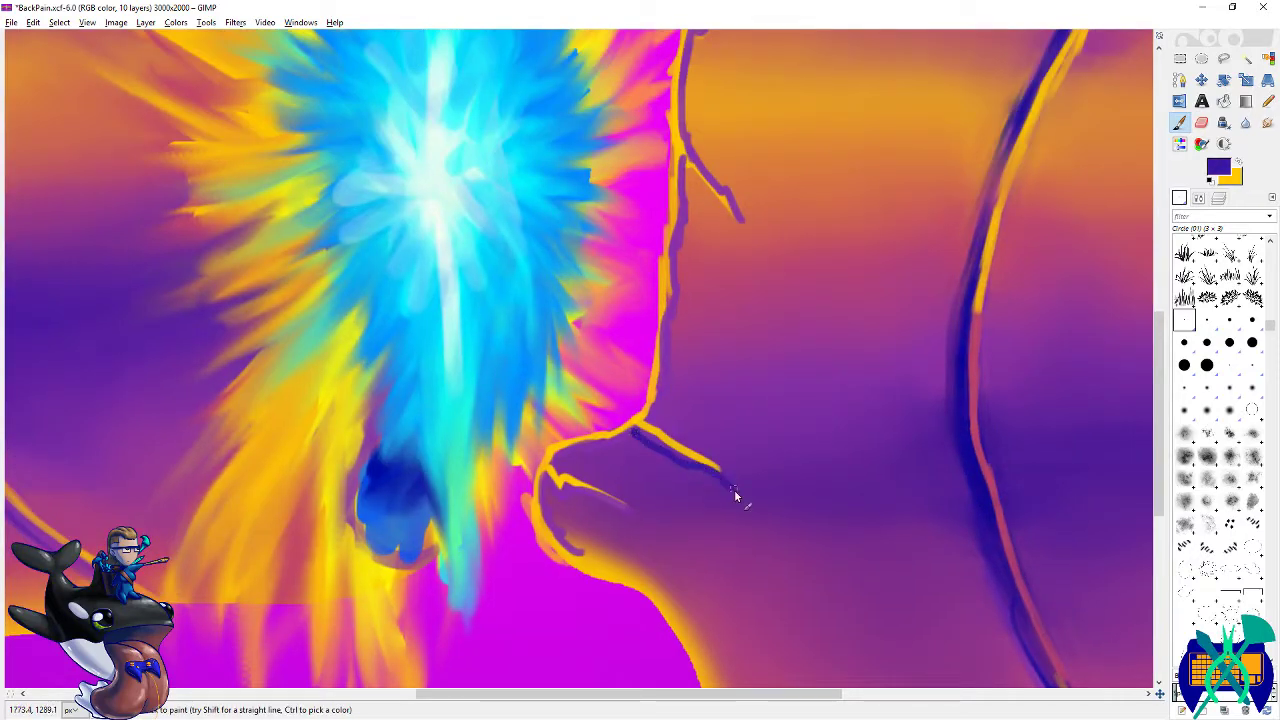
drag(643, 441, 557, 451)
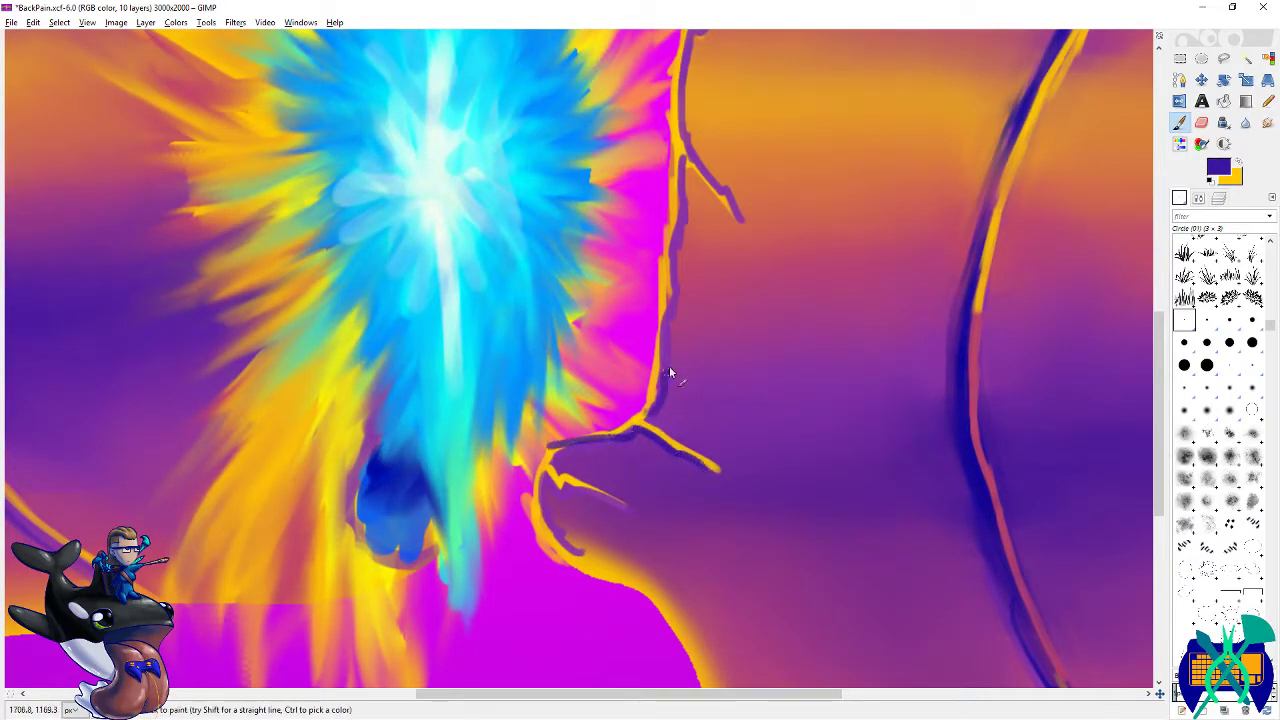
key(ctrl+z)
ctrl+click(674, 425)
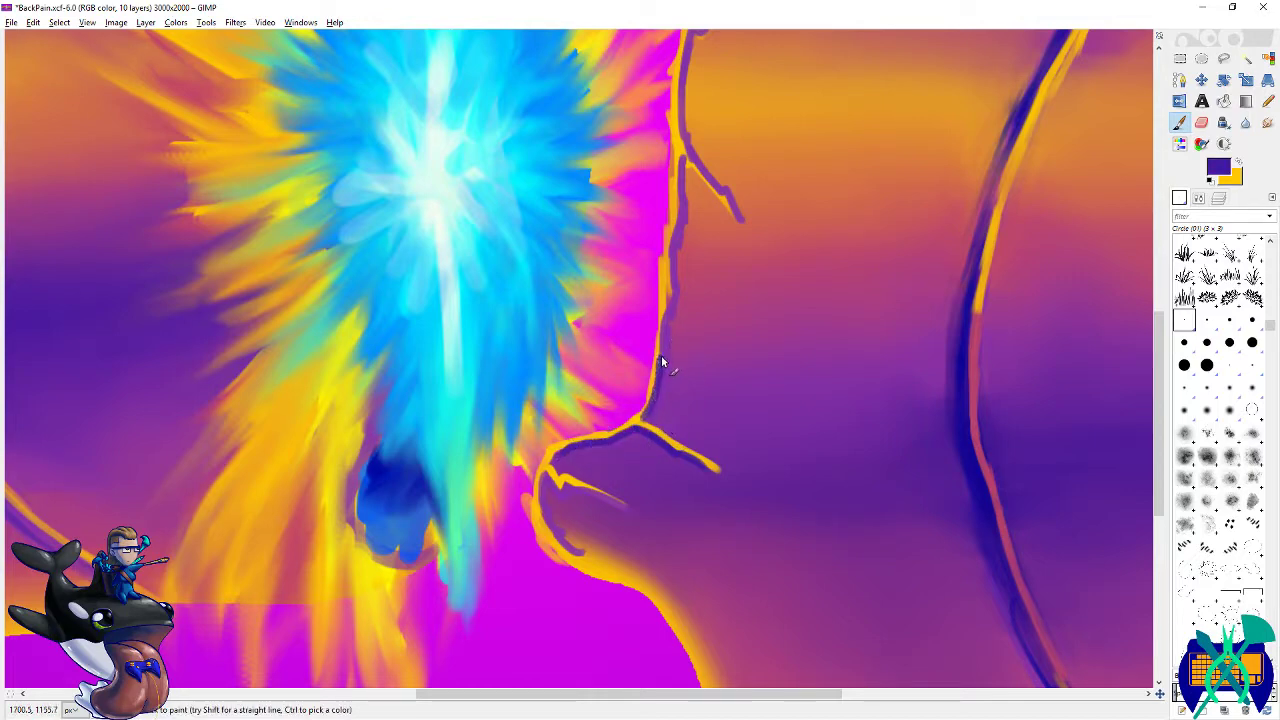
scroll(709, 178, down, 8)
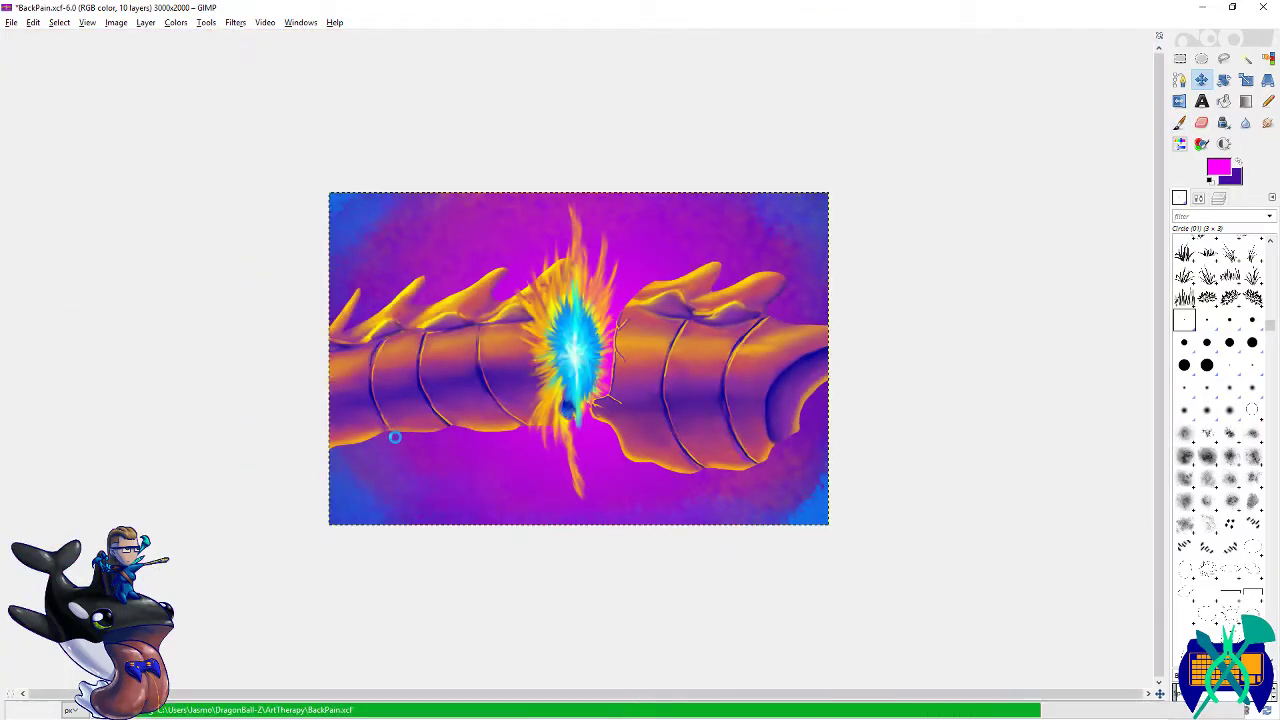
- Extend the golden outline up over the right segment's top ridge and paint golden cracks branching into the ridge
scroll(526, 374, up, 6)
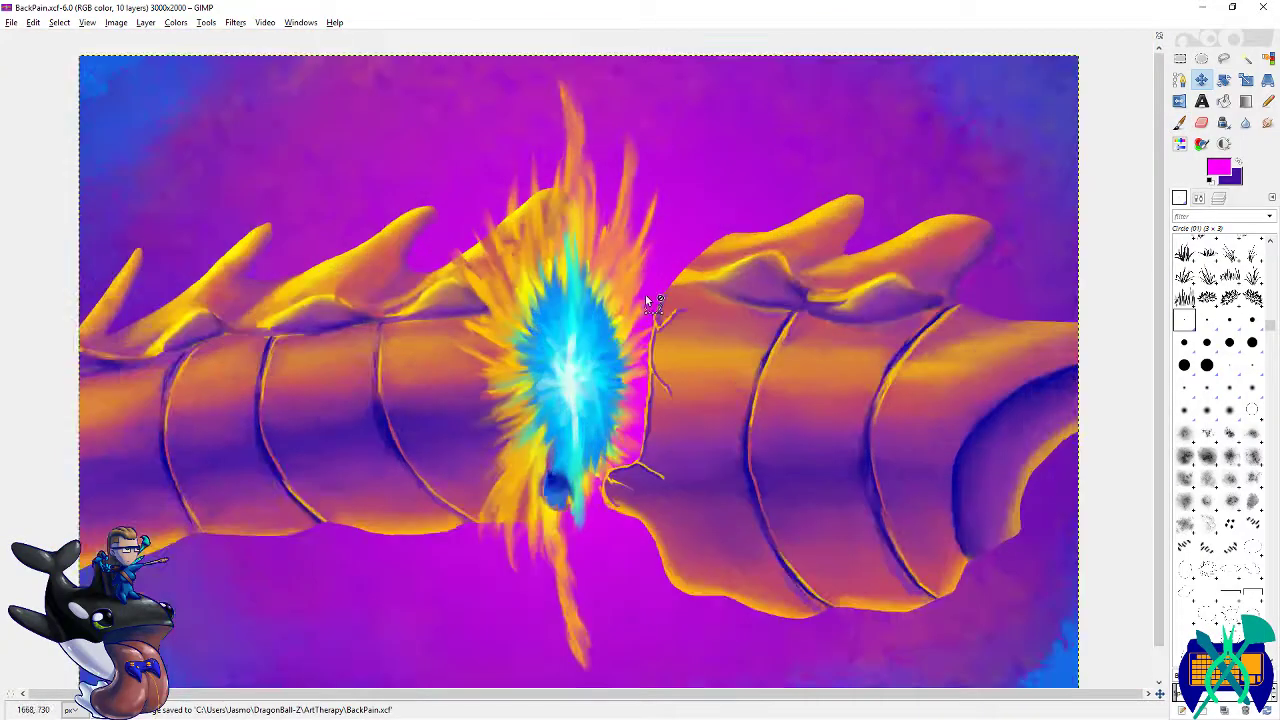
click(1238, 161)
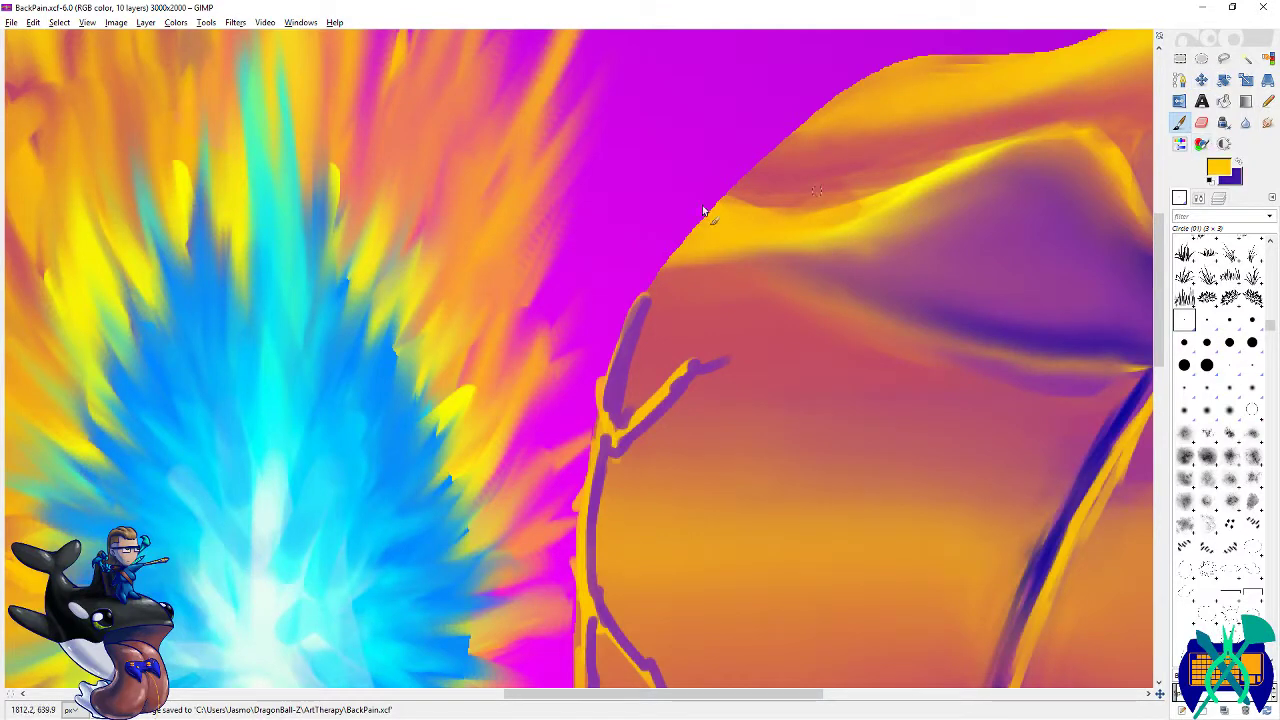
drag(644, 295, 736, 194)
drag(804, 143, 713, 241)
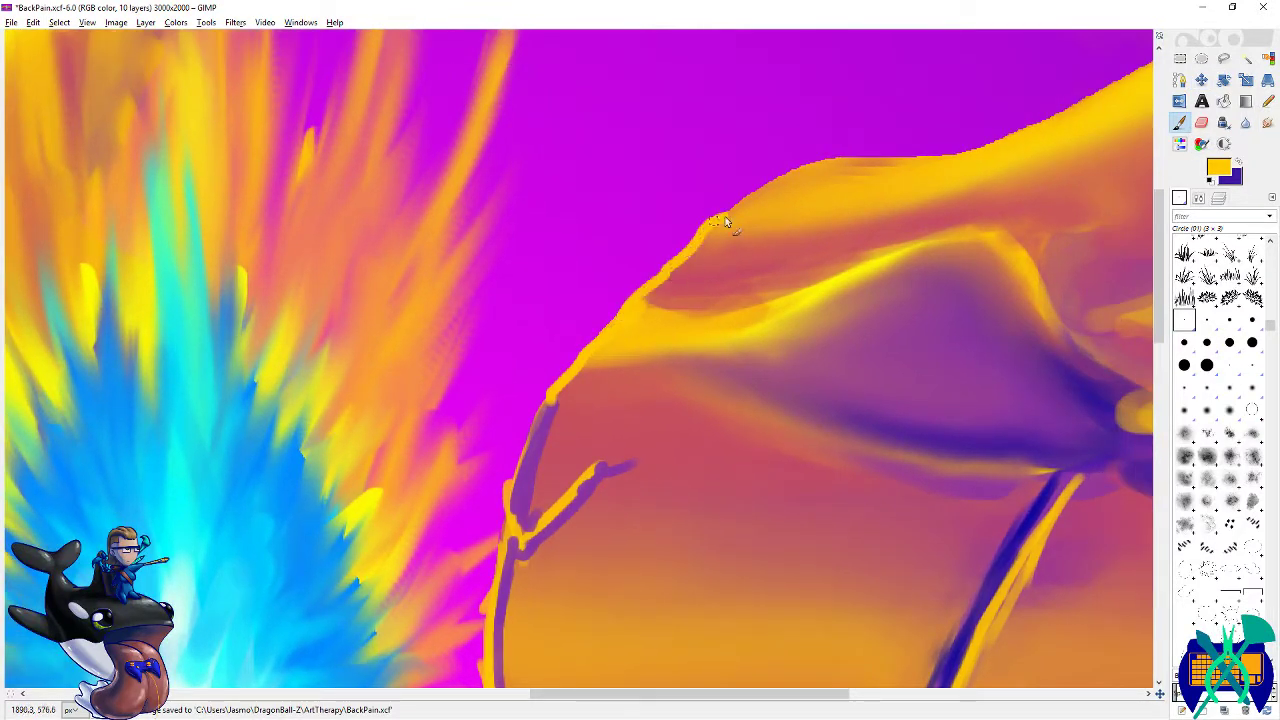
drag(792, 169, 873, 157)
drag(884, 168, 783, 208)
mouse_move(676, 234)
mouse_down()
mouse_move(679, 250)
mouse_move(790, 250)
mouse_up()
drag(765, 284, 955, 134)
drag(870, 120, 882, 162)
mouse_move(738, 177)
mouse_down()
mouse_move(780, 213)
mouse_move(862, 187)
mouse_up()
mouse_move(882, 314)
mouse_down()
mouse_move(866, 306)
mouse_move(759, 334)
mouse_up()
- Sample purple (8430ad) and shade the golden ridge outline and its cracks with thin lines
key(x)
ctrl+click(910, 310)
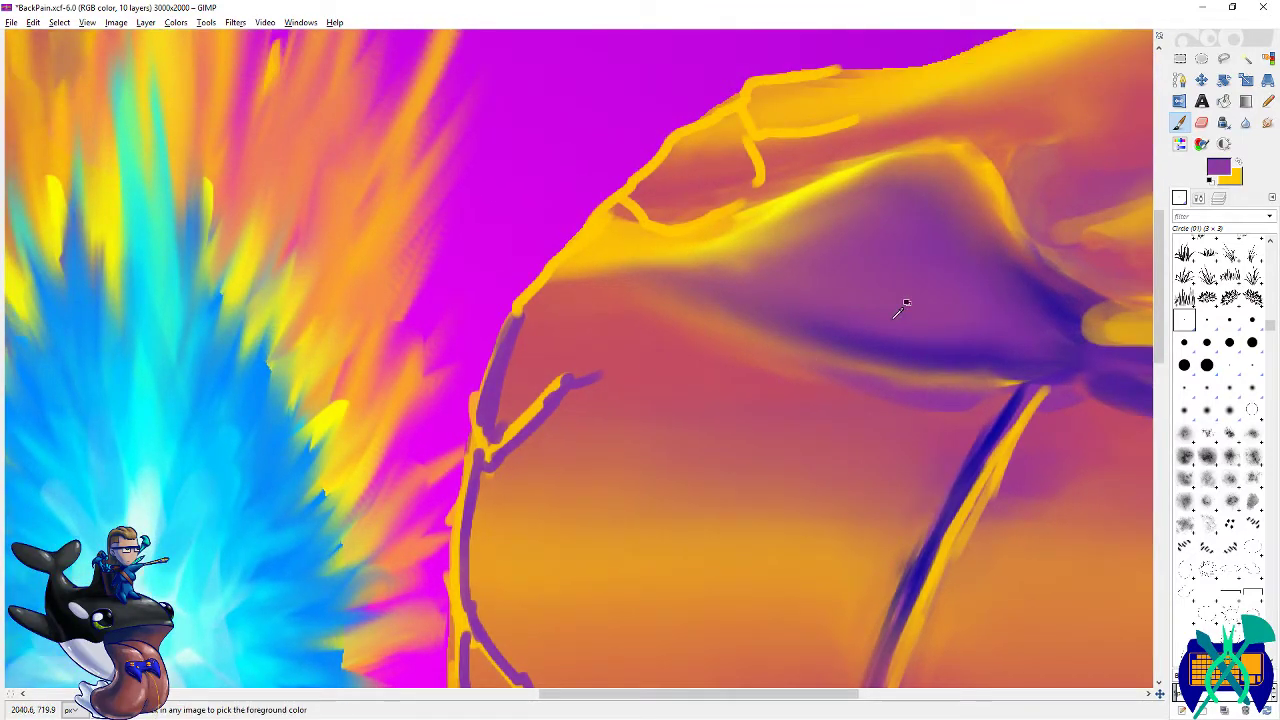
click(1218, 170)
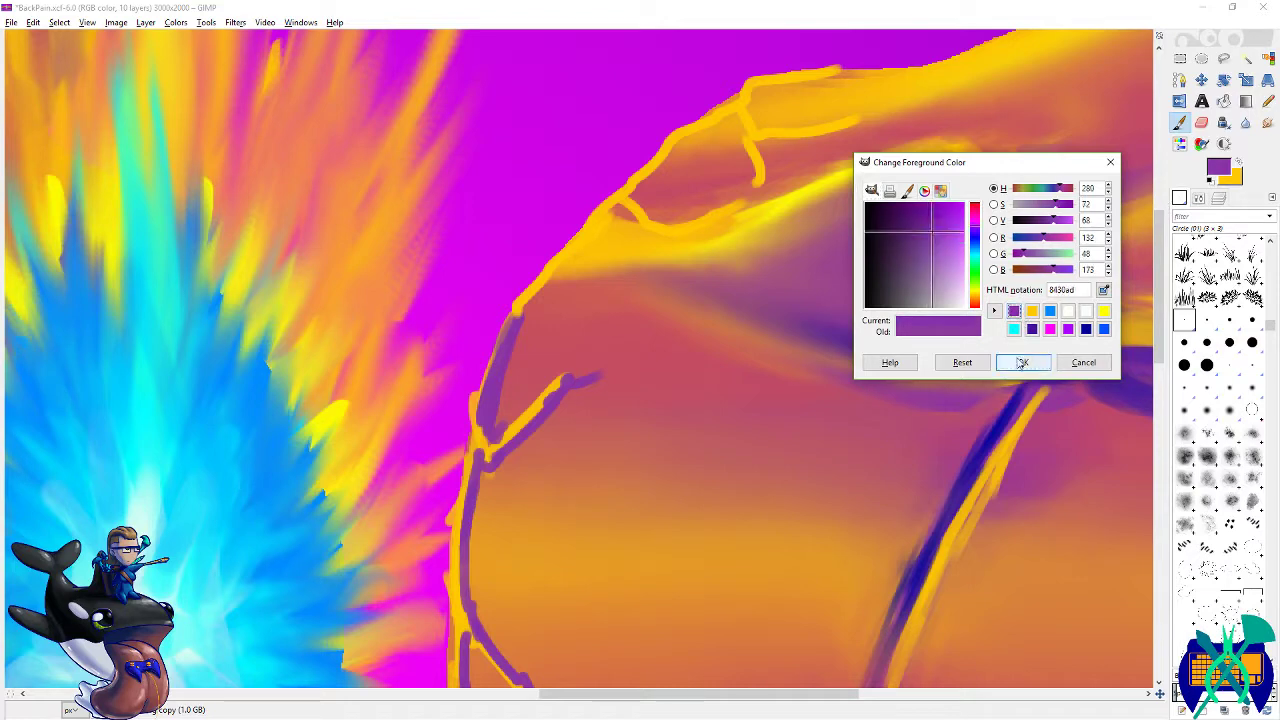
key(Return)
mouse_move(620, 205)
mouse_down()
mouse_move(682, 228)
mouse_move(753, 201)
mouse_move(646, 214)
mouse_move(687, 225)
mouse_move(754, 189)
mouse_up()
key(ctrl+z)
drag(797, 172, 653, 307)
mouse_move(654, 250)
mouse_down()
mouse_move(658, 283)
mouse_move(696, 249)
mouse_move(641, 213)
mouse_move(512, 317)
mouse_up()
mouse_move(505, 327)
mouse_down()
mouse_move(648, 222)
mouse_move(603, 254)
mouse_up()
- Save the image and examine the outlined segment edge against the whole painting
key(shift+e)
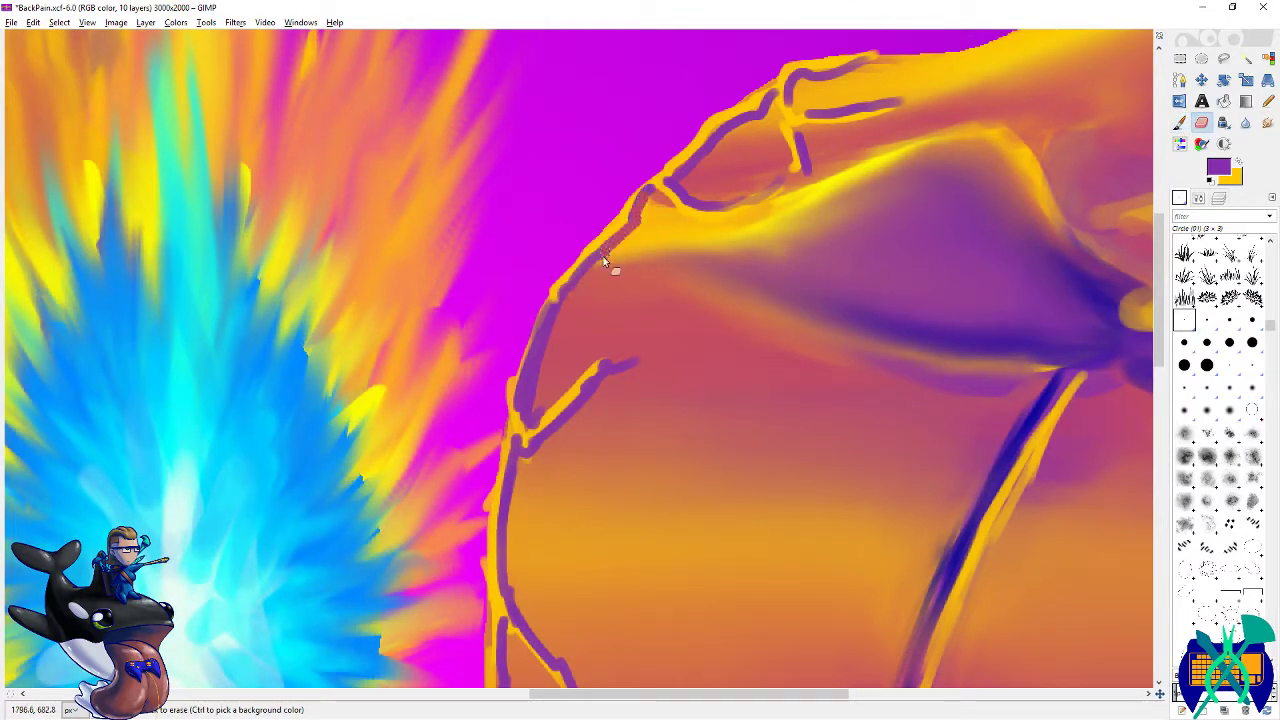
key(ctrl)
key(ctrl+s)
key(m)
scroll(436, 268, down, 4)
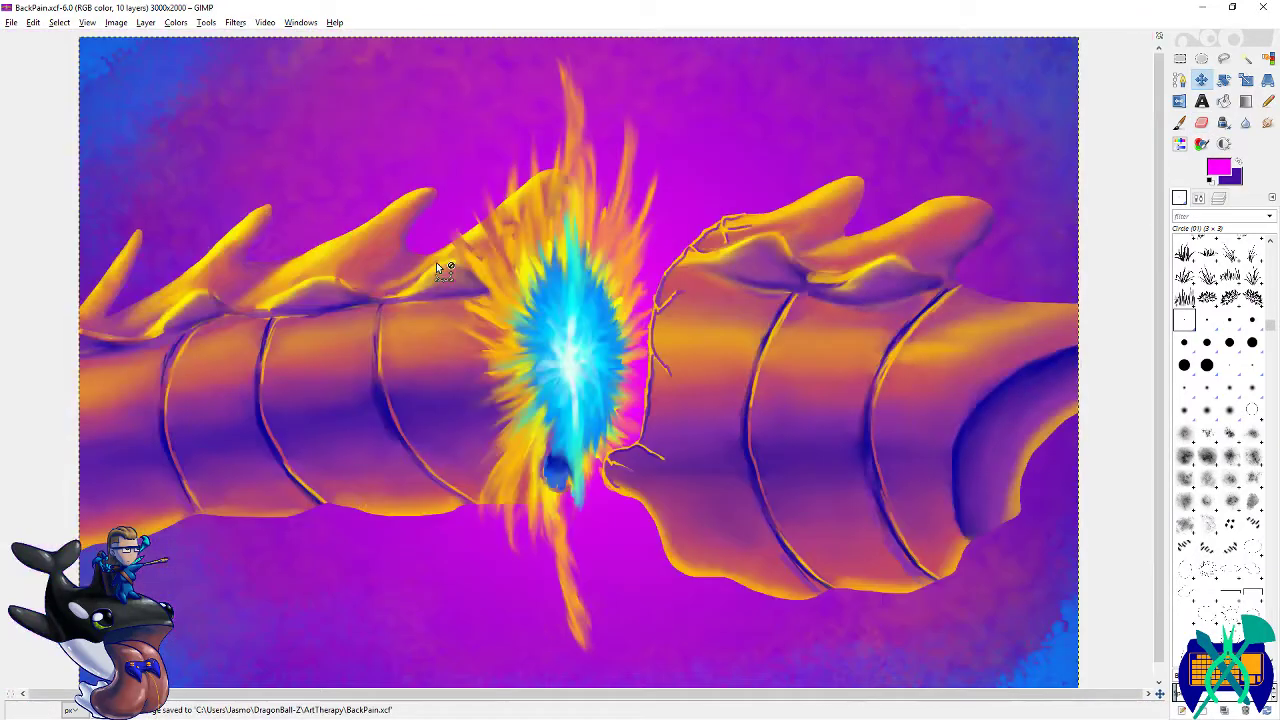
scroll(433, 262, down, 1)
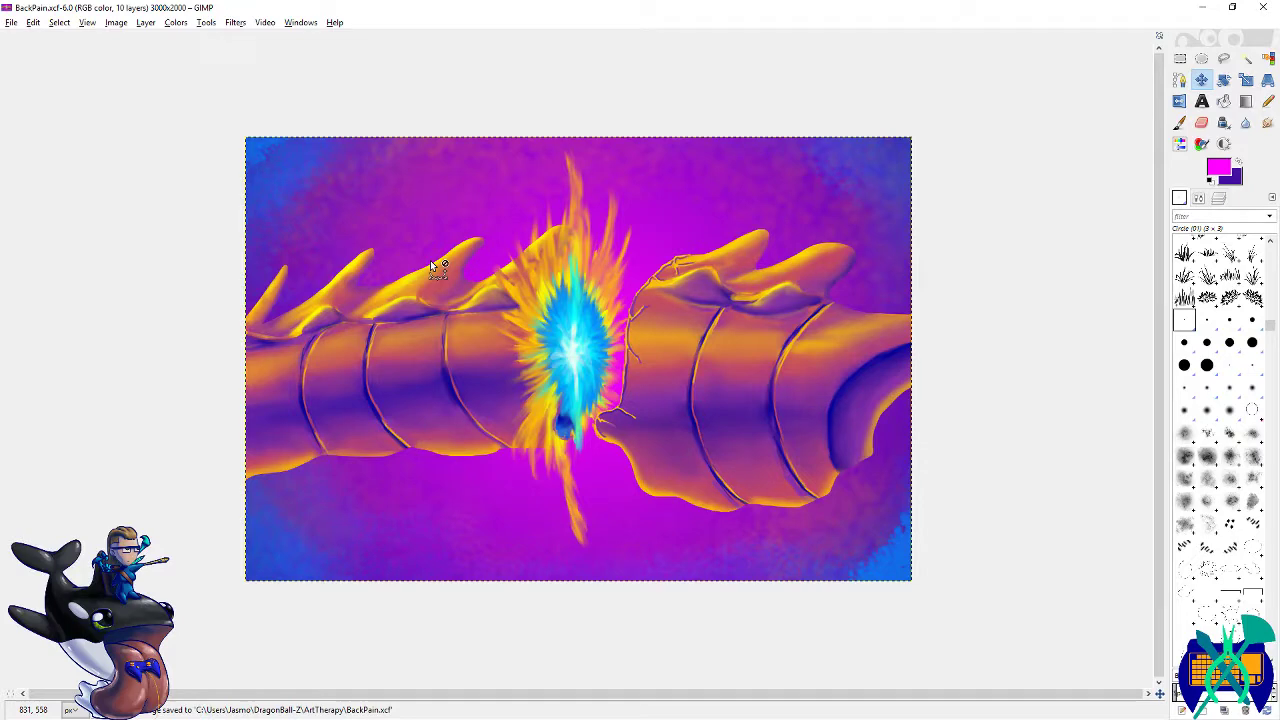
scroll(430, 260, down, 1)
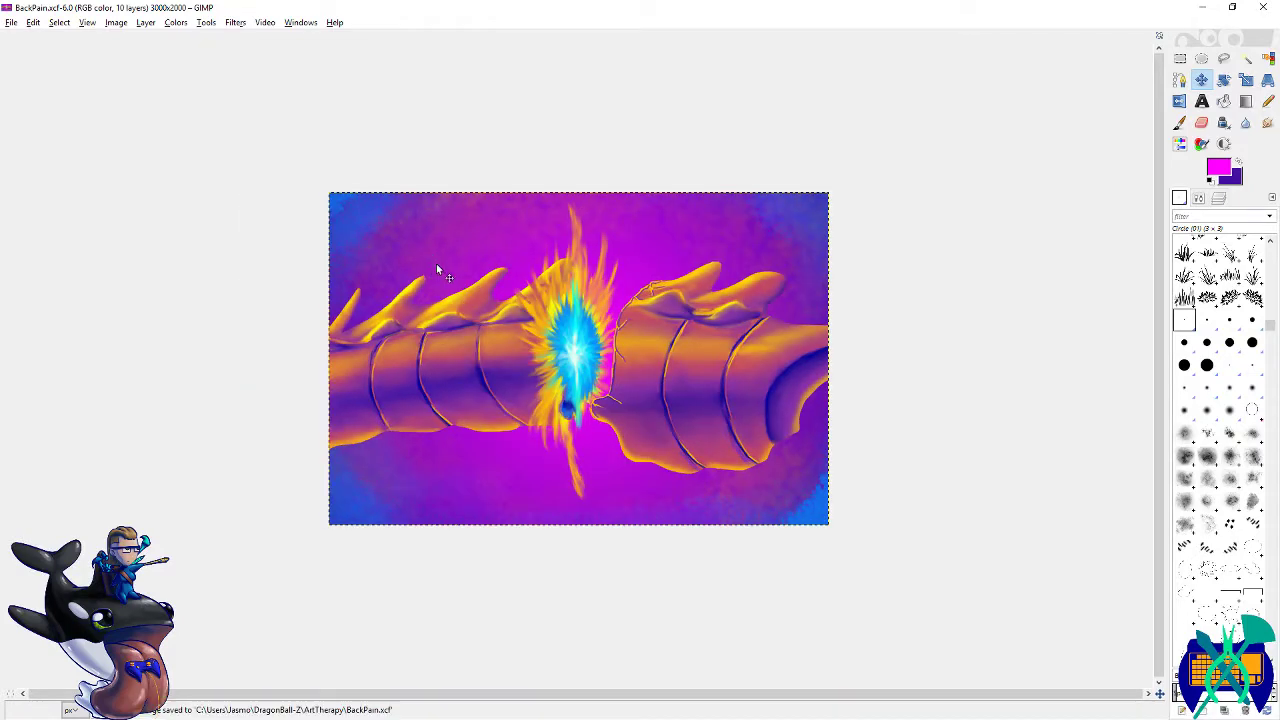
- Undo all golden and purple outline and crack strokes on the right segment's edge and save the image
scroll(666, 334, up, 3)
key(ctrl+z)
key(ctrl+z)
key(ctrl+z)
key(ctrl+z)
key(ctrl+z)
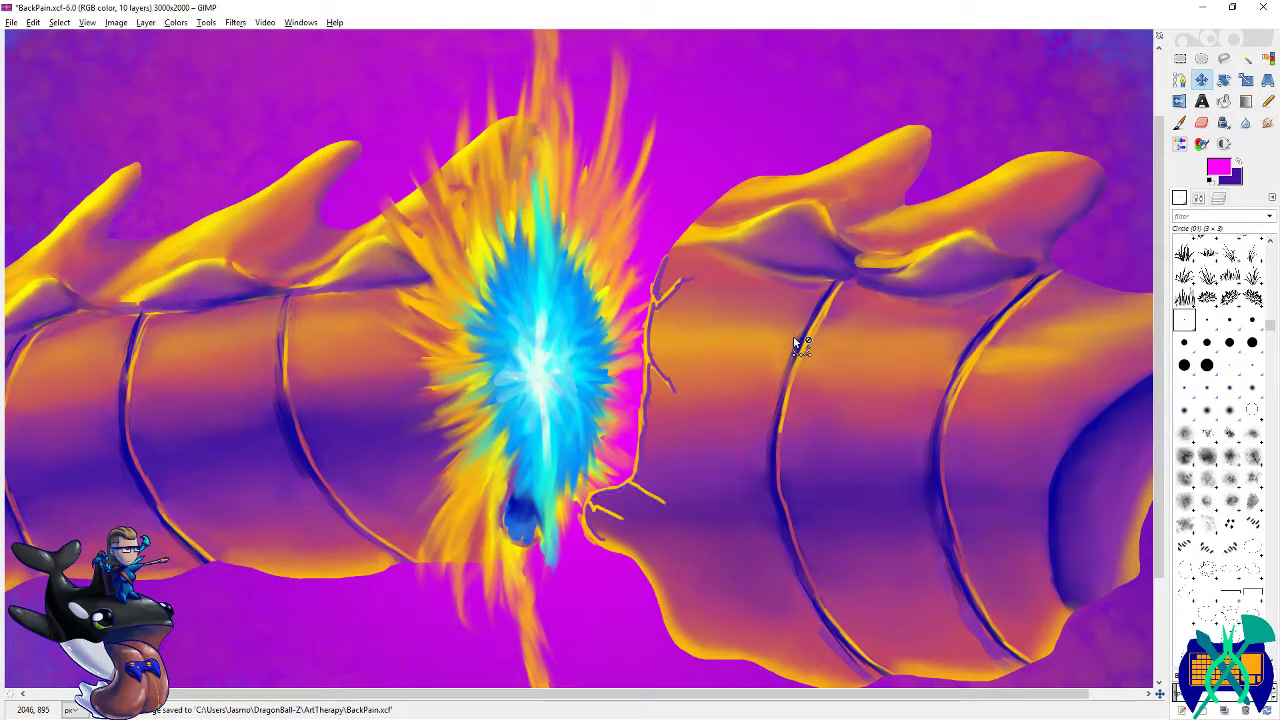
key(ctrl+z)
key(ctrl+z)
key(ctrl+z)
key(ctrl+z)
key(ctrl+z)
key(ctrl+z)
key(ctrl+z)
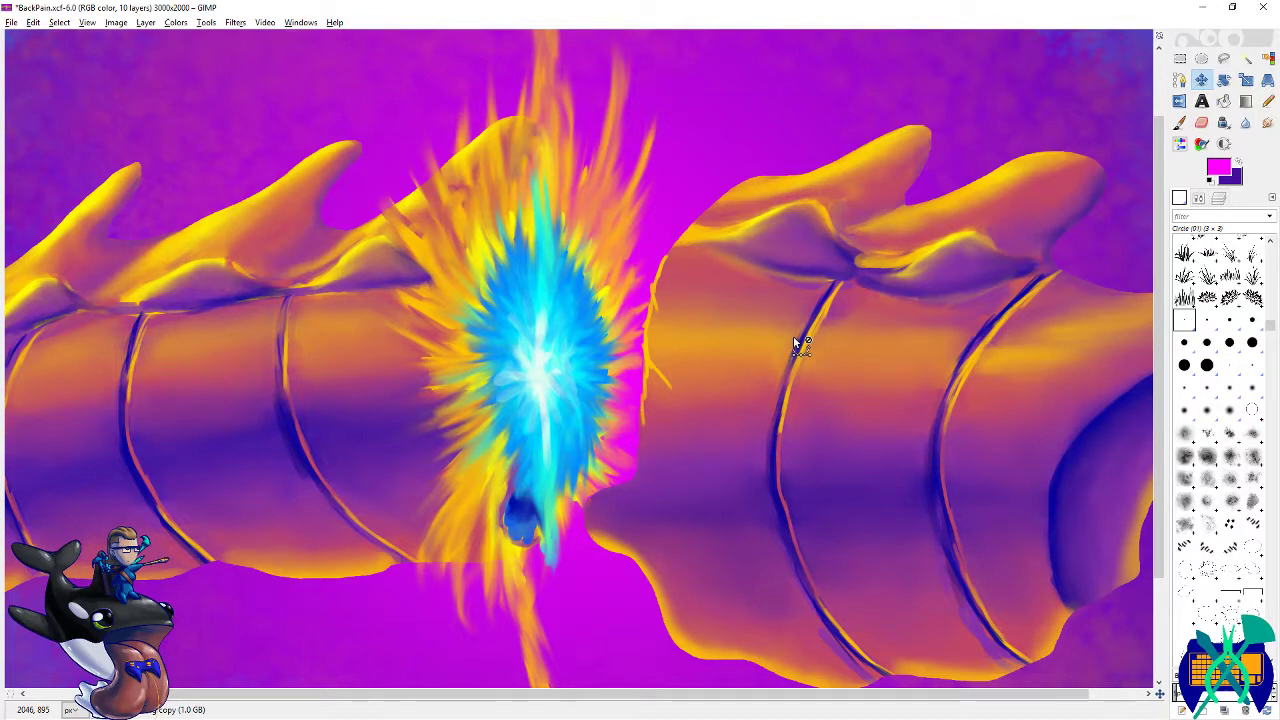
key(ctrl+z)
key(ctrl+s)
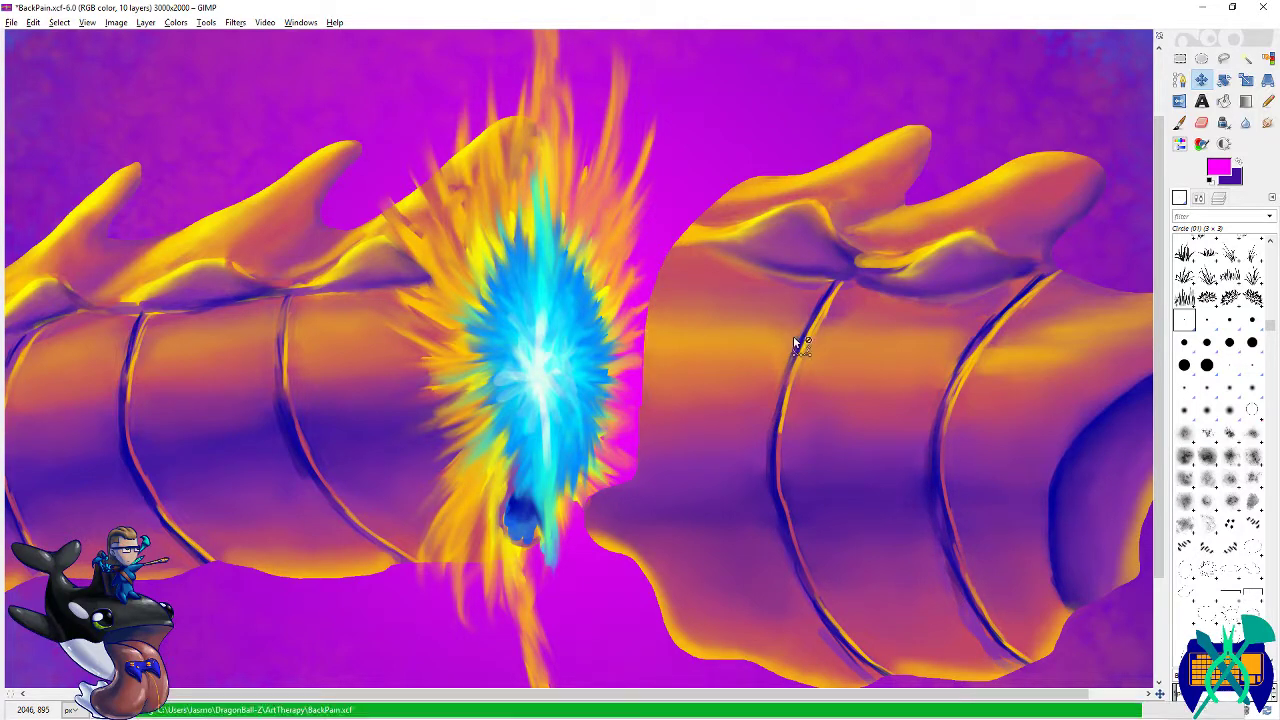
- Switch to the Paintbrush with purple as the foreground and golden yellow as the background color
scroll(778, 386, up, 3)
key(shift+e)
scroll(732, 318, up, 5)
key(x)
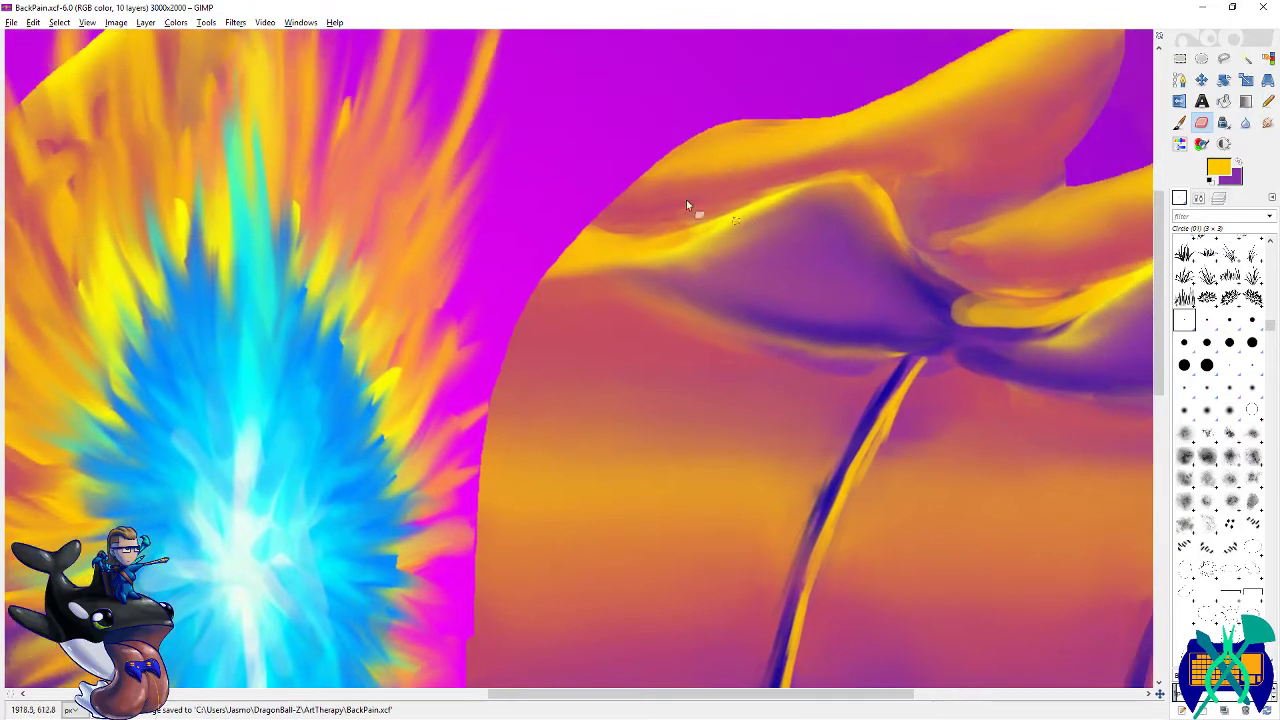
click(1179, 122)
key(x)
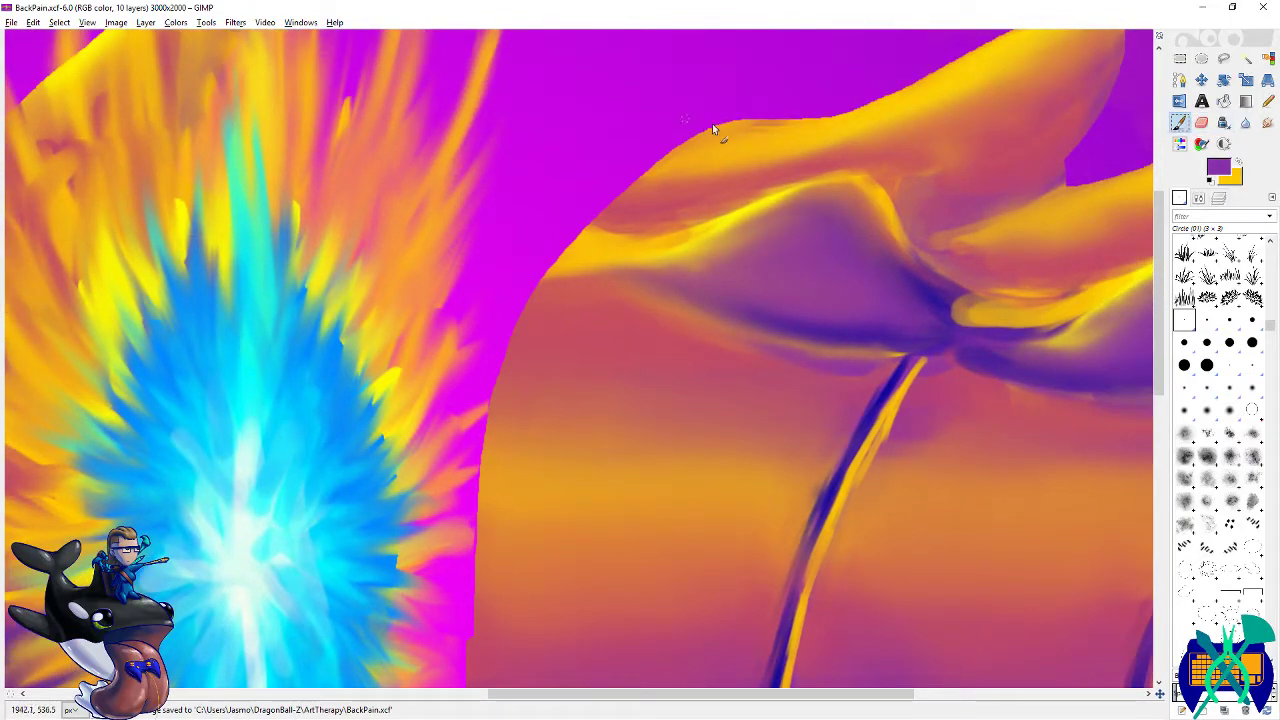
key(ctrl+z)
drag(770, 118, 727, 132)
drag(639, 174, 526, 296)
mouse_move(499, 374)
mouse_down()
mouse_move(378, 469)
mouse_move(186, 514)
mouse_up()
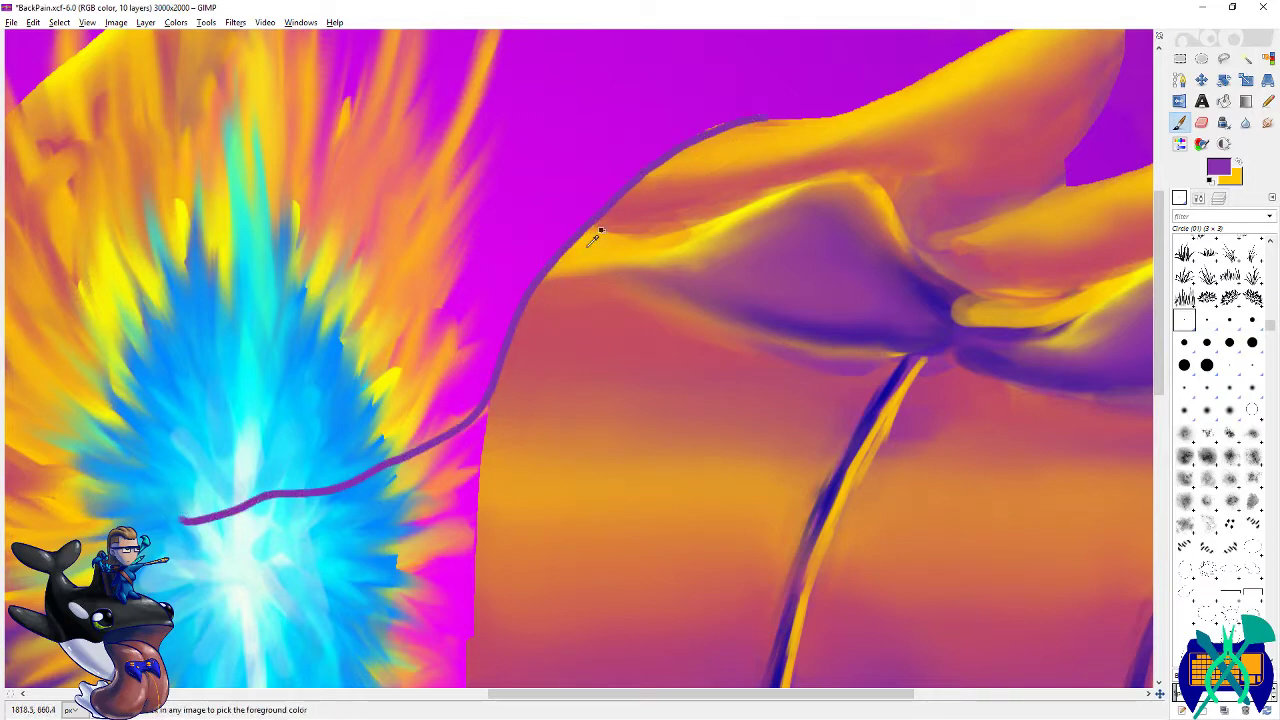
key(ctrl+z)
- Paint a thin purple outline along the right segment's burst-side edge from the top ridge down to the lower notch
mouse_move(735, 127)
mouse_down()
mouse_move(637, 180)
mouse_move(567, 247)
mouse_up()
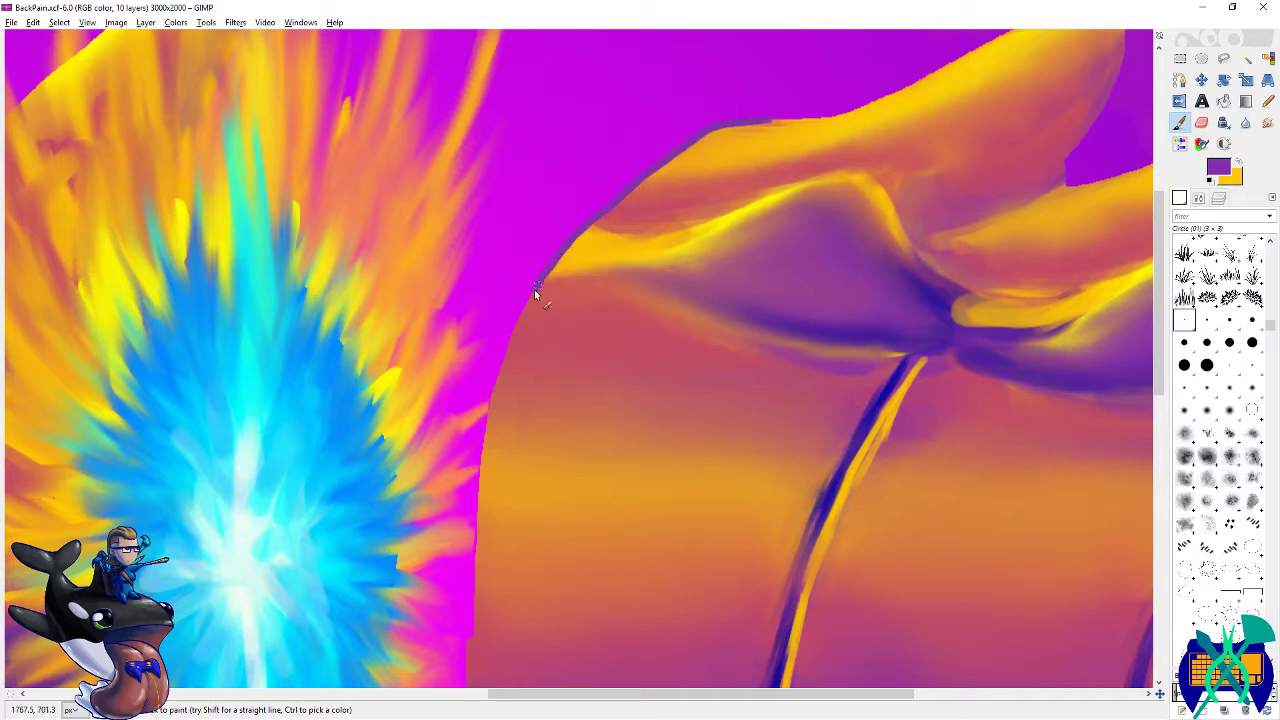
mouse_move(493, 379)
mouse_down()
mouse_move(479, 492)
mouse_move(490, 536)
mouse_up()
scroll(612, 244, down, 5)
scroll(612, 244, left, 2)
drag(562, 232, 546, 540)
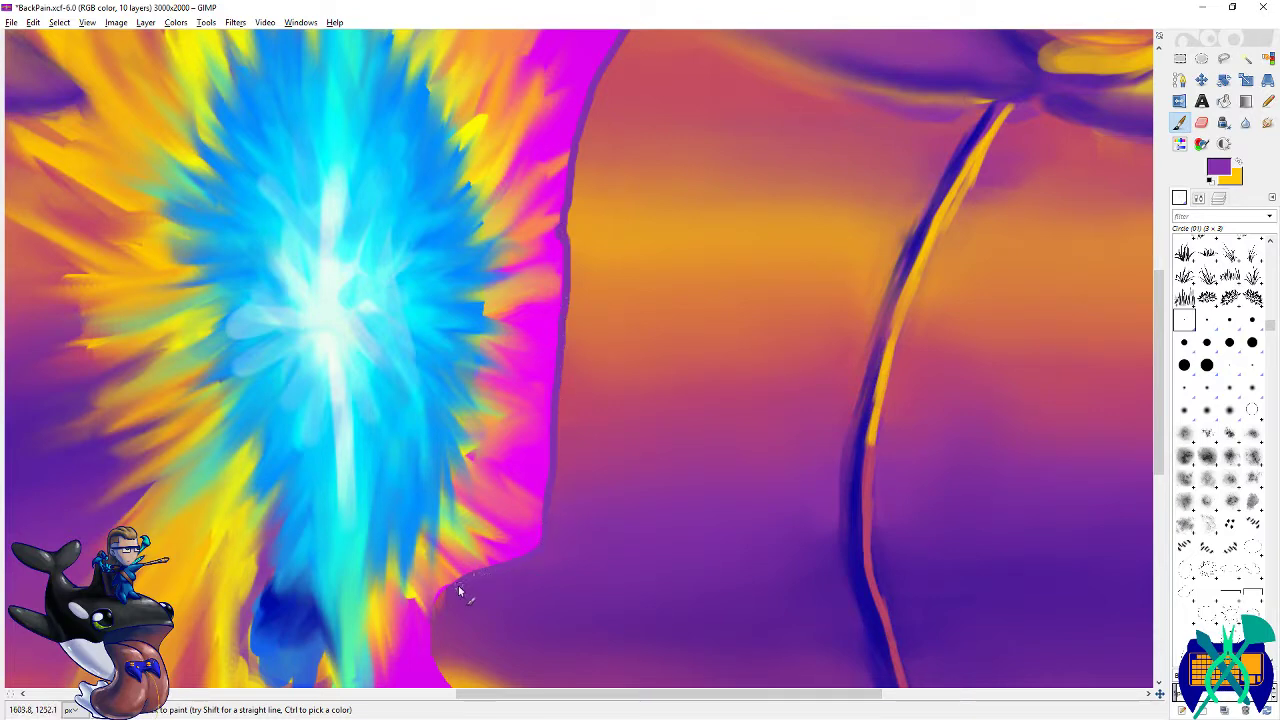
- Paint short purple cracks branching inward from the top ridge and the upper half of the segment's edge
scroll(441, 610, up, 5)
scroll(441, 610, right, 2)
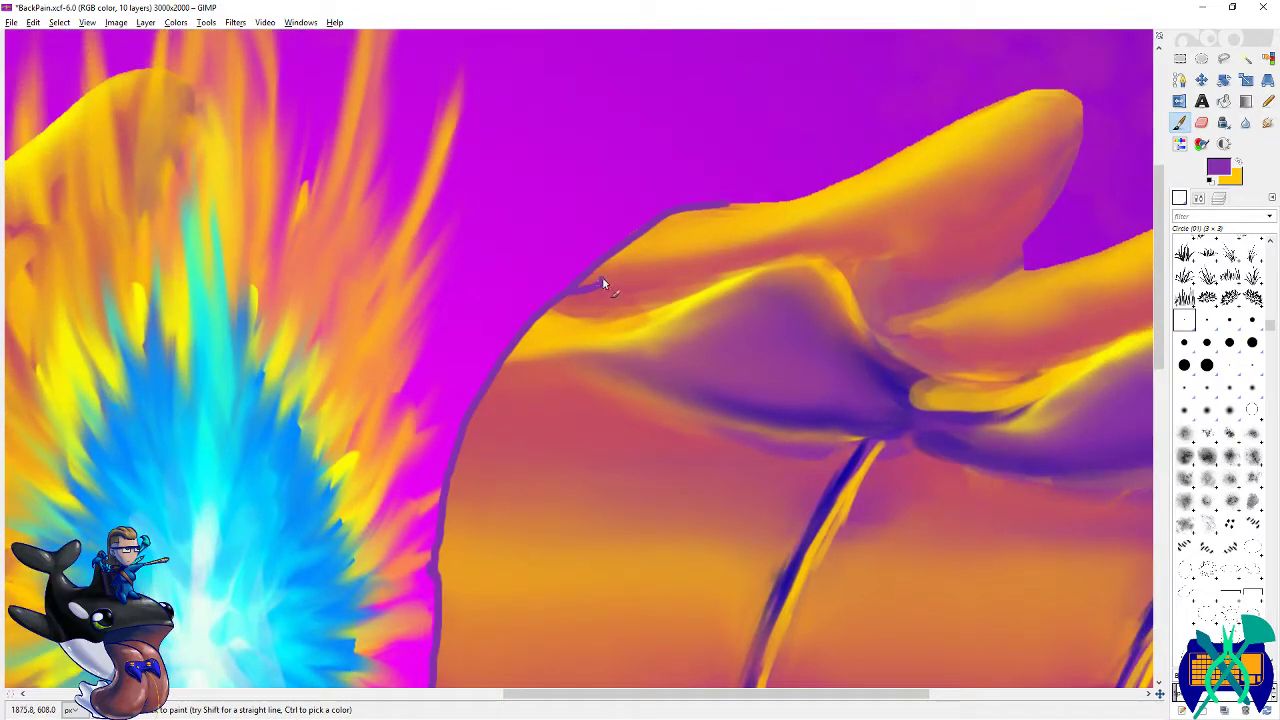
drag(630, 262, 714, 237)
drag(525, 325, 588, 390)
scroll(643, 248, down, 5)
scroll(643, 248, left, 2)
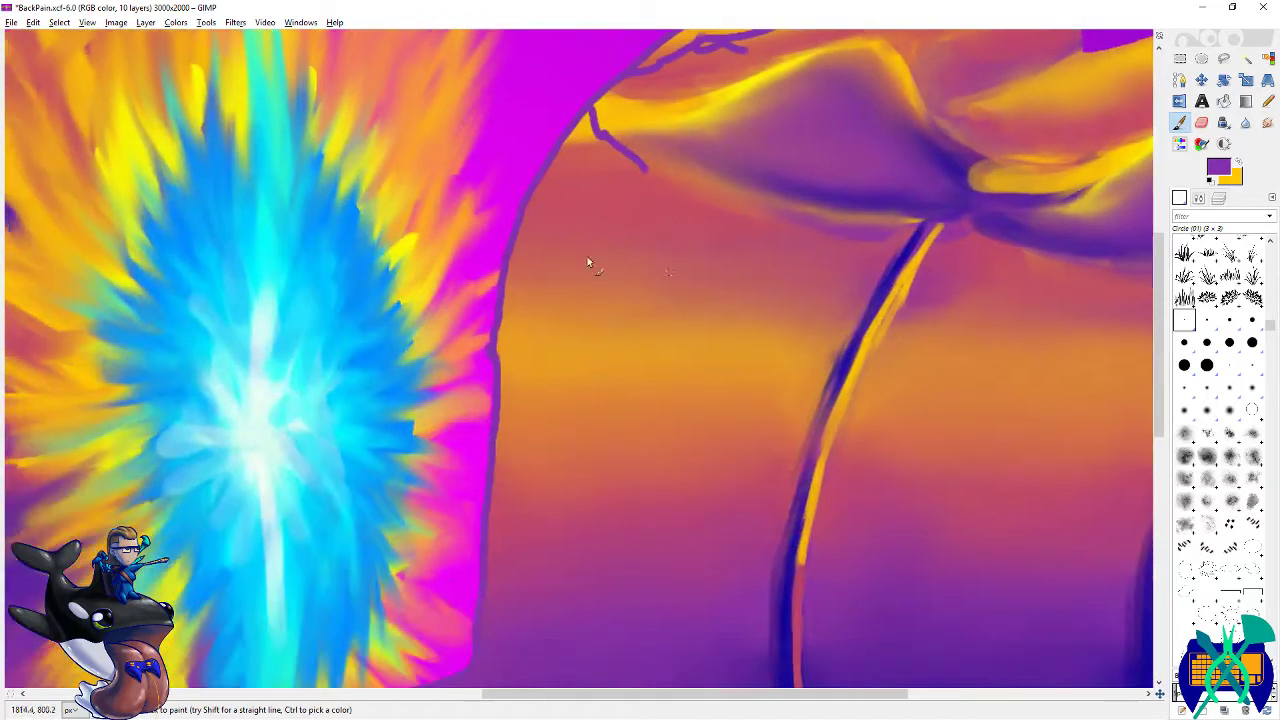
mouse_move(506, 291)
mouse_down()
mouse_move(535, 313)
mouse_move(648, 275)
mouse_move(596, 289)
mouse_move(640, 268)
mouse_up()
scroll(650, 255, down, 3)
scroll(650, 255, left, 2)
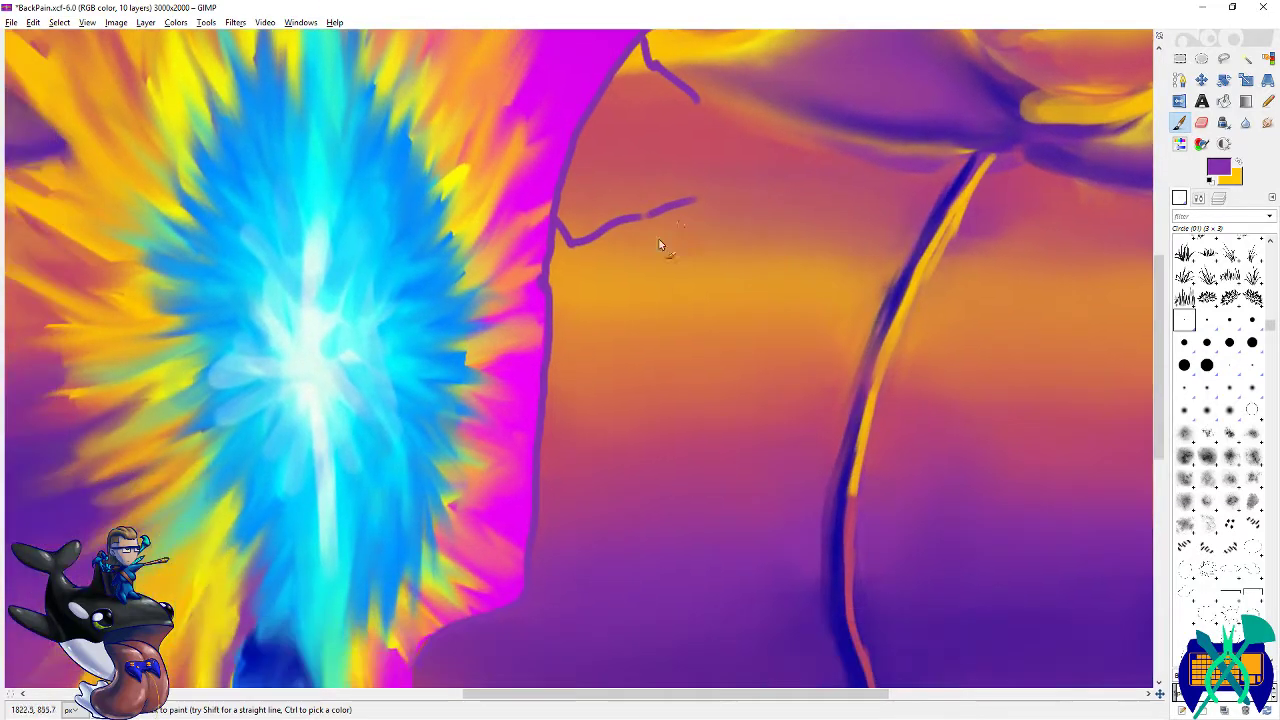
drag(550, 320, 608, 378)
- Sample dark blue from the segment seam and paint the lower notch outline with short cracks branching inward
scroll(521, 408, down, 3)
scroll(509, 309, up, 5)
scroll(528, 390, up, 2)
ctrl+click(885, 395)
mouse_move(543, 366)
mouse_down()
mouse_move(523, 434)
mouse_move(563, 292)
mouse_move(545, 352)
mouse_move(464, 385)
mouse_move(440, 452)
mouse_up()
mouse_move(560, 318)
mouse_down()
mouse_move(690, 328)
mouse_move(626, 343)
mouse_move(645, 375)
mouse_up()
scroll(650, 408, up, 1)
scroll(650, 408, right, 1)
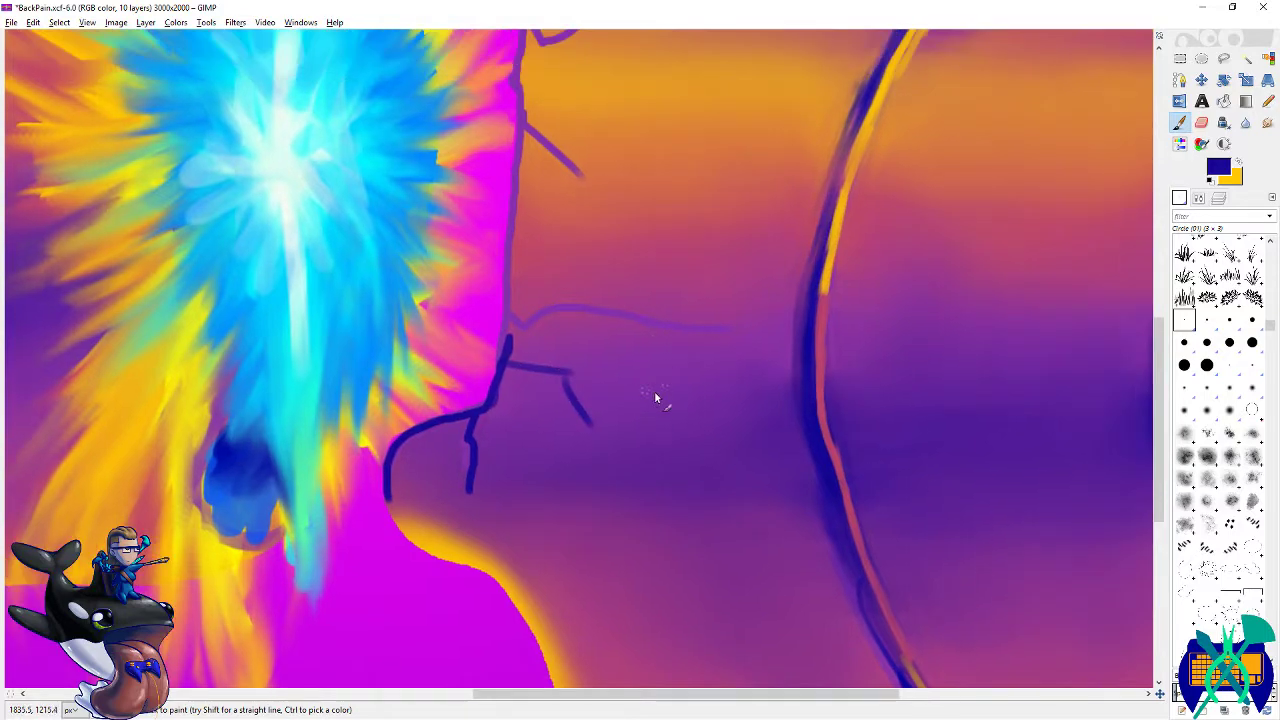
- Sample a purple beside the long crack above the notch and add an upward branch to that crack
ctrl+click(609, 323)
ctrl+click(566, 300)
ctrl+click(600, 312)
drag(596, 299, 645, 276)
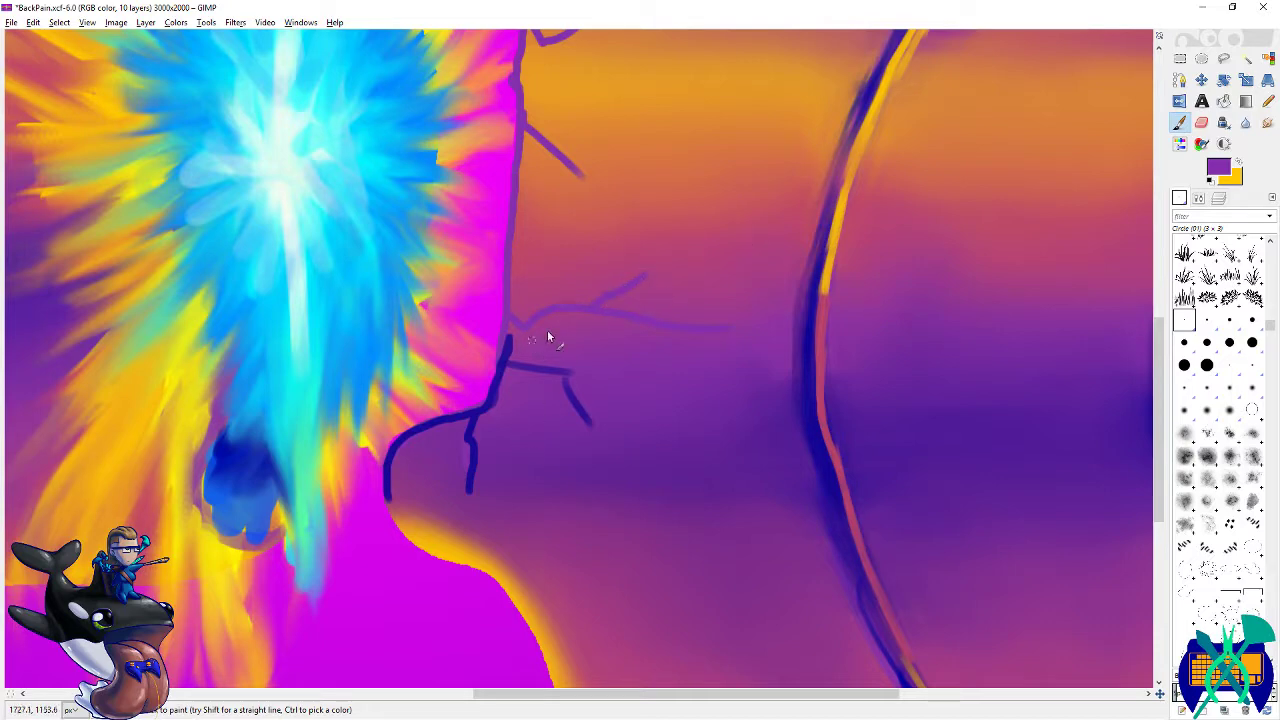
- Swap to golden yellow and highlight the top ridge outline and the cracks branching from it
key(x)
scroll(533, 343, up, 5)
mouse_move(734, 165)
mouse_down()
mouse_move(674, 178)
mouse_move(700, 192)
mouse_move(643, 190)
mouse_move(618, 208)
mouse_up()
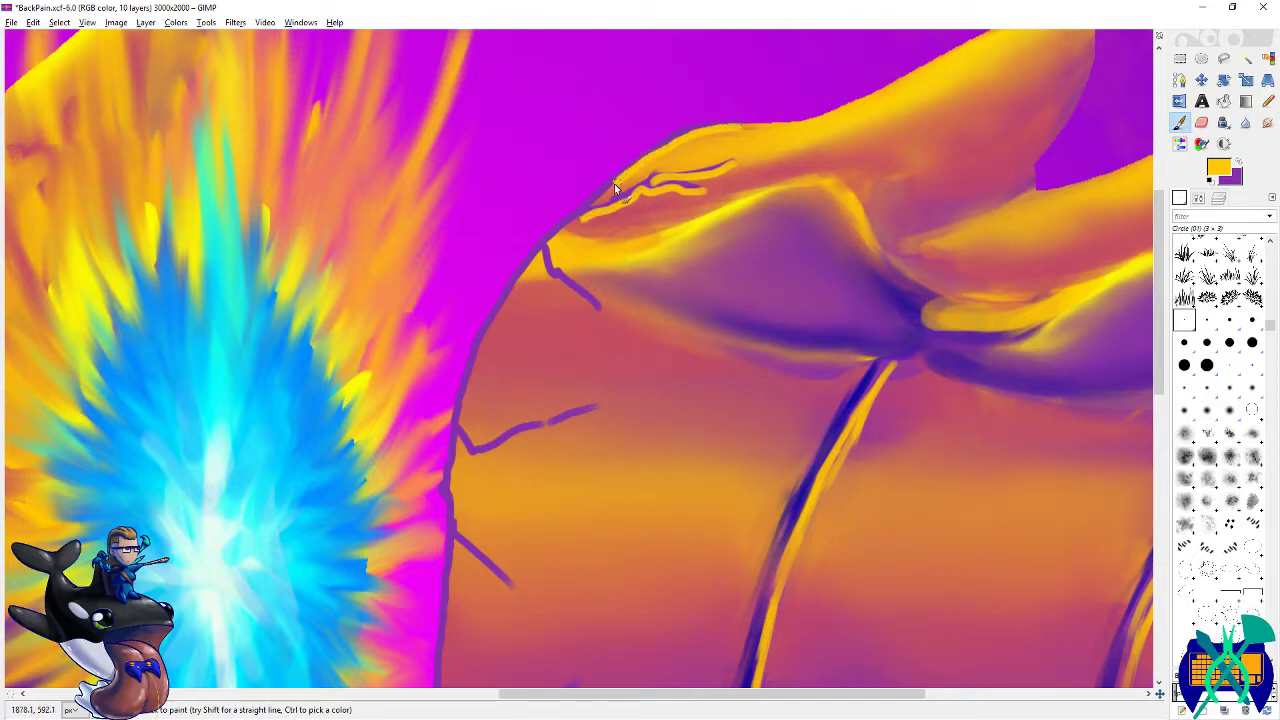
drag(562, 271, 644, 181)
mouse_move(664, 124)
mouse_down()
mouse_move(629, 165)
mouse_move(685, 217)
mouse_up()
drag(628, 161, 703, 96)
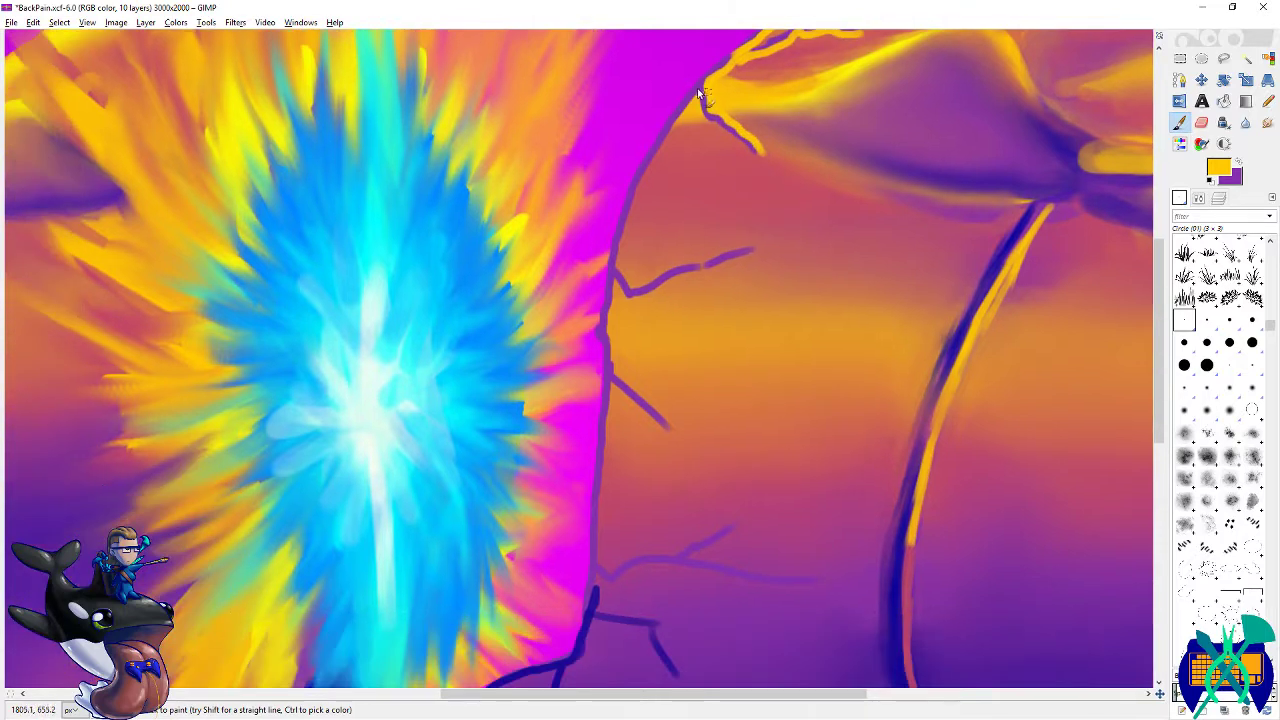
- Continue the highlights down the segment's edge and along the middle and lower cracks
mouse_move(619, 243)
mouse_down()
mouse_move(651, 261)
mouse_move(745, 204)
mouse_move(643, 247)
mouse_move(607, 243)
mouse_move(621, 225)
mouse_move(618, 311)
mouse_move(676, 374)
mouse_up()
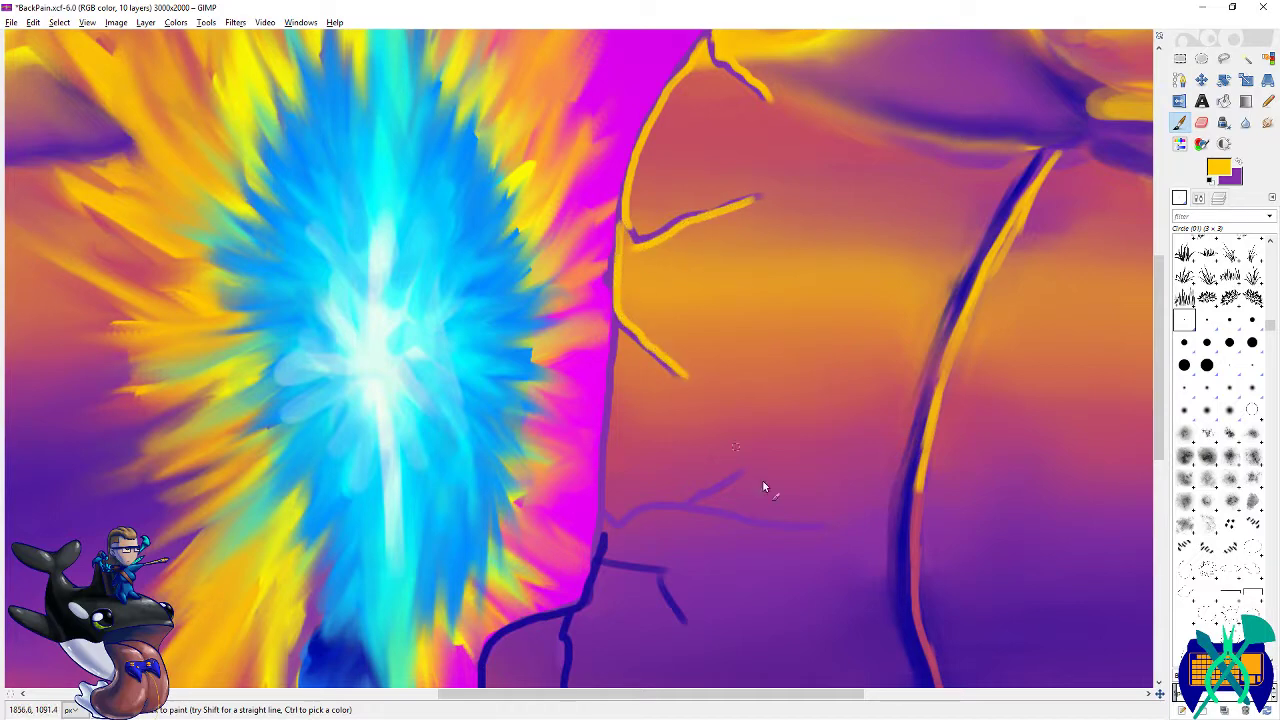
scroll(748, 458, down, 4)
drag(576, 146, 577, 206)
mouse_move(569, 275)
mouse_down()
mouse_move(569, 318)
mouse_move(606, 317)
mouse_move(558, 347)
mouse_move(471, 363)
mouse_move(597, 349)
mouse_move(681, 379)
mouse_up()
- Trim the highlights and crack lines around the lower notch with the Eraser and save the image
scroll(734, 263, right, 2)
scroll(734, 263, up, 1)
key(shift+e)
mouse_move(601, 368)
mouse_down()
mouse_move(652, 376)
mouse_move(601, 344)
mouse_move(584, 351)
mouse_move(697, 372)
mouse_move(698, 251)
mouse_up()
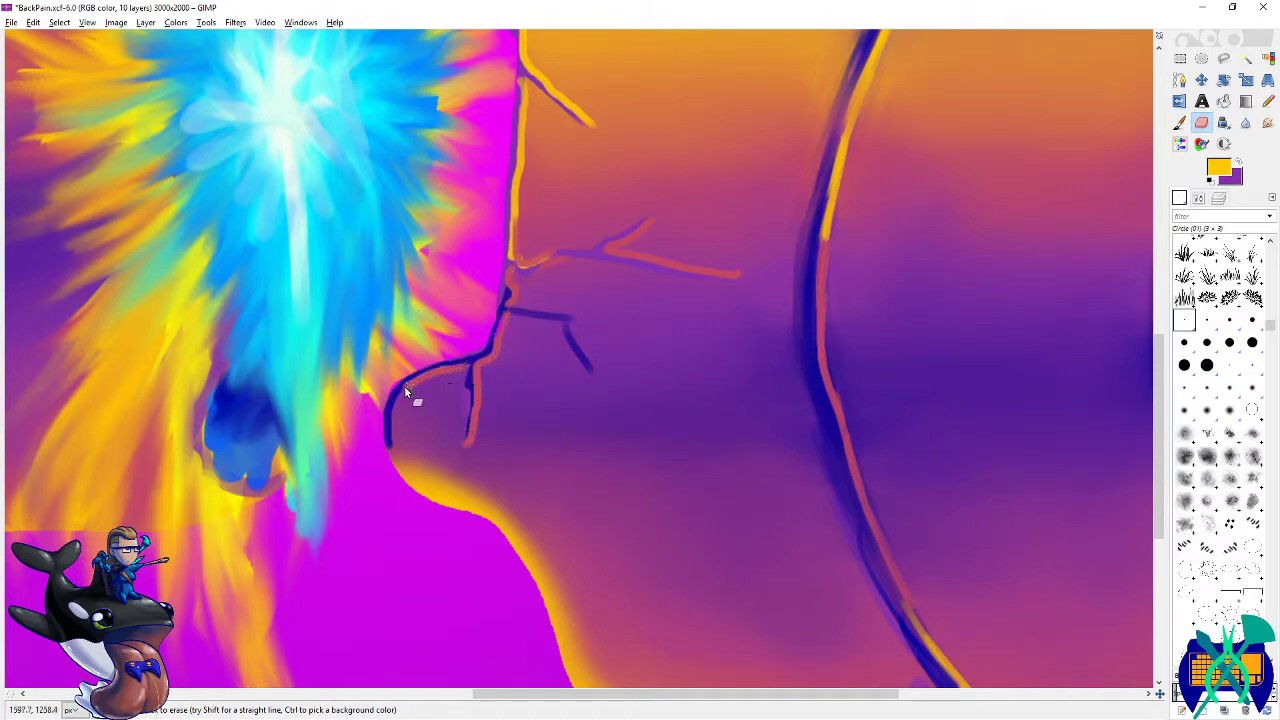
drag(504, 313, 555, 316)
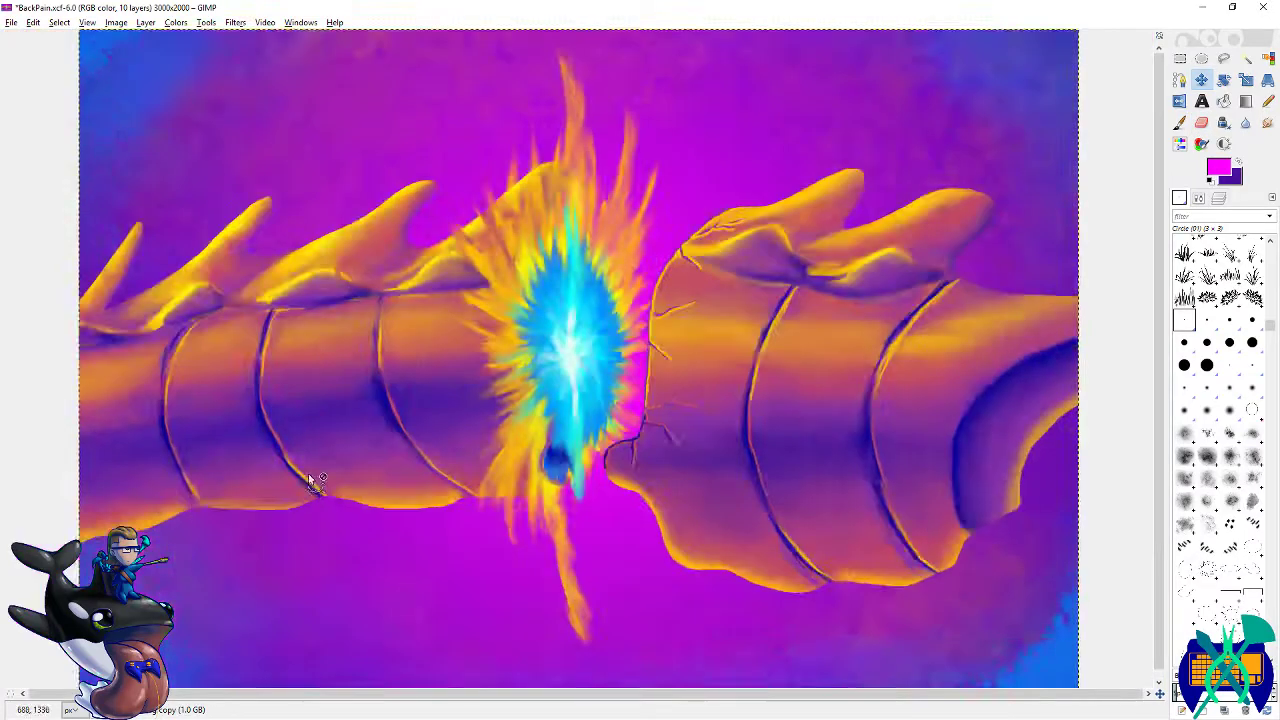
key(minus)
key(minus)
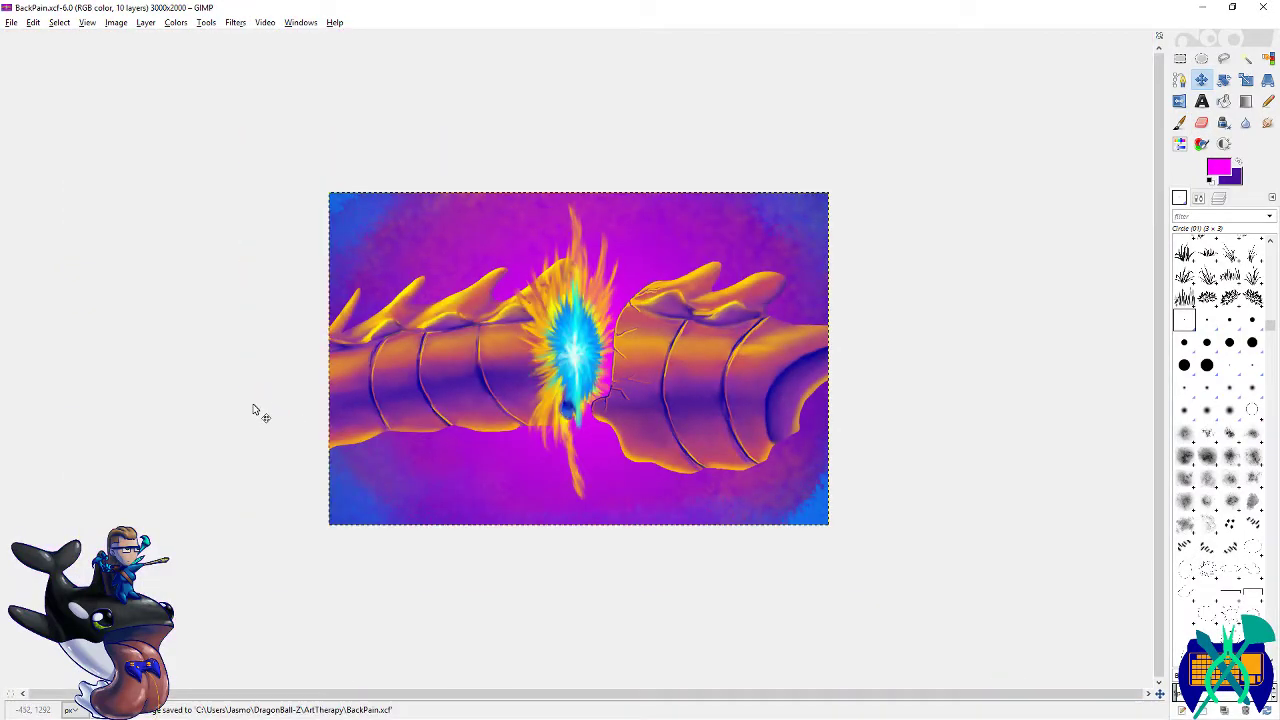
key(minus)
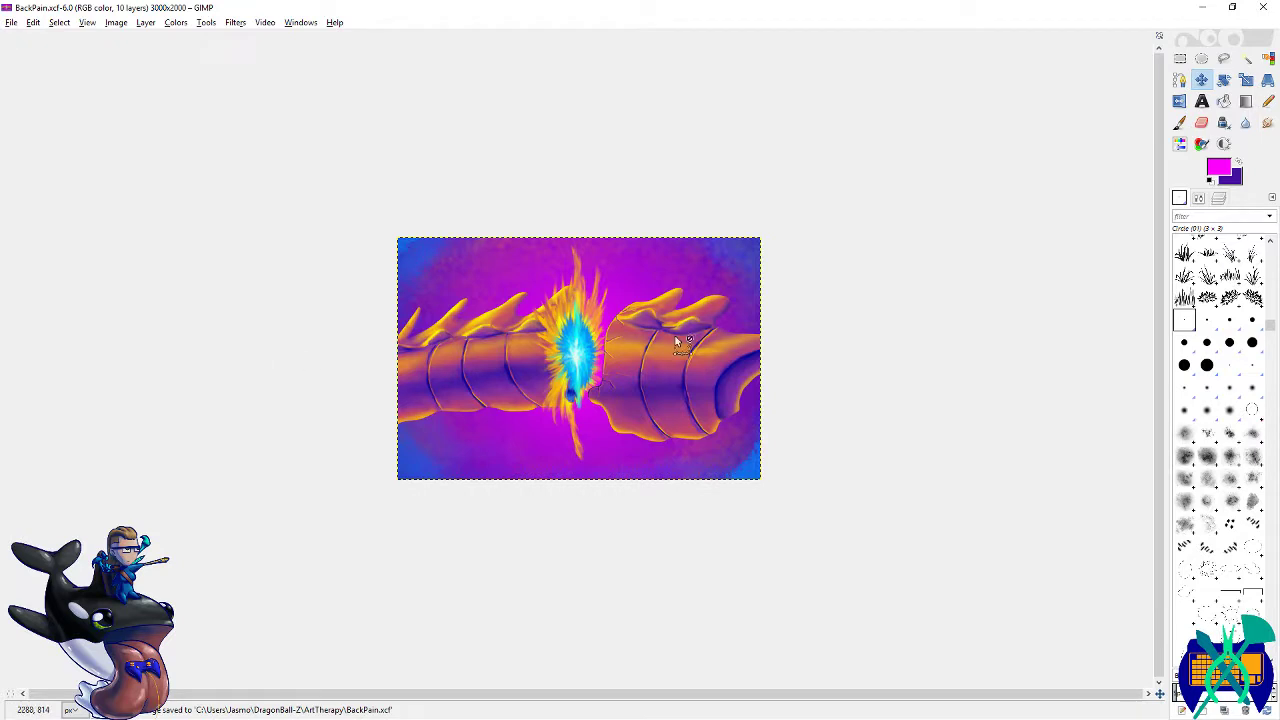
- Save the image
key(plus)
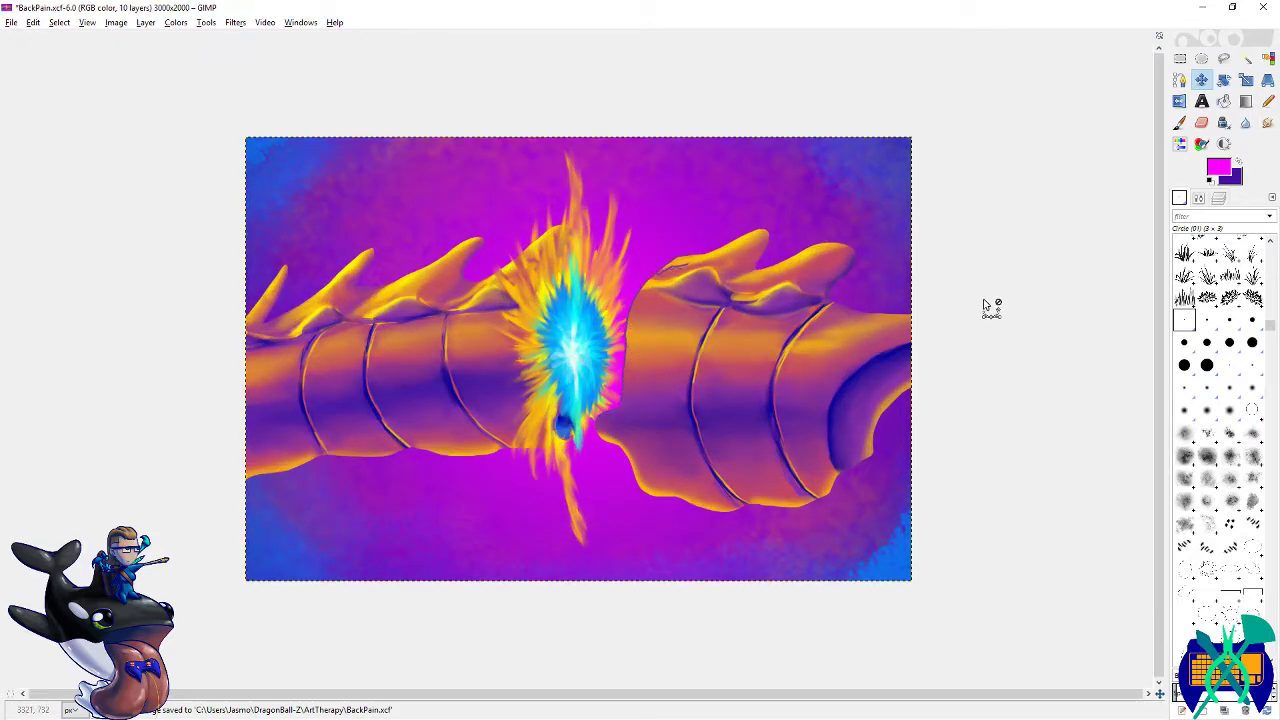
key(ctrl+s)
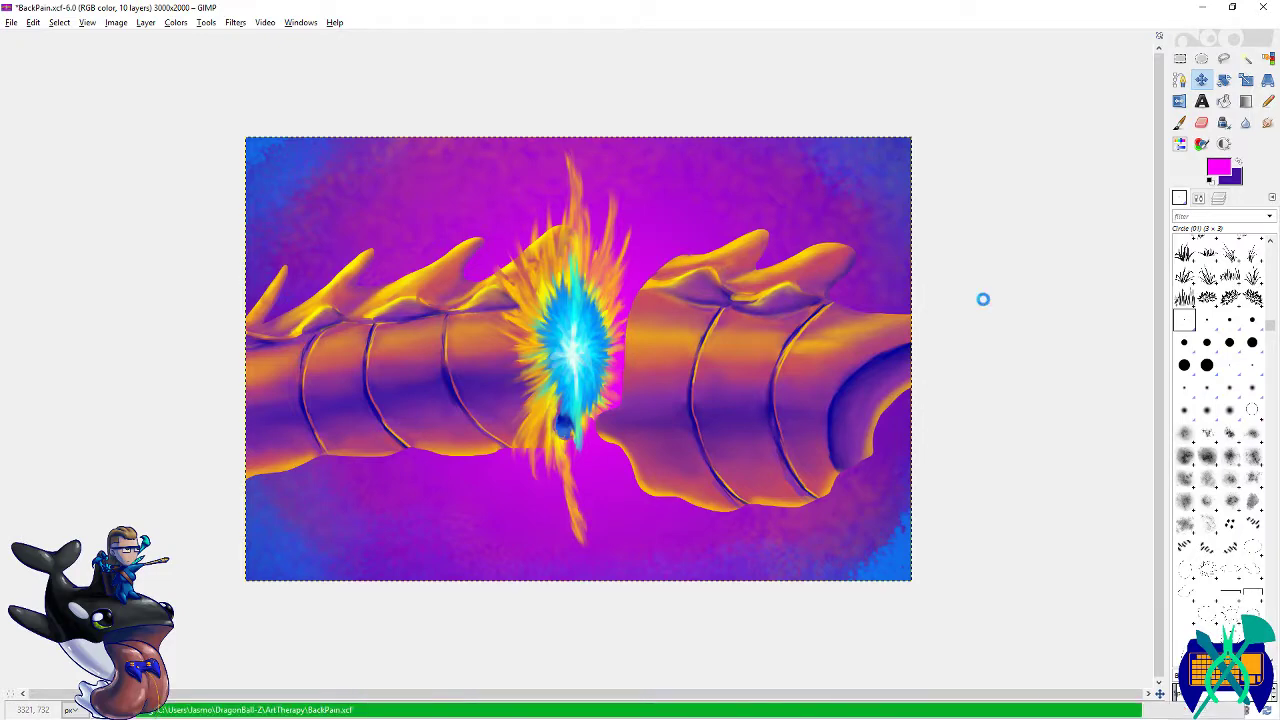
key(plus)
key(plus)
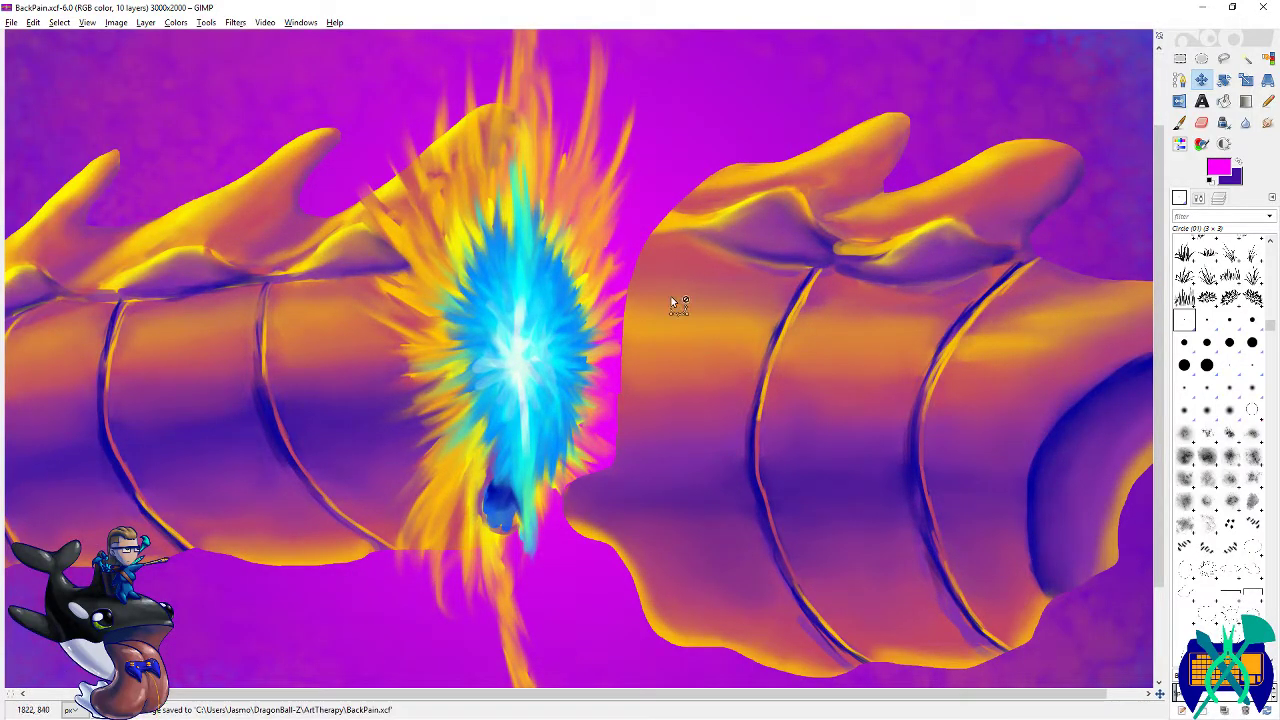
- Erase the front tip of the right segment's top ridge on the upper shading layer with a 21 px circle brush
scroll(678, 305, up, 2)
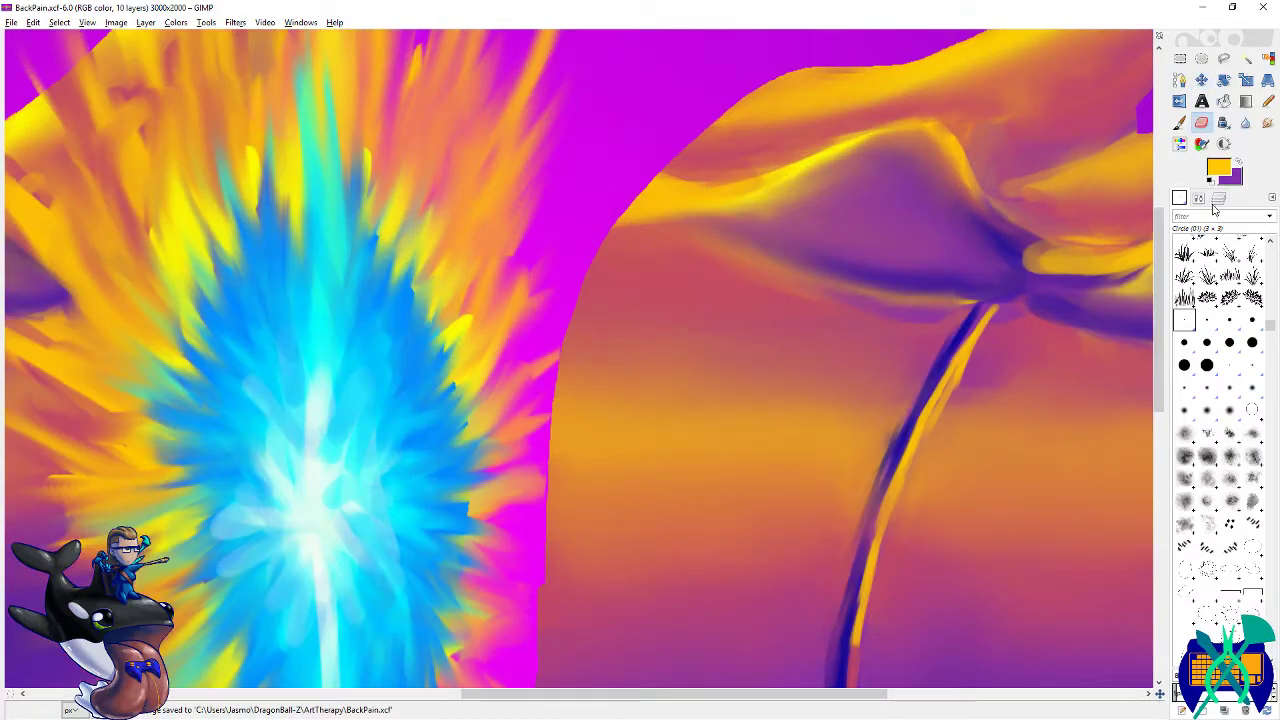
click(1218, 199)
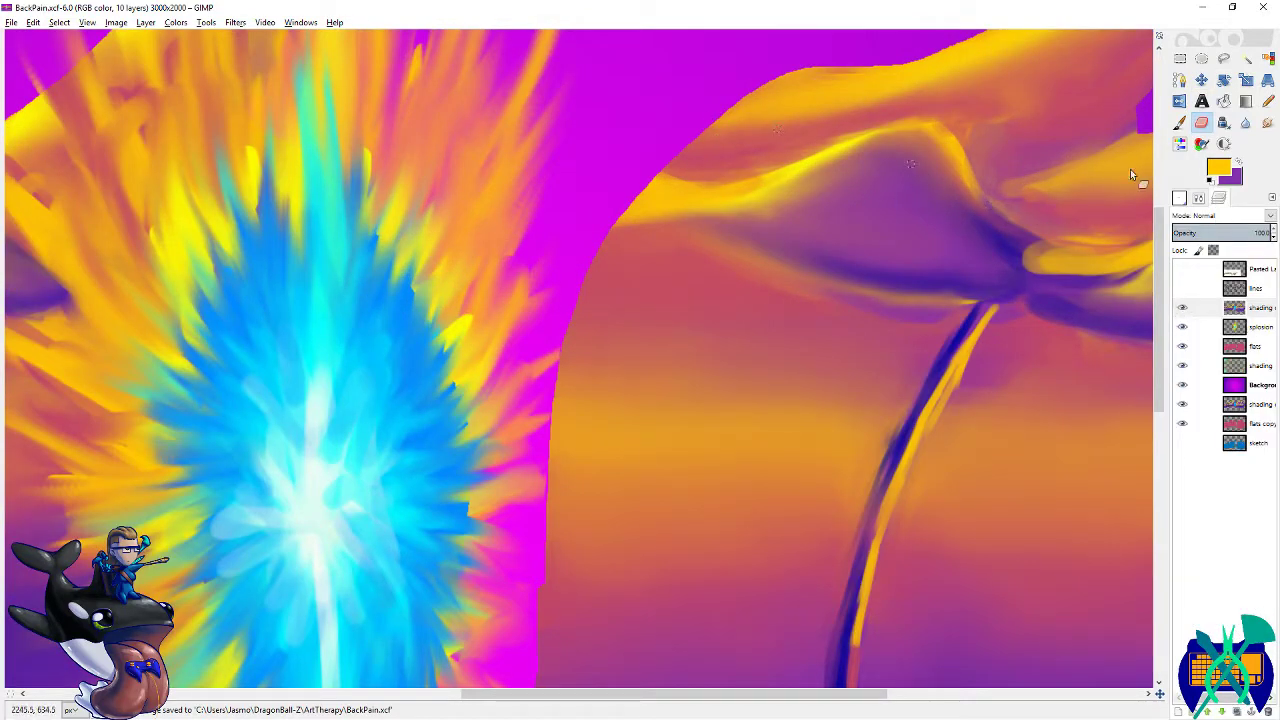
click(1193, 201)
click(1207, 365)
key(p)
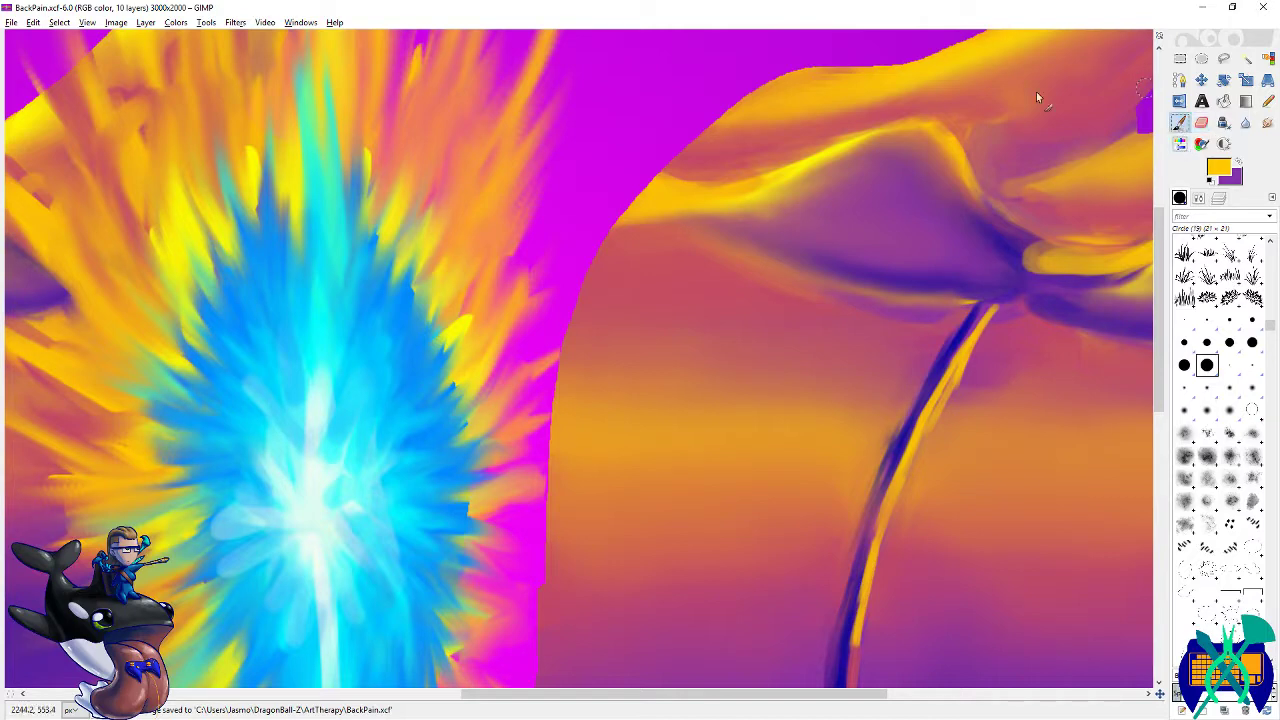
mouse_move(692, 119)
mouse_down()
mouse_move(691, 153)
mouse_move(650, 165)
mouse_up()
key(ctrl+z)
key(shift+e)
drag(714, 134, 650, 168)
mouse_move(700, 130)
mouse_down()
mouse_move(726, 148)
mouse_move(656, 163)
mouse_move(708, 133)
mouse_move(730, 147)
mouse_up()
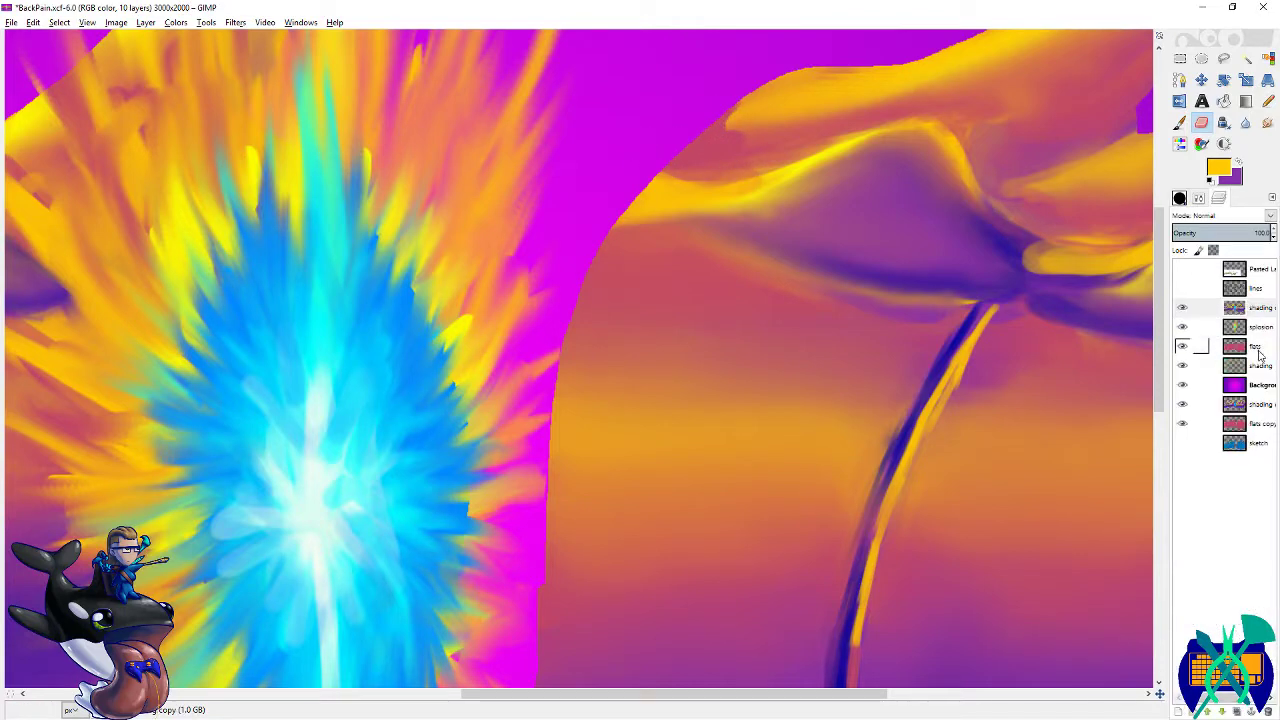
- Erase the matching notch below the ridge tip on the flats layer
click(1232, 350)
mouse_move(727, 102)
mouse_down()
mouse_move(733, 142)
mouse_move(701, 140)
mouse_up()
drag(806, 262, 826, 404)
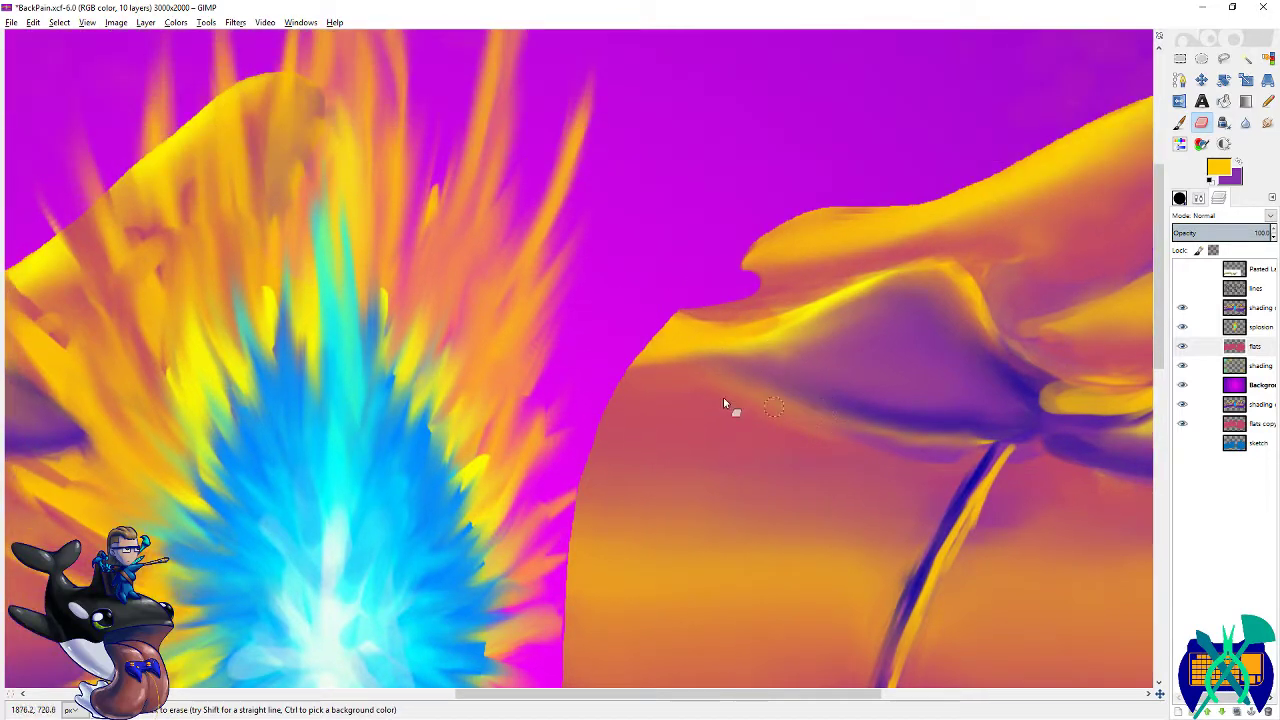
drag(705, 464, 731, 333)
- Hide the splosion and upper shading layers and erase jagged notches along the right segment's broken edge on the flats layer
click(1183, 327)
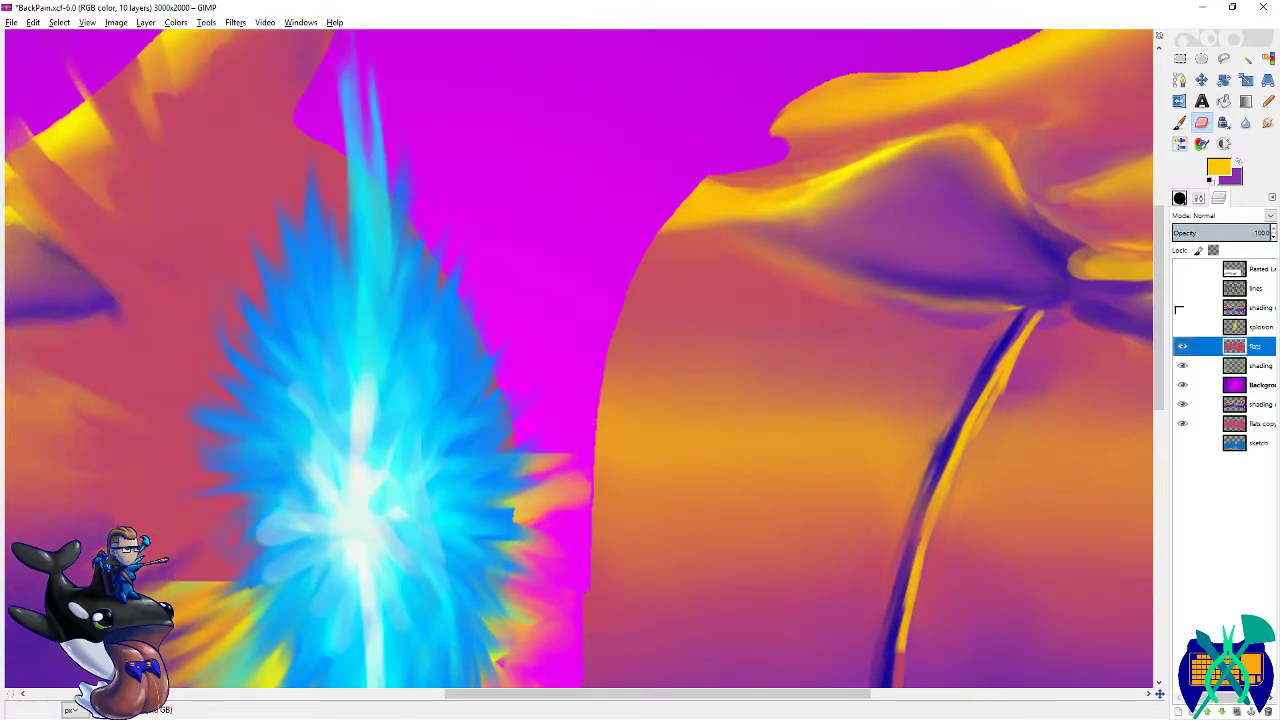
click(1183, 308)
mouse_move(695, 183)
mouse_down()
mouse_move(654, 263)
mouse_move(661, 328)
mouse_move(596, 375)
mouse_move(632, 285)
mouse_move(653, 311)
mouse_move(637, 324)
mouse_move(659, 297)
mouse_move(612, 350)
mouse_move(656, 240)
mouse_up()
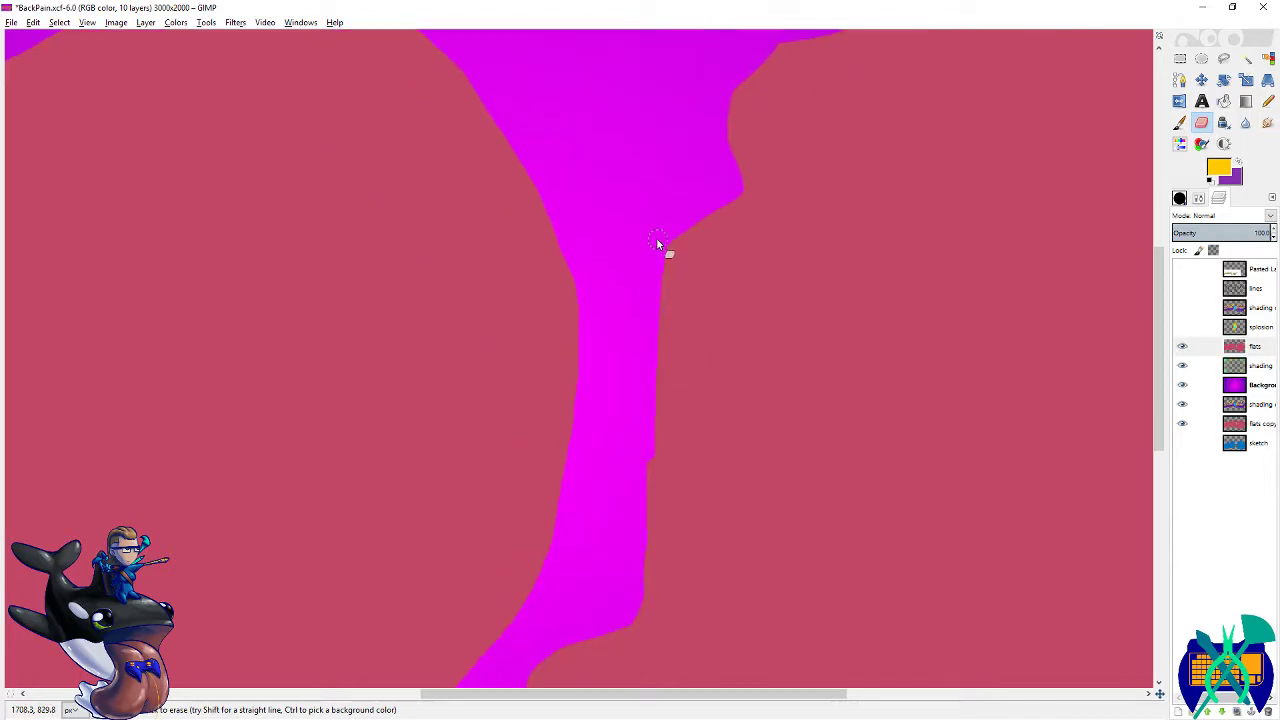
mouse_move(658, 387)
mouse_down()
mouse_move(692, 198)
mouse_move(712, 226)
mouse_move(693, 249)
mouse_up()
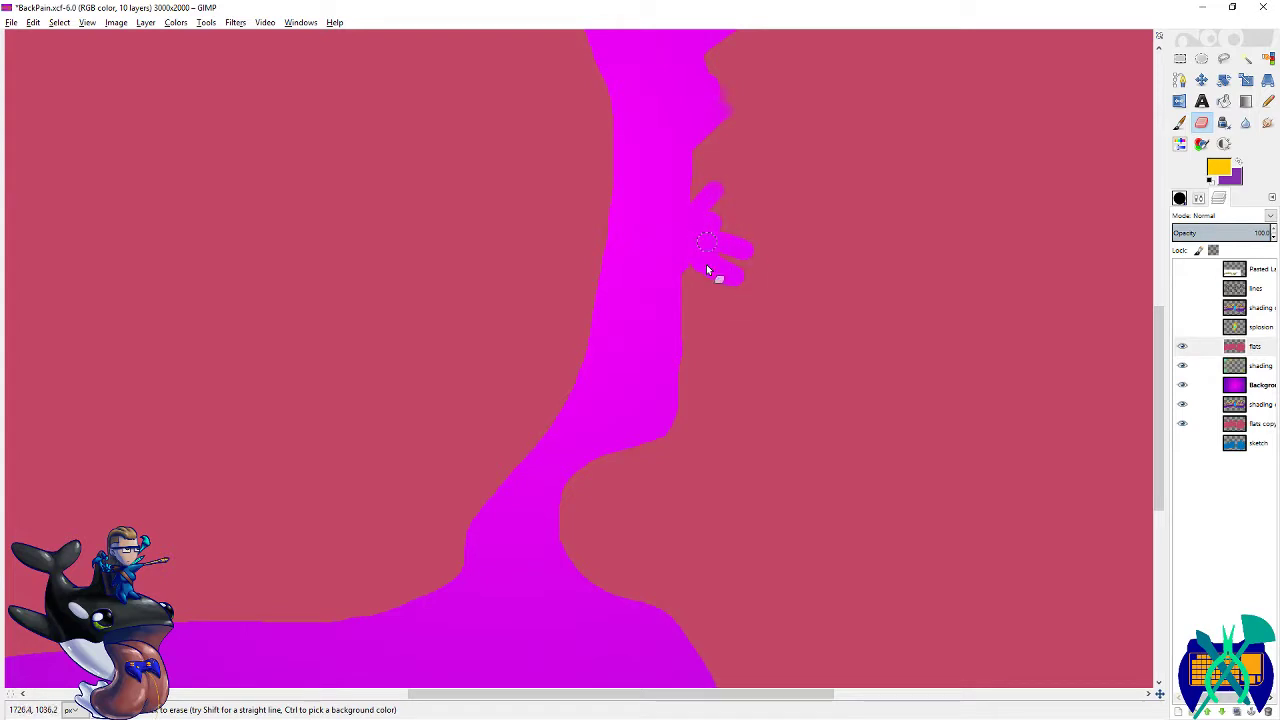
mouse_move(677, 370)
mouse_down()
mouse_move(681, 386)
mouse_move(689, 298)
mouse_up()
mouse_move(691, 388)
mouse_down()
mouse_move(720, 313)
mouse_move(694, 364)
mouse_up()
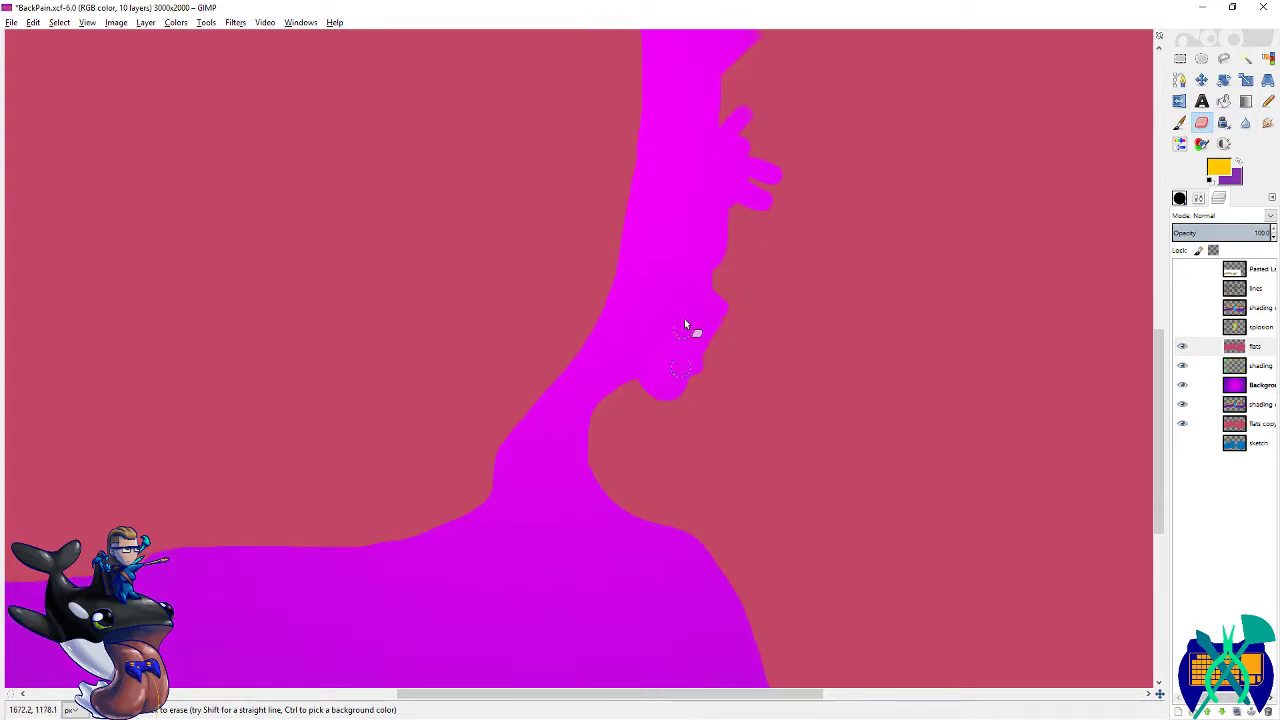
drag(711, 271, 651, 437)
scroll(490, 313, up, 3)
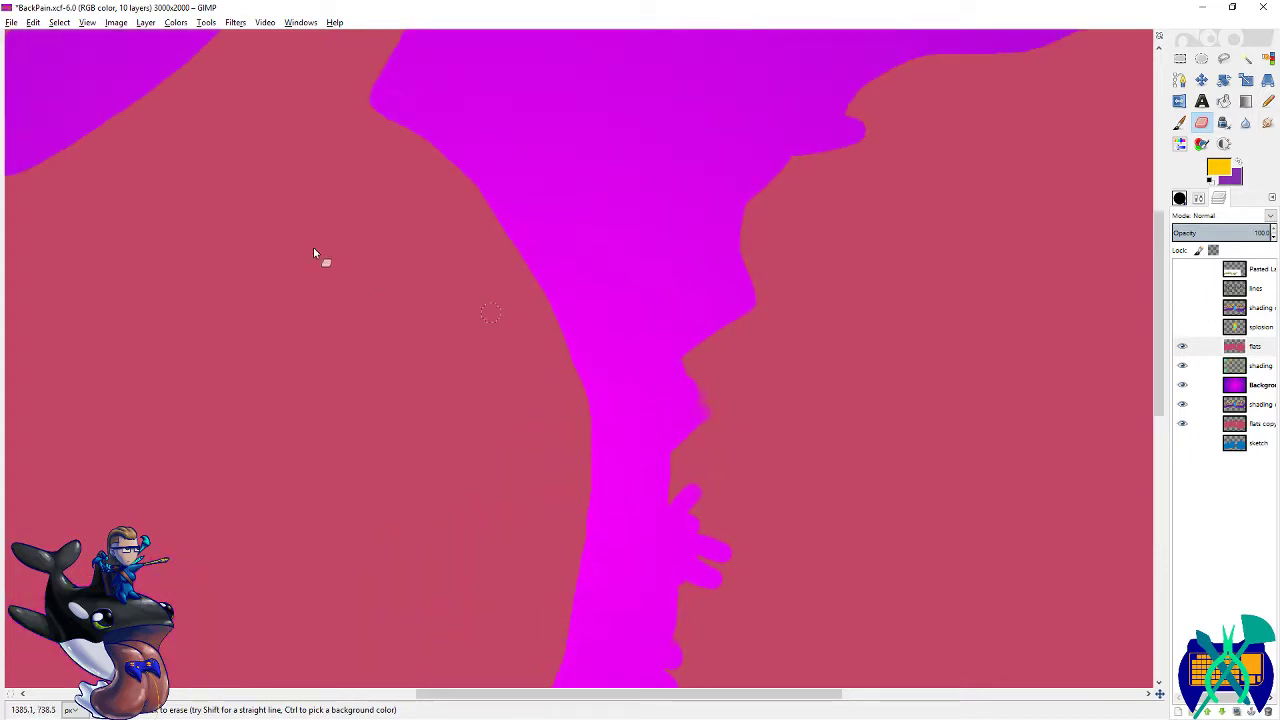
- Show the splosion and upper shading layers again, and lower the upper shading layer's opacity to 48
click(1182, 326)
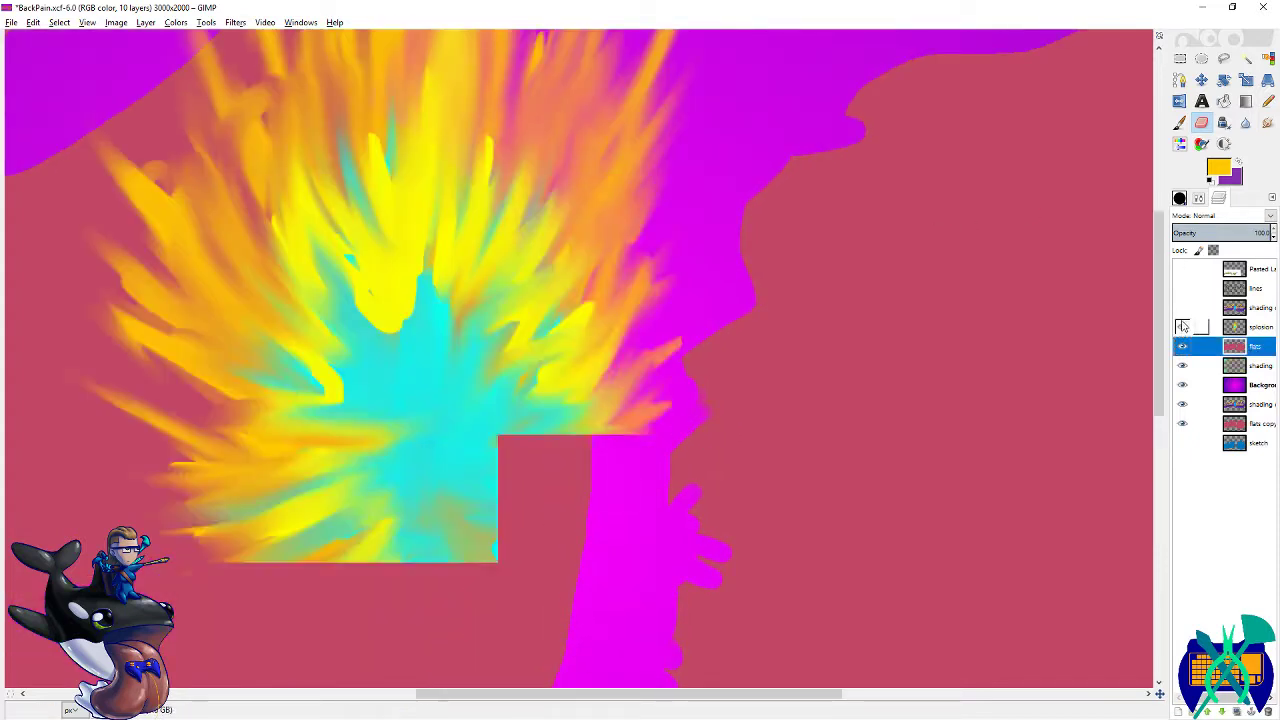
click(1183, 308)
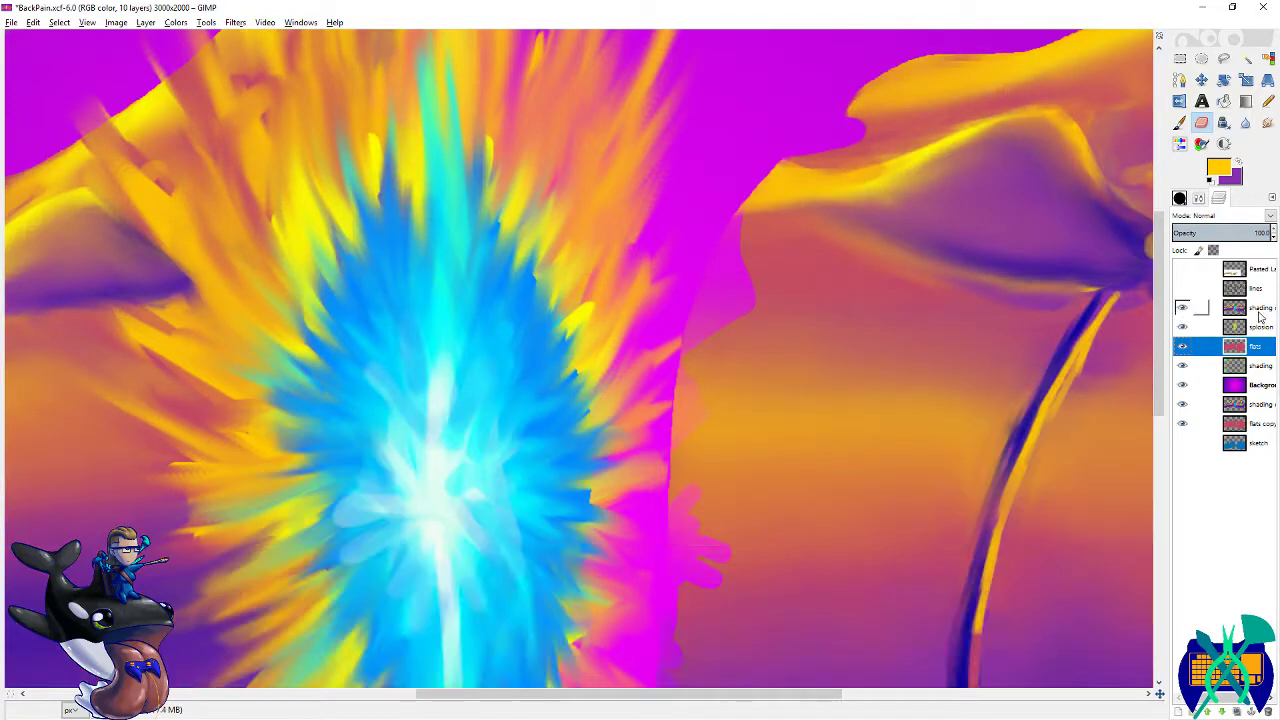
click(1259, 308)
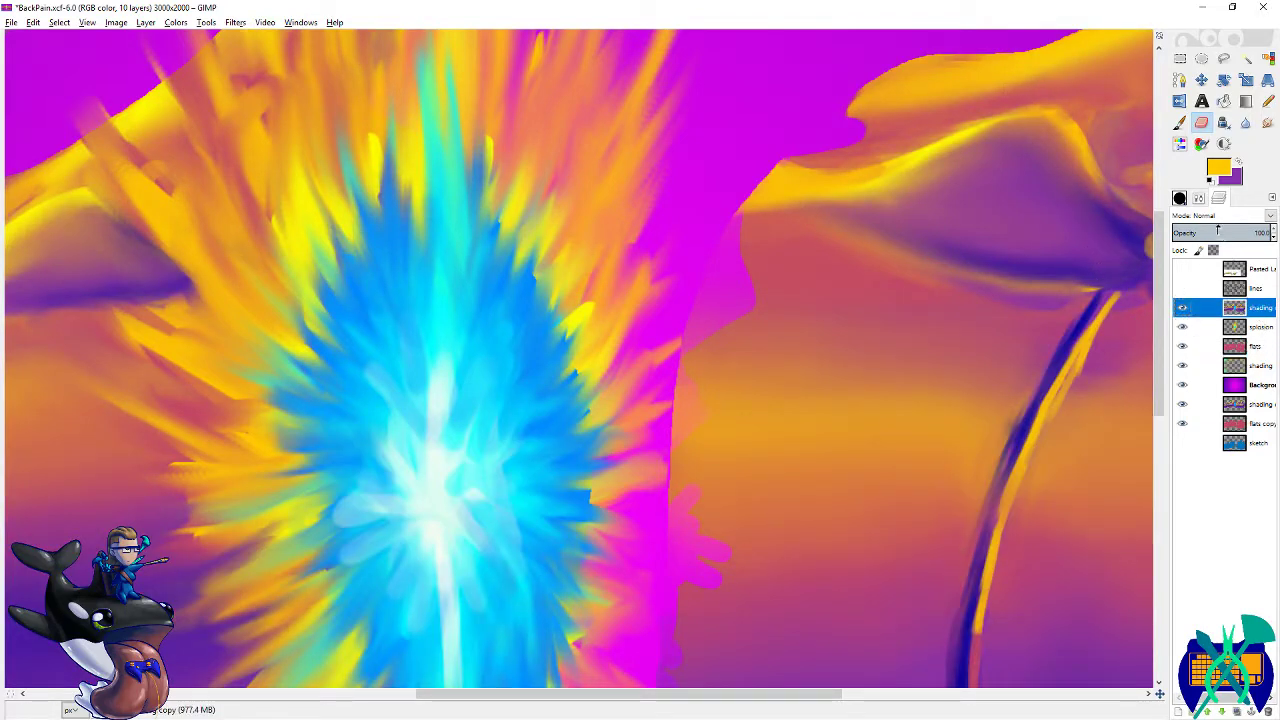
click(1219, 230)
- Erase the upper shading layer along the right segment's broken edge so it follows the jagged notches in the flats
drag(967, 259, 921, 307)
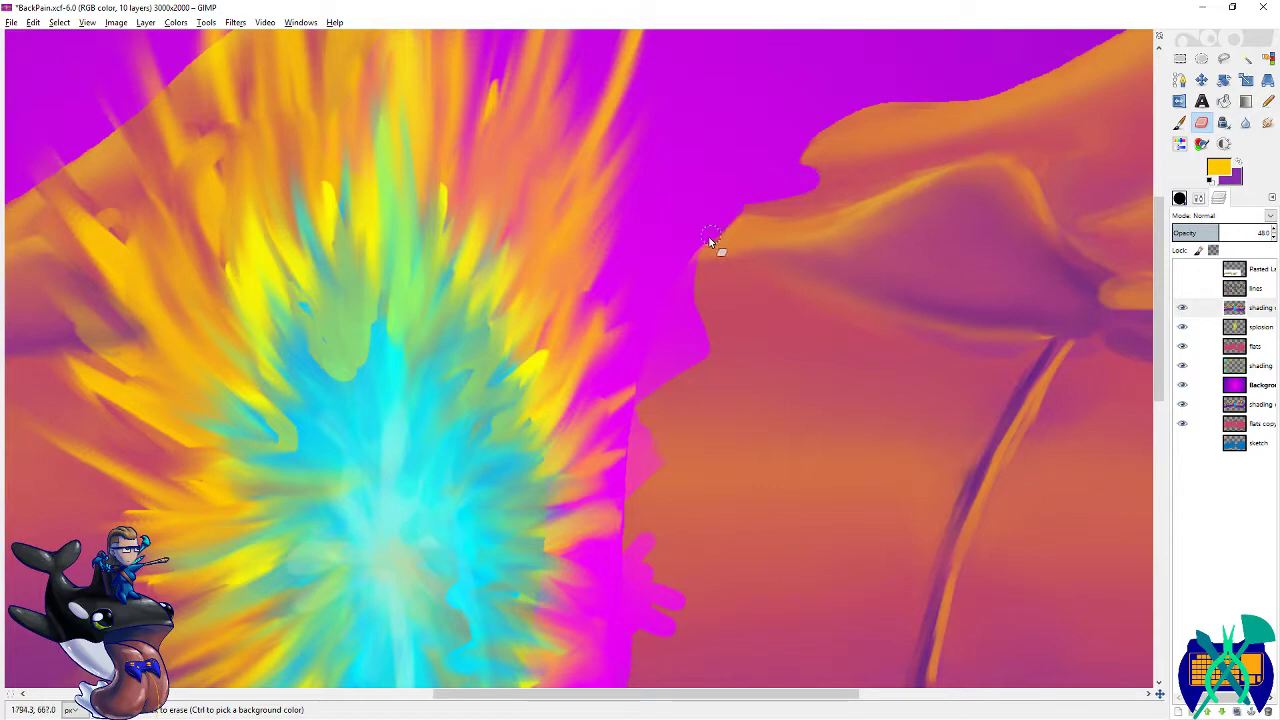
drag(685, 271, 688, 348)
scroll(695, 349, down, 4)
scroll(695, 349, left, 2)
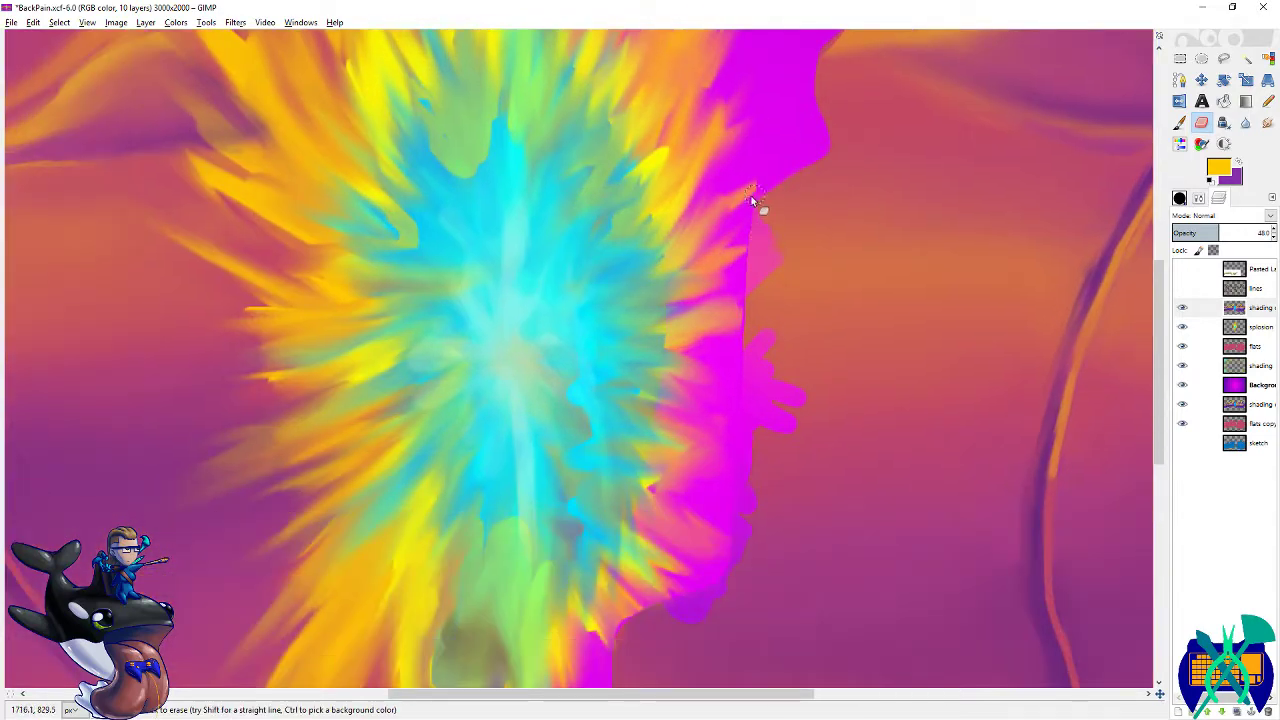
scroll(728, 335, down, 2)
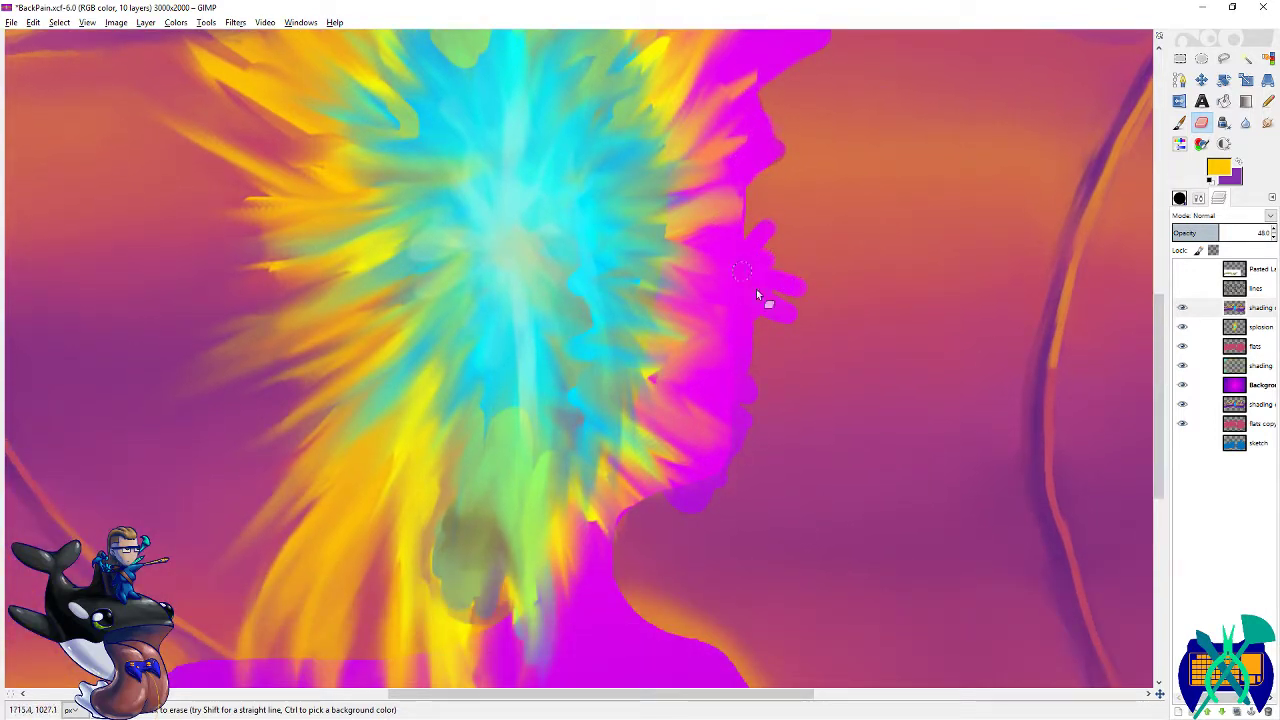
scroll(753, 303, down, 2)
scroll(809, 244, left, 1)
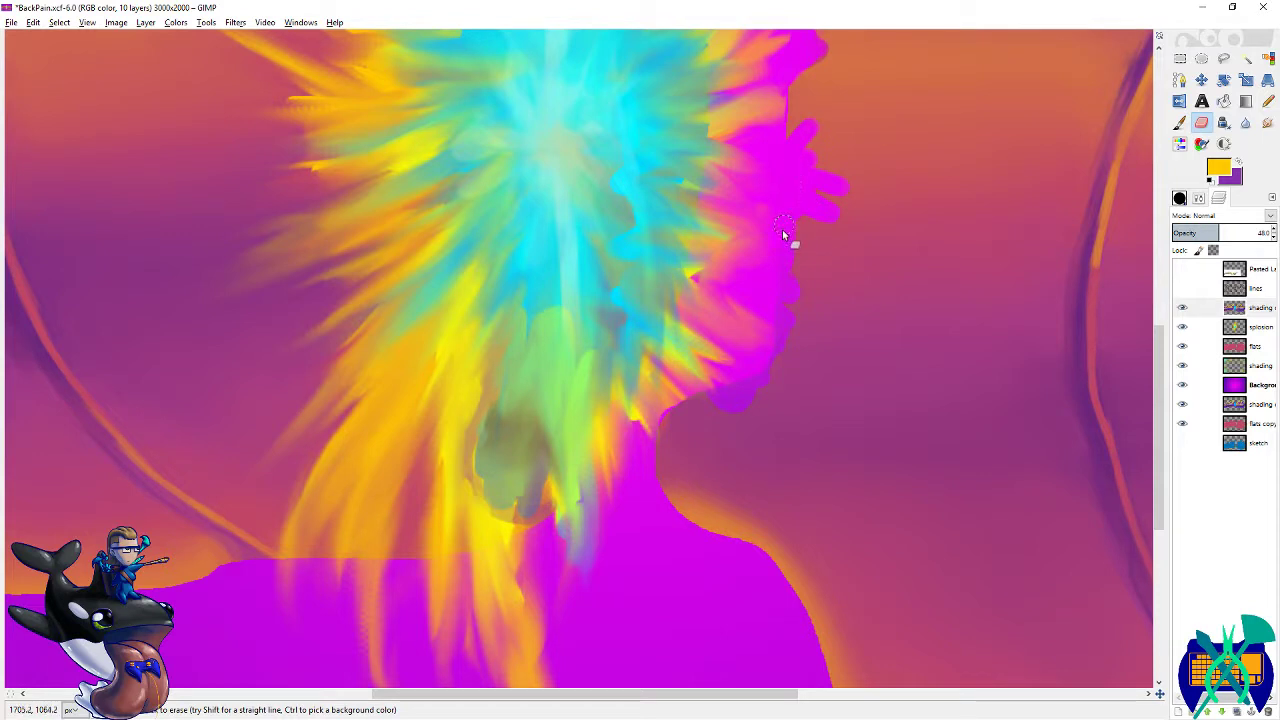
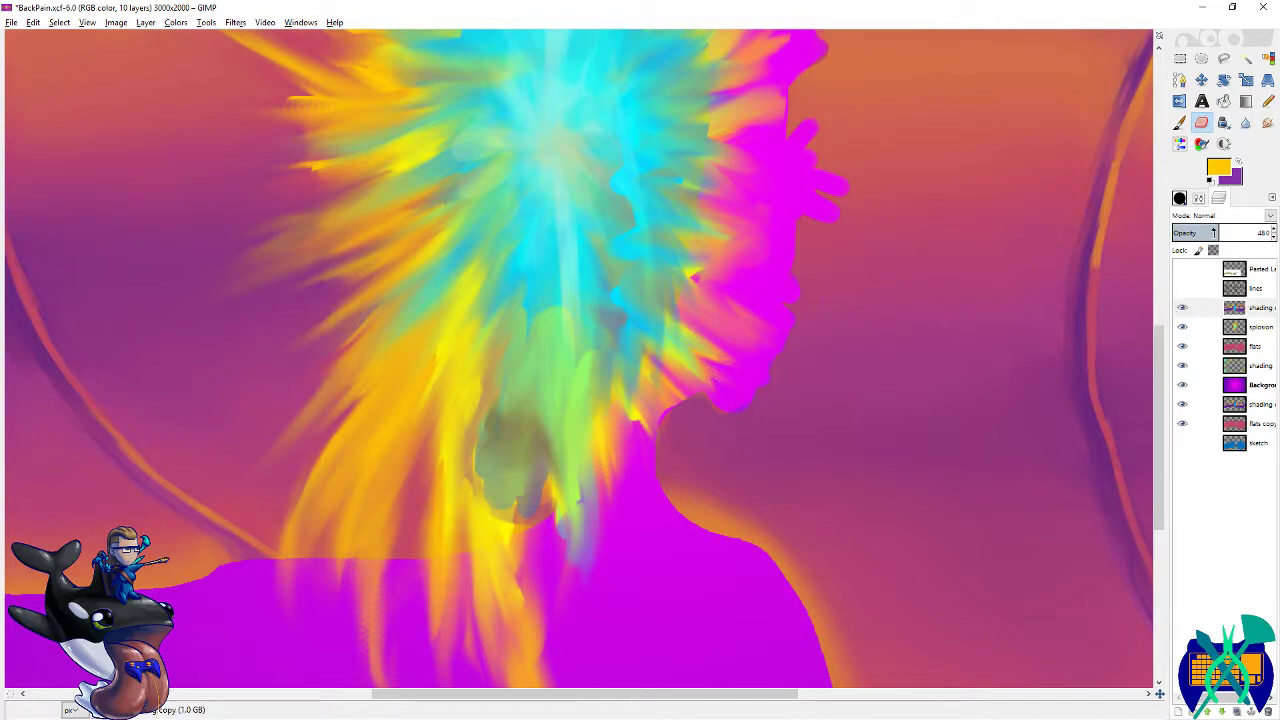
- Restore the upper shading layer's opacity to 100
drag(1212, 232, 1268, 232)
scroll(765, 352, down, 2)
scroll(563, 292, up, 1)
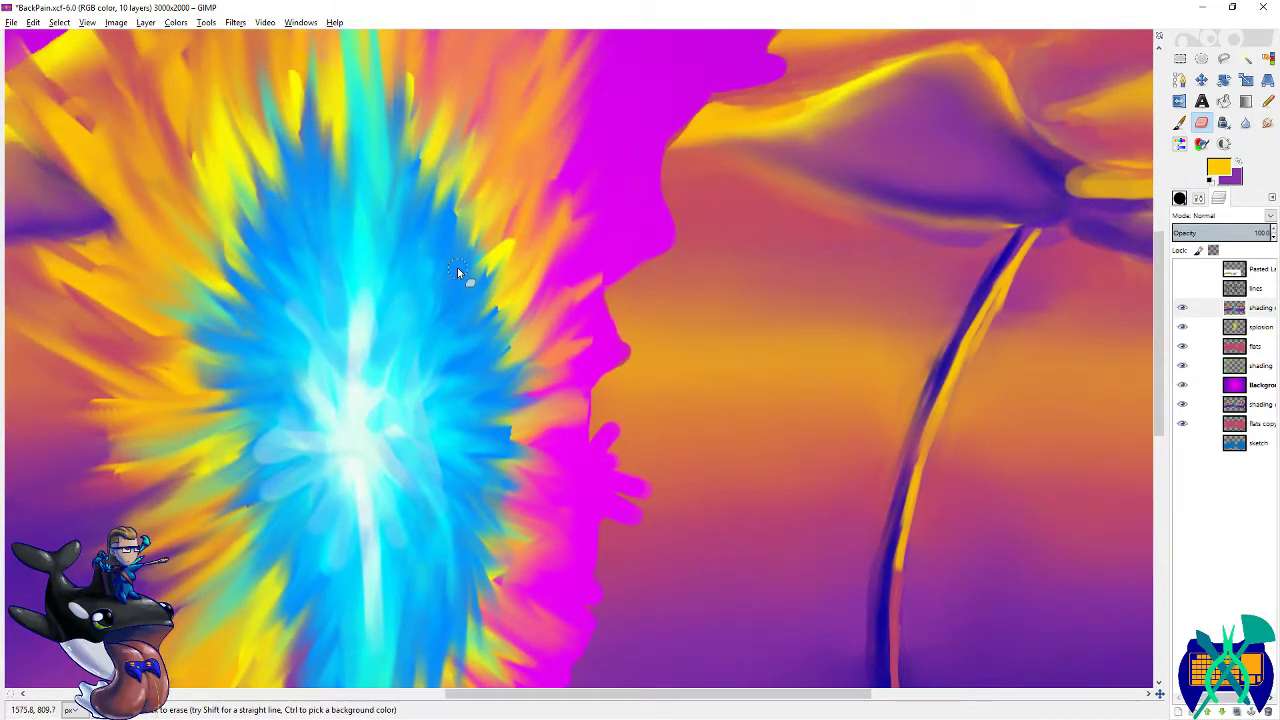
scroll(655, 340, up, 2)
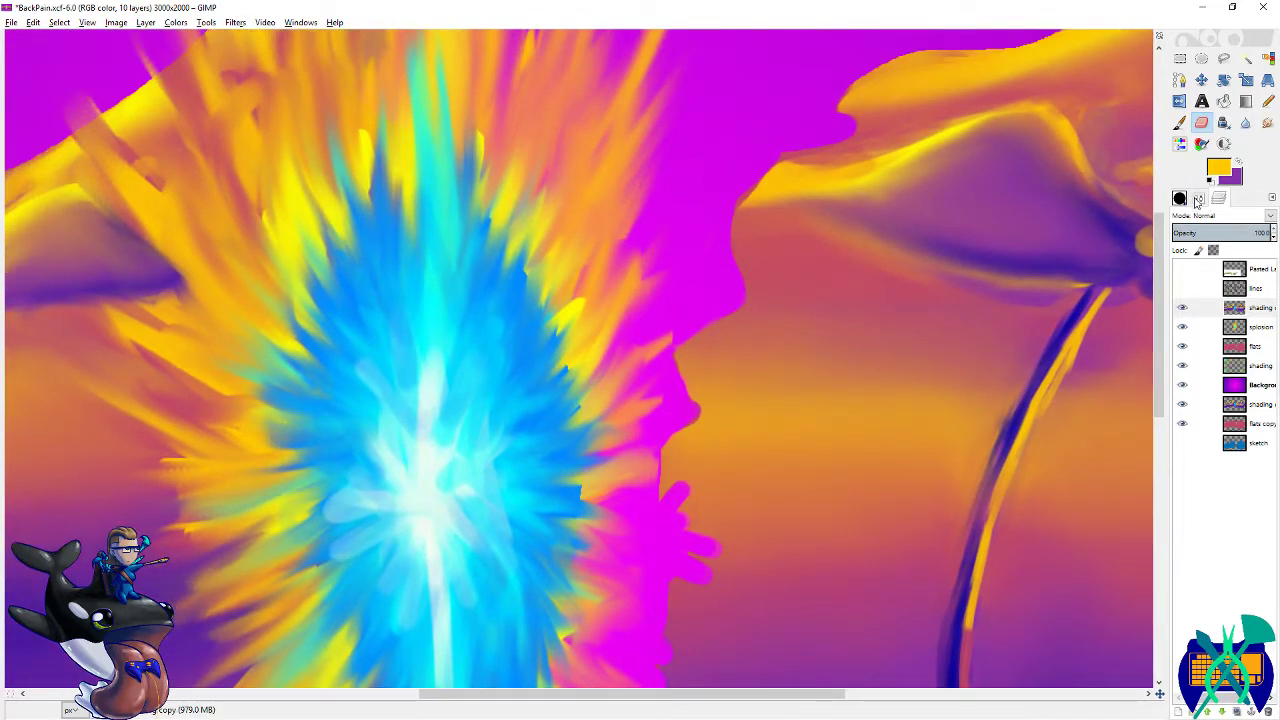
- Choose the size 7 circle brush and save the image
click(1198, 199)
click(1181, 199)
click(1233, 320)
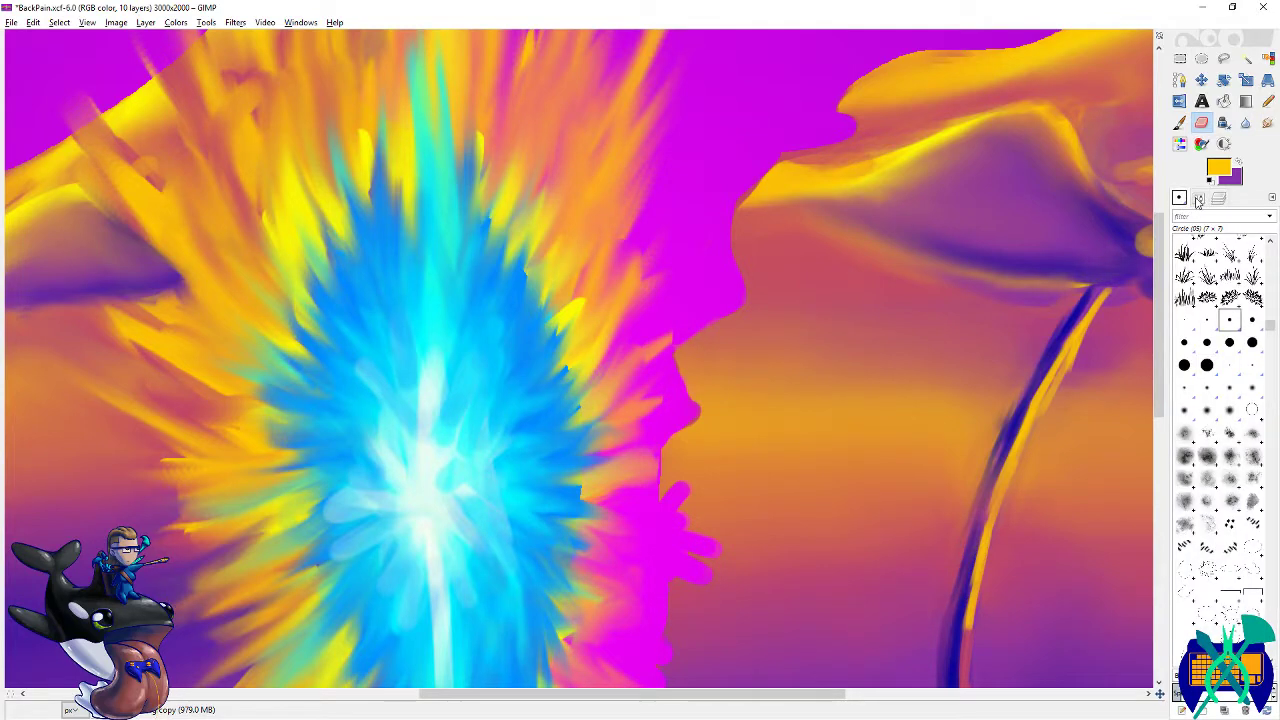
click(1198, 199)
key(ctrl+s)
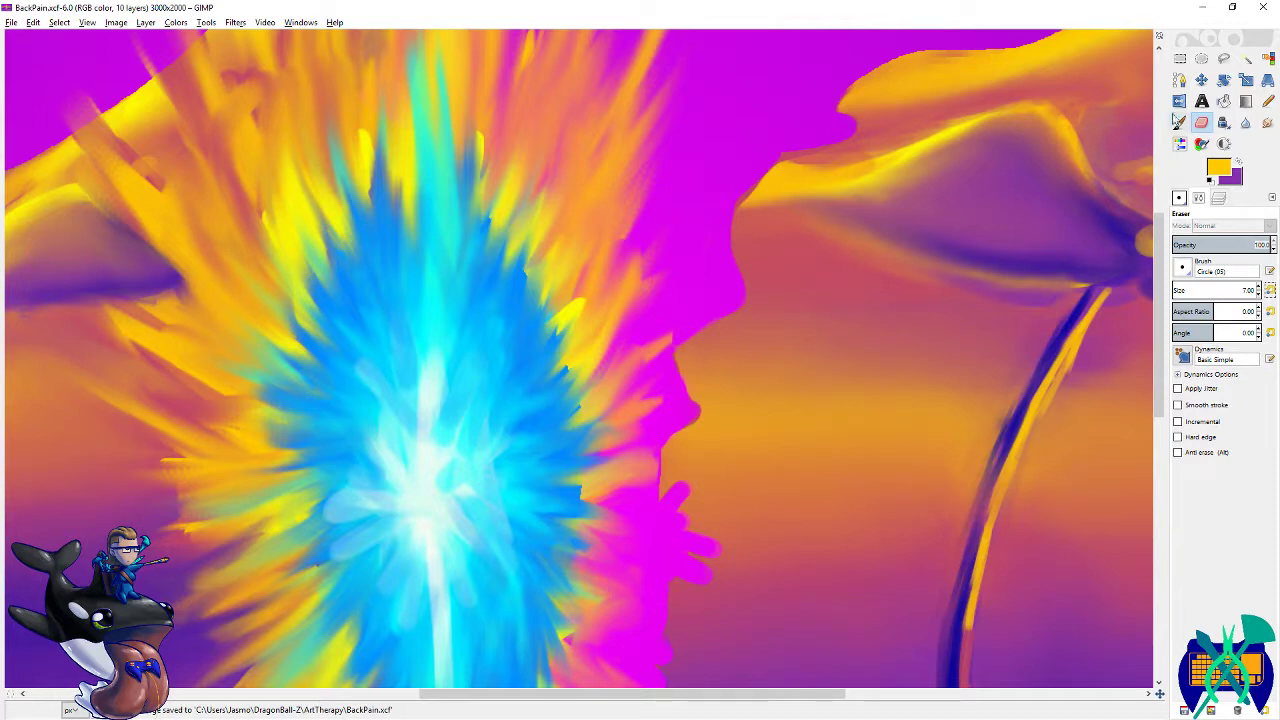
scroll(841, 157, up, 2)
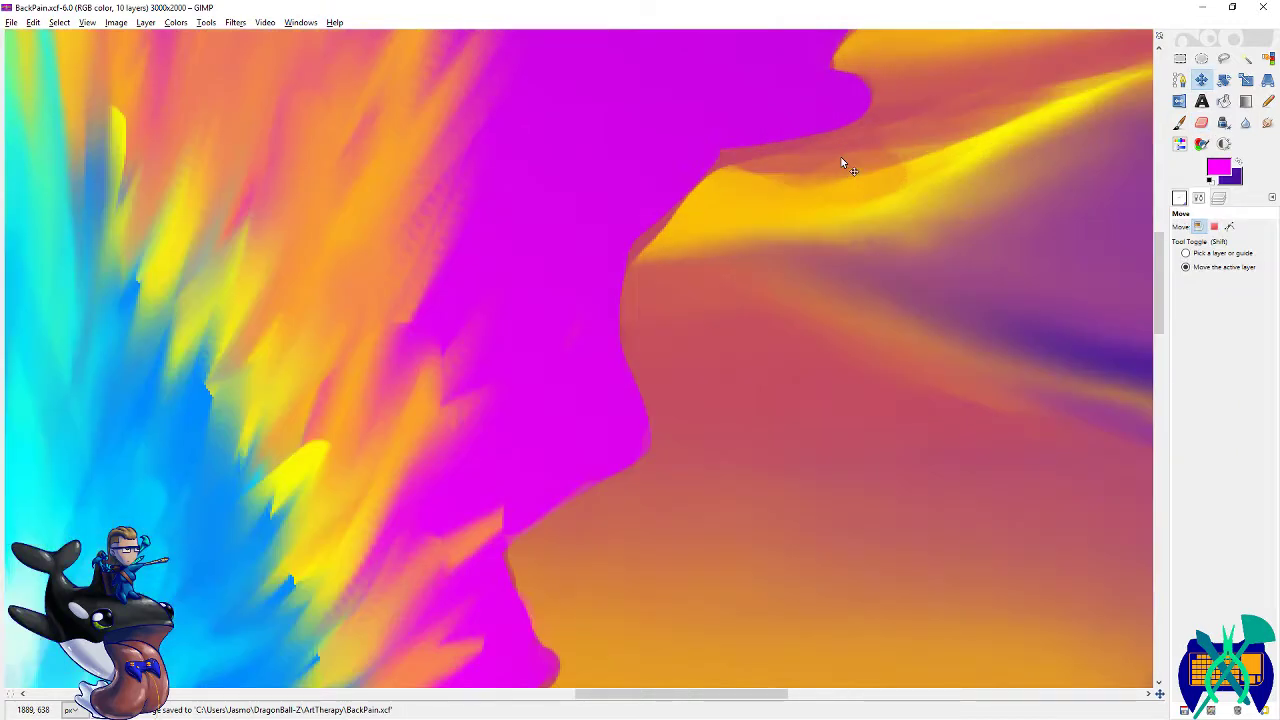
key(ctrl+s)
- Paint a thin golden yellow outline around the ridge notch and down the upper part of the right segment's broken edge
drag(866, 168, 824, 277)
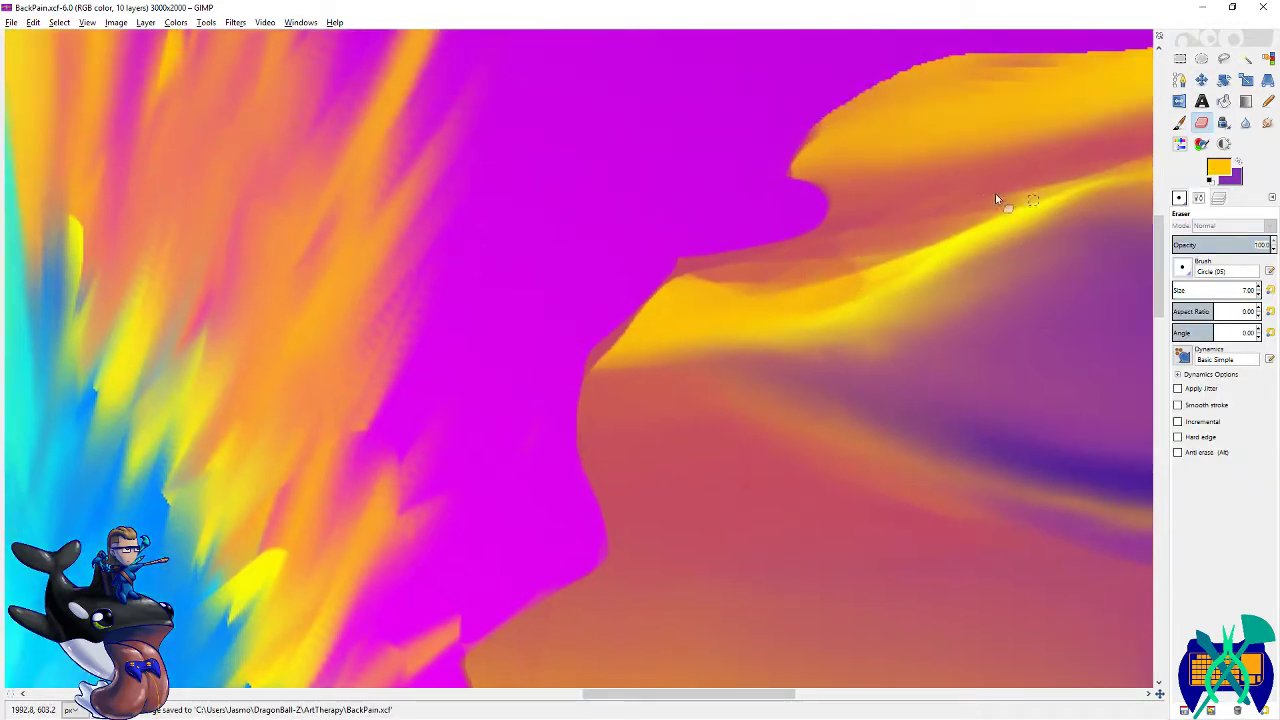
key(p)
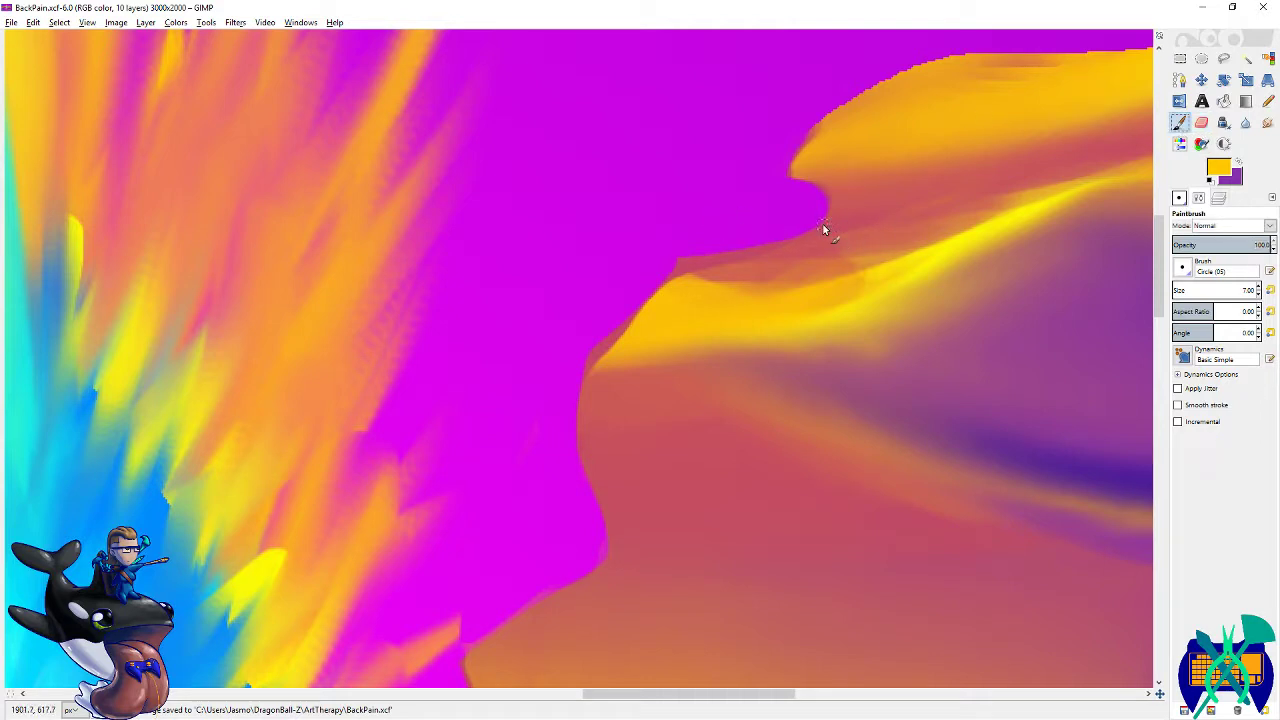
drag(691, 265, 673, 276)
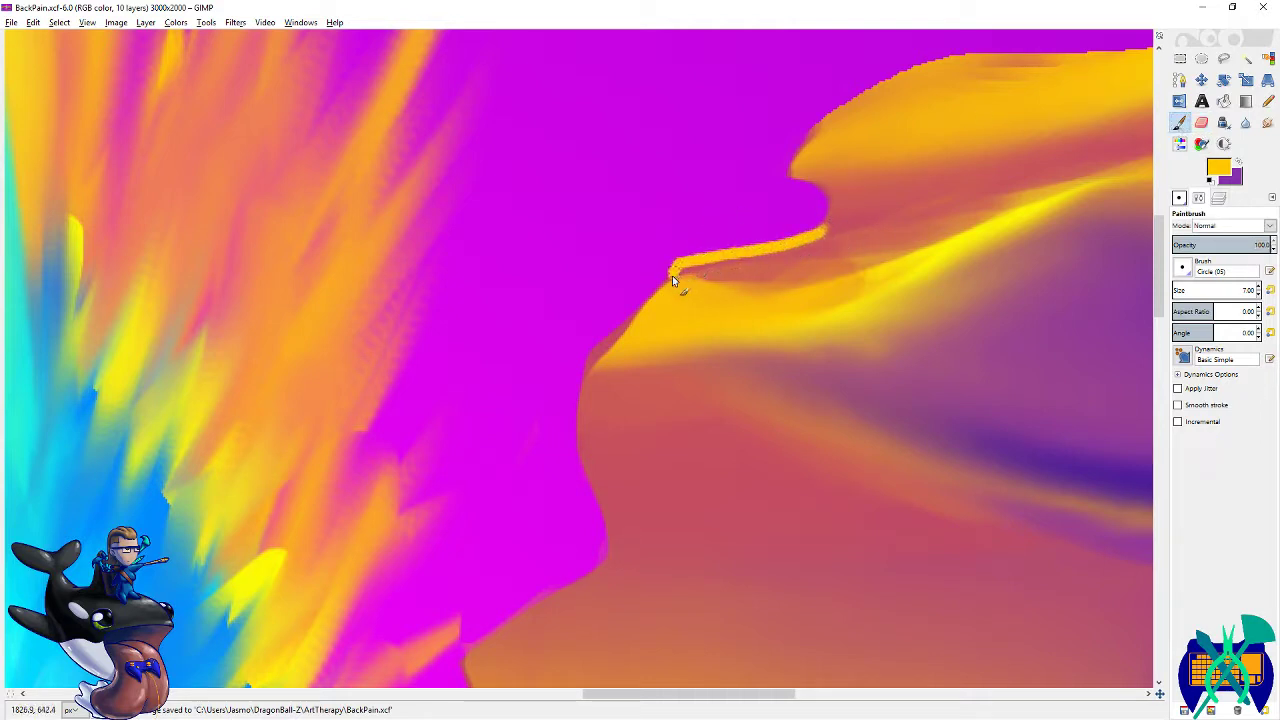
drag(587, 361, 586, 403)
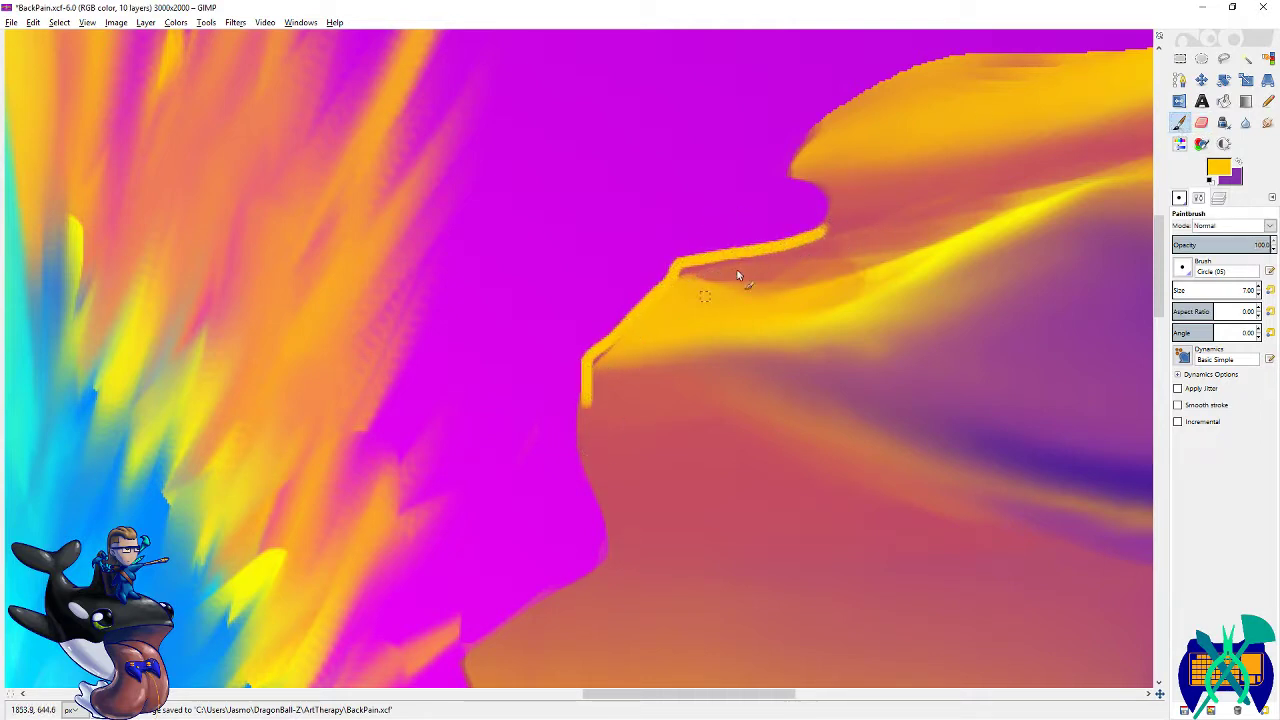
drag(688, 290, 595, 428)
mouse_move(701, 316)
mouse_down()
mouse_move(728, 329)
mouse_move(739, 355)
mouse_up()
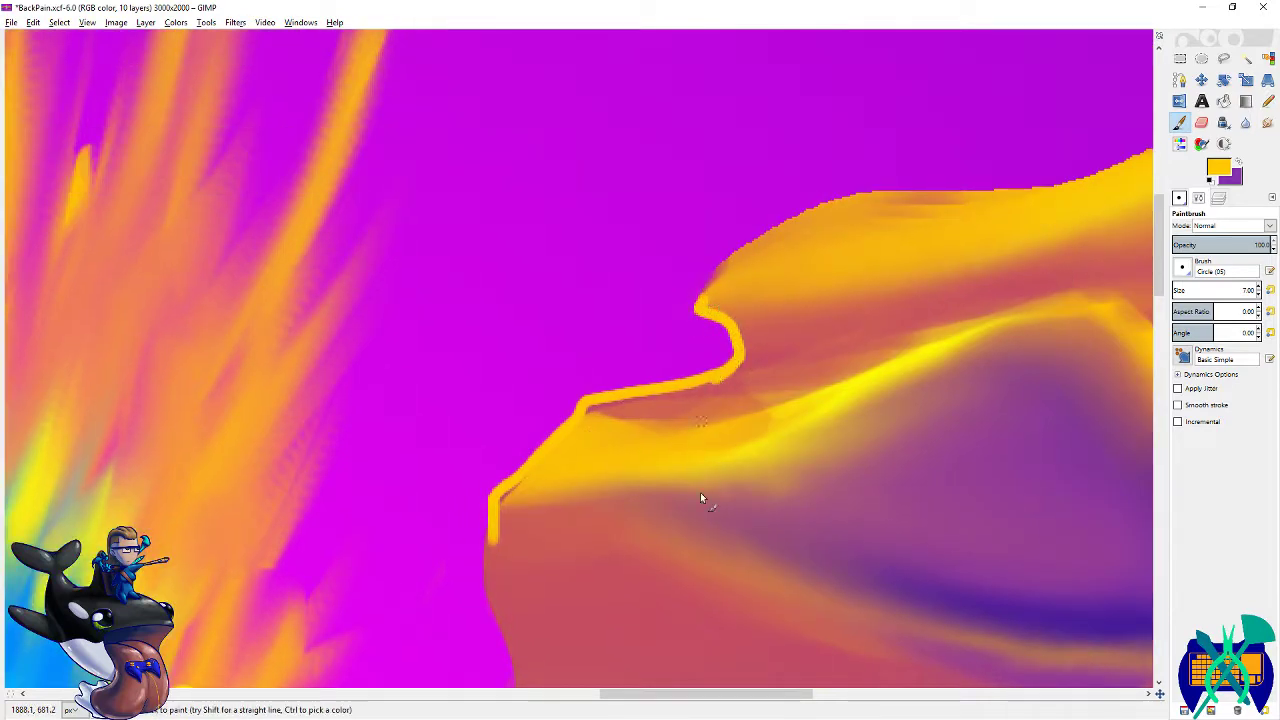
- Continue the golden outline down the middle of the broken edge, above and below the finger-shaped notches
drag(526, 580, 640, 247)
mouse_move(607, 199)
mouse_down()
mouse_move(618, 387)
mouse_move(698, 231)
mouse_move(716, 229)
mouse_move(594, 303)
mouse_move(612, 430)
mouse_move(697, 289)
mouse_move(623, 343)
mouse_move(609, 450)
mouse_move(662, 159)
mouse_up()
mouse_move(651, 340)
mouse_down()
mouse_move(624, 442)
mouse_move(631, 505)
mouse_up()
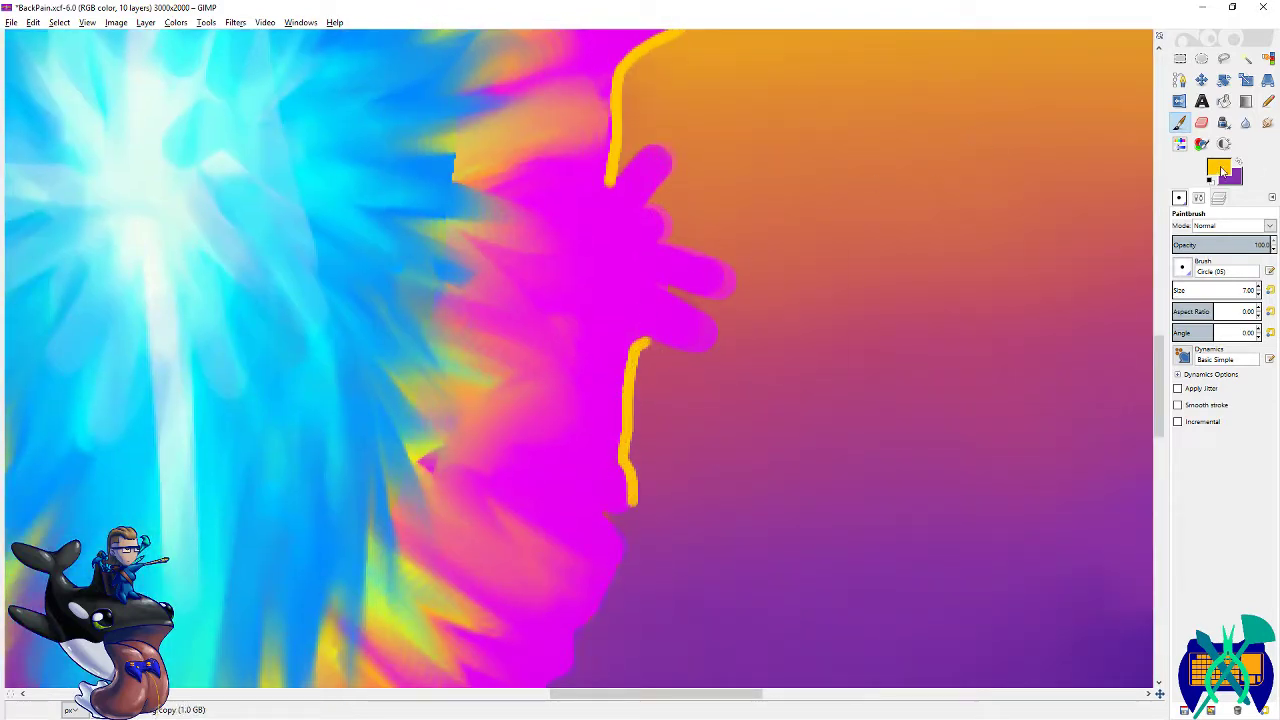
click(1218, 170)
click(1022, 361)
- Extend the golden outline along the lower jagged edge and around the segment's lower tip
drag(726, 491, 814, 187)
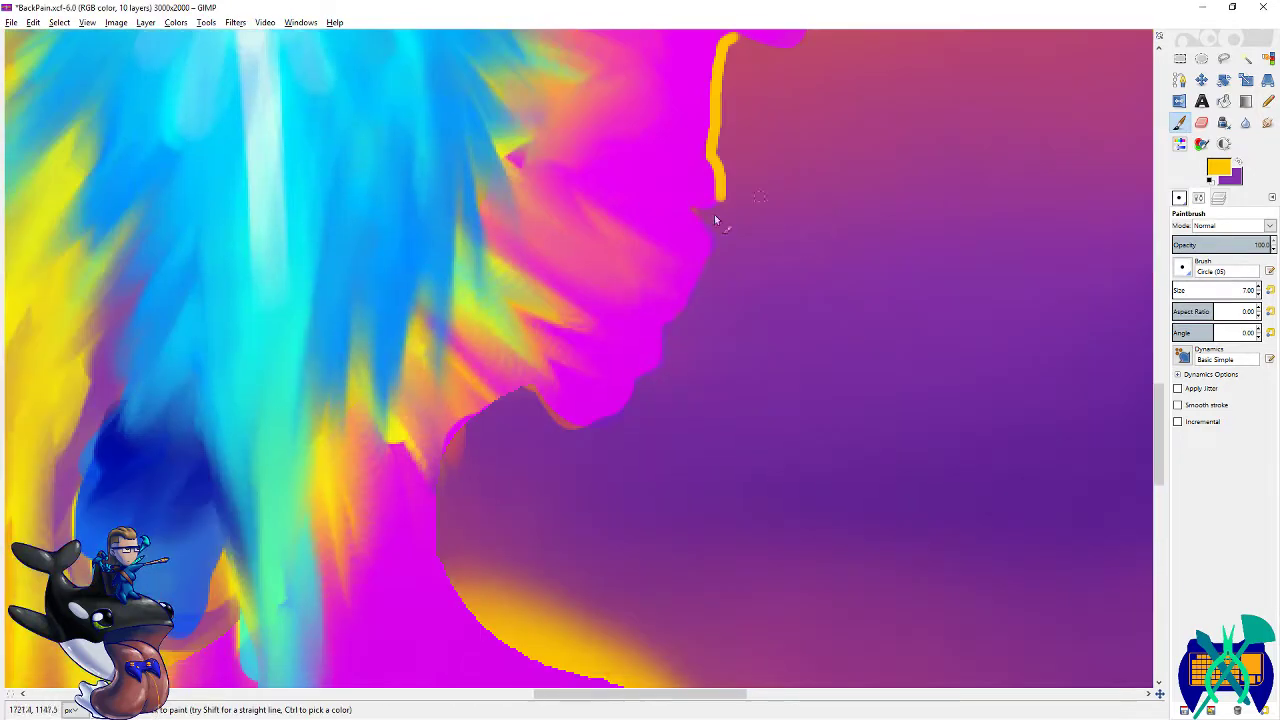
mouse_move(697, 214)
mouse_down()
mouse_move(707, 262)
mouse_move(656, 363)
mouse_move(606, 418)
mouse_move(549, 427)
mouse_move(513, 392)
mouse_move(450, 441)
mouse_move(438, 497)
mouse_move(450, 590)
mouse_up()
drag(700, 203, 536, 408)
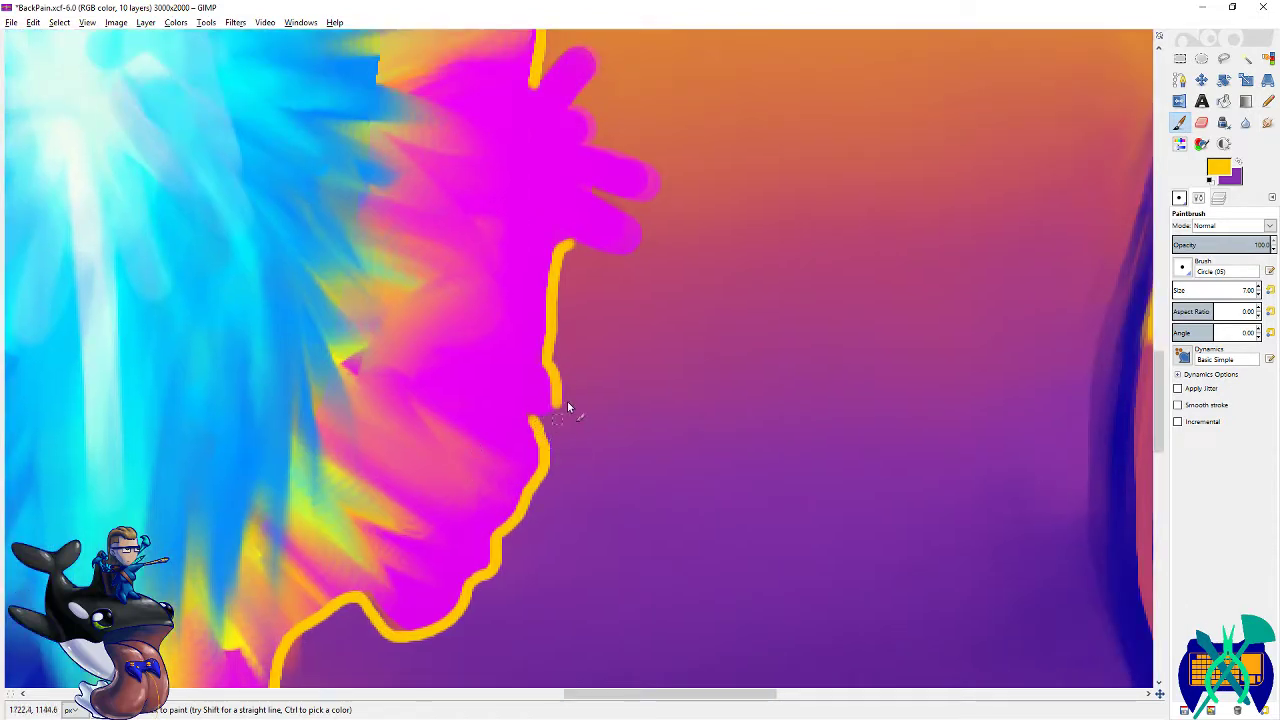
scroll(497, 423, down, 7)
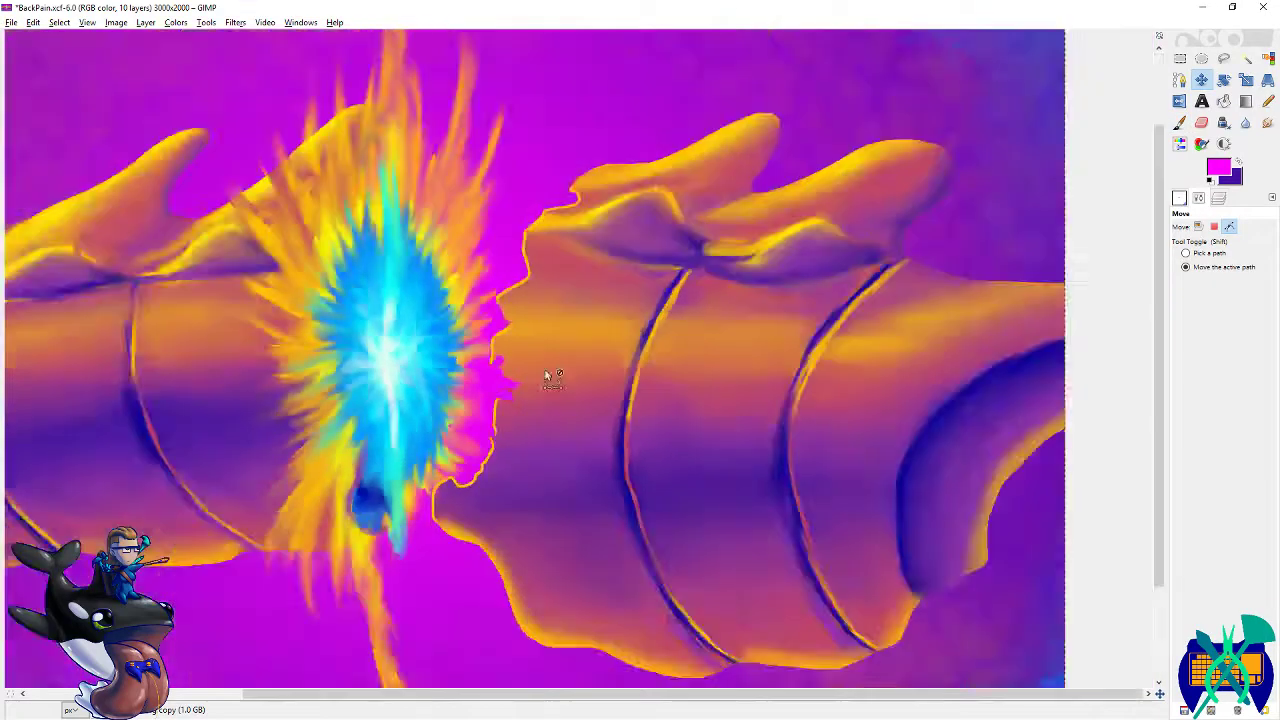
- Paint the golden outline around the finger-shaped notches, close the gap in the edge outline below them, and save the image
key(ctrl+s)
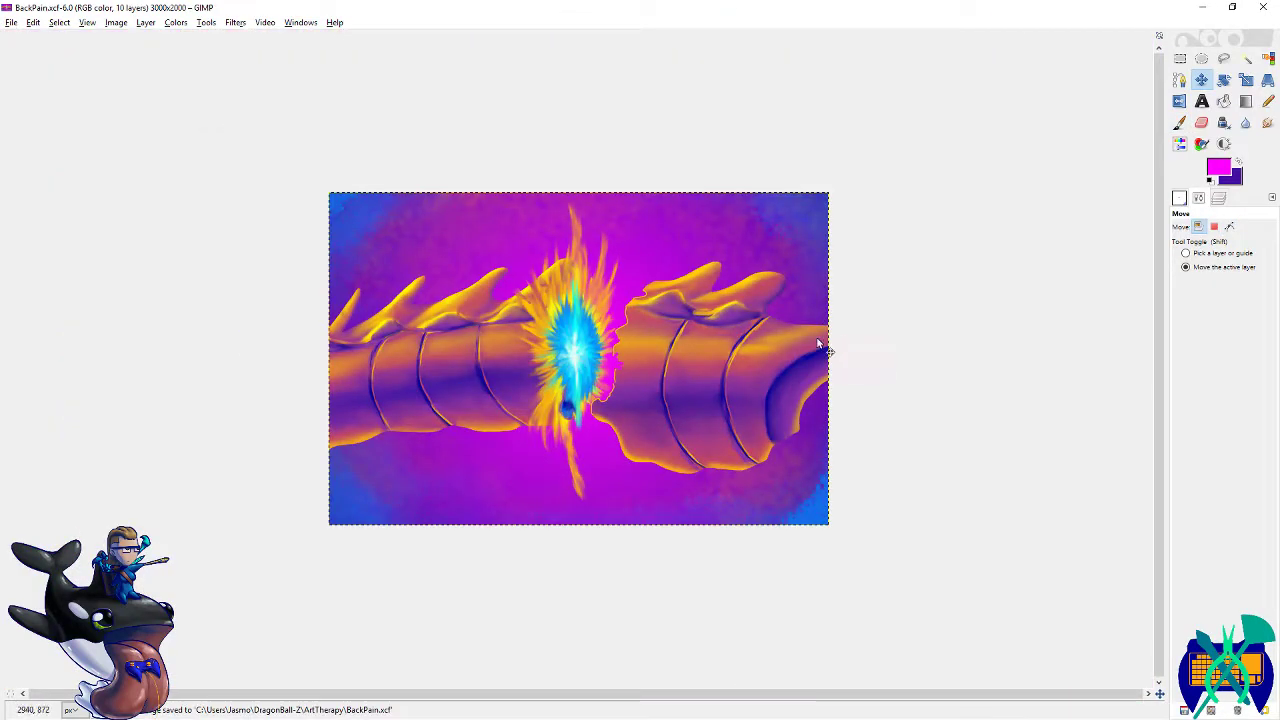
scroll(658, 370, up, 8)
key(p)
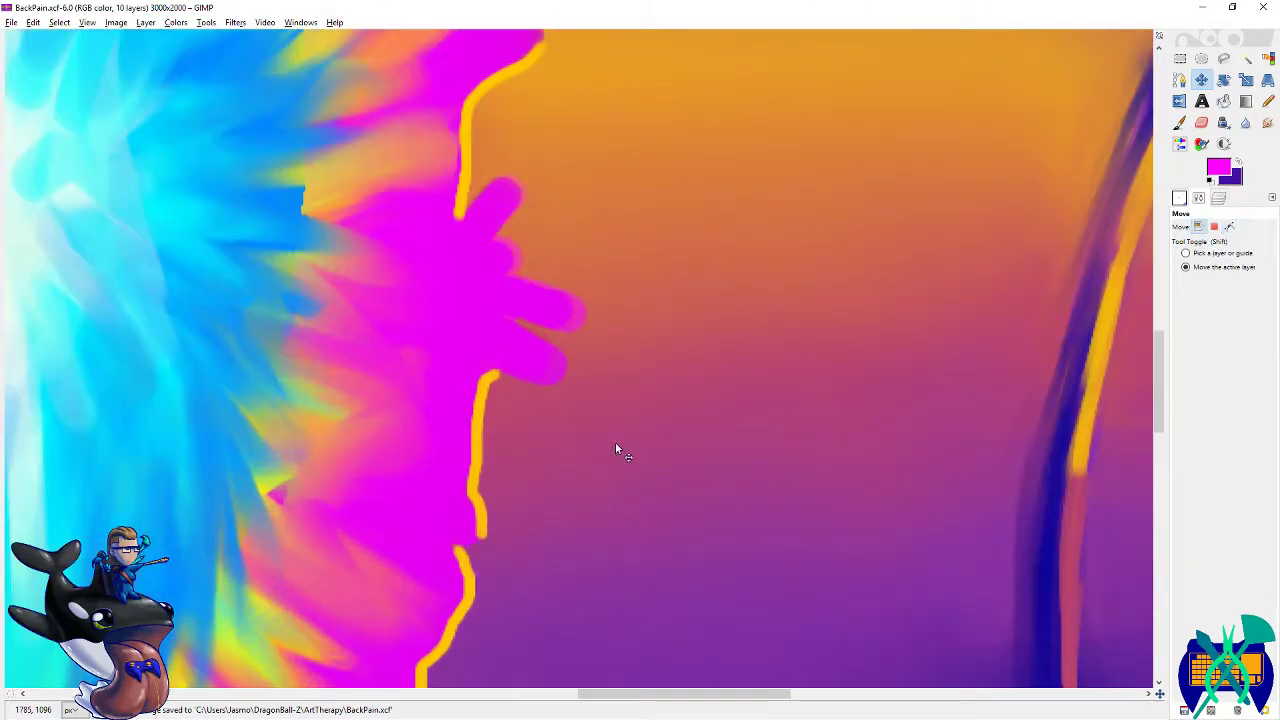
mouse_move(494, 377)
mouse_down()
mouse_move(565, 379)
mouse_move(512, 318)
mouse_move(587, 325)
mouse_move(498, 238)
mouse_move(520, 204)
mouse_move(507, 180)
mouse_move(475, 189)
mouse_move(458, 215)
mouse_up()
scroll(507, 367, down, 3)
mouse_move(514, 391)
mouse_down()
mouse_move(509, 409)
mouse_move(470, 412)
mouse_up()
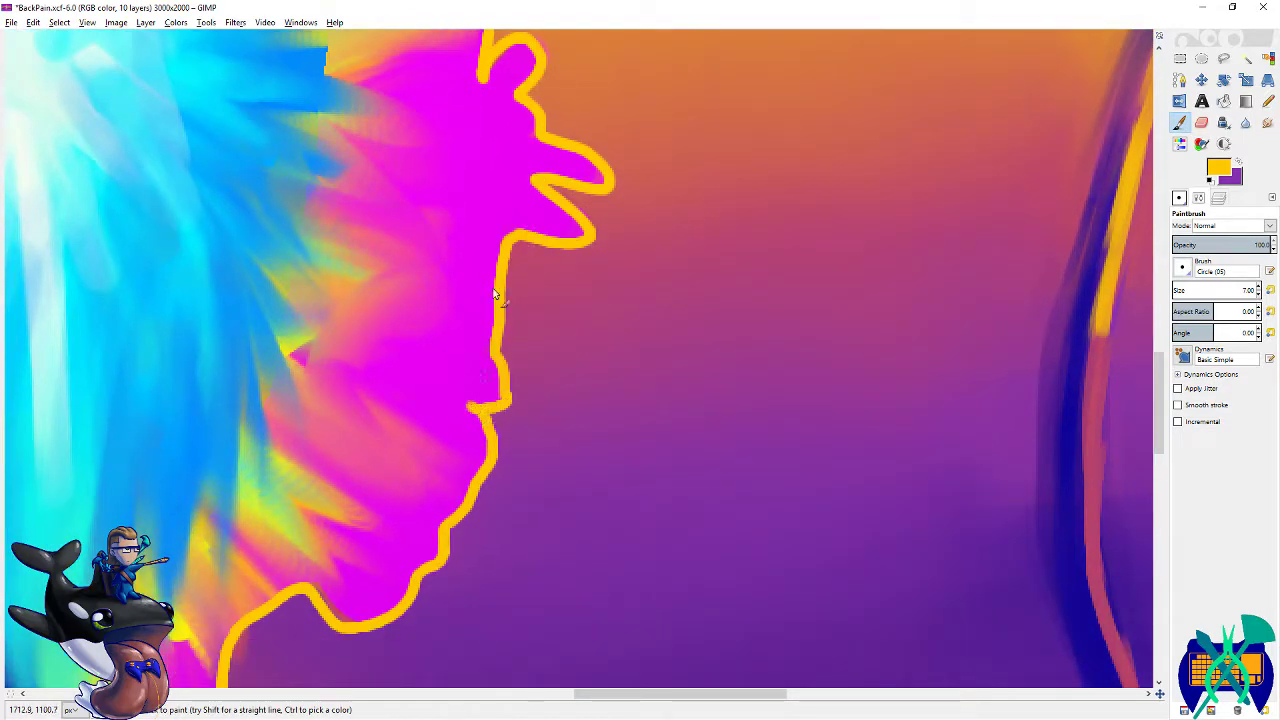
scroll(497, 340, up, 5)
scroll(467, 336, up, 3)
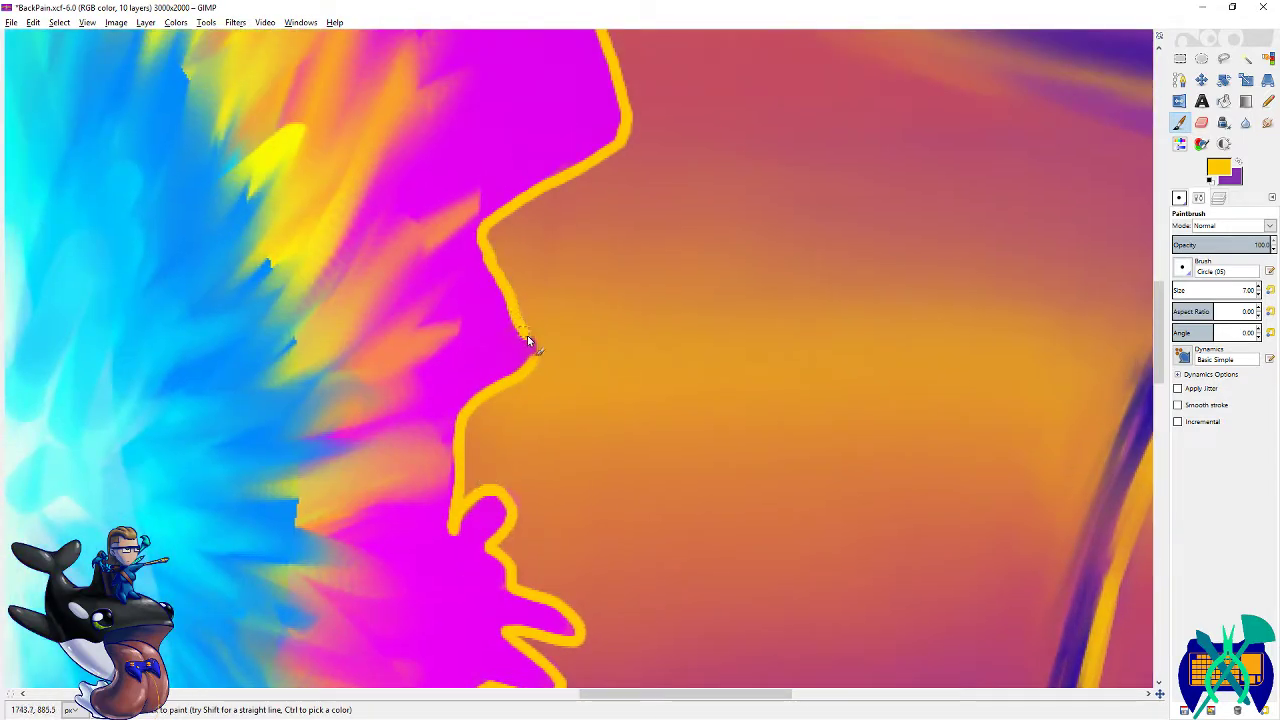
scroll(517, 352, up, 6)
scroll(600, 320, up, 3)
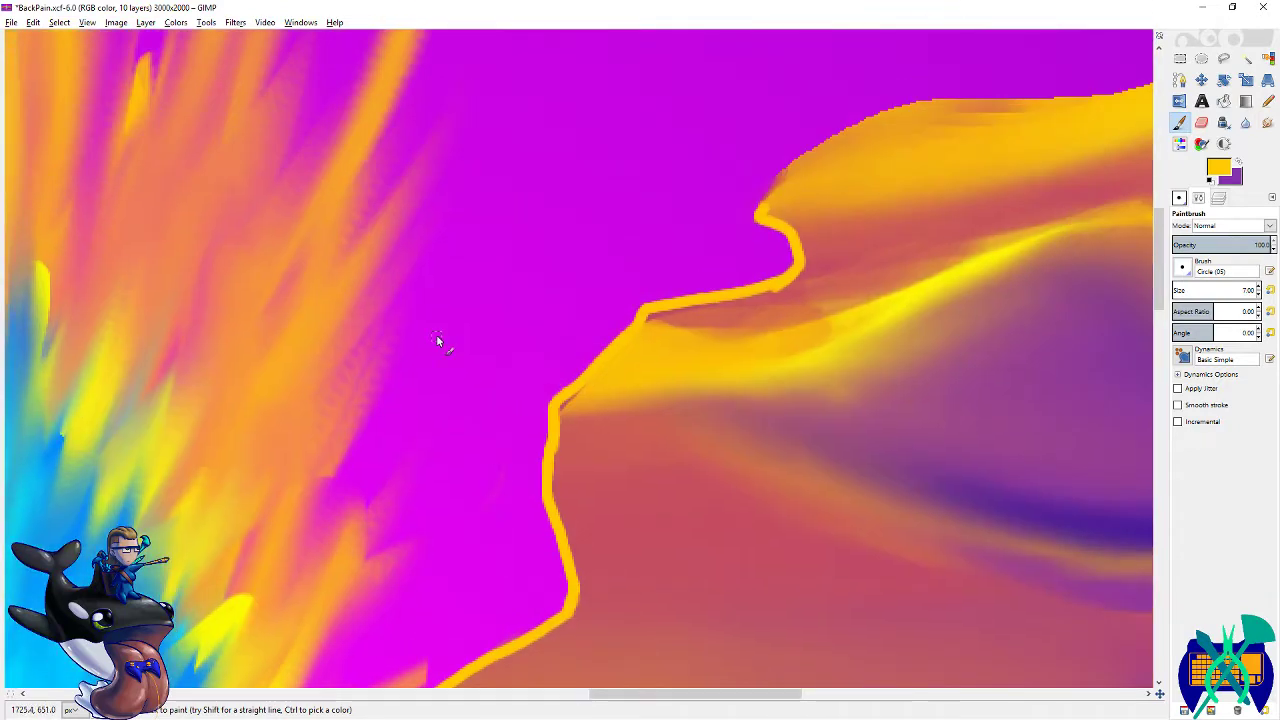
scroll(550, 358, down, 7)
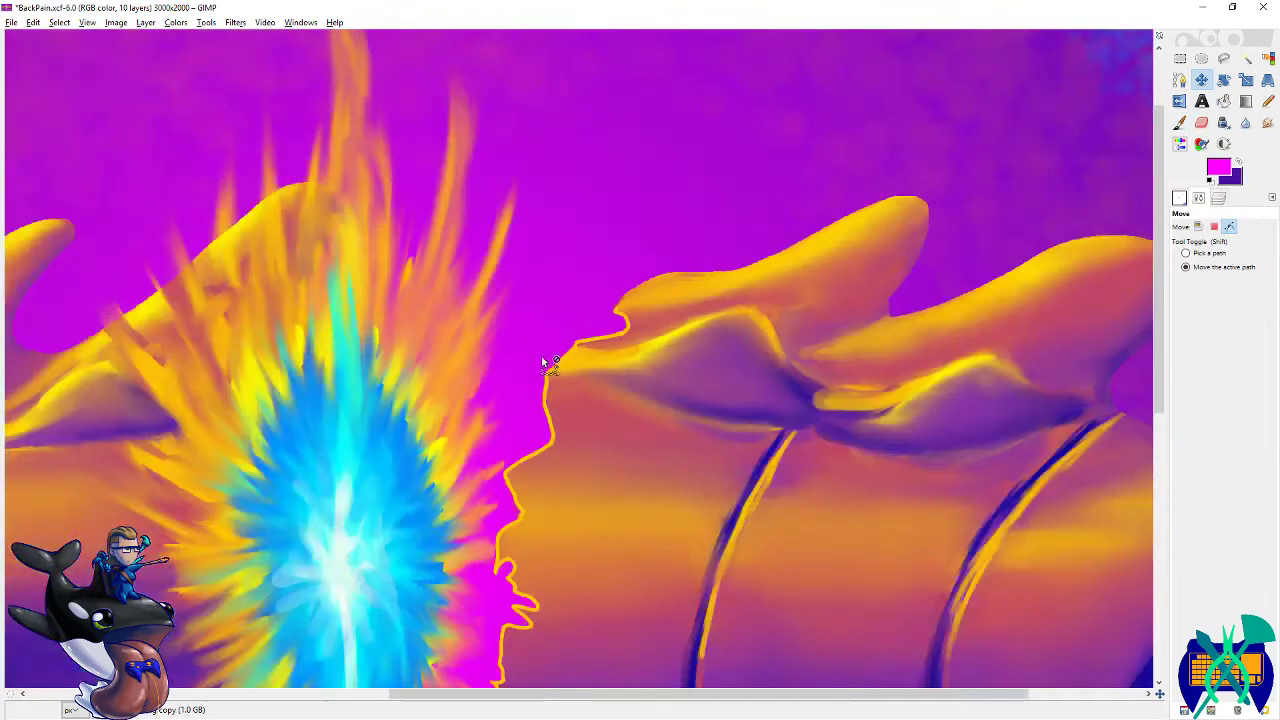
key(ctrl+s)
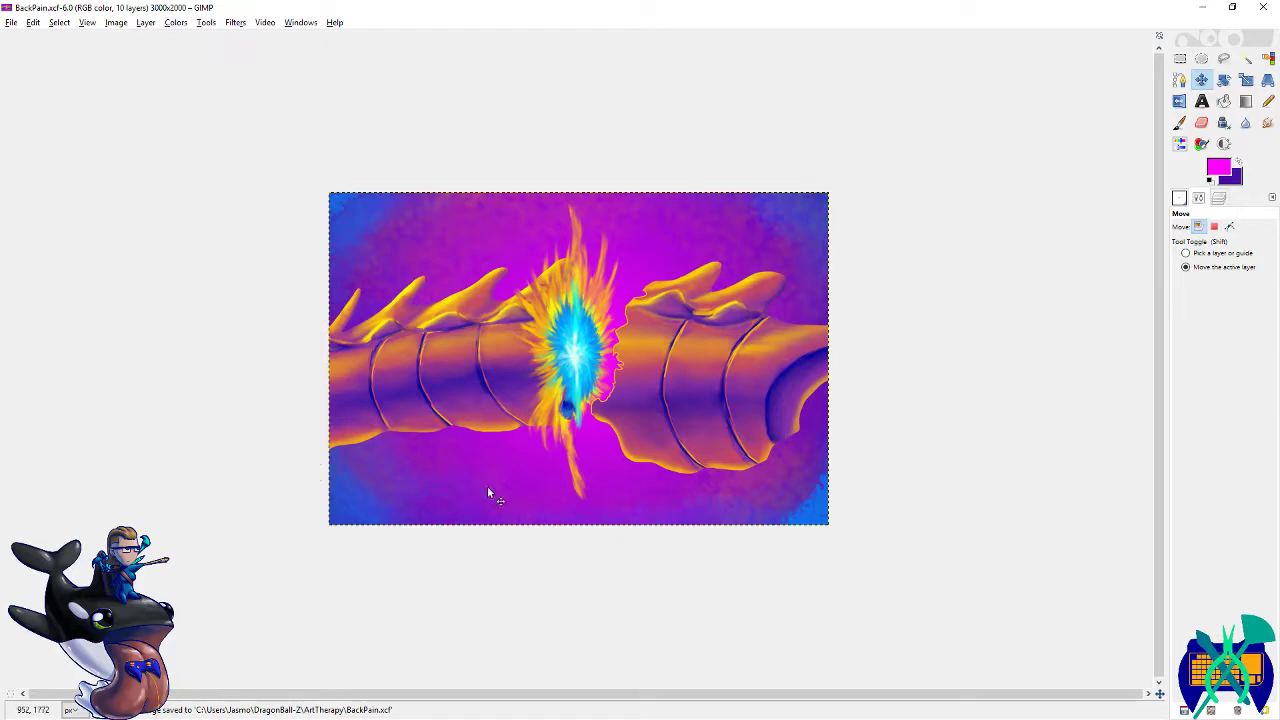
- Set the Paintbrush to the Circle (19) brush at size 21 for retouching the lower part of the burst
scroll(573, 421, up, 7)
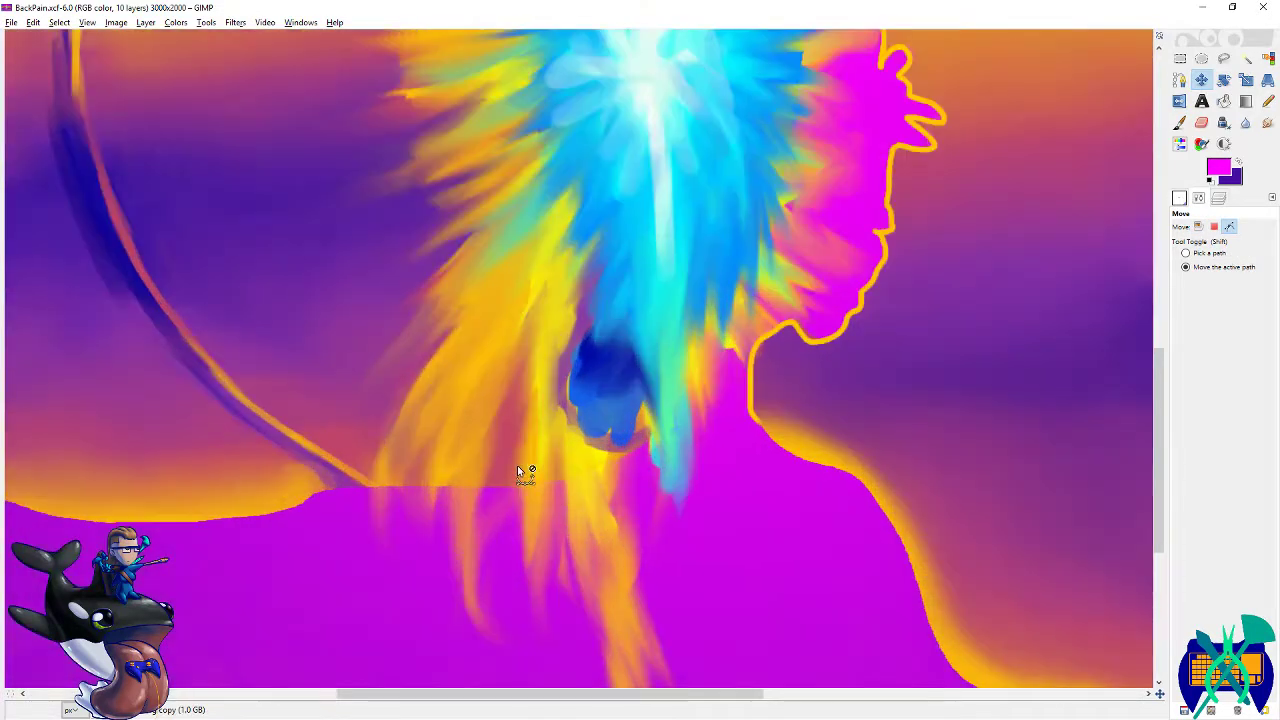
key(p)
drag(575, 341, 566, 418)
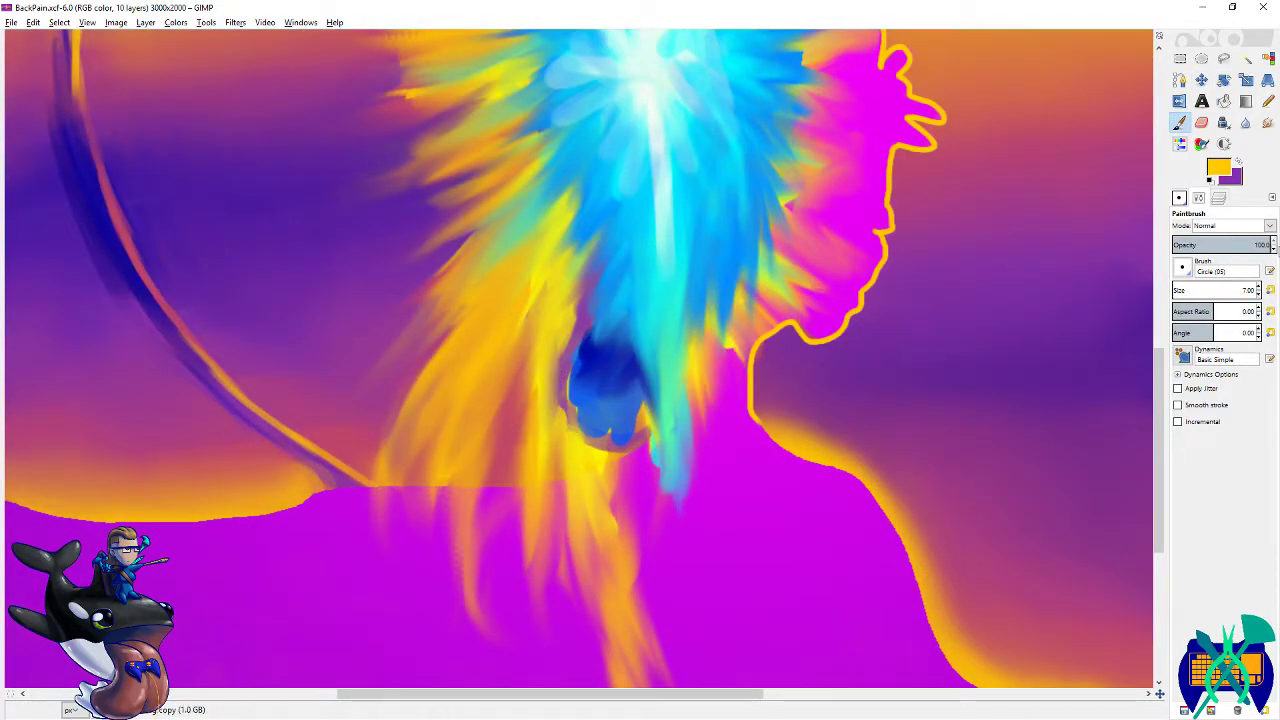
click(1184, 199)
click(1213, 366)
click(1201, 199)
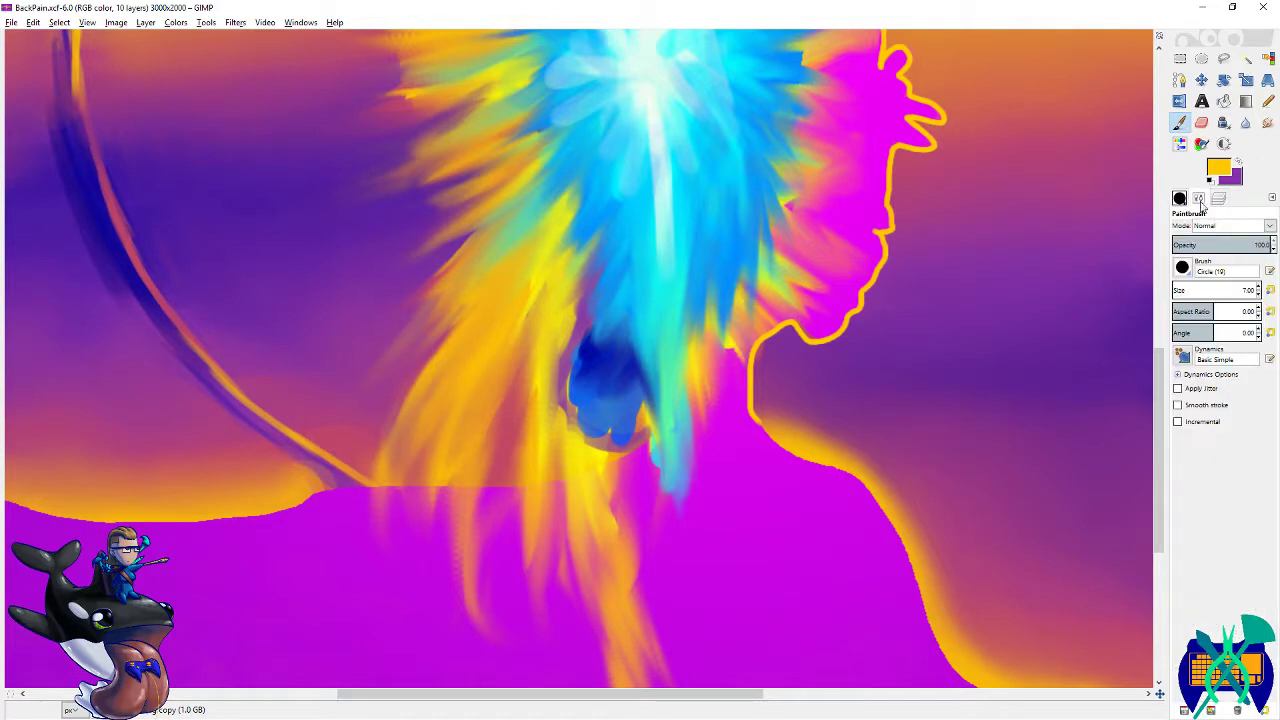
click(1259, 289)
- Try to cover the dark blue spot at the lower end of the burst with golden yellow paint
drag(581, 348, 564, 415)
key(ctrl+z)
drag(576, 322, 572, 422)
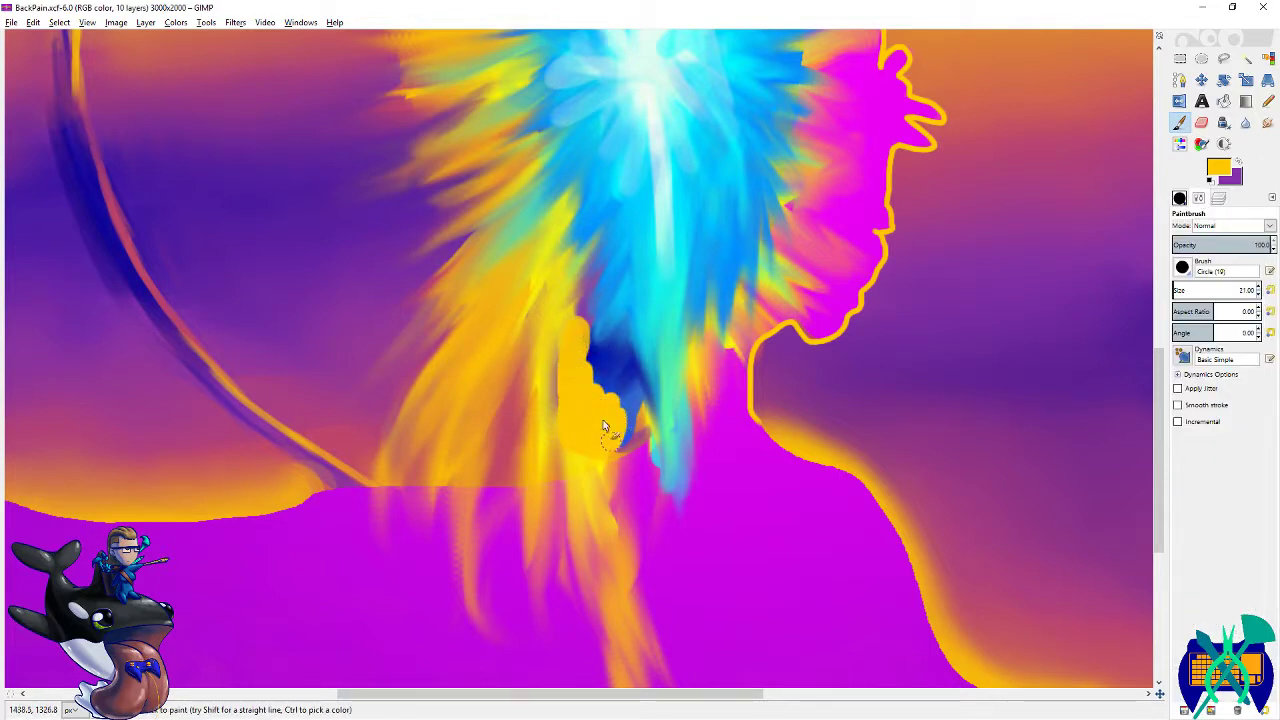
key(ctrl+z)
- Erase the dark blue spot beside the cyan streak at the lower end of the burst and save the image
key(shift+e)
mouse_move(583, 337)
mouse_down()
mouse_move(569, 396)
mouse_move(586, 353)
mouse_move(599, 435)
mouse_move(604, 403)
mouse_move(597, 426)
mouse_move(623, 441)
mouse_move(630, 401)
mouse_up()
mouse_move(570, 315)
mouse_down()
mouse_move(618, 455)
mouse_move(647, 470)
mouse_up()
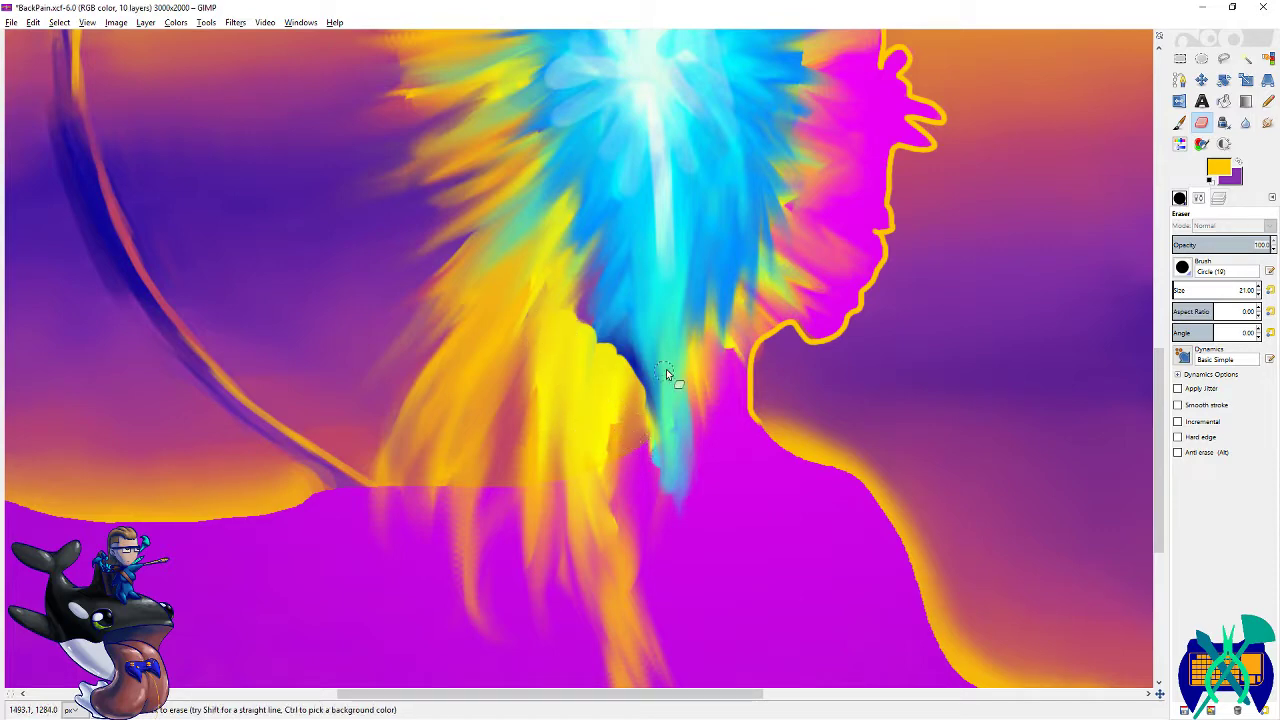
drag(669, 374, 750, 456)
key(s)
mouse_move(685, 410)
mouse_down()
mouse_move(697, 466)
mouse_move(732, 506)
mouse_up()
drag(719, 461, 742, 545)
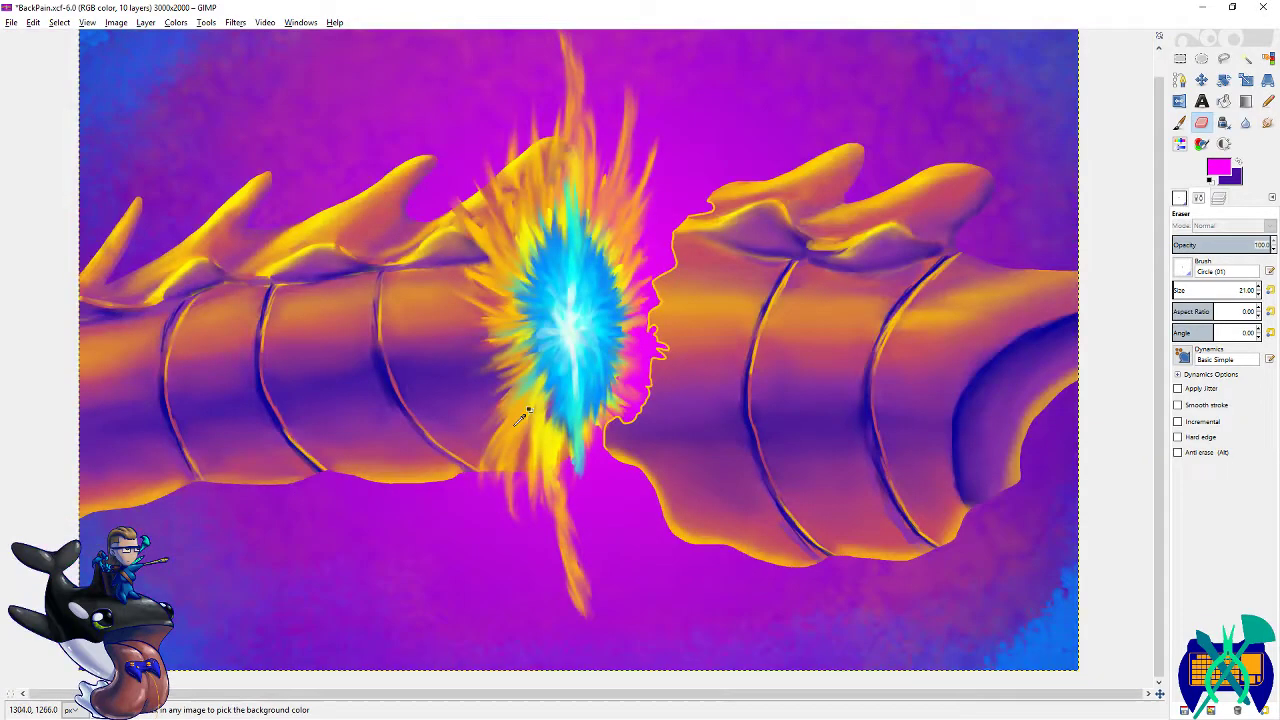
key(shift+ctrl+j)
key(ctrl+s)
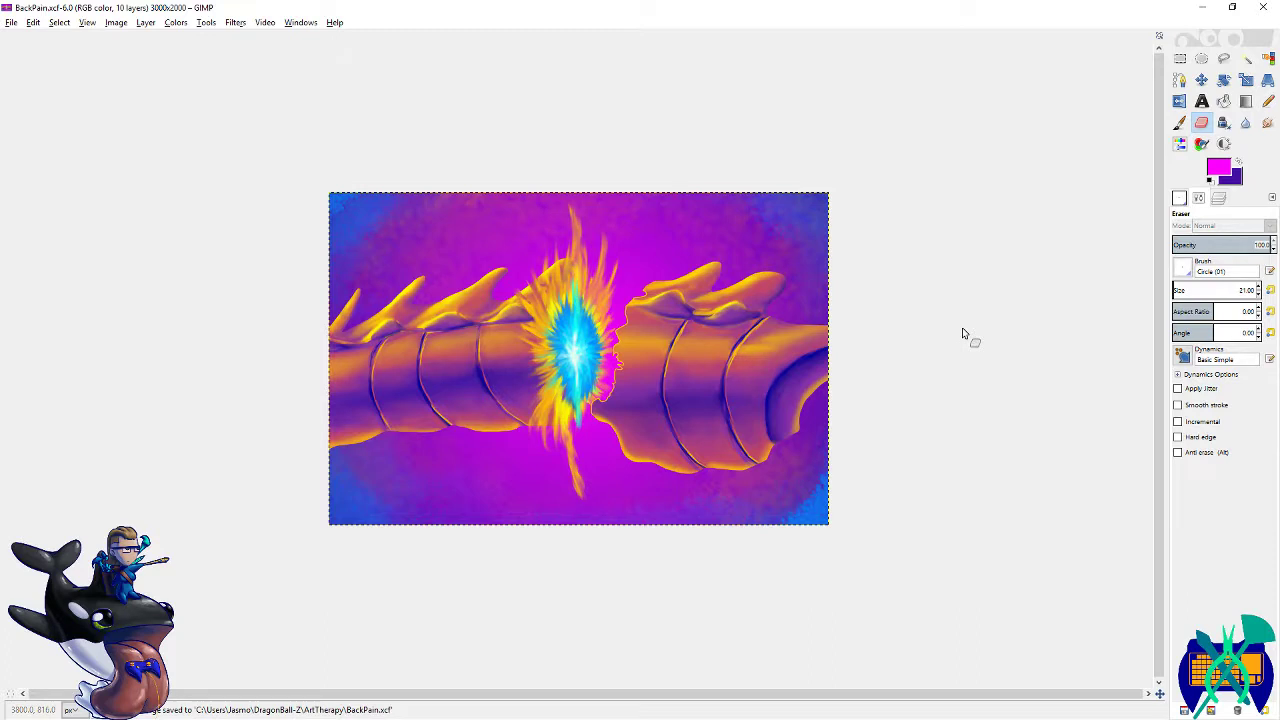
key(ctrl+s)
key(ctrl+s)
- Add a new layer named "dripping" directly above the upper shading layer and save the image
click(1221, 204)
right_click(1257, 311)
click(1218, 344)
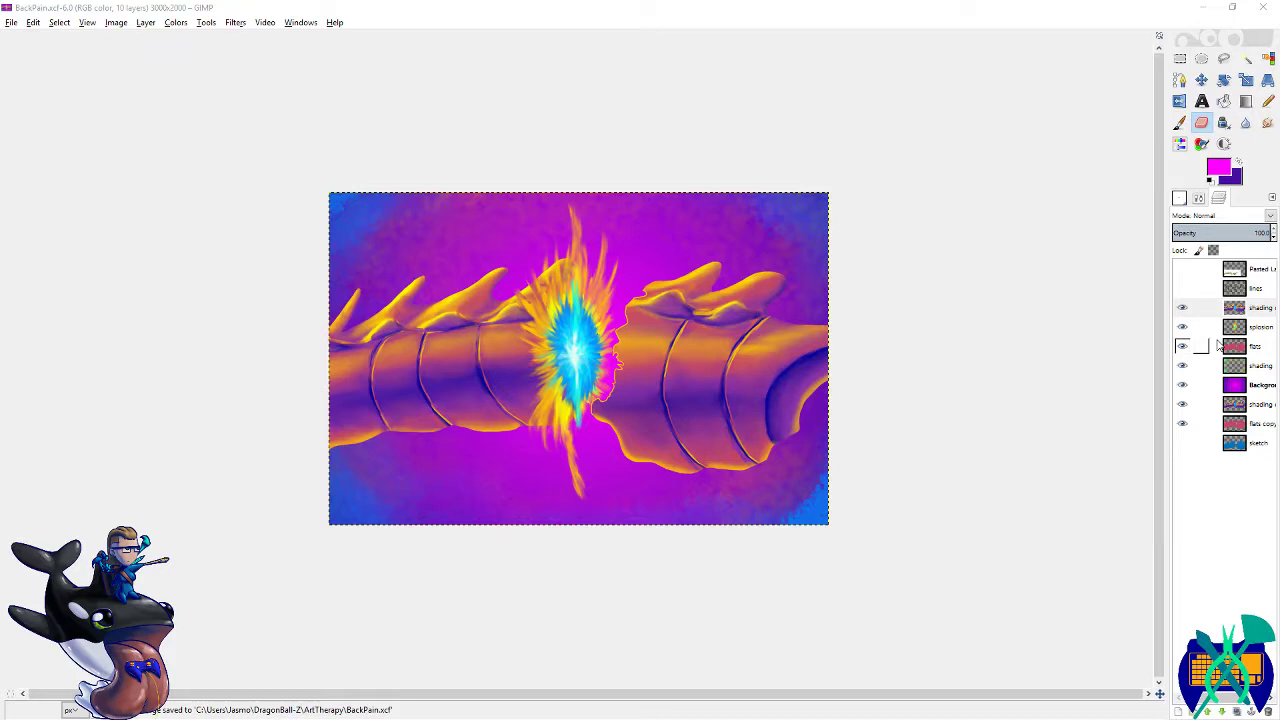
key(Return)
key(ctrl+s)
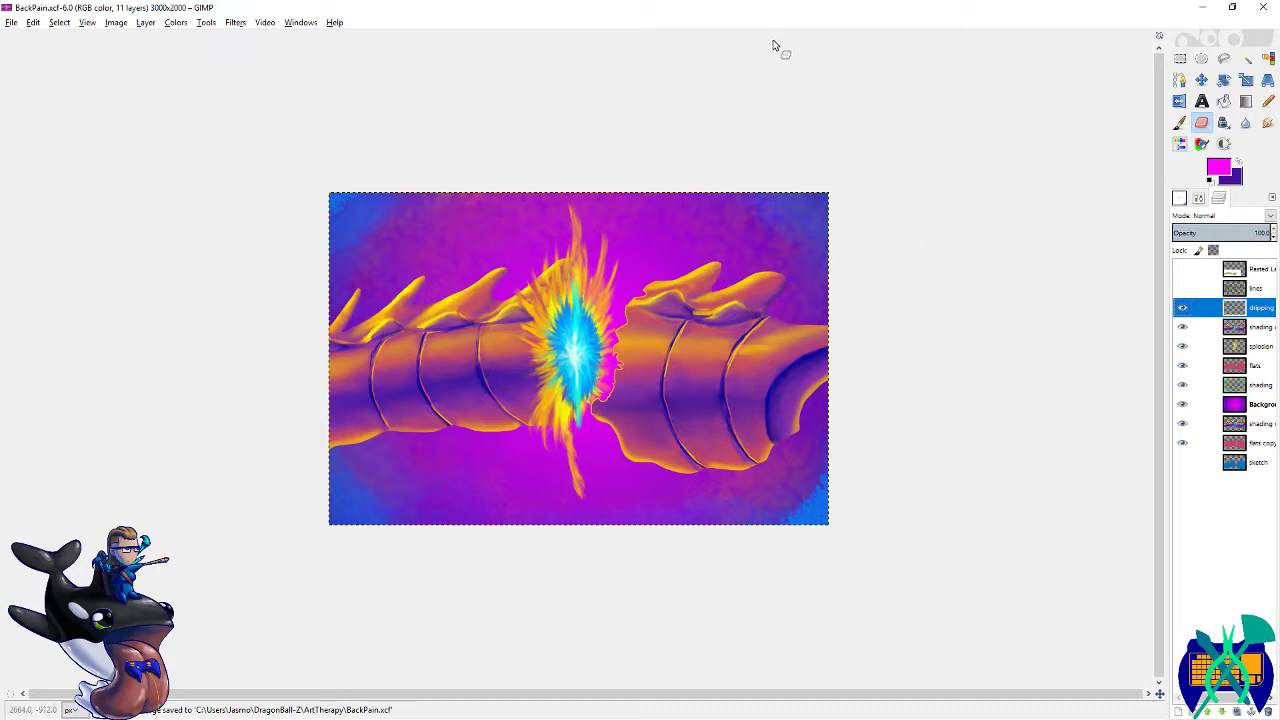
- Set the foreground colour to the saved bright magenta and switch to the Paintbrush
scroll(591, 365, up, 3)
scroll(602, 545, up, 2)
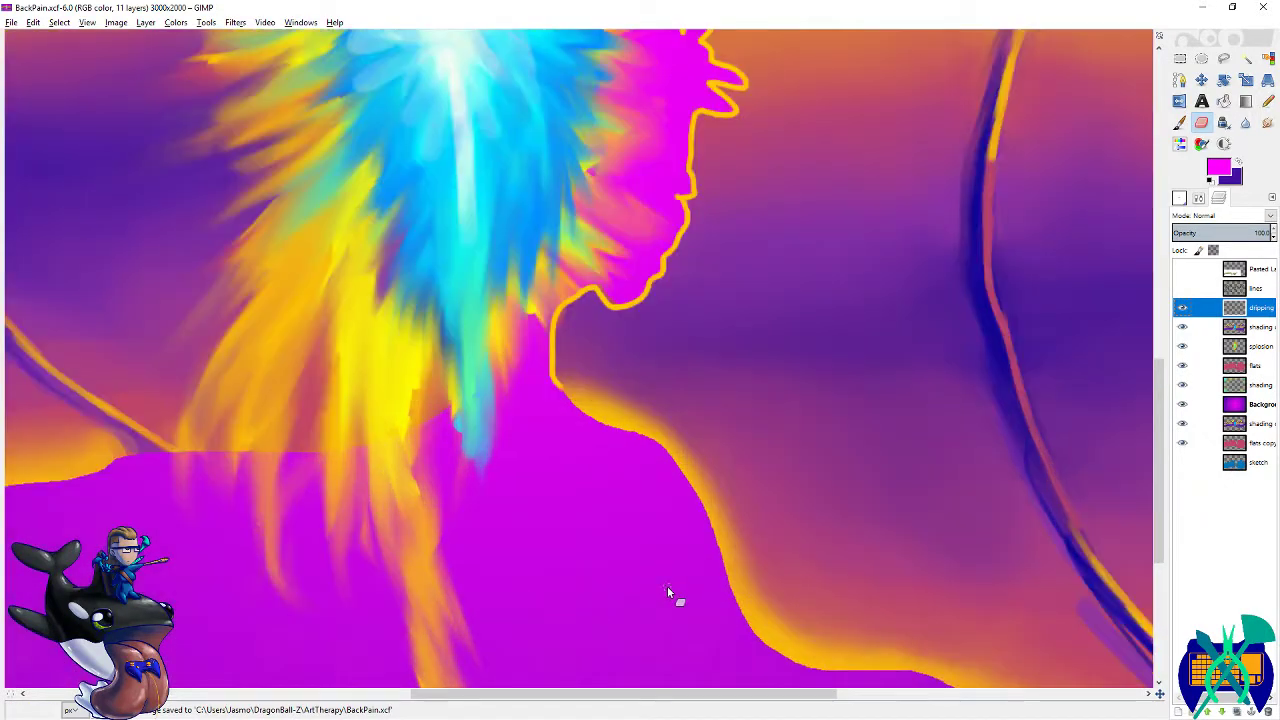
key(s)
click(1228, 170)
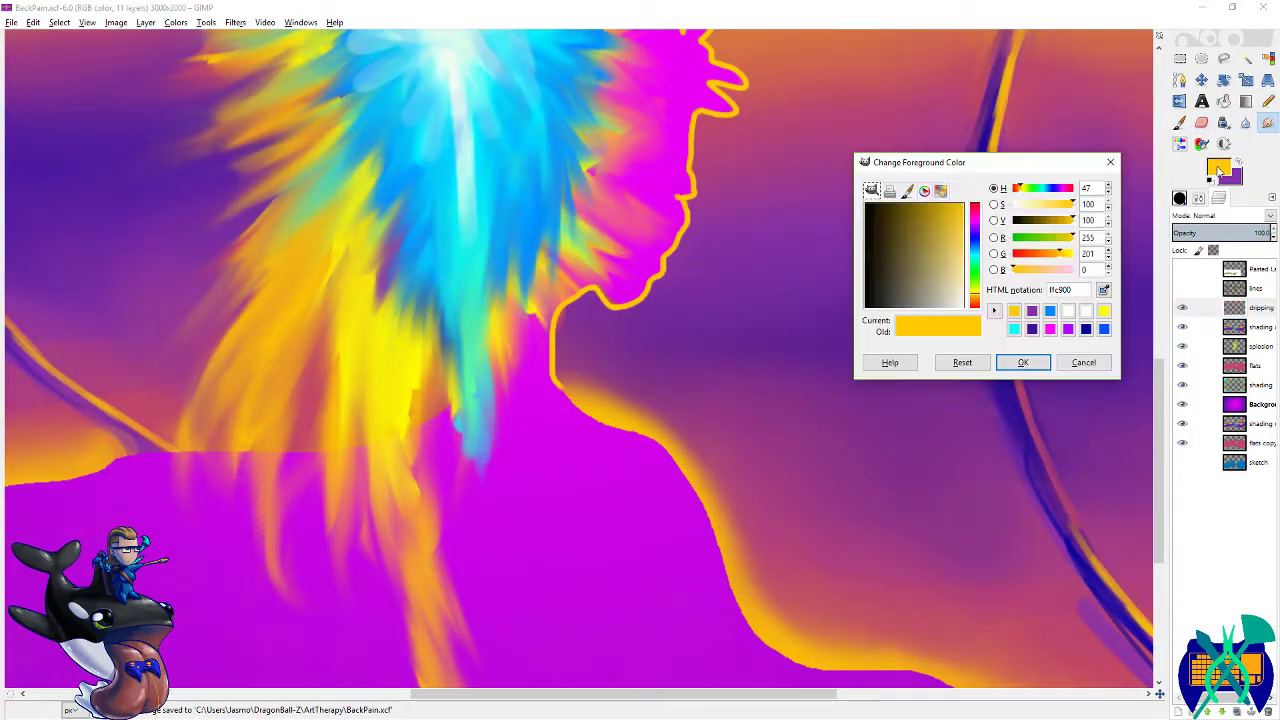
click(1050, 329)
click(1023, 363)
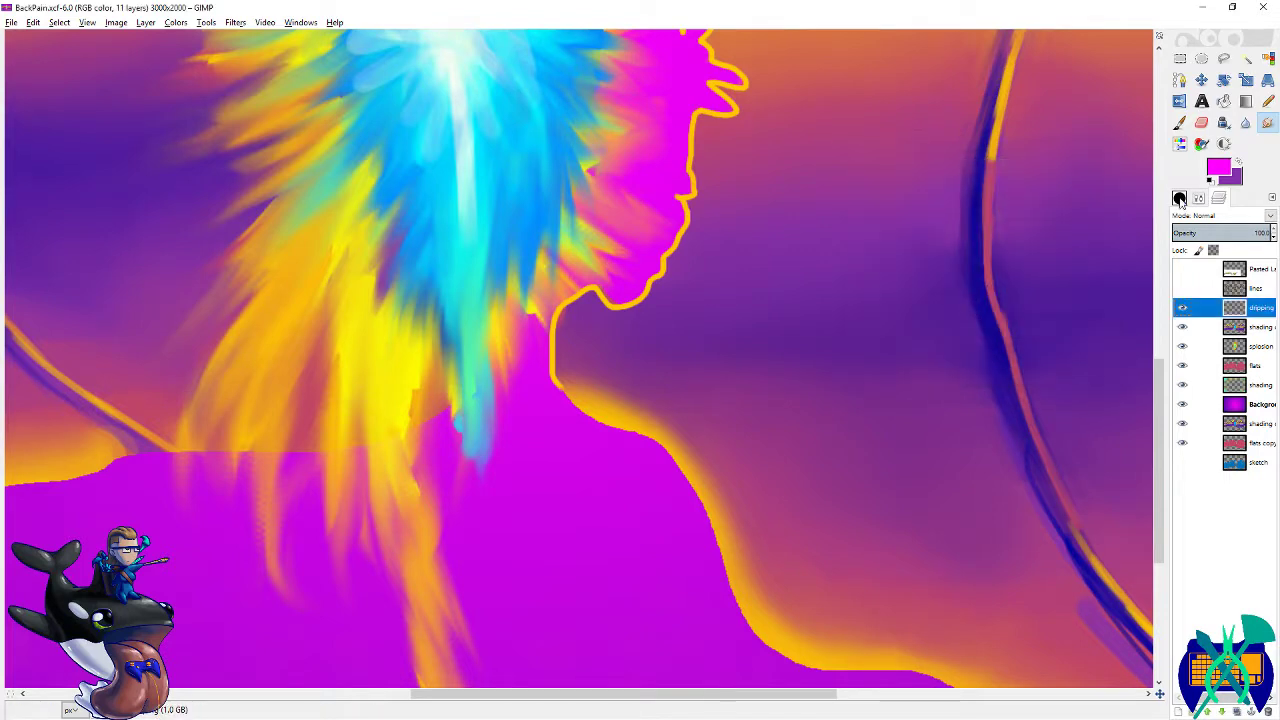
click(1179, 198)
click(1216, 202)
scroll(885, 189, down, 2)
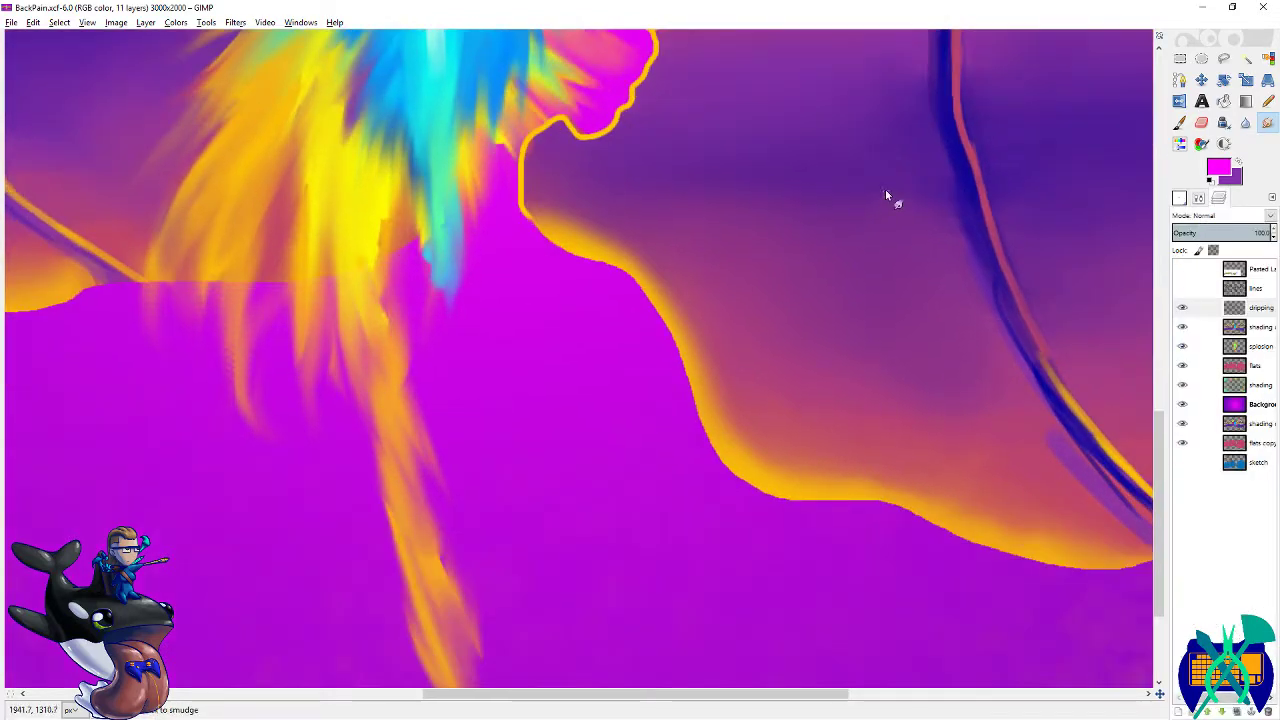
click(1179, 122)
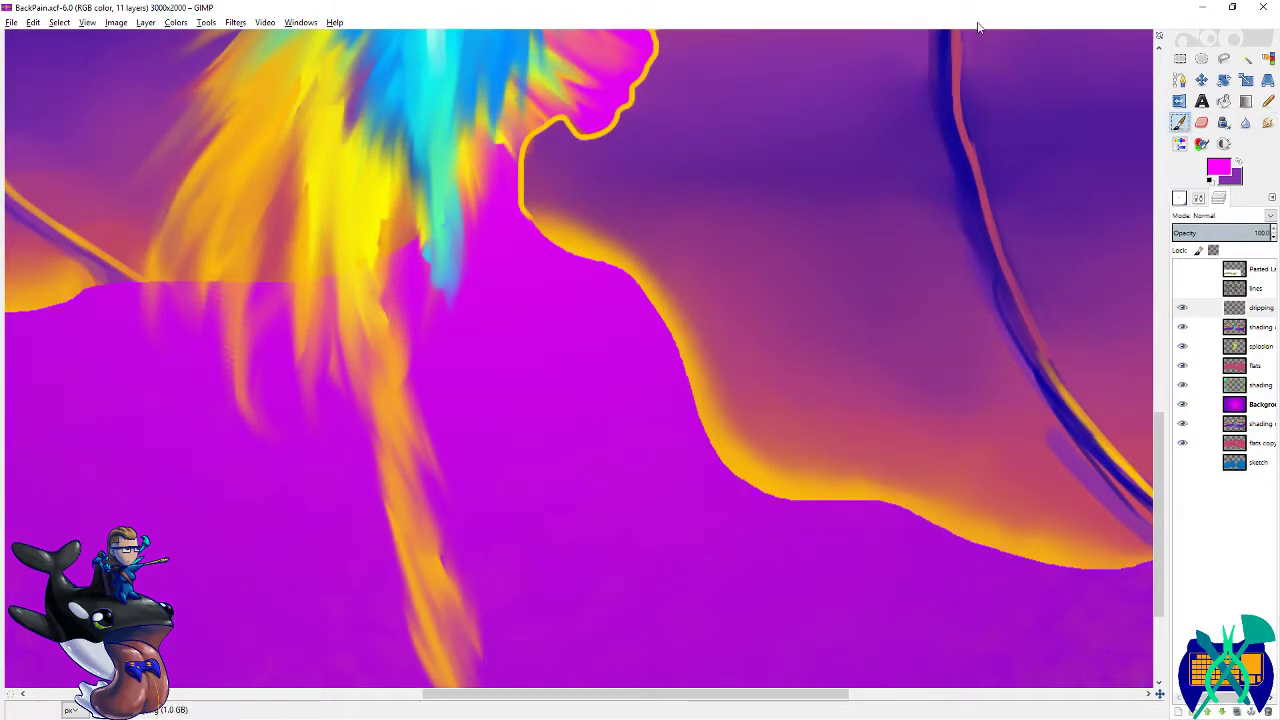
- Paint a magenta rim down from the right segment's lower tip, with the outline of a small hanging drop below it
ctrl+scroll(744, 224, up, 3)
scroll(367, 287, left, 3)
scroll(367, 287, up, 1)
mouse_move(260, 210)
mouse_down()
mouse_move(327, 290)
mouse_move(474, 362)
mouse_up()
scroll(606, 437, down, 3)
mouse_move(449, 200)
mouse_down()
mouse_move(501, 286)
mouse_move(482, 381)
mouse_move(500, 257)
mouse_up()
scroll(514, 220, down, 3)
scroll(514, 220, right, 1)
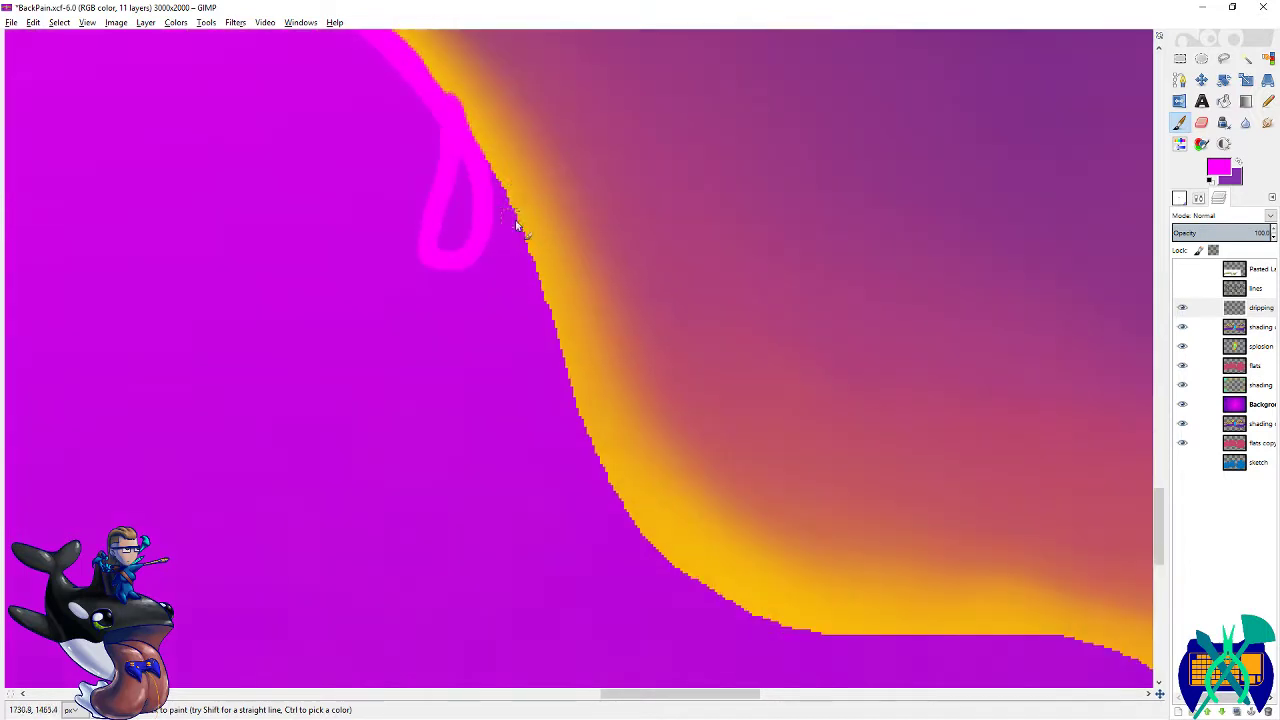
- Continue the magenta rim down the slope and around the curve of the right segment's lower edge
mouse_move(486, 163)
mouse_down()
mouse_move(611, 491)
mouse_move(690, 550)
mouse_up()
scroll(449, 337, down, 3)
scroll(449, 337, right, 1)
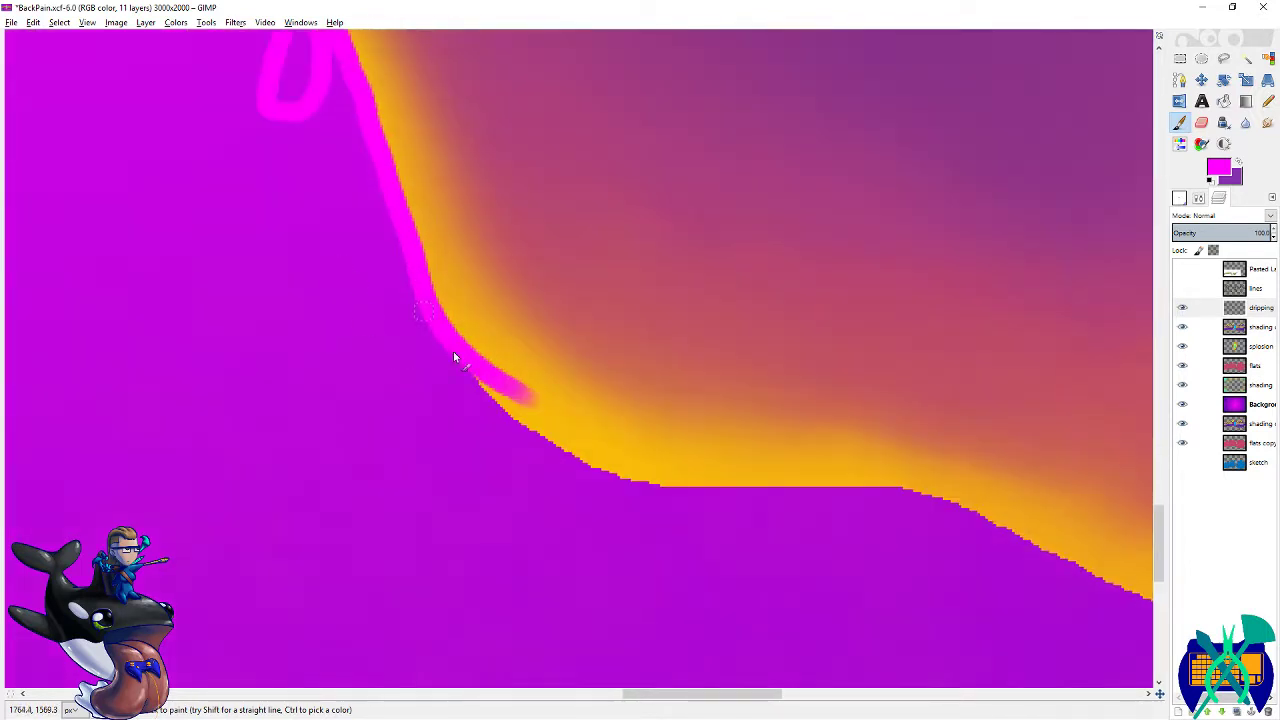
drag(463, 364, 750, 600)
- Outline a large rounded drip hanging from the flat stretch of the segment's lower edge and fill it with magenta
scroll(694, 613, down, 3)
scroll(694, 613, right, 1)
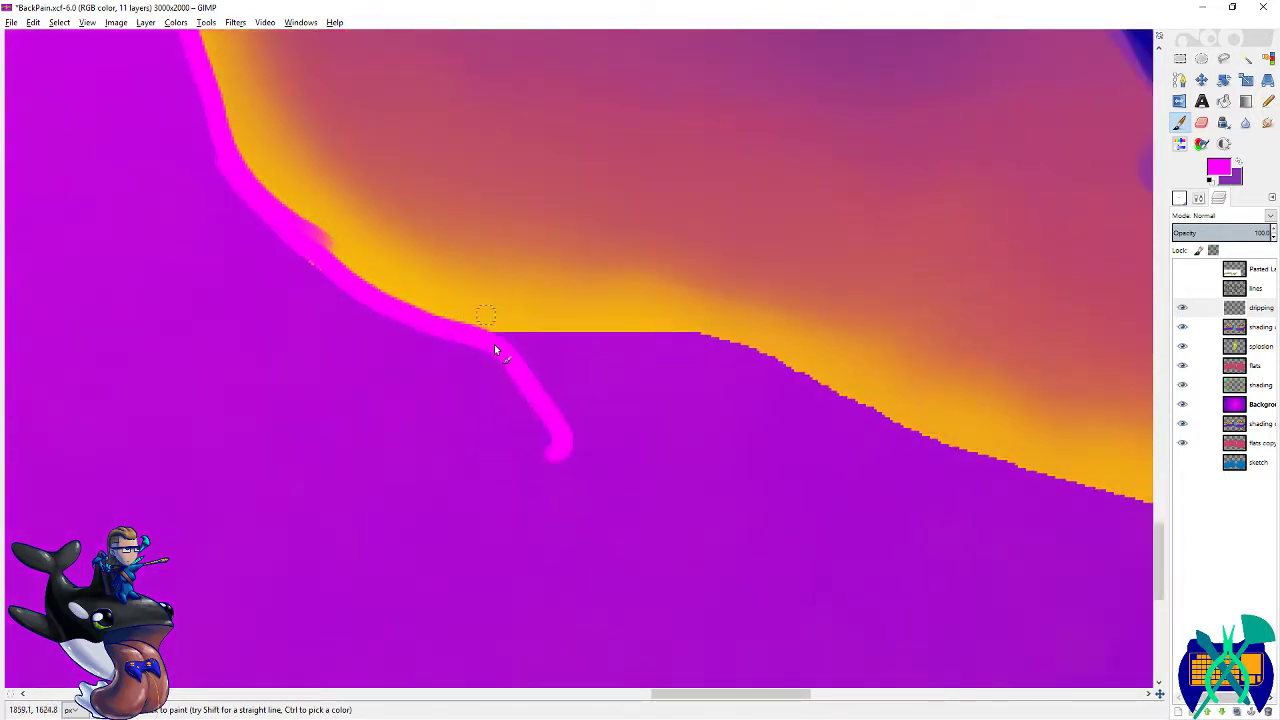
mouse_move(509, 362)
mouse_down()
mouse_move(548, 477)
mouse_move(632, 420)
mouse_up()
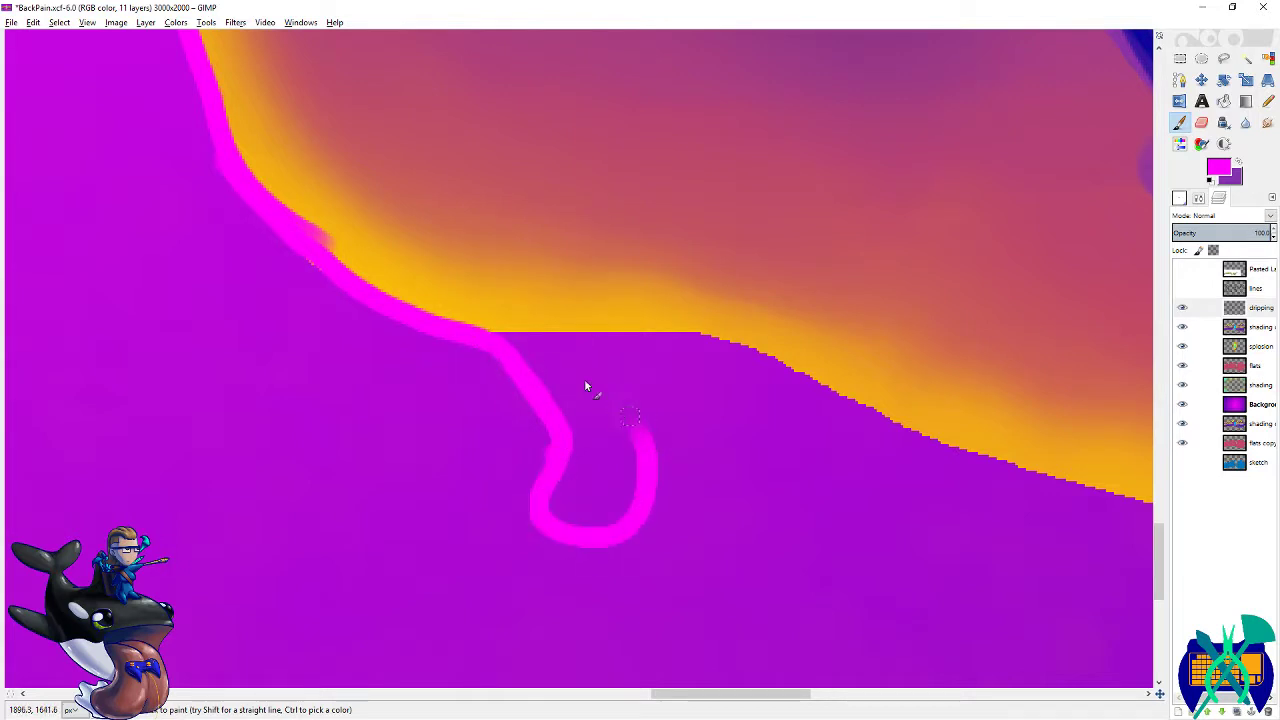
mouse_move(494, 331)
mouse_down()
mouse_move(651, 346)
mouse_move(655, 363)
mouse_up()
mouse_move(563, 486)
mouse_down()
mouse_move(629, 466)
mouse_move(600, 464)
mouse_move(612, 490)
mouse_move(586, 431)
mouse_move(518, 347)
mouse_up()
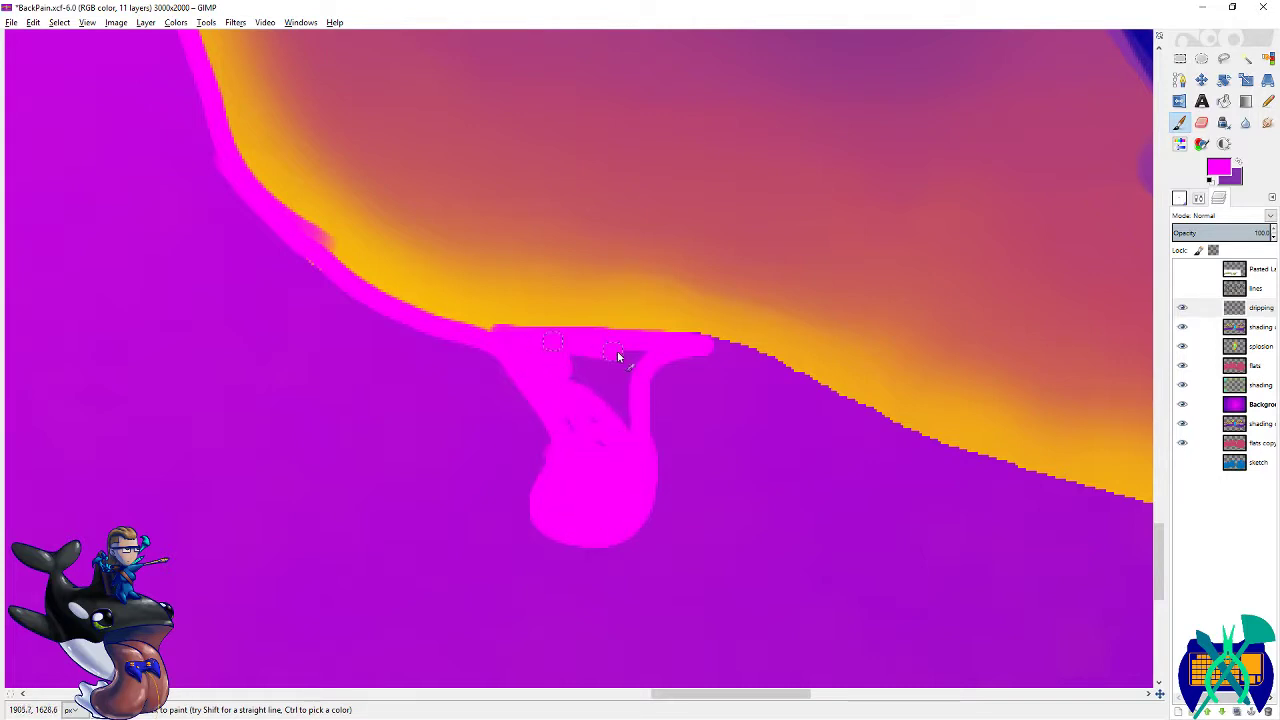
drag(600, 393, 600, 453)
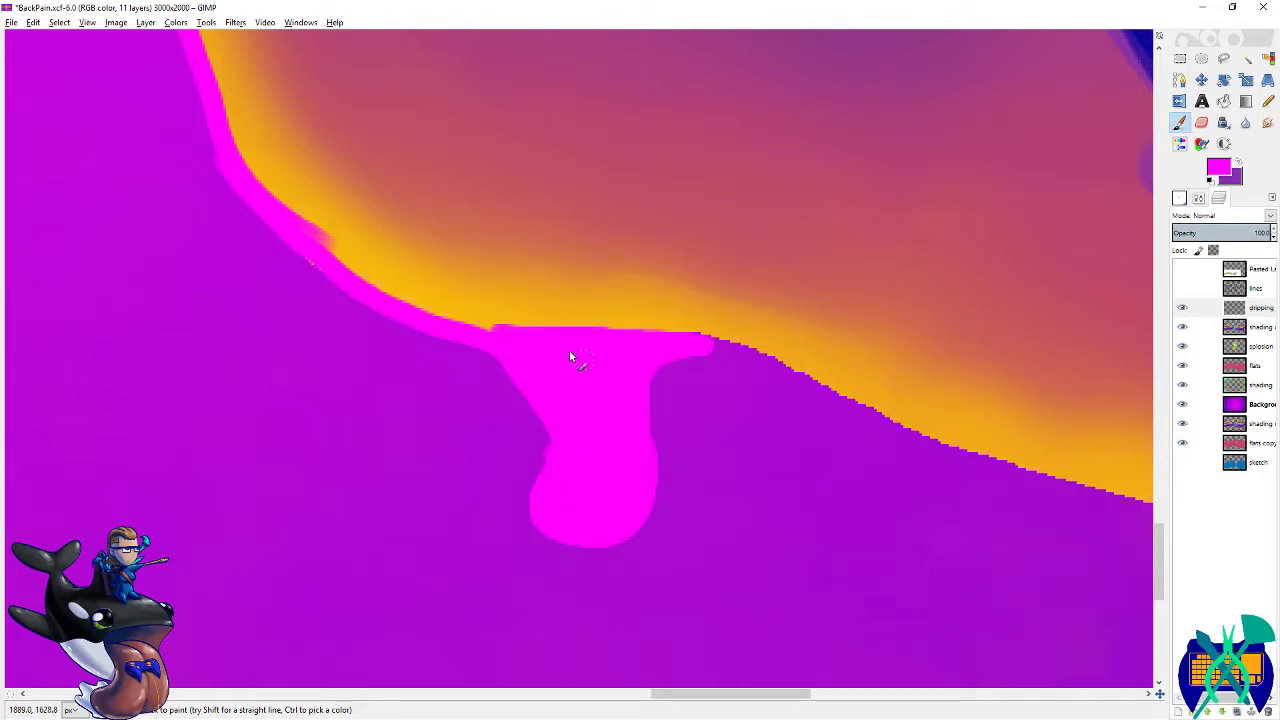
- Extend the magenta rim along the segment's lower edge to the right of the large drip
scroll(540, 336, right, 3)
mouse_move(616, 413)
mouse_down()
mouse_move(691, 468)
mouse_move(779, 494)
mouse_move(623, 417)
mouse_up()
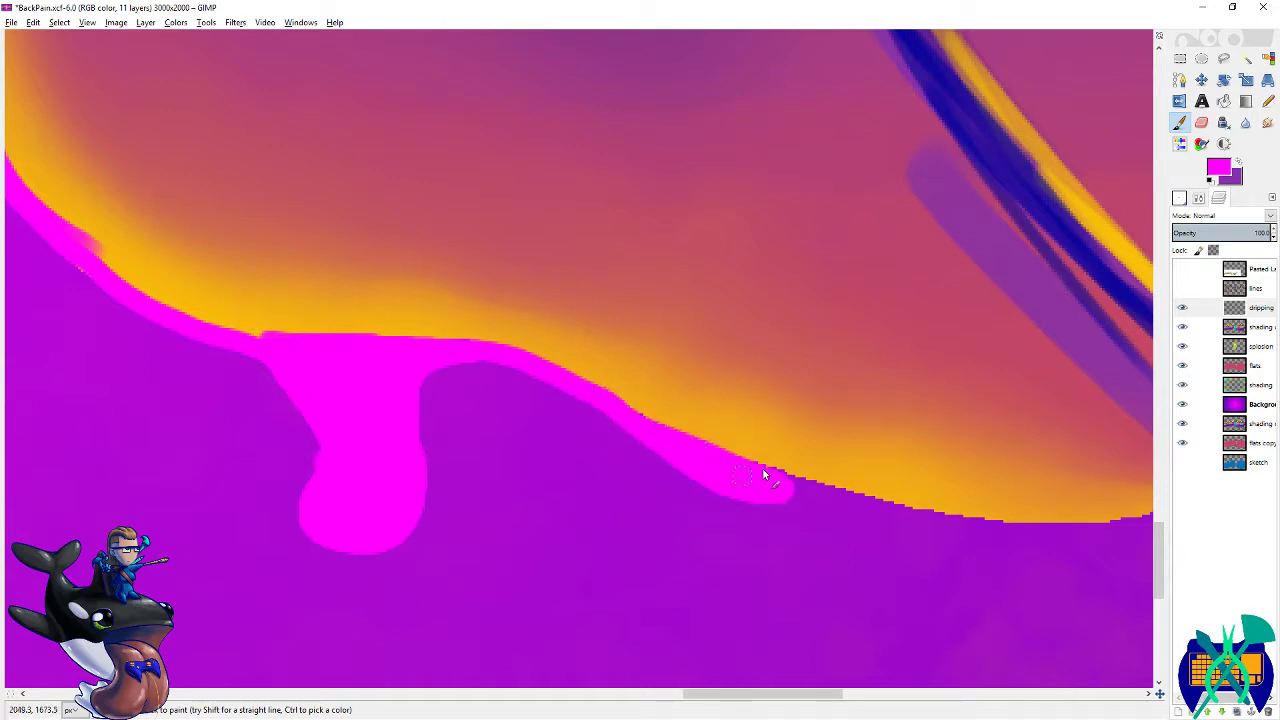
drag(756, 480, 798, 497)
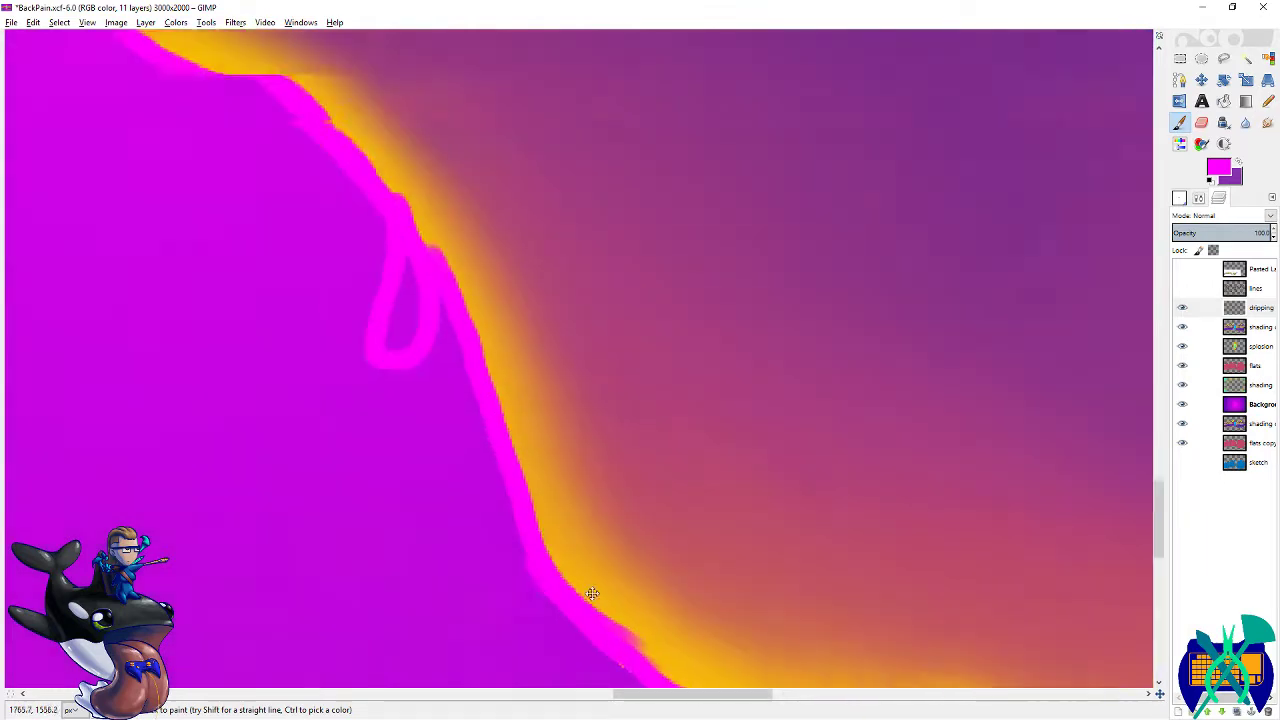
- Fill the small drop on the upper slope with magenta and paint a second, shorter drip to its left
drag(475, 313, 465, 364)
drag(441, 312, 627, 590)
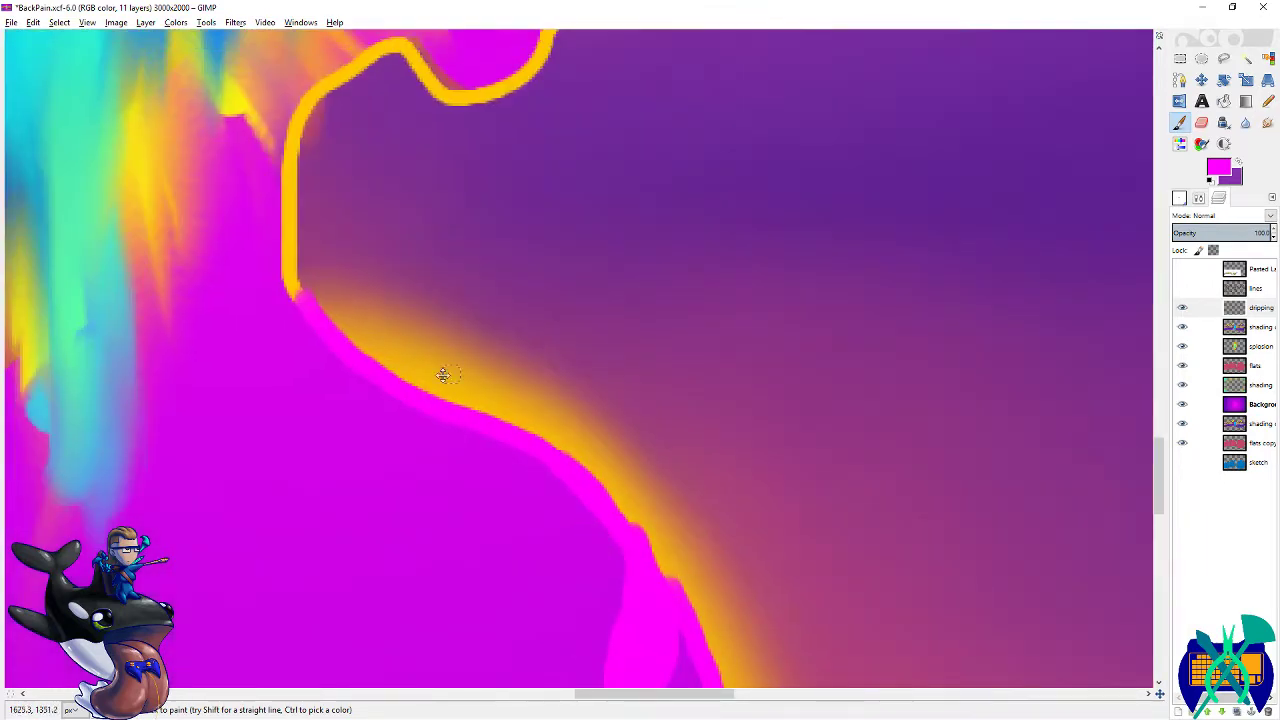
drag(420, 347, 546, 507)
mouse_move(468, 496)
mouse_down()
mouse_move(443, 402)
mouse_move(453, 331)
mouse_move(544, 372)
mouse_move(437, 300)
mouse_up()
mouse_move(585, 349)
mouse_down()
mouse_move(595, 383)
mouse_move(569, 320)
mouse_up()
mouse_move(562, 319)
mouse_down()
mouse_move(609, 396)
mouse_move(605, 476)
mouse_up()
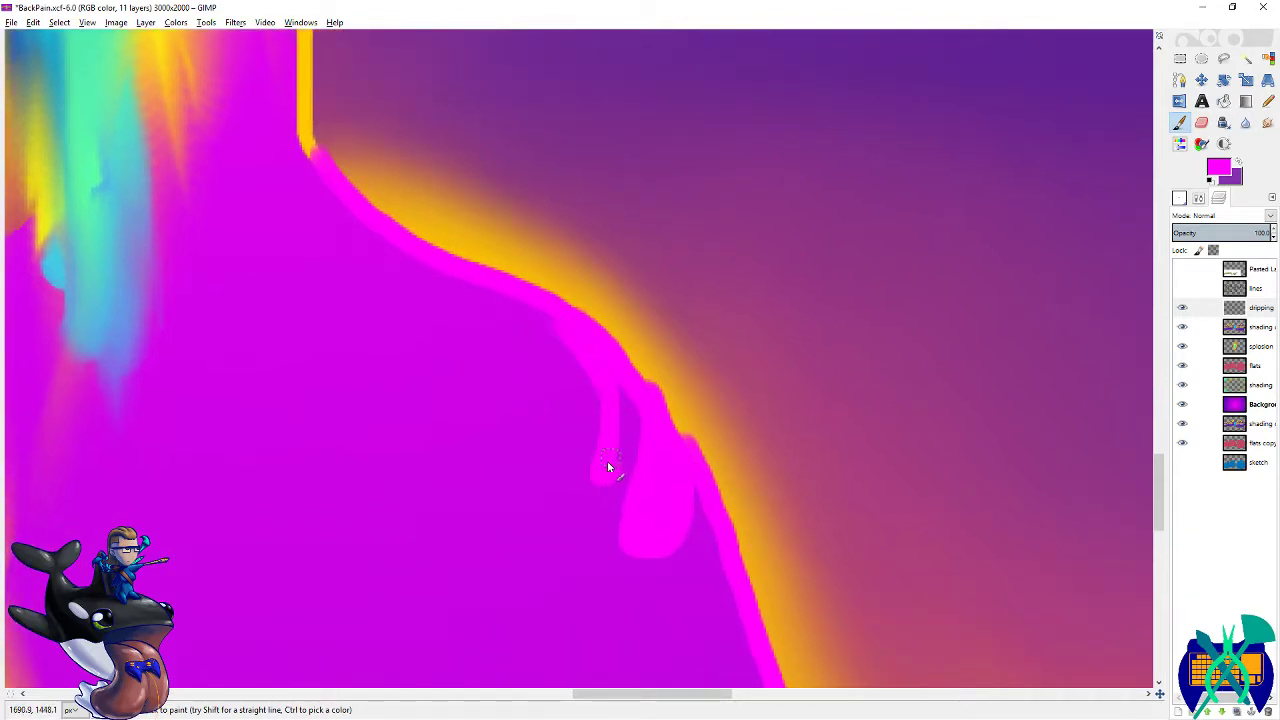
mouse_move(628, 423)
mouse_down()
mouse_move(599, 482)
mouse_move(642, 456)
mouse_move(614, 435)
mouse_move(594, 461)
mouse_move(629, 486)
mouse_move(635, 471)
mouse_move(587, 362)
mouse_up()
key(ctrl+z)
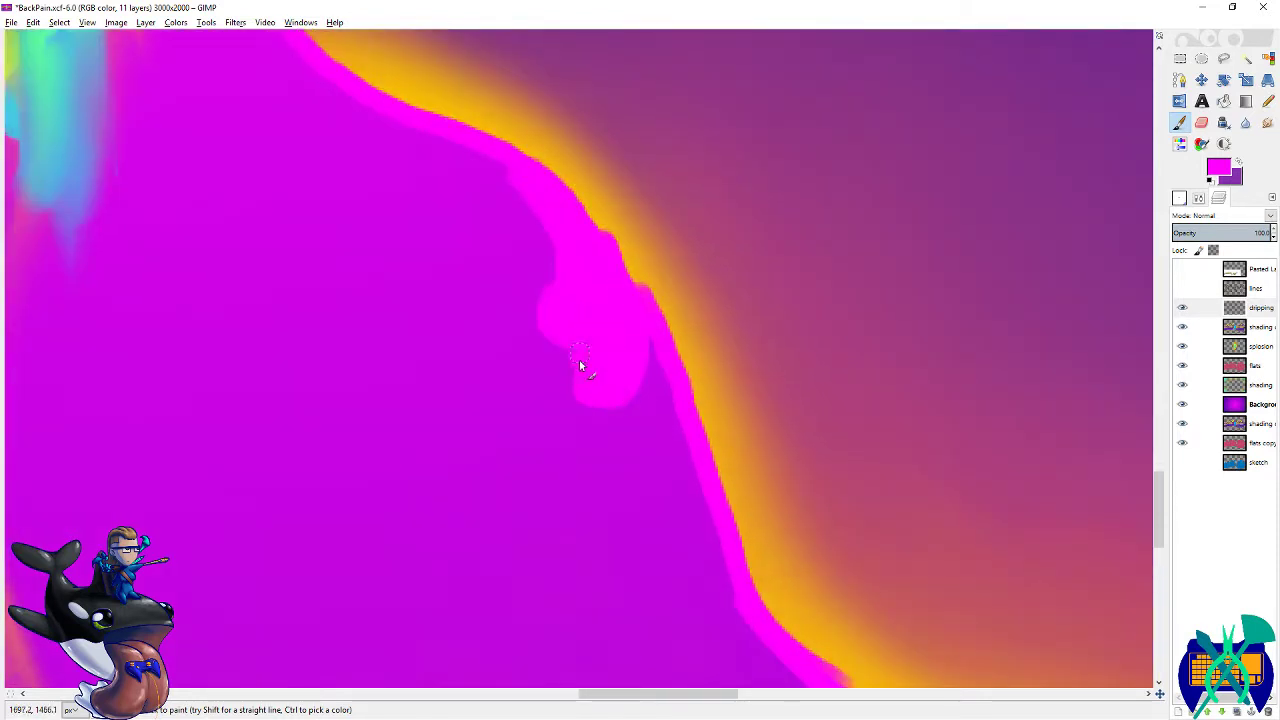
- Erase around the large magenta drip to narrow its neck and round off its hanging end
scroll(590, 430, down, 5)
scroll(590, 430, right, 3)
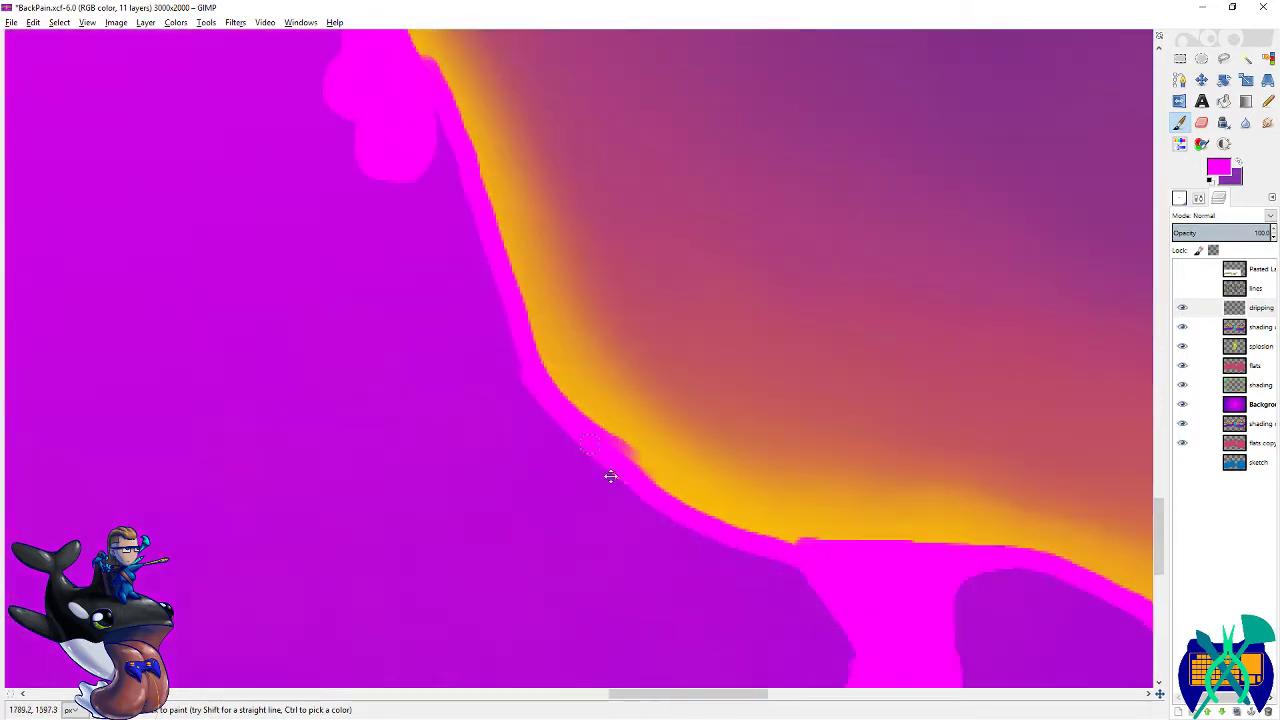
scroll(823, 420, down, 2)
key(shift+e)
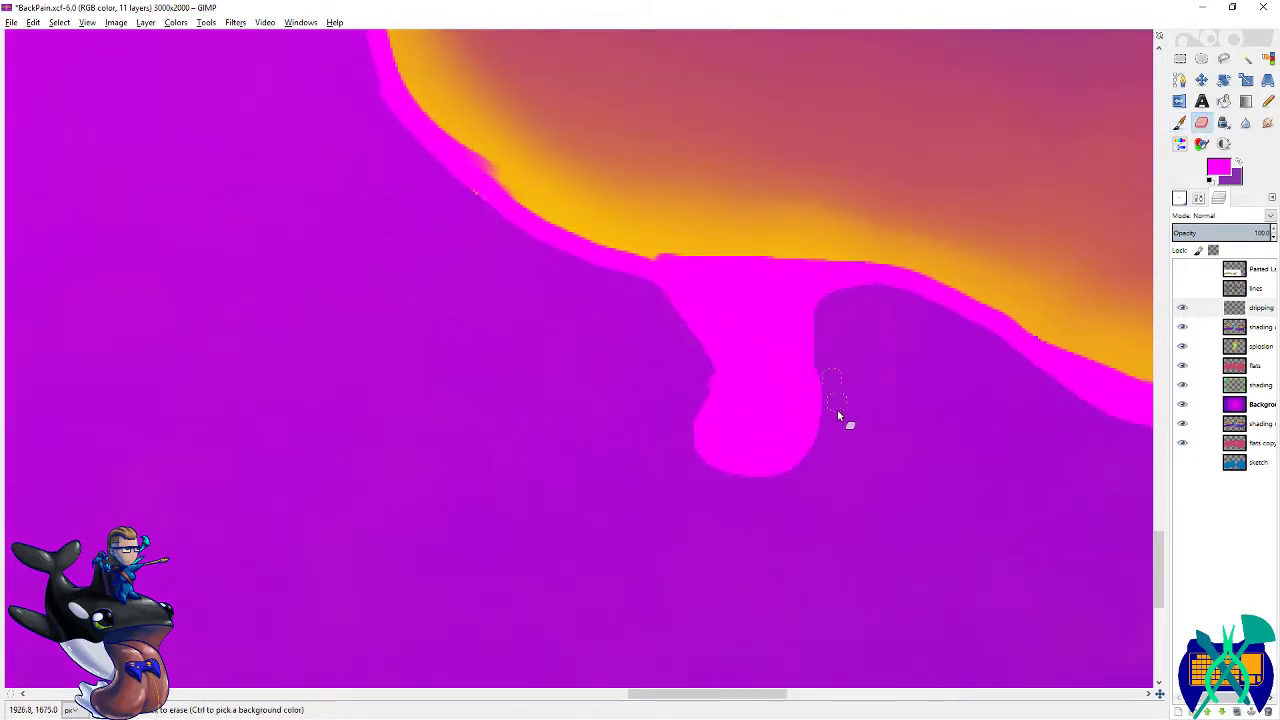
mouse_move(700, 463)
mouse_down()
mouse_move(677, 397)
mouse_move(700, 452)
mouse_up()
drag(813, 341, 859, 293)
drag(826, 405, 830, 295)
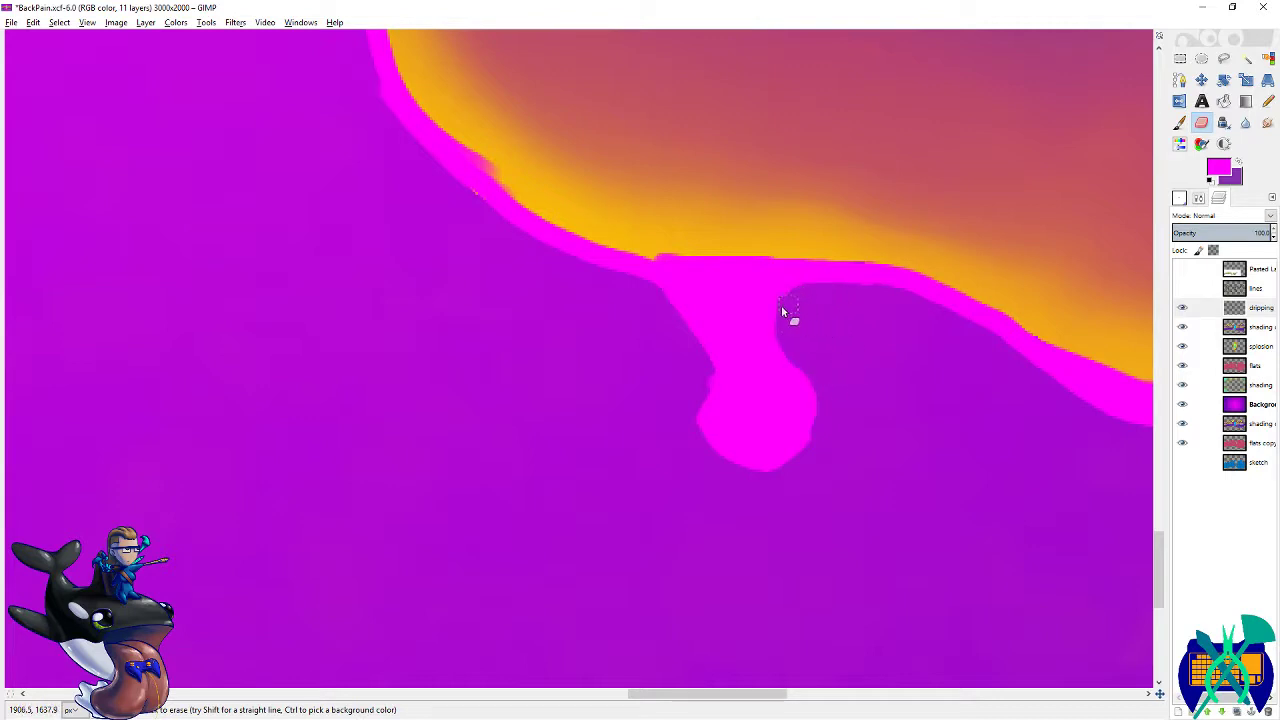
- Trim the large drip's right side and tip with the eraser, fill out its neck's left side in magenta, and save the file
mouse_move(802, 367)
mouse_down()
mouse_move(820, 412)
mouse_move(708, 488)
mouse_up()
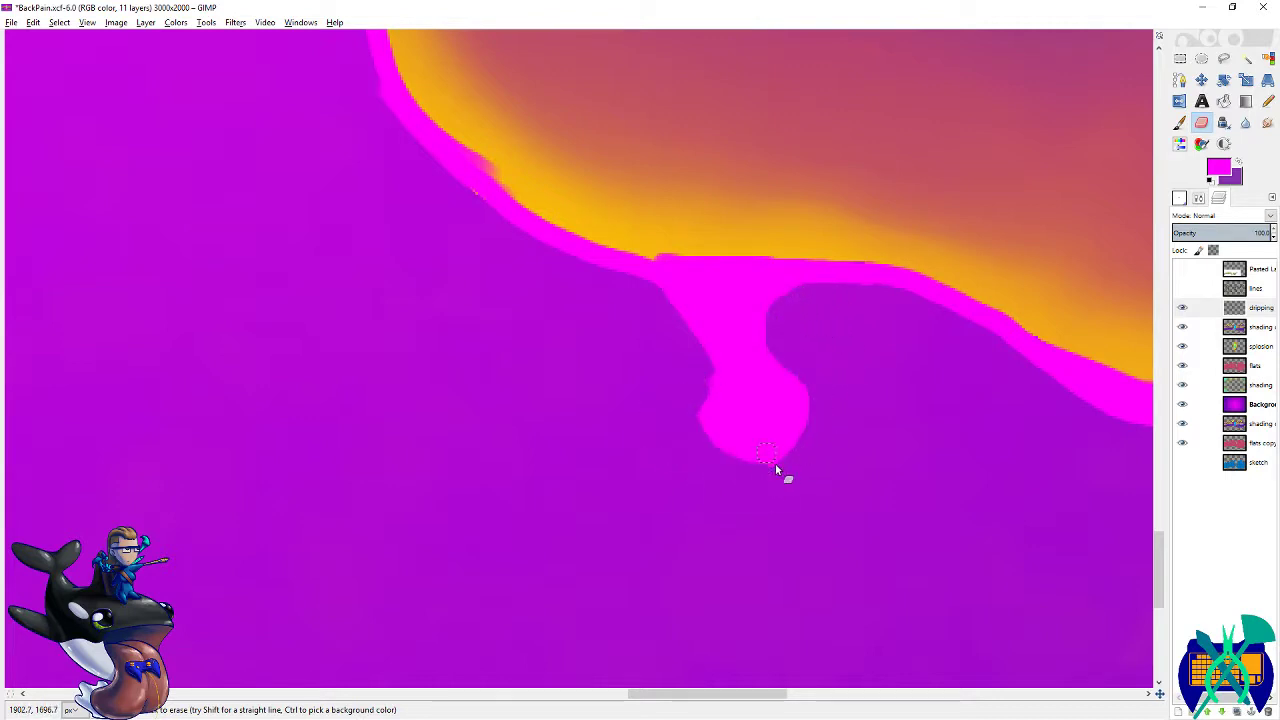
scroll(766, 461, right, 2)
key(p)
mouse_move(575, 323)
mouse_down()
mouse_move(630, 350)
mouse_move(602, 318)
mouse_up()
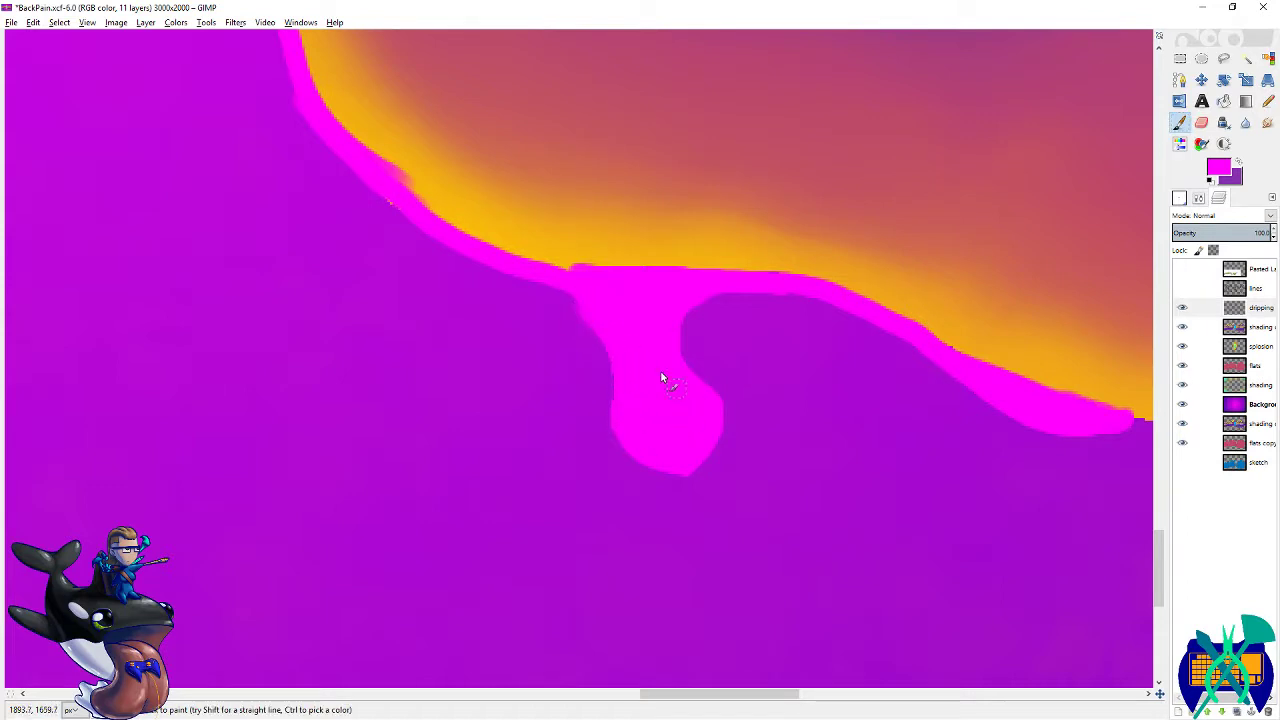
scroll(710, 395, left, 4)
scroll(697, 420, up, 5)
key(ctrl+s)
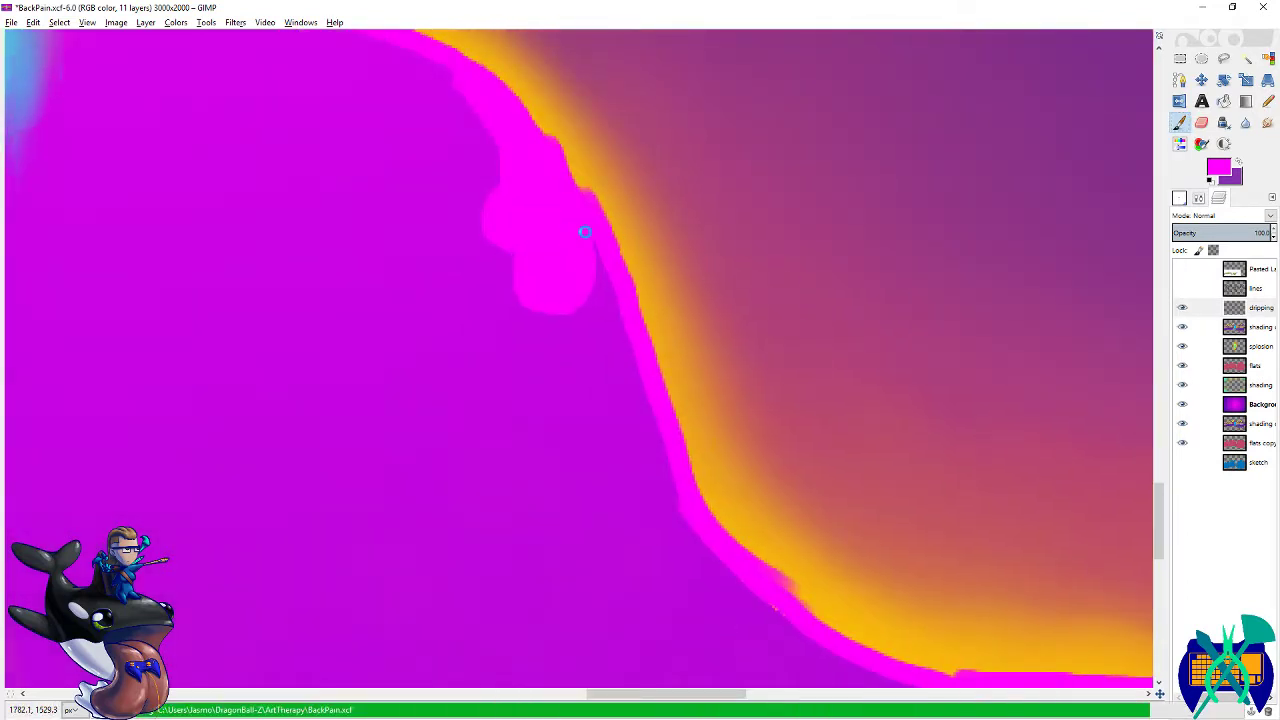
- Set the foreground colour to cyan, 00ffff
click(1222, 172)
click(1040, 332)
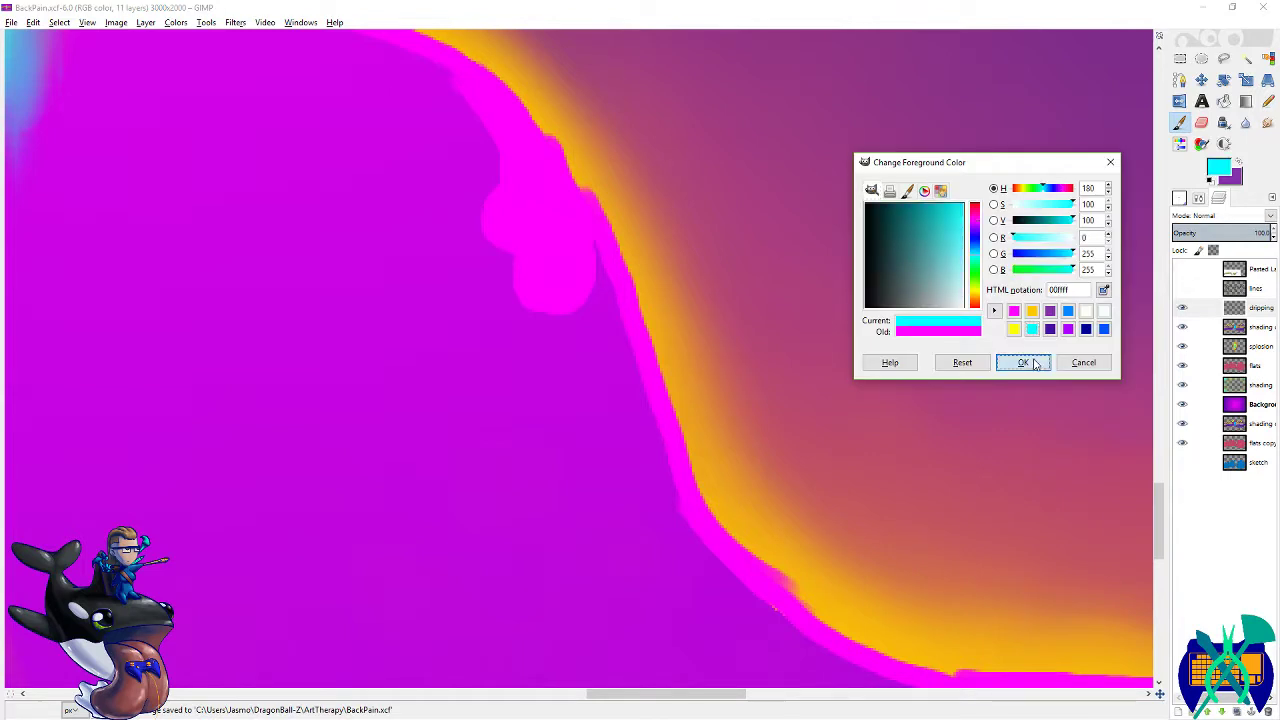
click(1017, 361)
- Shade the insides of the two small drops and the left side of the large drip with the purple background colour
key(x)
scroll(730, 350, left, 3)
scroll(730, 350, up, 2)
drag(701, 379, 715, 342)
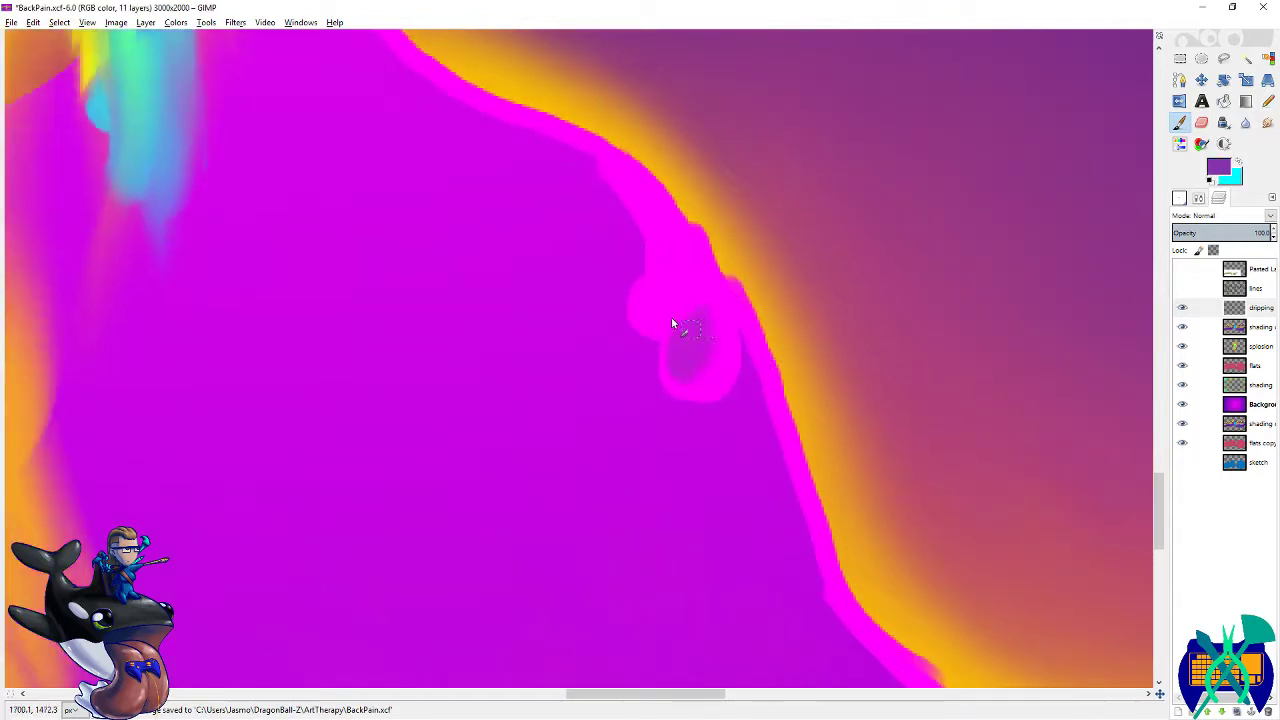
drag(653, 268, 543, 306)
drag(665, 427, 447, 219)
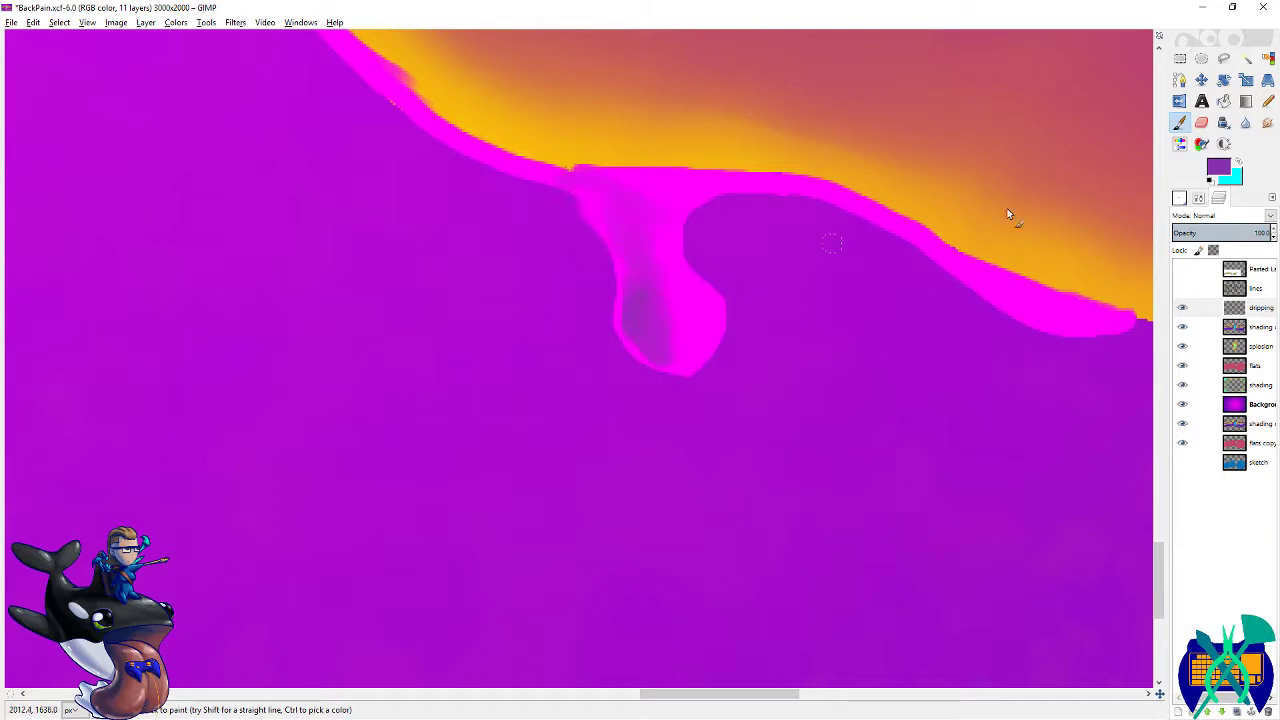
- Change the purple painting colour to 8600c4 and darken the left side of the large drip and its neck
click(1217, 168)
drag(908, 254, 939, 203)
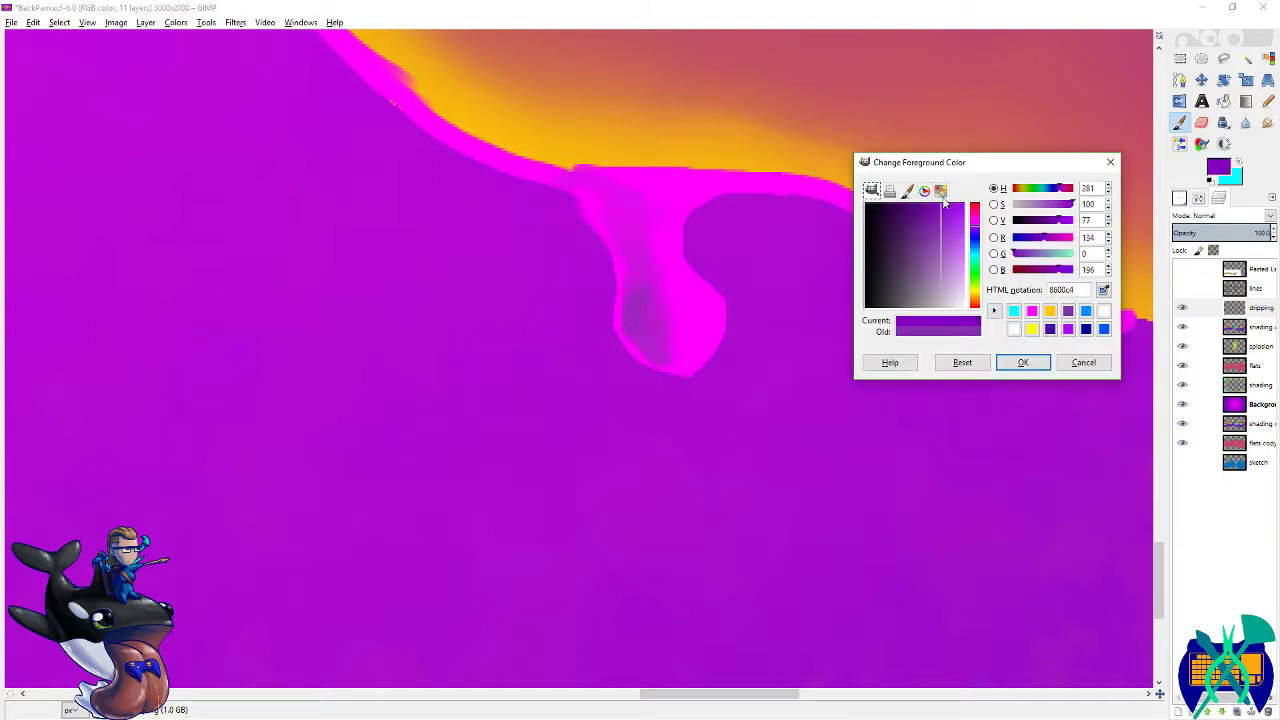
click(1023, 362)
drag(638, 312, 629, 214)
- Paint a cyan highlight dot on the large drip's left side and a soft cyan reflection on its right side
key(x)
click(632, 302)
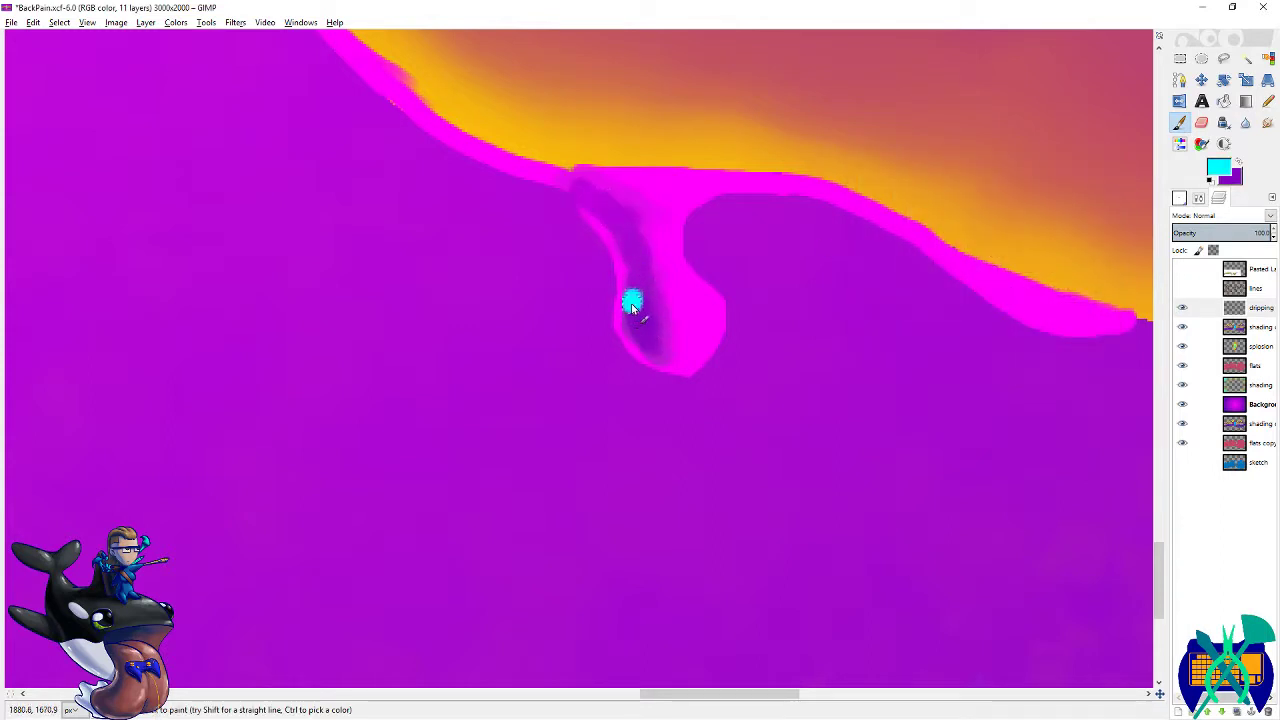
mouse_move(700, 323)
mouse_down()
mouse_move(676, 363)
mouse_move(701, 322)
mouse_move(691, 290)
mouse_up()
- Add cyan highlight dots and soft reflections to both small drops, deepening the purple inside the upper one
mouse_move(438, 253)
mouse_down()
mouse_move(660, 457)
mouse_move(689, 548)
mouse_up()
click(670, 390)
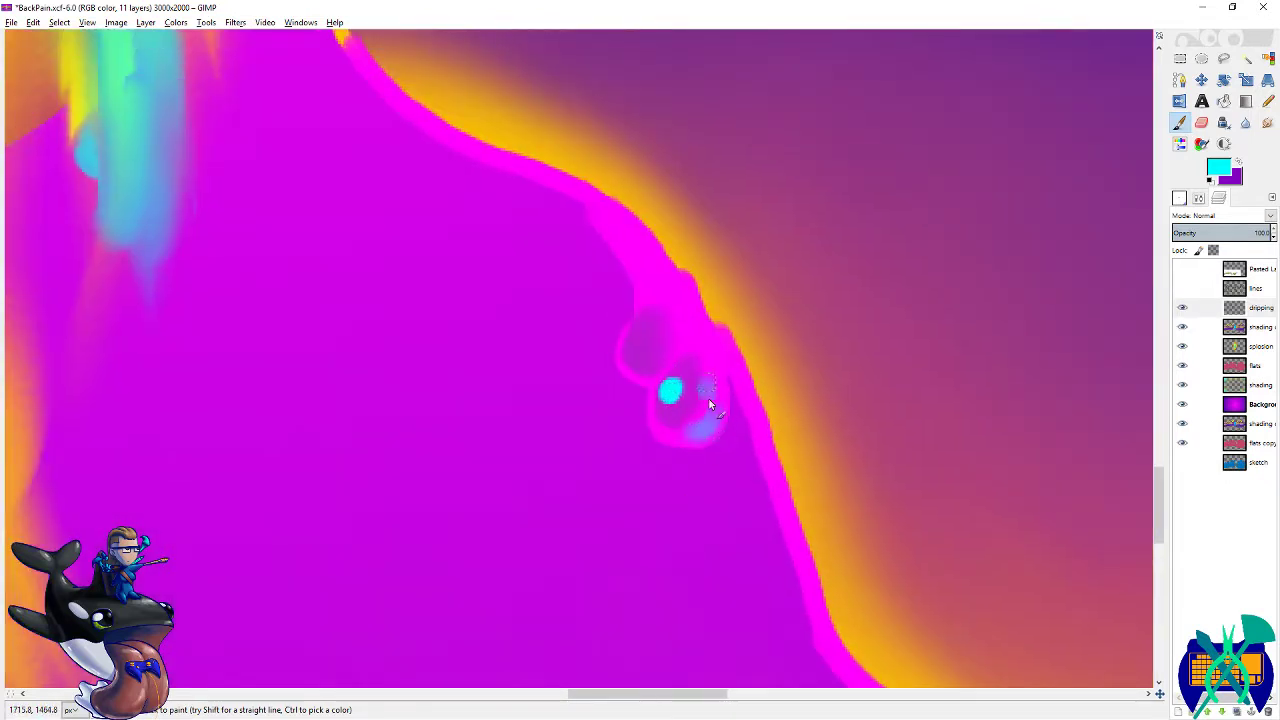
key(x)
drag(650, 330, 645, 348)
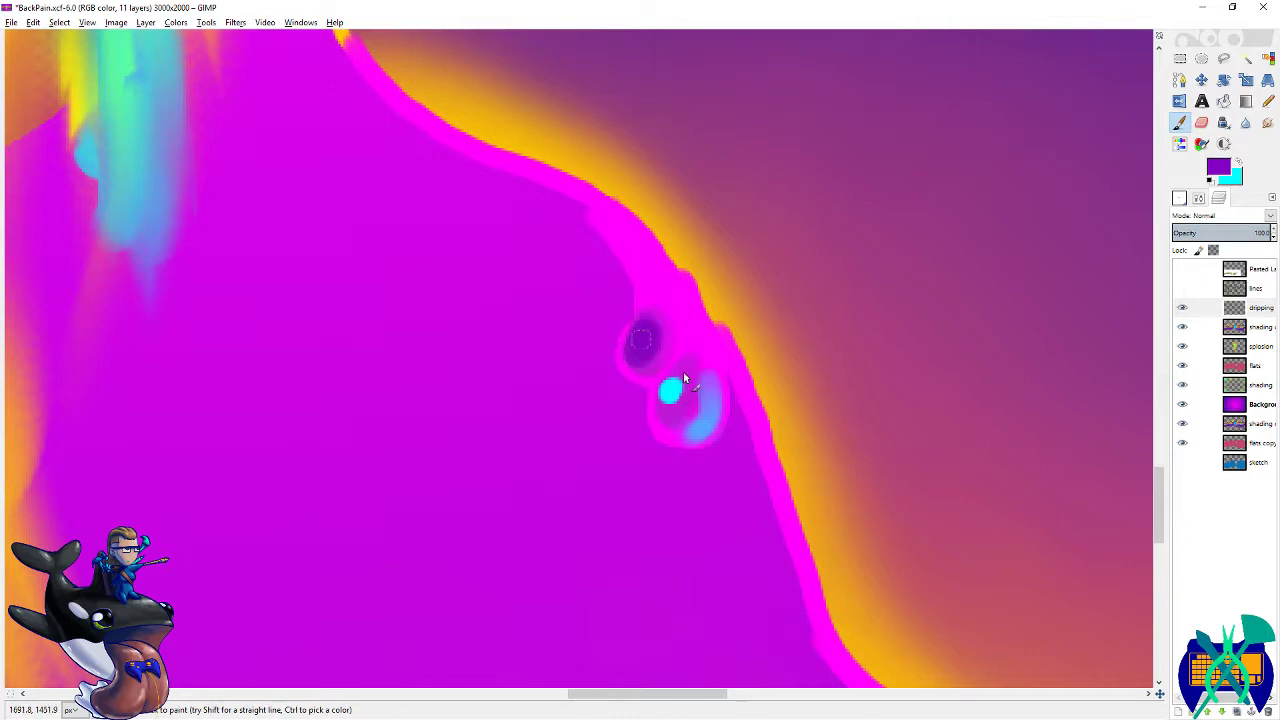
key(x)
click(632, 343)
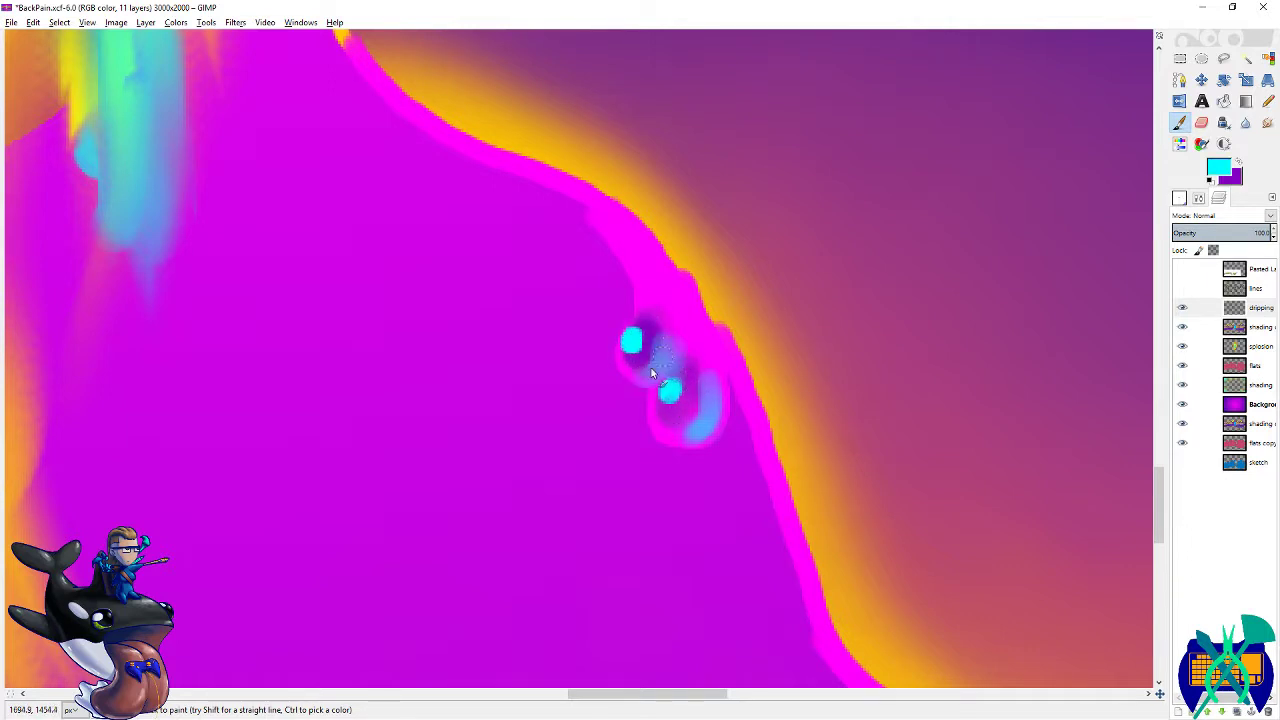
- Check the drips against the whole picture and save BackPain.xcf
drag(560, 246, 650, 414)
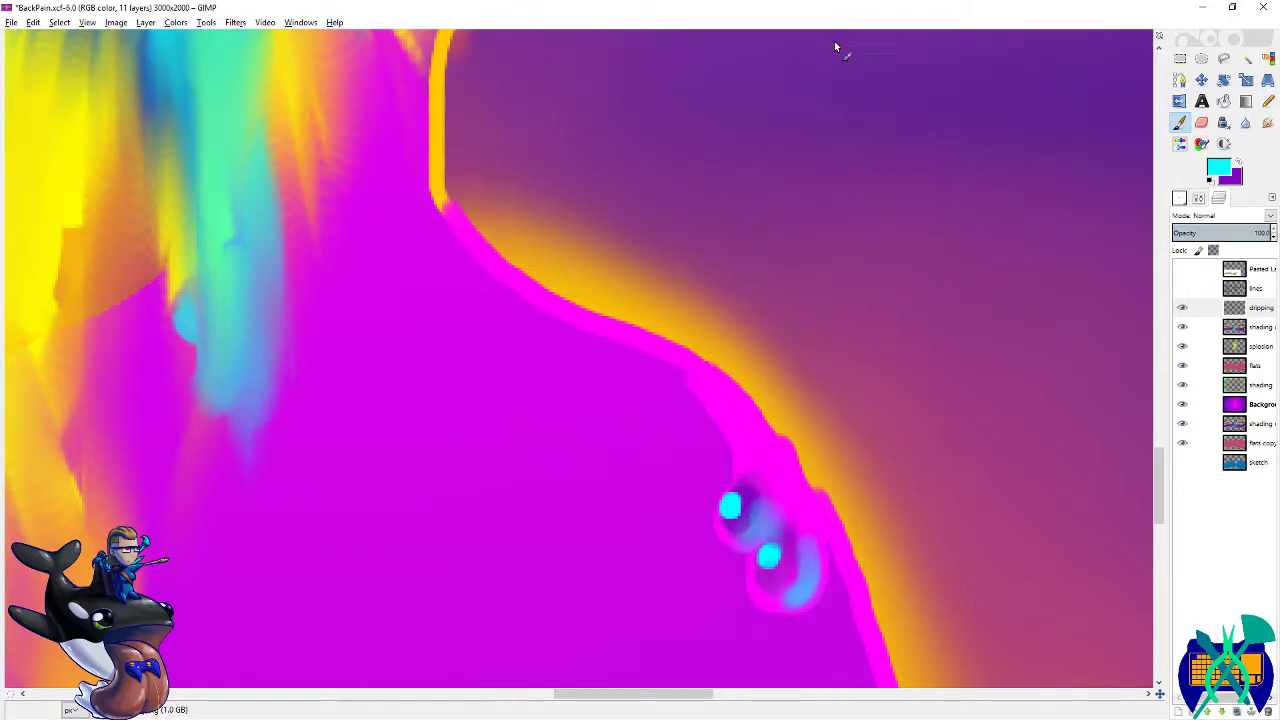
scroll(477, 303, down, 4)
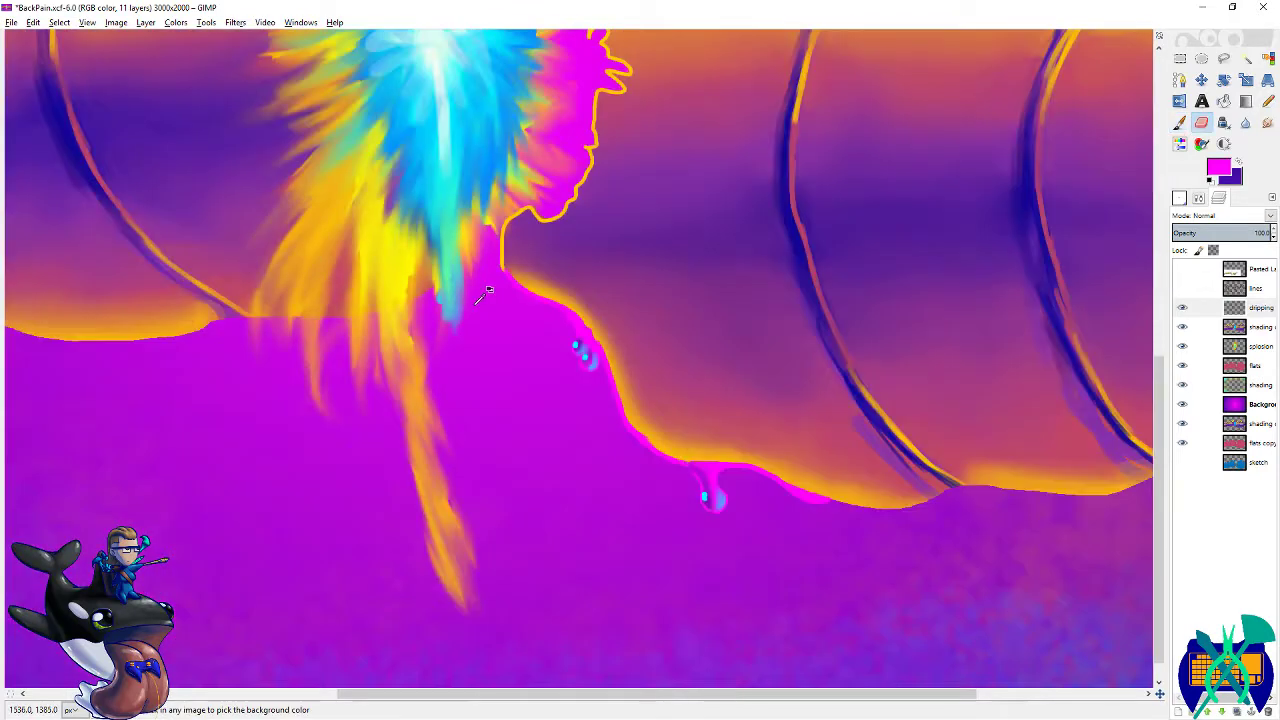
key(shift+ctrl+j)
key(ctrl+s)
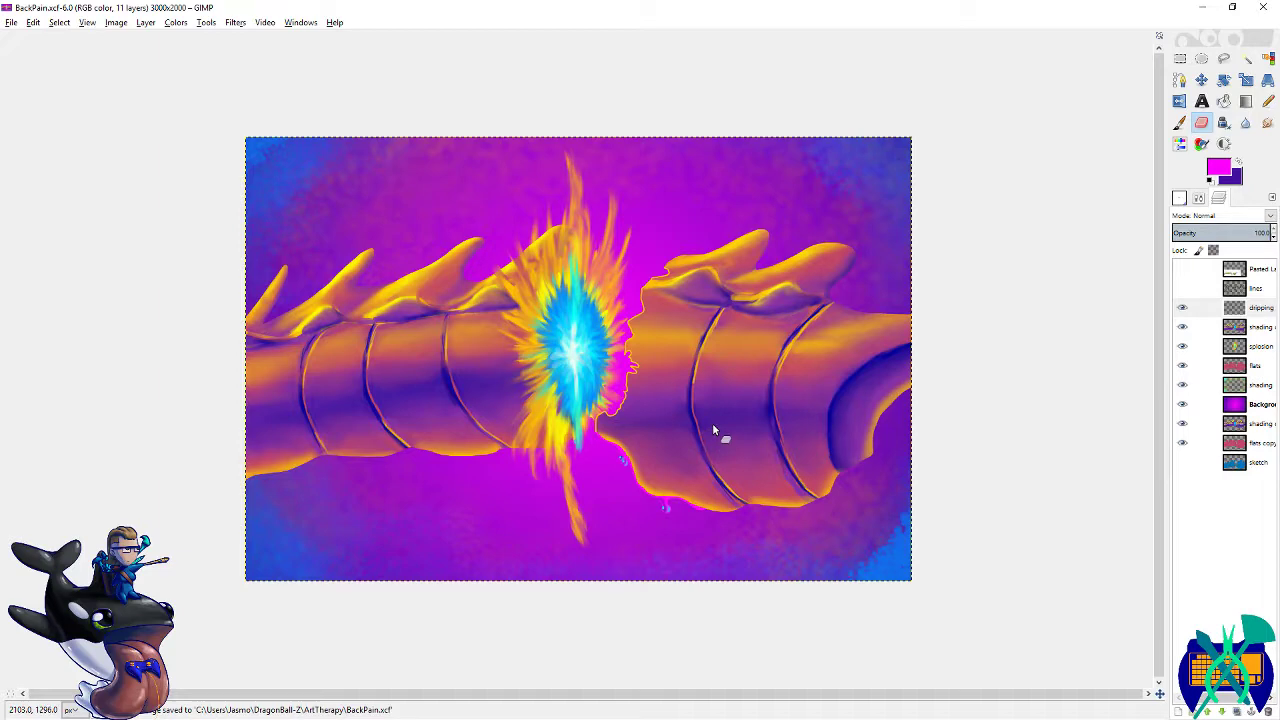
- Shade the magenta rim to the right of the large drip and the top of its neck with purple
scroll(718, 506, up, 7)
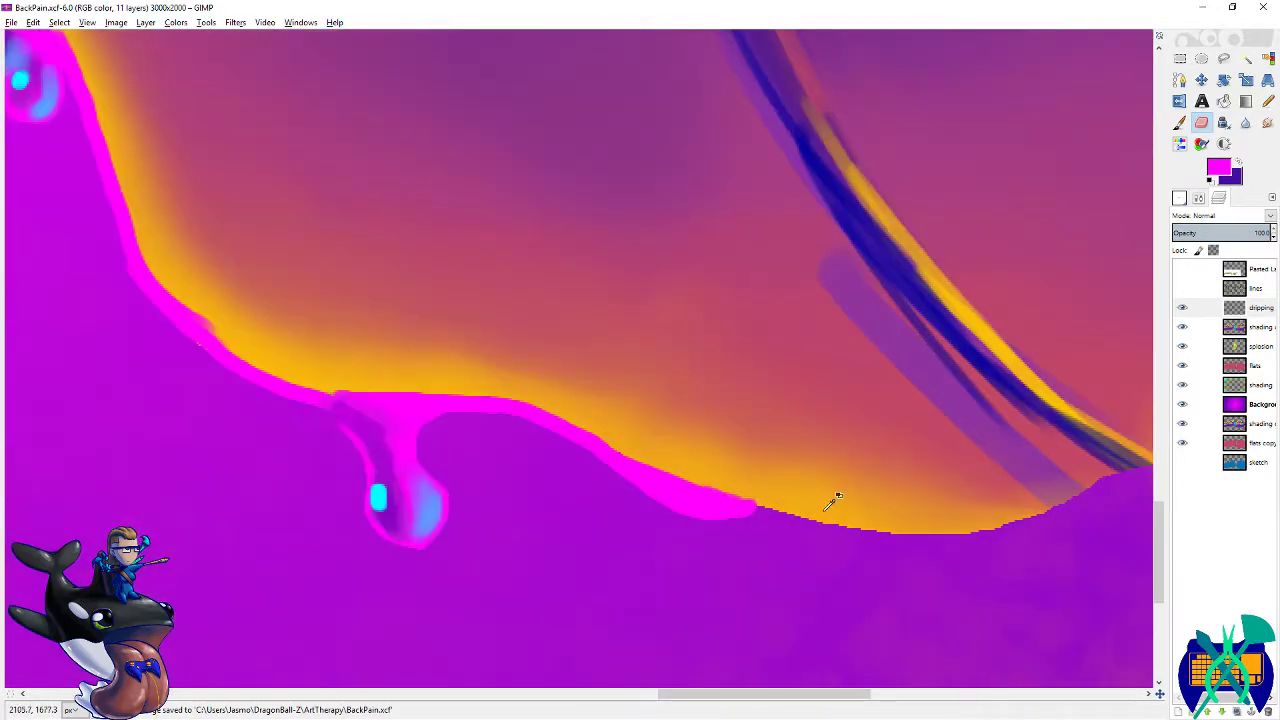
key(p)
key(x)
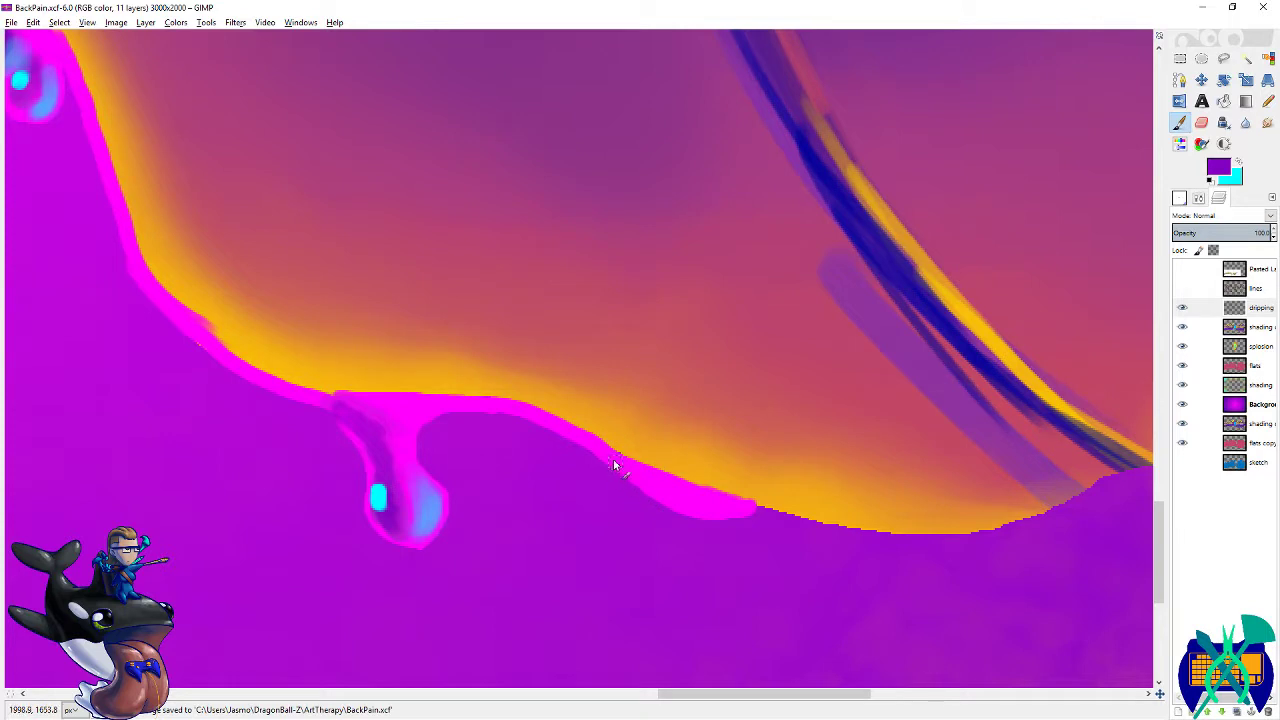
mouse_move(715, 510)
mouse_down()
mouse_move(537, 418)
mouse_move(640, 476)
mouse_up()
mouse_move(435, 414)
mouse_down()
mouse_move(578, 500)
mouse_move(703, 509)
mouse_move(581, 506)
mouse_up()
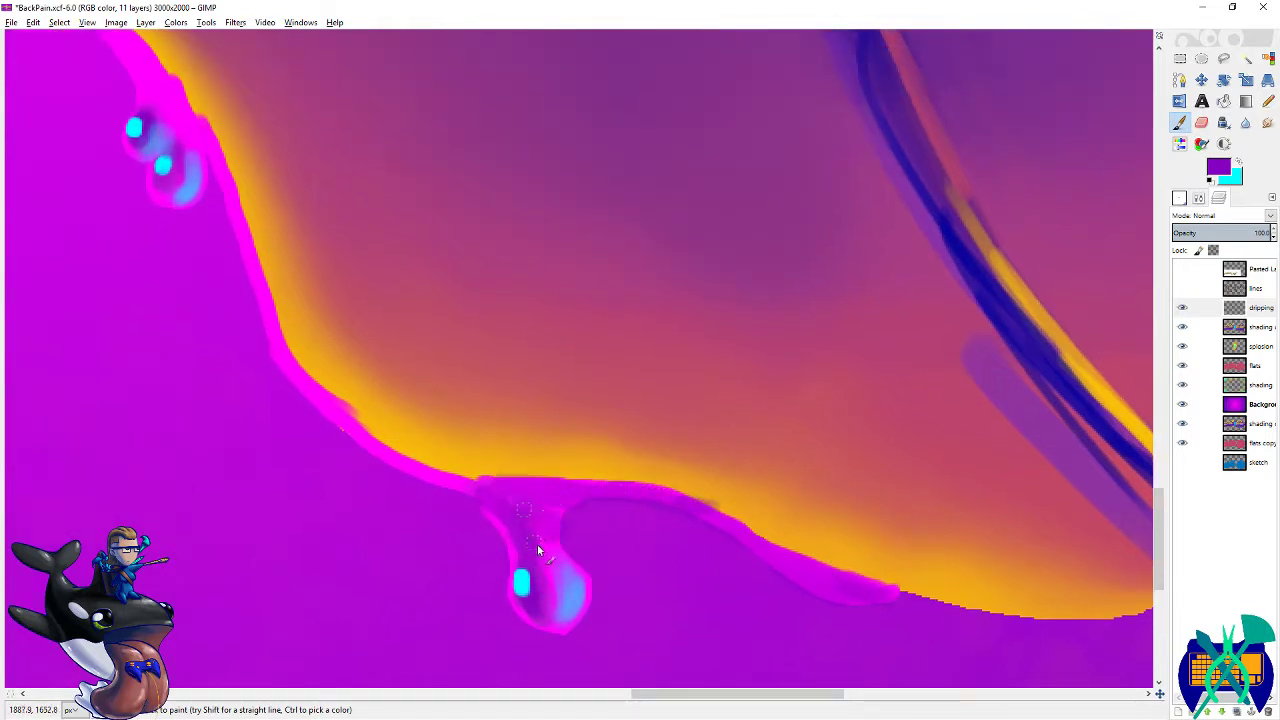
- Blend purple shading into the rim left of the large drip and darken the swelling at the rim's right end
drag(277, 357, 430, 252)
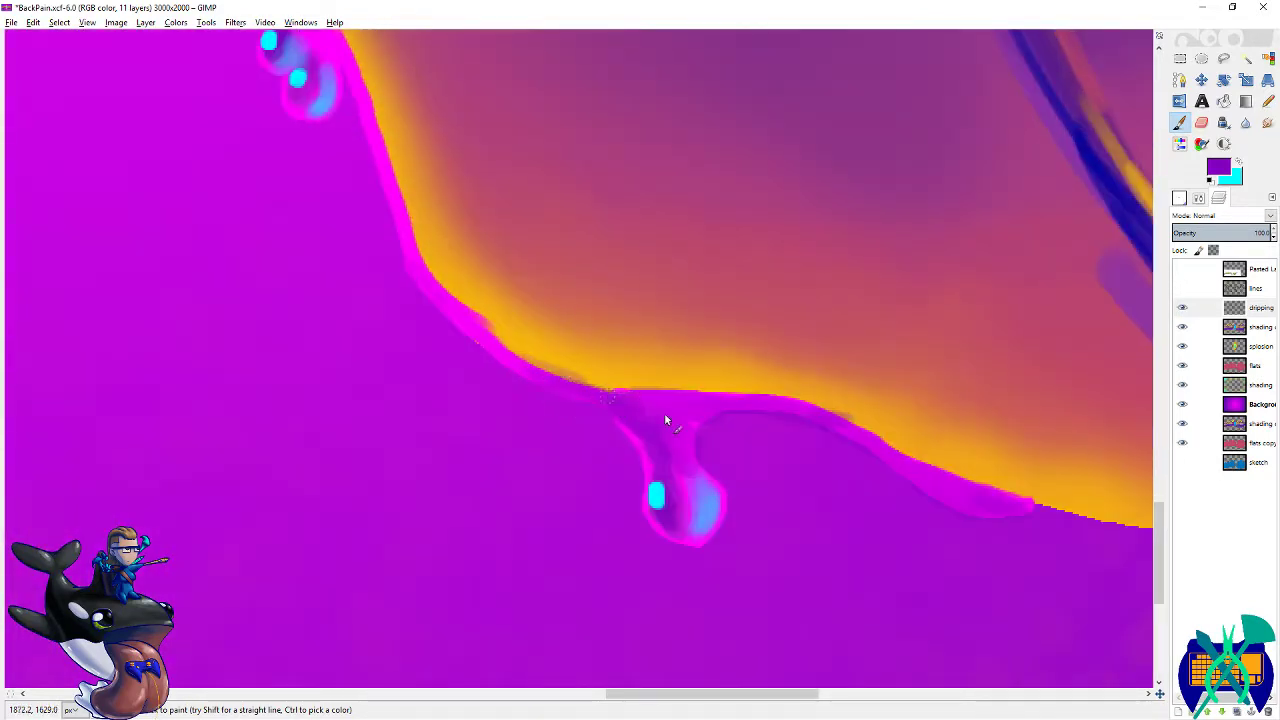
scroll(690, 444, right, 3)
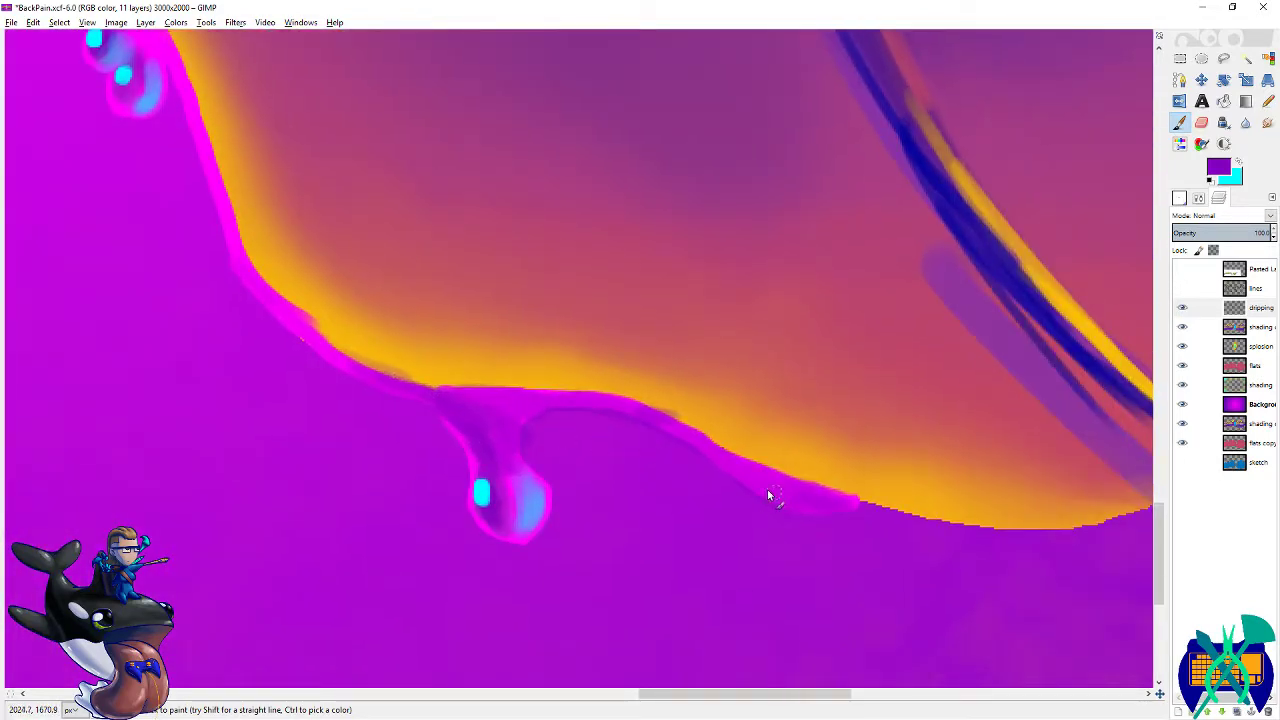
drag(565, 431, 761, 503)
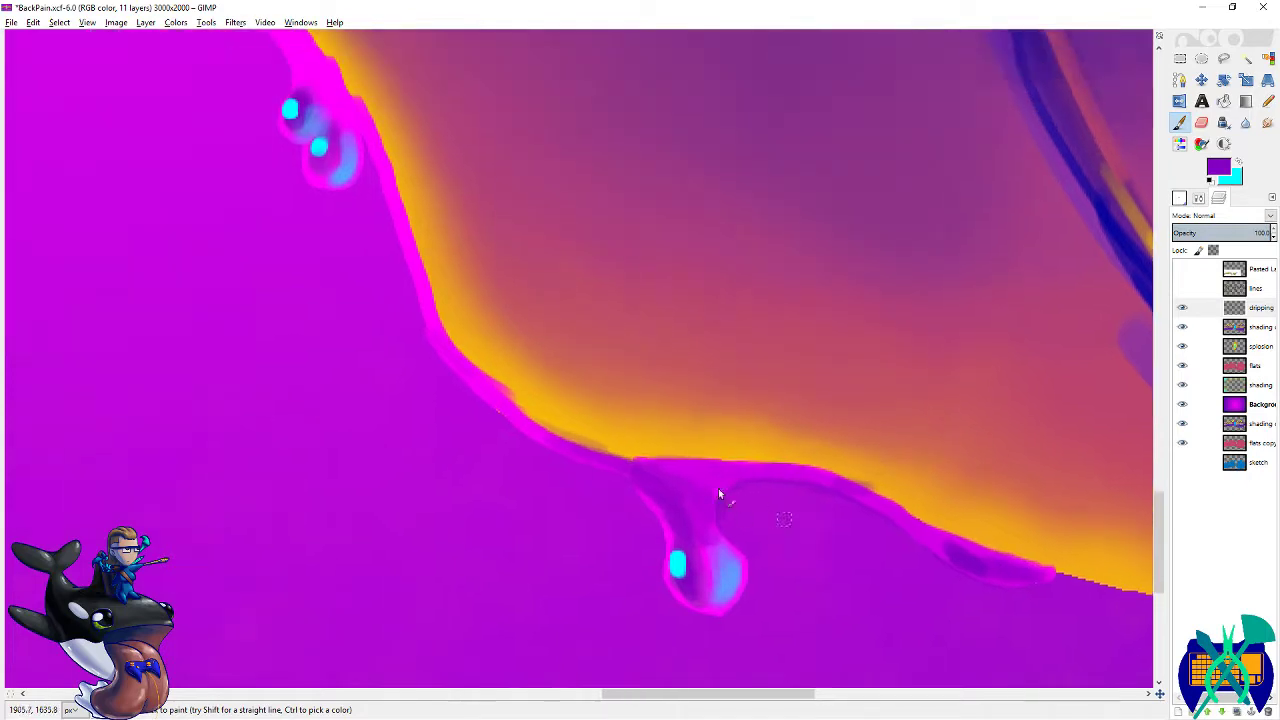
drag(509, 404, 844, 597)
- Choose the Circle (01) 3 x 3 brush with cyan as the painting colour and save the file
drag(891, 363, 1073, 549)
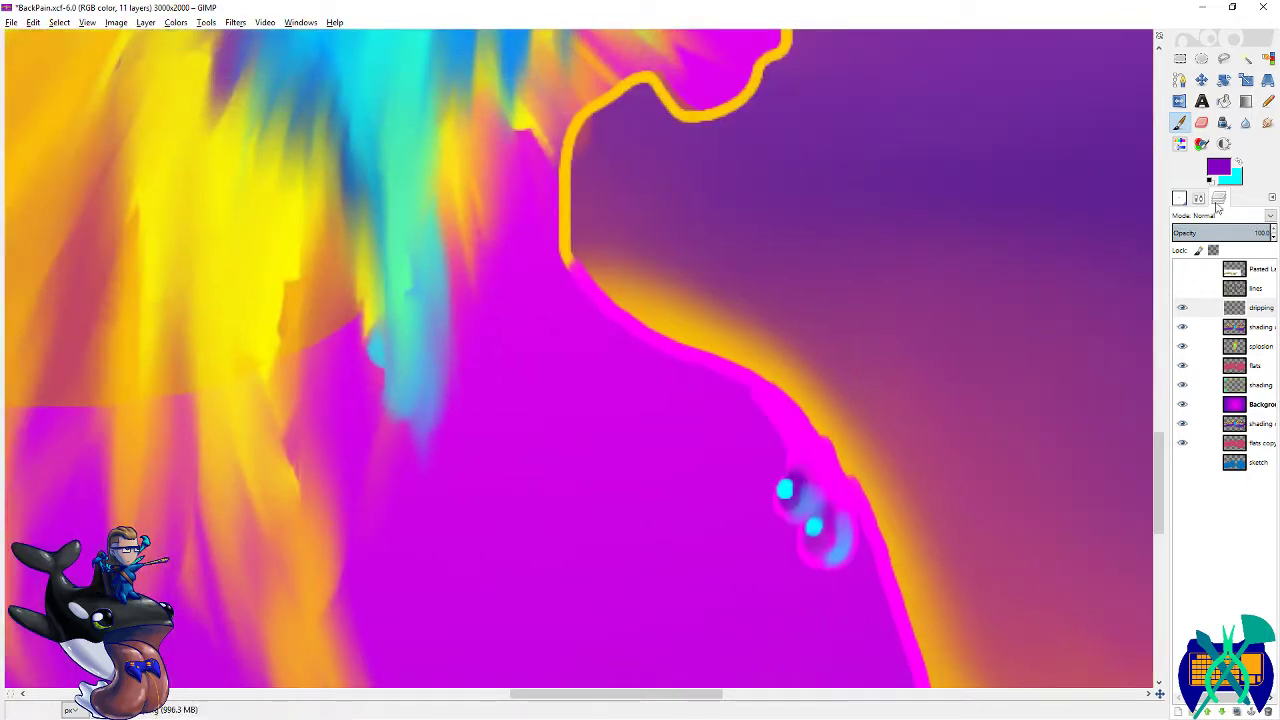
click(1180, 199)
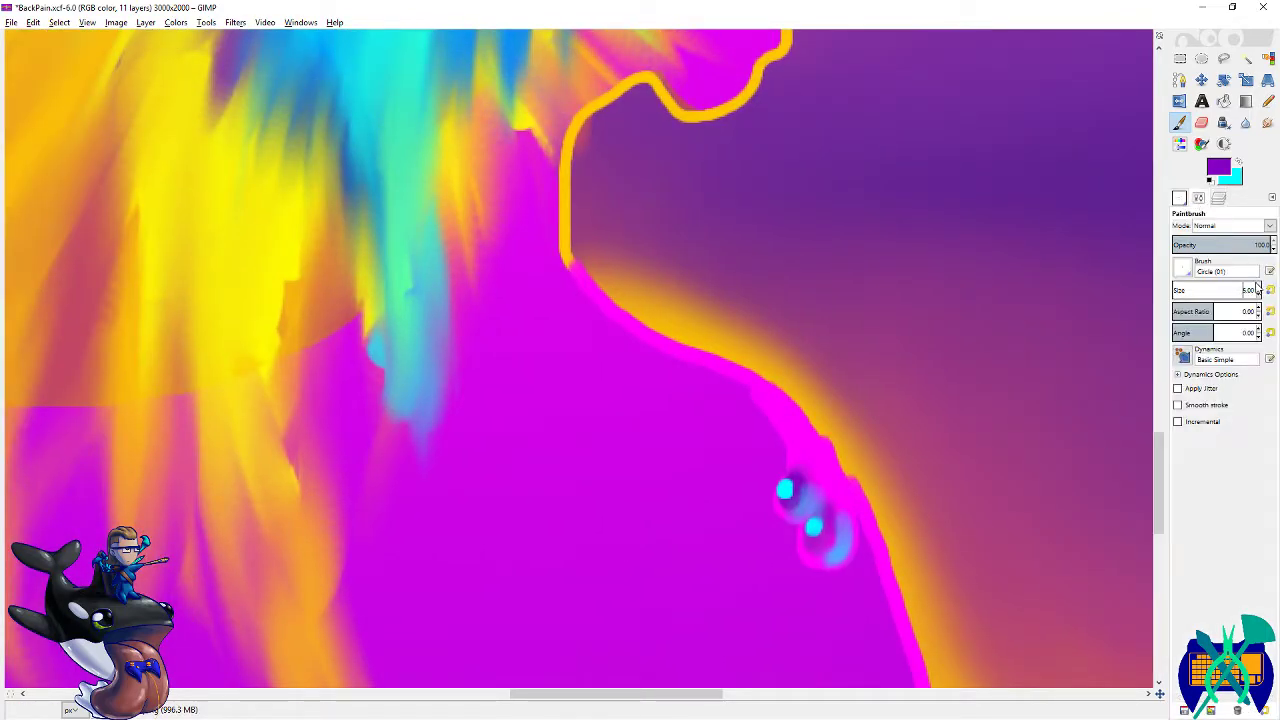
click(1180, 199)
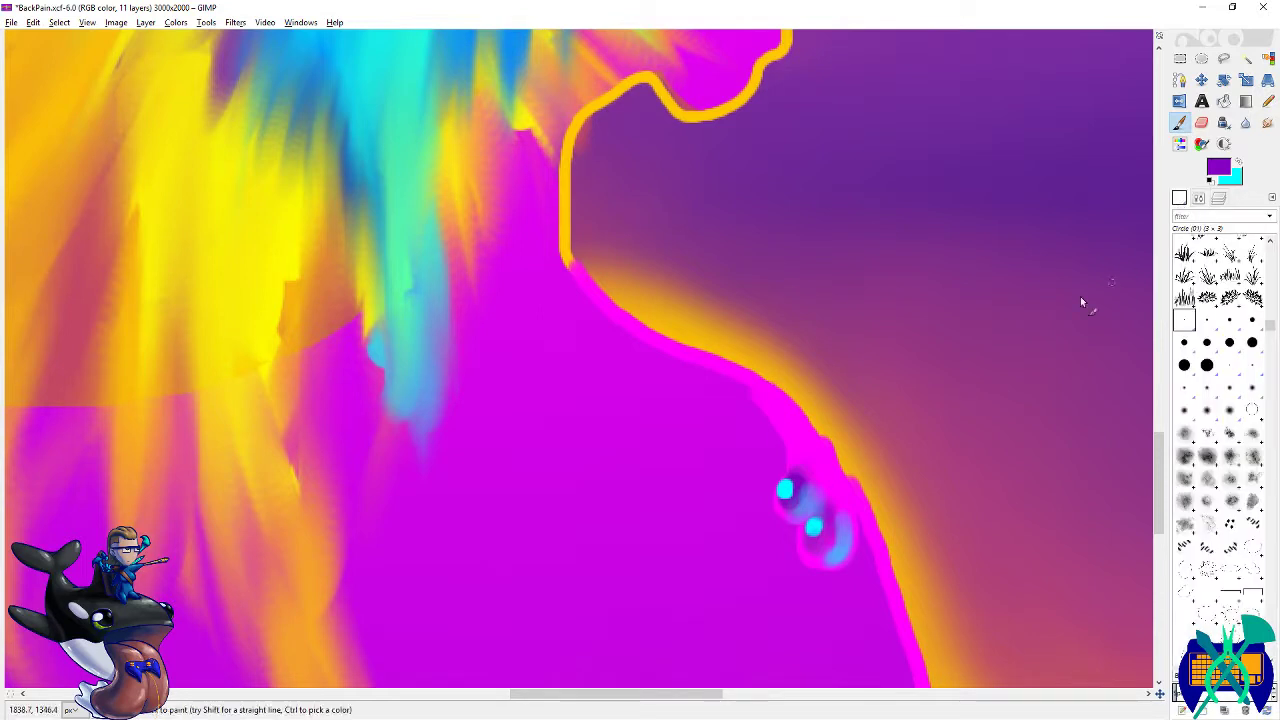
key(x)
drag(1048, 416, 901, 242)
key(ctrl+s)
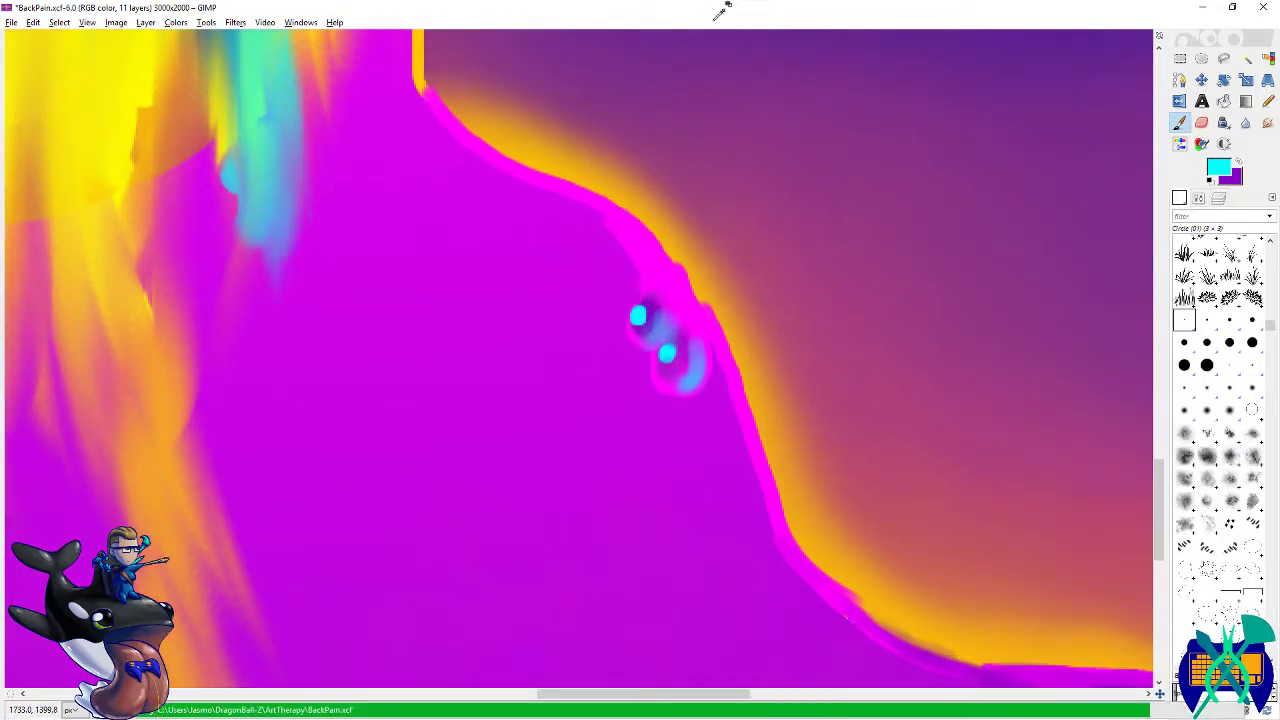
- Paint a thin cyan highlight along the rim's outer edge from the gold outline's corner down to the upper small drop
scroll(536, 116, up, 2)
drag(332, 83, 365, 129)
drag(416, 178, 630, 275)
drag(705, 338, 536, 194)
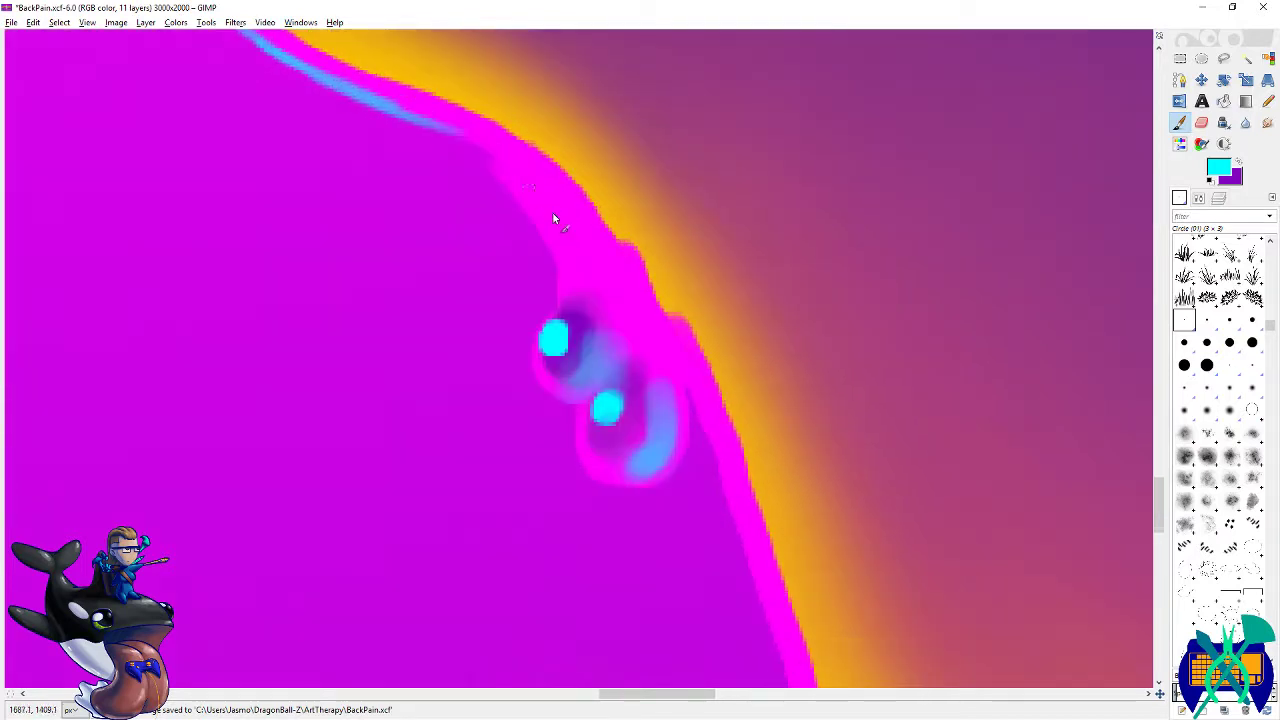
mouse_move(429, 123)
mouse_down()
mouse_move(526, 205)
mouse_move(548, 249)
mouse_move(560, 342)
mouse_move(511, 157)
mouse_move(508, 240)
mouse_up()
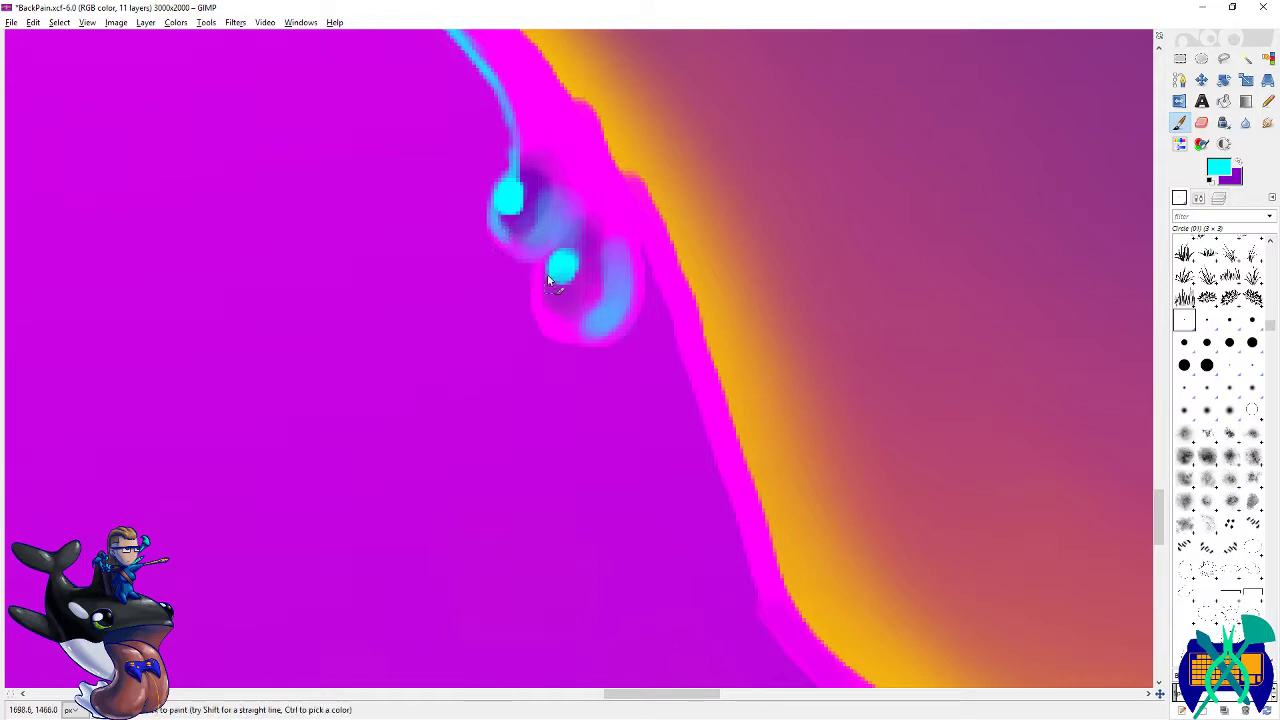
- Brighten the edges of the two small drops with thin cyan strokes and touch up the lower drop's inside with purple
mouse_move(626, 334)
mouse_down()
mouse_move(627, 299)
mouse_move(548, 285)
mouse_move(592, 253)
mouse_move(584, 245)
mouse_move(599, 242)
mouse_move(562, 322)
mouse_move(605, 341)
mouse_up()
key(x)
drag(641, 248, 628, 315)
drag(601, 138, 634, 305)
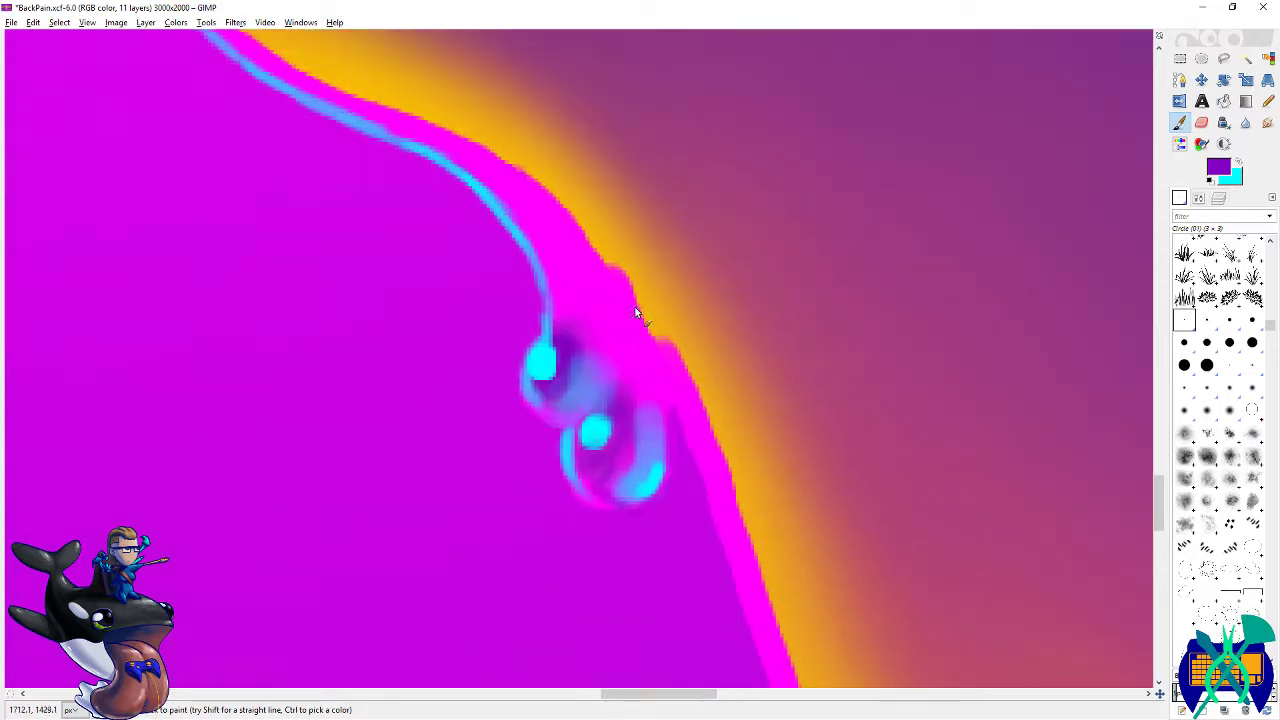
- Shade the inner side of the upper rim with purple down to the small drops, using the Circle (03) 7 x 7 brush
click(1229, 320)
scroll(969, 271, up, 5)
scroll(969, 271, left, 7)
key(ctrl+s)
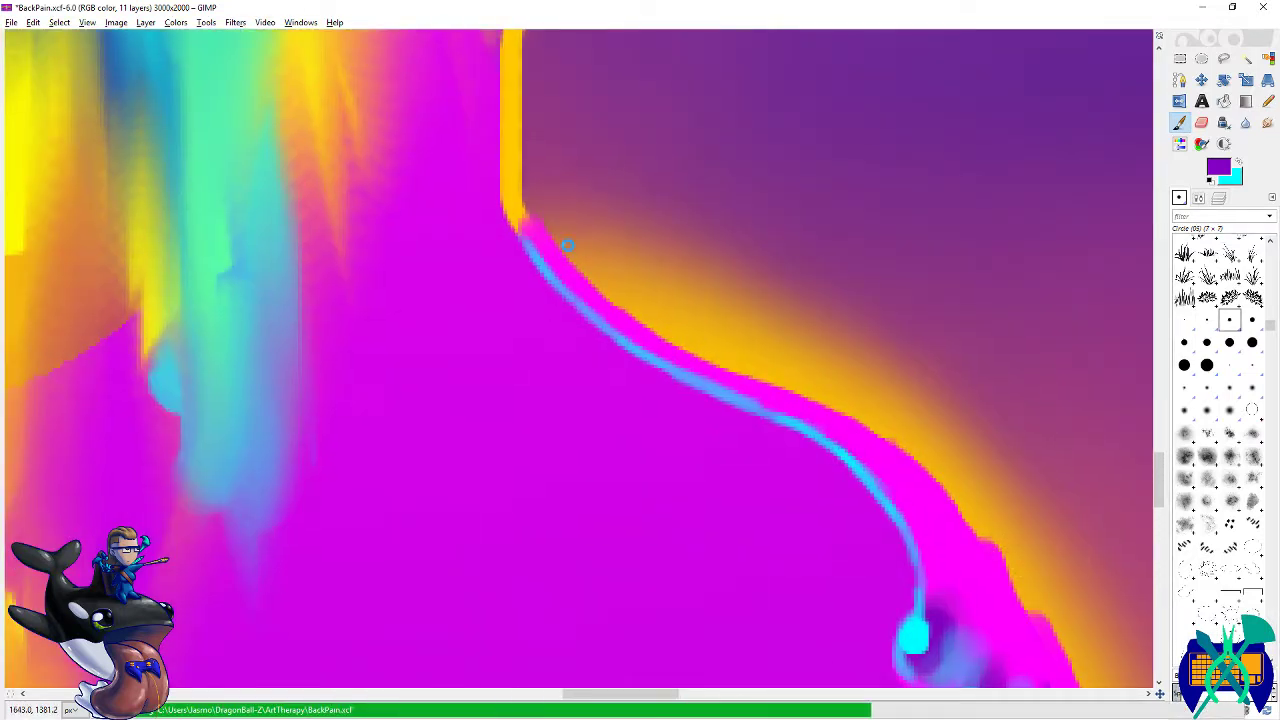
mouse_move(538, 248)
mouse_down()
mouse_move(571, 286)
mouse_move(886, 463)
mouse_up()
scroll(886, 463, down, 4)
scroll(886, 463, right, 6)
mouse_move(551, 246)
mouse_down()
mouse_move(733, 370)
mouse_move(714, 423)
mouse_move(694, 331)
mouse_move(730, 400)
mouse_up()
scroll(711, 280, down, 4)
scroll(711, 280, right, 2)
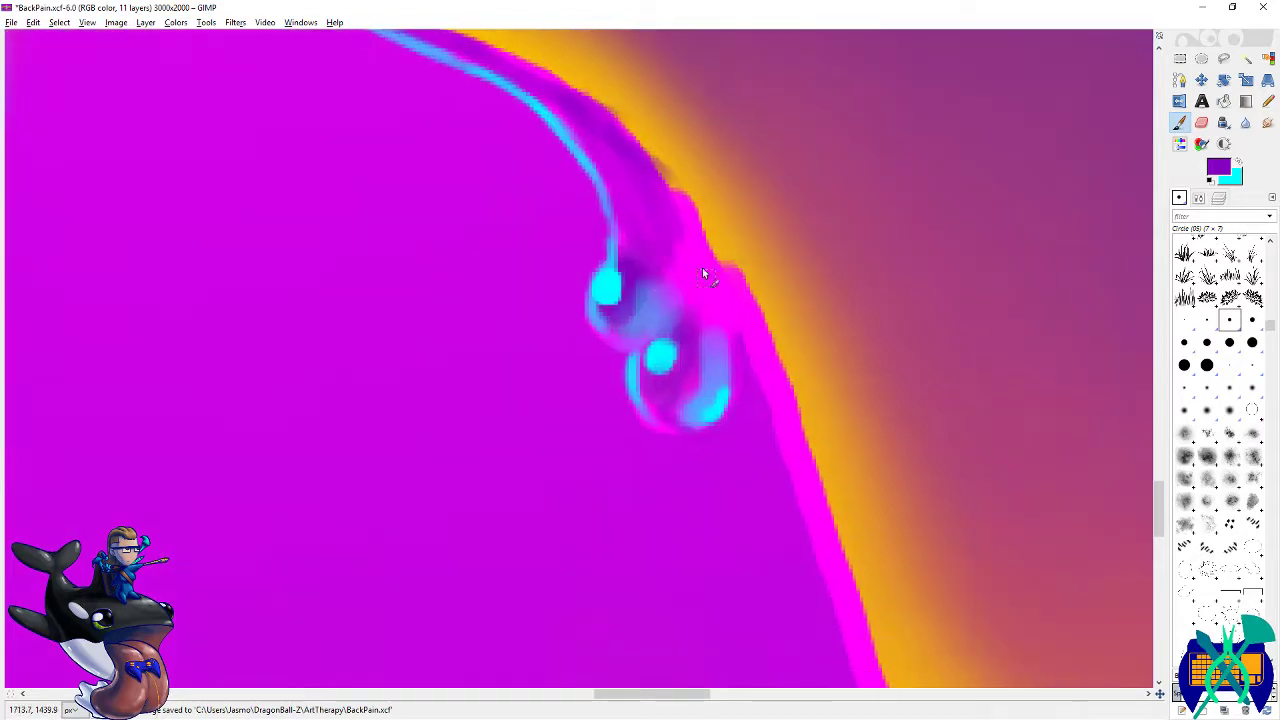
- Continue the purple shading beside the small drops and down the rim's inner side towards the large drip
drag(694, 320, 713, 288)
scroll(758, 333, down, 5)
scroll(758, 333, right, 2)
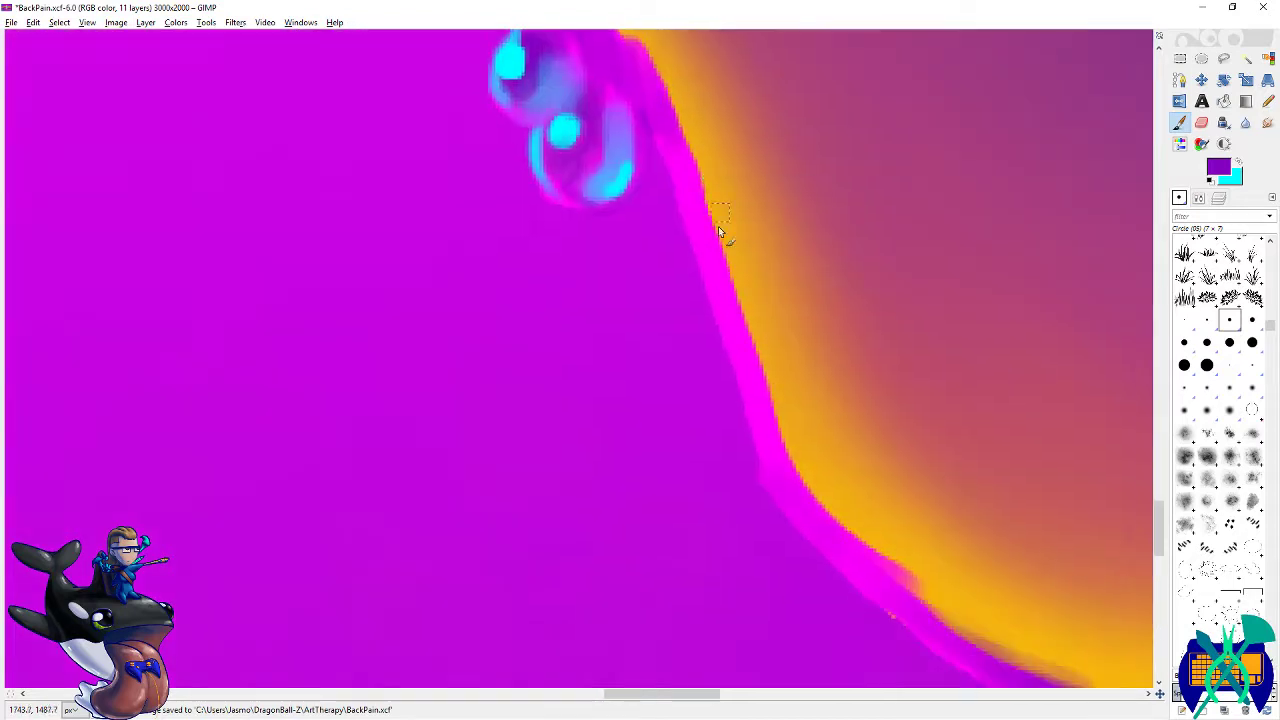
mouse_move(671, 177)
mouse_down()
mouse_move(711, 223)
mouse_move(740, 340)
mouse_up()
scroll(700, 300, down, 3)
scroll(700, 300, right, 1)
drag(686, 260, 720, 316)
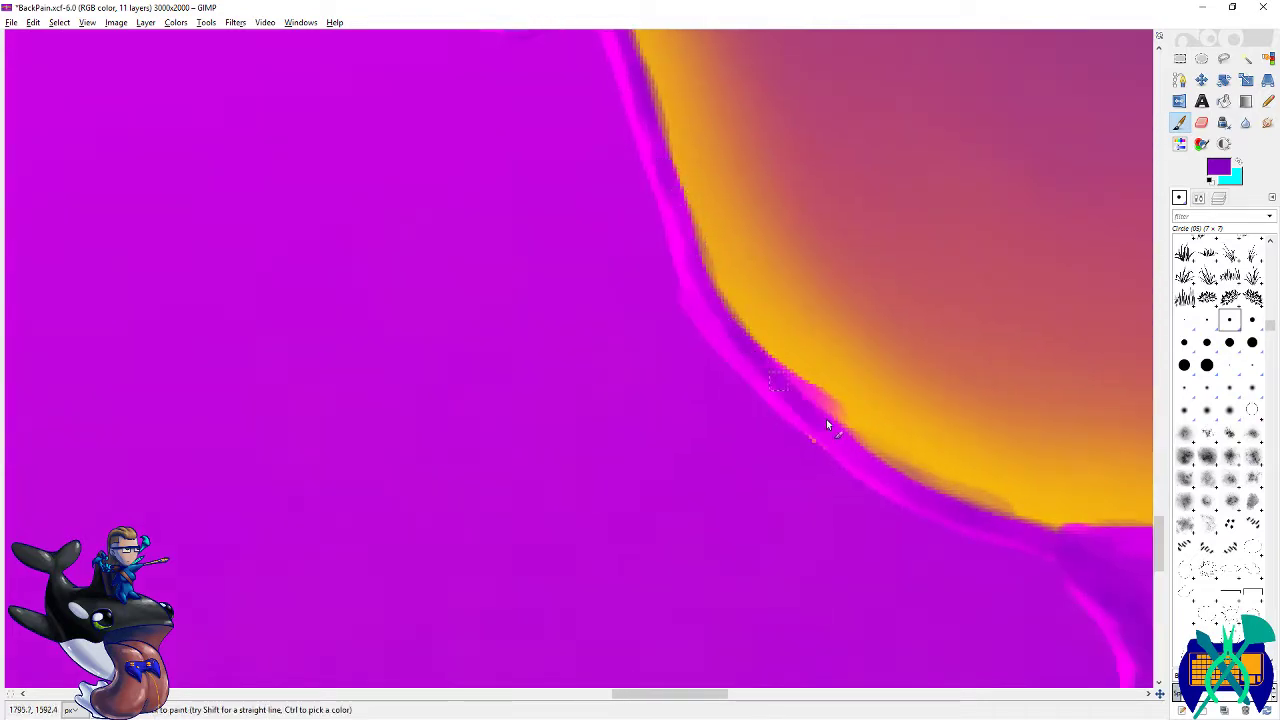
- Review the shaded rim in the whole picture and save the file
scroll(822, 415, up, 5)
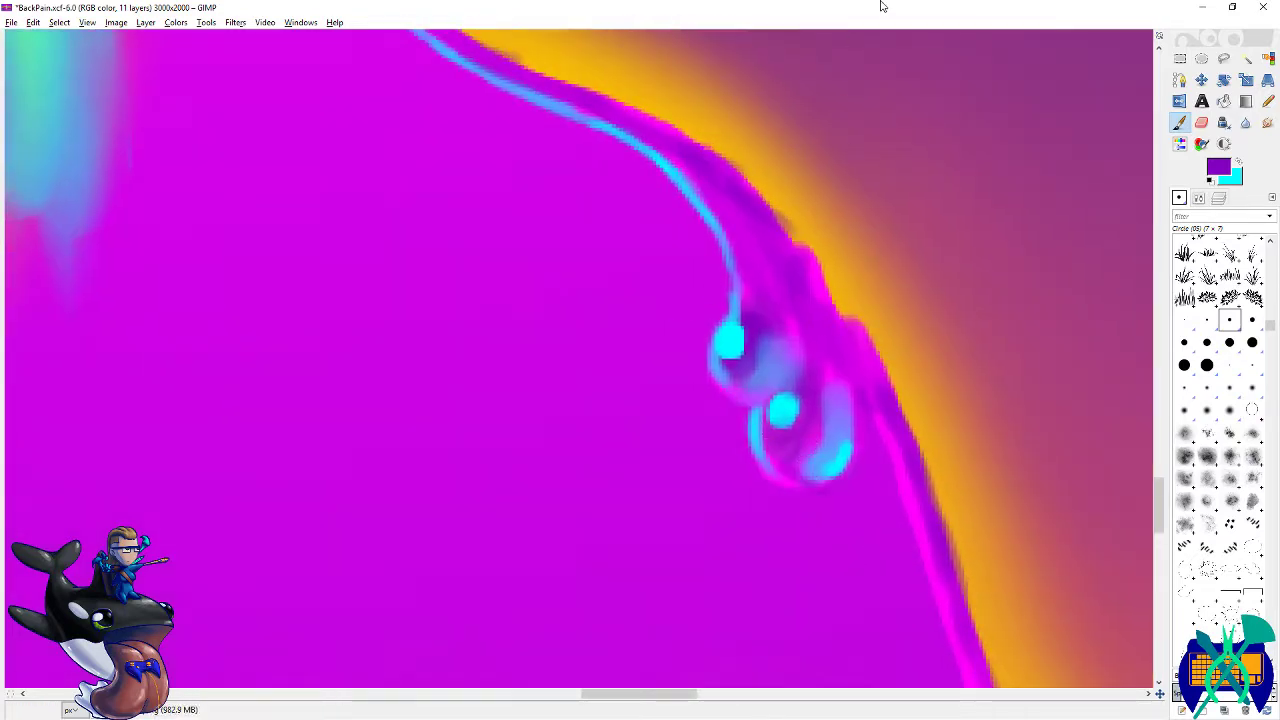
scroll(462, 328, down, 7)
key(ctrl+s)
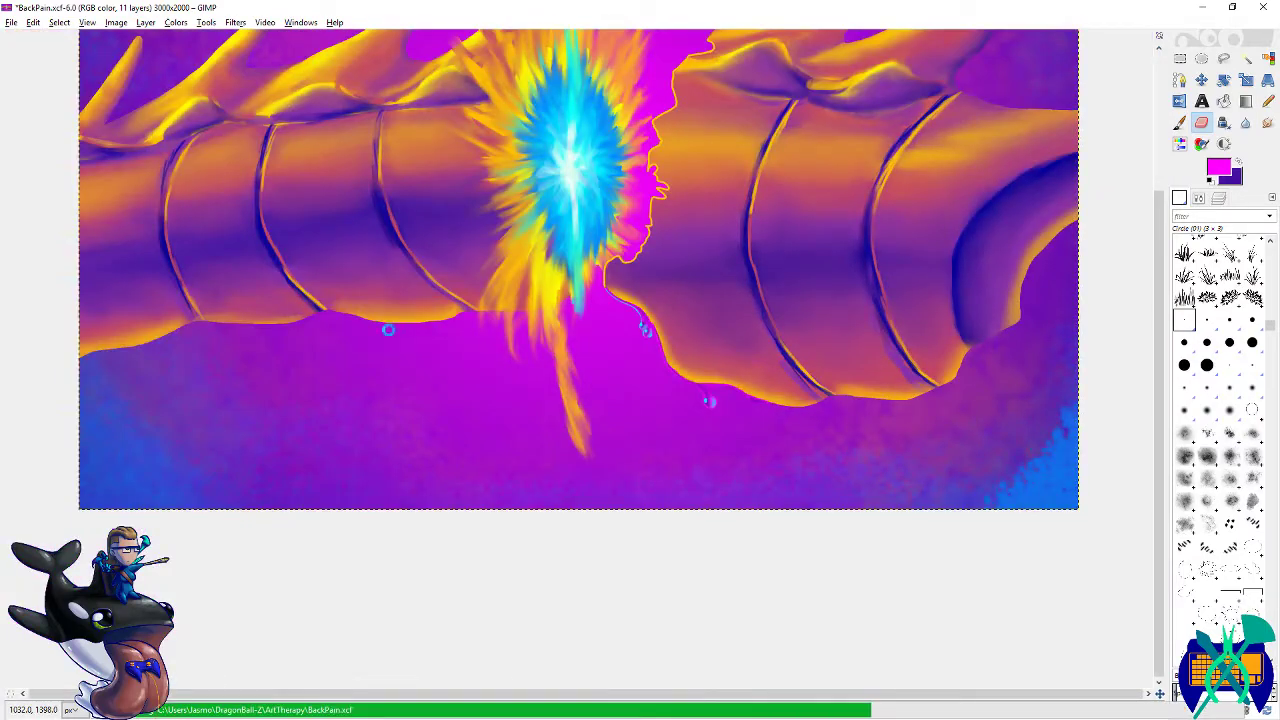
- Thin and tidy the cyan line along the upper rim above the small drops with the Eraser, using the Circle (03) 7 x 7 brush
scroll(640, 455, up, 7)
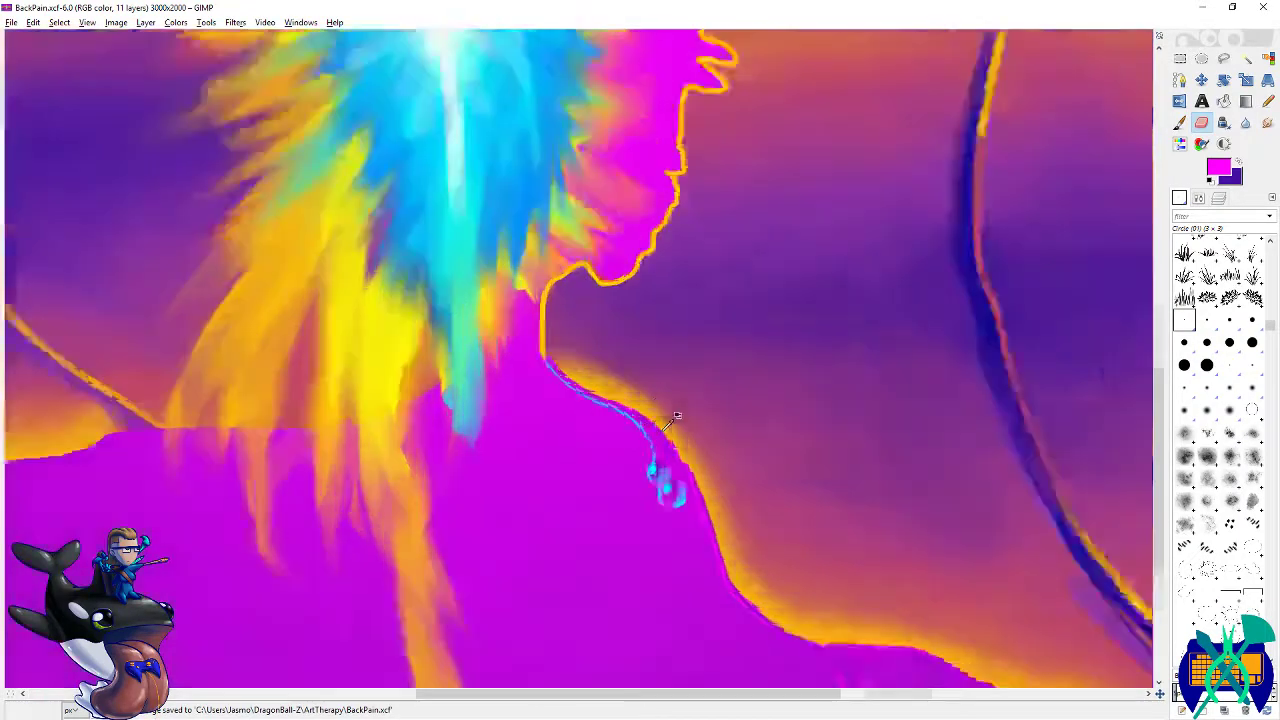
drag(279, 68, 331, 135)
drag(580, 265, 625, 305)
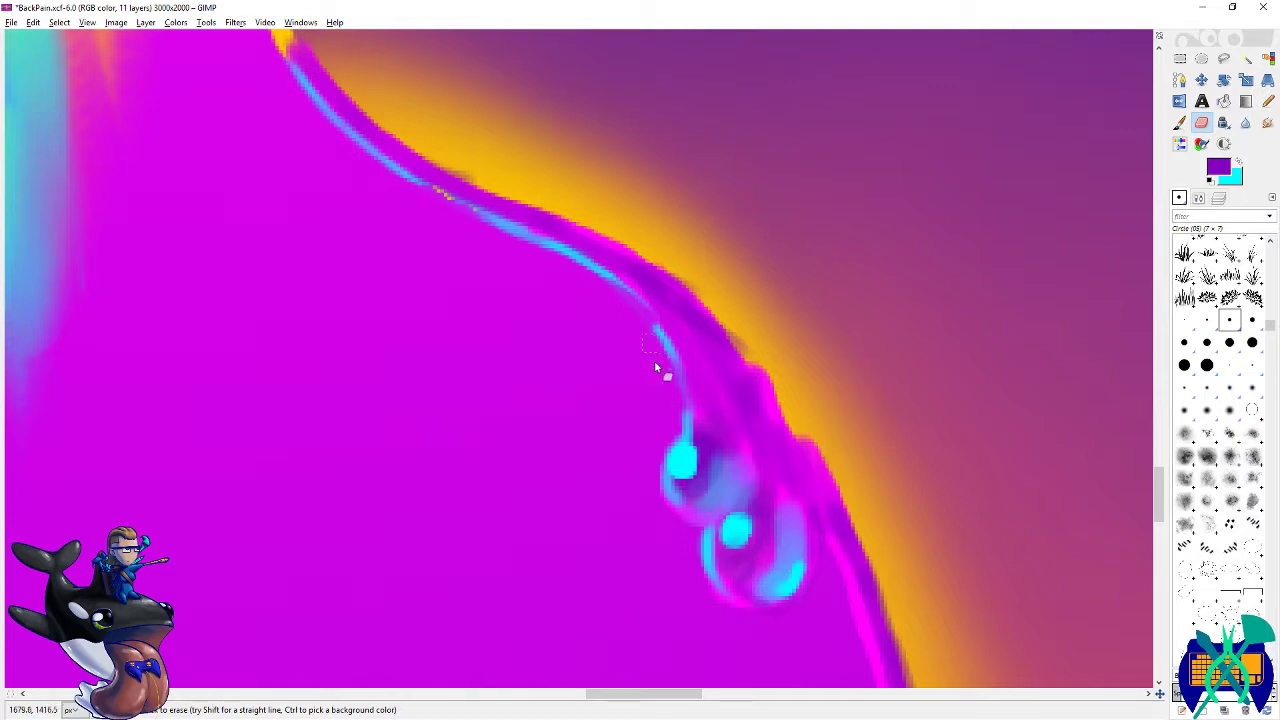
drag(654, 349, 819, 521)
- Paint thin magenta highlights along the inside of the upper rim down to the small drops, using the Circle (01) 3 x 3 Paintbrush
key(x)
click(1180, 123)
click(1187, 326)
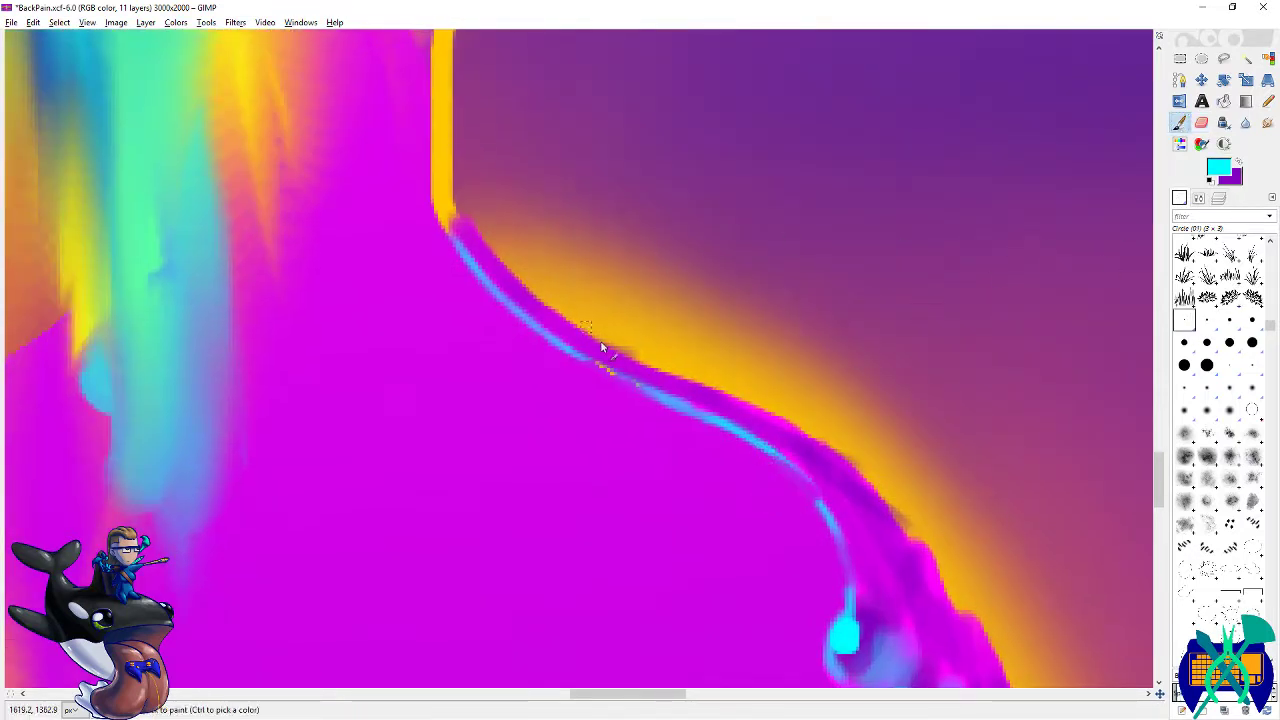
click(1224, 162)
click(1045, 307)
click(1034, 362)
drag(626, 368, 602, 366)
mouse_move(470, 242)
mouse_down()
mouse_move(557, 340)
mouse_move(752, 434)
mouse_up()
drag(831, 489, 551, 257)
drag(703, 462, 656, 340)
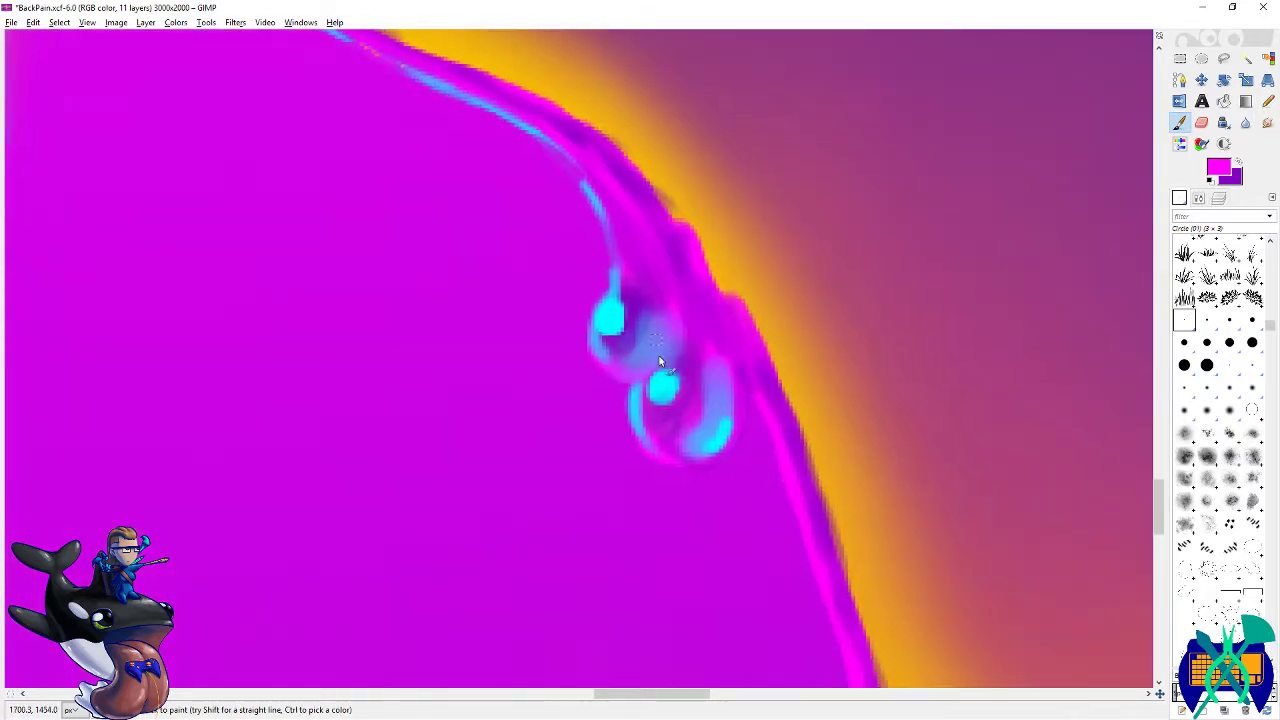
drag(672, 279, 718, 374)
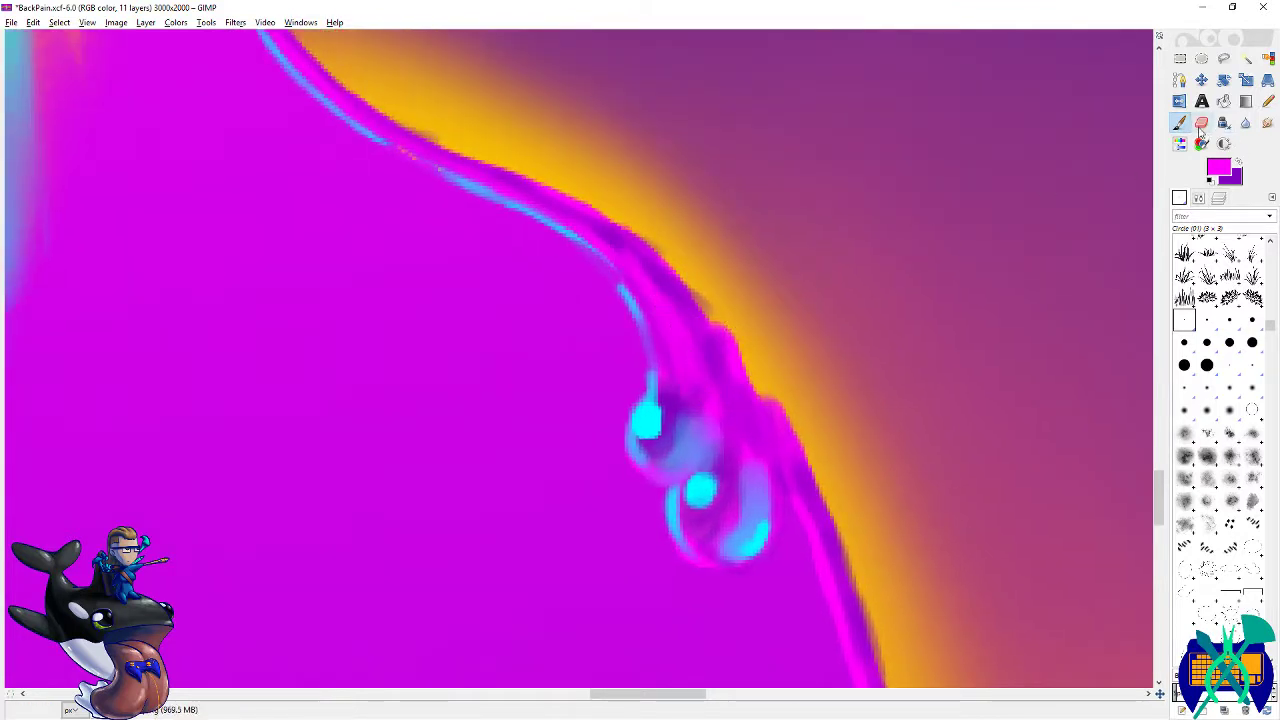
- Brush a soft cyan streak up the neck of the upper small drop and shade its inside with purple, using Circle (03) 7 x 7
click(1218, 170)
click(1050, 311)
click(1023, 363)
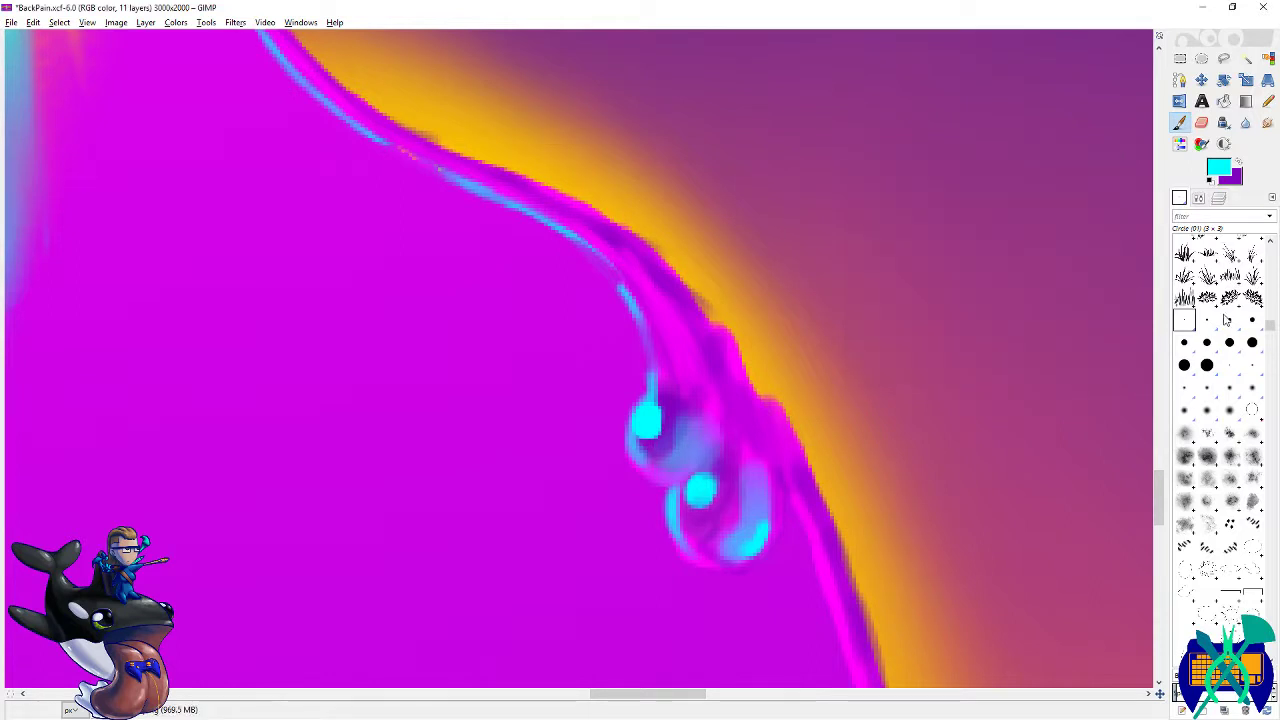
key(period)
key(period)
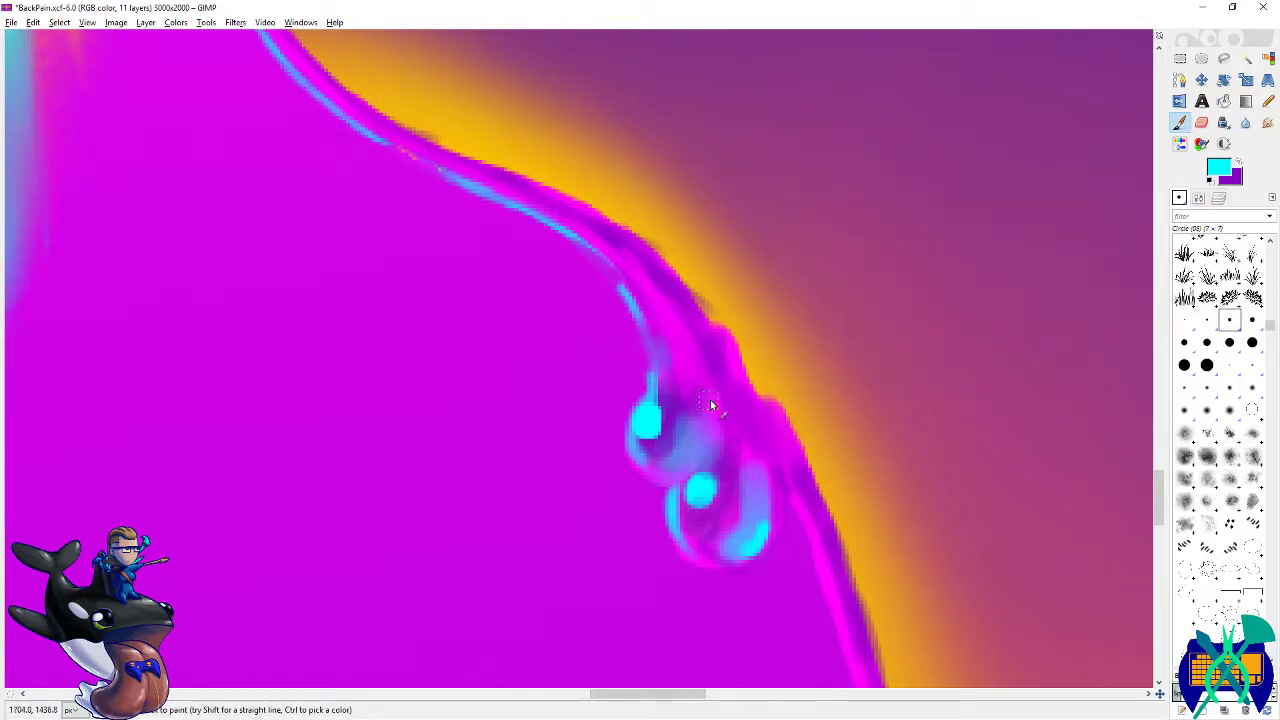
key(x)
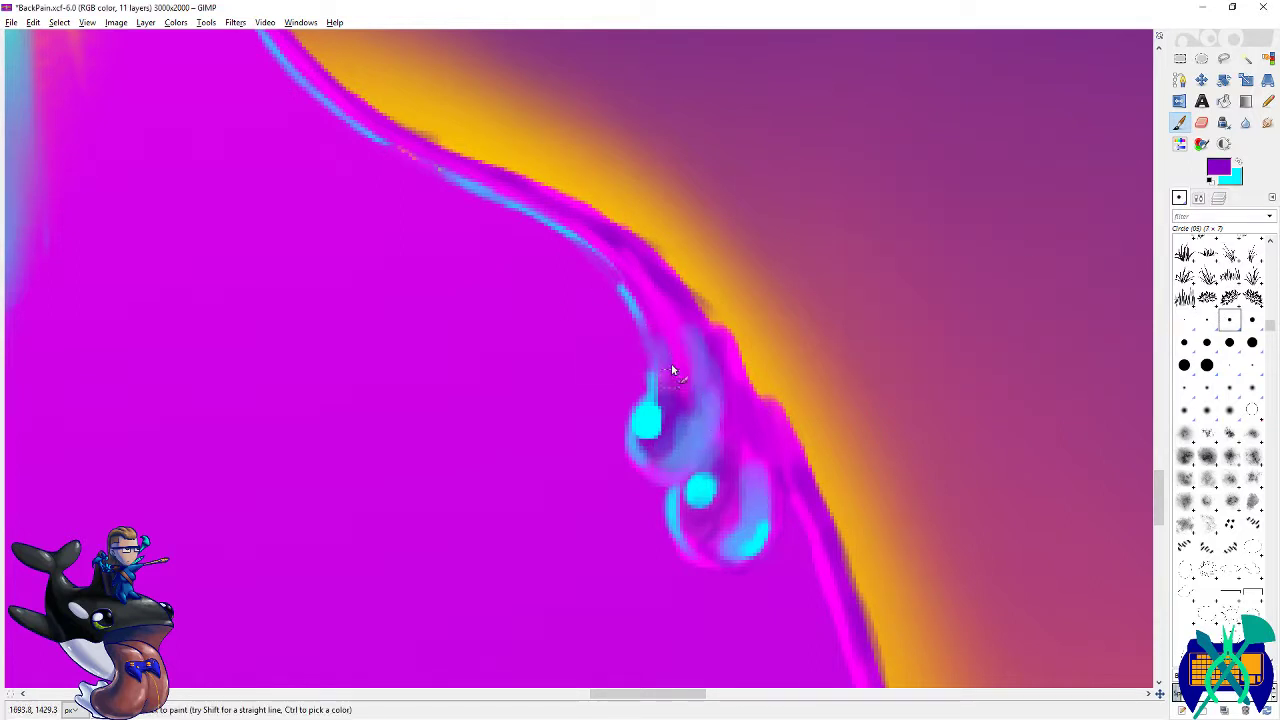
drag(670, 368, 664, 332)
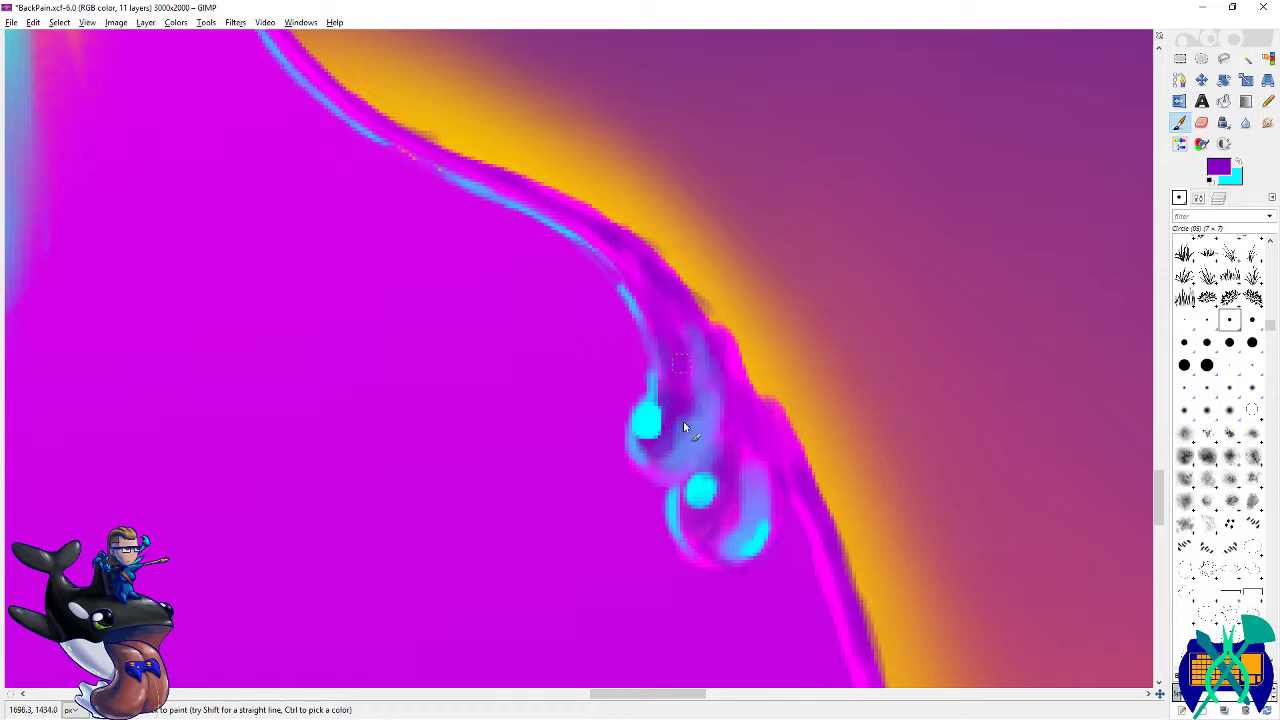
- Extend the cyan highlight of the lower small drop upwards into its neck and save the file
scroll(680, 388, down, 3)
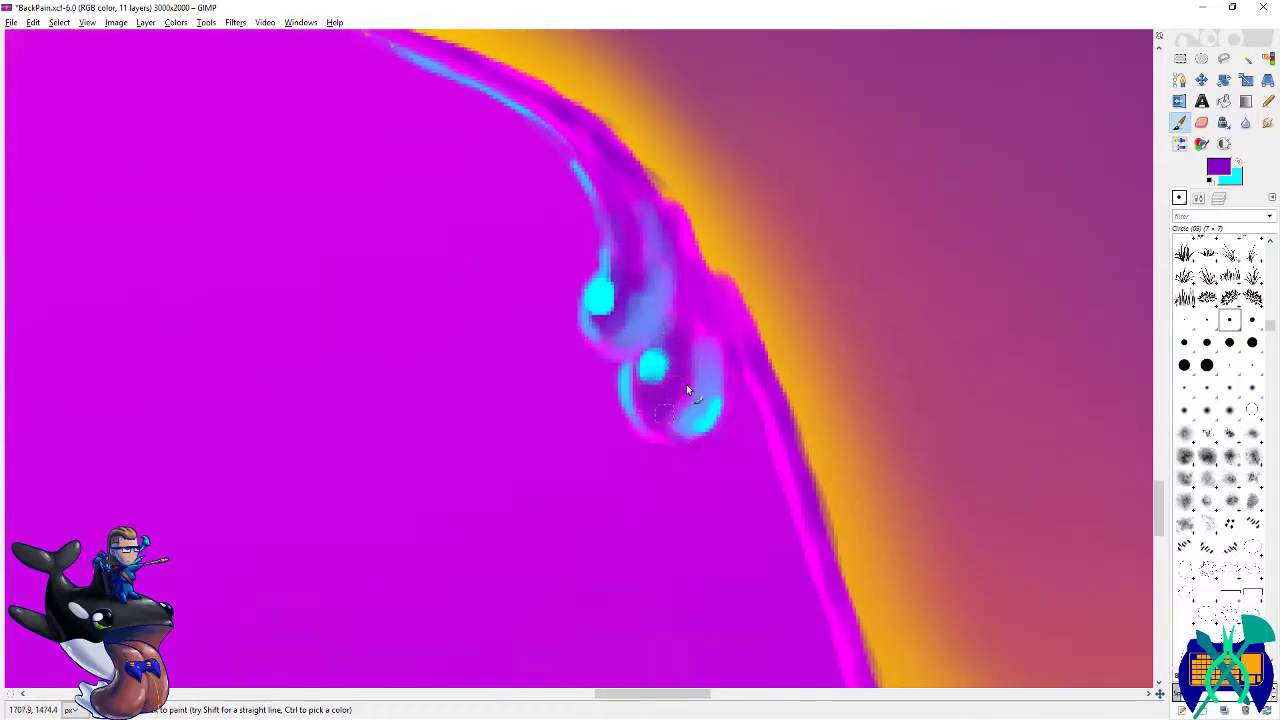
key(x)
drag(704, 303, 712, 346)
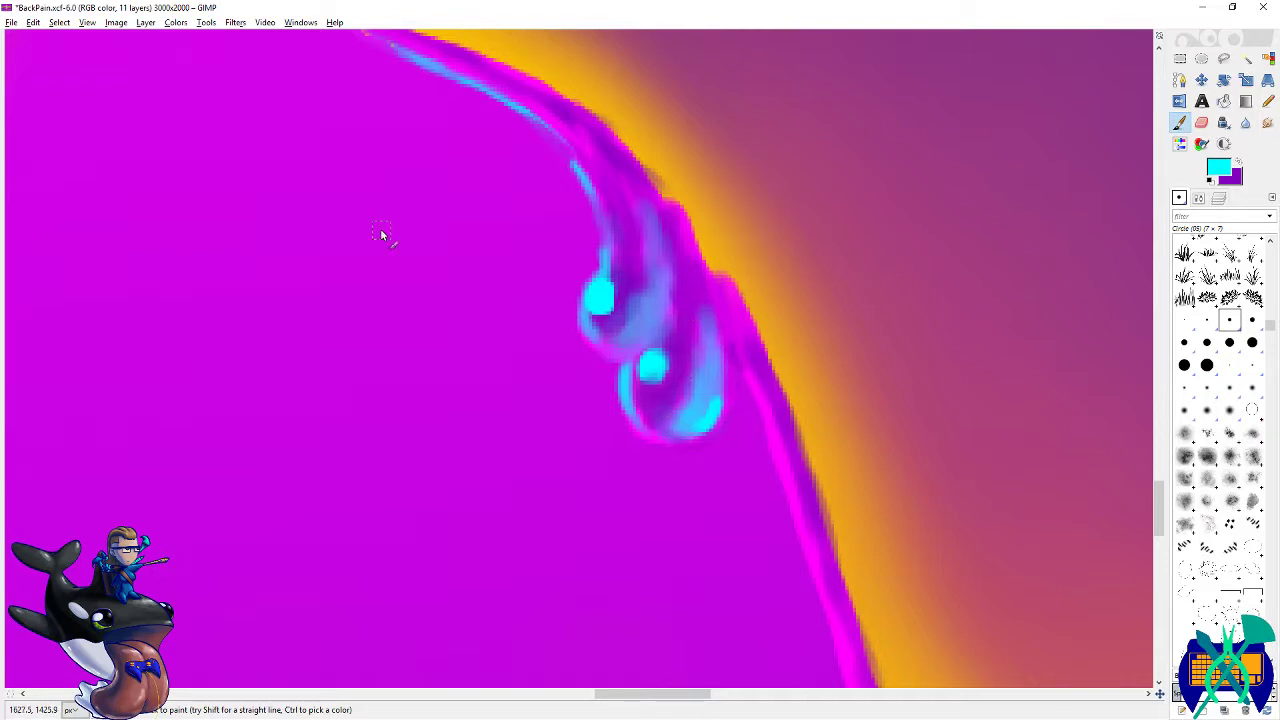
key(ctrl+s)
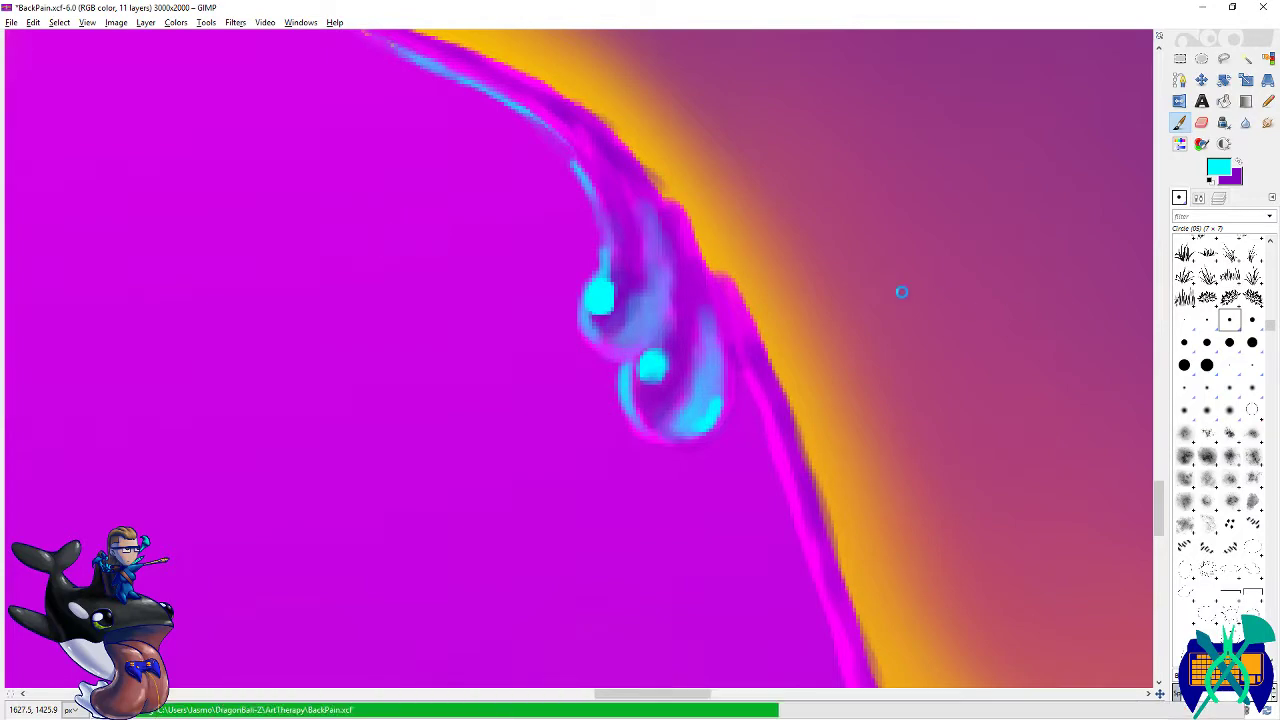
- Paint a thin cyan highlight down the rim just below the small drops, using the Circle (01) 3 x 3 brush
click(1184, 320)
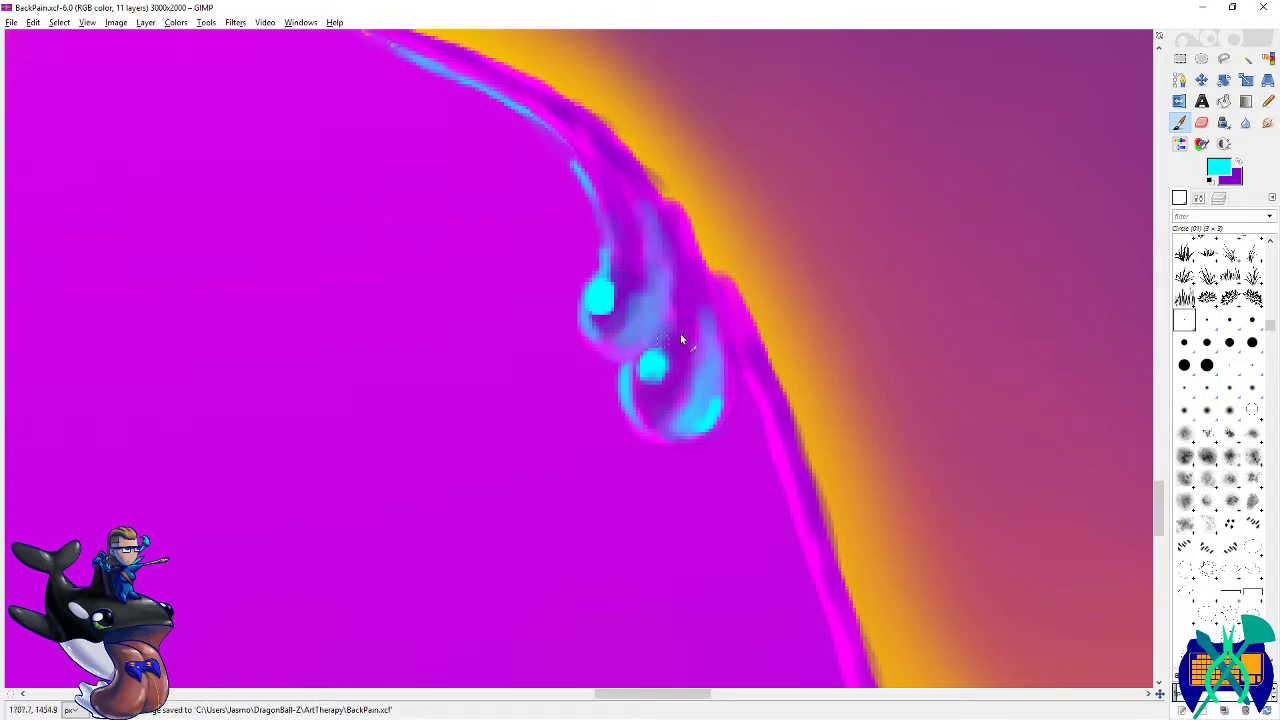
drag(606, 191, 684, 388)
mouse_move(506, 269)
mouse_down()
mouse_move(637, 428)
mouse_move(600, 399)
mouse_move(537, 387)
mouse_move(488, 288)
mouse_move(400, 180)
mouse_up()
drag(700, 510, 390, 210)
mouse_move(704, 540)
mouse_down()
mouse_move(516, 312)
mouse_move(634, 378)
mouse_up()
drag(608, 258, 632, 318)
drag(659, 401, 632, 356)
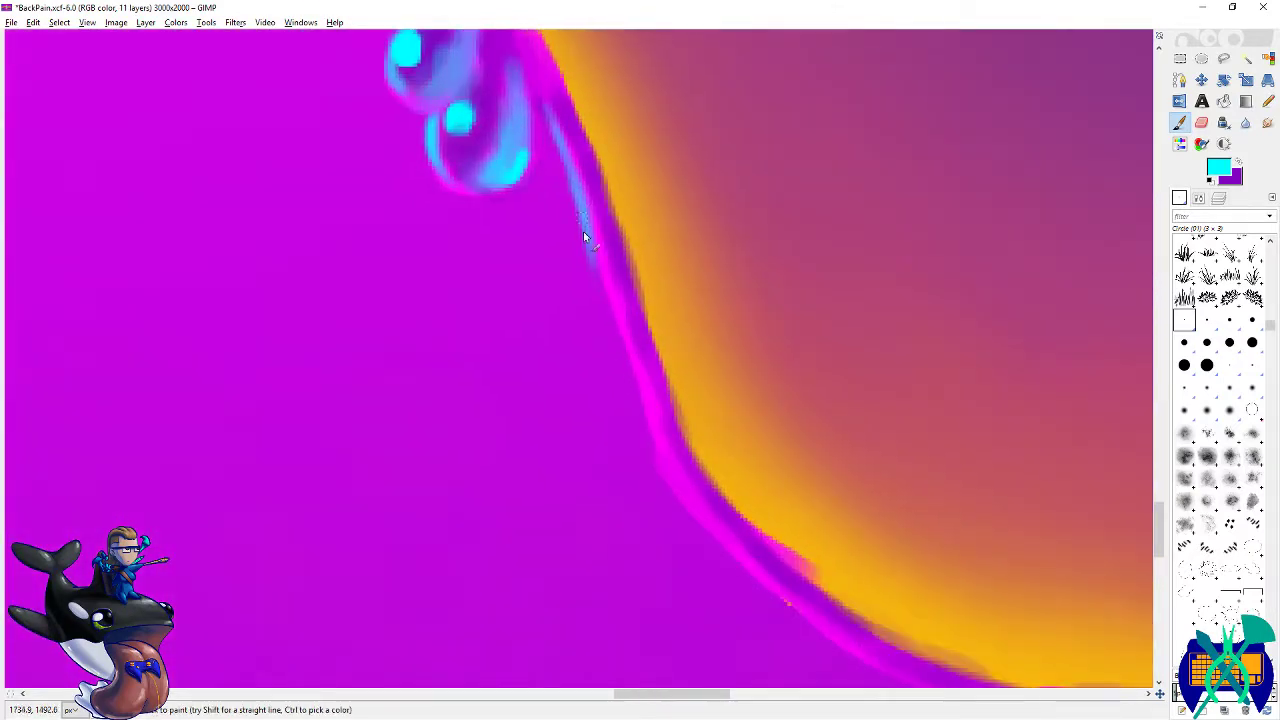
- Try to continue the thin cyan highlight further down the rim towards the large drip, and undo the strokes
drag(582, 217, 637, 378)
drag(606, 294, 690, 472)
key(ctrl+z)
key(ctrl+z)
- Check the highlighted rim in the whole picture and save the file
scroll(679, 333, down, 2)
scroll(666, 348, down, 10)
key(ctrl+s)
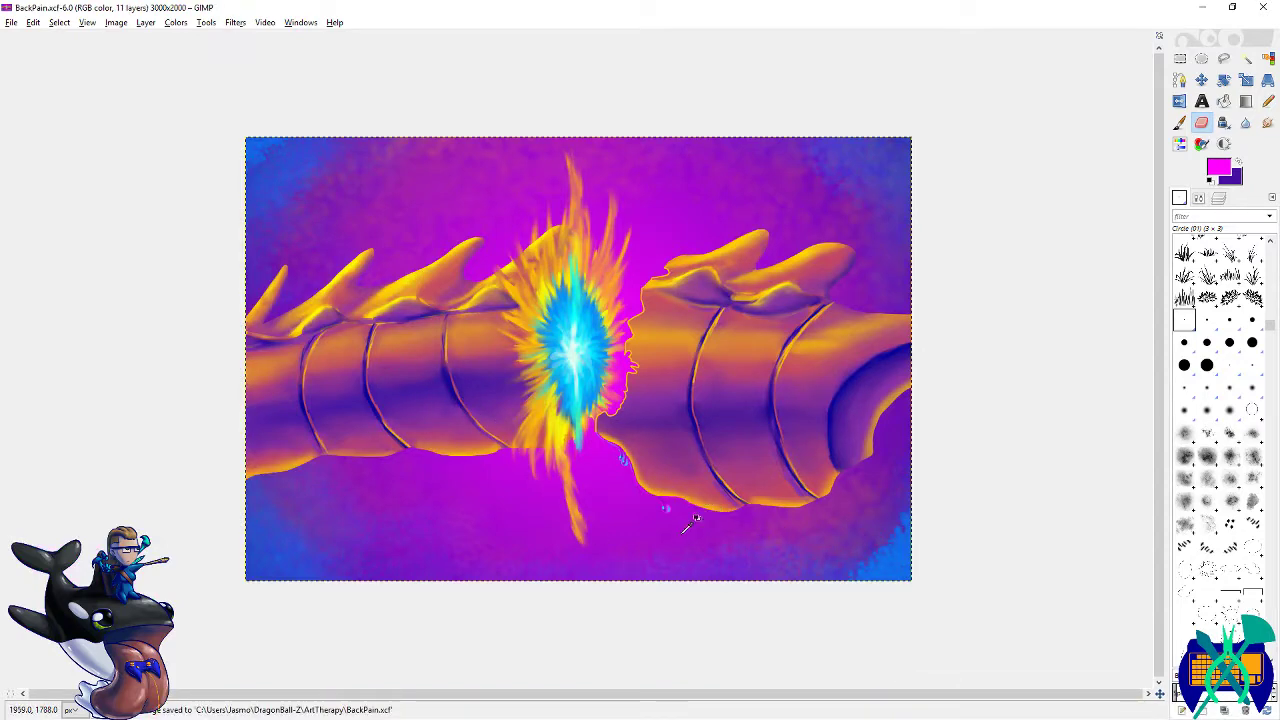
- Outline the large drip's left edge with a thin cyan stroke and brighten the highlight inside its right side with cyan
scroll(695, 518, up, 10)
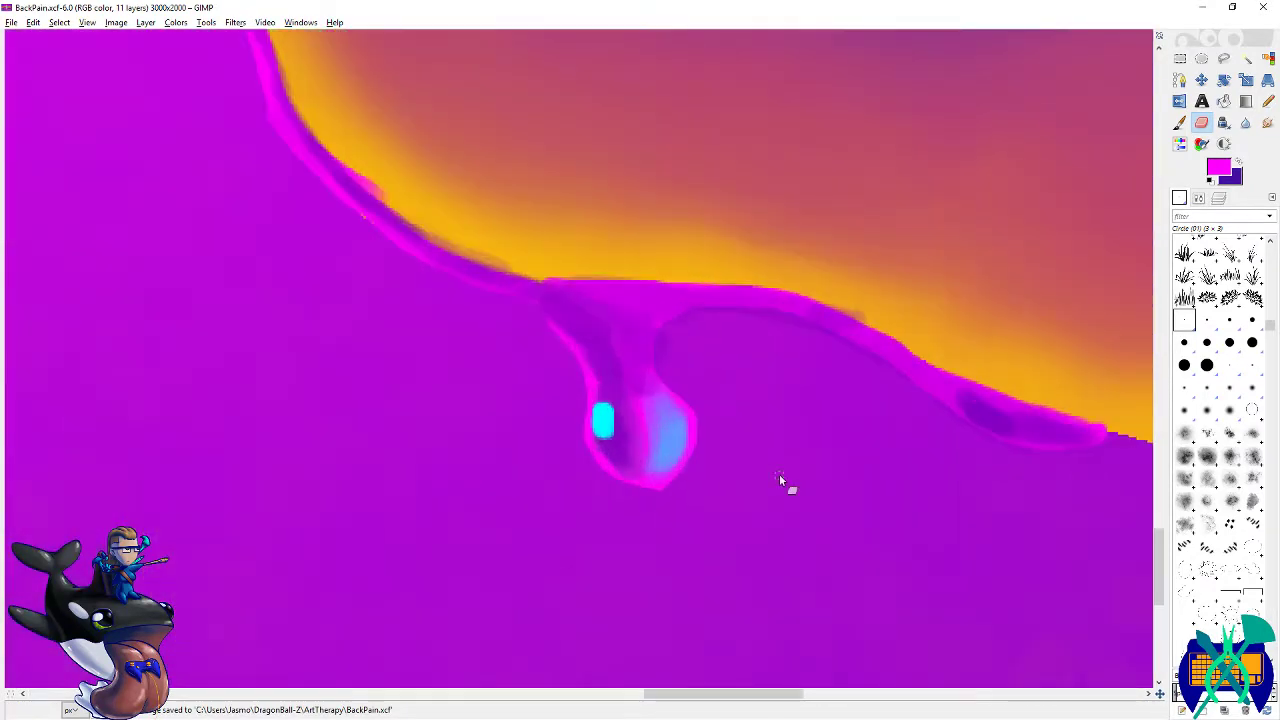
key(p)
drag(588, 390, 587, 439)
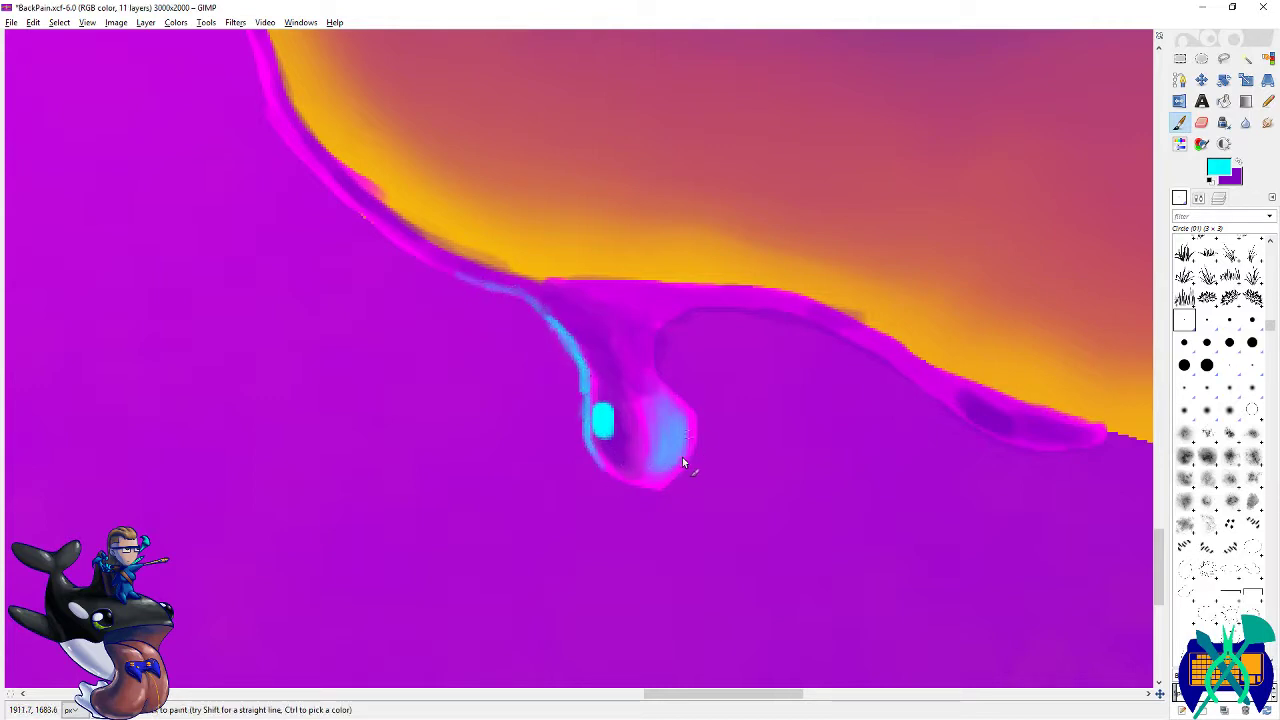
drag(674, 454, 676, 444)
- Shade the rim at the large drip's base with purple and add soft cyan highlights down its neck, using Circle (03) 7 x 7
key(x)
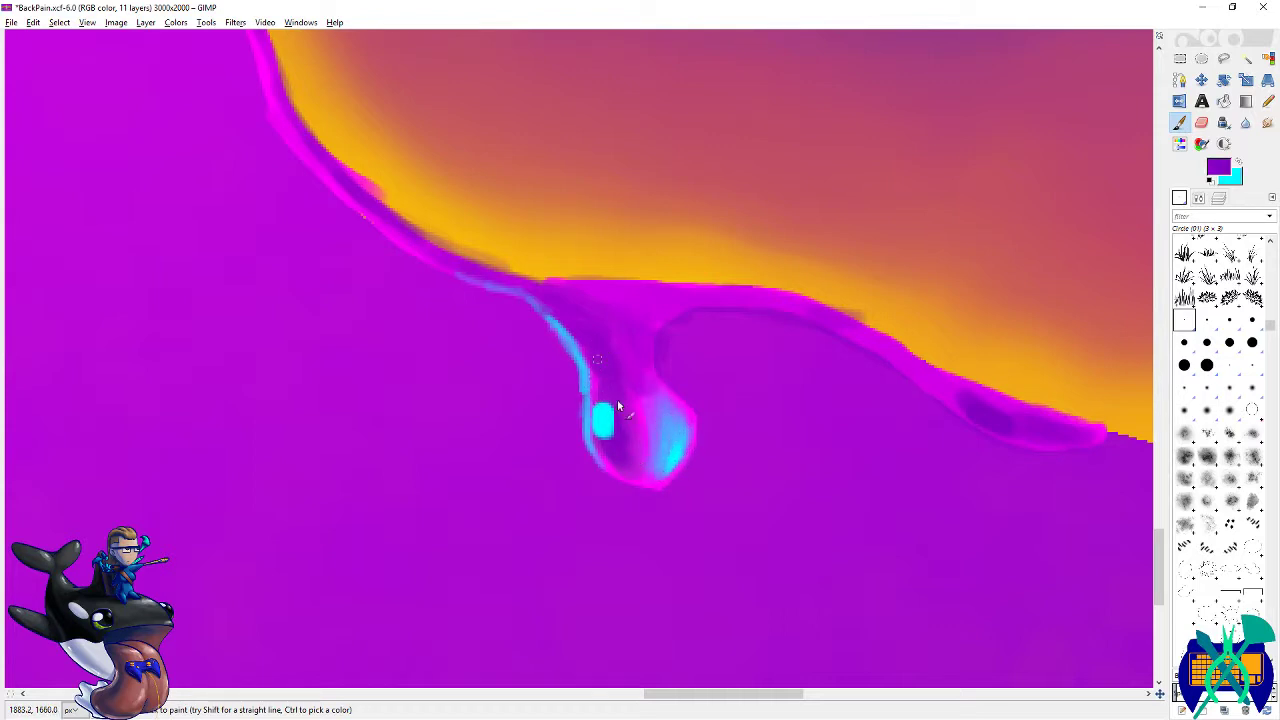
key(period)
key(period)
drag(614, 295, 770, 308)
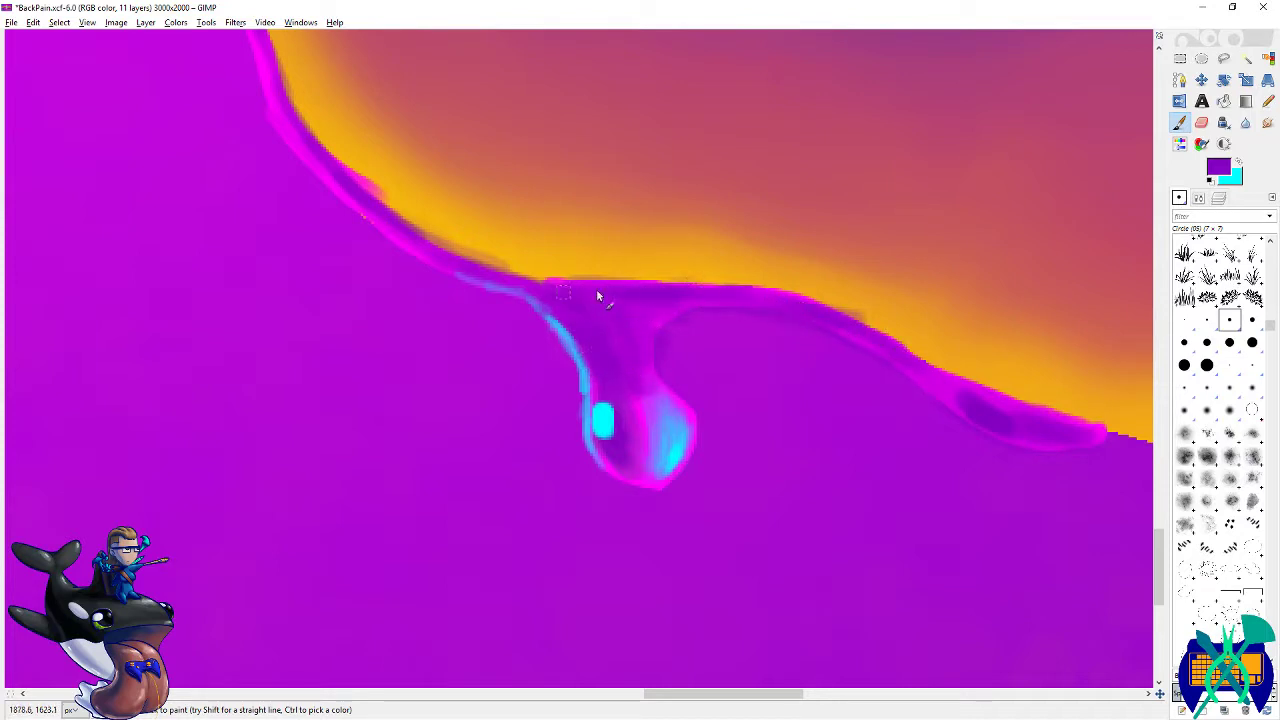
key(x)
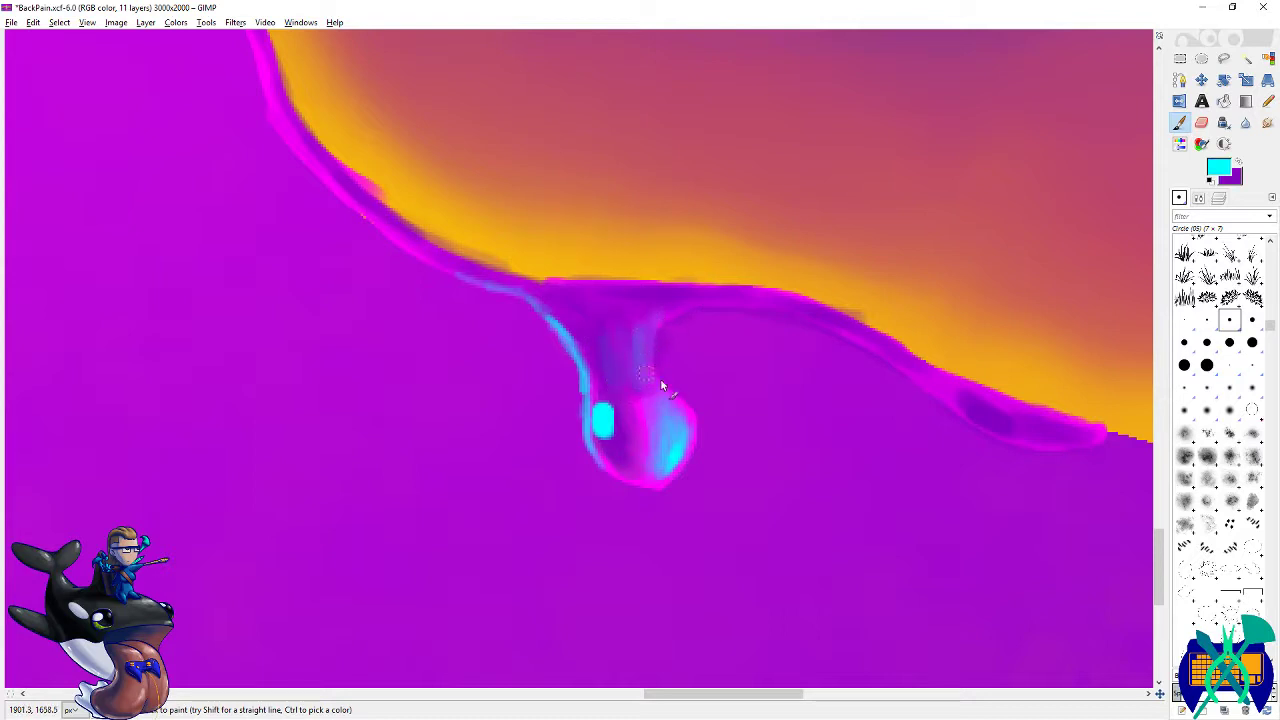
drag(645, 370, 662, 317)
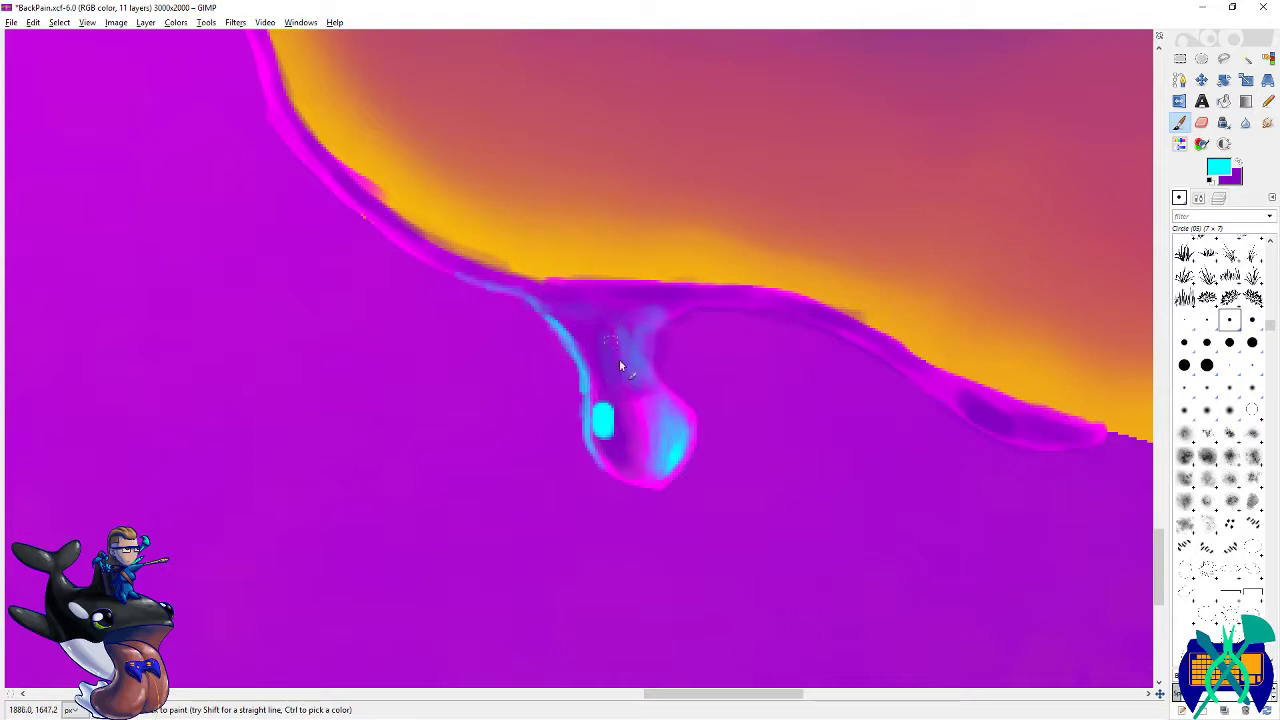
- Set the foreground colour to magenta, keeping cyan as the background colour
click(1238, 162)
click(1216, 168)
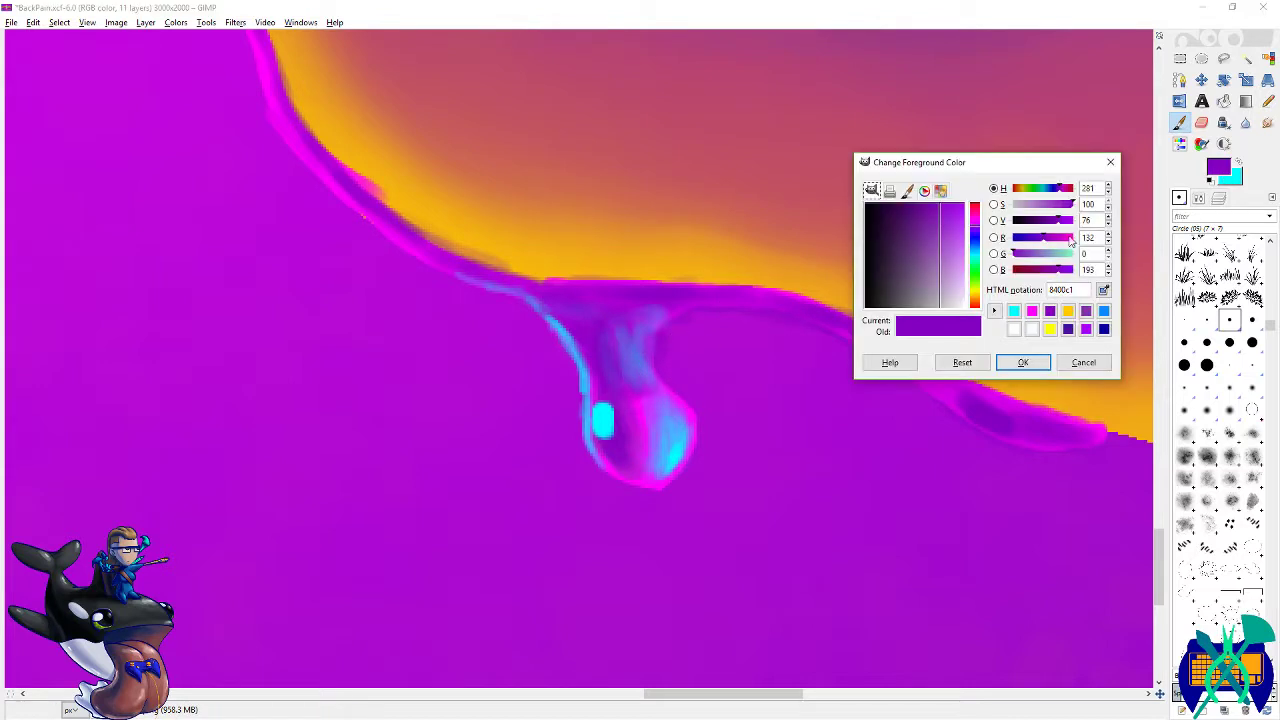
click(1033, 315)
key(Return)
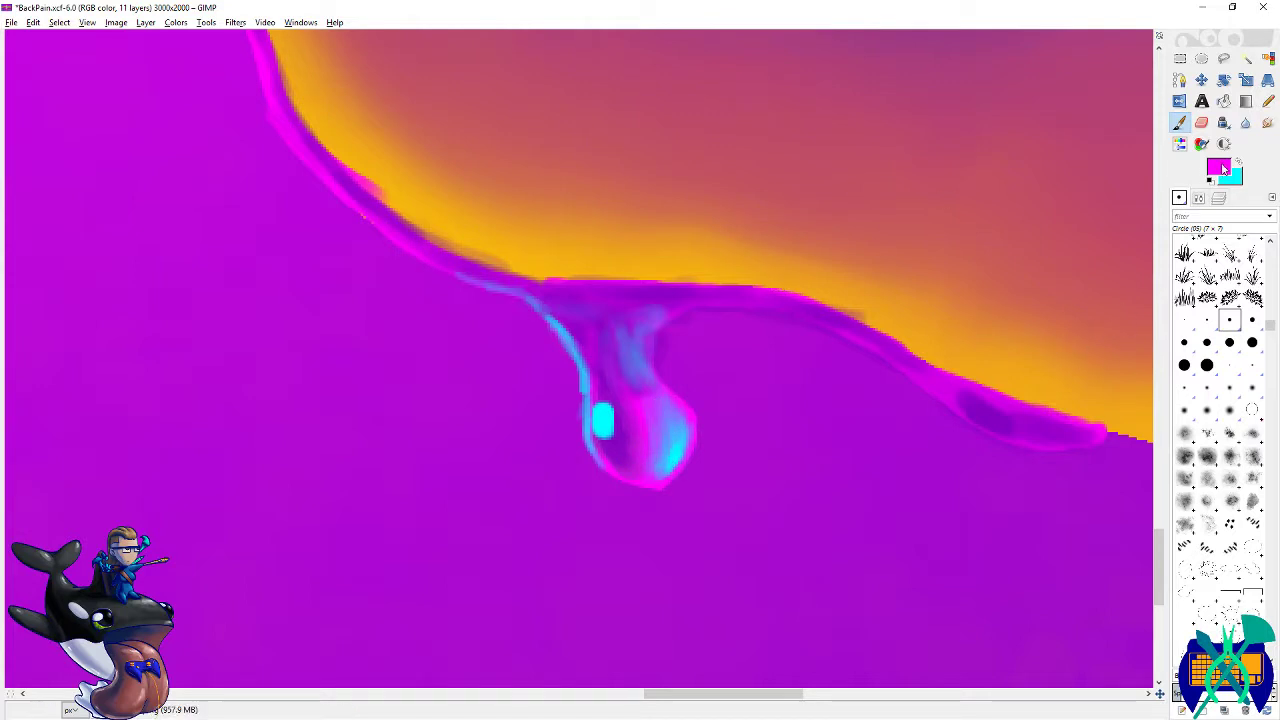
- Set the foreground colour to purple and shade the flat drip at the right end of the rim
click(1223, 169)
click(1050, 311)
click(1023, 362)
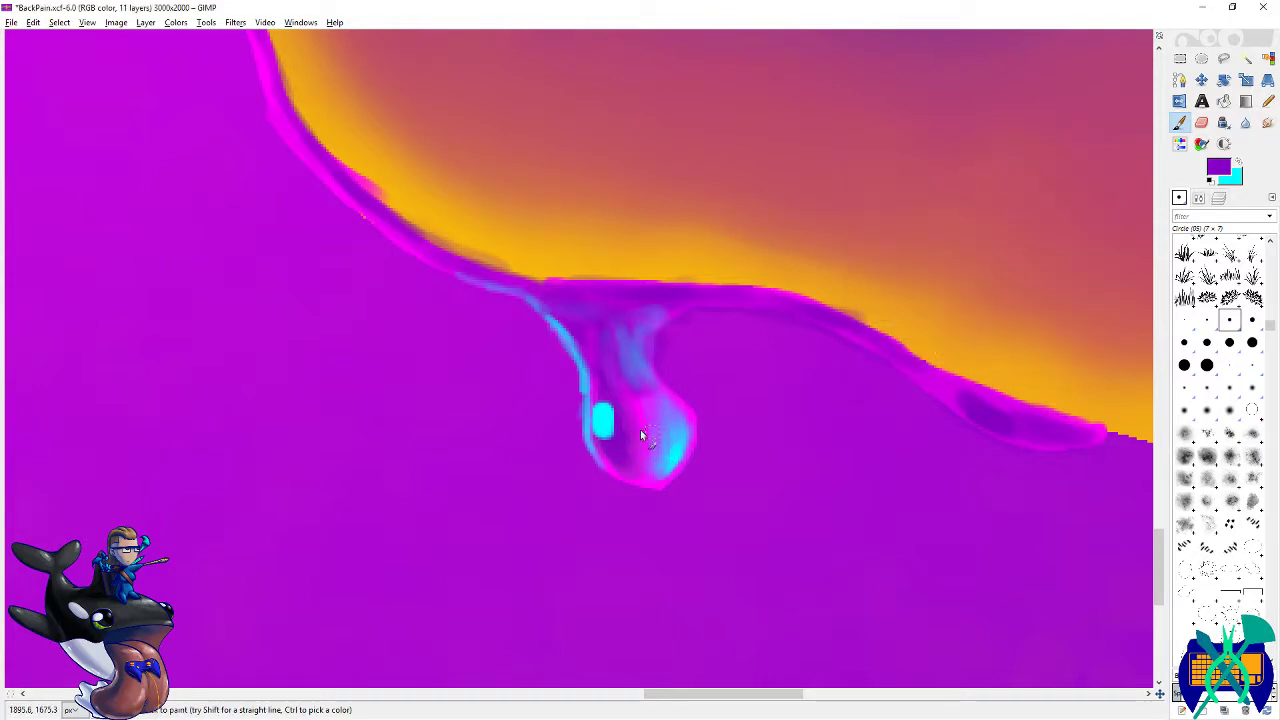
scroll(686, 351, right, 3)
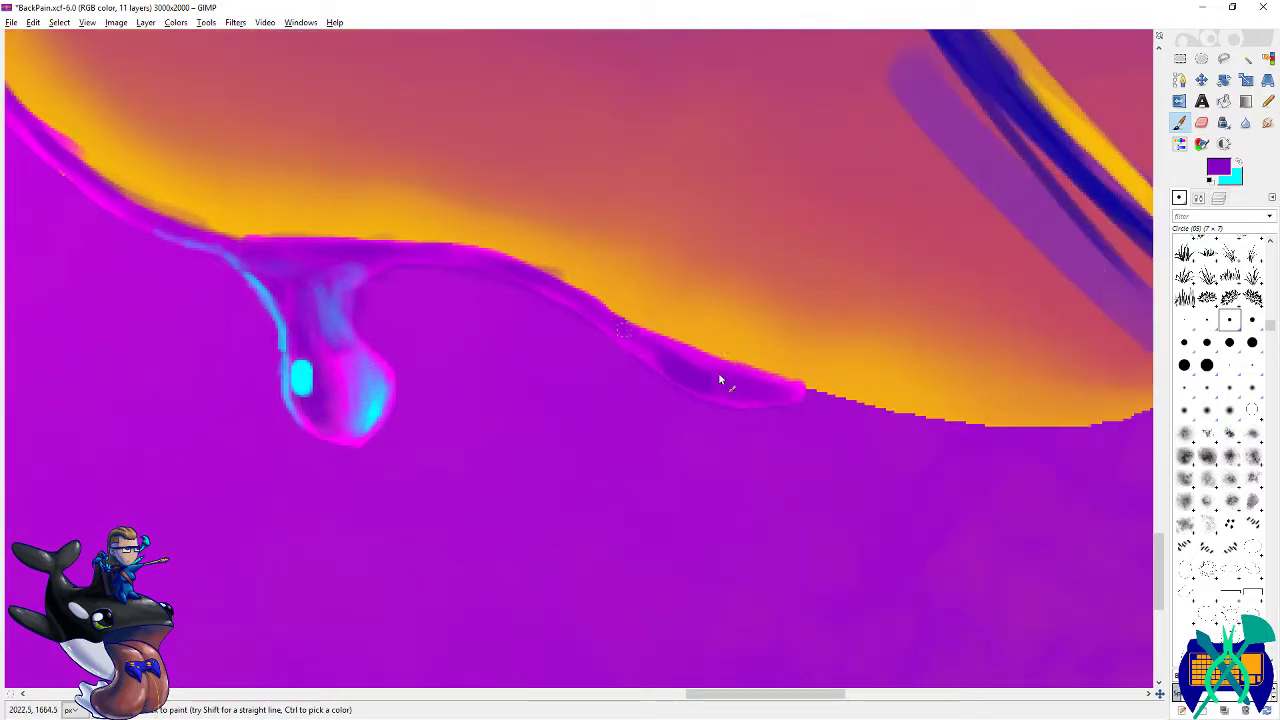
drag(673, 381, 804, 396)
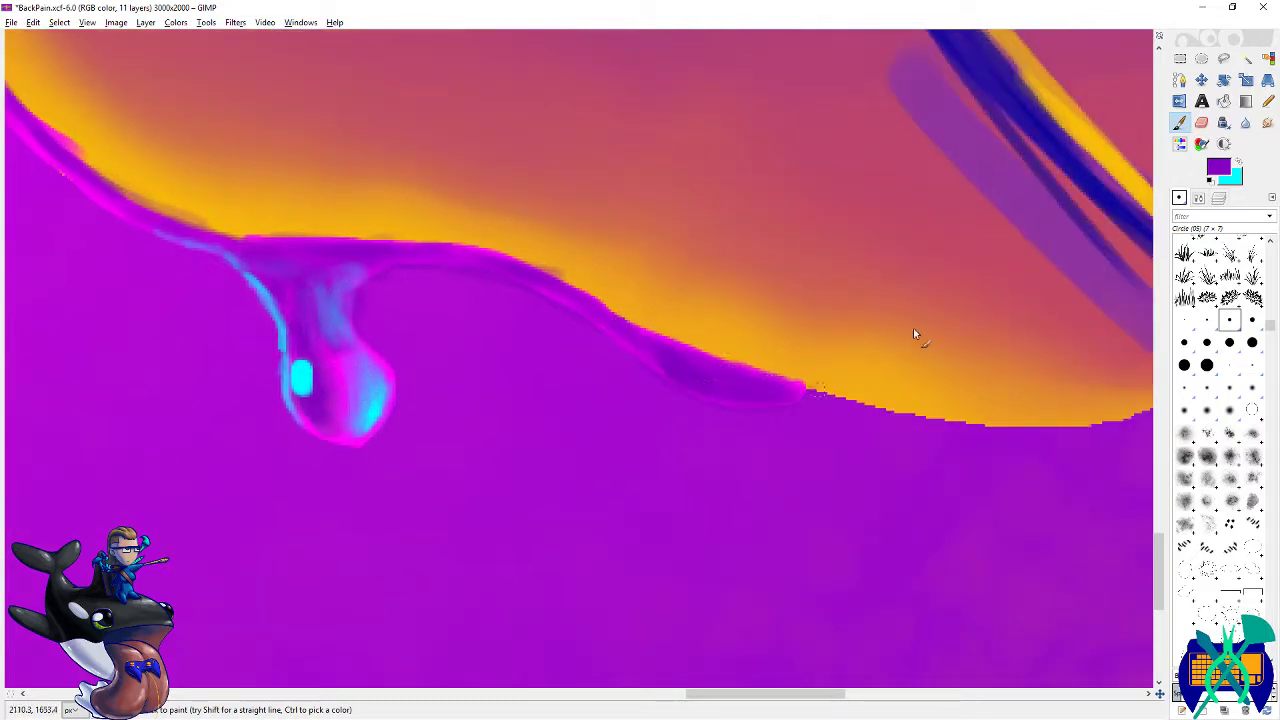
- Set the foreground colour to magenta and paint highlights at the left end and along the upper edge of the flat drip
click(1218, 170)
click(1031, 311)
click(1028, 362)
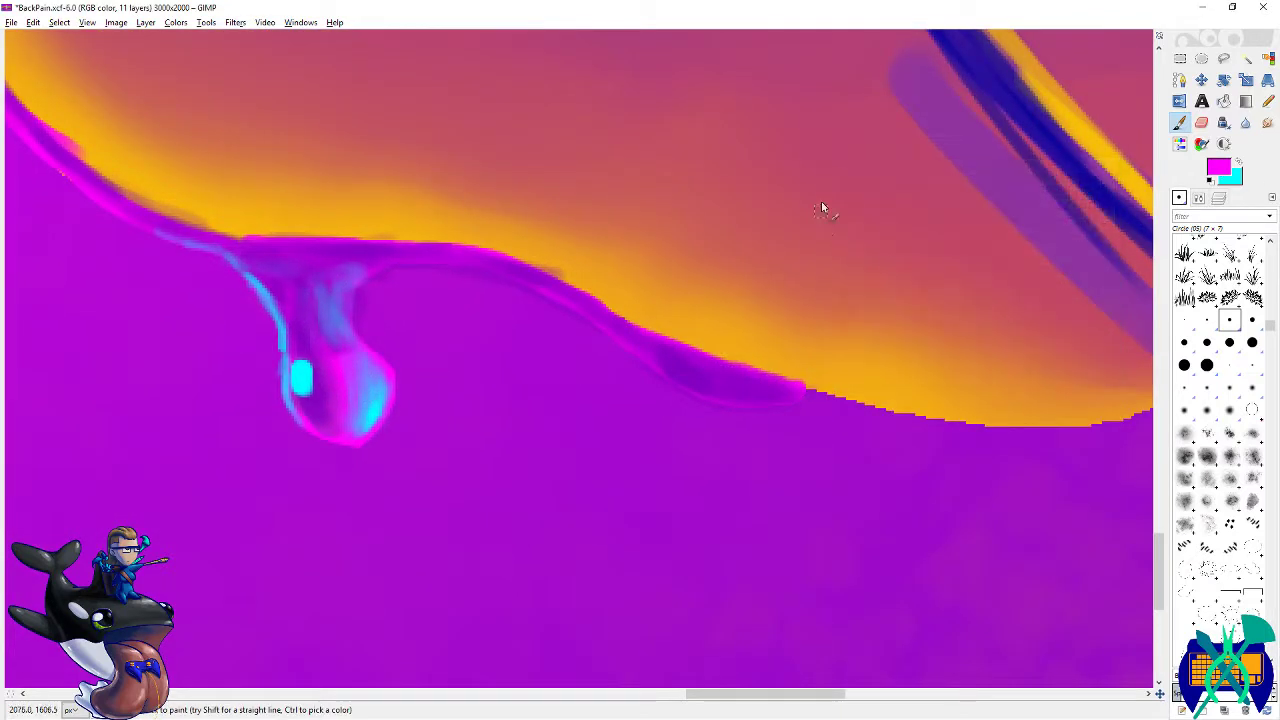
mouse_move(666, 368)
mouse_down()
mouse_move(746, 395)
mouse_move(778, 382)
mouse_up()
- Refine the flat drip's outline in magenta and add small cyan highlights inside it, using the Circle (01) 3 x 3 brush
click(1184, 320)
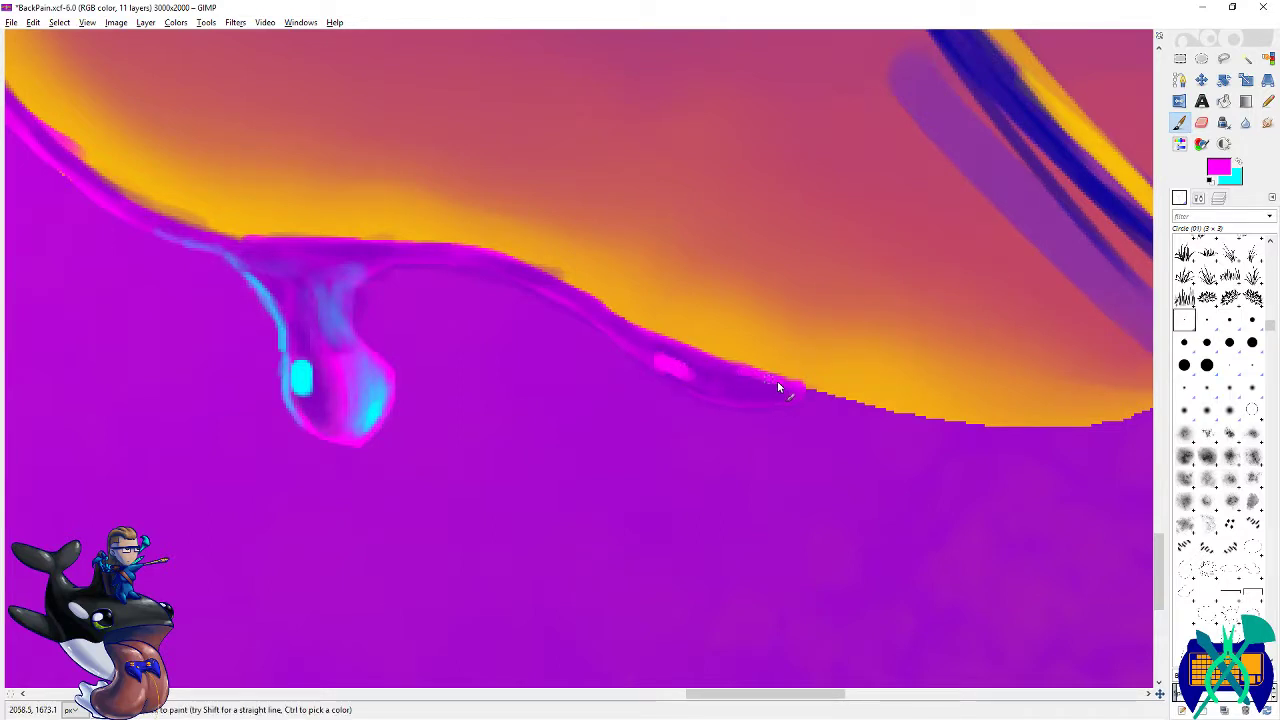
key(x)
click(670, 371)
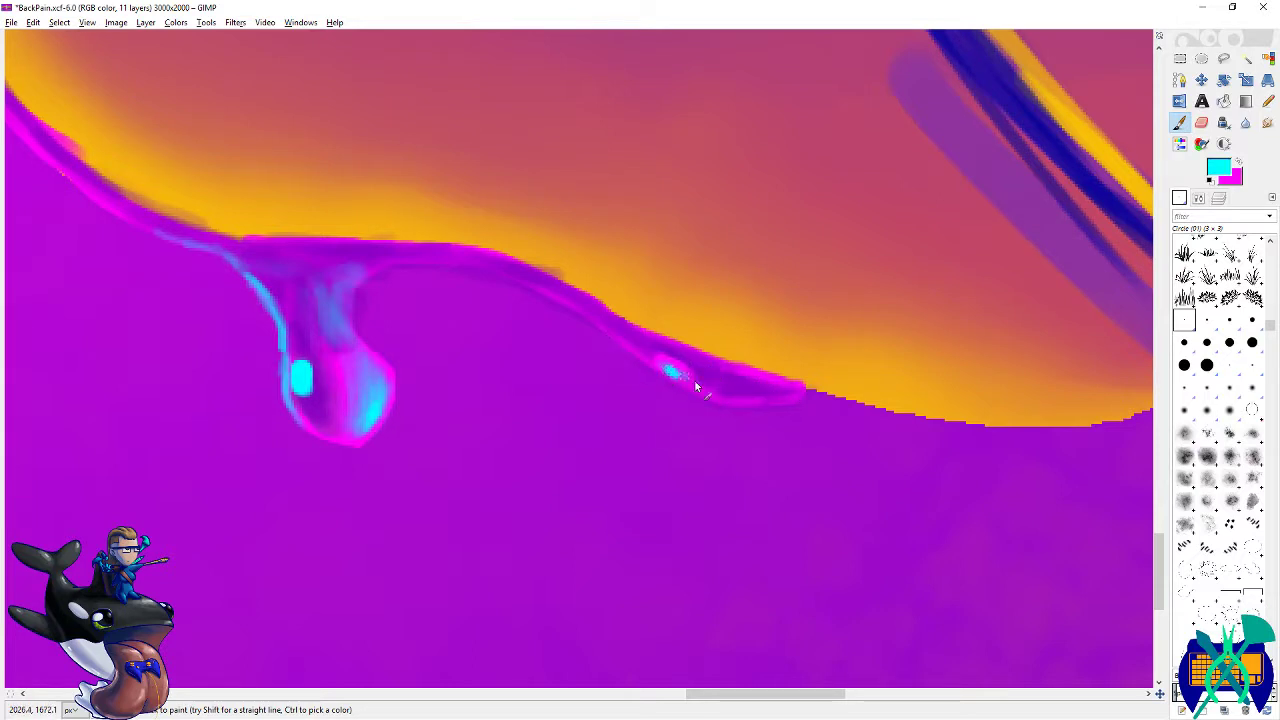
mouse_move(731, 366)
mouse_down()
mouse_move(789, 388)
mouse_move(722, 385)
mouse_up()
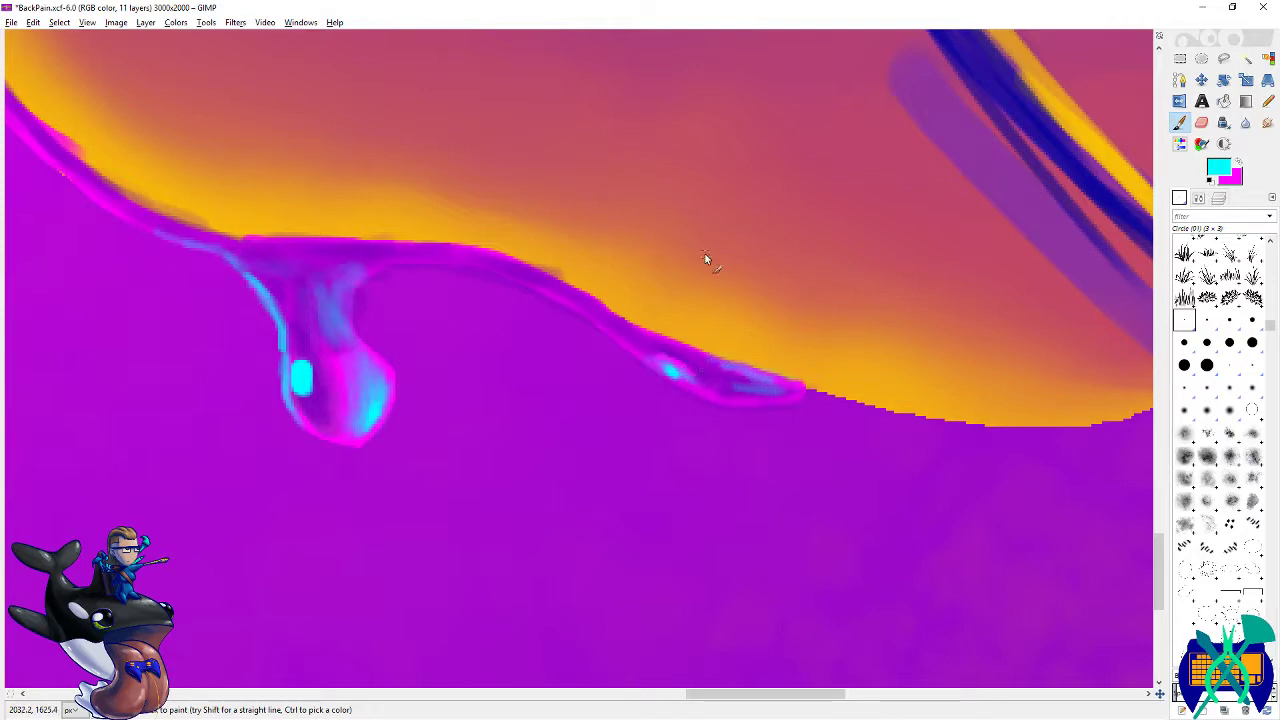
- Fit the whole picture in view to review the finished drips and save the file
key(shift+e)
key(shift+ctrl+j)
key(ctrl+s)
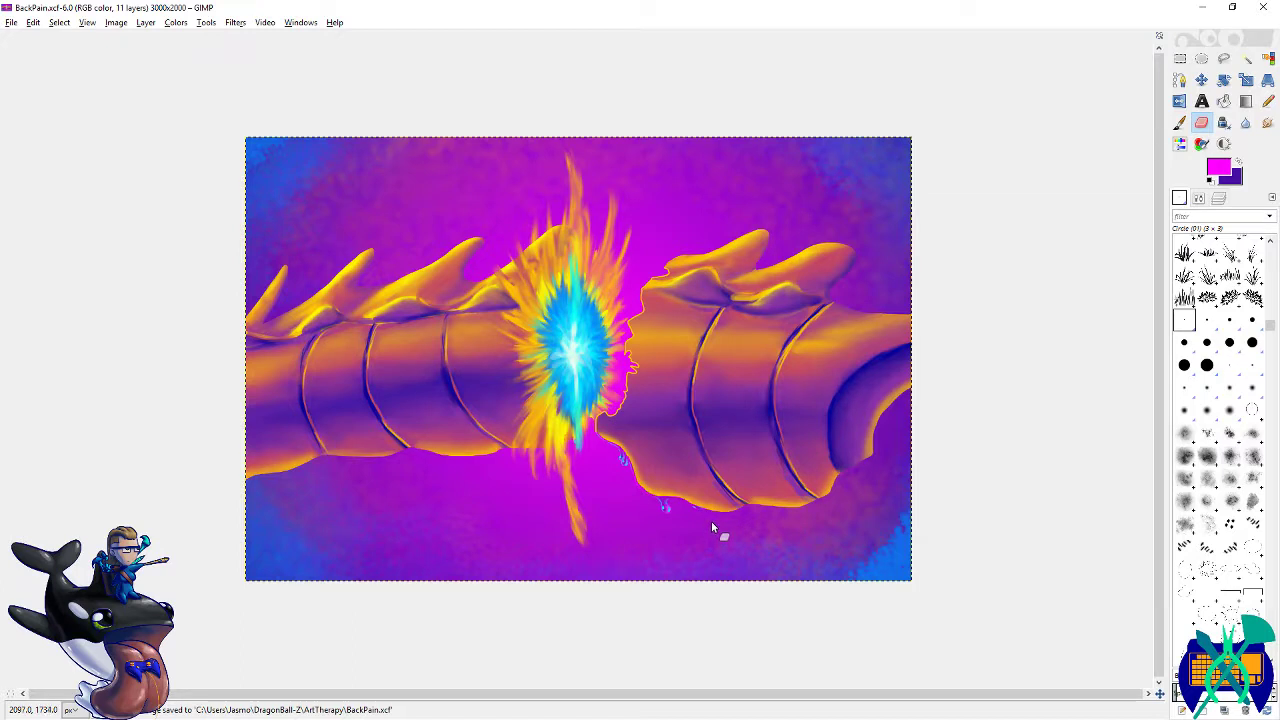
key(ctrl+s)
- Set up the Paintbrush with the 9_Spot_drops brush and reset its size to 248.75
key(p)
drag(1268, 315, 1272, 268)
click(1184, 322)
click(1199, 198)
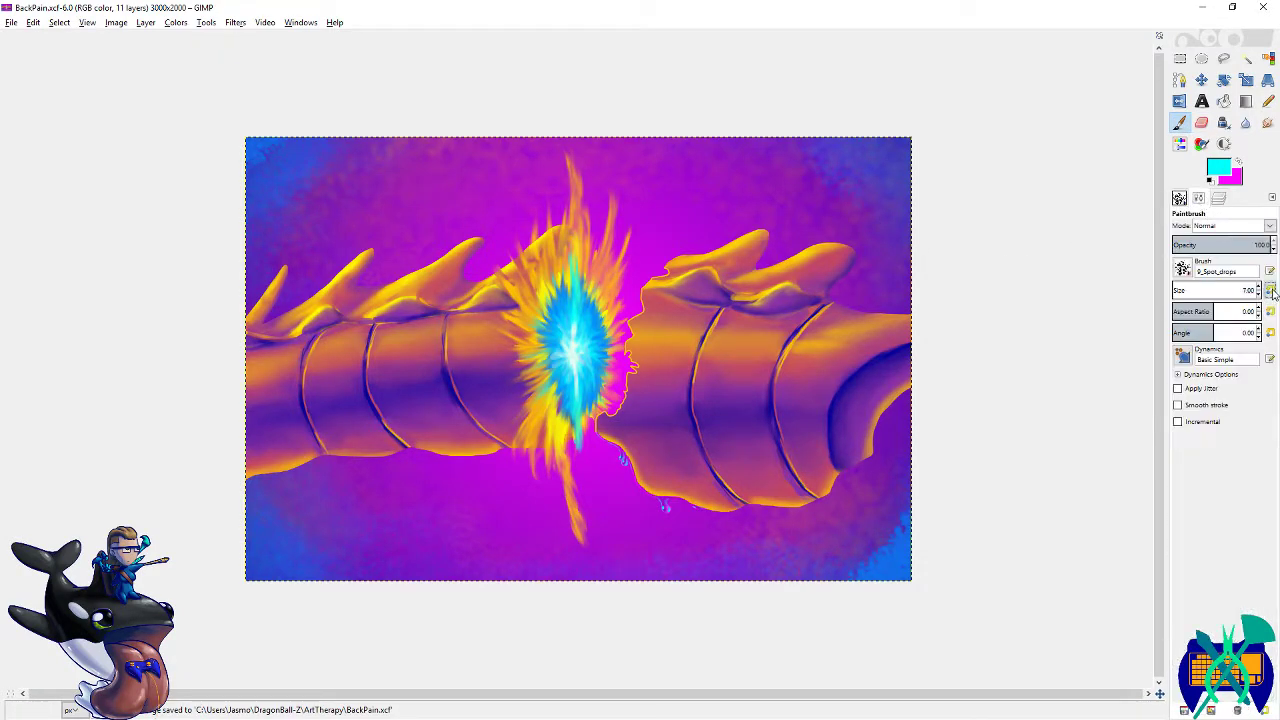
- Paint cyan texture over the outer corners of the backdrop on the shading layer directly above the Background layer
click(1218, 198)
click(1258, 386)
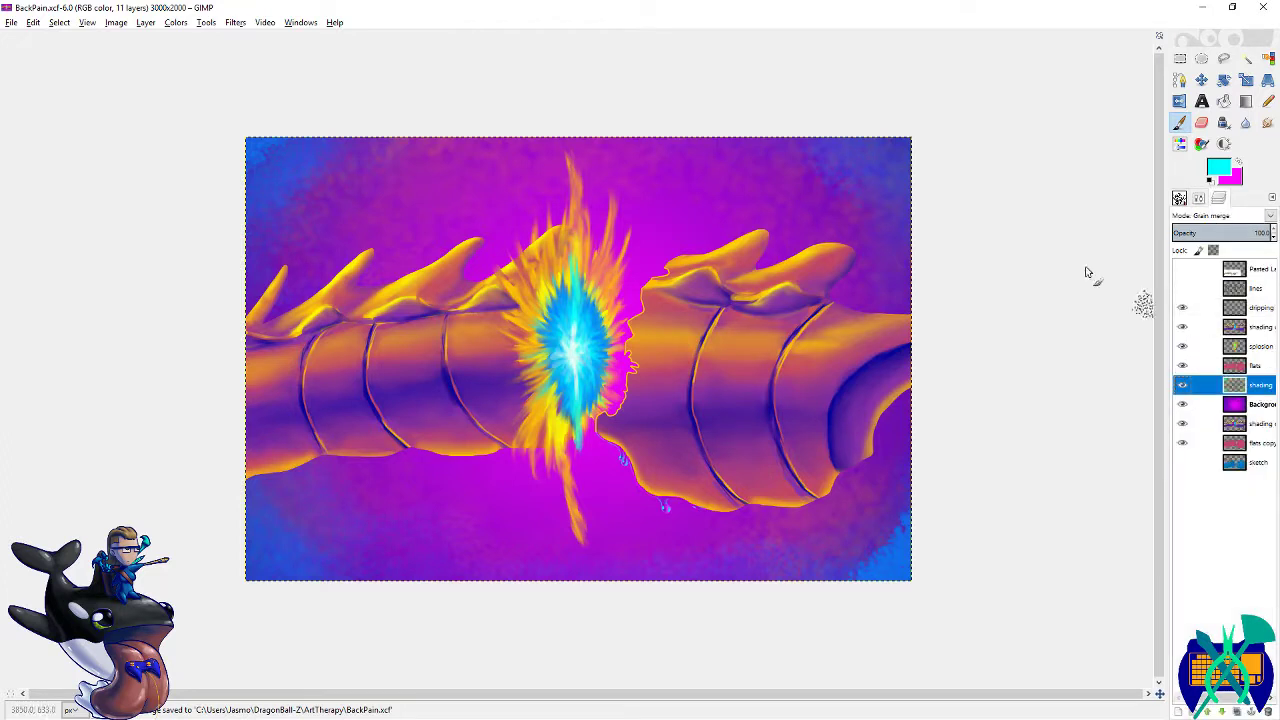
click(1199, 198)
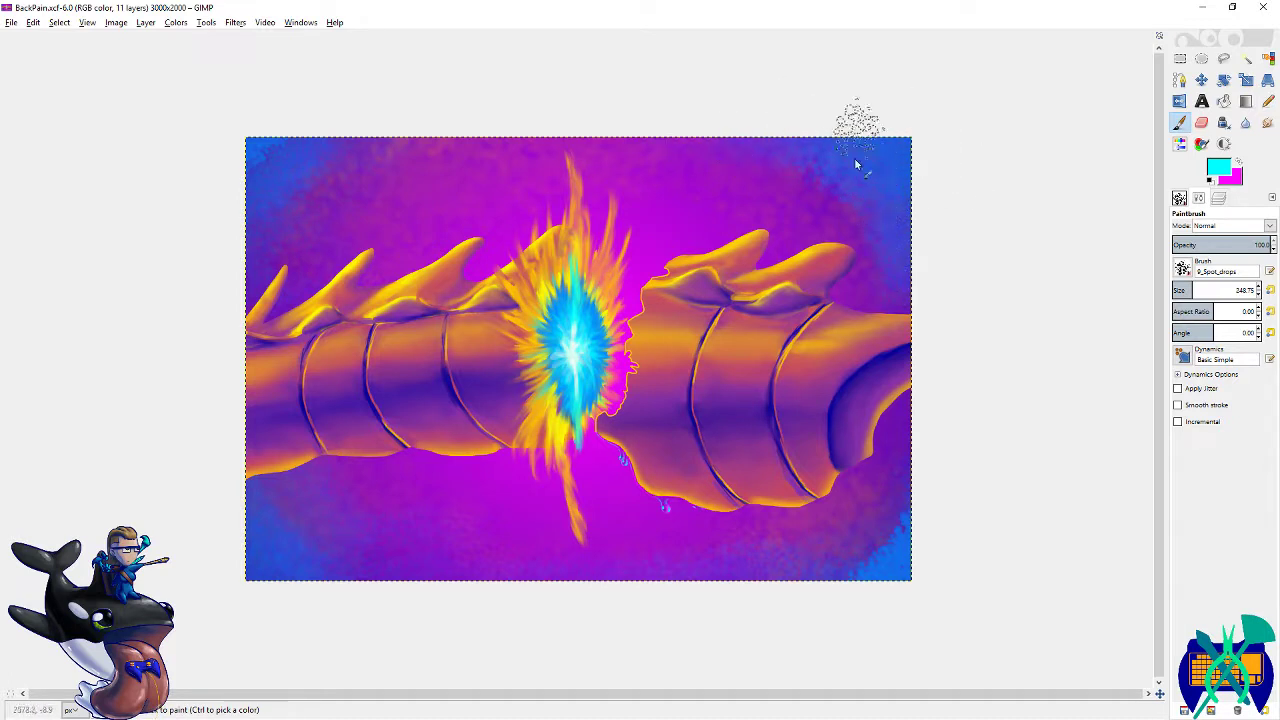
click(914, 150)
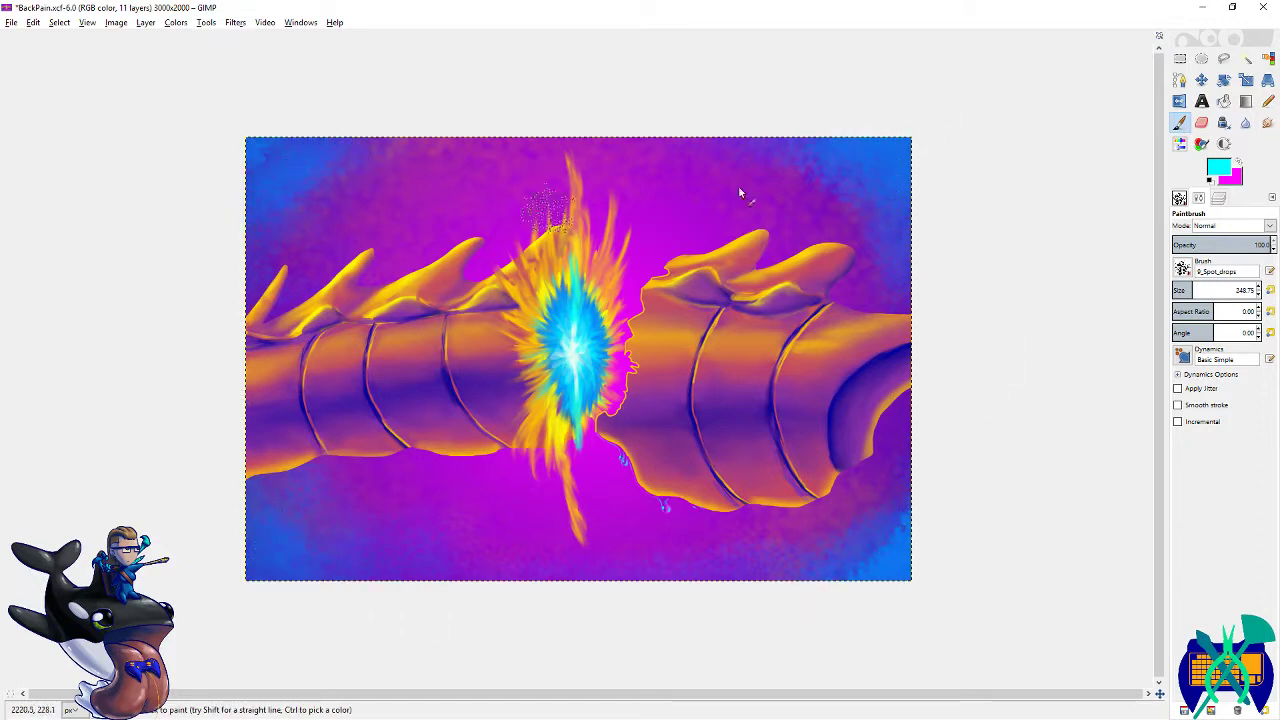
- Set the foreground colour to golden yellow with cyan as the background colour, and save the file
key(x)
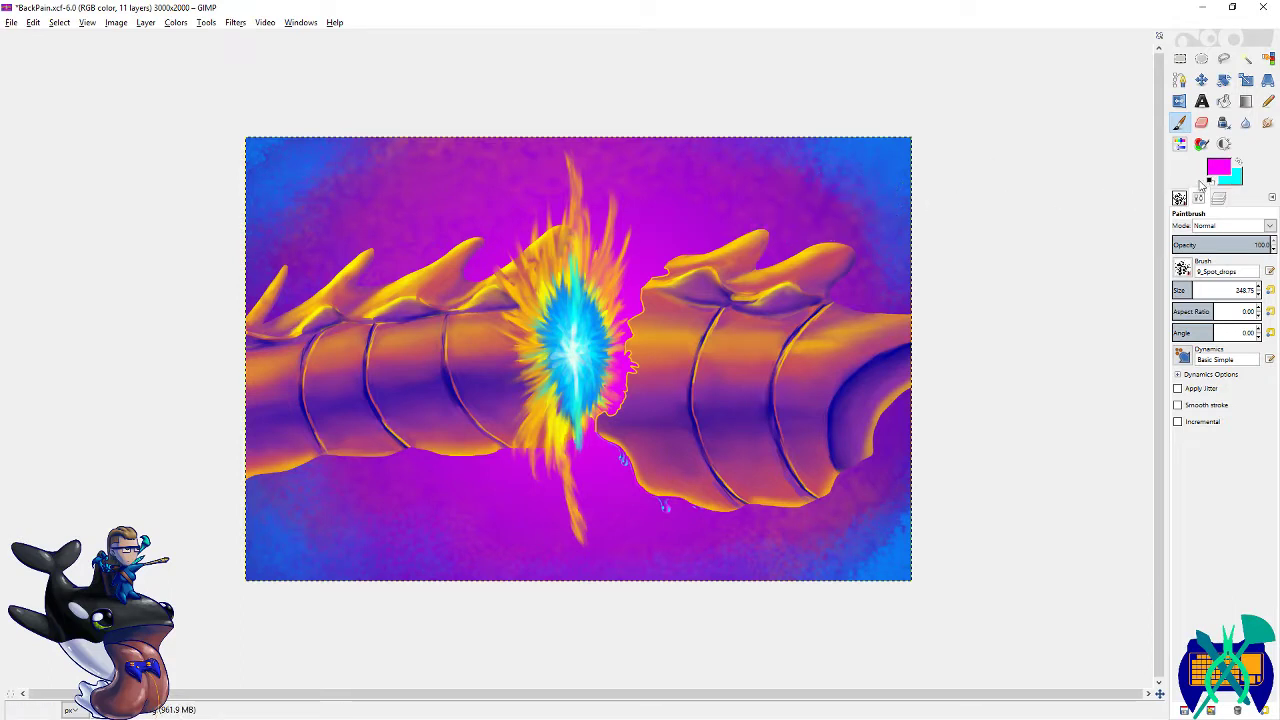
click(1213, 170)
click(1086, 310)
click(1022, 357)
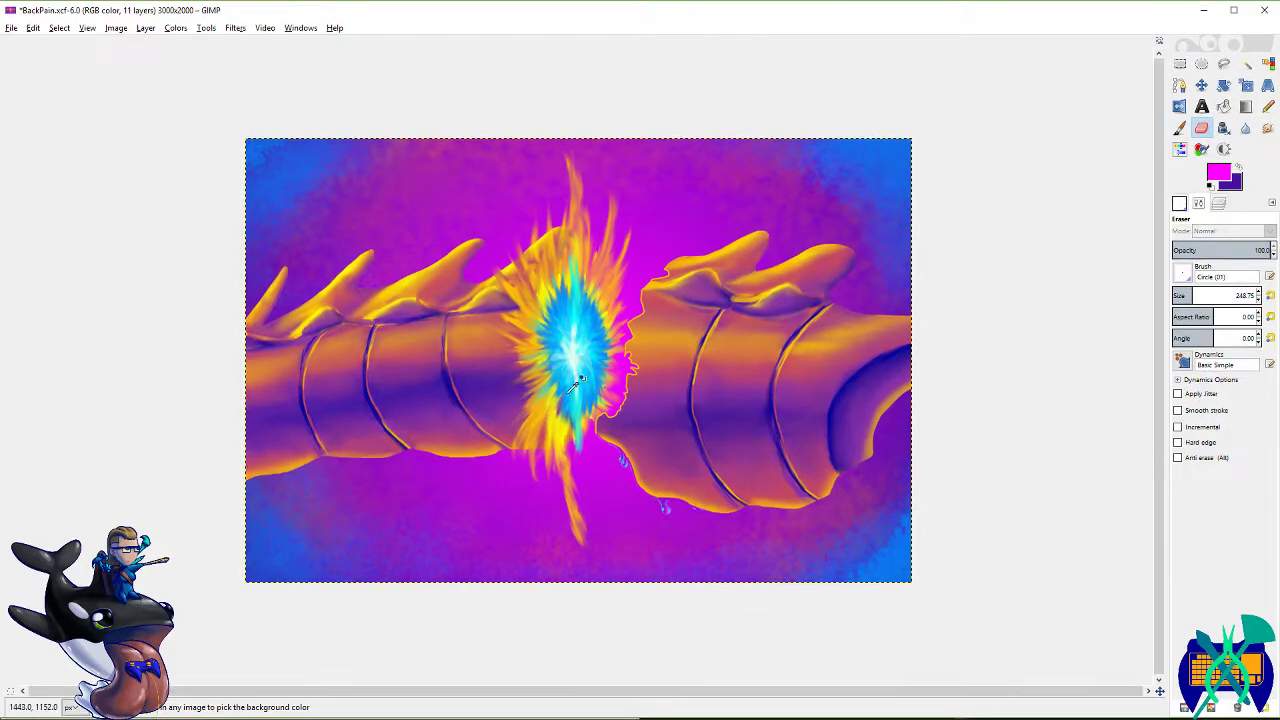
key(plus)
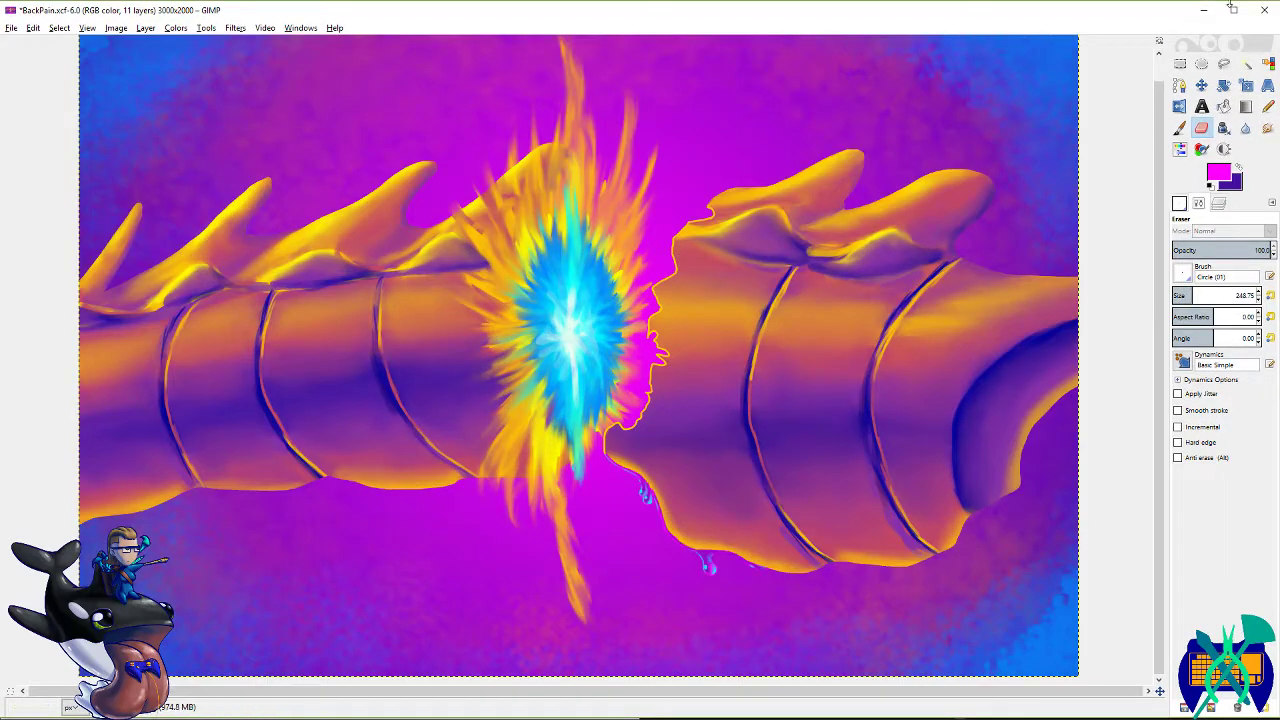
key(ctrl+s)
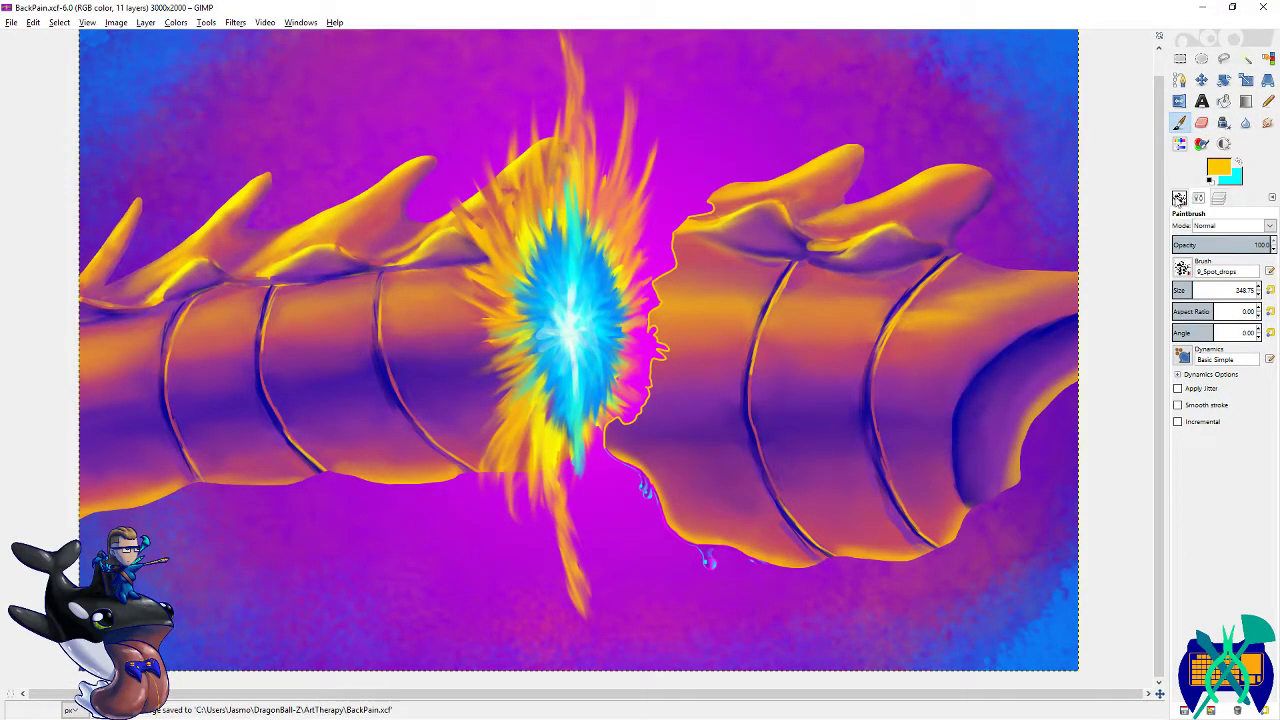
- Set up the Paintbrush with the Circle (19) brush and reset its size
scroll(1254, 355, down, 5)
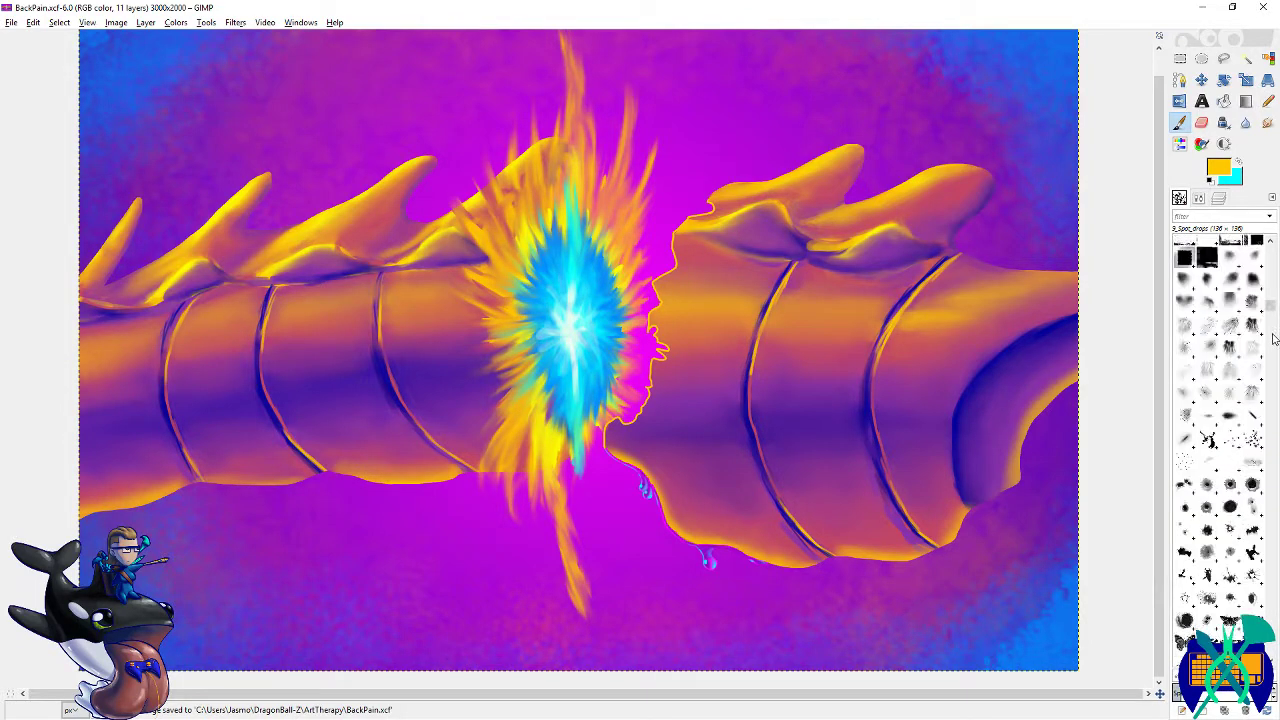
click(1210, 366)
click(1201, 200)
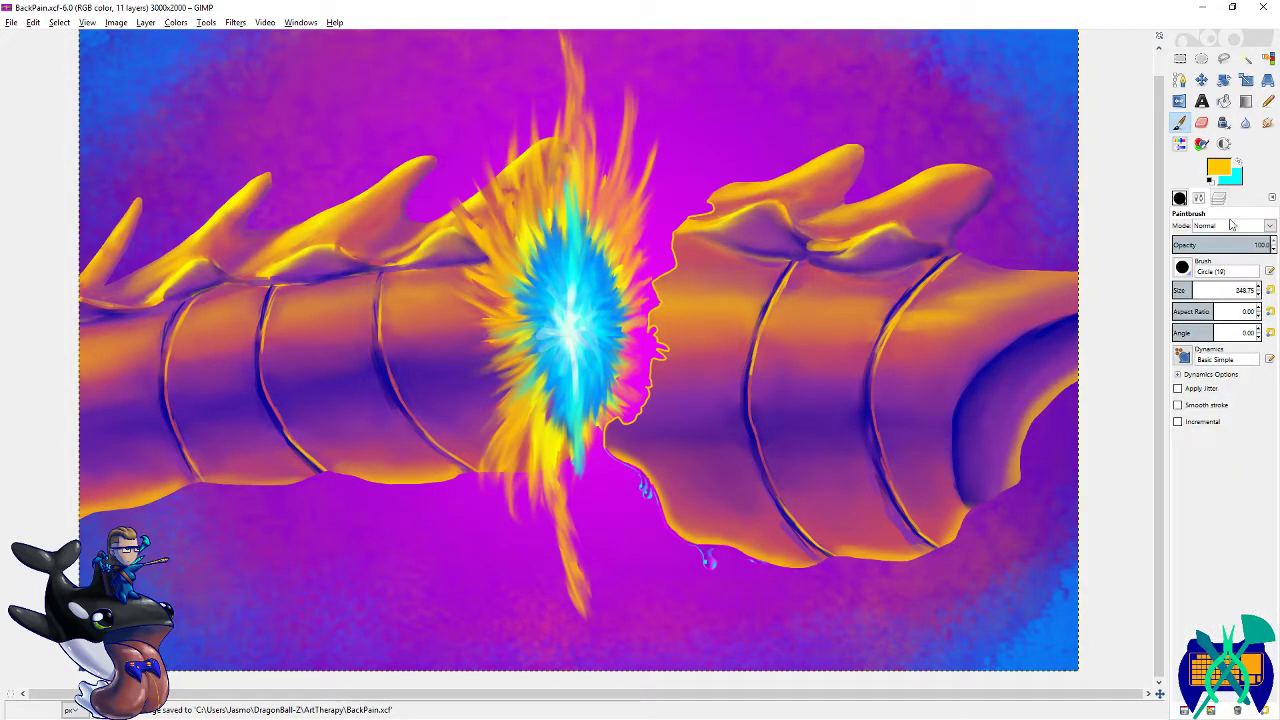
click(1269, 291)
- Try a golden-yellow stroke down through the lower part of the burst and undo it
scroll(1137, 189, down, 4)
drag(532, 322, 578, 473)
key(ctrl+z)
- Paint golden-yellow flame streaks beneath the burst's core on the splosion layer, undoing the unwanted strokes
click(1221, 199)
click(1255, 346)
mouse_move(550, 285)
mouse_down()
mouse_move(563, 339)
mouse_move(541, 289)
mouse_move(552, 270)
mouse_move(582, 284)
mouse_move(562, 275)
mouse_move(559, 361)
mouse_move(568, 285)
mouse_move(559, 302)
mouse_move(549, 288)
mouse_move(560, 385)
mouse_move(565, 263)
mouse_move(581, 278)
mouse_move(598, 210)
mouse_move(589, 284)
mouse_up()
key(ctrl+z)
key(ctrl+z)
key(ctrl+z)
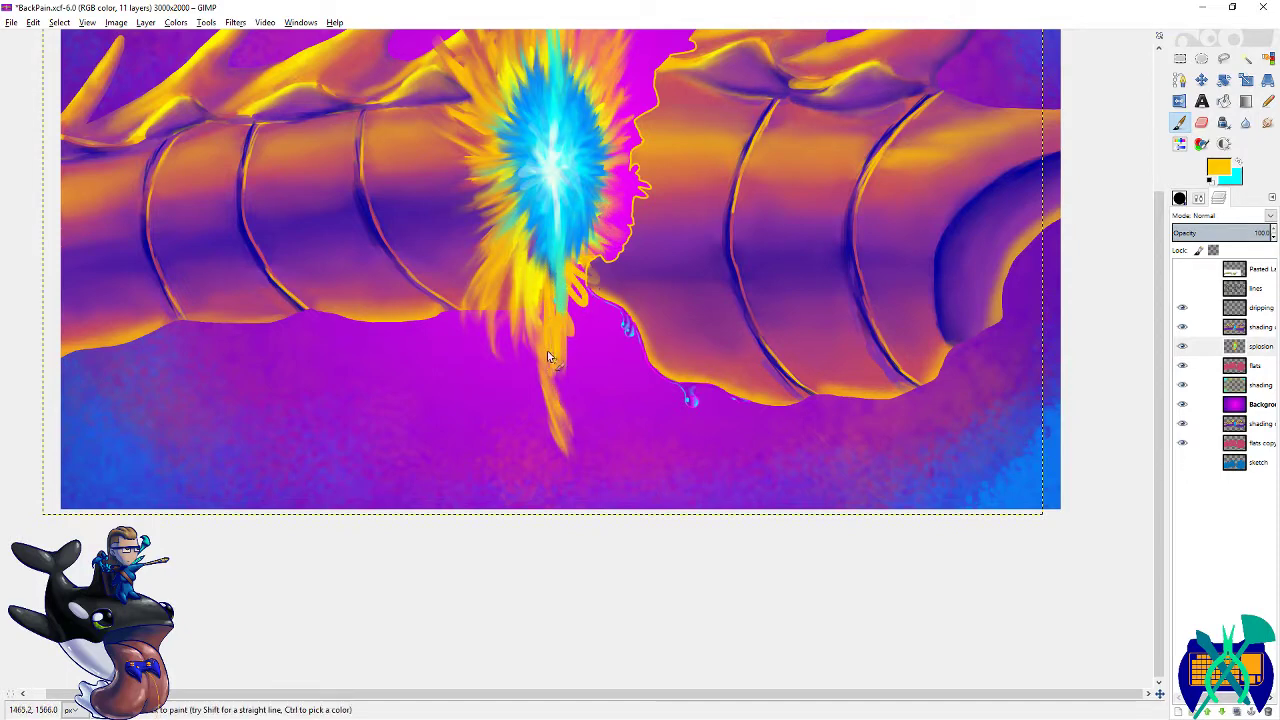
- Set the foreground colour to bright yellow and paint strokes over the burst's lower flames on the splosion layer
key(shift+ctrl+j)
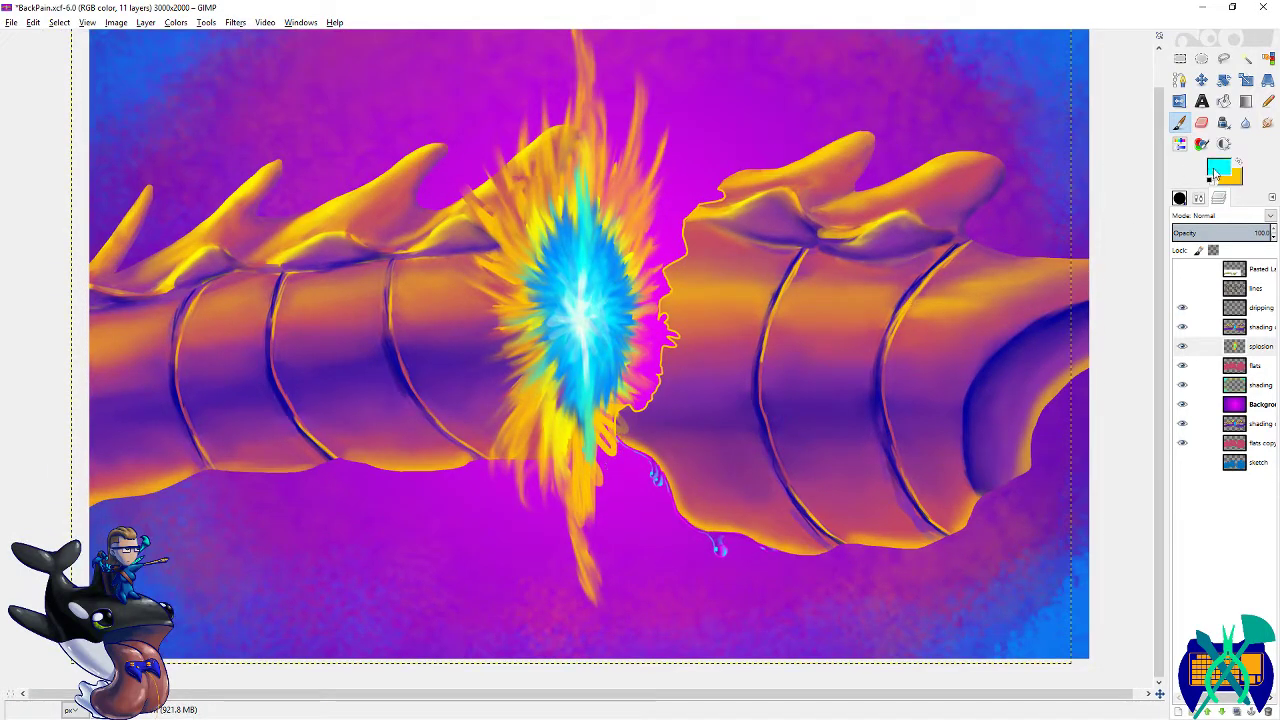
click(1232, 178)
click(1050, 330)
click(1020, 360)
mouse_move(593, 410)
mouse_down()
mouse_move(605, 430)
mouse_move(620, 375)
mouse_up()
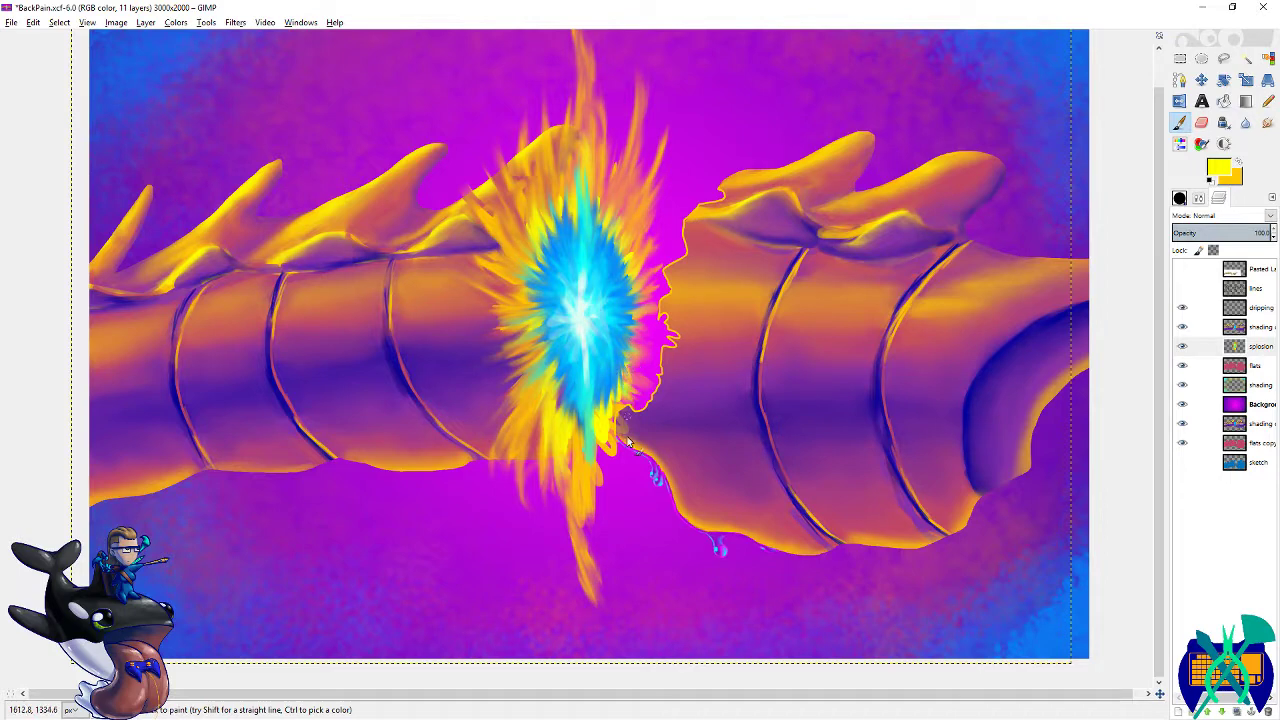
- Smudge the burst's lower flames downward into tapering streaks with the Circle (19) brush
scroll(628, 432, down, 3)
key(s)
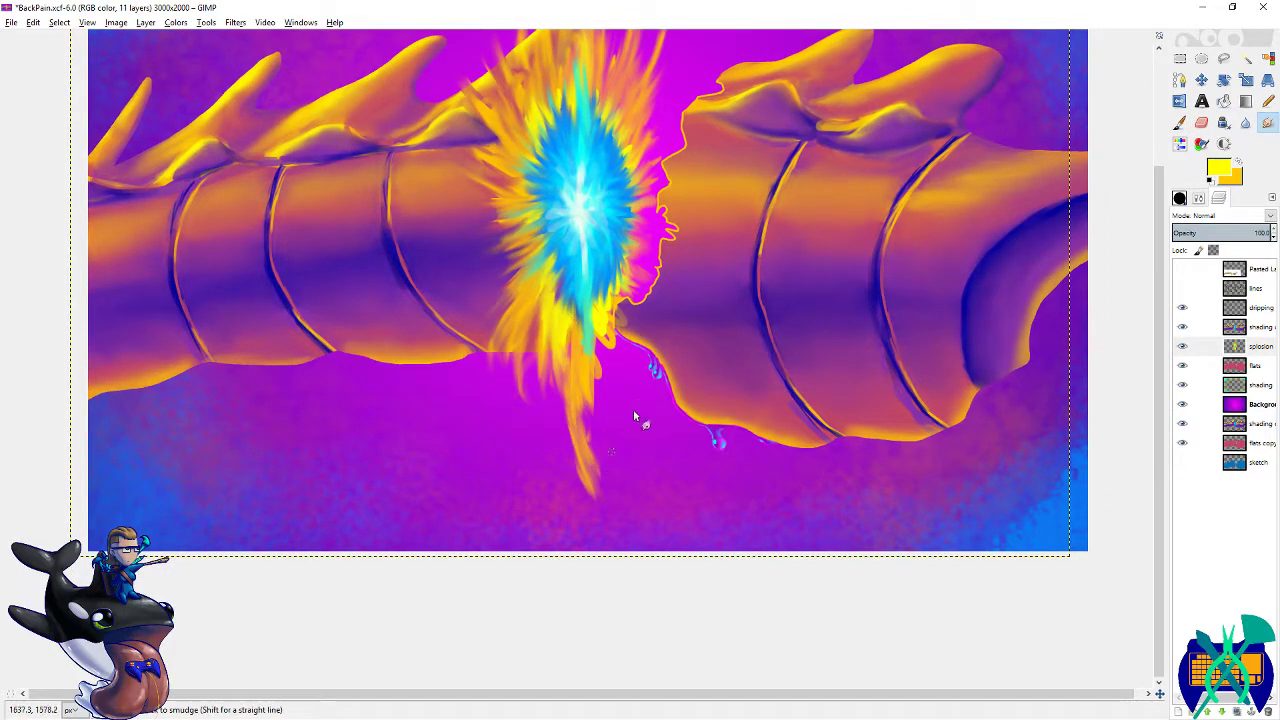
click(1183, 200)
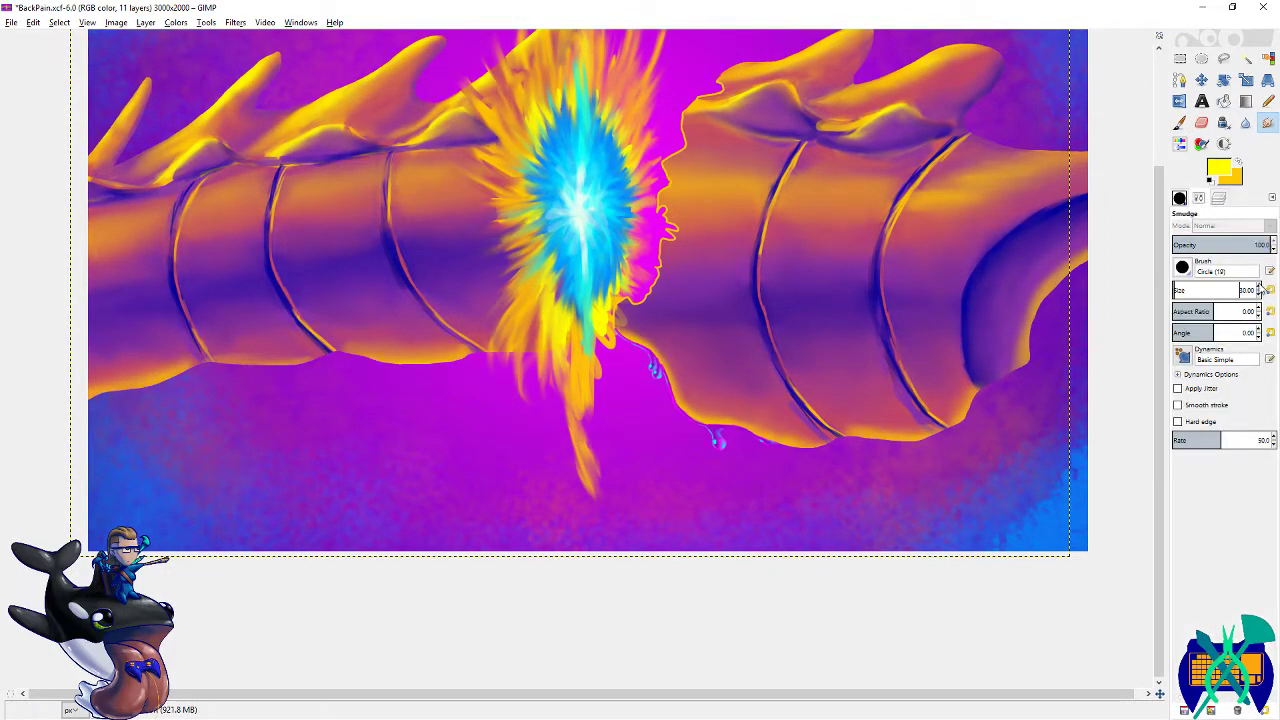
drag(581, 340, 582, 453)
mouse_move(574, 385)
mouse_down()
mouse_move(573, 450)
mouse_move(588, 482)
mouse_up()
drag(589, 345, 592, 400)
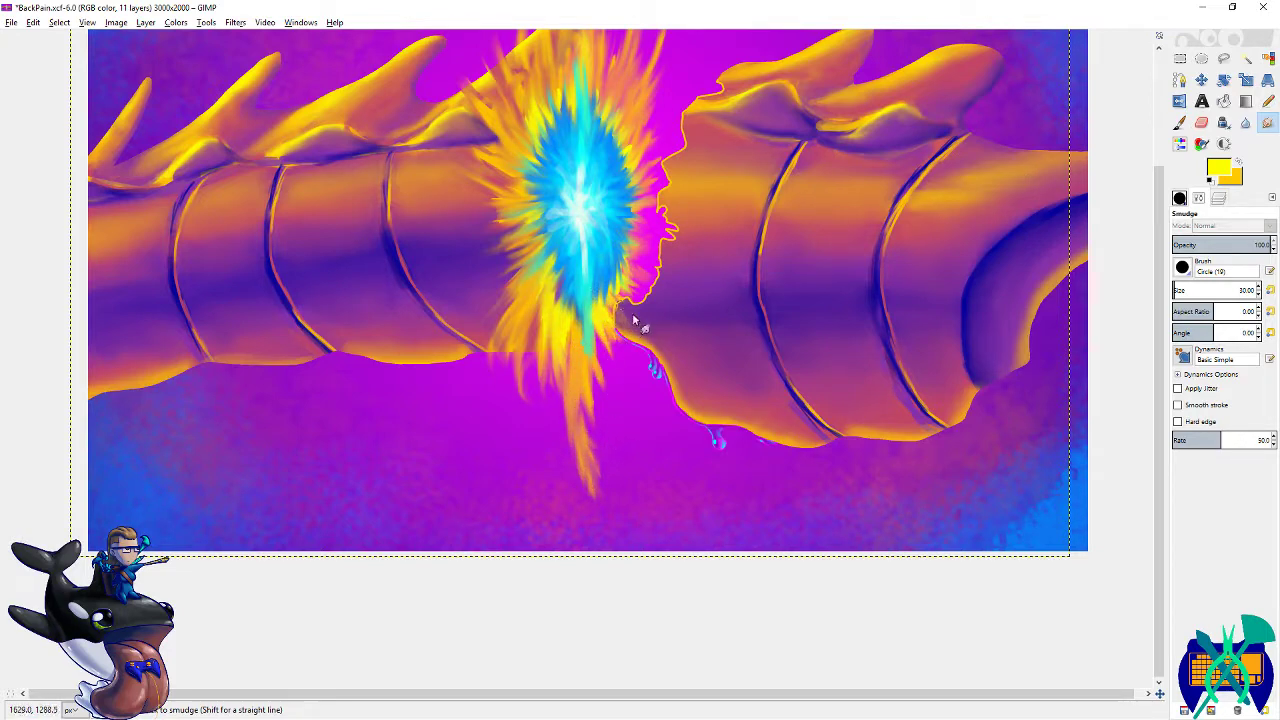
- Erase the flame overlapping the right segment's lower tip and paint bright yellow over the burst's lower-left flames
key(shift+e)
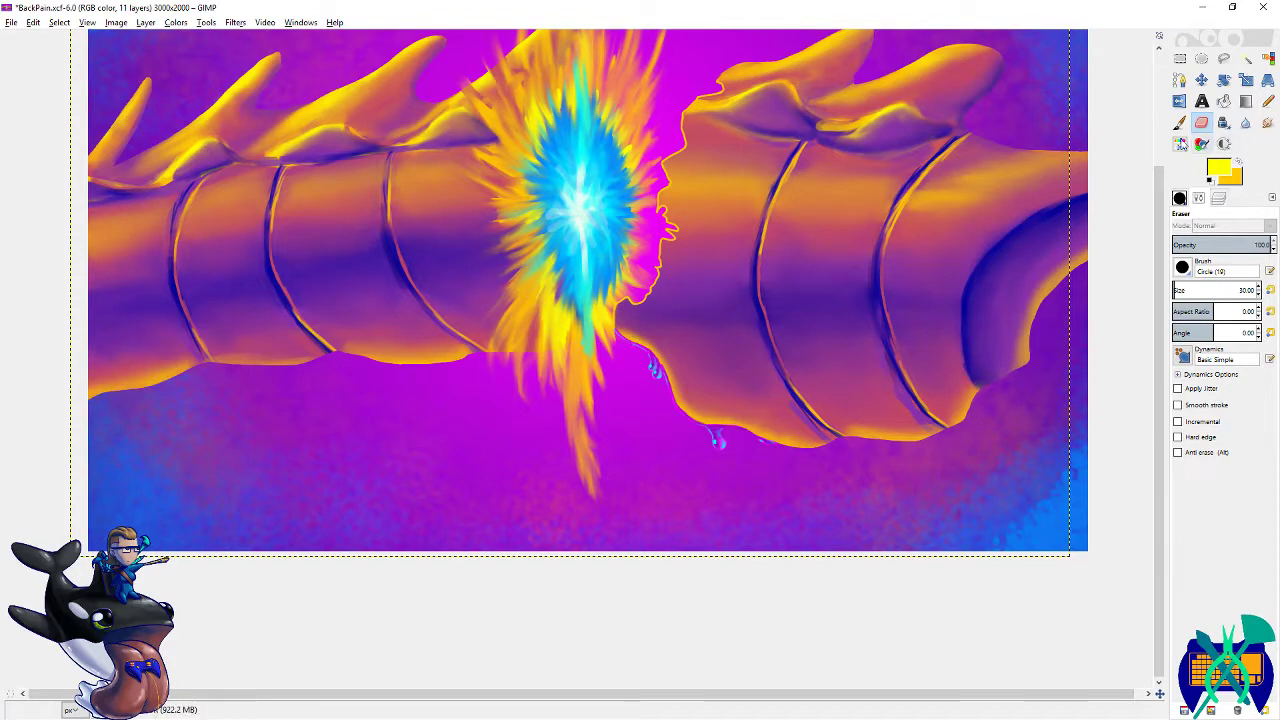
click(1179, 122)
mouse_move(564, 305)
mouse_down()
mouse_move(568, 362)
mouse_move(576, 372)
mouse_move(578, 326)
mouse_move(585, 380)
mouse_move(538, 314)
mouse_up()
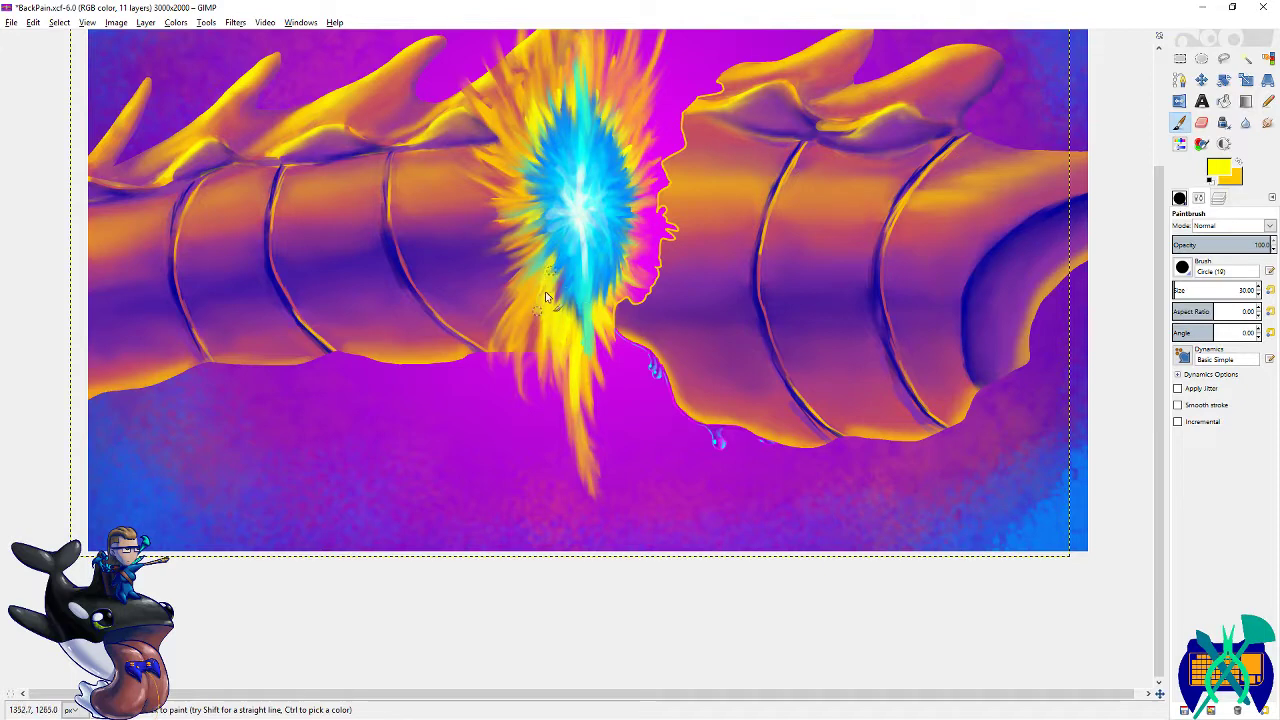
scroll(554, 192, up, 2)
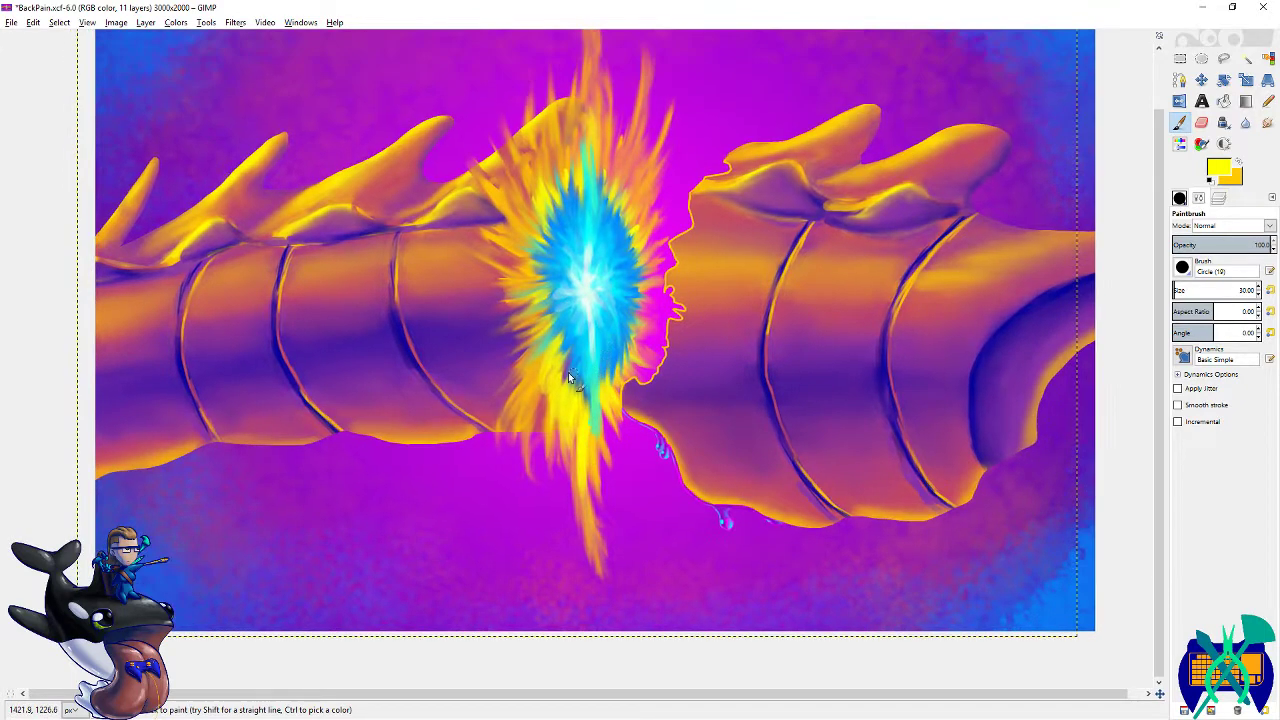
- Set the foreground colour to blue and paint the lower edge of the burst's core on the shading copy layer above splosion
click(1218, 174)
click(1014, 329)
click(1023, 362)
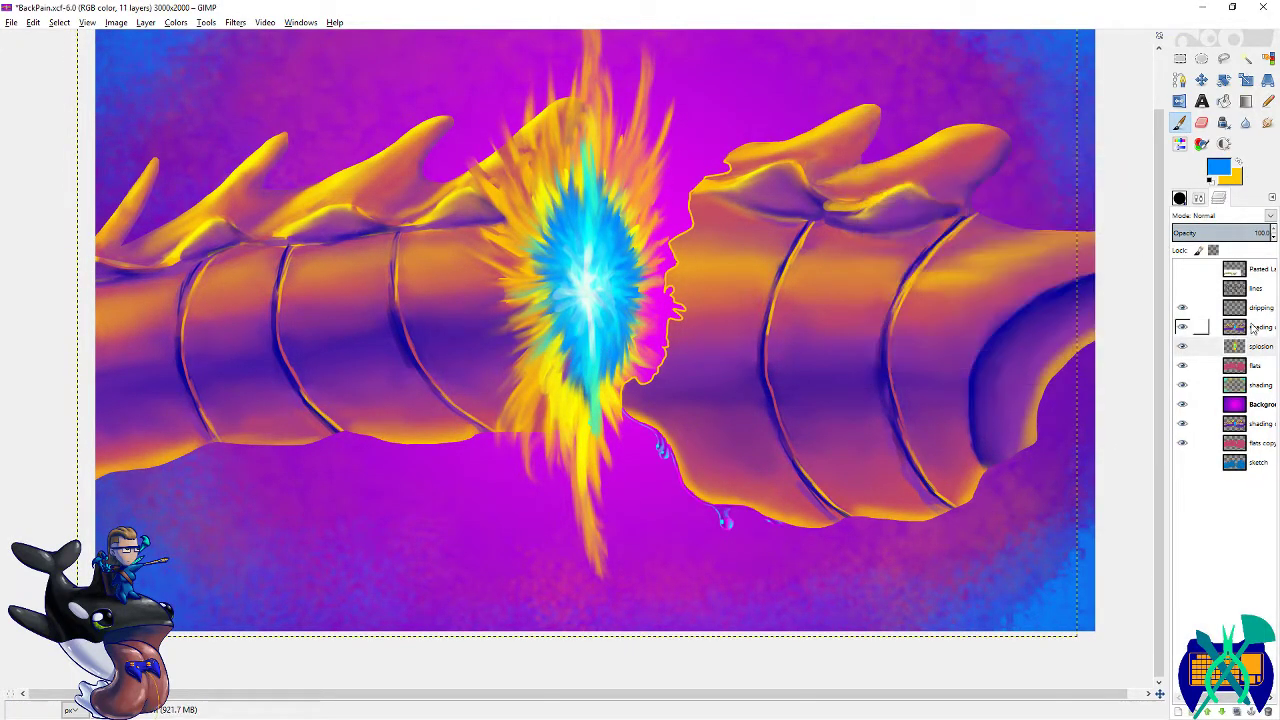
click(1240, 328)
drag(582, 363, 574, 356)
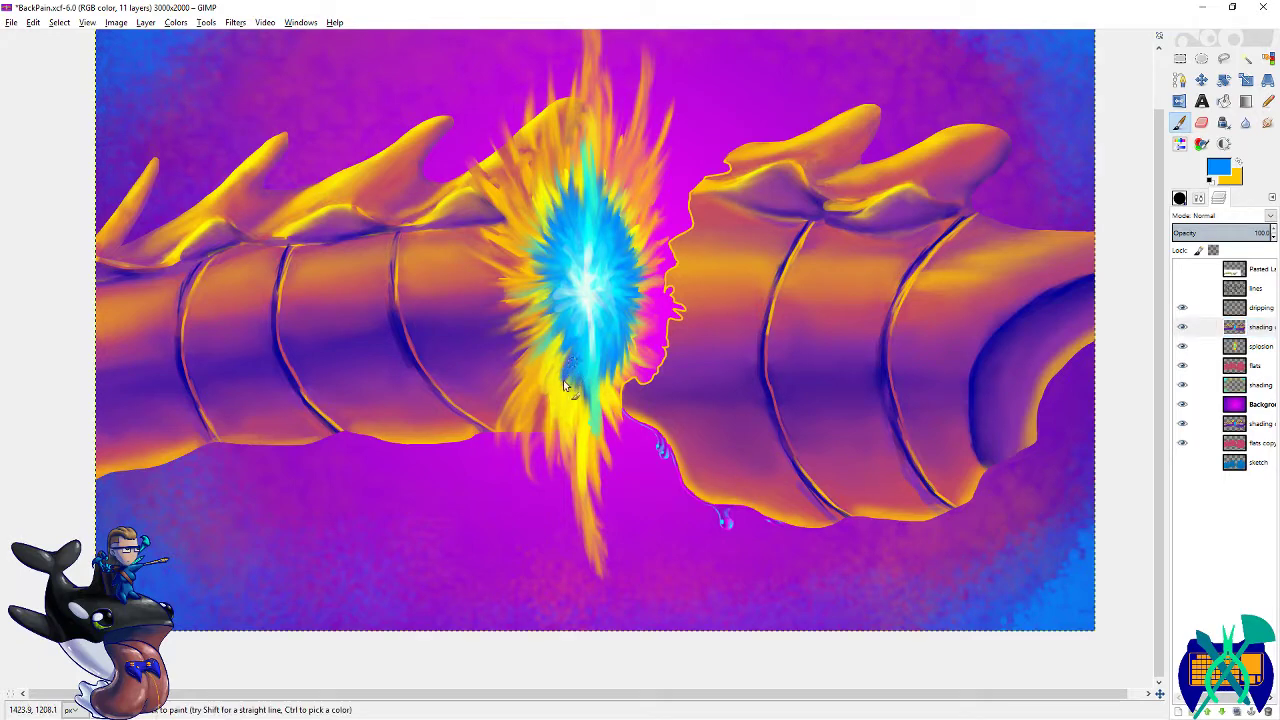
- Set the Paintbrush to cyan with its size reset to 21, and save the file
click(1240, 167)
click(1218, 170)
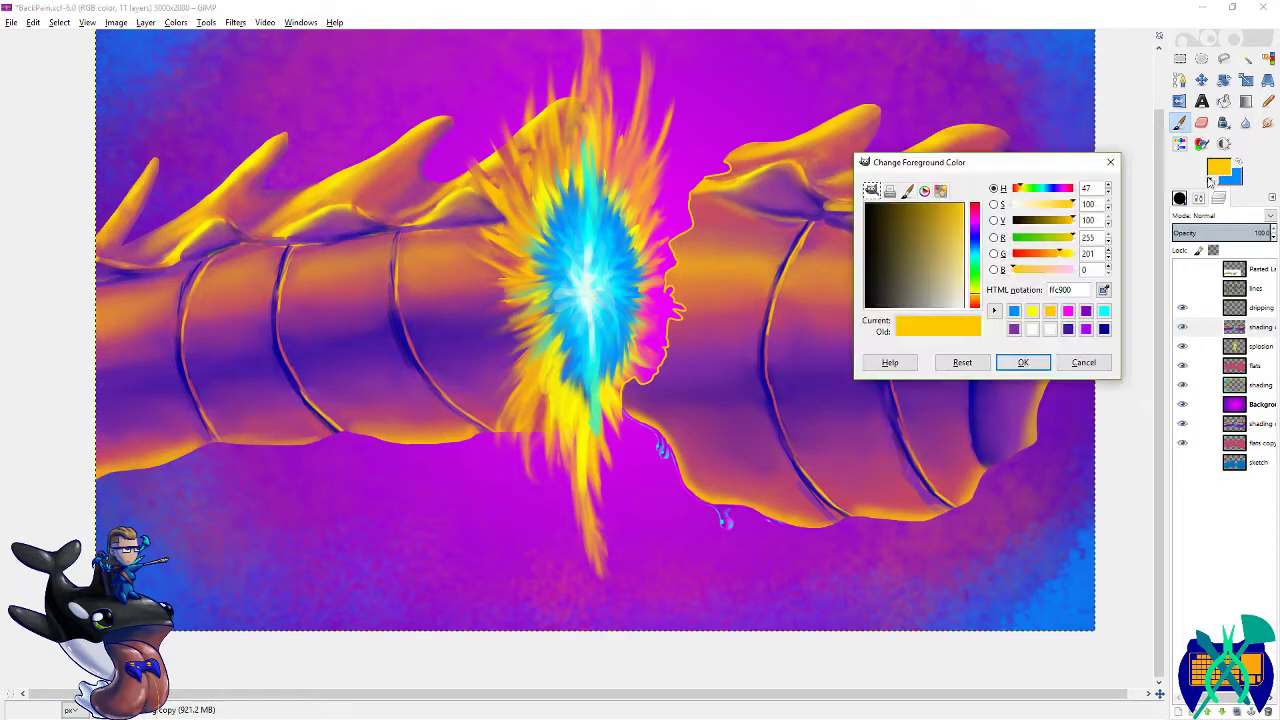
click(1104, 311)
click(1023, 362)
click(1180, 198)
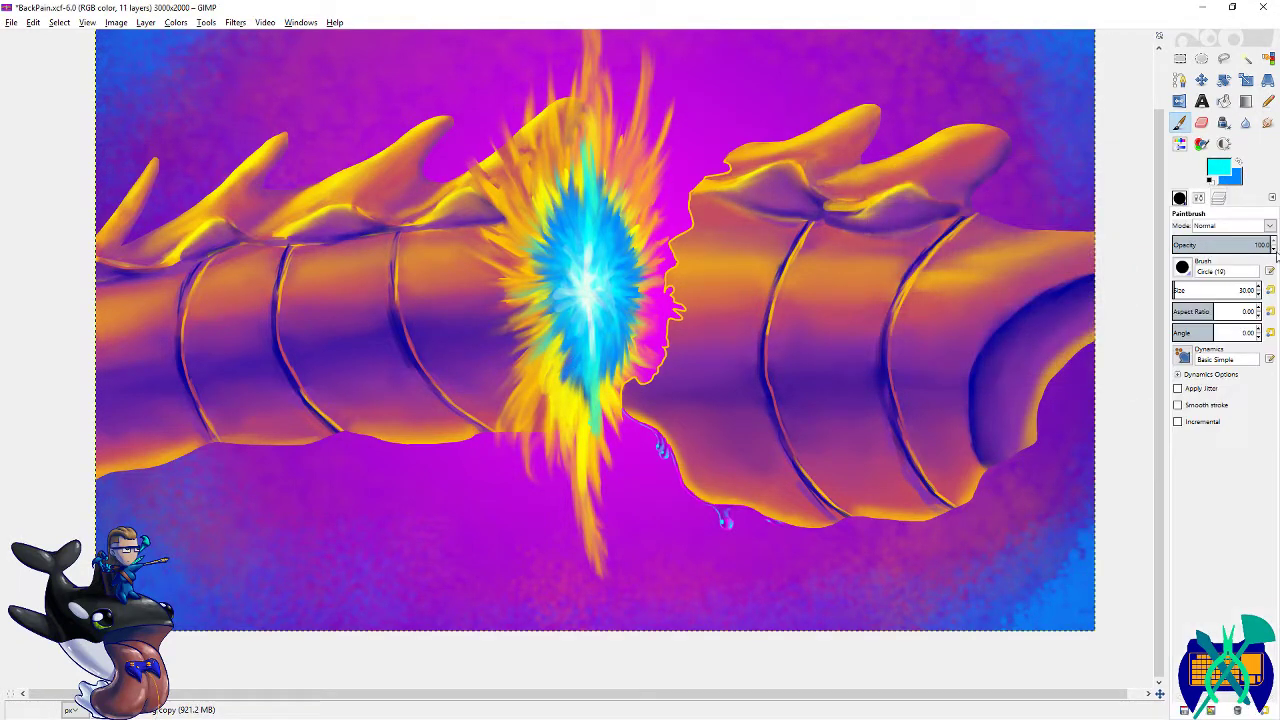
click(1271, 290)
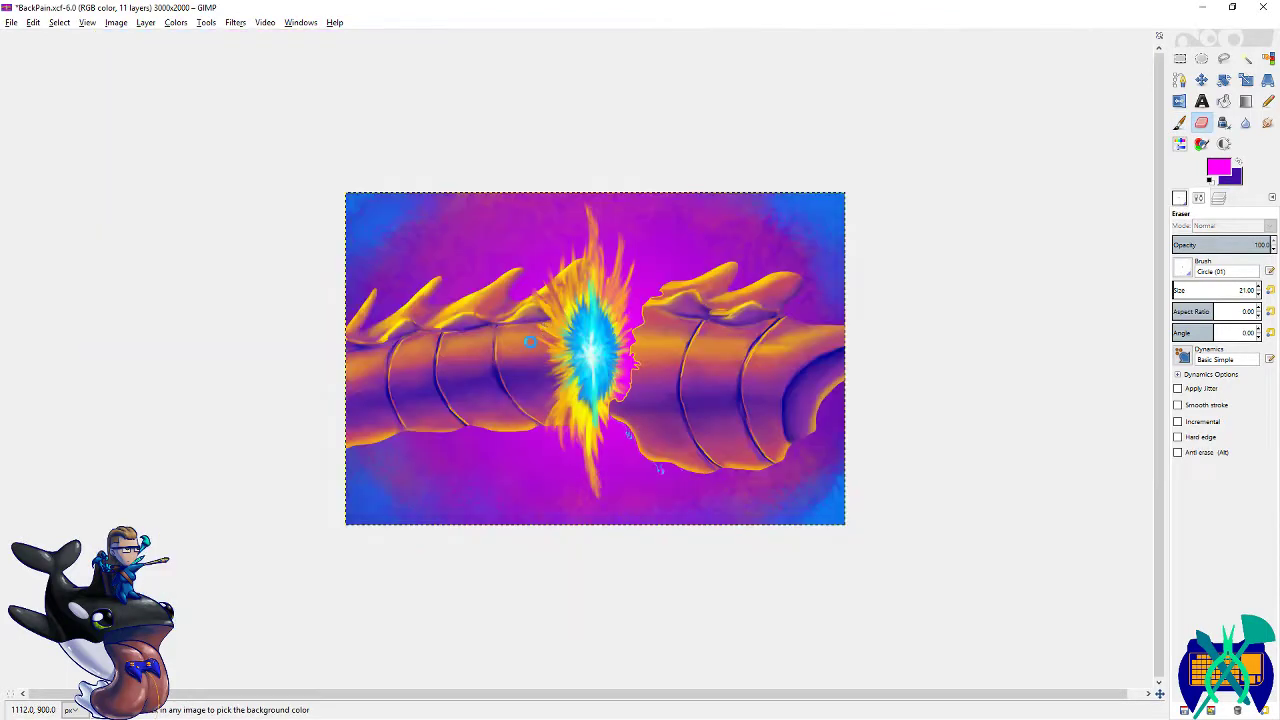
key(ctrl+s)
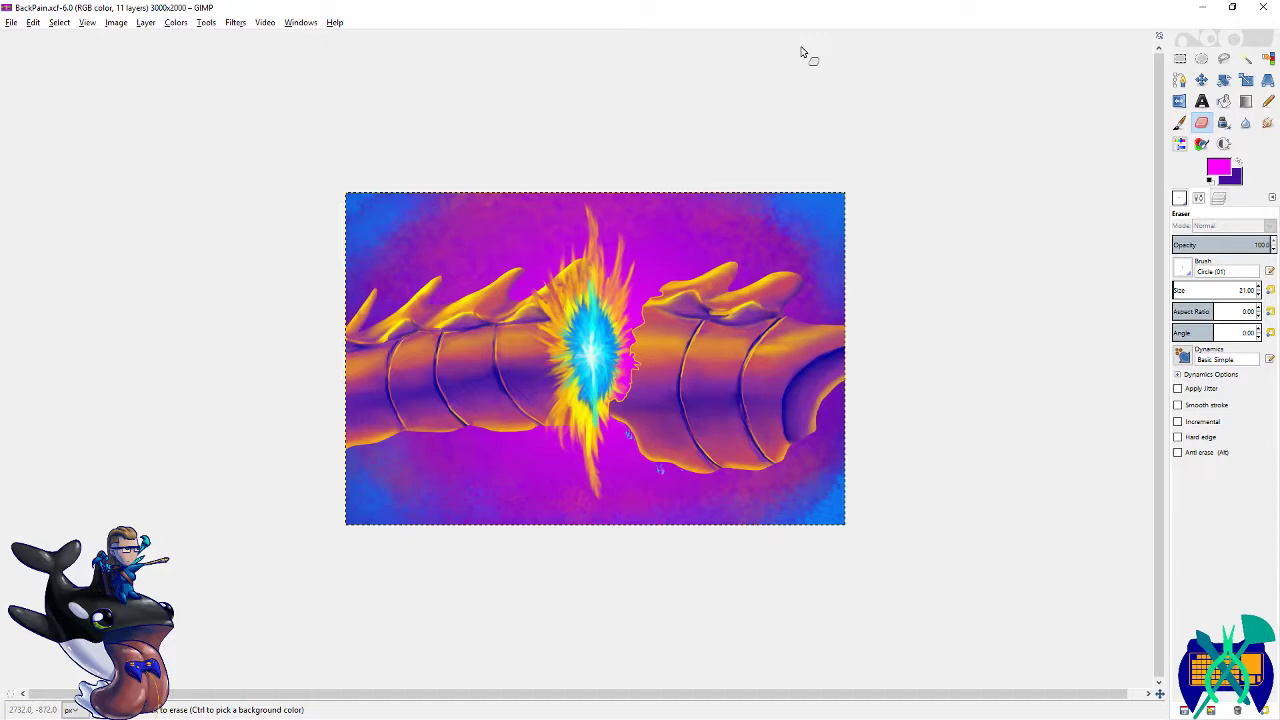
- Set up the Paintbrush with the 9_Spot_drops brush at size 360.64
key(p)
key(ctrl+shift+b)
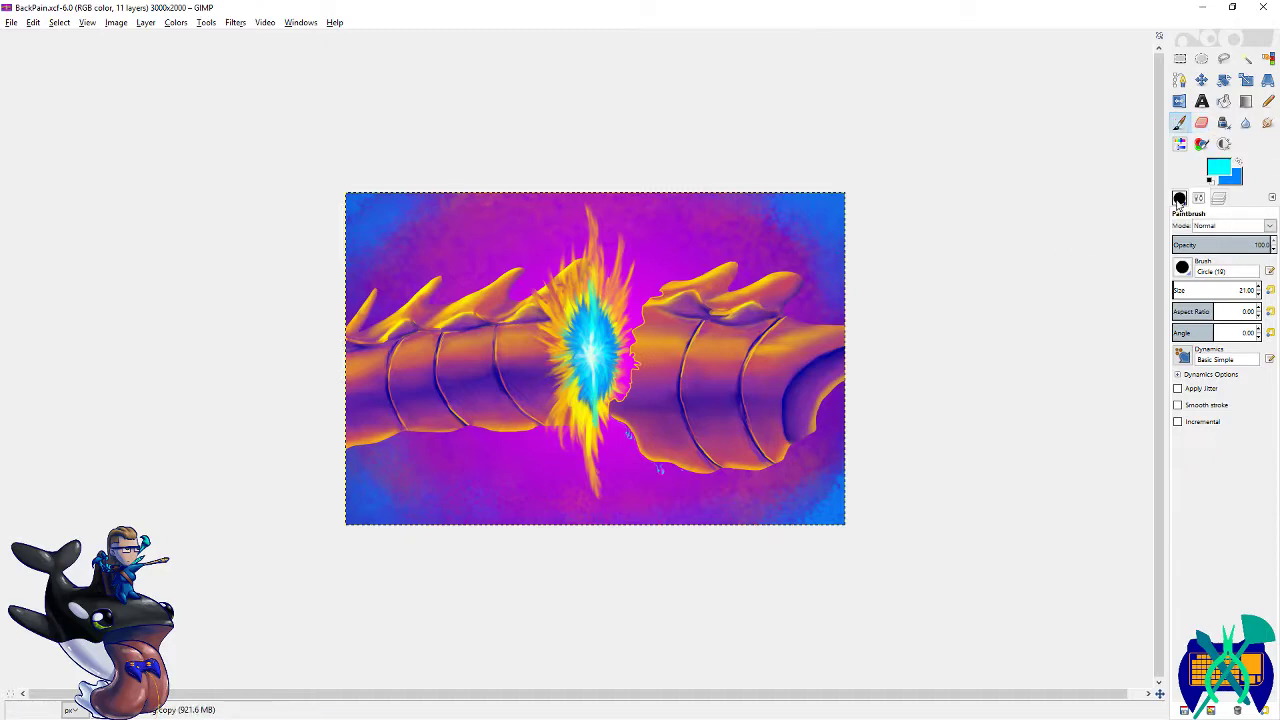
scroll(1260, 287, up, 10)
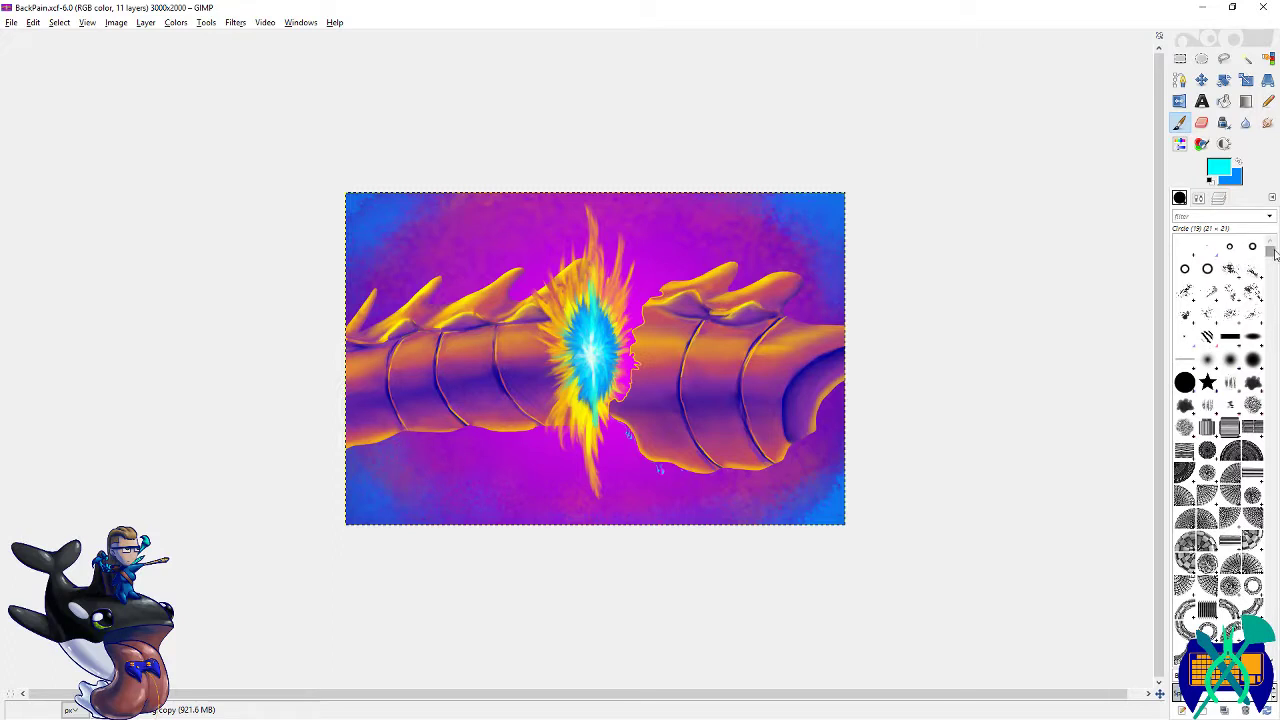
scroll(1273, 266, down, 5)
click(1254, 289)
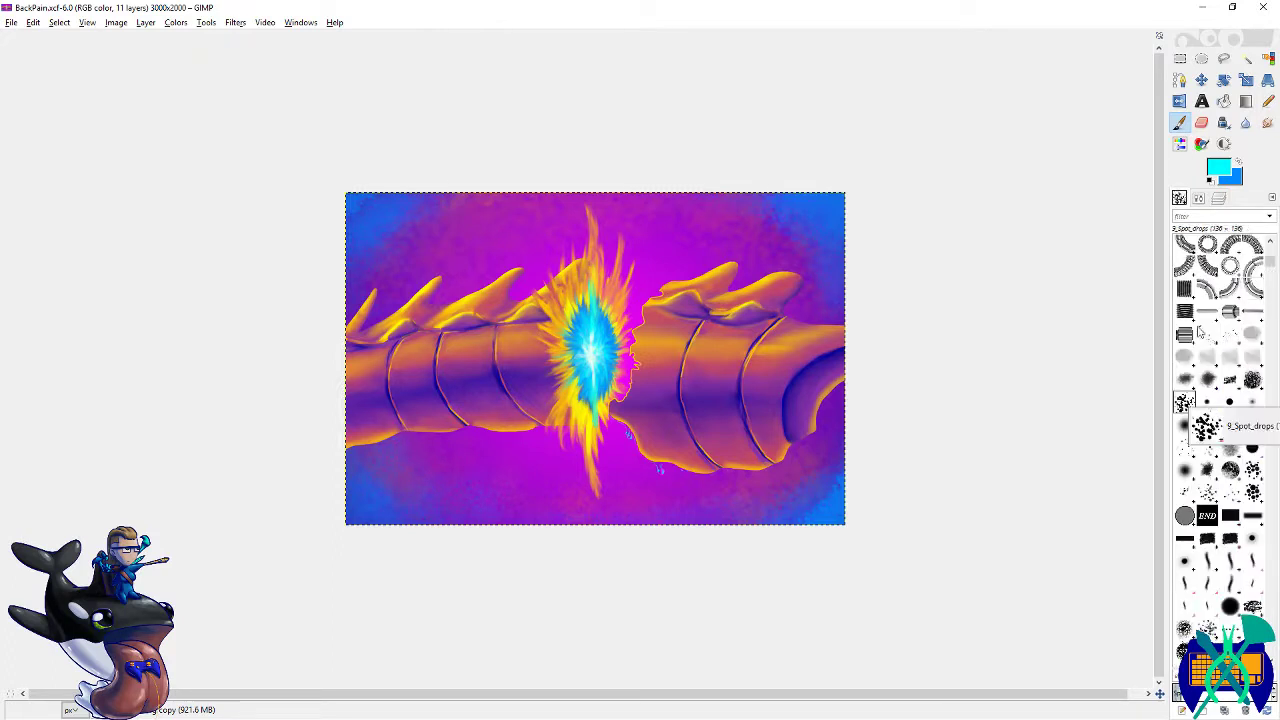
click(1198, 199)
click(1204, 292)
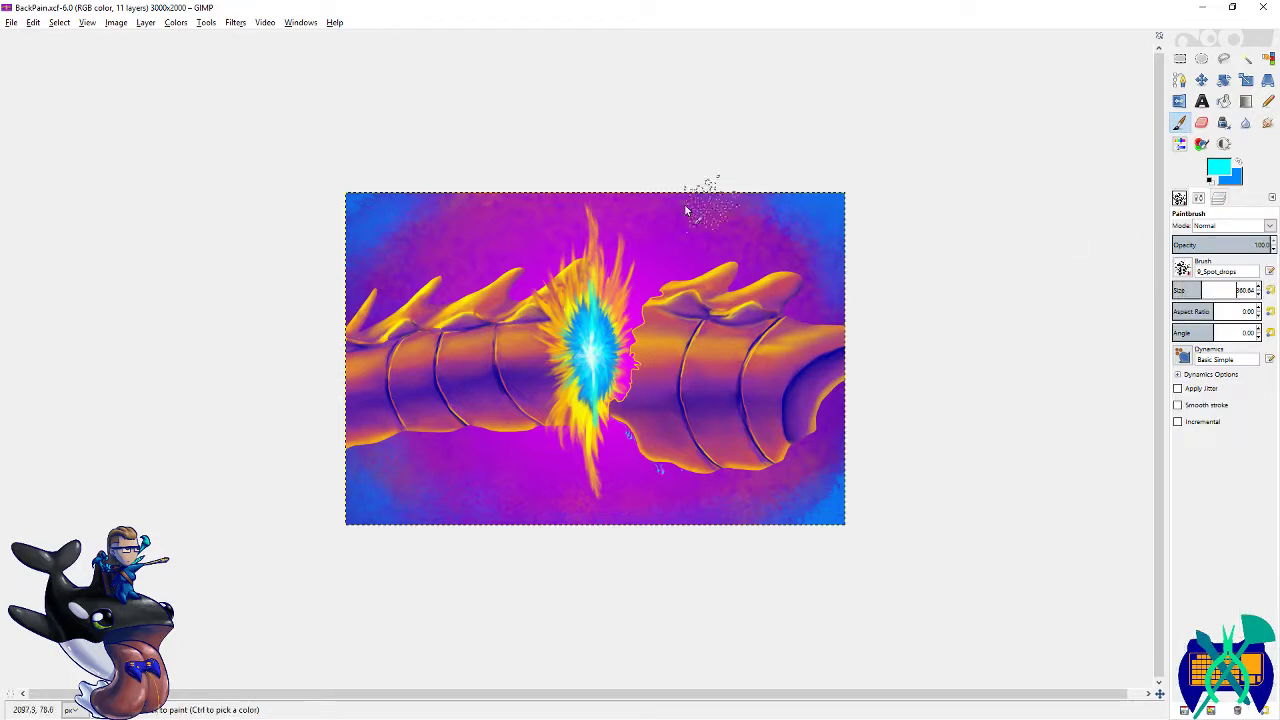
- Set the painting colours to golden yellow ffc900 in the foreground and cyan in the background
click(530, 480)
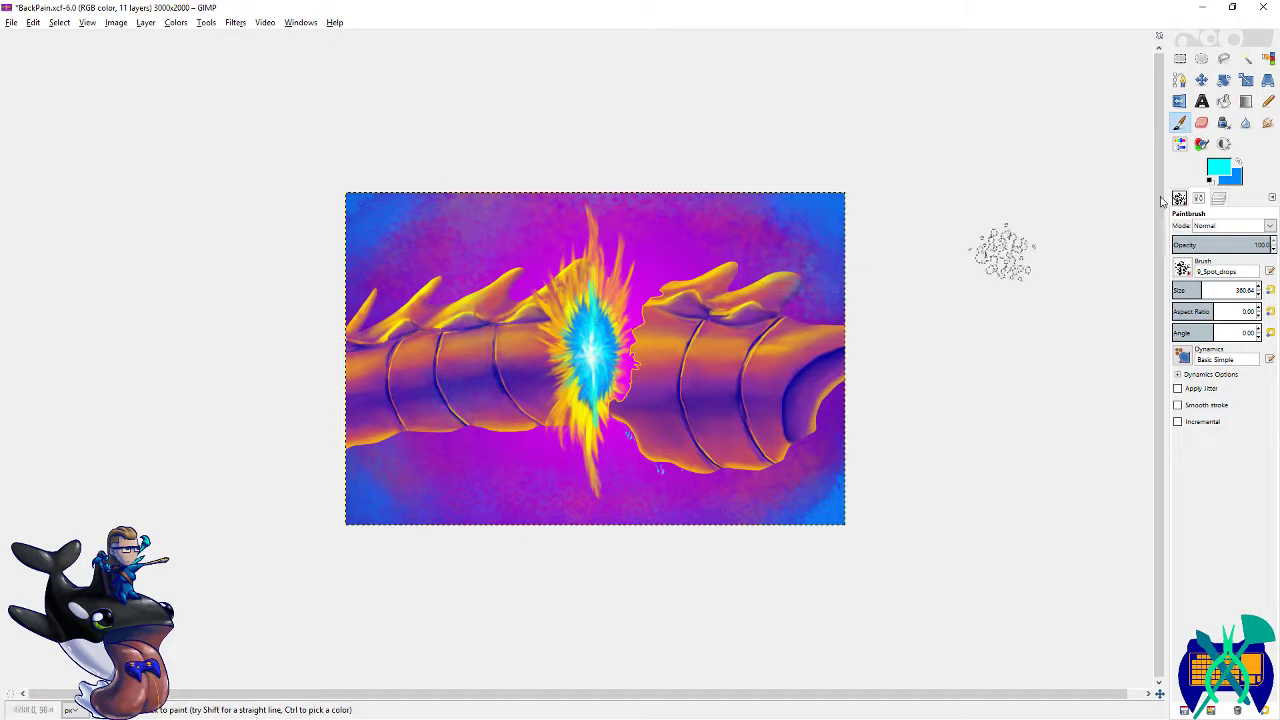
click(1237, 164)
click(1216, 169)
click(1067, 311)
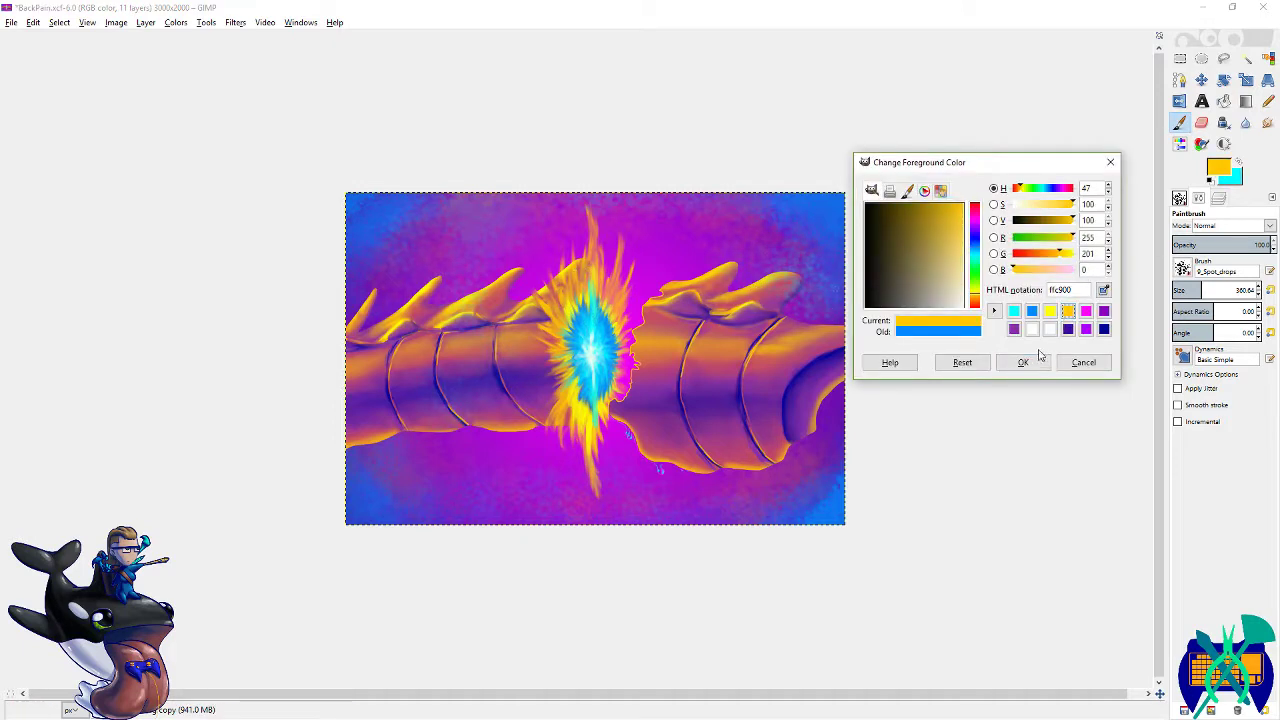
click(1023, 362)
- Try golden-yellow and cyan spot texture over the backdrop on the shading copy layer above splosion, and undo the strokes
mouse_move(727, 215)
mouse_down()
mouse_move(705, 287)
mouse_move(515, 211)
mouse_move(443, 211)
mouse_move(361, 259)
mouse_move(380, 200)
mouse_up()
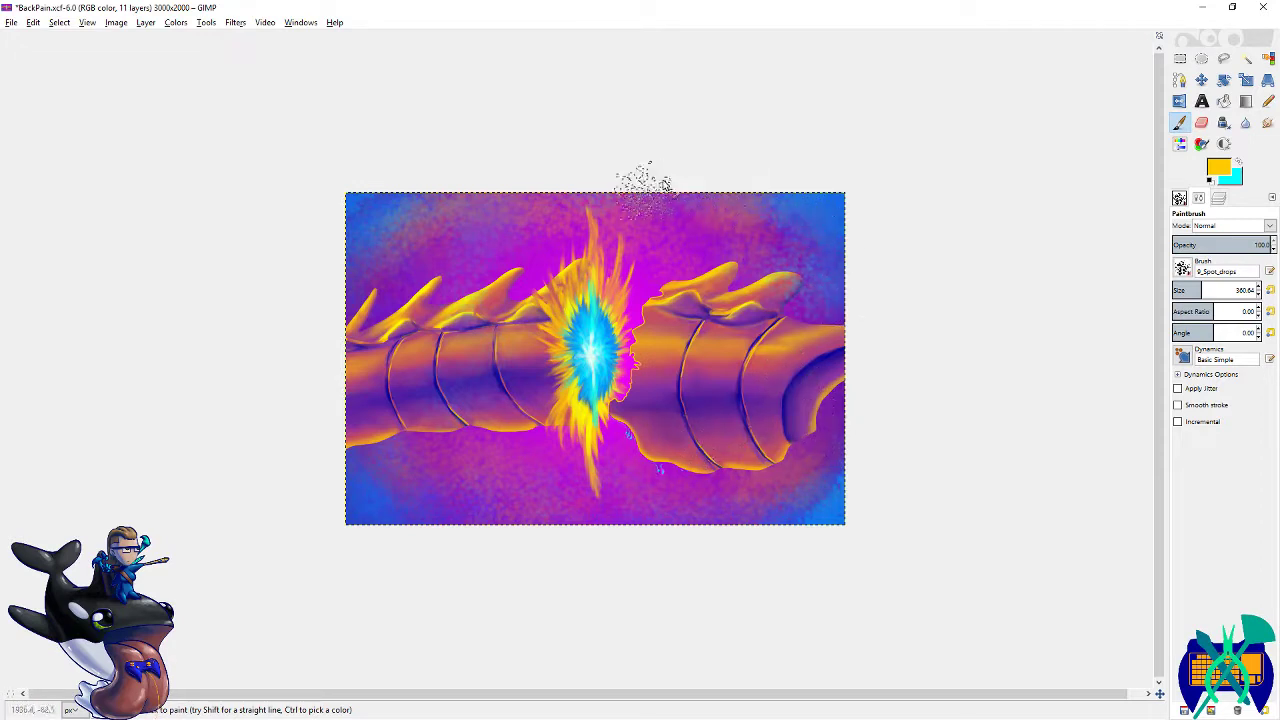
key(x)
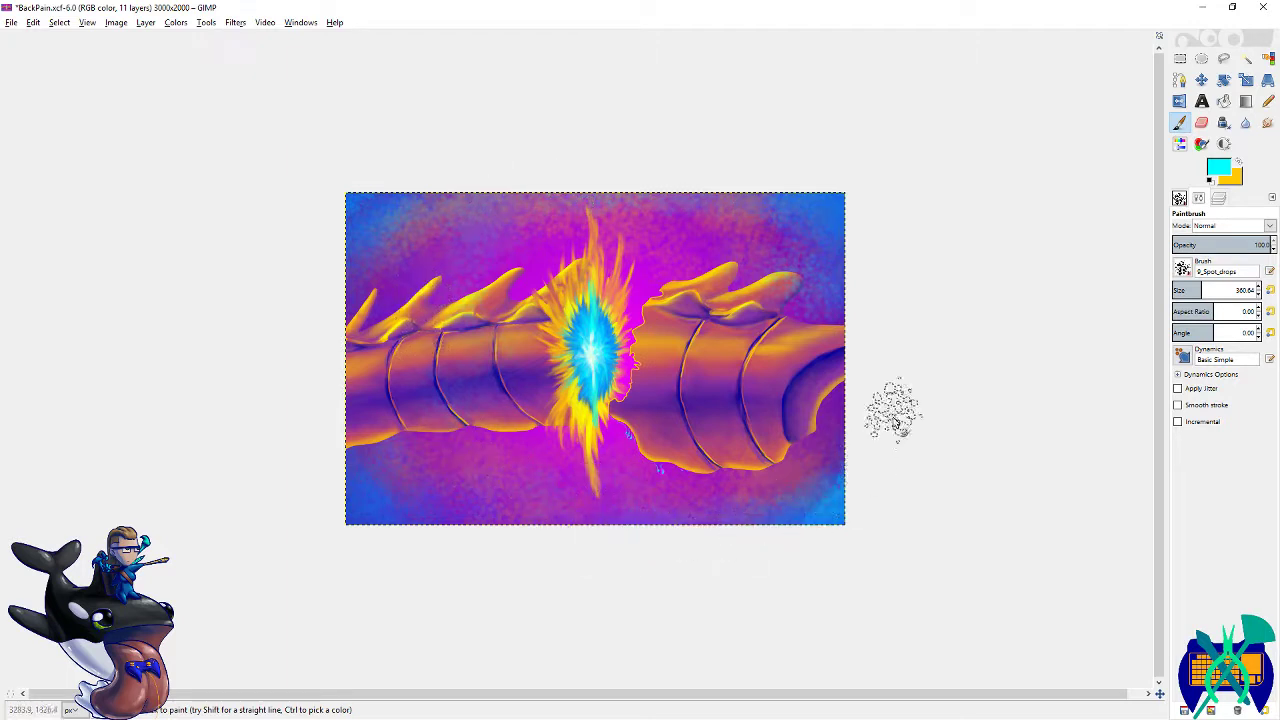
key(s)
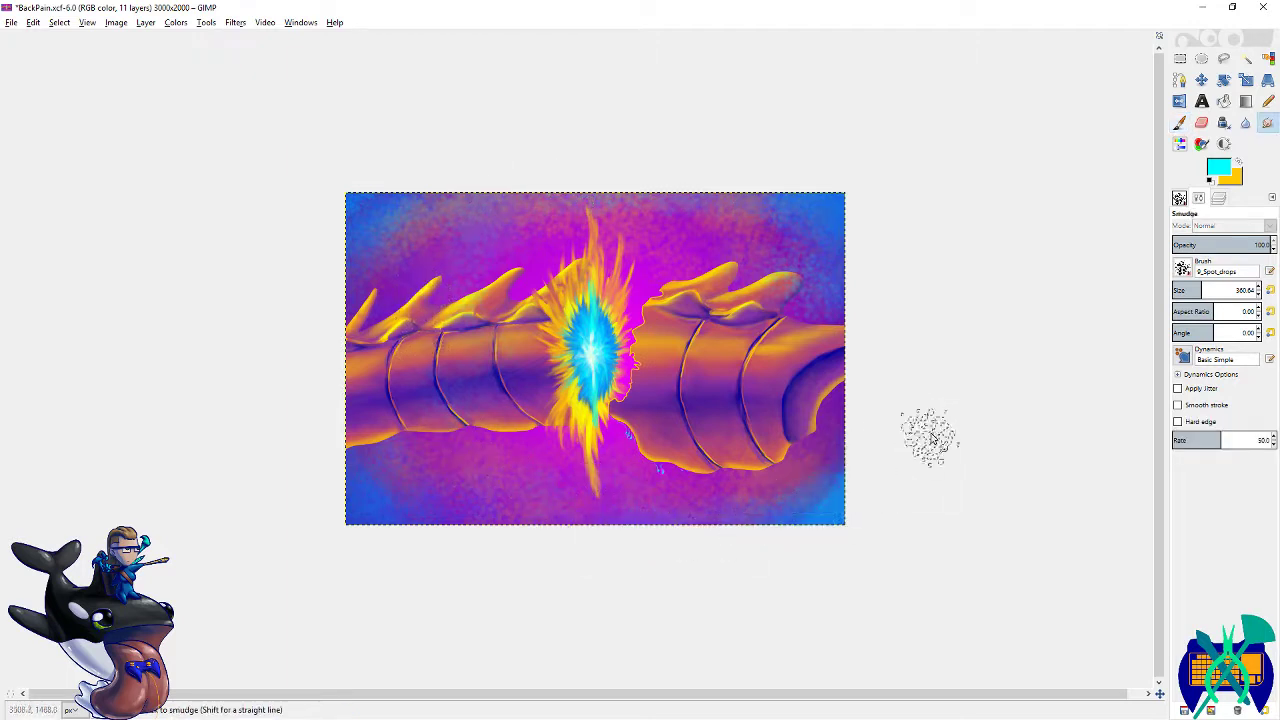
click(1218, 198)
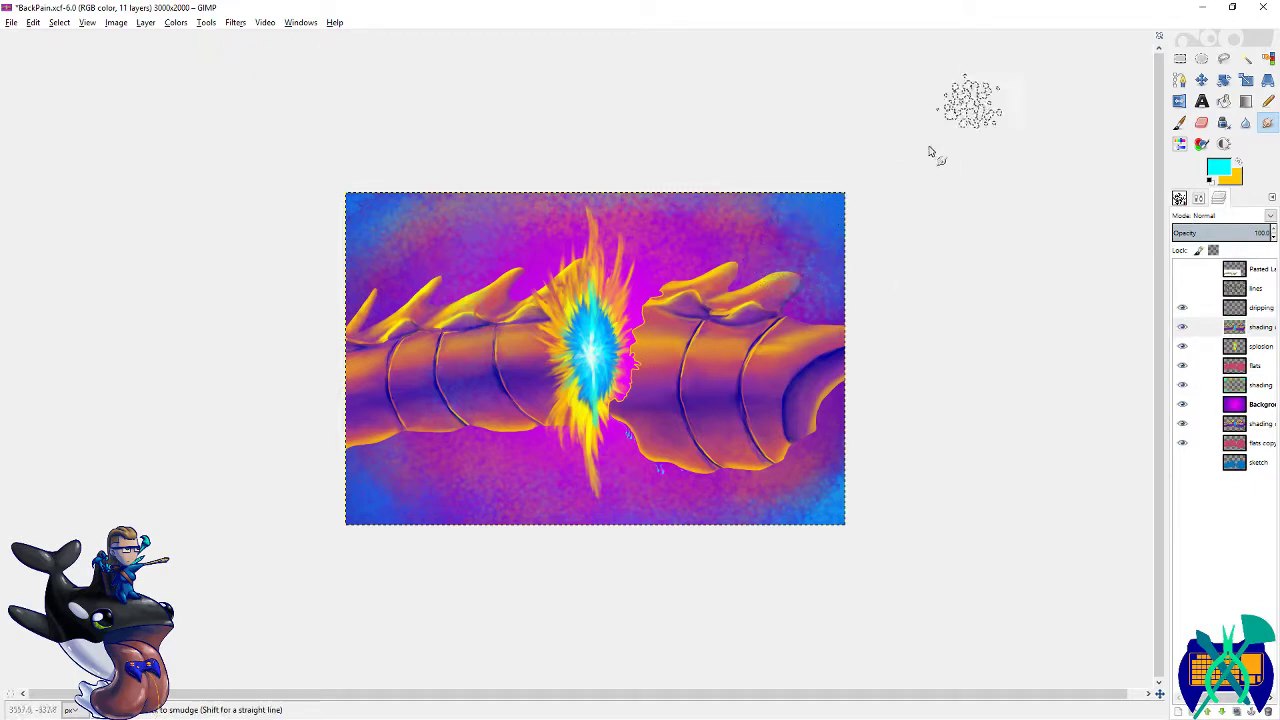
key(ctrl+z)
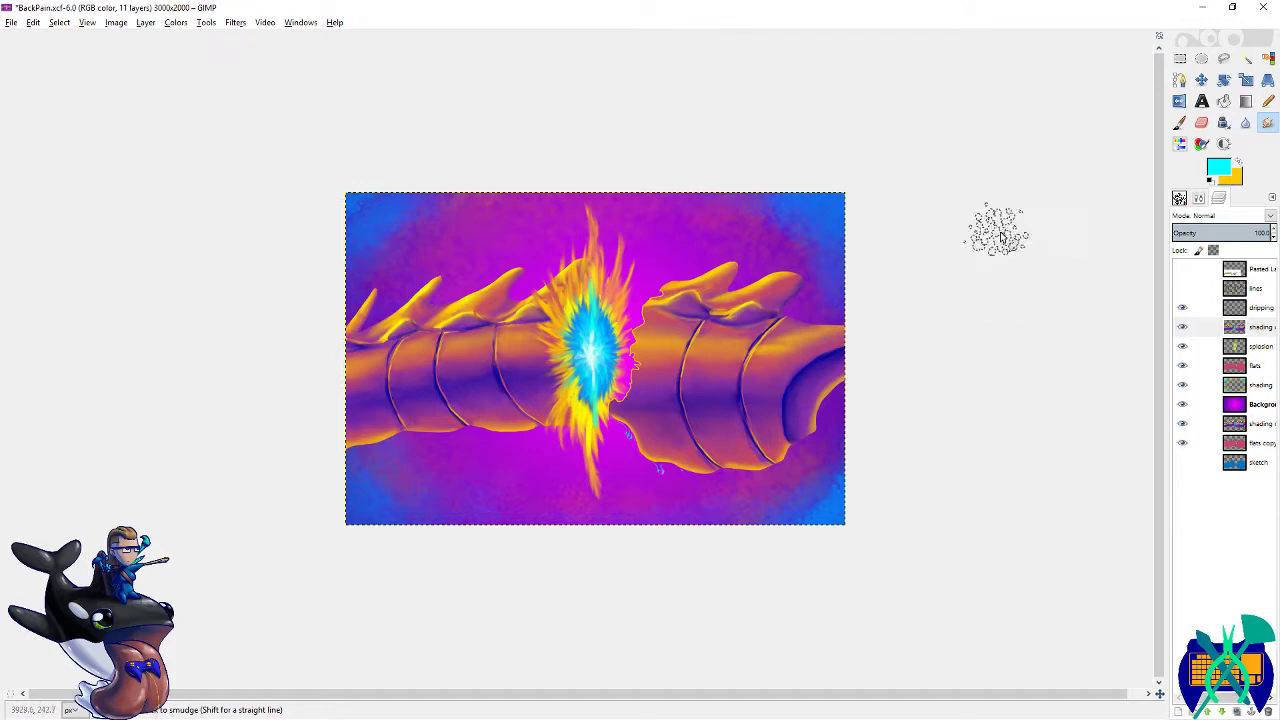
key(ctrl+z)
key(ctrl+z)
- Paint cyan and golden-yellow spot texture around the outer backdrop on the shading layer directly above the Background layer
click(1257, 392)
key(p)
mouse_move(690, 232)
mouse_down()
mouse_move(666, 229)
mouse_move(710, 216)
mouse_up()
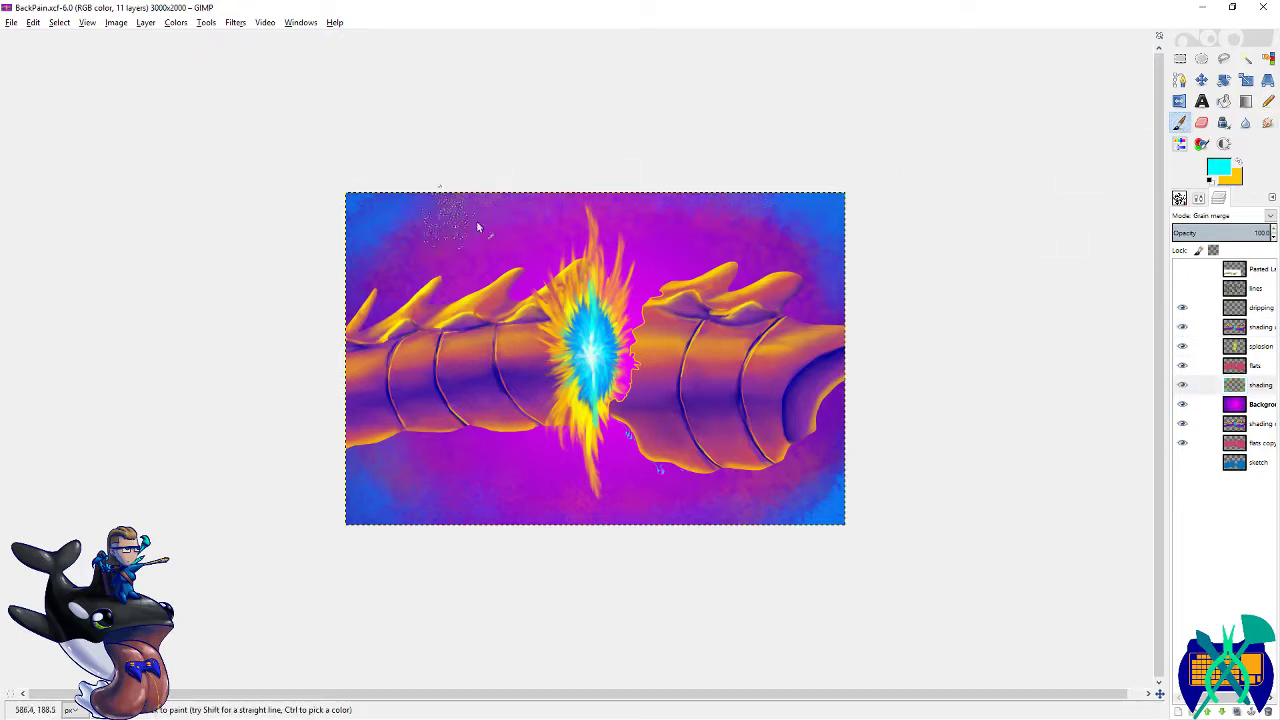
mouse_move(456, 445)
mouse_down()
mouse_move(433, 465)
mouse_move(463, 493)
mouse_up()
key(x)
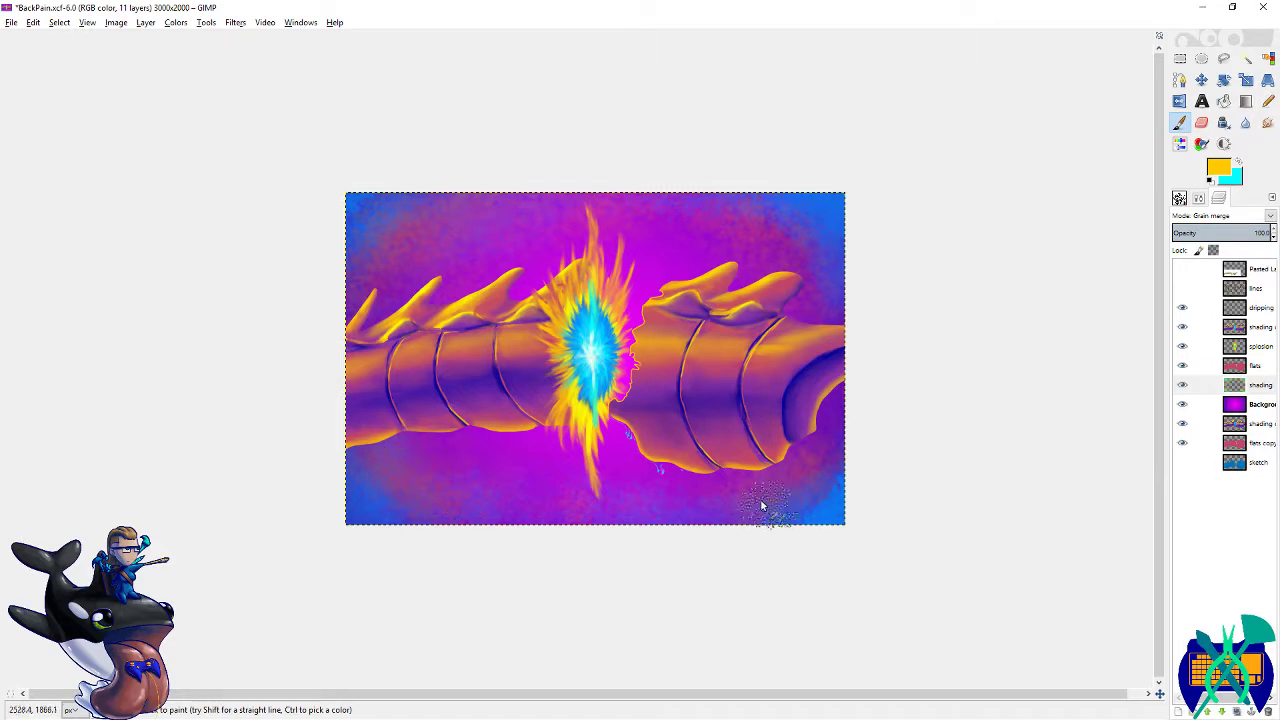
key(x)
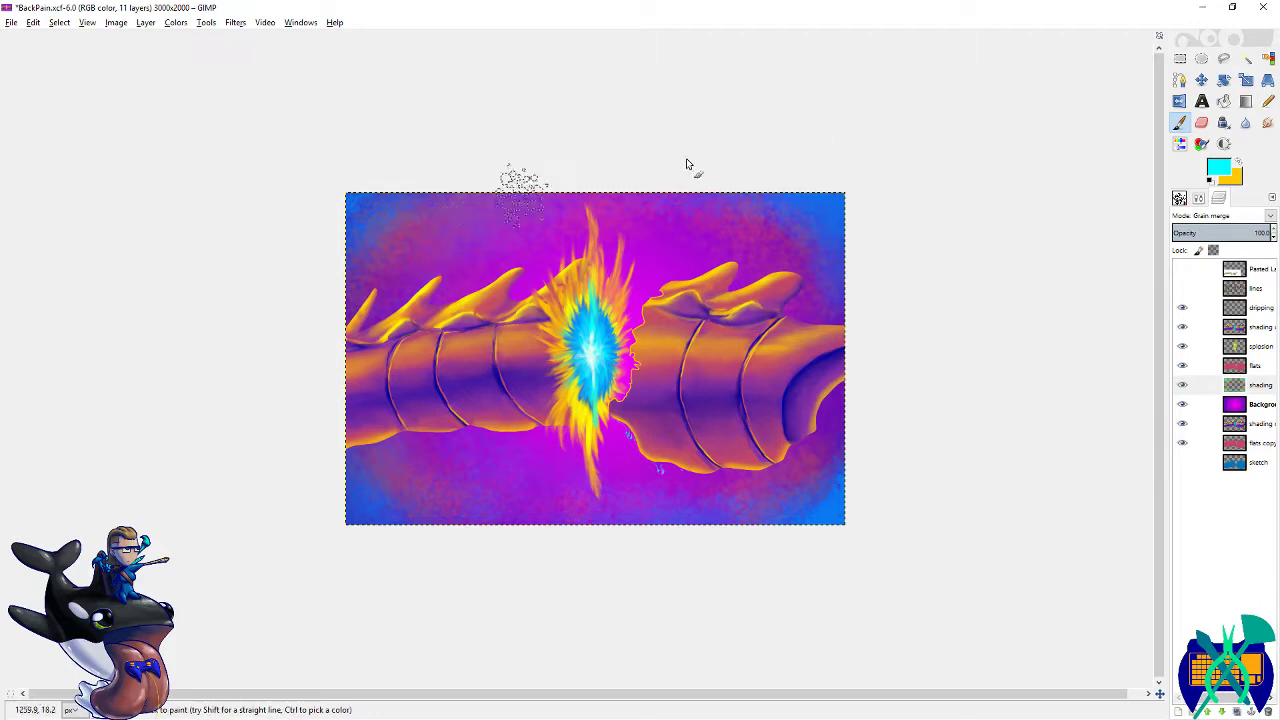
- Save the painted backdrop texture in BackPain.xcf
key(ctrl)
key(ctrl+s)
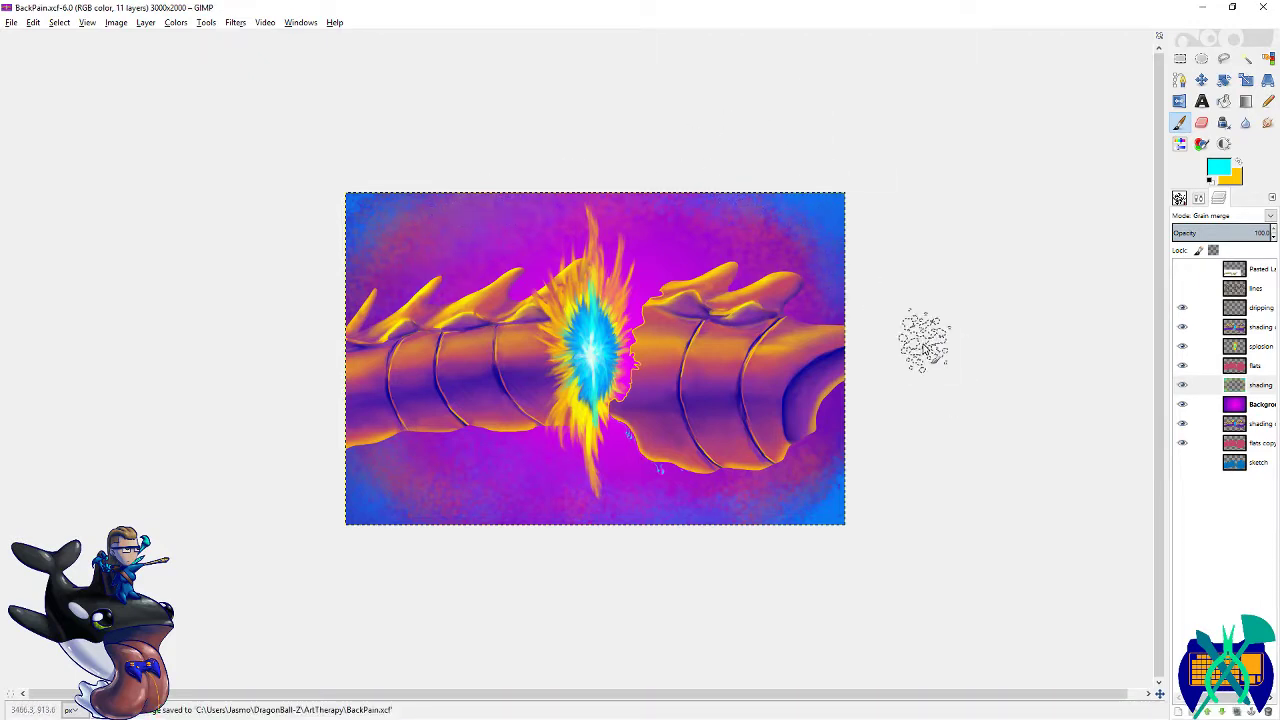
- Try repeating the last Gaussian Blur on the shading layer directly above Background, and undo it
click(235, 22)
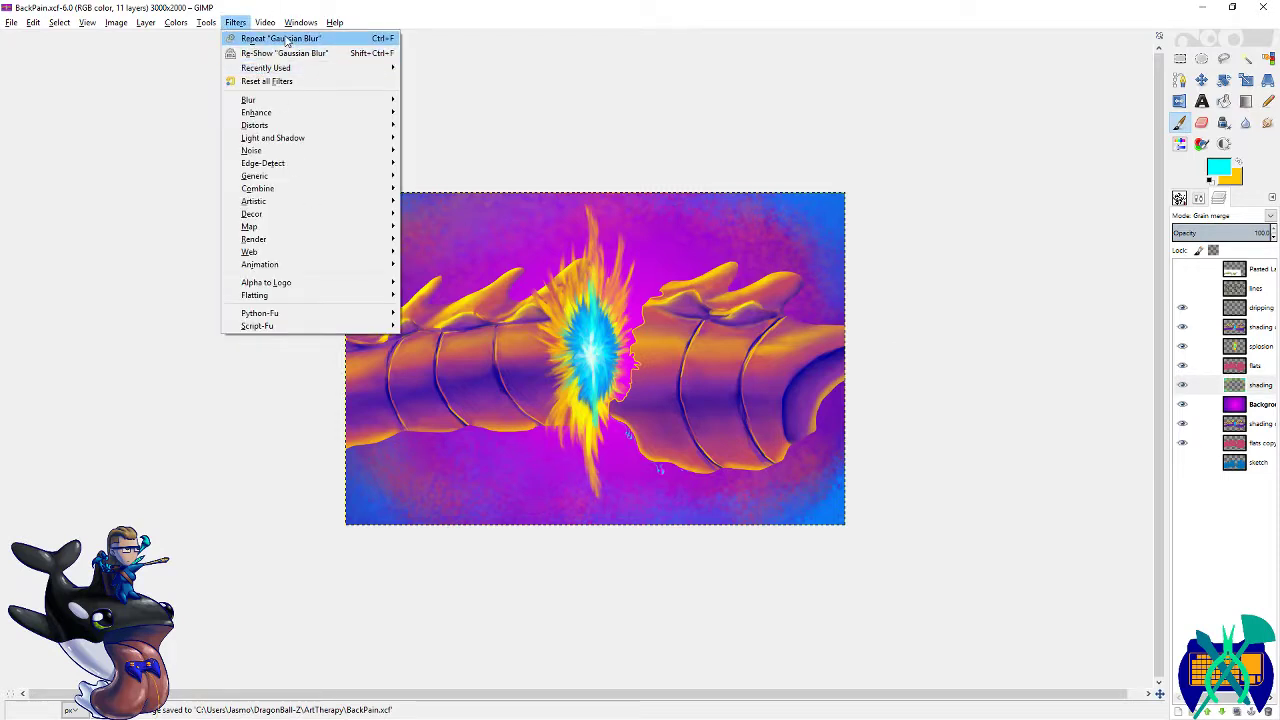
click(322, 39)
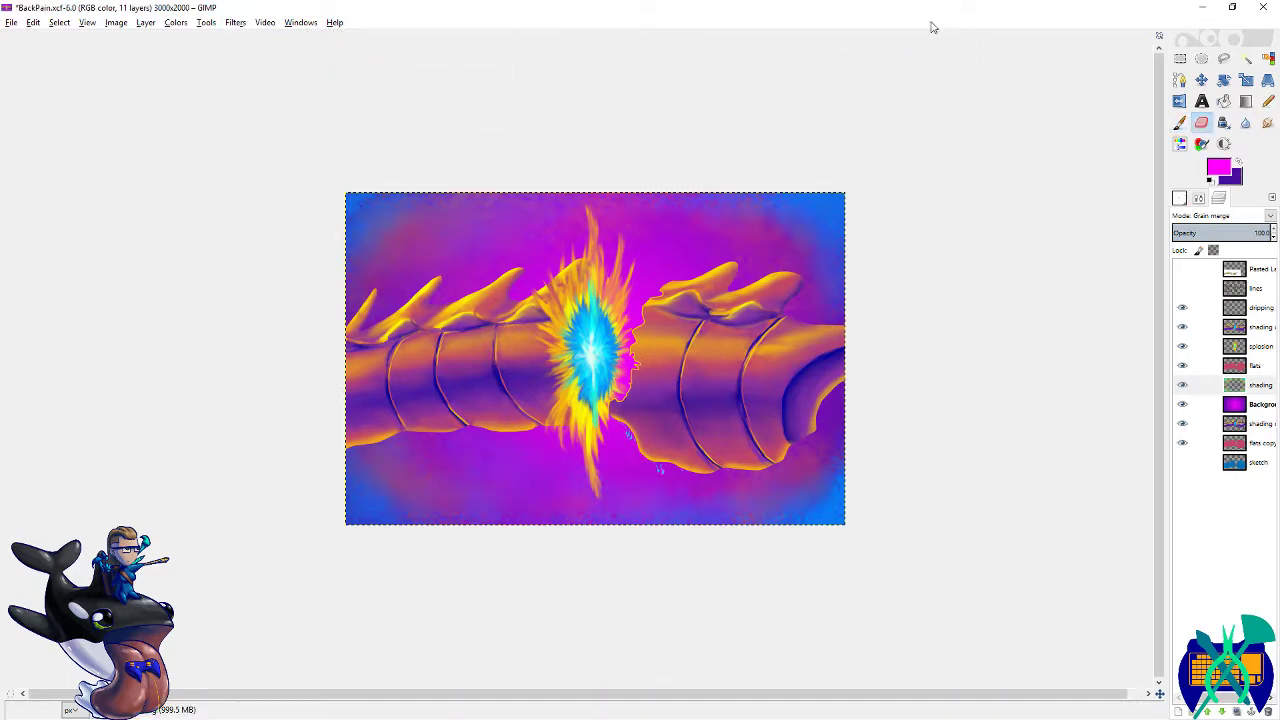
key(ctrl+s)
- Duplicate the shading layer above Background, move the copy beneath Background, and reselect the original shading layer
right_click(1262, 393)
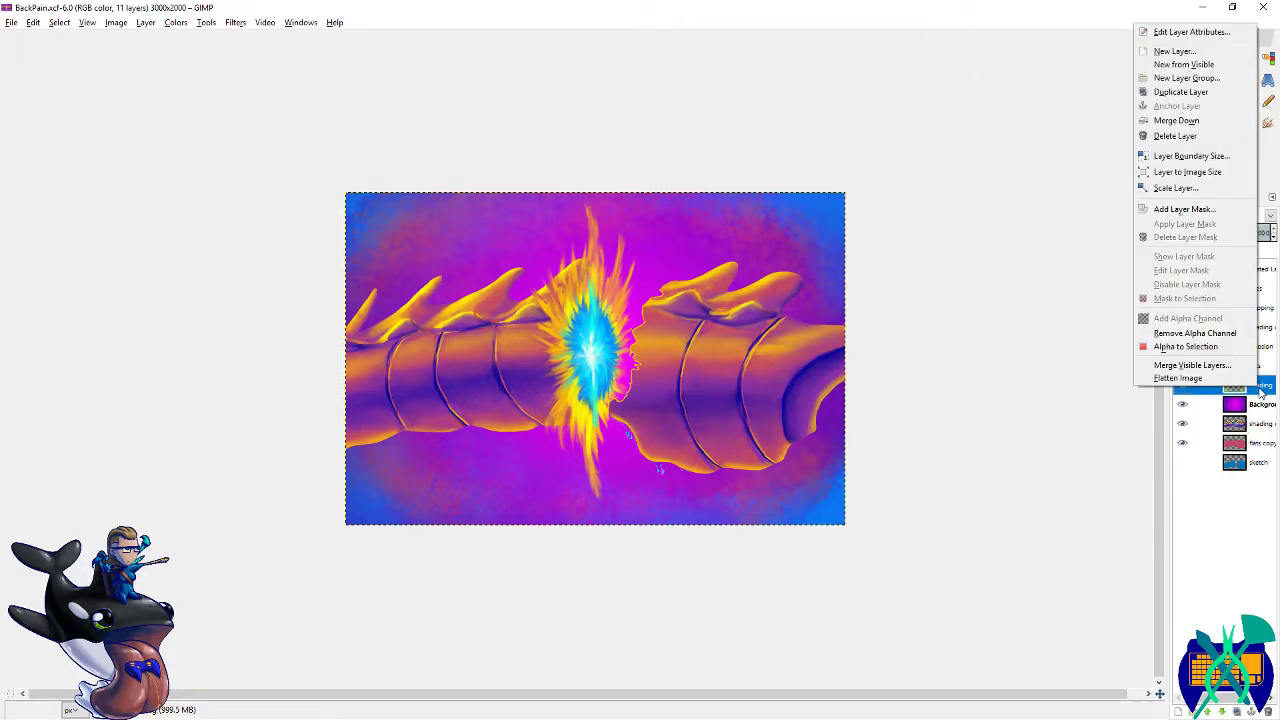
click(1184, 92)
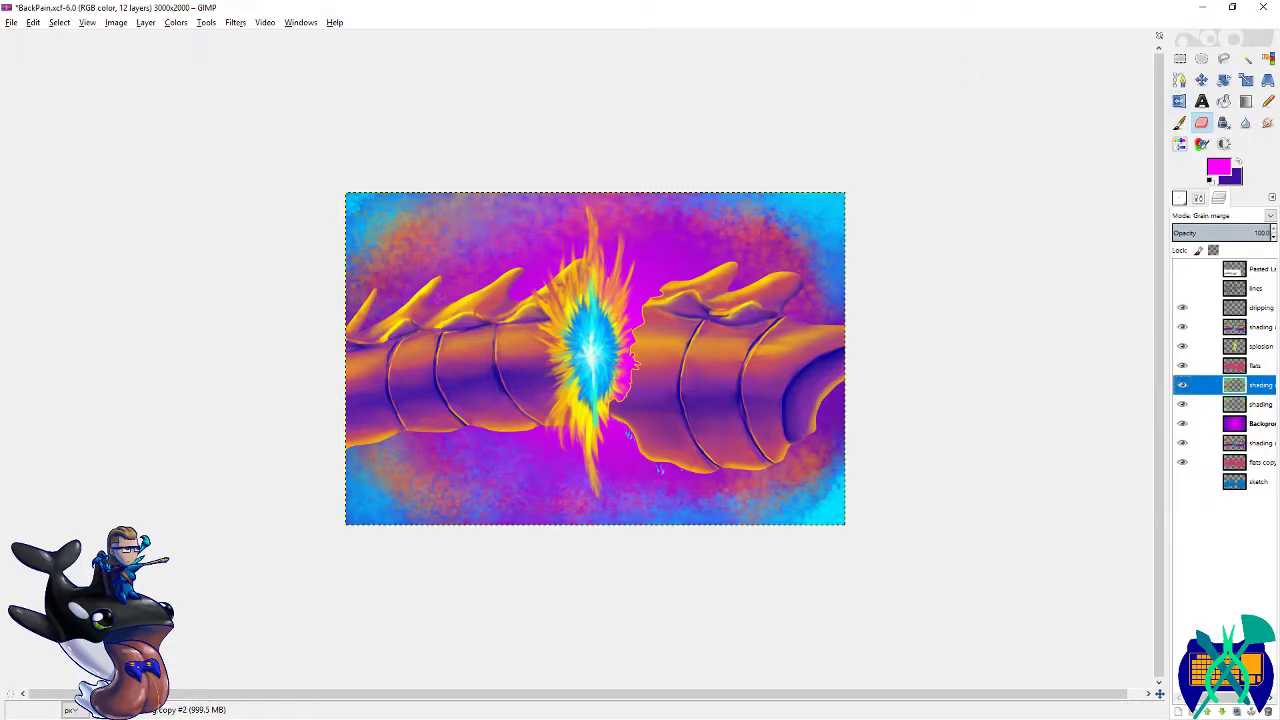
drag(1266, 386, 1265, 436)
click(1262, 386)
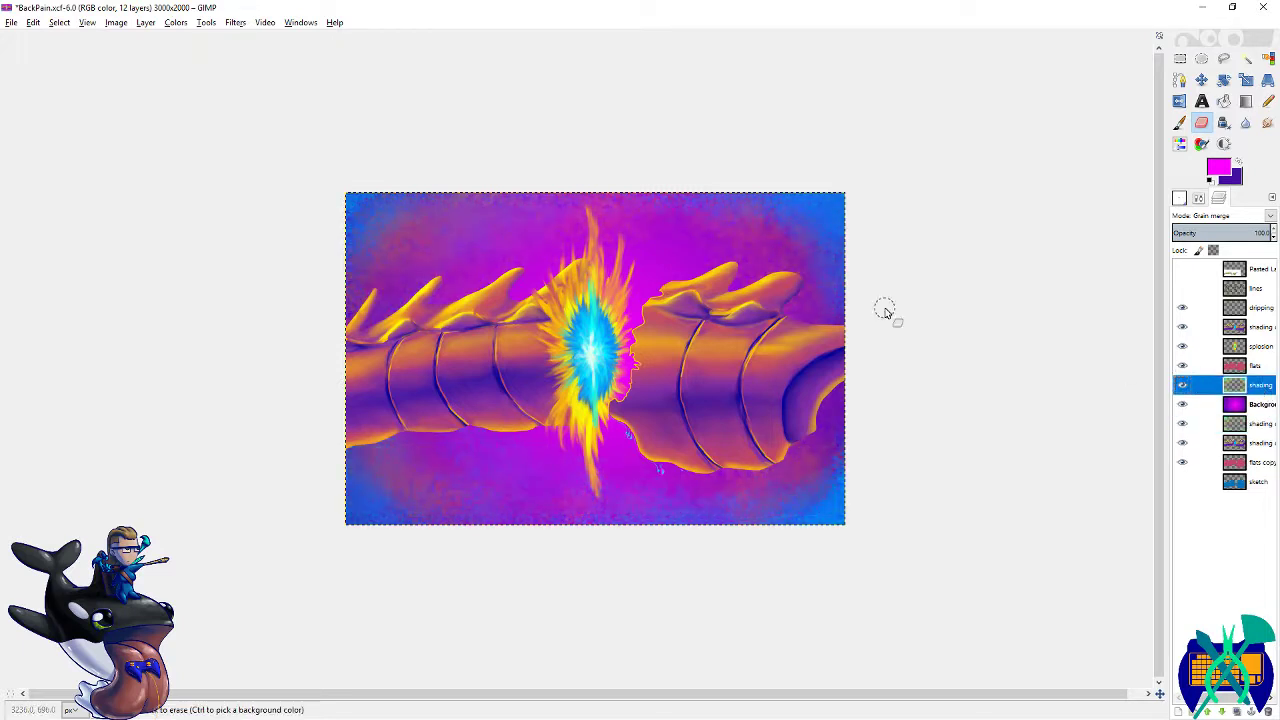
- Repeat the last Gaussian Blur on the original shading layer above Background and save the image
click(234, 24)
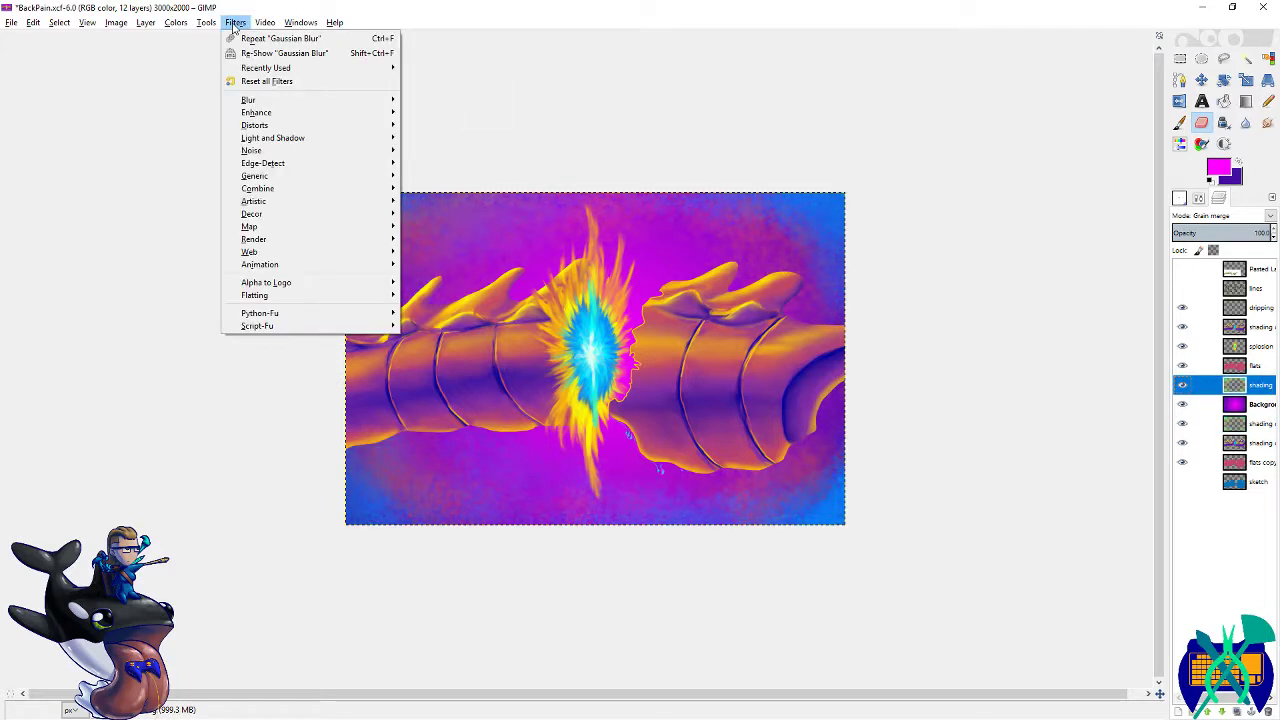
click(250, 38)
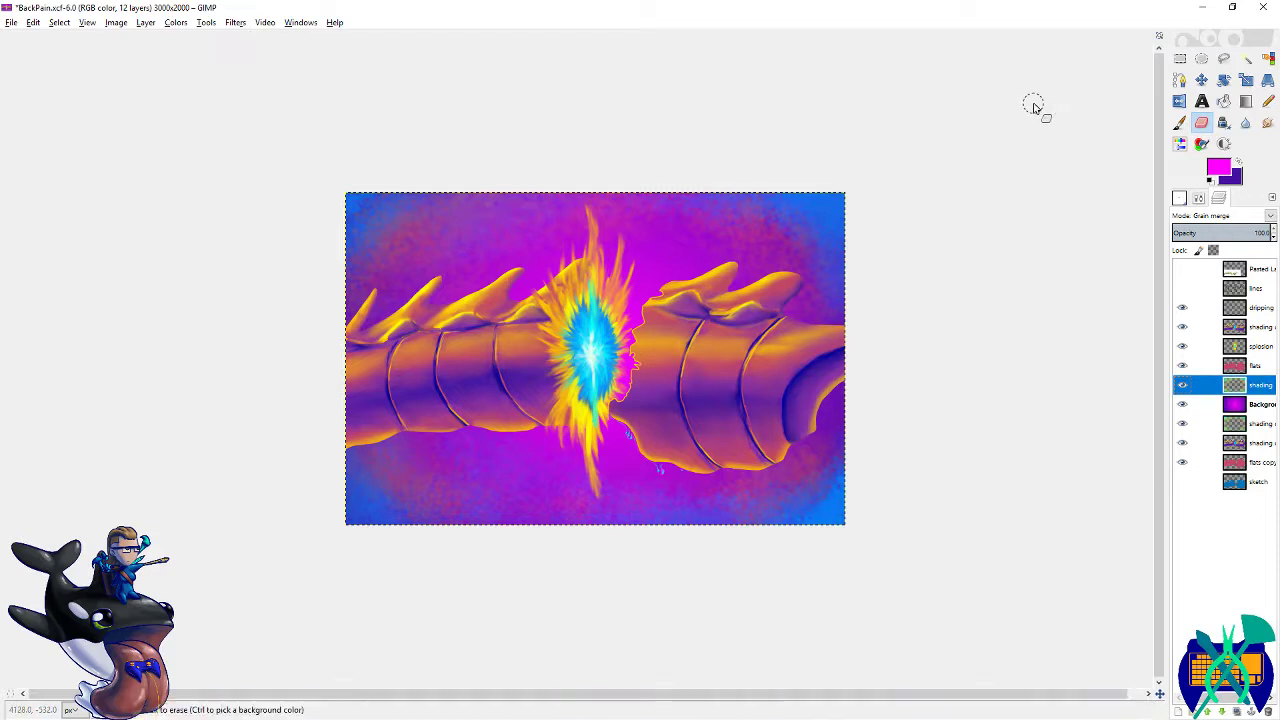
key(ctrl+s)
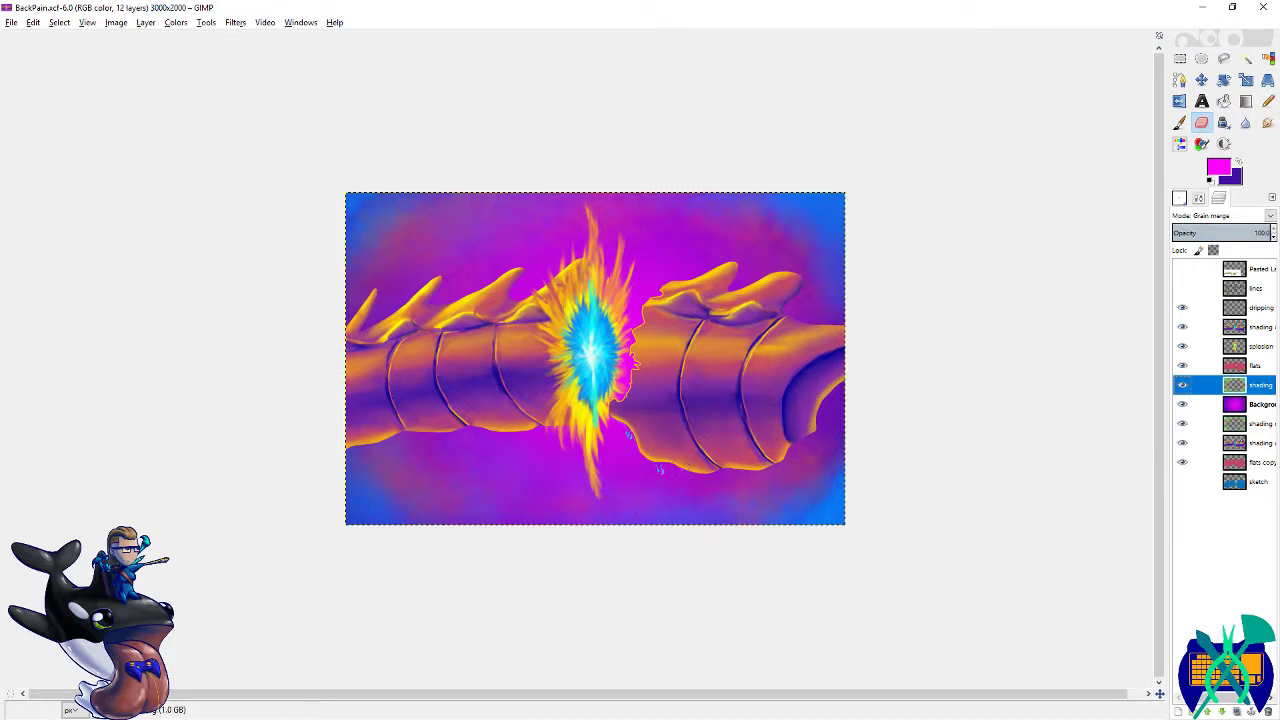
- Select the shading copy layer above splosion and set up the Paintbrush with the Circle (03) brush and magenta ff00ff as foreground
click(1258, 404)
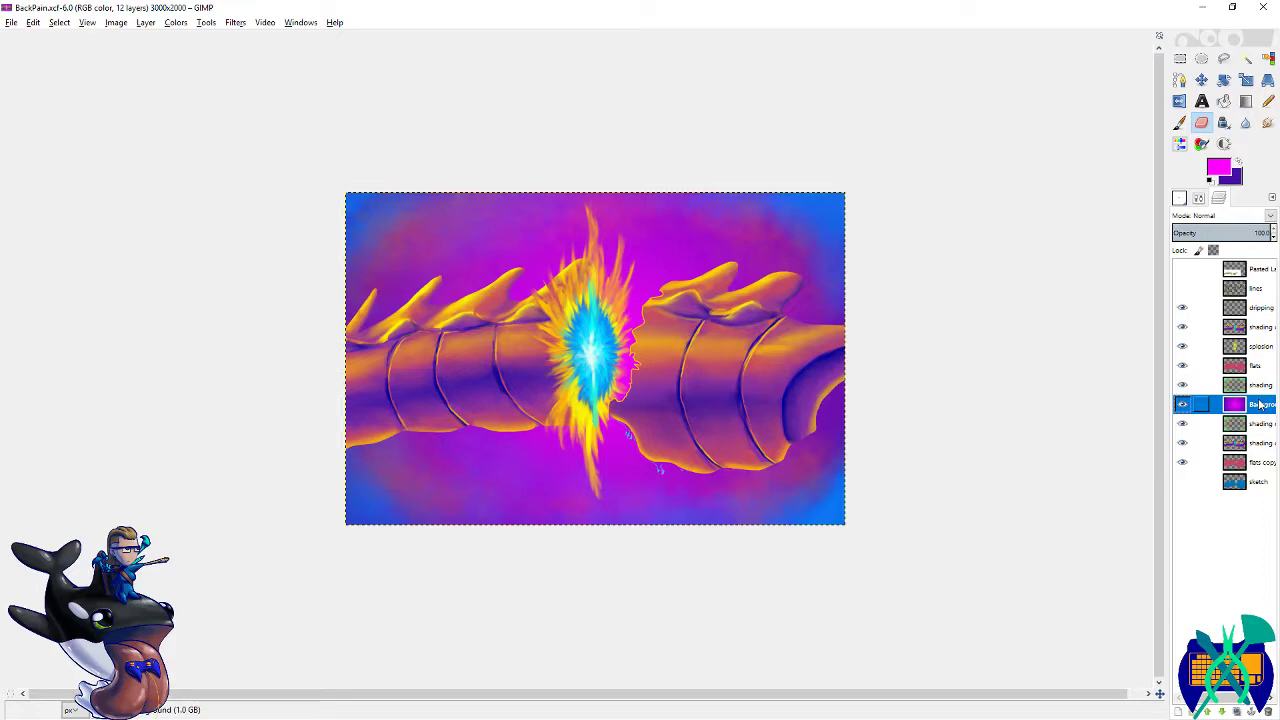
click(1252, 331)
scroll(650, 434, up, 6)
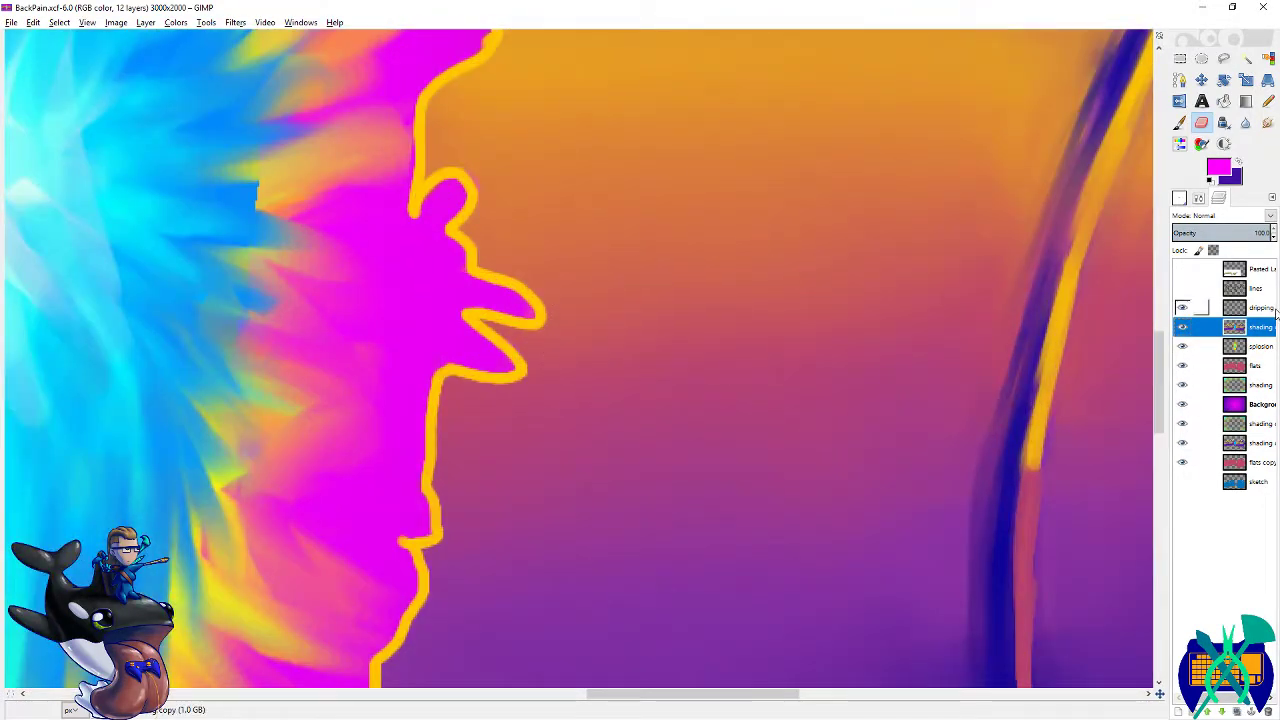
click(1179, 198)
scroll(1250, 400, down, 5)
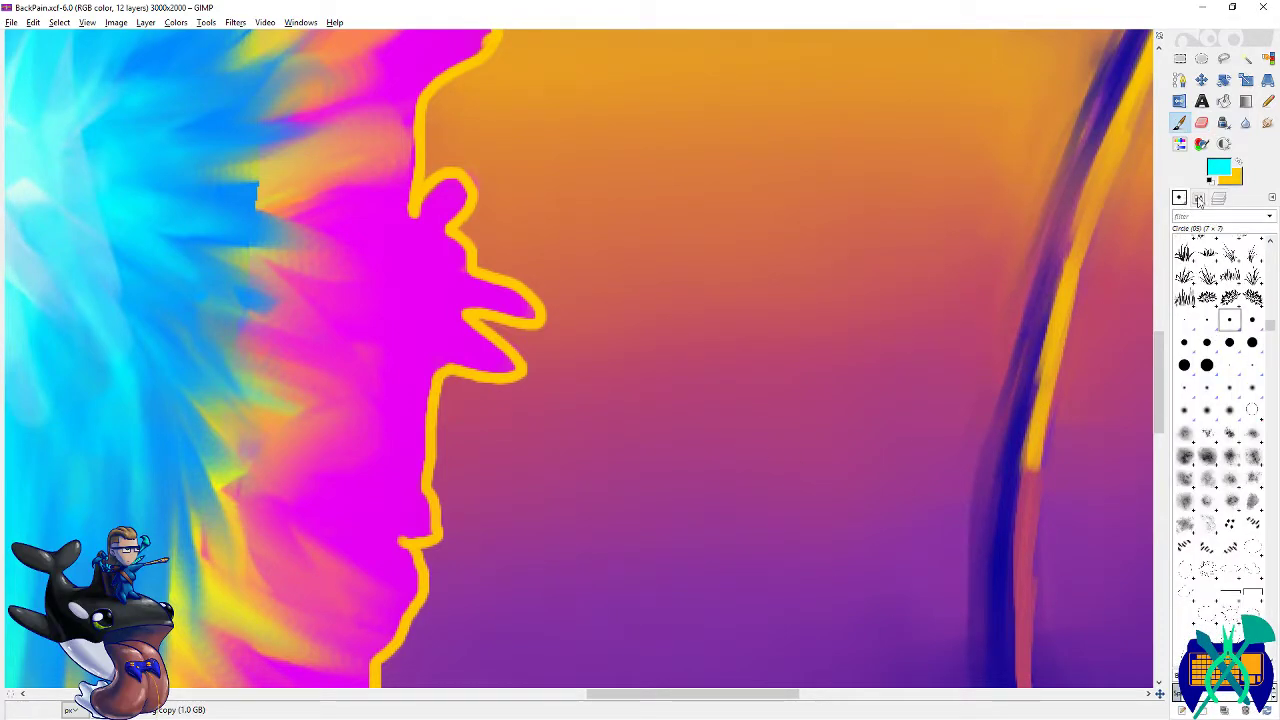
click(1179, 198)
click(1179, 198)
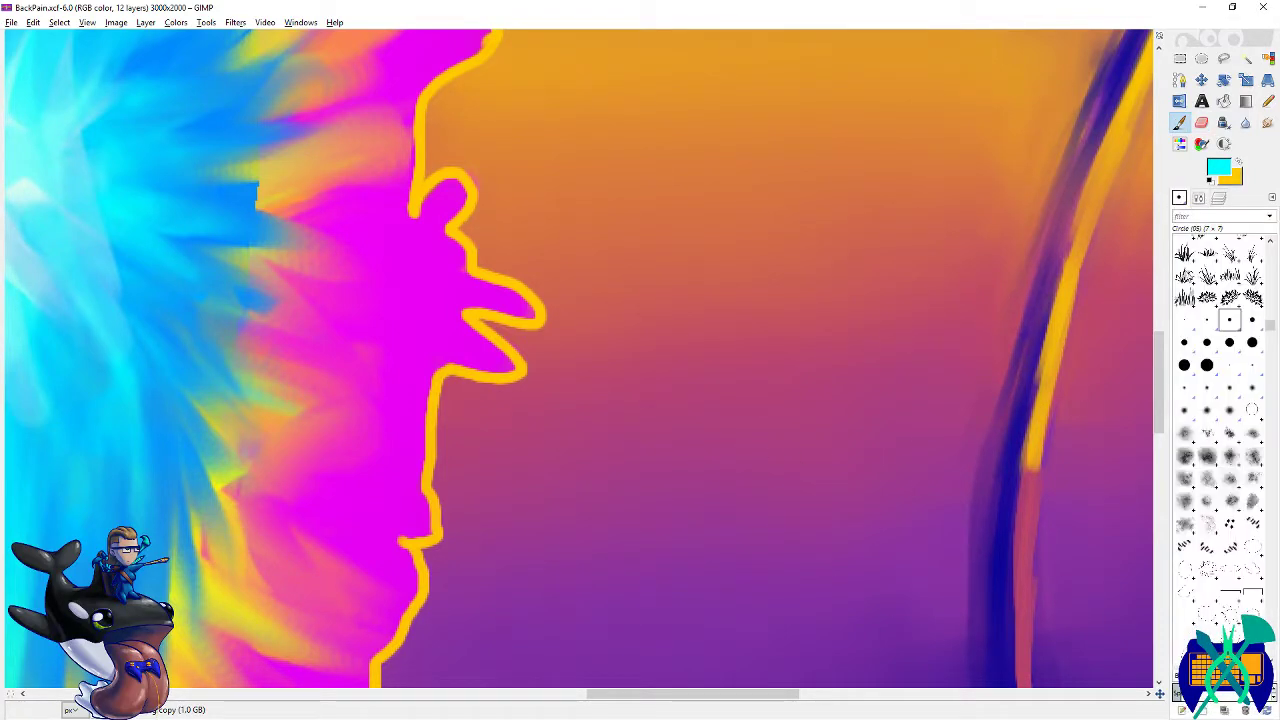
click(1218, 170)
click(1086, 311)
click(1023, 362)
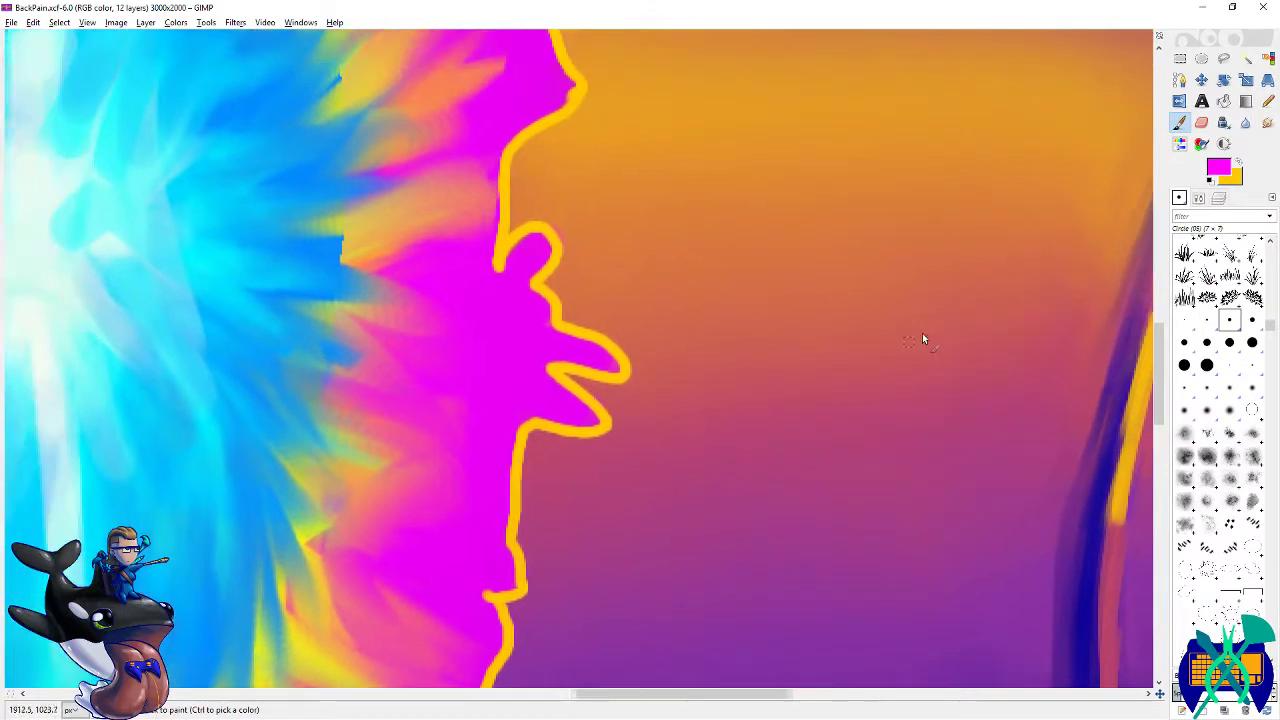
- Paint small magenta drips along the inside of the golden torn edge beside the burst, reducing the brush to Circle (01)
drag(512, 256, 508, 277)
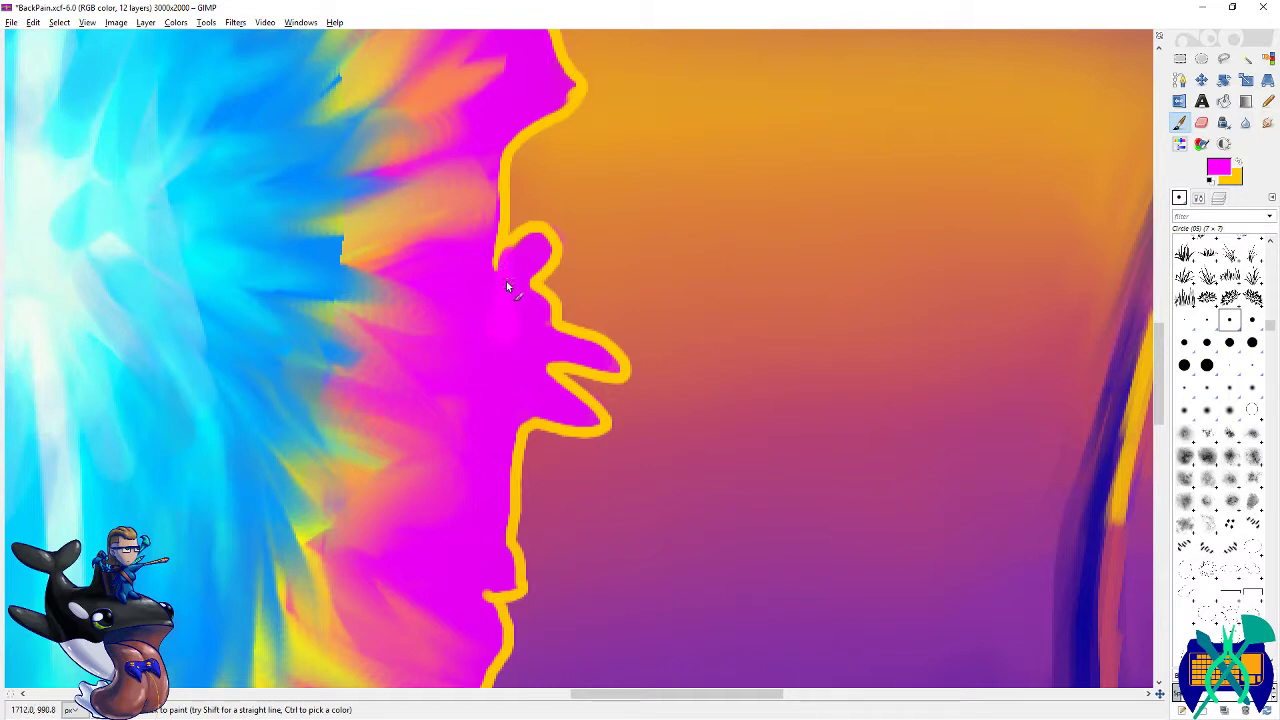
scroll(538, 358, up, 5)
scroll(586, 306, left, 2)
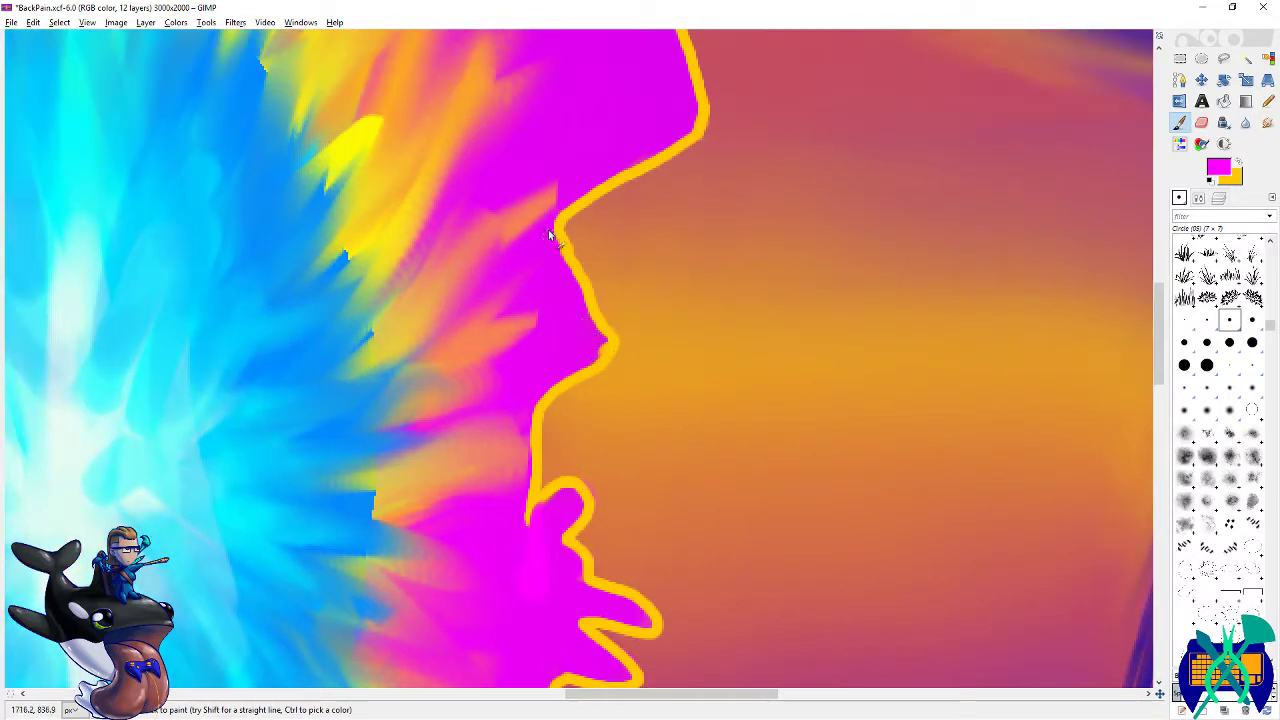
scroll(557, 229, down, 1)
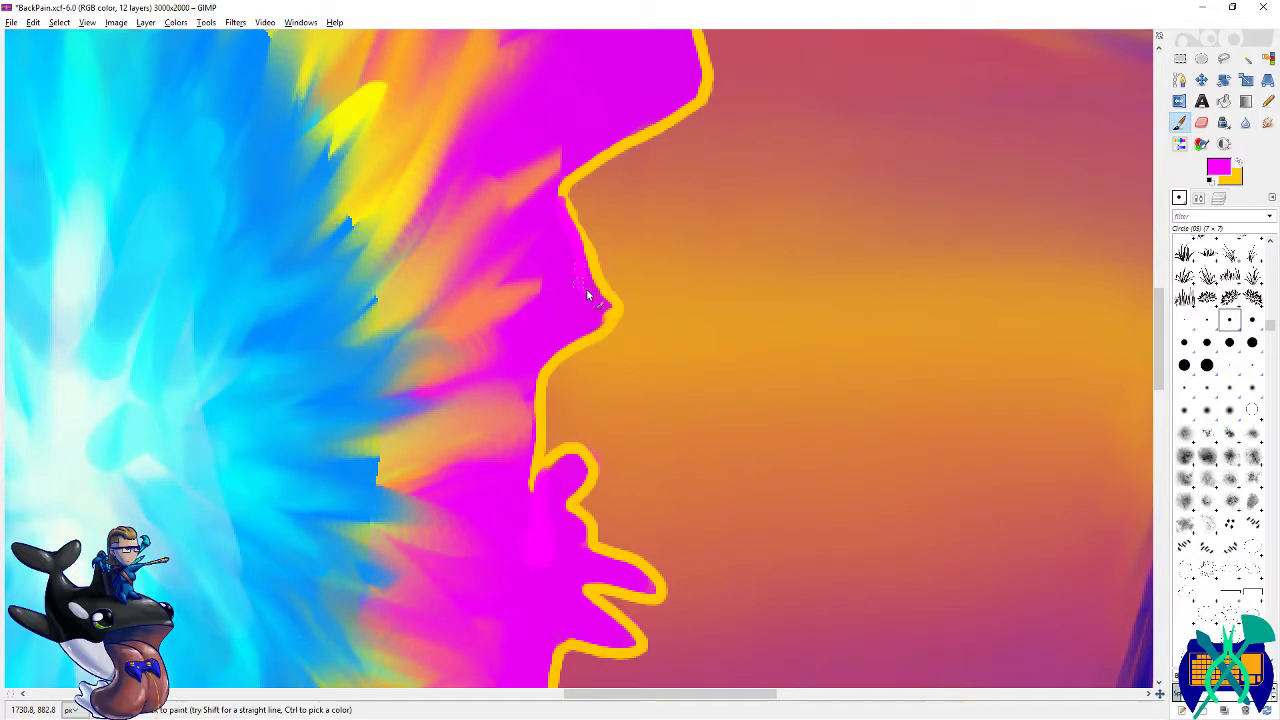
scroll(621, 246, down, 3)
scroll(621, 246, down, 3)
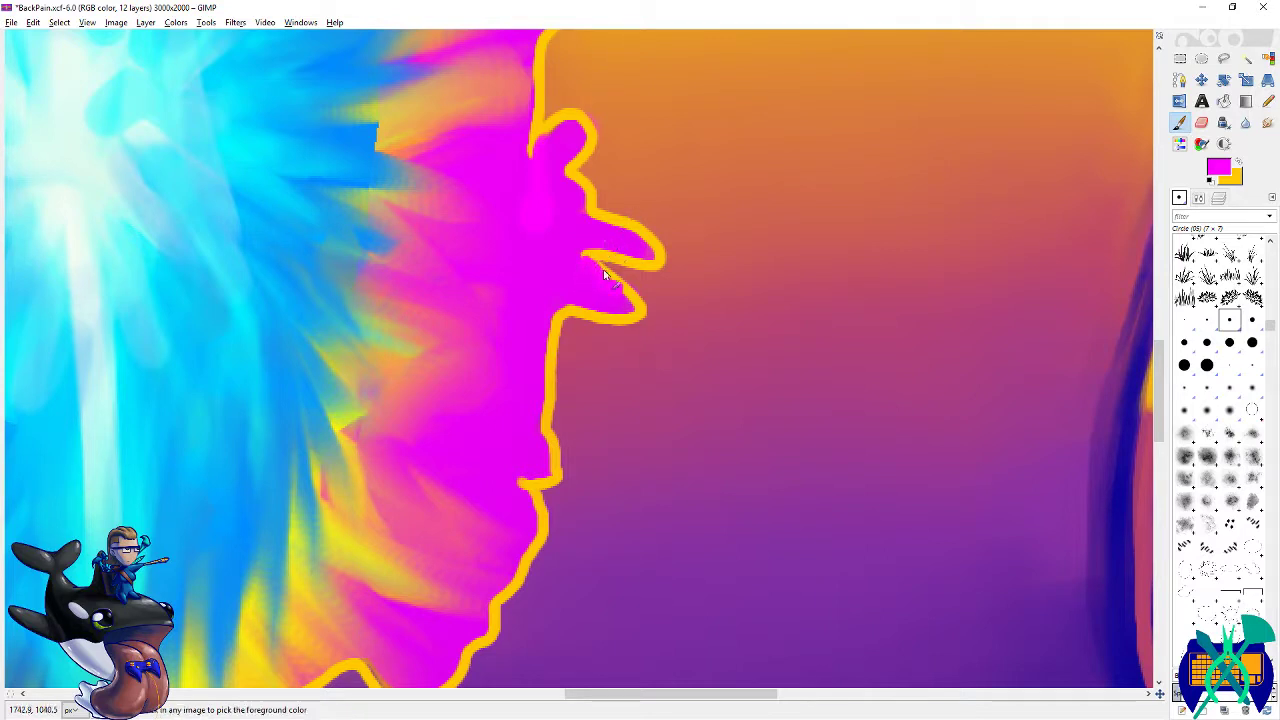
key(comma)
key(comma)
scroll(591, 471, down, 3)
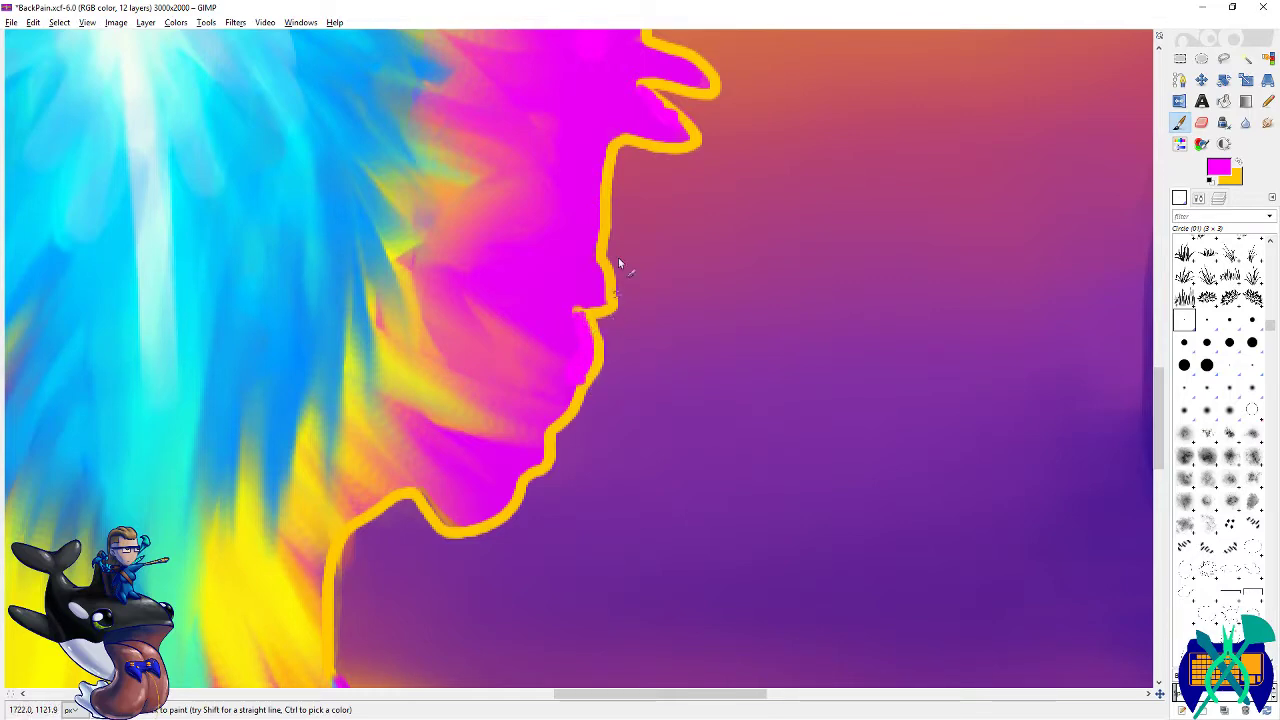
- Set the painting colours to cyan in the foreground and purple in the background
scroll(617, 282, up, 5)
click(1218, 168)
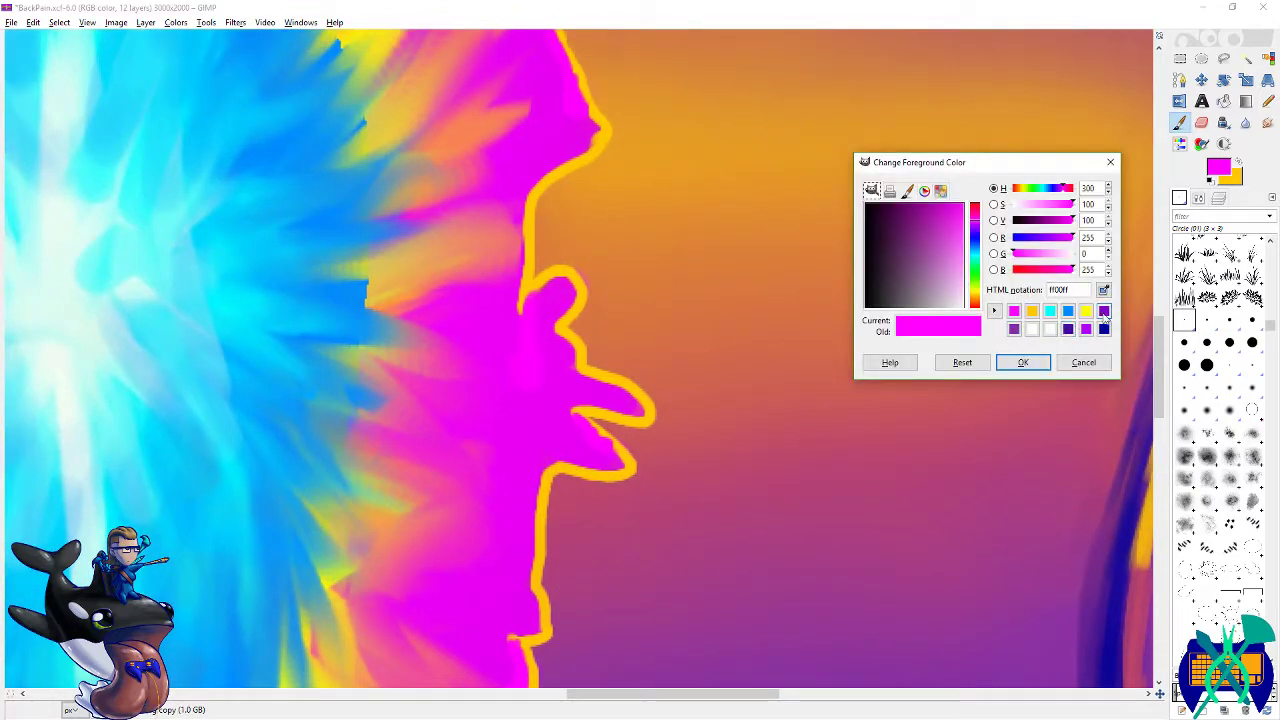
click(1104, 311)
click(1023, 362)
click(1238, 162)
click(1218, 168)
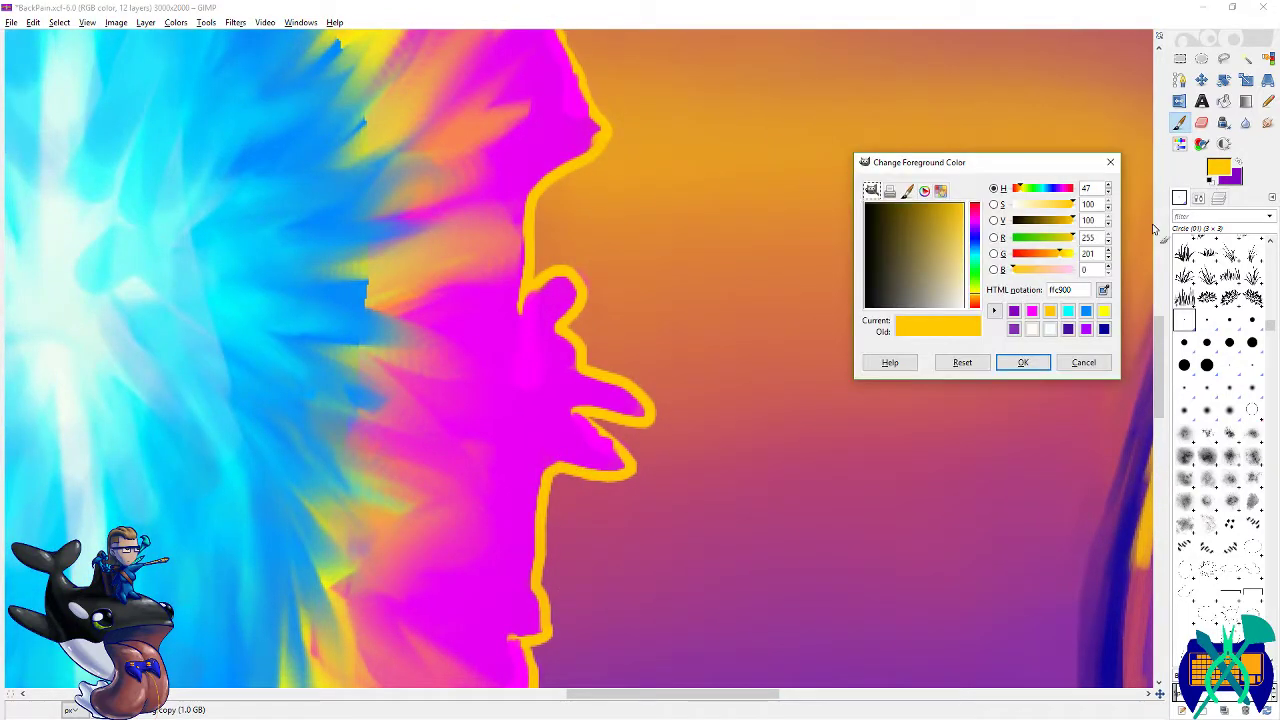
click(1068, 311)
click(1023, 362)
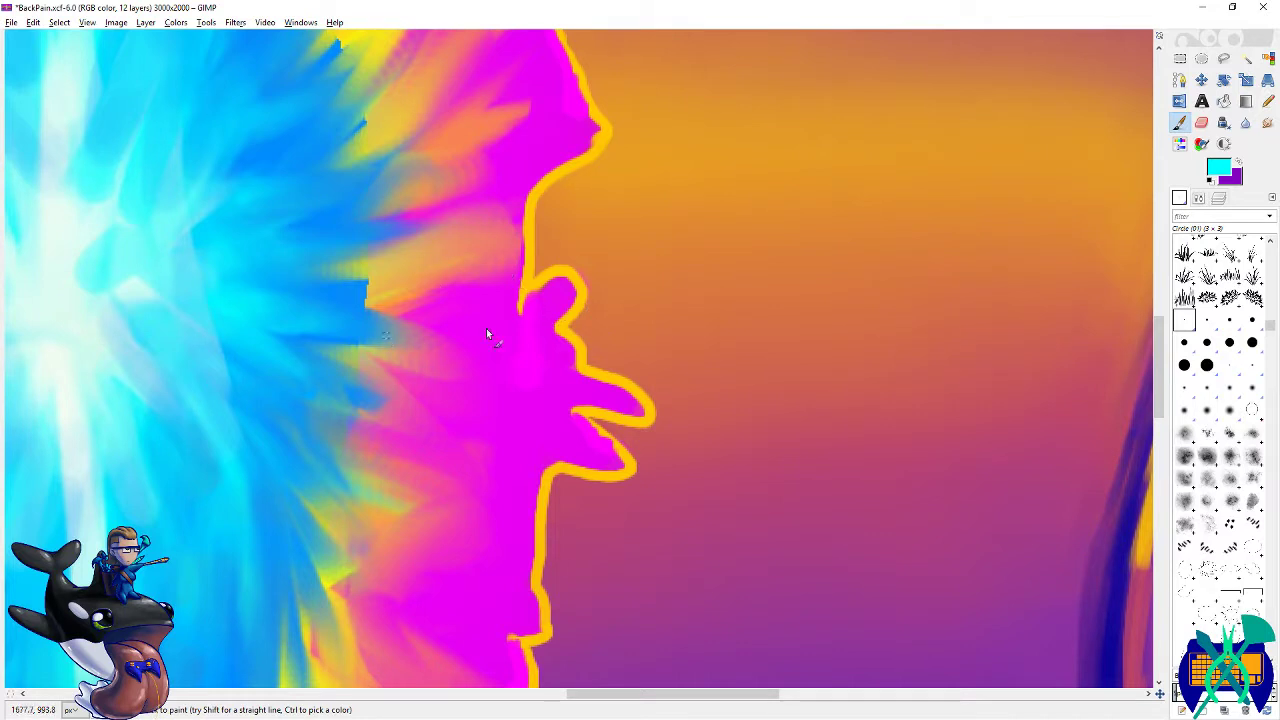
- Paint purple shadows into the magenta drips along the torn edge, using the Circle (01) brush
key(x)
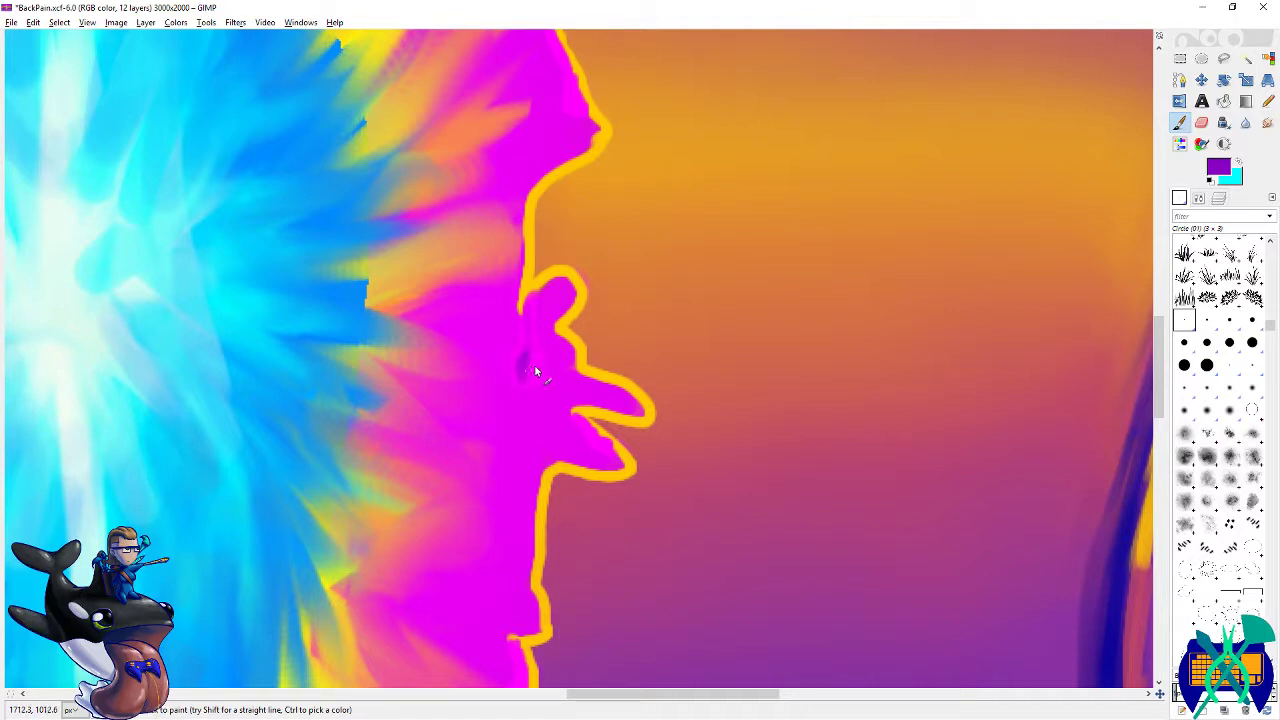
scroll(540, 355, up, 5)
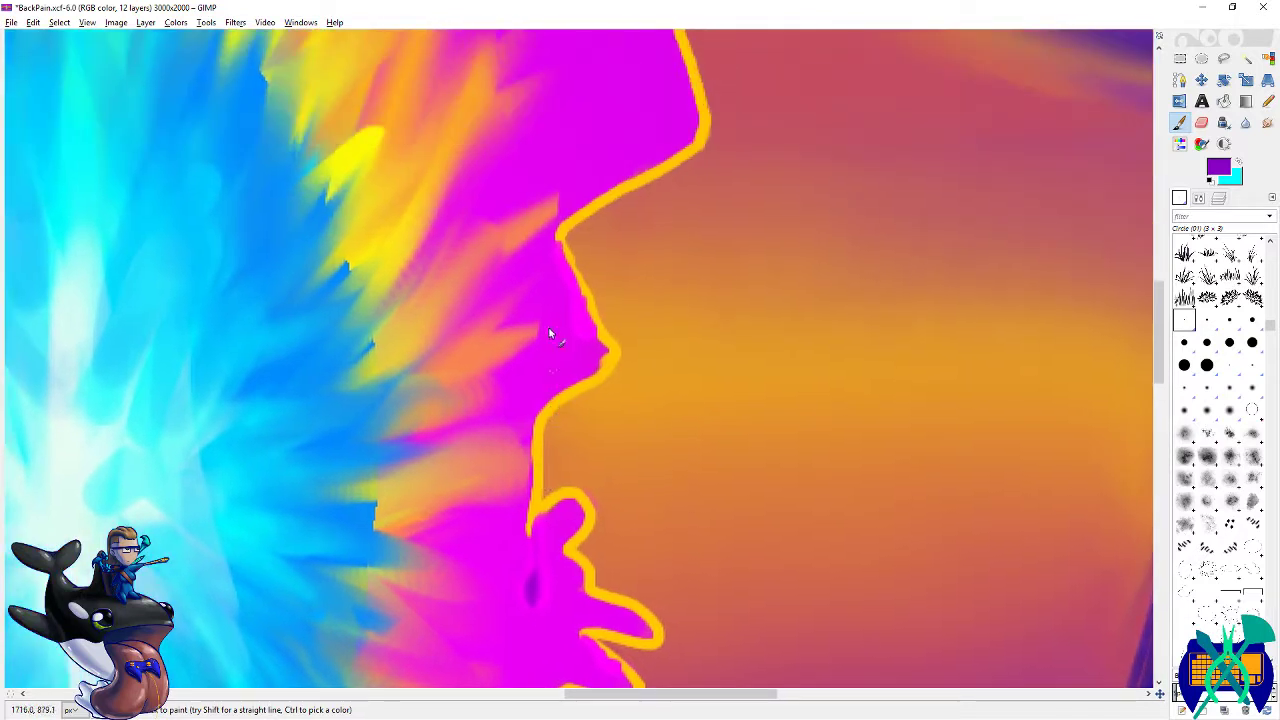
drag(560, 255, 580, 315)
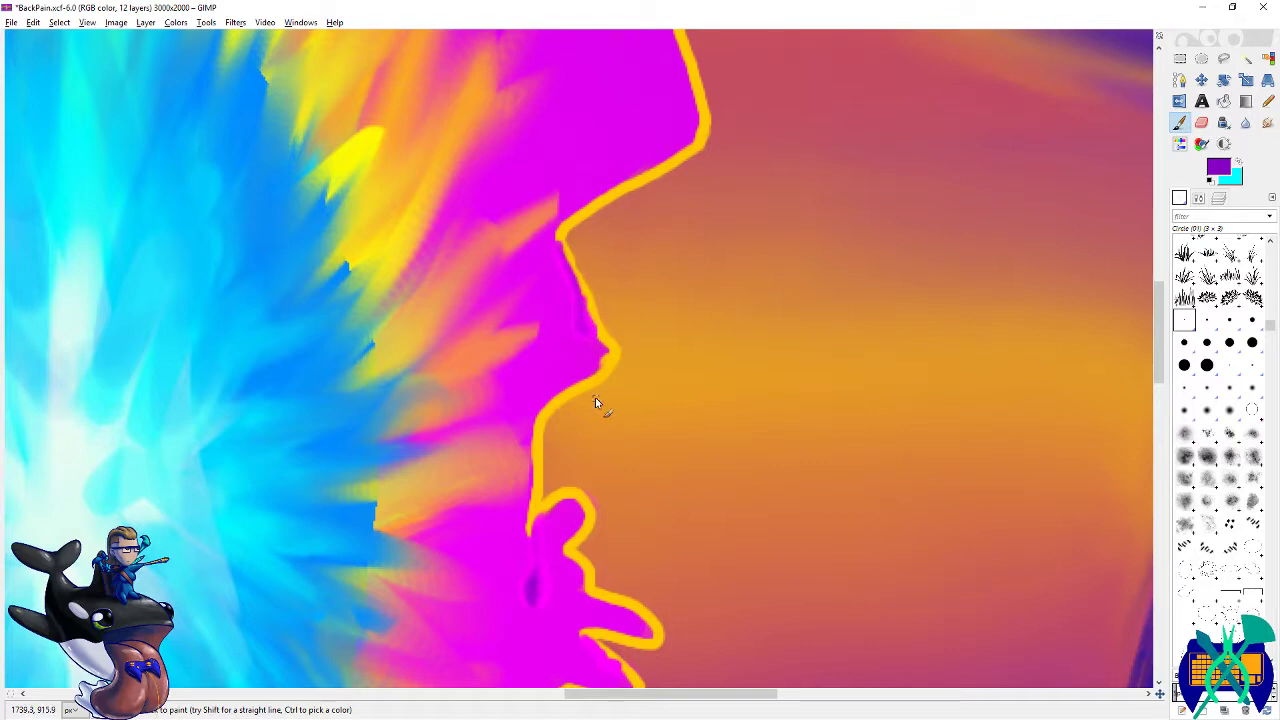
scroll(595, 397, down, 5)
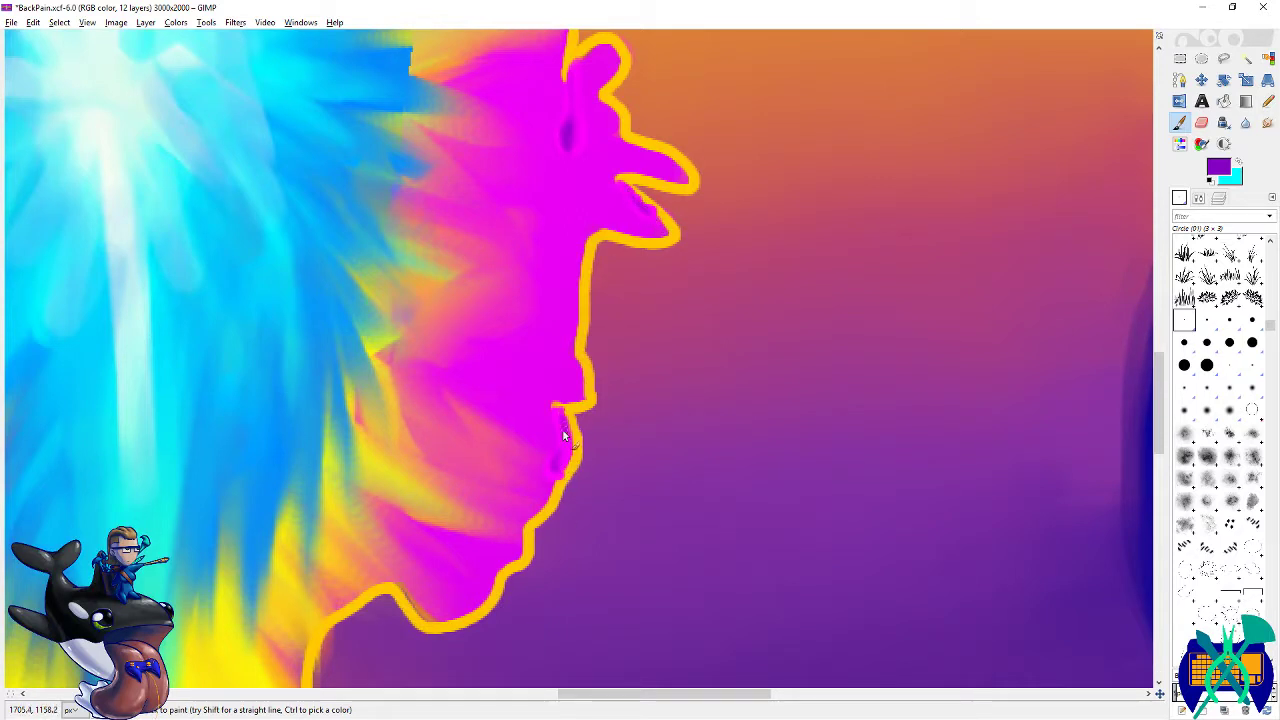
- Paint cyan highlights on the drips along the torn edge, from the lowest to the uppermost, and save the image
key(x)
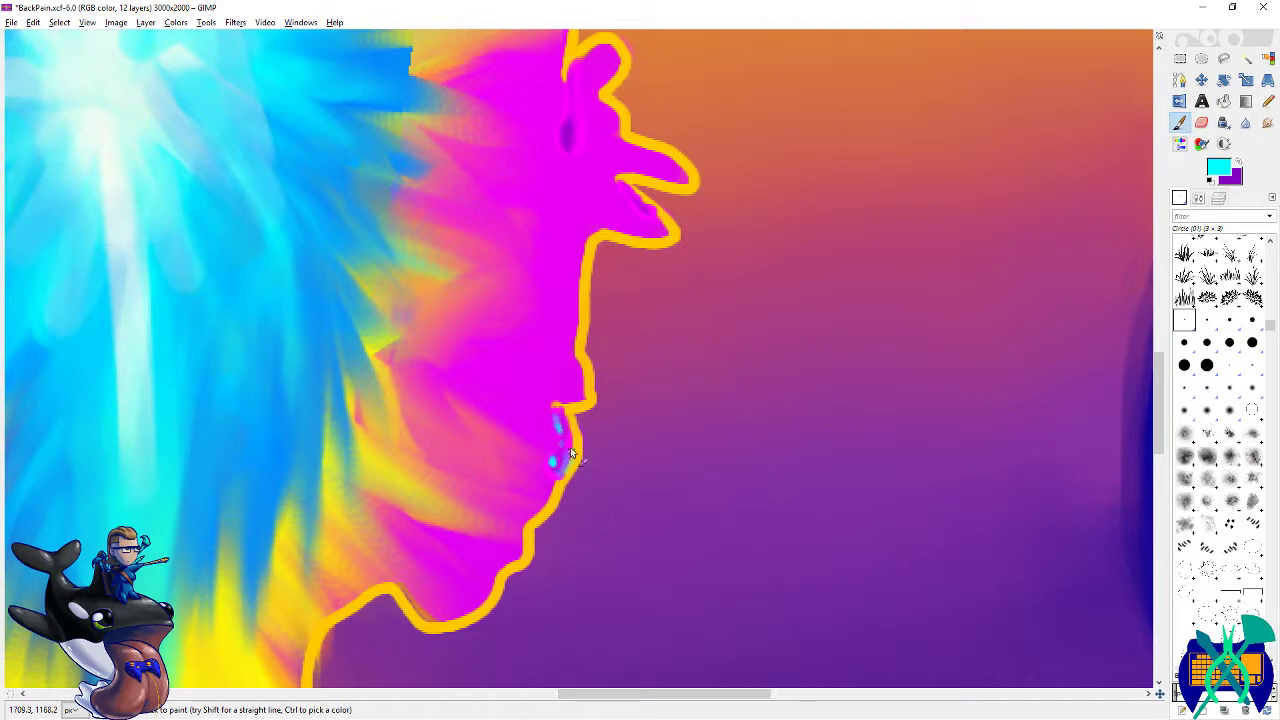
scroll(560, 478, up, 4)
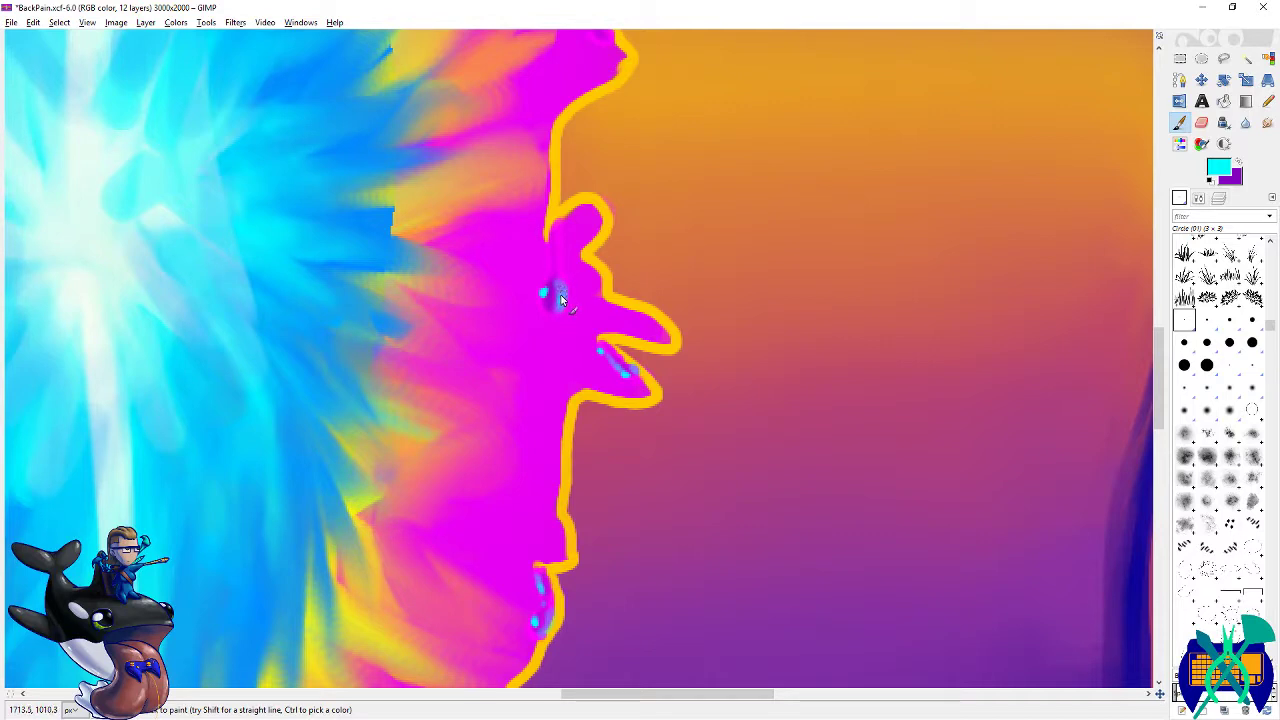
scroll(549, 372, up, 3)
mouse_move(558, 368)
mouse_down()
mouse_move(566, 400)
mouse_move(578, 376)
mouse_move(572, 395)
mouse_move(583, 396)
mouse_up()
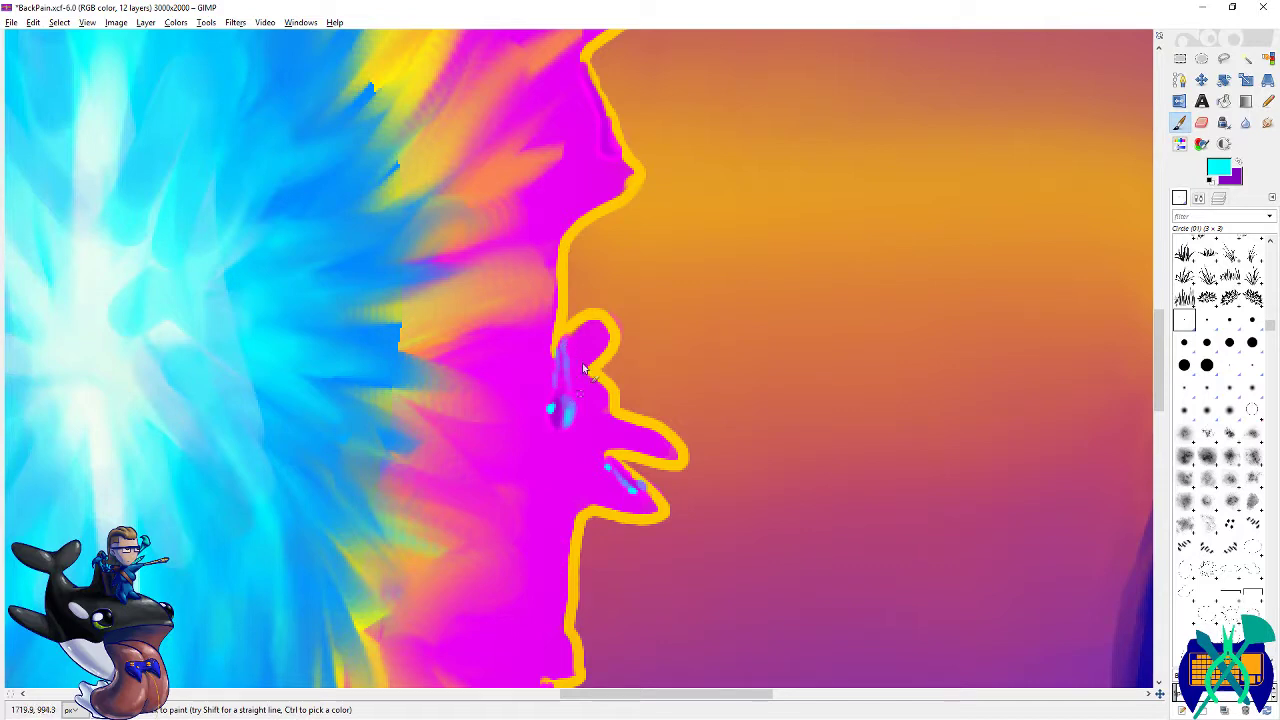
scroll(606, 271, up, 3)
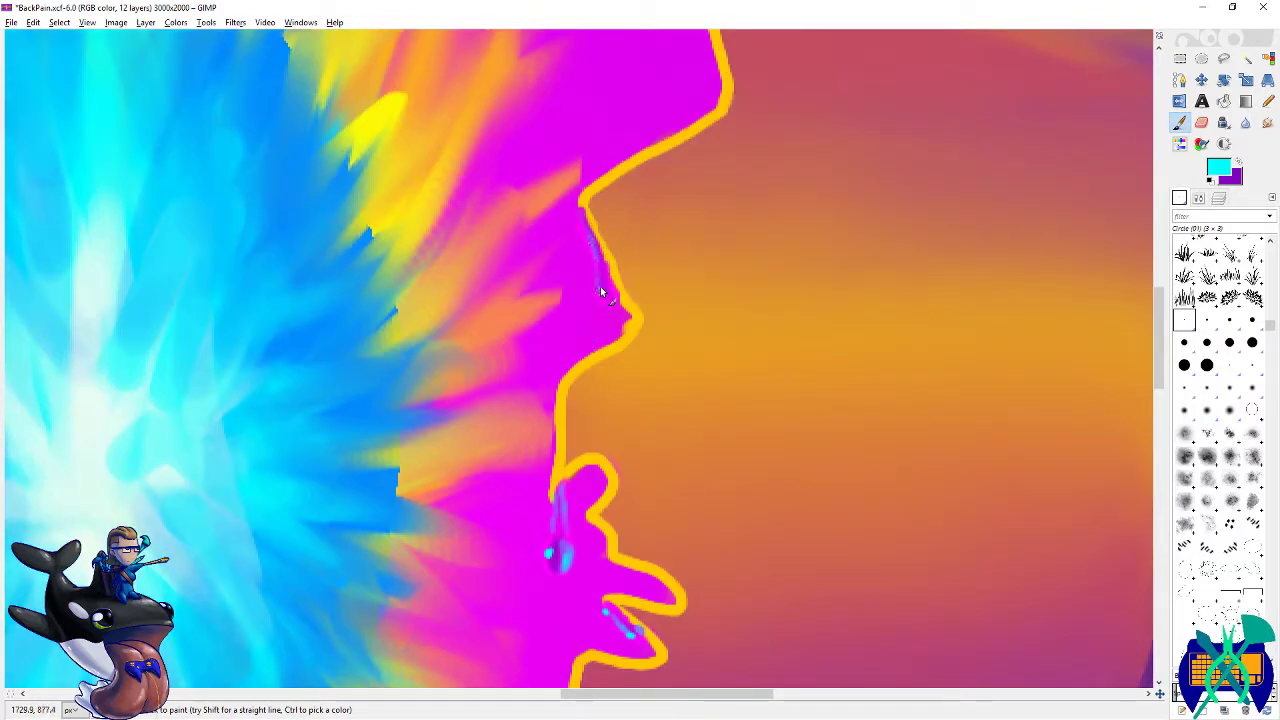
drag(591, 241, 567, 180)
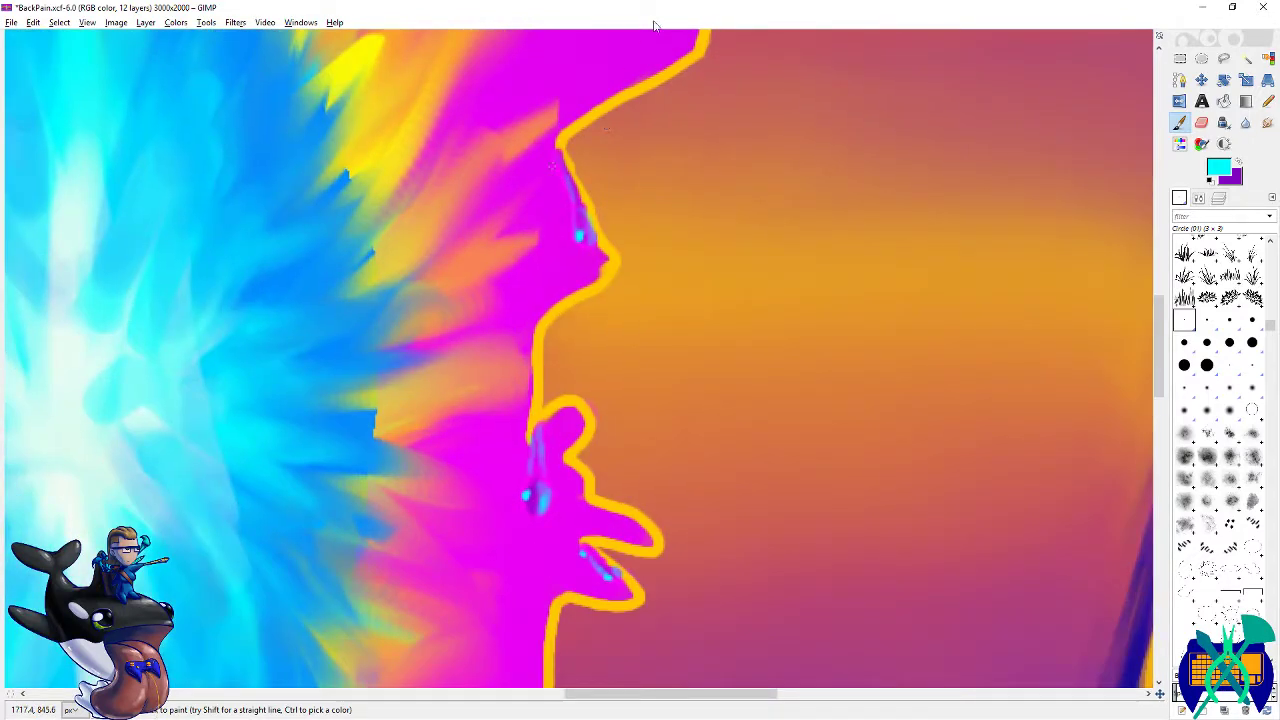
scroll(474, 240, down, 5)
key(ctrl+s)
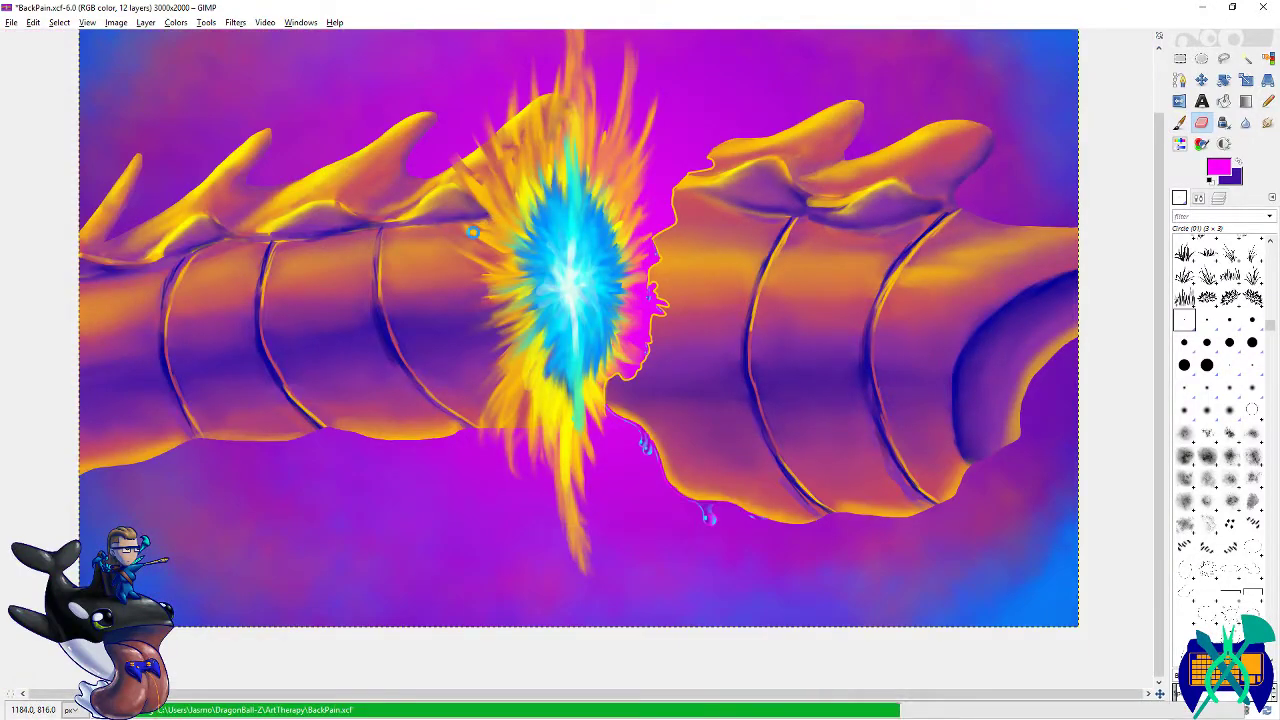
- Cut the small drips beside the burst out of the torn edge using a rectangular selection around them
scroll(326, 392, down, 2)
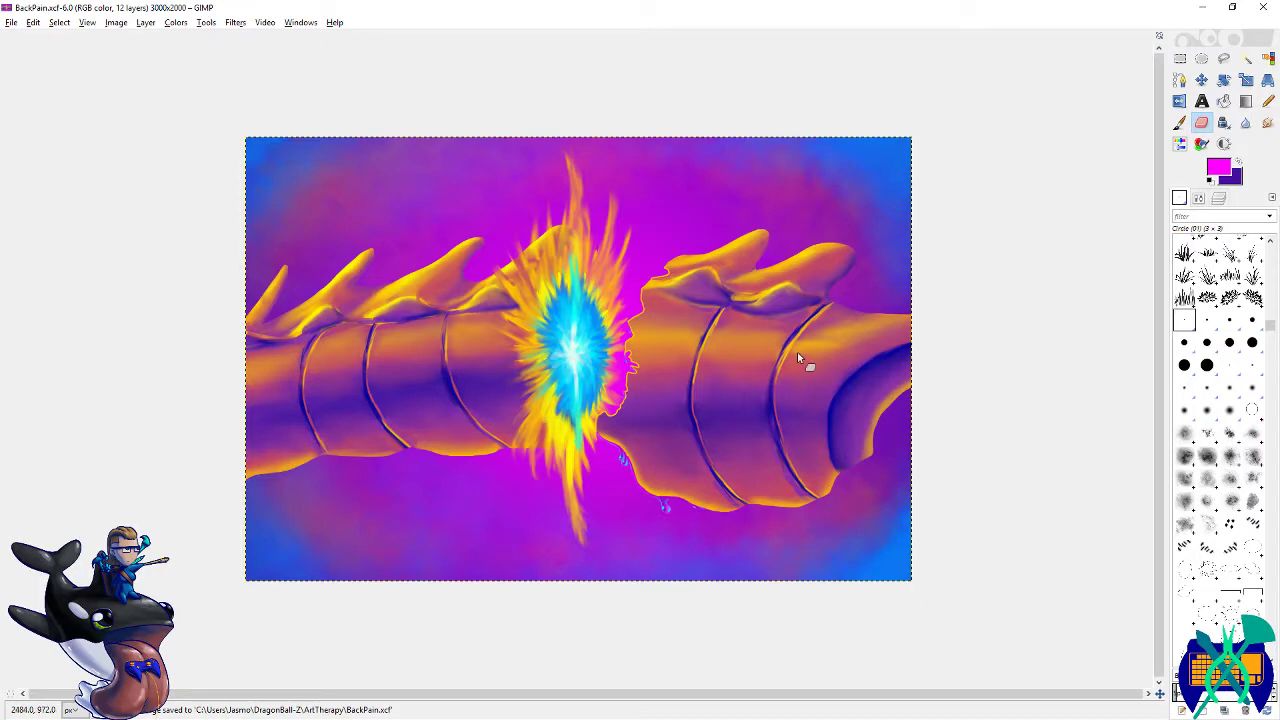
scroll(660, 365, up, 5)
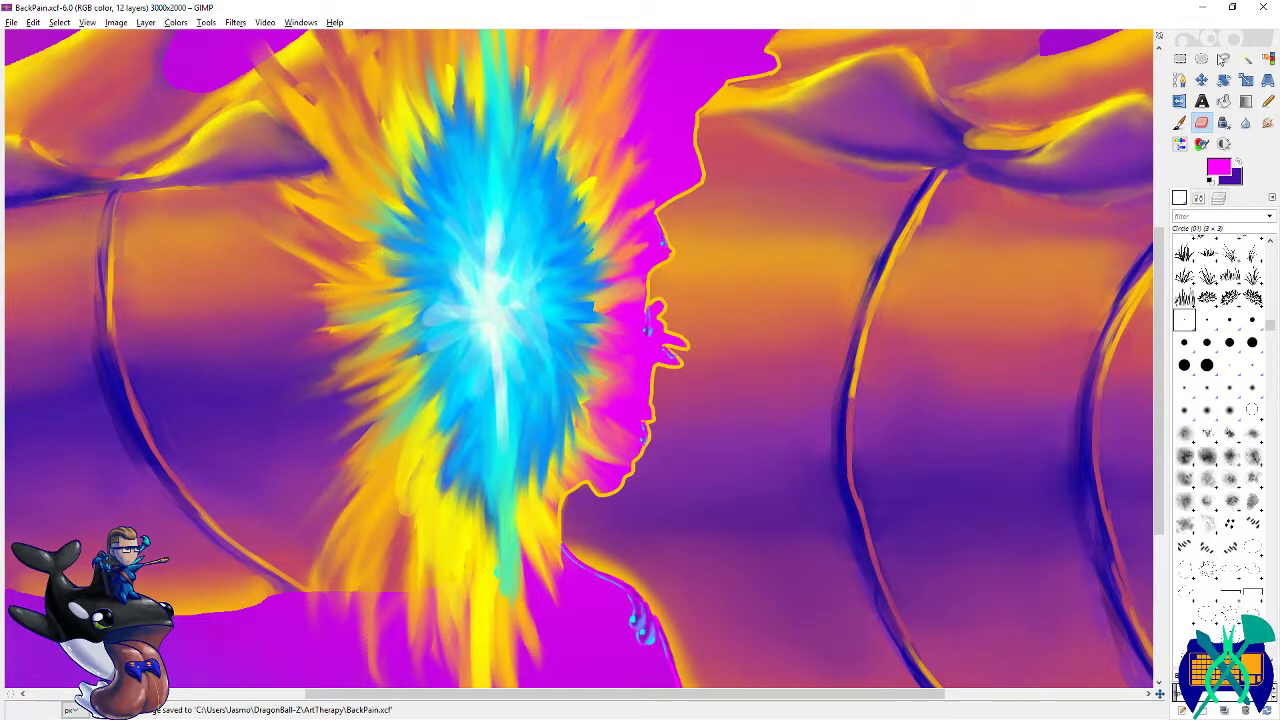
click(1180, 58)
drag(566, 170, 757, 465)
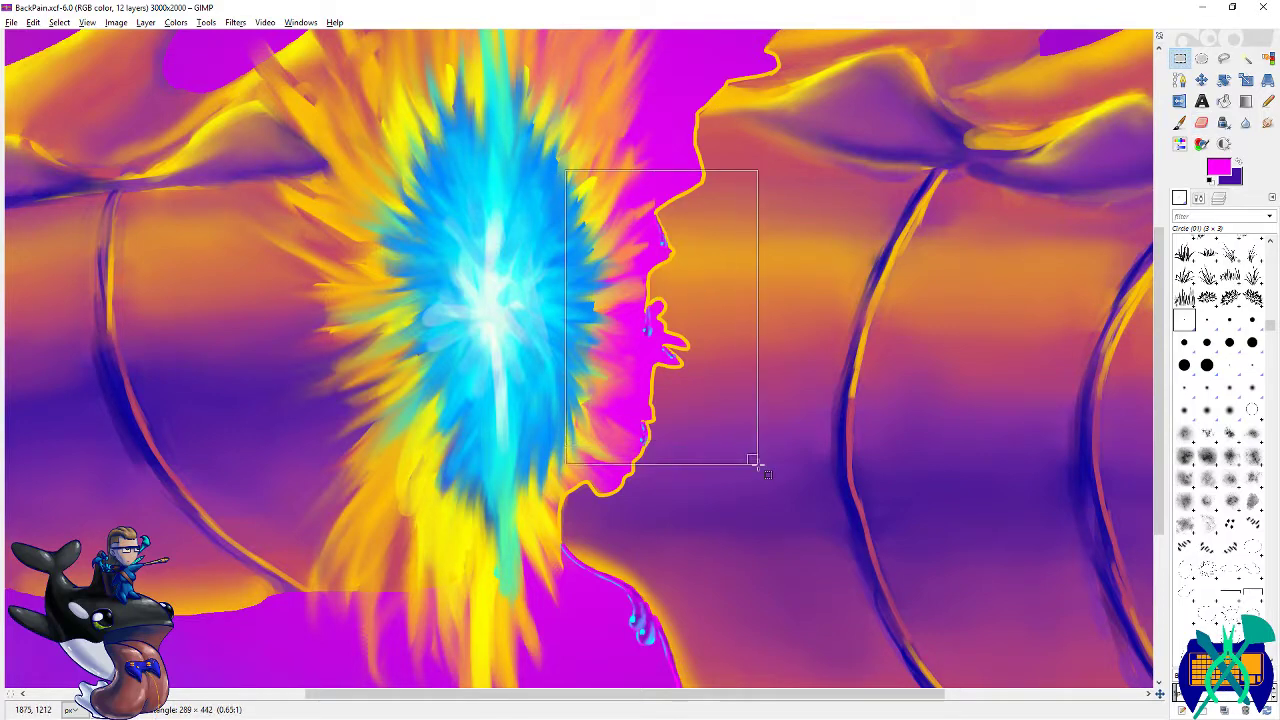
key(ctrl+x)
key(ctrl+v)
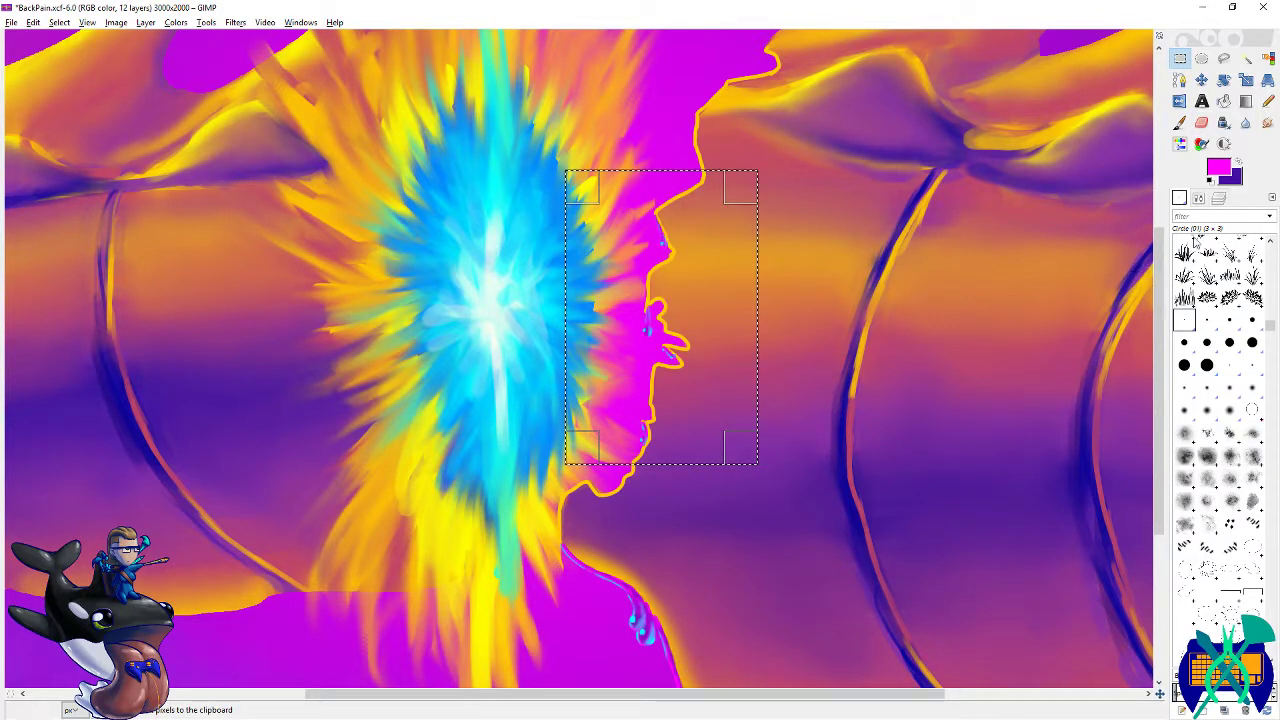
click(1218, 198)
click(976, 268)
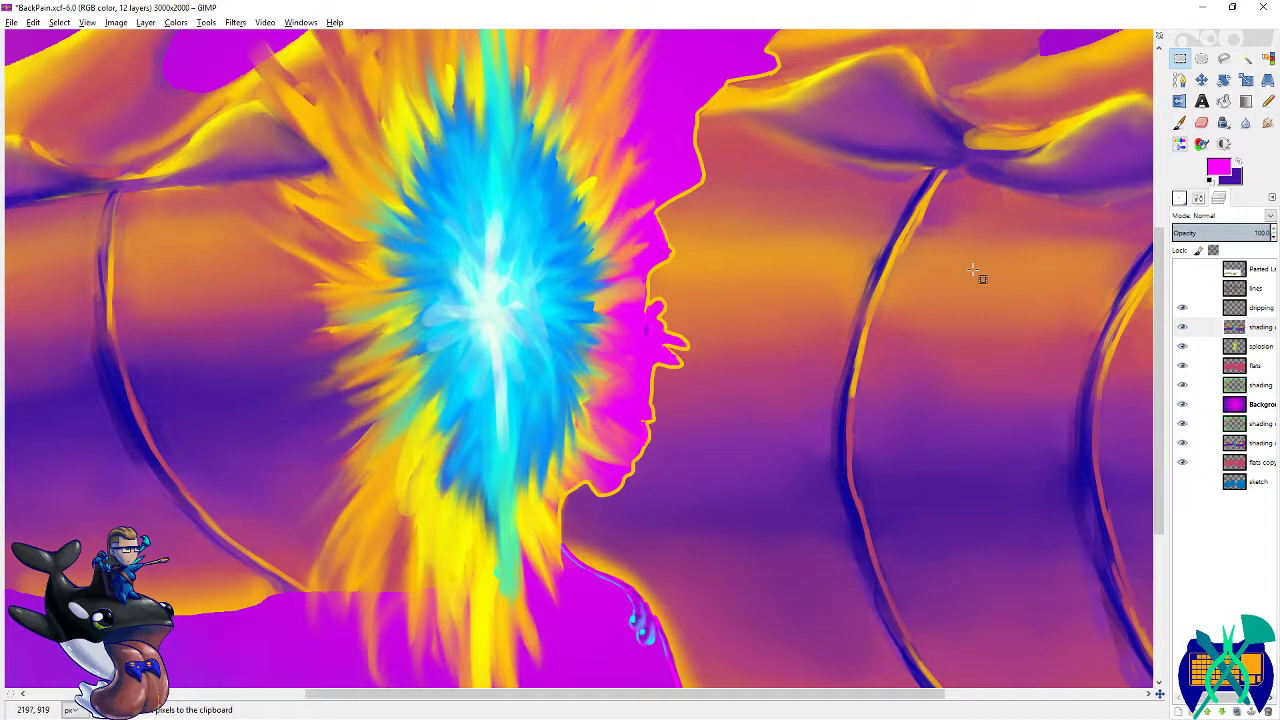
- Save the image, set the foreground to purple 8400c1 and paint a filled drip from the torn edge's upper notch on the dripping layer
scroll(691, 337, up, 2)
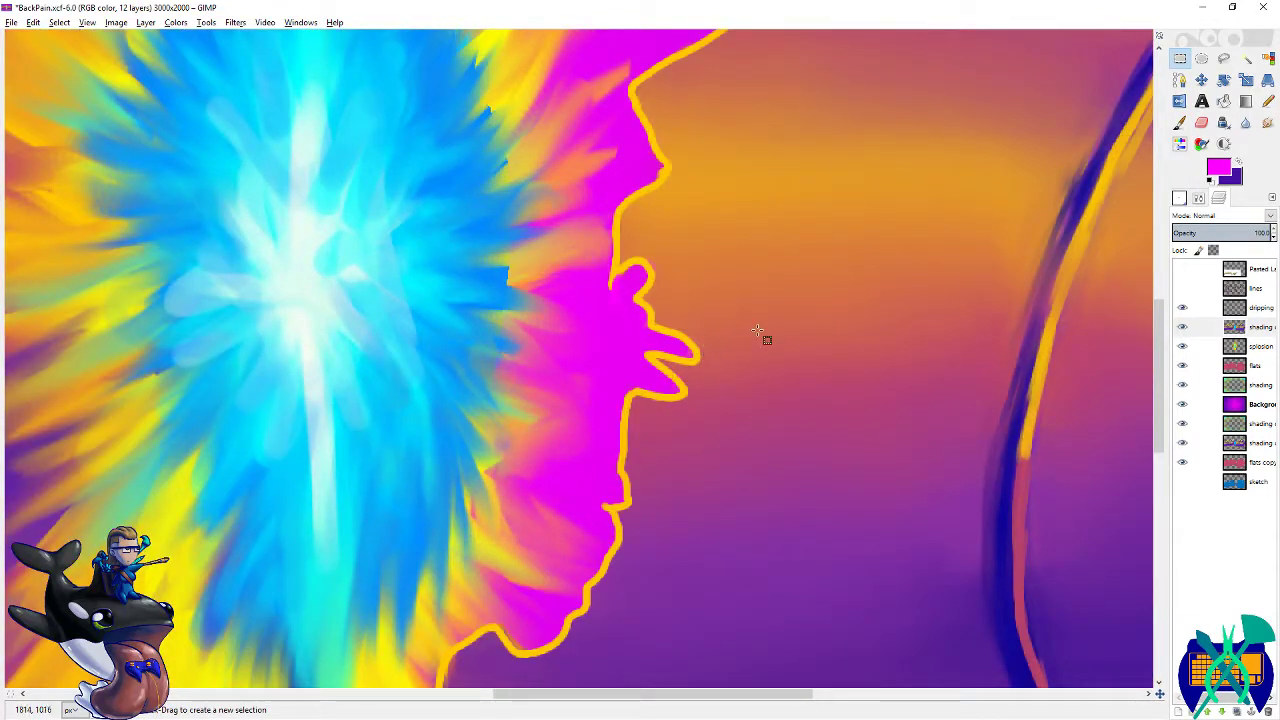
key(Page_Up)
scroll(600, 350, up, 2)
key(ctrl+s)
click(1226, 168)
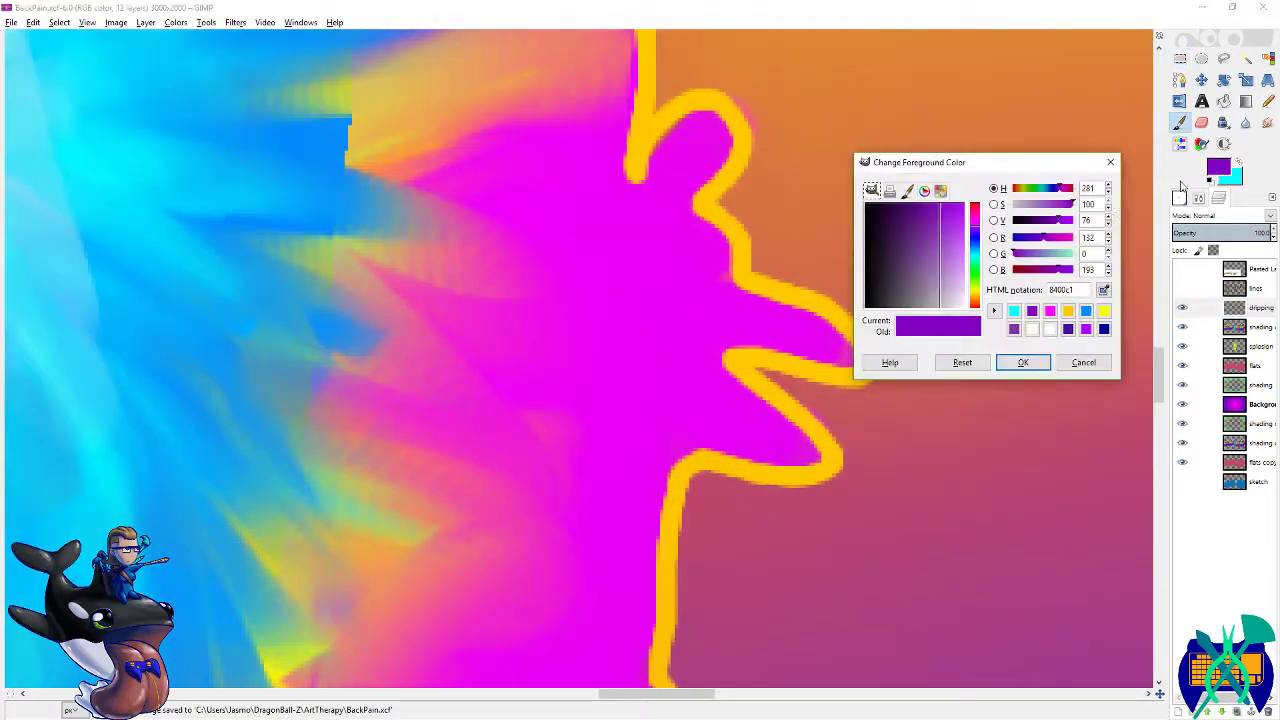
click(1020, 363)
drag(663, 152, 635, 255)
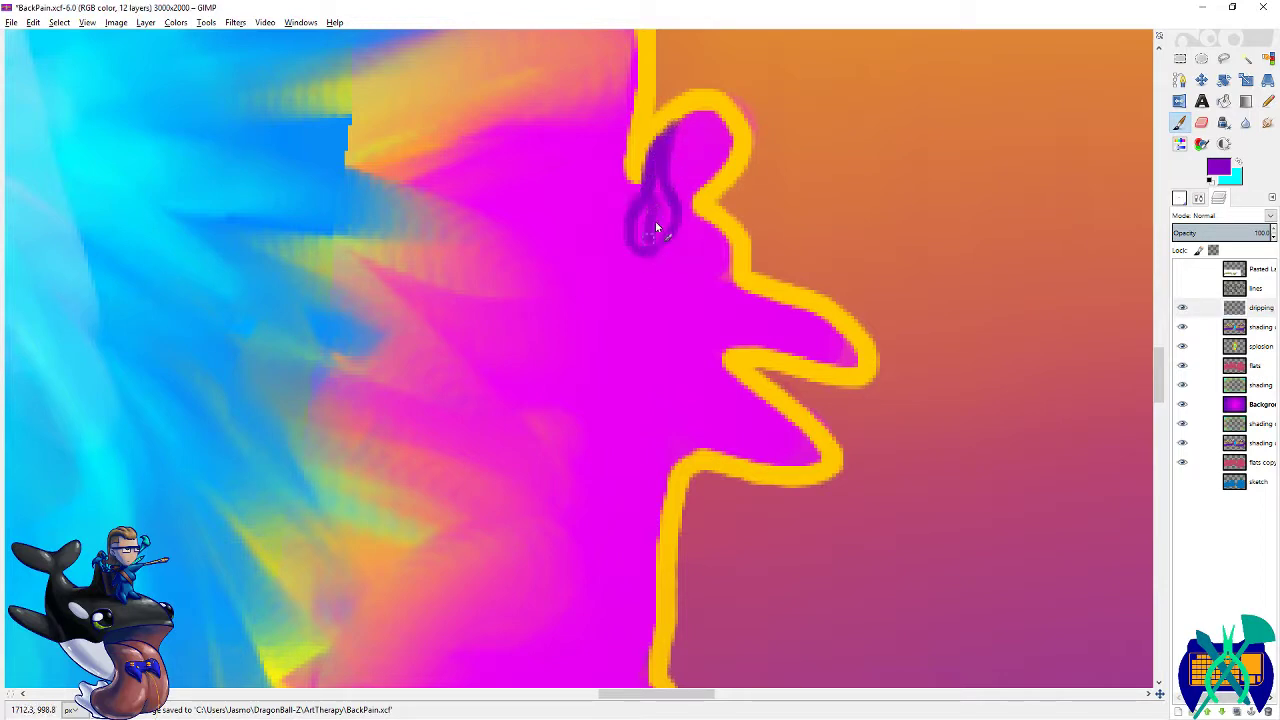
mouse_move(645, 218)
mouse_down()
mouse_move(658, 233)
mouse_move(650, 250)
mouse_up()
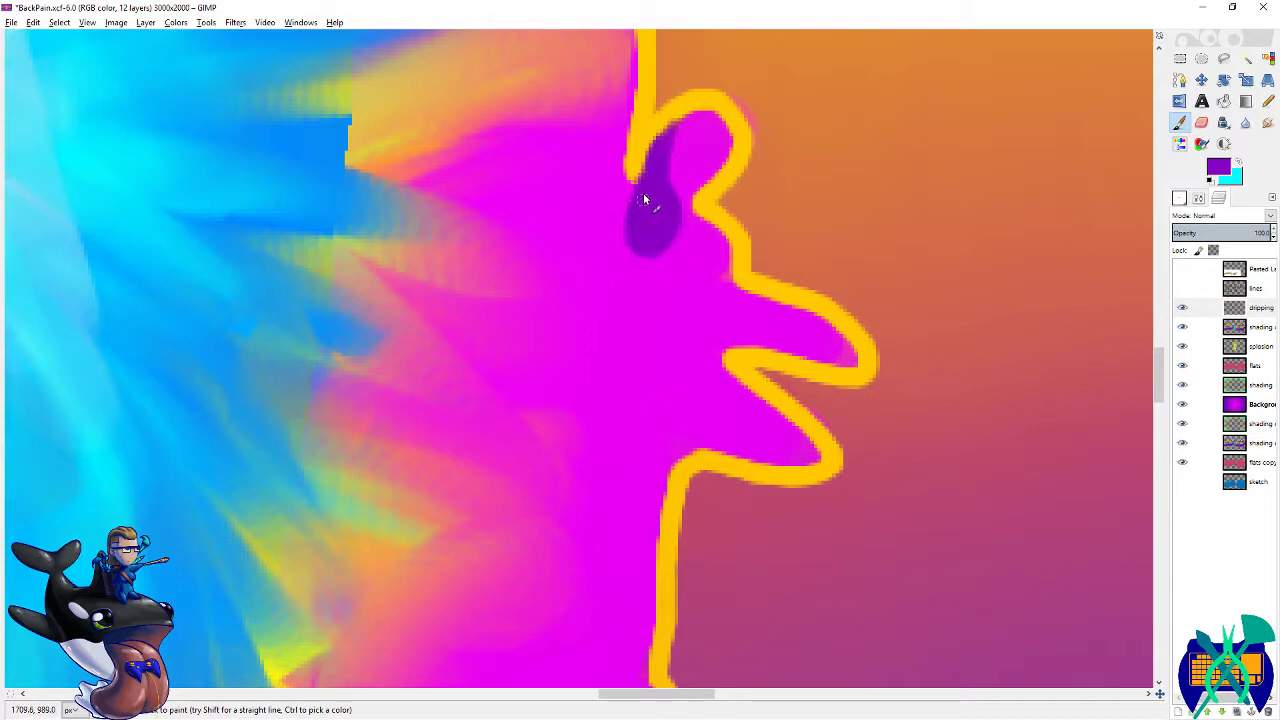
key(x)
click(637, 218)
mouse_move(671, 209)
mouse_down()
mouse_move(654, 241)
mouse_move(660, 201)
mouse_move(674, 217)
mouse_move(640, 248)
mouse_move(667, 195)
mouse_up()
key(ctrl+z)
key(ctrl+z)
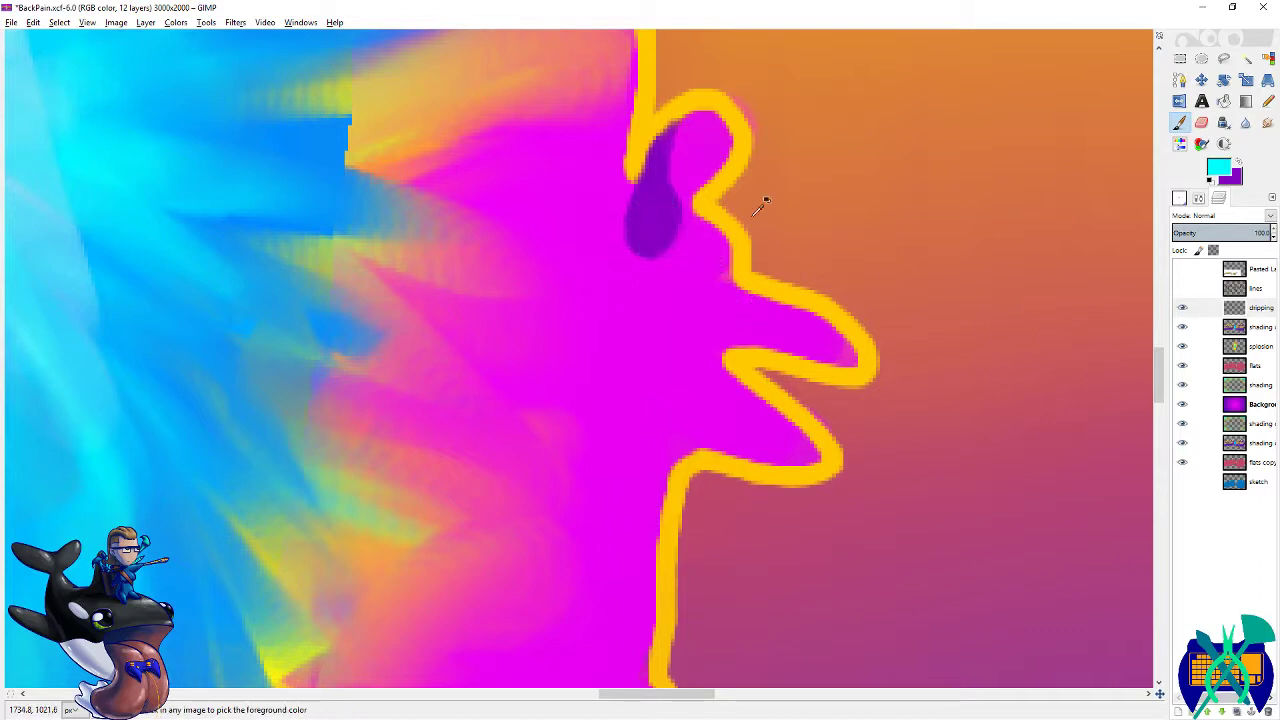
- Lengthen the upper drip downward in purple and fill its outline with the Circle (03) brush
scroll(597, 340, down, 3)
scroll(452, 320, down, 5)
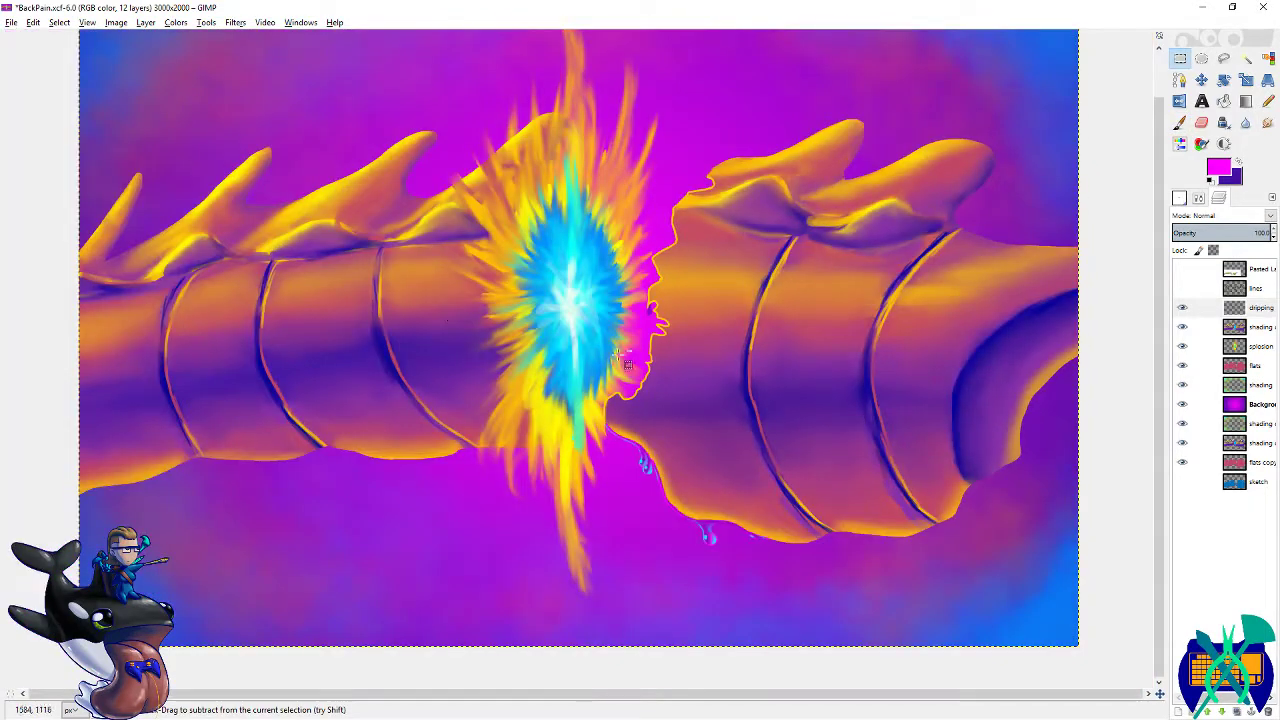
scroll(640, 351, up, 5)
drag(561, 257, 691, 213)
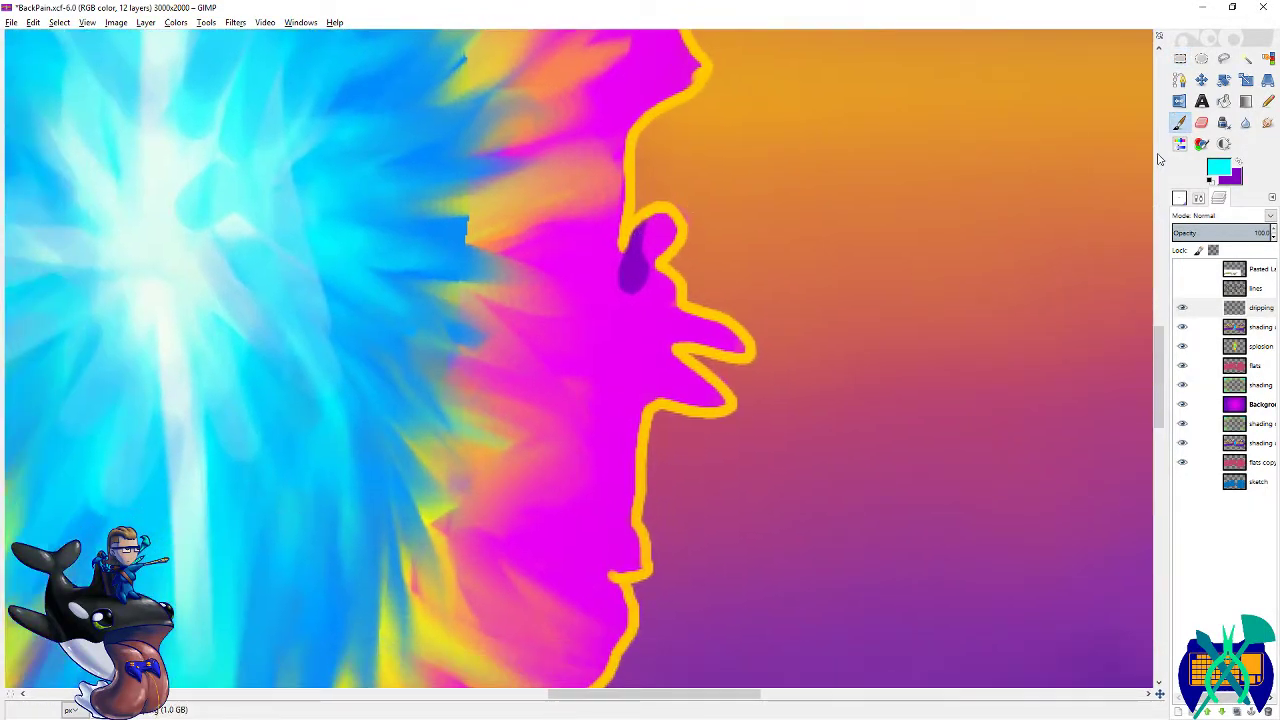
click(1238, 161)
mouse_move(624, 260)
mouse_down()
mouse_move(634, 242)
mouse_move(626, 268)
mouse_up()
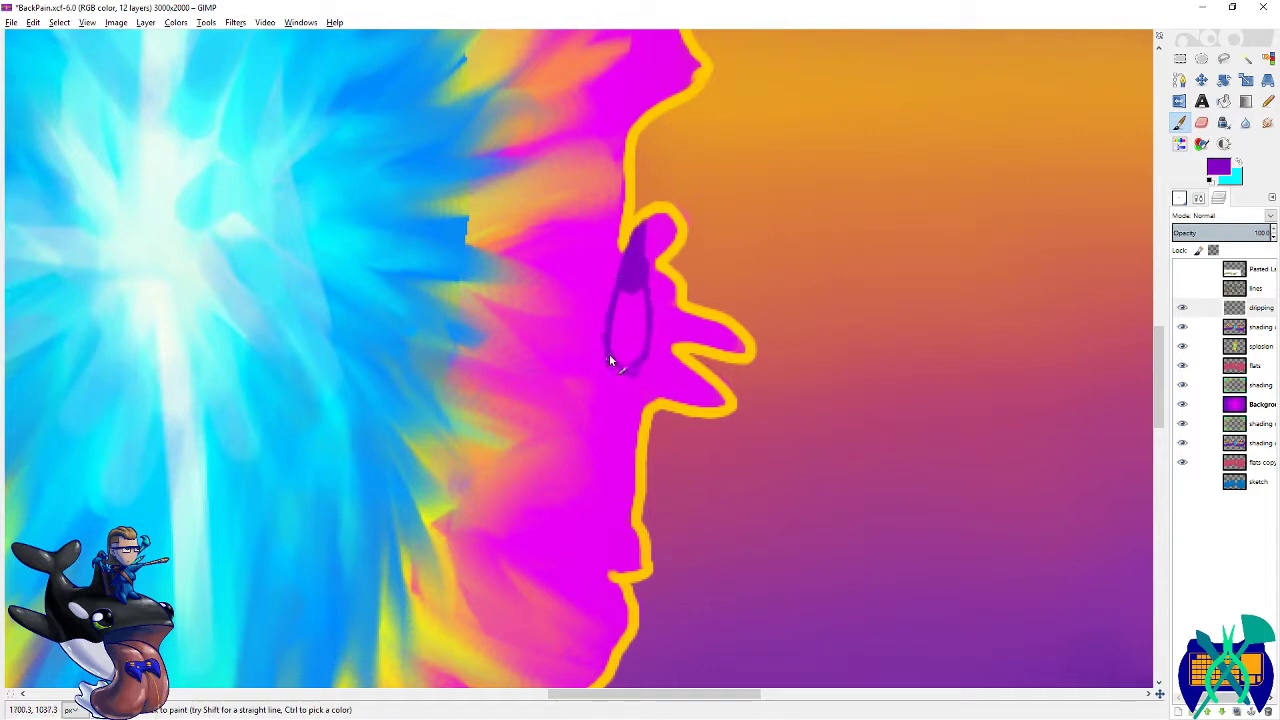
click(1180, 198)
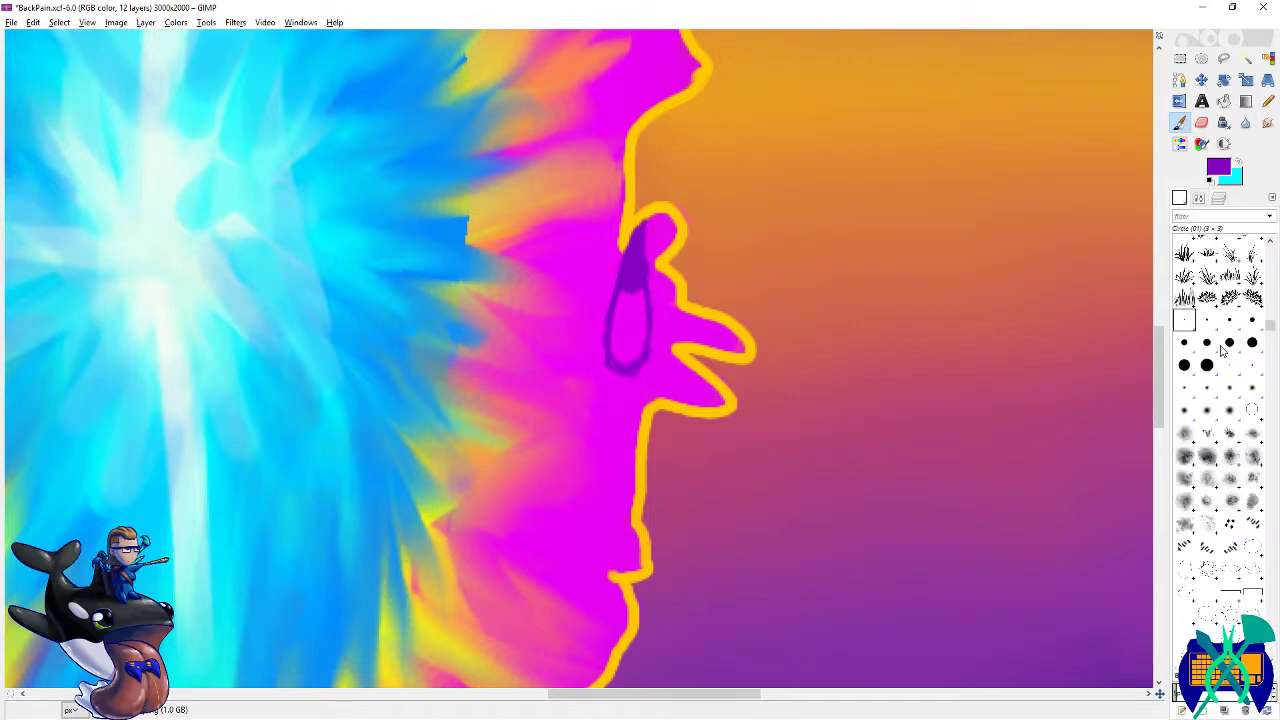
click(1229, 321)
mouse_move(623, 292)
mouse_down()
mouse_move(618, 350)
mouse_move(635, 355)
mouse_move(642, 306)
mouse_move(646, 361)
mouse_move(619, 363)
mouse_move(616, 310)
mouse_up()
- Refine the upper drip's shape by erasing along its outer side and repainting its neck in purple
key(shift+e)
drag(651, 225, 646, 288)
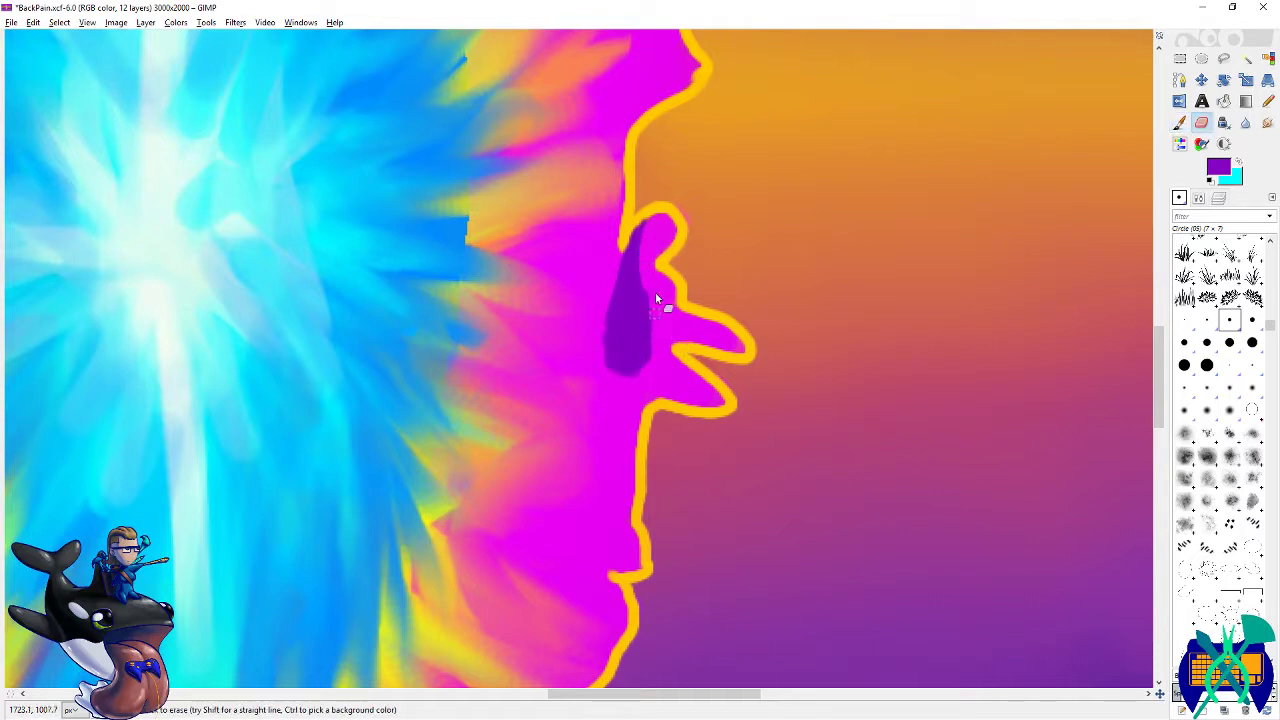
key(p)
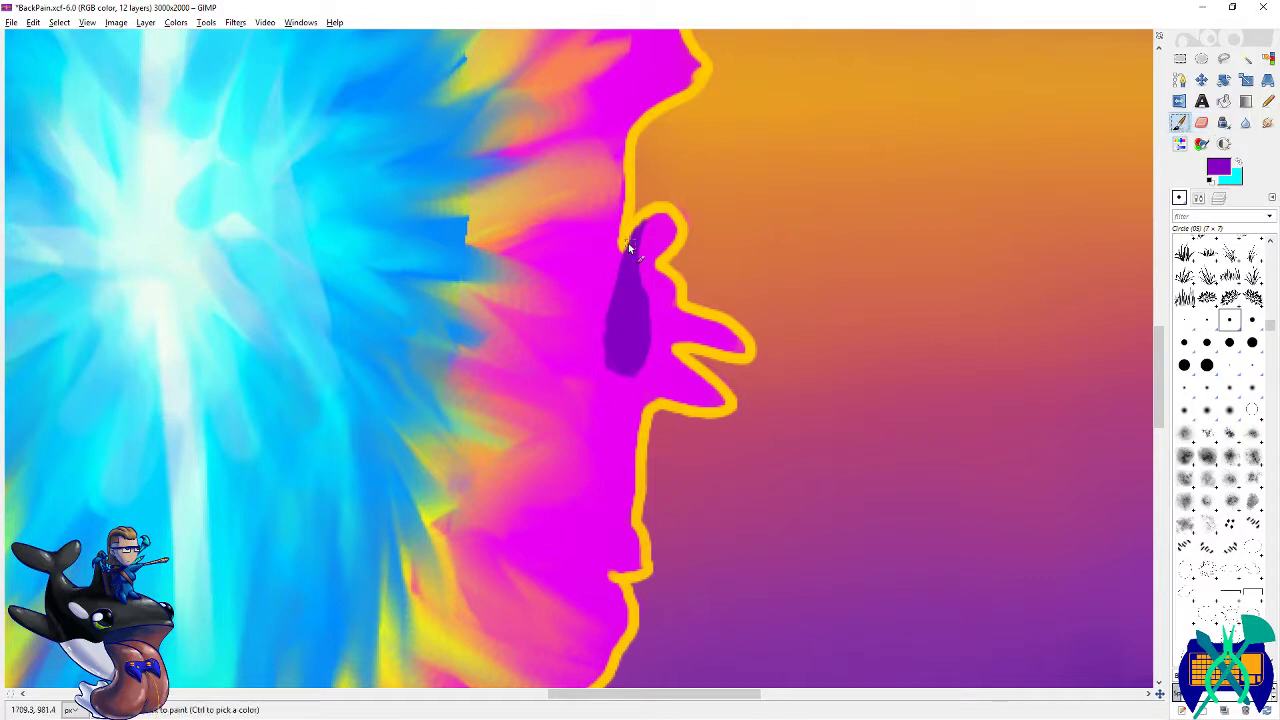
mouse_move(646, 226)
mouse_down()
mouse_move(639, 270)
mouse_move(646, 232)
mouse_up()
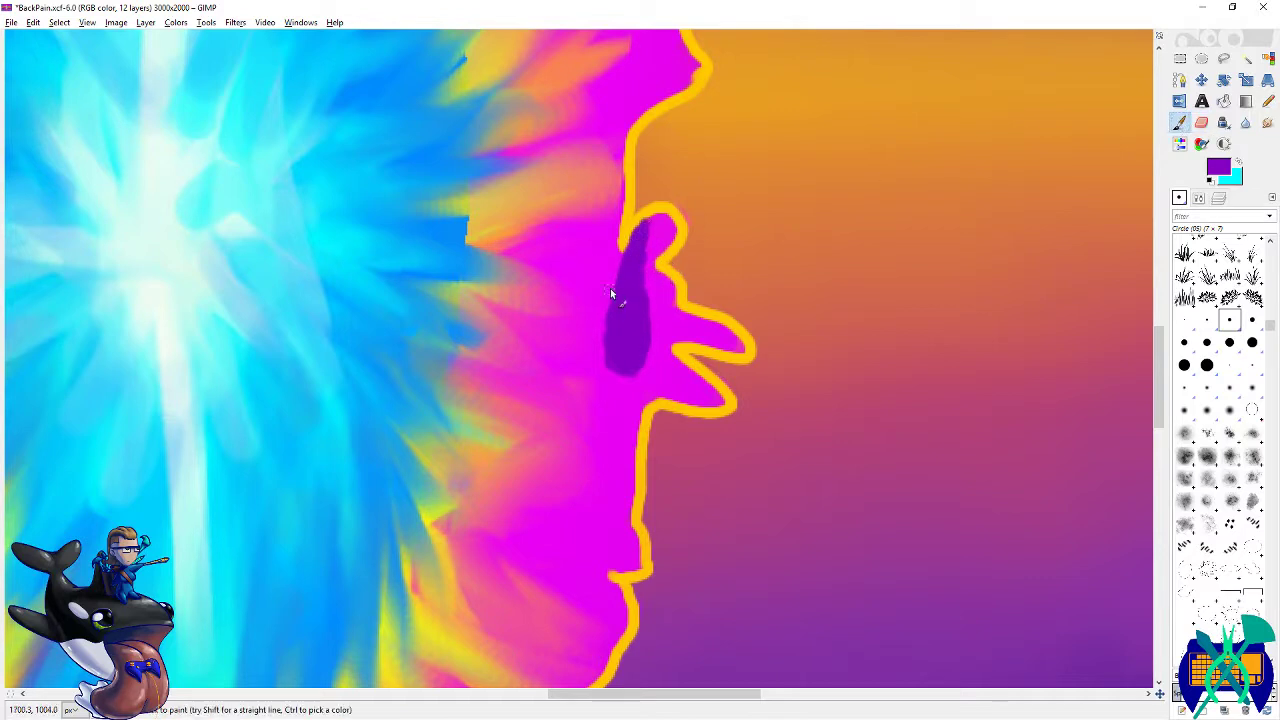
- Paint a second purple drip with a rounded end inside the torn edge, running down from the lower notch
scroll(640, 411, down, 5)
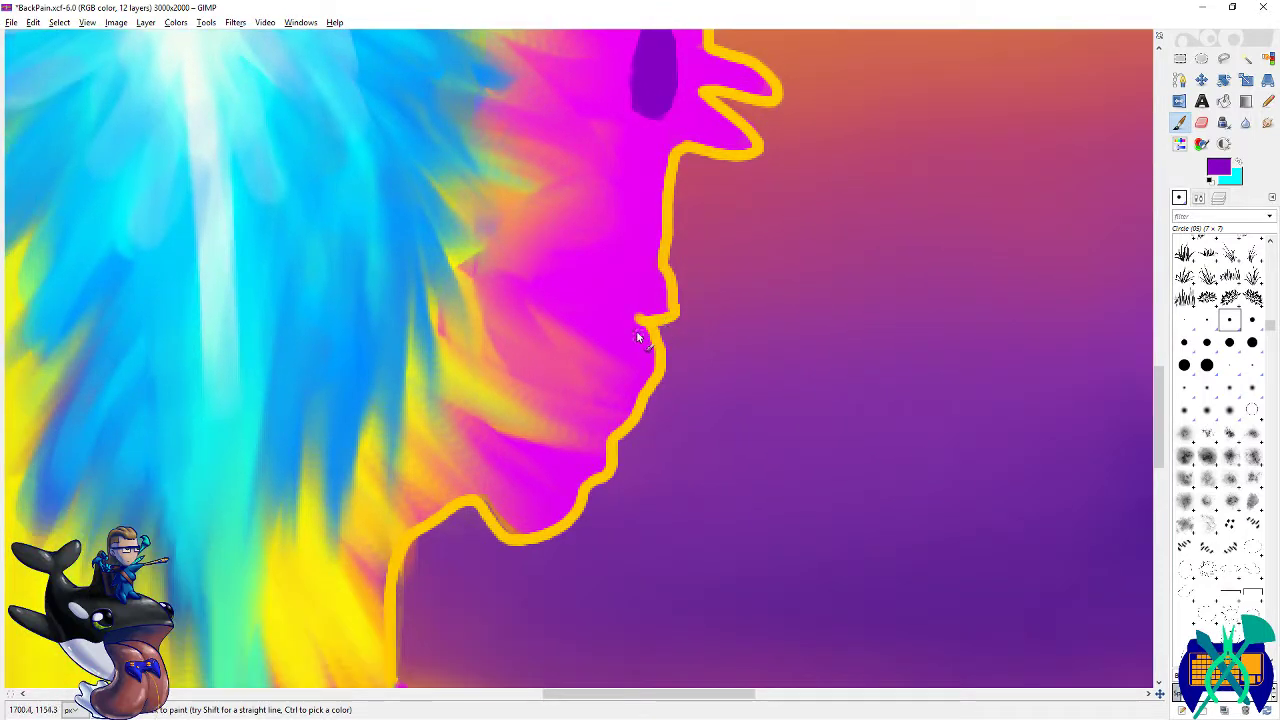
mouse_move(637, 323)
mouse_down()
mouse_move(628, 397)
mouse_move(605, 410)
mouse_move(599, 435)
mouse_move(650, 371)
mouse_move(640, 327)
mouse_move(648, 352)
mouse_move(605, 427)
mouse_up()
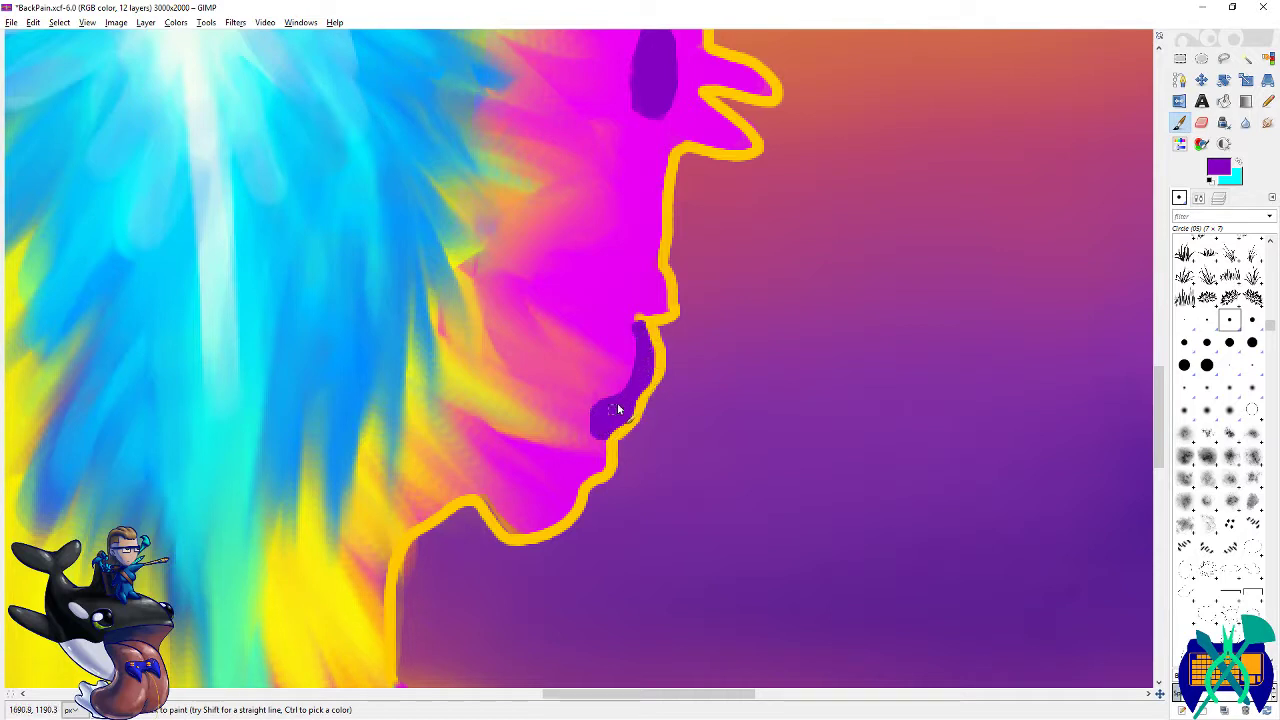
scroll(716, 296, up, 6)
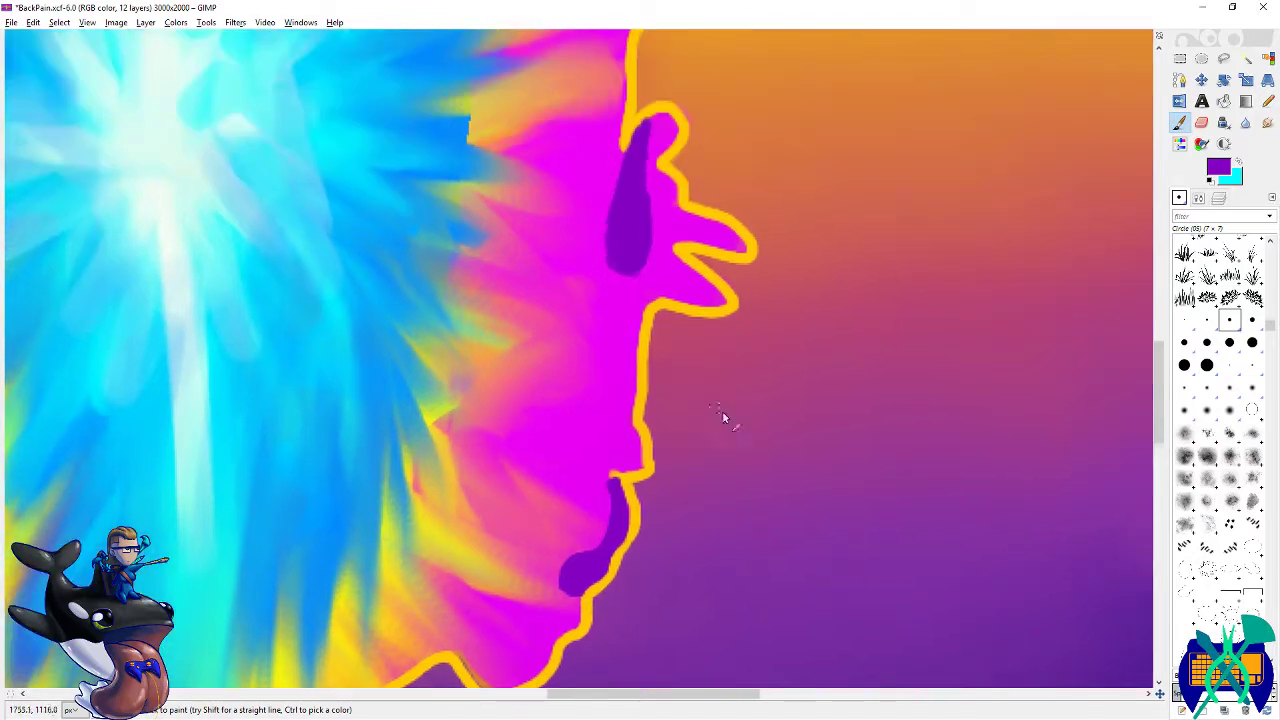
scroll(690, 295, down, 5)
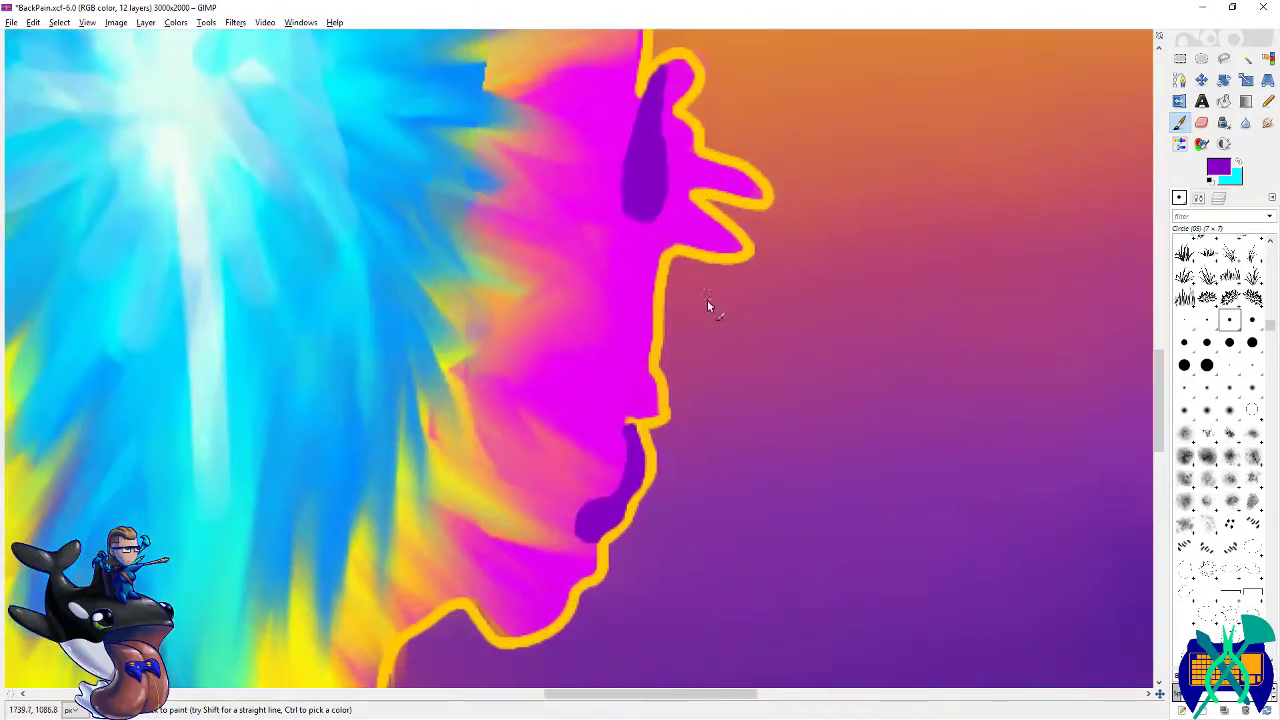
- Paint cyan highlight spots and soft cyan shading on the rounded ends of both purple drips
key(x)
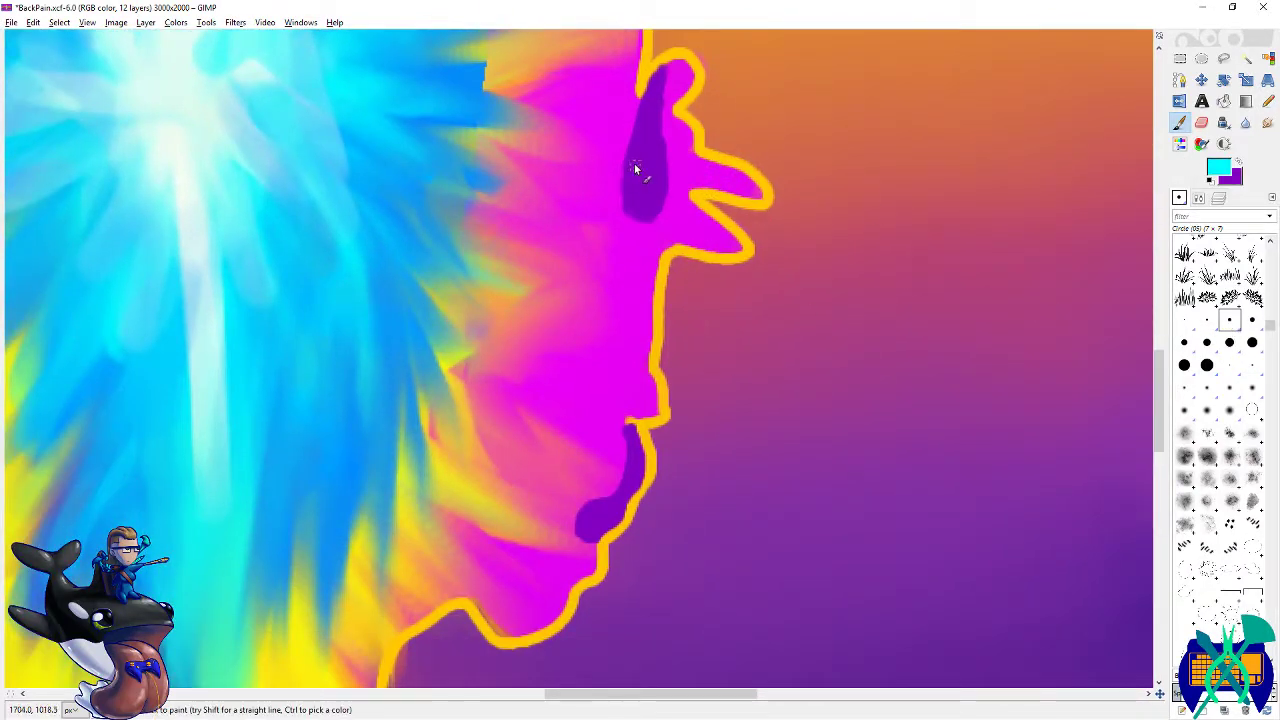
mouse_move(632, 175)
mouse_down()
mouse_move(644, 215)
mouse_move(654, 148)
mouse_move(649, 202)
mouse_up()
scroll(625, 310, down, 4)
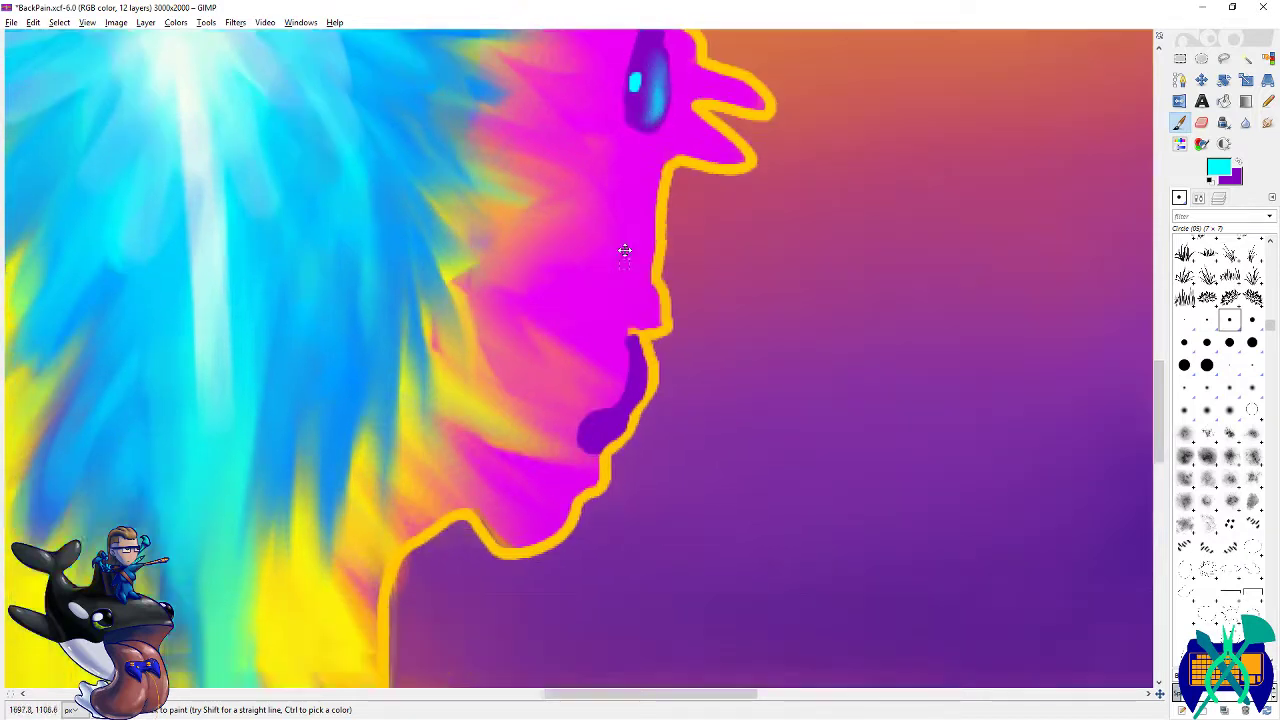
click(591, 371)
mouse_move(605, 387)
mouse_down()
mouse_move(614, 376)
mouse_move(601, 396)
mouse_move(589, 391)
mouse_up()
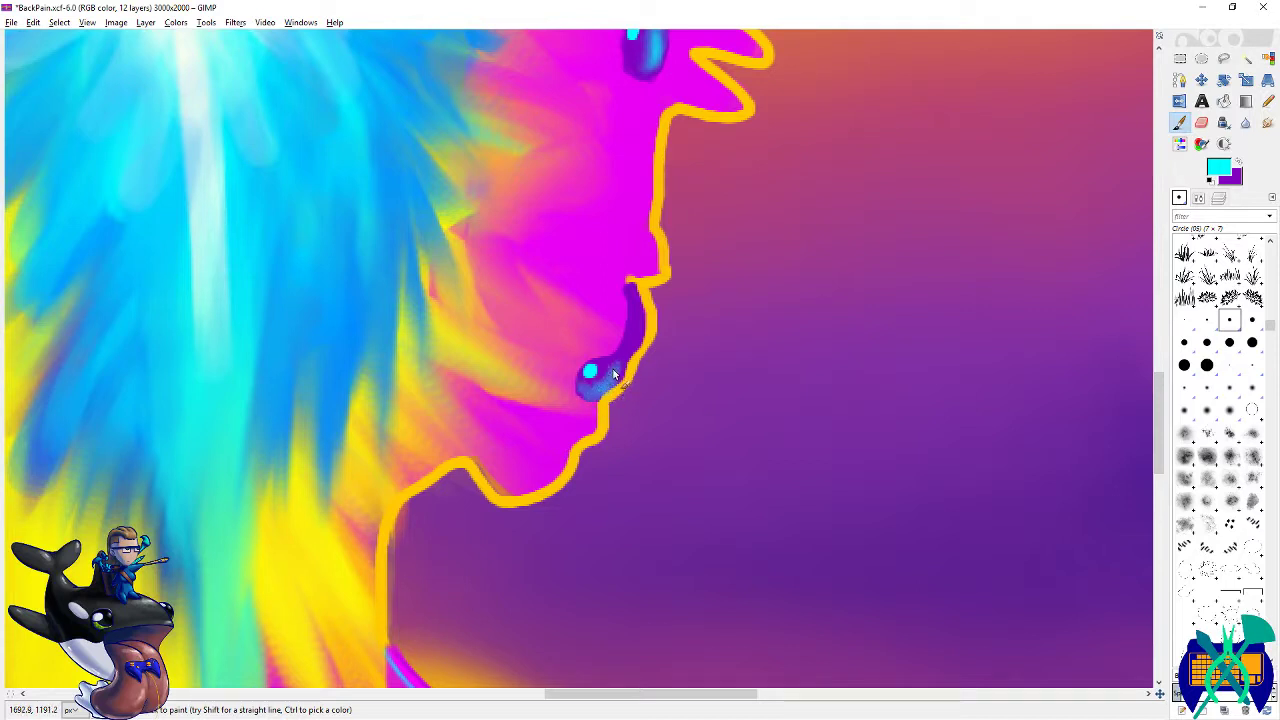
- Add thin cyan highlights to the drips' necks with the Circle (01) brush and save the image
click(1184, 320)
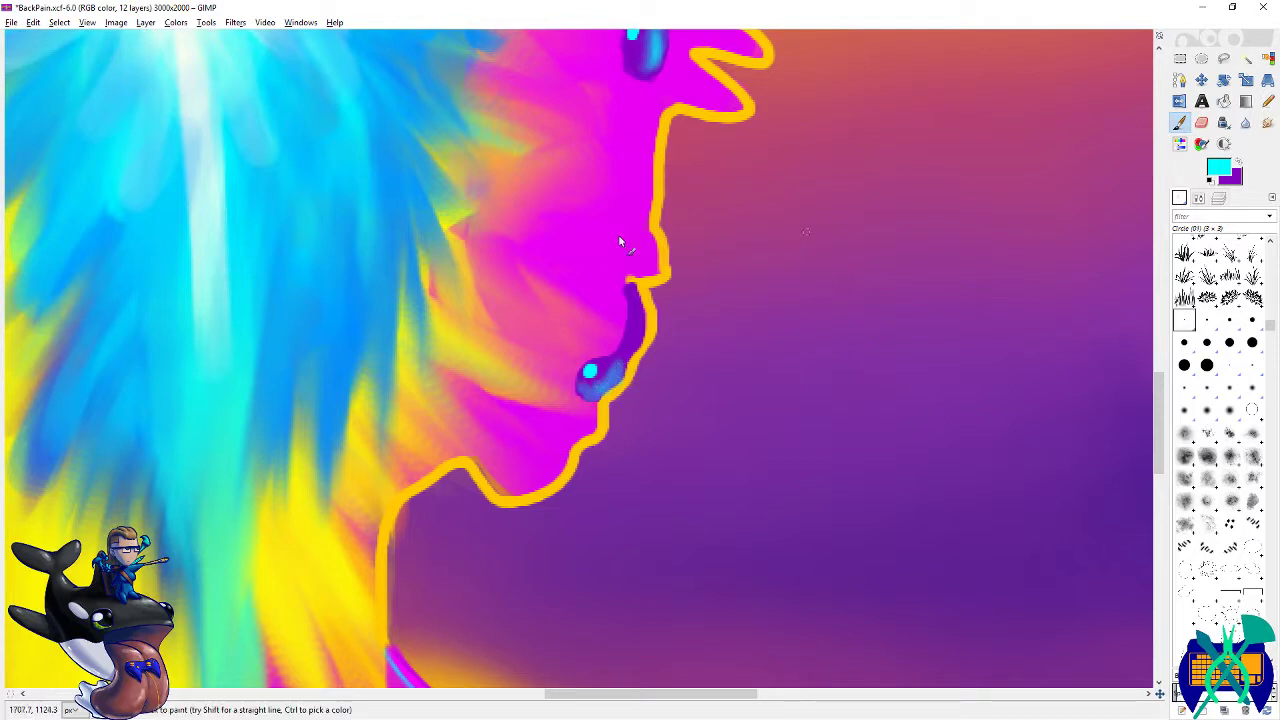
drag(610, 238, 575, 548)
drag(609, 273, 609, 280)
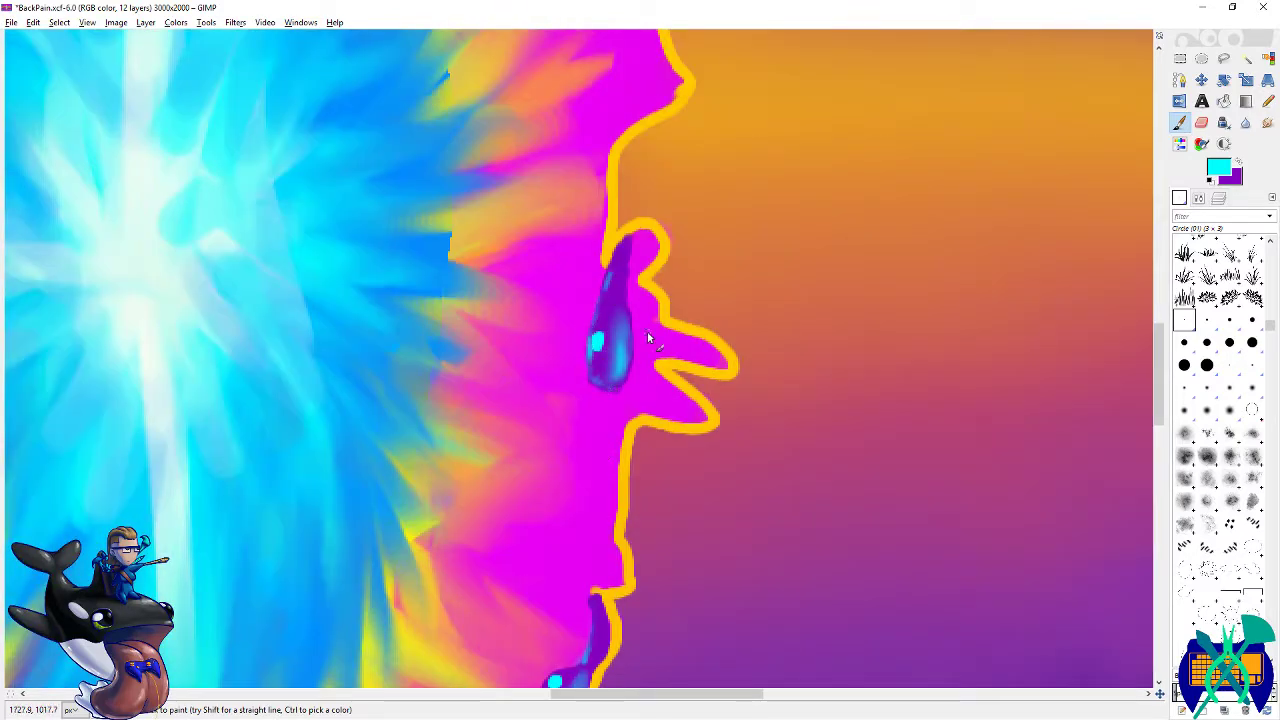
key(r)
scroll(488, 292, down, 5)
key(ctrl+s)
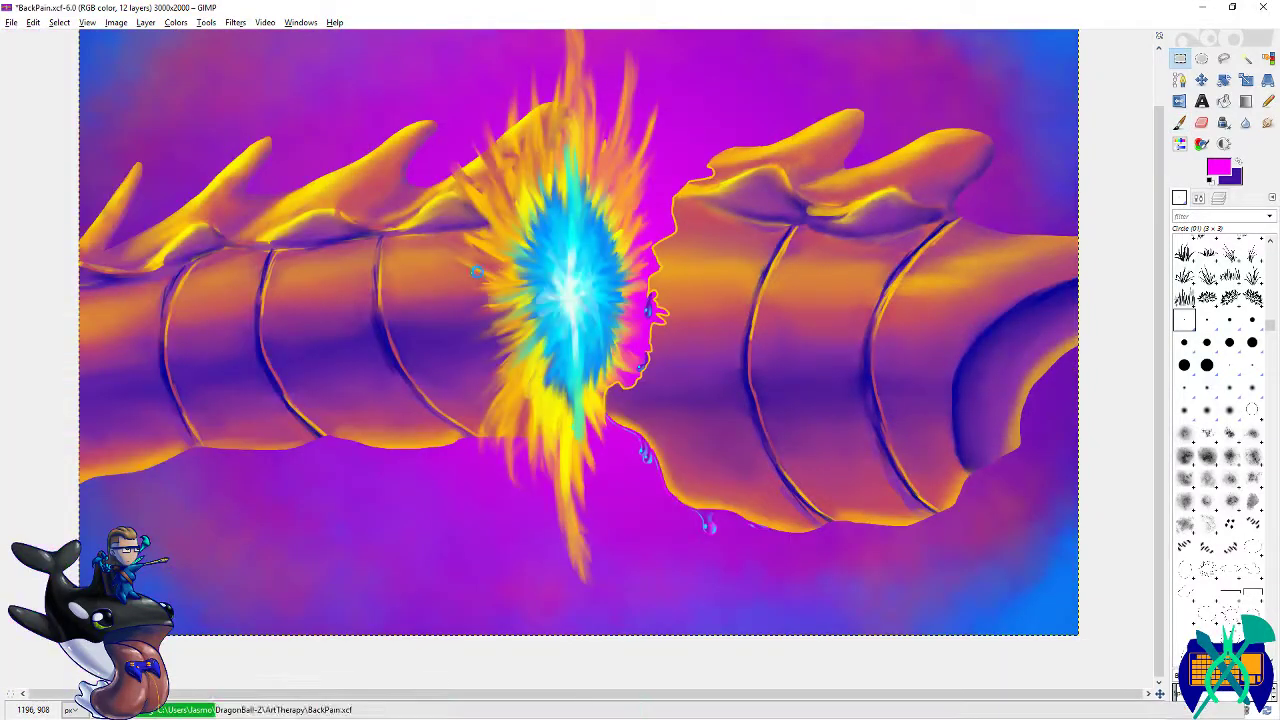
- Select a rectangular area around the upper drip beside the burst and start the IWarp filter on it
scroll(413, 287, down, 1)
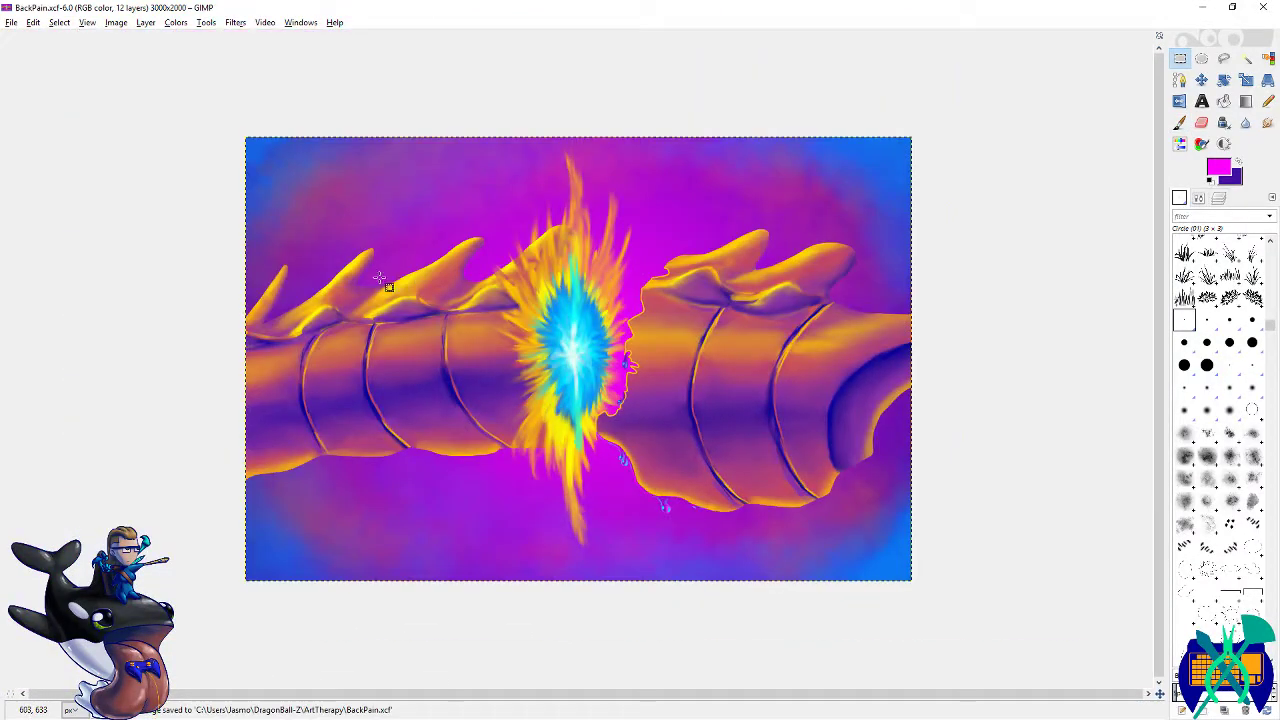
scroll(805, 298, up, 1)
scroll(840, 300, down, 1)
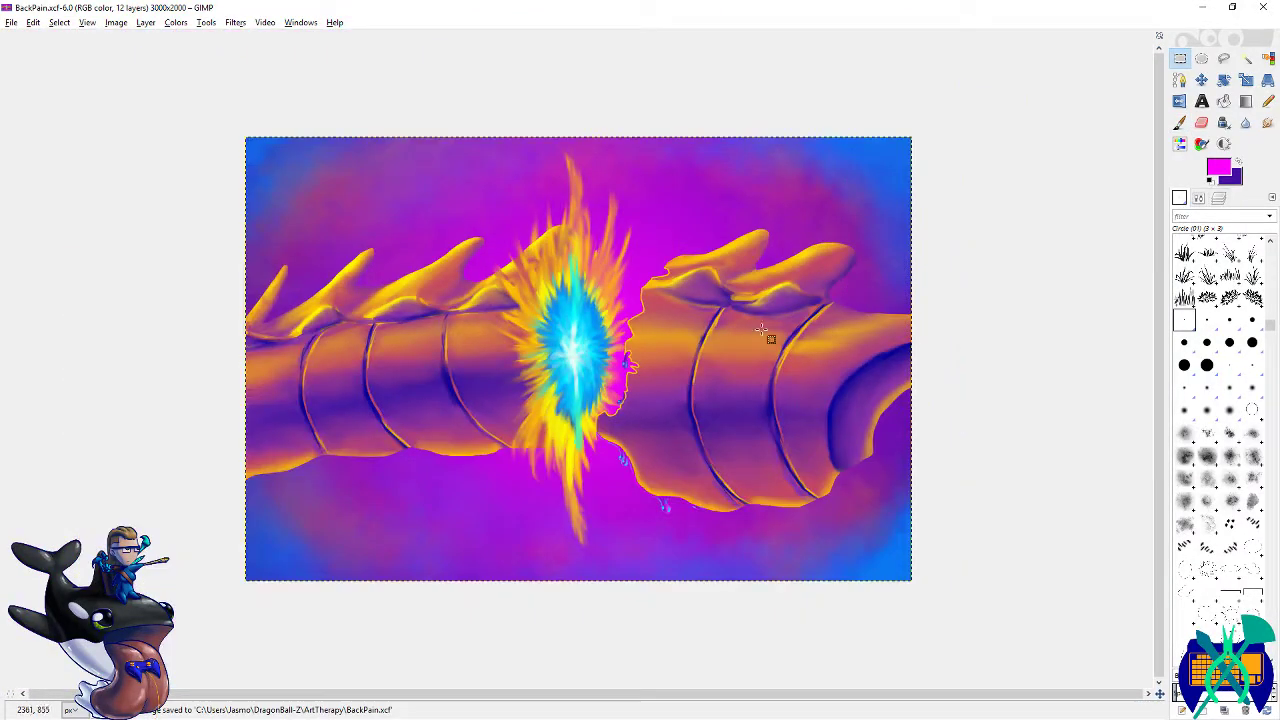
scroll(666, 366, up, 3)
scroll(645, 402, up, 1)
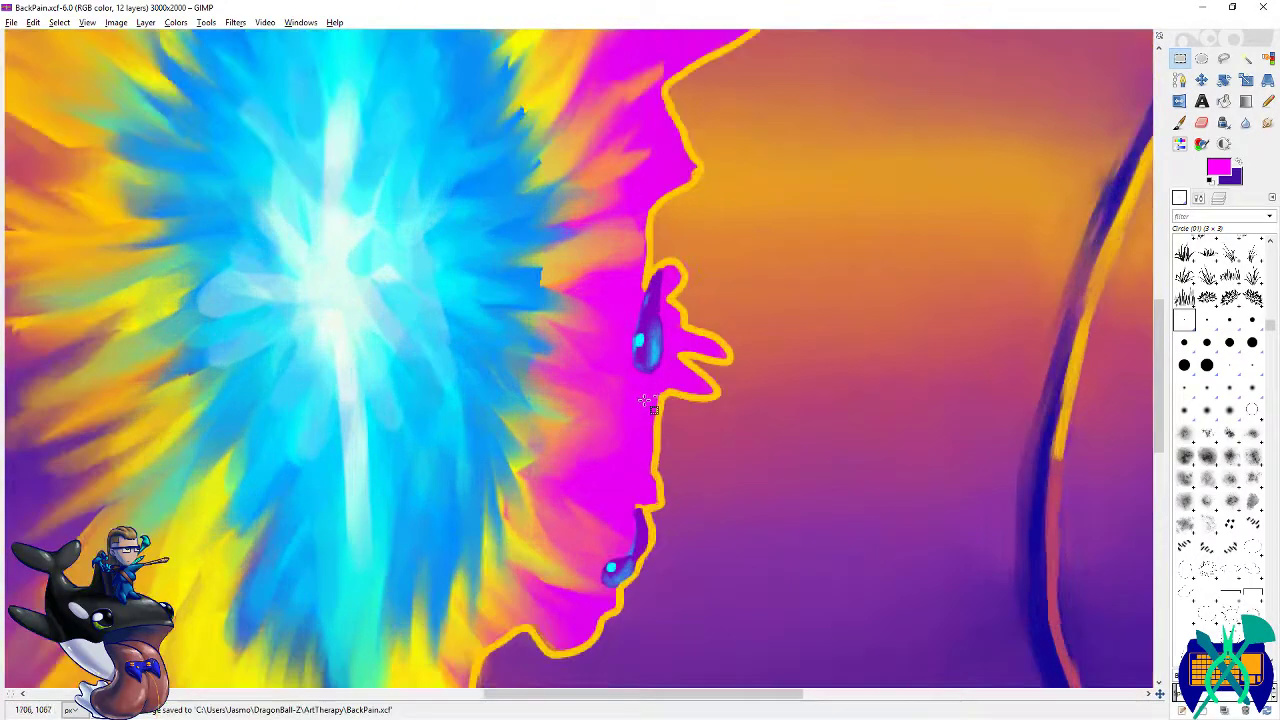
scroll(645, 402, up, 1)
drag(582, 141, 770, 425)
drag(600, 300, 584, 300)
click(235, 22)
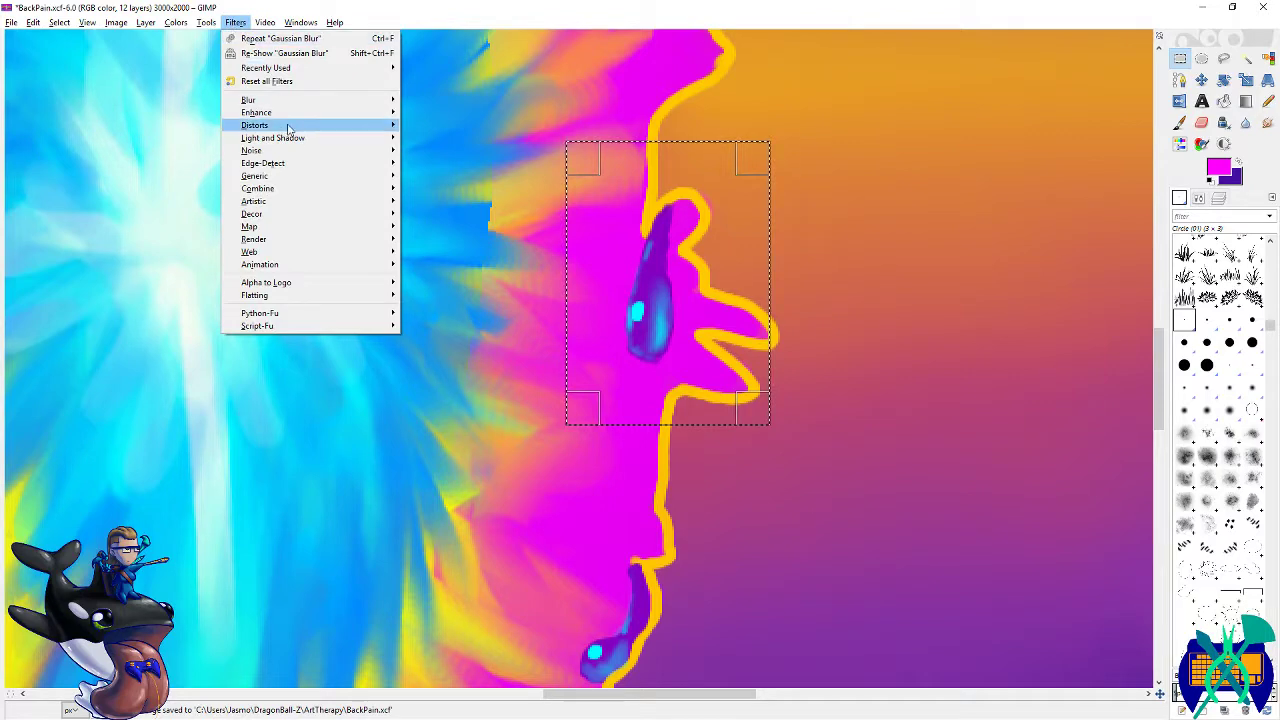
mouse_move(287, 127)
click(457, 201)
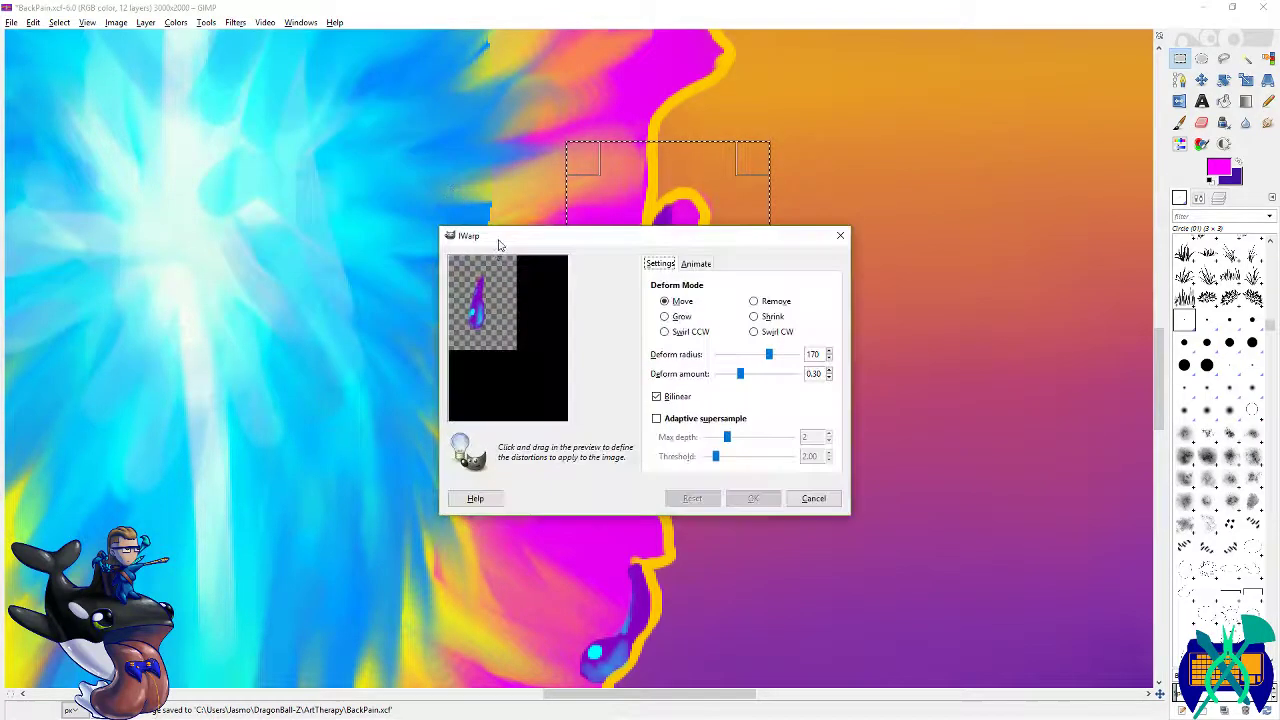
drag(737, 363, 724, 366)
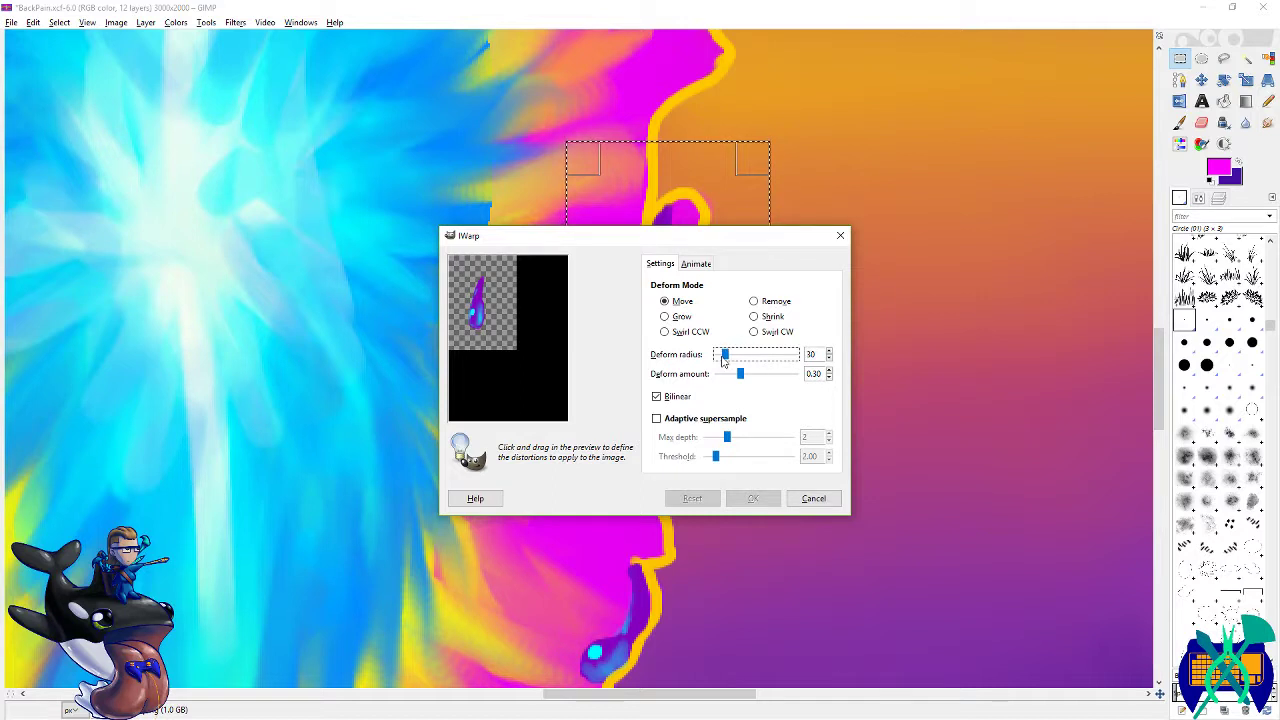
drag(505, 318, 464, 315)
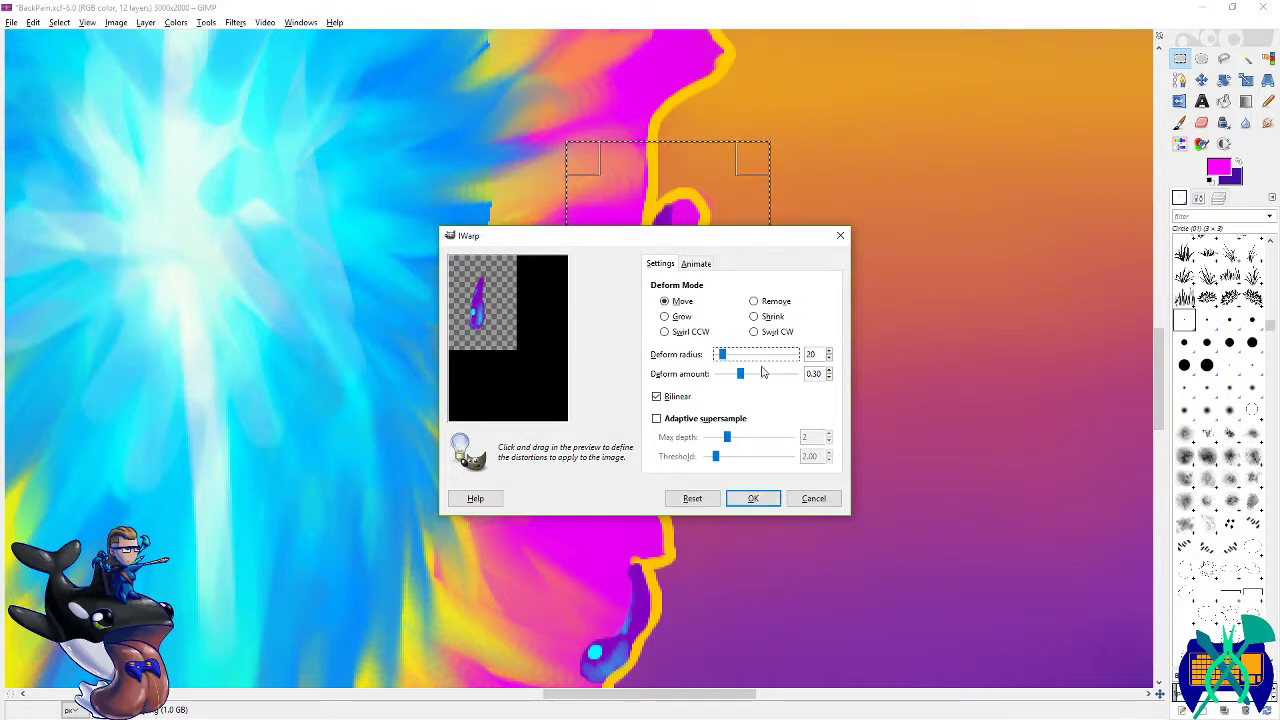
click(691, 503)
- Warp the upper drip with IWarp in Move mode at a deform radius of 70 and save the image
click(763, 356)
click(769, 358)
drag(463, 311, 502, 293)
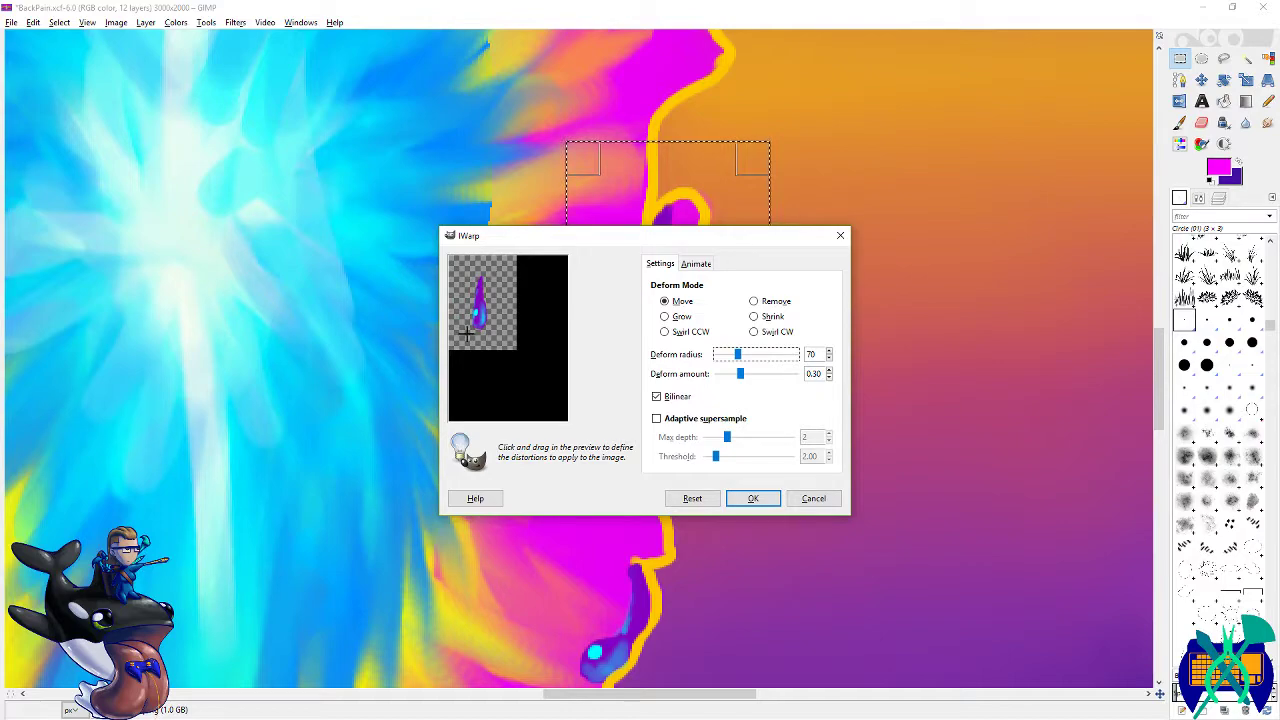
click(757, 499)
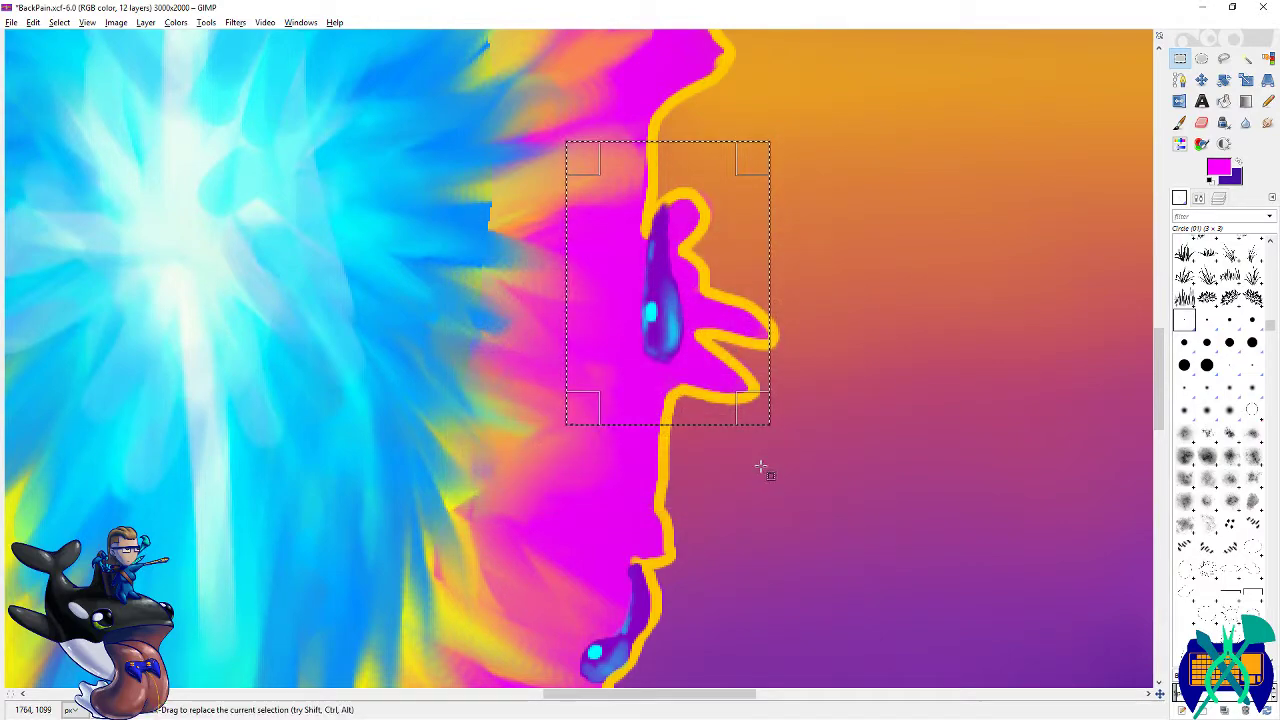
key(ctrl+shift+a)
key(shift+ctrl+j)
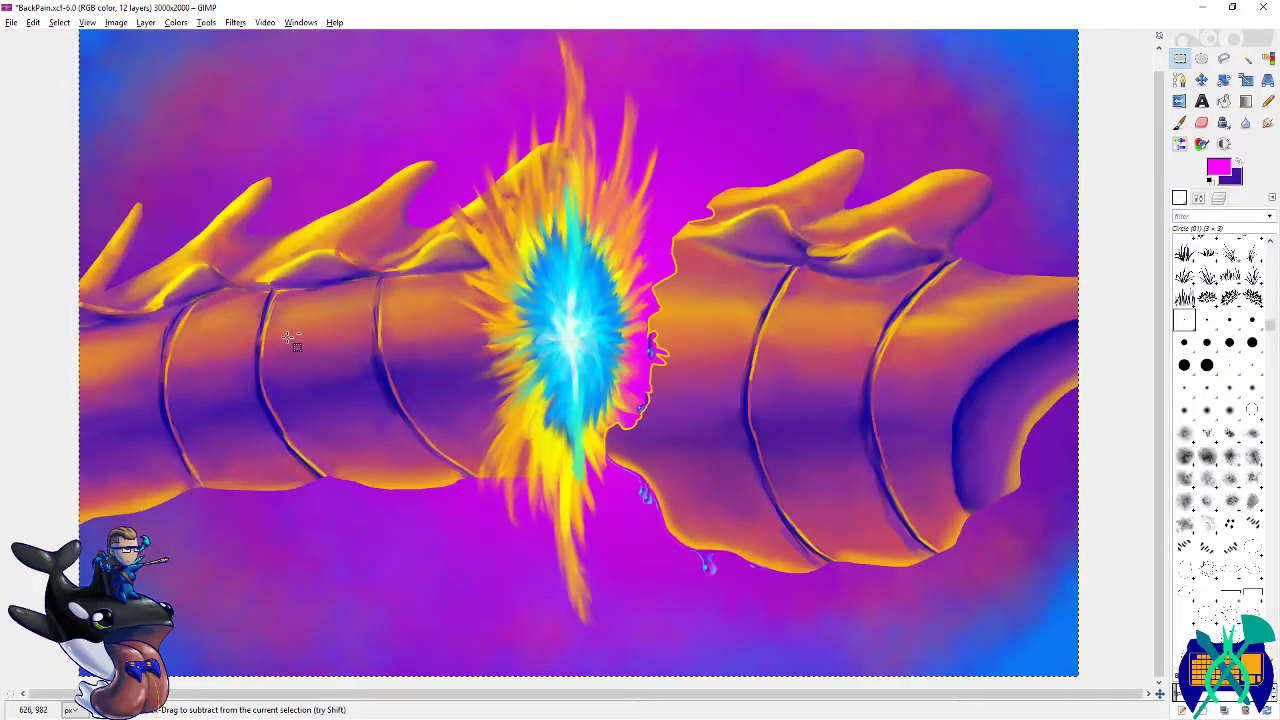
key(minus)
key(ctrl+s)
- Paint cyan highlights along the outer edge and neck of the upper drip and save the image
key(plus)
key(plus)
key(plus)
key(plus)
key(plus)
key(plus)
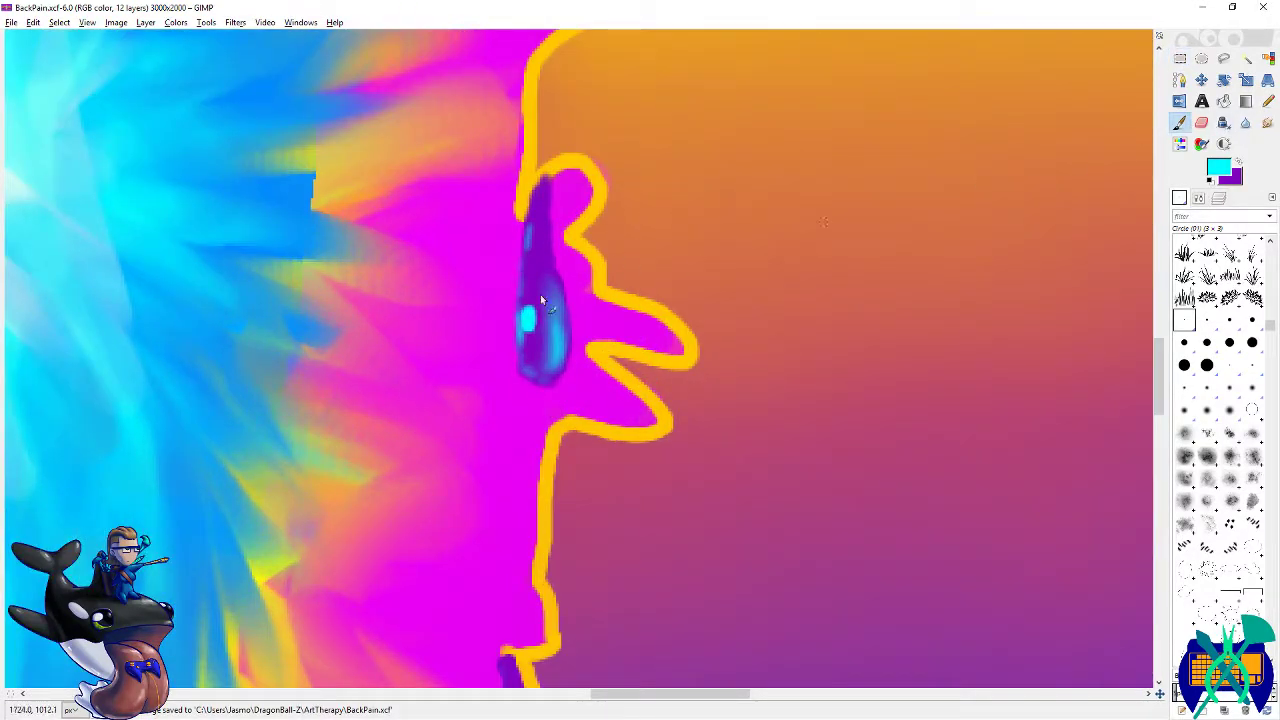
mouse_move(521, 299)
mouse_down()
mouse_move(518, 346)
mouse_move(523, 302)
mouse_move(525, 360)
mouse_move(527, 287)
mouse_move(558, 320)
mouse_move(535, 364)
mouse_up()
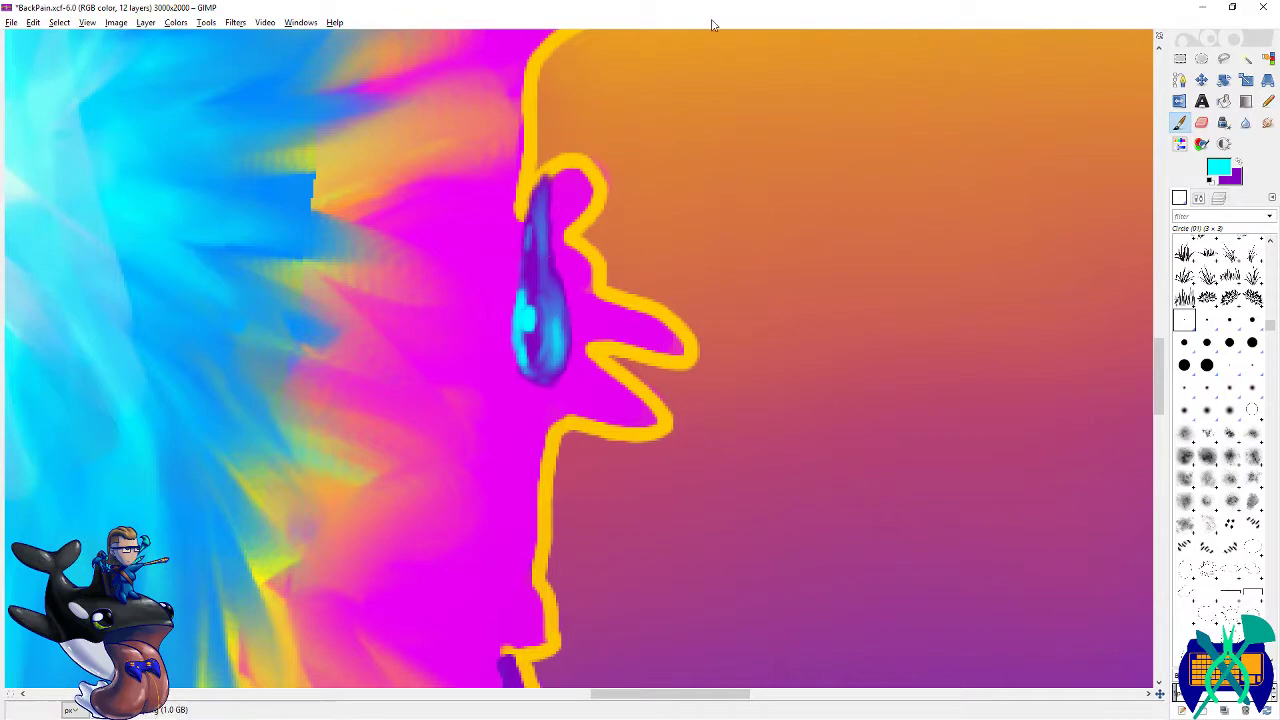
scroll(500, 210, down, 8)
key(ctrl+s)
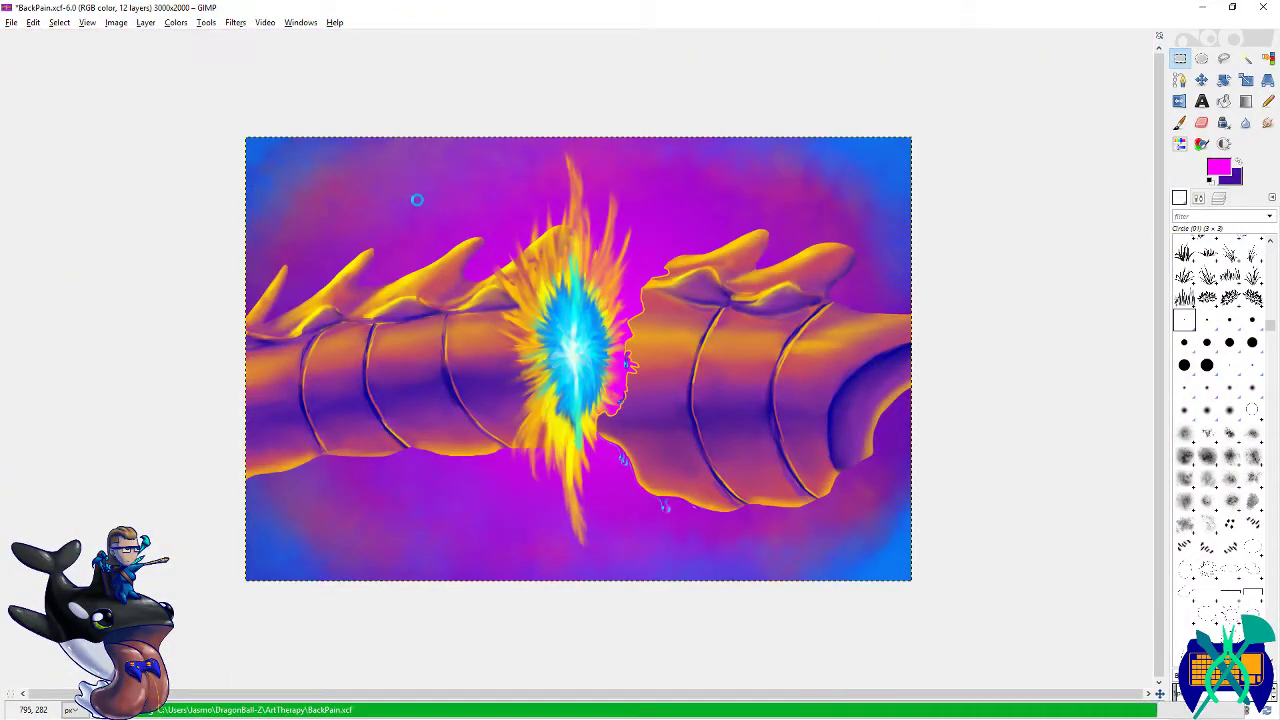
- Paint cyan highlights along the neck, rim and rounded end of the lower drip and save the image
scroll(720, 332, up, 8)
key(p)
ctrl+click(659, 326)
click(727, 177)
drag(724, 173, 722, 260)
mouse_move(659, 312)
mouse_down()
mouse_move(649, 348)
mouse_move(685, 305)
mouse_move(654, 339)
mouse_move(678, 370)
mouse_up()
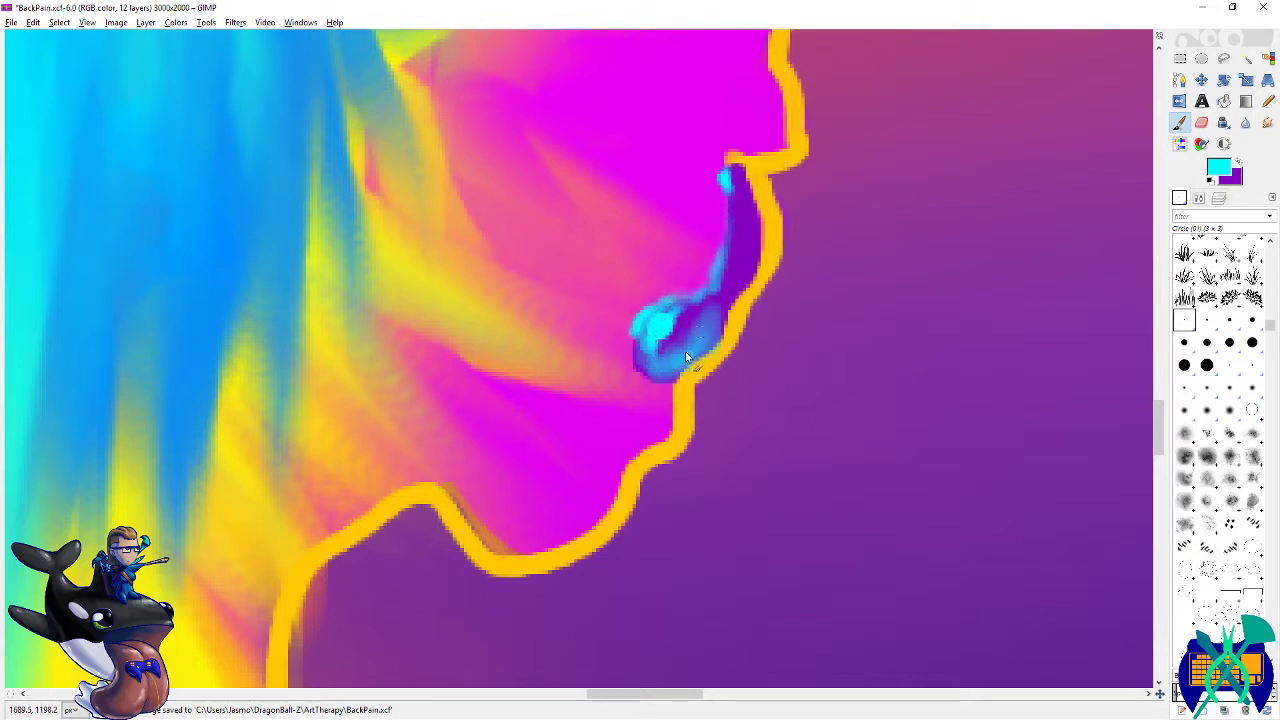
mouse_move(756, 242)
mouse_down()
mouse_move(737, 294)
mouse_move(751, 206)
mouse_move(740, 288)
mouse_up()
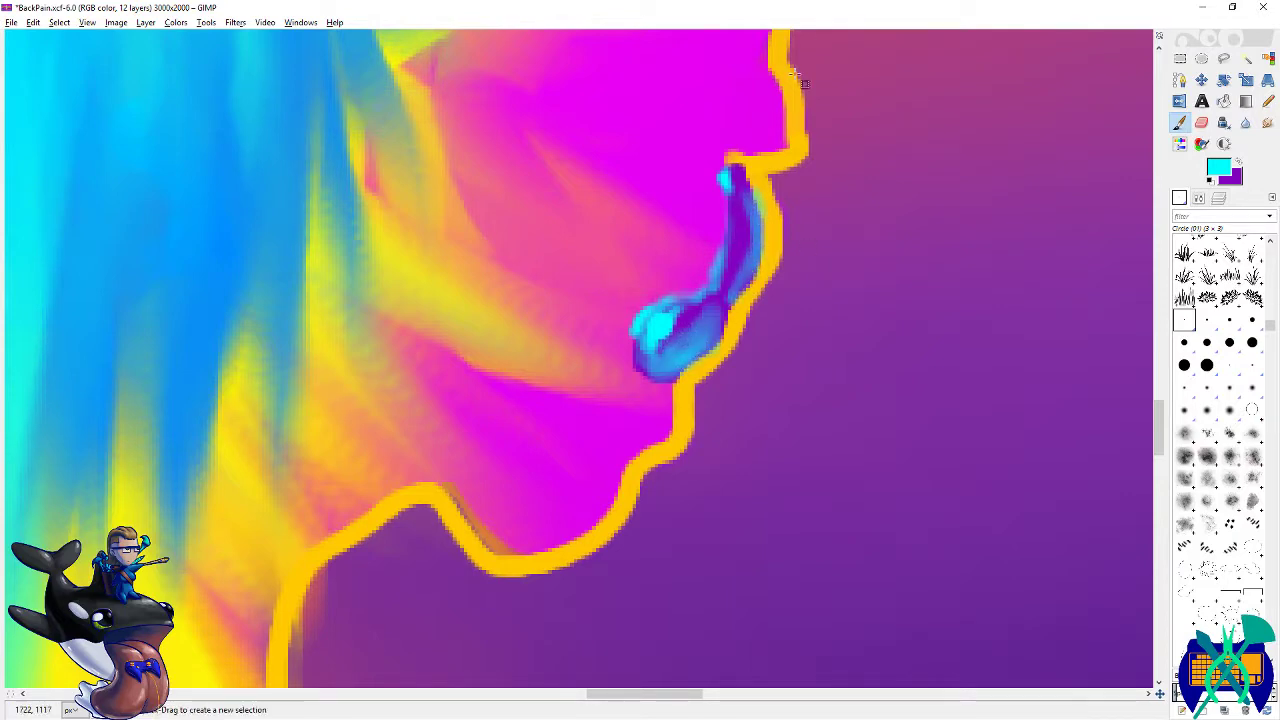
scroll(471, 289, down, 8)
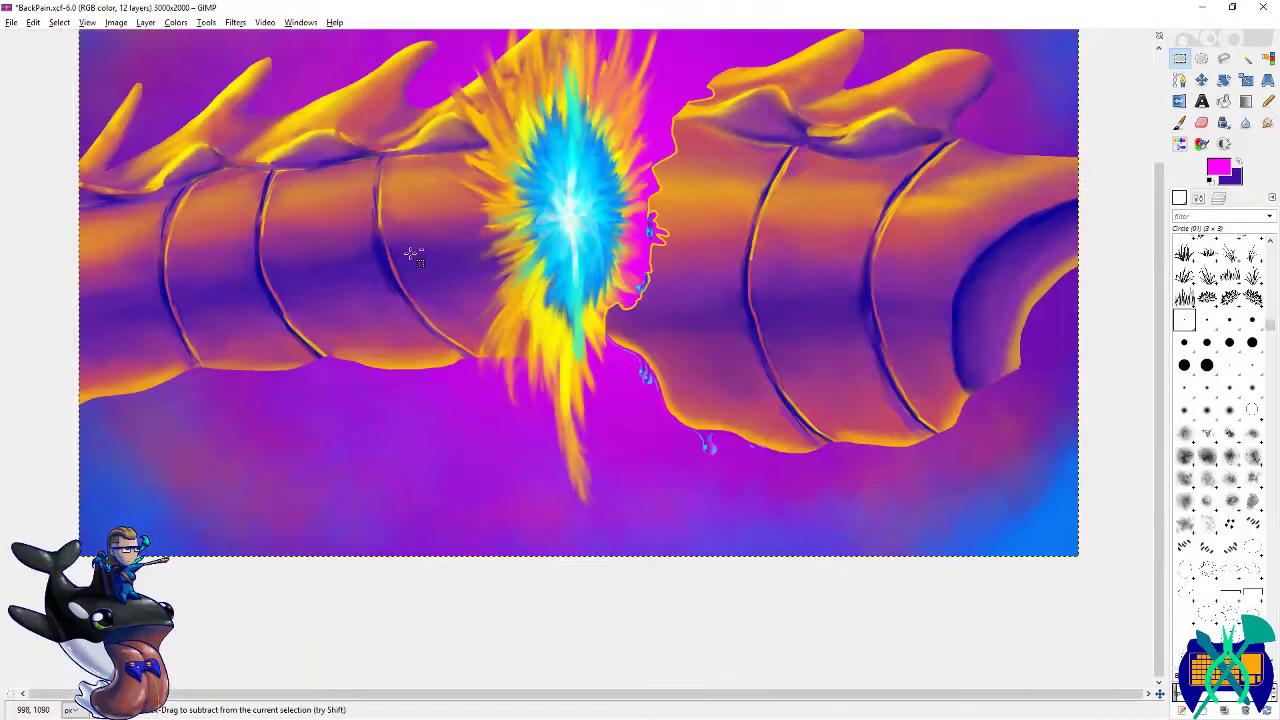
key(ctrl+s)
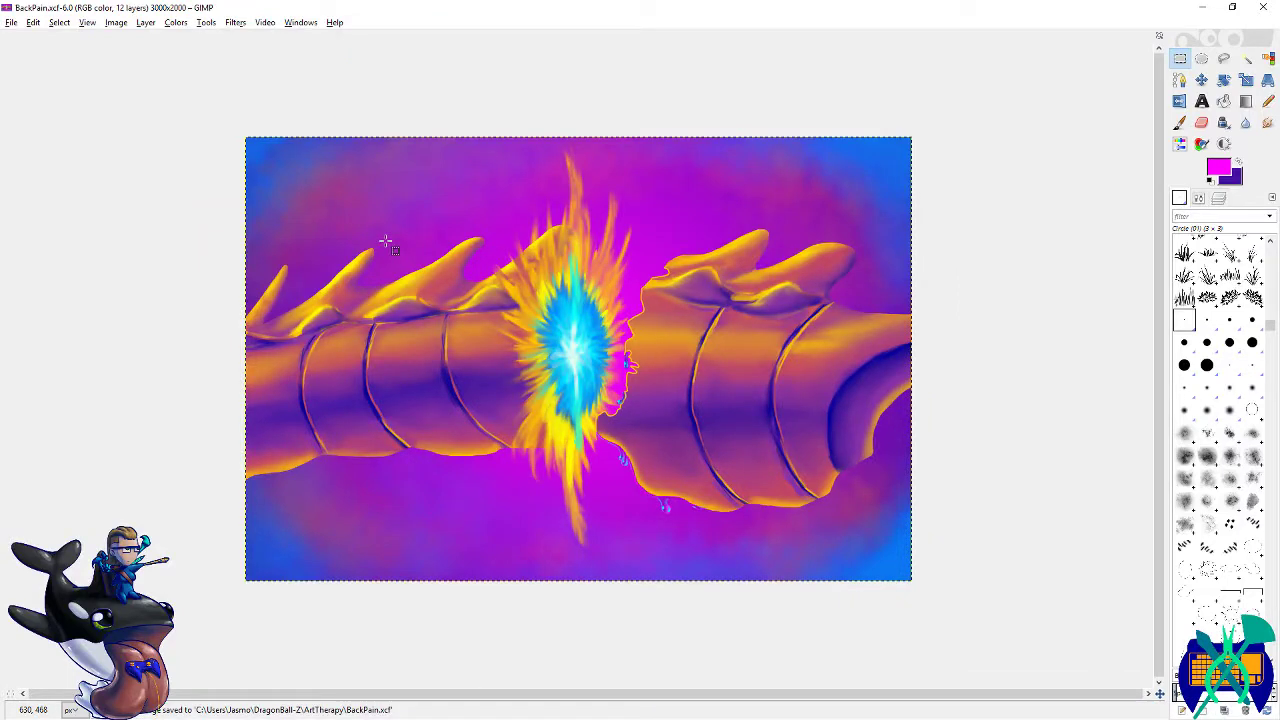
- Set the foreground colour to magenta, touch up the shading inside both drips, and save the image
scroll(592, 412, up, 6)
click(1238, 162)
click(1220, 170)
click(1036, 328)
click(1016, 362)
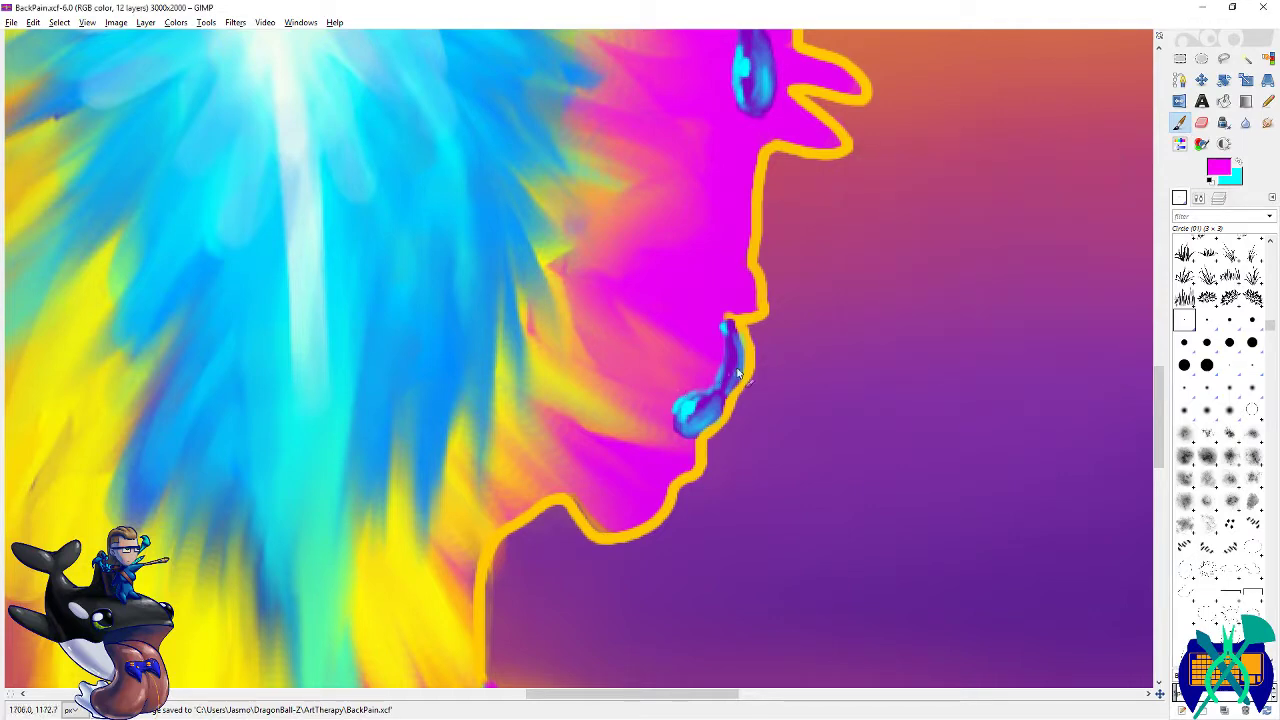
click(701, 411)
scroll(701, 411, up, 5)
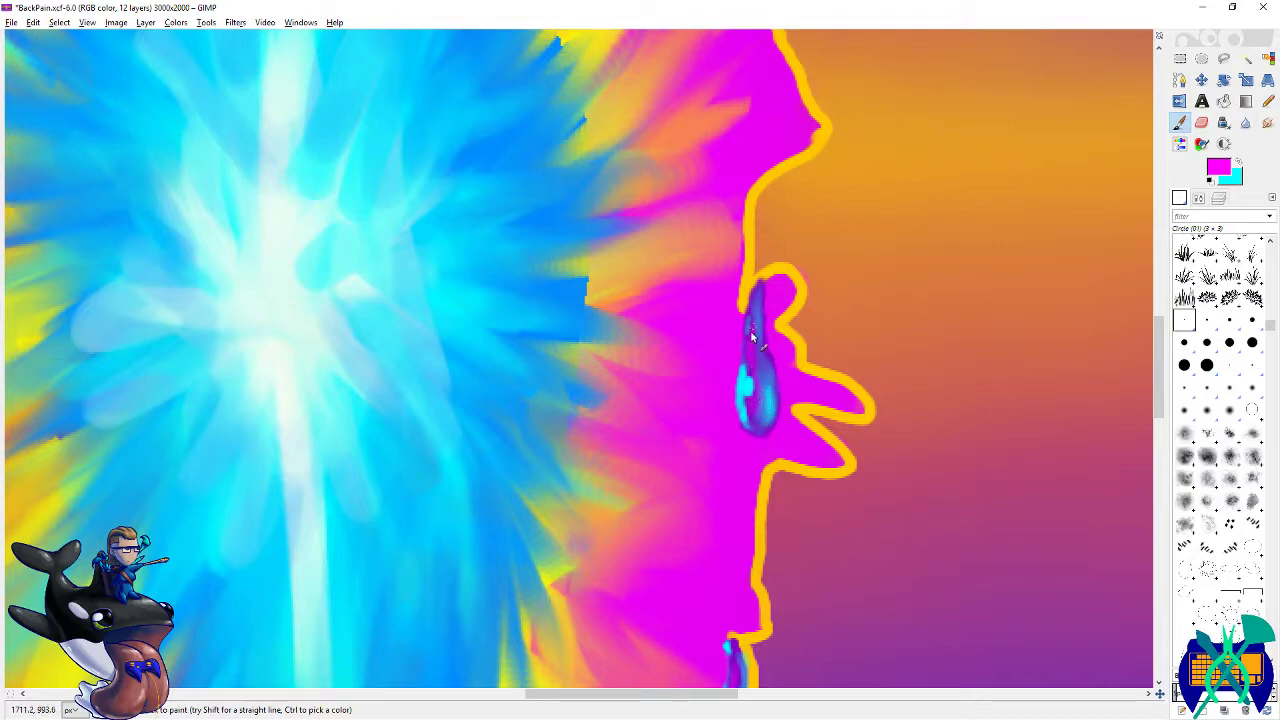
scroll(770, 400, down, 5)
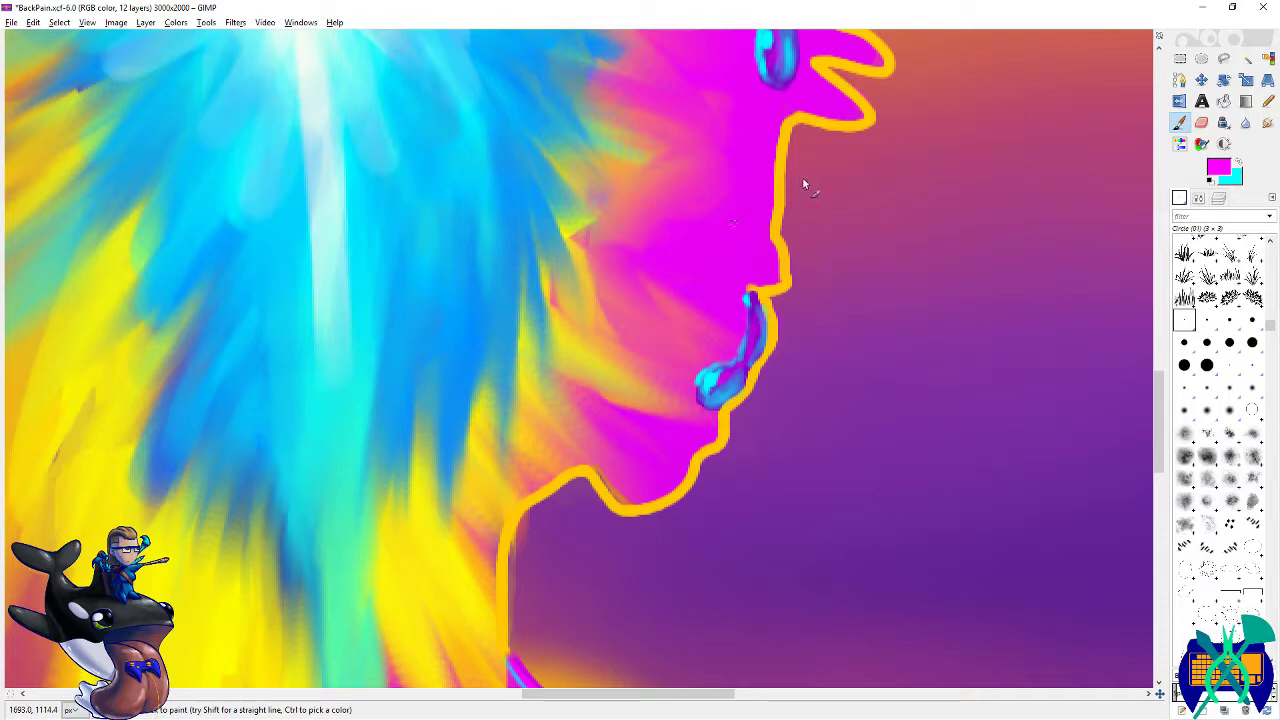
key(r)
scroll(397, 251, down, 5)
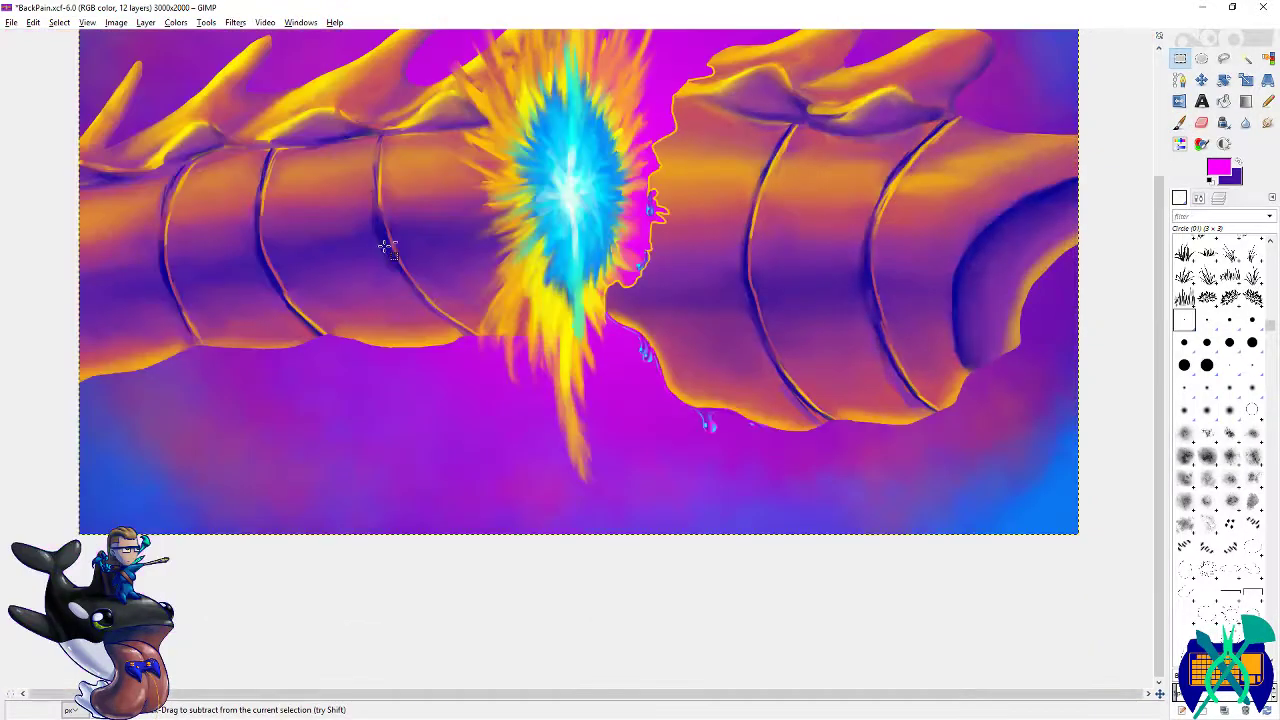
key(ctrl+s)
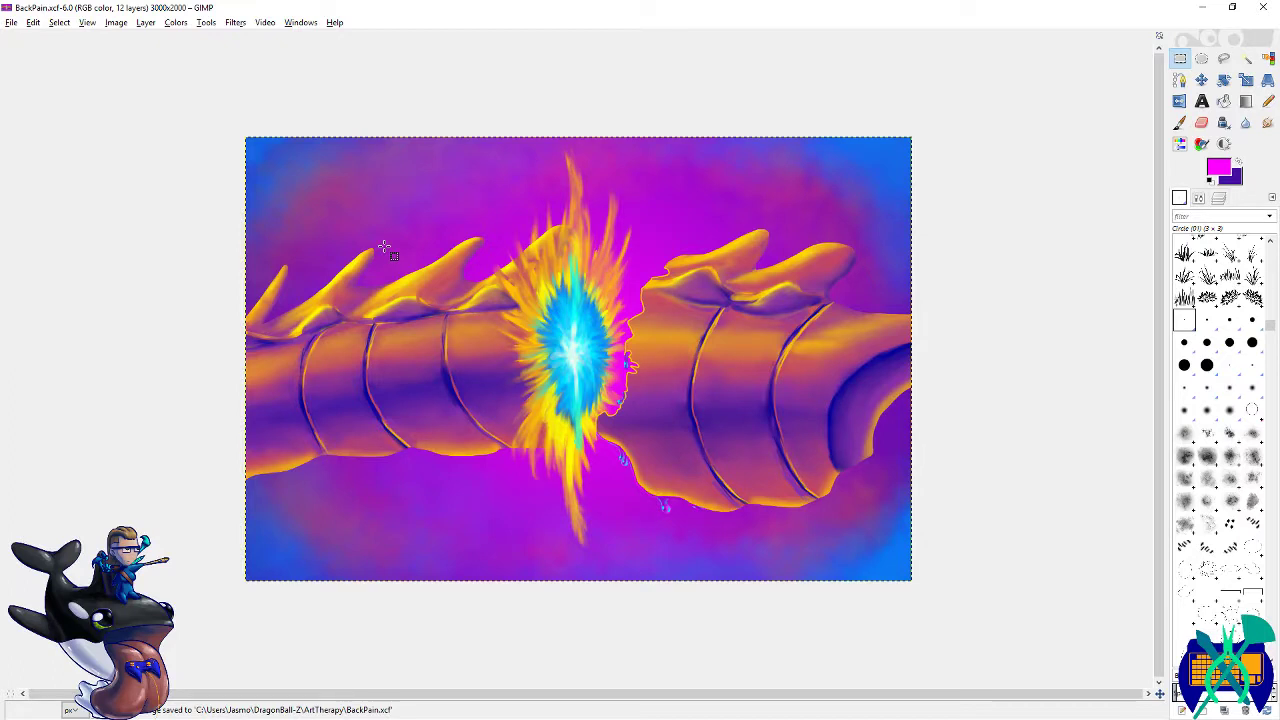
key(ctrl+s)
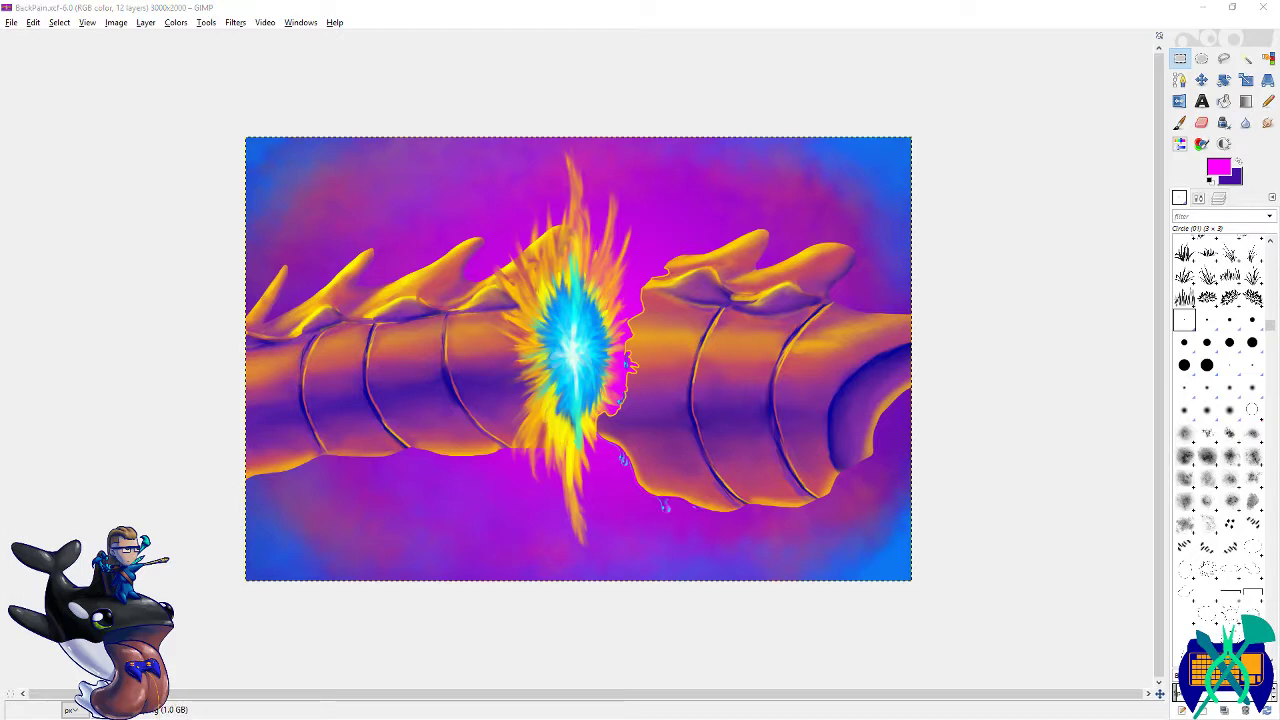
- Add the yellow signature PNG as a new layer and place it in the lower-left corner of the artwork
drag(1122, 441, 963, 426)
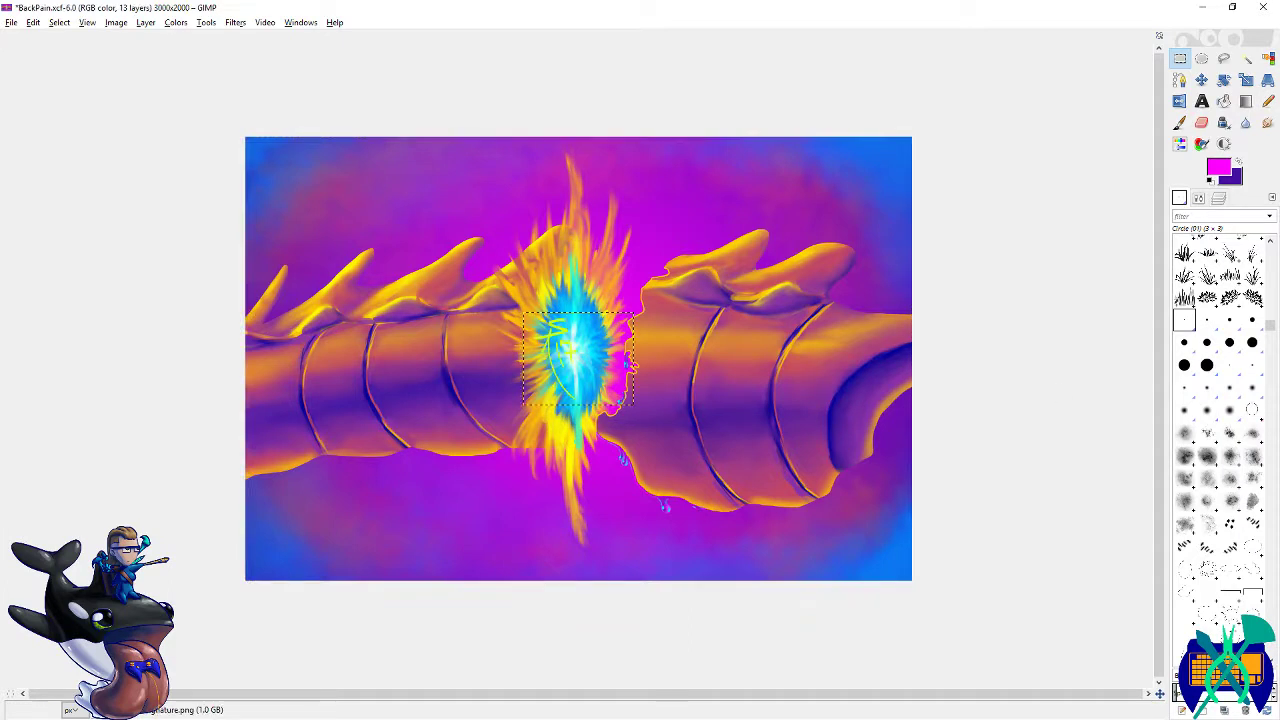
key(m)
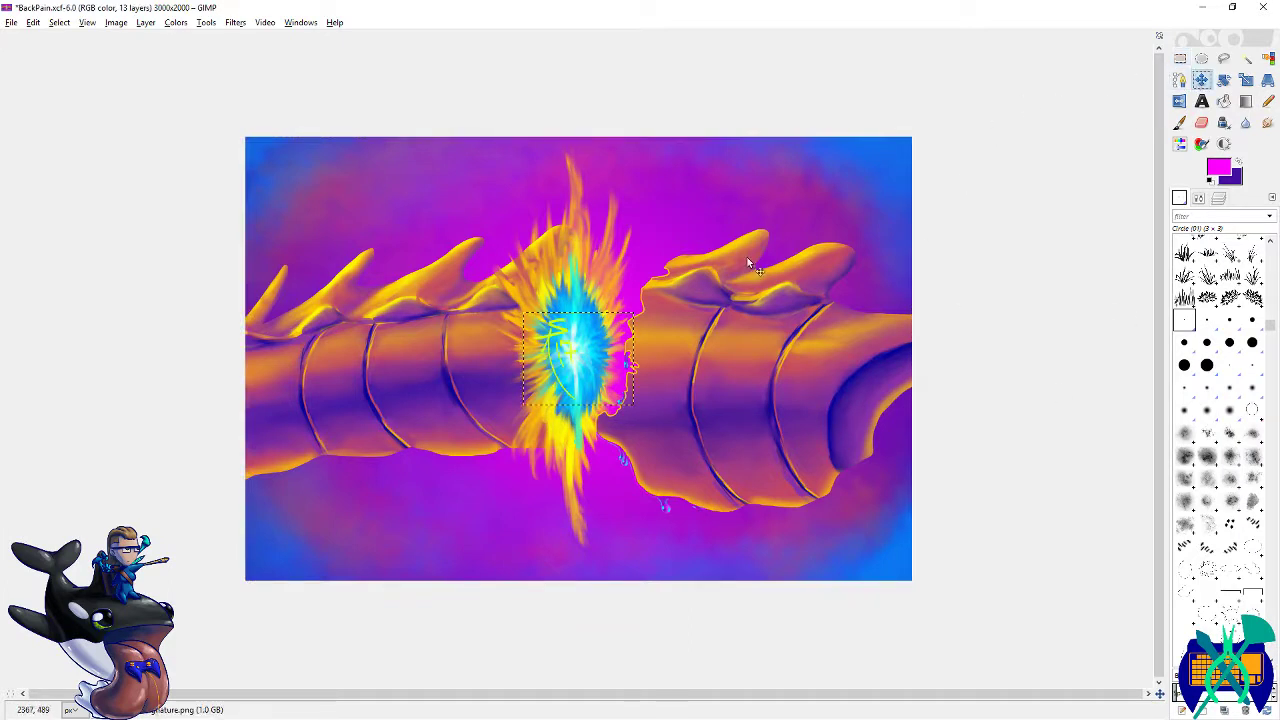
drag(572, 354, 418, 492)
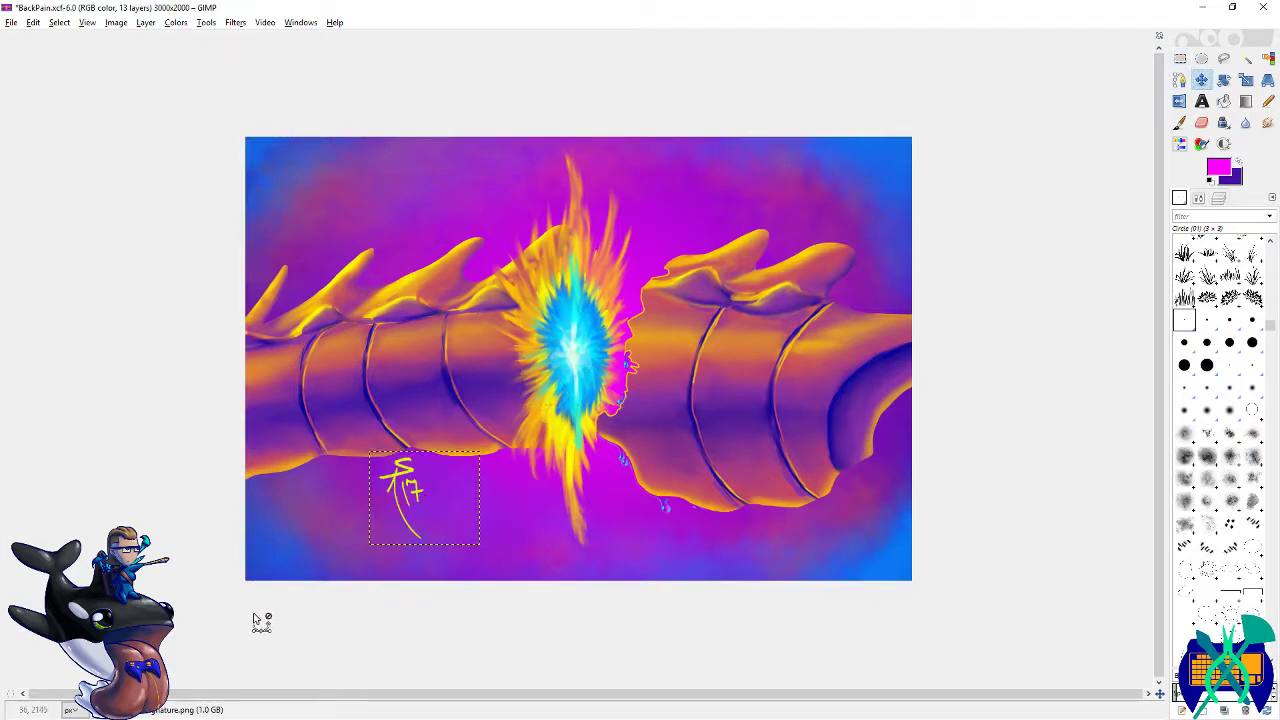
scroll(257, 620, up, 5)
scroll(397, 571, left, 3)
scroll(782, 395, up, 1)
drag(778, 388, 446, 468)
scroll(300, 546, up, 2)
drag(365, 557, 334, 572)
scroll(310, 612, down, 4)
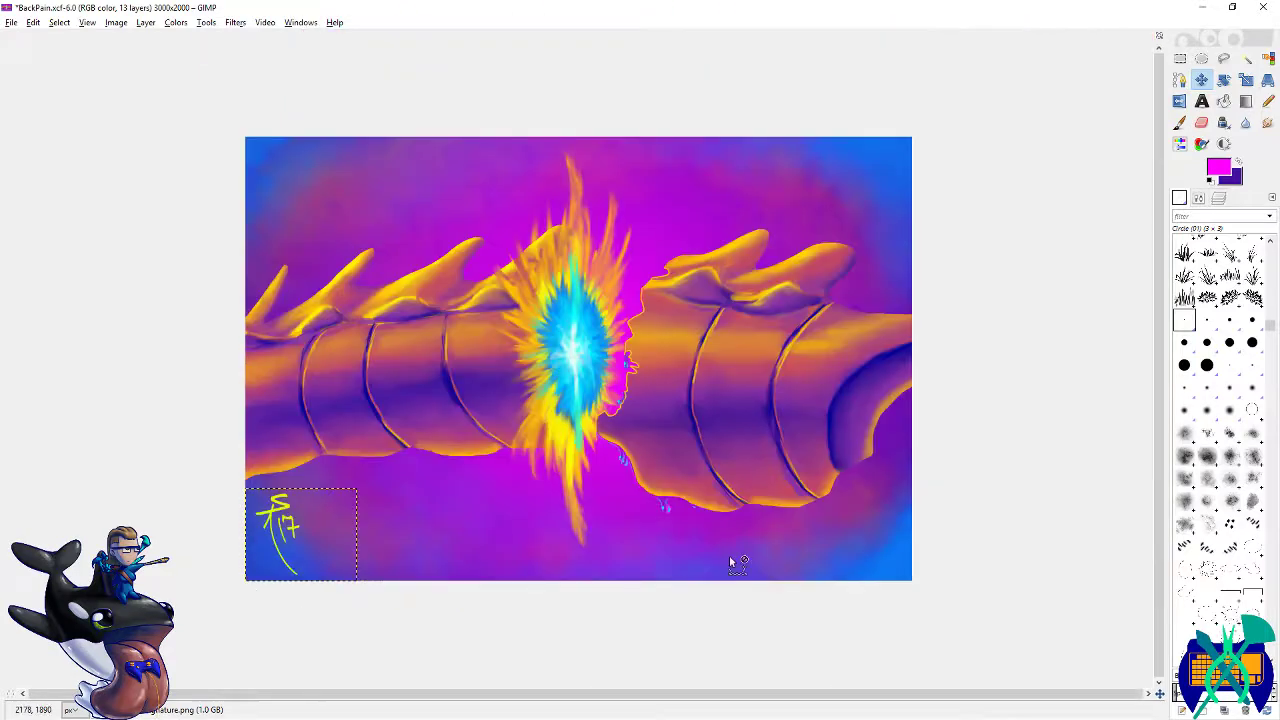
- Make the Background layer active and save the signed image
scroll(731, 562, down, 1)
click(1224, 199)
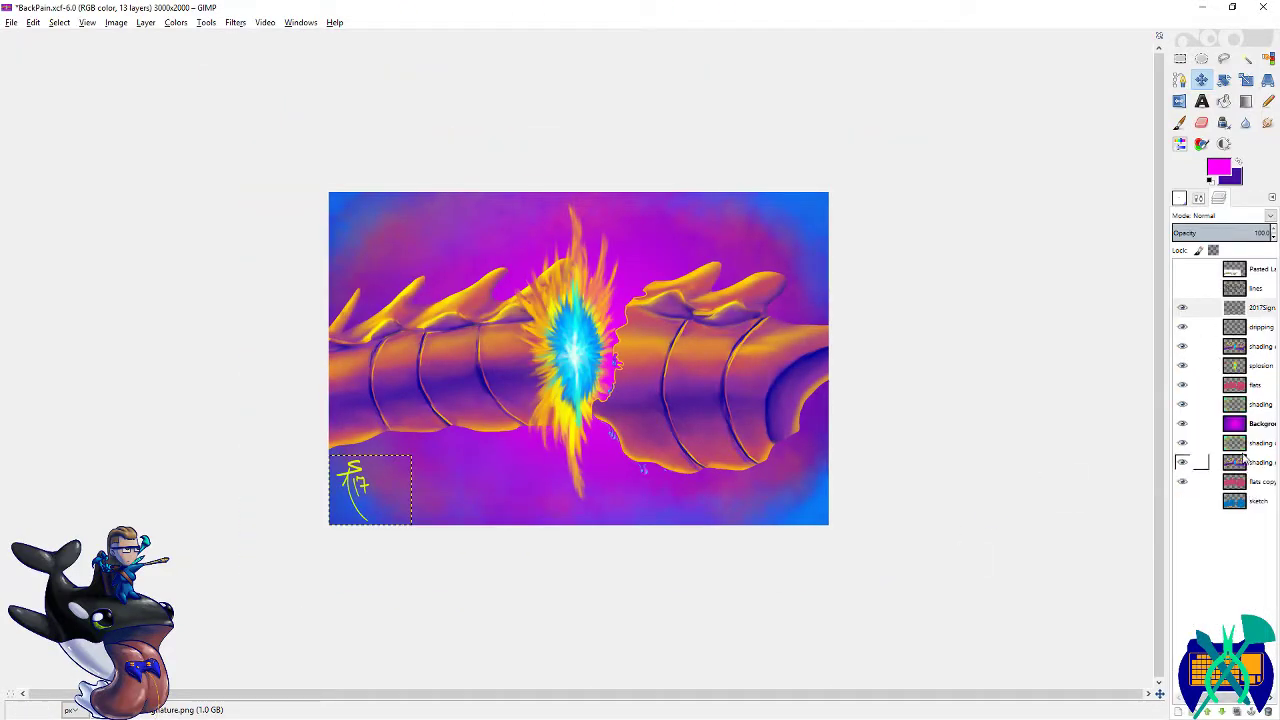
click(1245, 423)
key(ctrl+s)
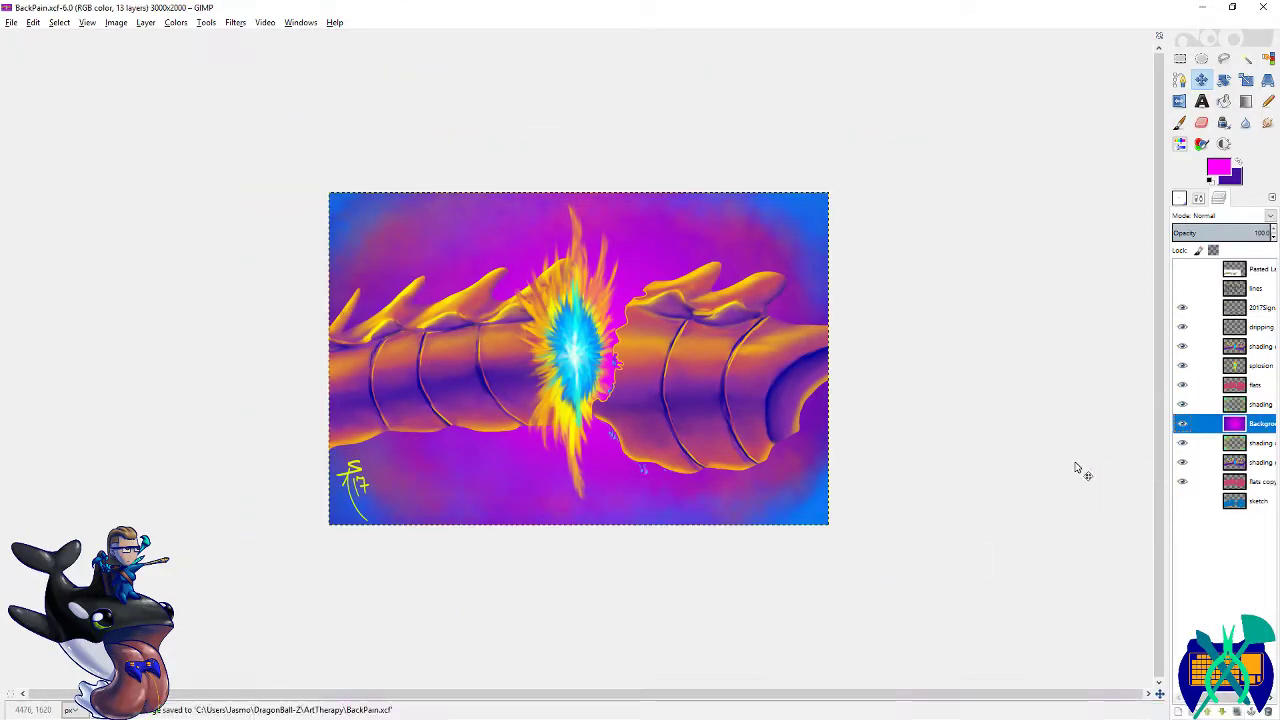